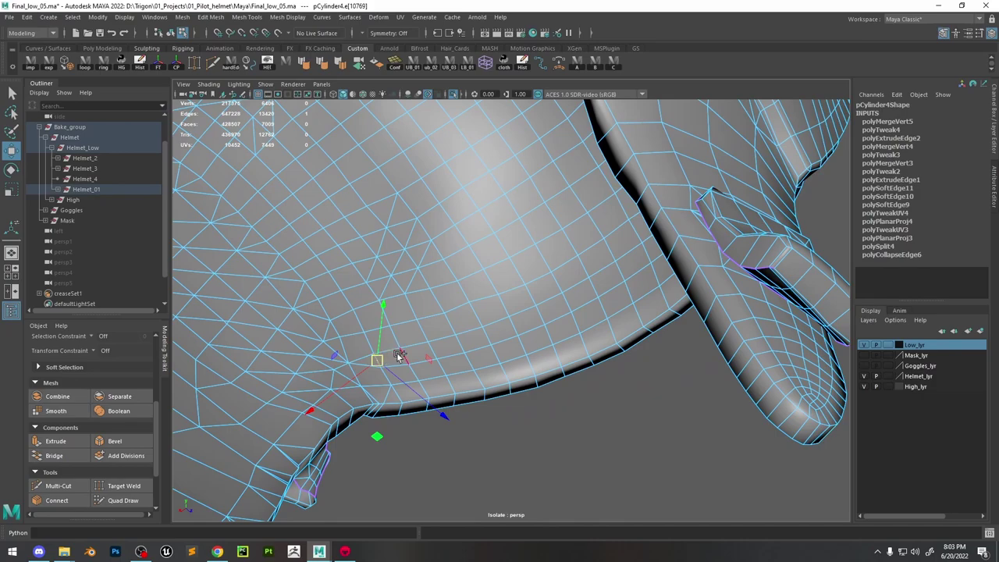
Collapse two partial edge rings near the lower rim of the helmet's inner back wall
double_click(400, 356, "shift")
right_click_drag(399, 354, 422, 304, "shift")
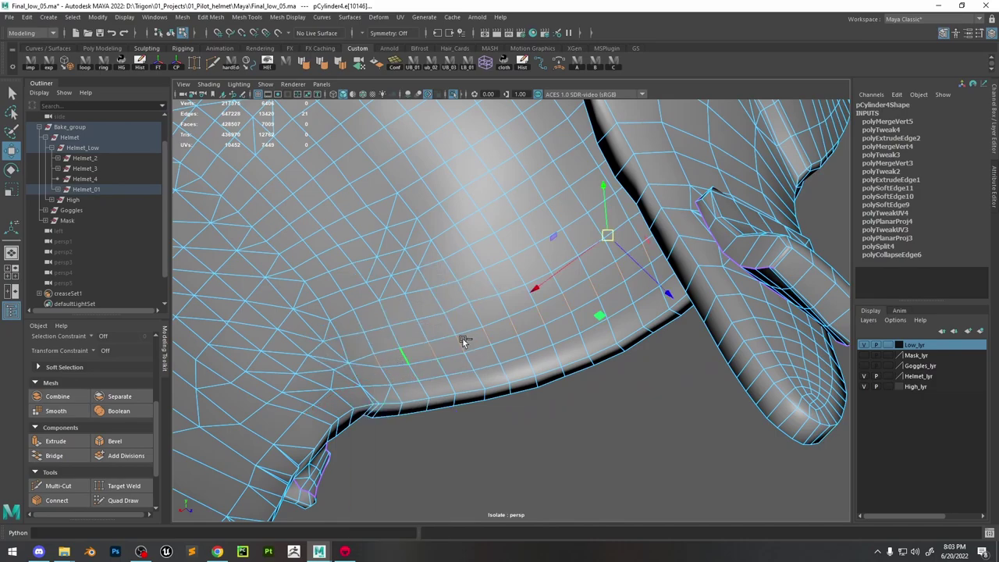
key("f")
double_click(481, 312, "shift")
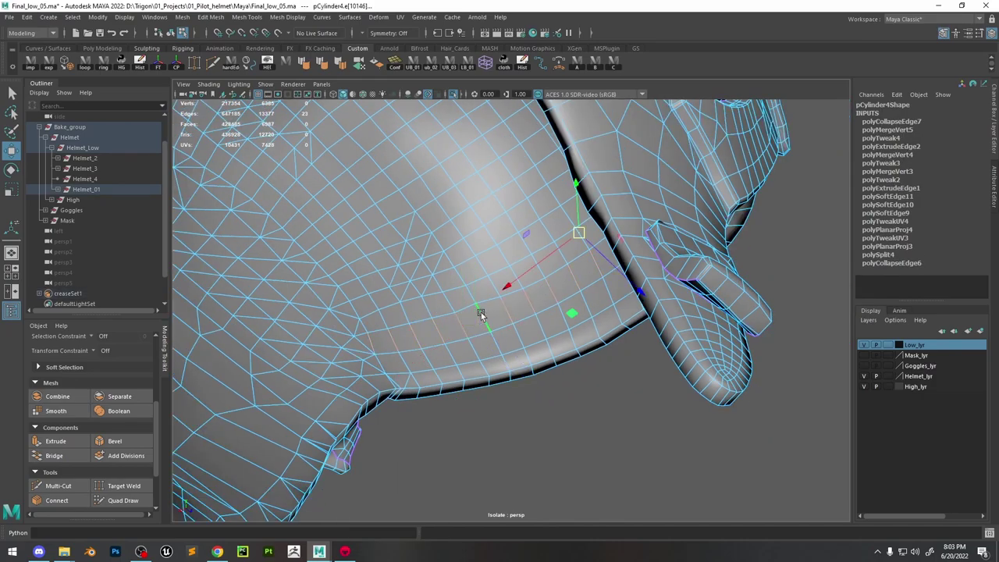
key("g")
Collapse two more partial edge rings higher up on the helmet's inner back wall
left_click(459, 276)
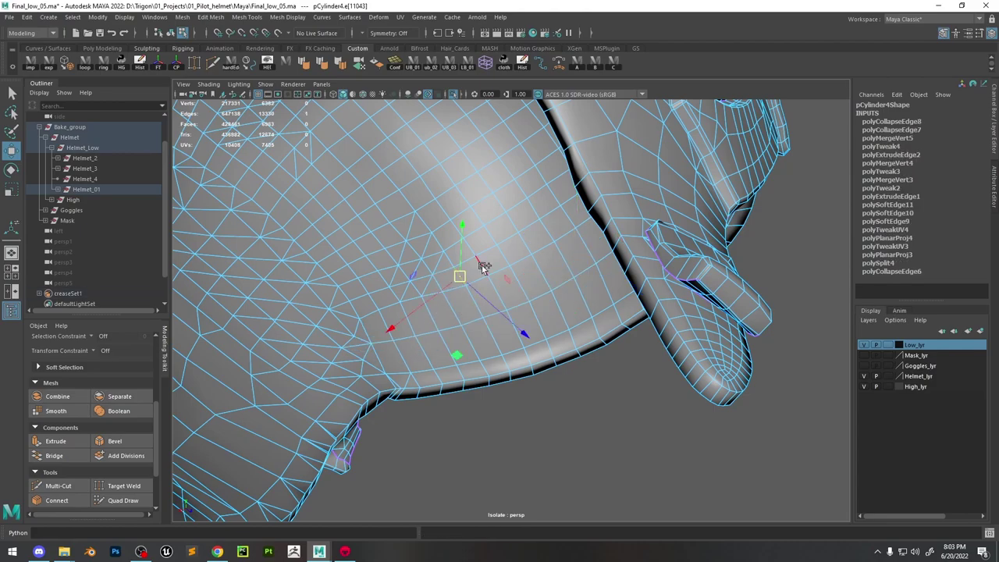
double_click(482, 267, "shift")
key("g")
left_click_drag(515, 285, 494, 267, "alt")
double_click(469, 252)
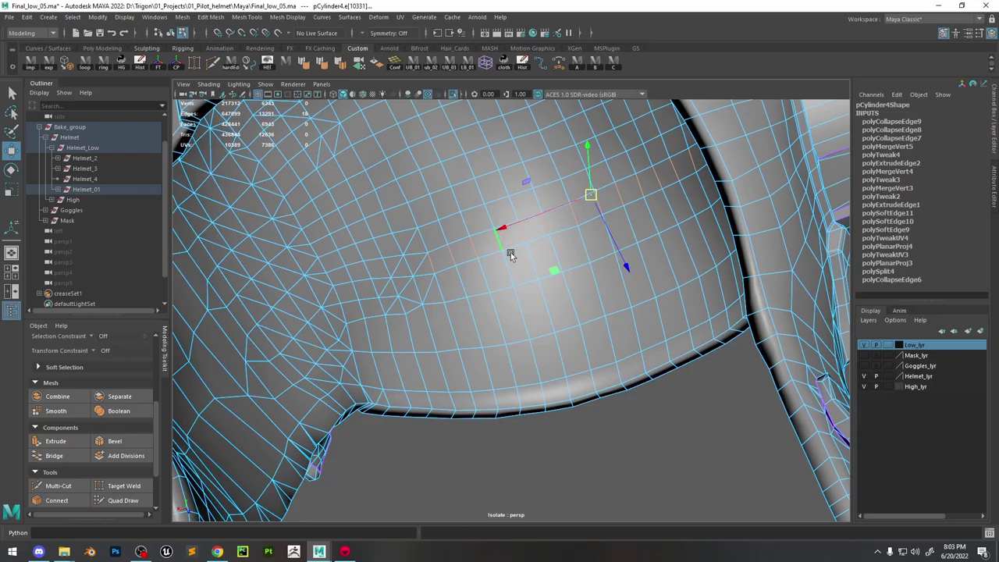
key("g")
Collapse two short edges beside the dense triangulated area on the inner back wall
left_click_drag(587, 297, 664, 333, "alt")
right_click_drag(663, 333, 496, 264, "alt")
left_click_drag(497, 264, 516, 312, "alt")
right_click_drag(515, 312, 627, 370, "alt")
left_click_drag(626, 370, 656, 288, "alt")
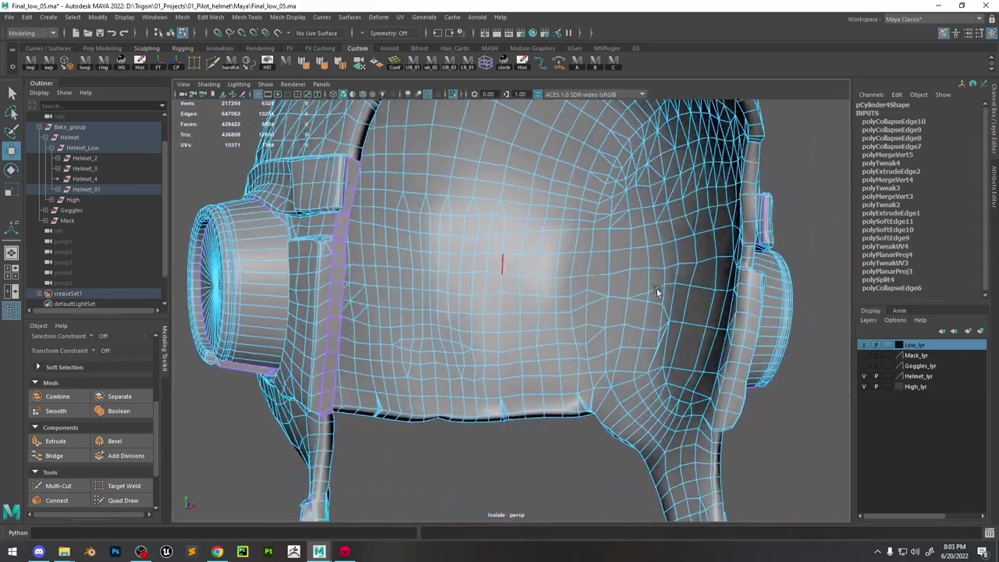
right_click_drag(657, 289, 649, 291, "alt")
left_click(648, 288)
key("g")
left_click(647, 250)
key("g")
Collapse another edge ring across the middle of the helmet's inner back wall
left_click_drag(606, 332, 660, 323, "alt")
right_click_drag(661, 323, 594, 329, "alt")
left_click_drag(594, 329, 508, 289, "alt")
double_click(571, 249)
key("g")
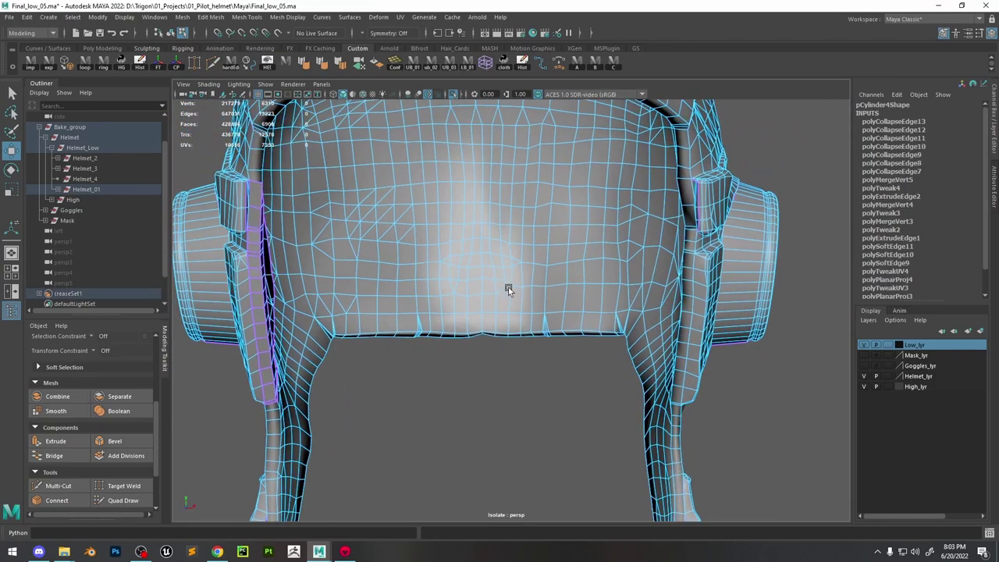
Collapse the short edges low in the centre of the inner back wall and delete the helmet mesh's construction history
left_click(481, 288)
key("g")
left_click(507, 282)
key("g")
left_click(454, 280)
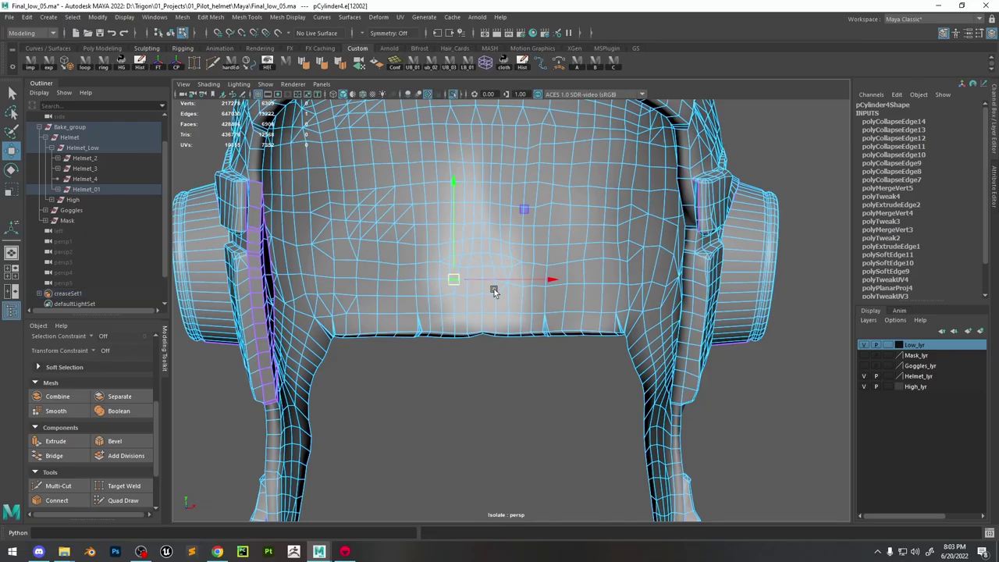
key("g")
left_click(494, 288)
left_click_drag(341, 287, 370, 267, "alt")
key("g")
right_click_drag(511, 273, 618, 147, "alt")
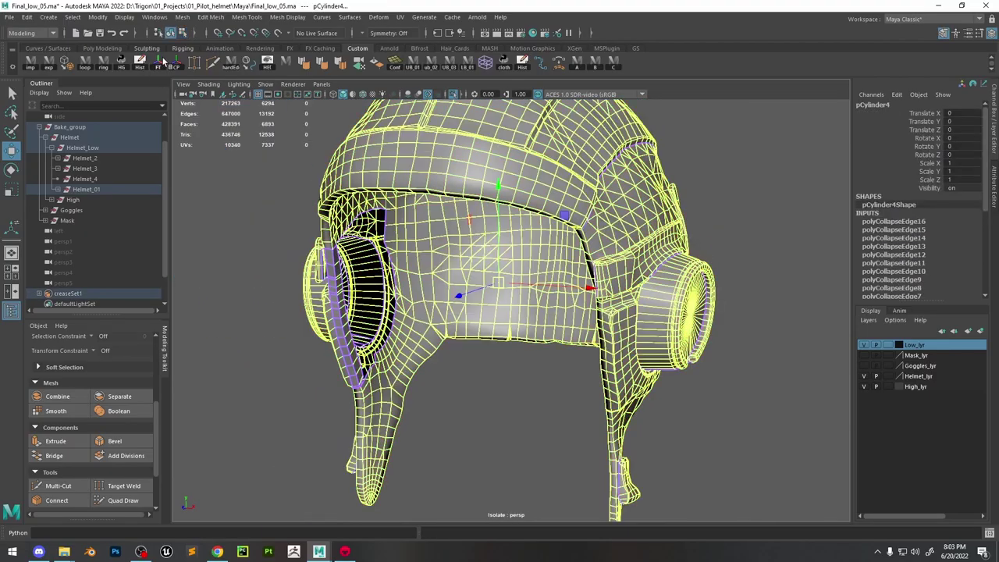
key("alt+shift+d")
Target-weld the lower inner corner of the ear flap's front edge strip to the flap surface below the ear opening
left_click_drag(484, 320, 538, 261, "alt")
right_click_drag(539, 262, 590, 273, "alt")
left_click_drag(589, 273, 566, 316, "alt")
right_click_drag(566, 317, 597, 320, "alt")
left_click_drag(596, 316, 570, 293, "alt")
right_click_drag(531, 332, 520, 292)
left_click(497, 306)
middle_click_drag(527, 304, 547, 133, "alt")
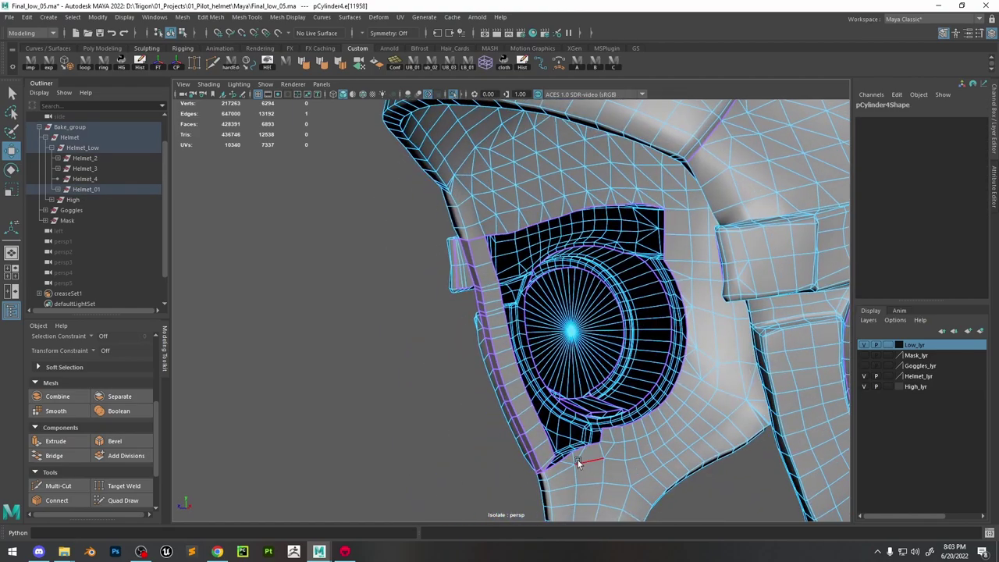
right_click_drag(580, 462, 640, 468, "alt")
middle_click_drag(609, 469, 593, 313, "alt")
left_click(575, 390)
left_click(575, 391)
key("f")
left_click(143, 64)
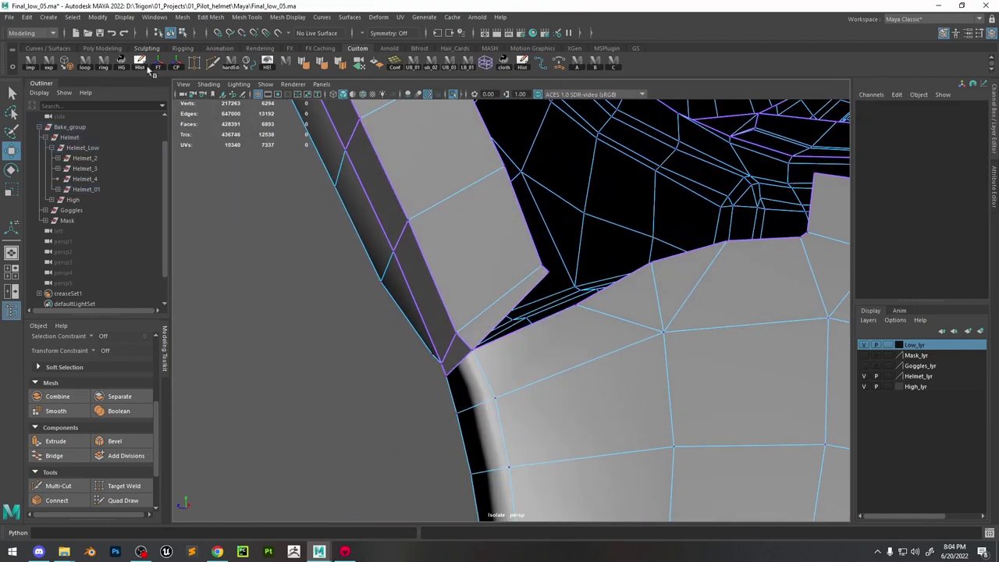
key("w")
left_click_drag(549, 272, 574, 303)
key("y")
Extrude three border edges at the lower end of the ear opening inward
right_click_drag(570, 302, 502, 203, "alt")
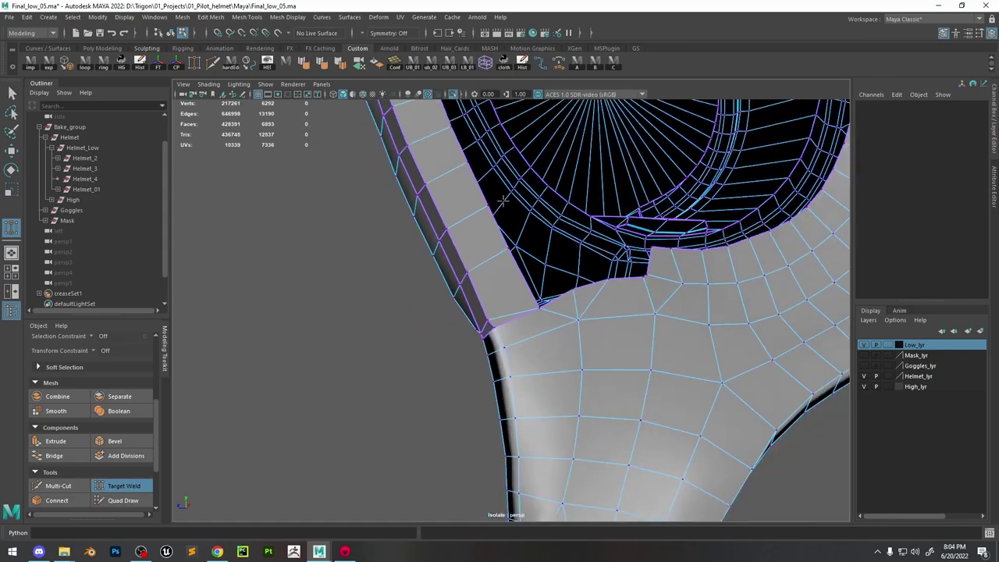
left_click_drag(502, 203, 578, 257, "alt")
key("w")
right_click_drag(595, 264, 594, 242)
left_click(581, 340)
double_click(540, 357, "shift")
left_click_drag(593, 257, 561, 266, "alt")
left_click(457, 270)
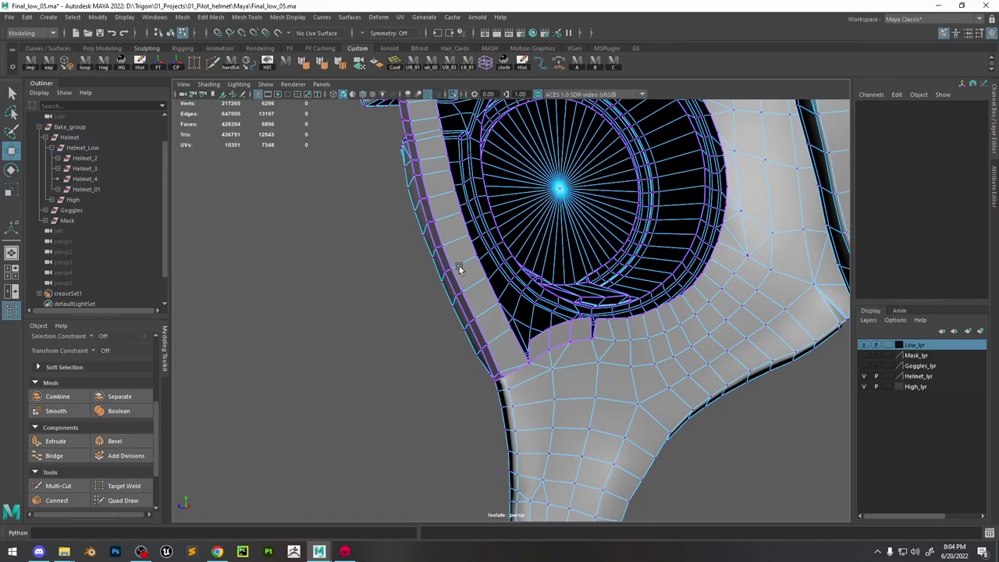
Target-weld the end vertices of the extruded faces to the neighbouring vertices on the ear opening's border
left_click(195, 64)
left_click_drag(597, 321, 622, 361, "alt")
right_click_drag(622, 361, 657, 375, "alt")
left_click_drag(662, 311, 671, 309)
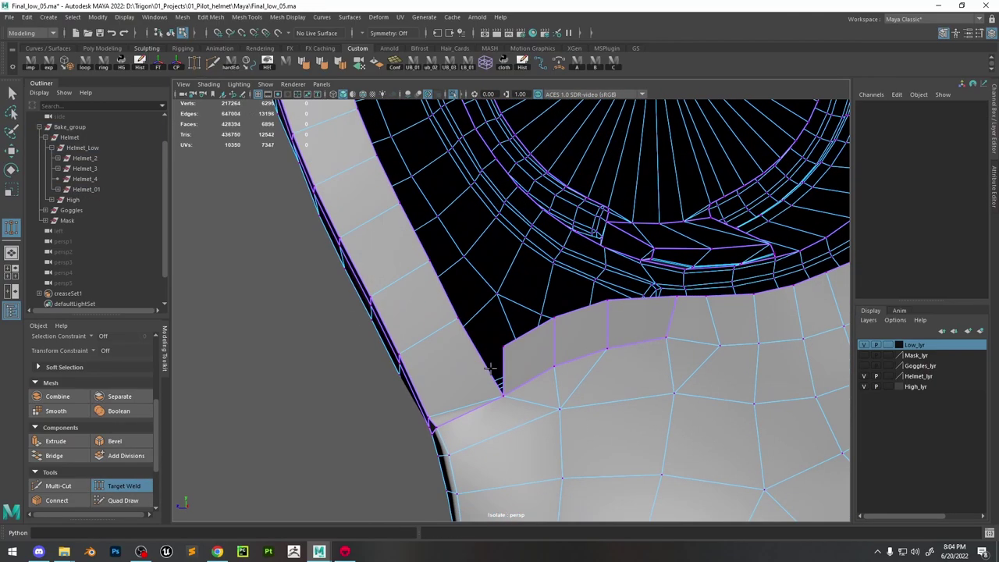
left_click_drag(505, 349, 457, 319)
Fill the ear opening on the inner side of the flap with a single face
right_click_drag(625, 406, 570, 359, "alt")
key("w")
left_click(506, 314)
double_click(547, 312, "shift")
double_click(546, 311)
right_click_drag(558, 304, 591, 235, "alt")
right_click_drag(591, 230, 591, 366, "shift")
Collapse three edges along the front edge strip bordering the filled ear opening
left_click_drag(617, 296, 609, 275, "alt")
left_click(438, 275)
right_click_drag(440, 277, 485, 226, "shift")
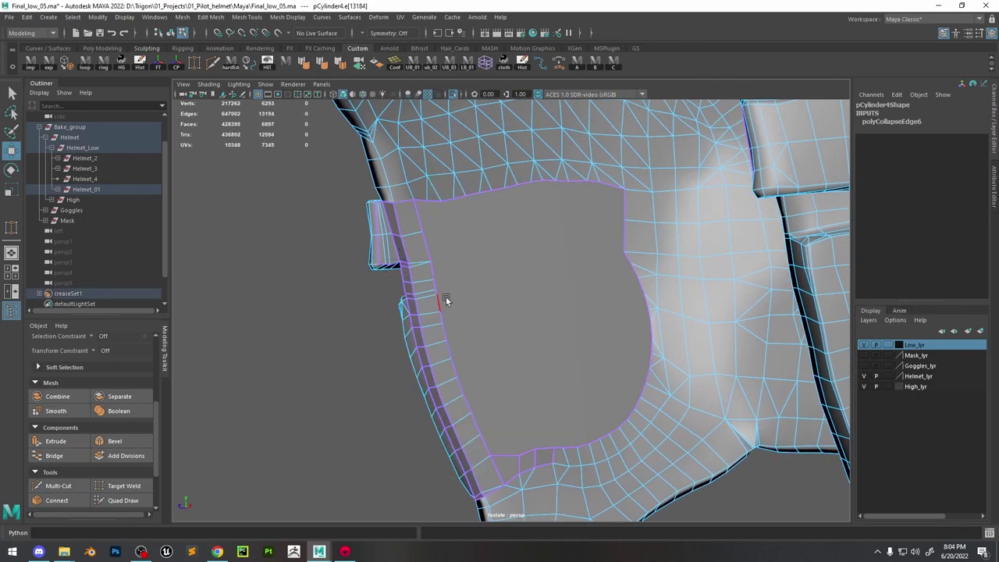
left_click(437, 288)
key("g")
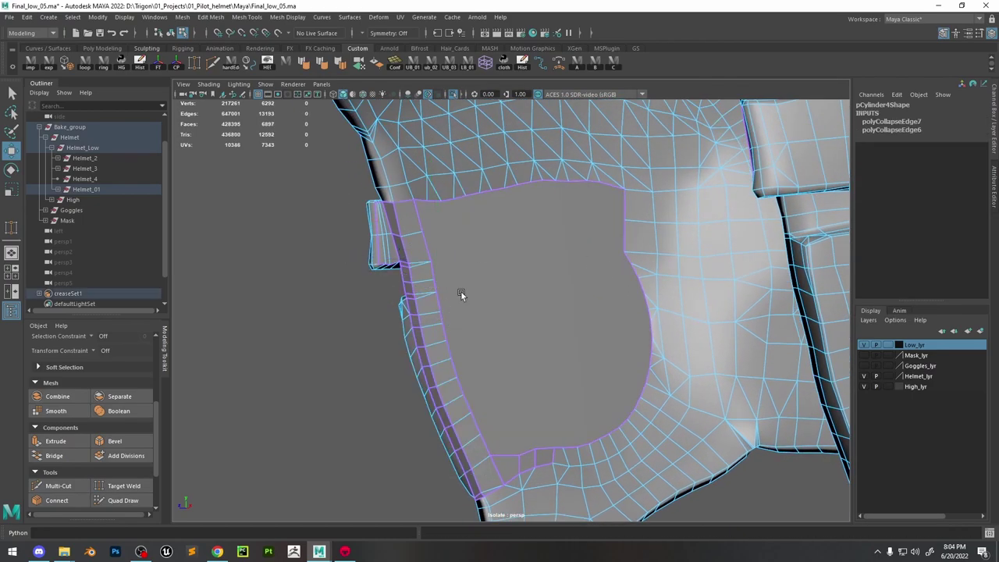
left_click_drag(462, 292, 394, 313, "alt")
scroll(394, 313, "up", 2)
left_click(396, 311)
key("g")
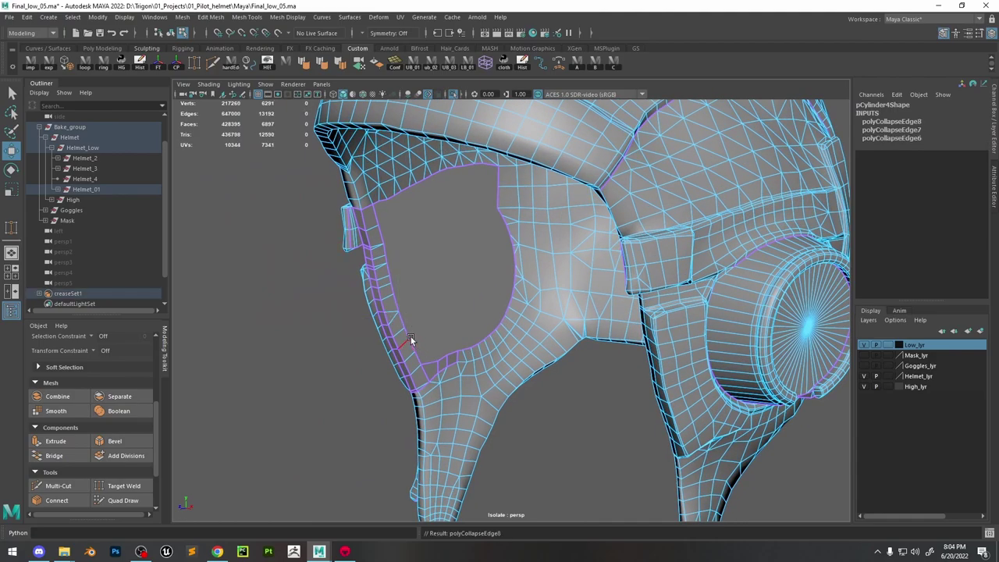
Collapse four further edges of the front edge strip to reduce its divisions
left_click(411, 341)
left_click(419, 341)
key("ctrl+shift+c")
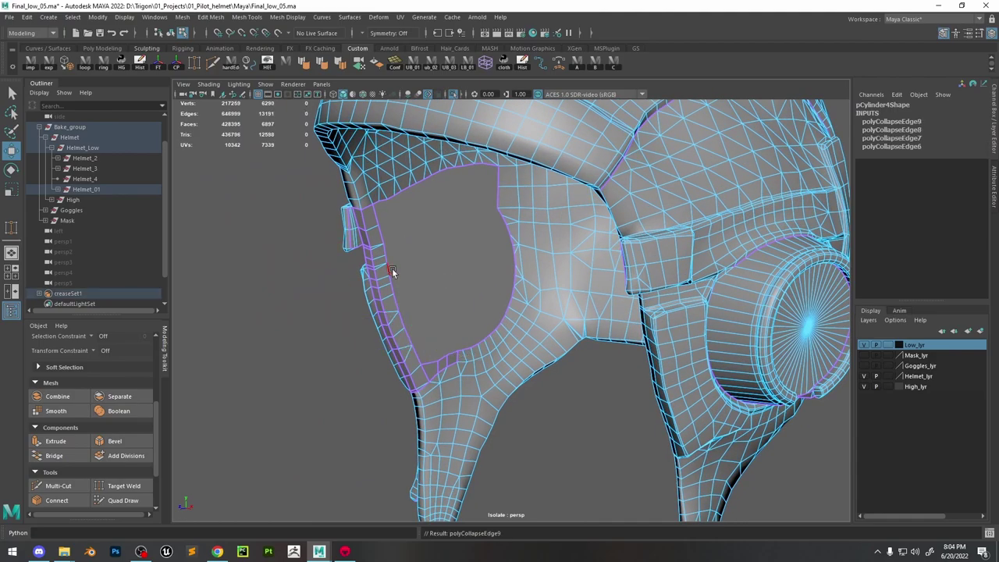
left_click(390, 271)
key("ctrl+shift+c")
left_click(386, 246)
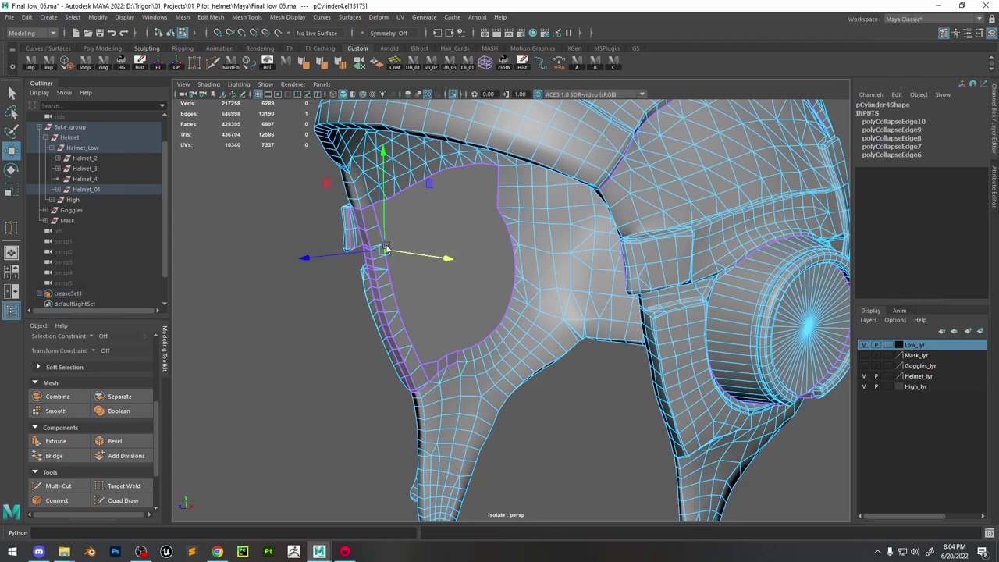
key("ctrl+shift+c")
left_click(393, 289)
key("g")
Collapse the edge on the filled face's upper border closest to the front edge strip
left_click_drag(477, 331, 451, 238, "alt")
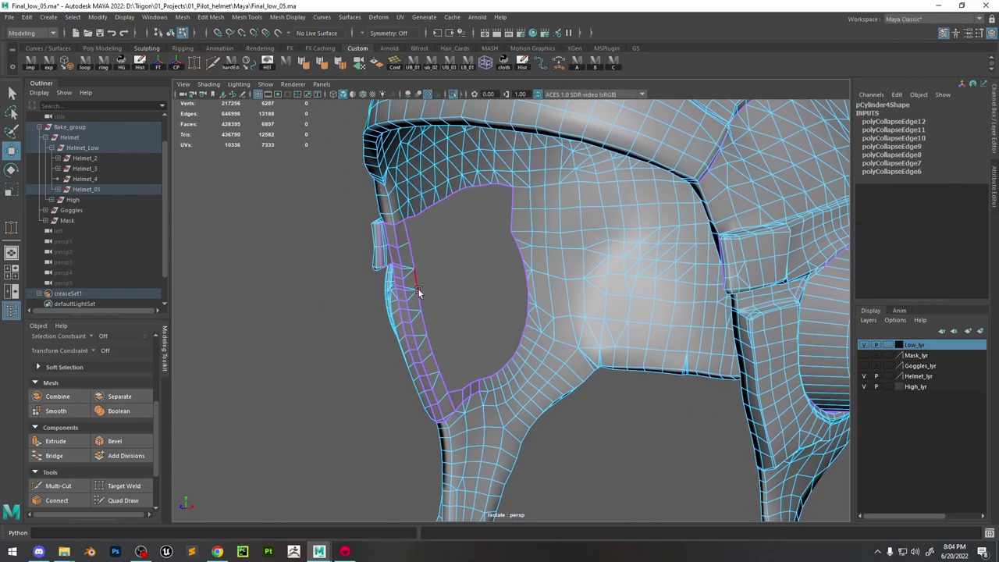
left_click_drag(419, 292, 556, 216, "alt")
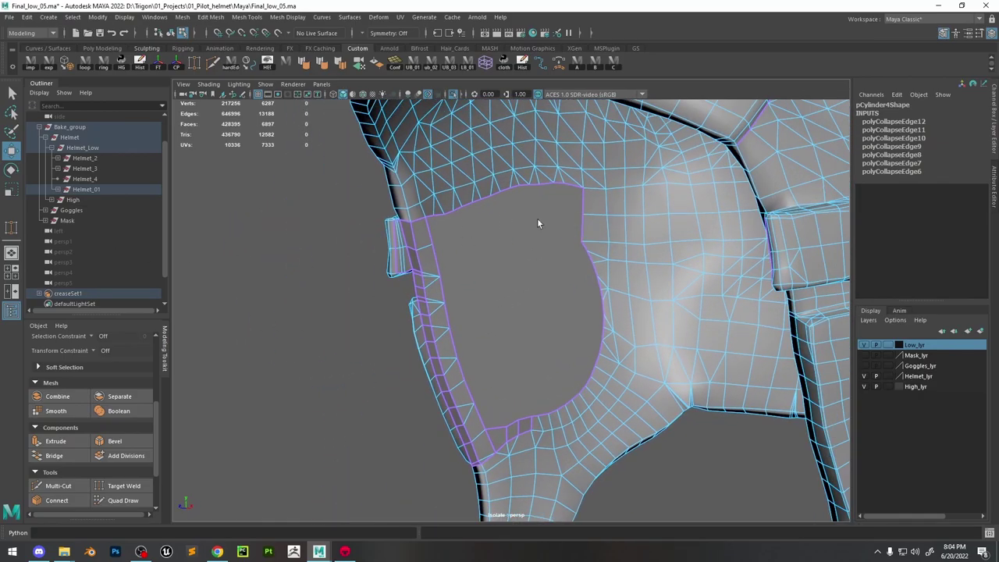
right_click_drag(537, 220, 445, 202)
left_click(437, 217)
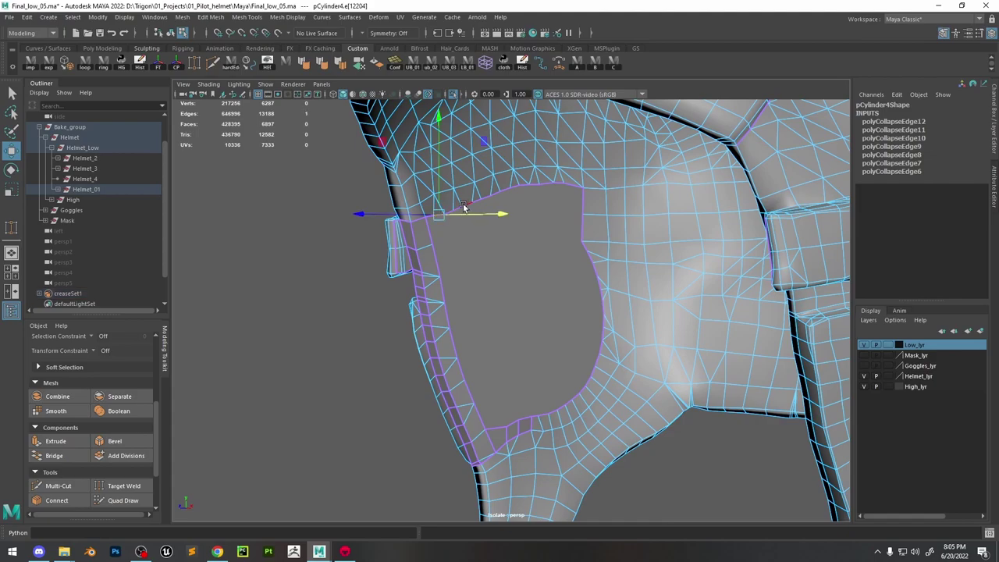
key("g")
Select six edges along the filled face's upper border and collapse them together
left_click(460, 208)
left_click(479, 202, "shift")
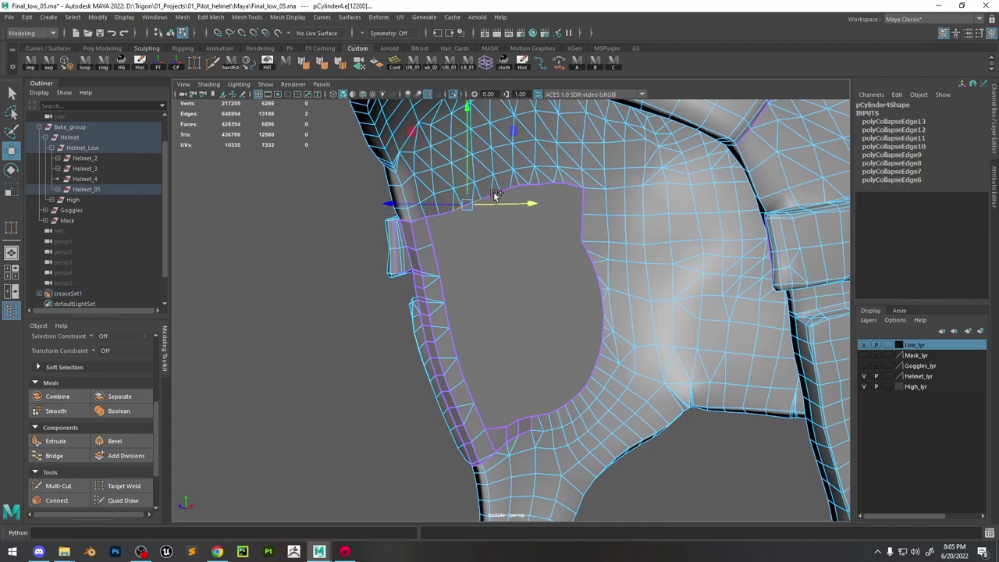
left_click(497, 195, "shift")
left_click(516, 186, "shift")
left_click(546, 185, "shift")
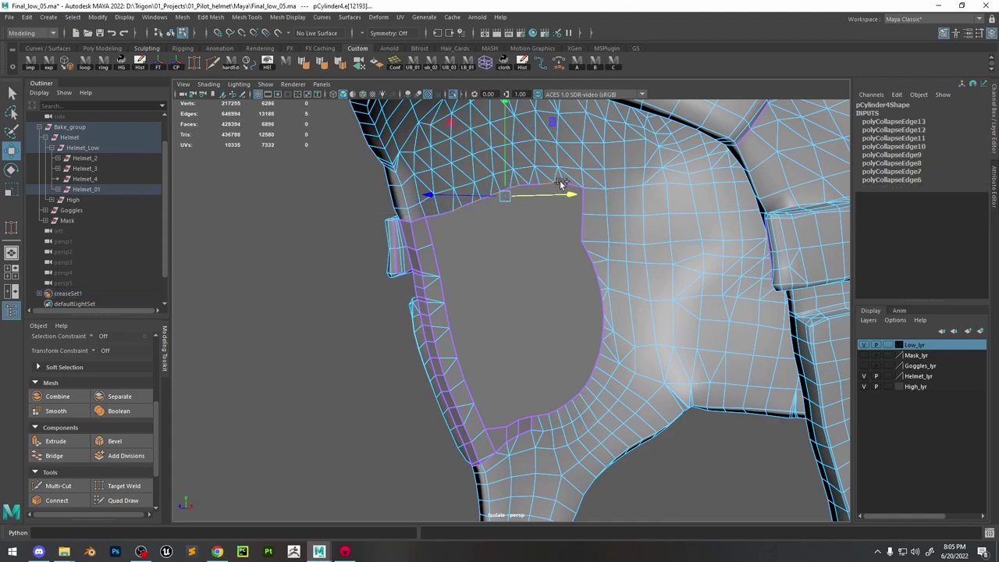
left_click(574, 204, "shift")
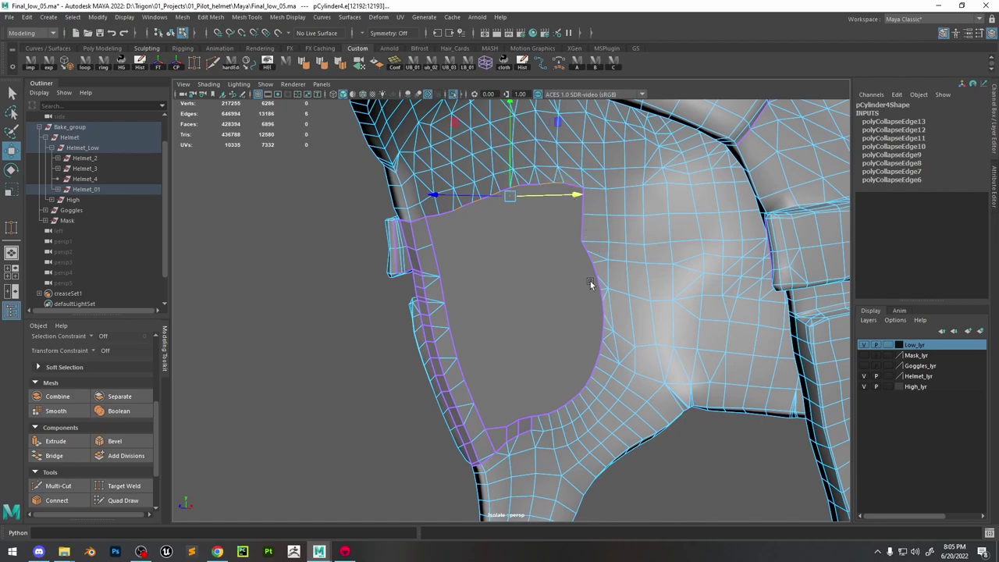
key("ctrl+shift+c")
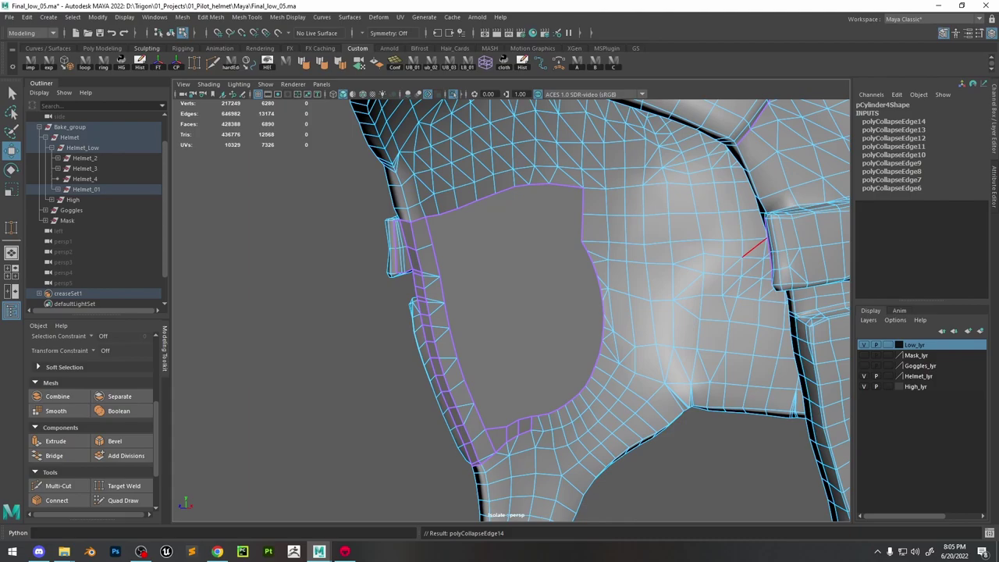
Connect the first upper border vertex beside the strip to its opposite lower vertex across the filled face, and save the scene
right_click_drag(477, 219, 419, 191)
left_click(439, 214)
left_click(507, 425, "shift")
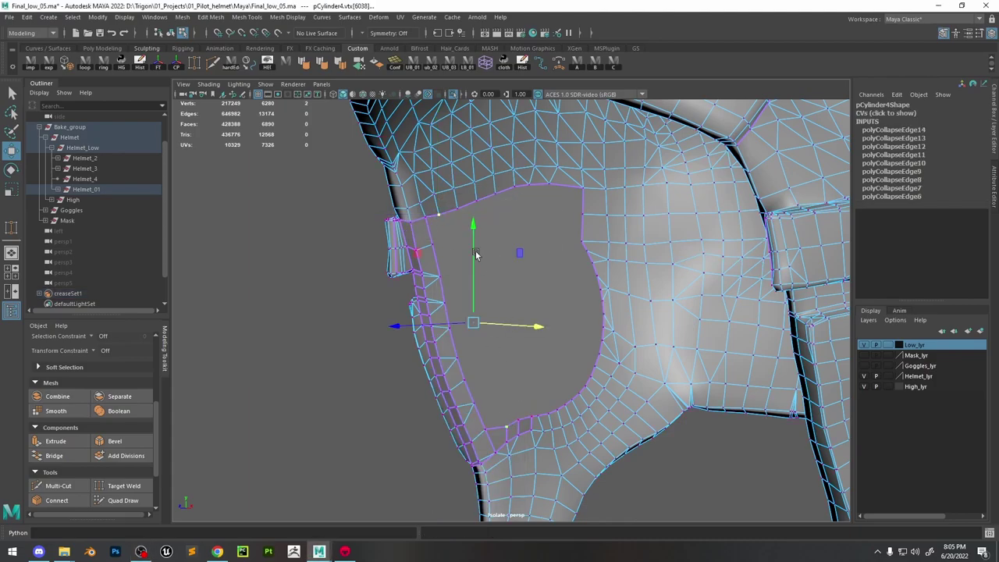
left_click(438, 212)
left_click(507, 426, "shift")
left_click_drag(551, 289, 550, 281, "alt")
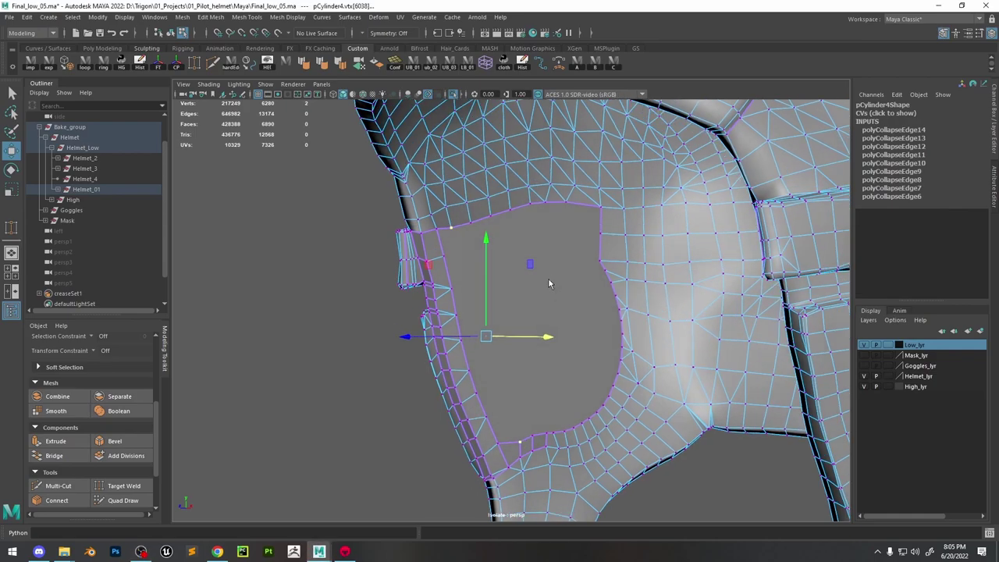
right_click_drag(548, 280, 541, 344, "shift")
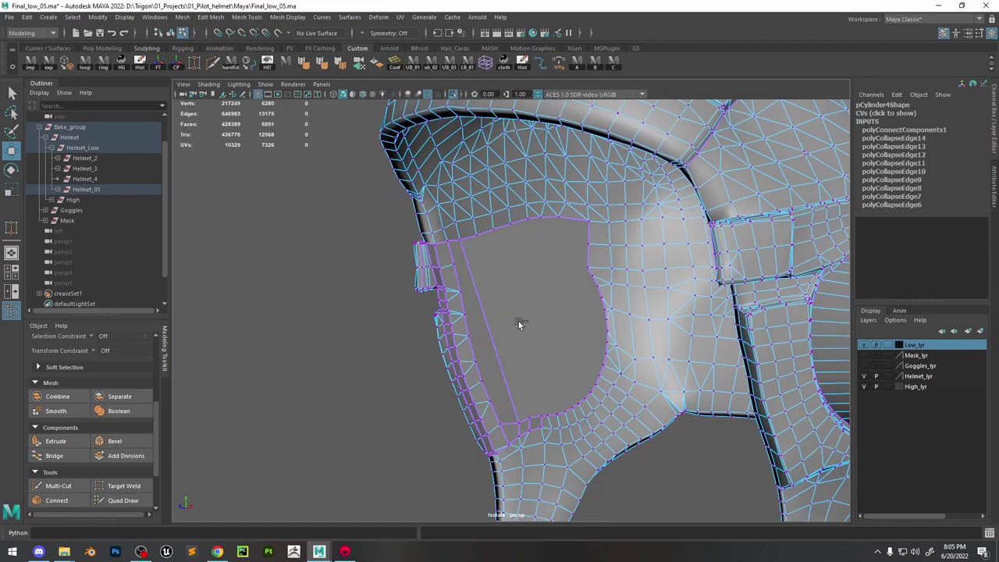
key("ctrl+s")
Connect the second pair of opposite border vertices across the filled face and delete the helmet mesh's construction history
left_click(477, 234)
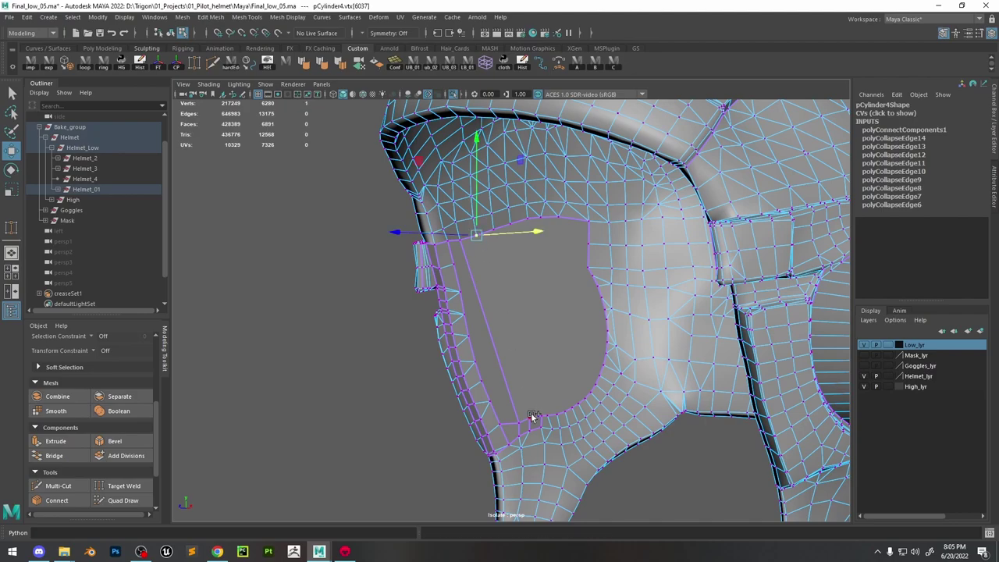
right_click_drag(532, 411, 540, 472, "shift")
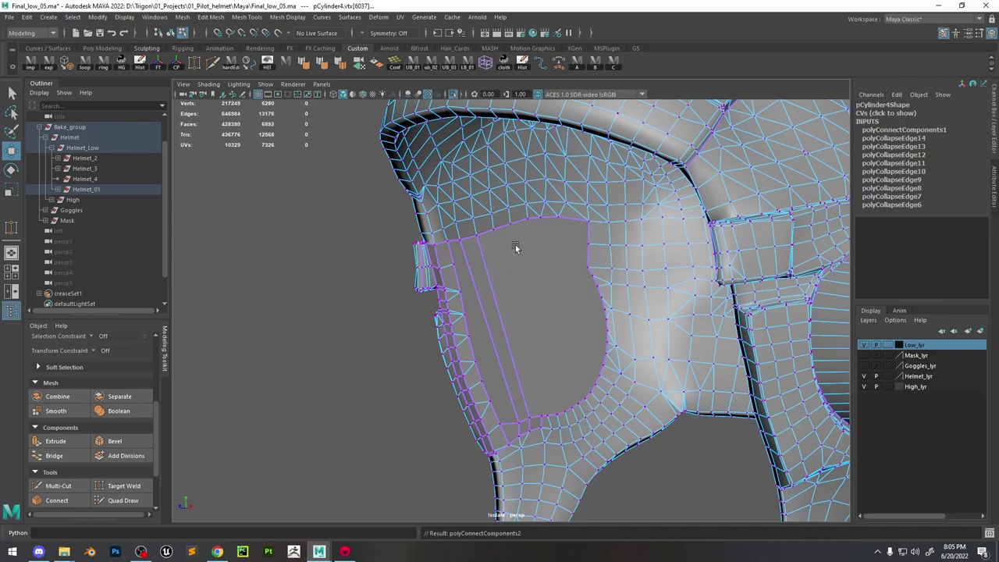
right_click_drag(505, 200, 545, 183)
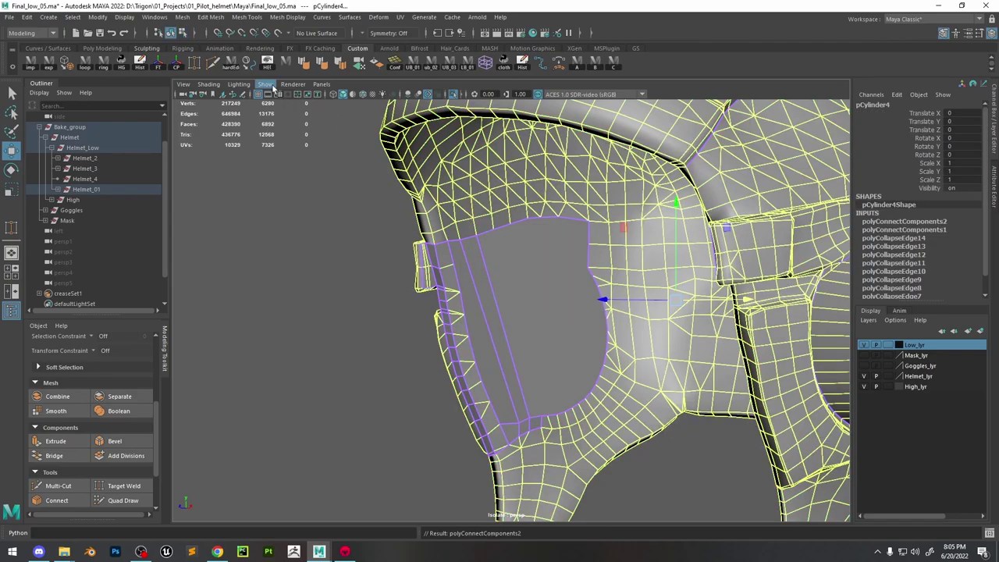
left_click(139, 67)
Connect the third pair of opposite upper and lower border vertices across the filled face
right_click_drag(574, 243, 519, 236)
left_click(493, 228)
left_click(544, 414, "shift")
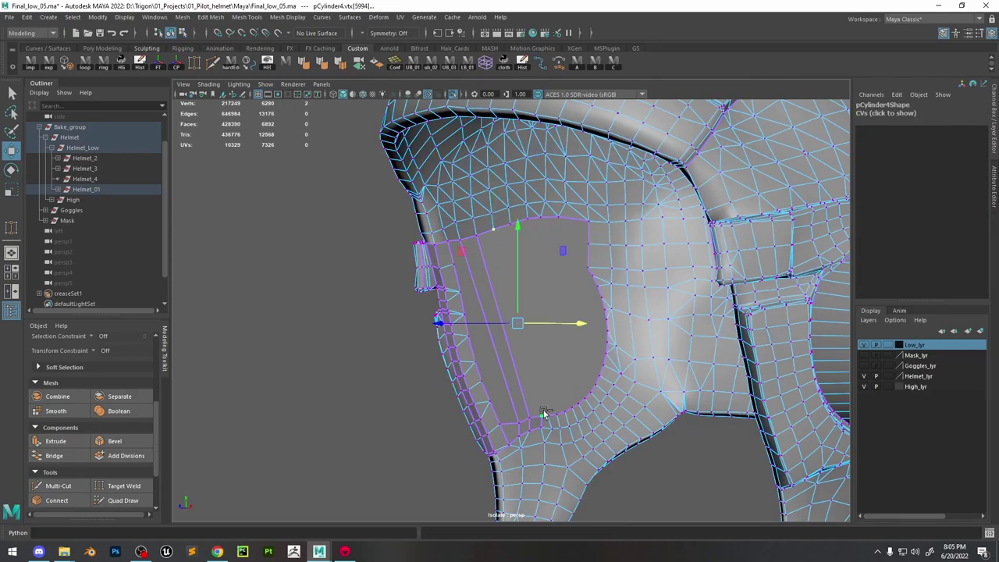
left_click_drag(550, 416, 562, 367, "alt")
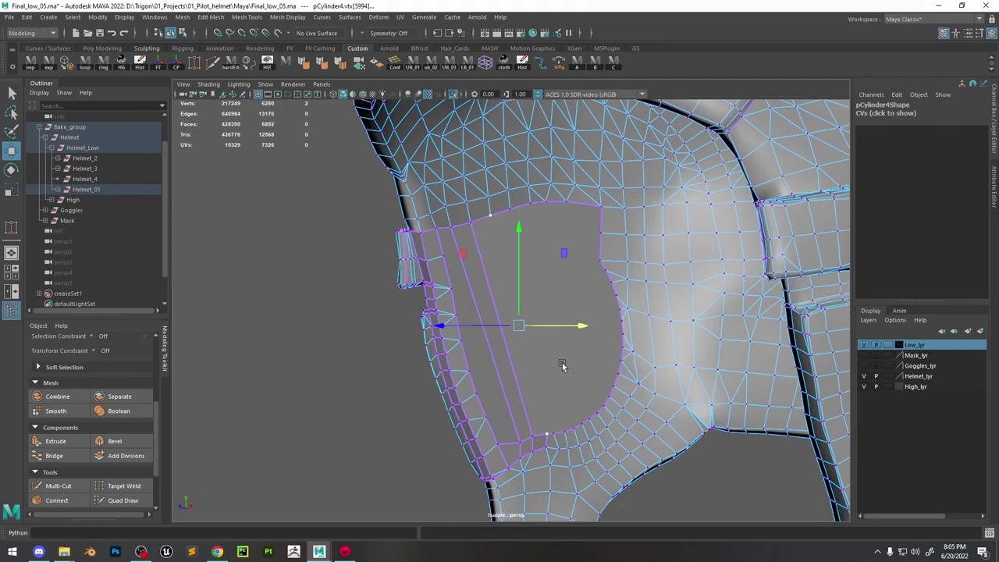
right_click(541, 319, "shift")
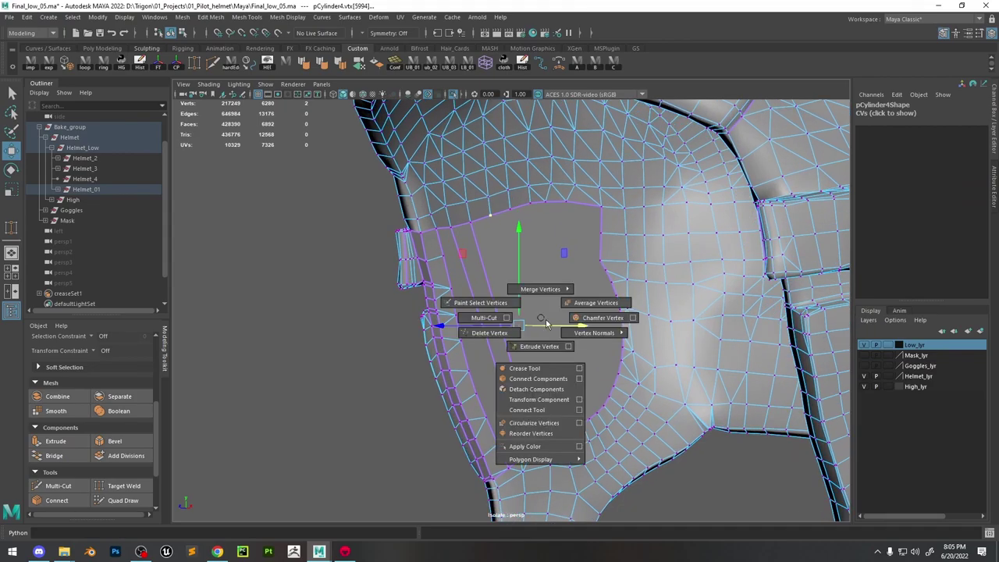
right_click_drag(546, 322, 537, 380, "shift")
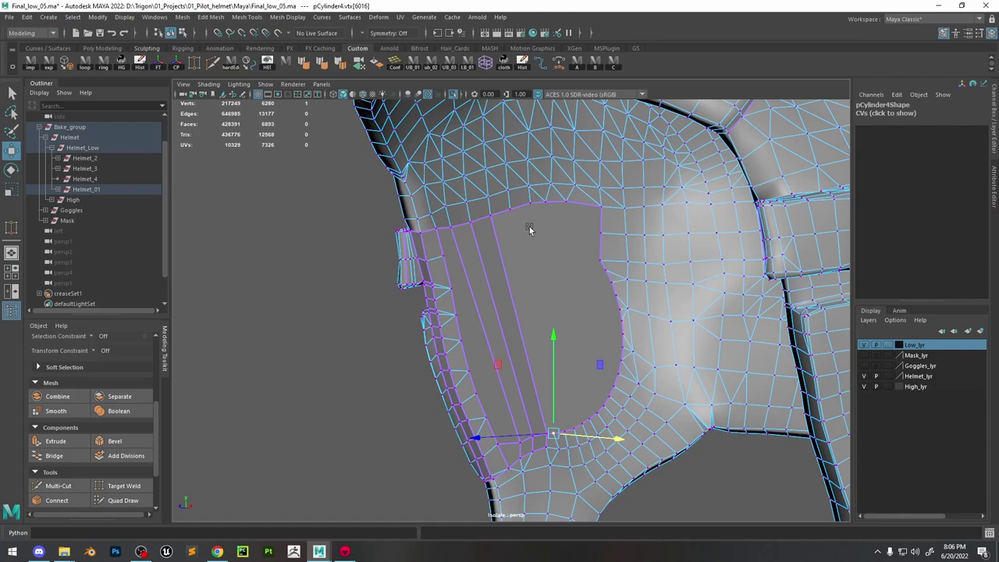
Connect the fourth and fifth pairs of opposite upper and lower border vertices across the filled face
left_click(510, 209, "shift")
key("g")
left_click(530, 206)
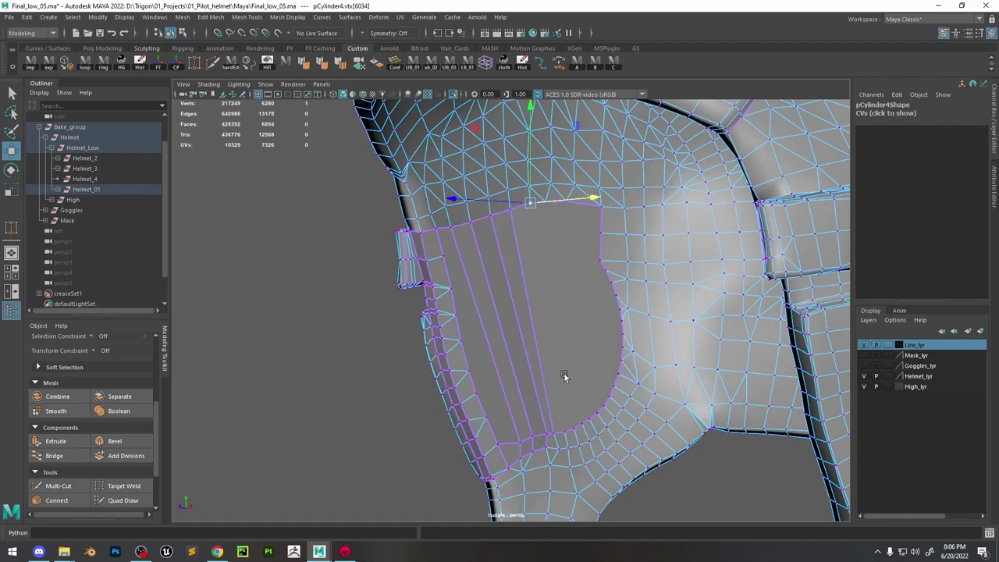
left_click(563, 430, "shift")
key("g")
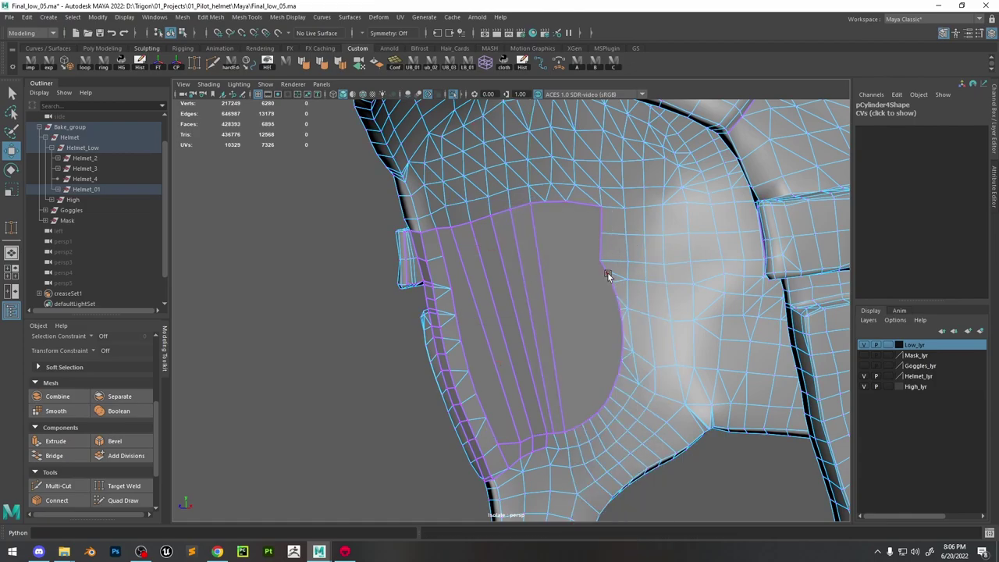
Collapse nine edges along the filled face's curved side border and delete the helmet mesh's construction history
left_click(609, 276)
left_click(617, 305, "shift")
left_click(621, 315, "shift")
left_click(623, 340, "shift")
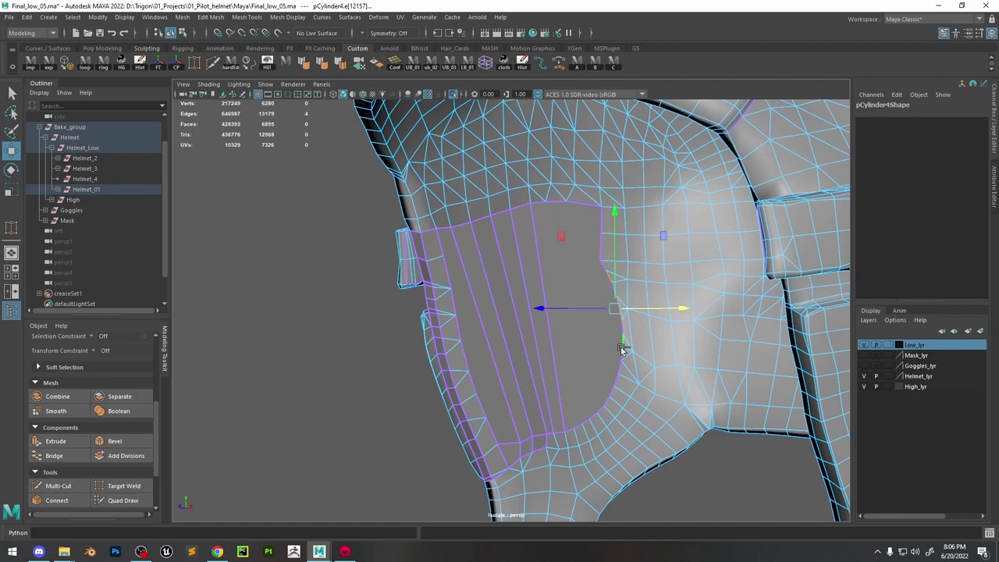
left_click(622, 353, "shift")
left_click(606, 401, "shift")
left_click(612, 383, "shift")
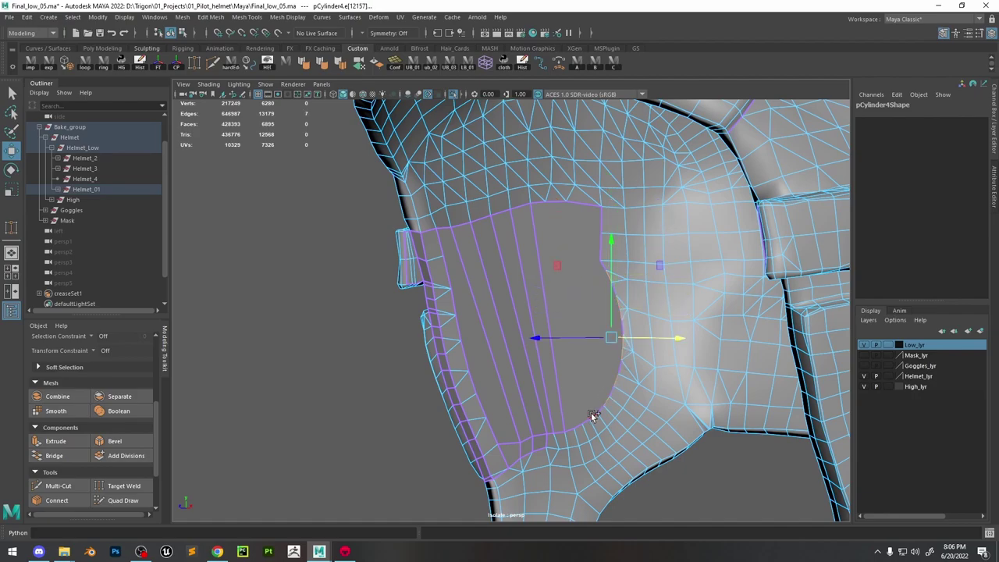
left_click(591, 414, "shift")
left_click(573, 422, "shift")
right_click_drag(581, 390, 648, 233, "shift")
left_click(140, 62)
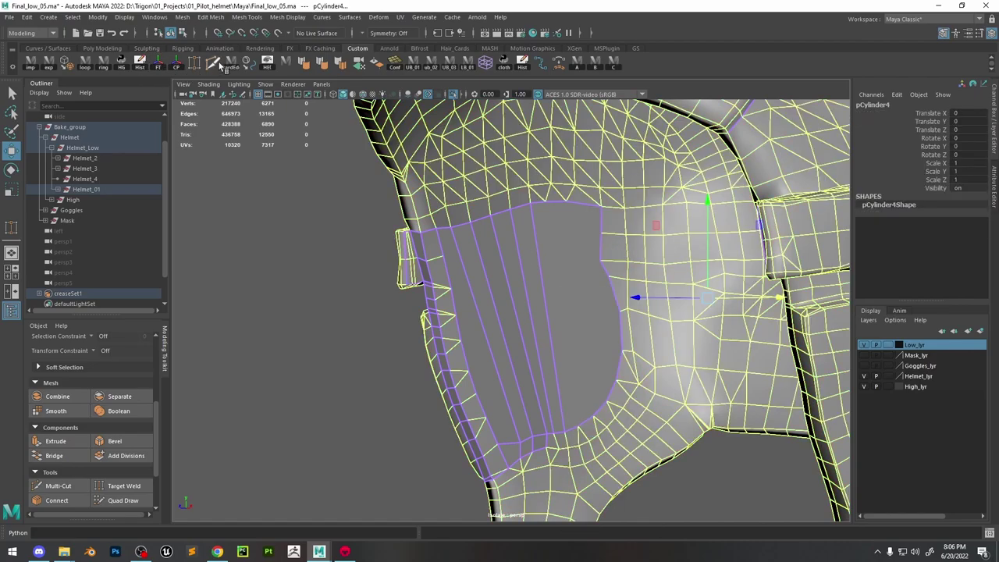
Collapse five more single edges one by one along the curved side and lower border of the filled face
right_click_drag(588, 262, 583, 232)
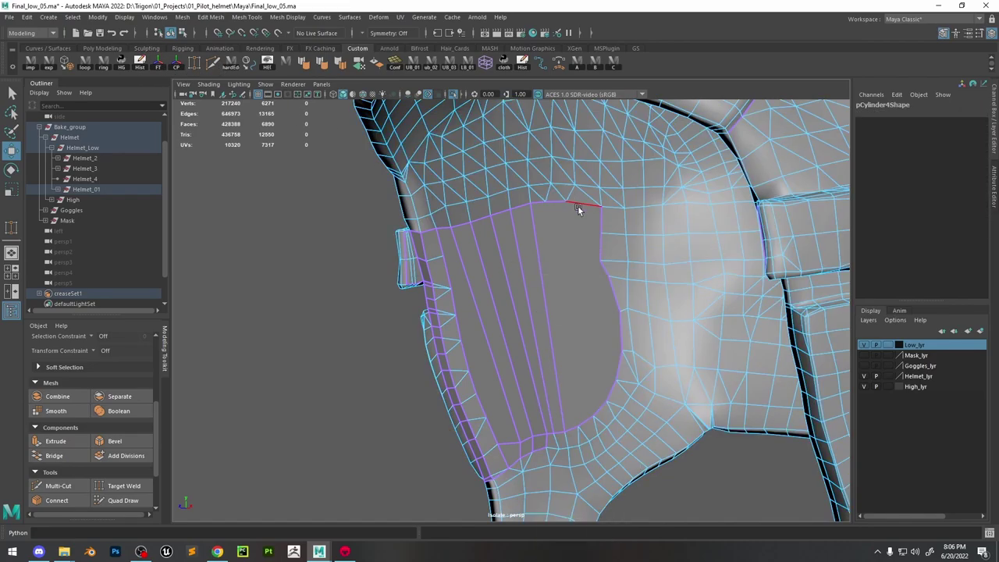
left_click(599, 410)
right_click_drag(598, 407, 670, 328, "shift")
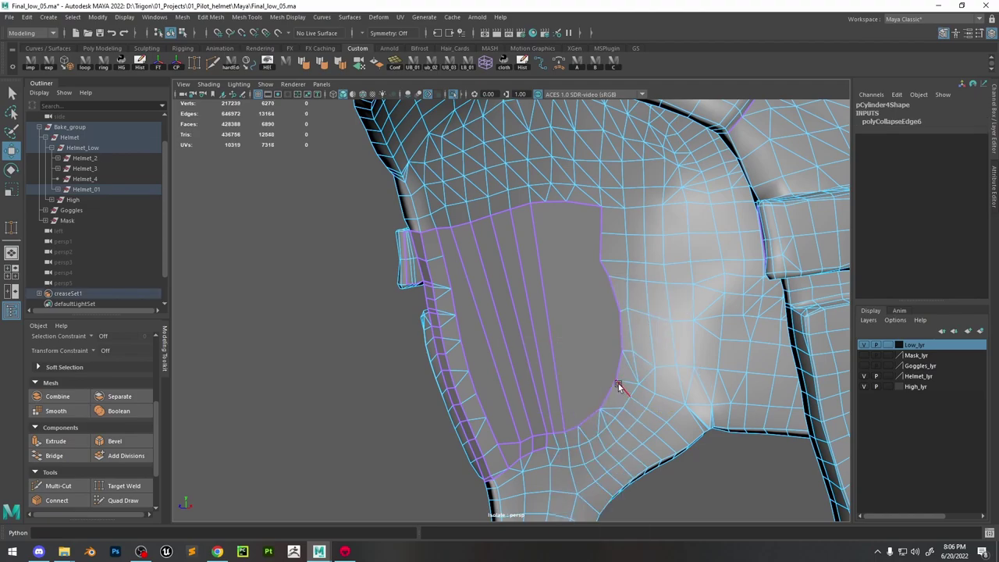
left_click(620, 336)
key("g")
left_click(605, 270)
key("g")
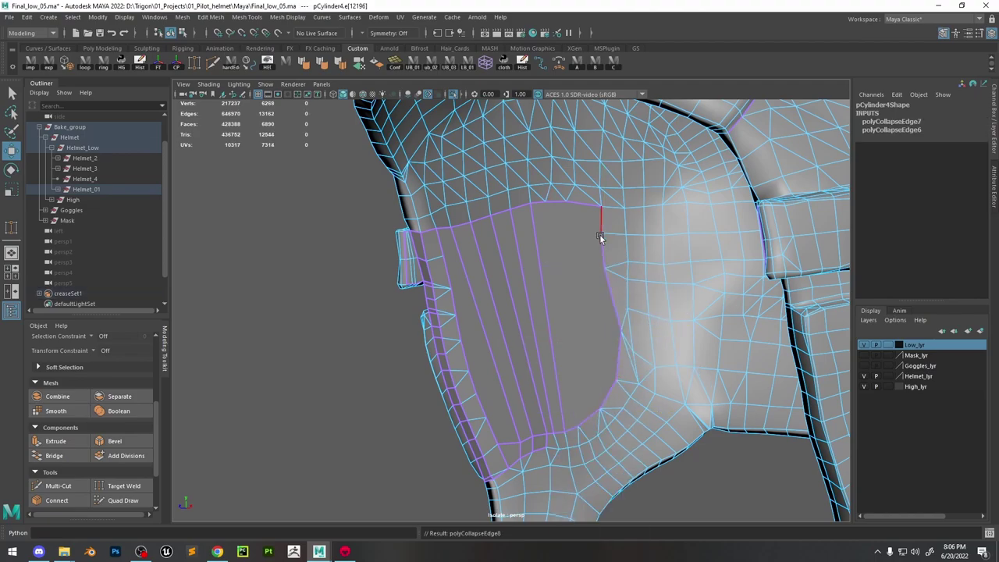
left_click(602, 238)
key("g")
left_click(585, 416)
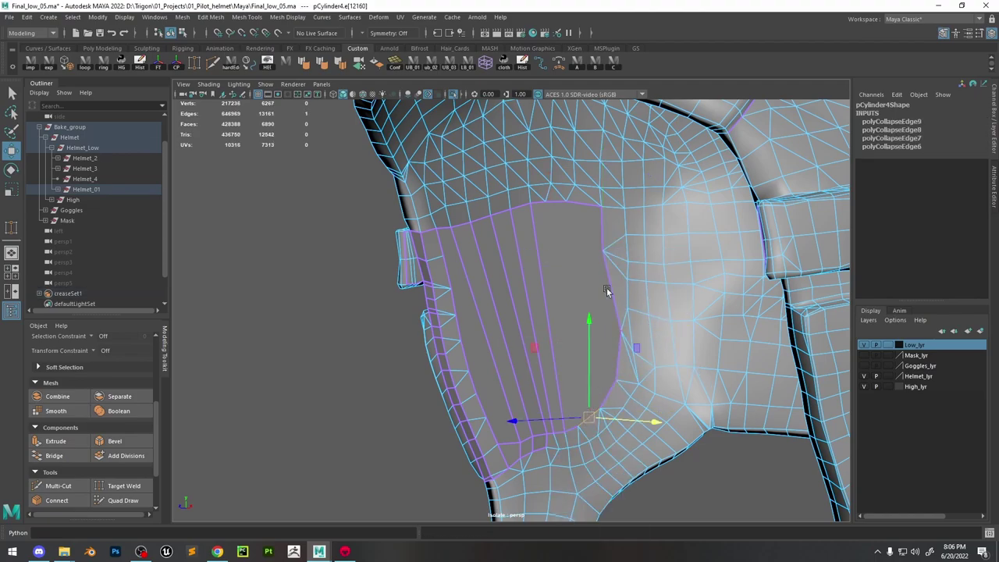
key("g")
Connect the two remaining upper border vertices to their opposite vertices on the lower curved border
right_click_drag(623, 240, 579, 252)
left_click(543, 198)
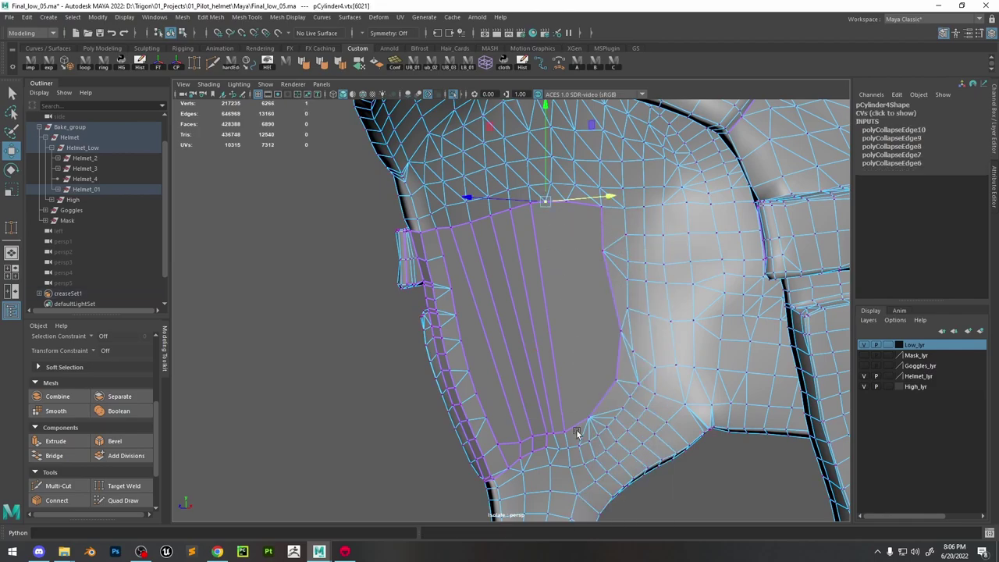
right_click(591, 407, "shift")
left_click(590, 415, "shift")
right_click_drag(587, 347, 594, 407, "shift")
left_click(618, 382)
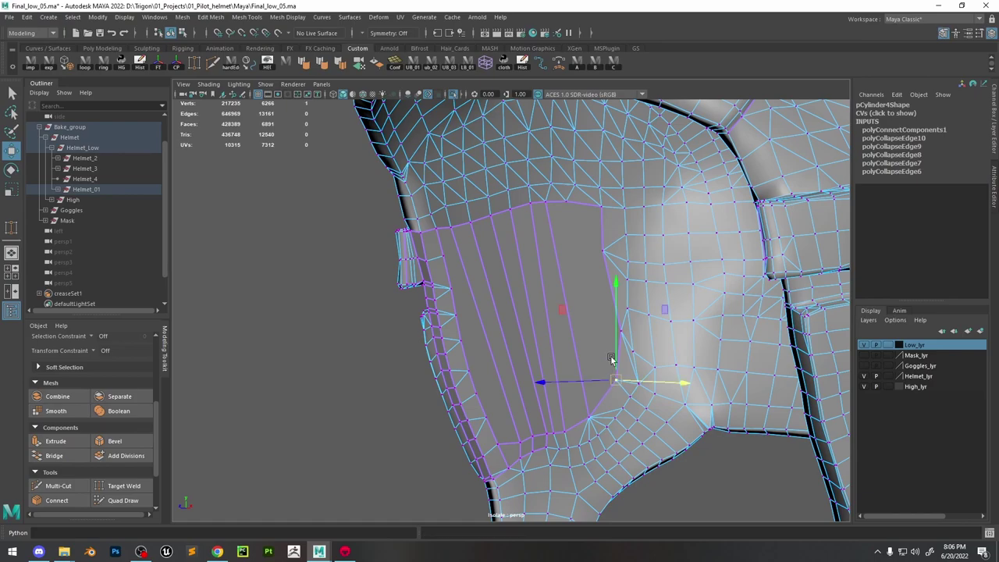
left_click(572, 199, "shift")
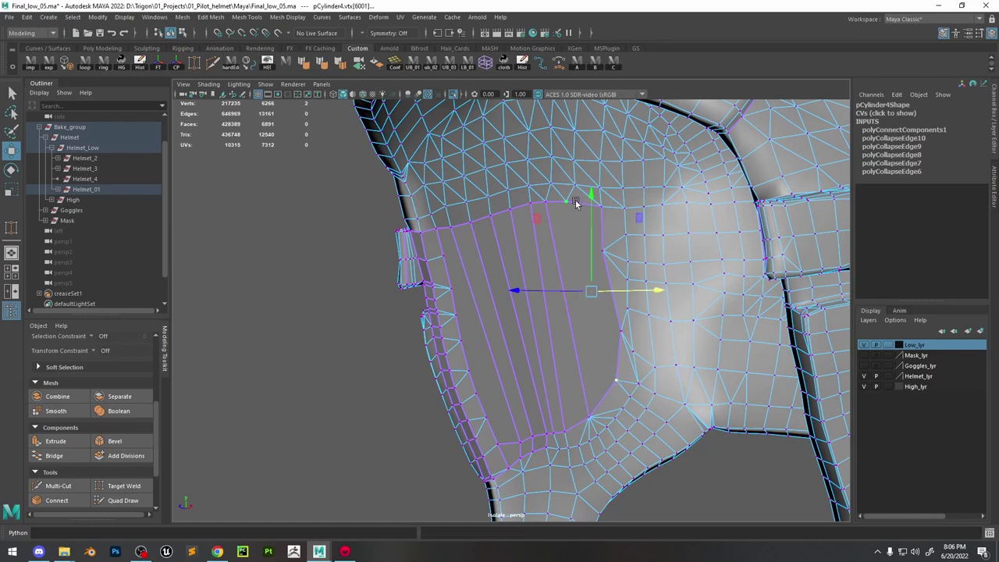
Add four connecting segments between the six long edges on either side of the ear flap's middle strip with Connect
right_click_drag(589, 254, 583, 182)
left_click(578, 281)
double_click(478, 309, "shift")
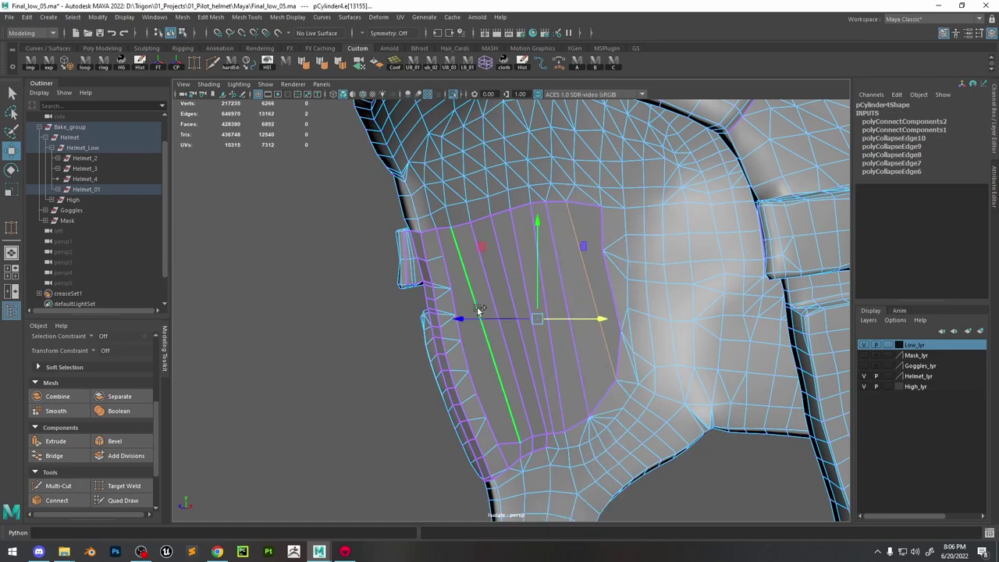
right_click(478, 309, "shift")
left_click(481, 306)
left_click_drag(497, 290, 590, 271, "shift")
right_click_drag(590, 271, 581, 451, "shift")
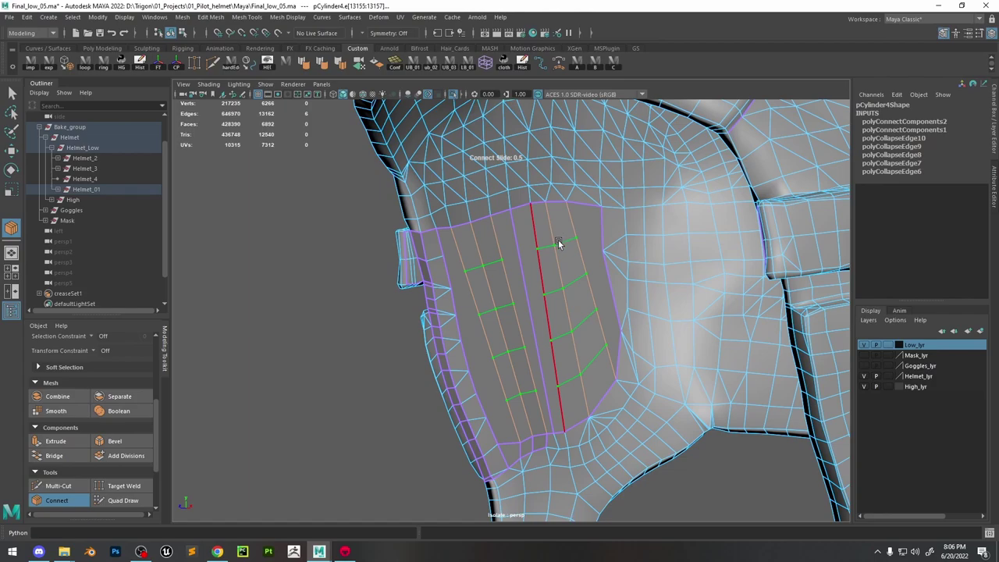
key("w")
Save the scene and delete the helmet mesh's construction history
scroll(557, 253, "up", 1)
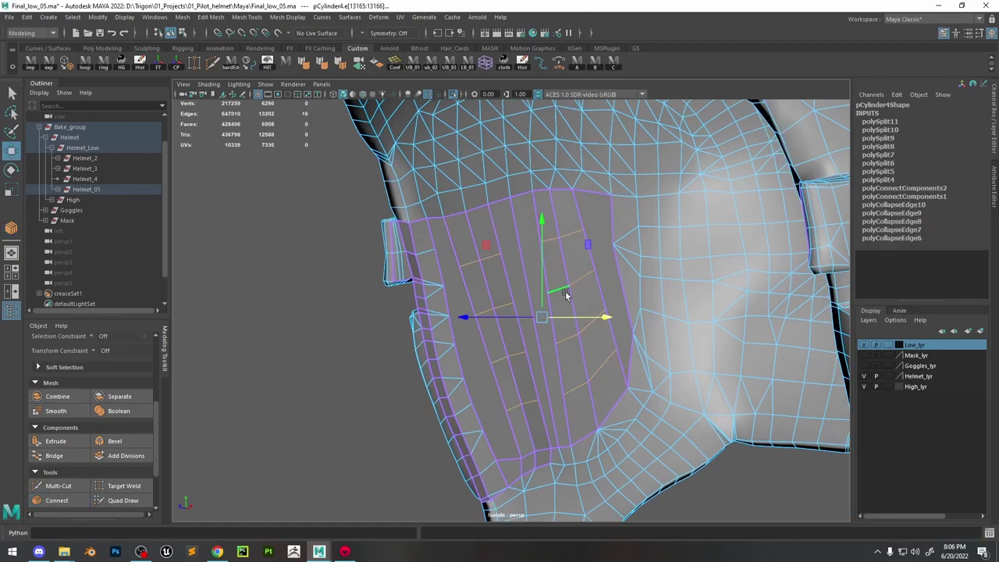
scroll(566, 293, "down", 2)
right_click_drag(530, 238, 523, 264)
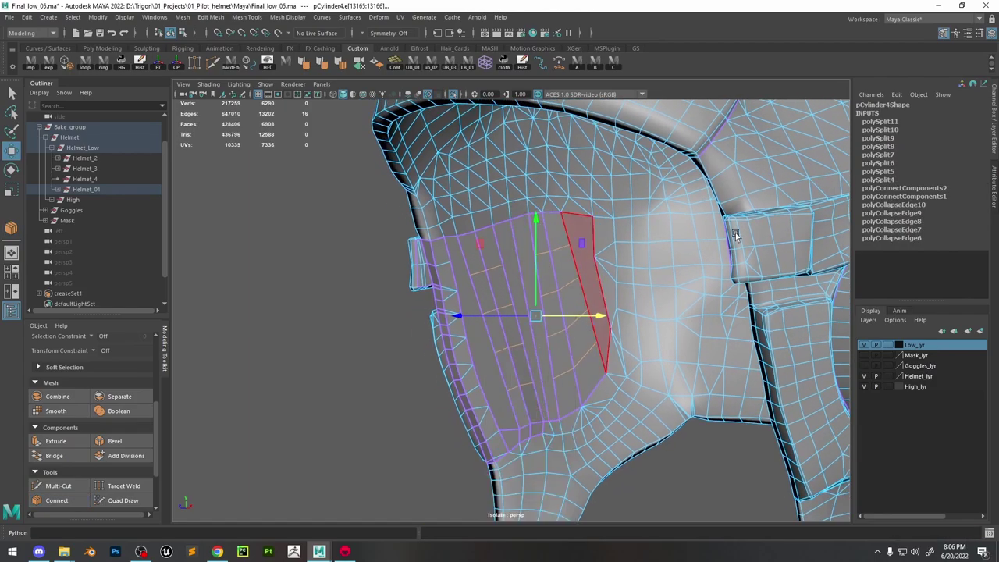
left_click(718, 468)
key("ctrl+s")
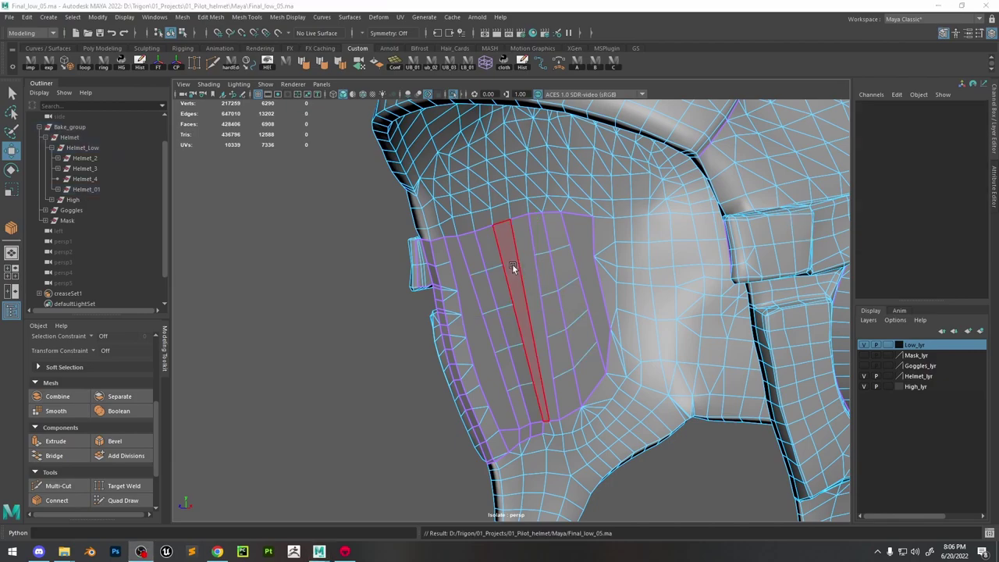
right_click_drag(512, 266, 592, 228)
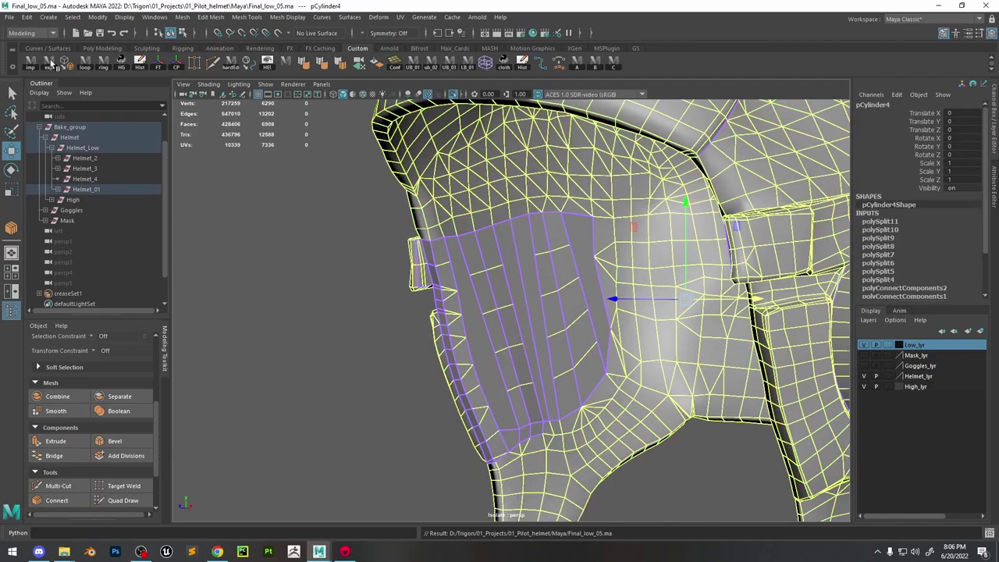
left_click(139, 65)
Use Multi-Cut to join the cross rows over the middle strips and extend them to the border strip along the helmet's rim
scroll(495, 223, "up", 3)
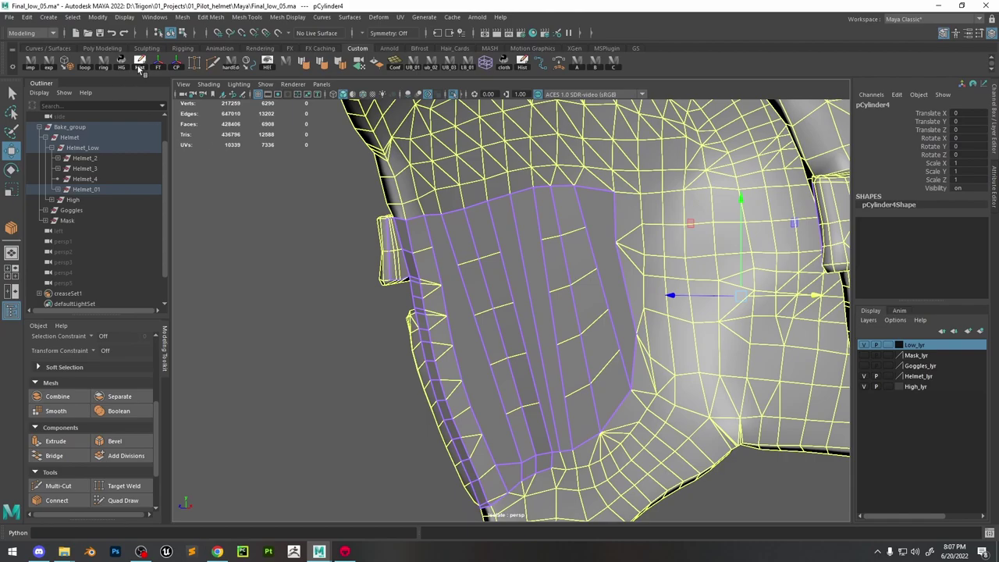
left_click(212, 65)
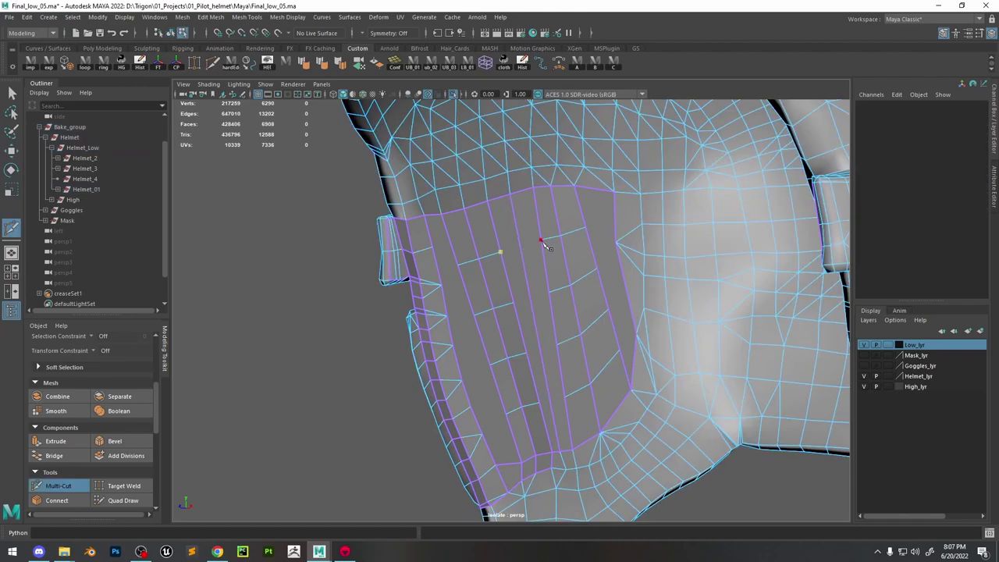
right_click(545, 283)
right_click(550, 298)
right_click(511, 419)
right_click(482, 371)
right_click(468, 347)
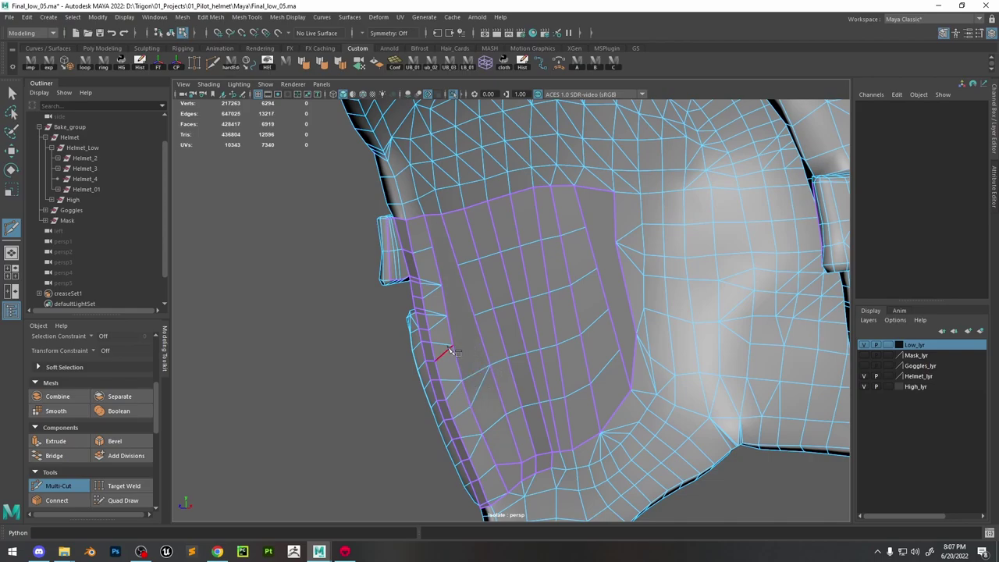
right_click(448, 288)
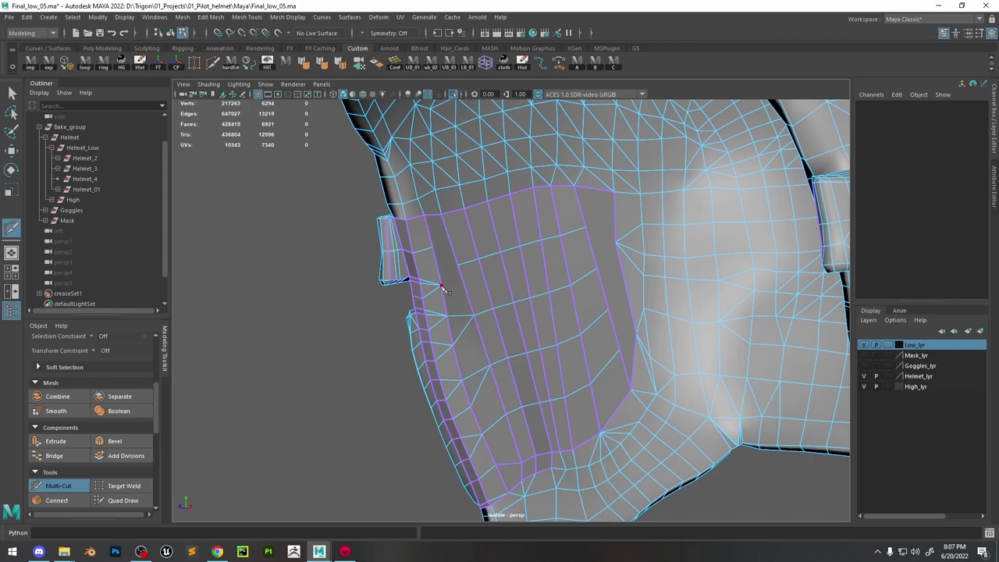
Cut edges from the cross rows to the vertices on the ear flap's curved side border with Multi-Cut
right_click(642, 241)
left_click(616, 242)
right_click(617, 243)
left_click(597, 268)
right_click(645, 301)
scroll(604, 265, "down", 6)
key("w")
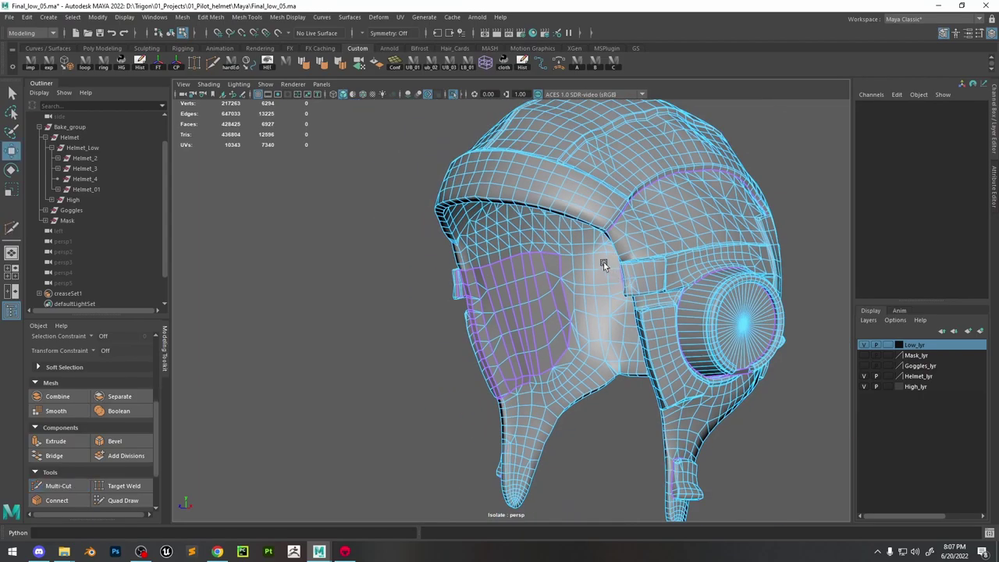
Show the UV Editor beside the perspective view, with the helmet's inner ear flap in close view
mouse_move(559, 236)
left_mouse_down("alt")
mouse_move(547, 242)
mouse_move(603, 241)
mouse_move(564, 233)
mouse_move(569, 211)
mouse_move(555, 252)
left_mouse_up("alt")
scroll(638, 281, "up", 5)
left_click_drag(640, 284, 507, 291, "alt")
scroll(558, 279, "down", 3)
middle_click_drag(507, 291, 467, 251, "alt")
right_click_drag(530, 249, 534, 285)
key("space")
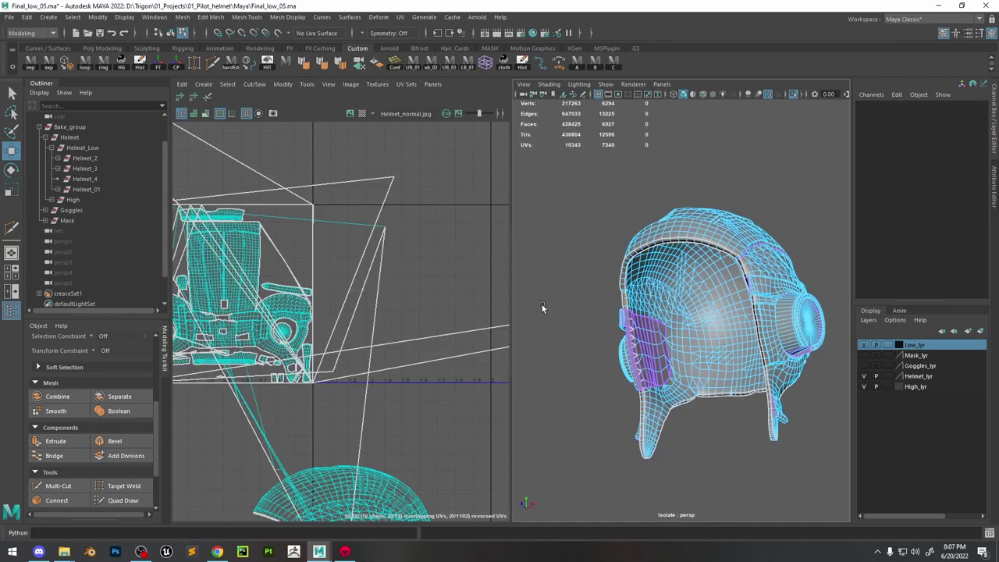
scroll(673, 344, "up", 5)
middle_click_drag(595, 365, 624, 321, "alt")
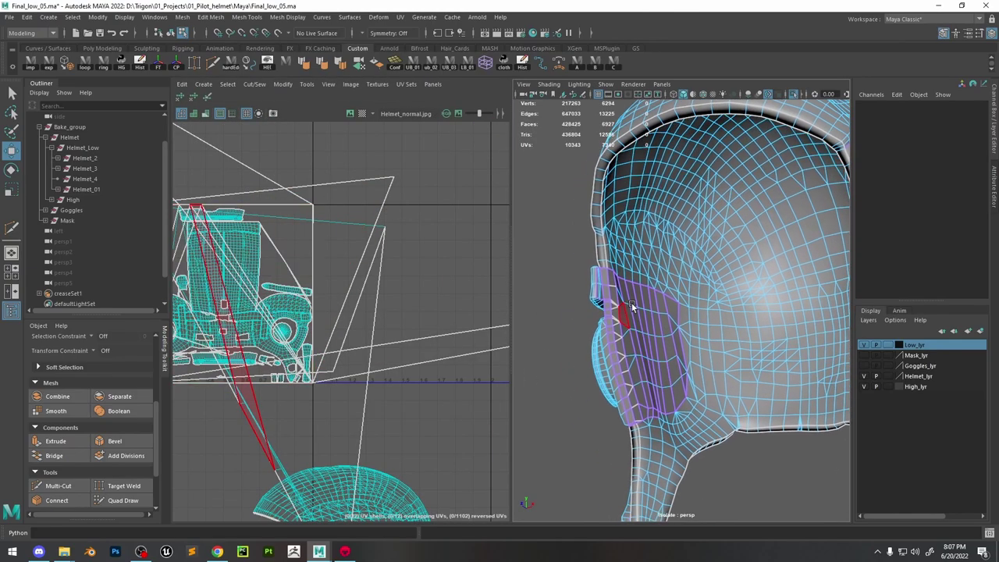
Try to move the stretched UV shells of the filled ear flap faces, and undo the change
scroll(252, 315, "down", 5)
middle_click_drag(300, 262, 400, 262, "alt")
scroll(352, 281, "up", 6)
left_click_drag(389, 287, 389, 288)
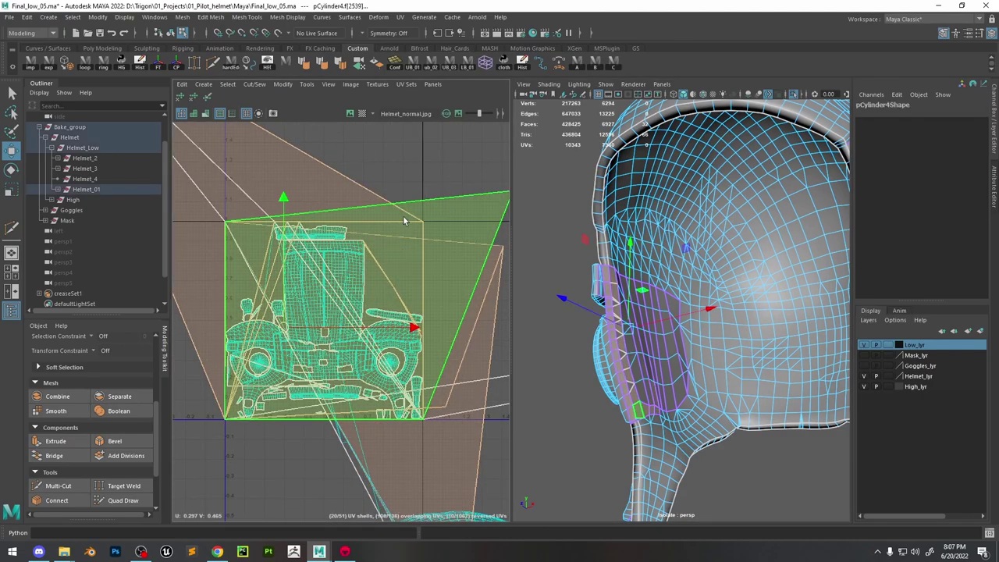
scroll(340, 300, "down", 6)
mouse_move(324, 312)
left_mouse_down()
mouse_move(404, 286)
mouse_move(319, 332)
left_mouse_up()
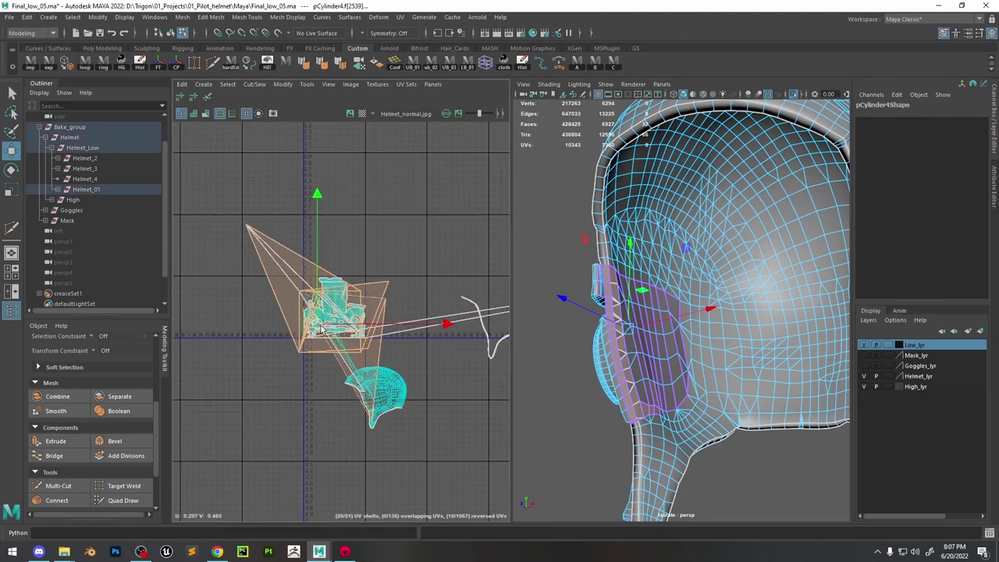
key("ctrl+z")
scroll(378, 292, "up", 5)
right_click(391, 269)
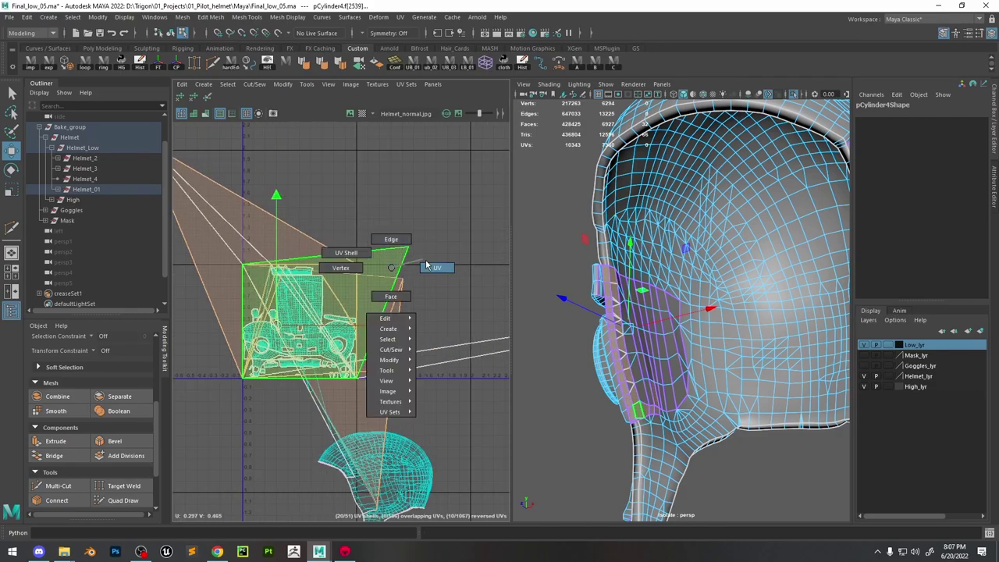
right_click_drag(426, 266, 442, 276)
Select the inner lining faces with the filled ear flap, project new UVs onto them, and move the shell above the texture tile
right_click(652, 241)
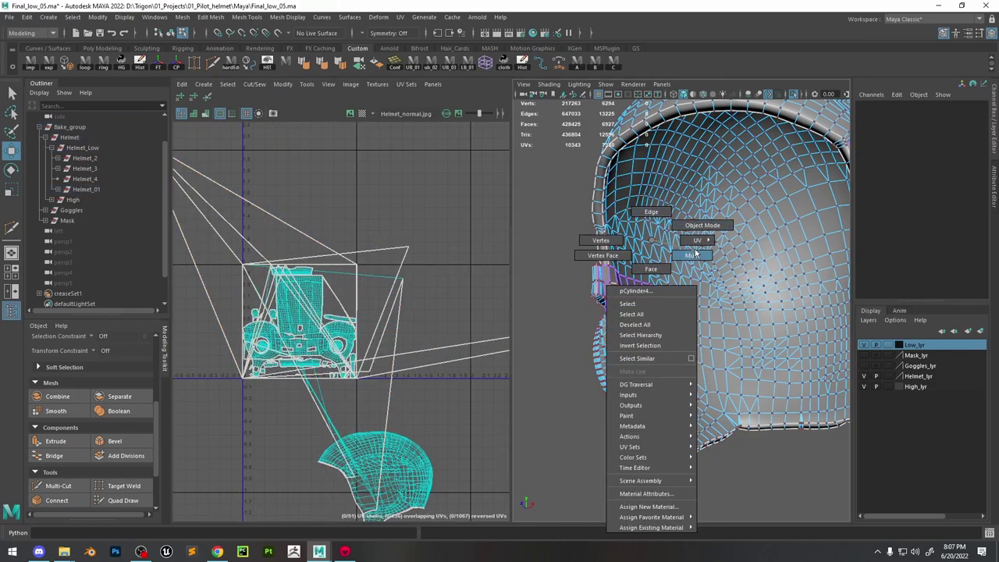
mouse_move(695, 253)
right_mouse_down()
mouse_move(737, 243)
mouse_move(704, 269)
right_mouse_up()
left_click_drag(433, 207, 317, 448)
scroll(331, 310, "down", 4)
key("ctrl+z")
scroll(319, 316, "up", 6)
left_click(318, 301, "ctrl")
scroll(320, 322, "down", 6)
left_click_drag(631, 303, 664, 329, "alt")
right_click_drag(363, 325, 353, 253, "shift")
key("w")
left_click_drag(318, 319, 403, 237)
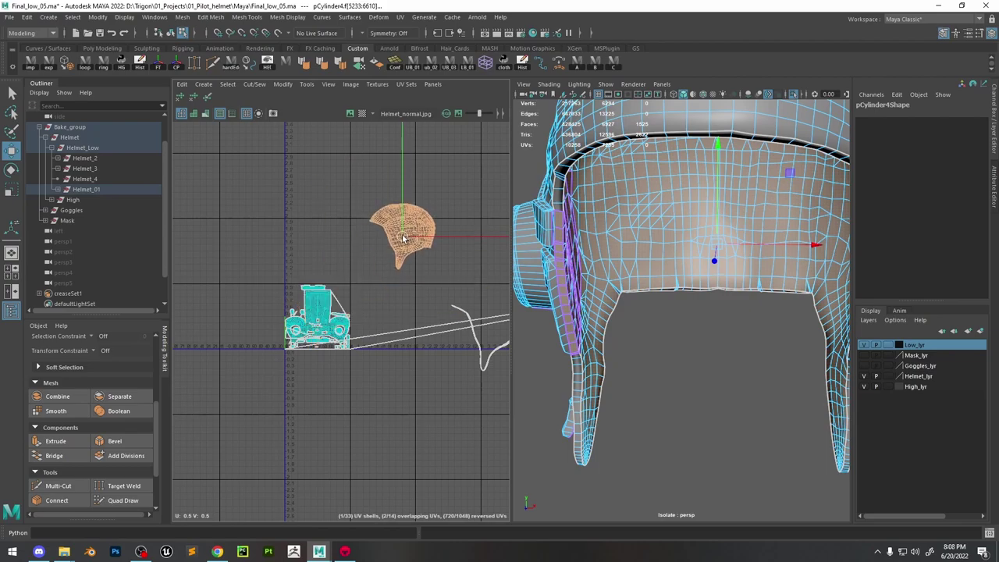
Select the helmet's rim face strip including the section beside the ear flap, and project new UVs onto it
left_click_drag(598, 252, 623, 234, "alt")
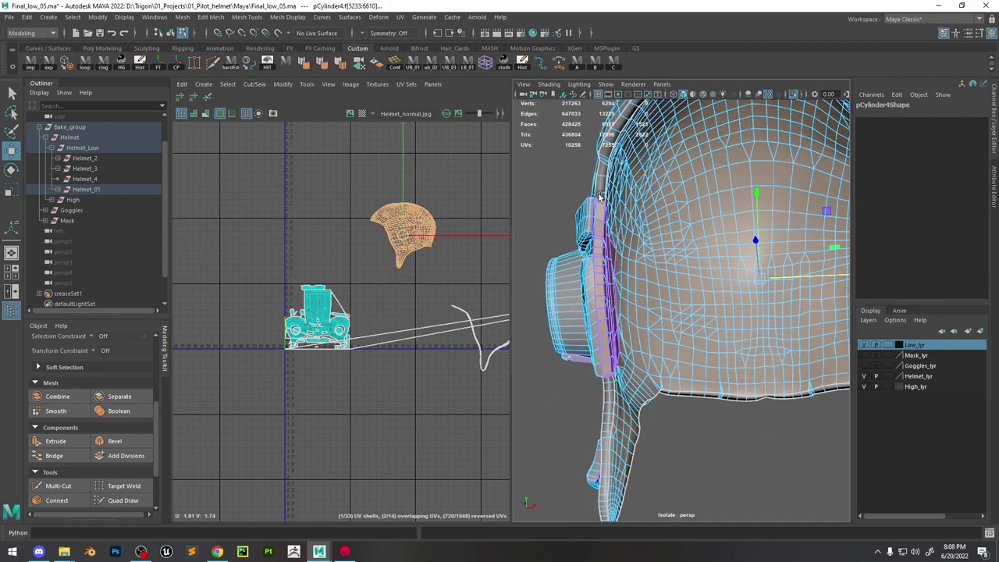
double_click(599, 196)
right_click(600, 207)
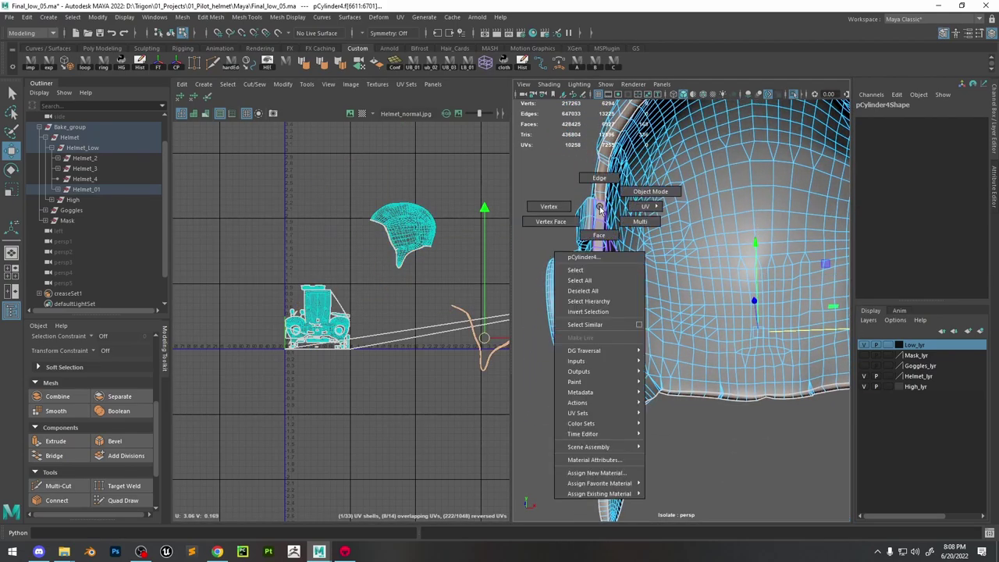
right_click_drag(600, 208, 603, 232)
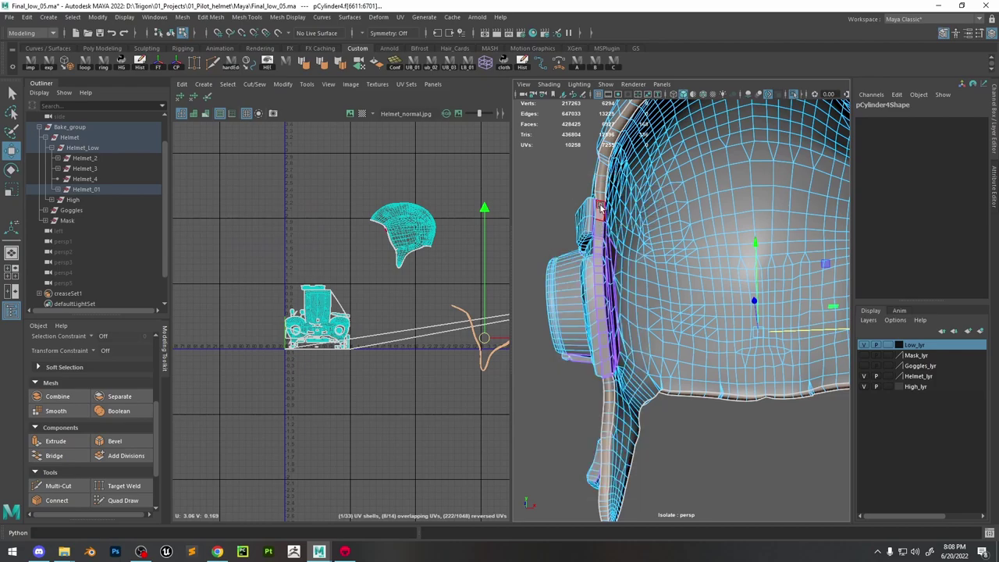
left_click(600, 207)
double_click(599, 227, "shift")
right_click_drag(399, 290, 394, 224, "shift")
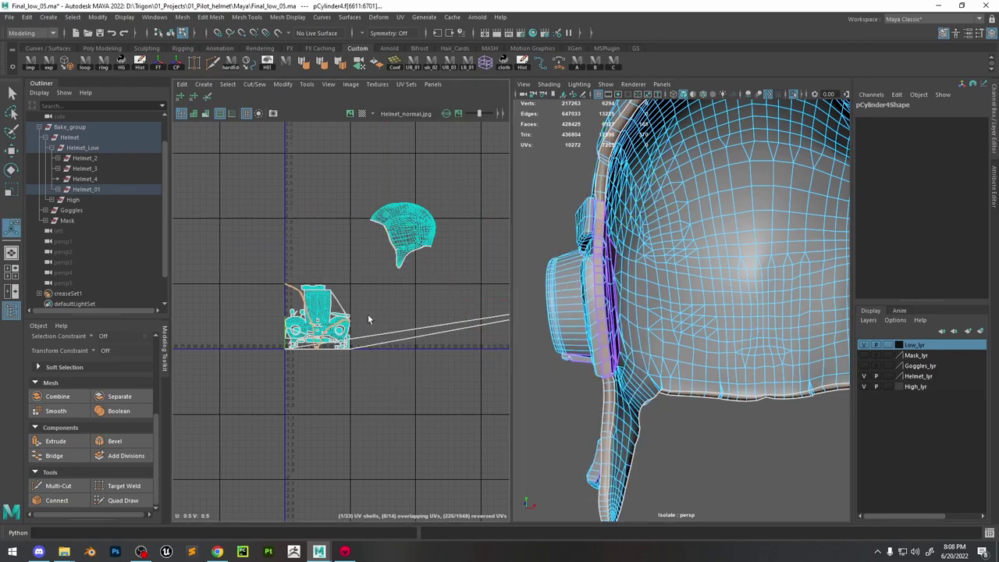
Select the leftover stretched faces together with the inner lining's UV shell, and project new UVs onto them as one
left_click(406, 337)
left_click_drag(674, 342, 637, 381, "alt")
key("f")
scroll(648, 378, "down", 6)
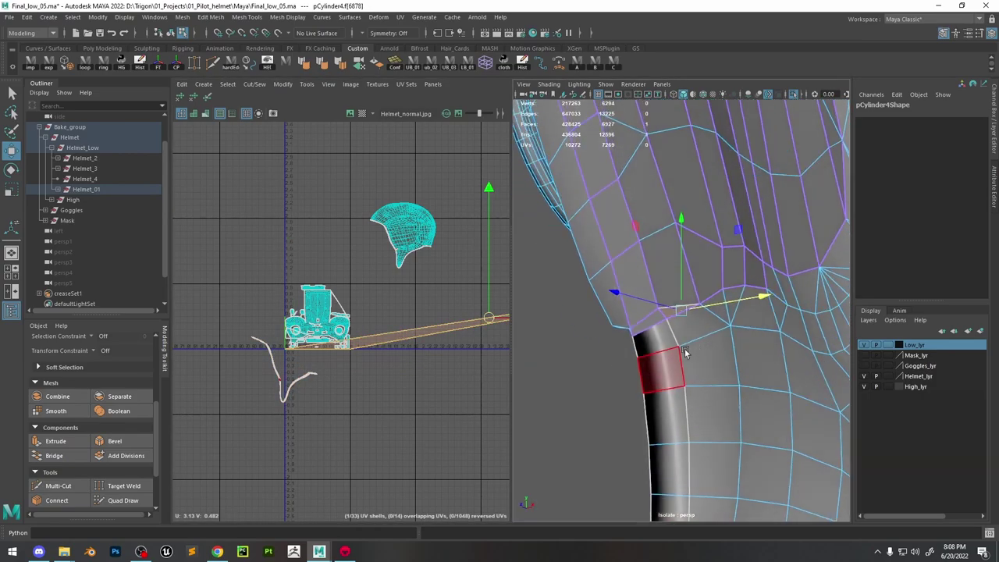
left_click_drag(685, 353, 676, 343, "alt")
left_click_drag(489, 318, 481, 341)
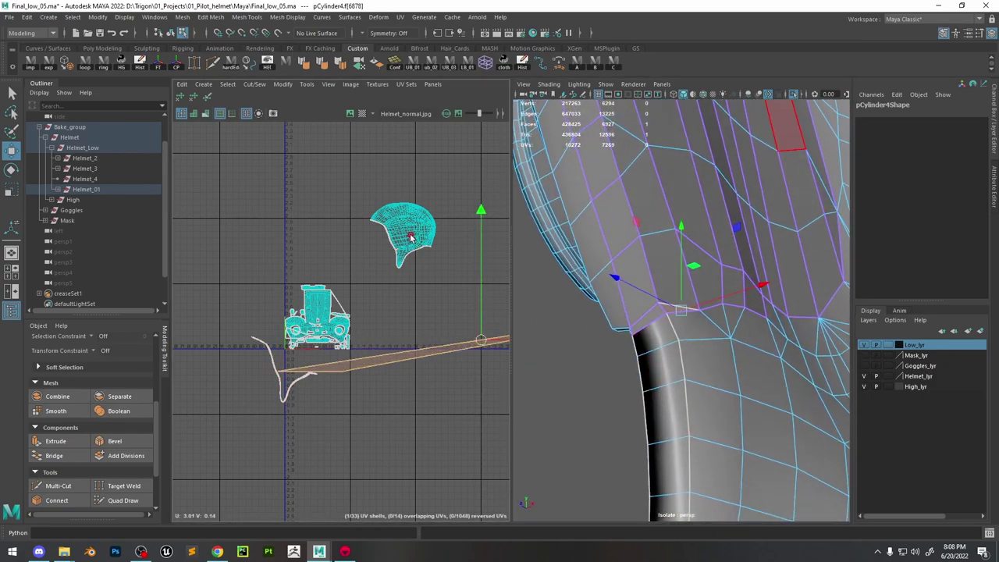
double_click(411, 236, "shift")
right_click_drag(417, 283, 414, 213, "shift")
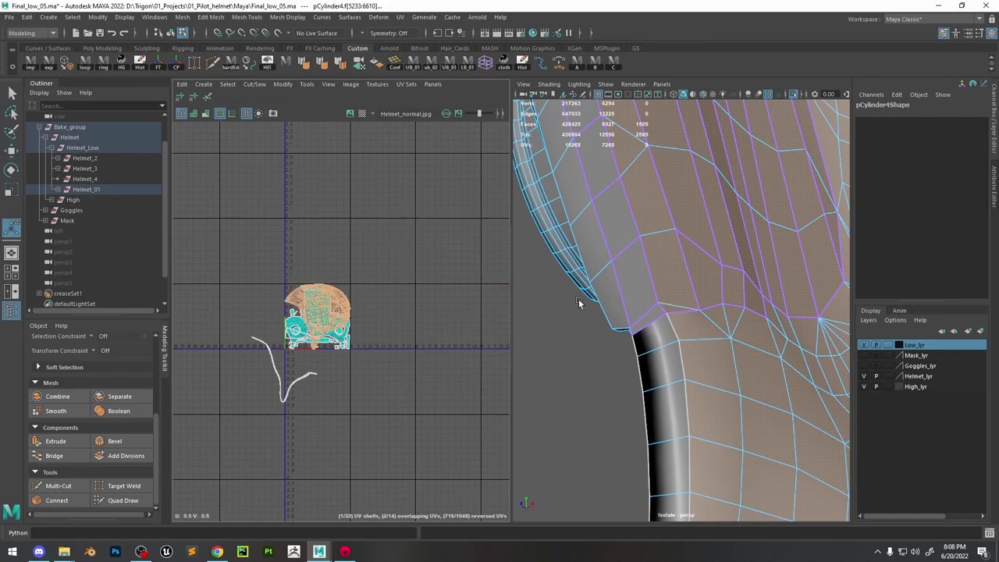
Check the lining faces inside the helmet, and move their newly projected UV shell sideways out of the texture tile
scroll(578, 302, "down", 8)
left_click_drag(779, 304, 682, 343, "alt")
scroll(765, 383, "up", 5)
left_click_drag(796, 399, 731, 339, "alt")
scroll(678, 366, "down", 8)
middle_click_drag(648, 216, 644, 254, "alt")
scroll(656, 269, "up", 8)
left_click_drag(687, 303, 748, 356, "alt")
scroll(748, 356, "down", 6)
key("w")
left_click_drag(323, 320, 420, 326)
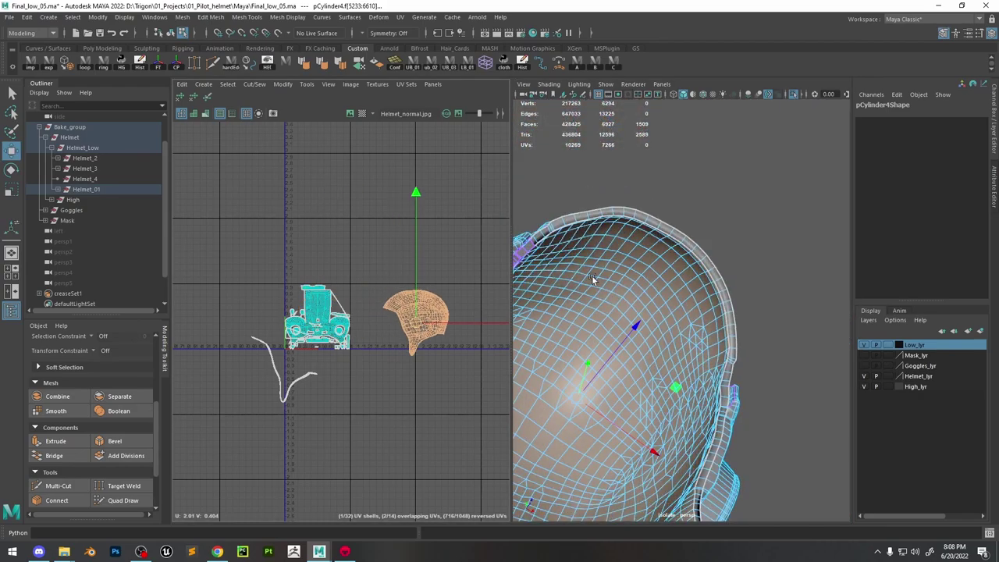
Isolate the selected inner lining faces in the perspective view, and widen that view beside the UV Editor
left_click(796, 96)
left_click(796, 96)
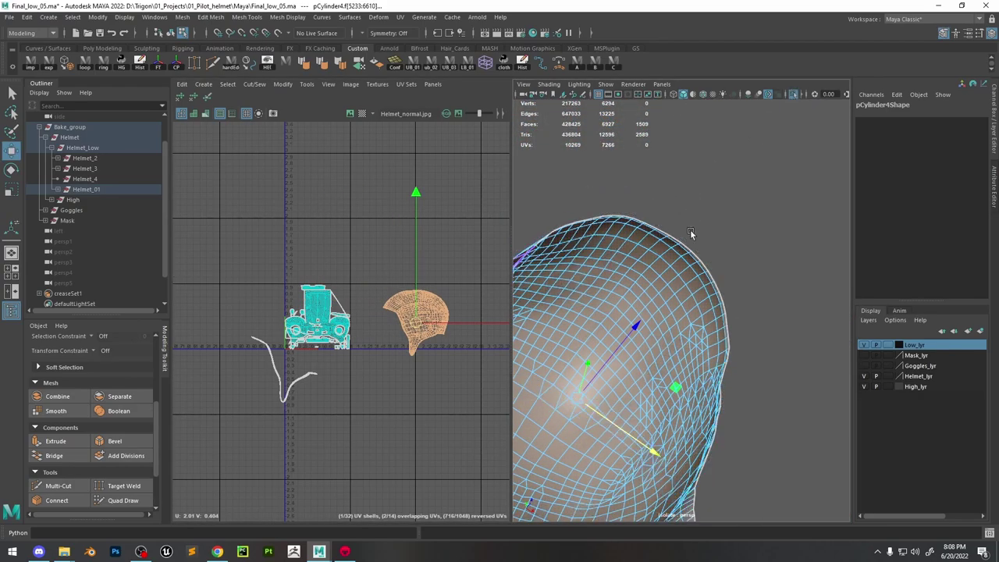
left_click_drag(510, 299, 391, 298)
left_click_drag(672, 285, 617, 232, "alt")
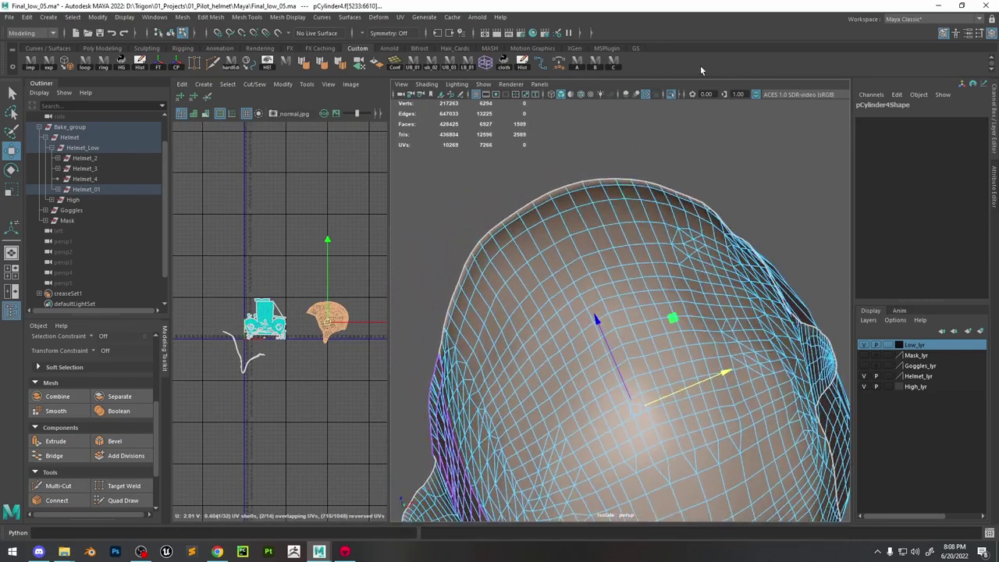
left_click(670, 95)
left_click(670, 95)
left_click_drag(537, 268, 621, 211, "alt")
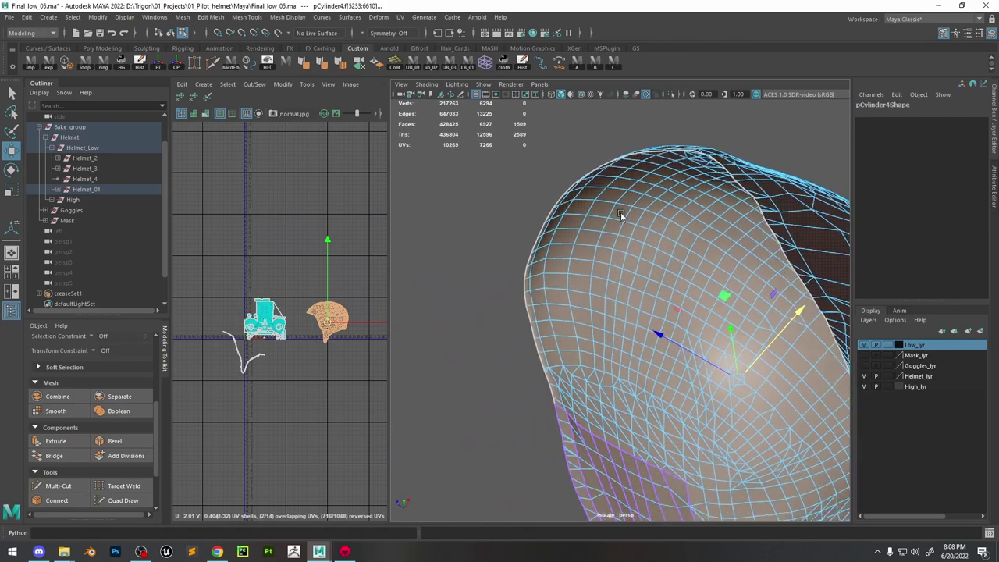
middle_click_drag(621, 211, 647, 184, "alt")
Try to clear the purple edge marking by processing all faces of the helmet mesh at once, and undo the attempt
right_click_drag(610, 223, 710, 152)
left_click(537, 262)
left_click(631, 296)
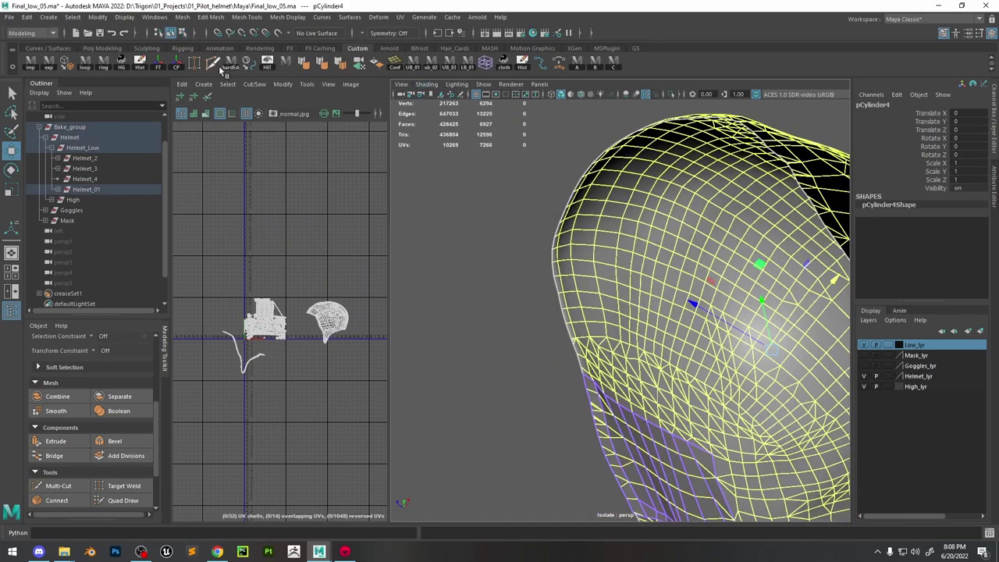
right_click_drag(607, 205, 607, 240)
left_click(494, 147)
key("ctrl+shift+a")
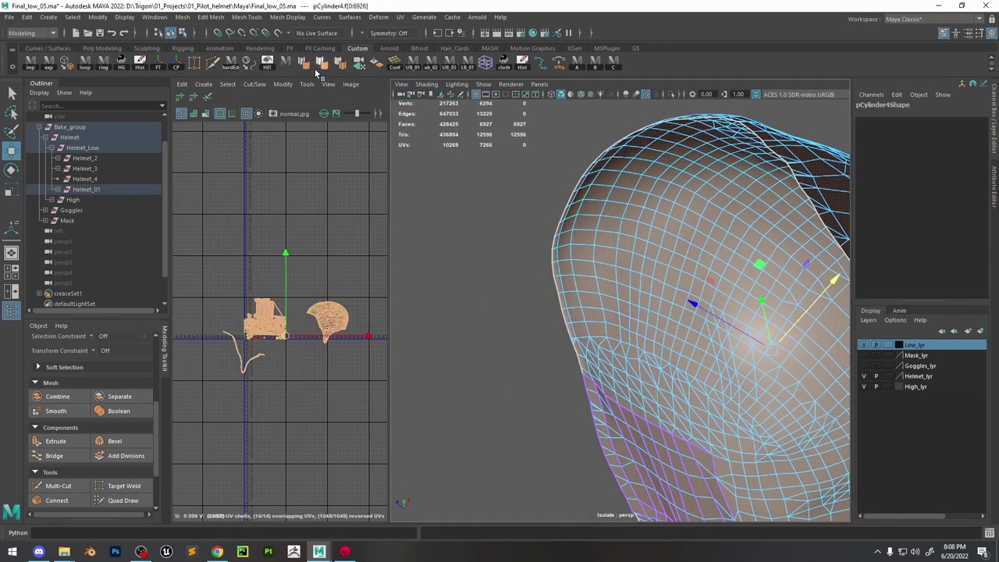
left_click(317, 67)
key("ctrl+z")
key("ctrl+z")
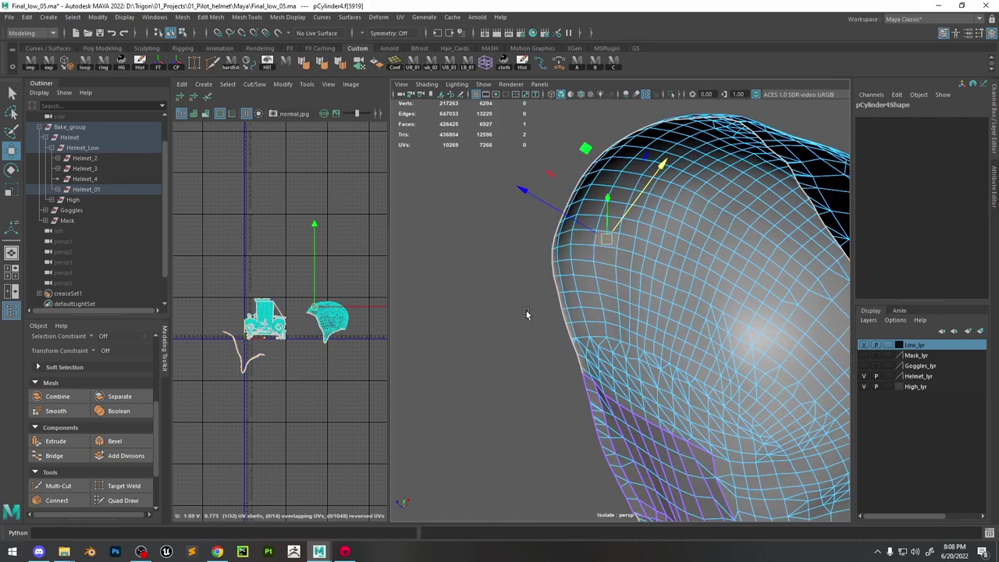
Clear the purple edge marking on only the faces of the lining's UV shell, and return to object selection
left_click(529, 314)
double_click(332, 319)
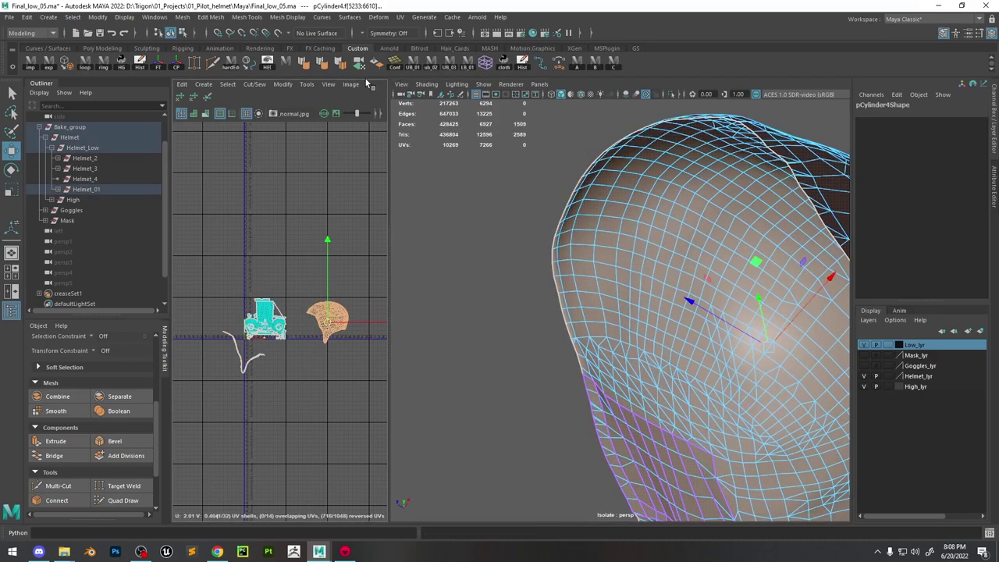
left_click(325, 67)
right_click_drag(627, 218, 690, 94)
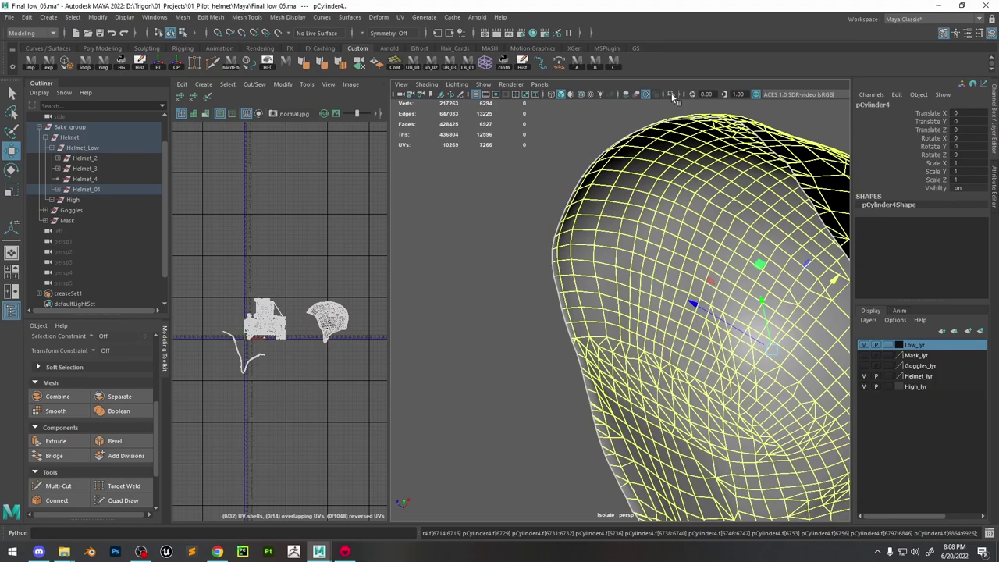
Leave isolation, select all UVs of the lining shell, isolate that part of the helmet again, and switch to edge selection
left_click(671, 95)
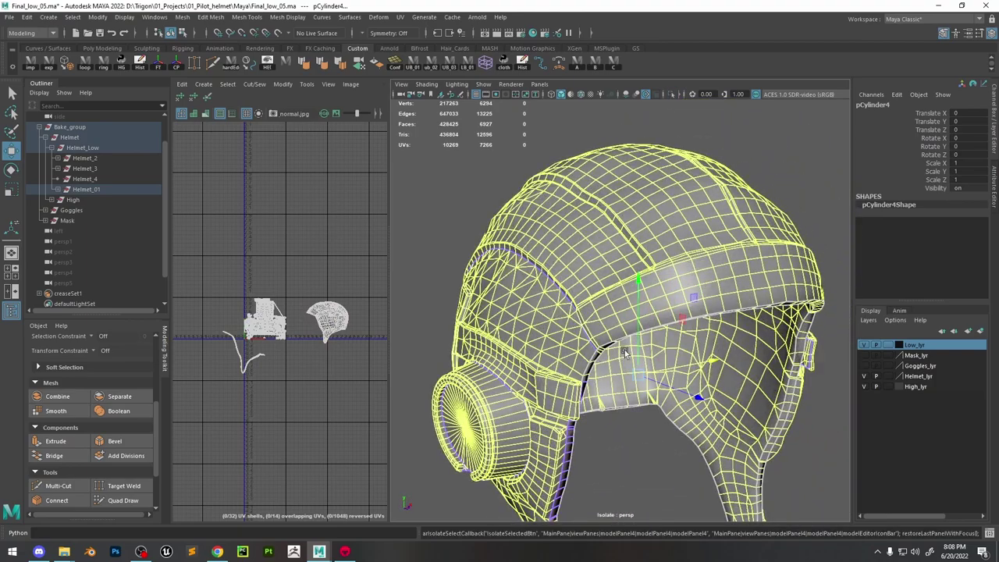
left_click_drag(624, 353, 531, 327, "alt")
right_click_drag(323, 307, 362, 322)
double_click(336, 323)
left_click(671, 95)
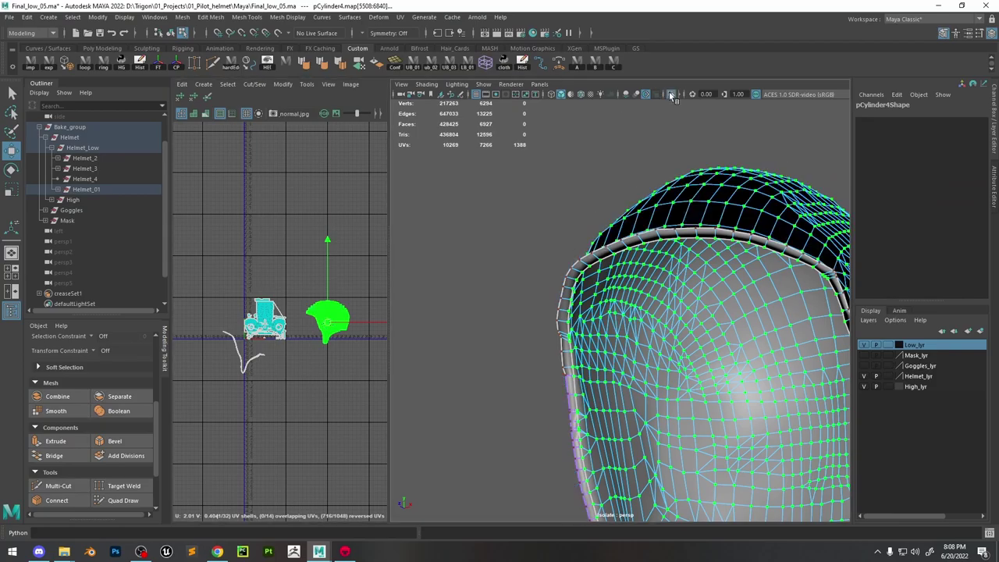
left_click_drag(651, 286, 682, 265, "alt")
right_click_drag(681, 264, 680, 237)
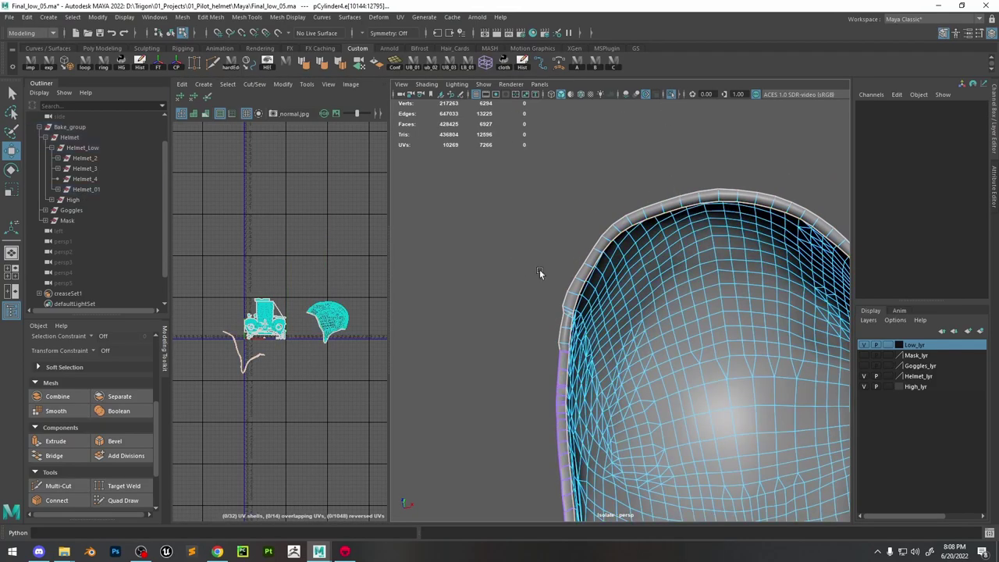
Collapse one edge in the lining row beside the rim near the first temple corner, and delete the mesh history
left_click_drag(541, 275, 559, 325, "alt")
right_click_drag(559, 325, 596, 335, "alt")
left_click_drag(596, 335, 578, 325, "alt")
left_click(561, 314)
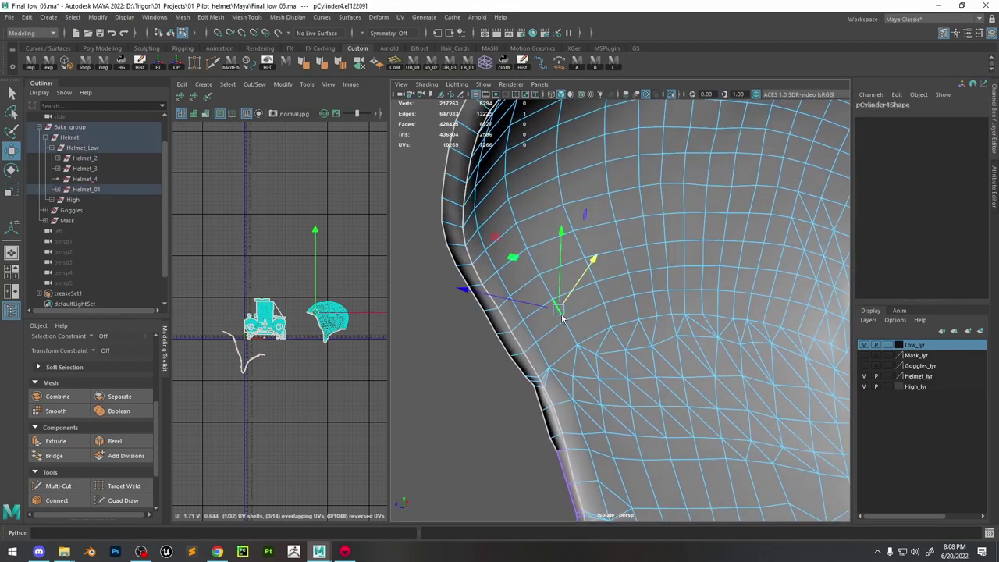
right_click_drag(562, 314, 604, 232, "shift")
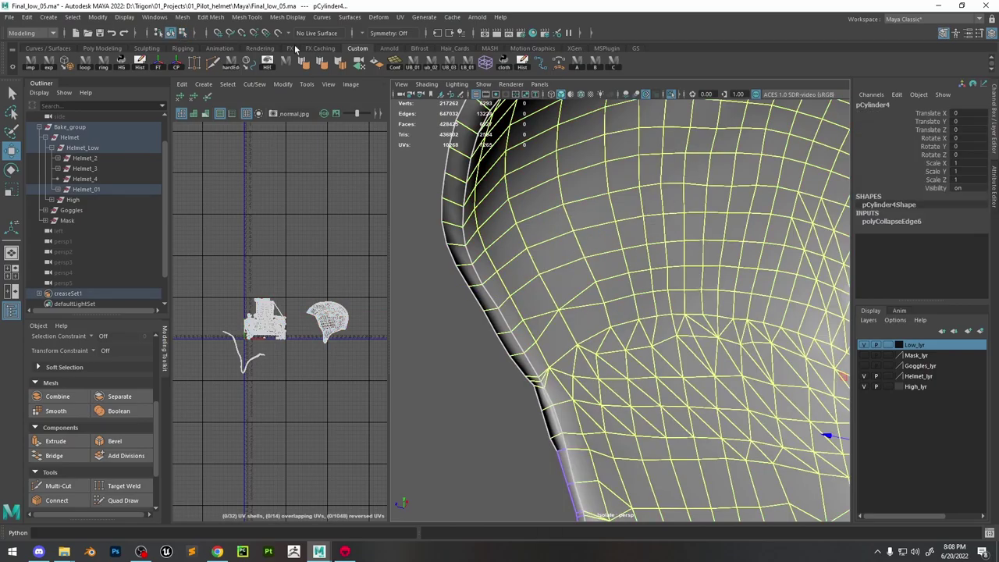
left_click(520, 68)
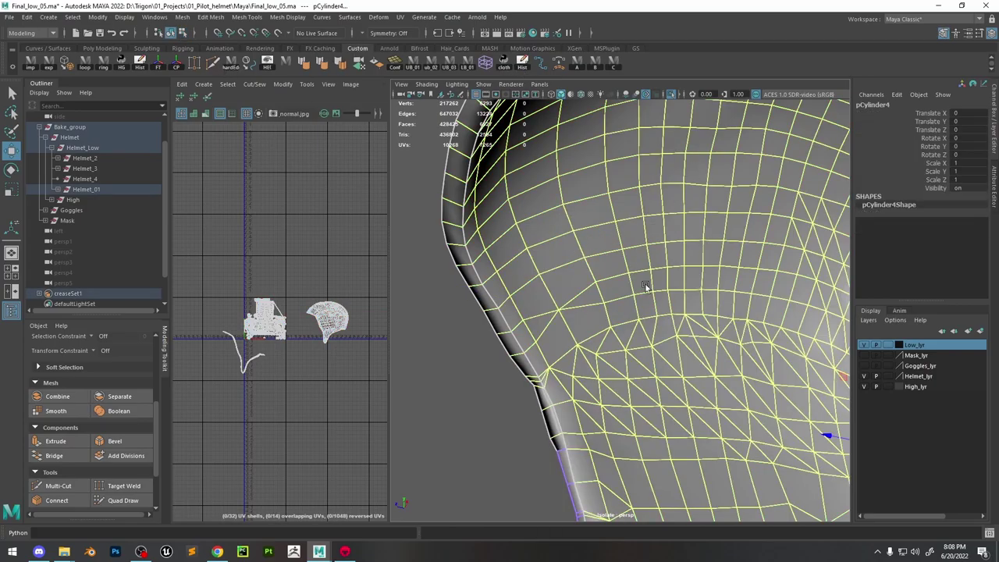
Collapse three more alternate edges in the same lining row, moving from the temple corner toward the brow
left_click_drag(647, 286, 692, 290, "alt")
right_click_drag(692, 290, 681, 329, "alt")
left_click(684, 326)
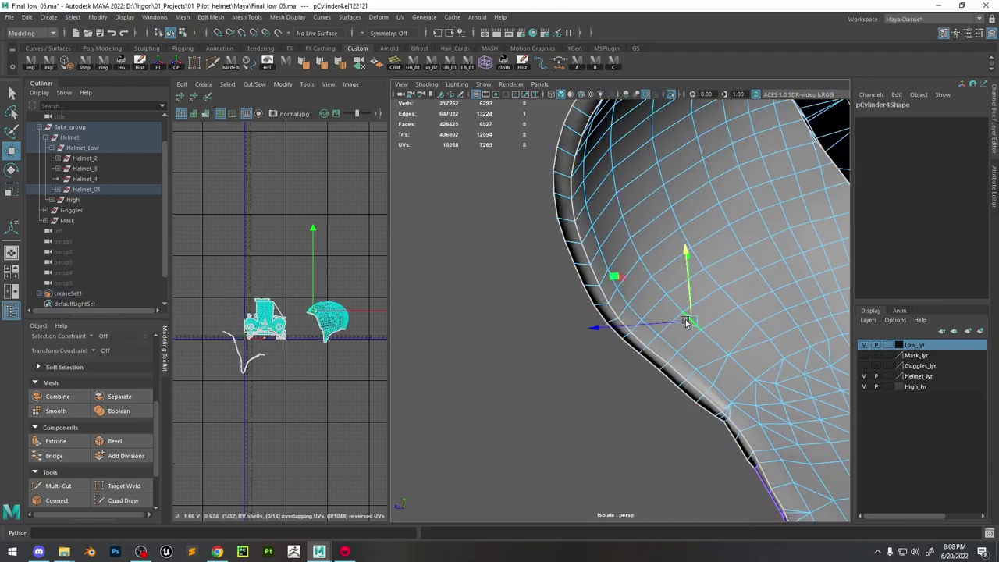
right_click_drag(666, 294, 701, 235, "shift")
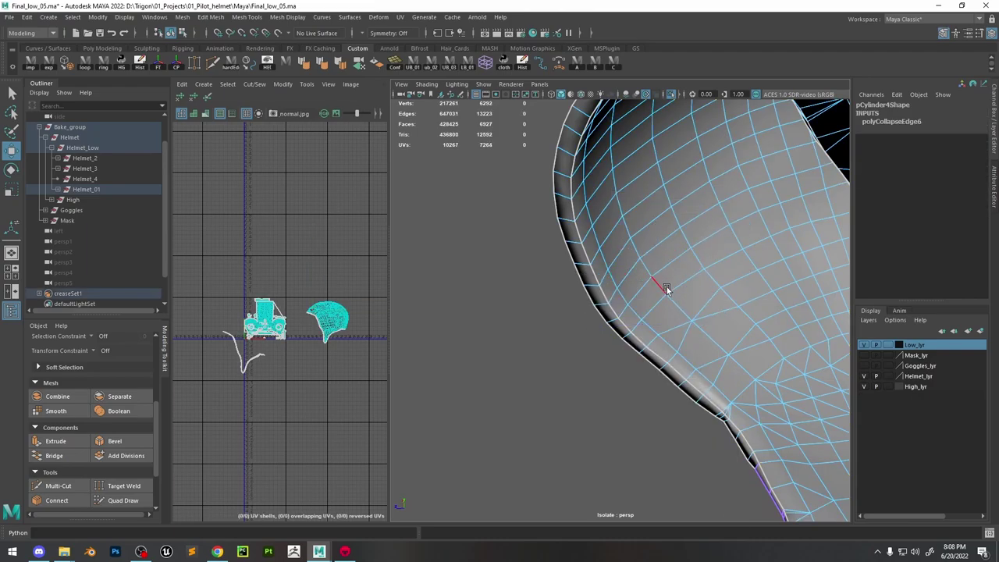
left_click(663, 286)
key("g")
left_click(637, 253)
key("g")
Collapse five alternate edges across the middle of the brow in the lining row just inside the rim
left_click_drag(676, 310, 617, 297, "alt")
left_click(512, 246)
key("g")
left_click(600, 277)
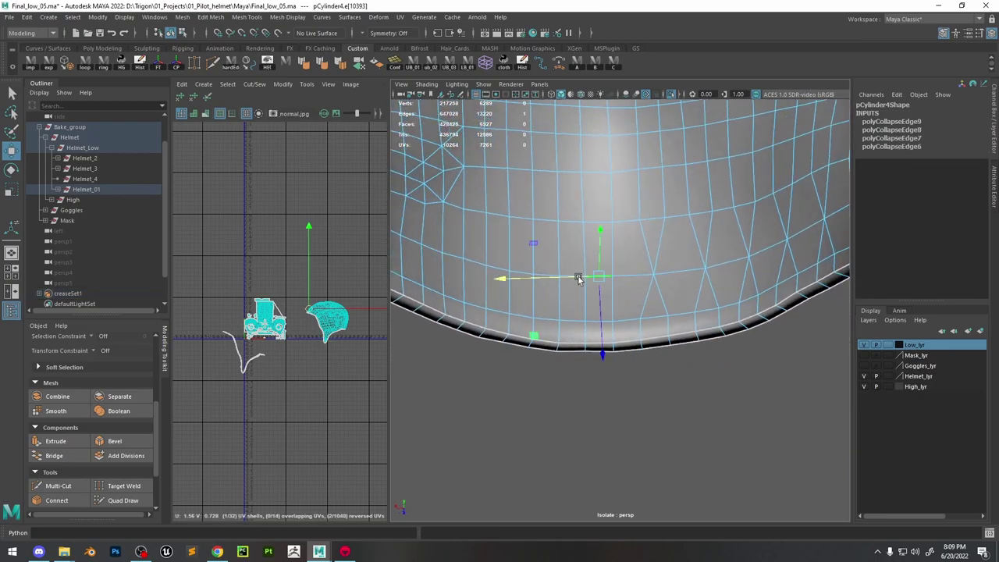
key("g")
left_click(544, 273)
key("g")
left_click(496, 267)
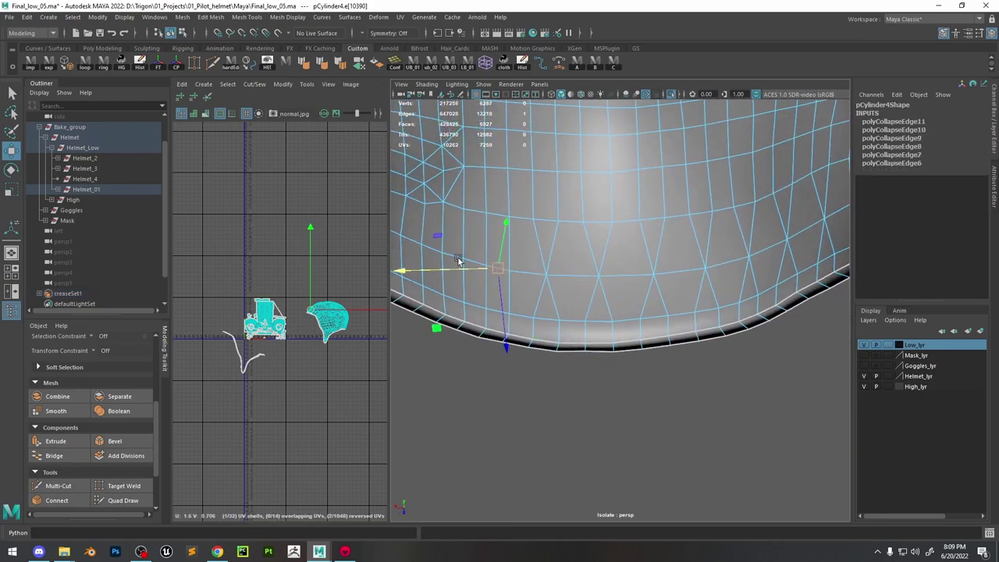
left_click(455, 258)
key("g")
Collapse two edges at the end of the brow row, beside the opposite temple corner
left_click_drag(610, 323, 592, 308, "alt")
scroll(591, 307, "up", 4)
left_click(548, 337)
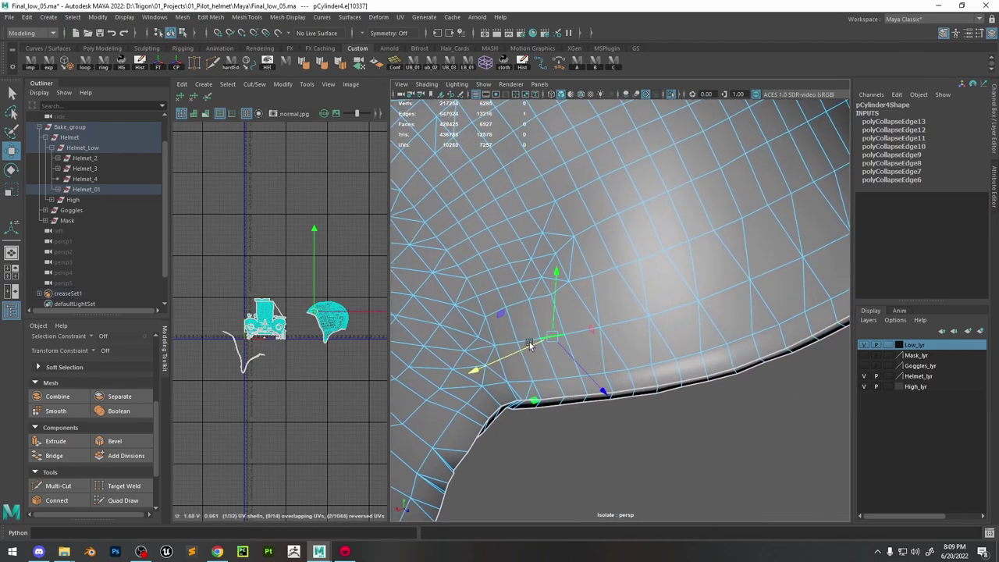
right_click_drag(529, 342, 527, 340, "shift")
left_click(509, 345)
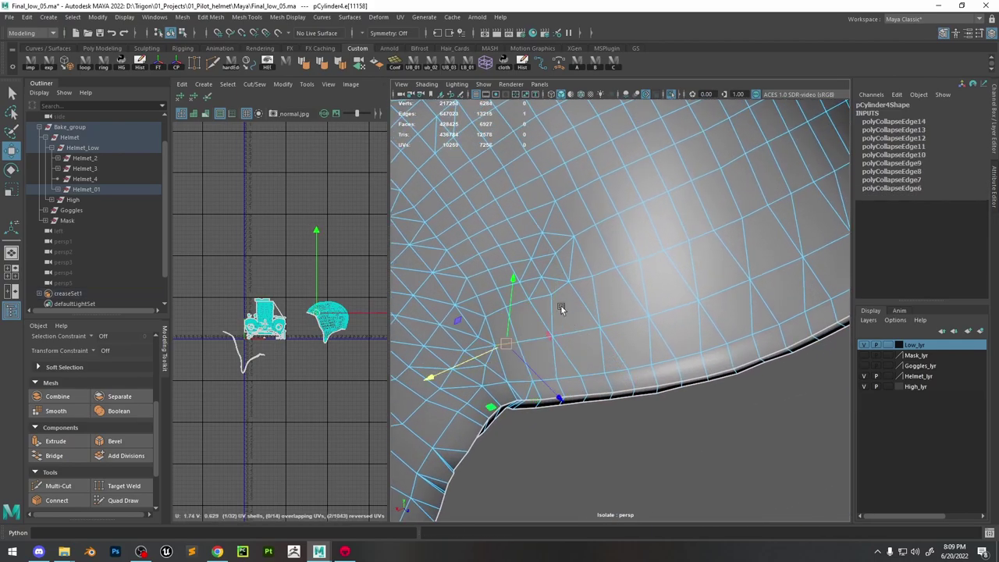
key("g")
Delete the chain of surplus diagonal edges above the temple corner of the lining, and delete the mesh history
left_click(535, 286)
left_click(528, 269, "shift")
left_click(539, 243, "shift")
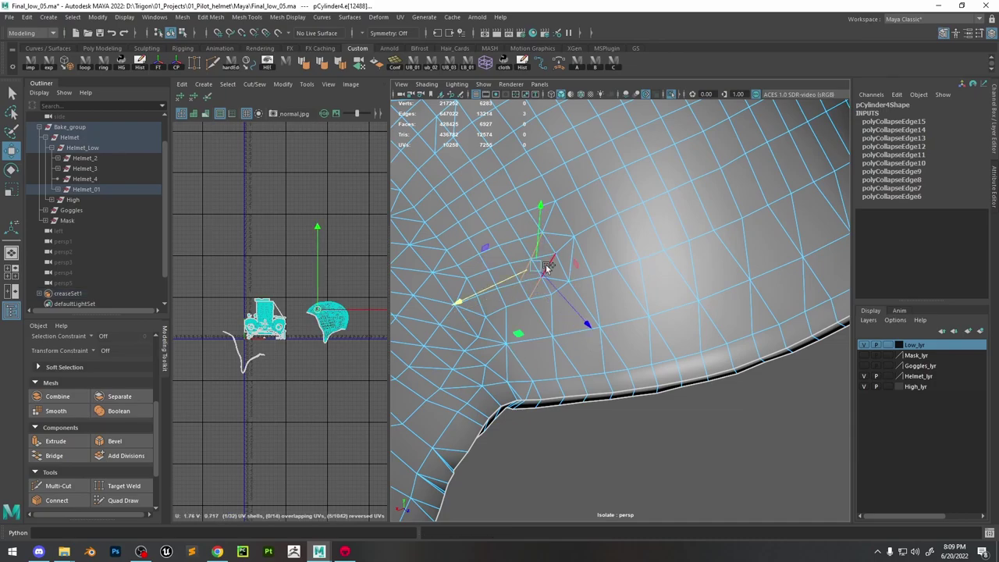
left_click(551, 216, "shift")
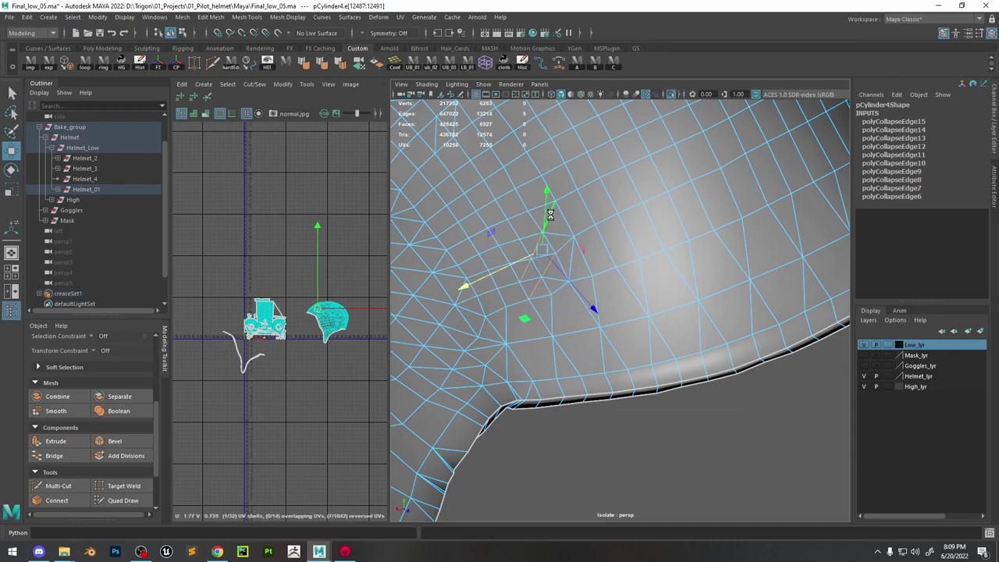
key("ctrl+Delete")
right_click_drag(584, 193, 613, 178)
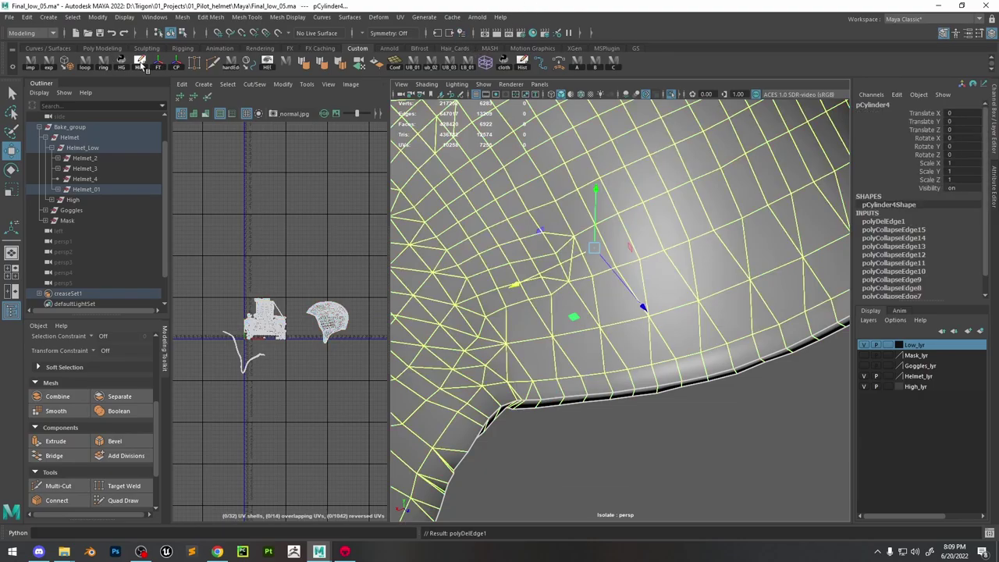
left_click(141, 65)
Collapse the middle edge of the lining row just above the helmet's back lower rim
scroll(631, 289, "down", 3)
right_click_drag(578, 265, 578, 233)
left_click_drag(657, 292, 659, 424, "alt")
left_click(613, 335)
double_click(613, 315, "shift")
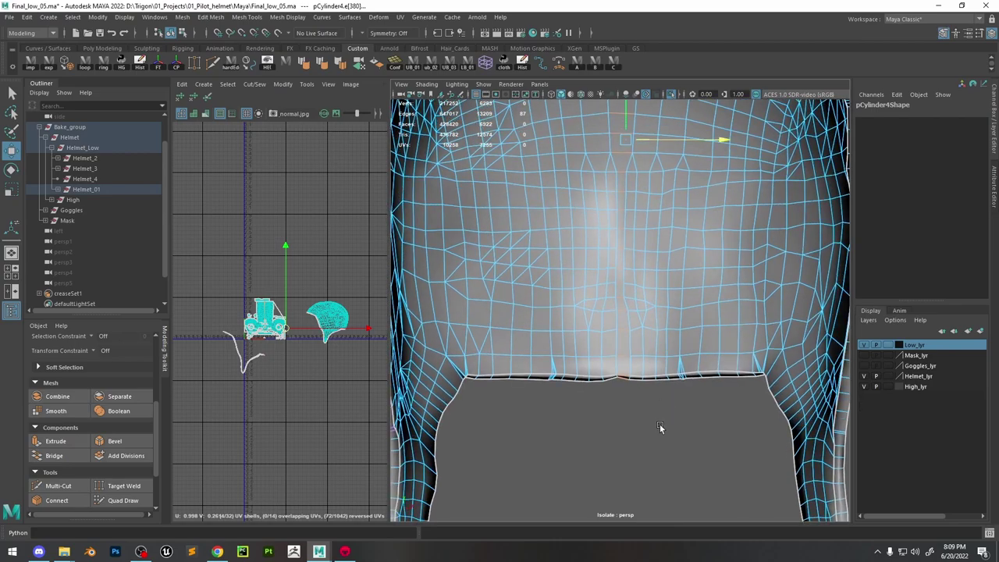
left_click(659, 424)
left_click(622, 331)
right_click_drag(622, 331, 664, 290, "shift")
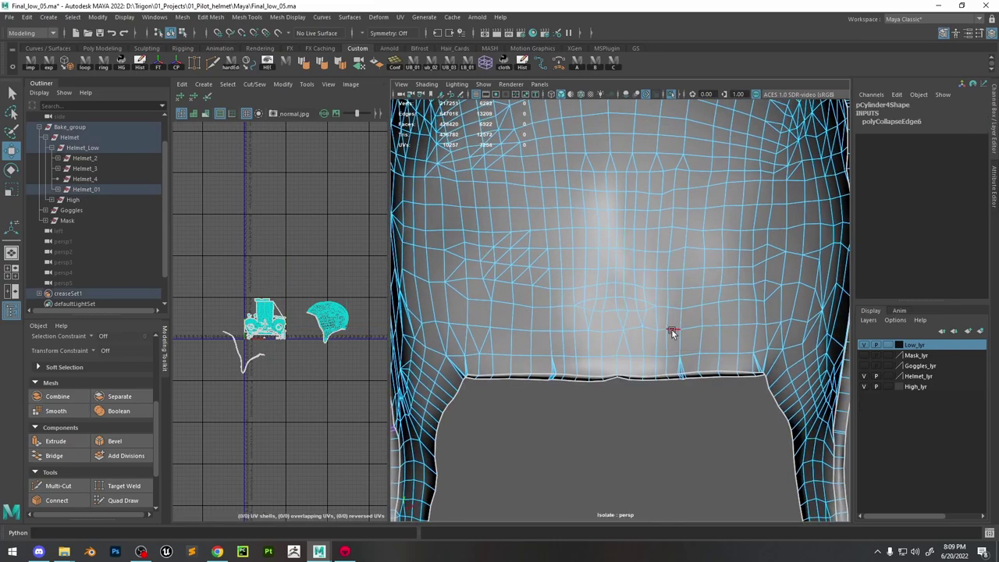
Collapse four alternate edges on one side of the middle in the lining row above the back rim
left_click(664, 327)
key("g")
left_click(681, 327)
key("g")
left_click(707, 324)
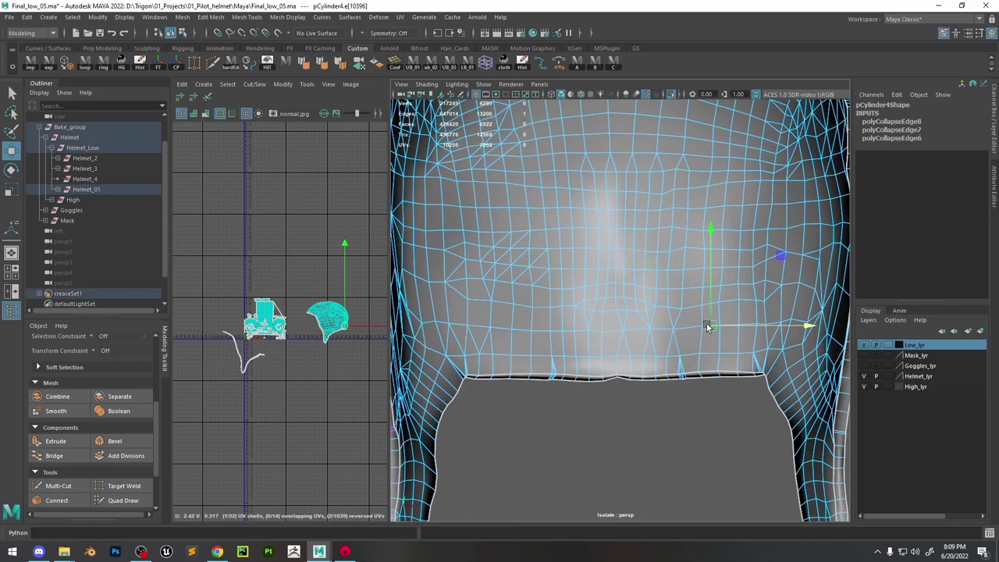
key("g")
left_click(739, 323)
key("g")
Collapse four alternate edges on the other side of the back row, and return to object selection
left_click(565, 332)
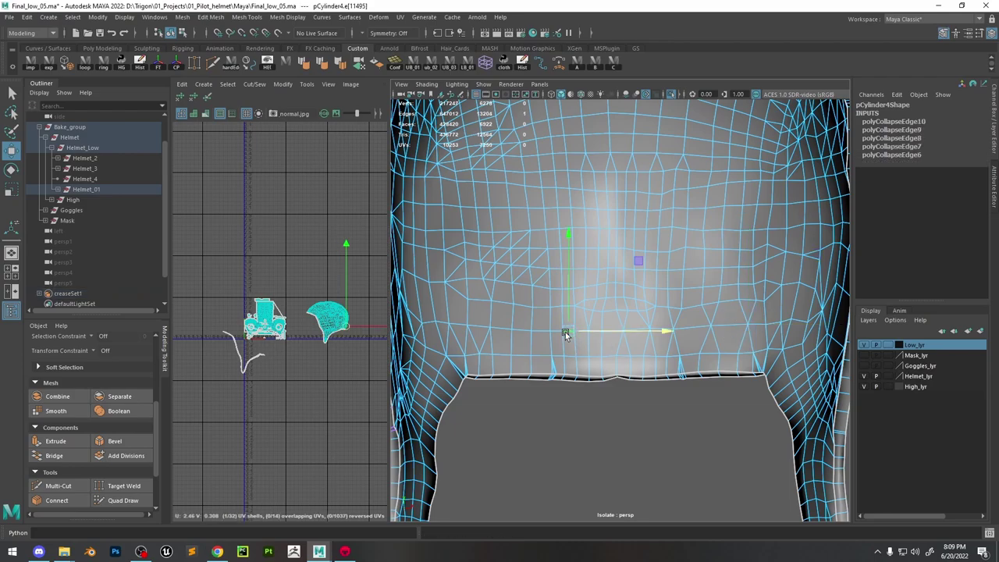
key("g")
left_click(539, 331)
key("g")
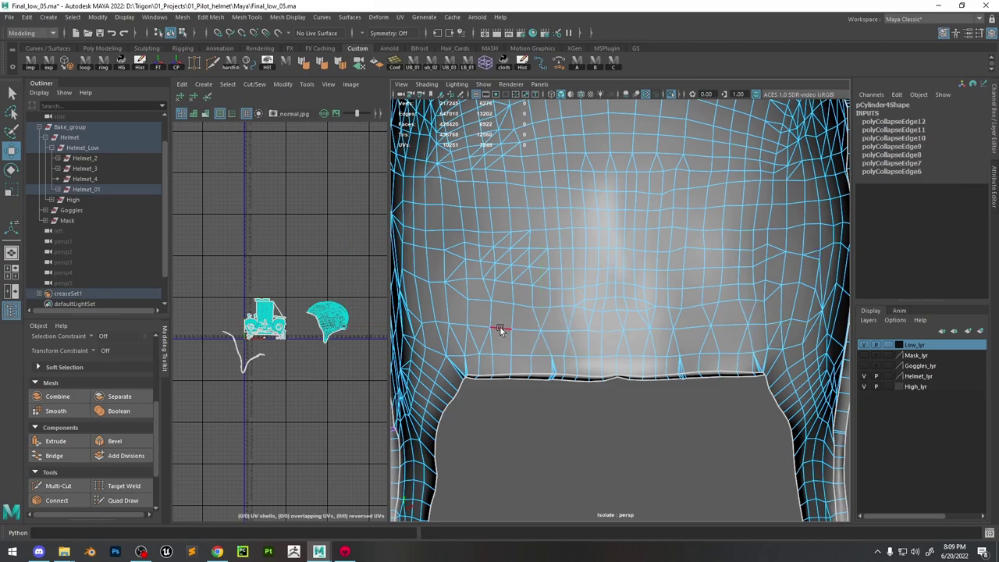
left_click(501, 329)
key("g")
left_click_drag(583, 308, 534, 313, "alt")
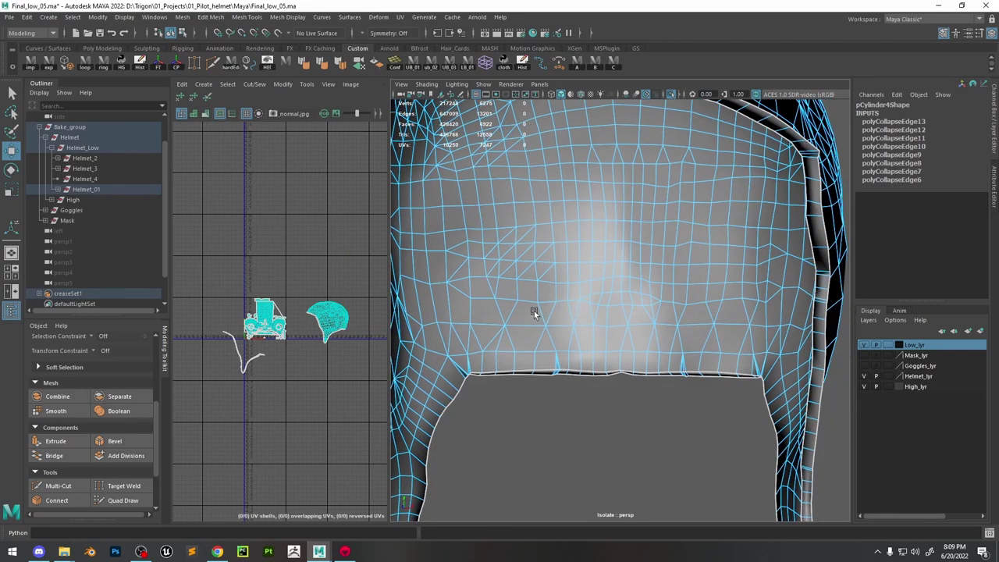
left_click(457, 322)
key("g")
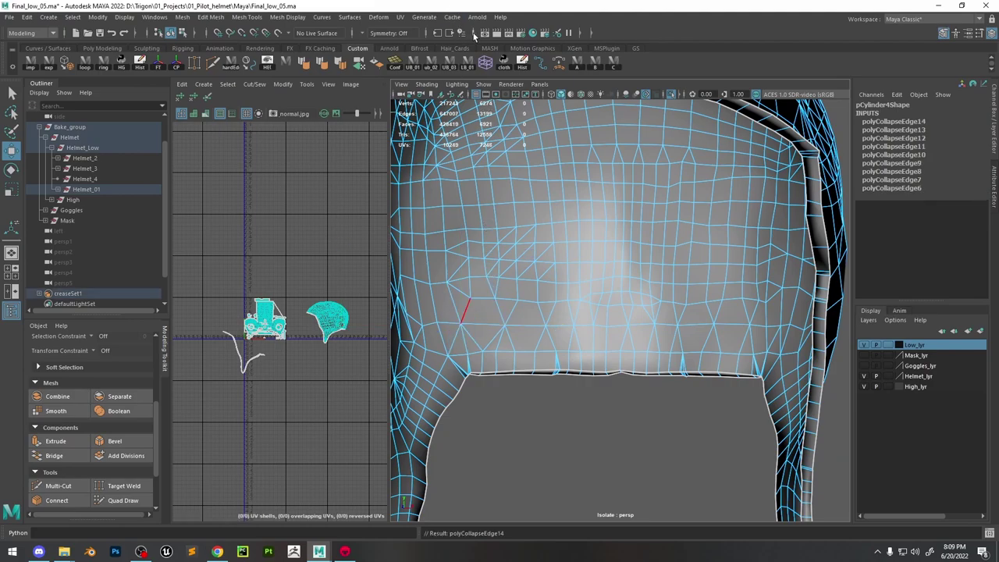
left_click(424, 33)
right_click_drag(531, 159, 605, 117)
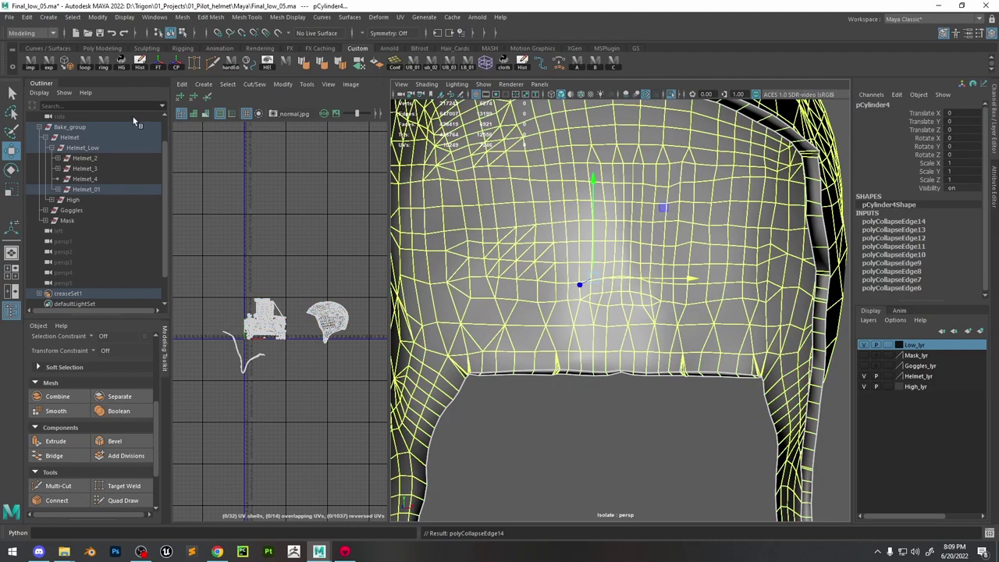
Delete the mesh history and switch to edge selection on the lining above the back rim
left_click(139, 70)
right_click_drag(545, 225, 548, 157)
left_click_drag(584, 310, 564, 325, "alt")
middle_click_drag(564, 325, 654, 306, "alt")
right_click_drag(655, 306, 710, 381, "alt")
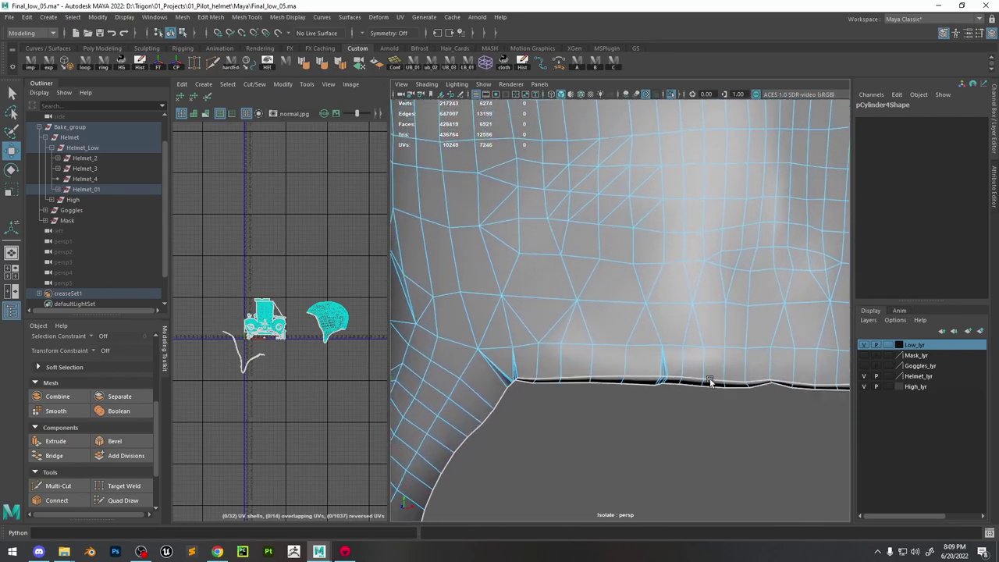
left_click(576, 345)
right_click_drag(580, 344, 590, 191, "alt")
left_click(616, 296)
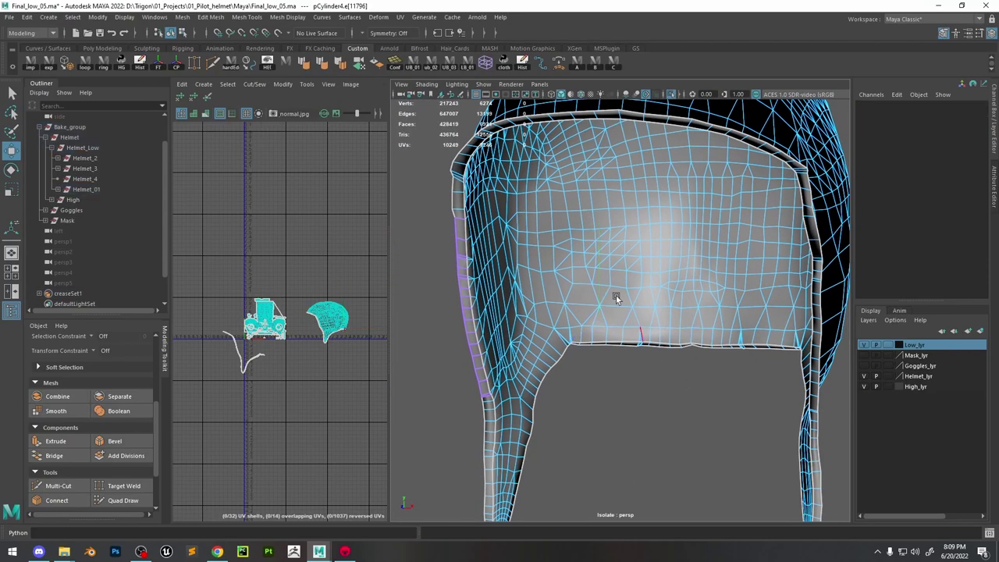
Examine the lining's edge flow from the back rim up to the crown
right_click_drag(616, 296, 627, 352, "alt")
left_click_drag(627, 352, 634, 334, "alt")
right_click_drag(634, 332, 565, 216, "alt")
left_click_drag(607, 254, 611, 271, "alt")
right_click_drag(611, 271, 634, 288, "alt")
left_click_drag(634, 288, 596, 259, "alt")
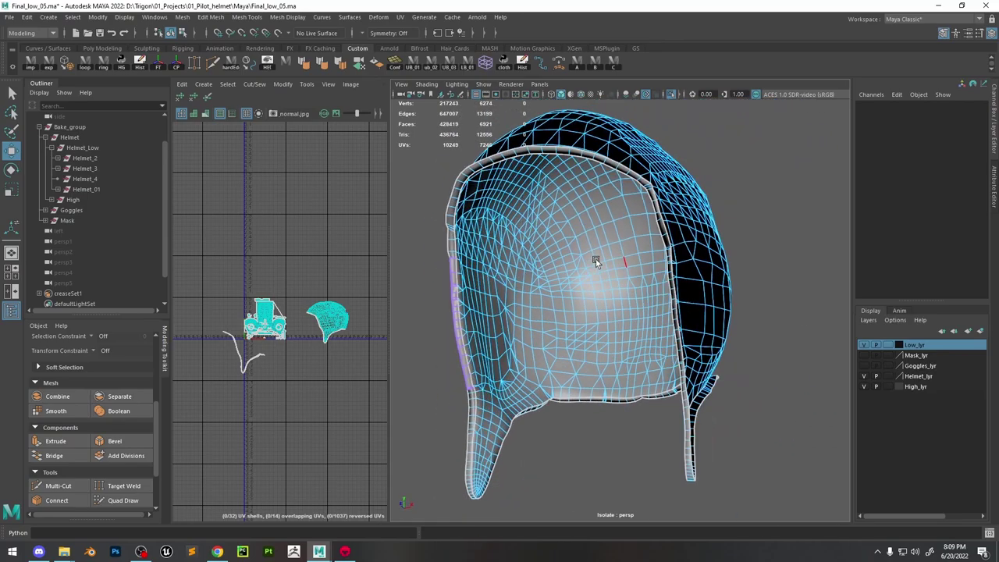
middle_click_drag(596, 259, 651, 262, "alt")
right_click_drag(651, 262, 695, 333, "alt")
left_click_drag(695, 332, 706, 382, "alt")
right_click_drag(706, 382, 691, 310, "alt")
Collapse three surplus edges in the middle of the lining's lower back, above the rim rows
left_click(637, 407)
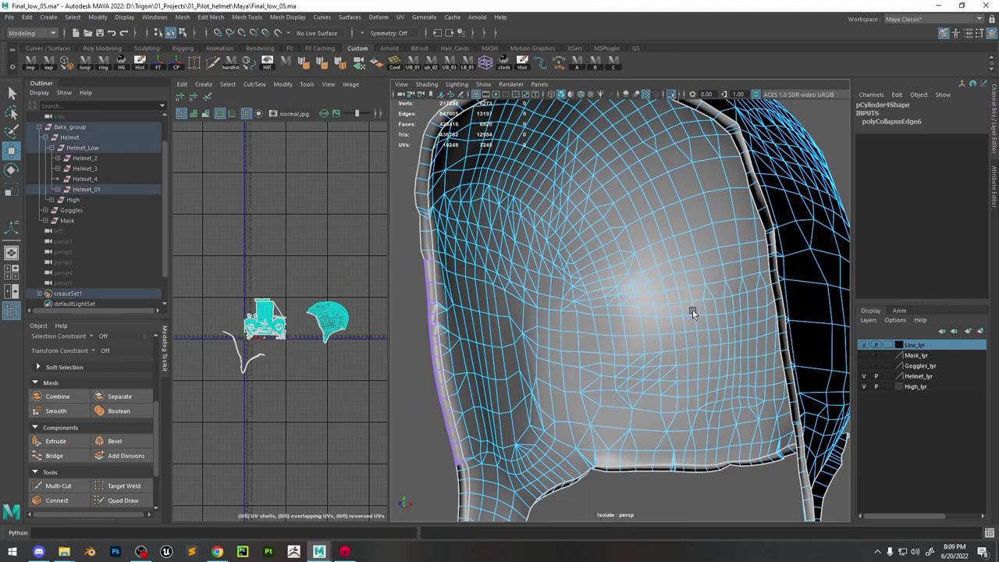
left_click(670, 413)
key("g")
left_click(692, 409)
key("g")
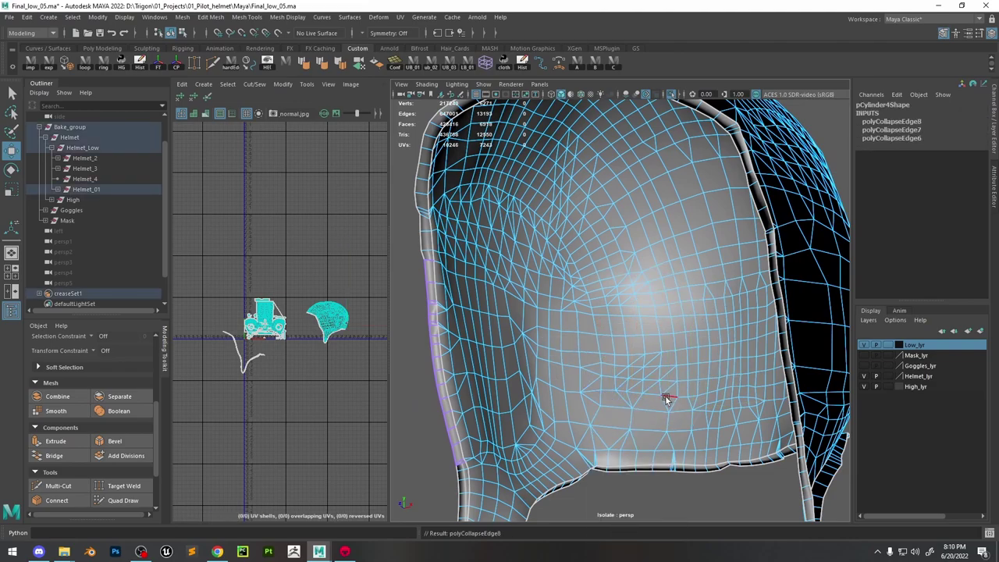
Collapse three successive edges in the column above the middle of the lining's back
left_click(666, 397)
key("g")
left_click(667, 380)
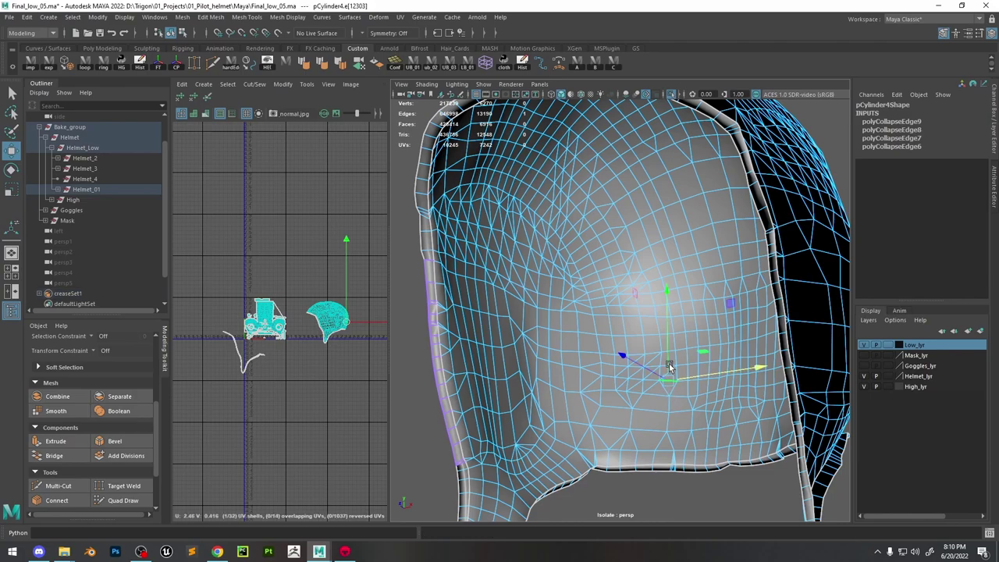
key("g")
left_click(667, 364)
right_click_drag(668, 355, 664, 350, "shift")
Collapse two partial edge rings running from the lining's lower back up towards the crown
left_click(669, 342)
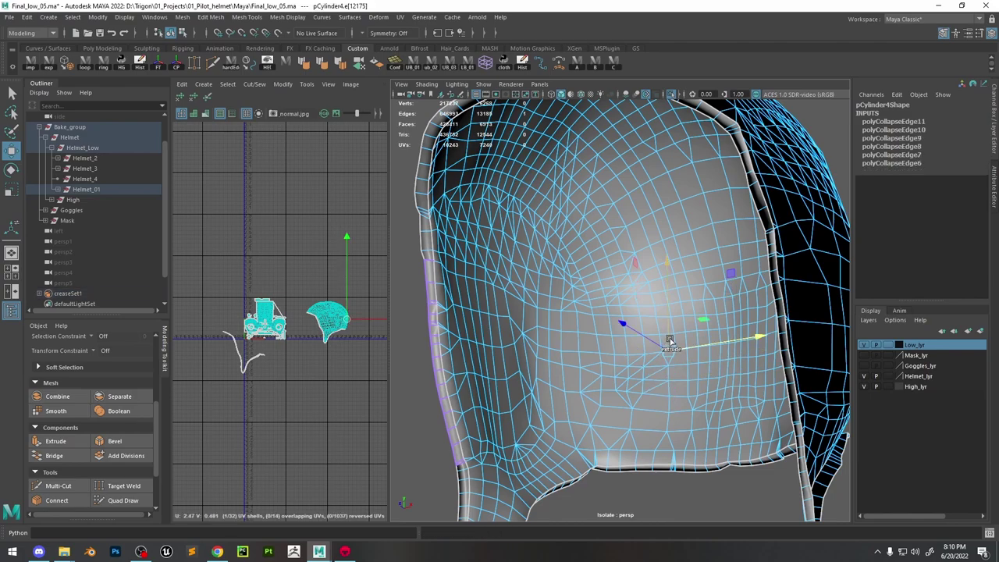
double_click(664, 335)
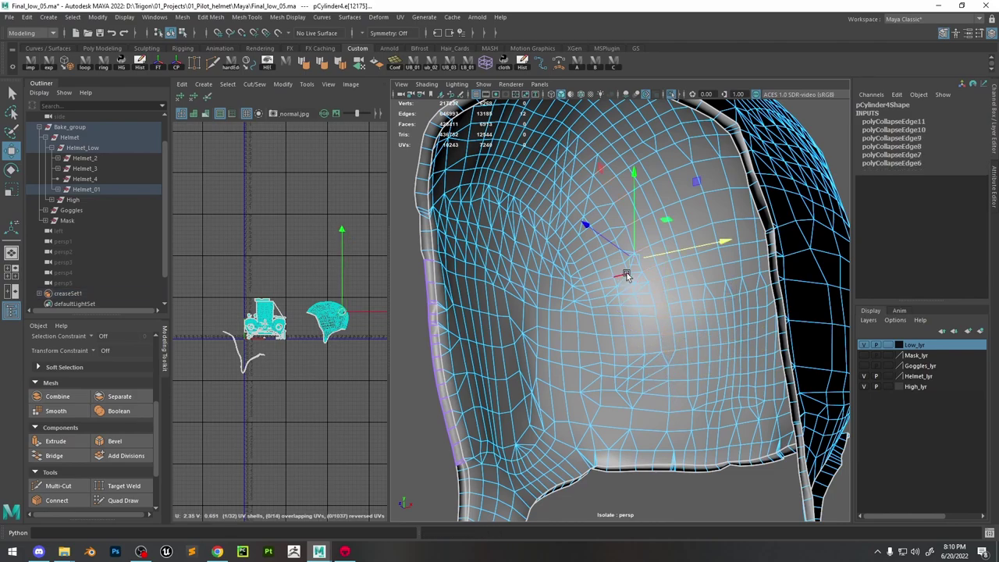
key("g")
left_click(693, 397)
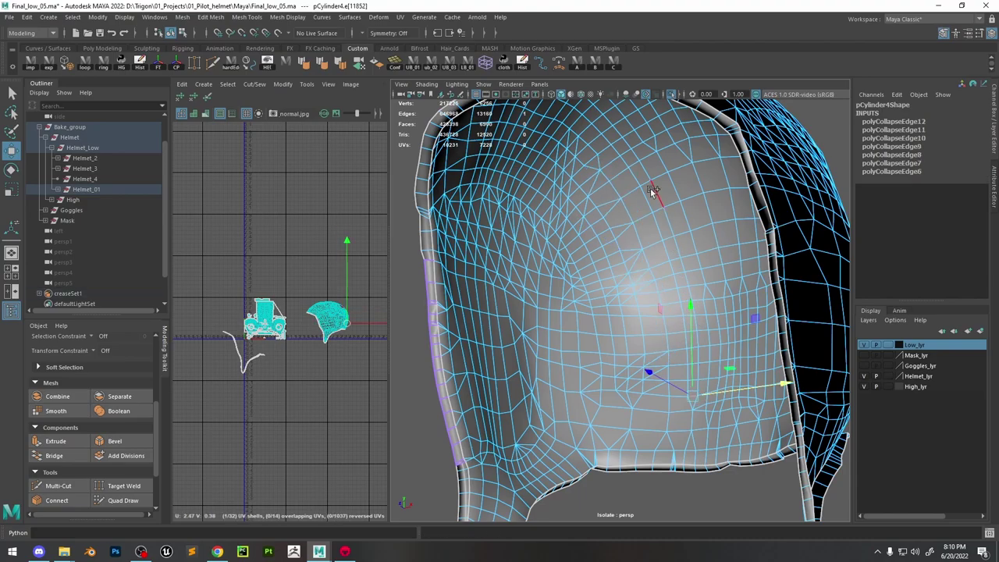
double_click(605, 127, "shift")
key("g")
Collapse a partial edge ring of 11 edges across the lining's crown, and delete the mesh history
left_click_drag(674, 307, 634, 293, "alt")
left_click(453, 193)
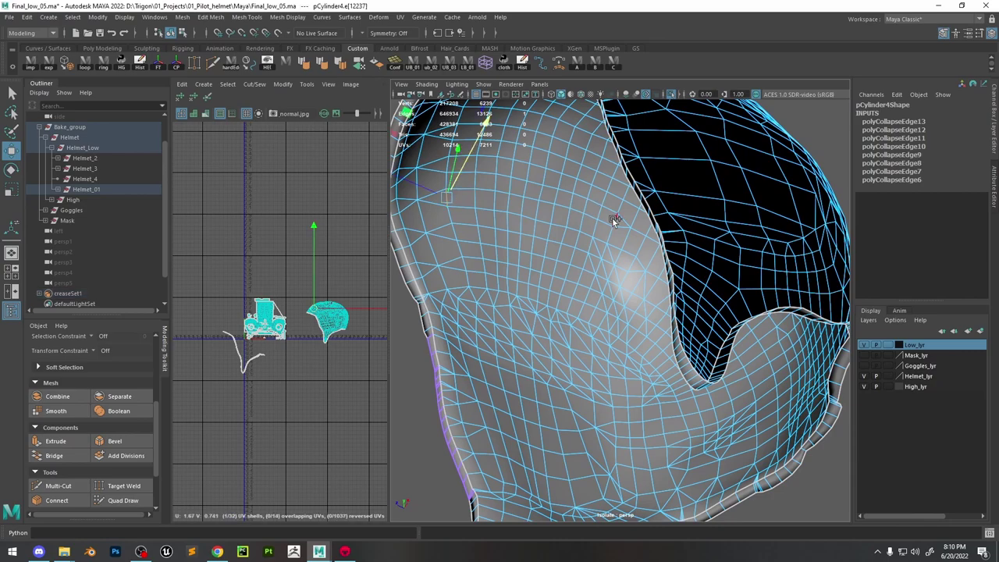
double_click(609, 231, "shift")
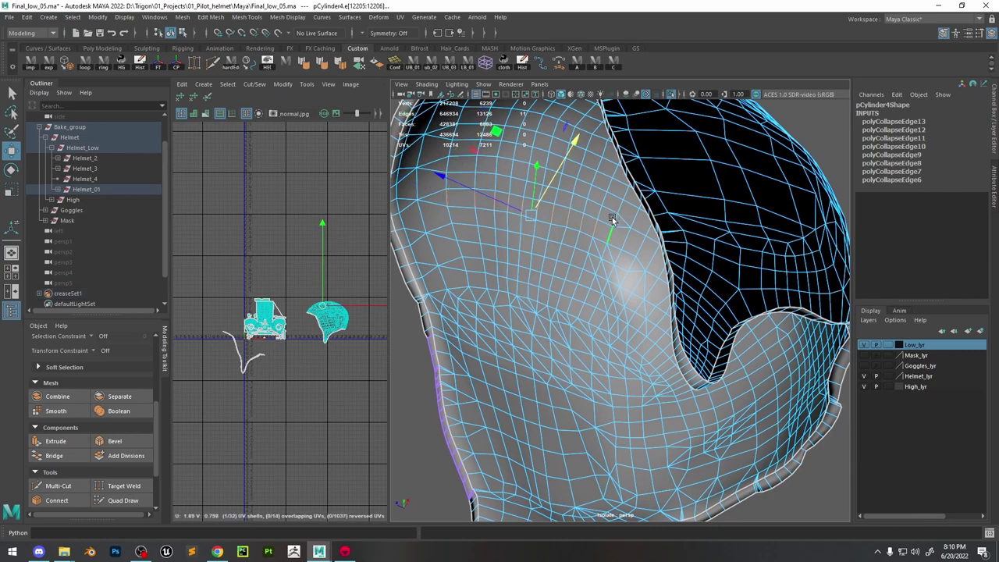
key("g")
key("F8")
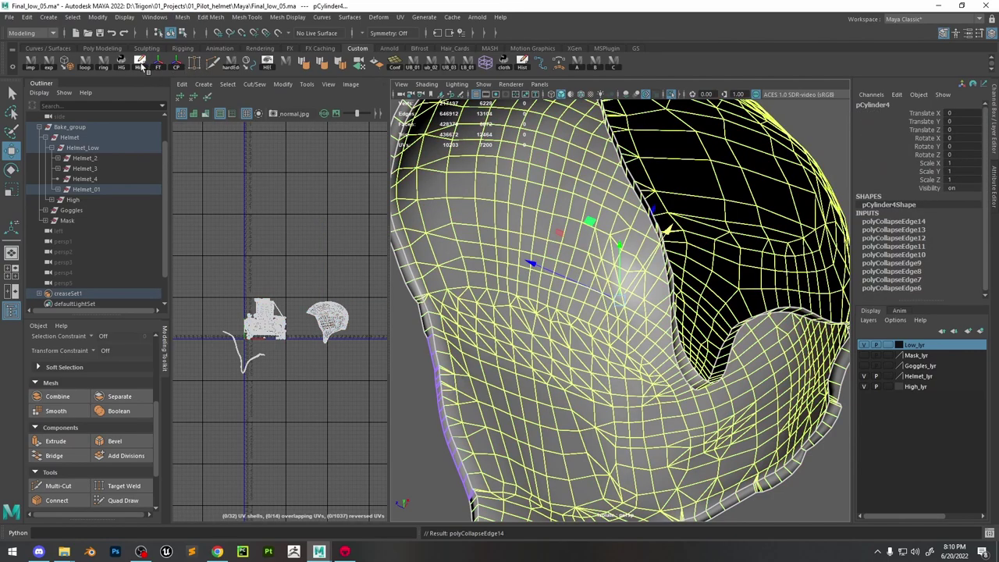
left_click(141, 67)
Collapse the neighbouring partial edge ring across the lining's crown, and save the scene
right_click_drag(622, 201, 618, 154)
left_click(614, 223)
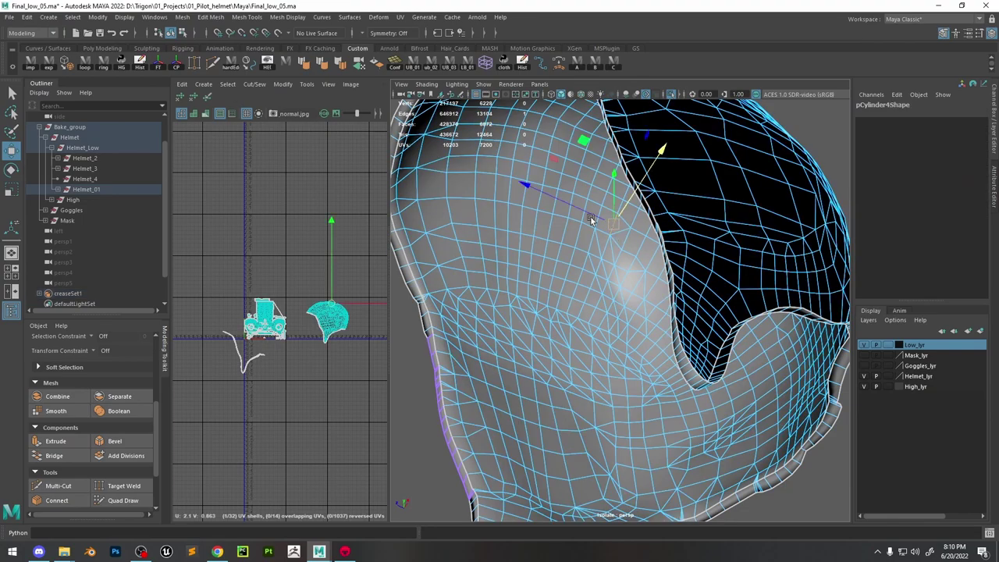
double_click(447, 186, "shift")
right_click_drag(480, 189, 536, 150, "shift")
scroll(593, 245, "down", 3)
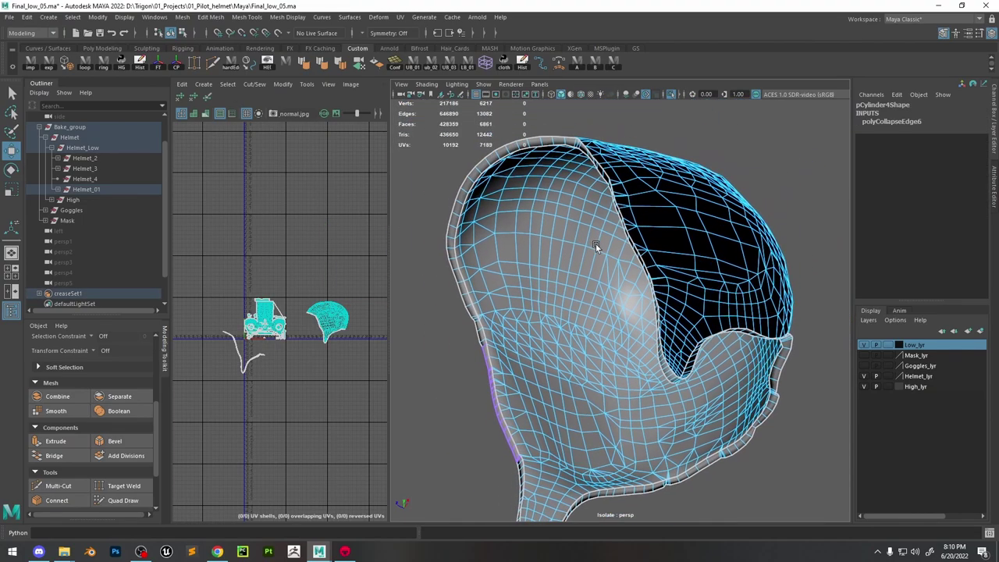
left_click_drag(596, 243, 619, 247, "alt")
scroll(617, 238, "up", 3)
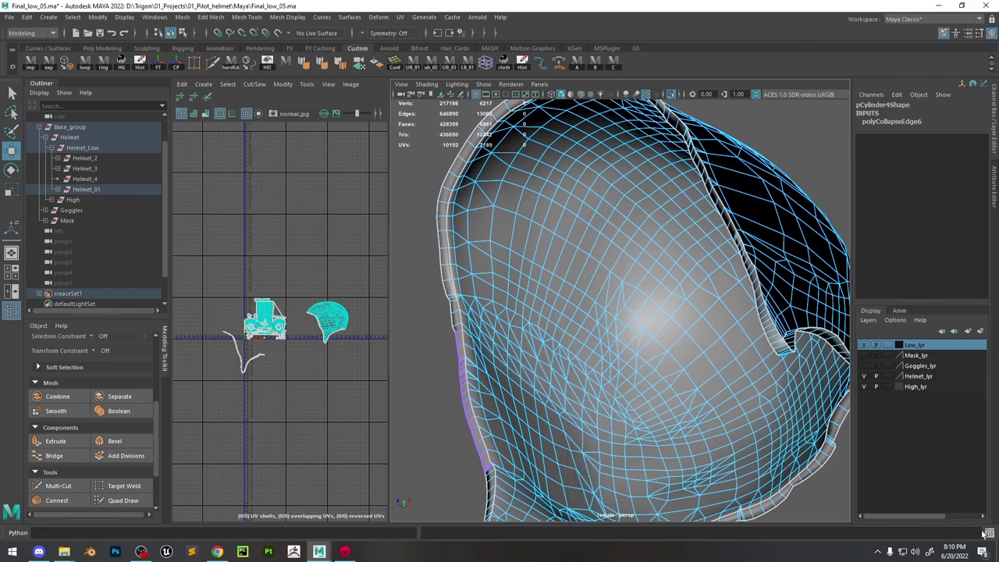
key("ctrl+s")
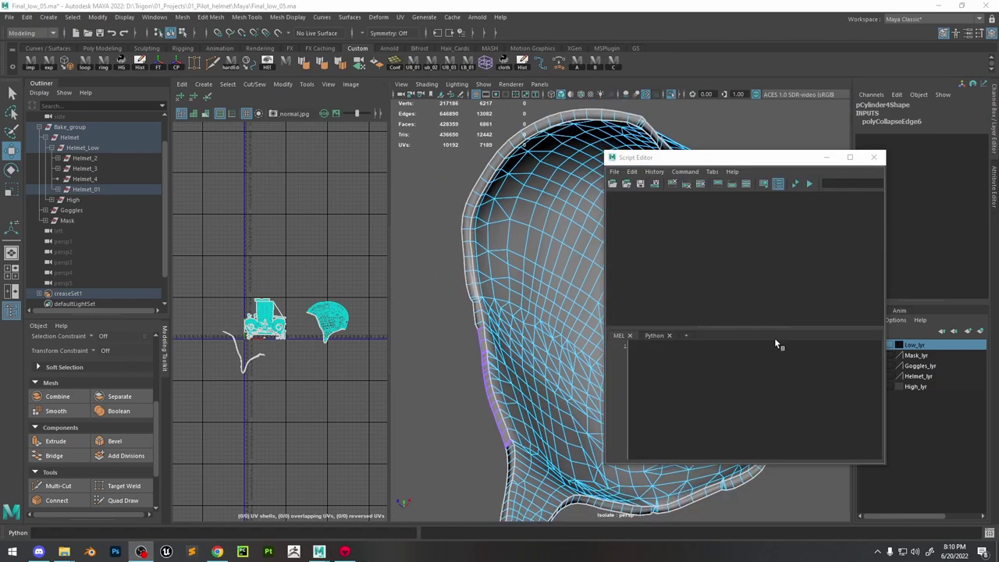
Collapse another partial edge ring of 11 edges on the lining's upper side, clearing the Script Editor history
left_click_drag(517, 226, 512, 236, "alt")
scroll(507, 228, "up", 3)
left_click(474, 203)
left_click_drag(476, 203, 524, 260, "alt")
double_click(525, 260, "shift")
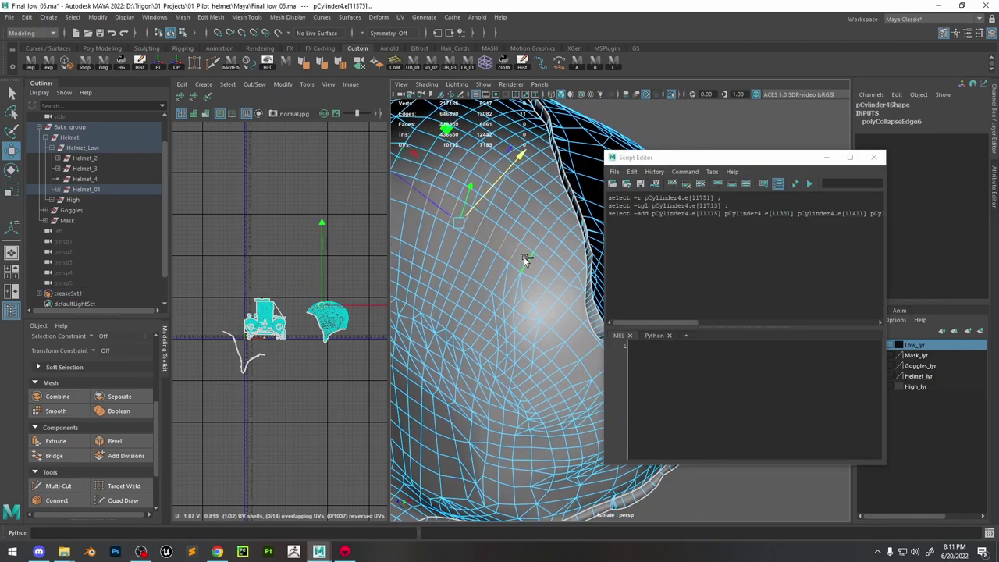
left_click(684, 185)
right_click_drag(527, 232, 568, 195, "shift")
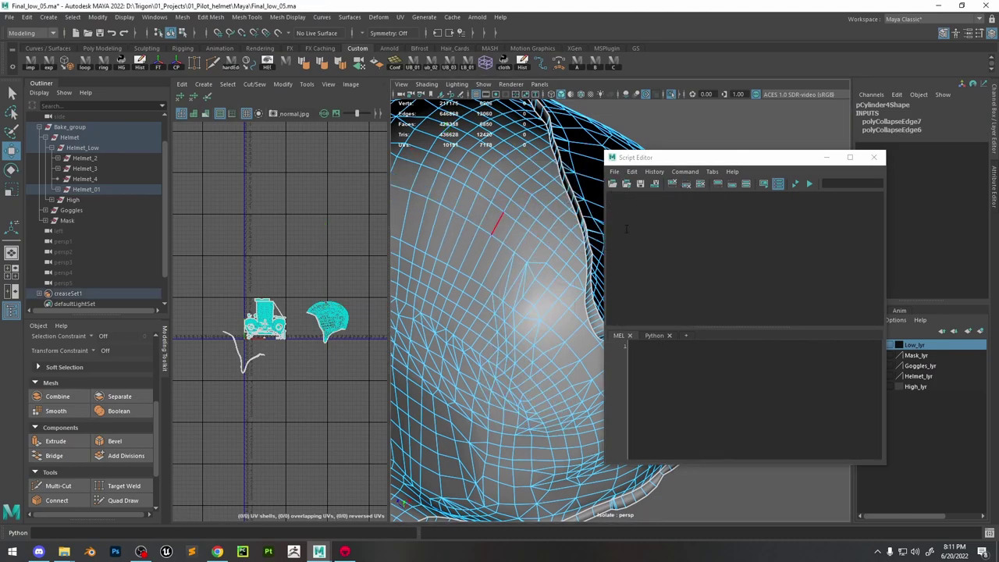
Collapse a short partial ring of five edges beside the collapsed row on the lining's upper side
scroll(546, 233, "down", 2)
left_click(540, 228)
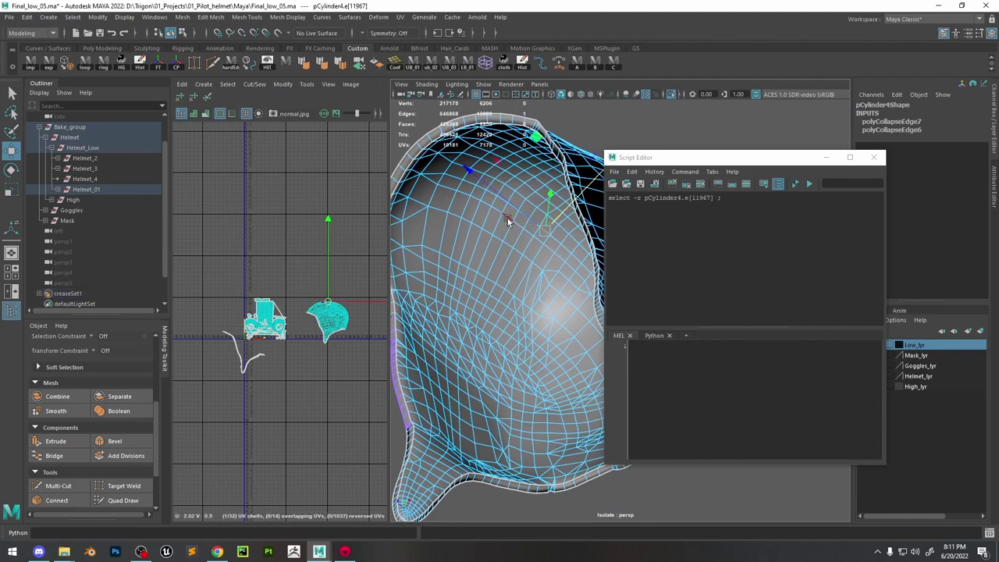
double_click(500, 210, "shift")
left_click(538, 229)
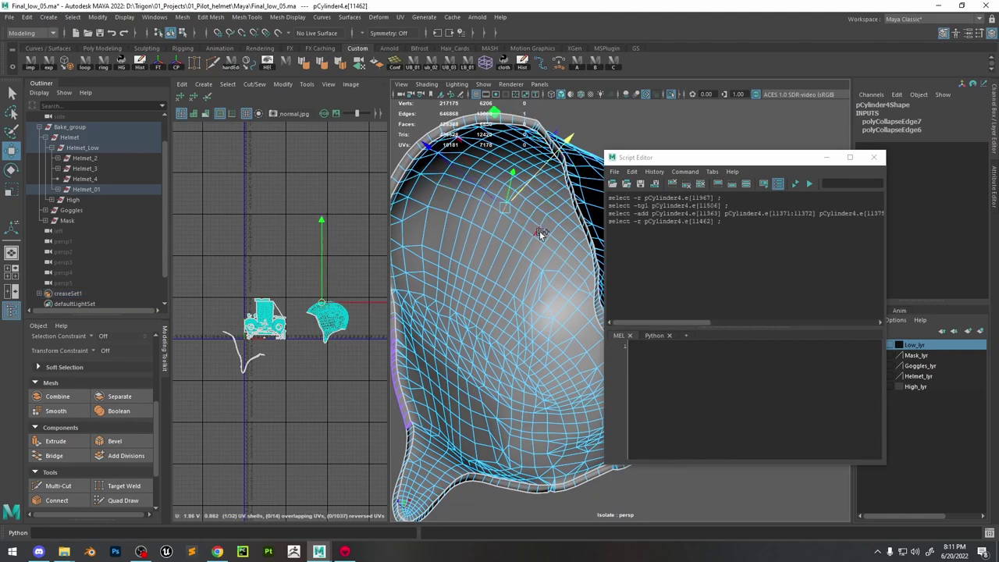
double_click(545, 237, "shift")
right_click_drag(545, 236, 567, 194, "shift")
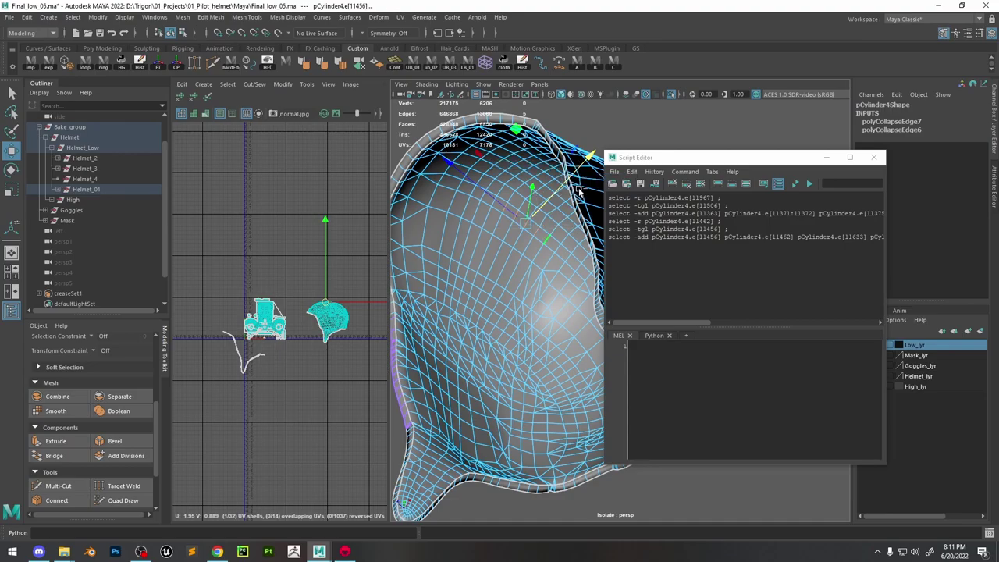
Close the Script Editor and return the helmet mesh to object selection
left_click(882, 157)
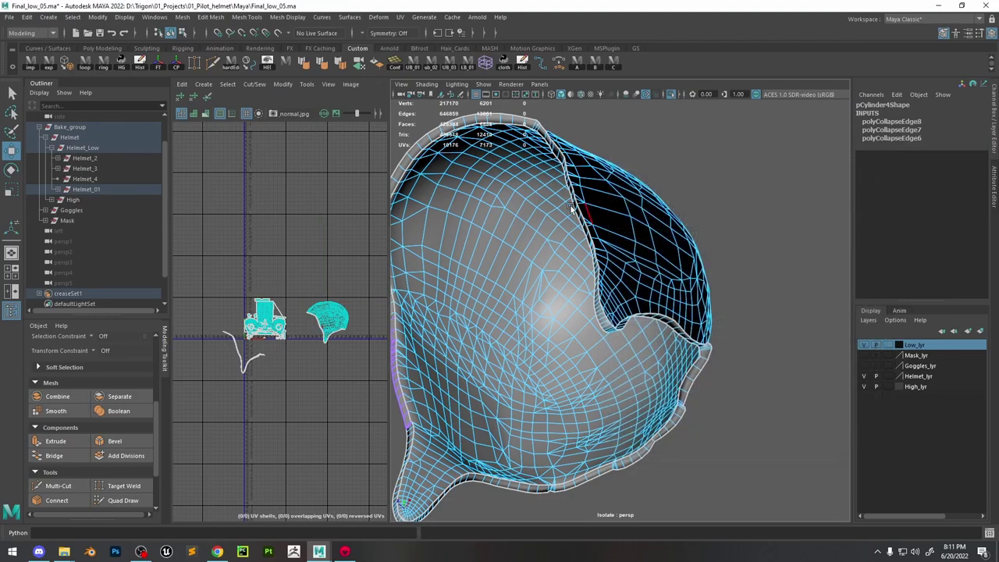
left_click_drag(573, 207, 596, 211, "alt")
right_click_drag(595, 210, 732, 128)
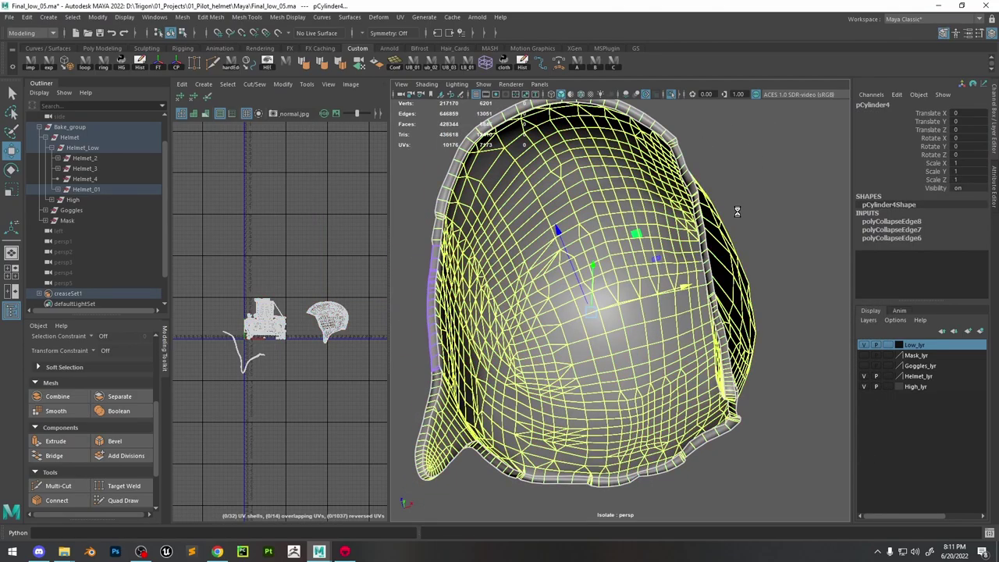
Save the scene and quit Maya, saving the pending changes
key("ctrl+s")
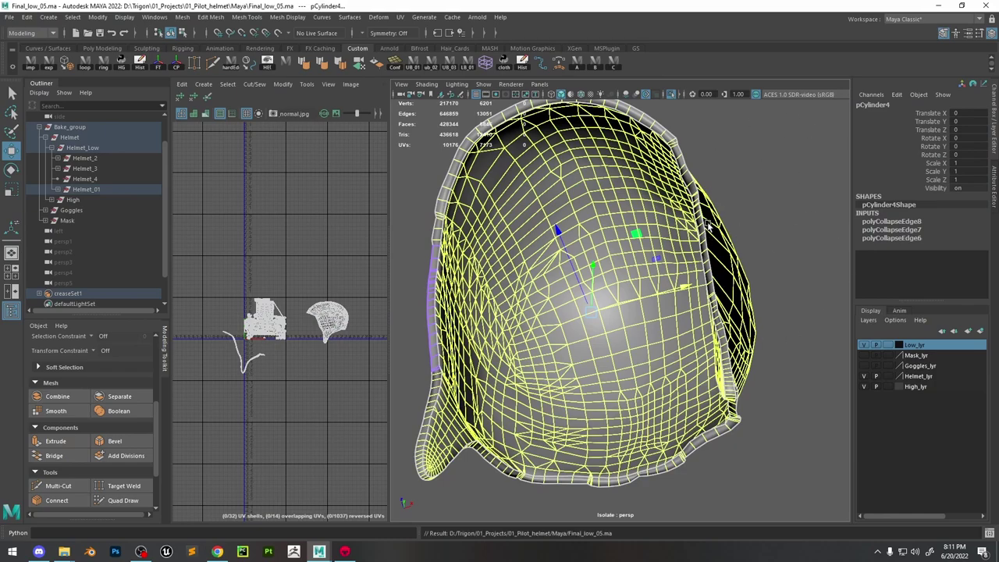
scroll(715, 186, "down", 3)
mouse_move(712, 187)
left_mouse_down("alt")
mouse_move(707, 203)
mouse_move(717, 203)
left_mouse_up("alt")
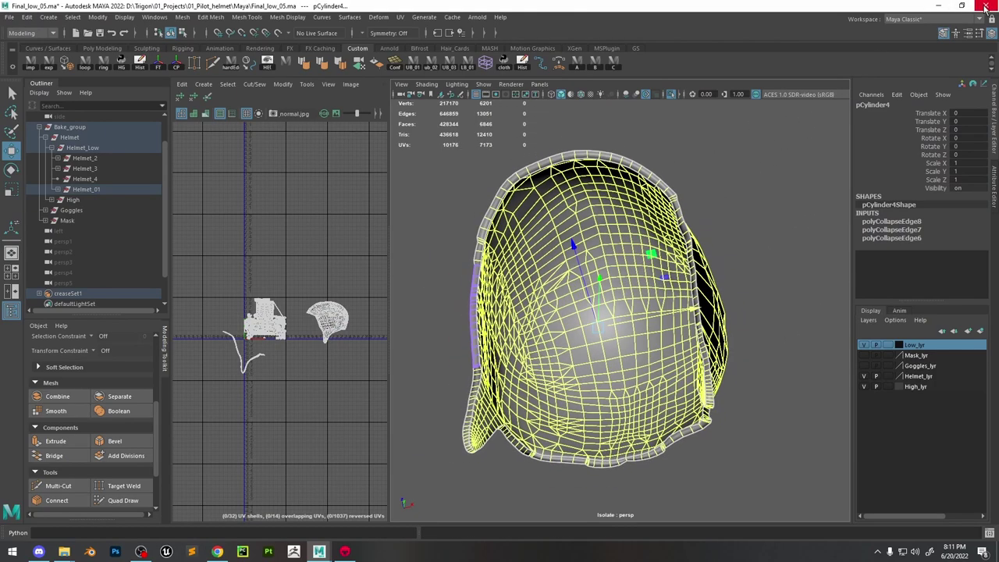
left_click(986, 6)
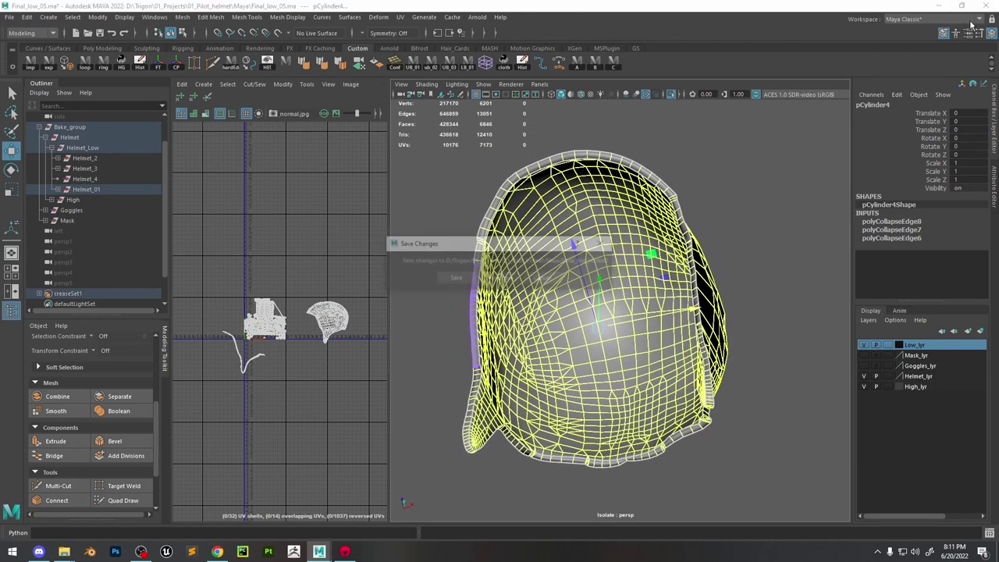
left_click(463, 280)
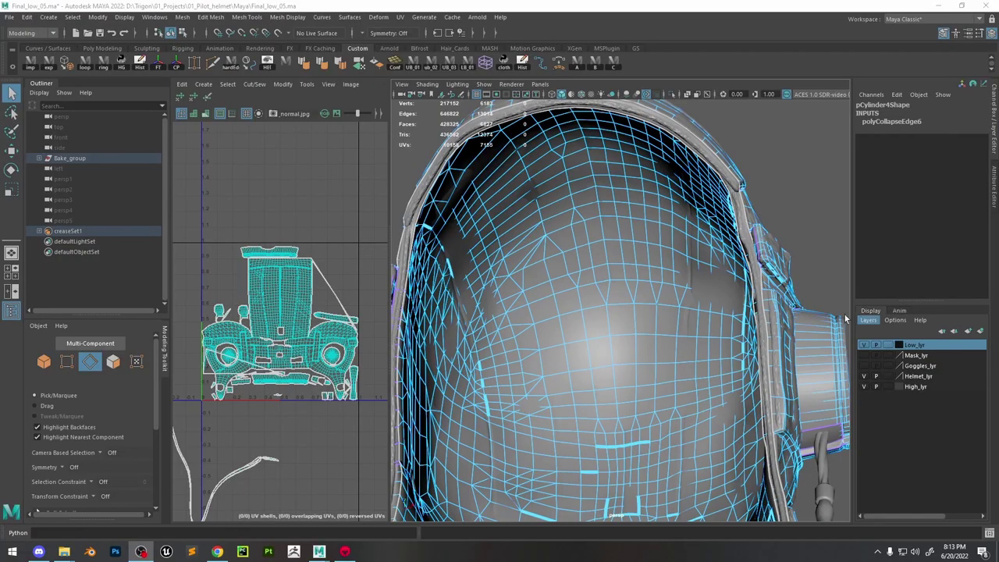
Return the helmet mesh to object selection and isolate it in the perspective view
scroll(599, 236, "down", 5)
left_click_drag(598, 236, 521, 203, "alt")
scroll(519, 203, "up", 6)
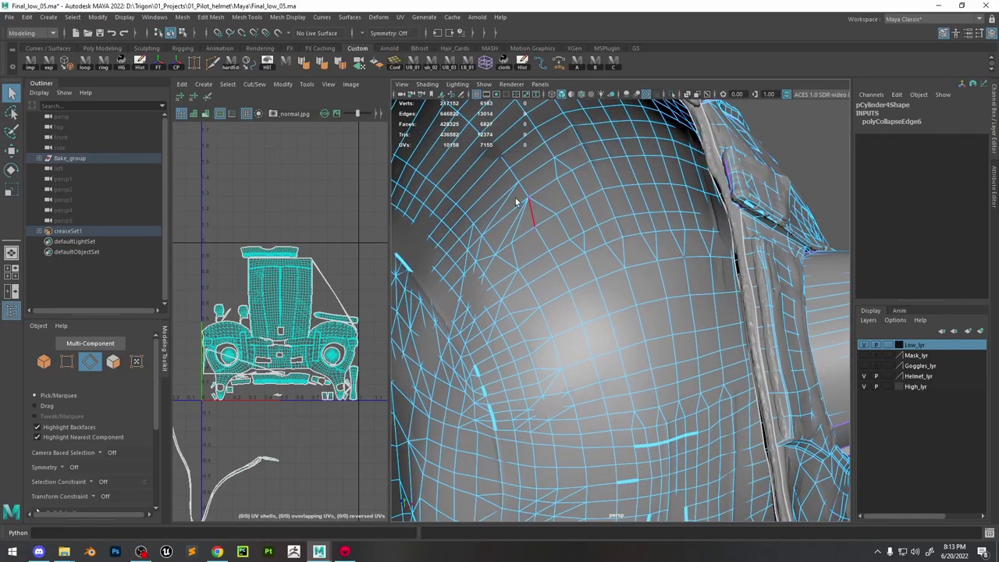
right_click_drag(516, 204, 629, 136)
left_click(673, 95)
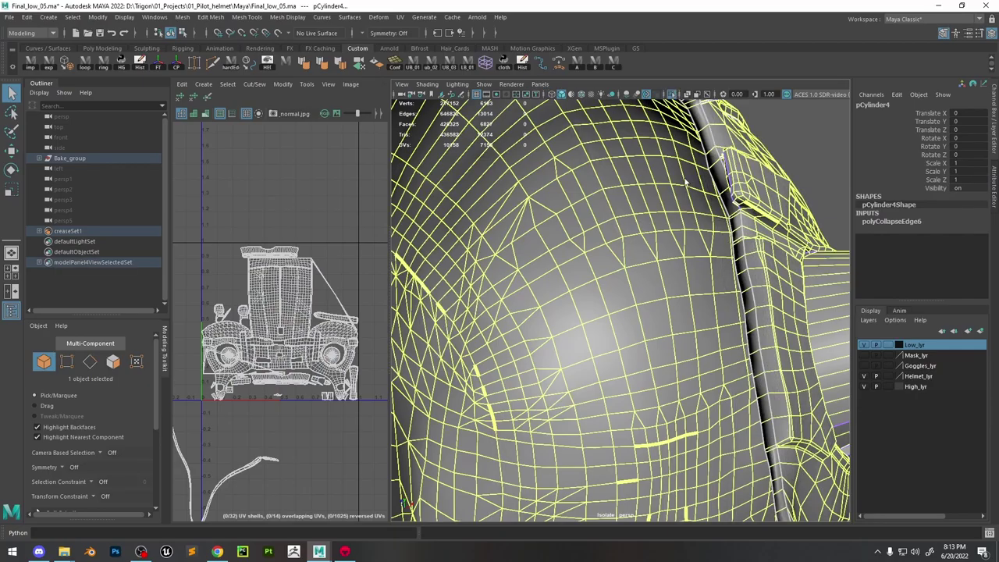
scroll(688, 182, "down", 3)
left_click_drag(687, 184, 668, 256, "alt")
scroll(605, 245, "up", 3)
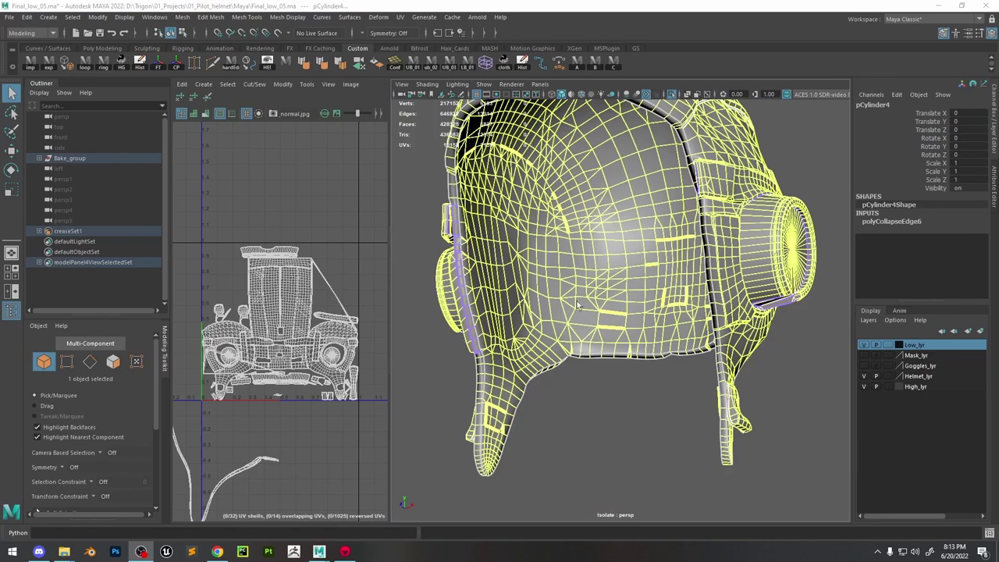
Delete creaseSet1 in the Crease Set Editor and close the editor
left_click(155, 16)
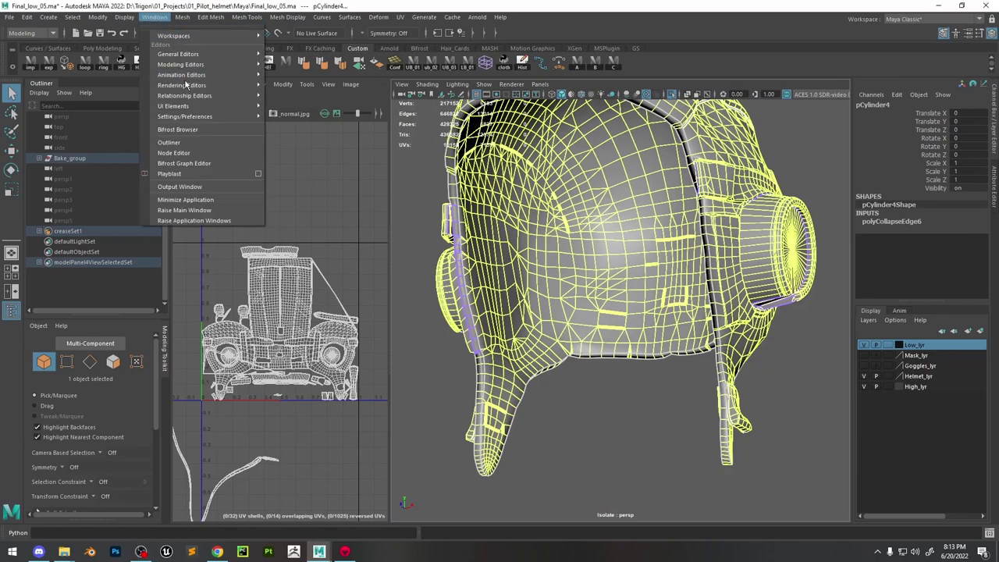
mouse_move(201, 64)
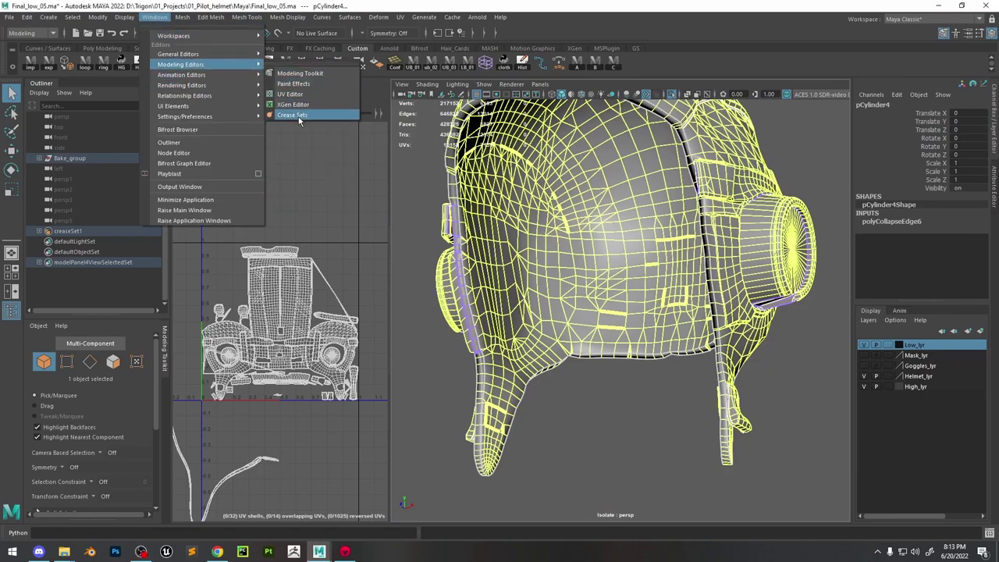
left_click(292, 115)
left_click(502, 253)
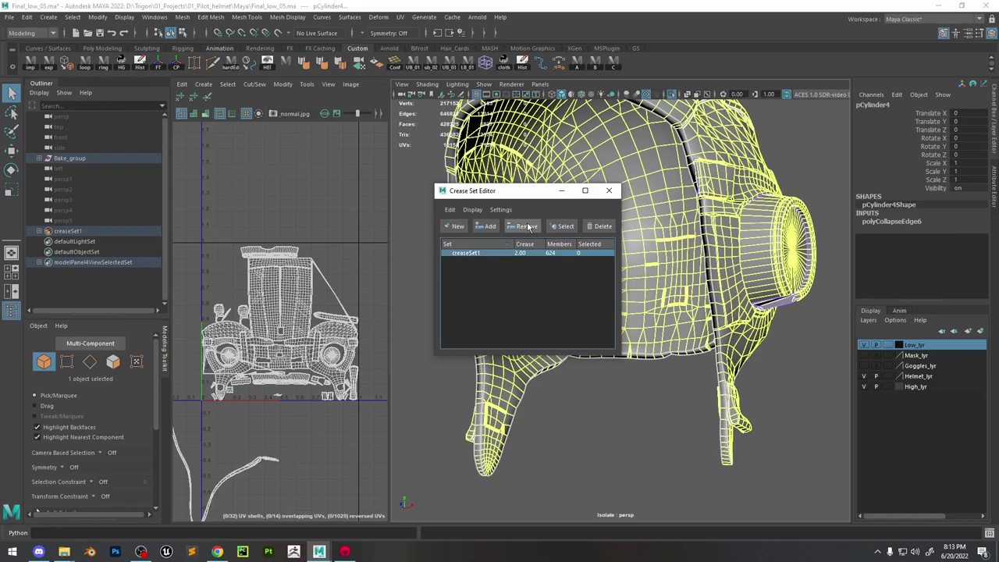
left_click(599, 226)
left_click(610, 191)
Delete the helmet mesh's history and switch to edge selection on the lining above the back rim
left_click(638, 259)
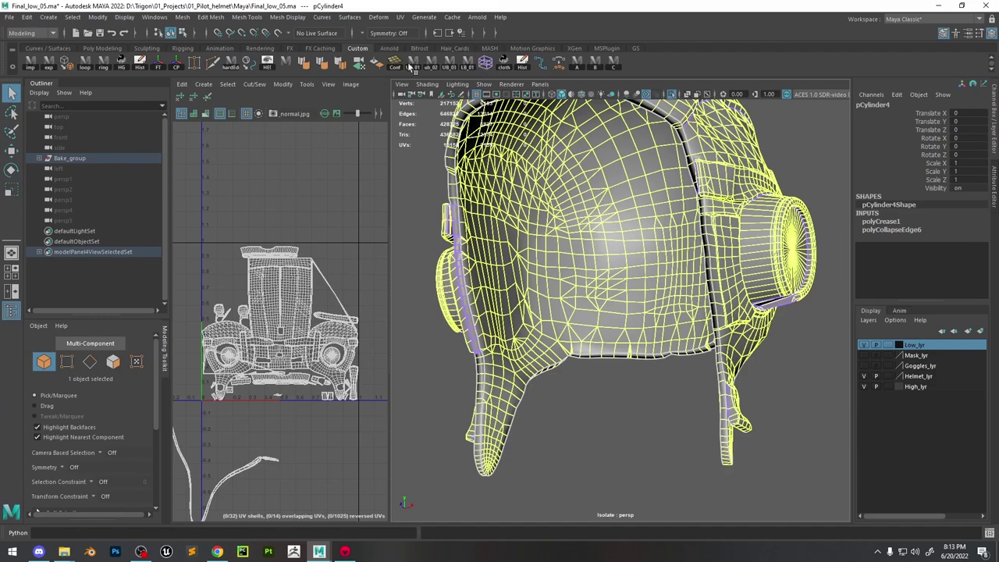
left_click(524, 60)
scroll(631, 212, "up", 5)
middle_click_drag(633, 212, 621, 233, "alt")
right_click_drag(621, 233, 628, 141)
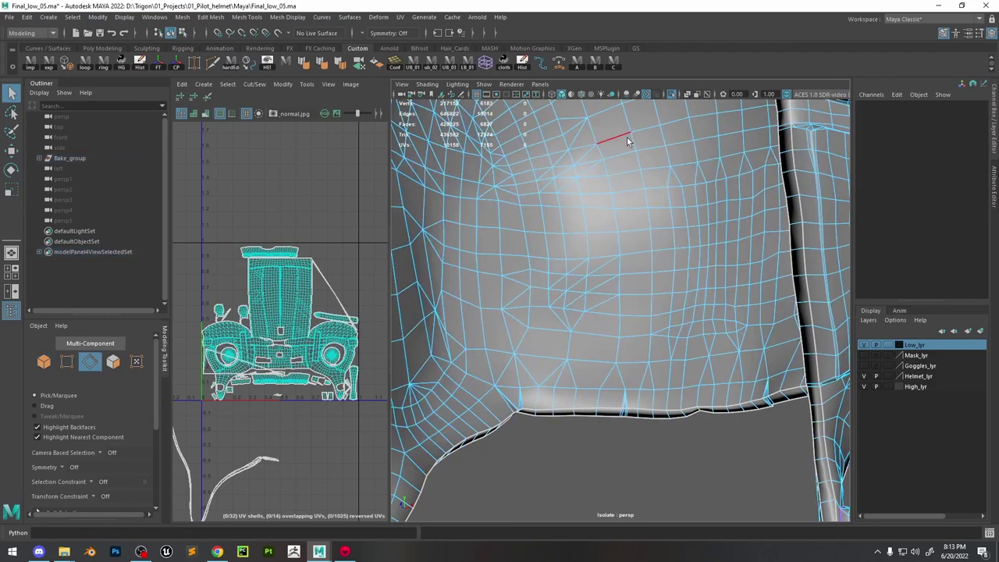
Try to collapse an edge on the upper part of the inner lining
middle_click_drag(639, 178, 629, 221, "alt")
left_click_drag(578, 164, 584, 180, "alt")
left_click(607, 173)
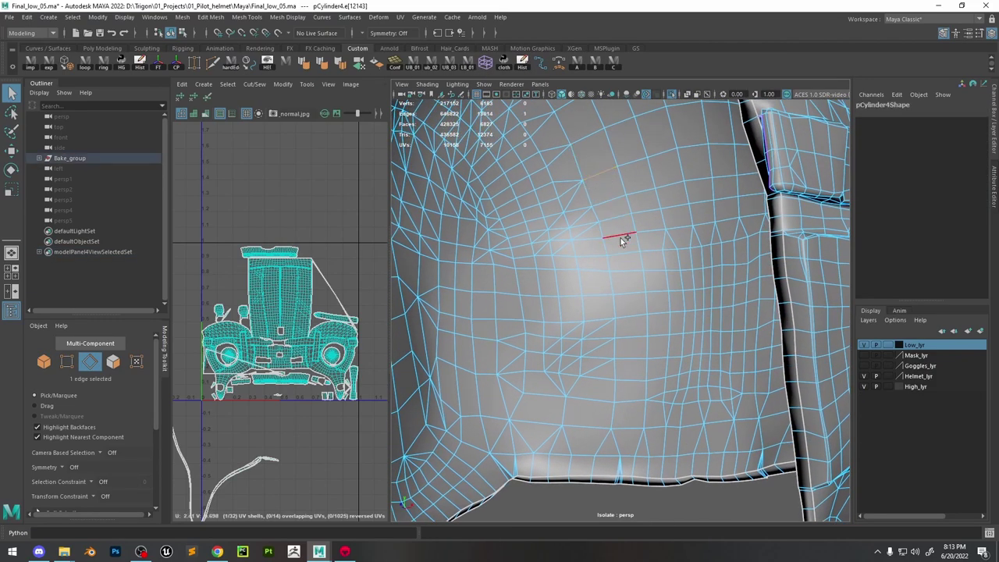
right_click_drag(622, 240, 645, 190, "shift")
scroll(660, 317, "down", 2)
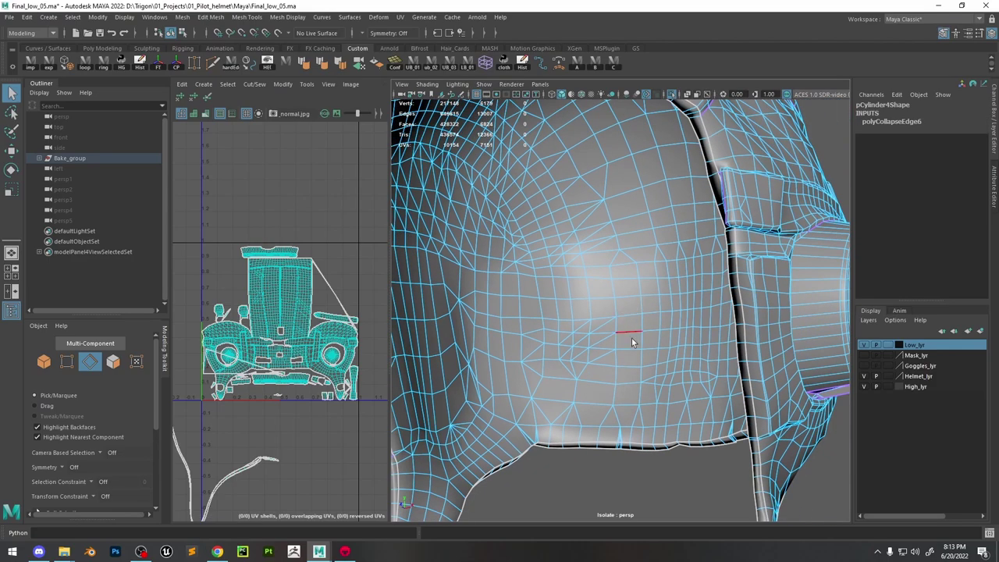
left_click_drag(626, 314, 642, 299, "alt")
key("ctrl+z")
Collapse a vertical strip of edges in the middle of the lining and a horizontal row running towards the side rim
left_click_drag(616, 251, 623, 278, "alt")
left_click(650, 288)
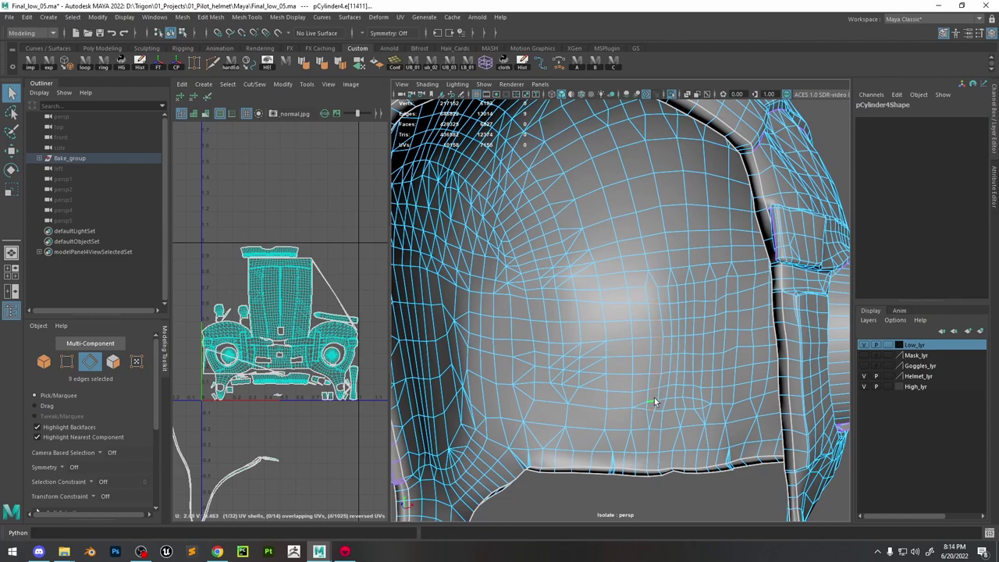
key("g")
left_click(685, 280)
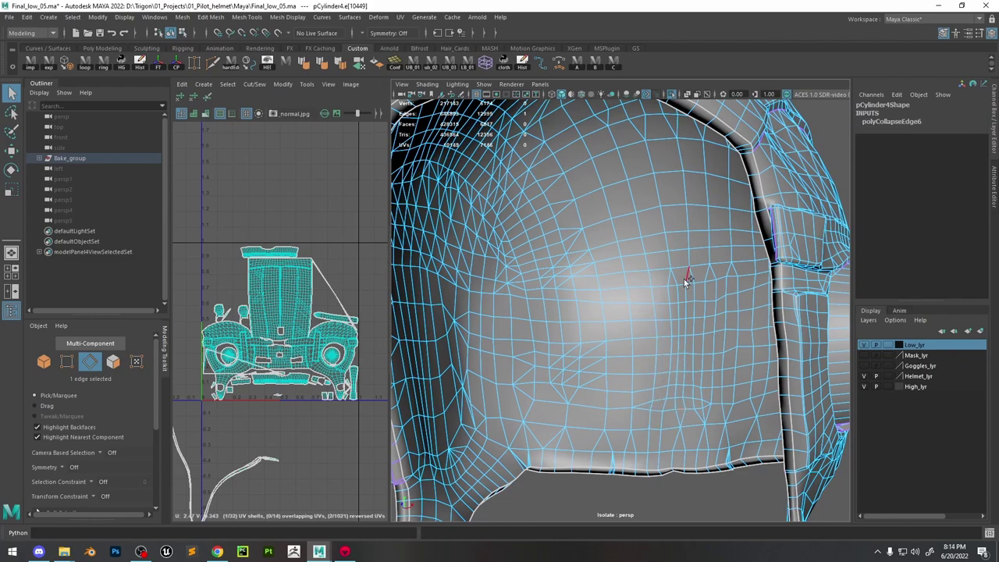
double_click(674, 284, "shift")
key("g")
key("ctrl+z")
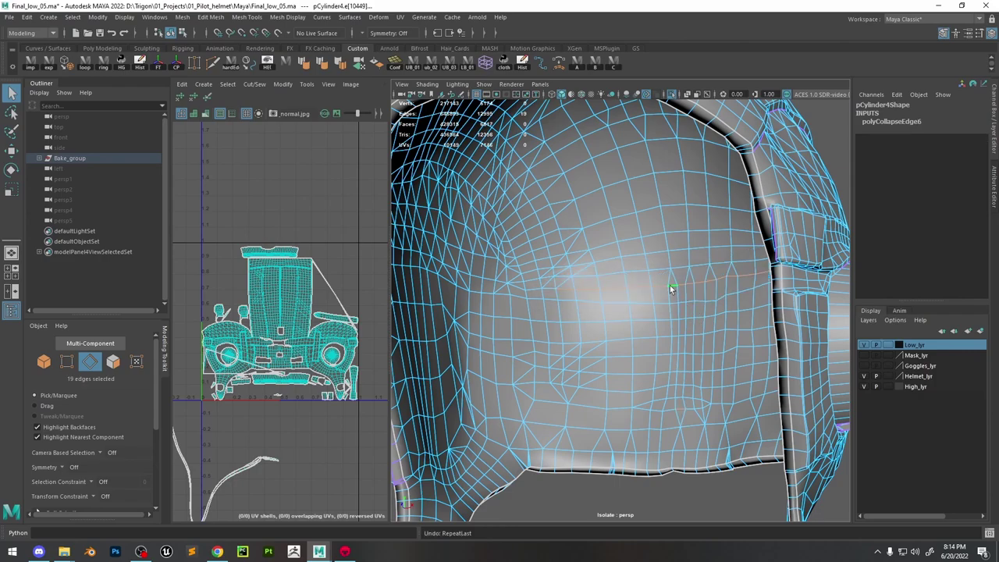
key("g")
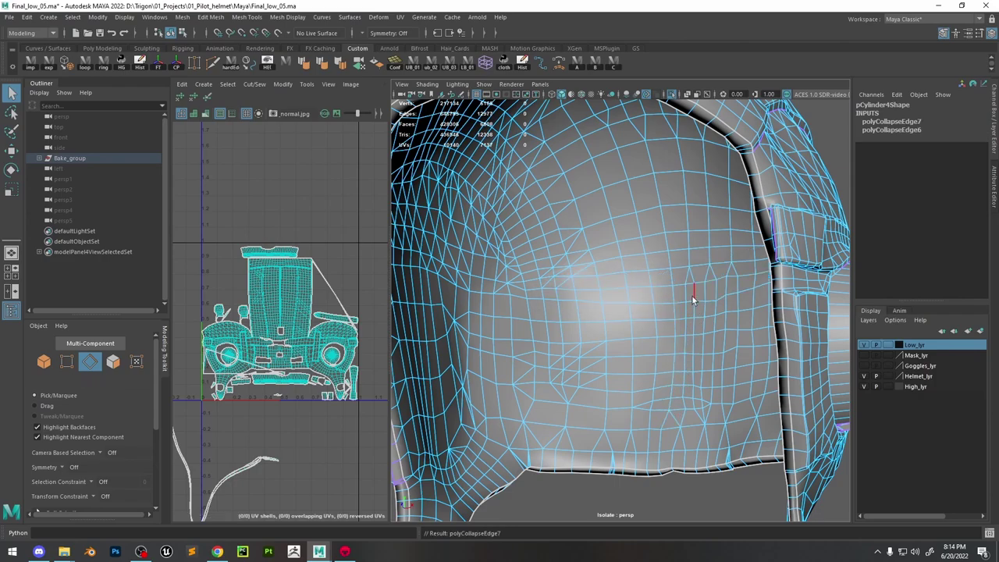
Collapse two more dense vertical strips of edges on the lining, beside the side rim
left_click(683, 409)
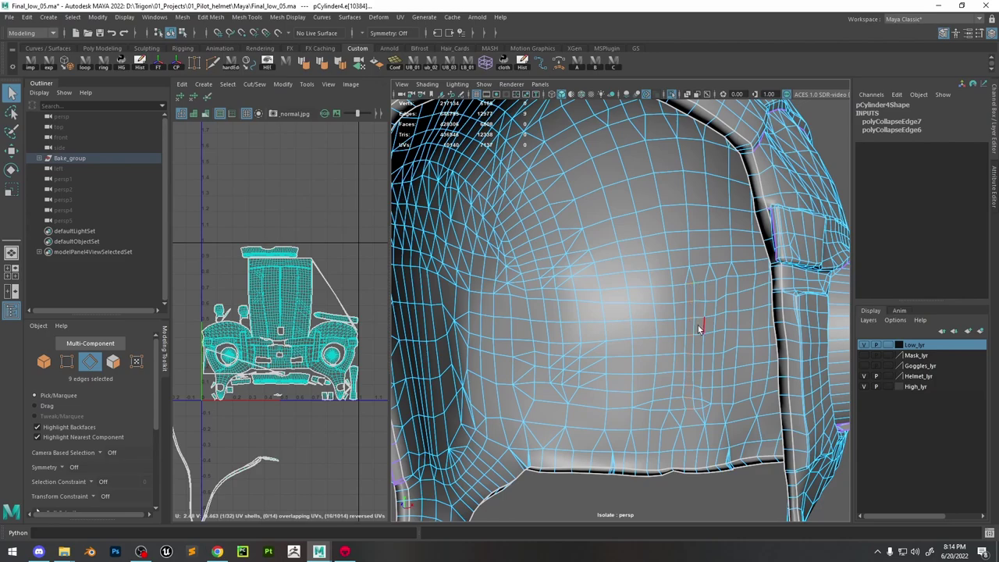
key("g")
left_click(708, 282)
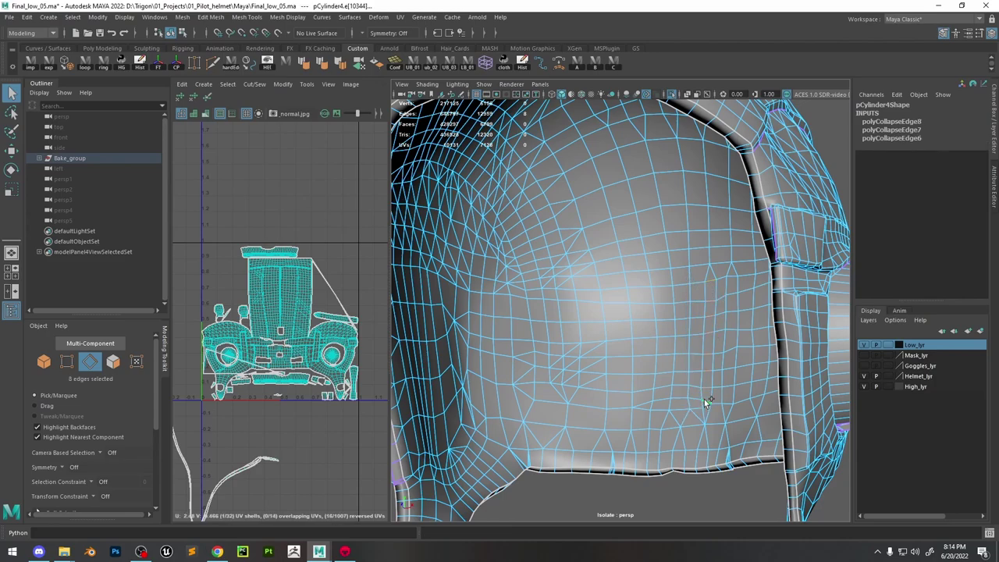
key("g")
Collapse the short leftover edges one by one in the lower lining above the back rim
left_click(705, 403)
key("g")
left_click(691, 402)
key("g")
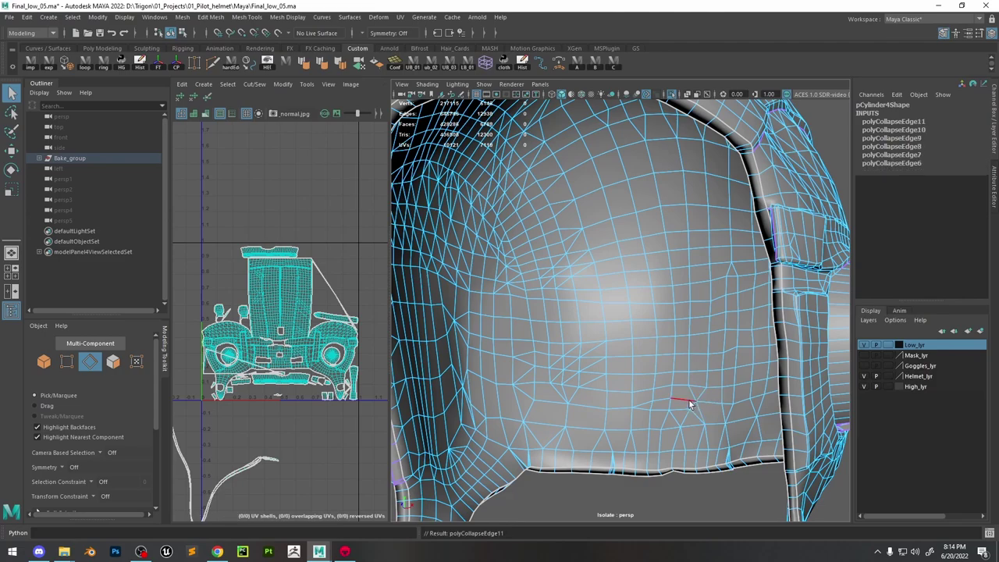
key("ctrl+z")
left_click(674, 403)
key("h")
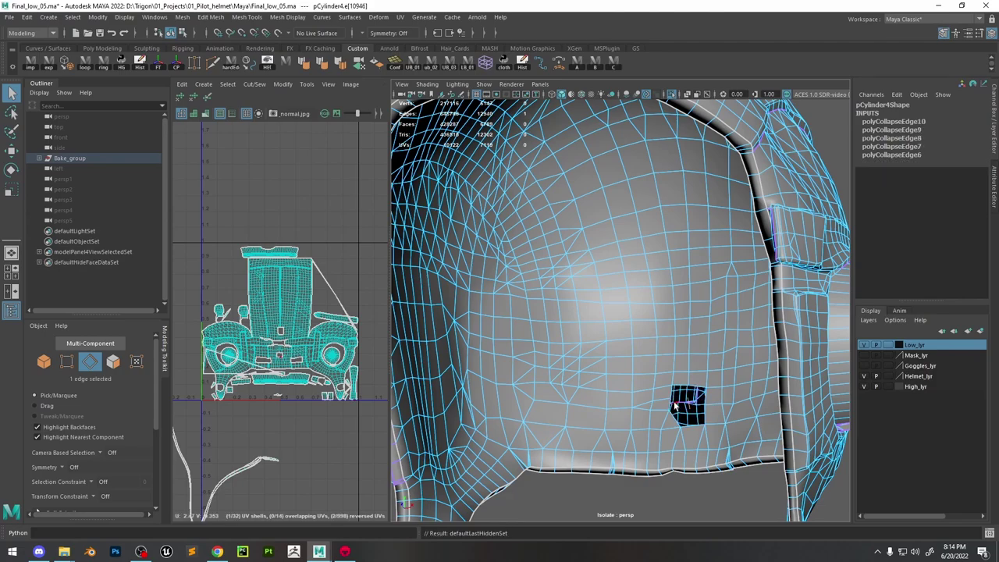
key("ctrl+z")
key("g")
Collapse the last short edges in the lower lining row and delete the two leftover edges beside them
left_click(672, 404)
key("g")
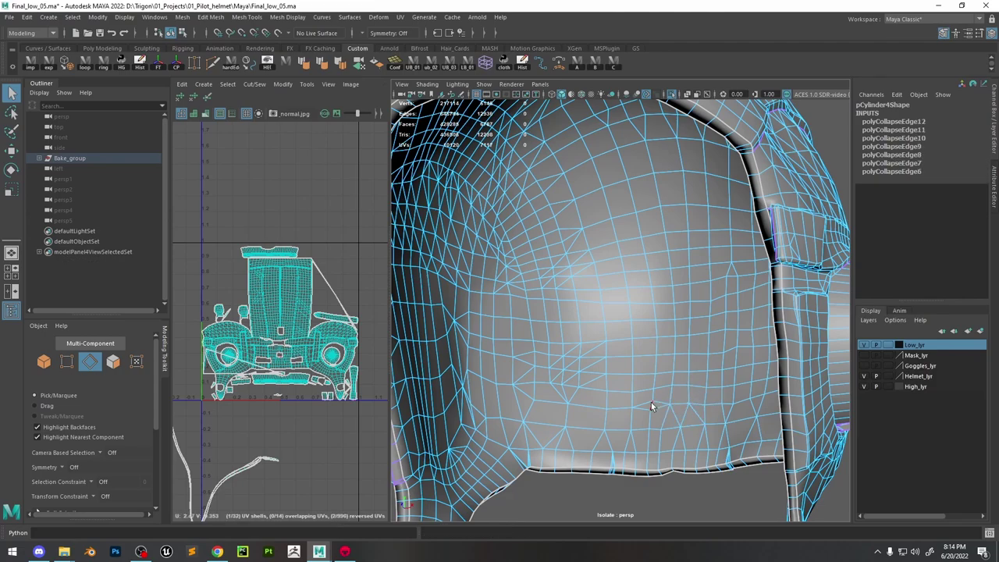
left_click(652, 403)
key("g")
left_click(680, 404)
key("Delete")
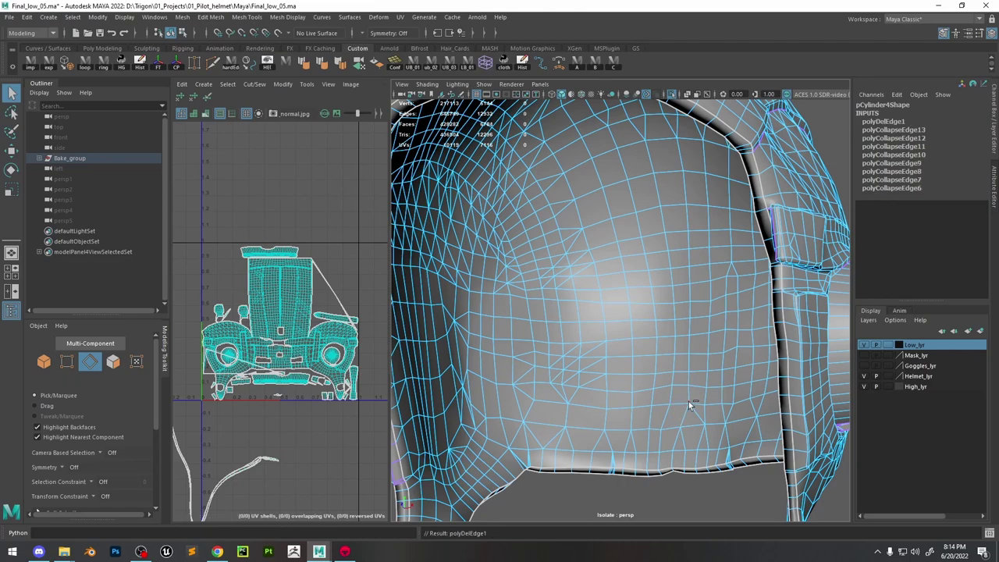
key("Delete")
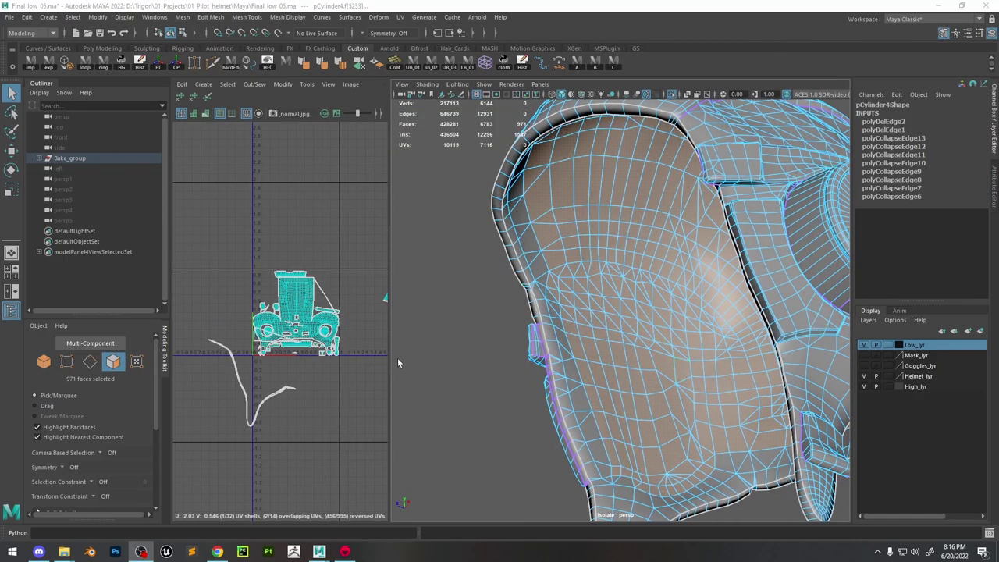
Clear the face selection and examine the thinned lining's topology inside the helmet and the UV layout
left_click(503, 317)
left_click_drag(709, 258, 736, 258, "alt")
right_click_drag(736, 258, 702, 236, "alt")
middle_click_drag(702, 236, 636, 215, "alt")
left_click_drag(636, 214, 632, 293, "alt")
right_click_drag(632, 293, 705, 331, "alt")
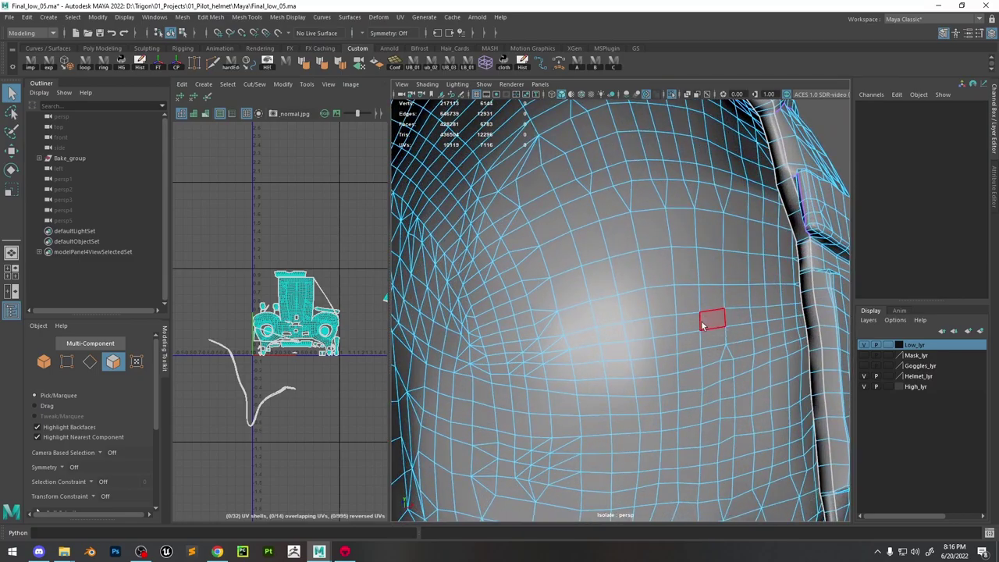
right_click_drag(658, 358, 638, 257, "alt")
left_click_drag(639, 257, 564, 248, "alt")
left_click_drag(567, 343, 617, 358, "alt")
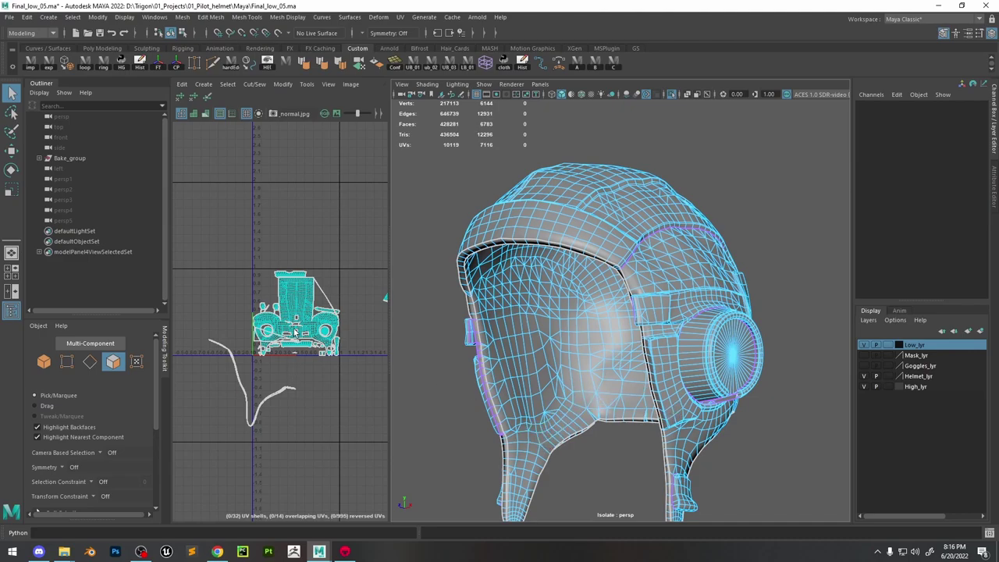
scroll(295, 331, "up", 4)
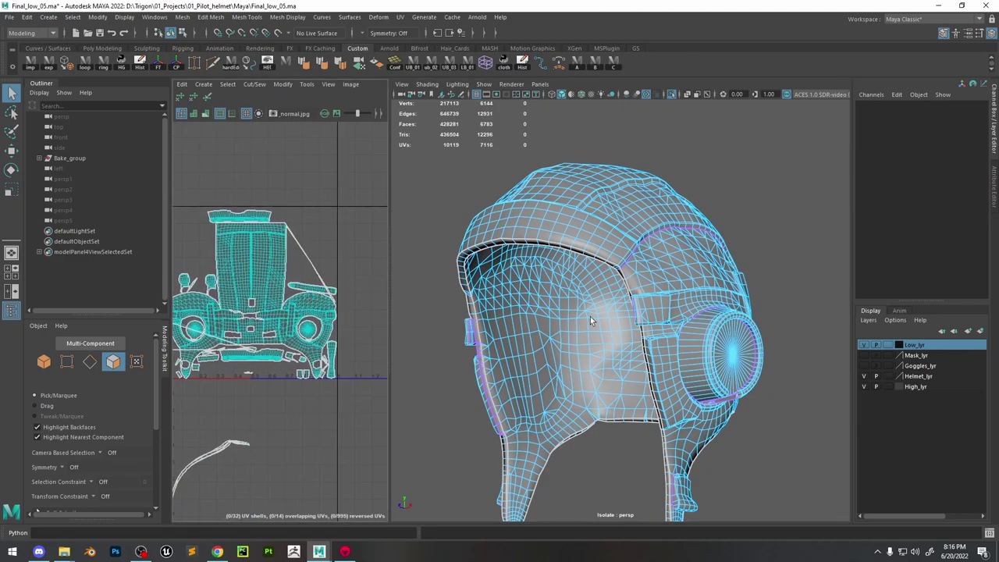
Examine the whole helmet in wireframe display, select the mesh as an object and restore shaded display
left_click_drag(573, 266, 725, 197, "alt")
key("4")
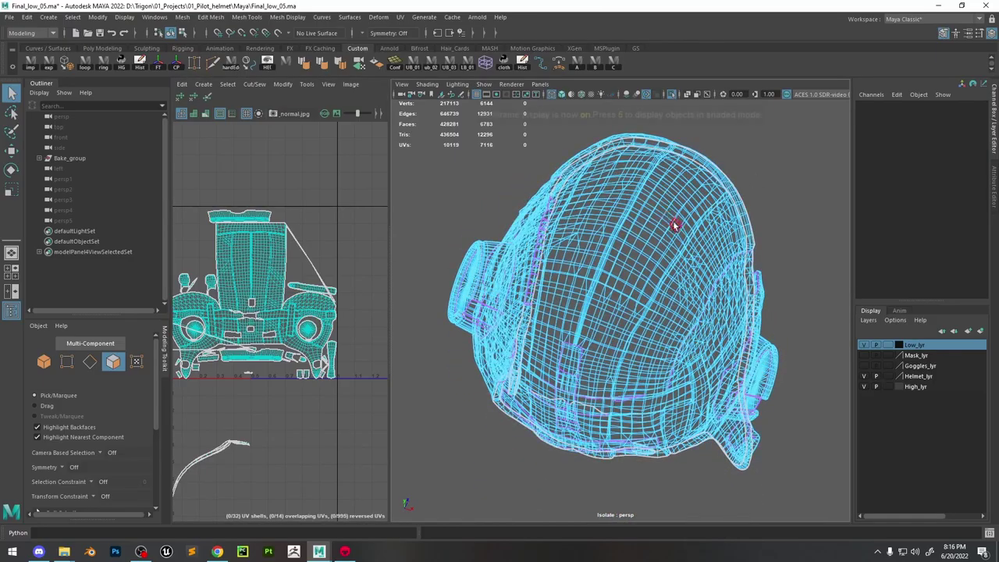
left_click_drag(676, 224, 552, 282, "alt")
scroll(611, 326, "up", 4)
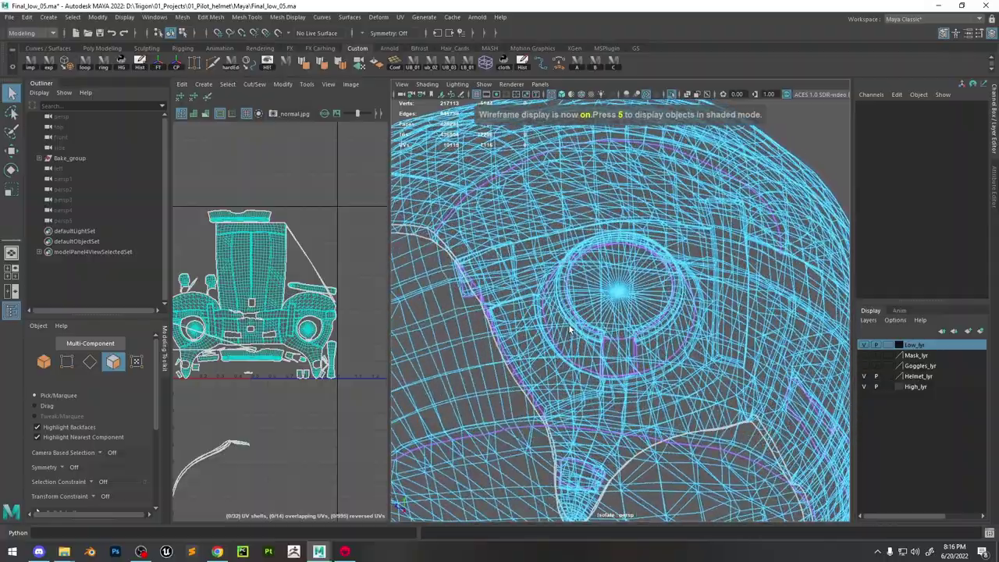
right_click_drag(526, 271, 559, 253)
left_click_drag(570, 262, 675, 352, "alt")
mouse_move(553, 389)
left_mouse_down("alt")
mouse_move(660, 389)
mouse_move(660, 313)
left_mouse_up("alt")
scroll(660, 390, "down", 6)
key("5")
scroll(661, 390, "down", 6)
scroll(659, 313, "up", 7)
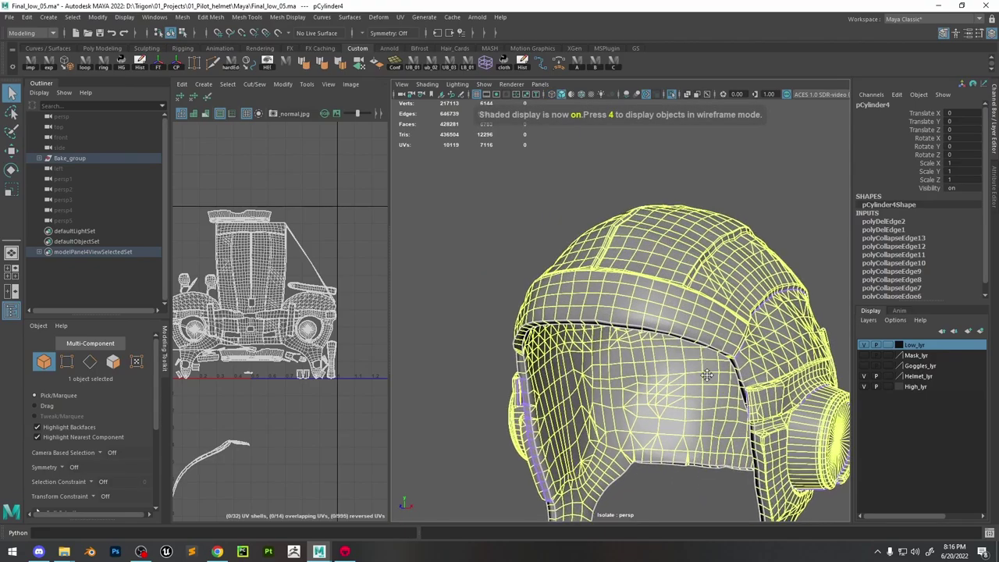
Select the face loop along the helmet opening's rim and grow the selection inward
middle_click_drag(659, 312, 629, 231, "alt")
scroll(312, 303, "down", 5)
middle_click_drag(379, 307, 304, 307, "alt")
scroll(342, 307, "up", 5)
right_click_drag(571, 265, 571, 293)
scroll(499, 341, "up", 5)
middle_click_drag(573, 292, 734, 290, "alt")
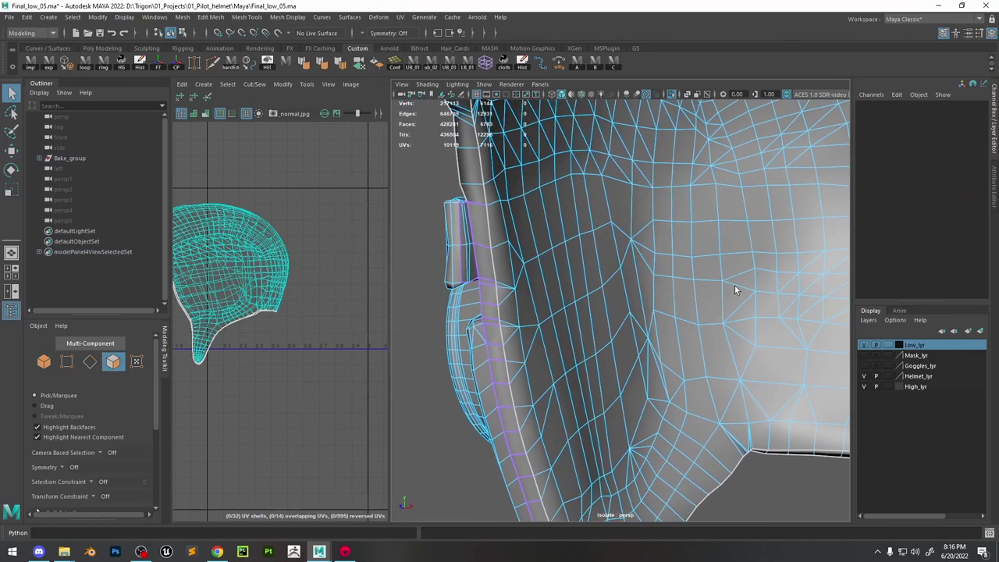
double_click(492, 336)
key("shift+period")
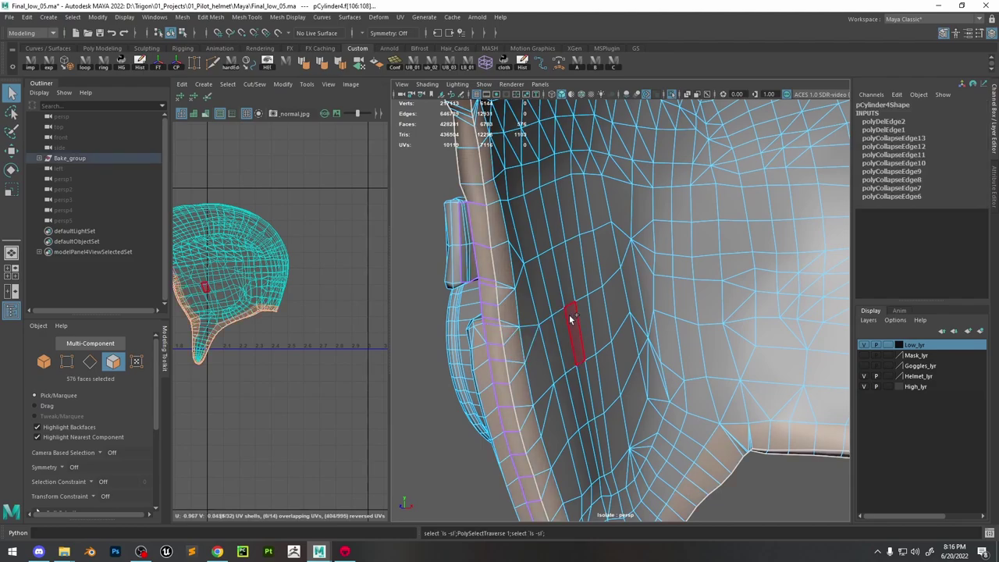
key("shift+period")
Add the remaining faces of both ear flaps to the rim face selection
scroll(605, 320, "down", 6)
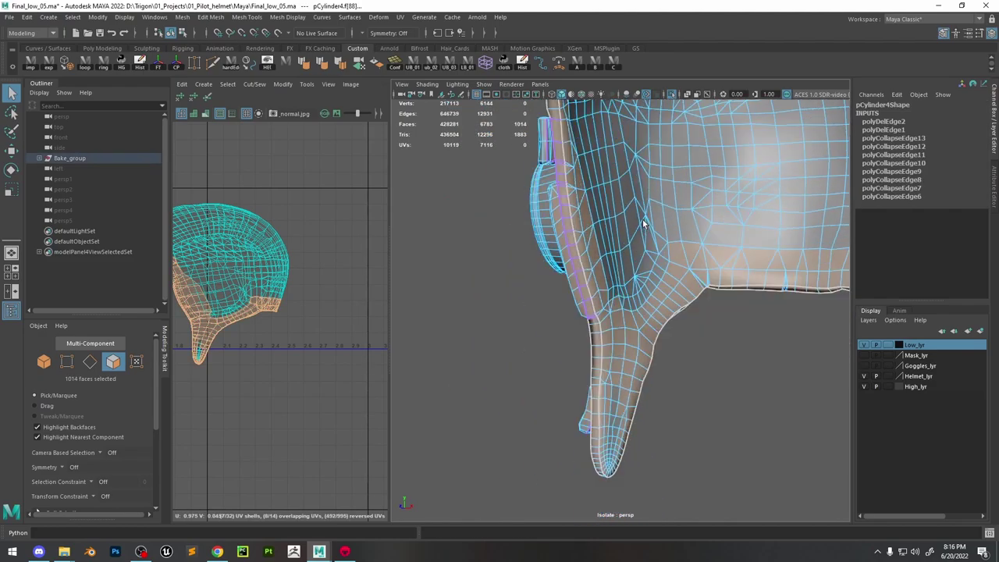
left_click_drag(714, 311, 507, 495, "ctrl")
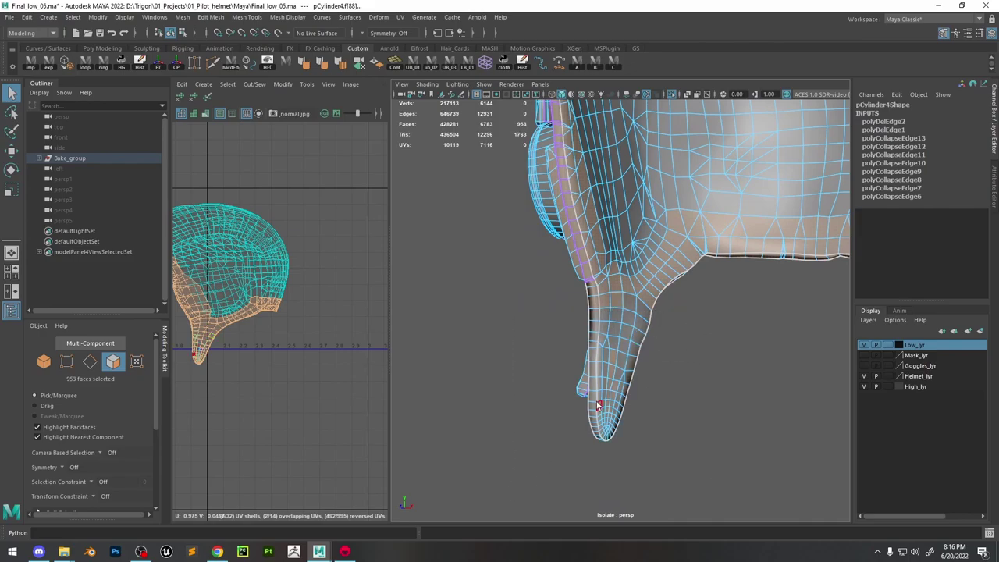
key("ctrl+z")
scroll(625, 383, "up", 2)
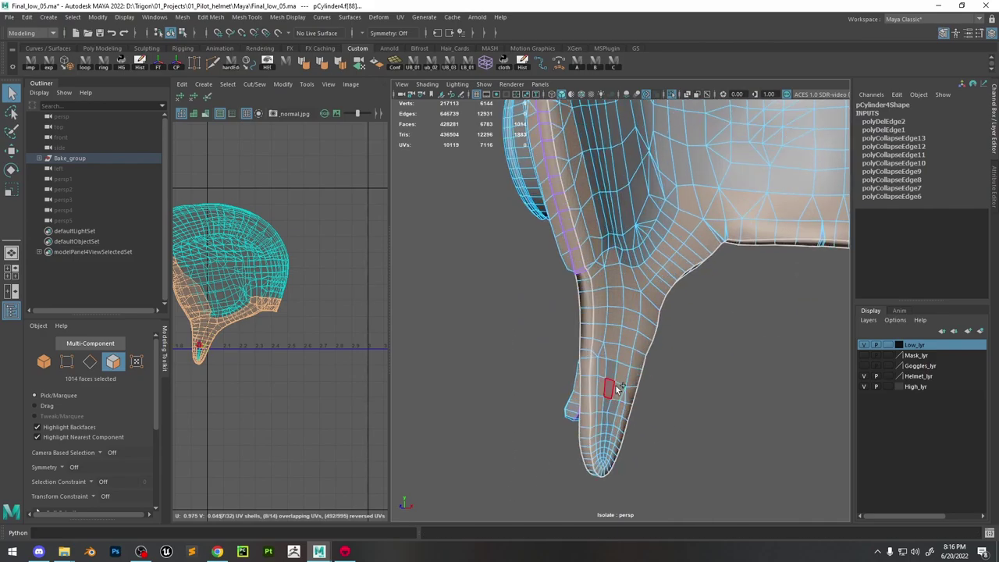
left_click_drag(730, 311, 422, 548, "ctrl+shift")
left_click_drag(629, 426, 698, 388, "alt")
middle_click_drag(768, 417, 693, 422, "alt")
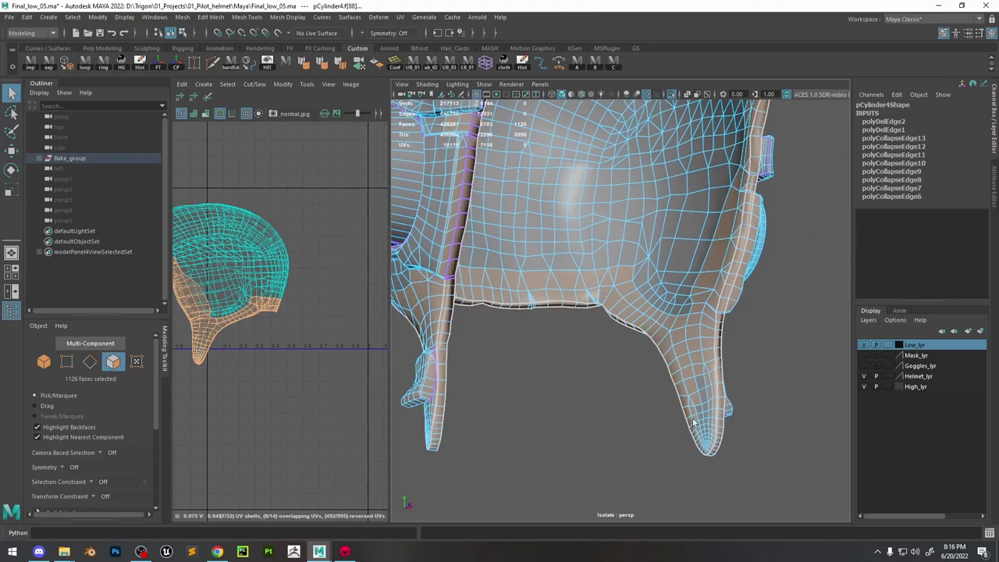
left_click_drag(637, 364, 601, 258, "ctrl+shift")
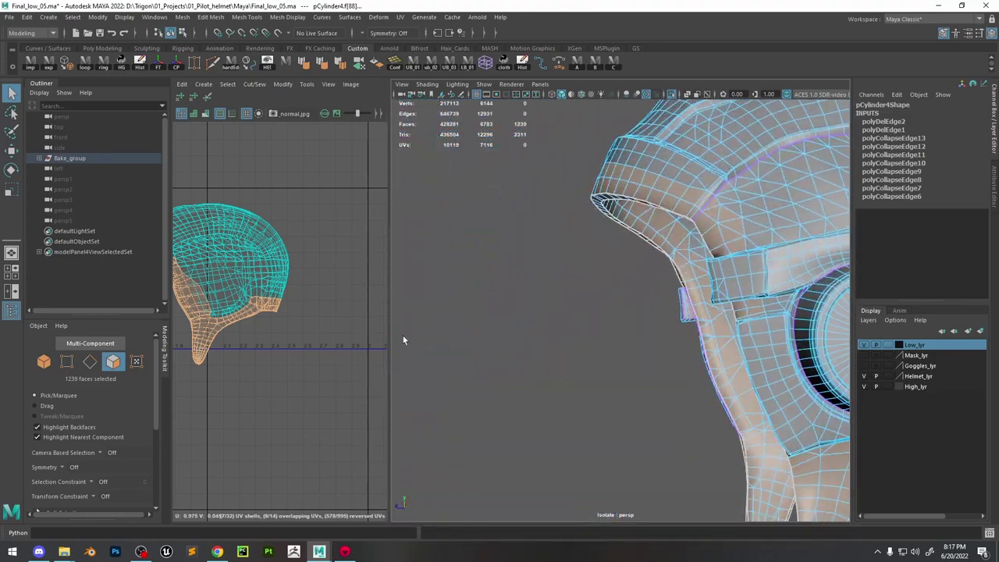
Isolate the inner lining faces from the rim strip and the main UV shells, and delete them
scroll(270, 322, "down", 4)
middle_click_drag(270, 323, 315, 313, "alt")
scroll(277, 297, "up", 5)
left_click_drag(230, 275, 372, 423)
scroll(657, 313, "down", 5)
middle_click_drag(745, 328, 679, 339, "alt")
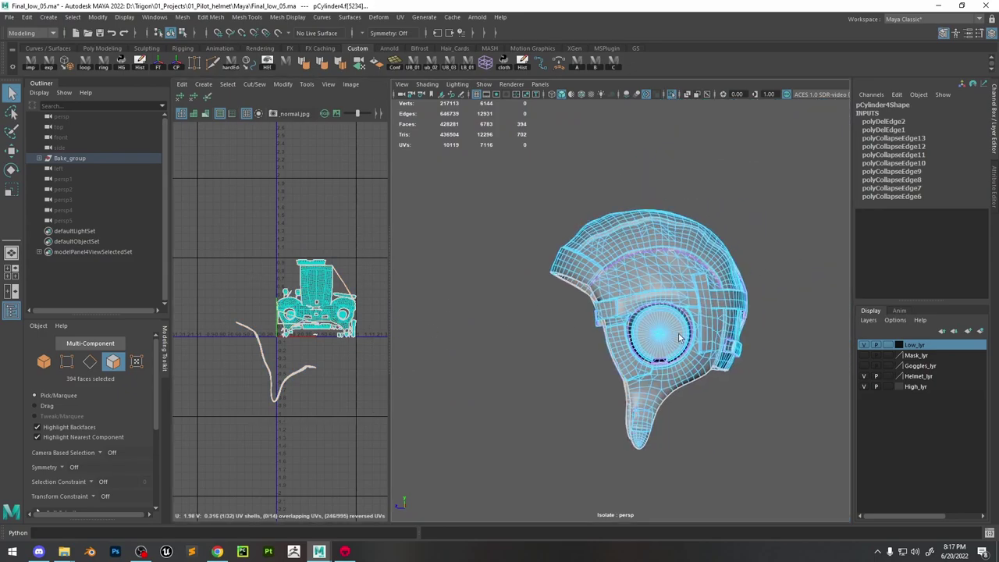
left_click_drag(679, 338, 733, 338, "alt")
left_click_drag(543, 247, 817, 518)
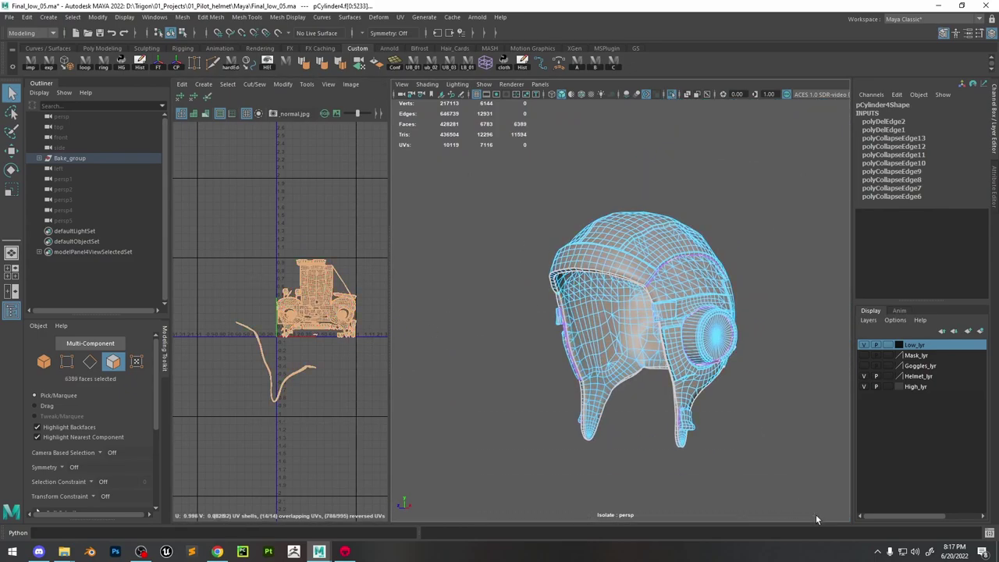
left_click_drag(197, 208, 367, 430, "ctrl")
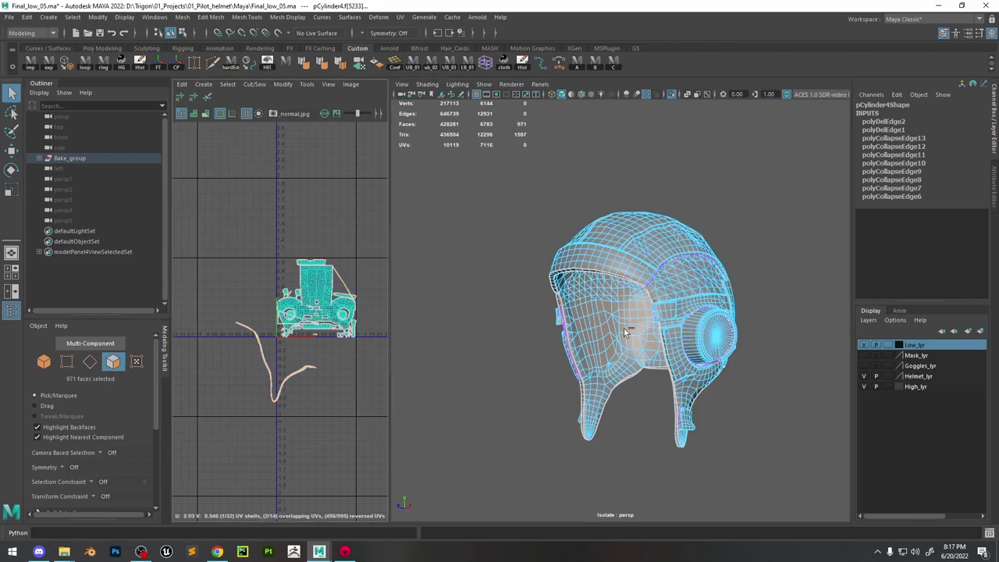
left_click_drag(624, 328, 677, 342, "alt")
right_click_drag(678, 342, 749, 444, "alt")
scroll(662, 352, "up", 6)
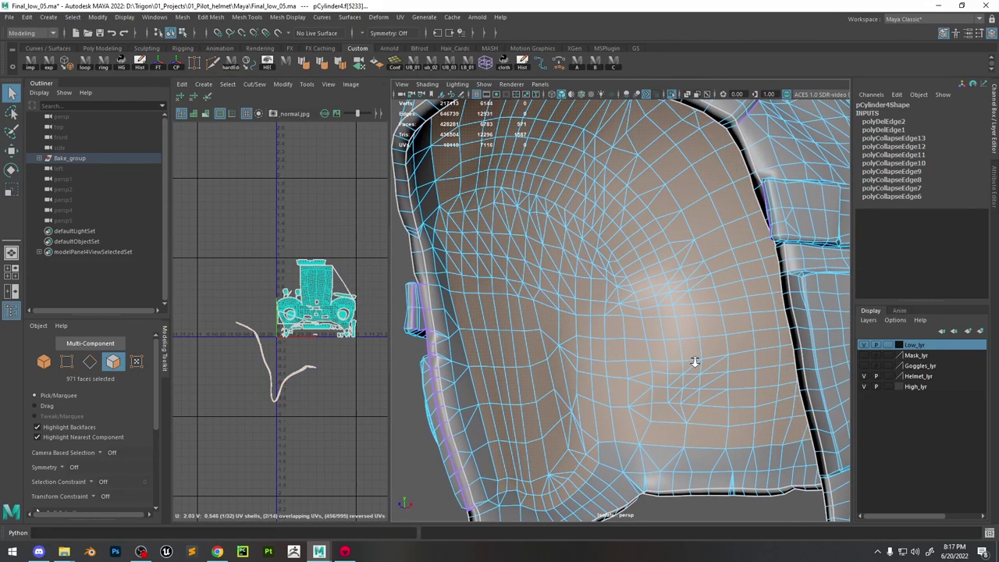
left_click_drag(640, 344, 685, 386, "alt")
key("Delete")
Try to move a vertex on the open border left by the deleted lining
right_click_drag(684, 386, 629, 267, "alt")
left_click_drag(629, 267, 719, 309, "alt")
right_click_drag(719, 308, 747, 312, "alt")
left_click_drag(747, 312, 674, 339, "alt")
right_click_drag(675, 338, 638, 289, "alt")
middle_click_drag(637, 289, 606, 397, "alt")
right_click_drag(651, 263, 605, 264)
right_click_drag(605, 265, 780, 182)
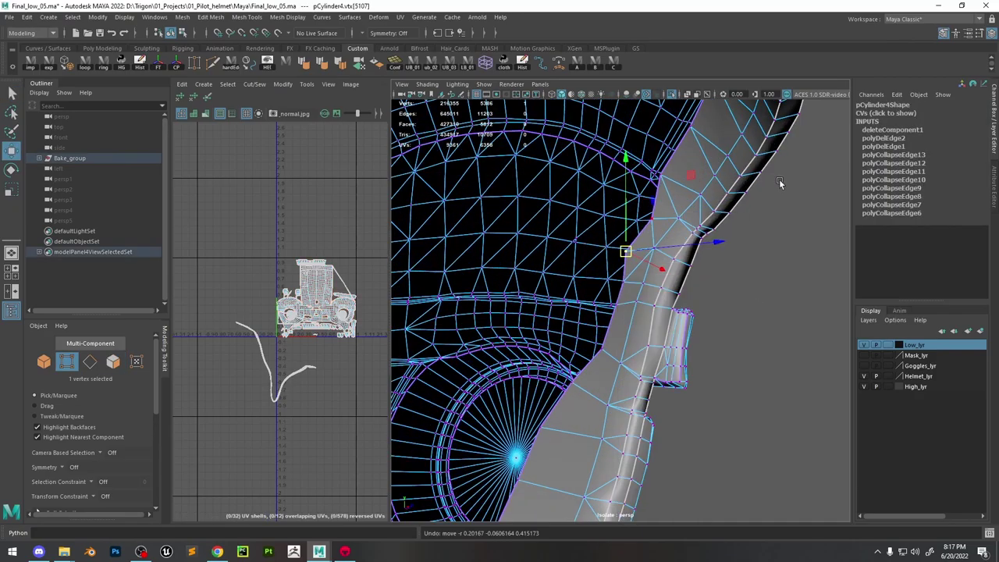
Turn off isolation, make the high-poly helmet a live surface and activate Quad Draw on the low-poly mesh
left_click(672, 95)
left_click(568, 221)
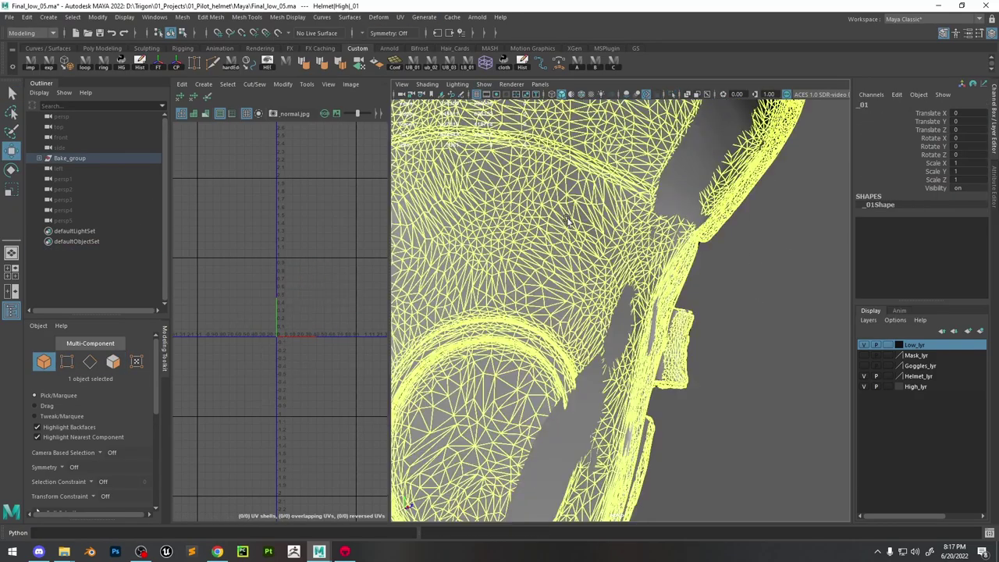
left_click(278, 34)
scroll(72, 420, "down", 4)
left_click(122, 490)
scroll(585, 276, "down", 1)
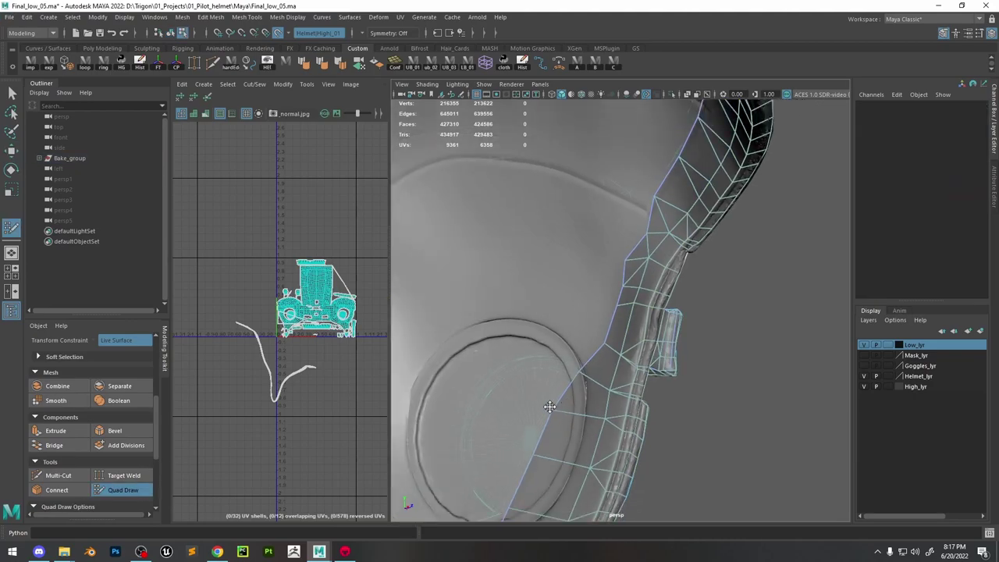
Reposition two vertices on the open lining border and relax the border along both sides with Quad Draw
left_click_drag(540, 431, 564, 432)
left_click_drag(580, 369, 589, 374)
mouse_move(662, 192)
left_mouse_down("alt")
mouse_move(650, 328)
mouse_move(664, 213)
left_mouse_up("alt")
mouse_move(663, 212)
left_mouse_down("alt")
mouse_move(658, 290)
mouse_move(491, 297)
left_mouse_up("alt")
middle_click_drag(491, 297, 611, 312, "alt")
left_click_drag(619, 328, 721, 419, "shift")
middle_click_drag(722, 419, 676, 288, "alt")
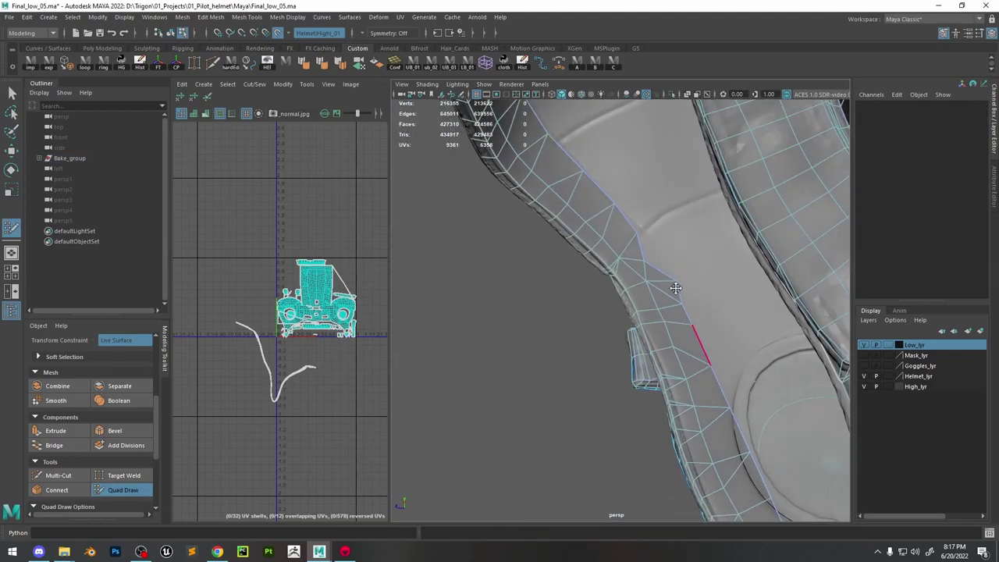
left_click_drag(631, 230, 758, 491, "shift")
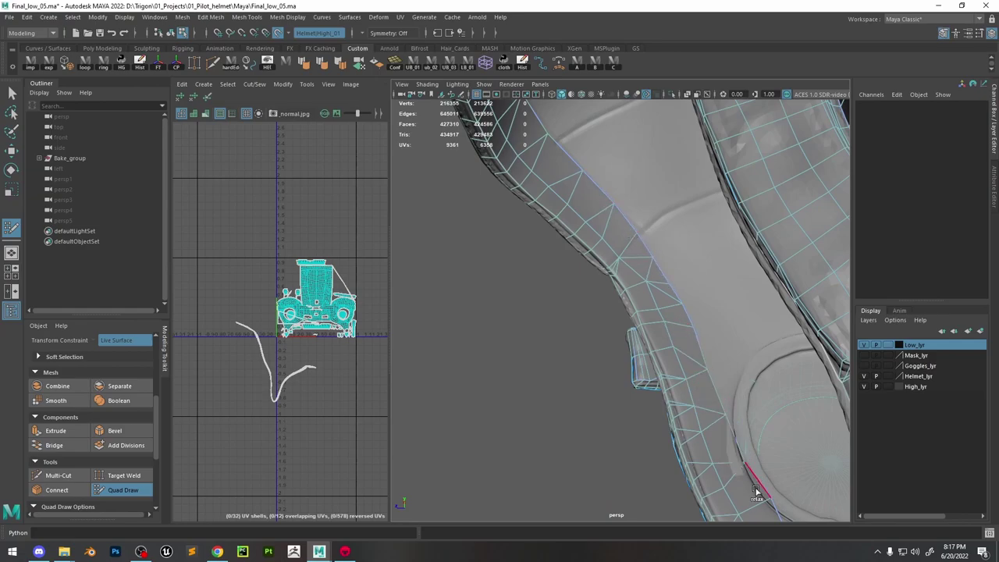
Relax the open lining border near the ear flap and return to Quad Draw on the low-poly mesh
middle_click_drag(758, 490, 646, 231, "alt")
left_click_drag(646, 231, 669, 289, "shift")
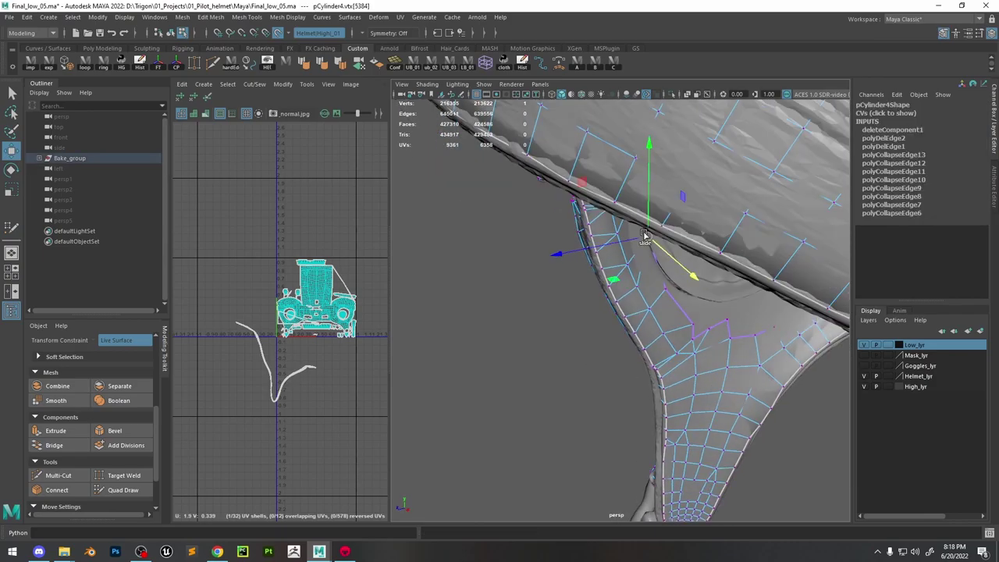
left_click(126, 491)
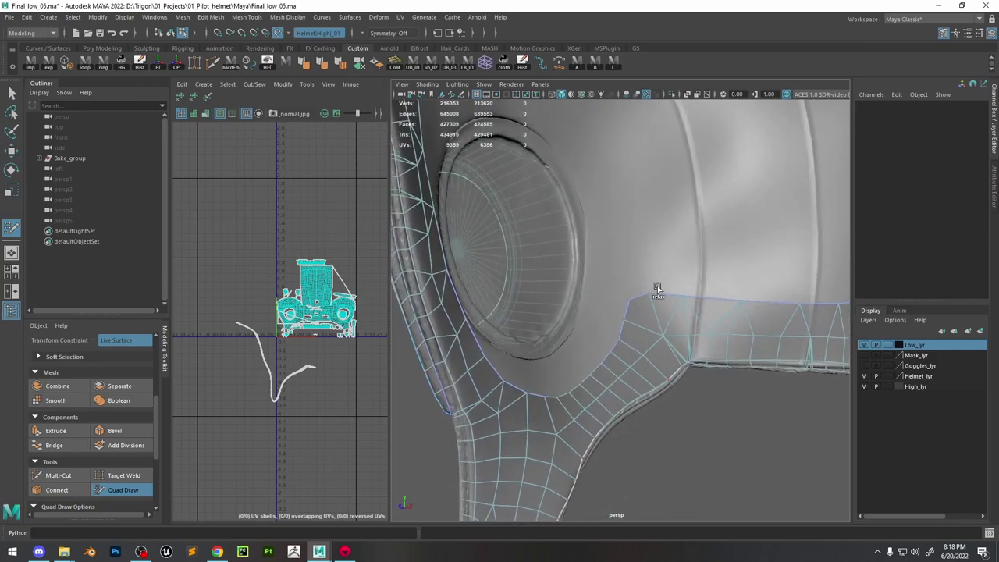
Reposition two open-border vertices below the round ear cup on the opposite flap and relax the border beside it
left_click_drag(661, 285, 562, 289, "alt")
left_click_drag(653, 305, 559, 312, "alt")
middle_click_drag(559, 312, 581, 307, "alt")
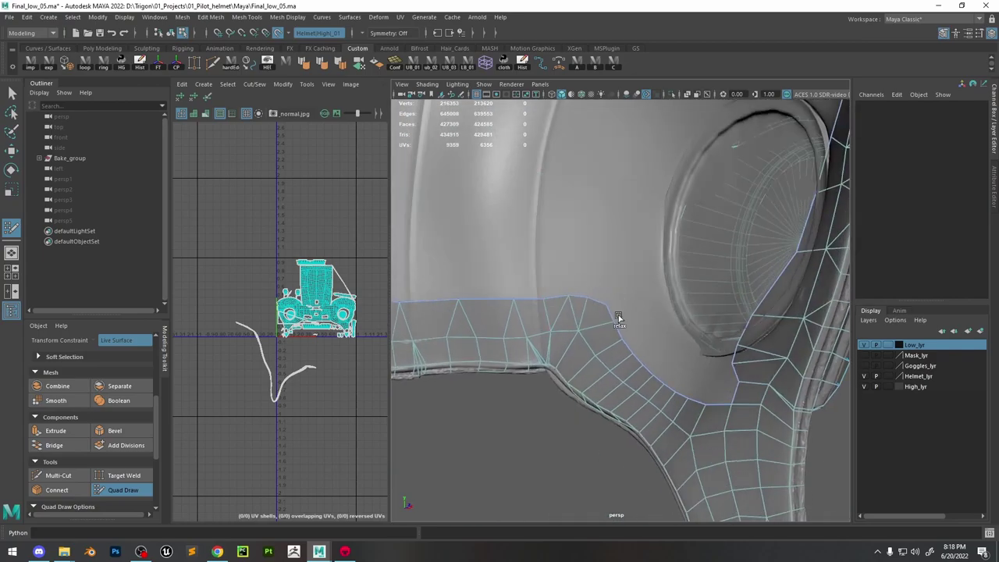
left_click_drag(740, 345, 762, 355)
left_click_drag(751, 317, 633, 313, "alt")
left_click_drag(654, 263, 676, 234, "shift")
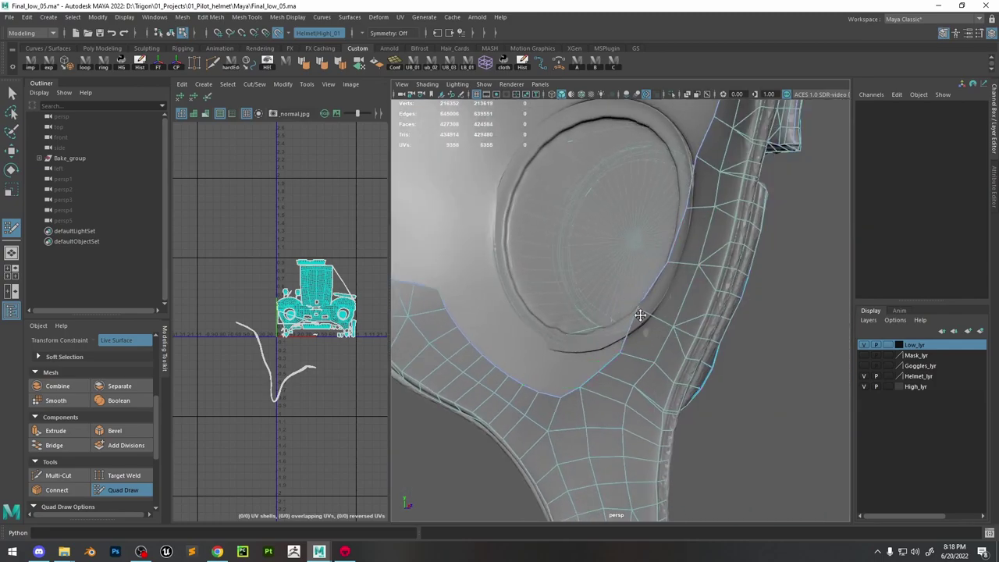
left_click_drag(641, 315, 656, 319)
left_click_drag(656, 320, 647, 382, "alt")
left_click_drag(647, 383, 690, 224, "shift")
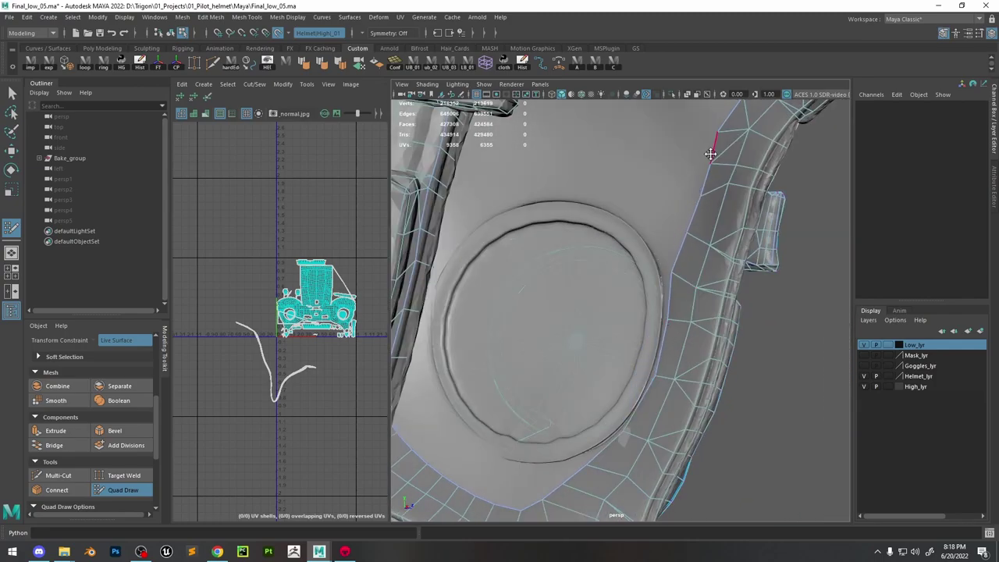
Relax the open border upward from the ear cup along the side of the face opening
middle_click_drag(710, 153, 649, 283, "alt")
mouse_move(660, 305)
left_mouse_down("shift")
mouse_move(698, 209)
mouse_move(629, 268)
mouse_move(628, 223)
left_mouse_up("shift")
middle_click_drag(627, 223, 626, 214, "alt")
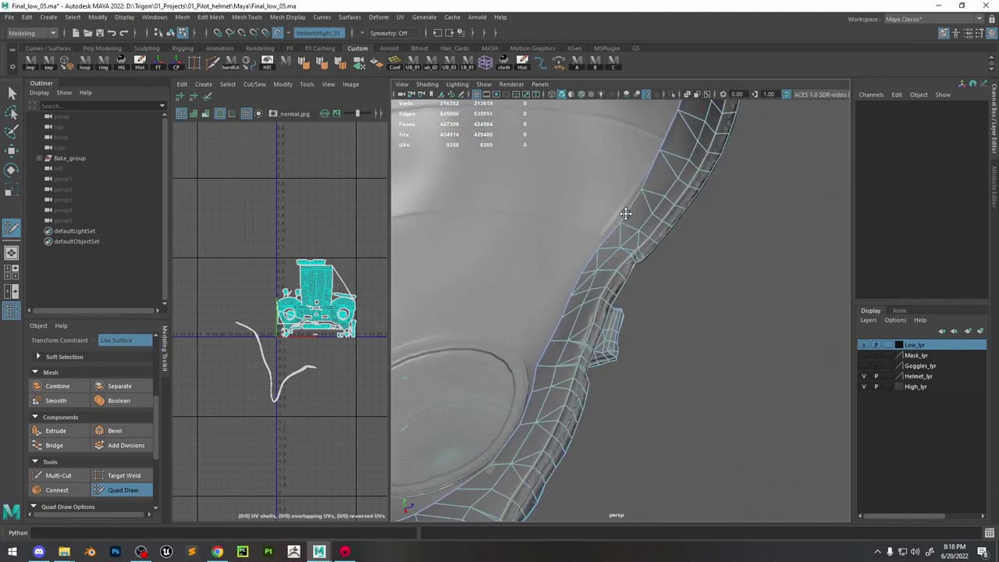
middle_click_drag(652, 164, 596, 316, "alt")
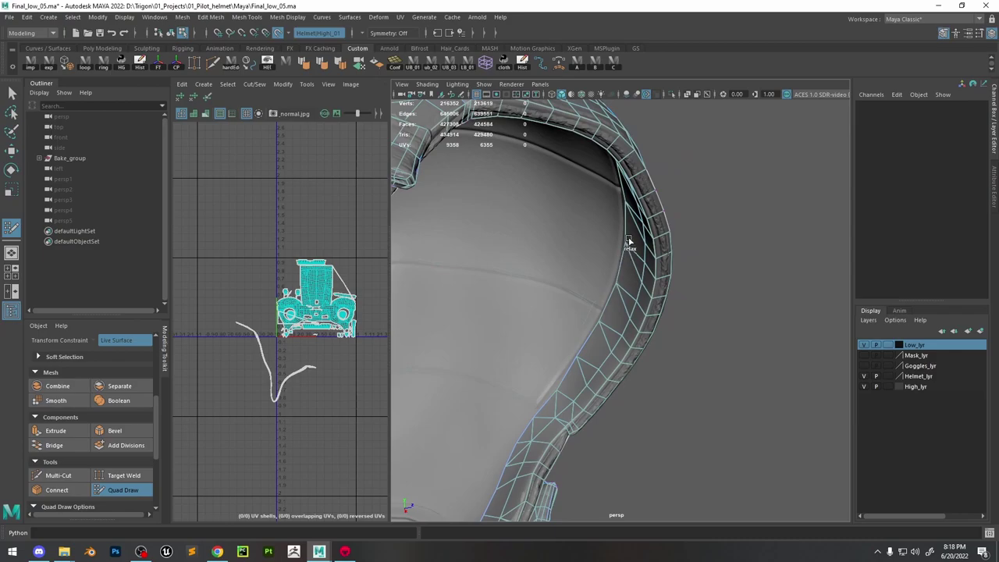
Examine the relaxed border along the nape and around the whole helmet from several angles
left_click_drag(640, 273, 698, 270, "alt")
middle_click_drag(699, 269, 682, 293, "alt")
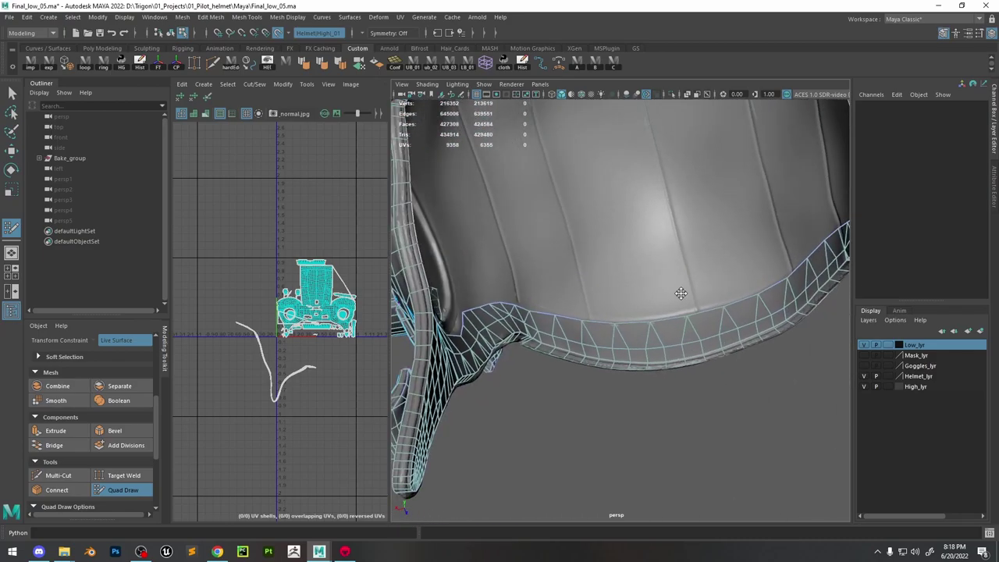
left_click_drag(680, 293, 728, 332, "alt")
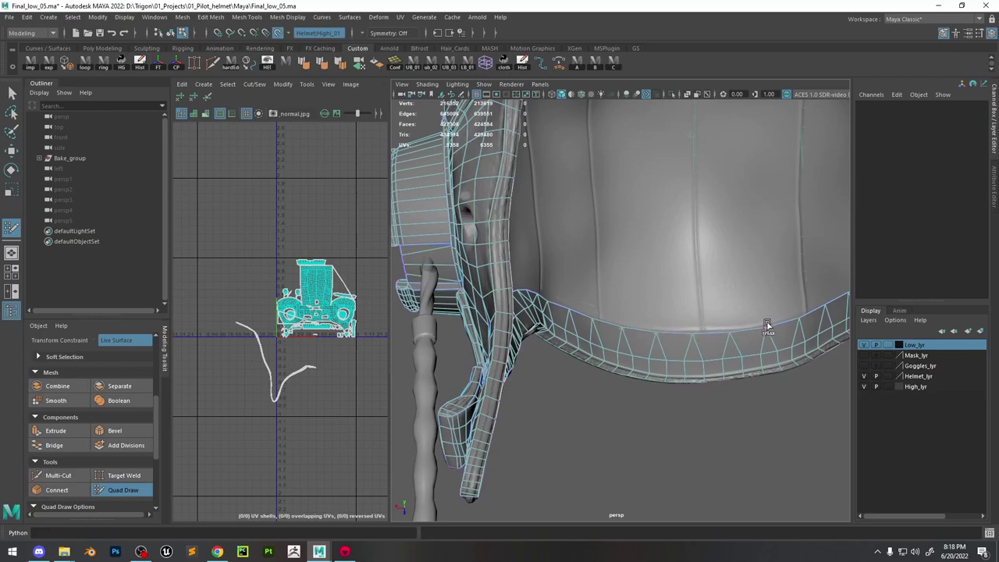
left_click_drag(768, 326, 616, 336, "alt")
right_click_drag(617, 335, 645, 356, "alt")
left_click_drag(645, 357, 733, 380, "alt")
right_click_drag(734, 379, 609, 328, "alt")
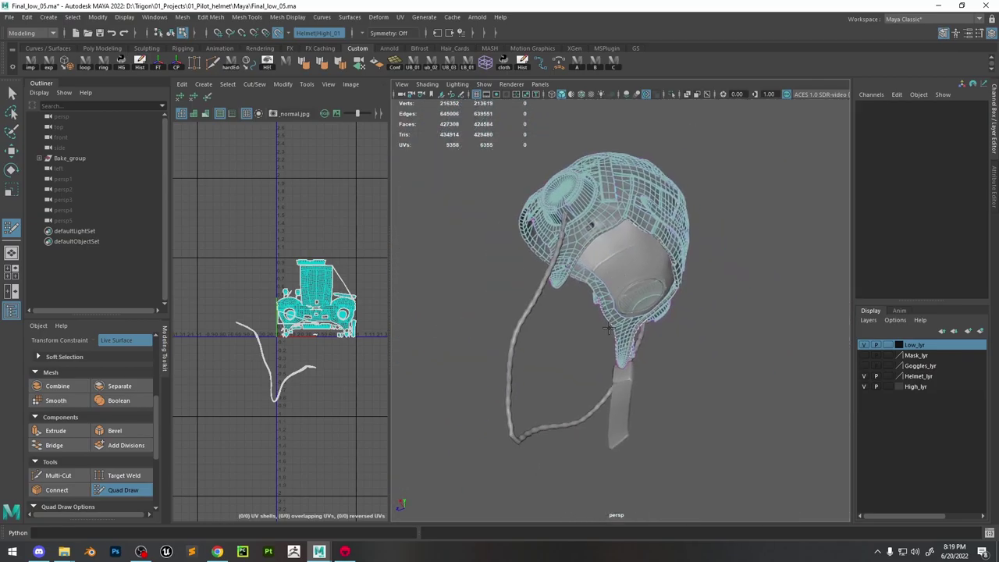
left_click_drag(608, 328, 692, 357, "alt")
middle_click_drag(692, 357, 564, 330, "alt")
right_click_drag(565, 330, 620, 353, "alt")
left_click_drag(620, 353, 595, 367, "alt")
Leave Quad Draw, isolate the low-poly helmet mesh and select edges on its open lining border
key("w")
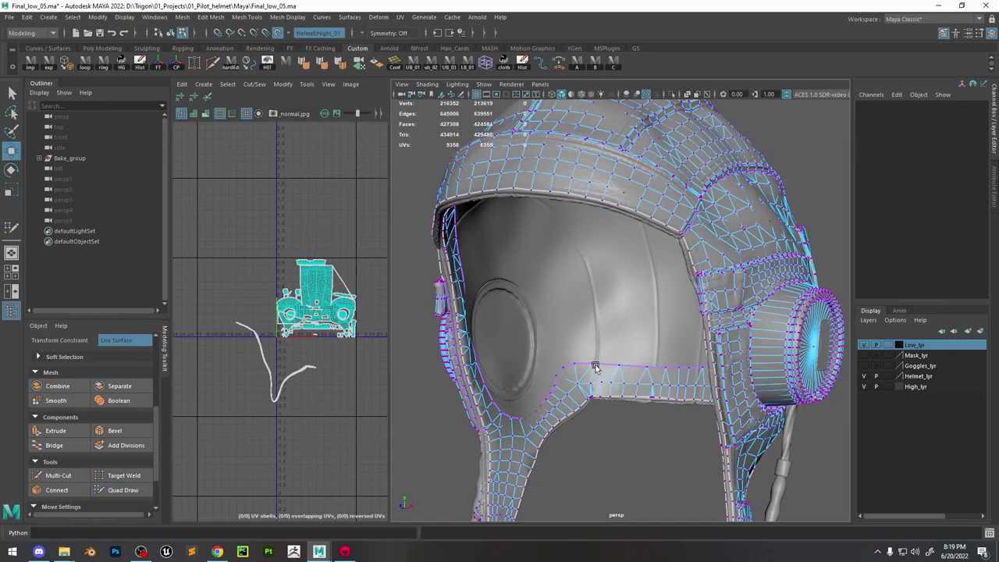
right_click_drag(593, 367, 591, 239)
left_click(585, 378)
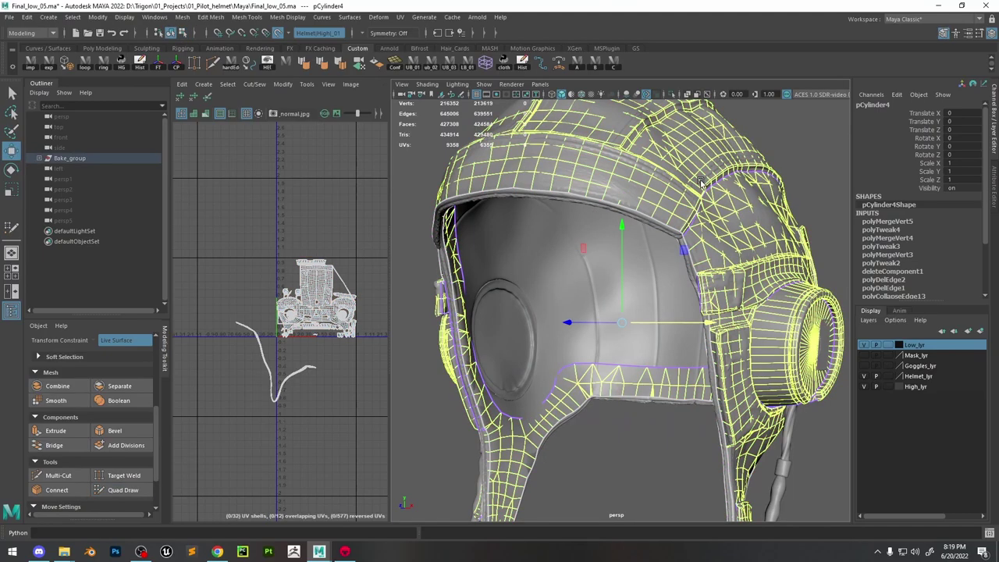
left_click(672, 96)
left_click_drag(571, 384, 587, 323, "alt")
right_click_drag(589, 324, 589, 227)
double_click(609, 370)
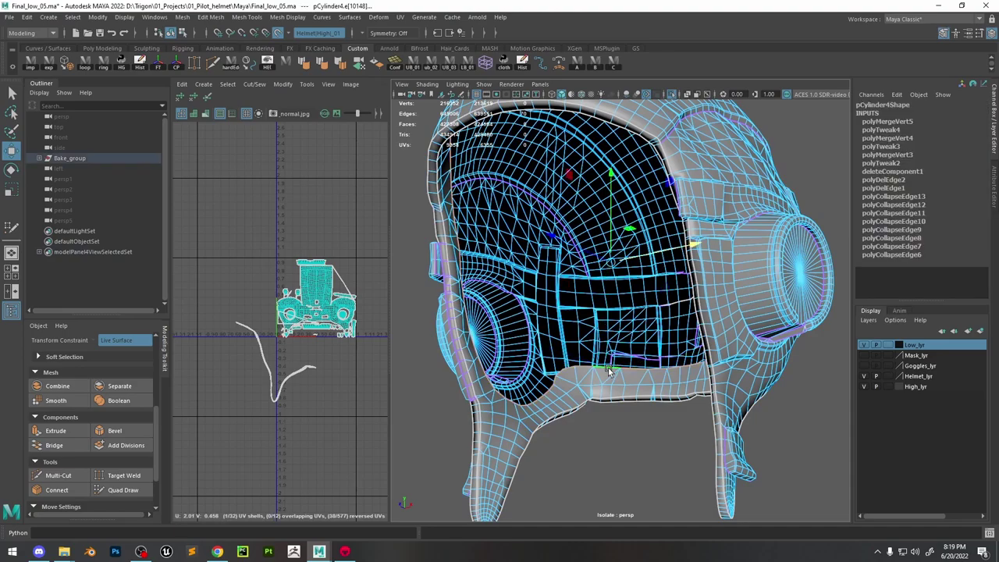
Bridge two facing border edges across the notch below the ear cup and fill the hole beneath the bridge
left_click_drag(609, 370, 595, 374, "alt")
middle_click_drag(596, 375, 672, 325, "alt")
scroll(622, 326, "up", 5)
left_click(587, 340)
left_click(487, 374, "shift")
left_click(487, 375)
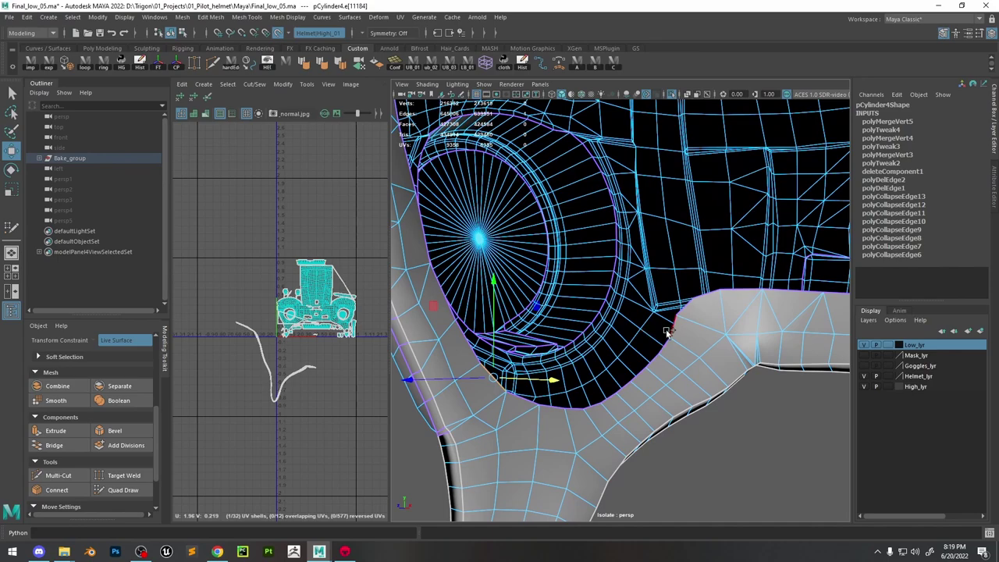
left_click(674, 328, "shift")
right_click_drag(676, 326, 654, 455, "shift")
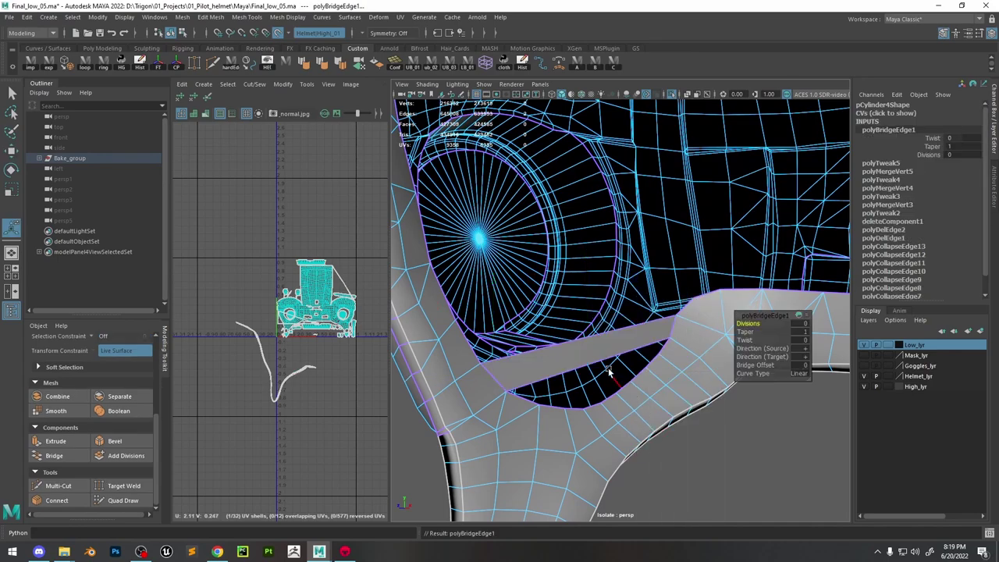
double_click(591, 354)
right_click_drag(594, 356, 572, 494, "shift")
Bridge the matching border edges on the opposite ear flap and fill the hole under that bridge
scroll(699, 387, "down", 5)
left_click_drag(697, 387, 835, 351, "alt")
scroll(656, 361, "up", 5)
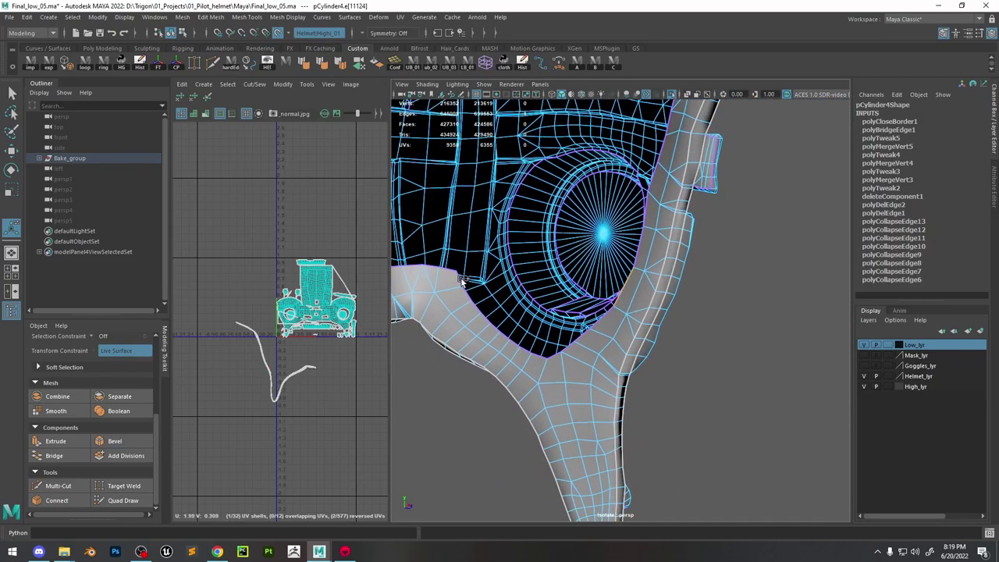
right_click_drag(459, 281, 444, 404, "shift")
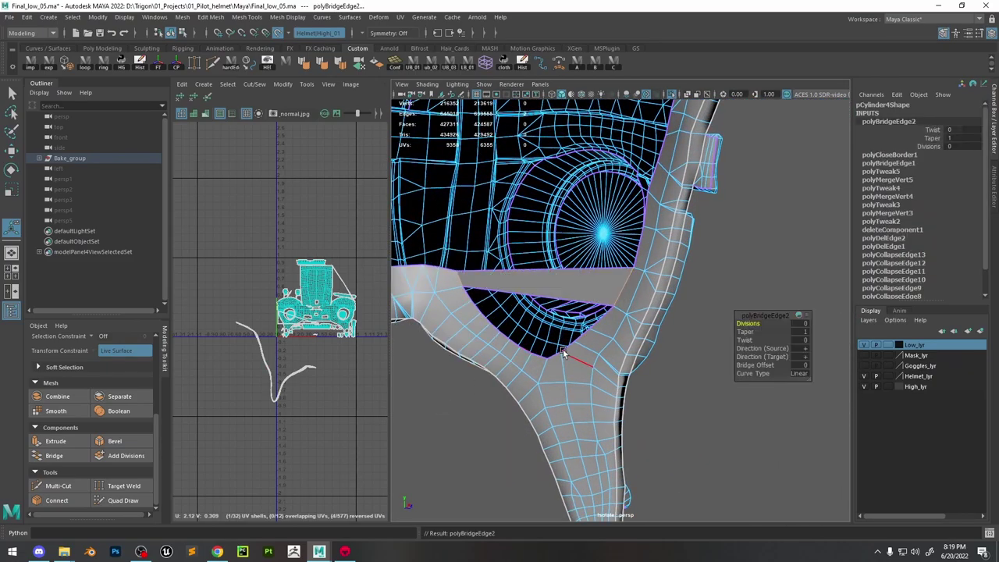
left_click(569, 350)
double_click(569, 350)
right_click_drag(569, 349, 555, 484, "shift")
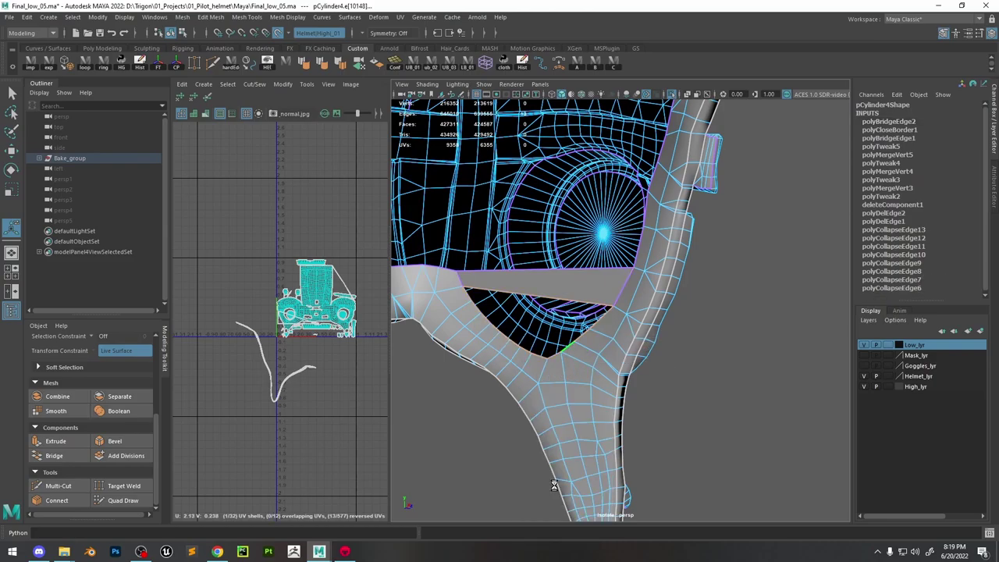
Add a second bridge between the next pair of border edges above the filled notch on the first flap
scroll(586, 327, "down", 2)
scroll(586, 327, "down", 3)
left_click_drag(585, 327, 484, 332, "alt")
middle_click_drag(484, 332, 697, 368, "alt")
scroll(698, 370, "up", 5)
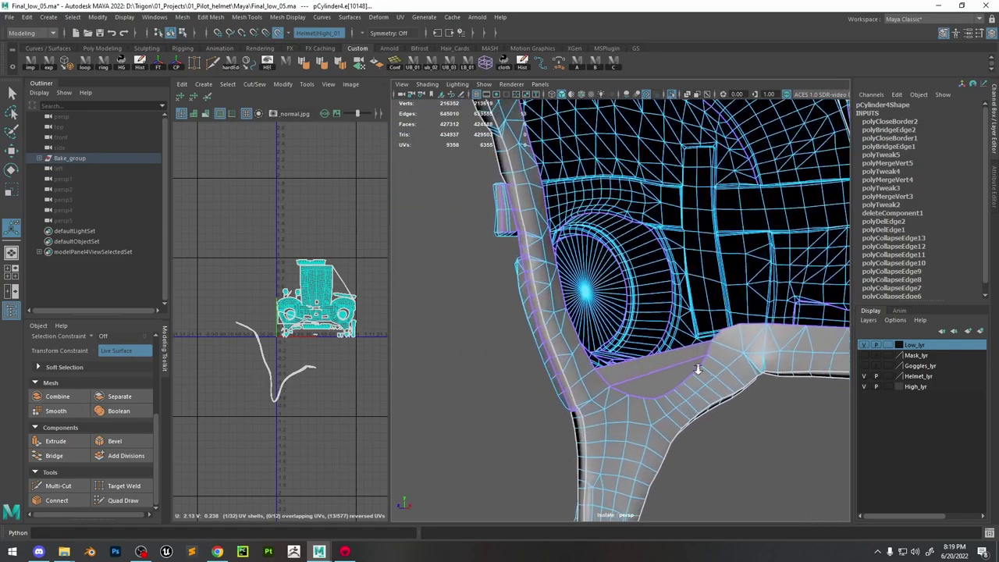
right_click_drag(747, 334, 706, 276)
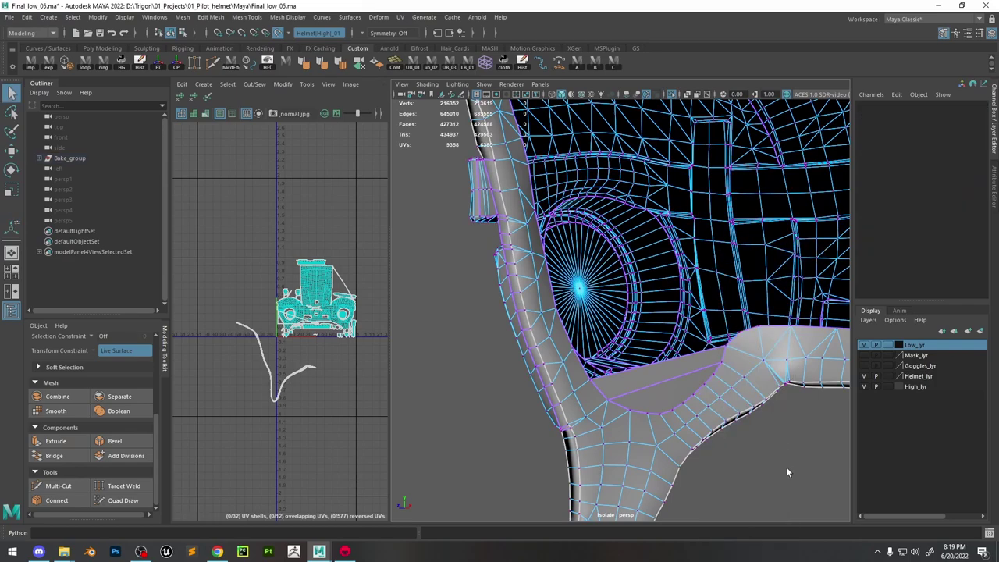
left_click(74, 448)
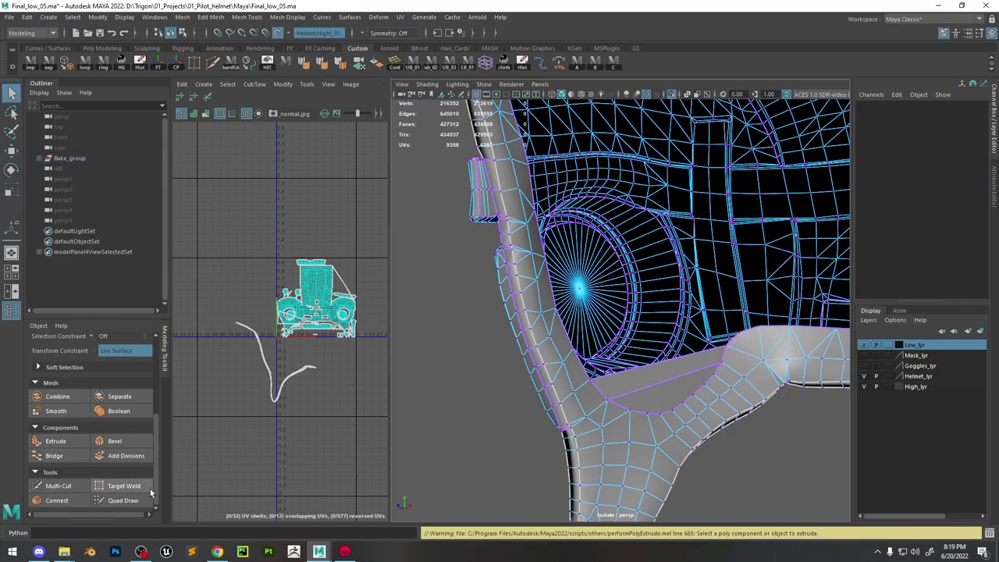
right_click_drag(771, 348, 761, 263)
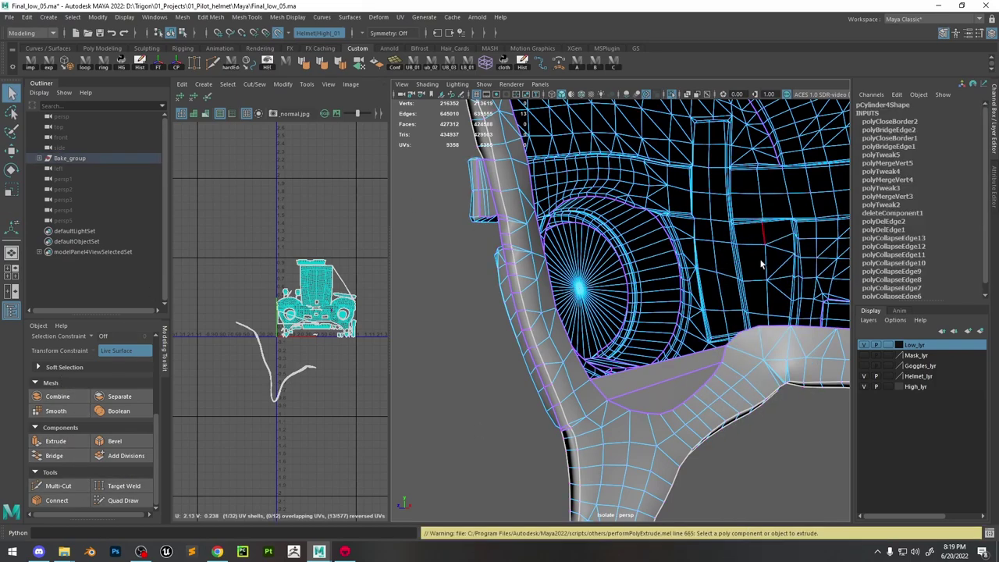
left_click(575, 365, "shift")
right_click_drag(575, 365, 578, 504, "shift")
Turn off isolation and use Multi-Cut to cut edges from the notch's lower vertices through the bridged strips to the upper border
scroll(582, 437, "up", 2)
middle_click_drag(582, 437, 519, 394, "alt")
left_click(68, 484)
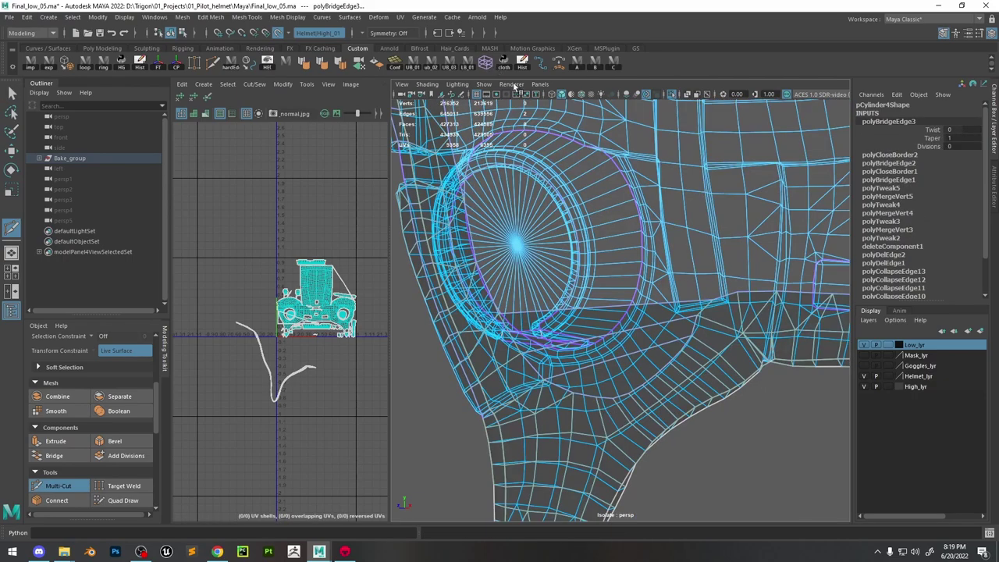
left_click(670, 95)
left_click(540, 313)
right_click(540, 313)
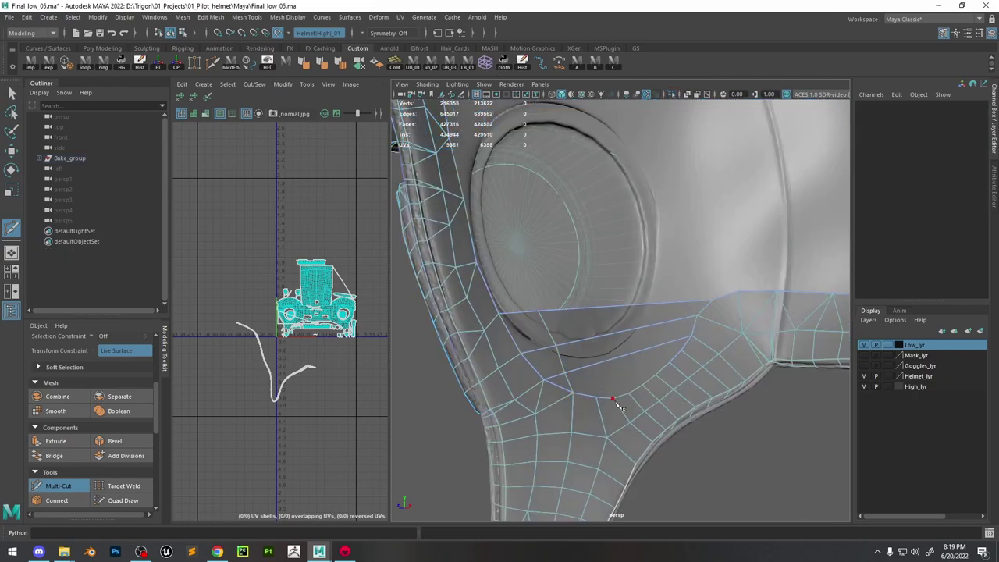
left_click(589, 312)
right_click(589, 312)
left_click(611, 312)
right_click(611, 312)
left_click(643, 386)
left_click(631, 309)
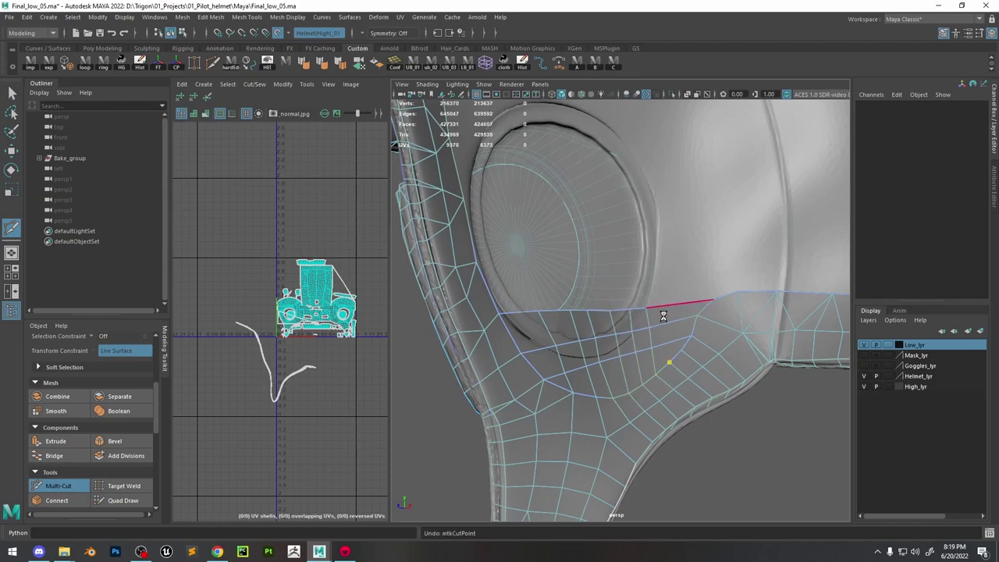
key("ctrl+z")
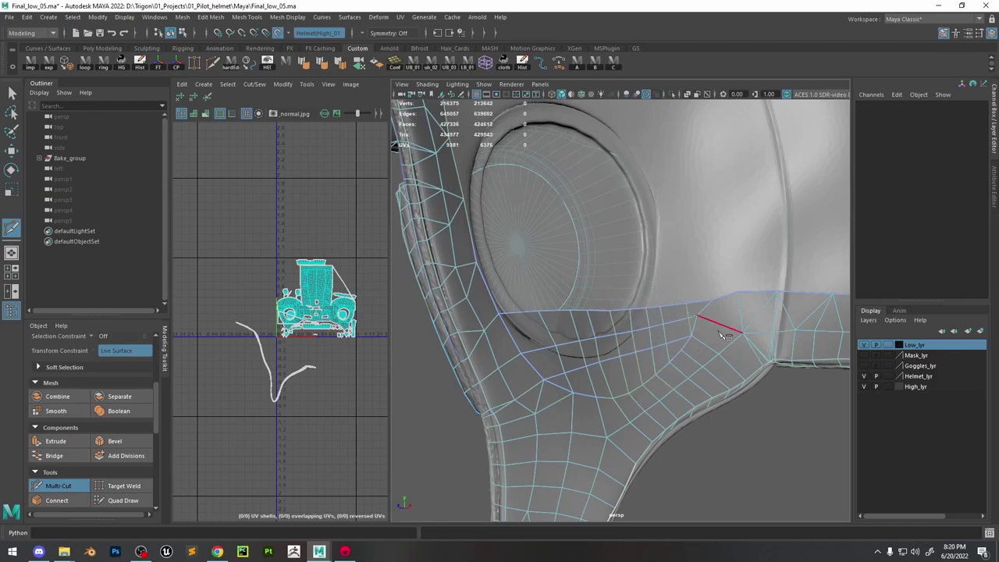
Cut matching edges with Multi-Cut from the lower vertices to the upper border through the opposite flap's bridged patch
key("ctrl+shift+q")
key("w")
scroll(691, 314, "down", 5)
mouse_move(691, 315)
left_mouse_down("alt")
mouse_move(669, 334)
mouse_move(695, 178)
left_mouse_up("alt")
left_click(695, 176)
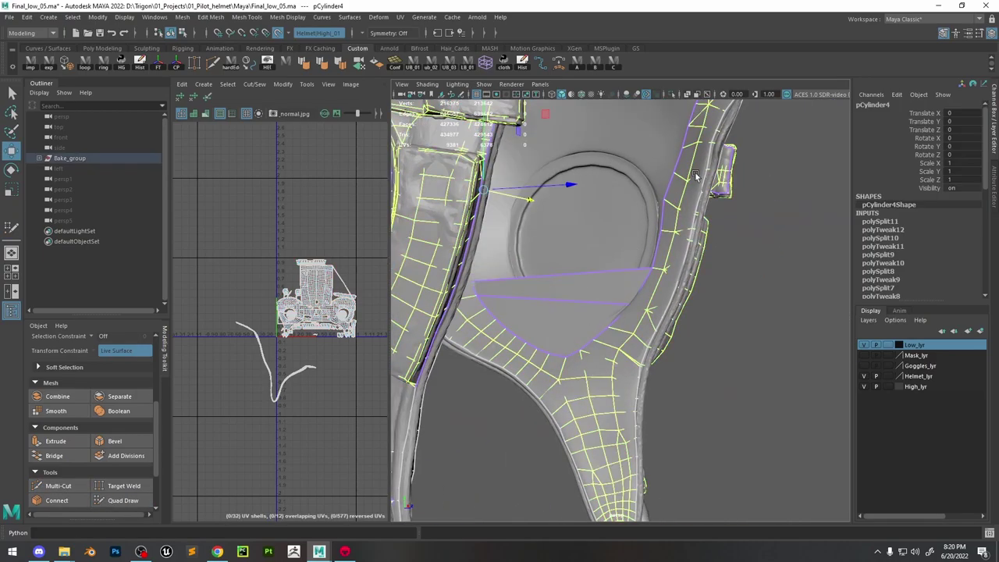
left_click(57, 485)
scroll(626, 264, "up", 4)
left_click(538, 381)
left_click(549, 259)
right_click(549, 259)
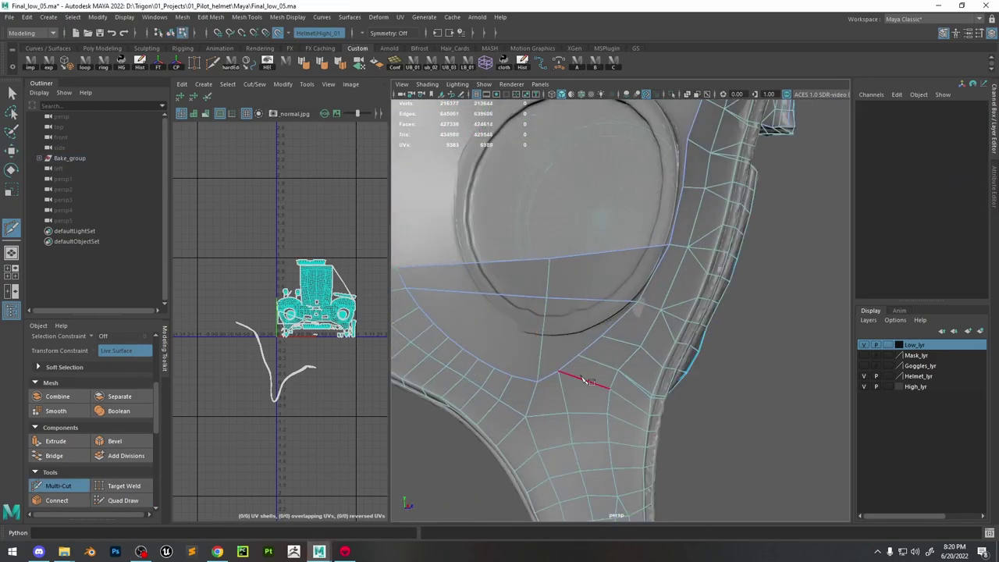
right_click(513, 266)
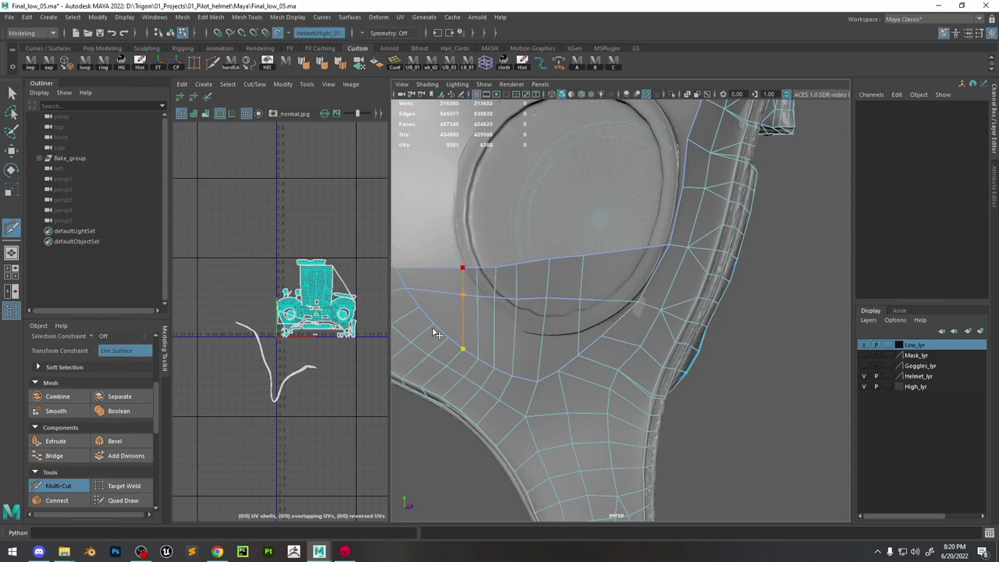
Leave Multi-Cut, isolate the low-poly helmet mesh and switch to edge selection
key("w")
left_click_drag(501, 292, 606, 276, "alt")
key("F8")
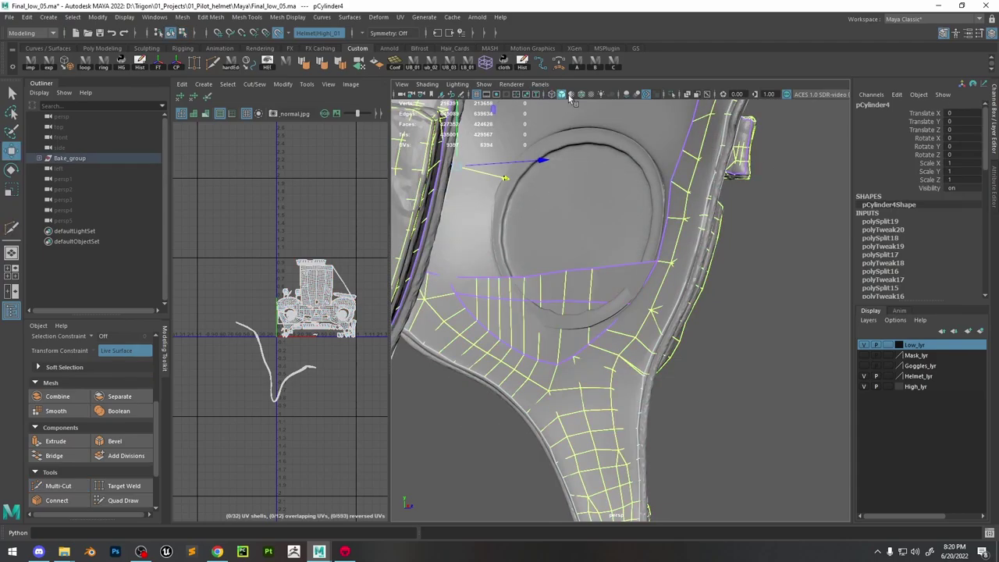
left_click(672, 94)
right_click_drag(611, 309, 613, 237)
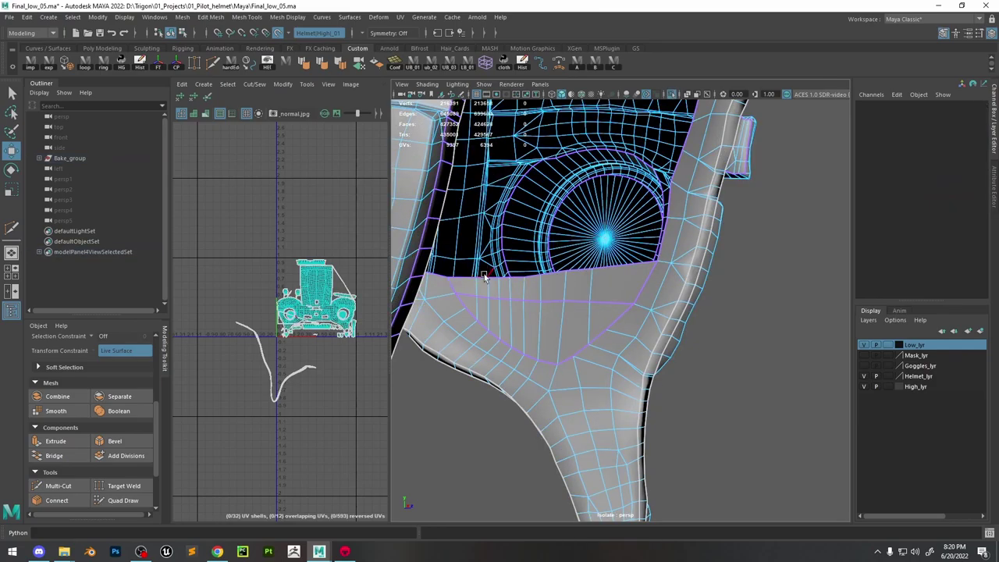
Collapse four short edges along the upper border of the bridged patch to thin out the new cuts
left_click(484, 277)
right_click_drag(483, 279, 515, 220, "shift")
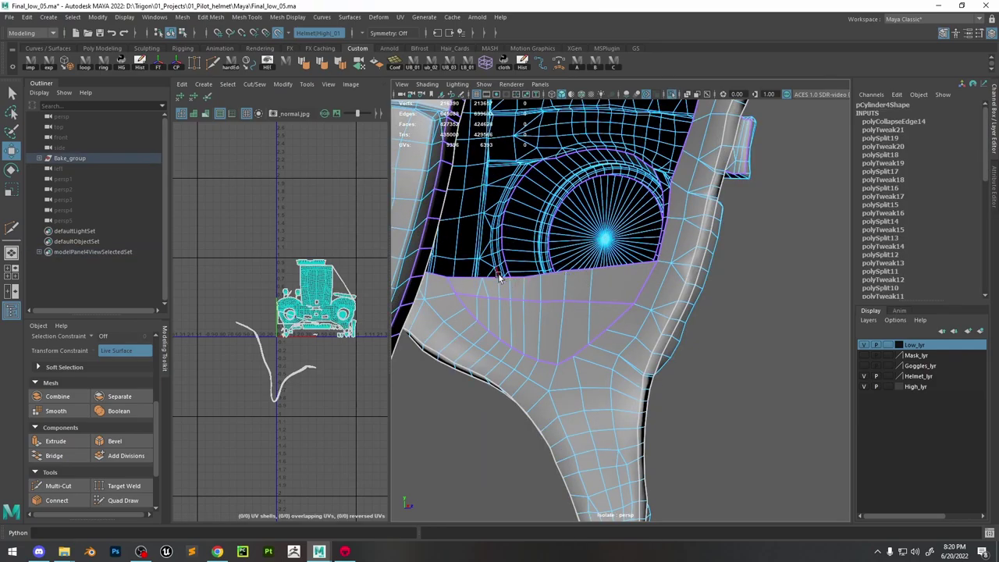
left_click(504, 277)
key("g")
left_click(532, 276)
key("g")
left_click(576, 272)
key("g")
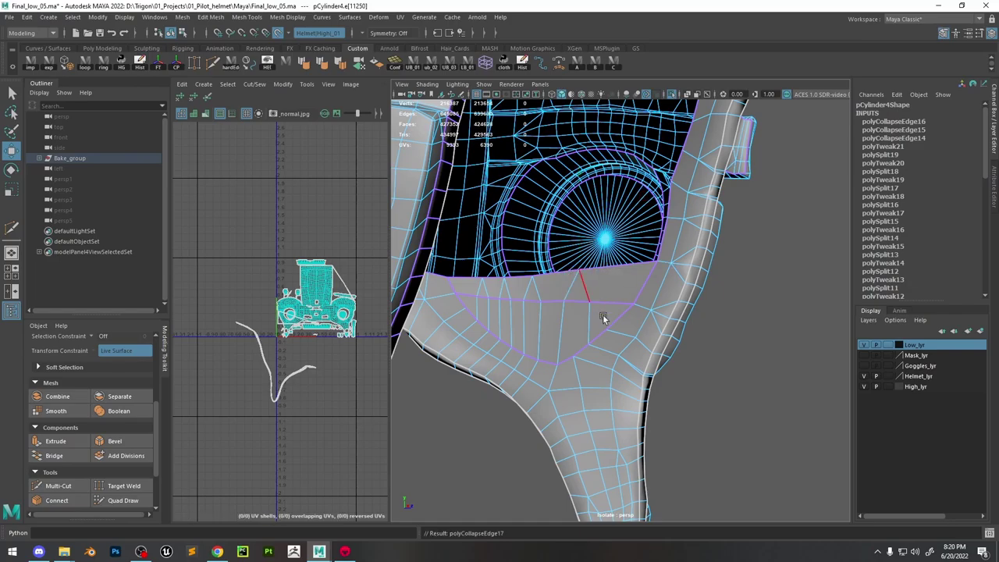
Collapse a short edge on the upper border of the first flap's bridged patch
left_click_drag(611, 310, 509, 301, "alt")
middle_click_drag(508, 301, 676, 331, "alt")
left_click_drag(676, 331, 614, 325, "alt")
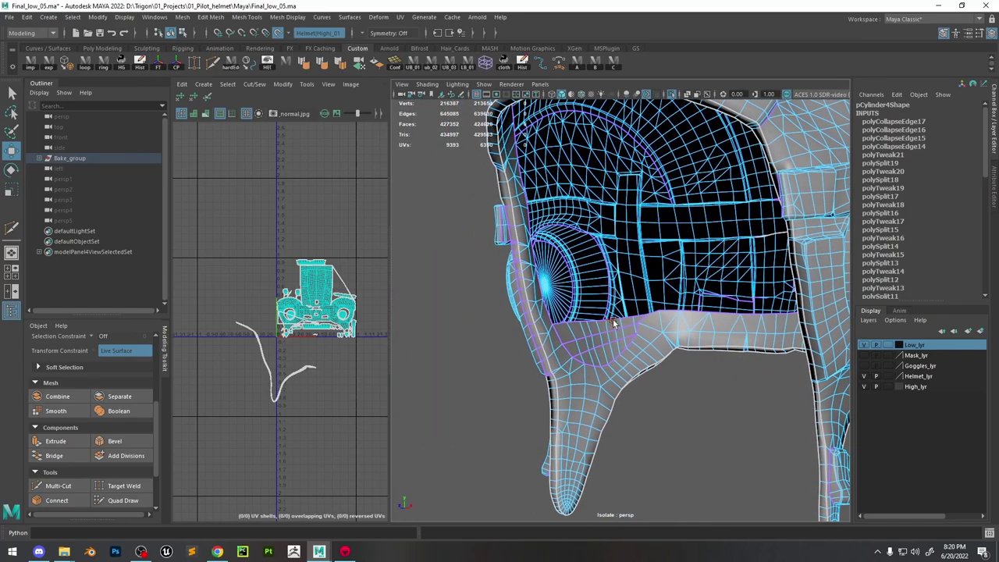
left_click(626, 319)
scroll(626, 320, "up", 4)
key("g")
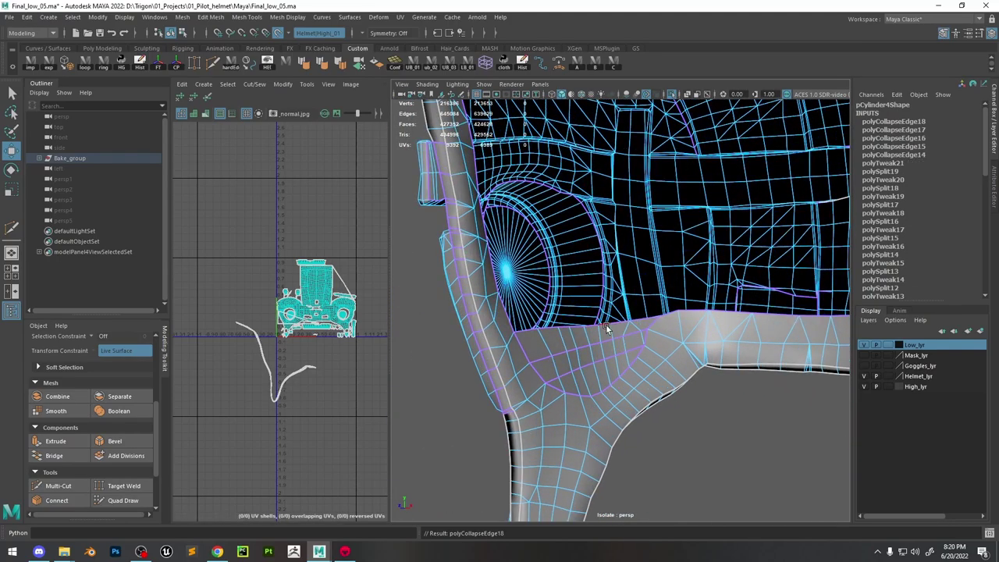
Collapse three more short edges along the upper border of the first flap's bridged patch
left_click(604, 327)
key("g")
left_click(580, 330)
key("g")
left_click(554, 332)
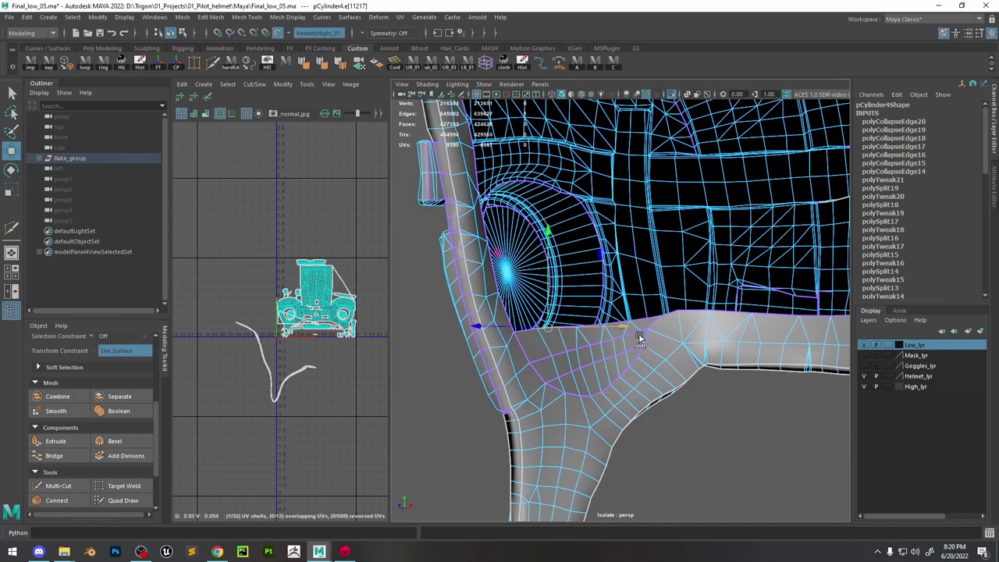
key("g")
Select the edge loop around the helmet's open inner border, extrude it and scale the new strip inwards
scroll(697, 367, "down", 3)
middle_click_drag(703, 316, 633, 313, "alt")
scroll(632, 313, "up", 3)
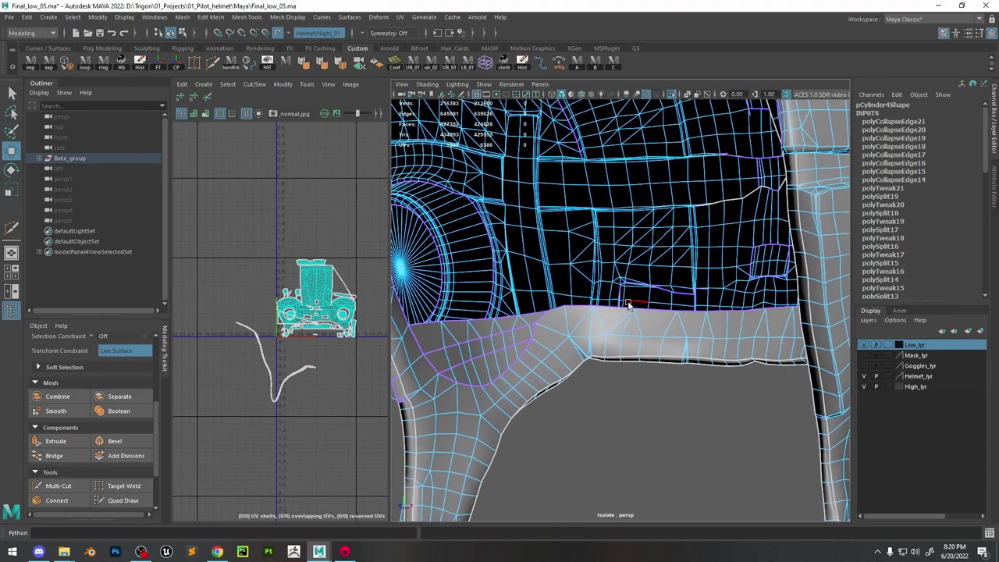
double_click(646, 311)
scroll(658, 334, "down", 5)
left_click_drag(658, 333, 609, 297, "alt")
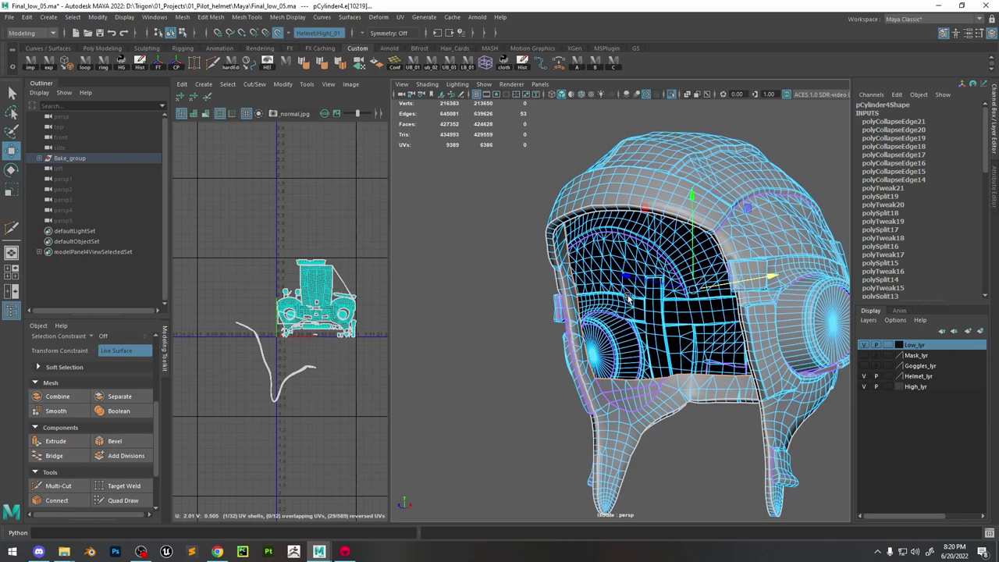
scroll(664, 322, "up", 3)
key("ctrl+e")
key("r")
left_click_drag(719, 282, 704, 285)
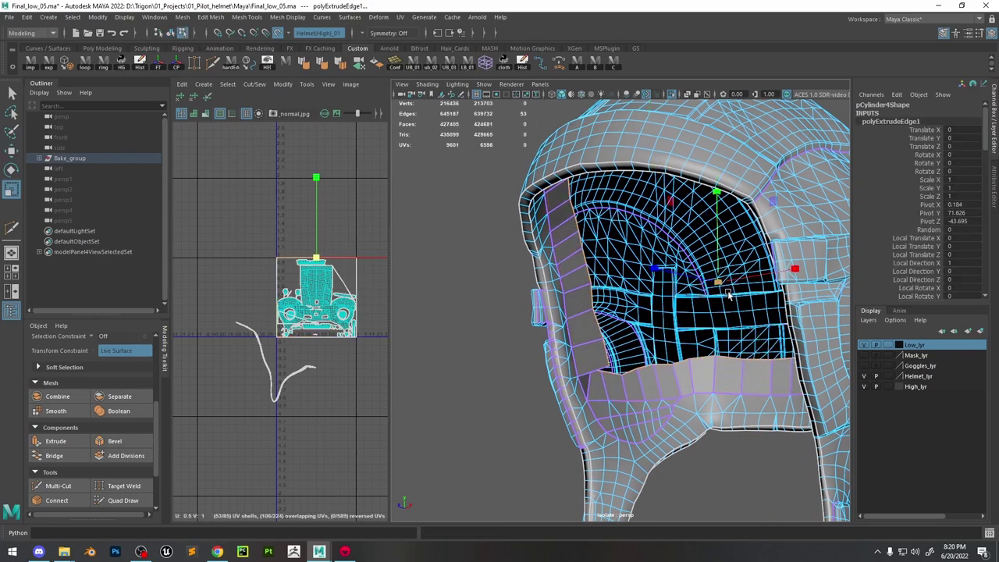
Try a second extrusion of the inner border loop, scale it inwards and undo it
middle_click_drag(718, 303, 685, 283, "alt")
key("ctrl+e")
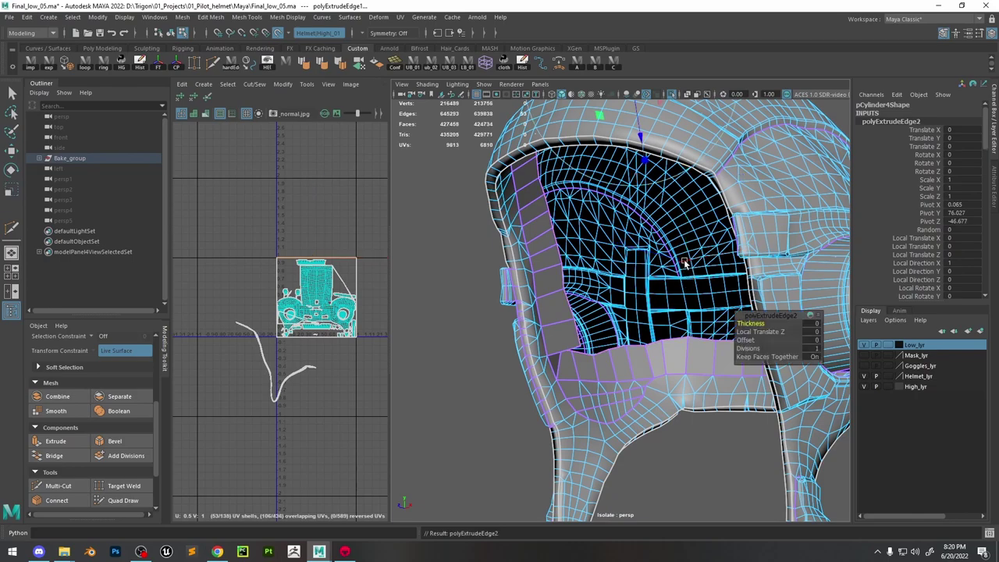
key("r")
left_click_drag(700, 229, 671, 243)
key("ctrl+z")
key("ctrl+z")
key("ctrl+z")
Return to object mode, show the full scene again and adjust a corner vertex of the extruded strip with Quad Draw
key("F8")
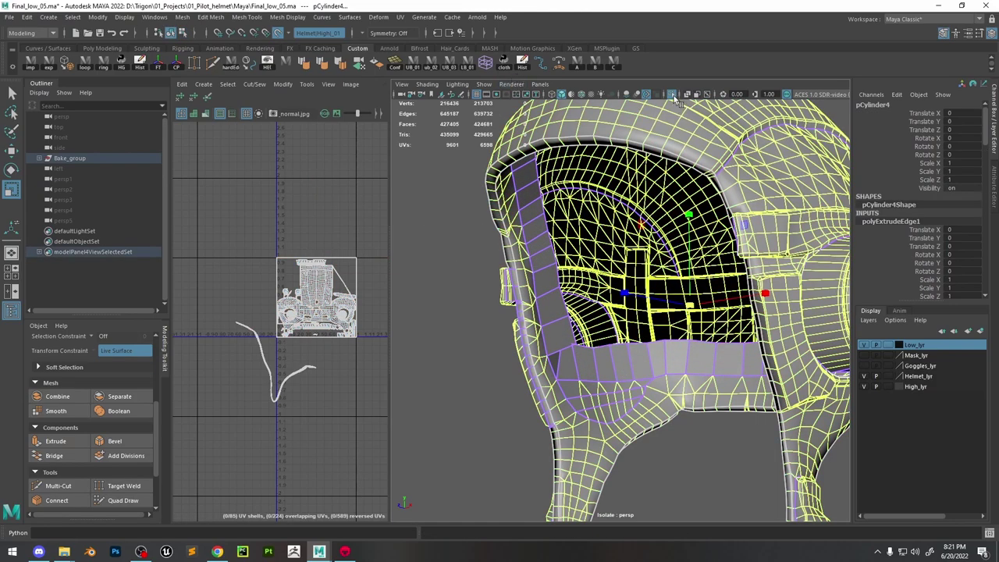
left_click(672, 94)
left_click(122, 500)
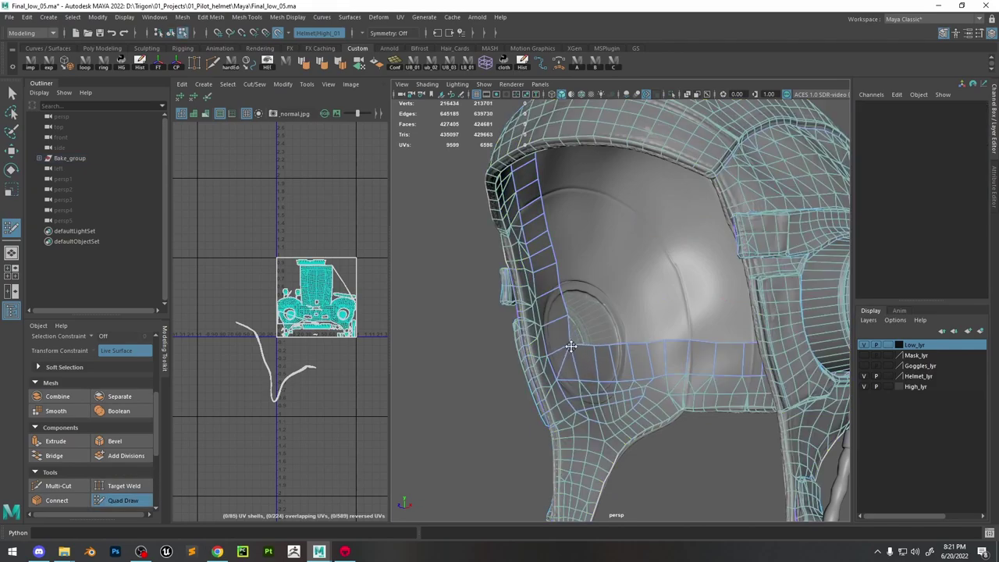
left_click_drag(572, 347, 579, 340)
Relax the extruded strip's inner edge against the live high-poly surface around both sides of the helmet opening
left_click_drag(559, 270, 646, 315, "alt")
left_click_drag(496, 316, 652, 306, "alt")
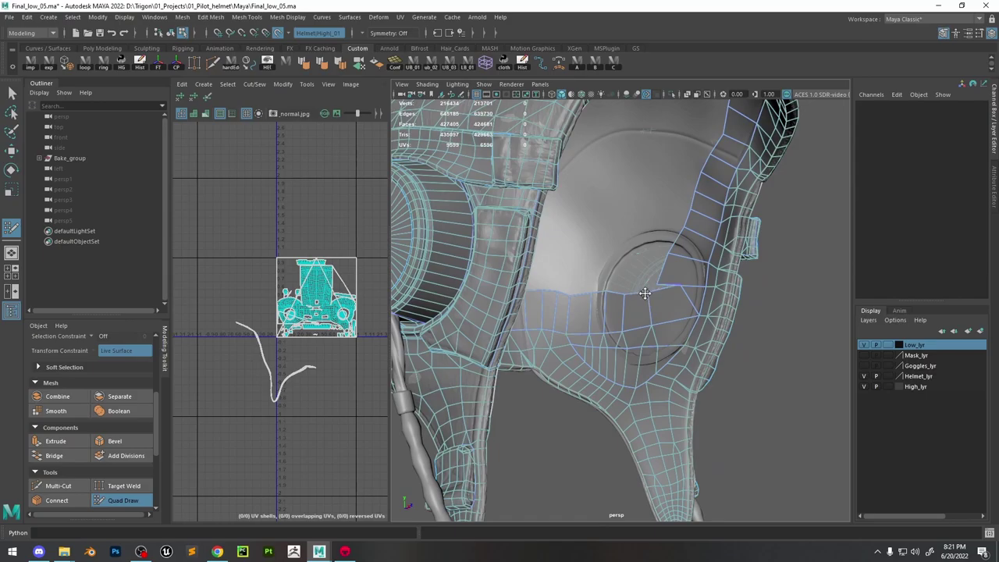
mouse_move(592, 293)
left_mouse_down("shift")
mouse_move(685, 252)
mouse_move(708, 156)
left_mouse_up("shift")
middle_click_drag(709, 156, 695, 257, "alt")
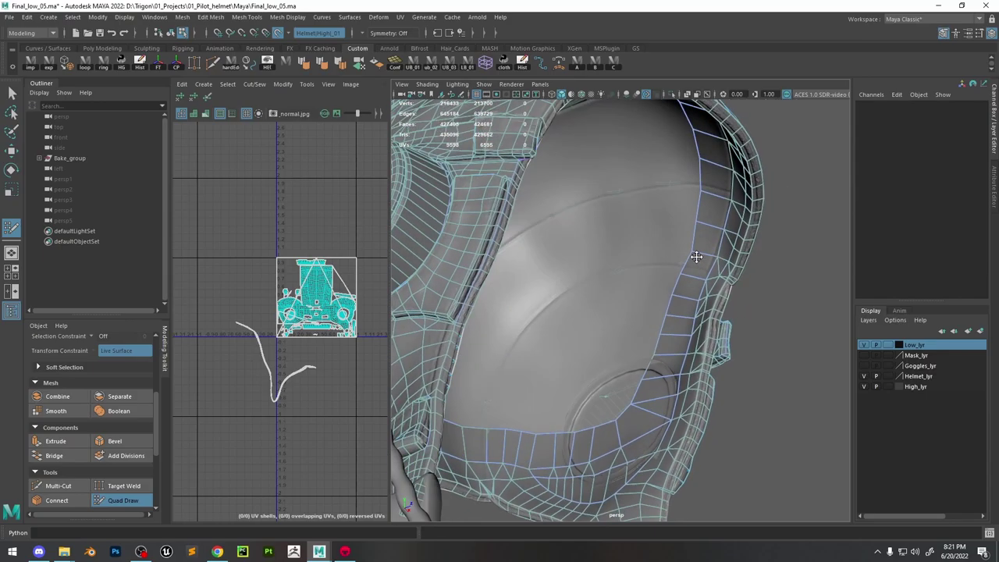
left_click_drag(696, 257, 581, 282, "alt")
left_click_drag(564, 240, 529, 281, "shift")
left_click_drag(519, 472, 555, 322, "alt")
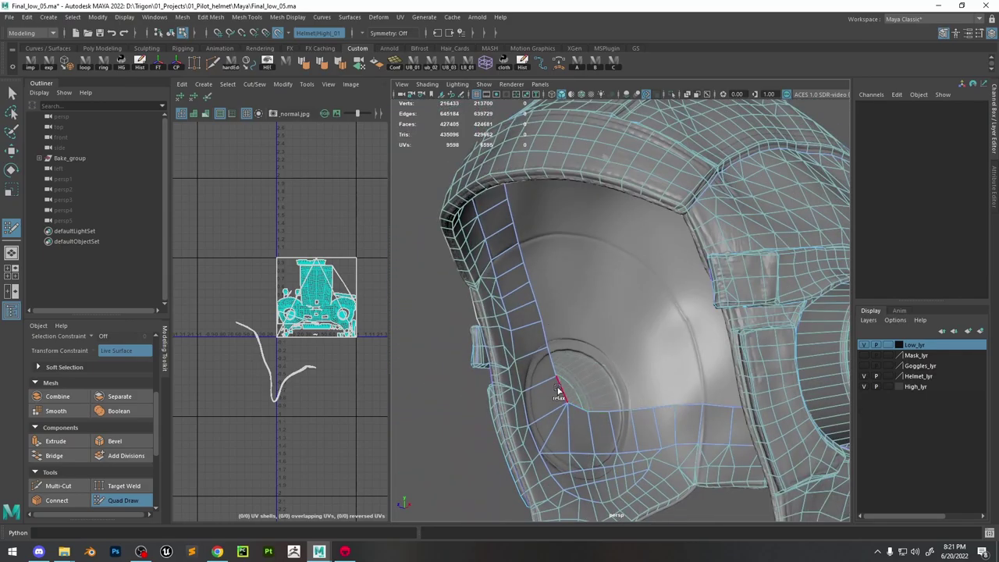
Leave Quad Draw, select the strip's inner border loop and extrude it inwards by scaling
key("w")
double_click(599, 413)
key("r")
mouse_move(694, 274)
left_mouse_down("shift")
mouse_move(627, 307)
mouse_move(711, 308)
mouse_move(731, 285)
left_mouse_up("shift")
Switch to face and UV shell selection and select the stacked square UV shells of the newly extruded lining faces
right_click_drag(730, 269, 773, 219)
right_click_drag(734, 250, 731, 300)
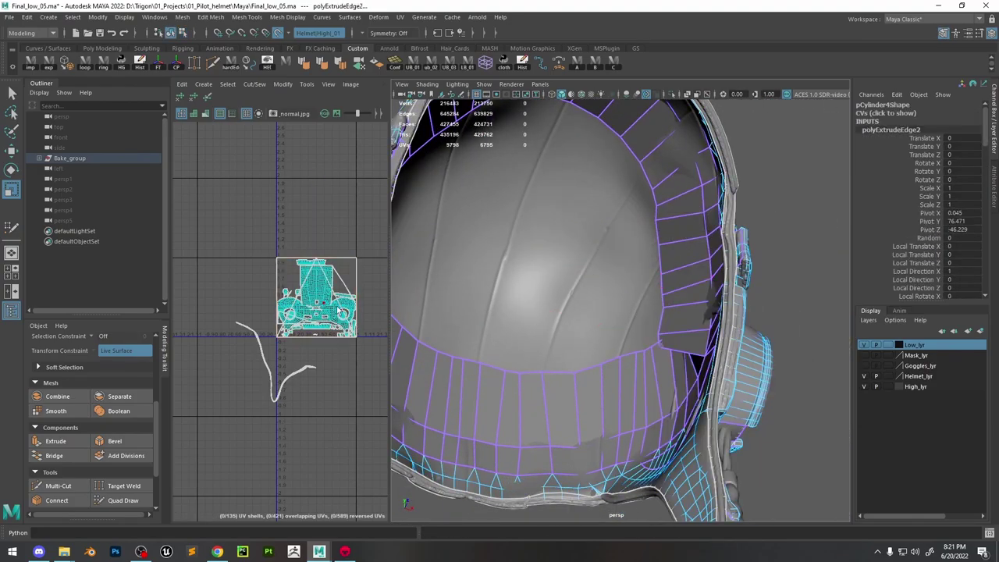
double_click(691, 270)
scroll(331, 312, "up", 2)
left_click_drag(692, 270, 658, 275, "alt")
scroll(328, 311, "down", 4)
left_click(687, 268)
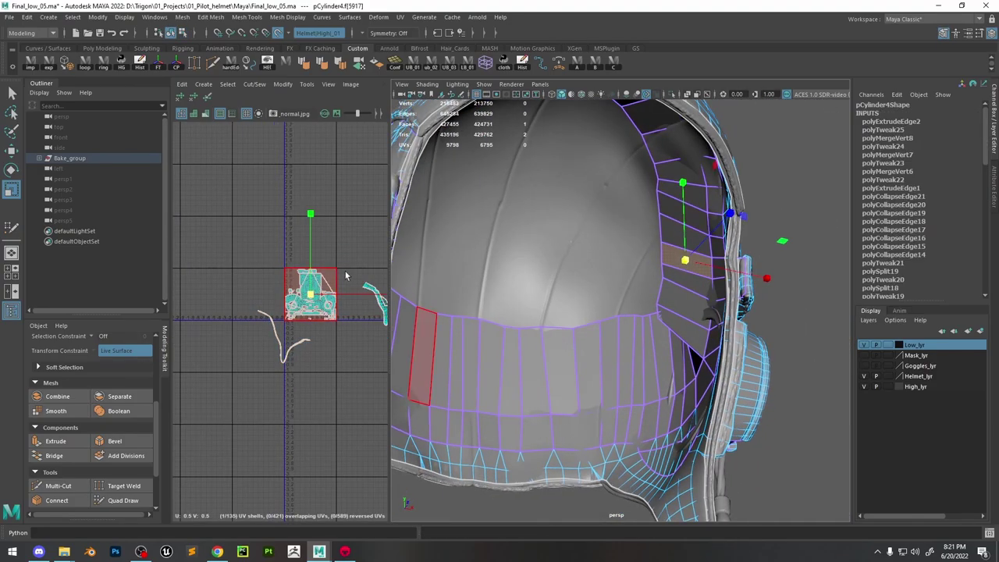
scroll(341, 273, "up", 4)
right_click_drag(315, 279, 380, 283)
right_click_drag(658, 242, 716, 270)
left_click(307, 292)
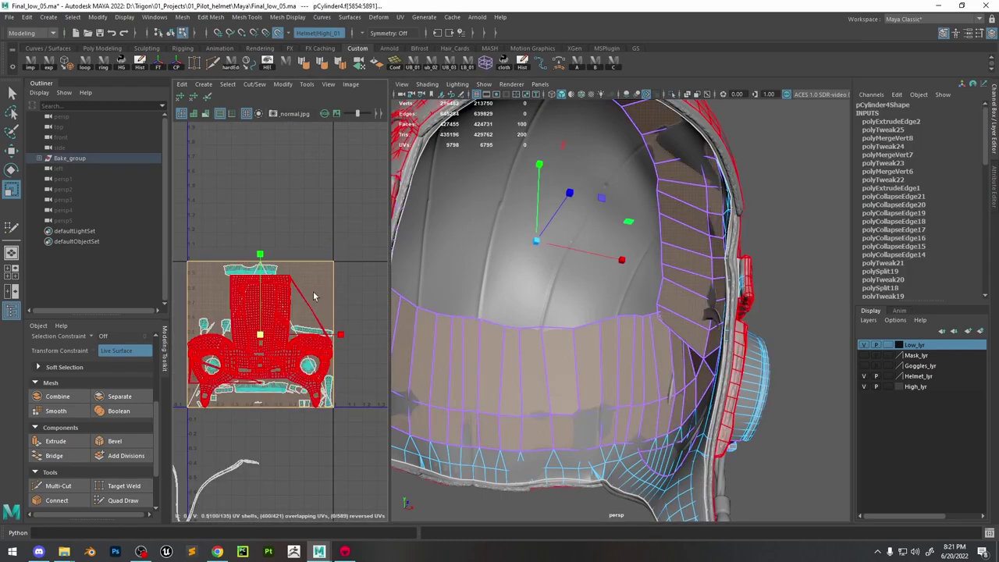
Move the stacked square lining shells below the 0-1 UV tile and the helmet's large main shell up outside it
key("w")
scroll(315, 293, "down", 5)
middle_click_drag(298, 307, 323, 395)
scroll(300, 324, "up", 3)
left_click(336, 285)
middle_click_drag(283, 293, 203, 188)
scroll(317, 321, "down", 4)
Move the triangular lining UV shells down beside the stacked square shells
left_click(314, 317)
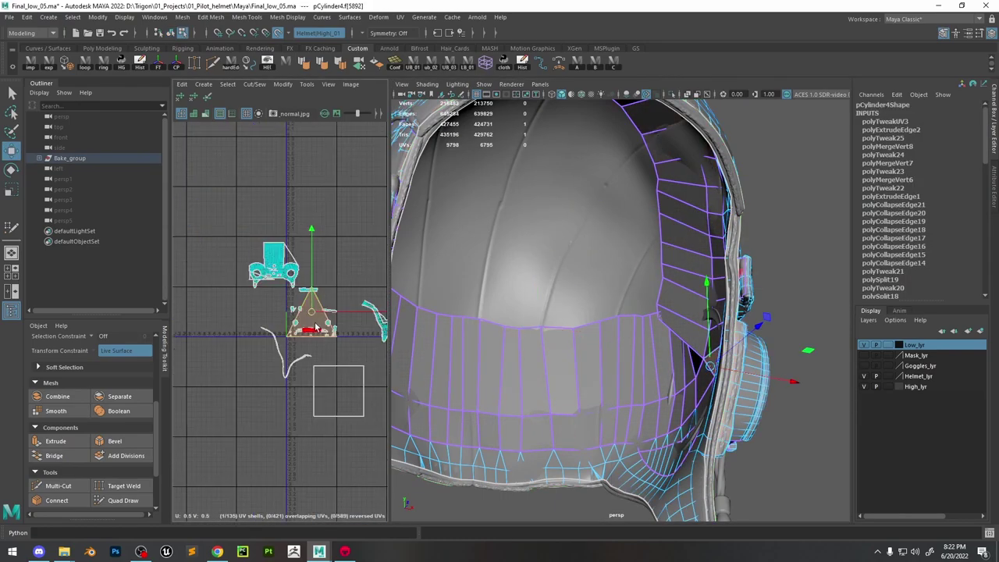
scroll(314, 318, "down", 1)
middle_click_drag(315, 317, 343, 379)
left_click(315, 316)
middle_click_drag(316, 316, 350, 380)
left_click(317, 315)
Shift the remaining helmet UV shells up outside the tile and raise the separate border shell to match
left_click_drag(244, 245, 243, 242)
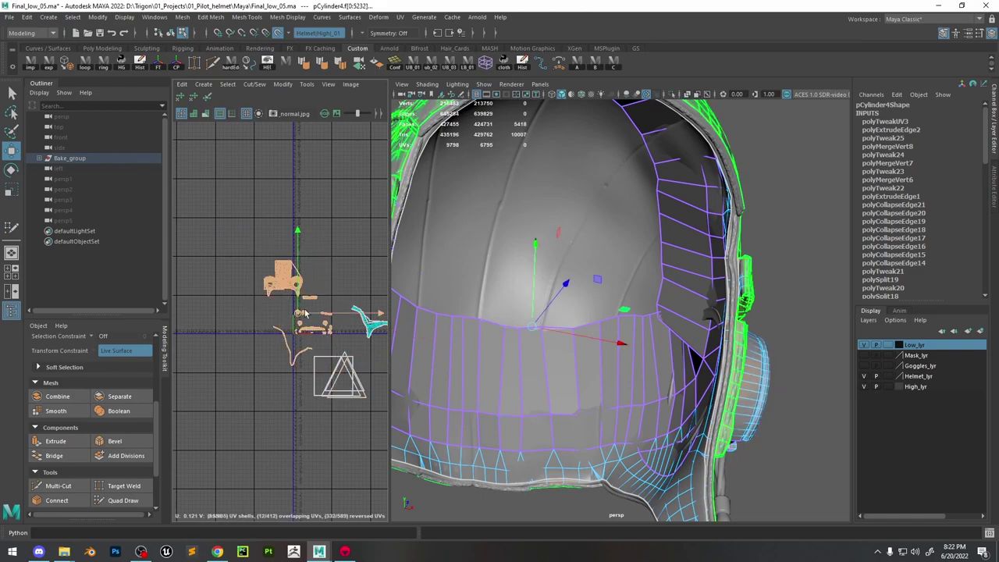
middle_click_drag(361, 347, 309, 293)
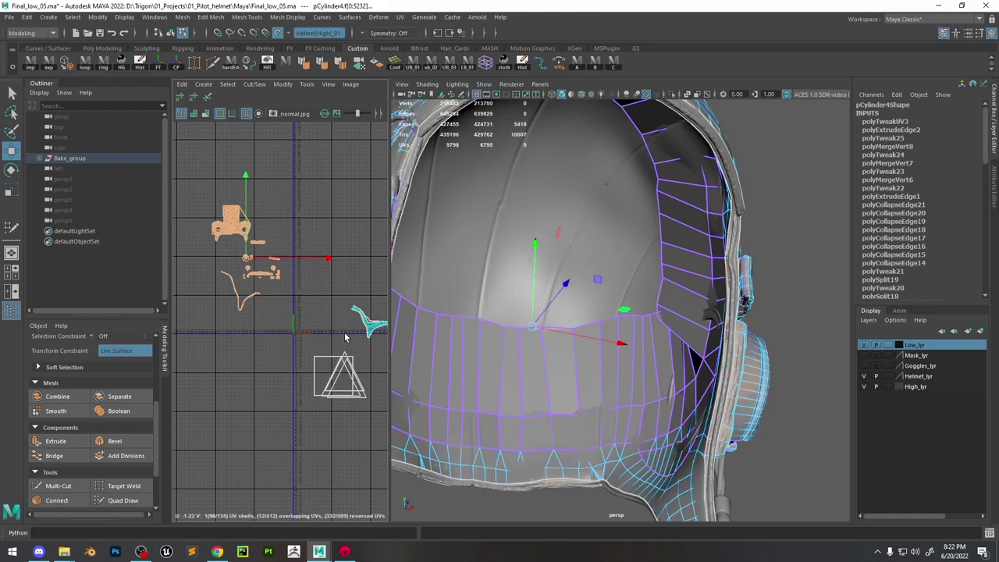
left_click_drag(467, 273, 469, 273)
middle_click_drag(370, 323, 369, 228)
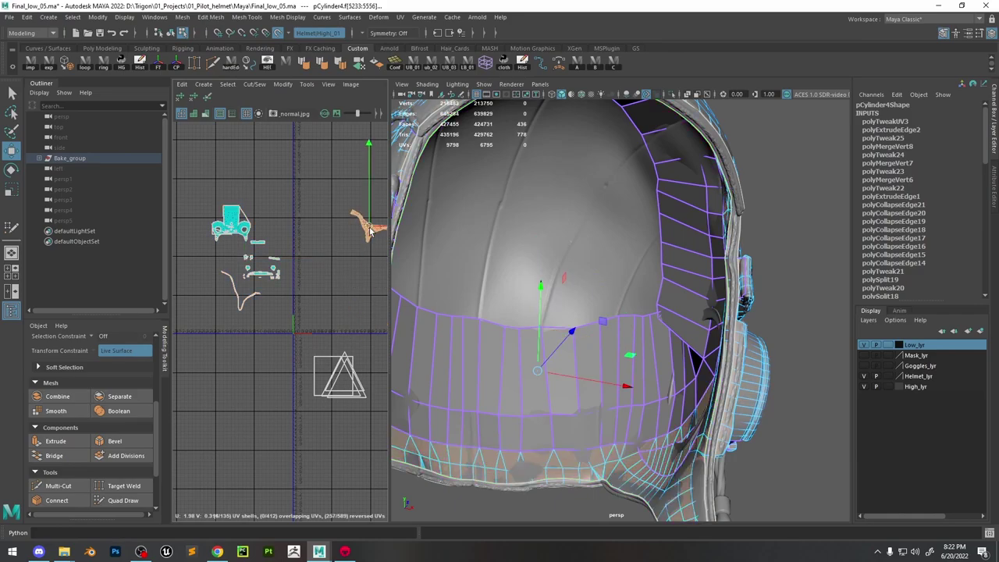
Select all square and triangular lining UV shells and isolate their faces in the viewport
left_click_drag(286, 419, 286, 419)
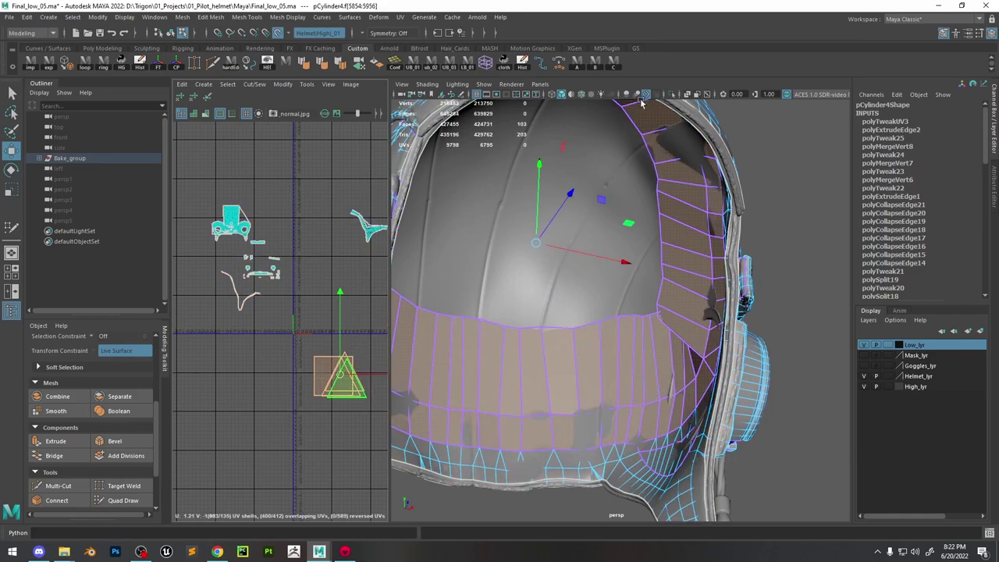
left_click(672, 94)
left_click(672, 94)
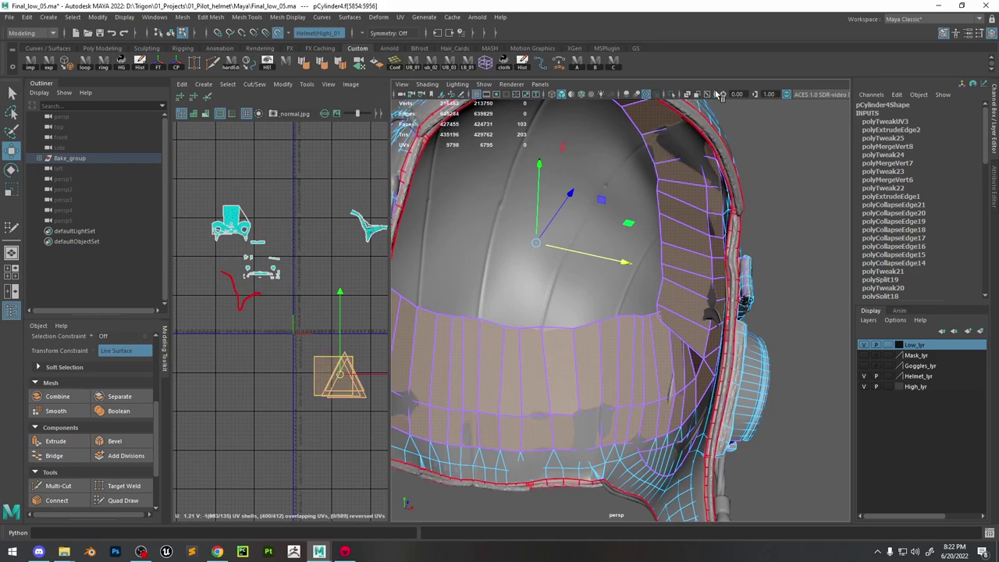
left_click(672, 95)
left_click_drag(709, 256, 594, 286, "alt")
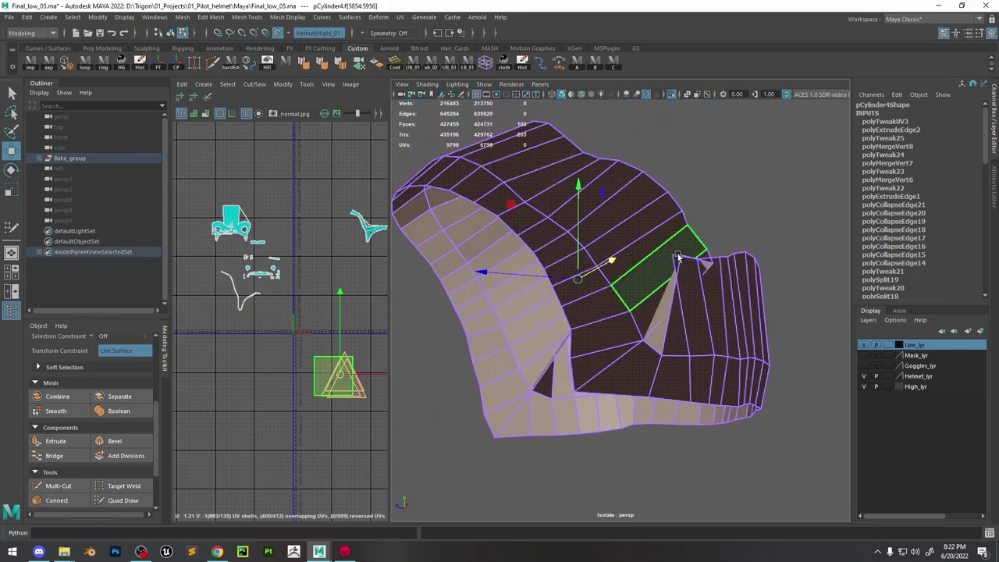
Merge the overlapping vertices at one lower corner of the lining to their centre, excluding the vertices of the back strip
left_click(743, 193)
left_click_drag(740, 208, 656, 310)
right_click_drag(704, 256, 703, 164, "shift")
left_click_drag(601, 282, 714, 288, "alt")
middle_click_drag(577, 287, 711, 307, "alt")
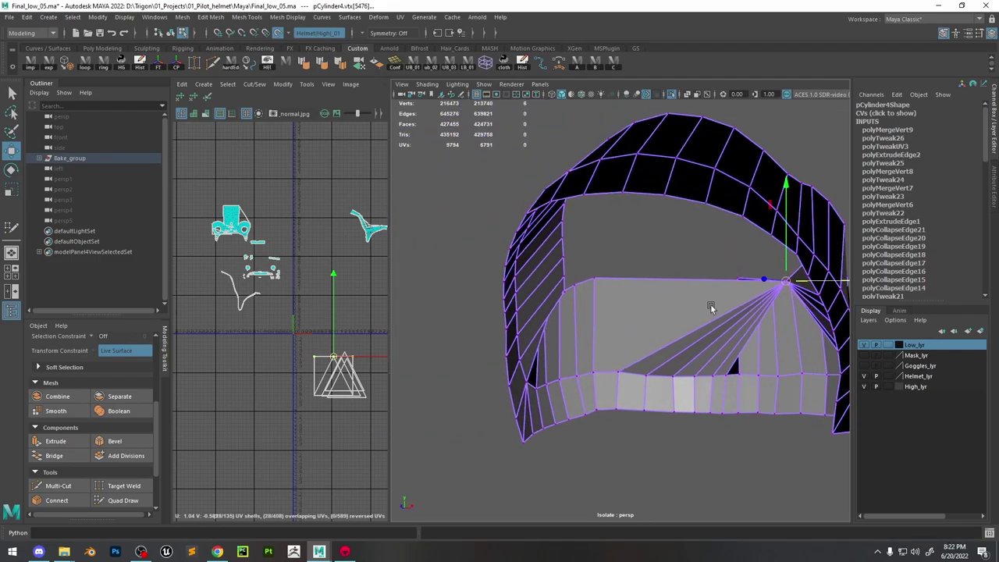
key("ctrl+z")
left_click_drag(774, 319, 605, 236, "ctrl")
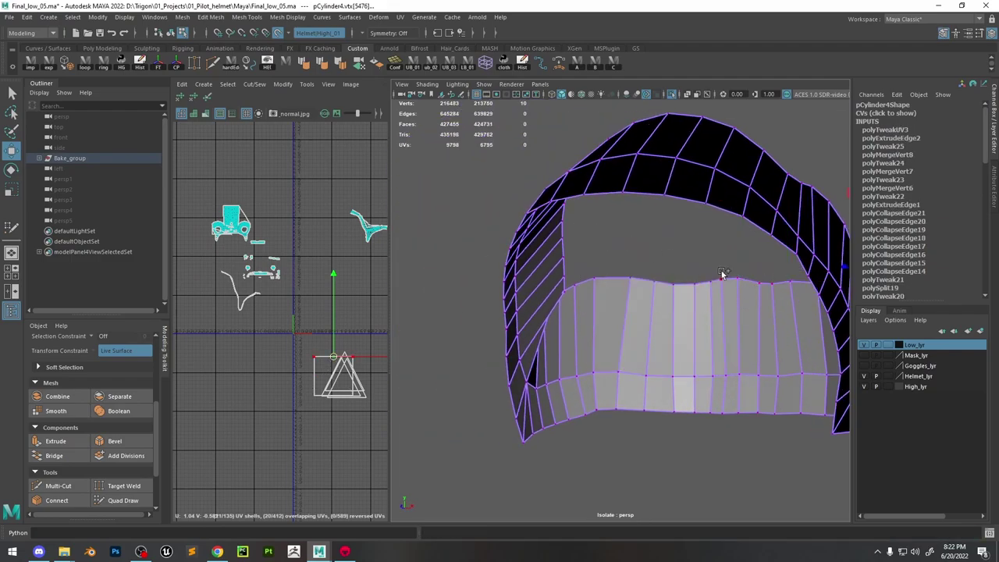
right_click_drag(721, 272, 712, 157, "shift")
Merge the overlapping vertices at the opposite lower corner of the lining to their centre
left_click_drag(599, 303, 572, 297, "alt")
left_click_drag(632, 265, 561, 329)
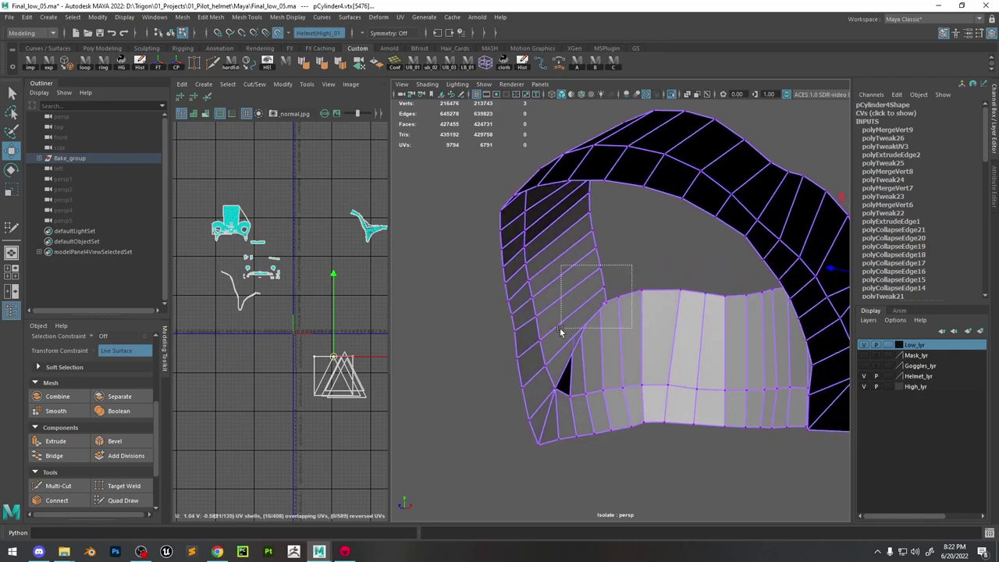
right_click_drag(630, 290, 636, 182, "shift")
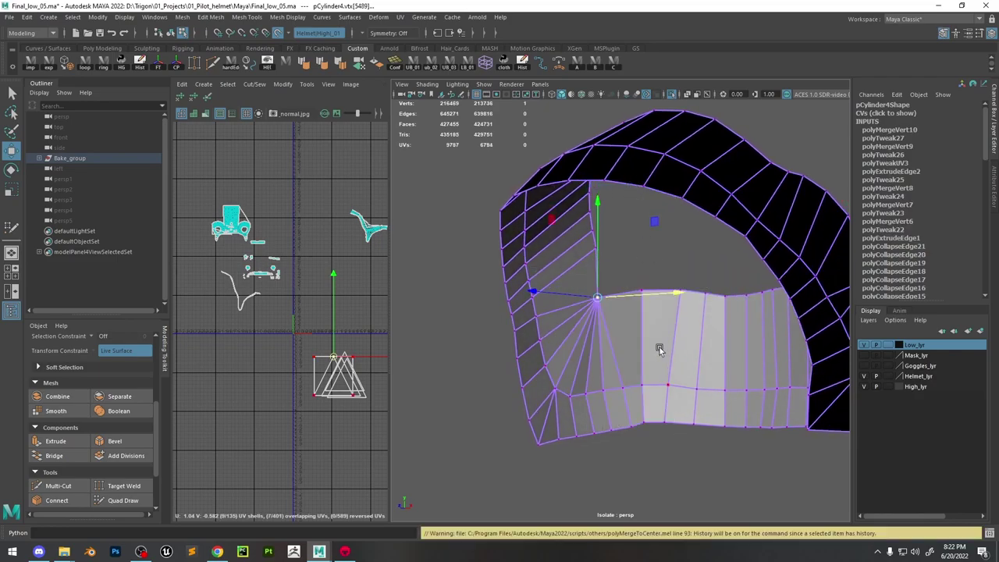
Select the lining's inner border edge loop, extrude it and scale it inwards to narrow the dome opening
scroll(635, 289, "down", 3)
left_click_drag(636, 290, 726, 284, "alt")
right_click_drag(726, 281, 727, 197)
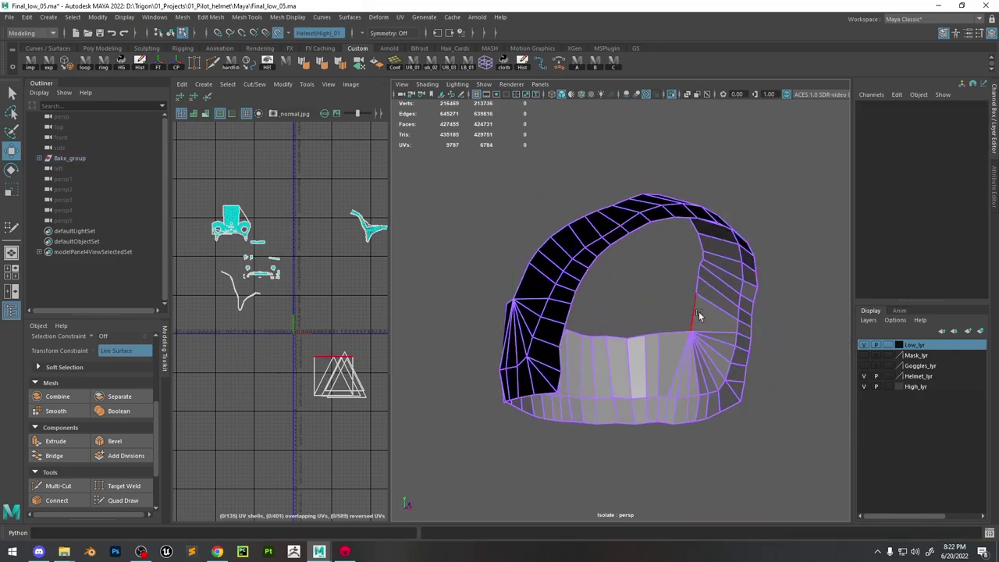
double_click(699, 314)
key("ctrl+e")
key("r")
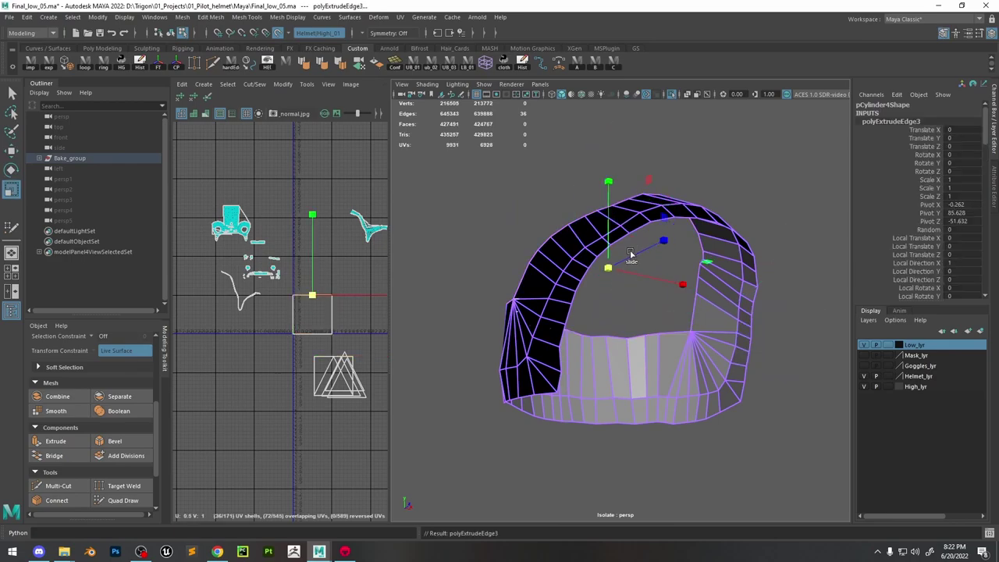
middle_click_drag(629, 257, 573, 281)
left_click_drag(574, 283, 544, 291)
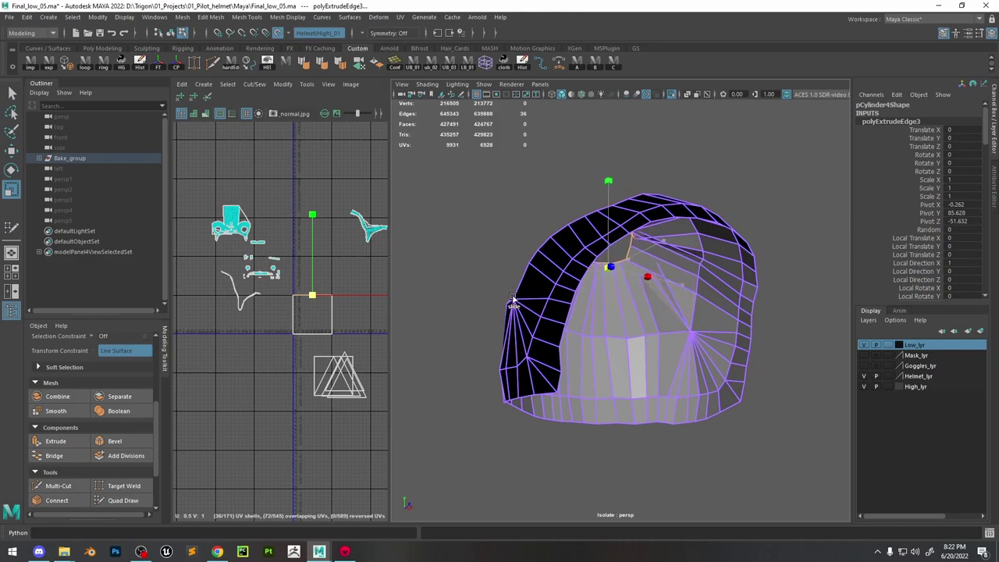
Switch to wireframe vertex editing and merge the crowded vertices on both sides of the dome opening to their centres
left_click_drag(541, 299, 634, 265, "alt")
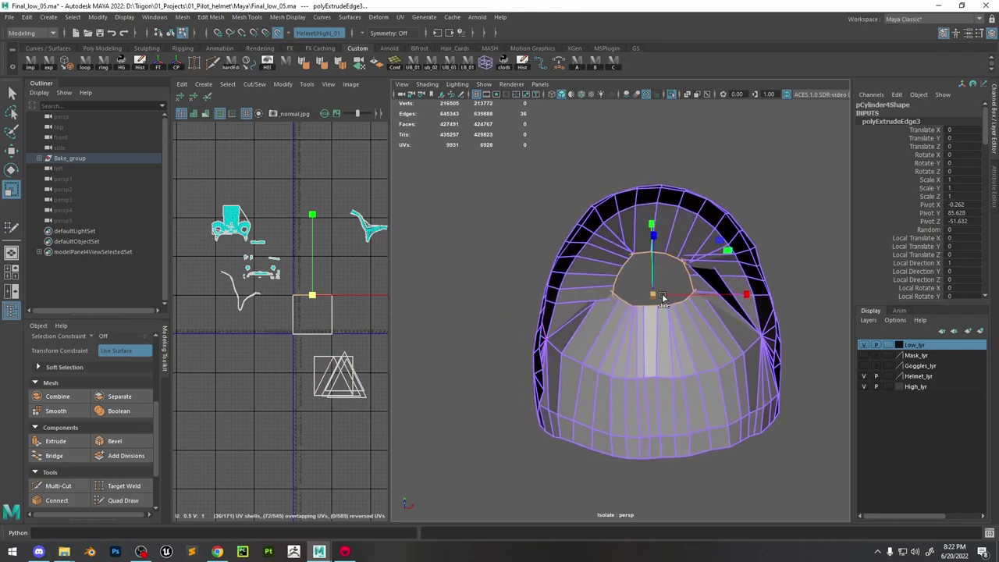
right_click_drag(635, 265, 585, 266)
key("4")
left_click_drag(632, 275, 583, 320)
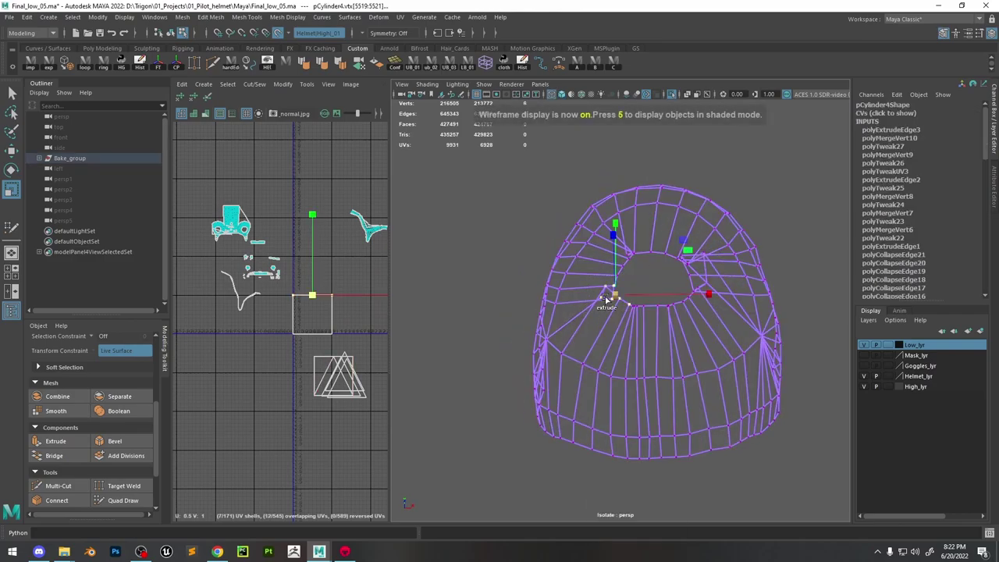
right_click_drag(606, 299, 608, 221, "shift")
left_click_drag(716, 245, 667, 300)
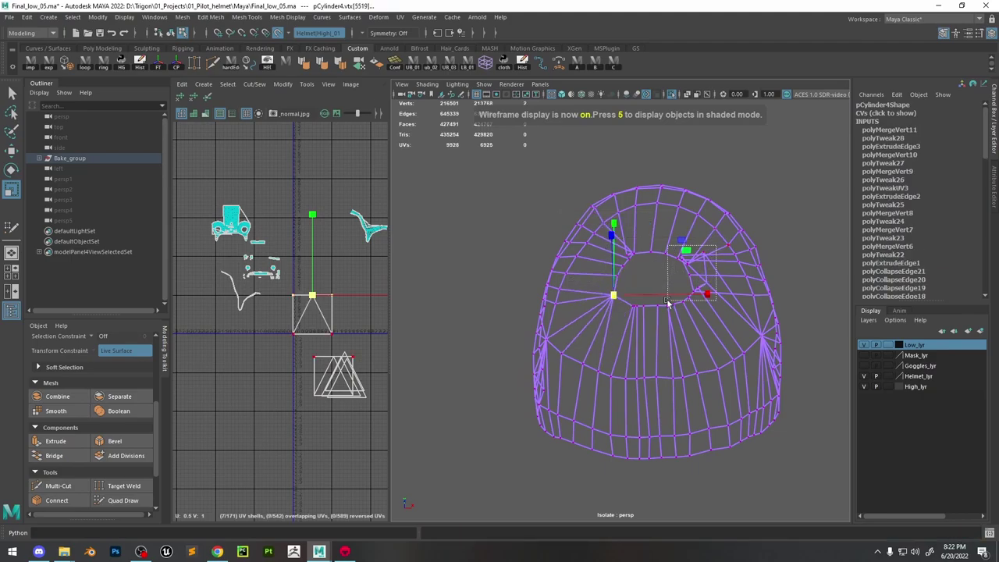
key("g")
Extrude the remaining opening's edge loop, merge it to a single centre vertex closing the dome, and reposition that vertex
right_click_drag(709, 283, 708, 251)
double_click(686, 291)
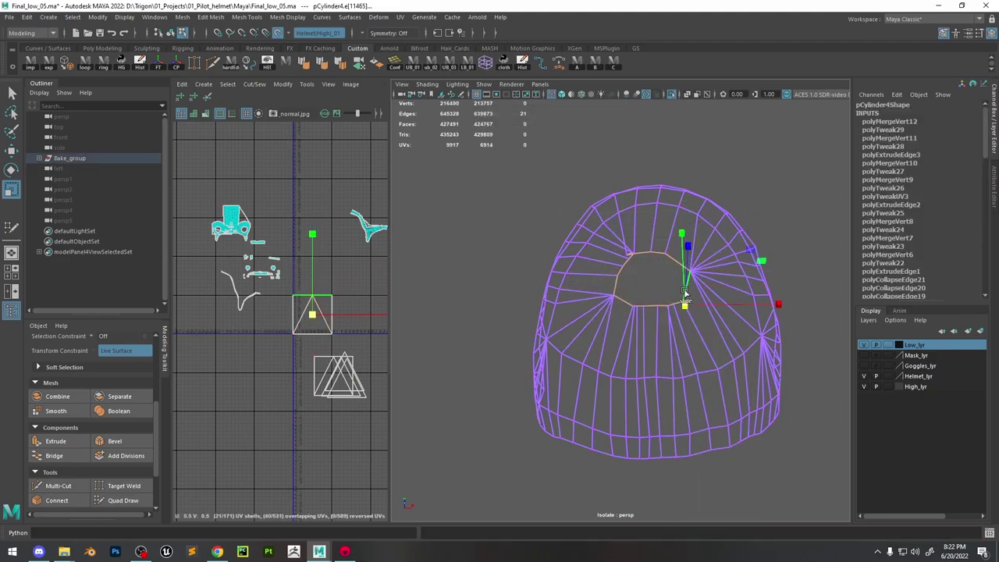
left_click_drag(682, 307, 669, 310)
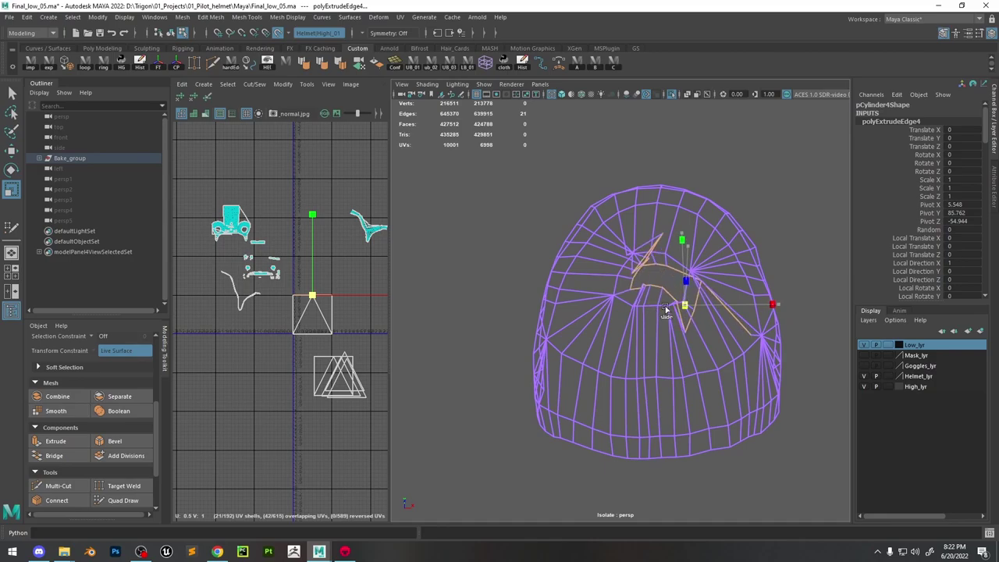
right_click_drag(687, 295, 684, 222, "shift")
key("w")
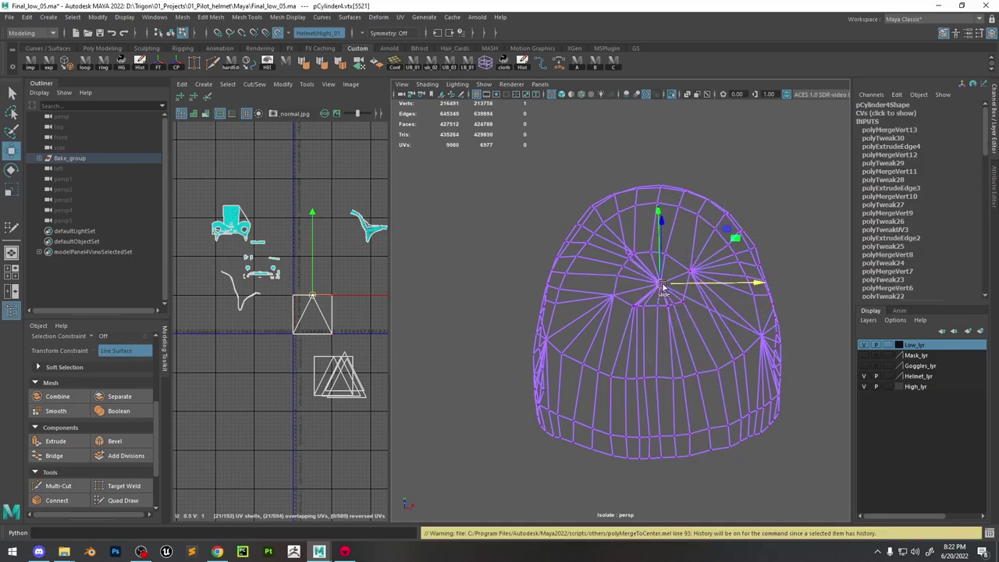
left_click_drag(662, 285, 653, 279)
Merge two further clusters of close vertices around the dome's central cap to simplify it
left_click_drag(638, 243, 619, 271)
right_click_drag(629, 259, 624, 179, "shift")
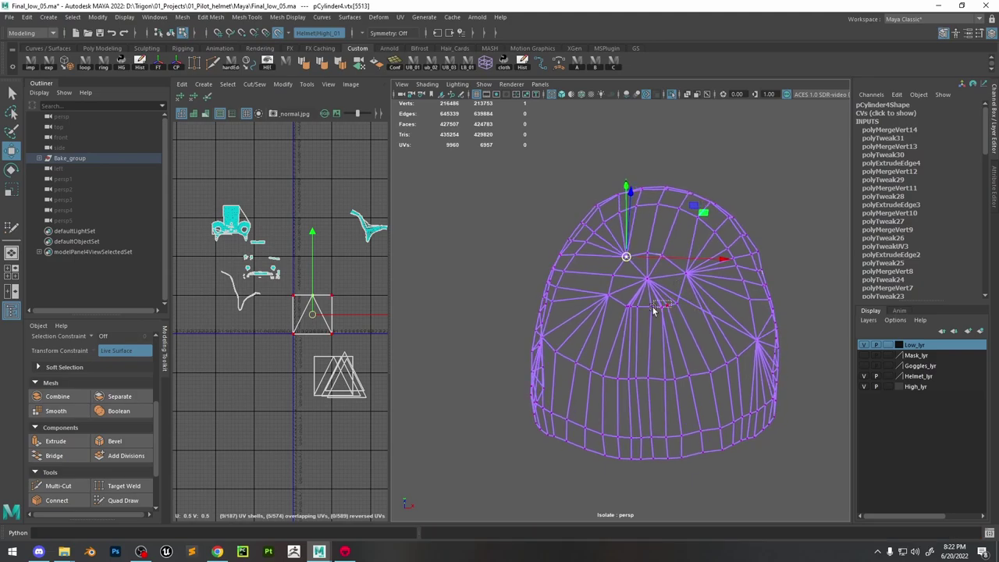
left_click_drag(654, 310, 651, 310)
right_click_drag(671, 329, 665, 300, "shift")
left_click_drag(637, 276, 614, 275, "alt")
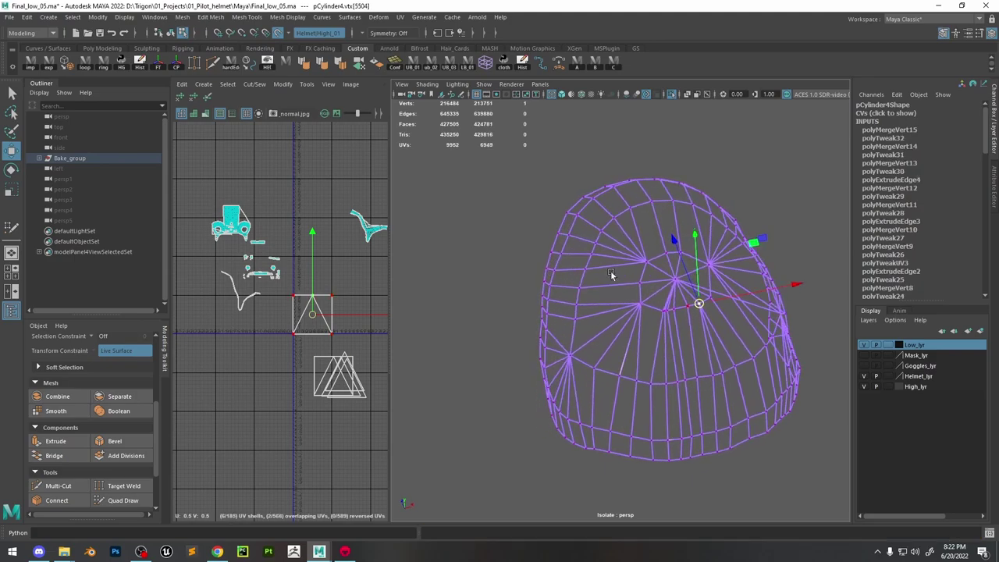
Cut a new closed edge ring around the dome's central cap with Multi-Cut, completing it in two connected cuts
left_click(212, 62)
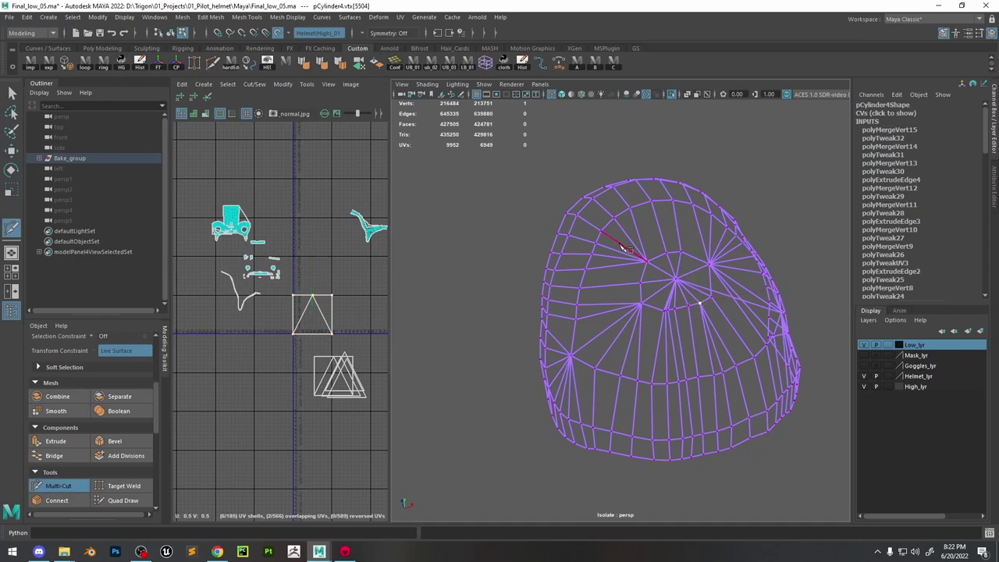
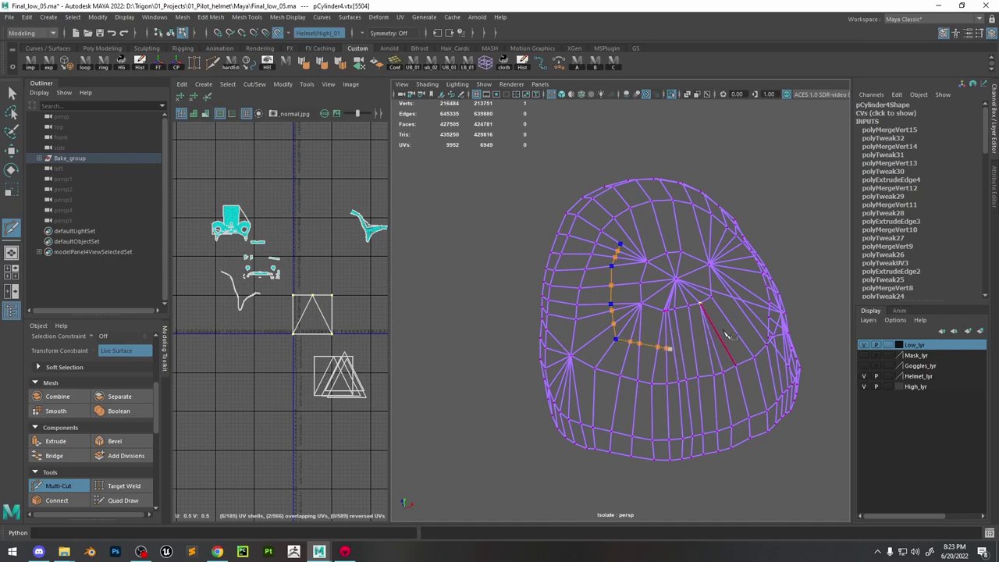
right_click(745, 282)
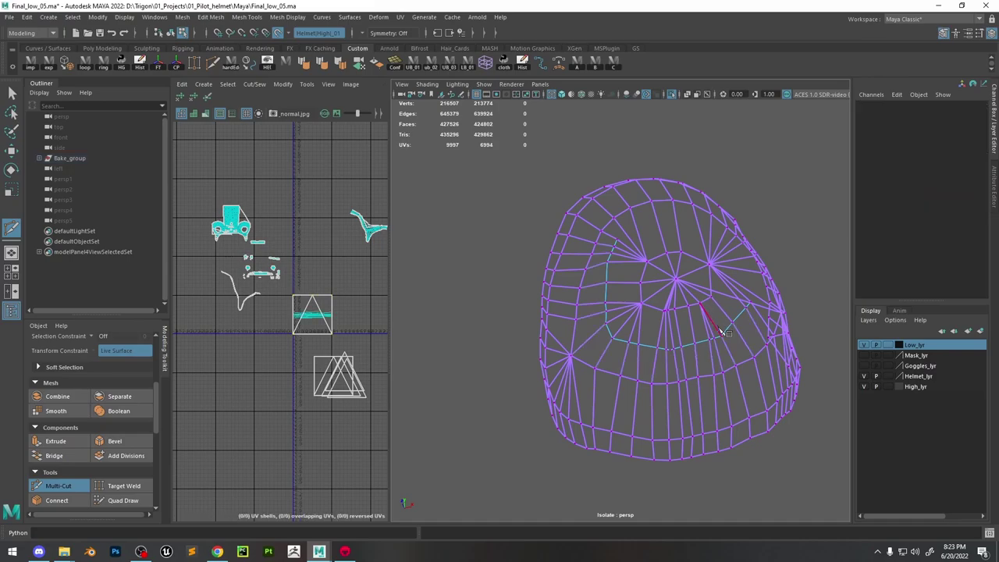
scroll(722, 328, "up", 3)
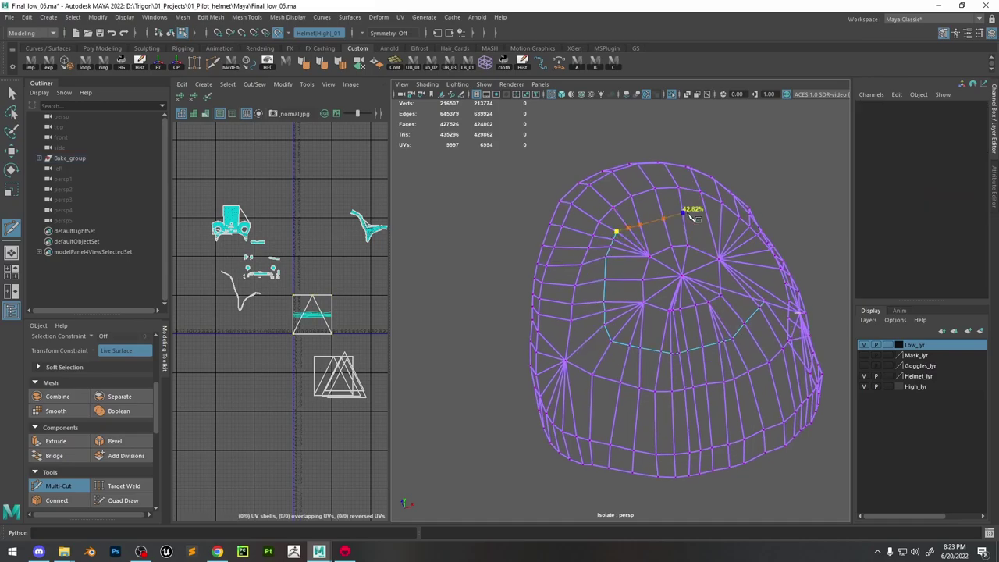
left_click(740, 246)
left_click_drag(750, 258, 726, 314, "alt")
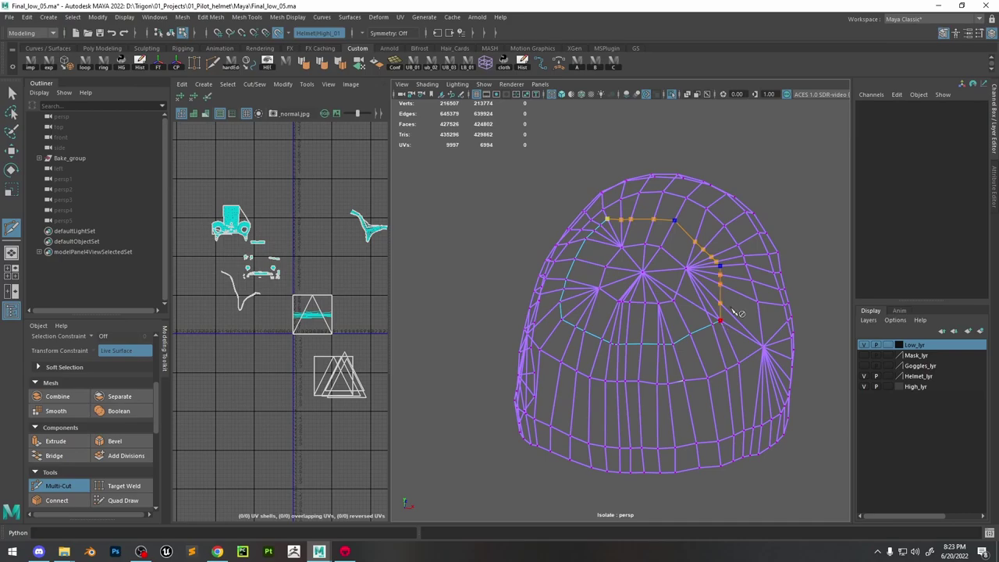
right_click(709, 307)
key("w")
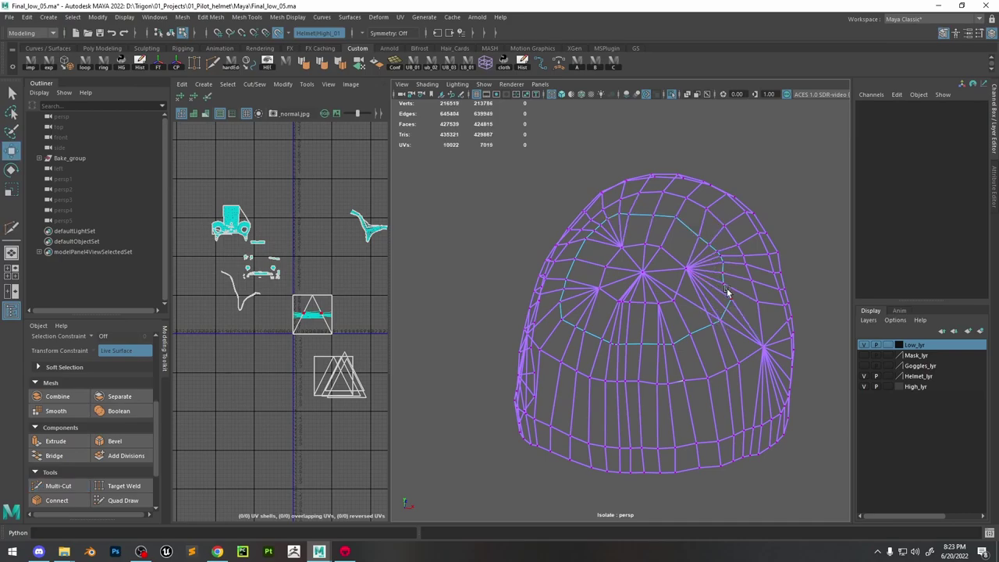
Inspect the dark triangles beside the cap in shaded display and delete the stray overlapping faces there
middle_click_drag(726, 291, 660, 265, "alt")
right_click_drag(774, 220, 831, 374, "alt")
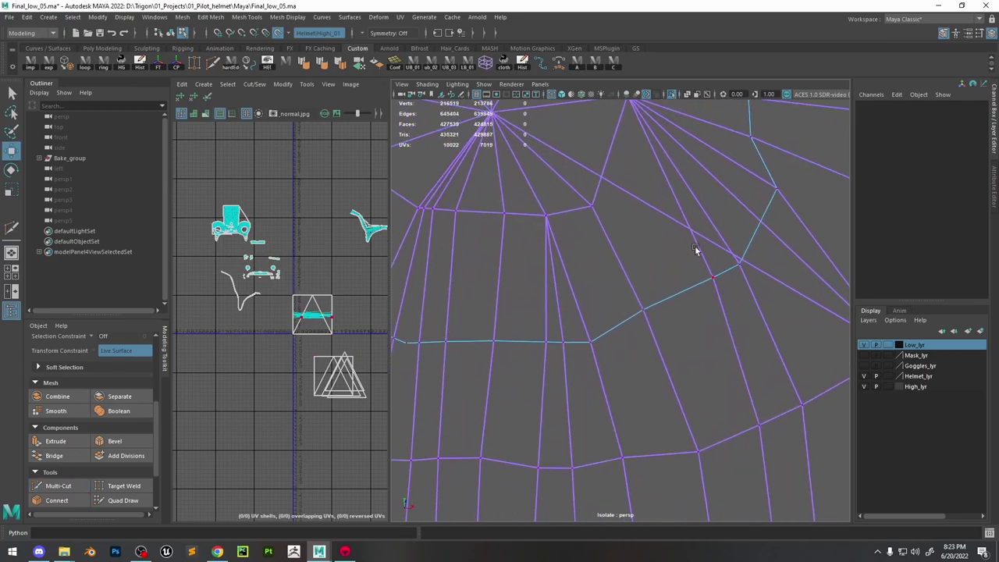
mouse_move(696, 237)
right_mouse_down()
mouse_move(687, 145)
mouse_move(681, 210)
right_mouse_up()
left_click(702, 233)
left_click_drag(681, 210, 680, 235, "alt")
key("5")
right_click_drag(676, 238, 636, 251, "alt")
left_click_drag(635, 252, 618, 247, "alt")
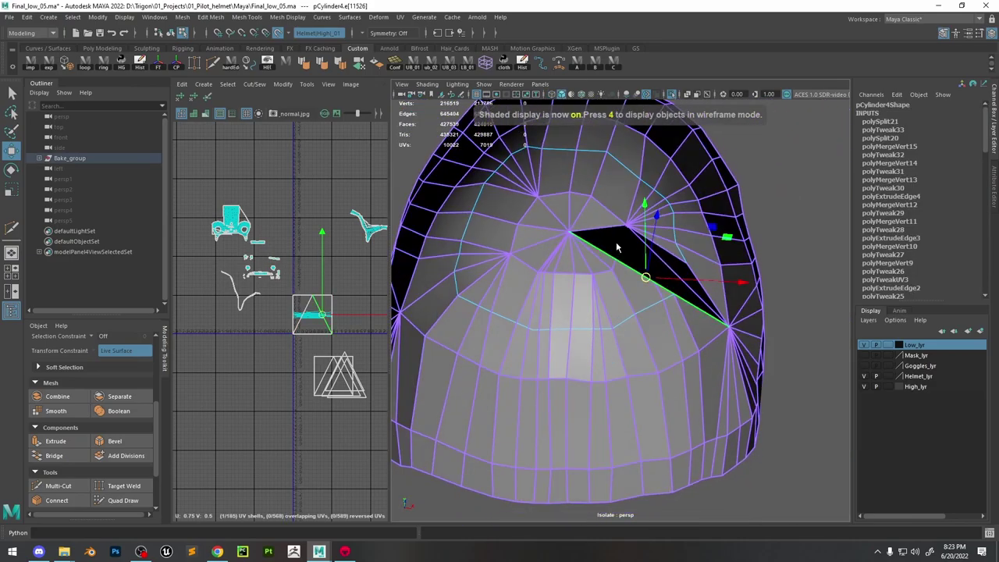
right_click_drag(617, 247, 623, 300)
left_click(633, 255)
key("Delete")
left_click(684, 269)
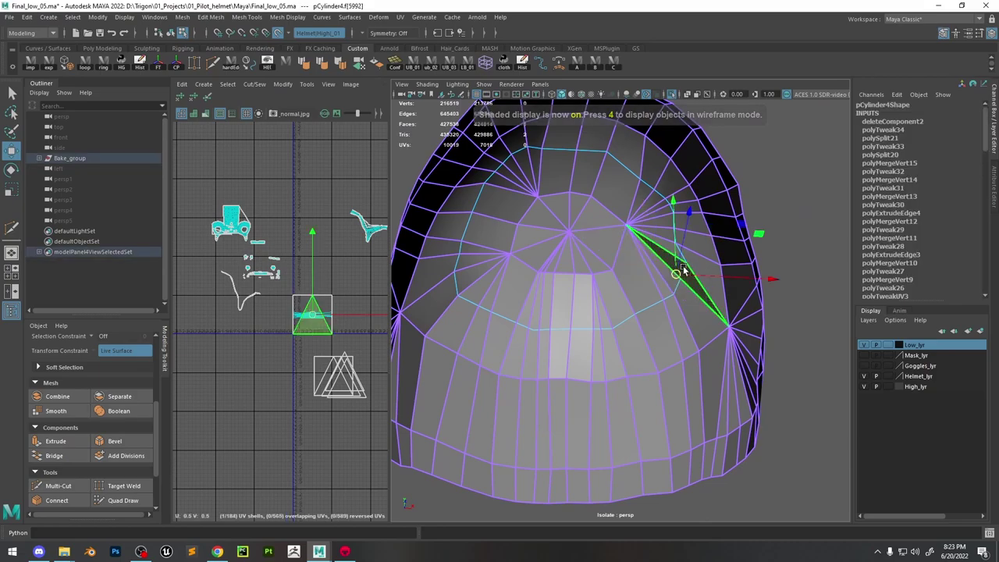
key("Delete")
Cut a connecting edge from the new ring's side vertex out to the neighbouring outer edge loop
left_click_drag(686, 299, 691, 269, "alt")
right_click_drag(688, 265, 604, 243)
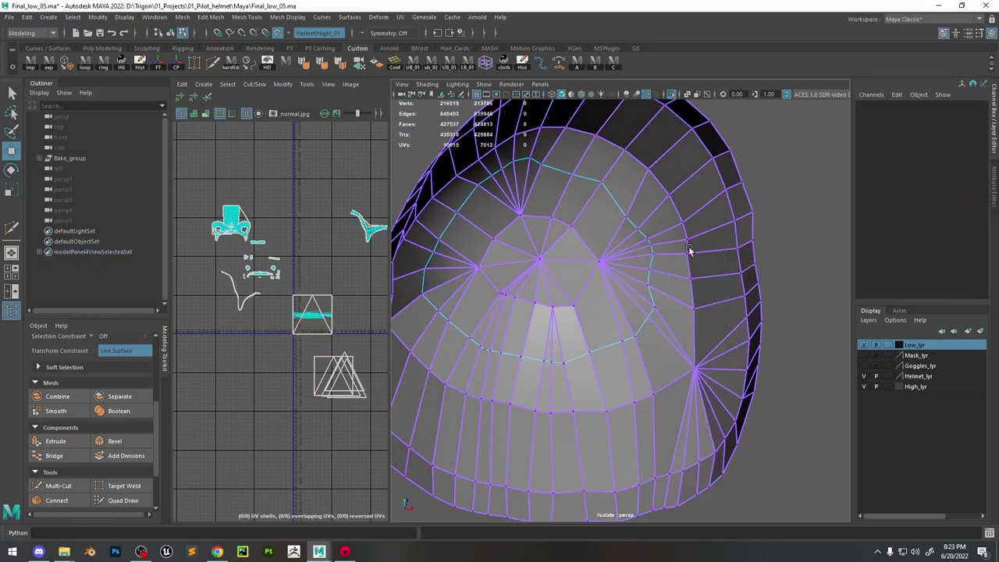
left_click(56, 485)
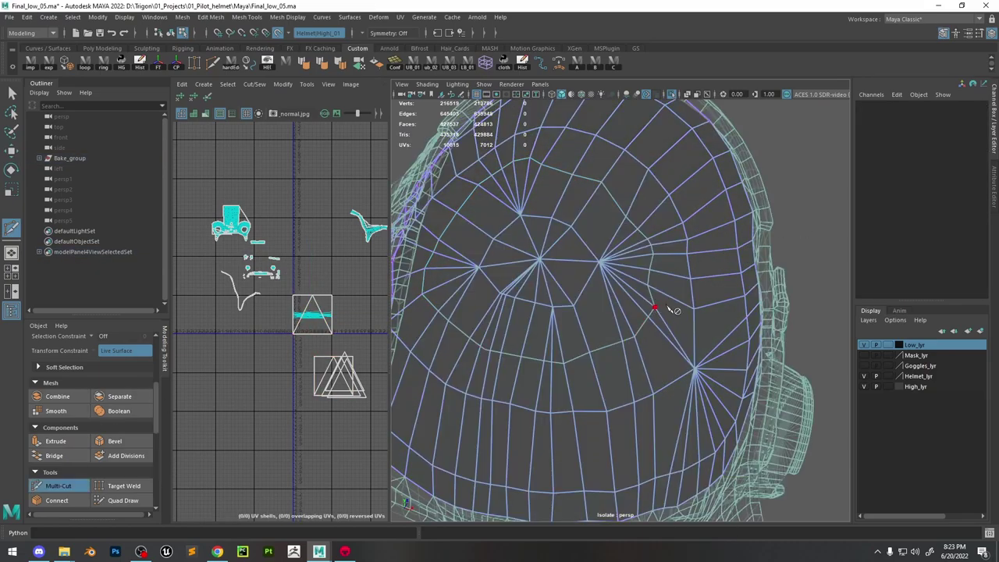
left_click(694, 309)
key("w")
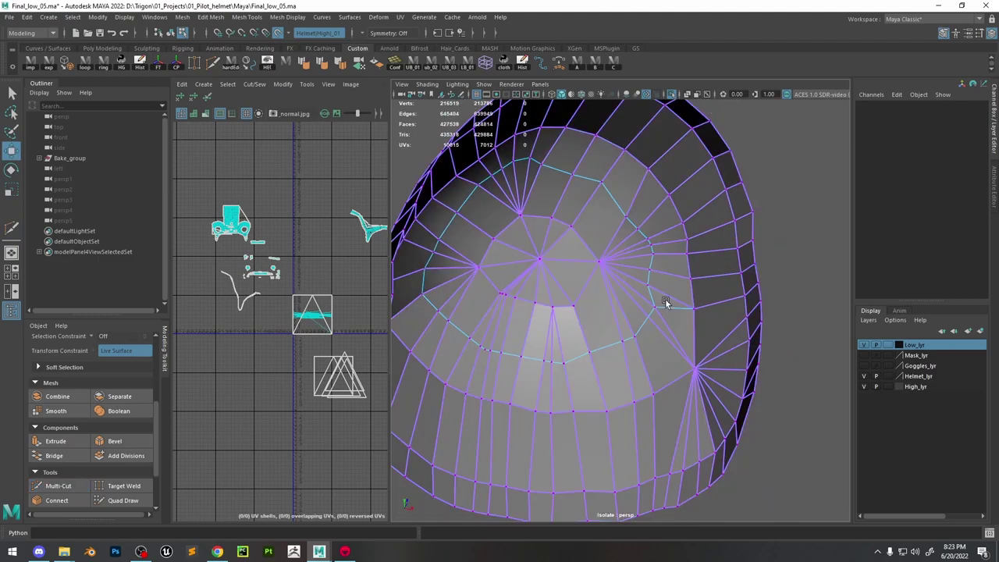
Relax the dome's vertices around the cap and new ring with Quad Draw to even the spacing, undoing unwanted strokes
right_click_drag(690, 309, 649, 241, "alt")
left_click_drag(649, 241, 657, 264, "alt")
right_click_drag(657, 264, 656, 286, "alt")
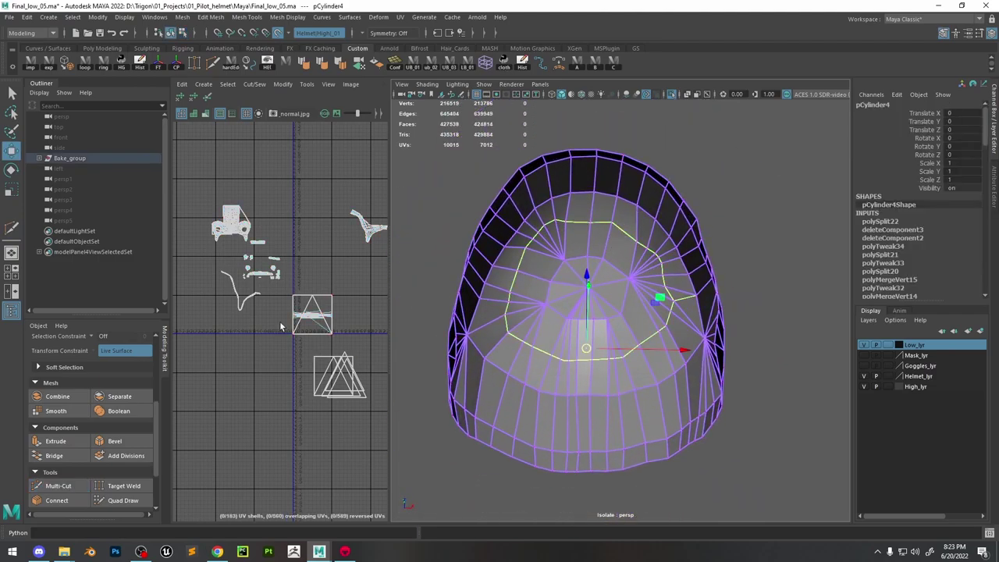
left_click(123, 501)
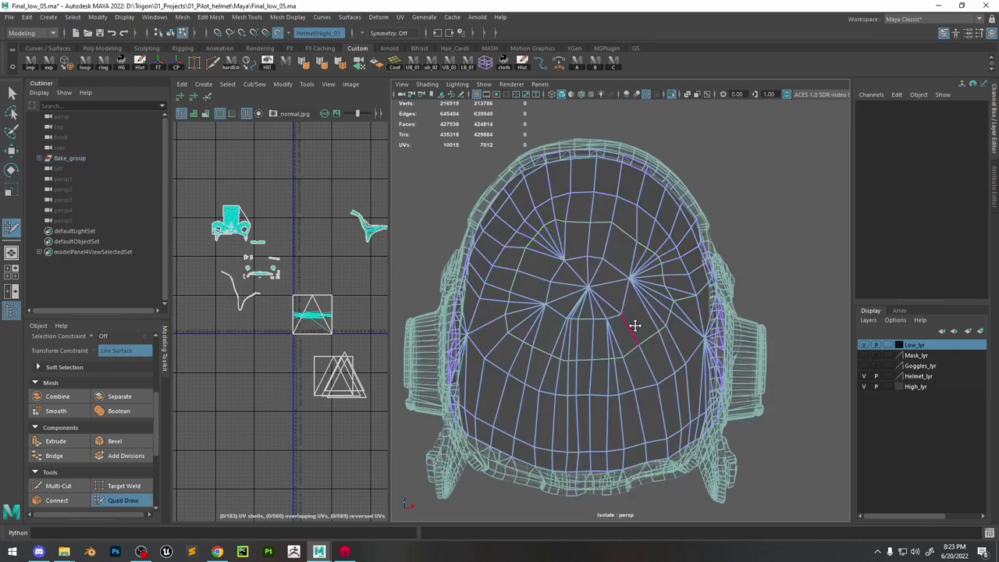
left_click_drag(610, 276, 609, 263, "shift")
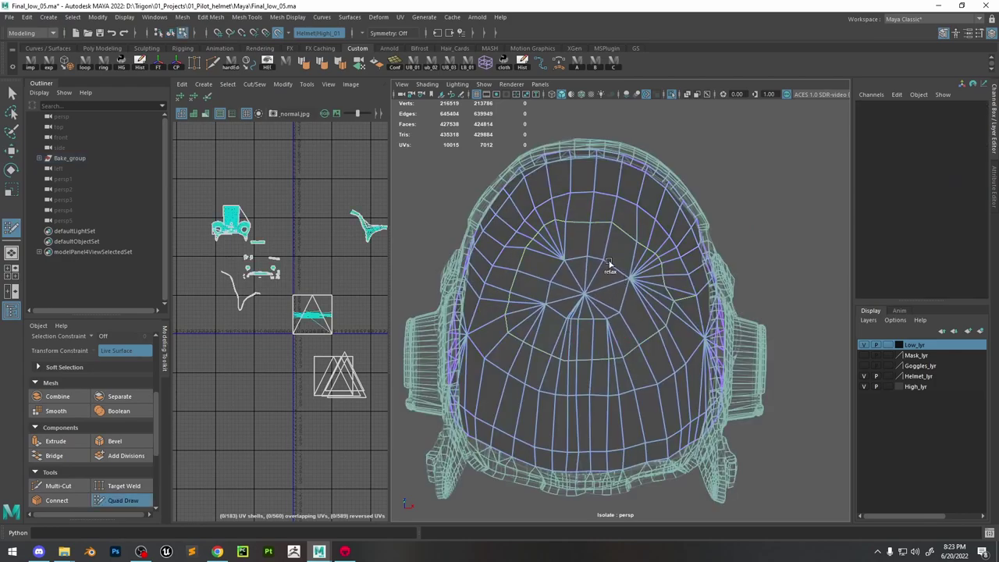
mouse_move(564, 230)
left_mouse_down("shift")
mouse_move(565, 219)
mouse_move(632, 324)
mouse_move(598, 296)
mouse_move(585, 346)
mouse_move(649, 317)
mouse_move(649, 286)
mouse_move(580, 233)
mouse_move(545, 281)
mouse_move(532, 273)
left_mouse_up("shift")
left_click_drag(617, 298, 551, 334, "alt")
mouse_move(558, 346)
left_mouse_down("shift")
mouse_move(578, 338)
mouse_move(557, 316)
mouse_move(573, 243)
mouse_move(594, 277)
mouse_move(665, 285)
mouse_move(656, 280)
left_mouse_up("shift")
mouse_move(615, 381)
left_mouse_down("shift")
mouse_move(591, 414)
mouse_move(611, 434)
left_mouse_up("shift")
key("ctrl+z")
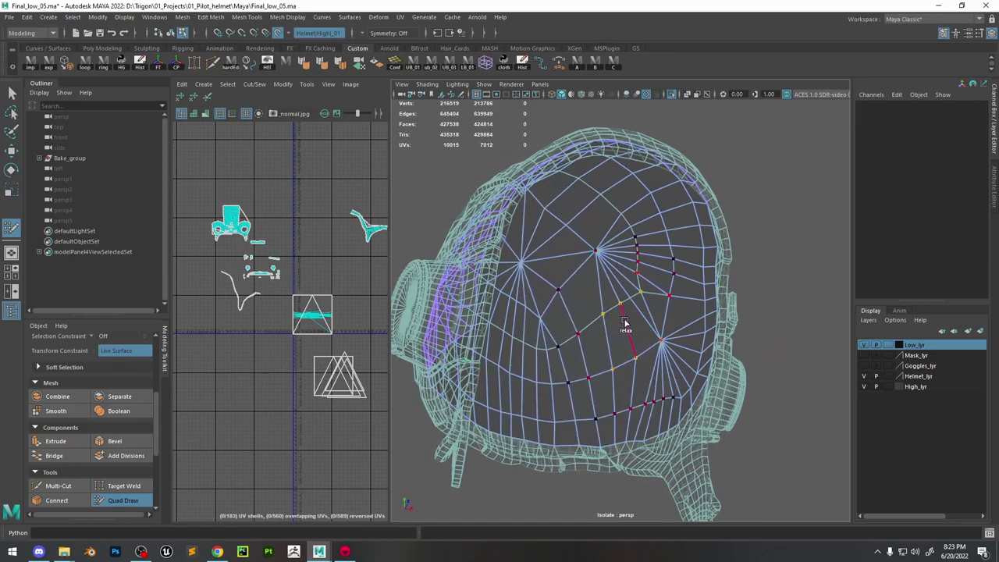
mouse_move(617, 308)
left_mouse_down("shift")
mouse_move(641, 299)
mouse_move(637, 258)
mouse_move(583, 256)
mouse_move(576, 269)
left_mouse_up("shift")
mouse_move(576, 270)
left_mouse_down("shift")
mouse_move(587, 303)
mouse_move(561, 338)
left_mouse_up("shift")
key("ctrl+z")
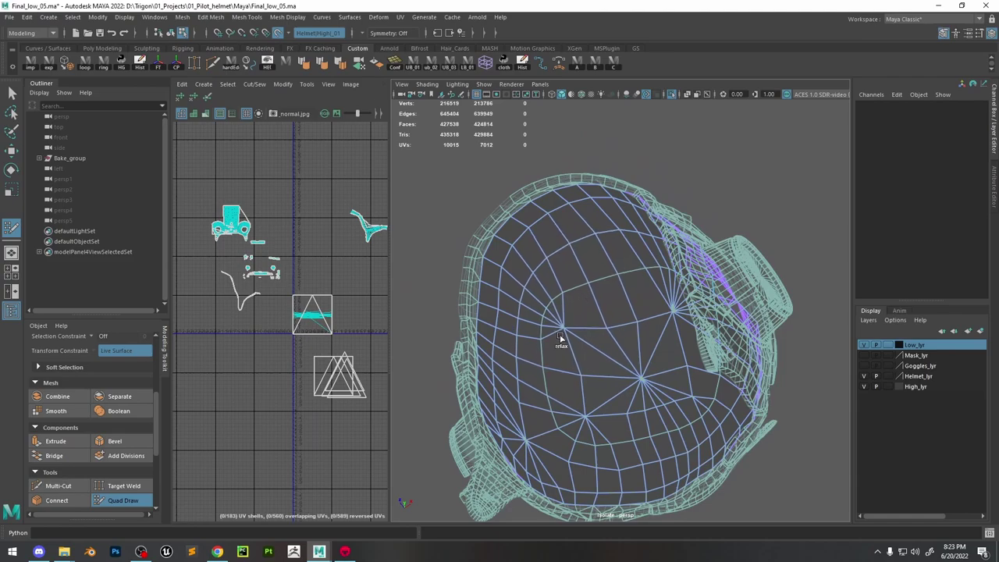
mouse_move(560, 374)
left_mouse_down("alt")
mouse_move(559, 399)
mouse_move(575, 385)
mouse_move(556, 406)
mouse_move(613, 396)
mouse_move(609, 335)
left_mouse_up("alt")
key("w")
right_click_drag(605, 224, 725, 165)
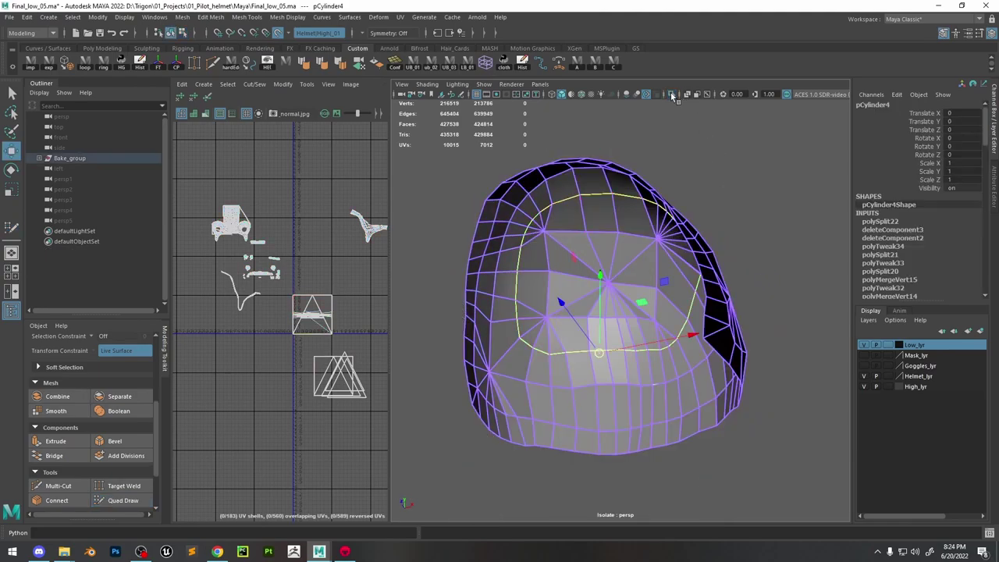
Turn off isolation to show the complete helmet around the lining and check the dome's fit, undoing any selection changes
left_click(673, 96)
scroll(700, 296, "down", 3)
left_click(720, 210)
key("ctrl+z")
left_click_drag(594, 238, 709, 288, "alt")
right_click_drag(709, 287, 752, 361, "alt")
left_click(748, 363)
key("ctrl+z")
left_click_drag(744, 366, 596, 274, "alt")
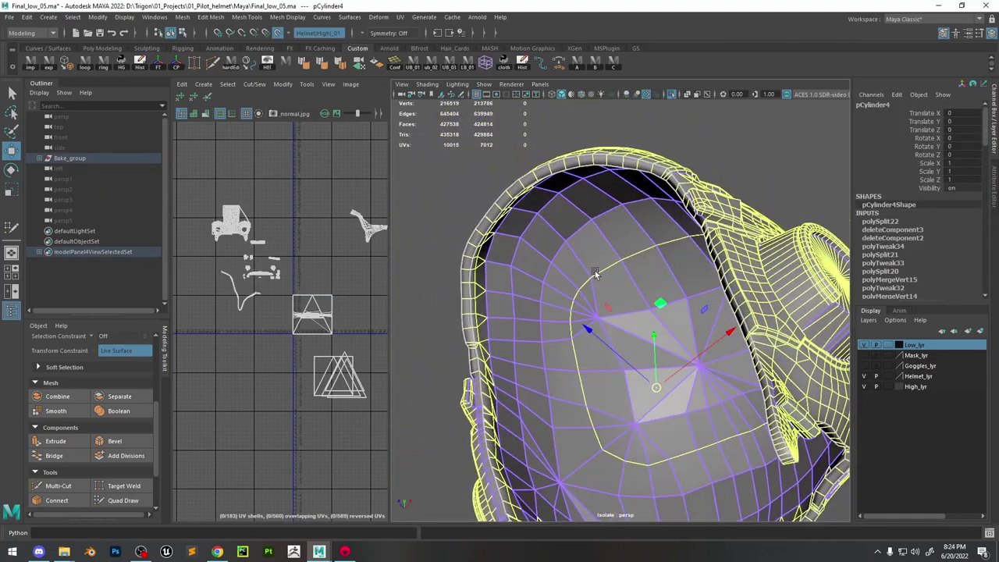
Collapse three partial edge rings between the rim and the cap's ring on one side of the dome
right_click_drag(595, 271, 595, 195)
double_click(570, 328)
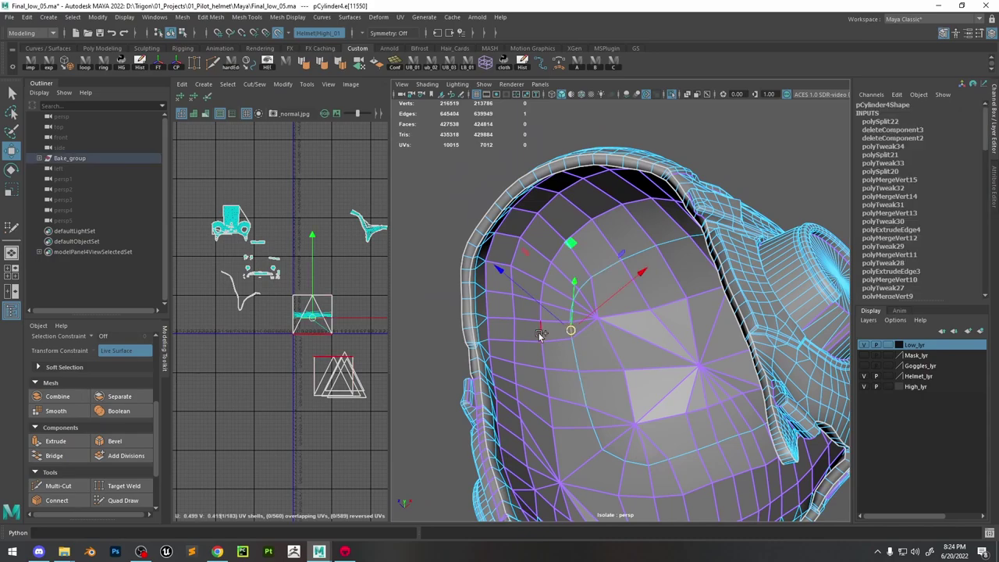
right_click_drag(539, 334, 612, 255, "shift")
left_click(500, 331)
left_click(518, 332)
double_click(572, 330, "shift")
left_click(587, 287)
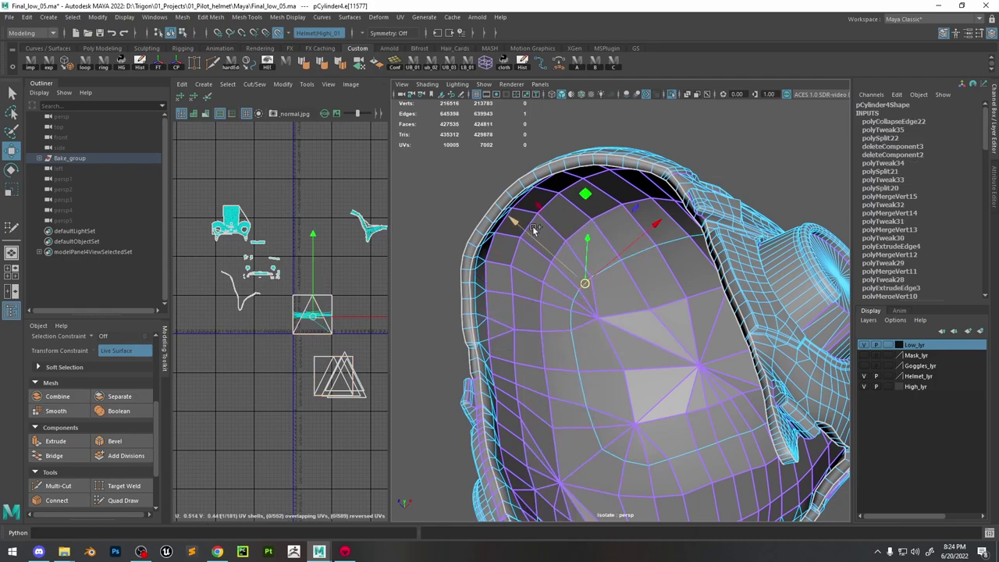
double_click(535, 229, "shift")
key("g")
left_click(573, 307)
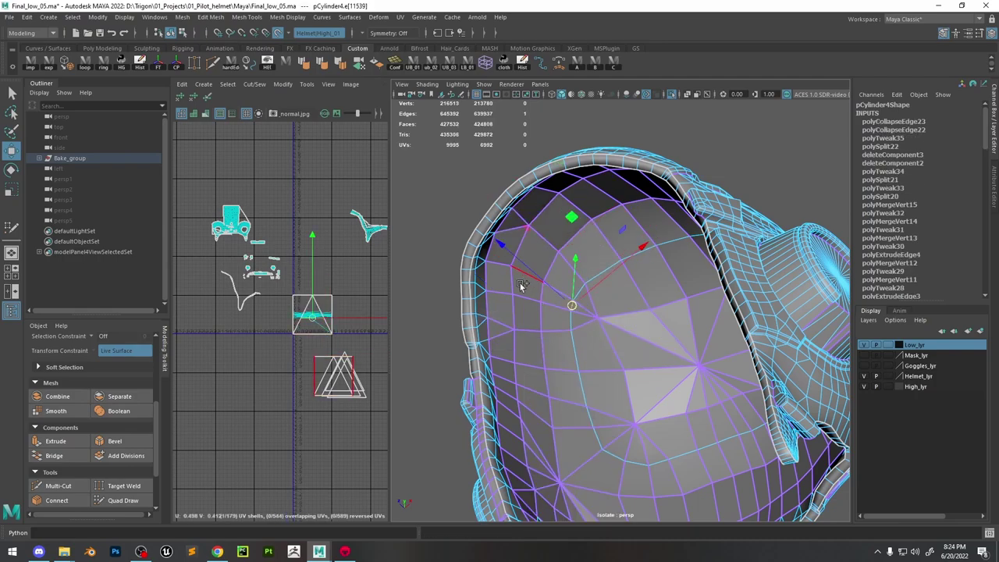
double_click(521, 283, "shift")
key("g")
Collapse three matching partial edge rings between the rim and the cap's ring on the opposite side of the dome
left_click_drag(637, 333, 633, 282, "alt")
left_click(621, 261)
double_click(705, 277, "shift")
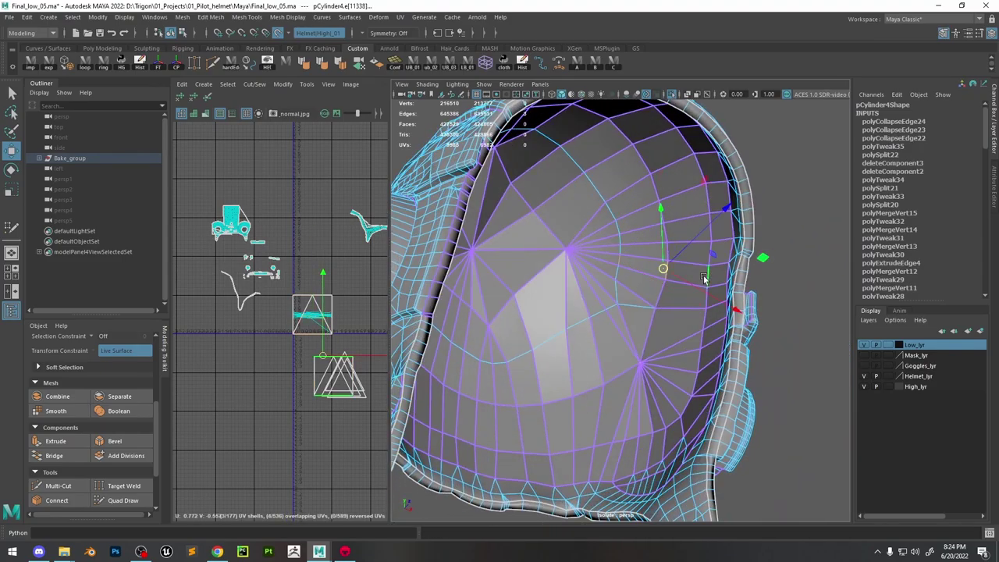
key("g")
left_click(697, 170)
double_click(612, 214, "shift")
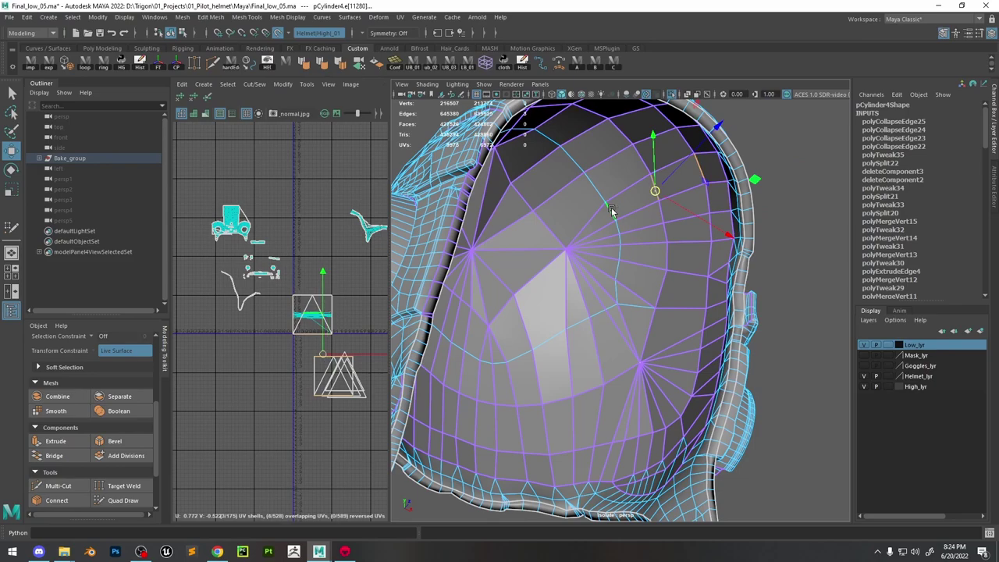
key("g")
left_click(710, 226)
double_click(623, 241, "shift")
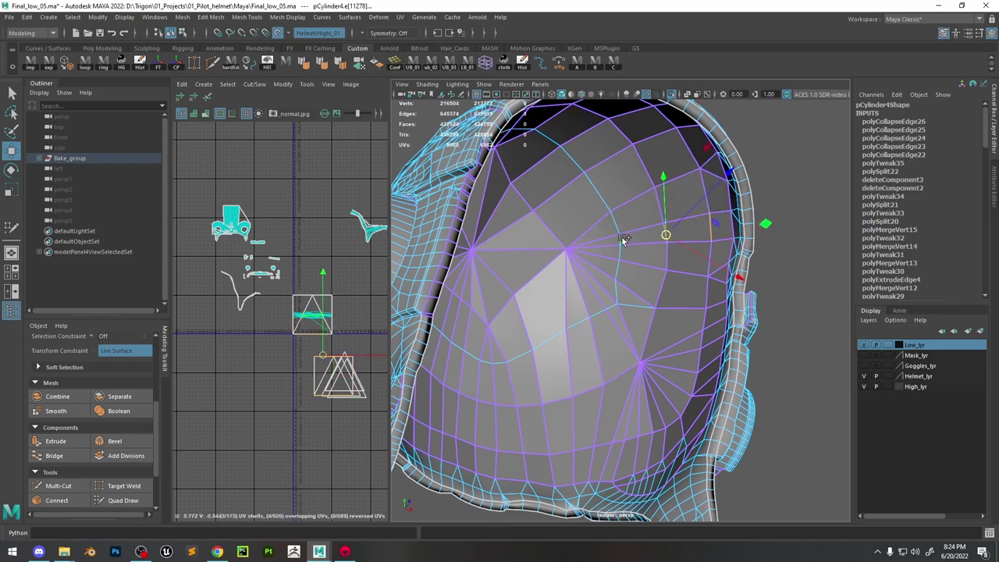
key("g")
Collapse the short cross edges of the strip running down from the cap along the lining's lower wall
left_click(578, 324)
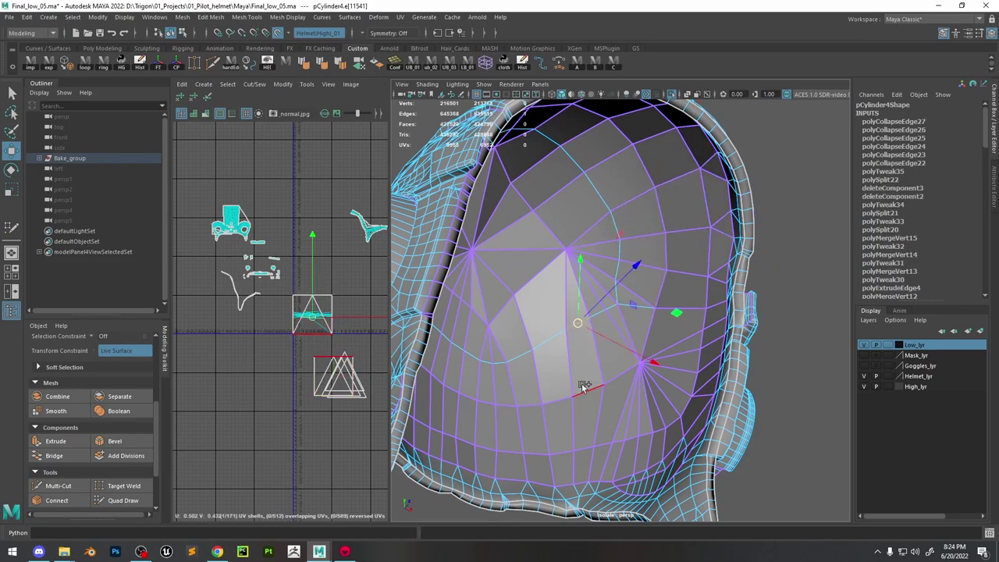
left_click(584, 388, "shift")
key("g")
left_click_drag(622, 389, 577, 335, "alt")
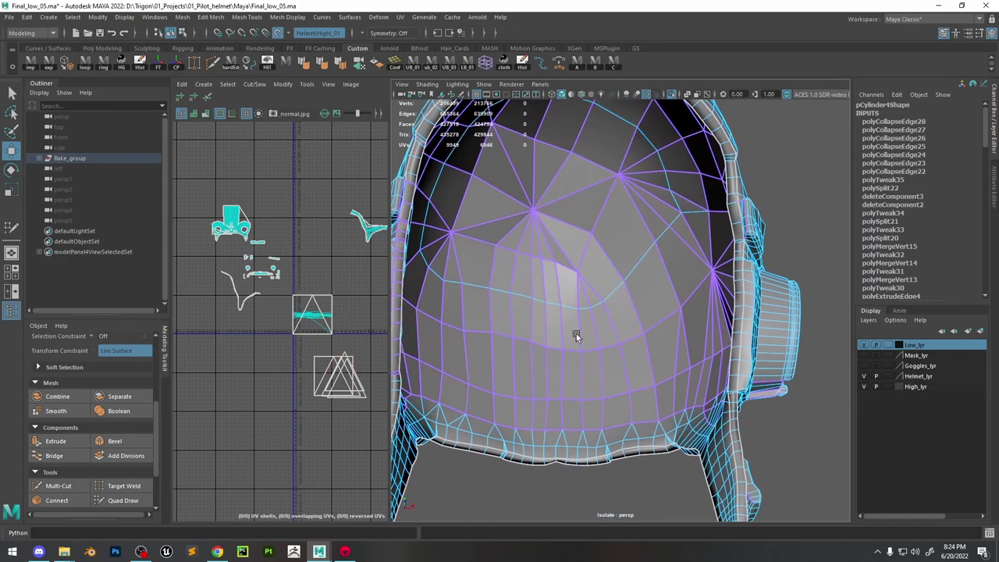
middle_click_drag(578, 335, 601, 360, "alt")
left_click(620, 327)
key("g")
left_click(631, 368)
key("g")
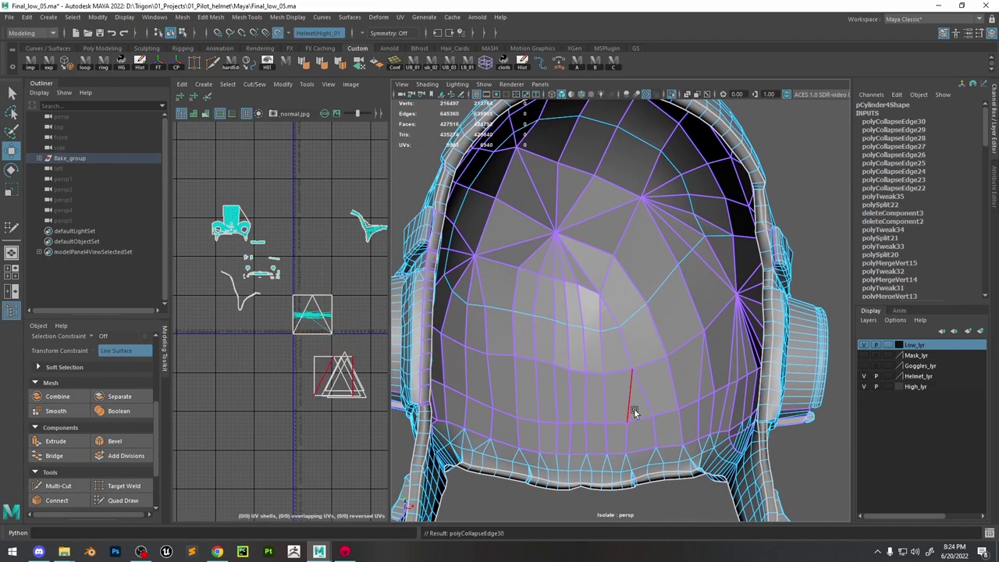
Collapse the short cross edges of the narrow strips at the middle of the lower wall, from the cap downwards
left_click(597, 374)
key("ctrl+shift+c")
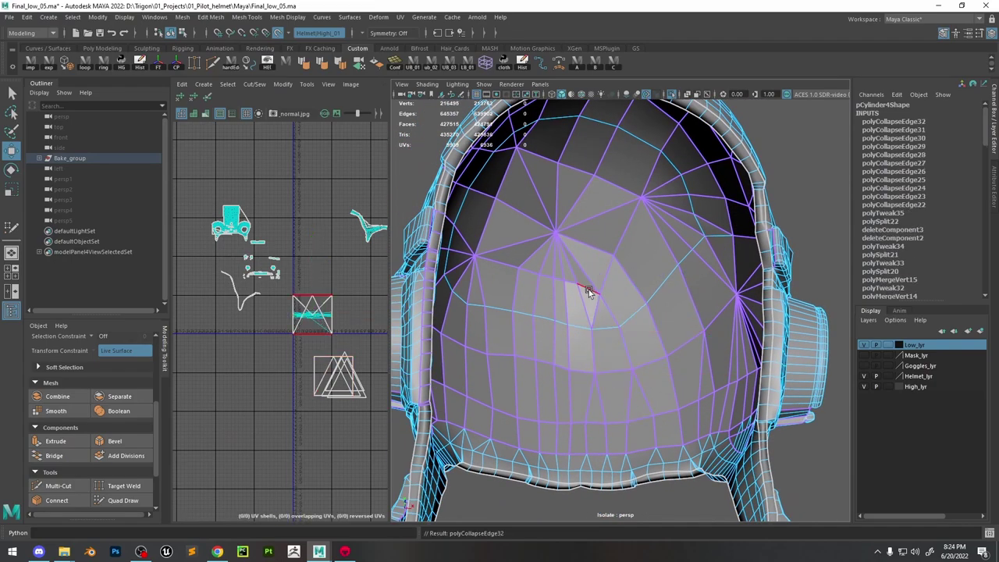
left_click(591, 291)
key("ctrl+shift+c")
left_click(562, 282)
key("ctrl+shift+c")
left_click(562, 322)
key("g")
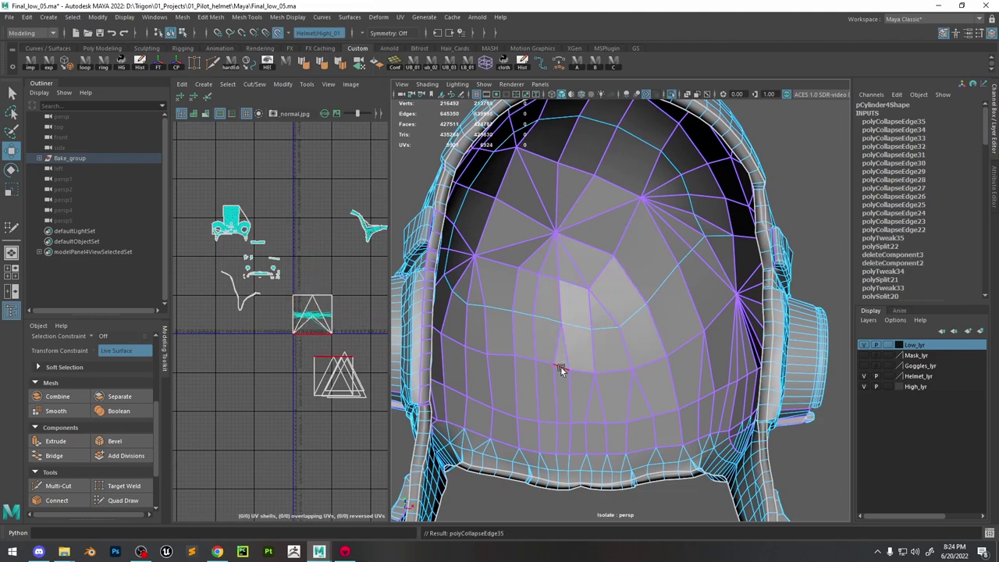
left_click(561, 366)
key("g")
left_click(559, 420)
key("g")
Collapse the cross edges of the adjacent narrow strip up to the cap, plus two edges beyond it over the crown
left_click(531, 419)
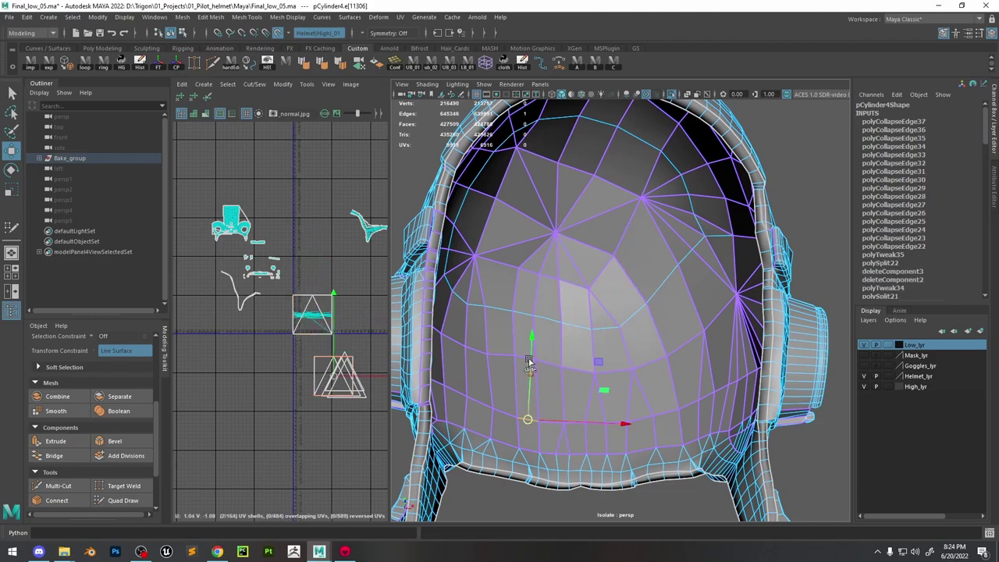
key("g")
left_click(525, 359)
key("g")
left_click(523, 314)
key("g")
left_click(529, 272)
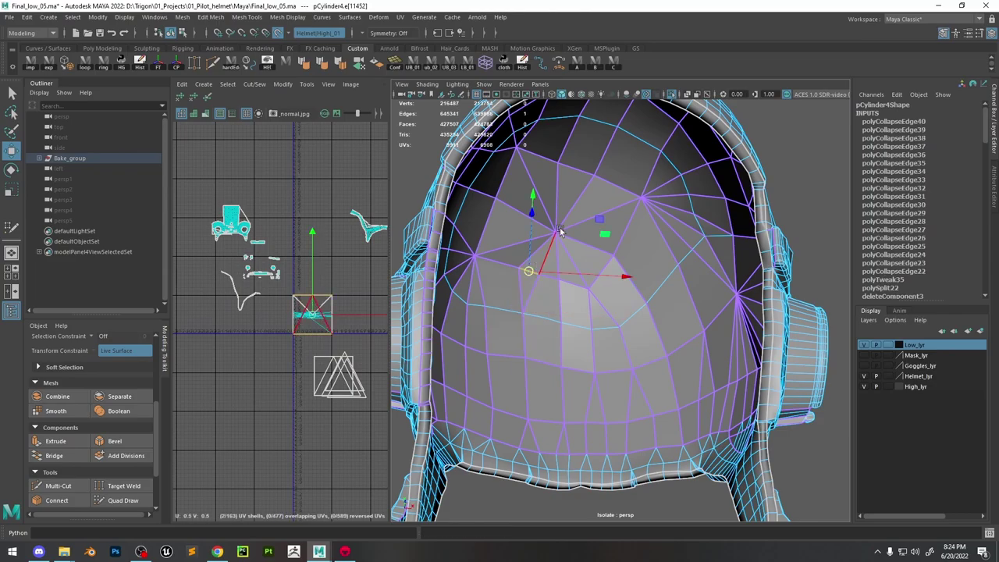
key("g")
left_click(579, 172)
key("g")
left_click(595, 134)
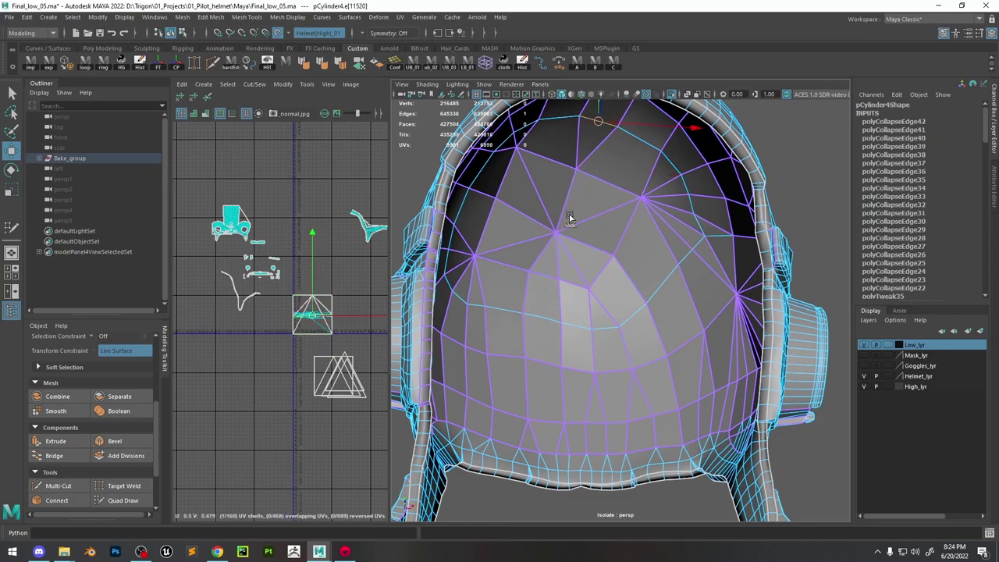
key("g")
Collapse three short edges around the triangle fan near the lining's lower side
left_click_drag(612, 261, 542, 240, "alt")
left_click_drag(534, 355, 539, 376, "alt")
left_click(478, 388)
key("g")
left_click(435, 310)
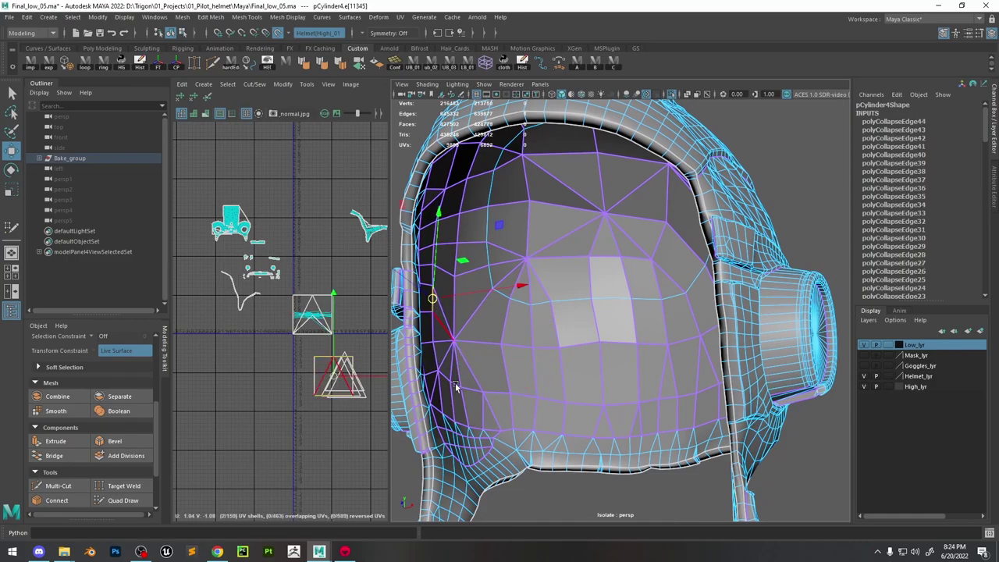
key("g")
left_click(458, 384)
key("g")
Collapse three edges along the horizontal row above the ear flap, on the far lower side of the lining
left_click_drag(512, 382, 660, 371, "alt")
left_click(677, 361)
key("g")
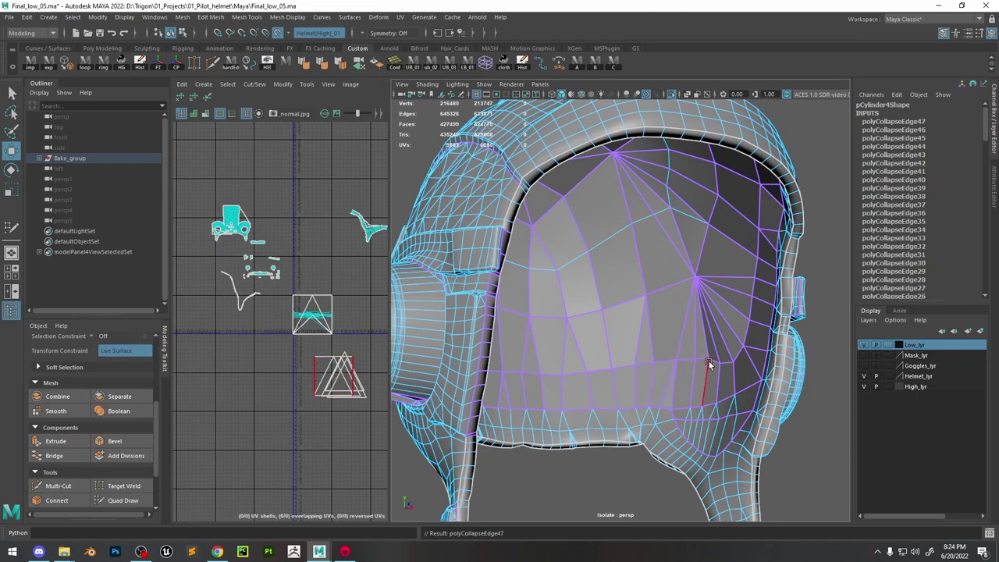
left_click(716, 362)
key("g")
left_click(727, 362)
key("g")
Collapse three short edges up the lining's side wall beside the helmet opening, from the lower part towards the crown
left_click(745, 335)
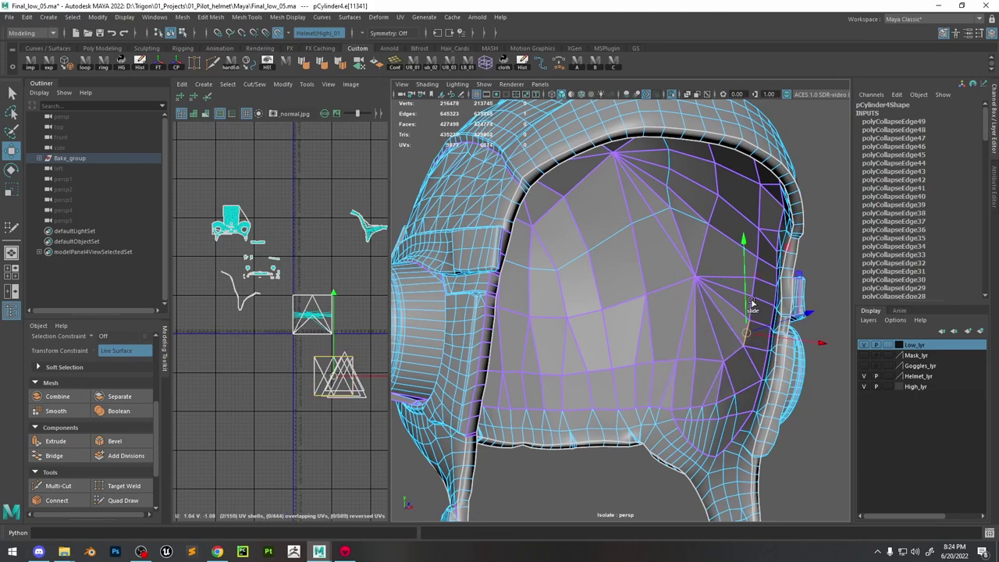
key("g")
left_click(754, 290)
key("g")
left_click(762, 250)
key("g")
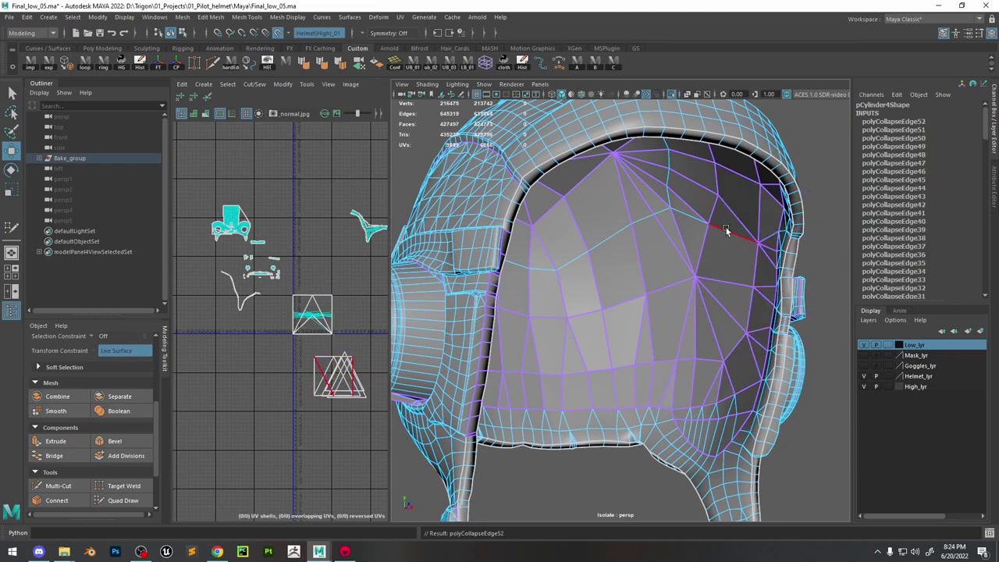
Collapse three edges in the upper part of the lining, between the side wall and the triangle fan at the crown
left_click(714, 213)
key("g")
left_click(669, 181)
key("g")
left_click(668, 195)
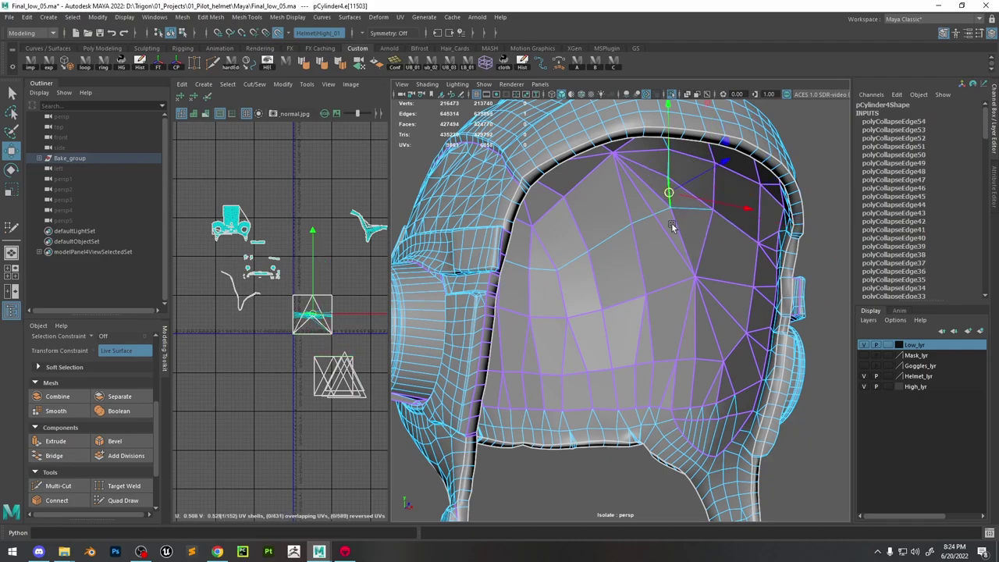
key("ctrl+alt+c")
Collapse four short edges along the curved row where the lining meets the inside of the ear flap
left_click(665, 413)
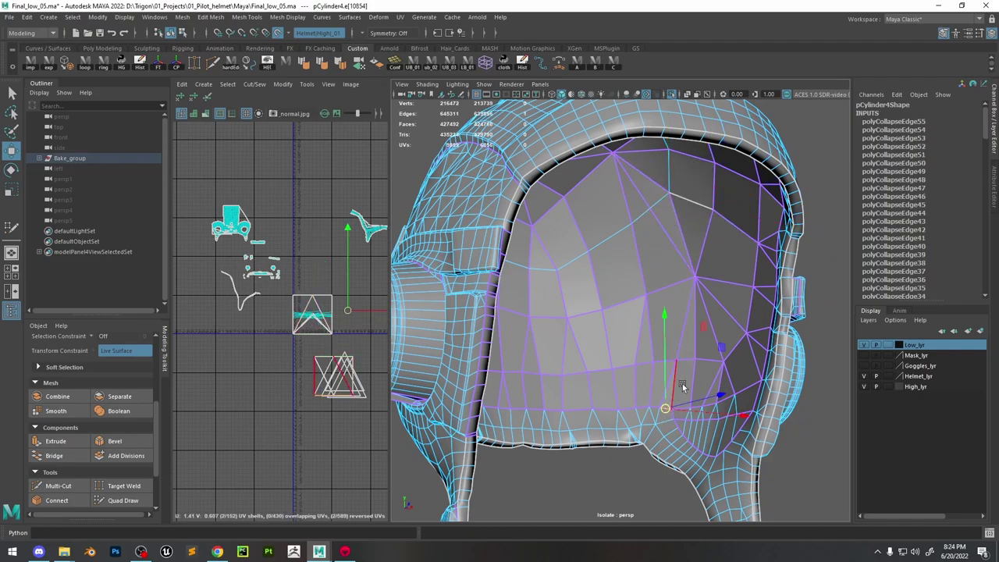
scroll(685, 345, "down", 2)
left_click_drag(685, 346, 699, 373, "alt")
scroll(693, 389, "up", 6)
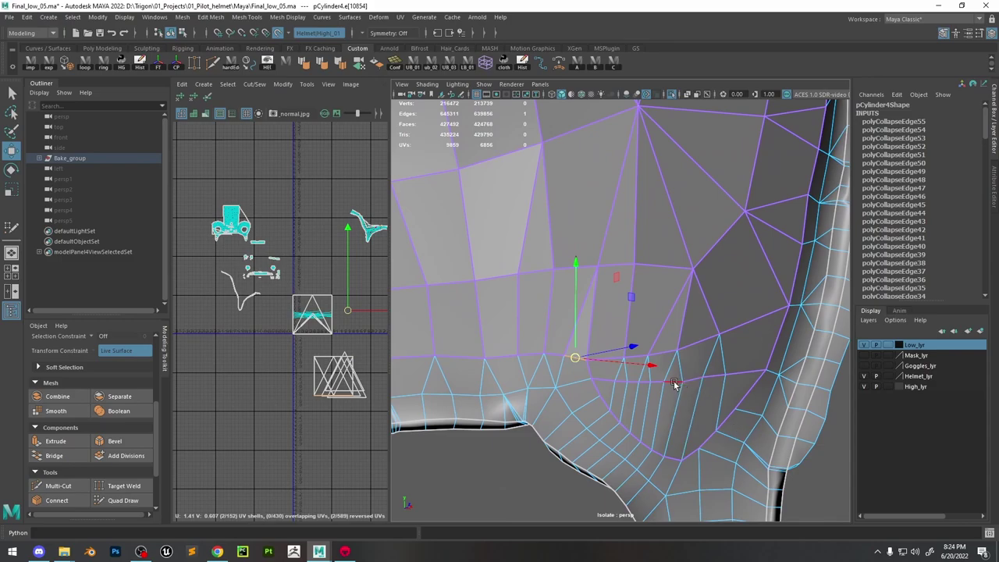
left_click(674, 384)
key("ctrl+shift+c")
left_click(712, 381)
key("ctrl+shift+c")
left_click(647, 381)
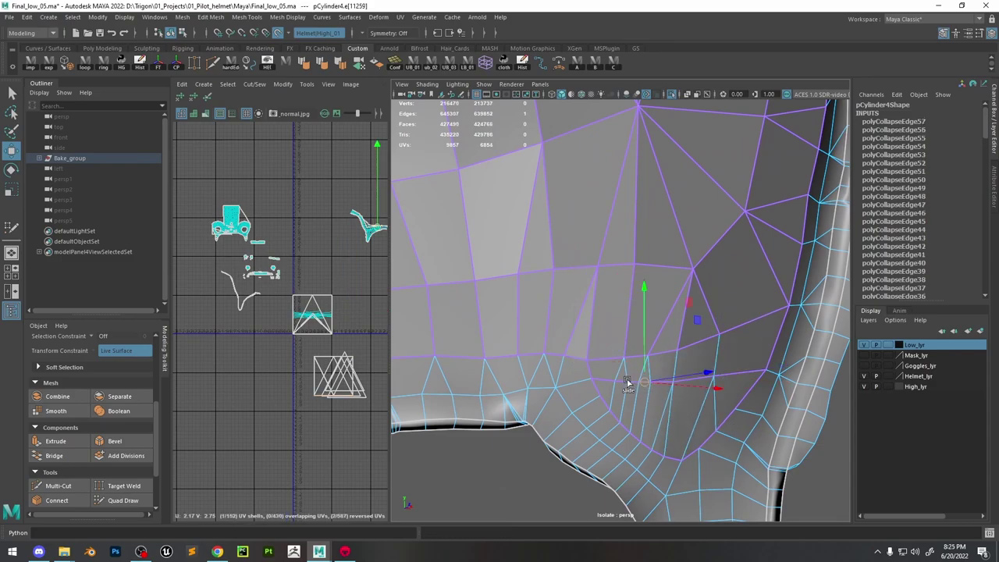
key("ctrl+shift+c")
left_click(627, 381)
key("ctrl+shift+c")
Collapse four matching short edges along the row above the opposite ear flap
scroll(645, 391, "down", 5)
left_click_drag(678, 375, 524, 362, "alt")
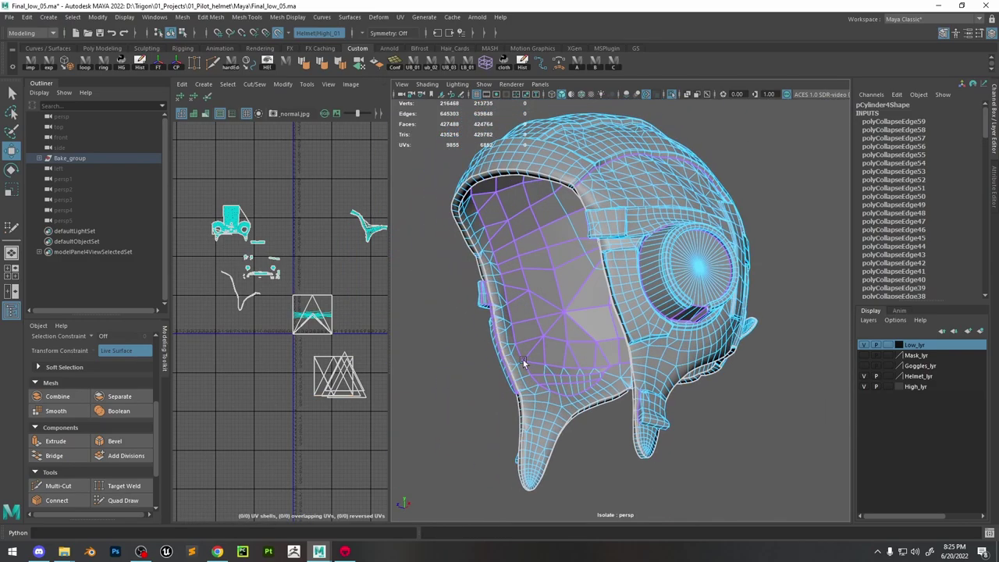
scroll(500, 378, "up", 8)
left_click(471, 408)
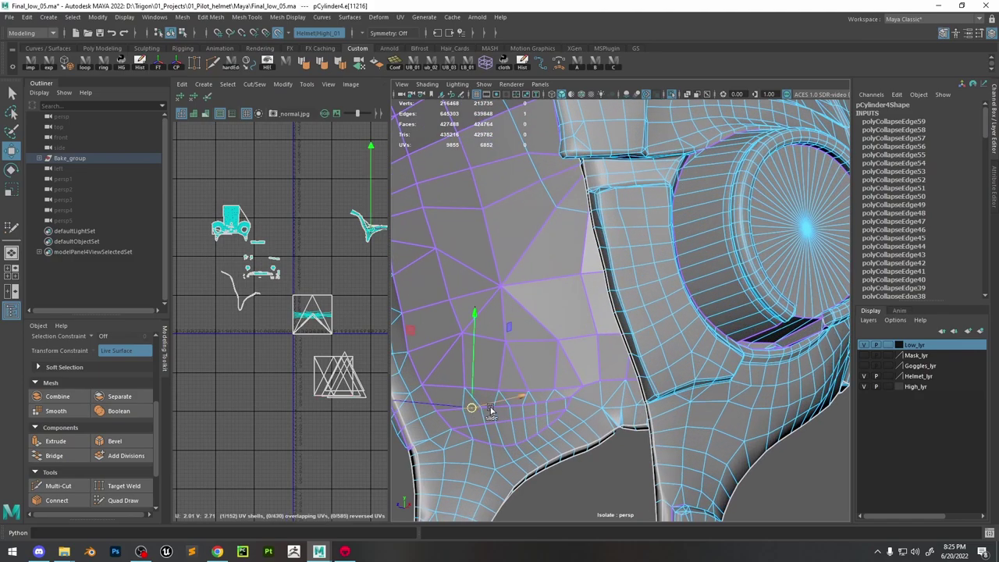
key("ctrl+shift+c")
left_click(505, 407)
key("ctrl+shift+c")
left_click(530, 404)
key("ctrl+shift+c")
left_click(555, 400)
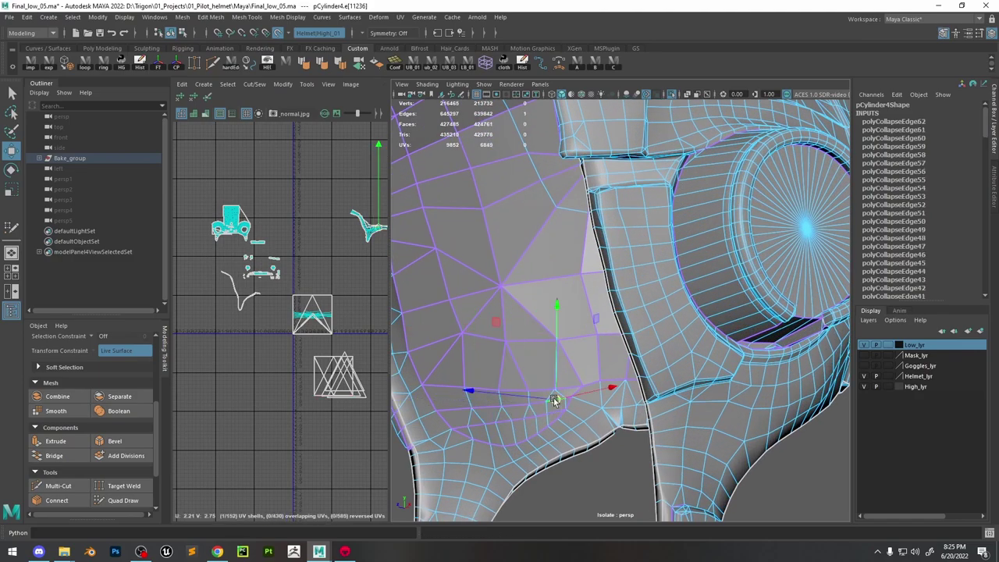
key("ctrl+alt+c")
Select the overlapping UV faces of the rebuilt lining and apply a planar projection to them
key("f")
left_click_drag(534, 347, 579, 284, "alt")
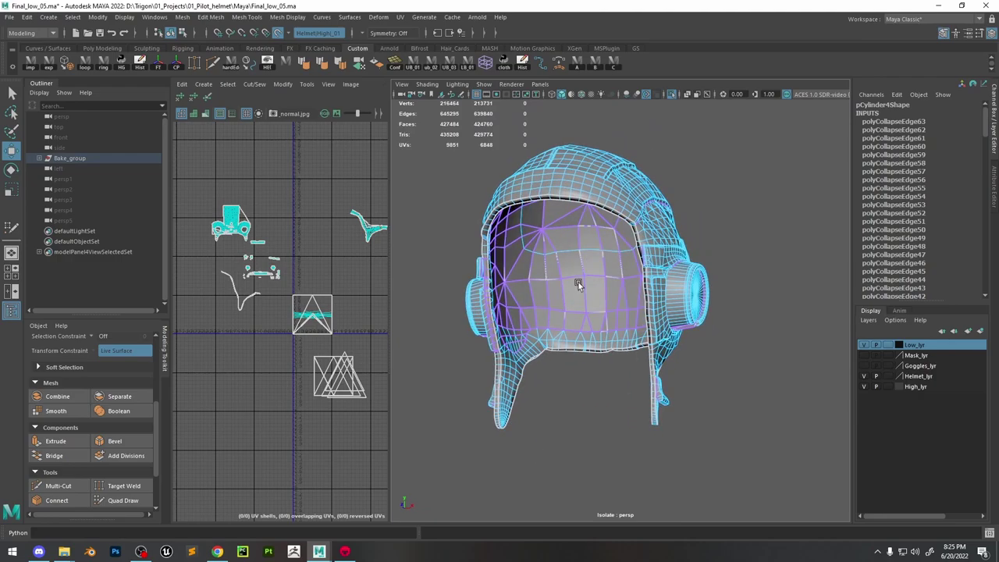
right_click_drag(321, 326, 319, 336)
scroll(311, 316, "up", 4)
scroll(302, 313, "down", 3)
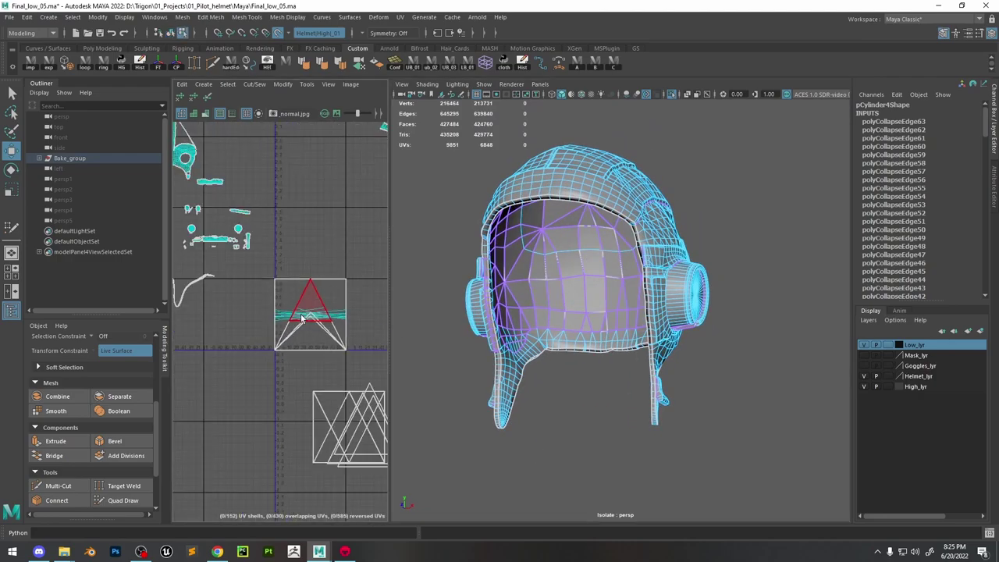
left_click_drag(277, 289, 397, 432)
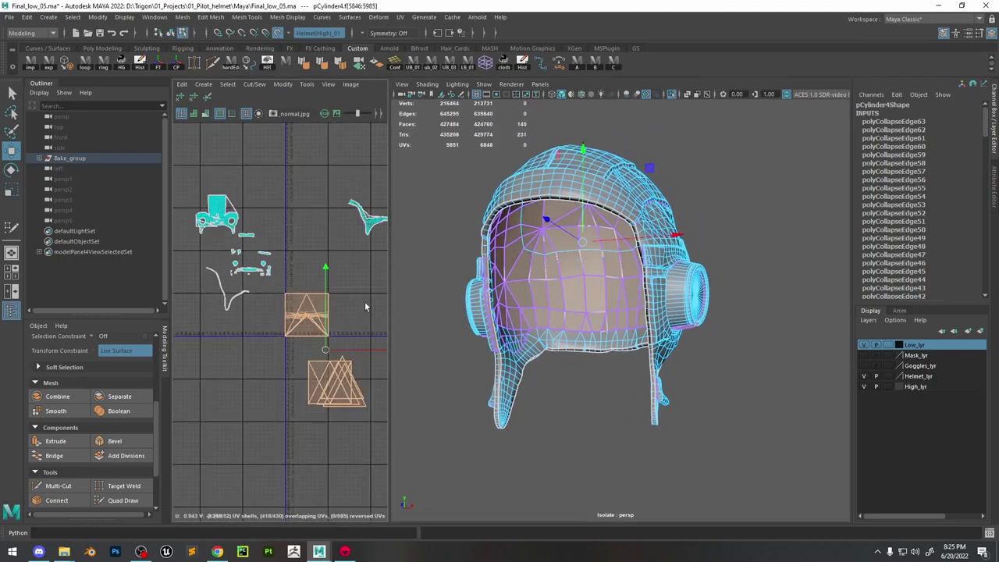
right_click_drag(365, 304, 351, 228, "shift")
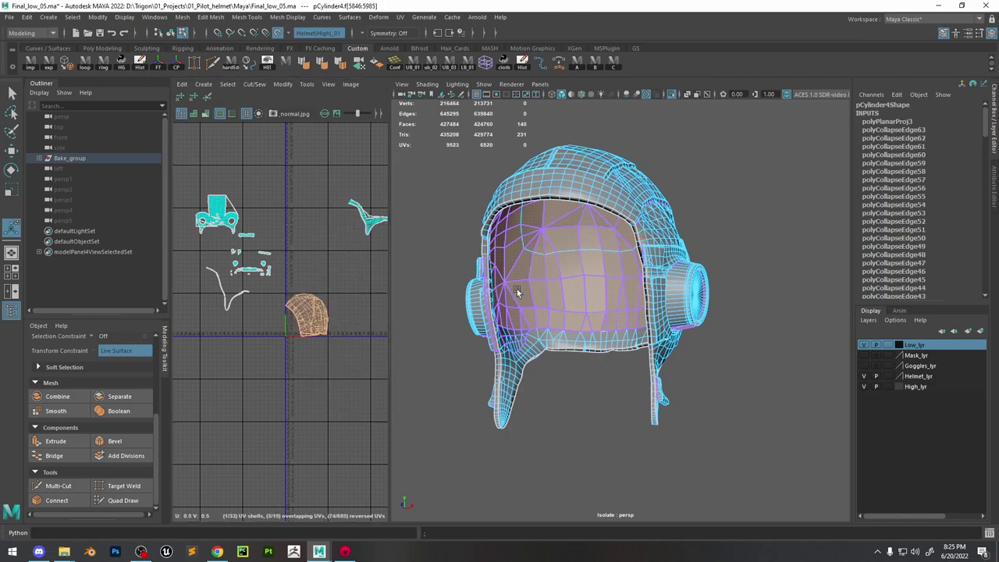
Select the border edges of the projected lining UVs and move and sew them to the adjoining shell
key("w")
right_click_drag(326, 318, 300, 285)
scroll(297, 318, "up", 5)
double_click(299, 314)
right_click(298, 313, "shift")
scroll(298, 293, "down", 2)
left_click(299, 301)
Move the sewn lining UV shell down closer to the UV origin and delete the helmet's construction history
scroll(302, 310, "down", 7)
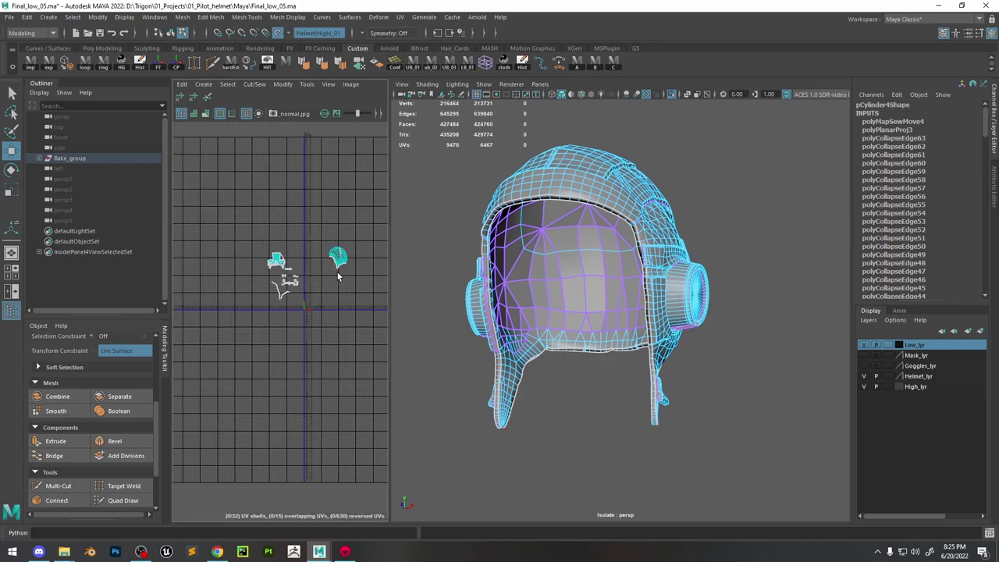
scroll(340, 256, "up", 4)
right_click_drag(341, 224, 359, 225)
double_click(344, 228)
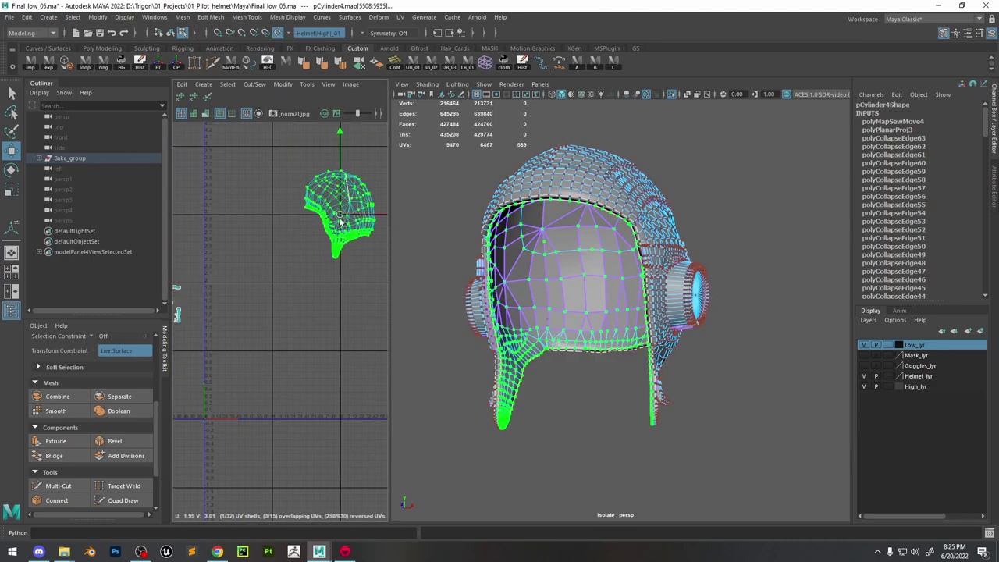
left_click_drag(339, 215, 307, 297)
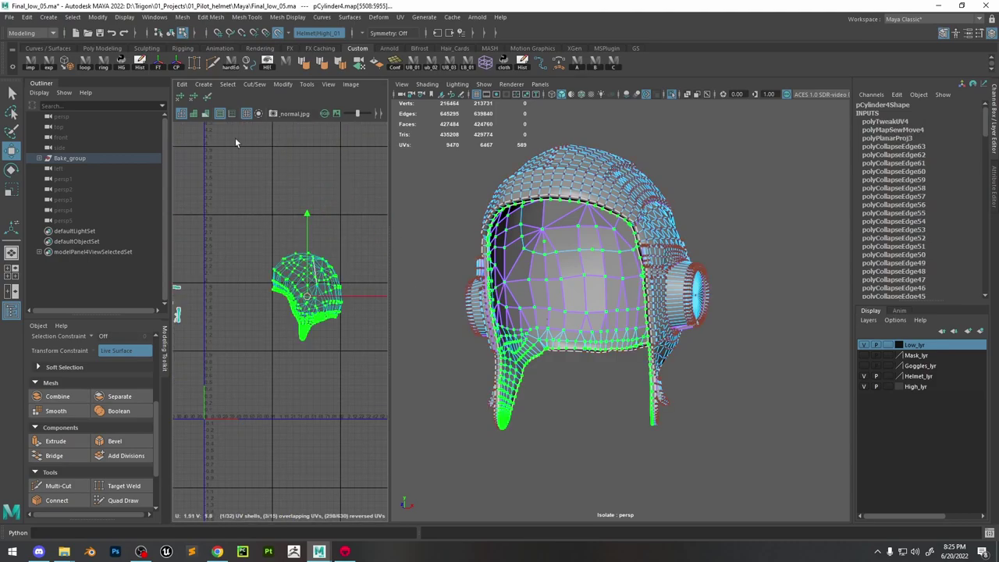
right_click_drag(520, 191, 650, 147)
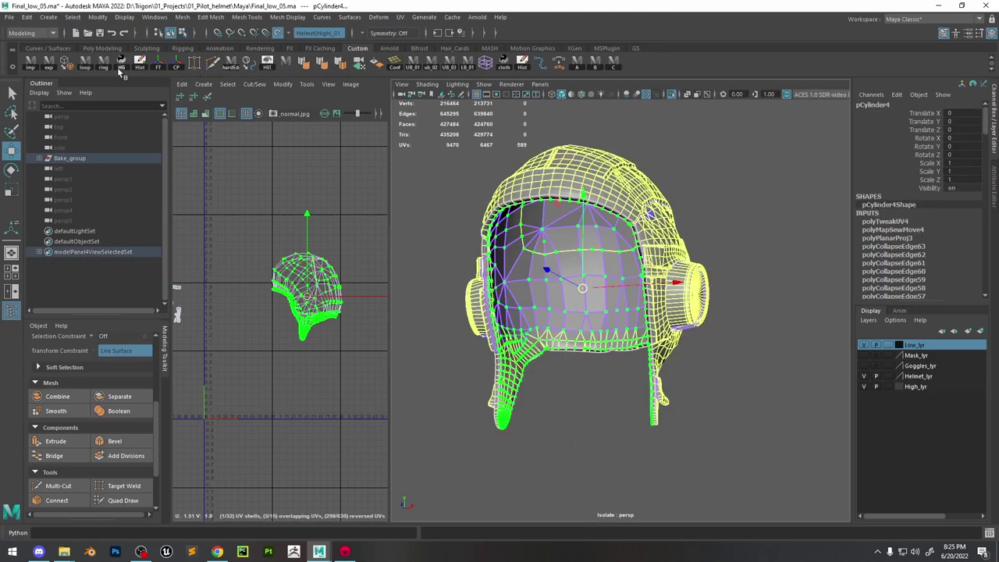
left_click(146, 64)
Select the whole lining UV shell and lower it by about 0.55 UV units
right_click_drag(330, 264, 345, 264)
double_click(327, 280)
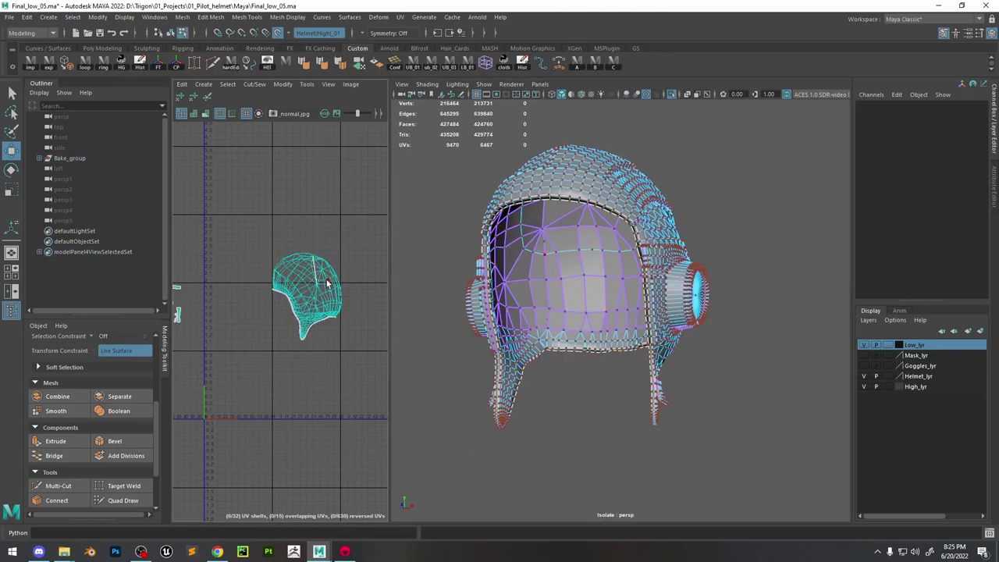
left_click(209, 98)
left_click_drag(312, 275, 312, 313)
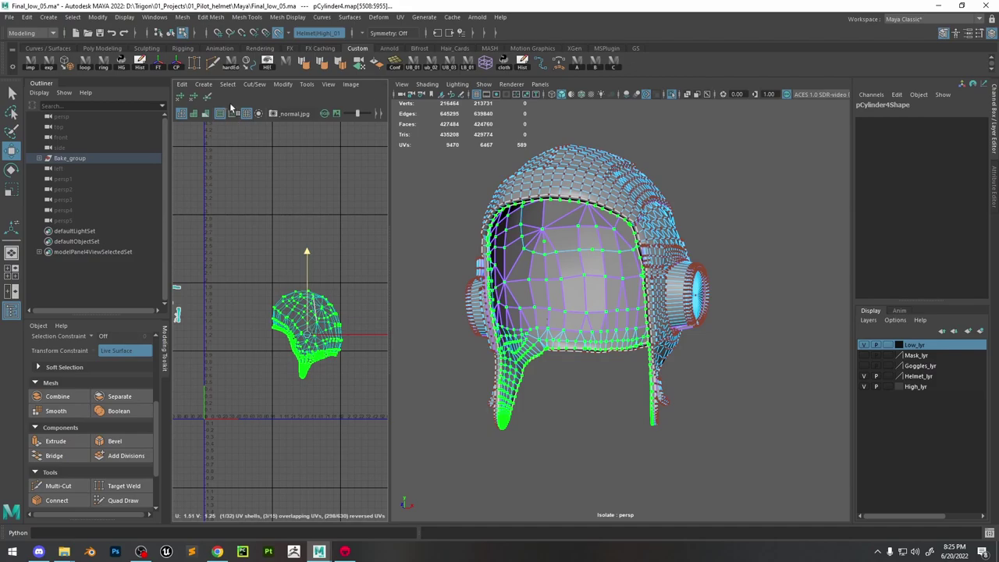
Optimize the whole lining UV shell and allow the mesh's non-manifold geometry to be fixed
left_click(300, 310)
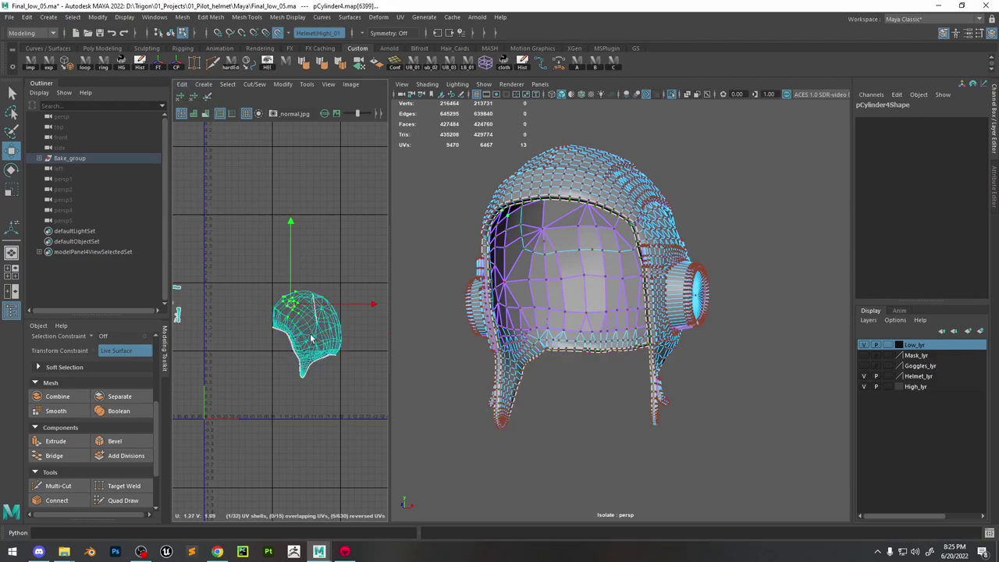
double_click(310, 338)
right_click_drag(315, 269, 331, 282, "shift")
right_click(310, 256, "shift")
scroll(308, 327, "up", 4)
right_click(321, 283, "shift")
left_click(419, 274)
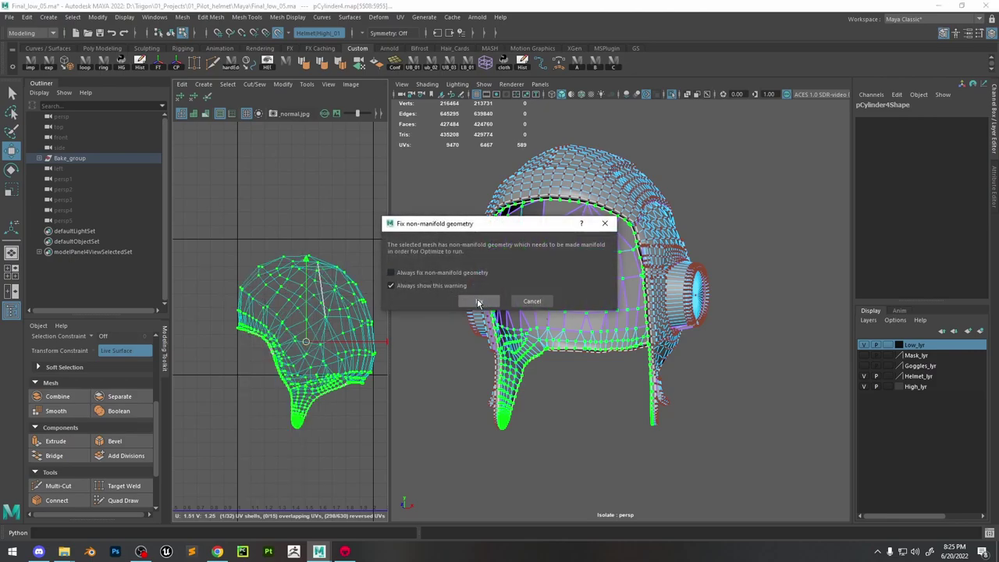
left_click(478, 302)
Try to relax the lining's UV shell with the Unfold UV tool
scroll(310, 336, "down", 7)
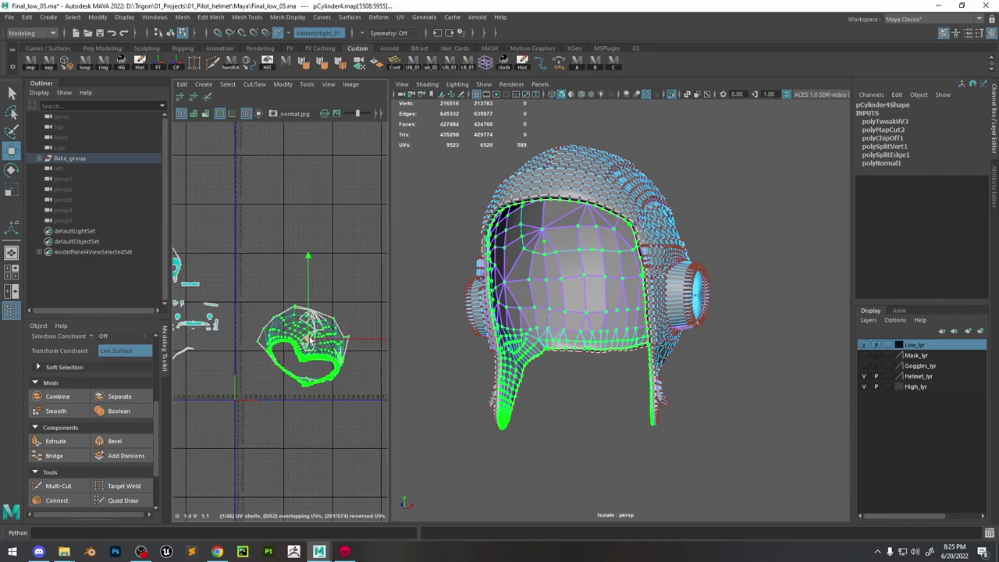
left_click(209, 101)
left_click_drag(273, 209, 338, 353)
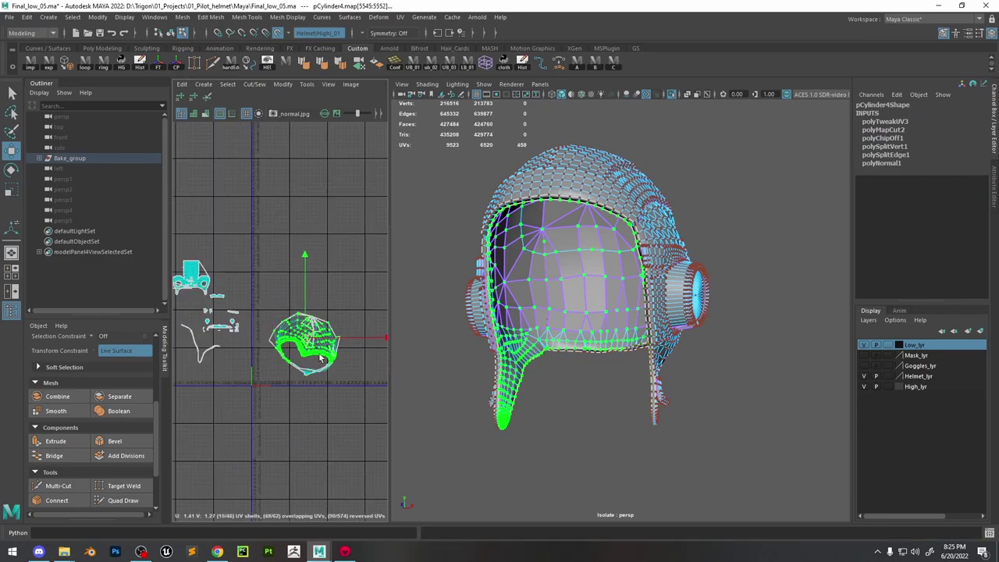
left_click(207, 97)
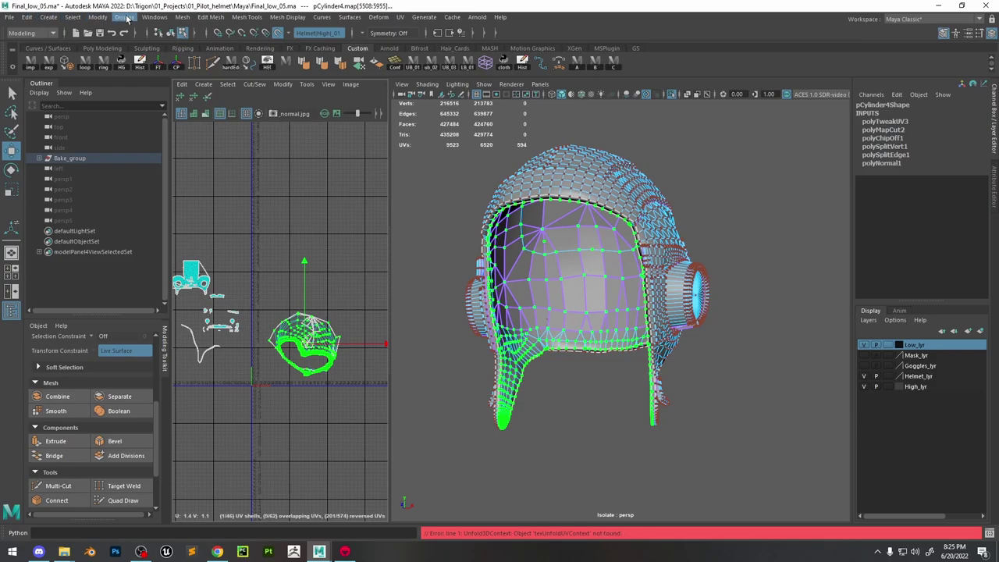
Find Unfold3D.mll in the Plug-in Manager by searching "unfold", then unload it and load it again
left_click(154, 17)
mouse_move(204, 118)
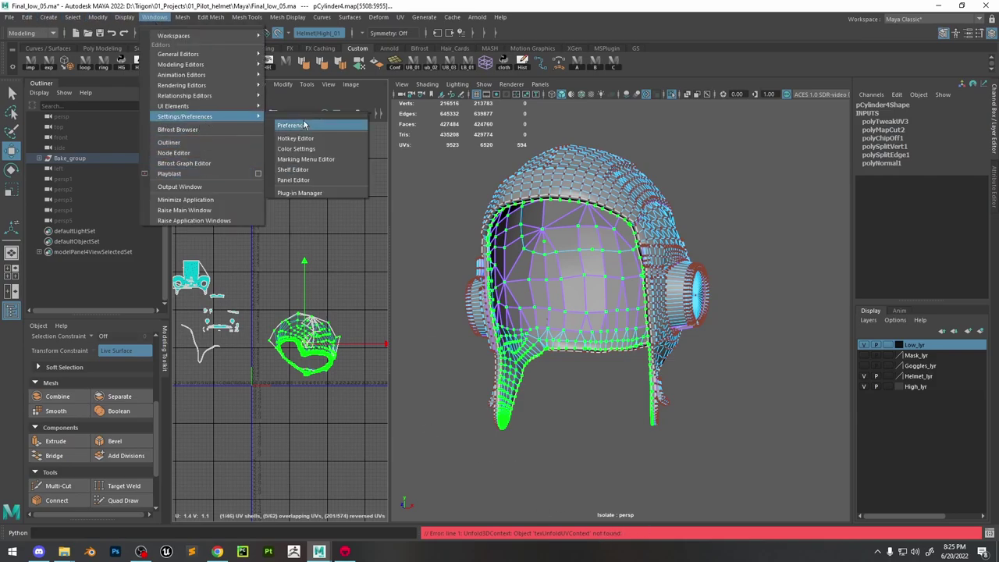
left_click(299, 193)
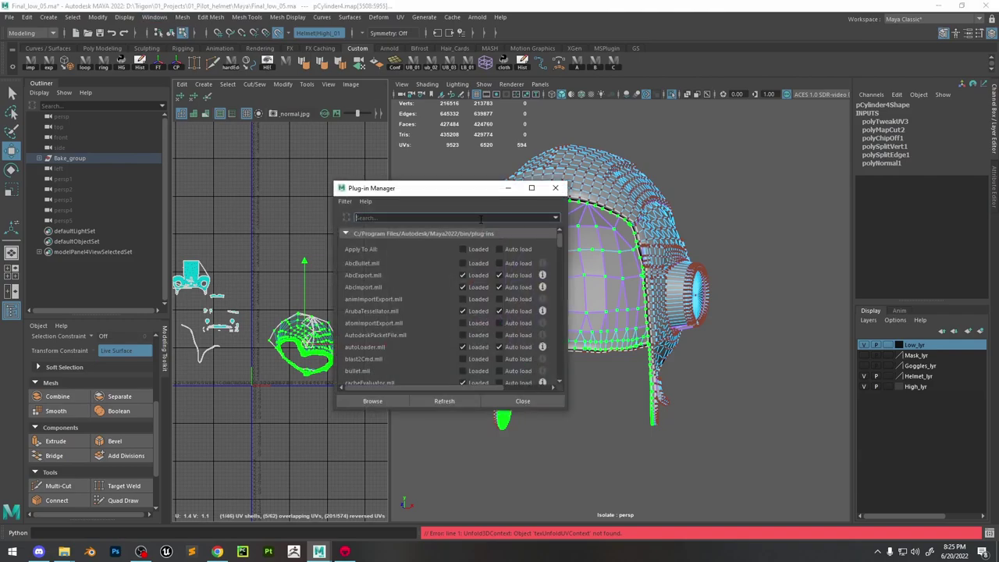
type("unfold")
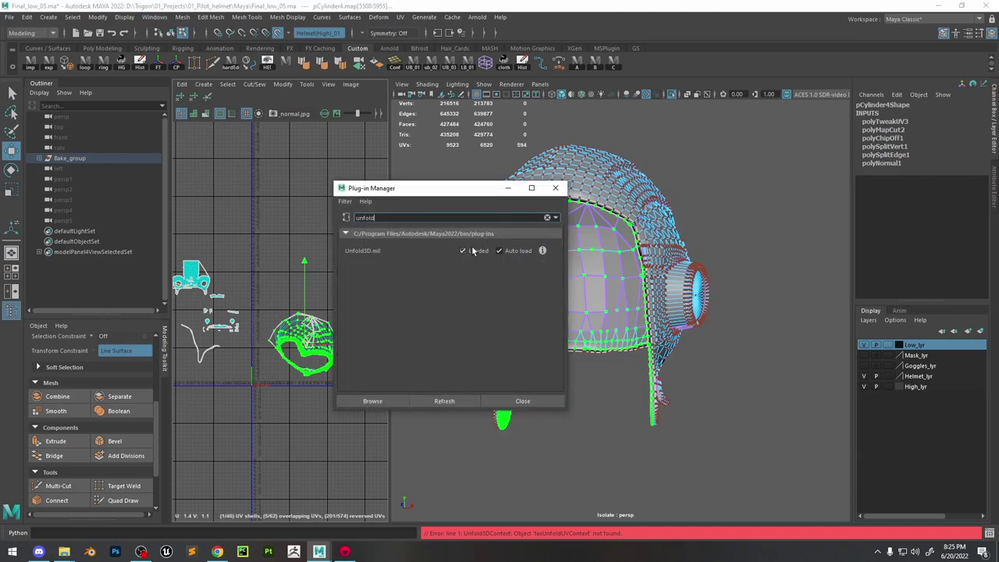
left_click(472, 251)
left_click(428, 331)
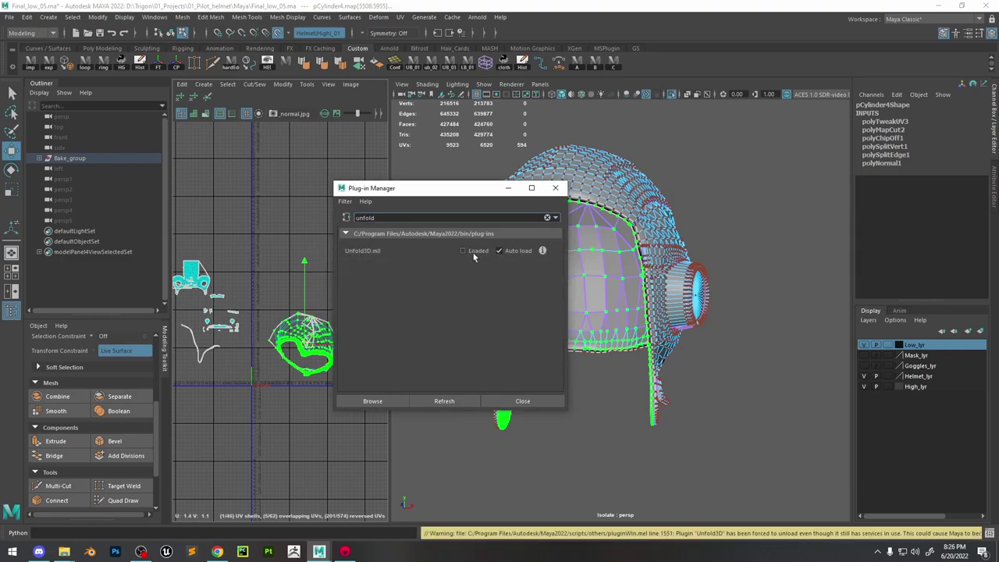
left_click(458, 400)
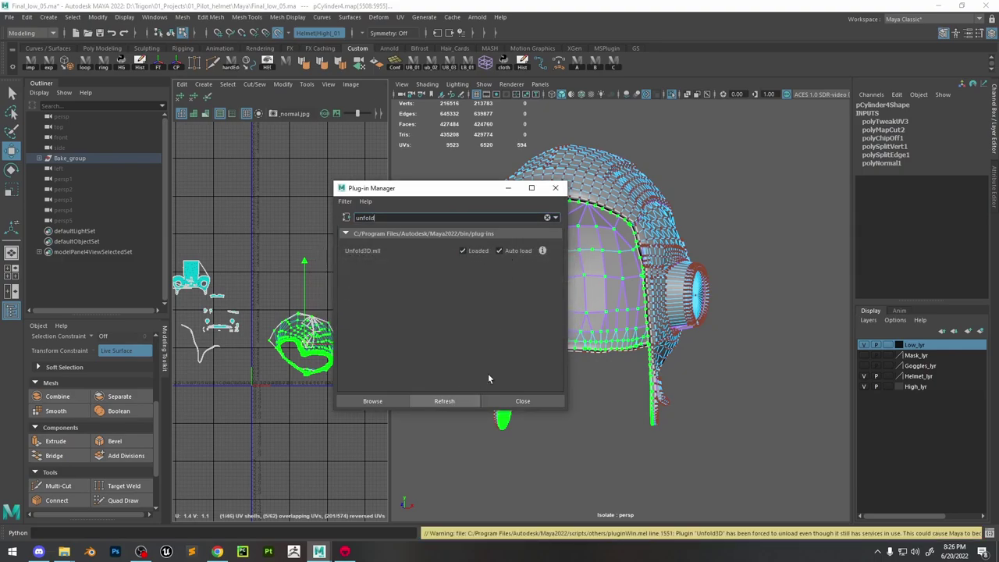
left_click(556, 188)
Try the Unfold UV tool on the lining shell again and clear the UV selection
scroll(335, 365, "up", 2)
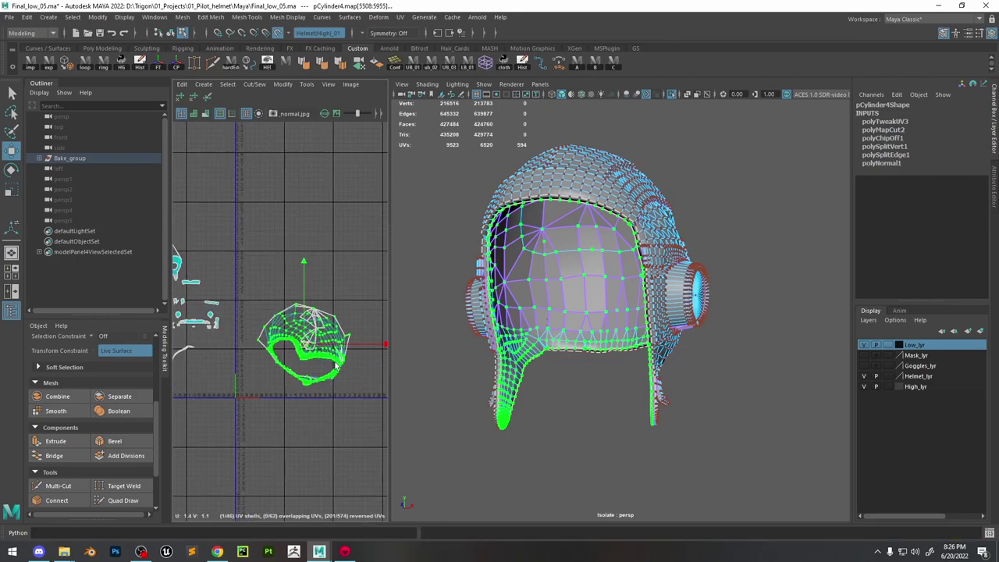
left_click(207, 97)
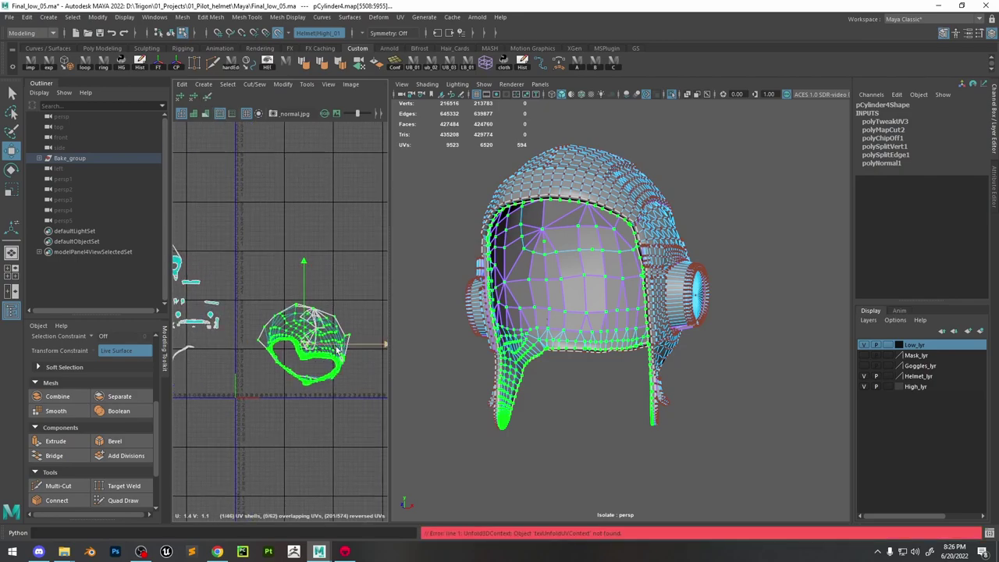
scroll(336, 350, "up", 3)
scroll(337, 350, "down", 2)
left_click(341, 295)
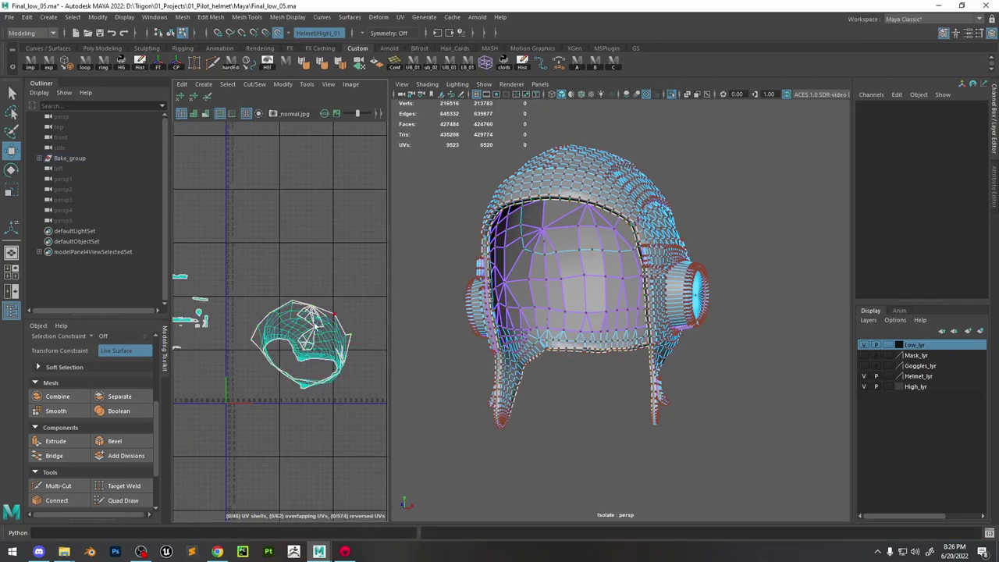
Select the whole lining UV shell and optimize it several times in a row
double_click(296, 332)
right_click_drag(305, 272, 328, 276, "shift")
key("g")
key("g")
key("g")
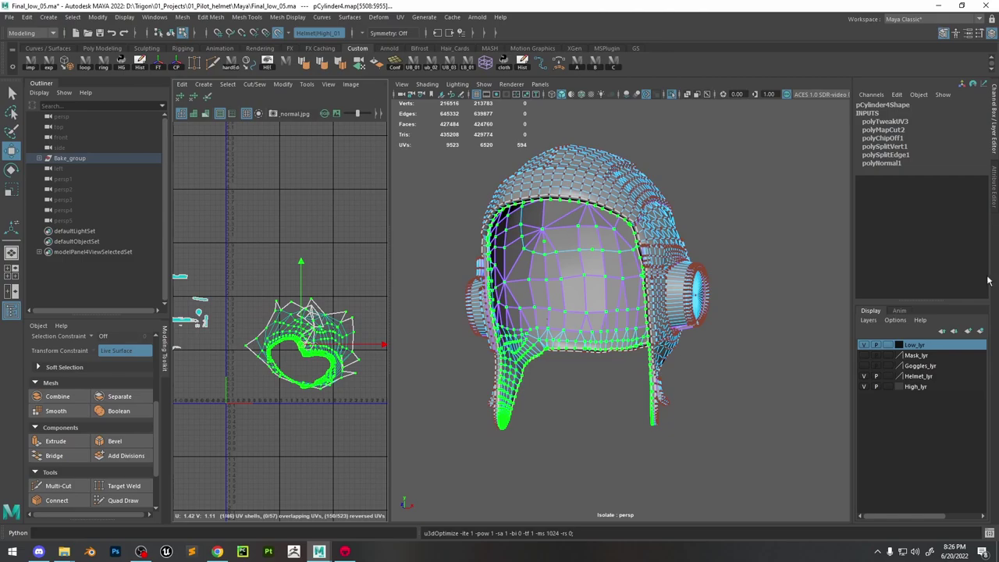
Examine the stray UV faces outside the main lining shell and locate them on the helmet's inner surface
scroll(279, 346, "up", 3)
scroll(344, 342, "down", 2)
left_click_drag(365, 338, 325, 392)
middle_click_drag(361, 330, 290, 328, "alt")
right_click_drag(302, 336, 304, 369)
left_click(321, 297)
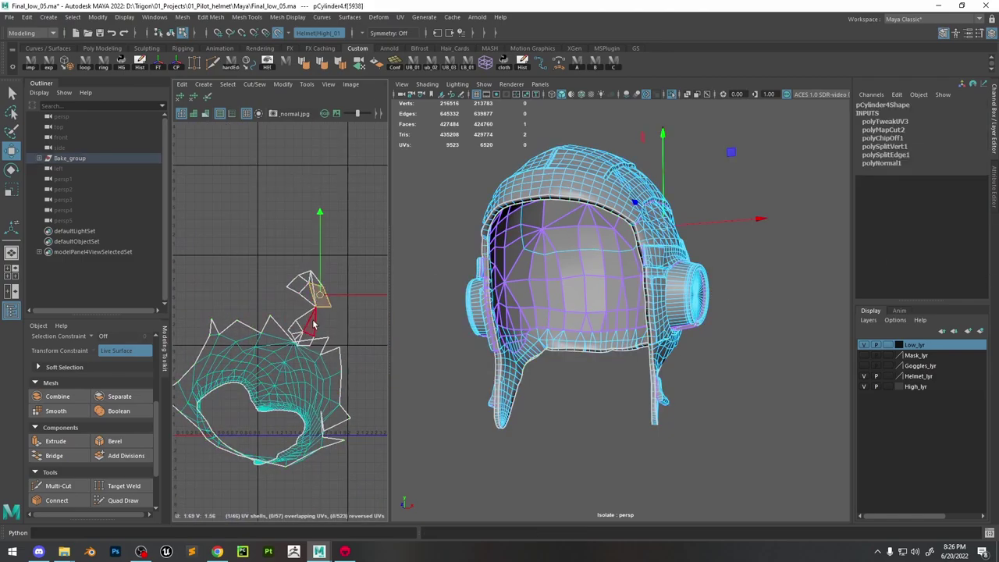
key("f")
scroll(651, 272, "down", 4)
left_click_drag(562, 287, 662, 297, "alt")
scroll(672, 312, "up", 3)
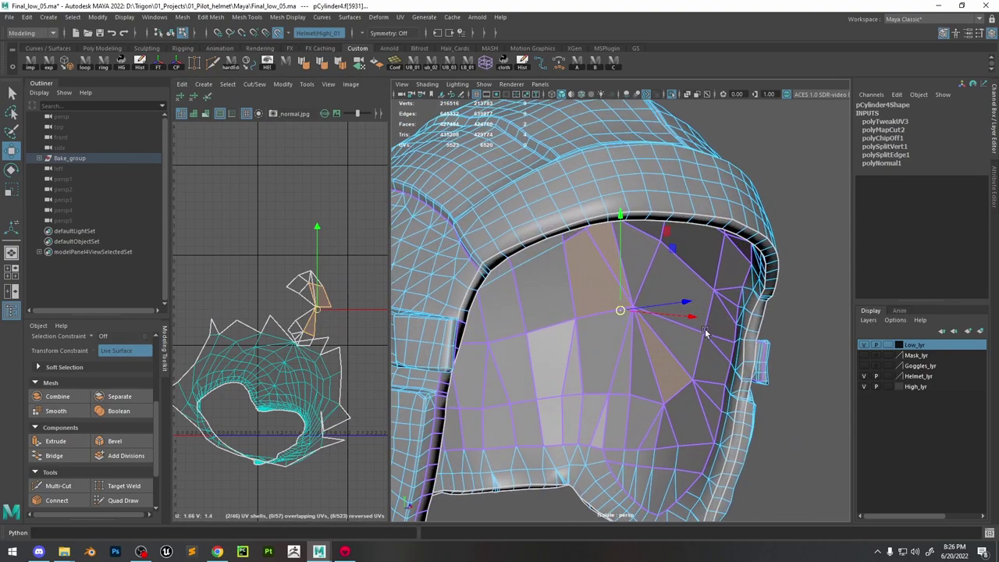
middle_click_drag(681, 328, 661, 319, "alt")
left_click(299, 282, "shift")
scroll(325, 276, "down", 4)
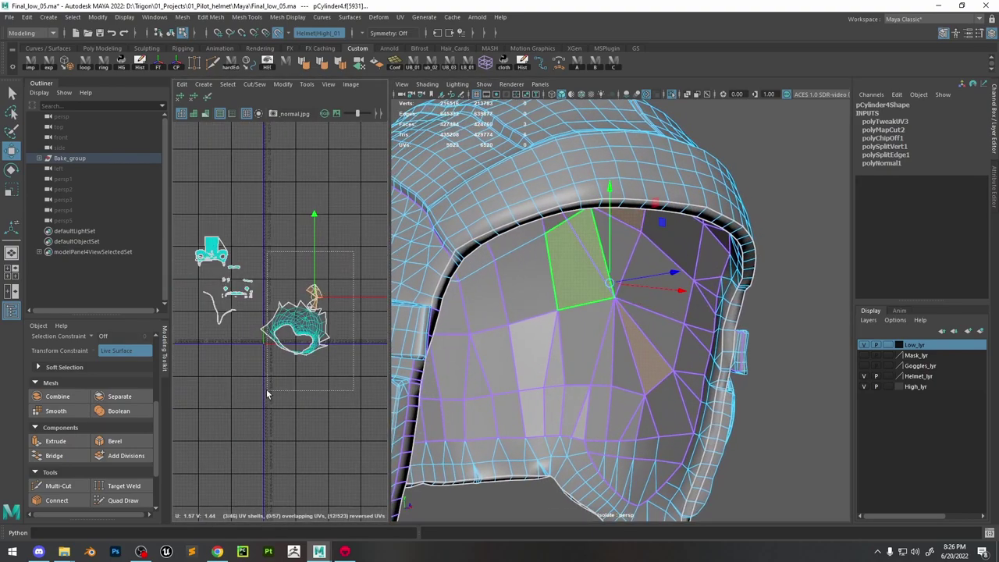
Apply a new planar UV projection to the whole lining shell and pick out the UVs around its interior seams
left_click_drag(259, 391, 259, 391)
right_click_drag(337, 262, 335, 200, "shift")
key("f")
key("w")
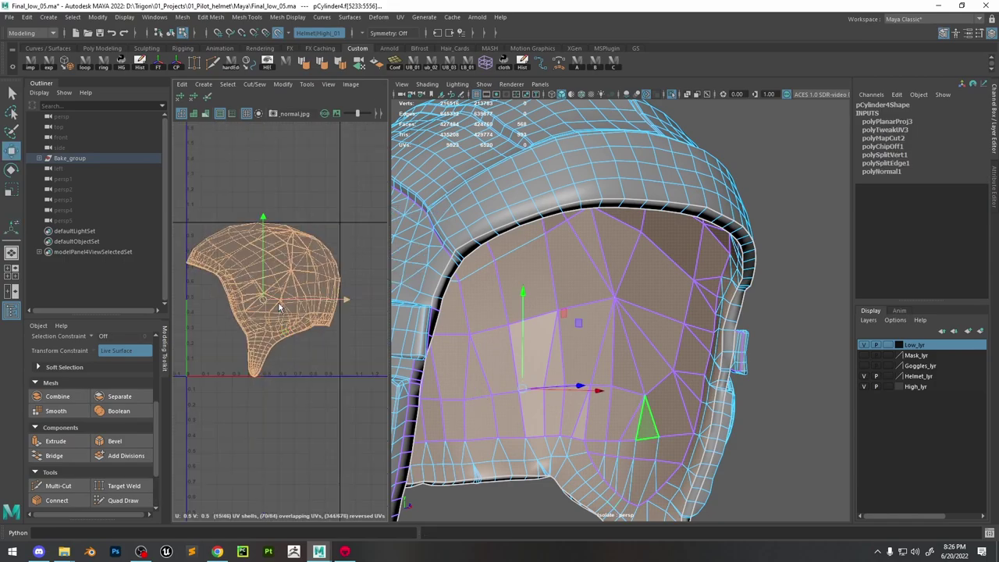
right_click_drag(278, 303, 302, 298, "ctrl")
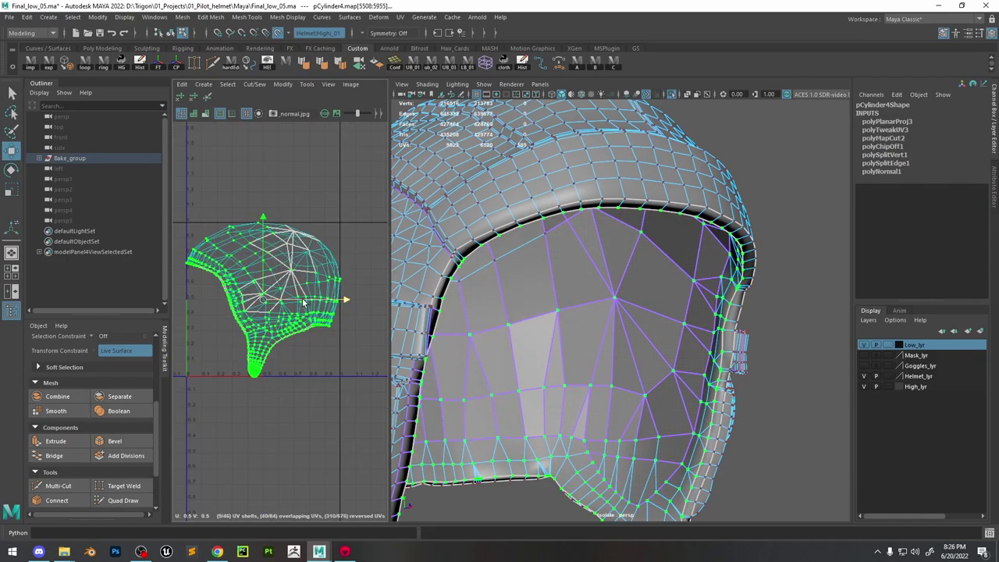
left_click(211, 100)
left_click_drag(256, 284, 270, 299)
scroll(294, 280, "up", 8)
scroll(286, 259, "down", 6)
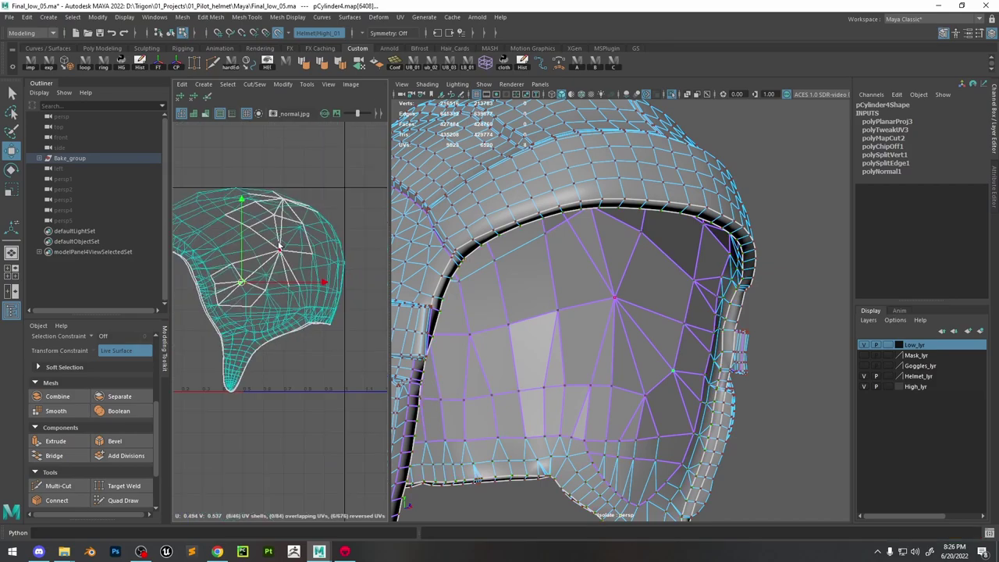
Compare the helmet with and without smooth mesh preview, examining the lining vertex where many edges meet
key("3")
left_click(626, 289)
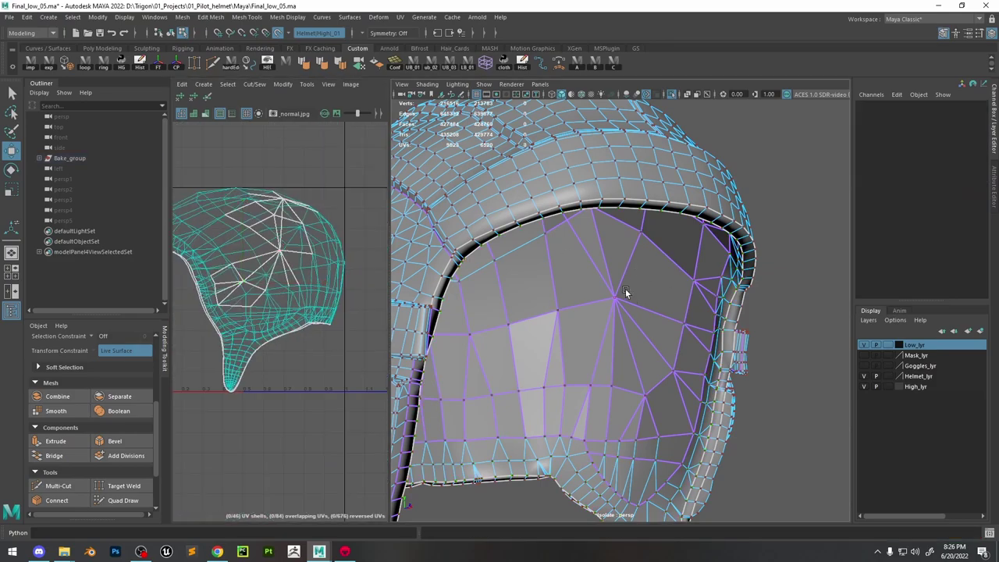
right_click_drag(626, 288, 664, 256)
scroll(627, 295, "up", 6)
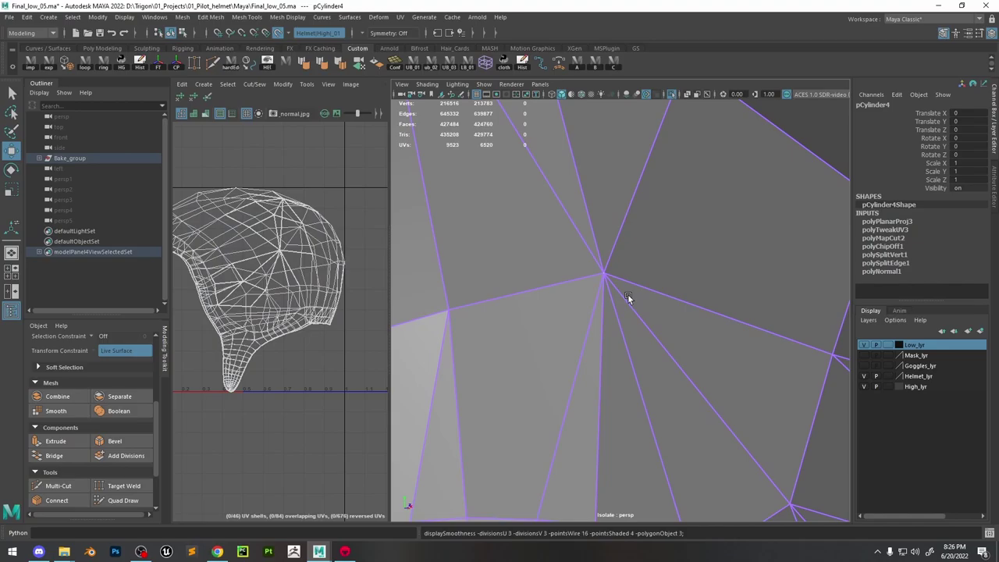
key("3")
key("1")
key("3")
scroll(617, 297, "down", 8)
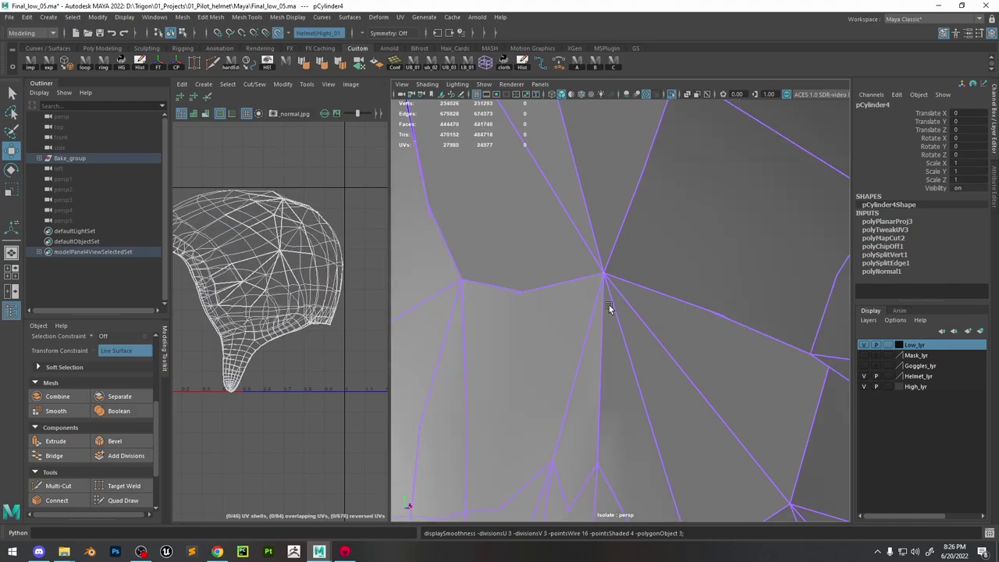
Delete a distorted face on the upper back of the smoothed lining and undo the removal of its neighbour
left_click_drag(597, 266, 645, 259, "alt")
right_click_drag(601, 231, 600, 253)
left_click(608, 265)
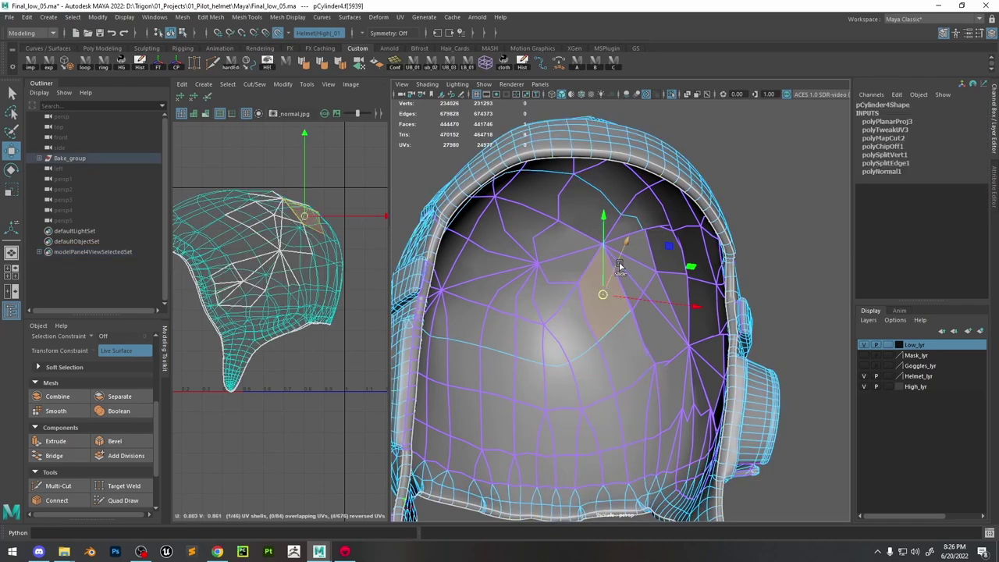
key("Delete")
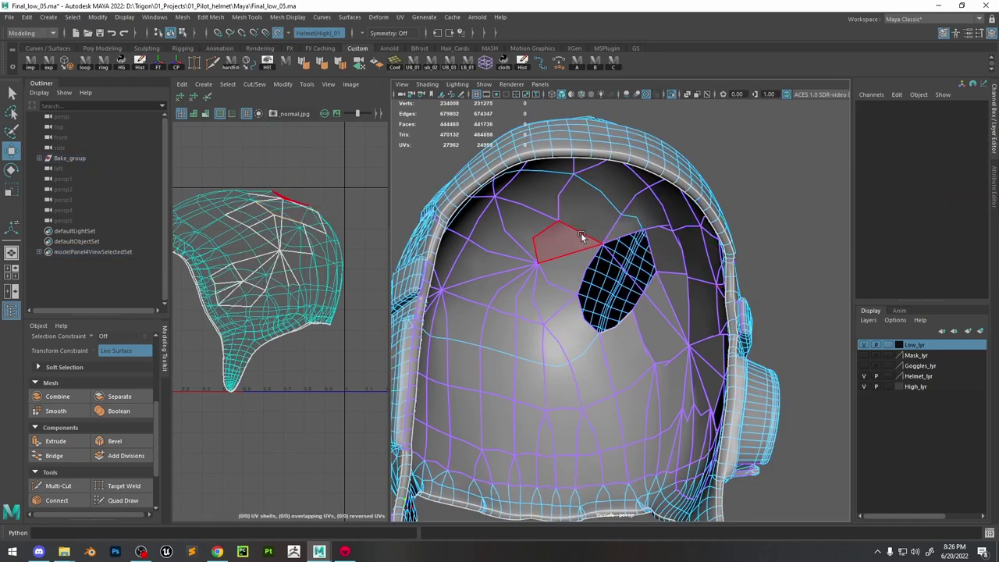
left_click(581, 232)
key("Delete")
key("ctrl+z")
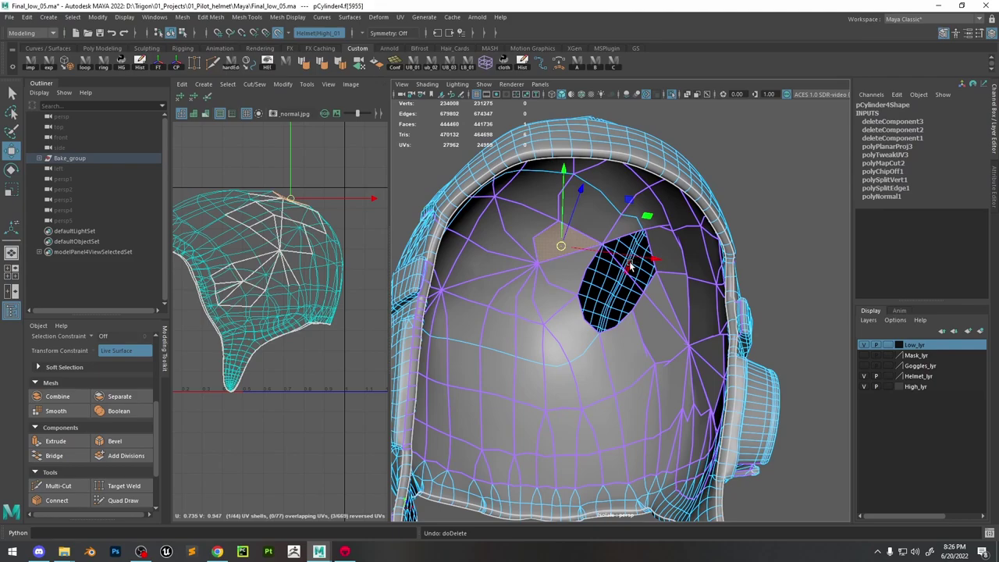
Select only the sliver face spanning the lining hole, excluding the outer helmet faces behind it, and delete it
left_click_drag(631, 268, 627, 270, "alt")
right_click_drag(627, 270, 647, 267, "alt")
left_click(641, 225)
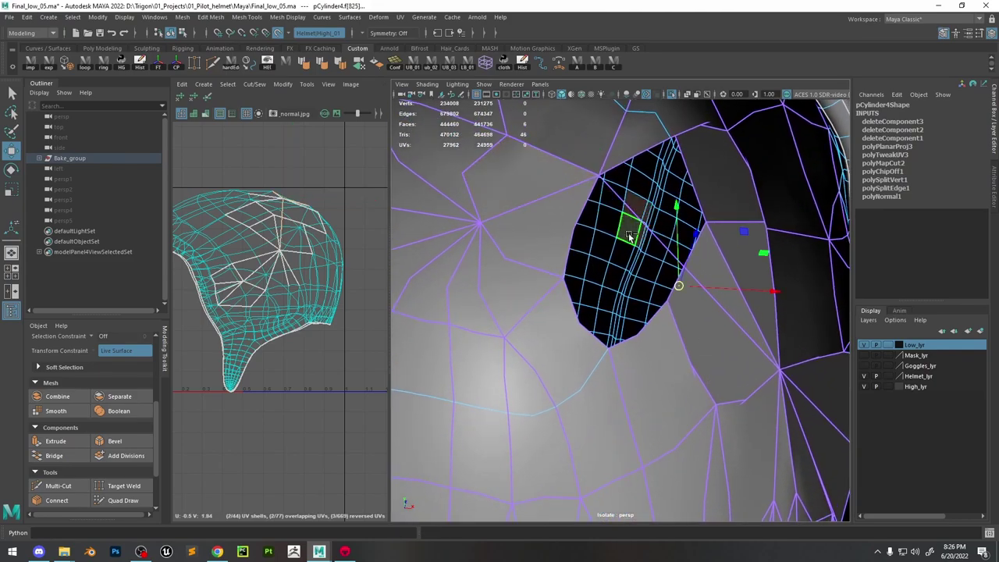
mouse_move(630, 237)
left_mouse_down("ctrl")
mouse_move(642, 250)
mouse_move(662, 240)
mouse_move(631, 254)
left_mouse_up("ctrl")
left_click_drag(558, 295, 577, 323, "ctrl")
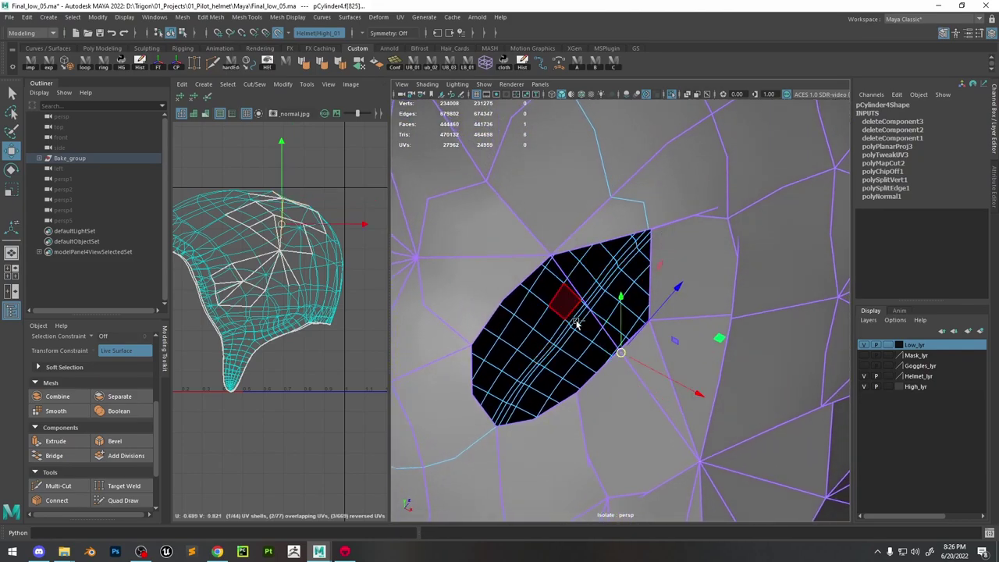
key("1")
key("Delete")
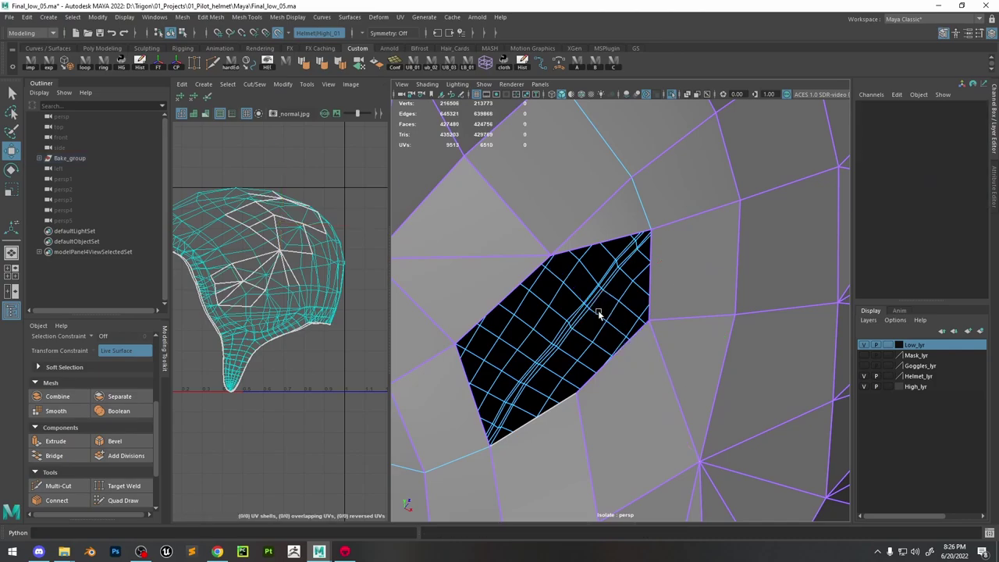
Delete the distorted faces on the lining's lower back and beside it, using the smooth preview to identify them
scroll(599, 312, "down", 5)
key("3")
left_click_drag(684, 337, 644, 380, "alt")
left_click(646, 382)
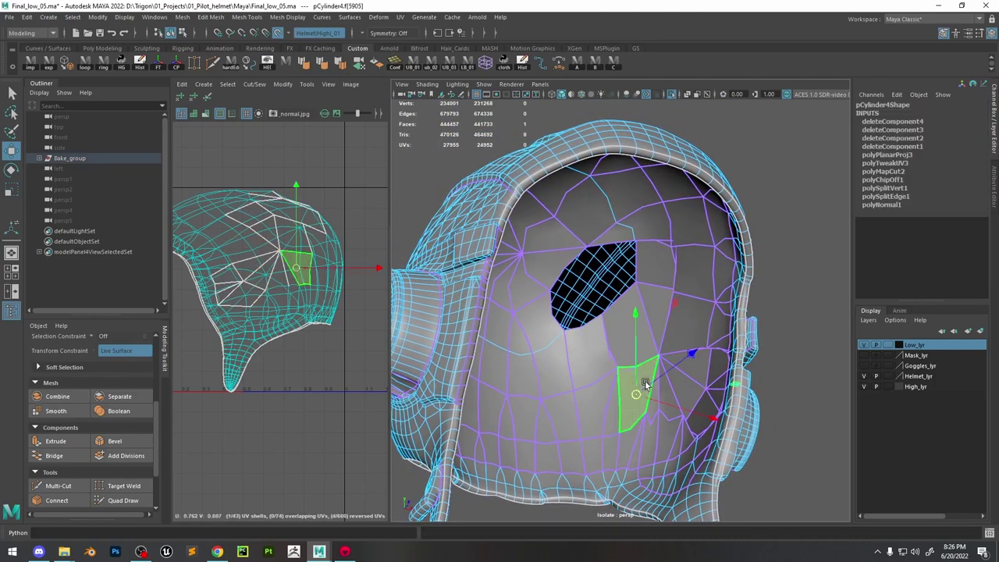
key("Delete")
left_click(651, 388)
key("Delete")
key("1")
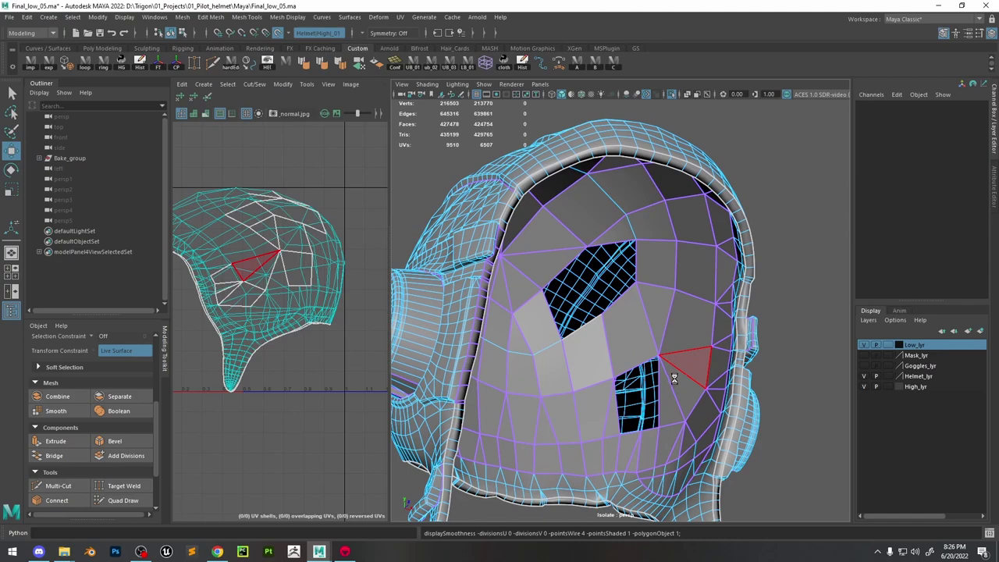
key("3")
left_click(678, 332)
key("Delete")
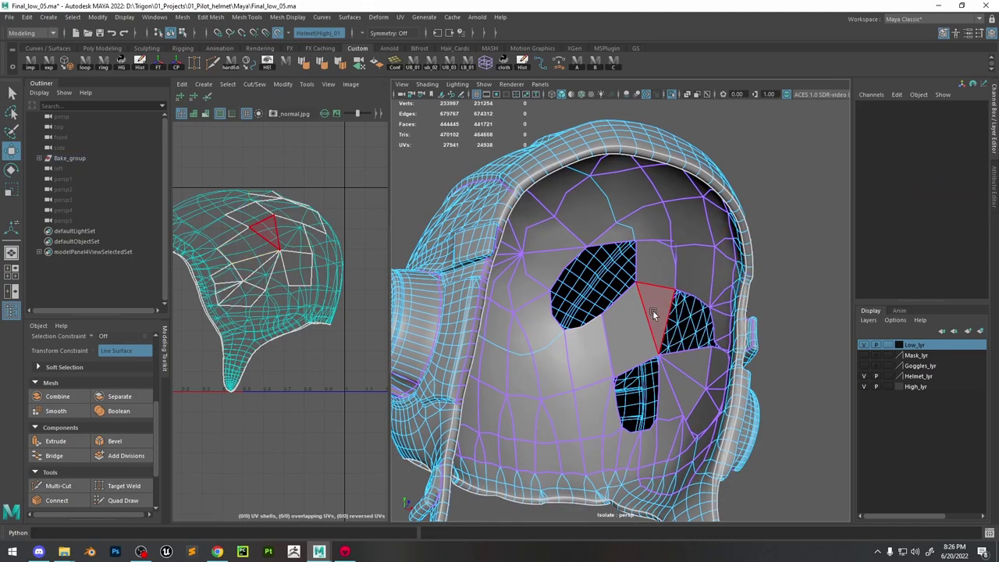
Delete the distorted faces lying between the lining holes so the holes join into one opening
left_click(653, 312)
key("Delete")
left_click(683, 363)
key("Delete")
left_click(680, 382)
key("Delete")
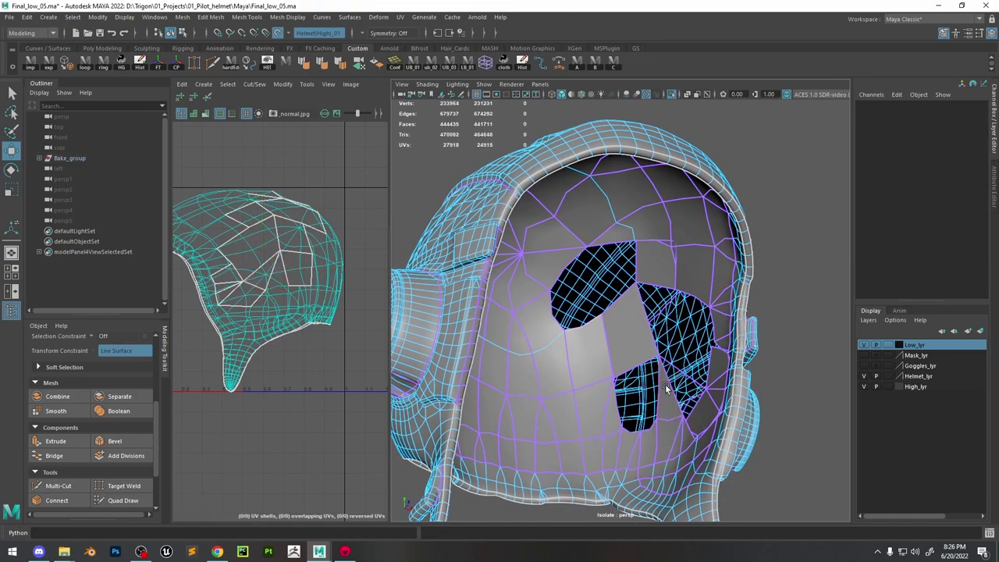
left_click(665, 384)
key("Delete")
left_click(630, 326)
key("Delete")
left_click_drag(689, 381, 692, 390, "alt")
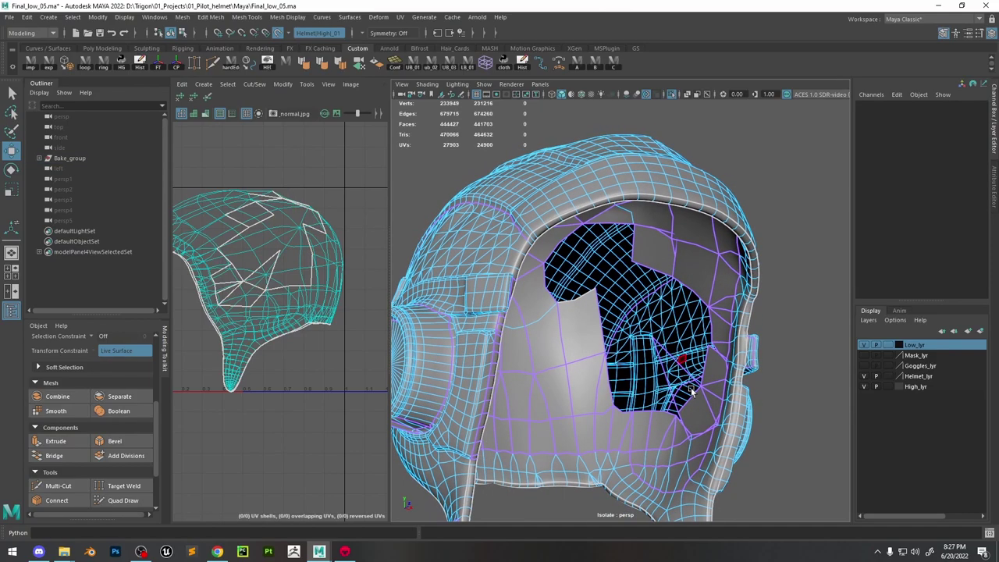
Isolate the long sliver face floating across the opening from the outer helmet faces behind it and delete it
left_click(669, 352)
key("f")
scroll(653, 289, "down", 5)
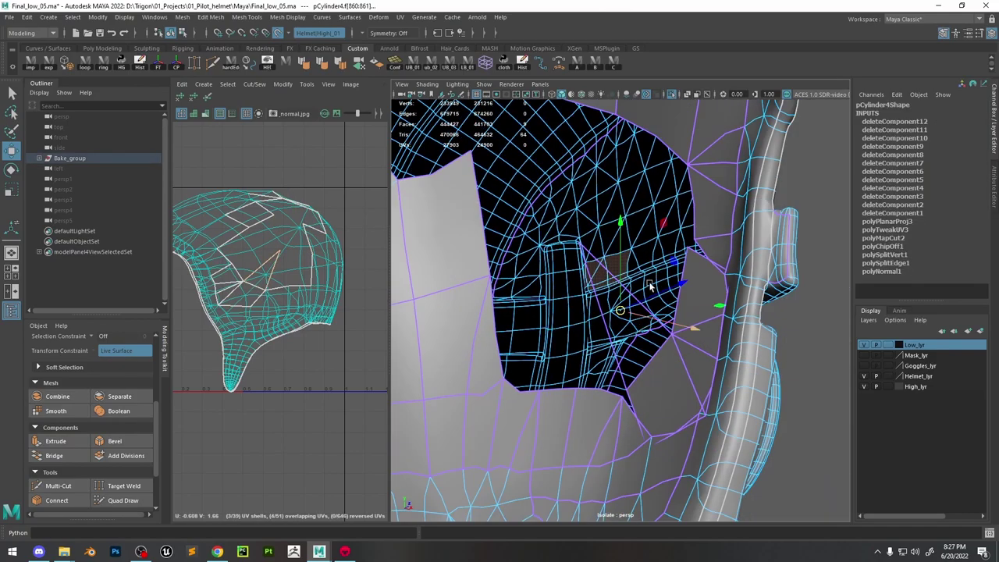
left_click_drag(651, 285, 637, 262, "alt")
scroll(707, 247, "up", 5)
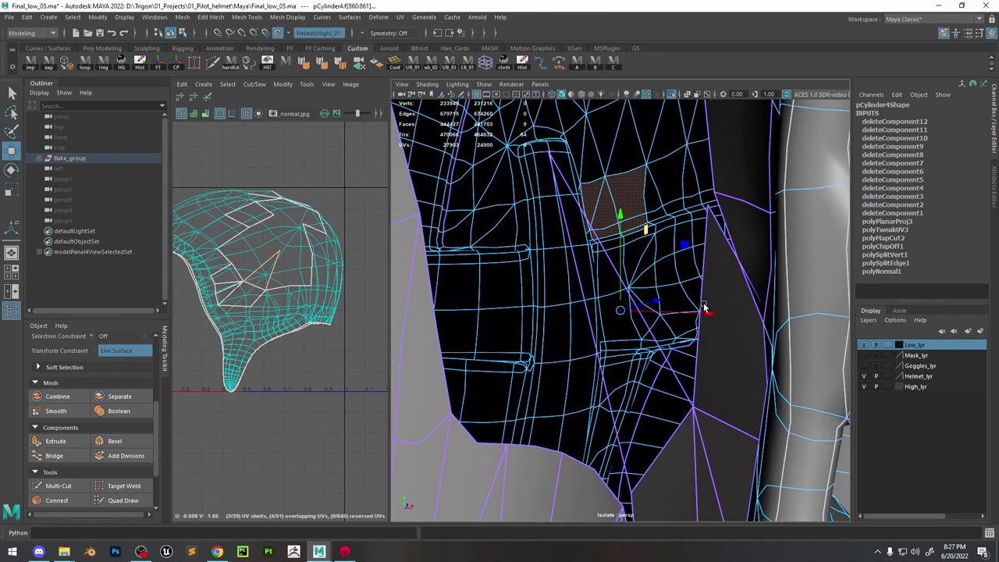
left_click_drag(705, 306, 678, 274, "alt")
left_click_drag(597, 225, 597, 224, "ctrl")
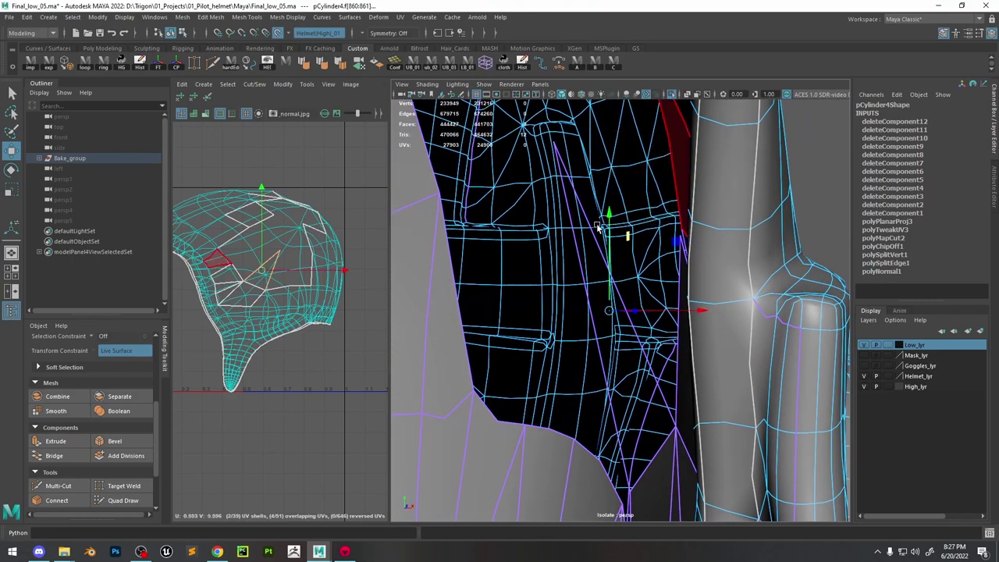
key("Delete")
Delete the distorted lining face at the side edge of the opening, just above the ear cup
scroll(637, 204, "down", 4)
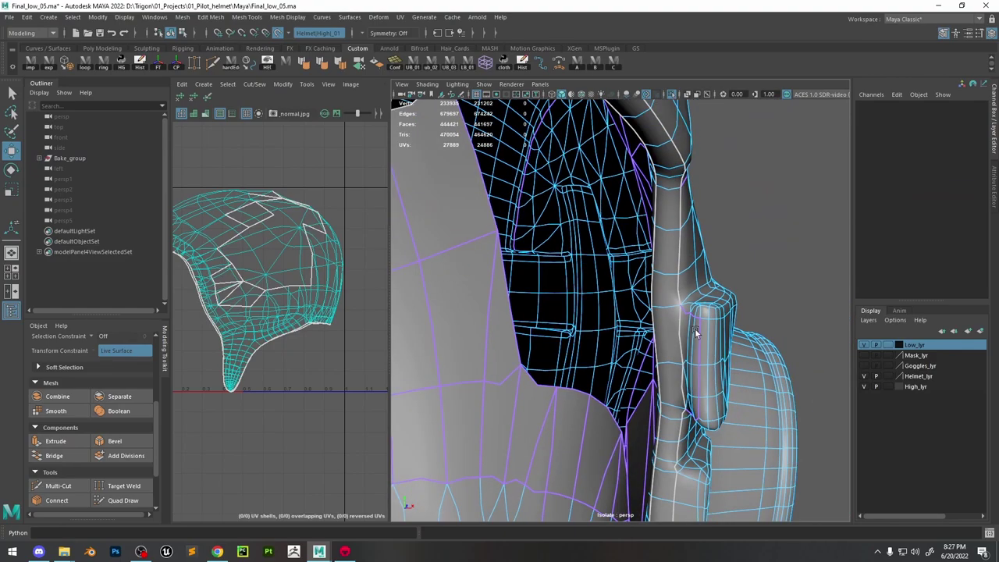
left_click_drag(696, 329, 783, 314, "alt")
key("3")
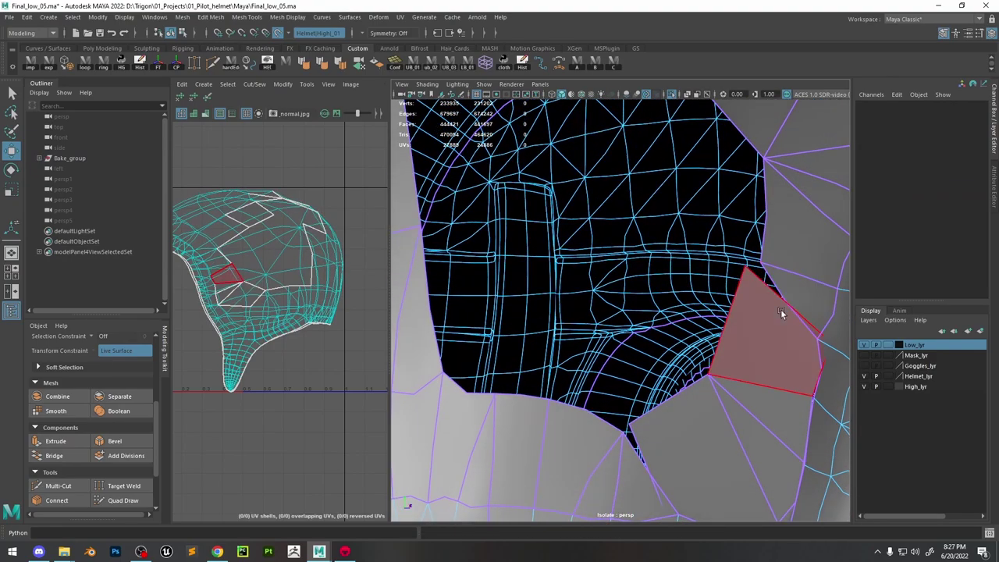
key("1")
left_click(763, 341)
key("Delete")
right_click_drag(825, 302, 769, 272, "alt")
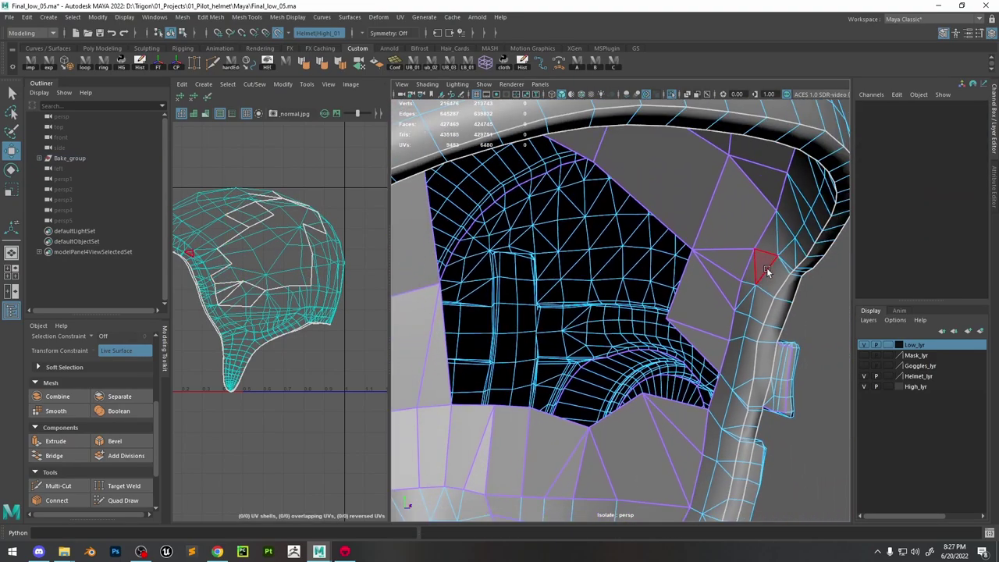
Delete the first distorted lining face covering the round ear cup below the opening
key("3")
left_click_drag(727, 315, 720, 333, "alt")
right_click_drag(721, 332, 630, 434, "alt")
left_click_drag(631, 435, 634, 402, "alt")
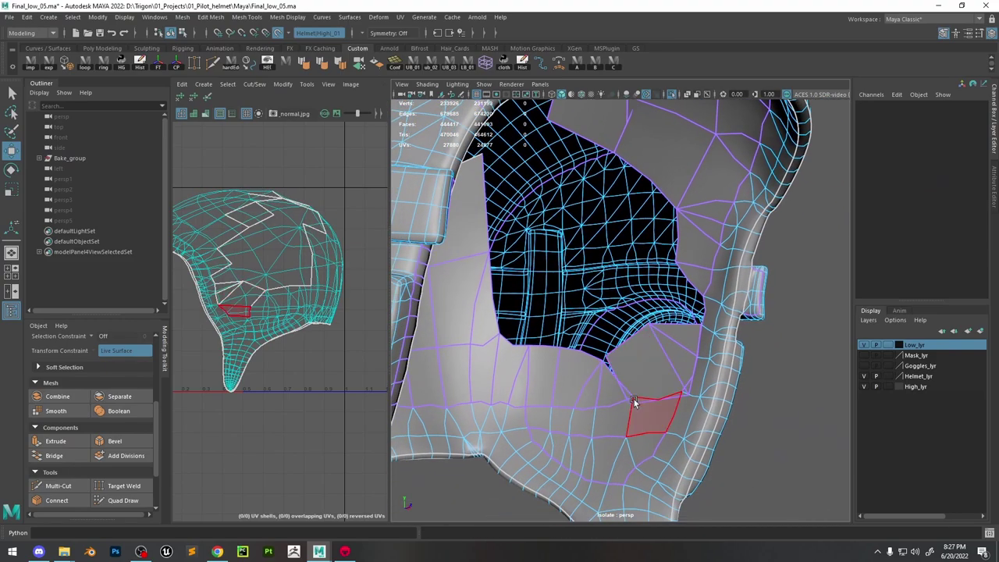
left_click(634, 398)
key("Delete")
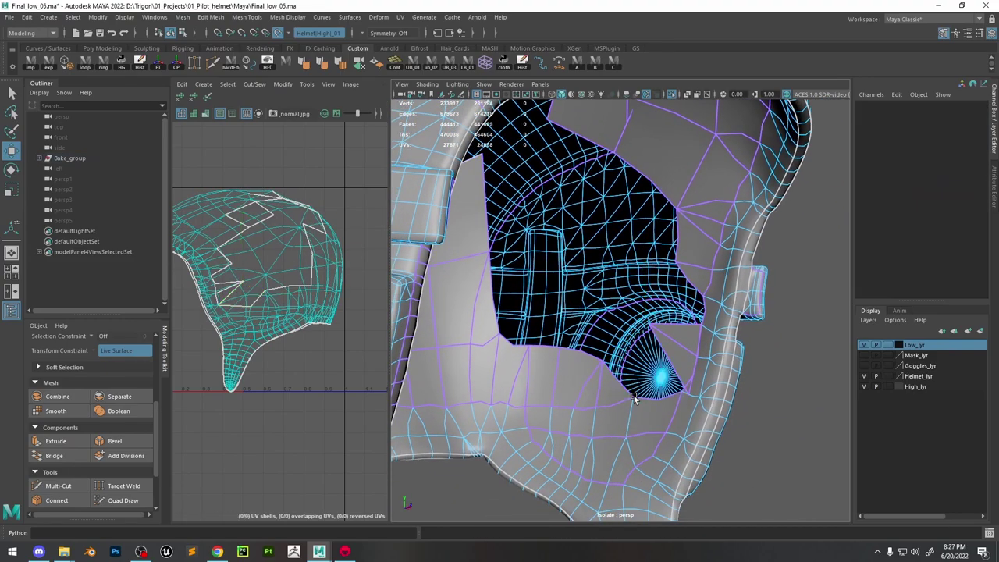
Delete the two remaining triangular faces over the round ear cup, comparing the smoothed and unsmoothed display
key("1")
key("3")
left_click(686, 359)
key("Delete")
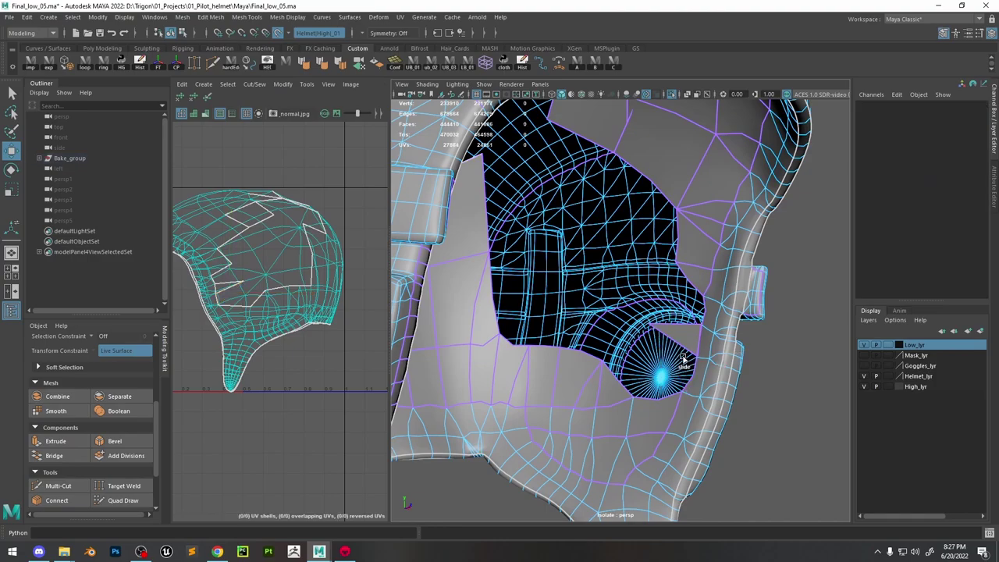
key("1")
key("3")
key("1")
left_click(686, 344)
key("Delete")
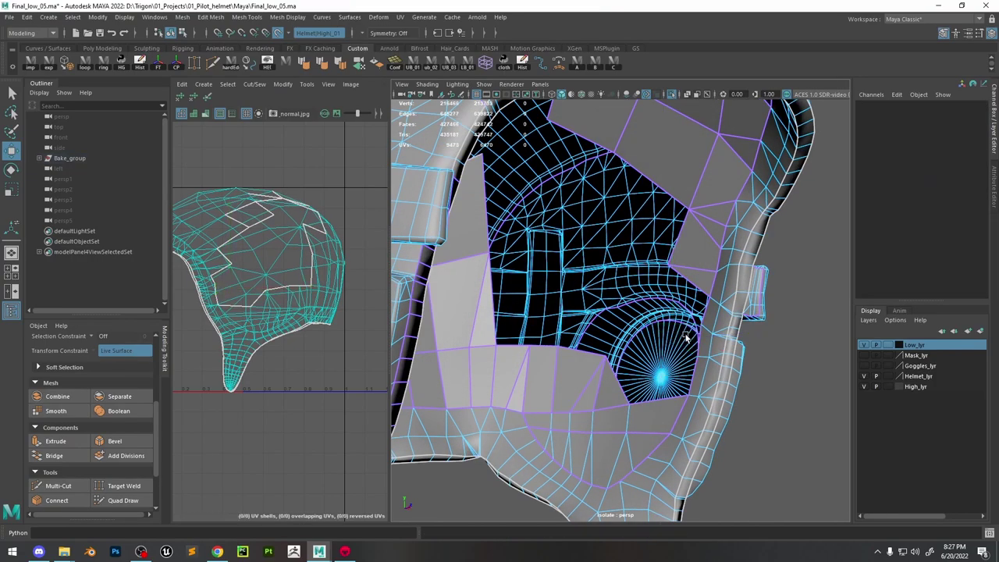
Delete three distorted faces on the lining's crown bordering the opening, one after another
key("3")
scroll(679, 310, "down", 4)
left_click_drag(685, 283, 624, 268, "alt")
key("1")
key("3")
left_click(642, 270)
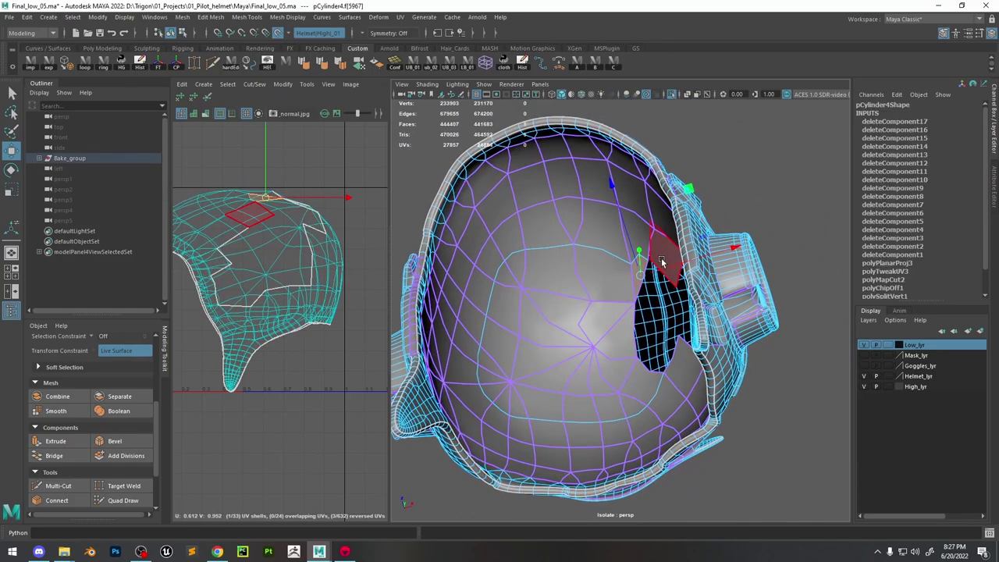
key("Delete")
left_click(620, 289)
key("Delete")
left_click(606, 318)
key("Delete")
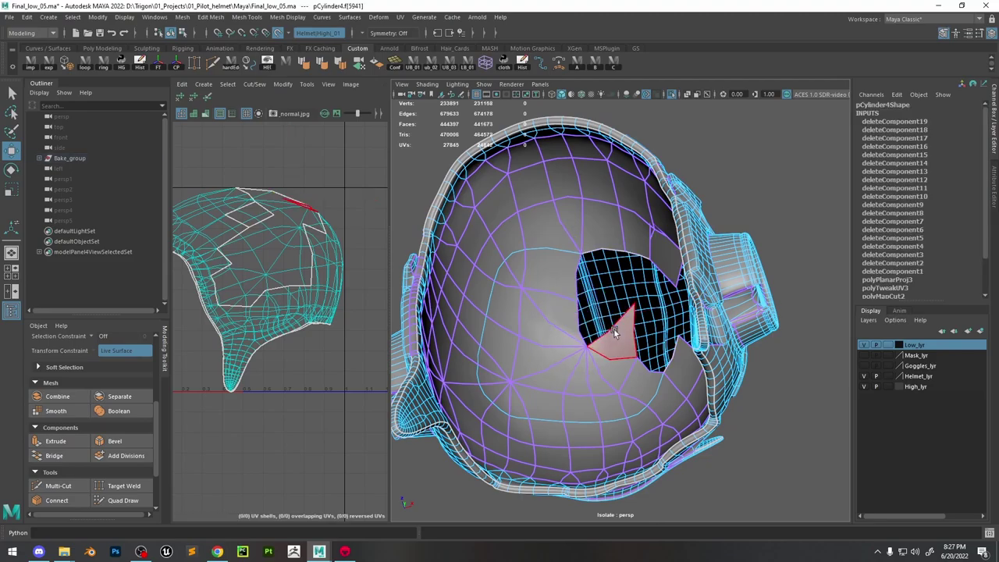
Delete the triangular face jutting into the crown opening and one more distorted face along its border
left_click(610, 333)
key("Delete")
key("1")
key("3")
left_click_drag(575, 262, 640, 311, "alt")
key("1")
left_click(612, 359)
key("Delete")
key("3")
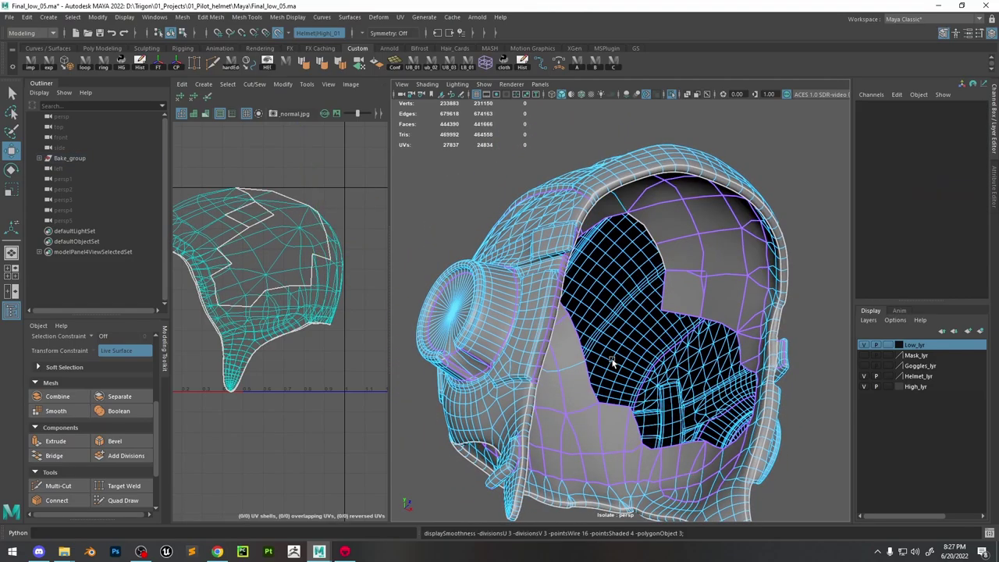
Recheck the lining in smooth preview and delete the four-sided face protruding at the opening's side edge
key("1")
key("3")
left_click_drag(660, 341, 644, 353, "alt")
key("1")
key("3")
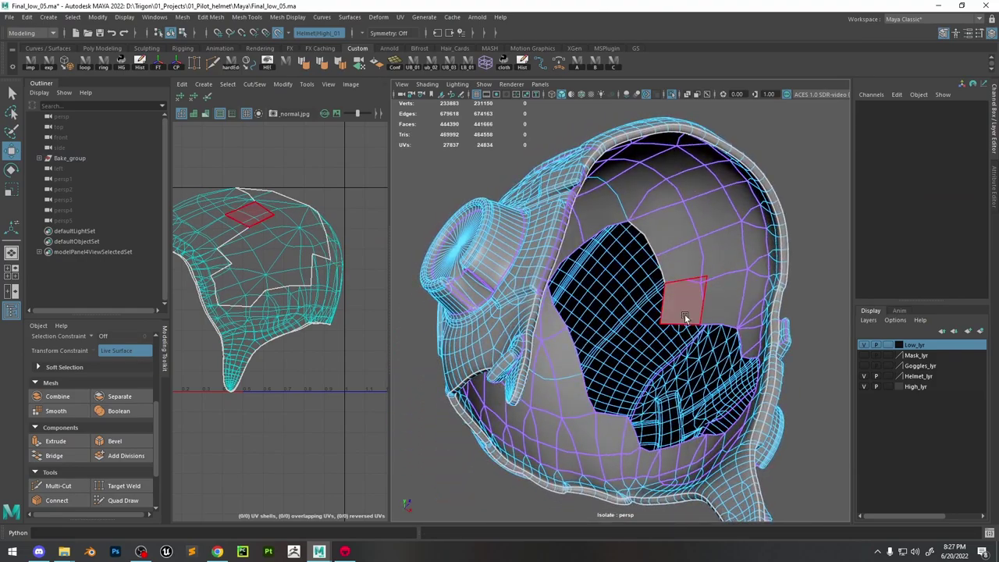
left_click(685, 314)
key("Delete")
key("3")
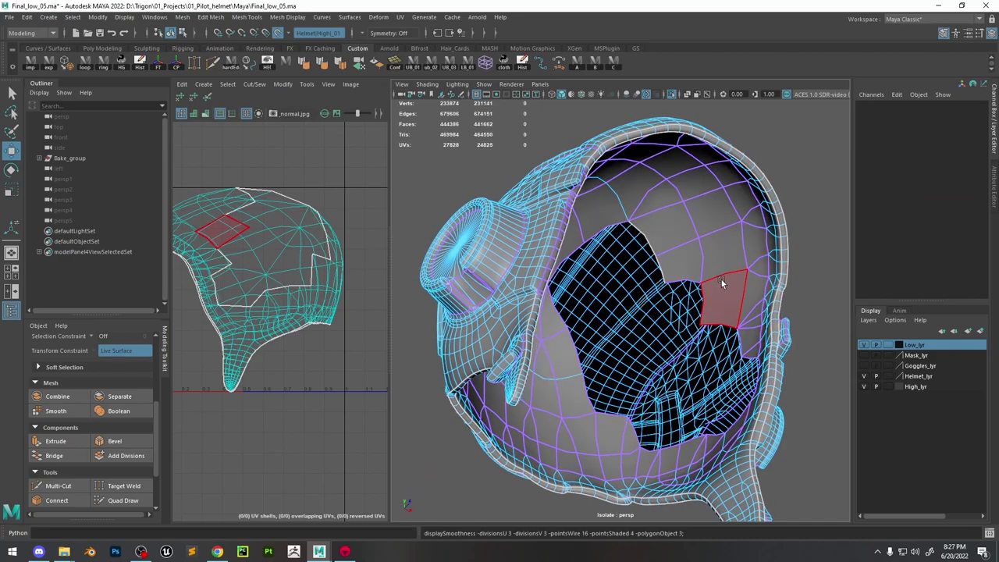
Bridge two border edges of the lining with a strip of faces across the opening beside the round ear cup
left_click_drag(721, 279, 687, 276, "alt")
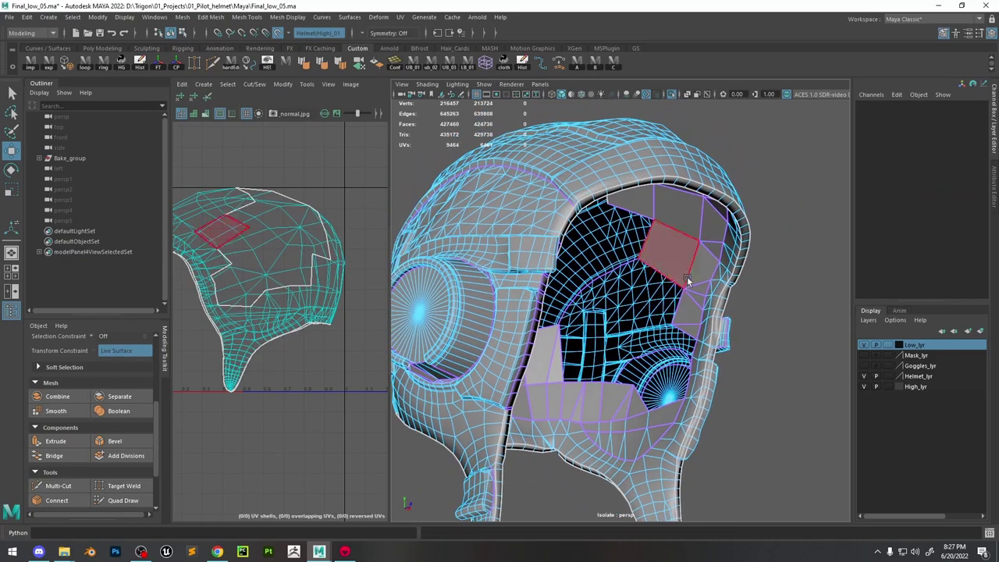
left_click(641, 407)
left_click(685, 331, "shift")
right_click_drag(685, 332, 663, 458, "shift")
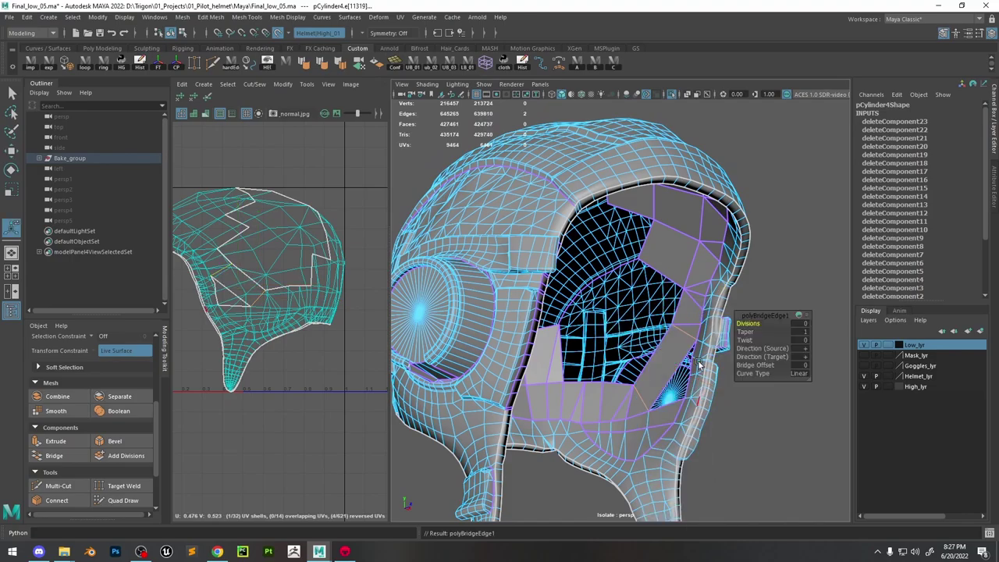
Divide the new bridge strip with two crosswise cuts and turn off the live surface
right_click_drag(699, 364, 698, 395, "alt")
left_click_drag(698, 395, 658, 325, "alt")
left_click(651, 309)
left_click(607, 263, "shift")
right_click_drag(607, 263, 602, 414, "shift")
right_click_drag(651, 229, 615, 230)
left_click(765, 283)
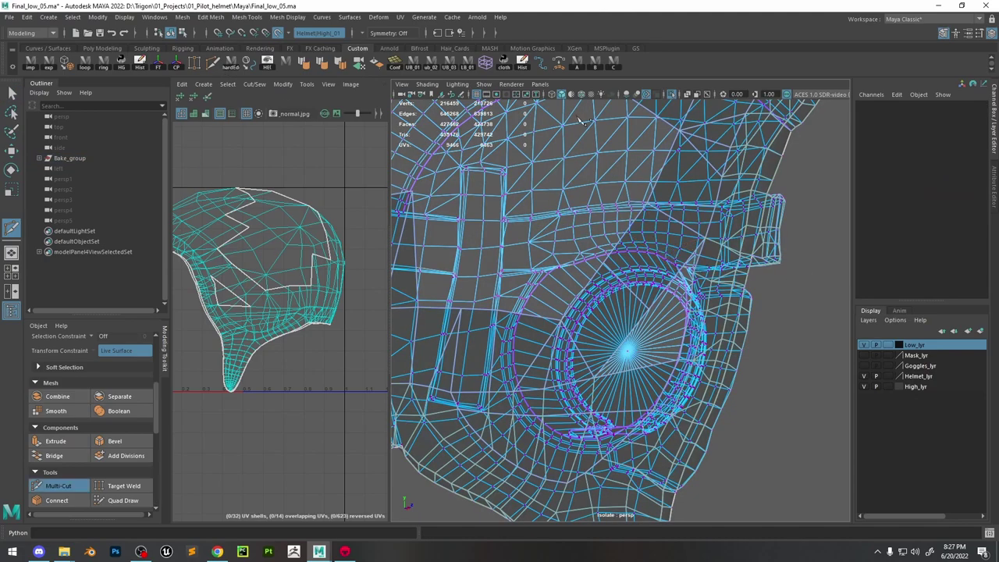
left_click(278, 34)
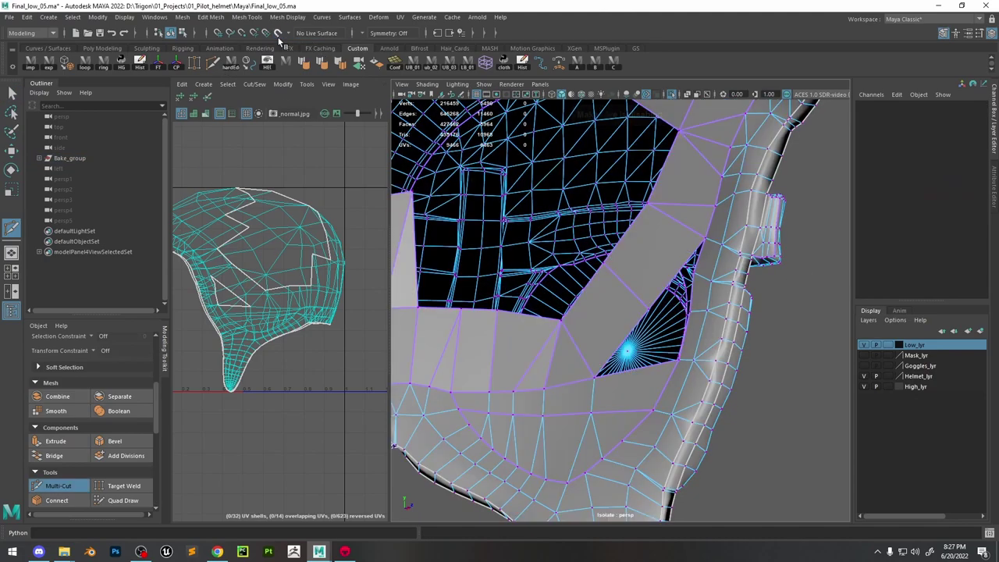
right_click(658, 281)
Target-weld the strip's two new outer vertices to the neighbouring vertices on the lining's border
key("w")
right_click_drag(675, 241, 626, 240)
left_click(794, 270)
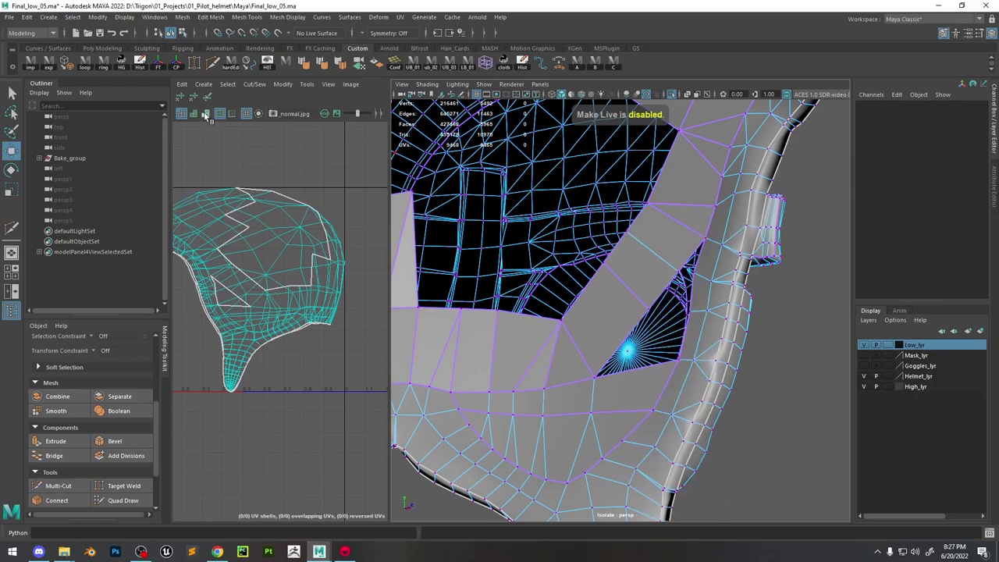
left_click(194, 63)
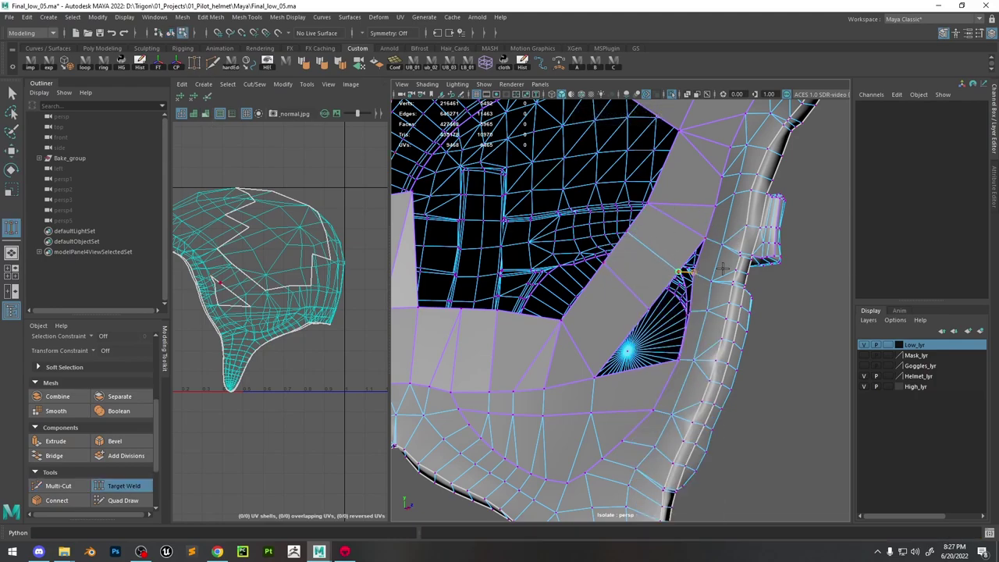
left_click_drag(723, 268, 721, 270)
mouse_move(698, 311)
left_mouse_down()
mouse_move(687, 309)
mouse_move(698, 310)
left_mouse_up()
key("ctrl+z")
key("w")
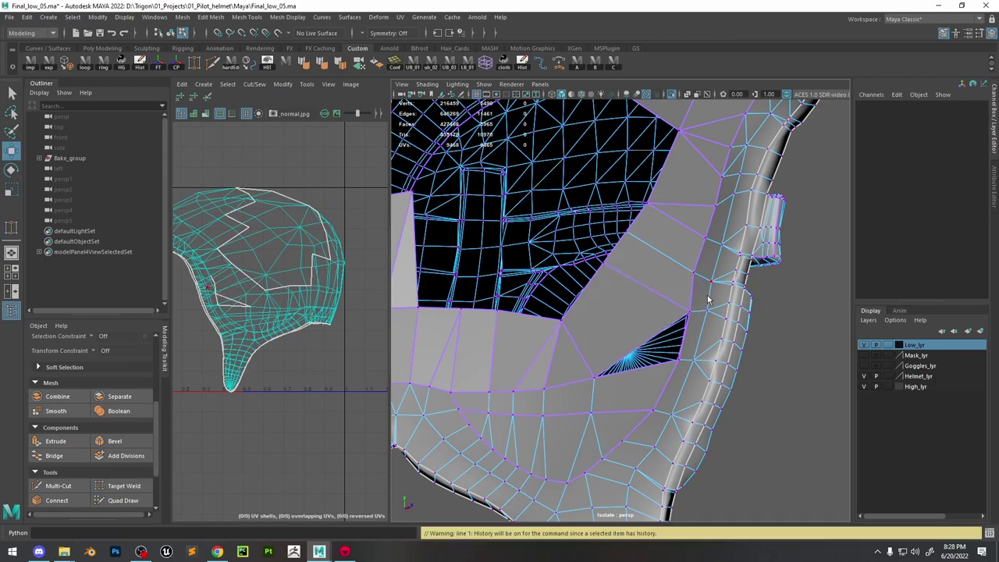
Fill the remaining triangular hole over the ear cup by closing its border edges
right_click_drag(709, 295, 708, 262)
double_click(641, 328)
right_click_drag(644, 326, 622, 463, "shift")
Select the lining's whole shell and soften all its edges
right_click_drag(297, 241, 294, 286)
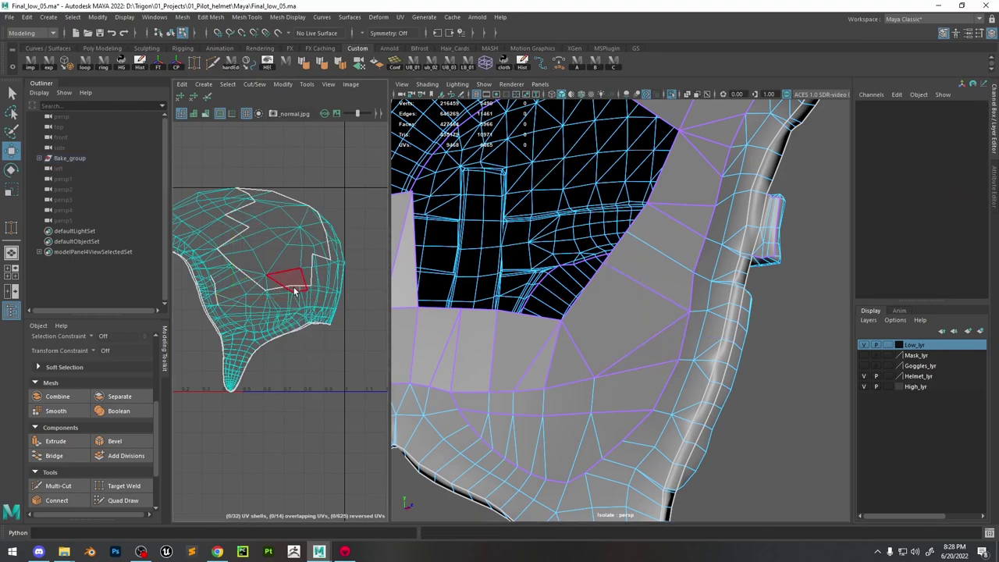
double_click(292, 286)
left_click(324, 69)
scroll(648, 281, "down", 4)
Extrude one crown border edge down into the opening and rotate the new edge to follow the lining's curve
left_click_drag(648, 281, 682, 274, "alt")
middle_click_drag(641, 215, 681, 300, "alt")
left_click_drag(681, 300, 668, 273, "alt")
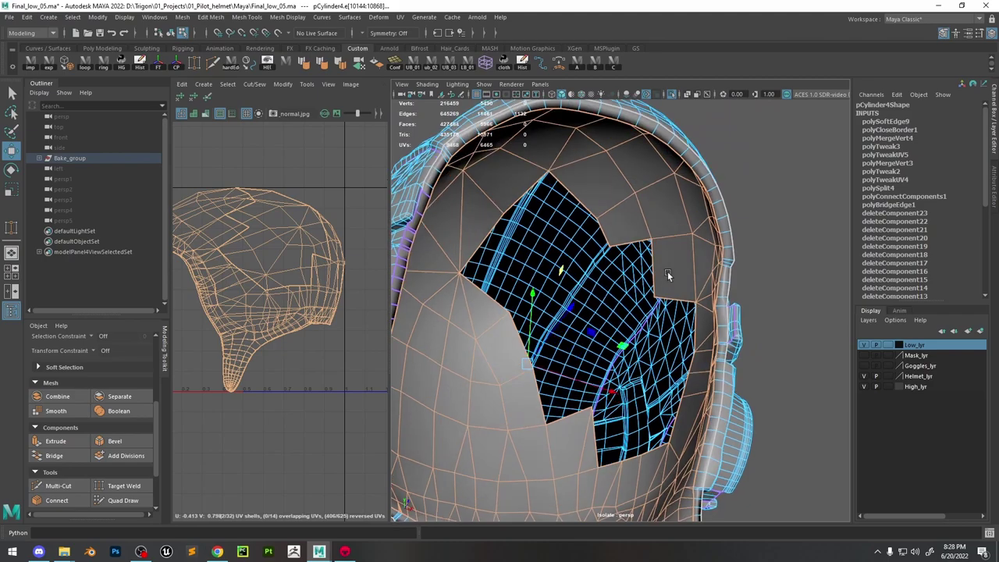
right_click_drag(669, 272, 668, 193)
left_click(636, 243)
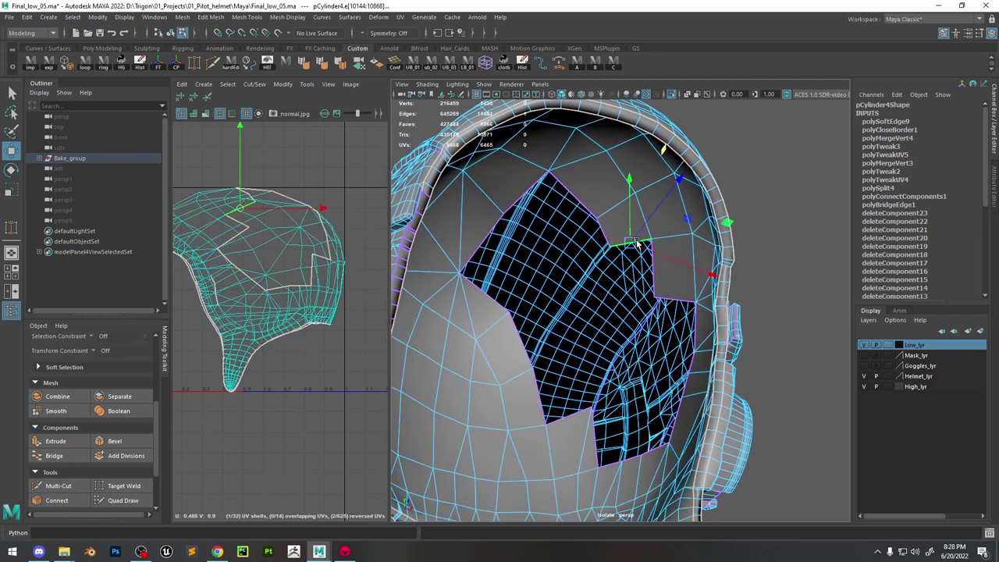
key("ctrl+e")
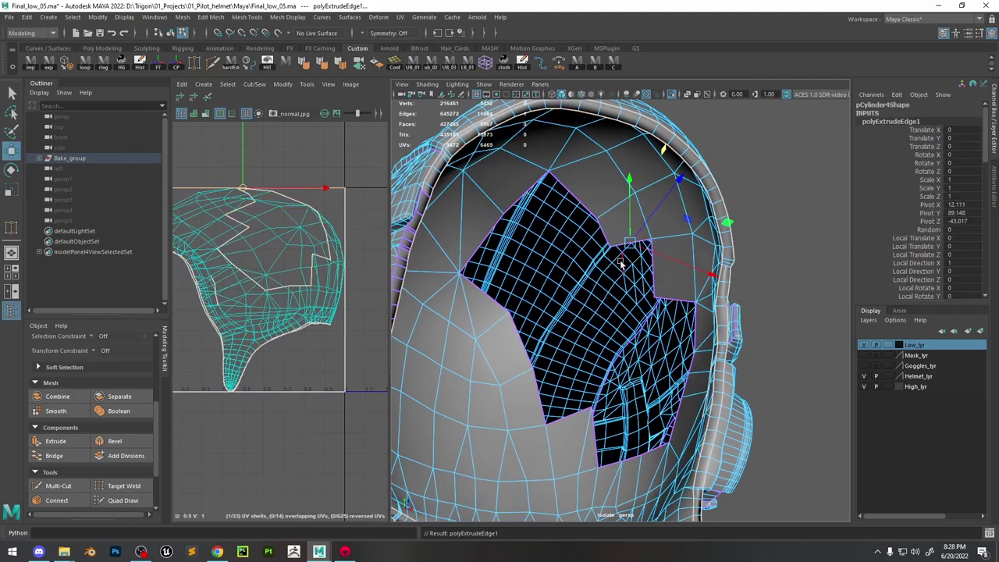
left_click_drag(630, 243, 624, 297)
key("e")
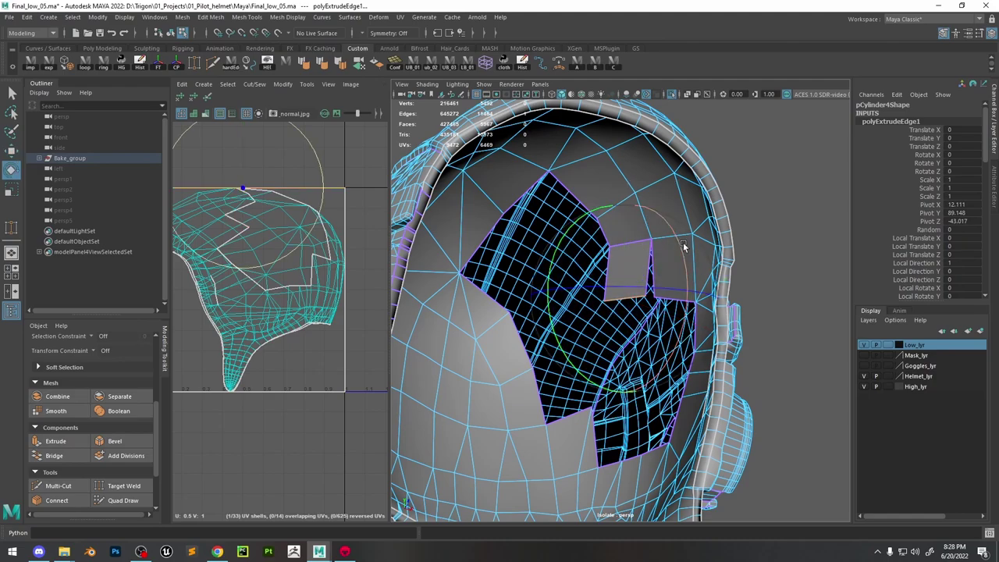
left_click_drag(687, 245, 573, 317)
Extrude the crown flap's end edge again and bridge it to the facing edge on the opposite border
key("ctrl+e")
key("w")
left_click(518, 342, "shift")
right_click_drag(518, 342, 498, 468, "shift")
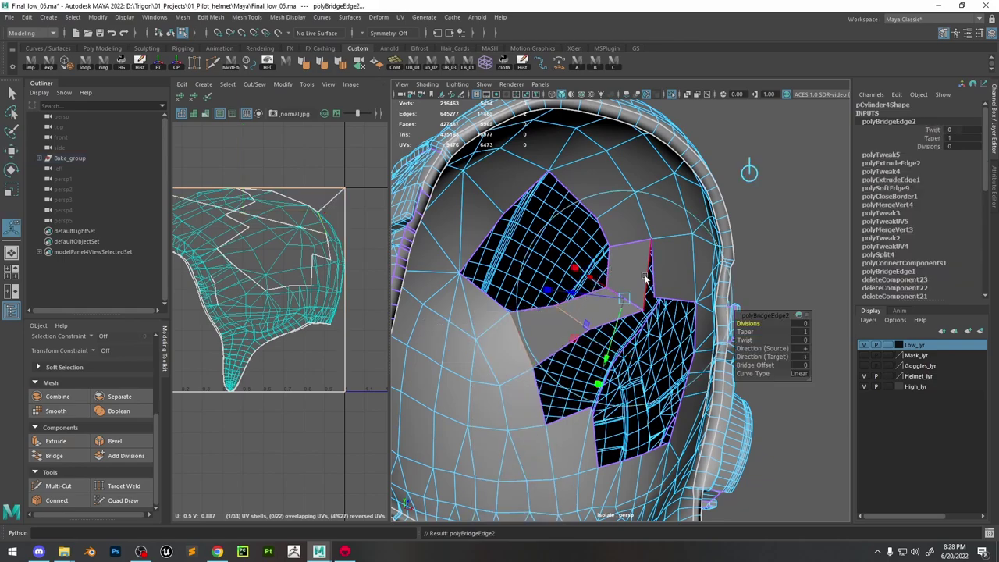
Merge the flap's corner vertex with the adjacent border vertex and adjust the vertices along the new bridge
right_click_drag(664, 272, 631, 239)
left_click(652, 297)
left_click_drag(631, 258, 651, 283, "alt")
left_click(590, 321)
key("w")
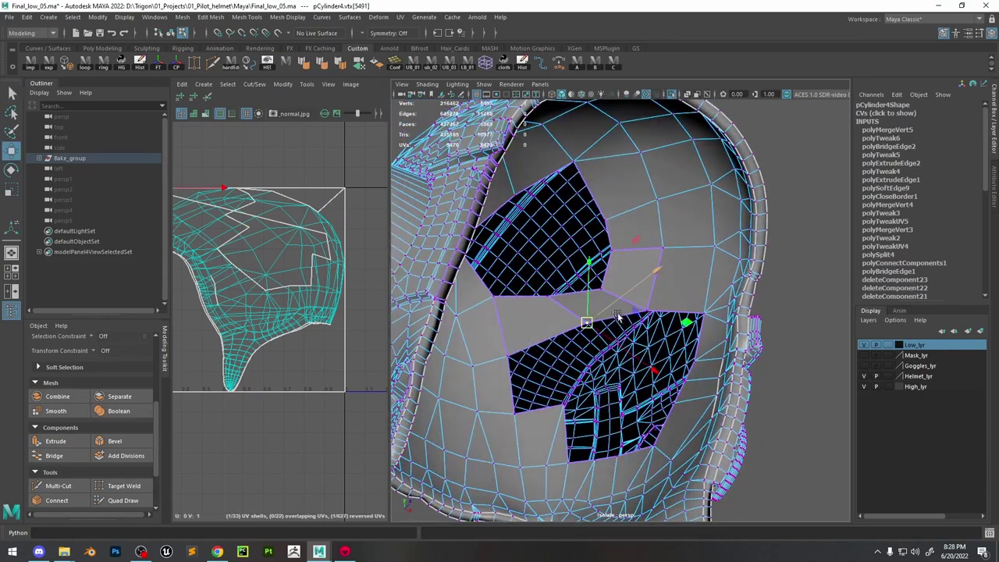
left_click_drag(618, 317, 679, 286, "alt")
key("w")
left_click(563, 283)
Extrude two adjacent edges of the opening's lower border upward into the gap
right_click_drag(697, 264, 692, 205)
left_click(576, 411)
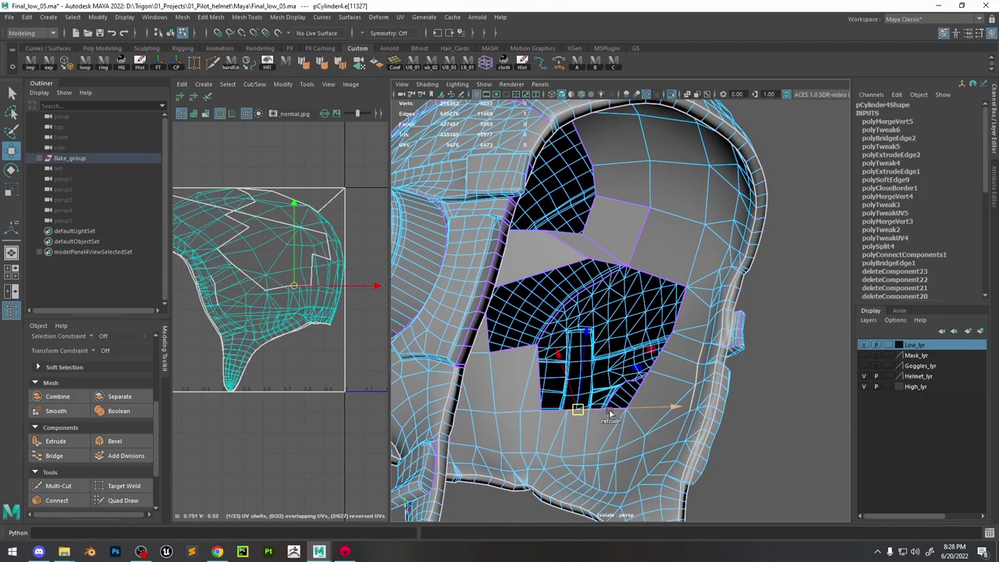
left_click(606, 415)
left_click(575, 416, "shift")
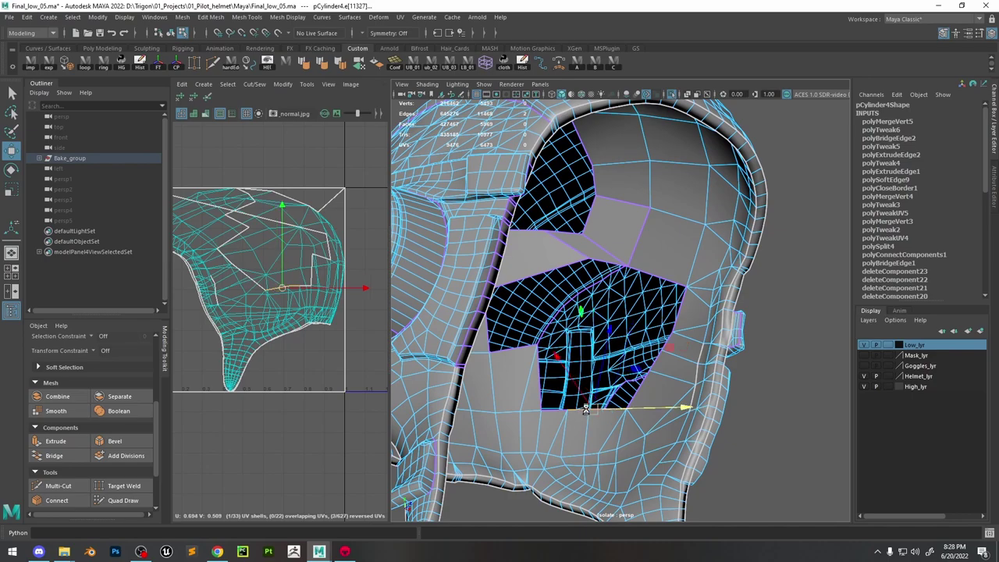
left_click_drag(595, 409, 596, 343, "shift")
key("ctrl+z")
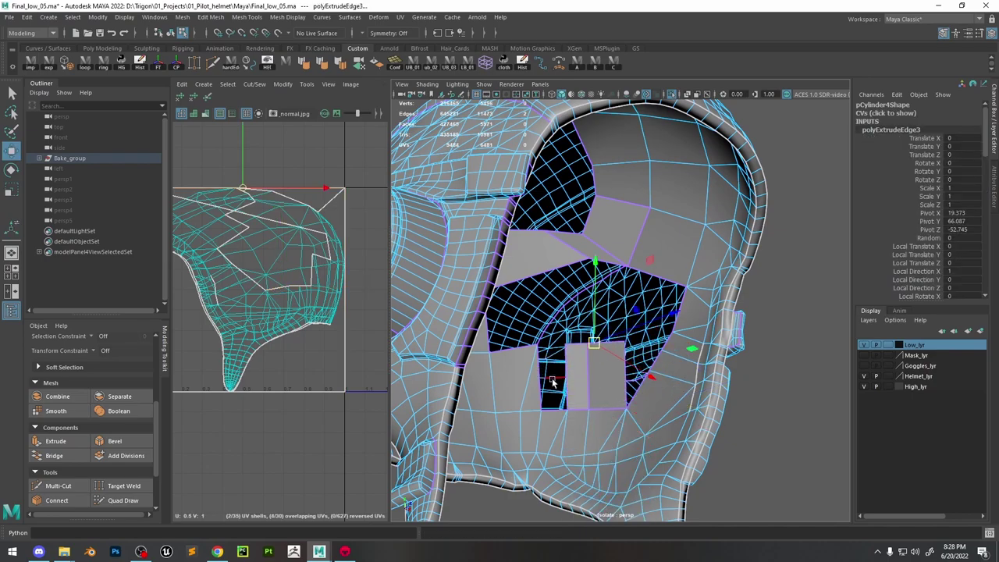
Bridge the side edge of the two raised faces to the neighbouring lining edge to close the narrow gap
left_click(564, 380)
left_click(541, 378, "shift")
left_click(568, 366, "shift")
left_click(567, 361, "shift")
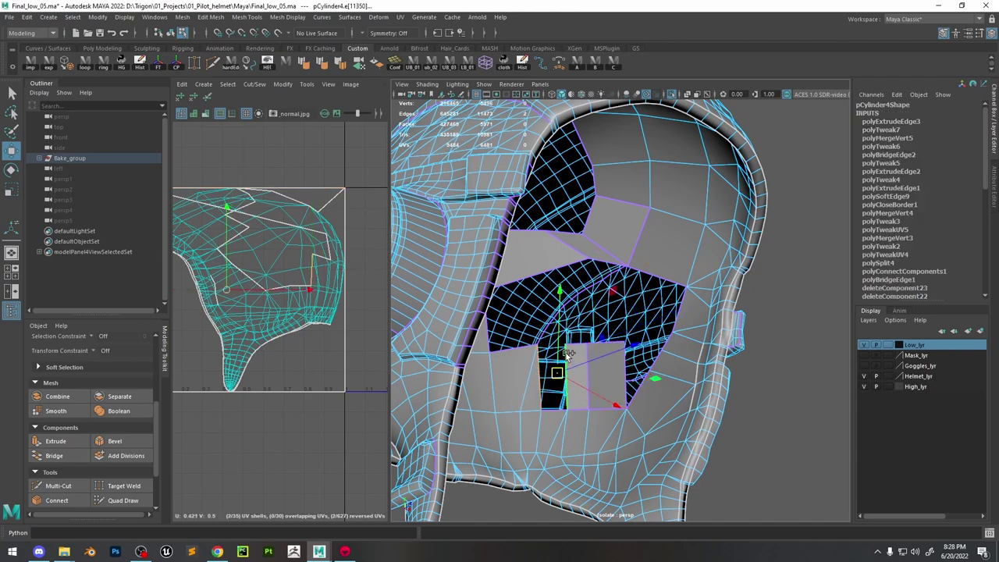
right_click_drag(566, 355, 559, 480, "shift")
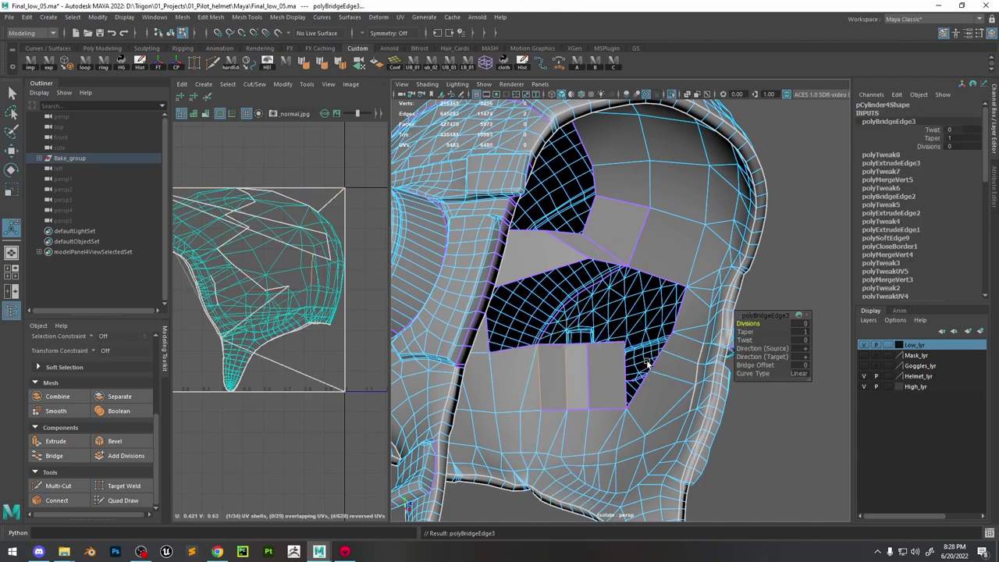
Extrude a slanted border edge on the ear-cup side of the opening inward as a new face
left_click_drag(651, 349, 693, 331, "alt")
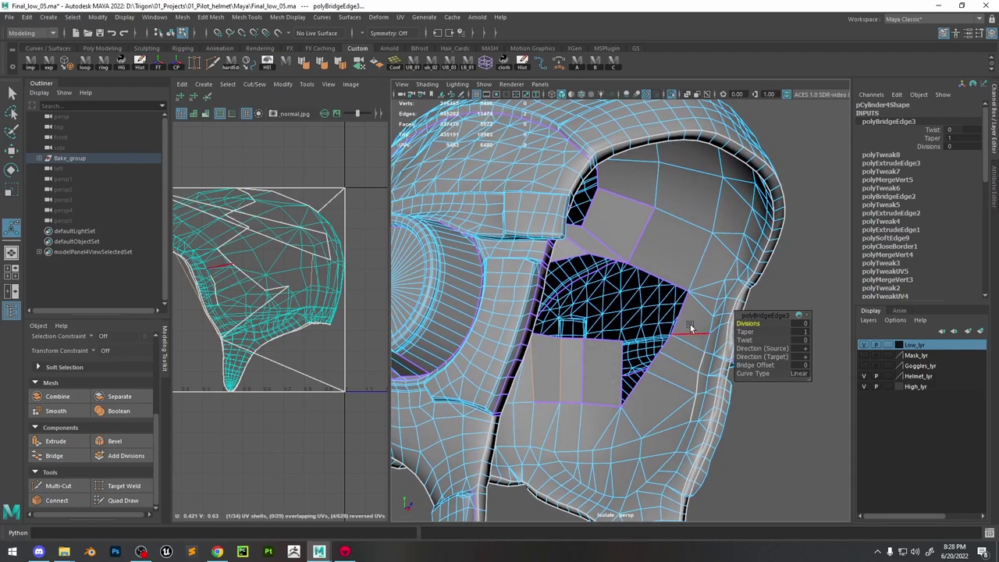
left_click(672, 340)
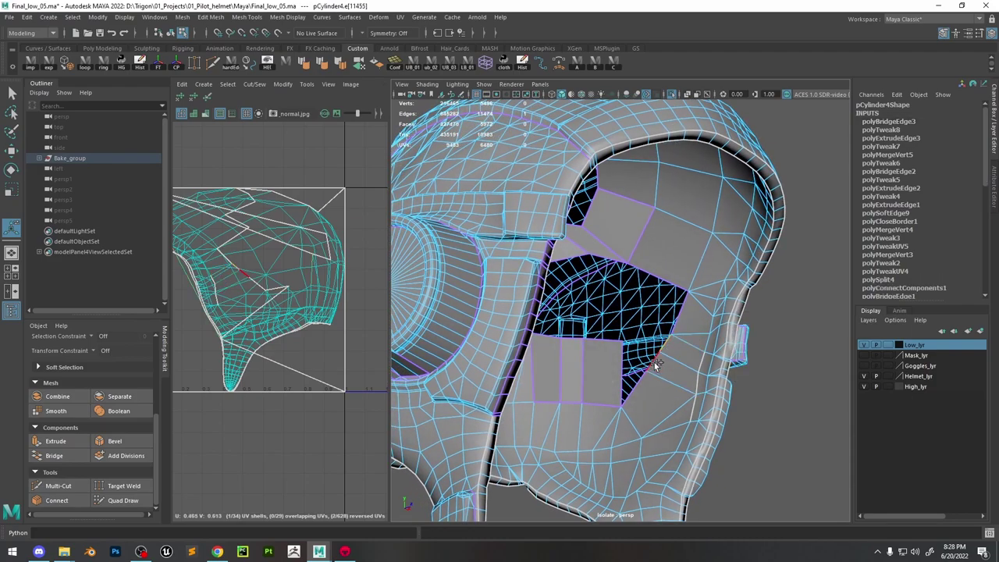
key("ctrl+e")
key("w")
left_click_drag(659, 354, 670, 373)
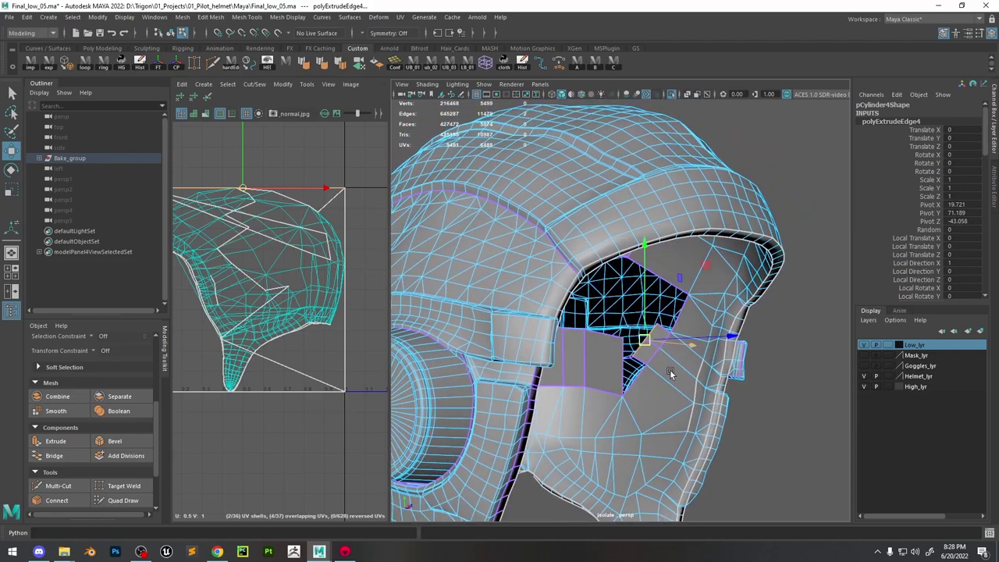
Cut new edges with Multi-Cut through the faces between the small extruded patch and the helmet's inner rim
left_click(58, 486)
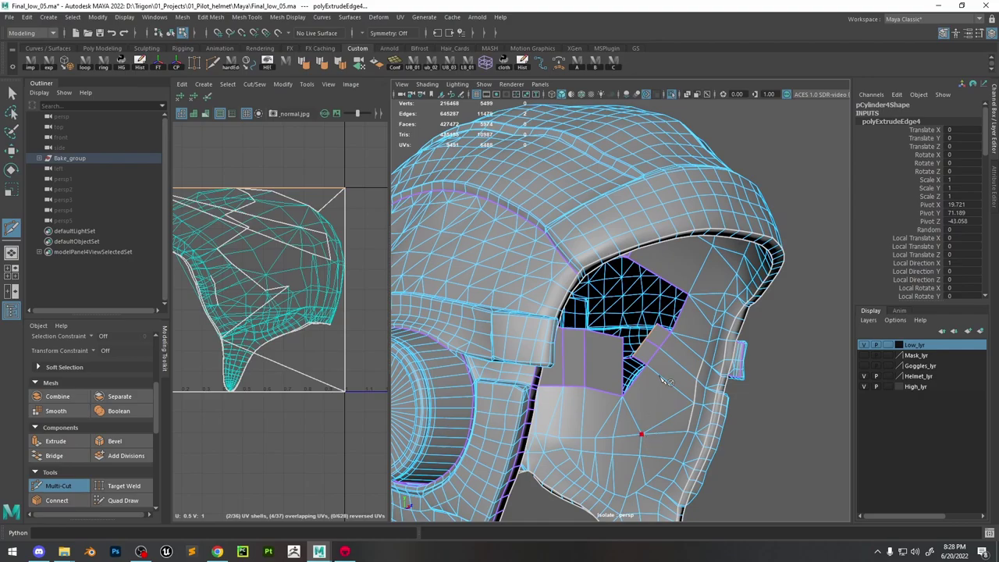
right_click(653, 373)
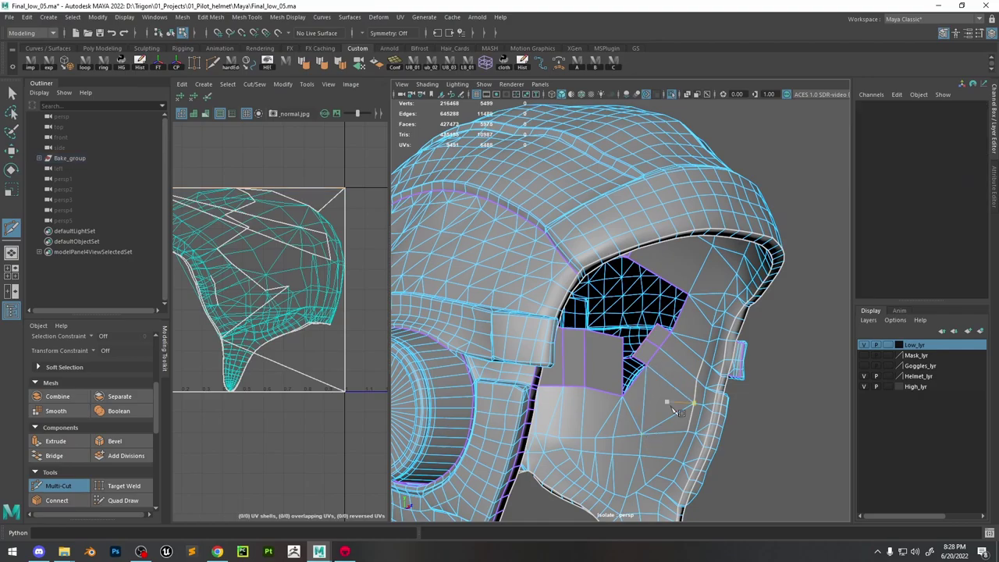
left_click_drag(687, 401, 694, 371, "alt")
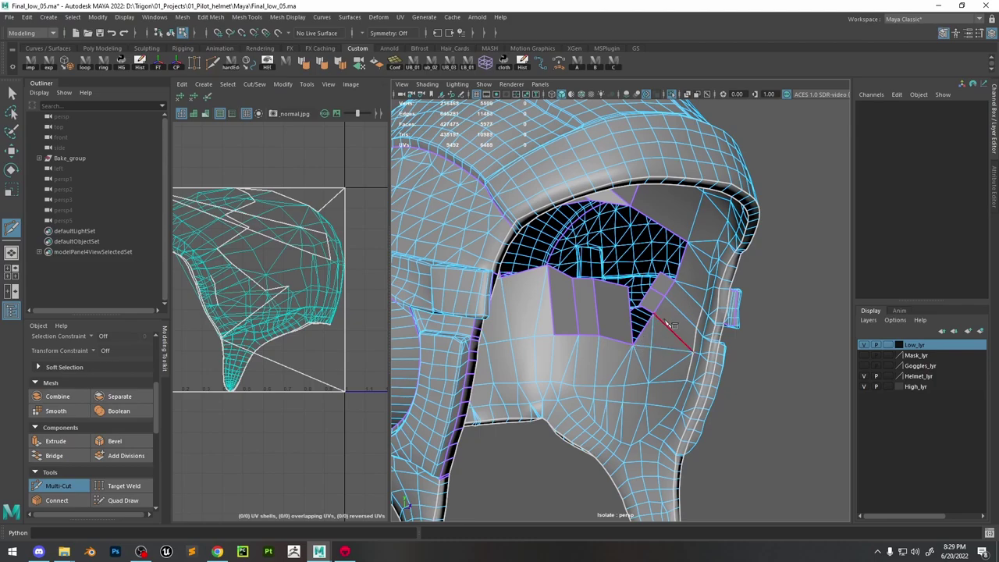
Merge the vertices at the small extruded patch's corner with the inner surface beside the hole
key("w")
left_click_drag(645, 309, 622, 287)
right_click_drag(621, 288, 616, 225, "shift")
left_click_drag(662, 272, 640, 259, "alt")
left_click(660, 273)
scroll(640, 261, "down", 5)
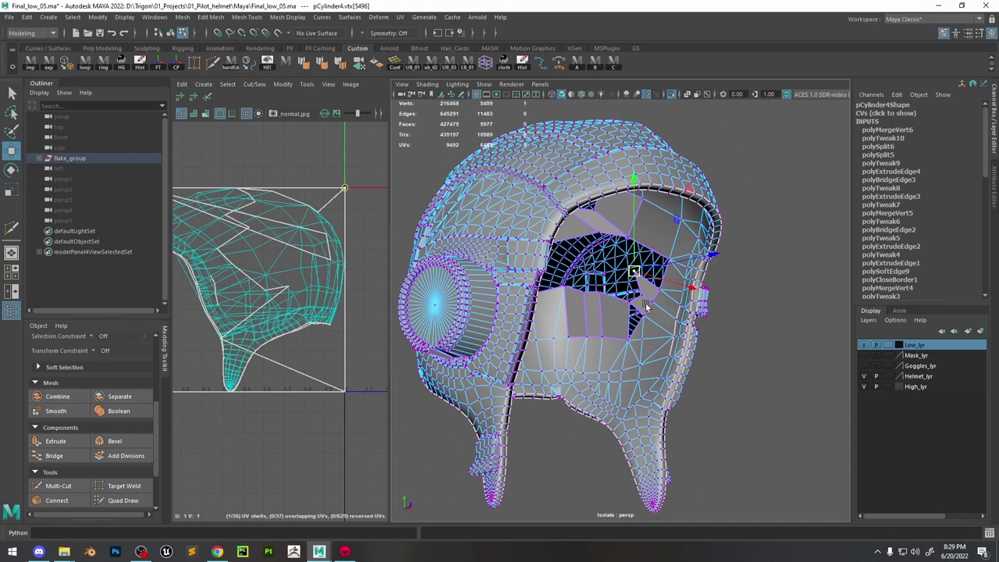
Bridge the upper and lower border edges across the near end of the hole in the helmet's inner surface
left_click_drag(644, 303, 605, 275, "alt")
right_click_drag(601, 270, 599, 234)
left_click(559, 259)
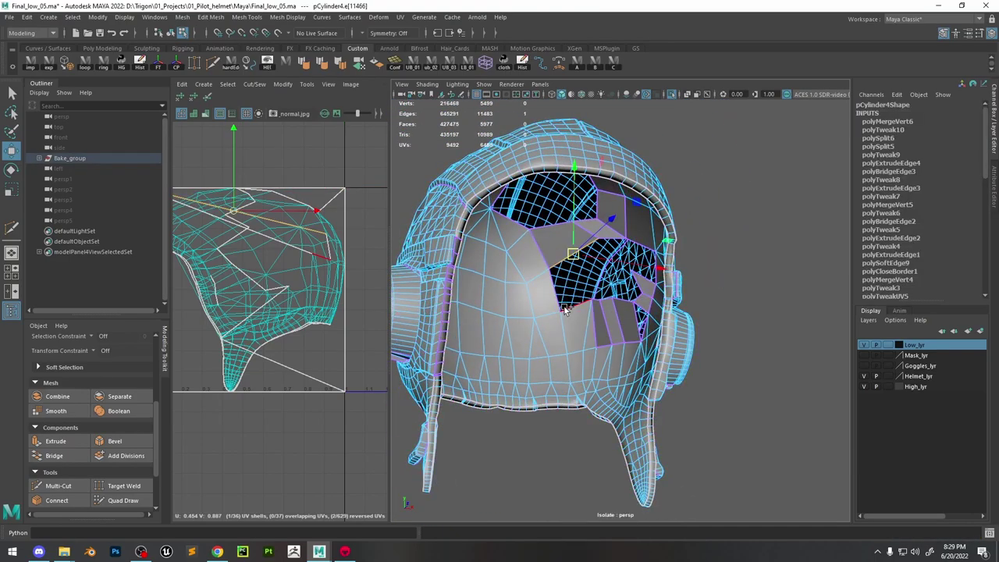
left_click(565, 307, "shift")
right_click_drag(564, 307, 544, 432, "shift")
Fill the separate upper hole in the helmet's inner surface with a single face
left_click_drag(595, 240, 585, 210, "alt")
double_click(571, 315)
right_click_drag(570, 315, 562, 452, "shift")
Bridge the two border edges beside the small patch, and collapse the edge bordering the small gap below it
left_click_drag(631, 321, 662, 329, "alt")
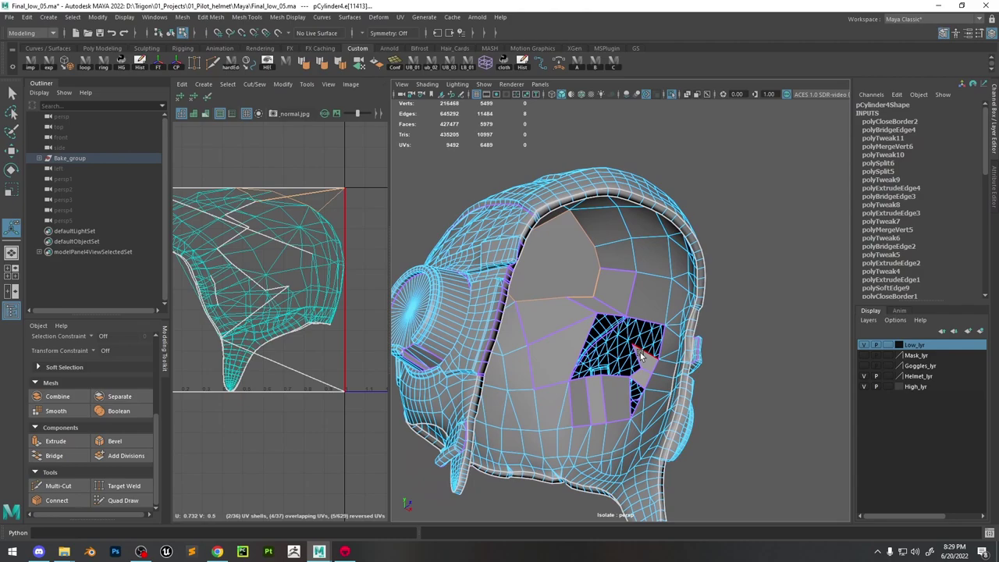
left_click(643, 351)
left_click(646, 320, "shift")
right_click_drag(646, 318, 621, 438, "shift")
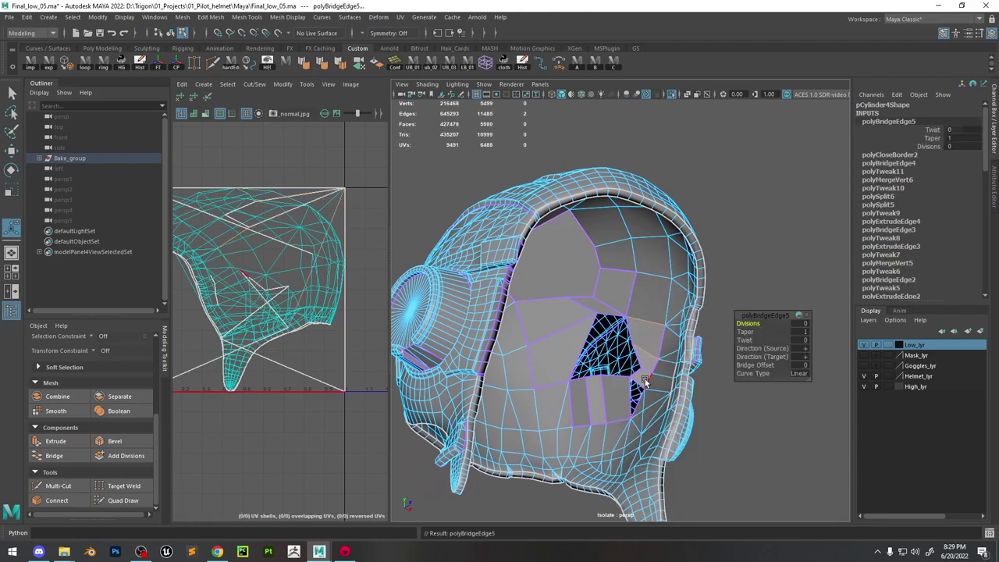
left_click(643, 402)
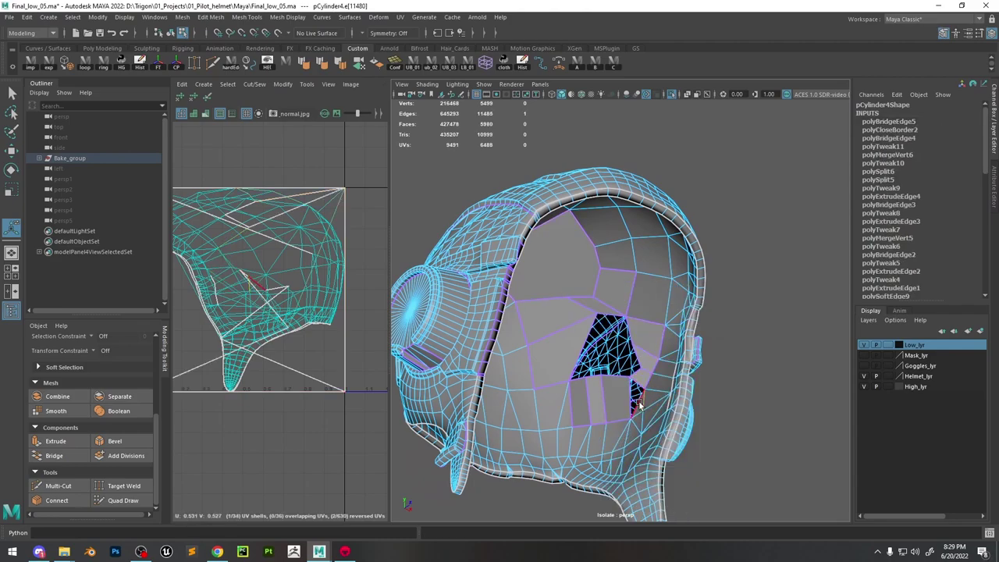
right_click_drag(644, 398, 674, 316, "shift")
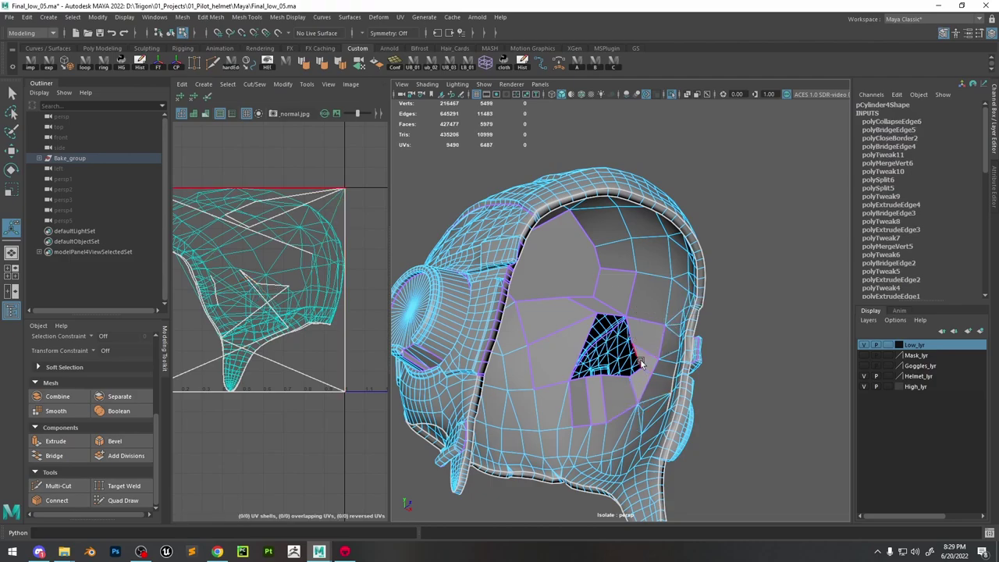
Delete the two connected stray edges on the inner surface just below the patched area
left_click_drag(641, 365, 633, 397, "alt")
scroll(678, 397, "up", 5)
right_click_drag(633, 397, 633, 338)
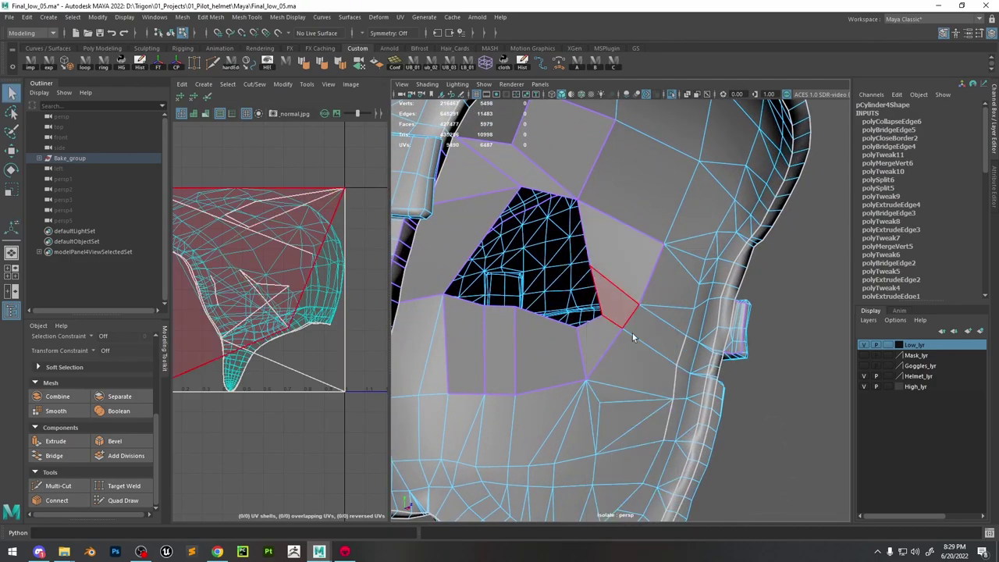
left_click(626, 396)
right_click_drag(626, 395, 629, 235)
left_click(630, 402)
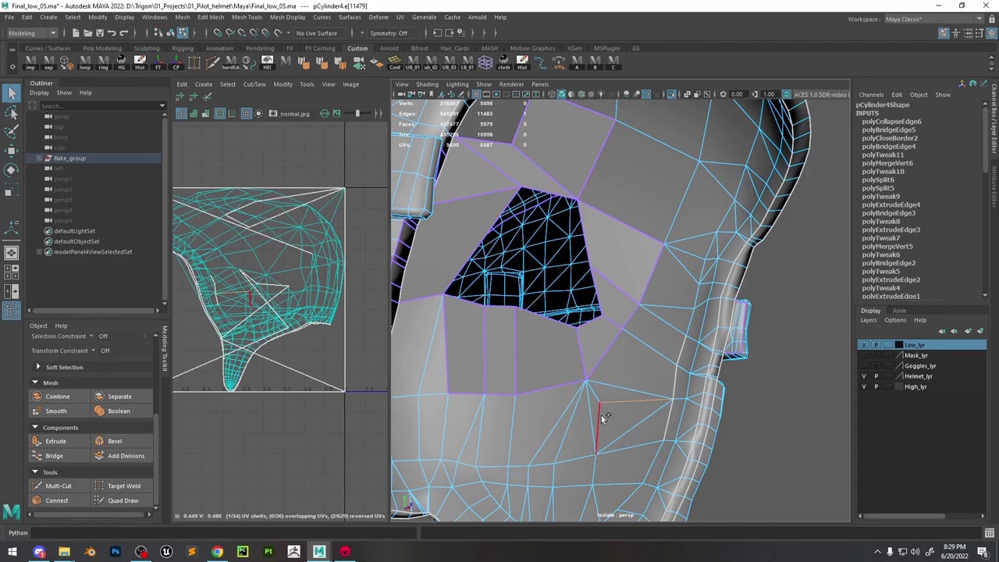
left_click(602, 399, "shift")
key("ctrl+Delete")
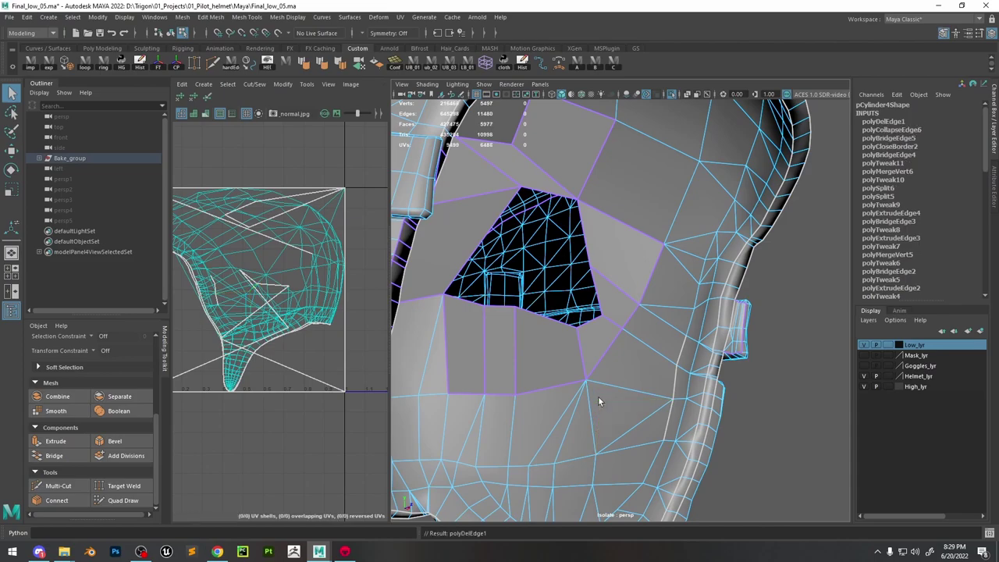
Delete the two adjoining faces at the lower border of the hole next to the small patch
scroll(614, 287, "down", 3)
double_click(600, 267)
right_click_drag(600, 266, 594, 295, "shift")
left_click(574, 336)
left_click(606, 335, "shift")
key("Delete")
Extrude the exposed lower border edge upward into the hole and scale it to fit the gap
right_click_drag(636, 323, 627, 230)
left_click(604, 350)
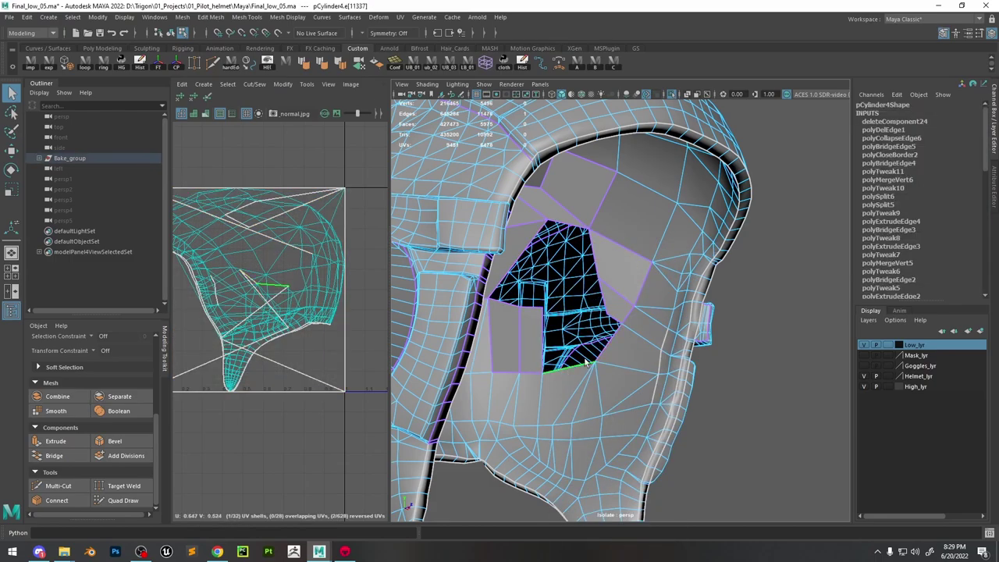
key("w")
left_click_drag(582, 354, 570, 316, "shift")
key("r")
key("w")
Merge the extruded face's outer upper vertex with the neighbouring vertex on the hole's border
right_click_drag(637, 270, 617, 275)
left_click(598, 313)
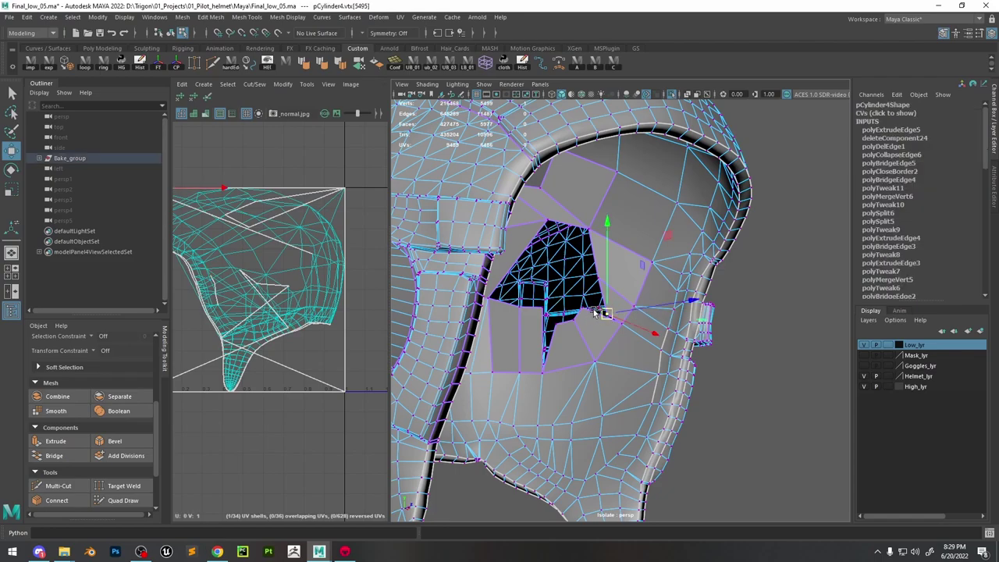
left_click(583, 312)
left_click(620, 322)
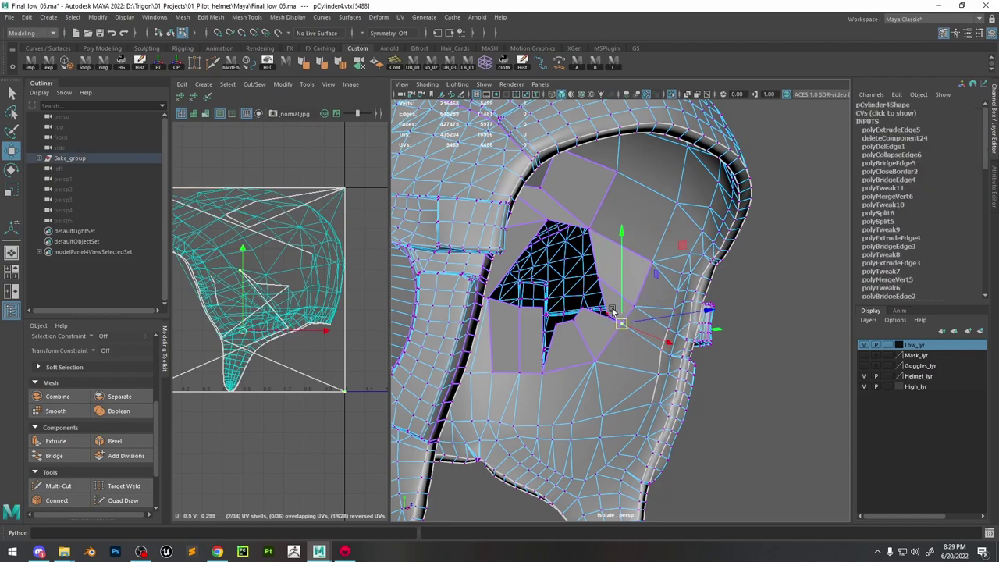
left_click(606, 314)
left_click(581, 310, "shift")
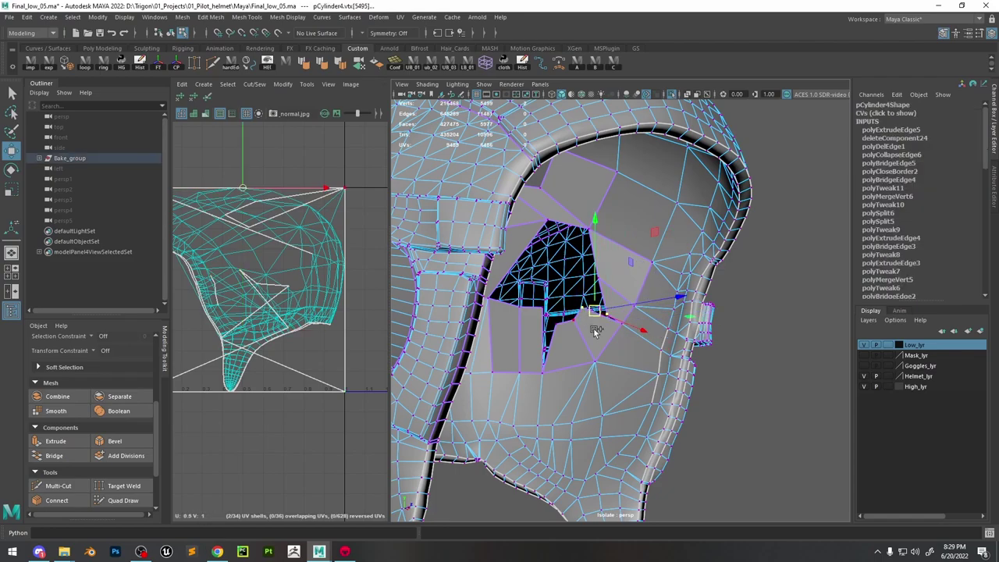
left_click_drag(595, 329, 610, 314, "alt")
key("ctrl+z")
left_click_drag(752, 351, 729, 344, "alt")
right_click_drag(655, 295, 646, 221, "shift")
left_click_drag(624, 305, 601, 317, "alt")
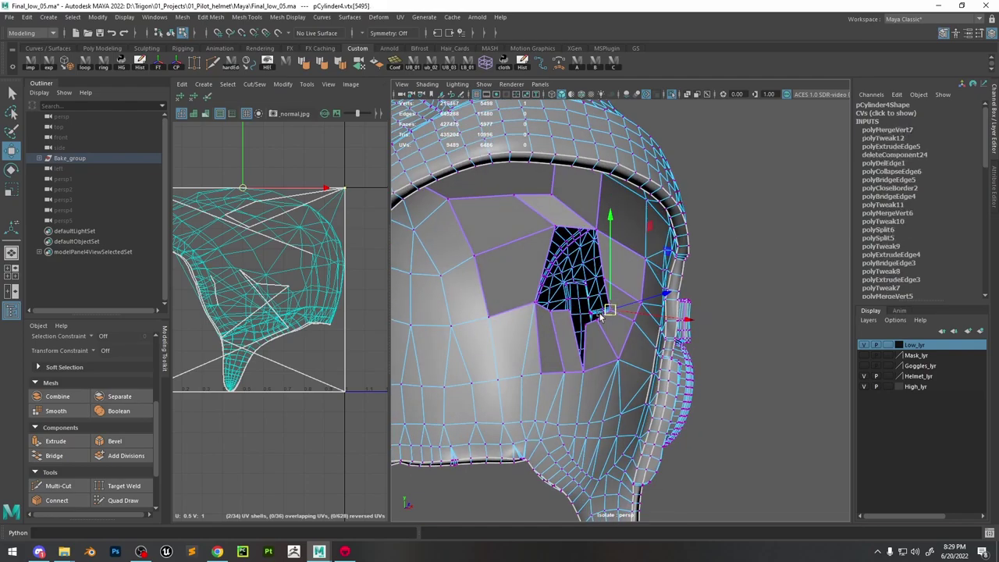
Merge the extruded face's other upper vertex with the adjacent patch corner at its center, and switch to edge selection
left_click(588, 333)
left_click(567, 312, "shift")
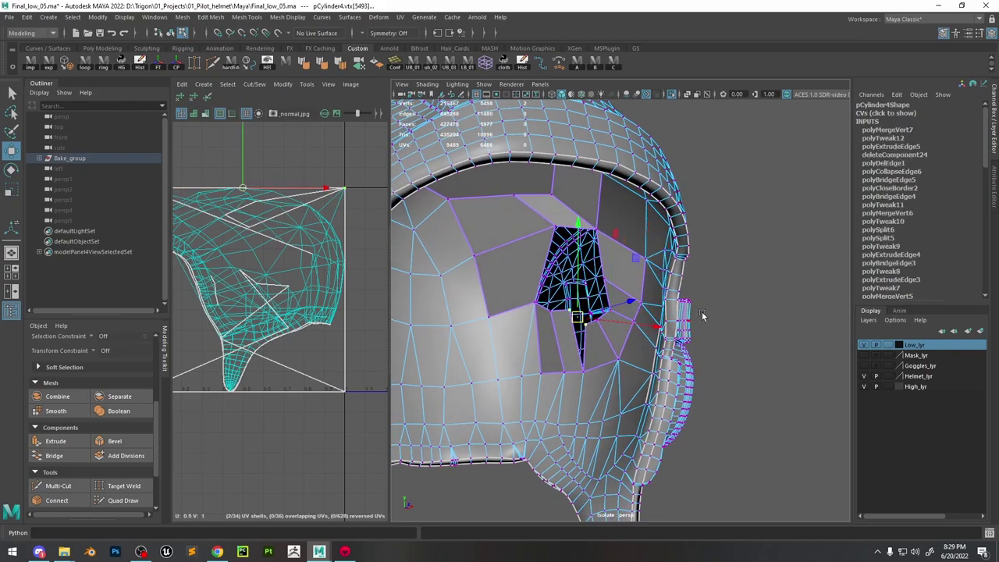
key("g")
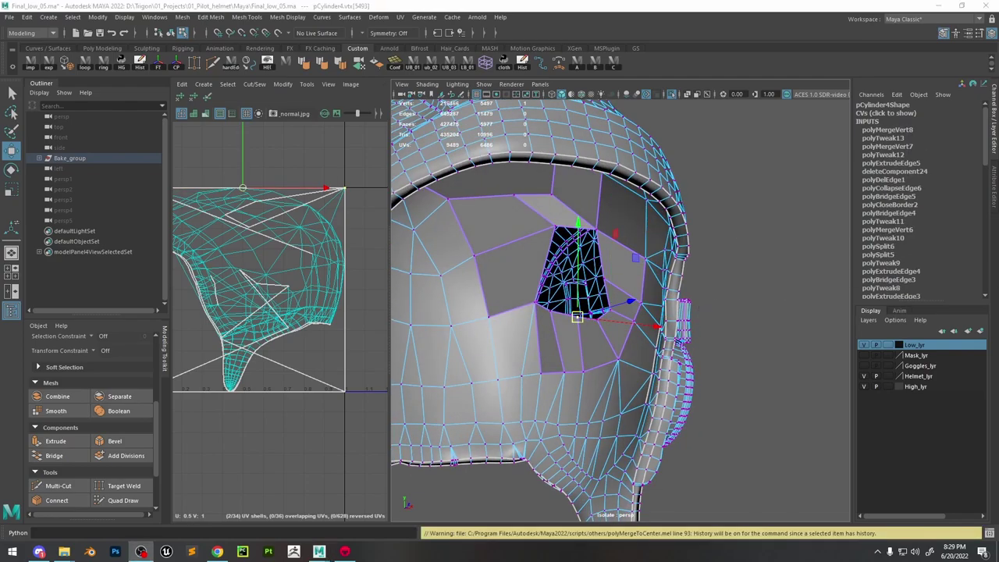
left_click_drag(599, 309, 621, 296, "alt")
right_click_drag(628, 277, 623, 251)
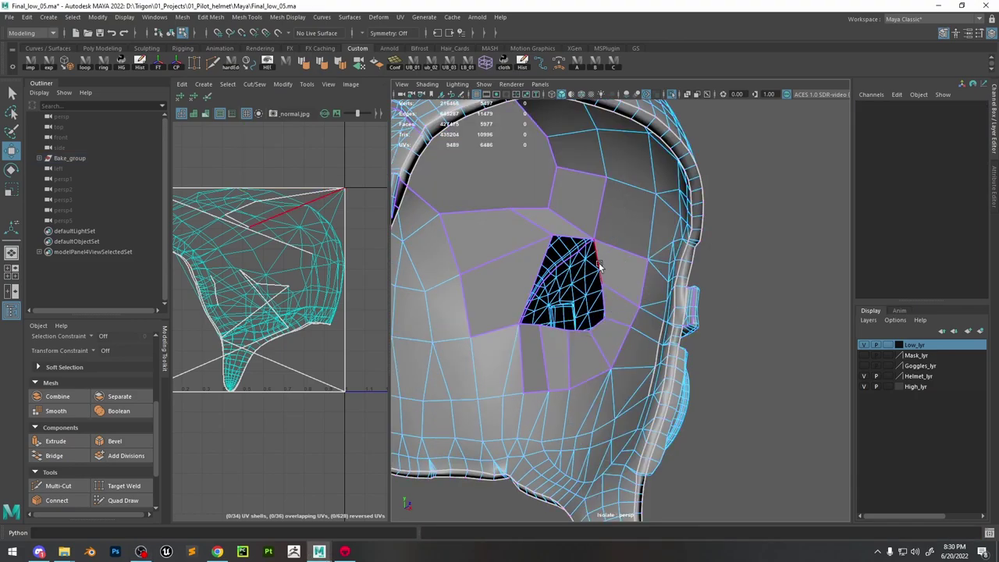
double_click(598, 266)
key("ctrl+e")
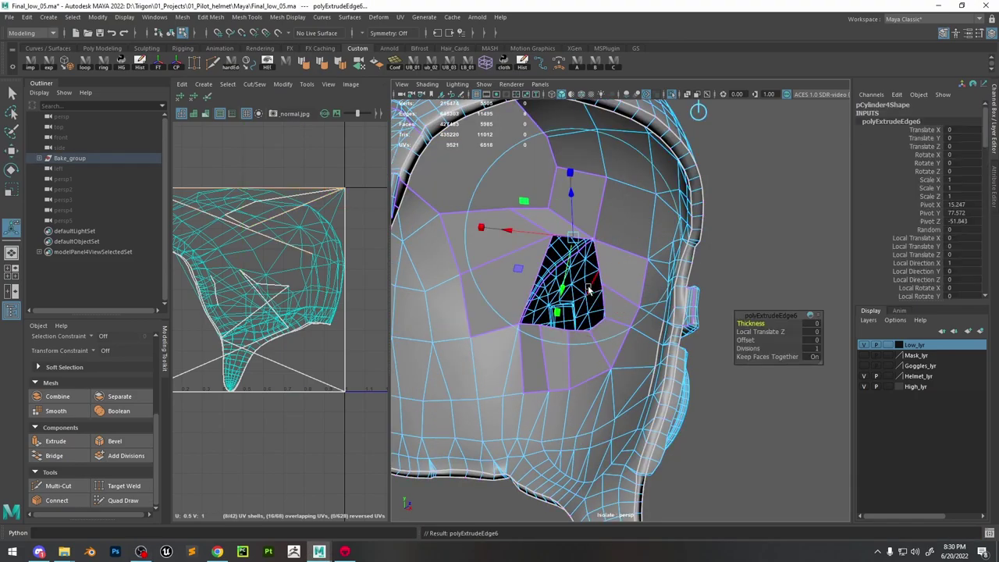
key("r")
key("ctrl+z")
key("ctrl+z")
key("ctrl+z")
Fill the remaining hole, and connect the new face's top vertex to the side border vertex
double_click(606, 302)
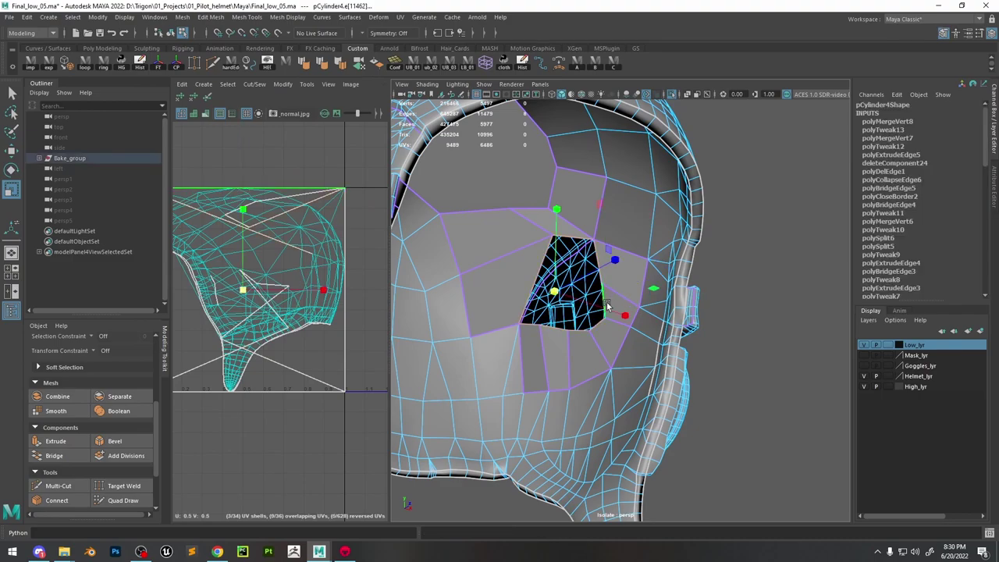
right_click_drag(608, 303, 593, 440, "shift")
key("w")
right_click_drag(642, 245, 599, 246)
left_click(610, 283)
left_click(551, 226, "shift")
right_click_drag(551, 226, 574, 285, "shift")
Connect the filled face's lower border vertices to its top vertex and to its side vertex with two edges
left_click(603, 317)
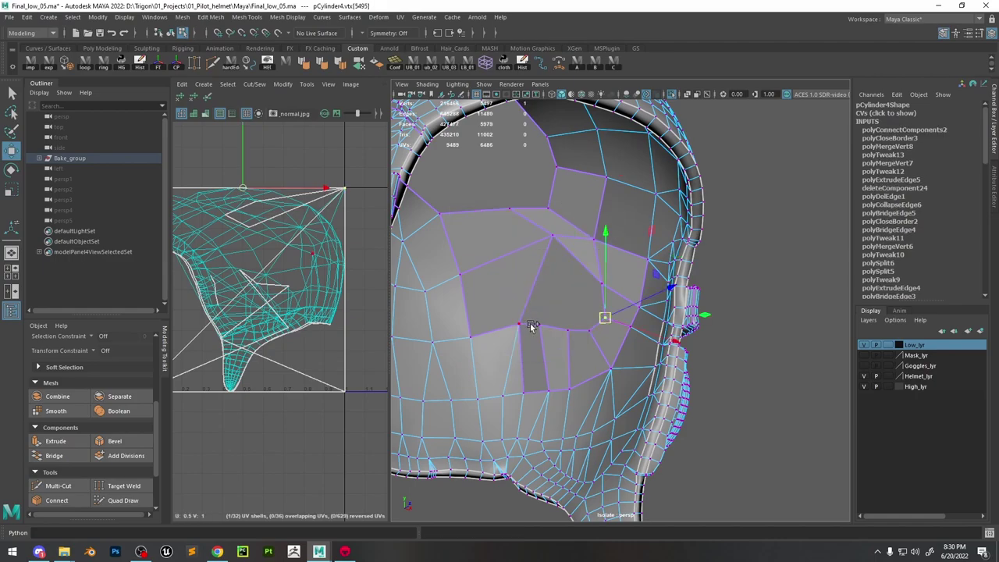
left_click(542, 323)
left_click(555, 239, "shift")
key("g")
left_click(570, 329)
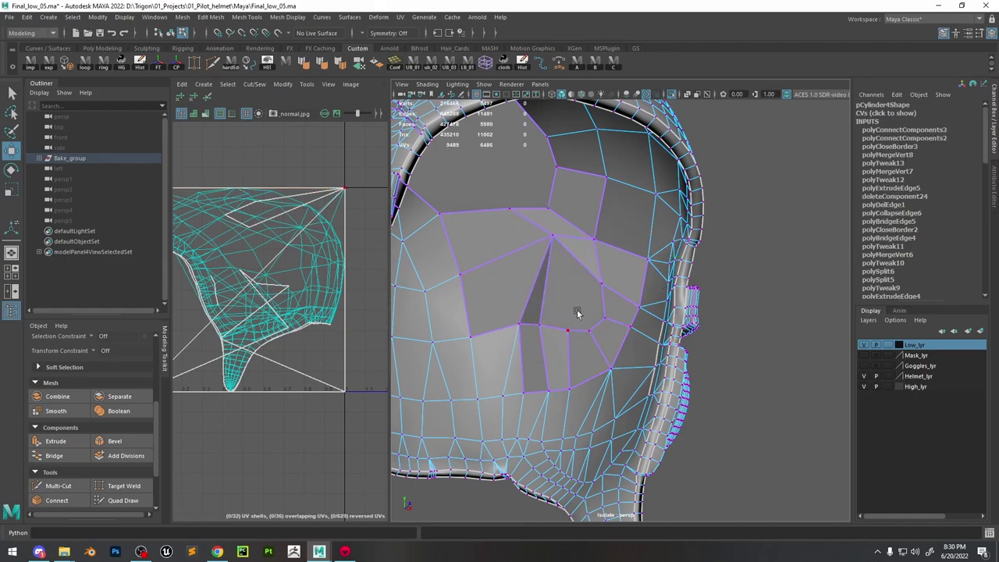
left_click(601, 278, "shift")
key("g")
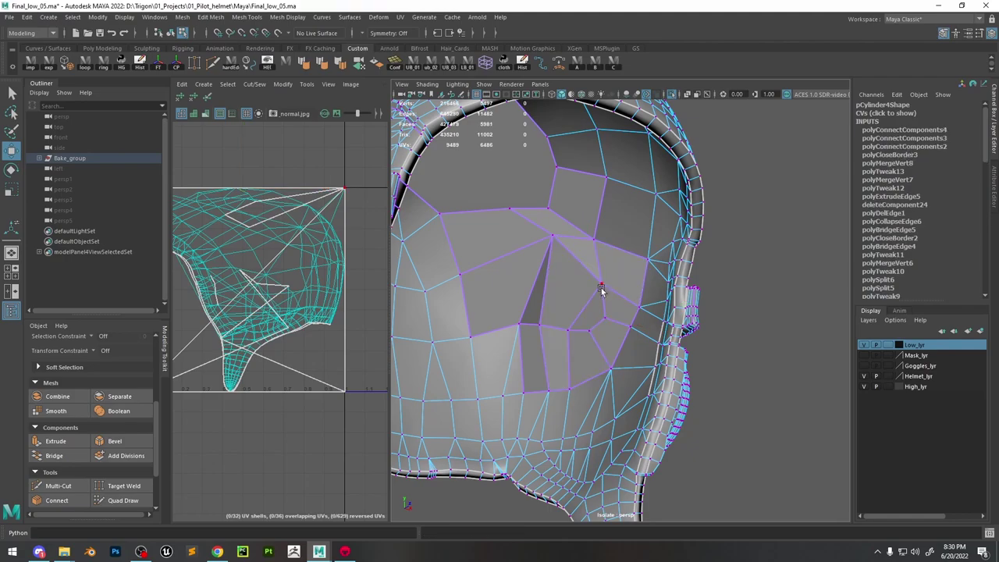
Connect the vertex on the near side of the patched area to the lower corner vertex and to the upper border vertex
left_click_drag(558, 289, 583, 328, "alt")
left_click(540, 304, "shift")
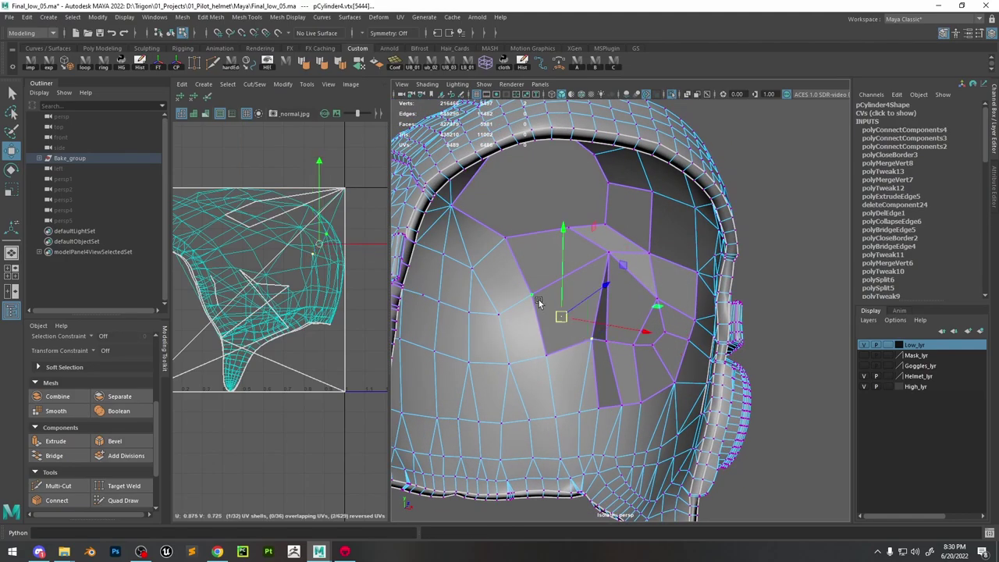
key("g")
left_click(536, 288)
left_click(567, 232, "shift")
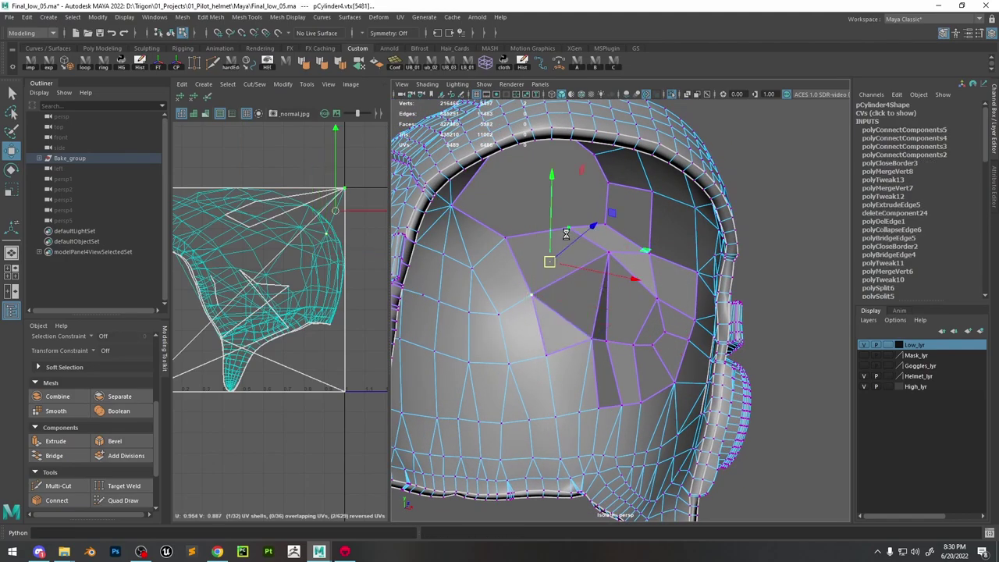
key("g")
Split the large upper filled face by connecting two vertices on its lower border to two on its upper border
left_click_drag(595, 254, 593, 299, "alt")
left_click(538, 225, "shift")
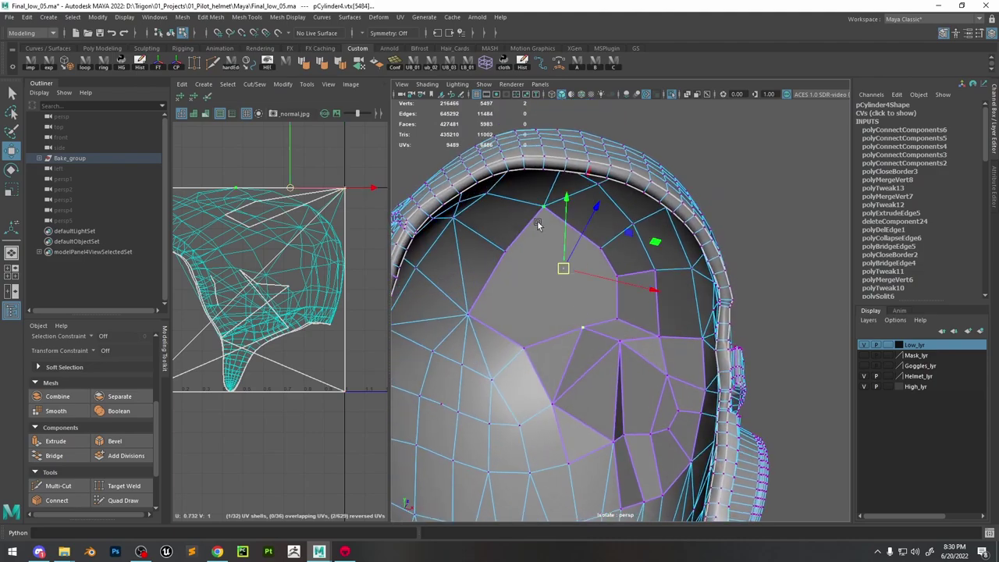
key("g")
left_click(525, 354)
left_click(498, 255, "shift")
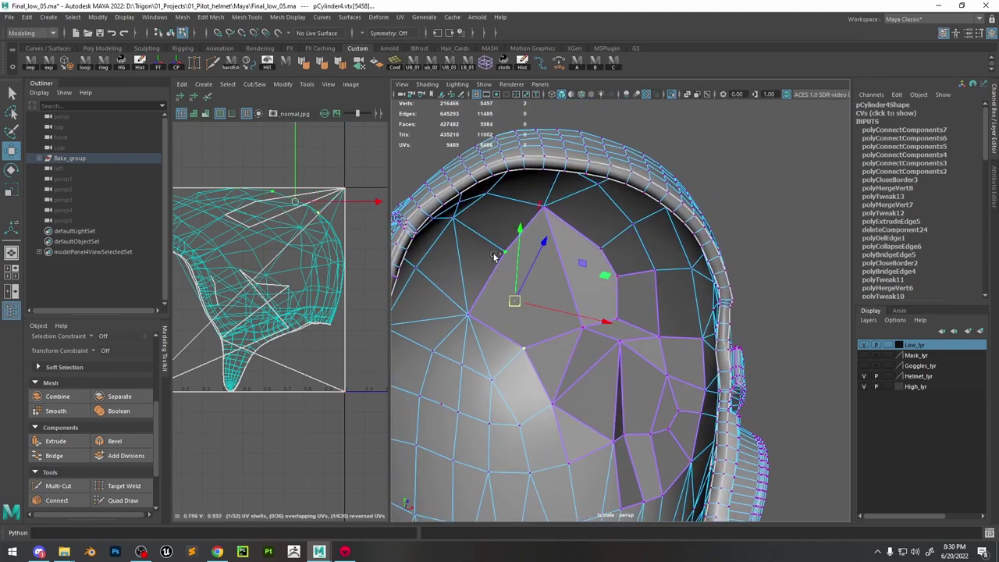
key("g")
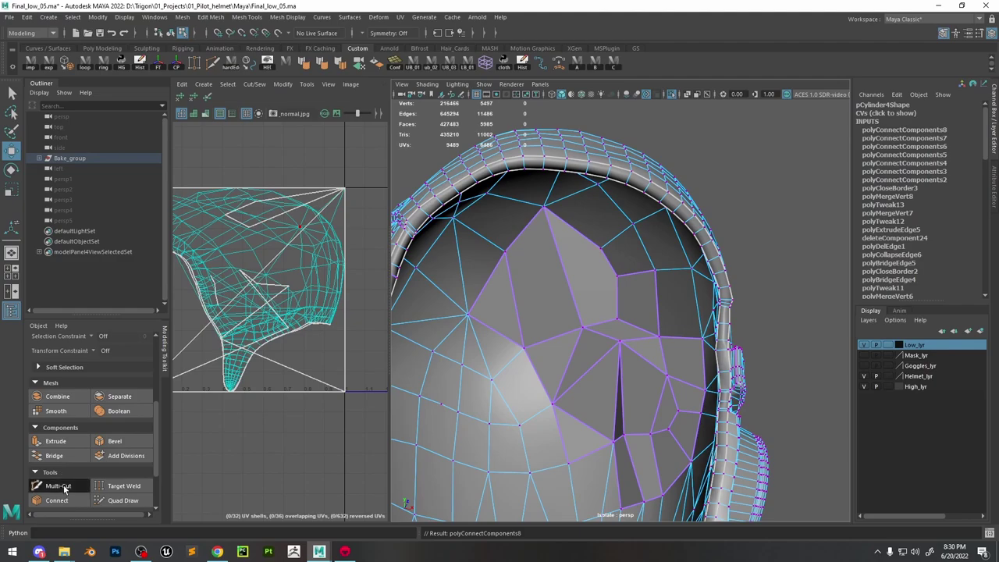
Cut new edges across the large upper filled faces with Multi-Cut, and collapse the short border edge beside the cut
left_click(58, 486)
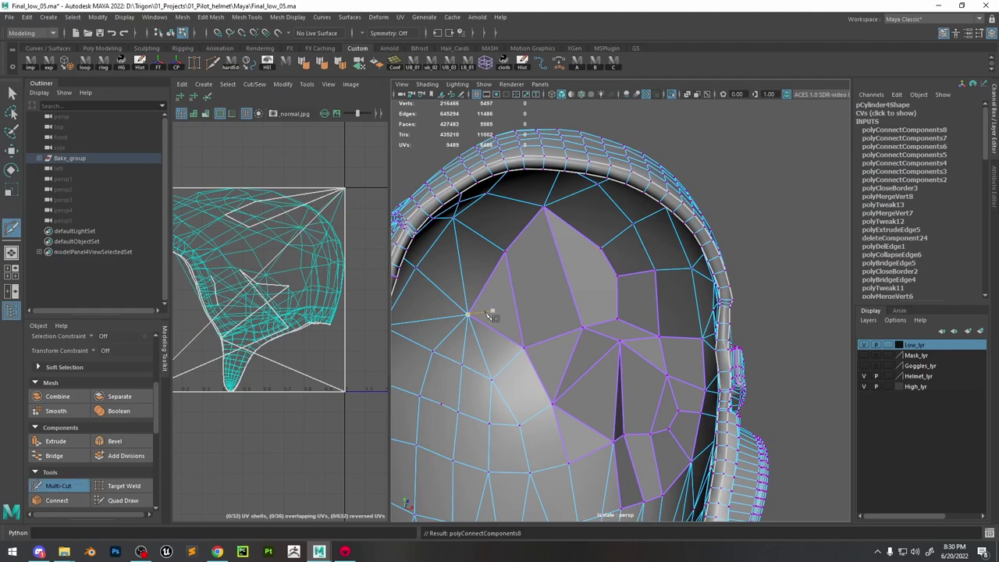
left_click(618, 278)
right_click(591, 260)
key("w")
right_click_drag(596, 258, 639, 219)
left_click(616, 262)
Select all inner-surface faces in the UV layout and apply a planar projection to them
scroll(577, 281, "down", 7)
right_click_drag(305, 249, 301, 272)
scroll(301, 271, "down", 6)
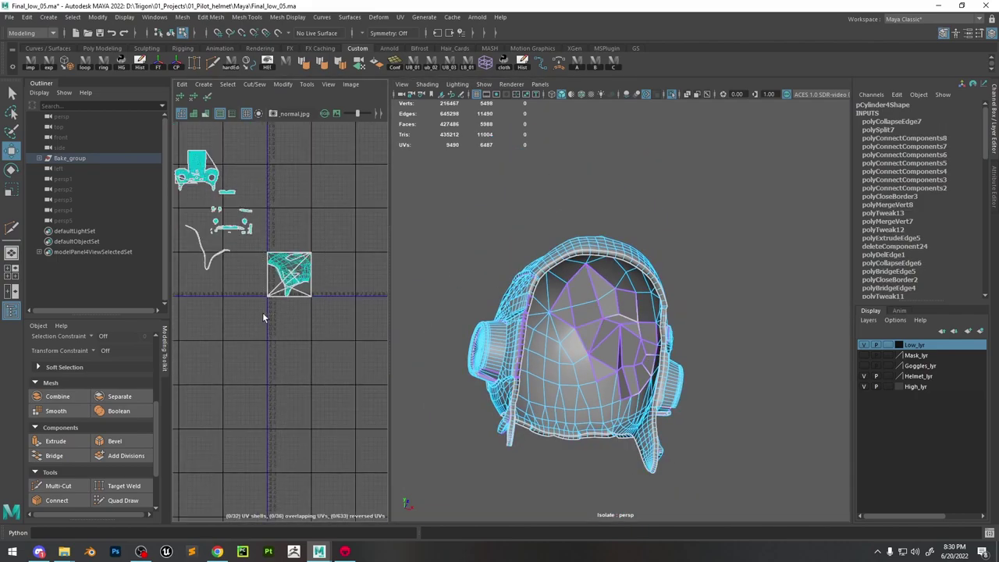
left_click_drag(263, 317, 331, 233)
mouse_move(601, 275)
right_mouse_down("shift")
mouse_move(604, 223)
mouse_move(601, 277)
right_mouse_up("shift")
right_click_drag(287, 263, 286, 176, "shift")
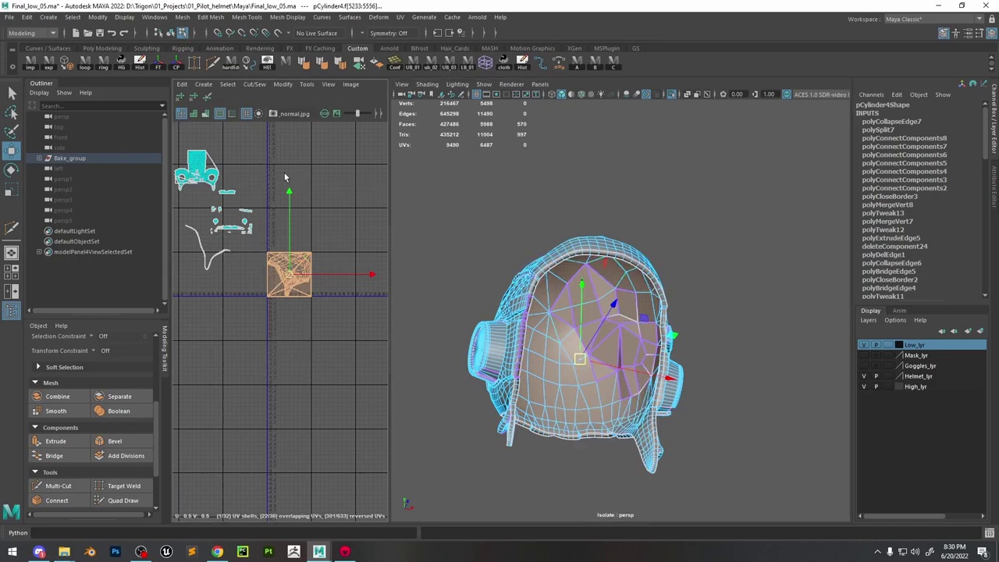
Convert the projected inner-surface selection to UVs and try to unfold the shell
scroll(297, 272, "up", 6)
right_click_drag(298, 264, 313, 268)
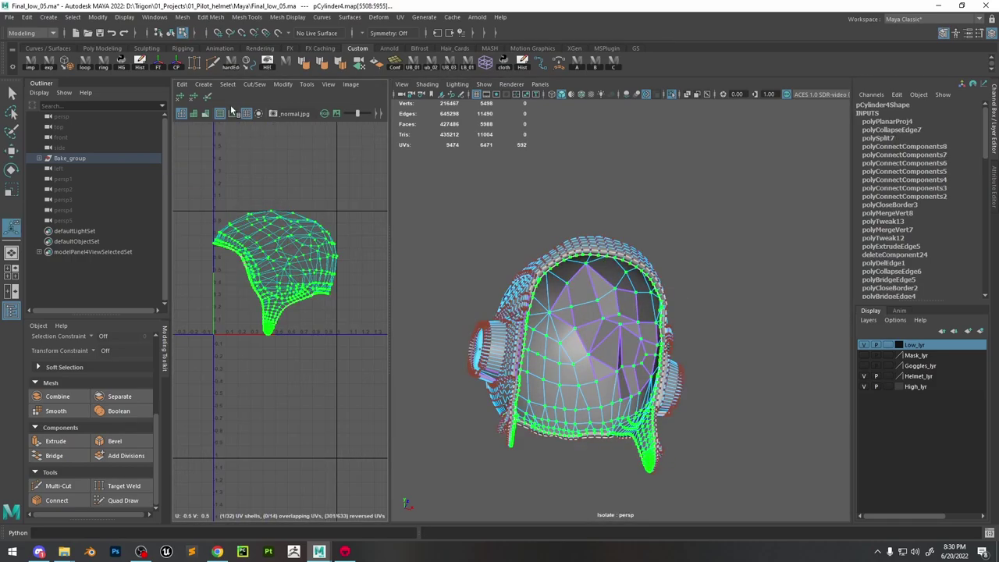
left_click(210, 99)
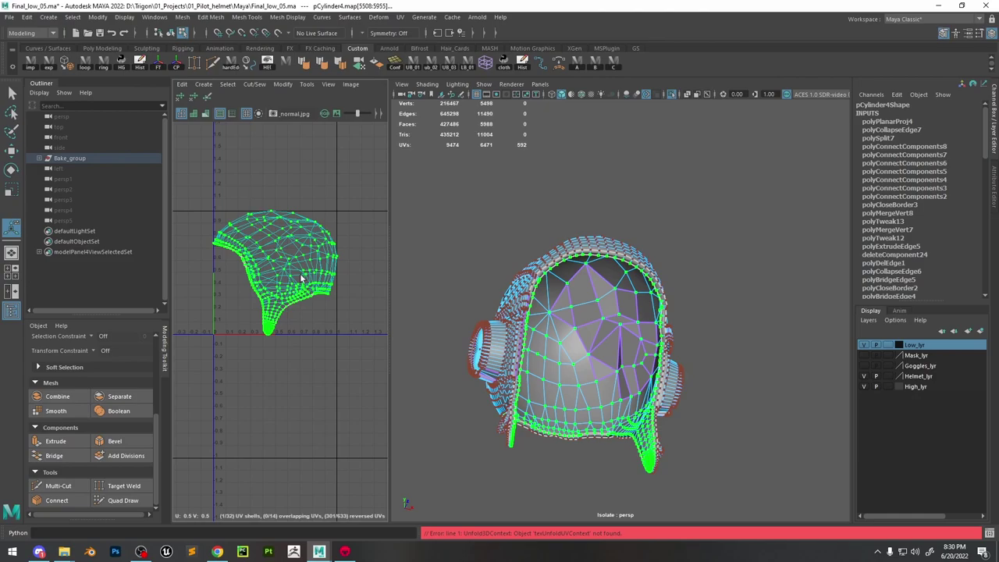
Unfold the projected inner-surface UV shell and optimize it several times
scroll(302, 278, "up", 3)
middle_click_drag(304, 241, 325, 264, "alt")
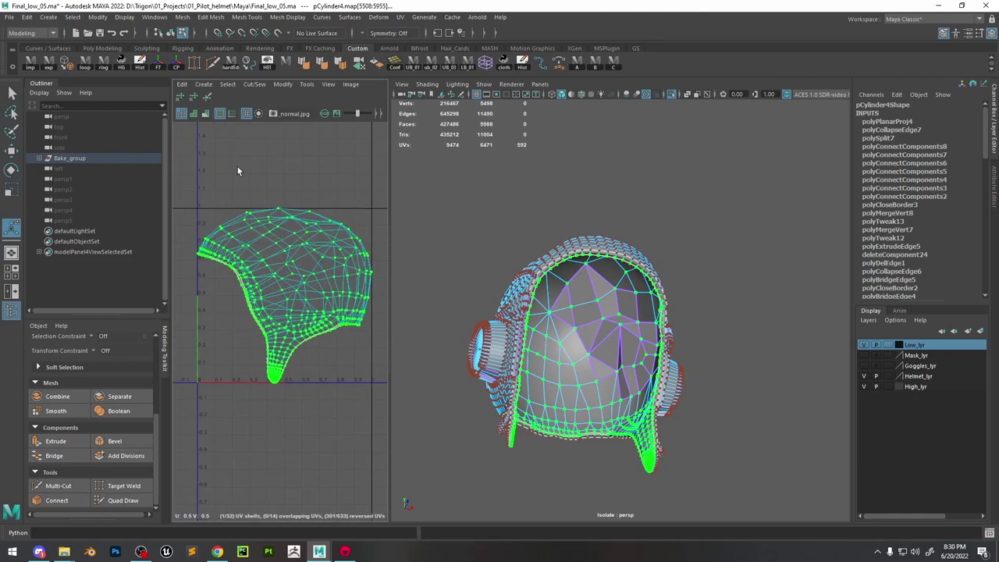
left_click(194, 97)
right_click_drag(305, 204, 225, 210, "shift")
scroll(299, 251, "down", 5)
right_click_drag(295, 254, 323, 256, "shift")
key("g")
key("g")
key("g")
key("g")
key("g")
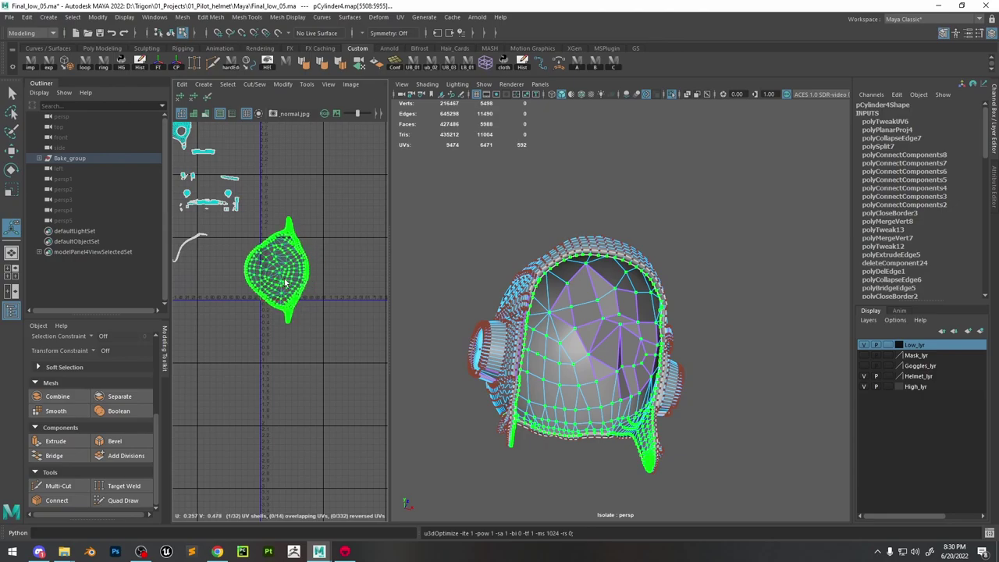
Select all faces of the unfolded inner-surface shell and soften their edges
scroll(277, 279, "up", 5)
right_click_drag(289, 251, 286, 270)
double_click(287, 271)
scroll(595, 298, "up", 5)
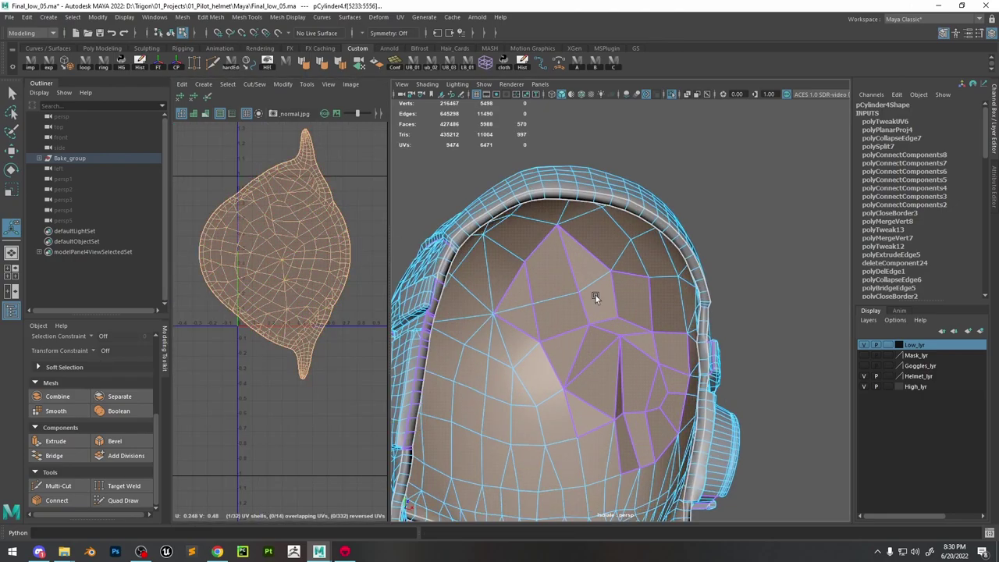
left_click(323, 68)
left_click_drag(537, 250, 539, 244, "alt")
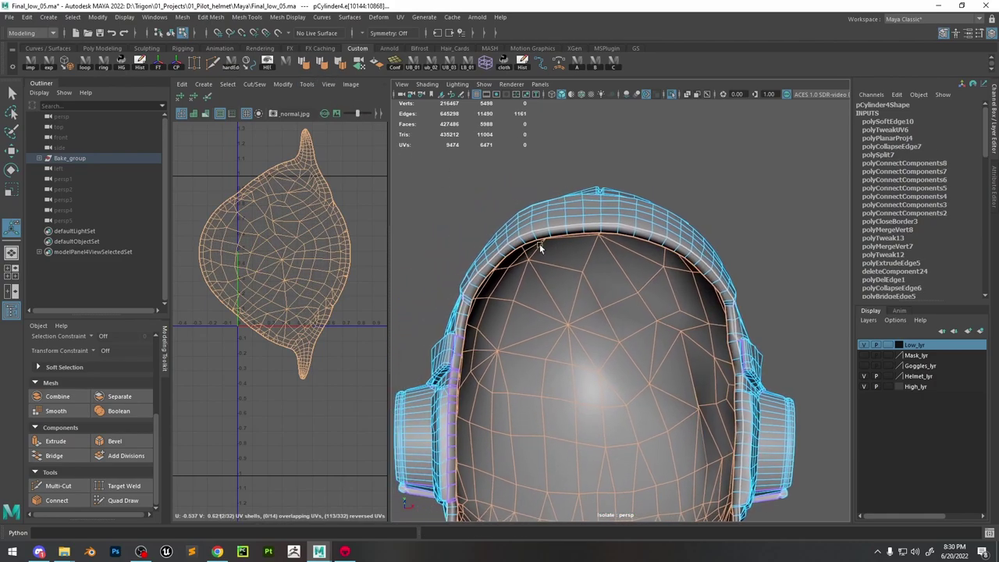
Select the face loop along the rim of the helmet opening and soften its edges
scroll(539, 244, "up", 4)
right_click_drag(485, 192, 487, 220)
left_click(499, 193)
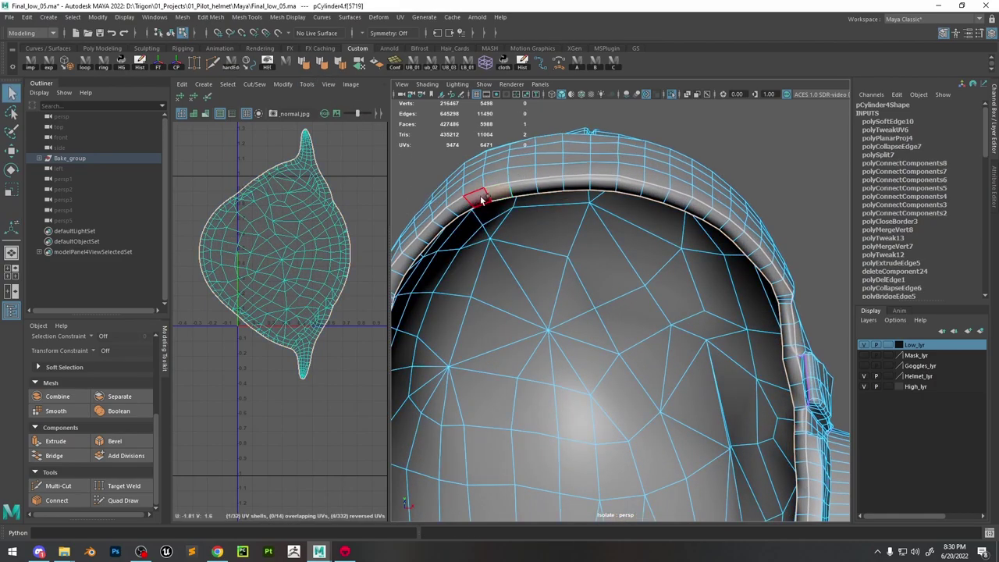
double_click(479, 200, "shift")
middle_click_drag(474, 200, 622, 215, "alt")
left_click_drag(623, 215, 641, 269, "alt")
middle_click_drag(688, 263, 629, 231, "alt")
scroll(609, 283, "up", 5)
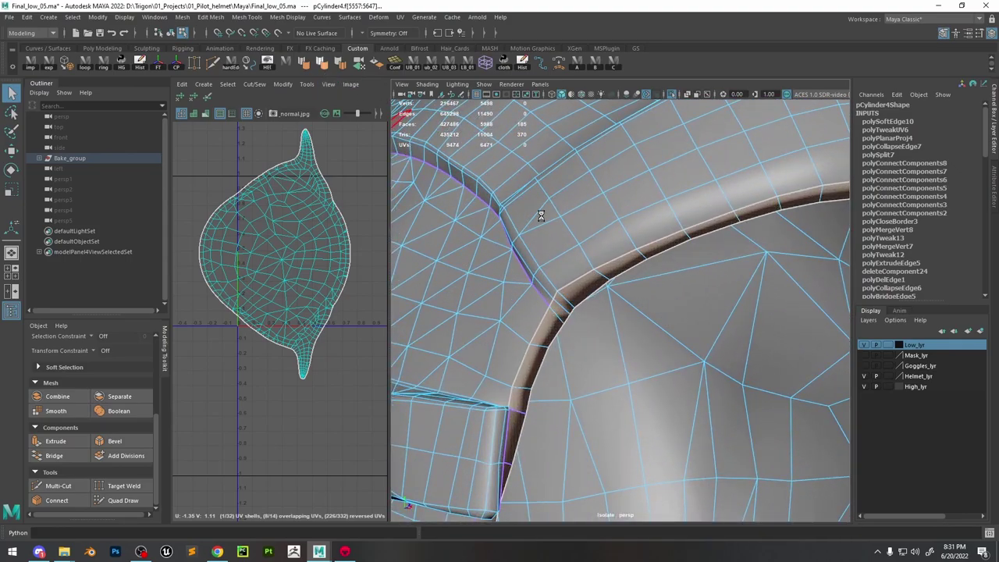
left_click_drag(591, 294, 551, 325, "alt")
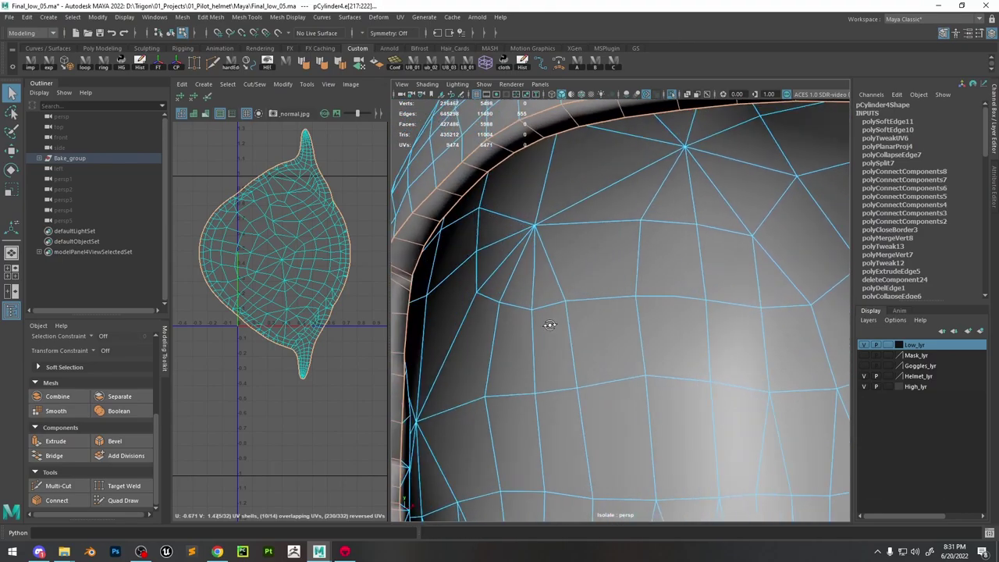
Examine the shading of the helmet's rim and inner surface in object mode with nothing selected
middle_click_drag(550, 324, 696, 314, "alt")
left_click_drag(696, 314, 657, 292, "alt")
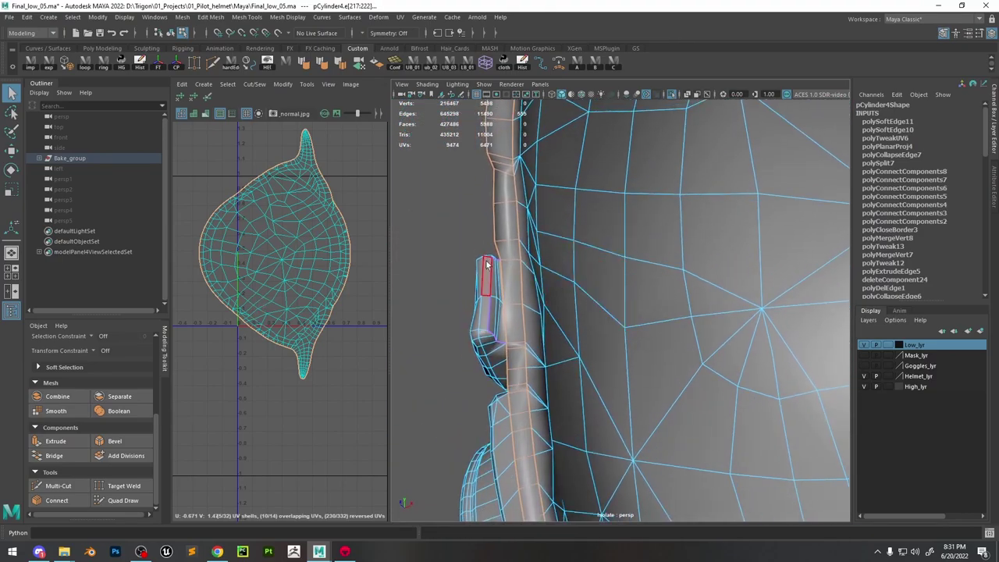
key("F8")
key("ctrl+h")
key("ctrl+z")
left_click_drag(516, 292, 494, 258, "alt")
key("ctrl+z")
key("ctrl+z")
left_click(507, 265)
left_click_drag(582, 232, 503, 327, "alt")
left_click(605, 246)
scroll(494, 330, "down", 4)
left_click(742, 218)
left_click_drag(743, 218, 638, 235, "alt")
right_click_drag(638, 235, 581, 210, "alt")
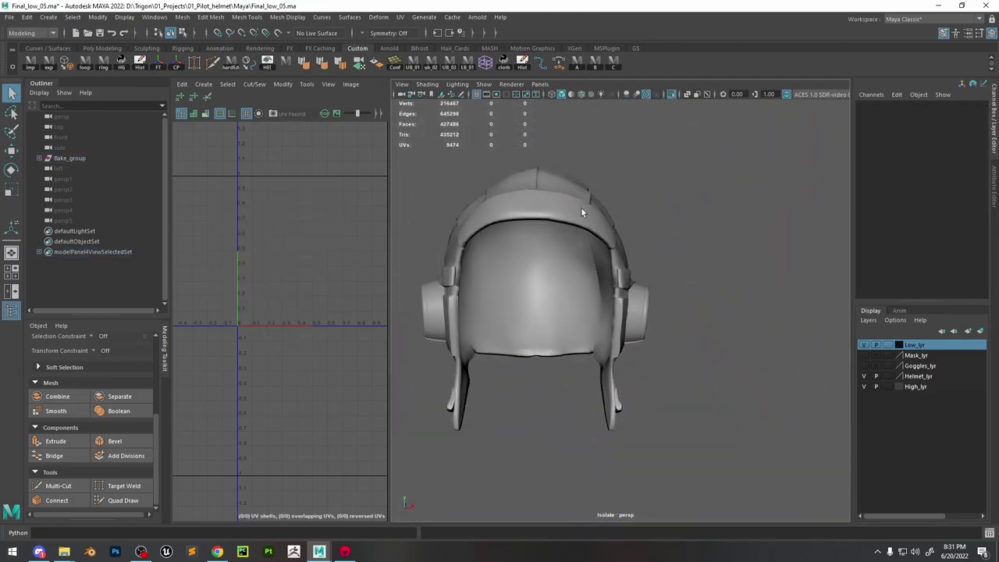
middle_click_drag(581, 209, 632, 212, "alt")
left_click(577, 282)
right_click_drag(578, 281, 623, 472, "alt")
middle_click_drag(622, 473, 645, 386, "alt")
left_click(646, 388)
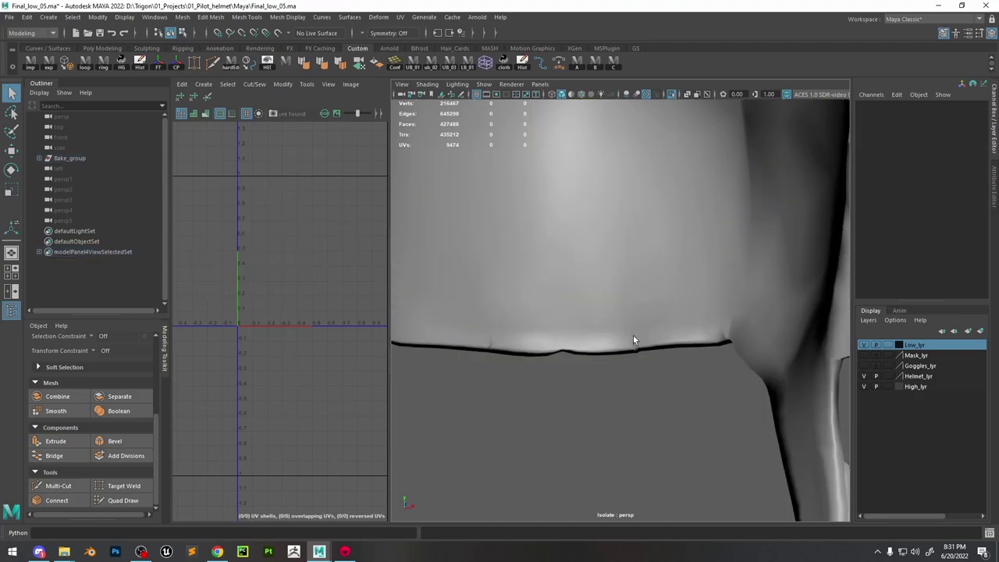
Examine the inner surface's lower border and the helmet's outer shading from several sides
left_click_drag(633, 341, 669, 295, "alt")
middle_click_drag(625, 347, 647, 235, "alt")
right_click_drag(647, 234, 609, 286, "alt")
left_click(668, 351)
right_click_drag(674, 365, 598, 219, "alt")
left_click_drag(598, 219, 648, 196, "alt")
middle_click_drag(640, 189, 590, 272, "alt")
left_click(725, 185)
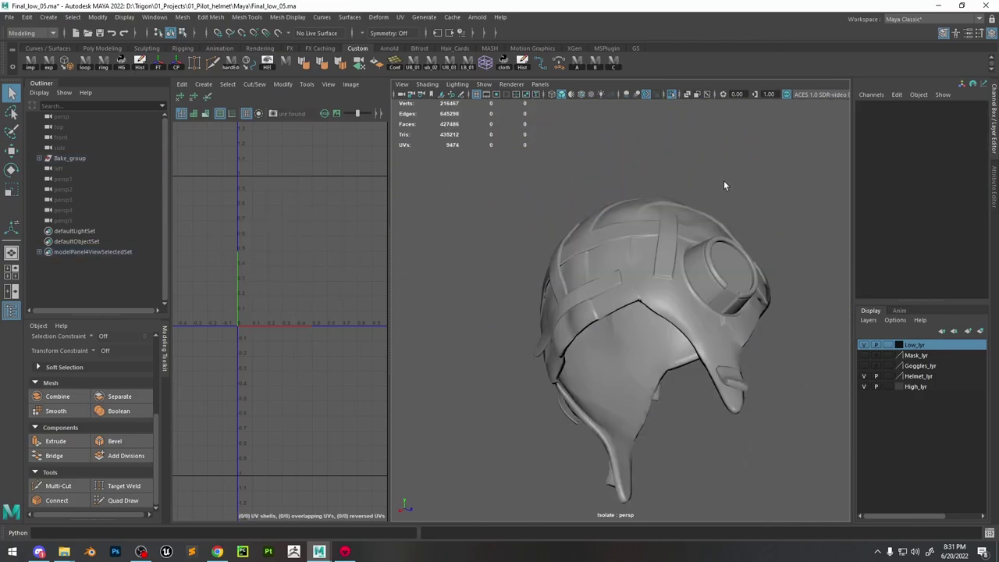
left_click_drag(725, 185, 682, 245, "alt")
left_click(682, 245)
right_click_drag(687, 267, 683, 246, "alt")
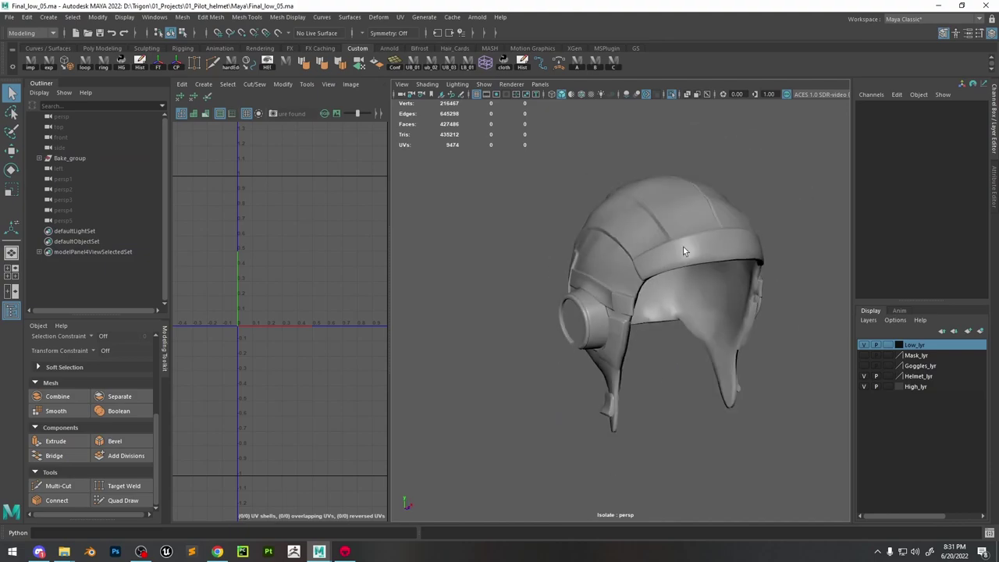
Turn off isolation and make the high-poly helmet mesh the live surface
left_click(683, 244)
scroll(255, 274, "down", 8)
left_click_drag(660, 228, 638, 181, "alt")
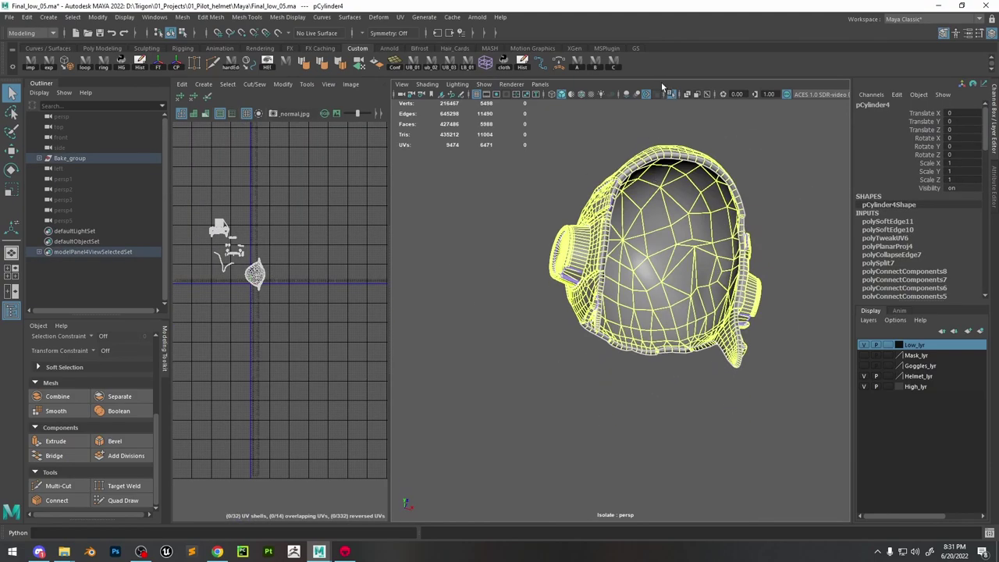
left_click(671, 93)
middle_click_drag(723, 293, 623, 337, "alt")
right_click_drag(622, 337, 646, 346, "alt")
left_click(688, 335)
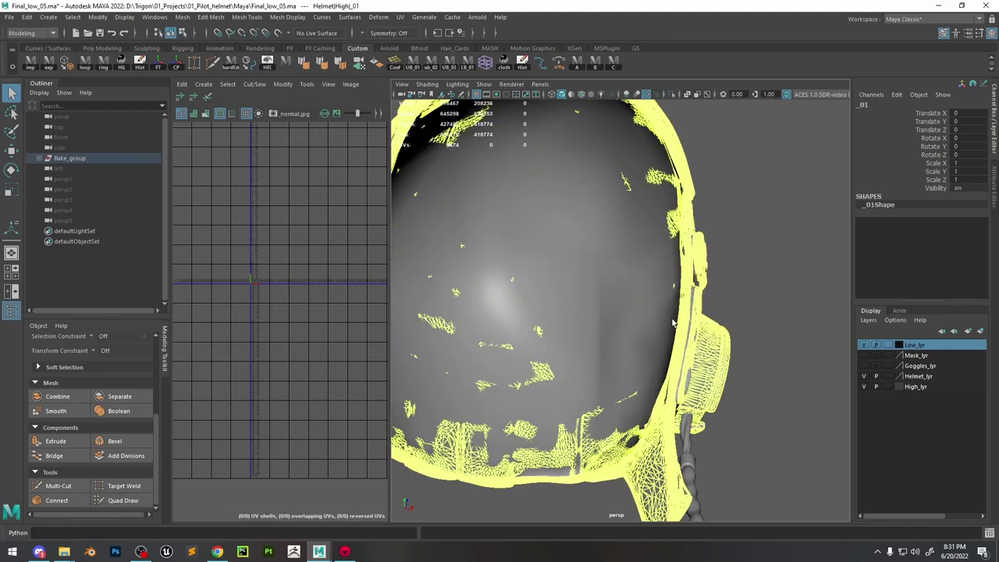
left_click(278, 33)
Start Quad Draw on the low-poly helmet and relax the stretched inner-surface vertices around the pinched area
left_click(401, 331)
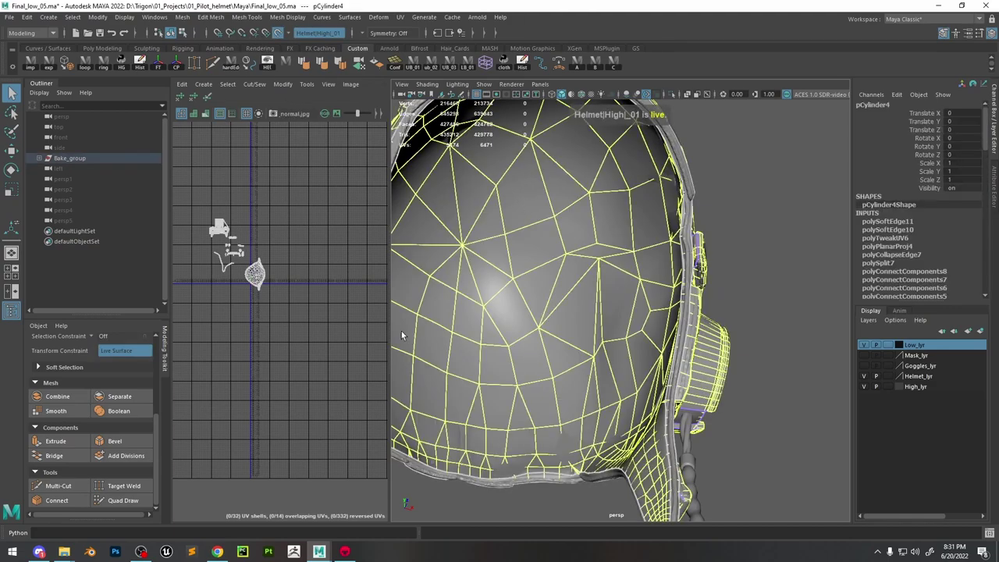
left_click(124, 501)
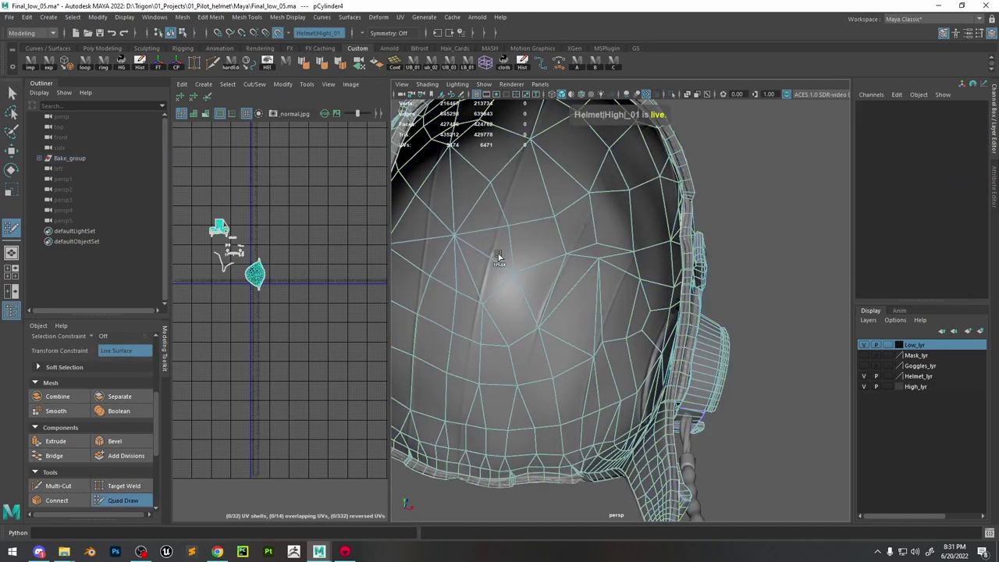
mouse_move(619, 316)
left_mouse_down("shift")
mouse_move(636, 332)
mouse_move(661, 325)
left_mouse_up("shift")
mouse_move(631, 360)
left_mouse_down("shift")
mouse_move(584, 364)
mouse_move(618, 216)
mouse_move(653, 193)
left_mouse_up("shift")
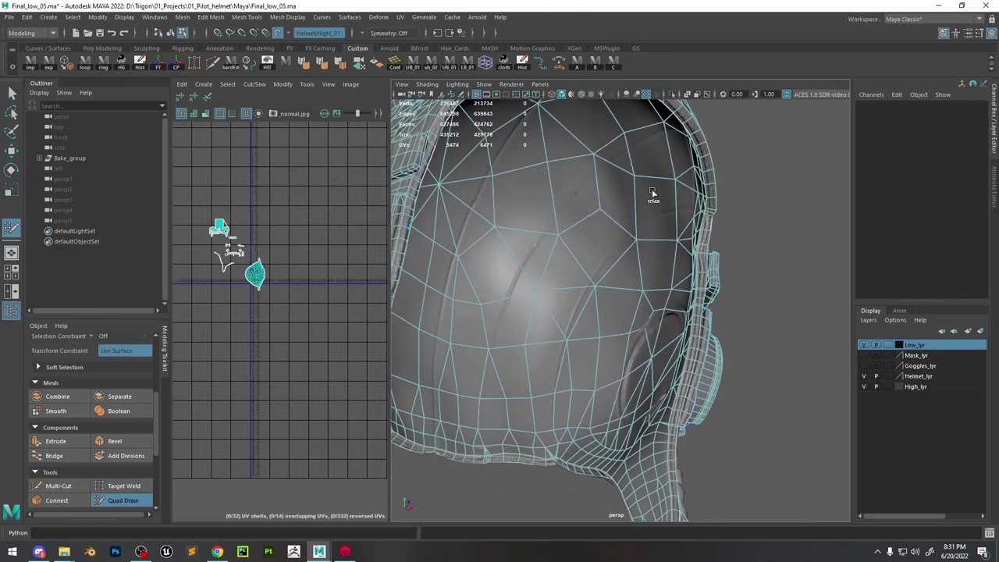
Relax the remaining inner-surface vertices across the middle and opposite side of the helmet with Quad Draw
mouse_move(674, 238)
left_mouse_down("alt")
mouse_move(674, 295)
mouse_move(659, 264)
mouse_move(572, 217)
mouse_move(625, 214)
mouse_move(498, 253)
left_mouse_up("alt")
left_click_drag(581, 264, 542, 326, "alt")
middle_click_drag(542, 326, 575, 256, "alt")
mouse_move(575, 265)
left_mouse_down("shift")
mouse_move(547, 333)
mouse_move(504, 388)
mouse_move(551, 416)
left_mouse_up("shift")
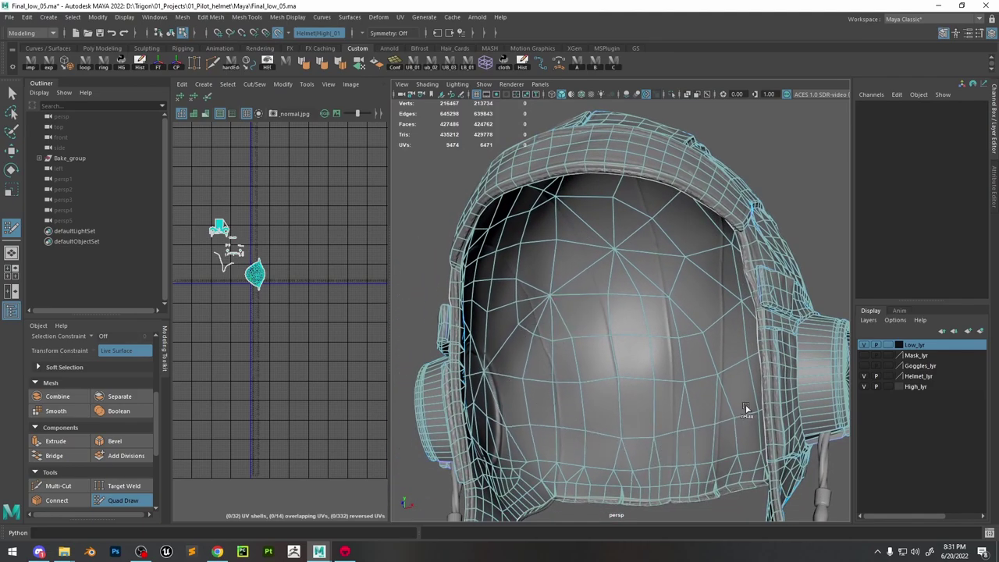
left_click_drag(746, 408, 611, 321, "shift")
scroll(641, 357, "down", 5)
left_click_drag(640, 358, 603, 333, "alt")
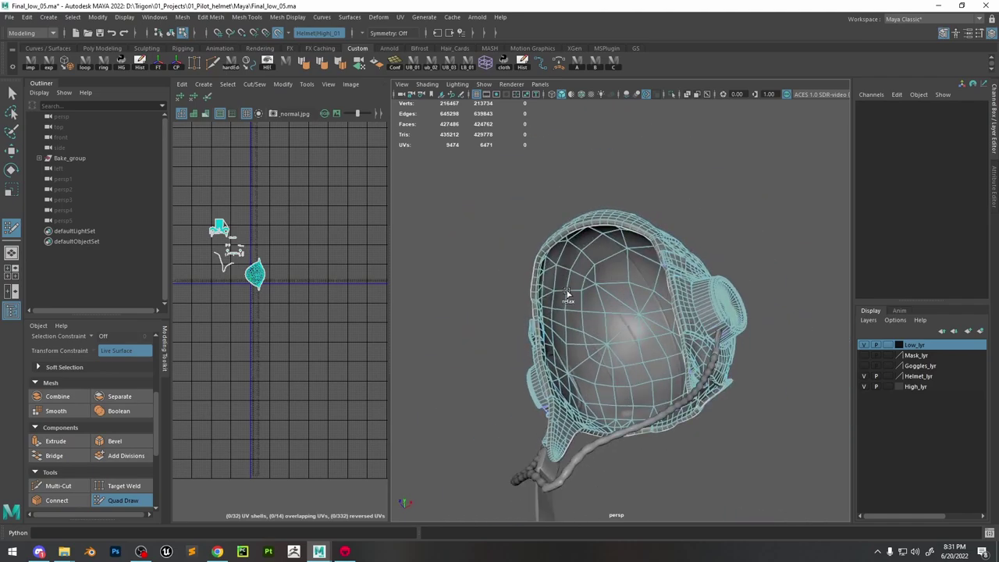
left_click_drag(584, 250, 594, 359, "alt")
scroll(593, 359, "up", 5)
middle_click_drag(593, 359, 698, 330, "alt")
left_click_drag(698, 330, 597, 296, "alt")
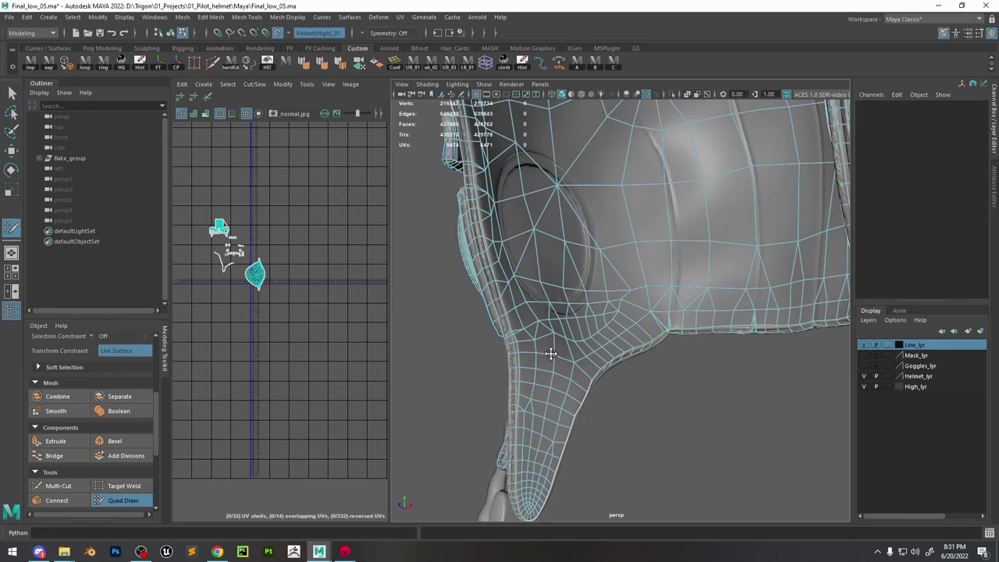
middle_click_drag(471, 188, 505, 263, "alt")
scroll(506, 263, "down", 5)
left_click_drag(506, 264, 738, 279, "alt")
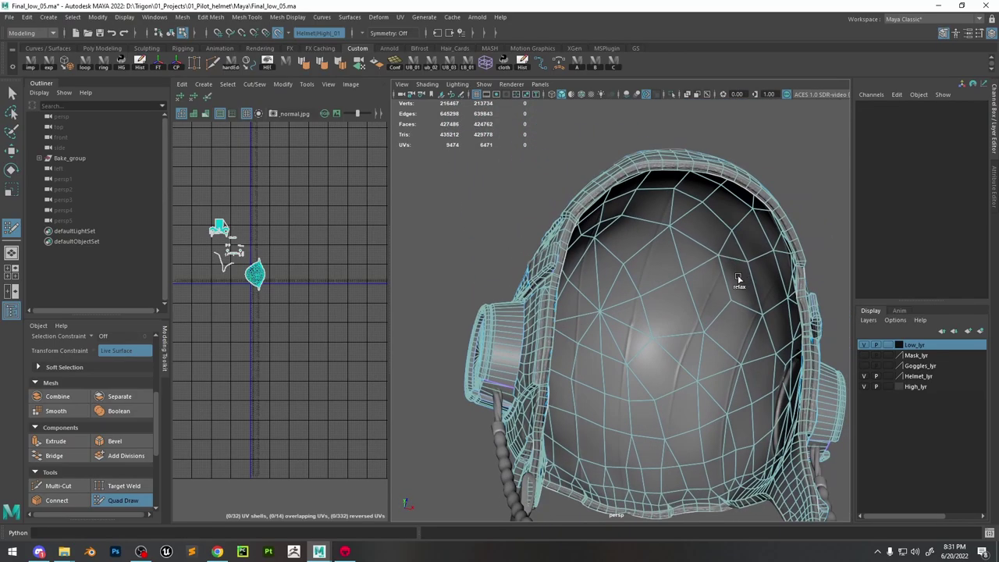
Leave Quad Draw and isolate the low-poly helmet in object mode with shaded display
key("w")
right_click_drag(650, 260, 712, 215)
middle_click_drag(719, 213, 647, 174, "alt")
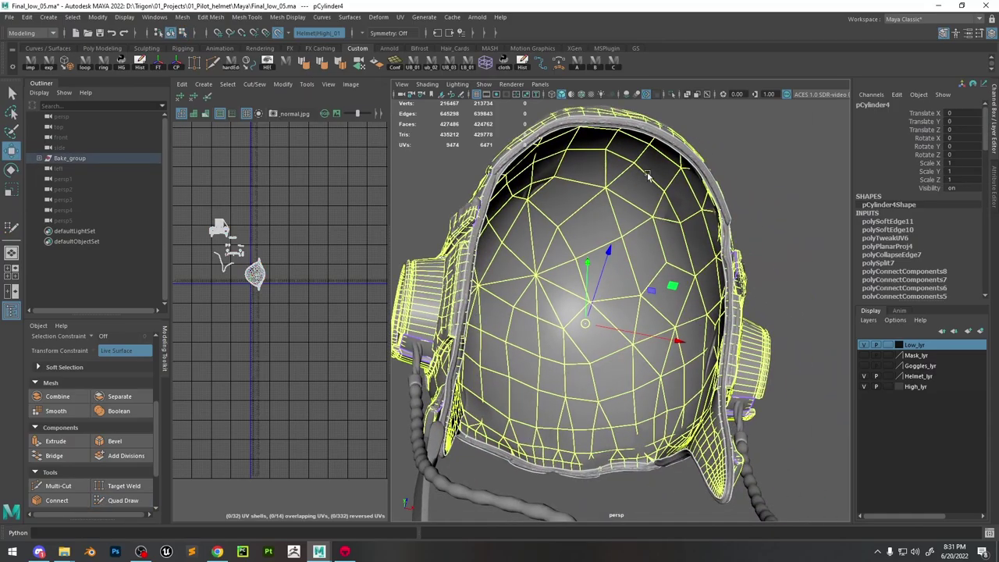
left_click(673, 97)
mouse_move(664, 148)
left_mouse_down("alt")
mouse_move(743, 204)
mouse_move(637, 227)
mouse_move(576, 206)
left_mouse_up("alt")
key("4")
key("5")
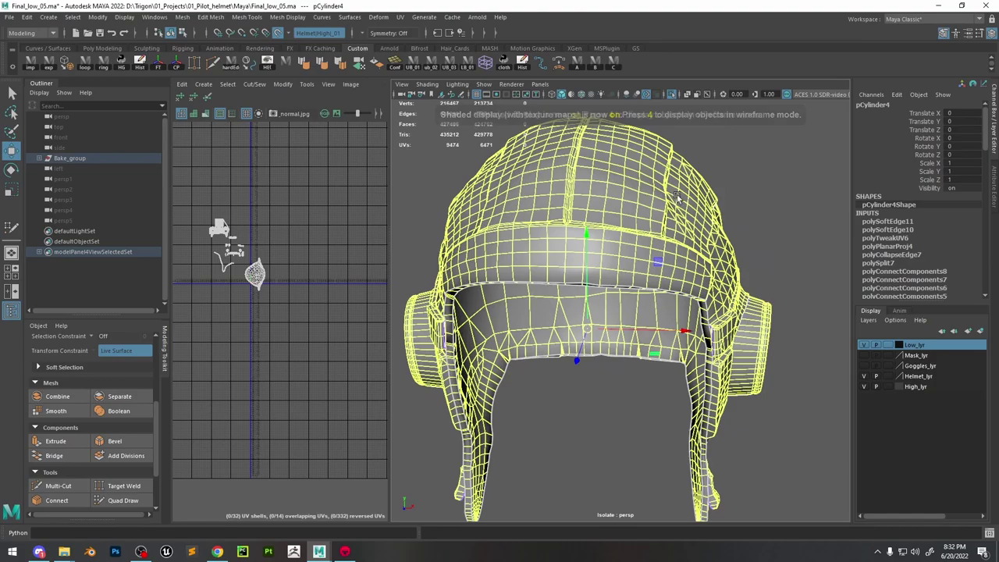
Examine the isolated low-poly helmet's shading from the front and inside, ending with nothing selected
left_click(725, 163)
left_click(597, 181)
right_click_drag(598, 181, 597, 209)
double_click(604, 217)
scroll(606, 218, "down", 4)
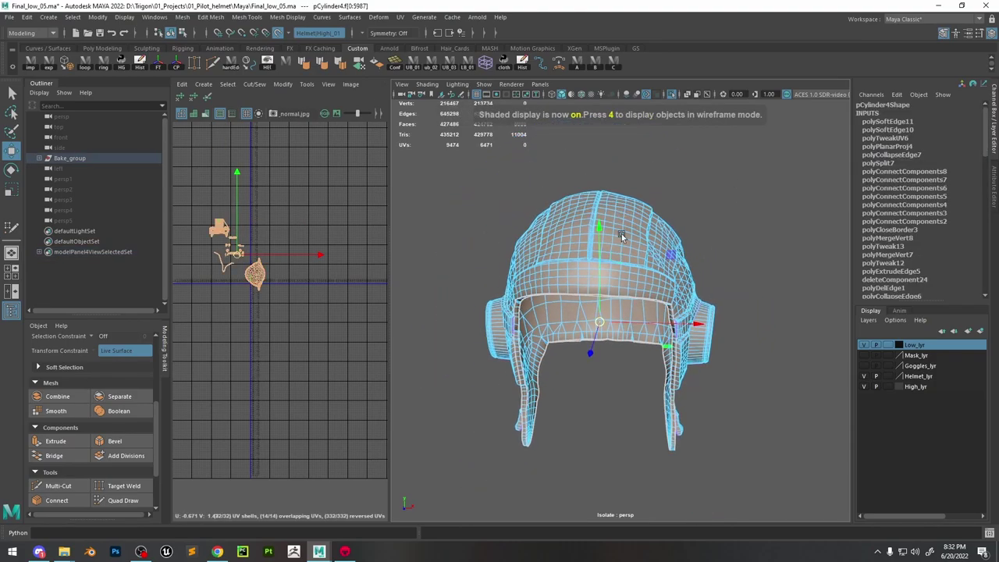
left_click_drag(622, 234, 651, 205, "alt")
right_click_drag(651, 203, 706, 156)
left_click(723, 186)
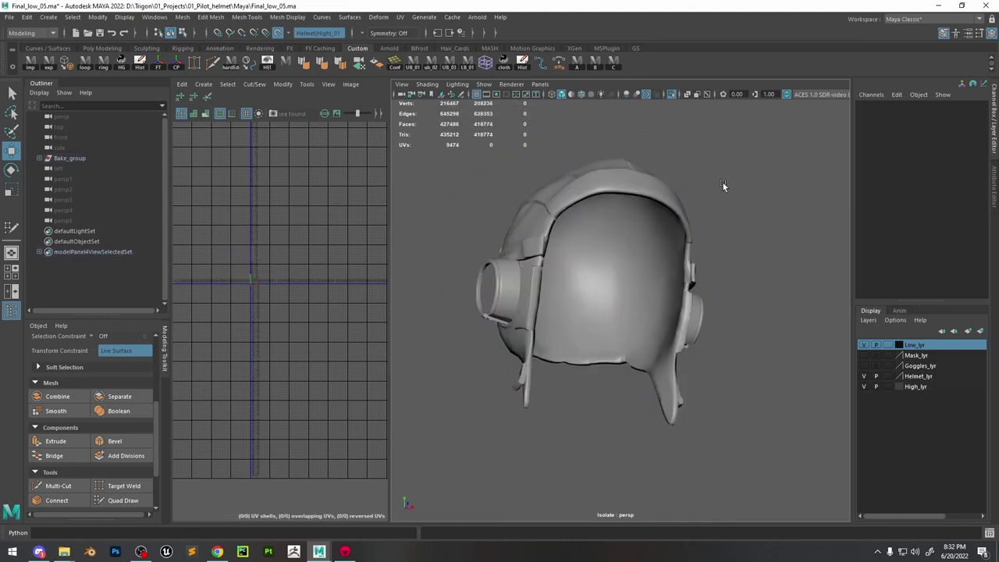
Collapse three edges in the middle of the low-poly helmet's inner surface
left_click(652, 268)
left_click_drag(652, 268, 640, 288, "alt")
scroll(640, 289, "up", 3)
right_click_drag(640, 265, 638, 230)
left_click(599, 282)
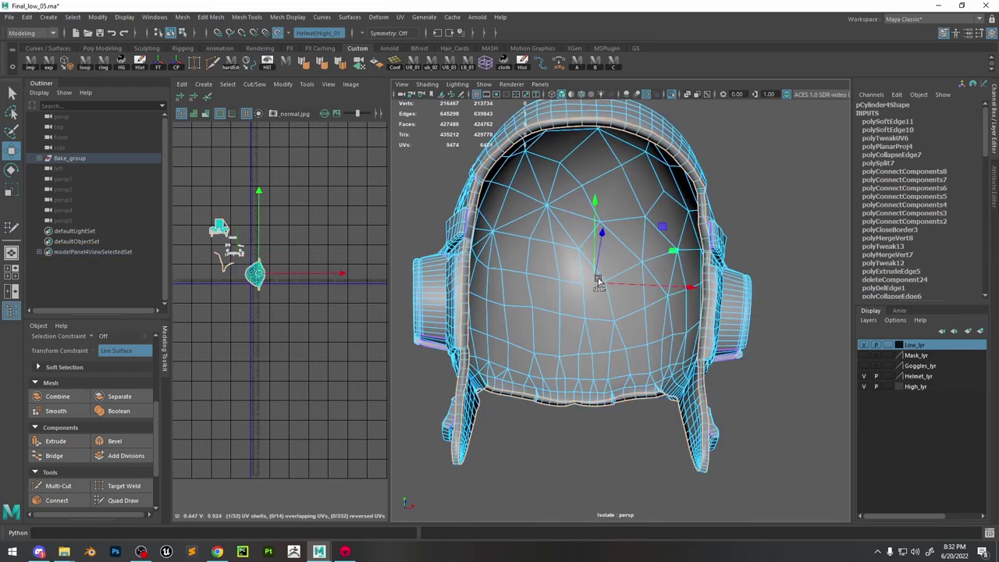
right_click_drag(598, 260, 647, 215, "shift")
right_click_drag(647, 215, 656, 195, "shift")
left_click_drag(584, 281, 574, 281, "alt")
left_click(573, 281)
key("g")
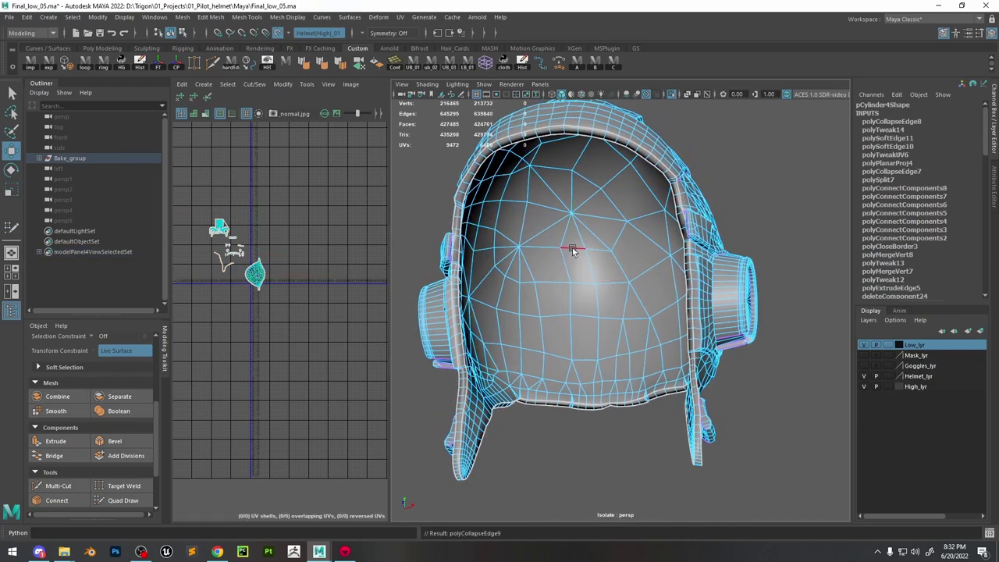
left_click(572, 248)
key("g")
Collapse three more edges along one side of the inner surface, up to the front rim
left_click(503, 273)
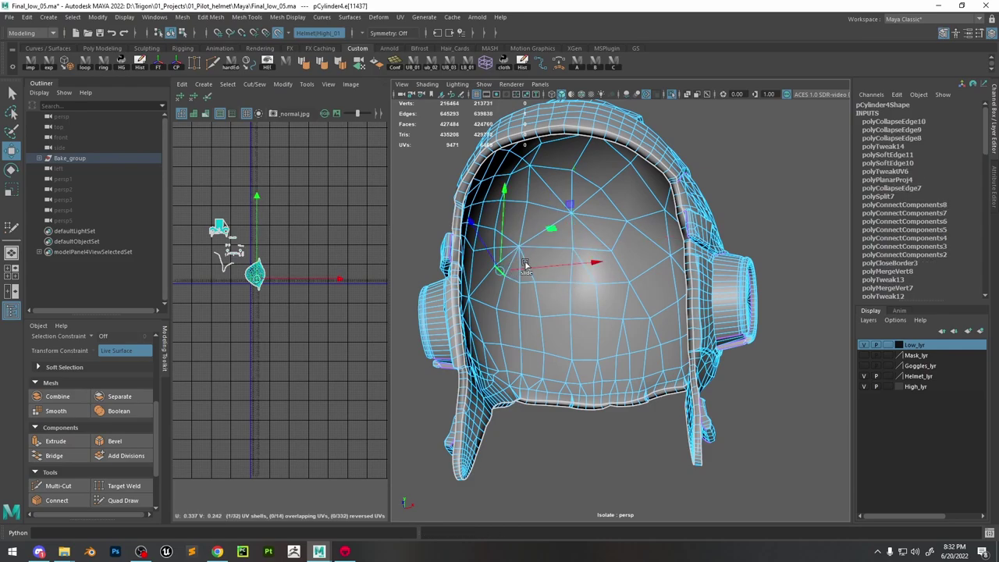
key("g")
left_click(499, 241)
key("g")
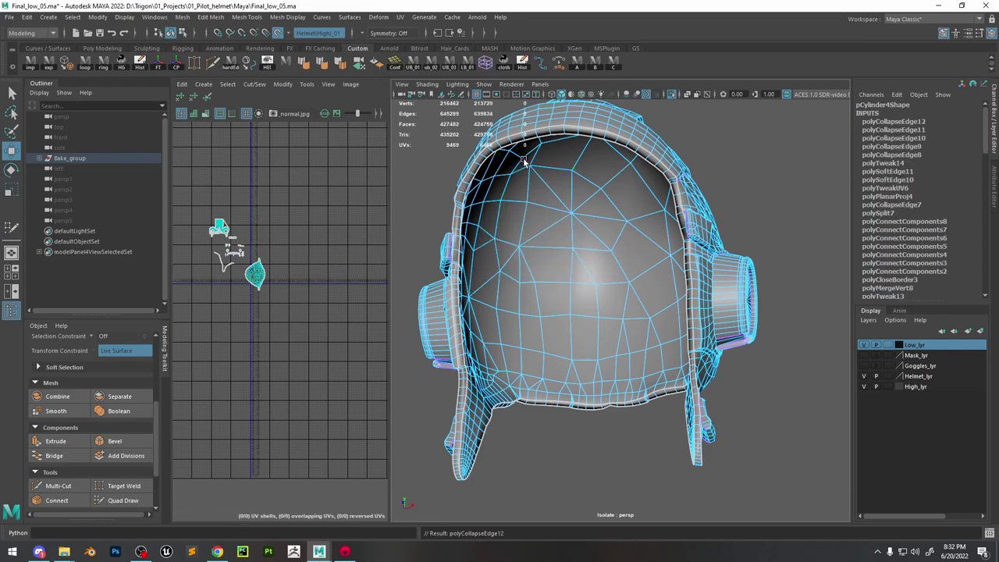
left_click(524, 161)
key("g")
Collapse an edge on the opposite upper side of the inner surface and two edges near its middle
left_click_drag(600, 246, 640, 254, "alt")
left_click(662, 194)
key("h")
key("ctrl+z")
key("g")
key("f")
scroll(656, 304, "up", 4)
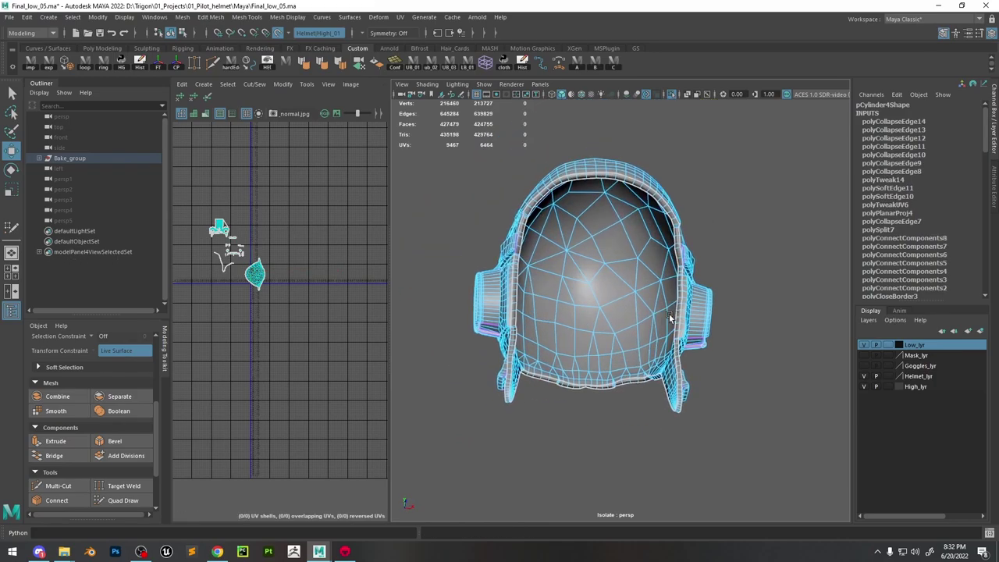
left_click_drag(669, 328, 600, 294, "alt")
left_click(574, 297)
key("g")
left_click(574, 287)
key("g")
Delete the faulty components in the middle of the inner surface, leaving a triangular hole
right_click_drag(600, 293, 696, 370, "alt")
right_click_drag(486, 203, 533, 195)
left_click(479, 230)
key("Delete")
left_click(494, 223)
key("Delete")
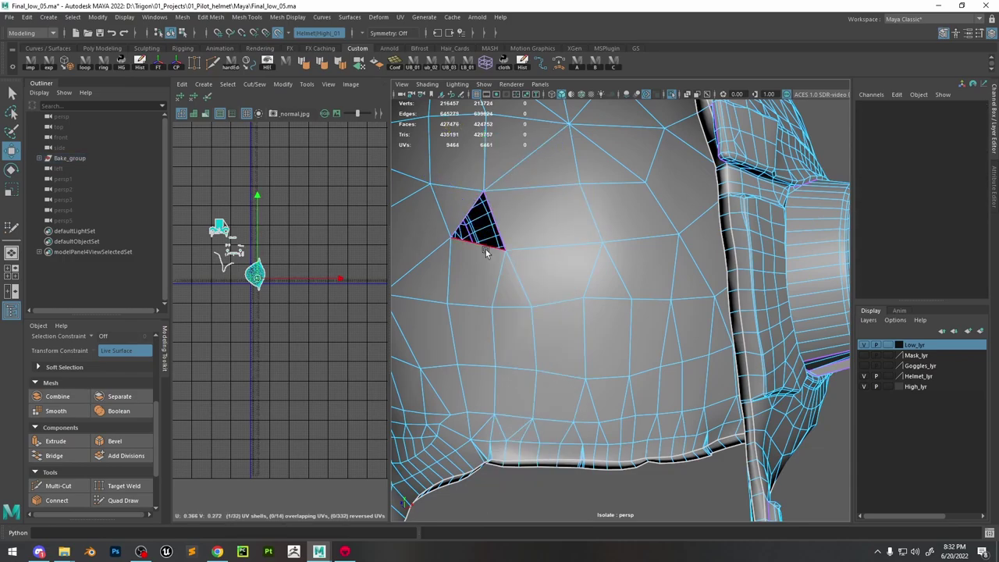
Fill the triangular hole in the inner surface and sew the new face's UV edges to the surrounding shell
double_click(486, 249)
right_click_drag(485, 249, 470, 381, "shift")
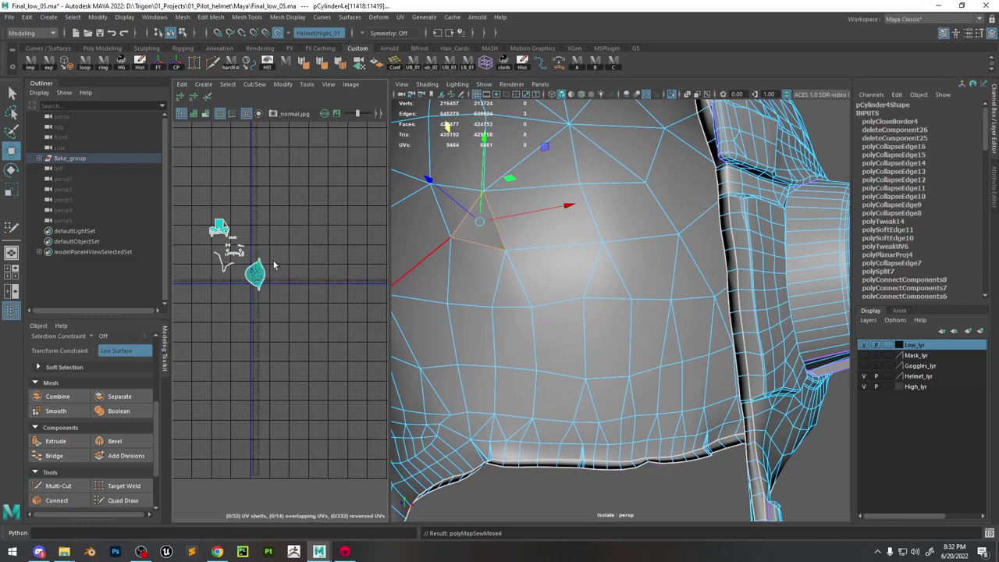
Soften the edges of the newly filled triangular face and deselect the helmet to check its shading
right_click_drag(482, 211, 482, 236)
left_click(481, 238)
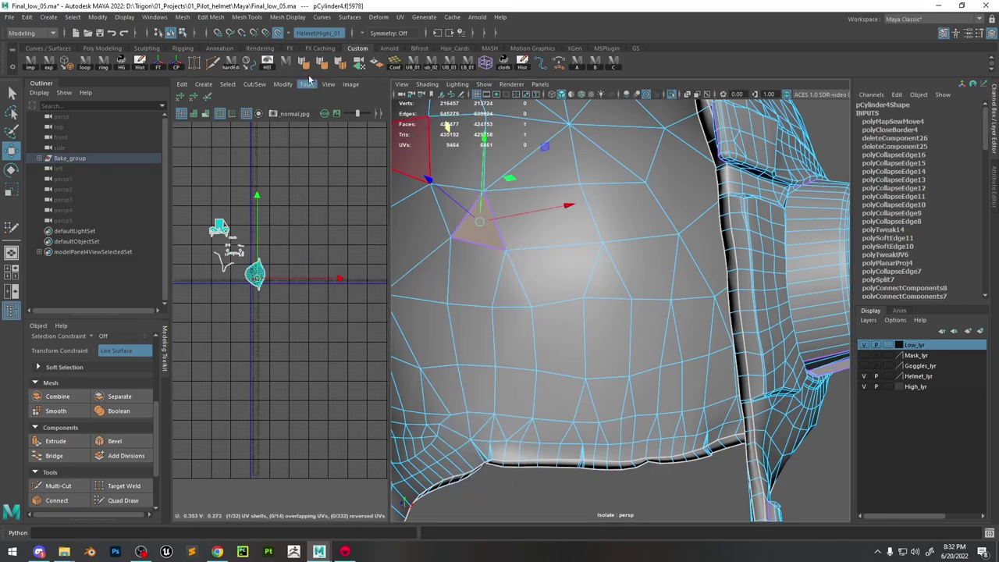
left_click(326, 64)
scroll(589, 291, "down", 3)
right_click_drag(545, 220, 594, 194)
left_click(773, 150)
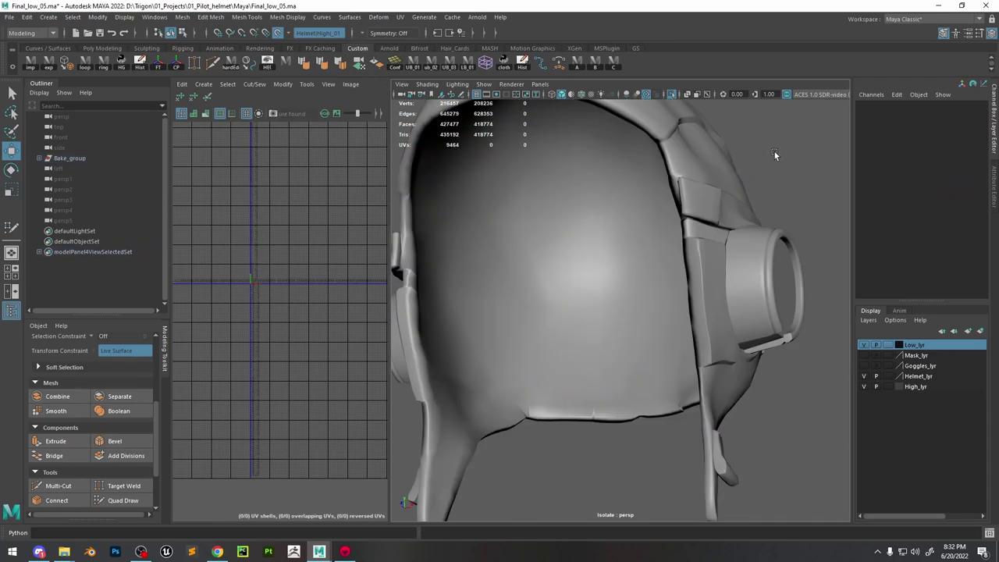
Expand the Bake_group hierarchy to Helmet_Low and place the helmet mesh pCylinder4 directly under Helmet_Low
left_click(618, 221)
left_click(39, 158)
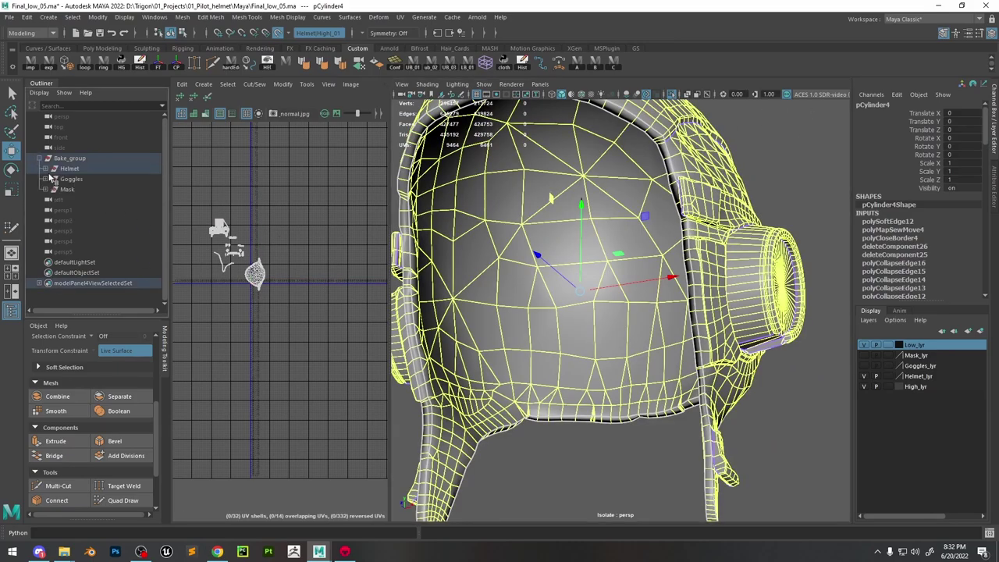
left_click(45, 169)
left_click(52, 179)
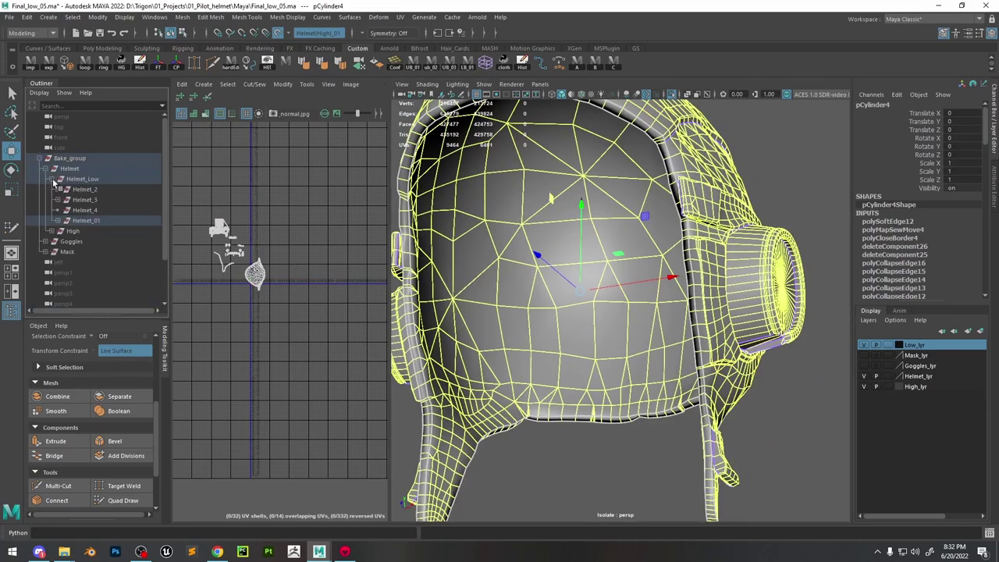
middle_click_drag(90, 191, 89, 186)
Select all UVs of the low-poly helmet parts and lay the shells out in the 0–1 UV tile
left_click(90, 210, "shift")
right_click_drag(276, 217, 320, 220)
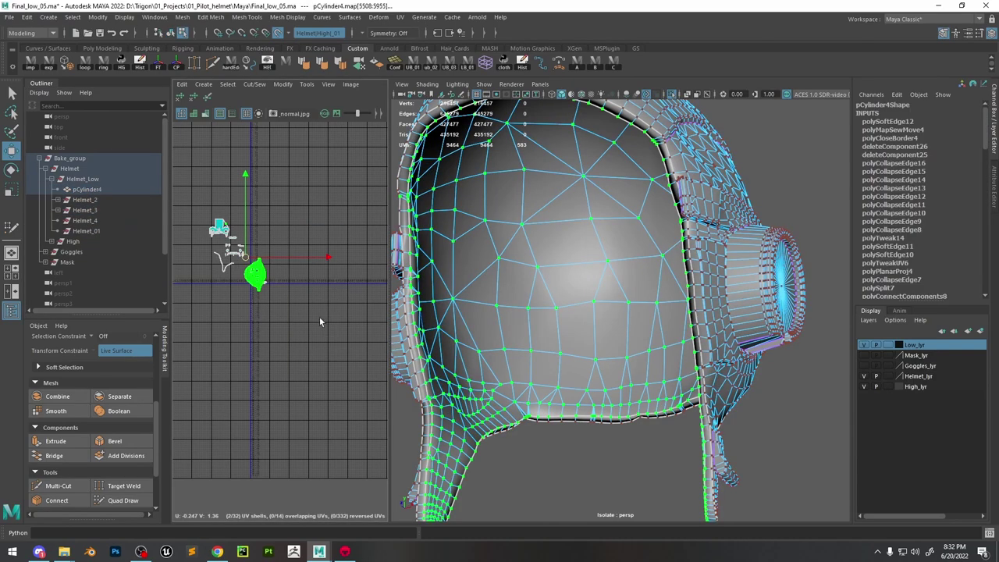
left_click_drag(320, 317, 196, 165)
right_click_drag(278, 182, 177, 217, "shift")
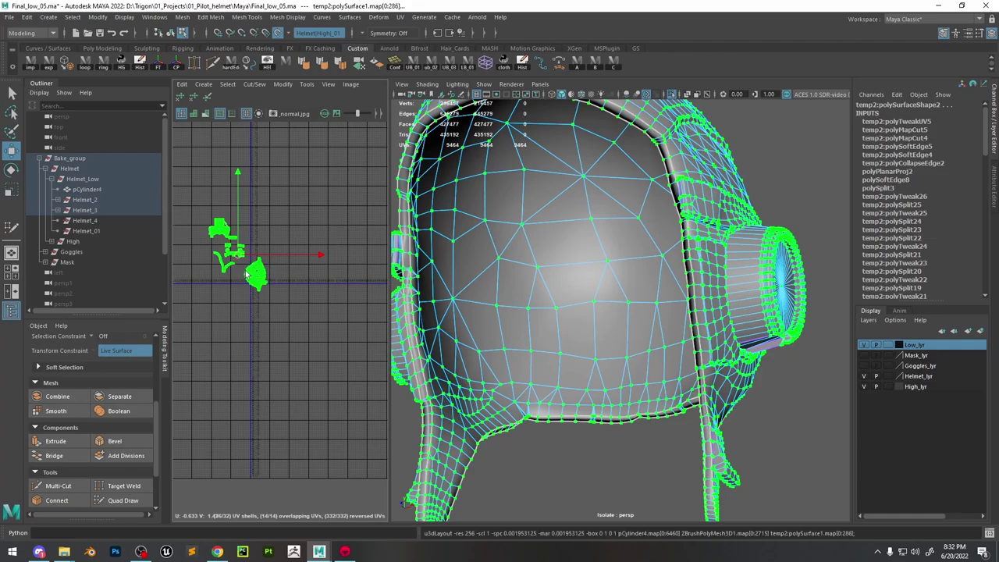
Examine the packed UV layout and pick the stretched face on the main helmet shell
scroll(247, 274, "up", 10)
scroll(335, 311, "down", 3)
scroll(305, 320, "up", 4)
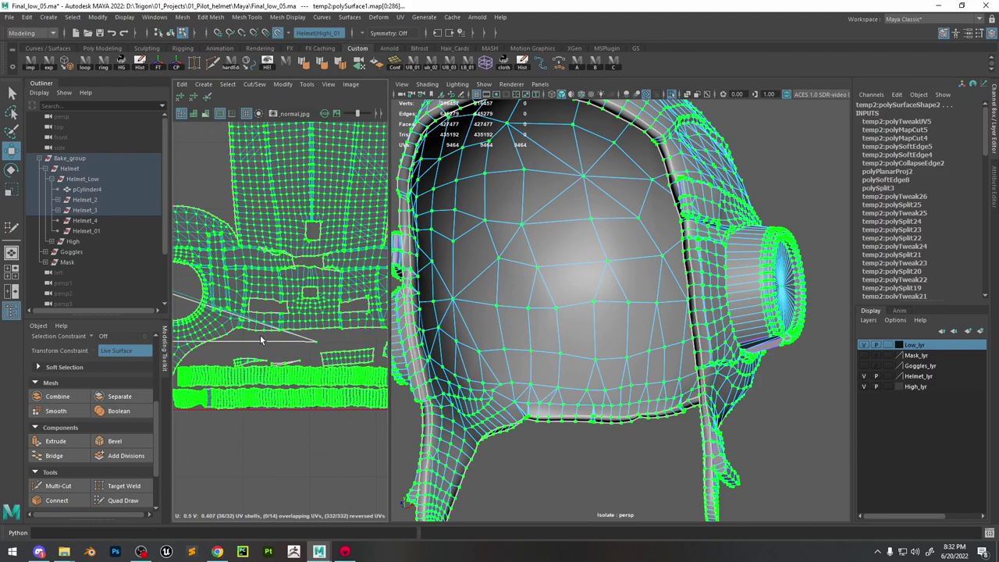
scroll(261, 336, "down", 4)
right_click_drag(222, 315, 184, 300)
left_click(212, 316)
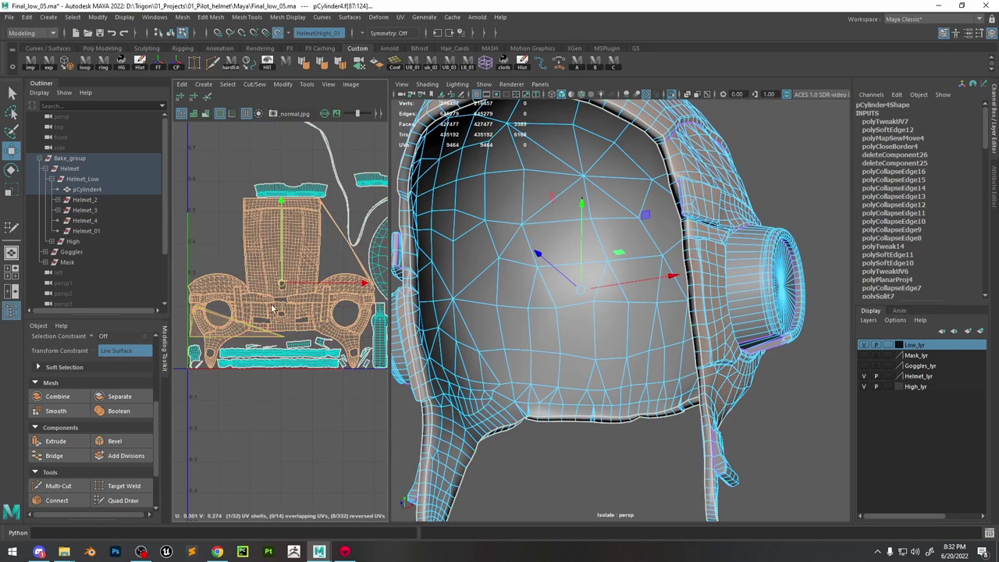
scroll(248, 308, "down", 3)
left_click(223, 318)
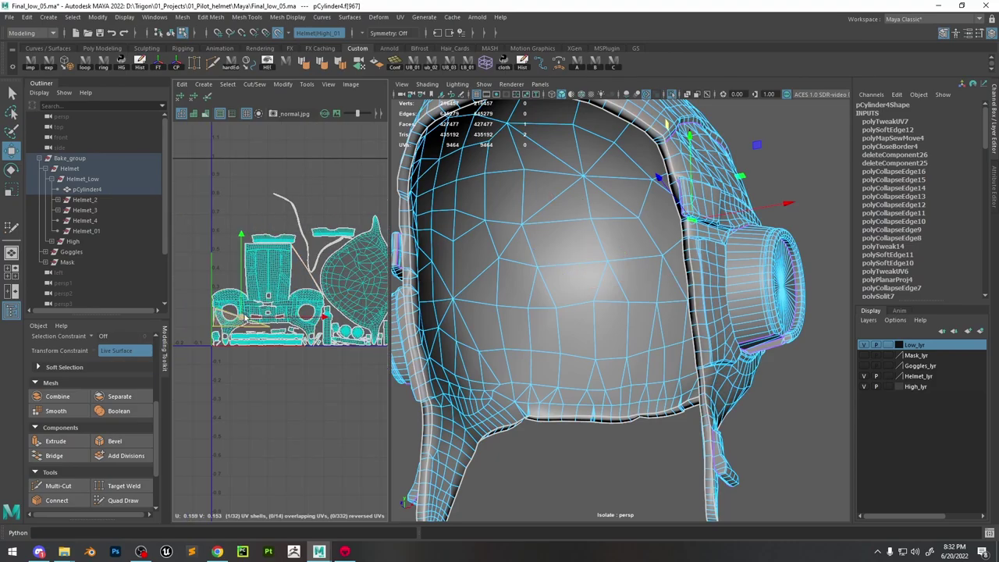
Frame the stretched face on the mesh and select its stray UV in the ear section of the shell
key("f")
scroll(662, 300, "down", 4)
left_click_drag(661, 301, 559, 283, "alt")
scroll(559, 283, "down", 4)
scroll(244, 331, "up", 5)
right_click_drag(221, 303, 283, 271)
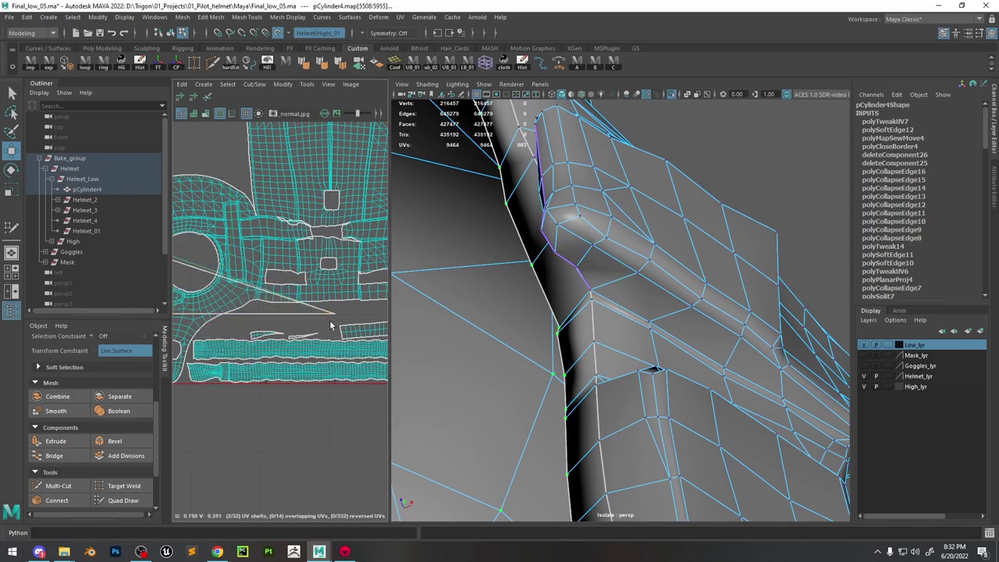
middle_click_drag(307, 300, 376, 312, "alt")
scroll(245, 287, "up", 5)
scroll(246, 284, "down", 6)
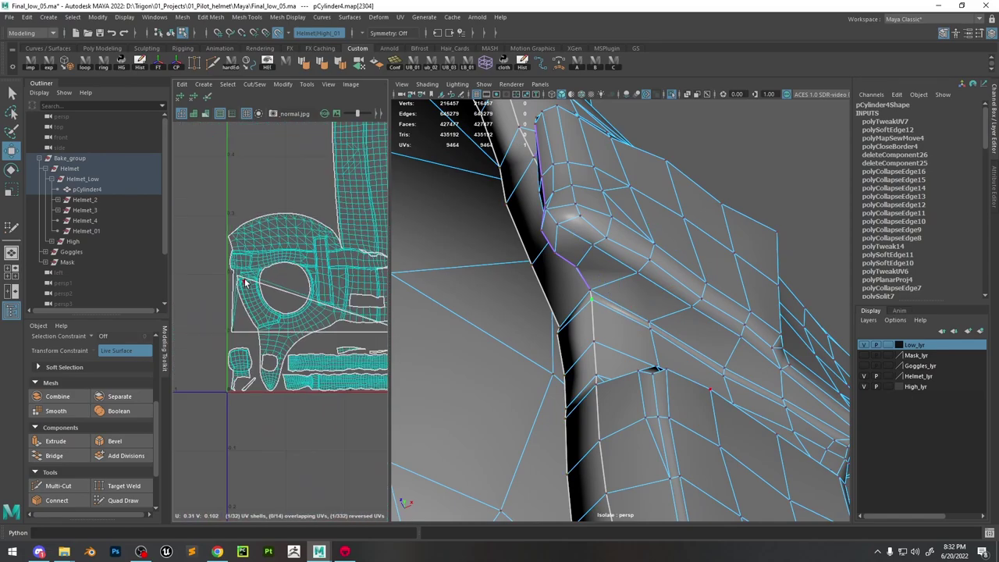
Optimize the stray UV repeatedly, growing the selection to the surrounding UVs beside the ear opening
right_click_drag(256, 263, 285, 269, "shift")
key("g")
key("g")
key("g")
key("g")
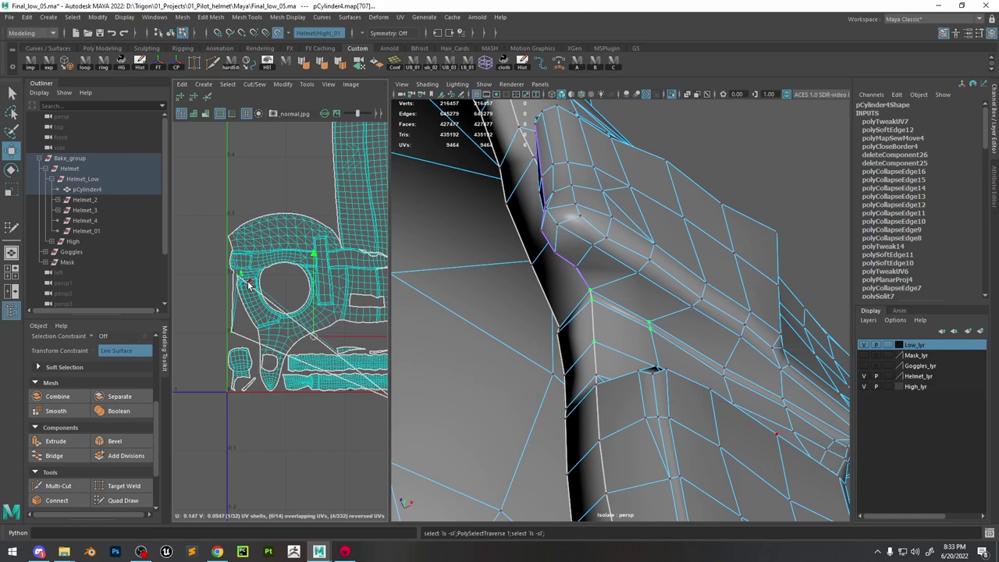
right_click_drag(241, 289, 271, 284, "shift")
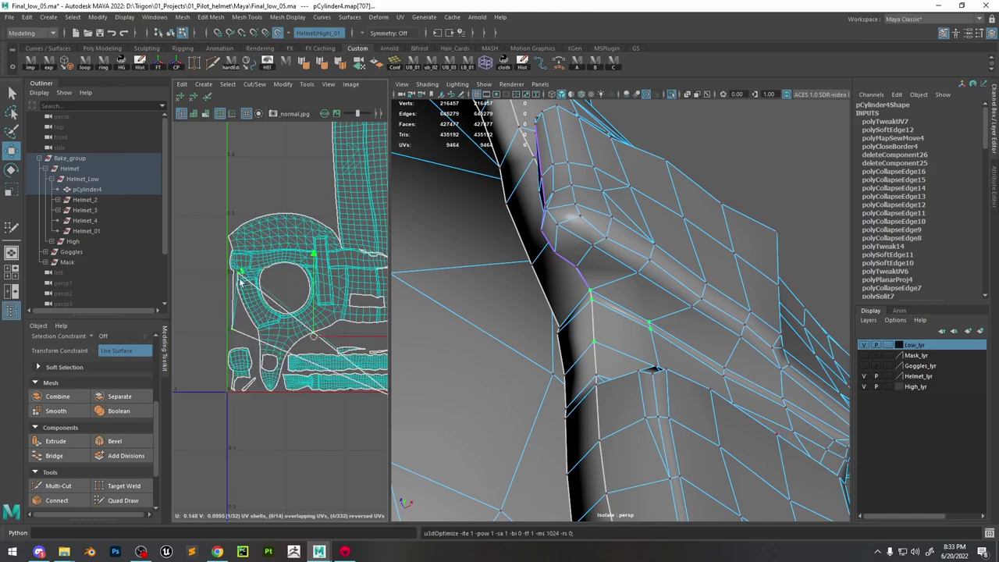
scroll(239, 282, "up", 5)
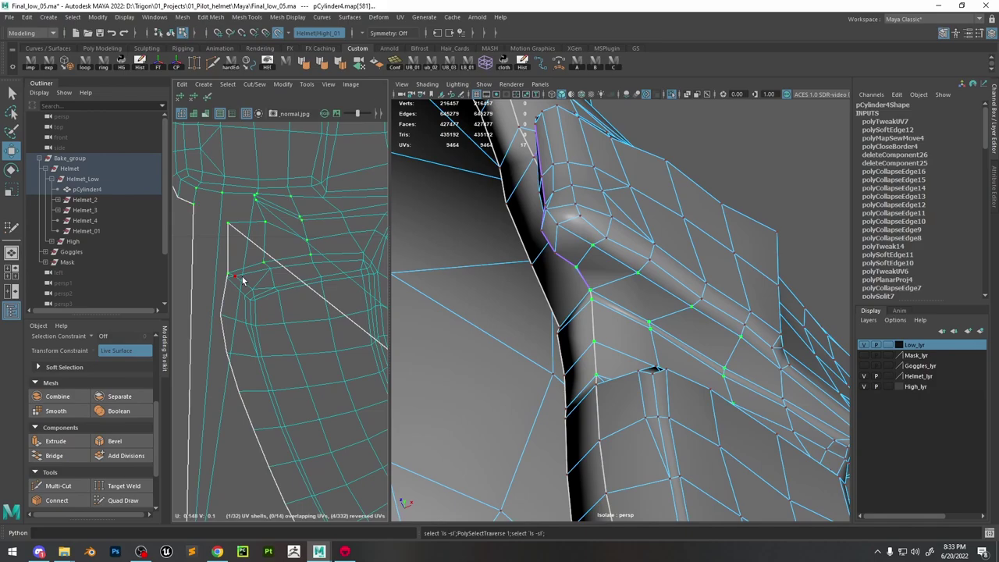
right_click_drag(242, 220, 263, 220, "shift")
scroll(265, 220, "down", 5)
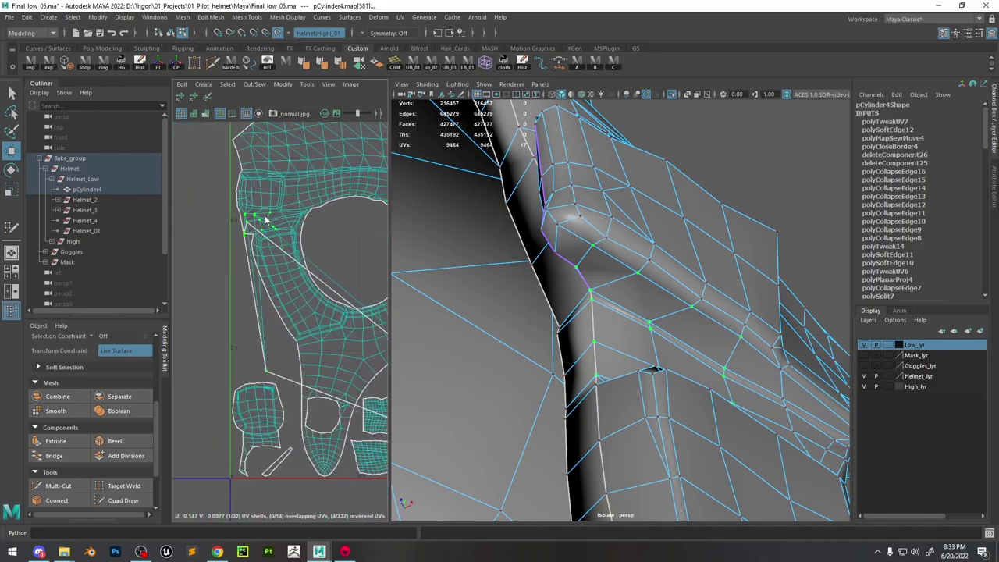
Try to fix the stretched UVs beside the ear opening by scaling the selection down and moving it outside the shell
scroll(295, 254, "down", 4)
right_click_drag(309, 250, 233, 239, "shift")
middle_click_drag(330, 253, 291, 261, "alt")
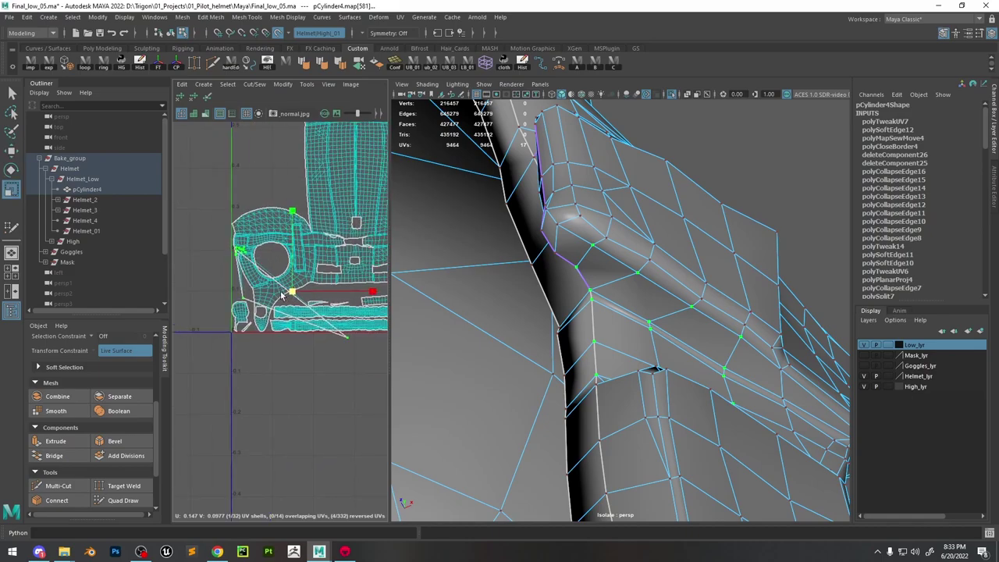
left_click_drag(294, 291, 290, 290)
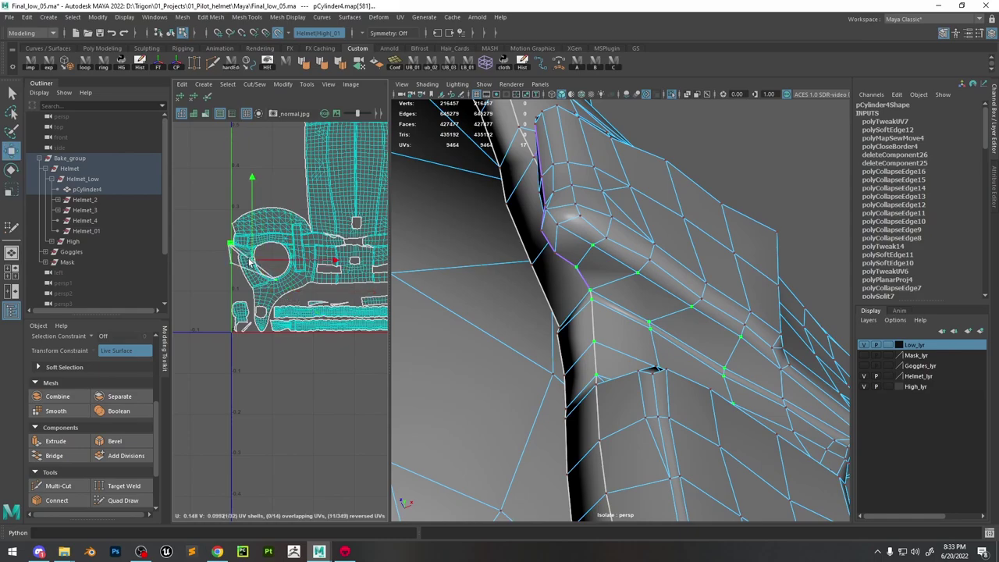
Return to object mode, deselect the helmet to check its shading, then reselect it and delete its history
right_click_drag(583, 206, 634, 192)
left_click(702, 160)
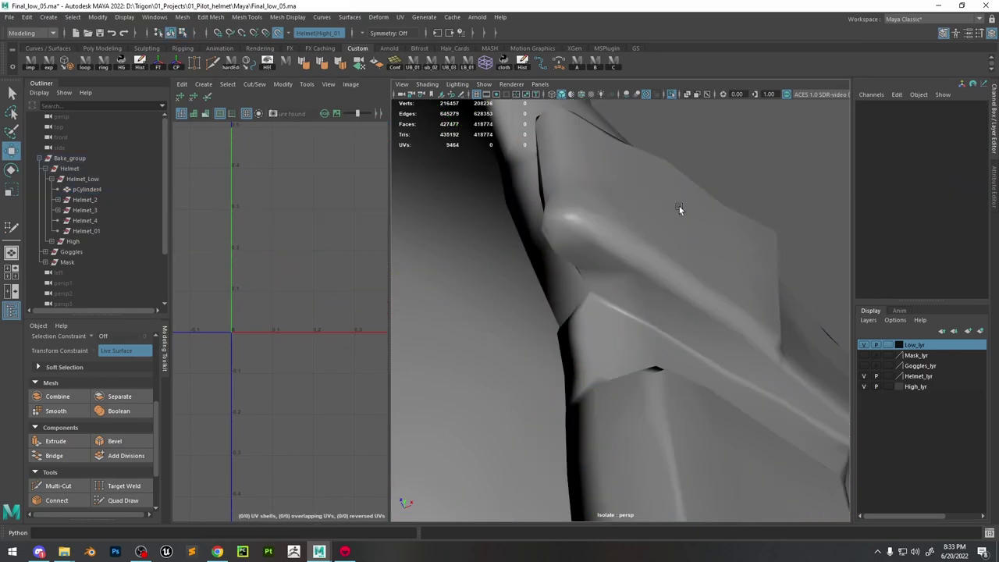
left_click(629, 229)
left_click(137, 69)
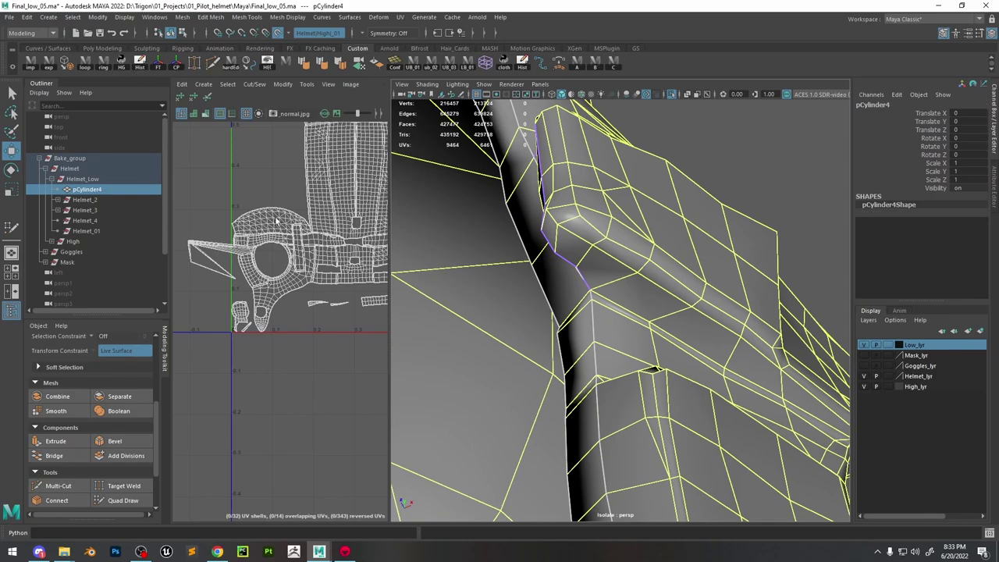
Try to optimize and unfold the stretched UVs sticking out beside the ear opening with a grown selection
middle_click_drag(185, 234, 265, 242, "alt")
scroll(265, 240, "up", 1)
right_click_drag(241, 236, 274, 233)
left_click_drag(259, 238, 323, 306)
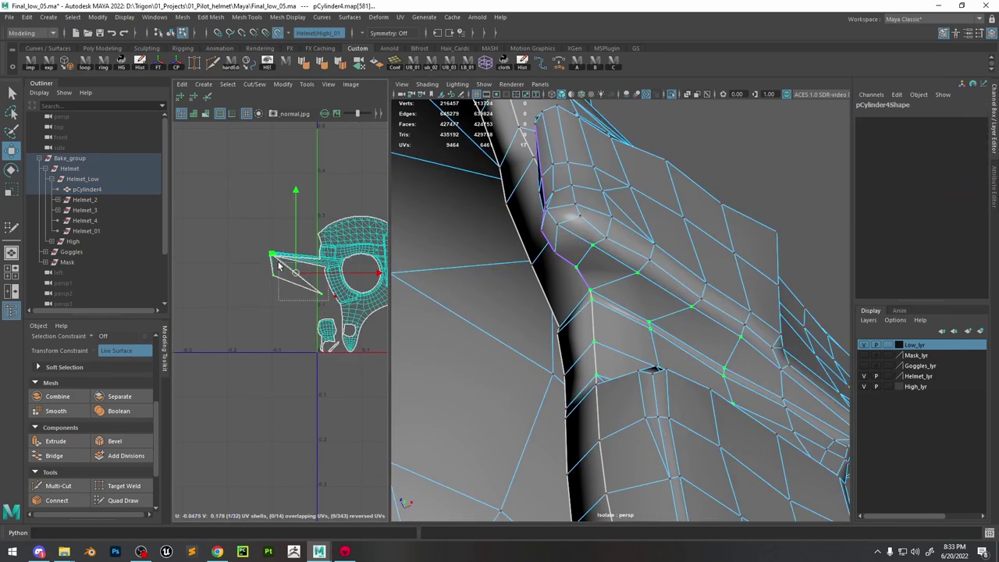
right_click_drag(308, 211, 333, 218, "shift")
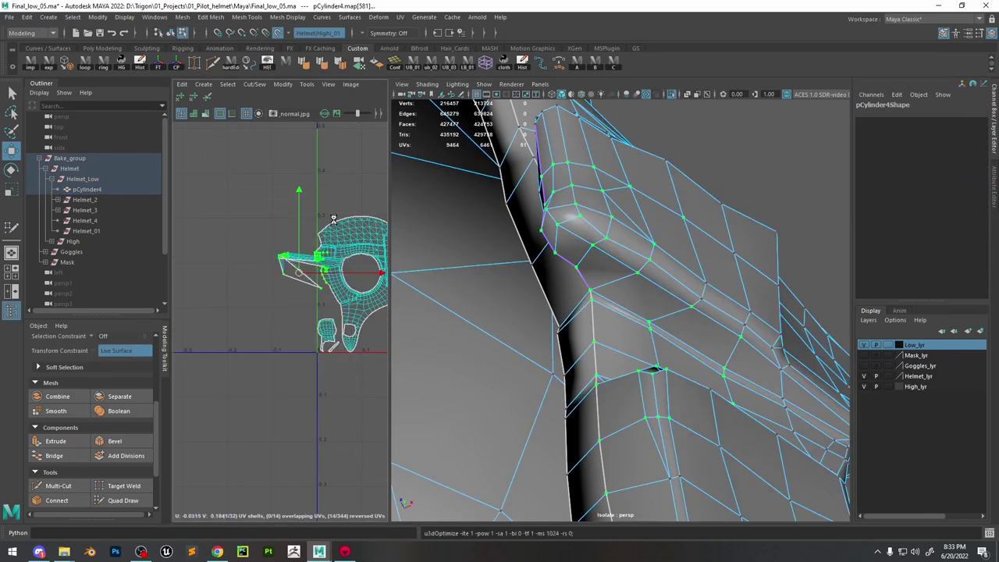
scroll(334, 229, "up", 3)
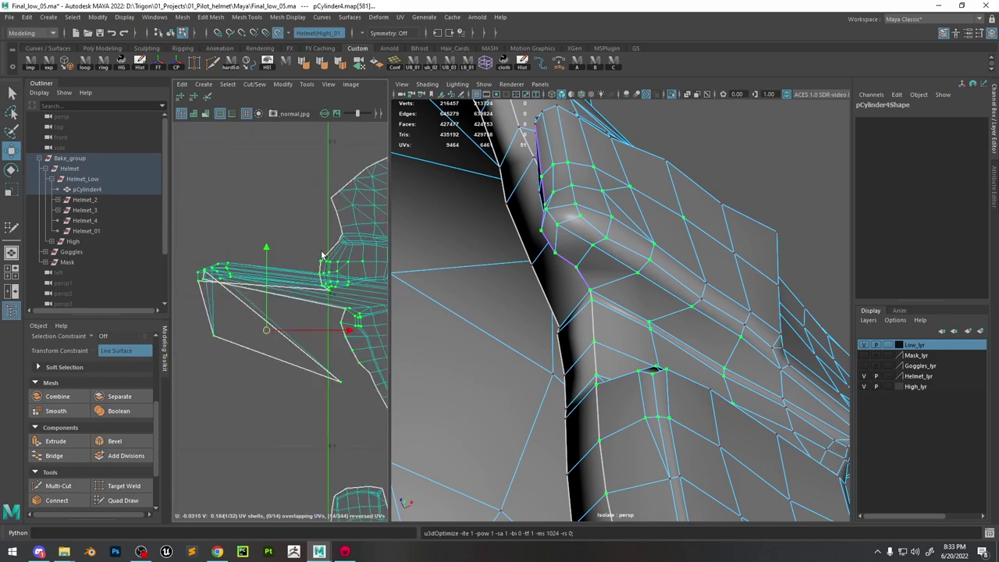
right_click_drag(323, 252, 210, 250, "shift")
scroll(308, 256, "down", 2)
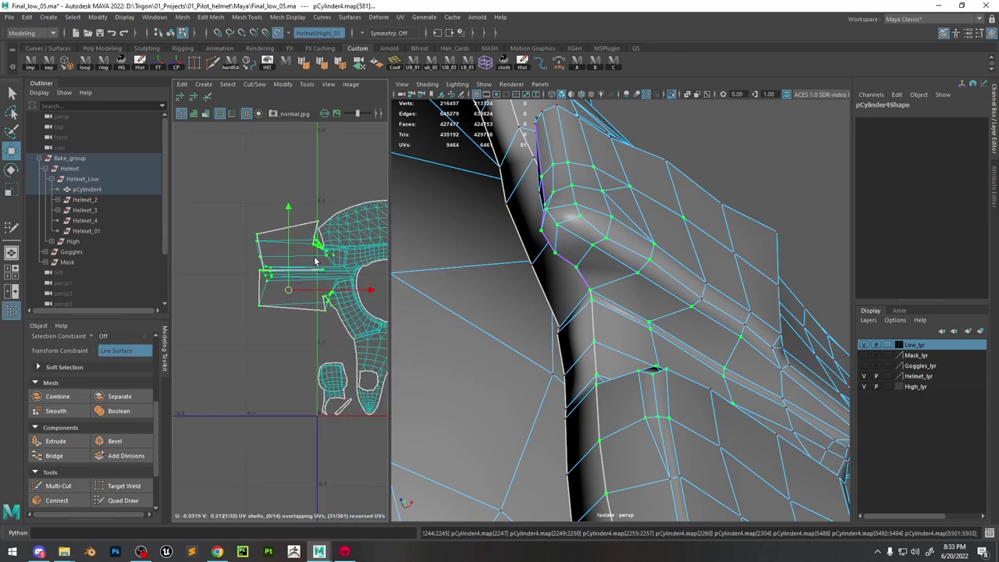
Undo the unfold and optimization of the stretched UVs beside the ear opening
key("ctrl+z")
key("ctrl+z")
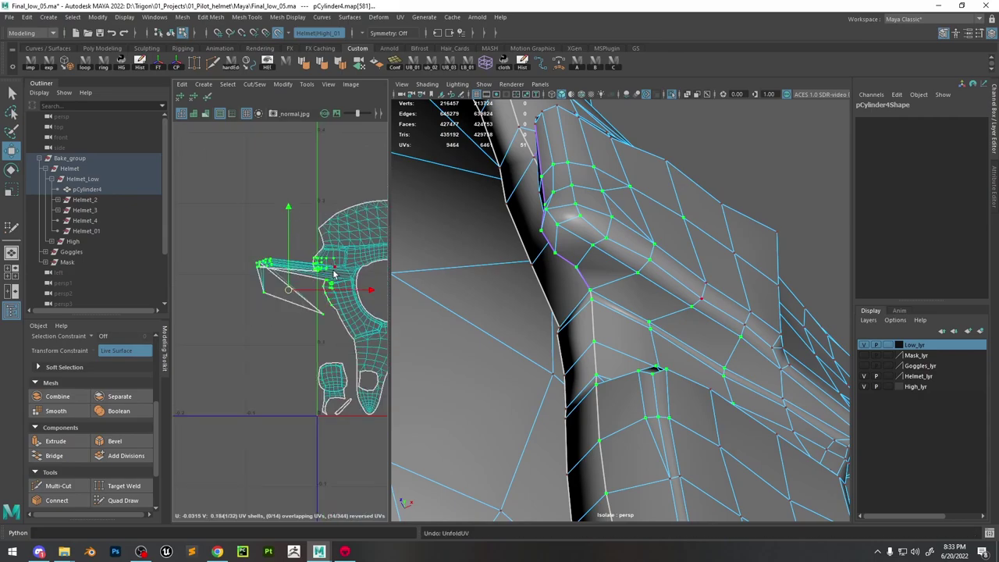
scroll(329, 269, "down", 2)
scroll(336, 274, "up", 5)
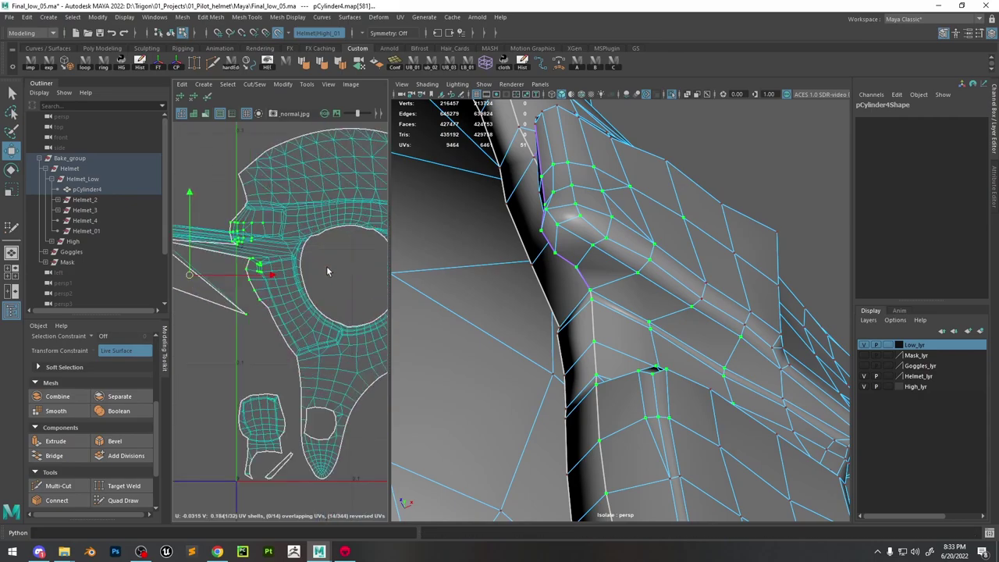
key("ctrl+z")
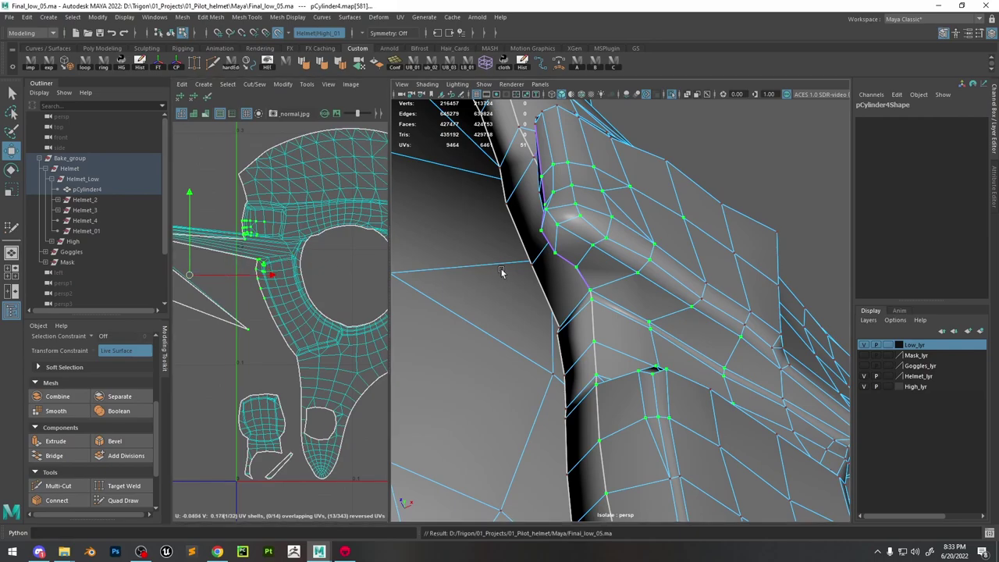
Close Maya 2022 and continue with Final_low_05.ma in Maya 2023, bringing the whole helmet into view
left_click(985, 6)
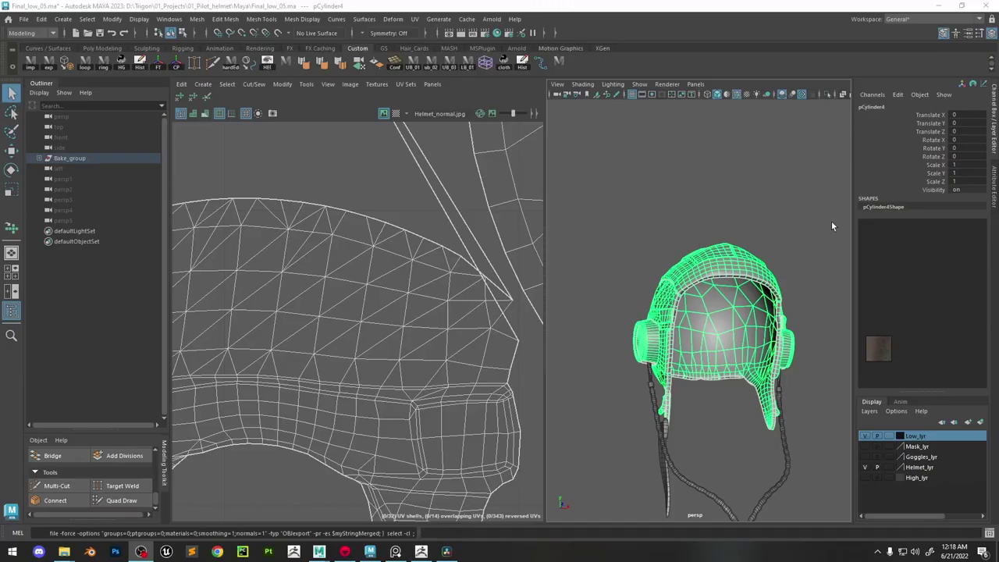
right_click_drag(832, 226, 752, 231, "alt")
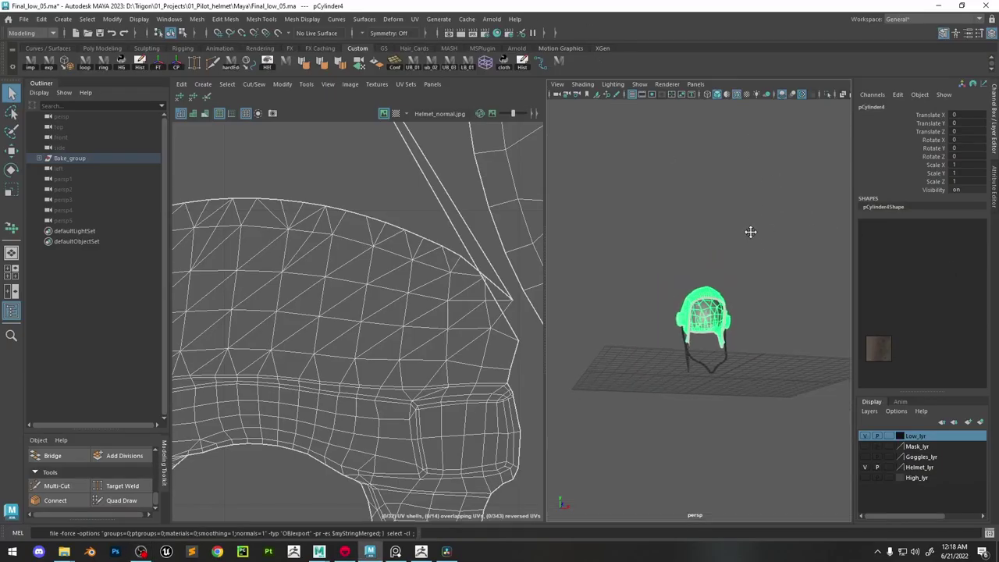
middle_click_drag(752, 232, 742, 191, "alt")
right_click_drag(741, 191, 794, 315, "alt")
left_click_drag(794, 315, 676, 207, "alt")
scroll(336, 218, "down", 10)
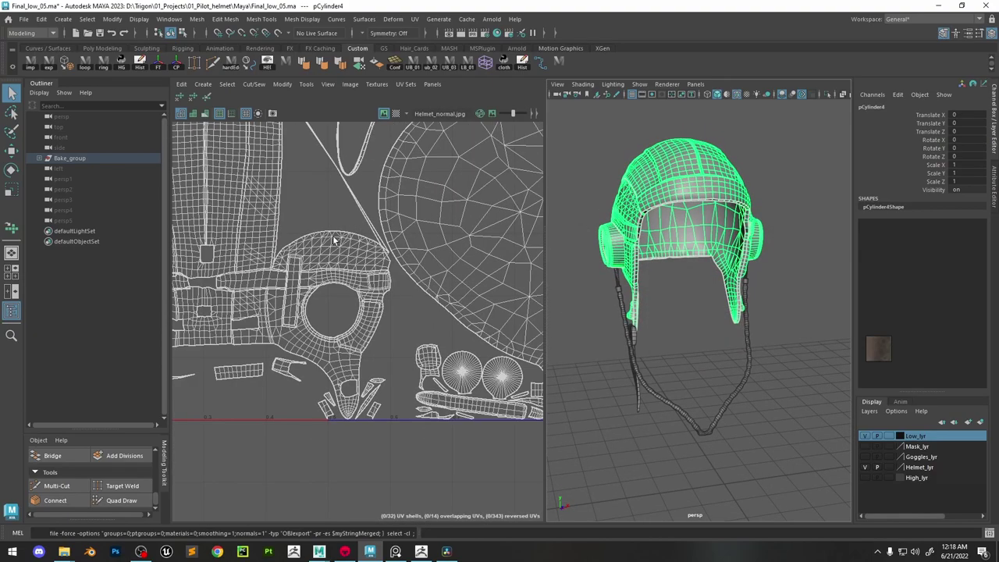
Select the stretched UVs beside the ear opening and brush them back into the shell with a UV sculpting tool
right_click_drag(398, 303, 433, 306)
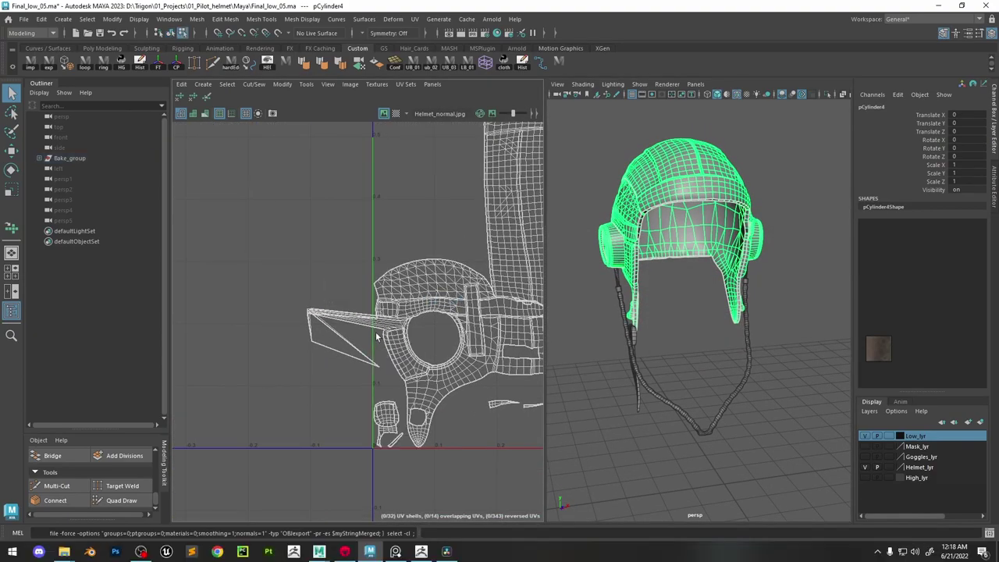
scroll(383, 349, "up", 6)
scroll(351, 336, "down", 2)
middle_click_drag(352, 336, 458, 334, "alt")
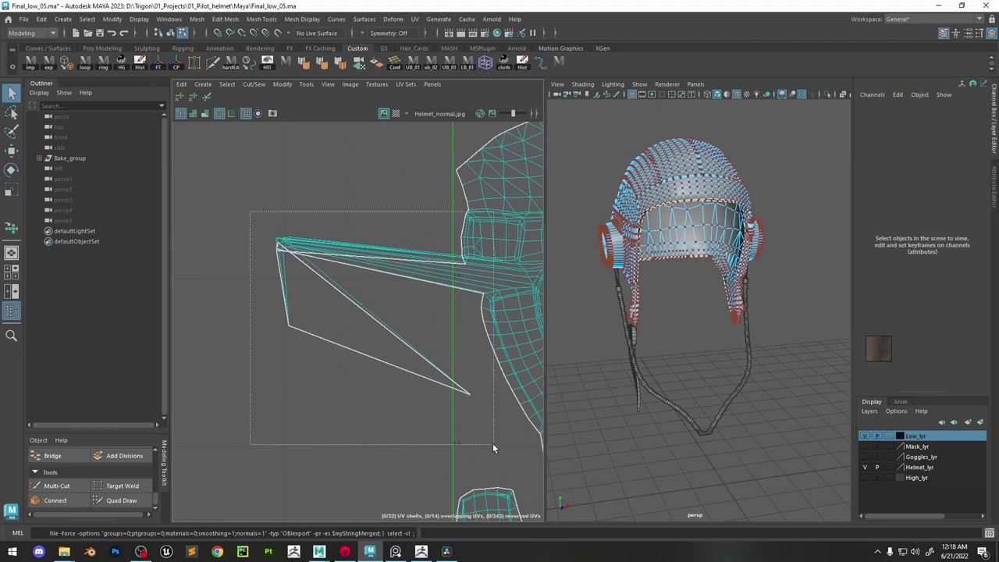
left_click_drag(493, 444, 493, 445)
middle_click_drag(465, 259, 447, 272, "alt")
left_click(209, 97)
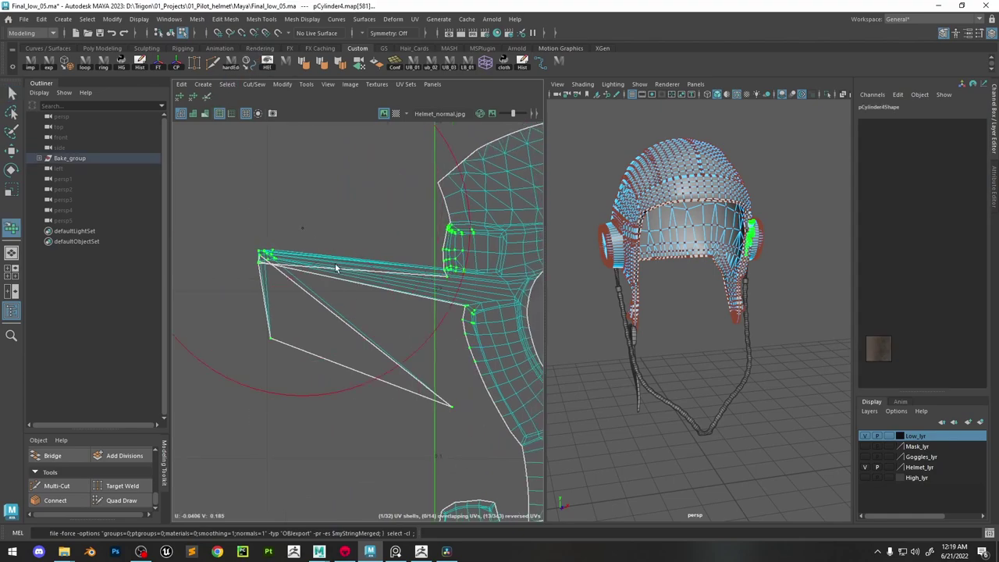
left_click_drag(335, 258, 435, 286)
key("w")
left_click(392, 281)
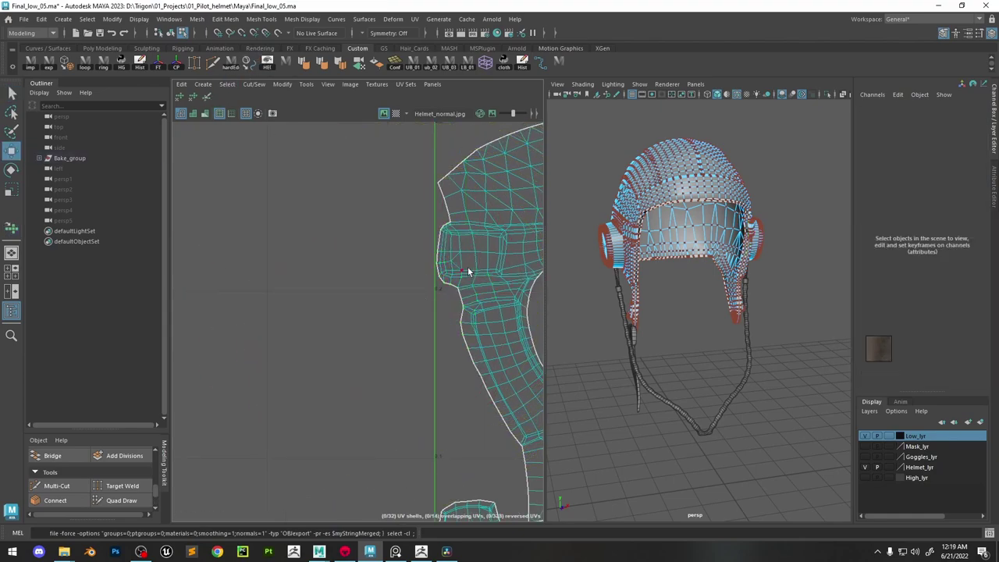
Select the stretched sliver's UV at the upper corner of the crown section and frame it on the mesh
scroll(468, 268, "down", 2)
middle_click_drag(522, 258, 255, 280, "alt")
scroll(346, 289, "down", 5)
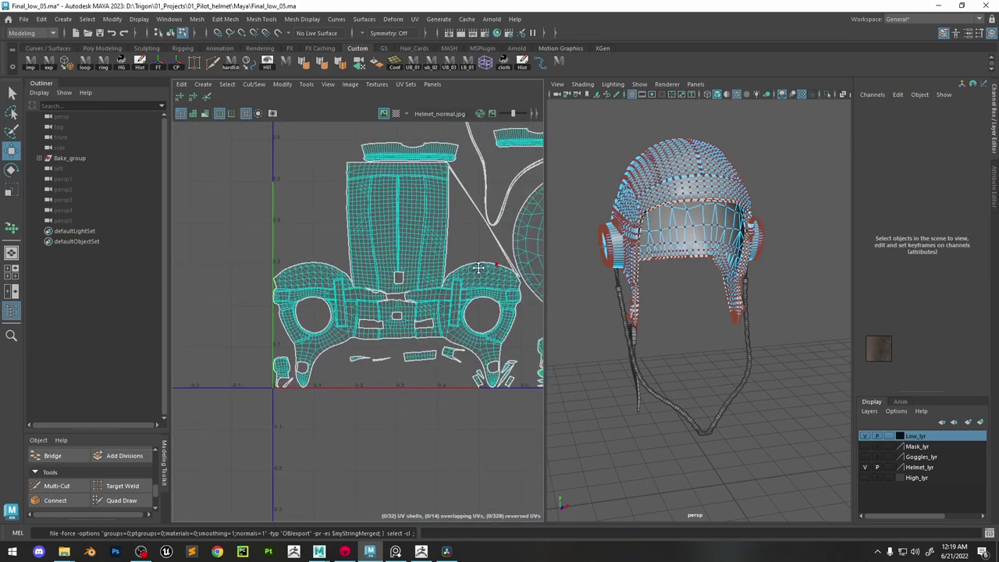
middle_click_drag(504, 271, 443, 308, "alt")
scroll(443, 309, "up", 7)
scroll(373, 246, "down", 5)
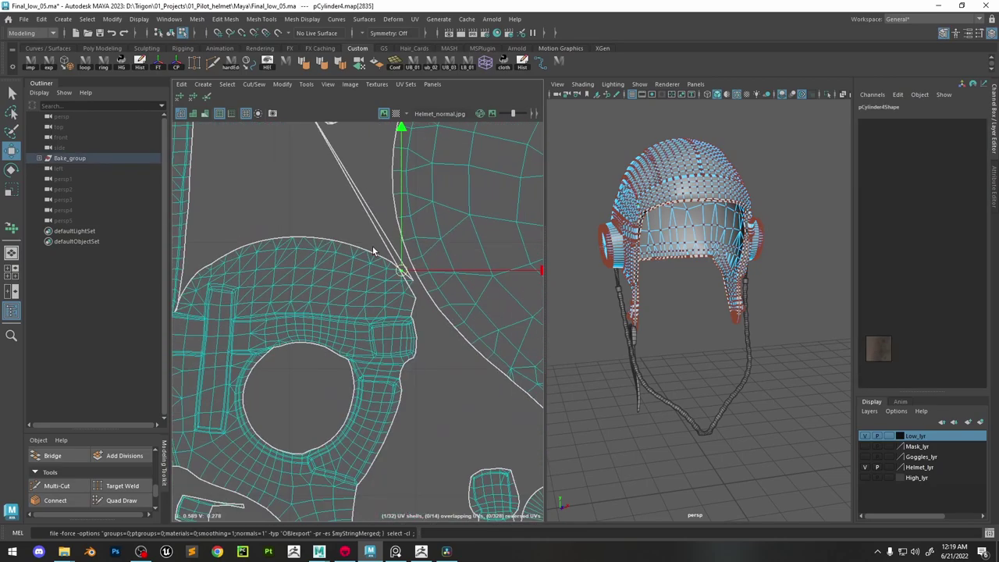
middle_click_drag(373, 246, 460, 470, "alt")
key("f")
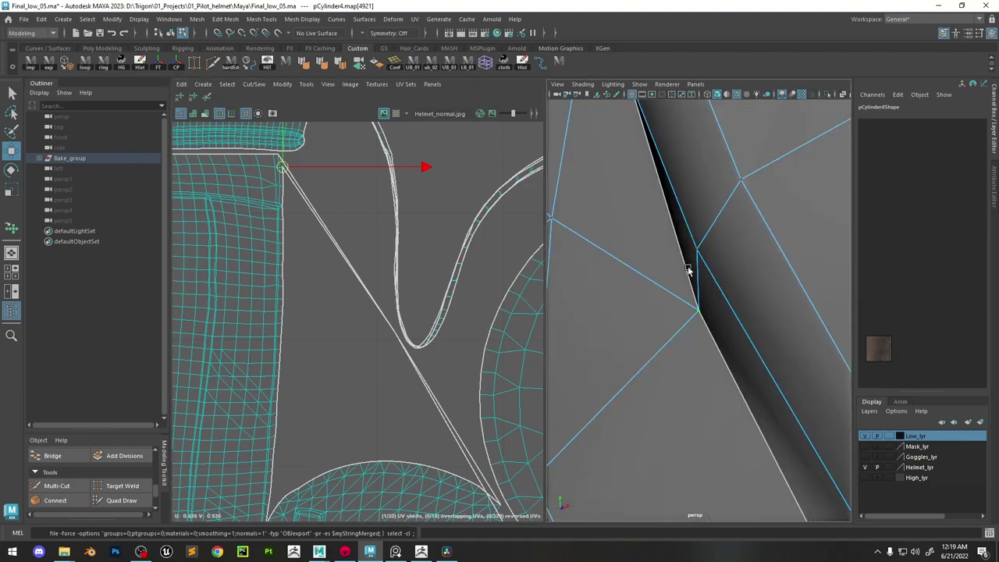
Select an edge at the corner of the helmet's front opening to trace the stretched sliver across the UV layout
scroll(683, 228, "down", 4)
left_click_drag(682, 226, 654, 247, "alt")
key("F10")
left_click(719, 328)
scroll(314, 269, "down", 5)
scroll(307, 239, "up", 7)
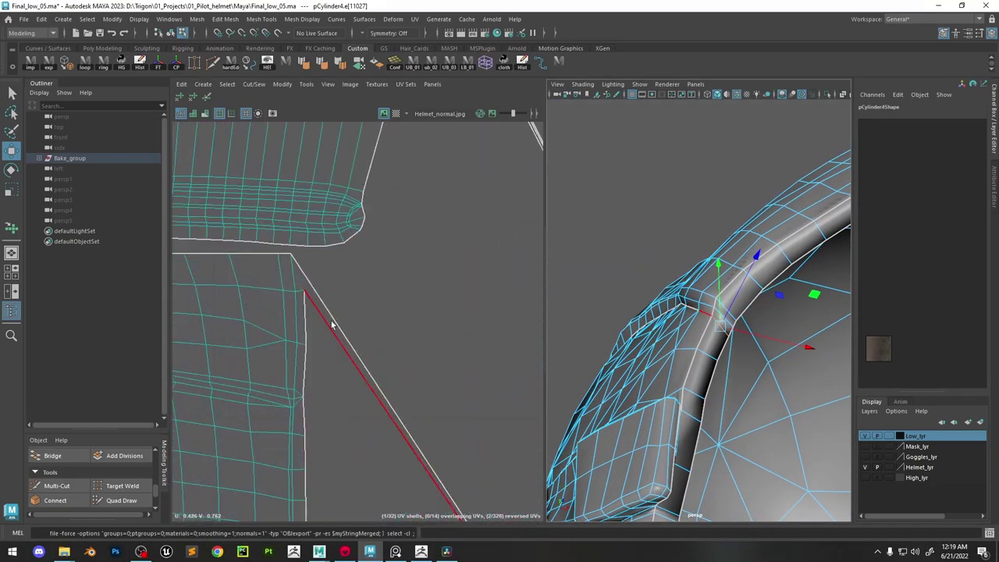
scroll(332, 326, "down", 5)
middle_click_drag(434, 468, 442, 359, "alt")
scroll(442, 359, "up", 3)
scroll(443, 362, "down", 5)
scroll(390, 274, "up", 2)
Pick the sliver's face, and select the UV at the sliver's far lower end
key("F11")
left_click(431, 342)
left_click_drag(672, 258, 726, 247, "alt")
key("F8")
key("F12")
left_click(373, 258)
scroll(417, 342, "down", 4)
left_click_drag(488, 446, 499, 447)
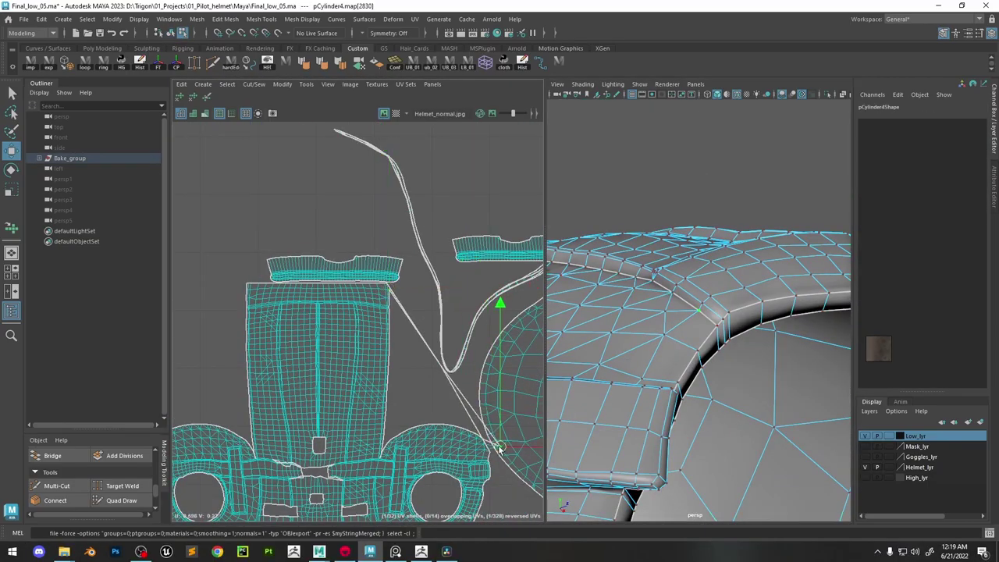
Try to move the UVs of the edge at the front opening's corner, and undo the move
scroll(391, 289, "up", 8)
key("F10")
left_click(394, 283)
left_click(711, 313)
scroll(713, 324, "up", 4)
mouse_move(716, 332)
left_mouse_down("alt")
mouse_move(725, 316)
mouse_move(690, 296)
mouse_move(725, 322)
left_mouse_up("alt")
left_click(689, 297)
left_click(726, 322)
left_click(730, 320)
scroll(385, 275, "down", 7)
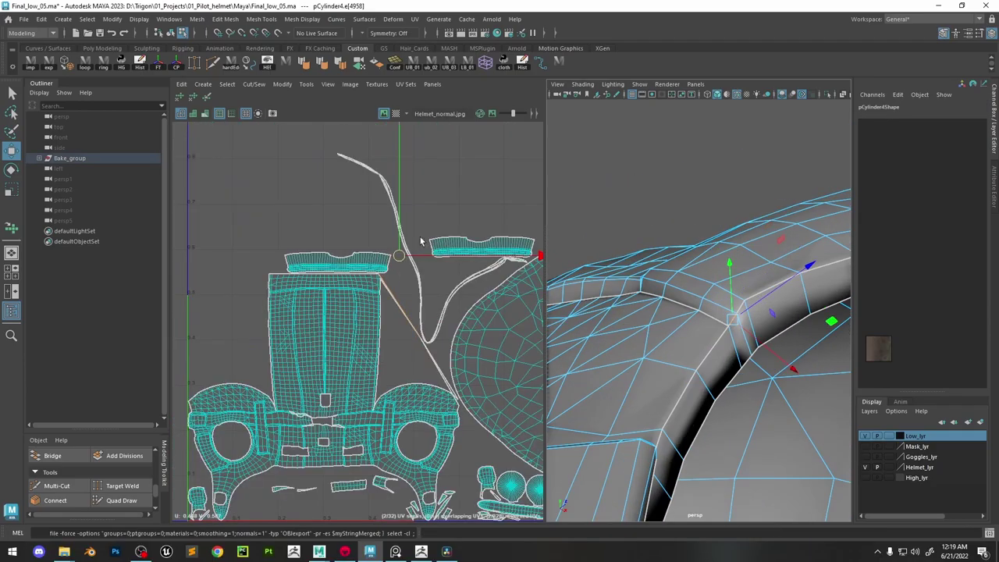
left_click_drag(399, 257, 416, 245)
key("ctrl+z")
scroll(381, 270, "up", 7)
scroll(381, 264, "down", 3)
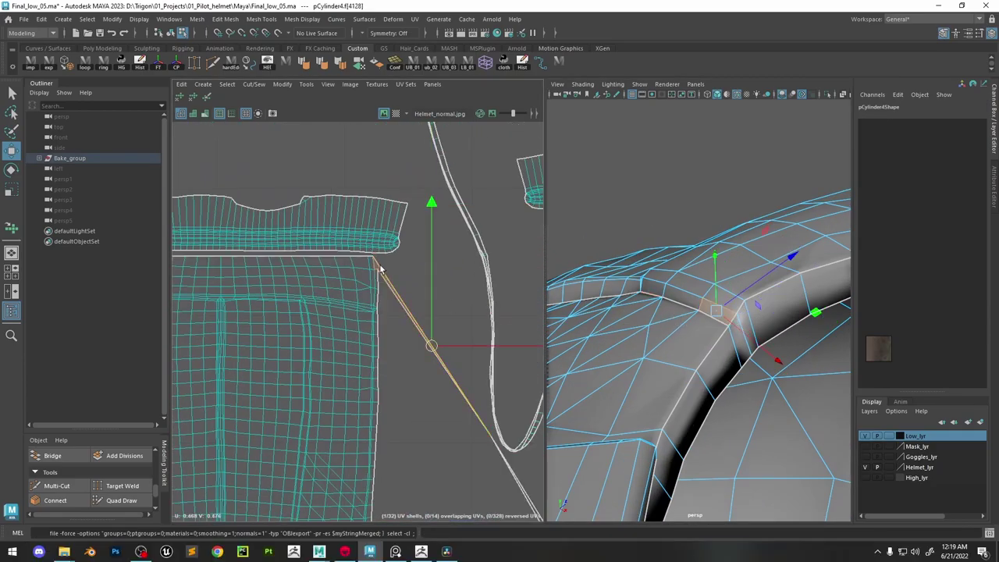
Cut the UVs along the short edge at the front opening's corner and switch to UV selection
left_click(687, 305)
left_click(425, 249)
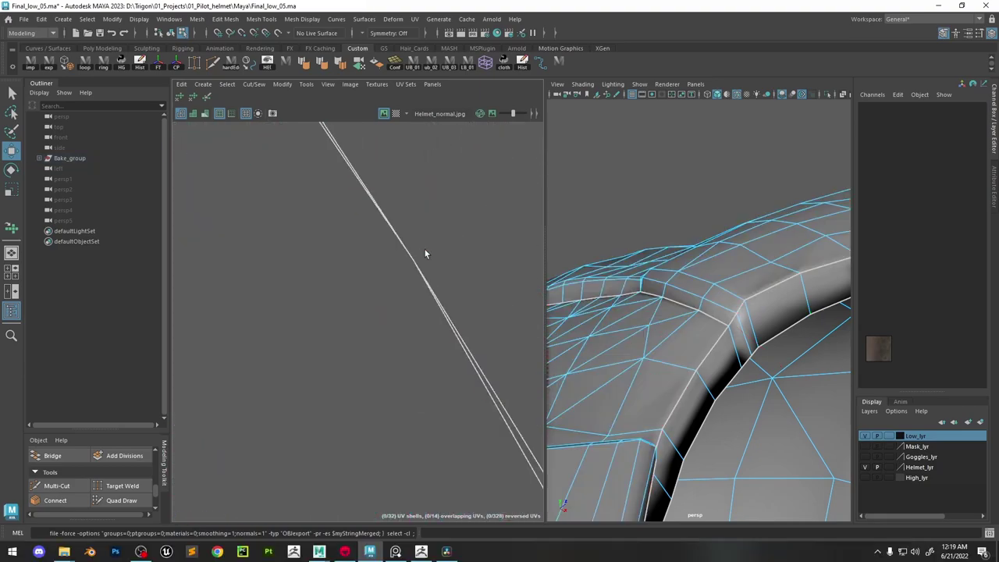
right_click(425, 254)
left_click(423, 260)
right_click_drag(734, 332, 807, 392, "alt")
key("1")
left_click(786, 332)
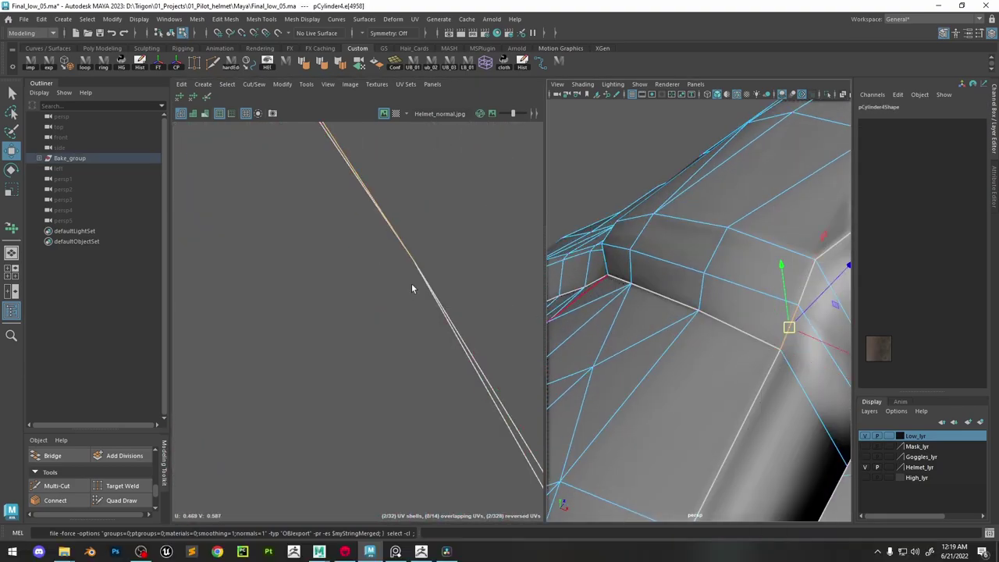
scroll(411, 283, "down", 3)
right_click_drag(382, 216, 347, 229, "shift")
right_click_drag(352, 228, 397, 227)
Select the sliver's stray UVs and brush them back toward the ear section's shell
left_click_drag(442, 239, 355, 308)
scroll(372, 290, "down", 5)
right_click_drag(286, 186, 238, 130, "alt")
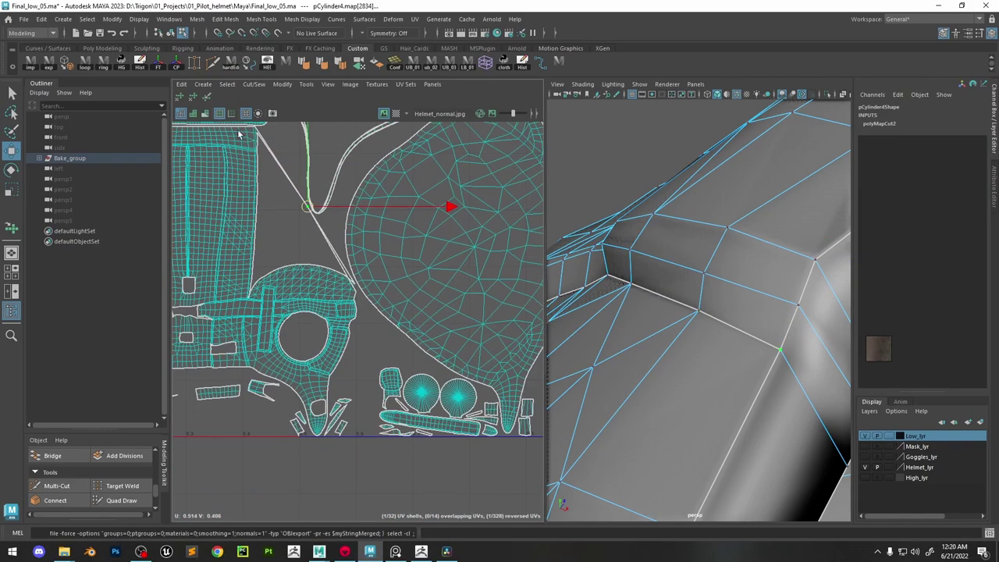
left_click(201, 98)
left_click_drag(291, 194, 302, 222)
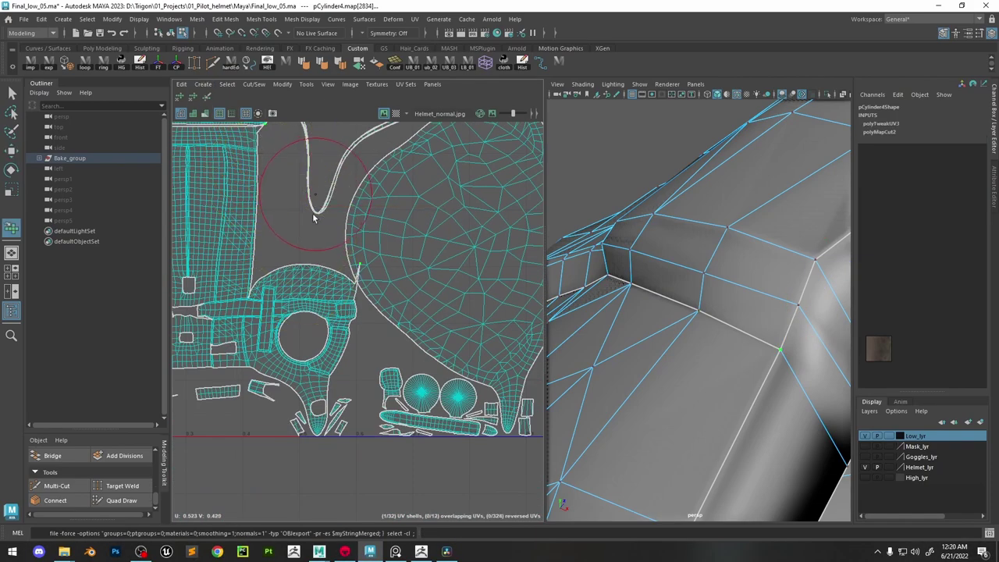
Optimize the remaining spiked UV repeatedly, and brush it flush into the ear section's shell border
scroll(336, 279, "up", 4)
right_click_drag(381, 246, 399, 246, "shift")
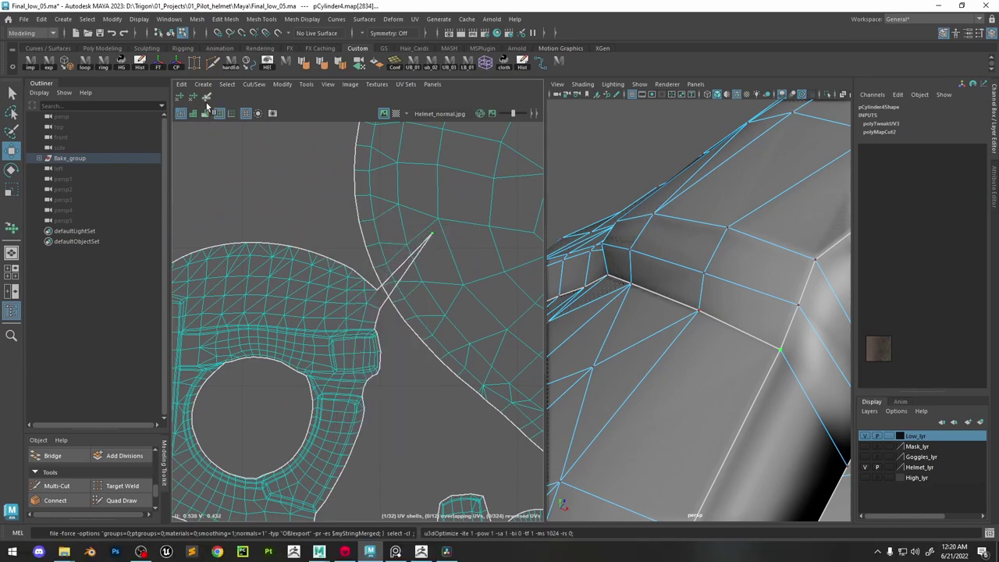
key("g")
key("g")
key("h")
key("g")
key("g")
key("g")
key("g")
key("g")
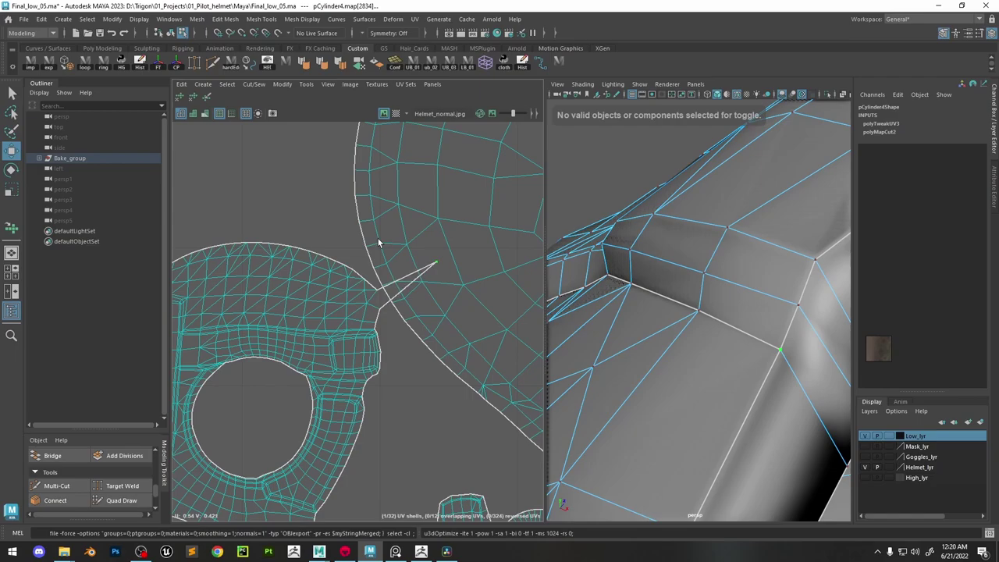
left_click_drag(424, 313, 369, 332)
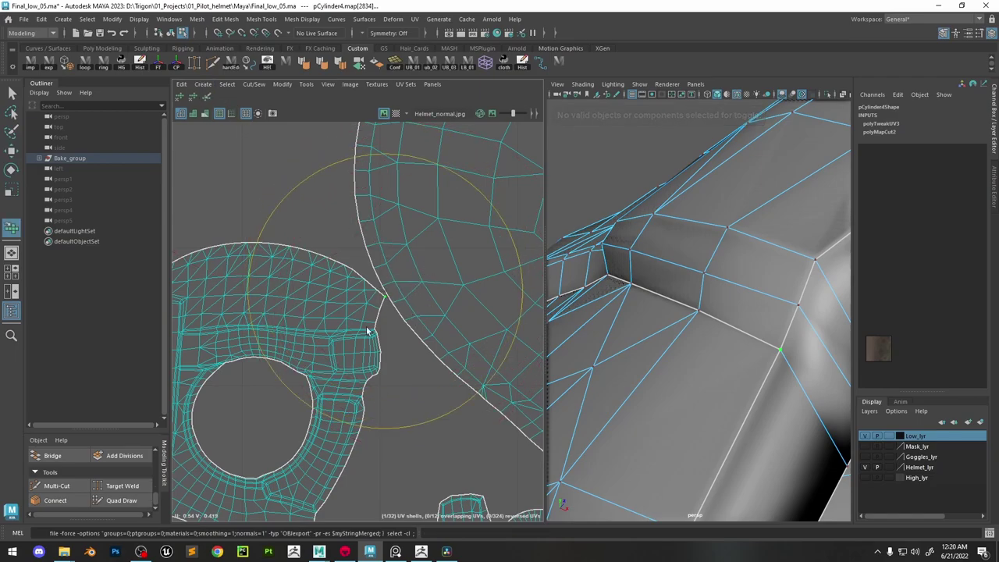
Check the whole helmet UV layout for remaining stretched or stray pieces
scroll(292, 272, "down", 5)
middle_click_drag(292, 272, 457, 439, "alt")
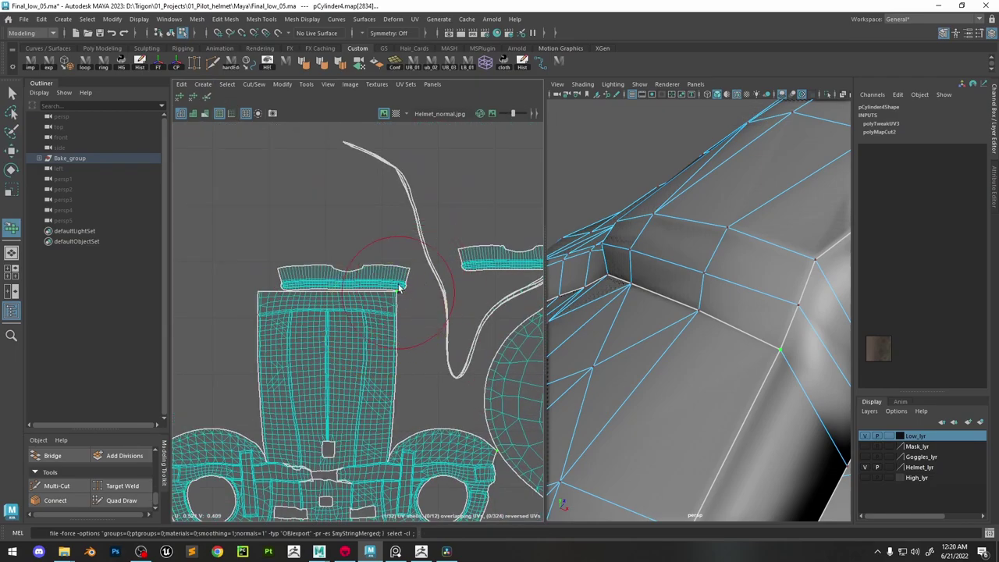
scroll(404, 286, "up", 5)
key("w")
left_click(402, 285)
scroll(403, 286, "down", 10)
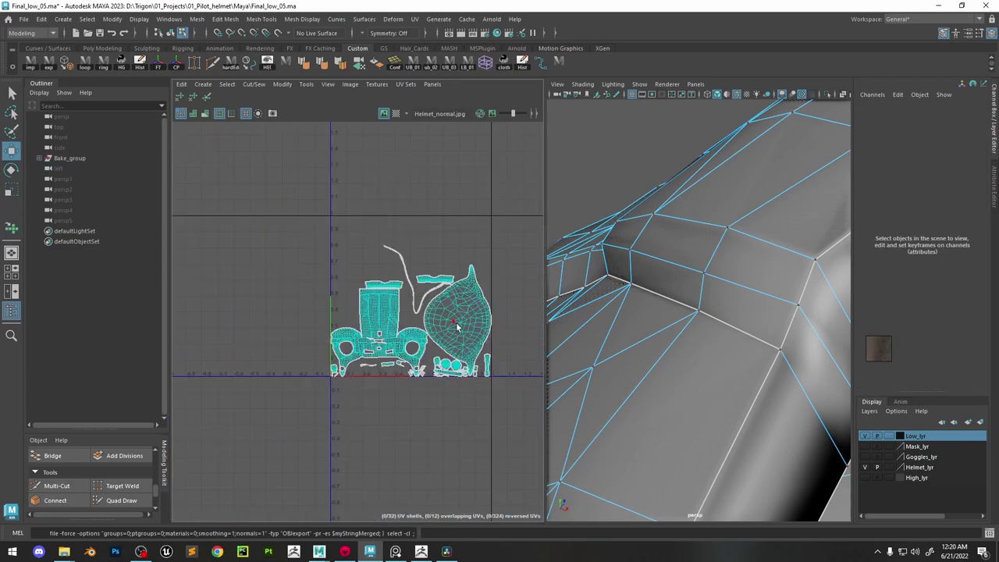
scroll(489, 375, "up", 3)
scroll(368, 359, "up", 3)
scroll(423, 373, "up", 2)
scroll(381, 352, "down", 3)
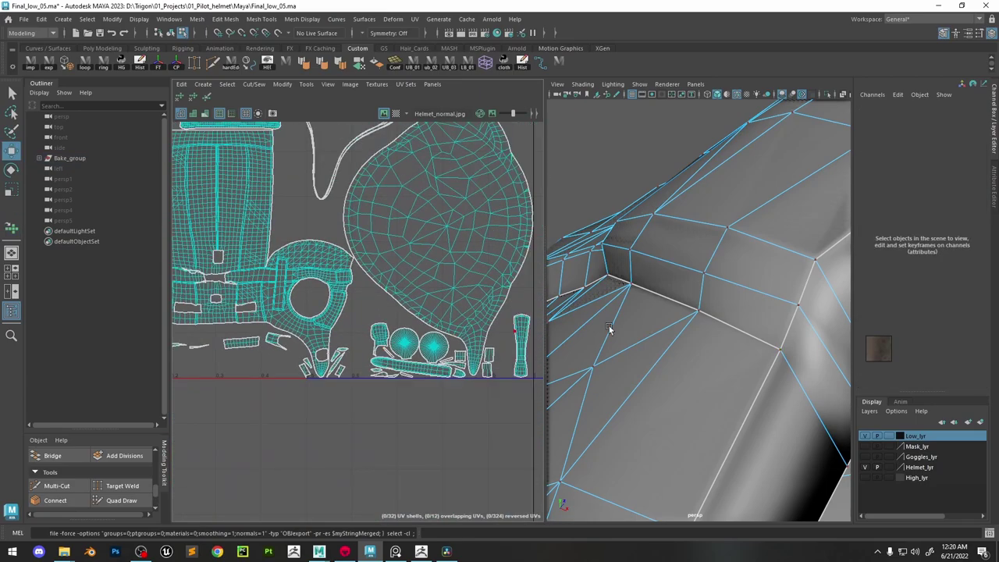
Expand Bake_group down to Helmet_Low and select all UVs of Helmet_01, Helmet_2 and Helmet_3
left_click(39, 159)
left_click(81, 171)
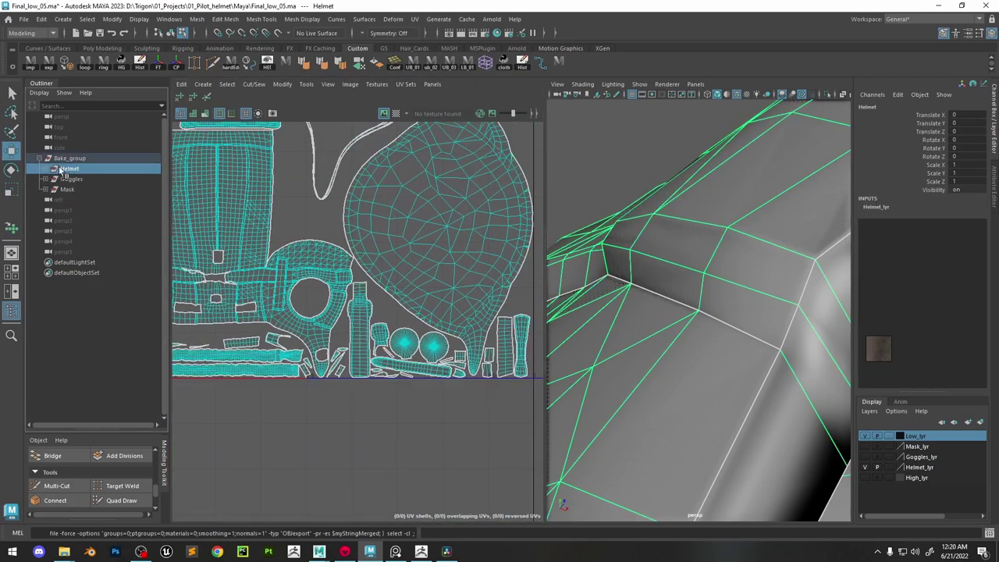
left_click(46, 170)
left_click(47, 170)
left_click(47, 170)
left_click(52, 180)
left_click(97, 188)
mouse_move(96, 188)
middle_mouse_down()
mouse_move(88, 221)
mouse_move(88, 185)
middle_mouse_up()
left_click(85, 210, "shift")
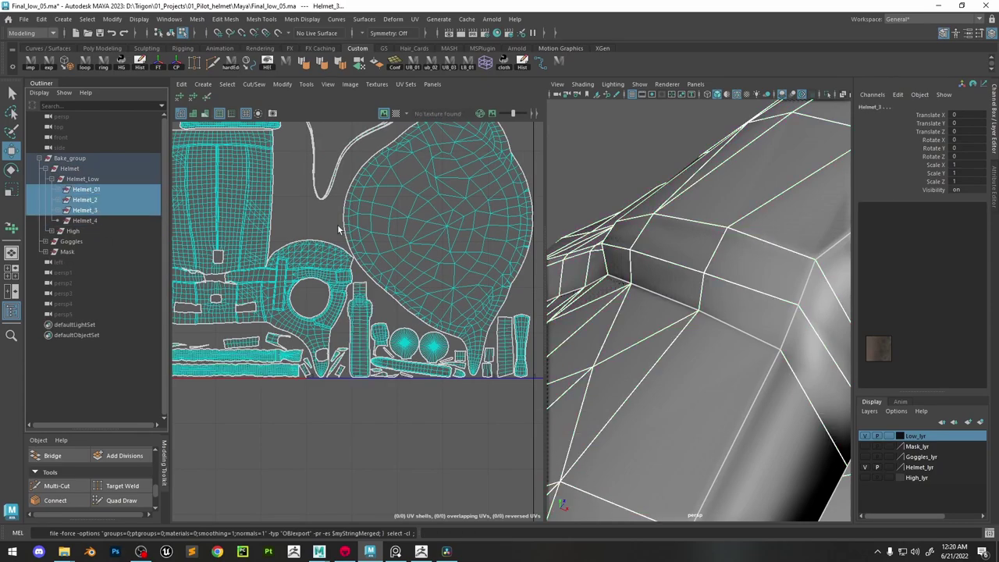
right_click_drag(339, 227, 382, 227)
scroll(338, 228, "down", 8)
left_click_drag(269, 176, 395, 273)
scroll(349, 225, "up", 3)
Look at the command of the custom OBJ export script in the Shelf Editor, and close the editor
right_click(566, 65)
left_click(574, 82)
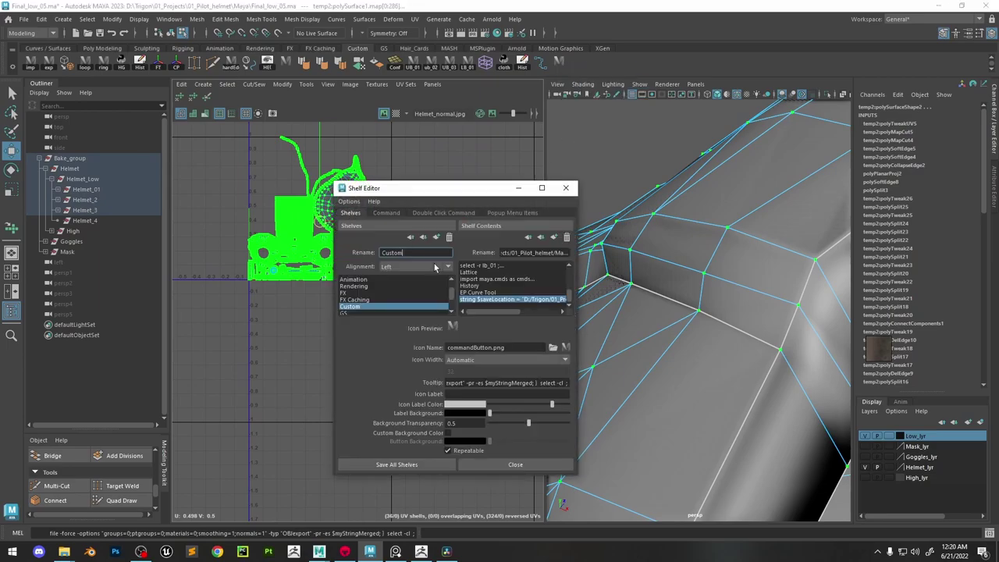
left_click(393, 212)
left_click(568, 188)
Show the helmet in a single large perspective view, save the scene, and return to object mode with nothing selected
scroll(682, 268, "down", 10)
left_click(782, 95)
left_click_drag(663, 168, 529, 212, "alt")
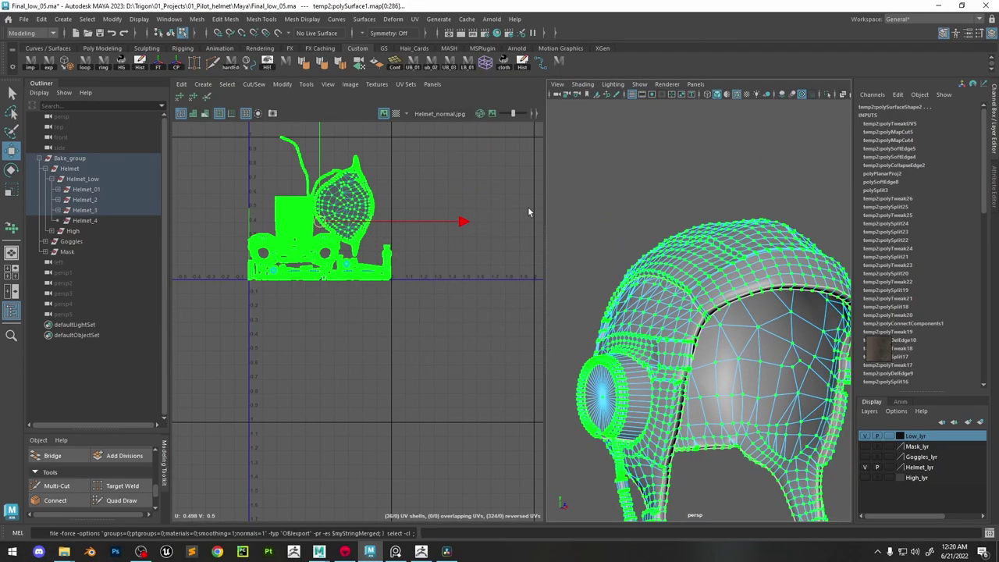
key("space")
left_click(426, 292)
left_click_drag(426, 292, 578, 258, "alt")
key("ctrl+s")
right_click_drag(652, 215, 695, 173)
left_click(700, 169)
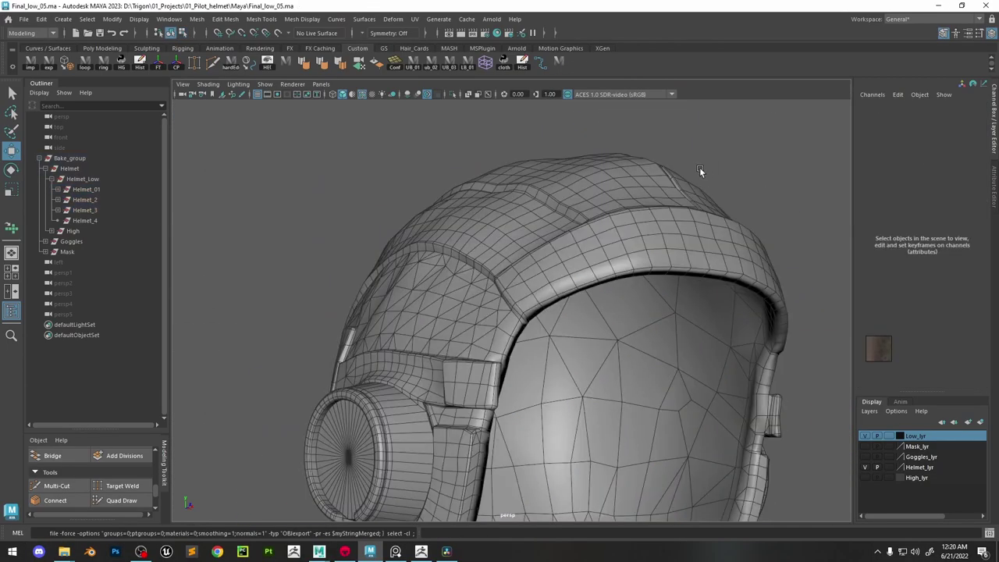
Rename the Helmet_01 group to Helmet_1 to suit the export script, and export the low-poly helmet groups with it
left_click(561, 63)
double_click(95, 191)
key("Right")
key("Left")
key("BackSpace")
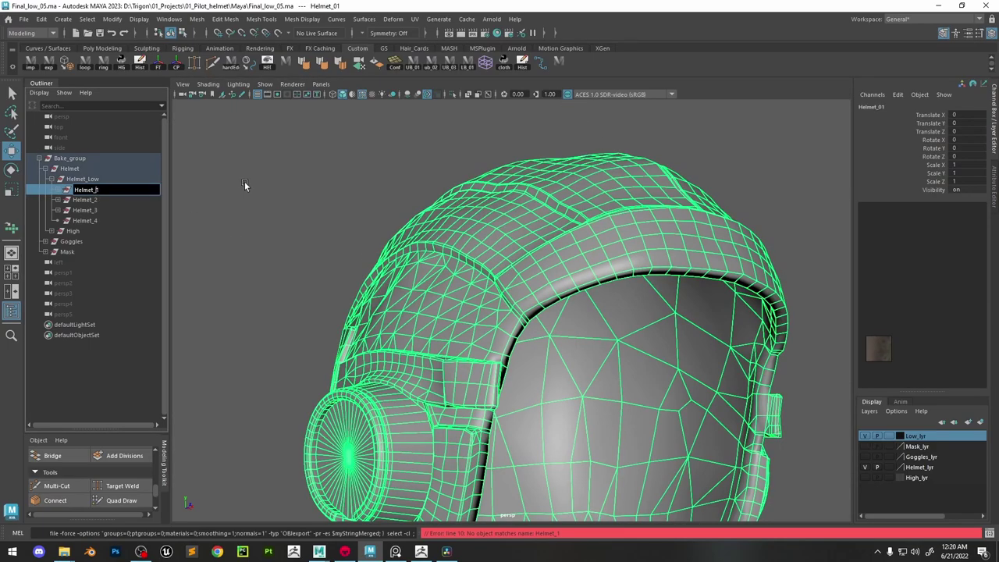
key("Return")
left_click(560, 64)
right_click_drag(384, 216, 406, 222, "alt")
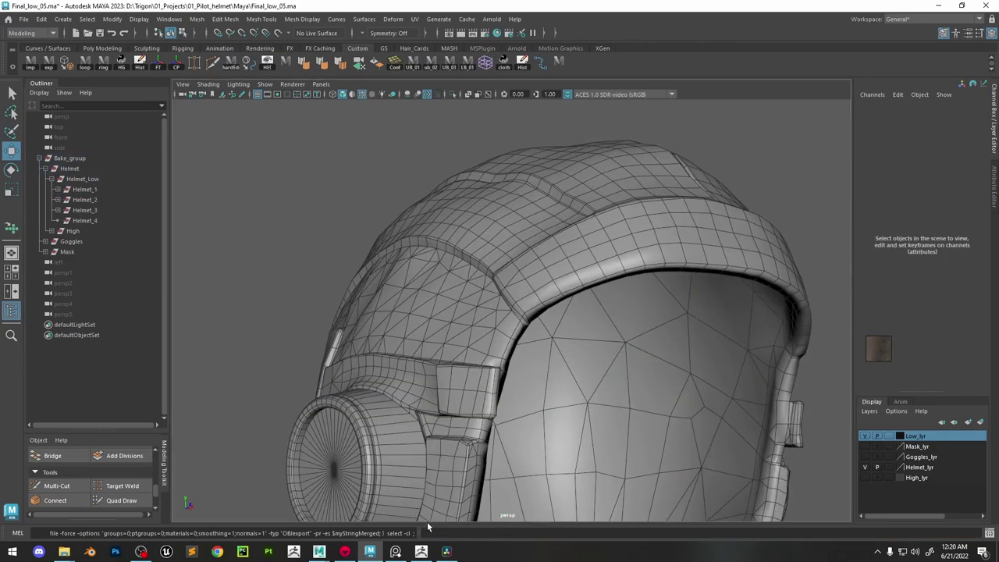
Switch to Marmoset Toolbag and examine the helmet bake and its map settings
left_click(344, 551)
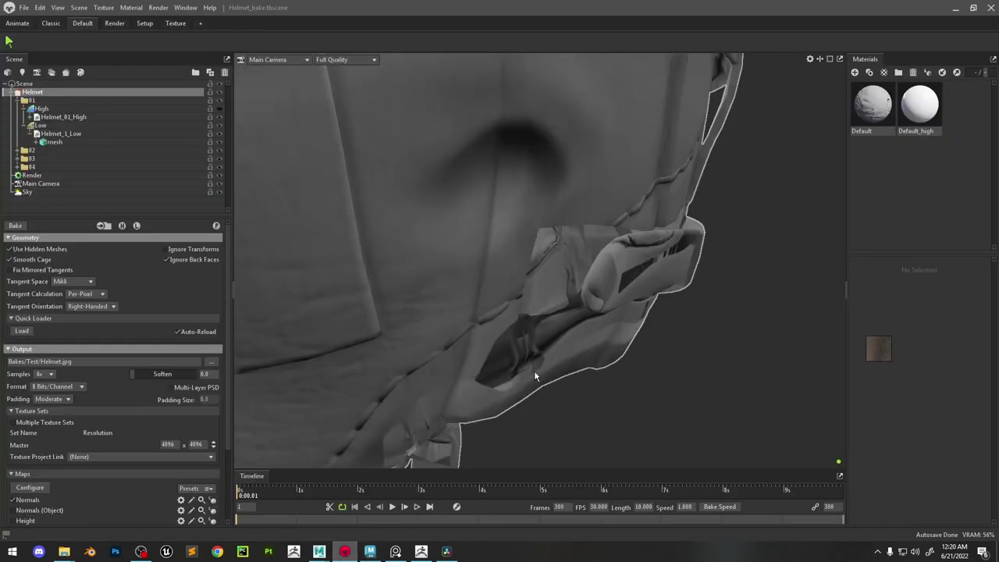
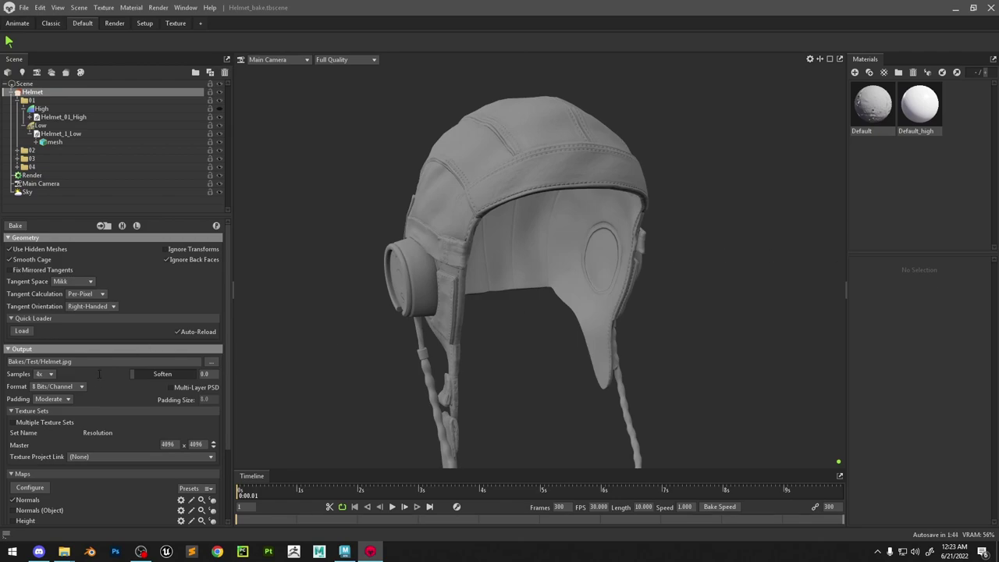
scroll(99, 373, "down", 3)
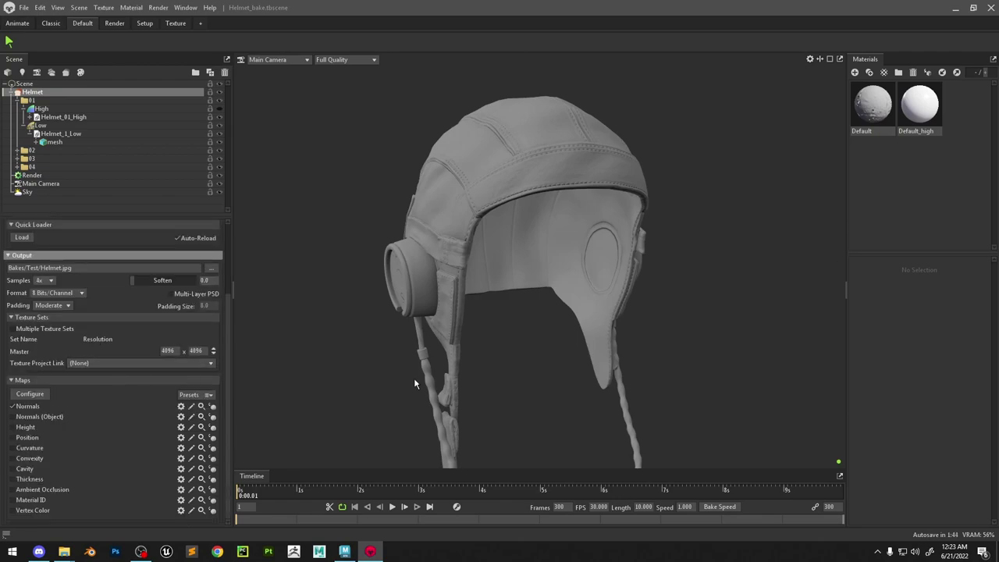
left_click_drag(714, 317, 655, 311)
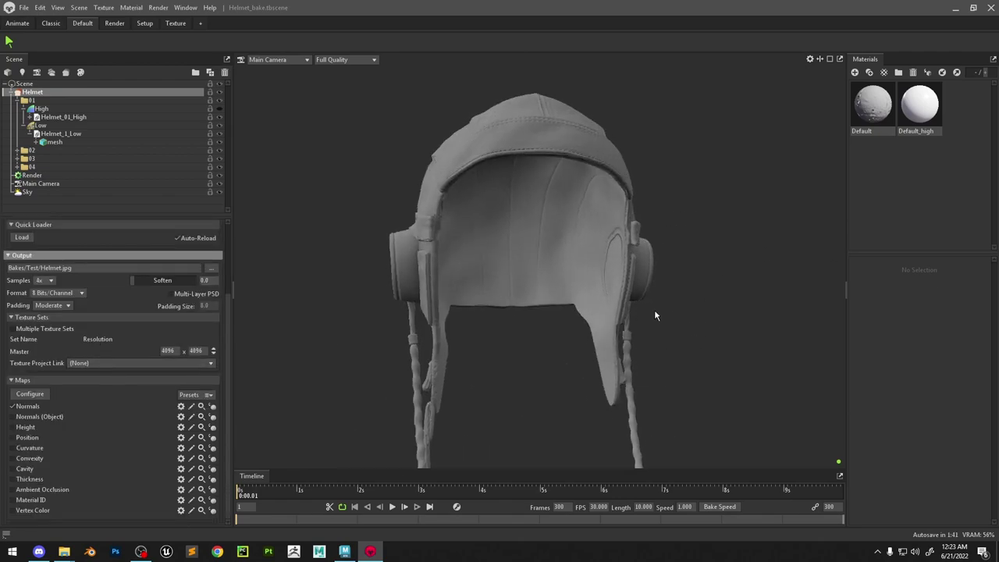
Switch back to Maya and display the helmet with its textures and without the wireframe overlay
left_click(343, 551)
key("4")
key("6")
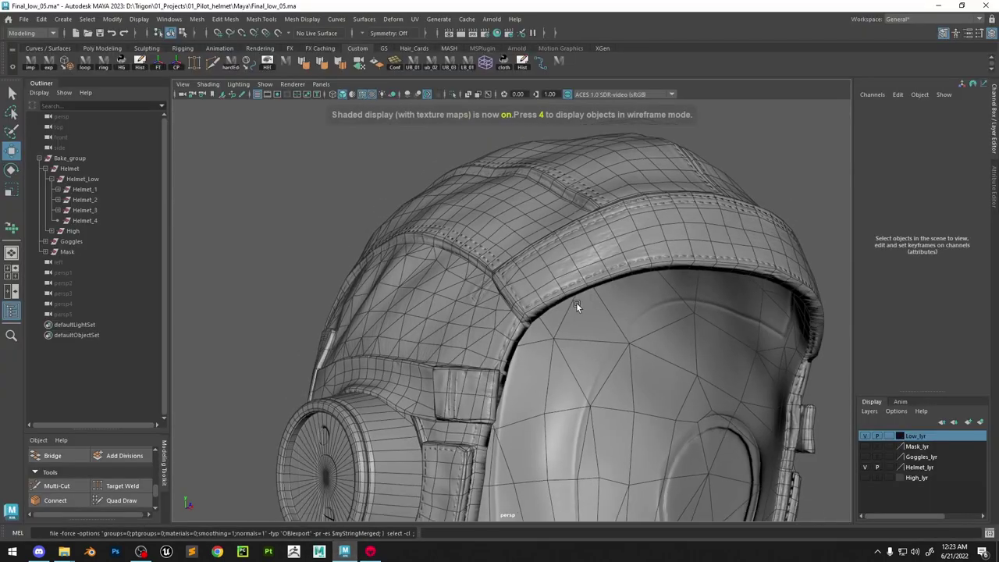
scroll(576, 303, "down", 1)
left_click(364, 95)
Examine the baked normals on the helmet's side strap, ear section and front opening edge against the low-poly wireframe
mouse_move(414, 172)
left_mouse_down("alt")
mouse_move(505, 221)
mouse_move(532, 225)
left_mouse_up("alt")
right_click_drag(532, 225, 488, 351, "alt")
left_click(490, 350)
middle_click_drag(499, 324, 512, 288, "alt")
right_click_drag(512, 288, 513, 263, "alt")
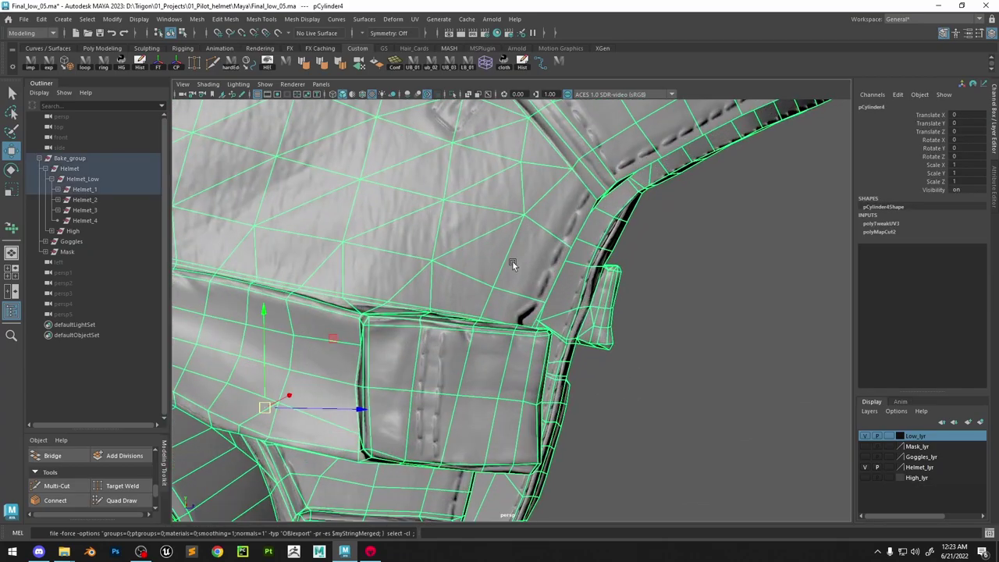
left_click_drag(513, 263, 389, 245, "alt")
right_click_drag(389, 245, 395, 271, "alt")
left_click_drag(396, 270, 533, 307, "alt")
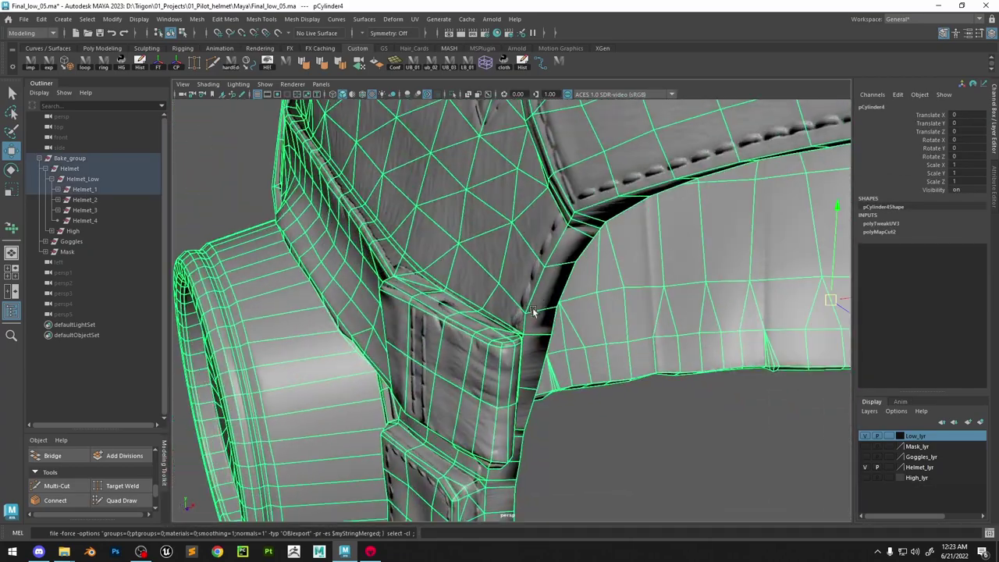
right_click_drag(533, 308, 539, 224, "alt")
left_click_drag(539, 223, 566, 256, "alt")
right_click_drag(566, 256, 555, 209, "alt")
left_click(776, 264)
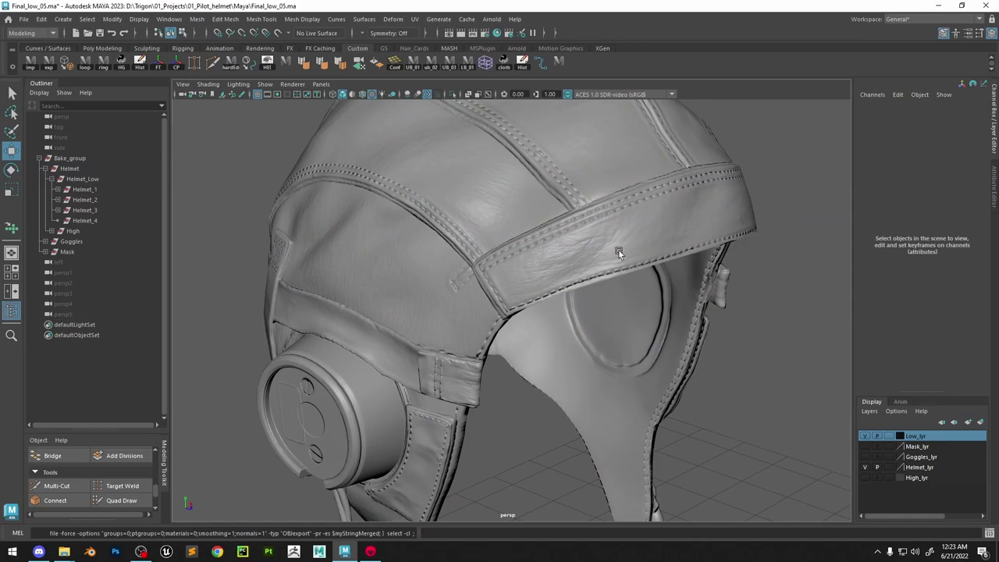
Examine the baked normals on the helmet's inner lining, ear cup, hanging cords and rear straps
left_click_drag(619, 251, 706, 327, "alt")
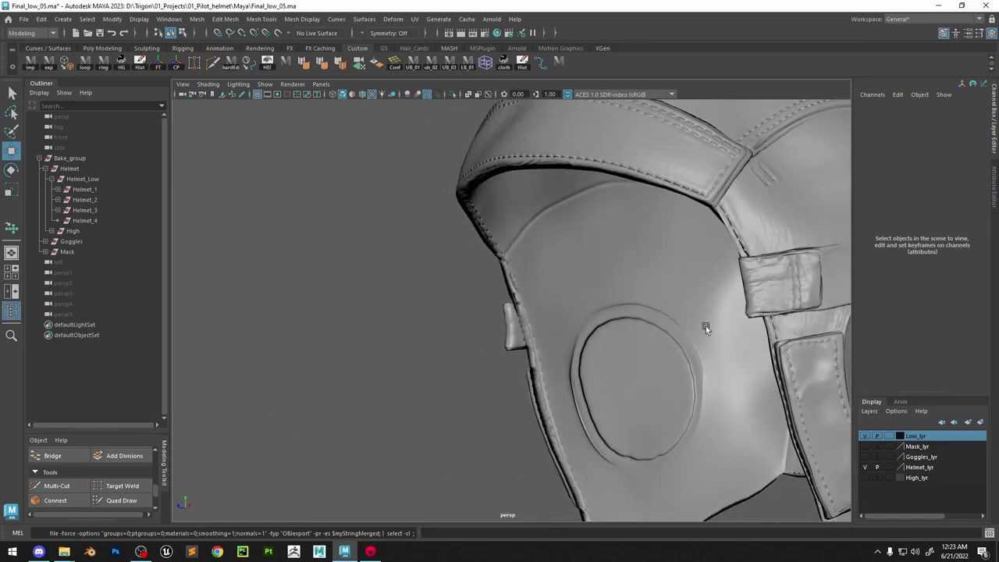
right_click_drag(705, 327, 660, 289, "alt")
left_click_drag(659, 289, 725, 287, "alt")
right_click_drag(726, 287, 663, 249, "alt")
middle_click_drag(662, 249, 699, 173, "alt")
left_click_drag(609, 218, 691, 234, "alt")
right_click_drag(593, 312, 637, 381, "alt")
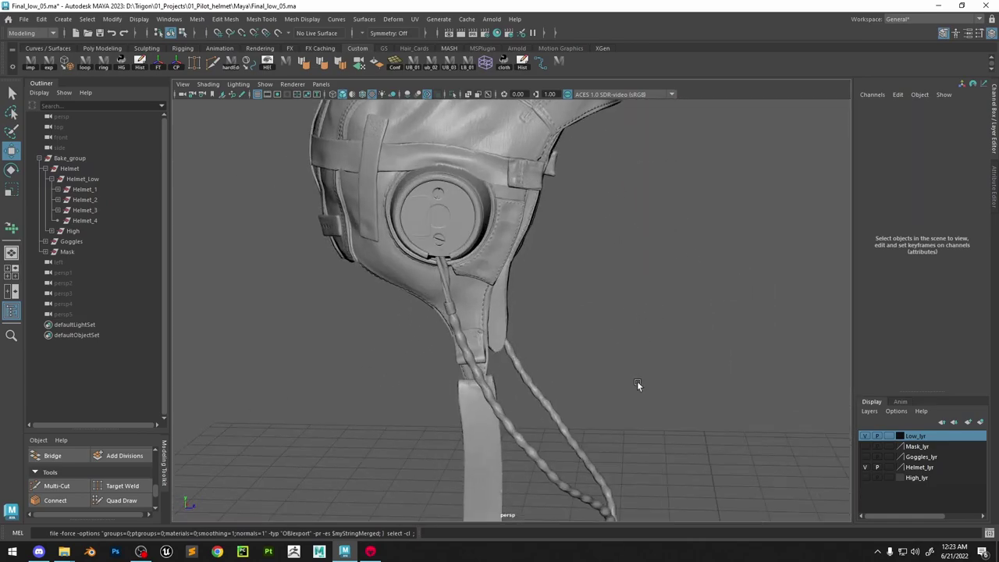
middle_click_drag(637, 381, 640, 476, "alt")
left_click_drag(421, 268, 595, 295, "alt")
right_click_drag(595, 295, 646, 336, "alt")
left_click_drag(551, 307, 596, 301, "alt")
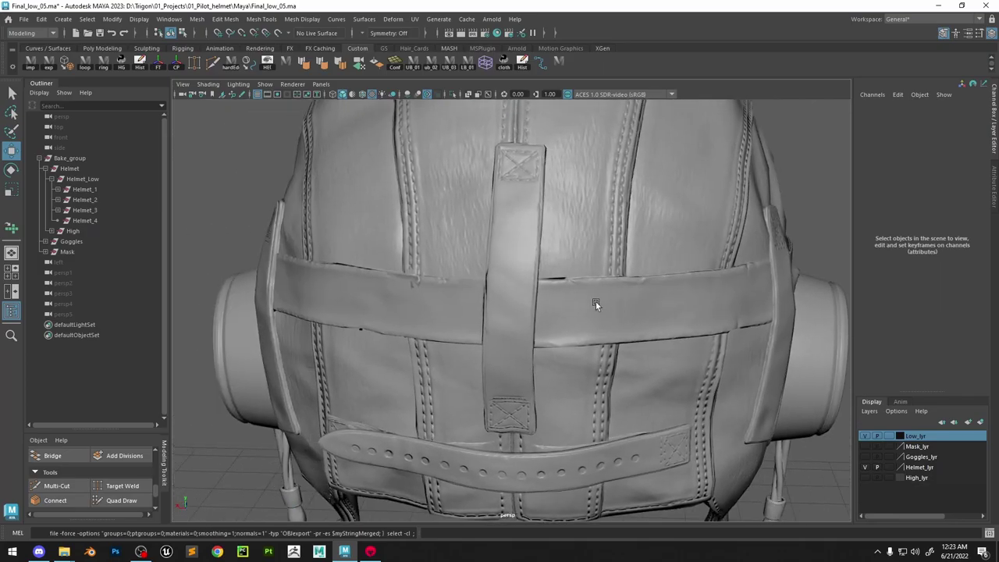
Compare the baked details around the rear strap and side seam with the low-poly wireframe
right_click_drag(596, 300, 625, 324, "alt")
left_click_drag(437, 279, 609, 300, "alt")
left_click(458, 277)
left_click(745, 299)
left_click_drag(745, 299, 753, 313, "alt")
left_click_drag(653, 306, 680, 322, "alt")
left_click(680, 322)
middle_click_drag(680, 321, 643, 292, "alt")
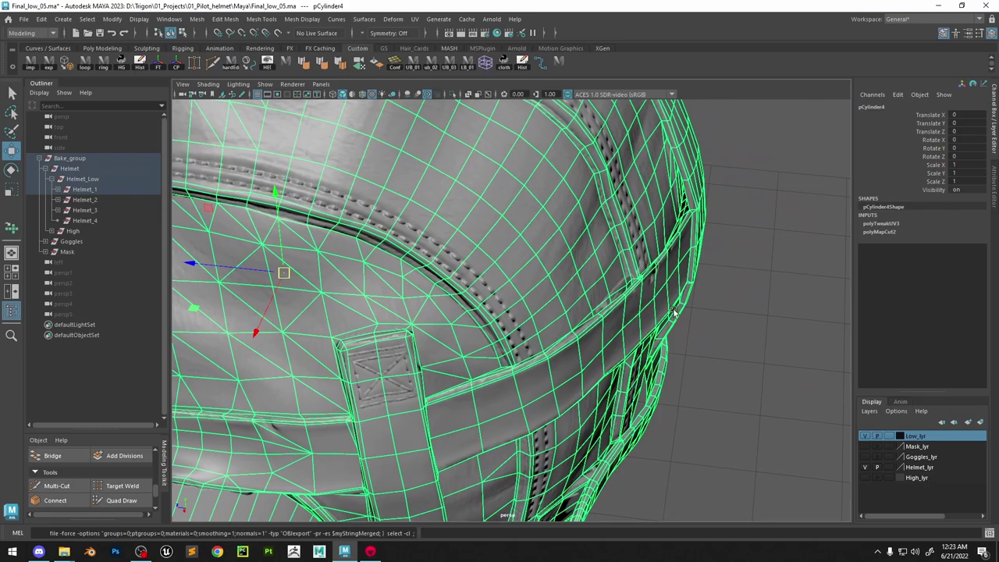
right_click_drag(643, 292, 706, 332, "alt")
left_click(798, 353)
Select an edge on the piped seam near the front band's corner and frame it for inspection
left_click_drag(624, 317, 700, 321, "alt")
left_click(544, 269)
left_click_drag(544, 269, 648, 262, "alt")
middle_click_drag(382, 240, 469, 288, "alt")
right_click_drag(469, 288, 501, 300, "alt")
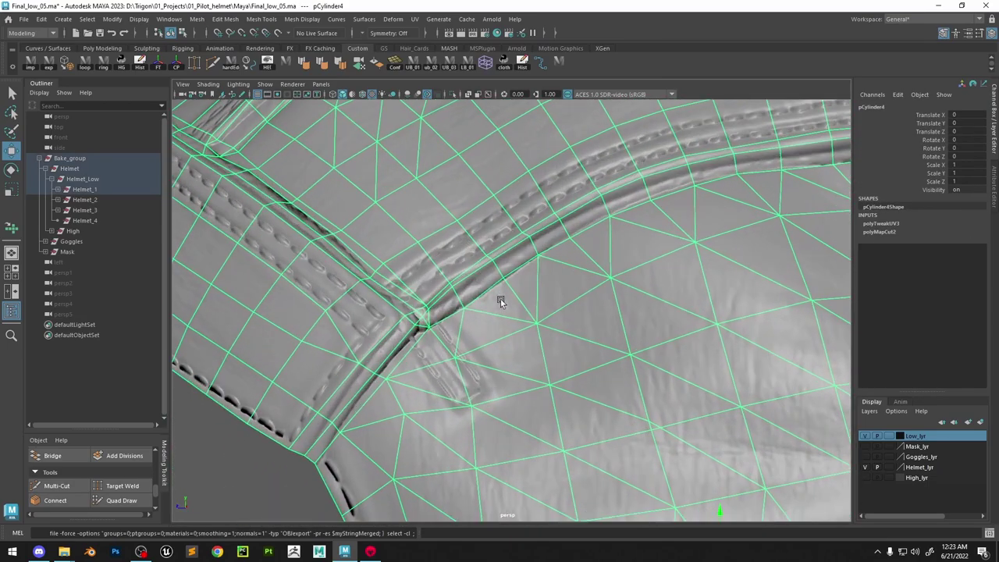
left_click(468, 280)
key("f")
scroll(475, 278, "down", 5)
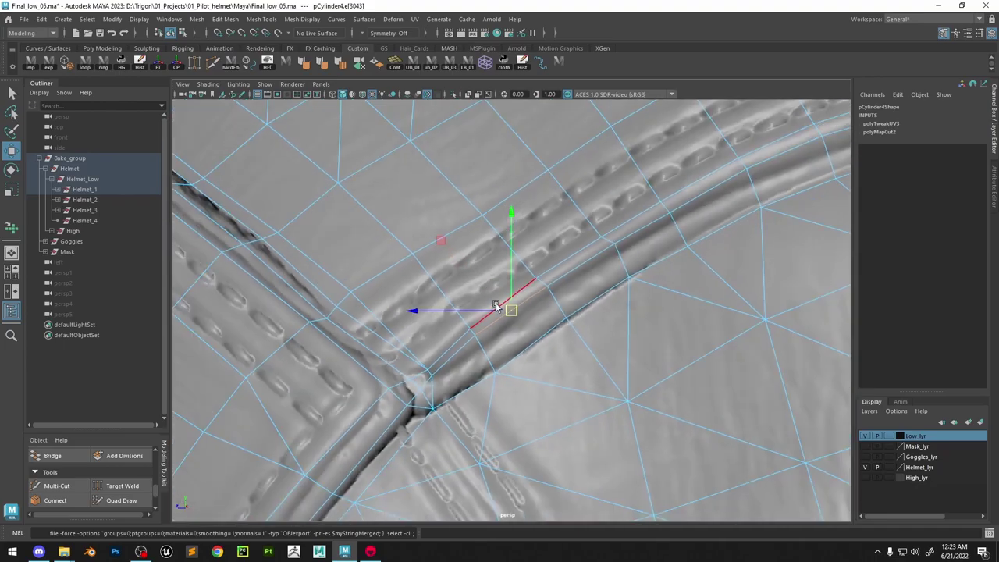
Show the High_lyr layer over the low-poly helmet and select the high-poly helmet mesh
left_click_drag(495, 319, 493, 290, "alt")
right_click_drag(493, 290, 454, 254)
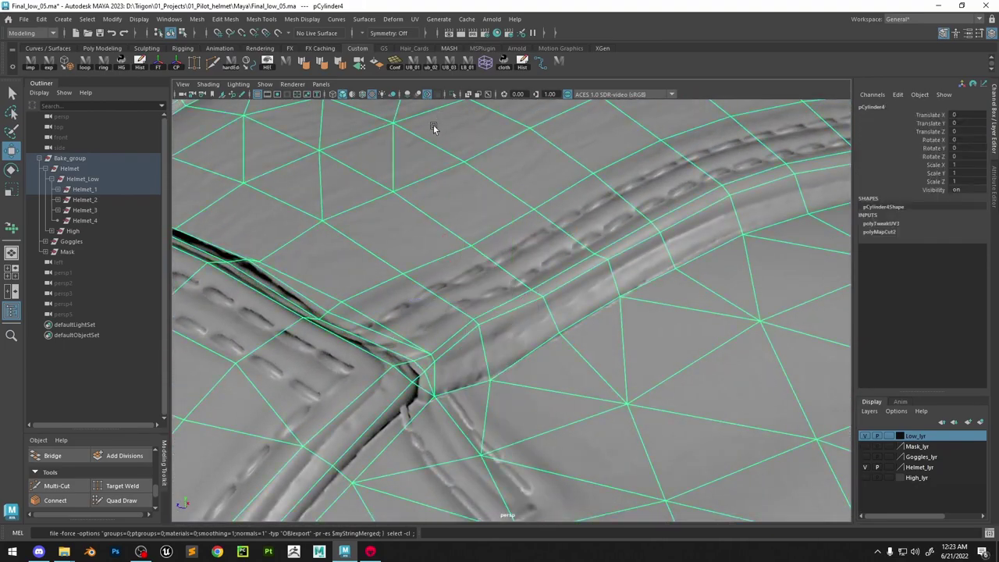
left_click(865, 477)
left_click(378, 216)
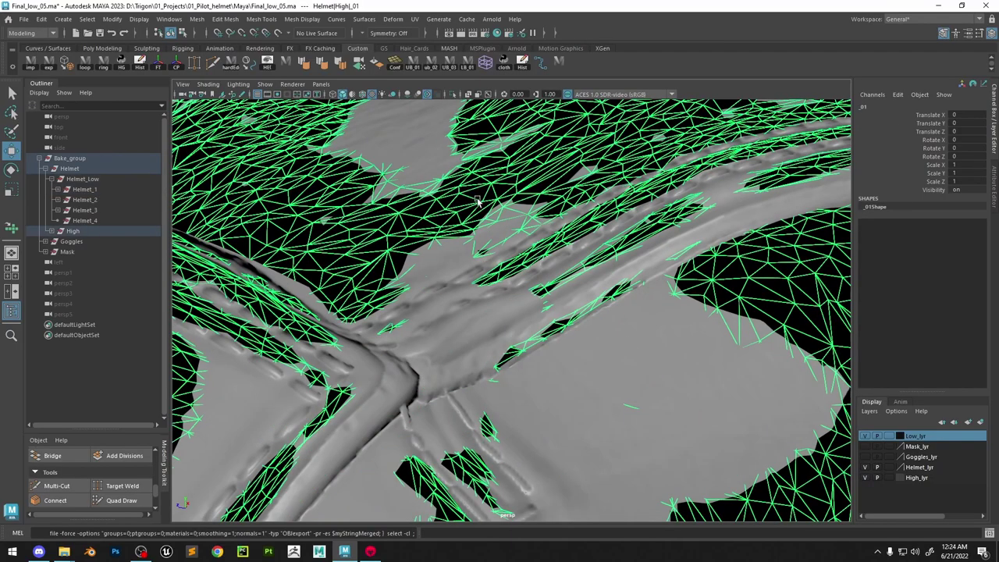
Isolate the high-poly helmet, assign it a new Lambert material, and bring the rest of the scene back into view
key("5")
key("6")
scroll(545, 268, "down", 8)
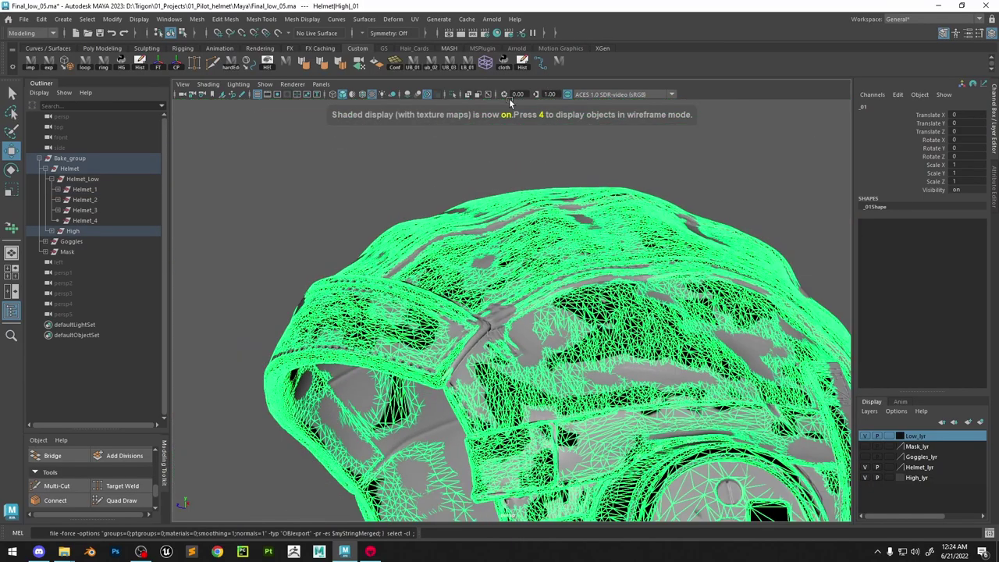
left_click(453, 94)
left_click(664, 149)
left_click_drag(646, 250, 591, 266, "alt")
left_click(591, 266)
key("space")
left_click(549, 360)
mouse_move(621, 219)
left_click(677, 239)
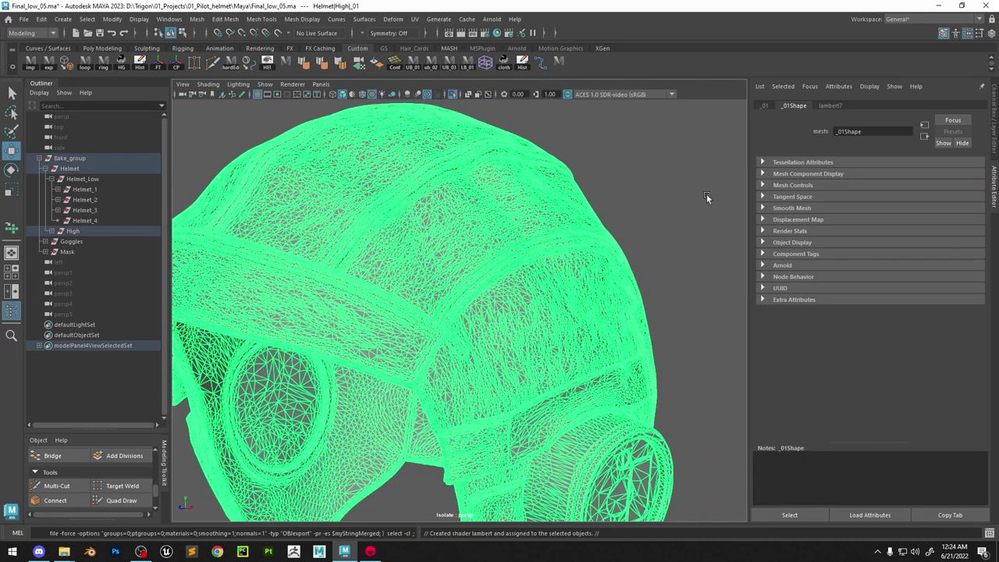
left_click(707, 194)
left_click(453, 95)
scroll(547, 327, "up", 5)
left_click(584, 375)
left_click(588, 406)
left_click(980, 33)
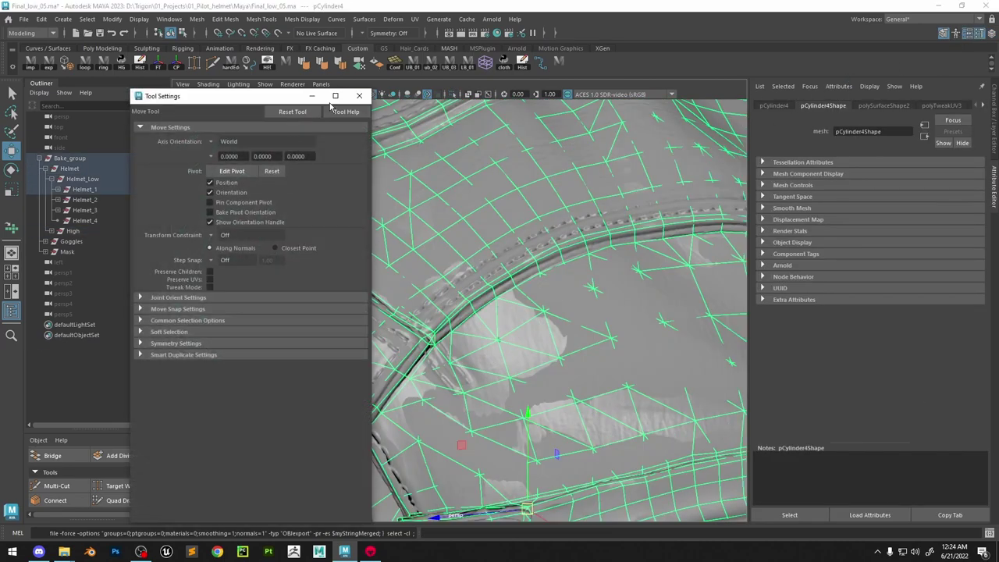
left_click(364, 96)
left_click(121, 501)
scroll(455, 312, "up", 5)
Make the high-poly helmet the live surface and activate Quad Draw on the low-poly helmet
key("ctrl+a")
key("w")
left_click(495, 296)
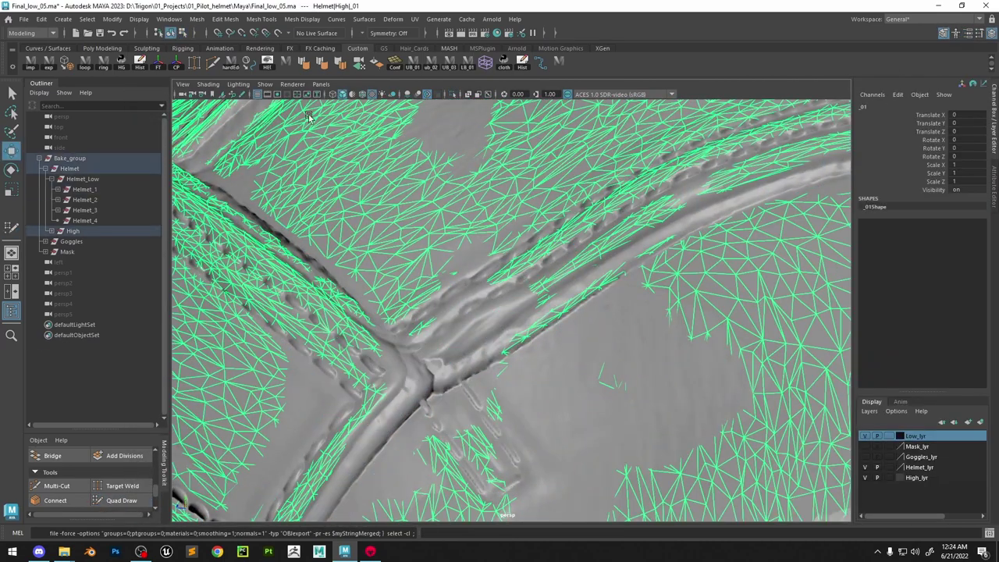
left_click(278, 34)
left_click(548, 332)
left_click(121, 501)
Lower Quad Draw's live-constraint mesh alpha until the overlay is transparent, and change the wireframe overlay color to light cyan
scroll(473, 366, "up", 2)
left_click(980, 33)
left_click(151, 196)
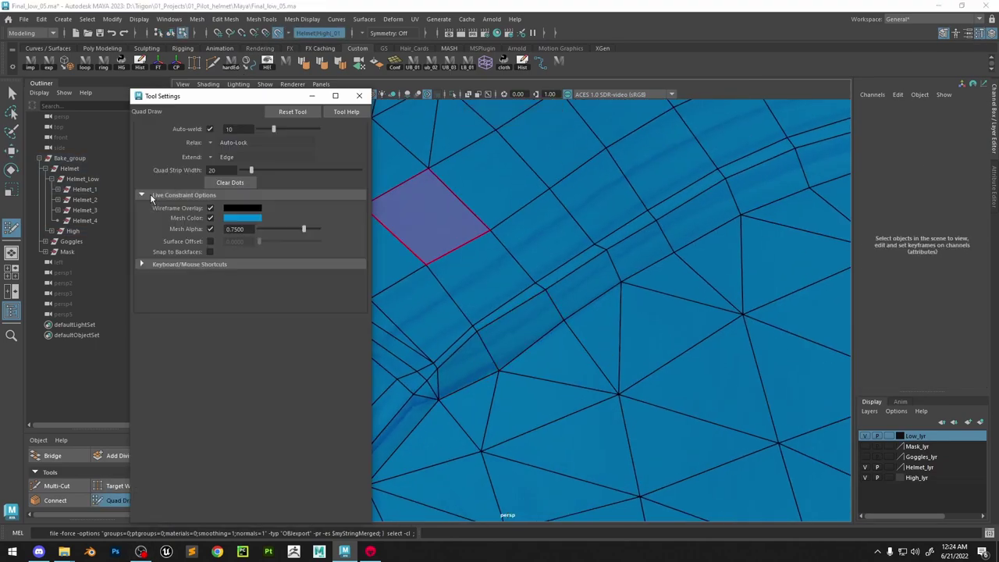
left_click_drag(281, 231, 273, 229)
left_click(244, 208)
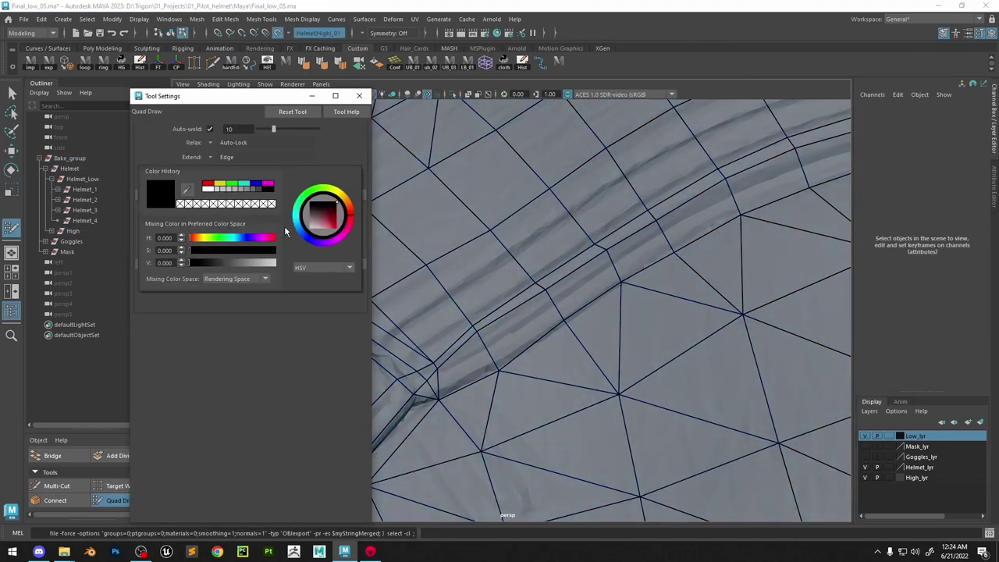
left_click(242, 183)
scroll(486, 293, "down", 2)
left_click(252, 209)
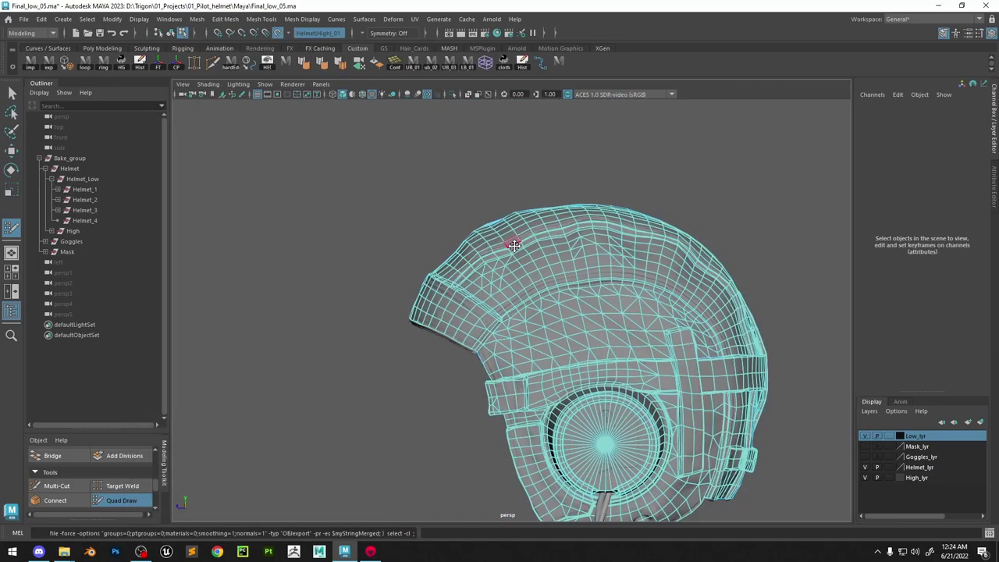
Examine how the low-poly wireframe follows the high-poly piped seam and the front band's corner
scroll(563, 301, "up", 5)
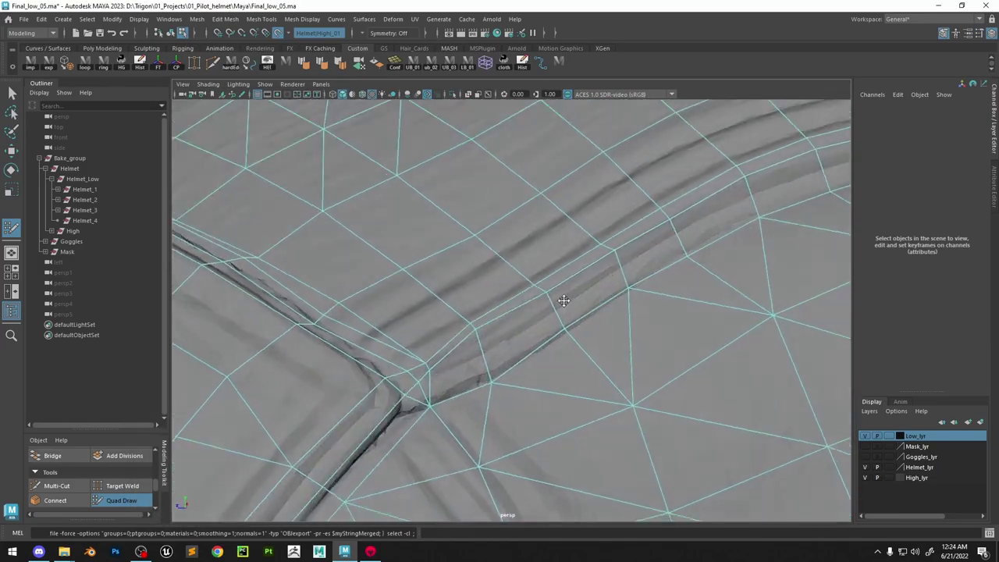
left_click_drag(564, 300, 545, 316, "alt")
left_click_drag(487, 341, 442, 351, "alt")
middle_click_drag(417, 380, 491, 299, "alt")
mouse_move(491, 299)
left_mouse_down("alt")
mouse_move(515, 292)
mouse_move(508, 300)
left_mouse_up("alt")
scroll(539, 328, "down", 3)
scroll(539, 328, "down", 2)
left_click(602, 96)
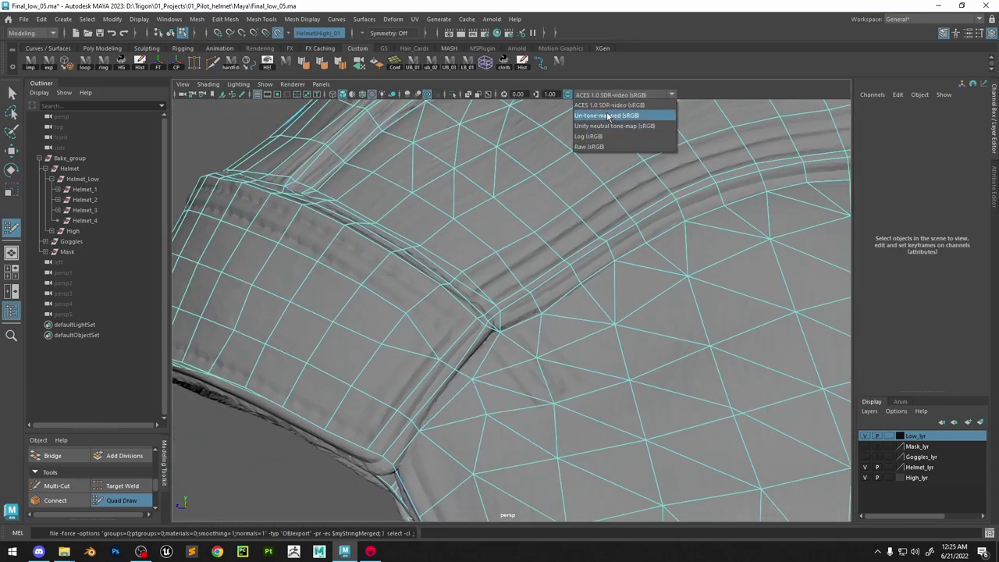
left_click_drag(591, 291, 500, 269, "alt")
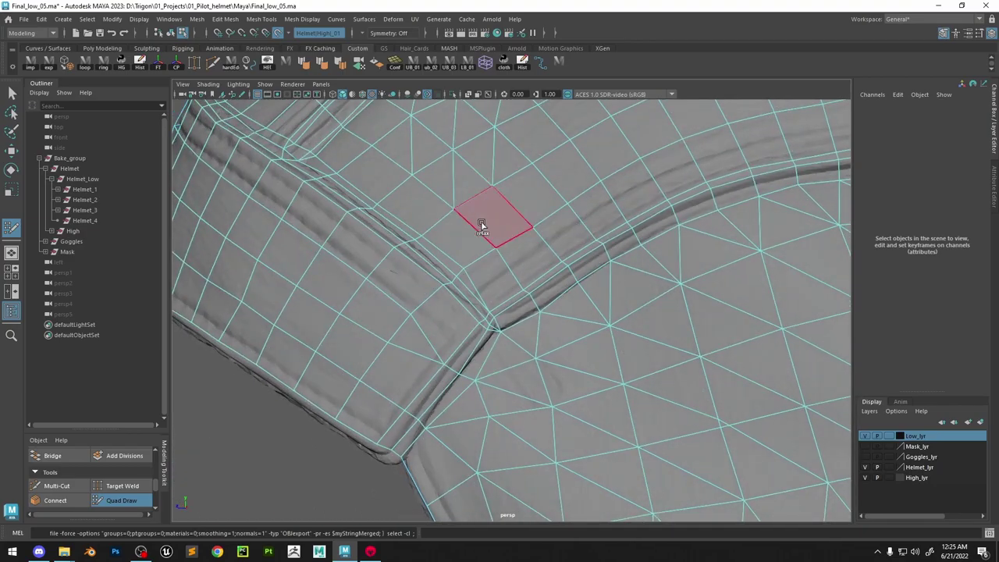
left_click_drag(482, 225, 499, 343, "alt")
scroll(627, 343, "up", 2)
scroll(500, 344, "up", 3)
middle_click_drag(499, 344, 524, 304, "alt")
left_click_drag(524, 304, 541, 363, "alt")
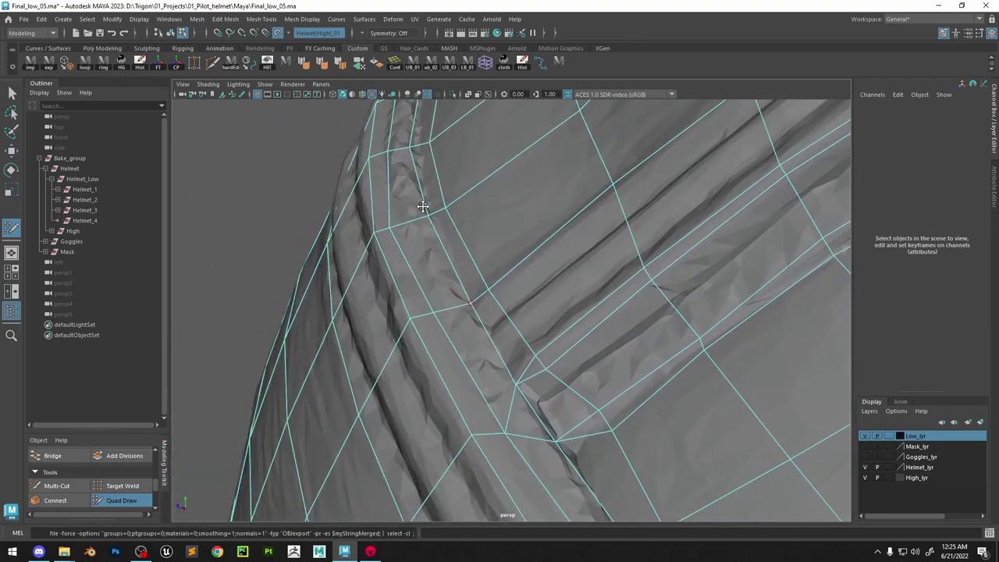
Examine the low-poly wireframe along the front band's upper seams and lower rim against the high-poly surface
left_click_drag(413, 147, 417, 221, "alt")
scroll(417, 221, "down", 3)
middle_click_drag(417, 221, 479, 200, "alt")
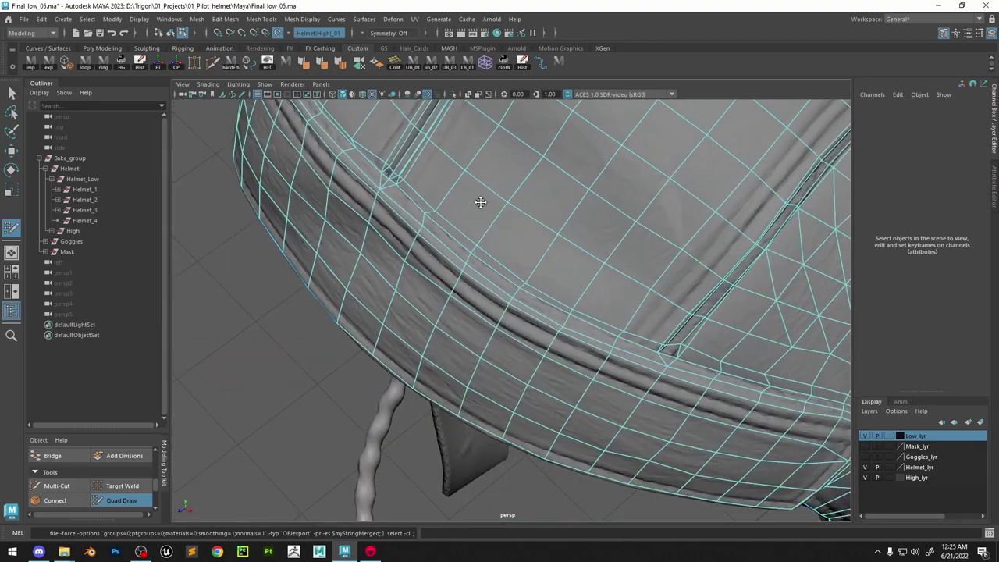
left_click_drag(479, 200, 626, 364, "alt")
scroll(504, 303, "up", 3)
scroll(511, 370, "down", 3)
middle_click_drag(627, 364, 710, 360, "alt")
right_click_drag(710, 360, 845, 516, "alt")
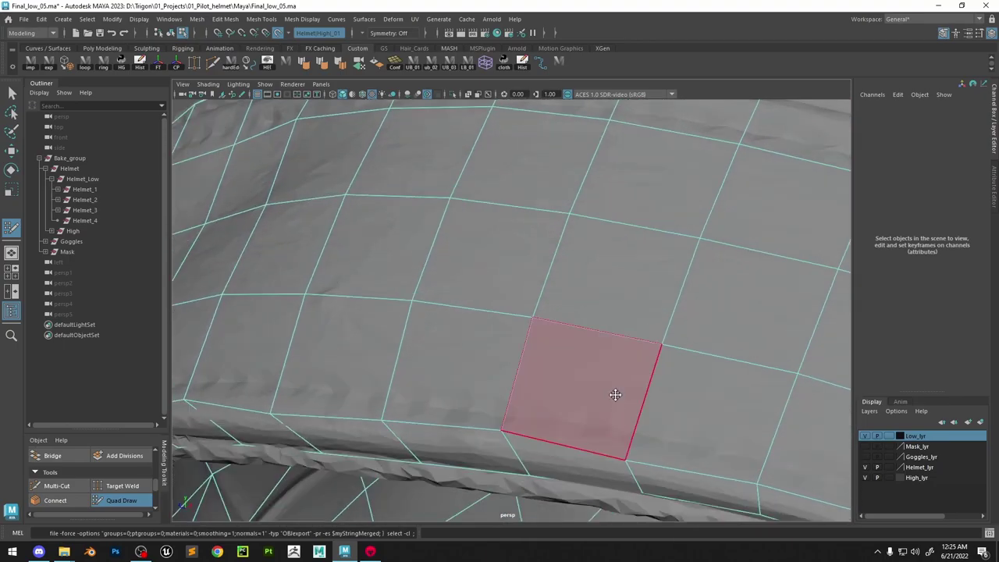
mouse_move(616, 394)
left_mouse_down("alt")
mouse_move(601, 315)
mouse_move(617, 335)
mouse_move(638, 328)
left_mouse_up("alt")
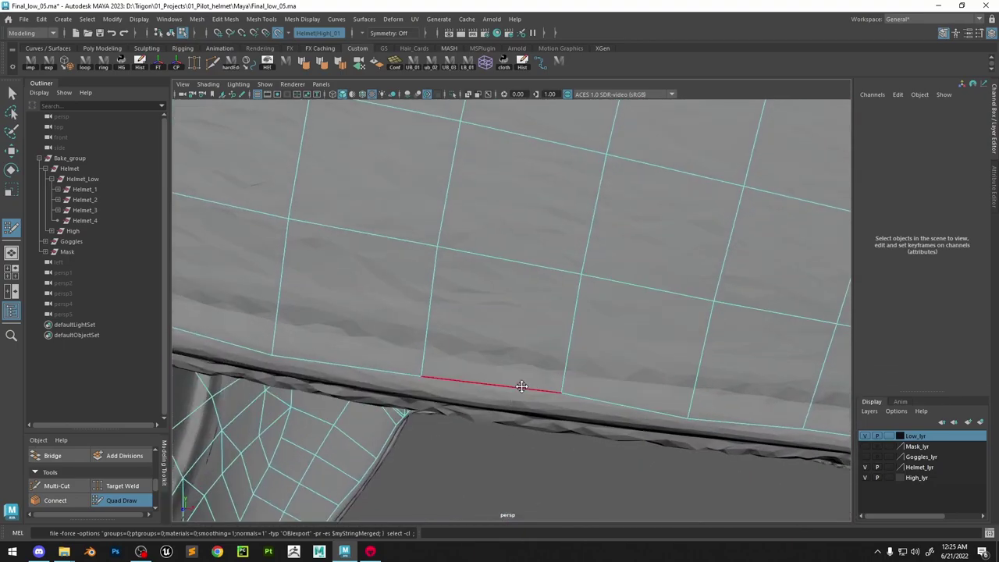
right_click_drag(537, 397, 491, 312, "alt")
left_click_drag(491, 312, 627, 354, "alt")
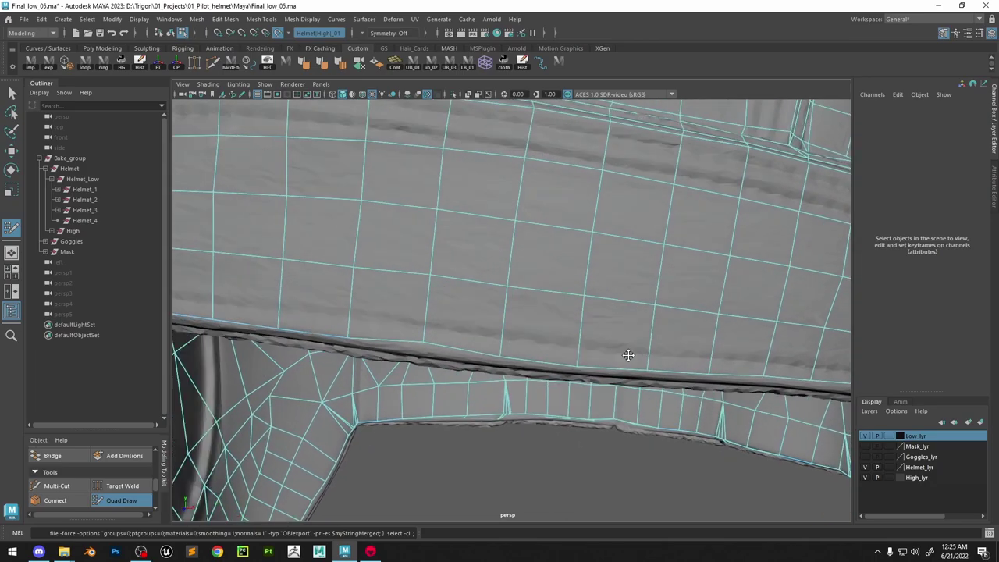
middle_click_drag(482, 347, 534, 354, "alt")
right_click_drag(533, 360, 390, 191, "alt")
mouse_move(406, 234)
left_mouse_down("alt")
mouse_move(507, 248)
mouse_move(525, 187)
left_mouse_up("alt")
right_click_drag(515, 258, 569, 316, "alt")
Isolate the low-poly helmet to select the edges crossing the front opening's rim, and show the high-poly mesh again for comparison
key("w")
right_click_drag(567, 248, 634, 200)
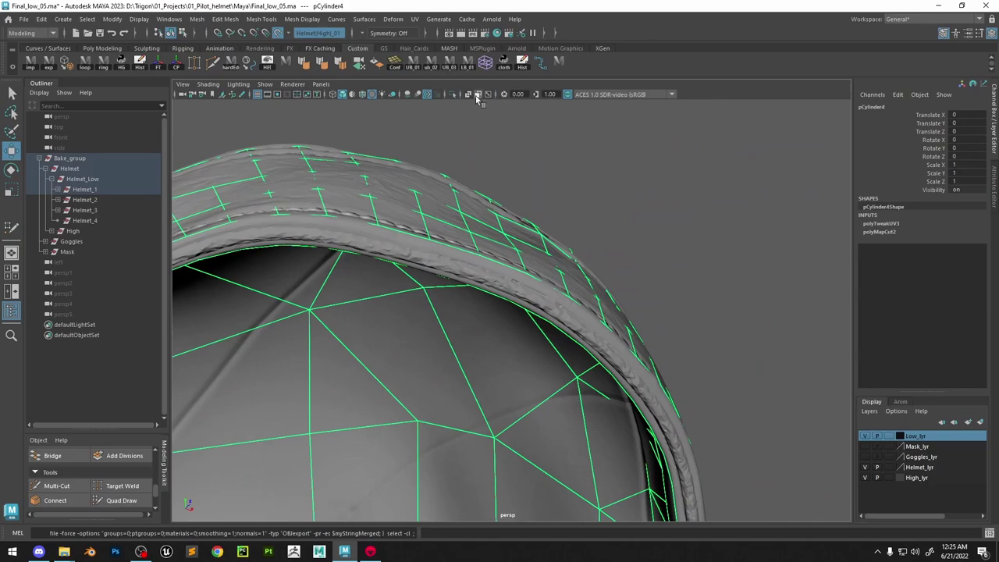
left_click(452, 95)
right_click_drag(530, 226, 488, 195, "alt")
left_click_drag(488, 196, 577, 234, "alt")
left_click(688, 289)
left_click_drag(656, 274, 599, 322, "alt")
left_click(559, 212)
right_click_drag(559, 212, 557, 177)
left_click(547, 217)
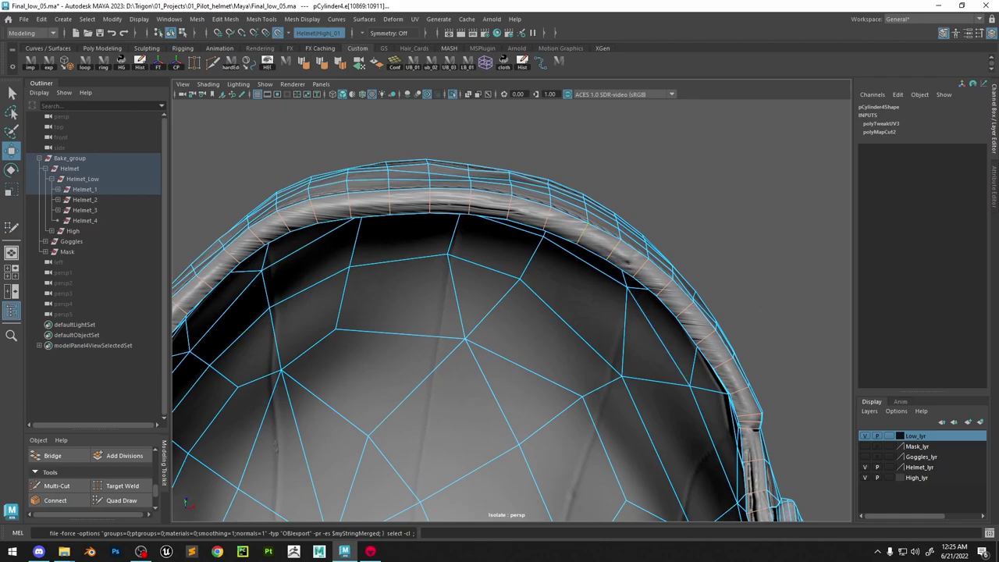
left_click(453, 94)
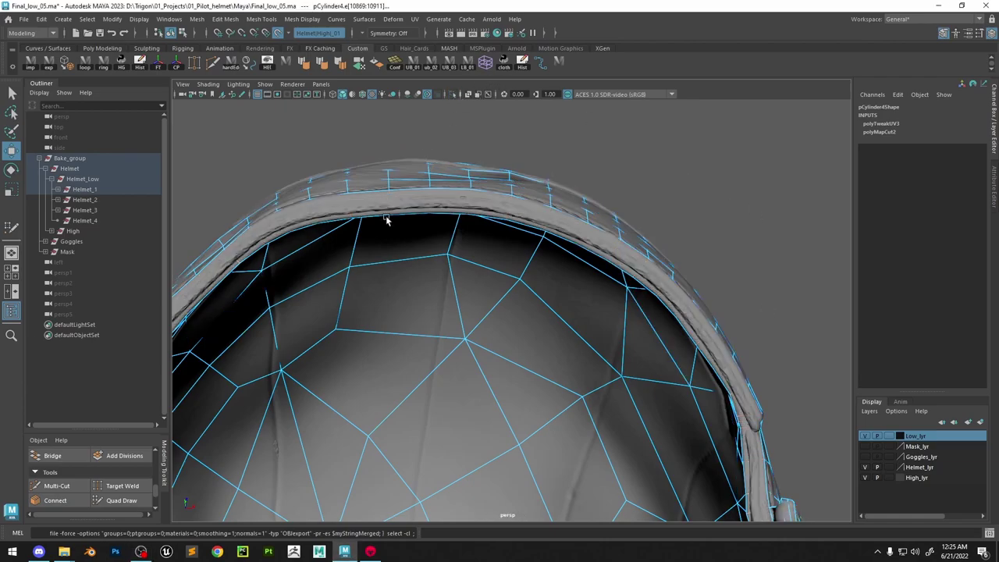
Try to insert an edge loop around the front opening's rim with Multi-Cut, and undo the cut
left_click(121, 500)
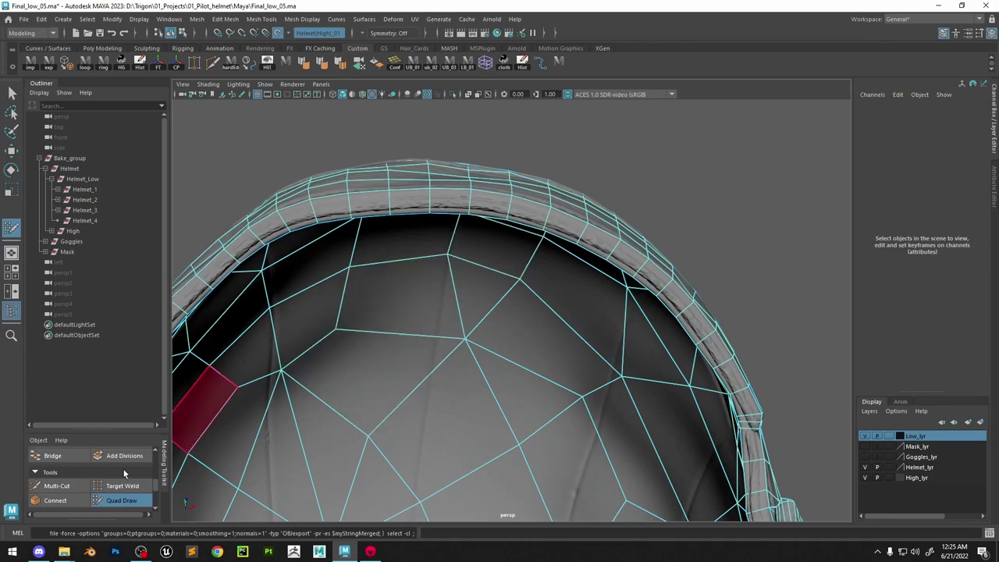
left_click(127, 488)
left_click(59, 486)
left_click_drag(518, 181, 603, 226, "alt")
scroll(582, 309, "up", 4)
left_click(524, 303, "ctrl")
left_click_drag(665, 278, 648, 343, "alt")
left_click(608, 289, "ctrl")
key("ctrl+z")
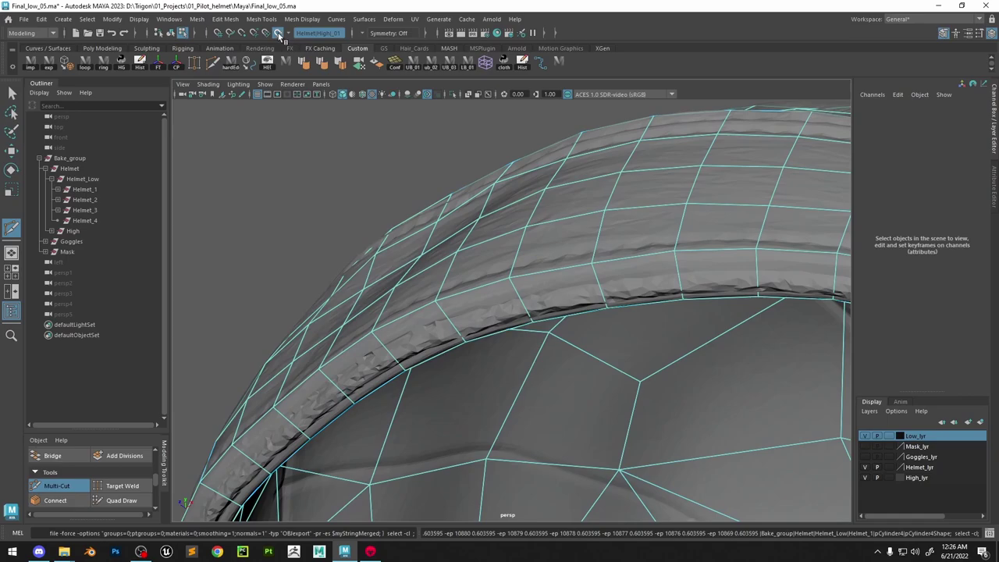
With the live surface turned off, insert an edge loop around the front opening's rim and shift its vertices to match the high-poly rim
left_click(279, 36)
left_click_drag(603, 252, 623, 290, "alt")
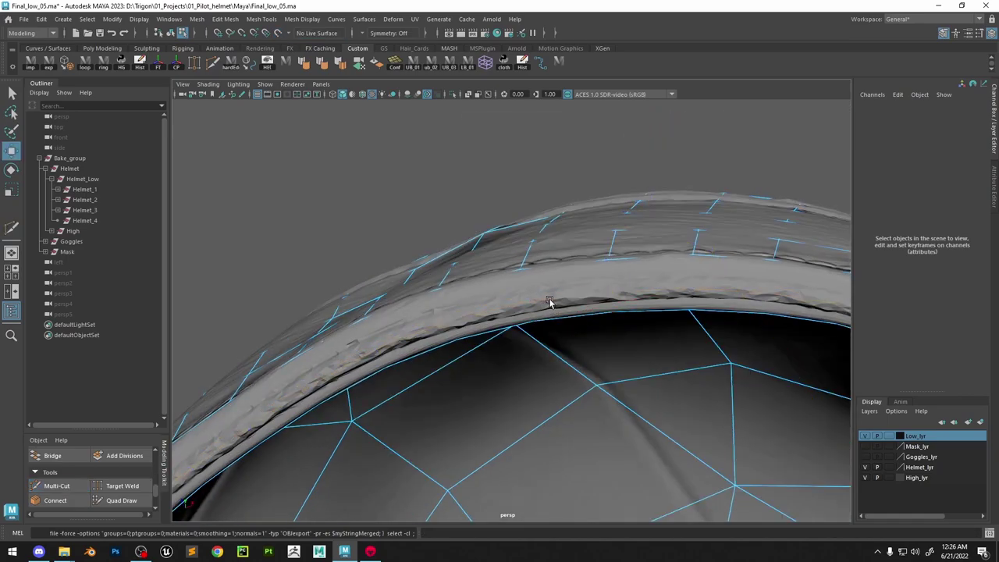
key("4")
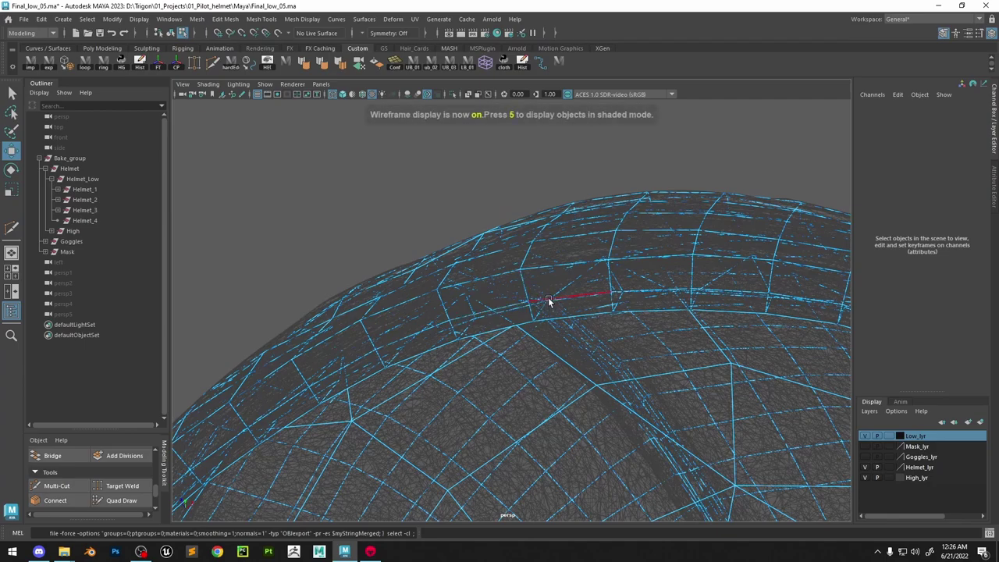
right_click_drag(549, 300, 497, 240)
key("ctrl+z")
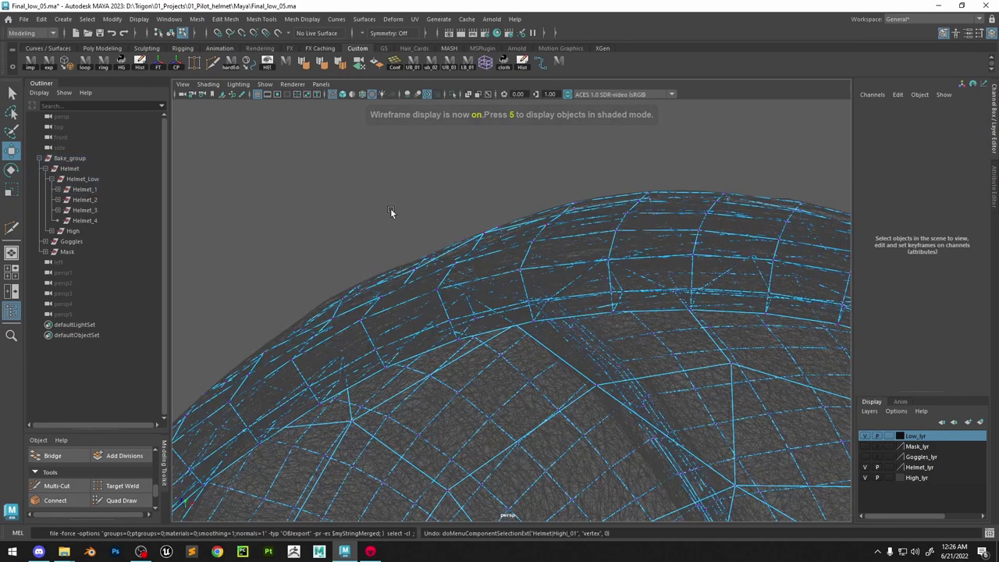
left_click(527, 302)
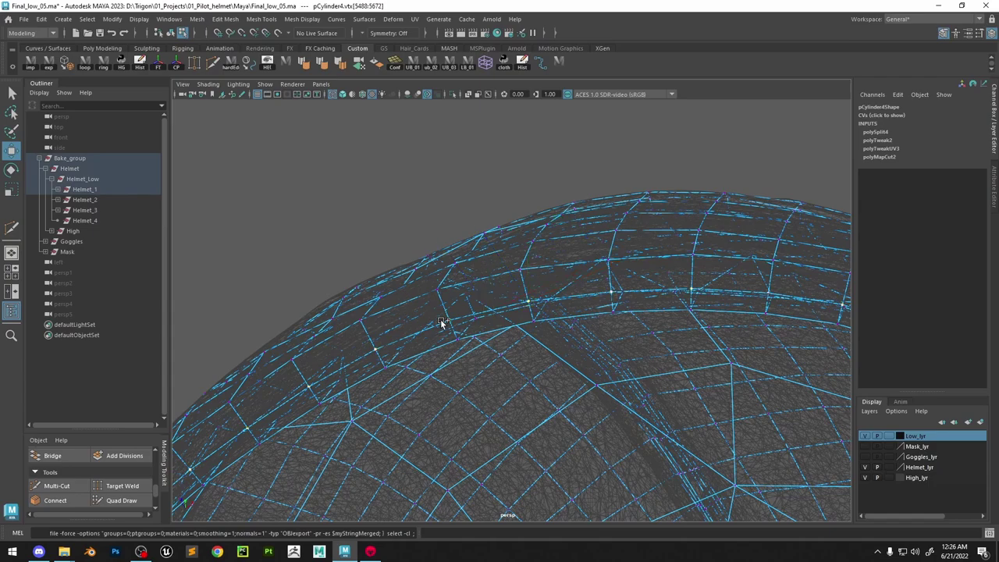
key("w")
left_click_drag(462, 305, 401, 315)
middle_click_drag(560, 314, 587, 287)
key("6")
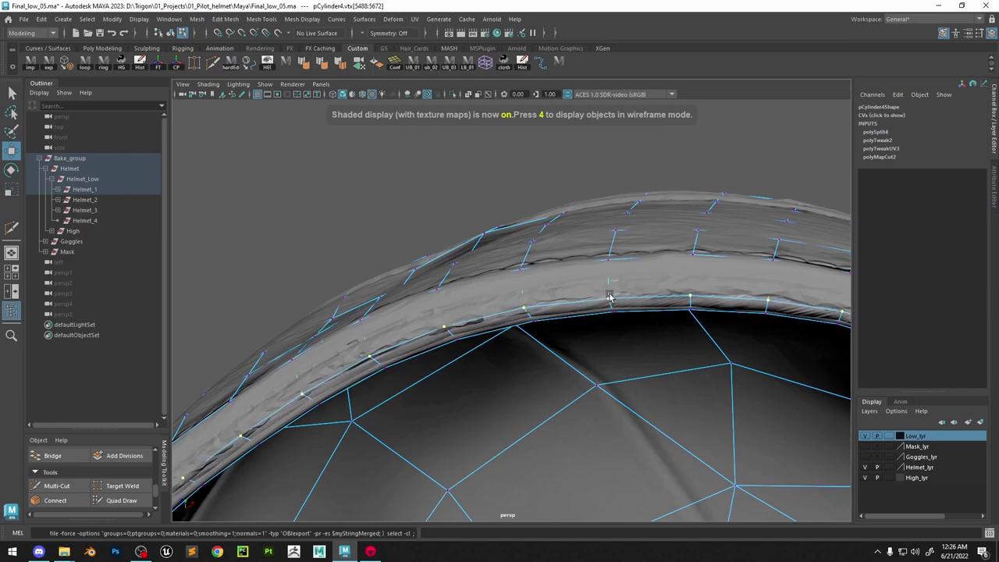
Insert a second edge loop on the outer side of the front rim and adjust its vertices to the high-poly shape
right_click_drag(710, 363, 758, 461, "alt")
left_click_drag(563, 298, 551, 306, "alt")
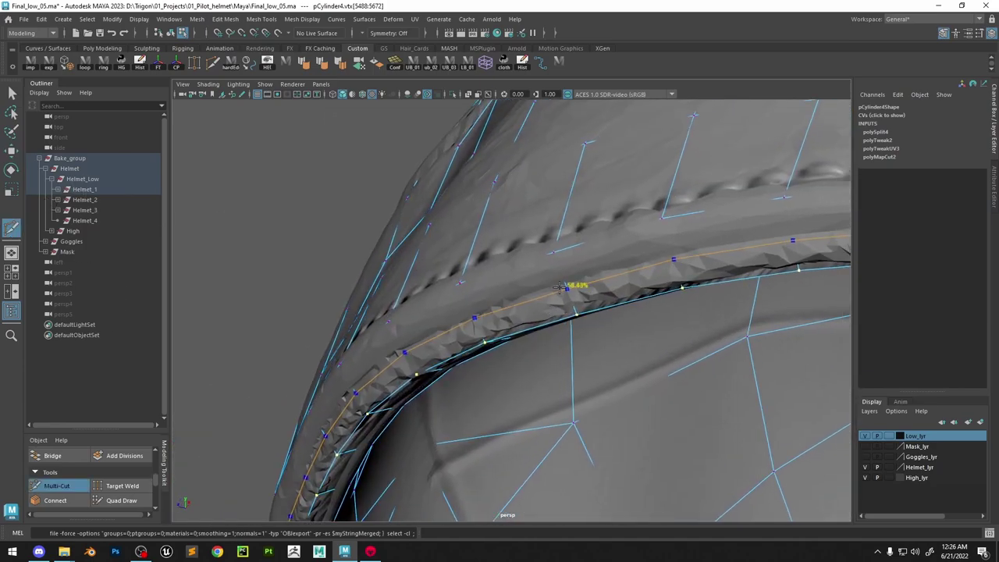
left_click(560, 285, "ctrl")
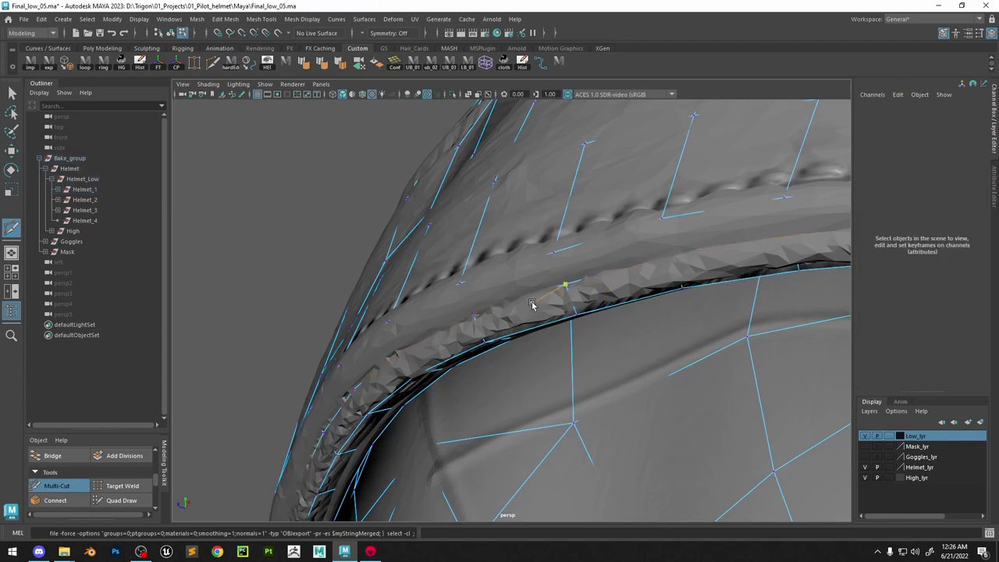
left_click(478, 314)
middle_click_drag(647, 305, 644, 311)
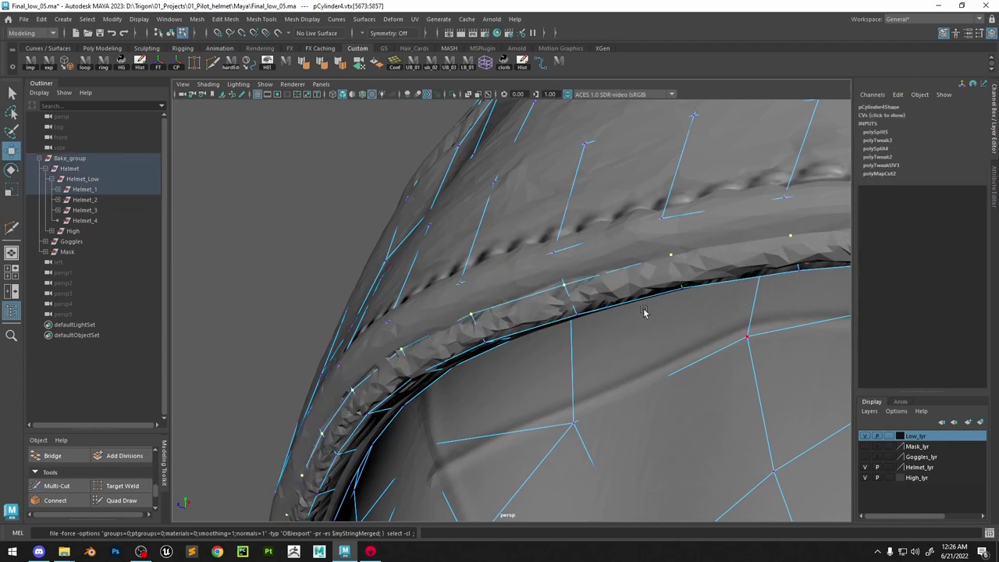
left_click_drag(623, 313, 505, 292, "alt")
Insert a third edge loop on the inner side of the front rim with Multi-Cut and select its vertices
left_click(213, 65)
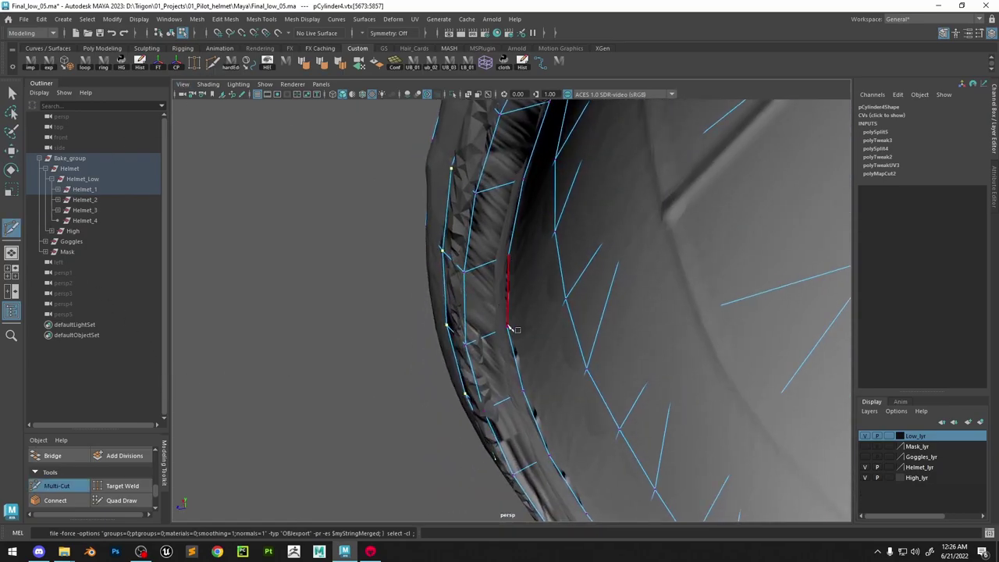
key("4")
mouse_move(534, 368)
left_mouse_down("alt")
mouse_move(511, 385)
mouse_move(540, 386)
mouse_move(506, 386)
mouse_move(492, 352)
left_mouse_up("alt")
key("5")
key("6")
left_click(506, 355)
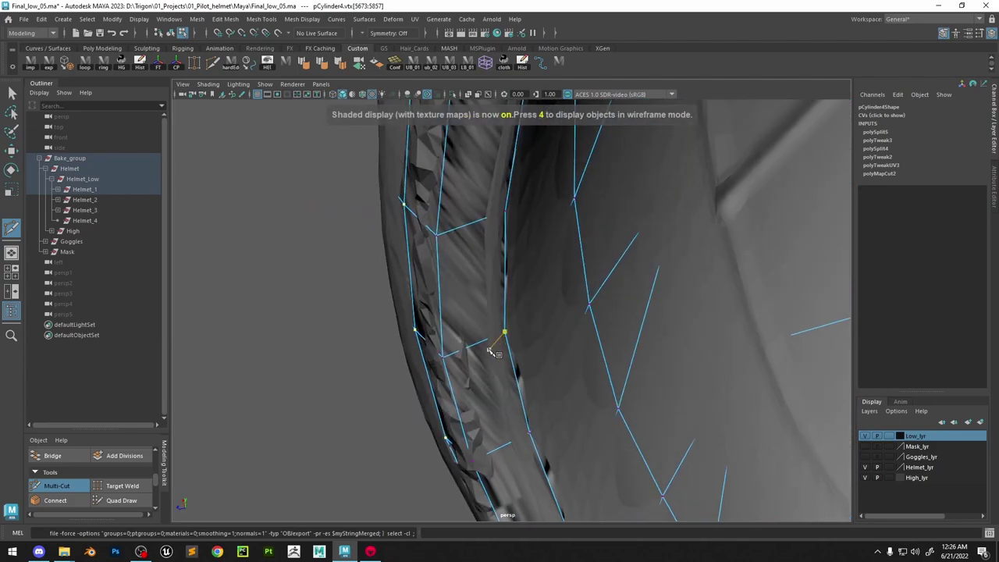
key("5")
left_click(477, 341, "ctrl")
key("w")
left_click(478, 343)
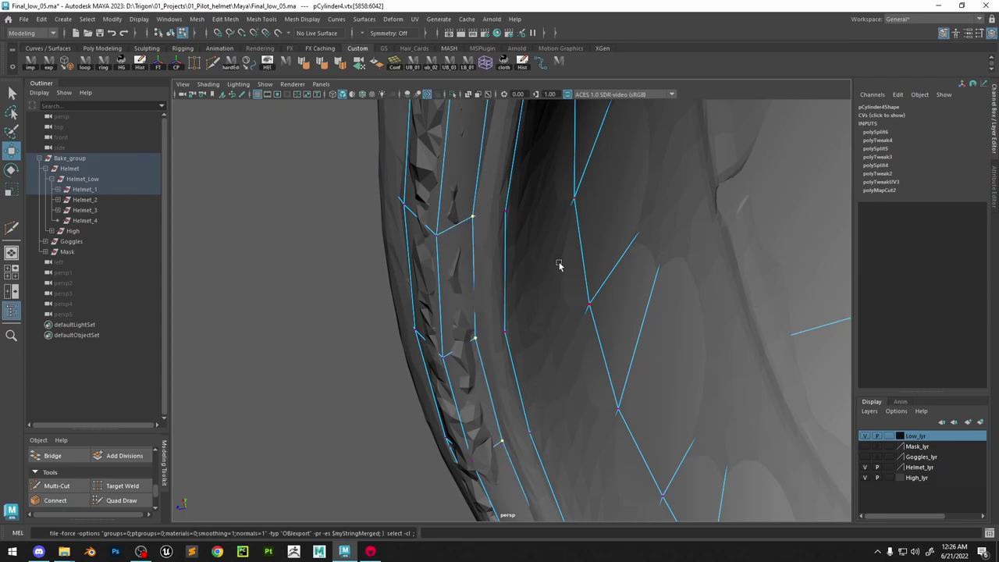
Inspect the added rim loops against the high-poly mesh along the front band and around the side of the opening
right_click_drag(593, 339, 520, 226, "alt")
left_click_drag(520, 226, 584, 254, "alt")
right_click_drag(585, 254, 595, 257, "alt")
left_click_drag(596, 257, 515, 271, "alt")
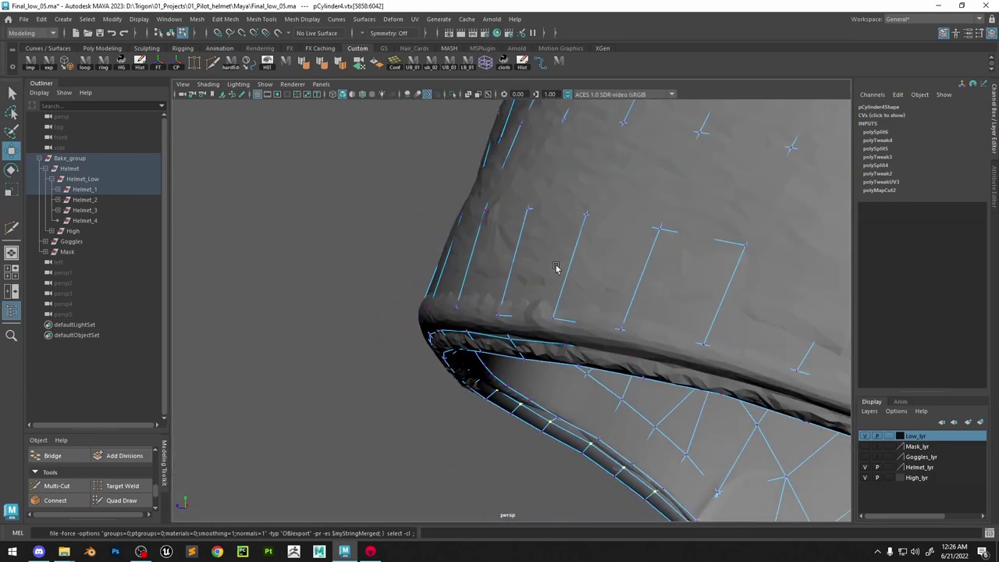
right_click_drag(516, 271, 525, 327, "alt")
left_click_drag(398, 275, 607, 272, "alt")
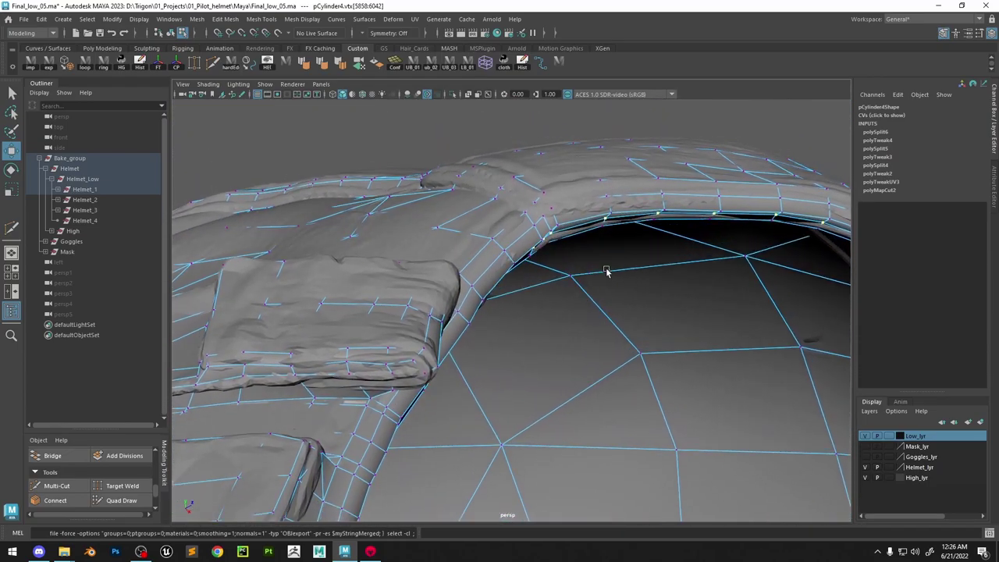
Return to object mode and isolate the low-poly helmet shell to examine its front rim shading, then end the isolation
middle_click_drag(606, 273, 455, 335, "alt")
right_click_drag(455, 335, 535, 368, "alt")
left_click_drag(535, 368, 557, 396, "alt")
right_click_drag(460, 251, 576, 174)
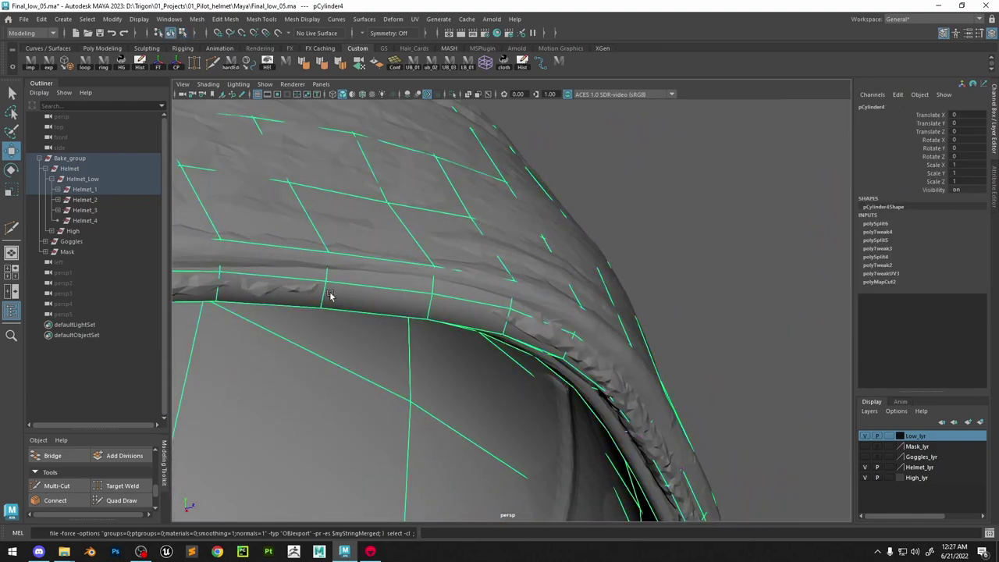
left_click(454, 95)
left_click_drag(681, 359, 527, 356, "alt")
left_click(527, 356)
left_click_drag(553, 248, 578, 219, "alt")
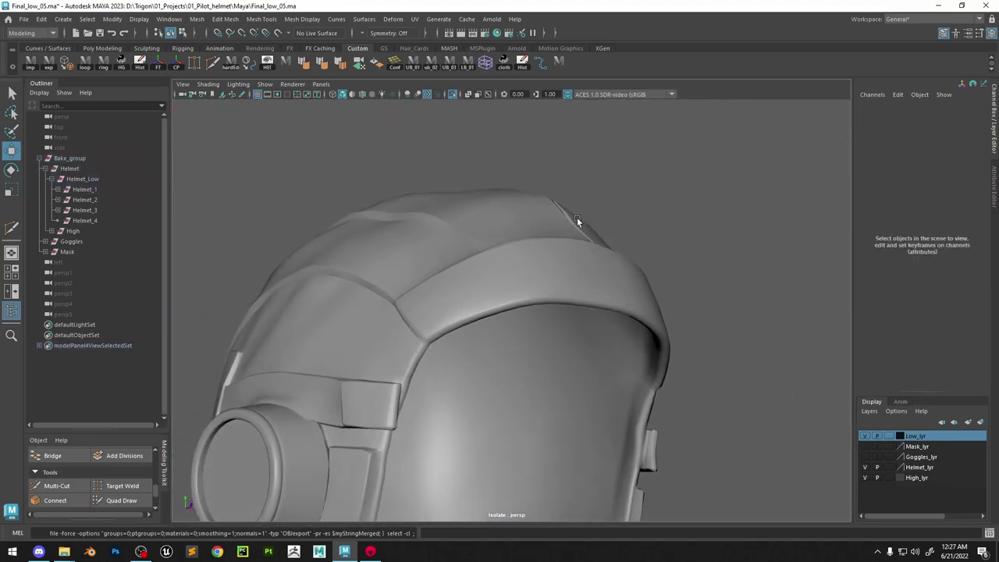
scroll(500, 225, "up", 8)
left_click(487, 226)
left_click(452, 95)
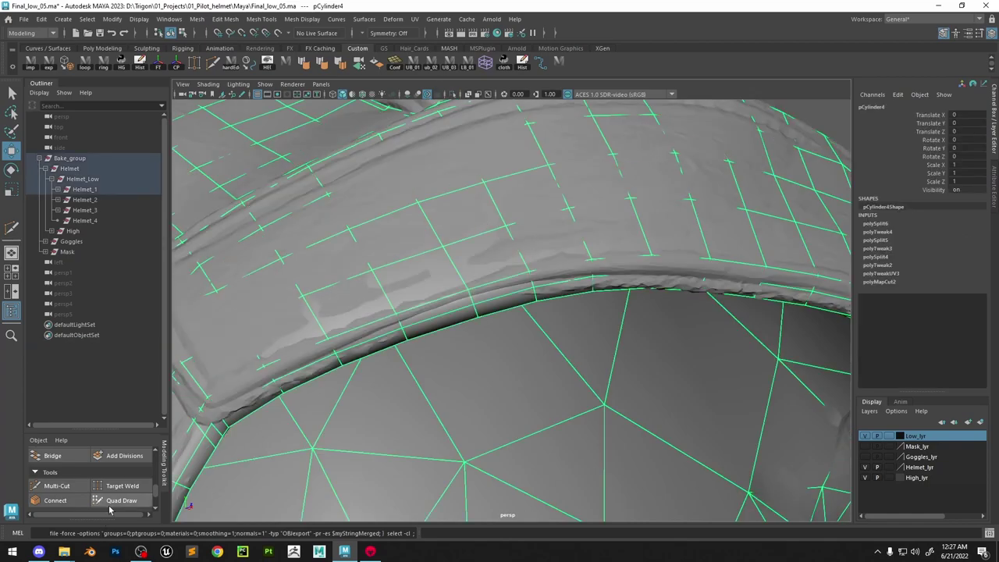
Make the high-poly helmet the live surface and activate Quad Draw on the low-poly helmet shell
left_click(115, 502)
key("w")
right_click_drag(370, 243, 417, 228)
left_click(434, 293)
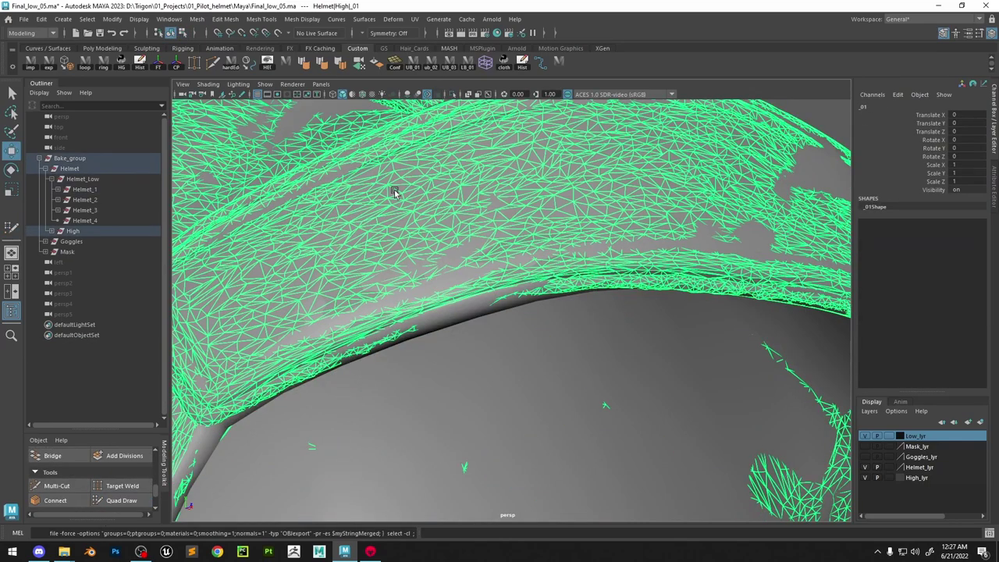
left_click(277, 32)
left_click(334, 390)
left_click(142, 503)
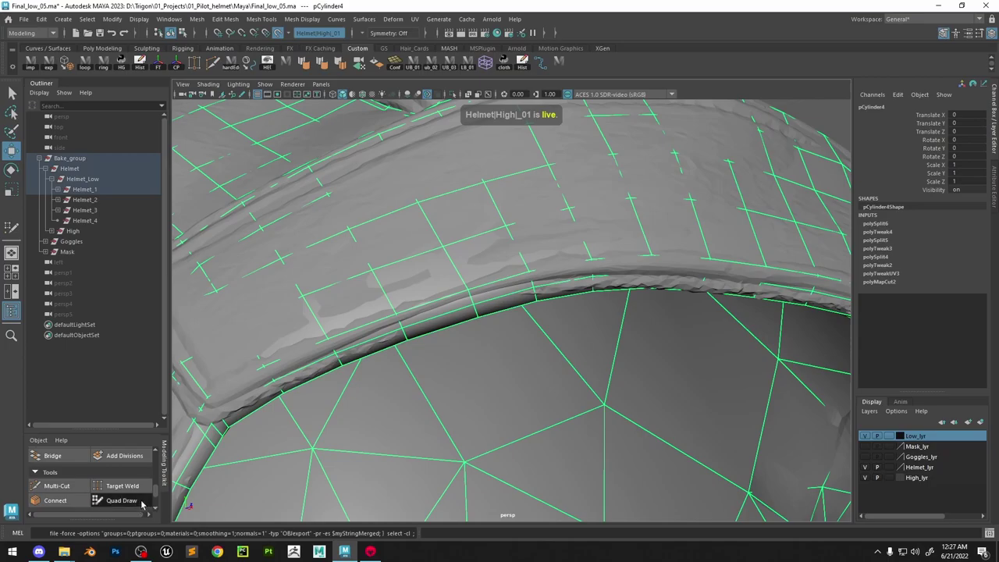
Tweak the rim vertices along the upper edge of the front opening with Quad Draw to follow the high-poly surface
left_click_drag(469, 324, 468, 228, "alt")
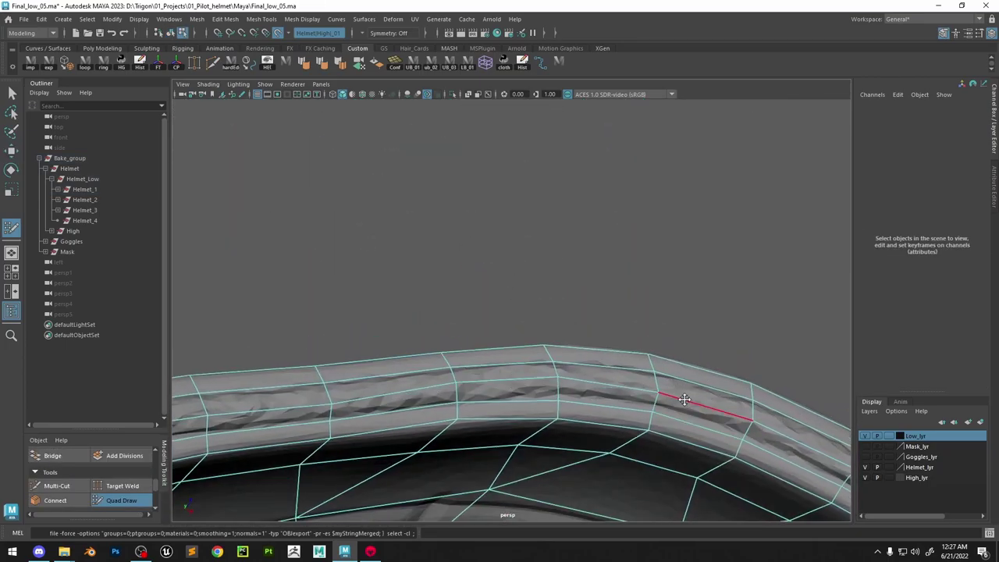
left_click_drag(646, 367, 576, 411, "alt")
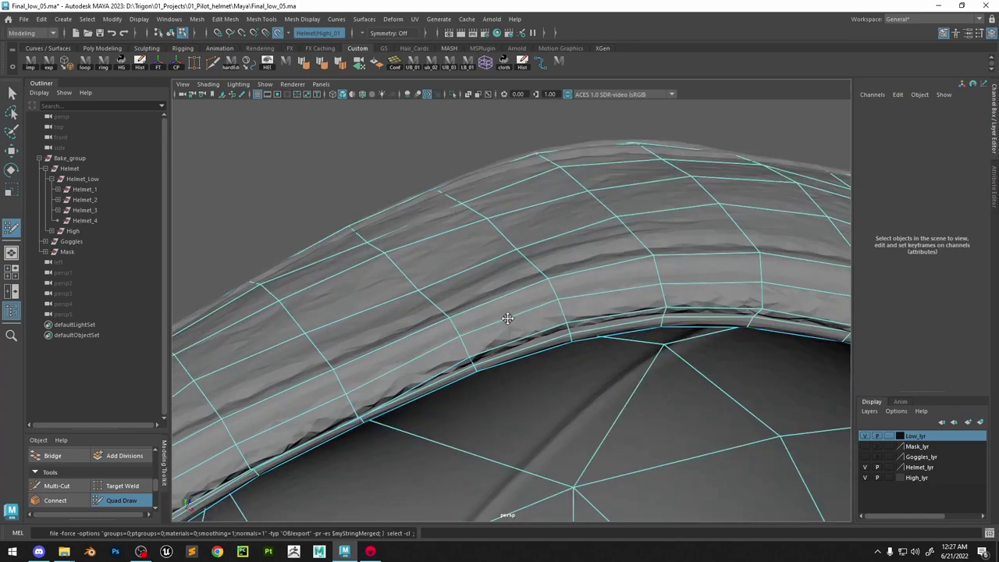
left_click_drag(507, 319, 617, 359, "alt")
mouse_move(458, 273)
left_mouse_down("alt")
mouse_move(493, 289)
mouse_move(409, 342)
mouse_move(318, 341)
left_mouse_up("alt")
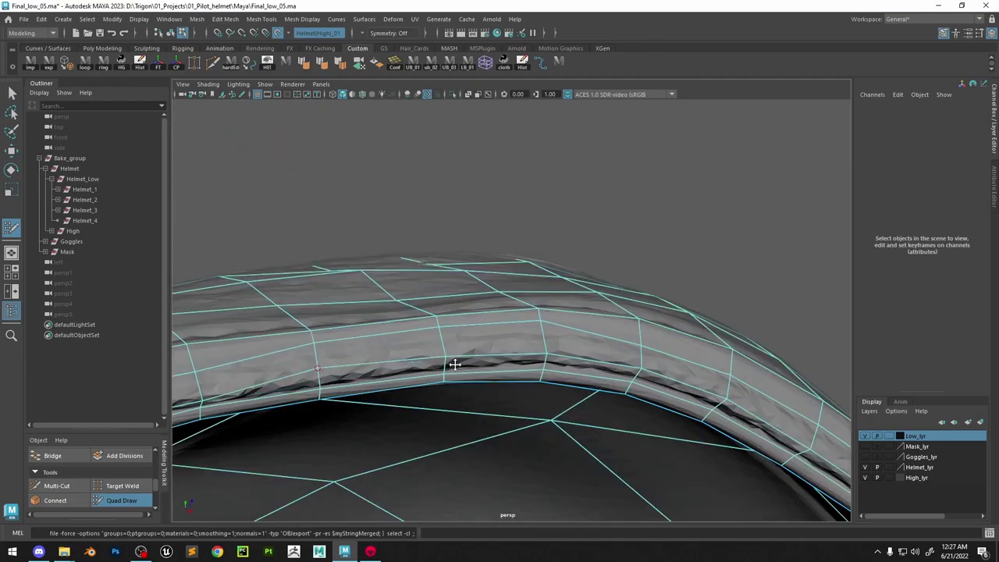
mouse_move(454, 364)
left_mouse_down("alt")
mouse_move(559, 318)
mouse_move(559, 372)
mouse_move(566, 337)
left_mouse_up("alt")
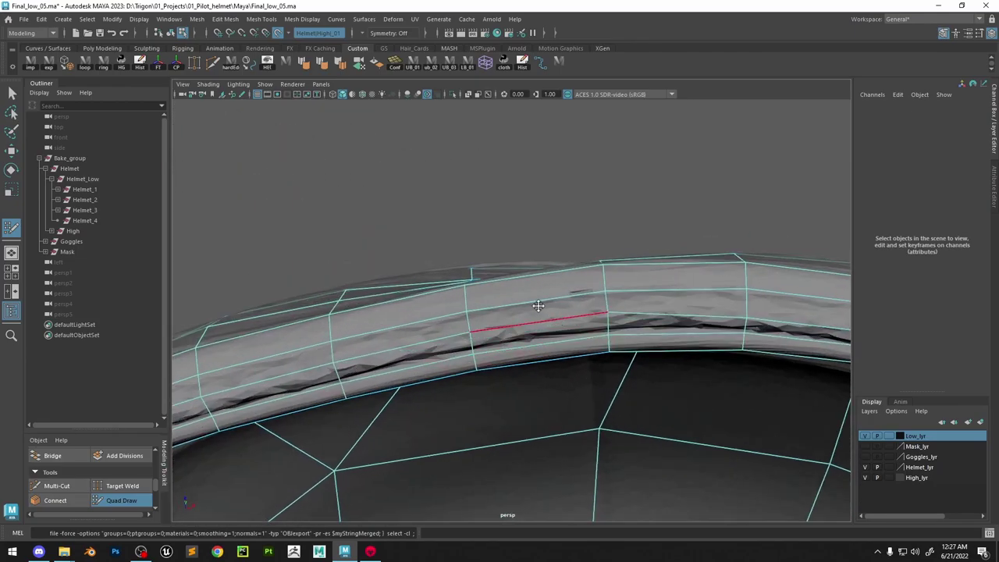
mouse_move(539, 305)
left_mouse_down("alt")
mouse_move(555, 363)
mouse_move(504, 277)
mouse_move(518, 317)
mouse_move(616, 263)
mouse_move(585, 283)
mouse_move(591, 314)
mouse_move(506, 357)
mouse_move(626, 292)
mouse_move(500, 297)
mouse_move(522, 292)
left_mouse_up("alt")
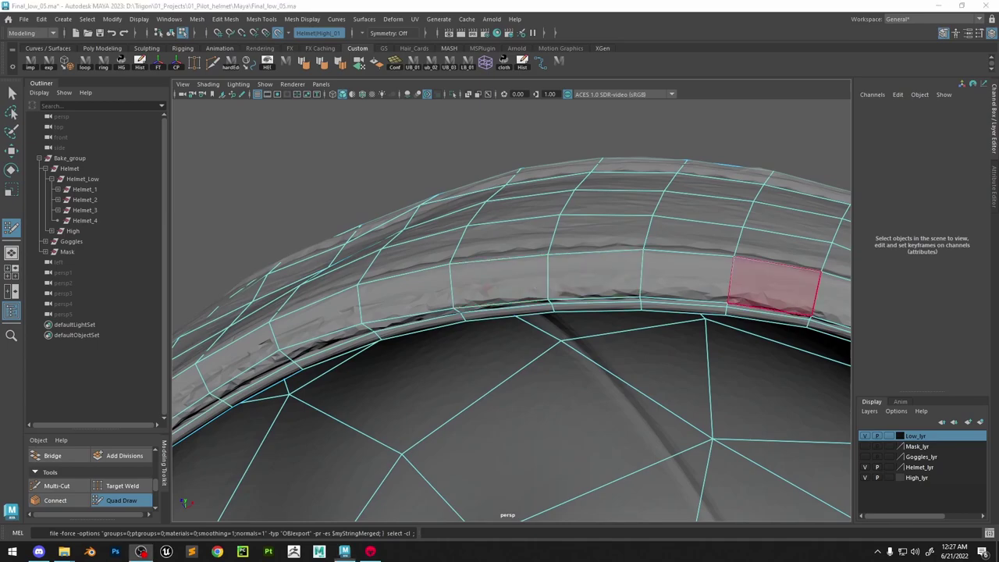
mouse_move(620, 277)
left_mouse_down("alt")
mouse_move(526, 283)
mouse_move(638, 270)
left_mouse_up("alt")
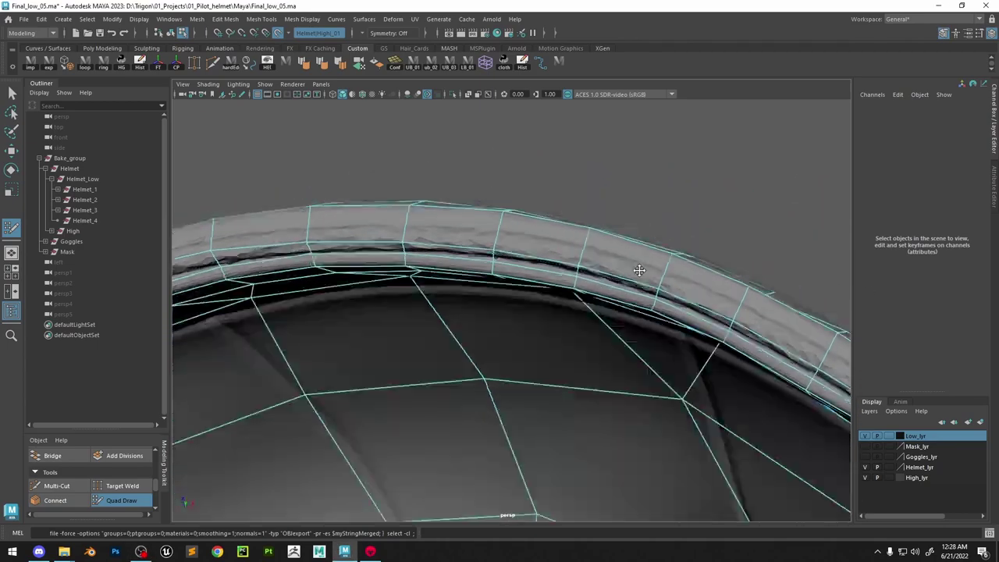
middle_click_drag(638, 270, 526, 294, "alt")
scroll(526, 294, "up", 2)
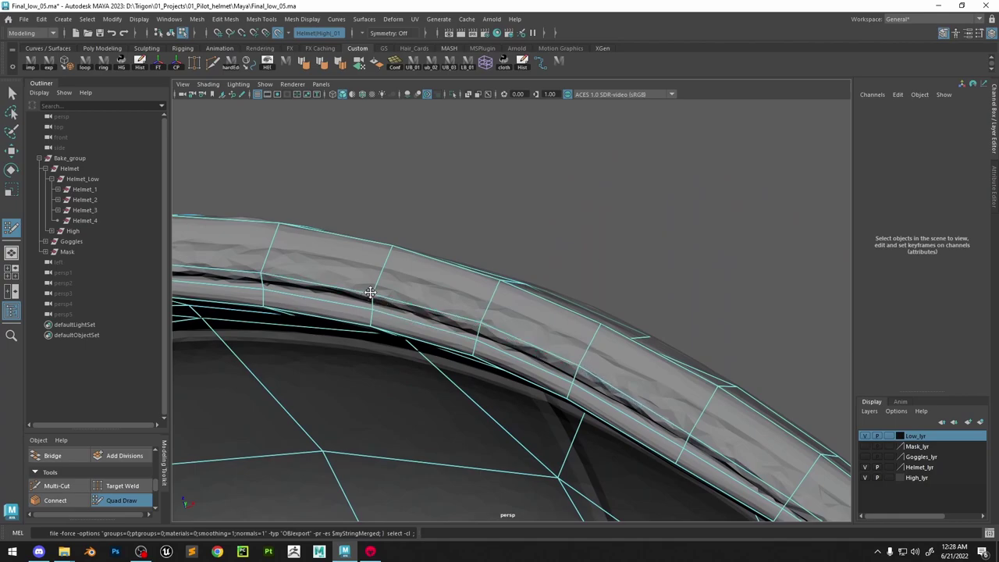
Fit the rim's edge flow to the high-poly shape where the opening curves down to the side end of the front band
middle_click_drag(602, 328, 493, 229, "alt")
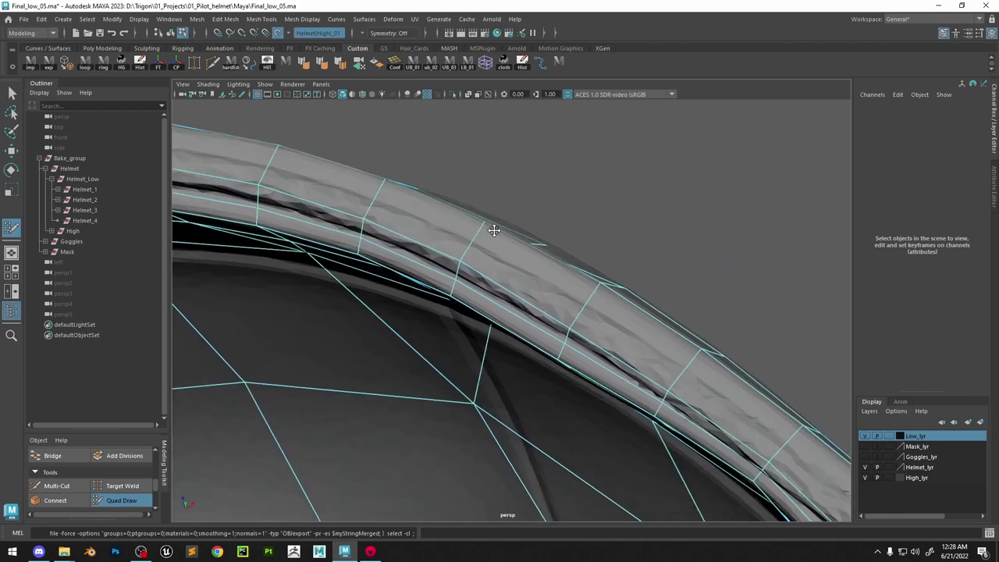
left_click_drag(492, 229, 616, 346, "alt")
middle_click_drag(676, 349, 579, 221, "alt")
middle_click_drag(702, 396, 656, 330, "alt")
left_click_drag(655, 330, 694, 366, "alt")
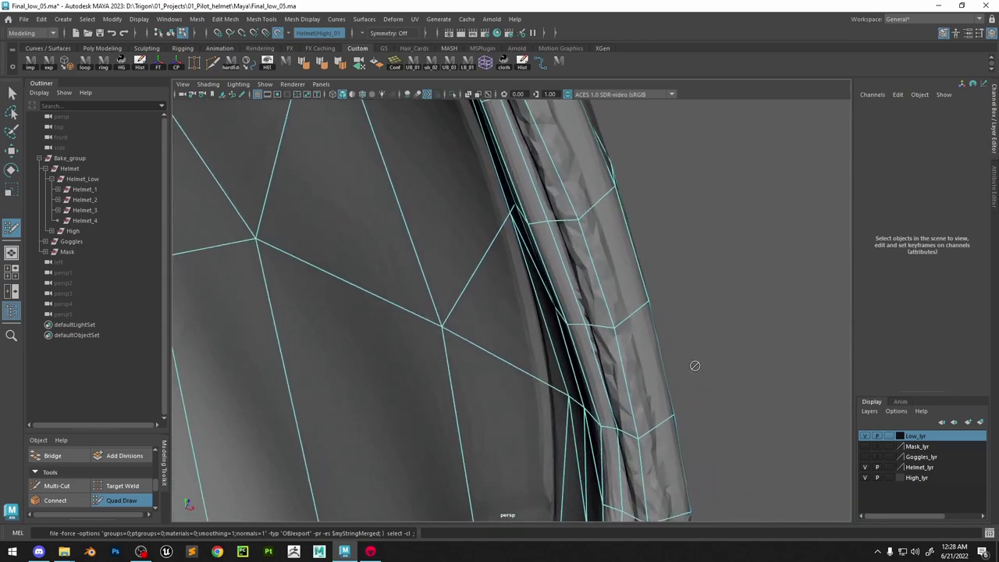
middle_click_drag(694, 366, 589, 228, "alt")
scroll(586, 234, "up", 3)
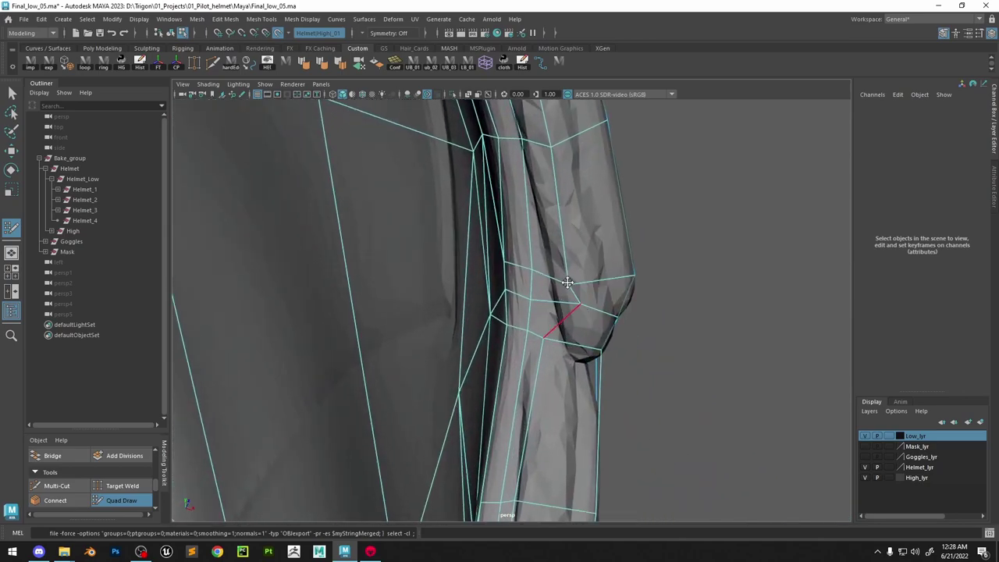
Adjust the rim vertices under the front band's end with Quad Draw to match the high-poly junction
left_click_drag(582, 279, 539, 348, "alt")
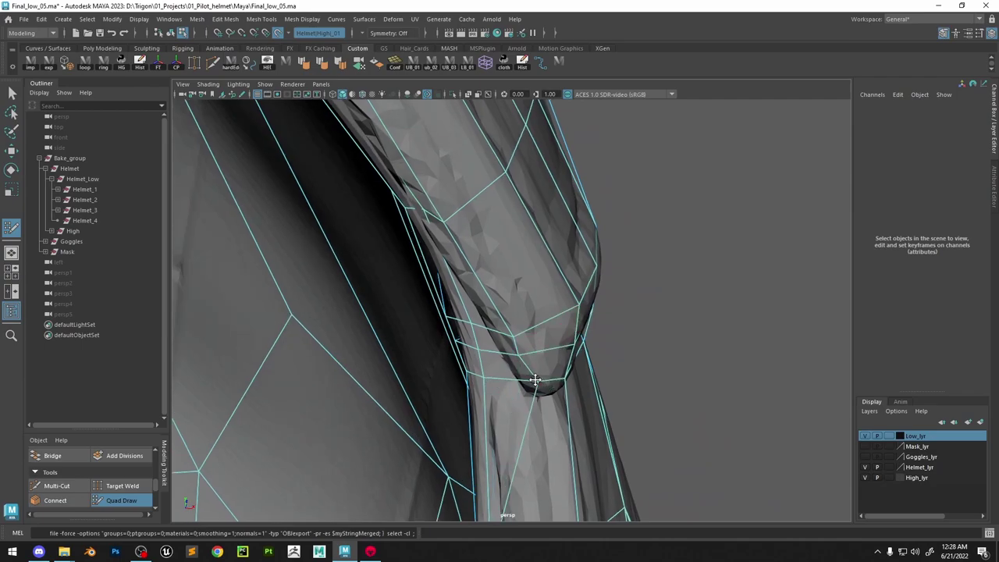
left_click_drag(592, 329, 486, 252, "alt")
left_click_drag(486, 294, 518, 341, "alt")
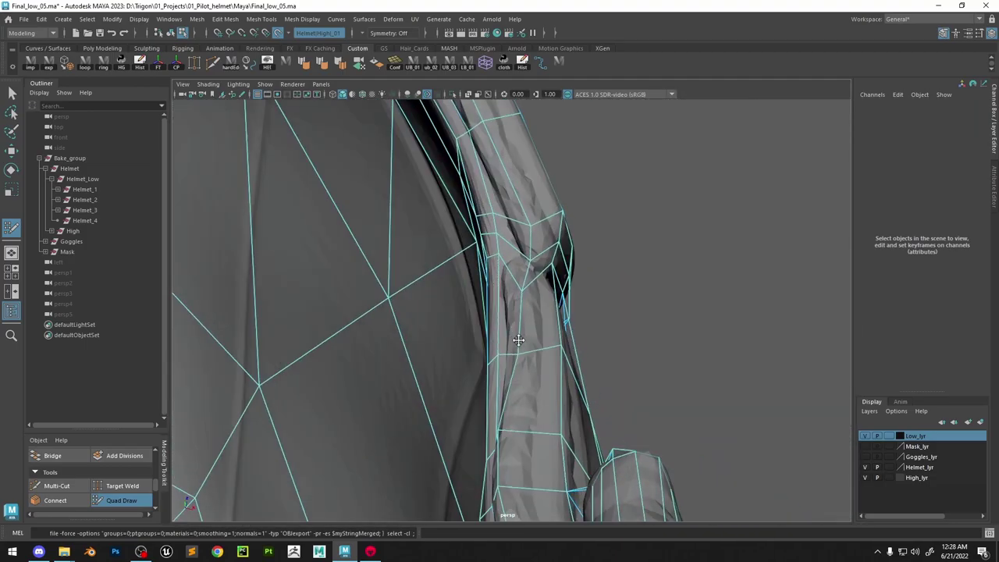
left_click_drag(512, 446, 542, 343, "alt")
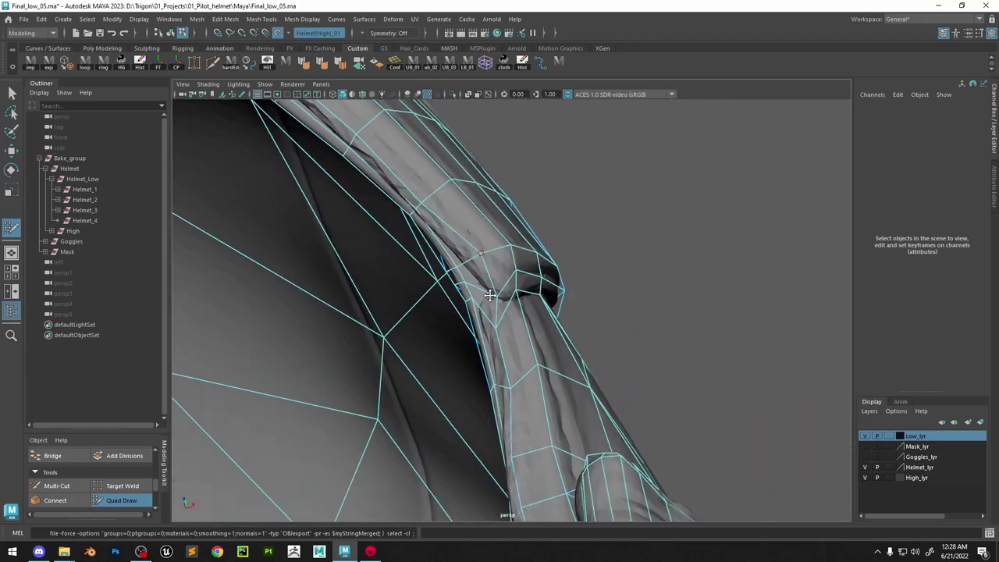
left_click_drag(505, 292, 519, 372, "alt")
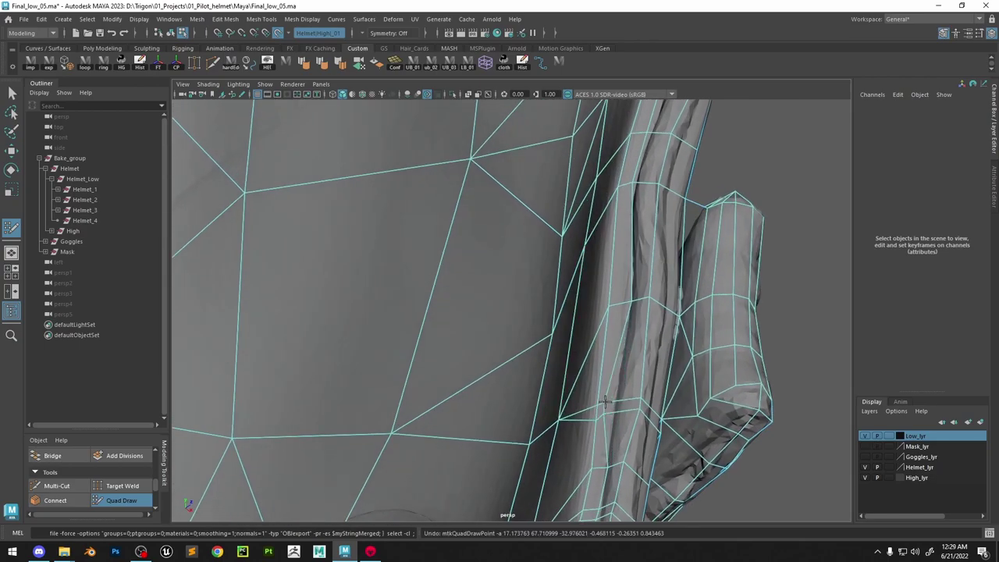
Try to shift a single rim vertex beside the side pad with the Move tool
key("w")
mouse_move(628, 243)
right_mouse_down()
mouse_move(608, 307)
mouse_move(578, 245)
right_mouse_up()
left_click(605, 402)
key("f")
left_click_drag(605, 403, 528, 355, "alt")
mouse_move(503, 324)
left_mouse_down()
mouse_move(491, 341)
mouse_move(528, 341)
mouse_move(509, 343)
mouse_move(501, 362)
left_mouse_up()
key("ctrl+z")
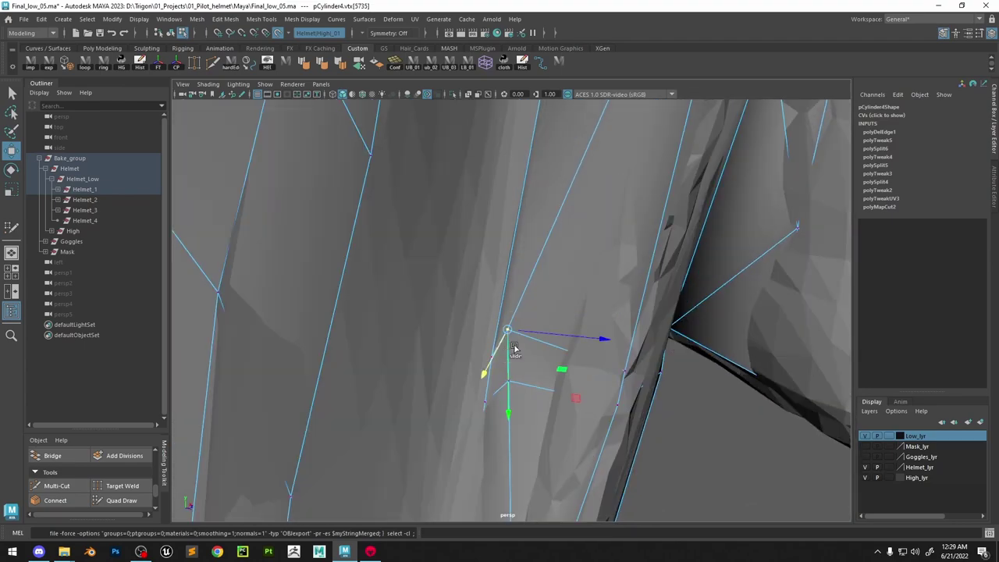
Reposition the rim vertices beside the side pad's lower end on the high-poly surface with Quad Draw
left_click(130, 500)
left_click_drag(637, 334, 618, 333, "alt")
left_click_drag(492, 323, 519, 328)
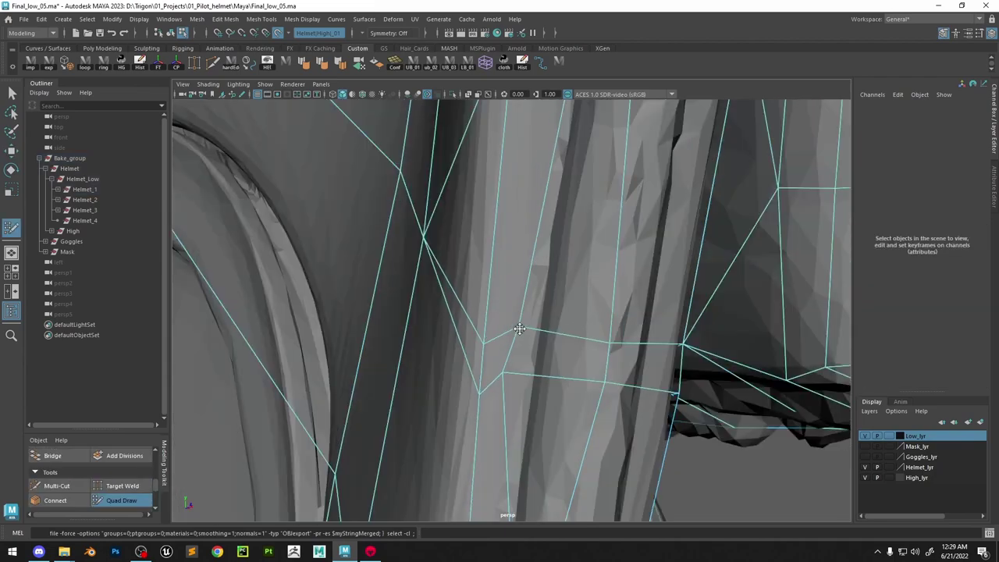
right_click_drag(548, 343, 442, 167, "alt")
left_click_drag(533, 334, 526, 296, "alt")
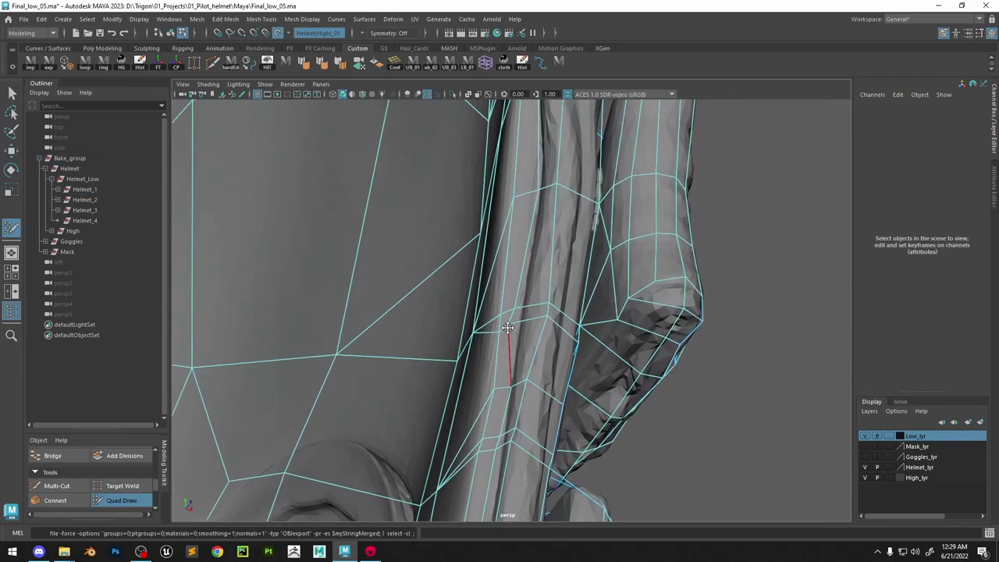
left_click_drag(516, 415, 511, 379, "alt")
middle_click_drag(517, 384, 567, 270, "alt")
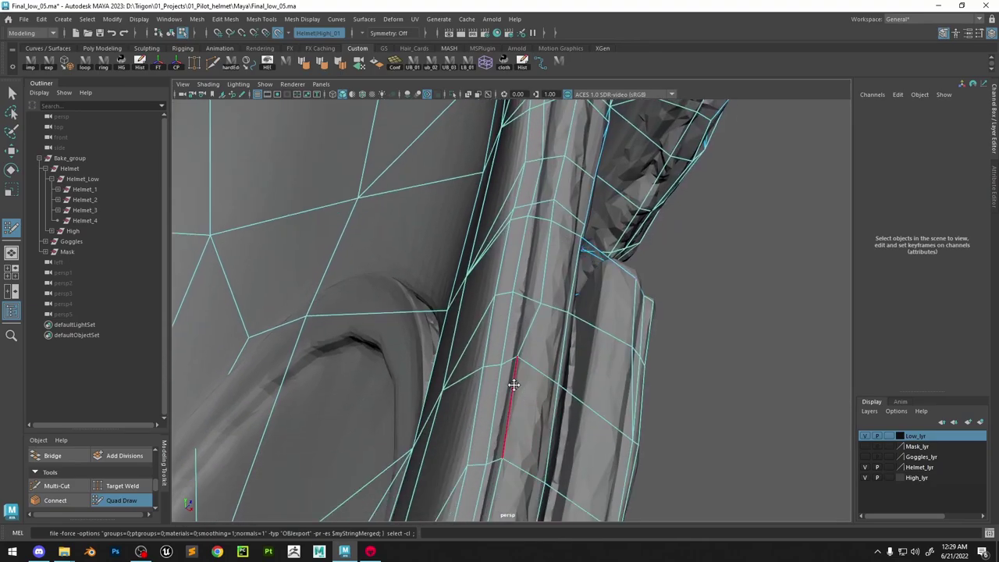
Tweak the inner rim vertices down the side of the opening, alongside the lower pad, to follow the high-poly ridge
right_click_drag(524, 386, 548, 274, "alt")
left_click_drag(548, 275, 515, 291, "alt")
right_click_drag(516, 290, 470, 329, "alt")
mouse_move(469, 329)
left_mouse_down("alt")
mouse_move(491, 333)
mouse_move(530, 296)
mouse_move(508, 307)
mouse_move(494, 372)
mouse_move(518, 344)
left_mouse_up("alt")
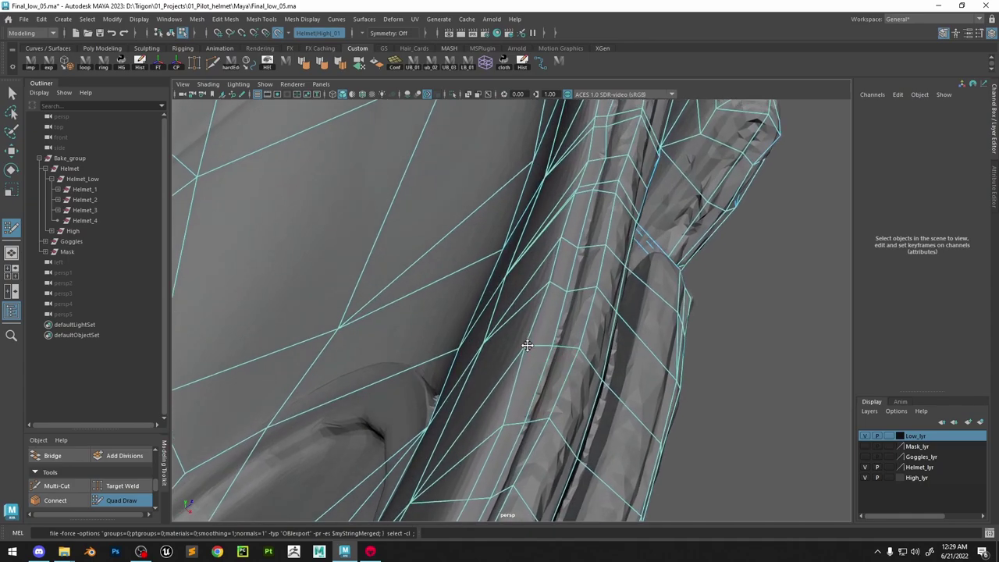
left_click_drag(496, 439, 562, 382, "alt")
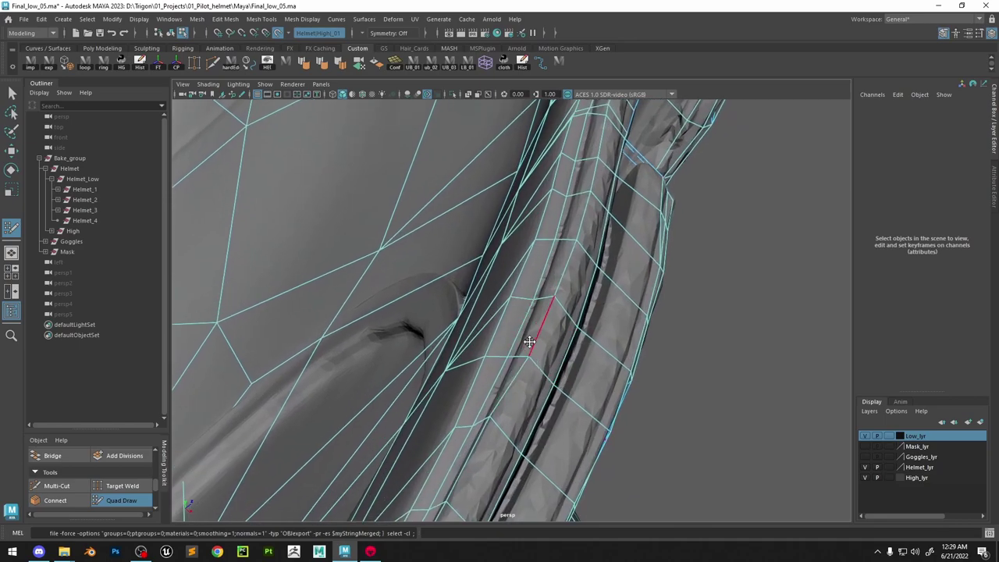
left_click_drag(499, 411, 514, 391, "alt")
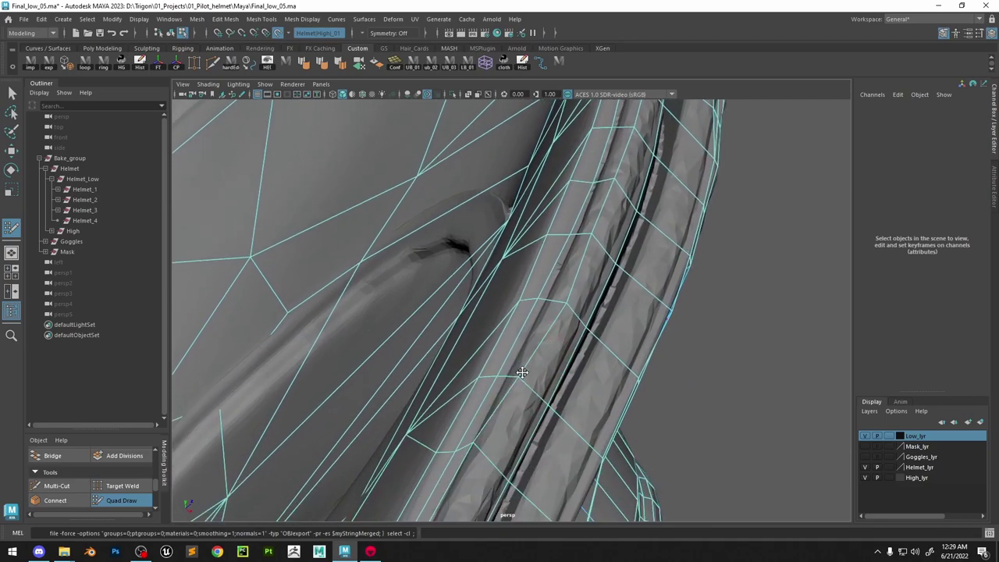
Refine the side rim's vertices from a low angle so they follow the high-poly groove between the pads and the ear cup
mouse_move(563, 270)
left_mouse_down("alt")
mouse_move(575, 283)
mouse_move(564, 328)
left_mouse_up("alt")
mouse_move(559, 248)
left_mouse_down("alt")
mouse_move(557, 266)
mouse_move(582, 282)
mouse_move(557, 267)
mouse_move(557, 278)
mouse_move(586, 203)
mouse_move(559, 289)
mouse_move(633, 231)
left_mouse_up("alt")
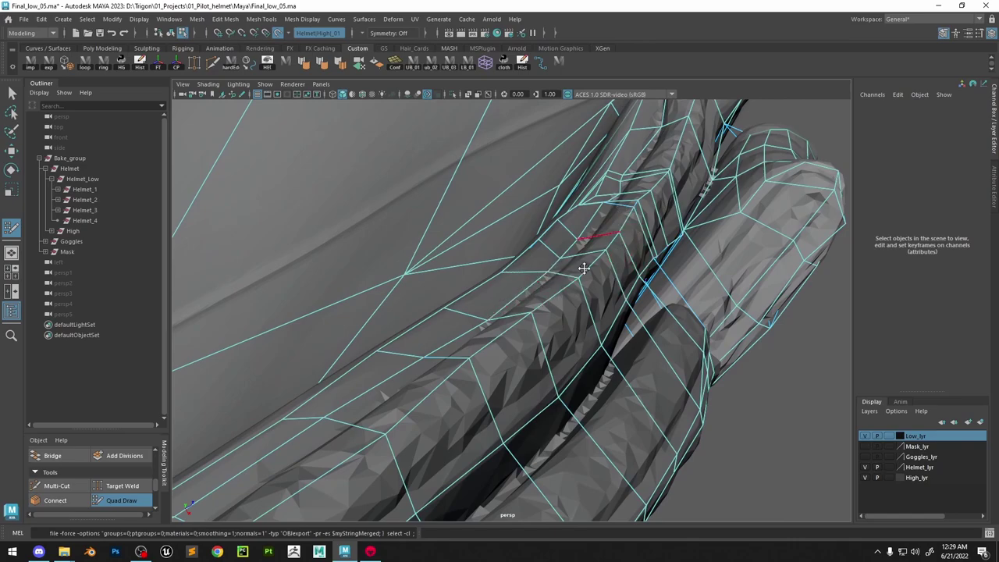
mouse_move(617, 294)
left_mouse_down("alt")
mouse_move(573, 286)
mouse_move(552, 327)
left_mouse_up("alt")
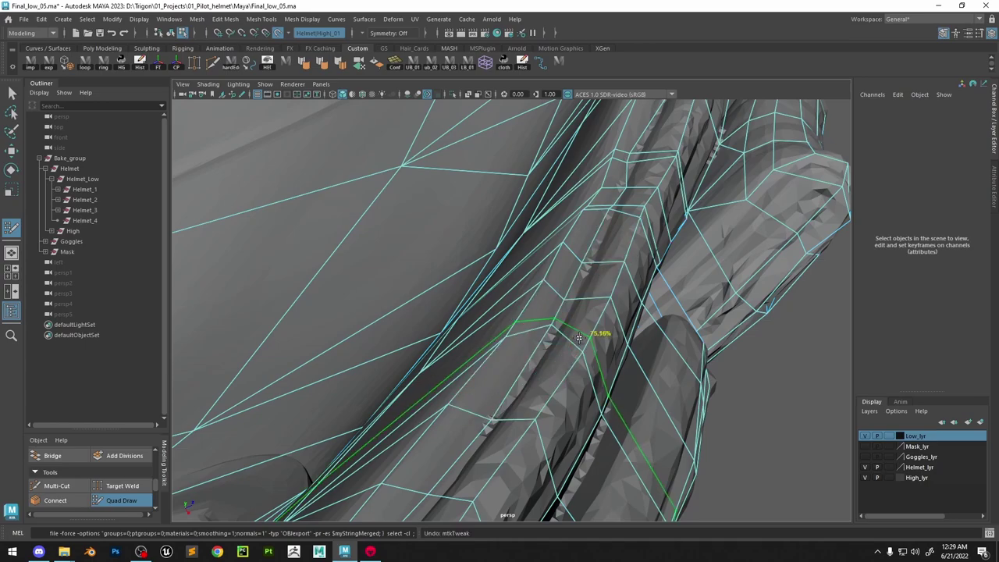
mouse_move(598, 334)
left_mouse_down("alt")
mouse_move(543, 316)
mouse_move(533, 234)
mouse_move(565, 271)
mouse_move(557, 232)
left_mouse_up("alt")
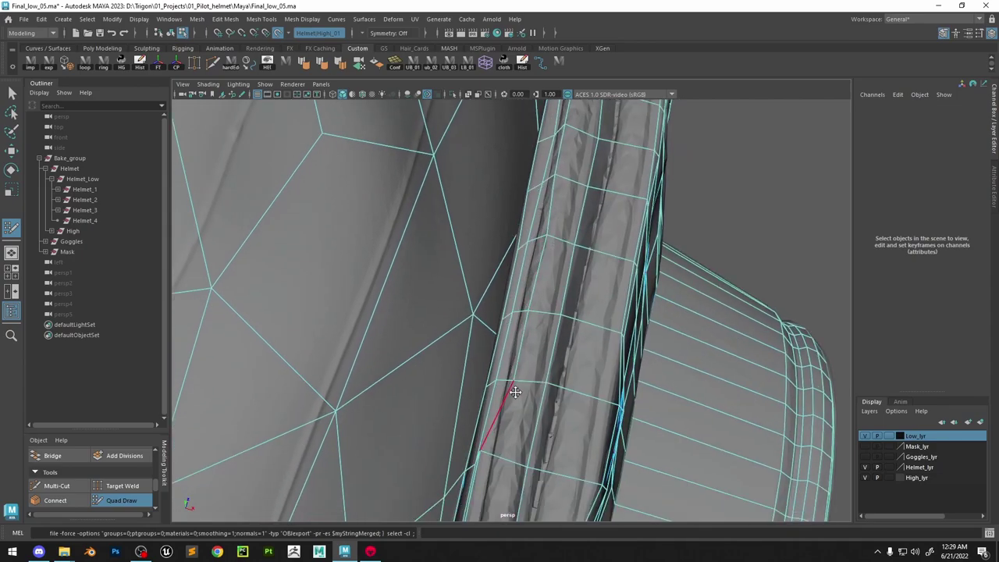
Fit the rim vertices beside the ear cup, around the lower end of the side strip, to the high-poly surface
mouse_move(516, 383)
left_mouse_down("alt")
mouse_move(553, 301)
mouse_move(536, 321)
mouse_move(560, 382)
mouse_move(617, 411)
mouse_move(576, 355)
left_mouse_up("alt")
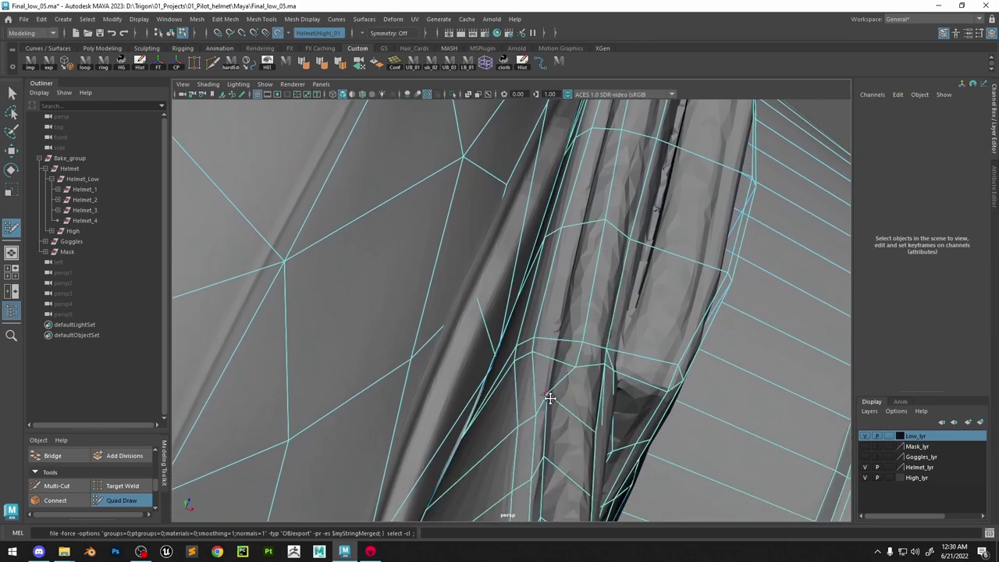
mouse_move(565, 422)
left_mouse_down("alt")
mouse_move(582, 370)
mouse_move(552, 334)
left_mouse_up("alt")
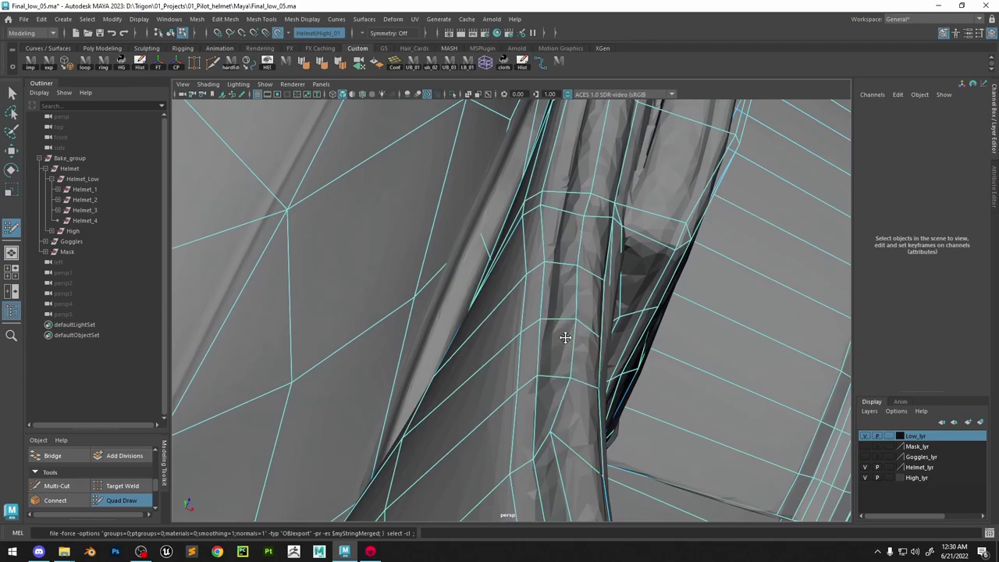
left_click_drag(562, 434, 397, 352, "alt")
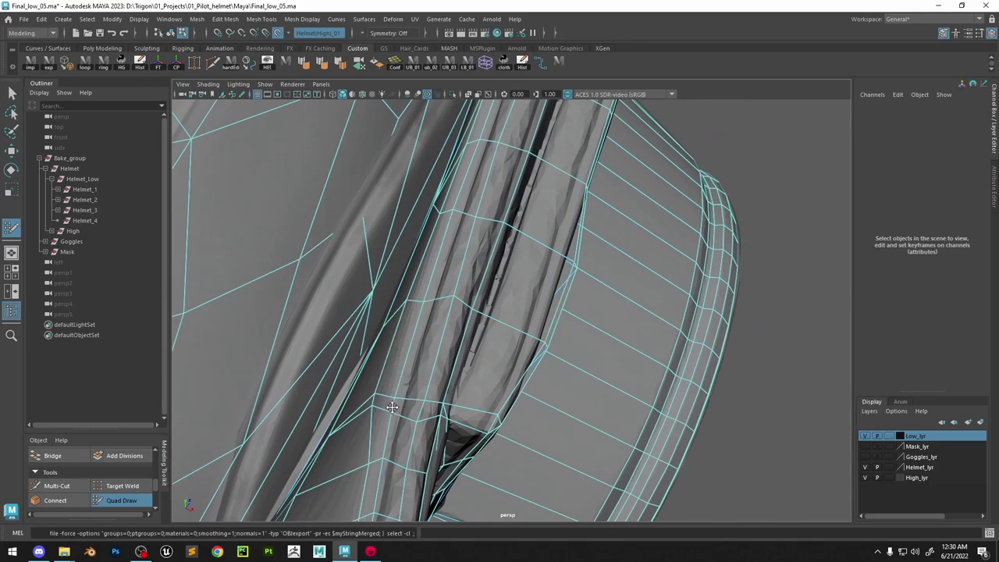
left_click_drag(394, 427, 485, 298, "alt")
mouse_move(484, 401)
left_mouse_down("alt")
mouse_move(495, 401)
mouse_move(352, 433)
left_mouse_up("alt")
Adjust a rim vertex with the Move tool, then continue fitting the side rim beside the pads with Quad Draw
key("w")
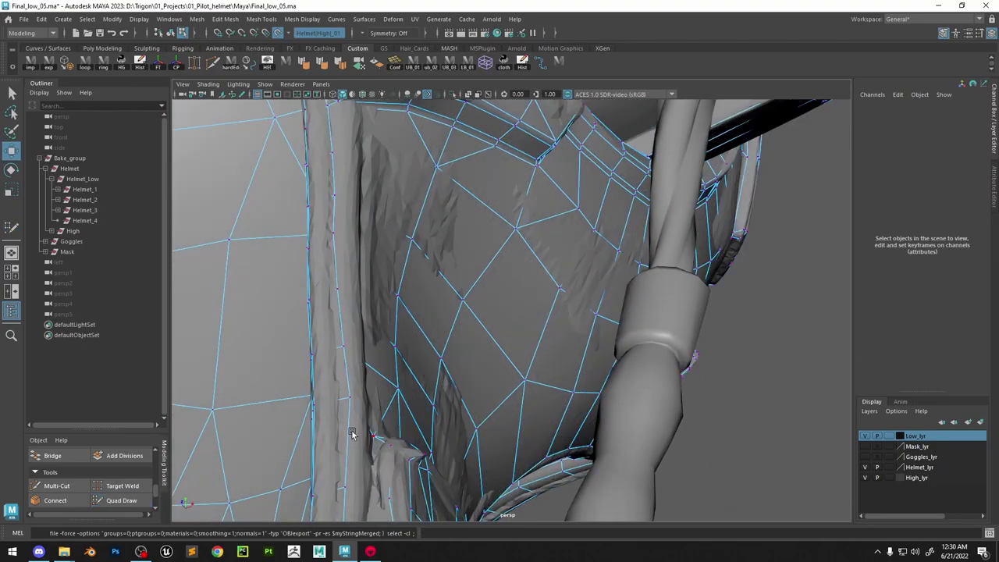
left_click(513, 307)
left_click(120, 502)
mouse_move(500, 344)
left_mouse_down("alt")
mouse_move(464, 347)
mouse_move(478, 369)
left_mouse_up("alt")
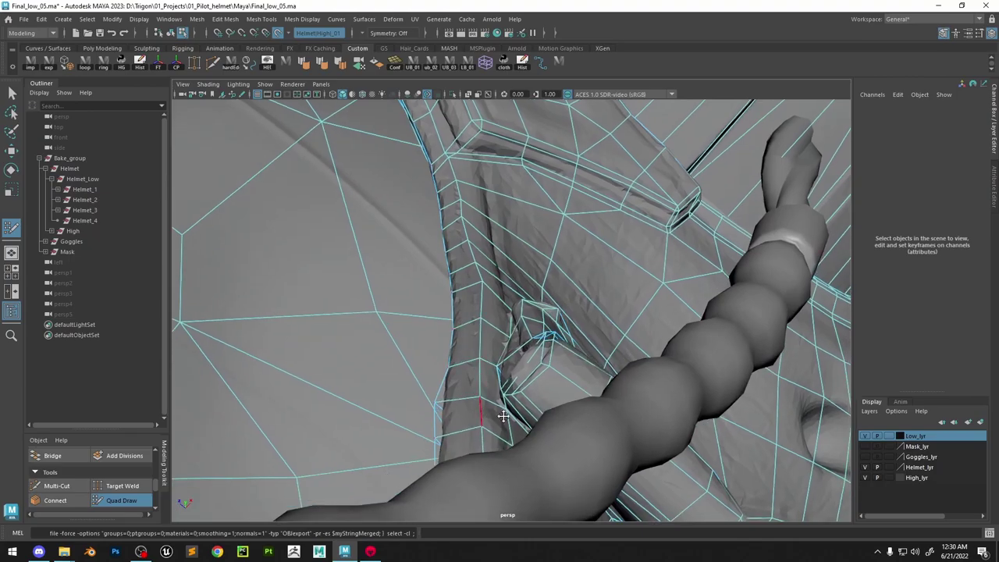
left_click_drag(504, 416, 506, 357, "alt")
left_click_drag(484, 247, 491, 221, "alt")
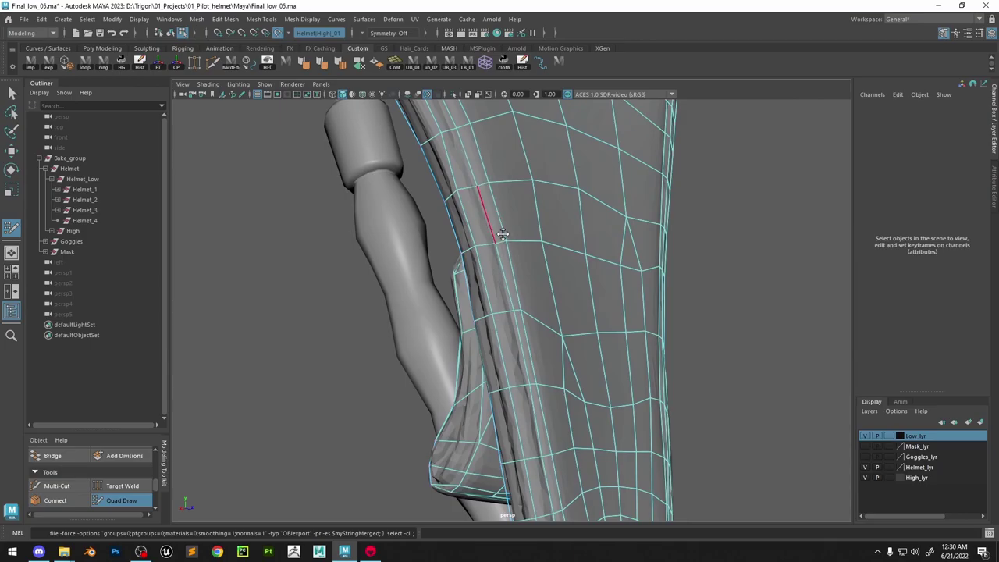
Remove surplus edges from the rim's rounded lip and fit the remaining points to the high-poly surface with Quad Draw
middle_click_drag(503, 234, 497, 287, "alt")
left_click_drag(498, 287, 511, 306, "alt")
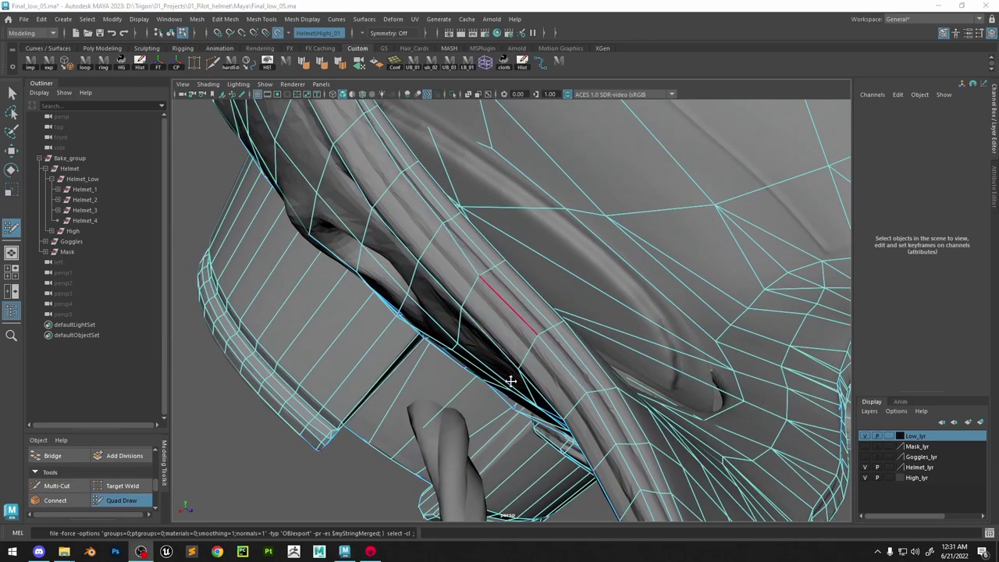
left_click_drag(510, 379, 584, 347, "alt")
left_click(591, 336, "ctrl+shift")
left_click(645, 366, "ctrl+shift")
left_click_drag(482, 289, 533, 312, "alt")
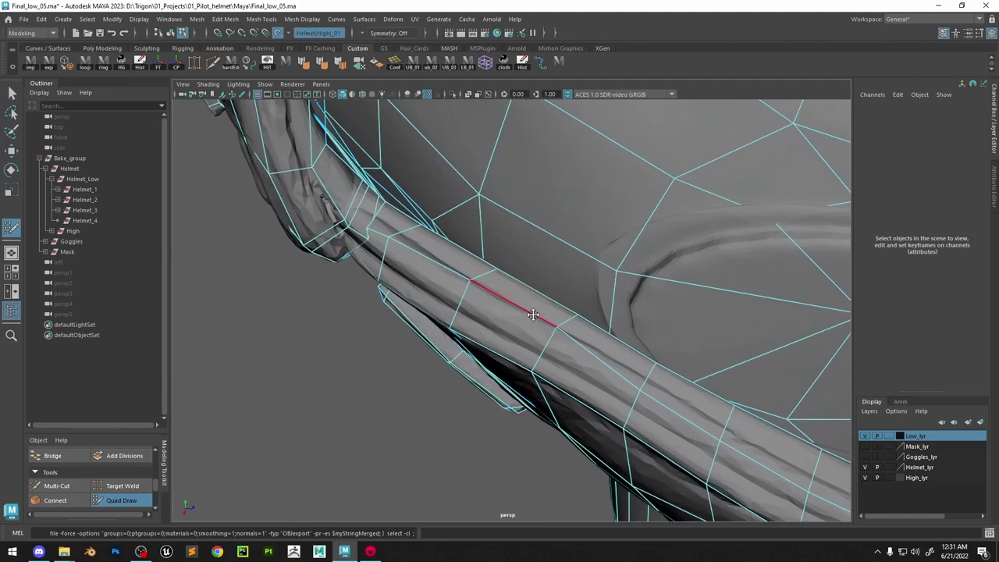
Tweak the lower rim vertices around the overlapping fold so they follow the high-poly ridge
middle_click_drag(438, 226, 487, 297, "alt")
left_click_drag(487, 297, 460, 351, "alt")
left_click_drag(451, 403, 412, 307, "alt")
right_click_drag(412, 308, 468, 370, "alt")
mouse_move(469, 370)
left_mouse_down("alt")
mouse_move(482, 413)
mouse_move(554, 422)
mouse_move(599, 395)
left_mouse_up("alt")
left_click_drag(705, 379, 644, 379, "alt")
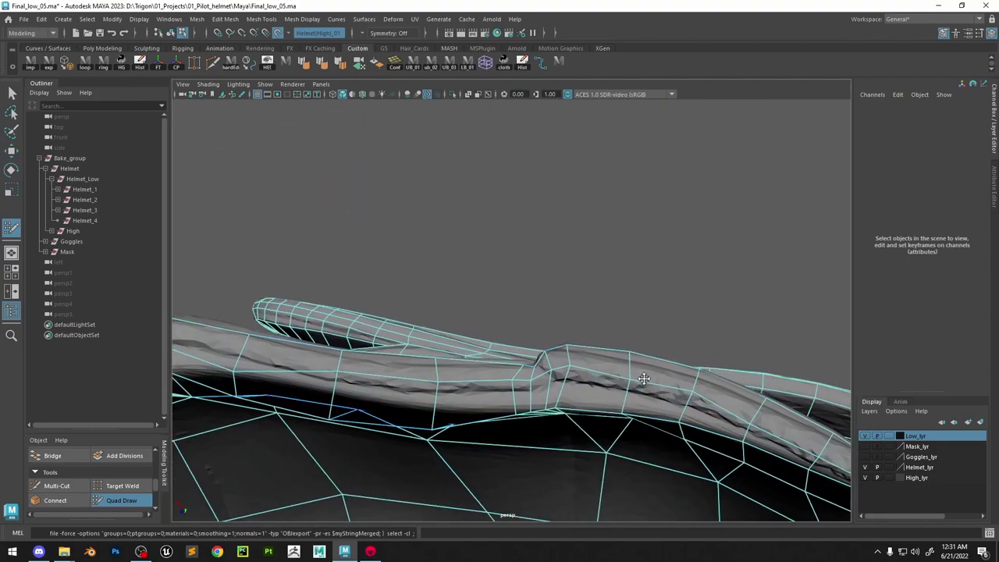
Fit the vertices along the underside rim to the high-poly lip, up to the junction of the two rim sections
middle_click_drag(761, 435, 622, 383, "alt")
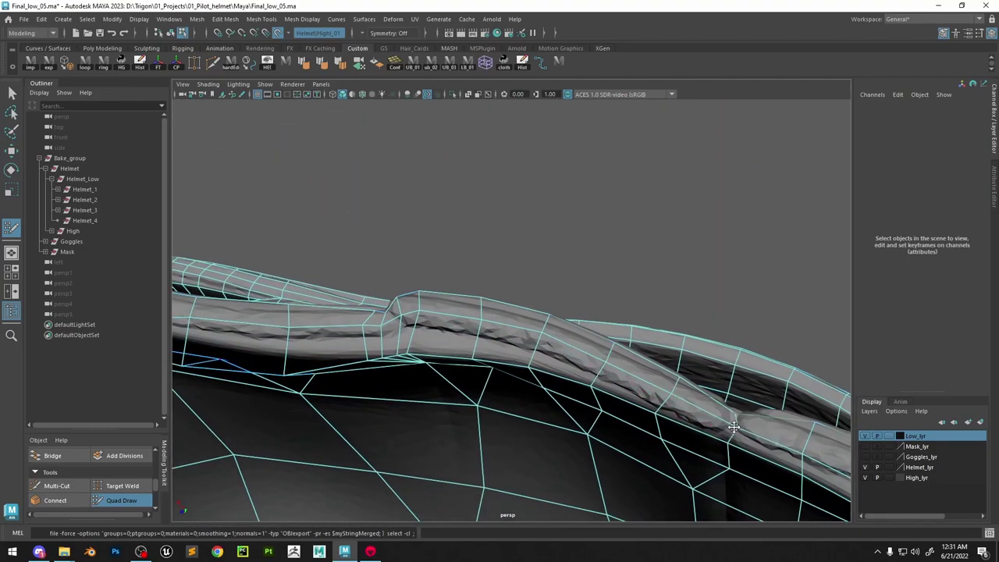
middle_click_drag(811, 450, 604, 340, "alt")
left_click_drag(718, 398, 592, 343, "alt")
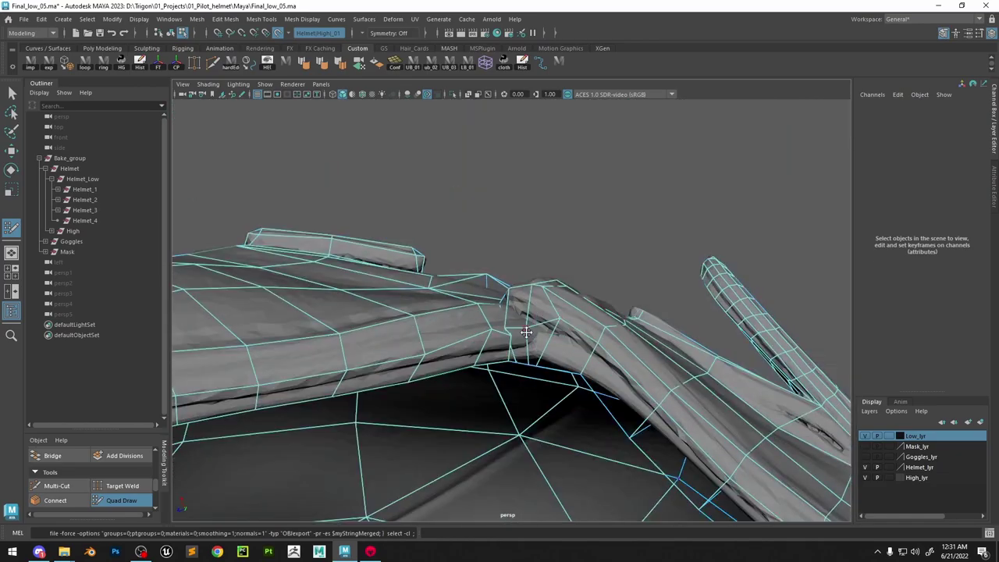
mouse_move(522, 304)
left_mouse_down("alt")
mouse_move(495, 302)
mouse_move(531, 362)
mouse_move(598, 350)
mouse_move(525, 340)
mouse_move(469, 313)
mouse_move(513, 372)
mouse_move(468, 306)
mouse_move(489, 303)
left_mouse_up("alt")
mouse_move(488, 303)
left_mouse_down("alt")
mouse_move(557, 336)
mouse_move(584, 368)
mouse_move(494, 370)
left_mouse_up("alt")
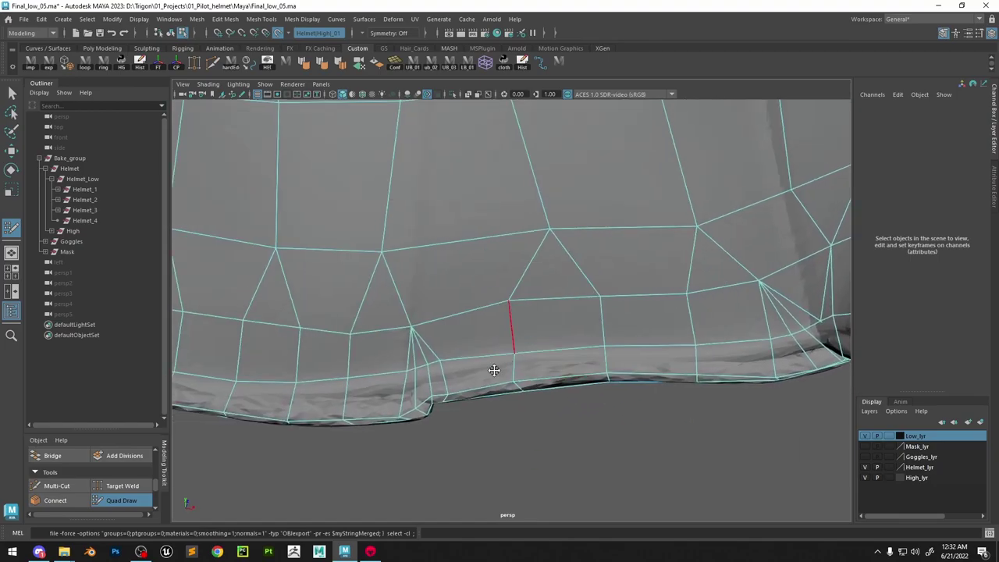
Cut an edge across the rim's overlapping corner with Multi-Cut and fit the corner vertices to the high-poly fold
left_click_drag(415, 367, 550, 323, "alt")
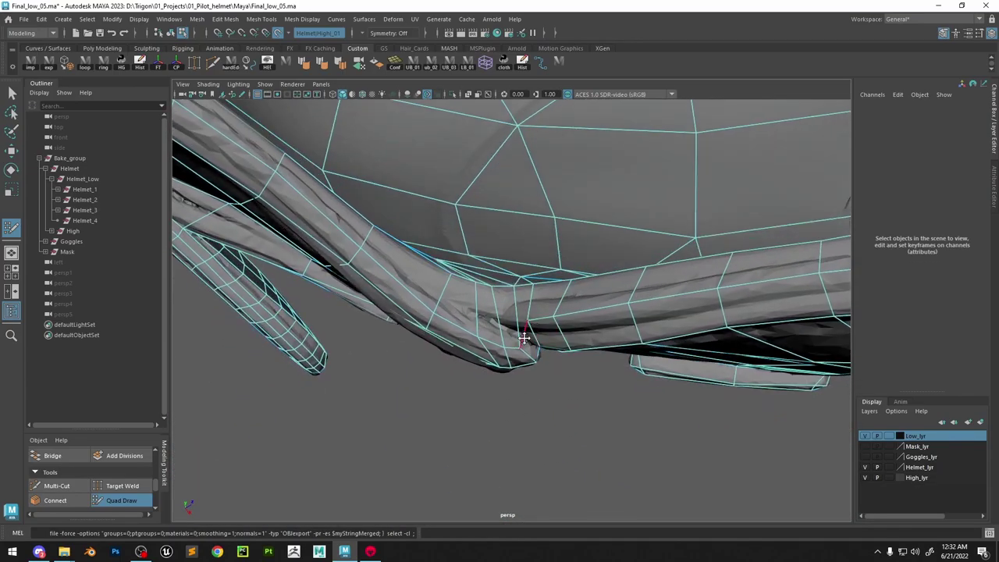
left_click(57, 486)
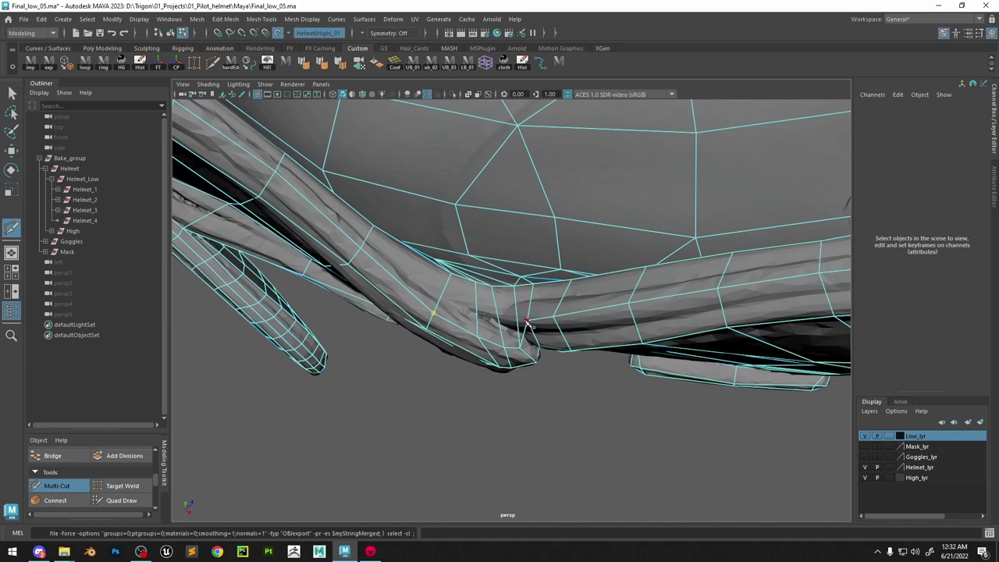
left_click(137, 501)
scroll(596, 337, "up", 3)
left_click_drag(595, 337, 509, 322, "alt")
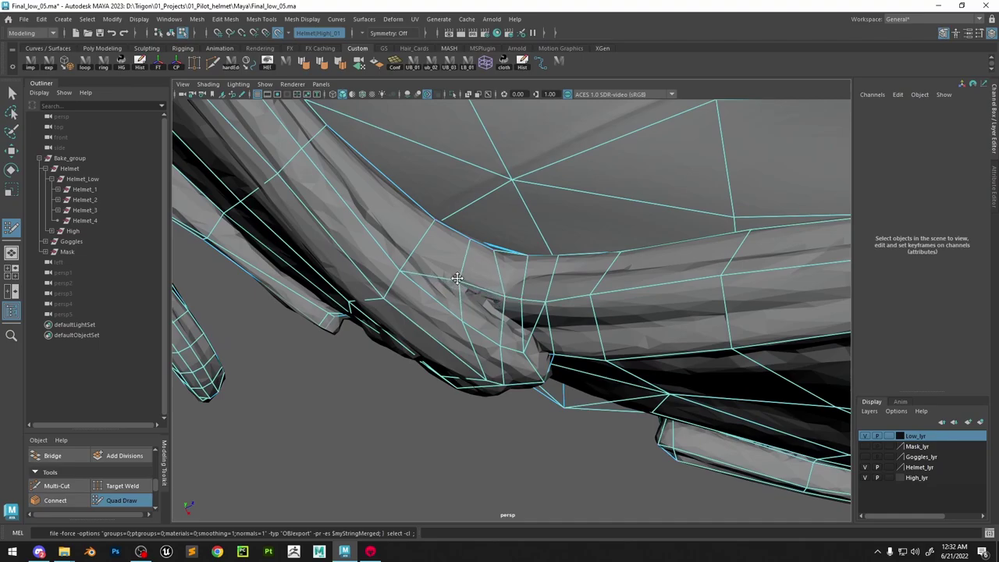
left_click_drag(515, 322, 533, 354, "alt")
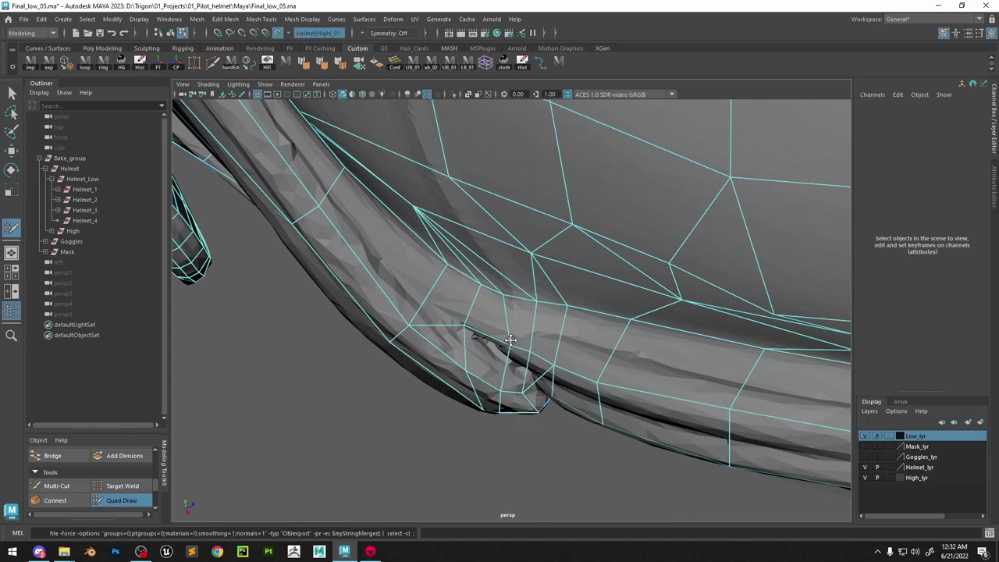
Cut an edge across the matching rim corner with Multi-Cut and place an edge loop along the lip with Quad Draw
scroll(516, 312, "down", 3)
left_click_drag(523, 276, 460, 308, "alt")
left_click(56, 485)
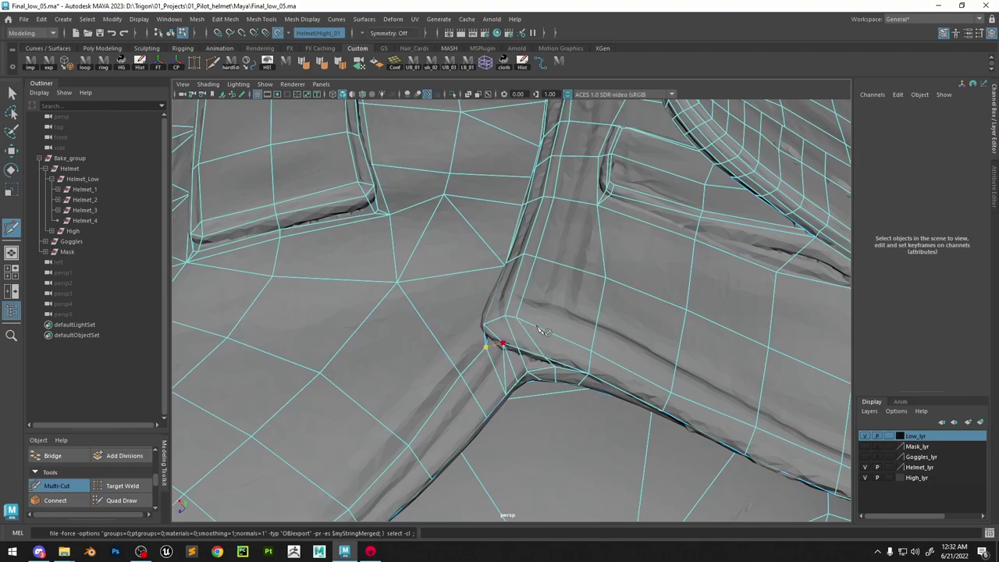
left_click_drag(526, 346, 530, 257, "alt")
mouse_move(529, 310)
left_mouse_down("alt")
mouse_move(580, 347)
mouse_move(474, 348)
mouse_move(525, 348)
mouse_move(567, 327)
mouse_move(630, 331)
mouse_move(557, 348)
left_mouse_up("alt")
key("ctrl+shift+q")
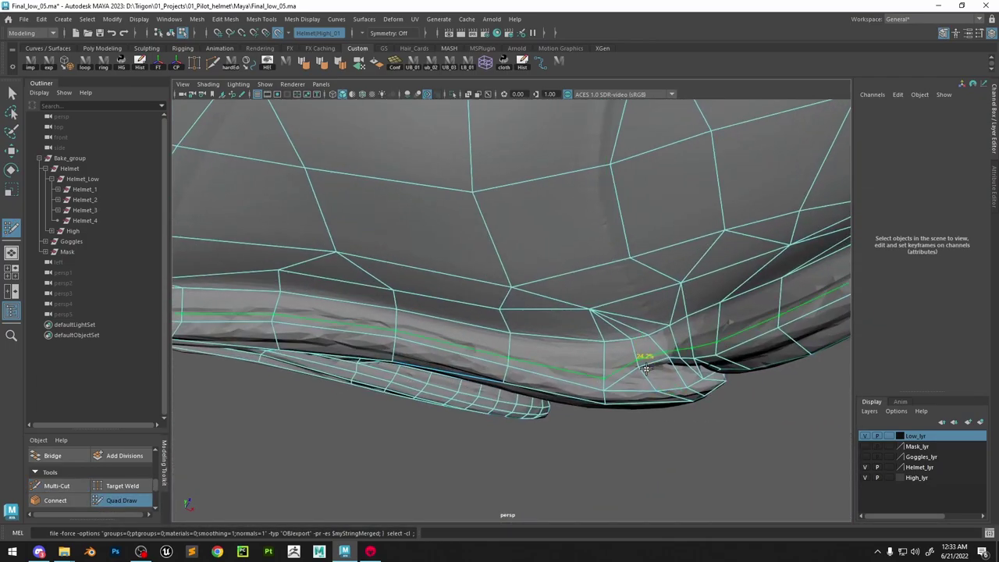
left_click_drag(606, 393, 613, 312, "alt")
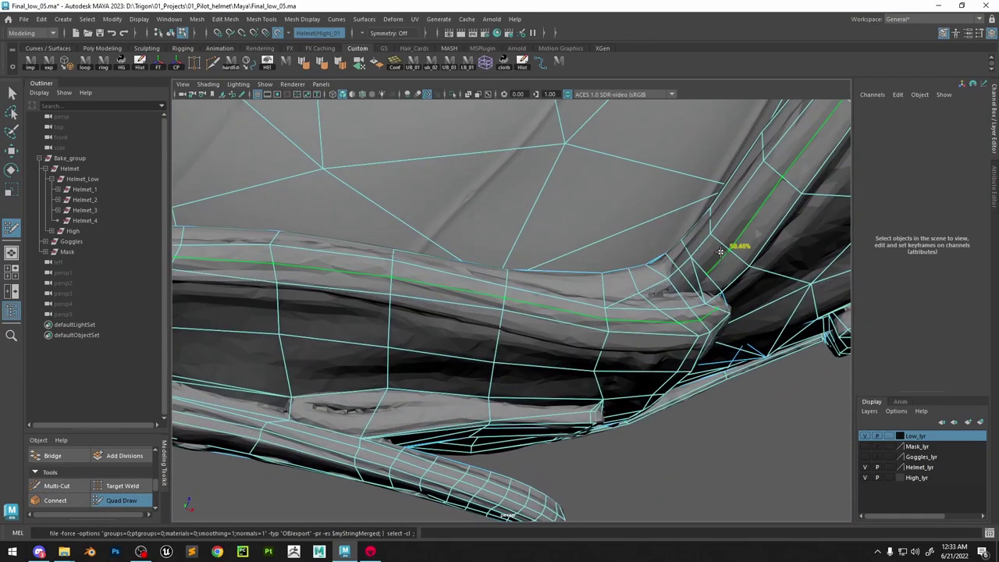
Tweak the rim vertices along the inner lip, repositioning the one in the crease between rim sections with the Move tool
left_click_drag(515, 342, 552, 341, "alt")
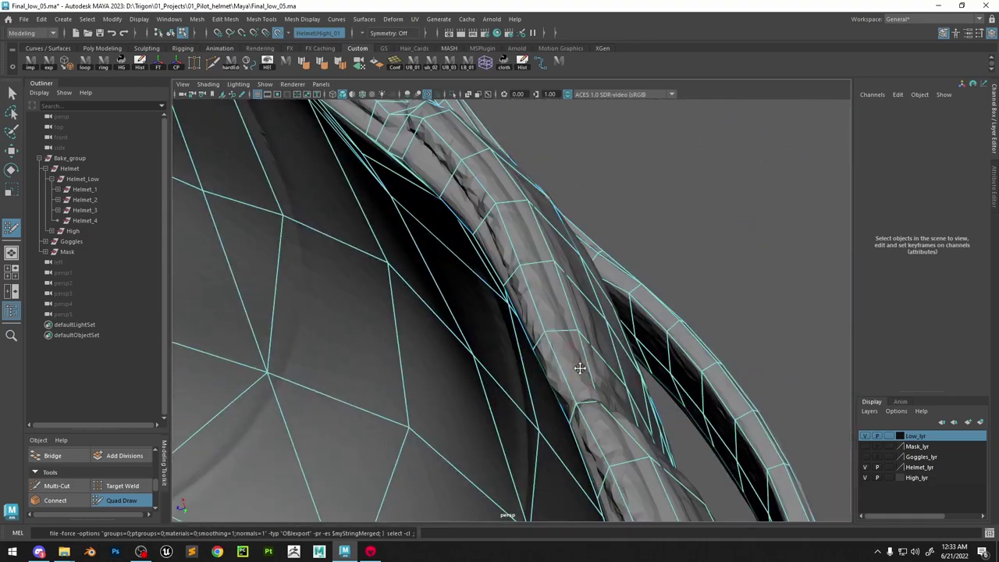
mouse_move(592, 363)
left_mouse_down("alt")
mouse_move(620, 287)
mouse_move(640, 417)
mouse_move(542, 421)
mouse_move(515, 338)
mouse_move(627, 323)
mouse_move(570, 358)
left_mouse_up("alt")
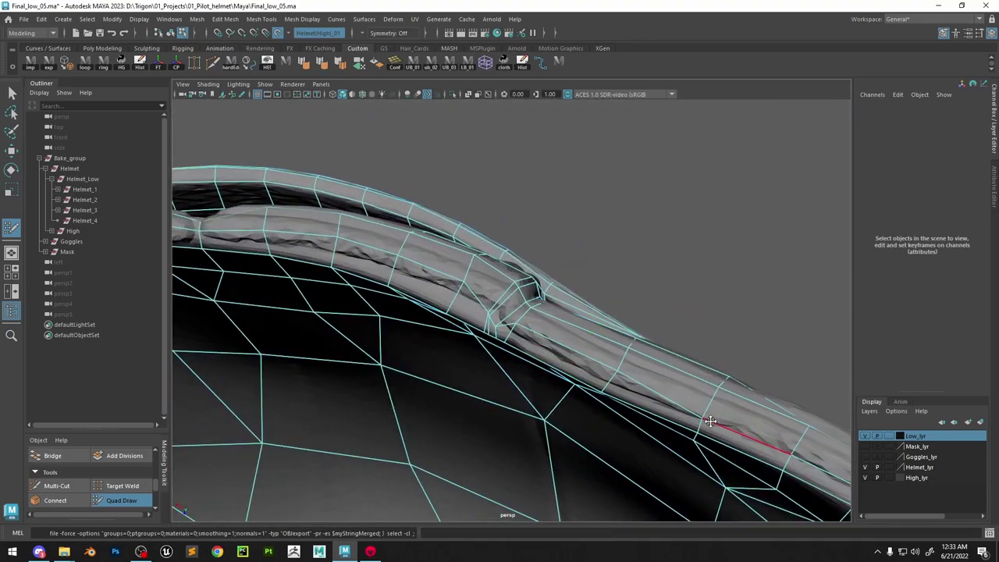
middle_click_drag(710, 422, 599, 385, "alt")
key("w")
left_click_drag(669, 407, 625, 406, "alt")
left_click(511, 310)
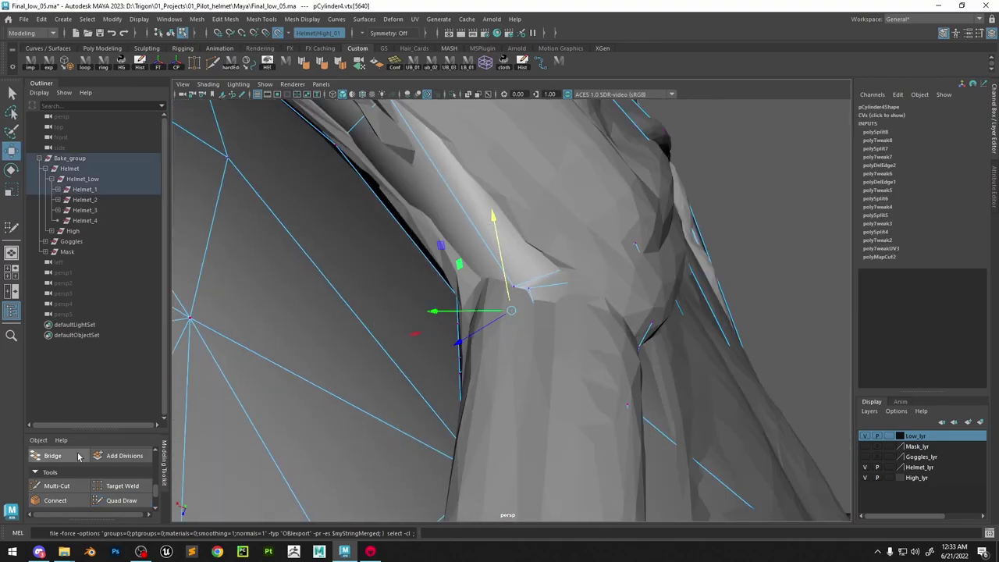
left_click(121, 501)
Reposition the crease vertex at the opposite rim junction with the Move tool and resume fitting the lip with Quad Draw
mouse_move(687, 317)
left_mouse_down("alt")
mouse_move(421, 360)
mouse_move(453, 347)
left_mouse_up("alt")
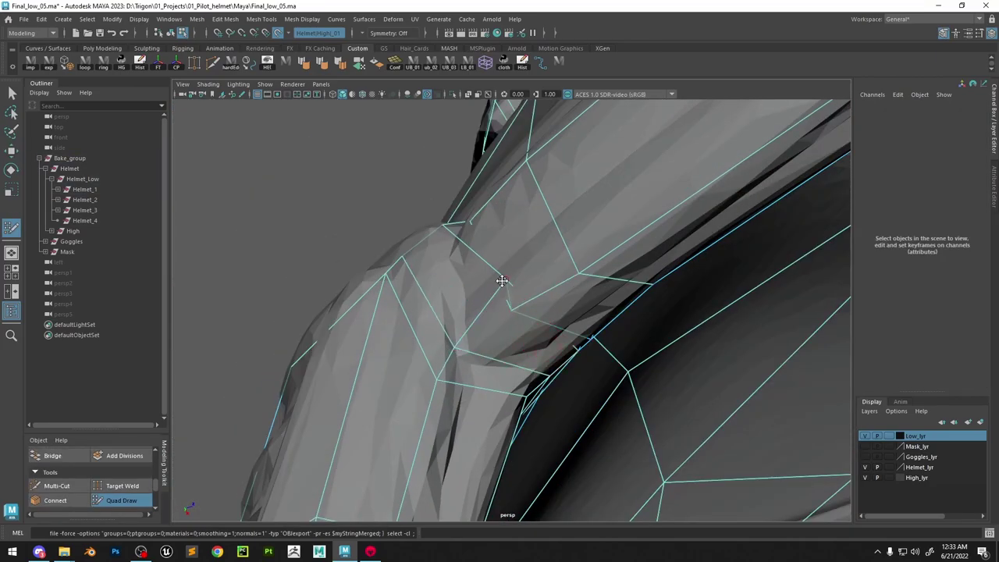
key("w")
left_click(512, 312)
left_click_drag(513, 313, 438, 336, "alt")
left_click(121, 500)
mouse_move(508, 314)
left_mouse_down("alt")
mouse_move(588, 228)
mouse_move(515, 328)
mouse_move(495, 342)
mouse_move(460, 331)
mouse_move(517, 224)
mouse_move(457, 265)
mouse_move(536, 288)
mouse_move(637, 265)
left_mouse_up("alt")
scroll(457, 265, "down", 4)
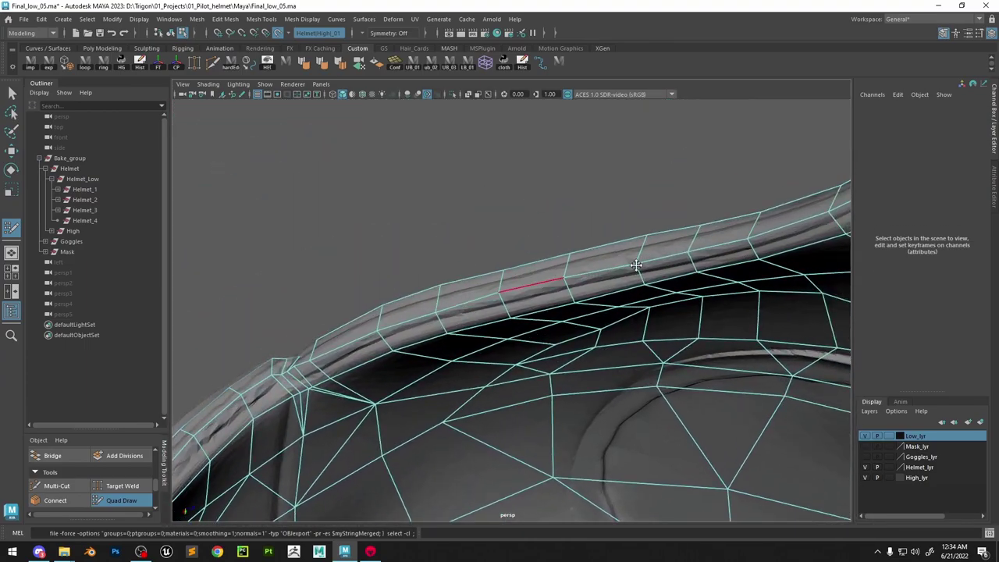
Follow the rim round to the upright ear flap and remove an edge on its narrow outer border with Quad Draw
left_click_drag(699, 248, 597, 341, "alt")
left_click_drag(680, 216, 589, 270, "alt")
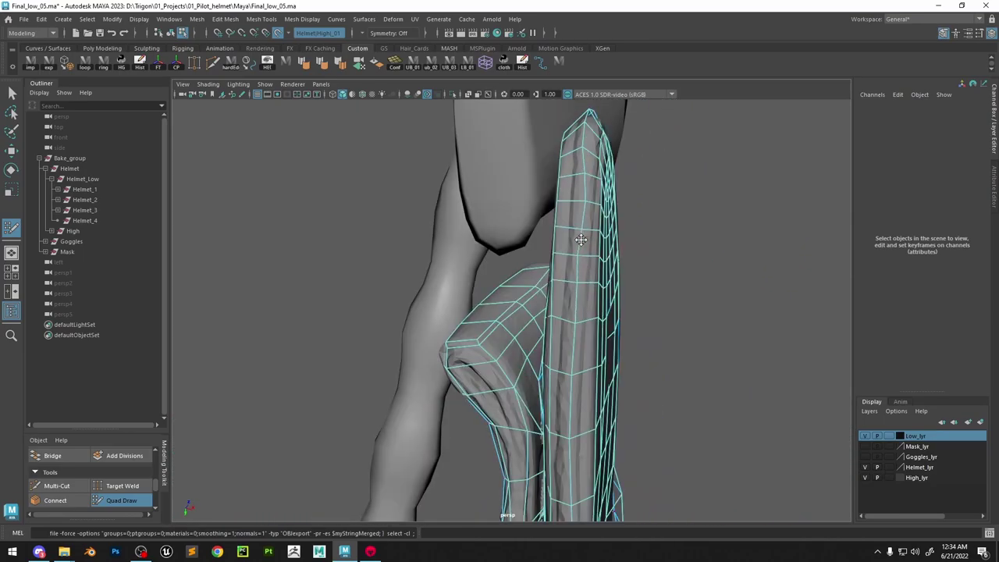
left_click(581, 239, "ctrl+shift")
Hide the Helmet_2 and Helmet_3 groups to uncover the tip of the ear flap
left_click_drag(591, 174, 352, 328, "alt")
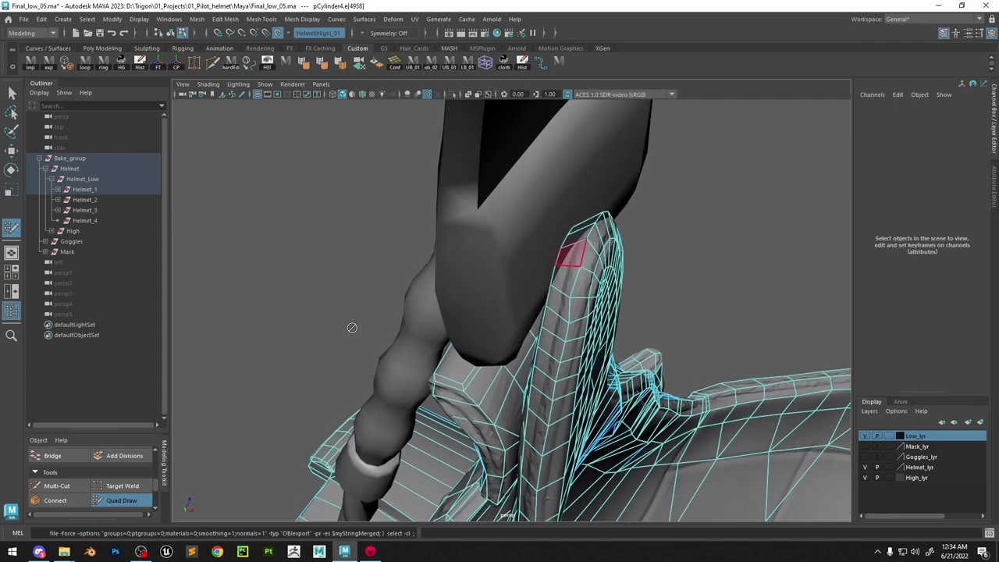
left_click(82, 199)
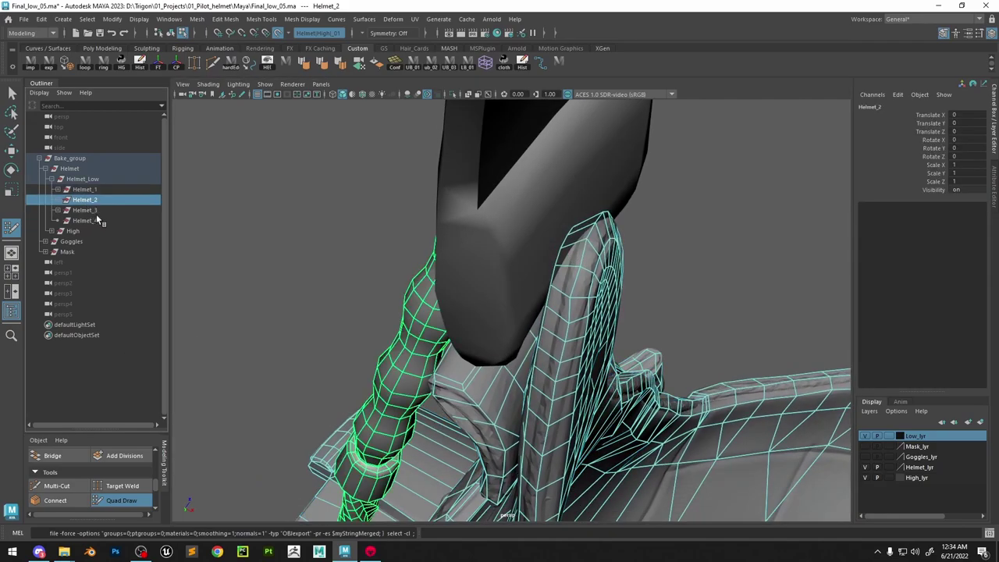
left_click(84, 210, "ctrl")
key("ctrl+h")
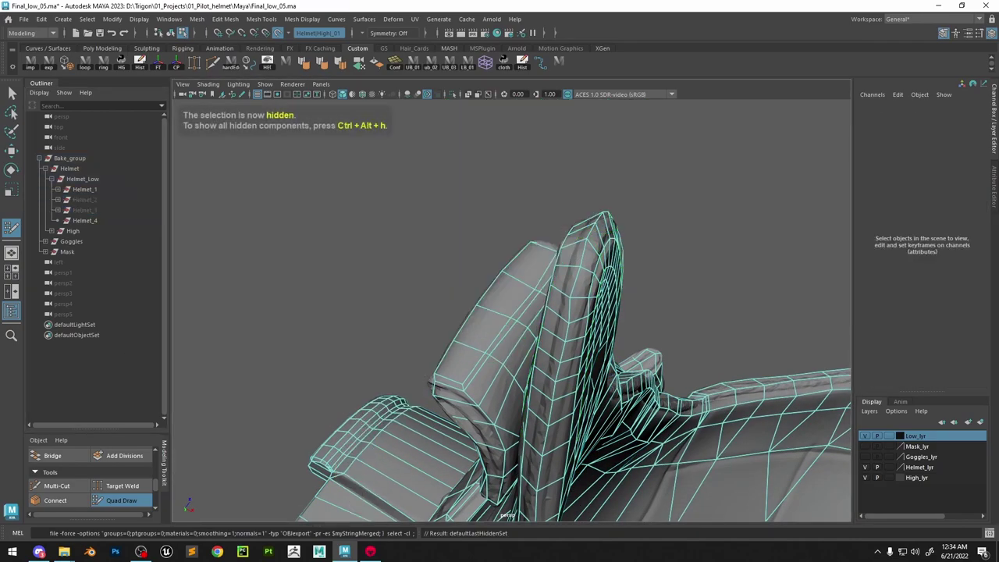
Relax and tweak the vertices around the ear flap's rounded tip to match the high-poly border
right_click_drag(549, 271, 604, 293, "alt")
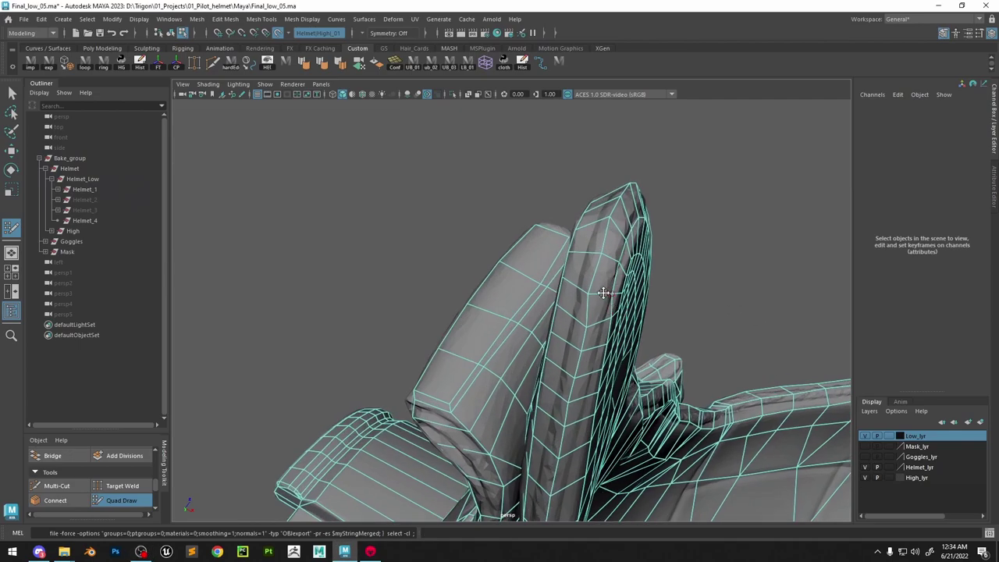
left_click_drag(653, 287, 590, 290, "alt")
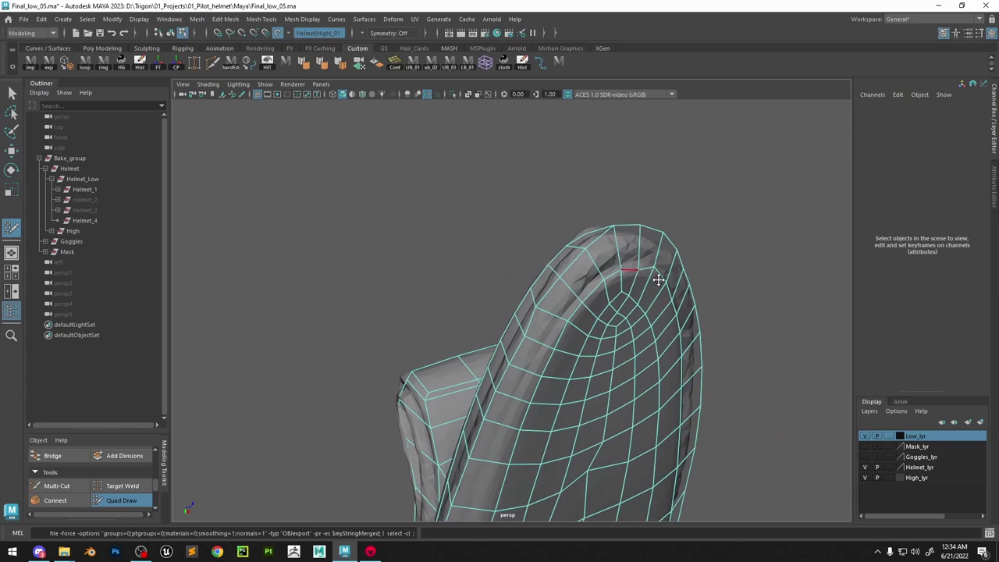
left_click_drag(658, 279, 608, 312, "alt")
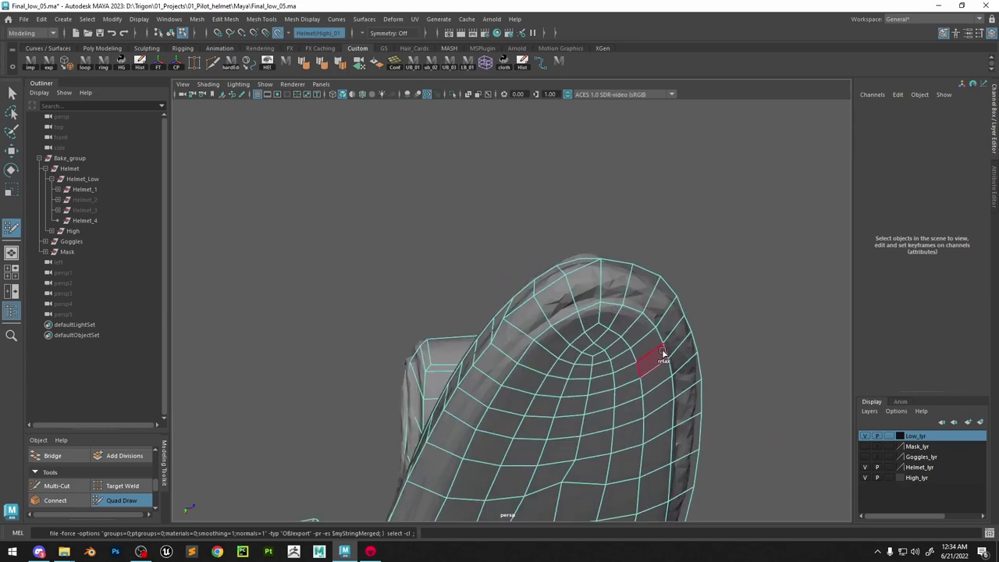
left_click_drag(662, 353, 466, 355, "alt")
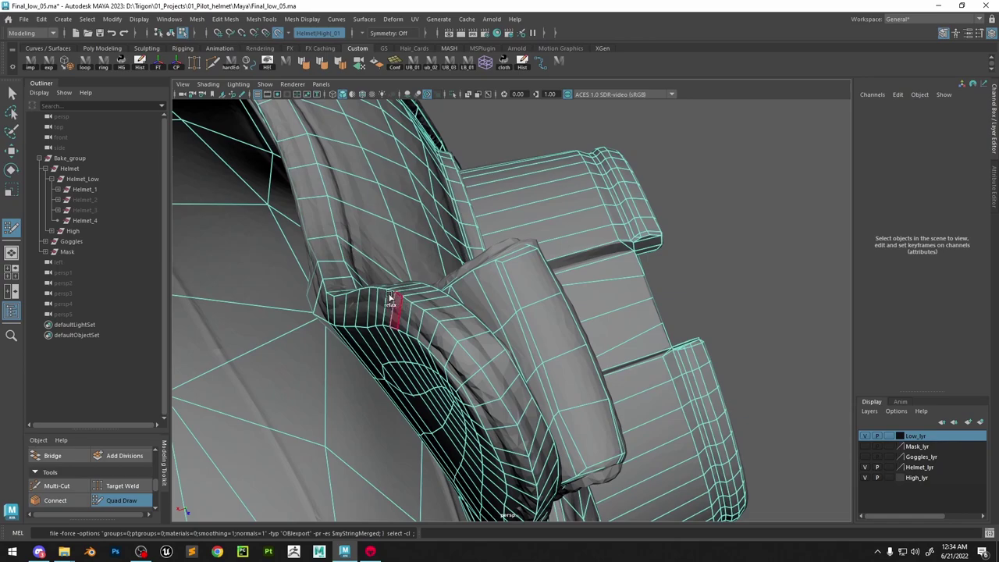
left_click_drag(483, 356, 483, 318, "alt")
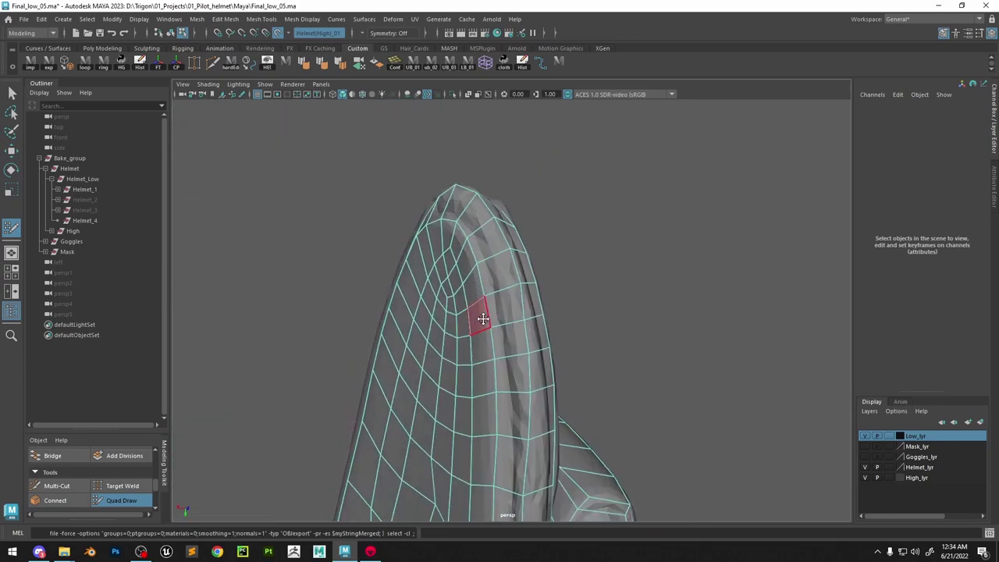
left_click_drag(521, 285, 485, 354, "alt")
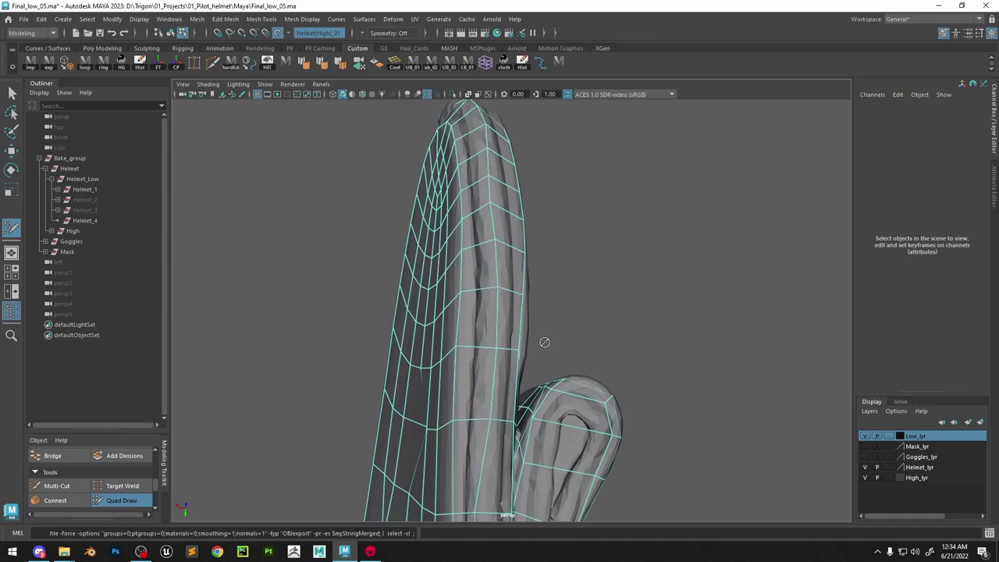
Follow the ear flap's narrow outer border downward and tweak its vertices to match the high-poly folds with Quad Draw
left_click_drag(544, 342, 511, 389, "alt")
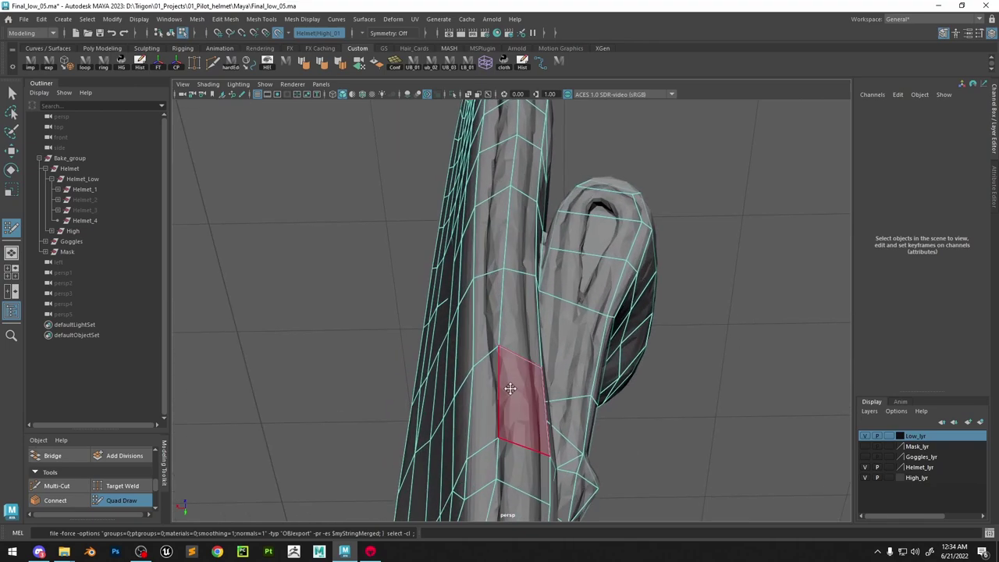
middle_click_drag(513, 421, 536, 317, "alt")
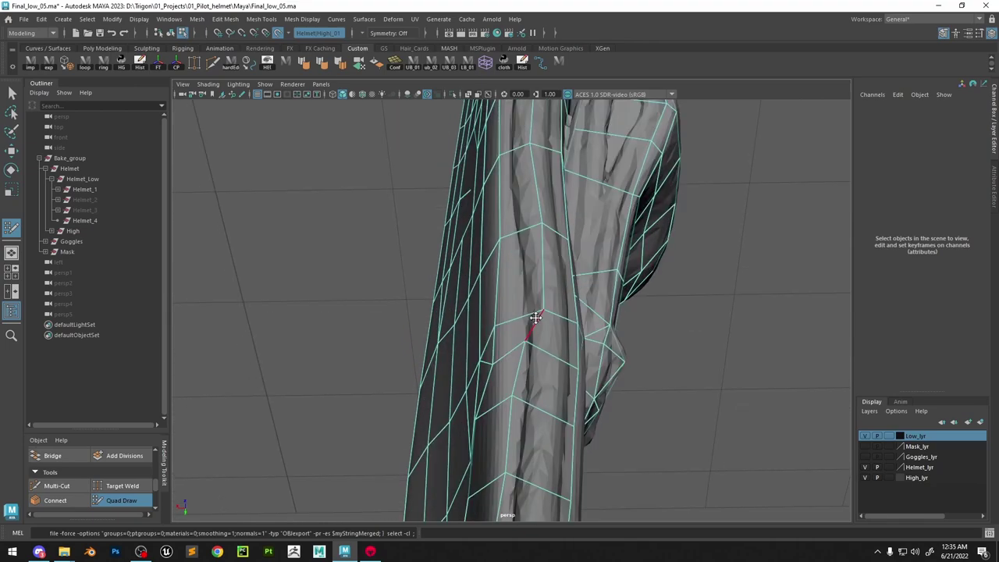
left_click_drag(536, 317, 532, 356, "alt")
left_click_drag(547, 434, 527, 398, "alt")
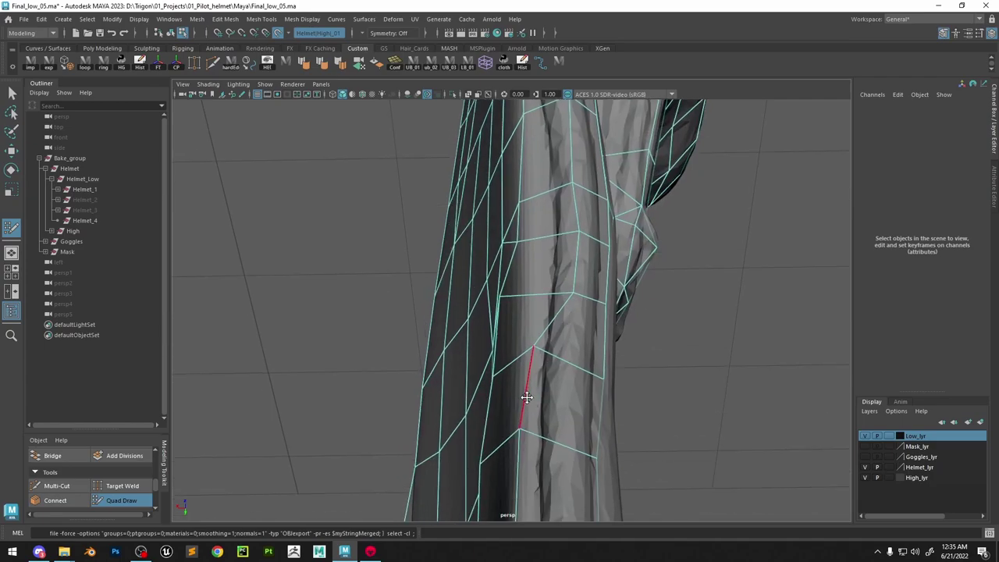
right_click_drag(556, 398, 575, 330, "alt")
left_click_drag(575, 331, 551, 356, "alt")
right_click_drag(551, 355, 570, 383, "alt")
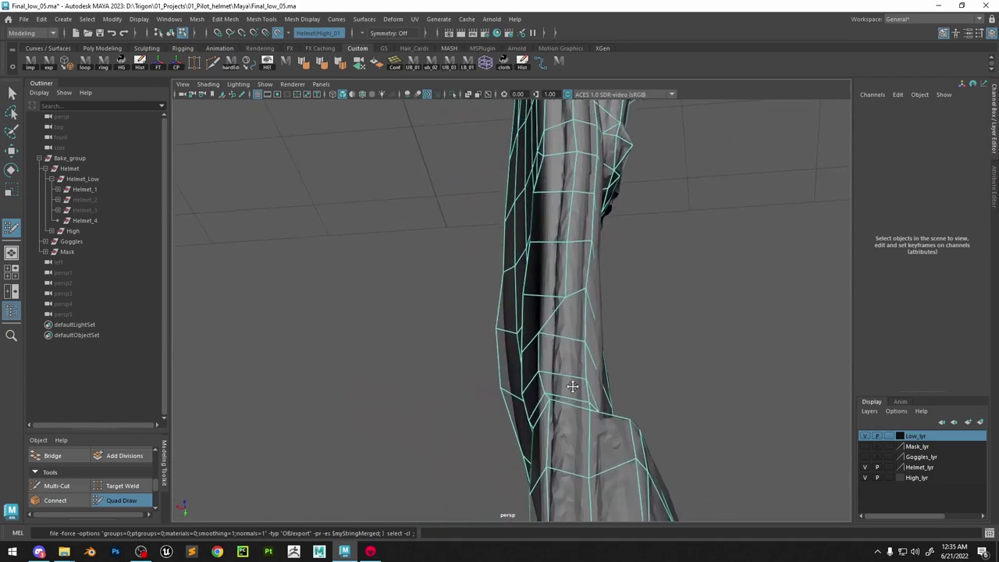
Check the ear flap's inner face and border near its base, and undo the last vertex tweak
left_click_drag(572, 367, 546, 367, "alt")
right_click_drag(547, 367, 488, 352, "alt")
left_click_drag(488, 351, 449, 320, "alt")
middle_click_drag(448, 320, 435, 301, "alt")
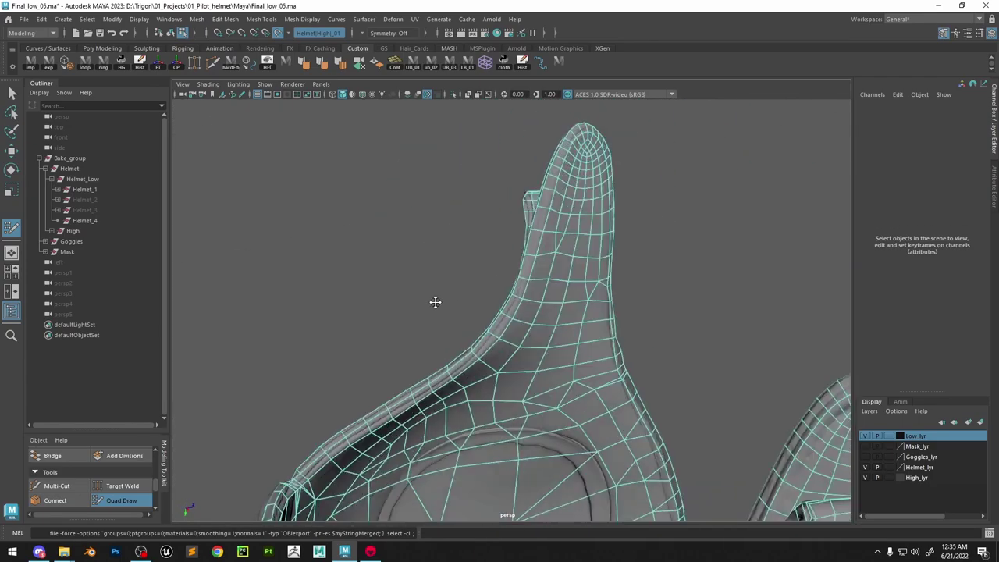
right_click_drag(435, 301, 503, 316, "alt")
middle_click_drag(503, 316, 513, 345, "alt")
left_click_drag(513, 345, 573, 344, "alt")
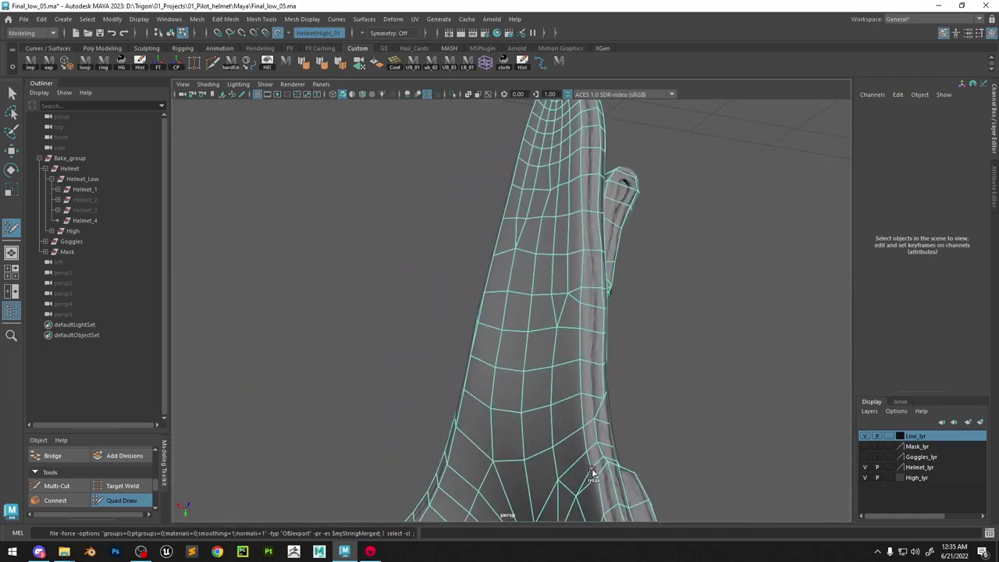
left_click_drag(592, 472, 559, 390, "alt")
right_click_drag(558, 390, 575, 412, "alt")
key("ctrl+z")
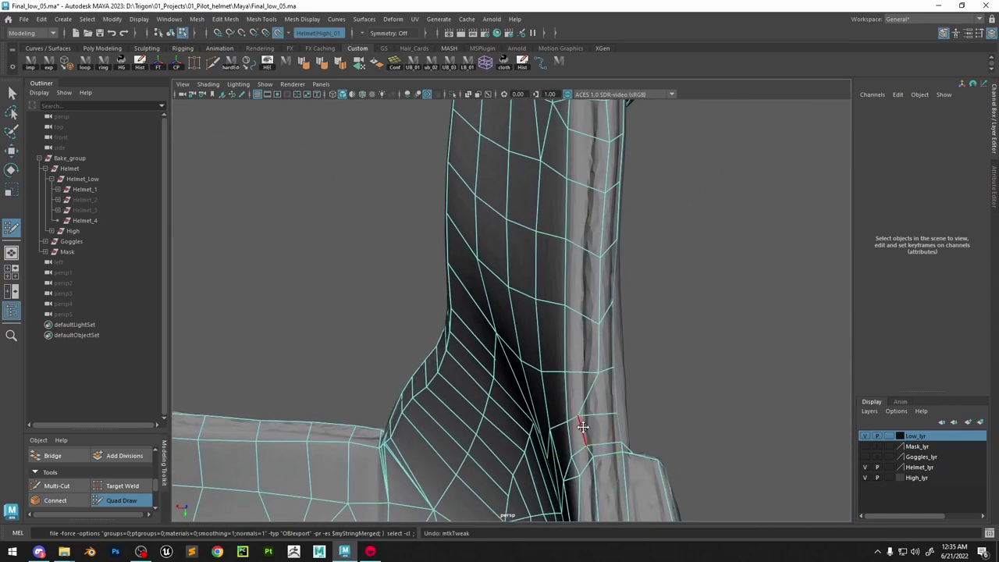
Relax and tweak the vertices on the ear flap's border strip above its base to follow the high-poly edge
left_click_drag(603, 457, 621, 421, "alt")
middle_click_drag(596, 274, 588, 339, "alt")
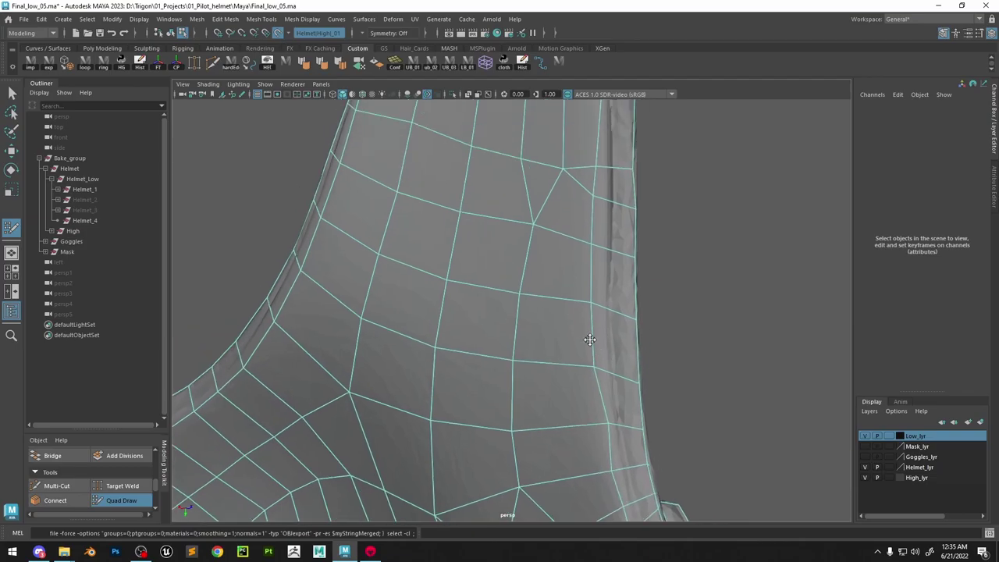
middle_click_drag(590, 222, 583, 289, "alt")
left_click_drag(591, 231, 632, 303, "alt")
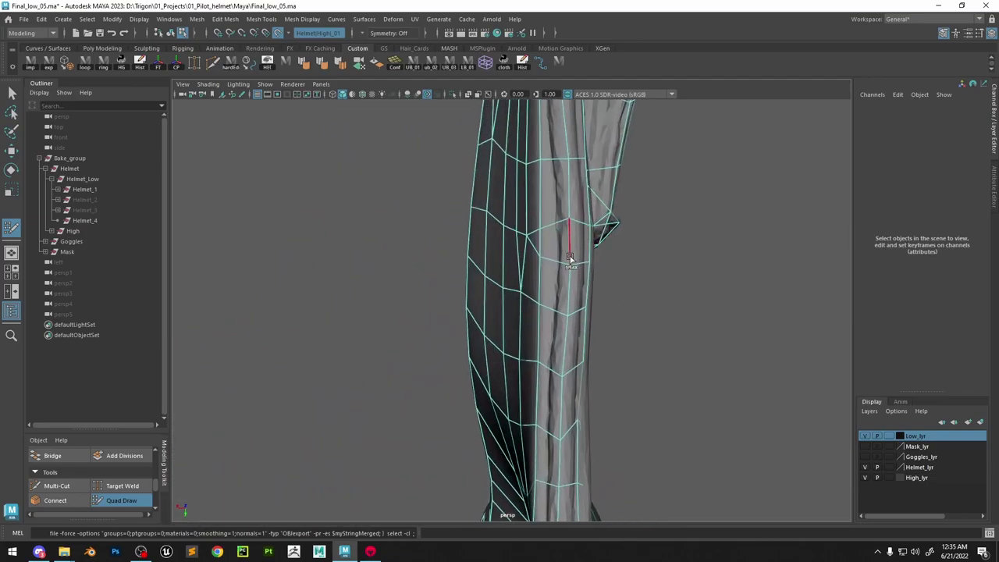
left_click_drag(570, 259, 551, 363, "alt")
middle_click_drag(552, 364, 569, 274, "alt")
left_click_drag(568, 274, 593, 337, "alt")
Fit the rim lip beside the earcup strap to the high-poly mesh with Quad Draw
left_click_drag(562, 162, 499, 390, "alt")
middle_click_drag(499, 391, 487, 368, "alt")
left_click_drag(487, 369, 618, 294, "alt")
left_click_drag(634, 220, 484, 232, "alt")
middle_click_drag(484, 232, 495, 318, "alt")
left_click_drag(495, 319, 494, 274, "alt")
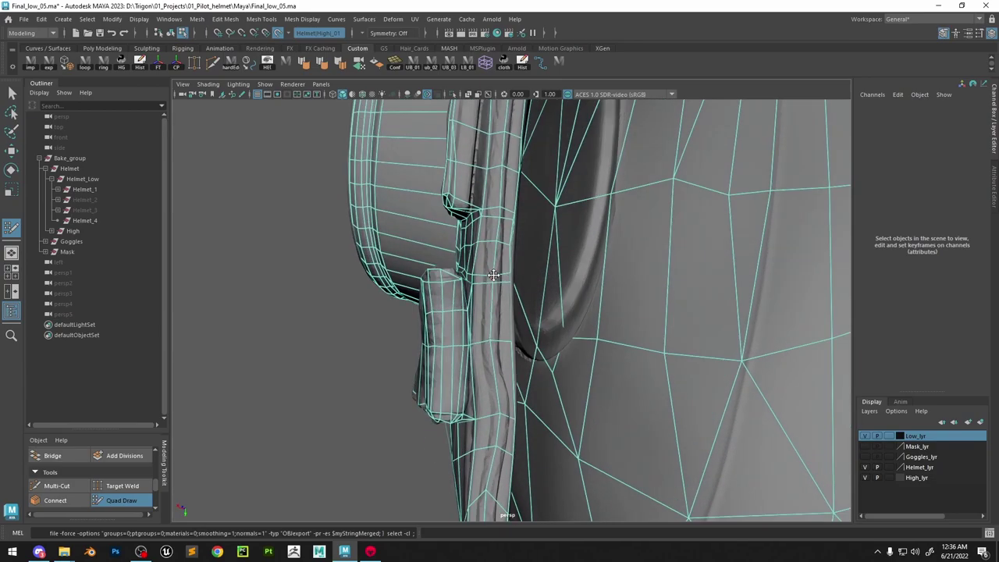
Continue along the rim lip up to the ear flap's rounded tip, fitting its border vertices to the high-poly mesh
middle_click_drag(498, 213, 479, 350, "alt")
left_click_drag(479, 350, 480, 270, "alt")
middle_click_drag(479, 270, 507, 375, "alt")
left_click_drag(507, 375, 538, 216, "alt")
middle_click_drag(538, 216, 555, 352, "alt")
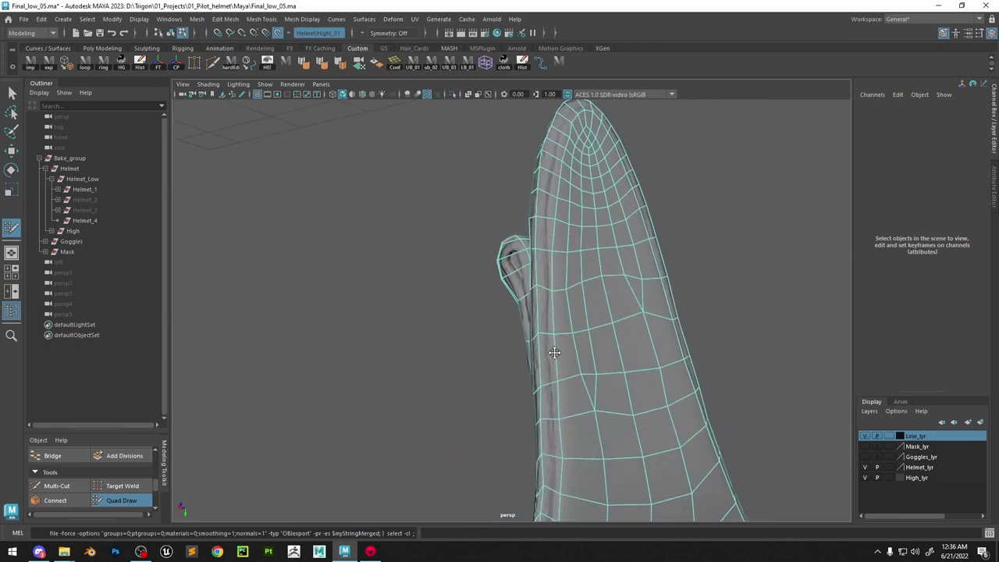
left_click_drag(555, 352, 500, 297, "alt")
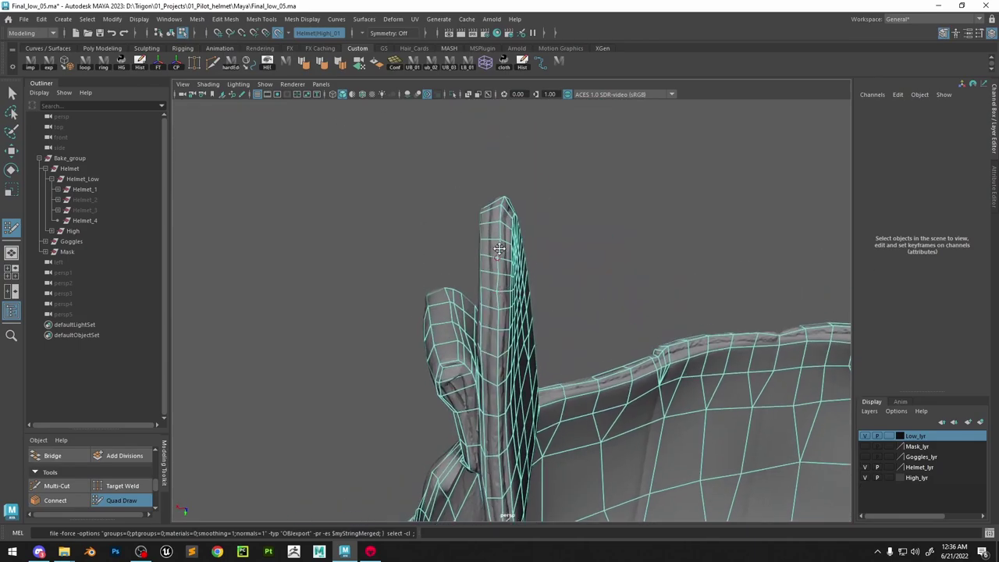
left_click_drag(499, 248, 511, 243, "alt")
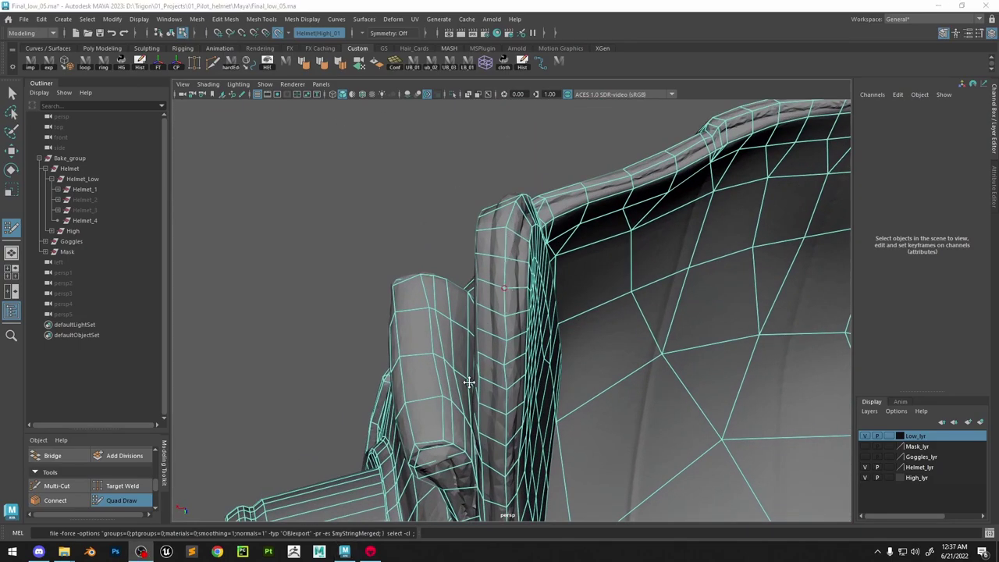
Fit the long outer border of the ear flap to the high-poly folds and check the adjoining lower rim
left_click_drag(468, 382, 419, 291, "alt")
middle_click_drag(538, 339, 534, 285, "alt")
middle_click_drag(538, 221, 540, 212, "alt")
middle_click_drag(540, 382, 550, 214, "alt")
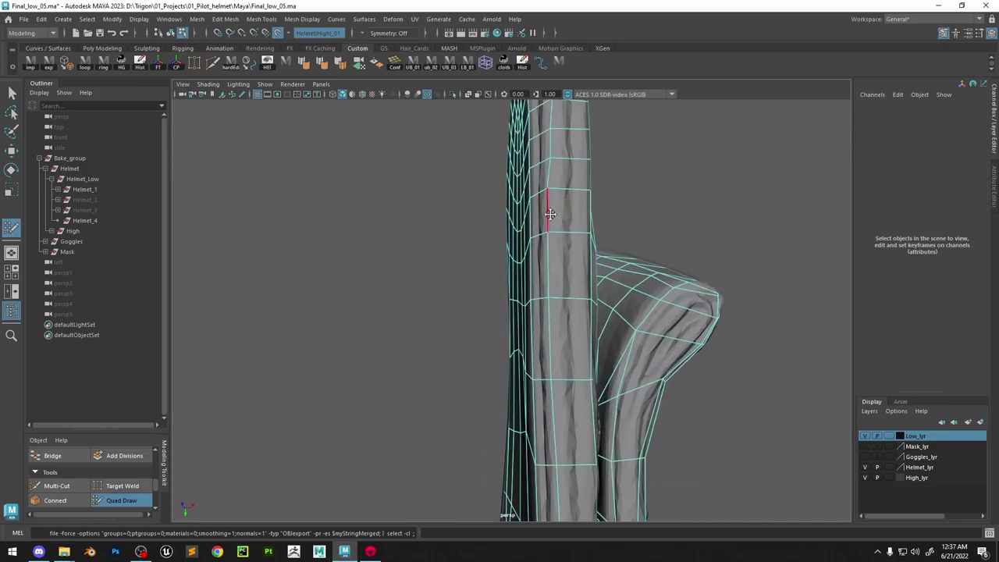
mouse_move(555, 311)
left_mouse_down("alt")
mouse_move(565, 285)
mouse_move(595, 339)
mouse_move(633, 357)
mouse_move(635, 417)
mouse_move(561, 110)
mouse_move(578, 172)
mouse_move(523, 289)
left_mouse_up("alt")
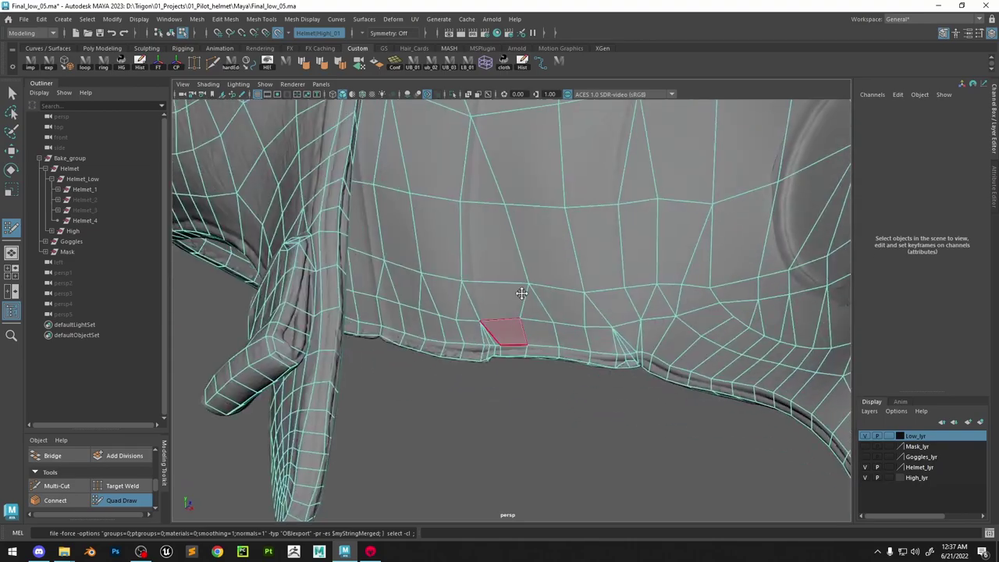
Leave Quad Draw for the Move tool and adjust individual vertices on the helmet shell above the lower rim
key("w")
right_click_drag(539, 269, 640, 166)
left_click(641, 166)
left_click_drag(640, 166, 624, 313, "alt")
right_click_drag(617, 304, 562, 303)
left_click(576, 294)
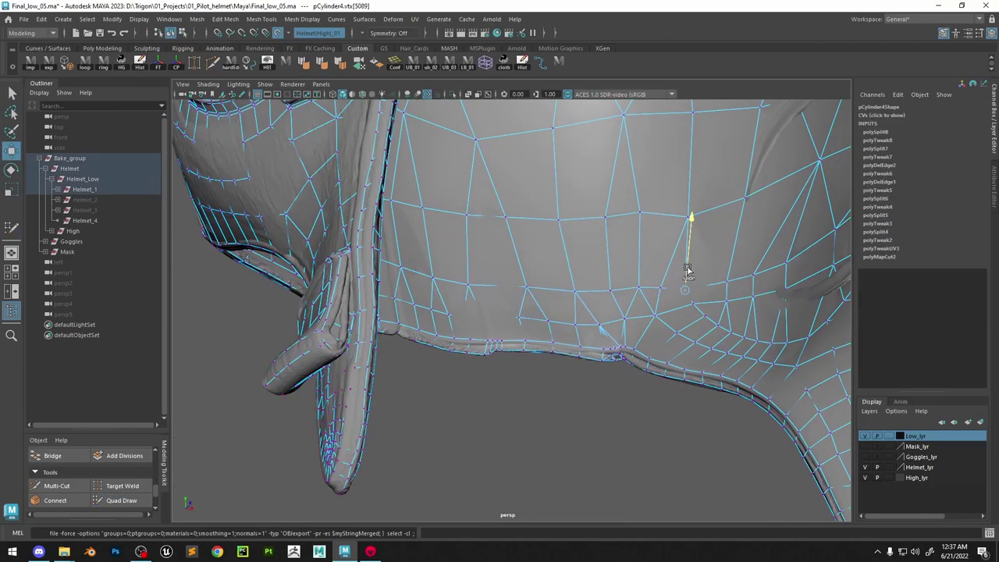
left_click_drag(688, 269, 665, 261, "alt")
left_click(486, 316)
Frame the whole helmet shell and nudge vertices on the front crown panel to fit the high-poly surface
scroll(523, 306, "down", 6)
left_click_drag(522, 306, 539, 174, "alt")
key("F8")
key("f")
scroll(578, 227, "up", 4)
key("F8")
left_click(502, 197)
left_click(481, 183)
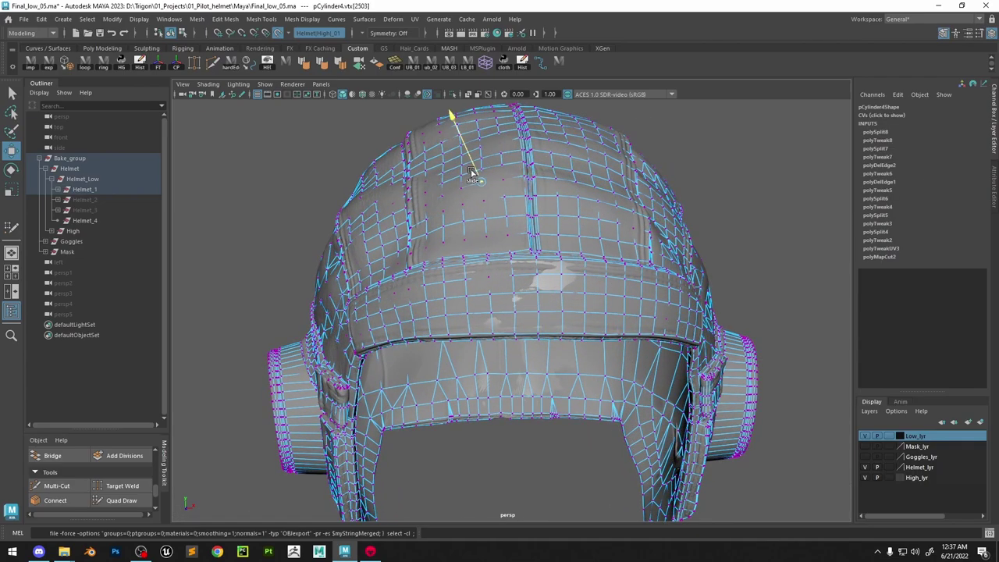
left_click(462, 188)
Adjust vertices along the crown panel seams and above the brow band to fit the high-poly surface
left_click(423, 166)
left_click(424, 186)
left_click(424, 205)
left_click(348, 248)
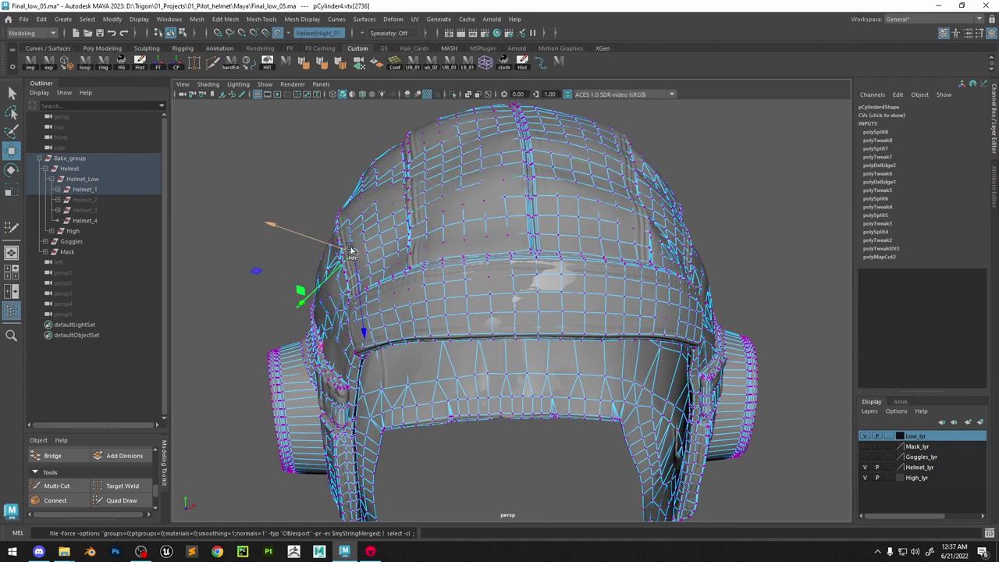
left_click(360, 260)
left_click_drag(361, 260, 500, 318, "alt")
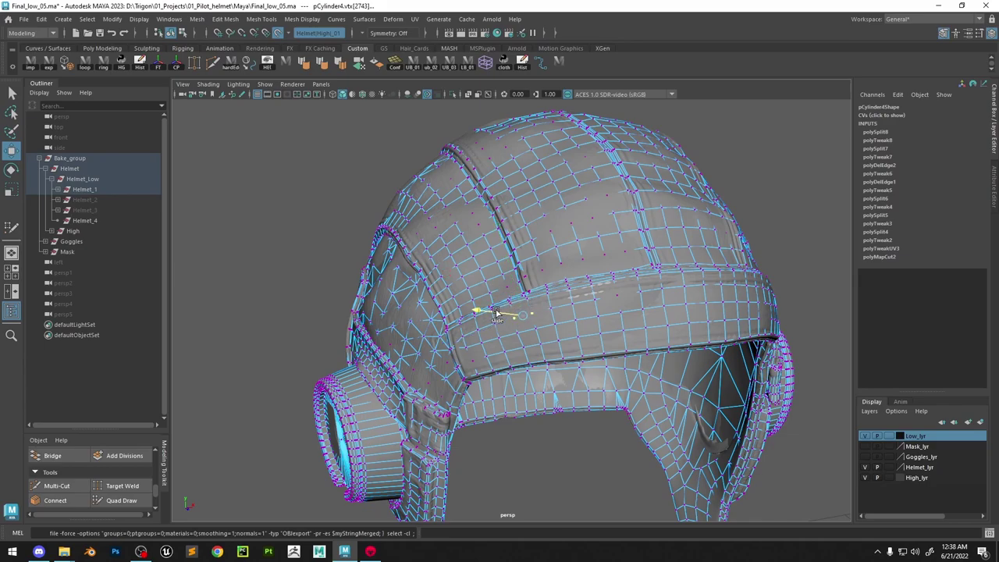
left_click_drag(633, 289, 629, 258, "alt")
Soft-move vertices on the side and rear crown panels where the low-poly and high-poly surfaces intersect
left_click(558, 337)
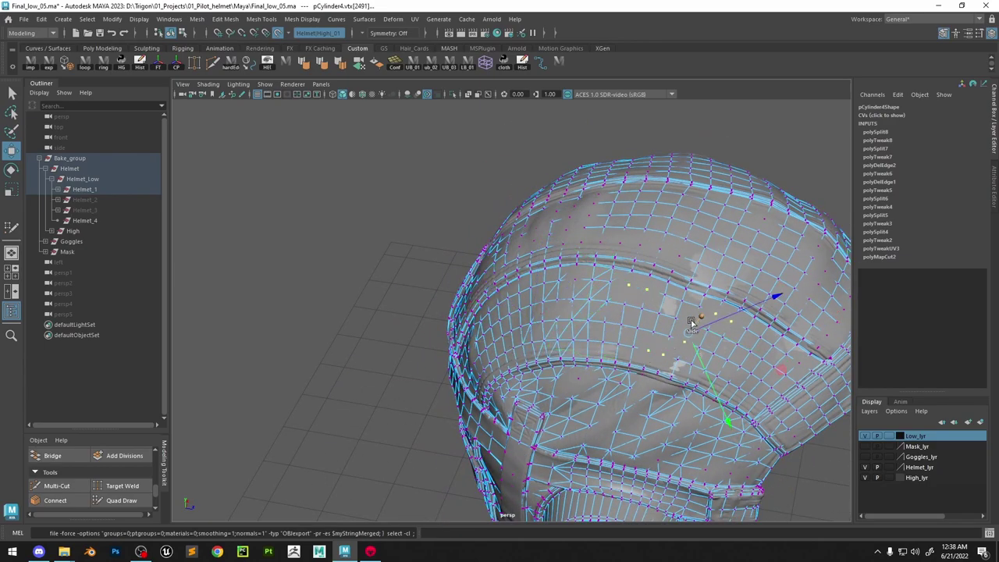
left_click_drag(691, 322, 695, 317, "ctrl+shift")
left_click(584, 232)
left_click_drag(584, 232, 618, 289, "alt")
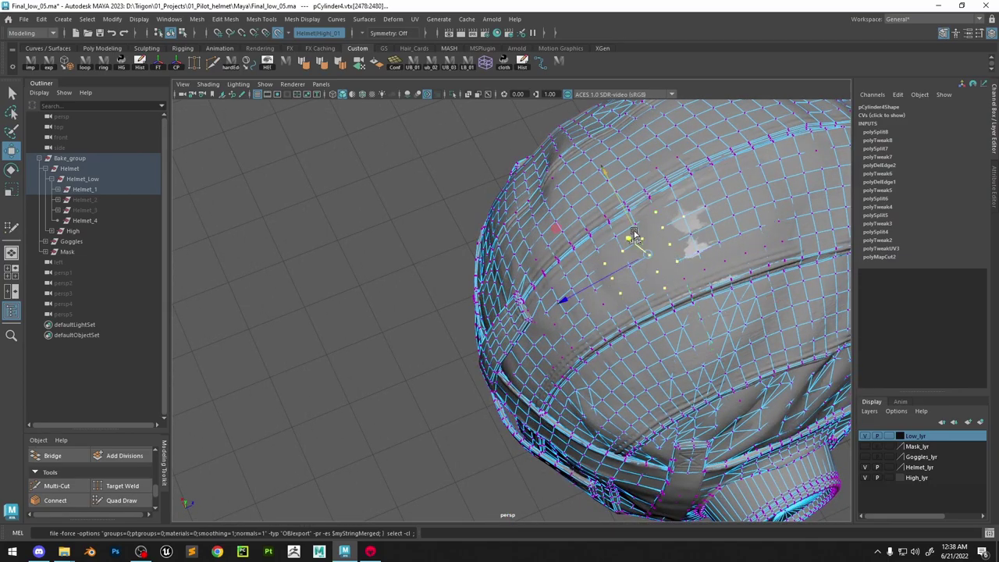
left_click_drag(633, 232, 634, 231, "ctrl+shift")
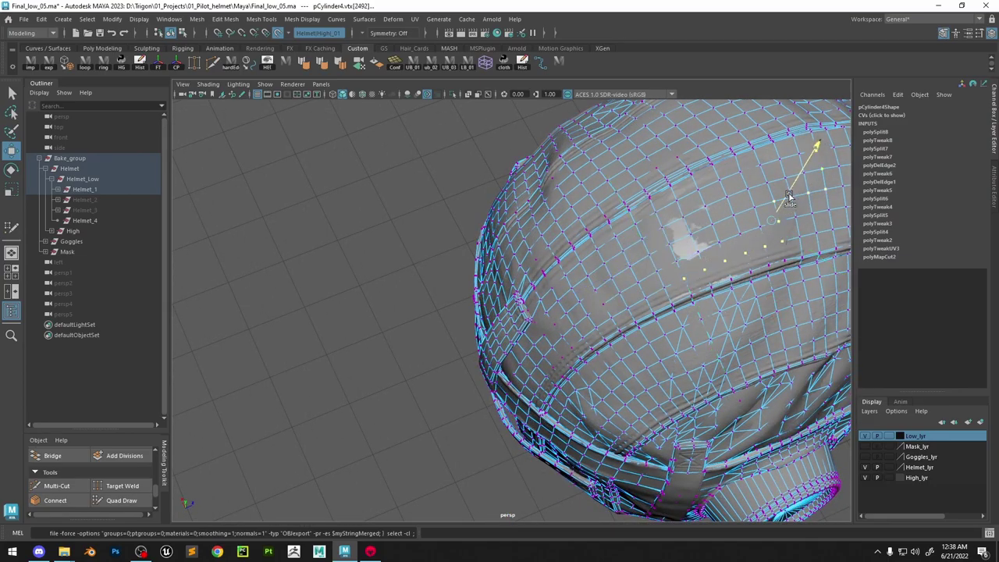
left_click_drag(788, 197, 789, 196, "ctrl+shift")
left_click_drag(812, 205, 808, 207, "ctrl+shift")
left_click_drag(765, 235, 548, 291, "alt")
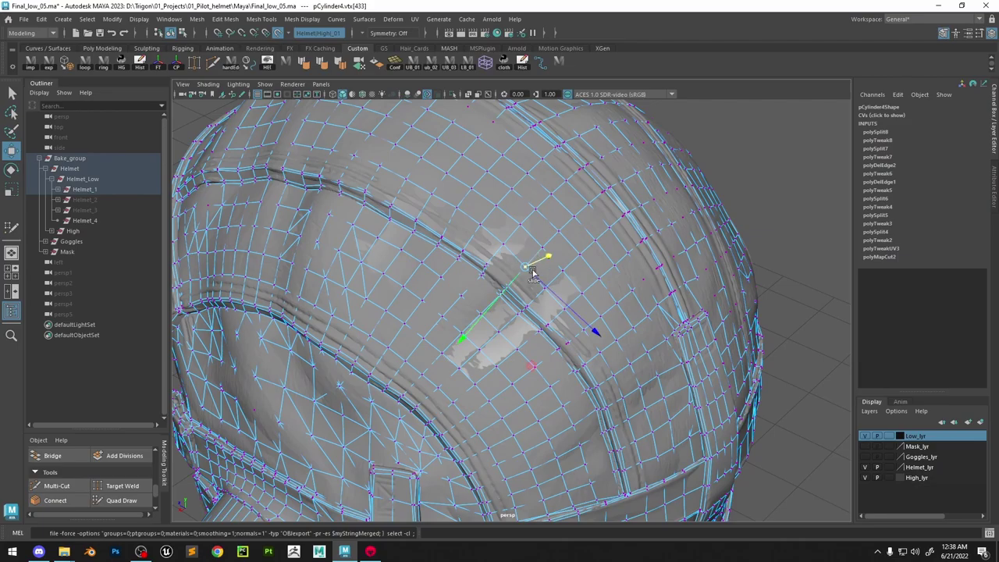
right_click_drag(533, 272, 500, 257, "alt")
Merge the two overlapping vertices on the helmet's side panel and return to object mode
left_click_drag(500, 258, 482, 370, "alt")
right_click_drag(482, 370, 730, 422, "alt")
left_click_drag(551, 345, 579, 373)
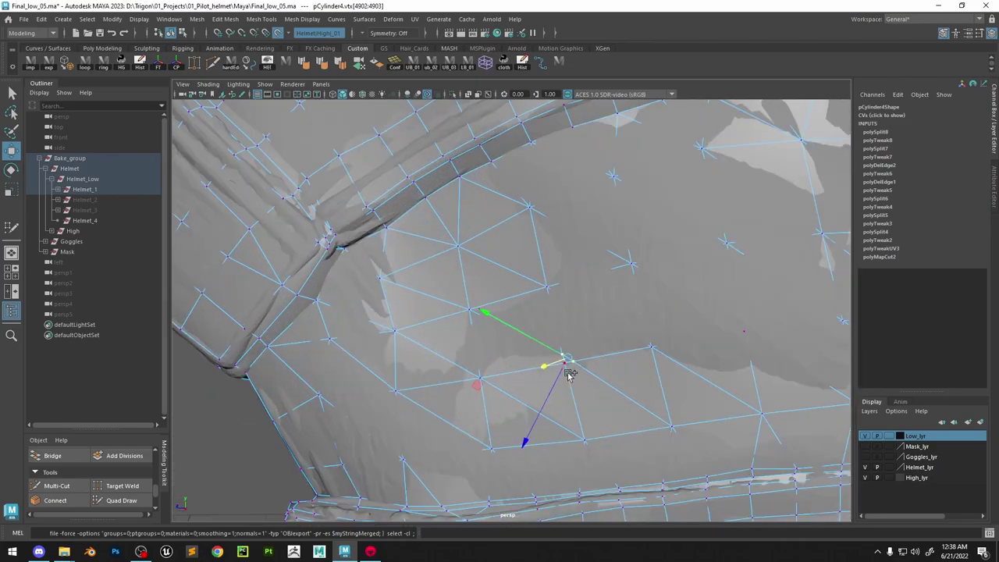
right_click_drag(568, 375, 580, 310, "shift")
left_click(588, 331)
left_click_drag(580, 310, 605, 356, "alt")
right_click_drag(605, 356, 660, 207)
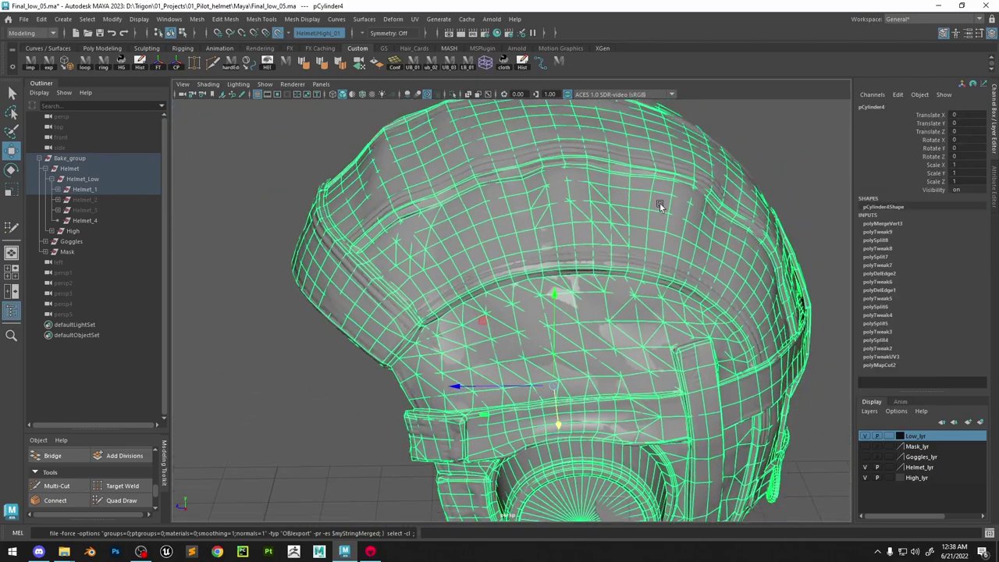
Isolate the low-poly helmet shell and bring its UV layout into view beside the model
middle_click_drag(660, 207, 657, 234, "alt")
left_click(451, 92)
key("space")
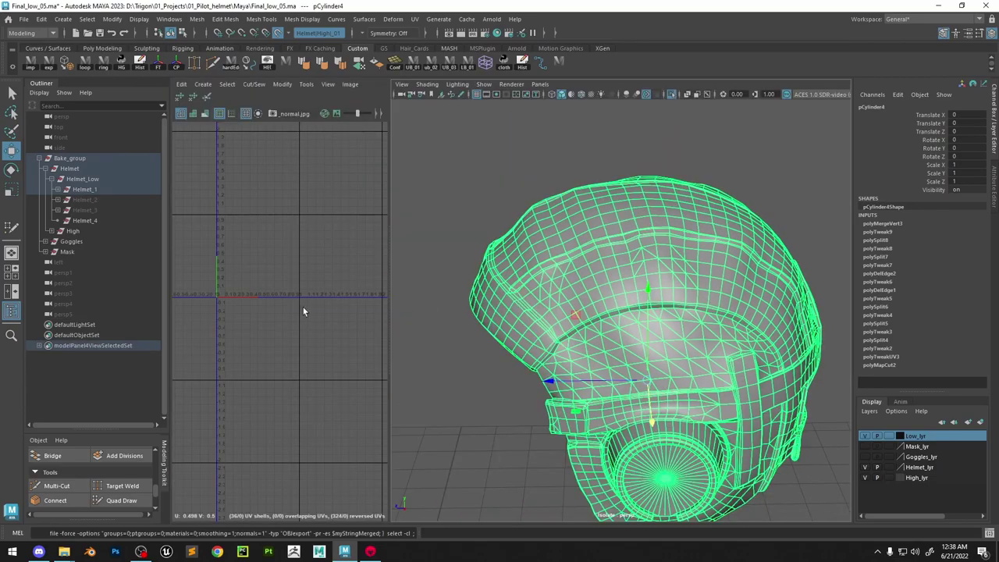
key("space")
scroll(381, 233, "down", 3)
middle_click_drag(383, 237, 389, 388, "alt")
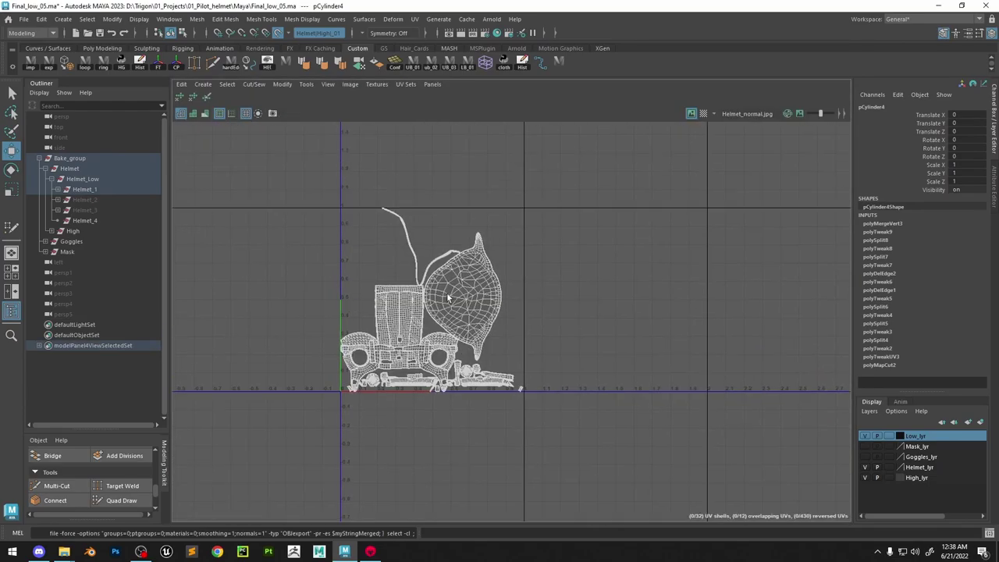
scroll(423, 271, "up", 6)
scroll(434, 277, "up", 5)
key("space")
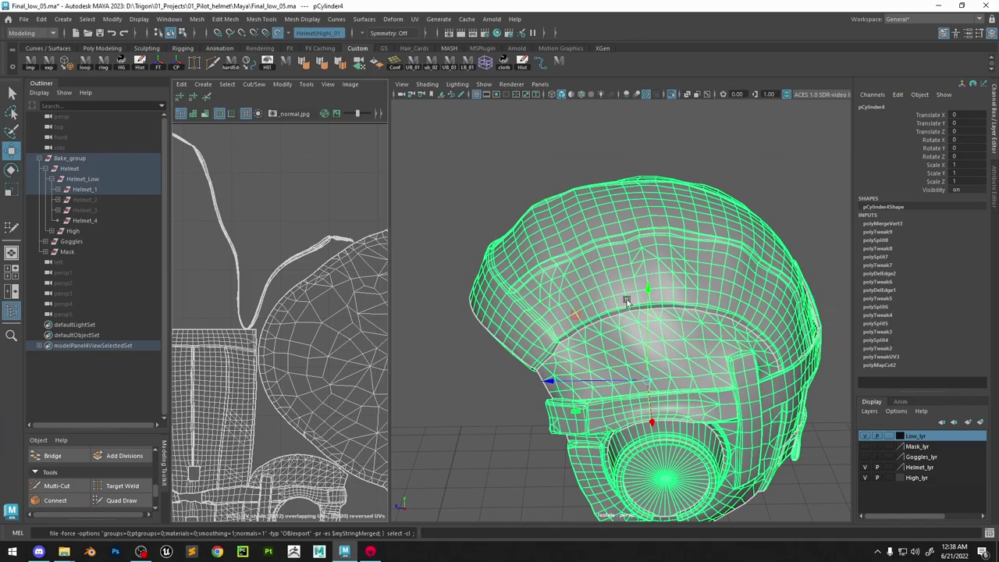
Select the faces of the long curved rim strip shell in the UV layout and inspect them on the model
left_click_drag(546, 294, 612, 283, "alt")
right_click_drag(227, 220, 229, 248)
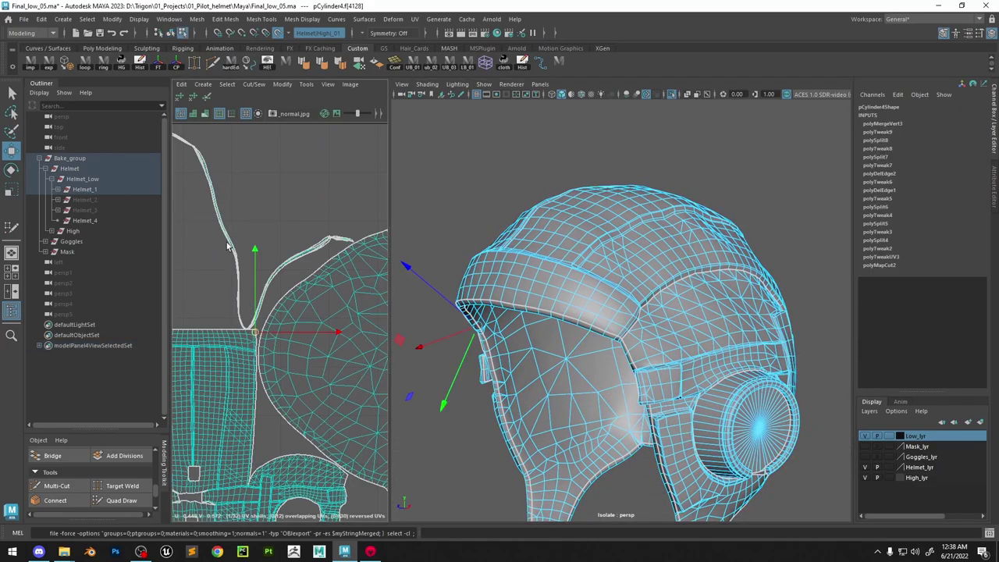
left_click(229, 245)
left_click_drag(229, 243, 300, 157)
mouse_move(574, 364)
left_mouse_down("alt")
mouse_move(639, 324)
mouse_move(676, 342)
mouse_move(638, 317)
mouse_move(658, 391)
mouse_move(687, 346)
mouse_move(668, 360)
mouse_move(585, 374)
left_mouse_up("alt")
scroll(658, 390, "up", 4)
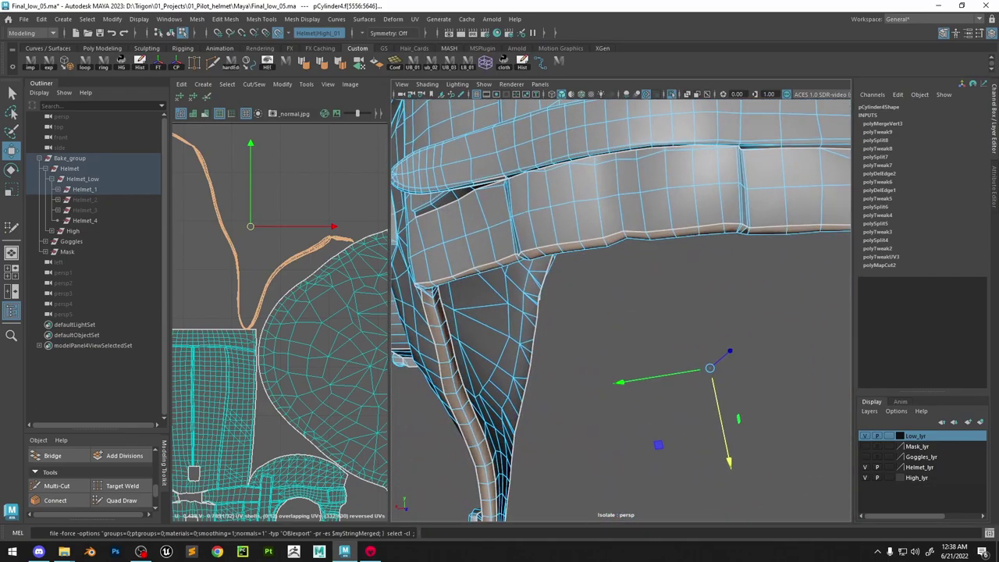
Apply a planar UV projection to the rim strip faces and move their shell below the main UV tile
scroll(195, 282, "down", 6)
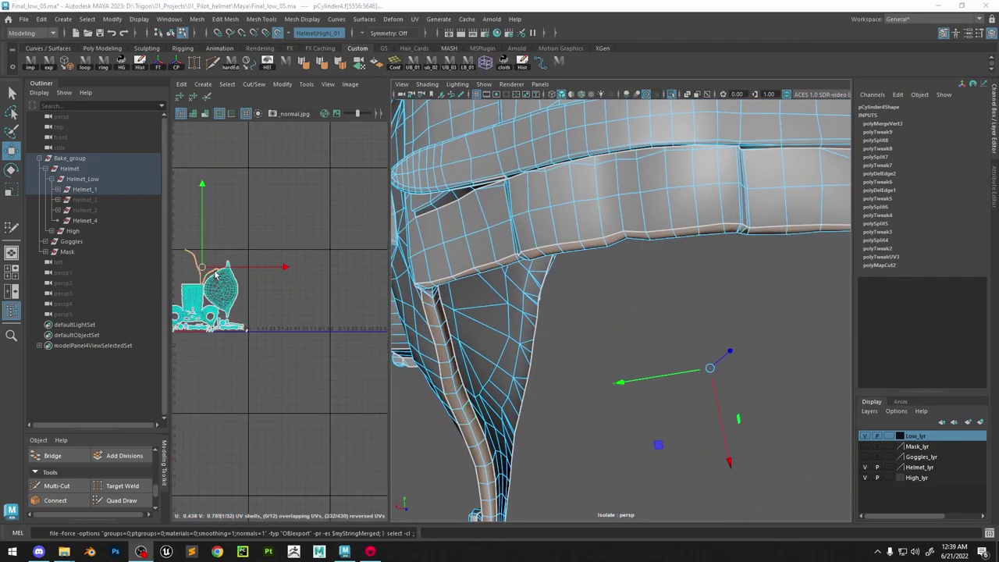
middle_click_drag(217, 267, 275, 279, "alt")
right_click_drag(275, 278, 276, 226, "shift")
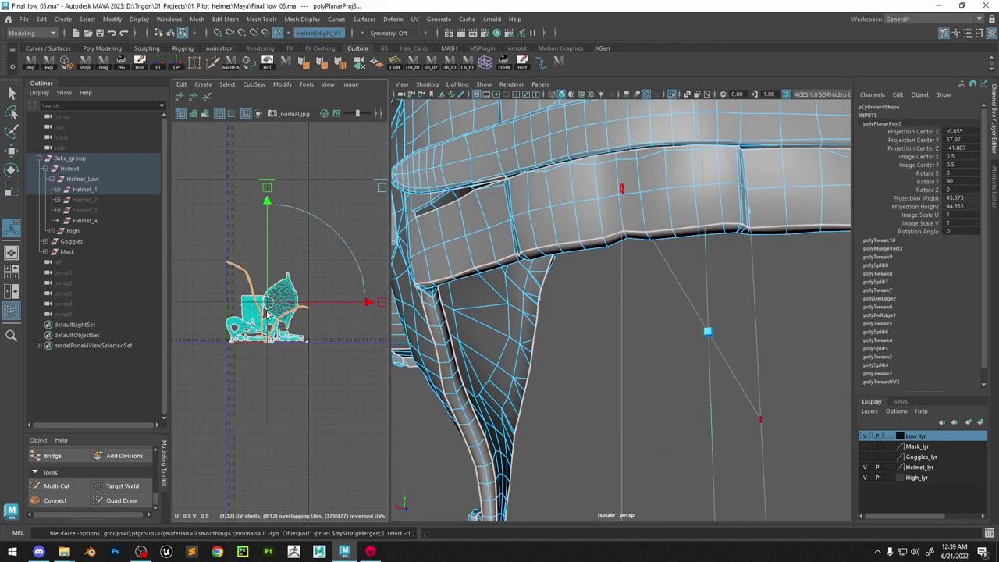
key("w")
left_click_drag(267, 303, 328, 384)
left_click_drag(388, 358, 539, 363)
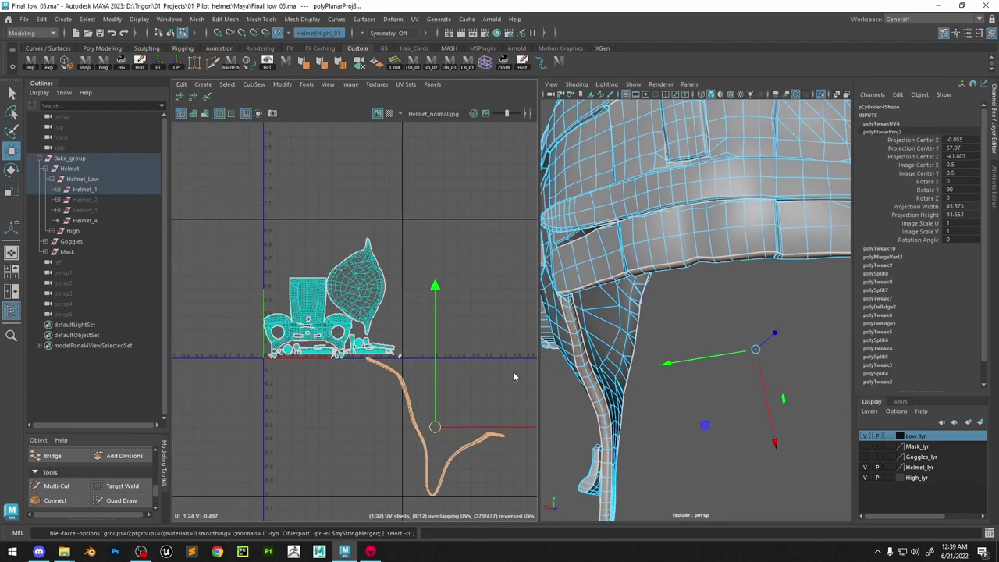
Select all UVs of the rim strip shell and unfold them into an untangled ring around the main shells
middle_click_drag(476, 395, 431, 275, "alt")
right_click_drag(431, 275, 449, 258)
double_click(401, 347)
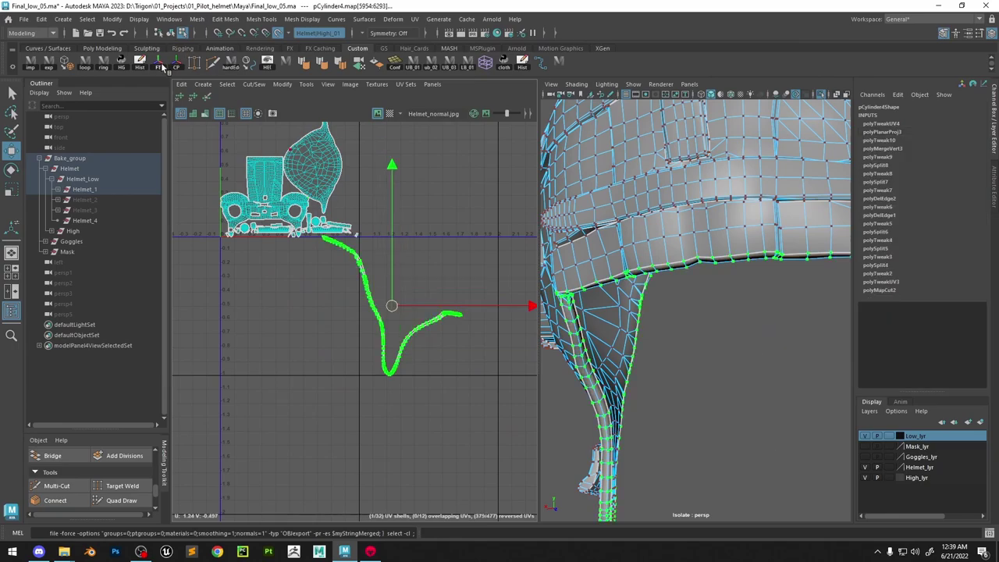
left_click(205, 98)
mouse_move(341, 247)
left_mouse_down()
mouse_move(367, 273)
mouse_move(374, 297)
left_mouse_up()
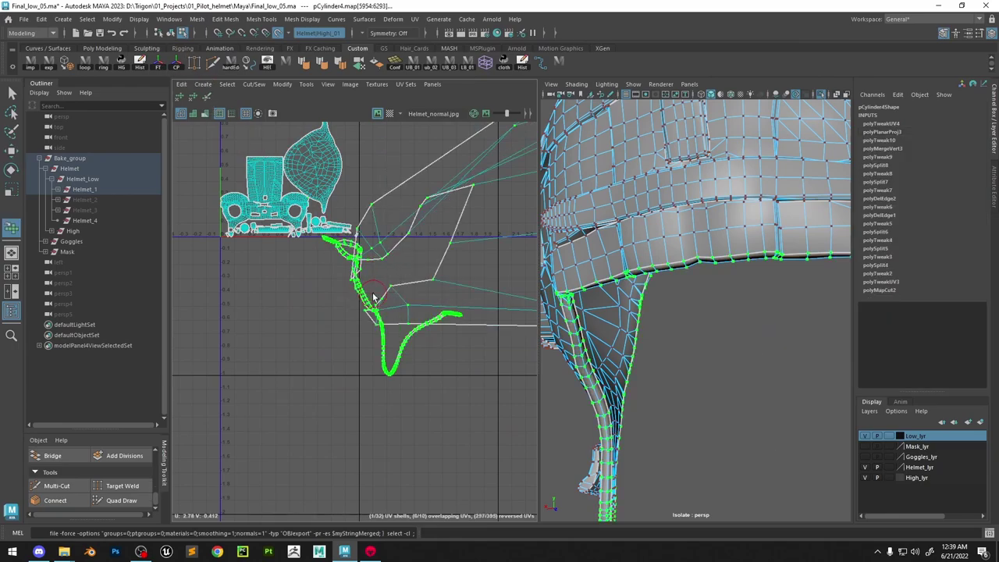
scroll(370, 298, "down", 5)
left_click_drag(544, 278, 552, 278)
left_click_drag(439, 276, 408, 295)
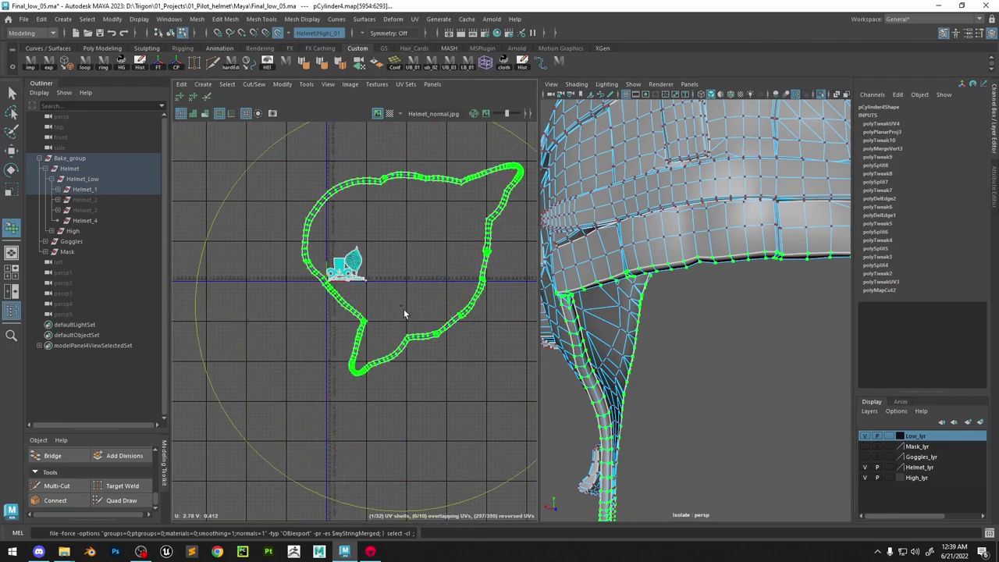
Examine the rim strip's corner edges around the helmet opening to find a suitable place for a UV seam
key("w")
mouse_move(616, 294)
left_mouse_down("alt")
mouse_move(662, 289)
mouse_move(661, 230)
left_mouse_up("alt")
middle_click_drag(660, 230, 648, 255, "alt")
right_click_drag(648, 254, 707, 346, "alt")
left_click_drag(707, 346, 687, 266, "alt")
right_click_drag(687, 265, 601, 202, "alt")
left_click_drag(601, 201, 585, 211, "alt")
right_click_drag(585, 210, 815, 363, "alt")
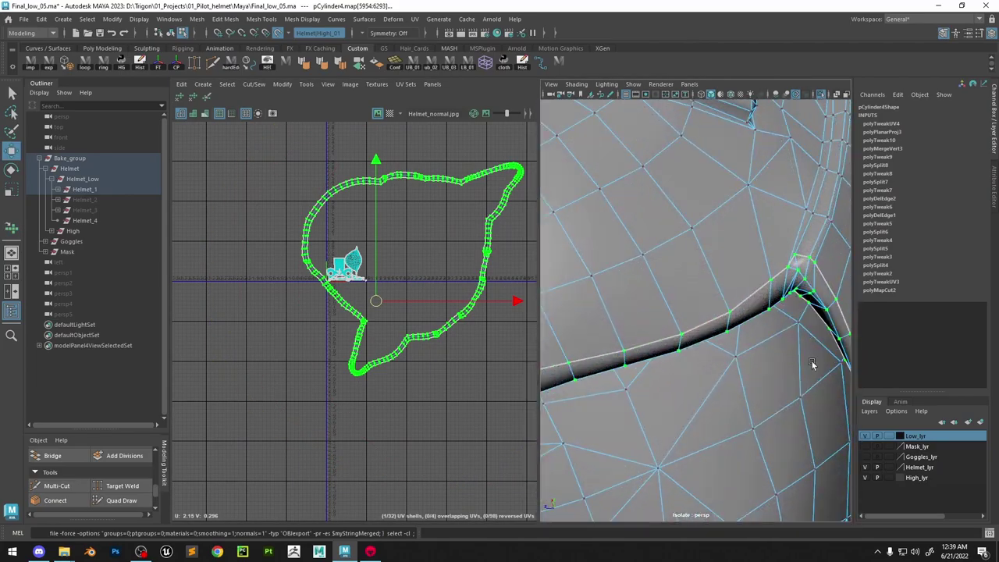
middle_click_drag(814, 364, 775, 285, "alt")
right_click_drag(748, 214, 747, 183)
left_click(754, 228)
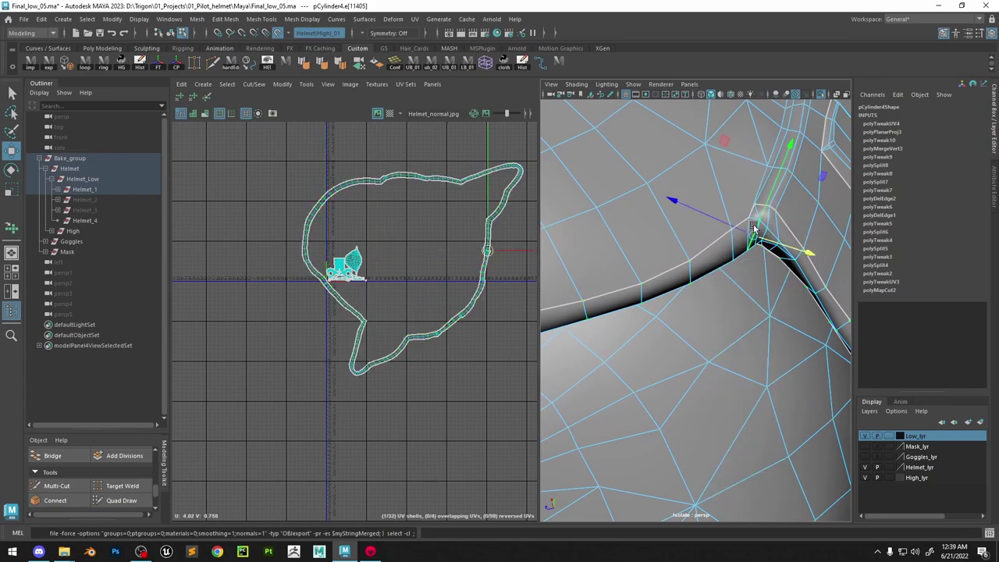
key("a")
left_click_drag(745, 293, 701, 279, "alt")
right_click_drag(703, 281, 748, 312, "alt")
left_click_drag(622, 252, 626, 291, "alt")
right_click_drag(626, 291, 695, 258, "alt")
left_click_drag(694, 255, 665, 306, "alt")
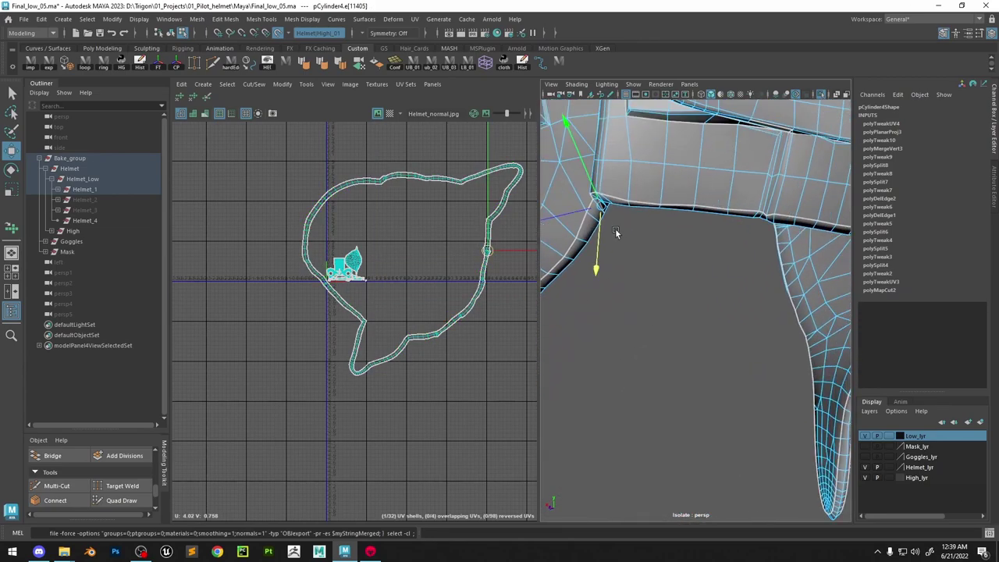
key("a")
right_click_drag(683, 235, 773, 366, "alt")
left_click_drag(726, 194, 726, 300, "alt")
Enlarge the perspective view of the helmet and hide the viewport grid
key("space")
left_click_drag(686, 269, 595, 332, "alt")
left_click(562, 275)
key("a")
right_click_drag(595, 333, 549, 300, "alt")
key("space")
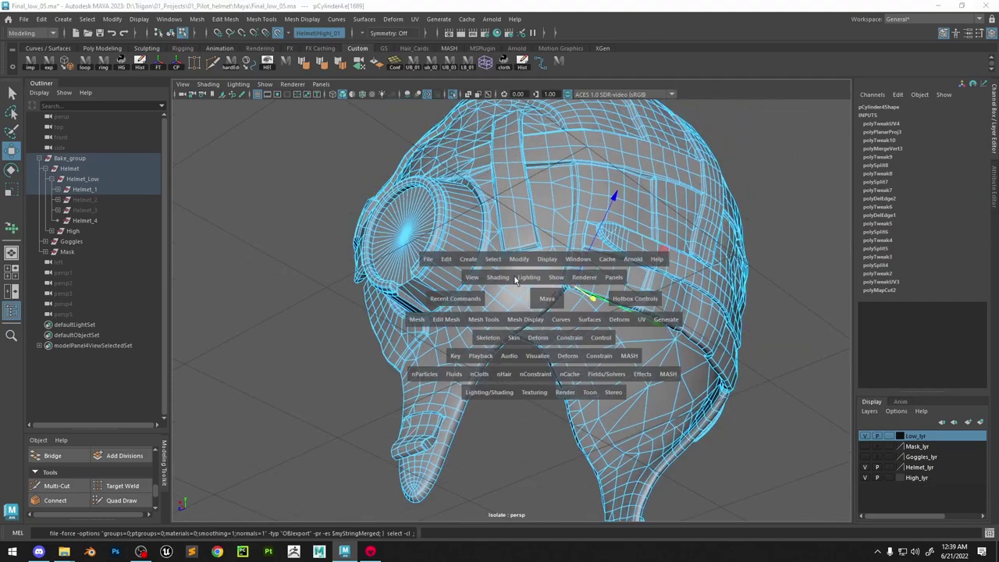
left_click(519, 263)
left_click(519, 263)
left_click(551, 263)
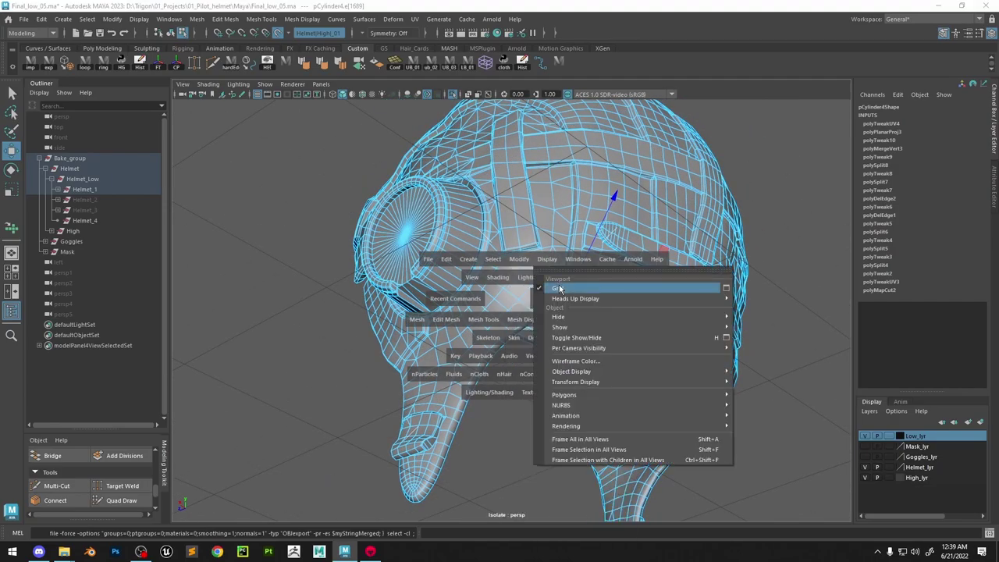
left_click(559, 288)
Examine the rim's inner corner edges up close and bring the UV layout back beside the model in edge selection mode
left_click_drag(564, 290, 680, 235, "alt")
middle_click_drag(681, 235, 598, 289, "alt")
right_click_drag(598, 289, 683, 506, "alt")
left_click_drag(683, 506, 693, 306, "alt")
middle_click_drag(693, 307, 649, 334, "alt")
left_click_drag(649, 334, 649, 309, "alt")
left_click(649, 308)
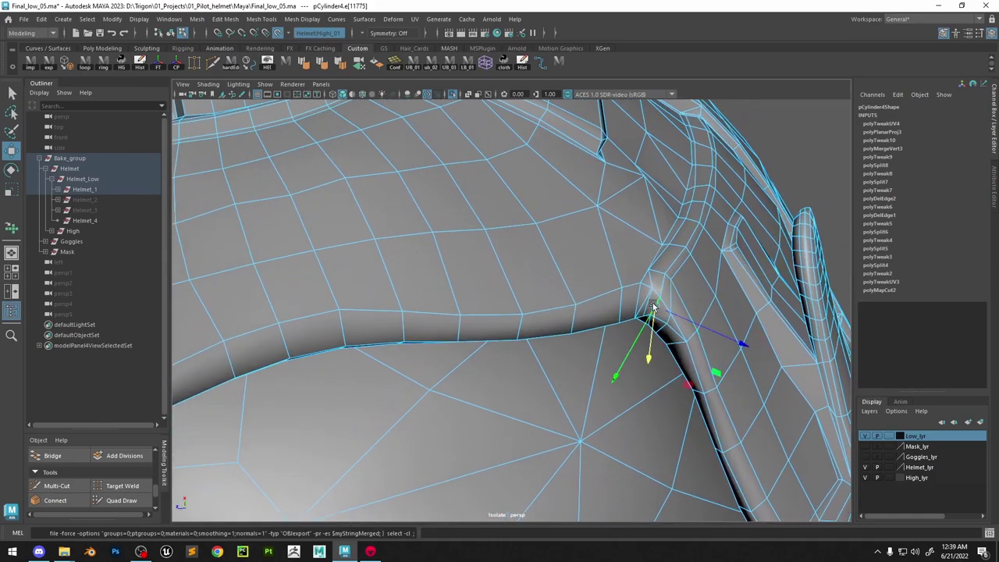
key("space")
right_click_drag(760, 268, 810, 228)
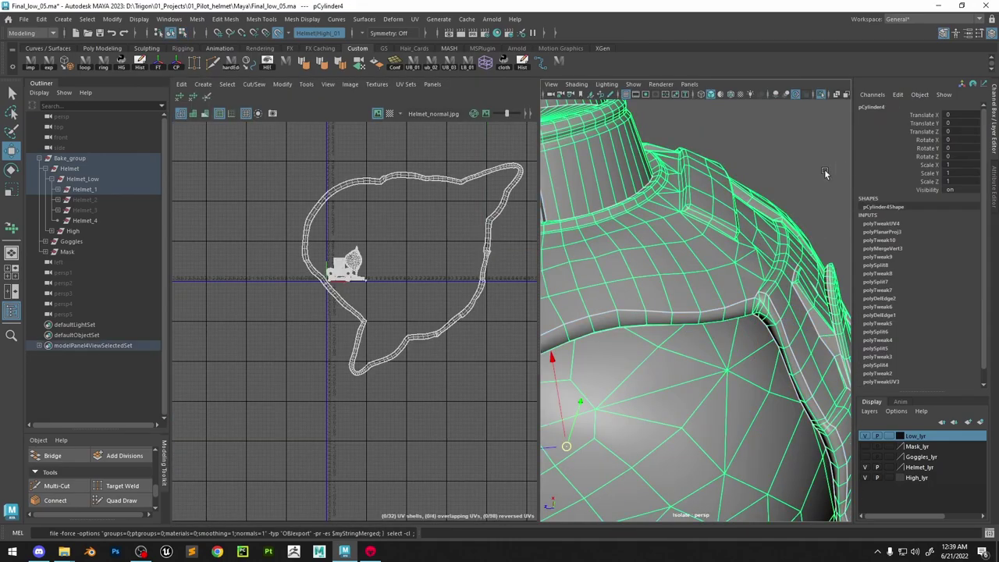
left_click(824, 169)
left_click(750, 274)
right_click_drag(750, 273, 749, 226)
Select the two connected edges crossing the rim strip at its inner corner and cut the UVs along them
left_click_drag(746, 250, 711, 279, "alt")
middle_click_drag(712, 279, 640, 303, "alt")
right_click_drag(640, 303, 635, 356, "alt")
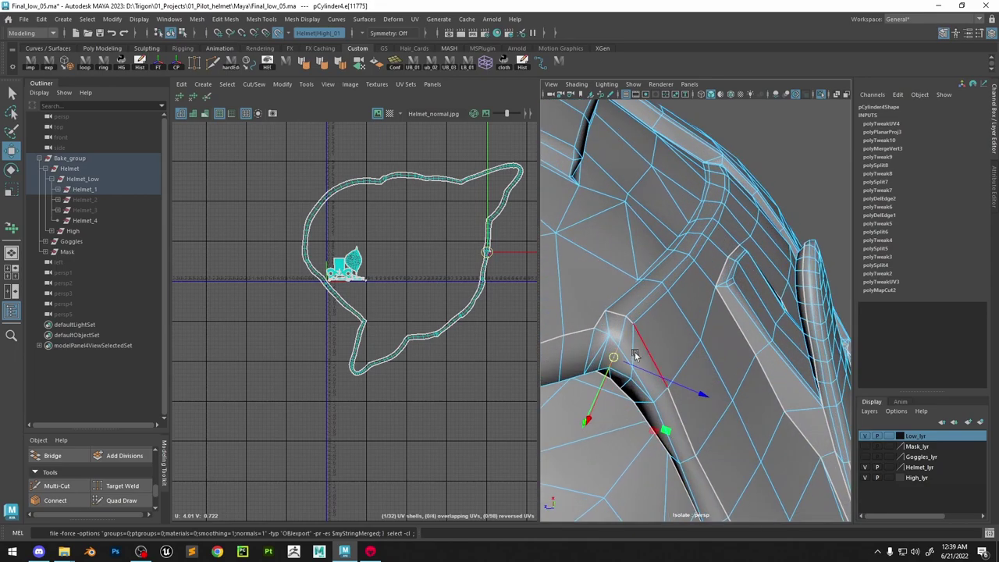
left_click(589, 348)
key("f")
scroll(459, 317, "down", 3)
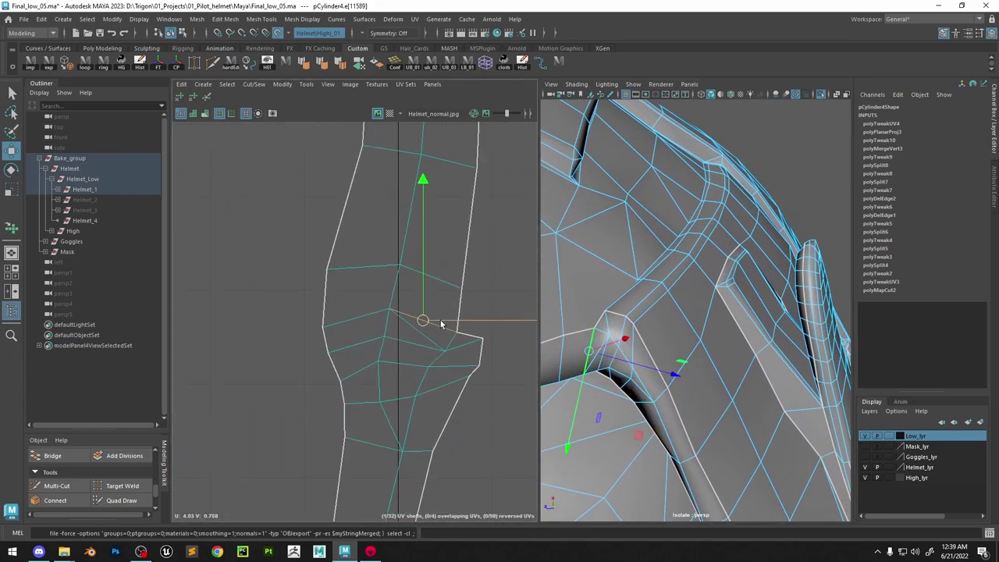
left_click(356, 317, "shift")
left_click_drag(685, 372, 668, 378, "alt")
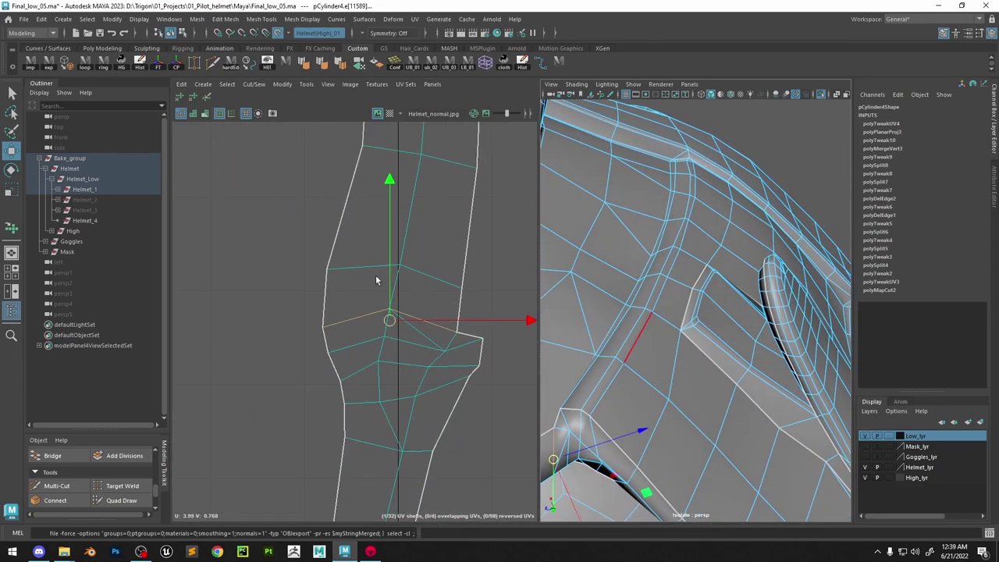
right_click_drag(403, 270, 405, 308, "shift")
Unfold the cut rim strip's UV shell so the ring opens into a long curved strip
scroll(389, 312, "down", 10)
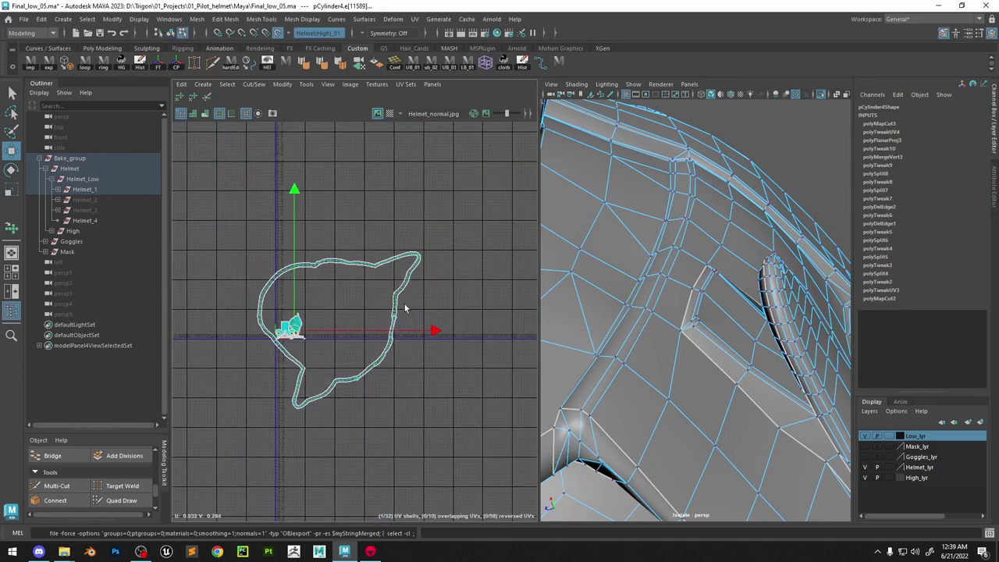
mouse_move(405, 306)
left_mouse_down()
mouse_move(315, 330)
mouse_move(355, 401)
mouse_move(413, 341)
mouse_move(298, 237)
mouse_move(370, 303)
left_mouse_up()
left_click(208, 99)
key("e")
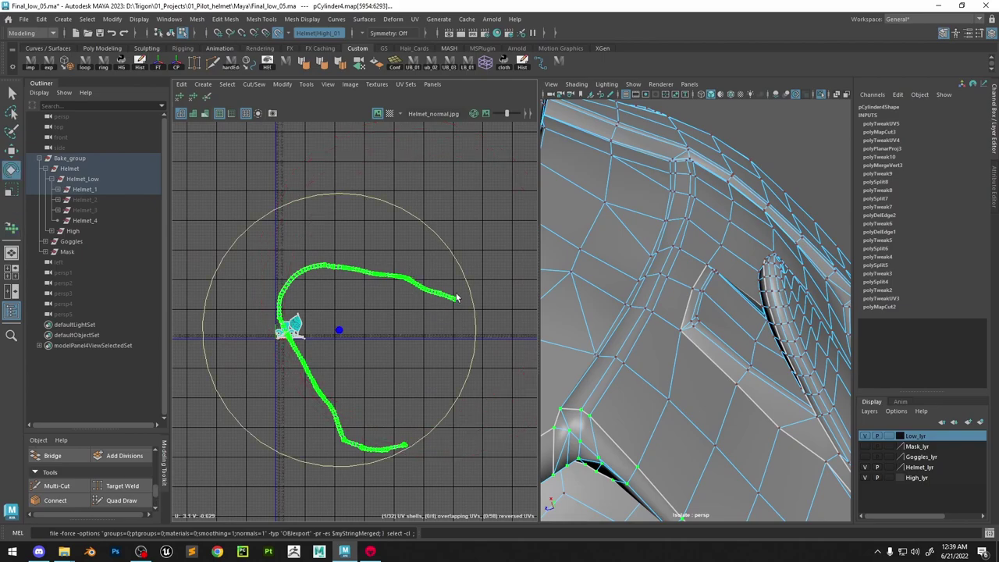
Soft-select the free end of the strip's upper arm, widen the falloff, and try to bend the arm by rotating it
left_click(457, 301)
key("w")
key("b")
left_click_drag(436, 310, 591, 309)
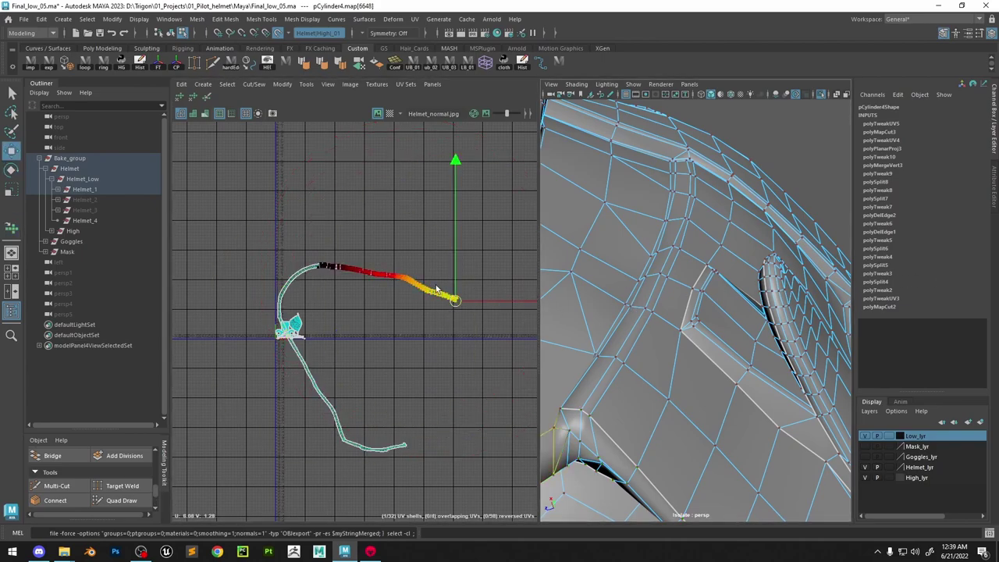
key("e")
key("b")
left_click_drag(477, 286, 312, 295)
scroll(448, 265, "down", 3)
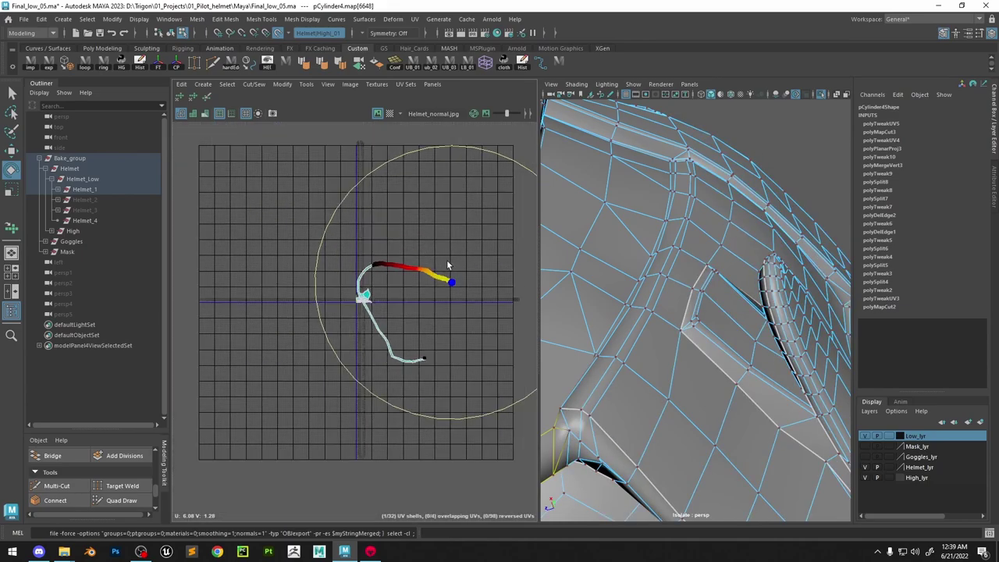
left_click_drag(462, 146, 352, 214)
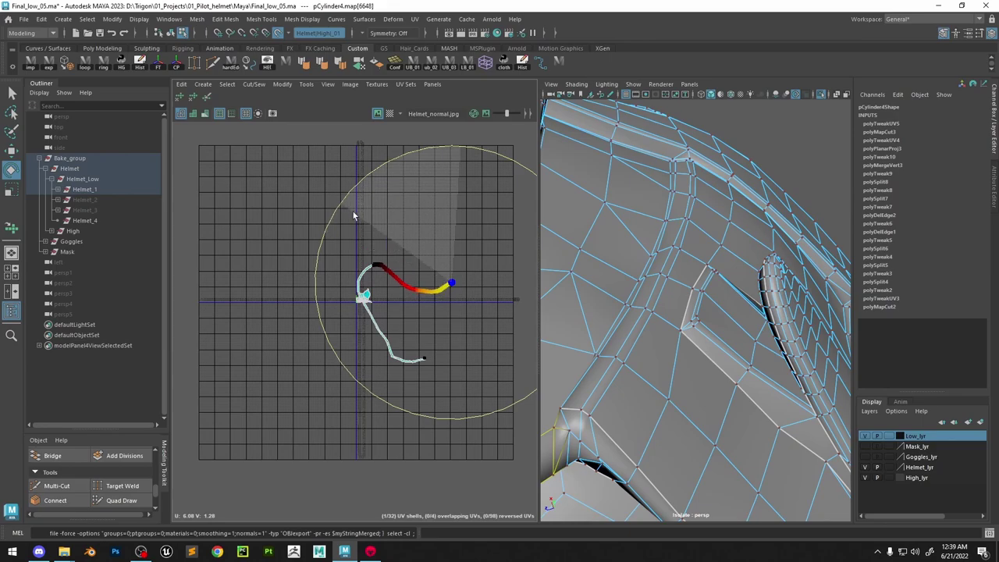
Soft-select the free end of the strip's lower arm, then rotate and move it outward to the lower left
key("w")
left_click(426, 359)
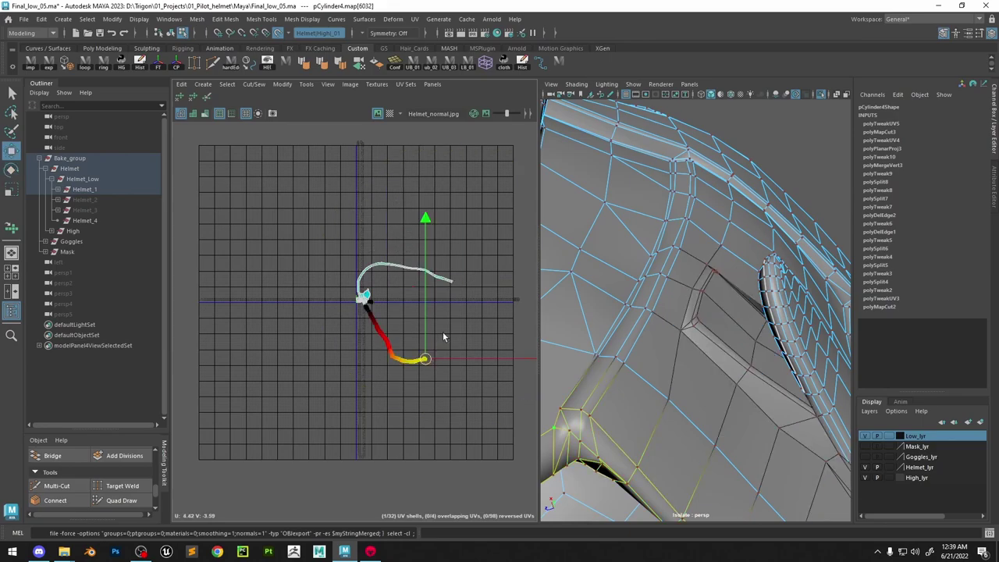
key("e")
key("w")
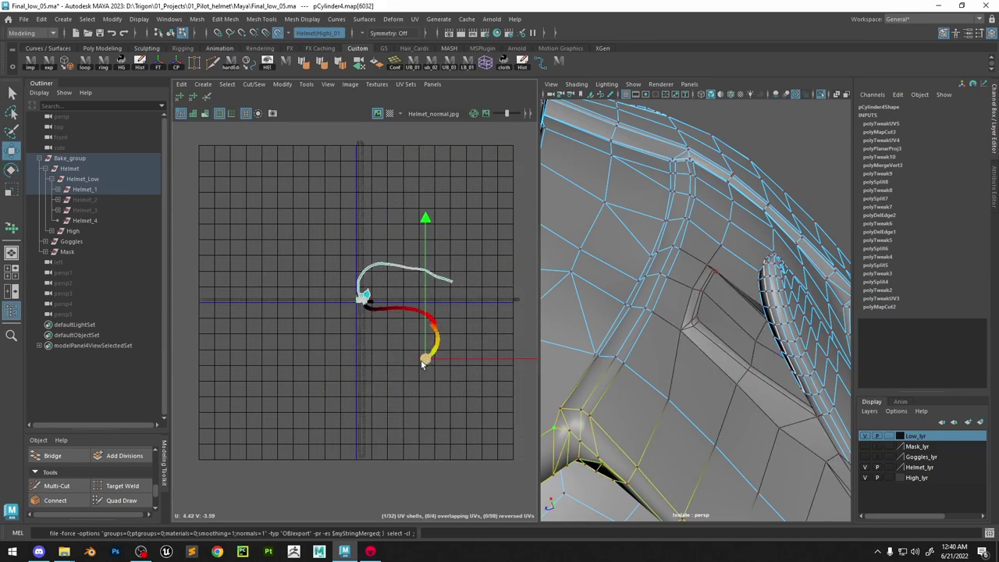
left_click_drag(262, 339, 231, 400)
Try to rotate the UVs around the strip's bend near the main shells using soft selection
left_click(369, 311)
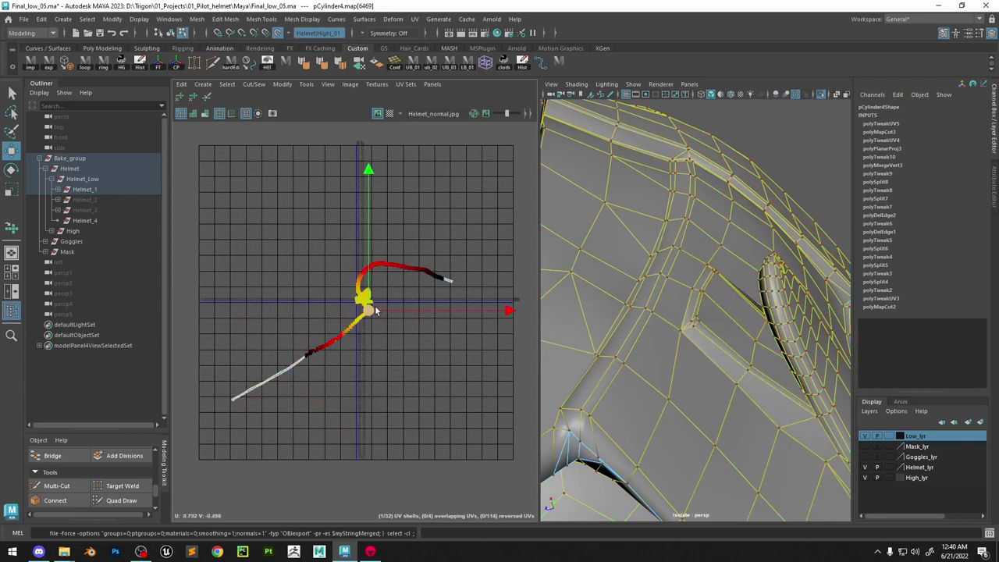
key("e")
left_click_drag(451, 204, 493, 302)
key("ctrl+z")
Select the whole rim strip shell and change the soft selection falloff mode to affect only its connected UVs
scroll(390, 300, "up", 10)
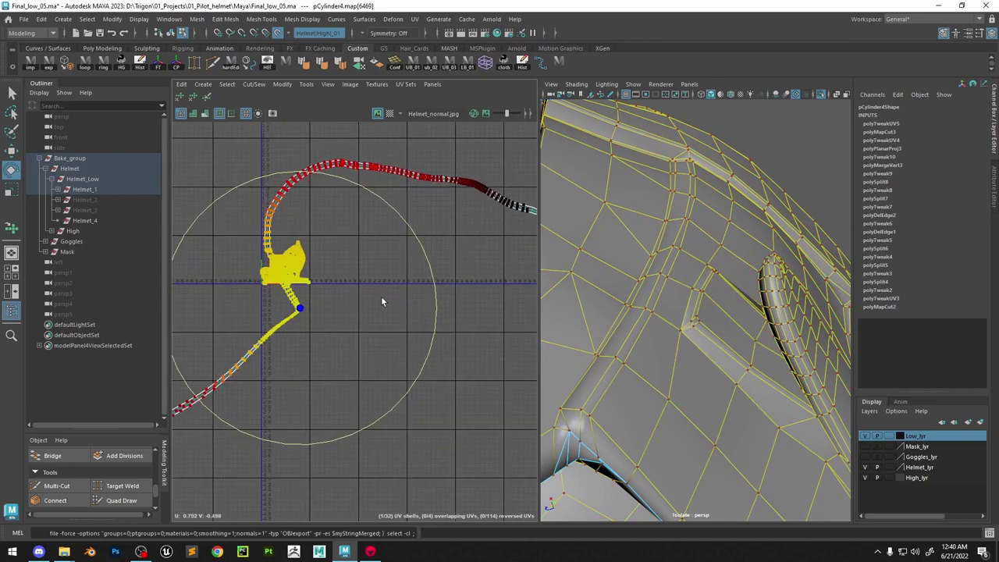
double_click(267, 325)
scroll(269, 324, "down", 10)
key("w")
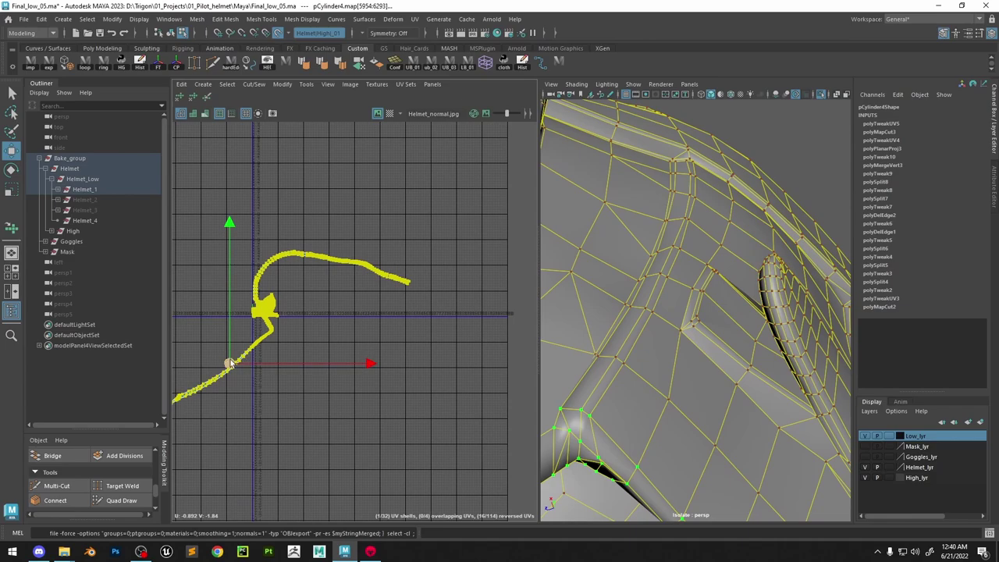
left_click(982, 33)
left_click(159, 192)
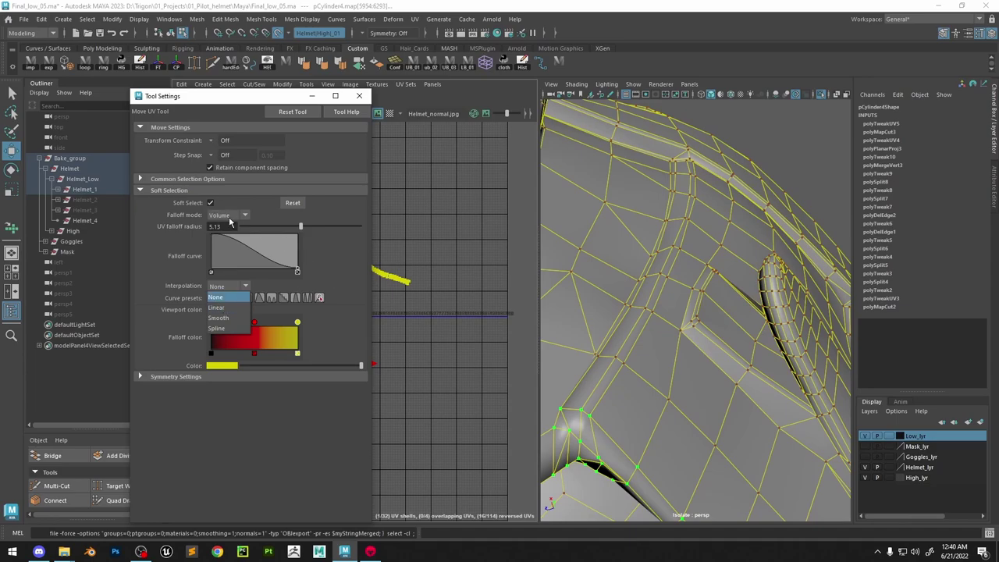
left_click(227, 216)
left_click(221, 235)
left_click(359, 96)
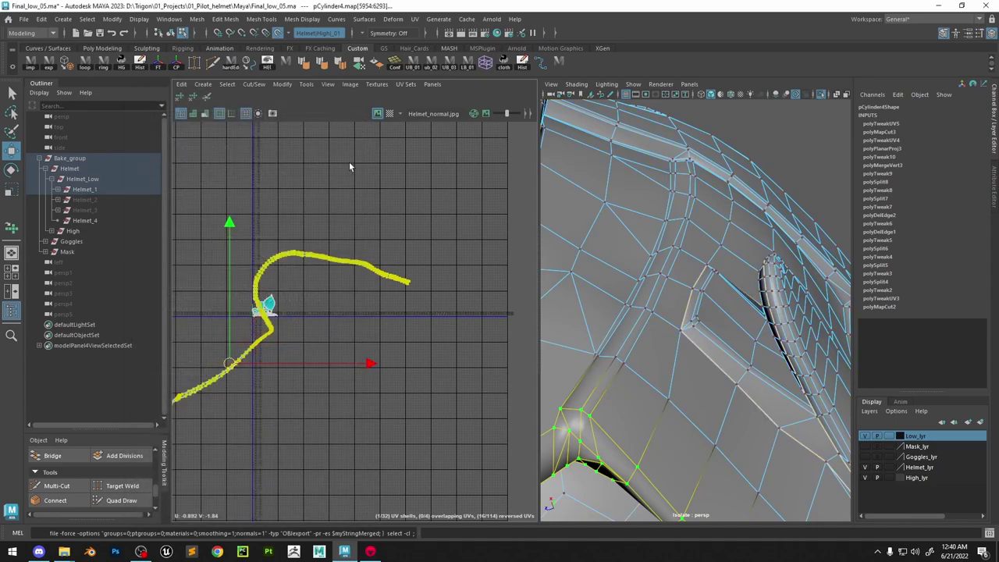
Soft-select the UV at the strip's sharp bend, reduce the falloff radius, and move the bend left past the main shells
scroll(267, 314, "up", 4)
left_click(278, 343)
key("b")
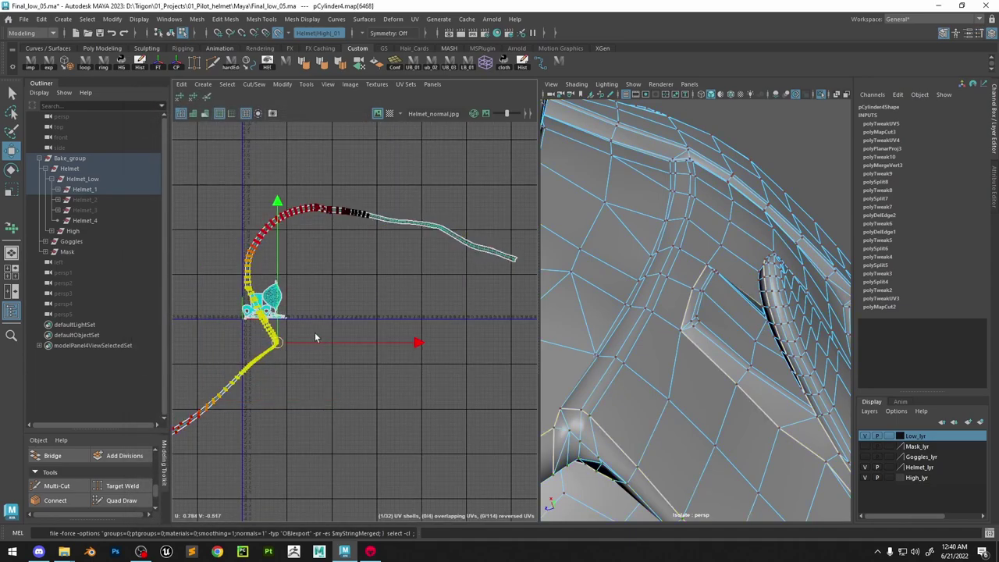
left_click_drag(317, 339, 141, 328)
left_click_drag(289, 344, 237, 342)
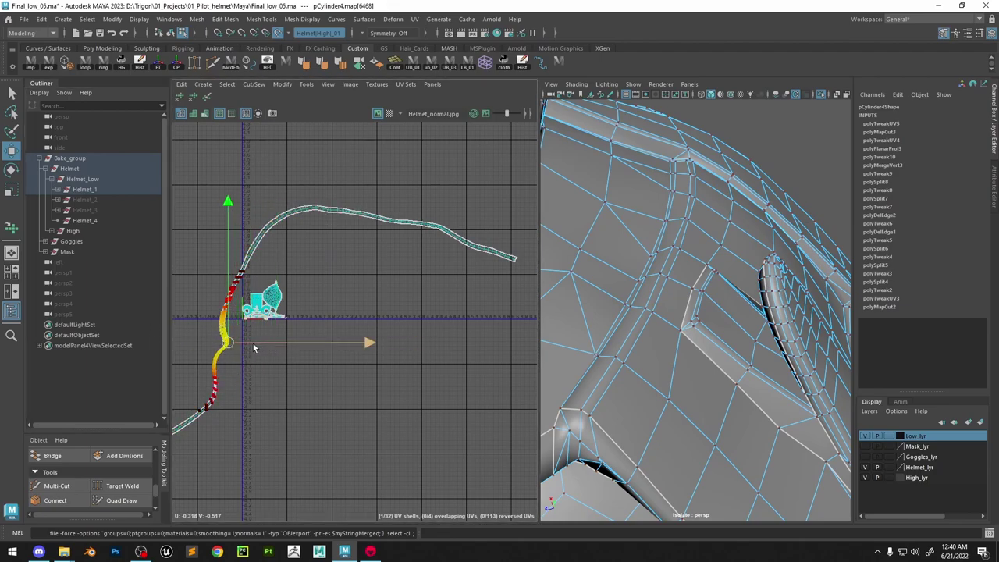
Rotate the whole rim strip shell clockwise toward horizontal and move it below the main UV shells
scroll(341, 310, "down", 3)
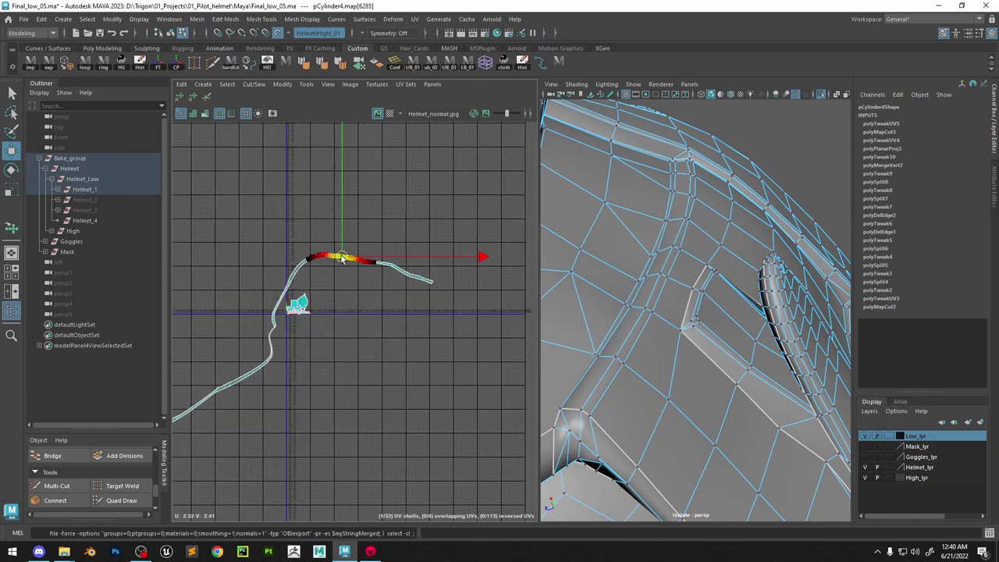
double_click(341, 258)
key("e")
left_click_drag(357, 261, 378, 357)
key("w")
left_click_drag(264, 357, 328, 404)
scroll(331, 402, "down", 4)
middle_click_drag(410, 427, 400, 367, "alt")
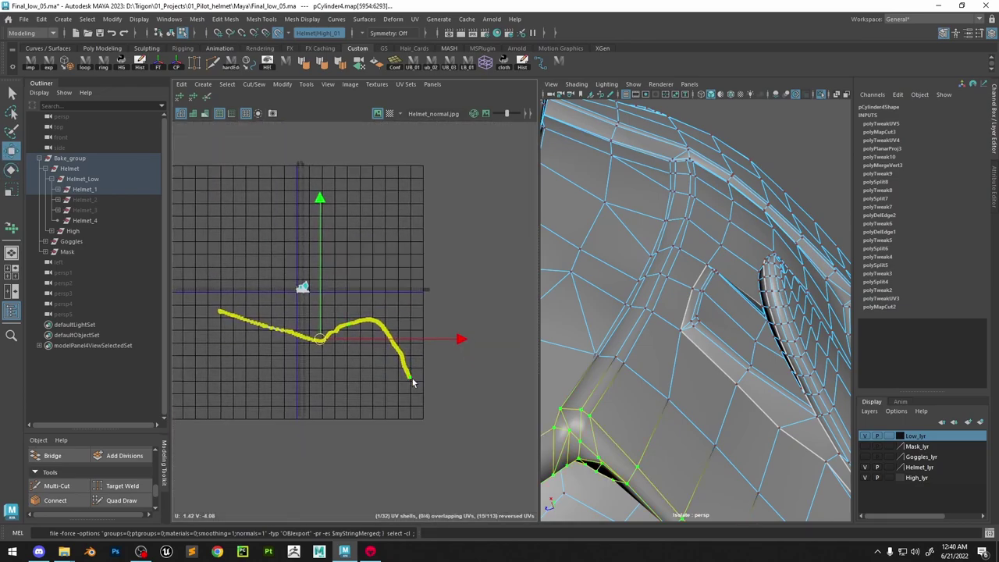
Soft-select the strip's drooping right end, then rotate and move it up and outward to straighten the strip
left_click(410, 376)
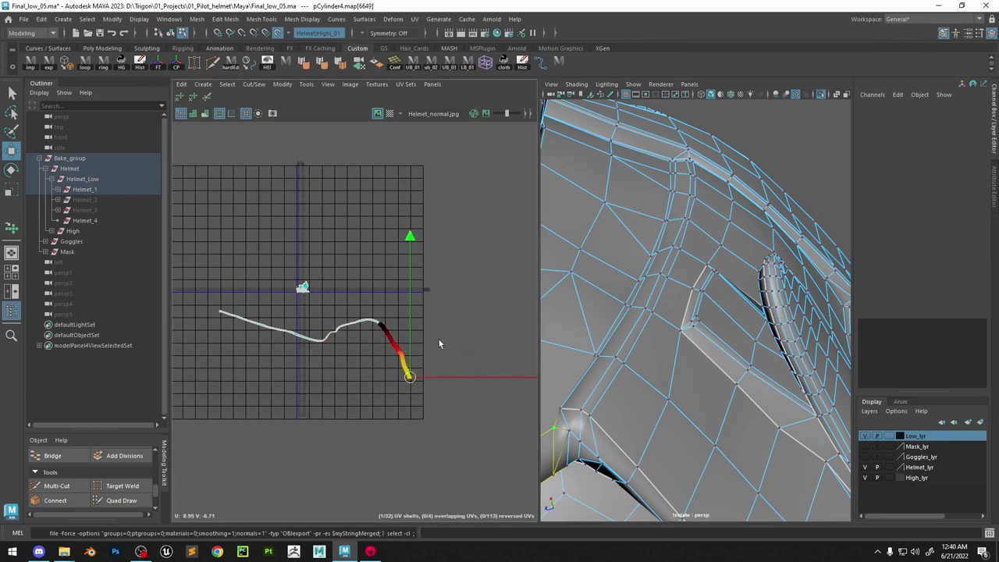
key("e")
left_click_drag(469, 272, 317, 253)
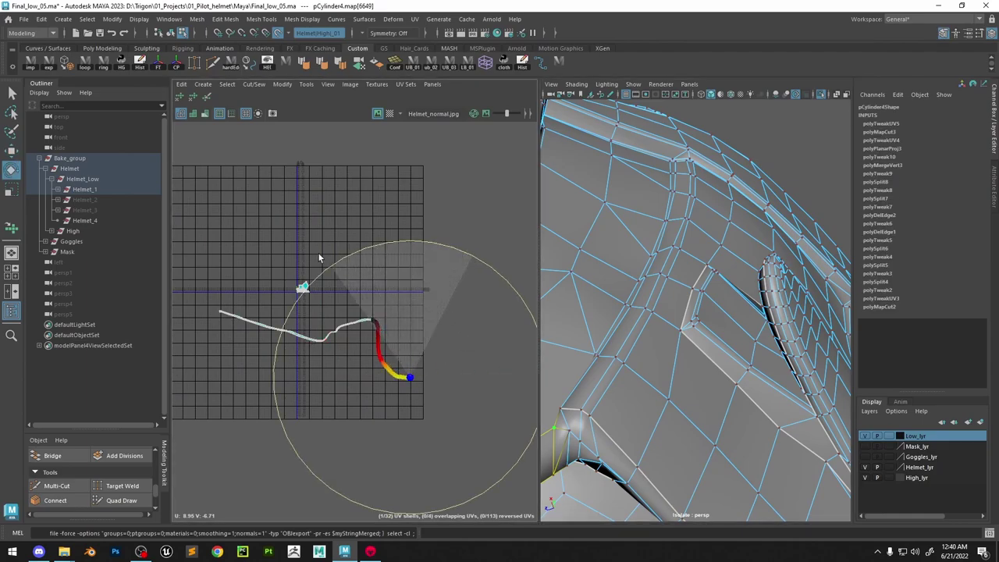
key("w")
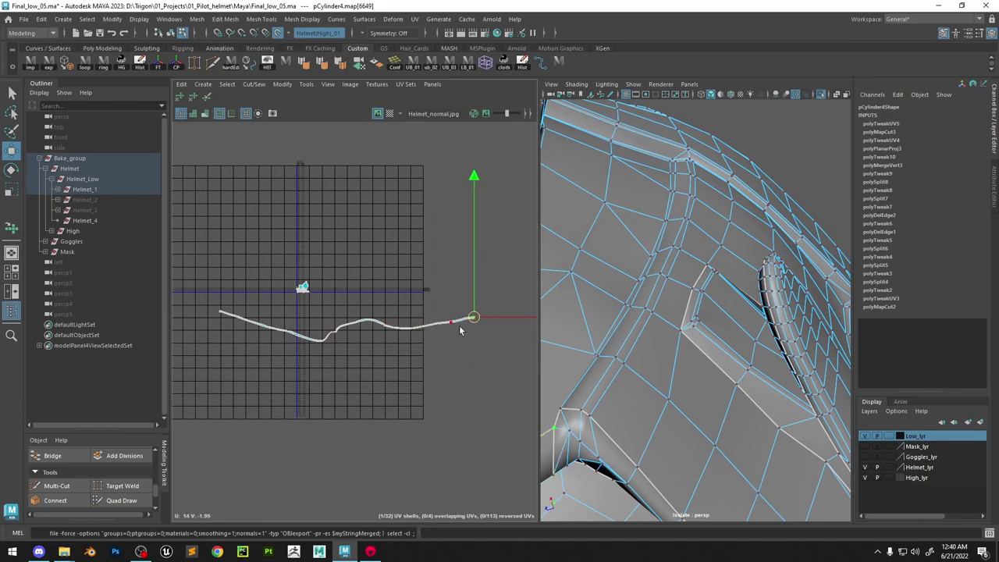
left_click(461, 331)
scroll(476, 320, "up", 7)
left_click_drag(473, 311, 458, 320)
Flatten the rim strip's border UVs vertically into a straight horizontal line and unfold its remaining UVs to follow that line
scroll(362, 342, "down", 8)
scroll(236, 328, "up", 5)
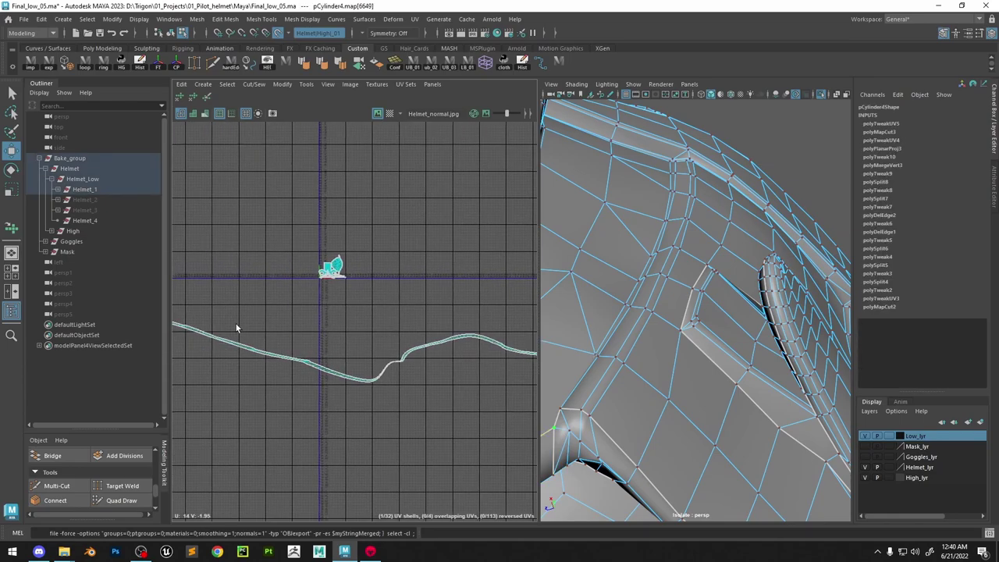
middle_click_drag(236, 328, 414, 336, "alt")
scroll(434, 329, "up", 9)
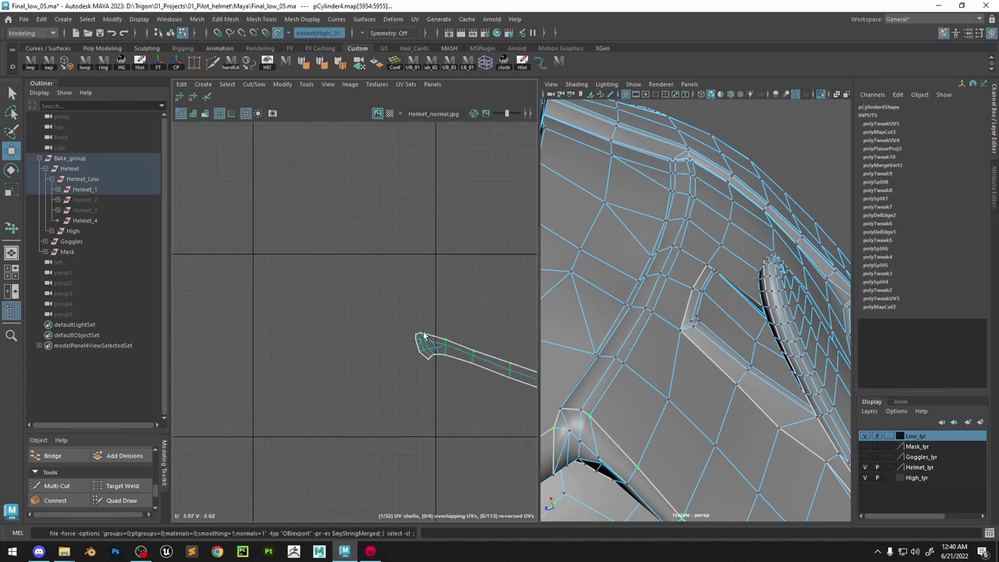
scroll(414, 335, "down", 5)
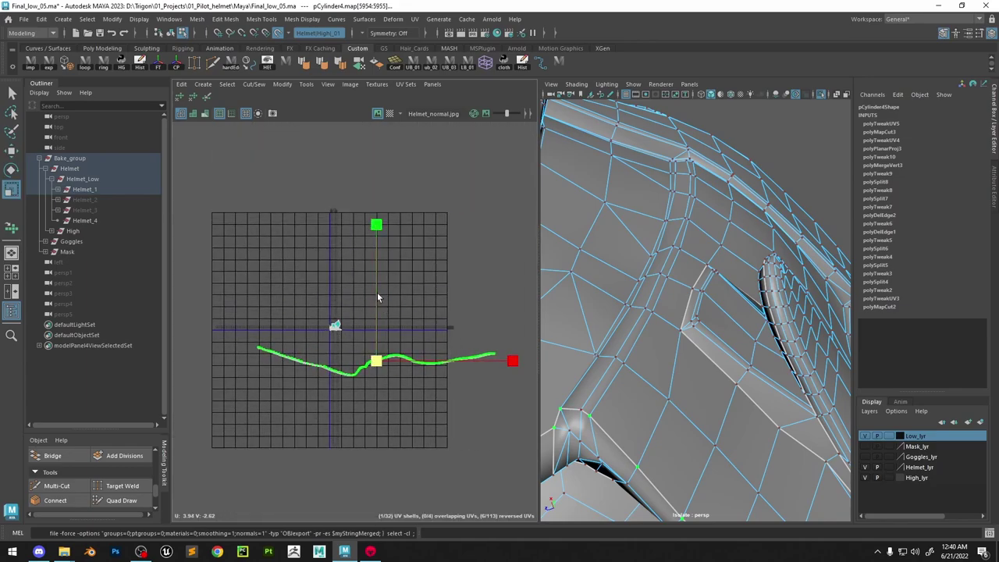
left_click_drag(377, 224, 375, 385)
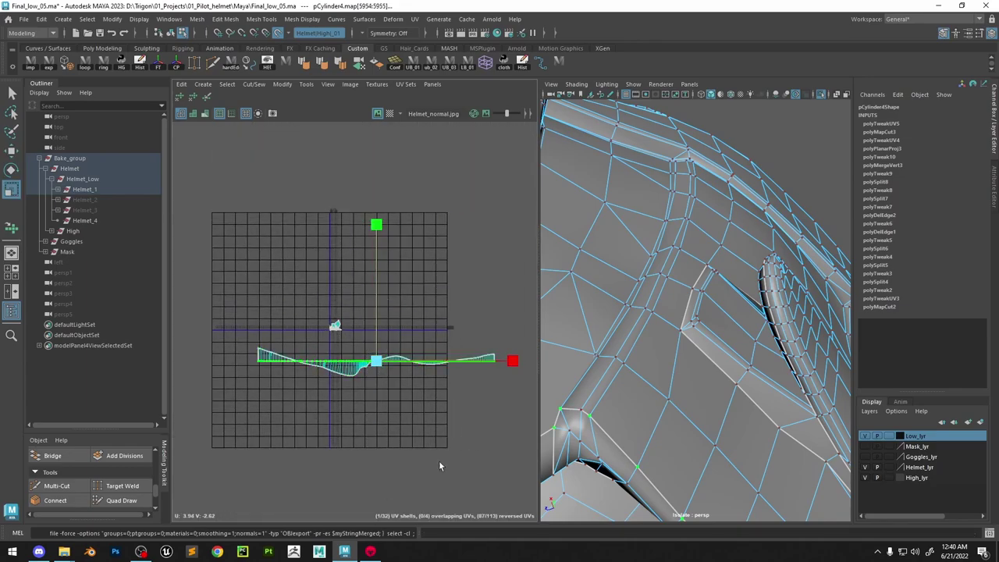
left_click_drag(218, 334, 217, 331, "shift")
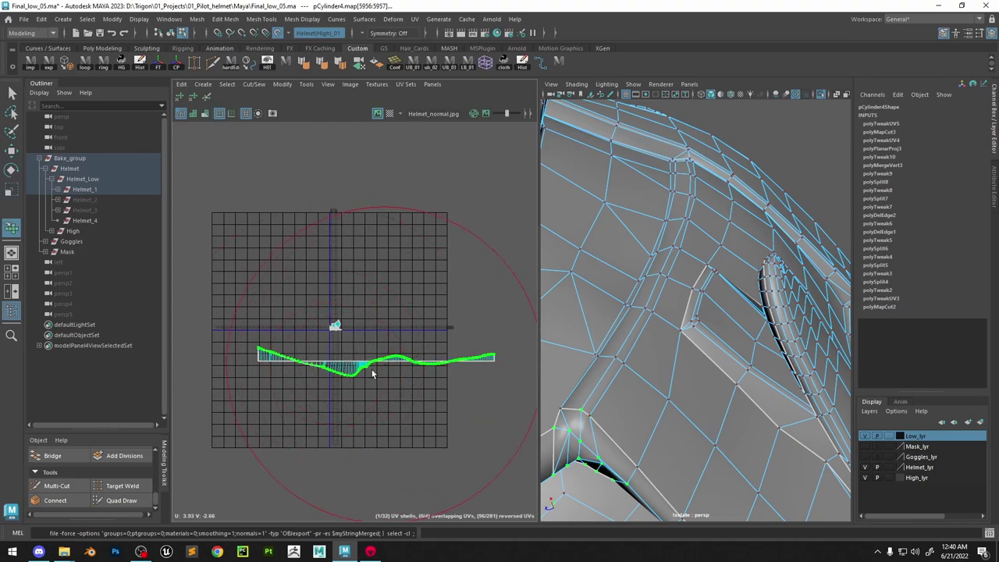
left_click_drag(373, 370, 355, 380)
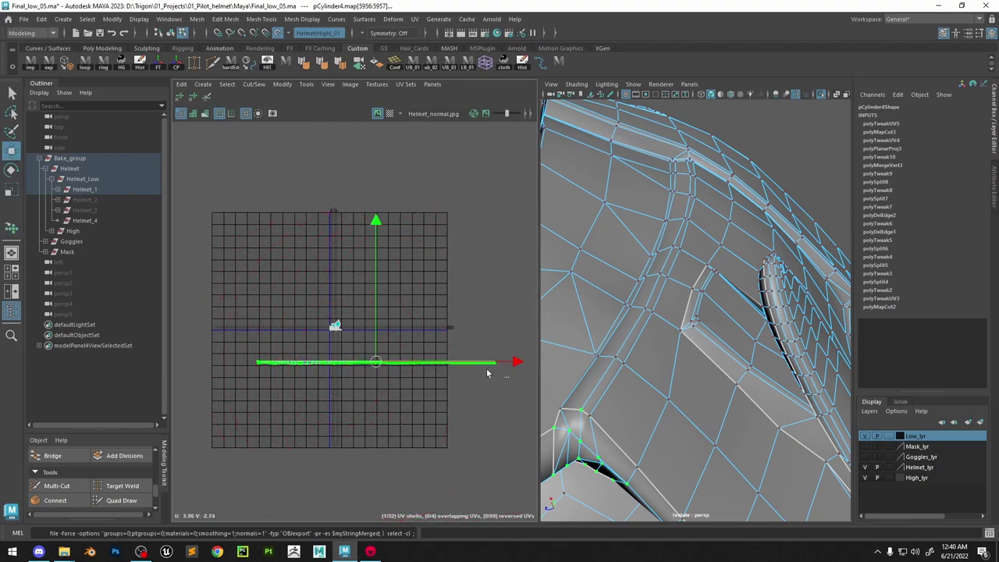
Select the whole straightened rim strip shell and lay it out inside the 0–1 UV tile
left_click_drag(219, 348, 220, 348)
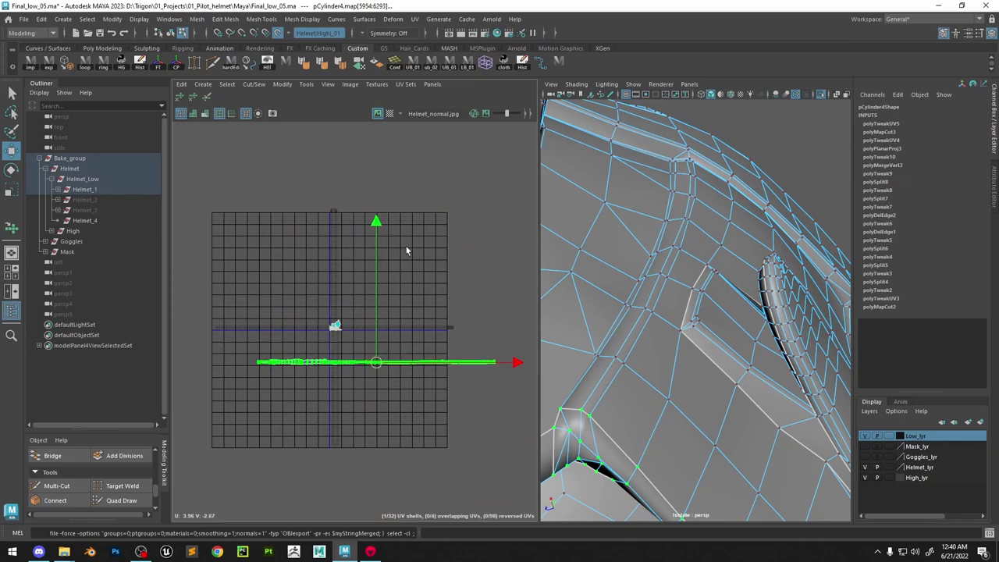
right_click_drag(407, 251, 325, 296, "shift")
scroll(335, 330, "up", 15)
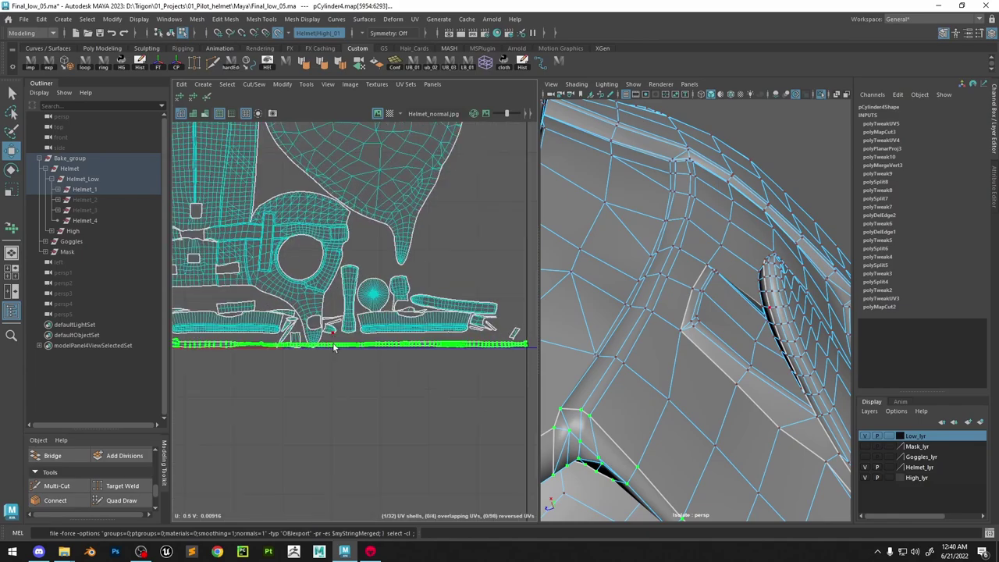
left_click(352, 365)
key("ctrl+z")
Select all the helmet's UV shells and lay them out together in the 0–1 tile
scroll(355, 351, "down", 10)
left_click_drag(443, 391, 272, 238)
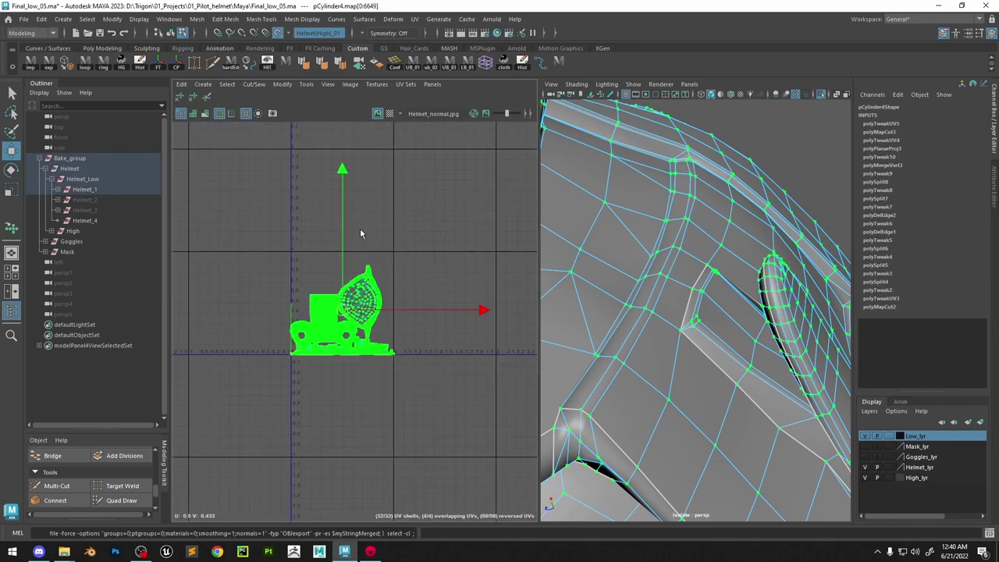
right_click_drag(361, 229, 274, 285, "shift")
scroll(331, 327, "up", 7)
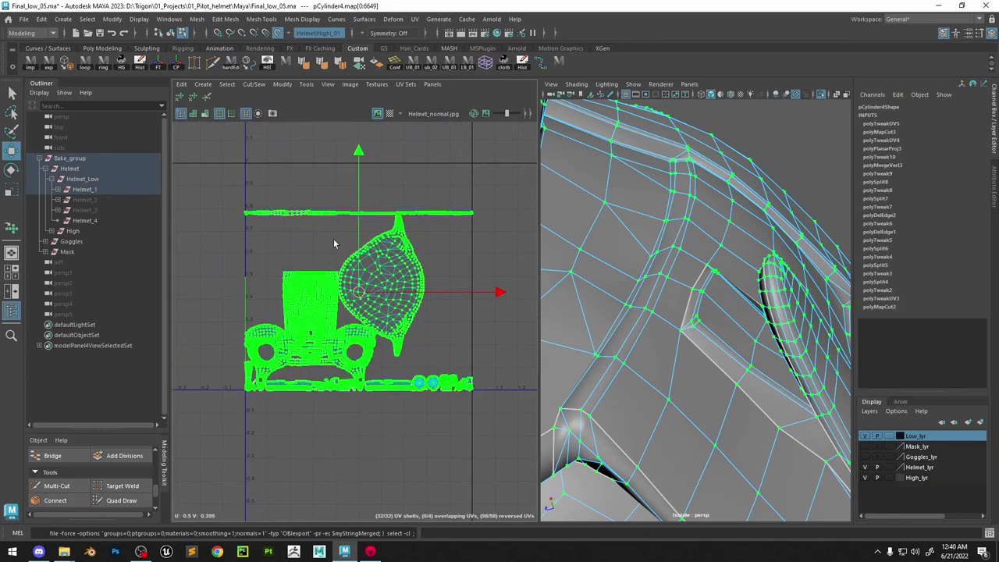
left_click(366, 247)
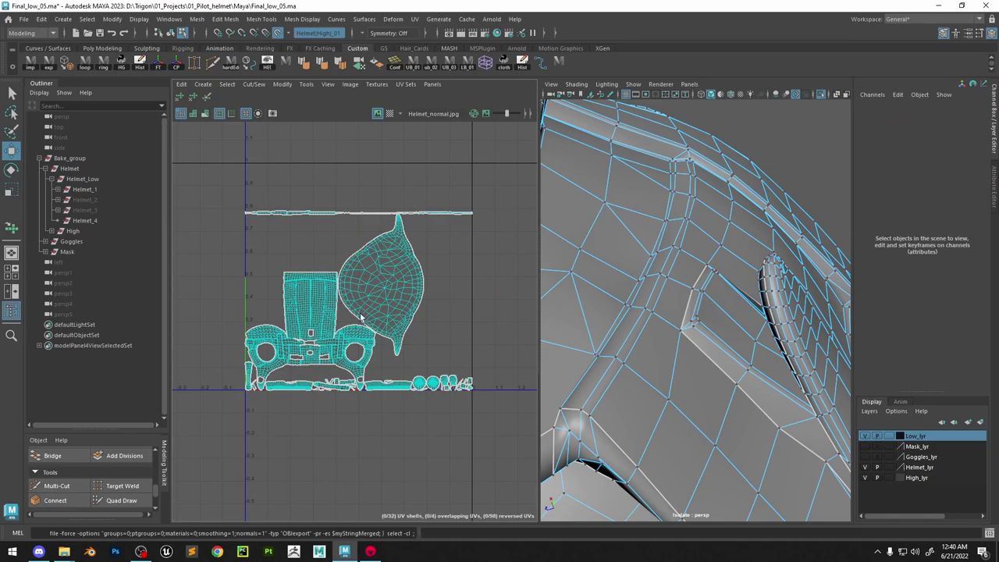
Select the edge at the strip's sharp UV bend and examine where it sits on the helmet rim, comparing with the unisolated high-poly mesh
scroll(319, 328, "up", 2)
scroll(357, 272, "up", 10)
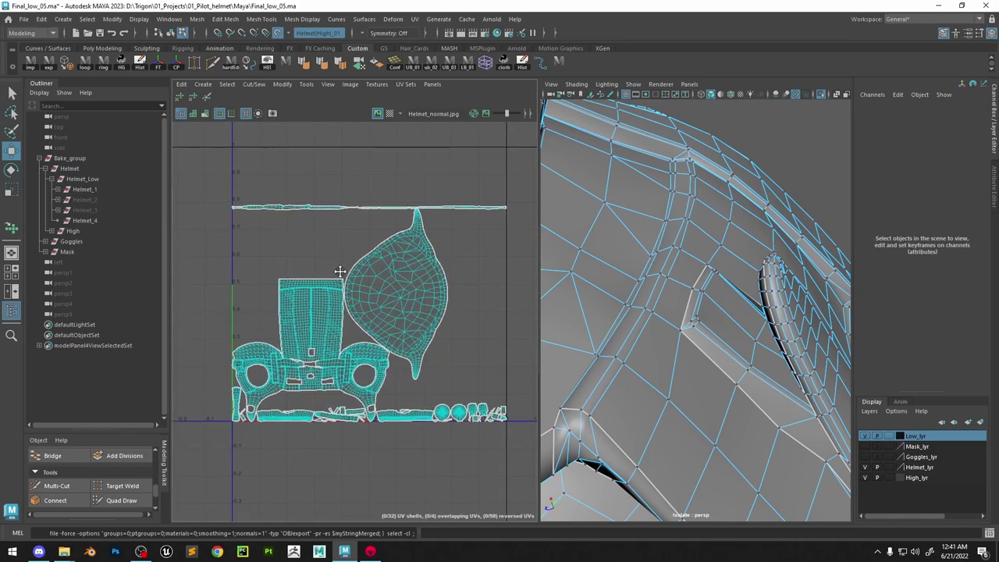
scroll(379, 279, "up", 8)
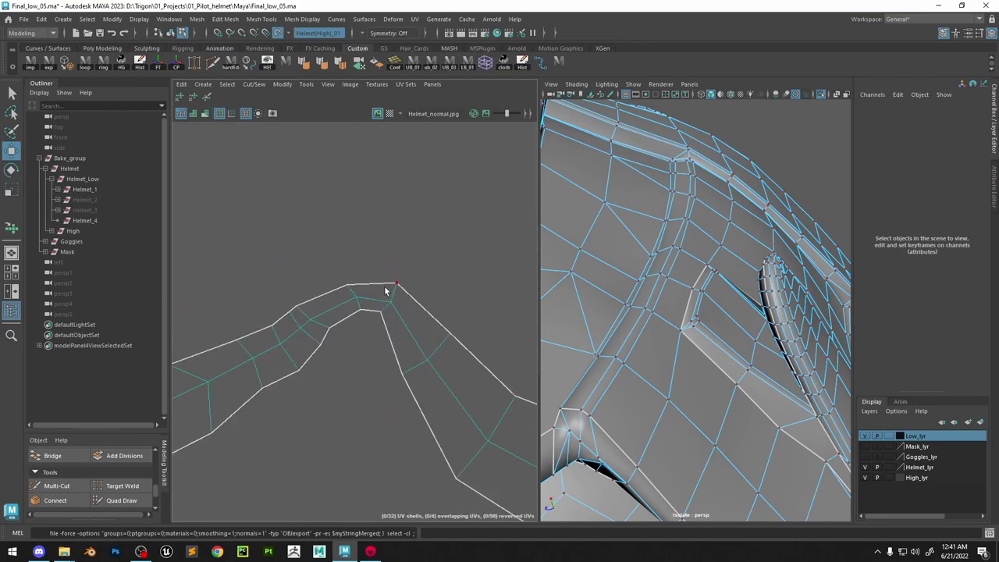
left_click(389, 287)
key("a")
scroll(716, 320, "up", 8)
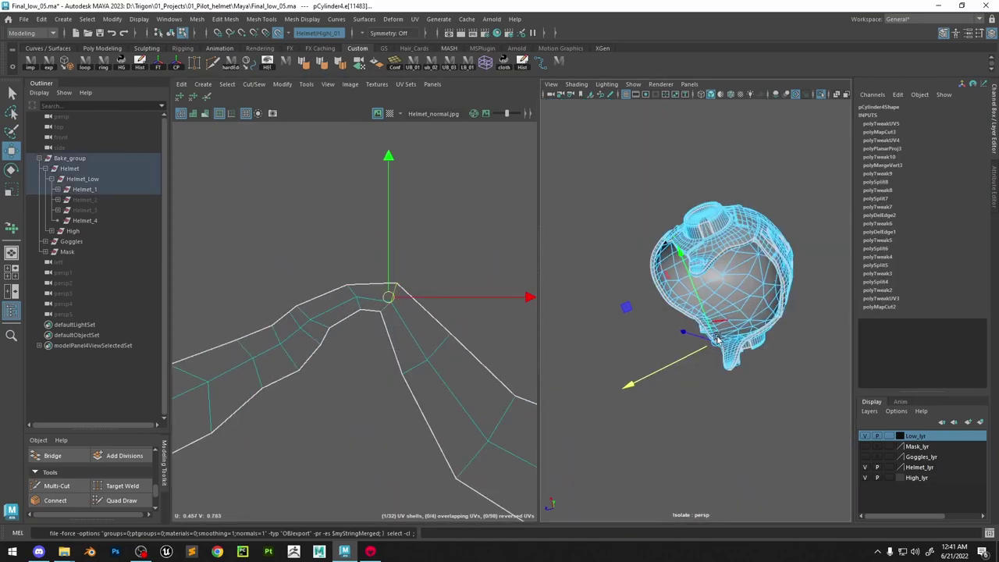
left_click_drag(716, 320, 716, 341, "alt")
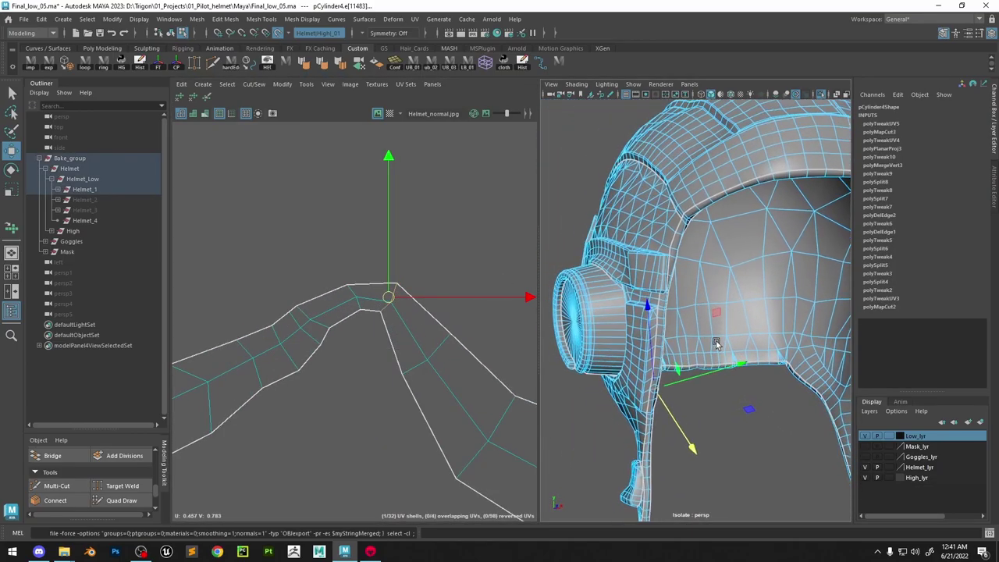
scroll(726, 361, "up", 7)
middle_click_drag(708, 368, 730, 267, "alt")
left_click_drag(730, 267, 765, 363, "alt")
scroll(343, 353, "down", 15)
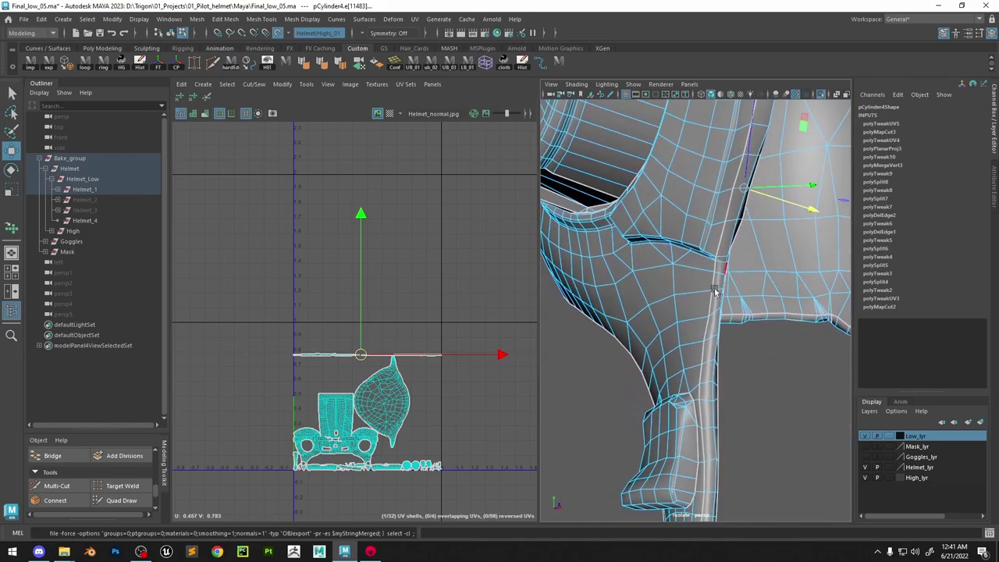
left_click_drag(715, 291, 700, 336, "alt")
middle_click_drag(700, 336, 683, 265, "alt")
scroll(683, 266, "down", 3)
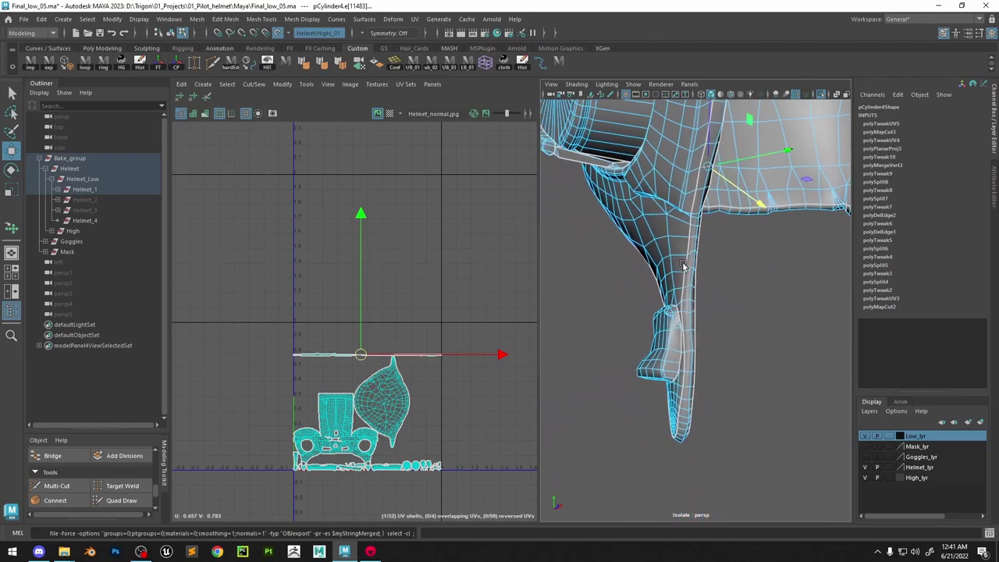
left_click_drag(683, 265, 682, 292, "alt")
left_click(820, 95)
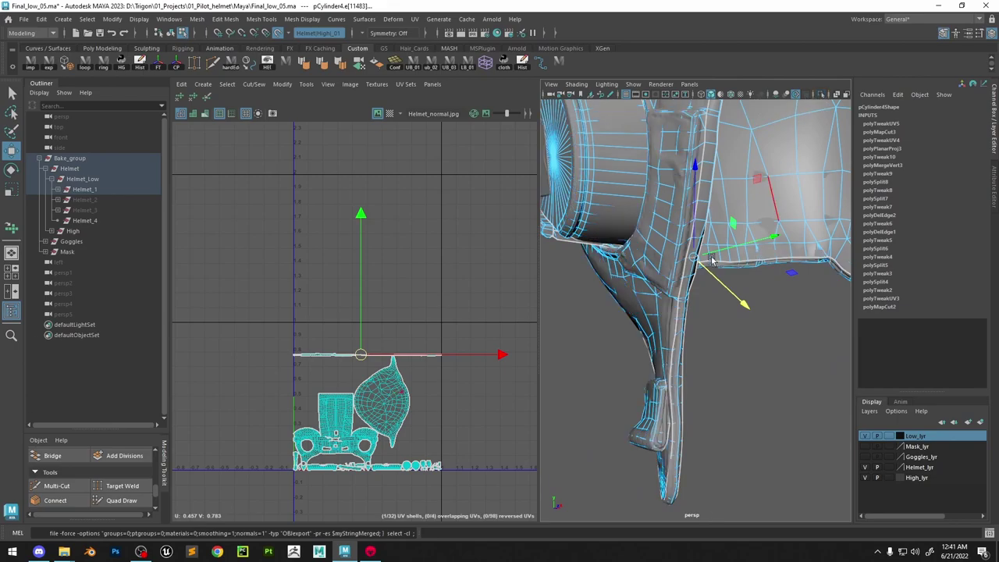
mouse_move(712, 258)
left_mouse_down("alt")
mouse_move(762, 270)
mouse_move(722, 269)
left_mouse_up("alt")
key("ctrl+1")
middle_click_drag(735, 209, 718, 267, "alt")
right_click_drag(717, 267, 728, 266, "alt")
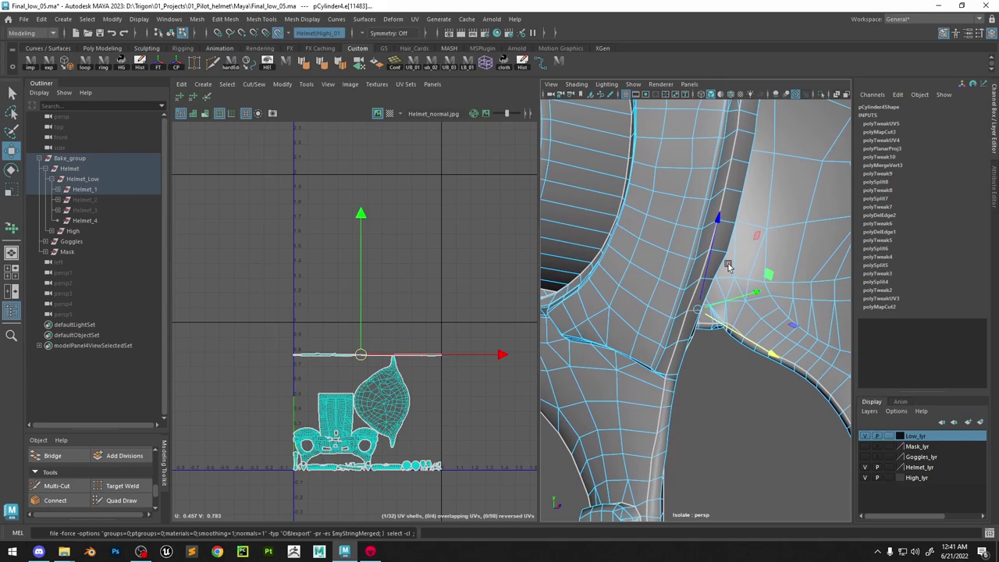
Cut the rim strip's UV shell across its width at the cross edge beside the sharp bend
scroll(388, 363, "up", 5)
scroll(277, 335, "up", 6)
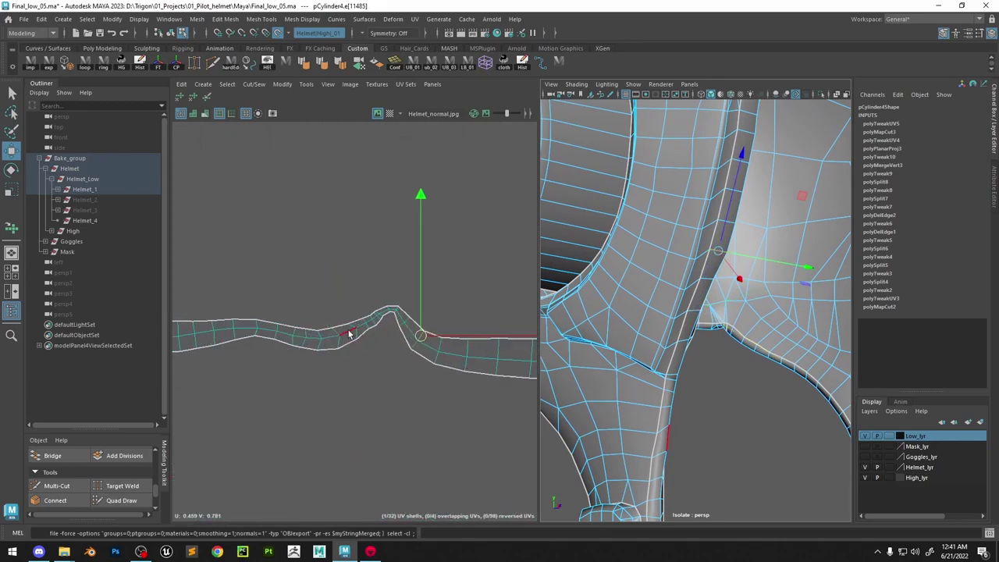
scroll(350, 336, "up", 3)
left_click(467, 354)
left_click(470, 359)
right_click_drag(479, 239, 446, 253, "shift")
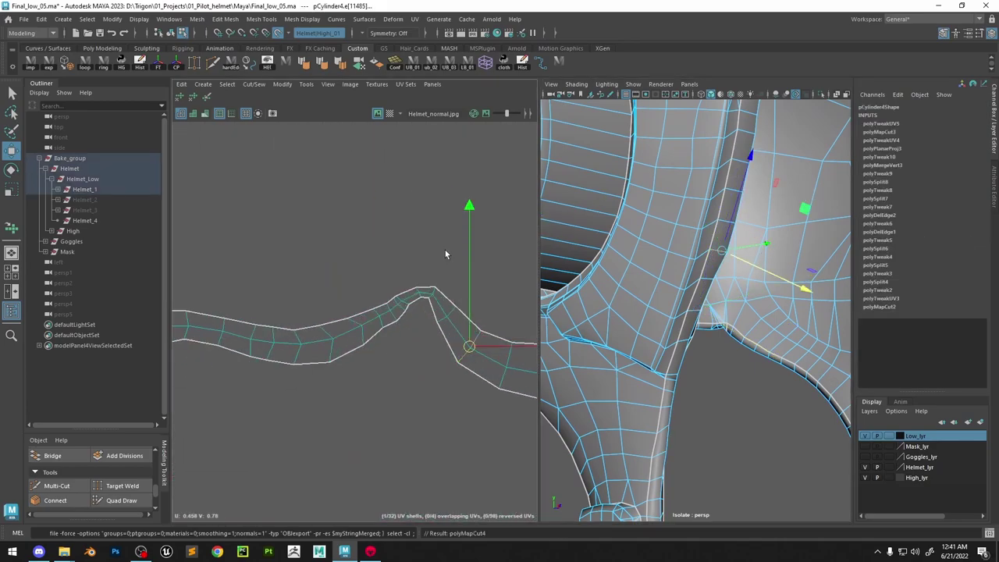
Lay out all the helmet's UV shells again, including both separated rim strip pieces
scroll(384, 301, "down", 12)
left_click_drag(513, 457, 205, 177)
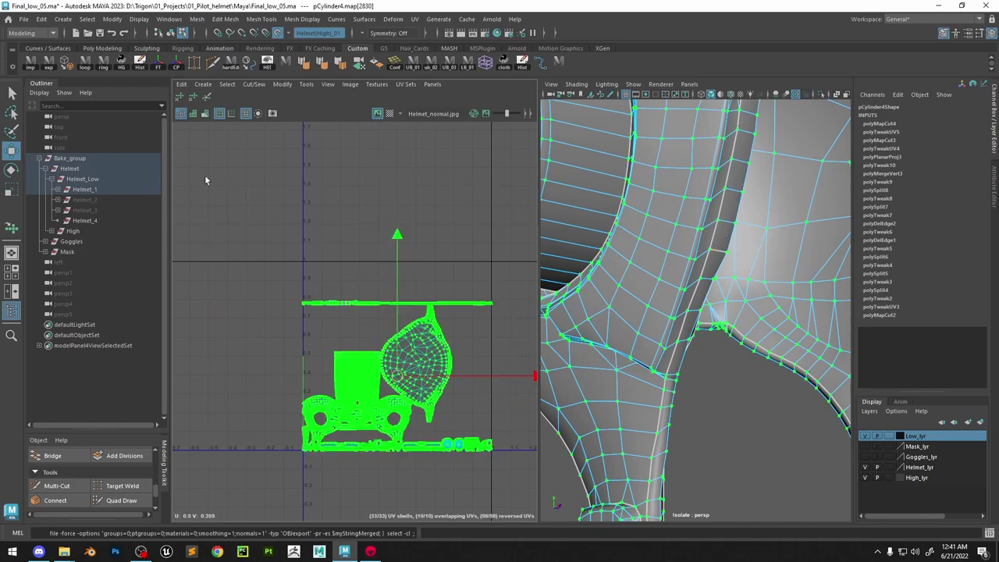
right_click_drag(366, 241, 238, 306, "shift")
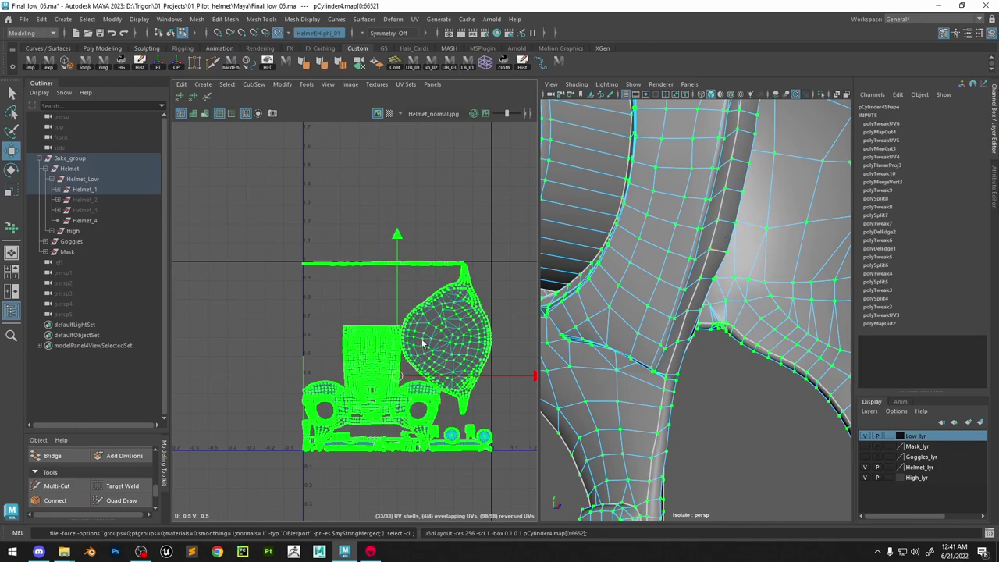
Select both rim strip pieces and move them down away from the main UV shells
scroll(449, 300, "up", 5)
double_click(426, 234)
scroll(396, 254, "down", 3)
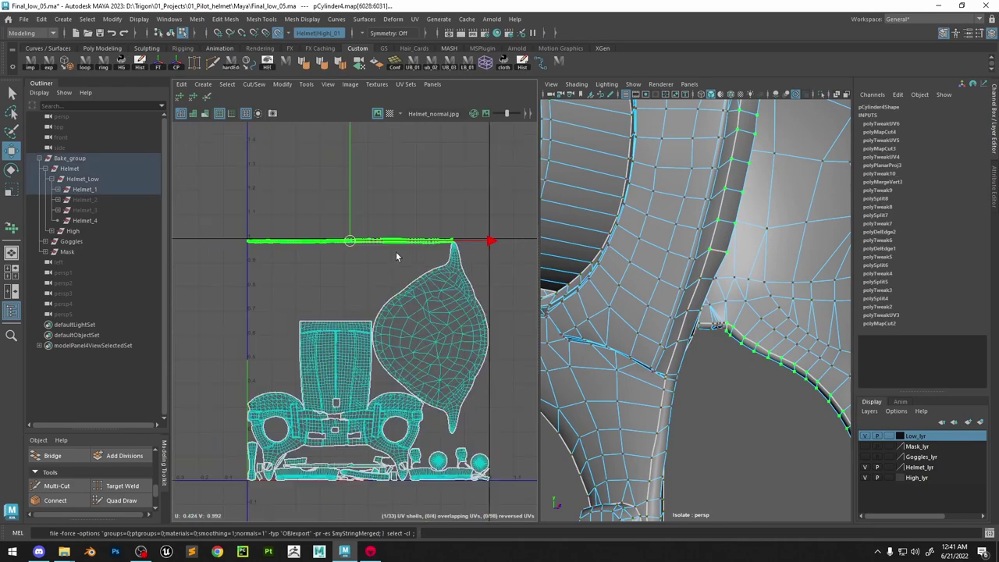
scroll(396, 254, "down", 4)
scroll(394, 372, "up", 4)
scroll(370, 310, "up", 4)
scroll(370, 316, "down", 5)
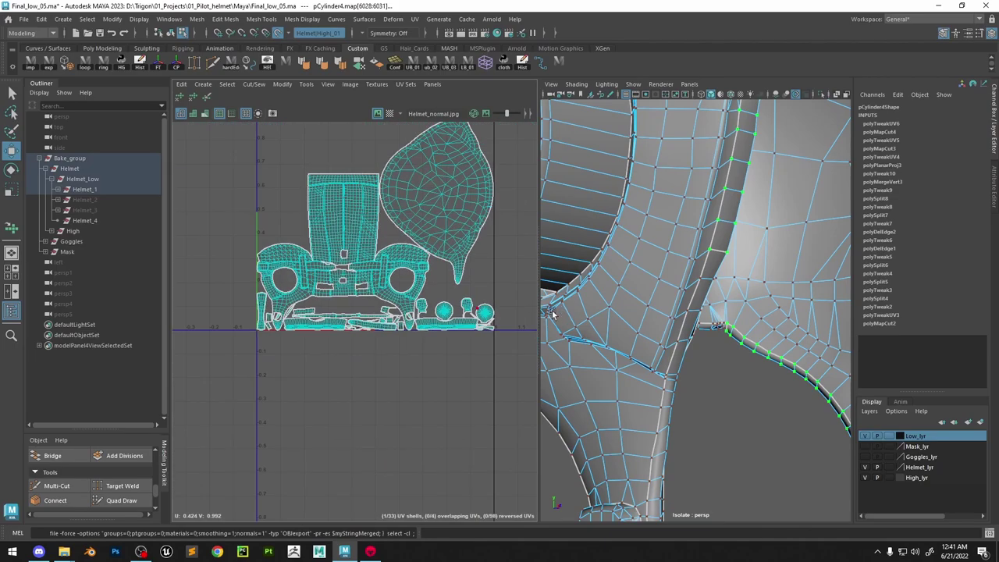
scroll(357, 315, "down", 5)
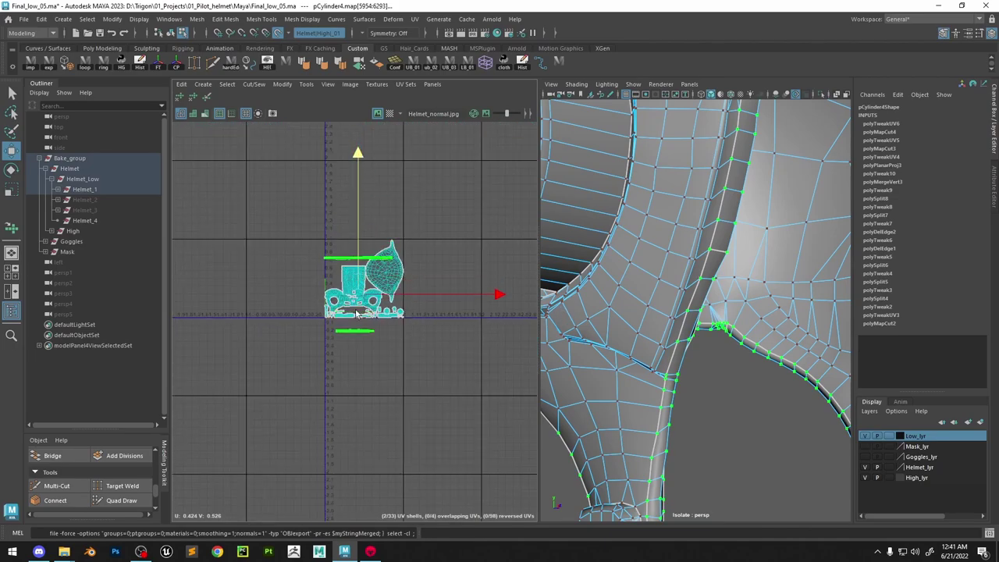
middle_click_drag(357, 313, 357, 386)
scroll(363, 357, "up", 6)
left_click(436, 311)
scroll(483, 245, "up", 8)
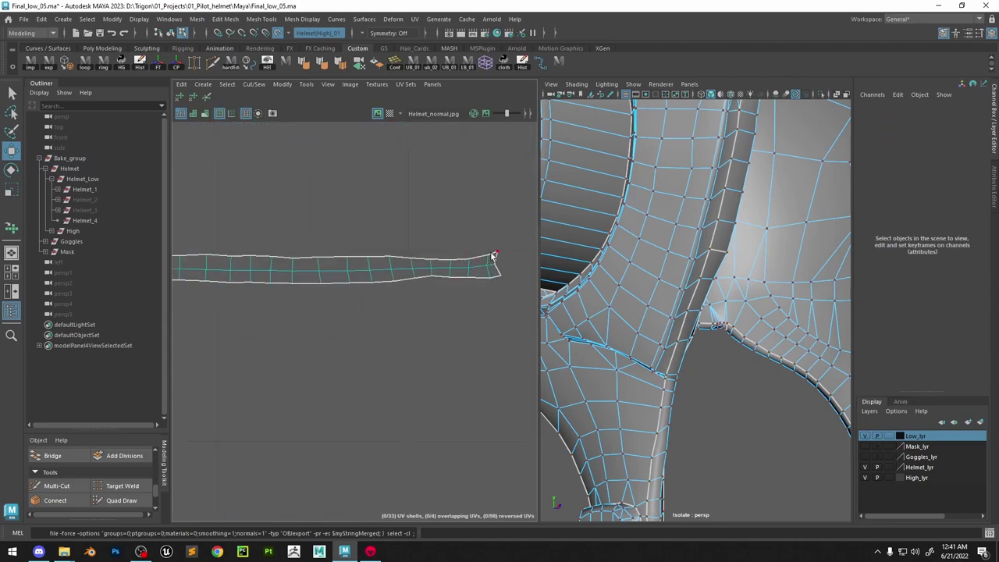
Repack every helmet UV shell, with the moved strip pieces, into the 0–1 tile
scroll(491, 255, "down", 12)
left_click_drag(356, 335, 522, 183)
right_click_drag(467, 203, 389, 238, "shift")
scroll(414, 258, "up", 8)
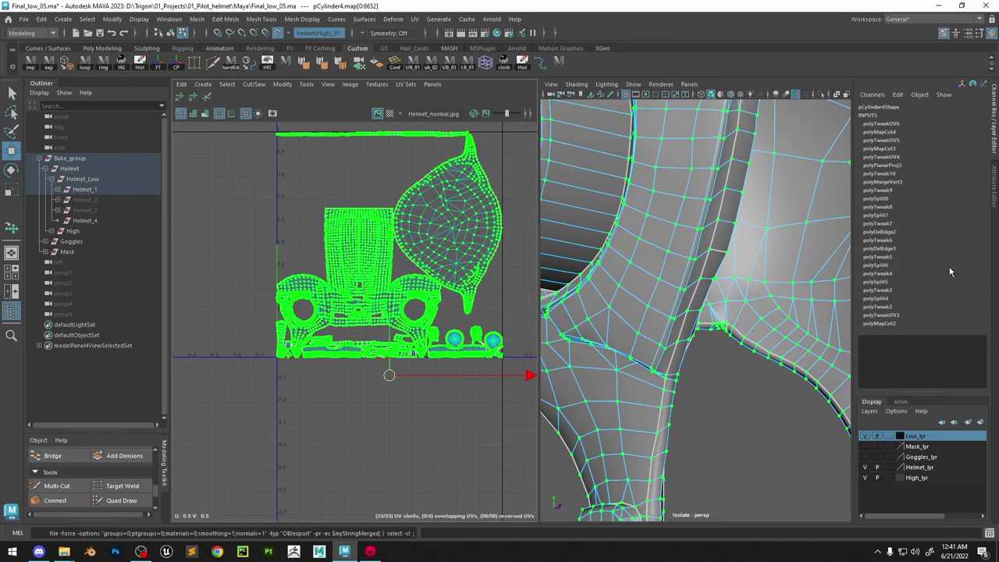
Select the large leaf-shaped UV shell and examine the area it covers inside the helmet
left_click(363, 139)
left_click(442, 223)
key("f")
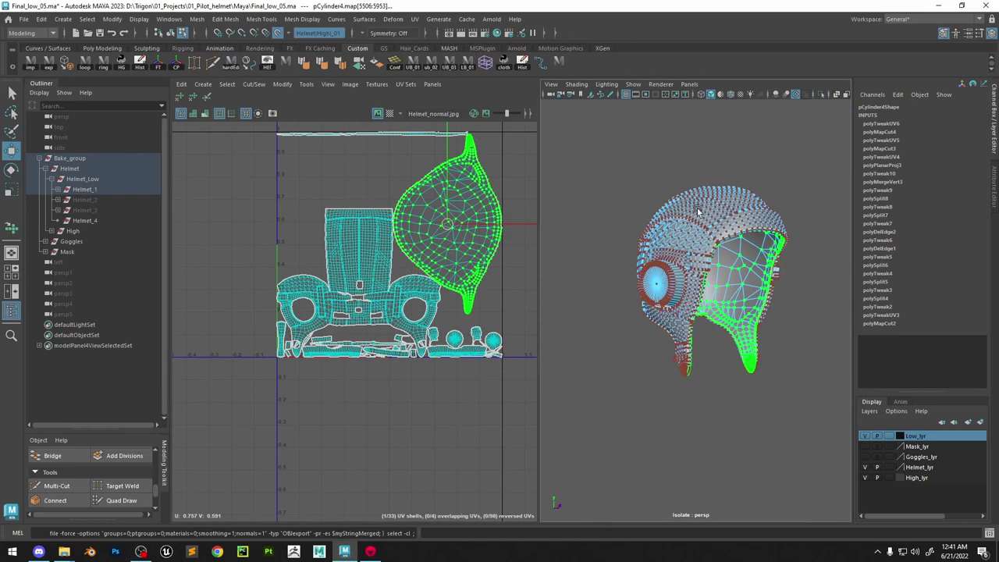
left_click_drag(732, 247, 736, 249, "alt")
middle_click_drag(361, 278, 290, 295, "alt")
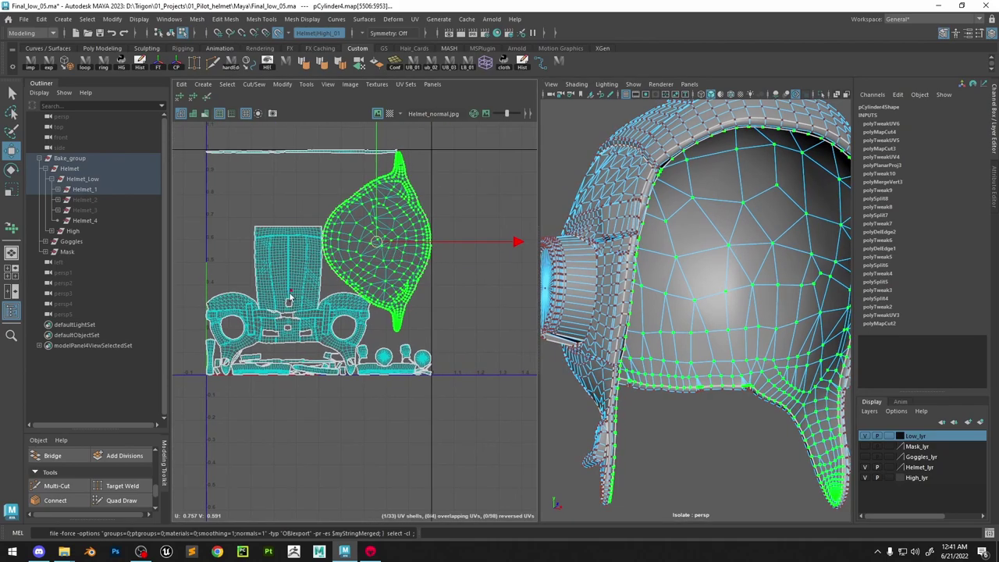
Return to object selection and unhide the Helmet_2 and Helmet_3 groups under Helmet_Low
key("F8")
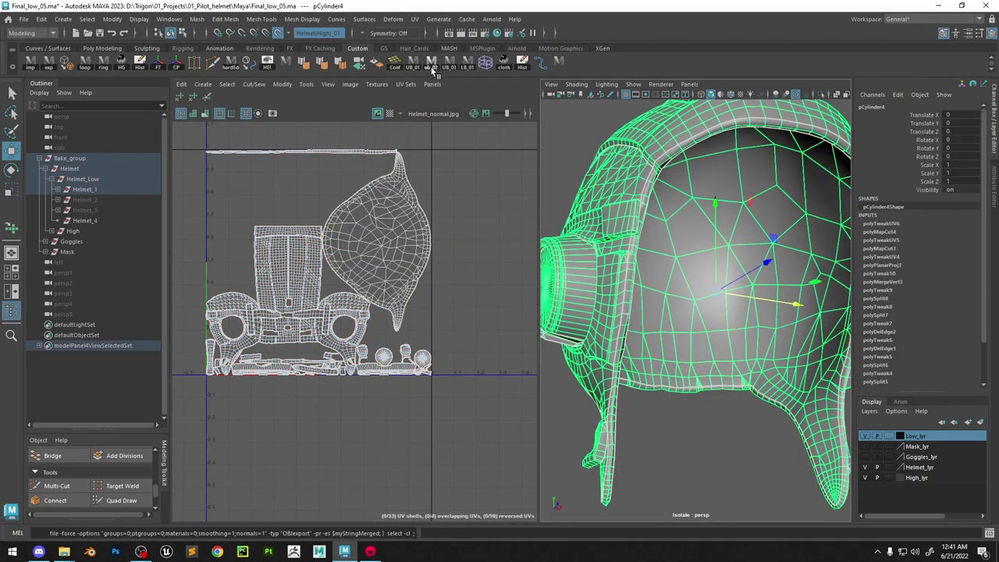
left_click(558, 65)
left_click(604, 245)
left_click(94, 193)
left_click(94, 218, "shift")
right_click_drag(259, 211, 319, 199)
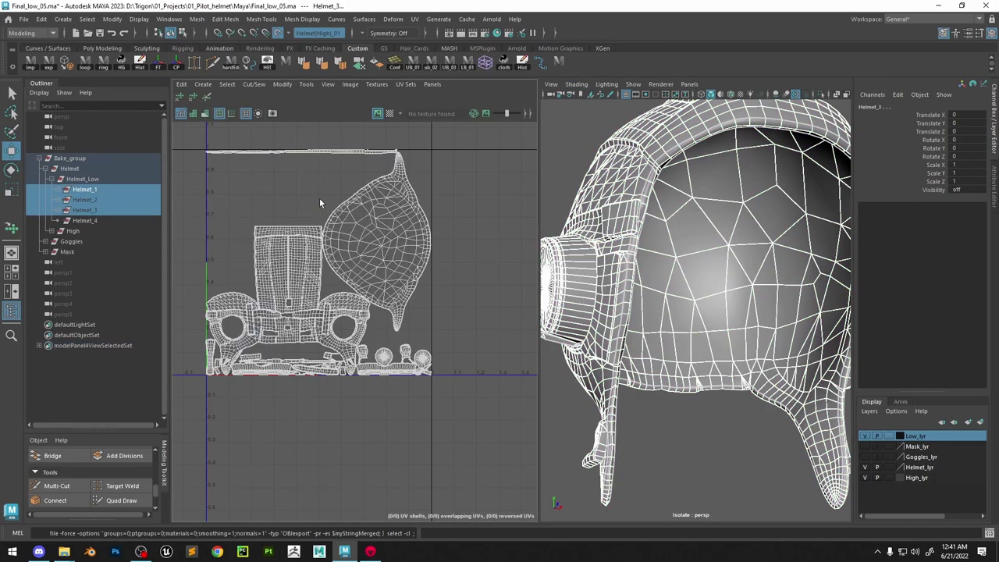
left_click(109, 200)
left_click(101, 209, "shift")
key("shift+h")
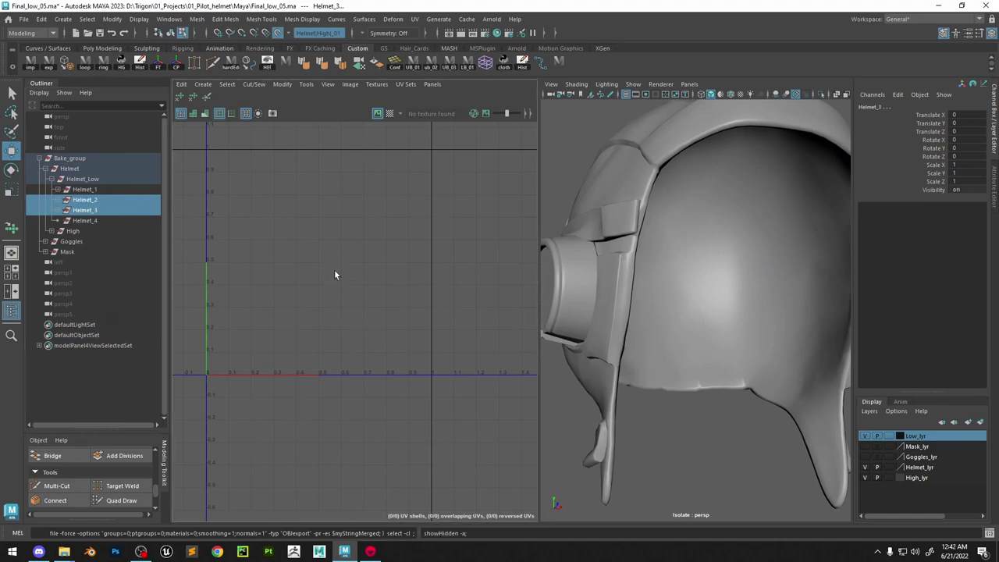
Select all UVs of the Helmet_1, Helmet_2 and Helmet_3 groups and lay them out together in one tile
left_click(663, 240)
left_click(102, 209)
left_click(104, 189, "shift")
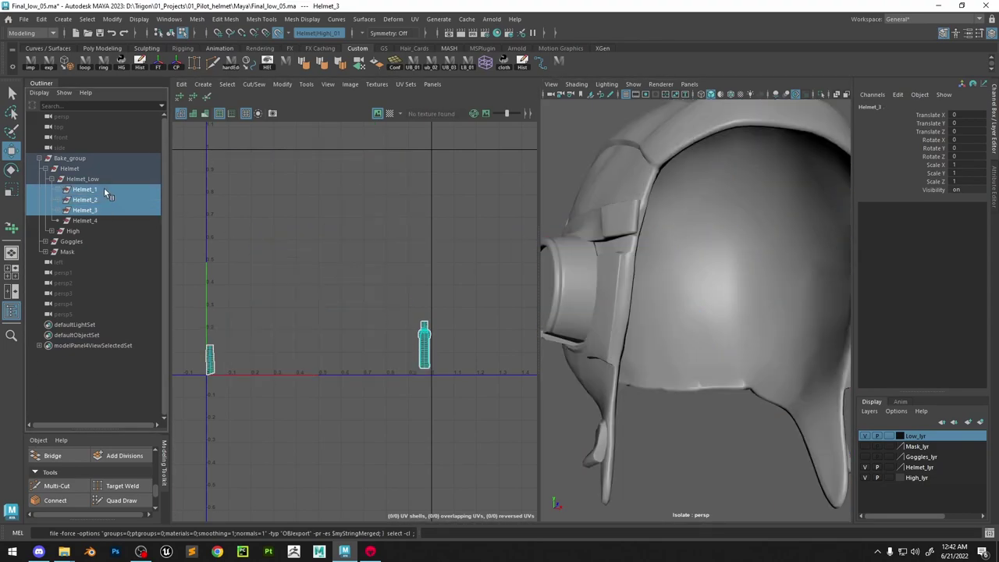
right_click_drag(334, 176, 483, 160)
left_click_drag(524, 424, 187, 136)
right_click_drag(370, 172, 292, 219, "shift")
right_click_drag(693, 217, 803, 150)
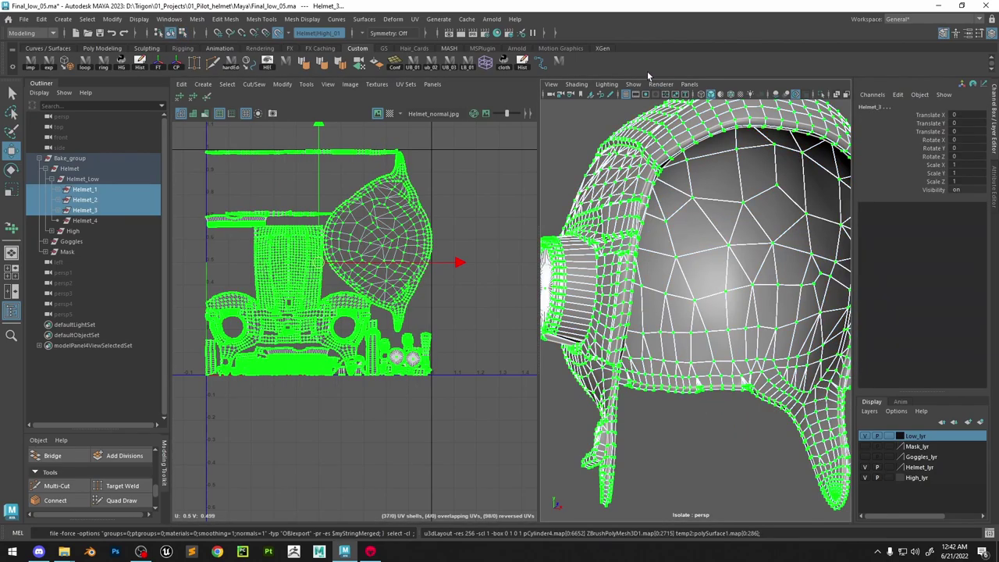
Clear the selection, switch to Marmoset Toolbag and rebake the helmet's normal map at 4096 × 4096
left_click(677, 393)
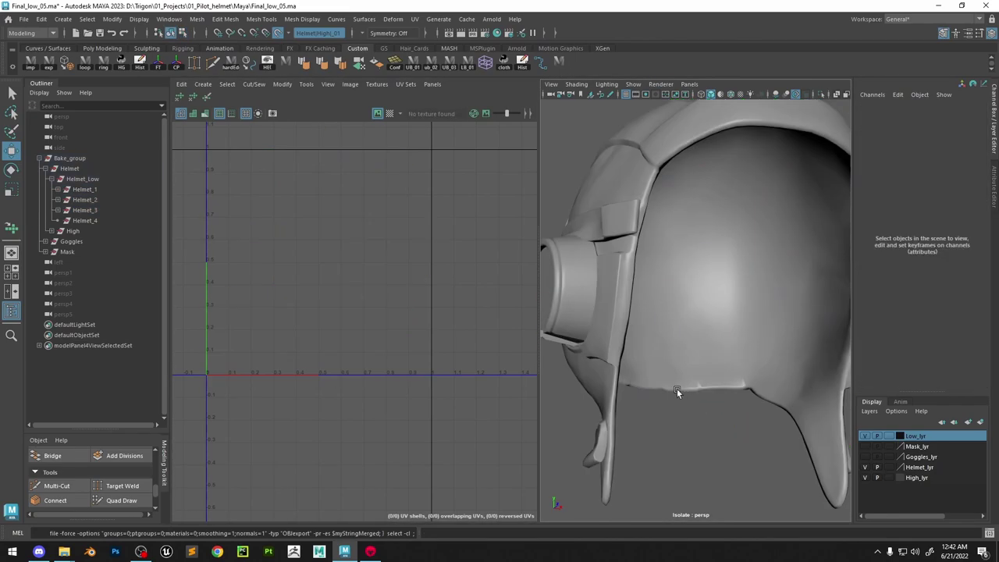
left_click(373, 551)
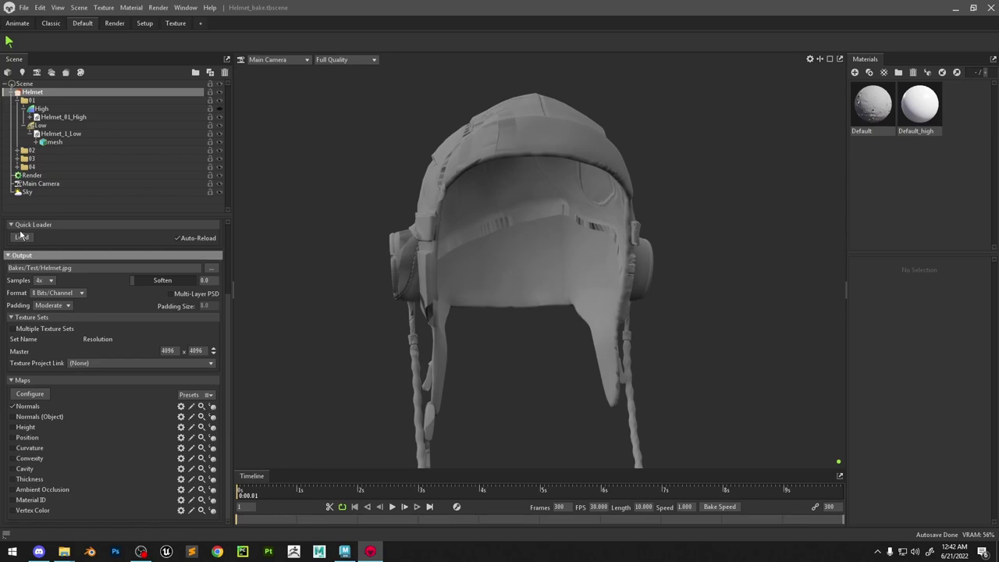
scroll(80, 225, "up", 2)
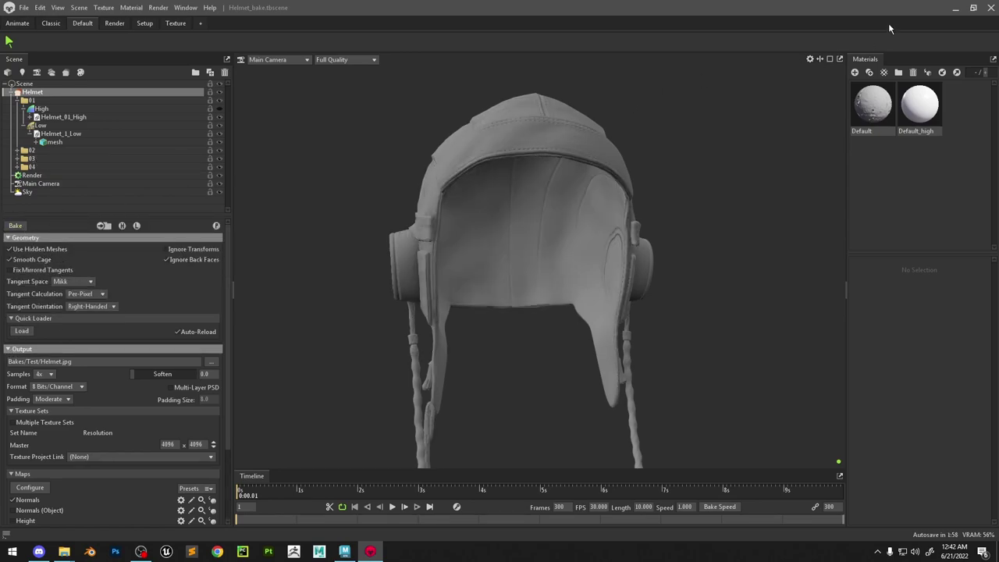
left_click(954, 10)
Return to Maya, enlarge the perspective view with textured display and examine the baked normals around the helmet's rear strap and lower rim
key("7")
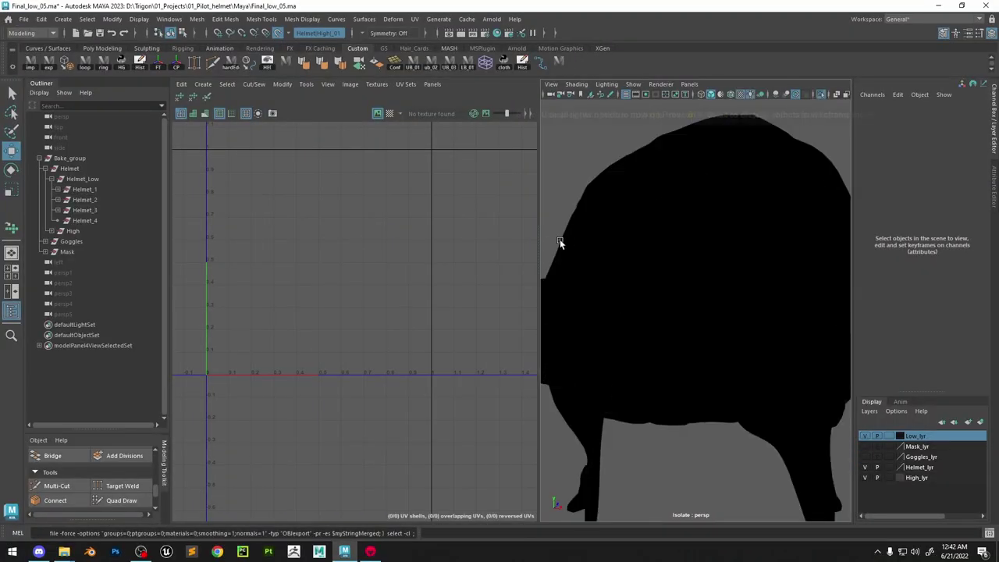
key("space")
middle_click_drag(632, 251, 636, 301, "alt")
right_click_drag(636, 303, 581, 214, "alt")
key("6")
left_click_drag(568, 231, 568, 212, "alt")
middle_click_drag(568, 213, 574, 300, "alt")
right_click_drag(574, 299, 696, 363, "alt")
mouse_move(696, 362)
left_mouse_down("alt")
mouse_move(678, 245)
mouse_move(638, 284)
mouse_move(577, 274)
mouse_move(527, 309)
mouse_move(477, 317)
mouse_move(444, 310)
mouse_move(535, 304)
mouse_move(591, 263)
mouse_move(497, 345)
mouse_move(689, 272)
mouse_move(667, 323)
mouse_move(698, 179)
mouse_move(702, 283)
mouse_move(613, 252)
mouse_move(656, 337)
mouse_move(613, 302)
mouse_move(565, 282)
mouse_move(463, 273)
mouse_move(389, 280)
mouse_move(503, 155)
mouse_move(638, 277)
mouse_move(617, 258)
left_mouse_up("alt")
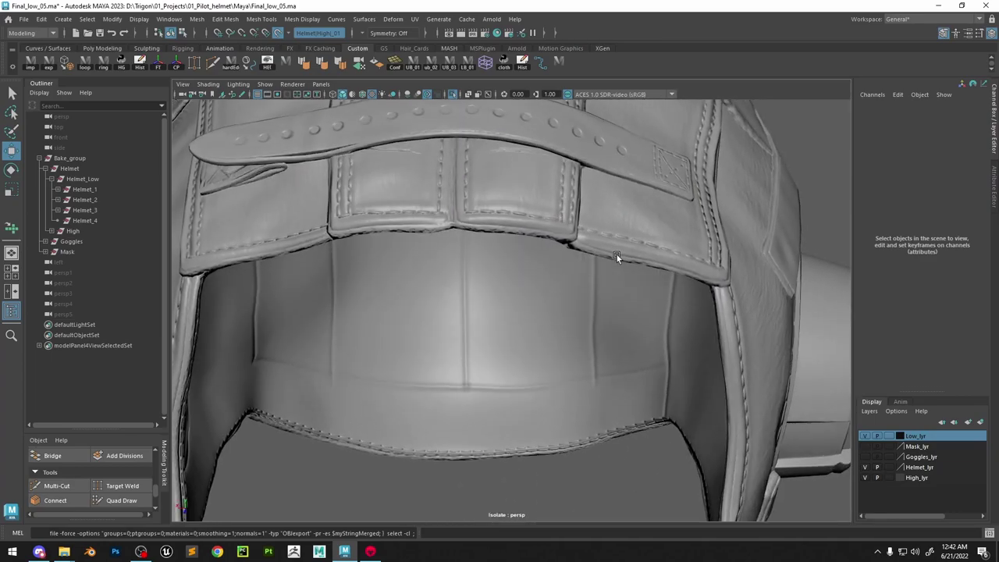
Switch to Marmoset Toolbag and rebake the helmet's normal map at 8192 × 8192
left_click(941, 6)
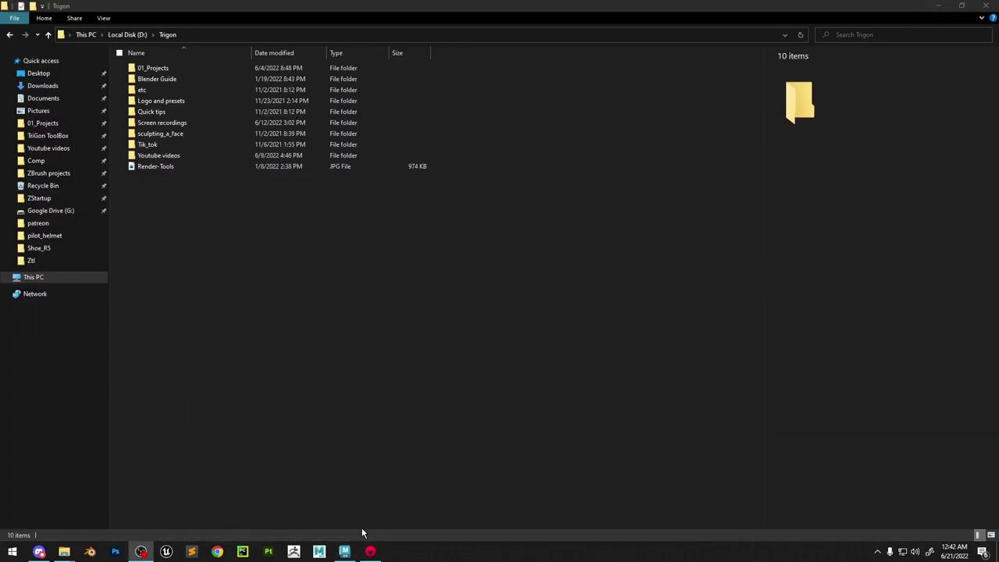
left_click(370, 552)
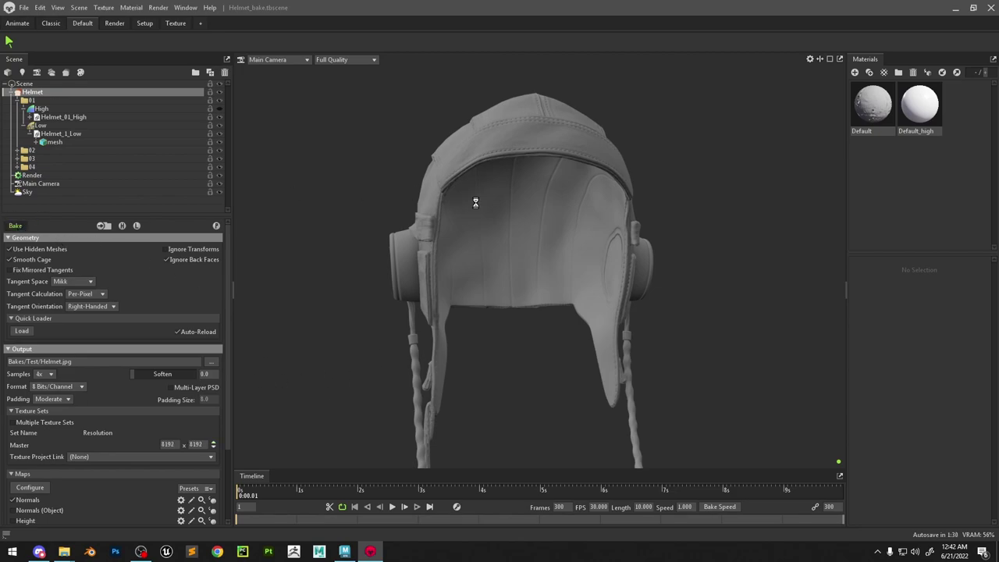
left_click_drag(553, 160, 557, 195, "alt")
left_click(957, 9)
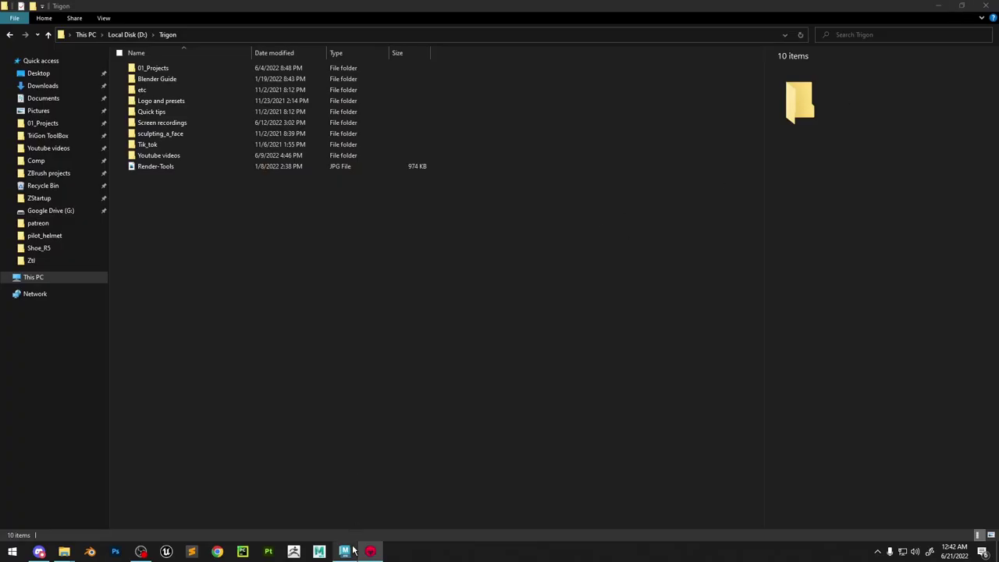
Return to Maya and examine the rebaked normal map on the textured helmet up close and from the front side
left_click(348, 551)
key("6")
left_click_drag(559, 245, 538, 285, "alt")
scroll(579, 283, "up", 8)
scroll(544, 310, "down", 8)
scroll(543, 292, "up", 8)
middle_click_drag(538, 285, 560, 241, "alt")
left_click_drag(560, 242, 519, 265, "alt")
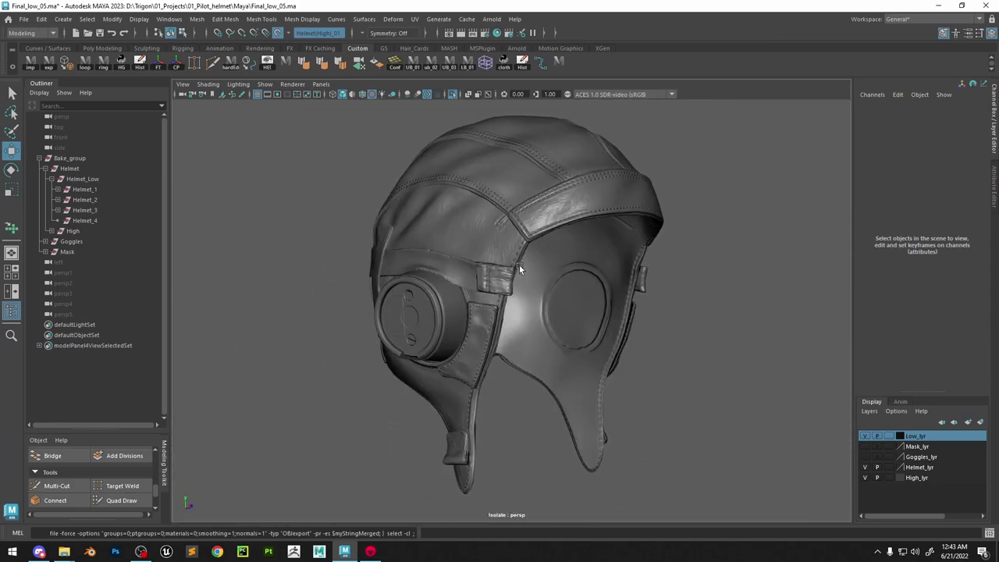
Turn off view isolation so the rest of the helmet's parts are shown
scroll(519, 264, "up", 1)
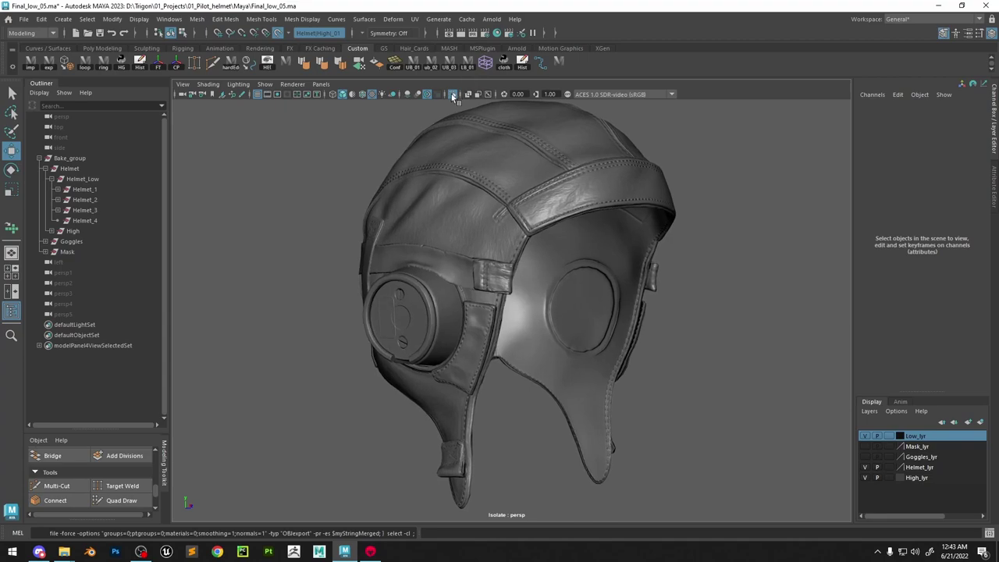
left_click(453, 96)
middle_click_drag(497, 378, 496, 258, "alt")
scroll(419, 365, "up", 3)
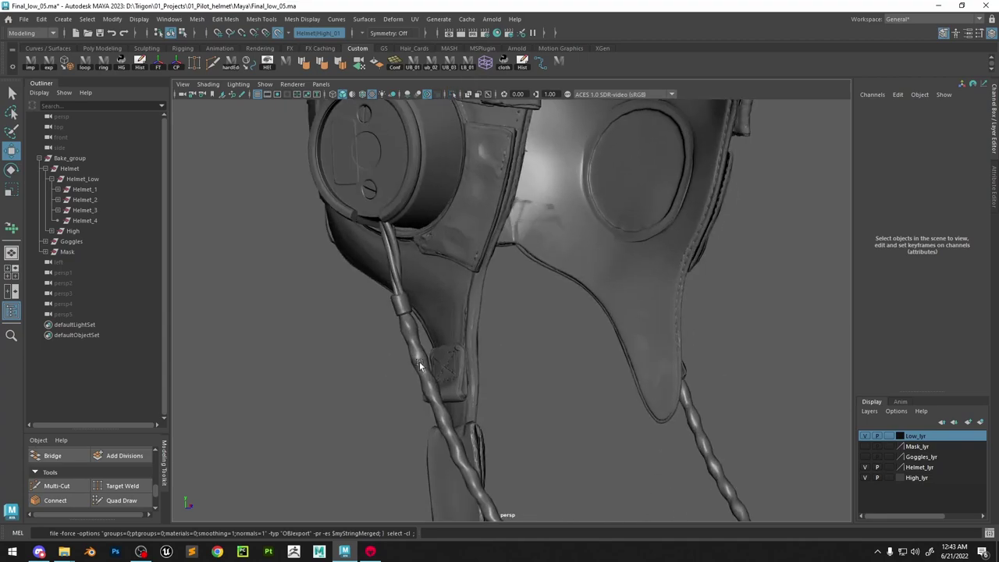
Assign the existing Helmet_mtl material to the whole Helmet_Low group
left_click(85, 211)
left_click(99, 180)
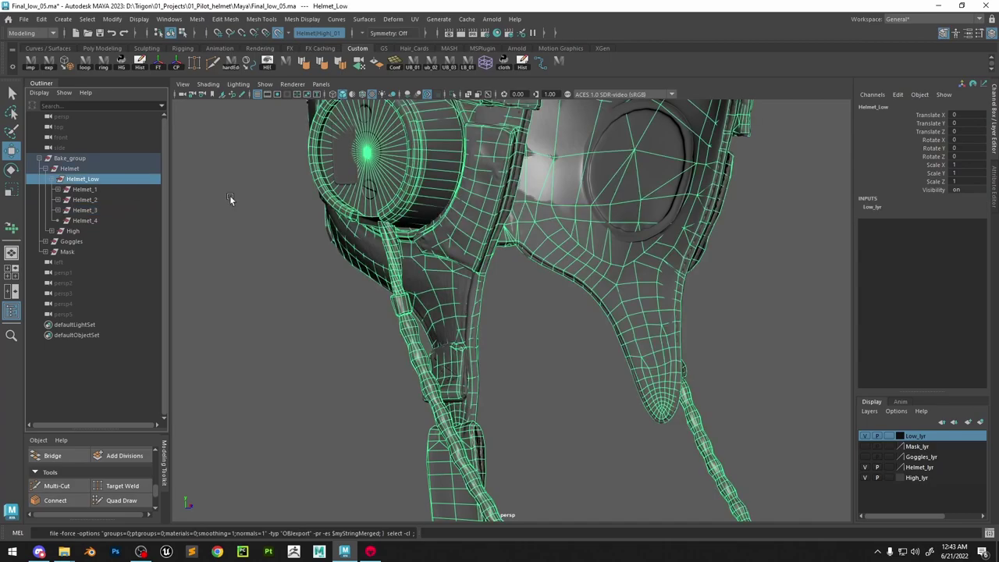
key("space")
left_click(353, 308)
mouse_move(433, 371)
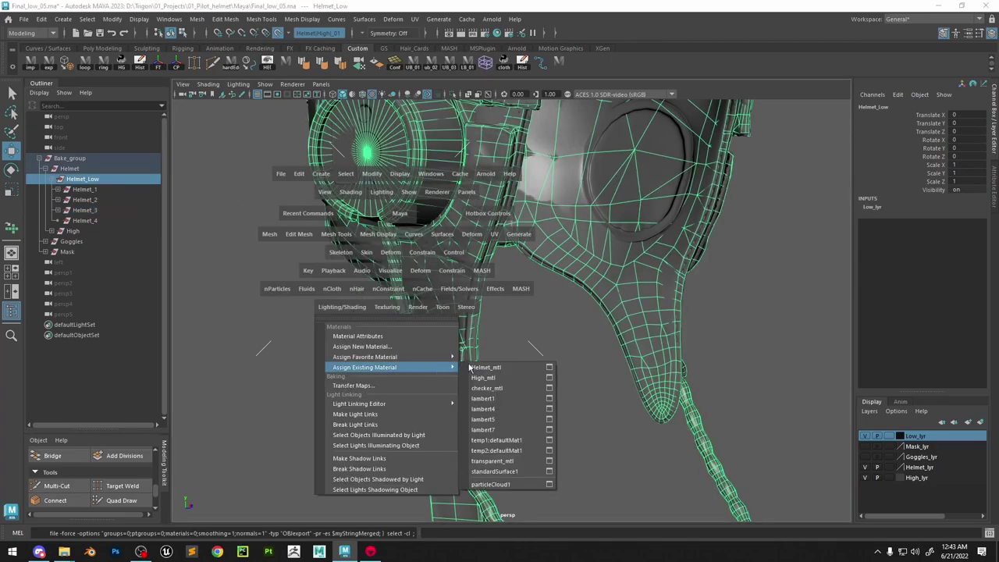
left_click(480, 367)
left_click_drag(440, 288, 521, 272, "alt")
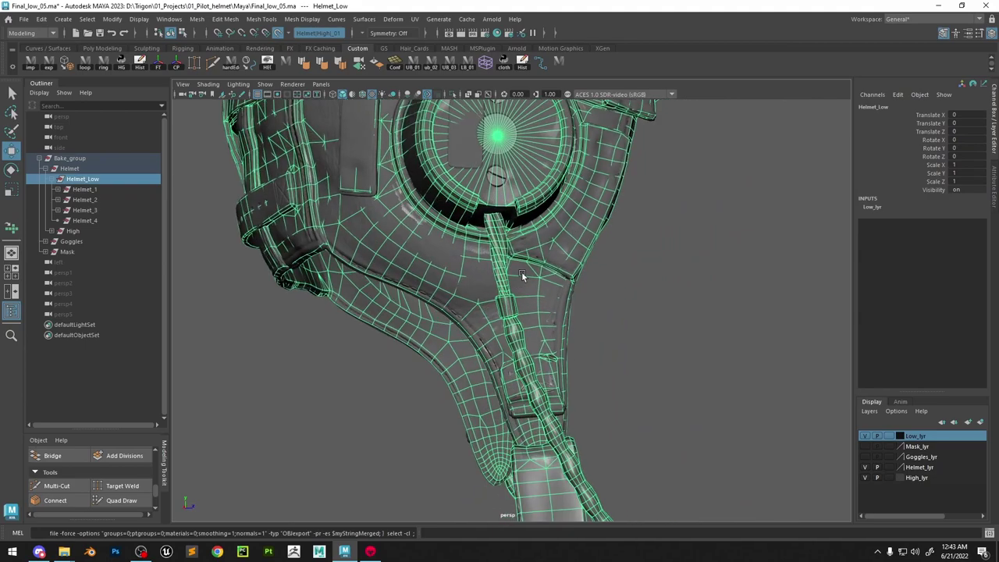
Hide the High_lyr layer and compare the cable and leather below the earpiece with and without the baked texture
left_click(102, 221)
left_click(865, 478)
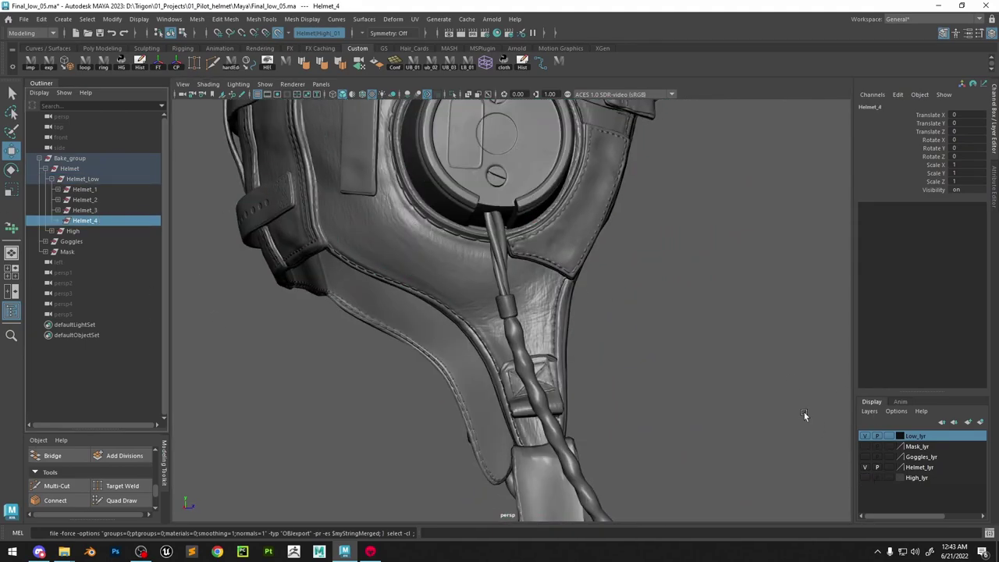
left_click_drag(796, 412, 730, 375, "alt")
right_click_drag(484, 198, 578, 333, "alt")
middle_click_drag(478, 230, 473, 294, "alt")
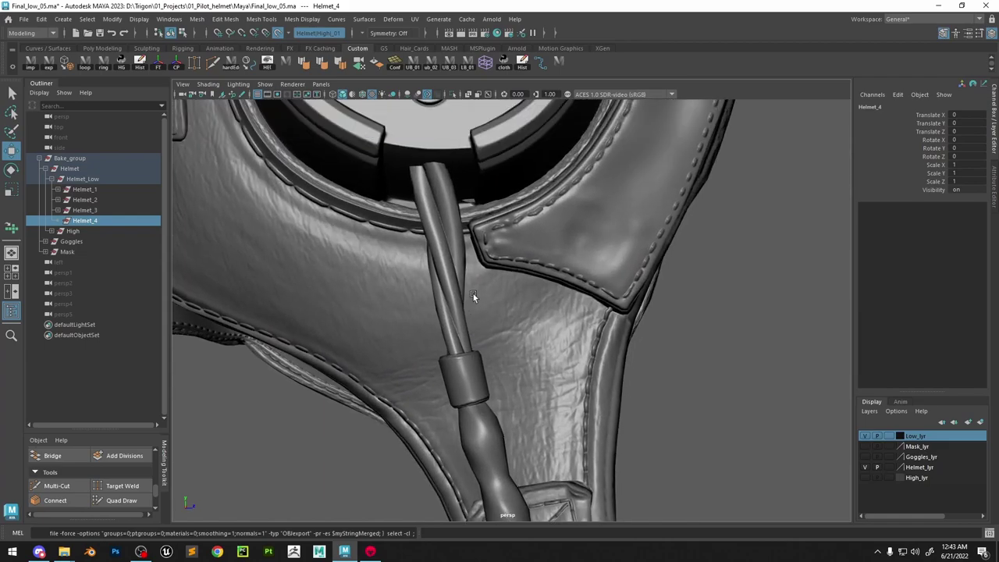
key("5")
key("6")
key("5")
key("6")
key("5")
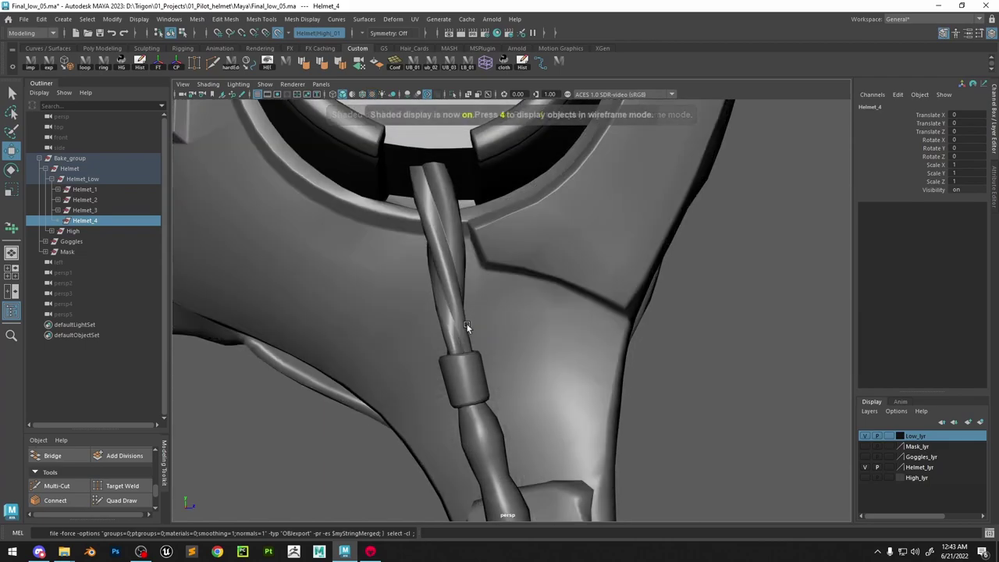
key("6")
Examine the cables, straps and overall helmet from both sides with the baked normal map displayed
left_click_drag(469, 383, 478, 409, "alt")
middle_click_drag(478, 409, 512, 293, "alt")
right_click_drag(511, 292, 566, 274, "alt")
middle_click_drag(625, 424, 631, 300, "alt")
left_click_drag(644, 395, 493, 395, "alt")
scroll(537, 364, "down", 5)
scroll(537, 364, "down", 5)
middle_click_drag(556, 273, 528, 334, "alt")
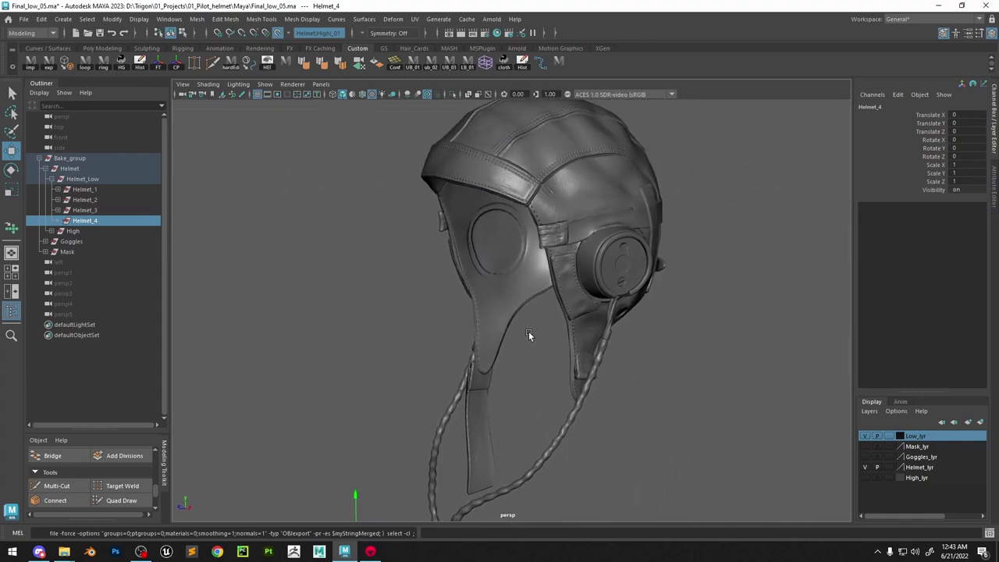
left_click_drag(528, 334, 617, 340, "alt")
middle_click_drag(628, 300, 590, 346, "alt")
left_click_drag(591, 347, 613, 346, "alt")
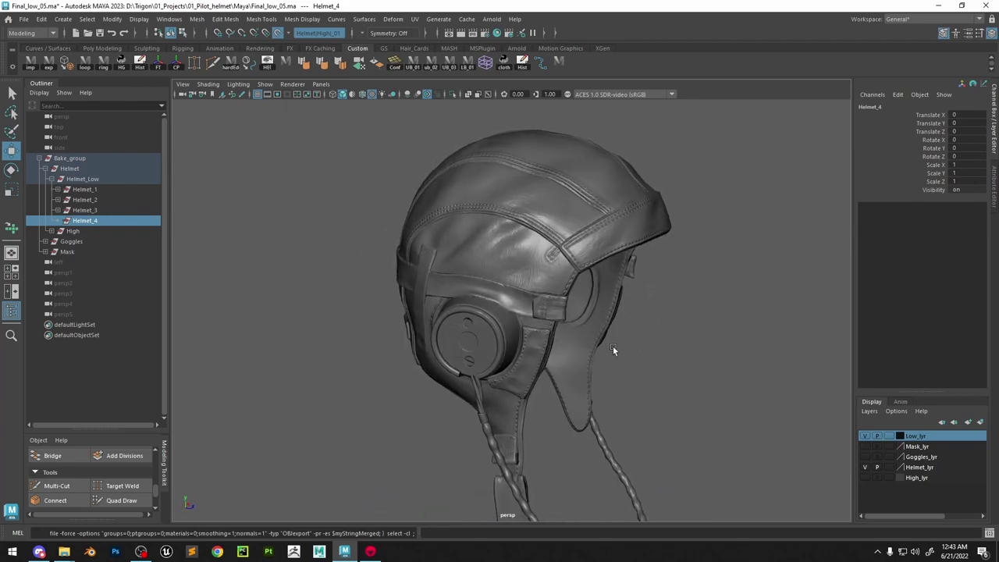
Examine the stitching and seams where the front brim meets the side of the helmet
left_click(648, 298)
scroll(655, 290, "down", 3)
middle_click_drag(643, 350, 614, 271, "alt")
scroll(605, 264, "up", 5)
middle_click_drag(544, 210, 551, 330, "alt")
scroll(473, 178, "up", 5)
left_click(502, 267)
middle_click_drag(502, 266, 510, 279, "alt")
left_click_drag(510, 277, 490, 273, "alt")
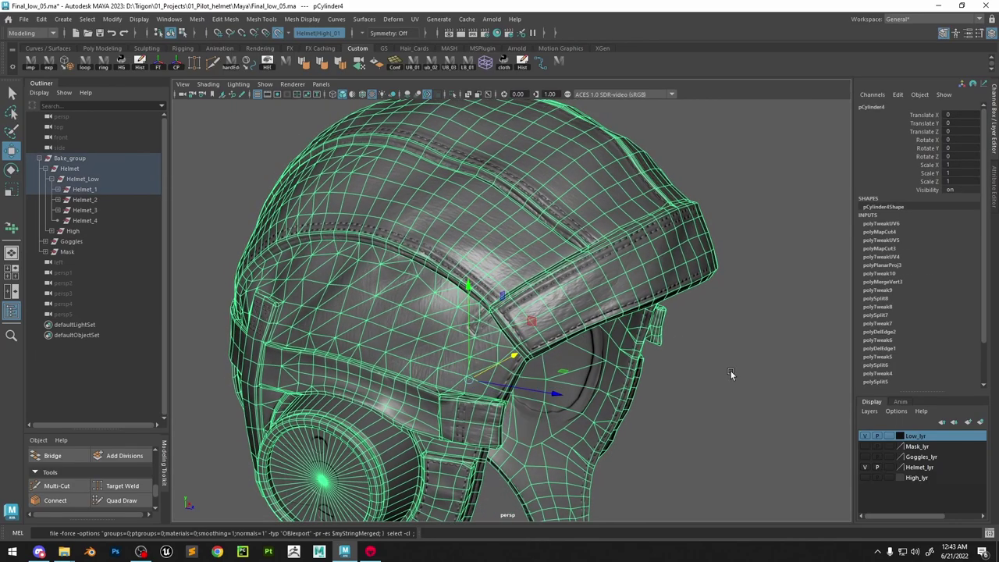
left_click(693, 390)
Unhide the _04 mesh in the High group and show the High_lyr layer
left_click(83, 221)
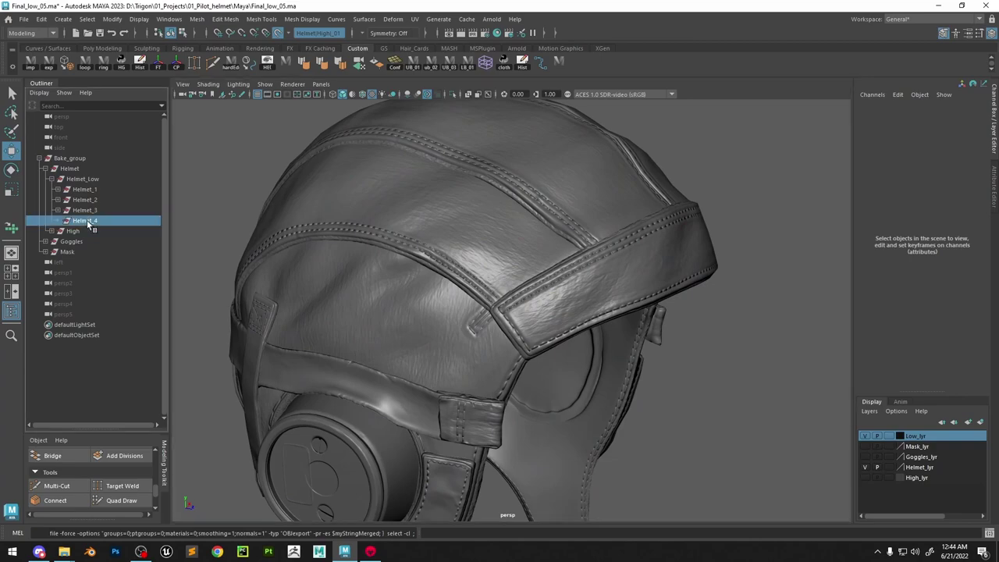
left_click(52, 232)
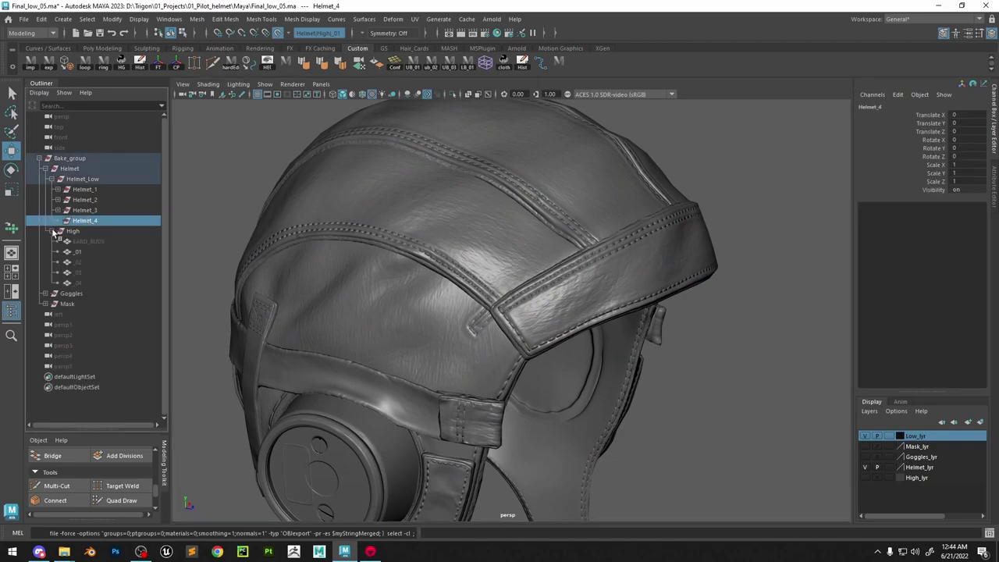
left_click(92, 282)
key("shift+h")
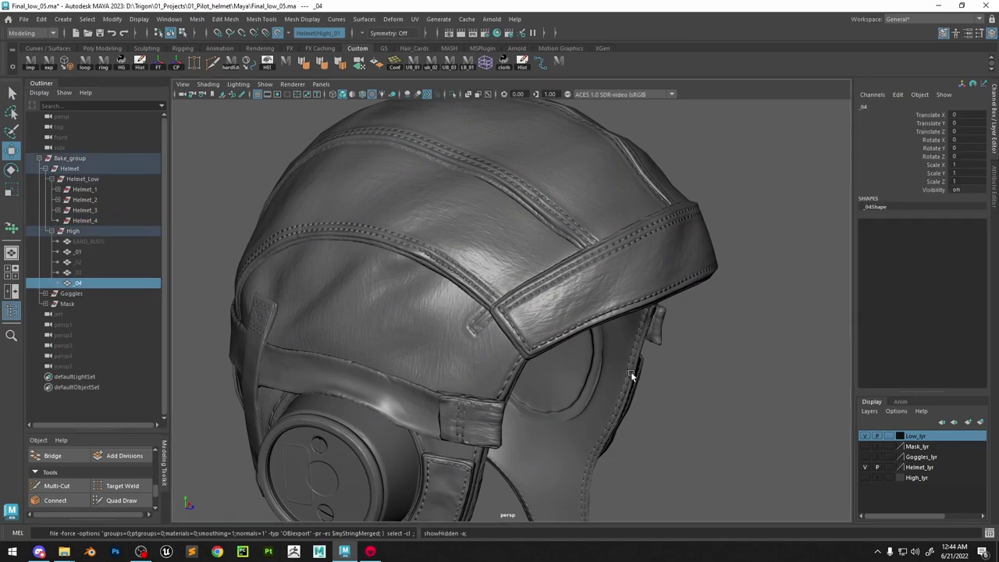
left_click(865, 477)
Hide the high-poly _01 mesh and the Helmet_1, Helmet_2 and Helmet_3 low-poly groups
left_click(87, 252)
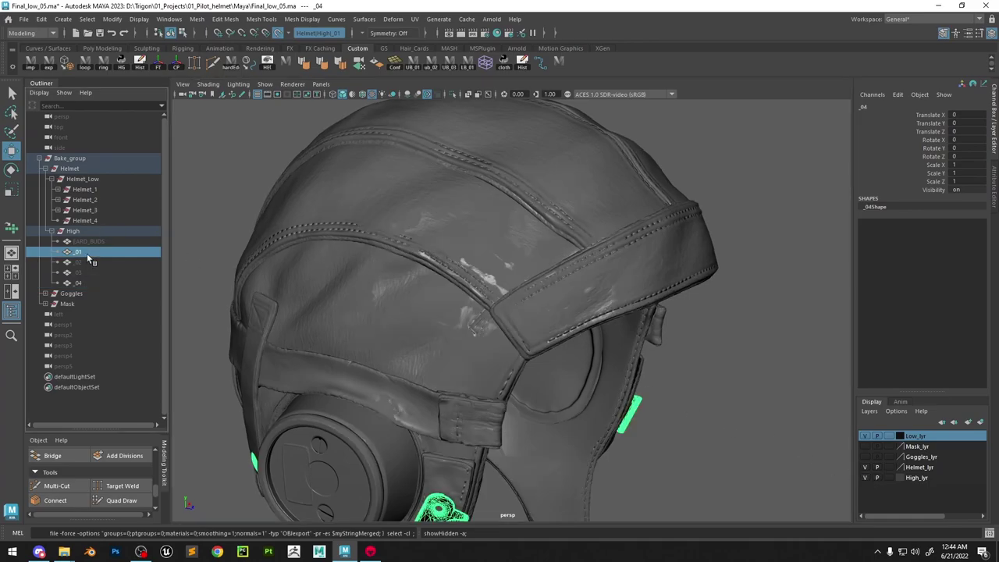
key("ctrl+h")
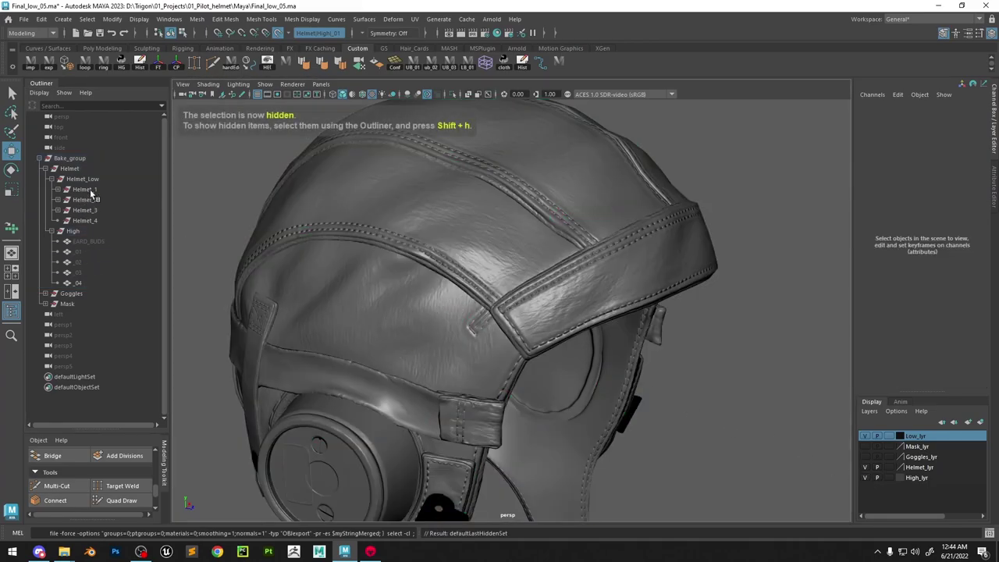
left_click(84, 190)
left_click(86, 211, "shift")
key("ctrl+h")
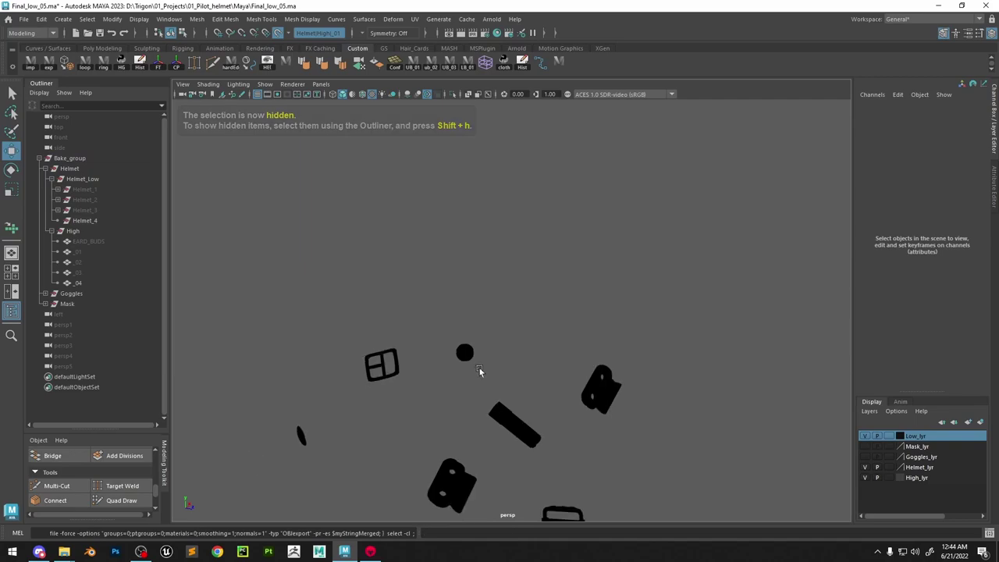
Assign the existing lambert7 material to the helmet's High group
middle_click_drag(480, 371, 508, 305, "alt")
left_click(85, 231)
key("space")
left_click(500, 370)
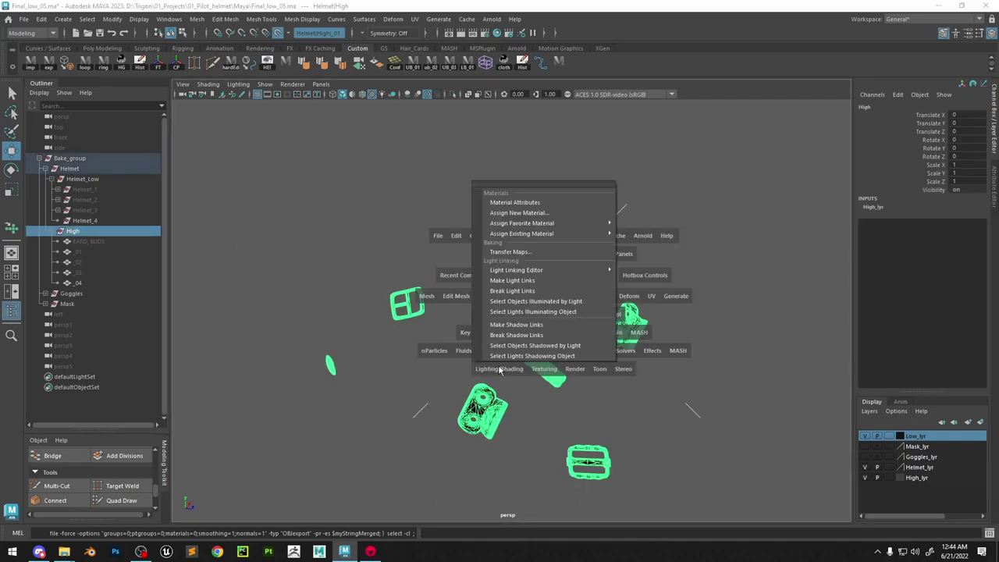
mouse_move(573, 235)
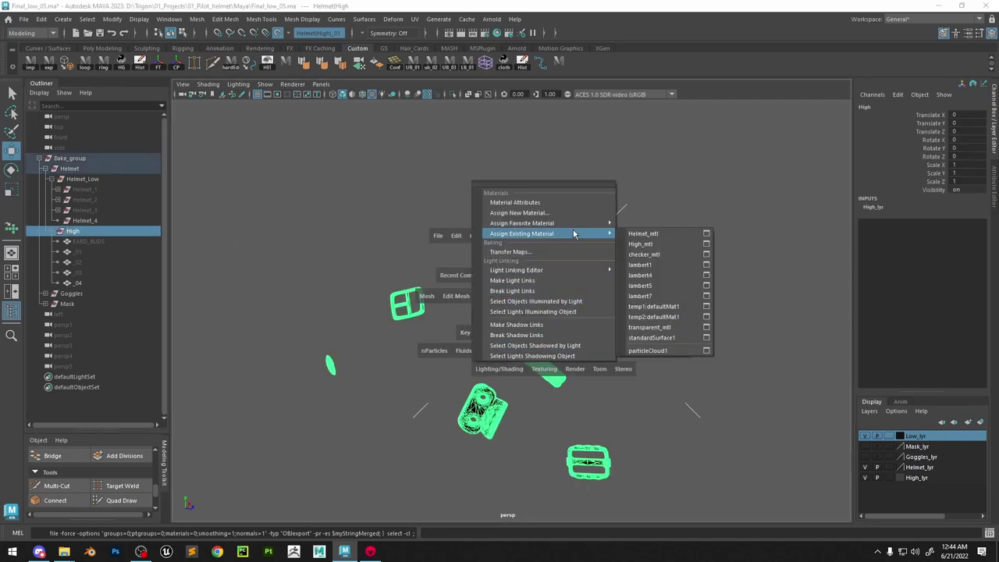
left_click(656, 298)
right_click_drag(508, 311, 525, 355, "alt")
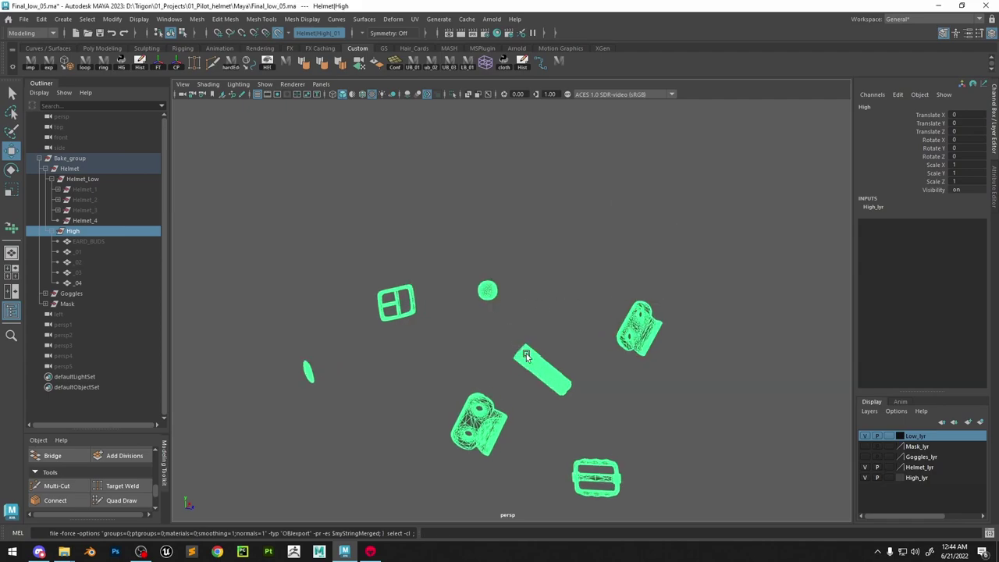
Select one face on the plain end of the _04 mesh's cylindrical part, frame it and examine the part's dense triangulation
middle_click_drag(524, 355, 546, 299, "alt")
left_click(579, 250)
right_click_drag(579, 250, 582, 341, "alt")
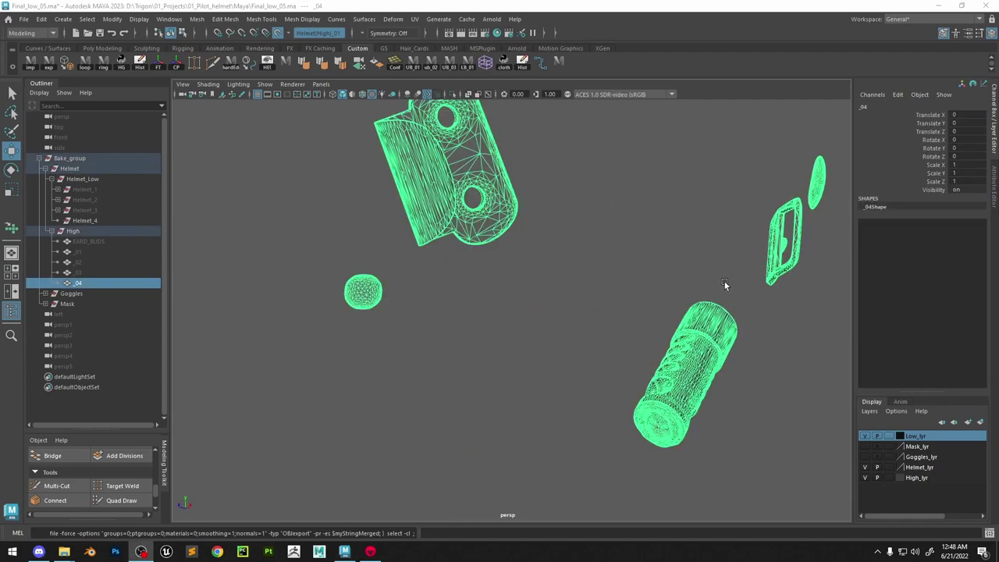
middle_click_drag(725, 285, 582, 255, "alt")
right_click_drag(583, 256, 600, 273, "alt")
right_click(600, 302)
left_click(591, 299)
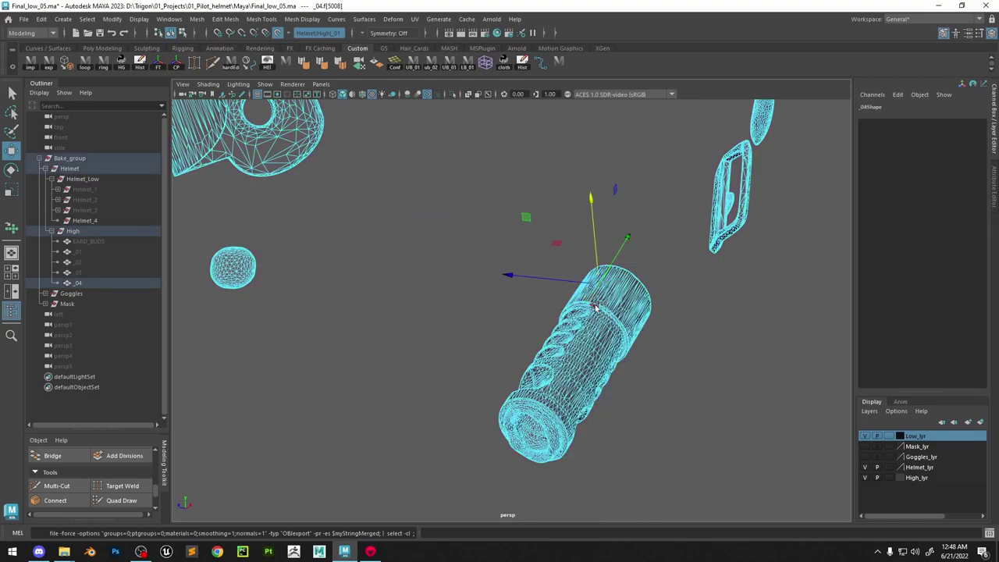
key("f")
scroll(575, 313, "down", 5)
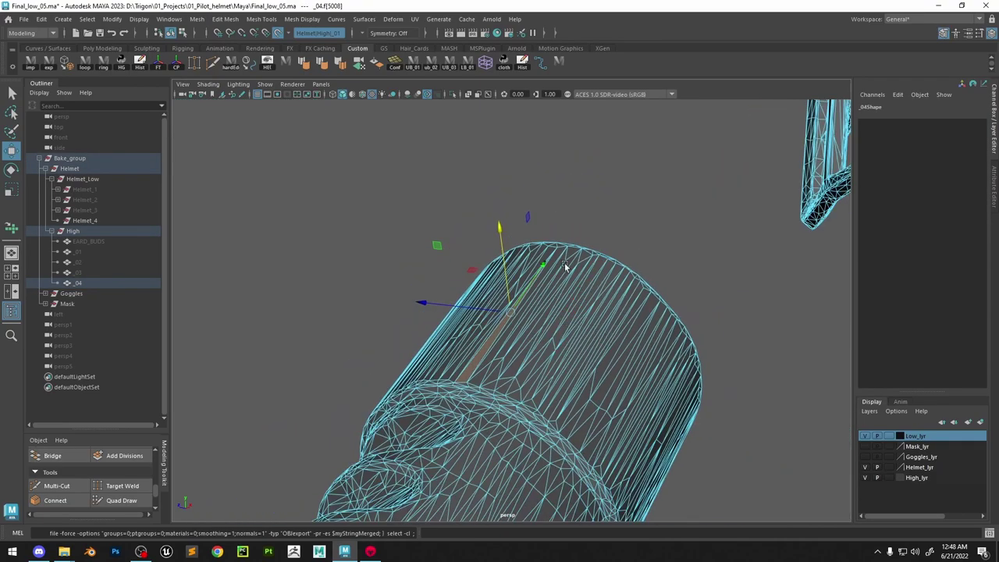
right_click_drag(564, 265, 522, 260, "alt")
middle_click_drag(522, 261, 559, 255, "alt")
left_click_drag(559, 254, 618, 266, "alt")
key("alt+Tab")
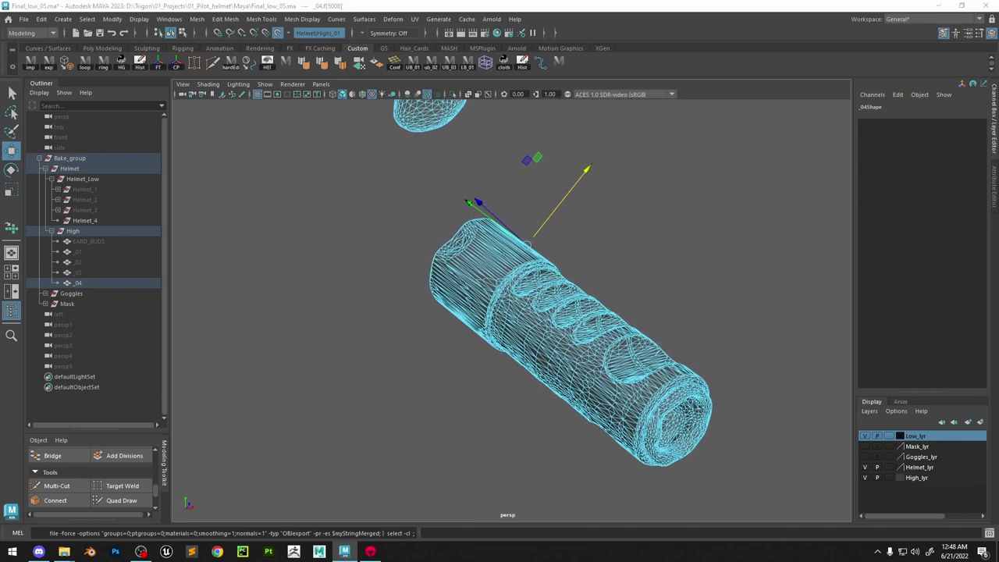
Separate the high-poly mesh _04 into its individual pieces
right_click_drag(445, 373, 312, 207, "alt")
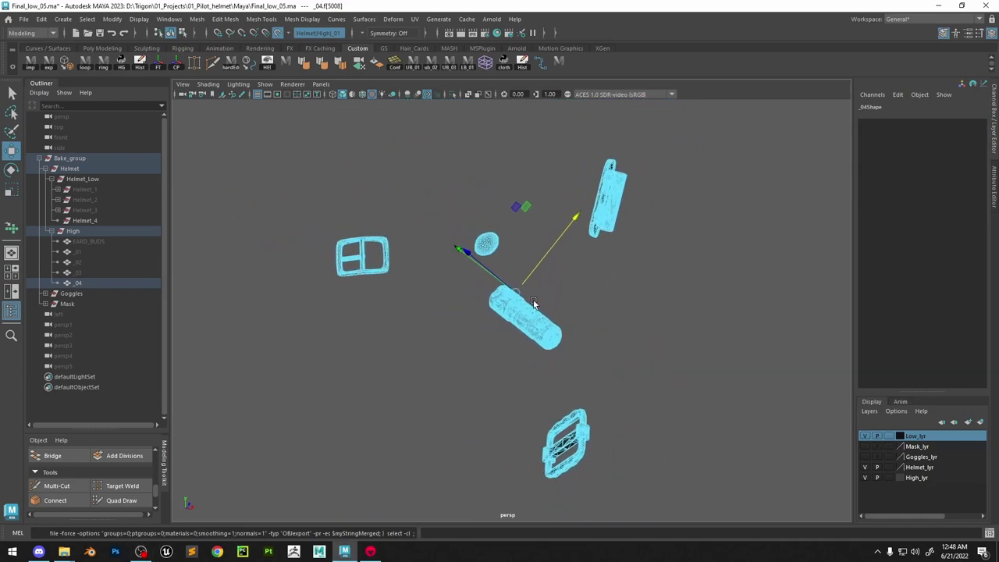
left_click_drag(533, 304, 420, 317, "alt")
right_click_drag(496, 243, 621, 190)
key("space")
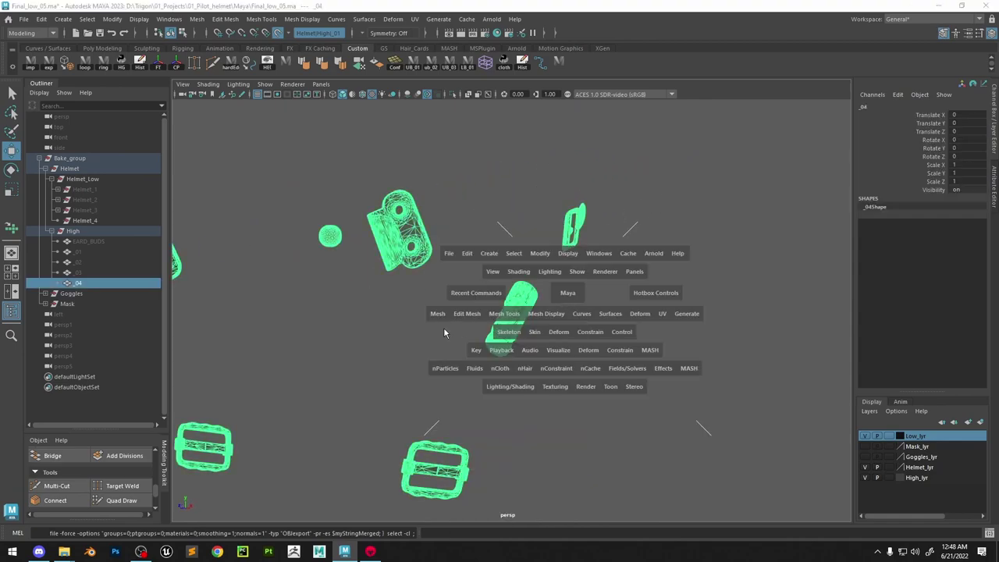
left_click(434, 316)
left_click(466, 109)
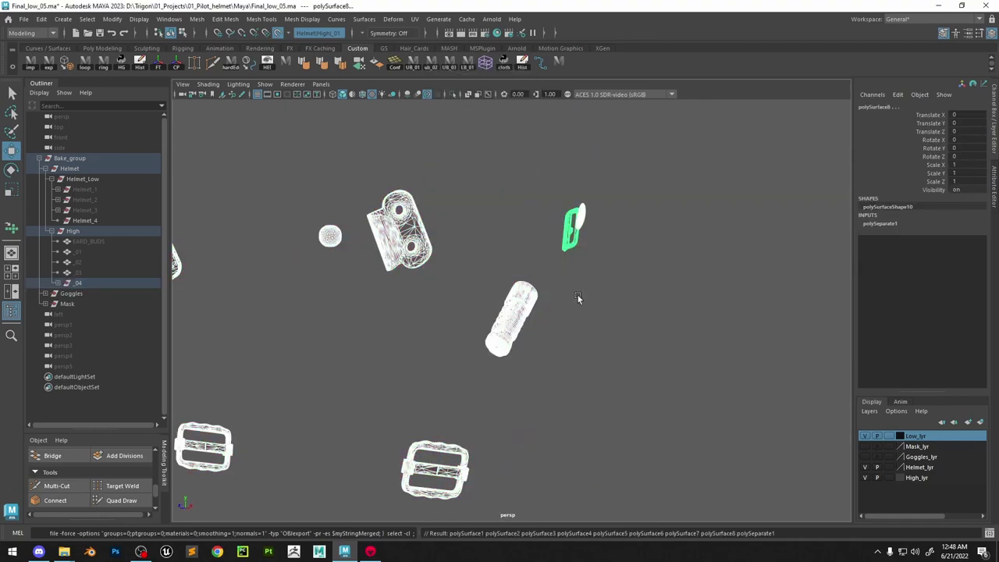
Center the pivot of the separated flashlight-shaped cylindrical piece
left_click_drag(578, 295, 519, 308, "alt")
left_click(506, 320)
right_click_drag(507, 321, 640, 469, "alt")
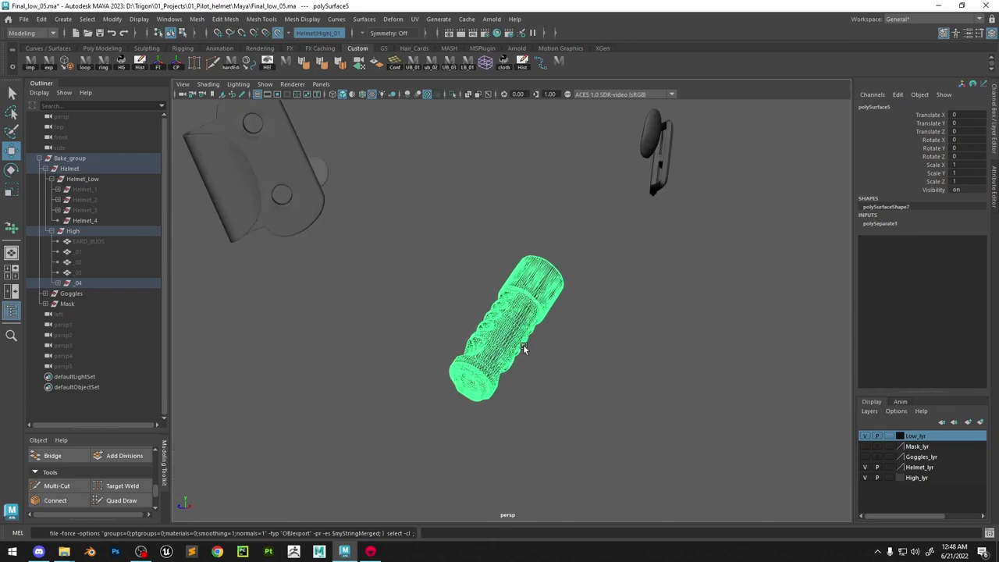
key("e")
scroll(528, 344, "down", 7)
key("w")
left_click(529, 305)
left_click_drag(530, 305, 512, 277)
scroll(521, 312, "down", 8)
key("space")
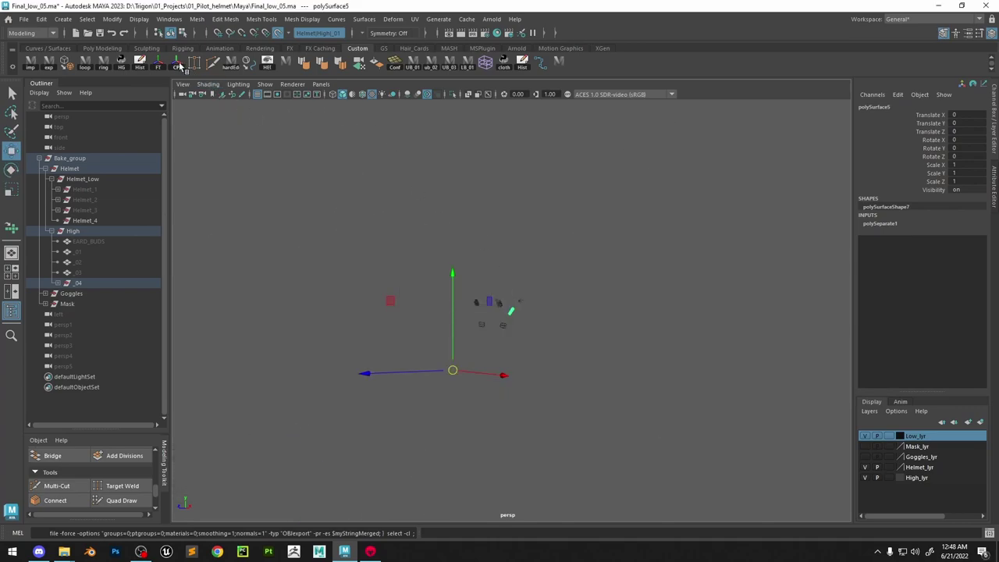
left_click_drag(525, 295, 575, 304, "alt")
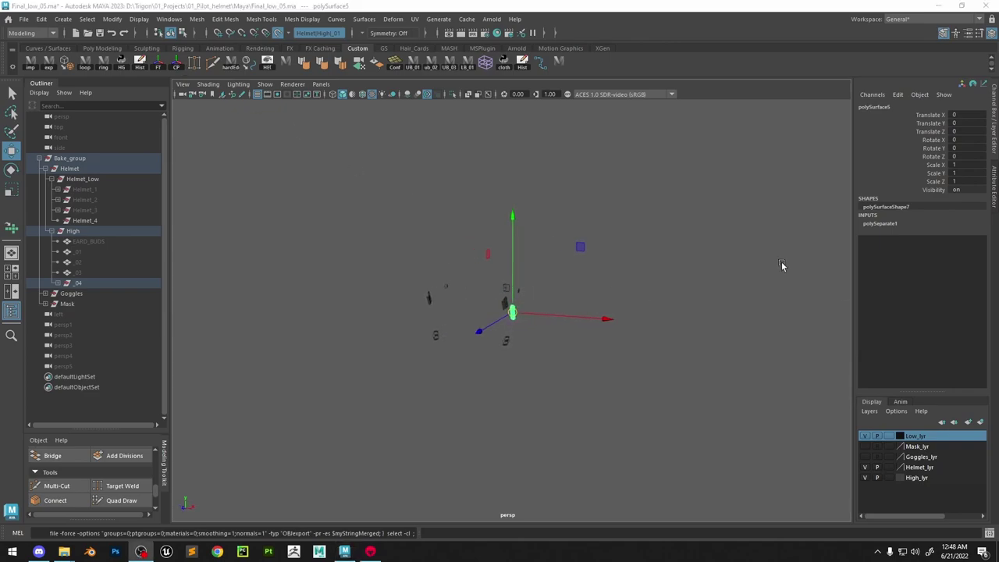
Duplicate the cylindrical piece, take the copy out of _04 into the High group and rename it centered
scroll(539, 293, "up", 4)
left_click_drag(573, 293, 500, 297, "alt")
scroll(499, 297, "up", 4)
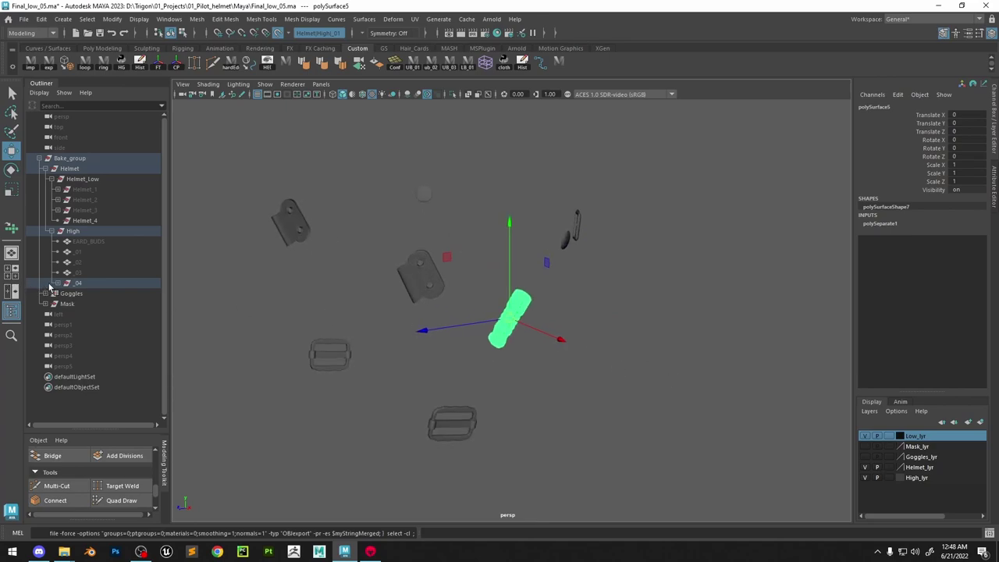
left_click(57, 283)
key("ctrl+d")
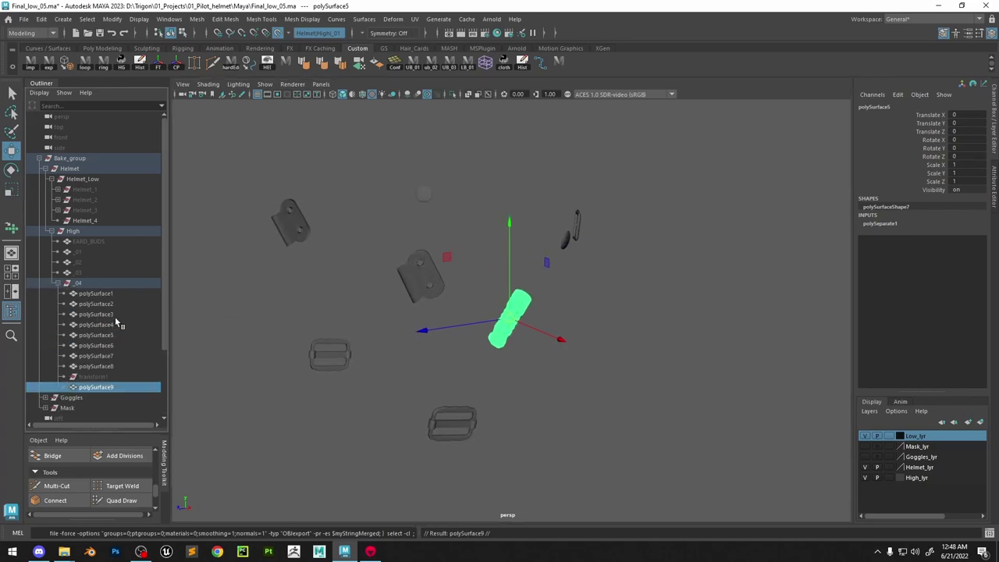
middle_click_drag(89, 284, 90, 280)
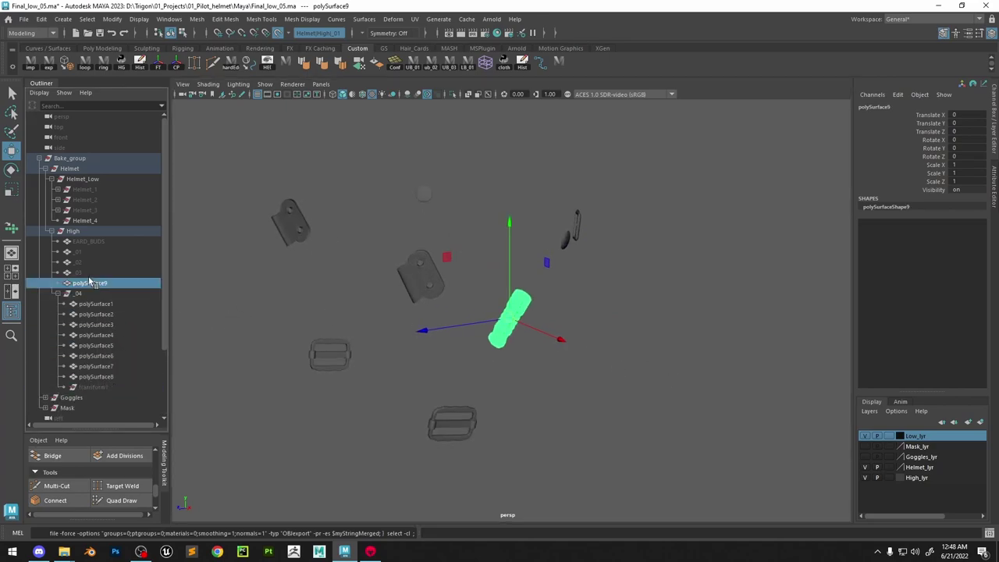
scroll(395, 284, "down", 5)
double_click(109, 287)
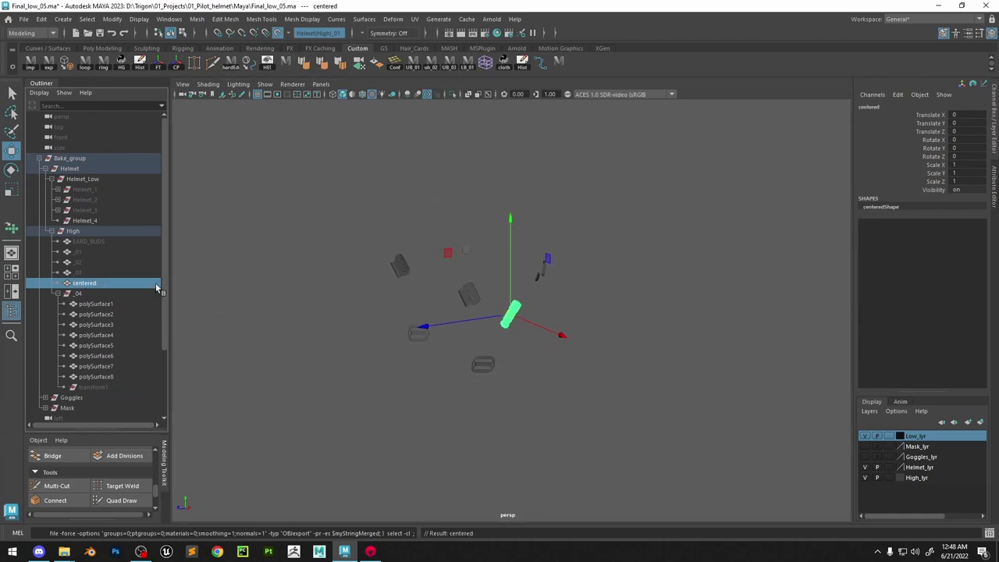
Switch to the front view and display the grid around the centered piece
key("space")
left_click_drag(502, 259, 501, 287)
scroll(579, 389, "down", 3)
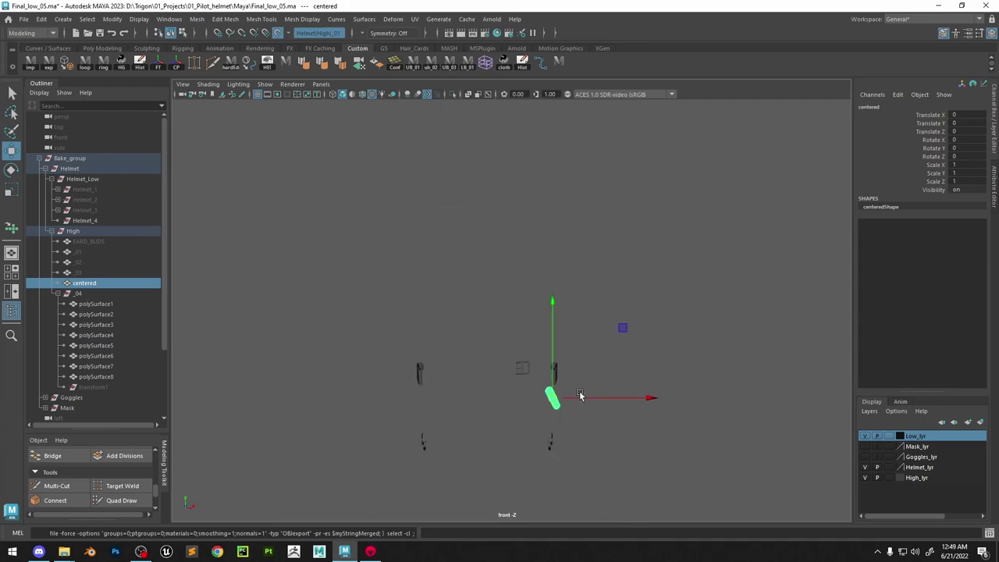
middle_click_drag(583, 396, 625, 267, "alt")
key("space")
left_click(584, 243)
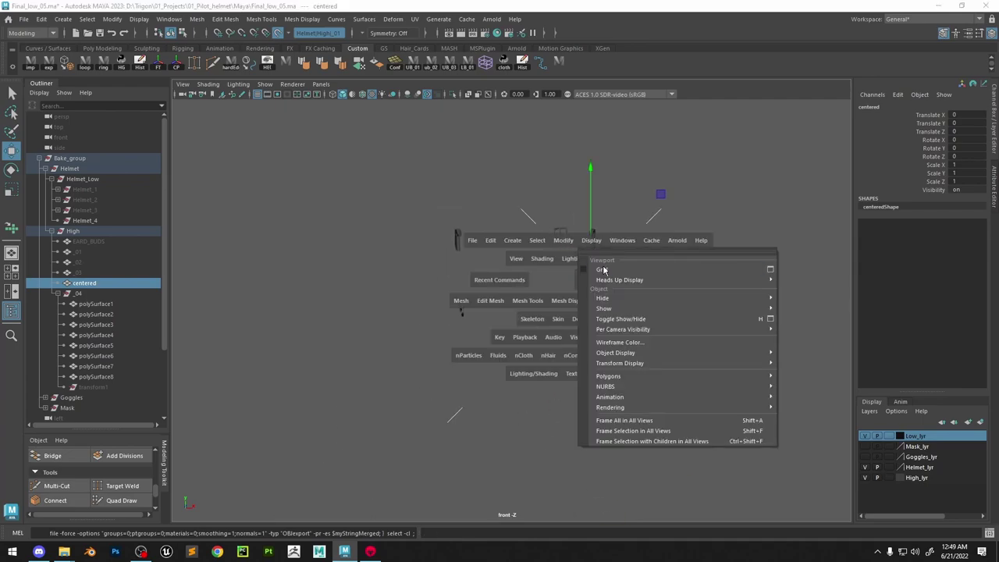
left_click(604, 270)
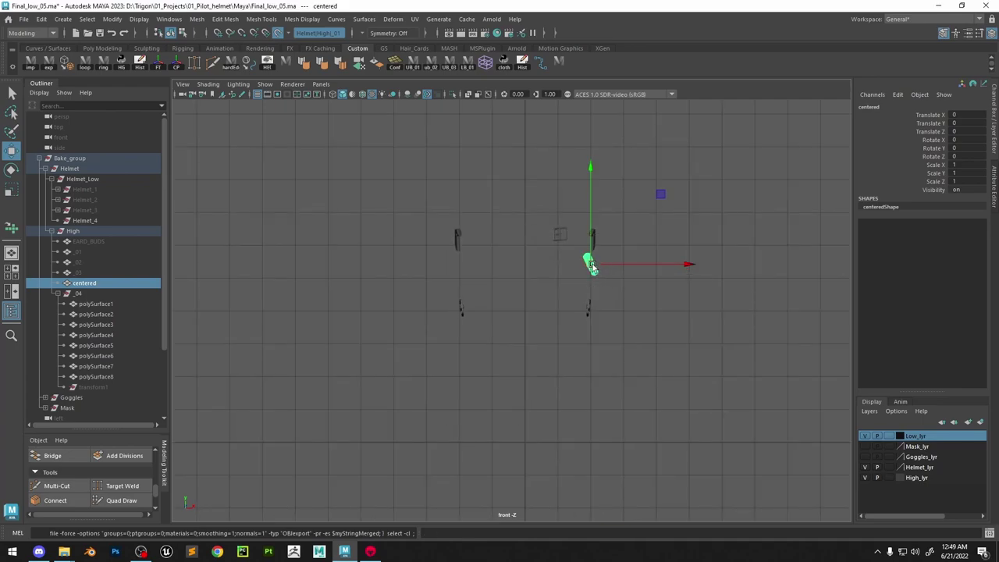
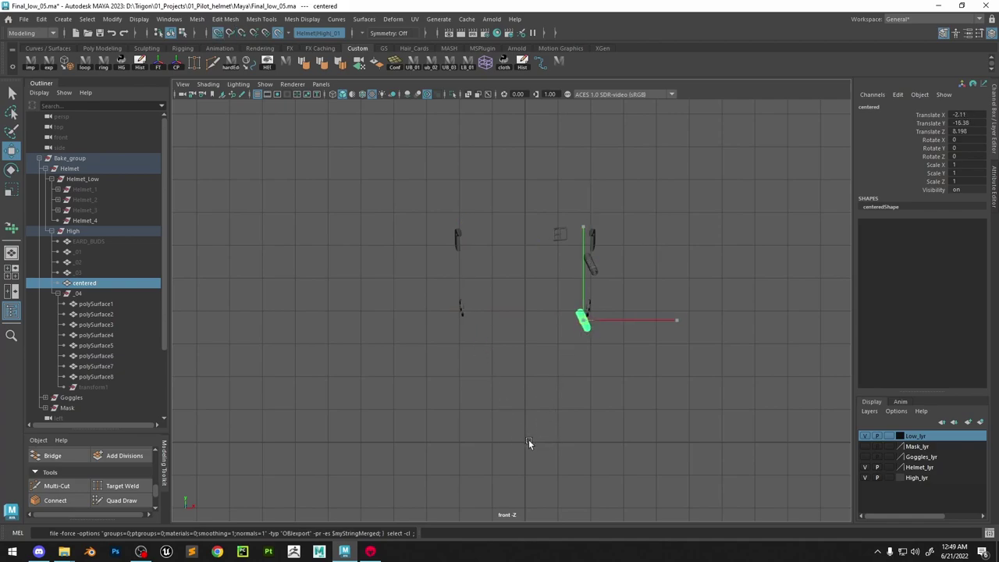
Undo the last move, turn off the live surface and snap the centered piece to the grid's vertical center line
key("ctrl+z")
left_click(278, 34)
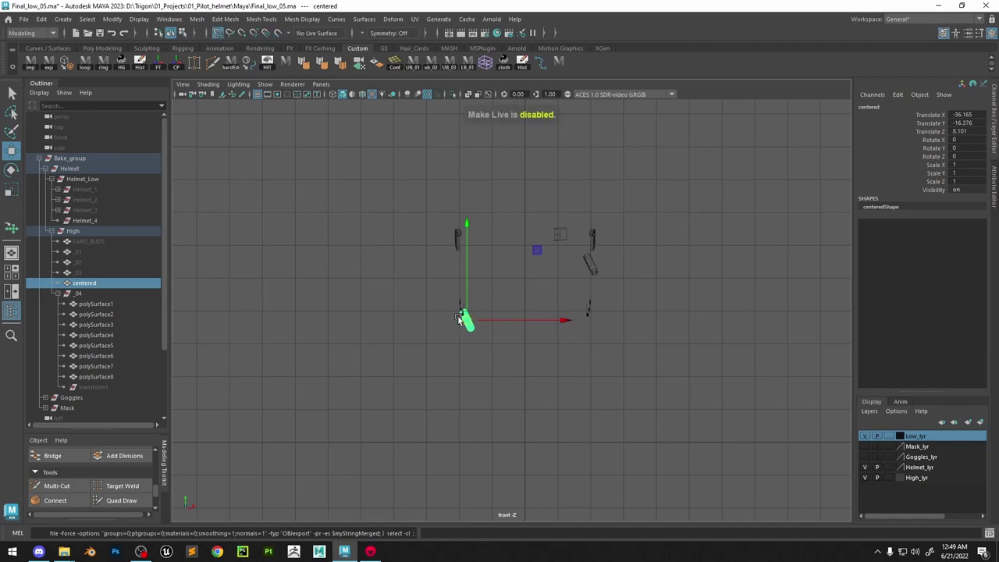
middle_click_drag(556, 438, 525, 440)
Rotate the centered piece until its length lies along the Z axis, correcting its position at the origin
key("f")
scroll(534, 416, "down", 6)
key("e")
left_click_drag(511, 337, 513, 273)
left_click_drag(564, 310, 531, 306)
left_click_drag(589, 257, 602, 303)
key("space")
left_click_drag(588, 323, 580, 292)
key("f")
key("w")
key("f")
left_click_drag(499, 312, 597, 332)
key("e")
left_click(658, 328)
left_click(525, 317)
left_click_drag(580, 268, 568, 252)
left_click_drag(563, 341, 539, 306)
left_click(686, 312)
Create a polygon cylinder at the origin, turn it 90 degrees about X and scale its length to about 3.75
key("space")
left_click_drag(687, 312, 652, 345, "alt")
left_click(431, 218)
mouse_move(484, 252)
left_click(595, 274)
left_click_drag(575, 277, 836, 393)
key("r")
left_click_drag(507, 304, 578, 287, "alt")
Adjust the cylinder's end vertices along its length at the body's plain end and set its axis subdivisions to 24
right_click_drag(500, 301, 445, 300)
left_click_drag(327, 254, 430, 373)
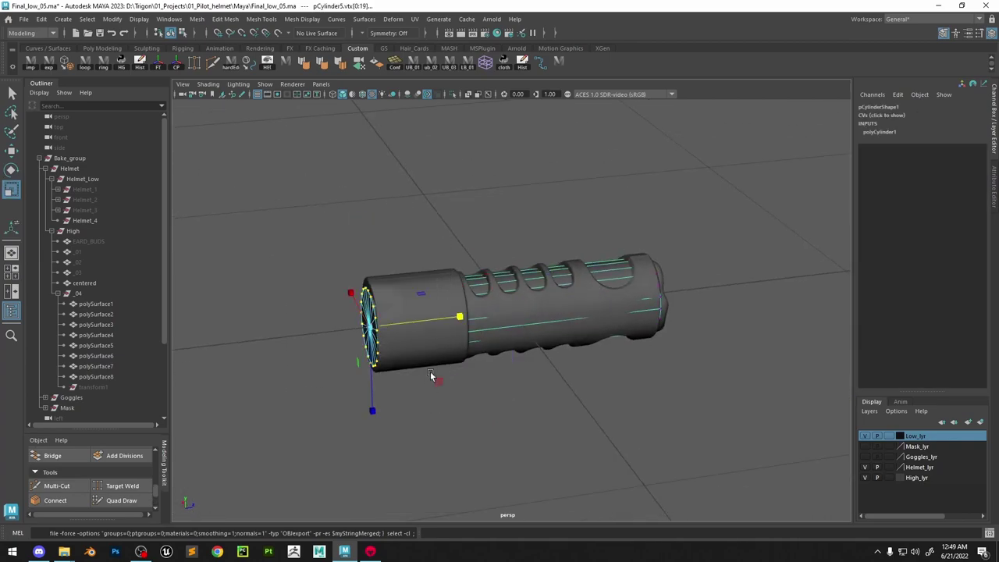
left_click_drag(429, 322, 433, 321)
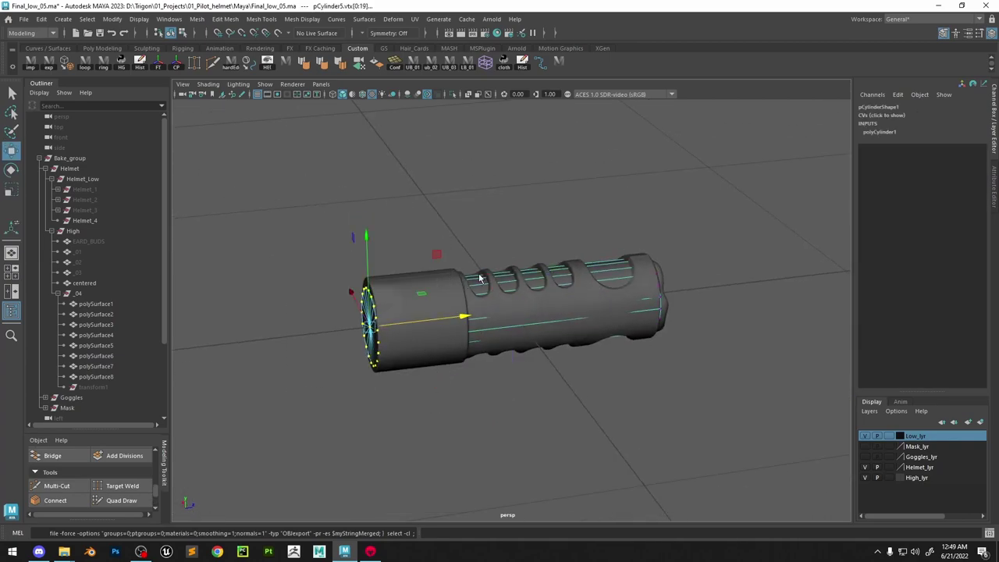
key("F8")
key("t")
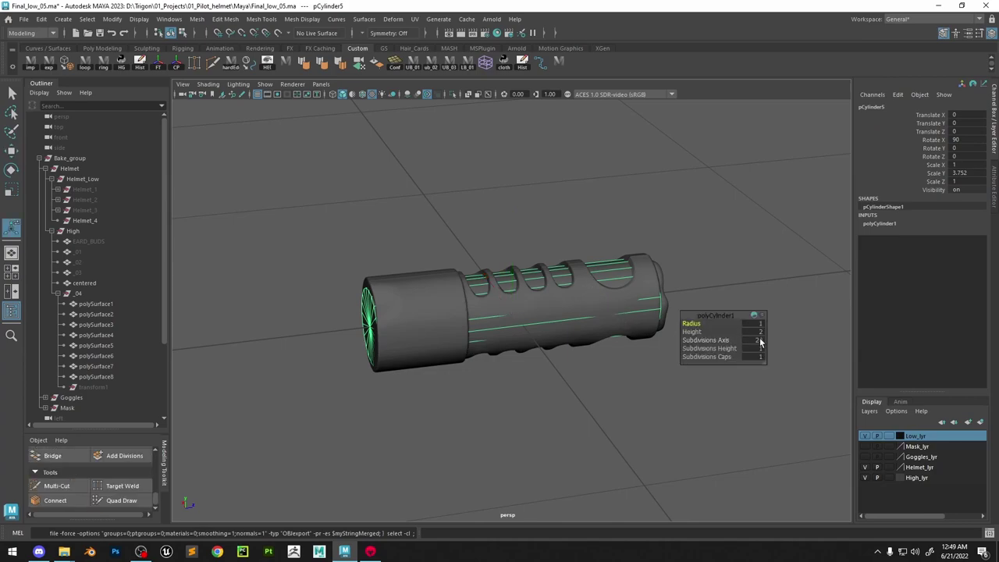
key("Return")
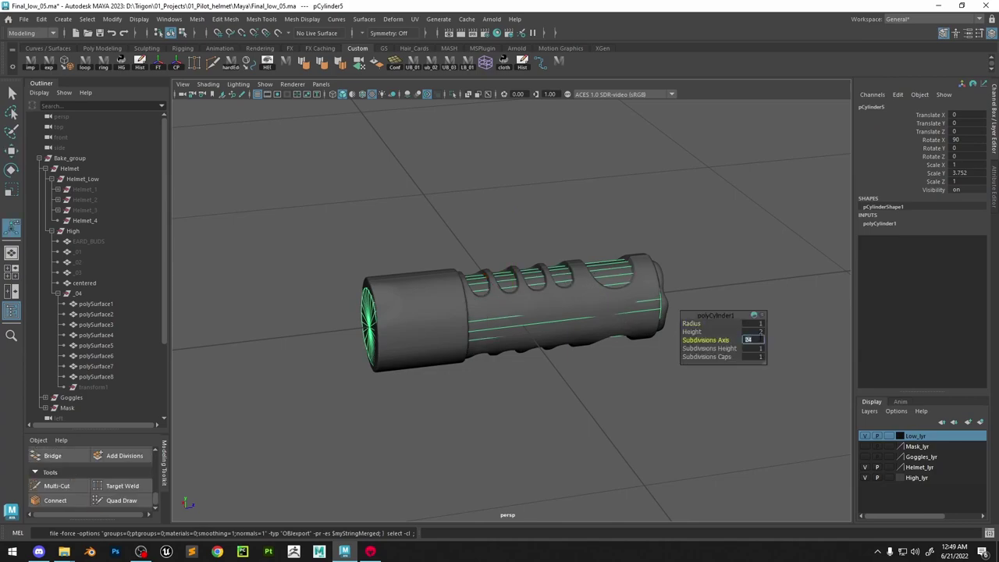
Scale the cylinder's cross-section to 1.02 on X and about 1.13 on Z to match the oval body
left_click_drag(731, 225, 641, 281, "alt")
key("r")
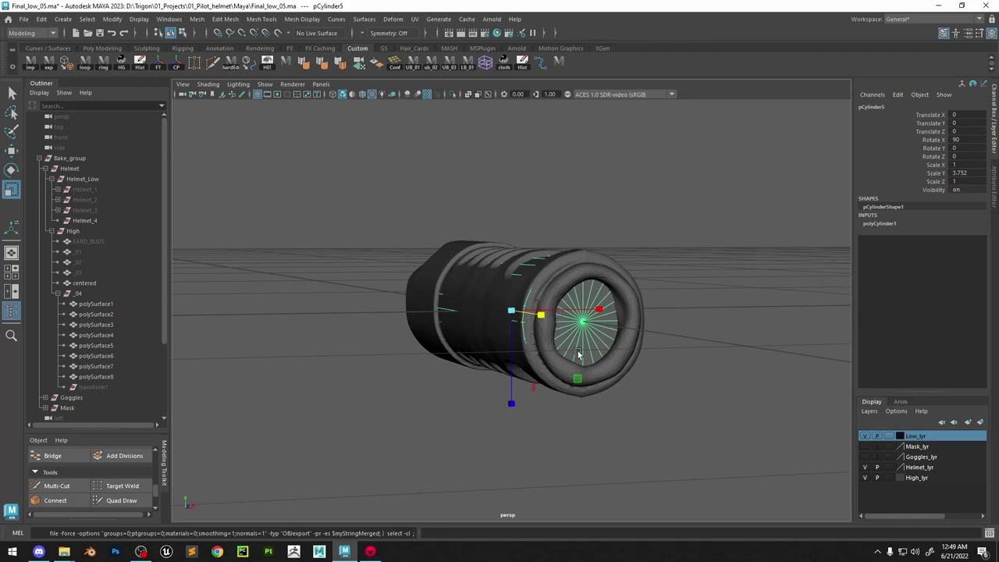
mouse_move(577, 379)
left_mouse_down()
mouse_move(583, 387)
mouse_move(576, 382)
left_mouse_up()
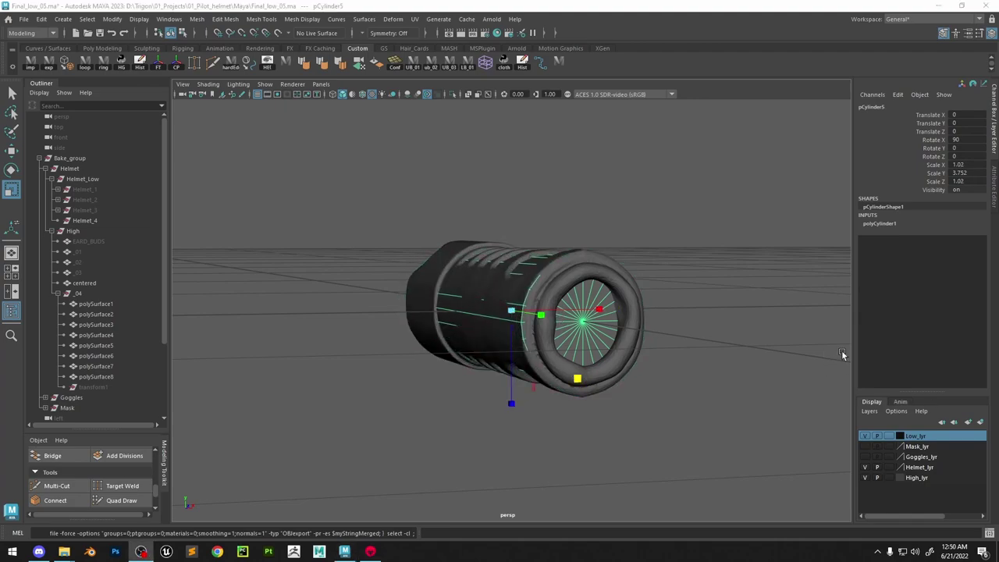
left_click_drag(841, 356, 612, 344, "alt")
left_click_drag(514, 403, 589, 347)
key("w")
left_click_drag(512, 287, 514, 288)
key("r")
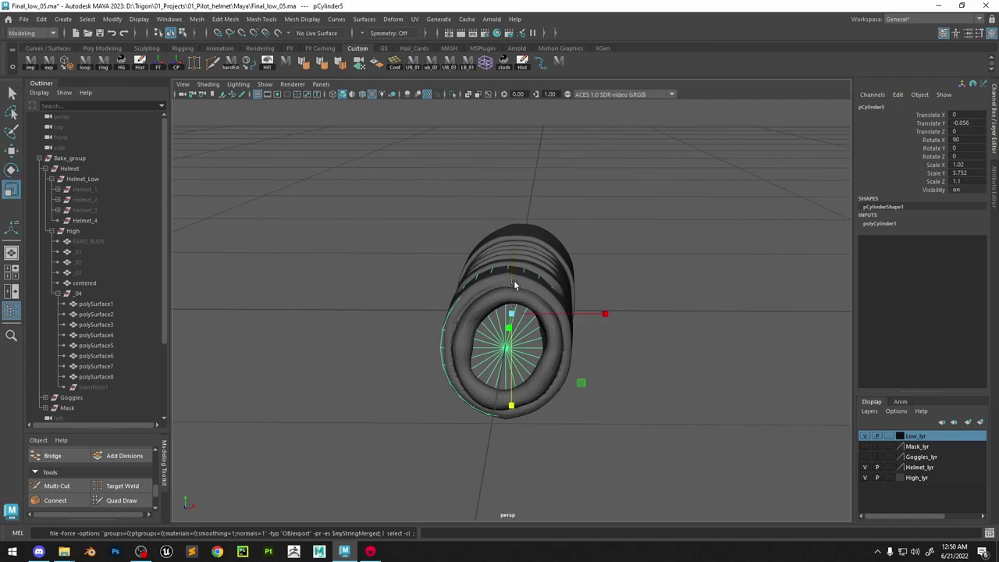
left_click_drag(512, 402, 513, 404)
Fine-tune the cylinder's position to about X 0.037, Y -0.019, Z 0.074 and scale its length to about 3.79
key("w")
left_click_drag(608, 314, 525, 290)
left_click_drag(512, 284, 513, 280)
key("r")
left_click_drag(473, 316, 465, 314)
key("w")
Align the cap vertices at the cylinder's rimmed end with the high-poly body along its length
middle_click_drag(501, 301, 552, 300, "alt")
left_click_drag(554, 300, 605, 316, "alt")
key("F9")
left_click_drag(437, 219, 509, 381)
left_click_drag(468, 352, 539, 378, "alt")
mouse_move(498, 334)
left_mouse_down()
mouse_move(505, 319)
mouse_move(498, 332)
left_mouse_up()
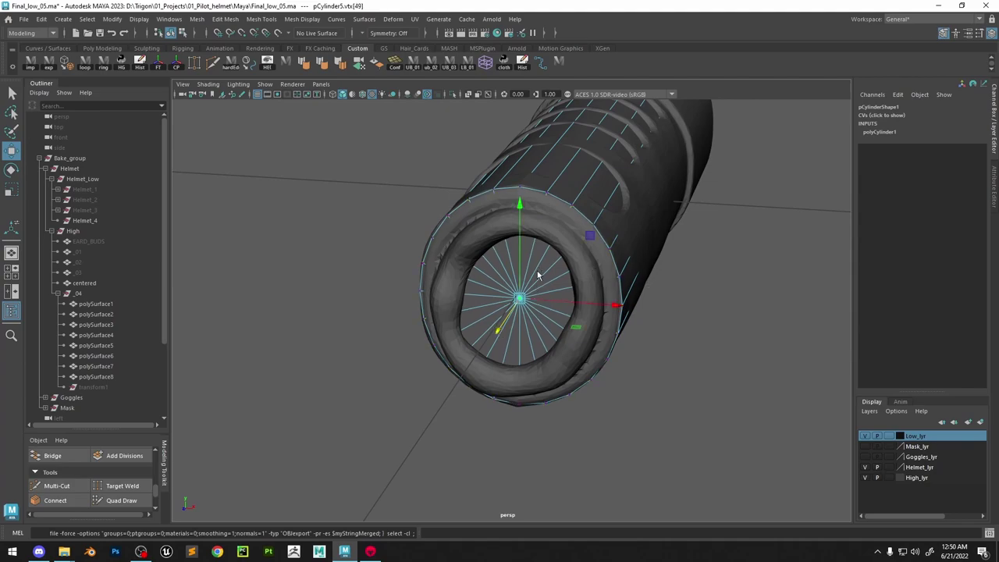
Chamfer the cap's center vertex and delete the inner cap faces to open the cylinder's rimmed end
right_click_drag(537, 275, 551, 290, "shift")
middle_click_drag(551, 290, 555, 290)
left_click_drag(552, 293, 559, 290, "alt")
left_click(598, 267)
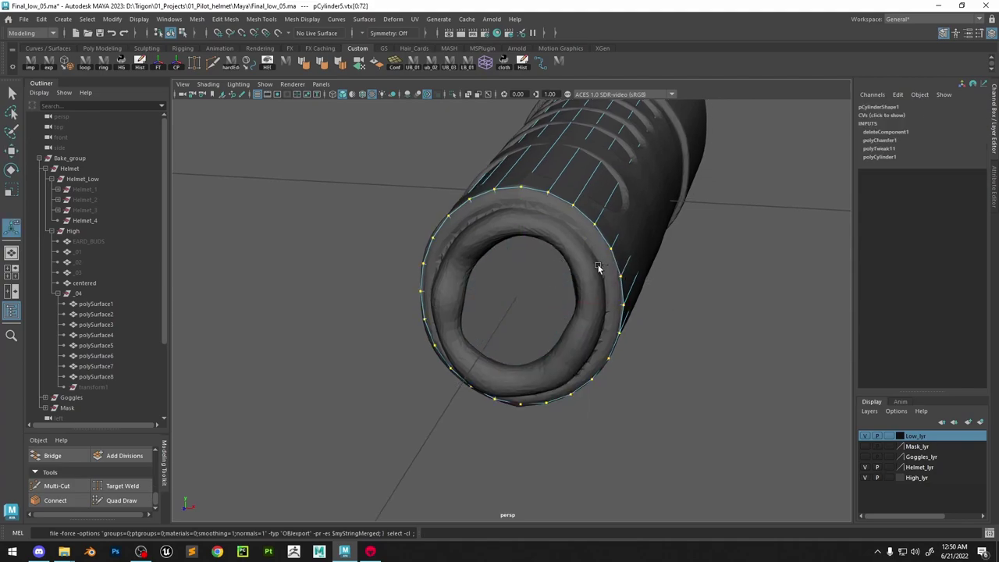
key("4")
right_click_drag(540, 277, 537, 307)
left_click(759, 244)
right_click_drag(759, 244, 758, 283)
key("ctrl+z")
key("ctrl+z")
key("ctrl+z")
key("ctrl+z")
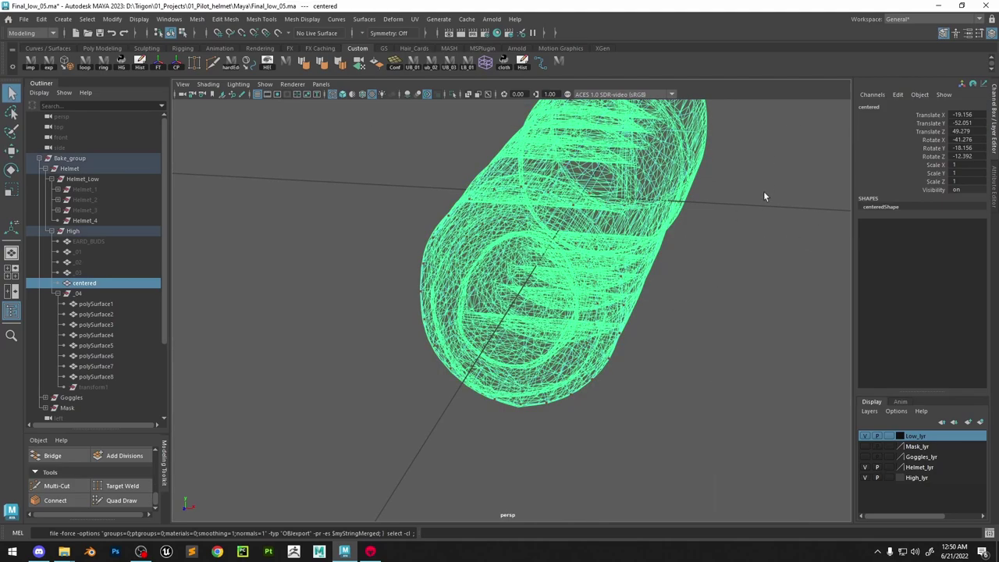
key("w")
key("5")
Adjust the open end of the cylinder to follow the edge of the high-poly body
left_click_drag(592, 297, 502, 306, "alt")
left_click_drag(451, 316, 449, 316)
left_click_drag(447, 316, 508, 319, "alt")
key("r")
key("w")
left_click_drag(531, 359, 533, 345)
left_click_drag(566, 341, 515, 307, "alt")
Extrude the open border edge loop away from the body and scale it inward to shape the end's bevel
left_click_drag(434, 314, 416, 319, "shift")
key("r")
left_click_drag(450, 309, 554, 294)
Extrude the border loop two more times over the raised rim, moving and scaling each ring to follow it
key("ctrl+e")
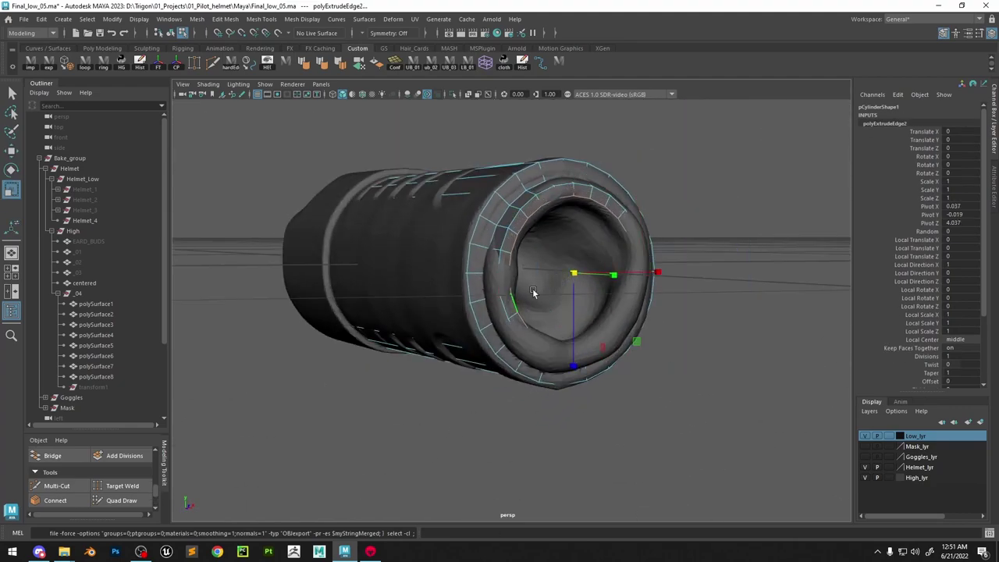
left_click_drag(533, 292, 573, 318, "alt")
key("ctrl+e")
key("w")
key("r")
key("w")
Extrude the inner rim loop again and push it deep into the recess of the end
key("ctrl+e")
key("w")
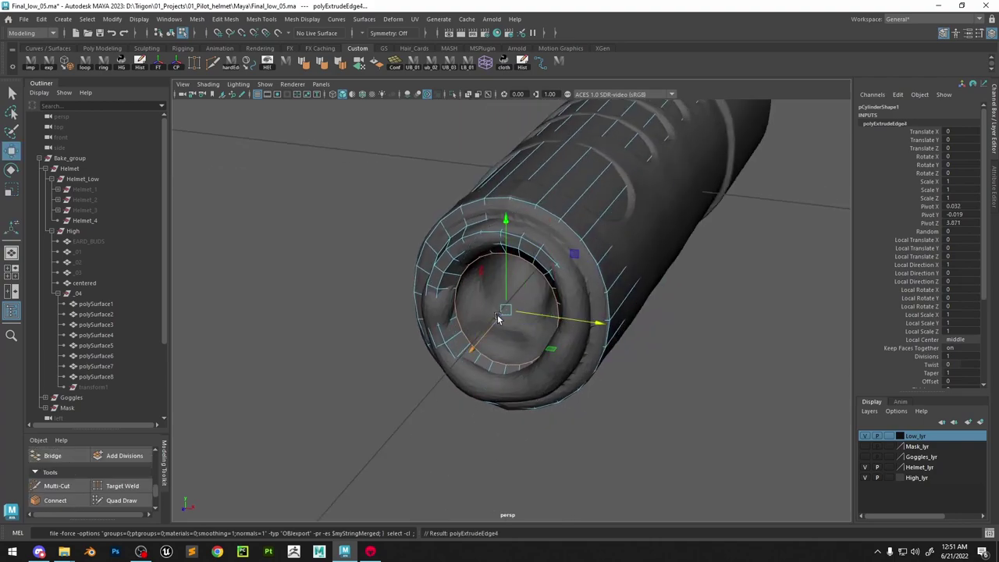
left_click_drag(494, 325, 504, 298)
Extrude the innermost edge loop and merge it to its center to close the bottom of the recess
key("ctrl+e")
key("r")
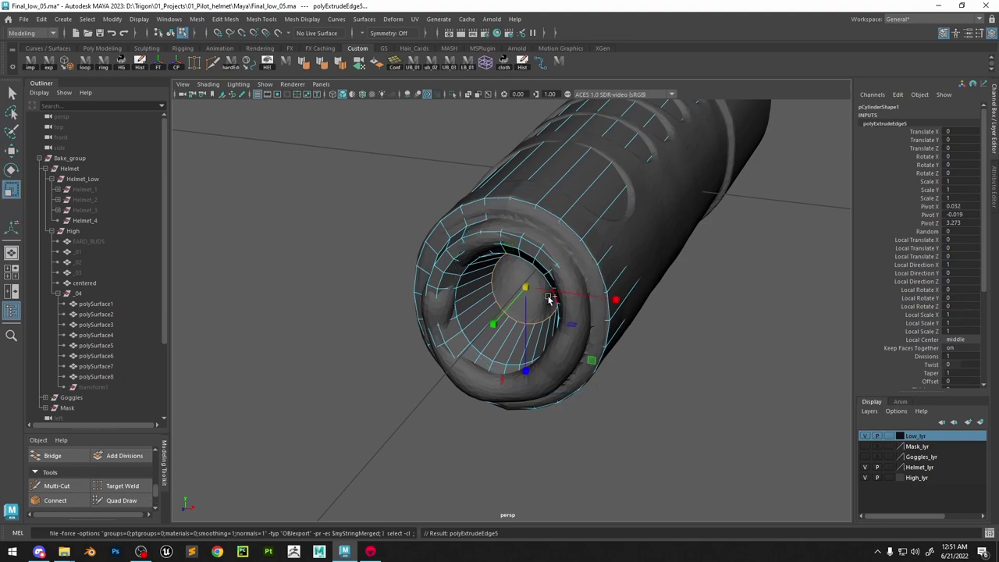
right_click_drag(551, 297, 547, 196, "shift")
left_click_drag(623, 365, 411, 280, "alt")
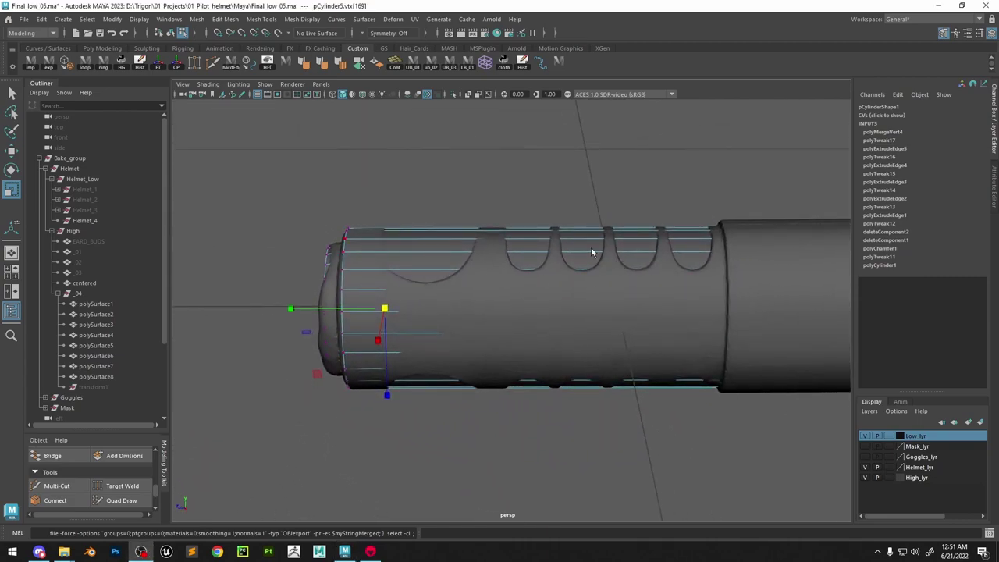
Return the low-poly cylinder to object mode and freeze its transformations
right_click_drag(591, 253, 680, 223)
left_click(683, 222)
key("ctrl+z")
left_click_drag(688, 214, 808, 228, "alt")
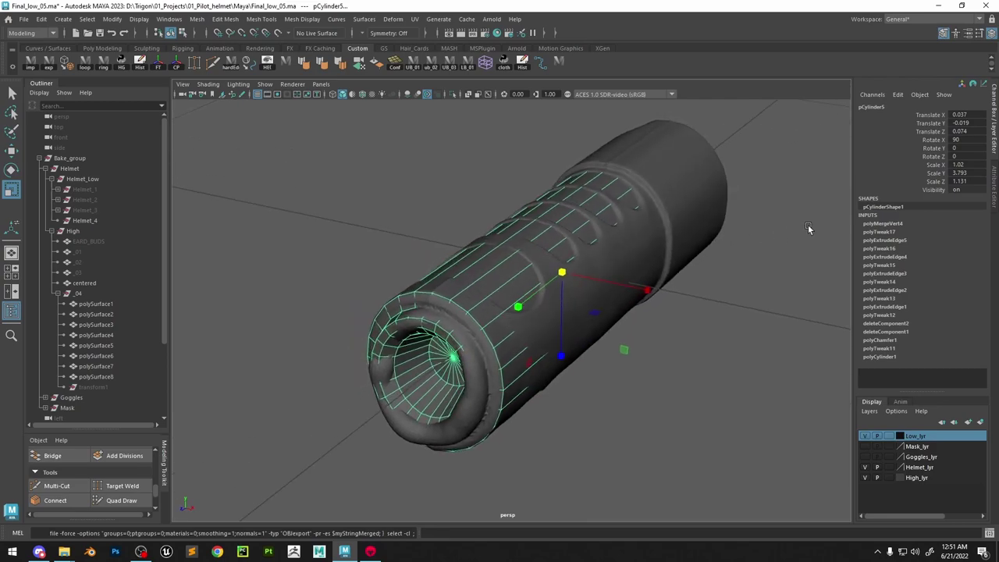
left_click_drag(793, 185, 662, 205, "alt")
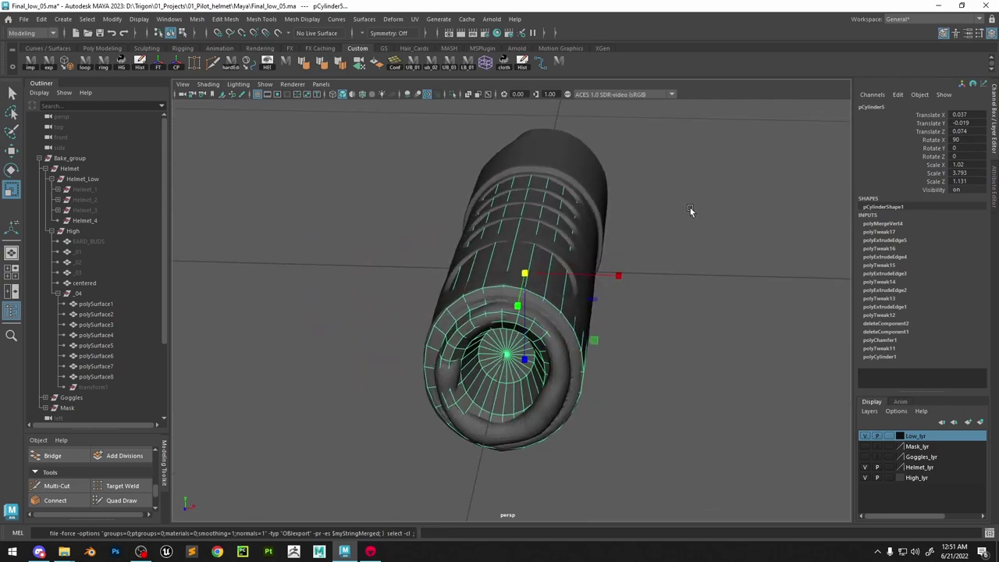
middle_click_drag(690, 210, 680, 246, "alt")
scroll(680, 246, "up", 1)
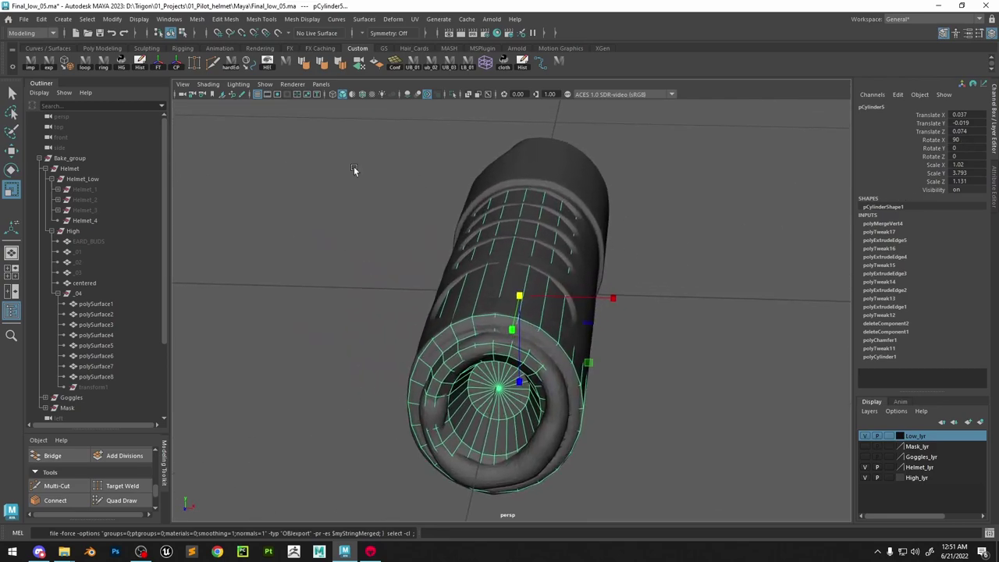
left_click(164, 70)
Select the faces on the cylinder's positive X half in the front view and delete them
mouse_move(617, 244)
left_mouse_down("alt")
mouse_move(627, 233)
mouse_move(627, 244)
left_mouse_up("alt")
key("space")
scroll(542, 292, "down", 8)
scroll(546, 281, "up", 2)
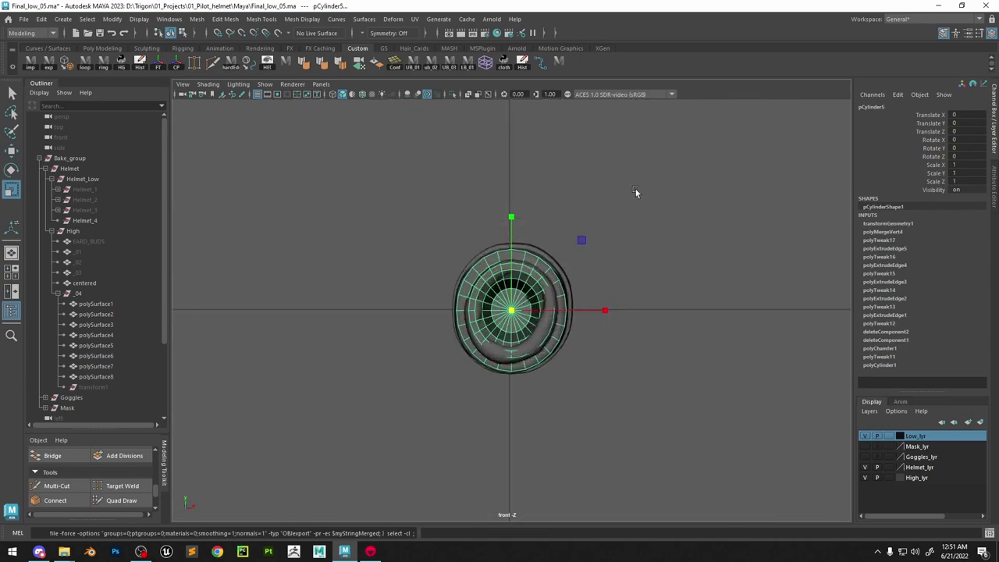
right_click_drag(636, 190, 636, 219)
left_click_drag(645, 182, 526, 337)
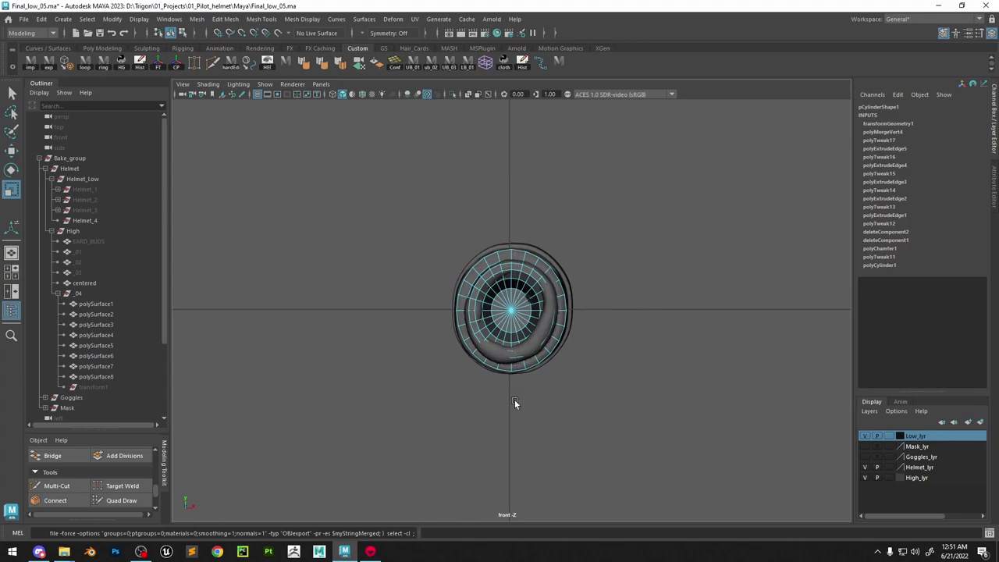
scroll(533, 353, "up", 2)
key("Delete")
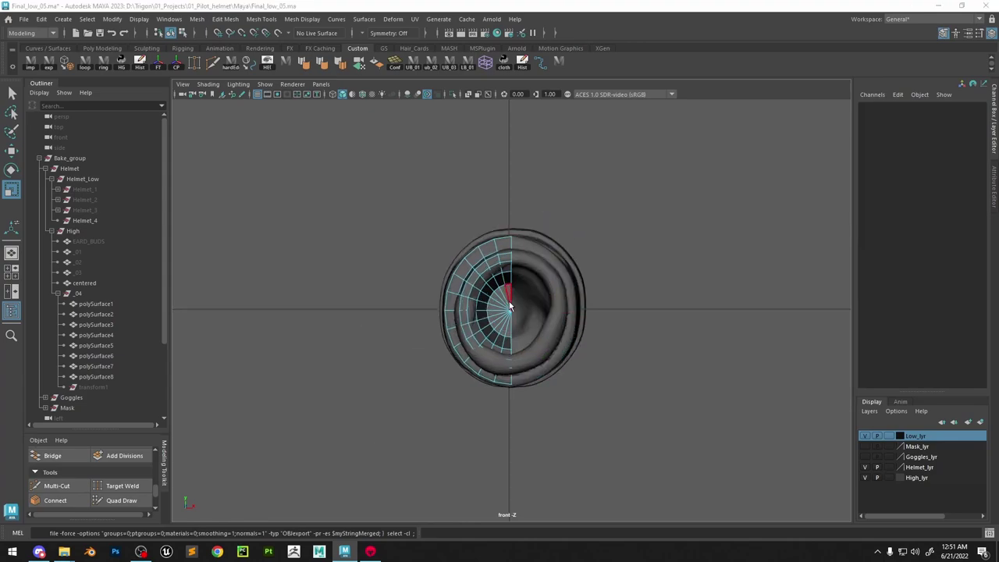
Select the faces on the lower half of the remaining cylinder in the front view and delete them, leaving one quarter
key("space")
left_click_drag(508, 312, 573, 324)
right_click_drag(573, 323, 489, 239, "alt")
left_click_drag(489, 238, 413, 257, "alt")
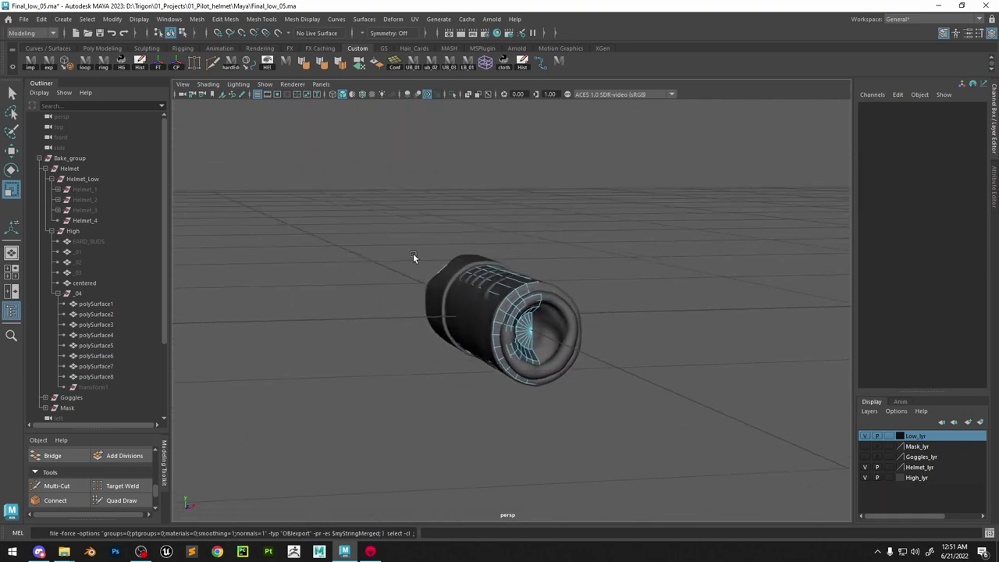
right_click_drag(414, 257, 518, 339, "alt")
left_click_drag(517, 339, 497, 321, "alt")
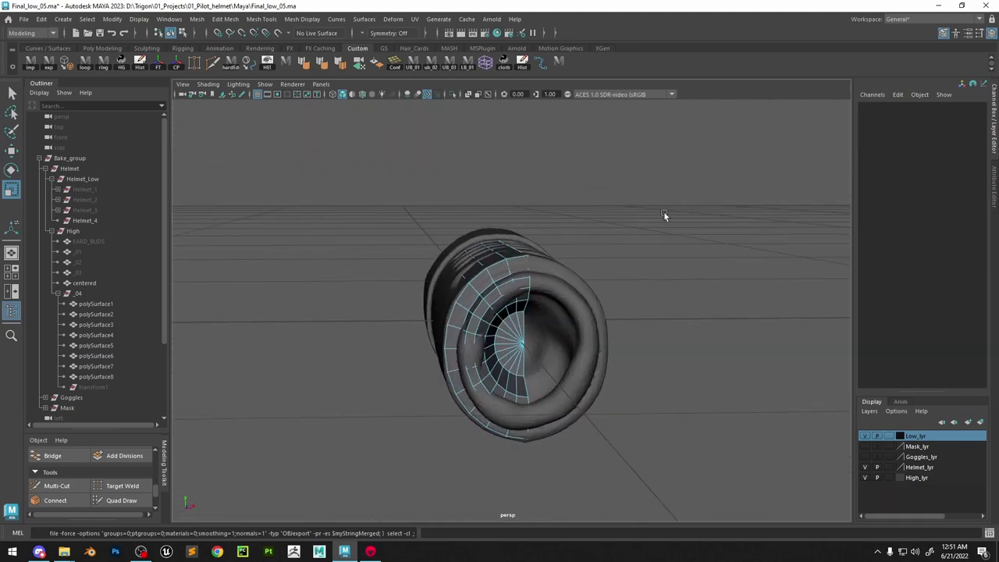
mouse_move(556, 263)
left_mouse_down("alt")
mouse_move(629, 255)
mouse_move(573, 245)
mouse_move(571, 275)
left_mouse_up("alt")
key("space")
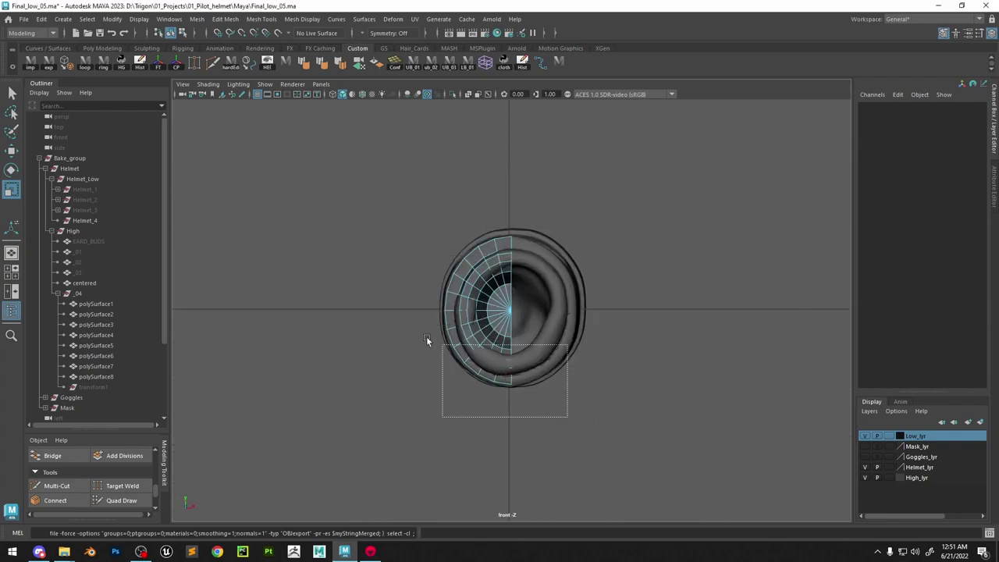
left_click_drag(416, 320, 414, 316)
key("Delete")
key("Delete")
Trace the large rounded recess near the open end with Multi-Cut, cutting its outline into the low-poly mesh
key("space")
left_click_drag(502, 299, 555, 348)
left_click(536, 341)
scroll(546, 336, "up", 3)
middle_click_drag(504, 287, 515, 302, "alt")
left_click_drag(516, 302, 562, 311, "alt")
left_click(56, 490)
left_click_drag(500, 295, 578, 263, "alt")
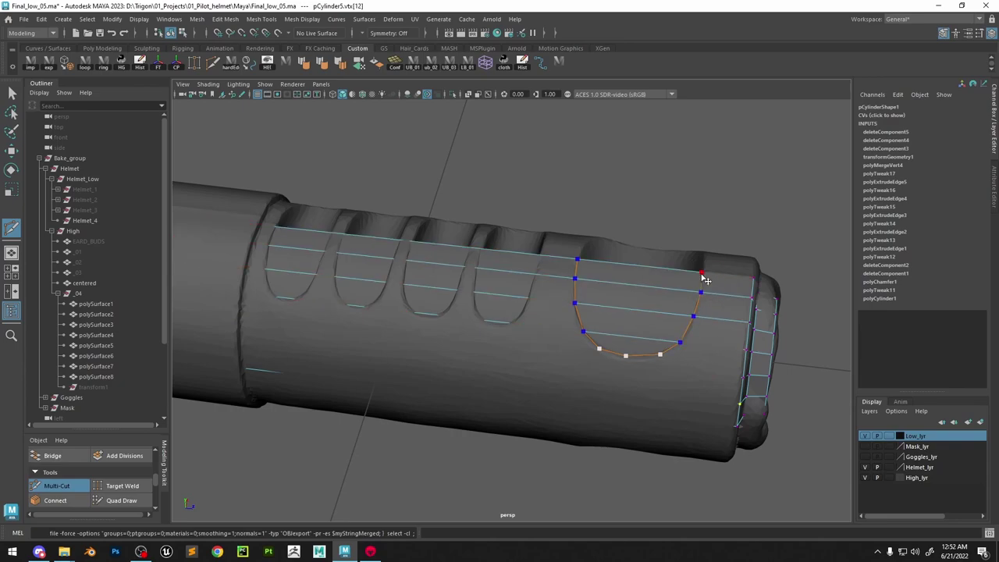
right_click(701, 275)
Cut the side outlines of the two small grooves nearest the large recess into the low-poly mesh
left_click(575, 279)
left_click_drag(557, 286, 494, 267, "alt")
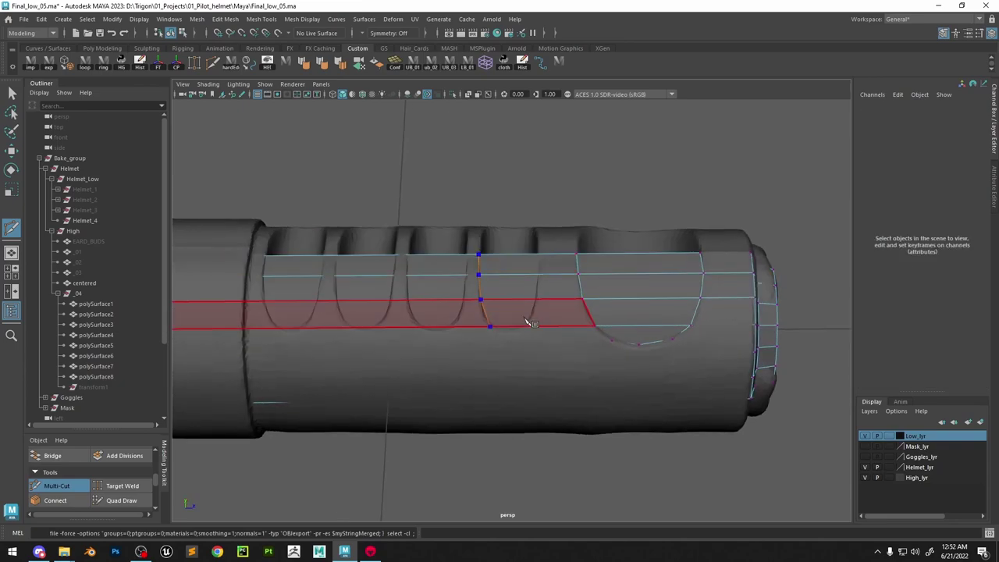
key("Return")
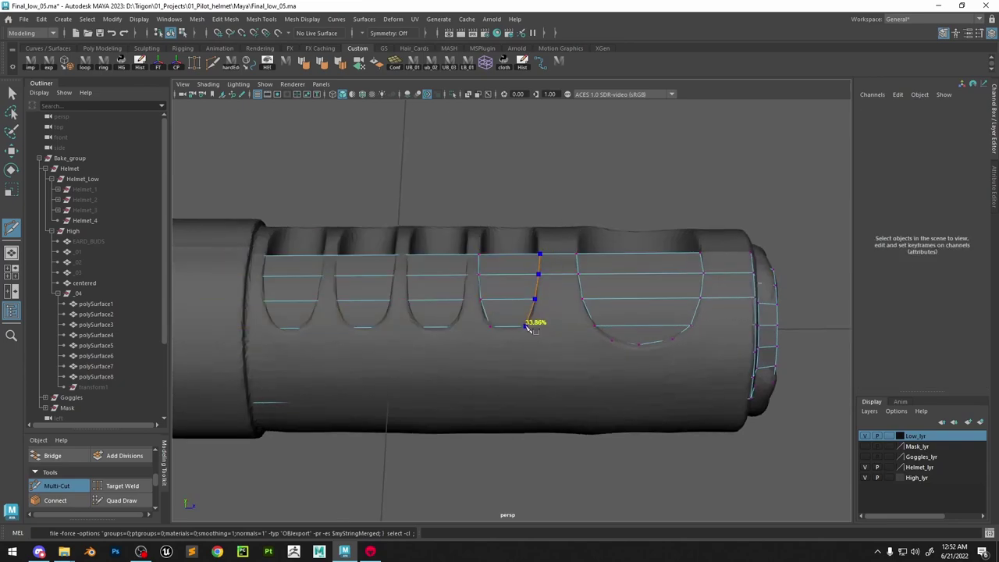
left_click(407, 276)
left_click(406, 300)
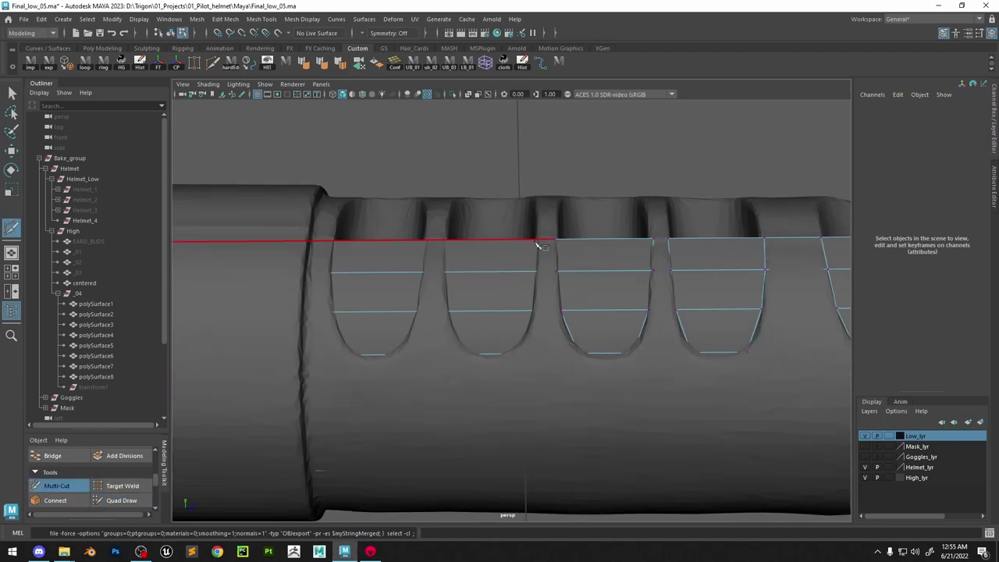
Cut both sides of the second groove from the wide cap, following the high-poly outline down to its bottom edge
left_click(538, 238)
left_click(537, 271)
left_click(534, 311)
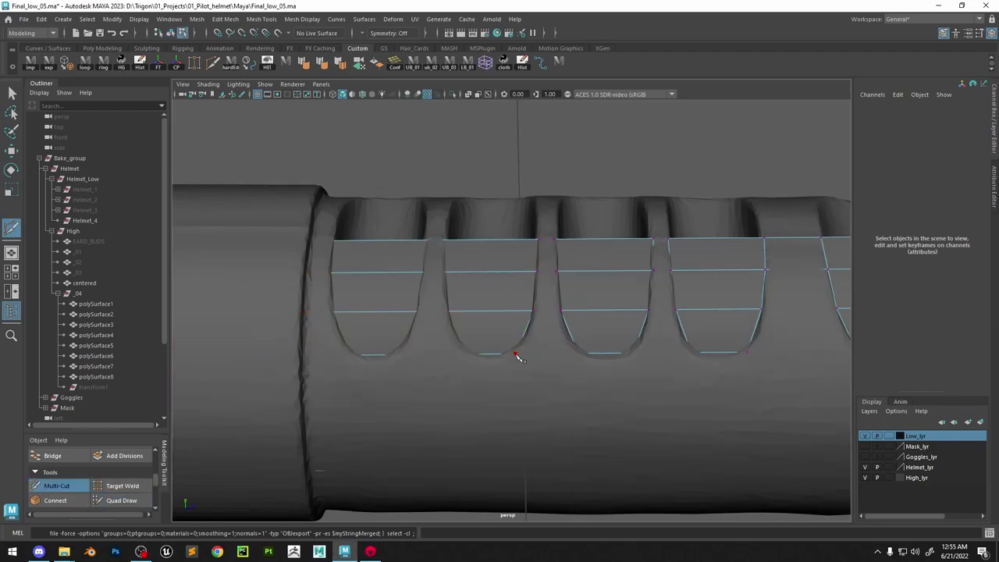
left_click(445, 240)
left_click(445, 272)
left_click(446, 311)
left_click(462, 354)
right_click(462, 355)
middle_click_drag(443, 248, 535, 263, "alt")
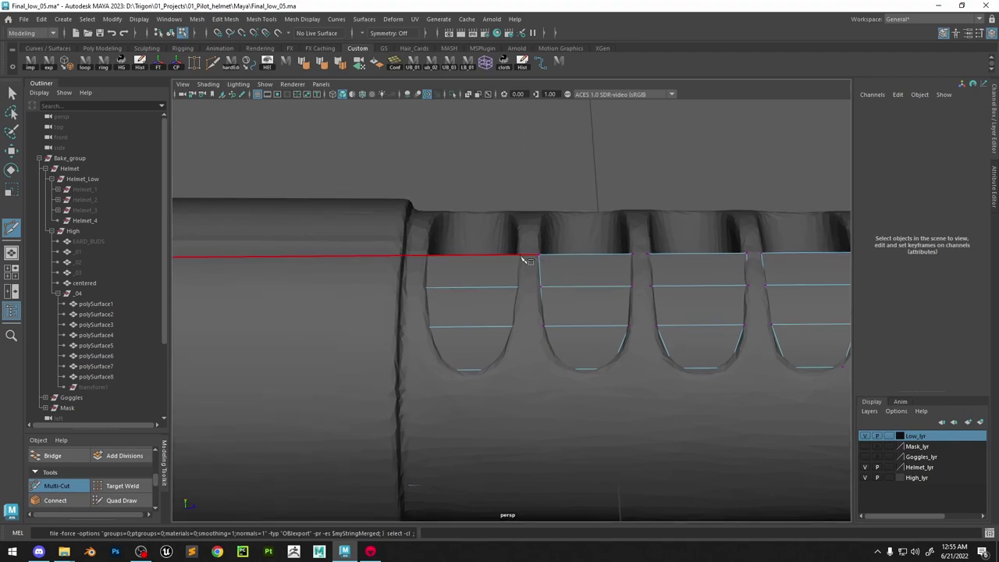
Cut both sides of the groove closest to the wide cap, following its high-poly outline
left_click(521, 256)
left_click(521, 288)
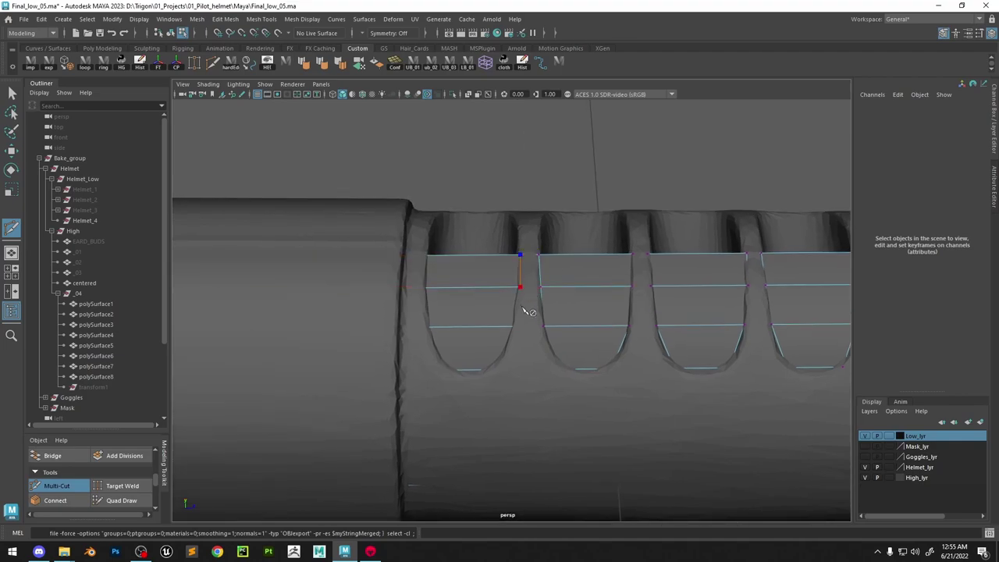
left_click(517, 328)
left_click(498, 370)
left_click(426, 256)
left_click(424, 289)
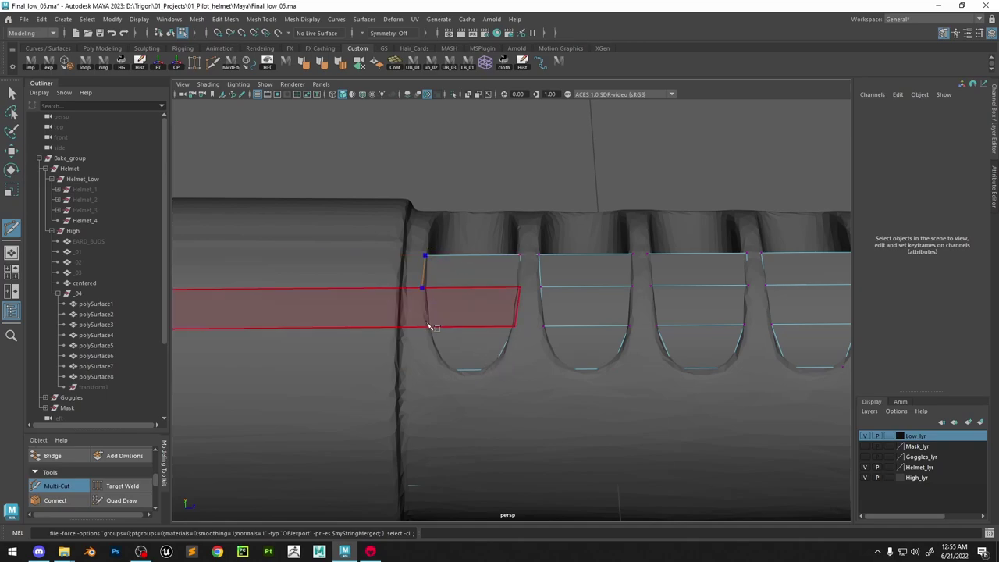
left_click(428, 328)
left_click(446, 370)
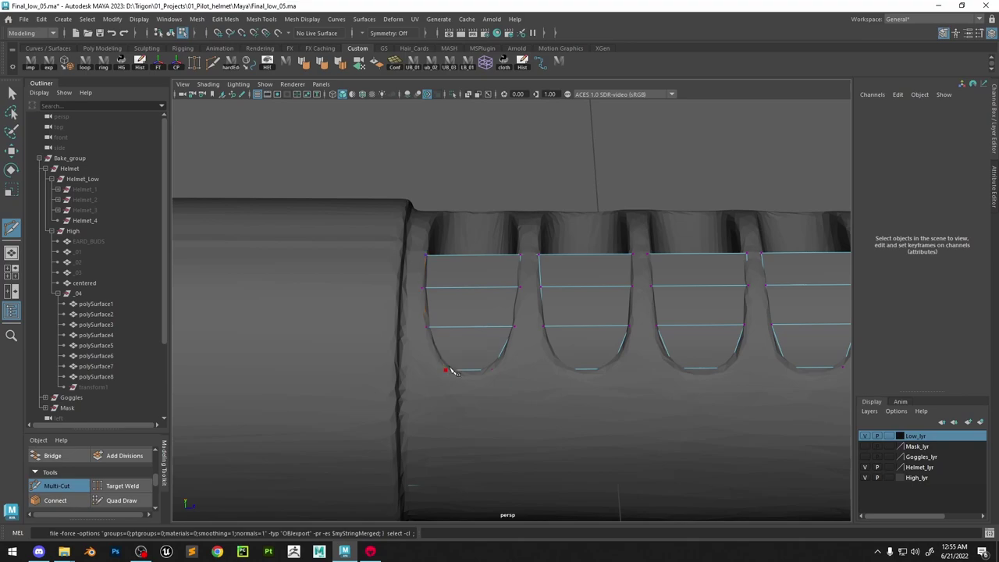
right_click(398, 318)
Slice the low-poly mesh straight across where the wide cap meets the grooved body
middle_click_drag(450, 276, 547, 228, "alt")
right_click_drag(547, 228, 502, 209, "alt")
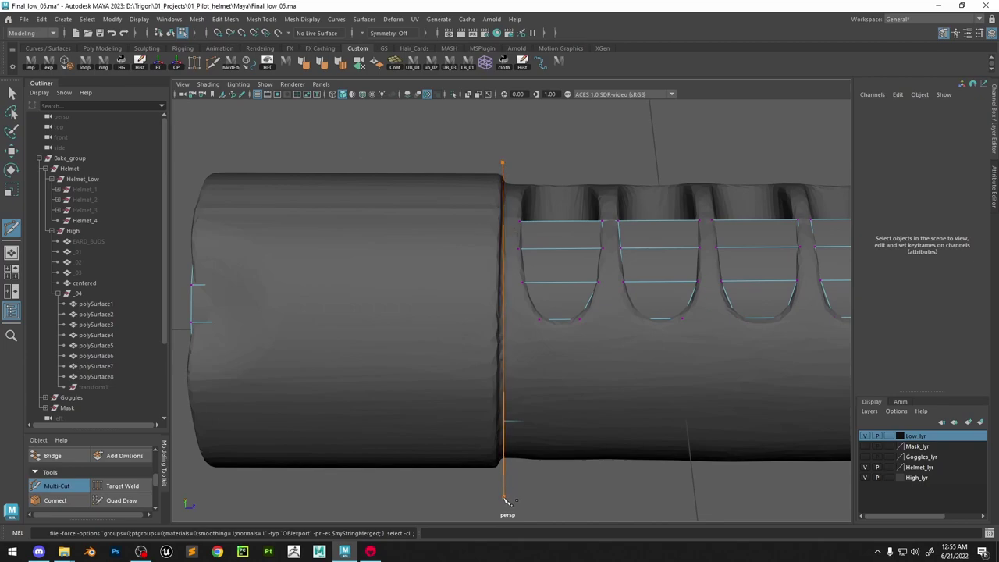
left_click(500, 504)
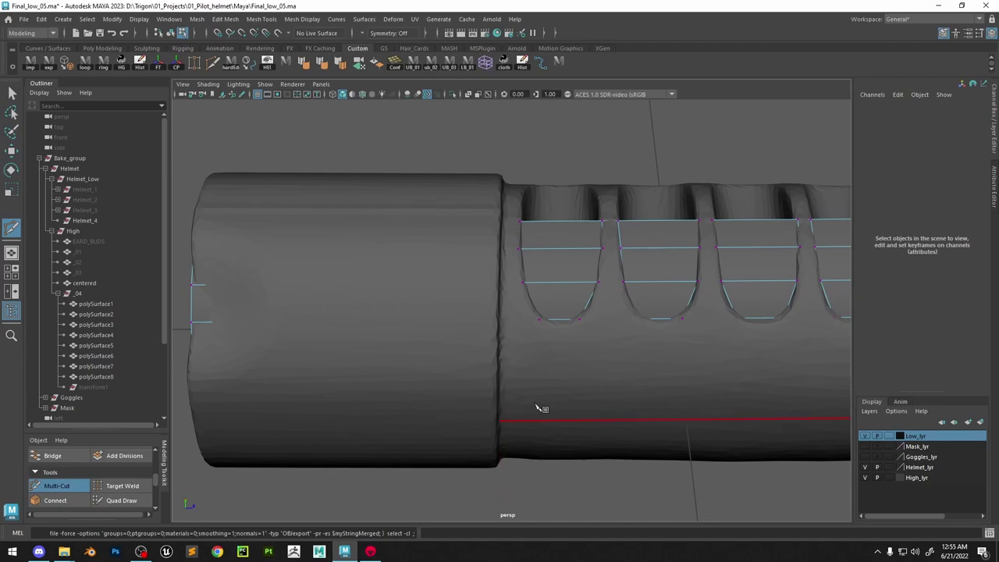
Select the low-poly faces inside the large rounded recess and delete them
right_click_drag(540, 408, 481, 172, "alt")
key("w")
right_click_drag(582, 274, 562, 341, "alt")
scroll(561, 341, "up", 3)
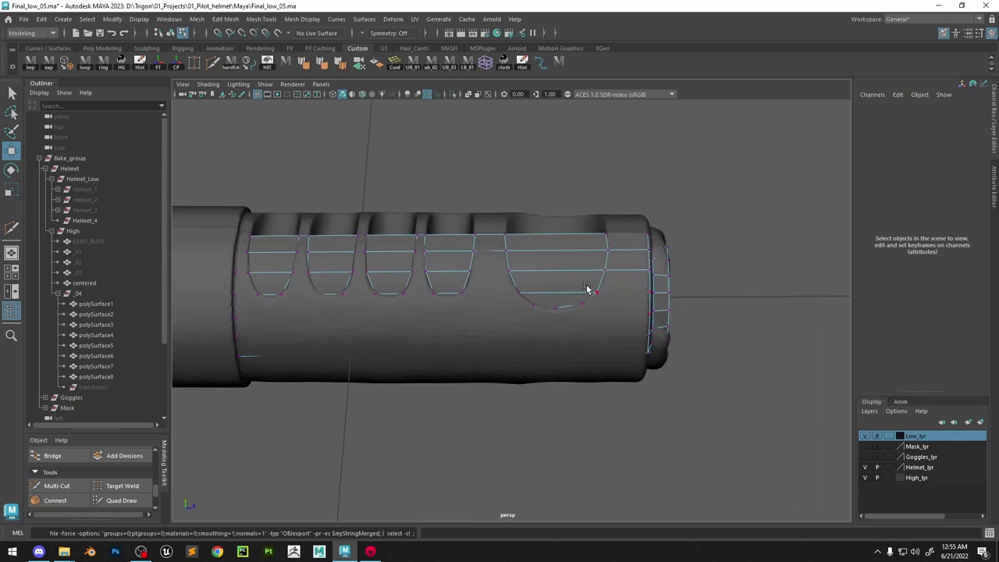
right_click_drag(555, 239, 555, 269)
left_click(553, 239)
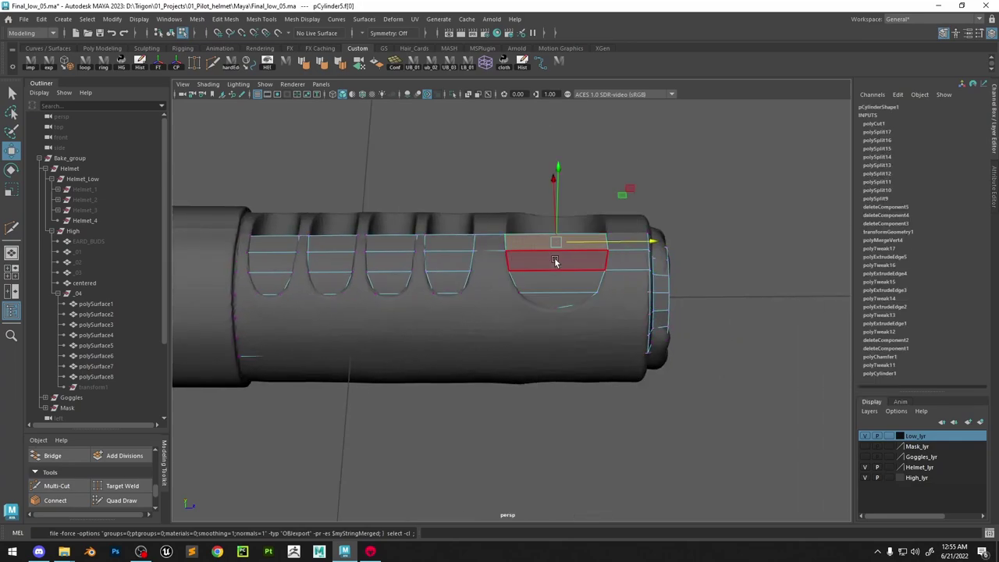
double_click(553, 302, "shift")
key("space")
left_click_drag(581, 291, 573, 259)
key("f")
scroll(554, 296, "down", 3)
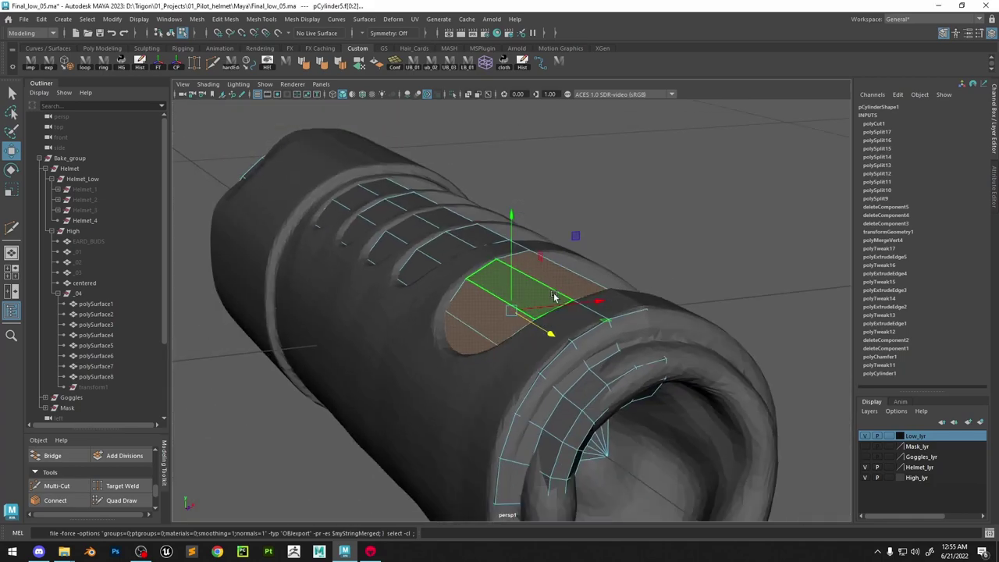
left_click_drag(608, 292, 584, 305, "alt")
key("Delete")
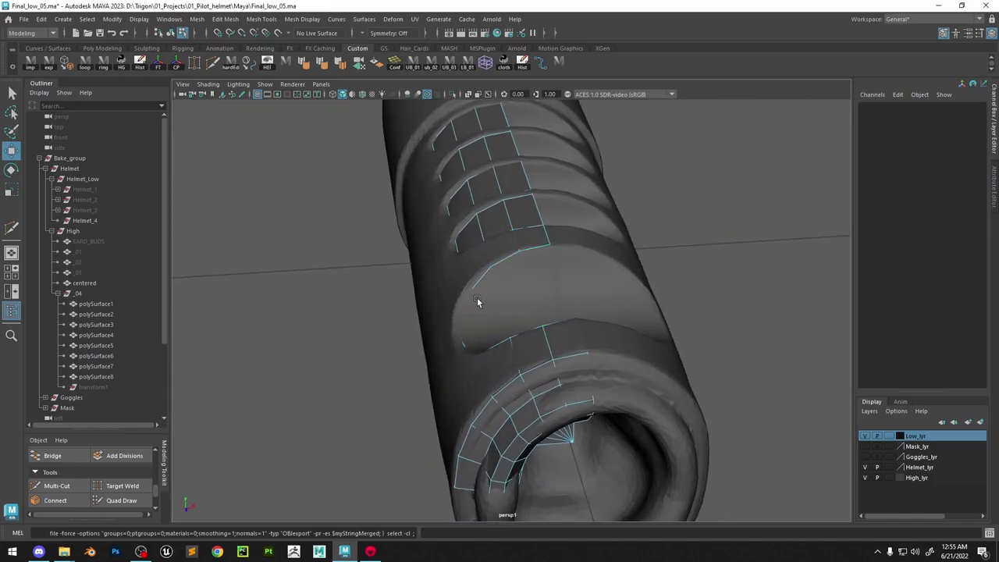
Try to delete the faces inside the small grooves, check them in wireframe, and undo the change
left_click_drag(477, 298, 584, 271, "alt")
middle_click_drag(585, 271, 664, 283, "alt")
left_click_drag(420, 320, 420, 321)
middle_click_drag(422, 308, 579, 290, "alt")
left_click_drag(498, 239, 486, 303, "shift")
left_click_drag(398, 303, 397, 305, "shift")
left_click_drag(325, 234, 307, 305, "shift")
left_click(493, 234)
key("4")
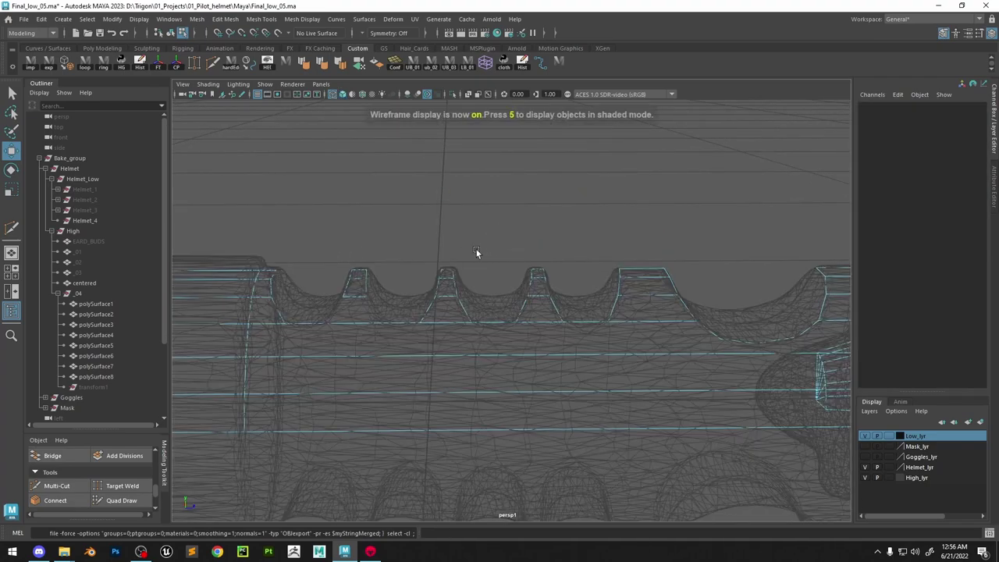
left_click_drag(475, 252, 383, 222, "alt")
key("ctrl+z")
Cut the missing edge down the cap-side wall of the second groove from the wide cap
left_click(406, 222)
left_click(57, 486)
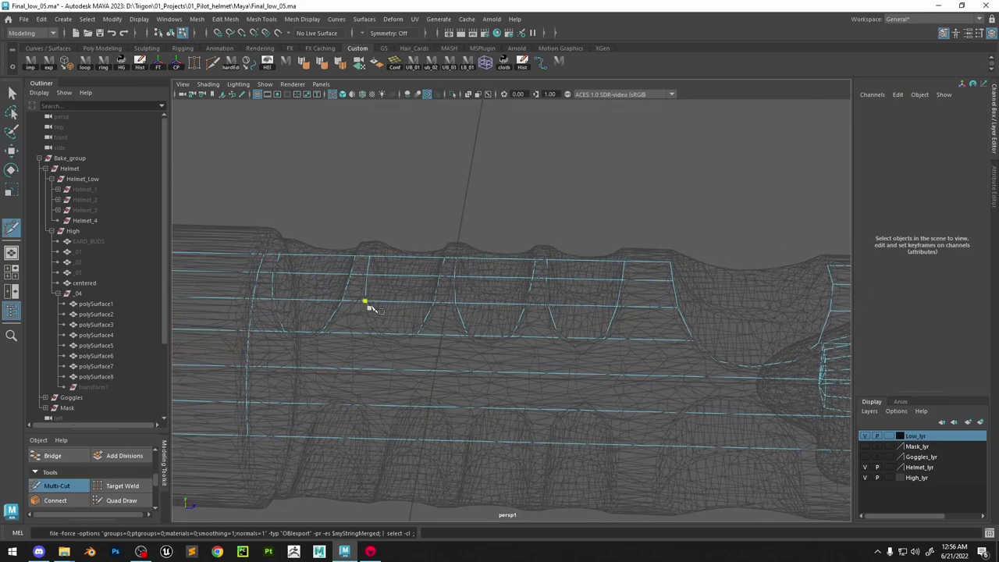
left_click(384, 334)
right_click(385, 334)
left_click_drag(414, 296, 477, 205, "alt")
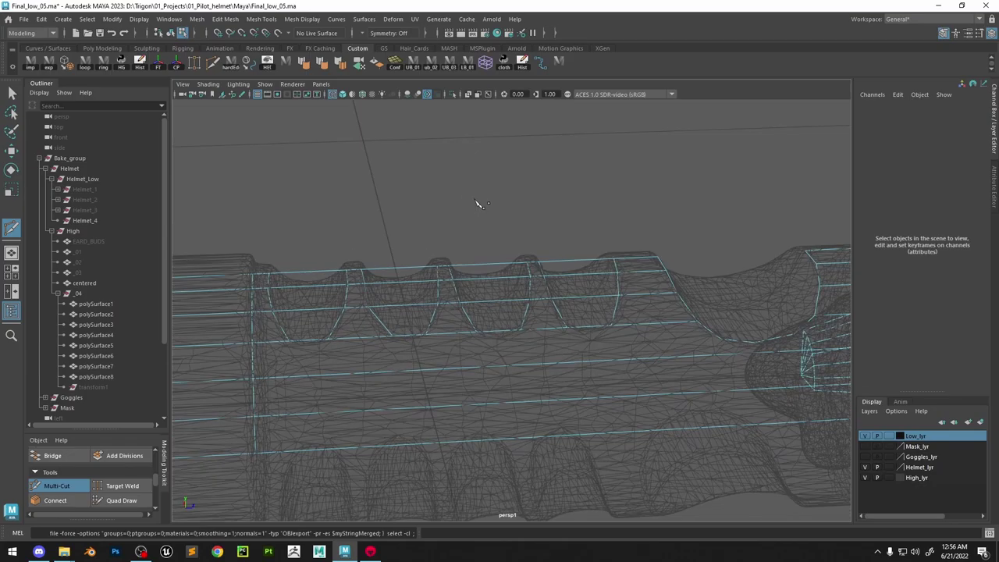
Select the low-poly faces inside all four small grooves and delete them
key("w")
right_click_drag(435, 196, 435, 223)
left_click_drag(429, 222, 400, 300)
left_click_drag(522, 221, 502, 296, "shift")
left_click_drag(603, 230, 578, 300, "shift")
left_click_drag(364, 253, 322, 300, "shift")
key("Delete")
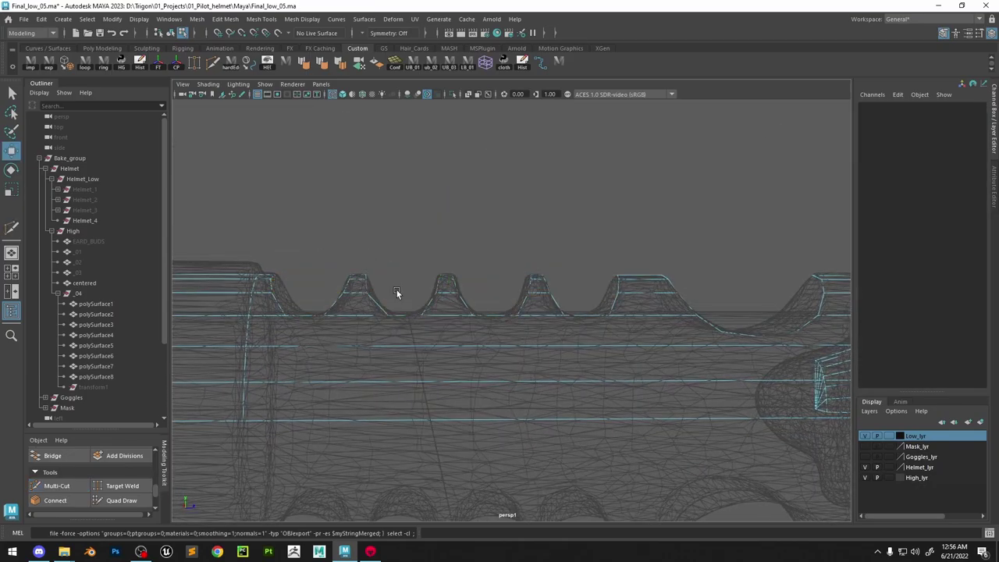
Insert an edge loop on the wide cap right beside the step to the grooved body, working in the side view
left_click_drag(397, 289, 433, 292, "alt")
right_click_drag(433, 293, 472, 351, "alt")
key("space")
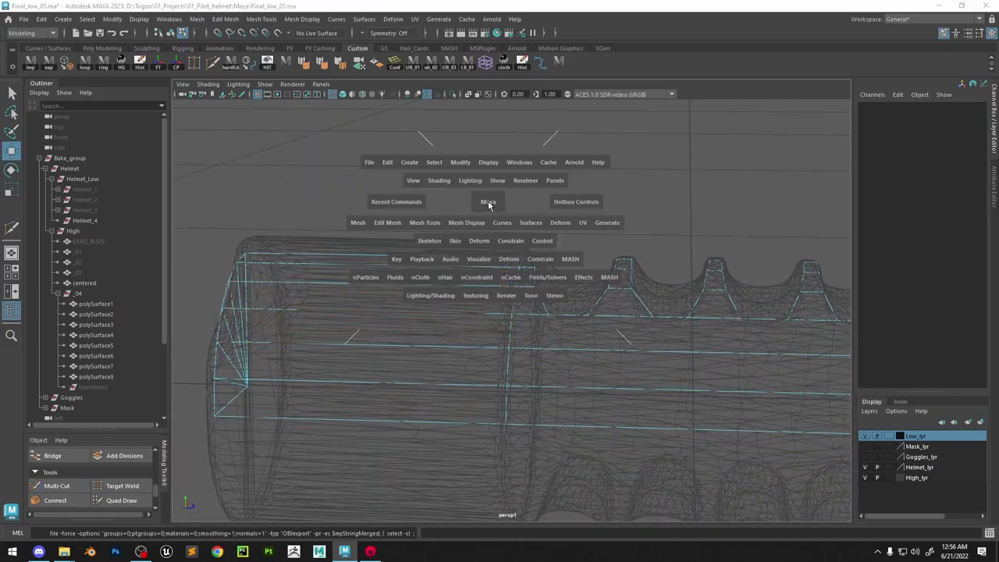
left_click_drag(489, 204, 482, 232)
key("space")
left_click_drag(481, 232, 514, 235)
left_click(406, 415)
key("f")
key("space")
left_click_drag(441, 299, 410, 299)
key("f")
middle_click_drag(406, 297, 637, 304, "alt")
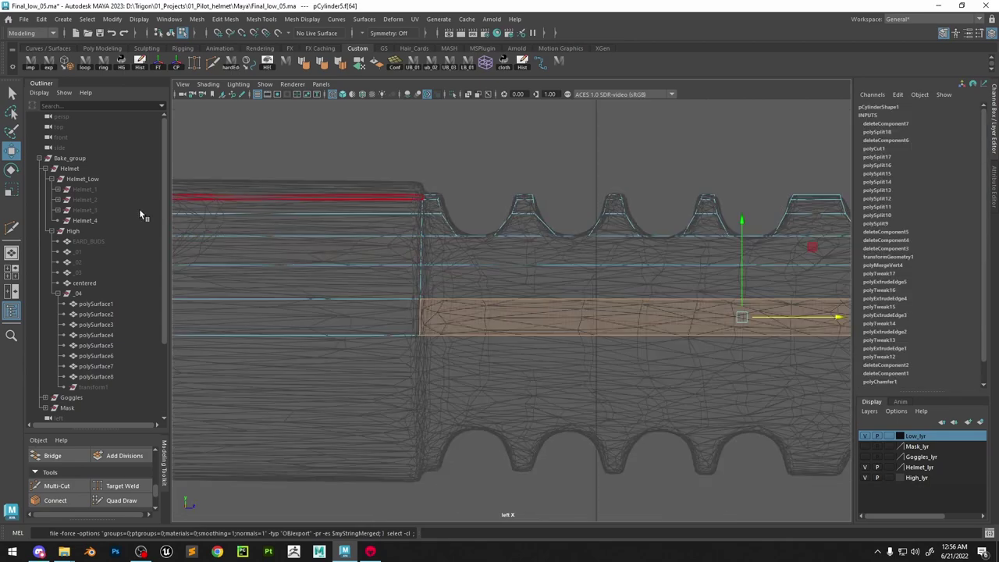
left_click(12, 228)
left_click(415, 214, "ctrl")
Scale the new edge loop outward to the high-poly cap's radius and level its lowest vertex with the mesh's lower border
key("w")
right_click_drag(417, 234, 416, 209)
key("ctrl+z")
double_click(415, 224)
key("r")
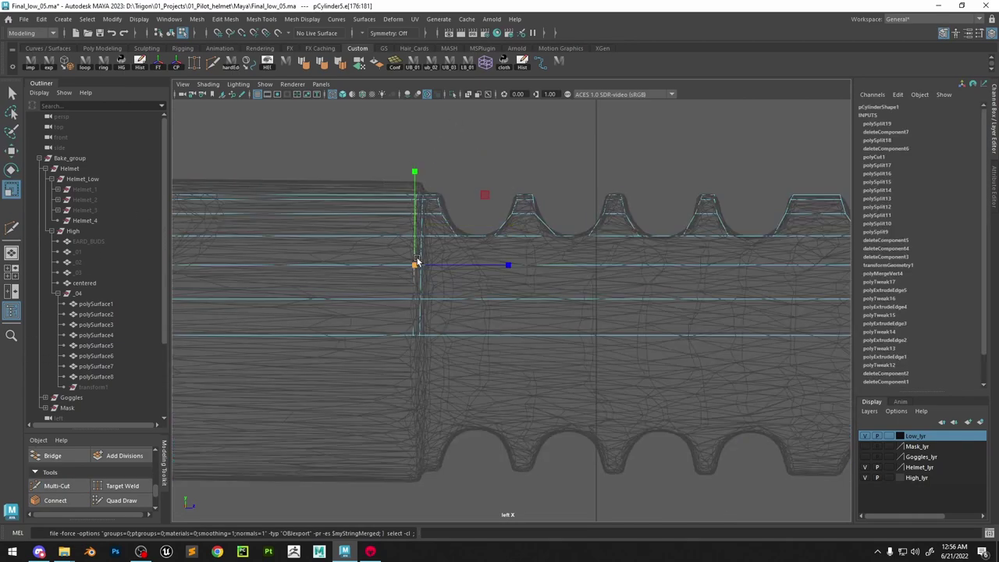
left_click_drag(415, 265, 432, 266)
right_click_drag(426, 337, 407, 339)
left_click(410, 343)
key("w")
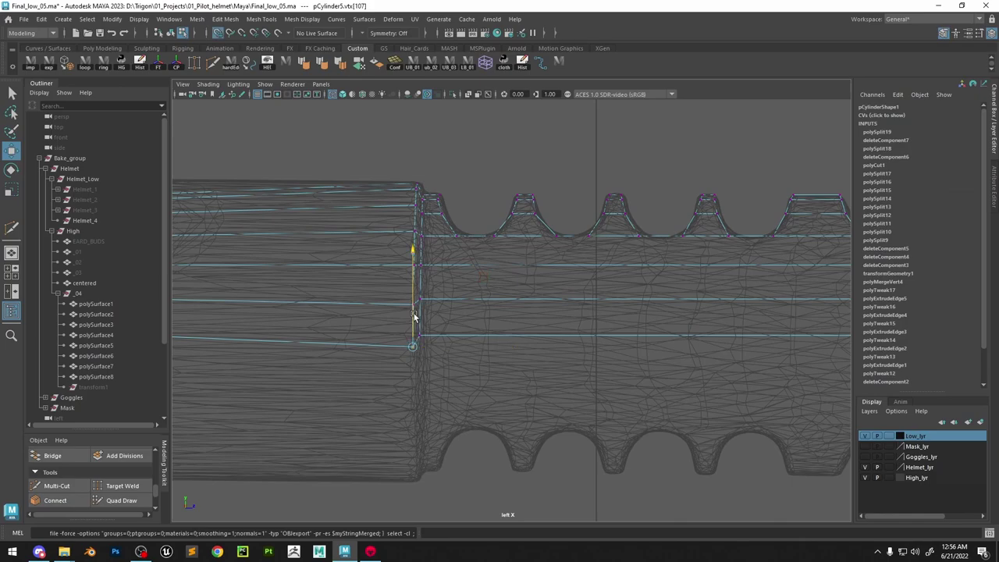
left_click_drag(414, 317, 414, 306)
Align the vertices along the vertical cut border with the centre axis in the front view
key("space")
left_click_drag(433, 168, 432, 196)
scroll(437, 196, "up", 3)
left_click(518, 205)
left_click_drag(542, 205, 534, 211)
scroll(534, 211, "up", 2)
left_click(511, 180)
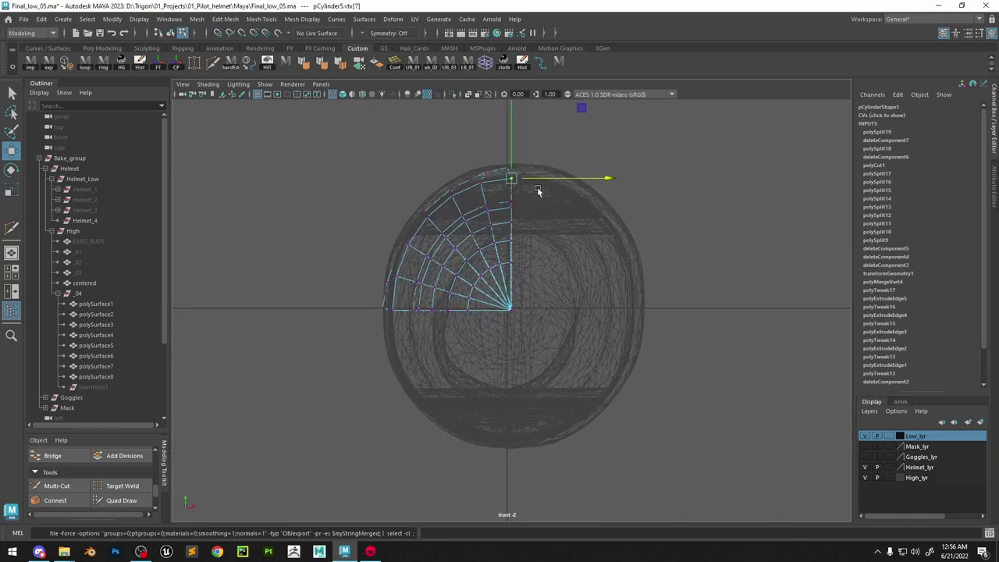
left_click(538, 192)
left_click(510, 176)
left_click(507, 168)
left_click_drag(538, 168, 512, 181)
left_click_drag(556, 140, 497, 343)
Select the vertices along the horizontal cut border and flatten them onto the horizontal centre axis
key("r")
left_click_drag(550, 238, 361, 302)
key("w")
key("r")
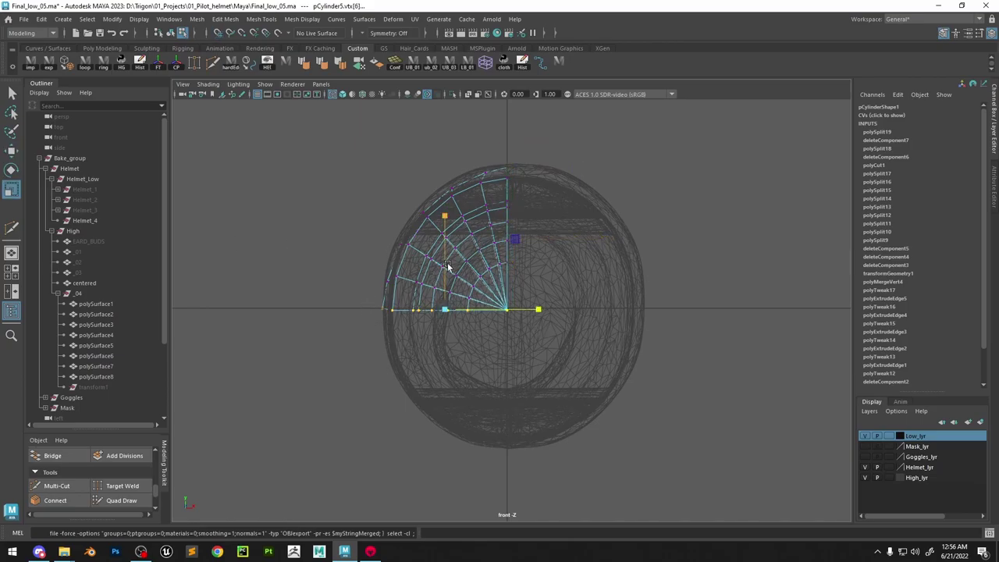
left_click_drag(447, 267, 453, 289)
key("w")
left_click_drag(446, 269, 511, 228)
Level the lowest vertices at the cap's closed end with its centre and return the mesh to object mode
scroll(447, 294, "up", 3)
left_click(323, 306)
key("space")
key("f")
scroll(542, 232, "down", 4)
left_click_drag(372, 207, 238, 507)
key("r")
left_click_drag(269, 304, 482, 285, "alt")
middle_click_drag(482, 285, 459, 294)
left_click_drag(459, 294, 370, 367, "alt")
left_click_drag(370, 366, 286, 436)
key("w")
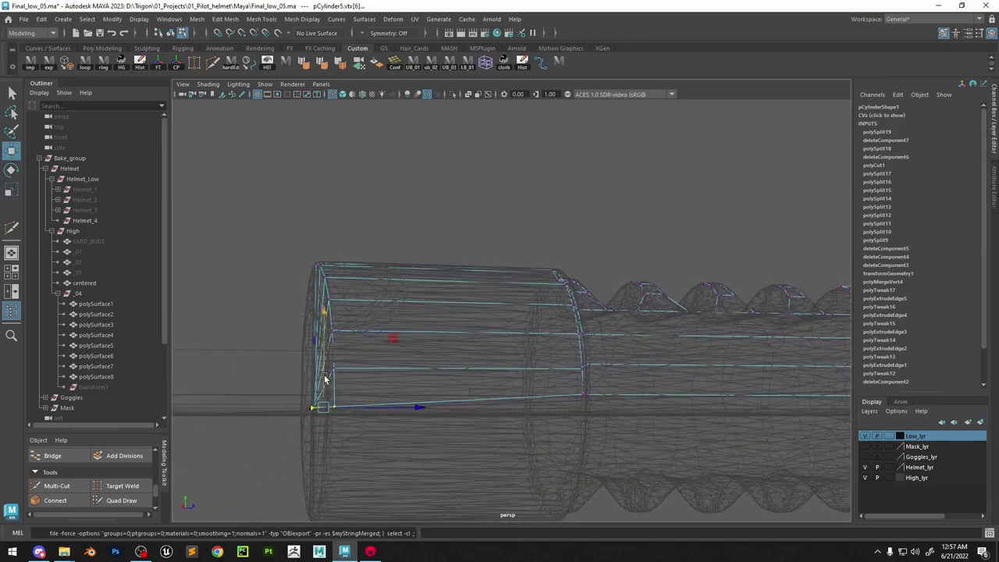
left_click_drag(567, 397, 502, 391, "alt")
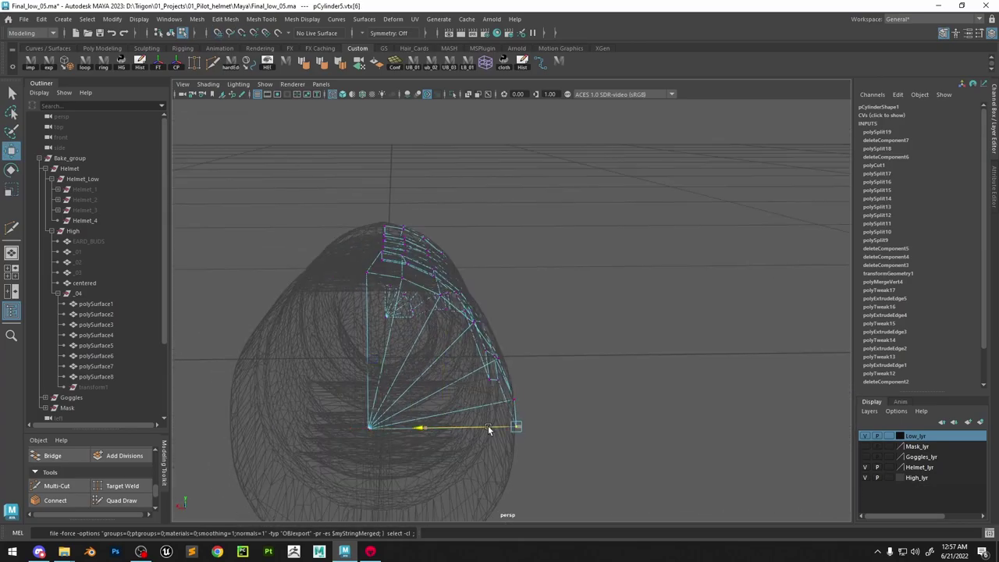
left_click_drag(489, 428, 464, 312, "alt")
right_click_drag(475, 306, 535, 227)
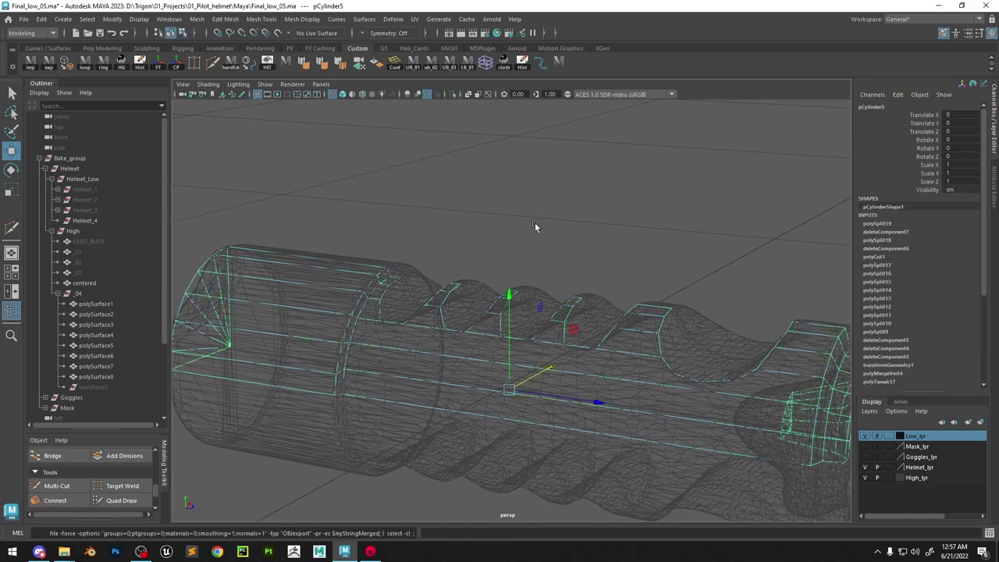
Cut a diagonal edge from the bottom corner of the groove nearest the cap to the edge loop at the step
left_click(214, 63)
left_click_drag(365, 325, 387, 328, "alt")
left_click_drag(453, 311, 473, 342, "alt")
middle_click_drag(473, 342, 363, 342, "alt")
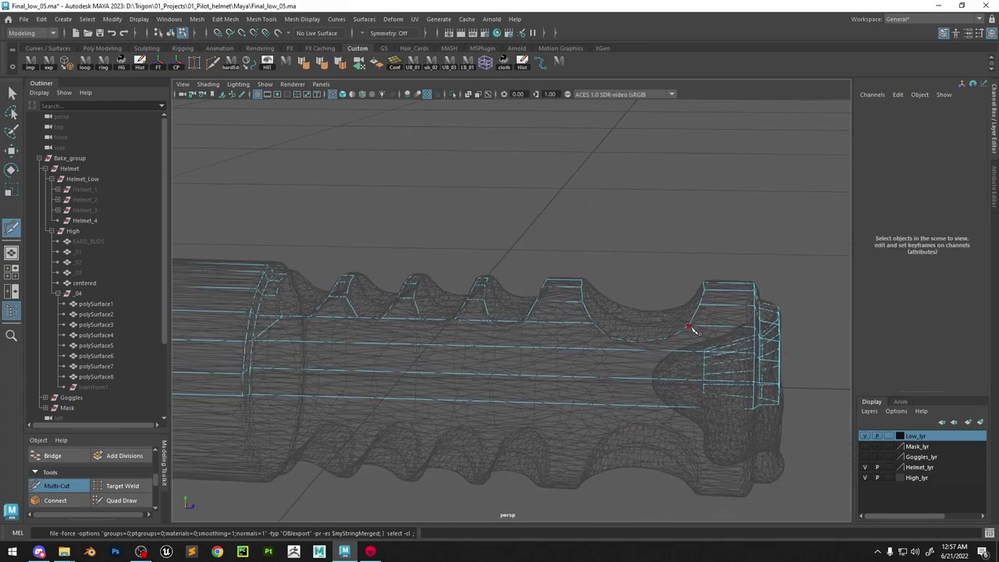
middle_click_drag(692, 330, 611, 331, "alt")
Isolate the low-poly mesh and display it shaded
key("w")
left_click(453, 95)
key("5")
middle_click_drag(232, 324, 394, 308, "alt")
Cut edges from the base corners of the narrow grooves across the surface to the lower cut border
left_click(214, 64)
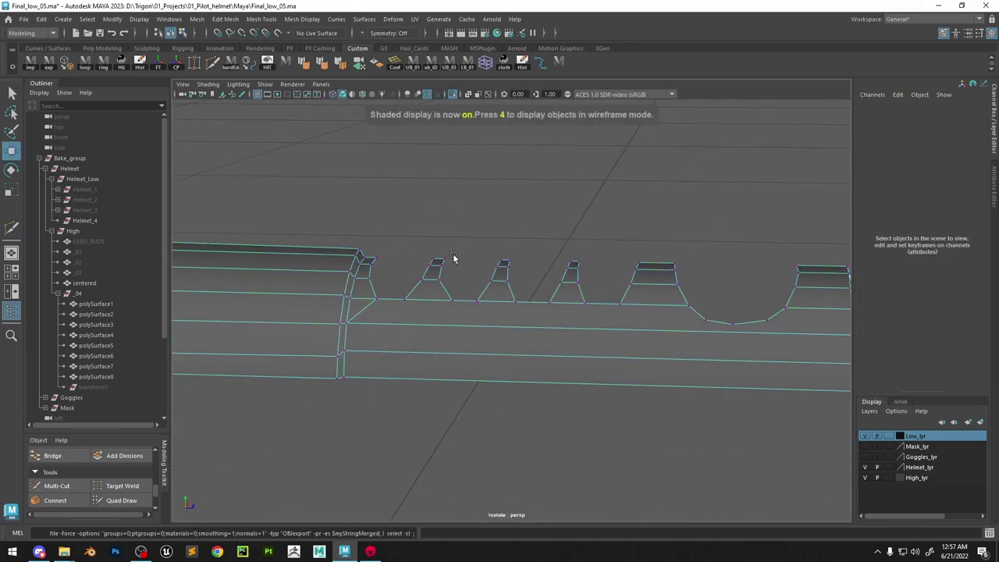
left_click(404, 300)
left_click(403, 378)
right_click(405, 375)
left_click(477, 301)
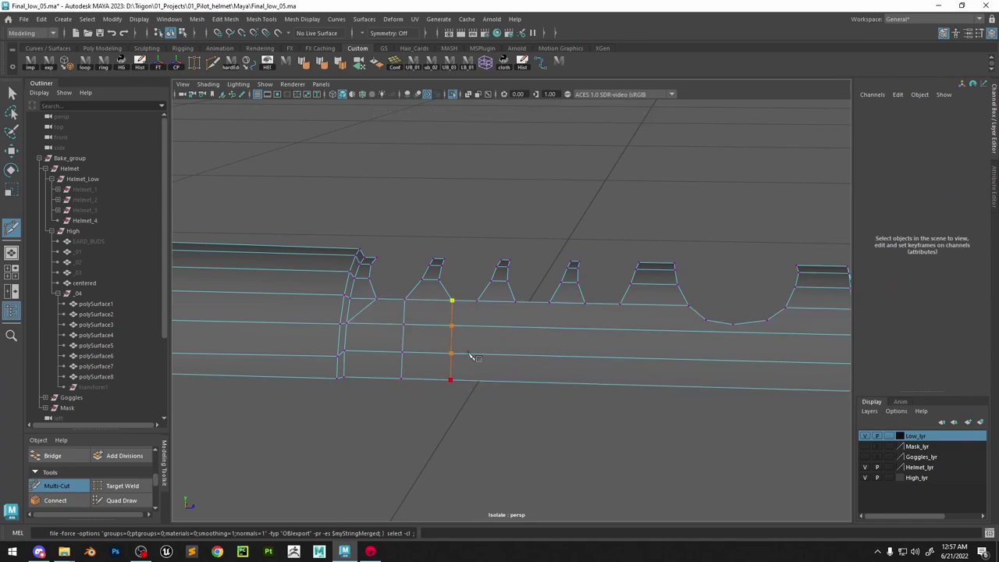
left_click(585, 302)
left_click(583, 383)
right_click(584, 380)
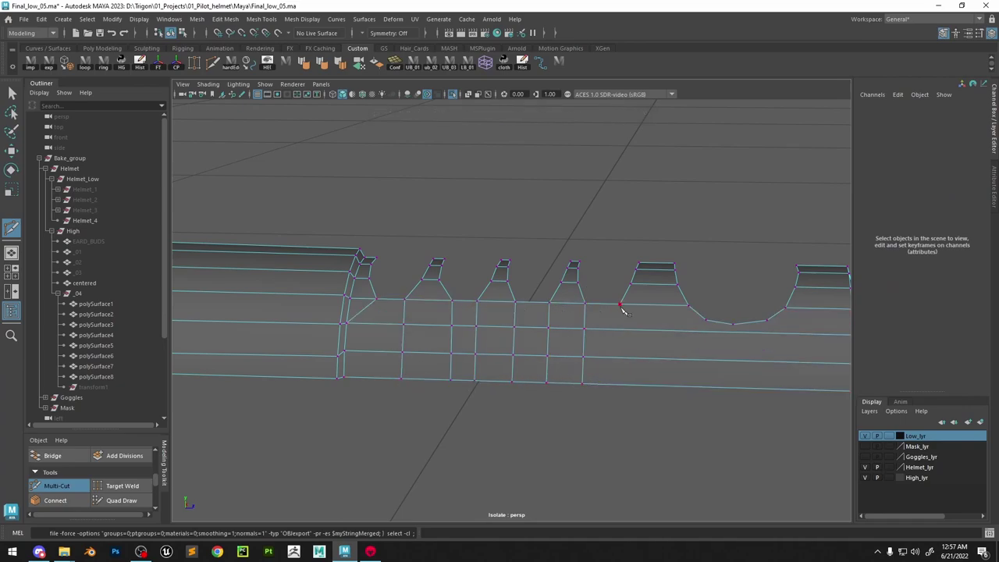
Cut edges from the wide recess's curved floor vertices to the lower border and join its outer floor vertices to the edge loop below
left_click(707, 320)
right_click(717, 320)
left_click(733, 324)
left_click(734, 387)
right_click(737, 385)
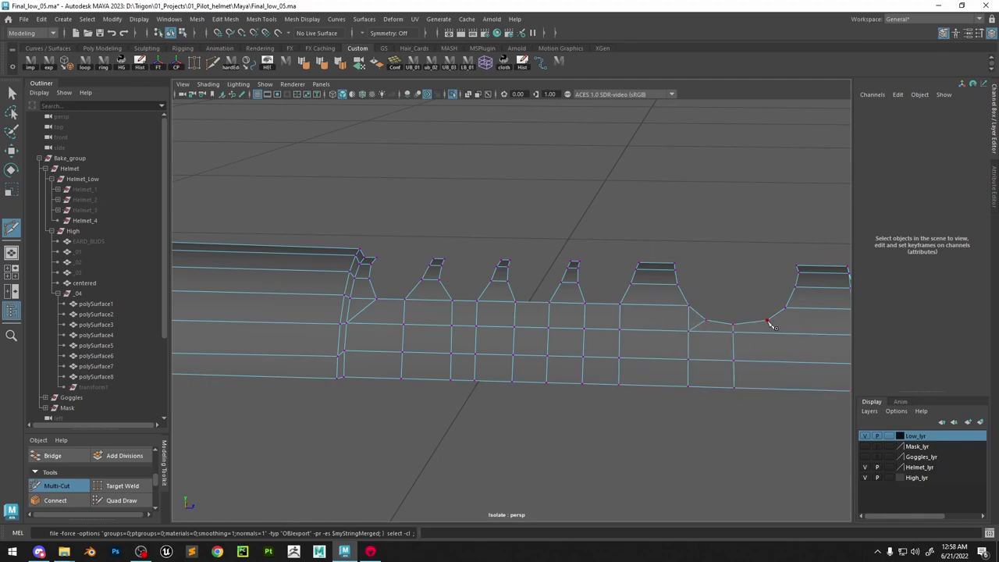
left_click(770, 386)
key("ctrl+z")
key("ctrl+z")
left_click(786, 334)
right_click(787, 335)
scroll(723, 352, "down", 5)
scroll(588, 370, "up", 5)
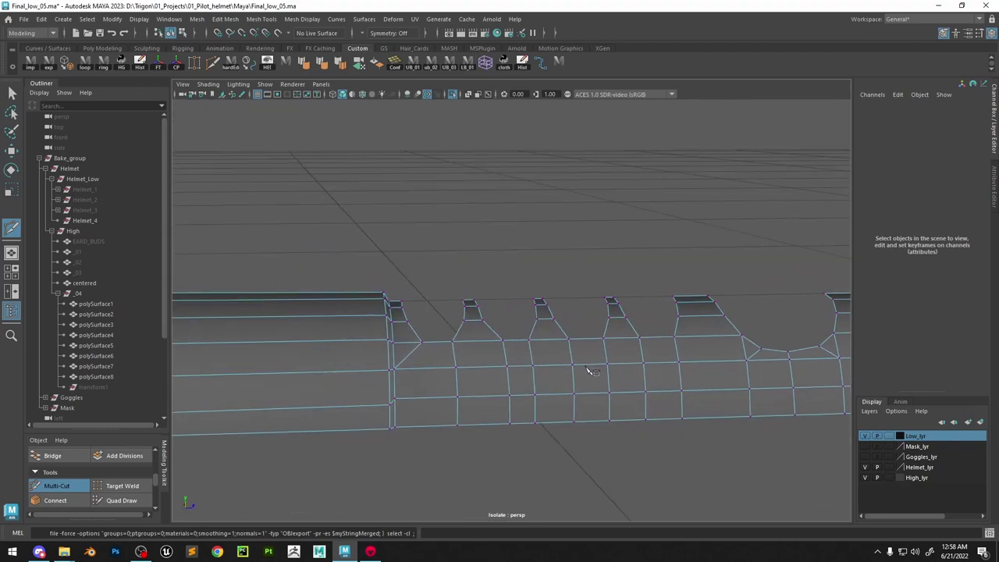
Select the open edges along the floors of the grooves and recess and extrude them inward across the gaps
left_click_drag(588, 370, 547, 391, "alt")
key("w")
left_click(392, 352)
left_click(462, 359, "shift")
left_click(534, 366, "shift")
left_click(603, 370, "shift")
left_click(703, 391, "shift")
left_click(724, 403, "shift")
left_click(755, 405, "shift")
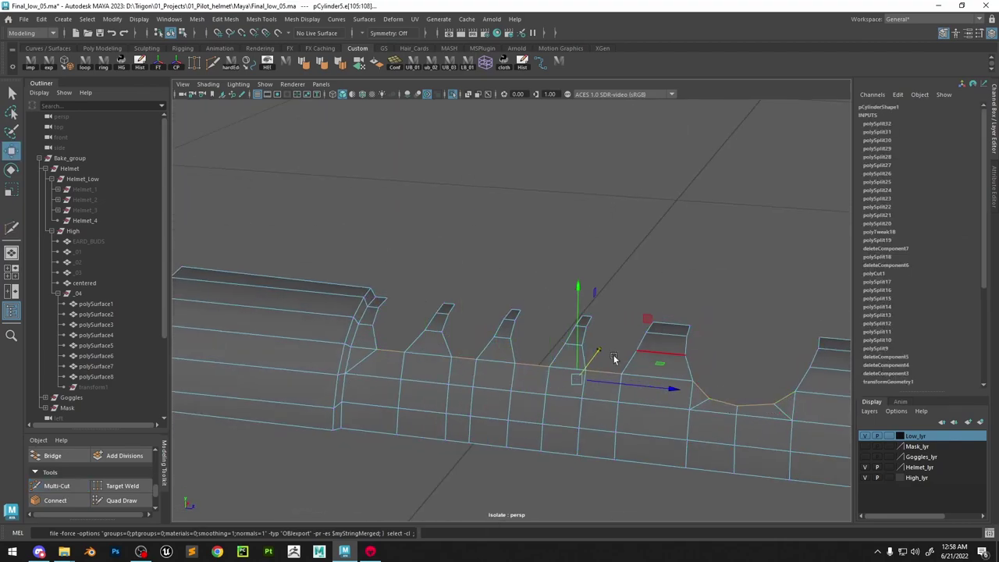
key("ctrl+e")
key("w")
left_click_drag(598, 358, 613, 343)
left_click_drag(613, 343, 542, 336, "alt")
left_click_drag(629, 381, 624, 413, "alt")
Split the extruded floor strips of the grooves and recess with two evenly spaced lengthwise edge rows
left_click(212, 64)
key("w")
left_click(476, 348)
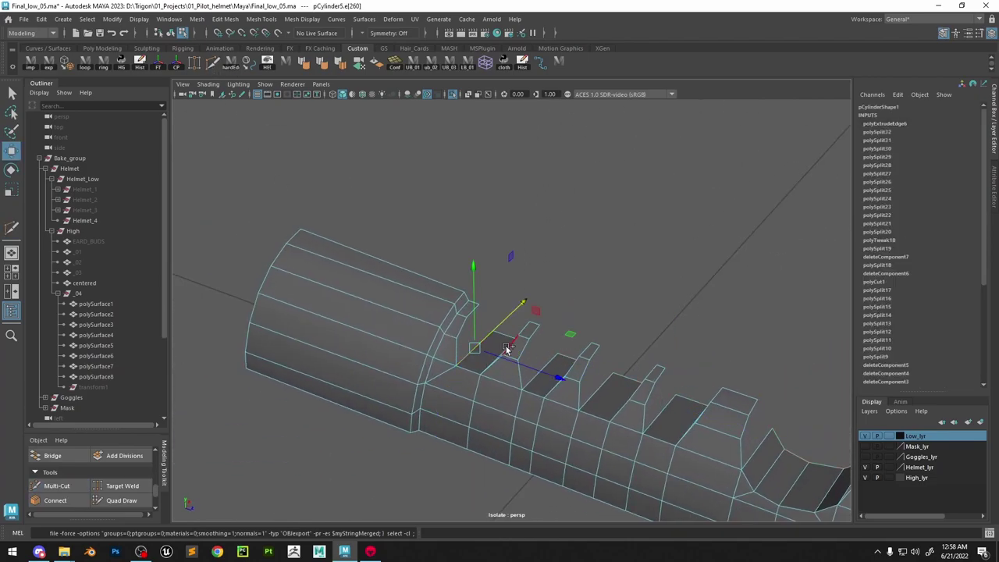
left_click(507, 350, "shift")
key("ctrl+z")
left_click_drag(504, 353, 538, 365, "alt")
left_click(534, 367, "shift")
left_click(579, 348, "shift")
left_click(600, 340, "shift")
left_click(634, 316, "shift")
left_click(664, 313, "shift")
left_click(728, 304, "shift")
mouse_move(736, 305)
right_mouse_down("shift")
mouse_move(734, 456)
mouse_move(736, 309)
right_mouse_up("shift")
middle_click_drag(736, 308, 578, 319, "alt")
left_click(644, 298, "shift")
right_click_drag(643, 299, 643, 478, "shift")
left_click_drag(573, 349, 585, 332, "alt")
key("w")
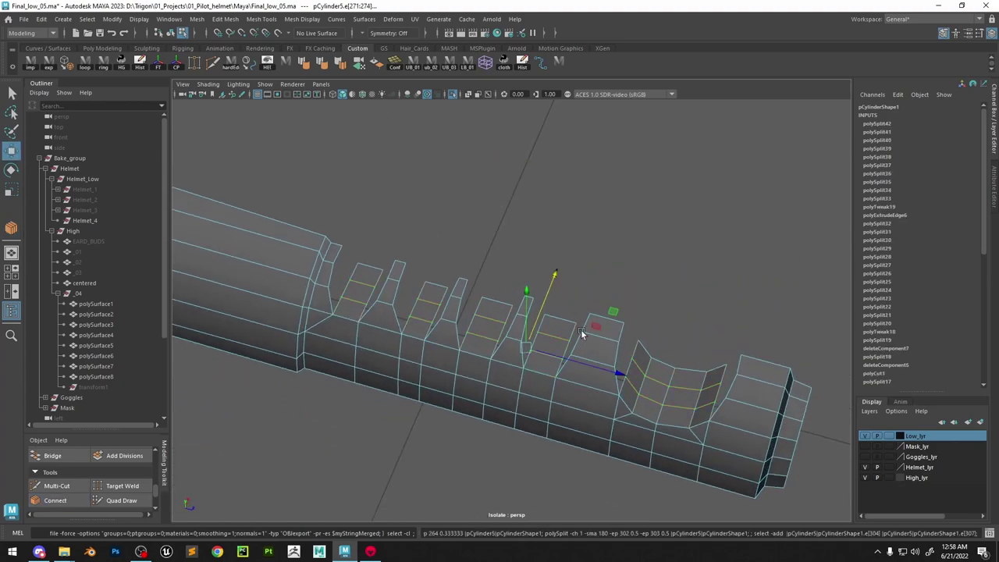
Bridge the open edges of the middle narrow ridge to the adjacent groove floors on both sides
left_click(470, 322)
left_click(461, 309, "shift")
right_click_drag(462, 308, 443, 434, "shift")
left_click(480, 304)
left_click(466, 288, "shift")
key("g")
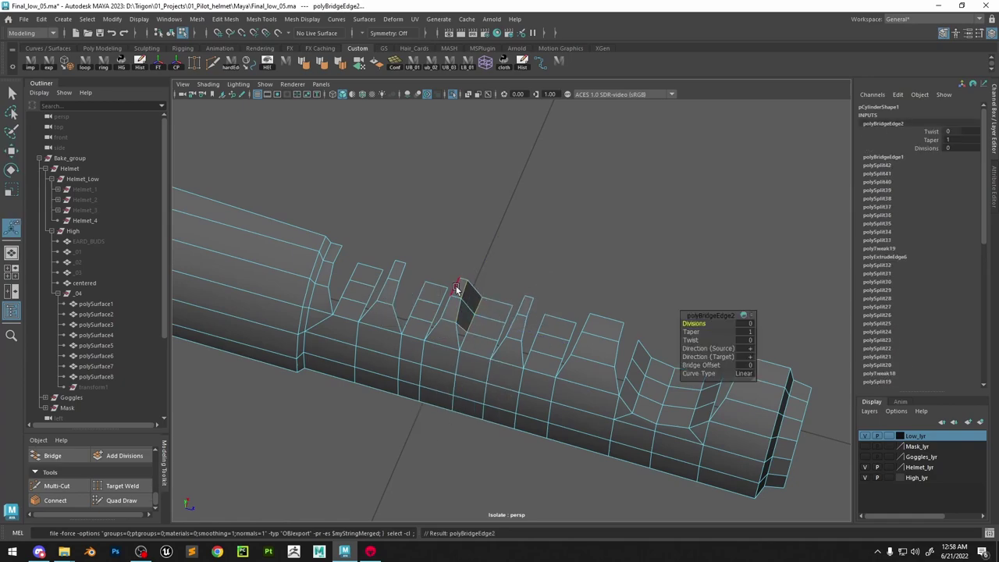
left_click(458, 290)
left_click(444, 294, "shift")
key("g")
left_click(448, 306)
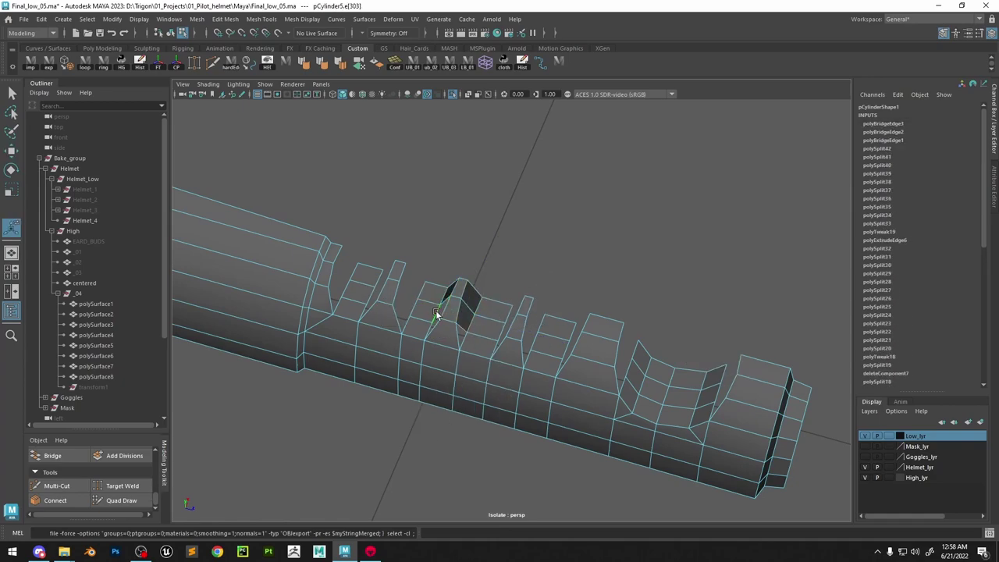
left_click(438, 305, "shift")
key("g")
Bridge the open edges of the narrow ridge nearest the large cylinder to the groove floors on both its sides
left_click(423, 291)
left_click(399, 271, "shift")
key("g")
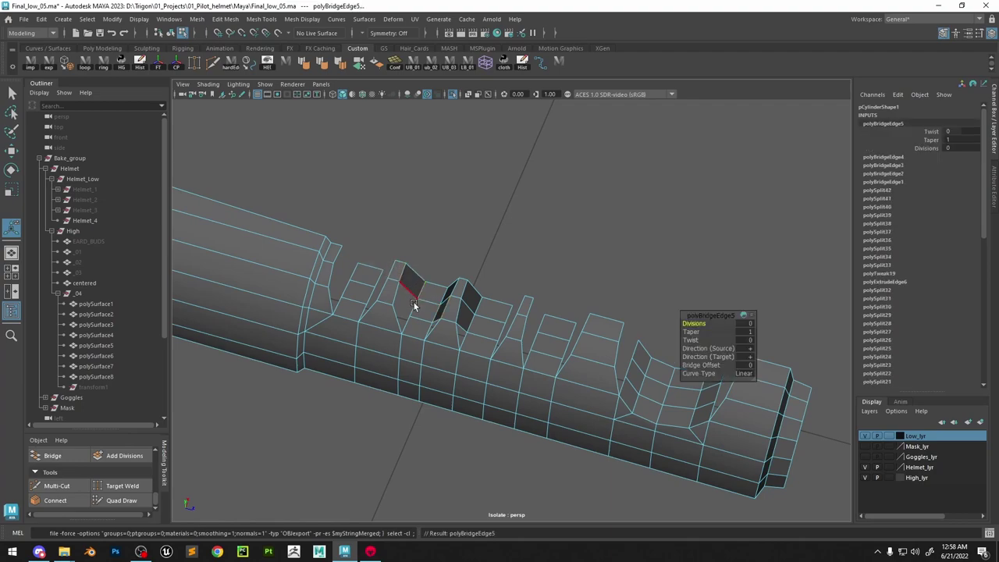
left_click(415, 305)
left_click(397, 294, "shift")
key("g")
left_click(392, 274)
left_click(381, 277, "shift")
key("g")
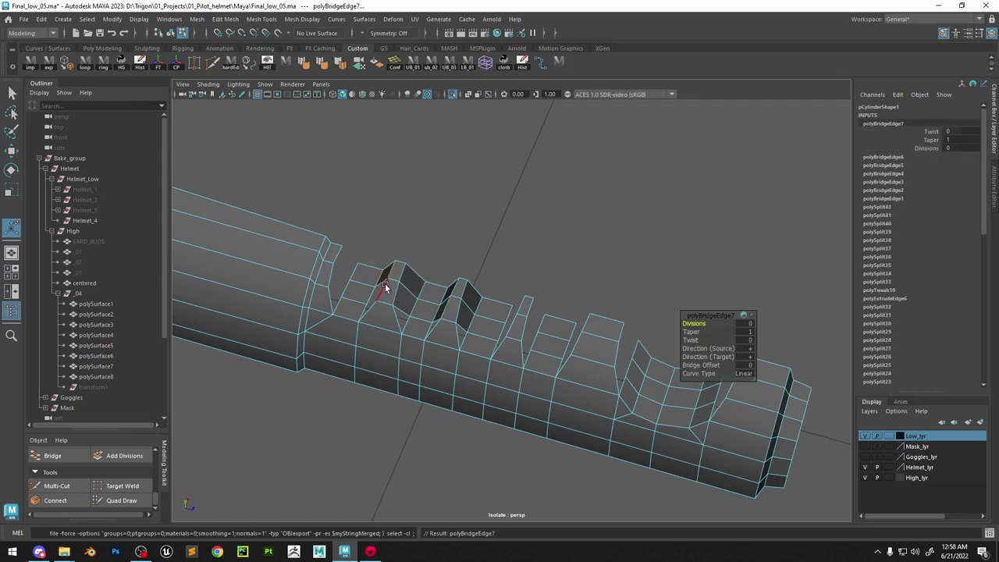
left_click(384, 287)
key("g")
Bridge the shoulder's open edges beside the large cylinder to the first groove floor
left_click(346, 289)
left_click(333, 278, "shift")
key("g")
left_click(351, 266)
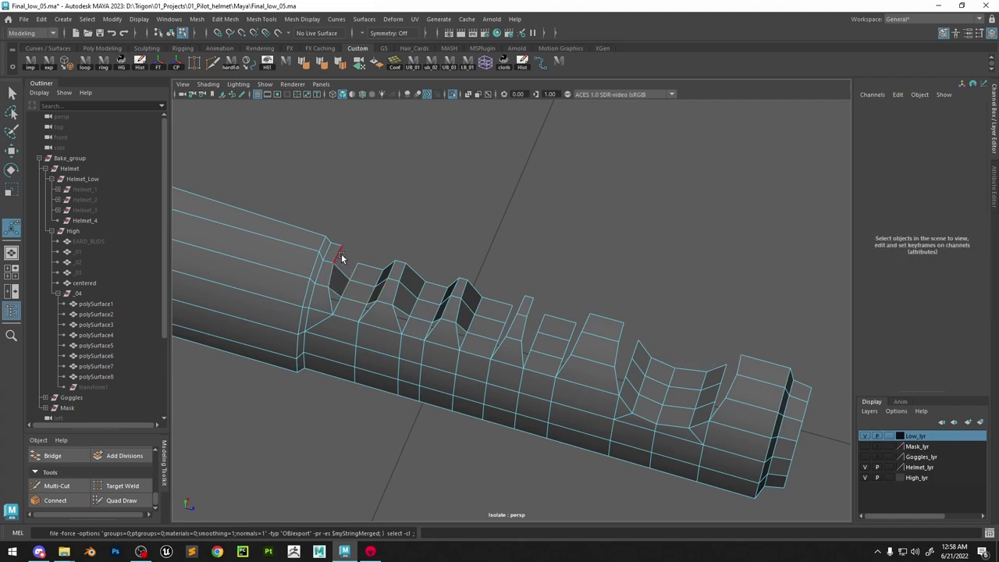
left_click(340, 257)
left_click(355, 273, "shift")
key("g")
Bridge the open upper edges of the narrow ridge beside the wide ridge to the groove floors on both sides
left_click(517, 310)
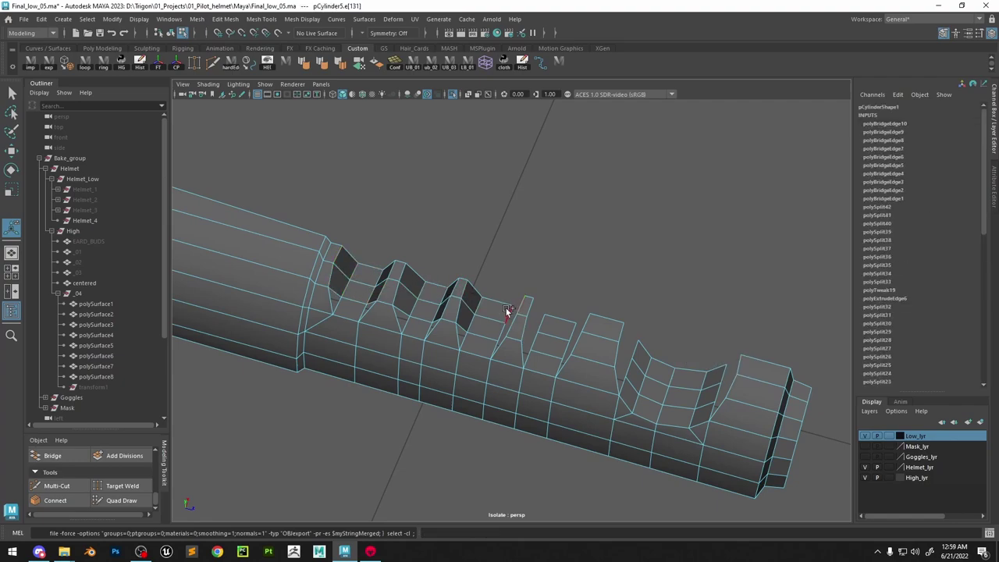
key("g")
left_click(531, 306)
left_click(540, 322, "shift")
key("g")
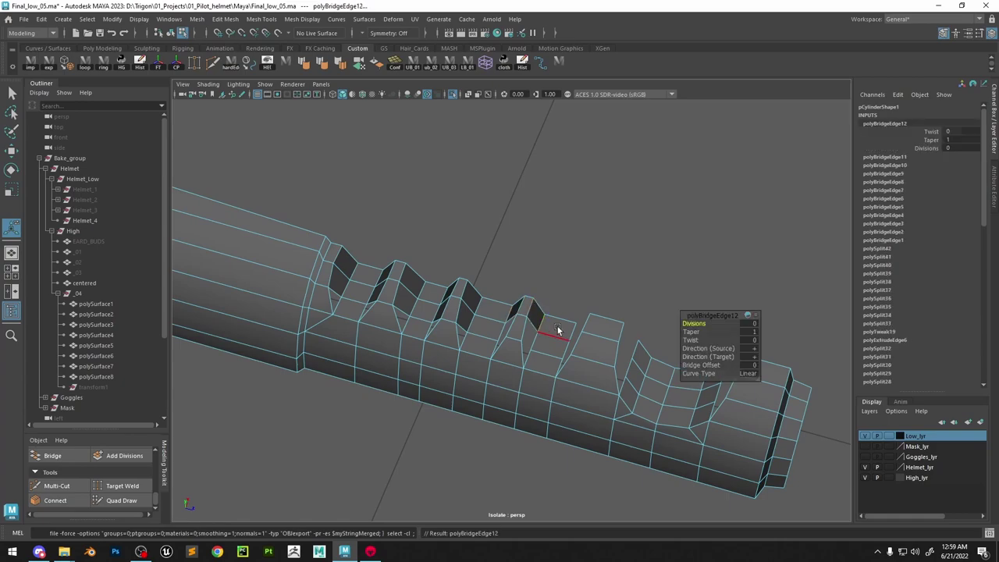
Bridge the wide ridge's open upper edges to the neighbouring groove floor on one side and the recess on the other
left_click(563, 321)
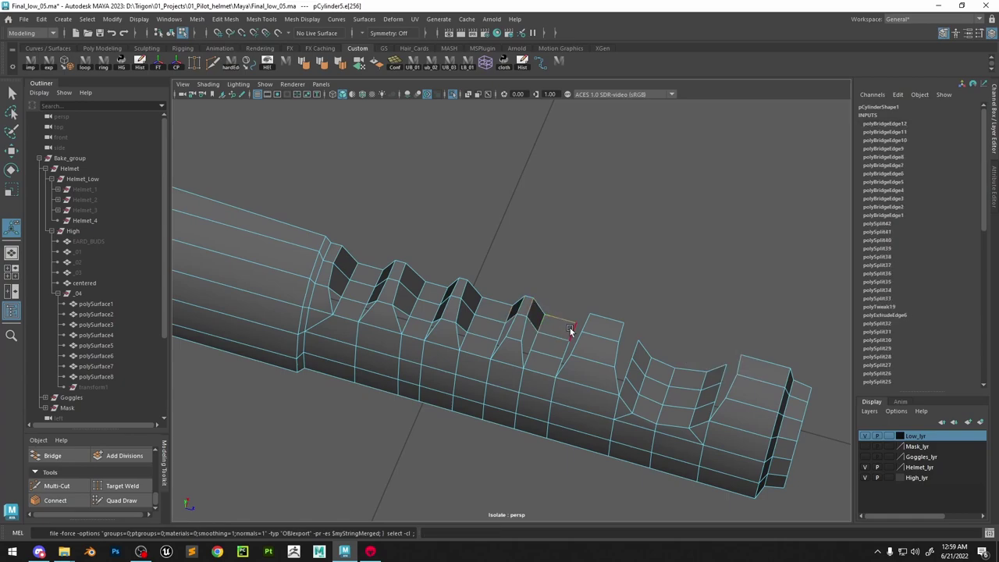
left_click(619, 337)
left_click(632, 356, "shift")
key("h")
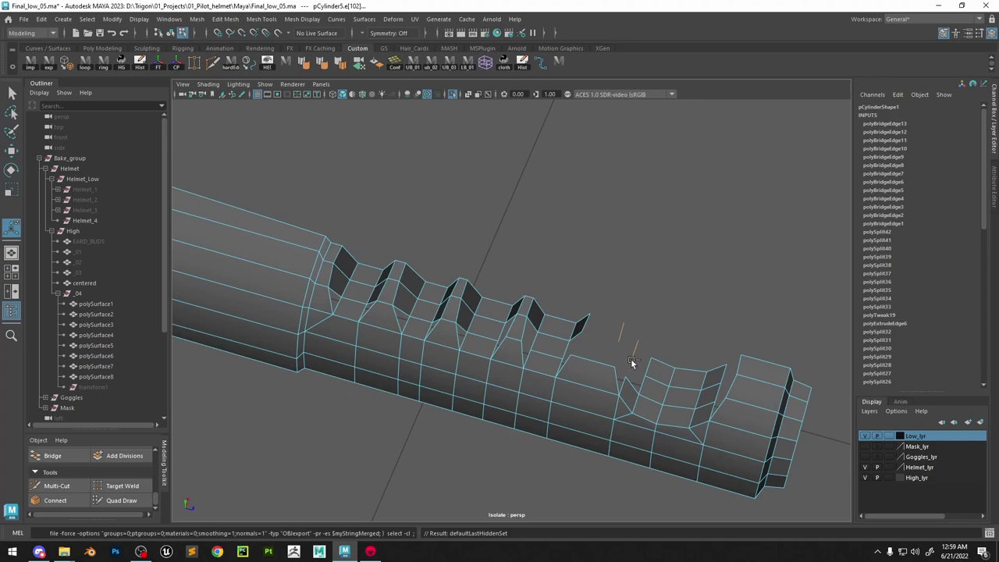
key("ctrl+z")
key("g")
left_click_drag(629, 360, 676, 376, "alt")
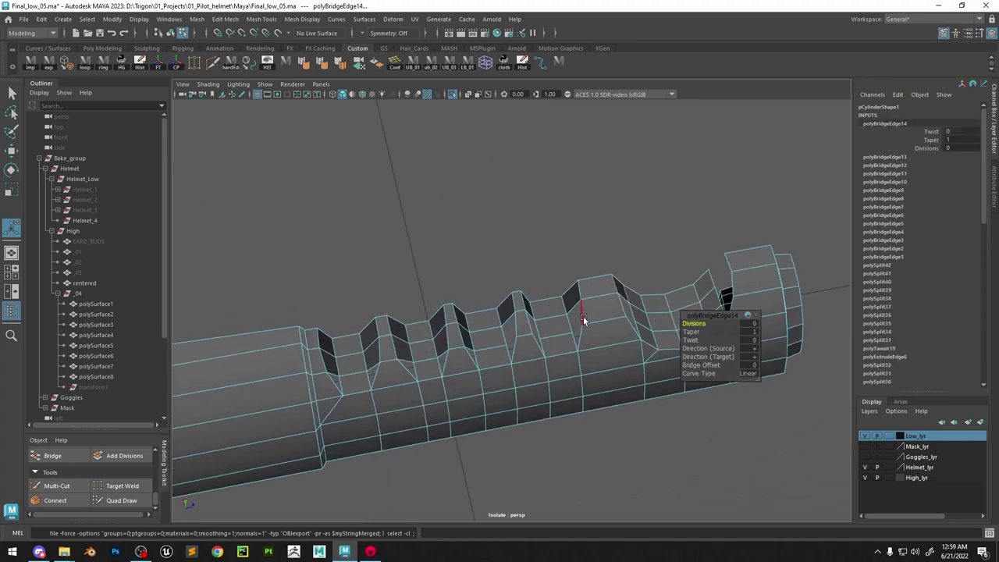
Delete the lower bridged face on the side of the middle narrow ridge
left_click(582, 316)
left_click(488, 345, "shift")
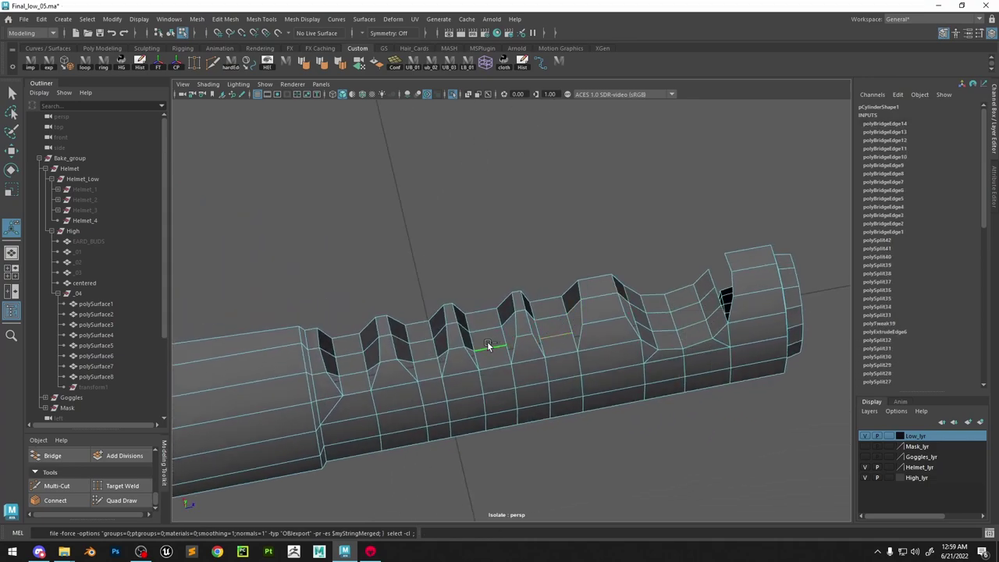
right_click_drag(469, 335, 468, 278)
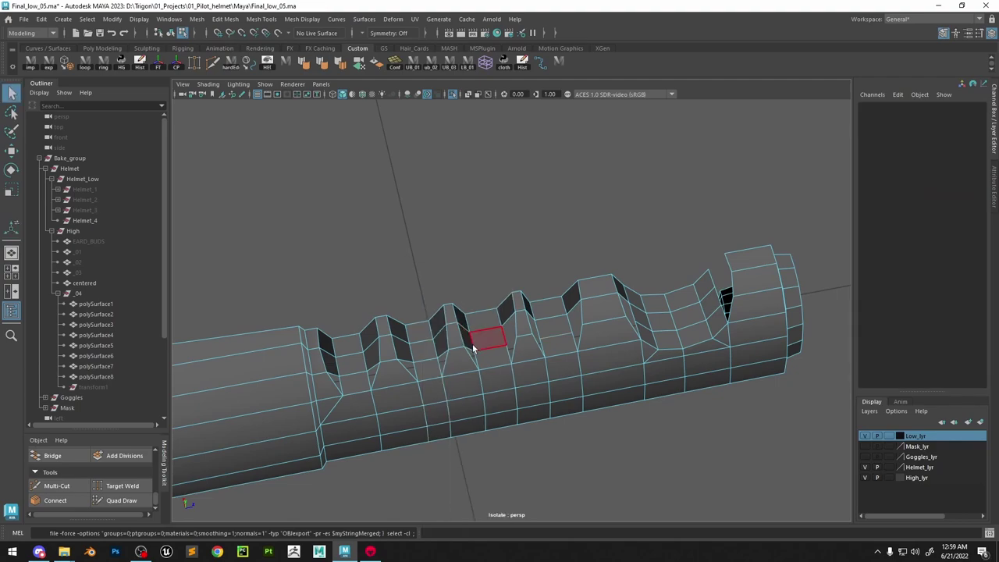
left_click(468, 339)
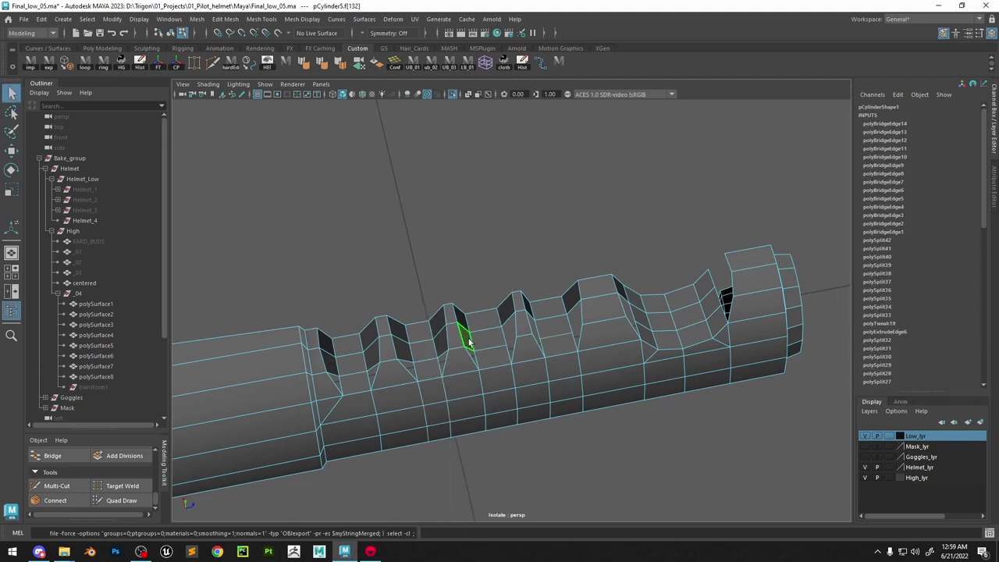
key("Delete")
Delete the lower lengthwise edge row from the floors of the grooves and the wide recess
right_click_drag(351, 347, 346, 206)
left_click(349, 371)
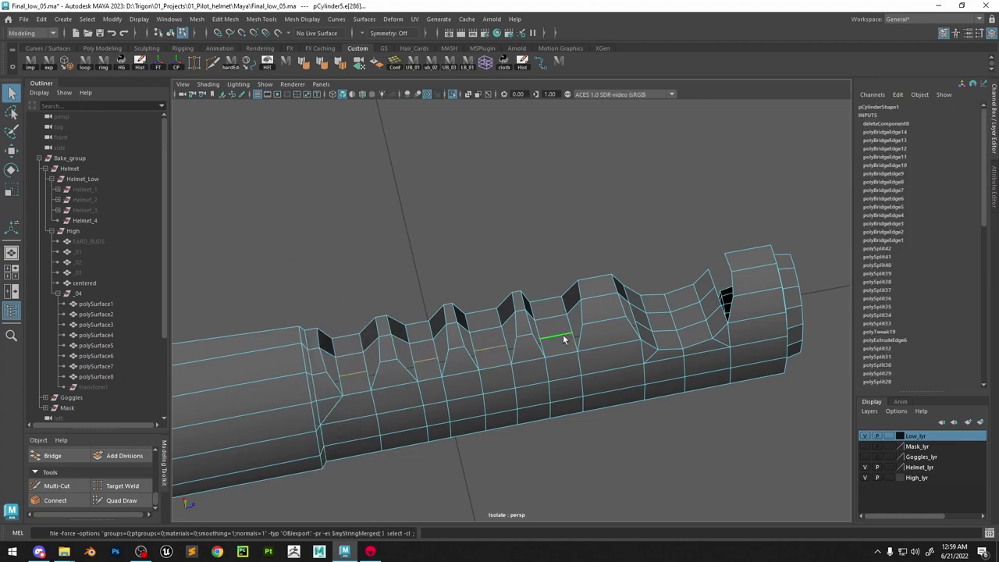
key("ctrl+Delete")
left_click(685, 325)
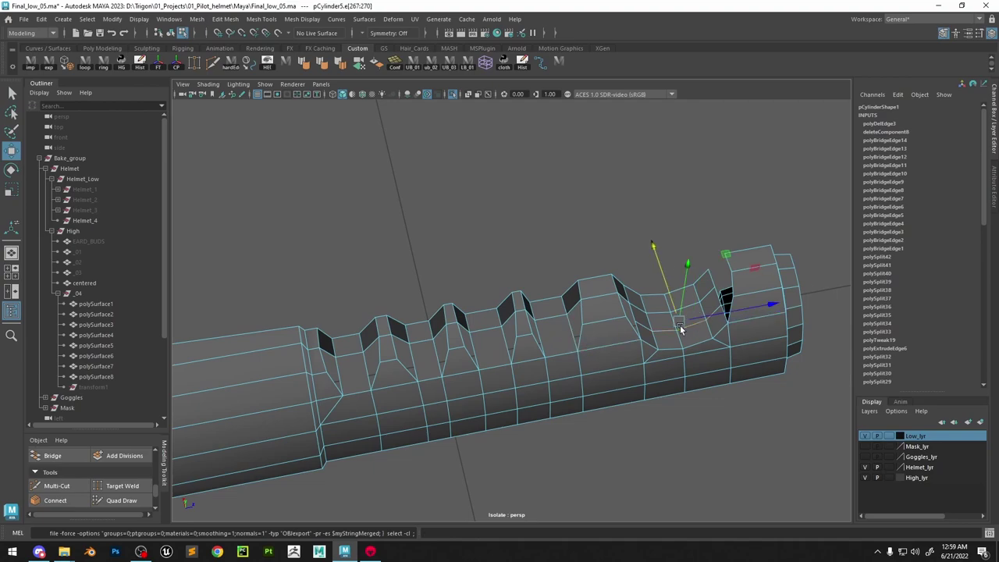
key("Delete")
Bridge the recess's open upper edge to the raised collar at the cap end
left_click(709, 279)
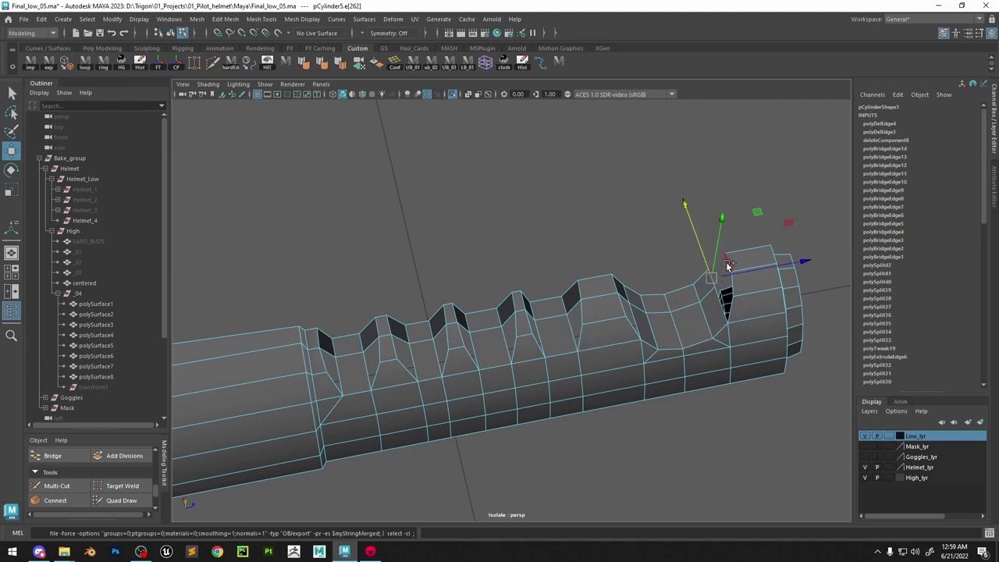
left_click(727, 262, "shift")
right_click_drag(727, 263, 706, 387, "shift")
Select the edges around the remaining openings in the ridge and recess sides and fill the holes
double_click(734, 278)
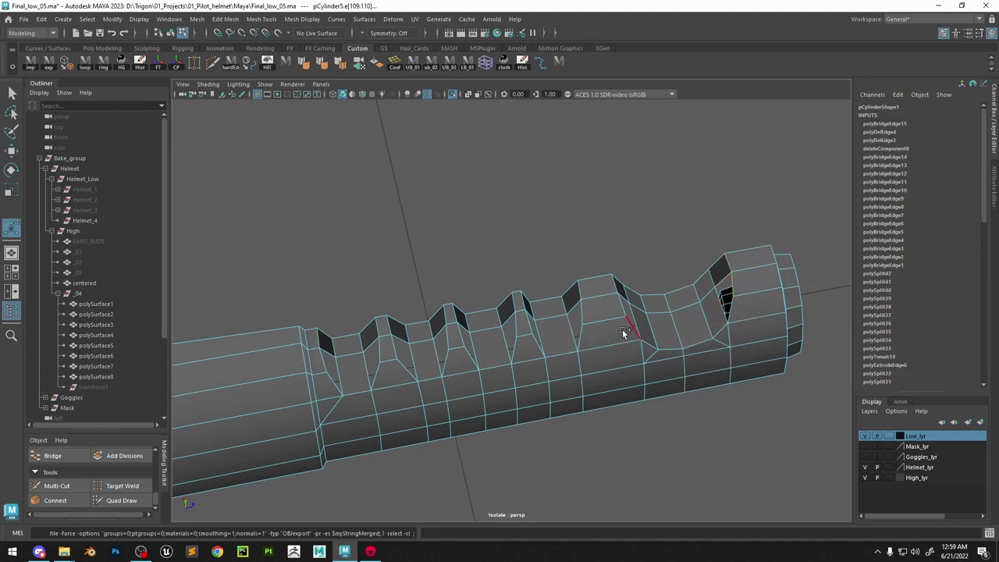
double_click(627, 330, "shift")
right_click_drag(613, 388, 372, 349, "alt")
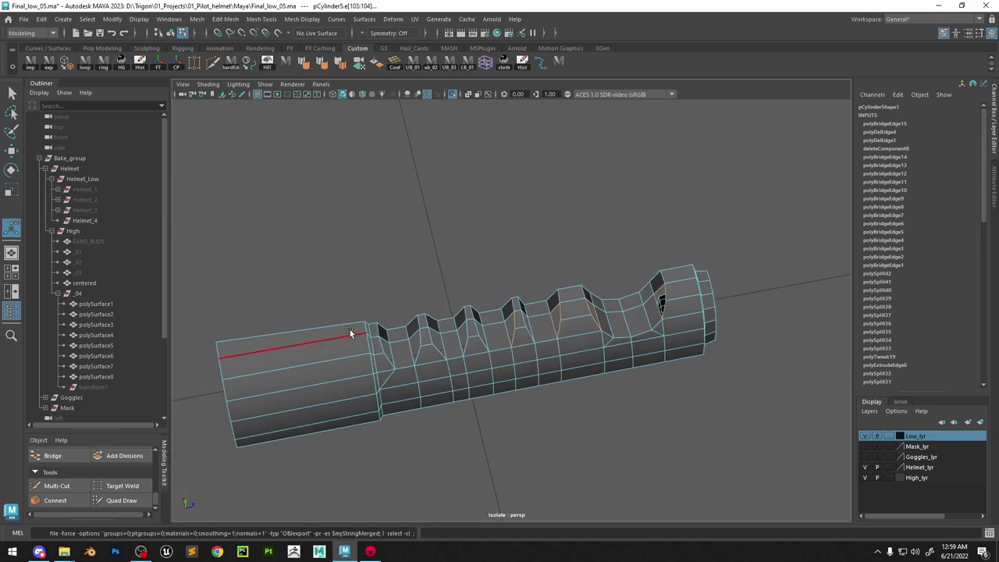
left_click_drag(793, 193, 173, 520)
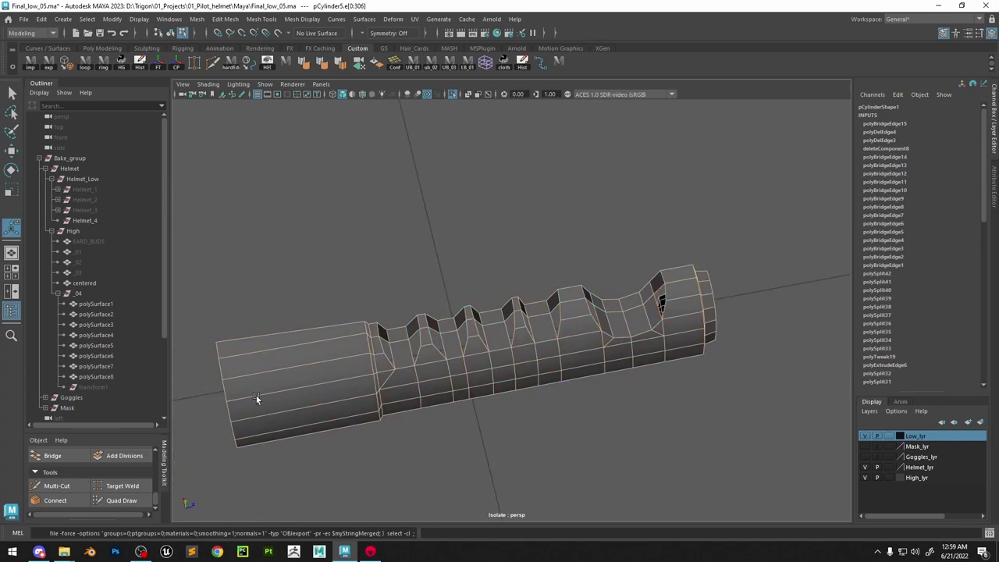
double_click(493, 307, "ctrl")
left_click_drag(515, 323, 417, 267, "alt")
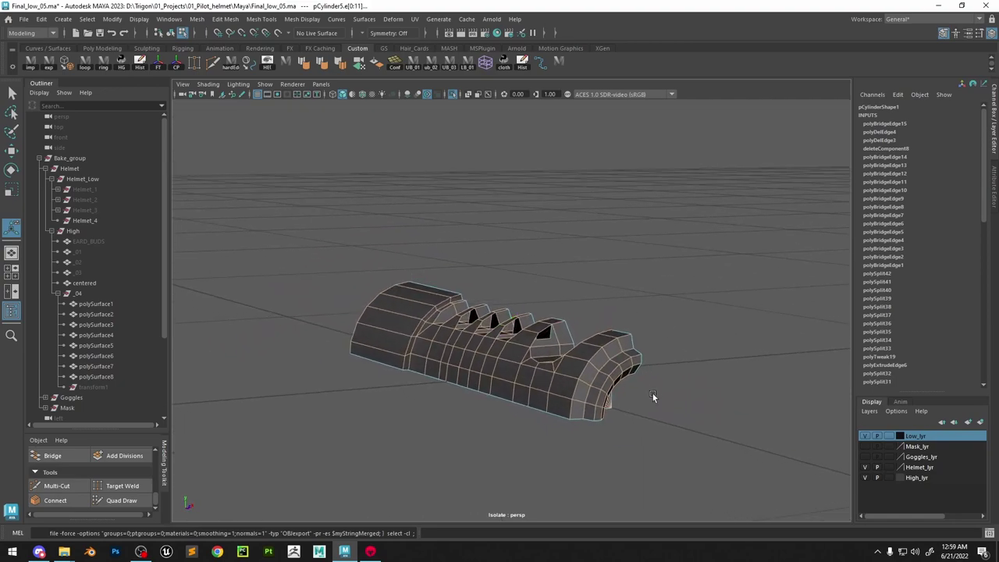
left_click_drag(595, 368, 581, 413, "alt")
right_click_drag(581, 414, 679, 464, "alt")
right_click_drag(542, 338, 538, 475, "shift")
Examine the filled ridges and recess from several angles and briefly preview the mesh smoothed
left_click_drag(540, 375, 641, 367, "alt")
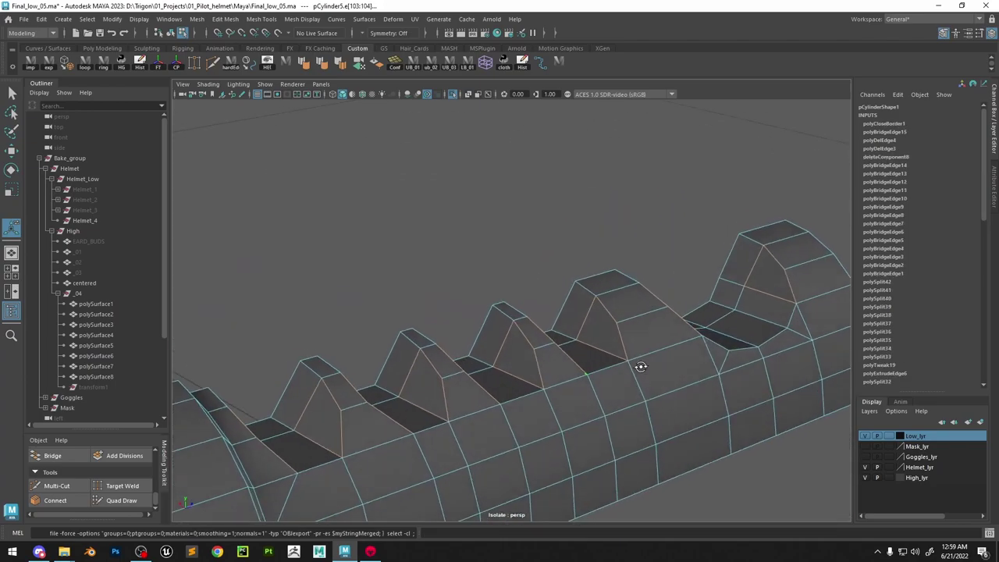
right_click_drag(641, 367, 526, 306, "alt")
left_click_drag(526, 306, 434, 313, "alt")
left_click(558, 229)
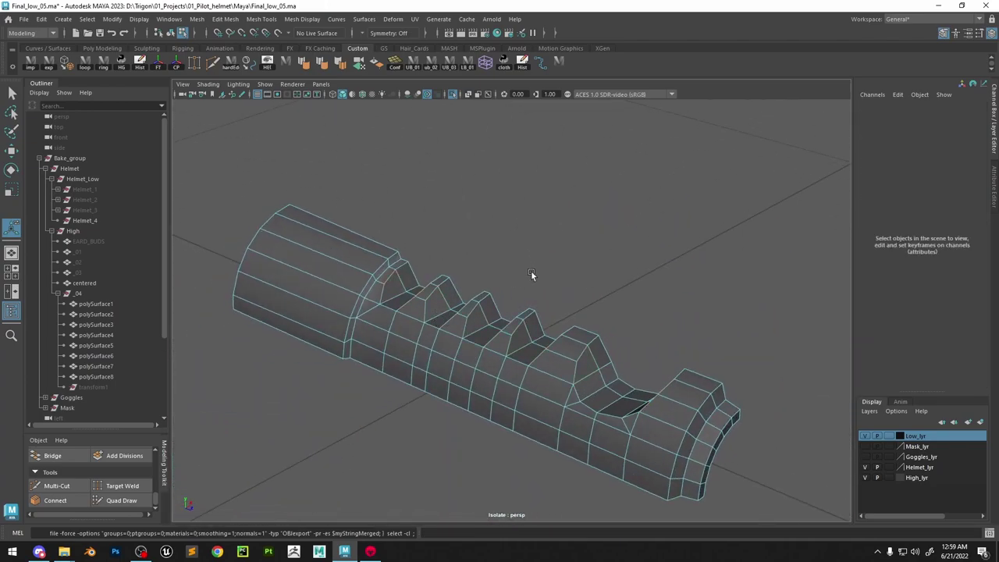
right_click_drag(531, 274, 558, 292, "alt")
left_click_drag(558, 293, 522, 318, "alt")
key("3")
key("1")
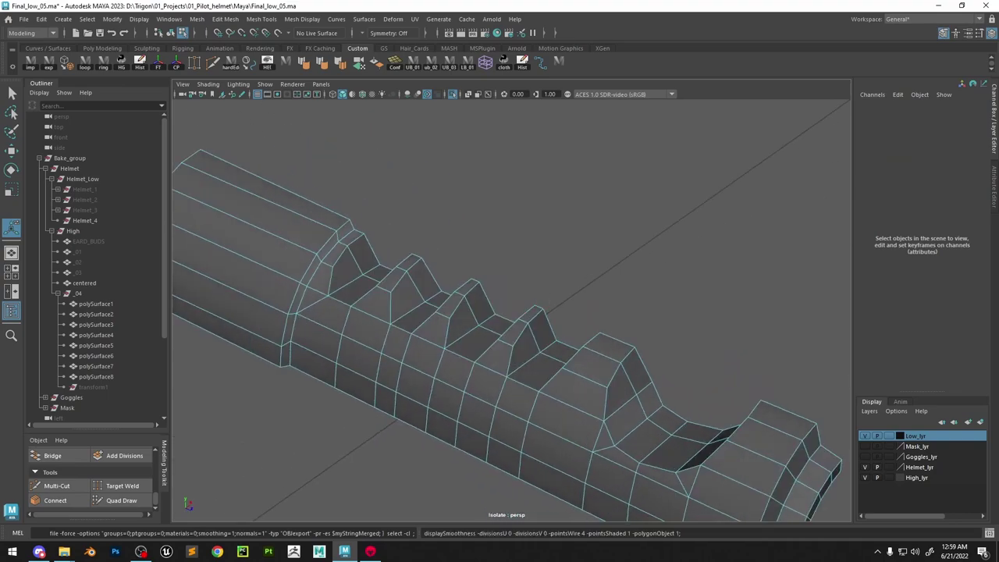
Select the vertical cut border edges in the front view and snap them sideways onto the vertical centre axis
right_click_drag(701, 332, 546, 235, "alt")
left_click_drag(547, 234, 486, 219, "alt")
key("space")
key("space")
middle_click_drag(520, 164, 533, 242, "alt")
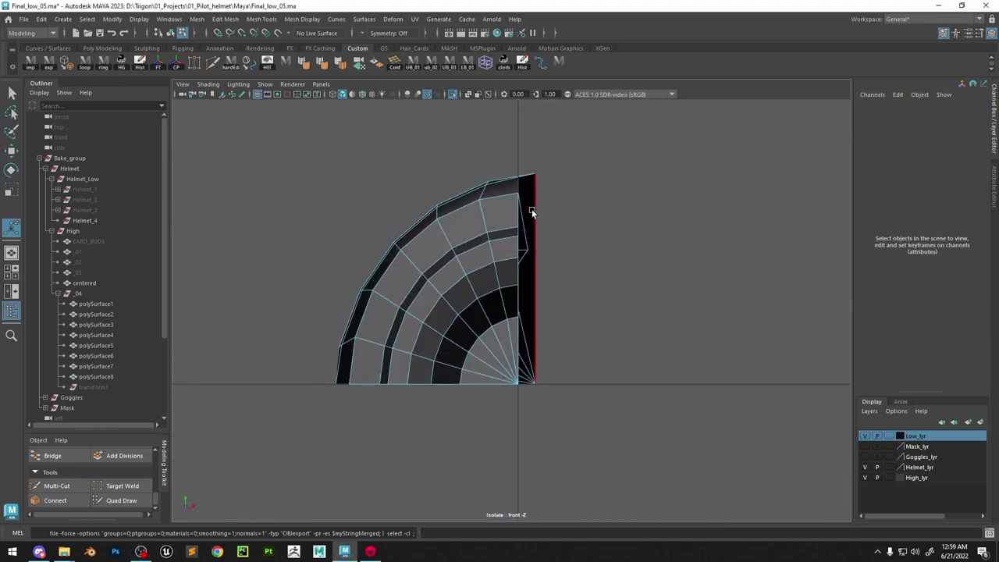
left_click(516, 214)
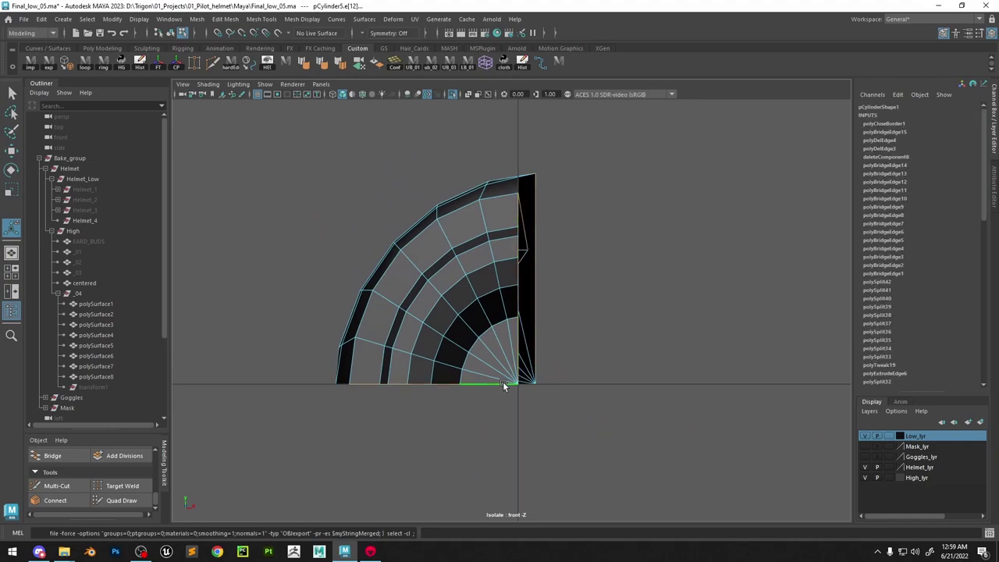
key("space")
left_click_drag(478, 334, 463, 214)
left_click_drag(502, 279, 308, 306, "alt")
key("r")
key("w")
key("x")
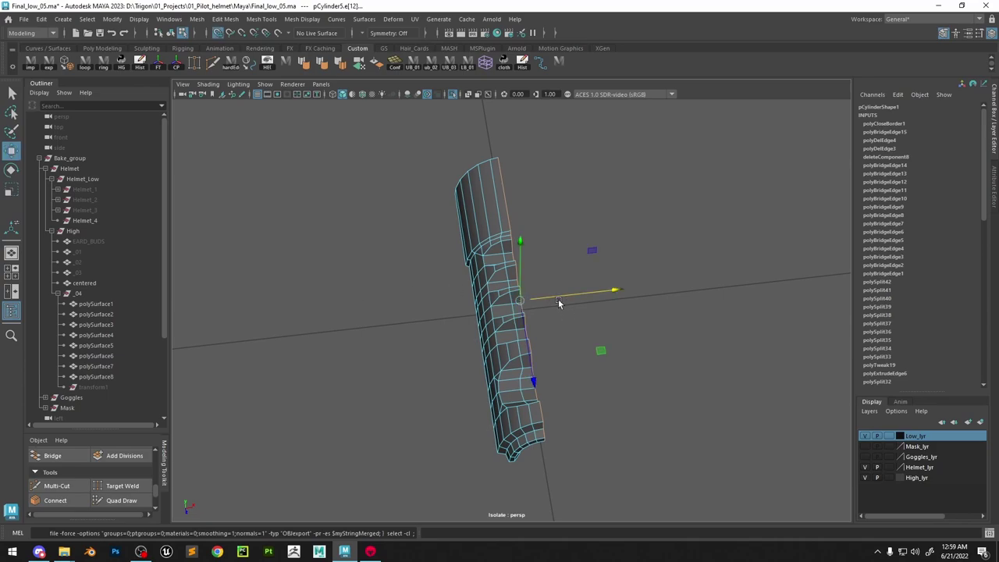
left_click_drag(559, 301, 570, 296)
left_click_drag(500, 277, 645, 274, "alt")
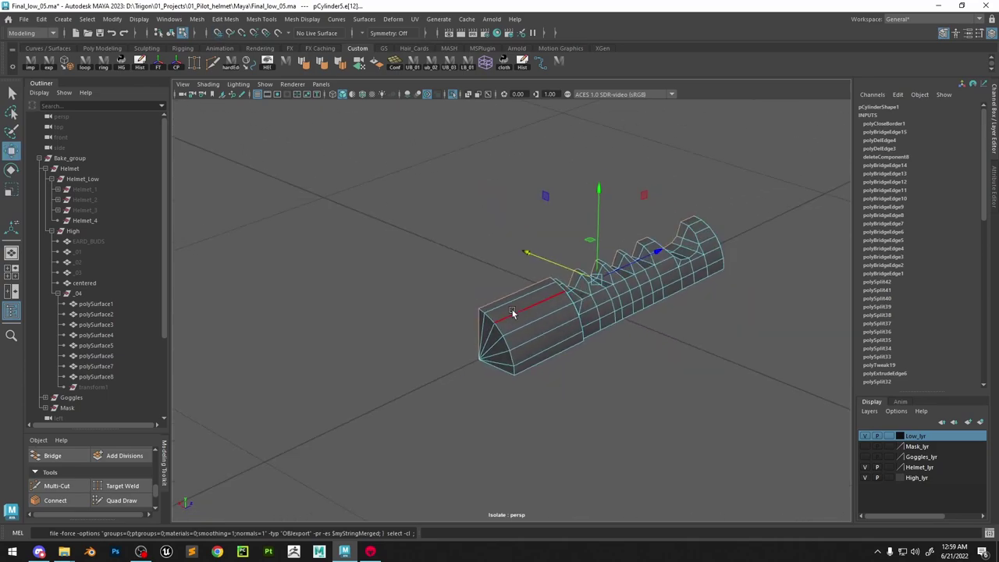
right_click_drag(513, 315, 520, 285)
left_click(482, 322)
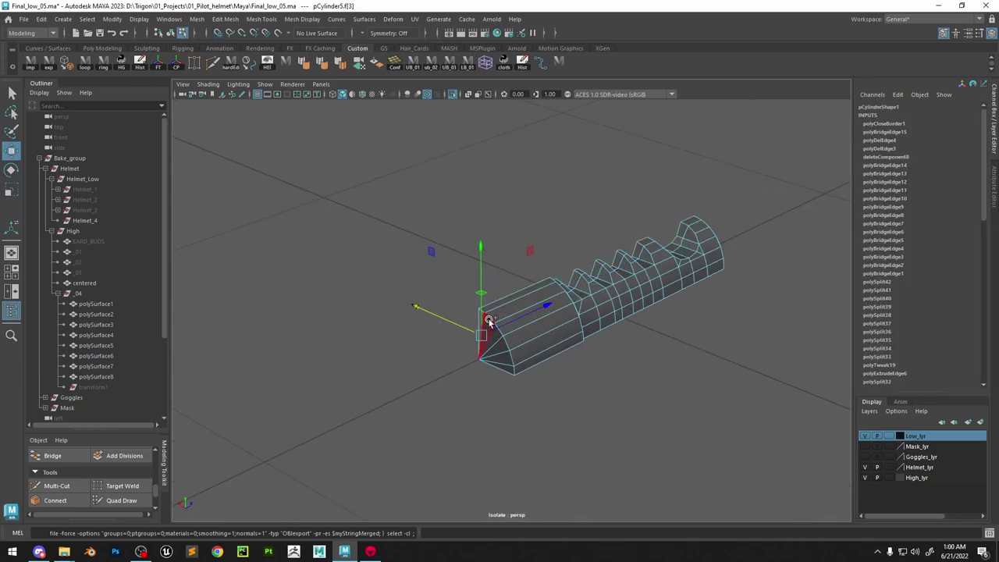
double_click(488, 320, "shift")
key("r")
key("w")
left_click_drag(676, 344, 537, 323, "alt")
right_click_drag(551, 321, 552, 193)
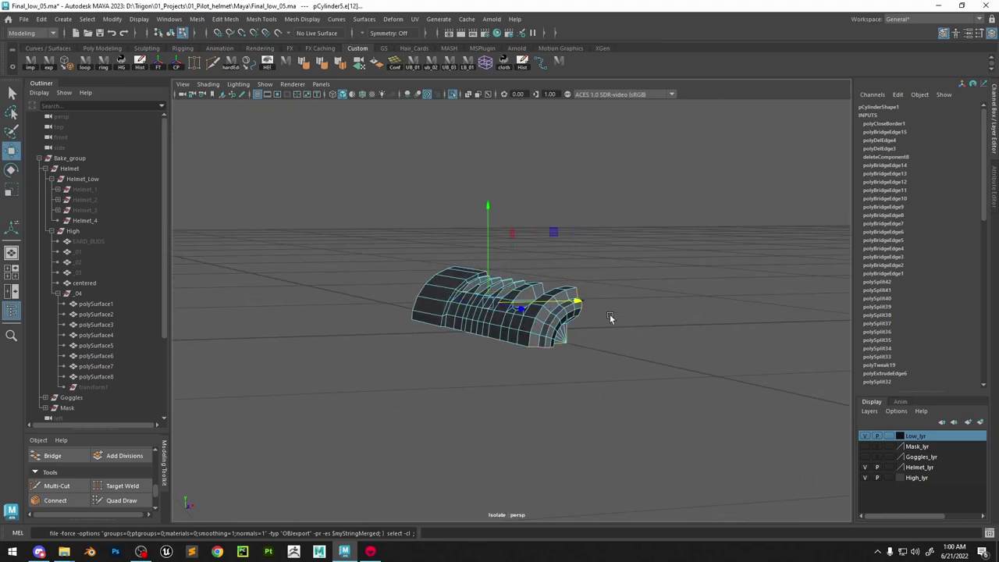
Select the quarter's lower cut border edges, using the front view to isolate them from the other selected edges
key("space")
left_click_drag(611, 317, 611, 390)
left_click_drag(591, 139, 374, 451, "ctrl")
key("space")
left_click_drag(440, 324, 437, 196)
left_click_drag(469, 235, 383, 305, "alt")
key("r")
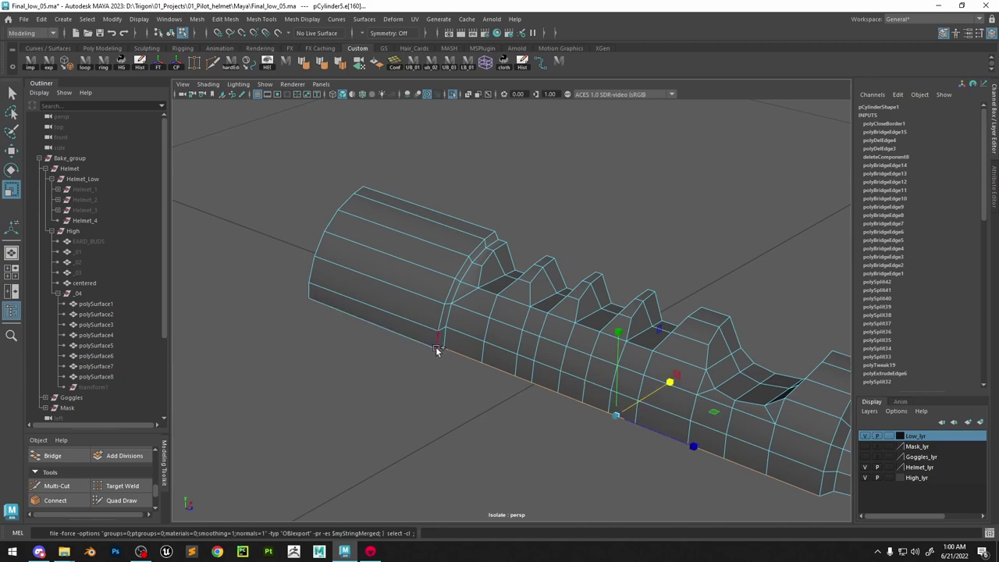
left_click(437, 348, "shift")
left_click(535, 316)
scroll(527, 285, "down", 4)
Duplicate the quarter mesh and mirror the copy by setting its Scale X to -1
key("w")
right_click_drag(528, 283, 689, 182)
left_click_drag(468, 290, 520, 364, "alt")
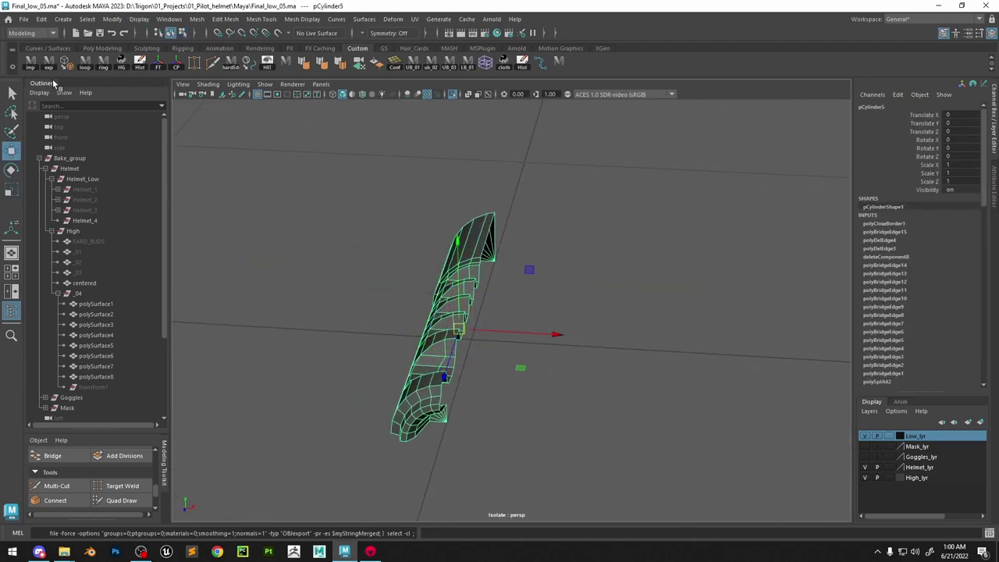
key("ctrl+d")
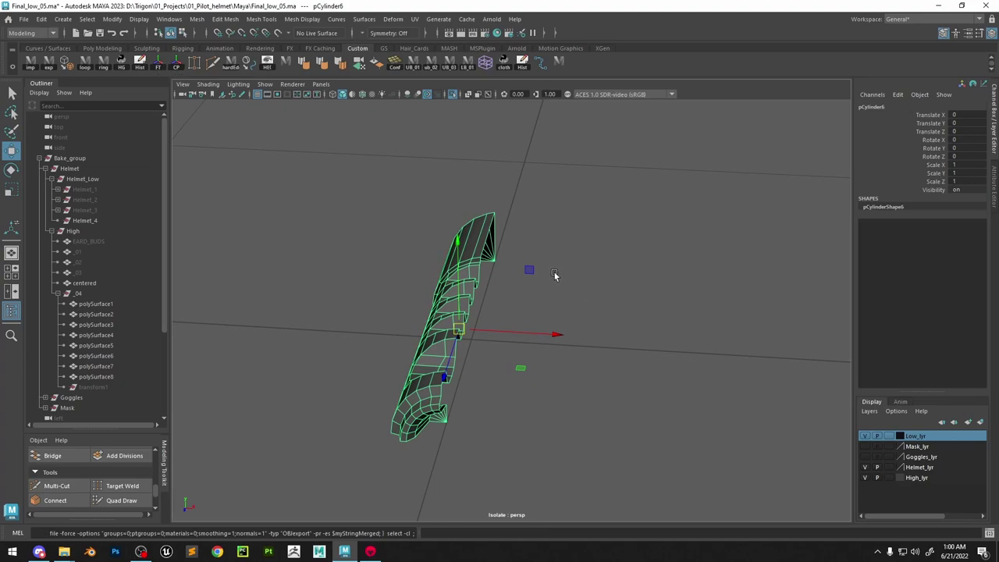
type("-1")
key("Return")
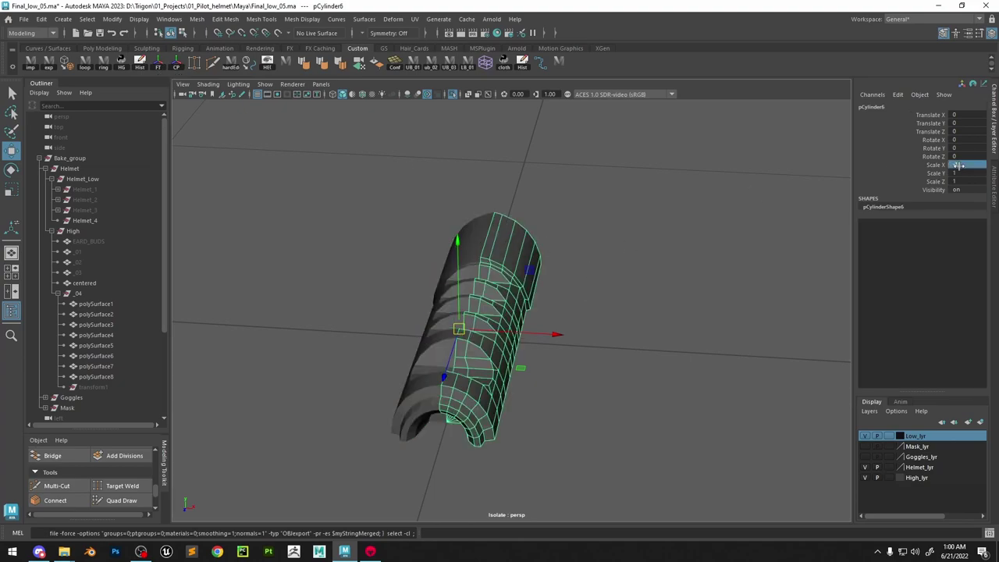
Combine the original and mirrored quarters into one half-cylinder mesh and delete its construction history
left_click(433, 351, "shift")
key("space")
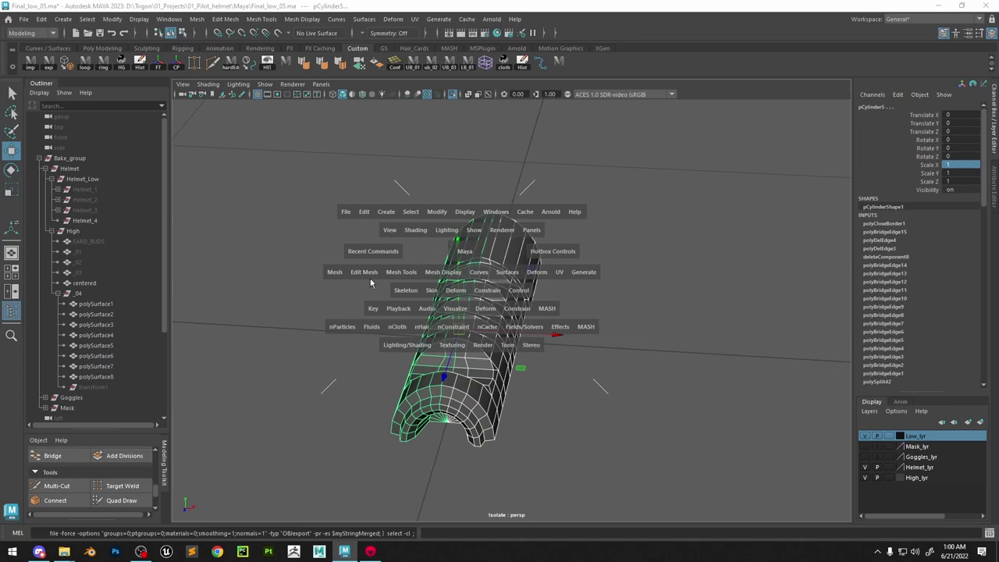
left_click(338, 276)
left_click(371, 310)
left_click(335, 278)
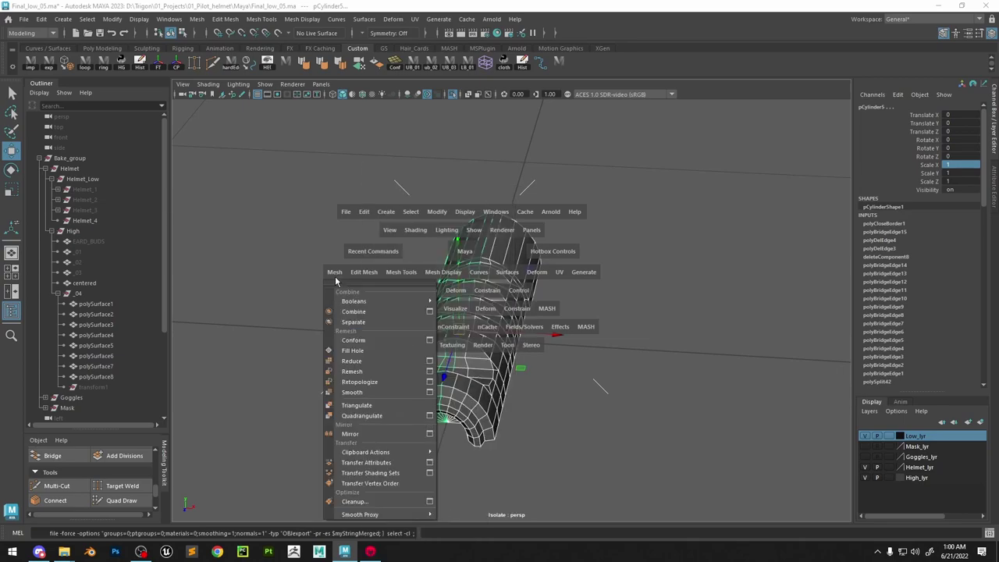
left_click(348, 311)
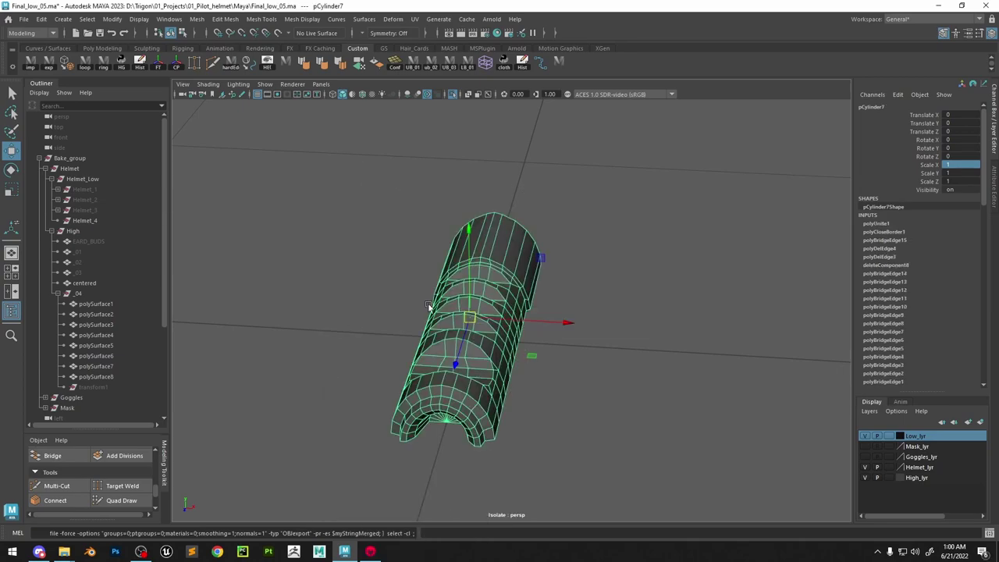
left_click(142, 64)
left_click(616, 218)
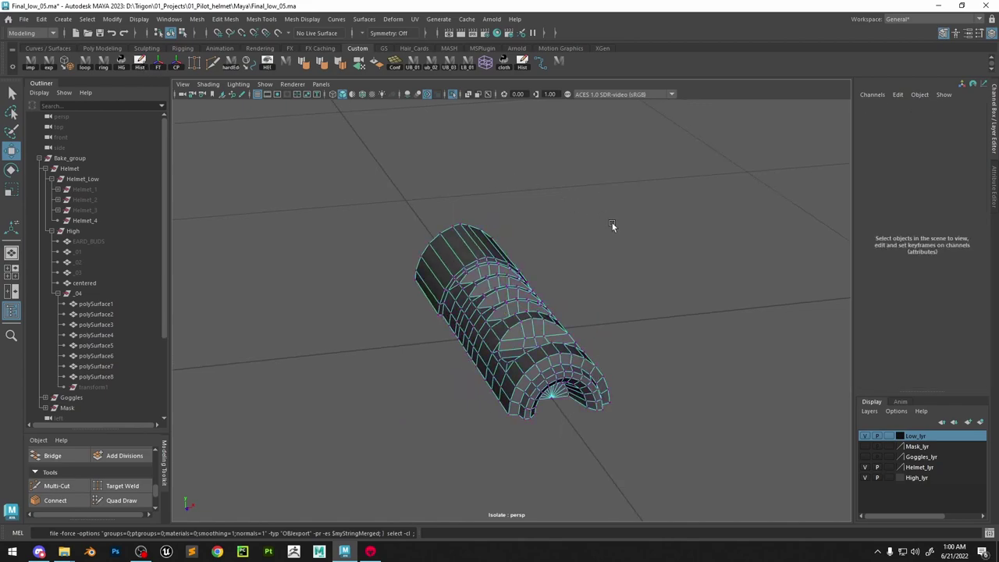
Duplicate the combined half cylinder and try a freehand rotation of the copy around its centre
right_click_drag(477, 285, 539, 258)
left_click_drag(581, 280, 811, 277, "alt")
right_click_drag(600, 275, 681, 326, "alt")
left_click_drag(563, 319, 495, 265, "alt")
scroll(495, 265, "down", 4)
left_click_drag(689, 267, 597, 251, "alt")
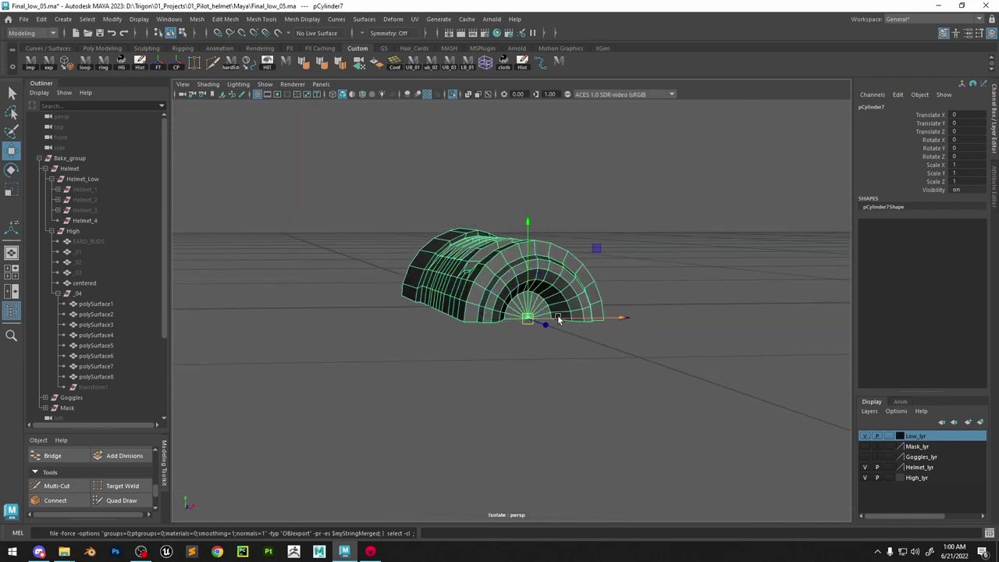
key("e")
left_click_drag(552, 214, 589, 326)
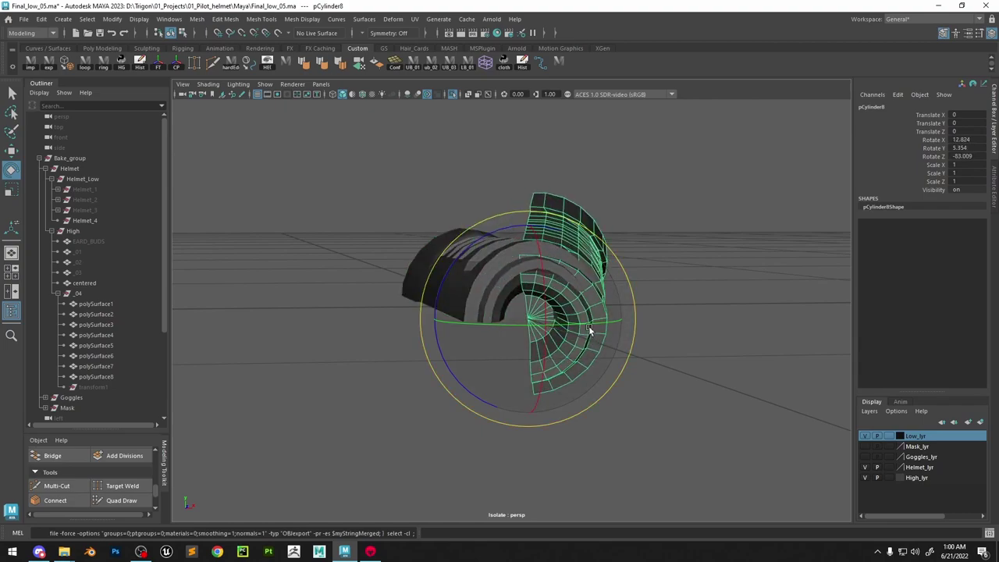
key("ctrl+z")
Rotate the duplicated half about the cylinder's length and set its Rotate Z to -180
left_click_drag(501, 251, 568, 377)
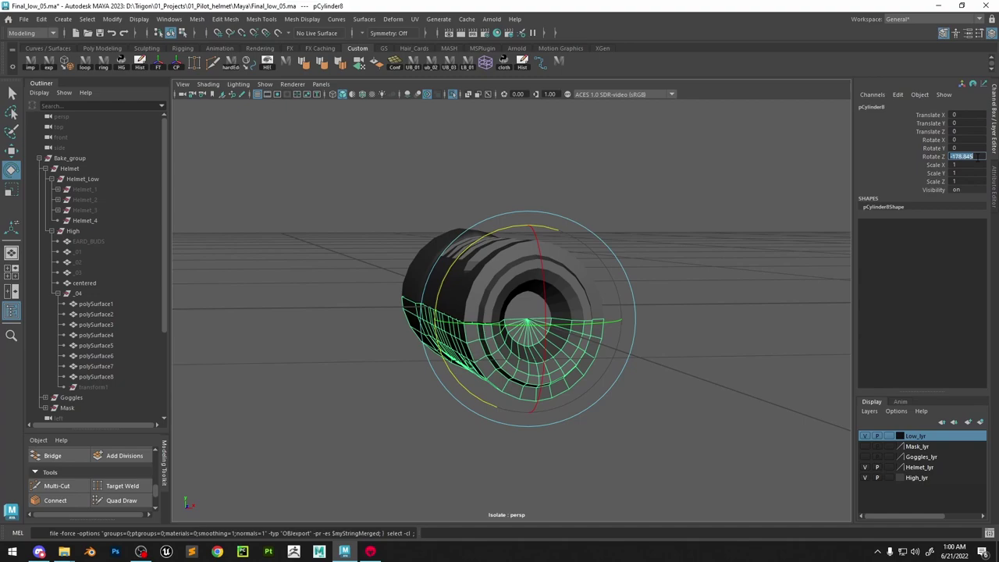
left_click(977, 157)
type("-180")
key("Return")
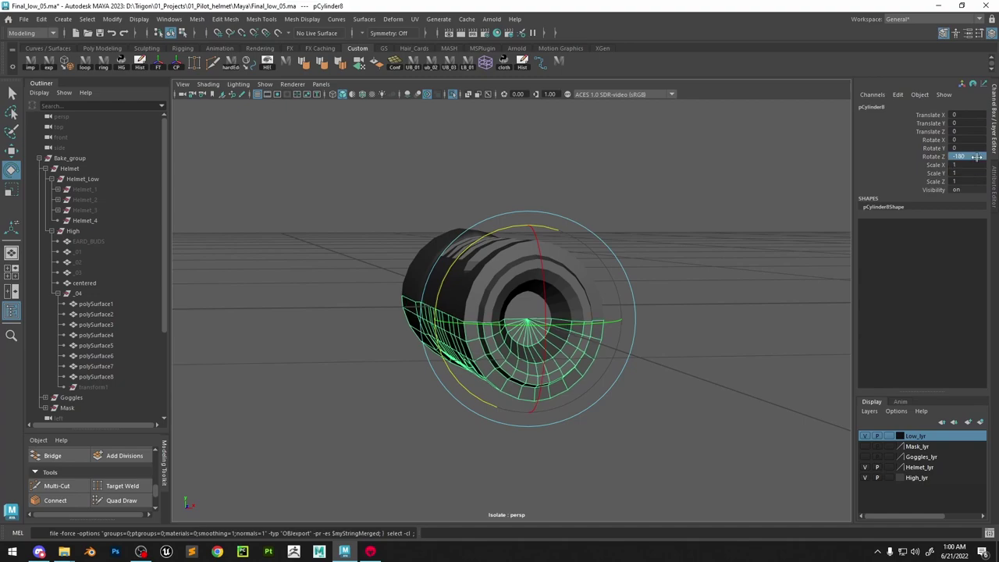
Combine the upper and lower halves and merge all vertices of the full cylinder with a 0.01 distance threshold
left_click_drag(676, 195, 196, 496)
key("space")
left_click(365, 286)
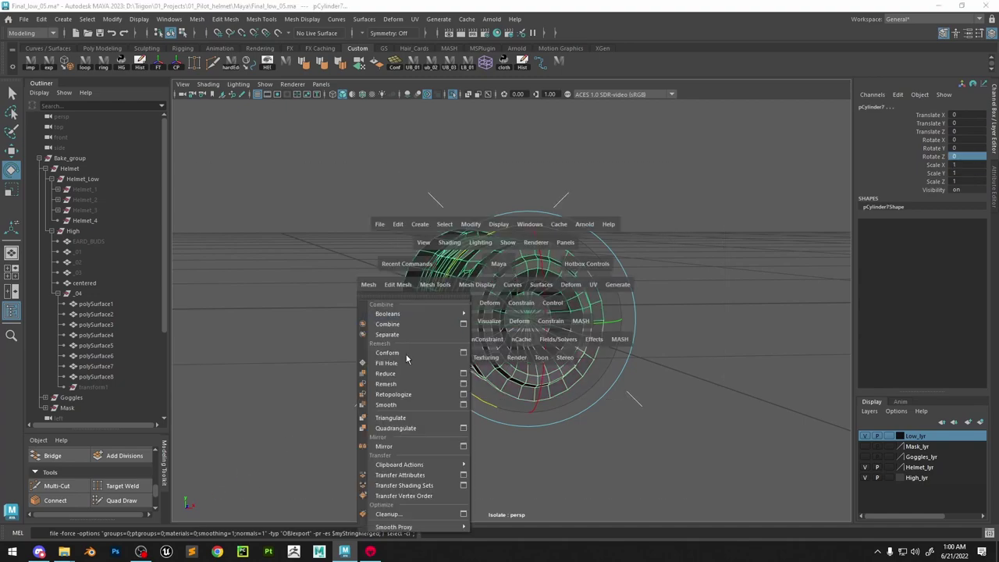
left_click(400, 325)
right_click_drag(523, 243, 474, 244)
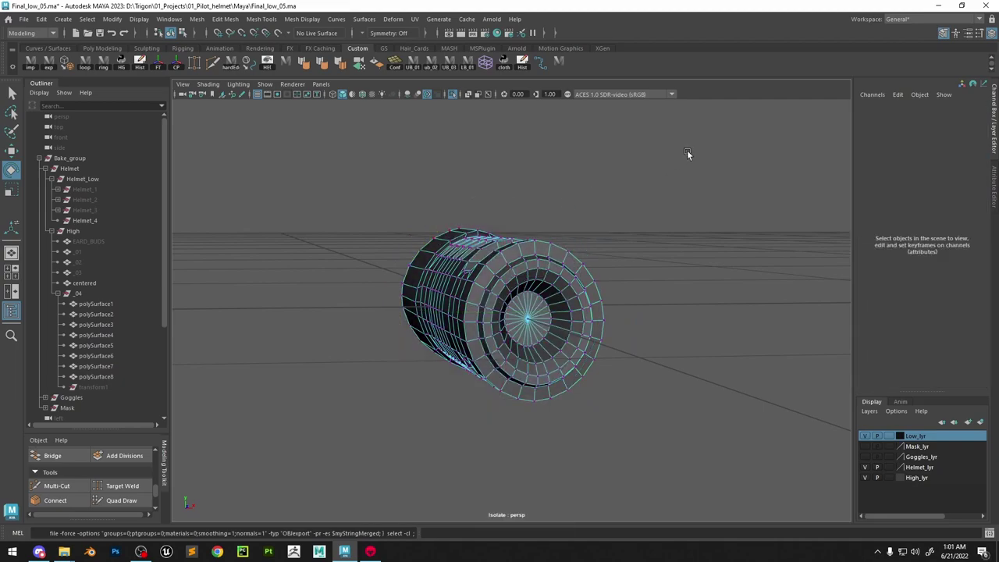
left_click_drag(689, 151, 189, 499)
right_click_drag(482, 278, 544, 202, "shift")
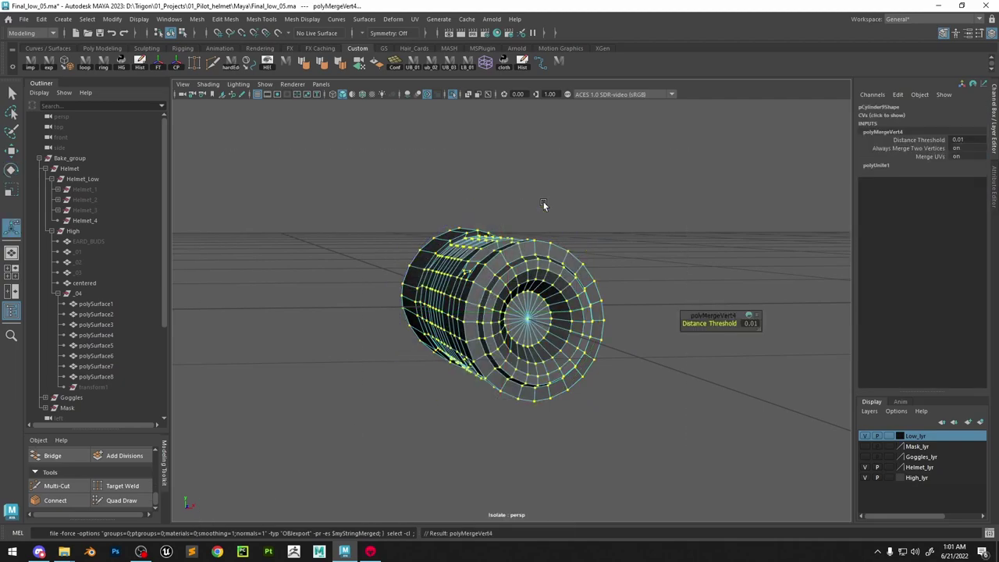
Preview the merged cylinder smoothed and examine its seams and edge loops from several angles
left_click_drag(553, 256, 634, 264, "alt")
key("3")
key("1")
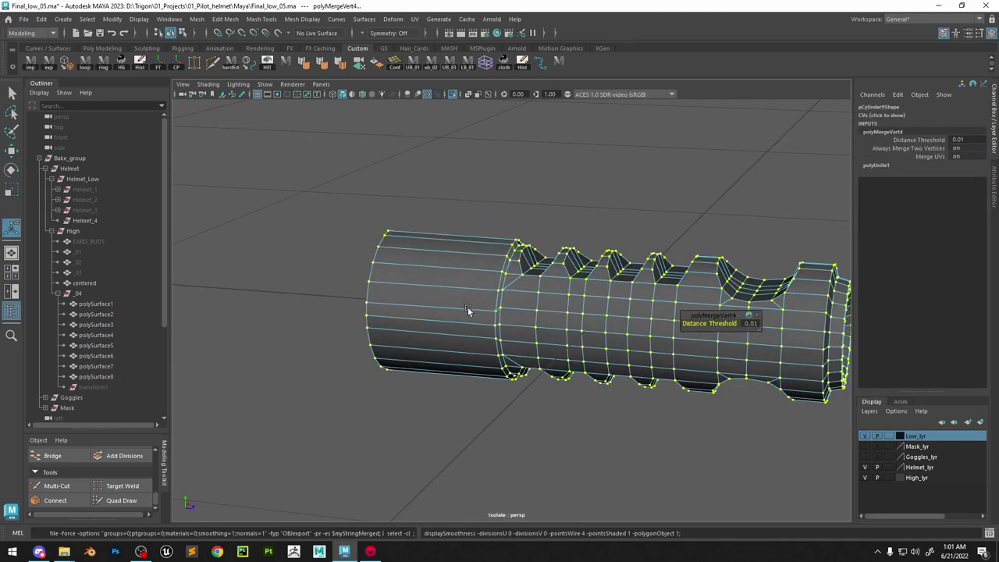
left_click_drag(468, 307, 495, 301, "alt")
key("q")
left_click(667, 143)
left_click(617, 293)
left_click_drag(617, 293, 597, 348, "alt")
right_click_drag(586, 328, 585, 220)
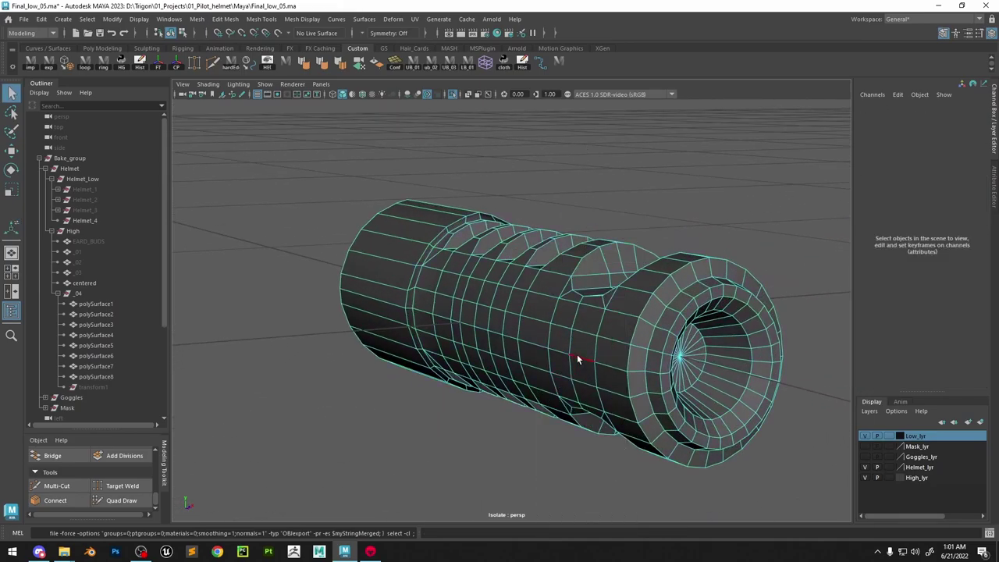
double_click(578, 358)
Turn off isolation and delete the high-poly mesh "centered" that overlaps the low-poly cylinder
left_click(453, 96)
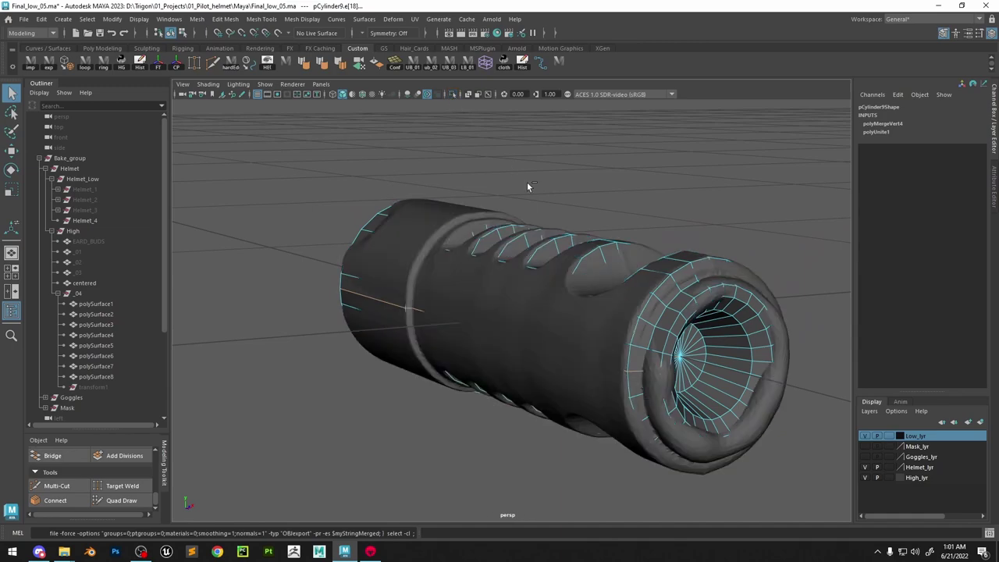
left_click_drag(527, 187, 567, 273, "alt")
right_click_drag(506, 204, 581, 146)
left_click_drag(531, 228, 631, 234, "alt")
left_click(581, 199)
left_click(551, 254)
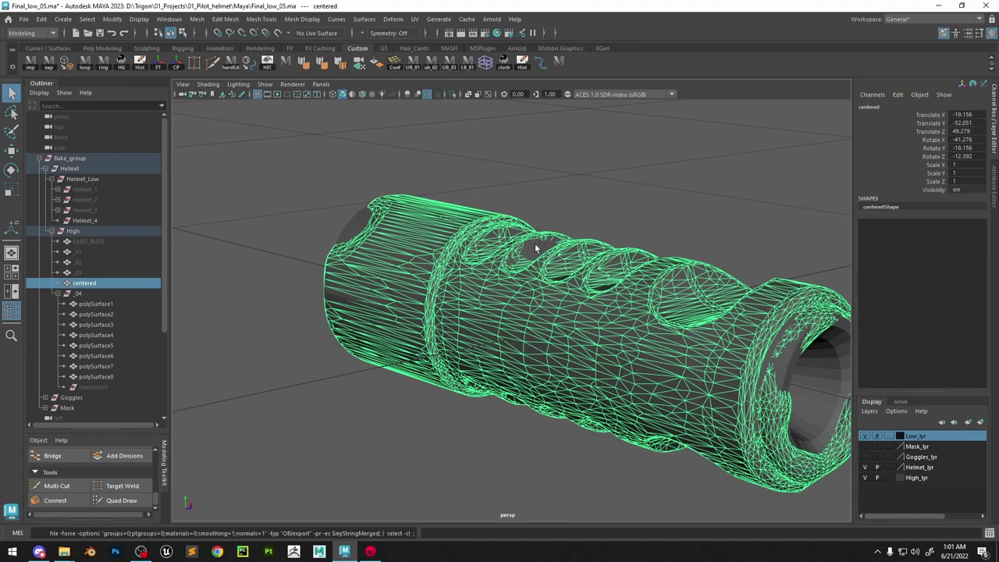
key("Delete")
Save the scene and soften all edges of the low-poly cylinder
left_click(523, 303)
key("ctrl+s")
scroll(541, 246, "down", 4)
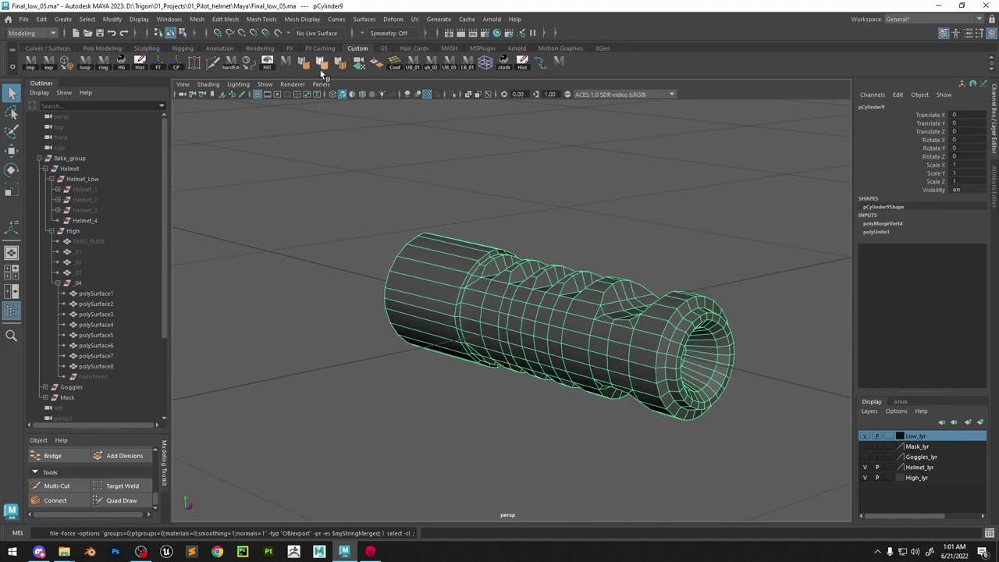
left_click(321, 69)
left_click(648, 194)
left_click_drag(647, 242, 556, 296, "alt")
left_click(530, 305)
left_click_drag(671, 273, 484, 259, "alt")
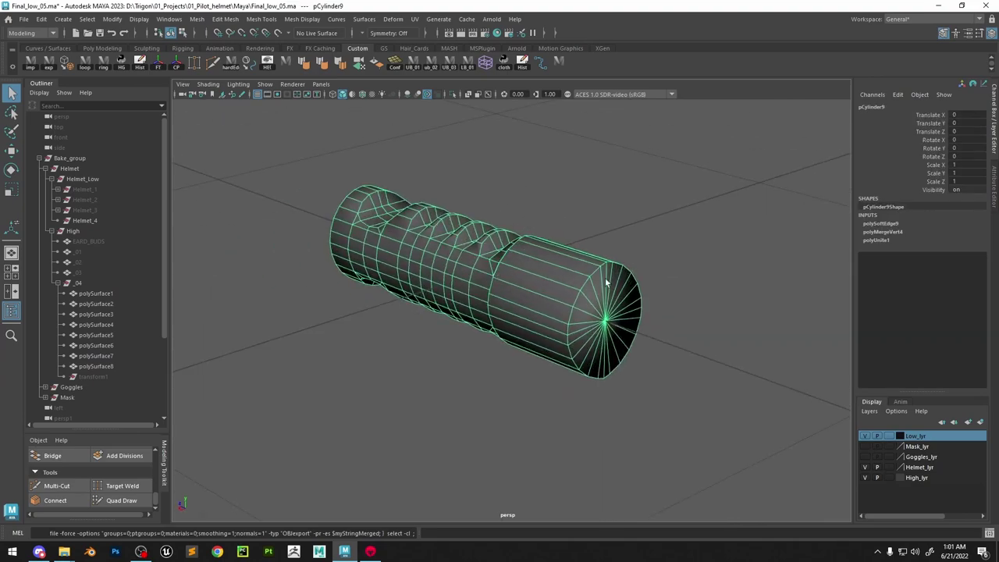
Select the rim edge loop of the cylinder's closed flat end and harden it
right_click_drag(608, 251, 599, 235)
double_click(590, 271)
left_click_drag(648, 273, 612, 269, "alt")
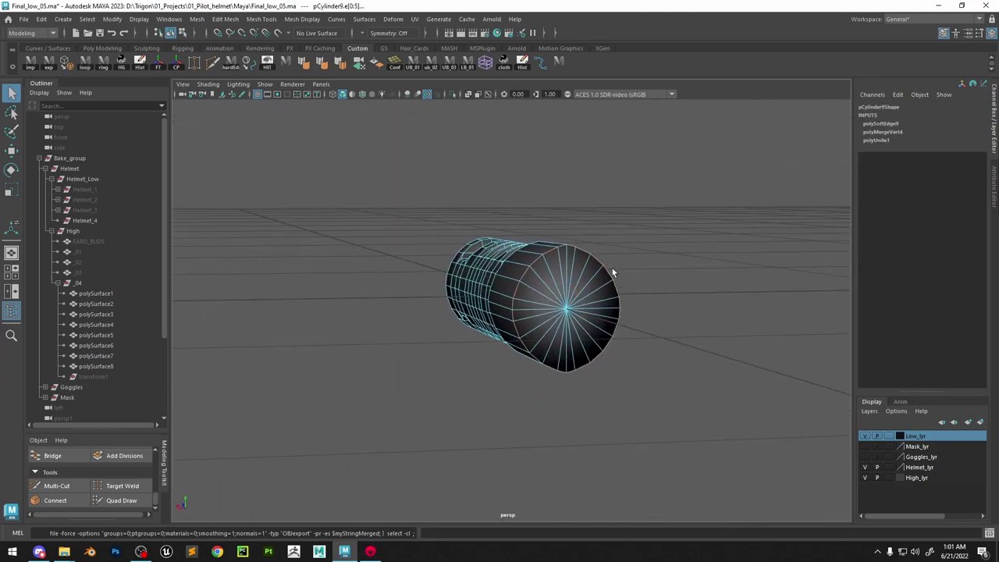
right_click_drag(593, 242, 712, 278, "shift")
left_click_drag(492, 303, 528, 316, "alt")
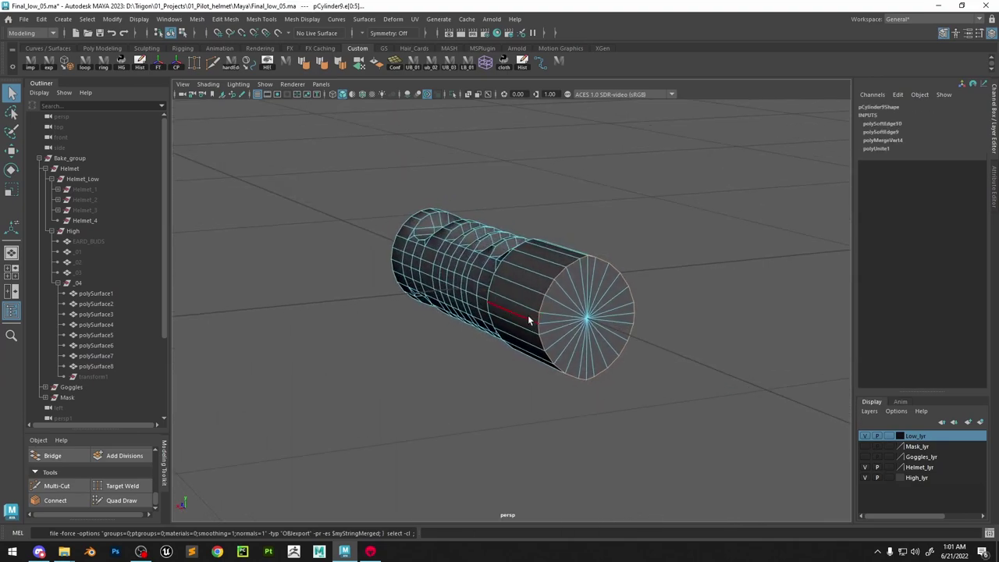
Select an edge loop by the plain end section of the cylinder and delete it
left_click(528, 315)
left_click_drag(599, 312, 595, 278, "alt")
double_click(518, 314)
key("ctrl+Delete")
Apply Edit Edge Flow to the flat cap's vertical spokes and to a neighbouring spoke near the top
left_click(547, 338)
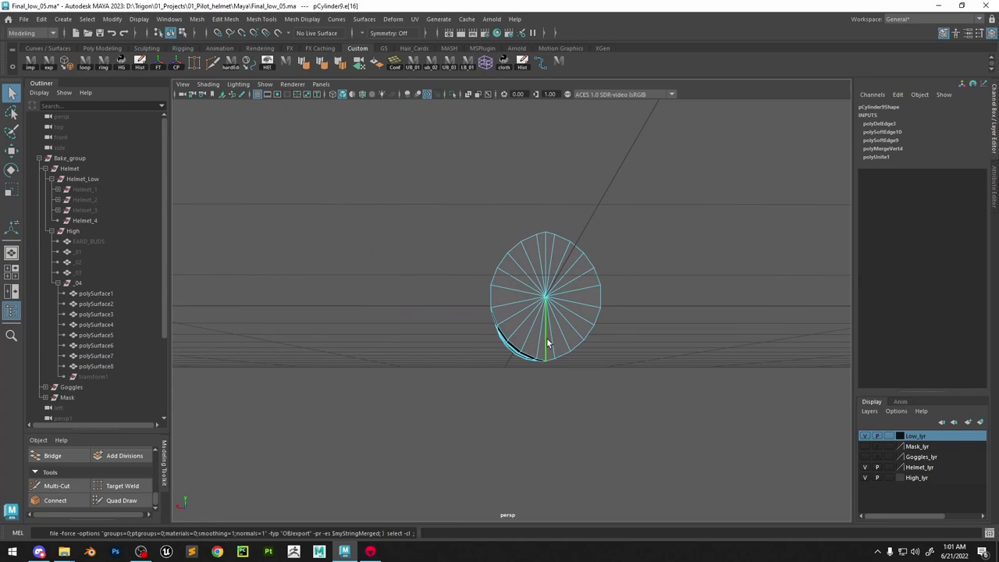
left_click(547, 252, "shift")
right_click_drag(557, 247, 557, 350, "shift")
left_click(538, 248)
key("g")
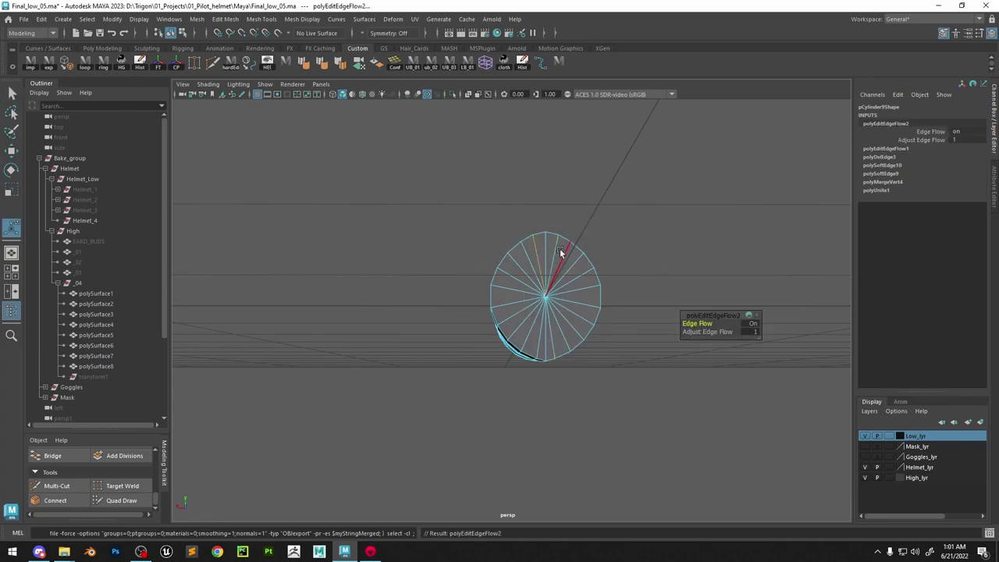
Try Edit Edge Flow on another upper cap edge and on a lengthwise edge of the plain end section
left_click(561, 249)
key("g")
left_click_drag(586, 271, 442, 294, "alt")
key("ctrl+z")
left_click(457, 271)
key("g")
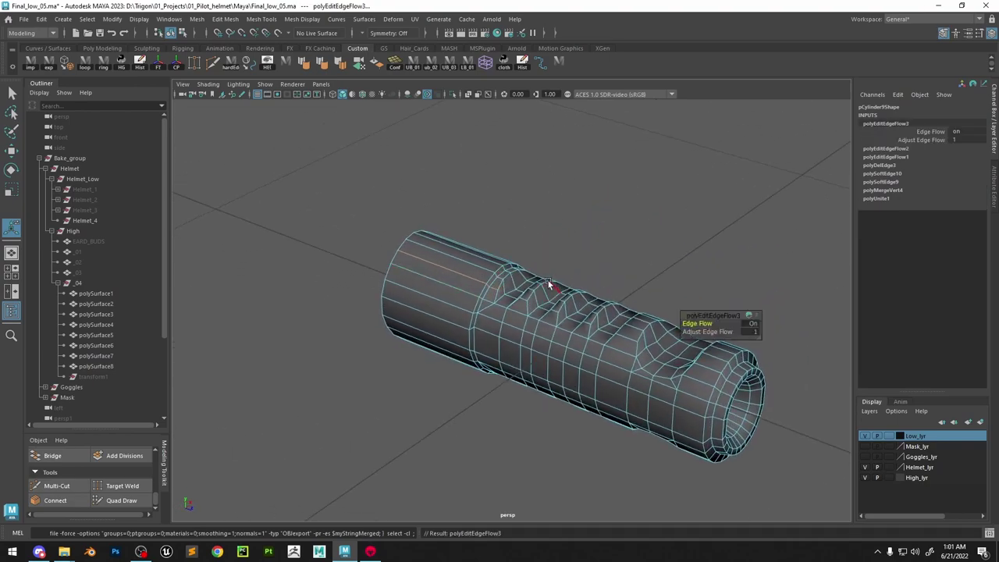
left_click_drag(549, 284, 496, 249, "alt")
key("ctrl+z")
Apply Edit Edge Flow to two upper lengthwise edges of the plain end section to even out its rounding
middle_click_drag(451, 229, 474, 265, "alt")
right_click_drag(474, 265, 535, 286, "alt")
key("g")
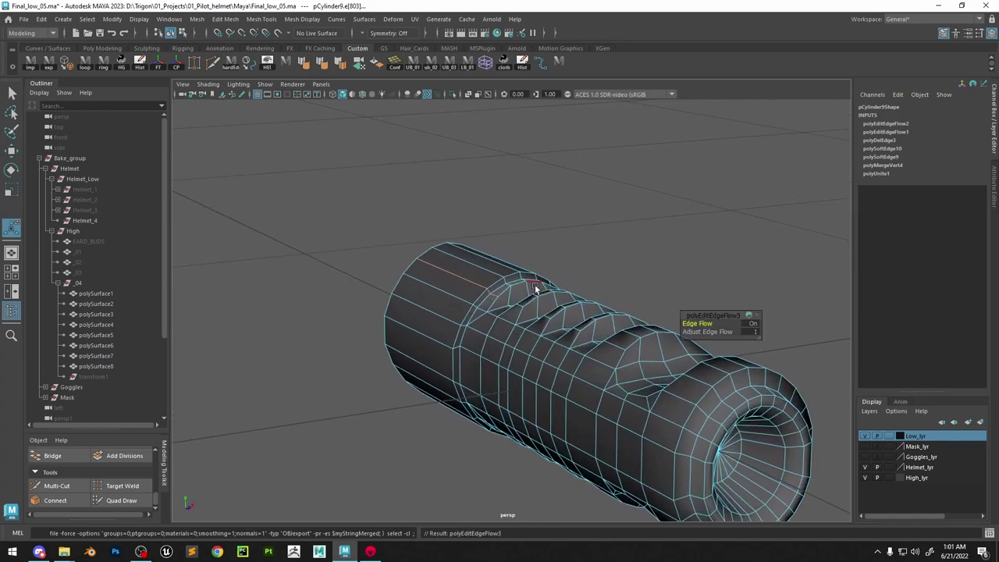
left_click(505, 265)
key("g")
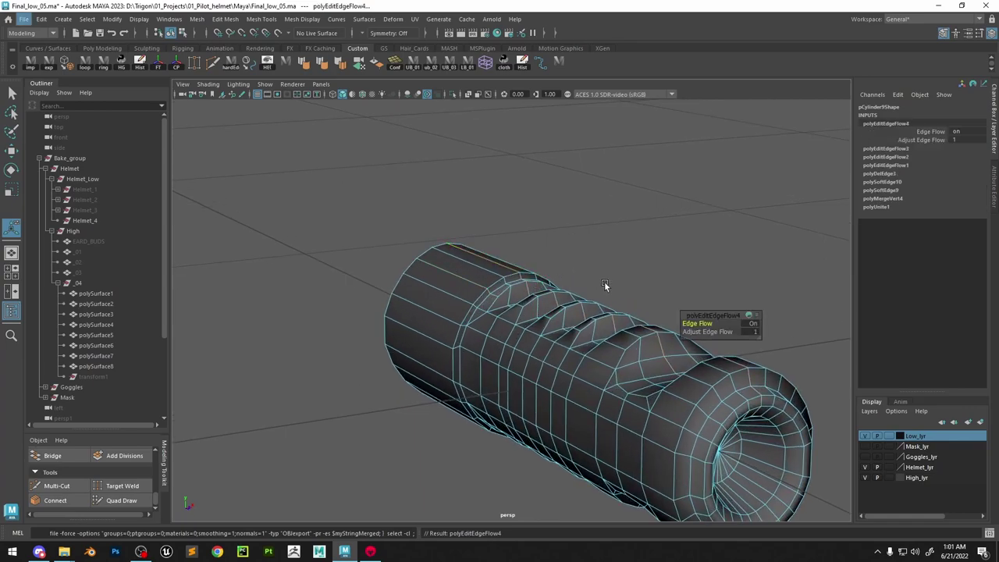
key("ctrl+z")
left_click_drag(604, 283, 665, 347, "alt")
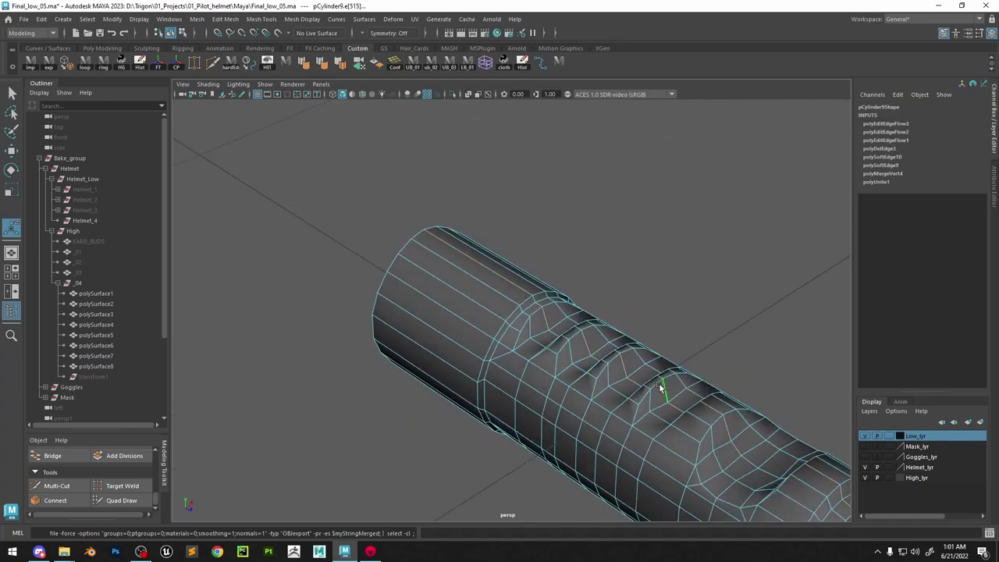
key("g")
Apply Edit Edge Flow to further lengthwise edges on the far upper side of the plain end section
left_click(534, 280)
key("g")
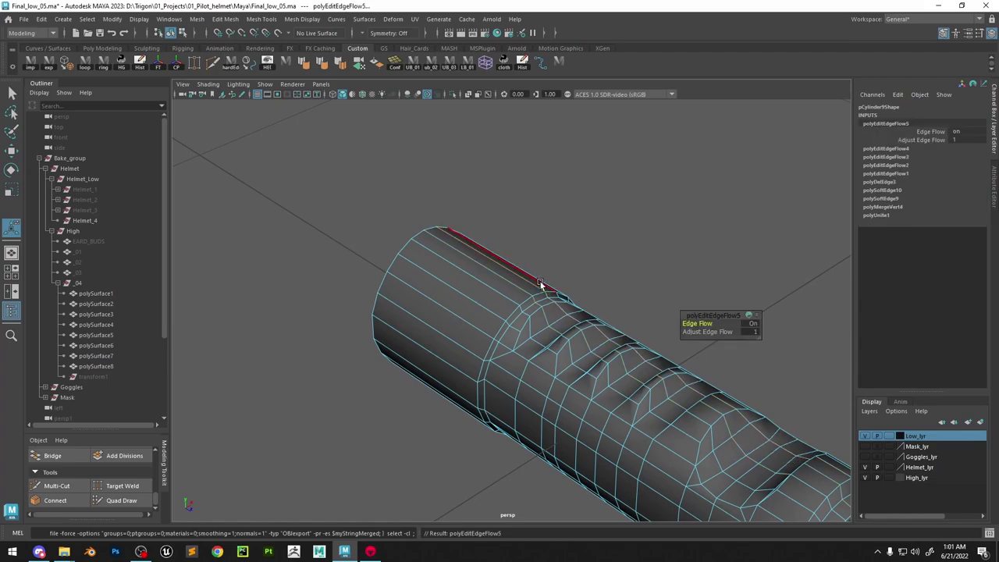
left_click(541, 280)
key("g")
left_click_drag(616, 326, 479, 276, "alt")
middle_click_drag(480, 276, 523, 296, "alt")
left_click_drag(524, 296, 501, 294, "alt")
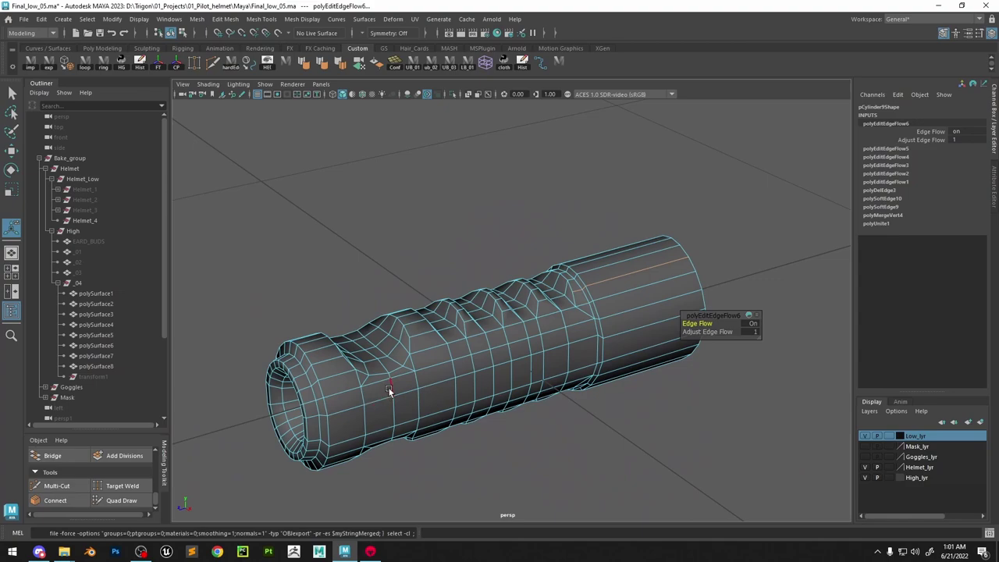
Apply Edit Edge Flow to two ring loops around the grip section, undo it on a third, and return to object selection
double_click(390, 390)
key("g")
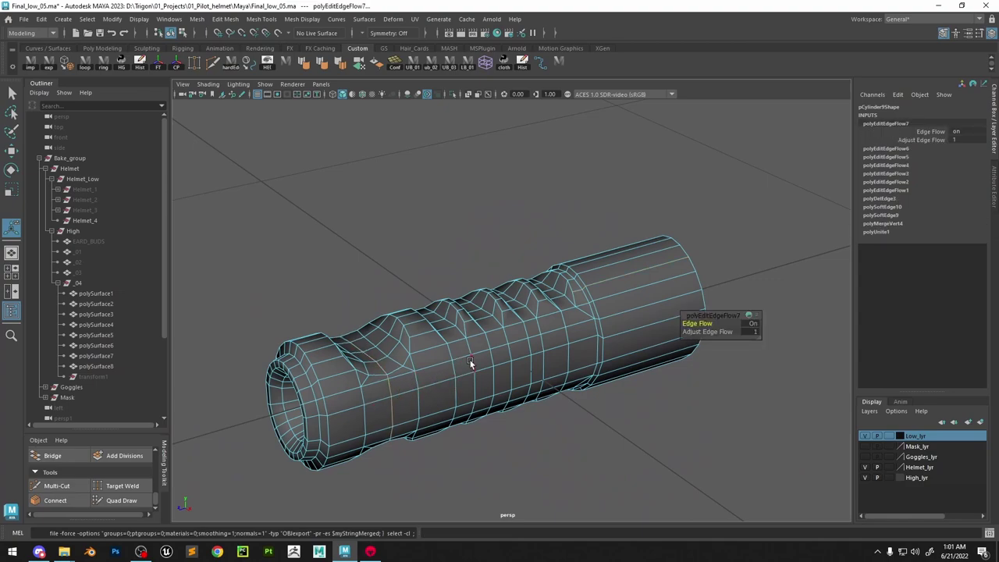
double_click(470, 362)
key("g")
double_click(458, 367)
key("g")
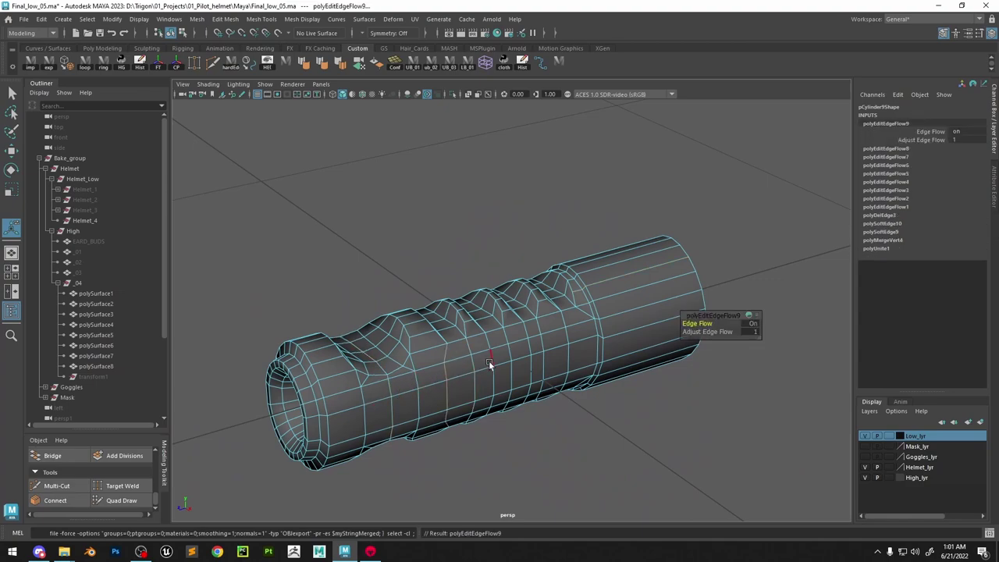
key("ctrl+z")
left_click_drag(534, 373, 634, 342, "alt")
right_click_drag(655, 287, 748, 135)
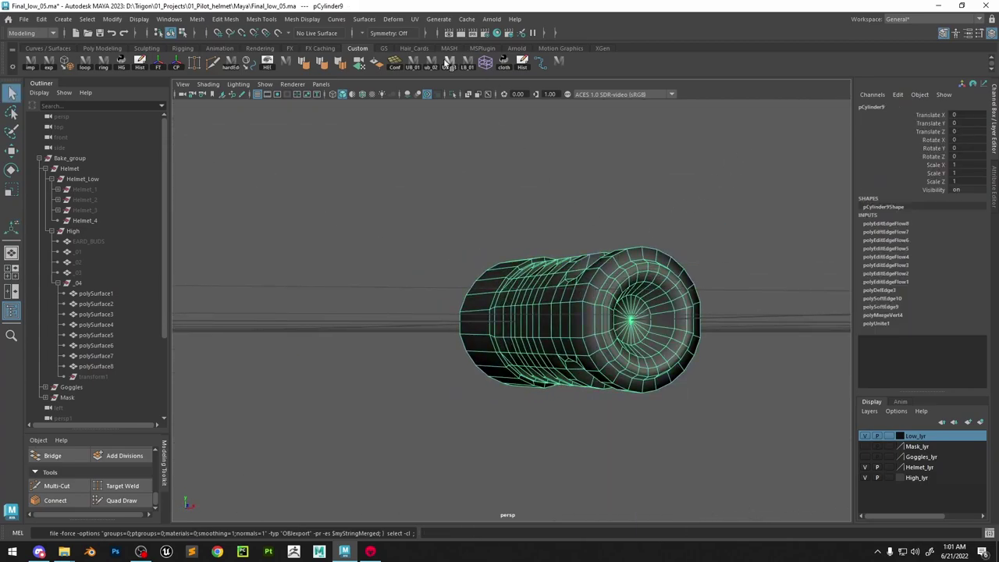
Move the low-poly cylinder to the helmet's angled high-poly flashlight, at about 19.3, 52.1, -46.9
scroll(598, 312, "down", 12)
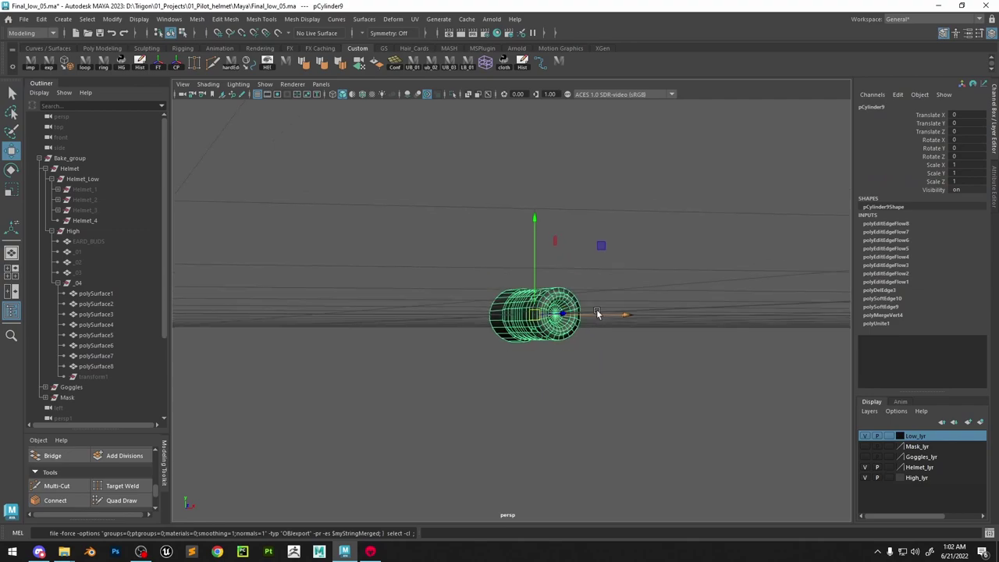
left_click_drag(640, 220, 503, 123, "alt")
middle_click_drag(602, 235, 545, 291, "alt")
left_click_drag(545, 291, 455, 353, "alt")
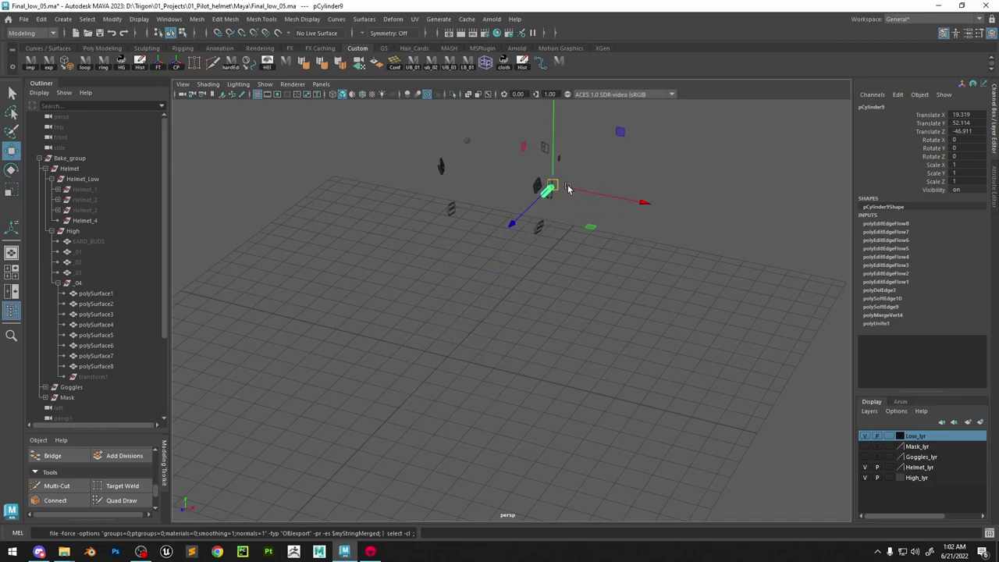
key("f")
scroll(665, 238, "down", 3)
left_click_drag(664, 238, 529, 145, "alt")
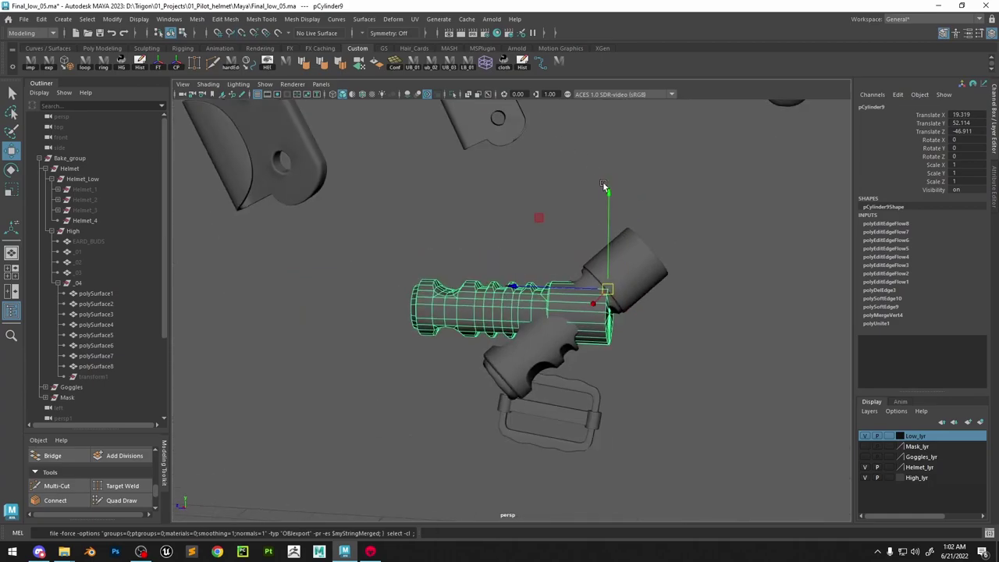
Rotate the low-poly cylinder roughly along the high-poly flashlight, to about 44.2, 30.1, -7.6 degrees, and shift it closer
scroll(672, 270, "up", 3)
key("e")
left_click_drag(713, 348, 665, 227)
key("w")
key("v")
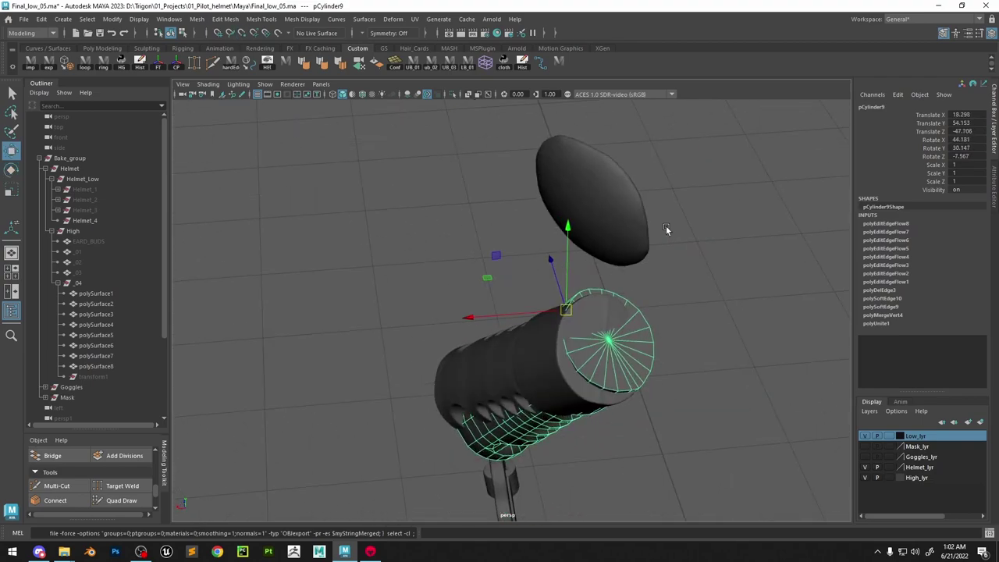
Vertex-snap the cylinder by its rim pivot at the flashlight's flat end, to about 17.75, 54.06, -47.76
scroll(640, 316, "up", 3)
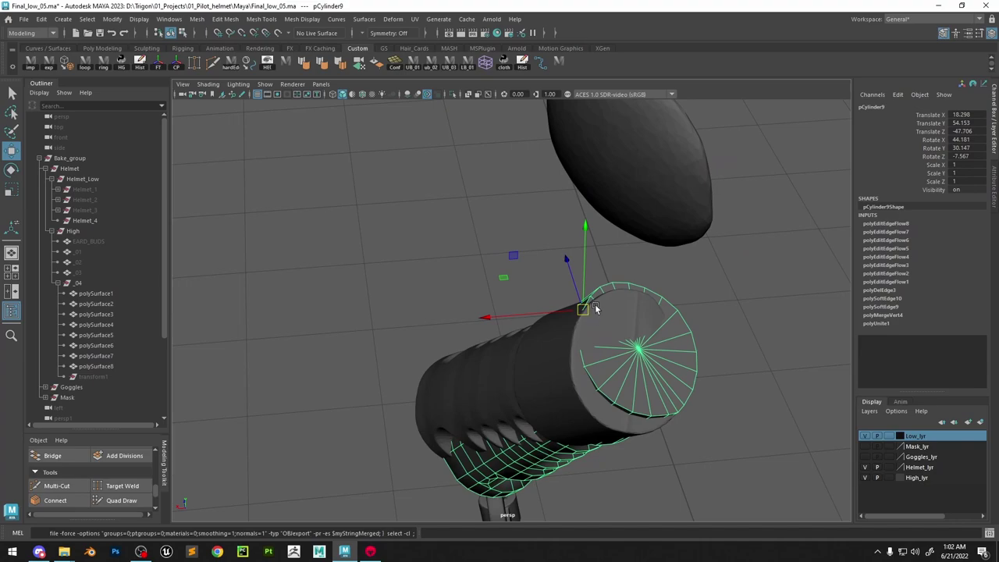
key("d")
key("v")
left_click_drag(580, 310, 635, 291)
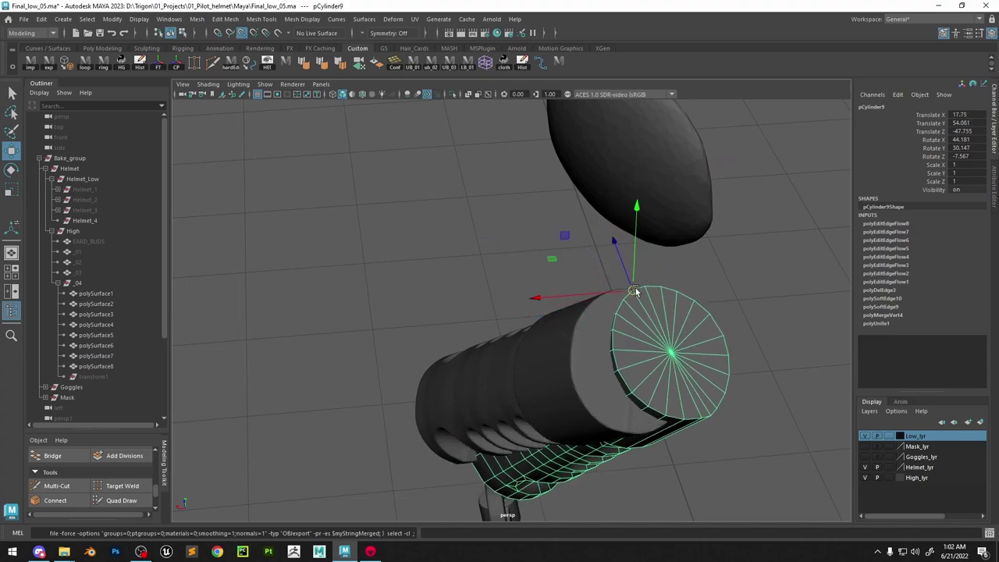
Rotate the cylinder about its rim pivot until its cap and body line up with the high-poly flashlight, about 44.3, 5.1, 19.3 degrees
key("e")
left_click_drag(638, 398, 597, 376)
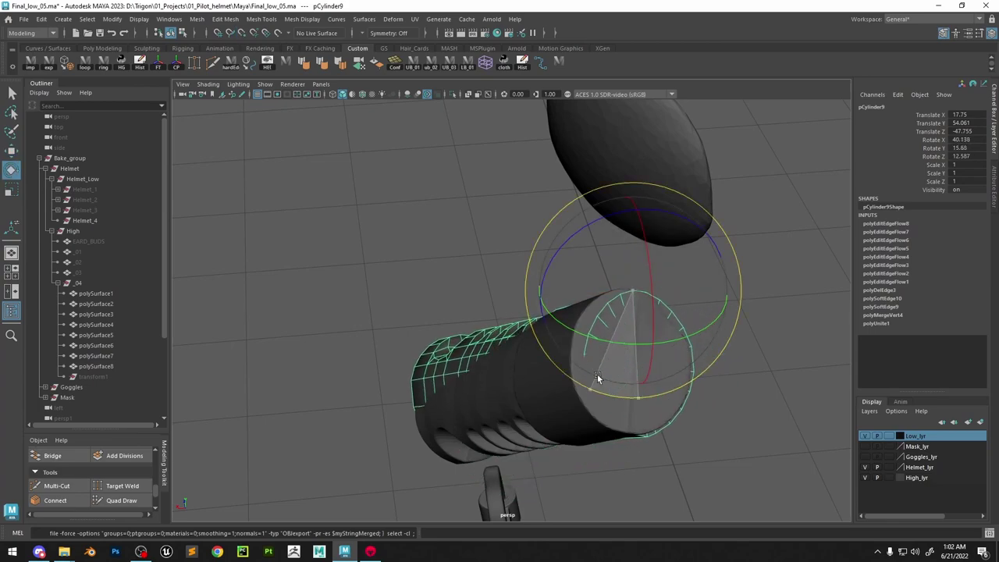
left_click_drag(649, 325, 652, 307)
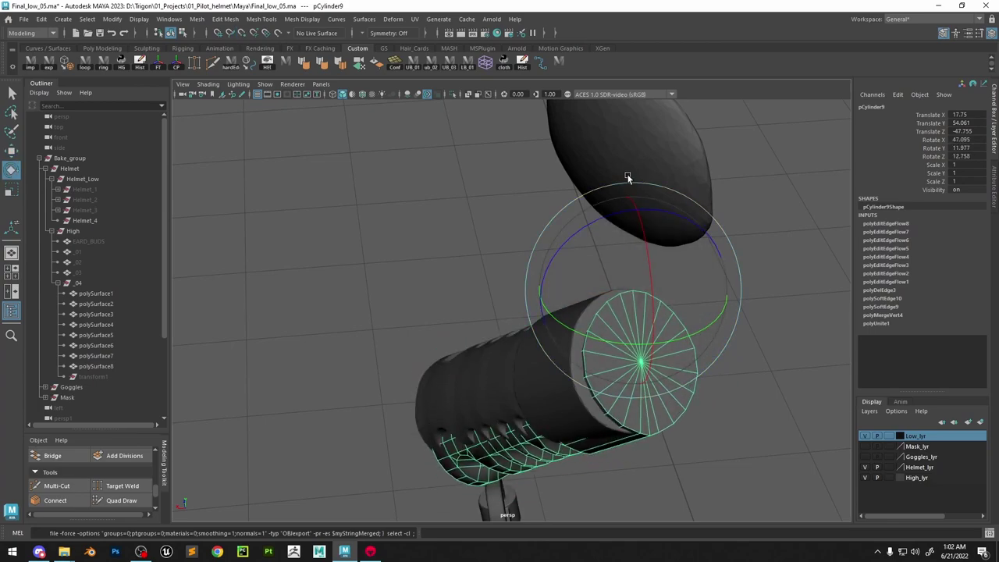
left_click_drag(629, 184, 646, 188)
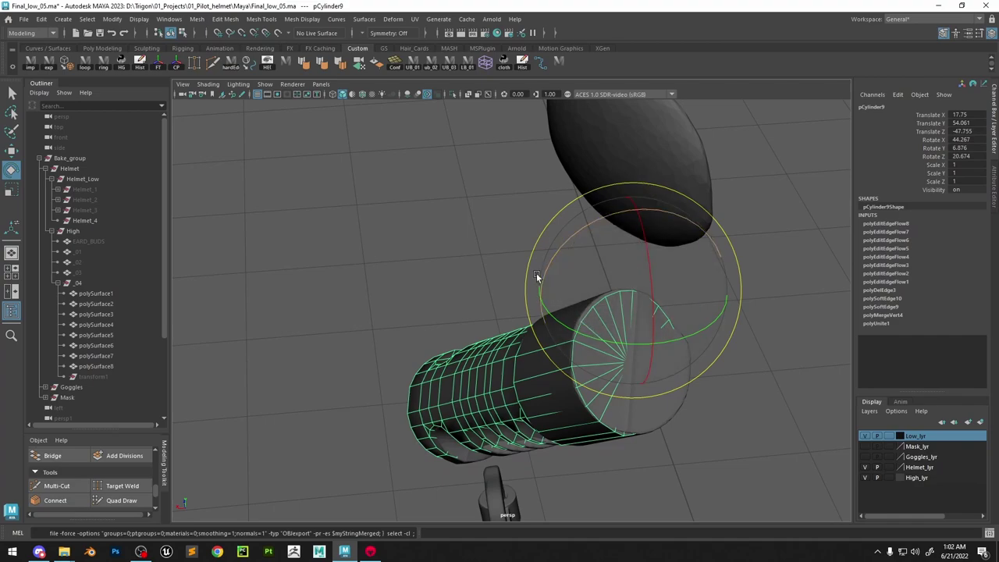
left_click_drag(526, 270, 520, 268)
left_click_drag(583, 332, 579, 329)
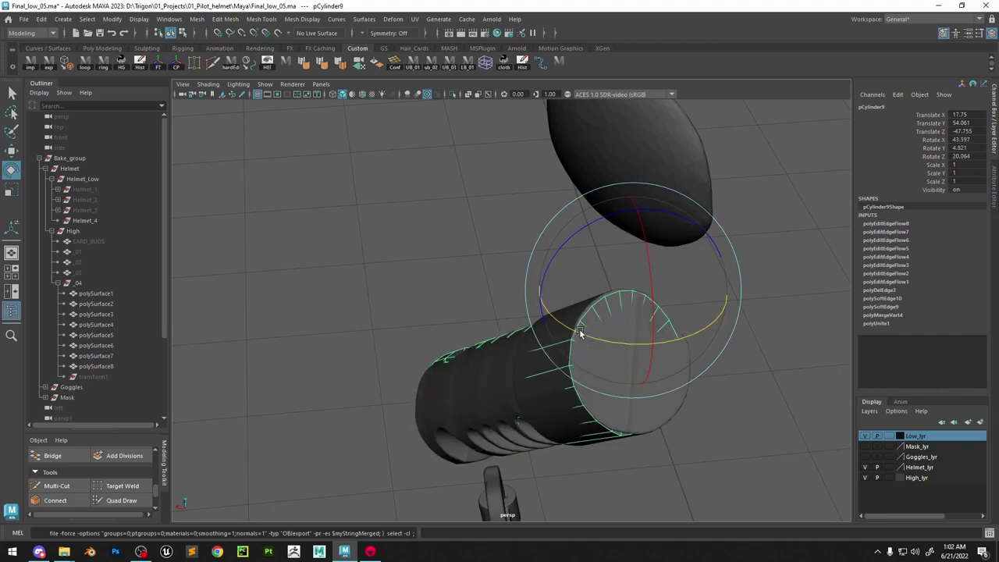
left_click_drag(650, 364, 651, 361)
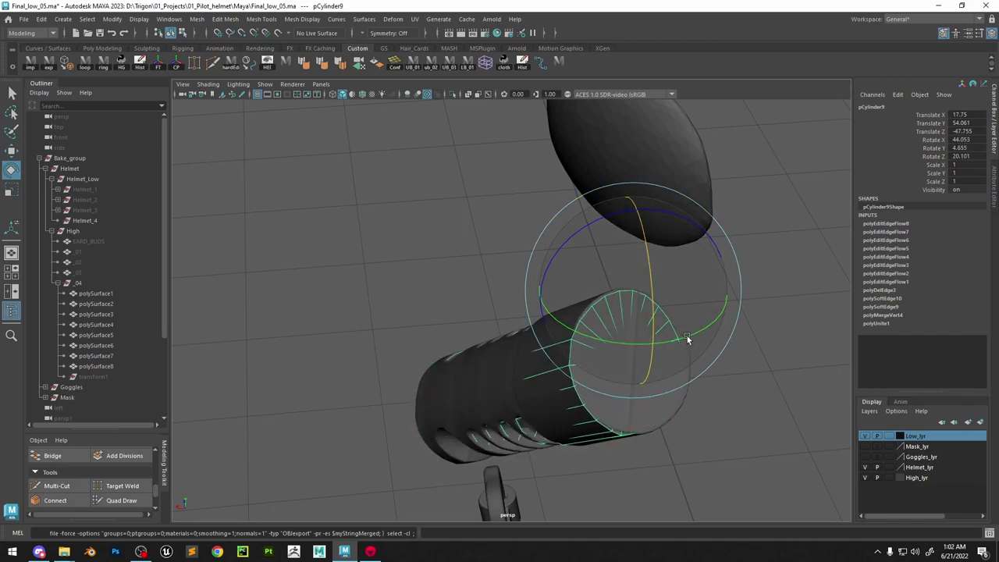
left_click_drag(737, 297, 737, 294)
Fine-tune the cylinder's rotation to about 44.4, 5.2, 19.7 degrees and nudge it to about 17.73, 54.02, -47.76 over the high-poly
left_click_drag(570, 333, 748, 303, "alt")
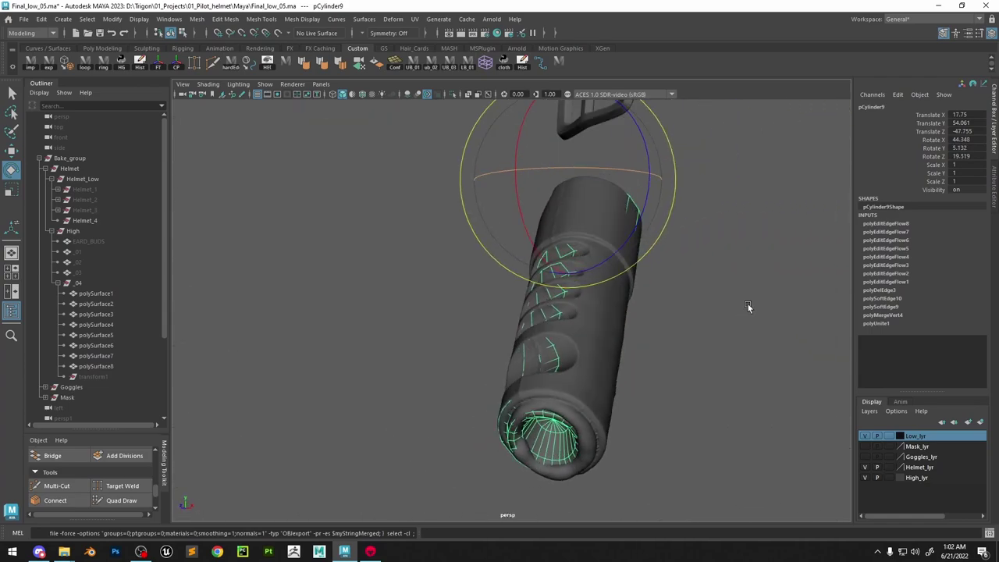
left_click_drag(617, 250, 626, 251)
left_click_drag(624, 294, 757, 283, "alt")
left_click_drag(582, 294, 496, 312, "alt")
key("4")
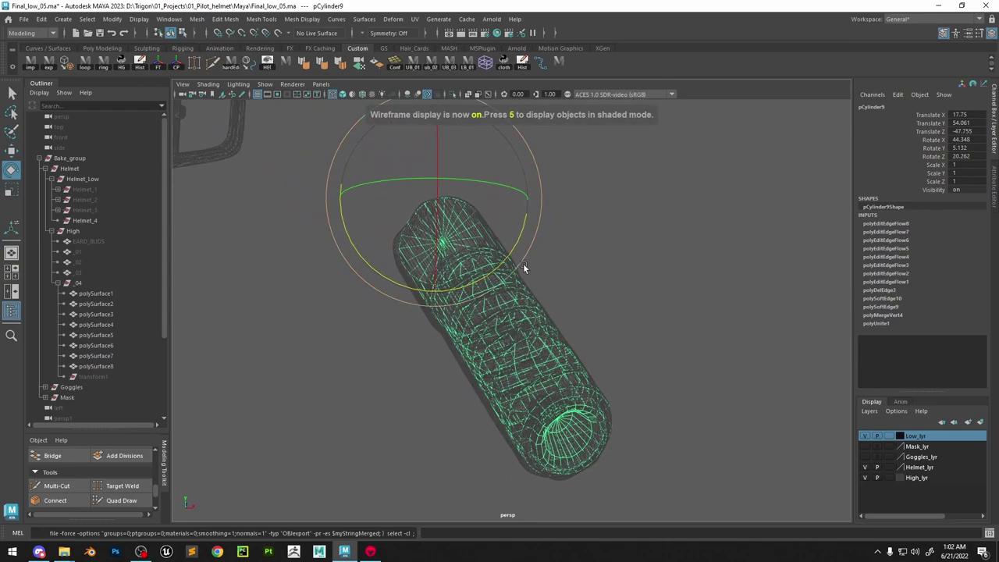
left_click_drag(523, 267, 520, 263)
key("w")
left_click_drag(504, 132, 503, 134)
key("5")
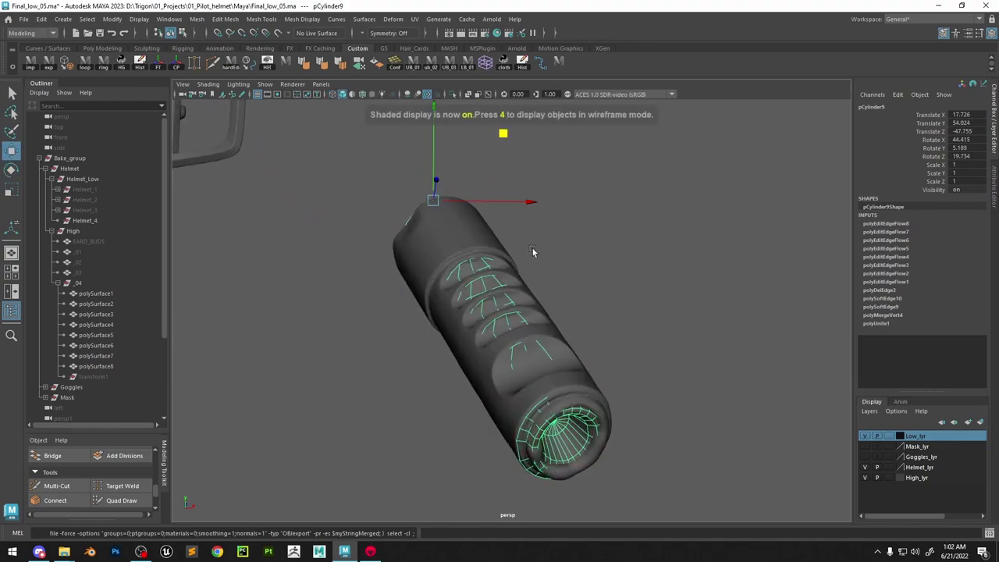
left_click_drag(533, 250, 538, 249, "alt")
left_click_drag(410, 198, 425, 197)
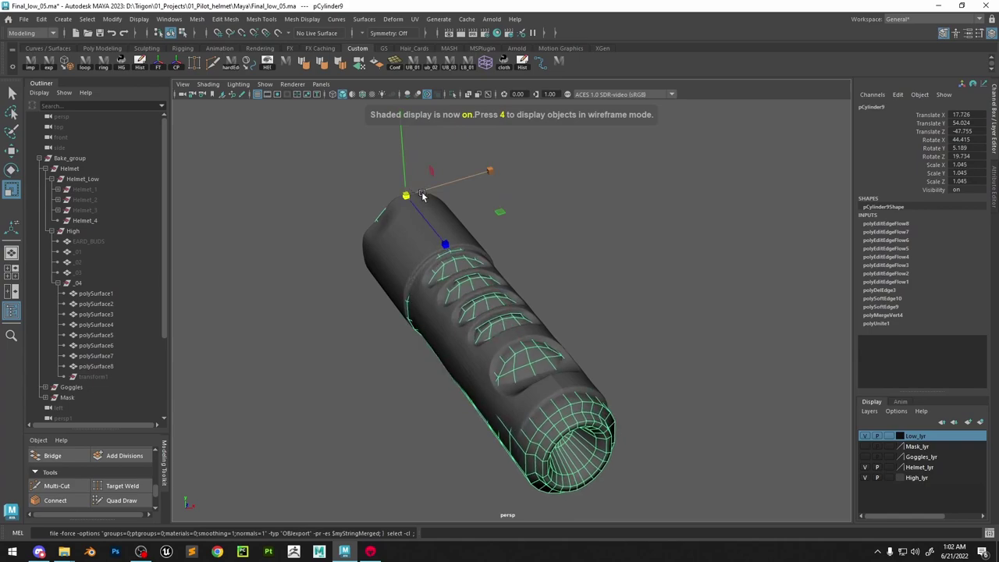
key("ctrl+z")
Rotate the cylinder slightly to about 44.1, 5.2, 19.8 degrees so its grip grooves match the high-poly profile
left_click_drag(444, 261, 548, 256, "alt")
key("e")
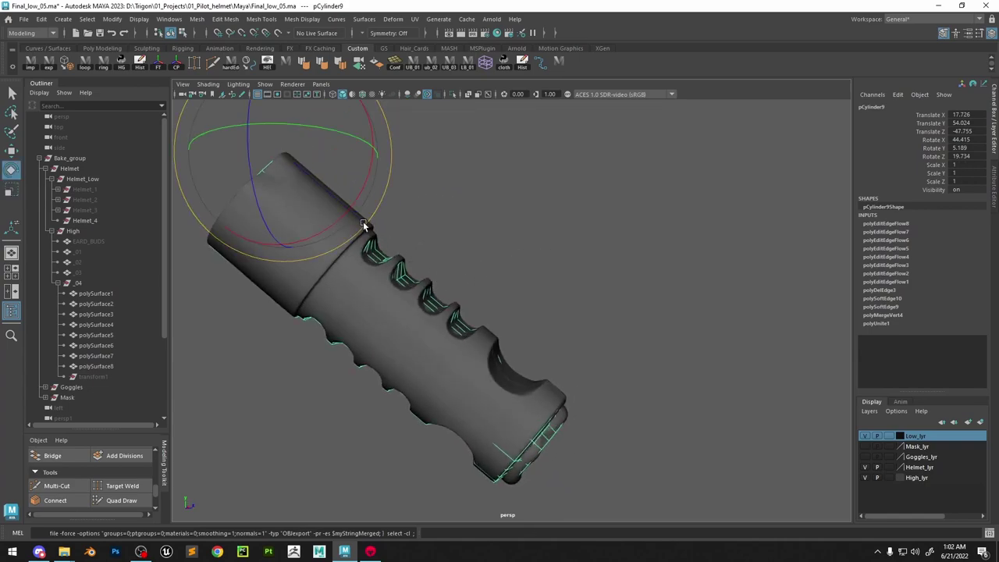
left_click_drag(363, 223, 367, 228)
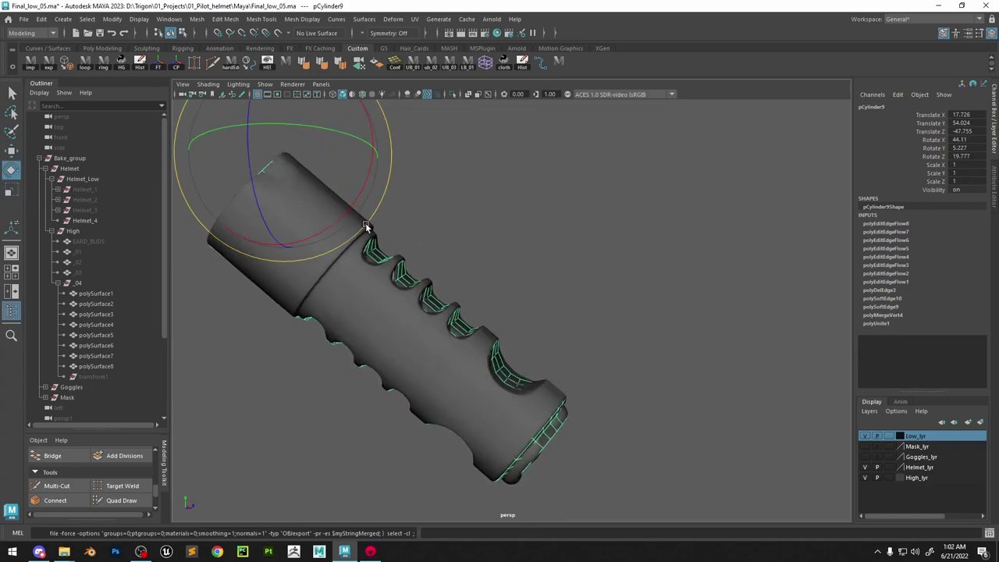
Make the high-poly flashlight polySurface5 a live surface and start Quad Draw on the low-poly cylinder
left_click_drag(445, 267, 480, 341, "alt")
right_click_drag(479, 342, 653, 357, "alt")
left_click(654, 357)
key("w")
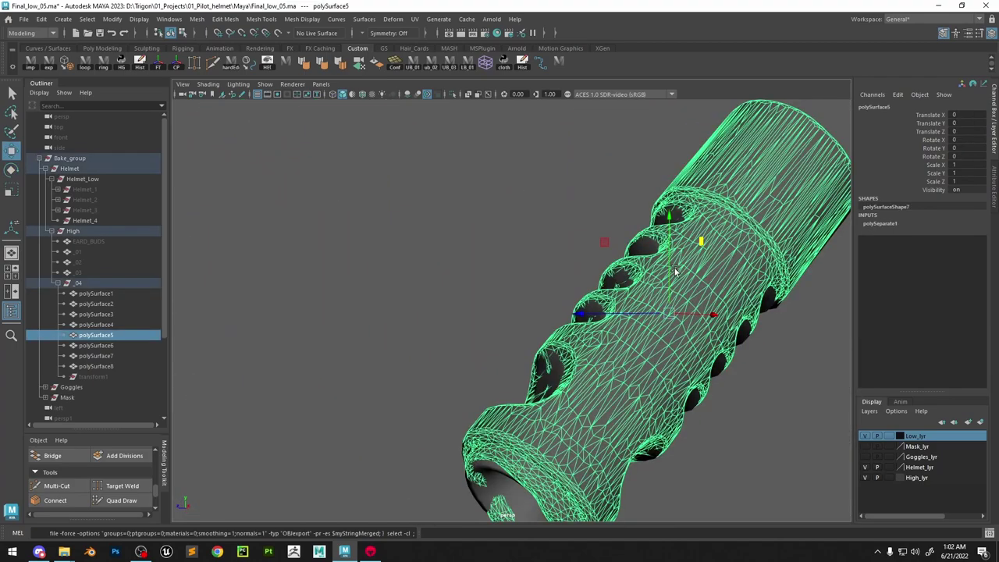
left_click(279, 34)
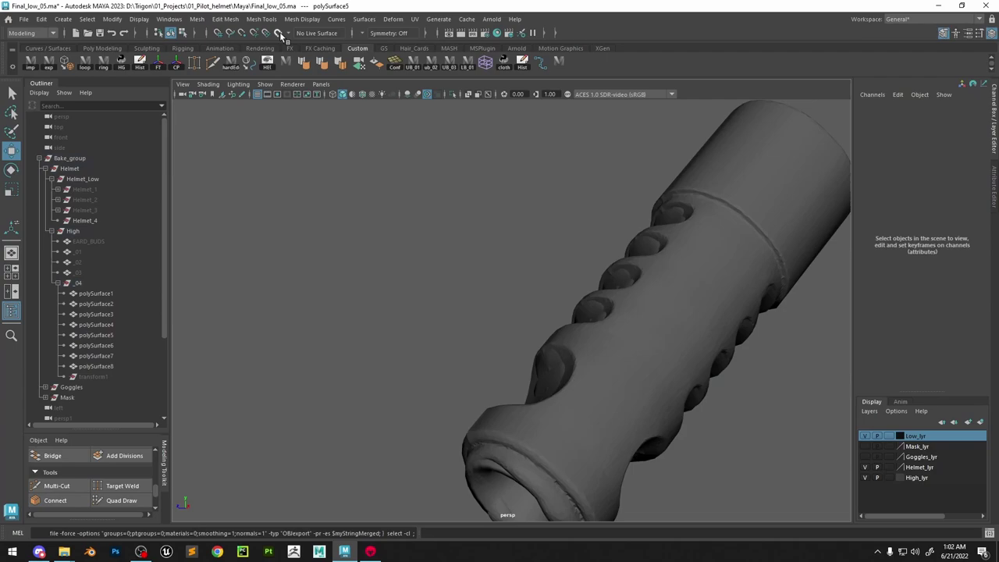
left_click(560, 355)
left_click(122, 500)
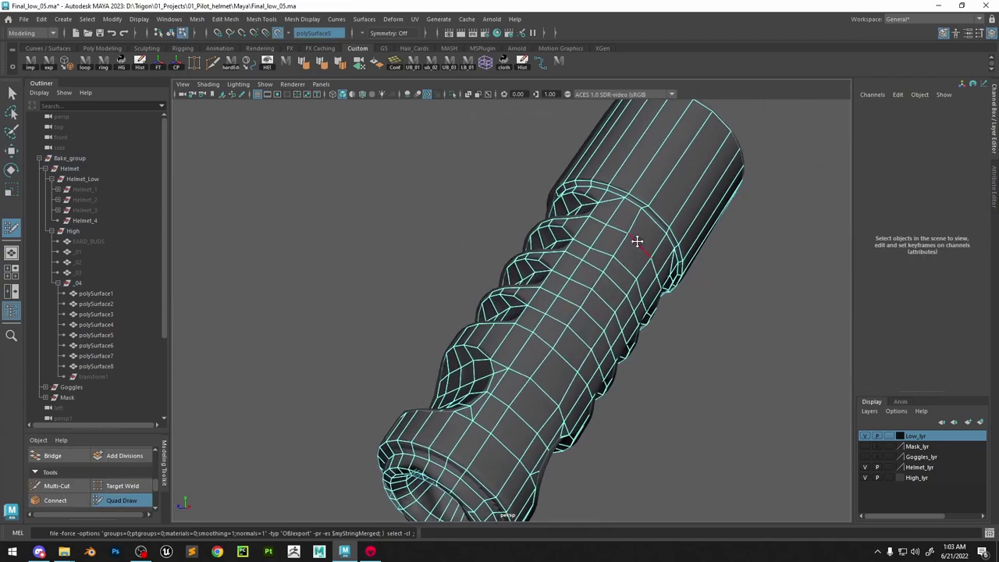
Pull the low-poly vertices around the collar and the nearest grip groove onto the live high-poly surface with Quad Draw
left_click_drag(637, 241, 742, 337, "alt")
right_click_drag(468, 340, 533, 344, "alt")
left_click_drag(531, 319, 532, 307)
left_click_drag(598, 247, 597, 242)
left_click_drag(609, 231, 622, 261, "alt")
middle_click_drag(622, 261, 582, 275, "alt")
left_click_drag(588, 277, 589, 265)
left_click_drag(520, 280, 520, 273)
left_click_drag(525, 294, 524, 288)
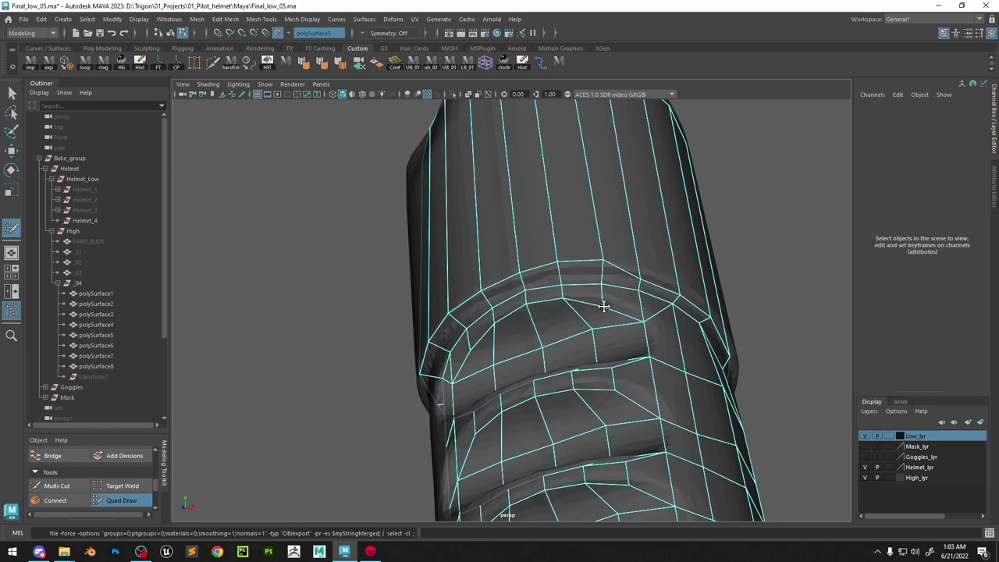
Adjust further collar vertices and relax the grip mesh so it conforms to the live high-poly surface
left_click_drag(589, 278, 605, 265, "alt")
left_click_drag(666, 308, 625, 282, "alt")
left_click_drag(566, 252, 645, 296)
left_click_drag(657, 347, 660, 344)
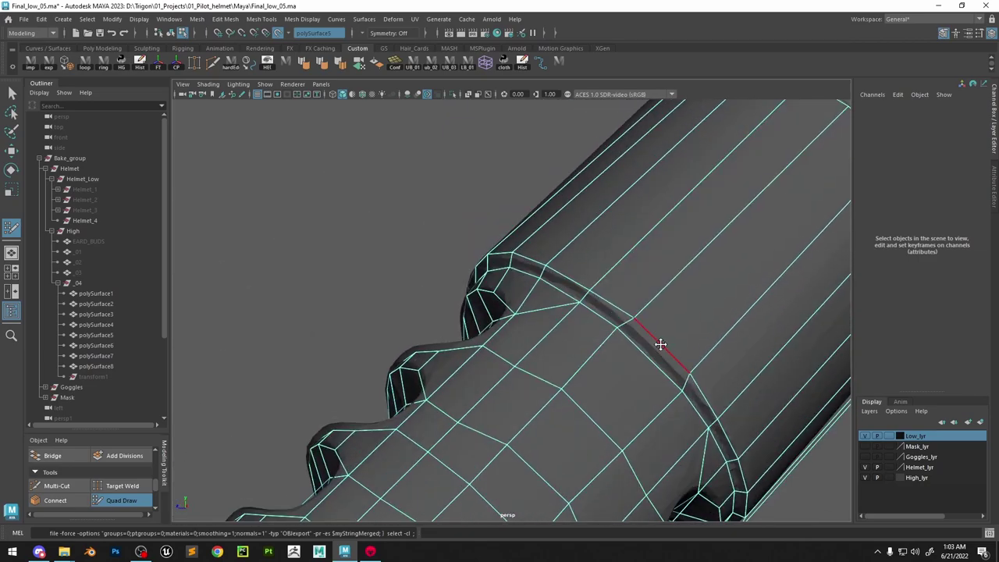
left_click_drag(716, 387, 408, 289, "alt")
mouse_move(479, 373)
left_mouse_down("shift")
mouse_move(555, 362)
mouse_move(467, 384)
left_mouse_up("shift")
left_click_drag(453, 450, 485, 379, "alt")
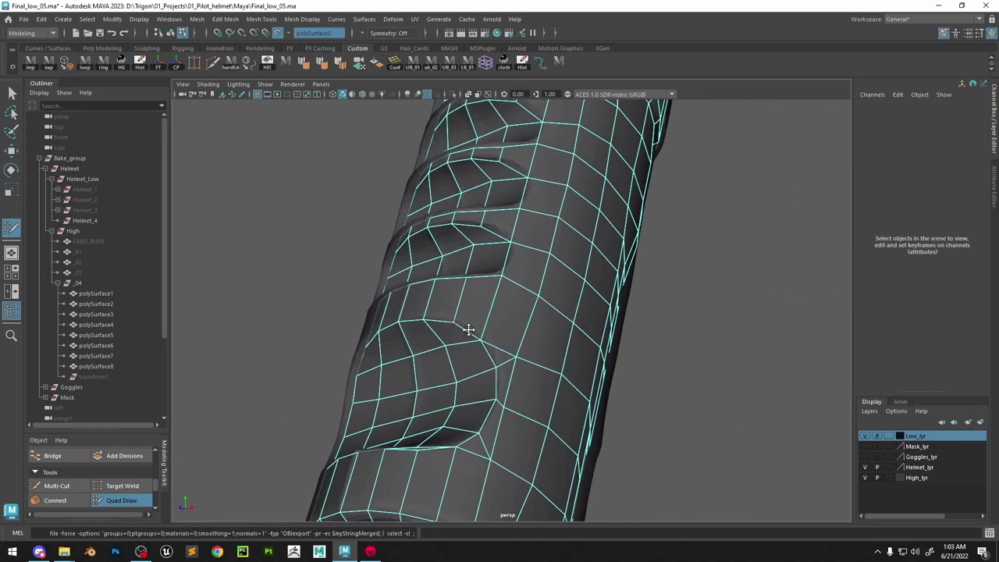
Relax the mesh in and around the large groove near the open end so it hugs the high-poly surface
left_click_drag(468, 329, 590, 377, "alt")
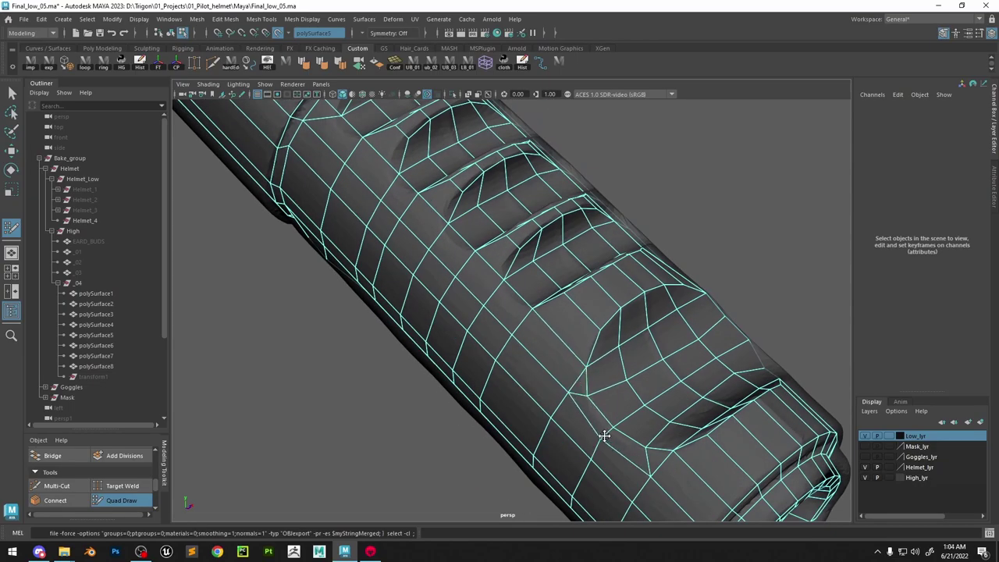
left_click_drag(605, 436, 695, 473, "alt")
middle_click_drag(696, 473, 636, 375, "alt")
right_click_drag(636, 375, 721, 417, "alt")
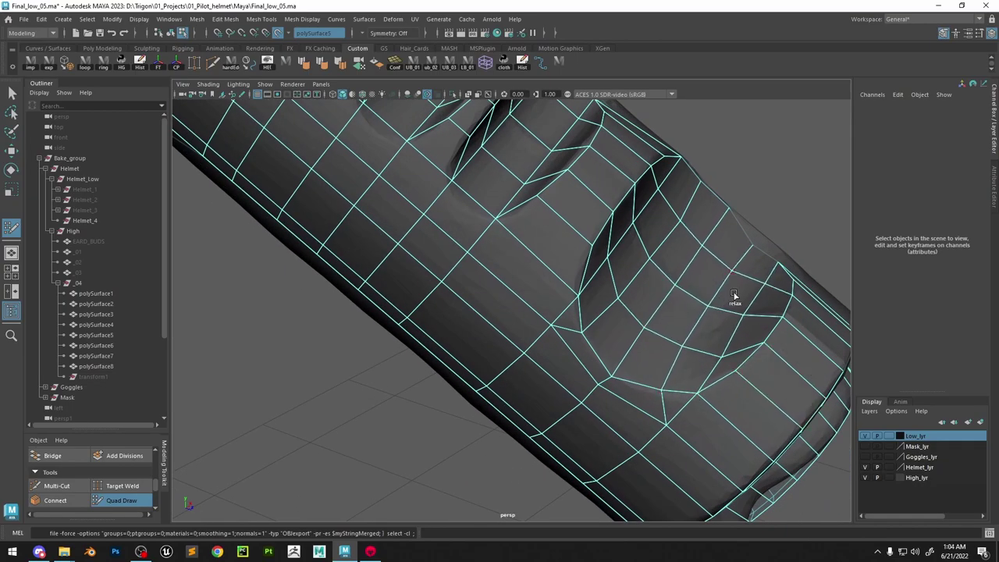
left_click_drag(672, 297, 512, 325, "alt")
Relax the vertices of the large groove and its surrounding grip faces from the other sides of the flashlight
left_click_drag(556, 294, 599, 352, "alt")
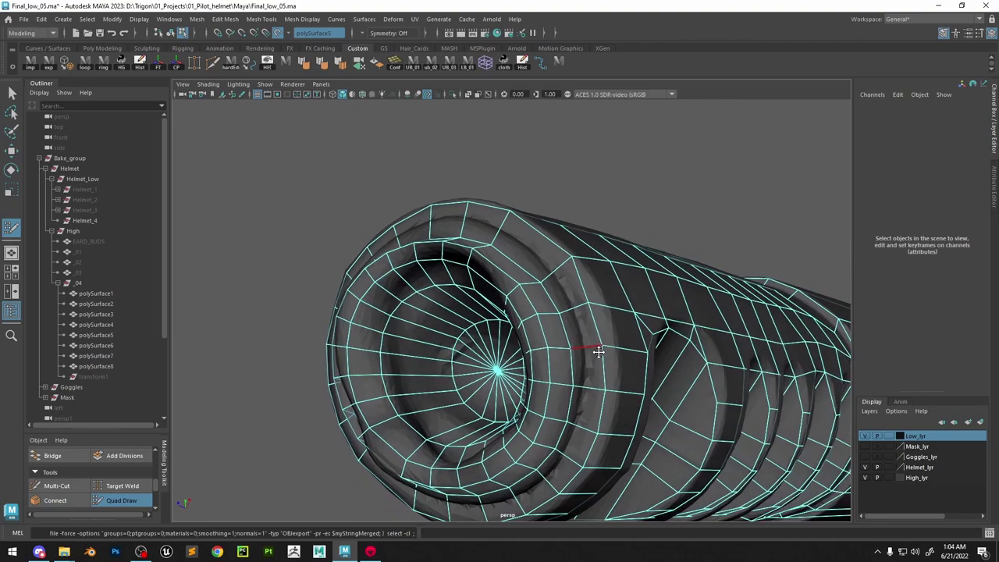
mouse_move(678, 318)
left_mouse_down("alt")
mouse_move(627, 350)
mouse_move(464, 341)
mouse_move(590, 353)
left_mouse_up("alt")
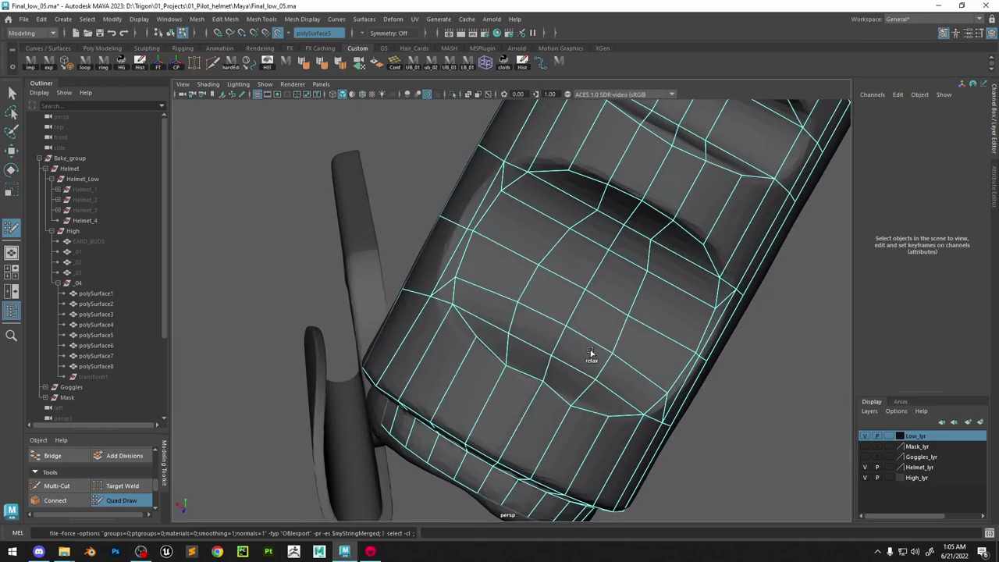
left_click_drag(640, 253, 632, 278, "alt")
left_click_drag(524, 240, 613, 243, "alt")
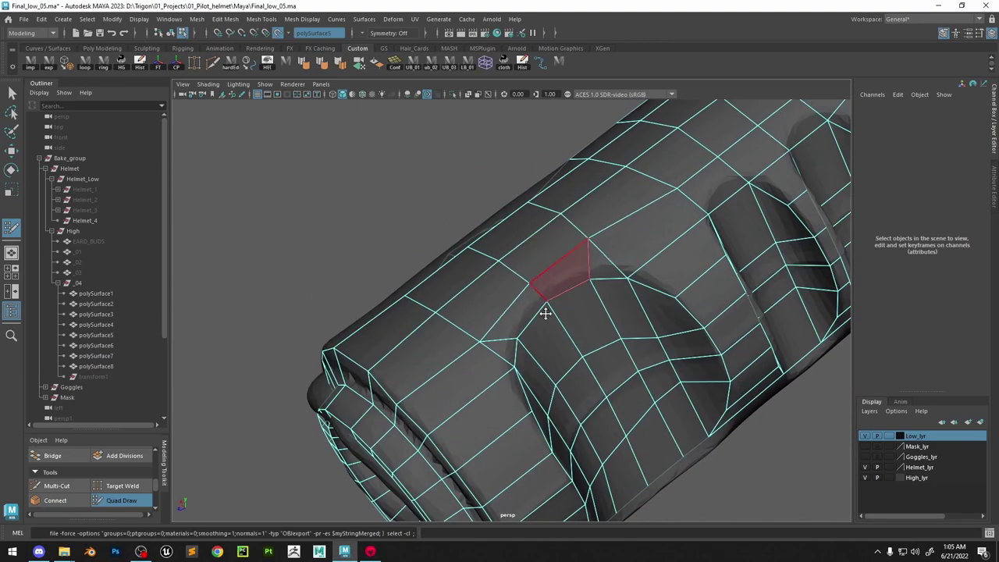
mouse_move(598, 278)
left_mouse_down("alt")
mouse_move(643, 310)
mouse_move(567, 357)
mouse_move(586, 388)
mouse_move(636, 325)
mouse_move(616, 321)
mouse_move(625, 283)
mouse_move(531, 325)
mouse_move(617, 272)
left_mouse_up("alt")
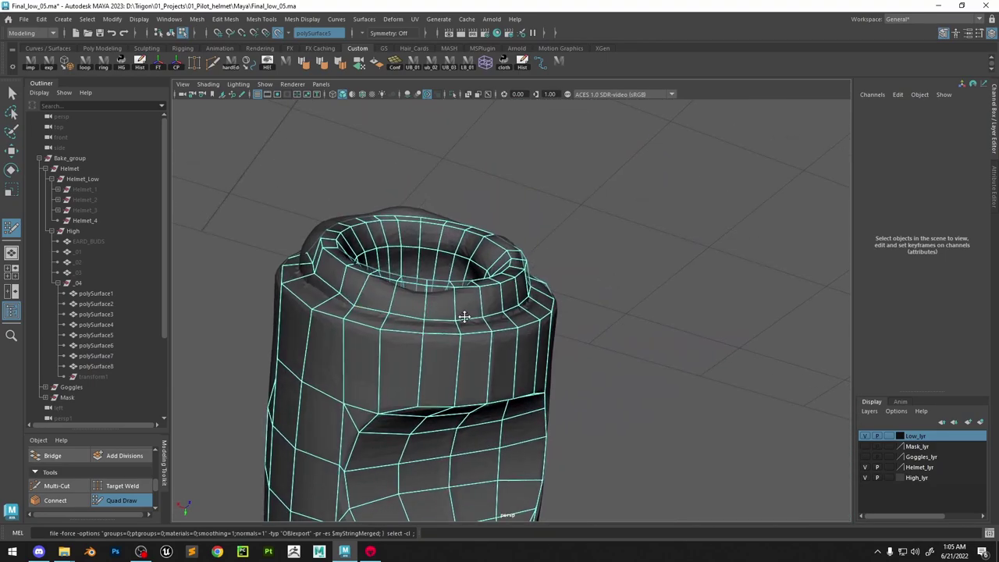
Relax the low-poly rings around the flashlight's open-end rim onto the high-poly surface and undo the last change
left_click_drag(464, 316, 513, 277, "alt")
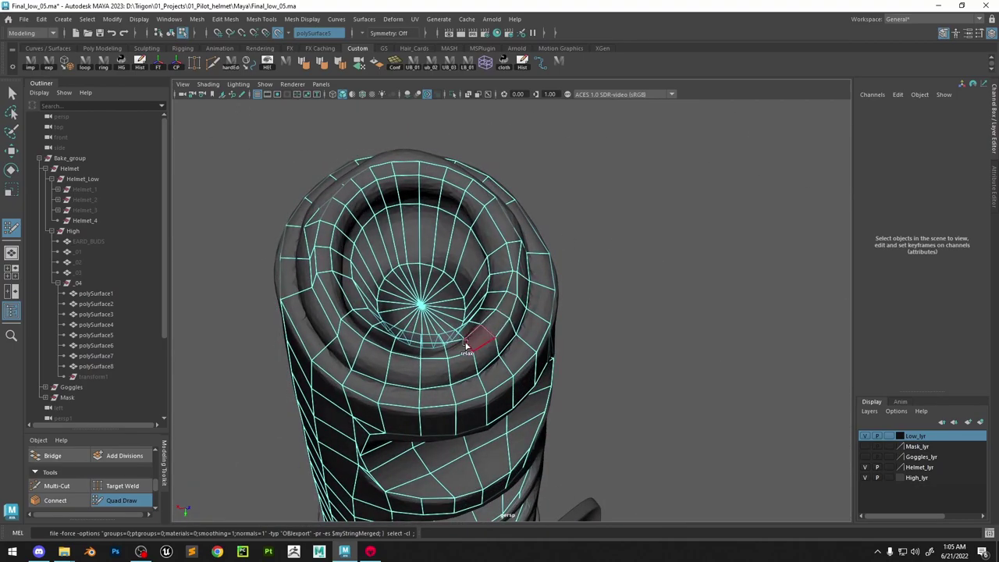
left_click_drag(423, 356, 383, 347, "alt")
left_click_drag(312, 302, 371, 340, "alt")
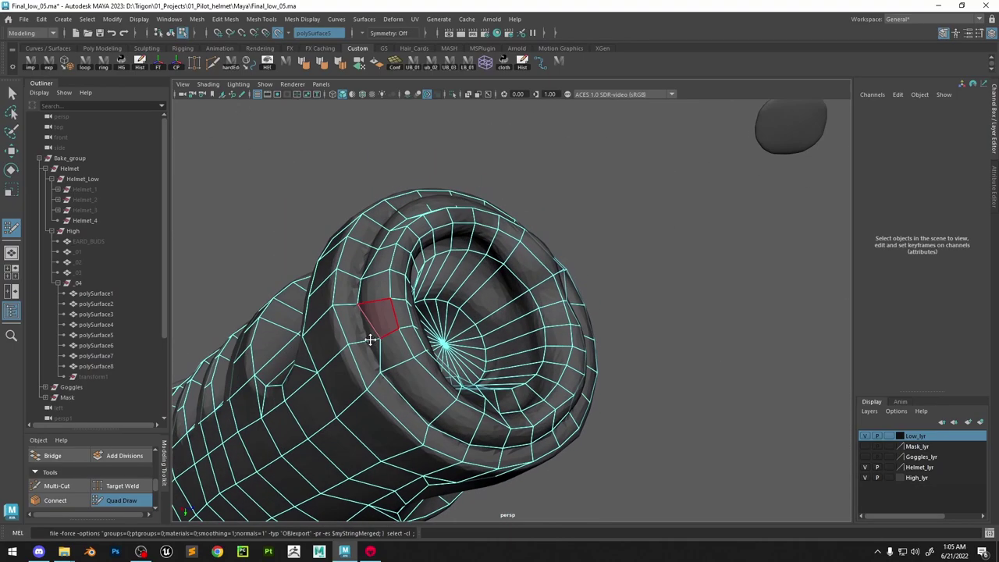
left_click_drag(374, 249, 351, 295, "alt")
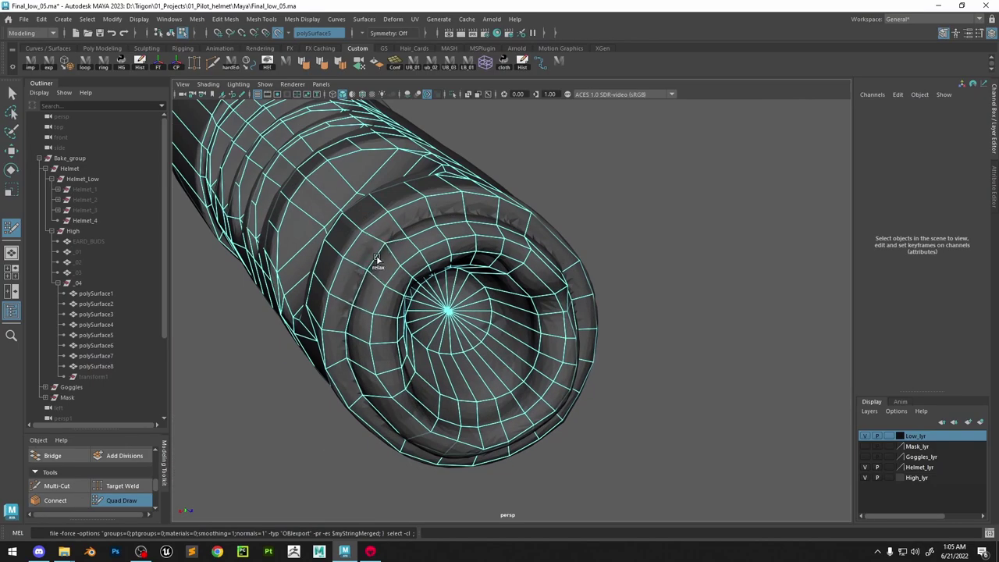
left_click_drag(539, 262, 485, 229, "alt")
left_click_drag(537, 312, 597, 301, "alt")
key("ctrl+z")
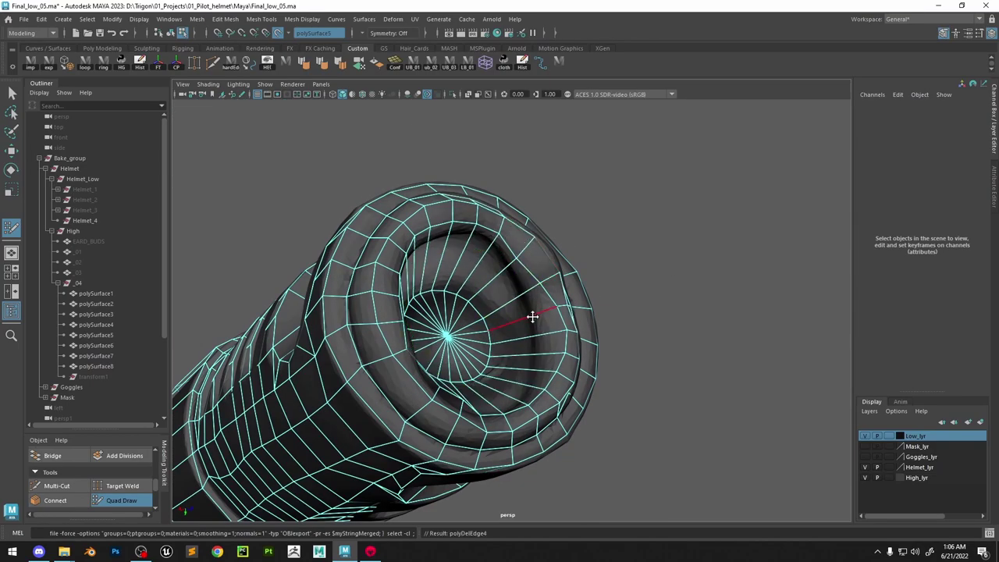
Relax the raised lip and its inner edge around the whole opening so the rings follow the high-poly surface
left_click_drag(533, 317, 468, 318, "alt")
mouse_move(449, 273)
left_mouse_down("shift")
mouse_move(484, 317)
mouse_move(430, 348)
mouse_move(513, 295)
mouse_move(495, 317)
mouse_move(483, 238)
mouse_move(380, 393)
mouse_move(422, 402)
left_mouse_up("shift")
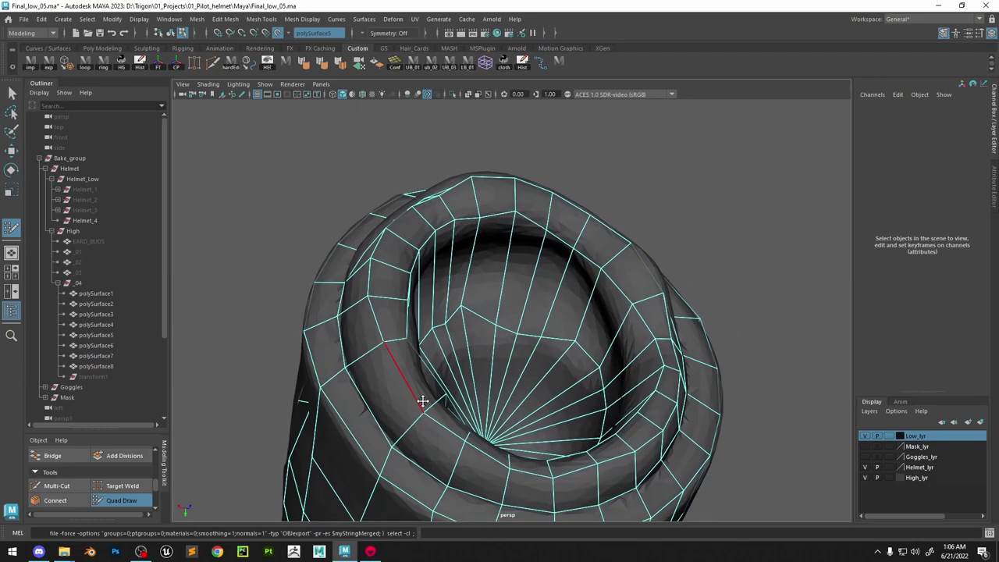
left_click_drag(377, 359, 359, 391, "alt")
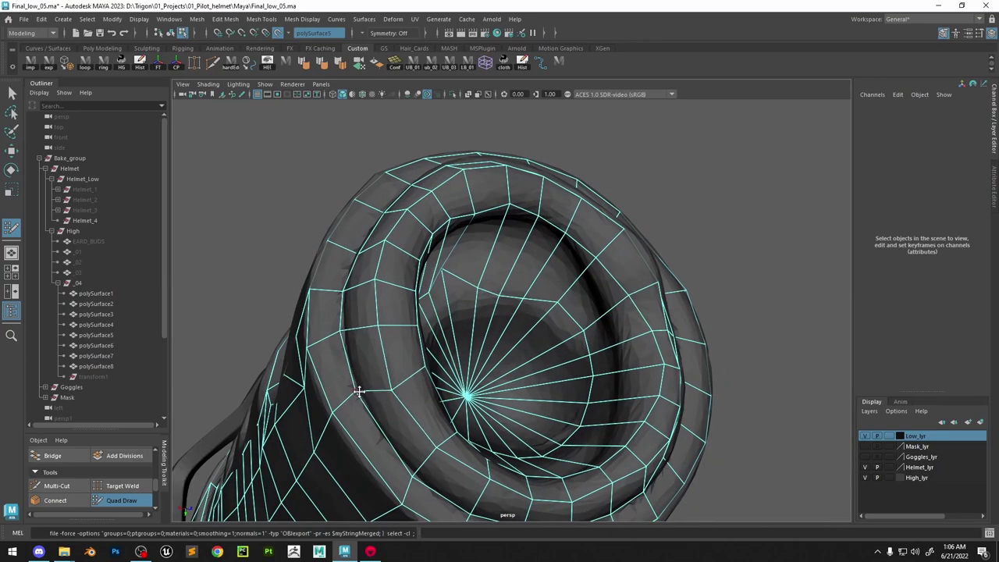
left_click_drag(460, 213, 530, 334, "alt")
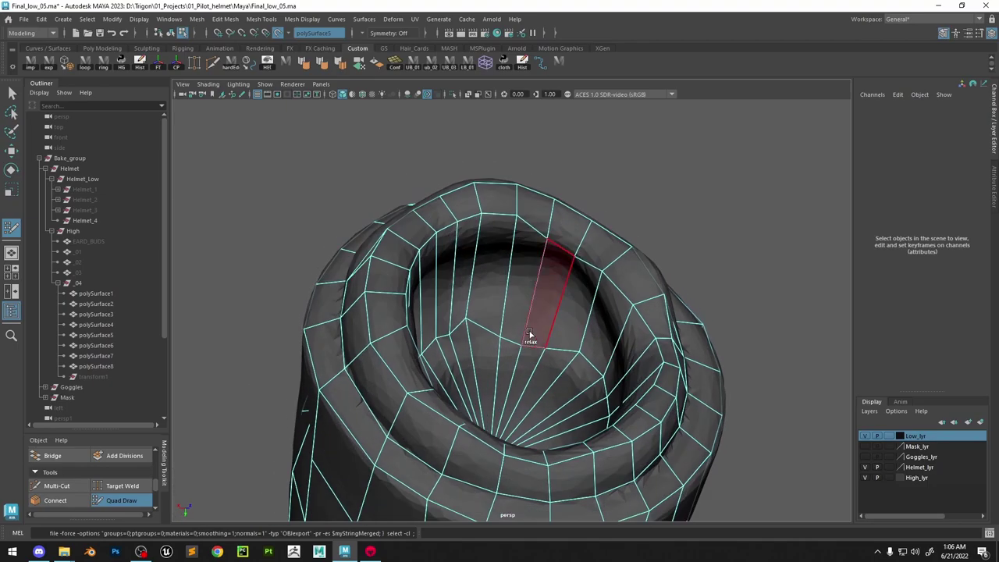
left_click_drag(562, 254, 614, 304, "alt")
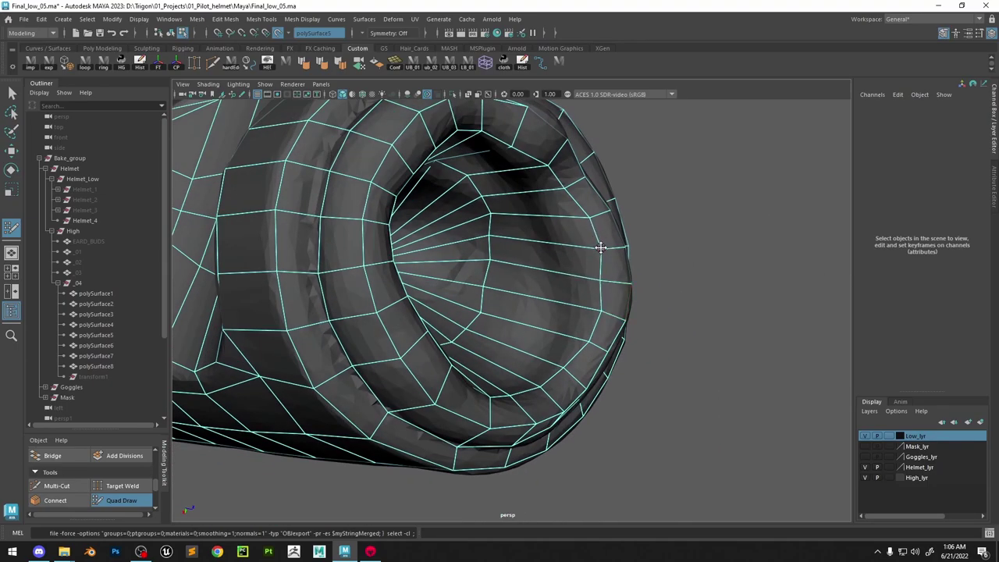
left_click_drag(600, 247, 648, 267, "alt")
scroll(532, 372, "down", 4)
left_click_drag(528, 290, 464, 334, "alt")
left_click_drag(596, 195, 578, 245, "alt")
left_click_drag(426, 249, 494, 254, "alt")
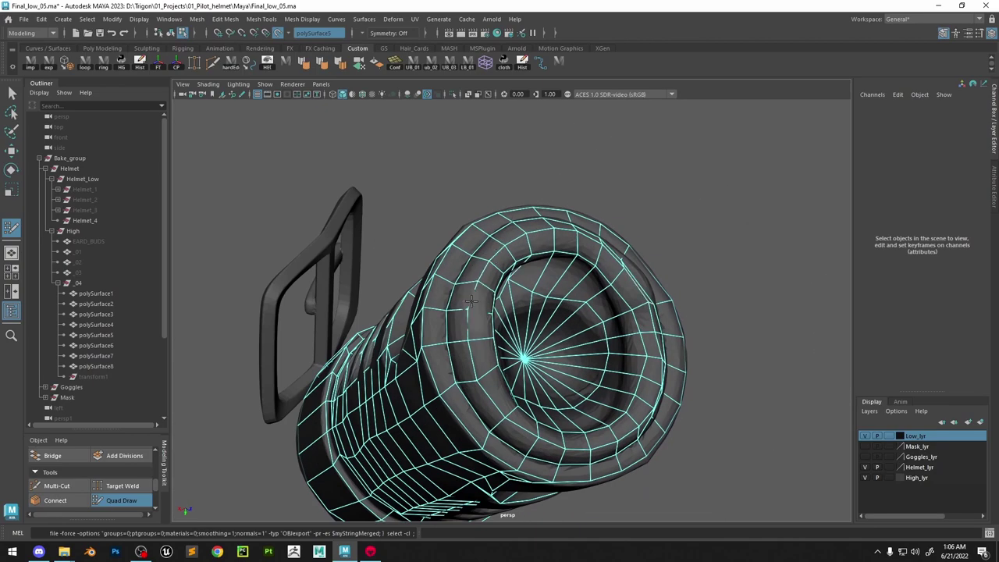
Leave Quad Draw, isolate the low-poly flashlight and switch to edge selection at the open end's recess
key("w")
left_click(460, 328)
left_click_drag(460, 328, 441, 258, "alt")
mouse_move(484, 352)
left_mouse_down("alt")
mouse_move(417, 363)
mouse_move(472, 410)
left_mouse_up("alt")
left_click(121, 500)
key("w")
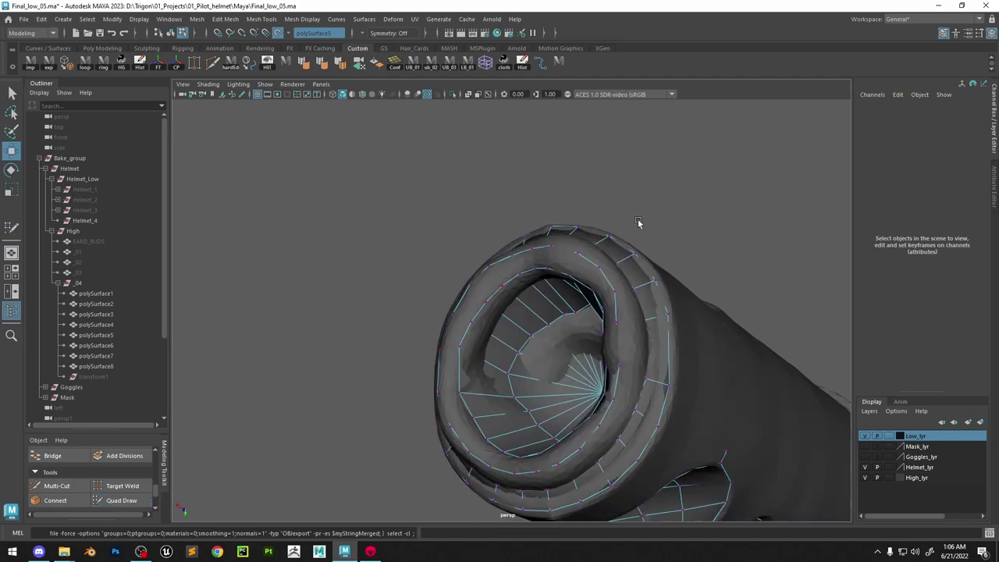
key("F8")
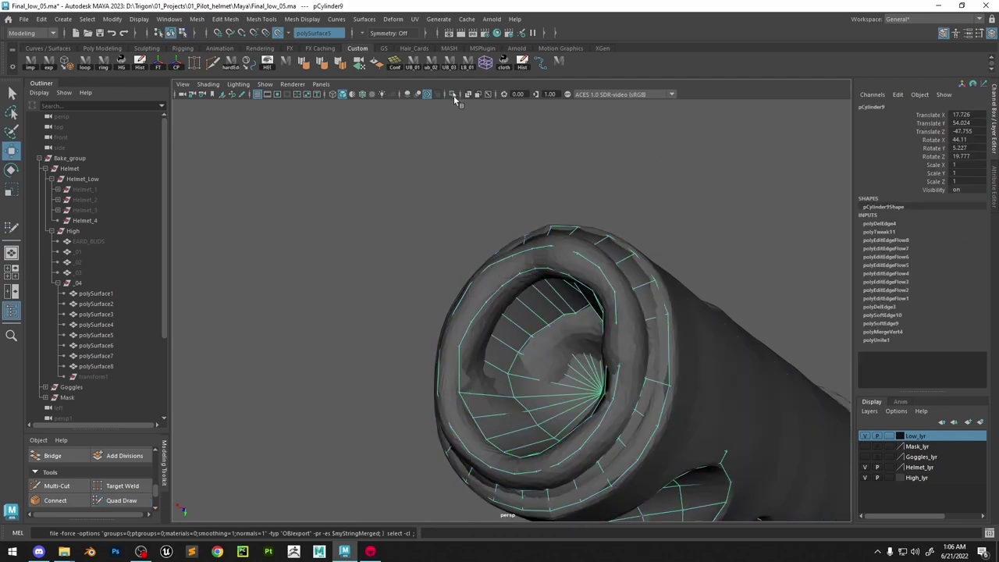
left_click(454, 95)
left_click_drag(608, 345, 573, 300, "alt")
scroll(570, 299, "up", 2)
right_click_drag(572, 301, 575, 235)
left_click_drag(576, 313, 559, 326, "alt")
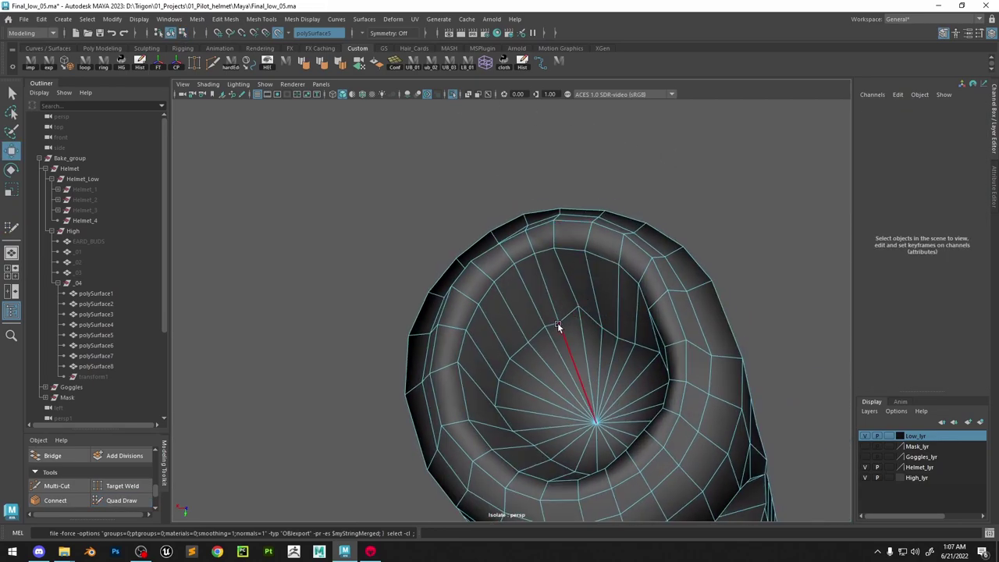
Select edges of the ring around the recessed cap and collapse them to reduce the number of spokes
left_click(558, 328)
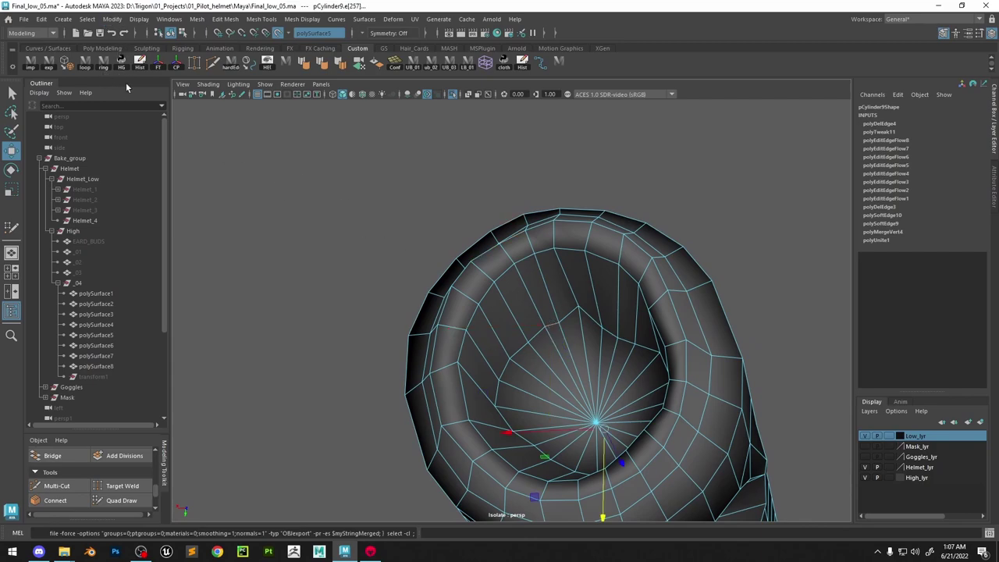
key("ctrl+z")
left_click(88, 68)
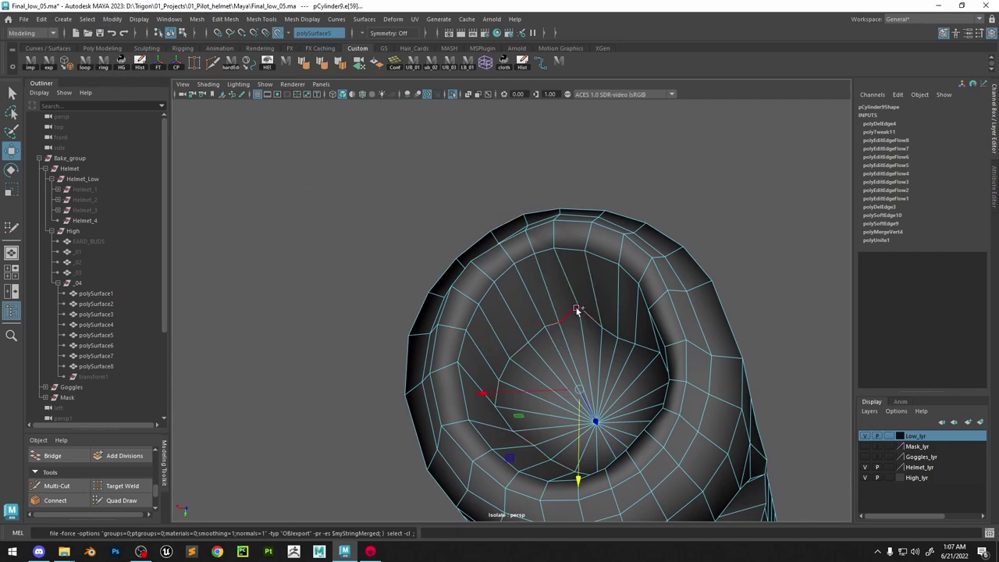
right_click_drag(578, 310, 625, 245, "shift")
mouse_move(594, 303)
left_mouse_down("alt")
mouse_move(630, 309)
mouse_move(600, 286)
left_mouse_up("alt")
right_click_drag(600, 245, 800, 115)
Show the high-poly mesh again and relax the low-poly lip and outer rim onto it with Quad Draw
left_click(749, 231)
right_click_drag(734, 223, 624, 195, "alt")
left_click_drag(622, 219, 526, 227, "alt")
right_click_drag(526, 226, 552, 274, "alt")
left_click(564, 291)
left_click_drag(574, 299, 634, 298, "alt")
left_click(453, 96)
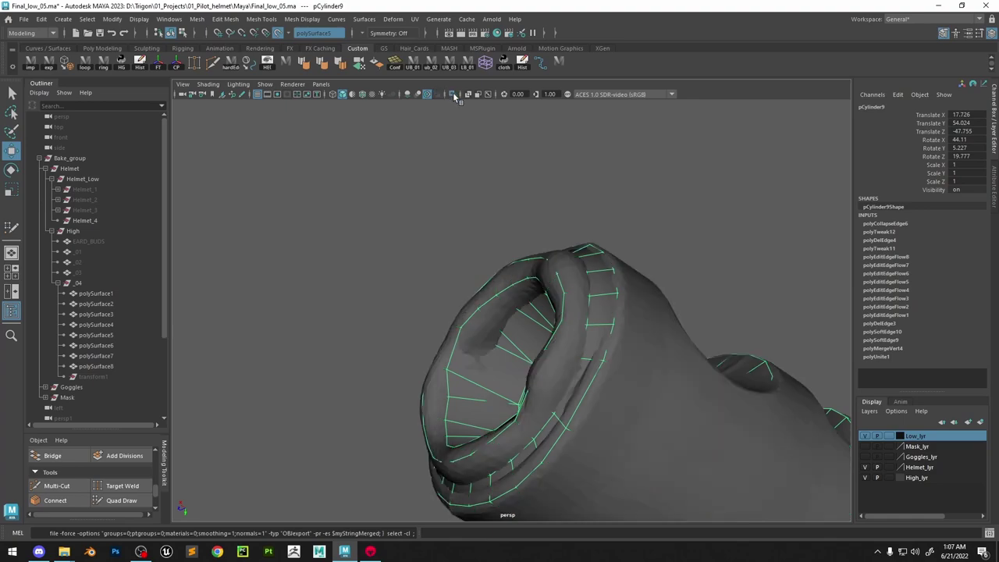
left_click(121, 501)
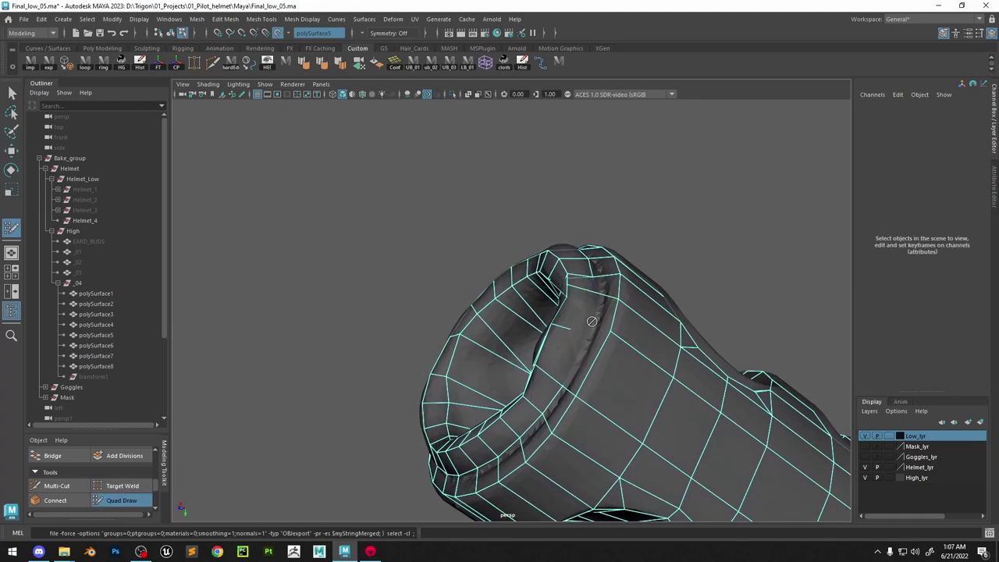
mouse_move(591, 321)
left_mouse_down("alt")
mouse_move(612, 323)
mouse_move(613, 265)
mouse_move(617, 319)
mouse_move(578, 308)
left_mouse_up("alt")
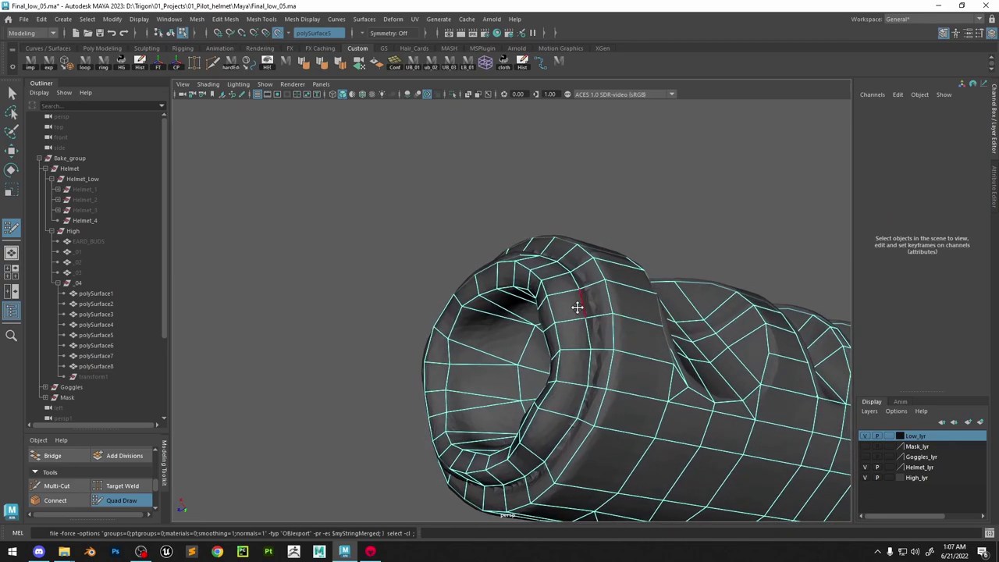
mouse_move(594, 352)
left_mouse_down("alt")
mouse_move(512, 244)
mouse_move(620, 223)
mouse_move(476, 328)
left_mouse_up("alt")
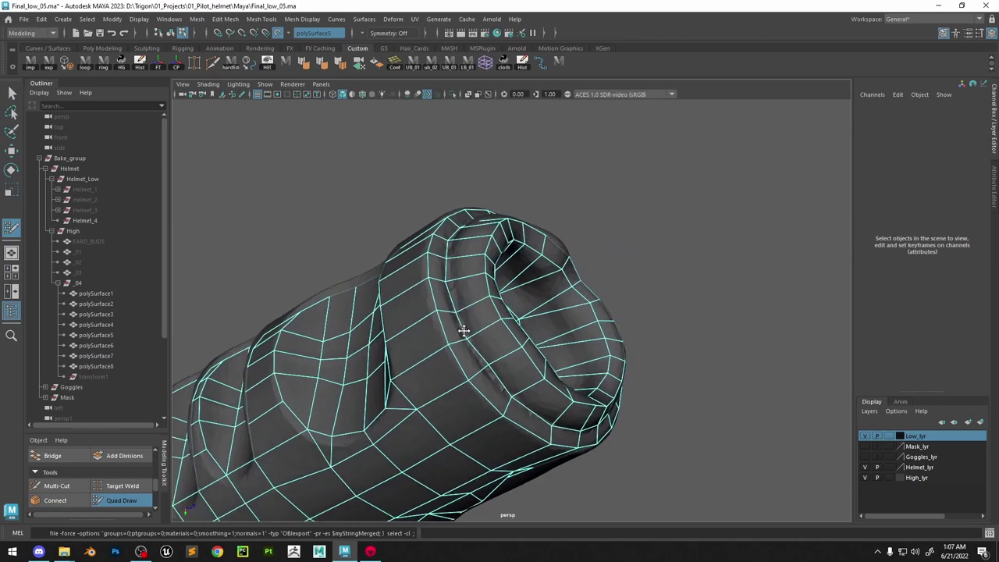
mouse_move(488, 368)
left_mouse_down("alt")
mouse_move(523, 364)
mouse_move(453, 336)
mouse_move(443, 348)
mouse_move(462, 360)
mouse_move(433, 370)
mouse_move(445, 388)
mouse_move(467, 381)
left_mouse_up("alt")
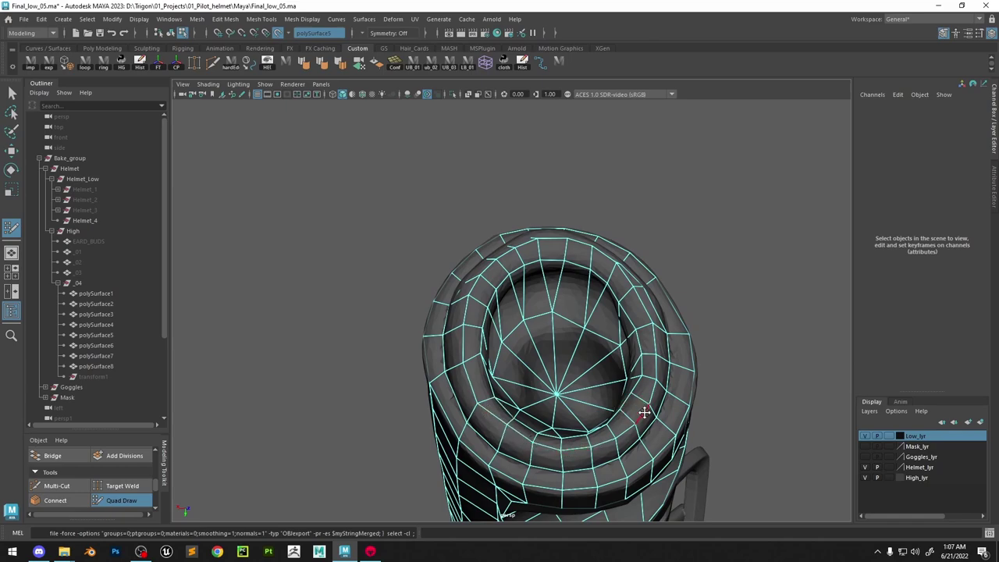
mouse_move(656, 364)
left_mouse_down("alt")
mouse_move(605, 320)
mouse_move(646, 331)
mouse_move(622, 321)
left_mouse_up("alt")
Insert an edge loop around the raised lip and relax the surrounding rings onto the high-poly surface
left_click(645, 320, "ctrl")
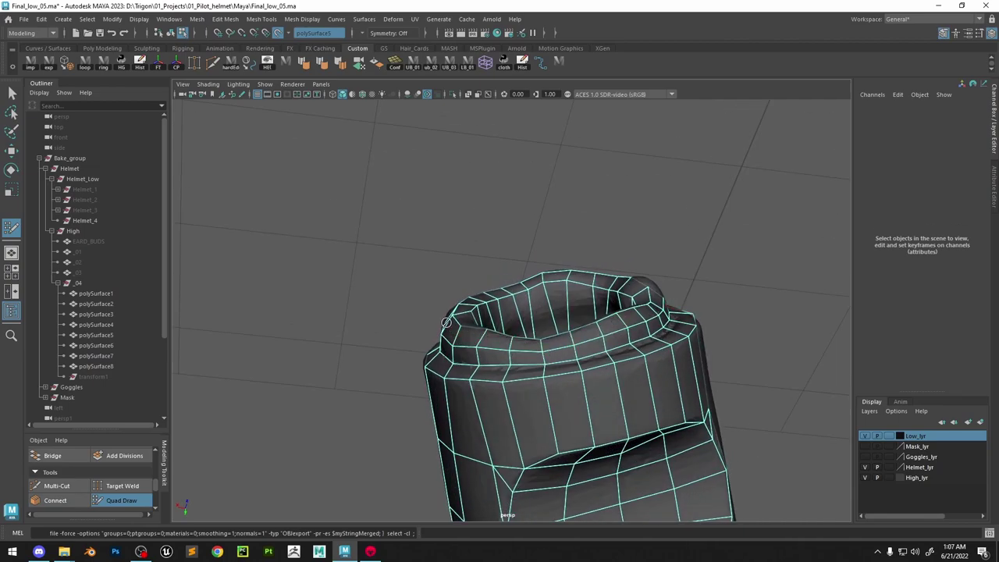
left_click_drag(446, 322, 462, 331, "alt")
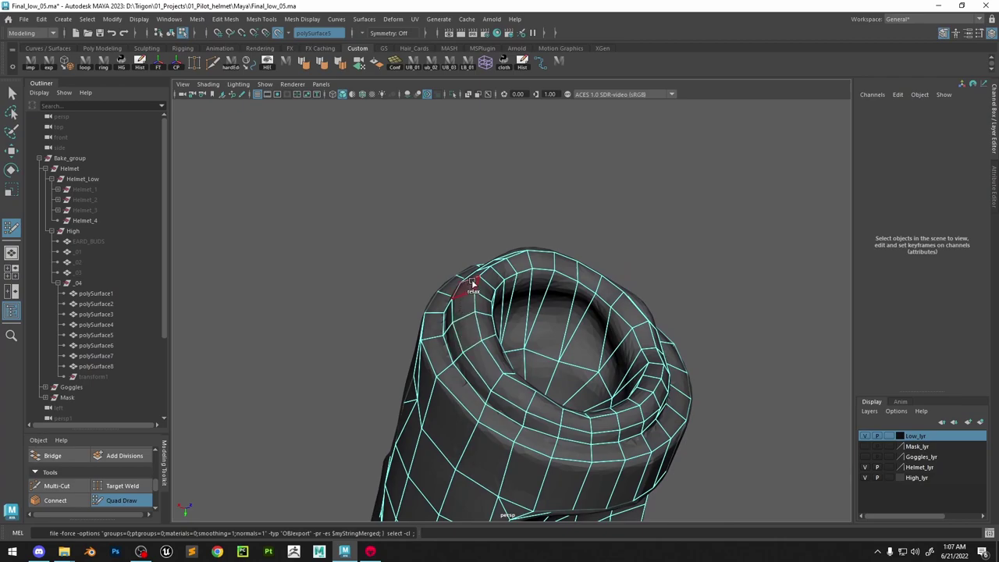
left_click_drag(472, 282, 482, 302, "alt")
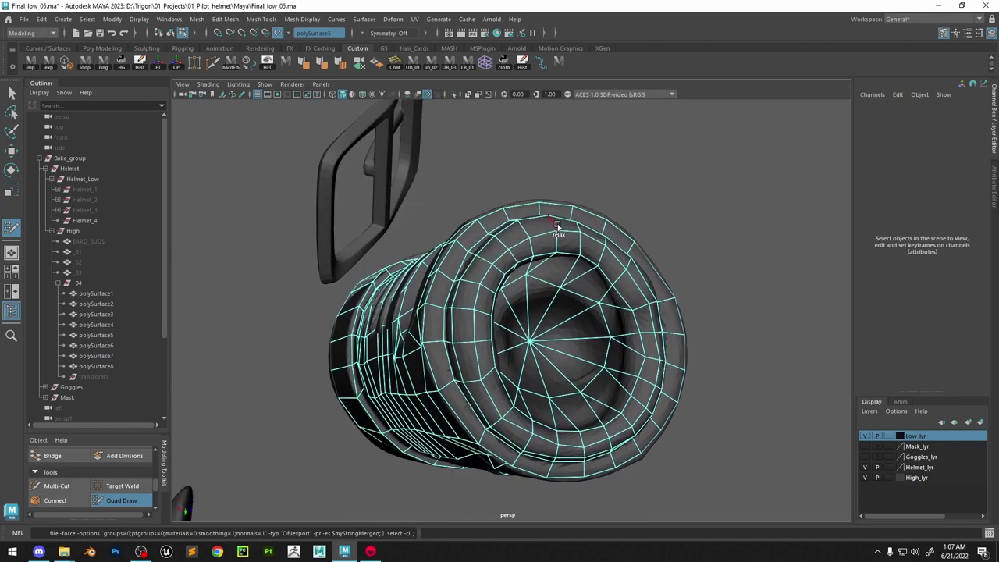
left_click_drag(558, 226, 587, 267, "alt")
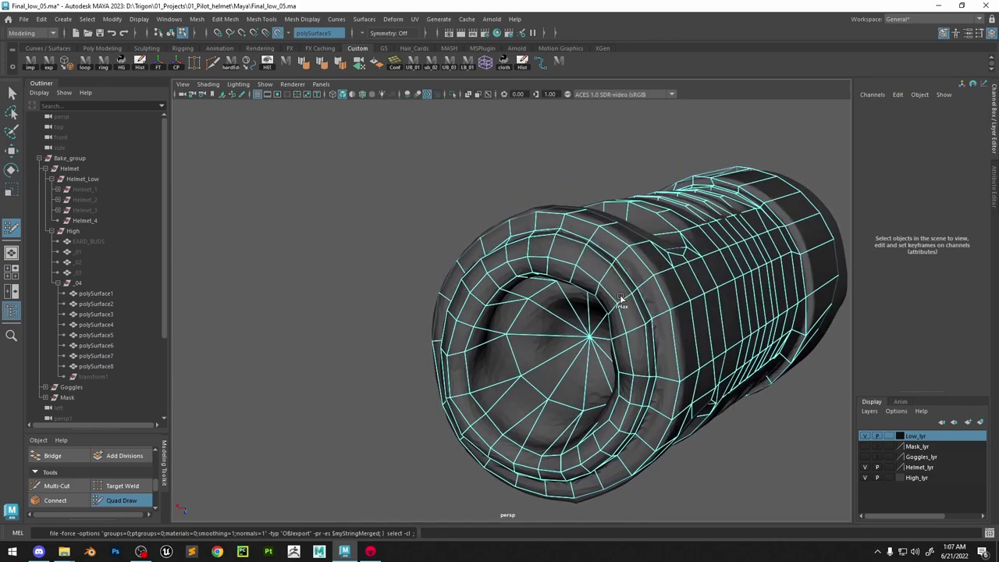
left_click_drag(621, 299, 625, 358, "alt")
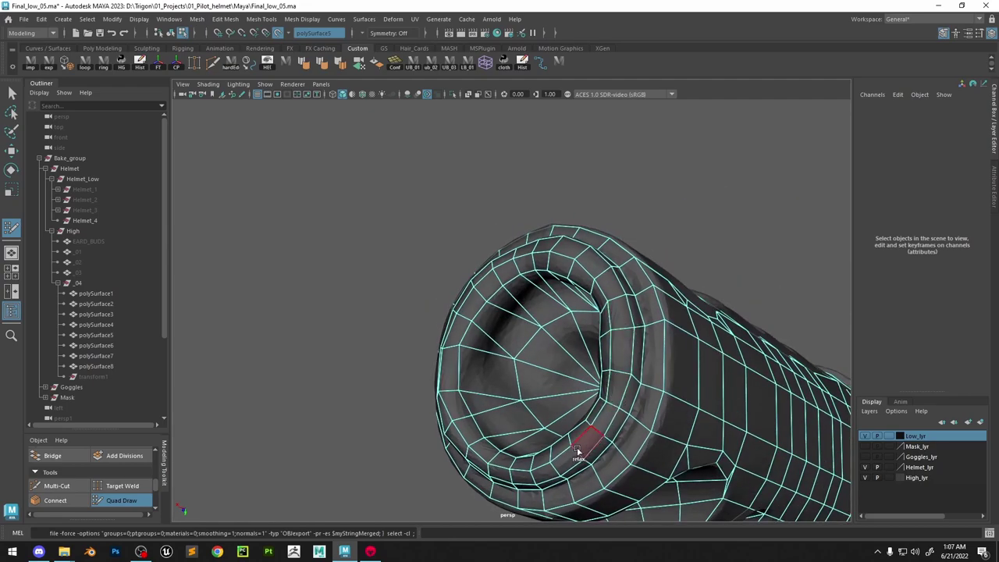
left_click_drag(453, 362, 538, 383, "alt")
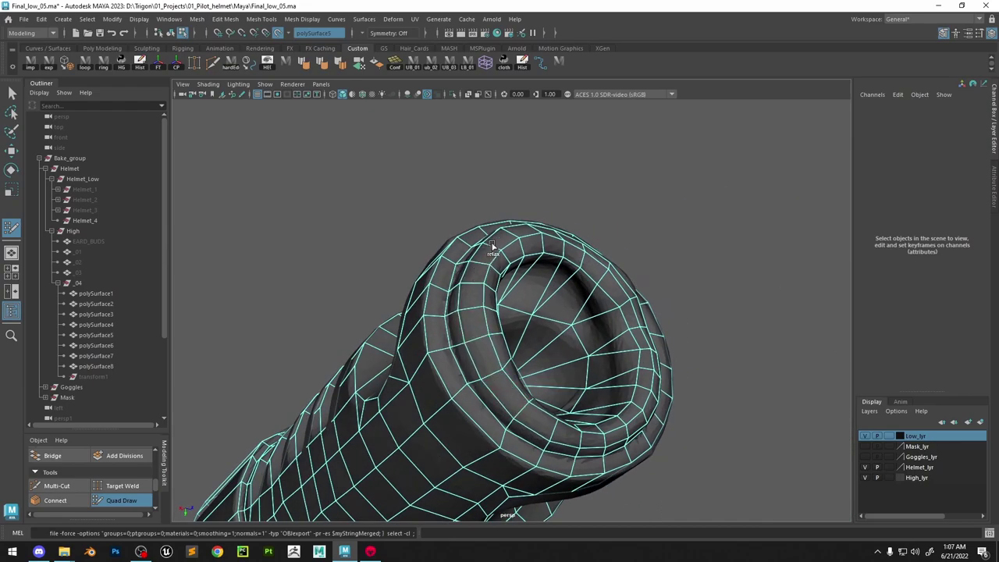
mouse_move(492, 246)
left_mouse_down("alt")
mouse_move(458, 256)
mouse_move(493, 309)
left_mouse_up("alt")
Isolate the low-poly flashlight, soften its edges and check the shading along the whole body
key("w")
right_click_drag(536, 252, 565, 225)
left_click(452, 94)
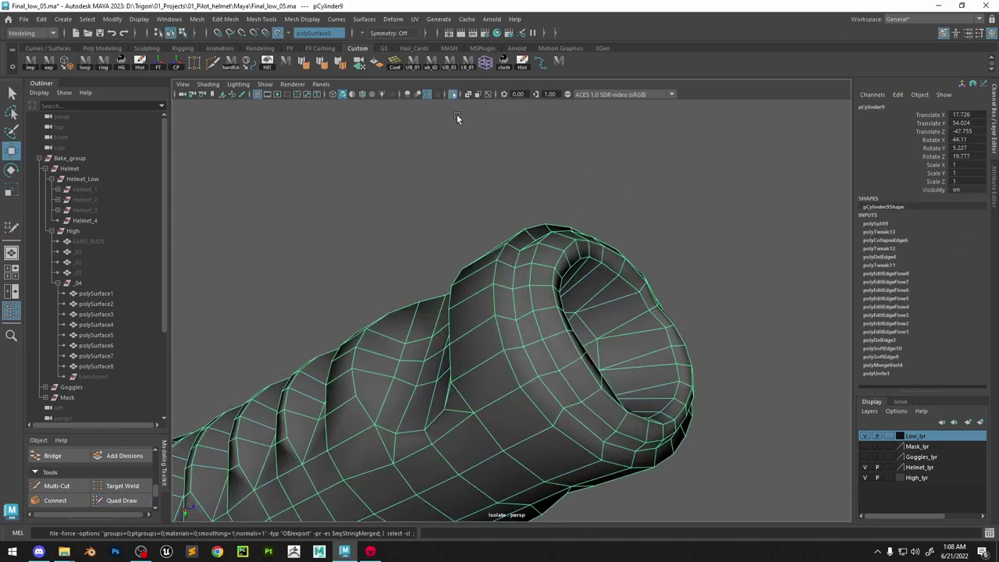
mouse_move(468, 234)
left_mouse_down("alt")
mouse_move(506, 339)
mouse_move(393, 361)
mouse_move(468, 343)
left_mouse_up("alt")
mouse_move(557, 344)
right_mouse_down()
mouse_move(557, 312)
mouse_move(662, 288)
mouse_move(549, 347)
right_mouse_up()
double_click(557, 314)
left_click(663, 288)
left_click_drag(550, 346, 648, 328, "alt")
left_click(537, 290)
left_click_drag(537, 290, 443, 179, "alt")
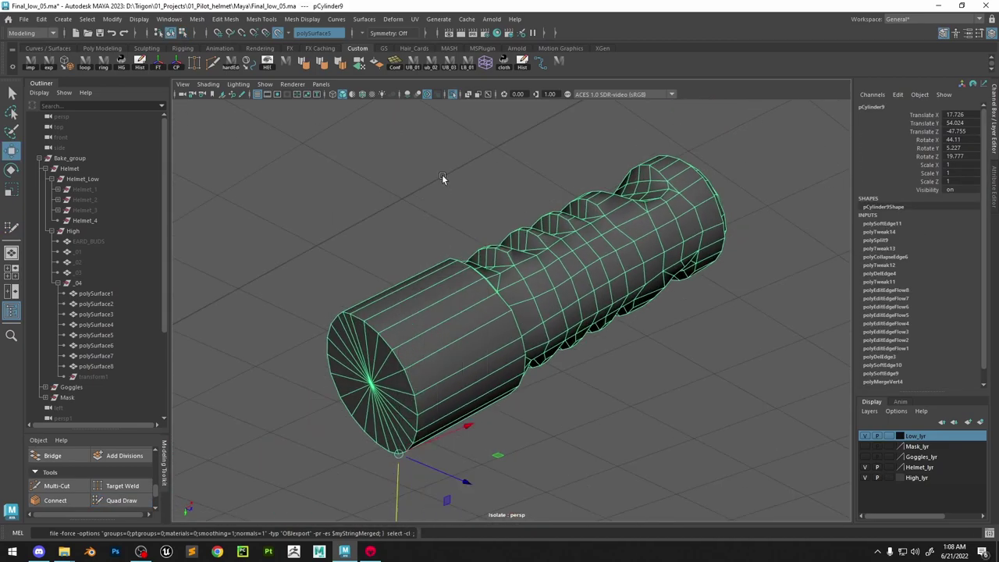
End the isolation and pull the vertices of the step between head and grip onto the high-poly surface with Quad Draw
right_click_drag(443, 179, 445, 150)
left_click_drag(446, 160, 531, 248, "alt")
mouse_move(531, 248)
right_mouse_down("alt")
mouse_move(434, 269)
mouse_move(459, 236)
right_mouse_up("alt")
left_click(454, 94)
left_click(131, 499)
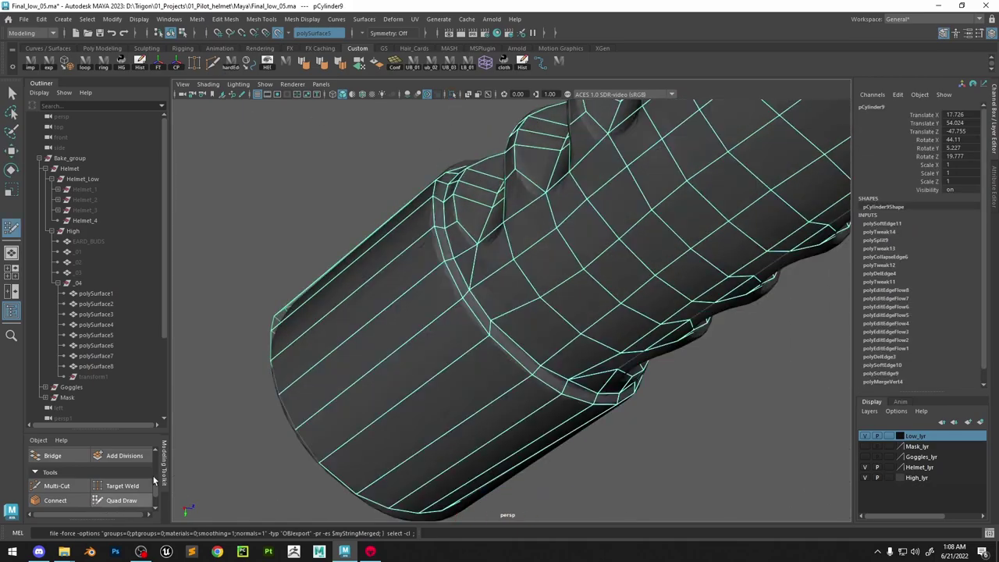
mouse_move(452, 308)
left_mouse_down("alt")
mouse_move(520, 363)
mouse_move(486, 327)
mouse_move(480, 301)
left_mouse_up("alt")
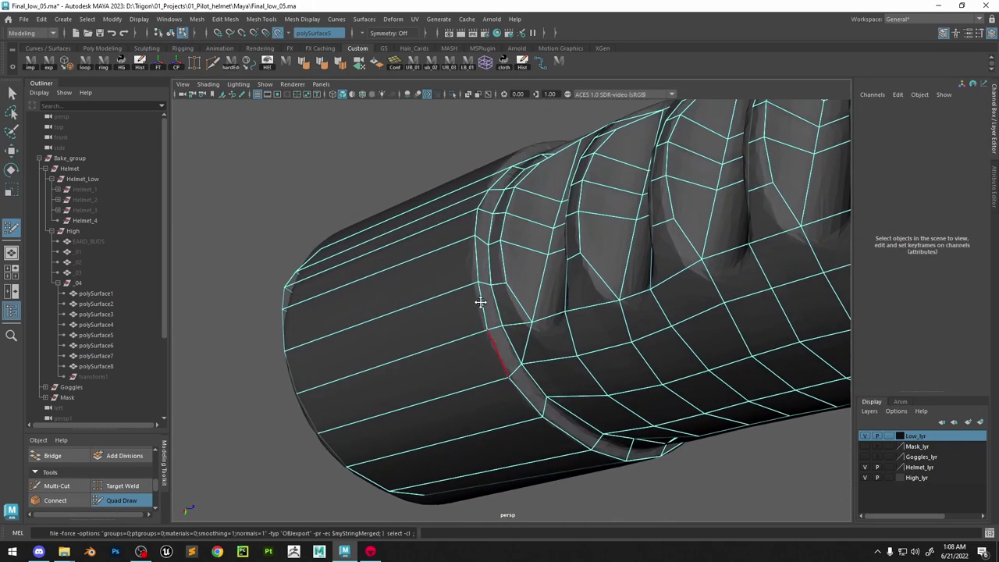
left_click_drag(473, 229, 509, 274, "alt")
left_click_drag(510, 370, 499, 371)
mouse_move(505, 342)
left_mouse_down()
mouse_move(493, 352)
mouse_move(500, 343)
left_mouse_up()
left_click_drag(503, 310, 501, 304)
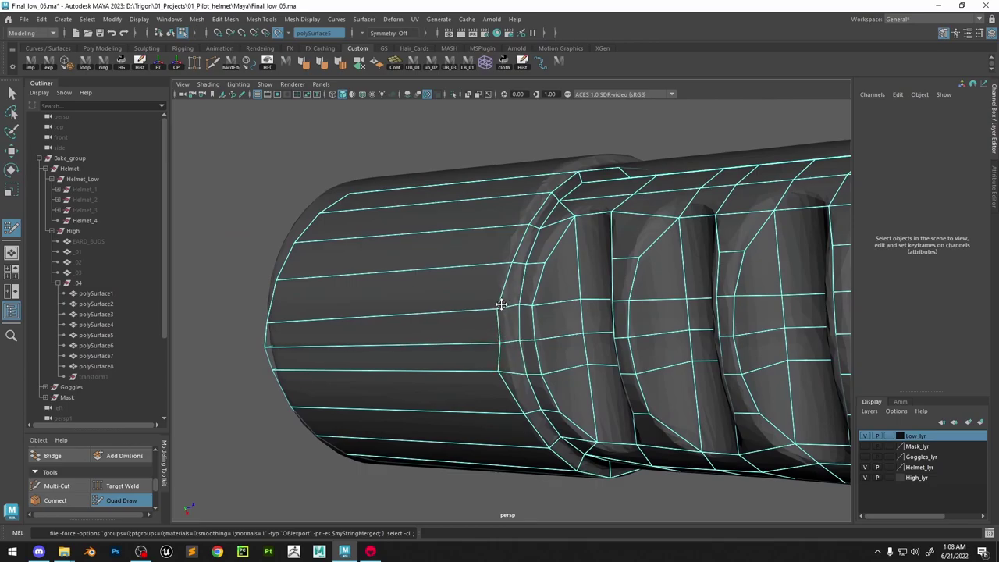
Adjust the remaining vertices of the head-to-grip step and the nearest groove from all sides, and return to object selection
mouse_move(525, 359)
left_mouse_down("alt")
mouse_move(509, 321)
mouse_move(553, 356)
mouse_move(535, 364)
left_mouse_up("alt")
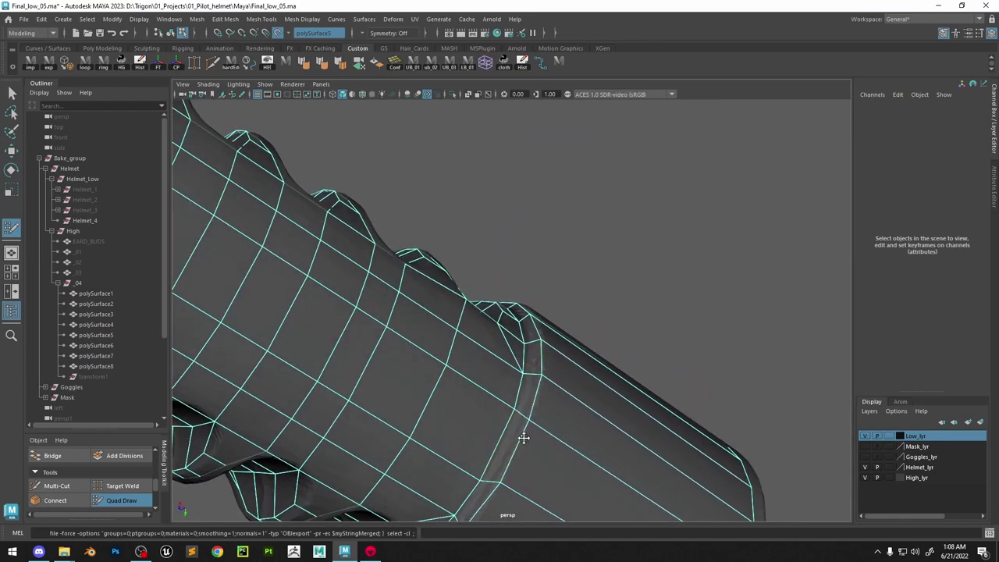
left_click_drag(523, 438, 531, 384, "alt")
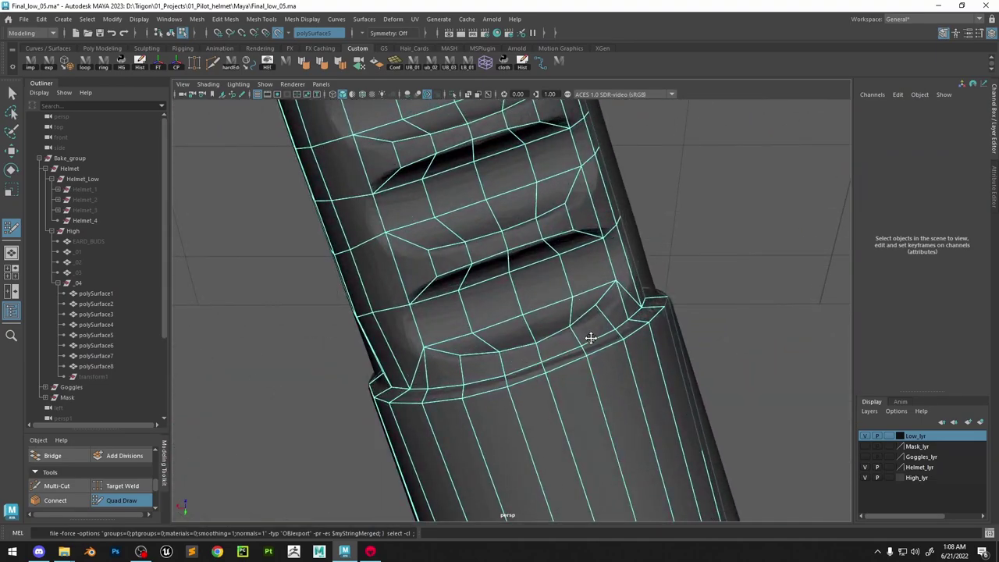
left_click_drag(591, 338, 491, 305, "alt")
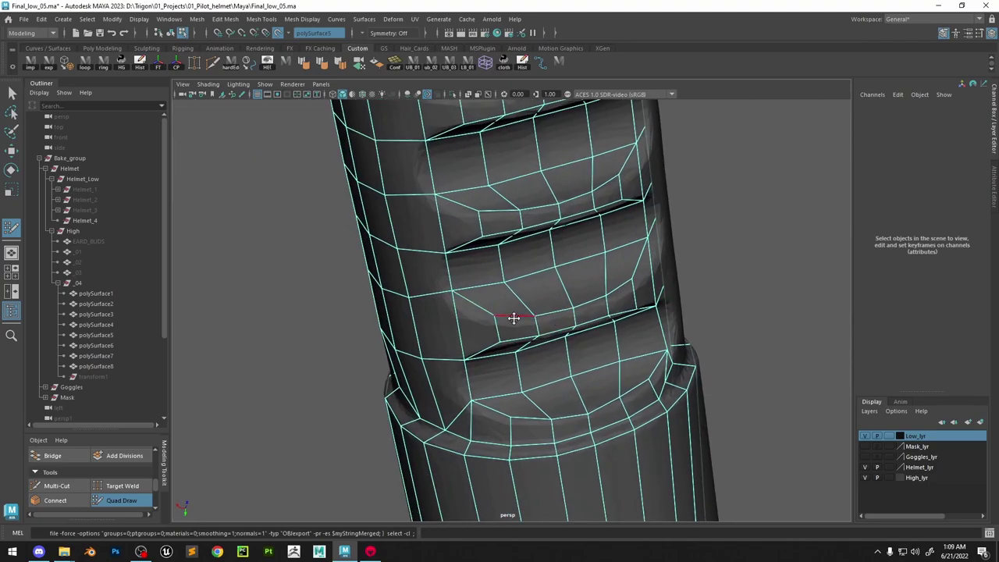
left_click_drag(655, 304, 516, 307, "alt")
left_click_drag(492, 396, 710, 264, "alt")
middle_click_drag(710, 265, 658, 302, "alt")
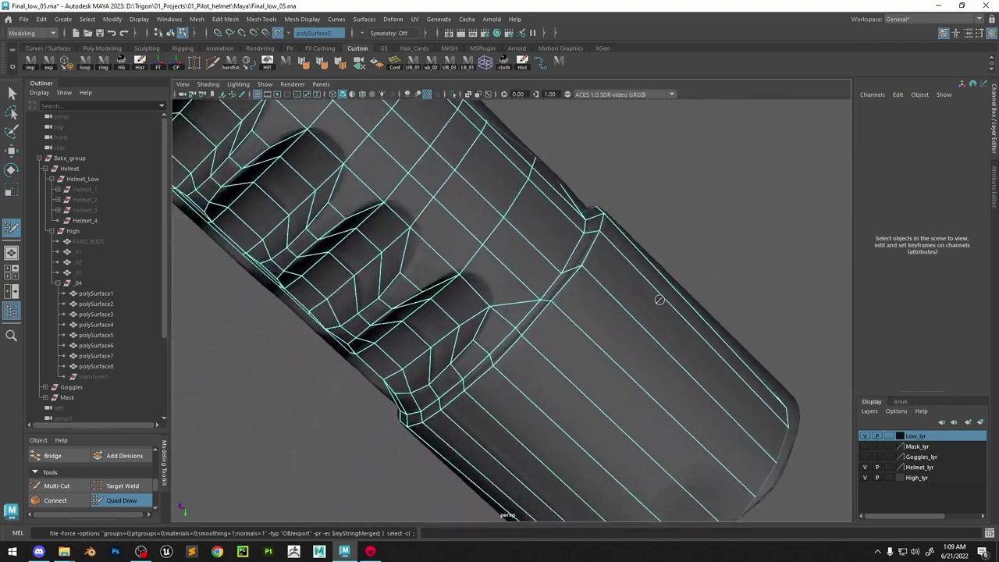
mouse_move(658, 301)
left_mouse_down("alt")
mouse_move(713, 277)
mouse_move(696, 283)
left_mouse_up("alt")
key("w")
right_click_drag(489, 203, 601, 128)
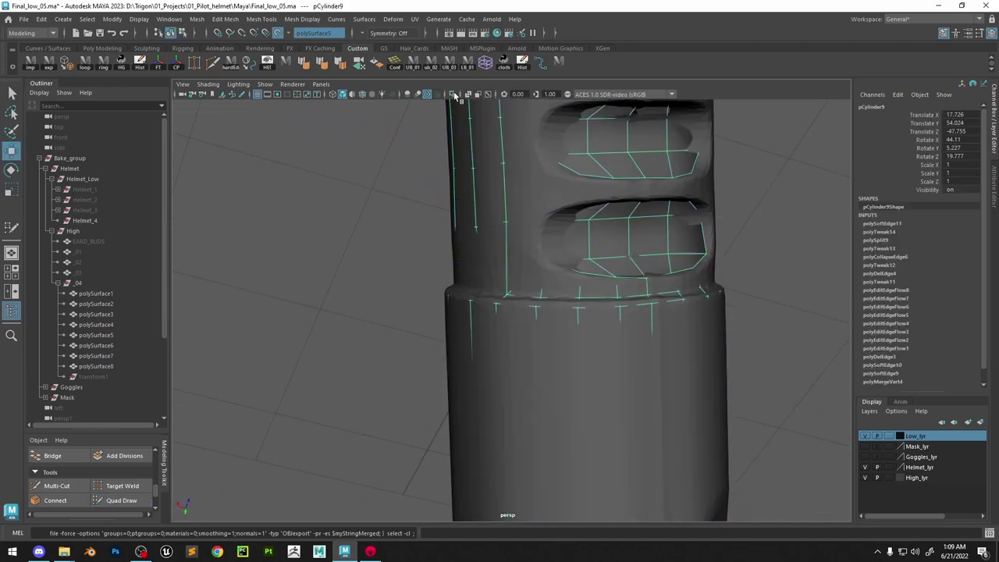
Isolate the low-poly flashlight, turn off the live surface, and flatten and rotate the ring of faces at the head-to-grip step
left_click(454, 95)
right_click_drag(520, 237, 521, 263)
left_click(512, 303)
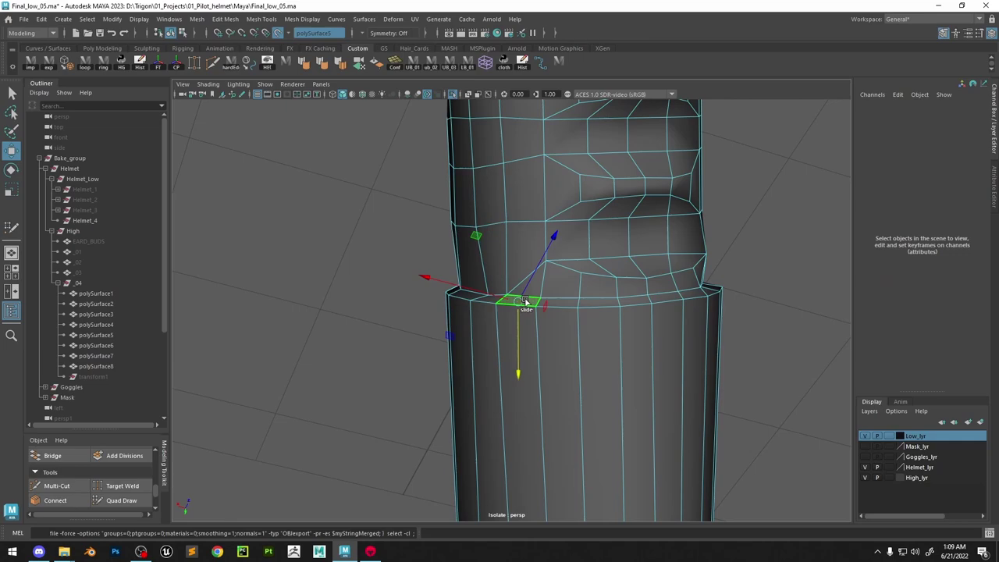
double_click(563, 302, "shift")
left_click(277, 35)
key("r")
left_click_drag(539, 239, 583, 240)
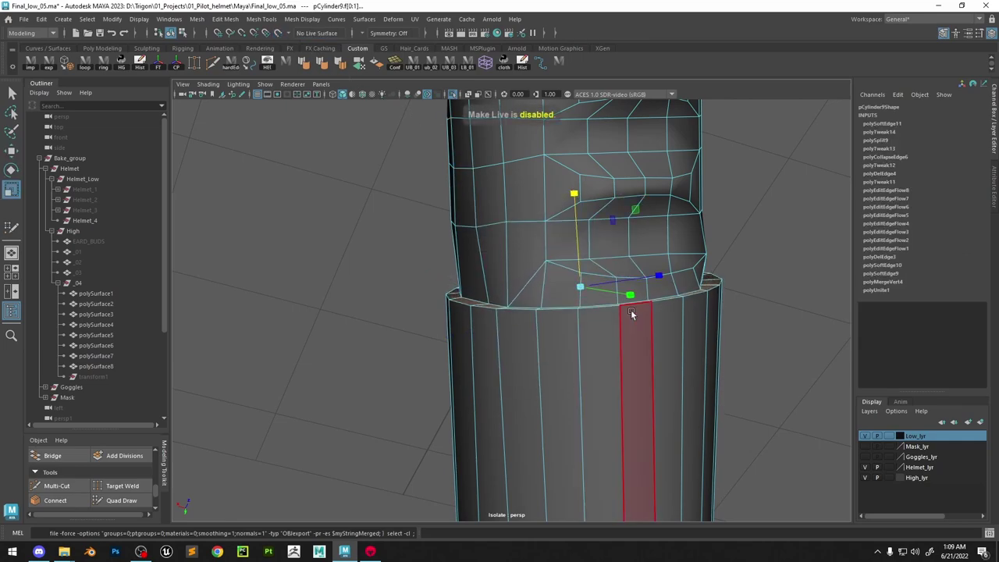
key("e")
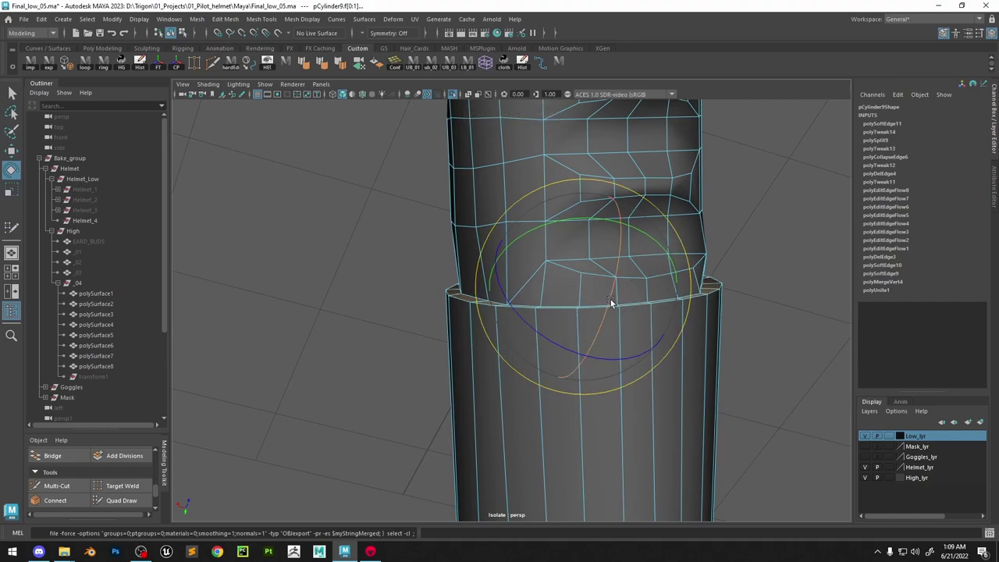
left_click_drag(611, 303, 611, 297)
End the isolation and align the selected step ring with the high-poly lip by moving and rotating it
left_click_drag(456, 100, 616, 253, "alt")
key("w")
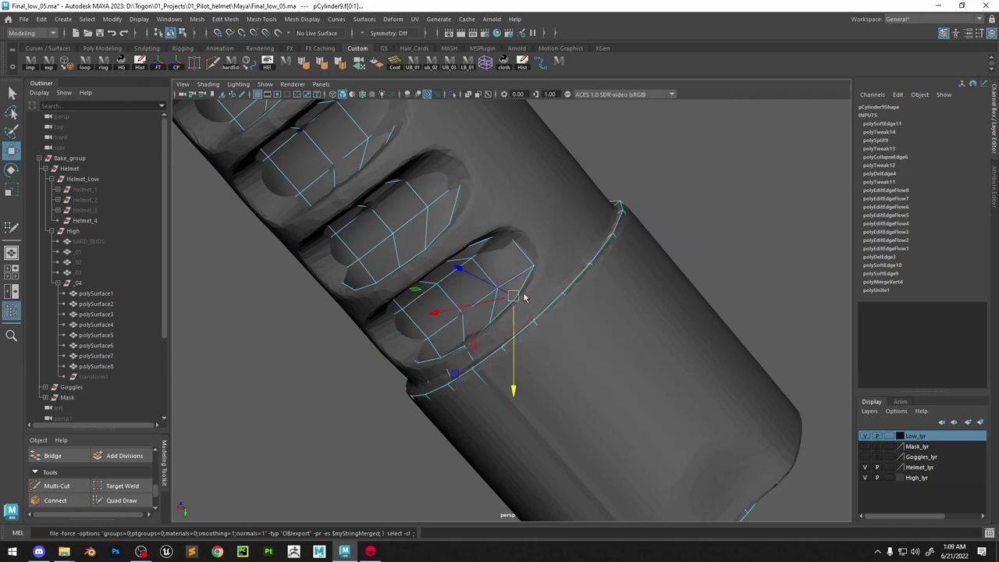
left_click_drag(525, 297, 564, 282)
left_click_drag(489, 267, 491, 271)
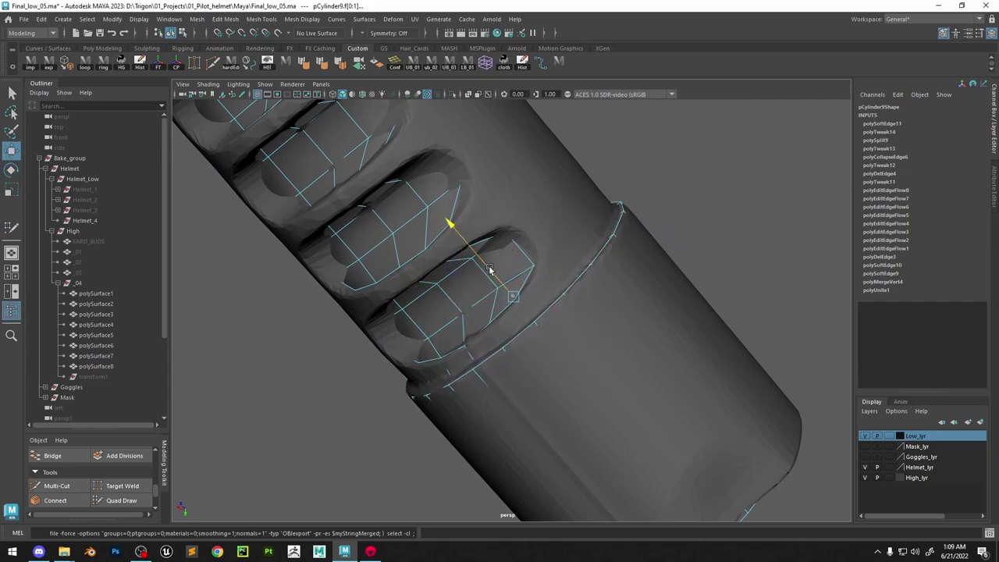
key("e")
left_click(497, 271)
left_click(523, 256)
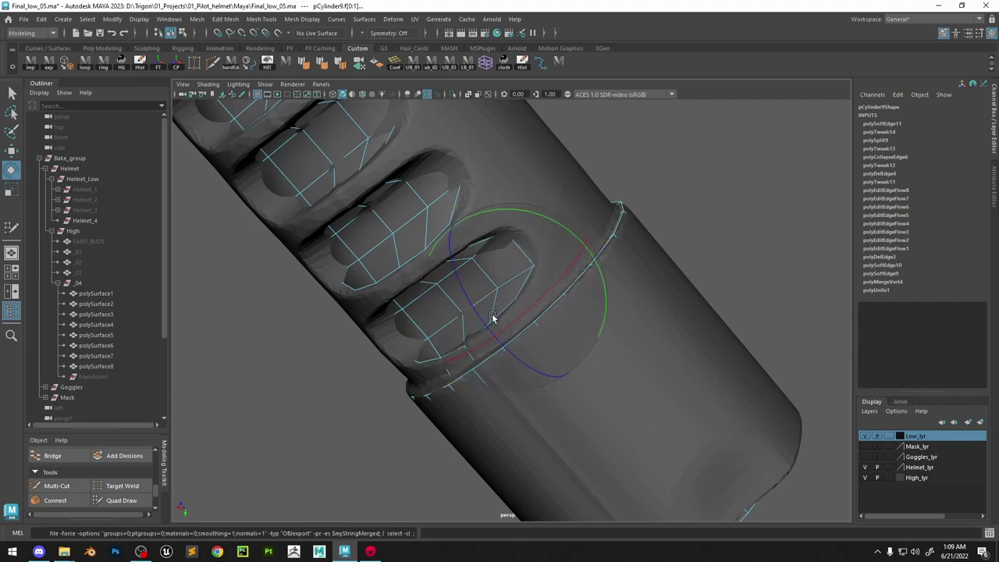
key("ctrl+z")
left_click_drag(556, 229, 349, 271)
key("w")
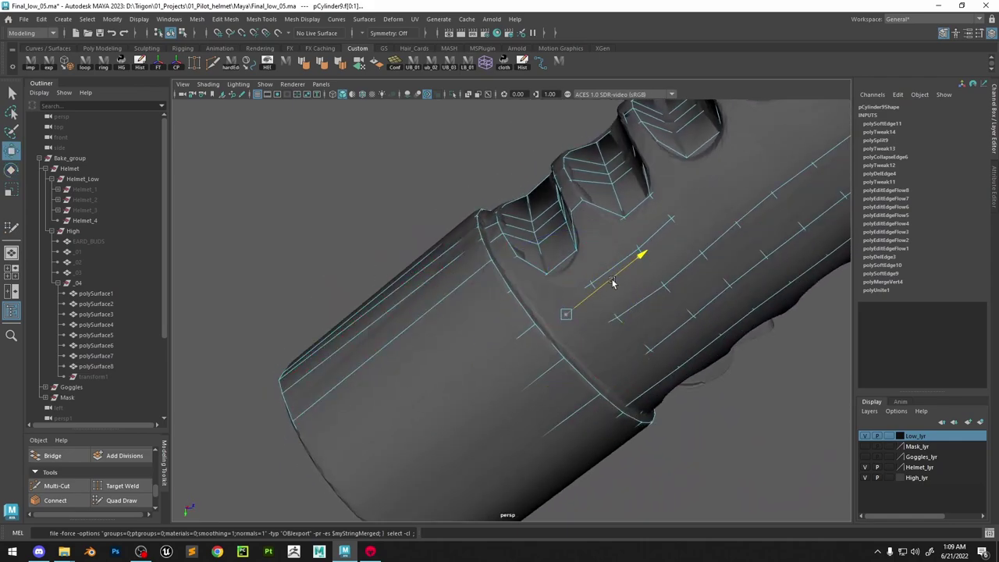
Select all triangular faces of the flashlight's end cap in wireframe display, flatten them, and return to shaded display
left_click_drag(489, 277, 487, 395, "alt")
left_click(458, 274)
key("ctrl+z")
key("4")
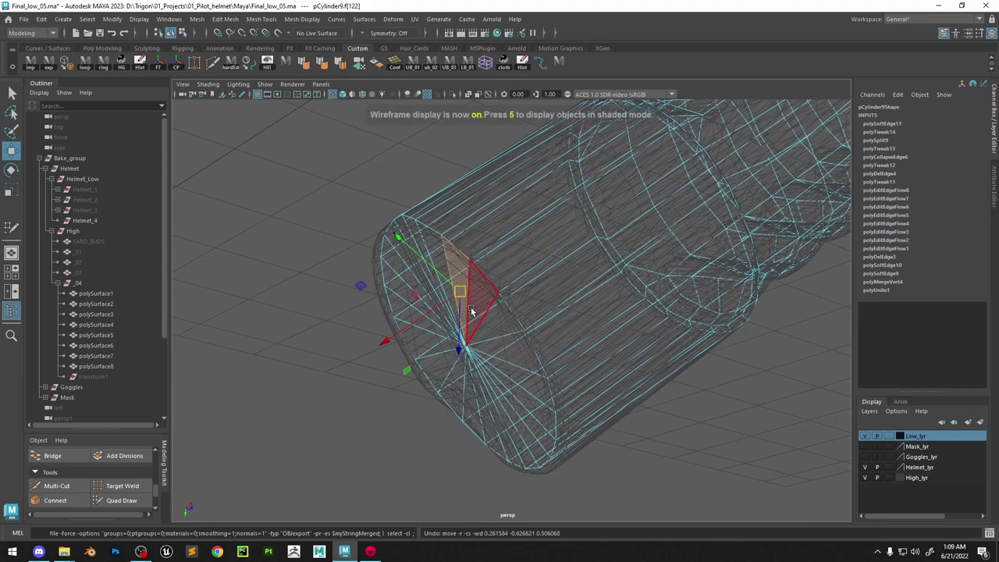
left_click(475, 312)
left_click_drag(503, 415, 505, 418)
key("ctrl+z")
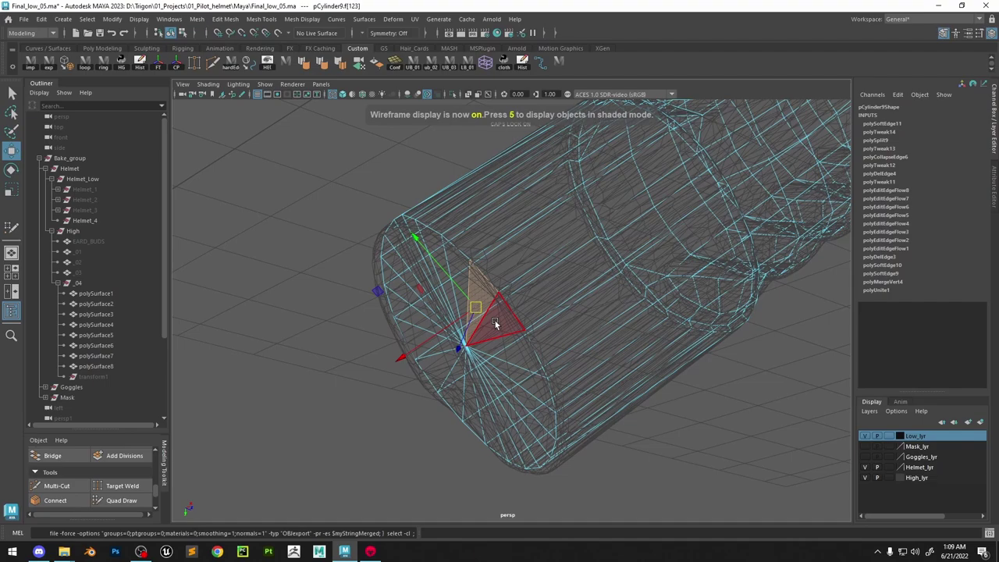
mouse_move(503, 320)
left_mouse_down()
mouse_move(477, 397)
mouse_move(443, 274)
mouse_move(472, 293)
left_mouse_up()
key("r")
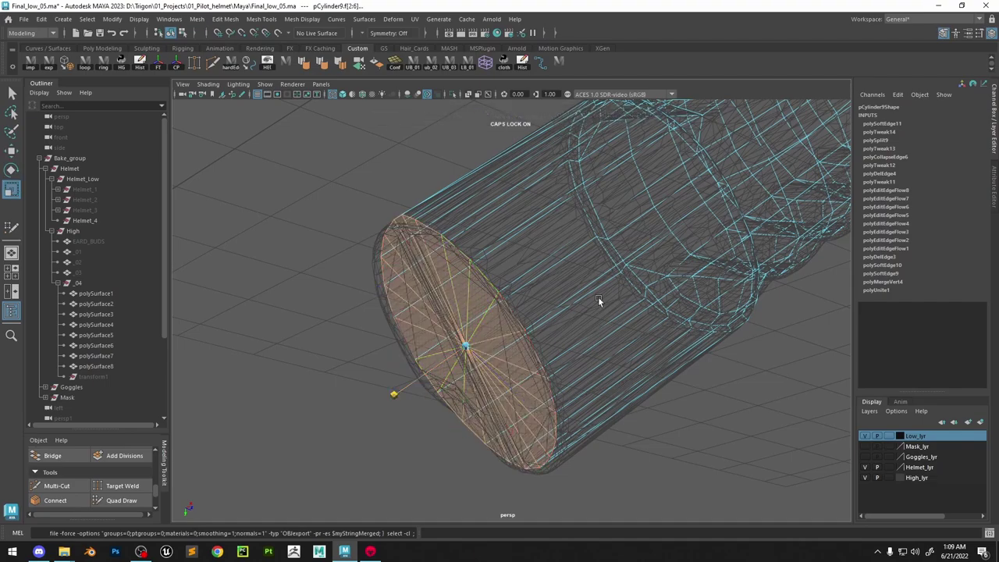
key("w")
key("5")
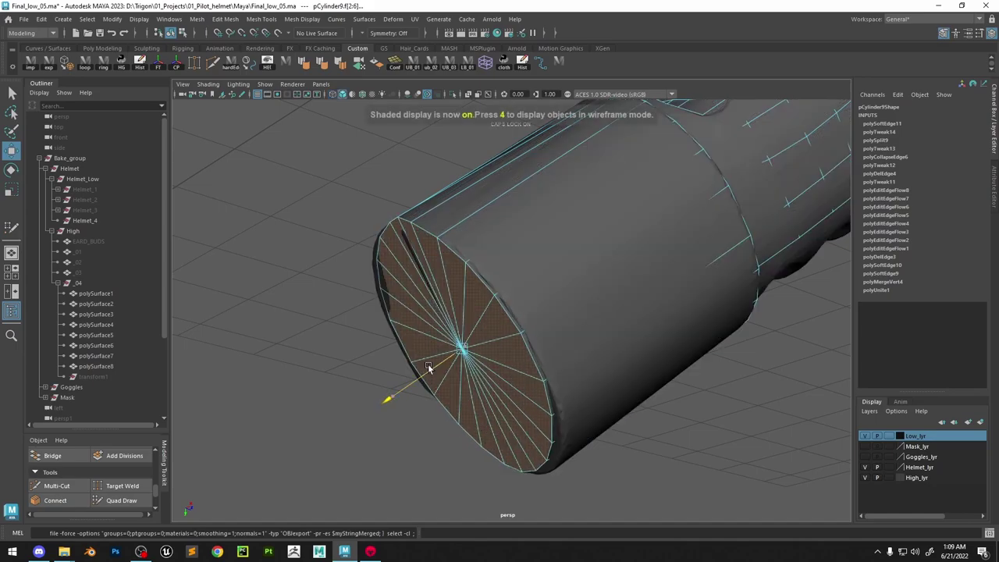
Move and rotate the end cap faces to line up with the end of the high-poly flashlight
left_click_drag(428, 366, 432, 365)
key("e")
left_click_drag(393, 400, 409, 403)
key("w")
left_click_drag(434, 370, 432, 374)
left_click_drag(469, 367, 558, 351, "alt")
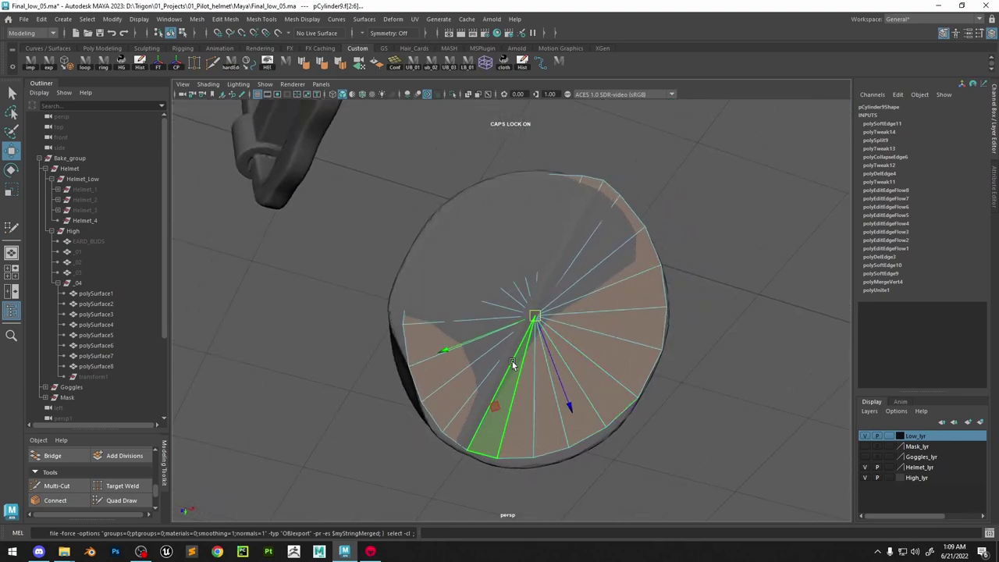
left_click_drag(495, 404, 493, 403)
Set the Scale tool's axis orientation to Component and scale the end cap to fit the high-poly outline
key("r")
left_click(537, 327)
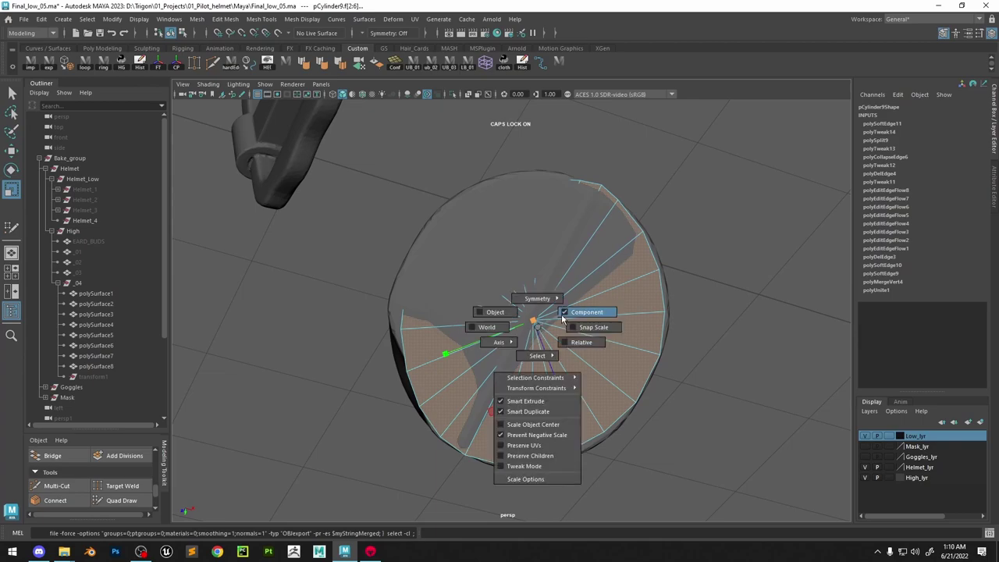
left_click(564, 314)
left_click_drag(603, 357, 547, 414)
left_click(731, 238)
key("w")
left_click(566, 416)
key("ctrl+z")
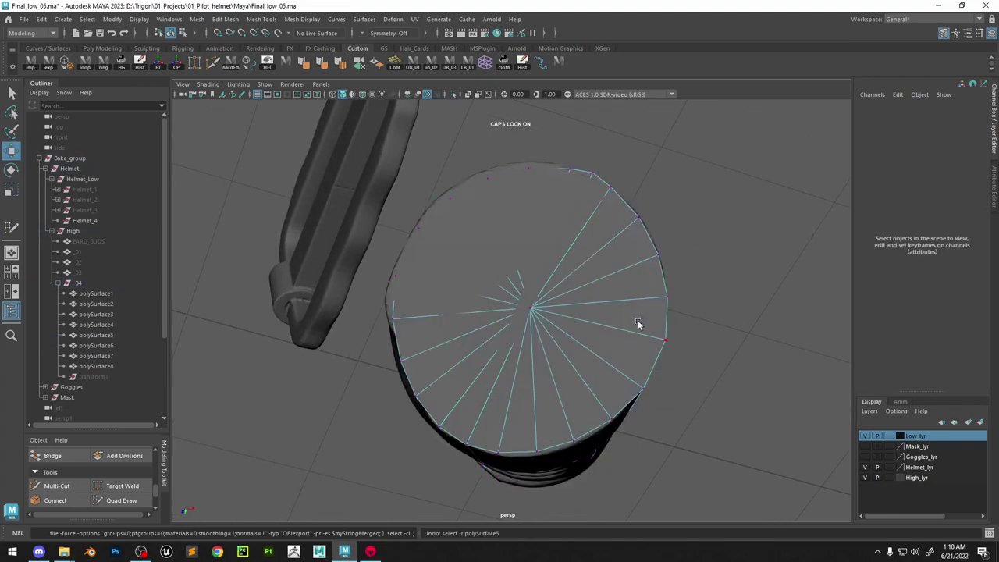
Move individual vertices around the end cap's rim onto the high-poly outline
left_click(660, 259)
left_click_drag(685, 270, 696, 268, "alt")
right_click_drag(695, 267, 671, 283, "ctrl+shift")
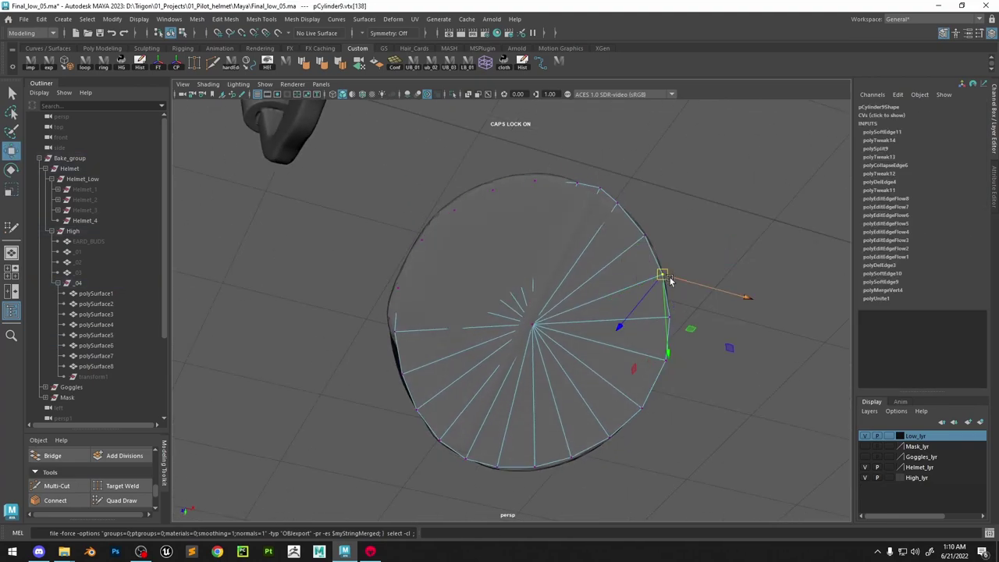
mouse_move(672, 282)
left_mouse_down("alt")
mouse_move(651, 305)
mouse_move(669, 275)
left_mouse_up("alt")
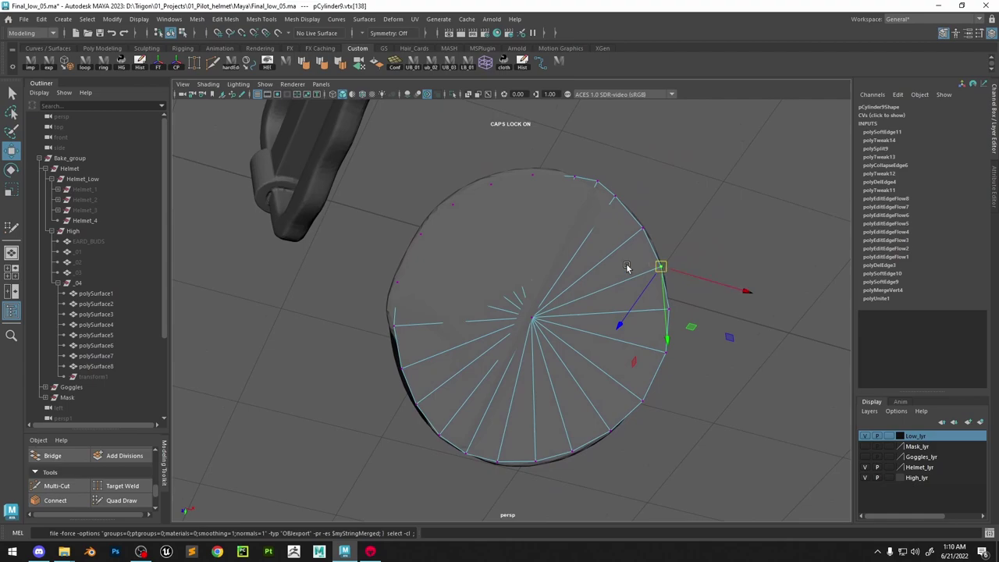
left_click(402, 289)
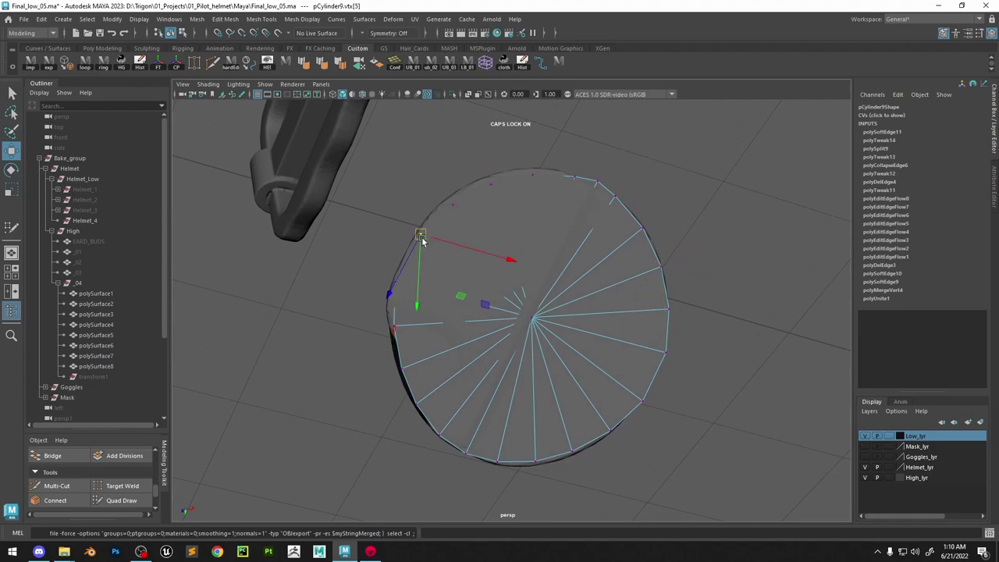
left_click_drag(422, 236, 420, 231)
left_click(452, 204)
key("ctrl+z")
left_click(456, 208)
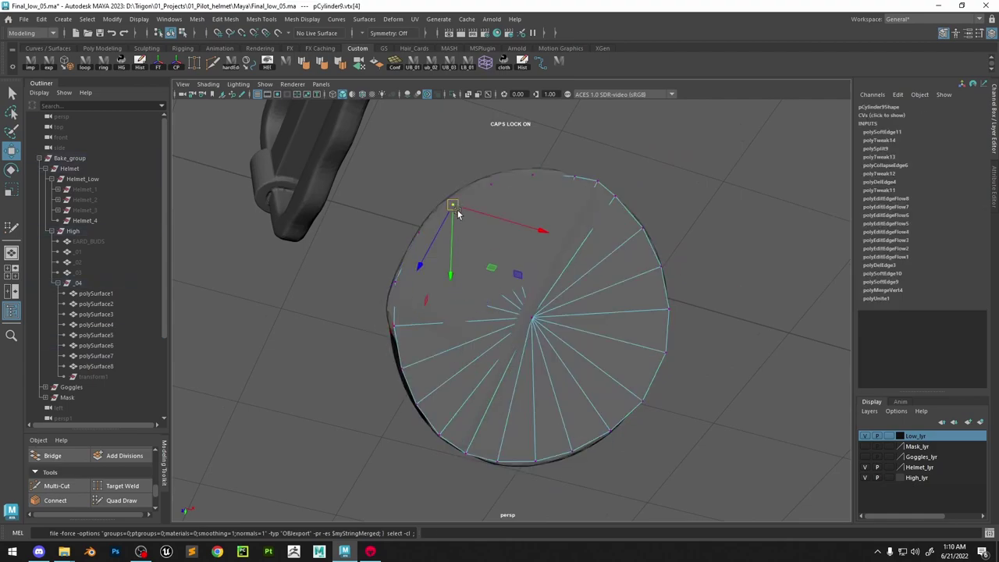
left_click(492, 185)
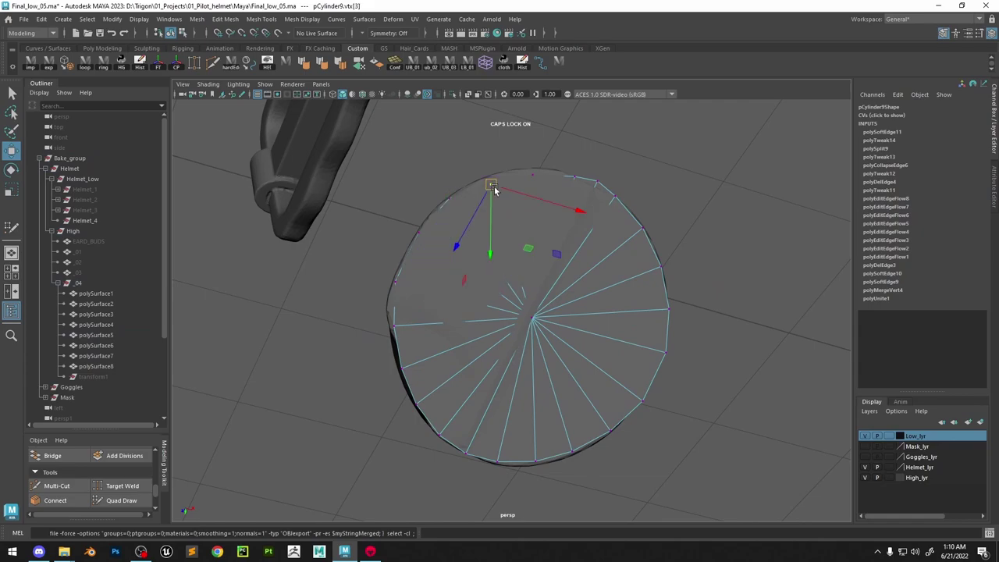
left_click(531, 170)
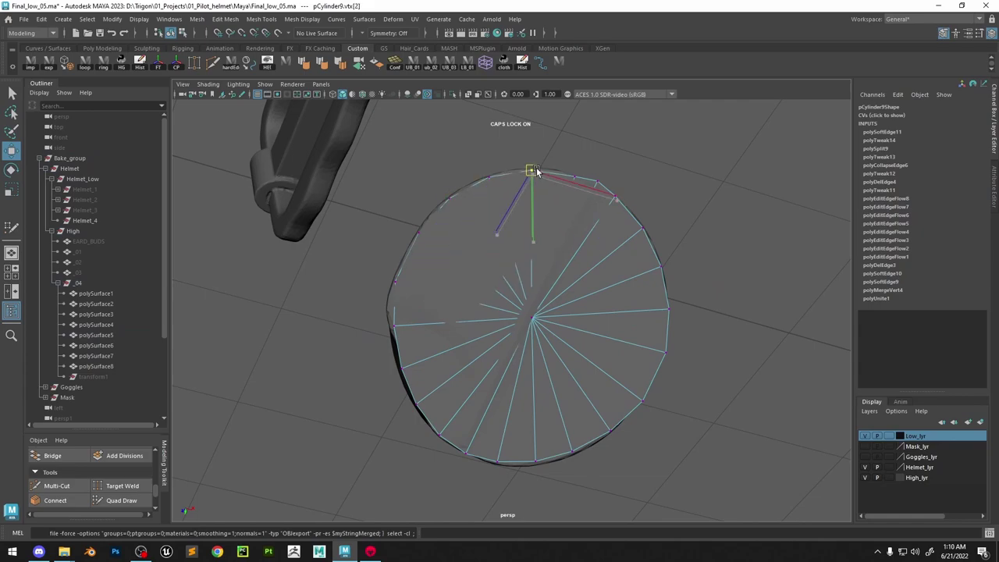
left_click(597, 184)
Check and adjust the remaining rim vertices of the end cap in wireframe, and return to shaded display
key("4")
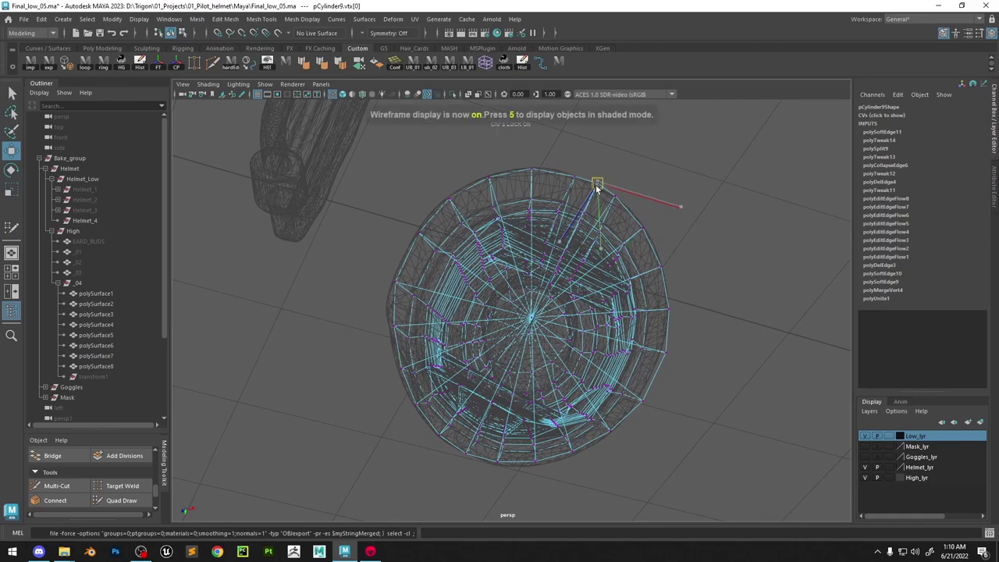
left_click_drag(632, 227, 623, 227, "alt")
middle_click_drag(614, 241, 663, 187, "alt")
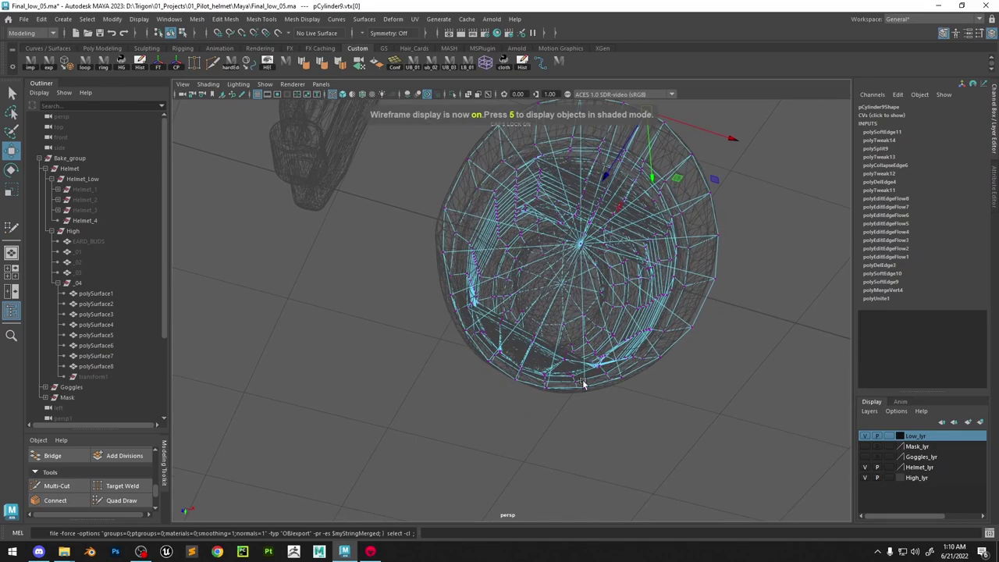
left_click(586, 386)
left_click_drag(587, 385, 588, 388)
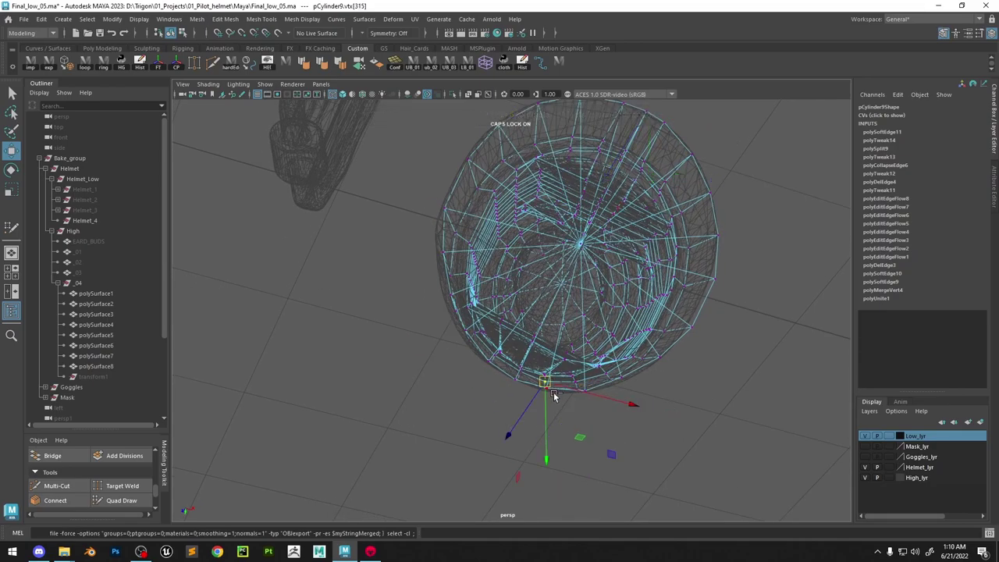
key("ctrl+z")
mouse_move(576, 370)
left_mouse_down("alt")
mouse_move(546, 317)
mouse_move(555, 310)
mouse_move(712, 335)
left_mouse_up("alt")
key("5")
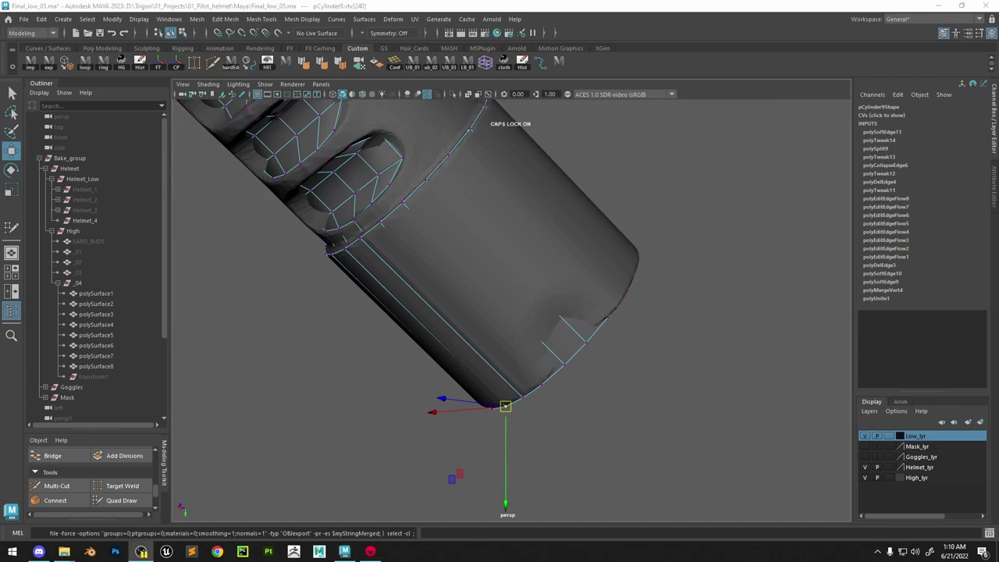
Isolate the low-poly flashlight and scale its end cap faces flat along the body's axis
right_click_drag(459, 212, 451, 117)
left_click(453, 96)
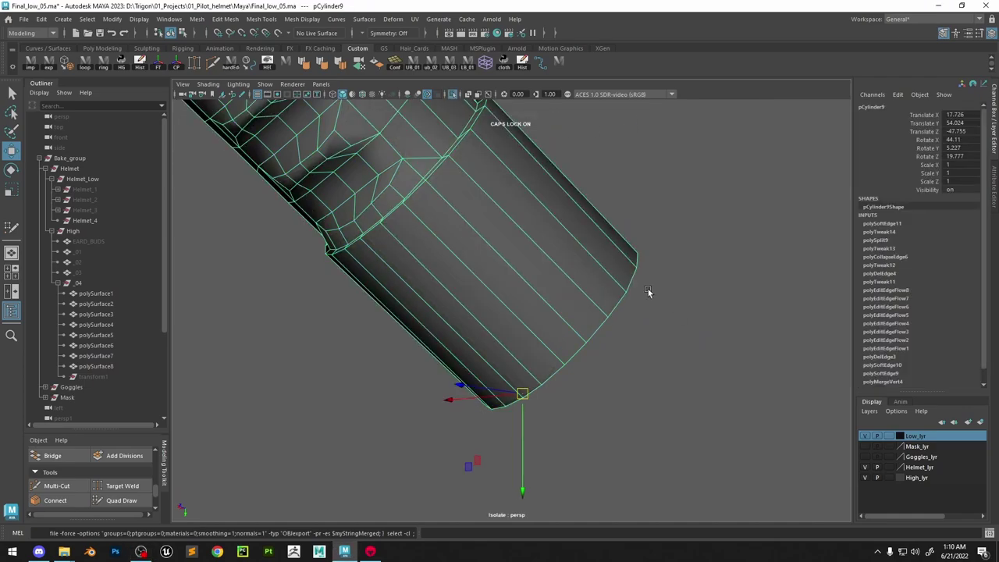
left_click_drag(649, 292, 579, 269, "alt")
right_click_drag(593, 256, 594, 303)
left_click_drag(601, 321, 620, 292)
key("r")
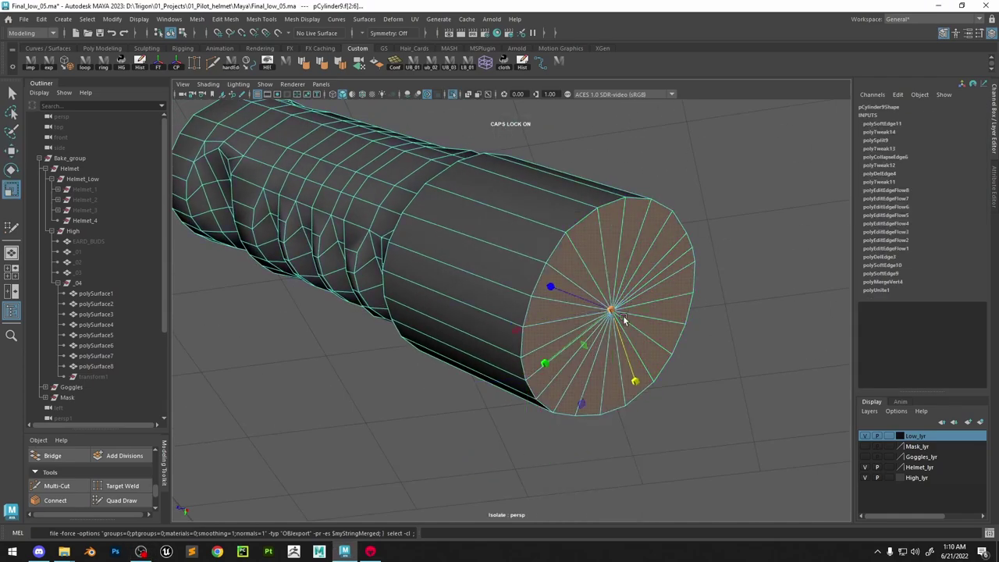
key("ctrl+z")
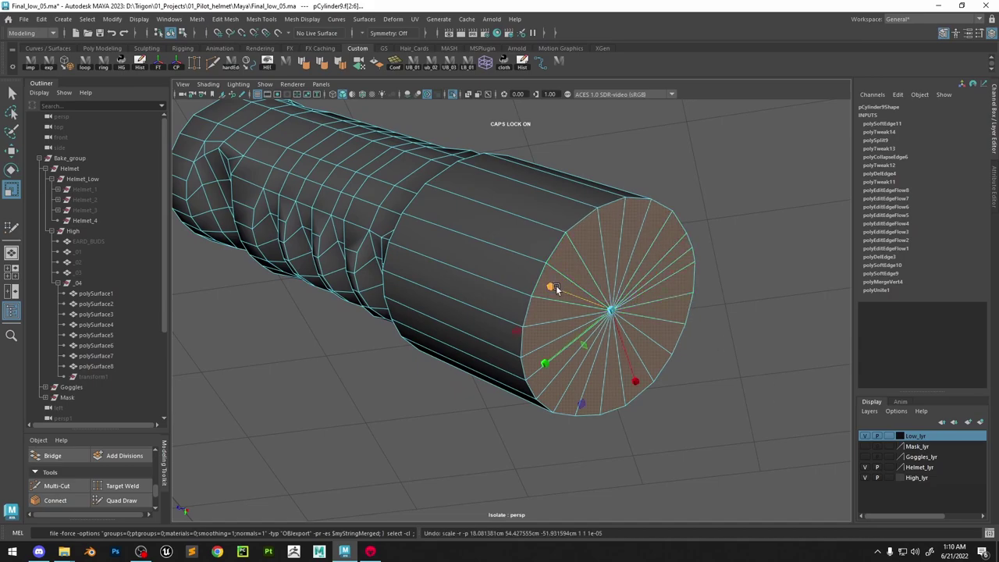
left_click_drag(555, 288, 613, 293)
Bevel the edge loop on the lip between head and grip with a fraction of 0.4, and return to object selection
left_click_drag(484, 215, 606, 271, "alt")
middle_click_drag(471, 174, 526, 251, "alt")
left_click_drag(526, 251, 696, 195, "alt")
key("F10")
double_click(501, 293)
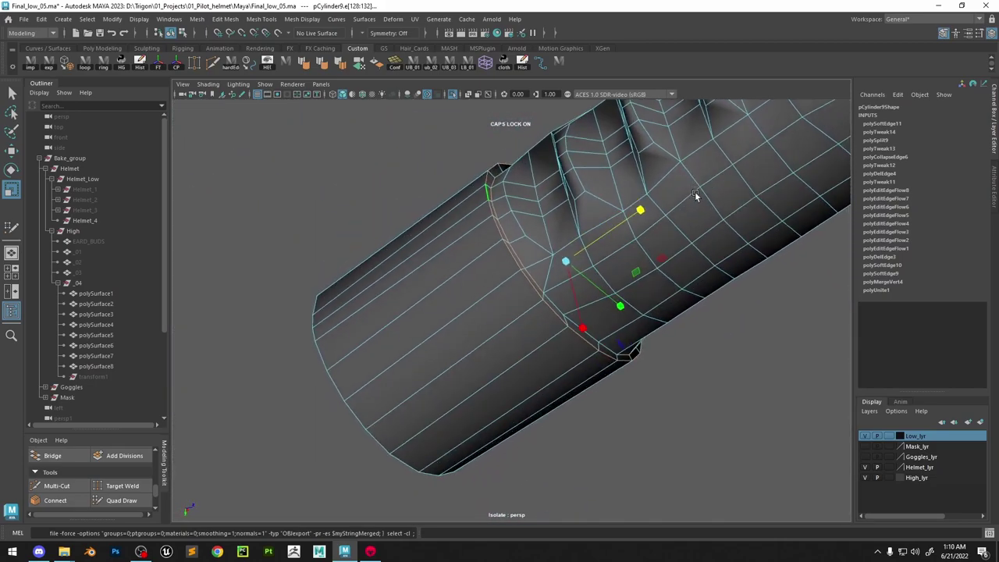
scroll(645, 242, "up", 3)
right_click_drag(499, 210, 546, 215, "shift")
middle_click_drag(568, 228, 565, 227)
scroll(556, 221, "down", 4)
left_click_drag(545, 215, 510, 210, "alt")
right_click_drag(417, 186, 431, 163)
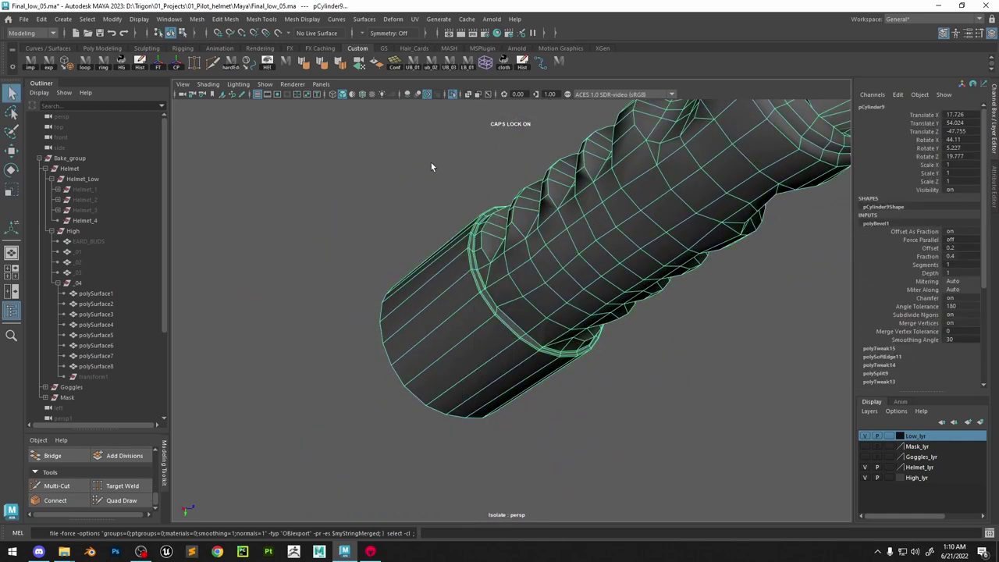
Soften the flashlight's edges and harden the edge loop around the end cap
left_click(320, 64)
left_click(426, 248)
left_click(448, 287)
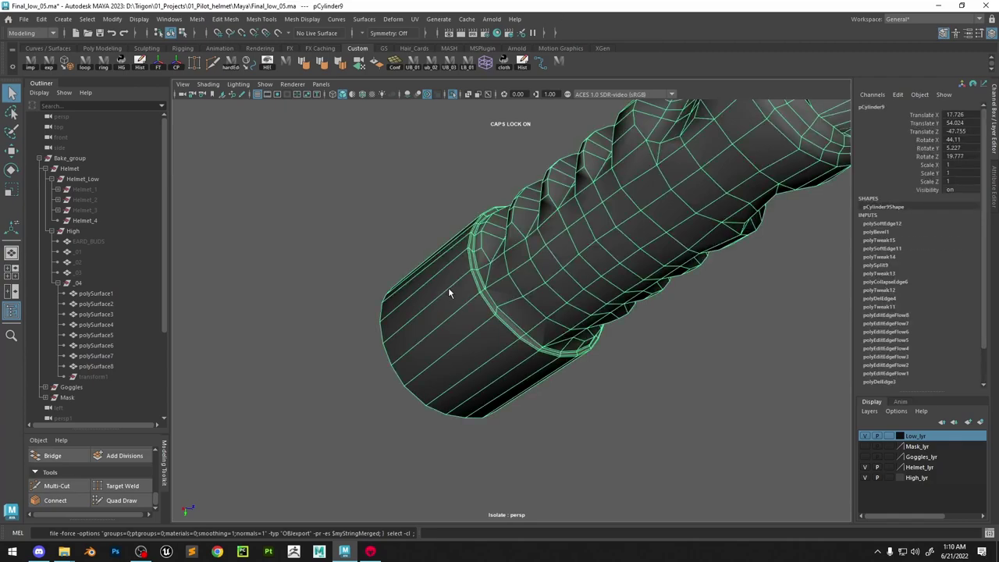
right_click_drag(448, 288, 446, 262)
double_click(379, 323)
scroll(587, 155, "down", 4)
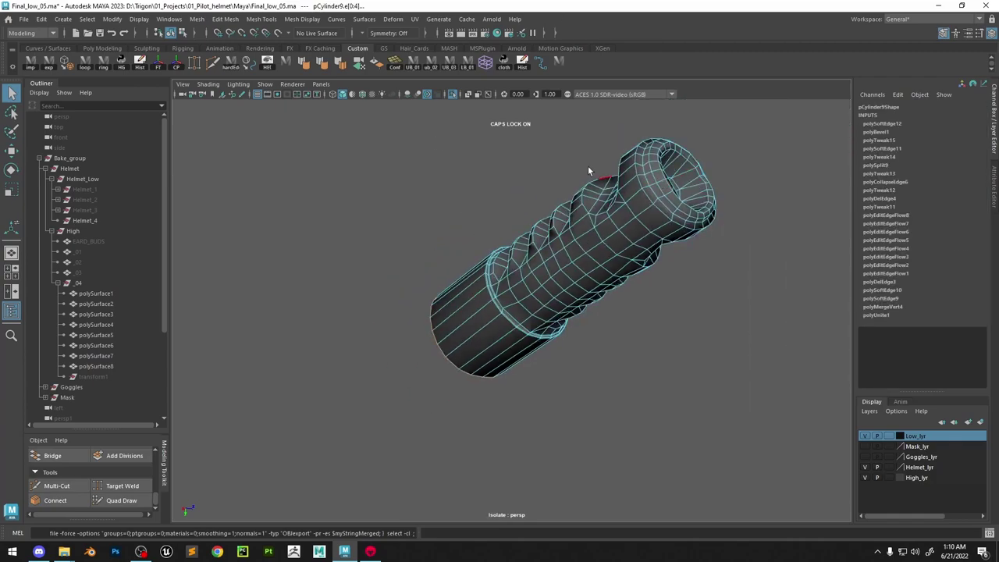
right_click_drag(589, 169, 664, 207, "shift")
right_click_drag(563, 219, 624, 160)
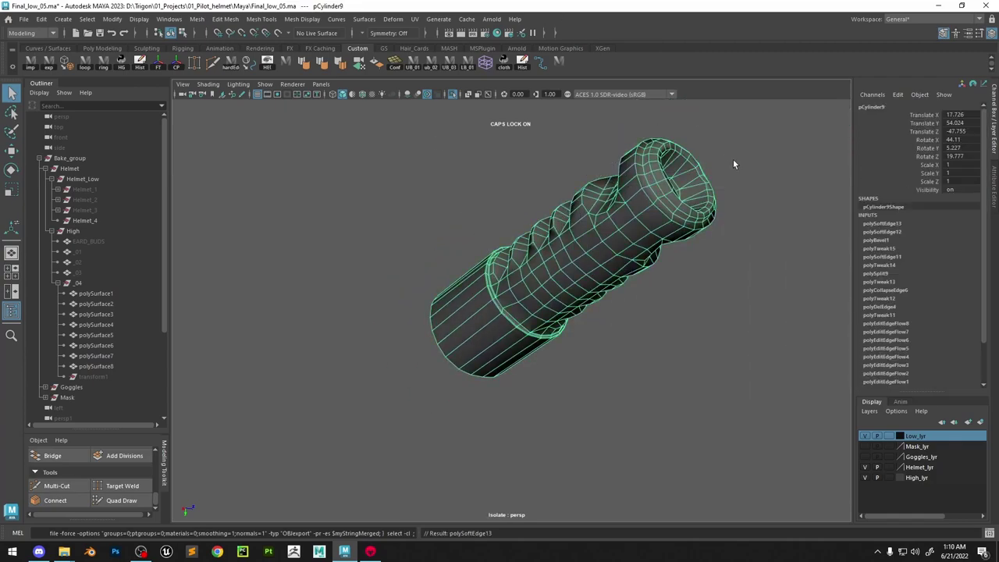
left_click(733, 160)
Examine the shading and topology of the beveled lip where it meets the grip and the nearest groove
left_click_drag(617, 223, 508, 213, "alt")
left_click(570, 243)
scroll(571, 270, "up", 5)
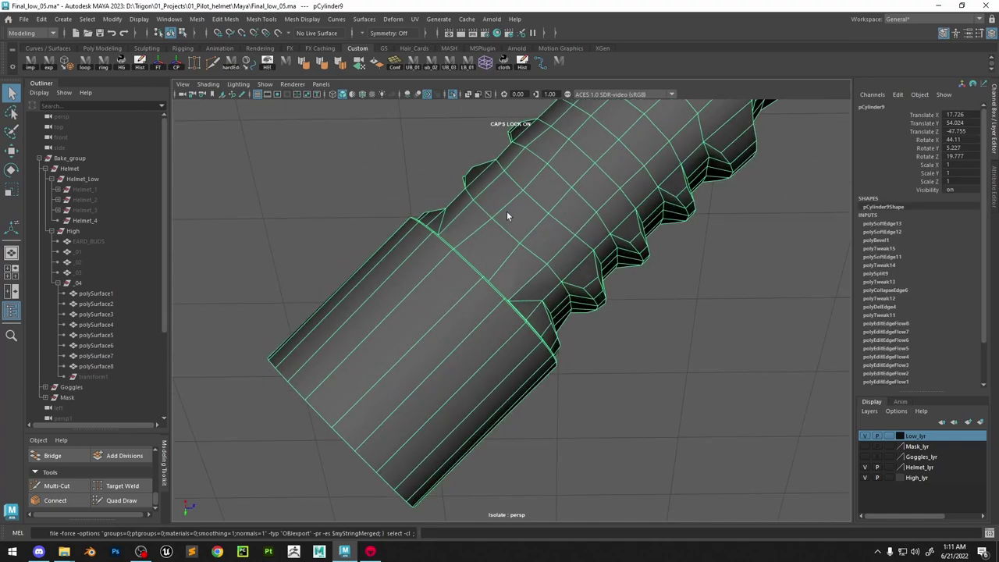
right_click_drag(507, 217, 523, 184)
left_click_drag(524, 183, 511, 281, "alt")
scroll(510, 281, "up", 4)
scroll(493, 348, "up", 1)
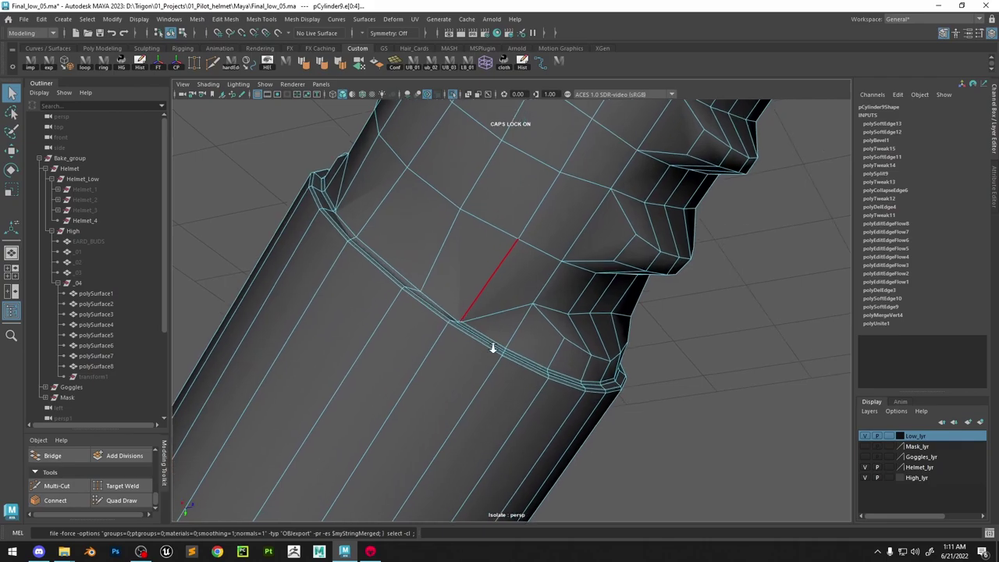
scroll(494, 348, "up", 3)
middle_click_drag(437, 306, 498, 279, "alt")
scroll(564, 330, "up", 3)
left_click_drag(565, 330, 473, 346, "alt")
key("ctrl+z")
key("ctrl+z")
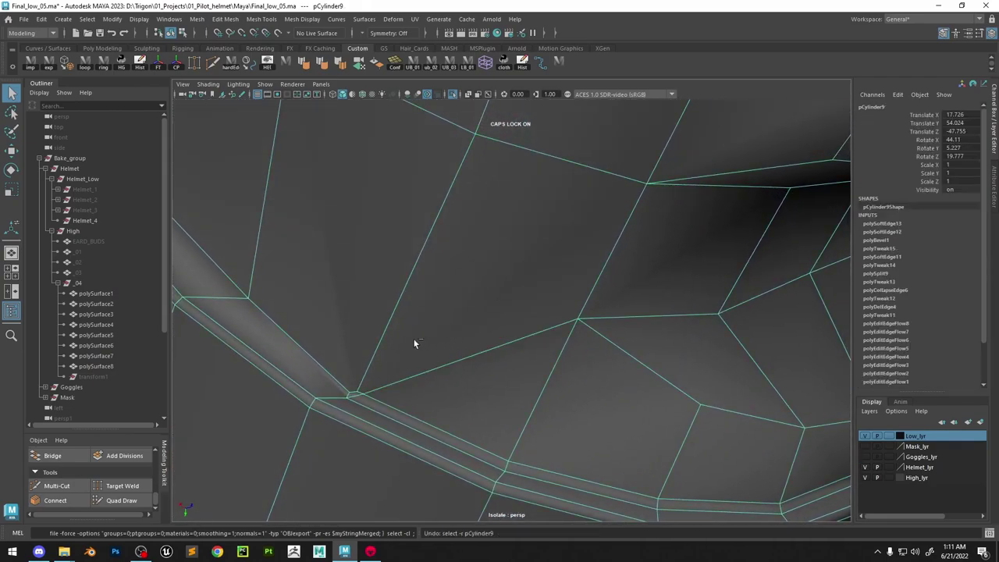
Undo the flashlight's last edge softening and the bevel on the lip between head and grip
key("ctrl+z")
key("ctrl+z")
key("ctrl+z")
key("ctrl+z")
scroll(350, 334, "down", 6)
key("ctrl+z")
key("ctrl+z")
key("ctrl+z")
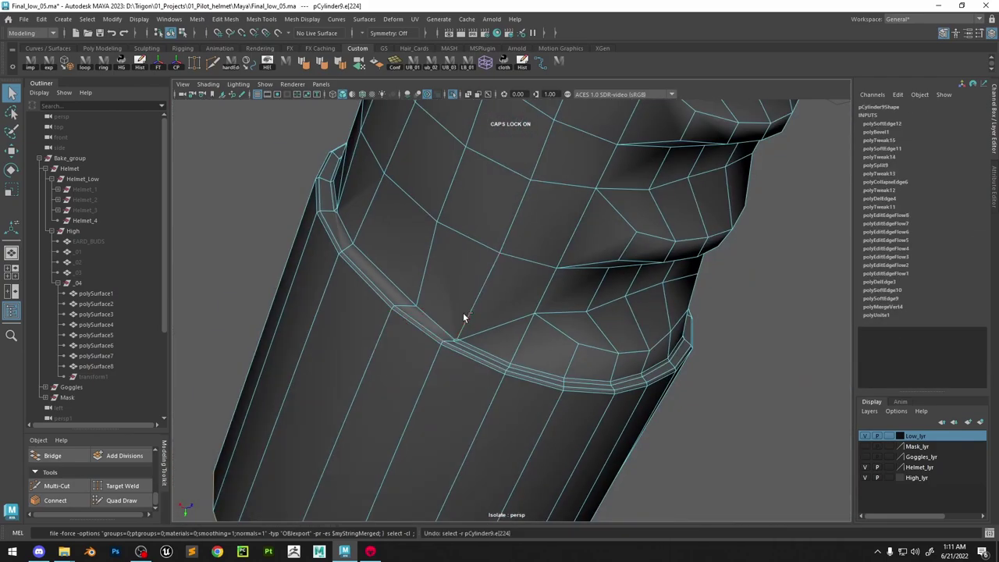
key("ctrl+z")
key("ctrl+z")
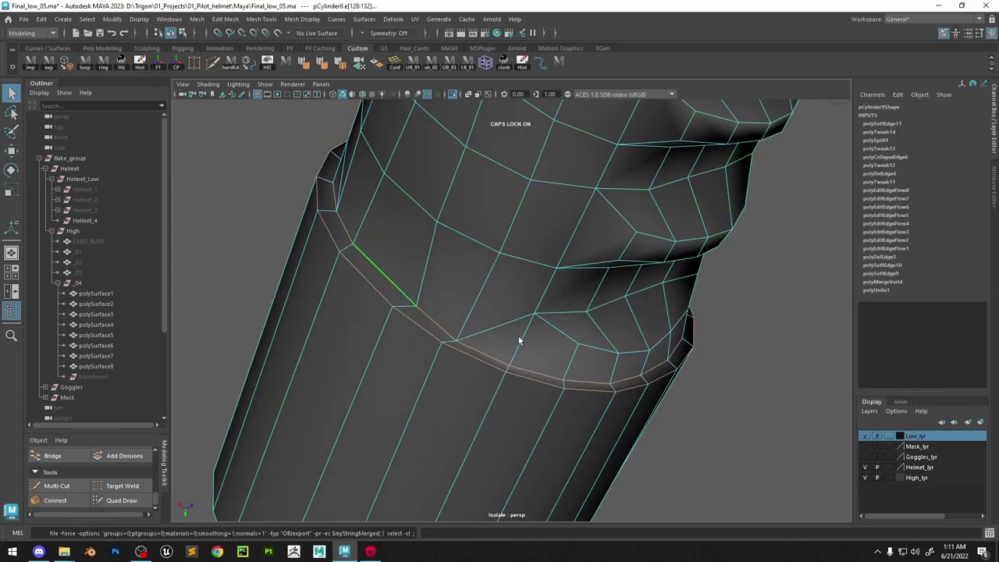
Bevel the lip's edge loop between head and grip with a fraction of 0.3 and soften the flashlight's edges
left_click_drag(518, 336, 645, 247, "alt")
right_click_drag(645, 246, 698, 248, "shift")
middle_click_drag(698, 250, 667, 268)
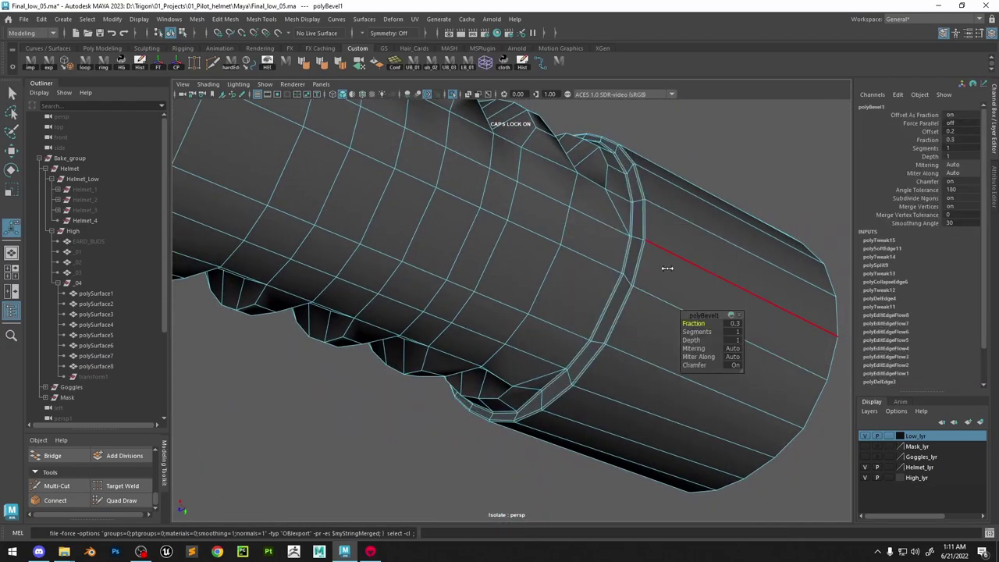
mouse_move(667, 269)
left_mouse_down("alt")
mouse_move(656, 289)
mouse_move(681, 275)
left_mouse_up("alt")
key("q")
right_click_drag(681, 275, 718, 243)
left_click(780, 258)
Isolate the low-poly flashlight and scale the face loop on the end cap's step flat along the body's axis
left_click_drag(780, 258, 511, 310, "alt")
right_click_drag(511, 310, 580, 208, "alt")
left_click(580, 208)
left_click_drag(580, 208, 533, 295, "alt")
key("ctrl+1")
right_click_drag(533, 295, 578, 274, "alt")
left_click(453, 95)
right_click_drag(606, 228, 609, 265)
left_click(609, 266)
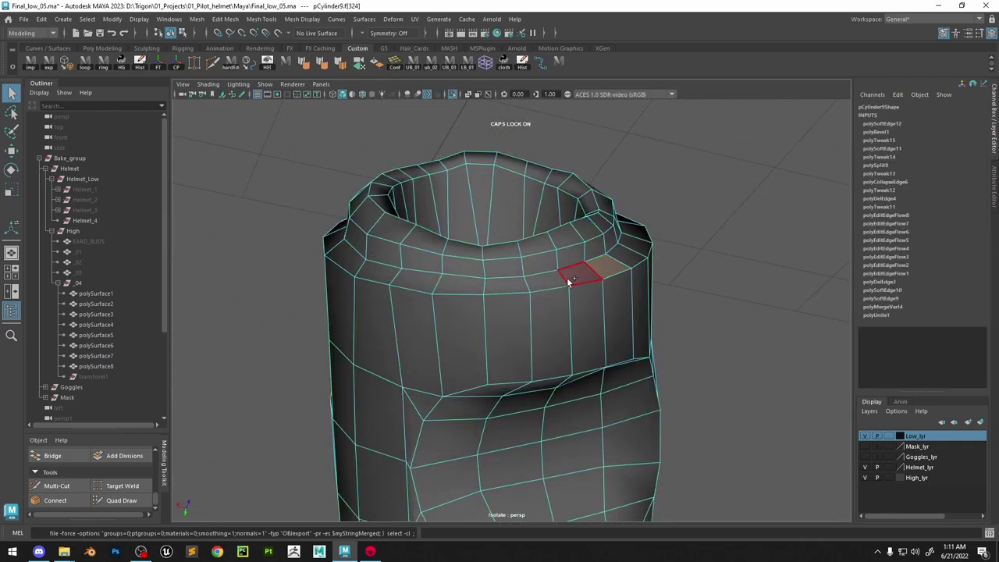
double_click(568, 282, "shift")
key("r")
left_click_drag(484, 215, 507, 353)
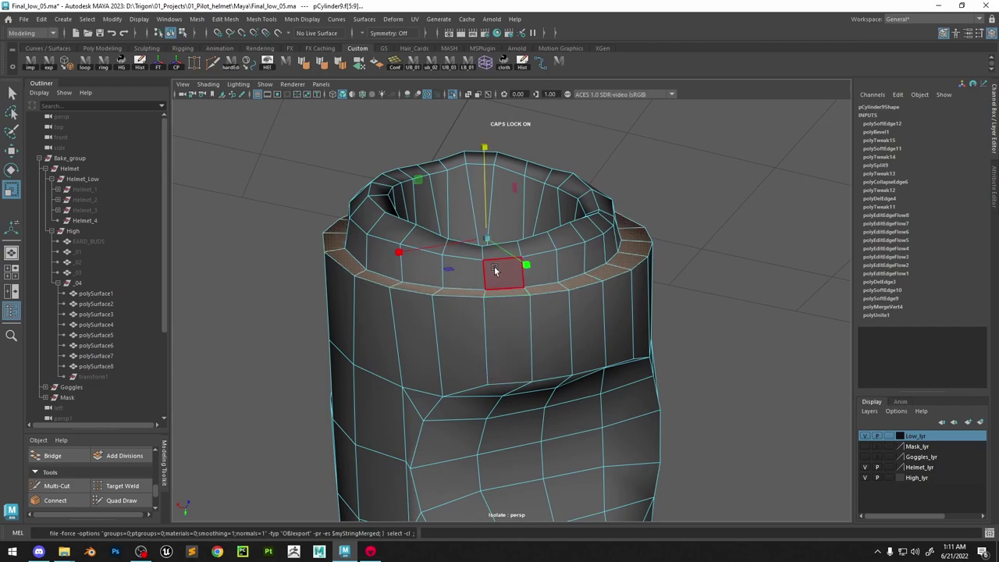
Show the high-poly mesh again and shift the step's face loop along the body's axis, scaling it uniformly to match
left_click_drag(495, 270, 502, 239, "alt")
right_click_drag(503, 239, 522, 180, "alt")
middle_click_drag(522, 180, 523, 226, "alt")
right_click_drag(523, 226, 909, 490, "alt")
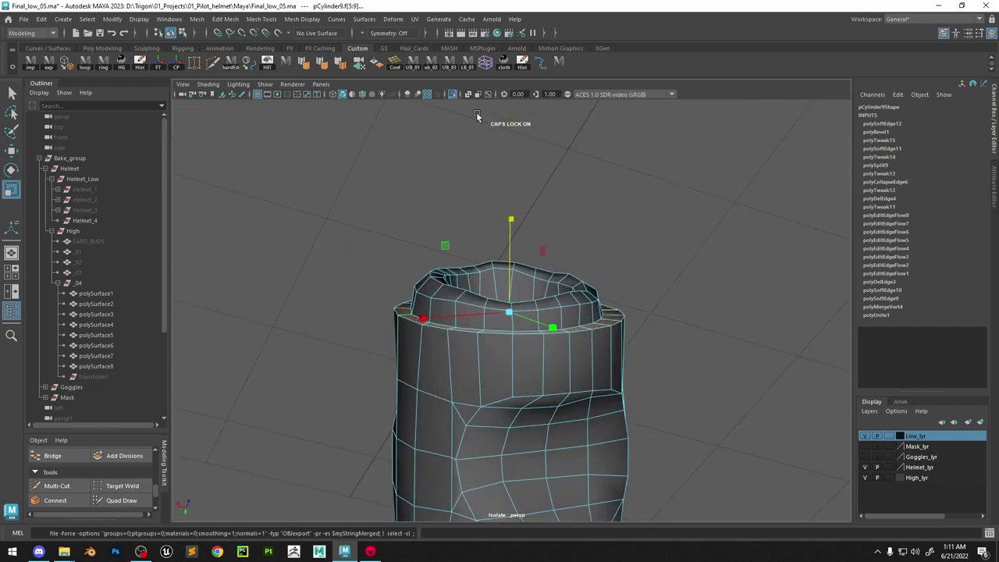
left_click(452, 95)
key("w")
left_click_drag(515, 307, 558, 290)
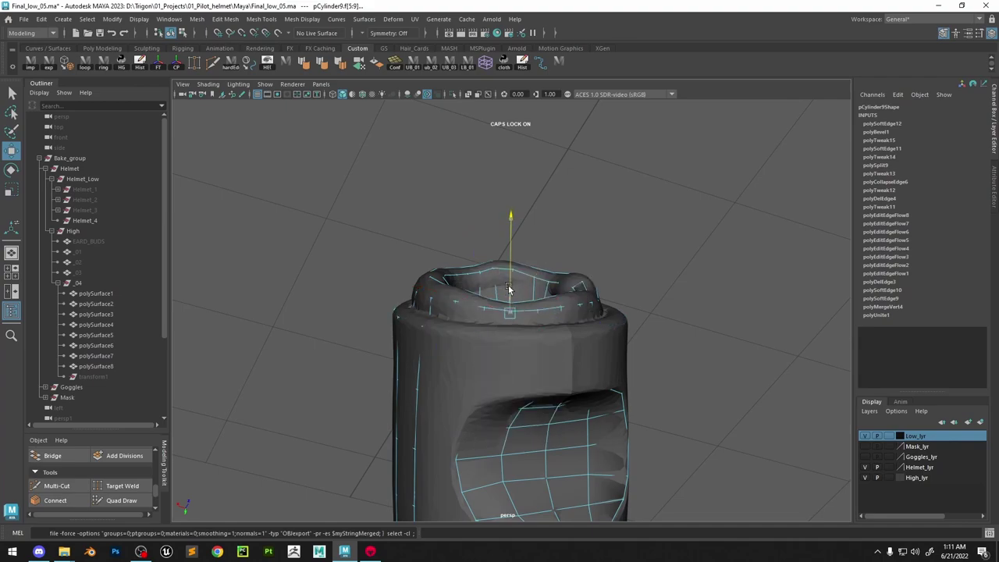
key("r")
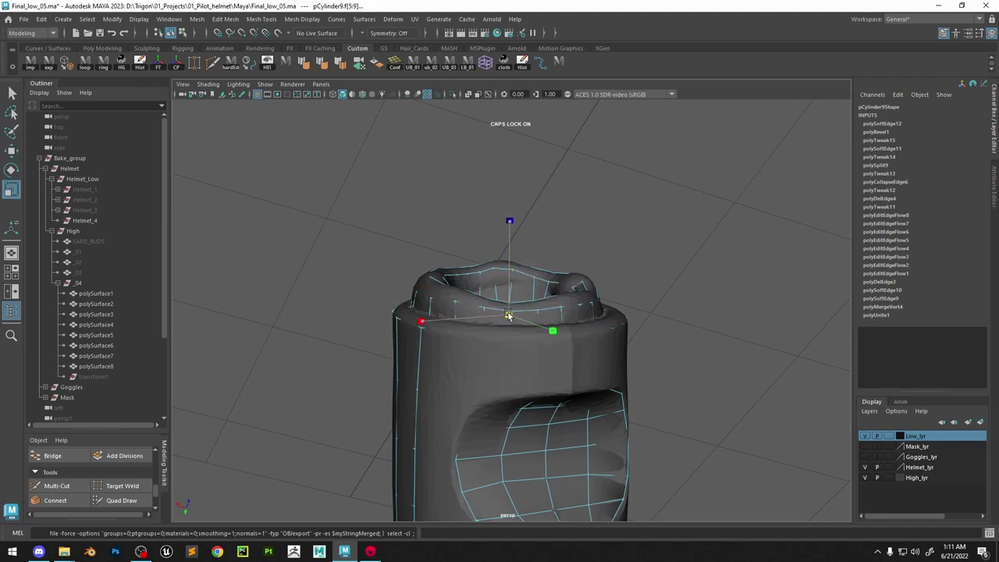
Move and rotate the edge loop at the base of the end cap's rim to follow the high-poly mesh, and return to object selection
left_click_drag(579, 310, 553, 301, "alt")
right_click(553, 300)
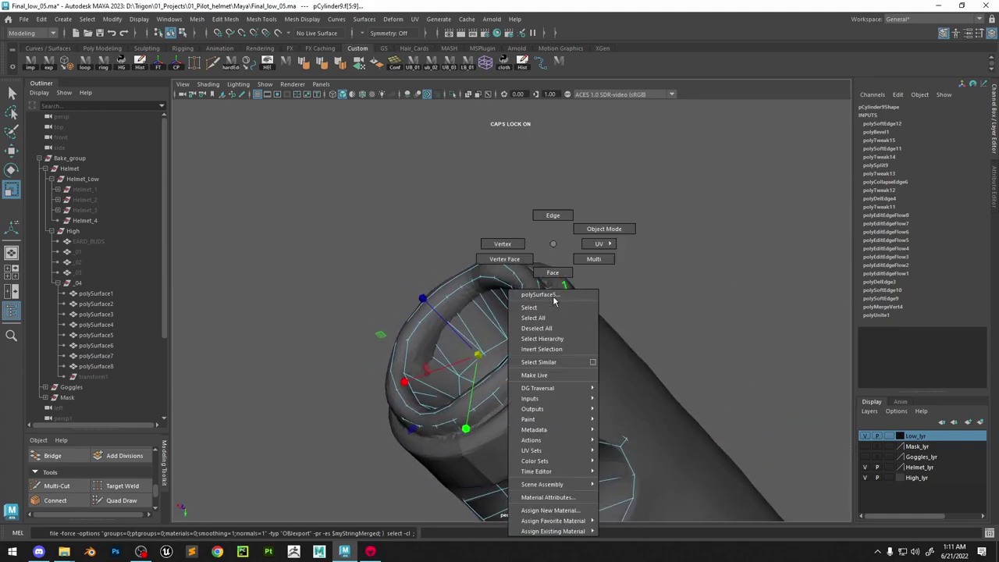
right_click_drag(554, 302, 558, 293)
key("ctrl+z")
left_click(555, 302)
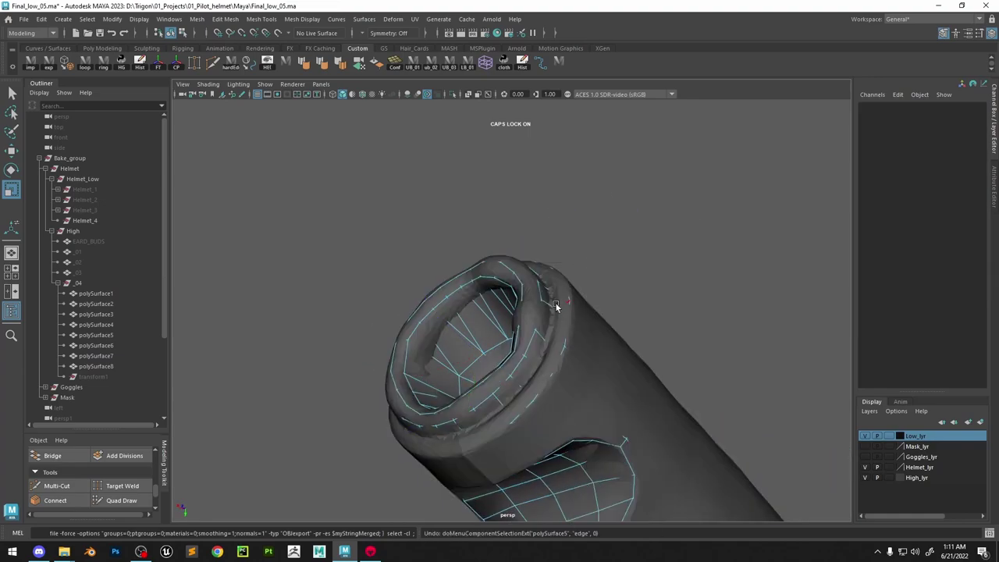
key("ctrl+z")
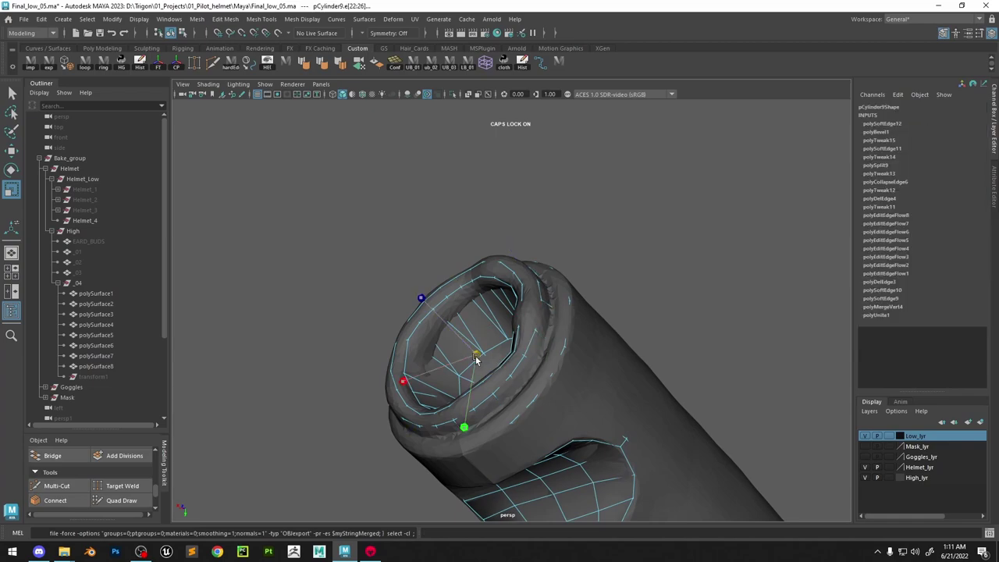
key("4")
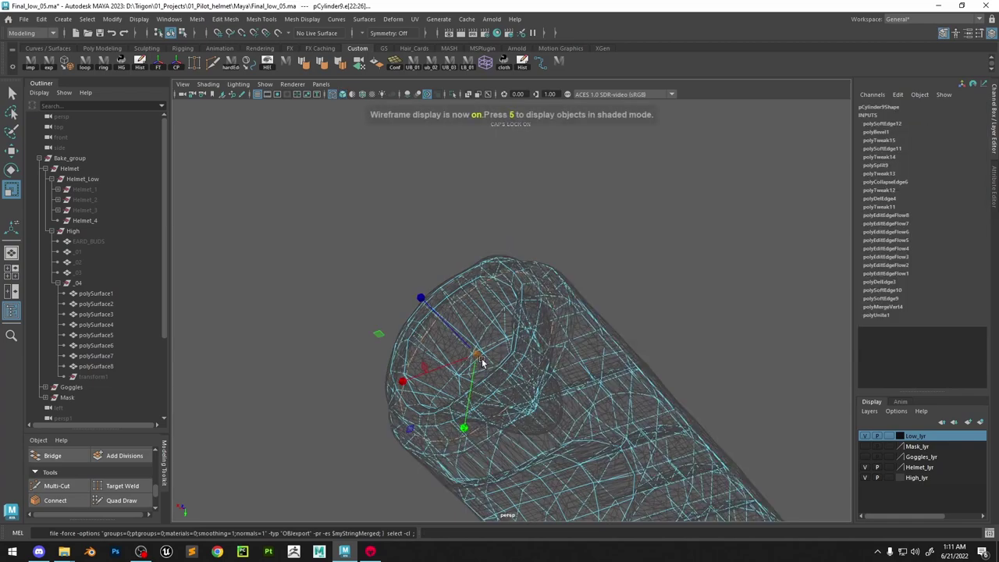
key("w")
key("5")
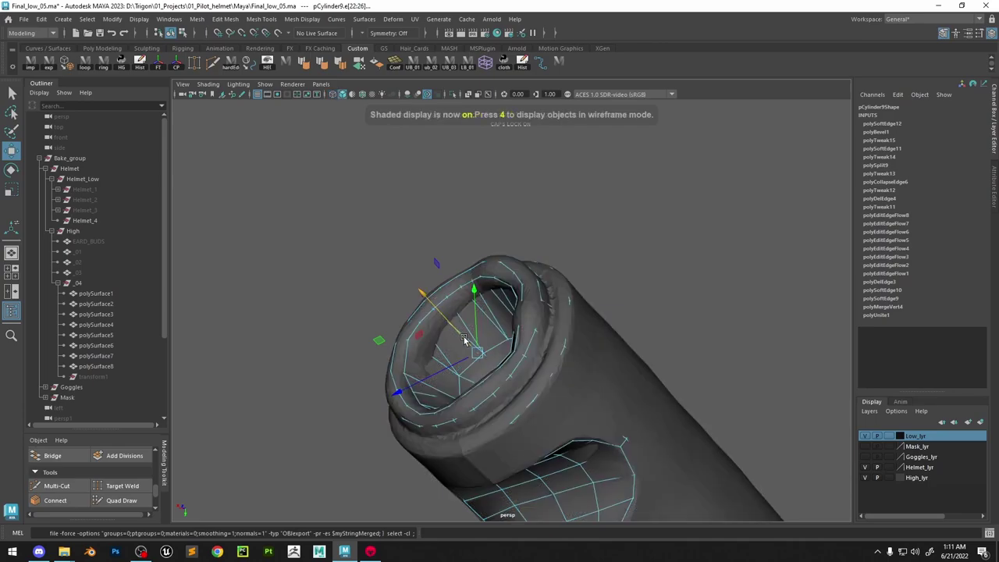
key("e")
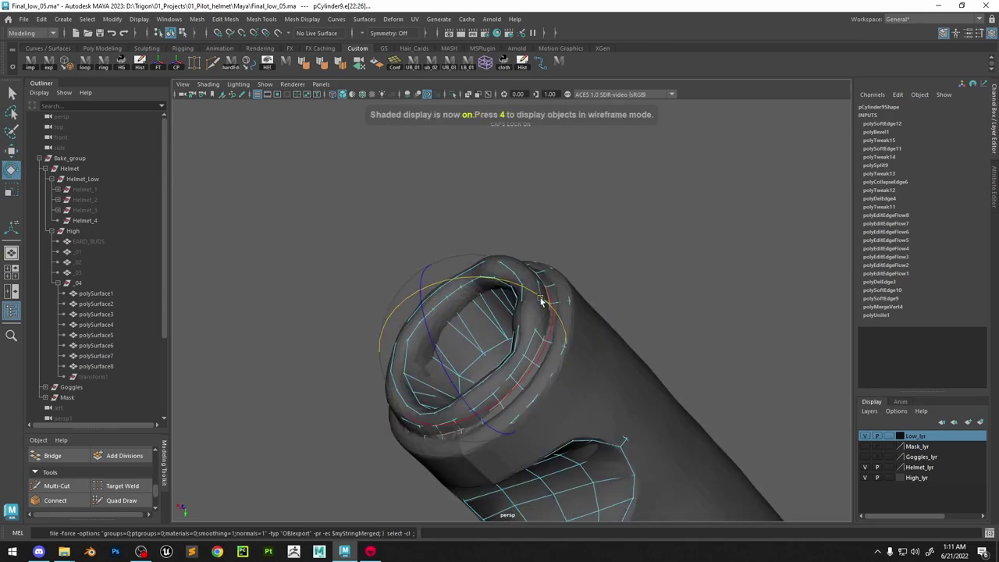
key("r")
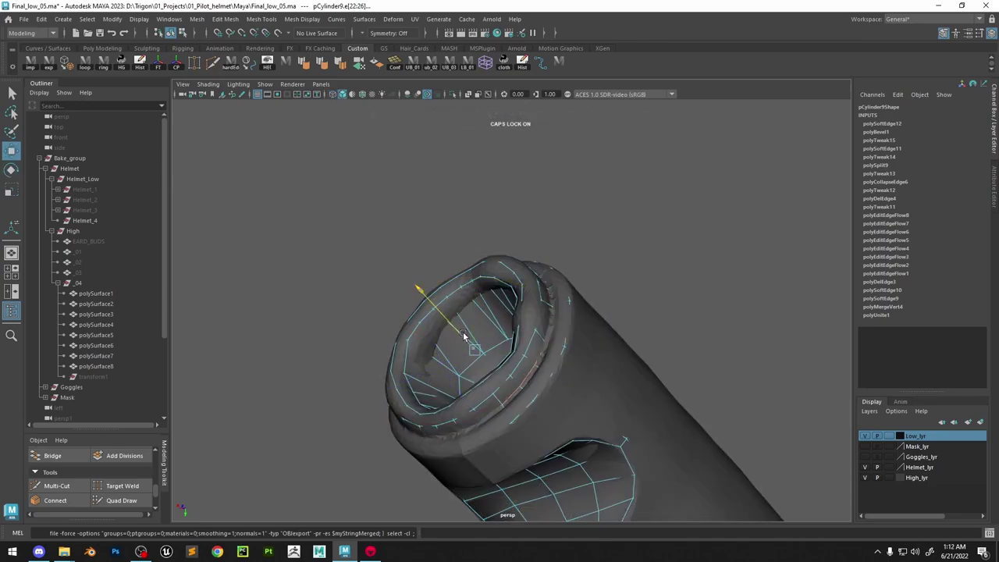
key("e")
left_click_drag(508, 284, 638, 306, "alt")
key("w")
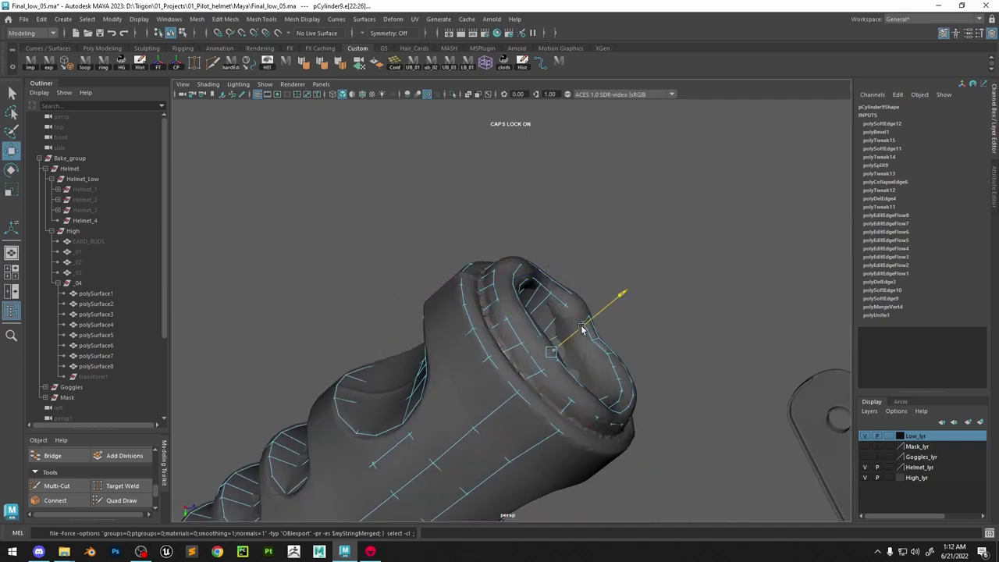
left_click_drag(557, 303, 522, 274, "alt")
right_click_drag(522, 274, 575, 147)
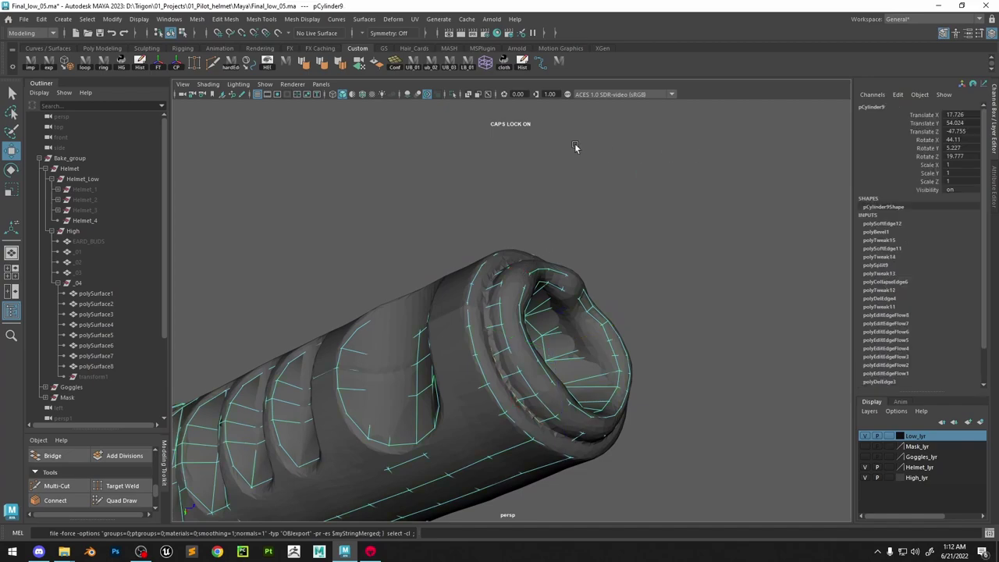
In isolation, bevel the two edge loops bounding the end cap's step with a fraction of 0.2 and soften the flashlight's edges
left_click(452, 95)
left_click(570, 254)
left_click_drag(564, 274, 513, 288, "alt")
left_click(509, 277)
scroll(513, 288, "up", 4)
right_click_drag(475, 294, 476, 230)
double_click(464, 310)
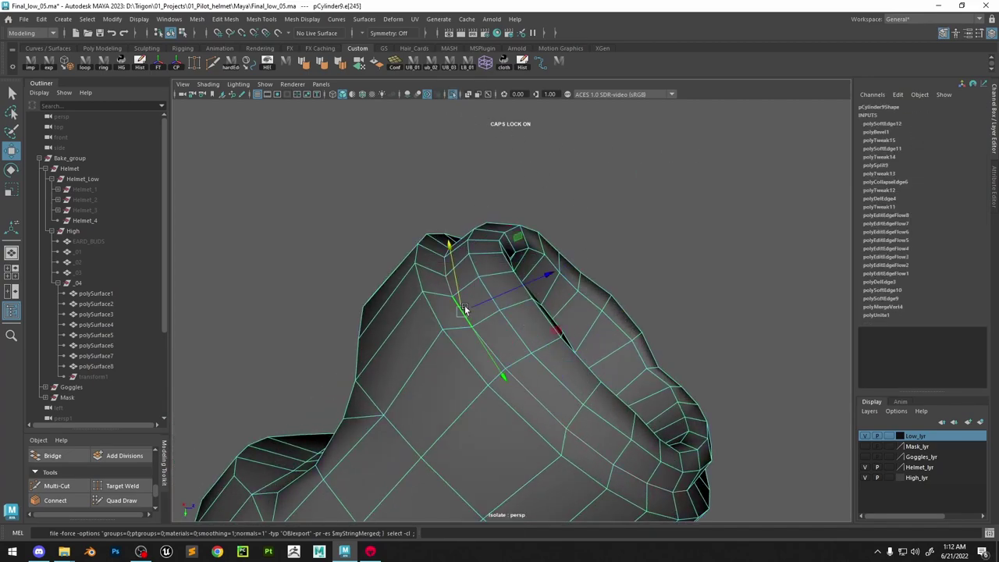
double_click(433, 315, "shift")
right_click_drag(446, 286, 500, 290, "shift")
middle_click_drag(539, 287, 527, 287)
key("q")
key("F8")
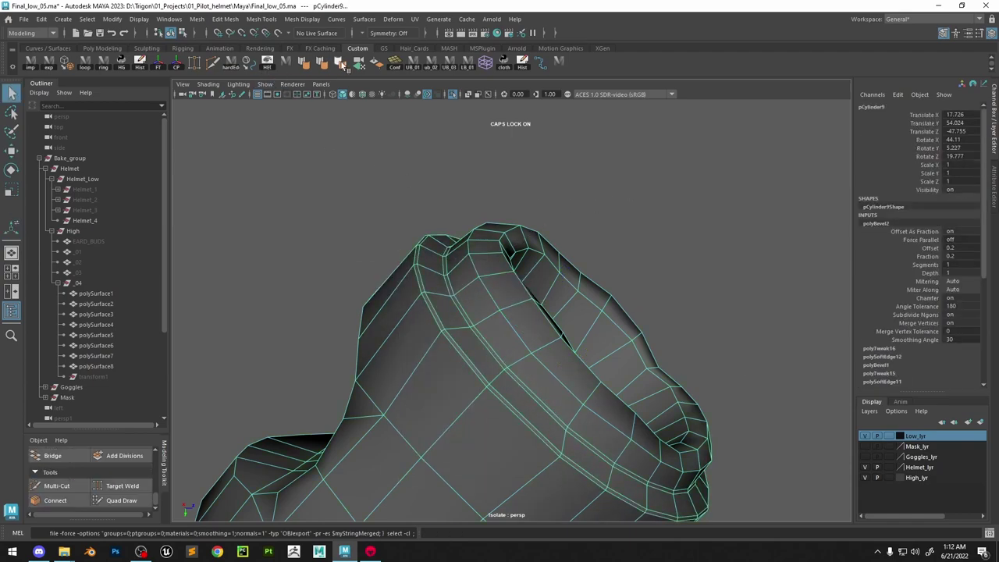
left_click(324, 64)
left_click(694, 324)
Compare the beveled end cap and its inner opening with the high-poly mesh
right_click_drag(694, 324, 589, 300, "alt")
left_click_drag(589, 300, 446, 292, "alt")
right_click_drag(446, 292, 473, 306, "alt")
left_click_drag(473, 306, 494, 164, "alt")
left_click(514, 313)
left_click(456, 92)
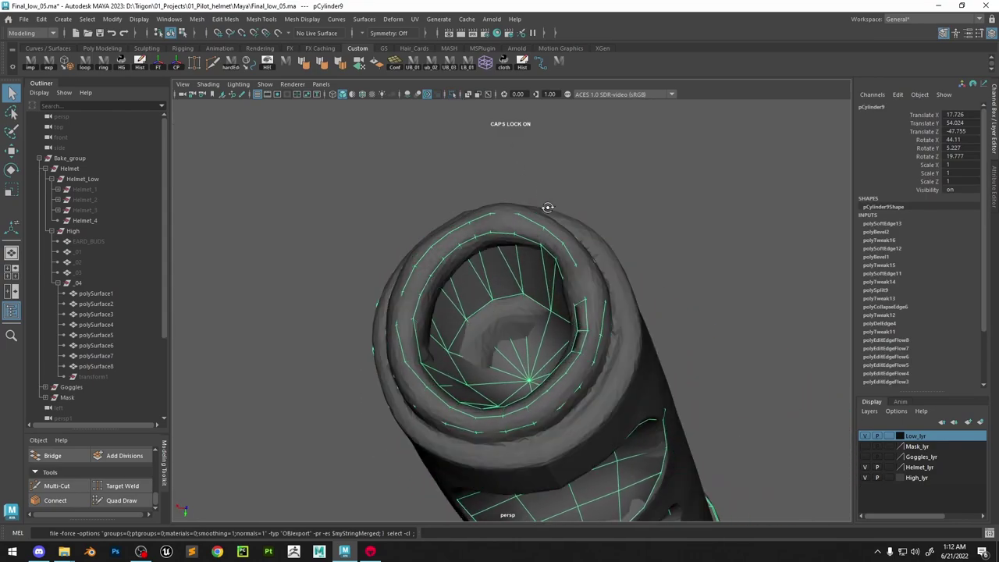
left_click_drag(546, 207, 512, 204, "alt")
Examine the isolated flashlight's smooth shading and wireframe along the grip grooves and the large recess
key("ctrl+z")
left_click(640, 258)
right_click_drag(576, 313, 472, 158, "alt")
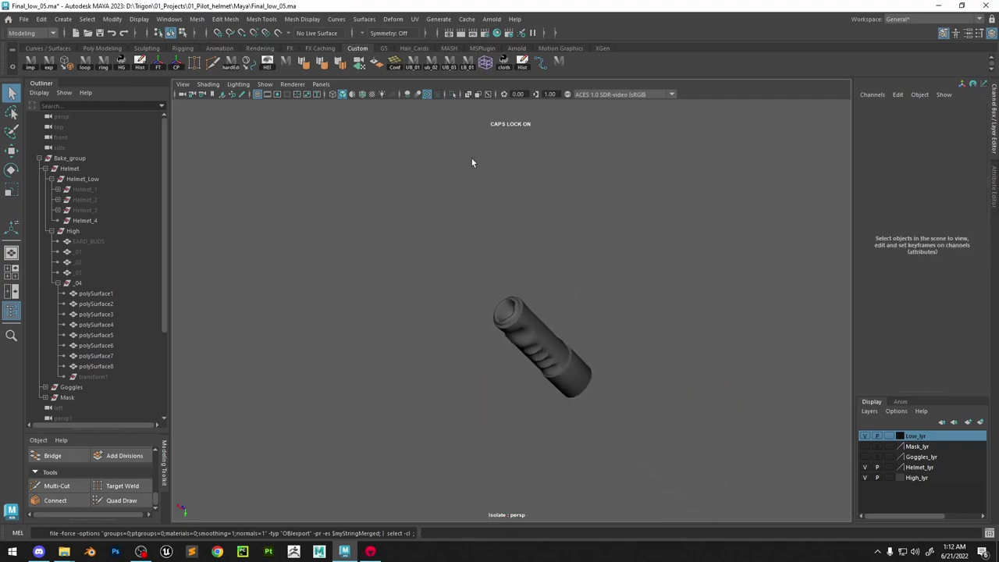
left_click_drag(471, 158, 513, 295, "alt")
right_click_drag(513, 294, 591, 357, "alt")
left_click_drag(591, 357, 574, 337, "alt")
right_click_drag(574, 338, 626, 392, "alt")
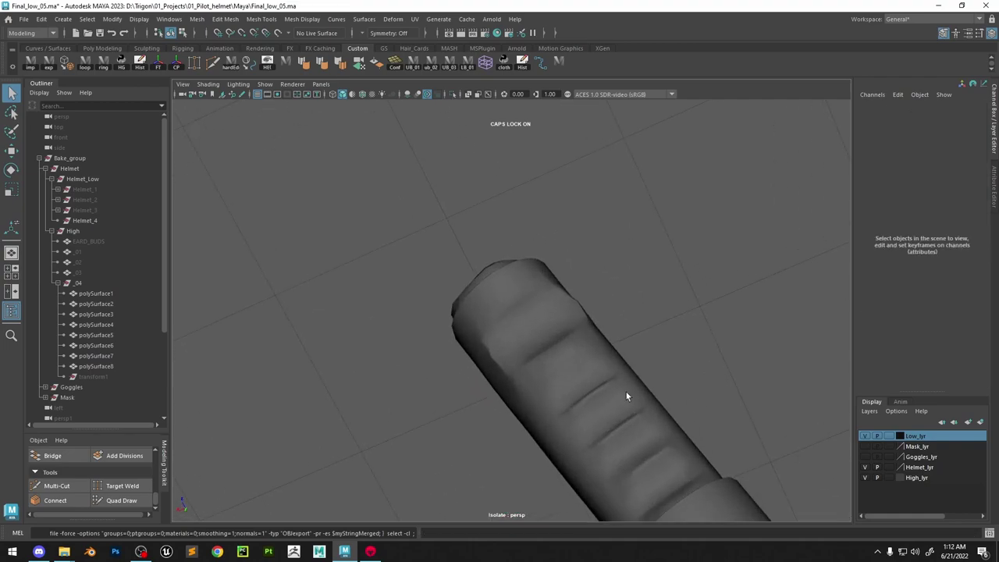
left_click(626, 392)
left_click_drag(626, 392, 509, 313, "alt")
right_click_drag(509, 313, 571, 363, "alt")
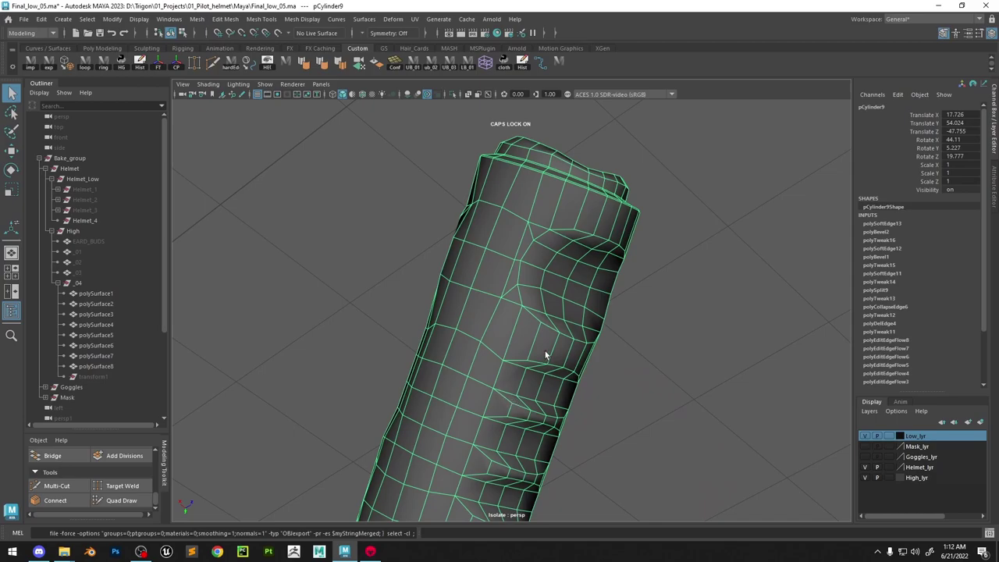
left_click_drag(567, 335, 503, 312, "alt")
right_click_drag(522, 283, 530, 304, "alt")
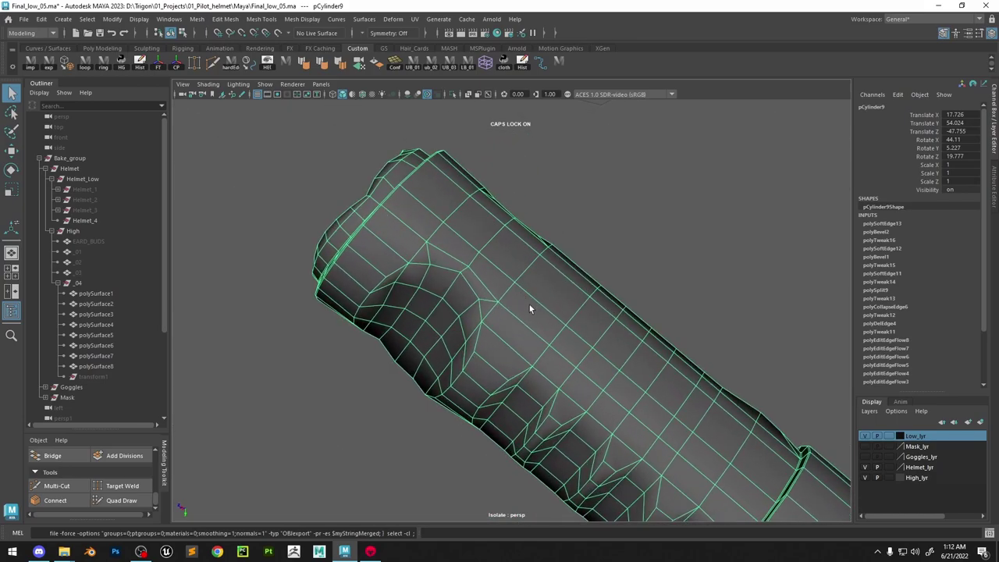
Target-weld the surplus vertices around the grip recesses into neighbouring vertices along the body, and return to object selection
left_click_drag(529, 304, 544, 272, "alt")
key("F9")
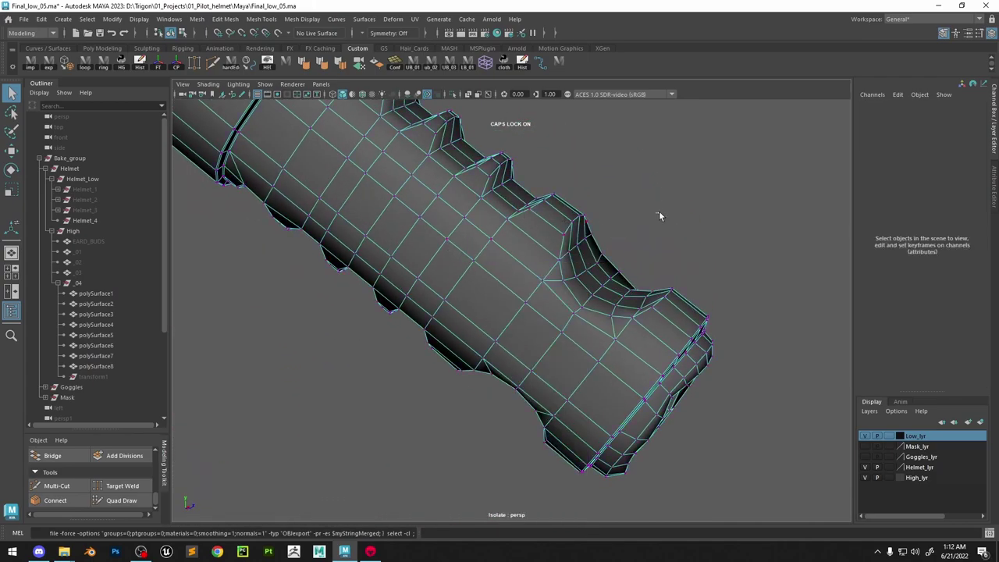
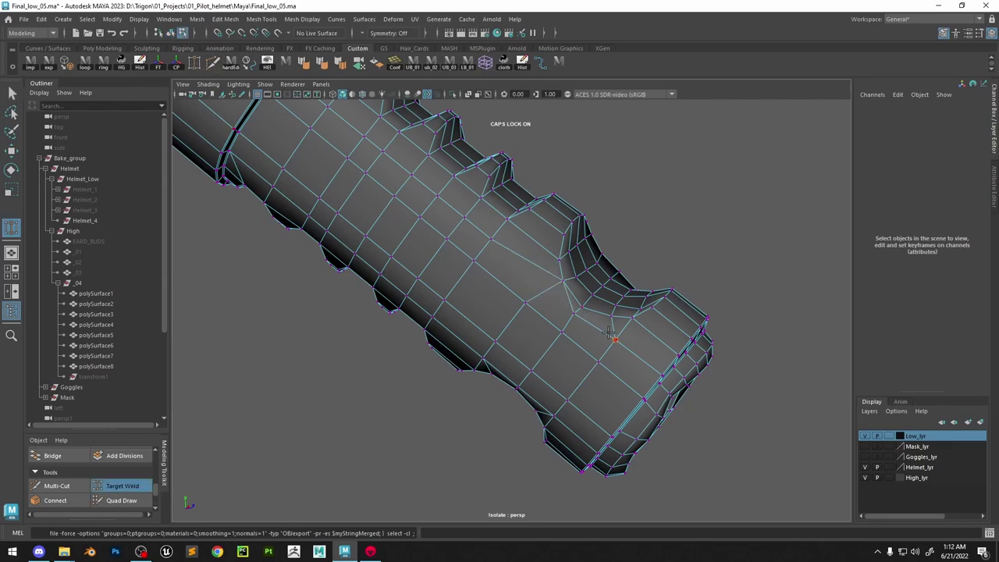
left_click_drag(615, 298, 479, 310, "alt")
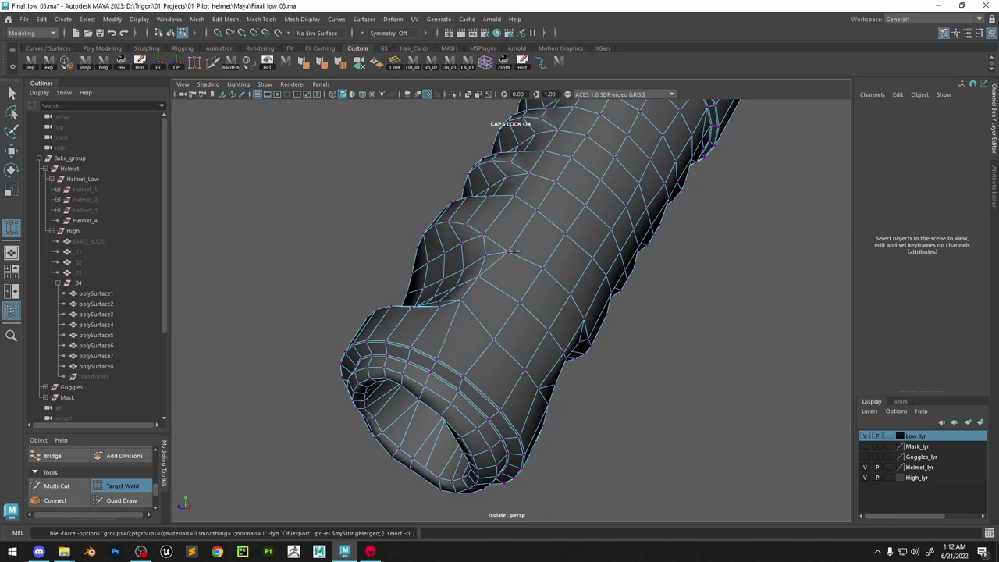
left_click_drag(556, 283, 522, 319, "alt")
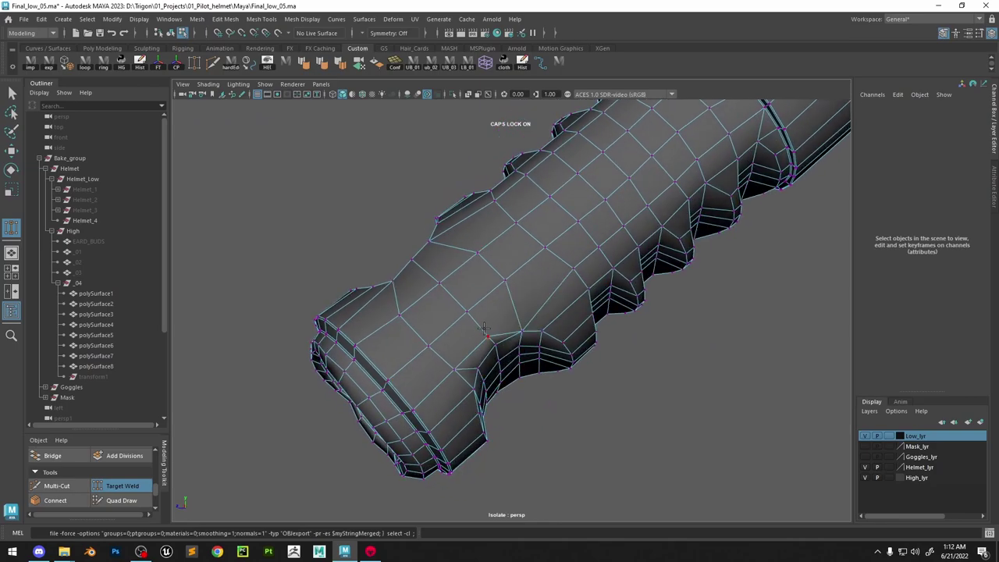
left_click_drag(467, 369, 534, 306, "alt")
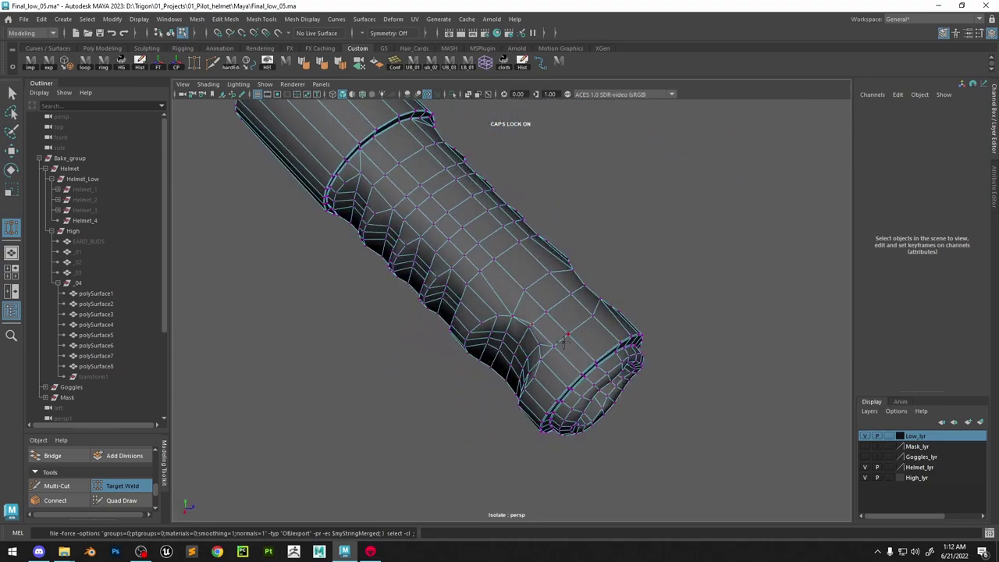
key("w")
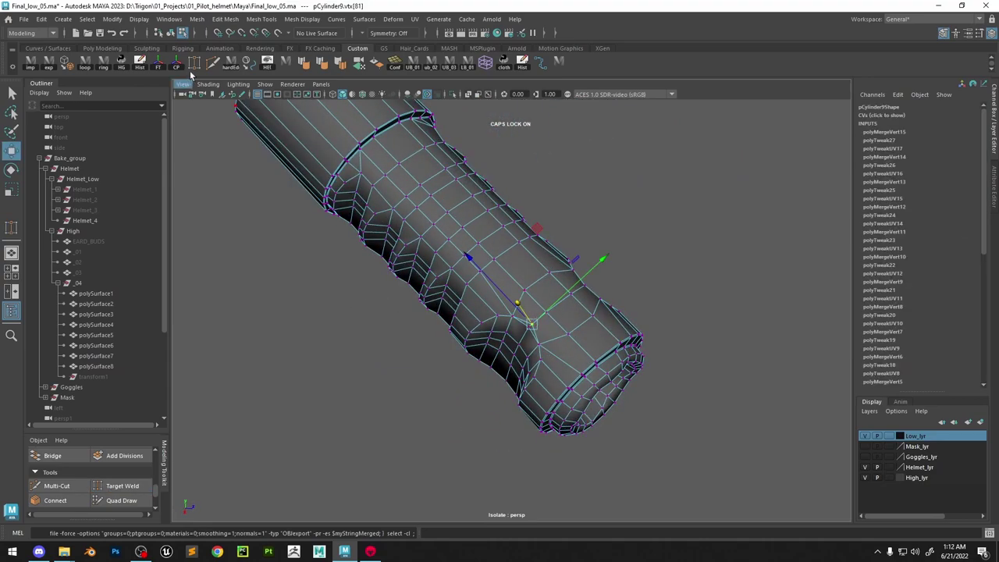
left_click(197, 66)
left_click_drag(531, 324, 514, 316)
key("w")
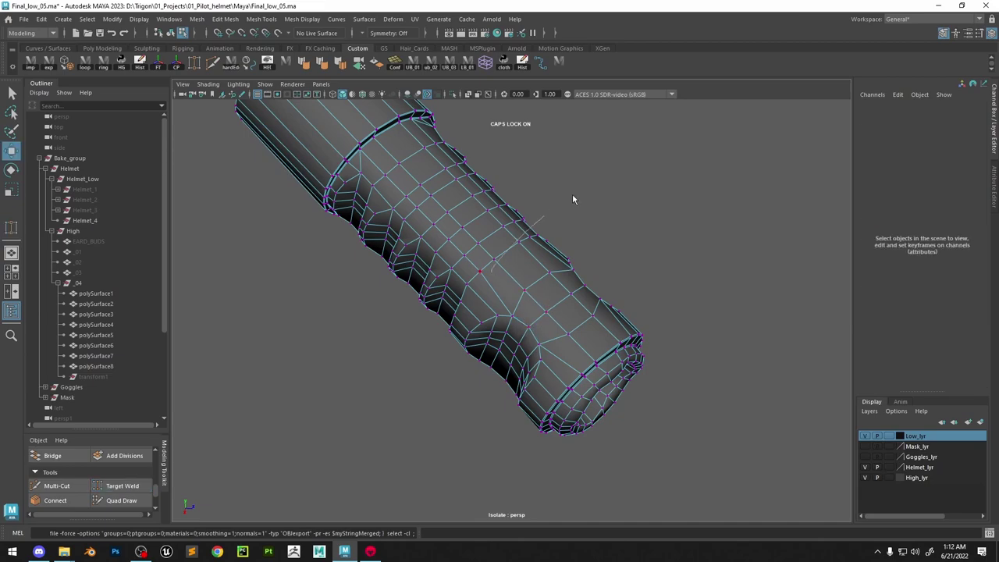
right_click_drag(574, 199, 624, 159)
Bring back the high-poly mesh and make its flashlight body, polySurface5, the live surface
right_click_drag(600, 267, 531, 273, "alt")
left_click_drag(530, 274, 507, 336, "alt")
right_click_drag(508, 335, 620, 392, "alt")
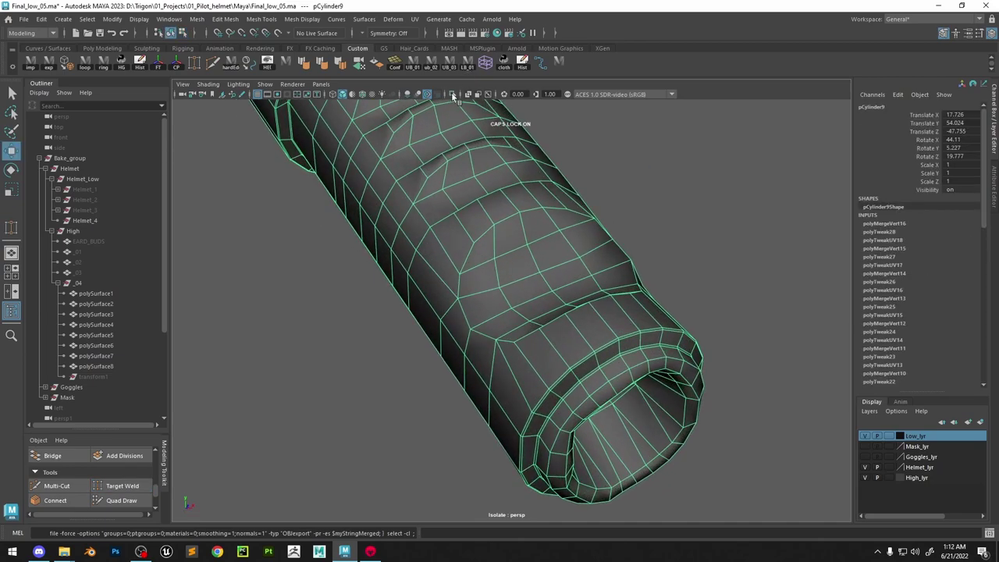
left_click(453, 95)
left_click(142, 501)
middle_click_drag(510, 236, 513, 288, "alt")
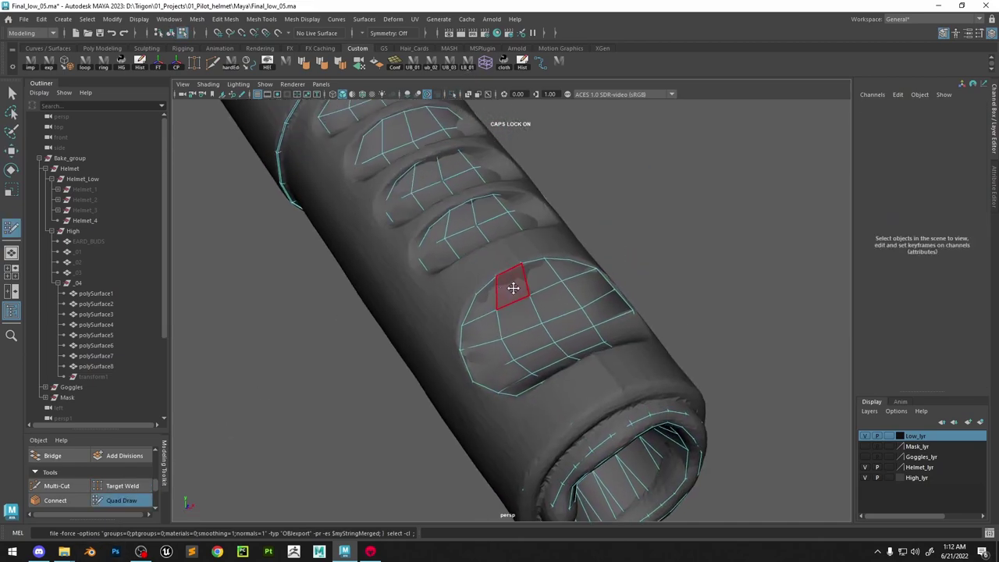
key("w")
right_click_drag(497, 262, 676, 153)
left_click(495, 276)
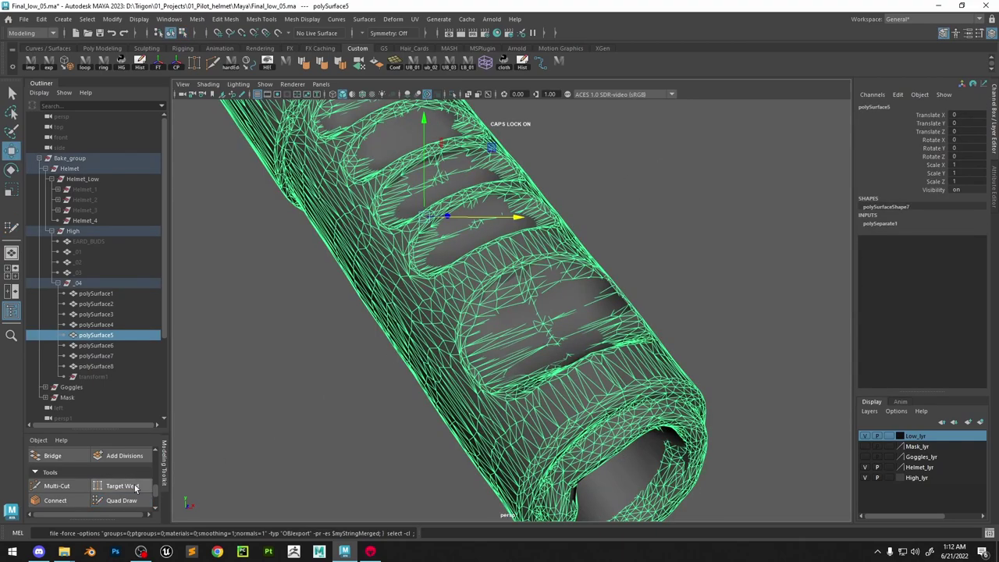
left_click(277, 34)
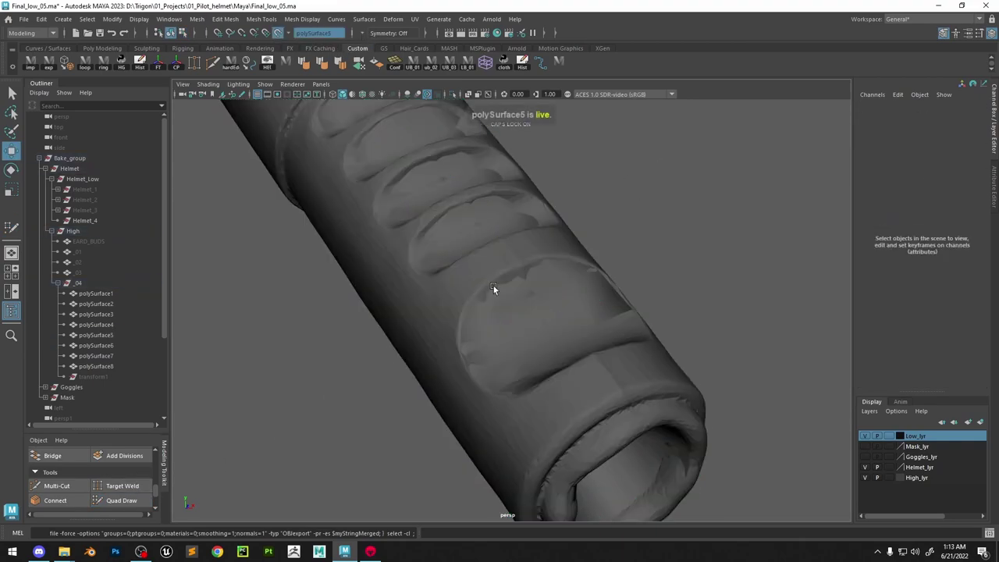
Use Quad Draw on the low-poly flashlight to fit the vertices around the large recess's rim to the live high-poly surface
left_click(495, 290)
left_click(131, 503)
right_click_drag(433, 336, 472, 349, "alt")
left_click_drag(473, 349, 523, 345, "alt")
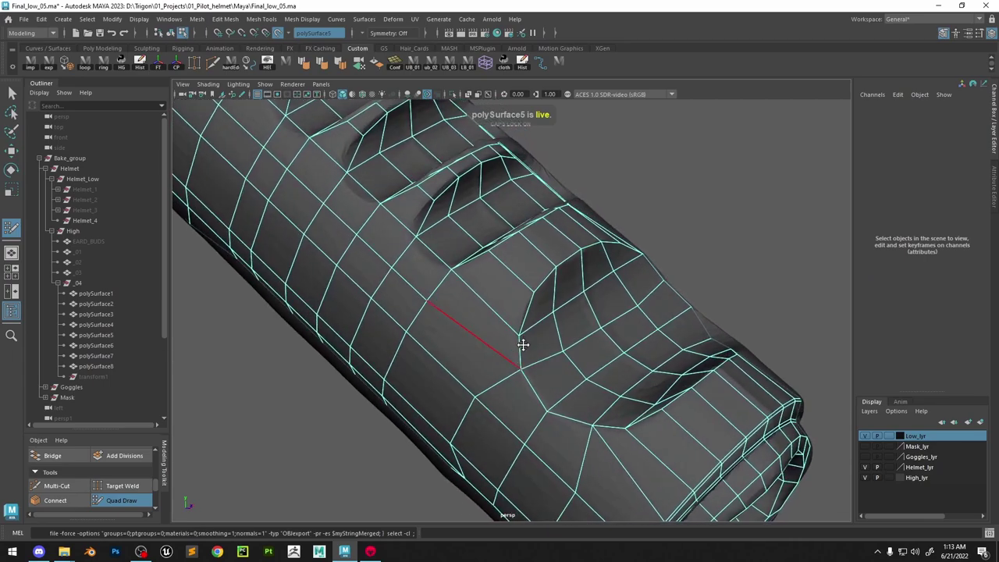
left_click_drag(603, 265, 578, 275, "alt")
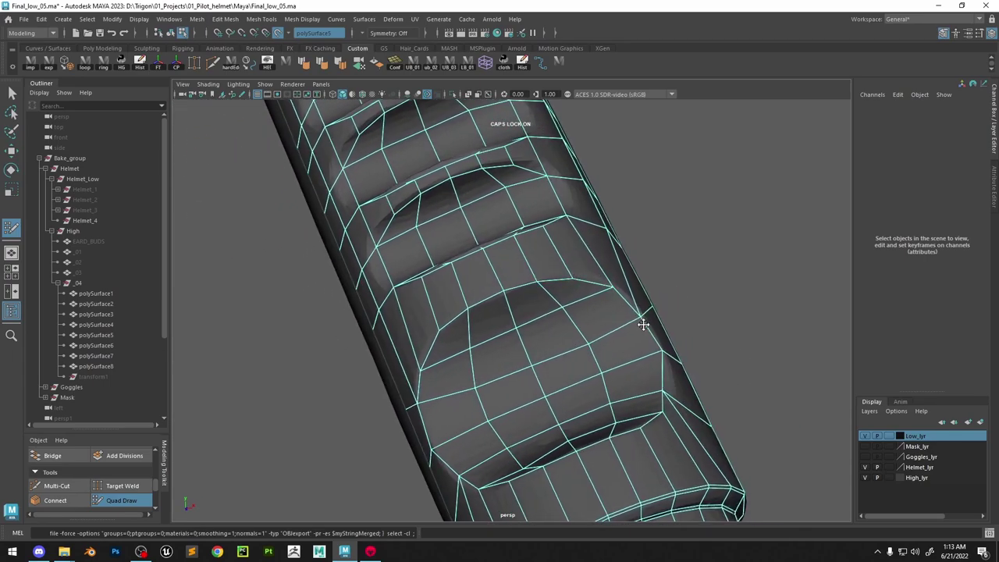
left_click_drag(644, 325, 661, 376, "alt")
left_click_drag(662, 434, 516, 244, "alt")
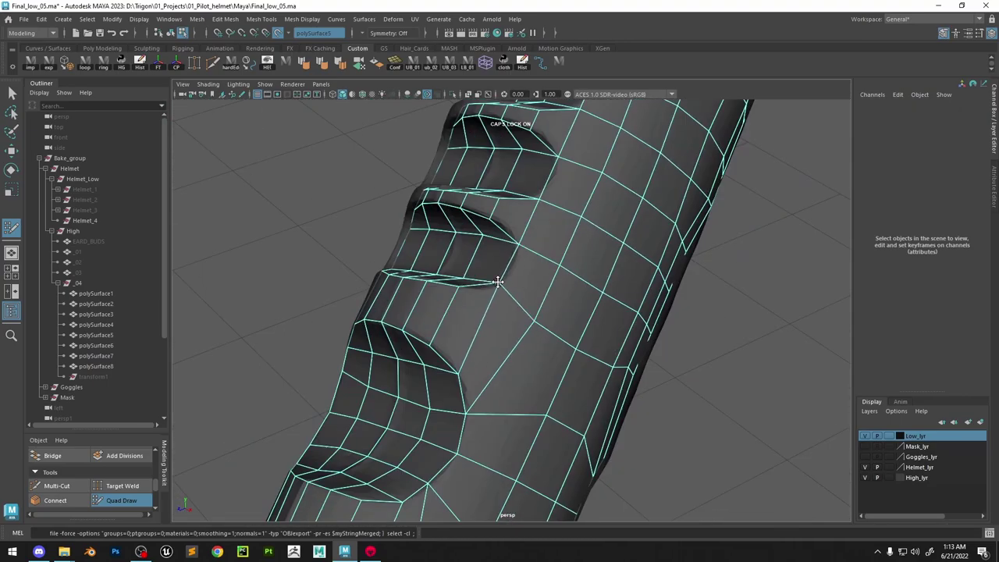
Reposition the vertices at the ends of the narrow grip recesses to follow their high-poly outlines along the body
left_click_drag(501, 285, 544, 263, "alt")
left_click_drag(445, 299, 469, 279, "alt")
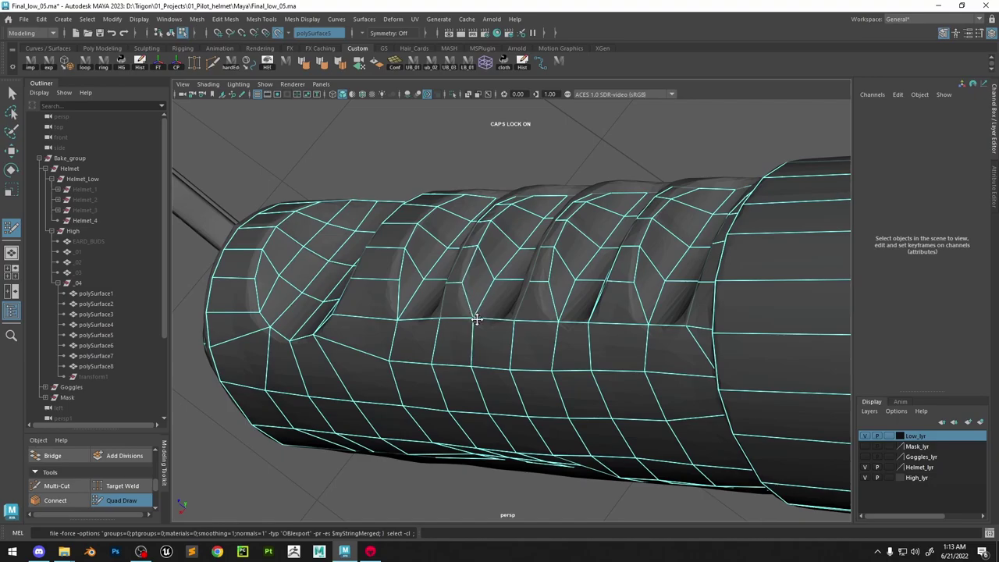
left_click_drag(477, 319, 506, 296, "alt")
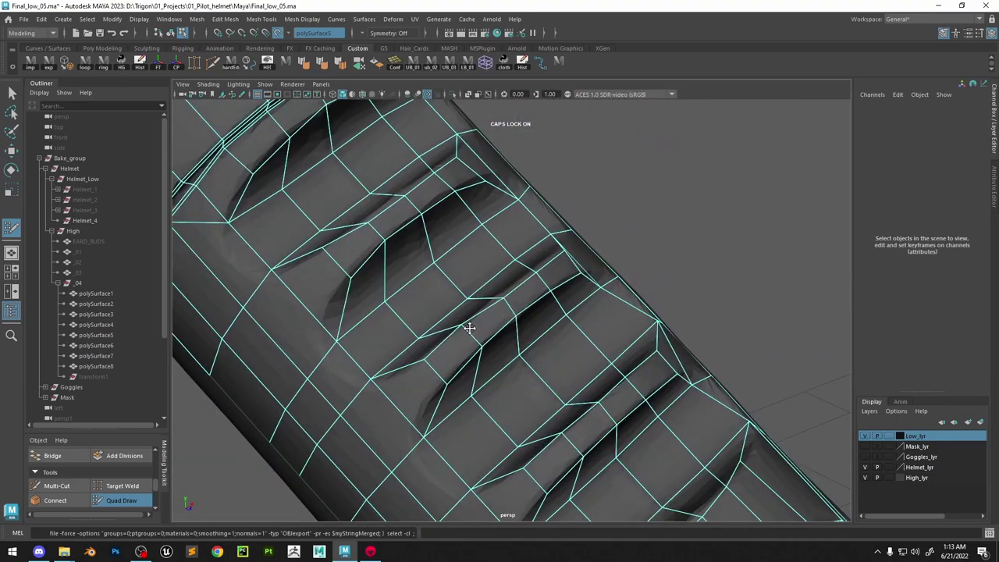
left_click_drag(469, 328, 554, 288, "alt")
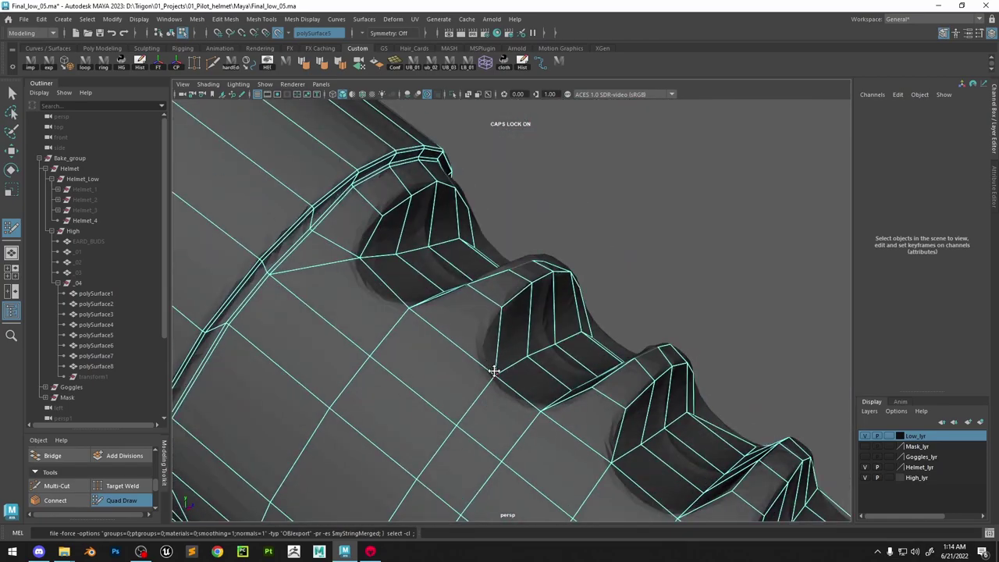
left_click_drag(494, 371, 545, 333, "alt")
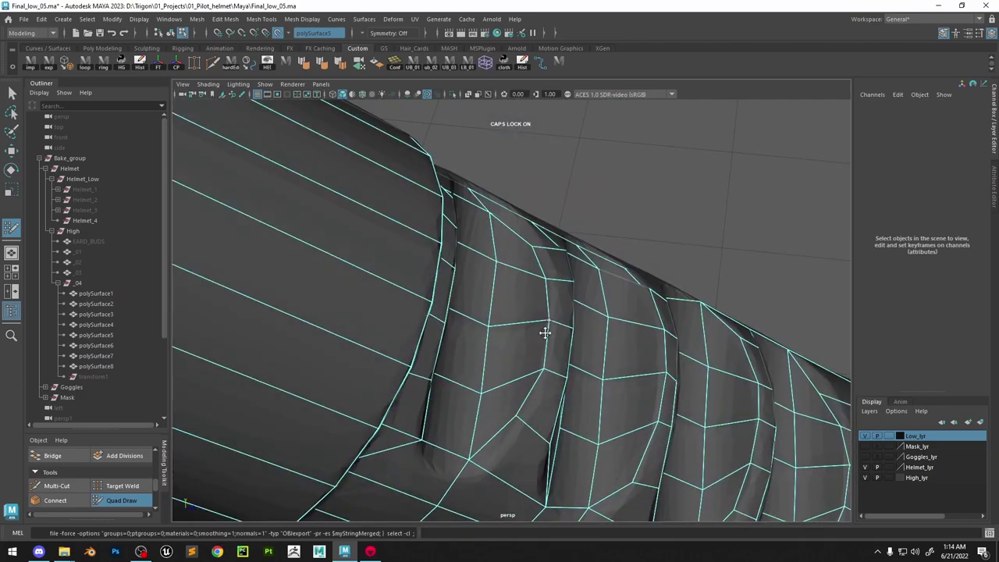
left_click_drag(517, 417, 362, 243, "alt")
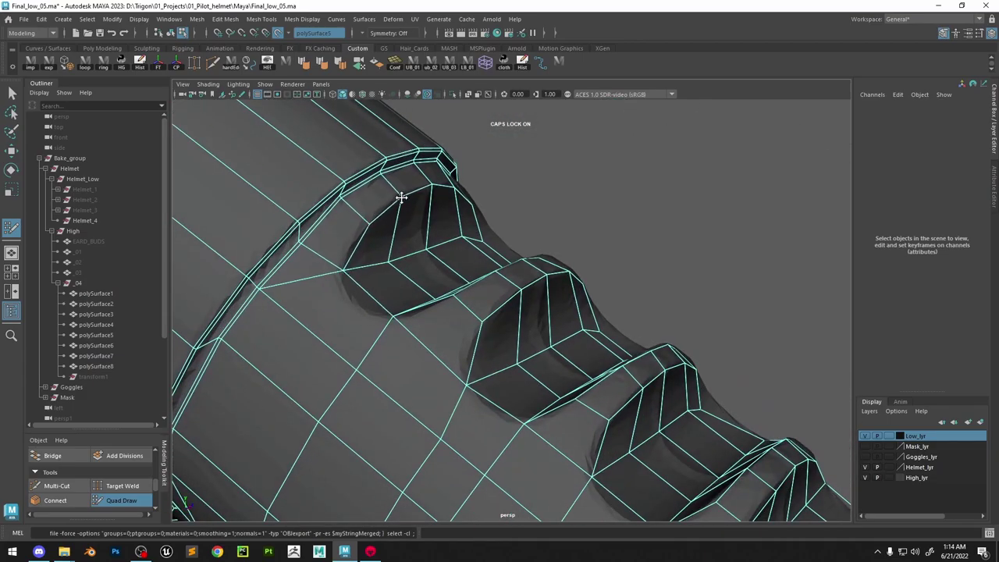
left_click_drag(400, 197, 498, 292, "alt")
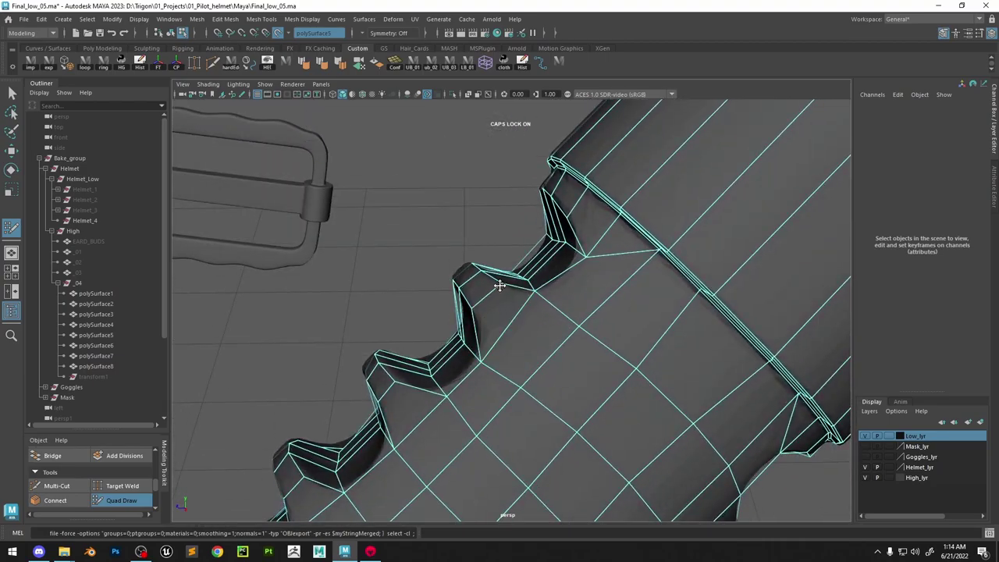
Fit the grip-recess vertices on the flashlight's opposite side, up to the collar, to the high-poly shape
right_click_drag(498, 287, 477, 203, "alt")
left_click_drag(477, 203, 504, 359, "alt")
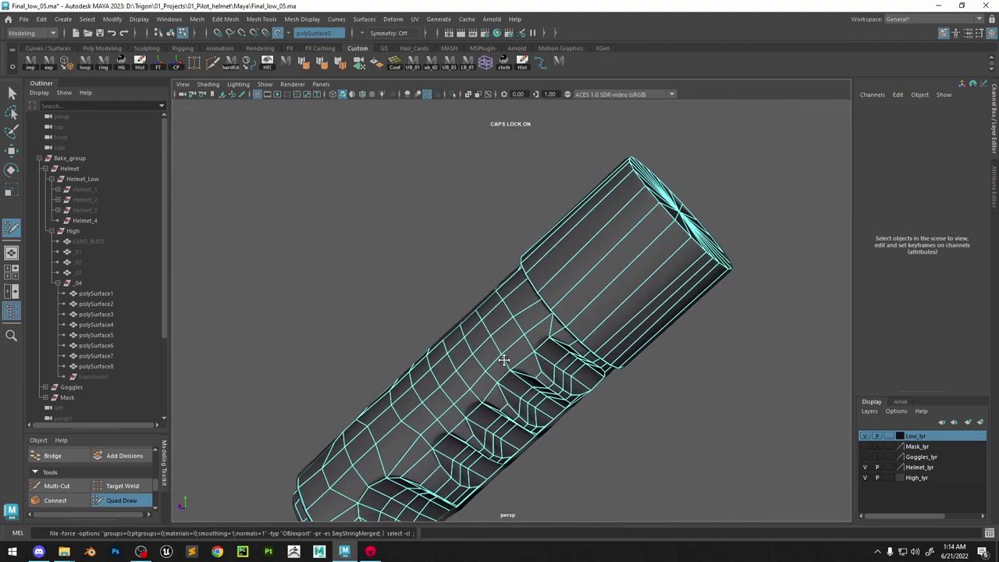
right_click_drag(504, 360, 584, 384, "alt")
left_click_drag(584, 385, 450, 257, "alt")
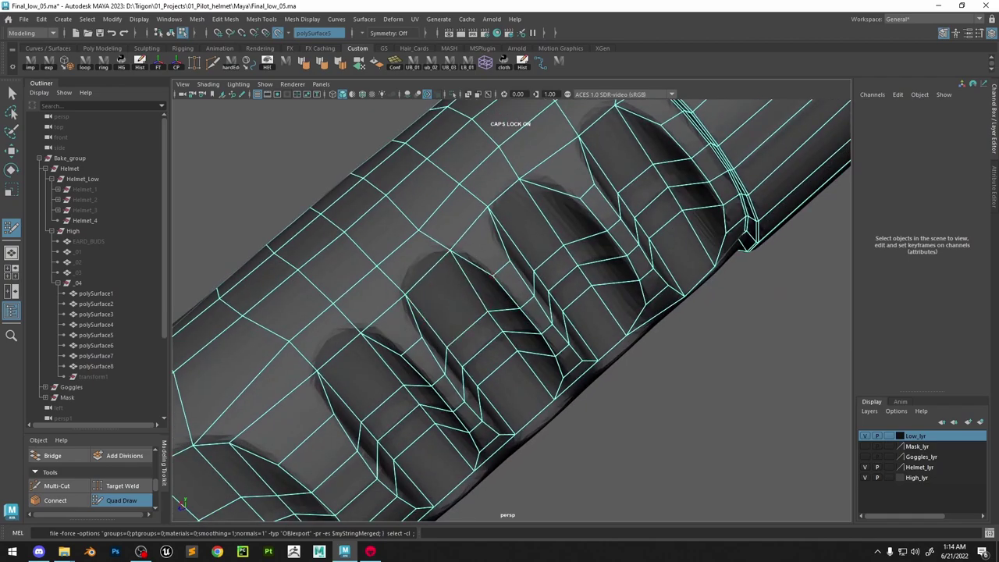
left_click_drag(676, 261, 607, 164, "alt")
middle_click_drag(606, 165, 547, 351, "alt")
right_click_drag(546, 352, 591, 379, "alt")
left_click_drag(485, 311, 312, 312, "alt")
middle_click_drag(351, 289, 450, 313, "alt")
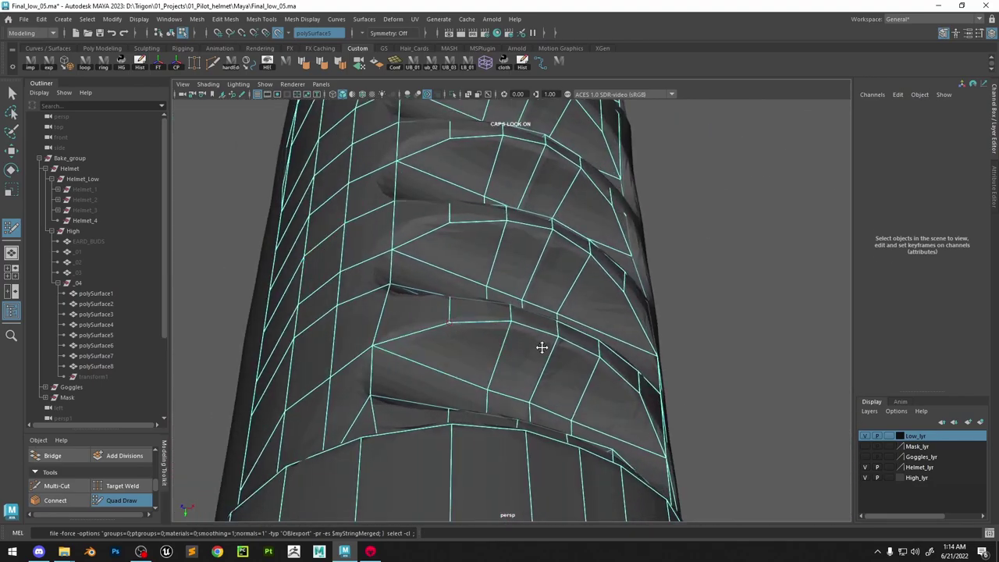
Move the corner vertices of the grip recesses nearest the collar outward onto the recess ends of the high-poly surface
left_click_drag(541, 347, 498, 372, "alt")
left_click_drag(381, 384, 371, 435, "alt")
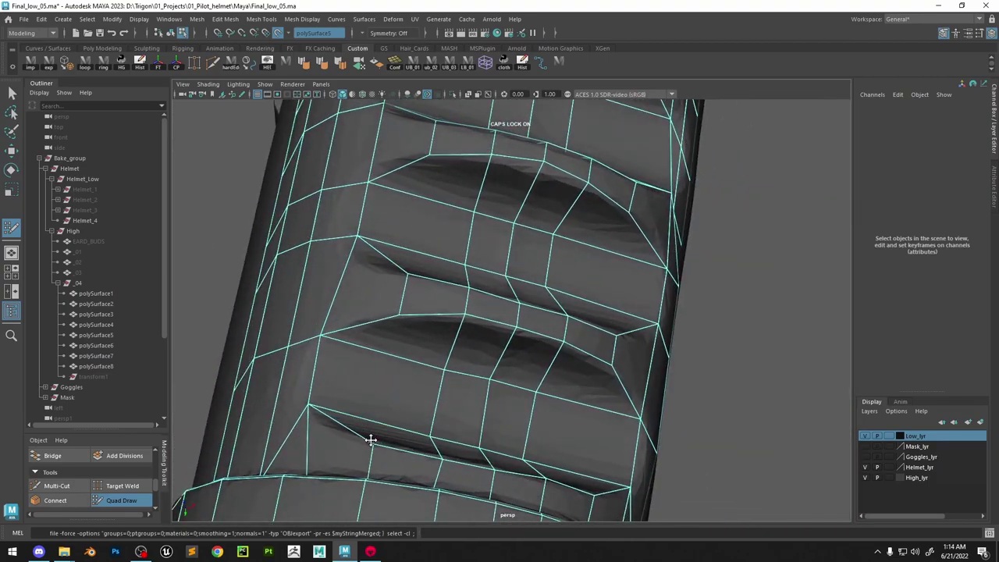
left_click_drag(405, 350, 376, 333, "alt")
left_click_drag(346, 300, 338, 301)
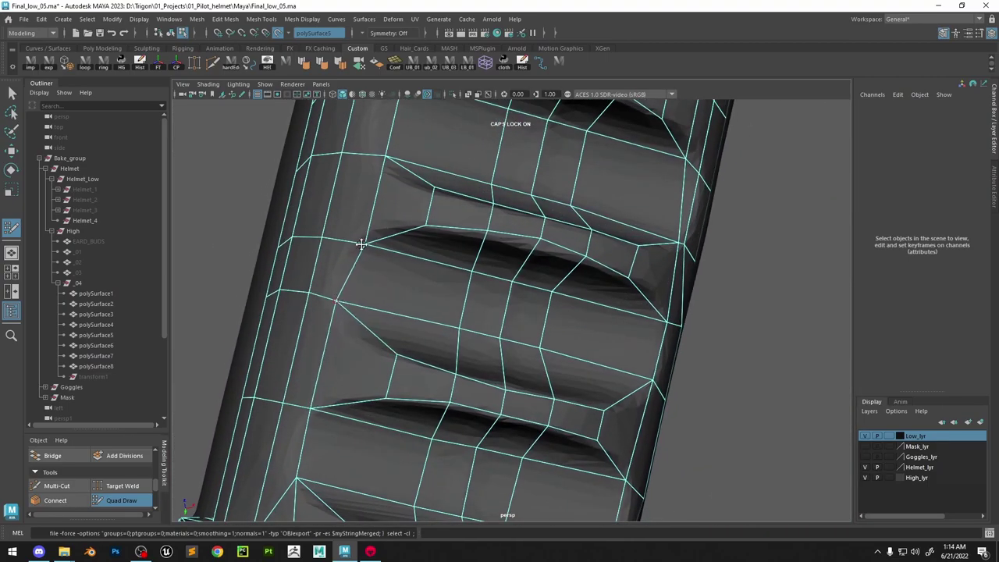
left_click_drag(365, 244, 353, 237)
middle_click_drag(430, 260, 390, 295, "alt")
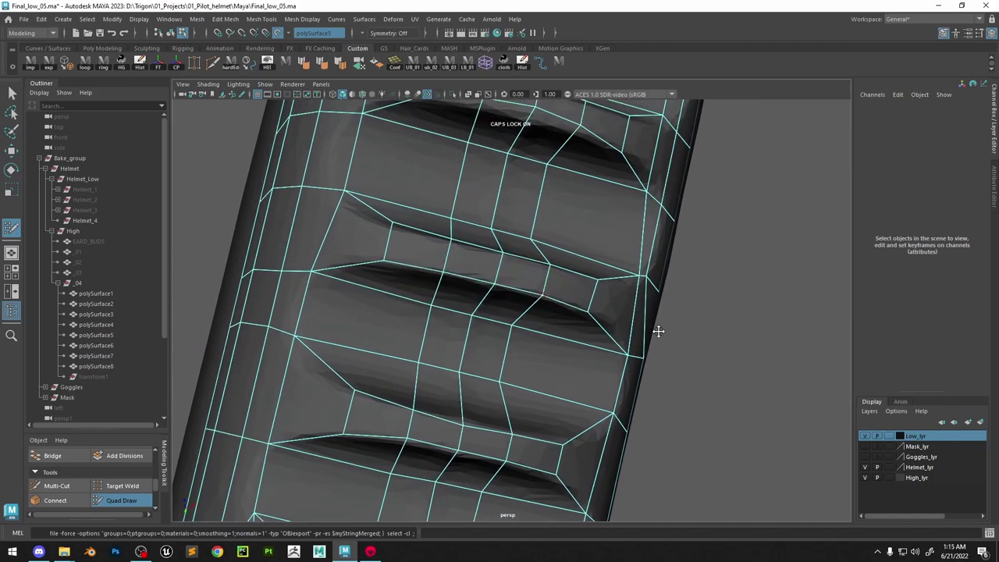
left_click_drag(658, 331, 457, 258, "alt")
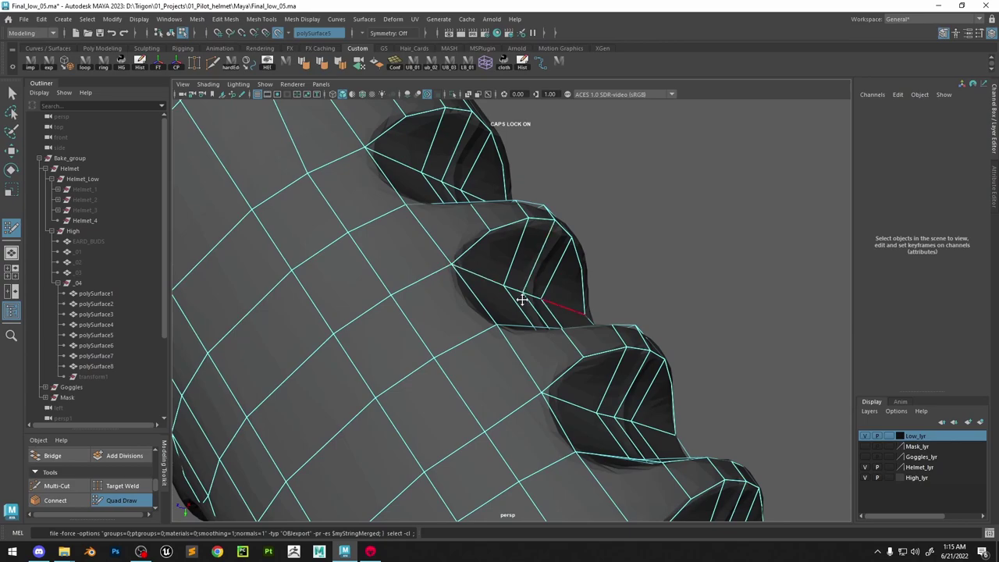
Refine the remaining grip-recess ends and the second large recess's rim against the live surface
right_click_drag(523, 300, 495, 195, "alt")
left_click_drag(495, 195, 528, 226, "alt")
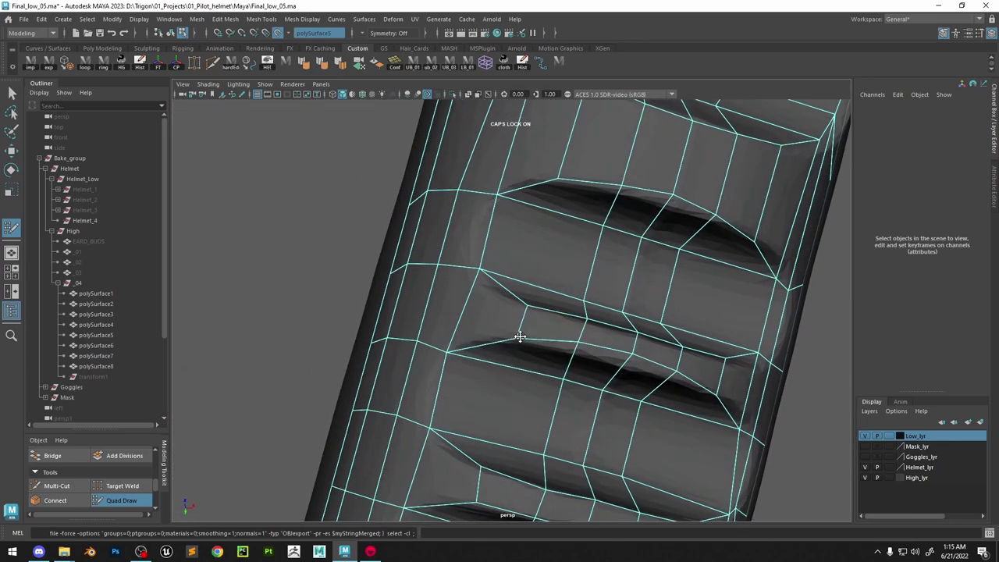
left_click_drag(520, 336, 484, 349, "alt")
left_click_drag(554, 373, 679, 225, "alt")
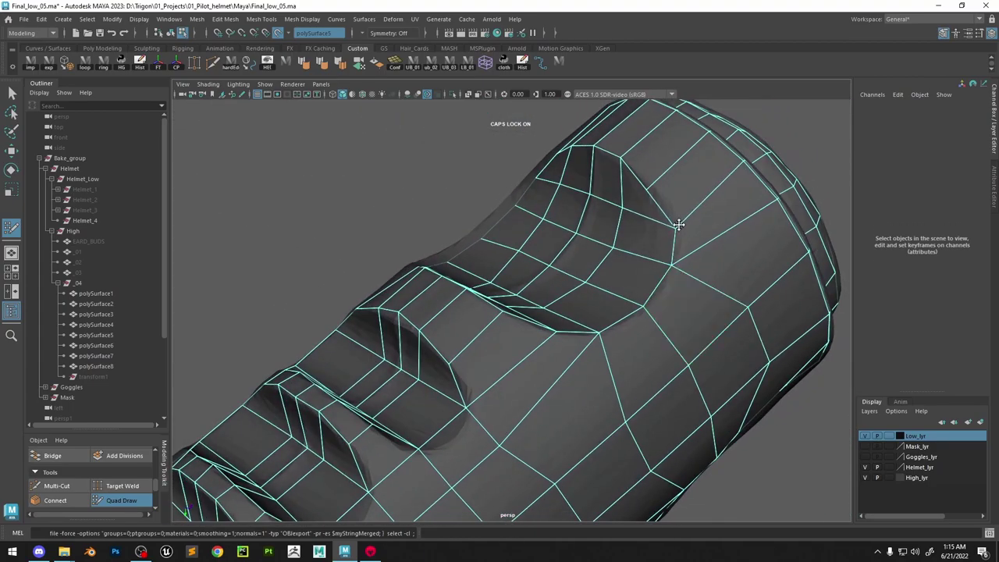
left_click_drag(623, 299, 383, 263, "alt")
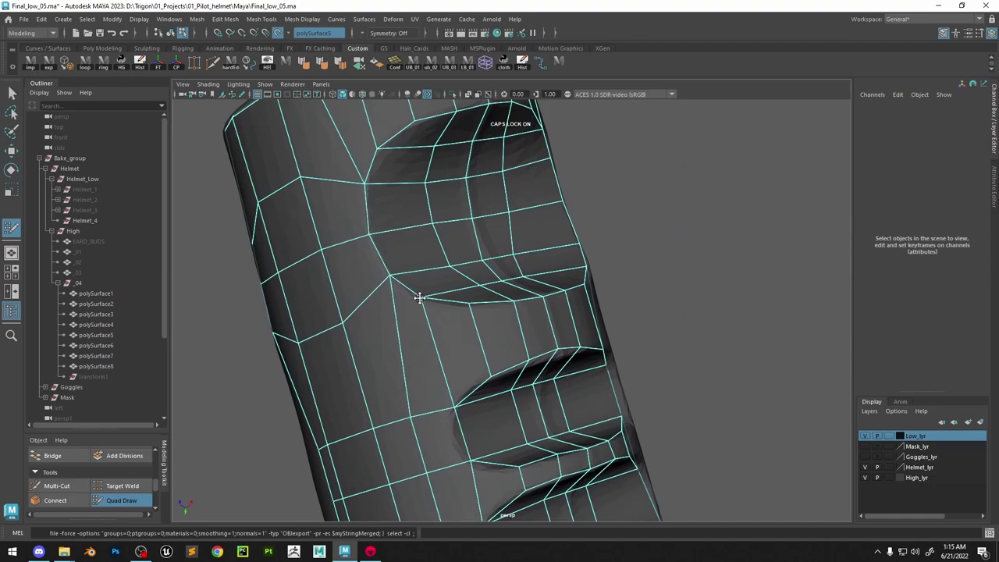
mouse_move(492, 324)
left_mouse_down("alt")
mouse_move(473, 288)
mouse_move(583, 380)
mouse_move(496, 373)
mouse_move(534, 404)
mouse_move(453, 418)
mouse_move(520, 323)
mouse_move(546, 370)
left_mouse_up("alt")
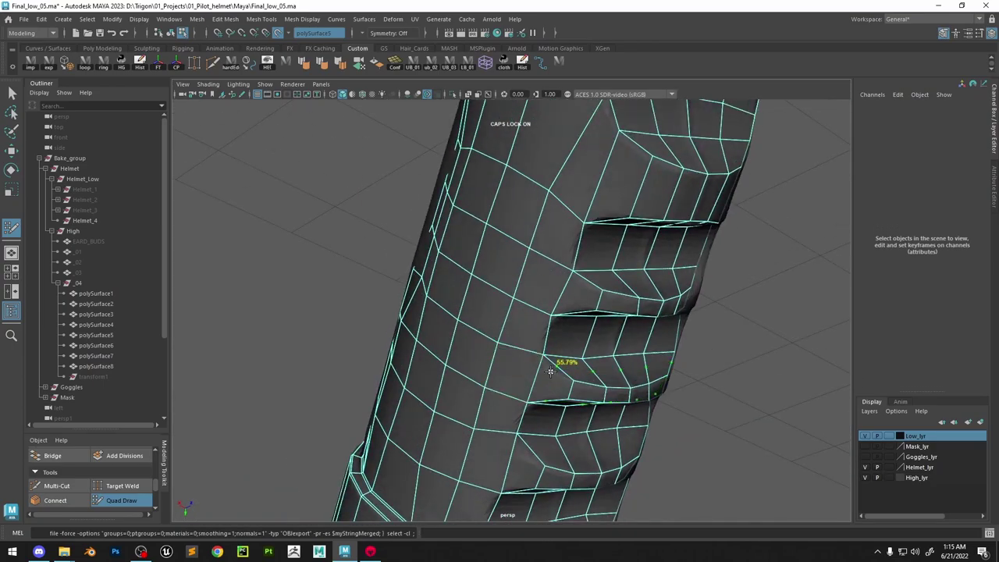
left_click_drag(591, 282, 641, 333, "alt")
Leave Quad Draw, isolate the flashlight pCylinder9 and select the faces inside the large recess on one side
scroll(598, 401, "down", 4)
mouse_move(598, 401)
left_mouse_down("alt")
mouse_move(484, 390)
mouse_move(393, 419)
mouse_move(495, 323)
mouse_move(523, 211)
left_mouse_up("alt")
key("w")
left_click(453, 95)
right_click_drag(487, 244, 489, 294)
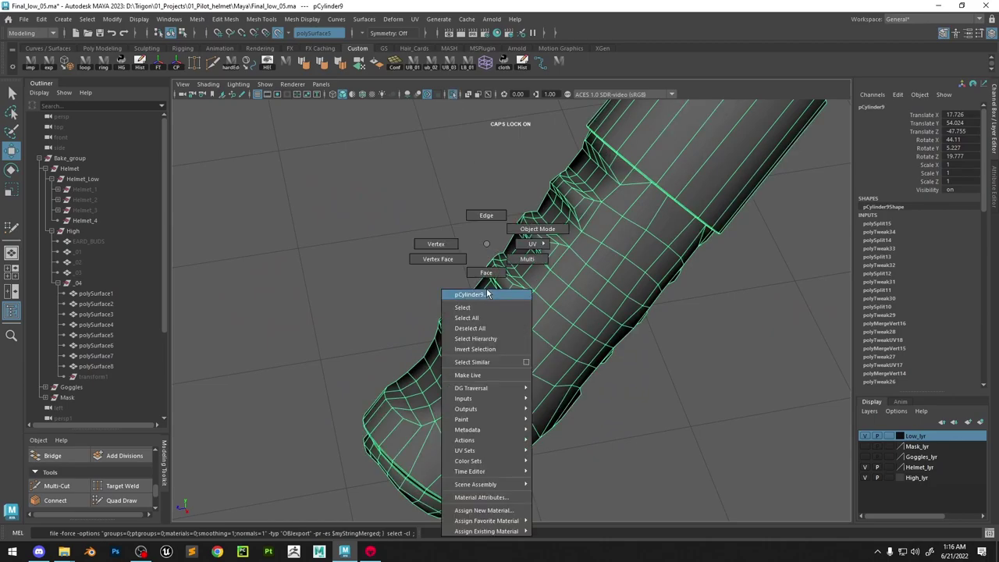
left_click_drag(488, 294, 531, 244, "alt")
right_click_drag(530, 244, 532, 300)
left_click_drag(533, 300, 554, 346, "alt")
left_click(554, 348)
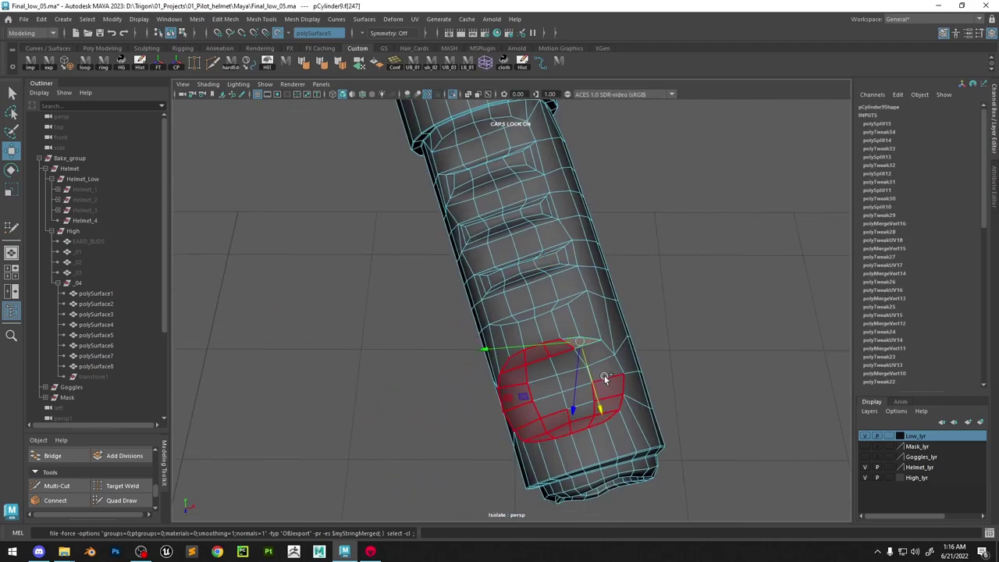
mouse_move(604, 378)
left_mouse_down()
mouse_move(561, 394)
mouse_move(575, 303)
left_mouse_up()
Add the faces inside the narrow grip recesses on the same side to the selection
scroll(576, 303, "up", 3)
mouse_move(550, 350)
left_mouse_down()
mouse_move(620, 290)
mouse_move(649, 303)
left_mouse_up()
mouse_move(650, 302)
left_mouse_down("alt")
mouse_move(623, 356)
mouse_move(593, 269)
left_mouse_up("alt")
left_click_drag(537, 314, 508, 246, "alt")
left_click_drag(489, 336, 425, 270, "alt")
left_click_drag(425, 269, 488, 238, "shift")
left_click_drag(488, 238, 532, 305, "alt")
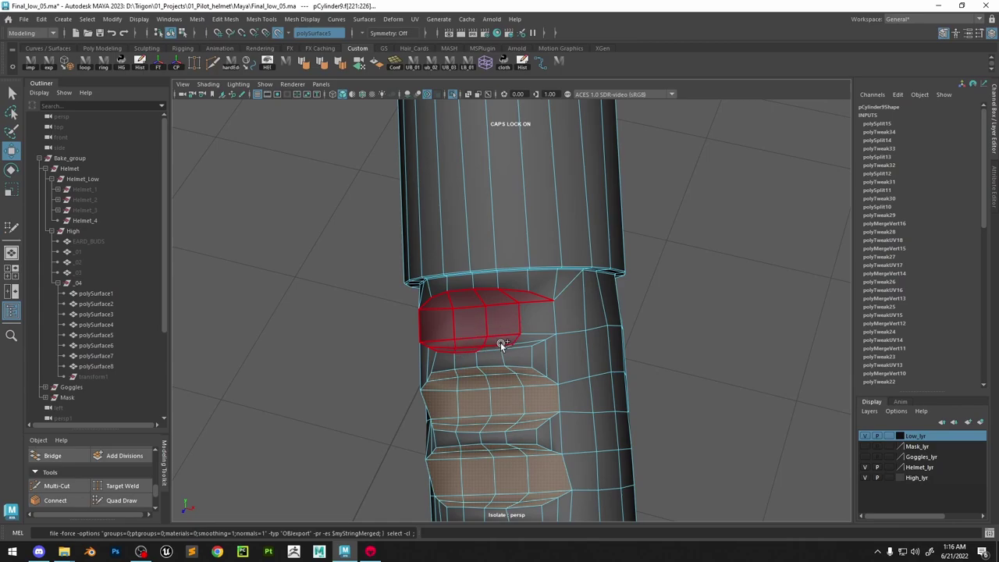
Add the faces of the opposite side's large recess and its nearest grip recess to the selection
scroll(602, 338, "down", 4)
mouse_move(501, 345)
left_mouse_down("shift")
mouse_move(548, 342)
mouse_move(527, 298)
mouse_move(437, 365)
left_mouse_up("shift")
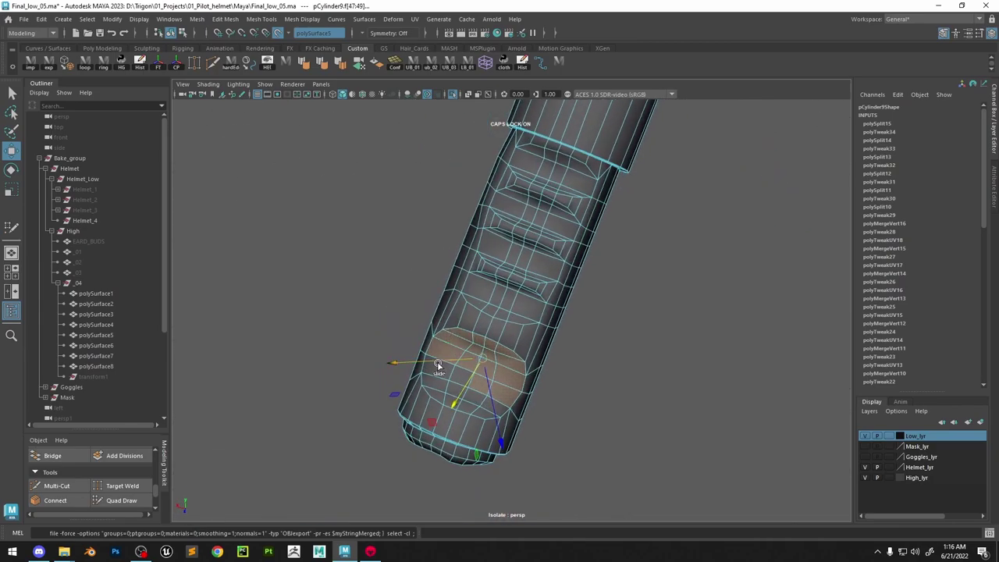
left_click(460, 388, "shift")
left_click_drag(529, 305, 533, 386, "alt")
scroll(475, 287, "up", 4)
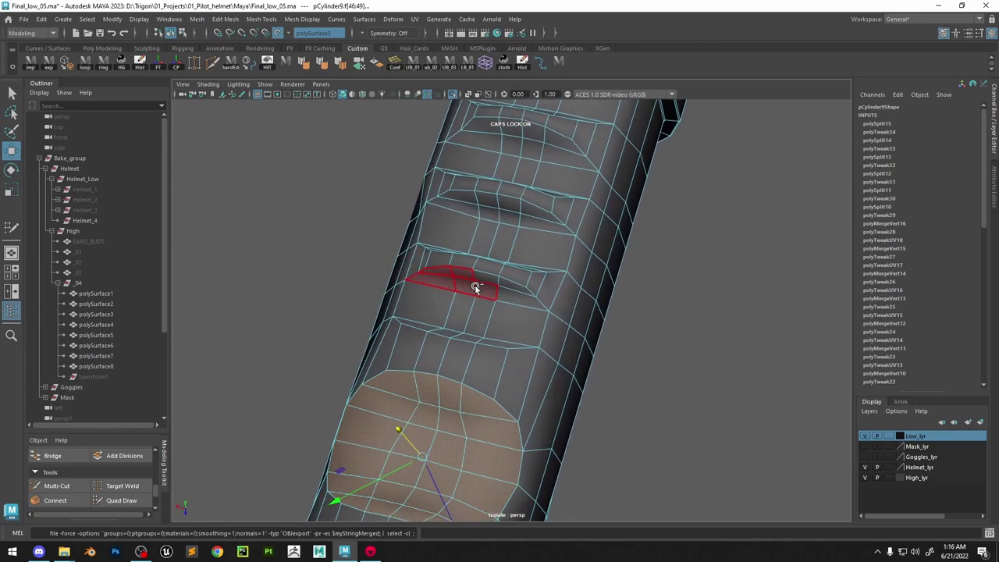
left_click_drag(427, 306, 431, 314, "shift")
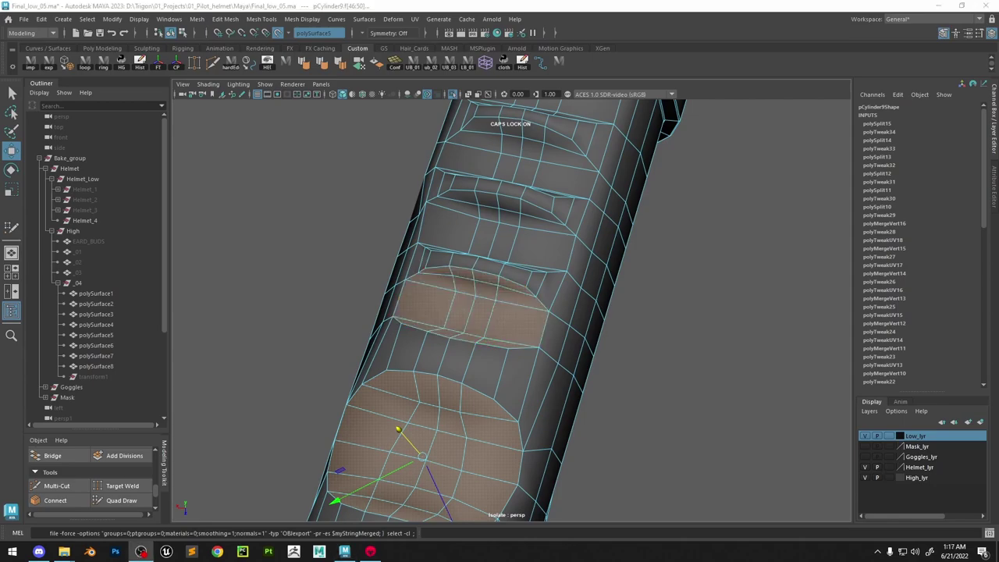
Add the faces of the remaining grip recesses up to the collar to the selection
left_click_drag(545, 460, 569, 418, "alt")
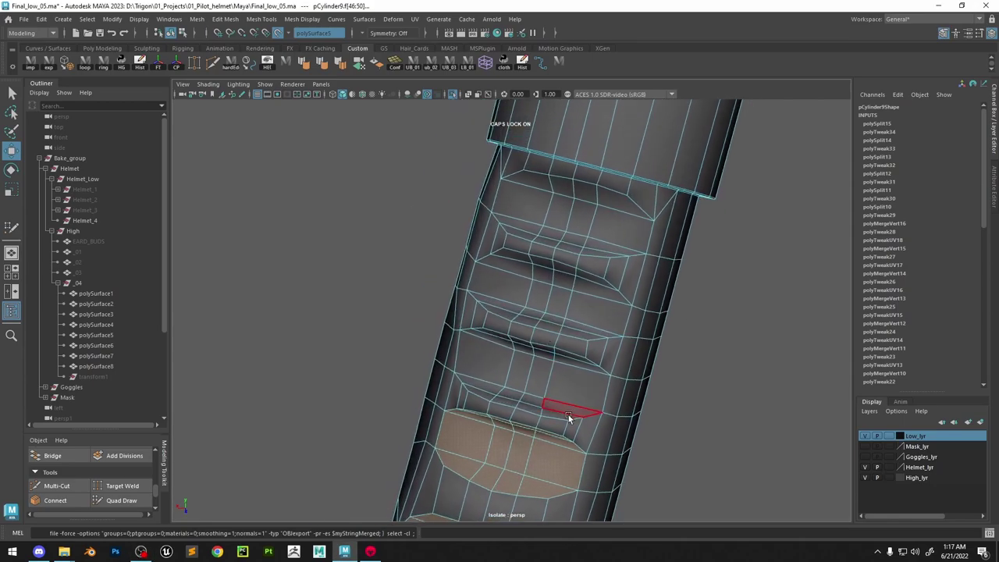
left_click_drag(564, 351, 509, 336, "alt")
left_click(456, 276, "shift")
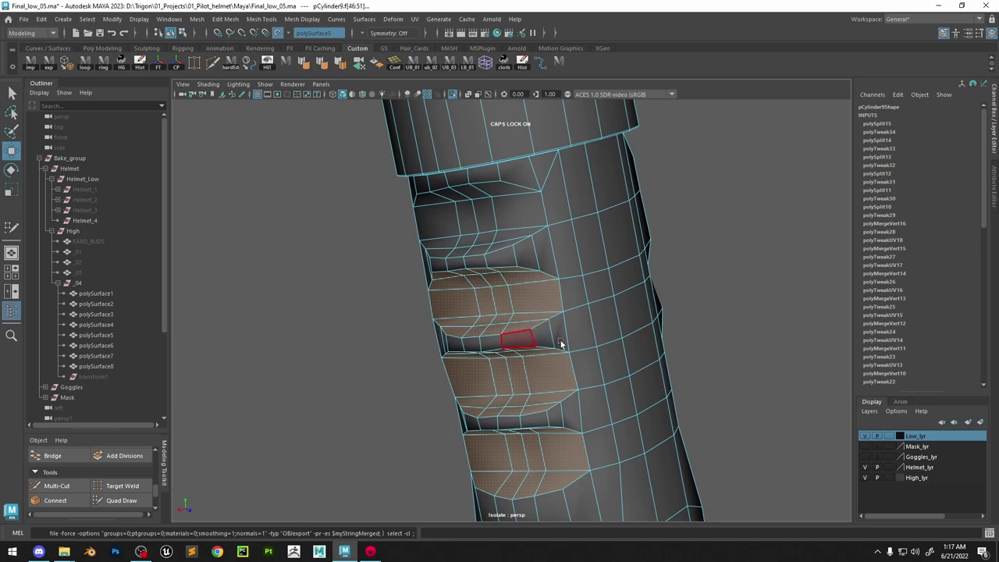
mouse_move(457, 277)
left_mouse_down("alt")
mouse_move(508, 363)
mouse_move(559, 239)
mouse_move(528, 222)
mouse_move(470, 324)
left_mouse_up("alt")
left_click_drag(471, 324, 552, 350, "shift")
left_click_drag(552, 351, 578, 255, "alt")
middle_click_drag(578, 254, 569, 310, "alt")
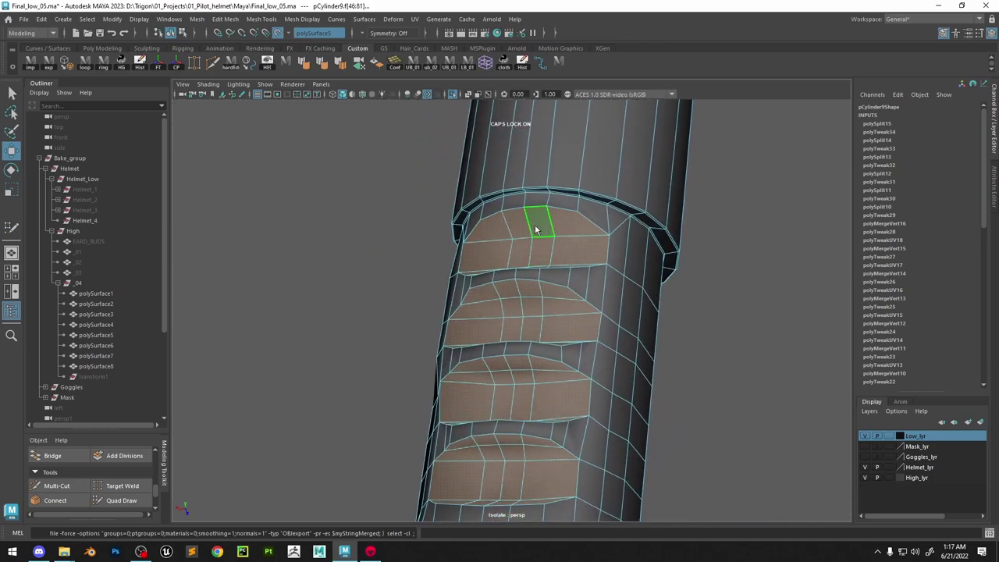
Convert the selected recess faces to their perimeter edges and bevel them with a fraction of 0.3
right_click_drag(534, 224, 572, 178, "ctrl")
left_click_drag(574, 183, 495, 321, "alt")
middle_click_drag(632, 318, 576, 308, "alt")
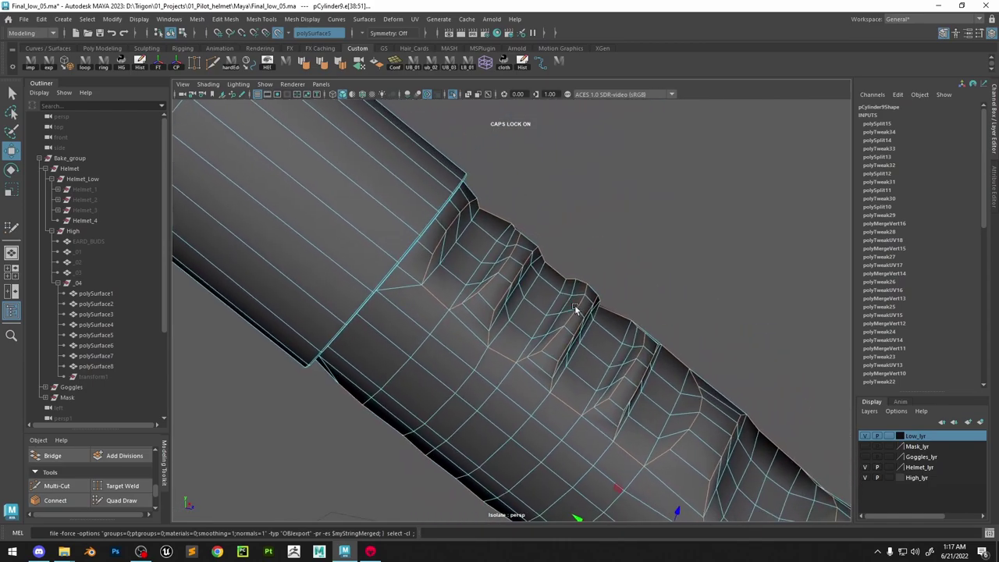
right_click_drag(549, 290, 587, 290, "shift")
middle_click_drag(622, 313, 629, 315)
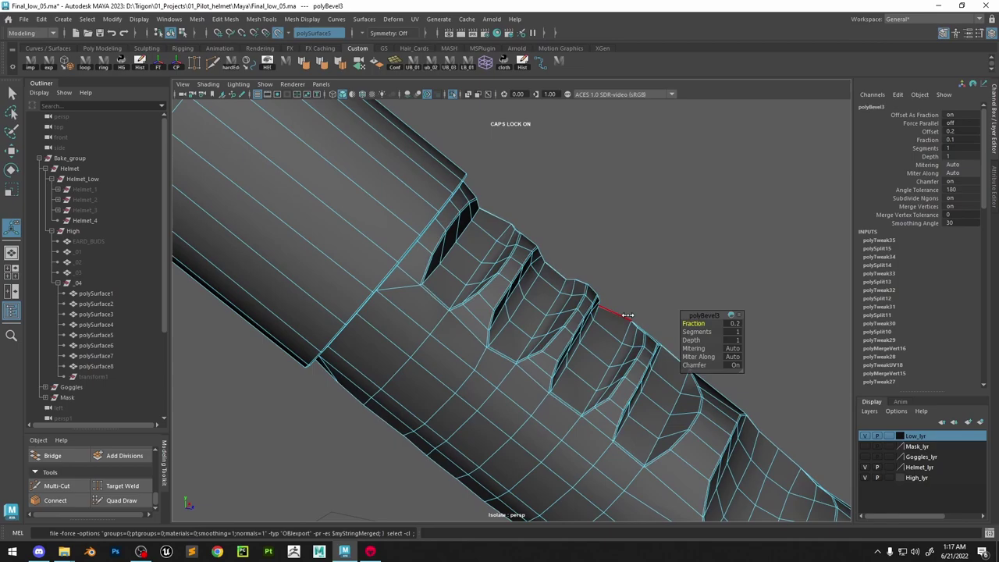
left_click_drag(627, 314, 476, 263)
Soften all edges of the flashlight, and harden the edge loop around its flat closed end
scroll(634, 343, "down", 5)
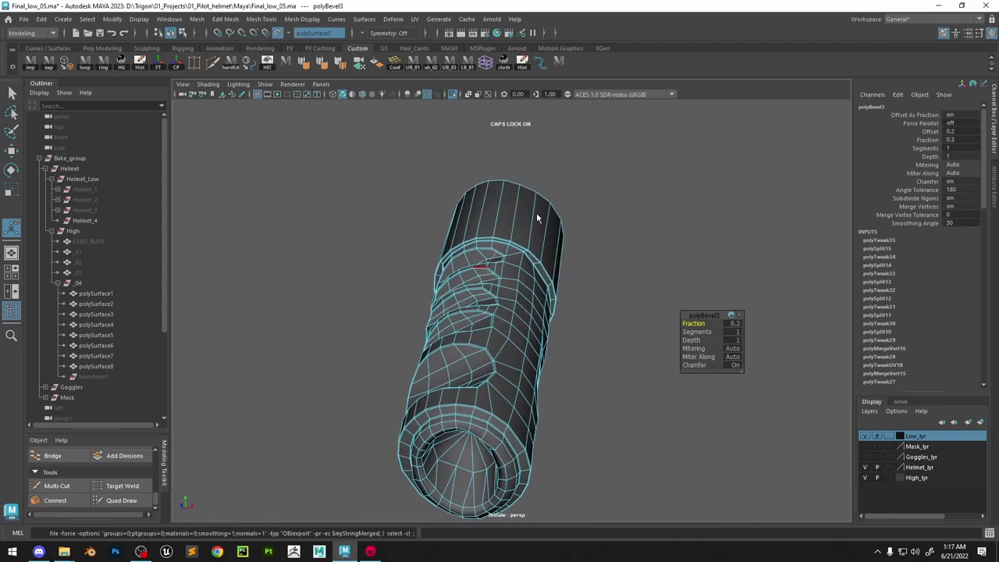
right_click_drag(537, 215, 556, 196)
left_click(319, 67)
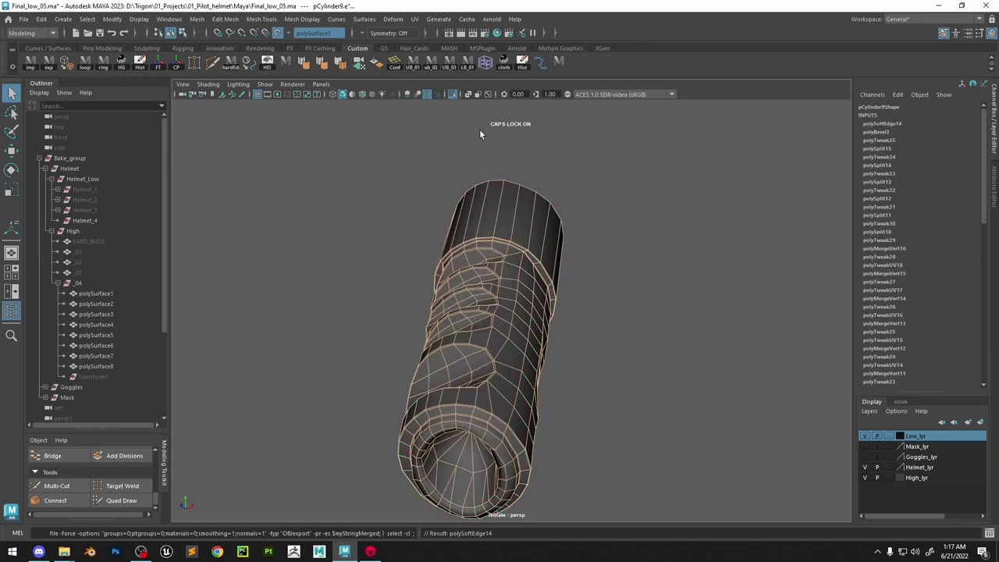
left_click_drag(479, 130, 520, 228, "alt")
double_click(653, 181)
left_click_drag(652, 181, 590, 202, "alt")
right_click_drag(590, 202, 688, 241, "shift")
scroll(560, 238, "down", 3)
left_click_drag(560, 238, 525, 325, "alt")
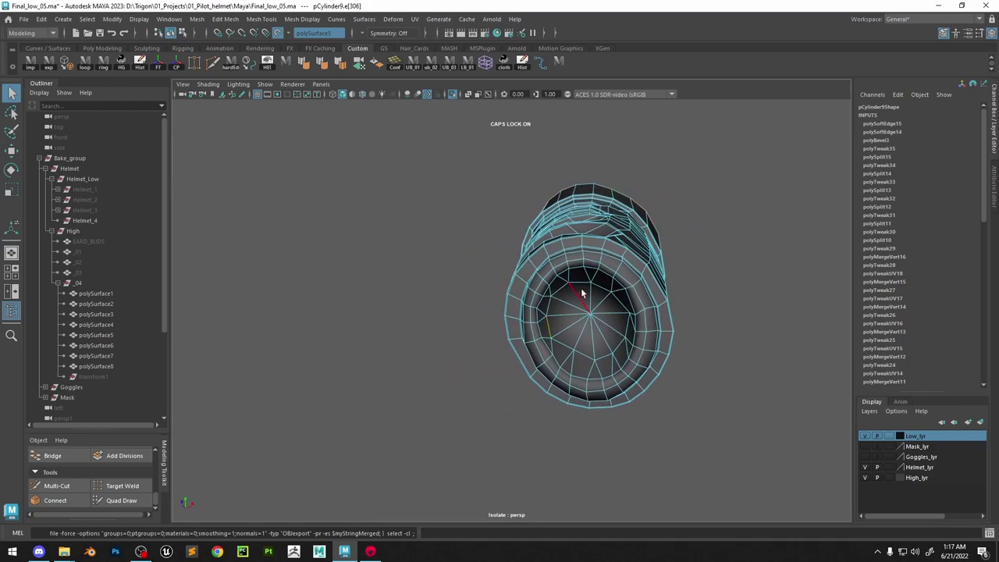
Return to object selection and examine the flashlight's shading and wireframe around the beveled grip recesses
right_click_drag(583, 217, 629, 185)
left_click(690, 149)
left_click_drag(690, 149, 553, 297, "alt")
scroll(541, 315, "up", 3)
left_click(546, 269)
middle_click_drag(542, 247, 537, 269, "alt")
right_click_drag(537, 270, 636, 351, "alt")
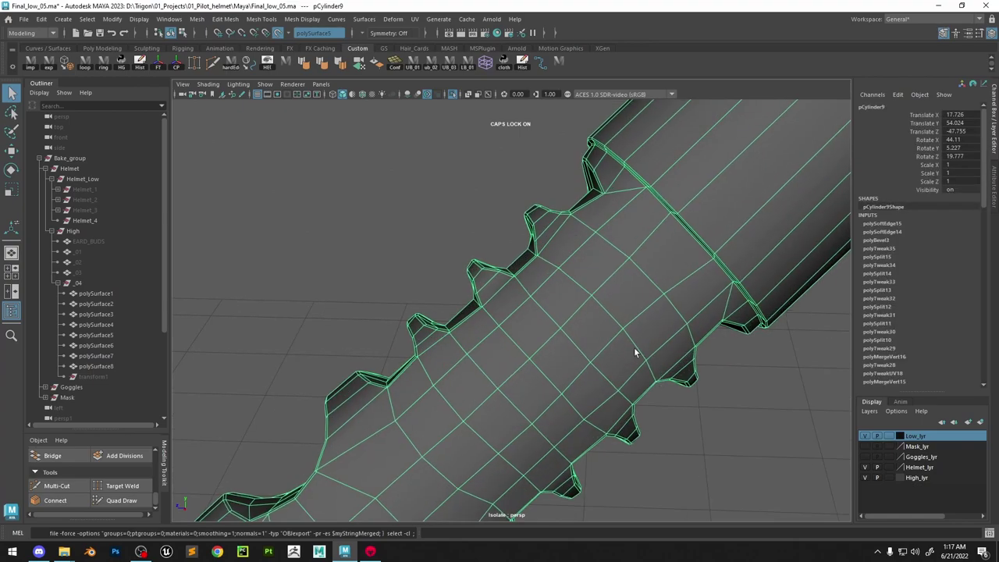
Insert extra edge loops around the flashlight's grip with Multi-Cut, running between the recesses and up to the one nearest the collar
middle_click_drag(555, 302, 511, 295, "alt")
right_click_drag(519, 258, 520, 223)
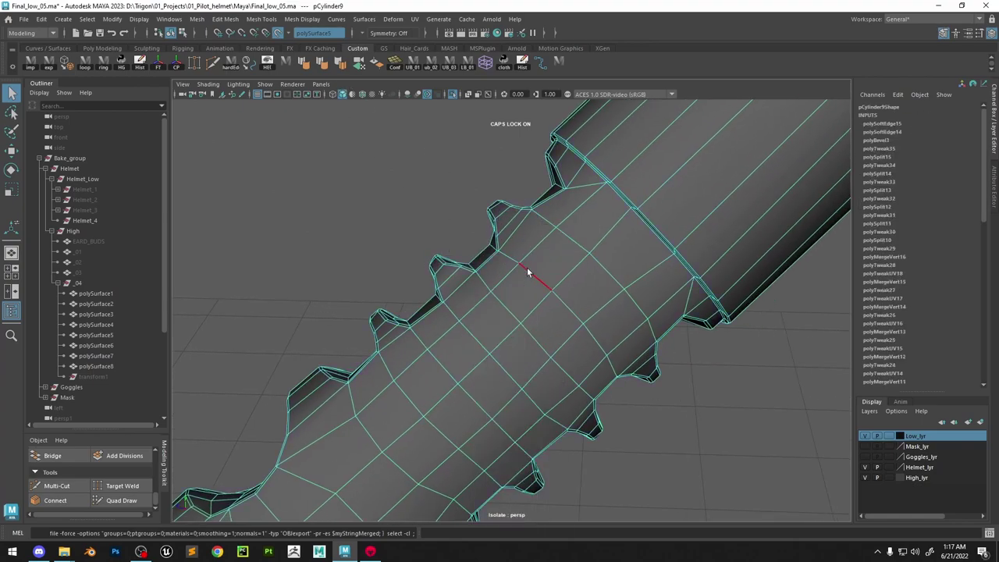
left_click(212, 64)
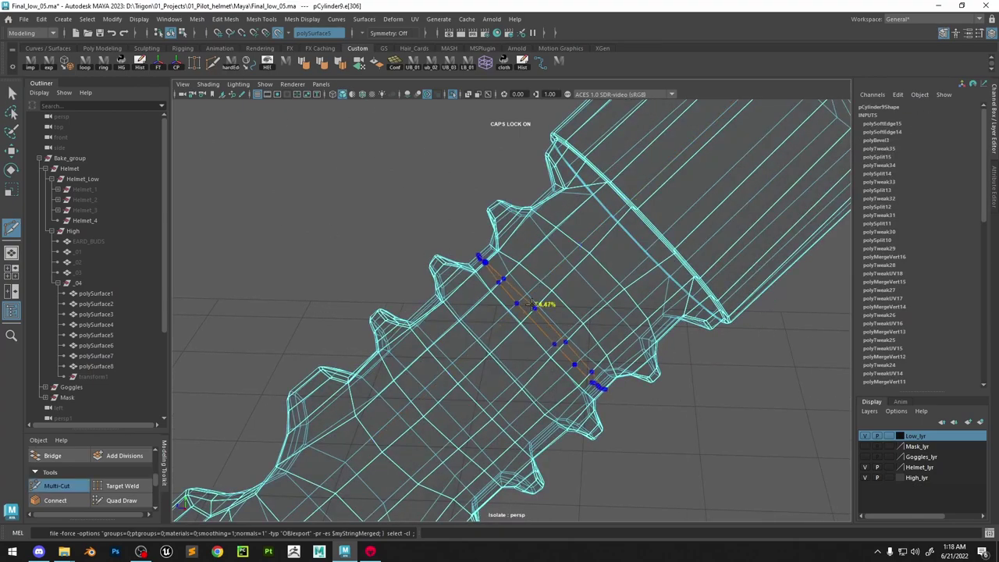
left_click(532, 306, "ctrl")
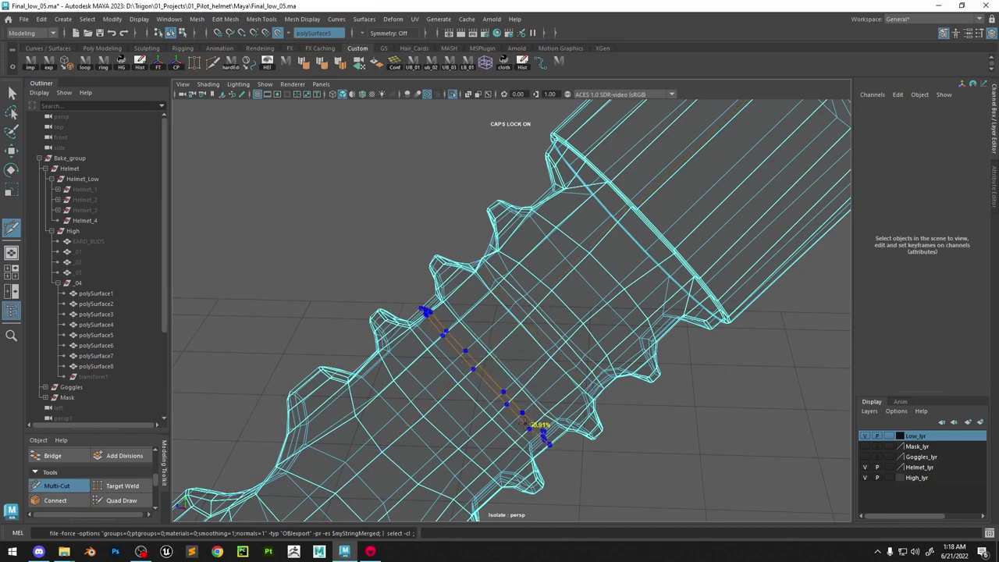
left_click(524, 422, "ctrl")
middle_click_drag(445, 484, 503, 395, "alt")
left_click(521, 379, "ctrl")
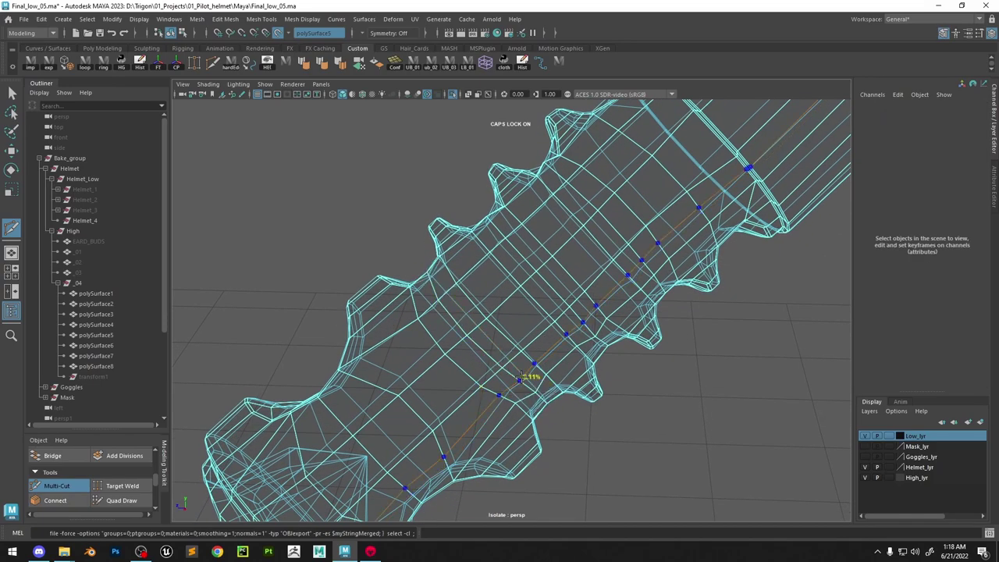
middle_click_drag(600, 273, 532, 342, "alt")
left_click_drag(531, 289, 557, 311, "alt")
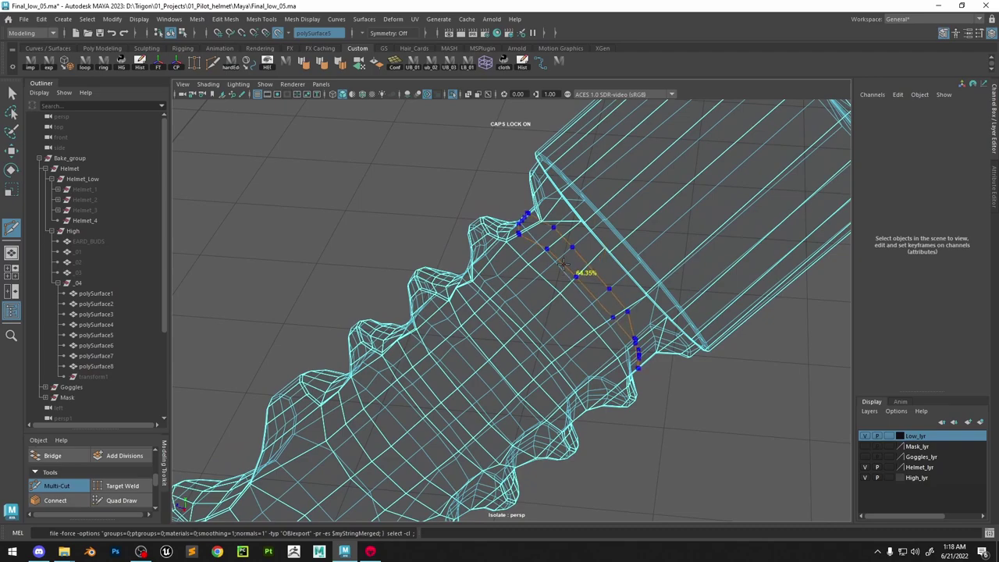
left_click(564, 265, "ctrl")
left_click_drag(563, 265, 596, 282, "alt")
key("w")
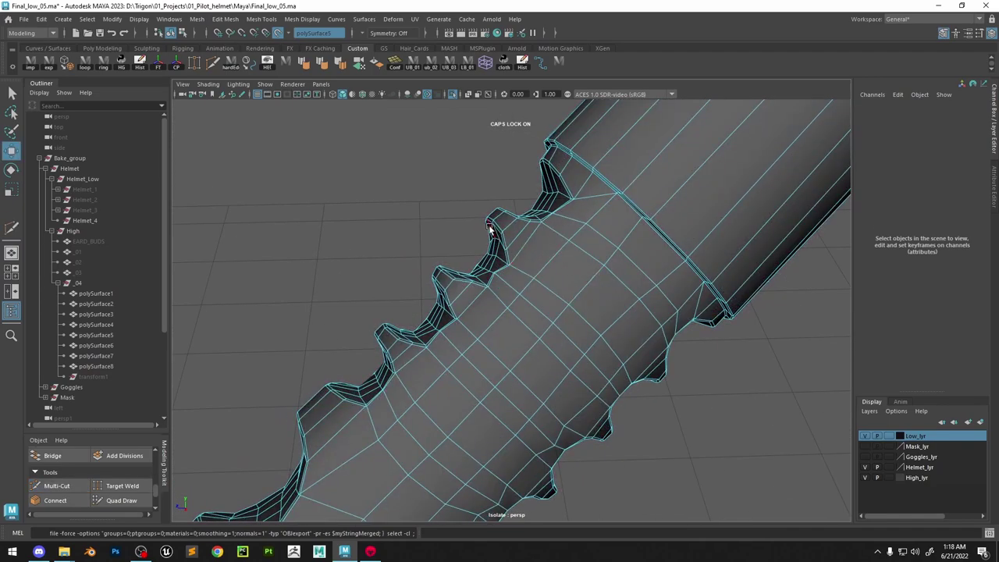
Leave isolated view and use Quad Draw to pull a recess rim corner vertex onto the high-poly edge
scroll(489, 228, "up", 3)
left_click(453, 95)
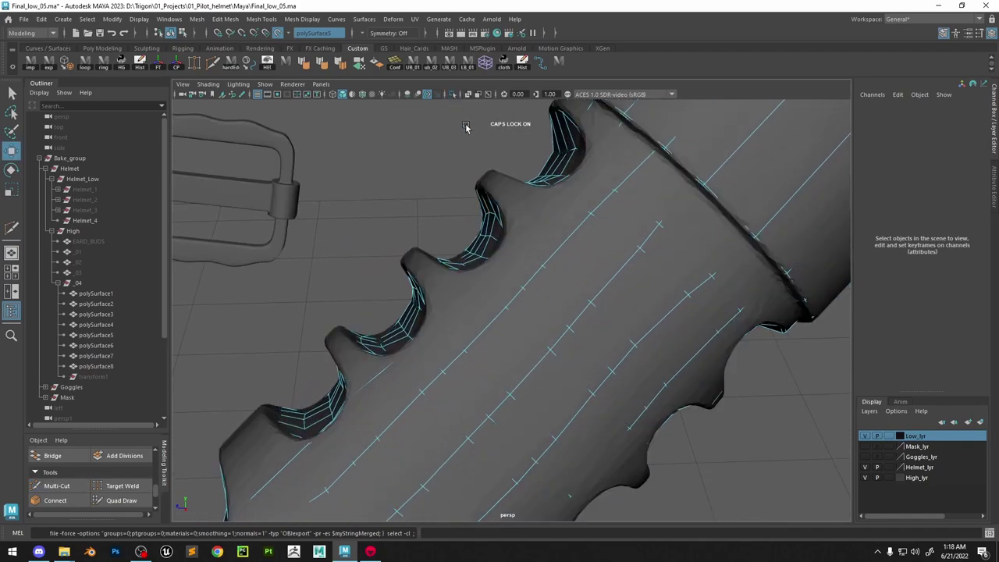
left_click(134, 500)
mouse_move(469, 248)
left_mouse_down("alt")
mouse_move(511, 257)
mouse_move(524, 273)
left_mouse_up("alt")
scroll(539, 281, "up", 5)
middle_click_drag(627, 330, 579, 303, "alt")
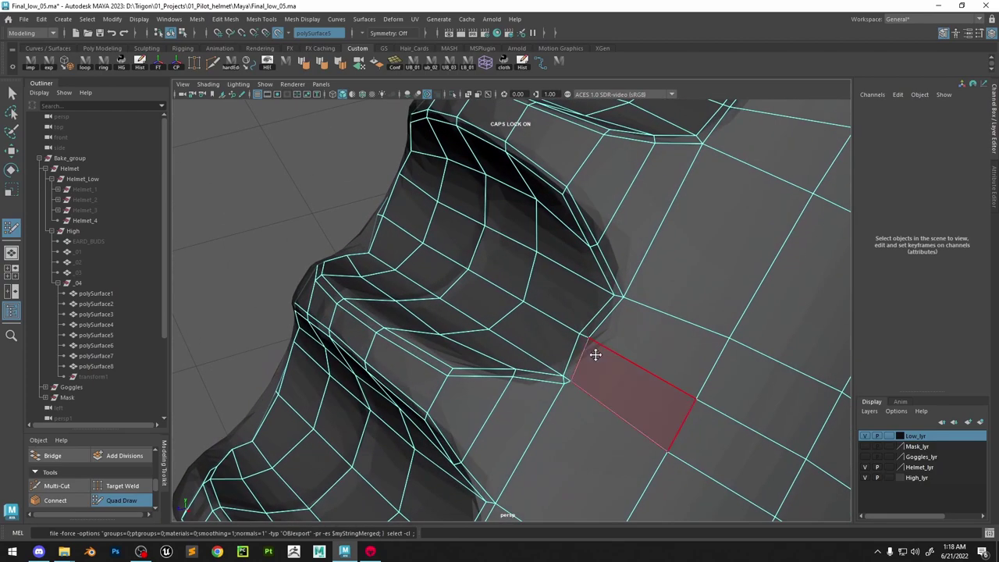
mouse_move(595, 355)
left_mouse_down("alt")
mouse_move(593, 381)
mouse_move(622, 360)
mouse_move(629, 370)
mouse_move(617, 408)
mouse_move(637, 305)
mouse_move(618, 325)
left_mouse_up("alt")
key("ctrl+z")
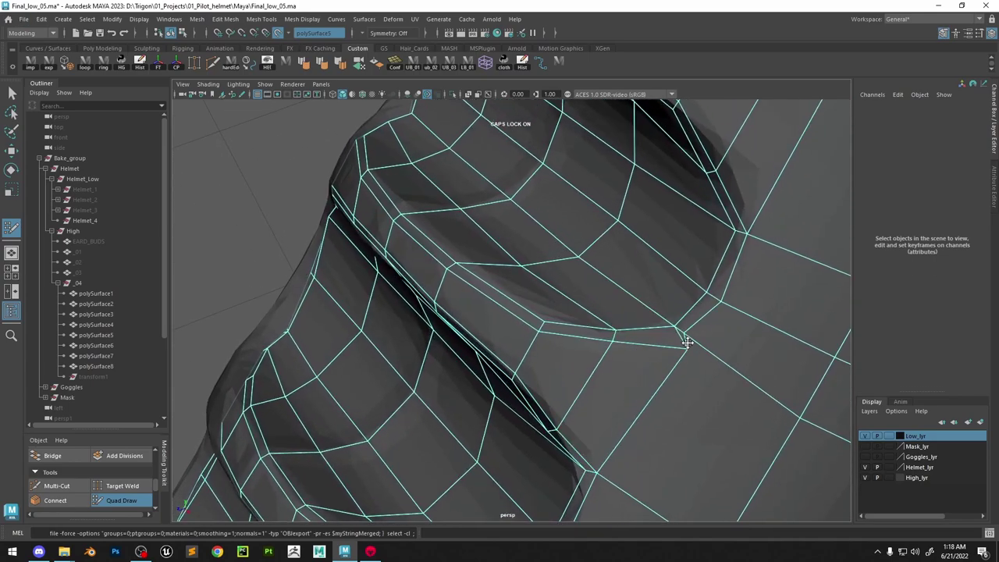
left_click_drag(686, 346, 683, 337)
right_click_drag(683, 336, 535, 263, "alt")
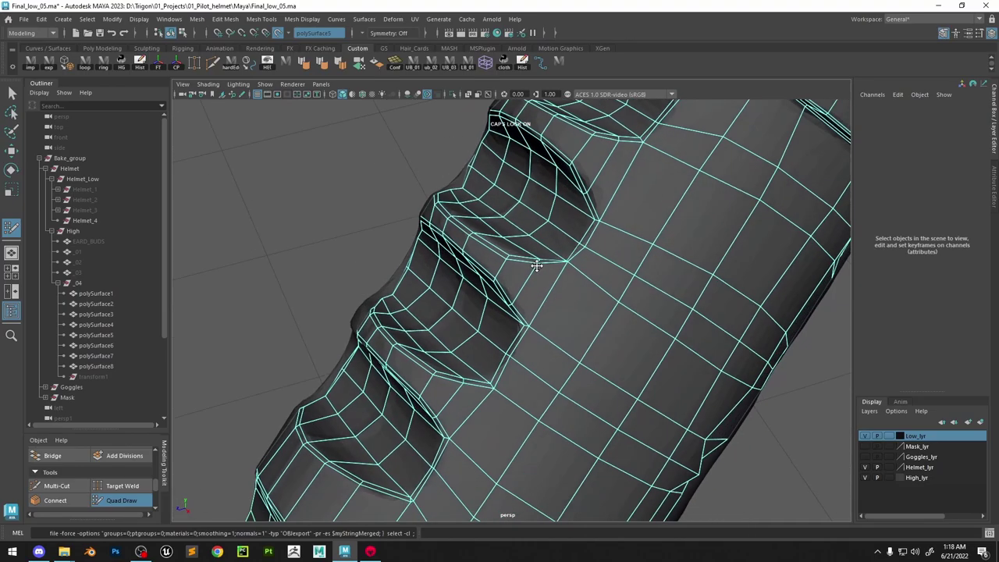
Move the rim corner vertices of the neighbouring grip recesses onto the high-poly contour with Quad Draw
left_click_drag(535, 263, 549, 232, "alt")
middle_click_drag(549, 232, 557, 291, "alt")
right_click_drag(558, 290, 567, 281, "alt")
left_click_drag(567, 281, 576, 284)
left_click_drag(576, 285, 609, 256, "alt")
middle_click_drag(609, 256, 574, 320, "alt")
left_click_drag(643, 262, 658, 267)
right_click_drag(714, 224, 645, 225, "alt")
left_click_drag(645, 225, 580, 279, "alt")
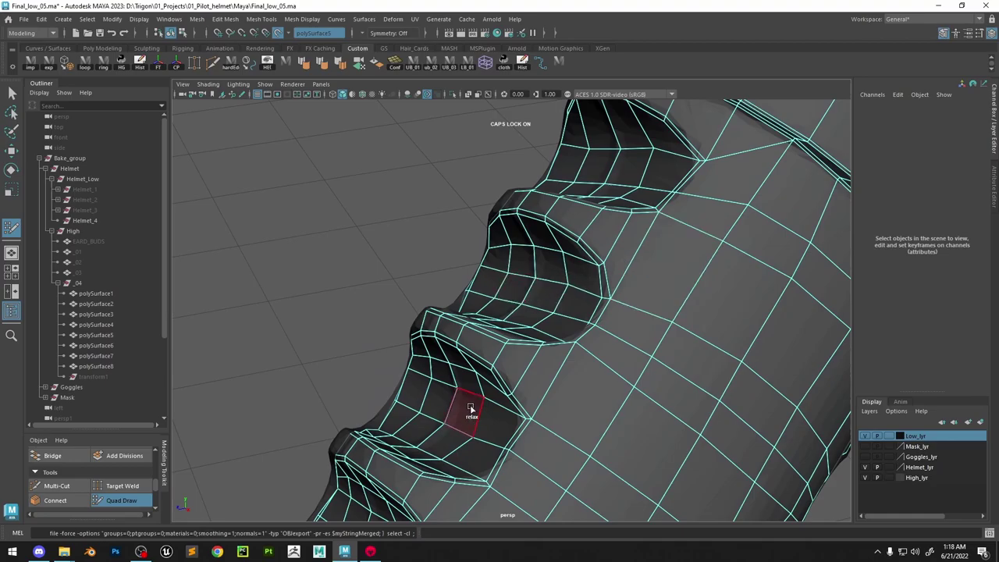
Adjust another rim vertex on the recesses near the collar to follow the high-poly shape
left_click_drag(633, 181, 607, 231, "alt")
right_click_drag(607, 232, 660, 233, "alt")
middle_click_drag(661, 233, 565, 214, "alt")
mouse_move(565, 214)
left_mouse_down()
mouse_move(555, 216)
mouse_move(563, 211)
left_mouse_up()
middle_click_drag(427, 116, 640, 215, "alt")
right_click_drag(640, 214, 573, 270, "alt")
left_click_drag(452, 179, 651, 255, "alt")
right_click_drag(651, 254, 685, 234, "alt")
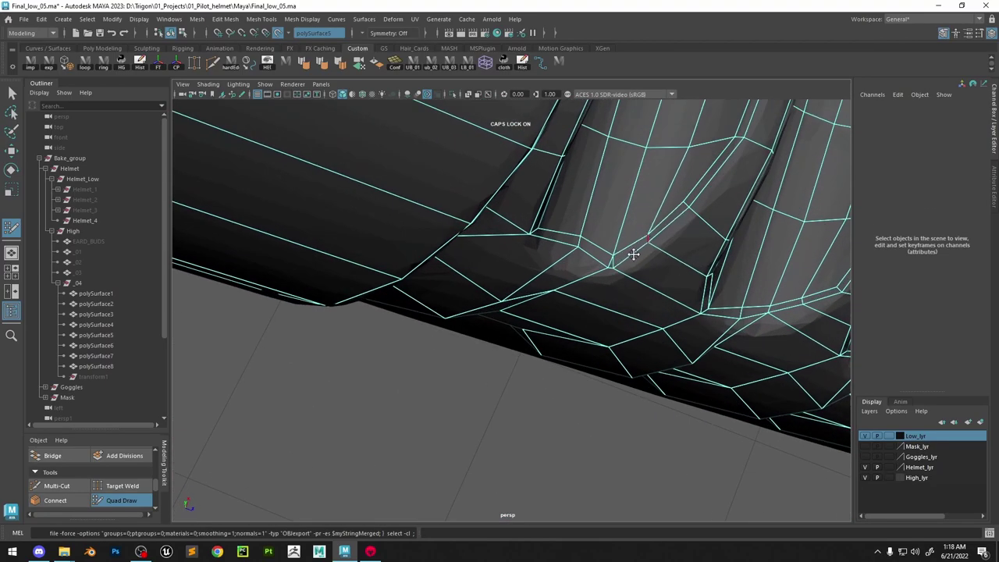
Tweak a rim vertex on the opposite row of recesses and relax the mesh beside it
left_click_drag(636, 255, 616, 210, "alt")
left_click_drag(616, 209, 579, 195)
left_click_drag(579, 195, 602, 167, "alt")
middle_click_drag(601, 167, 579, 193, "alt")
mouse_move(502, 278)
left_mouse_down("shift")
mouse_move(580, 388)
mouse_move(500, 366)
left_mouse_up("shift")
right_click_drag(499, 367, 445, 372, "alt")
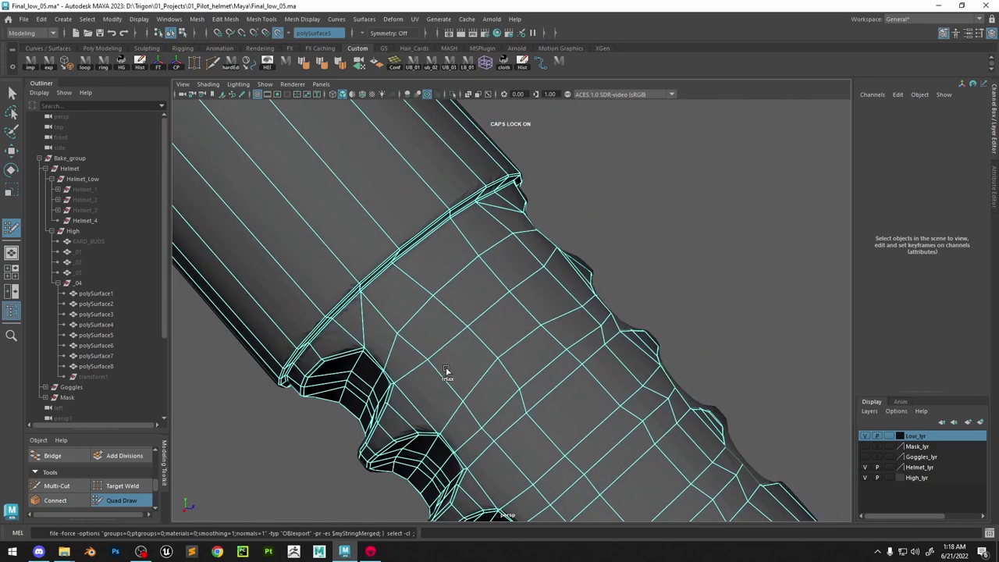
Relax the quads on the smooth grip surfaces between the two rows of recesses, from the collar toward the end
left_click_drag(445, 373, 583, 348, "shift")
mouse_move(507, 370)
left_mouse_down("shift")
mouse_move(500, 431)
mouse_move(625, 471)
mouse_move(642, 421)
left_mouse_up("shift")
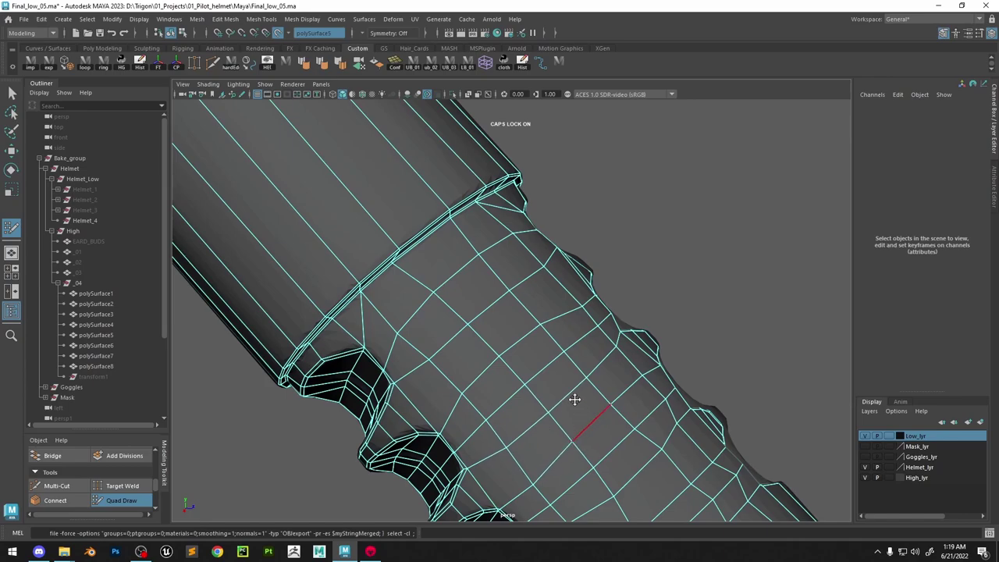
middle_click_drag(574, 400, 478, 247, "alt")
mouse_move(475, 269)
left_mouse_down("shift")
mouse_move(531, 372)
mouse_move(528, 404)
left_mouse_up("shift")
left_click_drag(596, 334, 565, 297, "shift")
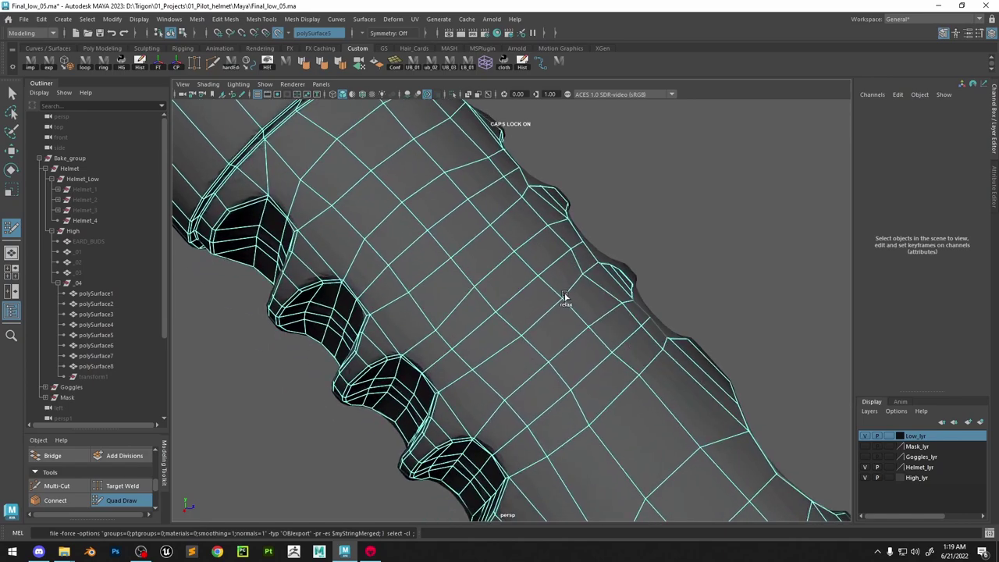
right_click_drag(621, 339, 528, 283, "alt")
left_click_drag(529, 284, 492, 298, "alt")
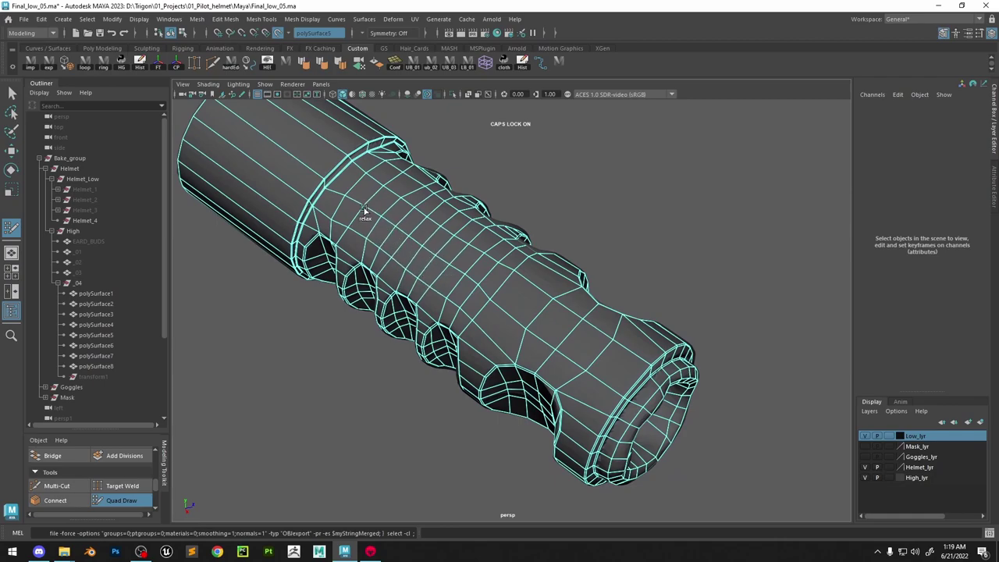
mouse_move(390, 189)
left_mouse_down("alt")
mouse_move(395, 261)
mouse_move(564, 266)
mouse_move(413, 257)
mouse_move(559, 328)
left_mouse_up("alt")
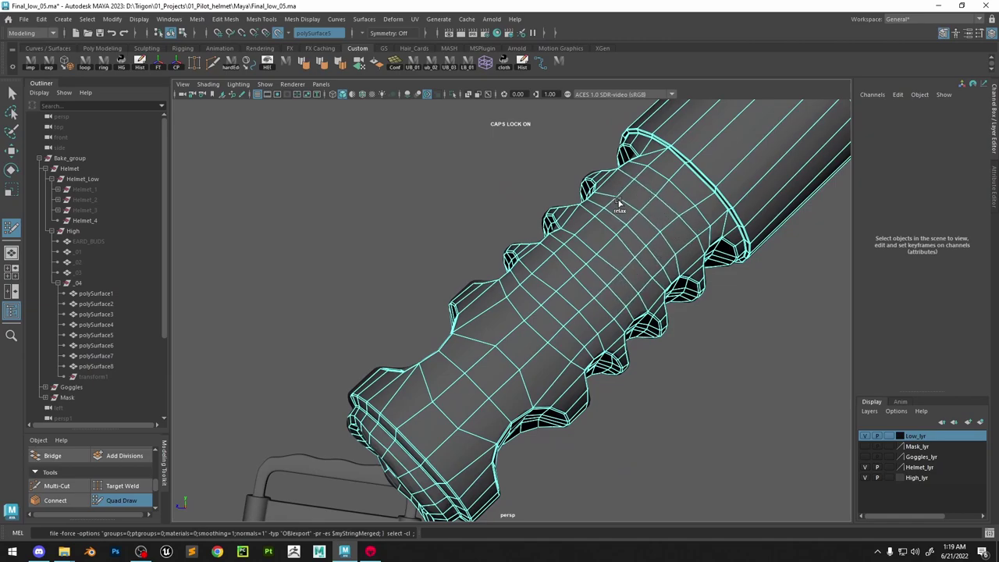
mouse_move(577, 244)
left_mouse_down("shift")
mouse_move(523, 332)
mouse_move(562, 331)
left_mouse_up("shift")
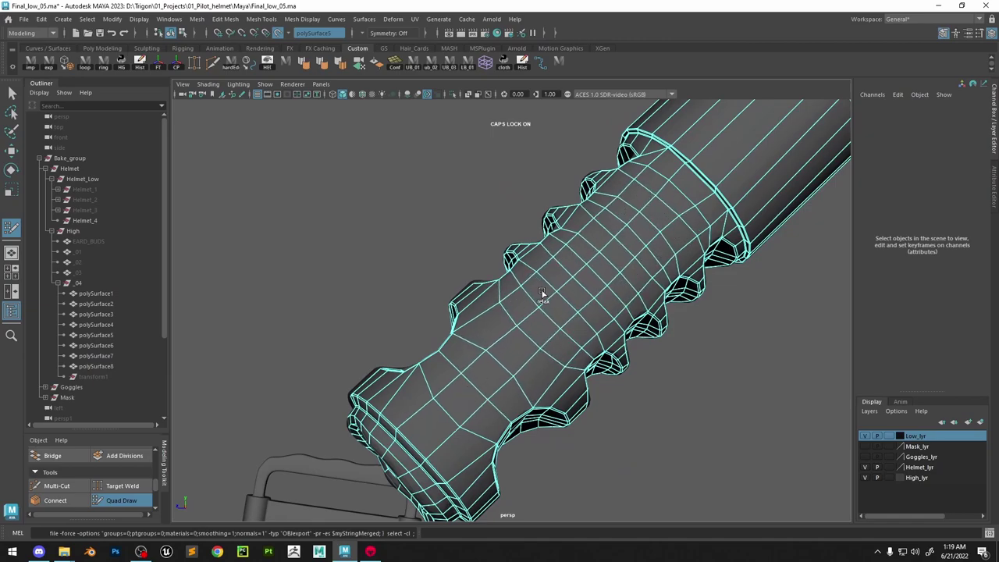
Reposition two vertices along the grip recess rims to fit the high-poly mesh
left_click_drag(546, 263, 620, 250, "alt")
scroll(620, 250, "up", 8)
left_click_drag(455, 281, 460, 283)
left_click_drag(391, 394, 362, 401)
scroll(383, 316, "down", 6)
left_click_drag(383, 316, 343, 301, "alt")
left_click_drag(361, 201, 445, 383, "alt")
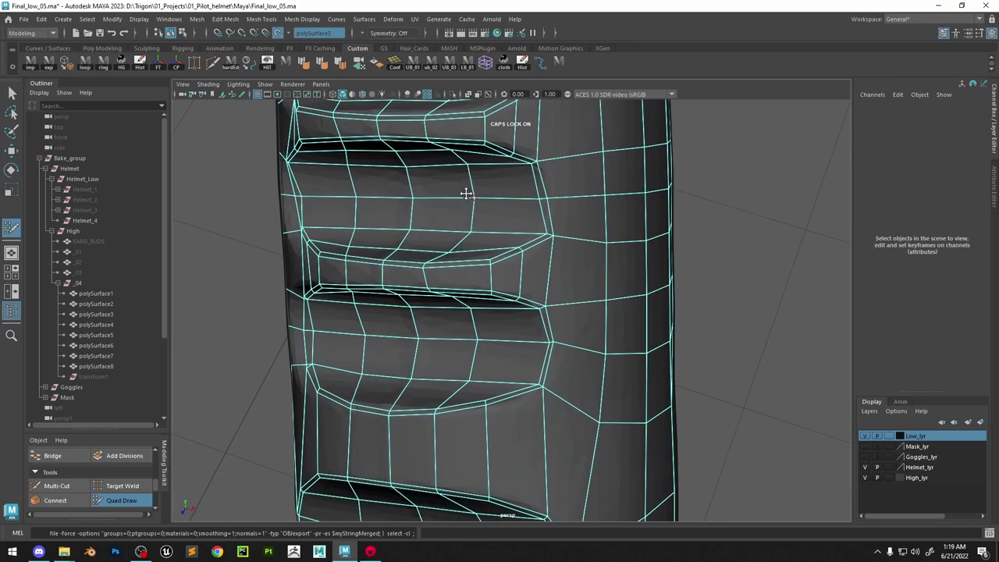
Nudge the vertices along the narrow ridge between two recesses into line with the high-poly ridge
left_click_drag(466, 194, 523, 212, "alt")
scroll(348, 208, "up", 5)
mouse_move(348, 207)
left_mouse_down("alt")
mouse_move(389, 332)
mouse_move(382, 313)
left_mouse_up("alt")
left_click_drag(445, 334, 443, 344)
left_click_drag(447, 325, 445, 328)
scroll(588, 281, "down", 5)
mouse_move(589, 281)
left_mouse_down("alt")
mouse_move(542, 341)
mouse_move(562, 424)
mouse_move(560, 322)
left_mouse_up("alt")
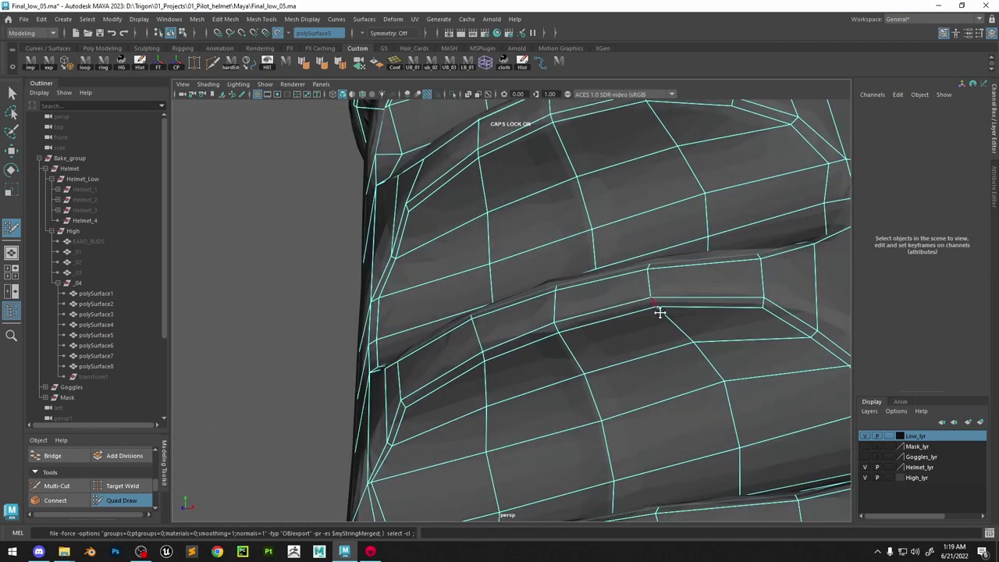
scroll(660, 313, "down", 5)
left_click_drag(660, 313, 503, 287, "alt")
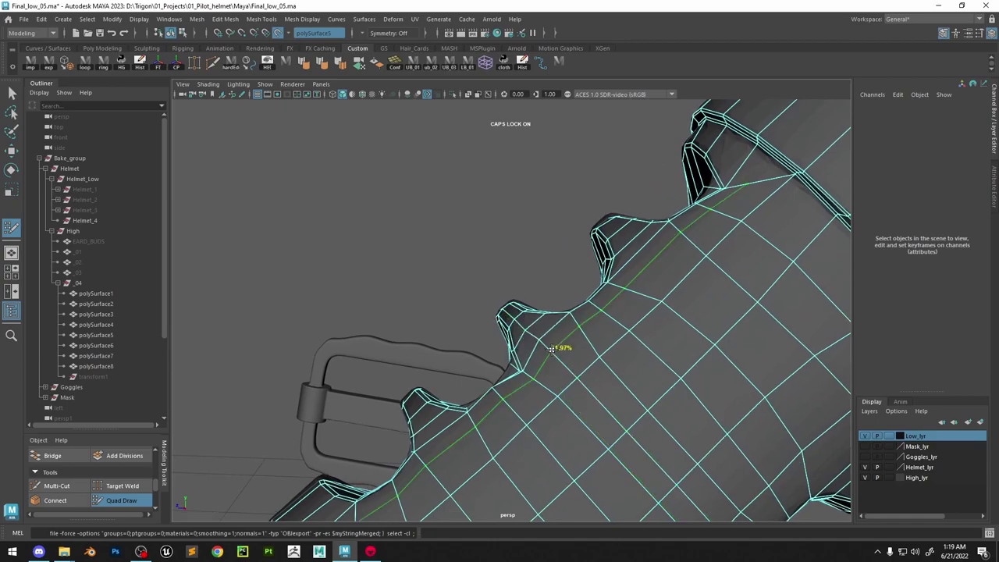
Pull the outer corner vertex of the recess nearest the collar in to sit close to its inner rim
right_click_drag(575, 370, 477, 242, "alt")
right_click_drag(522, 292, 616, 264, "alt")
middle_click_drag(583, 265, 523, 294, "alt")
right_click_drag(523, 295, 601, 316, "alt")
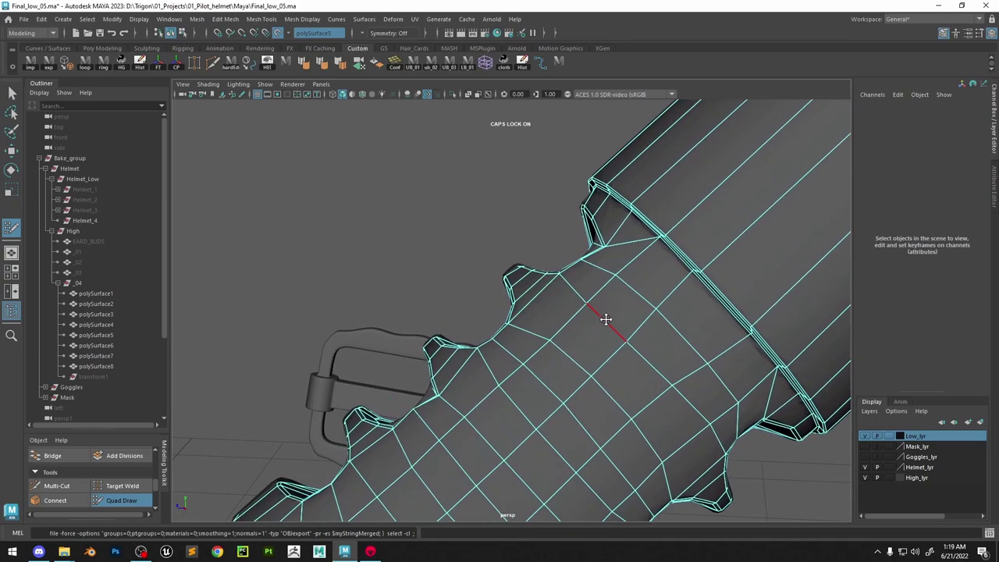
left_click_drag(607, 260, 624, 270, "alt")
middle_click_drag(624, 270, 531, 324, "alt")
right_click_drag(531, 324, 710, 477, "alt")
left_click_drag(484, 274, 526, 286, "alt")
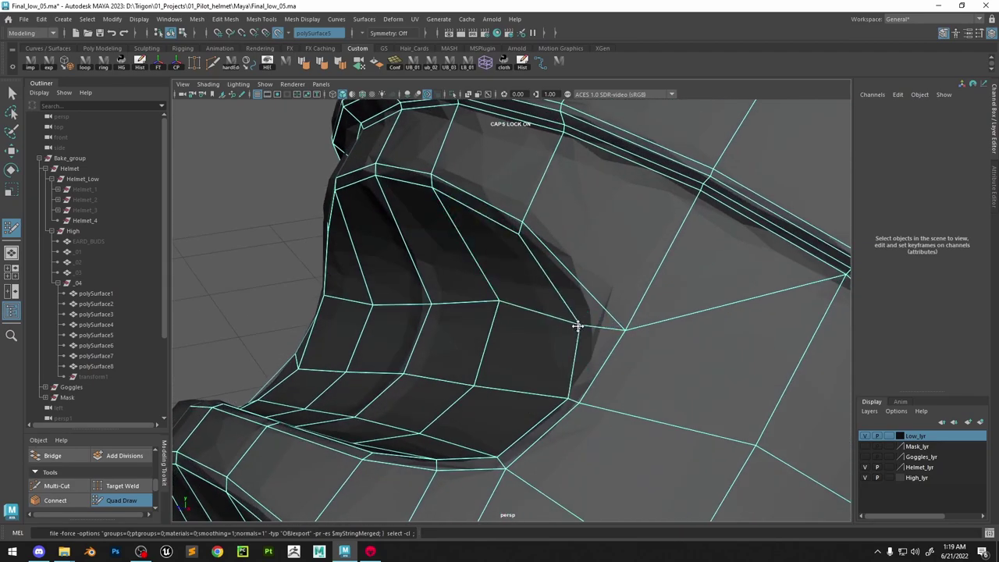
left_click_drag(636, 333, 582, 315)
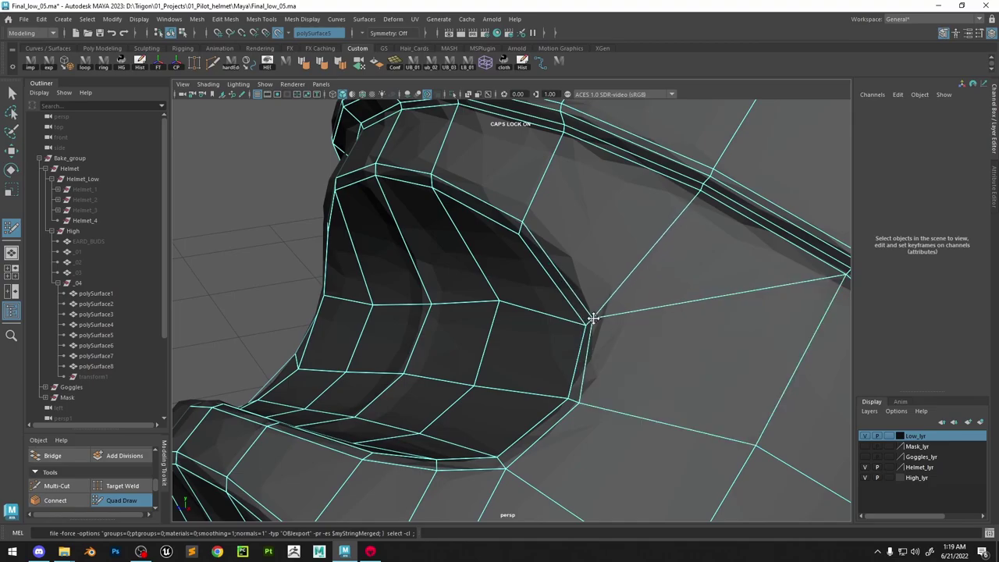
Refine the corner vertices at the rounded ends of the middle recesses to match the high-poly rims
right_click_drag(597, 320, 499, 328, "alt")
left_click_drag(442, 324, 630, 296, "alt")
right_click_drag(630, 295, 582, 308, "alt")
left_click_drag(633, 323, 536, 300, "alt")
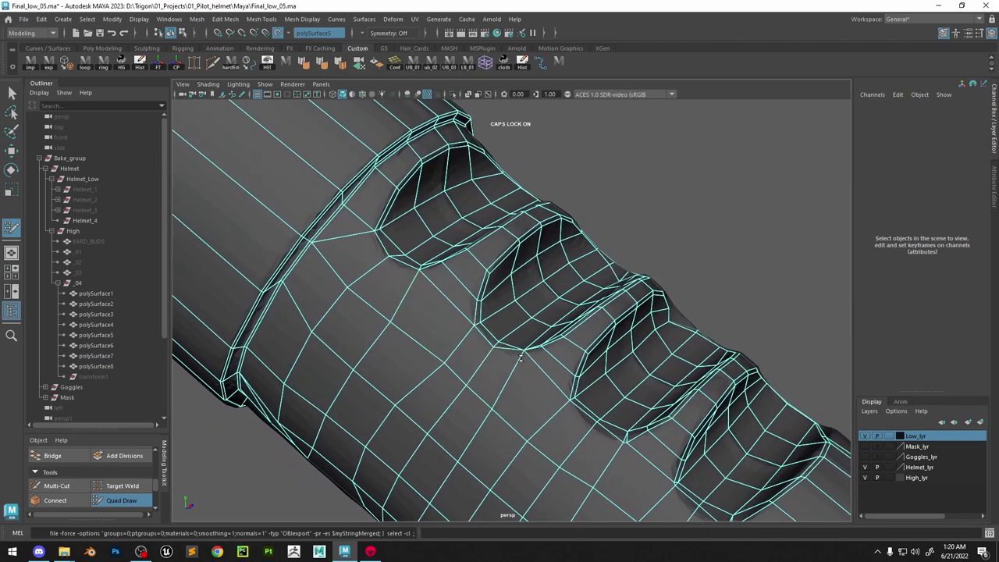
scroll(520, 362, "up", 4)
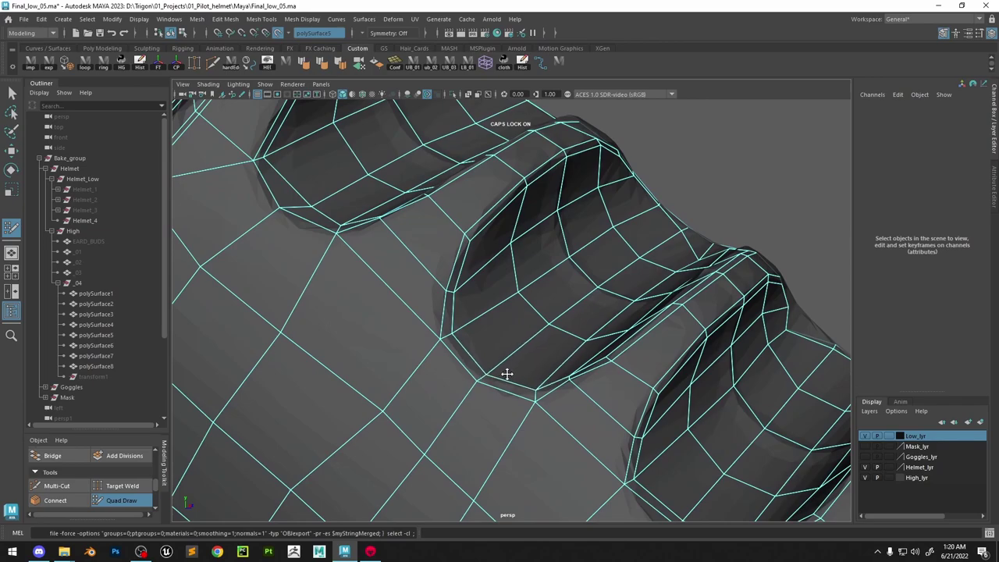
scroll(650, 372, "down", 4)
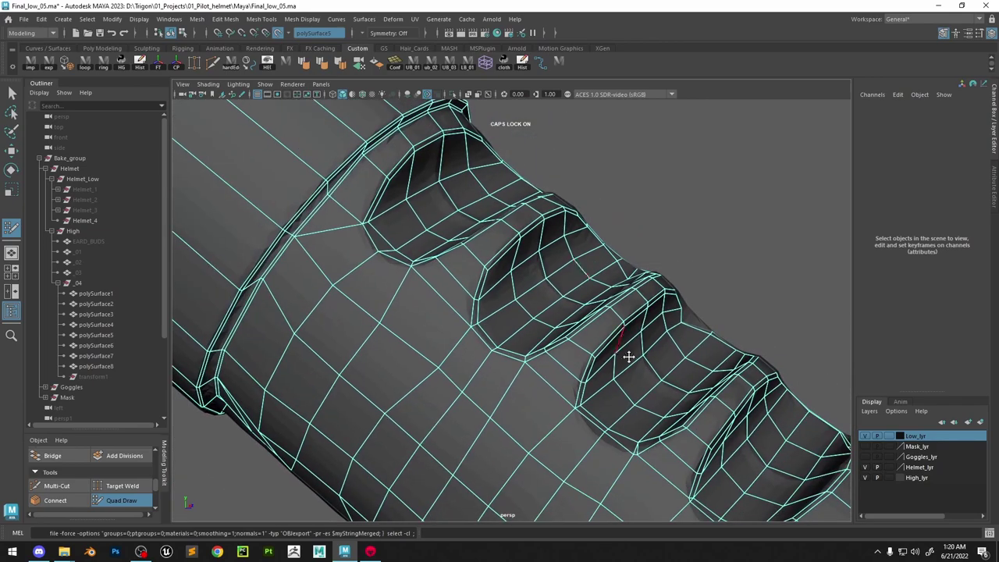
middle_click_drag(629, 357, 559, 318, "alt")
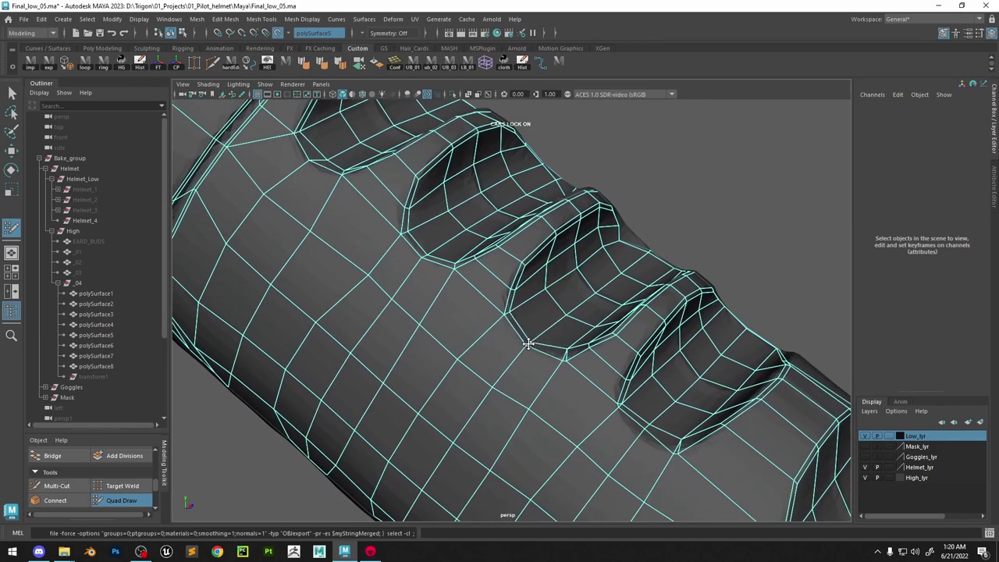
scroll(570, 367, "up", 2)
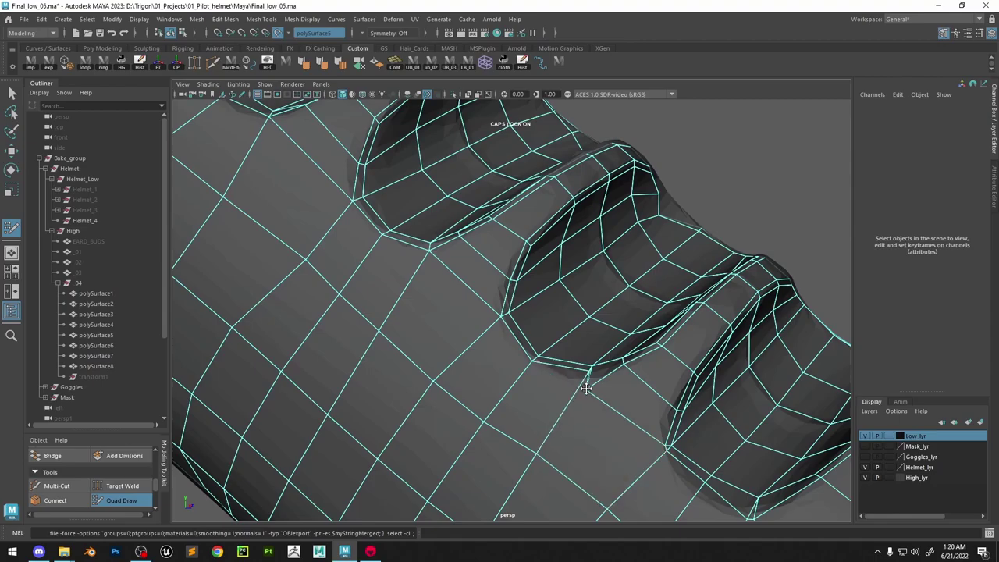
Fit the inner and outer rim vertices at the ends of the remaining recesses to the high-poly contour
mouse_move(658, 242)
left_mouse_down("alt")
mouse_move(598, 304)
mouse_move(489, 300)
mouse_move(489, 289)
left_mouse_up("alt")
left_click_drag(490, 289, 555, 378, "alt")
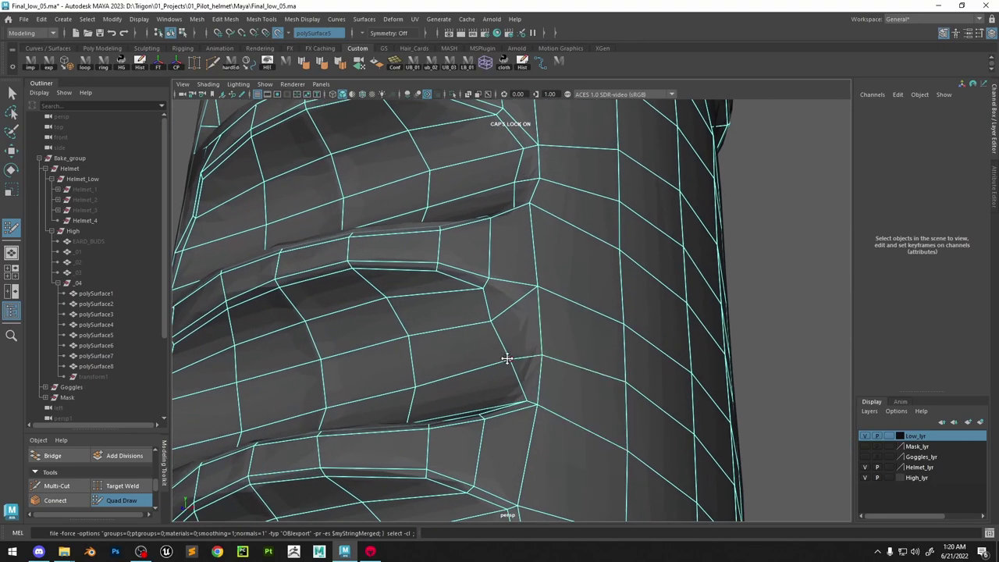
mouse_move(618, 297)
left_mouse_down("alt")
mouse_move(624, 267)
mouse_move(546, 234)
mouse_move(534, 349)
mouse_move(491, 308)
mouse_move(585, 303)
mouse_move(567, 330)
left_mouse_up("alt")
scroll(585, 304, "up", 5)
scroll(577, 332, "down", 5)
left_click_drag(444, 368, 547, 257, "alt")
scroll(444, 357, "down", 5)
scroll(506, 284, "up", 4)
scroll(529, 358, "up", 4)
scroll(535, 377, "down", 5)
scroll(583, 232, "up", 3)
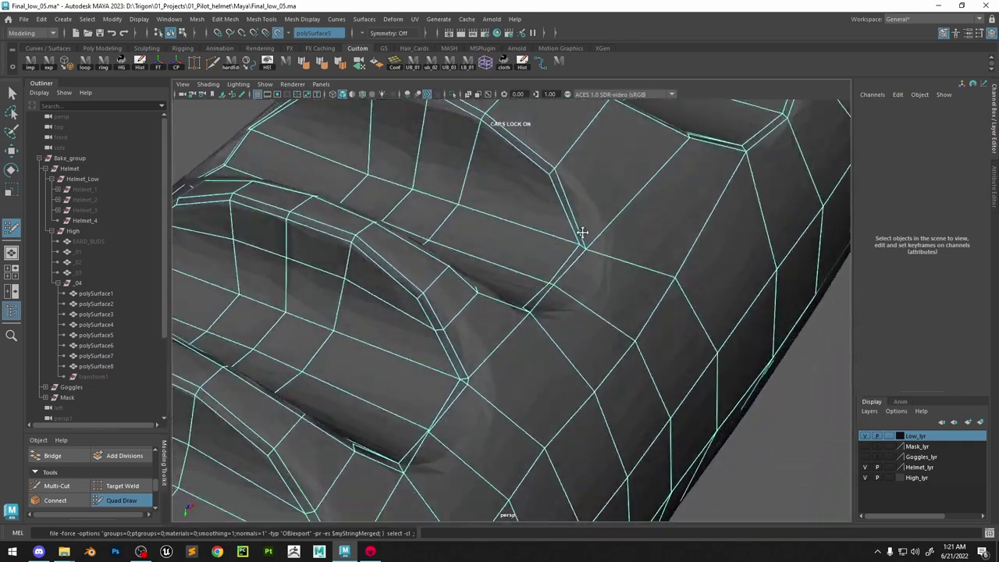
Shift a rim vertex at the rounded end of a recess to even out its beveled border
middle_click_drag(582, 232, 523, 312, "alt")
scroll(524, 311, "up", 2)
left_click_drag(479, 364, 416, 403, "alt")
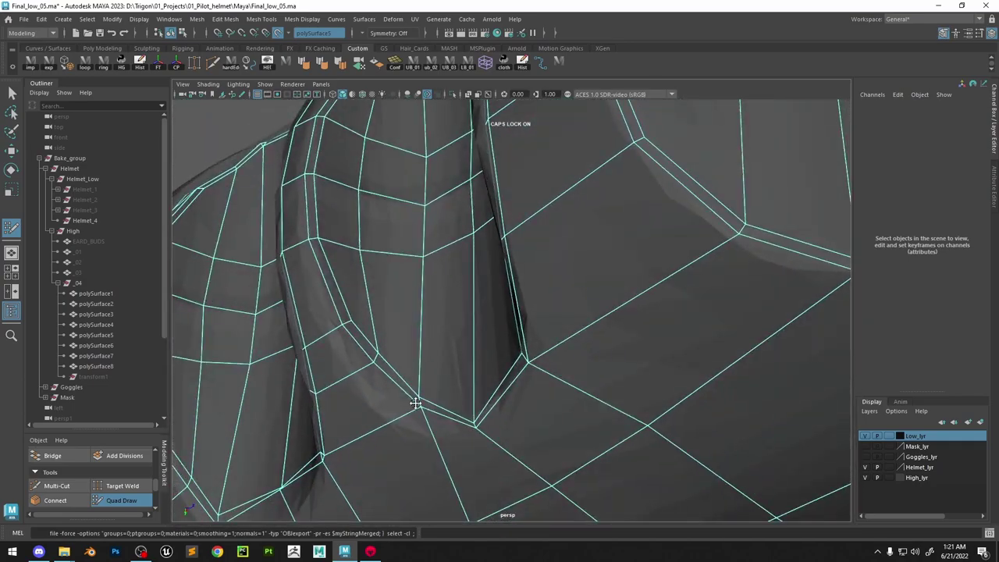
left_click_drag(376, 354, 373, 356)
scroll(376, 354, "down", 4)
mouse_move(376, 354)
left_mouse_down("alt")
mouse_move(442, 289)
mouse_move(422, 242)
left_mouse_up("alt")
Relax the mesh inside and around the grip recesses with Quad Draw
mouse_move(422, 242)
left_mouse_down("shift")
mouse_move(404, 224)
mouse_move(368, 260)
mouse_move(348, 234)
left_mouse_up("shift")
mouse_move(348, 234)
left_mouse_down("shift")
mouse_move(357, 213)
mouse_move(530, 311)
left_mouse_up("shift")
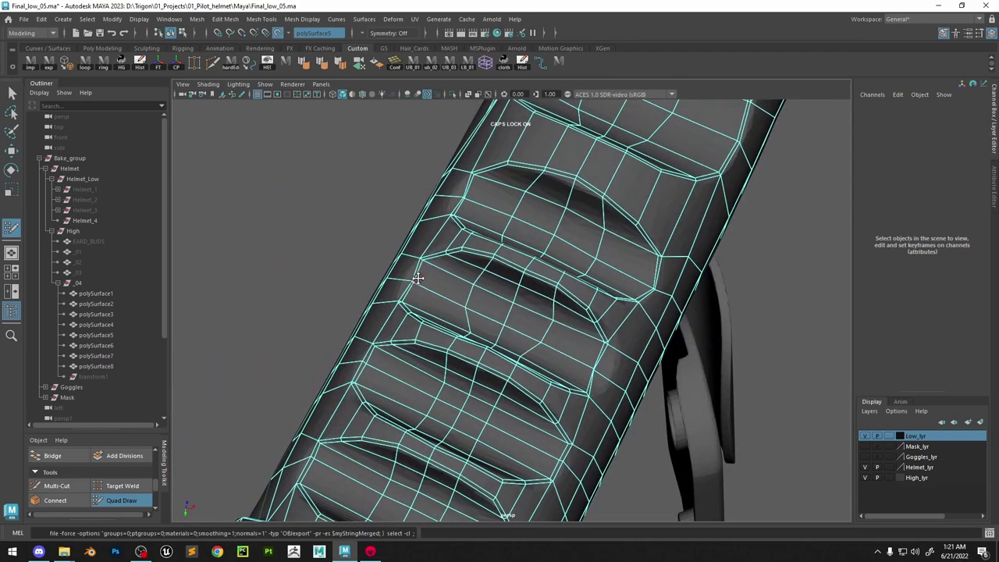
scroll(391, 383, "up", 4)
left_click_drag(418, 278, 420, 433, "alt")
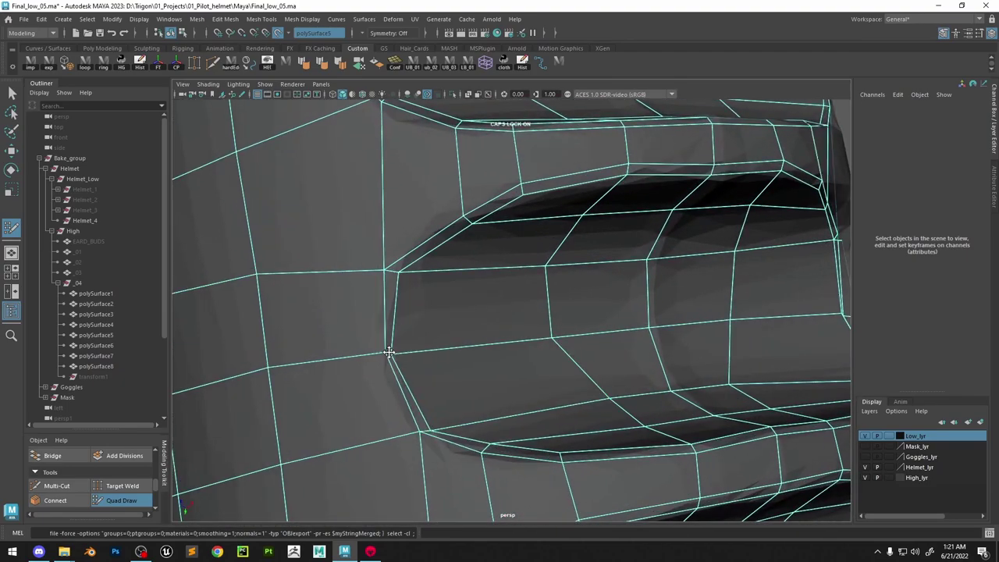
mouse_move(578, 304)
left_mouse_down("shift")
mouse_move(617, 408)
mouse_move(609, 257)
mouse_move(630, 169)
mouse_move(550, 325)
mouse_move(517, 320)
left_mouse_up("shift")
scroll(549, 325, "down", 5)
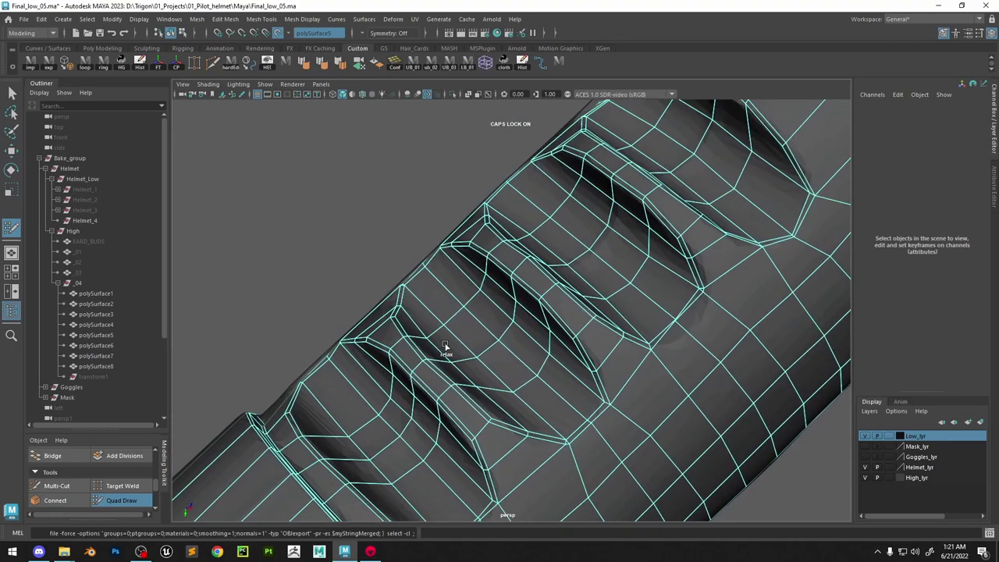
Nudge a rim vertex at the rounded end of a grip recess onto the high-poly contour and relax the faces inside it
left_click_drag(486, 366, 519, 393, "alt")
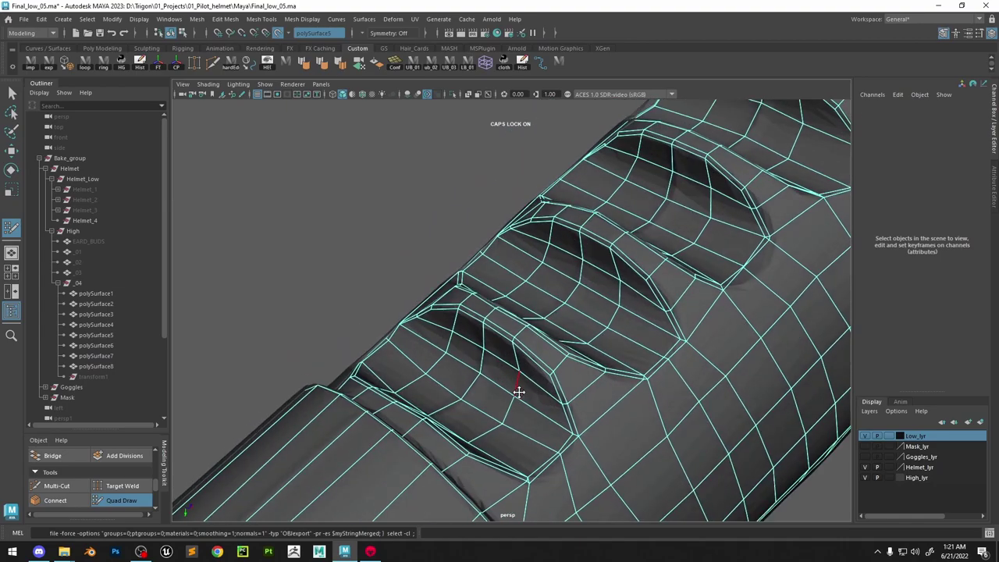
middle_click_drag(555, 449, 516, 353, "alt")
scroll(518, 375, "up", 5)
left_click_drag(521, 396, 532, 408)
left_click_drag(469, 443, 552, 313, "alt")
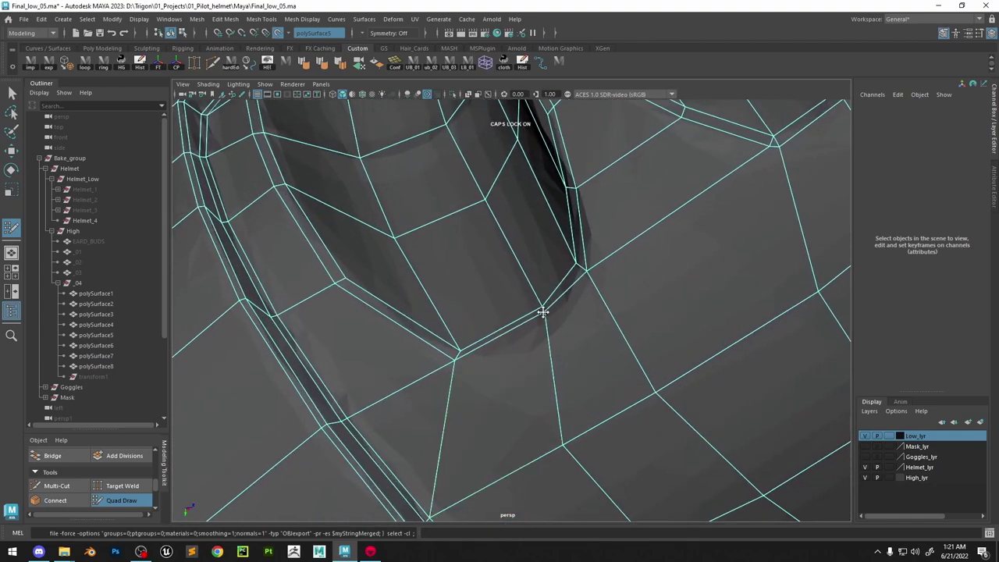
mouse_move(492, 213)
left_mouse_down("shift")
mouse_move(414, 183)
mouse_move(504, 227)
mouse_move(518, 254)
left_mouse_up("shift")
Adjust an outer rim vertex seen from the recess's other side and smooth the recess floor toward its rounded end
scroll(433, 198, "down", 4)
mouse_move(518, 254)
left_mouse_down("alt")
mouse_move(639, 310)
mouse_move(547, 330)
mouse_move(566, 359)
left_mouse_up("alt")
scroll(546, 331, "up", 5)
left_click_drag(480, 321, 481, 328)
left_click_drag(503, 301, 590, 213, "shift")
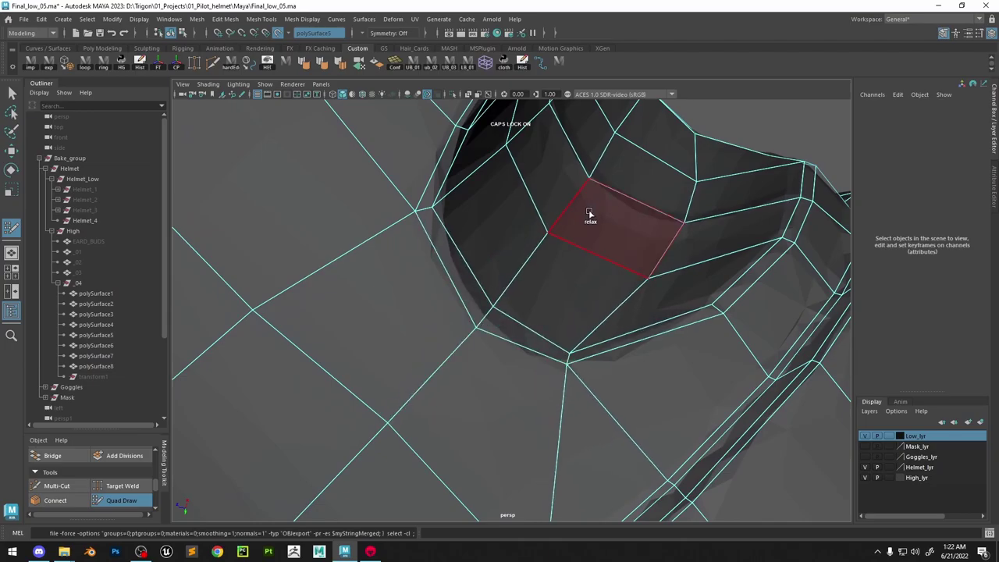
left_click_drag(653, 194, 566, 371, "alt")
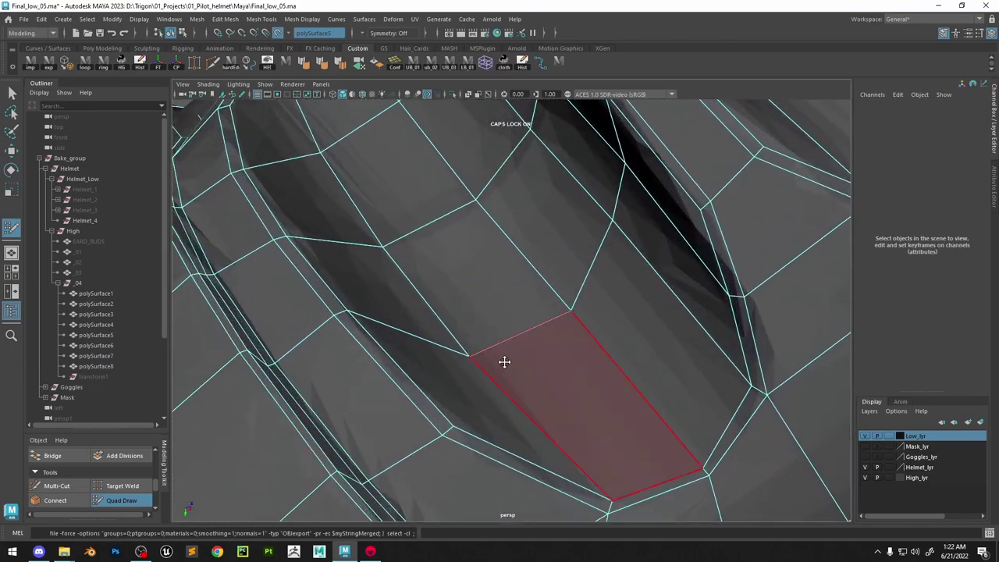
left_click_drag(451, 428, 404, 263)
Fit the rim vertices at the opposite rounded end of a grip recess to the high-poly edge and review the whole flashlight
scroll(476, 418, "down", 8)
scroll(507, 235, "up", 3)
middle_click_drag(590, 255, 592, 307, "alt")
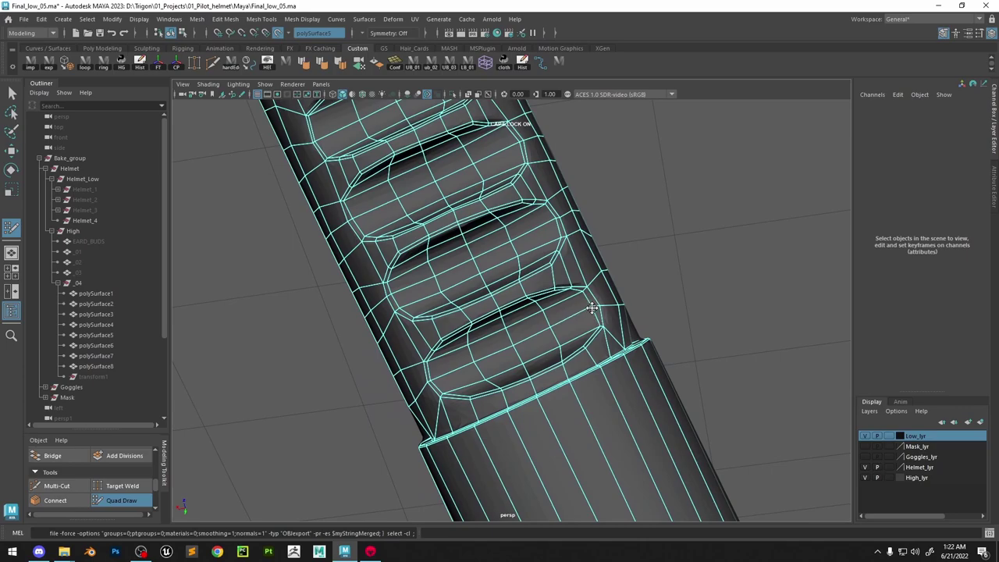
middle_click_drag(495, 251, 512, 281, "alt")
middle_click_drag(605, 226, 555, 344, "alt")
scroll(555, 343, "up", 8)
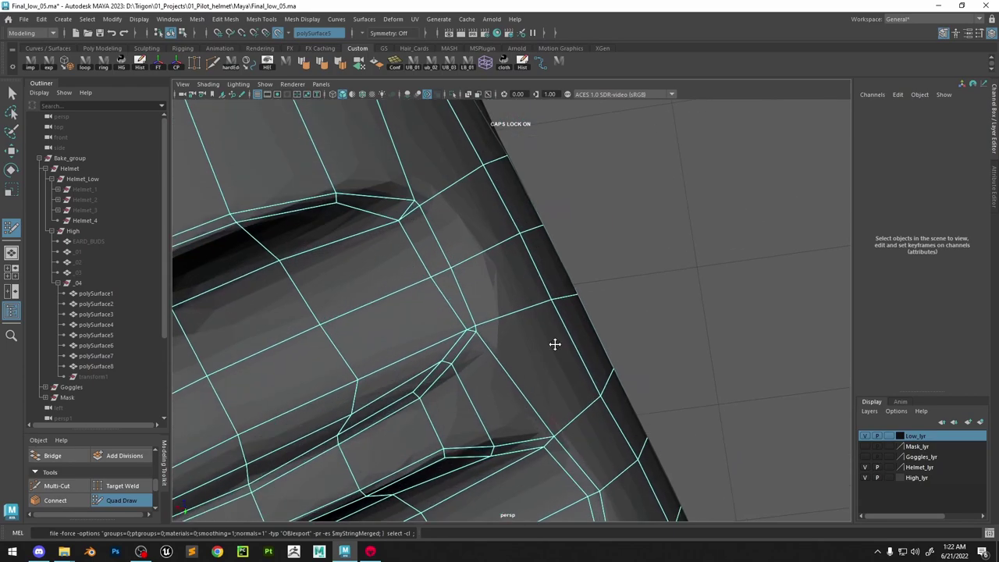
left_click_drag(555, 344, 351, 285, "alt")
left_click_drag(246, 290, 254, 267)
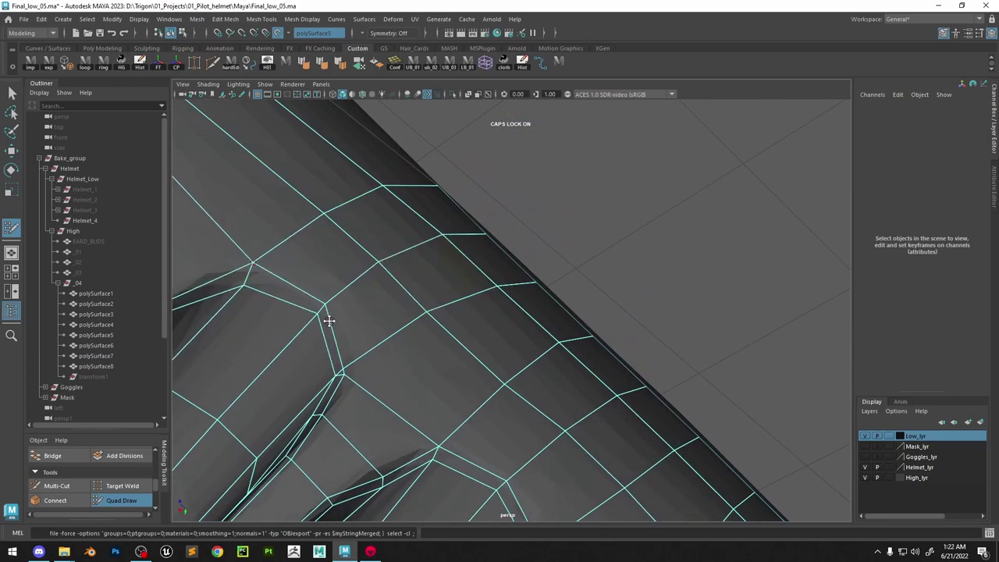
left_click_drag(330, 319, 532, 346, "alt")
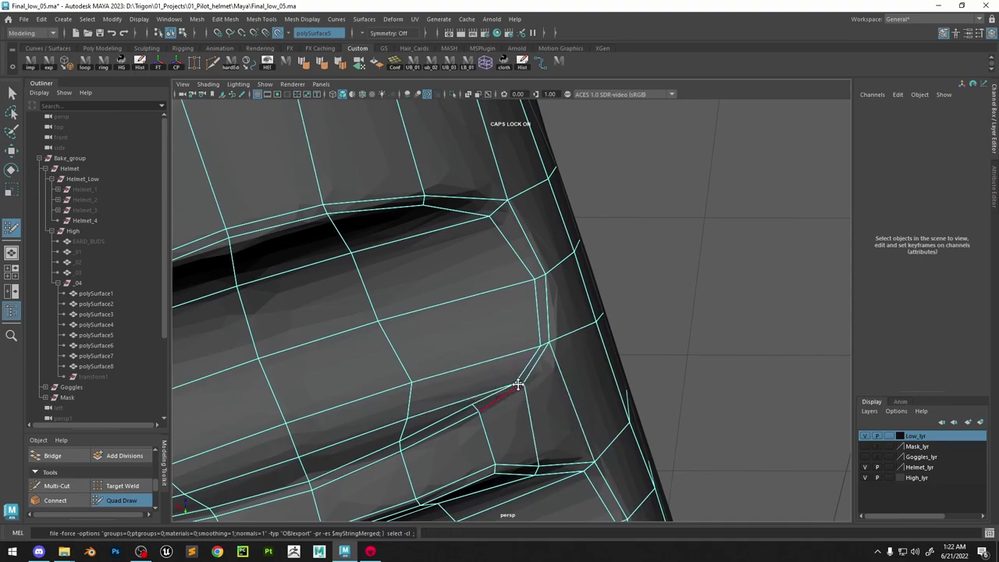
mouse_move(518, 384)
left_mouse_down("alt")
mouse_move(471, 384)
mouse_move(654, 274)
mouse_move(440, 326)
mouse_move(419, 363)
mouse_move(631, 397)
mouse_move(593, 378)
left_mouse_up("alt")
left_click_drag(593, 379, 624, 356)
scroll(625, 356, "down", 4)
mouse_move(577, 261)
left_mouse_down("alt")
mouse_move(670, 308)
mouse_move(531, 281)
left_mouse_up("alt")
mouse_move(531, 281)
middle_mouse_down("alt")
mouse_move(478, 260)
mouse_move(471, 337)
middle_mouse_up("alt")
left_click_drag(472, 337, 574, 230, "alt")
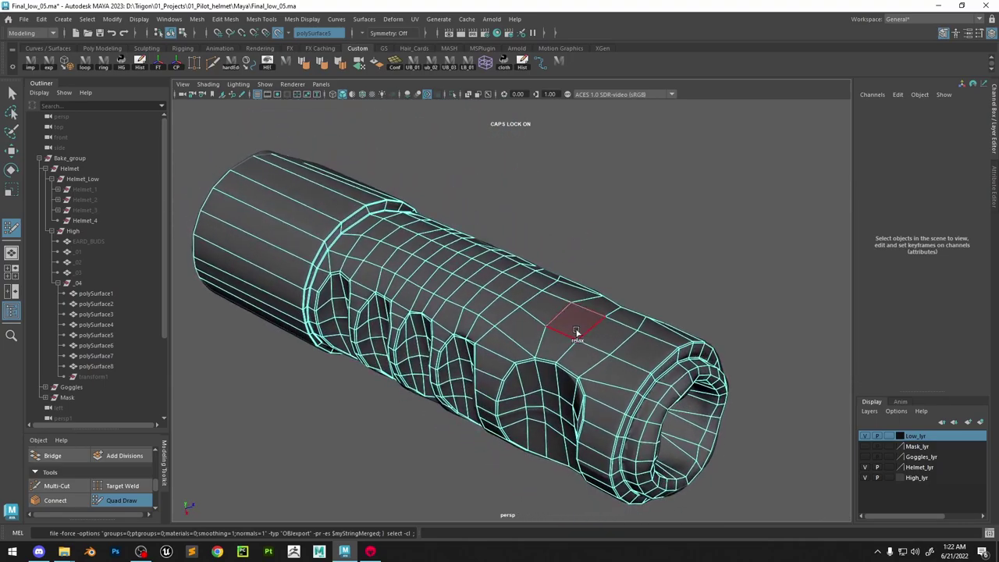
left_click_drag(537, 315, 534, 290, "alt")
Try to conform the whole low-poly flashlight to the live high-poly surface, then undo it
key("w")
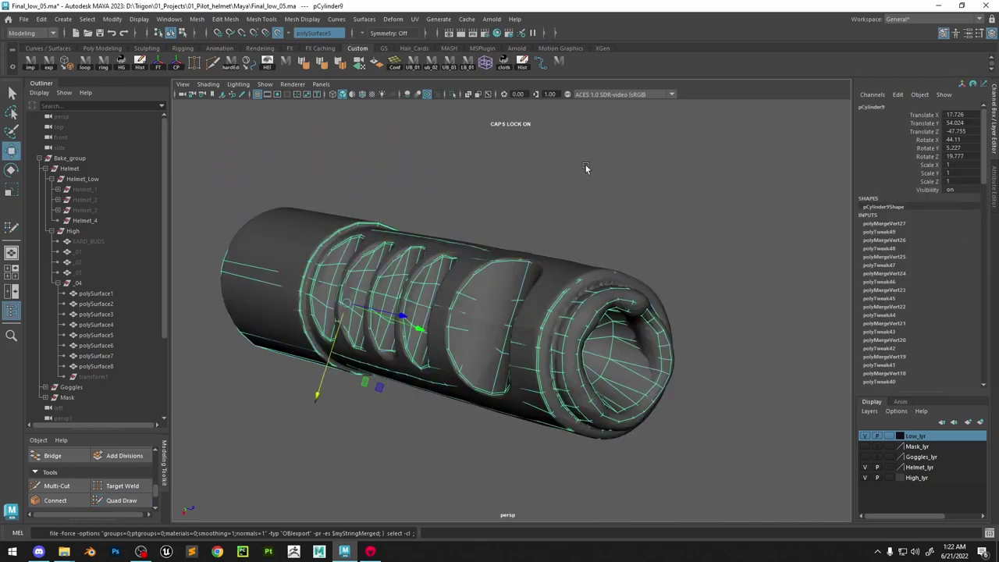
left_click(196, 19)
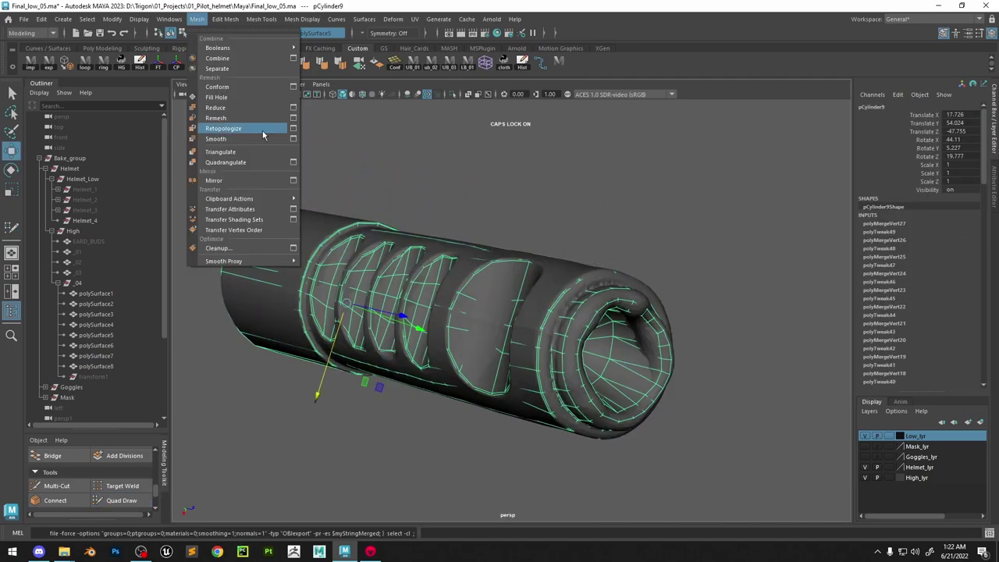
left_click(226, 89)
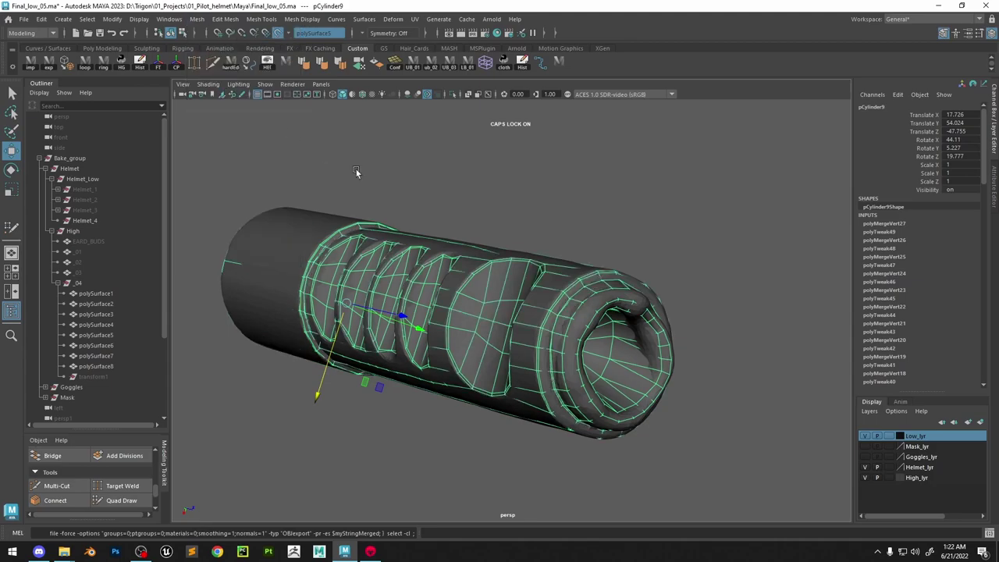
key("ctrl+z")
left_click_drag(654, 307, 520, 231, "alt")
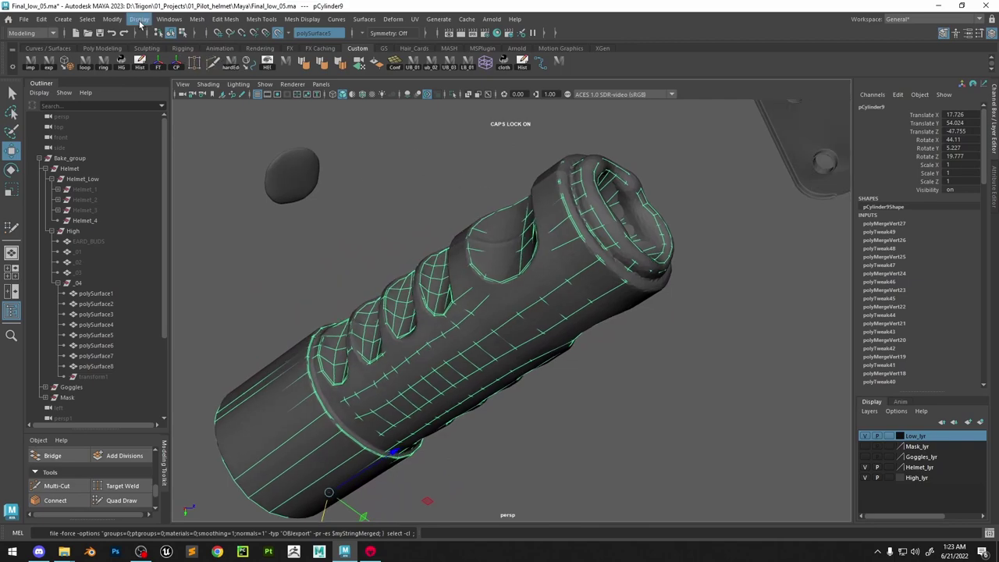
left_click(198, 20)
left_click(236, 91)
left_click_drag(513, 237, 558, 264, "alt")
key("ctrl+z")
key("ctrl+z")
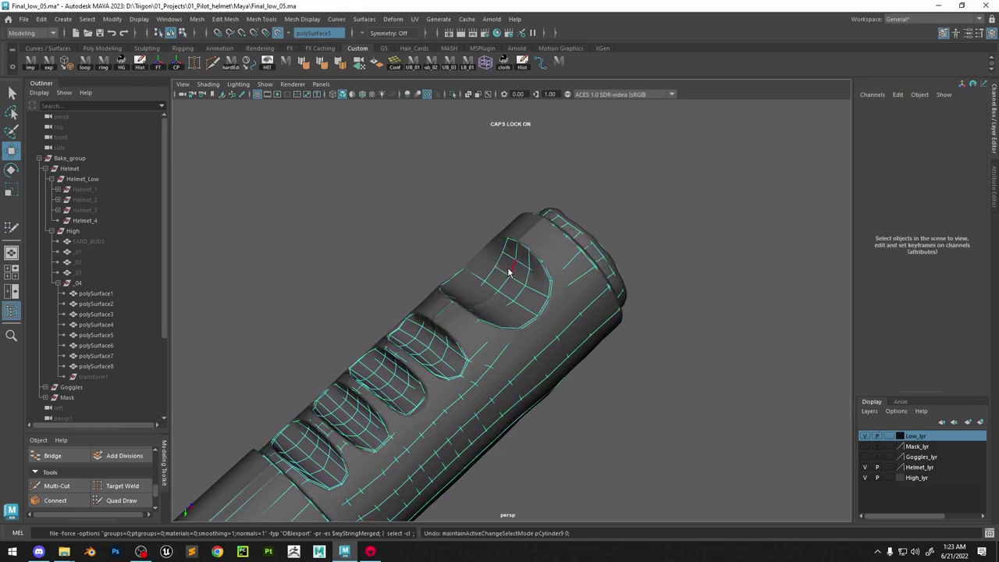
Inspect the flashlight's recesses and open end in Quad Draw, then leave the tool and check the part among its surrounding pieces
left_click(121, 500)
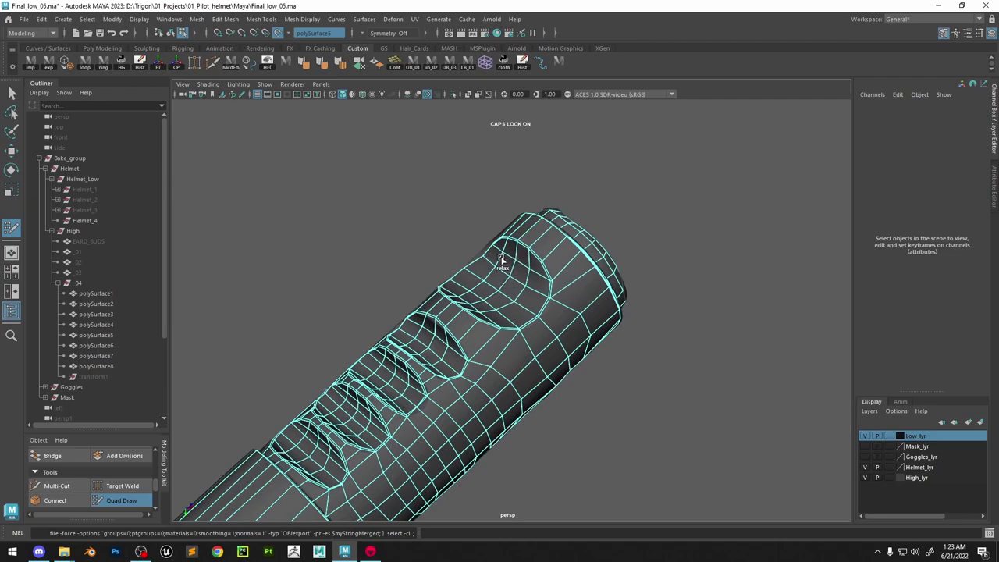
left_click_drag(502, 260, 568, 325, "alt")
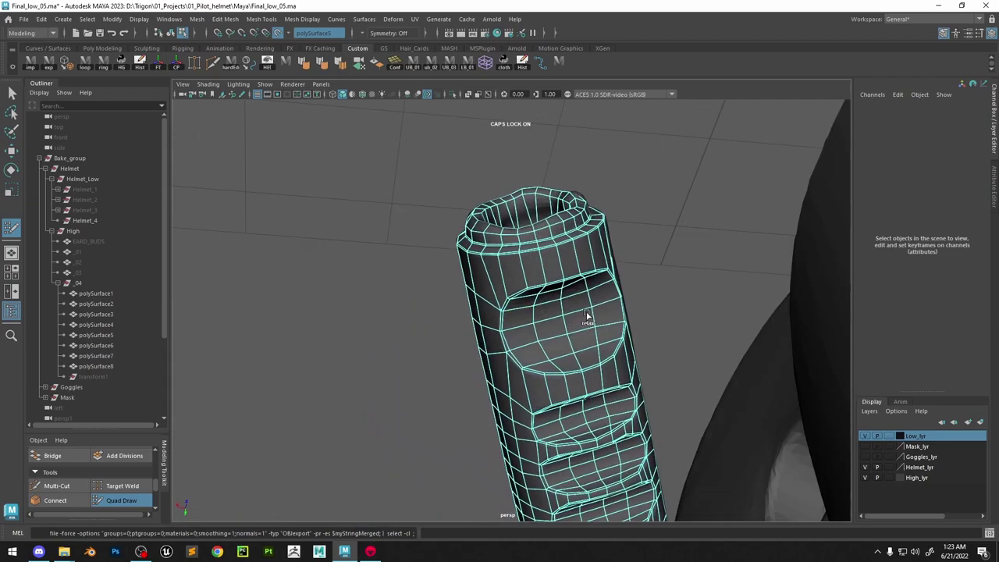
middle_click_drag(597, 349, 583, 291, "alt")
left_click_drag(587, 378, 595, 303, "alt")
right_click_drag(602, 366, 539, 335, "alt")
mouse_move(515, 320)
left_mouse_down("alt")
mouse_move(562, 301)
mouse_move(489, 254)
left_mouse_up("alt")
key("w")
right_click_drag(486, 252, 557, 150)
left_click_drag(557, 150, 329, 250, "alt")
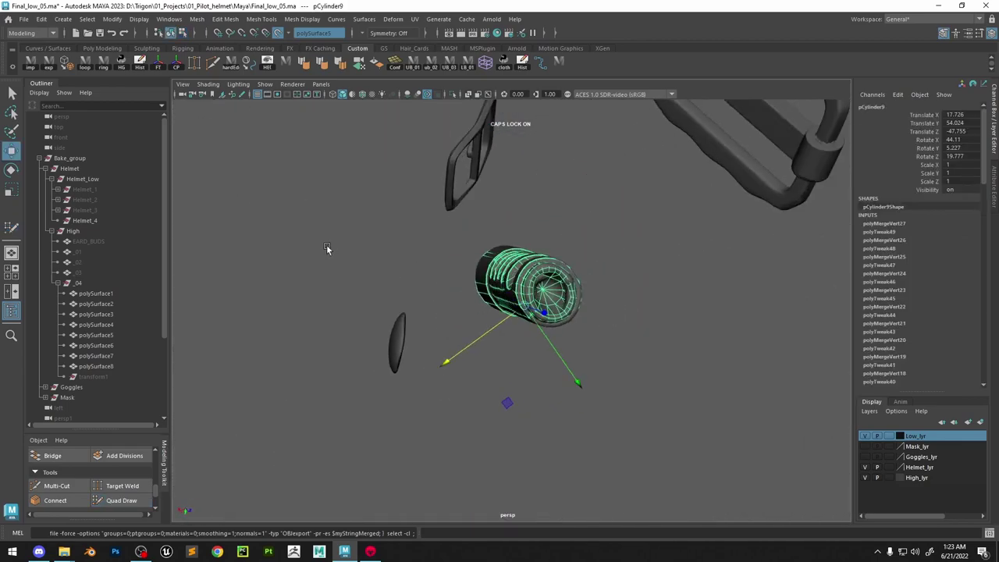
right_click_drag(750, 359, 666, 336, "alt")
left_click_drag(666, 335, 537, 312, "alt")
right_click_drag(537, 312, 640, 332, "alt")
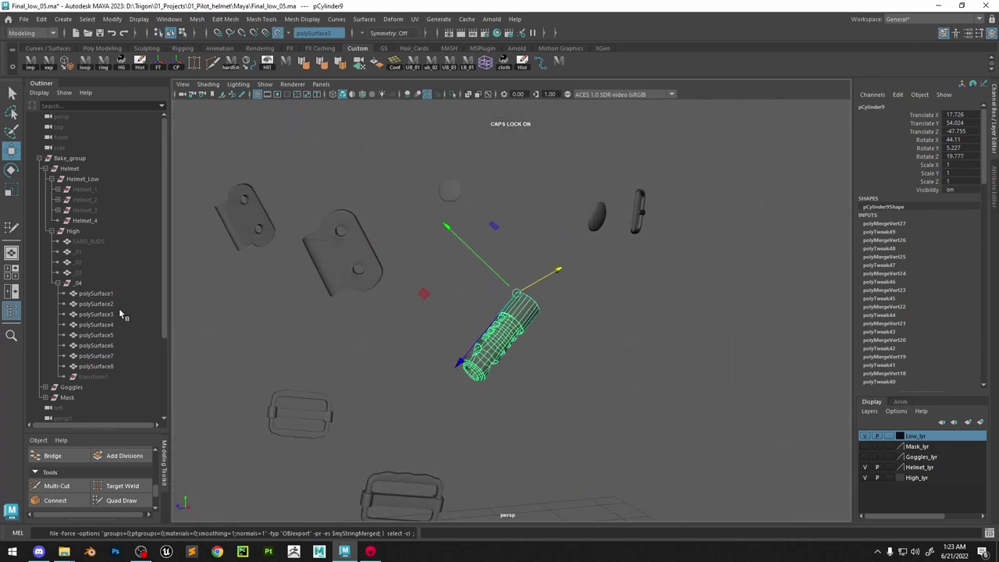
Unhide the Helmet_1 group and turn off the visibility of High_lyr
left_click(96, 191)
key("h")
right_click_drag(502, 291, 597, 366, "alt")
left_click(864, 478)
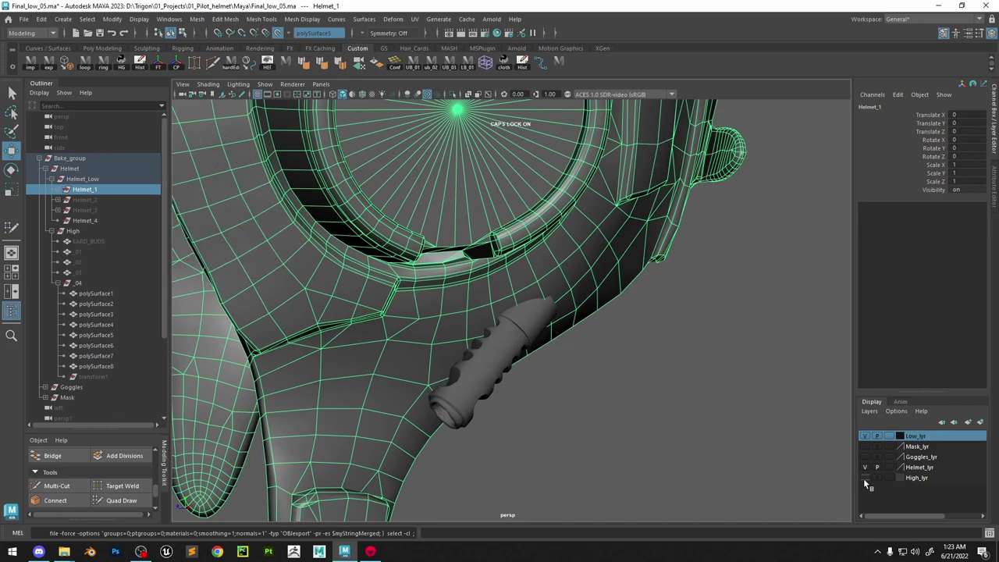
double_click(860, 477)
left_click(483, 295)
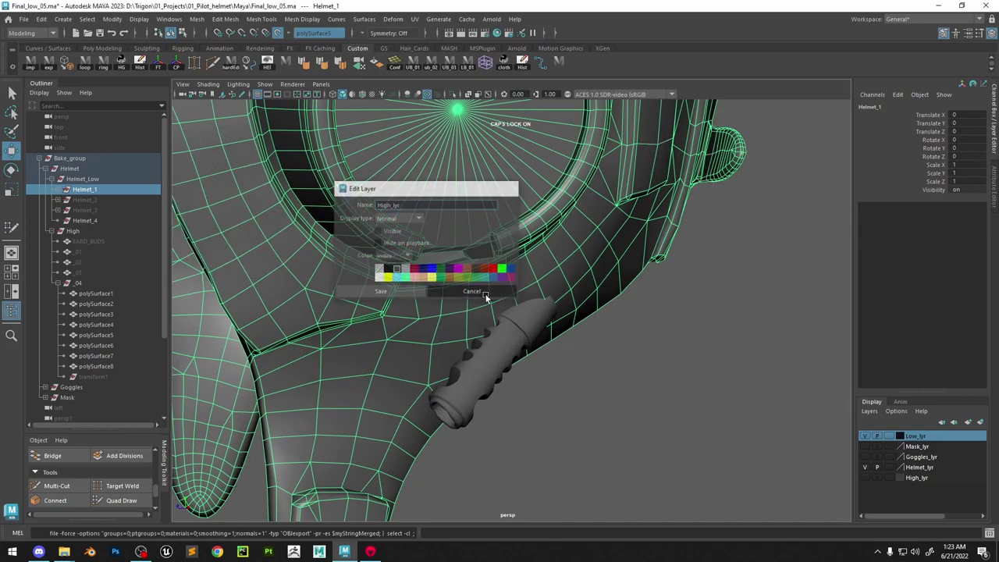
left_click(865, 477)
left_click(866, 477)
left_click(867, 477)
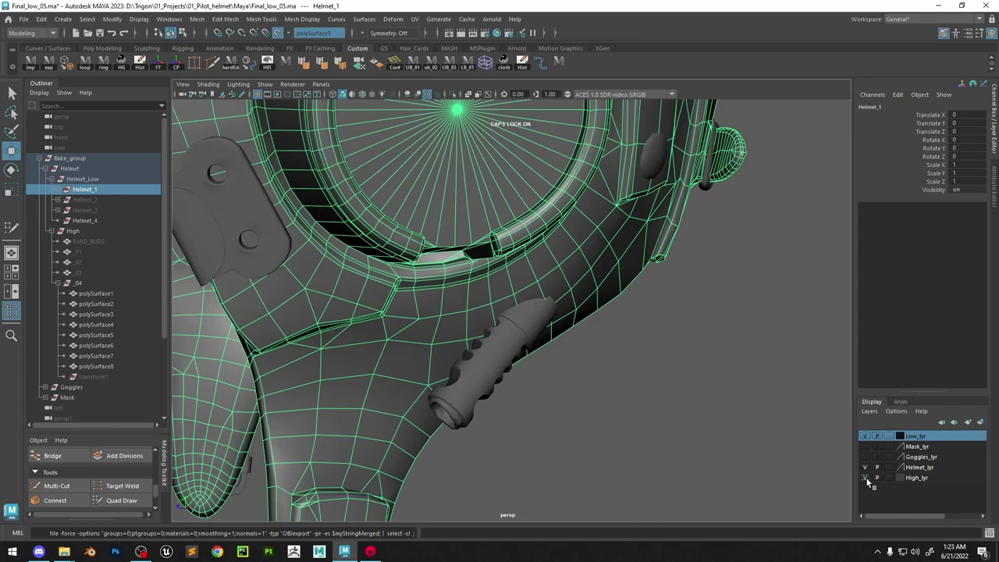
left_click(867, 477)
left_click(867, 478)
left_click(867, 479)
Select all faces of the low-poly flashlight and apply a planar UV projection in the UV editor layout
left_click(504, 338)
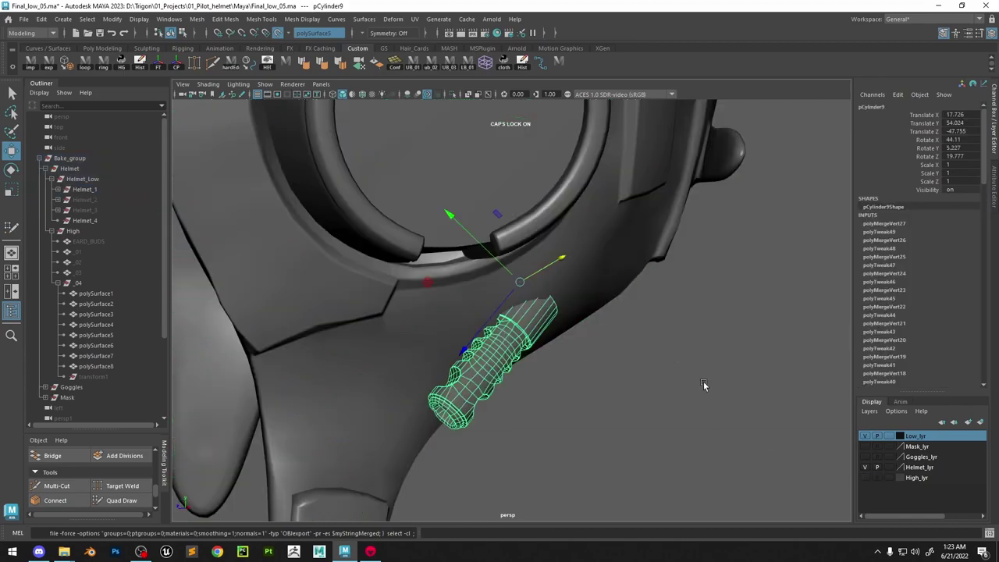
left_click_drag(515, 350, 578, 312, "alt")
right_click_drag(578, 312, 651, 408, "alt")
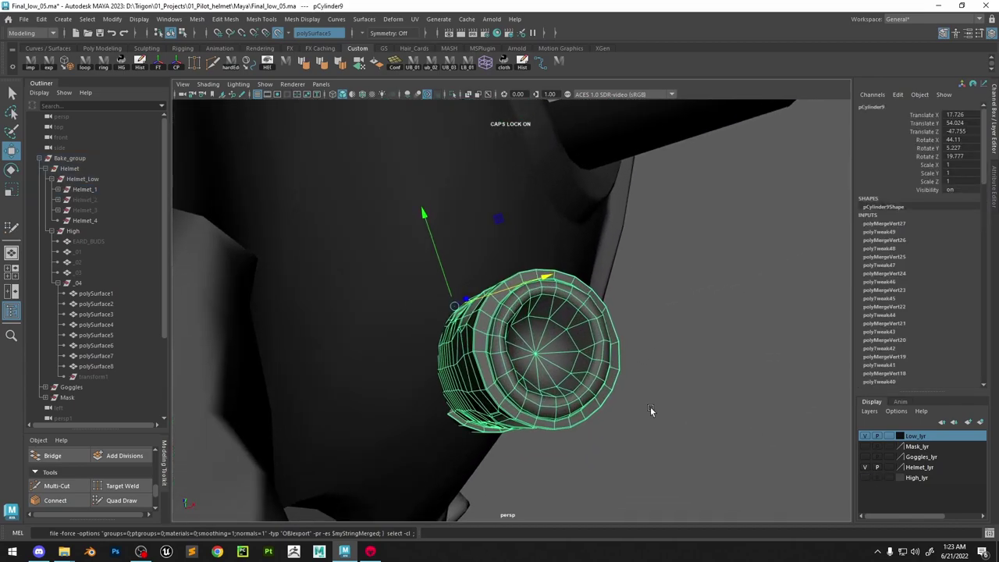
left_click_drag(651, 407, 548, 364, "alt")
right_click_drag(528, 322, 534, 282)
double_click(522, 321)
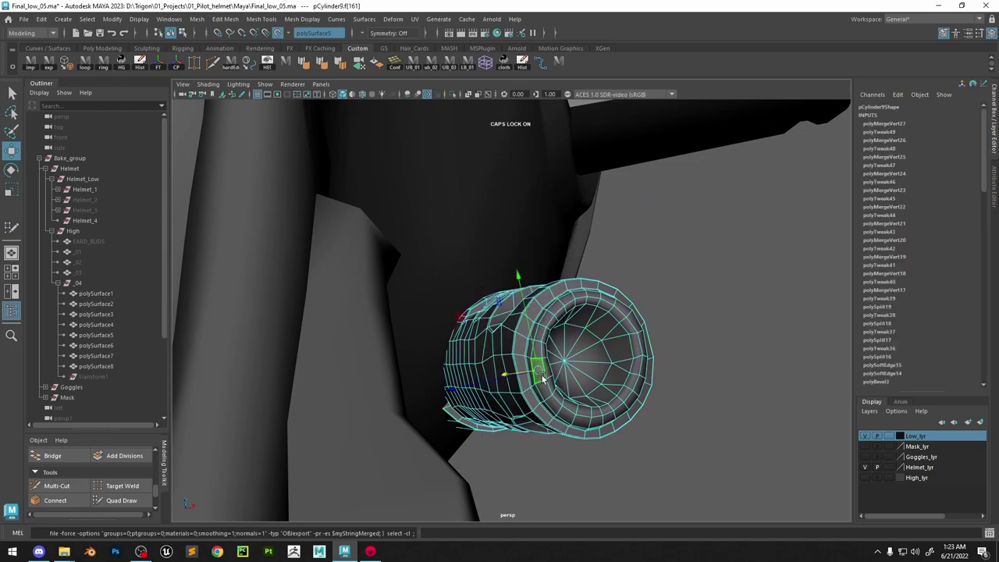
key("space")
right_click_drag(338, 259, 333, 176, "shift")
left_click_drag(700, 334, 704, 318, "alt")
Switch to edge selection and select a lengthwise run of edges along the flashlight's body for a UV seam
right_click_drag(698, 243, 700, 218)
left_click_drag(783, 288, 781, 329, "alt")
left_click_drag(691, 381, 699, 367, "alt")
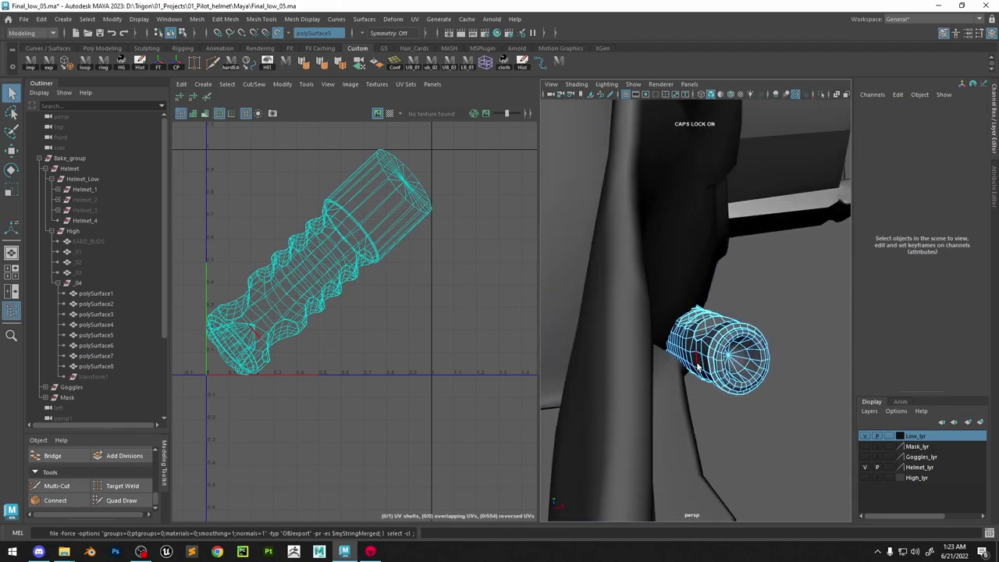
left_click(694, 354)
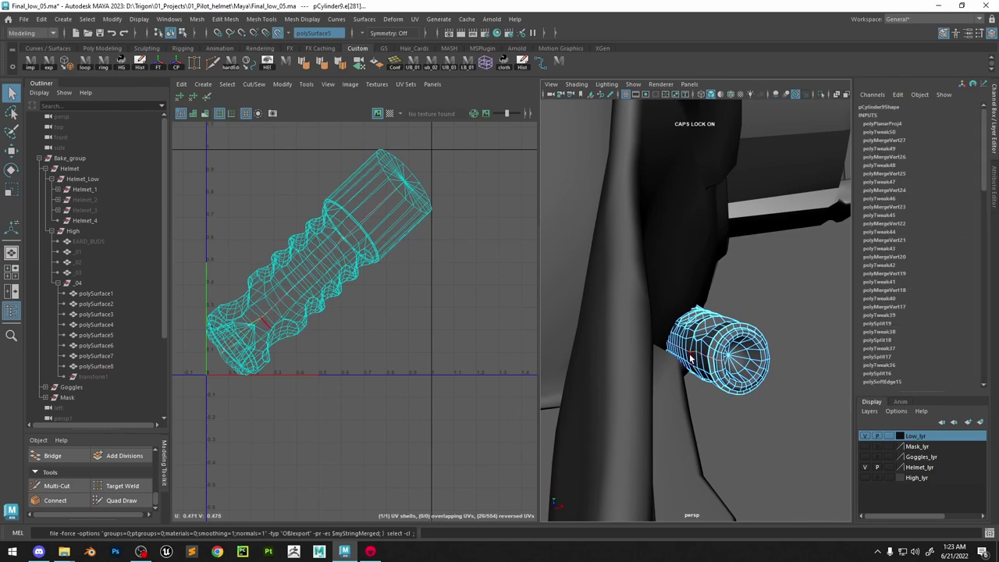
right_click_drag(685, 346, 713, 367, "alt")
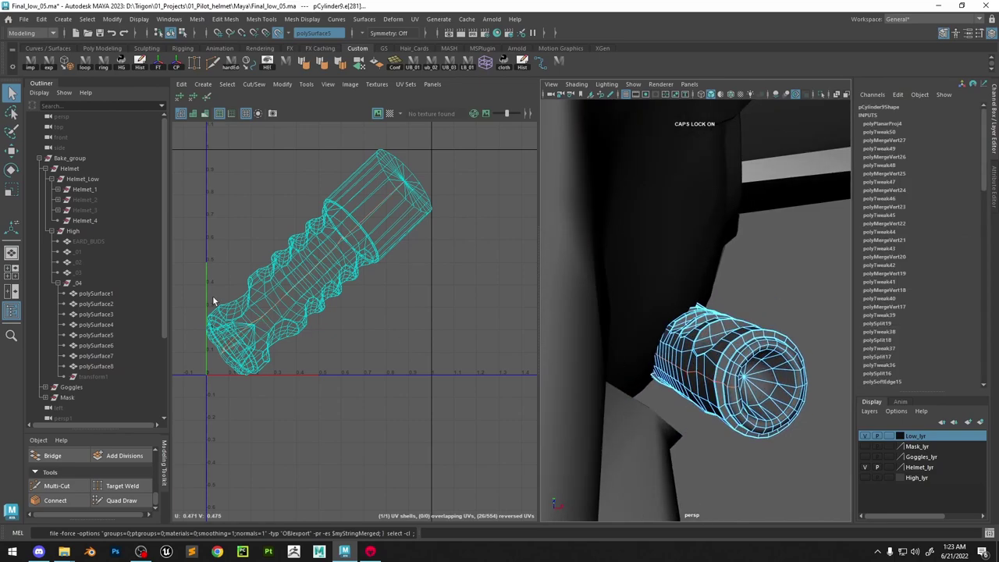
Cut a UV seam lengthwise along the cylinder and into its hollow end
right_click_drag(362, 231, 339, 241, "shift")
left_click_drag(792, 375, 743, 368, "alt")
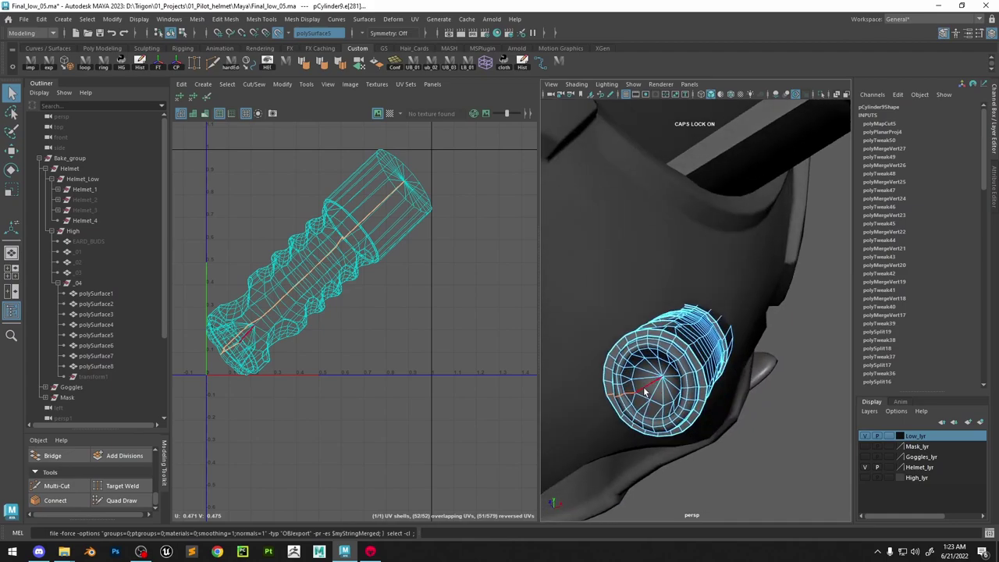
right_click_drag(358, 287, 333, 296, "shift")
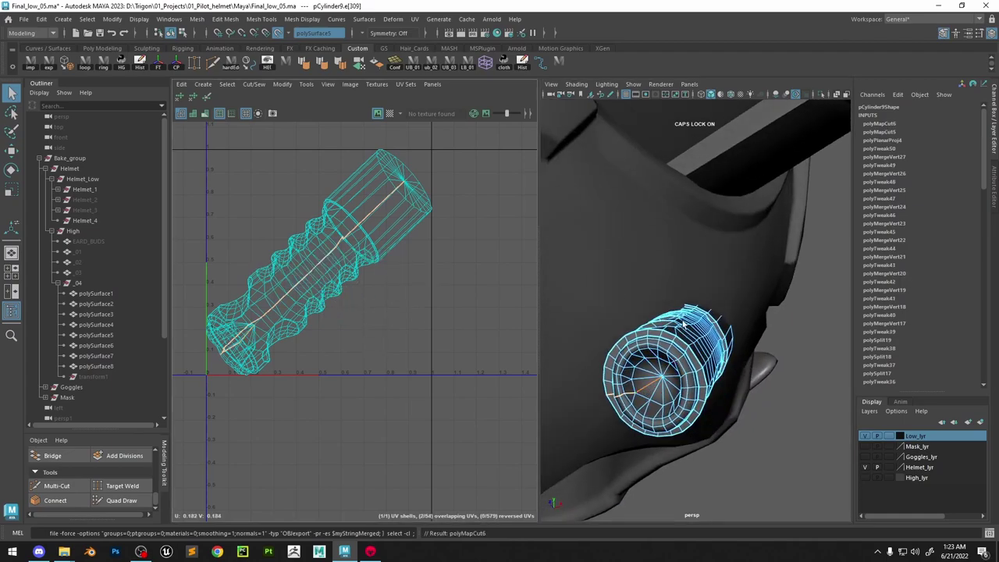
Isolate the cylinder and sew the UV edge that crosses its flat end cap
right_click_drag(685, 320, 814, 202)
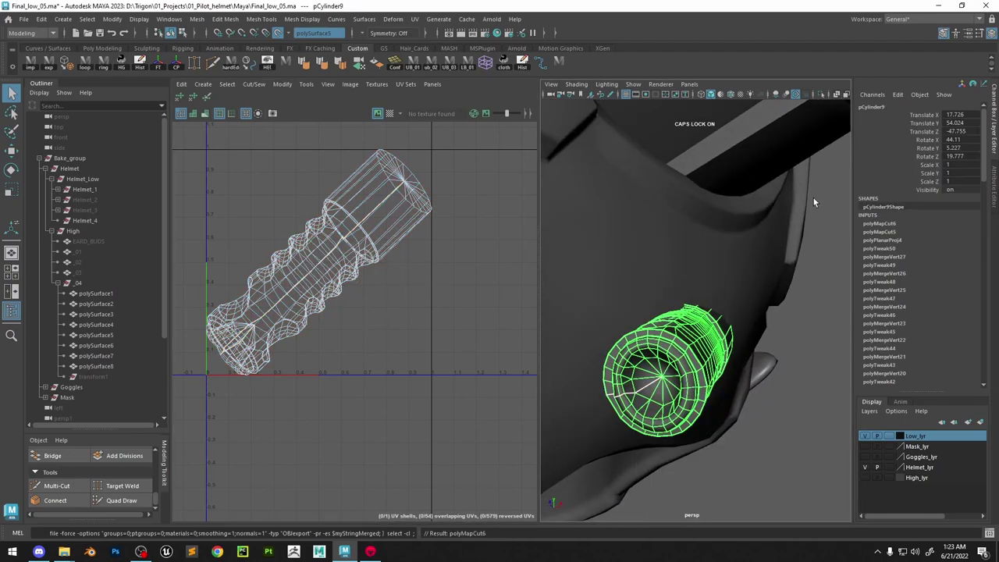
left_click(821, 95)
left_click_drag(787, 273, 531, 291, "alt")
right_click_drag(701, 244, 698, 193)
right_click_drag(408, 249, 413, 302, "shift")
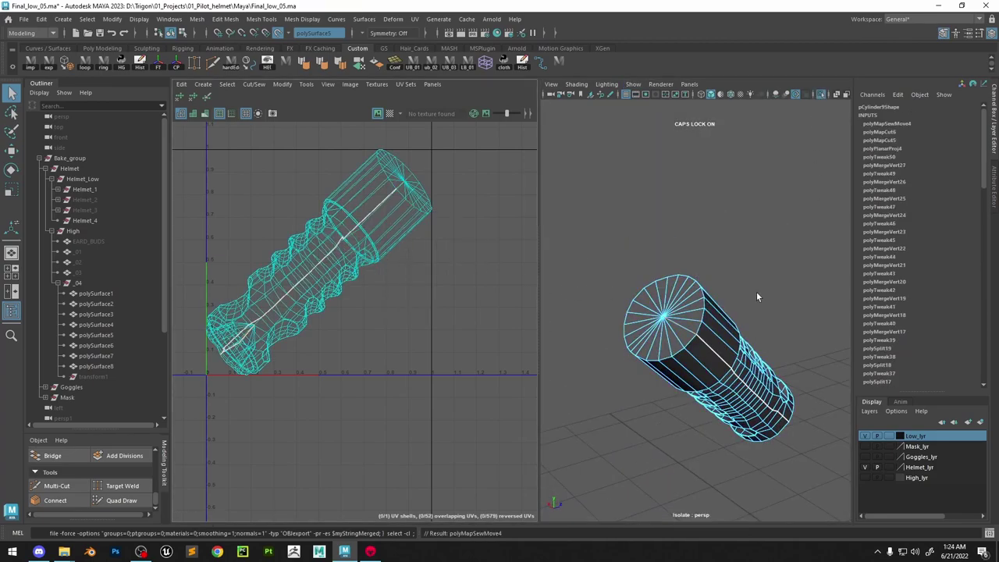
Harden the border edge loop of the flat end cap and cut the UVs along it
left_click(699, 328)
right_click_drag(699, 243, 803, 280, "shift")
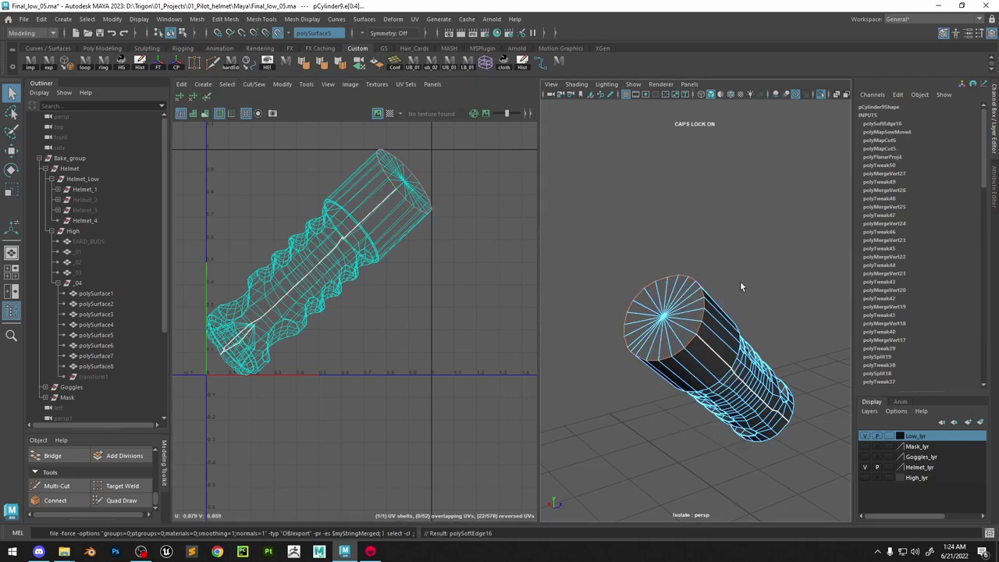
right_click_drag(343, 254, 303, 267, "shift")
Select all of the cylinder's UVs and unfold them
scroll(307, 271, "down", 4)
right_click_drag(426, 197, 472, 194)
left_click_drag(473, 194, 189, 358)
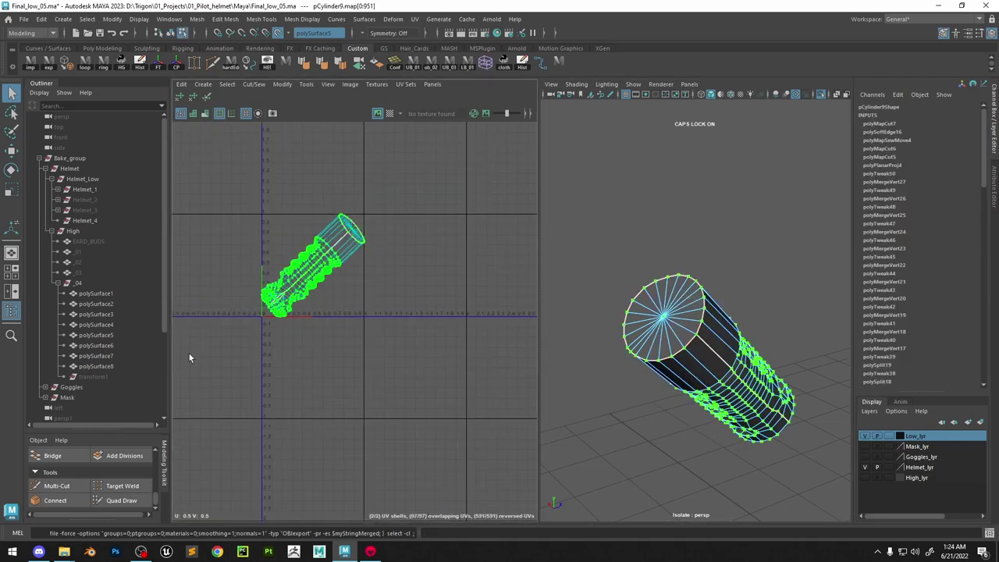
right_click_drag(343, 227, 288, 220, "shift")
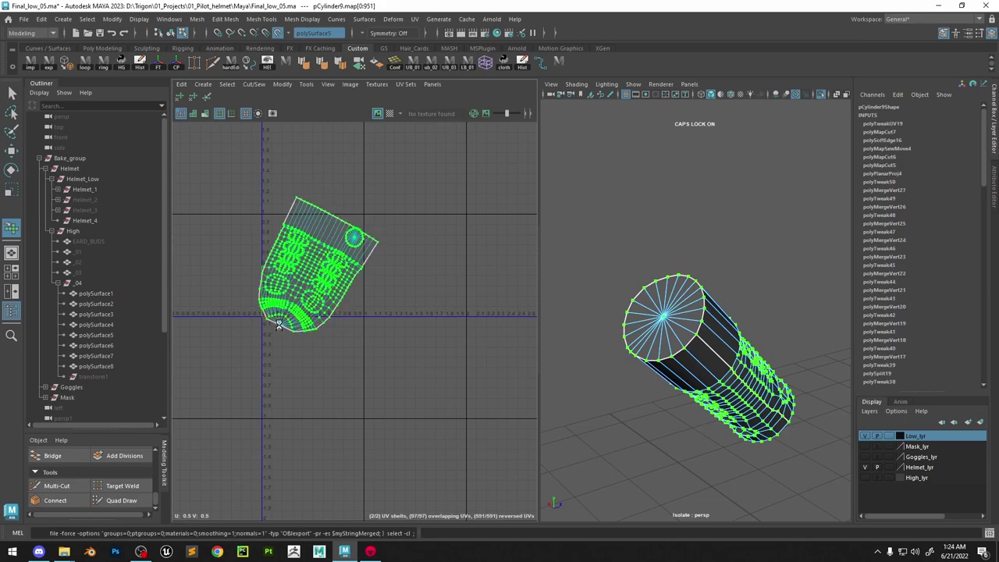
Cut another UV seam along the edges running outward from the center of the cylinder's hollow end
scroll(279, 323, "up", 8)
key("w")
right_click_drag(289, 299, 293, 249)
left_click(292, 304)
scroll(771, 363, "down", 3)
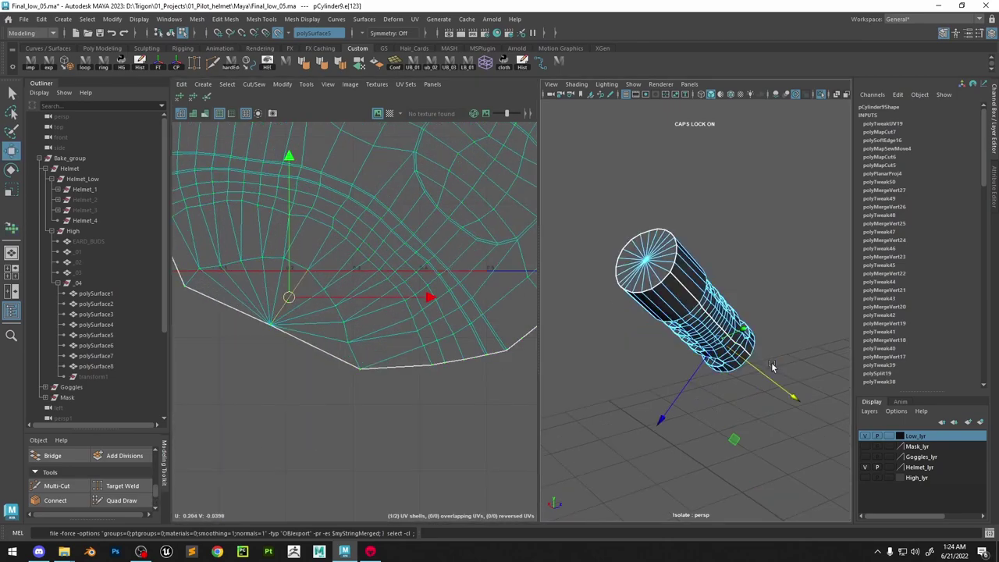
left_click_drag(772, 363, 616, 331, "alt")
scroll(740, 413, "up", 6)
middle_click_drag(740, 413, 659, 338, "alt")
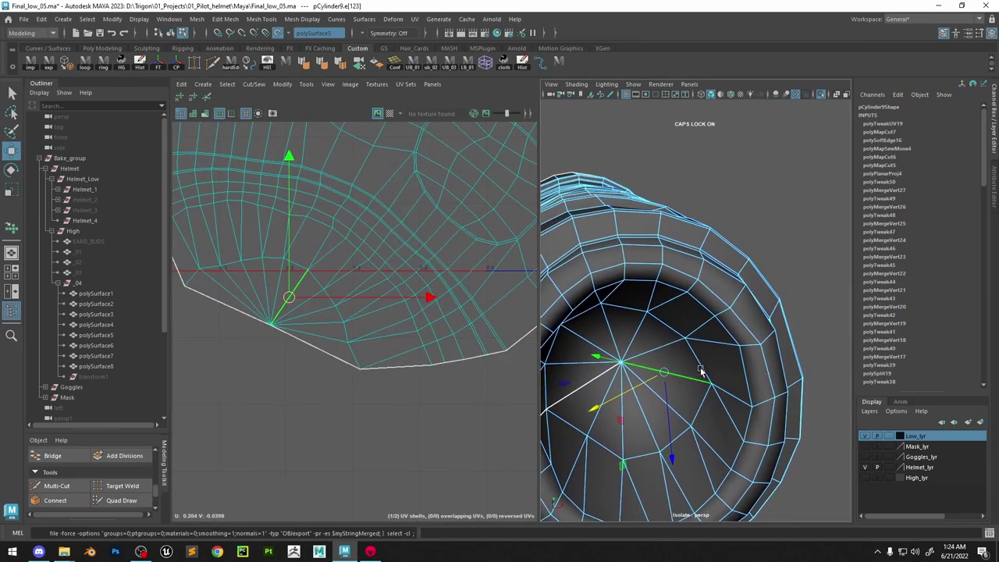
left_click(662, 342)
left_click(701, 331, "shift")
right_click_drag(370, 279, 422, 218, "shift")
Unfold the cylinder's main UV shell so it opens along the new cut
scroll(337, 286, "down", 6)
left_click(380, 281)
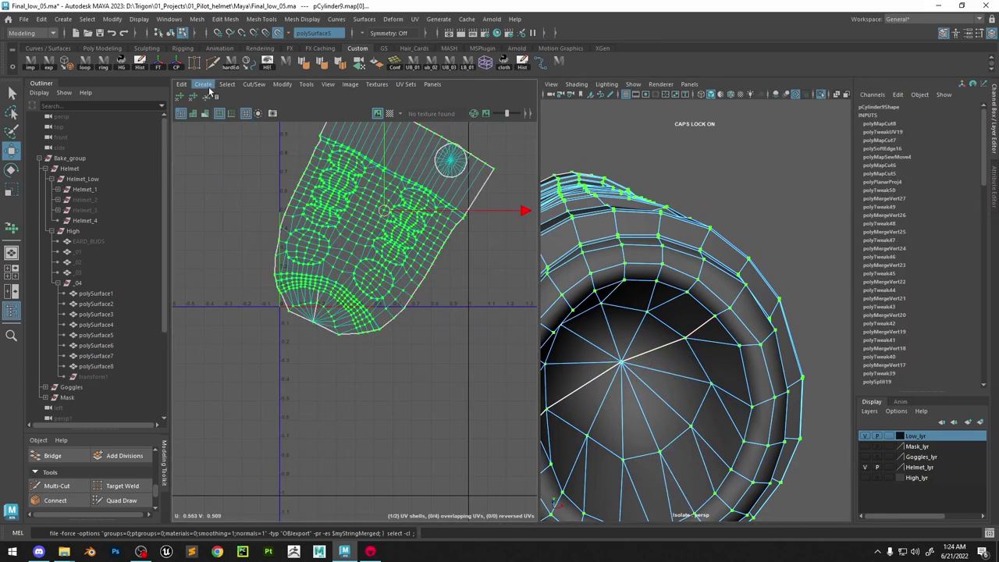
left_click(208, 96)
mouse_move(334, 216)
left_mouse_down()
mouse_move(341, 224)
mouse_move(304, 250)
left_mouse_up()
left_click_drag(303, 291, 324, 328)
key("w")
Select all of the cylinder's UVs and lay them out in the 0 to 1 UV space
scroll(356, 306, "down", 4)
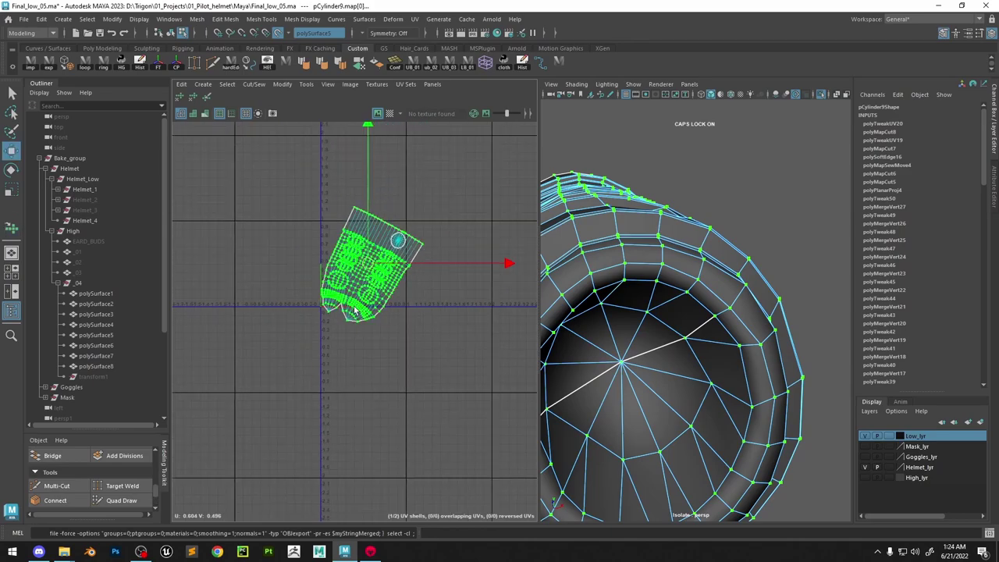
scroll(358, 306, "up", 1)
left_click_drag(467, 376, 444, 345)
right_click_drag(364, 179, 264, 221, "shift")
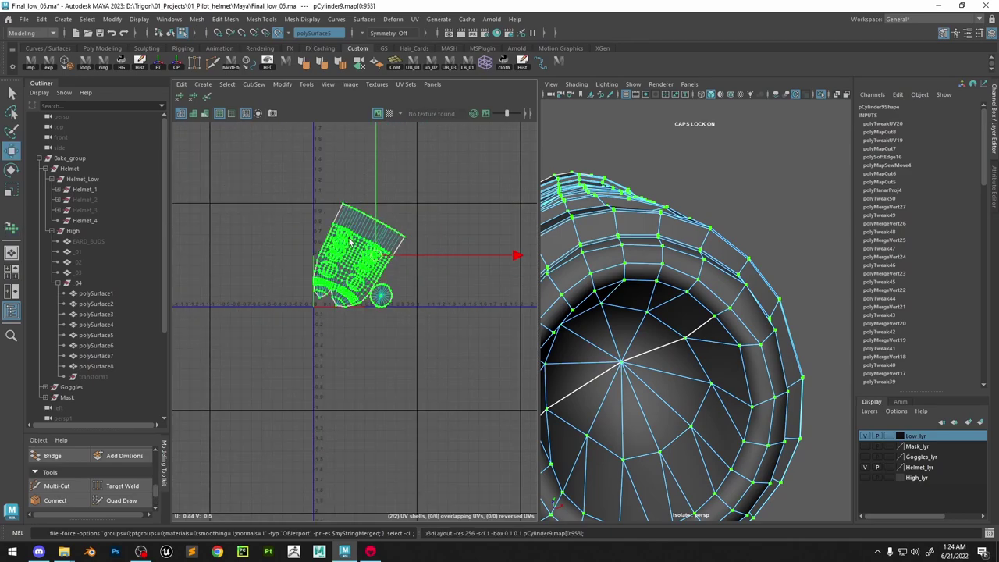
Rotate the cylinder's main UV shell upright and lay out both shells again
left_click(346, 251)
key("e")
left_click_drag(448, 158, 392, 141)
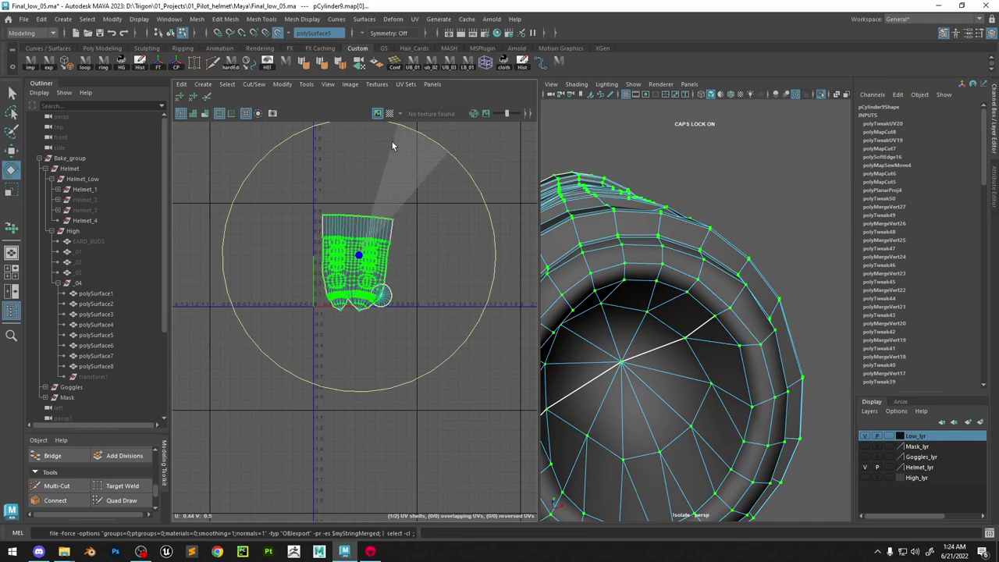
key("w")
left_click_drag(452, 190, 217, 393)
right_click_drag(393, 208, 268, 270, "shift")
Unhide the Helmet_2 and Helmet_3 low-poly groups
right_click_drag(667, 219, 691, 196)
left_click(87, 222)
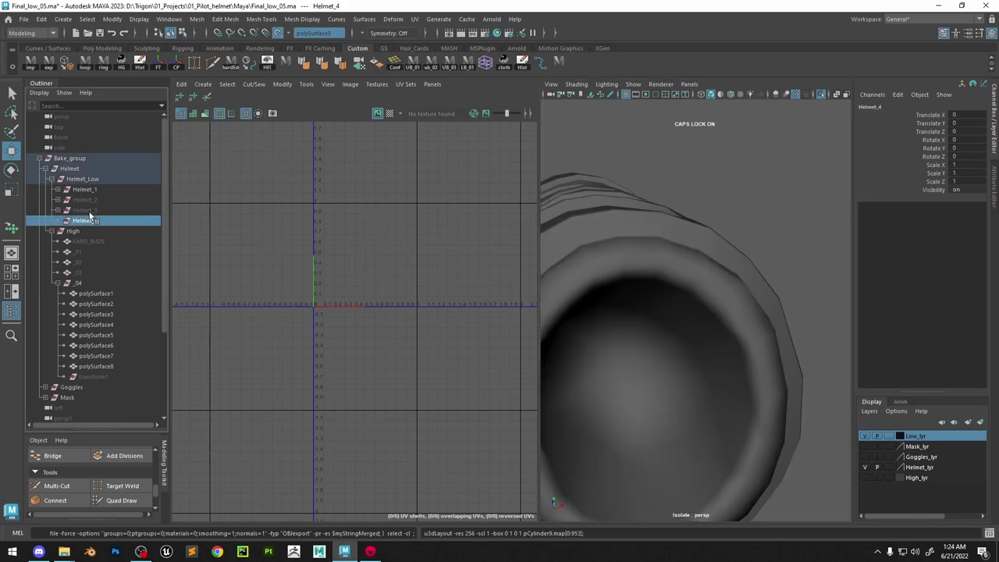
left_click(90, 211)
left_click(96, 201, "shift")
left_click(85, 190)
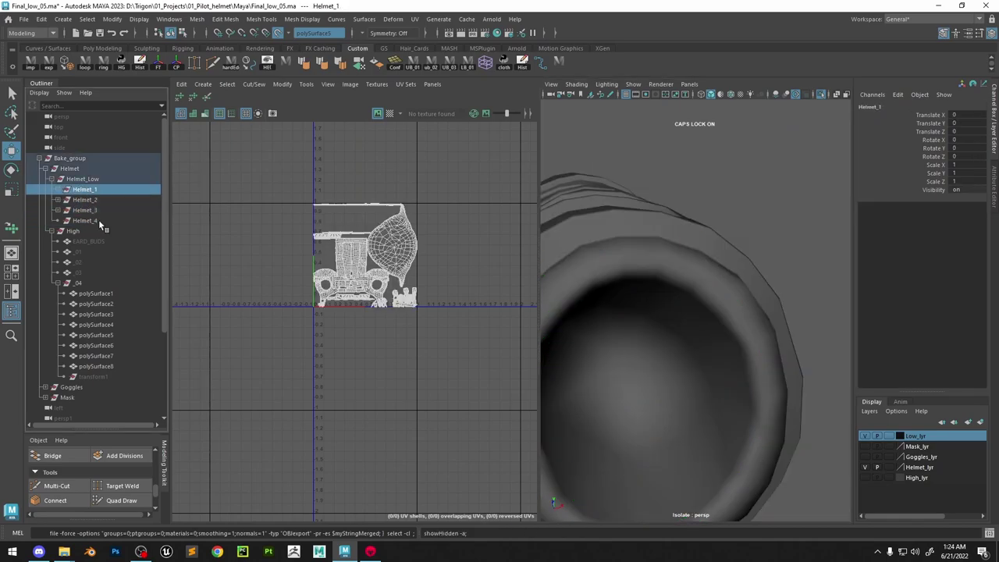
Select all UVs of the Helmet_1 through Helmet_4 groups and lay them out together
left_click(97, 222, "shift")
right_click_drag(320, 185, 390, 183)
left_click_drag(440, 177, 273, 336)
right_click_drag(361, 186, 228, 246, "shift")
scroll(362, 282, "up", 7)
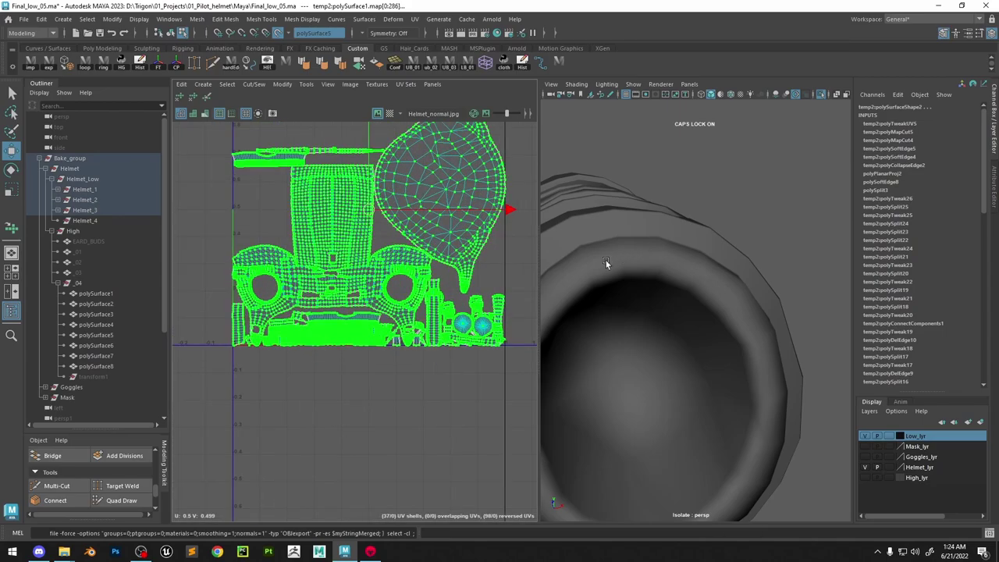
Export the Helmet_1 through Helmet_4 low-poly groups with the custom shelf export script
scroll(436, 343, "up", 3)
scroll(392, 351, "up", 4)
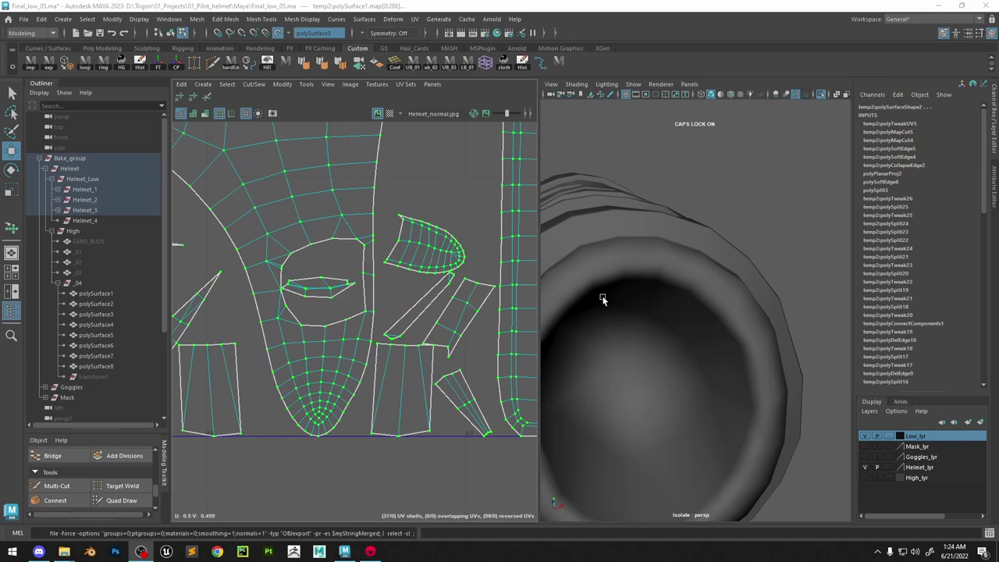
scroll(671, 307, "down", 8)
left_click_drag(719, 308, 624, 307, "alt")
scroll(687, 291, "up", 7)
right_click_drag(690, 289, 721, 254)
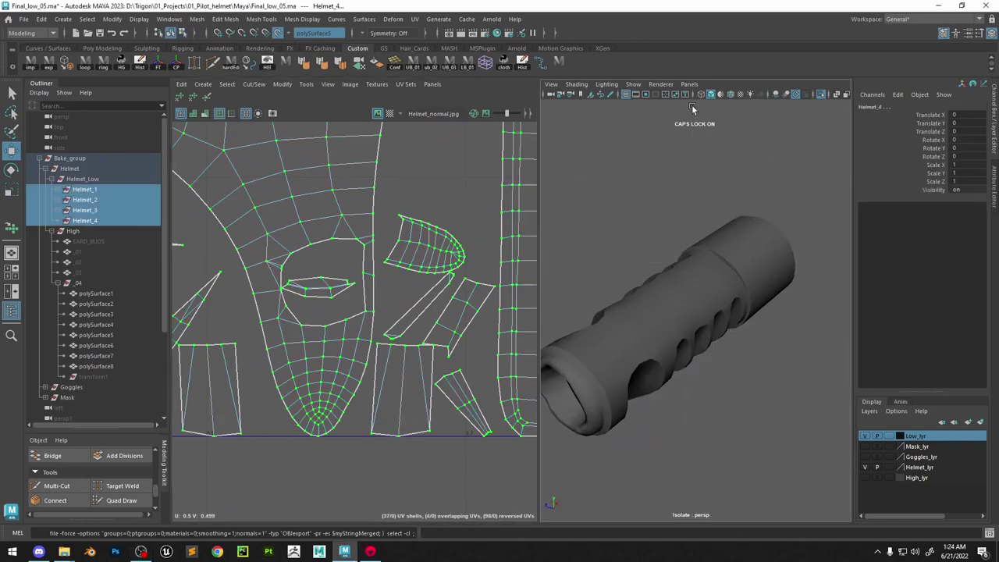
left_click(563, 67)
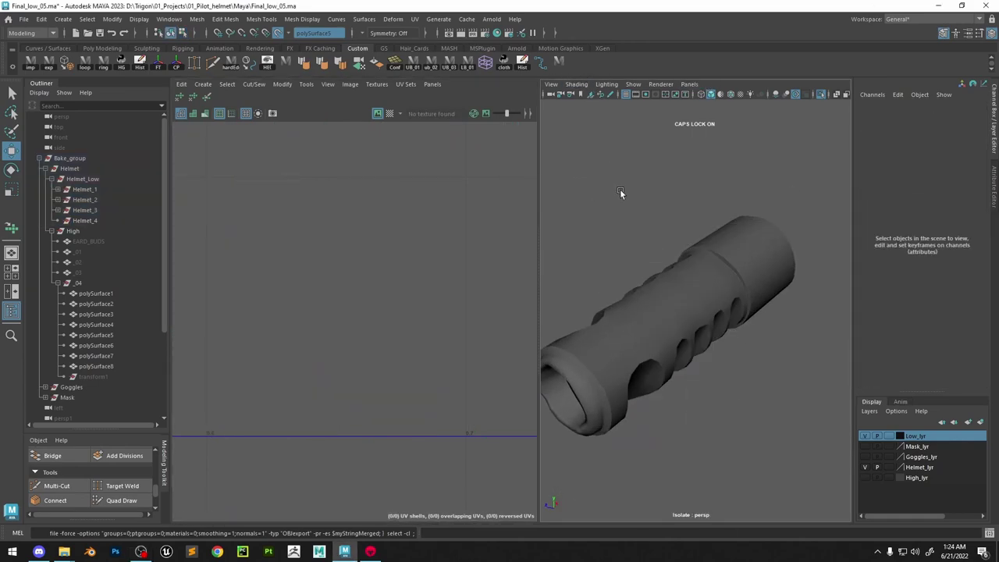
Switch to Marmoset Toolbag and examine the updated helmet mesh and the contents of bake group 04
scroll(650, 202, "up", 2)
left_click(370, 552)
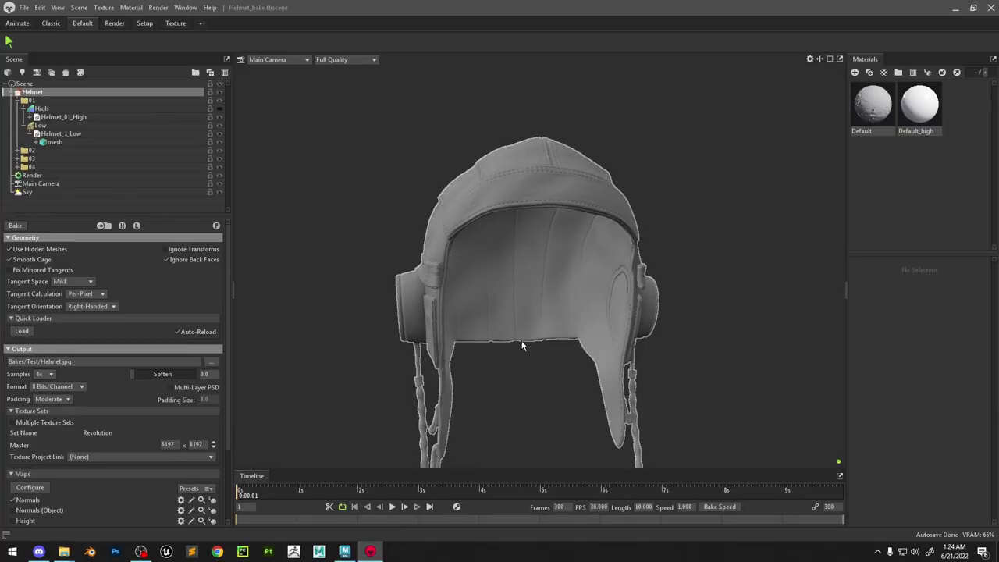
left_click(686, 365)
left_click_drag(686, 365, 521, 364, "alt")
left_click(17, 167)
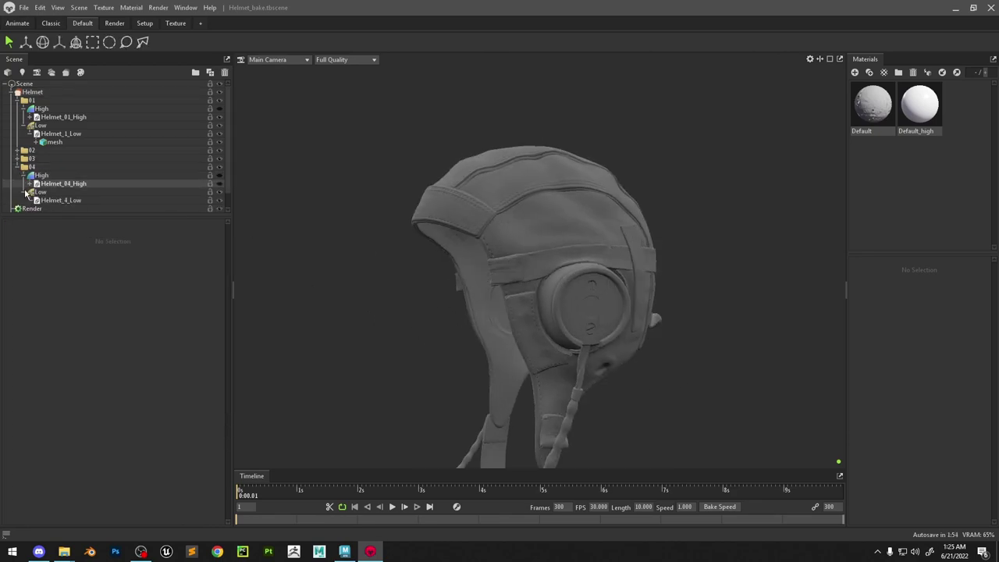
left_click_drag(557, 291, 750, 285, "alt")
Switch to Maya and move pCylinder9 into the Helmet_4 low-poly group
left_click(955, 8)
scroll(96, 225, "down", 4)
left_click(81, 377)
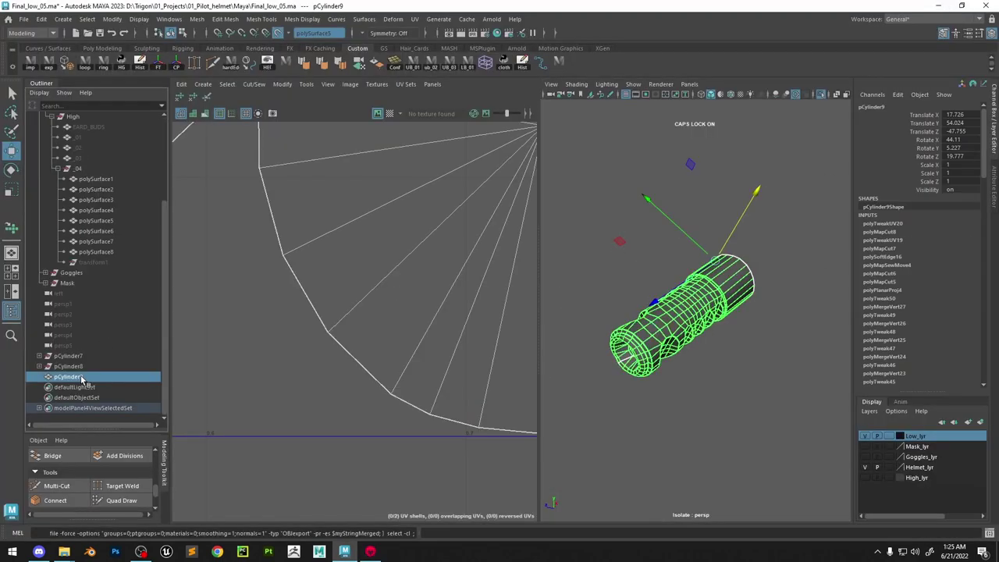
middle_click_drag(91, 179, 91, 178)
key("ctrl+z")
middle_click_drag(100, 378, 91, 168)
left_click(597, 149)
Switch to Marmoset Toolbag, bake the Helmet project's maps and preview the result on the model
key("alt+Tab")
left_click_drag(714, 335, 560, 341, "alt")
left_click_drag(722, 390, 598, 397, "alt")
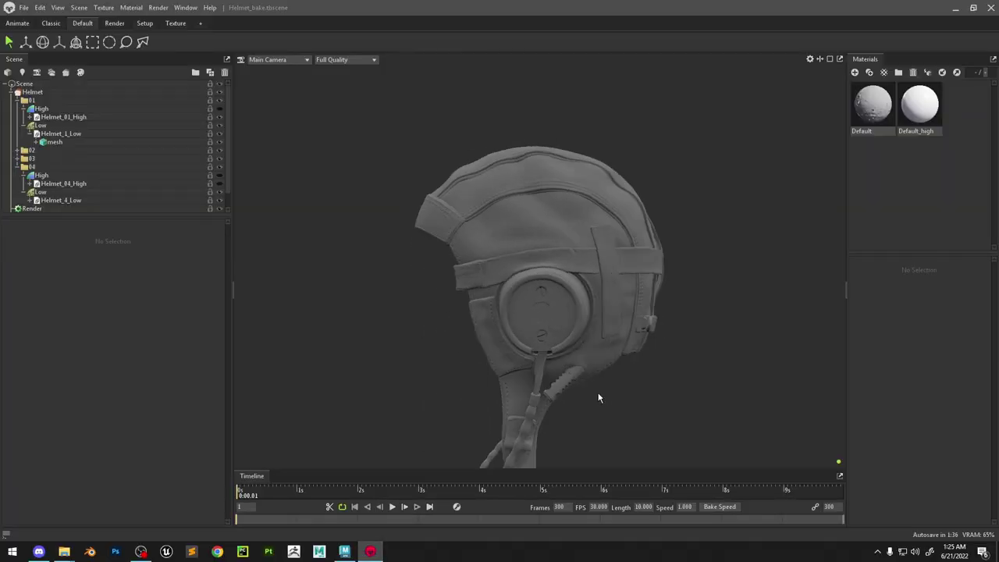
left_click(32, 92)
left_click(16, 225)
middle_click_drag(581, 337, 544, 225, "alt")
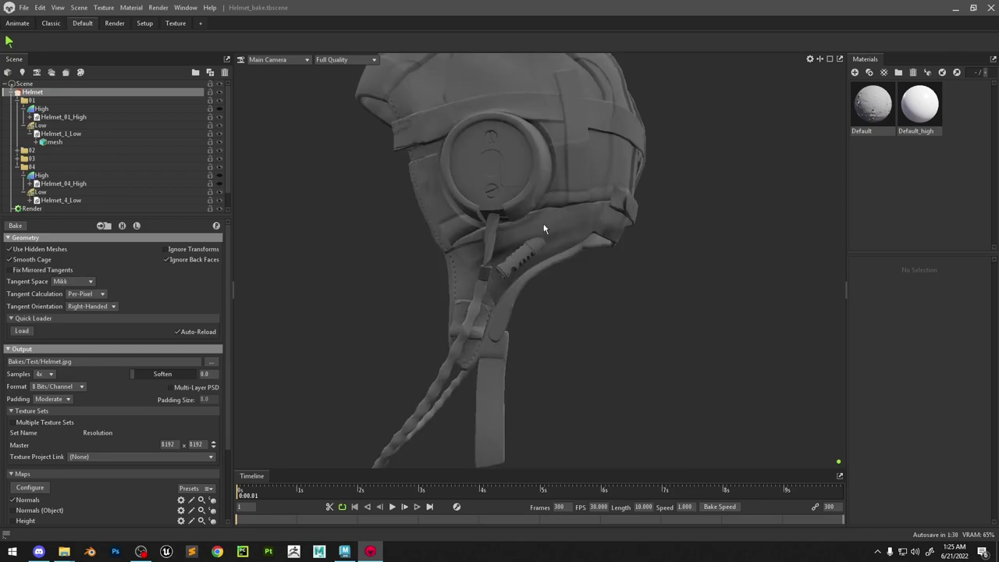
scroll(544, 225, "up", 3)
left_click_drag(585, 227, 504, 227, "alt")
left_click(216, 226)
middle_click_drag(656, 94, 640, 205, "alt")
Switch to Maya, lay out the UVs of Helmet_1 through Helmet_4 together, and return to Marmoset Toolbag
key("alt+Tab")
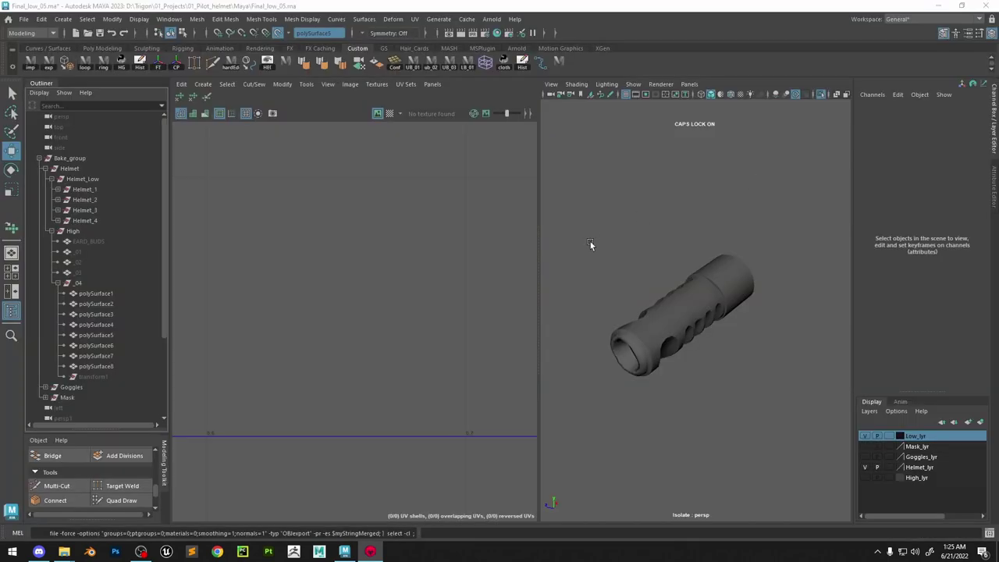
left_click(678, 314)
left_click(85, 189)
right_click_drag(421, 190, 455, 191)
mouse_move(94, 221)
left_mouse_down()
mouse_move(95, 181)
mouse_move(90, 221)
left_mouse_up()
right_click_drag(396, 163, 478, 152)
left_click_drag(478, 148, 251, 318)
right_click_drag(312, 155, 271, 182, "shift")
scroll(344, 233, "up", 2)
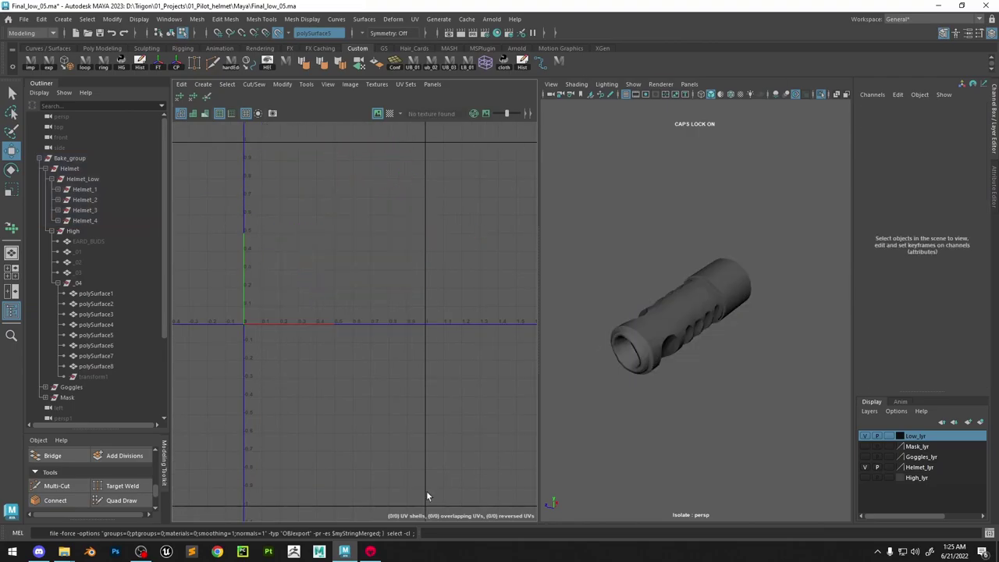
left_click(370, 551)
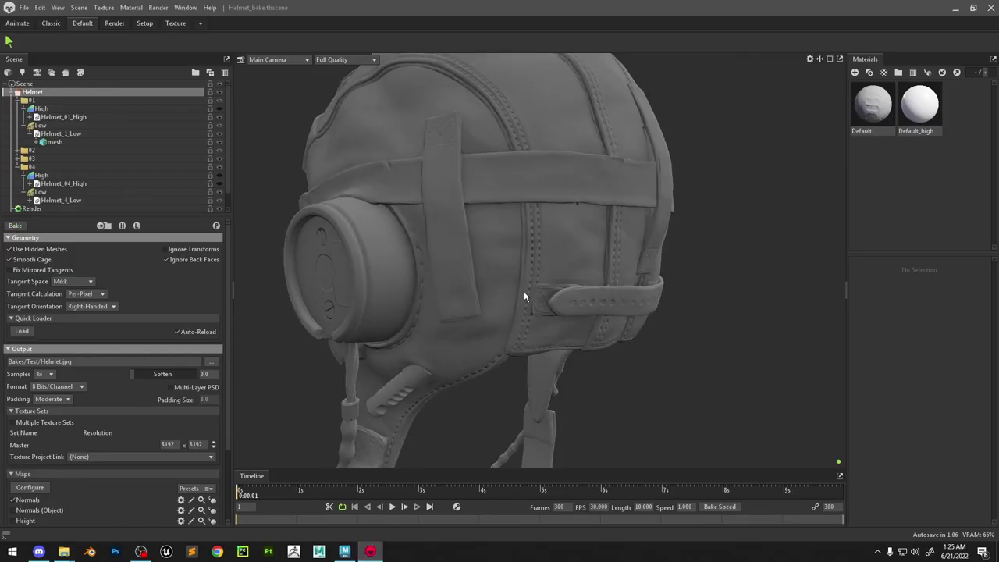
Switch to Maya, turn on textured display and assign the existing helmet material to Helmet_Low
key("alt+Tab")
scroll(664, 234, "up", 3)
key("6")
left_click_drag(683, 253, 632, 251, "alt")
left_click(88, 179)
key("space")
left_click(696, 316)
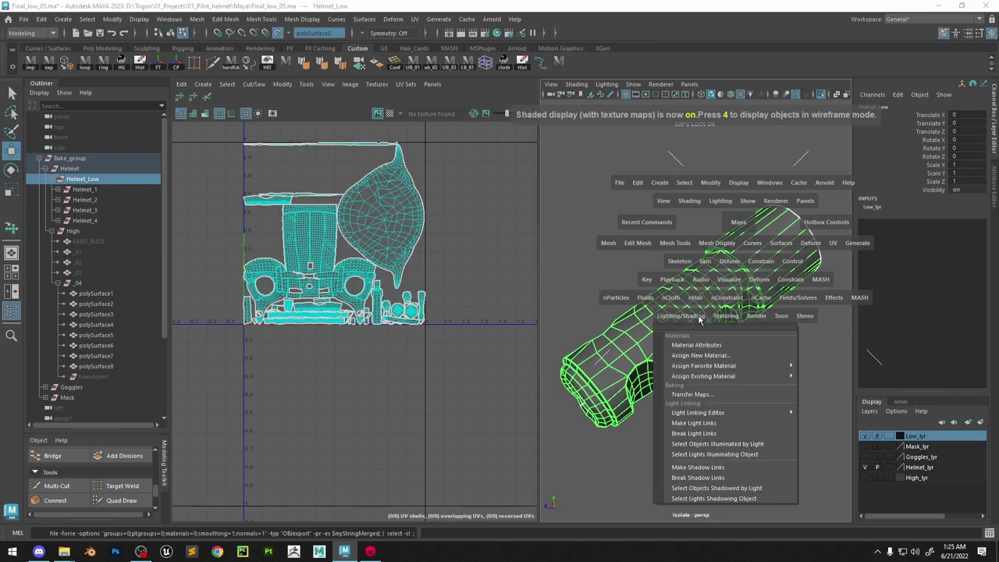
mouse_move(761, 382)
left_click(823, 377)
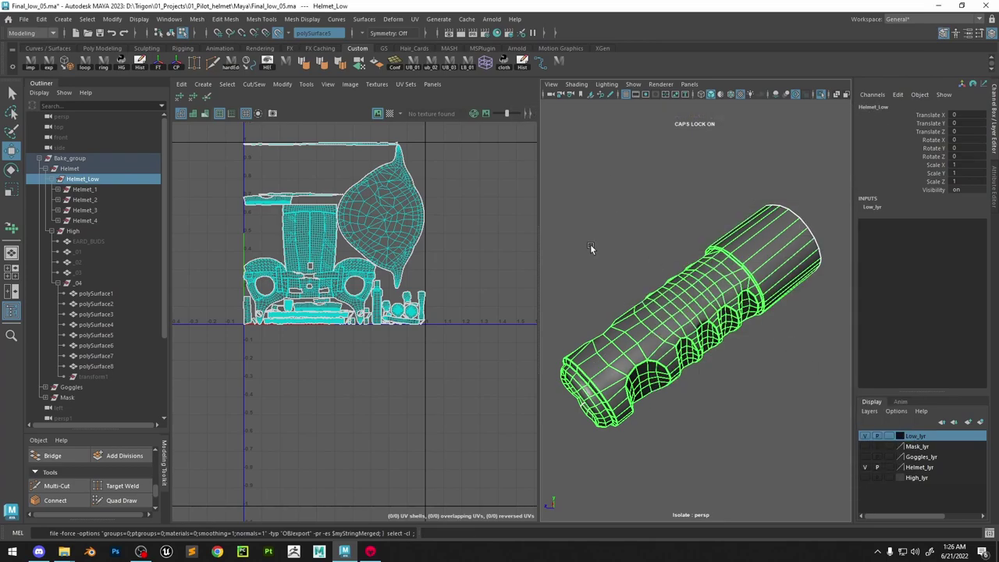
Collapse the extra edge at the rim of the cylinder's notch
left_click(591, 246)
mouse_move(665, 291)
left_mouse_down("alt")
mouse_move(779, 323)
mouse_move(834, 309)
mouse_move(845, 267)
mouse_move(697, 206)
left_mouse_up("alt")
scroll(712, 256, "up", 6)
scroll(712, 255, "down", 6)
left_click_drag(712, 255, 653, 278, "alt")
scroll(655, 308, "up", 6)
left_click_drag(669, 324, 687, 254, "alt")
scroll(690, 242, "up", 5)
right_click_drag(693, 222, 654, 150)
left_click(652, 204)
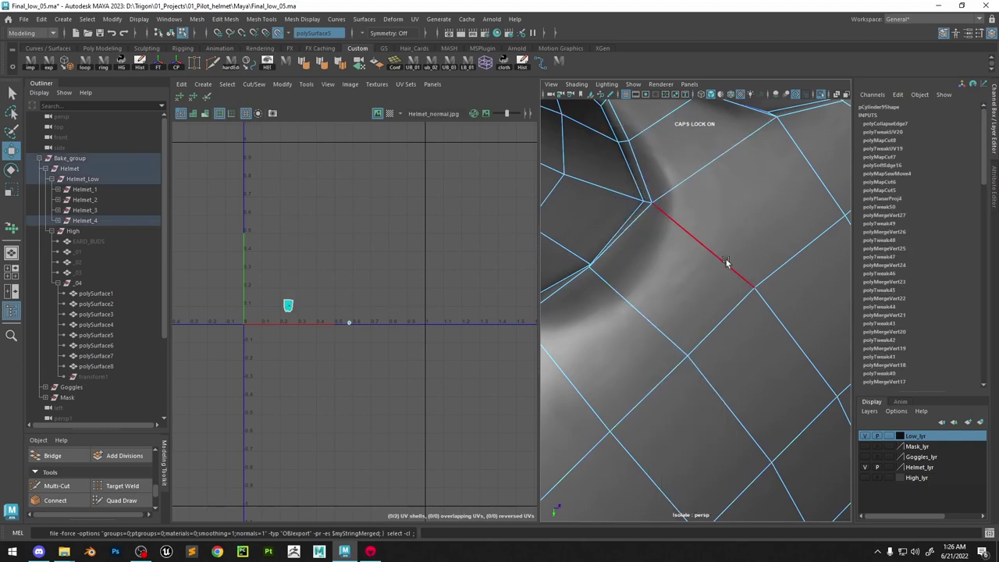
Slide the corner vertex on the notch's rim outward along its edge
scroll(686, 251, "down", 7)
scroll(671, 310, "up", 4)
right_click_drag(673, 314, 675, 313, "alt")
right_click_drag(680, 243, 641, 248)
left_click(631, 284)
left_click_drag(632, 284, 651, 294, "ctrl+shift")
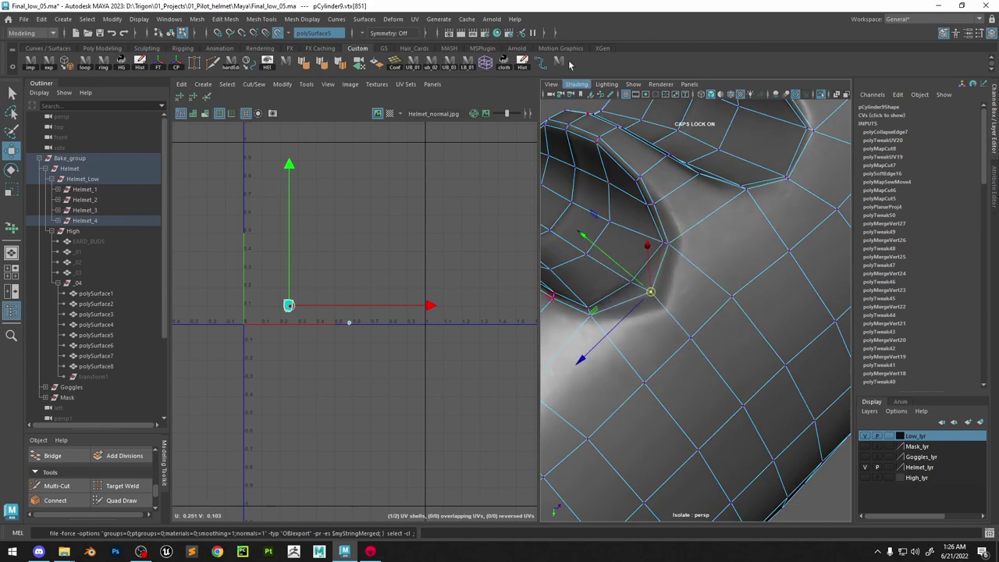
Leave the cylinder's isolated view, return to object mode and show the high-poly layer
left_click(820, 95)
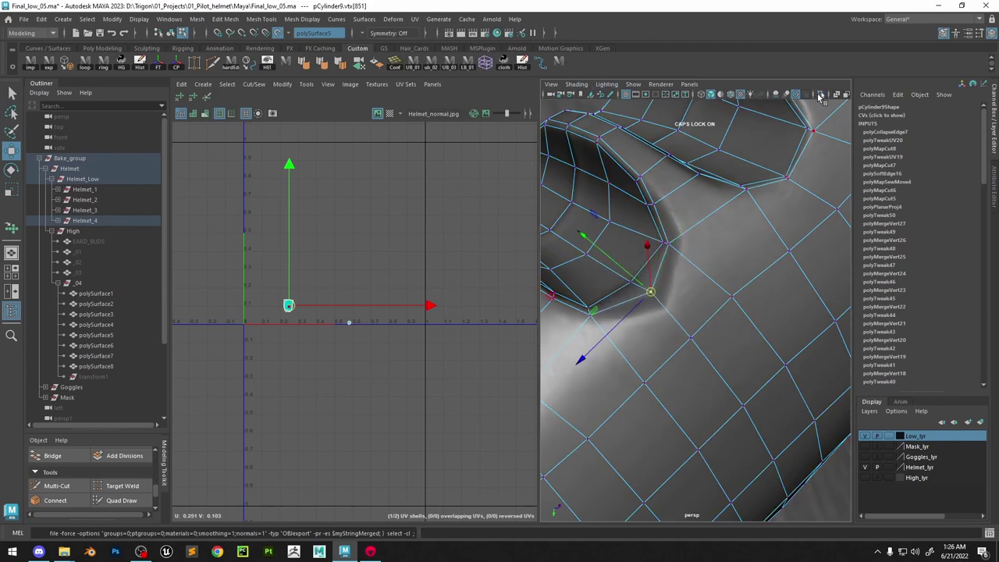
right_click_drag(604, 263, 720, 193)
left_click(865, 478)
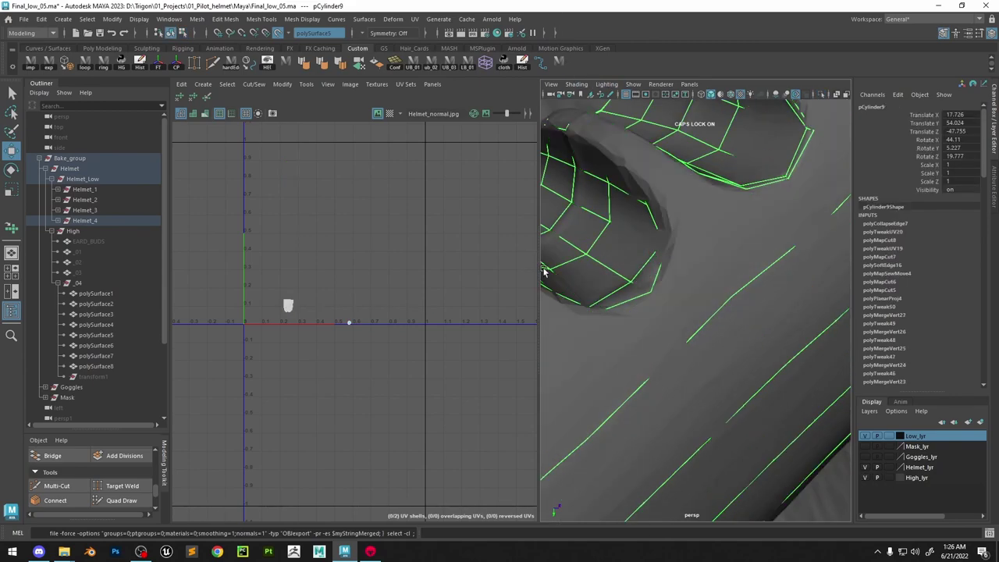
With Quad Draw, nudge a vertex on the cylinder notch's inner rim to follow the high-poly shape
left_click(130, 503)
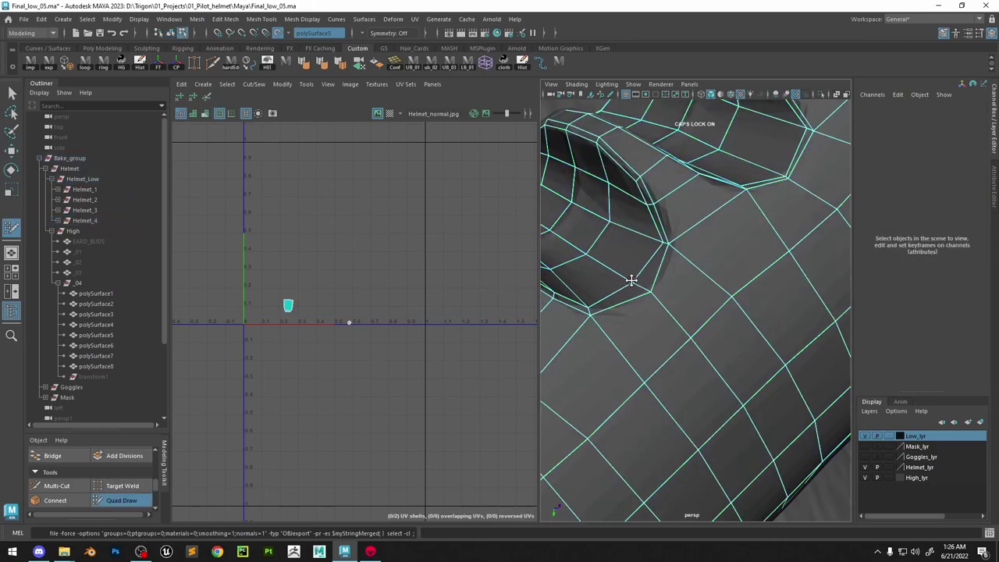
scroll(684, 260, "down", 4)
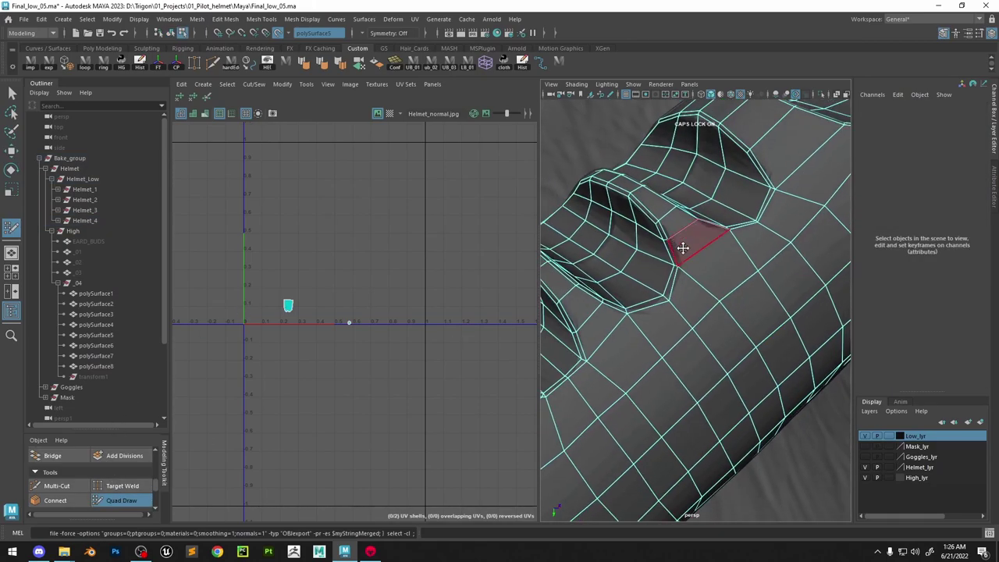
left_click_drag(682, 247, 740, 266, "alt")
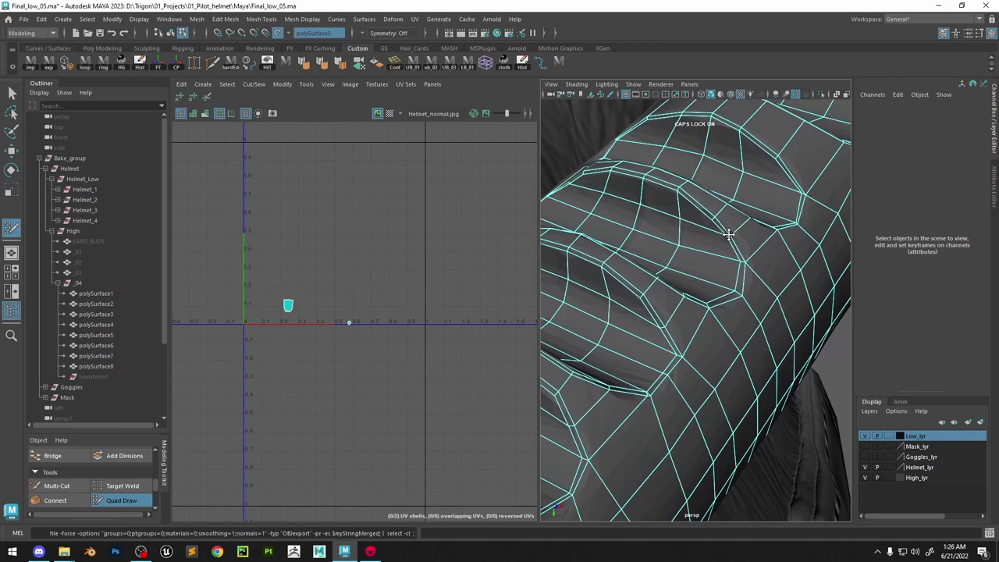
left_click_drag(693, 300, 606, 392, "alt")
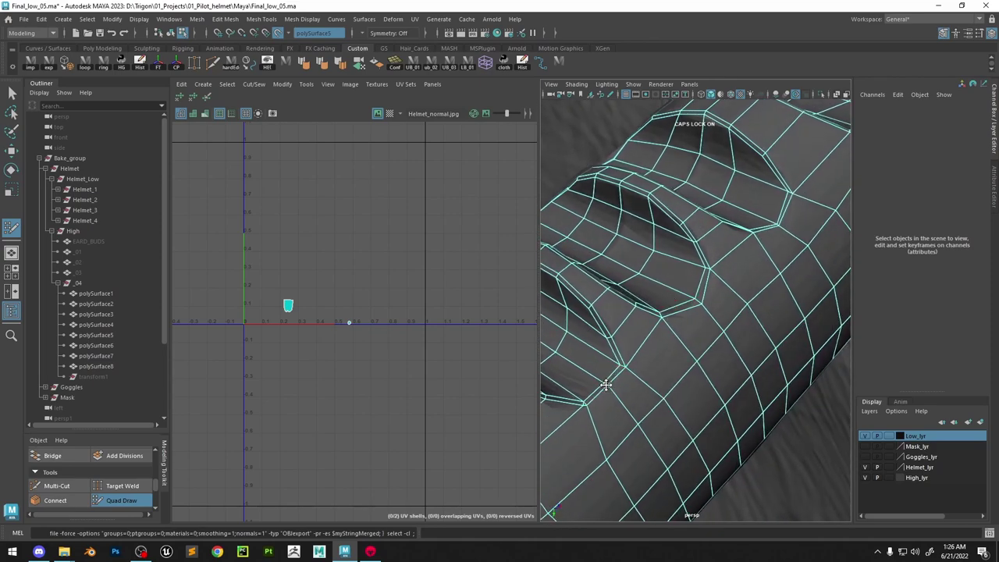
middle_click_drag(629, 342, 713, 298, "alt")
right_click_drag(713, 298, 722, 410, "alt")
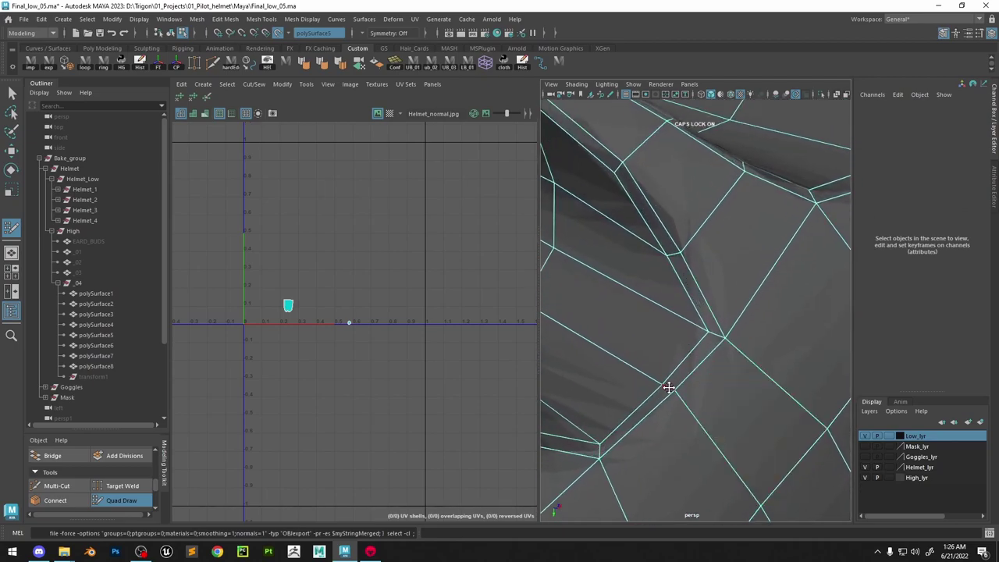
left_click_drag(669, 388, 671, 404)
Shift the inner corner vertex of the facing notch rim slightly inward with Quad Draw and leave the tool
right_click_drag(671, 403, 734, 385, "alt")
left_click_drag(734, 386, 736, 319, "alt")
right_click_drag(737, 319, 659, 295, "alt")
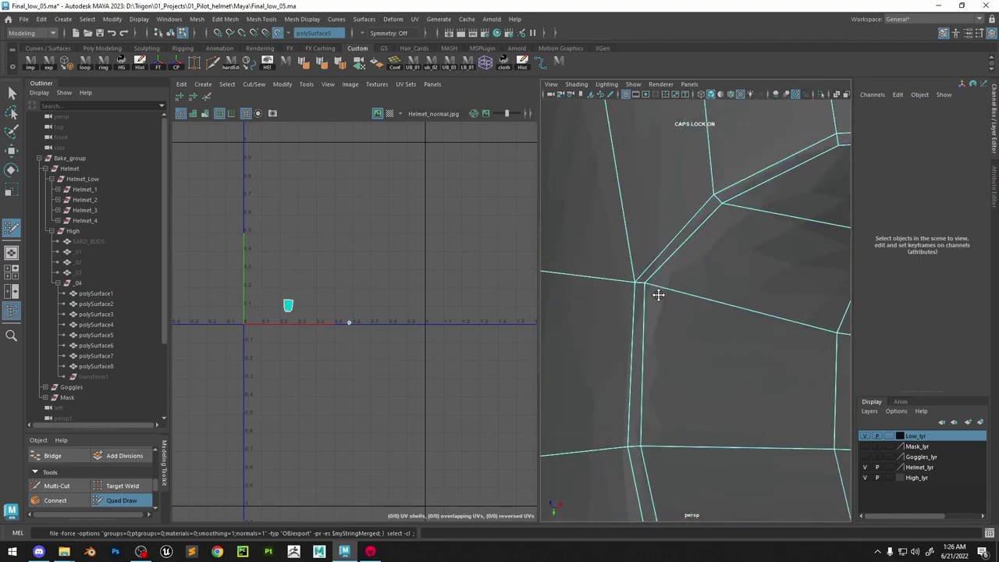
left_click_drag(641, 282, 654, 286)
right_click_drag(656, 350, 642, 242, "alt")
mouse_move(642, 242)
left_mouse_down("alt")
mouse_move(887, 250)
mouse_move(755, 195)
left_mouse_up("alt")
key("w")
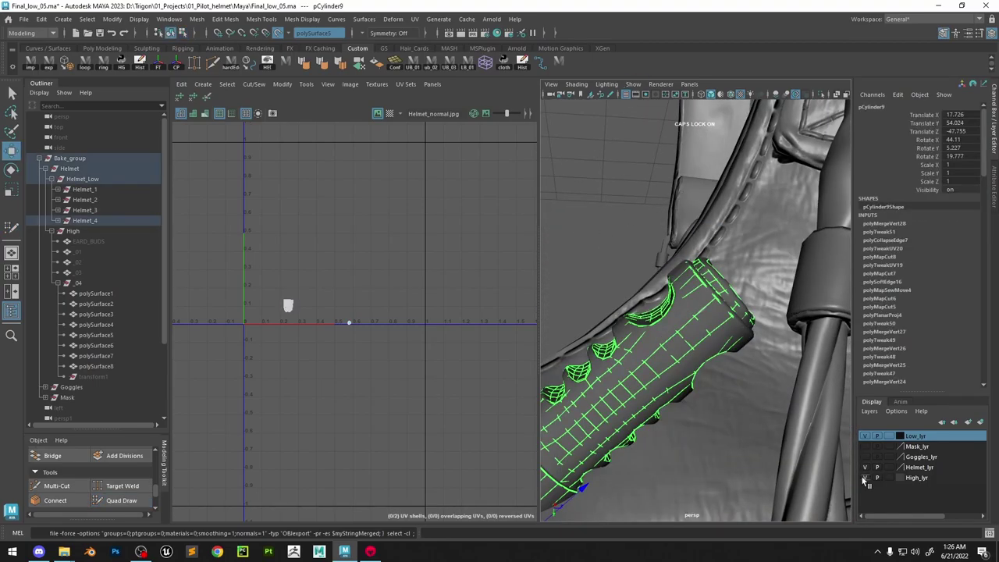
Hide the high-poly layer and bring the low-poly cylinder's notches into close view
left_click(864, 477)
left_click(642, 205)
left_click_drag(642, 204, 711, 255, "alt")
left_click(669, 392)
right_click_drag(669, 392, 749, 347, "alt")
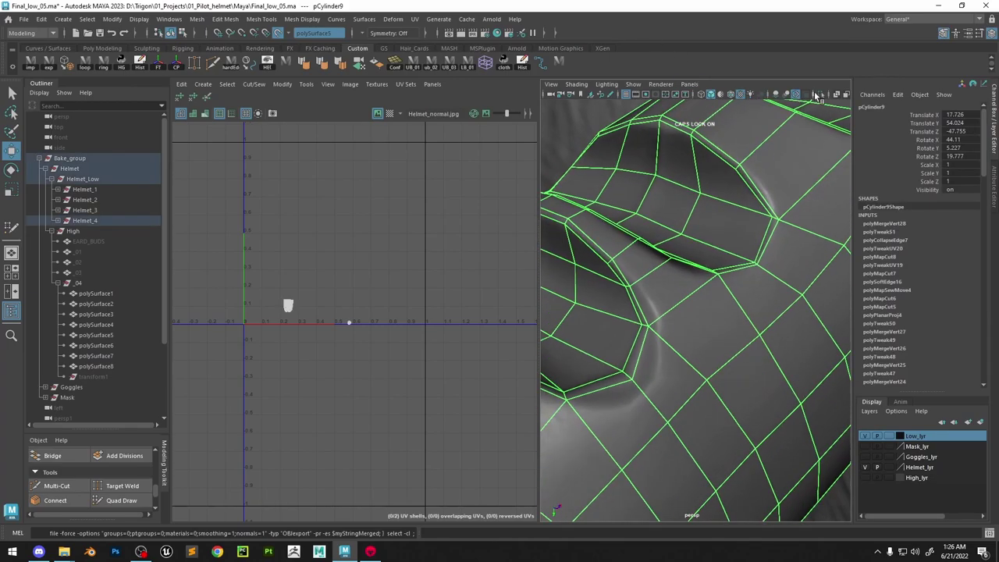
Compare the cylinder with the high-poly layer once more, save the scene and clear the selection
left_click(864, 478)
left_click(121, 501)
key("w")
key("ctrl+s")
left_click(864, 478)
left_click_drag(703, 312, 609, 293, "alt")
left_click(596, 286)
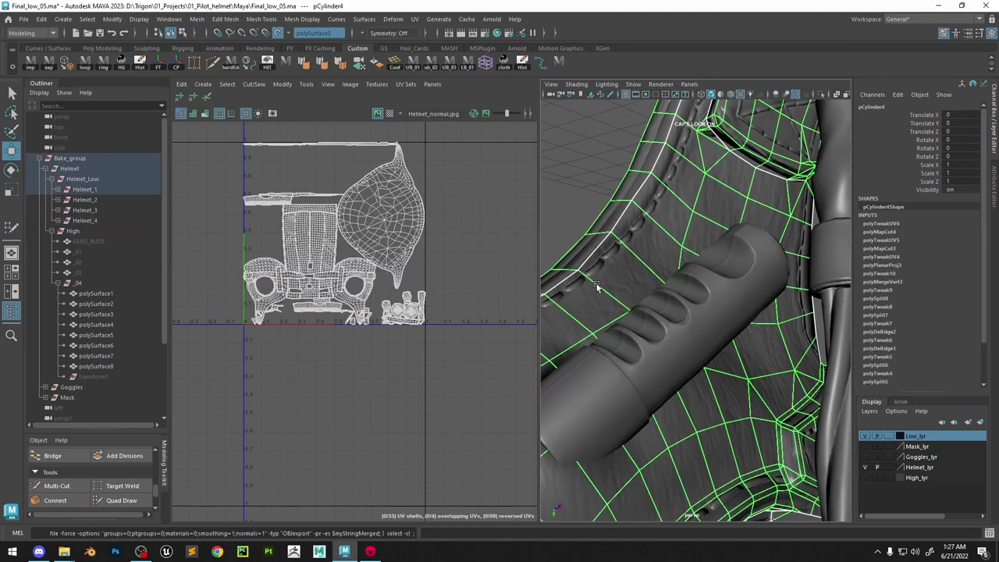
left_click(578, 173)
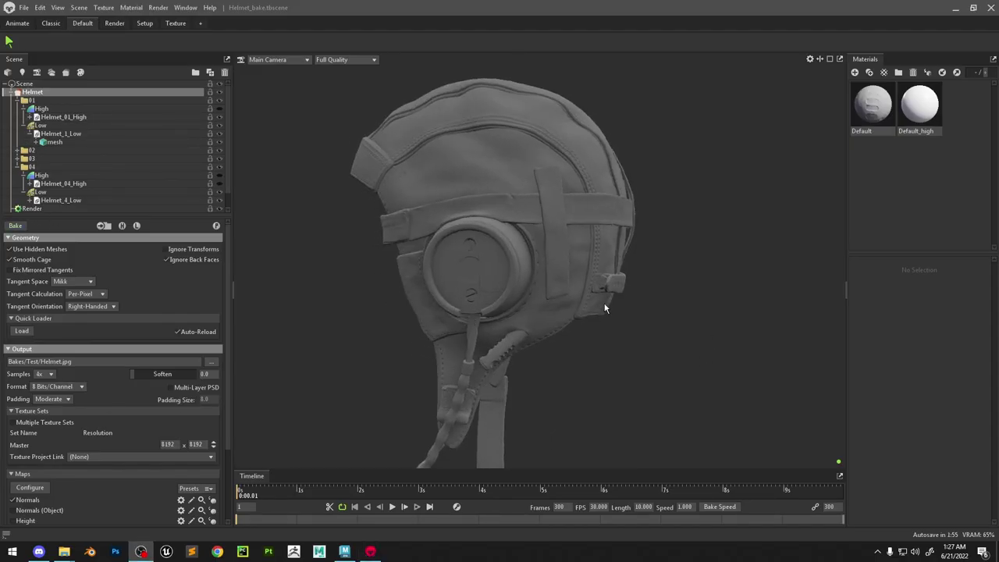
Return from Marmoset Toolbag to Maya and examine the notched cylinder on the helmet in textured shading
key("alt+Tab")
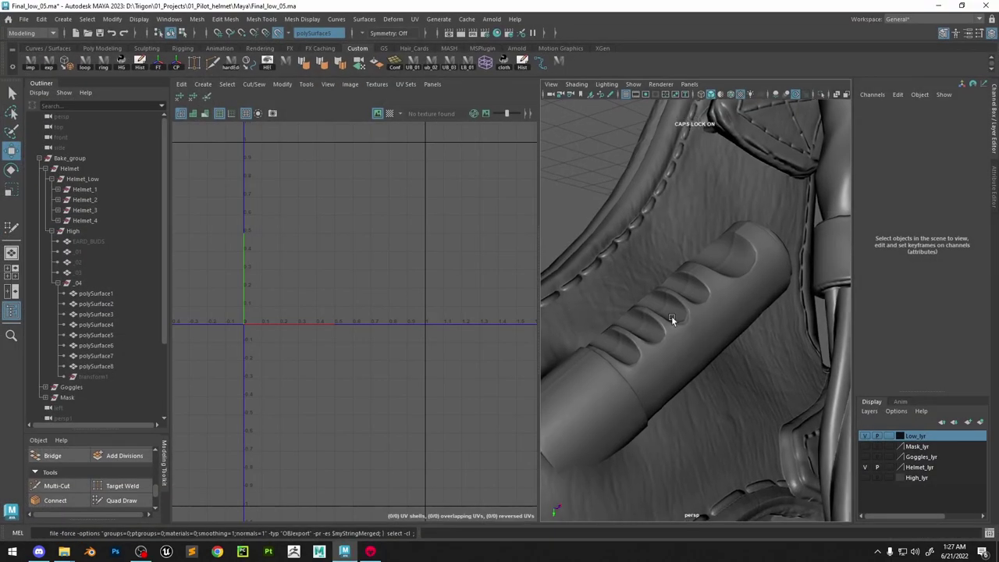
right_click_drag(671, 319, 710, 352, "alt")
key("5")
key("6")
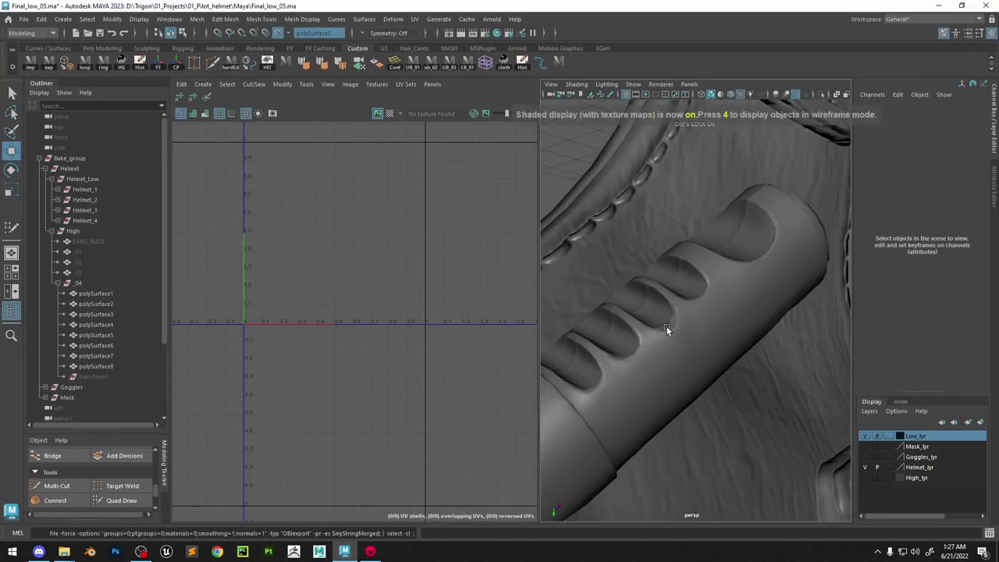
key("7")
key("6")
mouse_move(675, 345)
left_mouse_down("alt")
mouse_move(663, 316)
mouse_move(656, 342)
mouse_move(630, 317)
left_mouse_up("alt")
scroll(687, 314, "down", 8)
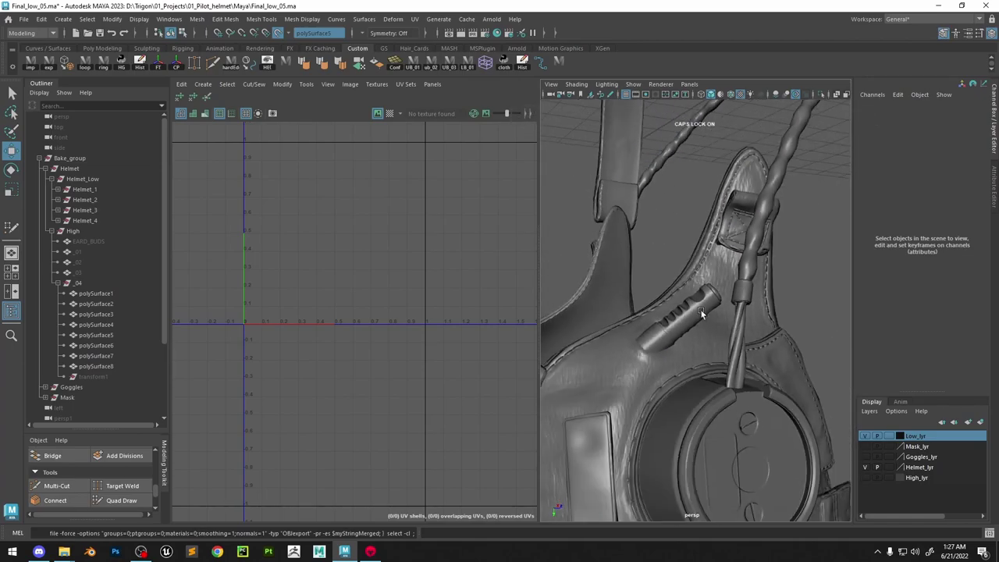
left_click_drag(711, 312, 838, 294, "alt")
scroll(787, 316, "up", 7)
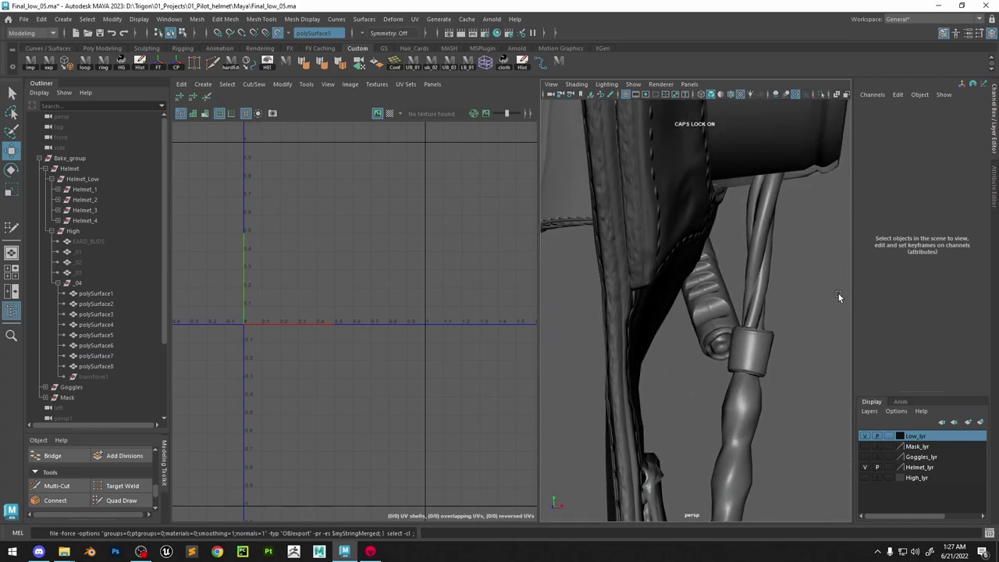
Examine the cylinder, ear cup and cord from several sides, enlarging the perspective view to full size
left_click(709, 303)
key("f")
left_click(628, 435)
left_click_drag(673, 407, 662, 276, "alt")
scroll(690, 371, "down", 6)
scroll(768, 334, "down", 4)
right_click_drag(662, 275, 735, 322, "alt")
left_click_drag(736, 323, 749, 281, "alt")
mouse_move(750, 282)
right_mouse_down("alt")
mouse_move(722, 311)
mouse_move(744, 297)
right_mouse_up("alt")
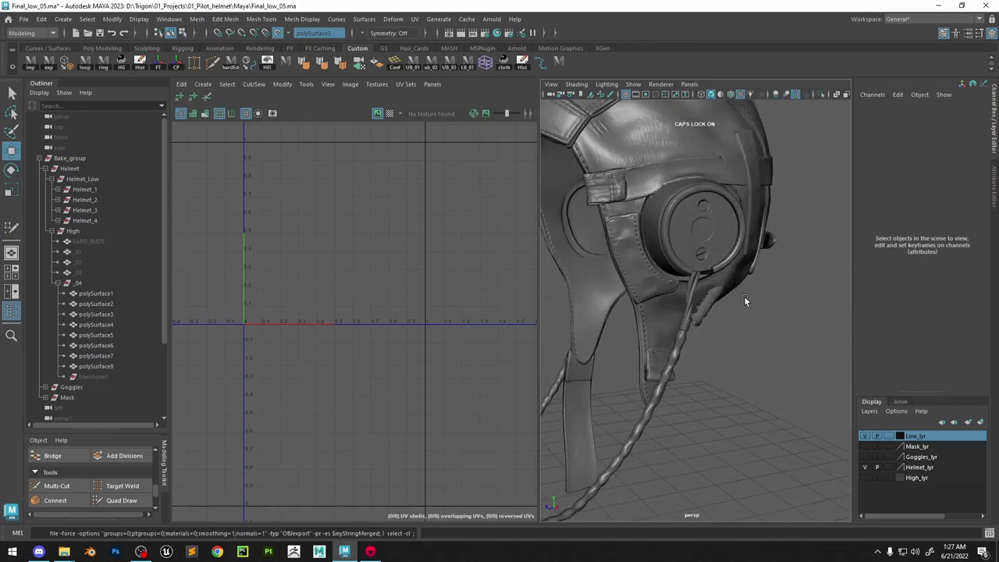
left_click_drag(745, 298, 748, 255, "alt")
key("space")
right_click_drag(762, 223, 673, 124, "alt")
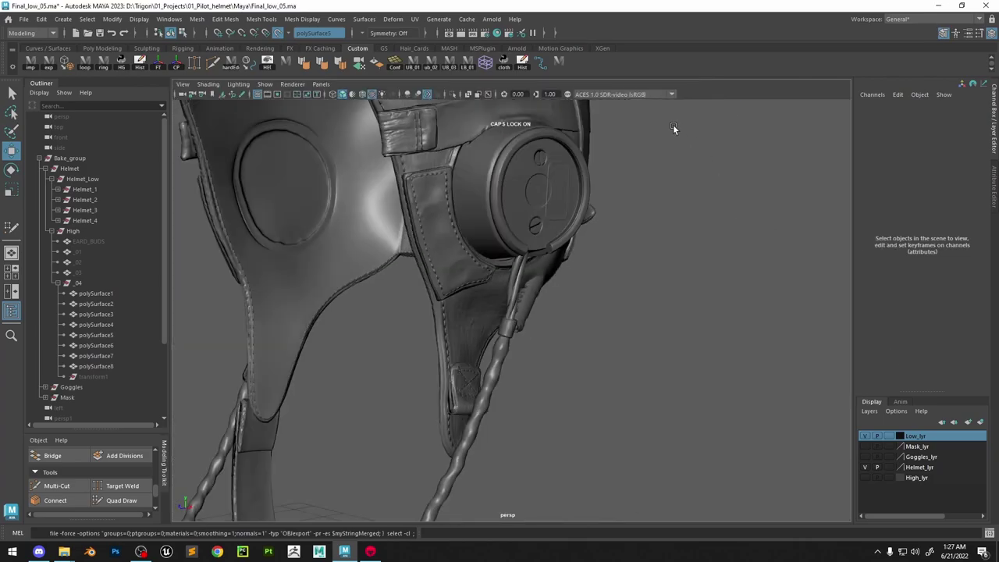
middle_click_drag(673, 124, 738, 210, "alt")
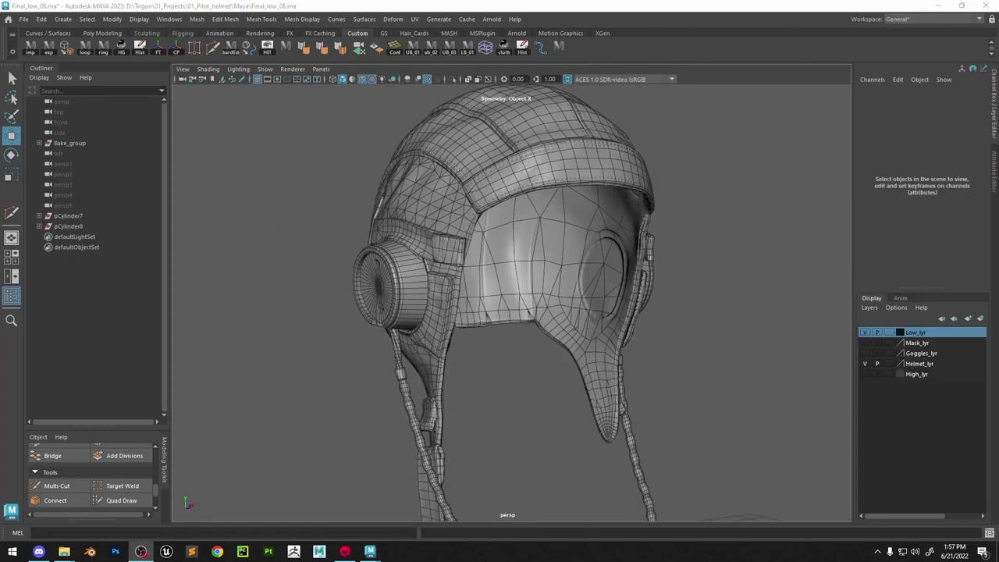
Hide the helmet layer, show the goggles and high-poly layers, and frame the goggles
right_click_drag(435, 302, 472, 334, "alt")
middle_click_drag(462, 195, 454, 234, "alt")
left_click_drag(454, 235, 358, 249, "alt")
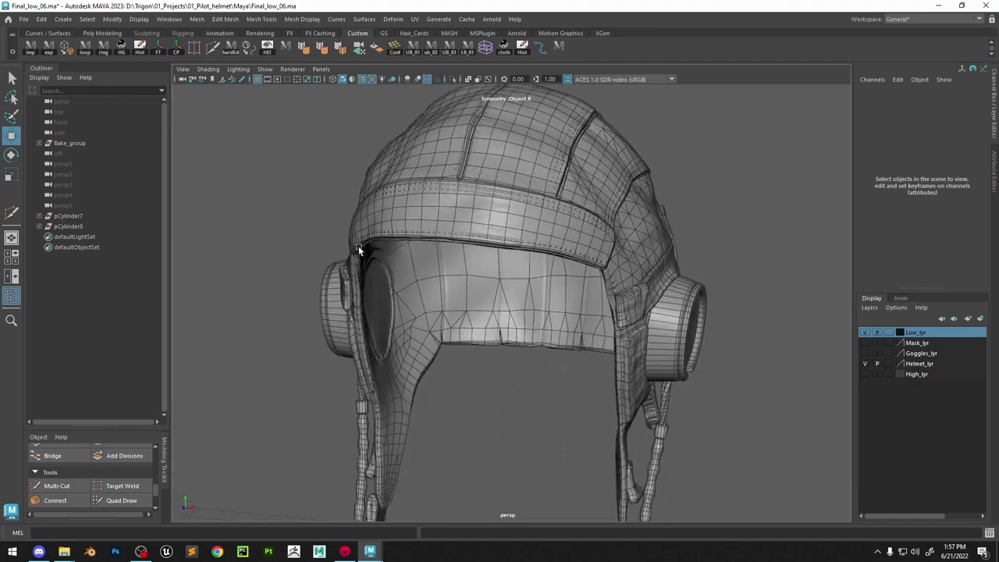
left_click(40, 143)
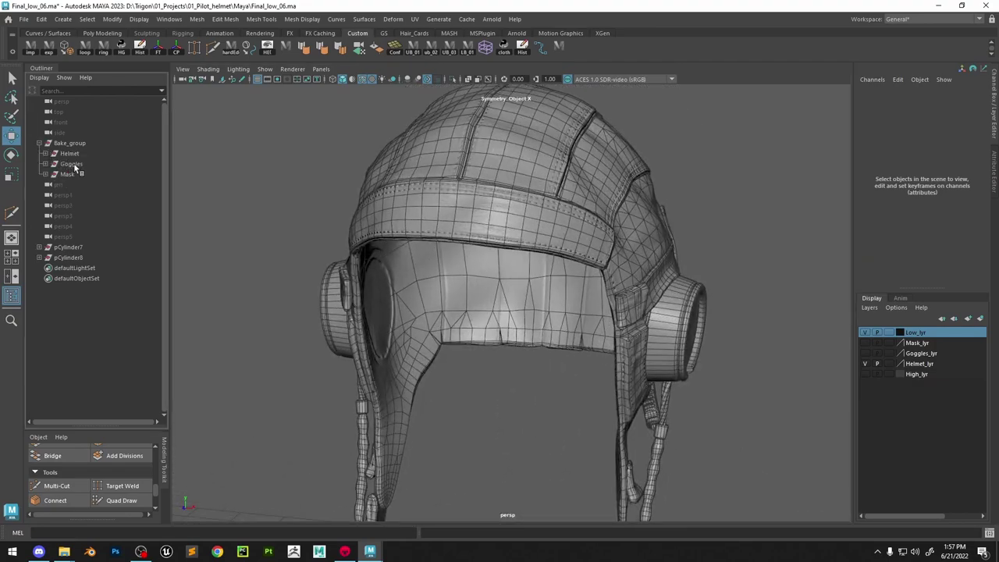
left_click(71, 164)
left_click(864, 364)
left_click(865, 354)
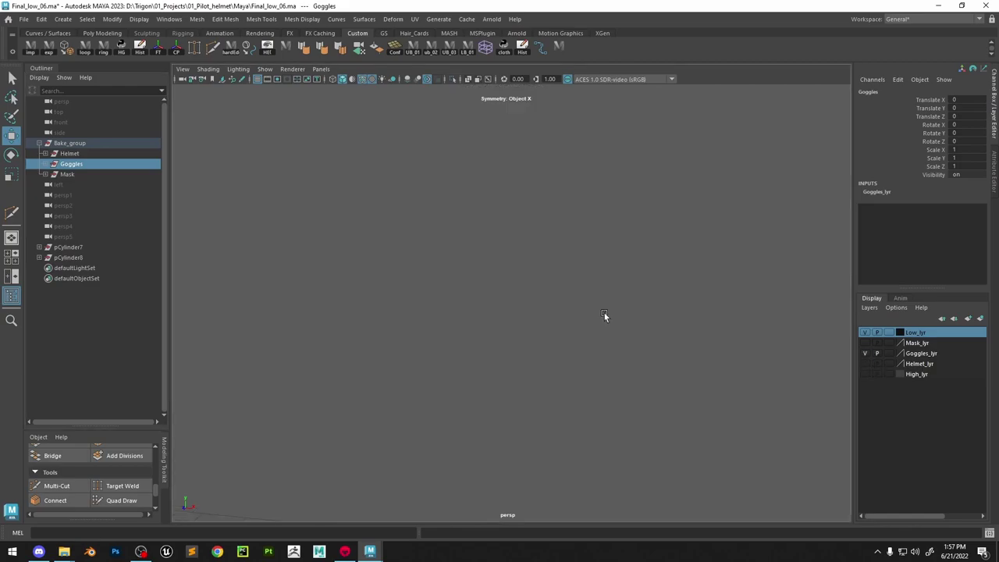
left_click(865, 374)
left_click_drag(569, 312, 624, 312, "alt")
left_click(569, 309)
key("f")
Unhide the Goggles_Low group inside the Goggles group
left_click(45, 164)
left_click(76, 174)
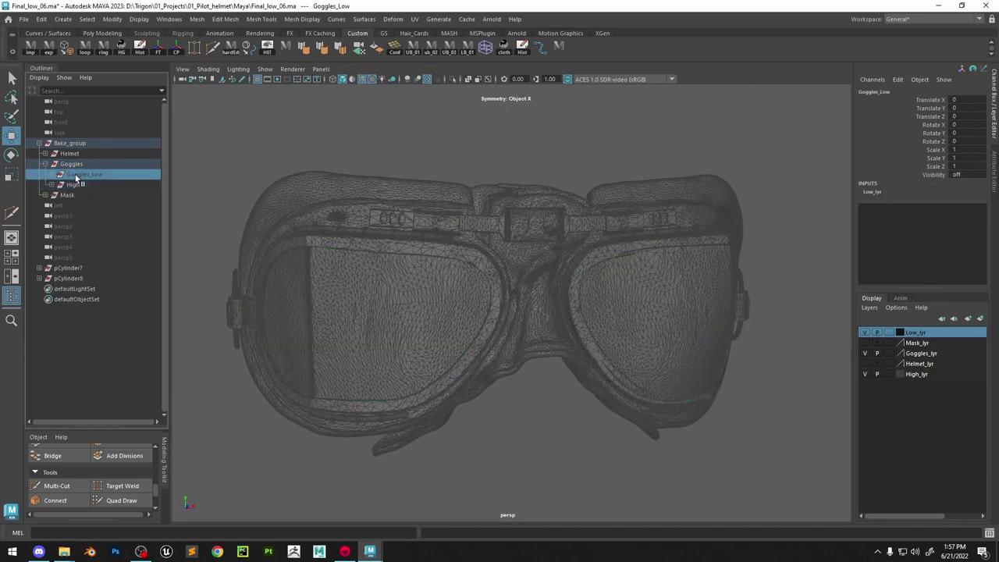
key("shift+h")
Delete the leftover meshes inside the Goggles_1 and Goggles_2 groups, keeping the groups themselves
left_click(51, 174)
left_click(72, 186)
left_click(57, 185)
left_click(92, 196)
key("Delete")
left_click(58, 195)
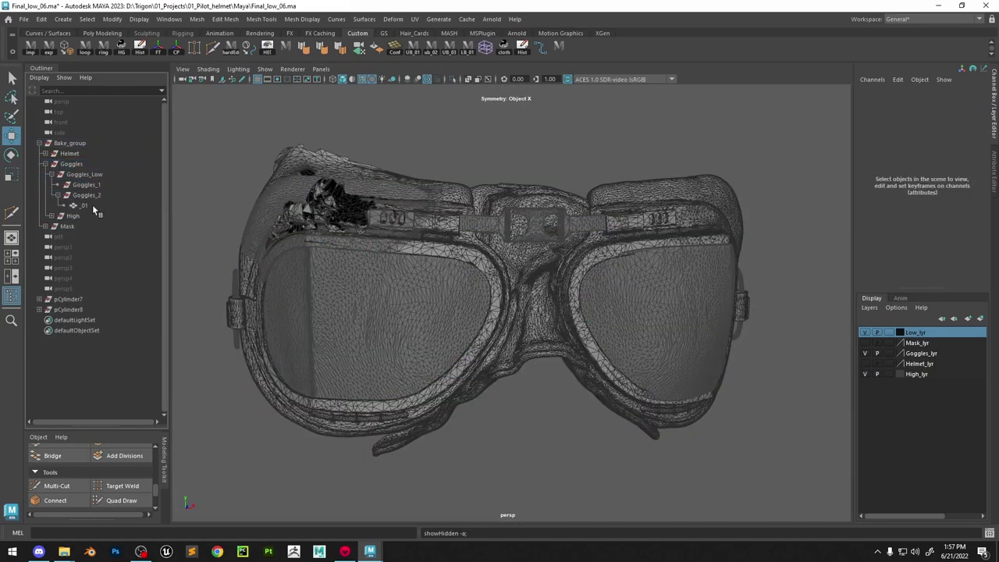
left_click(93, 206)
key("Delete")
double_click(89, 186)
left_click(216, 164)
Create a second shelf button from the helmet's low-poly OBJ export script
right_click(561, 48)
left_click(583, 60)
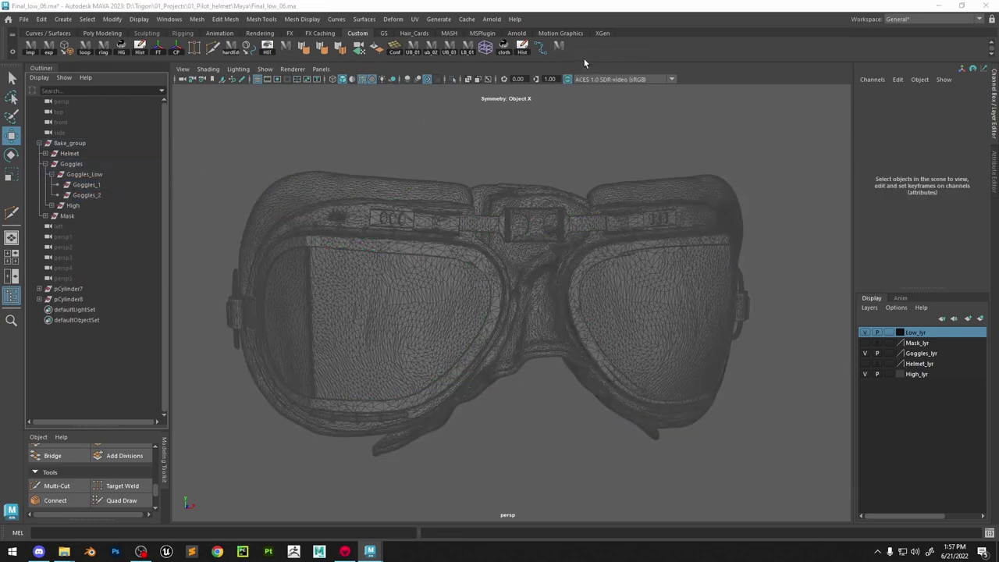
left_click(463, 283)
left_click(566, 188)
Set the naming string in the new shelf button's export script to "Goggles"
right_click(580, 50)
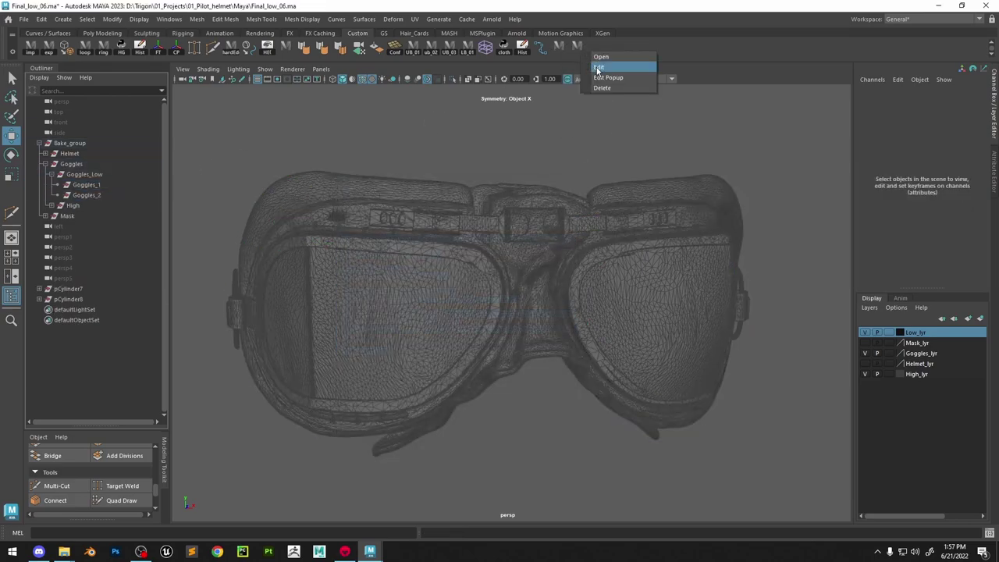
left_click(598, 67)
left_click(351, 213)
left_click(466, 394)
type("E")
left_click(397, 466)
right_click(578, 49)
left_click(598, 65)
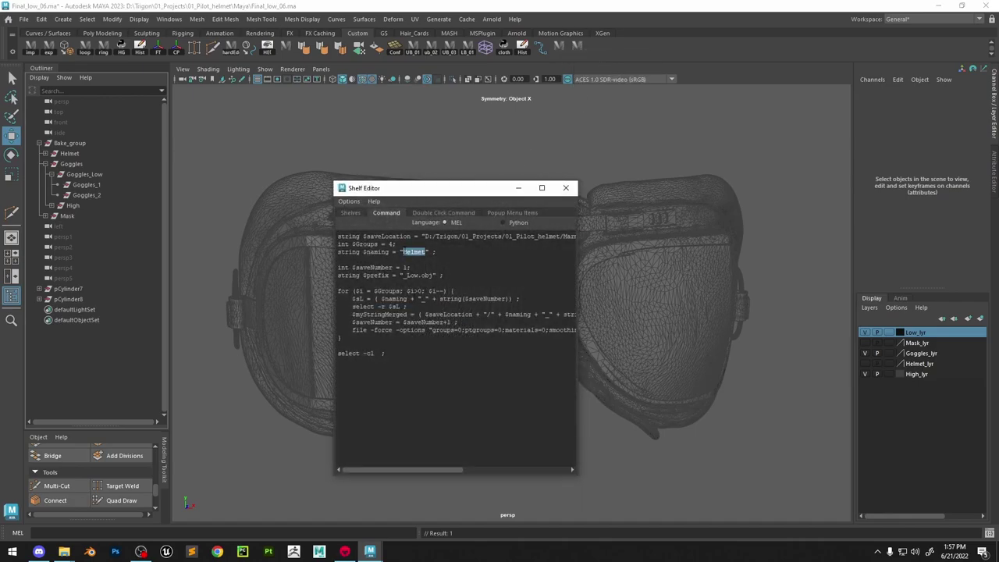
type("Goggles")
left_click_drag(433, 470, 376, 459)
left_click(568, 189)
Order the goggles' High group with _01 above _02 and hide the _02 mesh
scroll(621, 152, "down", 3)
left_click_drag(623, 153, 687, 160, "alt")
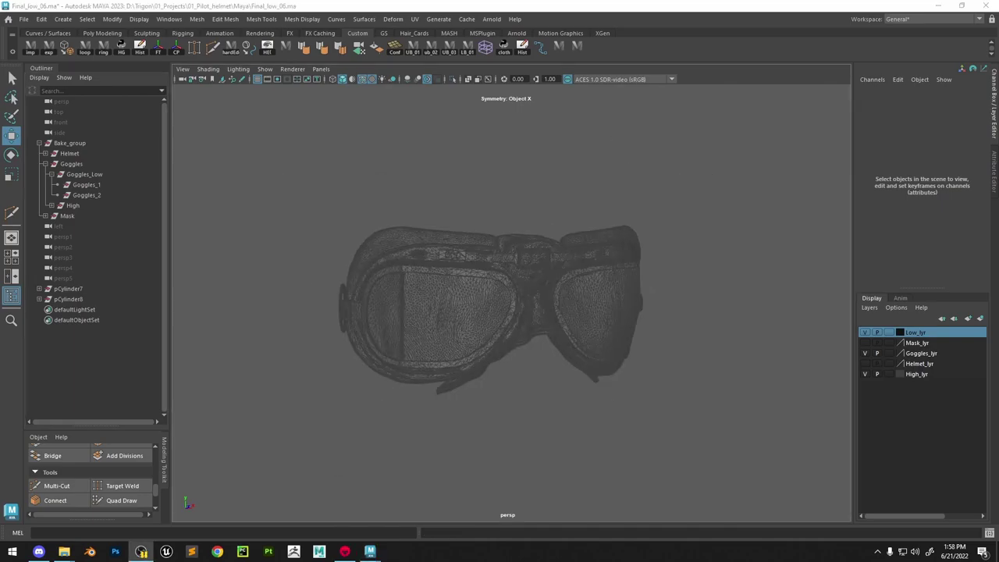
scroll(422, 94, "up", 2)
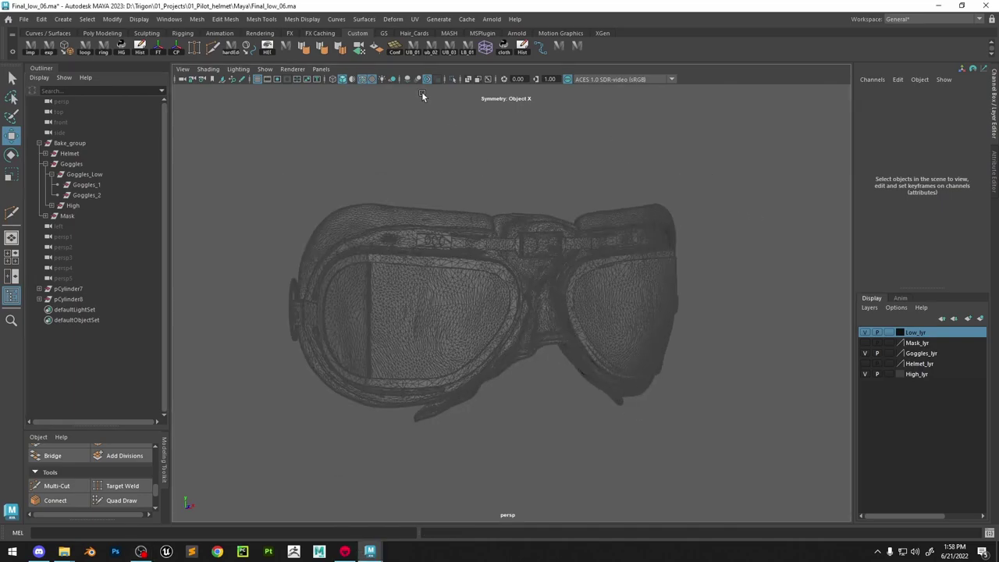
left_click(89, 196)
left_click(52, 205)
left_click(82, 218)
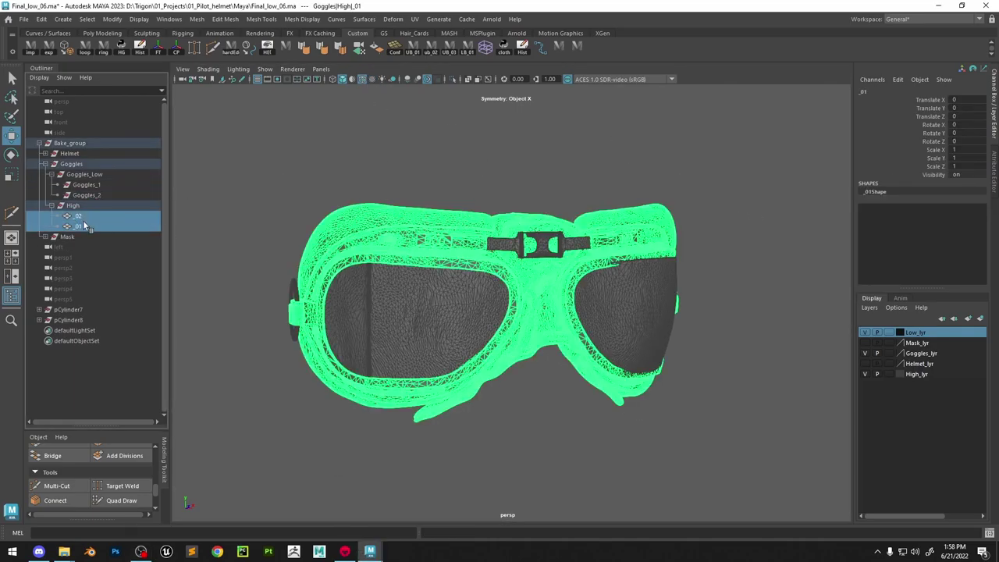
left_click(79, 227)
key("ctrl+h")
Turn off the wireframe overlay and examine the high-poly goggles frame up close
left_click(364, 79)
scroll(489, 221, "up", 4)
middle_click_drag(558, 205, 624, 232, "alt")
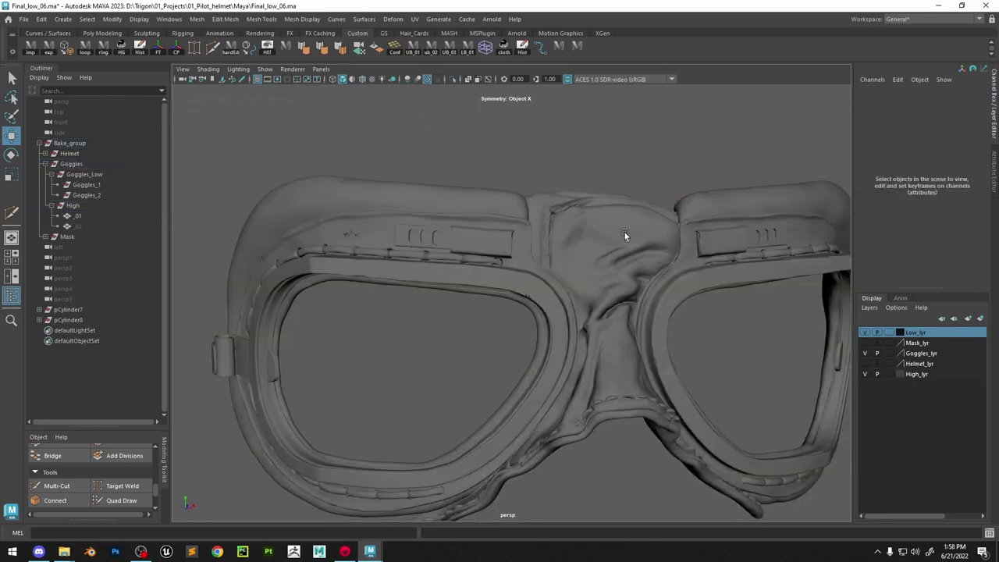
mouse_move(625, 232)
left_mouse_down("alt")
mouse_move(633, 278)
mouse_move(580, 273)
mouse_move(636, 245)
left_mouse_up("alt")
right_click_drag(635, 245, 562, 252, "alt")
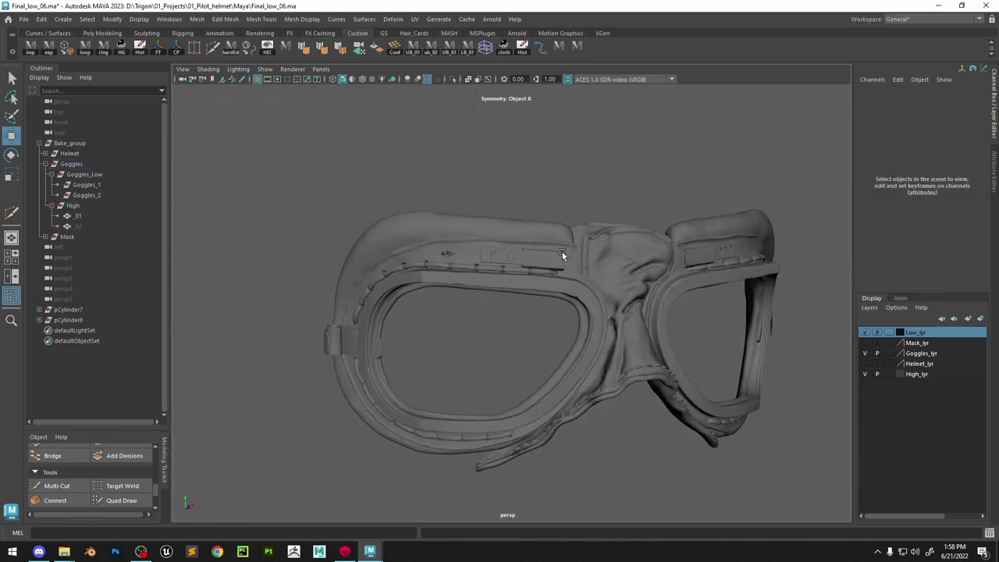
Make the goggles' high-poly mesh _01 the live surface
left_click(562, 252)
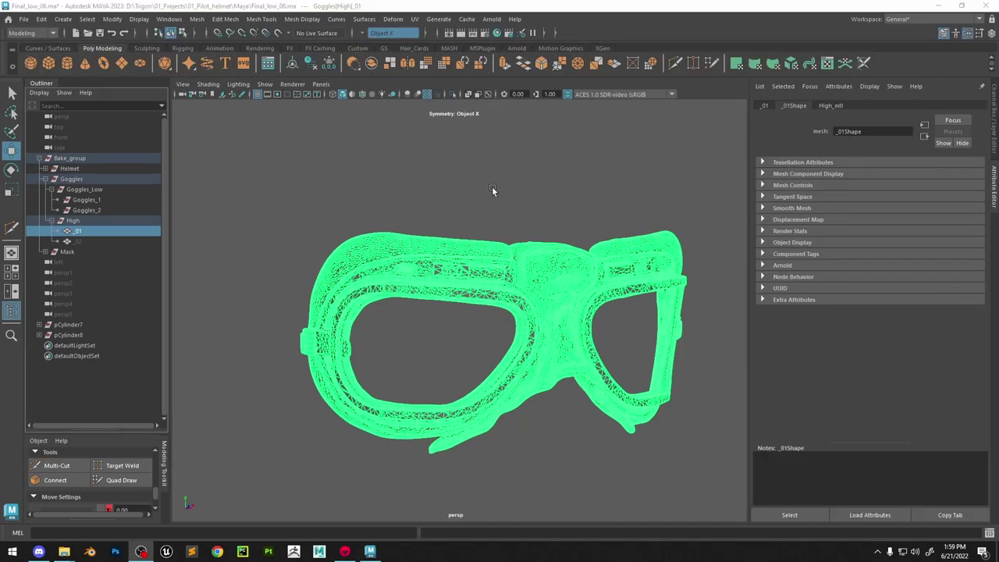
middle_click_drag(492, 188, 467, 190, "alt")
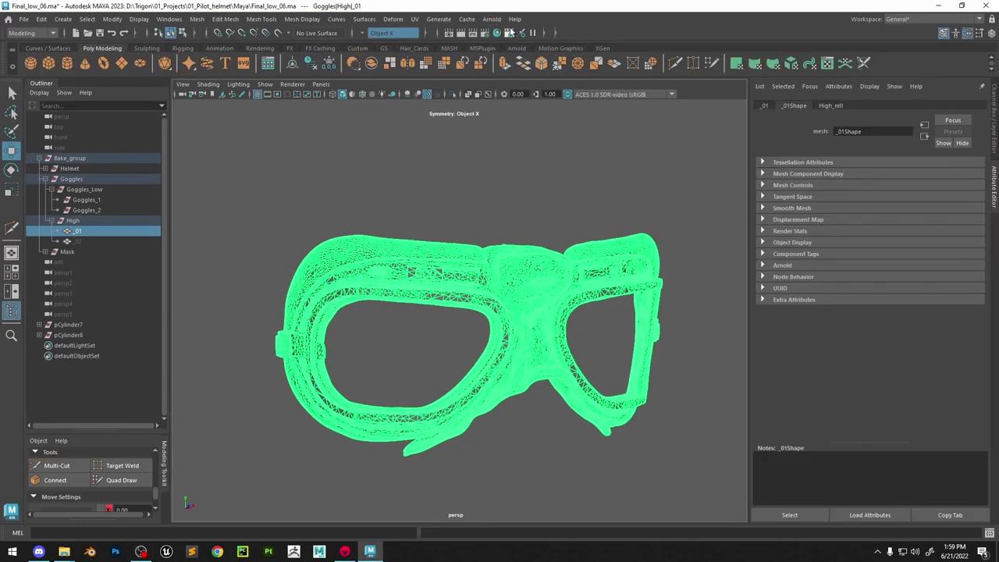
left_click(279, 34)
Show the poly count in the viewport's heads-up display and reactivate the high-poly goggles mesh _01 as the live surface
left_click(139, 19)
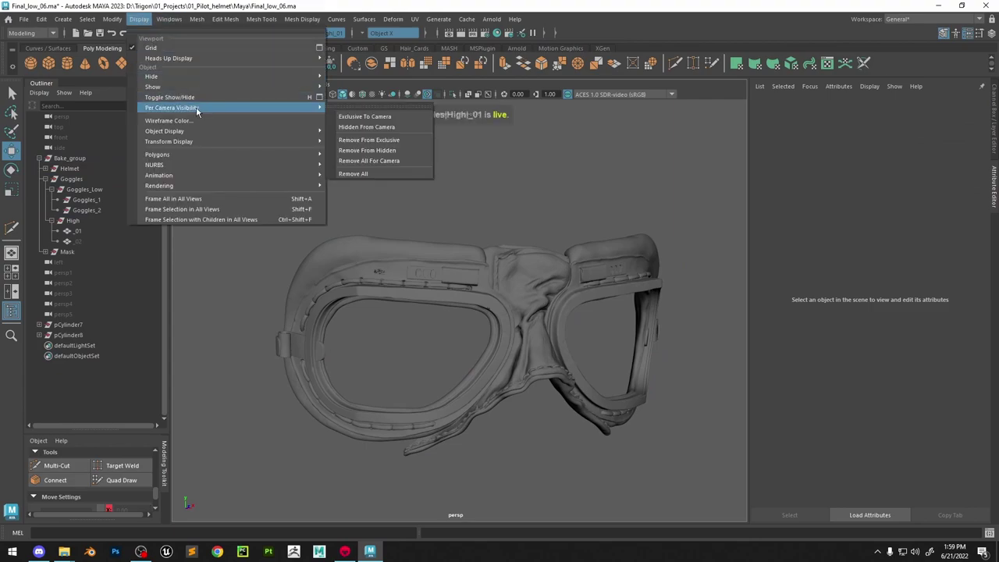
mouse_move(212, 134)
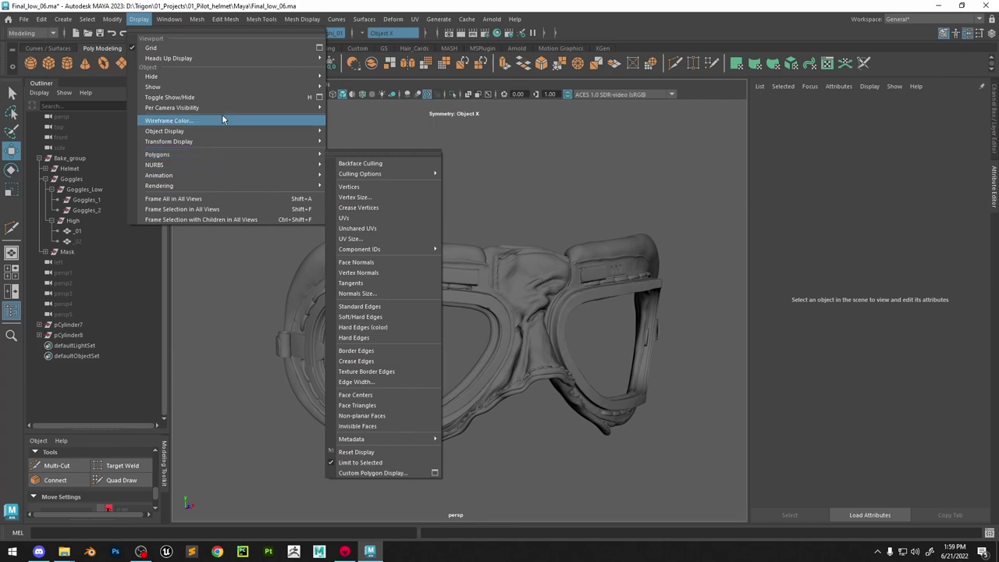
mouse_move(227, 59)
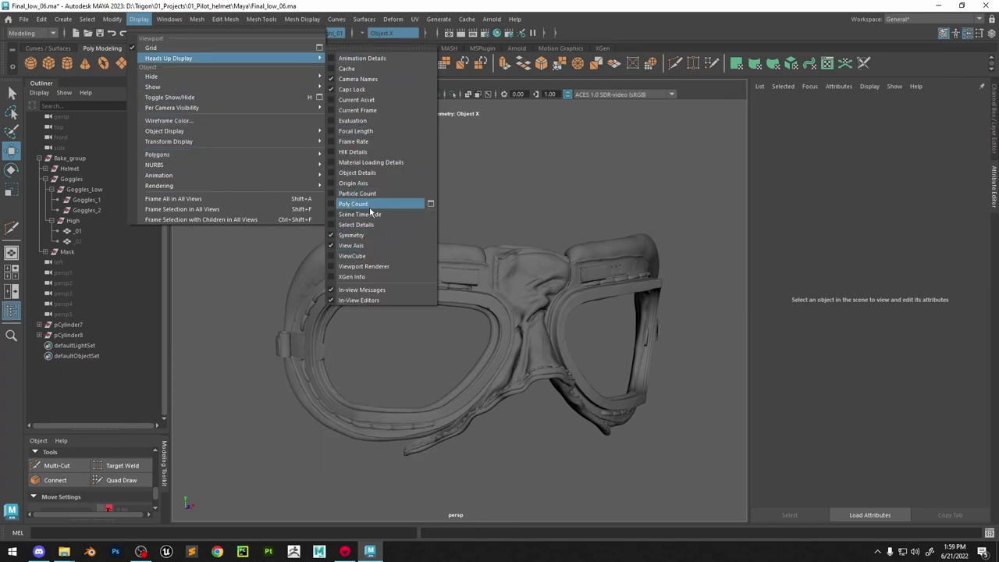
left_click(366, 204)
scroll(404, 241, "up", 3)
left_click(278, 34)
scroll(458, 196, "down", 2)
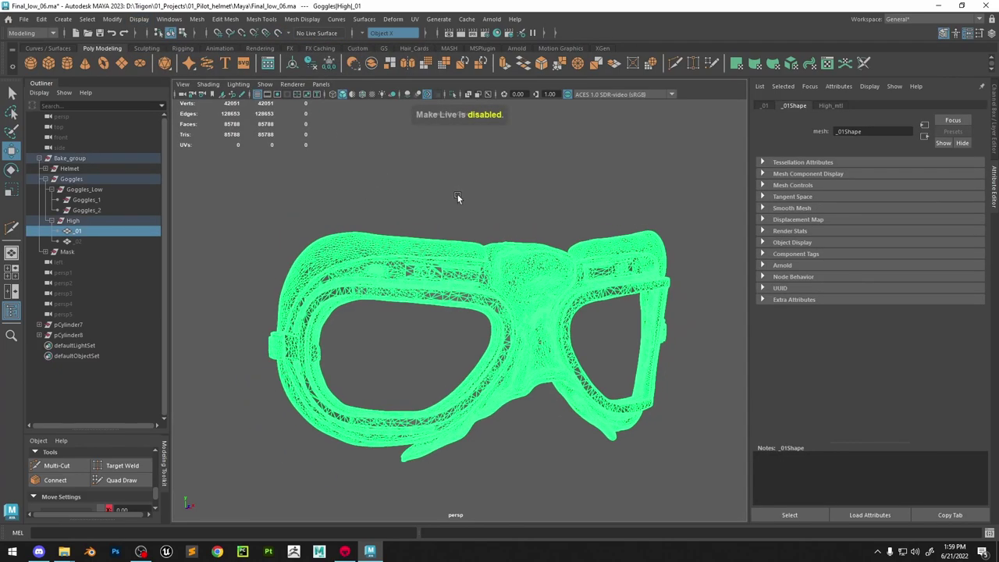
left_click(278, 33)
Start Quad Draw and lay three quads along the upper edge of the goggles' lens rim
left_click(121, 480)
left_click_drag(437, 313, 420, 318, "alt")
scroll(415, 317, "up", 6)
scroll(437, 312, "down", 6)
left_click_drag(539, 297, 492, 292, "alt")
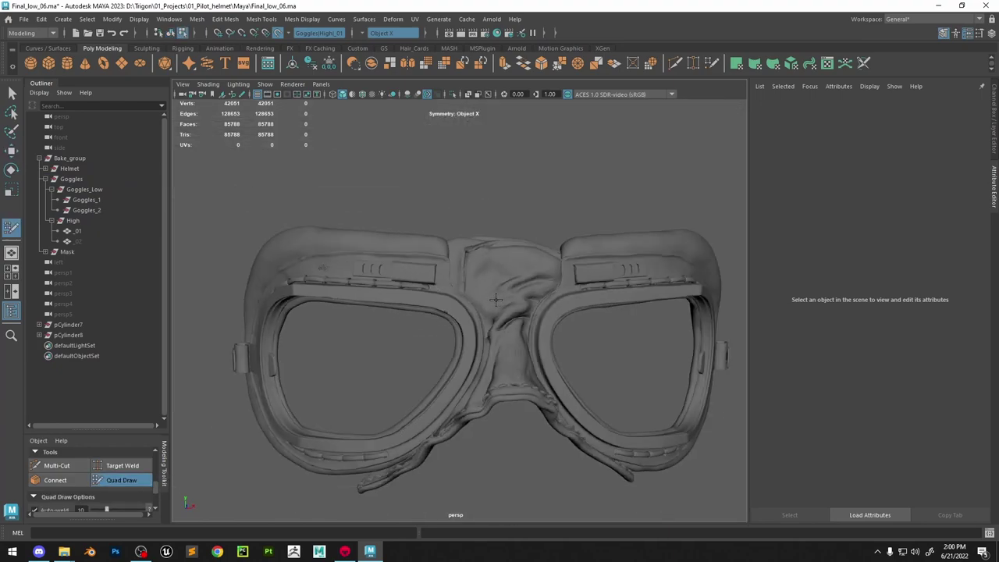
middle_click_drag(496, 300, 528, 311, "alt")
left_click_drag(528, 312, 493, 277, "alt")
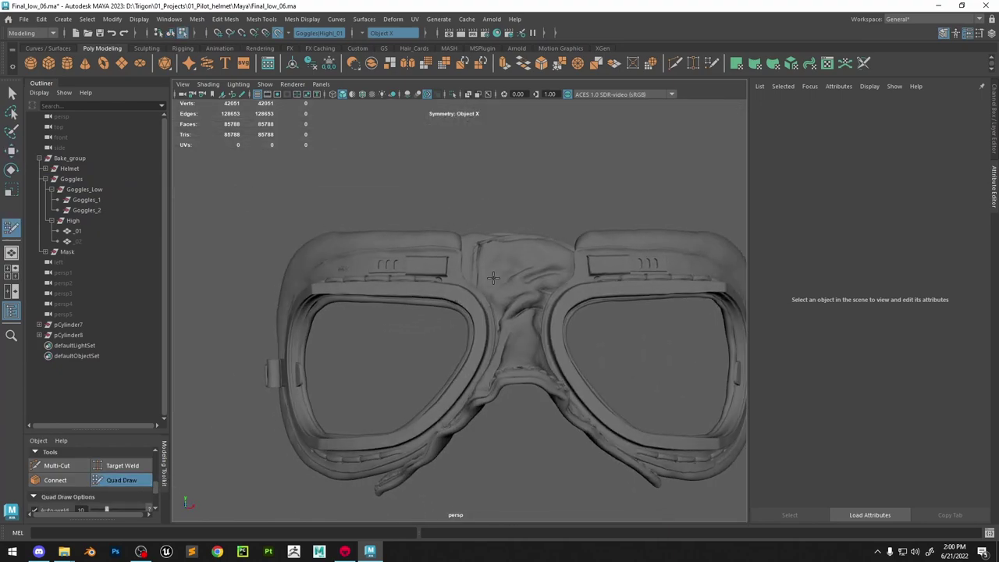
scroll(493, 278, "up", 4)
scroll(468, 285, "down", 5)
mouse_move(382, 292)
left_mouse_down("alt")
mouse_move(438, 302)
mouse_move(399, 289)
left_mouse_up("alt")
scroll(437, 302, "up", 7)
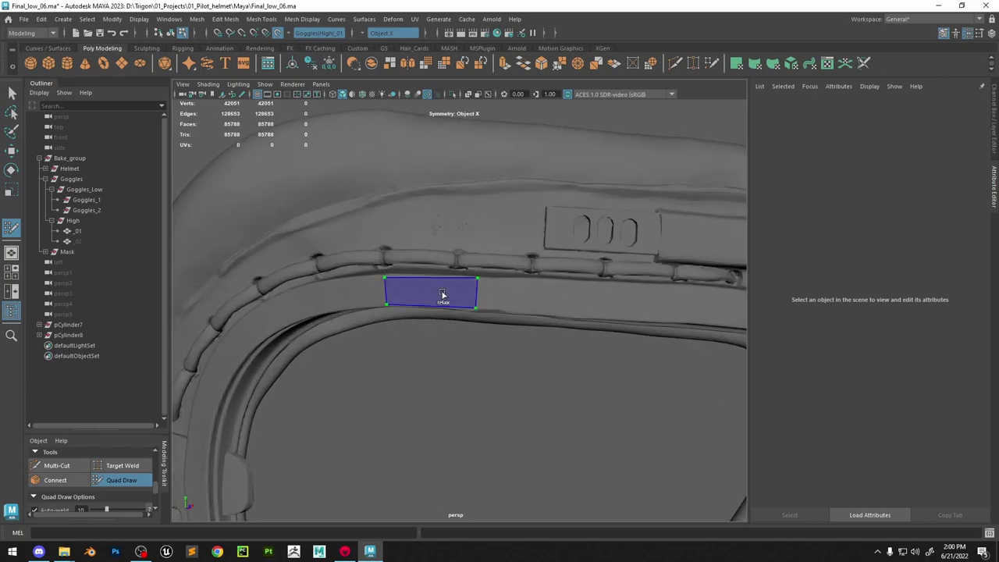
left_click(443, 291, "shift")
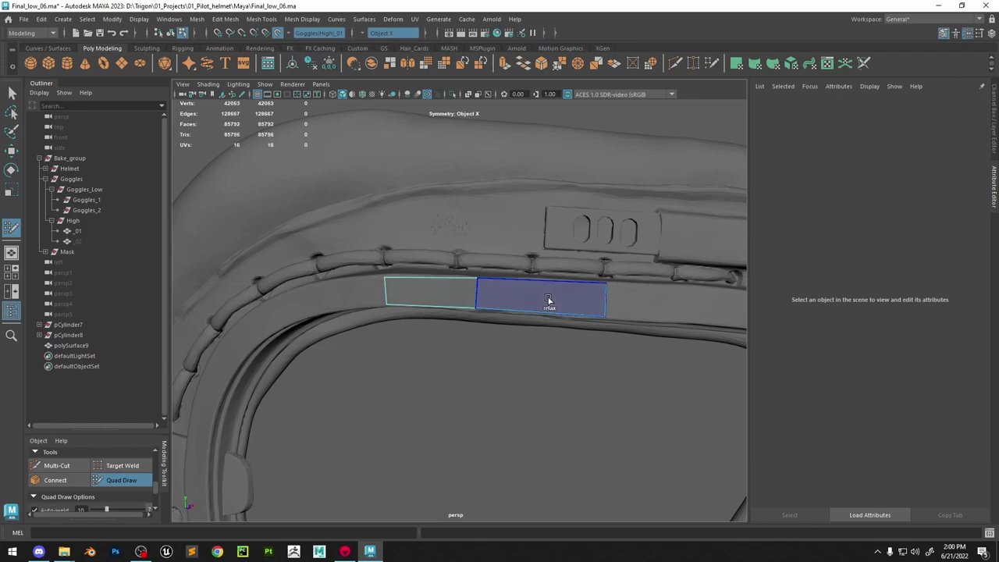
left_click(556, 301, "shift")
left_click_drag(556, 301, 529, 285, "alt")
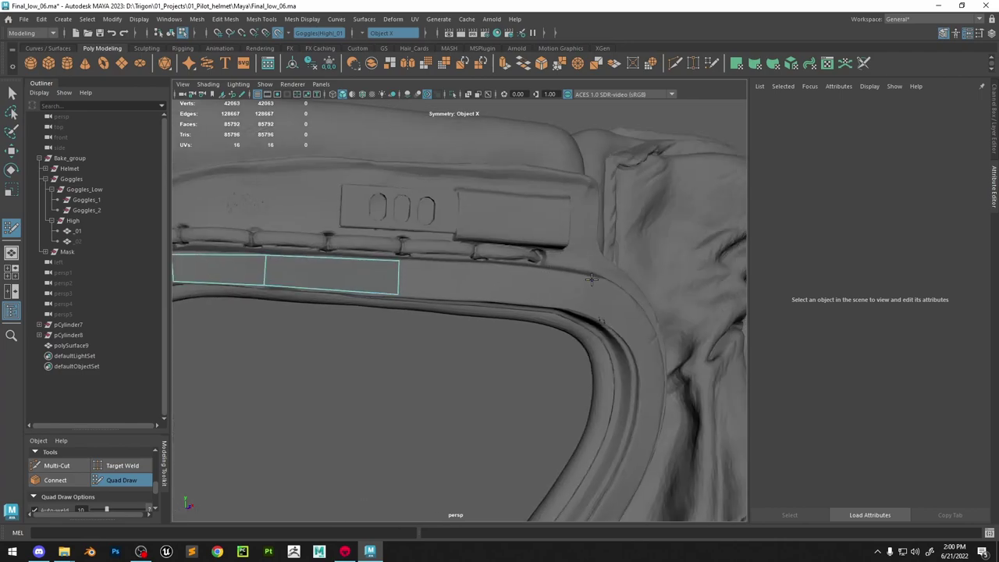
left_click(518, 287, "shift")
Continue the quad strip around the rim's nose-side corner and down along the nose bridge with three more quads
left_click_drag(606, 302, 544, 337, "alt")
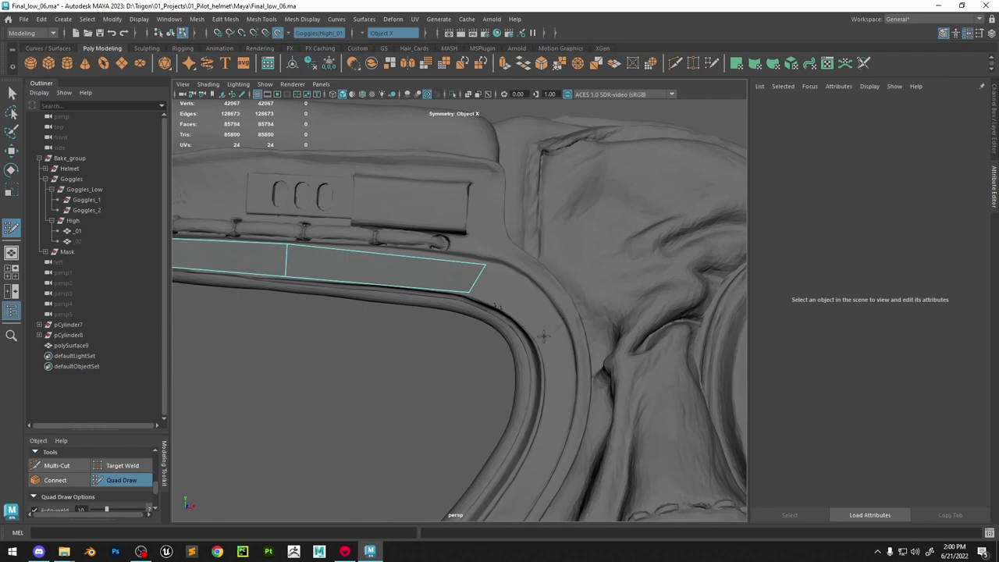
left_click(562, 326)
left_click(537, 313, "shift")
middle_click_drag(553, 399, 556, 271, "alt")
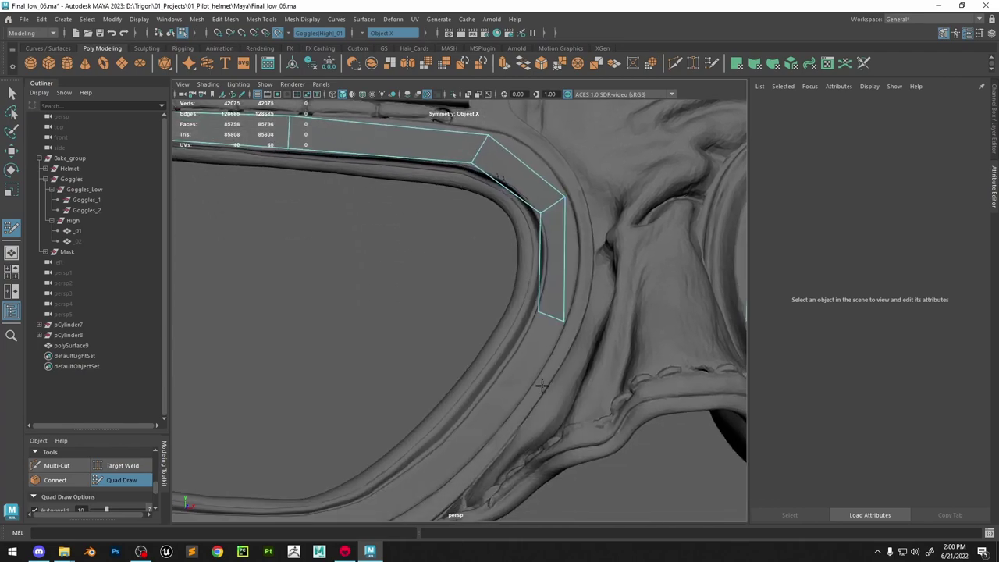
left_click_drag(542, 385, 513, 349, "alt")
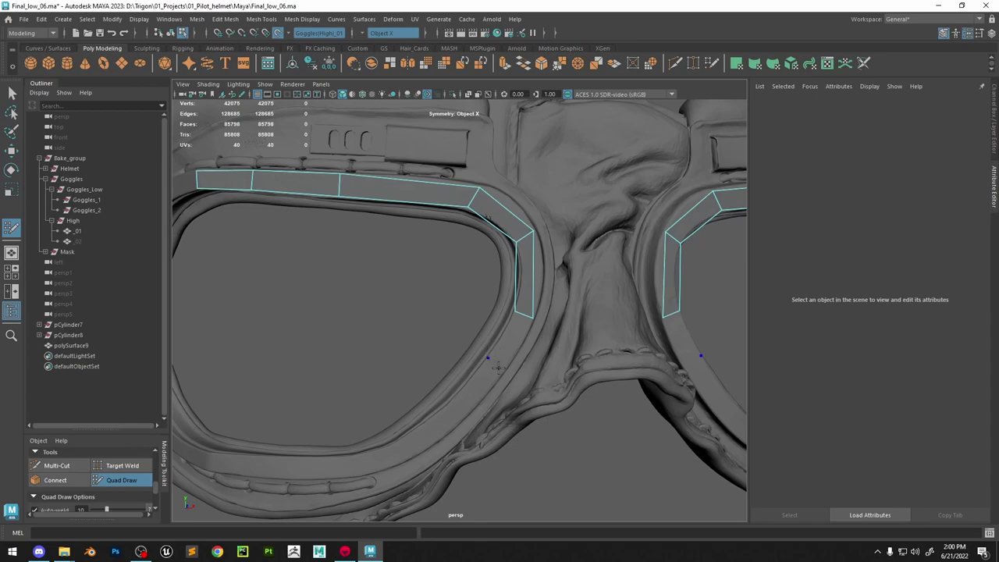
left_click(511, 340, "shift")
middle_click_drag(509, 342, 577, 301, "alt")
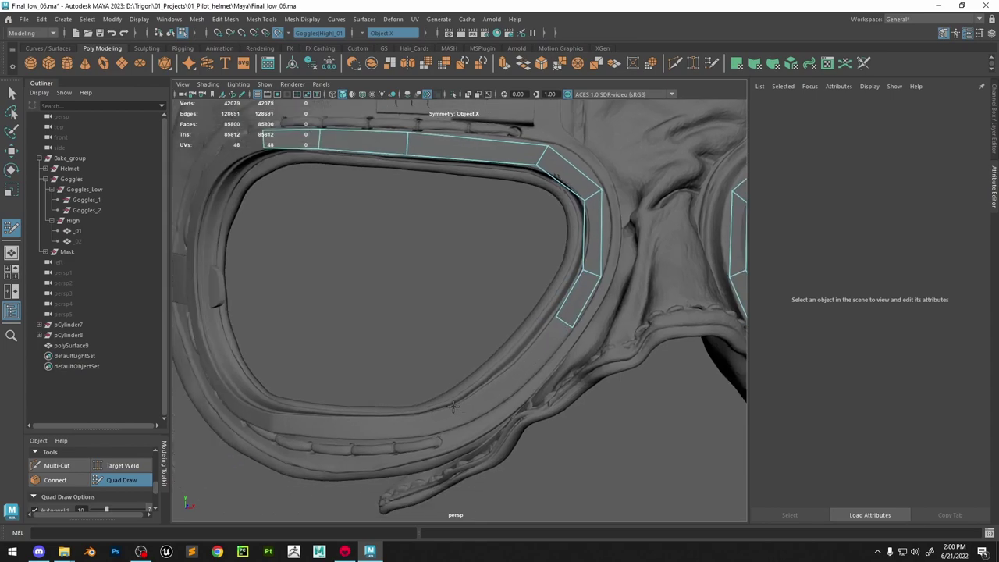
Extend the quad strip down the rim's slanted nose side and along its lower edge with three quads
left_click(488, 387, "shift")
left_click_drag(489, 387, 519, 398, "alt")
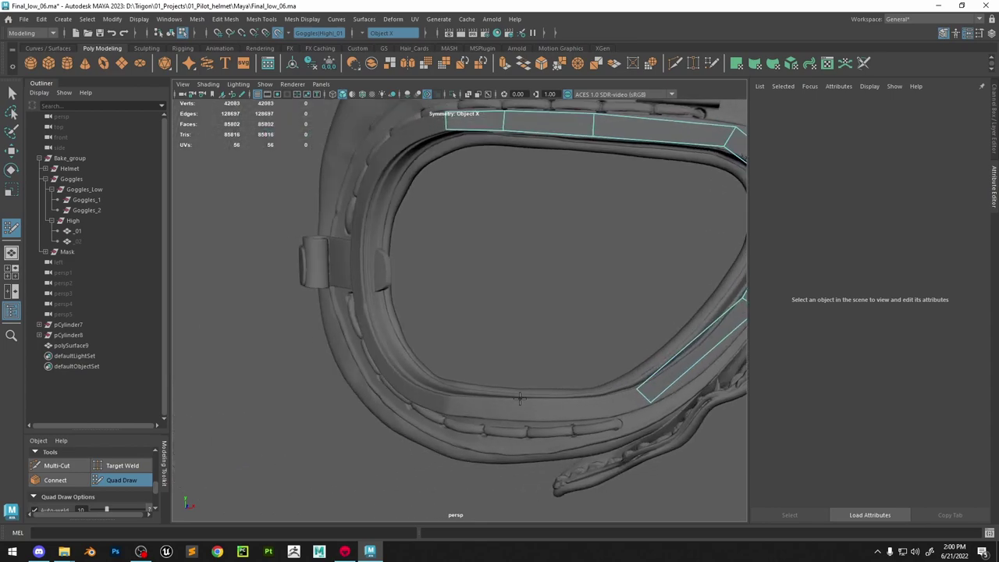
left_click(541, 418)
left_click(576, 409, "shift")
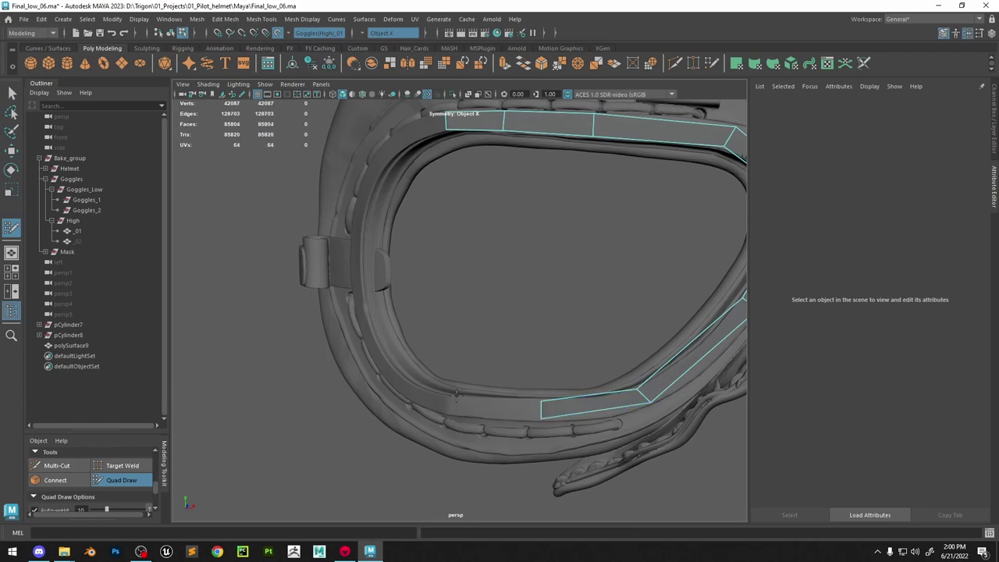
left_click(456, 394)
left_click(450, 408)
left_click(473, 404, "shift")
left_click_drag(474, 404, 508, 402, "alt")
Draw quads beside the strap buckle and around the upper outer curve, joining them to the upper edge strip
left_click(399, 180)
left_click(413, 192)
left_click(399, 207, "shift")
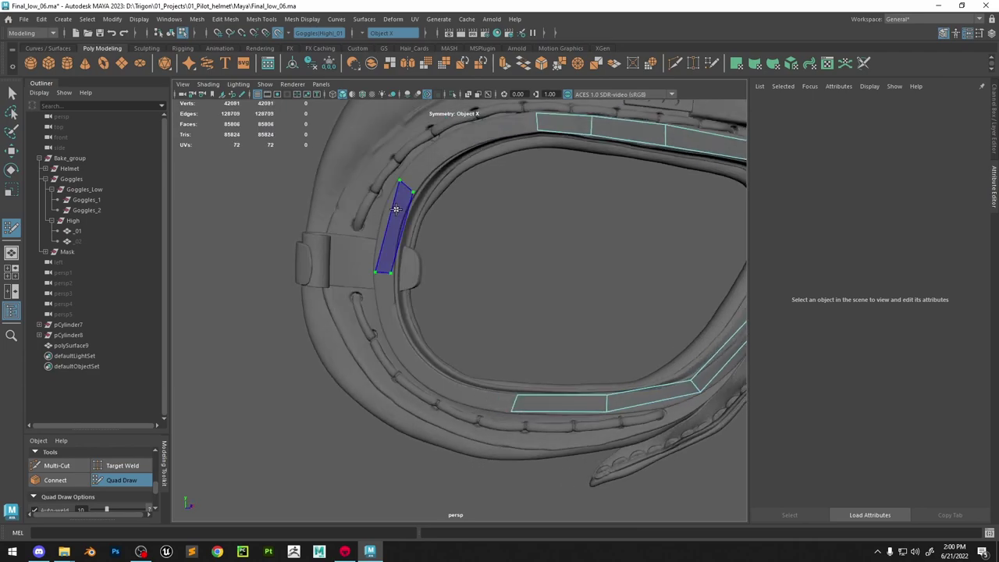
left_click(459, 131)
left_click(467, 147)
left_click(485, 136, "shift")
left_click(430, 163, "shift")
Fill the lower outer curve of the rim with quads to close the strip into a full ring
left_click(411, 351)
left_click_drag(393, 317, 408, 319, "alt")
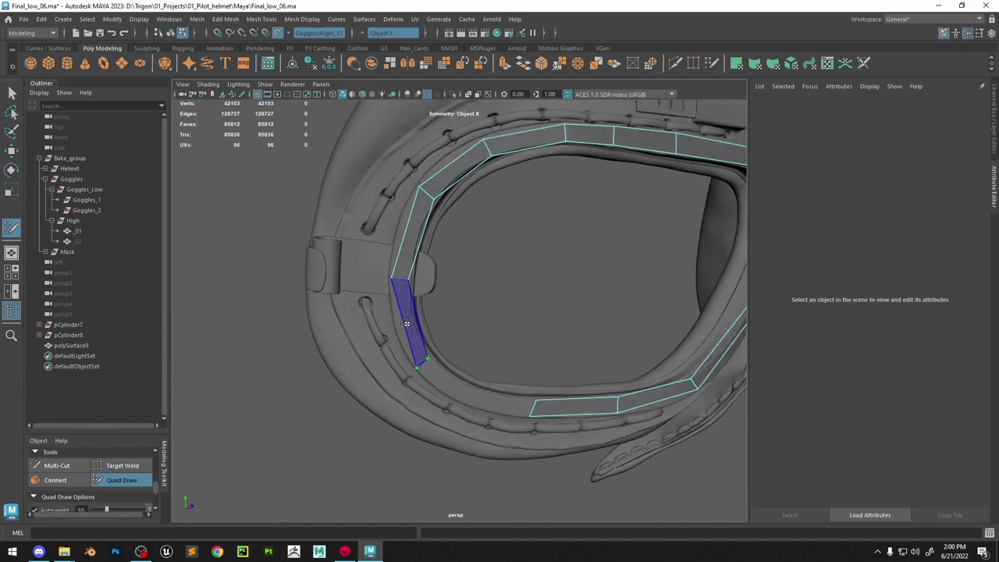
left_click(408, 318, "shift")
left_click(481, 392)
left_click(474, 401)
left_click(449, 384, "shift")
left_click(516, 404, "shift")
scroll(504, 312, "down", 6)
scroll(515, 263, "up", 6)
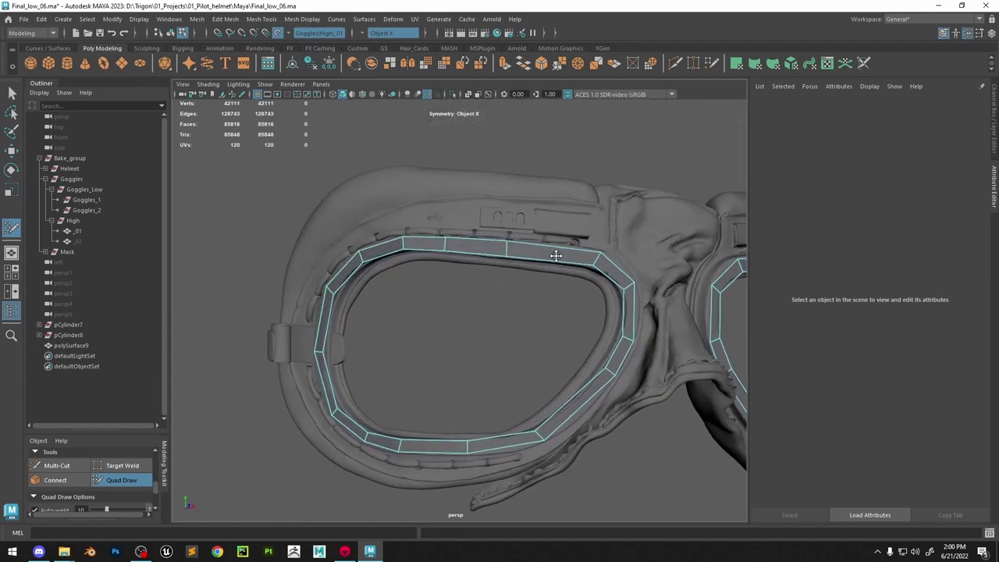
Insert extra cross edges in the ring's upper outer curve and fit their vertices to the rim's outline
left_click_drag(555, 255, 605, 270, "alt")
left_click(383, 327, "ctrl")
left_click_drag(384, 328, 339, 323, "alt")
scroll(320, 321, "up", 3)
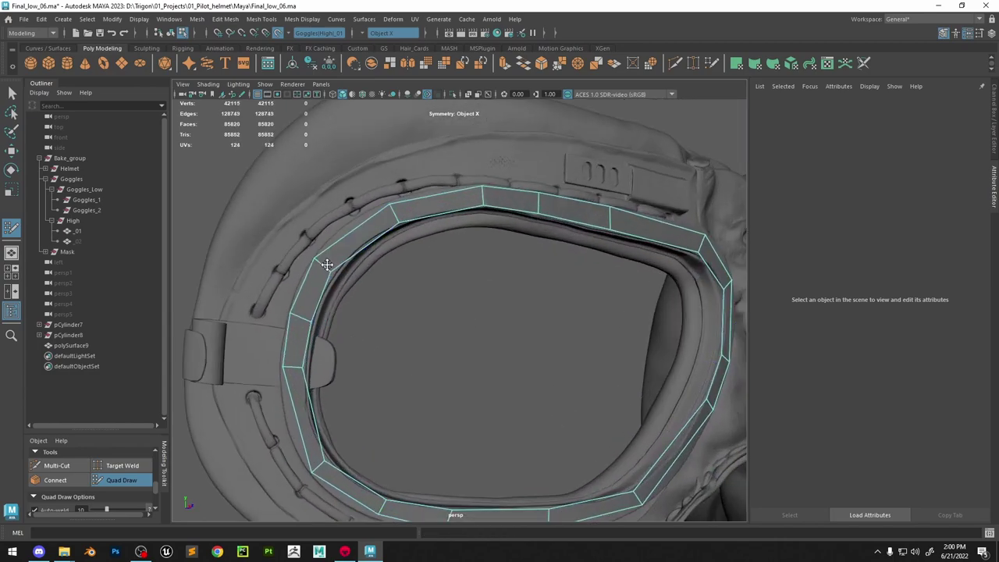
left_click_drag(395, 213, 386, 164)
left_click(401, 232, "ctrl")
key("ctrl+z")
scroll(387, 165, "up", 4)
middle_click_drag(387, 165, 391, 232, "alt")
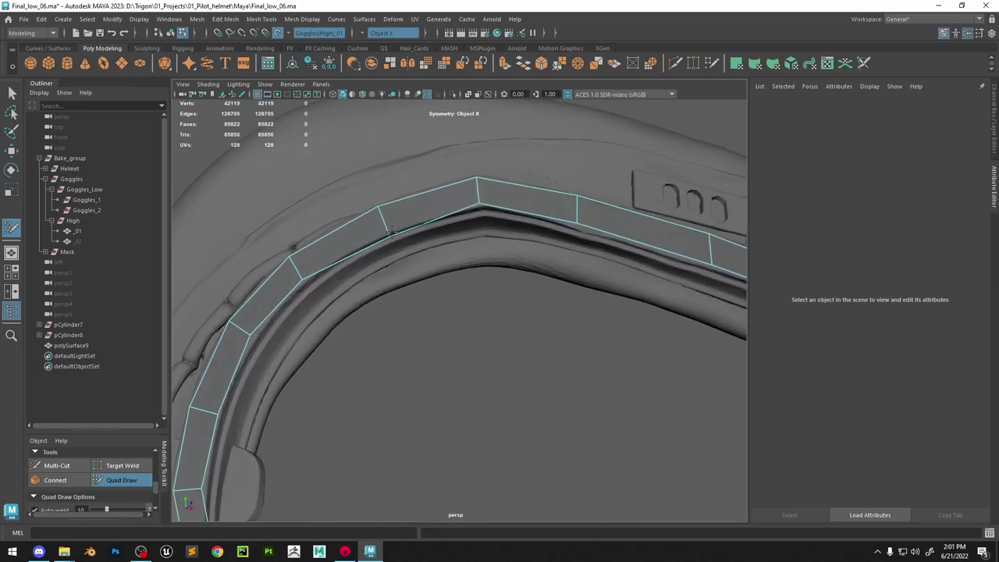
left_click_drag(391, 232, 384, 225)
Insert two cross edges in the ring's upper edge and nose-side corner, and adjust the corner vertices to the curve
left_click_drag(558, 262, 466, 299, "alt")
left_click(463, 302, "ctrl")
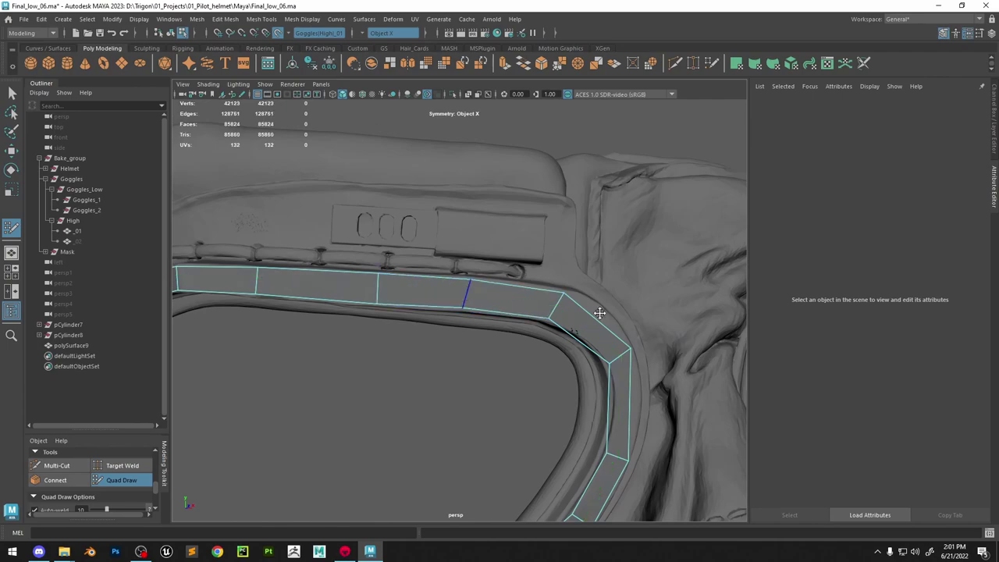
middle_click_drag(600, 312, 509, 288, "alt")
left_click(503, 298, "ctrl")
mouse_move(504, 296)
left_mouse_down()
mouse_move(515, 290)
mouse_move(493, 310)
left_mouse_up()
left_click_drag(468, 268, 471, 267)
Add cross edges to the ring's nose side and slanted lower section, aligning the new edges with the rim
middle_click_drag(556, 396, 528, 314, "alt")
scroll(529, 314, "up", 4)
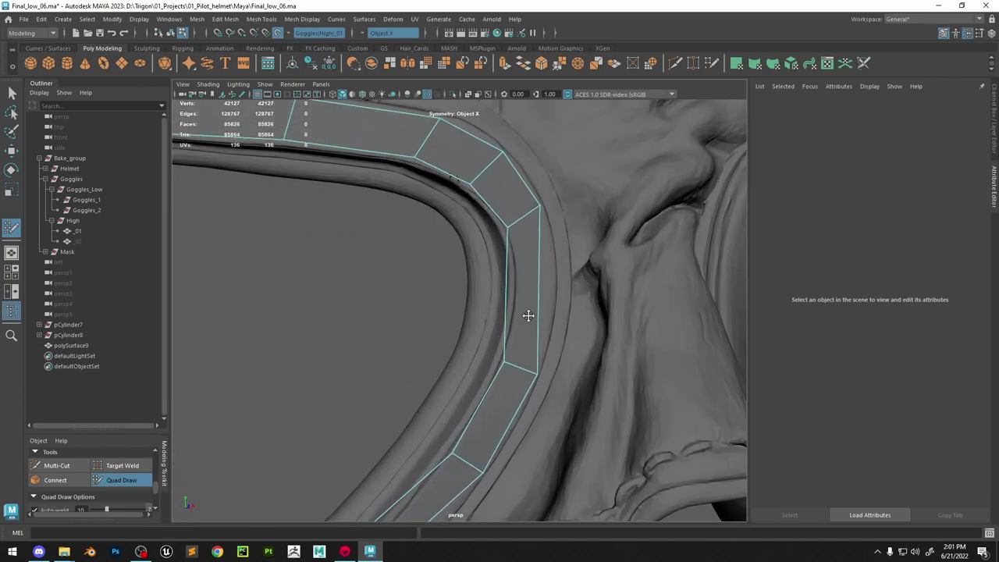
left_click(529, 294, "ctrl")
mouse_move(538, 294)
left_mouse_down()
mouse_move(556, 291)
mouse_move(520, 290)
left_mouse_up()
scroll(520, 290, "down", 4)
middle_click_drag(425, 448, 482, 356, "alt")
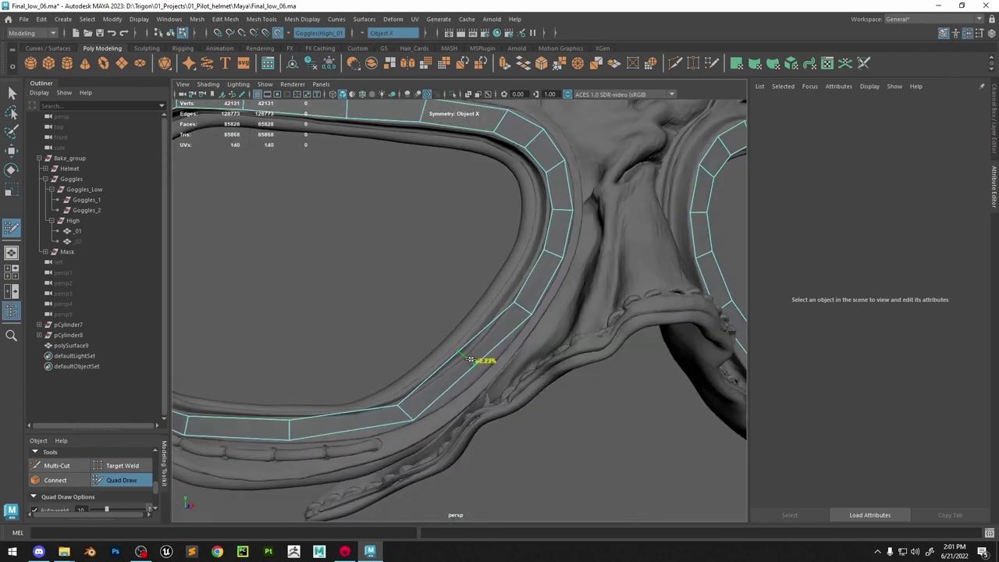
left_click(466, 358, "ctrl")
mouse_move(471, 366)
left_mouse_down()
mouse_move(477, 372)
mouse_move(466, 356)
left_mouse_up()
Insert further cross edges along the ring's lower edge and outer curve, fitting the lower one to the rim
middle_click_drag(449, 394, 607, 361, "alt")
left_click(506, 388, "ctrl")
left_click_drag(506, 388, 502, 382)
left_click(392, 394, "ctrl")
left_click(228, 282, "ctrl")
Space the ring's cross edges evenly beside the strap buckle and add one just below it
scroll(437, 313, "down", 5)
left_click_drag(374, 273, 467, 276, "alt")
scroll(467, 275, "up", 5)
mouse_move(626, 370)
left_mouse_down()
mouse_move(614, 380)
mouse_move(645, 369)
left_mouse_up()
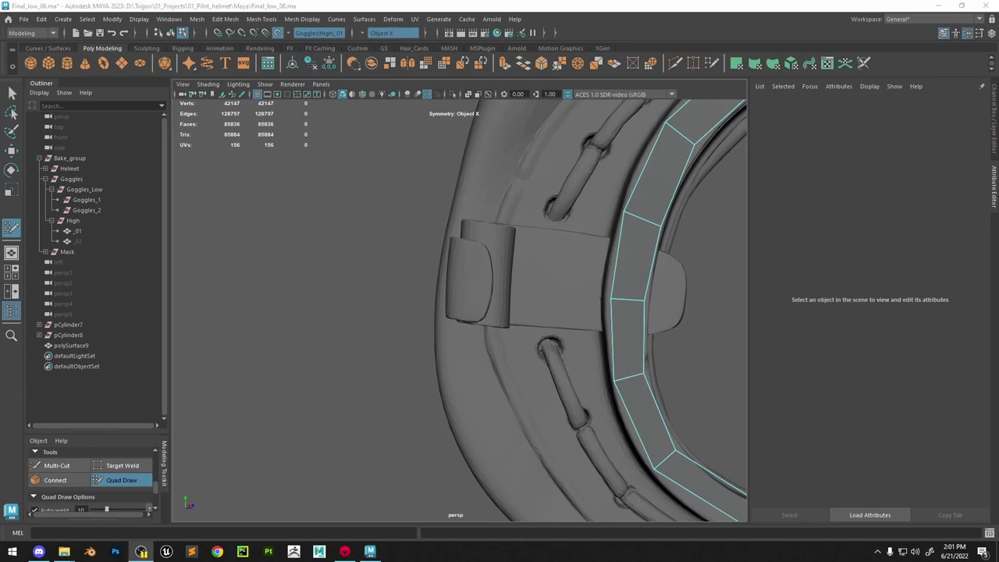
left_click_drag(637, 216, 630, 241)
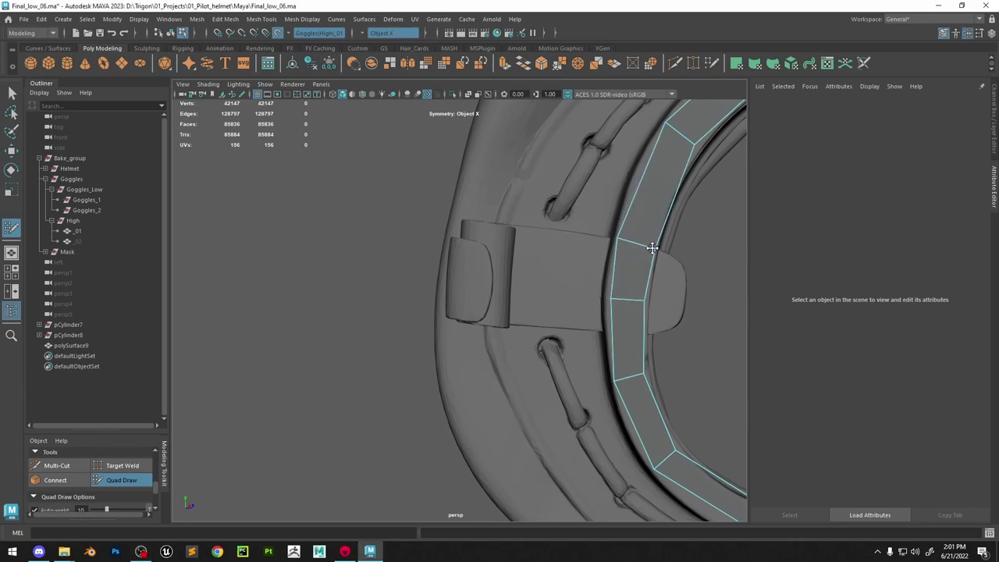
left_click_drag(624, 371, 619, 333)
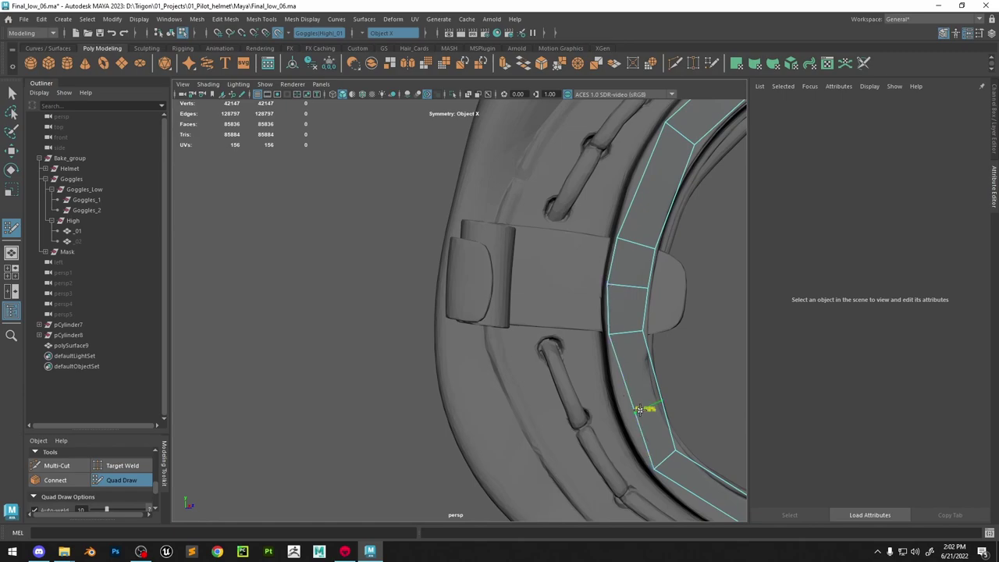
left_click_drag(645, 399, 528, 411)
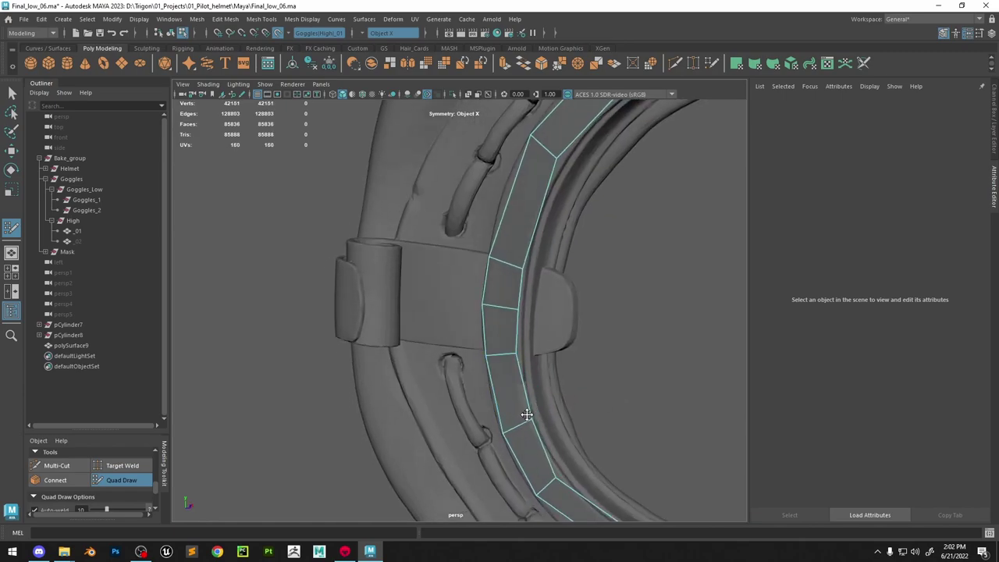
Insert a cross edge above the strap buckle and move its inner vertex onto the rim's edge
middle_click_drag(523, 193, 513, 253, "alt")
left_click(514, 265, "ctrl")
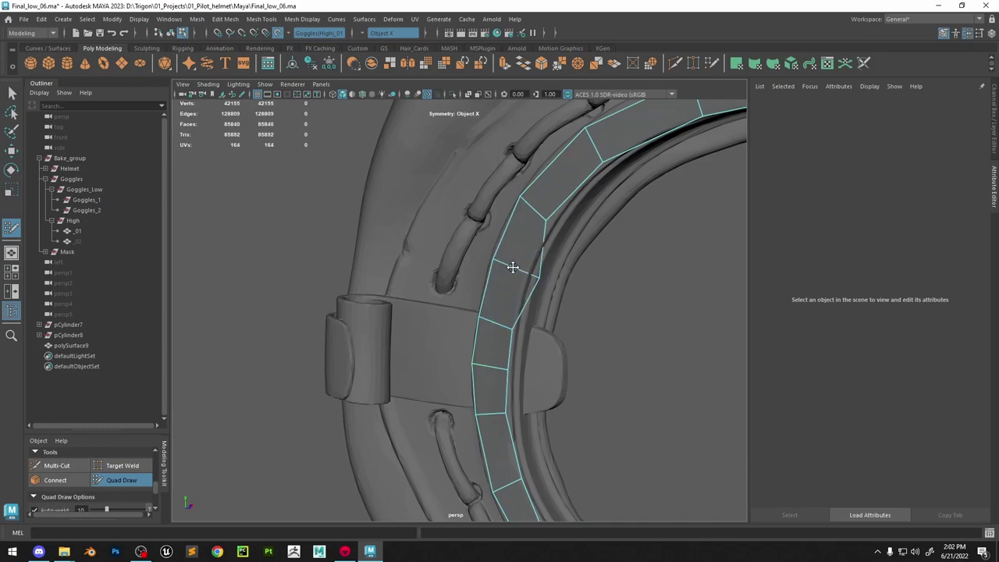
mouse_move(539, 277)
left_mouse_down()
mouse_move(523, 271)
mouse_move(687, 441)
mouse_move(466, 395)
mouse_move(543, 333)
mouse_move(612, 360)
mouse_move(524, 292)
mouse_move(607, 339)
mouse_move(530, 321)
left_mouse_up()
scroll(466, 395, "down", 5)
scroll(524, 292, "up", 4)
Extrude the ring's border edge loop, turn off the live surface and move the extruded edges back through the goggles' depth
key("w")
double_click(477, 492)
key("ctrl+e")
middle_click_drag(529, 384, 437, 348, "alt")
key("w")
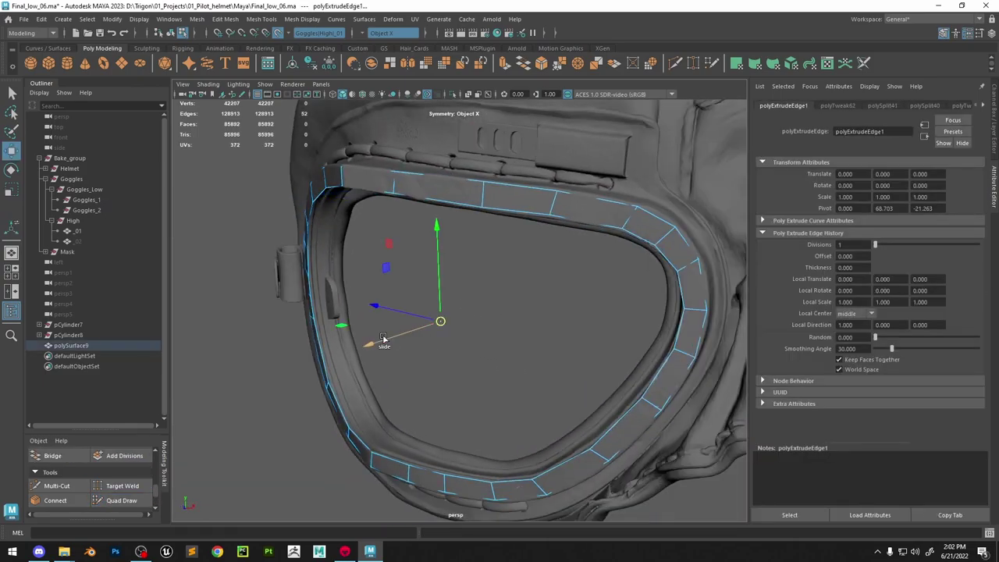
left_click(278, 33)
mouse_move(391, 338)
left_mouse_down()
mouse_move(435, 325)
mouse_move(293, 373)
mouse_move(470, 364)
left_mouse_up()
key("F8")
left_click(226, 407)
Make _01 live again and use Quad Draw to fit the extruded vertices near the nose bridge to the goggles' back
left_click(278, 34)
left_click(551, 367)
left_click(122, 501)
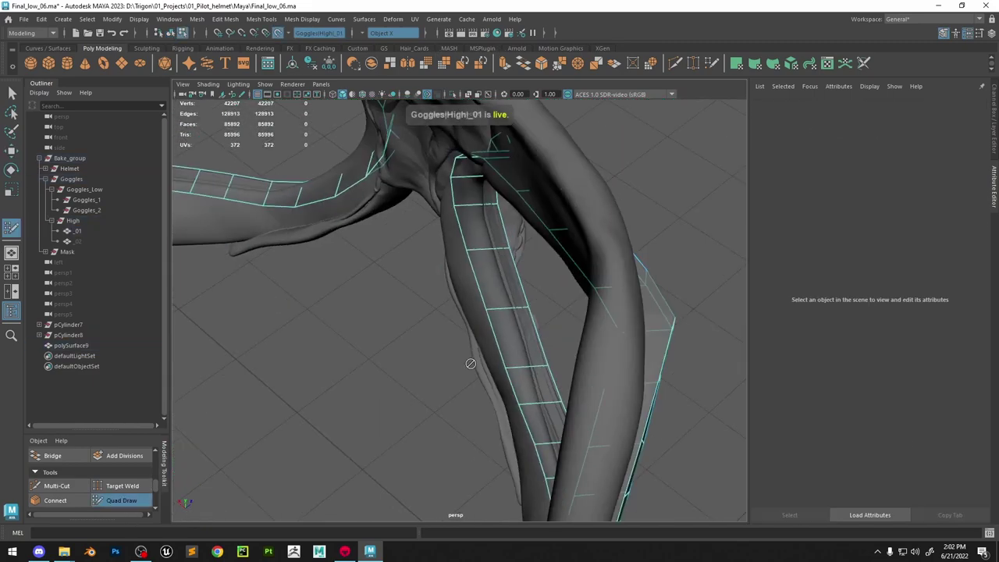
right_click_drag(471, 364, 551, 437, "alt")
middle_click_drag(551, 437, 486, 301, "alt")
left_click_drag(487, 303, 513, 296)
middle_click_drag(513, 297, 557, 426, "alt")
left_click_drag(462, 264, 530, 257)
left_click_drag(530, 257, 492, 373, "alt")
mouse_move(492, 373)
left_mouse_down()
mouse_move(508, 372)
mouse_move(507, 397)
left_mouse_up()
key("ctrl+z")
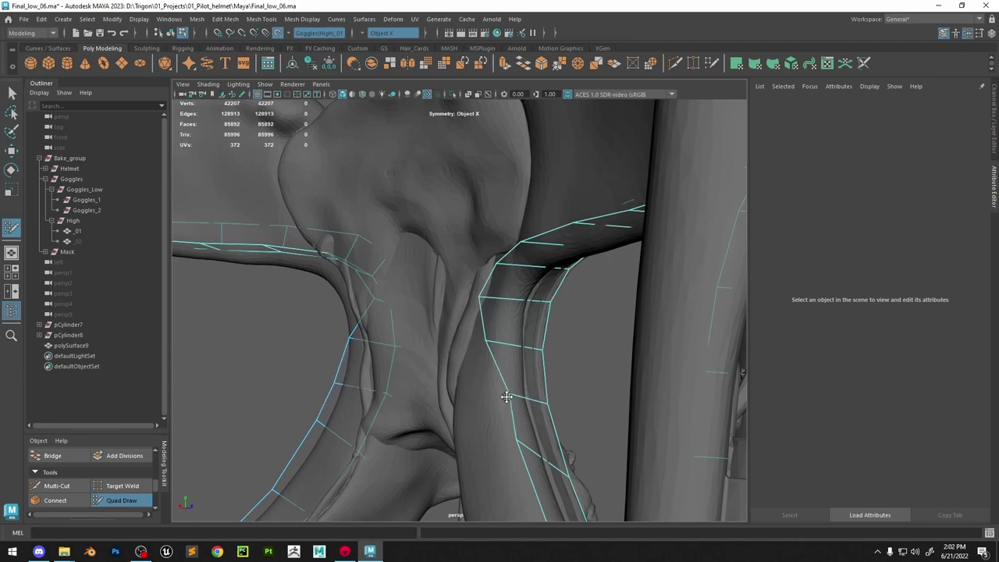
left_click_drag(480, 304, 506, 327)
mouse_move(497, 265)
left_mouse_down()
mouse_move(513, 273)
mouse_move(515, 186)
left_mouse_up()
Turn off symmetry and delete the mirrored ring around the other lens
key("w")
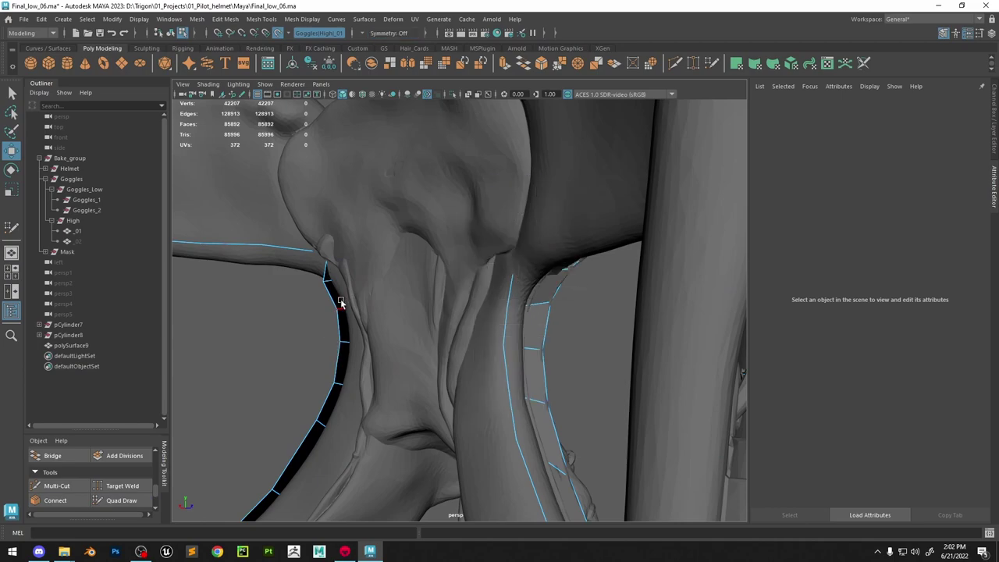
double_click(342, 313)
key("Delete")
key("F8")
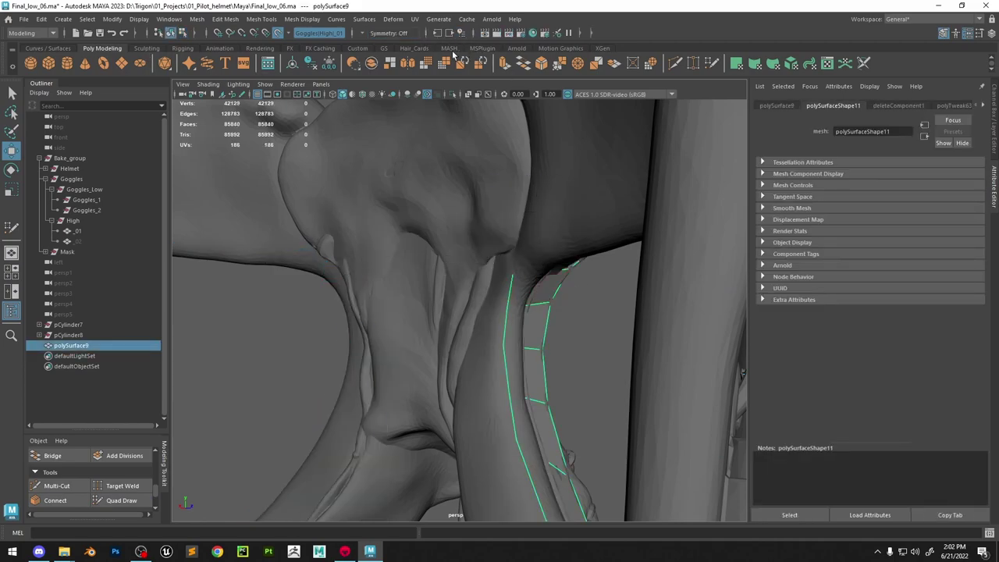
left_click(357, 48)
left_click(123, 500)
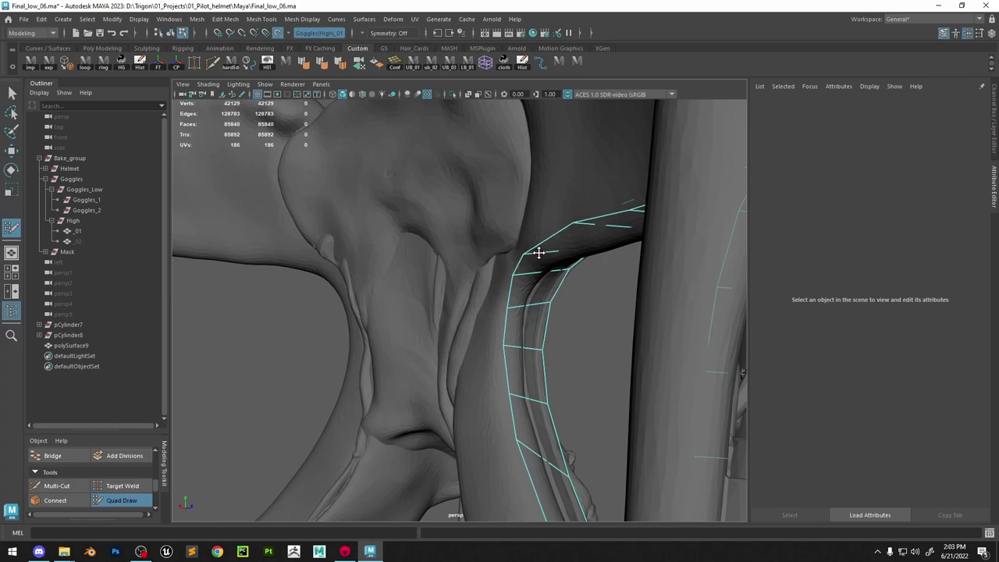
key("w")
key("ctrl+a")
right_click_drag(604, 244, 601, 206)
left_click(612, 341)
left_click(612, 364)
right_click_drag(614, 338, 618, 349, "shift")
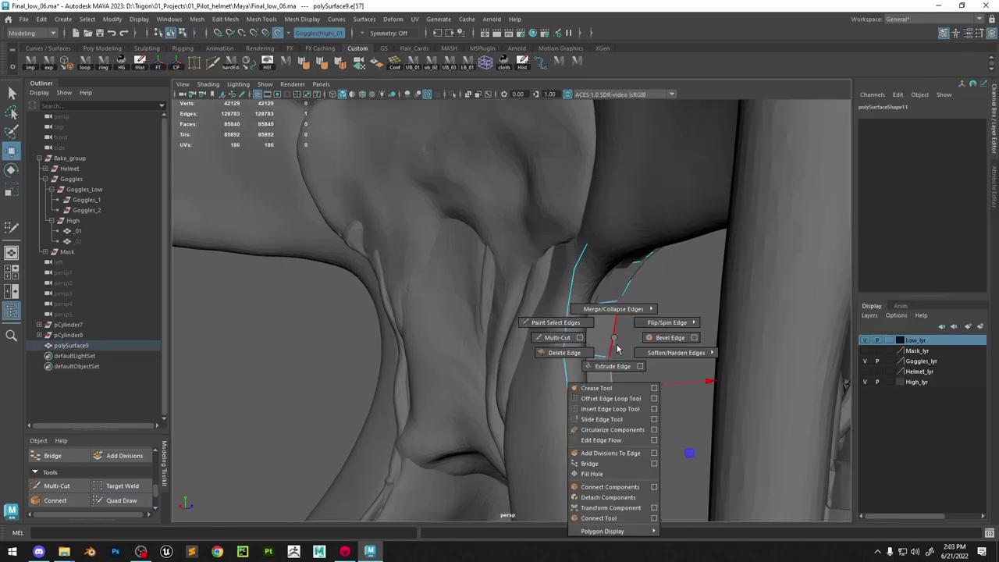
Use Quad Draw to shift a rear vertex of the lens ring beside the nose bridge onto the goggles' back
key("y")
key("q")
key("F8")
key("y")
mouse_move(601, 301)
left_mouse_down("alt")
mouse_move(511, 291)
mouse_move(526, 289)
left_mouse_up("alt")
left_click_drag(525, 326, 542, 327)
left_click_drag(536, 371, 561, 348, "alt")
middle_click_drag(561, 348, 567, 332, "alt")
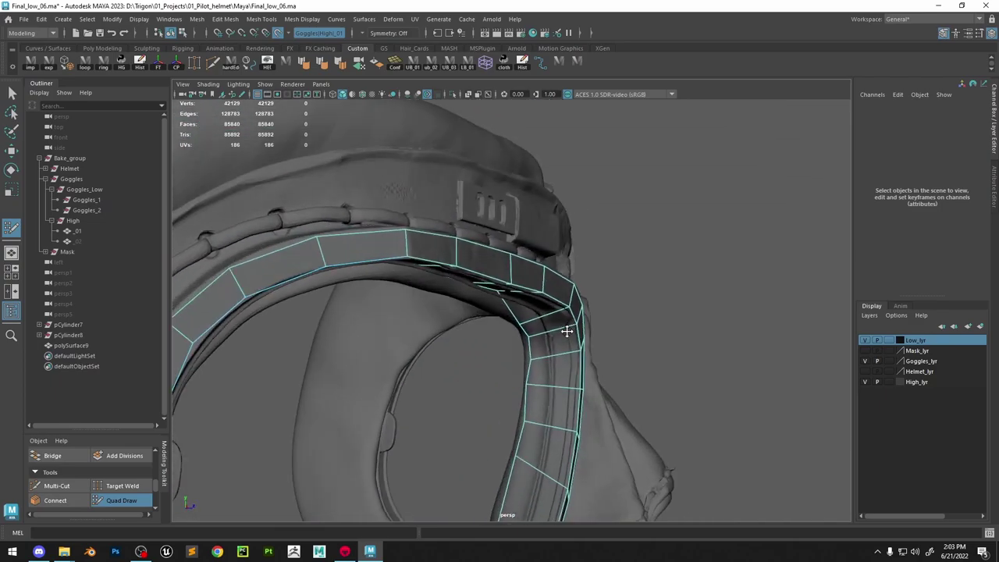
left_click_drag(536, 405, 545, 252, "alt")
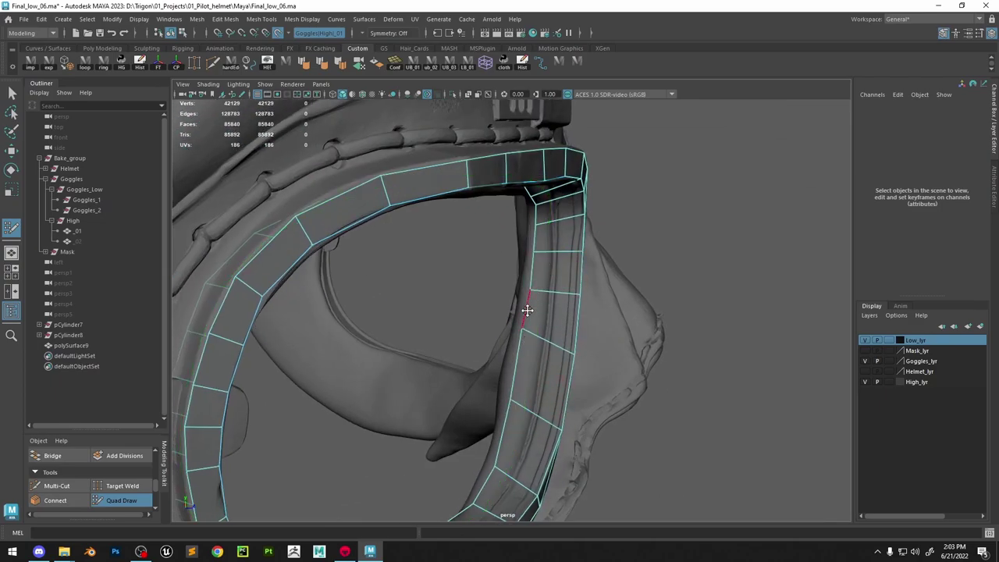
Fit the ring's rear vertices along the upper rim to the back edge of the high-poly goggles
left_click_drag(526, 309, 411, 209, "alt")
right_click_drag(485, 250, 531, 266, "alt")
middle_click_drag(531, 266, 591, 352, "alt")
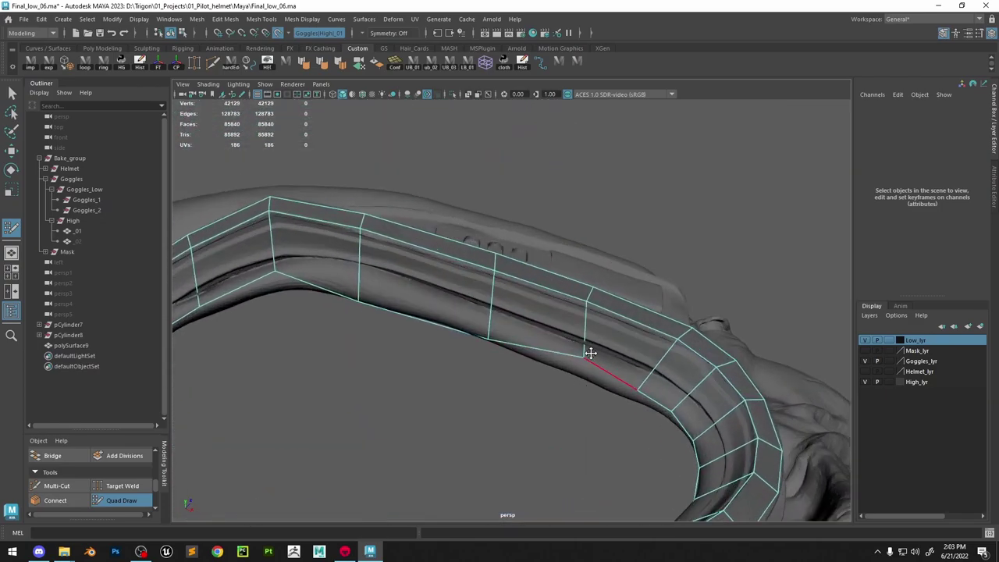
mouse_move(591, 352)
left_mouse_down()
mouse_move(579, 365)
mouse_move(461, 310)
mouse_move(536, 347)
mouse_move(500, 337)
left_mouse_up()
left_click_drag(521, 334, 526, 336)
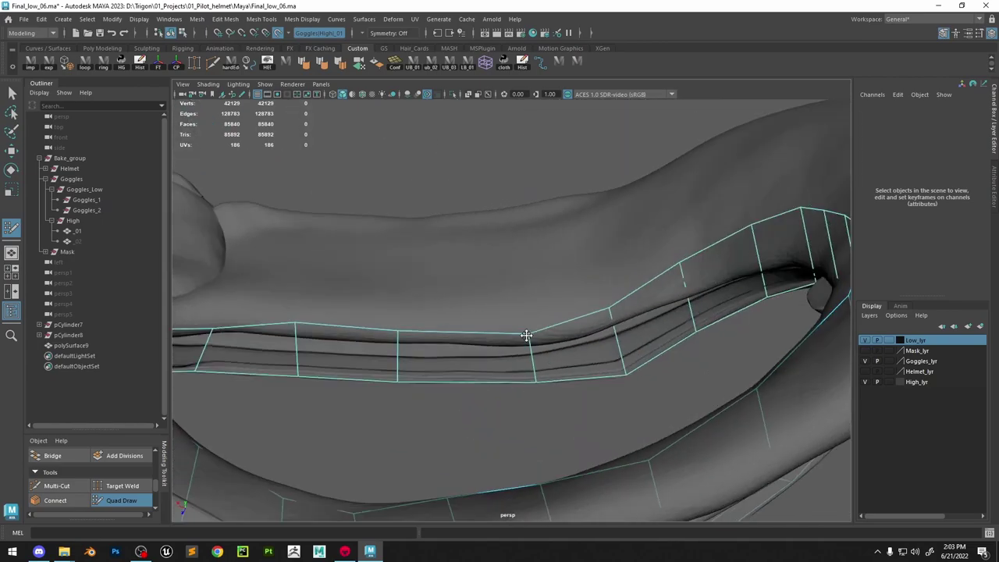
mouse_move(609, 304)
left_mouse_down()
mouse_move(615, 319)
mouse_move(611, 225)
left_mouse_up()
Pull the misplaced rear vertices in the middle of the upper rim onto the edge of the lens opening
key("w")
left_click(616, 322)
right_click_drag(551, 146, 518, 139)
key("4")
left_click(613, 331)
key("6")
mouse_move(634, 382)
left_mouse_down("alt")
mouse_move(609, 398)
mouse_move(609, 413)
left_mouse_up("alt")
left_click(132, 501)
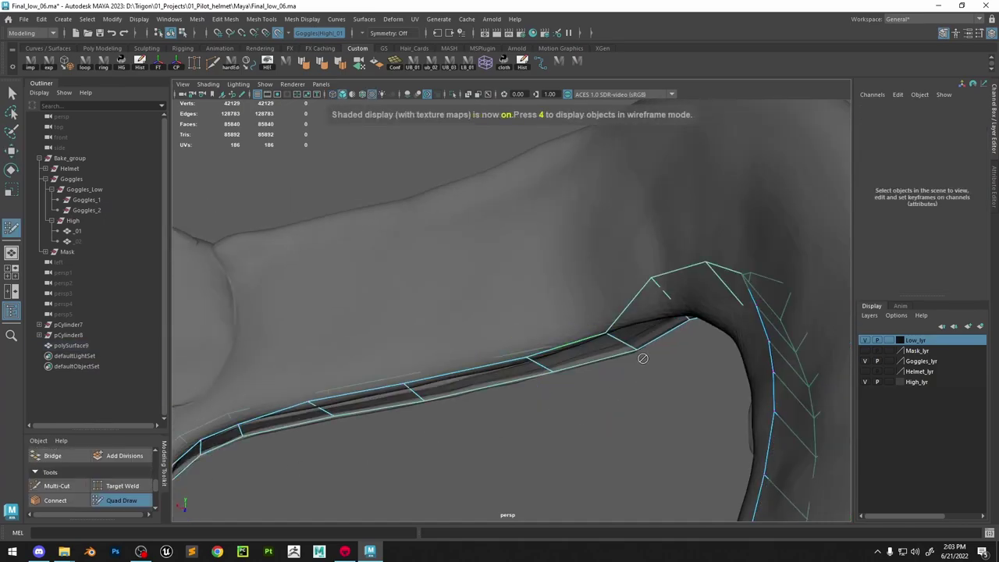
left_click_drag(644, 356, 641, 307, "alt")
left_click_drag(613, 256, 647, 274, "alt")
left_click_drag(608, 363, 607, 357)
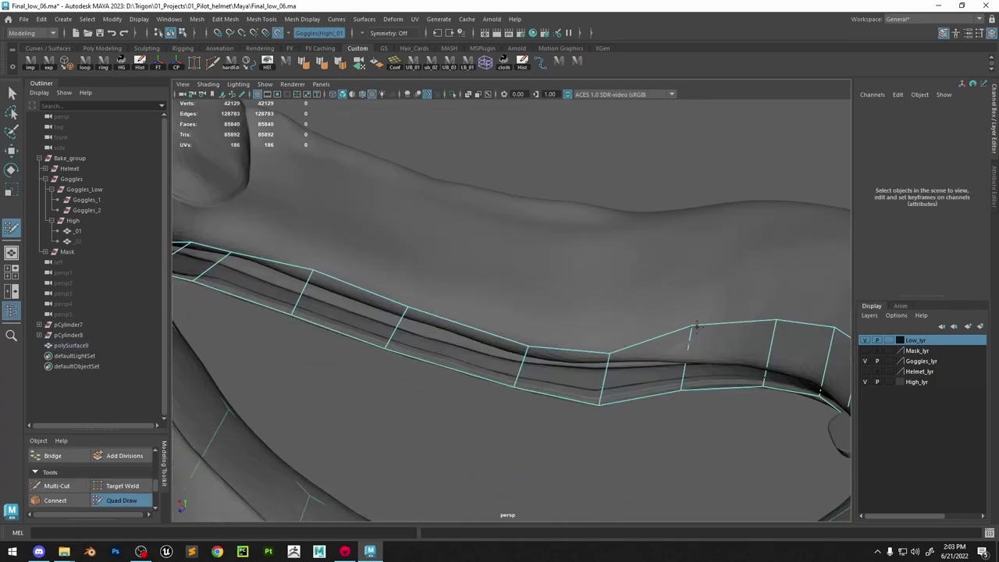
left_click_drag(694, 325, 692, 350)
Move the upper rim's rear vertices near the outer corner onto the edge of the lens opening
key("w")
left_click(694, 355)
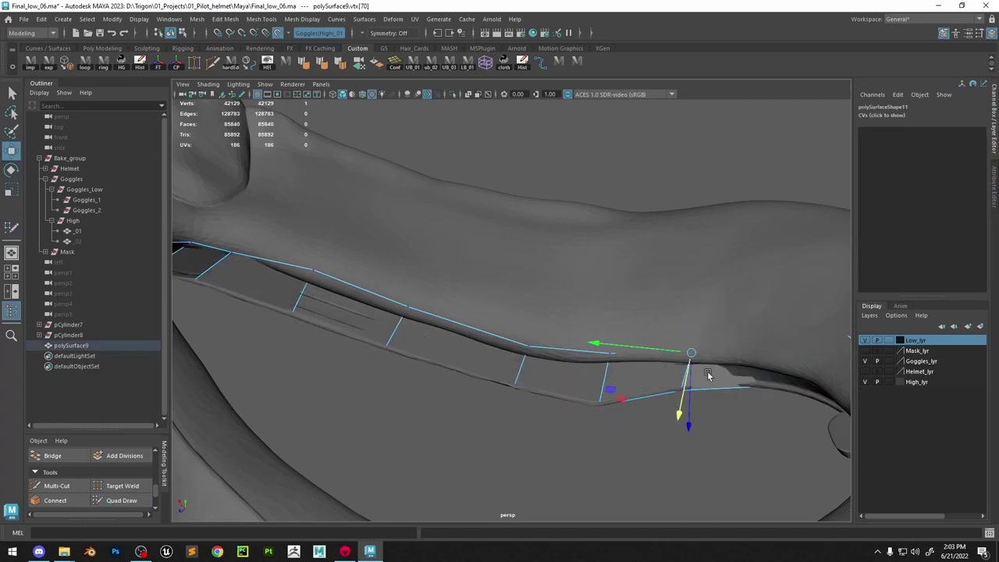
left_click_drag(688, 411, 682, 441, "alt")
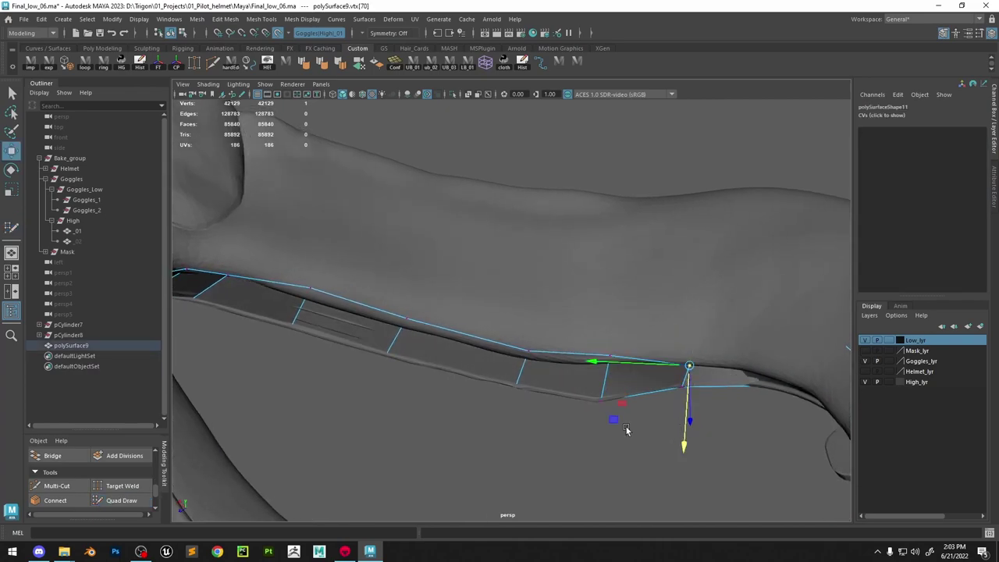
left_click(138, 502)
middle_click_drag(739, 411, 570, 401, "alt")
left_click_drag(546, 356, 528, 353, "alt")
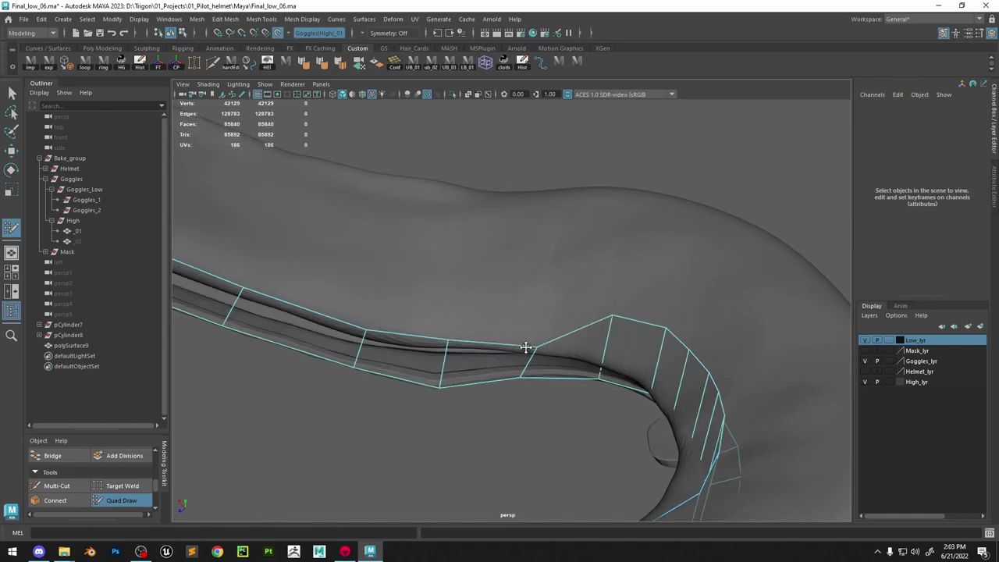
left_click_drag(625, 323, 607, 349, "alt")
left_click_drag(588, 382, 583, 346)
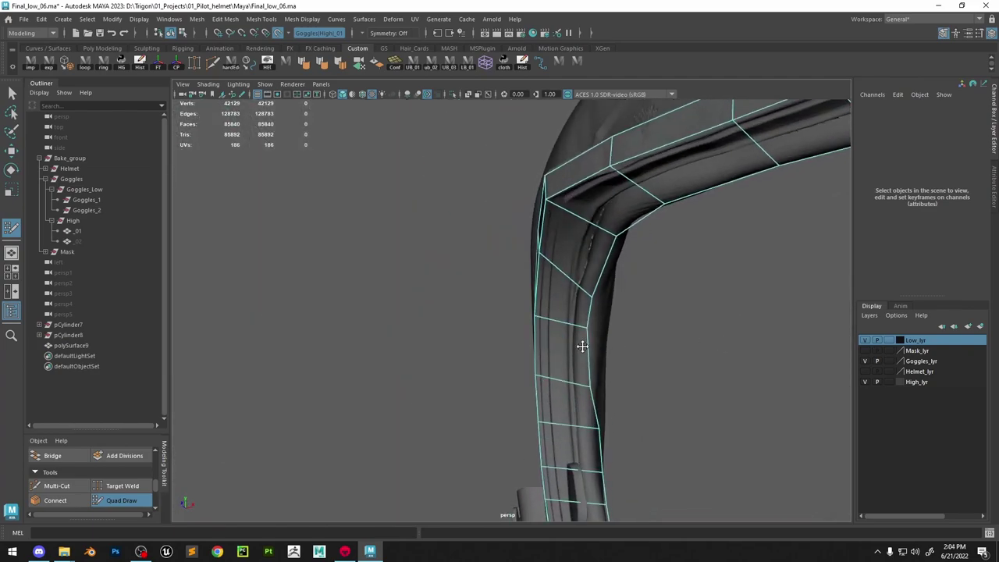
Fit the ring's rear vertices down the outer side of the lens opening to the goggles' back
mouse_move(579, 418)
left_mouse_down("alt")
mouse_move(636, 445)
mouse_move(620, 435)
mouse_move(647, 387)
mouse_move(623, 390)
left_mouse_up("alt")
mouse_move(623, 390)
left_mouse_down("alt")
mouse_move(655, 409)
mouse_move(639, 383)
left_mouse_up("alt")
left_click_drag(637, 439, 633, 437)
left_click_drag(634, 437, 502, 431, "alt")
left_click_drag(502, 431, 552, 347, "alt")
middle_click_drag(552, 346, 546, 460, "alt")
left_click_drag(535, 209, 515, 373, "alt")
left_click_drag(742, 292, 740, 284)
Inspect how the lens ring's rear edges follow the goggles all the way around the opening
right_click_drag(740, 283, 609, 297, "alt")
left_click_drag(609, 297, 546, 406, "alt")
middle_click_drag(432, 296, 461, 172, "alt")
right_click_drag(461, 171, 505, 230, "alt")
left_click_drag(504, 230, 539, 351, "alt")
right_click_drag(539, 351, 567, 394, "alt")
left_click_drag(742, 434, 515, 310, "alt")
scroll(512, 335, "up", 3)
middle_click_drag(522, 372, 649, 453, "alt")
scroll(649, 453, "down", 5)
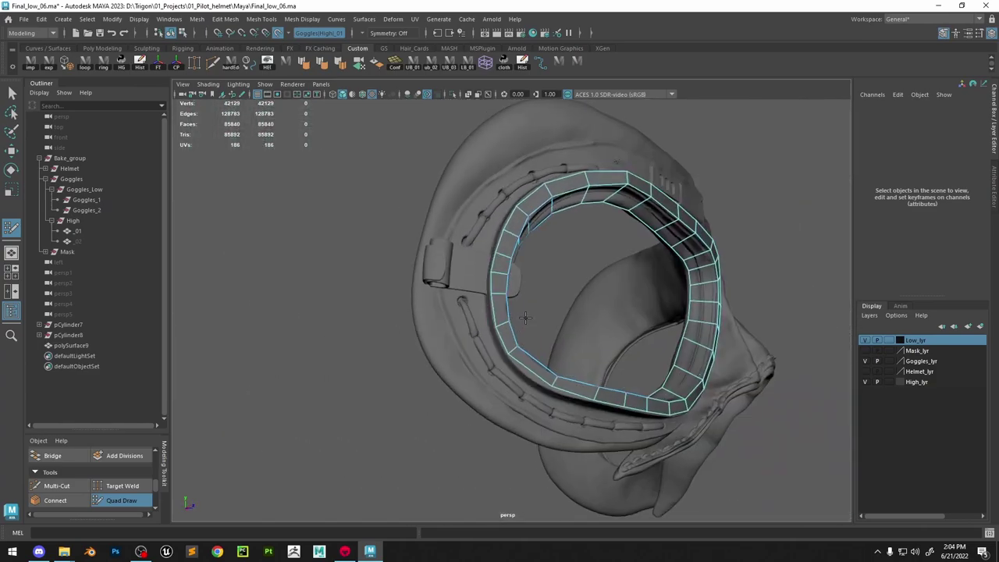
Extrude the lens ring's outer border edge loop and move the extruded edges back against the goggles' frame
left_click_drag(526, 317, 764, 236, "alt")
middle_click_drag(764, 235, 547, 251, "alt")
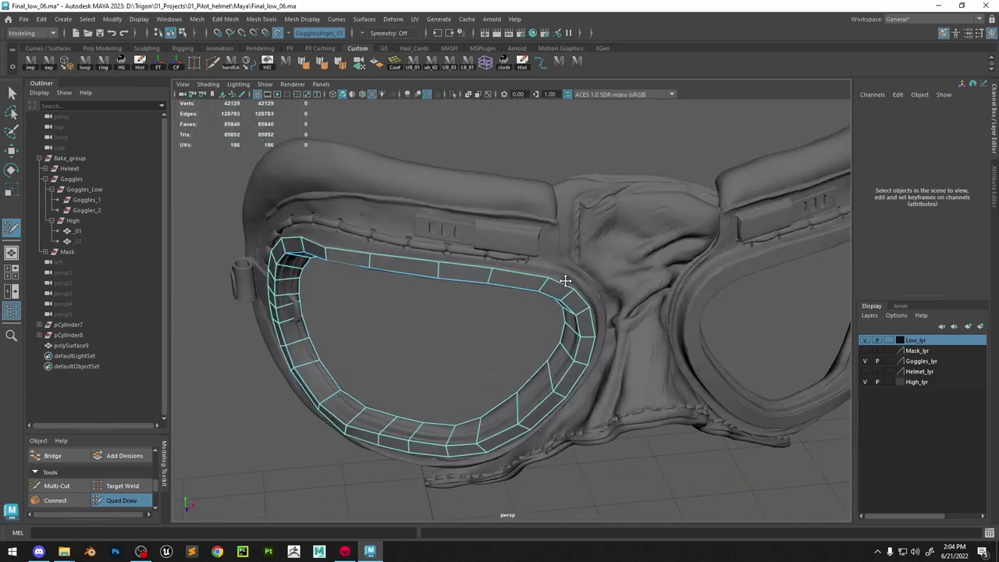
left_click_drag(587, 268, 551, 279, "alt")
key("w")
right_click_drag(517, 270, 519, 243)
double_click(526, 269)
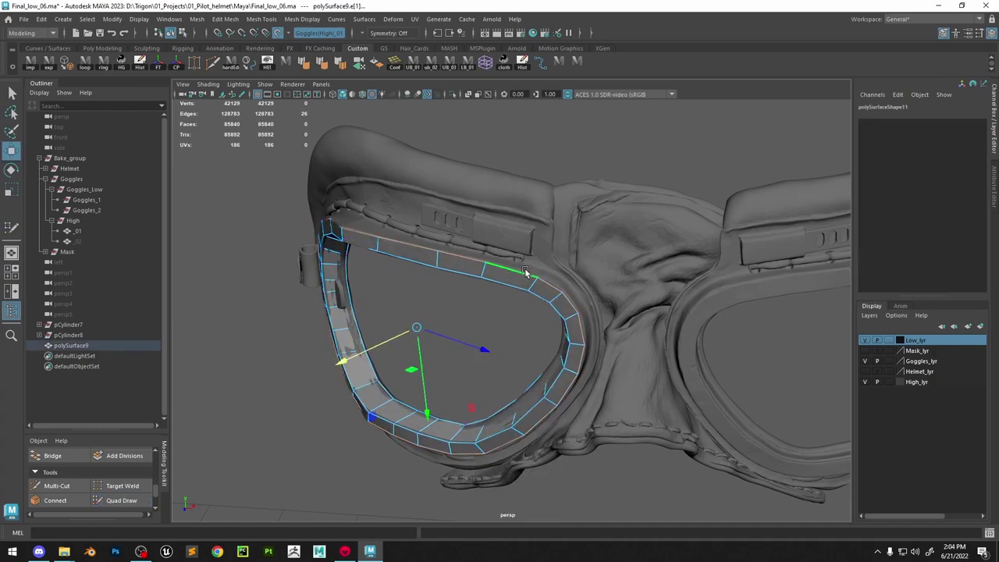
key("ctrl+e")
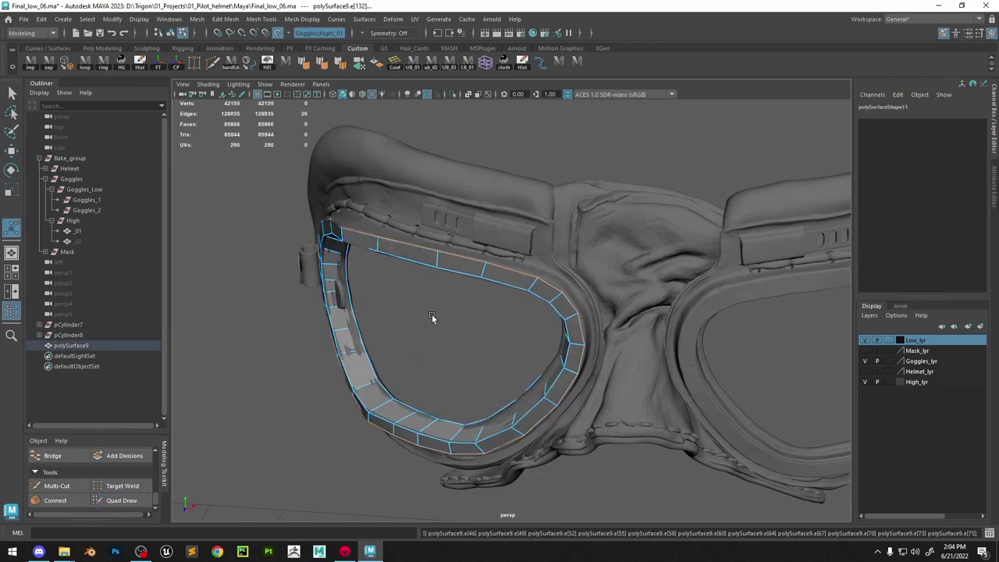
key("w")
left_click_drag(365, 354, 376, 348, "ctrl+shift")
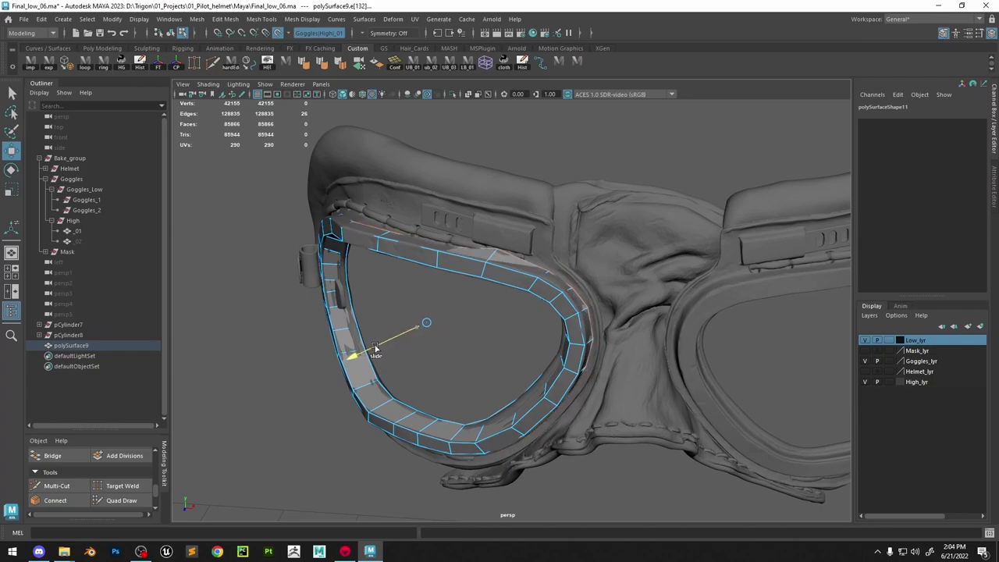
Use Quad Draw to fit the newly extruded band's vertices to the rim's side wall around the lens
left_click(100, 500)
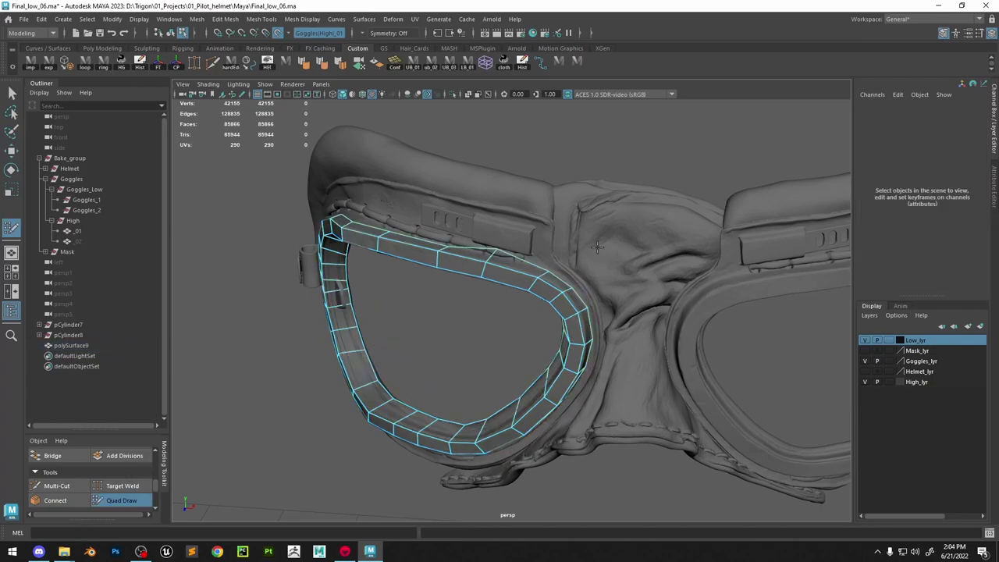
middle_click_drag(547, 345, 504, 355, "alt")
right_click_drag(504, 356, 626, 362, "alt")
left_click_drag(627, 361, 518, 286, "alt")
left_click_drag(441, 262, 484, 299, "alt")
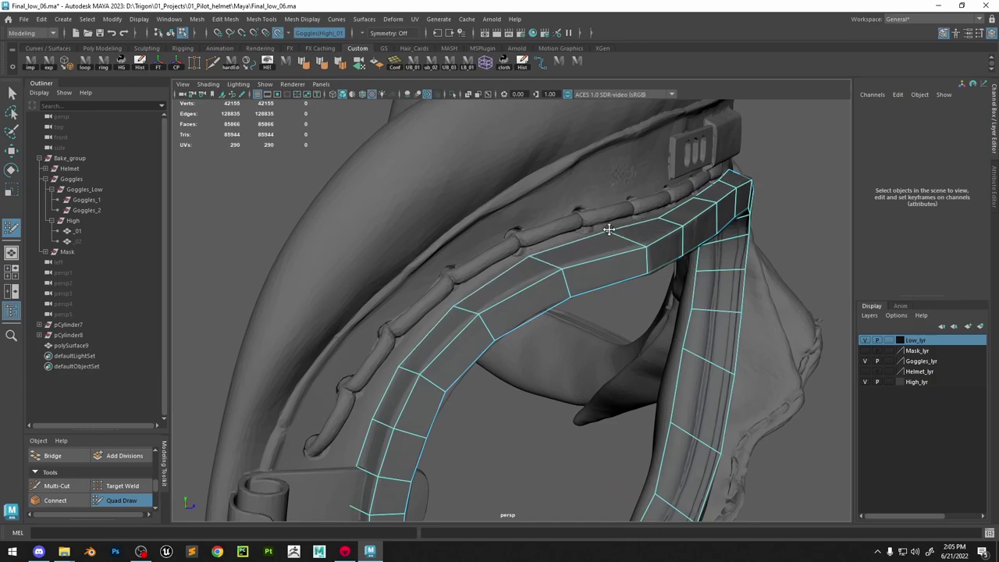
left_click_drag(661, 216, 555, 253, "alt")
left_click_drag(600, 305, 528, 341, "alt")
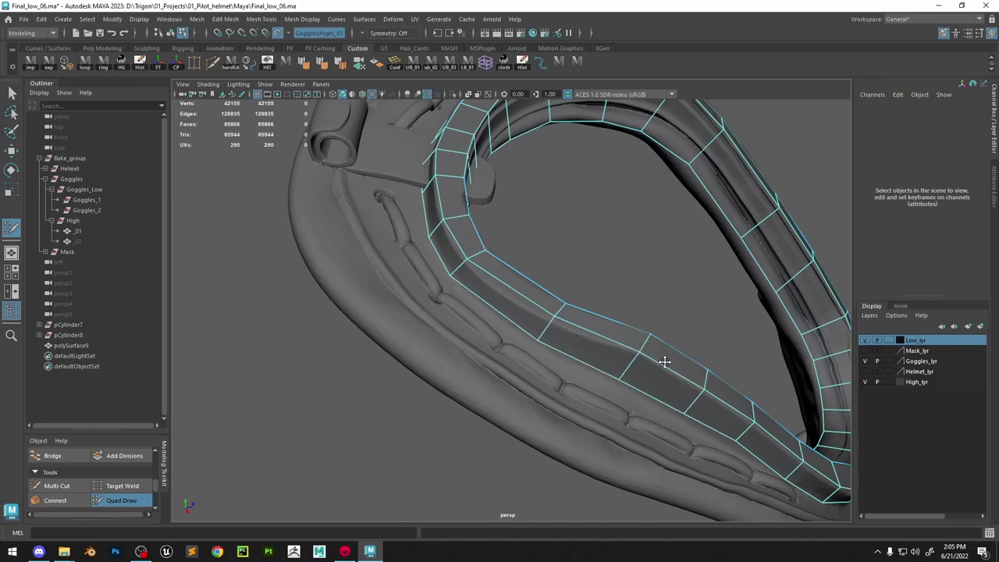
left_click_drag(545, 260, 404, 316, "alt")
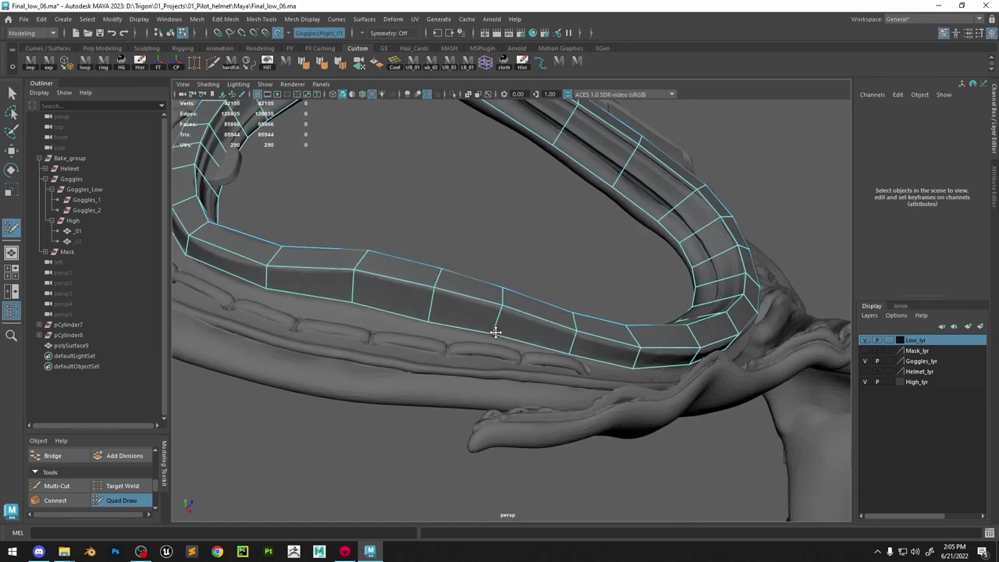
mouse_move(559, 348)
left_mouse_down("alt")
mouse_move(653, 330)
mouse_move(634, 356)
mouse_move(649, 348)
left_mouse_up("alt")
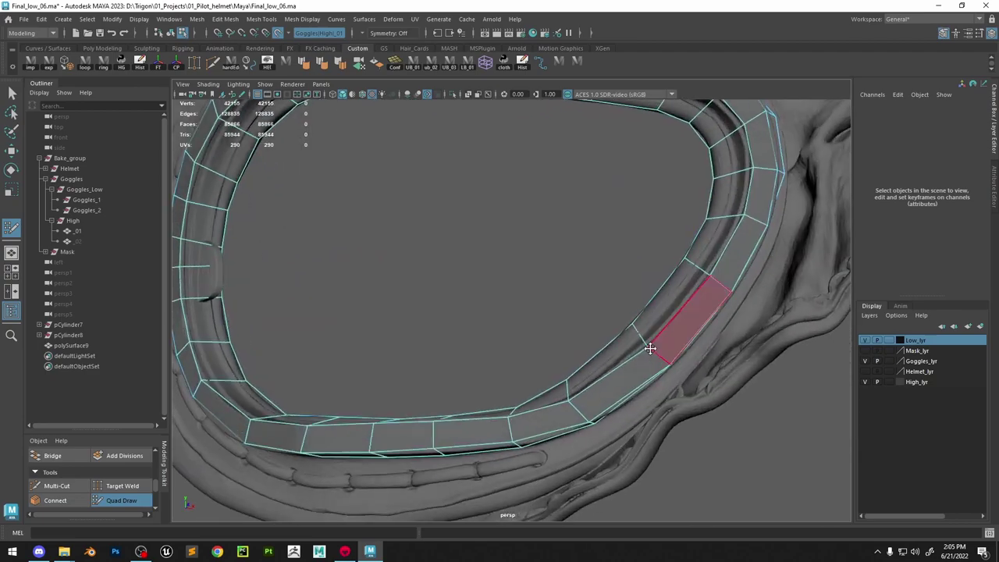
Extrude the band's outer edge loop again and scale it outward across the stitched goggle frame
right_click_drag(648, 348, 547, 305, "alt")
mouse_move(547, 305)
left_mouse_down("alt")
mouse_move(484, 265)
mouse_move(540, 247)
mouse_move(617, 270)
left_mouse_up("alt")
key("w")
double_click(576, 227)
key("r")
left_click_drag(544, 298, 609, 273, "shift")
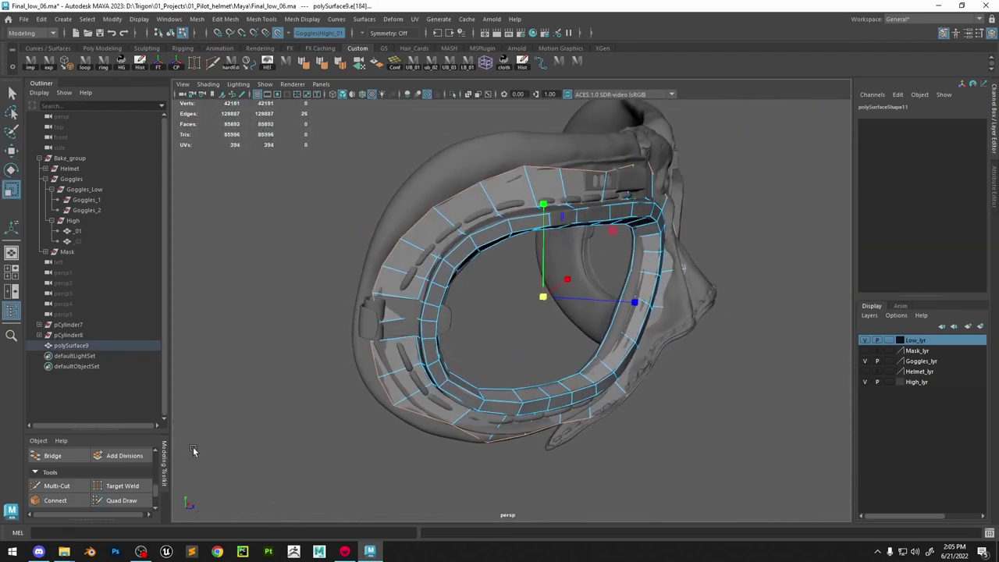
Use Quad Draw to fit the scaled outer vertices to the high-poly surface along the goggles' upper padding
left_click(122, 500)
left_click_drag(560, 169, 557, 151)
left_click_drag(557, 152, 503, 173, "alt")
left_click_drag(535, 216, 544, 209)
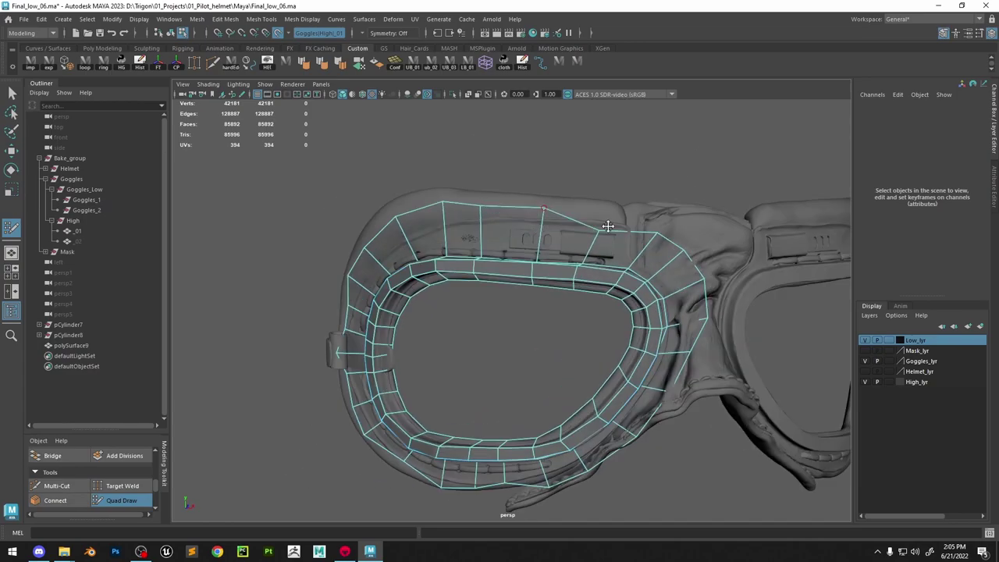
left_click_drag(701, 280, 769, 273, "alt")
mouse_move(499, 402)
left_mouse_down("alt")
mouse_move(522, 401)
mouse_move(485, 405)
left_mouse_up("alt")
mouse_move(485, 405)
left_mouse_down("alt")
mouse_move(535, 402)
mouse_move(500, 332)
left_mouse_up("alt")
left_click_drag(349, 331, 445, 336, "alt")
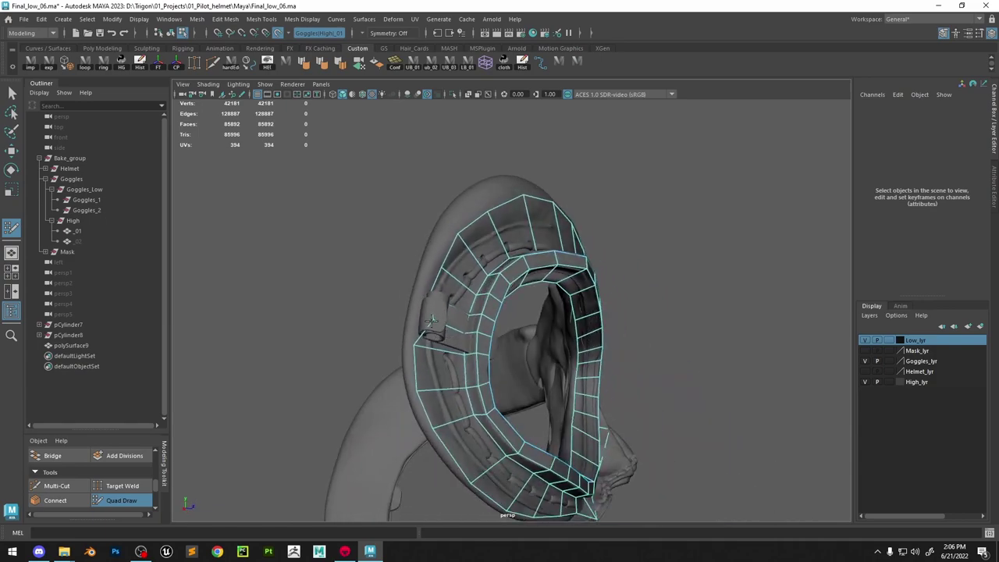
Undo the stray Quad Draw point on the strap buckle and even out the outer vertices along the upper padding
key("ctrl+z")
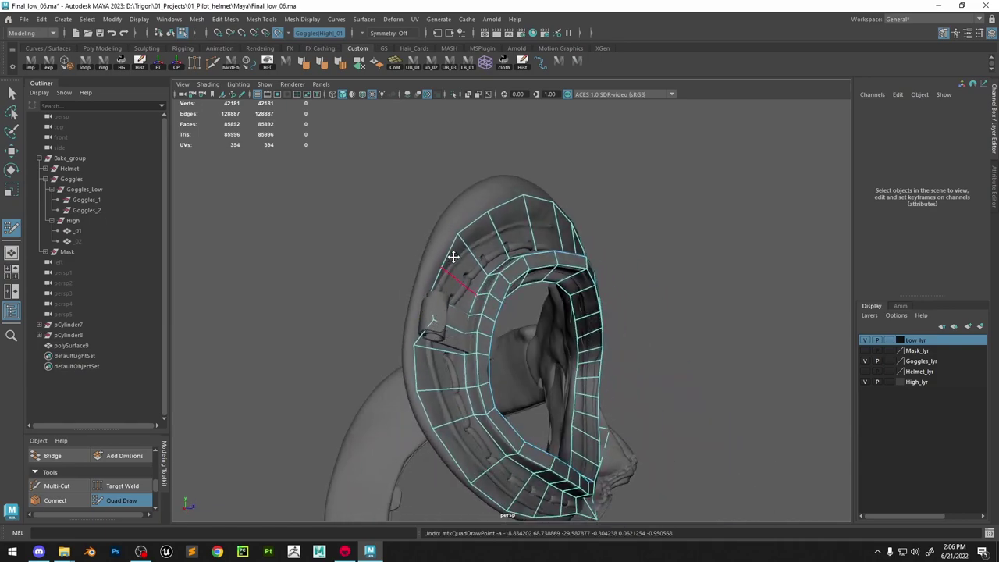
left_click_drag(453, 251, 450, 248)
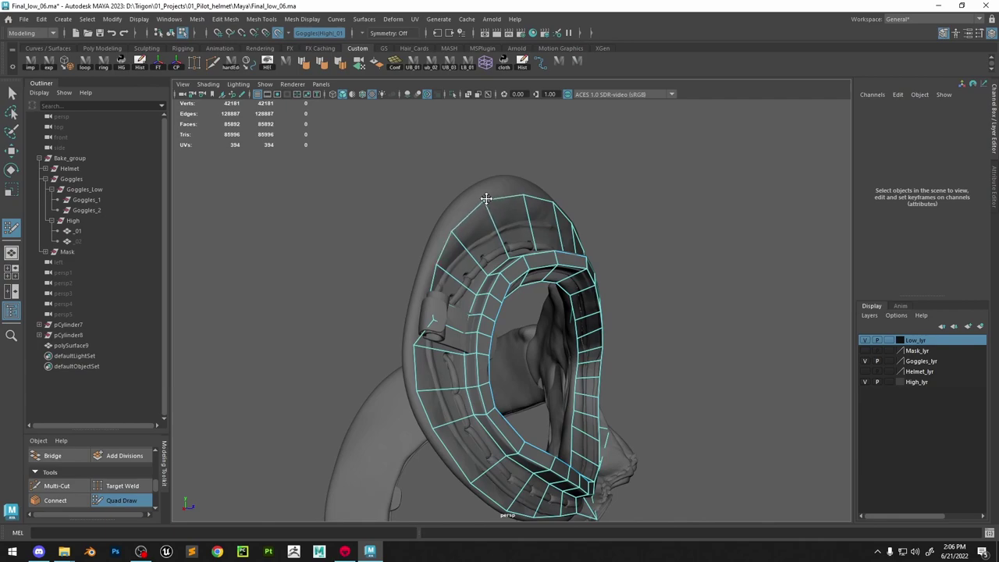
mouse_move(485, 198)
left_mouse_down("alt")
mouse_move(509, 190)
mouse_move(586, 203)
left_mouse_up("alt")
left_click_drag(671, 219, 671, 210)
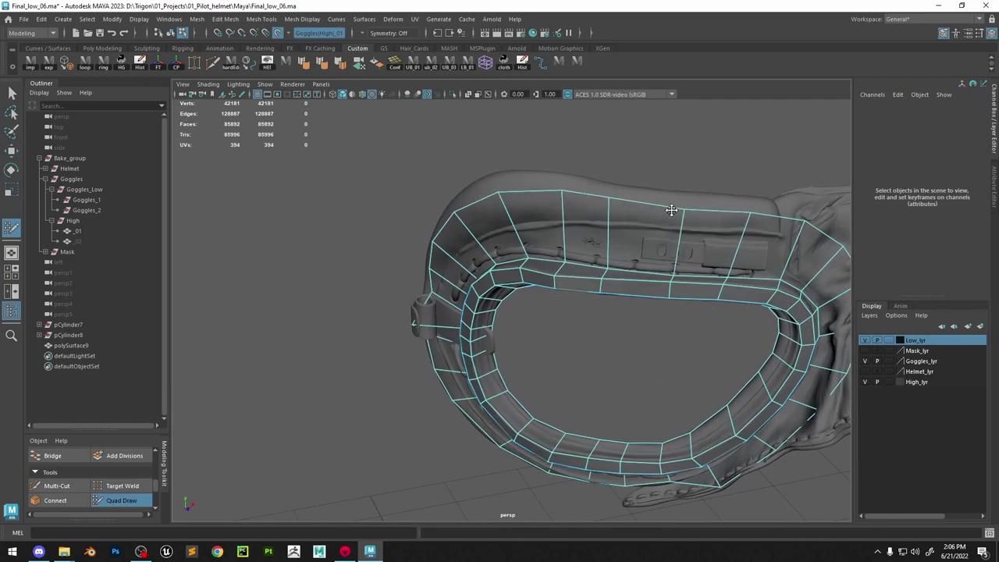
left_click_drag(774, 221, 775, 215)
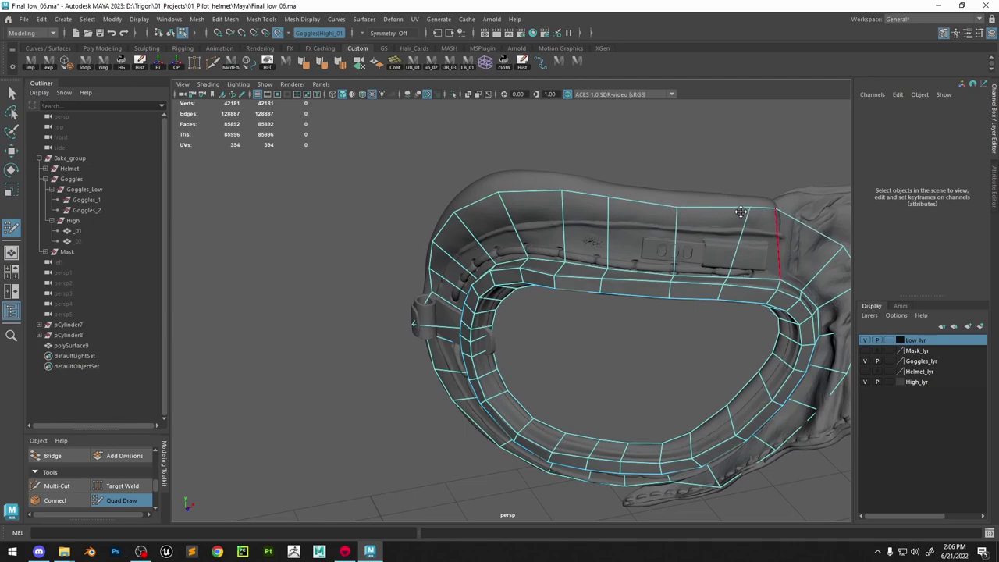
Delete the outer band's faces that spill over the leather nose piece beside the lens
left_click_drag(728, 208, 647, 240, "alt")
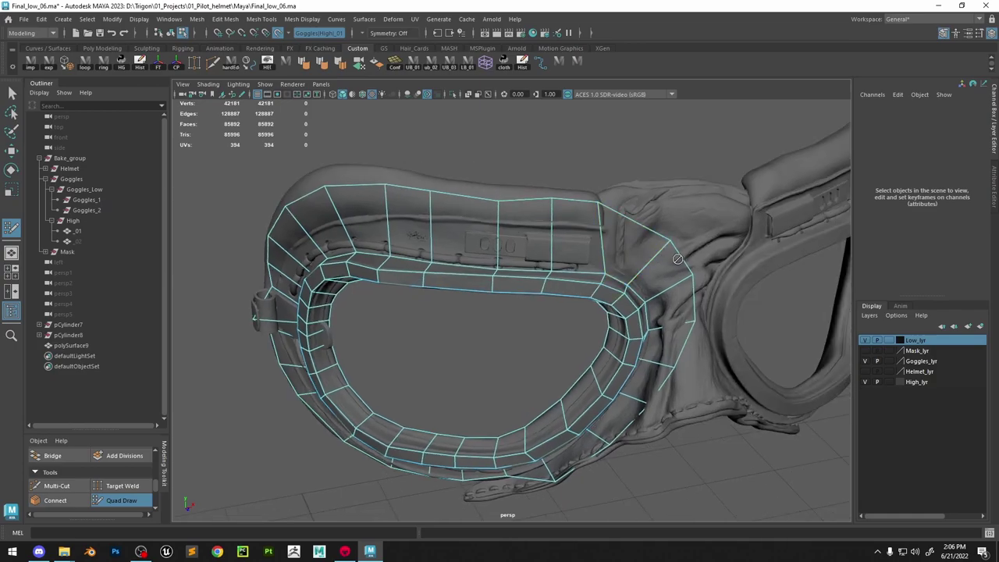
left_click(632, 256, "ctrl+shift")
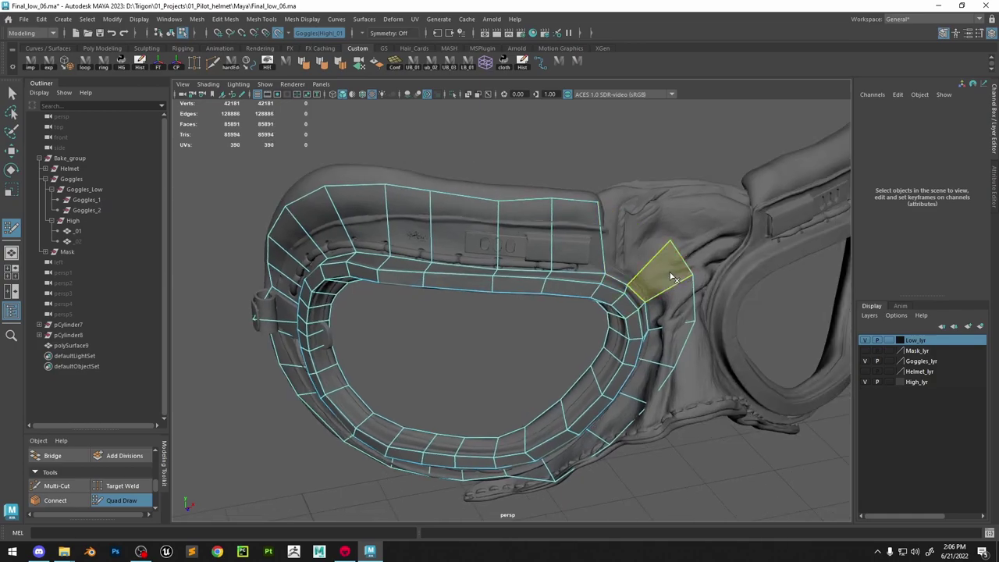
left_click(673, 278, "ctrl+shift")
left_click_drag(652, 453, 609, 460, "alt")
middle_click_drag(609, 460, 644, 414, "alt")
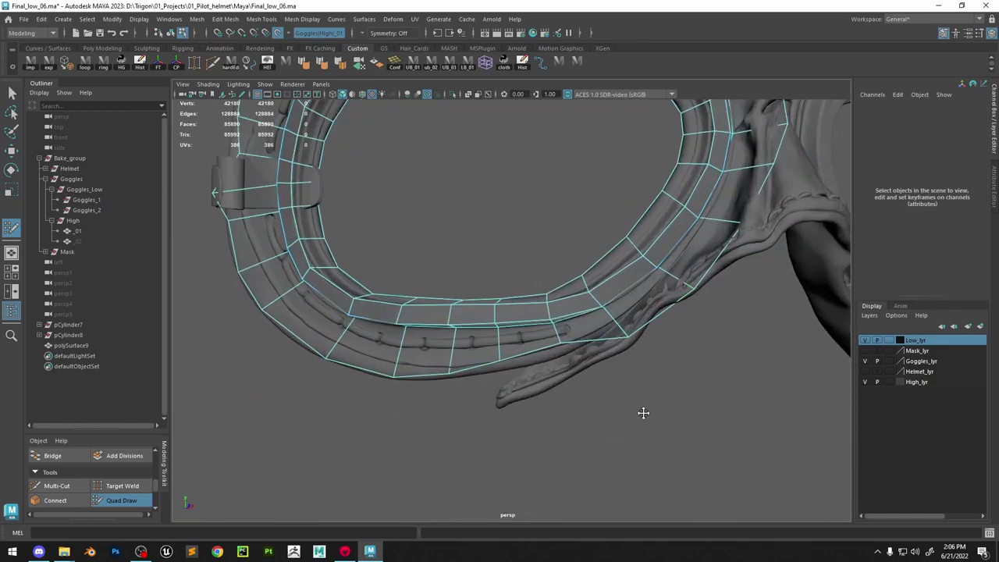
mouse_move(644, 414)
left_mouse_down("alt")
mouse_move(618, 347)
mouse_move(641, 313)
left_mouse_up("alt")
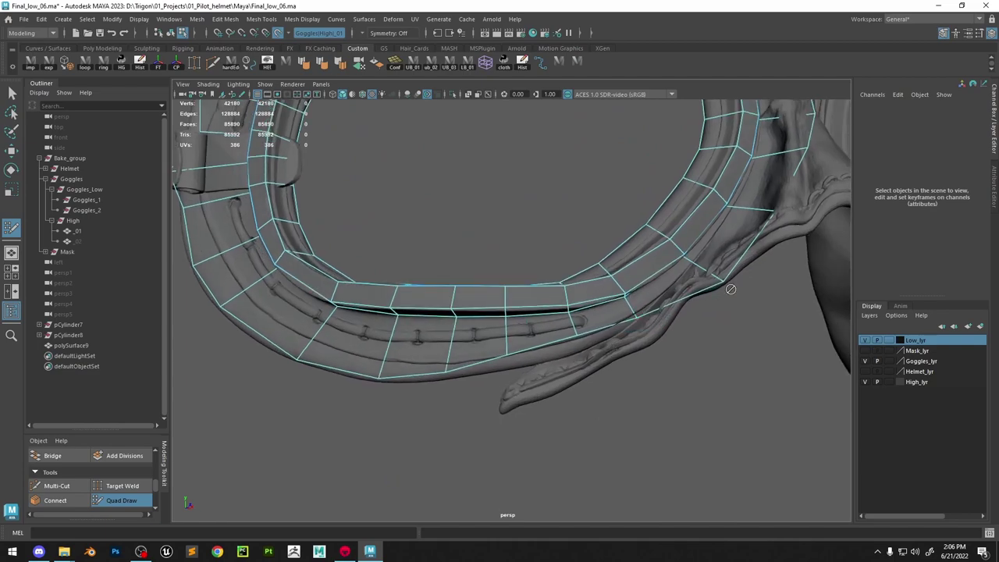
left_click(675, 288, "ctrl+shift")
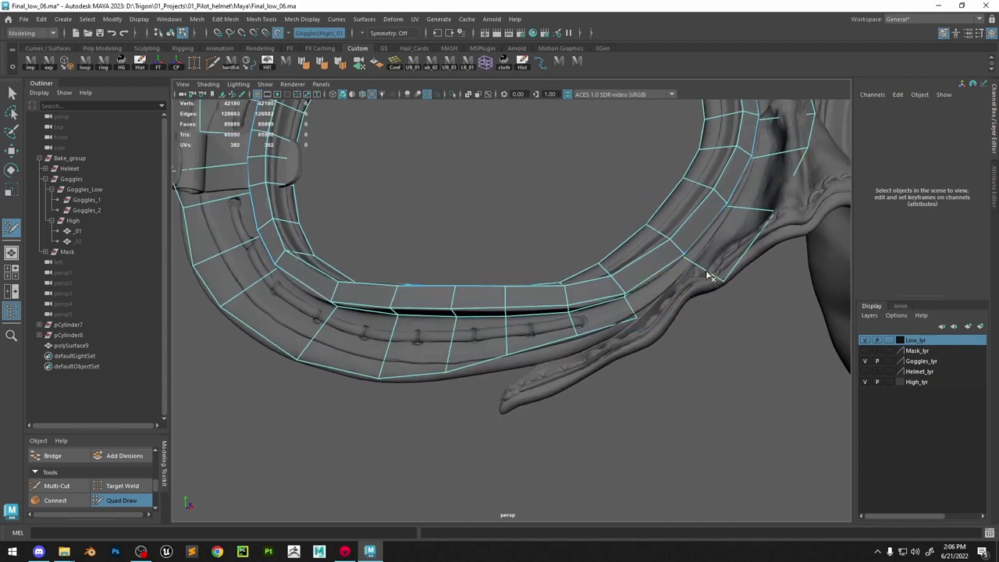
left_click(799, 173, "ctrl+shift")
left_click_drag(611, 341, 602, 333, "alt")
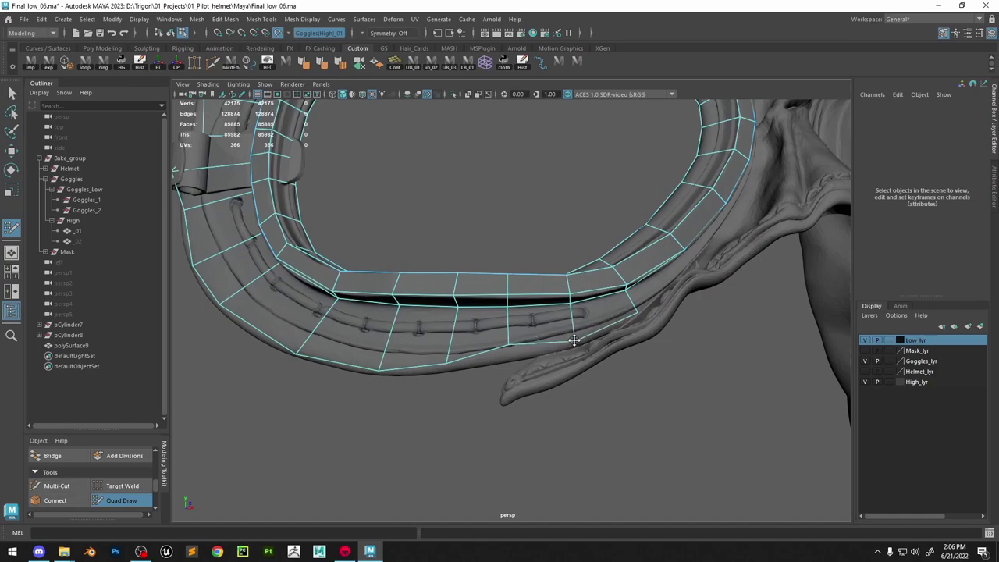
Insert an edge loop across the lens ring and outer band at the goggles' lower outer corner with Quad Draw
left_click_drag(510, 350, 633, 316, "alt")
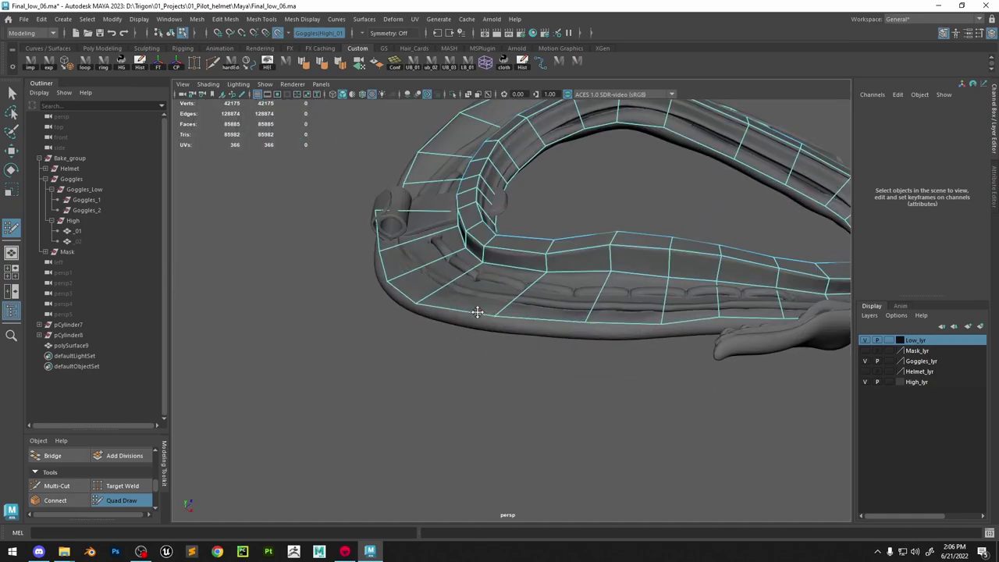
right_click_drag(477, 312, 434, 269, "alt")
left_click_drag(434, 270, 456, 293, "alt")
left_click_drag(459, 258, 497, 303, "alt")
right_click_drag(496, 303, 505, 310, "alt")
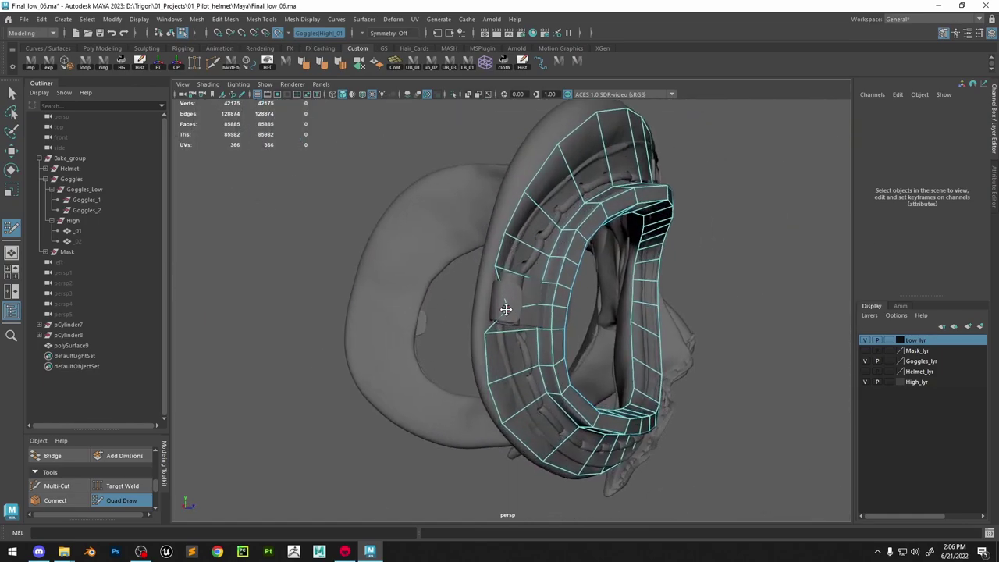
left_click_drag(577, 458, 546, 429, "alt")
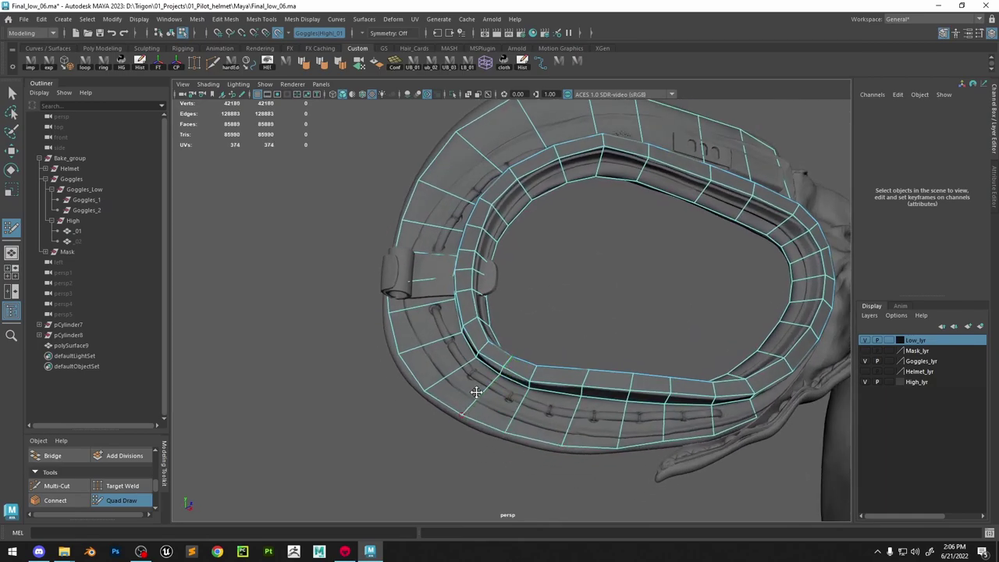
left_click_drag(476, 391, 549, 327, "alt")
left_click_drag(537, 278, 478, 347, "alt")
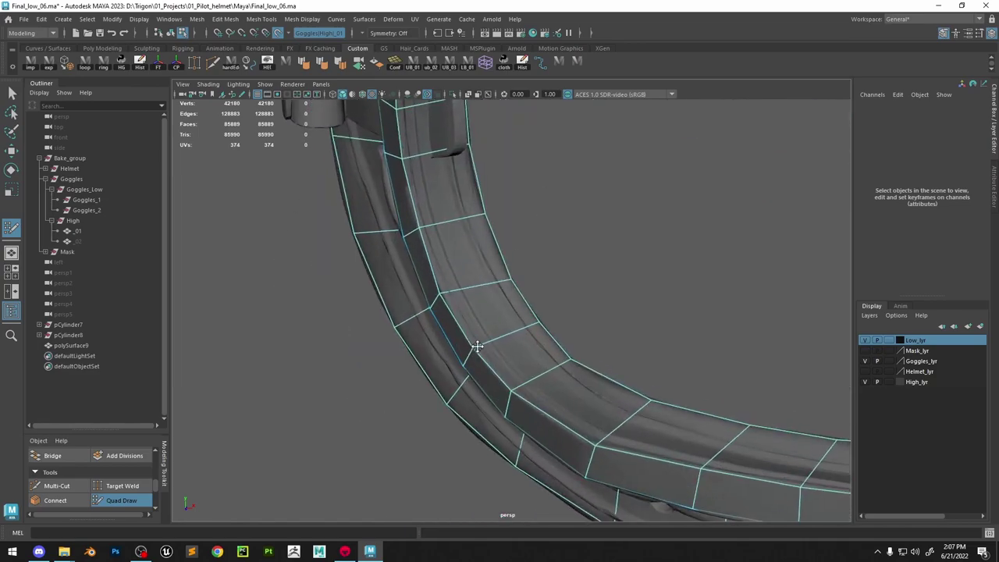
left_click_drag(441, 289, 599, 312, "alt")
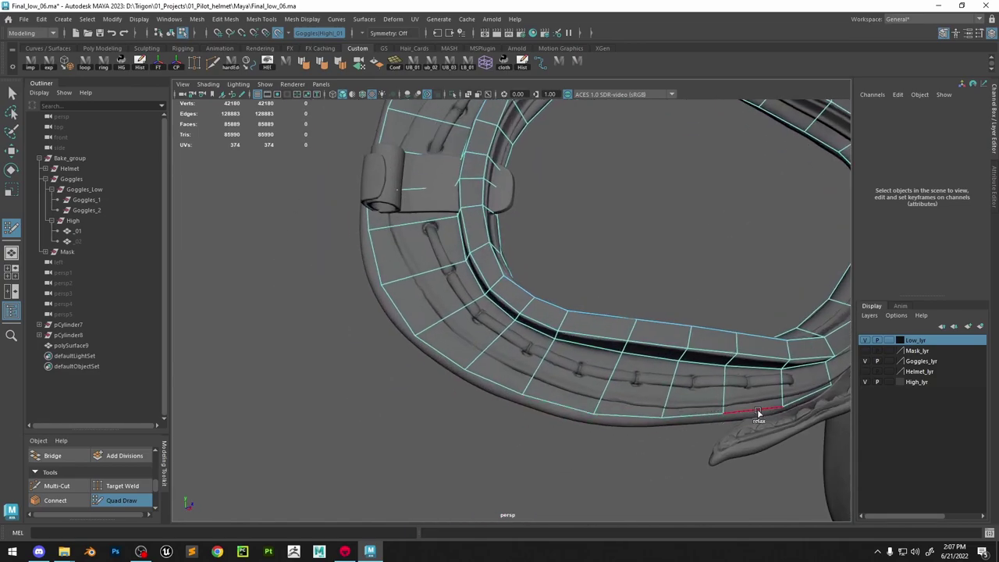
Examine the retopologized ring and band around the lower padding, nose side, upper padding and rear of the goggles
left_click_drag(768, 395, 616, 399, "alt")
right_click_drag(617, 399, 544, 321, "alt")
left_click_drag(544, 320, 477, 312, "alt")
right_click_drag(476, 312, 543, 211, "alt")
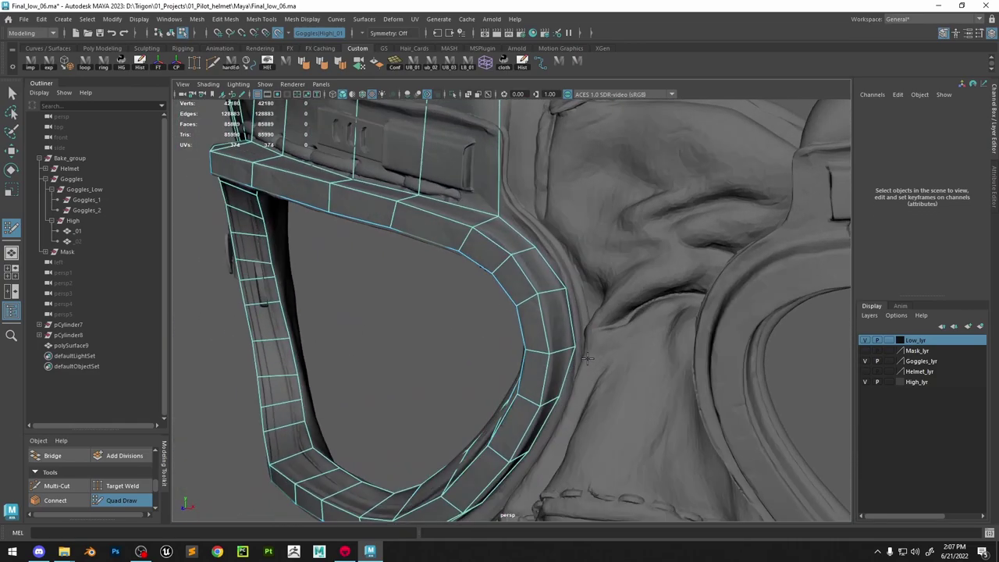
middle_click_drag(543, 210, 547, 241, "alt")
left_click_drag(581, 344, 481, 267, "alt")
middle_click_drag(492, 234, 534, 295, "alt")
left_click_drag(533, 294, 411, 252, "alt")
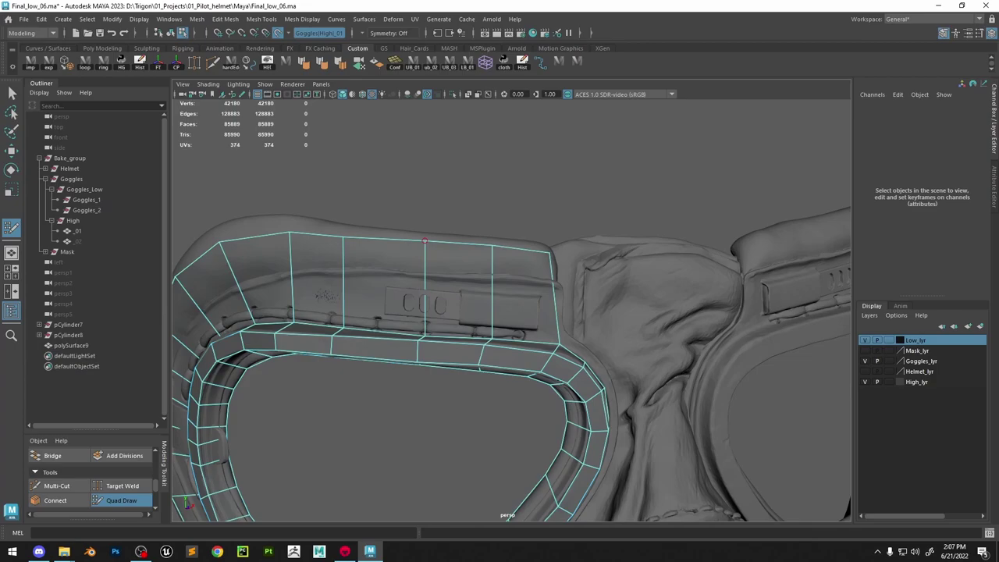
right_click_drag(571, 279, 511, 242, "alt")
middle_click_drag(511, 242, 562, 180, "alt")
mouse_move(562, 181)
left_mouse_down("alt")
mouse_move(720, 265)
mouse_move(636, 289)
left_mouse_up("alt")
right_click_drag(637, 289, 658, 302, "alt")
Try to extrude the ring's border edge loop at the lens opening and scale it toward the rear padding
key("w")
double_click(510, 224)
left_click_drag(501, 156, 450, 224, "alt")
double_click(455, 228)
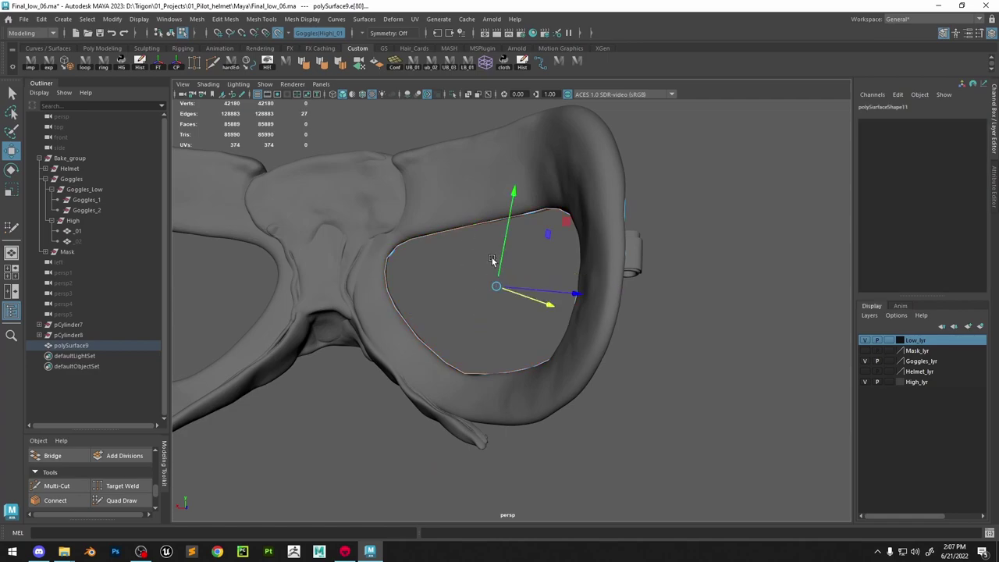
key("ctrl+e")
key("r")
left_click_drag(477, 290, 501, 276)
left_click(115, 500)
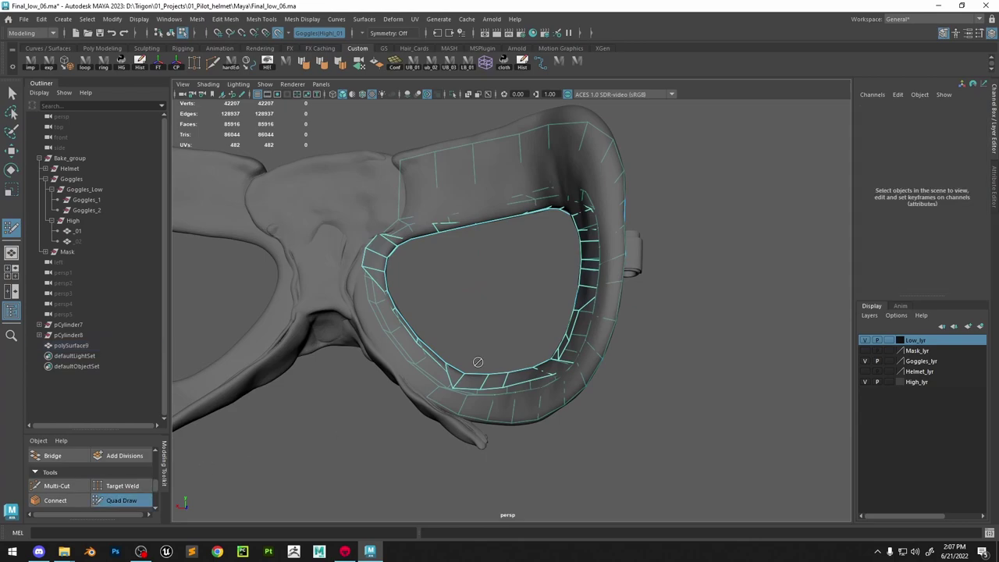
left_click_drag(478, 362, 599, 412, "alt")
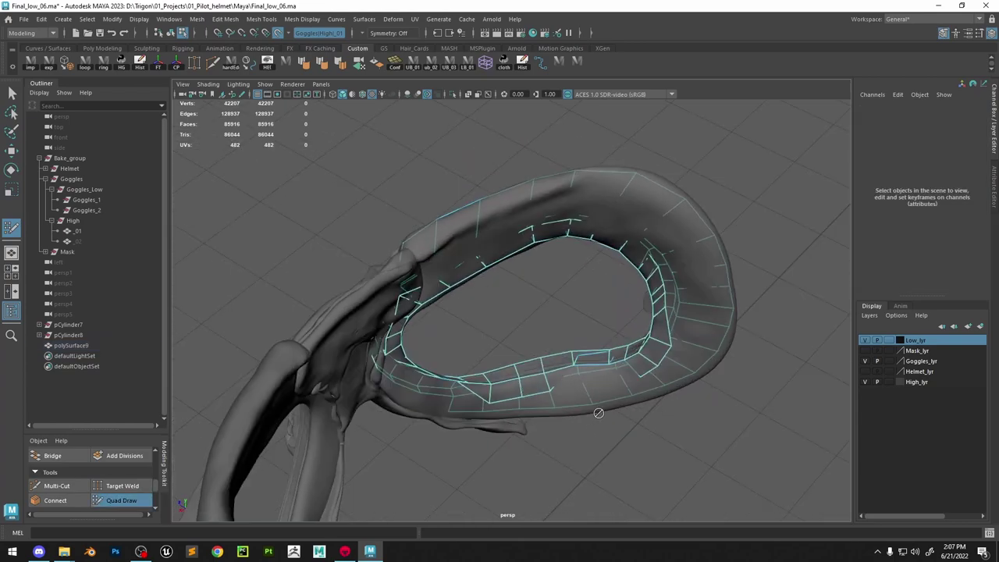
Undo the scaled extrusion of the lens opening's border loop
key("ctrl+z")
key("ctrl+z")
key("ctrl+z")
key("ctrl+z")
key("ctrl+z")
key("w")
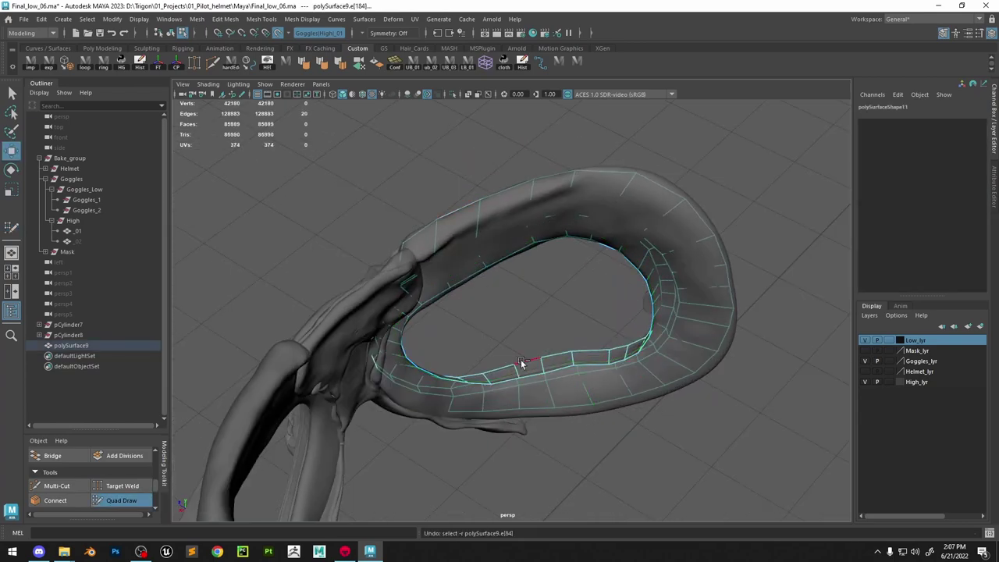
Extrude the lens opening's border edge loop and move it toward the rear padding, ready for Quad Draw fitting
double_click(531, 376)
key("ctrl+e")
key("w")
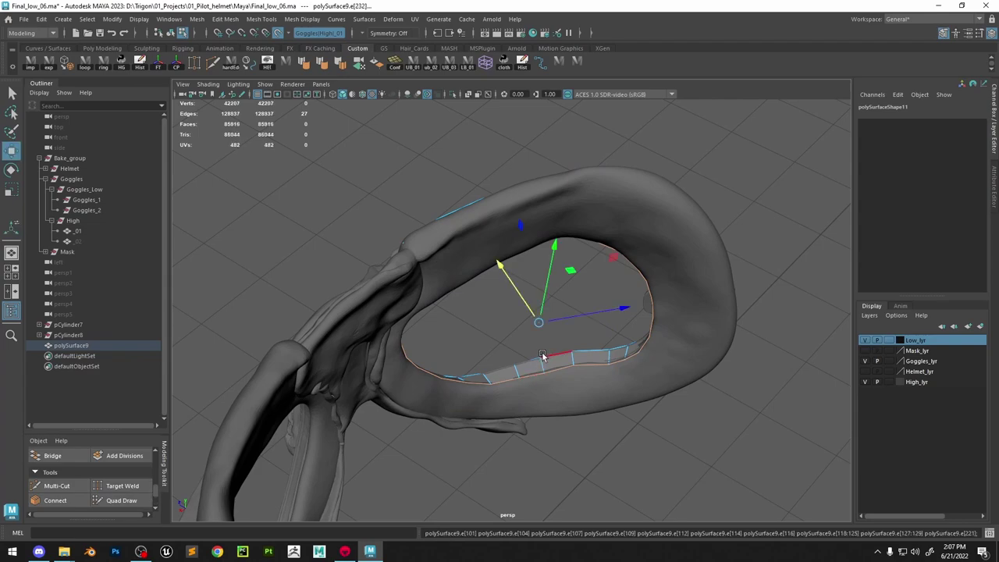
mouse_move(521, 295)
left_mouse_down()
mouse_move(531, 313)
mouse_move(526, 306)
left_mouse_up()
left_click(138, 503)
left_click_drag(644, 356, 634, 333, "alt")
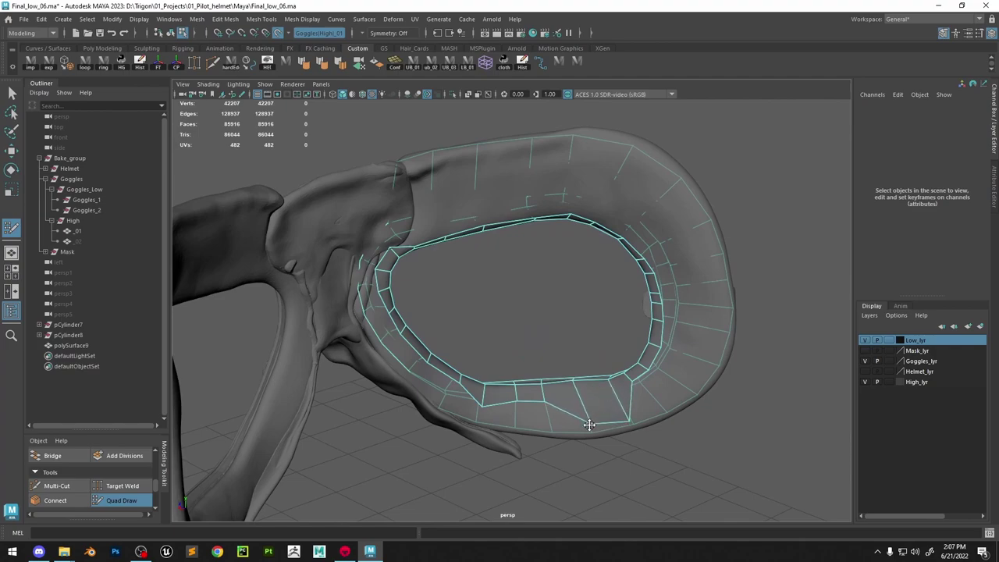
Pull the extruded loop's vertices out to the rear padding's edge along the lower and outer sides of the lens
mouse_move(635, 379)
left_mouse_down()
mouse_move(673, 395)
mouse_move(690, 381)
left_mouse_up()
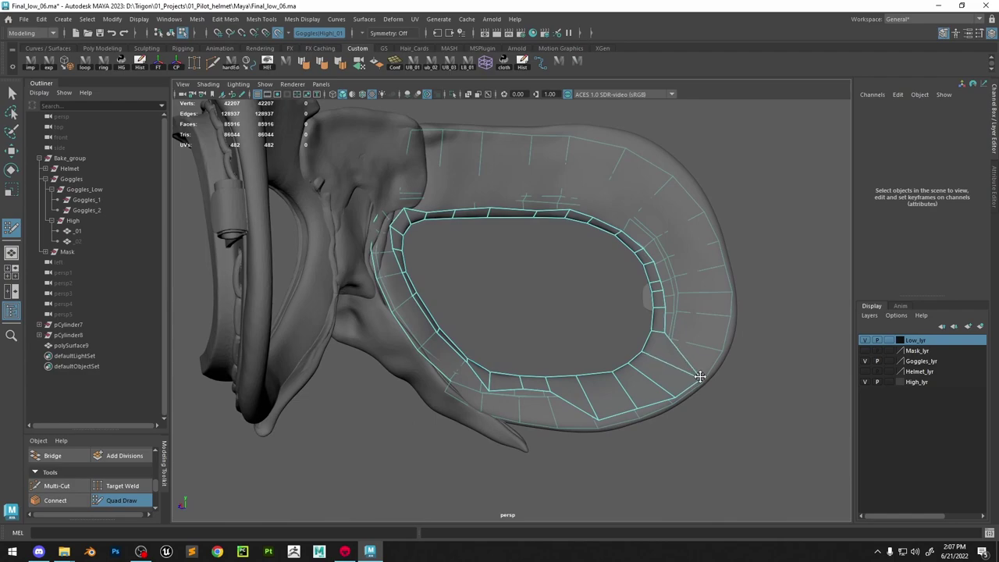
mouse_move(662, 317)
left_mouse_down()
mouse_move(722, 335)
mouse_move(698, 297)
mouse_move(723, 277)
left_mouse_up()
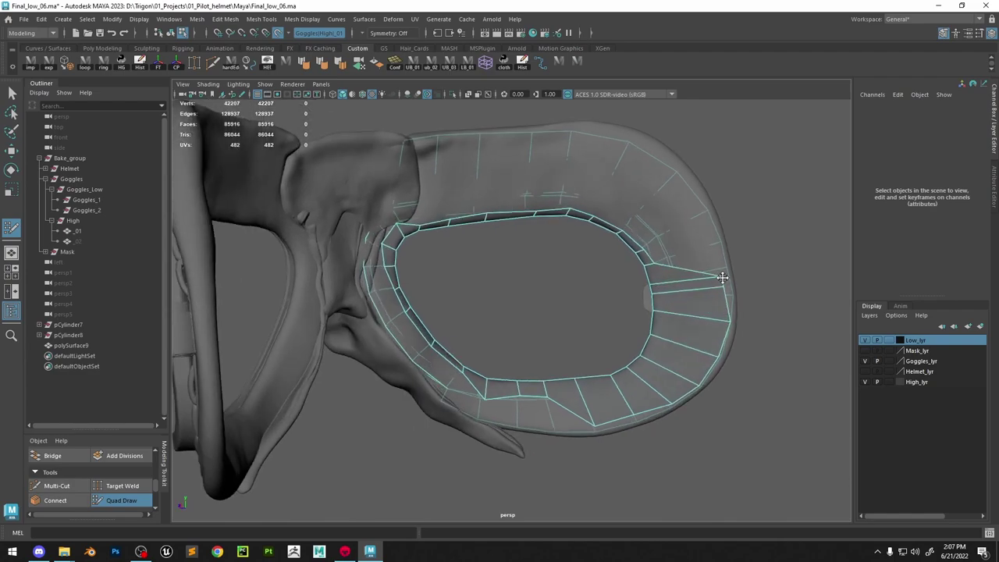
mouse_move(648, 254)
left_mouse_down()
mouse_move(715, 233)
mouse_move(709, 215)
left_mouse_up()
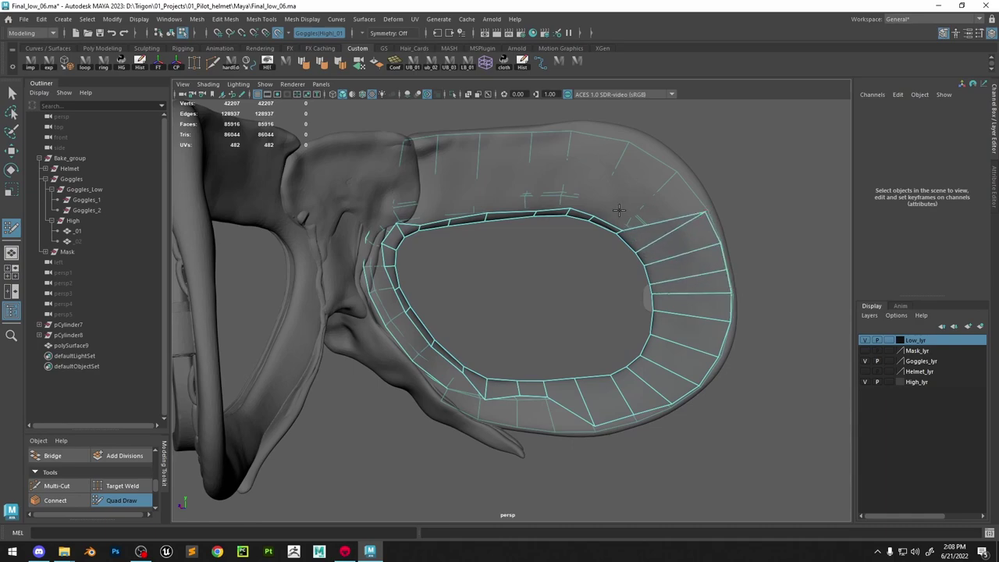
mouse_move(601, 220)
left_mouse_down()
mouse_move(651, 187)
mouse_move(629, 144)
left_mouse_up()
Pull the extruded loop's vertices up to the edge of the rear upper padding toward the nose piece
middle_click_drag(613, 156, 694, 227, "alt")
left_click_drag(627, 281, 627, 201)
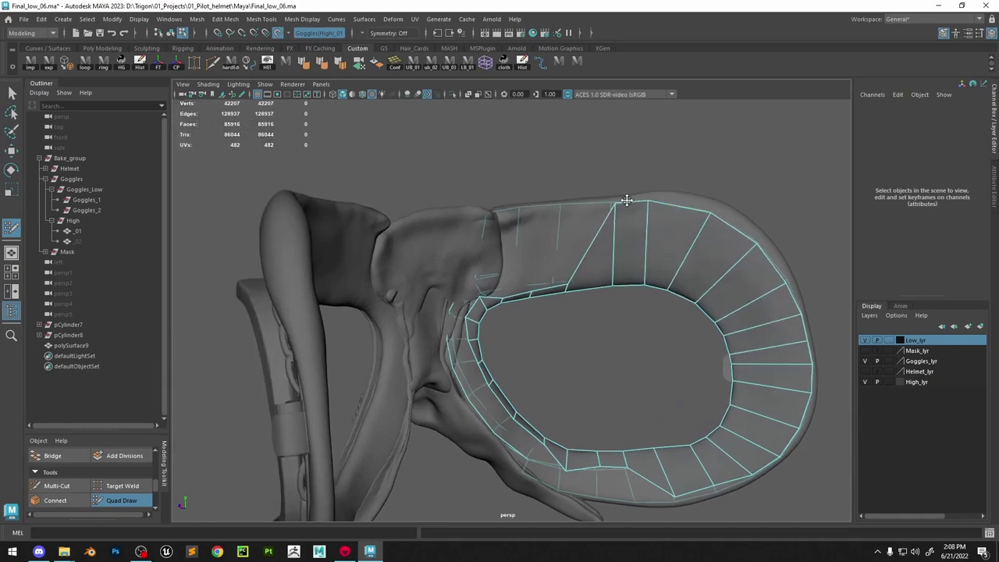
left_click_drag(550, 287, 535, 204)
key("ctrl+z")
left_click_drag(497, 298, 487, 221)
Pull the rear band's vertices outward along the nose side and lower inner corner of the lens
left_click_drag(497, 290, 449, 296, "alt")
left_click_drag(439, 331, 390, 309)
left_click_drag(448, 383, 424, 401)
middle_click_drag(495, 430, 462, 361, "alt")
left_click_drag(474, 371, 456, 396)
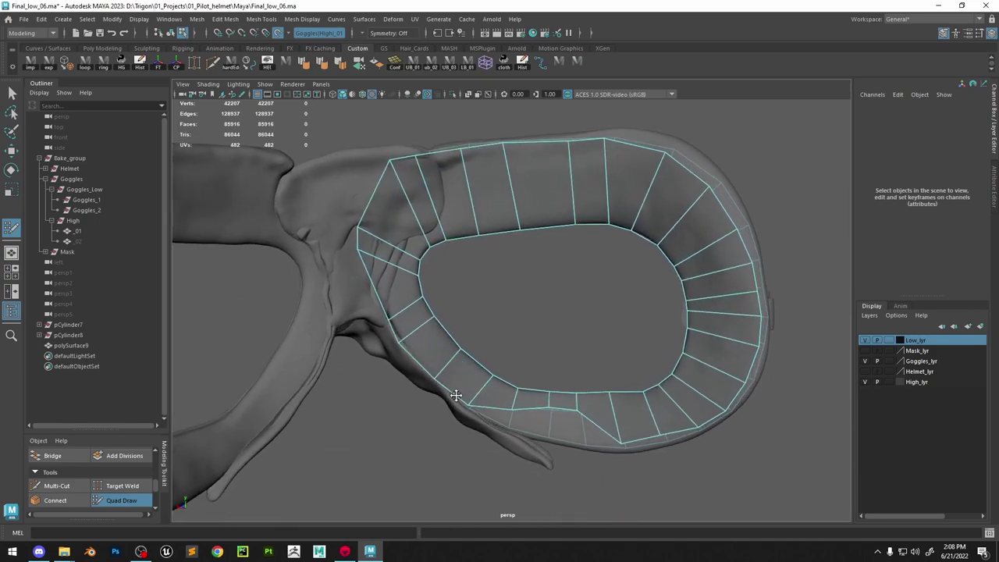
Insert an edge loop around the rear band close to the lens opening
left_click_drag(517, 426, 664, 344, "alt")
left_click(486, 394, "ctrl")
left_click_drag(707, 295, 694, 390, "alt")
middle_click_drag(695, 391, 574, 339, "alt")
scroll(571, 337, "up", 3)
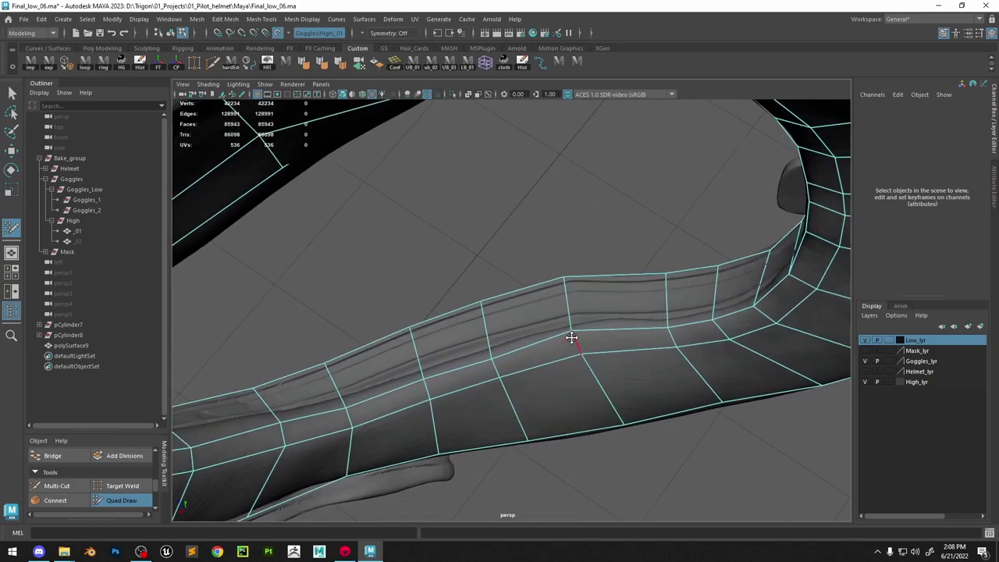
scroll(495, 359, "down", 5)
left_click_drag(495, 359, 634, 387, "alt")
left_click(631, 365, "ctrl")
key("ctrl+z")
Reposition the rear band's corner vertices where the upper padding meets the nose piece
left_click_drag(430, 399, 478, 328, "alt")
left_click_drag(445, 298, 457, 320)
left_click_drag(457, 320, 486, 273, "alt")
left_click_drag(474, 237, 529, 226)
Place Quad Draw points on the rear of the nose piece and fill the area beside the band's upper corner
left_click_drag(529, 232, 515, 261, "alt")
left_click(444, 292)
left_click(447, 234)
left_click(474, 262, "shift")
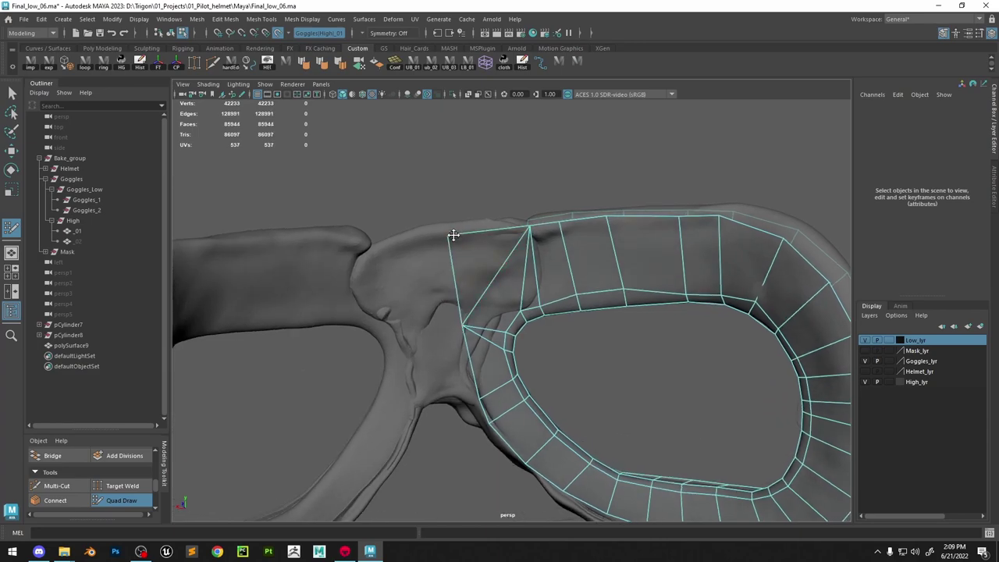
Extend the rear mesh down the nose piece with a quad and fill the triangular gap above it
scroll(499, 256, "down", 5)
mouse_move(525, 269)
left_mouse_down("alt")
mouse_move(595, 283)
mouse_move(528, 277)
left_mouse_up("alt")
scroll(609, 225, "up", 5)
middle_click_drag(529, 276, 538, 255, "alt")
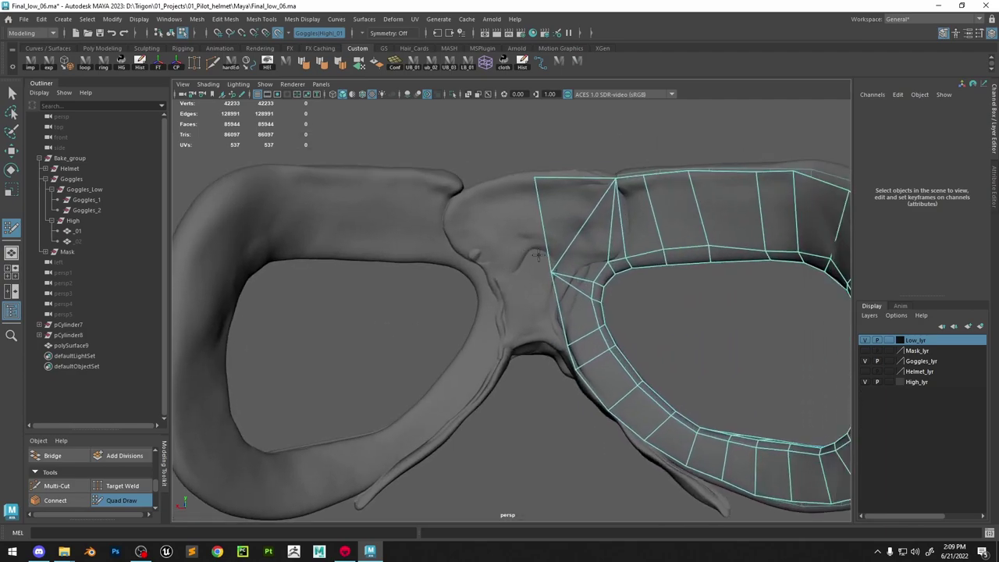
left_click(547, 313, "shift")
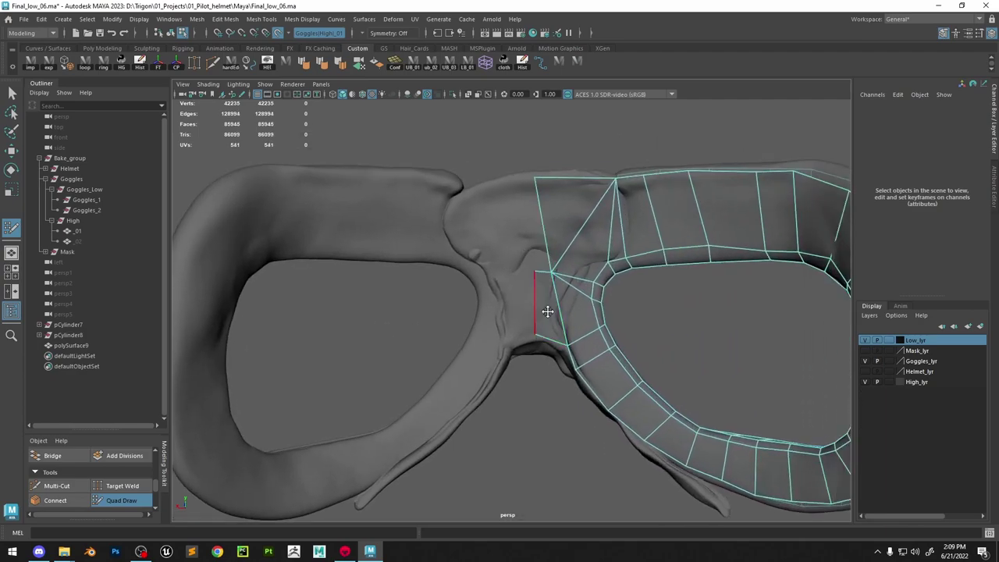
left_click(513, 198)
left_click(512, 197, "shift")
Insert an edge loop along the front outer band, following the seam above the goggles' stitching
scroll(545, 196, "down", 5)
left_click_drag(539, 254, 412, 317, "alt")
scroll(412, 317, "up", 5)
middle_click_drag(412, 317, 477, 295, "alt")
left_click_drag(477, 295, 468, 219, "alt")
scroll(524, 360, "up", 3)
scroll(525, 361, "down", 5)
scroll(546, 203, "up", 3)
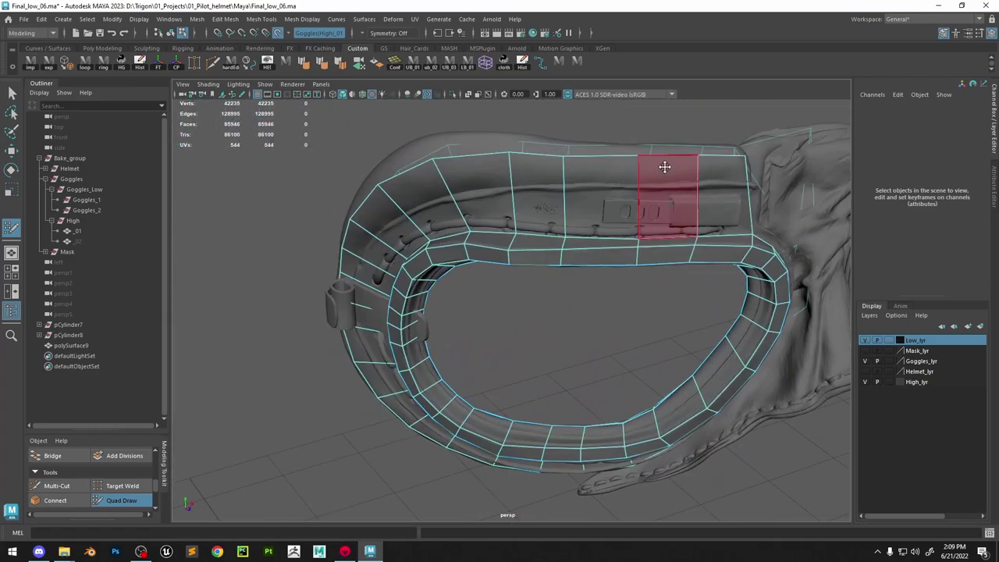
left_click(654, 188, "ctrl")
Align the inserted loop's vertices with the front padding seam around the outer side and bottom of the goggles
middle_click_drag(757, 256, 555, 349, "alt")
scroll(555, 349, "up", 2)
left_click_drag(555, 348, 510, 281, "alt")
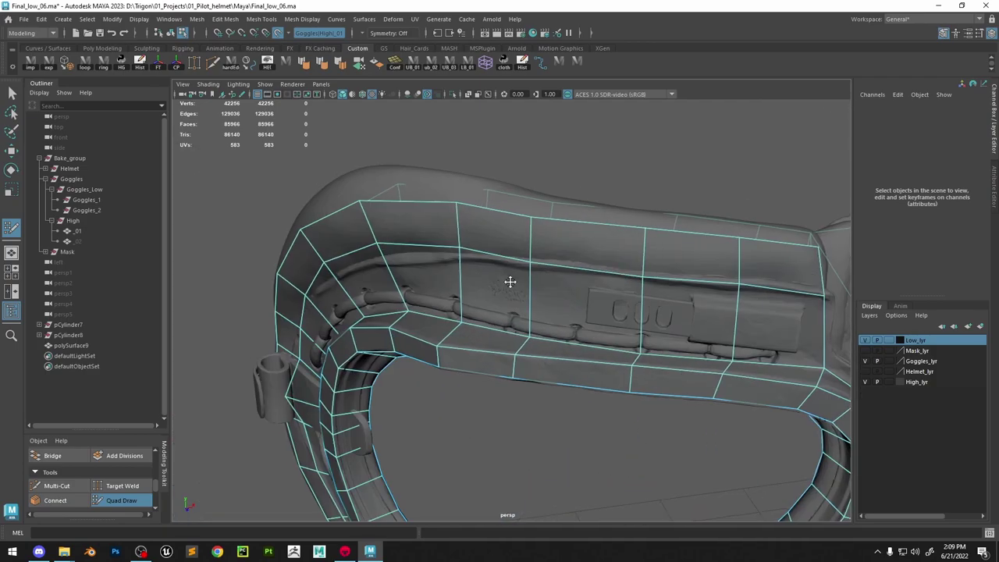
left_click_drag(459, 257, 450, 279, "alt")
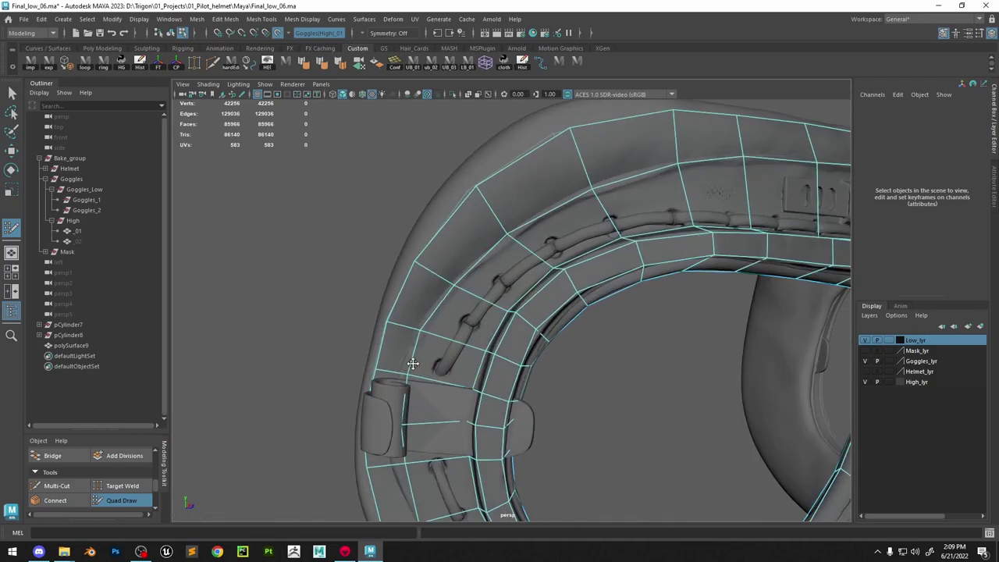
middle_click_drag(440, 396, 470, 292, "alt")
left_click_drag(470, 292, 473, 253, "alt")
middle_click_drag(533, 465, 479, 319, "alt")
left_click_drag(479, 320, 459, 316, "alt")
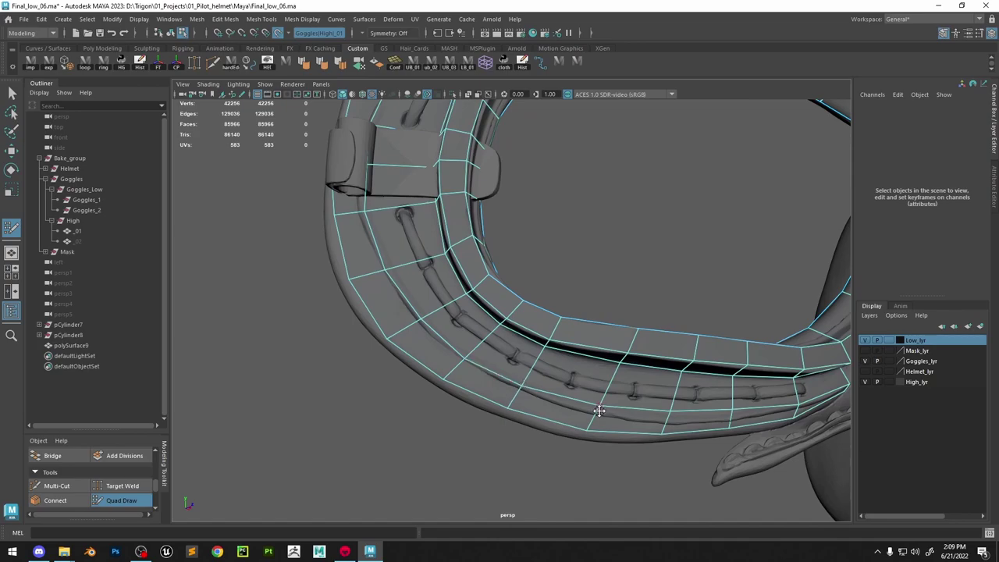
middle_click_drag(599, 412, 396, 368, "alt")
right_click_drag(396, 368, 520, 398, "alt")
left_click_drag(520, 398, 654, 404, "alt")
Place Quad Draw points and fill faces along the lens ring's lower nose side, continuing from the front band
middle_click_drag(653, 404, 520, 375, "alt")
mouse_move(520, 375)
left_mouse_down("alt")
mouse_move(655, 316)
mouse_move(670, 273)
left_mouse_up("alt")
left_click(651, 286)
left_click(651, 285, "shift")
left_click_drag(512, 422, 508, 414)
middle_click_drag(654, 211, 538, 363, "alt")
left_click_drag(538, 363, 613, 331, "alt")
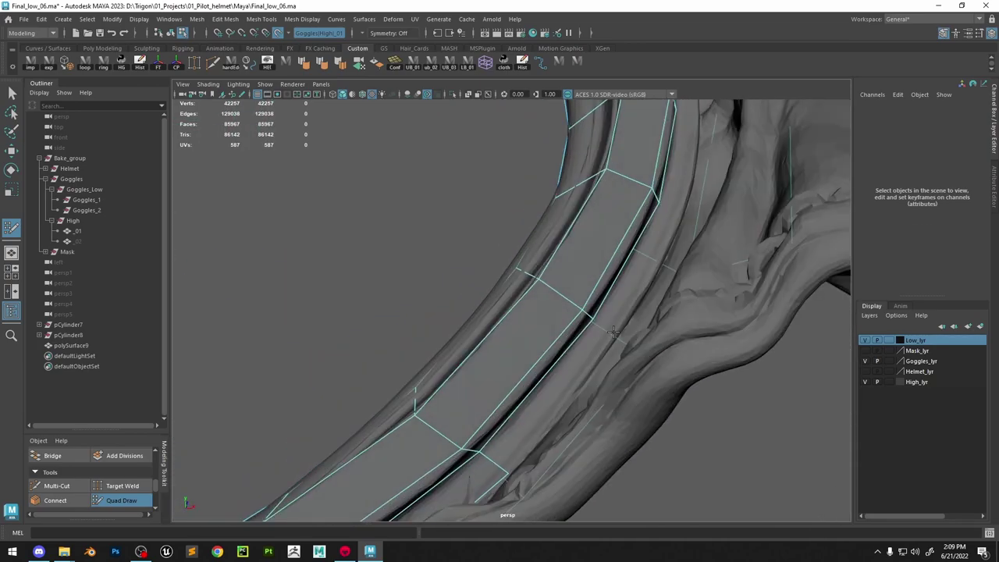
left_click(614, 331)
left_click(595, 345, "shift")
Continue the narrow strip of quads up the lens ring's nose side toward the upper inner corner
middle_click_drag(656, 227, 574, 332, "alt")
left_click(594, 311)
middle_click_drag(595, 211, 586, 391, "alt")
left_click(591, 241)
left_click(595, 251)
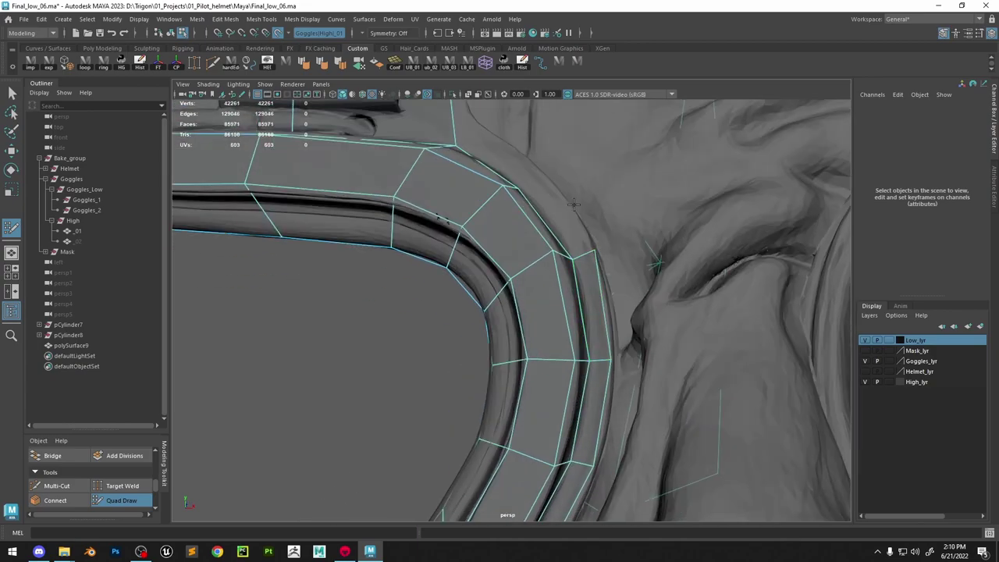
middle_click_drag(574, 205, 611, 293, "alt")
left_click(575, 249)
left_click(593, 290, "shift")
Fill the remaining strip at the ring's upper inner corner to join it with the front upper band
left_click_drag(593, 289, 531, 227, "alt")
middle_click_drag(531, 226, 556, 288, "alt")
left_click_drag(546, 188, 449, 202, "alt")
left_click(627, 191)
left_click(627, 204, "shift")
left_click_drag(627, 204, 699, 183, "alt")
middle_click_drag(698, 183, 682, 266, "alt")
left_click_drag(682, 266, 574, 266, "alt")
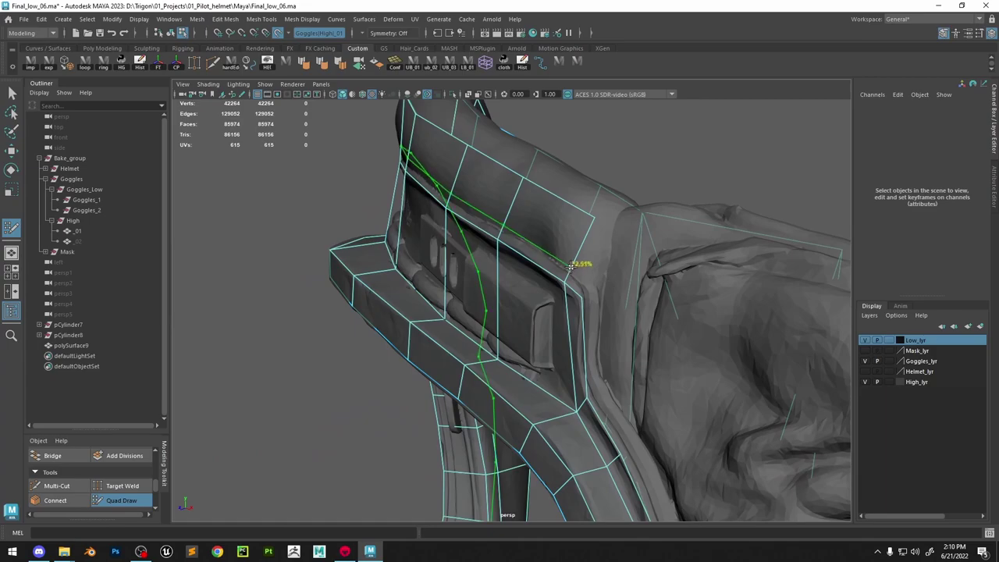
Insert a second edge loop beside the seam loop on the front outer band
left_click(574, 265, "ctrl")
right_click_drag(573, 265, 515, 258, "alt")
mouse_move(515, 257)
left_mouse_down("alt")
mouse_move(562, 252)
mouse_move(552, 192)
left_mouse_up("alt")
right_click_drag(551, 192, 601, 234, "alt")
middle_click_drag(601, 234, 490, 372, "alt")
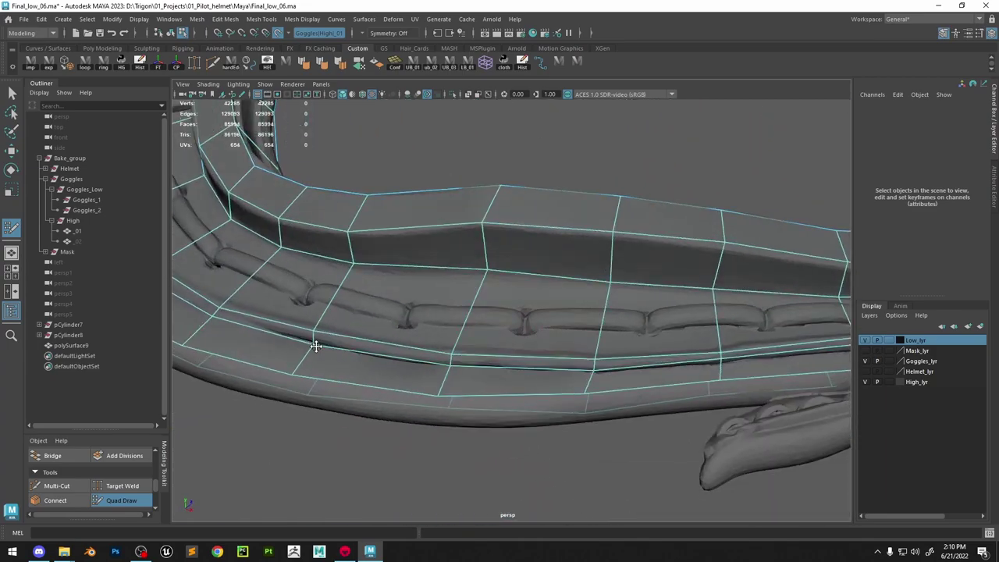
Fit the new loop's vertices to the seam groove around the front padding, from the lower side to the upper band
left_click_drag(316, 346, 435, 315, "alt")
left_click_drag(372, 295, 412, 316, "alt")
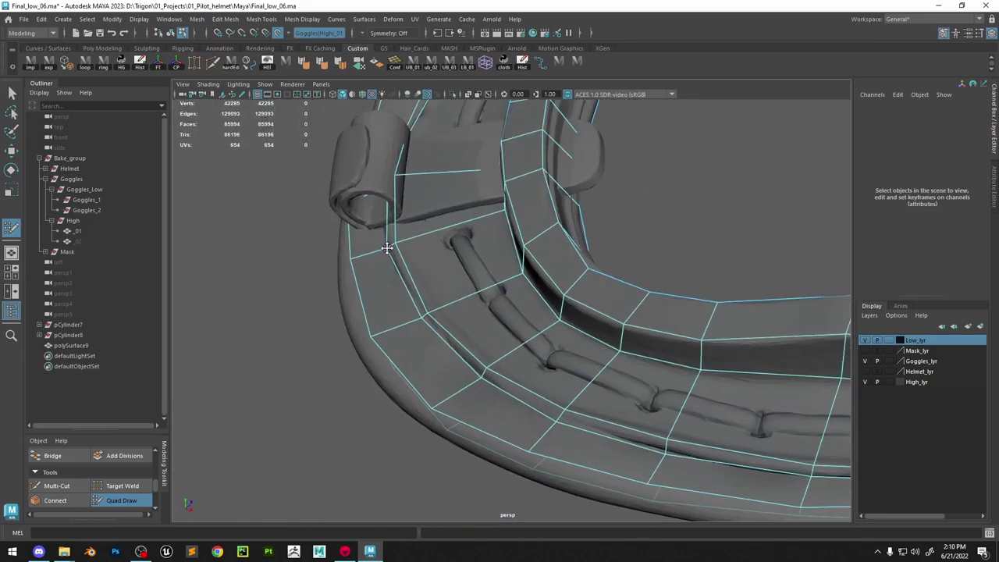
mouse_move(387, 247)
left_mouse_down("alt")
mouse_move(456, 284)
mouse_move(489, 336)
left_mouse_up("alt")
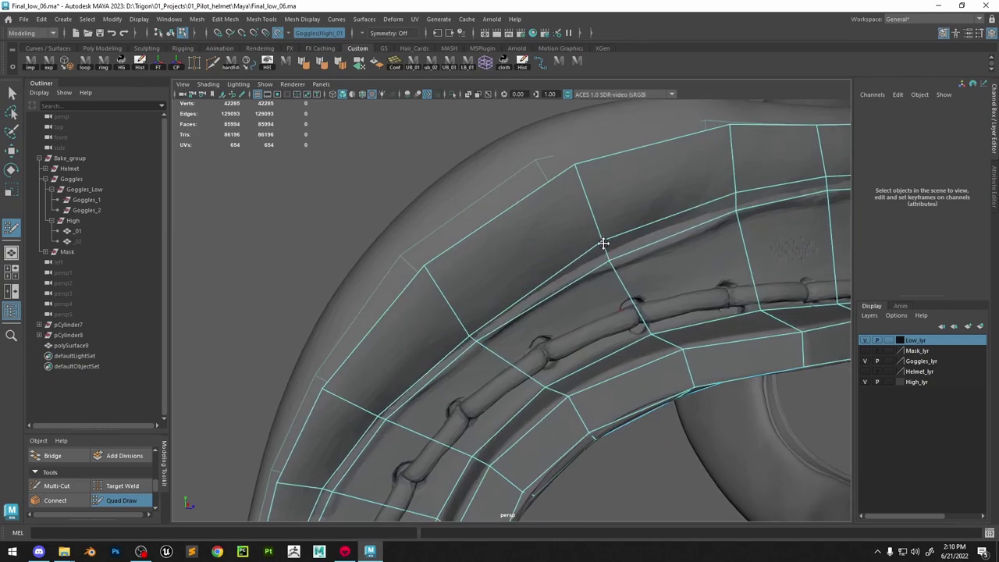
left_click_drag(604, 243, 607, 252)
left_click_drag(607, 252, 590, 254, "alt")
left_click_drag(729, 203, 730, 211)
left_click_drag(730, 210, 605, 246, "alt")
left_click_drag(634, 236, 636, 241)
mouse_move(734, 260)
left_mouse_down("alt")
mouse_move(578, 284)
mouse_move(586, 304)
mouse_move(528, 354)
mouse_move(580, 401)
mouse_move(705, 284)
mouse_move(375, 402)
left_mouse_up("alt")
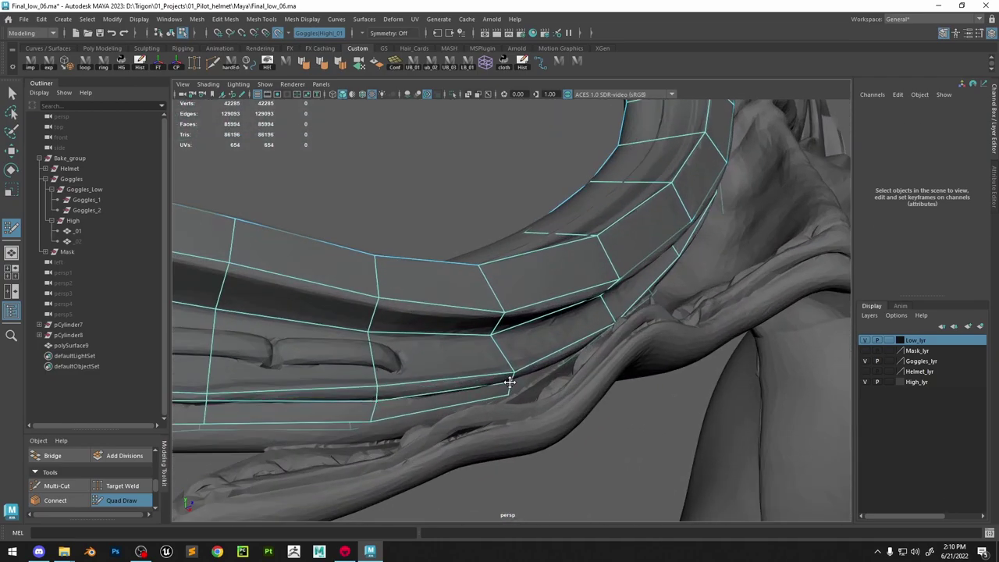
Add Quad Draw geometry along the ring's nose side and reverse the normal of the flipped face there
mouse_move(509, 381)
left_mouse_down("alt")
mouse_move(561, 377)
mouse_move(606, 258)
mouse_move(617, 357)
mouse_move(649, 289)
mouse_move(608, 258)
left_mouse_up("alt")
left_click(605, 227)
key("w")
left_click(618, 355)
right_click_drag(607, 242, 607, 270)
left_click(611, 289)
left_click(377, 64)
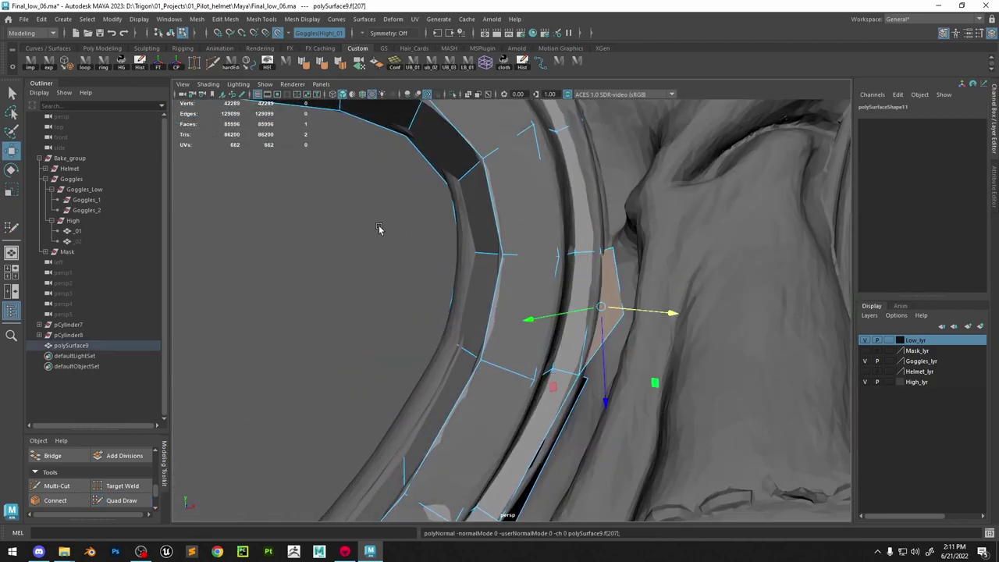
Target-weld the corrected face's protruding vertex onto the adjoining nose-side strip and switch to face selection
left_click(380, 229)
left_click(195, 64)
left_click_drag(623, 314, 559, 352)
key("w")
right_click_drag(560, 351, 557, 381)
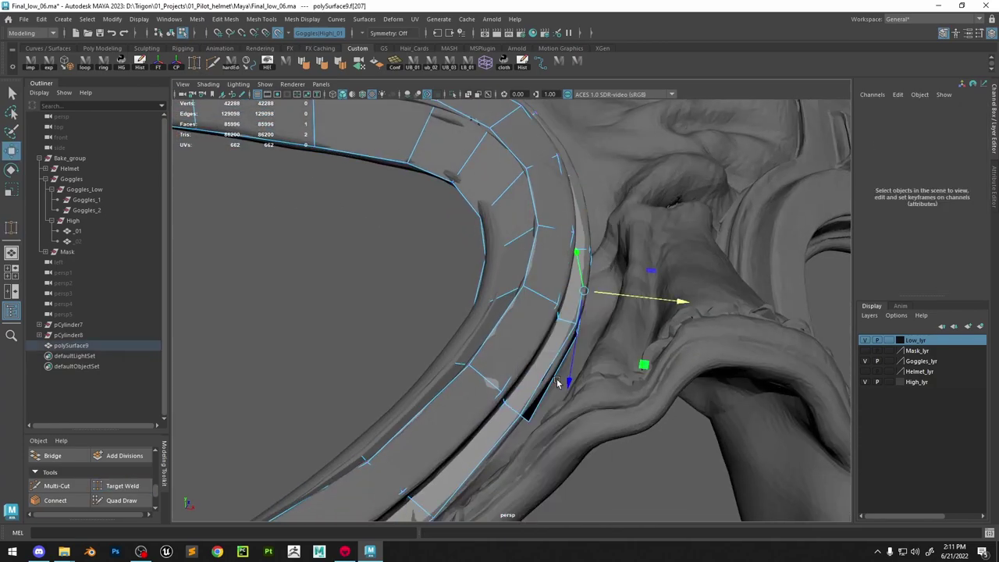
Reverse the normal of the remaining flipped face on the ring's nose-side strip and return to Quad Draw
left_click(551, 376)
left_click(378, 64)
left_click_drag(543, 223, 483, 243, "alt")
mouse_move(483, 243)
right_mouse_down()
mouse_move(508, 216)
mouse_move(528, 224)
right_mouse_up()
key("ctrl+shift+q")
Fill new quads up the ring's nose-side corner, extending the strip beside the end of the buckle panel
mouse_move(539, 258)
left_mouse_down("alt")
mouse_move(557, 290)
mouse_move(547, 274)
mouse_move(526, 271)
left_mouse_up("alt")
left_click(559, 293, "shift")
left_click(526, 269, "shift")
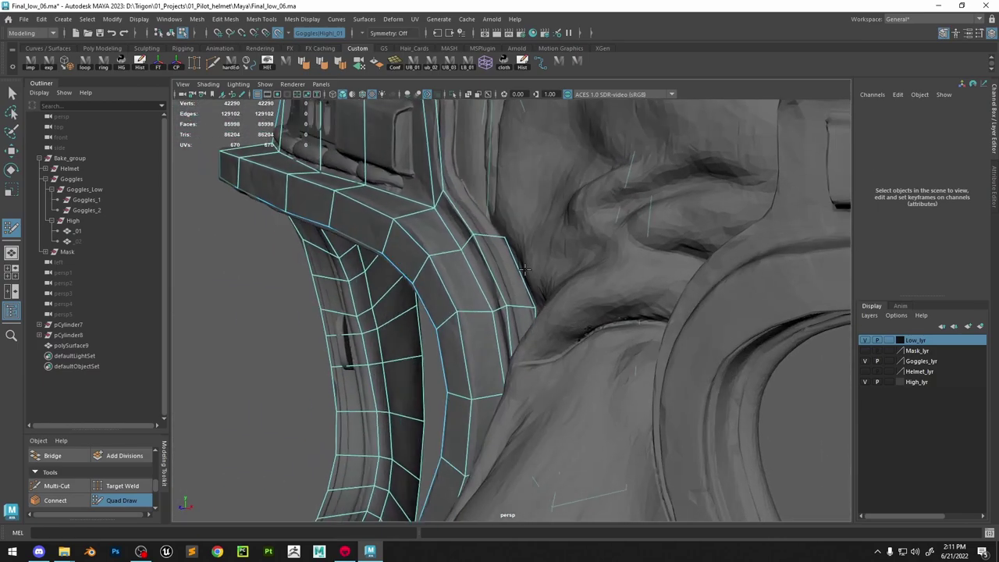
left_click(471, 181)
left_click(474, 206, "shift")
left_click_drag(473, 207, 519, 223, "alt")
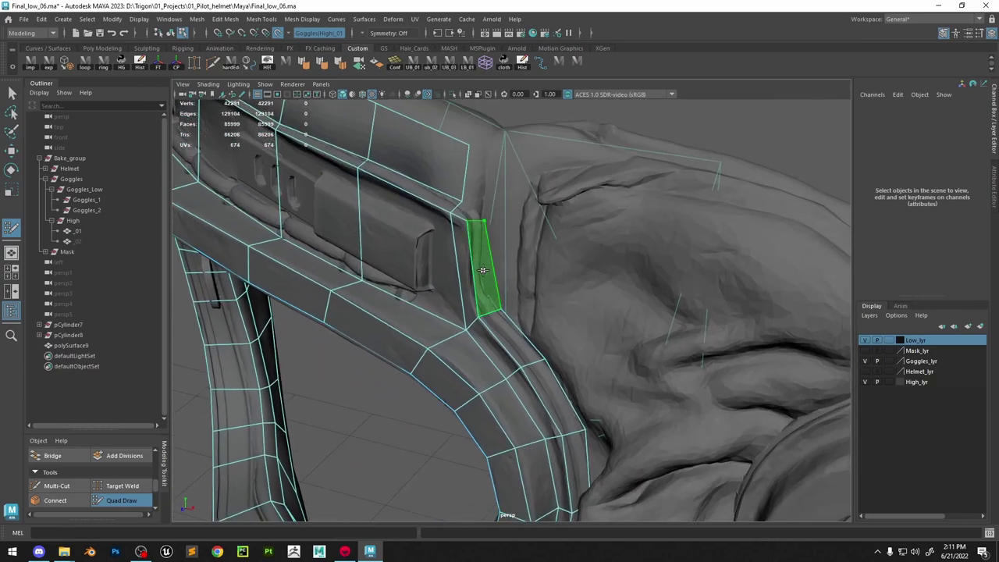
left_click(483, 270, "shift")
Continue the corner strip with quads up to the top edge, closing the nose end of the upper band
left_click_drag(507, 239, 485, 221, "alt")
left_click_drag(486, 221, 508, 269, "alt")
scroll(467, 210, "down", 4)
middle_click_drag(504, 304, 506, 349, "alt")
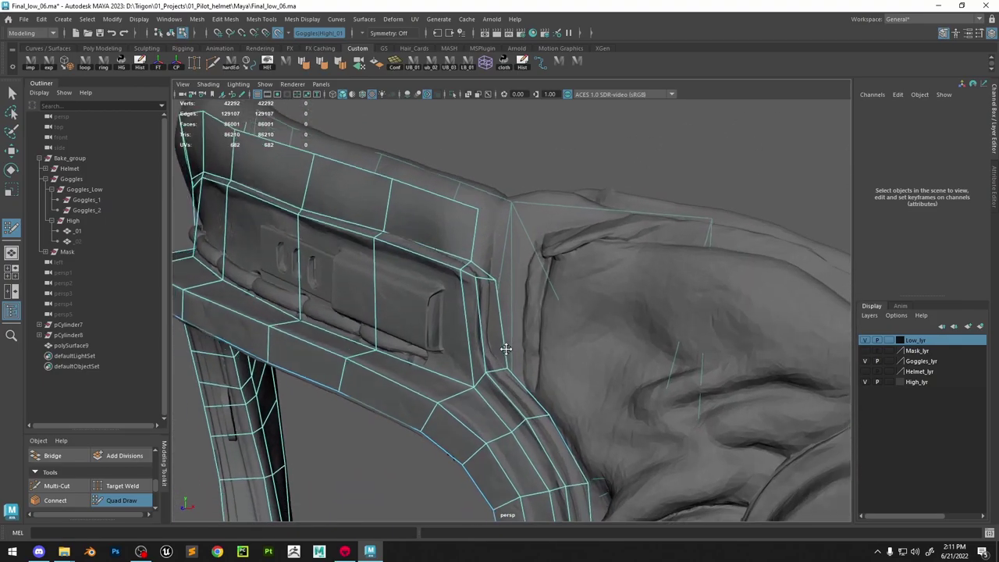
mouse_move(506, 349)
left_mouse_down("alt")
mouse_move(557, 341)
mouse_move(505, 347)
left_mouse_up("alt")
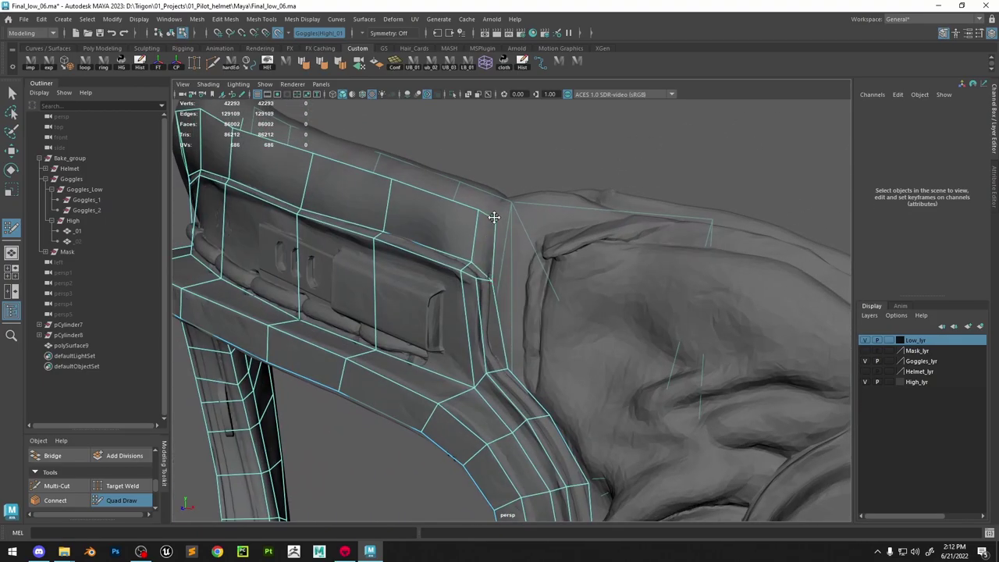
Insert an edge loop around the inner band of the lens ring
left_click_drag(494, 217, 672, 269, "alt")
scroll(580, 357, "up", 4)
left_click_drag(580, 357, 547, 336, "alt")
middle_click_drag(547, 336, 577, 311, "alt")
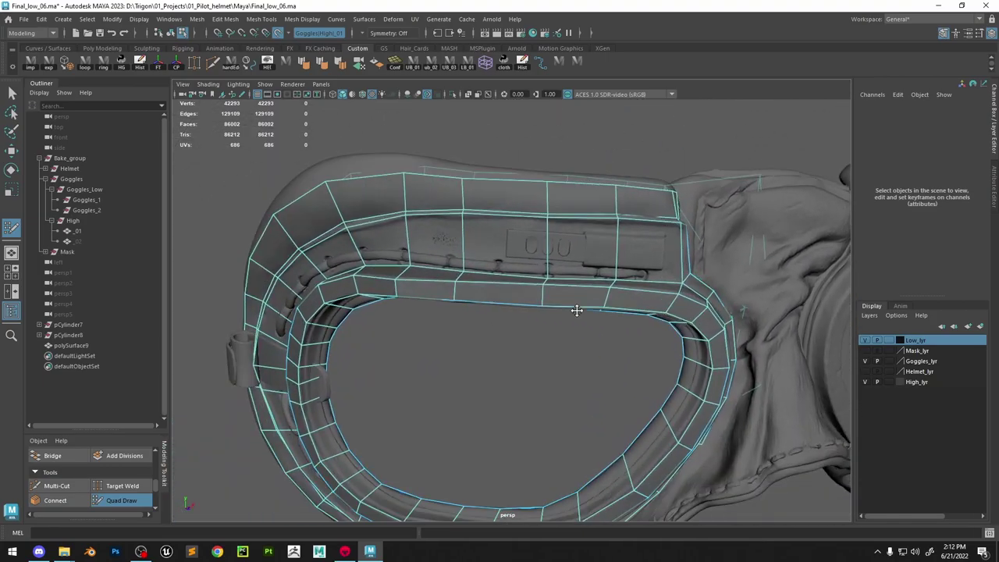
left_click_drag(577, 311, 624, 355, "alt")
scroll(448, 317, "up", 3)
mouse_move(625, 308)
left_mouse_down("alt")
mouse_move(593, 319)
mouse_move(616, 356)
mouse_move(442, 362)
mouse_move(530, 332)
mouse_move(587, 273)
mouse_move(517, 344)
left_mouse_up("alt")
key("w")
left_click(516, 345)
left_click(126, 504)
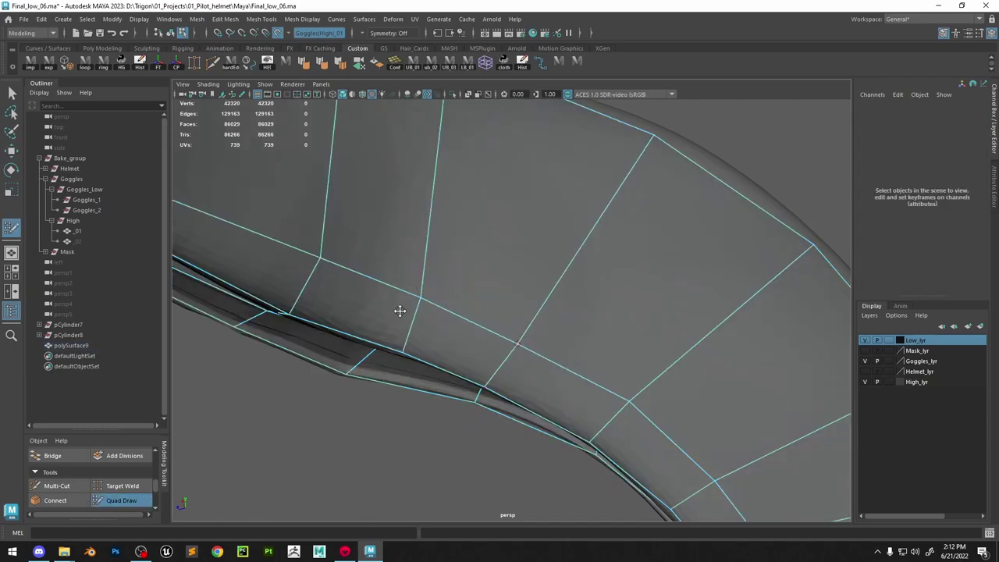
Move the new loop's vertices onto the groove of the inner band below the strap clip
mouse_move(400, 310)
left_mouse_down("alt")
mouse_move(564, 330)
mouse_move(524, 357)
mouse_move(598, 321)
mouse_move(537, 340)
mouse_move(554, 396)
mouse_move(605, 302)
mouse_move(605, 380)
mouse_move(626, 282)
left_mouse_up("alt")
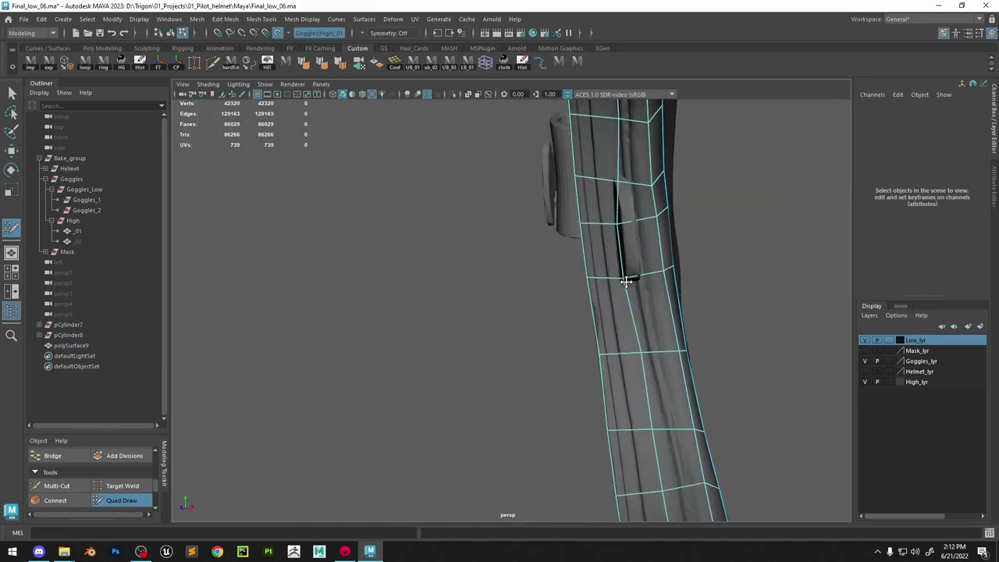
left_click_drag(670, 454, 694, 382, "alt")
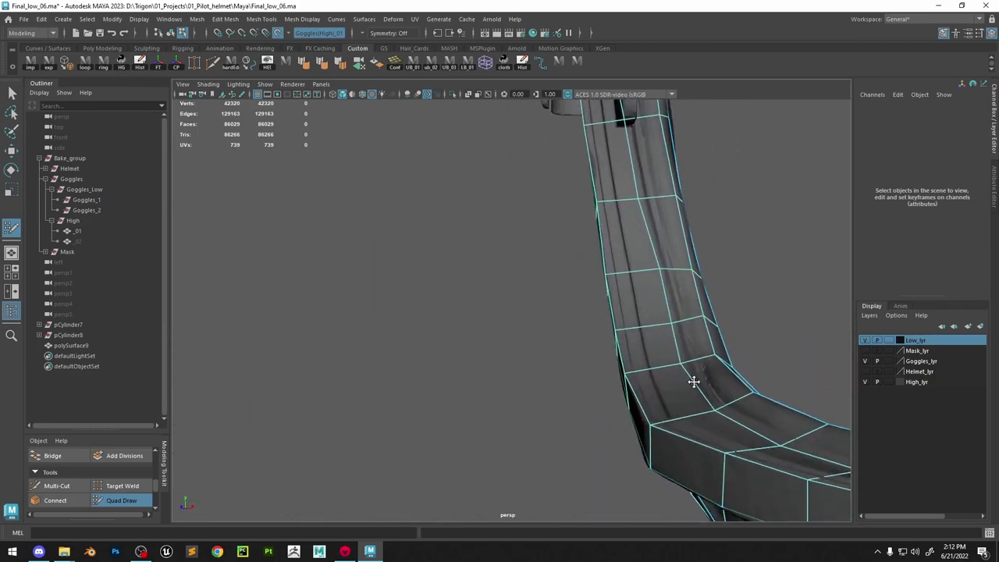
left_click_drag(639, 198, 645, 200)
middle_click_drag(645, 200, 645, 267, "alt")
left_click_drag(627, 187, 631, 190)
middle_click_drag(631, 191, 631, 335, "alt")
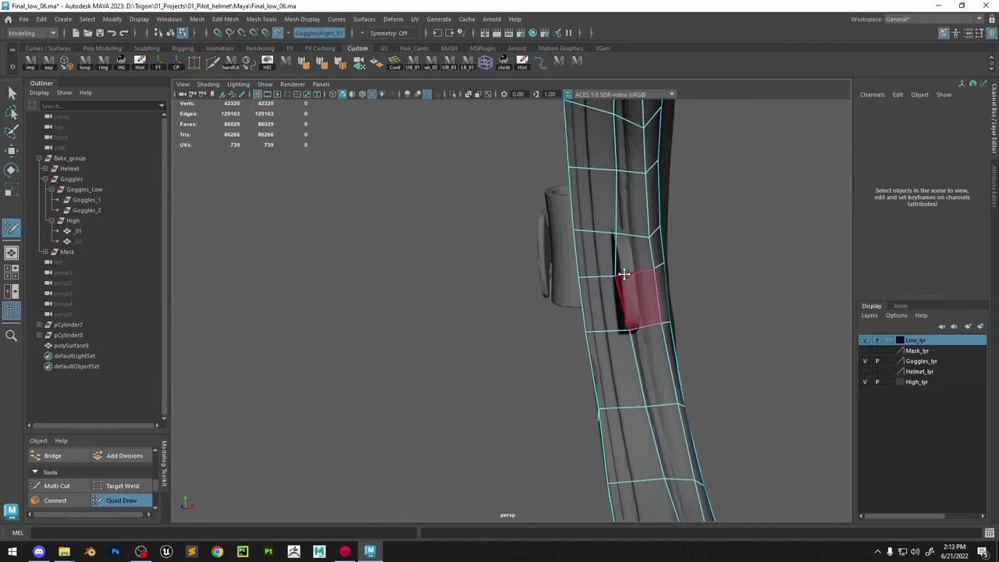
Examine how the new edge loop follows the groove along the inner band around the lens ring
scroll(668, 313, "down", 4)
left_click_drag(668, 313, 492, 363, "alt")
scroll(593, 328, "up", 5)
middle_click_drag(491, 363, 488, 321, "alt")
scroll(477, 434, "down", 2)
left_click_drag(476, 437, 672, 297, "alt")
middle_click_drag(672, 296, 719, 291, "alt")
scroll(719, 290, "down", 2)
left_click_drag(719, 291, 469, 335, "alt")
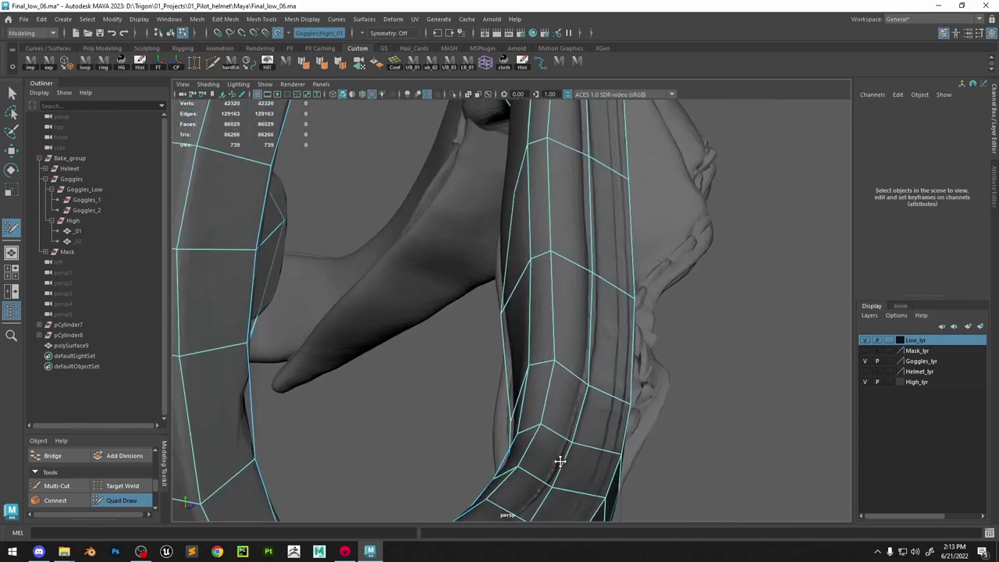
Insert two more edge loops close beside the groove loop on the ring's inner band
scroll(554, 468, "up", 5)
middle_click_drag(554, 468, 545, 399, "alt")
left_click_drag(544, 399, 498, 259, "alt")
scroll(406, 258, "down", 3)
scroll(599, 318, "up", 3)
left_click(595, 324, "ctrl")
left_click(569, 326, "ctrl")
left_click(475, 306, "ctrl")
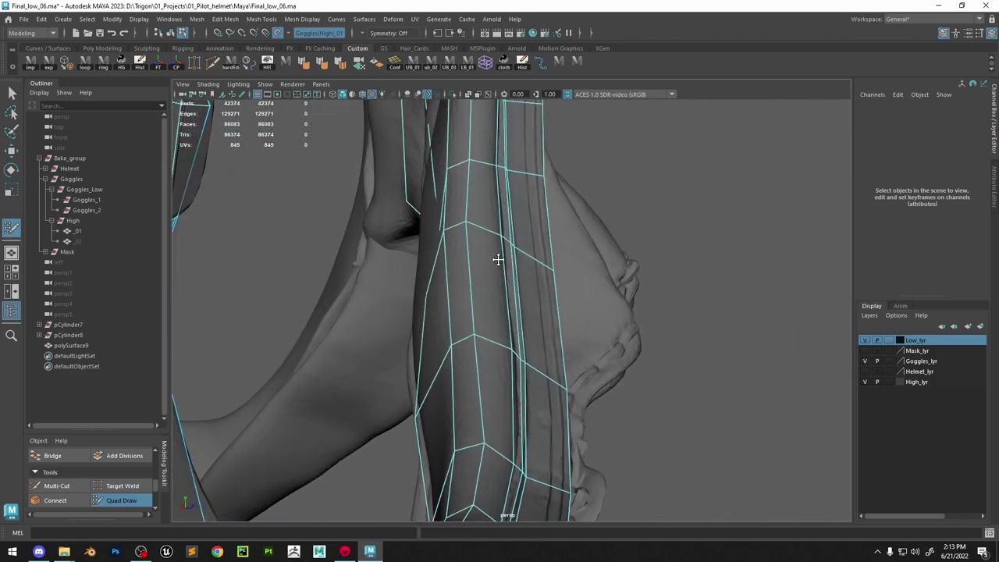
Try deleting the edge loops on the ring's inner band, and undo the deletion
left_click(520, 306, "ctrl+shift")
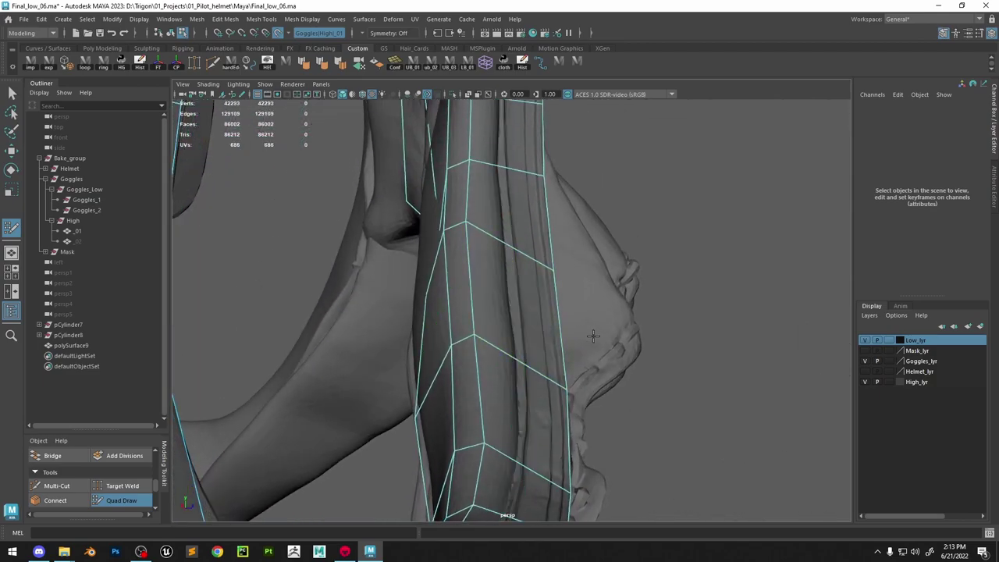
right_click_drag(520, 305, 429, 303, "alt")
left_click_drag(429, 303, 429, 324, "alt")
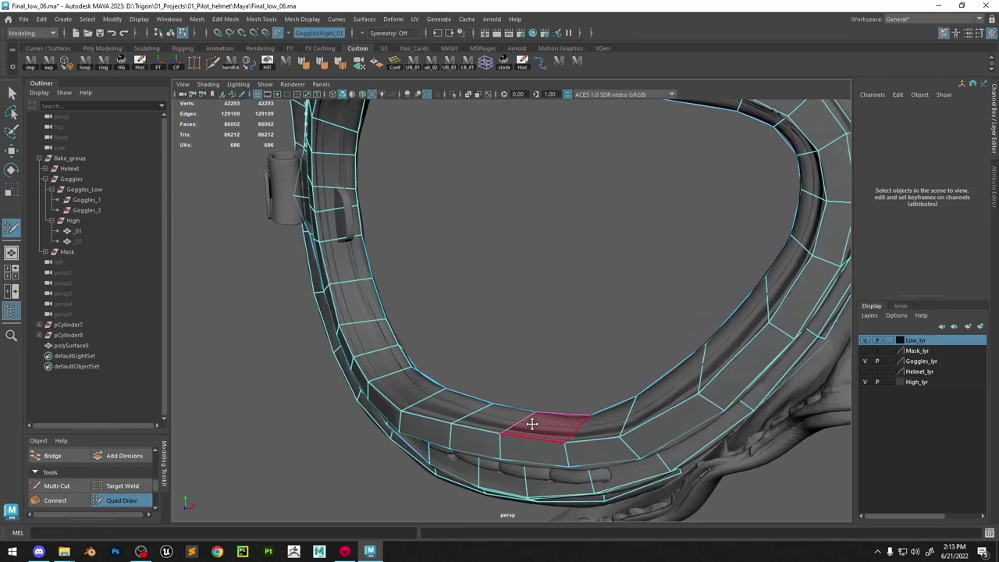
left_click_drag(531, 422, 507, 422, "alt")
key("ctrl+z")
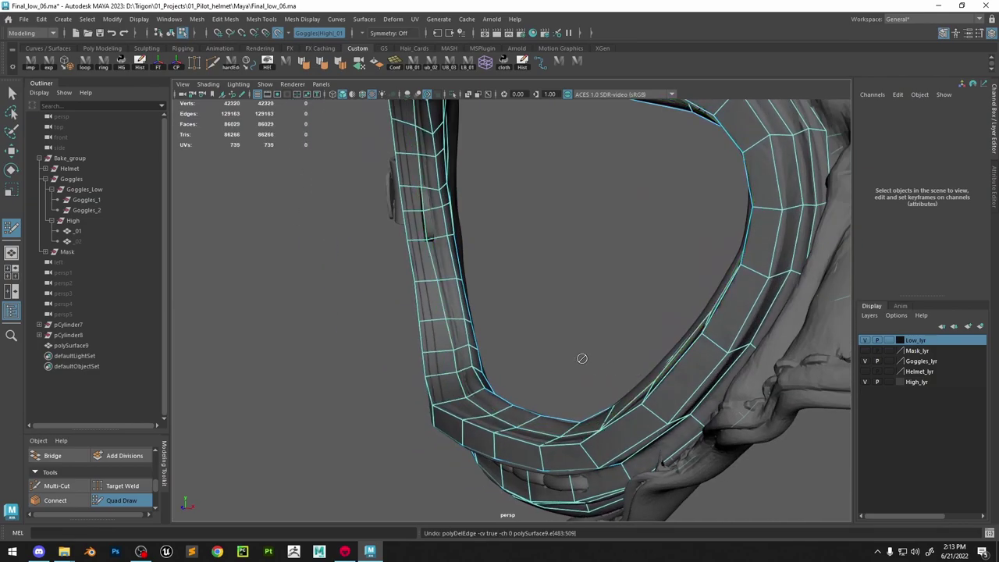
left_click_drag(523, 348, 506, 354, "alt")
right_click_drag(506, 354, 566, 425, "alt")
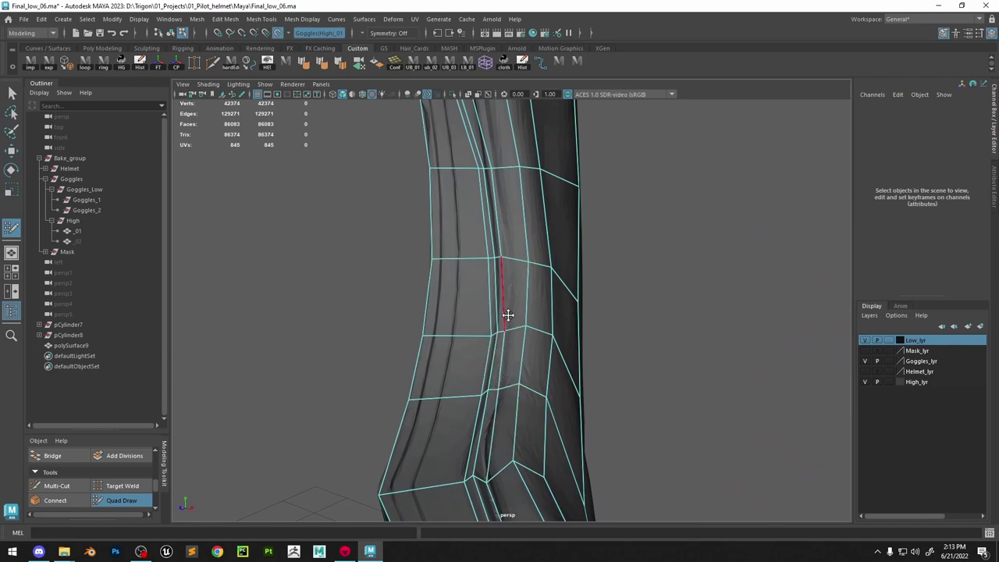
Remove the two extra edge loops from the ring's inner band, keeping the single groove loop
left_click_drag(507, 307, 542, 357, "alt")
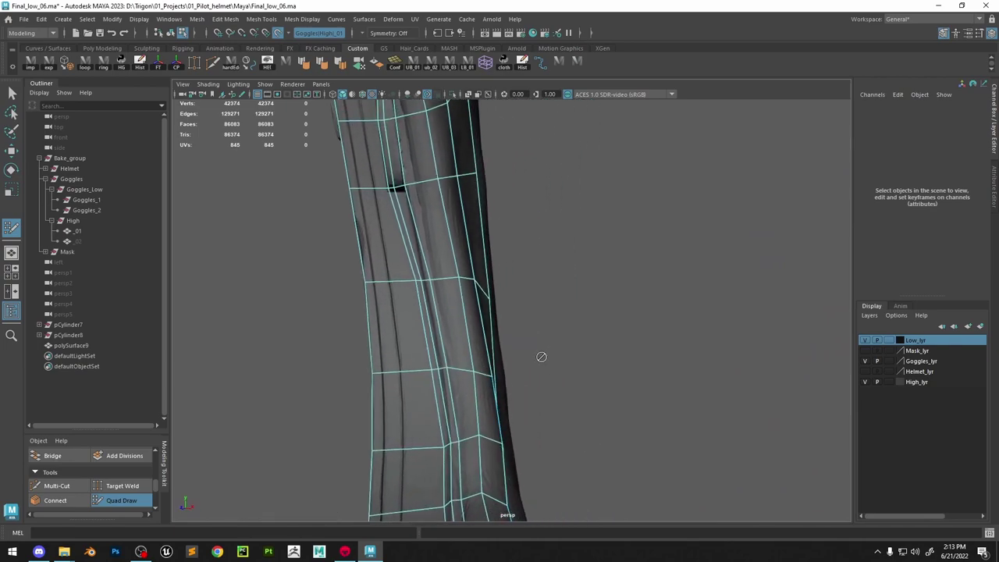
key("w")
left_click(444, 371)
key("f")
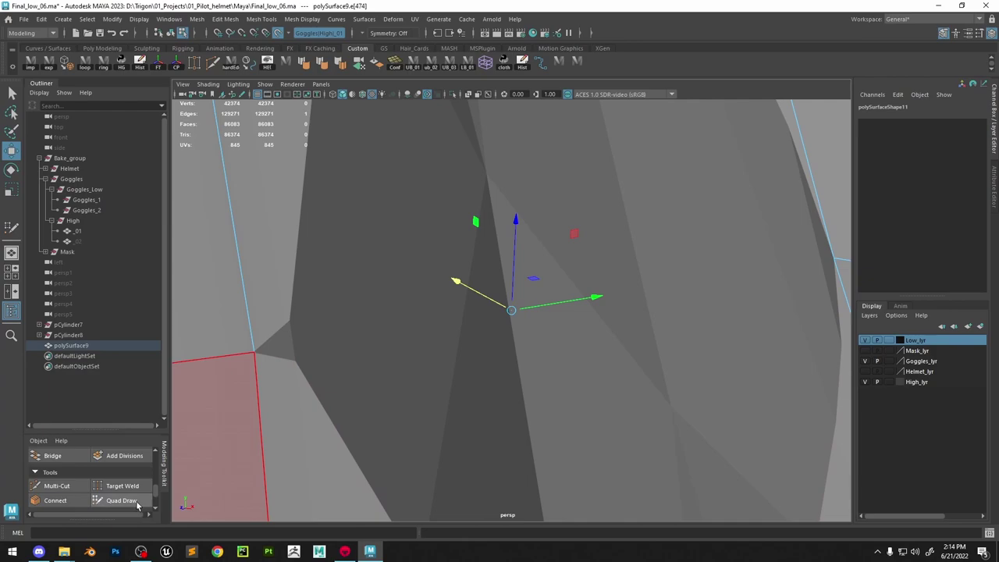
left_click(137, 506)
right_click_drag(726, 265, 560, 278, "alt")
mouse_move(560, 278)
left_mouse_down("alt")
mouse_move(524, 321)
mouse_move(504, 312)
left_mouse_up("alt")
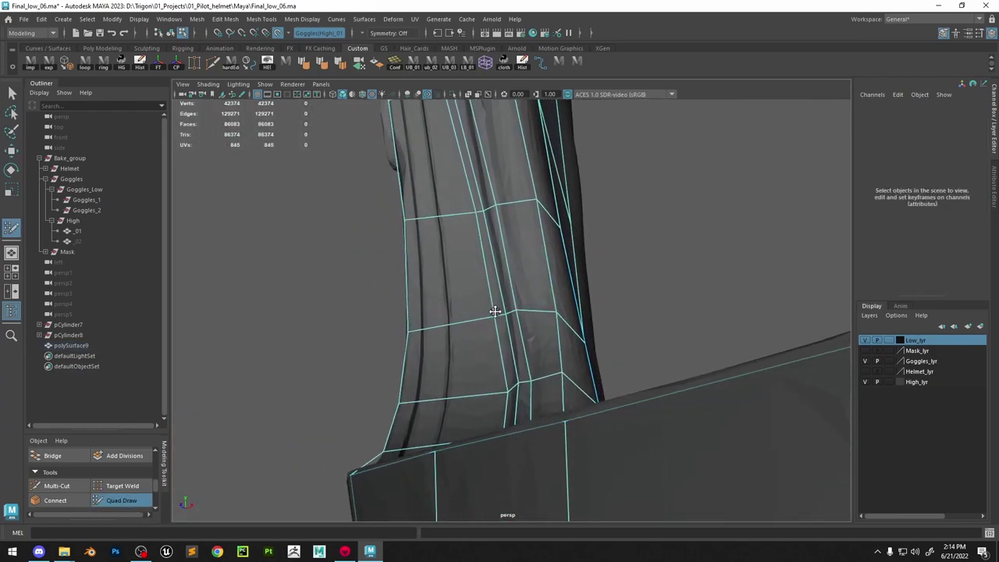
right_click_drag(528, 224, 488, 248, "alt")
left_click_drag(488, 248, 541, 268, "alt")
right_click_drag(542, 267, 582, 271, "alt")
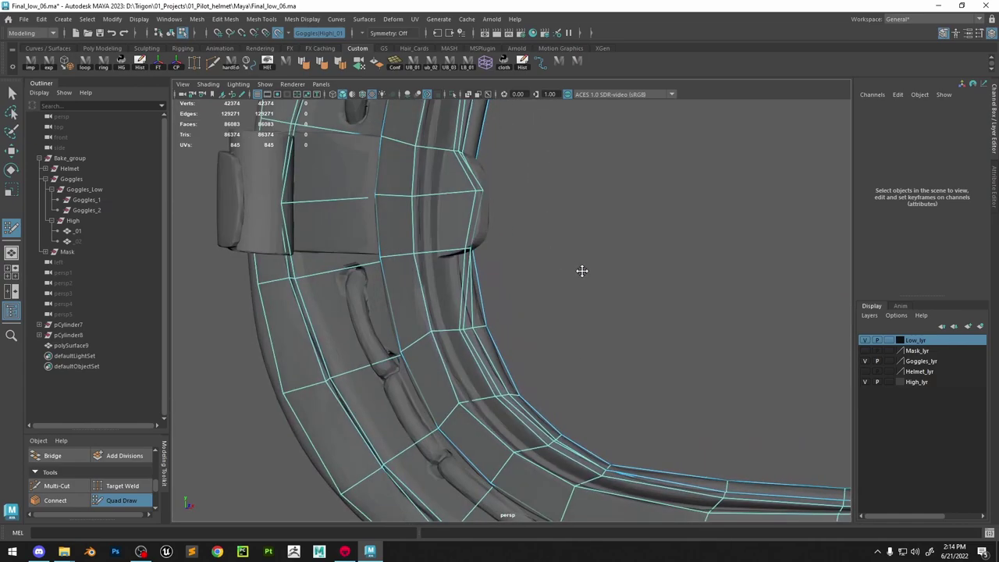
left_click_drag(582, 272, 518, 284, "alt")
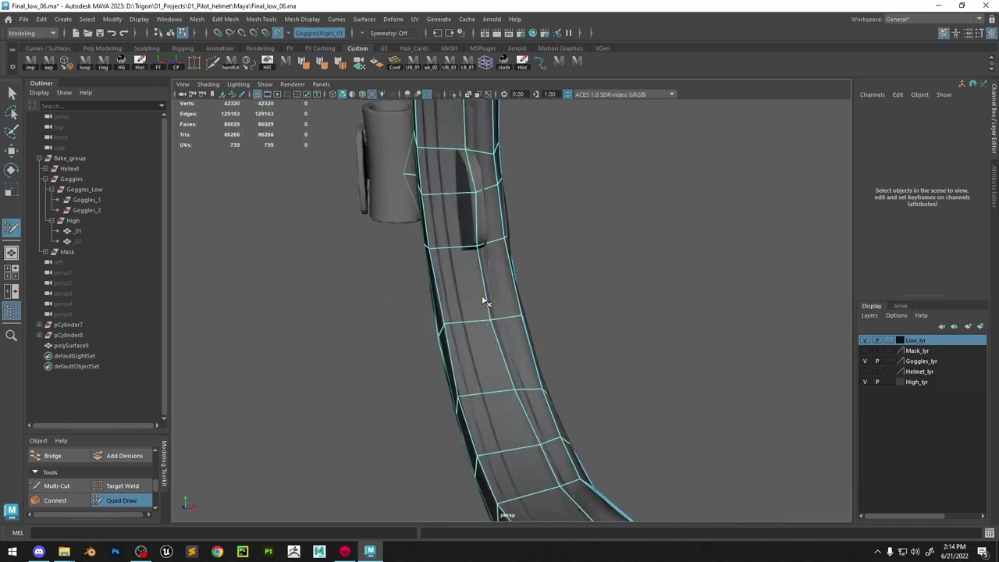
Select the low-poly goggles mesh as an object and isolate it in the viewport
middle_click_drag(479, 186, 466, 261, "alt")
left_click_drag(501, 294, 384, 288, "alt")
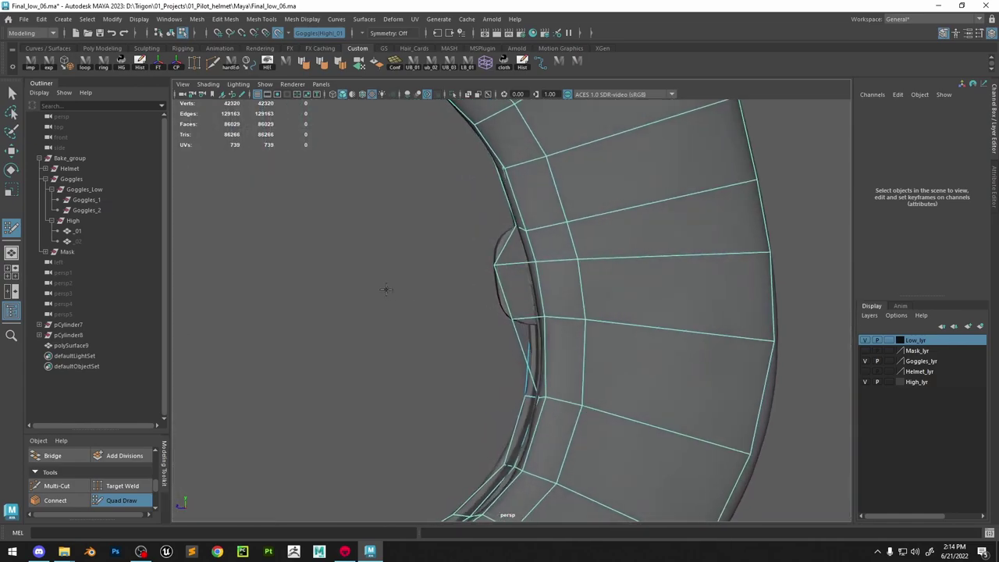
right_click_drag(383, 288, 476, 195, "alt")
left_click_drag(476, 195, 533, 312, "alt")
mouse_move(493, 274)
left_mouse_down("alt")
mouse_move(459, 259)
mouse_move(457, 226)
mouse_move(476, 210)
left_mouse_up("alt")
key("w")
right_click_drag(580, 194, 700, 147)
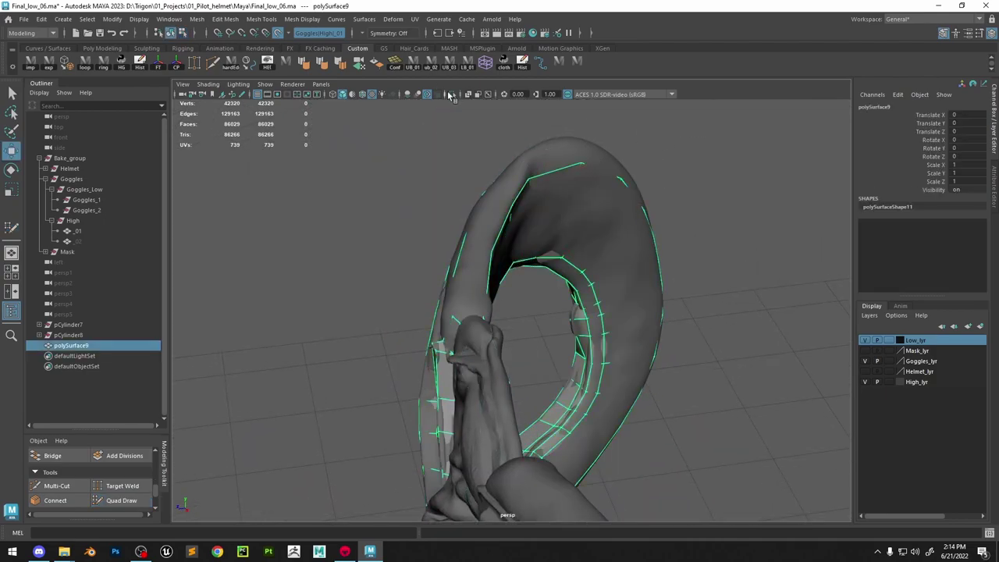
left_click(452, 94)
Bridge a facing pair of border edges between the front upper band and the rear padding near the nose end
right_click_drag(531, 244, 528, 207)
left_click_drag(489, 258, 560, 311, "alt")
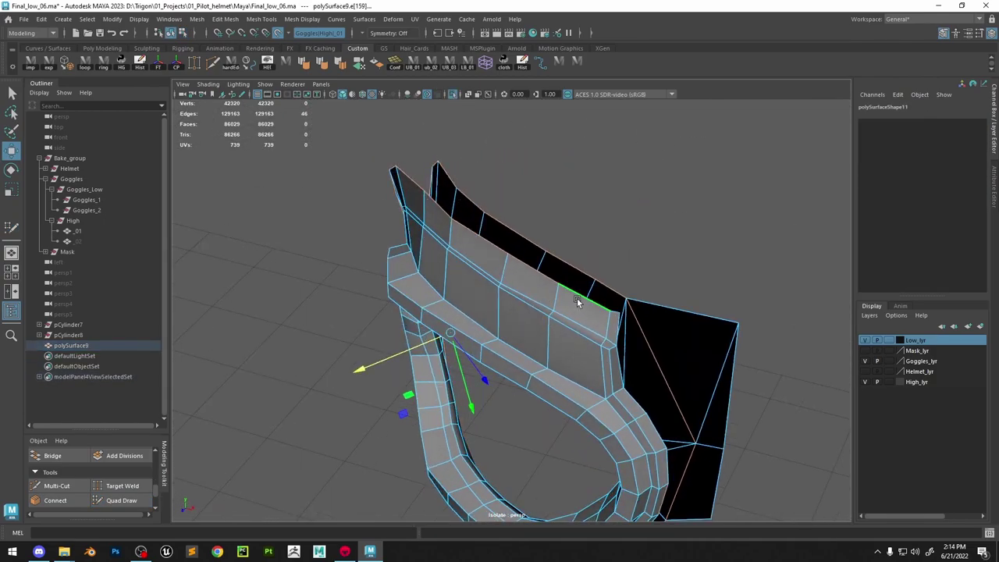
left_click(576, 298)
left_click(608, 290, "shift")
right_click_drag(607, 290, 588, 420, "shift")
Bridge a second facing pair of border edges between the front band and rear padding on the goggles' lower side
left_click_drag(639, 355, 608, 353, "alt")
left_click(553, 325)
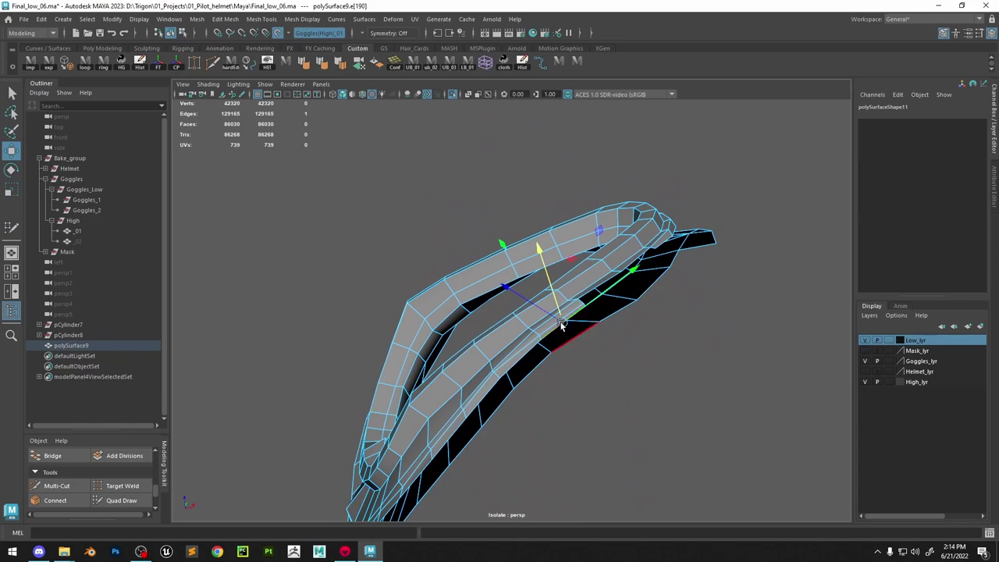
left_click(452, 94)
left_click_drag(503, 226, 556, 286, "alt")
key("ctrl+1")
left_click(479, 427)
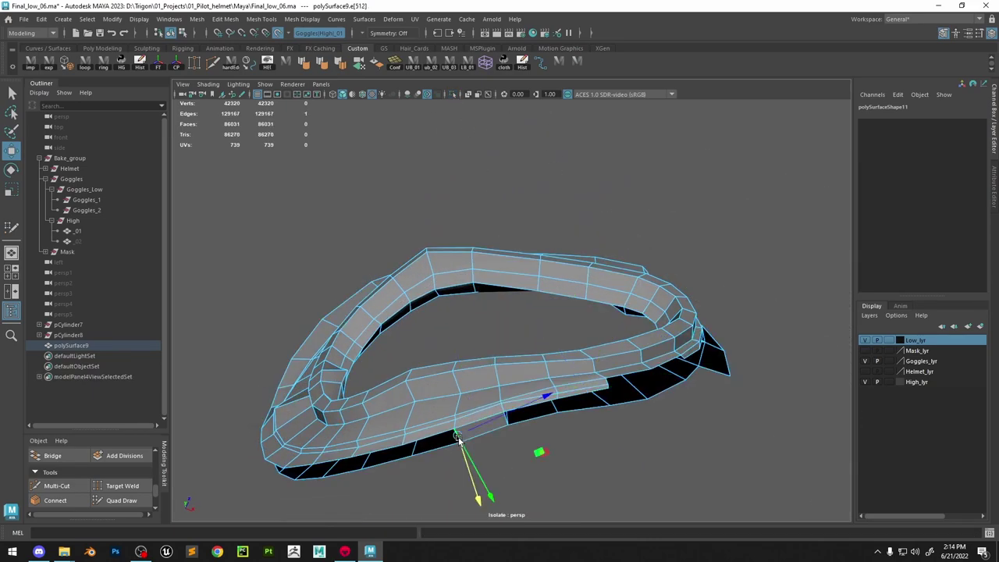
left_click(459, 438, "ctrl")
Bridge the remaining border gap between the two connecting faces and insert an edge loop along the new strip with Multi-Cut
left_click_drag(459, 439, 526, 398, "alt")
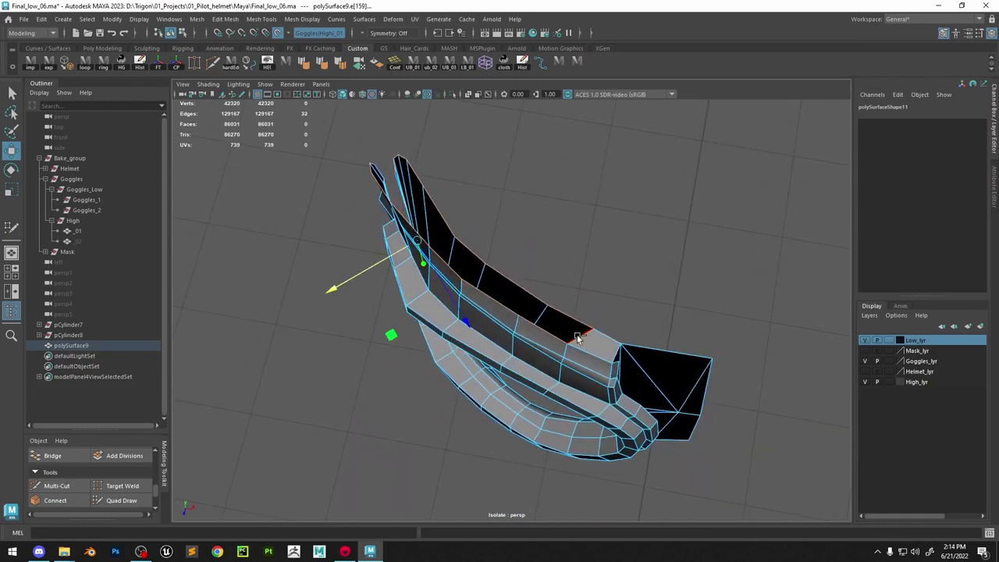
key("g")
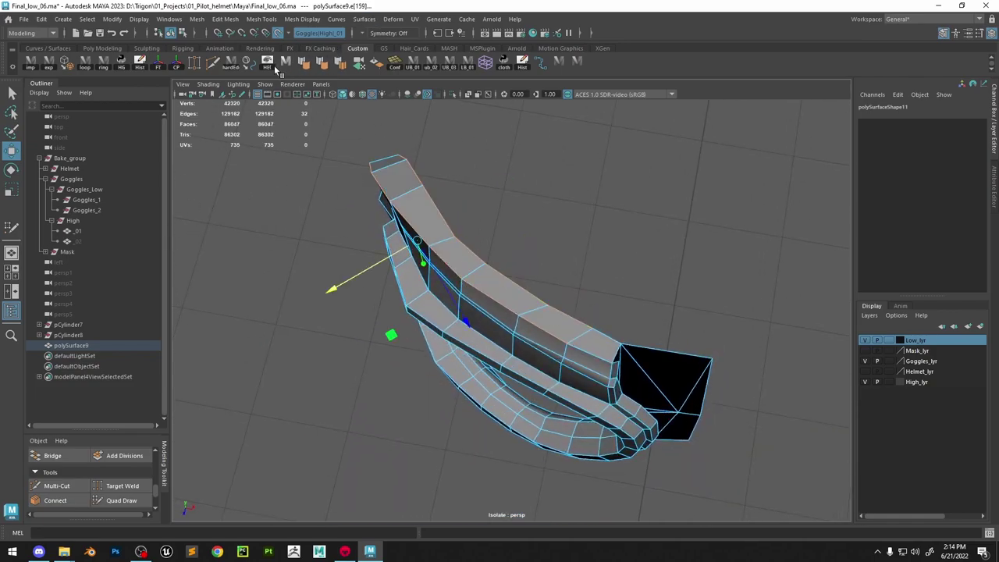
left_click(218, 66)
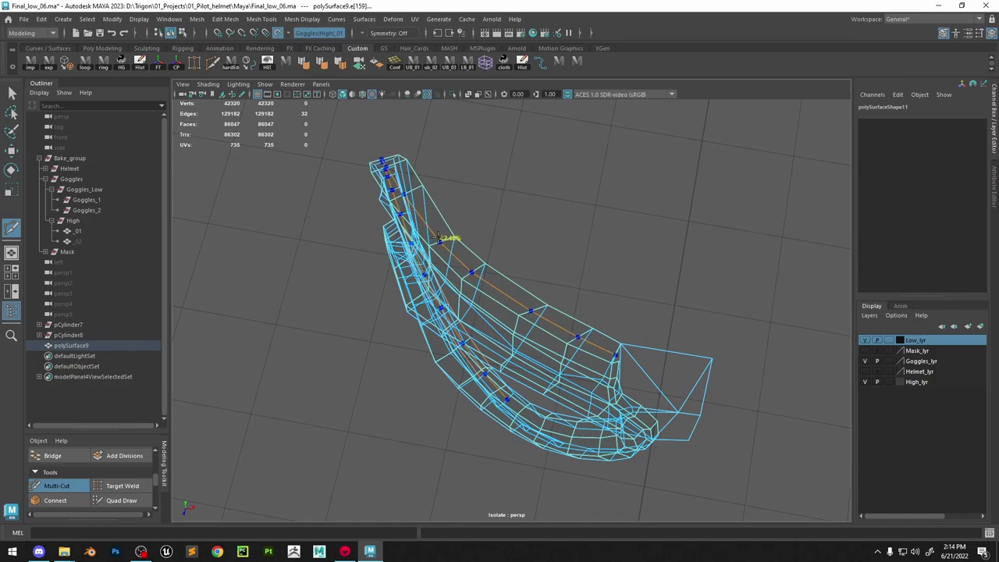
left_click(438, 237, "ctrl")
Leave the isolated view and reactivate Quad Draw on the goggles mesh over the high-poly surface
key("w")
right_click_drag(425, 196, 539, 128)
left_click_drag(581, 289, 457, 95, "alt")
left_click(454, 94)
scroll(468, 266, "down", 3)
key("ctrl+shift+q")
mouse_move(574, 269)
left_mouse_down("alt")
mouse_move(445, 297)
mouse_move(343, 297)
left_mouse_up("alt")
scroll(453, 357, "up", 4)
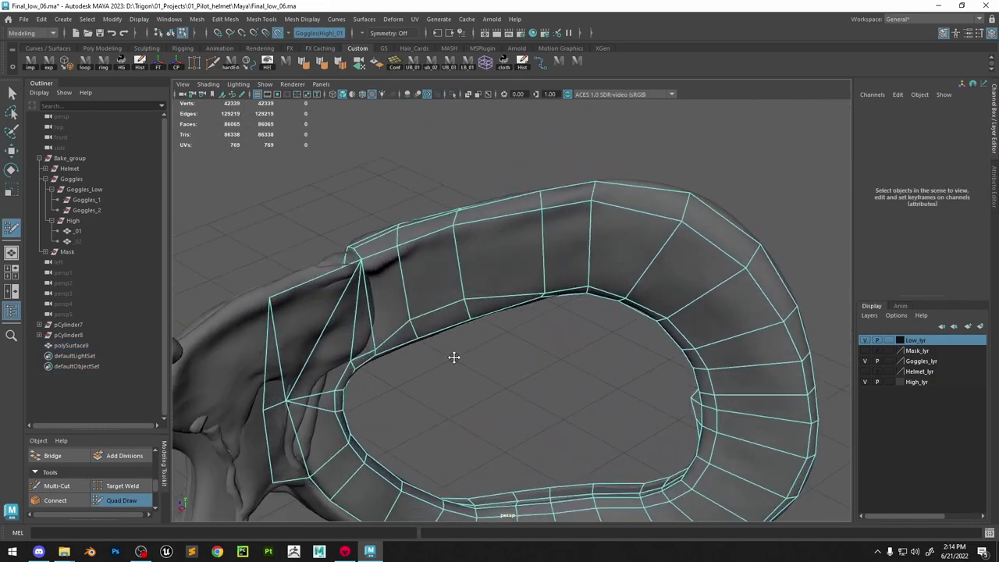
Adjust the vertices along the rear padding's inner edge near the nose so the faces cover the high-poly surface
left_click_drag(452, 356, 445, 437, "alt")
middle_click_drag(445, 437, 421, 406, "alt")
mouse_move(422, 405)
left_mouse_down("alt")
mouse_move(460, 241)
mouse_move(446, 323)
left_mouse_up("alt")
key("w")
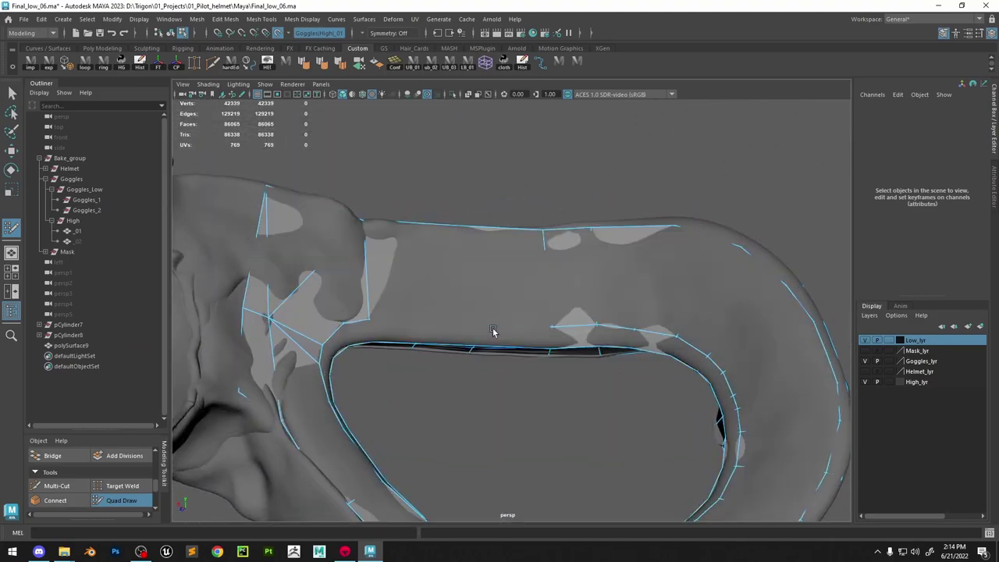
left_click(477, 319)
left_click(426, 326)
left_click(416, 342)
scroll(604, 279, "down", 3)
left_click_drag(604, 279, 538, 285, "alt")
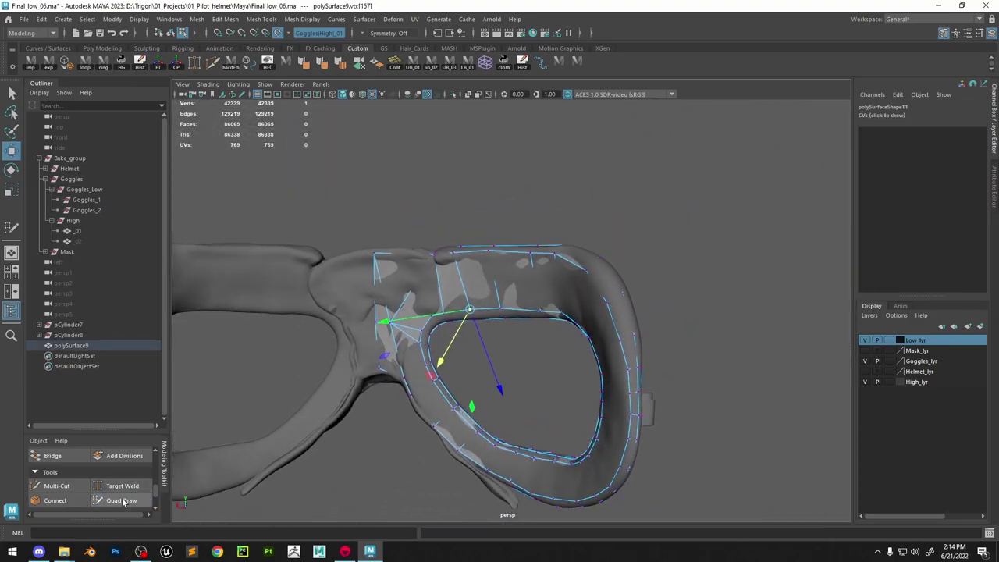
Start a Quad Draw strip from the goggles' front corner onto the nose piece along its vertical seam
left_click(122, 501)
mouse_move(609, 304)
left_mouse_down("alt")
mouse_move(449, 314)
mouse_move(553, 316)
left_mouse_up("alt")
scroll(547, 316, "up", 6)
middle_click_drag(546, 316, 469, 340, "alt")
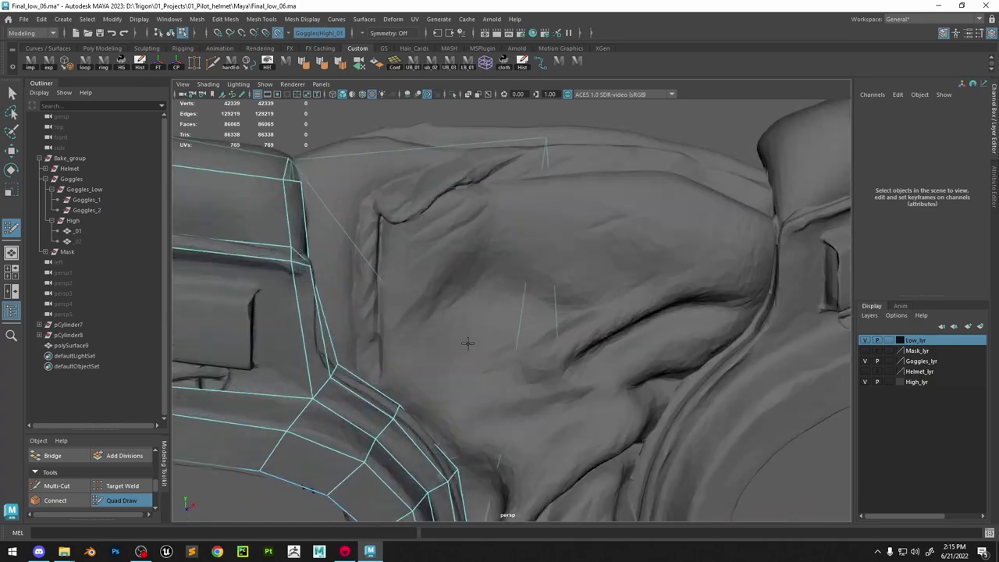
middle_click_drag(398, 281, 469, 301, "alt")
left_click(435, 335, "shift")
mouse_move(435, 334)
left_mouse_down("alt")
mouse_move(527, 309)
mouse_move(532, 232)
left_mouse_up("alt")
left_click(448, 284, "shift")
left_click_drag(525, 289, 546, 285, "alt")
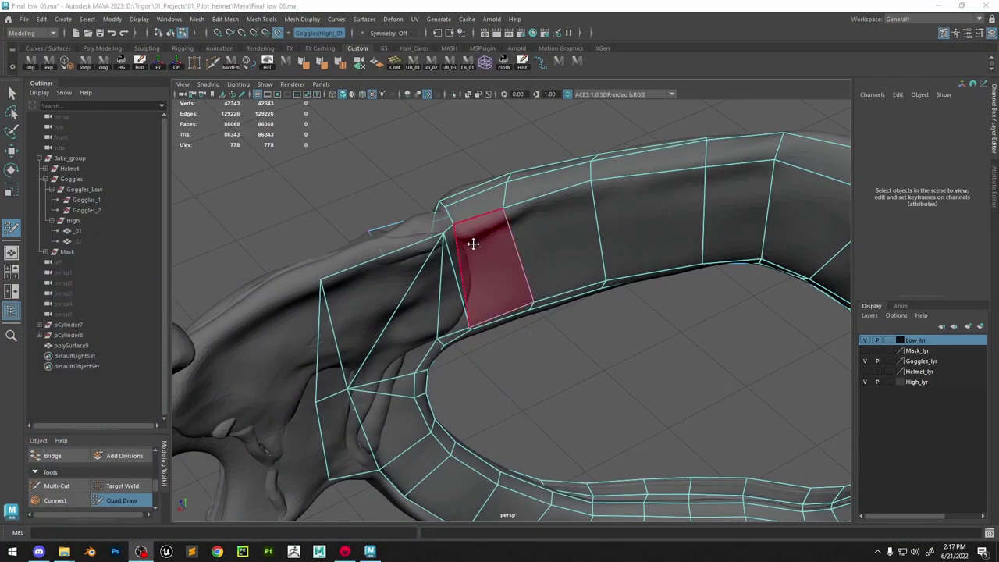
Add Quad Draw faces around the upper corner of the nose piece's seam and along its top edge
mouse_move(473, 239)
left_mouse_down("alt")
mouse_move(707, 250)
mouse_move(478, 265)
mouse_move(515, 227)
mouse_move(557, 216)
mouse_move(489, 271)
mouse_move(549, 174)
mouse_move(644, 221)
mouse_move(601, 328)
mouse_move(486, 288)
mouse_move(584, 273)
mouse_move(546, 282)
mouse_move(572, 244)
mouse_move(552, 234)
mouse_move(564, 252)
mouse_move(602, 220)
left_mouse_up("alt")
left_click(553, 232)
left_click(560, 239)
left_click(555, 239, "shift")
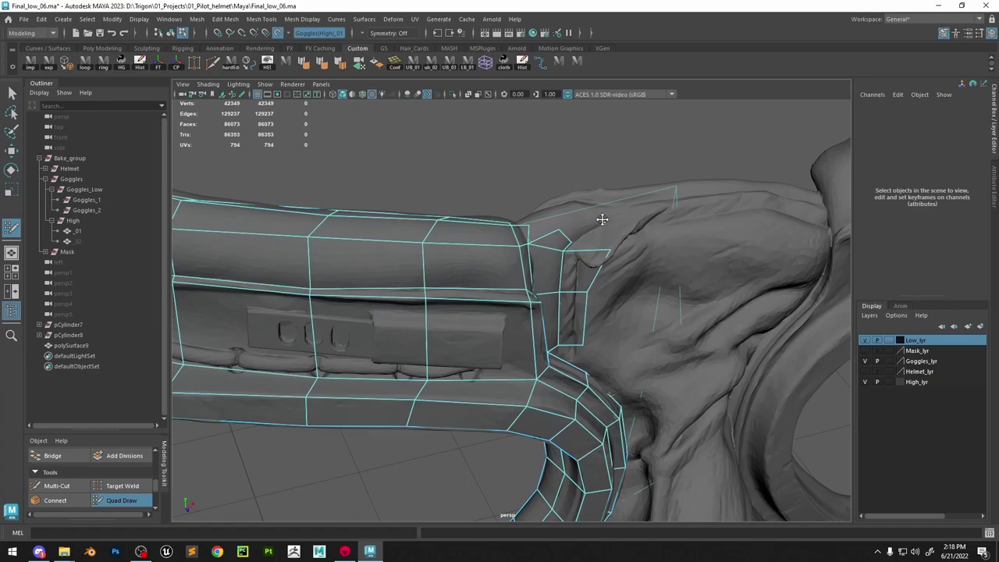
mouse_move(561, 250)
left_mouse_down("alt")
mouse_move(584, 228)
mouse_move(610, 248)
mouse_move(602, 217)
mouse_move(632, 266)
mouse_move(629, 237)
mouse_move(570, 240)
mouse_move(662, 247)
mouse_move(632, 262)
mouse_move(583, 240)
mouse_move(569, 248)
left_mouse_up("alt")
left_click(632, 265)
left_click(630, 275)
left_click(612, 275, "shift")
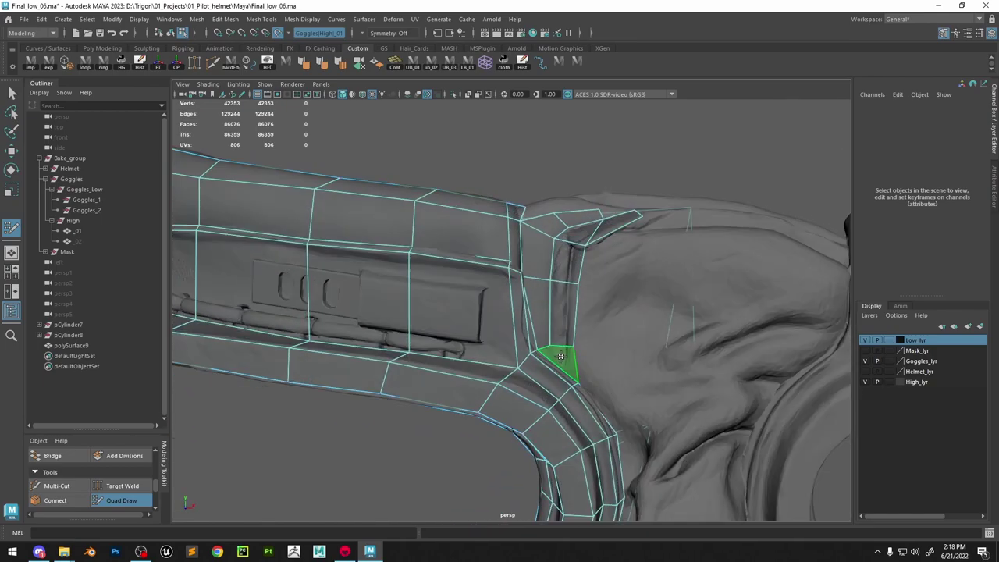
Tighten the vertices at the seam's lower corner and fill a column of Quad Draw faces on the nose piece beside the seam
left_click_drag(559, 354, 548, 353, "alt")
mouse_move(581, 386)
left_mouse_down("alt")
mouse_move(562, 392)
mouse_move(569, 370)
mouse_move(576, 379)
left_mouse_up("alt")
mouse_move(545, 340)
left_mouse_down("alt")
mouse_move(543, 357)
mouse_move(607, 301)
mouse_move(600, 286)
mouse_move(601, 315)
left_mouse_up("alt")
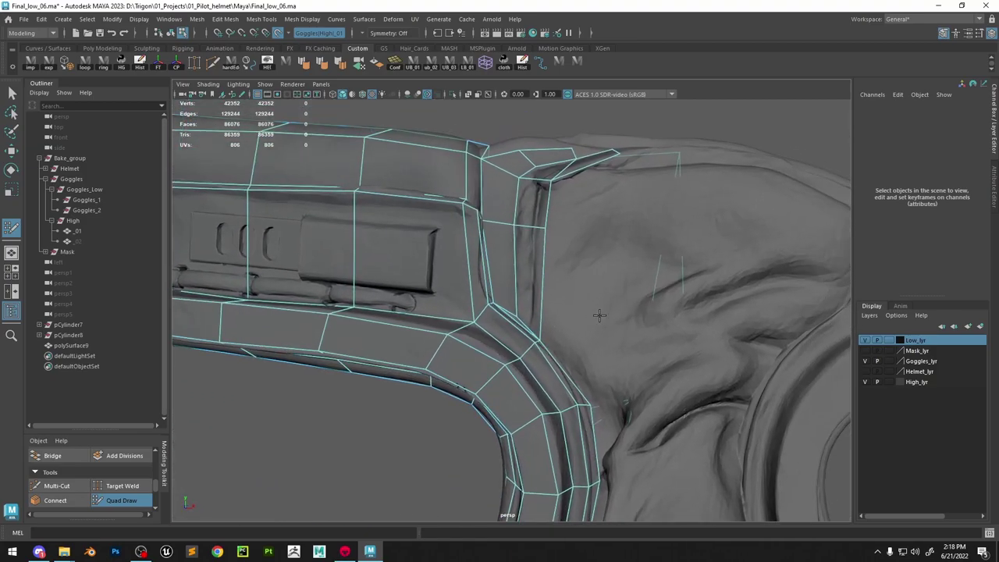
left_click(628, 227)
left_click(592, 201, "shift")
mouse_move(593, 201)
left_mouse_down("alt")
mouse_move(629, 257)
mouse_move(620, 211)
mouse_move(555, 286)
mouse_move(571, 252)
left_mouse_up("alt")
scroll(620, 212, "down", 2)
left_click(522, 270, "shift")
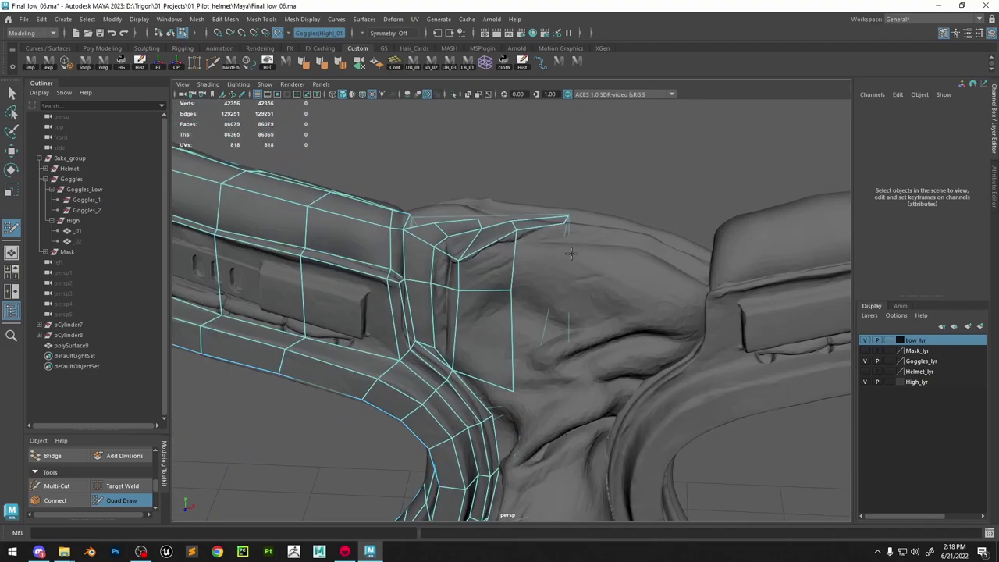
Add another column of Quad Draw faces toward the centre of the nose piece and fill down toward the lens rim
left_click(564, 383)
left_click(541, 343, "shift")
left_click_drag(541, 344, 516, 223, "alt")
scroll(515, 224, "down", 5)
scroll(519, 297, "up", 4)
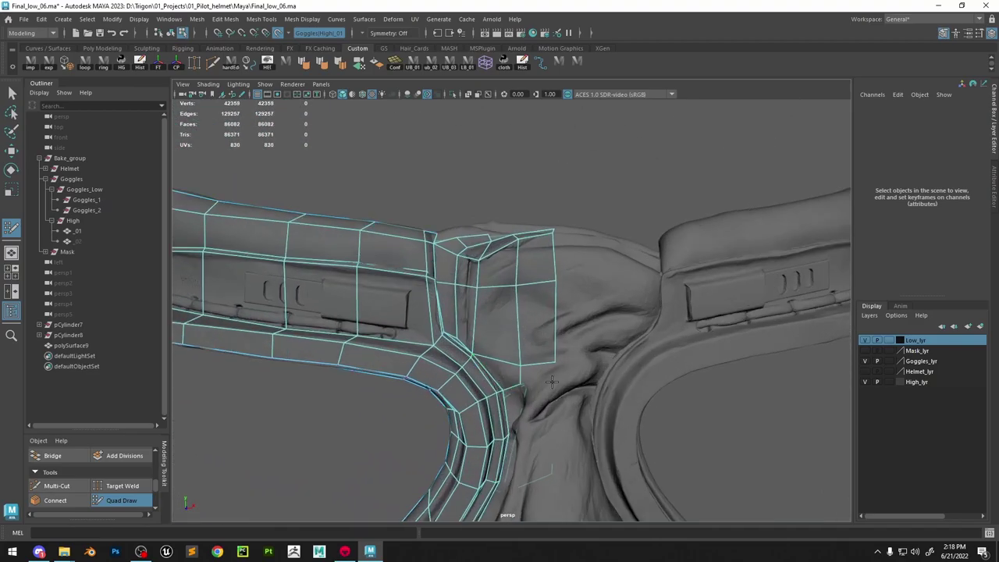
left_click(552, 382)
left_click(538, 375, "shift")
scroll(562, 390, "down", 4)
mouse_move(538, 375)
left_mouse_down("alt")
mouse_move(574, 413)
mouse_move(538, 460)
left_mouse_up("alt")
scroll(523, 303, "up", 5)
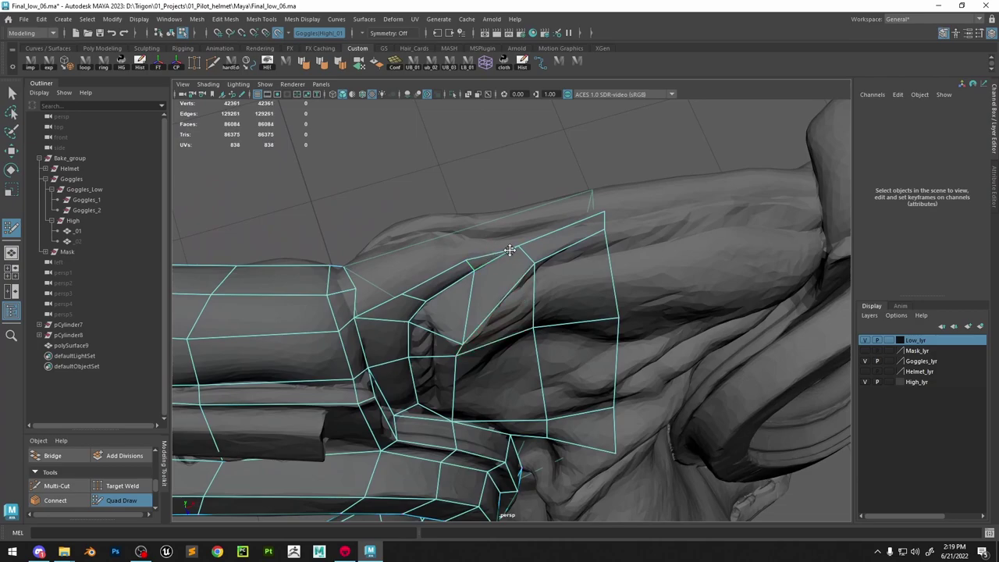
Delete the stray Quad Draw faces stretched across the back of the nose piece
left_click_drag(508, 267, 810, 289, "alt")
left_click(568, 320, "shift")
left_click(546, 310, "ctrl+shift")
left_click(459, 306, "ctrl+shift")
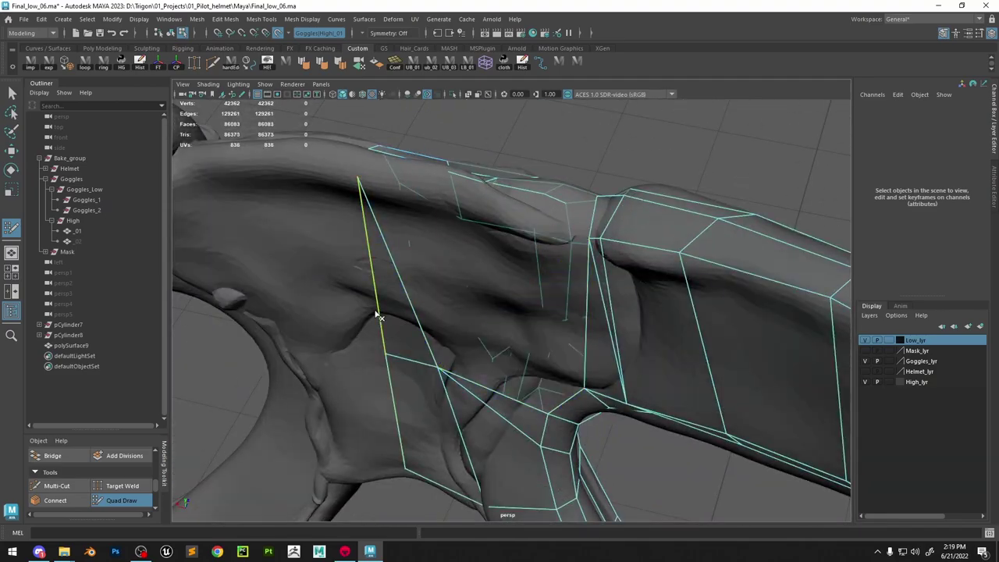
left_click(378, 315, "ctrl+shift")
mouse_move(531, 279)
left_mouse_down("alt")
mouse_move(412, 281)
mouse_move(561, 261)
left_mouse_up("alt")
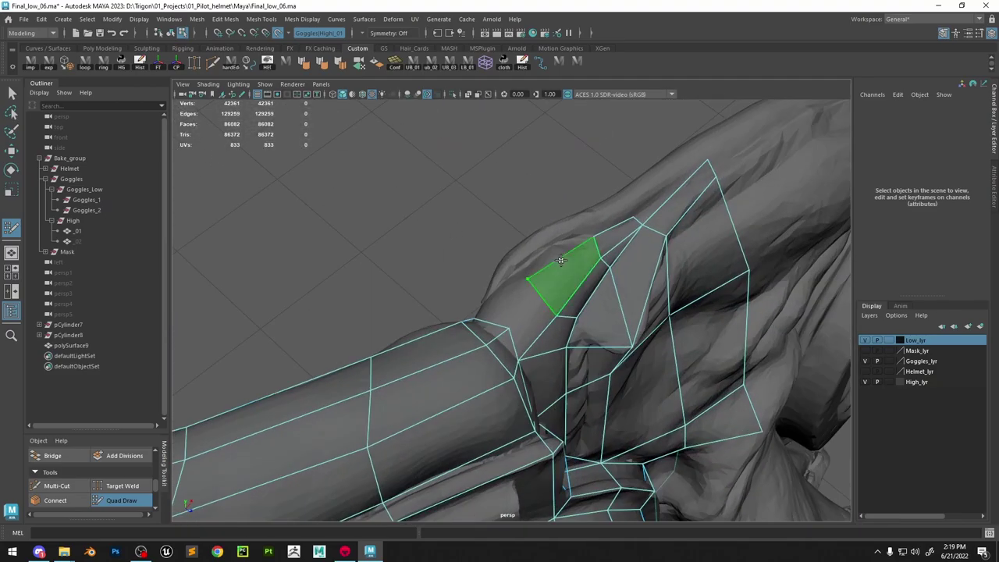
Fill Quad Draw faces over the nose piece's upper ridge beside the padding and extend the strip along its top edge
left_click(528, 304, "shift")
left_click_drag(528, 301, 673, 294, "alt")
mouse_move(546, 221)
left_mouse_down("alt")
mouse_move(538, 254)
mouse_move(501, 214)
mouse_move(482, 268)
mouse_move(574, 281)
mouse_move(590, 295)
left_mouse_up("alt")
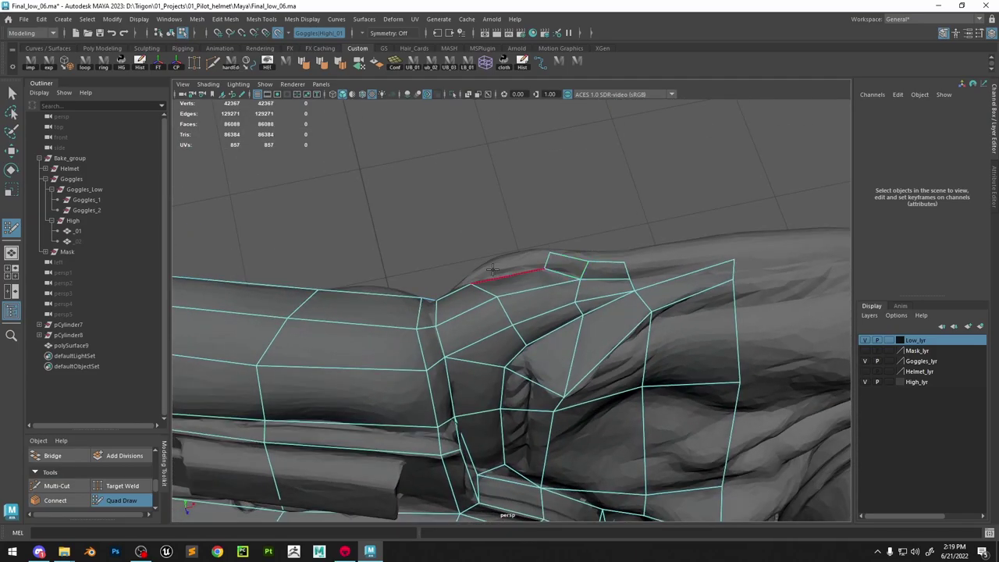
mouse_move(515, 270)
left_mouse_down("alt")
mouse_move(543, 293)
mouse_move(629, 283)
mouse_move(495, 256)
mouse_move(549, 261)
mouse_move(623, 303)
left_mouse_up("alt")
left_click(533, 273, "shift")
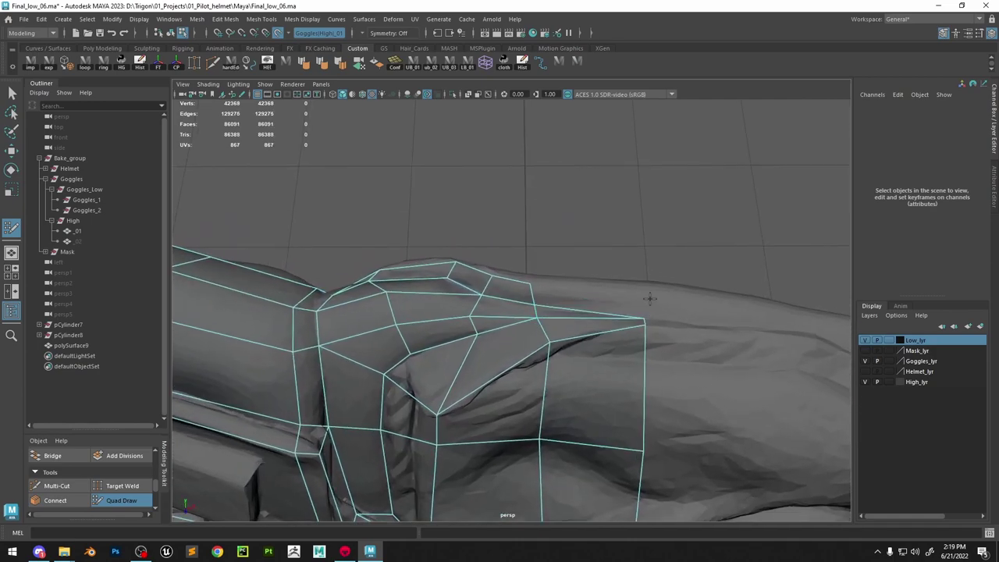
middle_click_drag(701, 329, 534, 310, "alt")
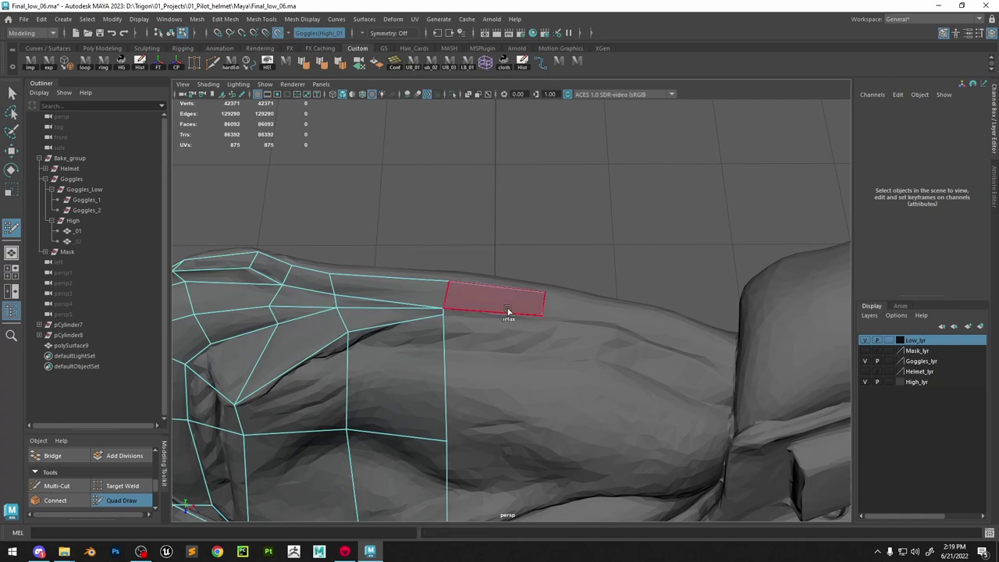
left_click_drag(537, 334, 483, 368, "alt")
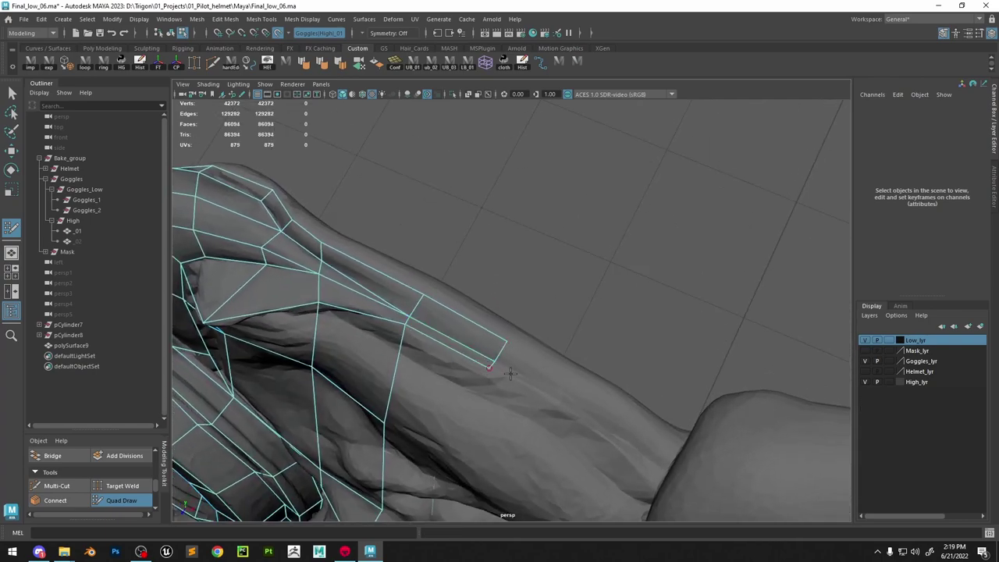
Cut an edge across the front nose panel just below its top fold and adjust its vertices with Quad Draw
right_click_drag(511, 373, 469, 363, "alt")
left_click_drag(468, 363, 582, 273, "alt")
right_click_drag(583, 273, 504, 256, "alt")
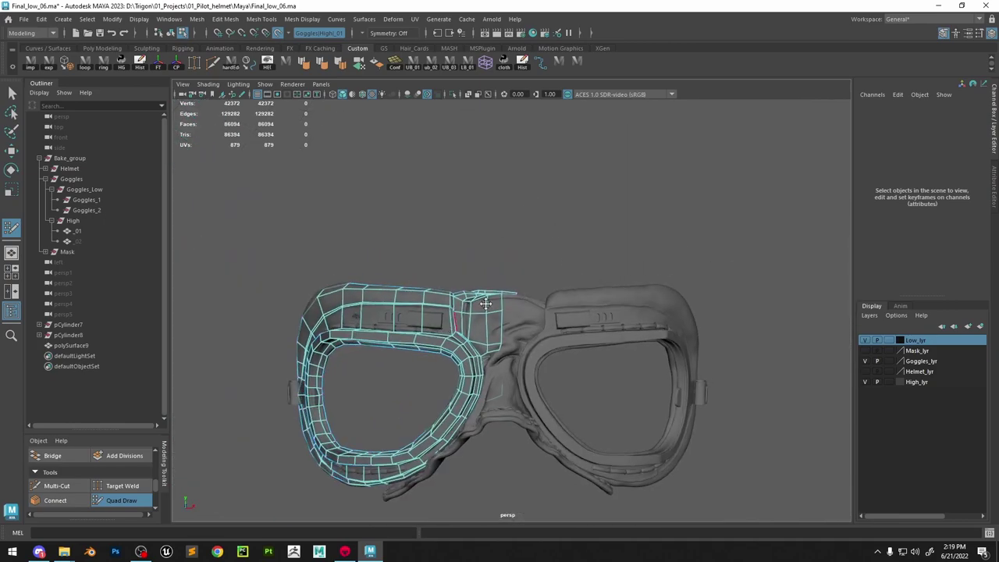
right_click_drag(453, 344, 624, 312, "alt")
left_click_drag(553, 266, 467, 316, "alt")
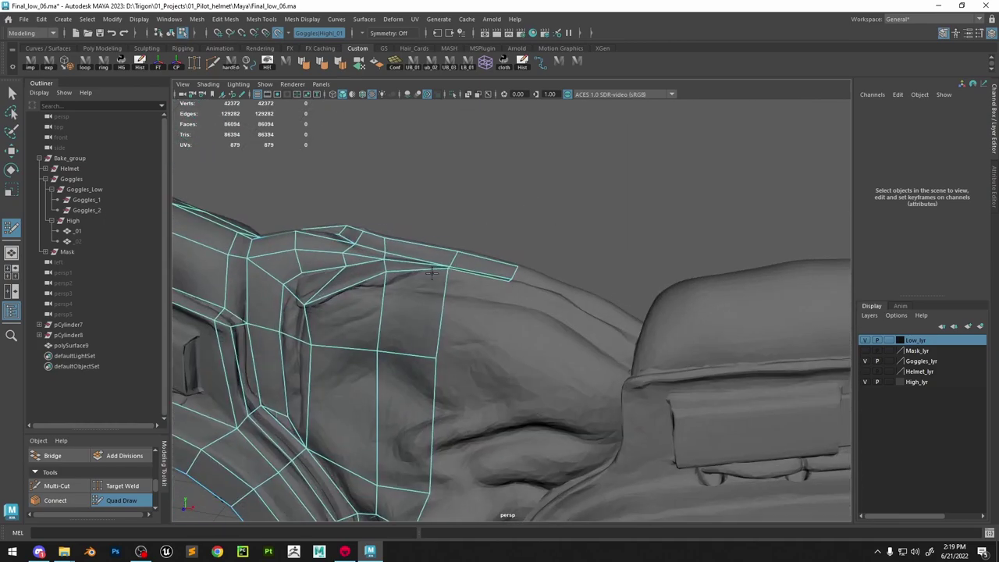
middle_click_drag(466, 315, 558, 318, "alt")
right_click_drag(558, 319, 594, 344, "alt")
left_click_drag(594, 344, 588, 334, "alt")
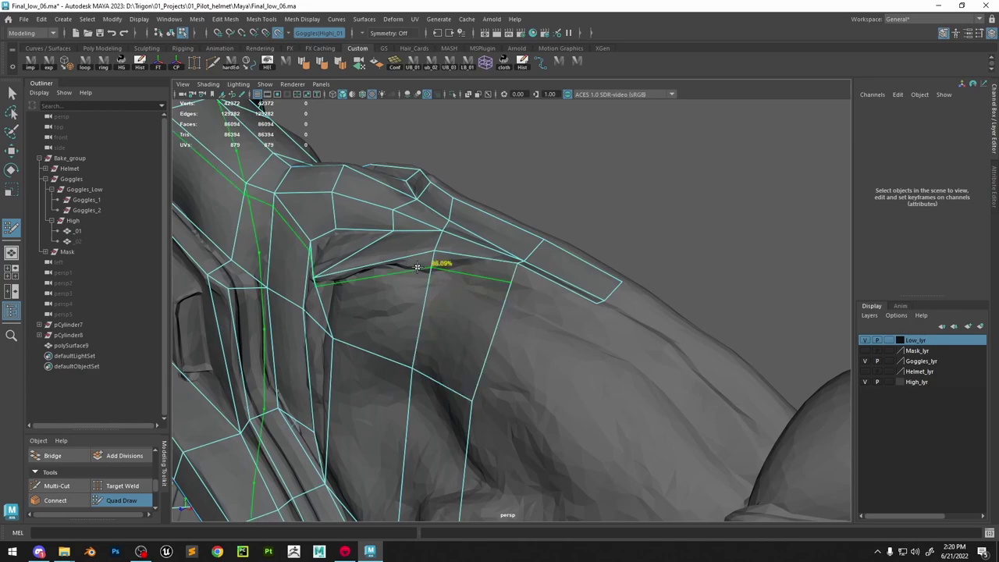
left_click_drag(415, 307, 480, 277, "alt")
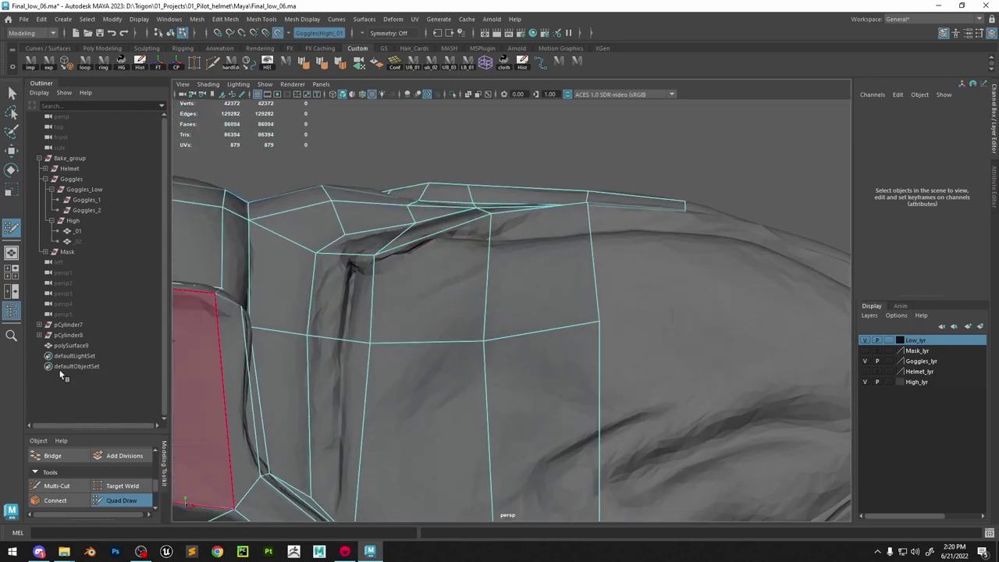
left_click(465, 293)
mouse_move(591, 232)
left_mouse_down("alt")
mouse_move(476, 288)
mouse_move(467, 355)
left_mouse_up("alt")
left_click(117, 500)
left_click_drag(434, 310, 428, 296)
left_click_drag(525, 472, 564, 361, "alt")
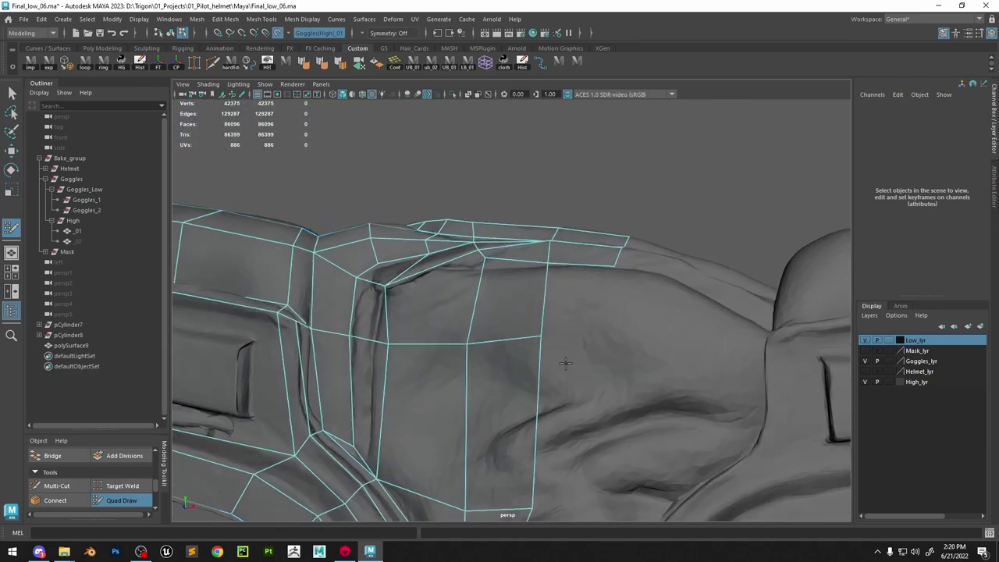
Multi-Cut new edges from the nose piece's top fold to the panel vertex below it
mouse_move(481, 263)
left_mouse_down("alt")
mouse_move(519, 240)
mouse_move(464, 314)
left_mouse_up("alt")
left_click(72, 488)
left_click(458, 349)
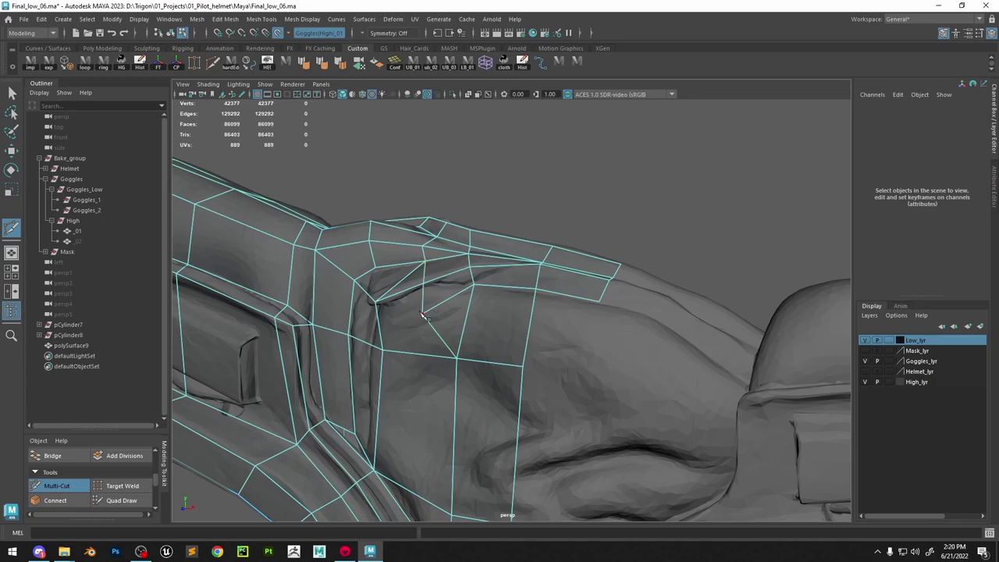
mouse_move(429, 292)
left_mouse_down("alt")
mouse_move(460, 318)
mouse_move(563, 331)
left_mouse_up("alt")
Multi-Cut an edge from the fold vertex across the upper end of the nose piece's vertical seam
key("ctrl+shift+x")
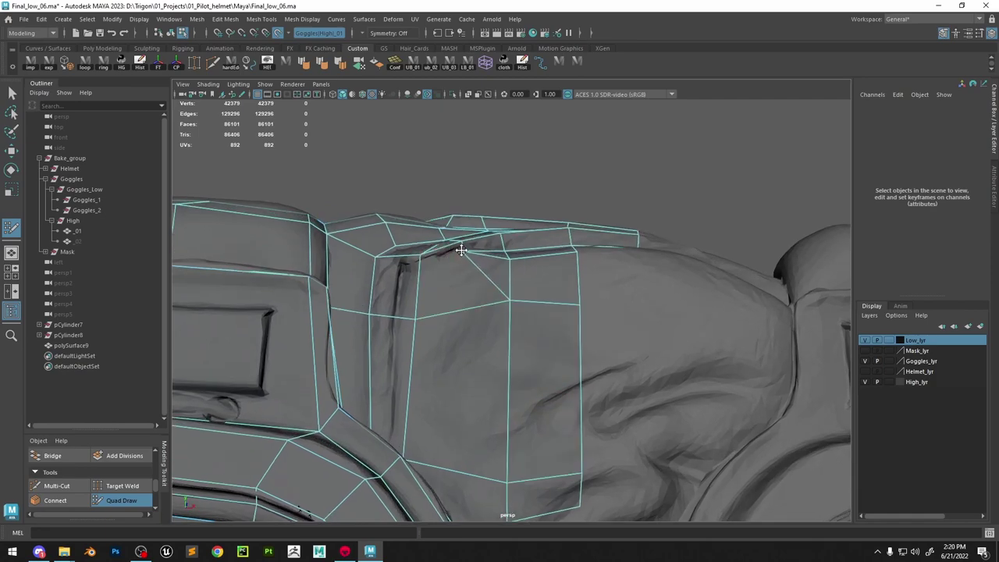
middle_click_drag(492, 190, 570, 246, "alt")
right_click_drag(570, 246, 624, 262, "alt")
left_click(563, 313)
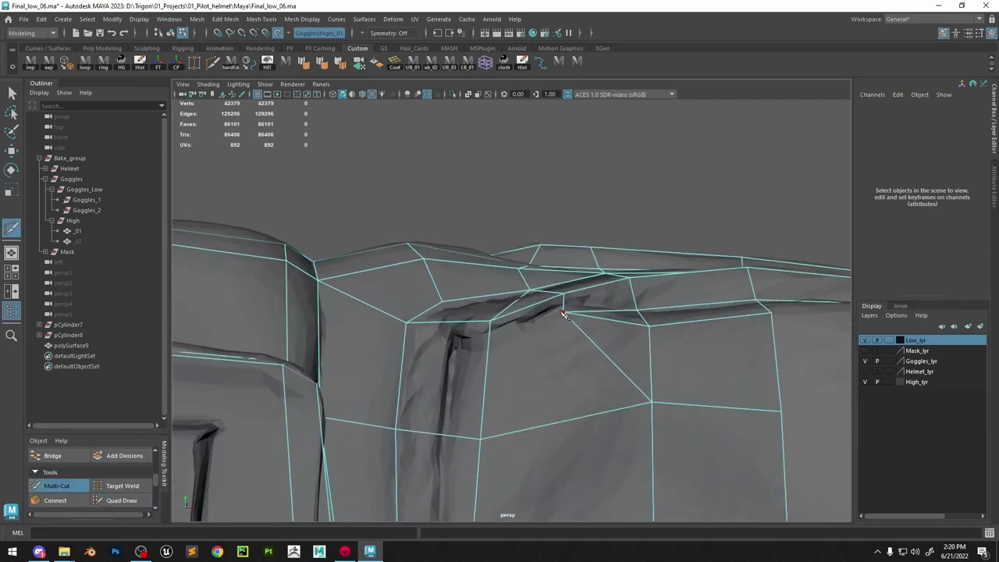
left_click(534, 342)
mouse_move(487, 349)
left_mouse_down("alt")
mouse_move(513, 342)
mouse_move(518, 319)
mouse_move(508, 313)
mouse_move(435, 335)
mouse_move(439, 349)
mouse_move(477, 359)
left_mouse_up("alt")
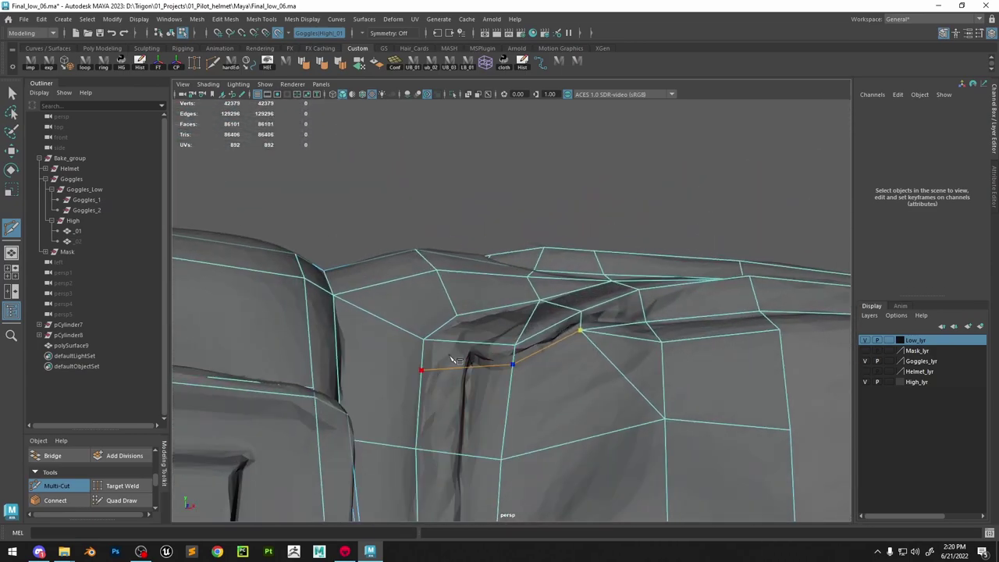
Reshape the vertices around the seam with Quad Draw and insert an edge loop at the seam's lower end
left_click(130, 504)
left_click_drag(654, 332, 658, 267, "alt")
mouse_move(496, 278)
left_mouse_down("alt")
mouse_move(575, 290)
mouse_move(524, 330)
mouse_move(515, 326)
mouse_move(572, 345)
mouse_move(601, 295)
mouse_move(555, 273)
mouse_move(544, 329)
mouse_move(451, 305)
mouse_move(511, 261)
left_mouse_up("alt")
scroll(529, 310, "down", 3)
mouse_move(529, 310)
left_mouse_down("alt")
mouse_move(518, 297)
mouse_move(486, 415)
left_mouse_up("alt")
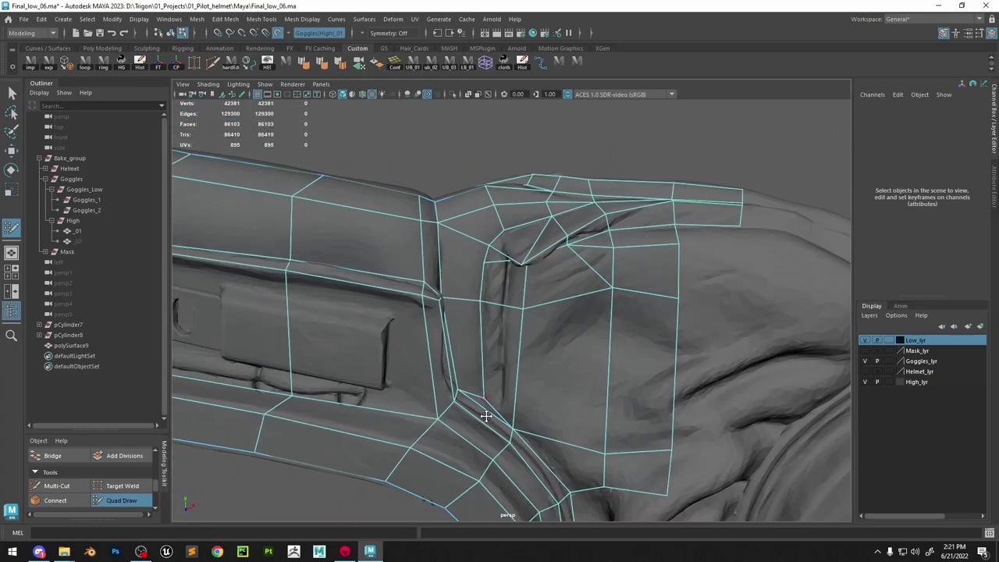
middle_click_drag(487, 415, 508, 331, "alt")
left_click(508, 331, "ctrl")
left_click_drag(508, 331, 474, 364, "alt")
left_click_drag(471, 322, 589, 329, "alt")
middle_click_drag(588, 330, 583, 368, "alt")
Multi-Cut an edge line from the nose piece's top edge down along the vertical seam to its lower end
key("ctrl+shift+x")
middle_click_drag(591, 223, 555, 267, "alt")
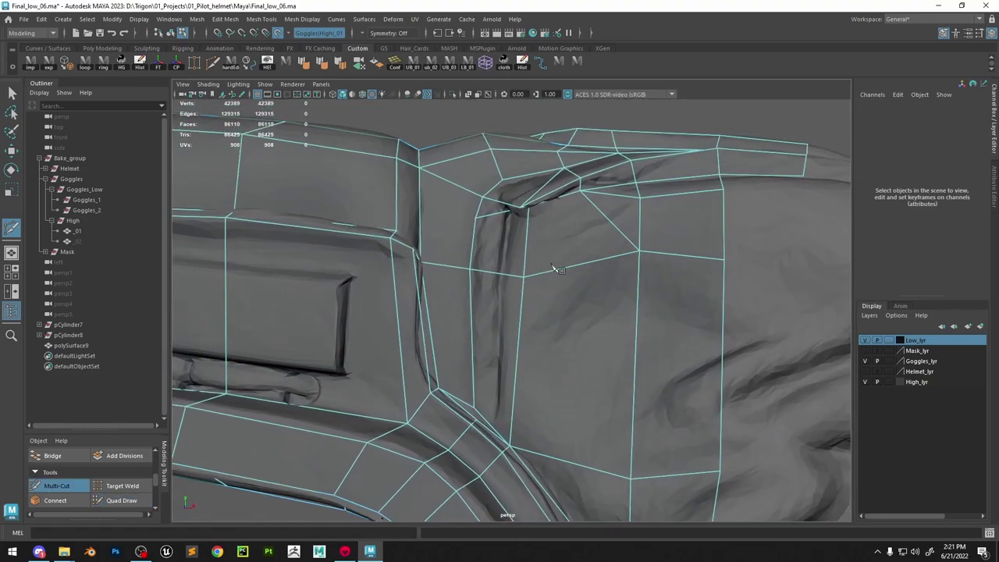
mouse_move(555, 268)
left_mouse_down("alt")
mouse_move(522, 273)
mouse_move(510, 204)
left_mouse_up("alt")
left_click(518, 170)
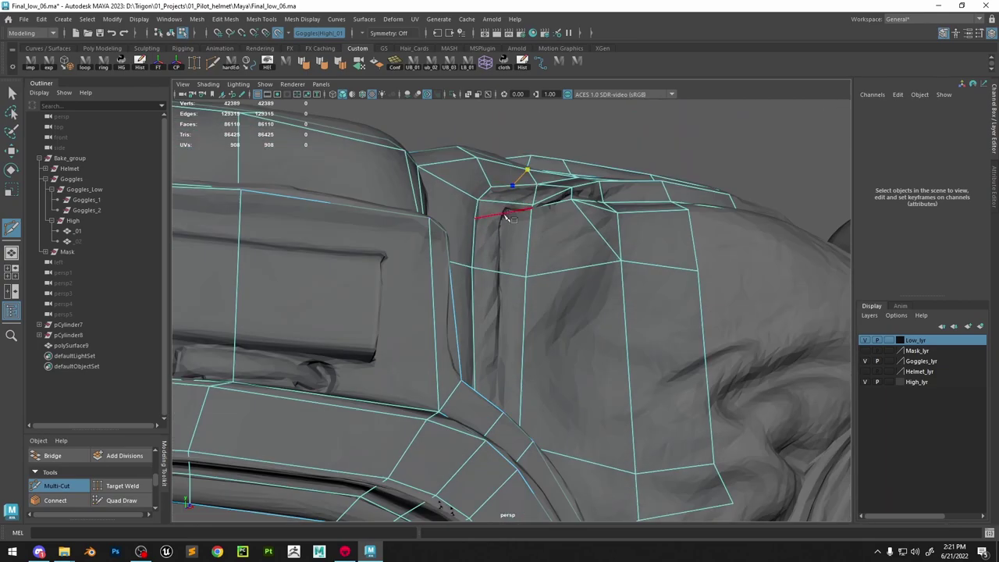
left_click(506, 218)
left_click(505, 279)
left_click_drag(507, 396, 509, 371, "alt")
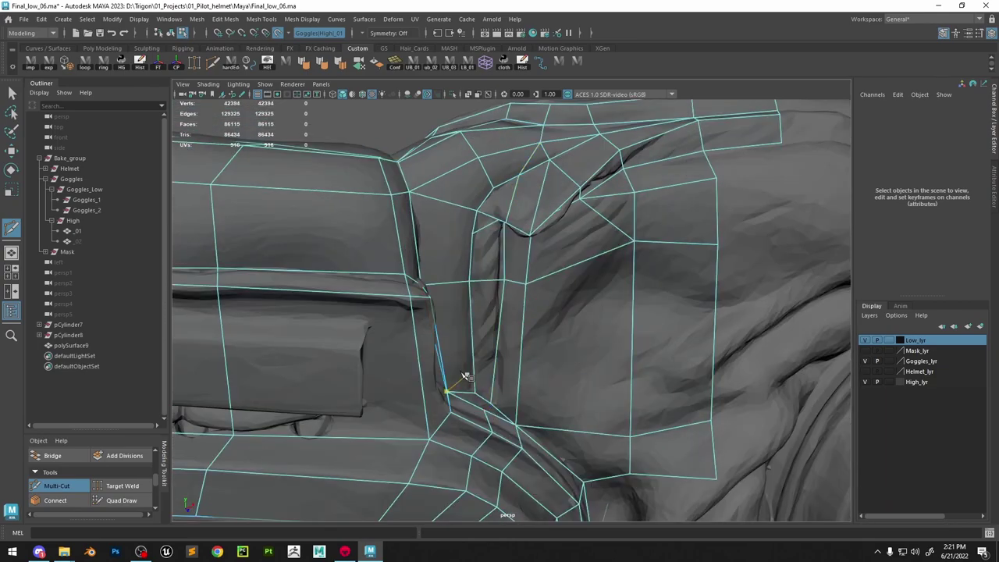
Isolate the low-poly mesh, fill the hole beside the seam's lower end, and return to Quad Draw over the high-poly surface
key("w")
right_click_drag(500, 346, 546, 313)
left_click(453, 94)
left_click_drag(475, 234, 496, 258, "alt")
right_click_drag(495, 250, 492, 203)
double_click(461, 377)
right_click_drag(480, 337, 444, 472, "shift")
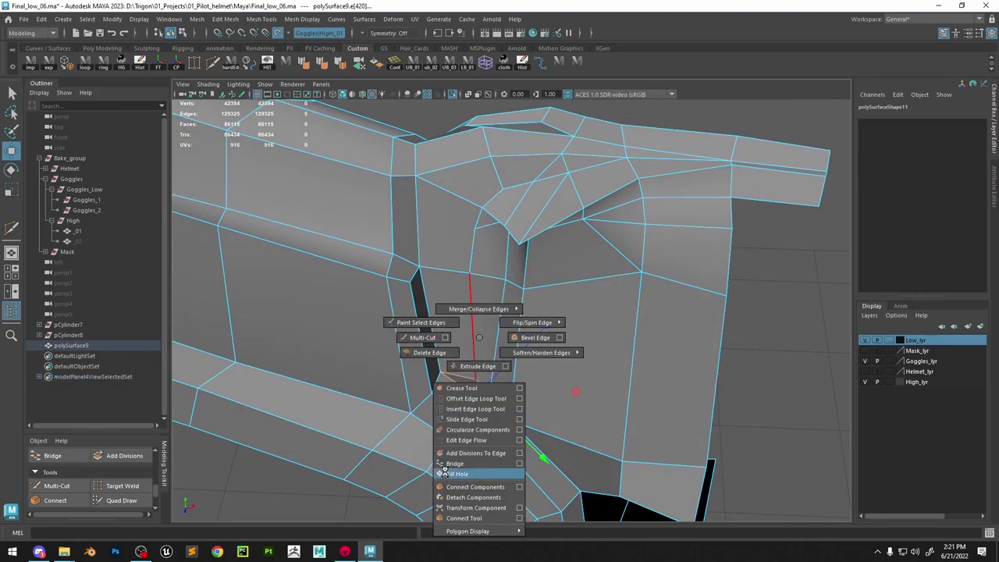
left_click(475, 381)
left_click(478, 399, "shift")
mouse_move(471, 394)
right_mouse_down()
mouse_move(426, 394)
mouse_move(459, 488)
right_mouse_up()
right_click_drag(536, 221, 576, 190)
left_click(453, 94)
left_click(121, 501)
Multi-Cut a second edge line from the top ridge down beside the seam and adjust its lower vertex with Quad Draw
mouse_move(509, 300)
left_mouse_down("alt")
mouse_move(511, 226)
mouse_move(555, 296)
mouse_move(495, 225)
mouse_move(512, 154)
mouse_move(477, 225)
mouse_move(487, 205)
left_mouse_up("alt")
key("ctrl+shift+x")
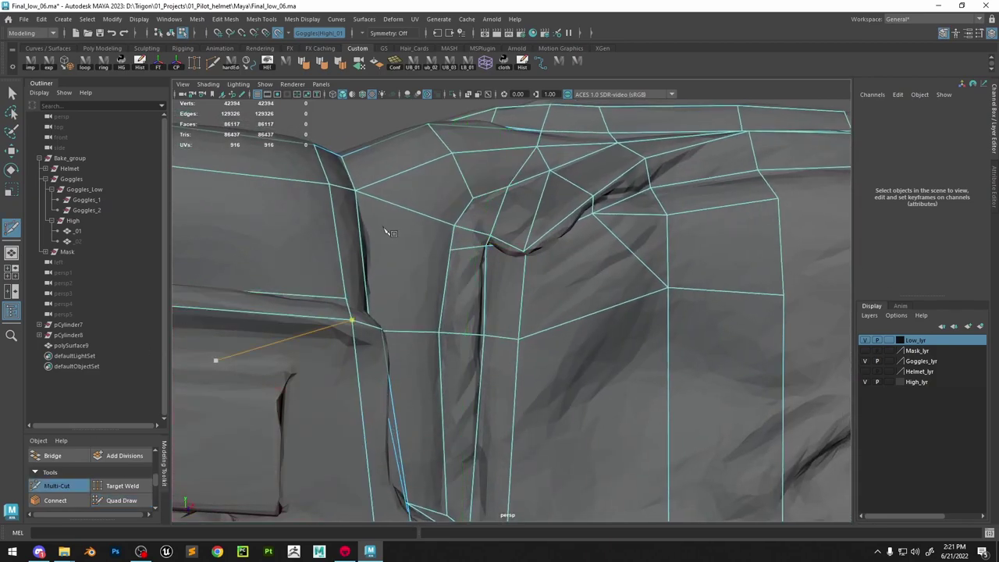
mouse_move(491, 151)
left_mouse_down("alt")
mouse_move(501, 148)
mouse_move(489, 188)
left_mouse_up("alt")
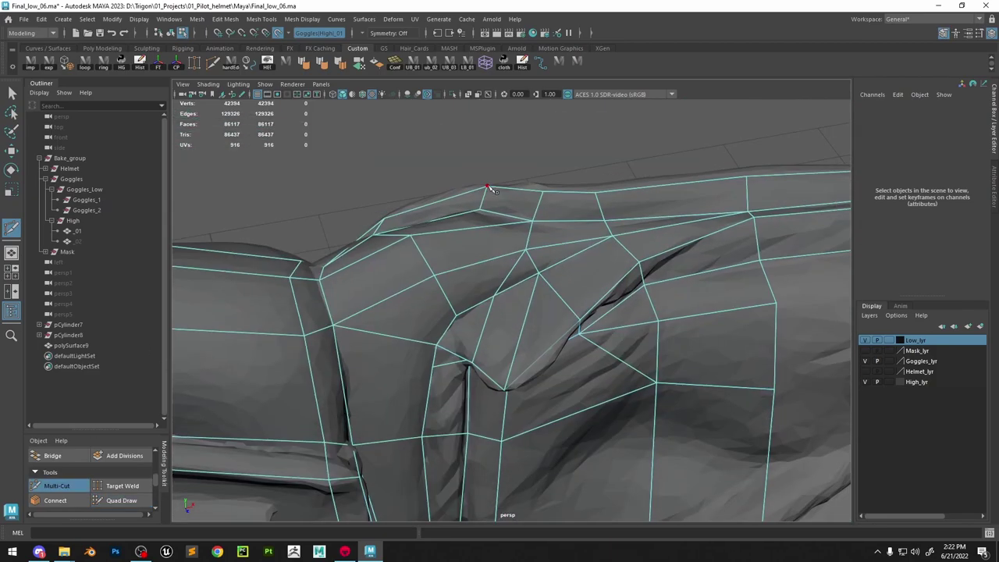
right_click(469, 352)
middle_click_drag(477, 471, 528, 289, "alt")
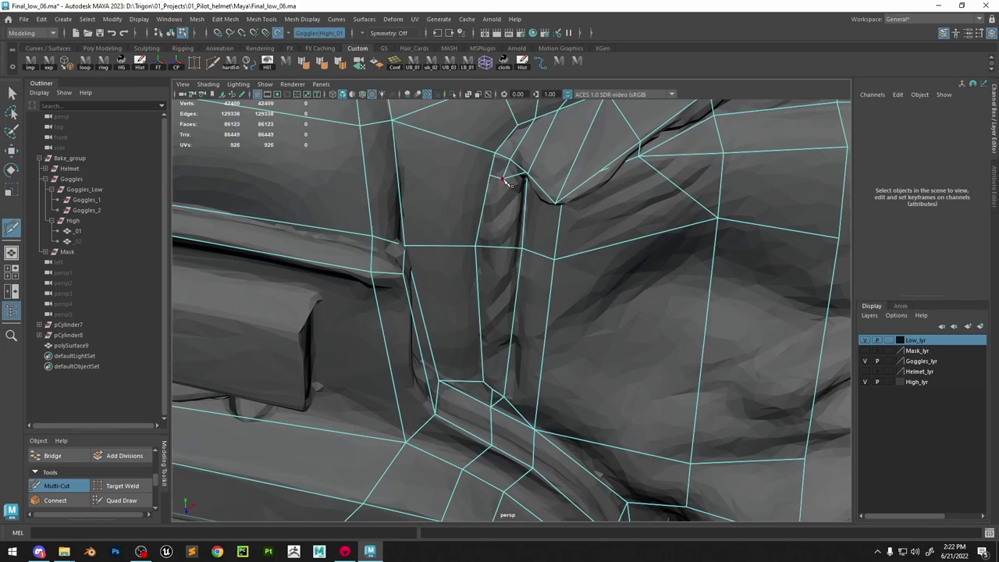
key("ctrl+shift+q")
mouse_move(494, 388)
left_mouse_down("alt")
mouse_move(549, 279)
mouse_move(591, 364)
left_mouse_up("alt")
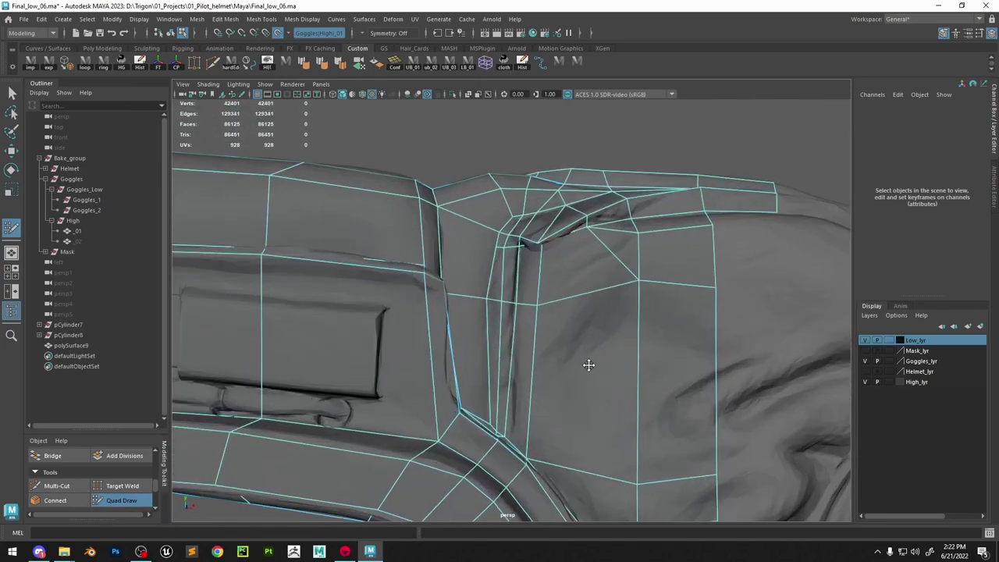
left_click_drag(495, 425, 496, 438)
Insert an edge loop roughly midway around the outer padding and Multi-Cut its end near the nose piece
mouse_move(502, 305)
left_mouse_down("alt")
mouse_move(471, 264)
mouse_move(484, 247)
mouse_move(502, 288)
mouse_move(669, 270)
left_mouse_up("alt")
scroll(472, 263, "down", 6)
scroll(669, 270, "down", 4)
left_click(459, 290, "ctrl")
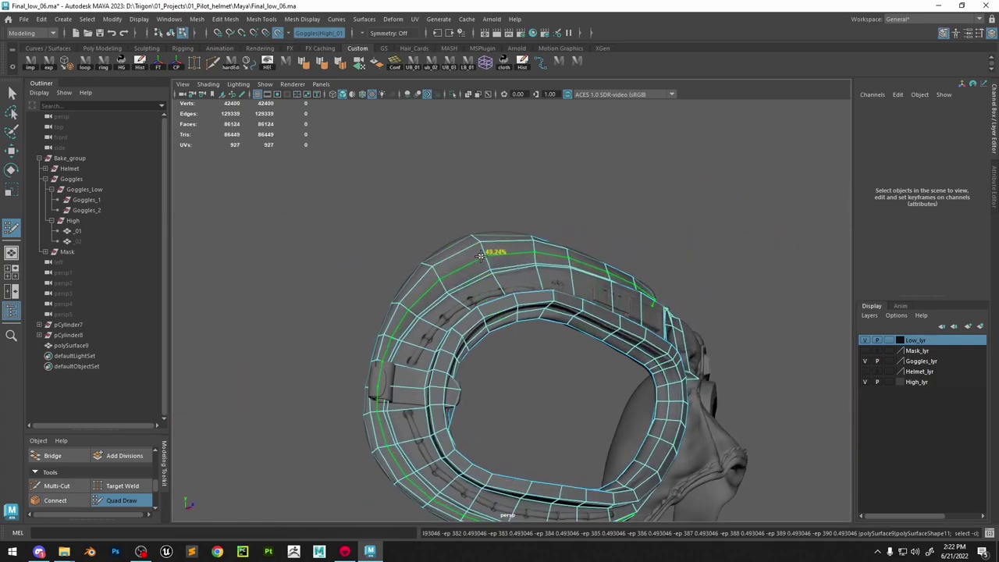
left_click(481, 256, "ctrl")
scroll(664, 312, "up", 8)
left_click_drag(726, 313, 467, 347, "alt")
left_click(57, 487)
left_click(550, 285)
scroll(654, 295, "down", 8)
left_click(125, 500)
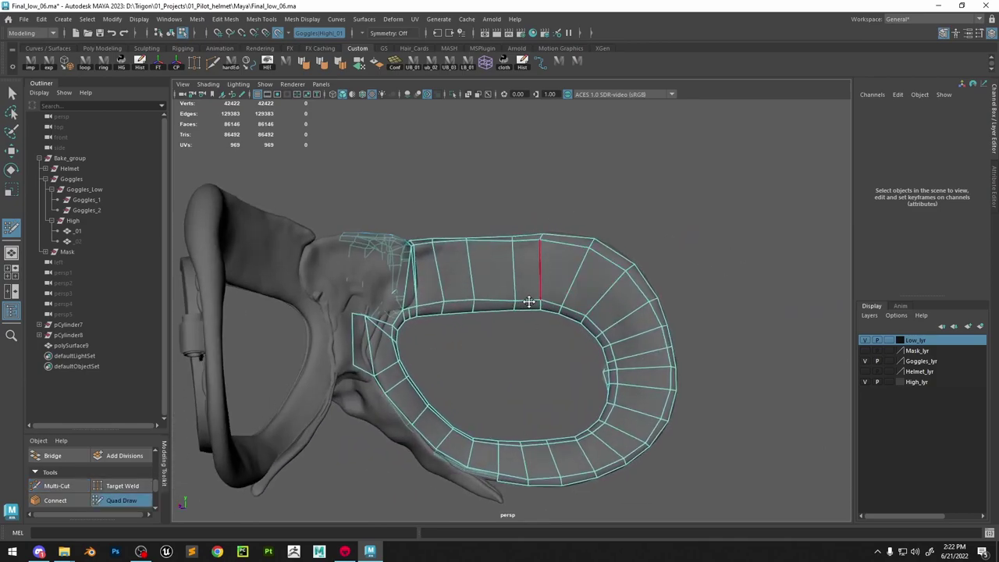
Inspect the retopologized goggles from the side, front and above, checking the padding, lens rim and nose piece coverage
left_click_drag(687, 283, 538, 260, "alt")
scroll(504, 207, "up", 5)
middle_click_drag(349, 461, 511, 318, "alt")
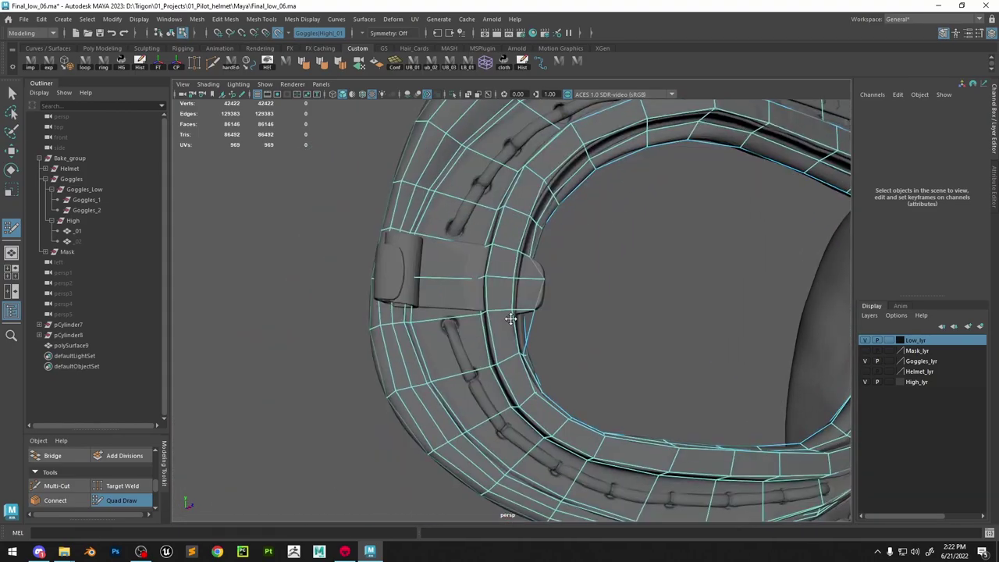
left_click_drag(511, 318, 526, 260, "alt")
left_click_drag(547, 295, 569, 261, "alt")
right_click_drag(569, 261, 579, 292, "alt")
middle_click_drag(579, 292, 581, 313, "alt")
left_click_drag(580, 314, 540, 267, "alt")
right_click_drag(539, 268, 635, 301, "alt")
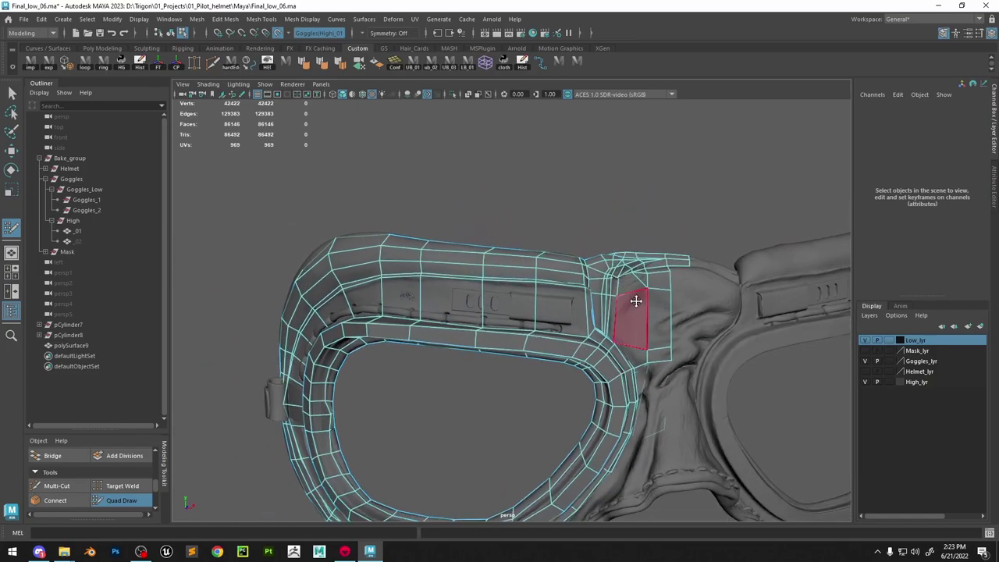
middle_click_drag(635, 301, 539, 306, "alt")
right_click_drag(539, 306, 666, 403, "alt")
left_click_drag(665, 404, 563, 270, "alt")
right_click_drag(563, 270, 589, 223, "alt")
left_click_drag(588, 223, 584, 292, "alt")
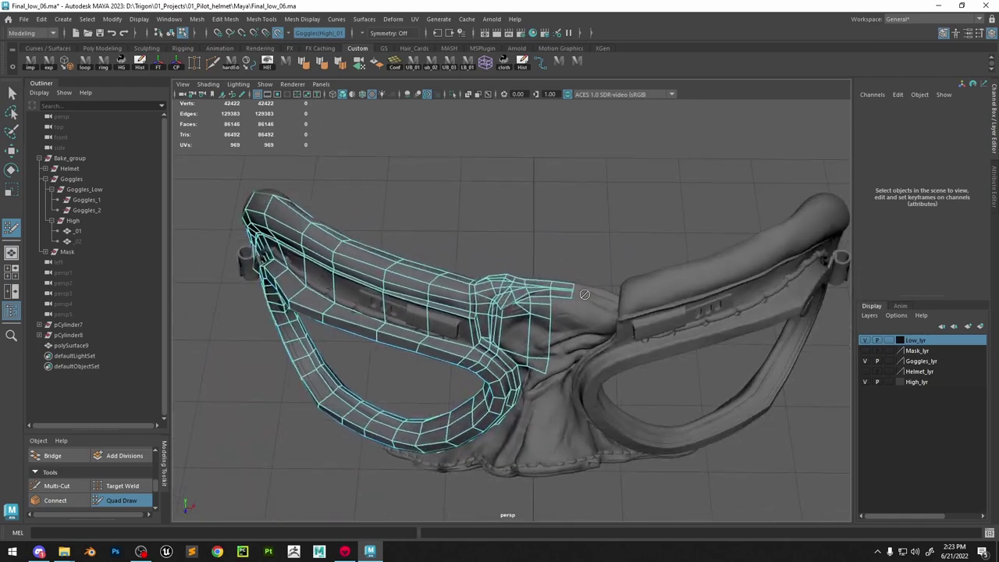
right_click_drag(583, 292, 637, 304, "alt")
left_click_drag(599, 300, 602, 281, "alt")
In the front view, delete the low-poly faces that extend past the centre line at the top of the nose piece
key("space")
key("f")
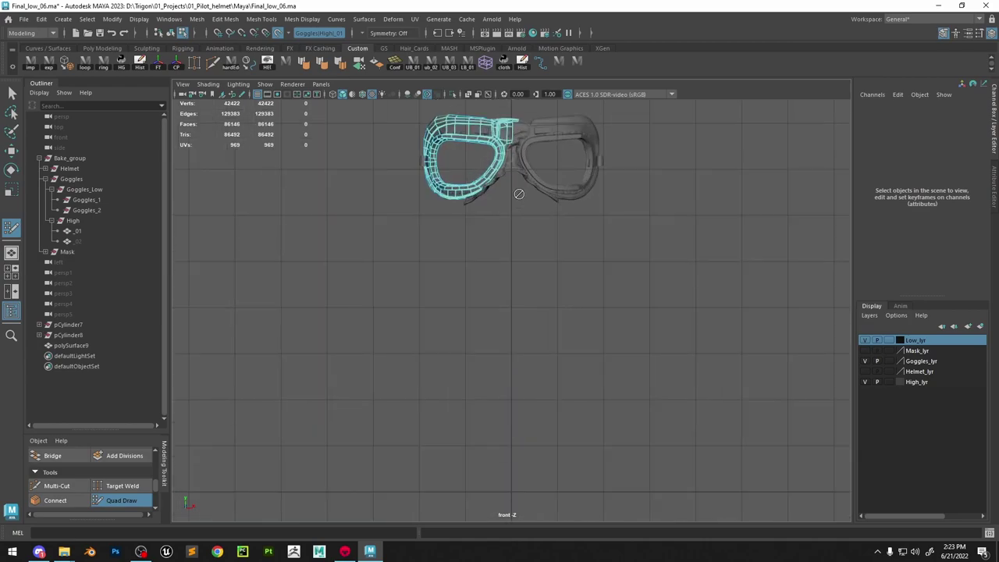
middle_click_drag(520, 193, 484, 335, "alt")
right_click_drag(484, 334, 595, 309, "alt")
middle_click_drag(487, 289, 561, 440, "alt")
key("w")
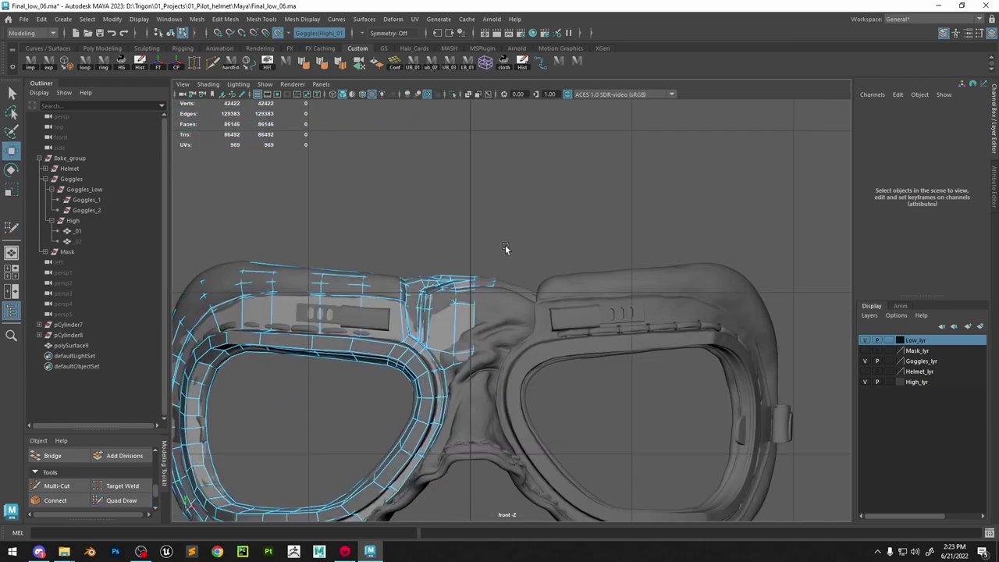
left_click_drag(487, 325, 487, 325)
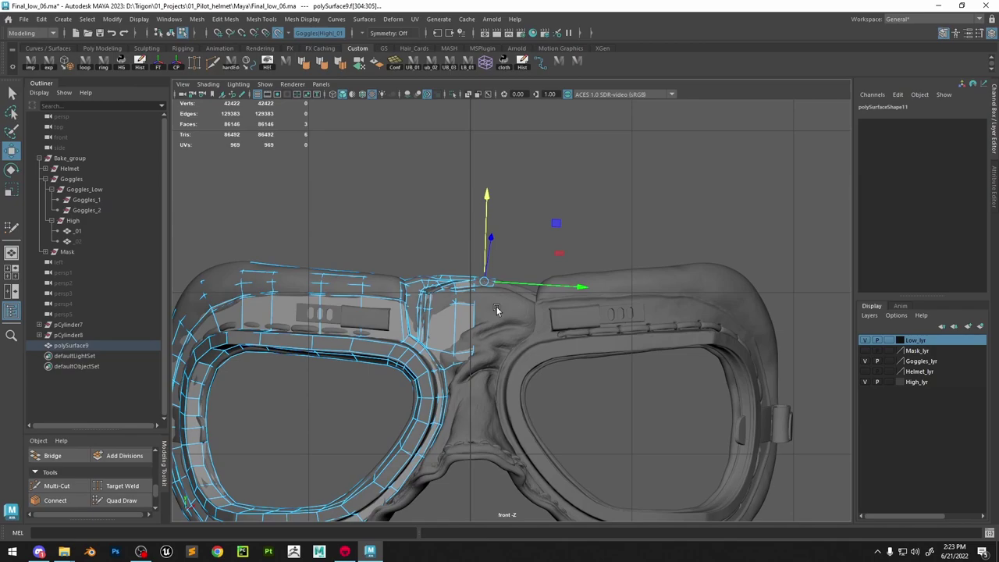
key("Delete")
right_click_drag(446, 278, 484, 249)
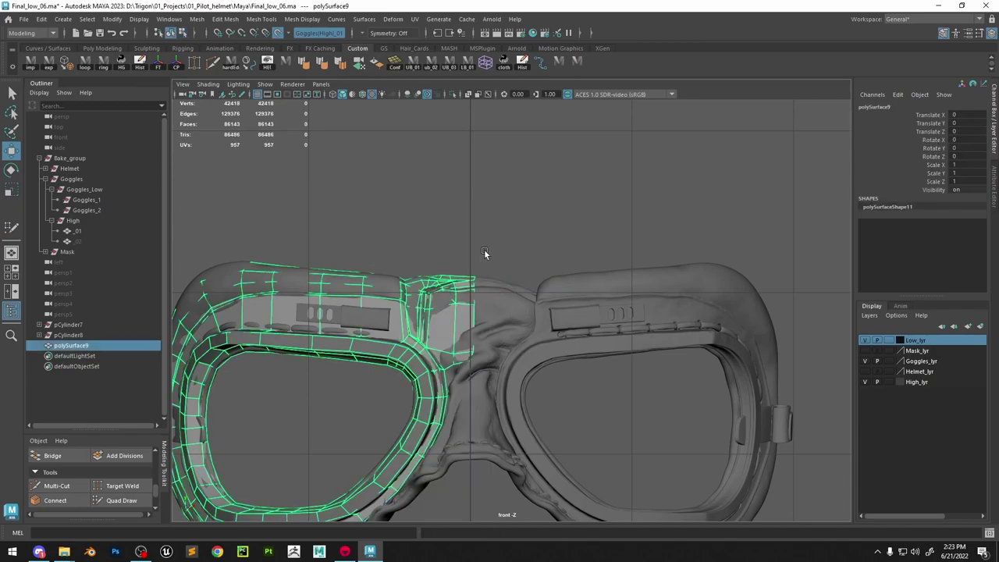
Isolate the low-poly goggles mesh in the perspective view and select all of its faces
key("space")
left_click_drag(485, 250, 483, 161)
left_click_drag(520, 244, 334, 251, "alt")
right_click_drag(534, 281, 501, 168, "alt")
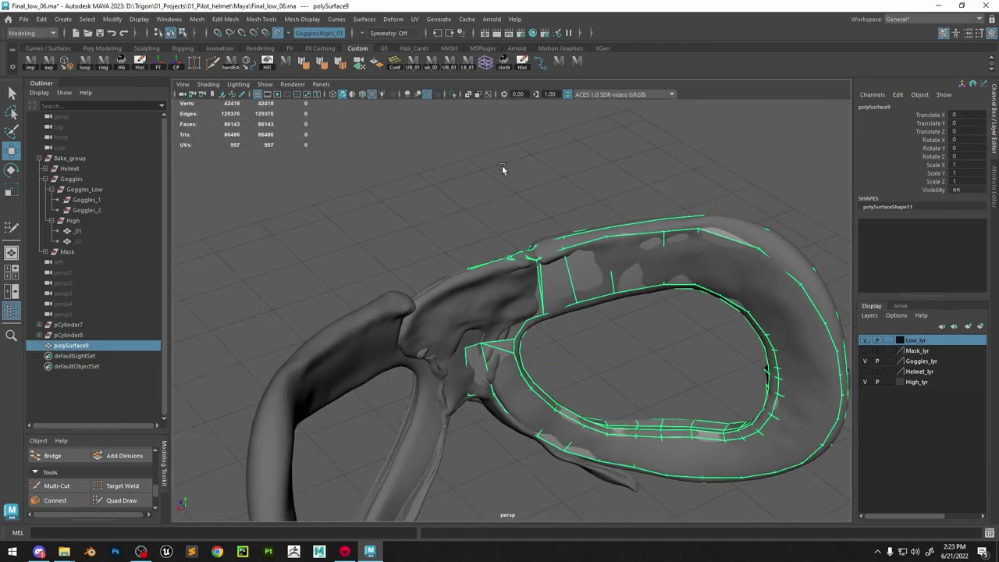
left_click(452, 97)
left_click_drag(433, 179, 609, 227, "alt")
right_click_drag(551, 285, 461, 252, "alt")
right_click_drag(437, 245, 438, 289)
double_click(439, 298)
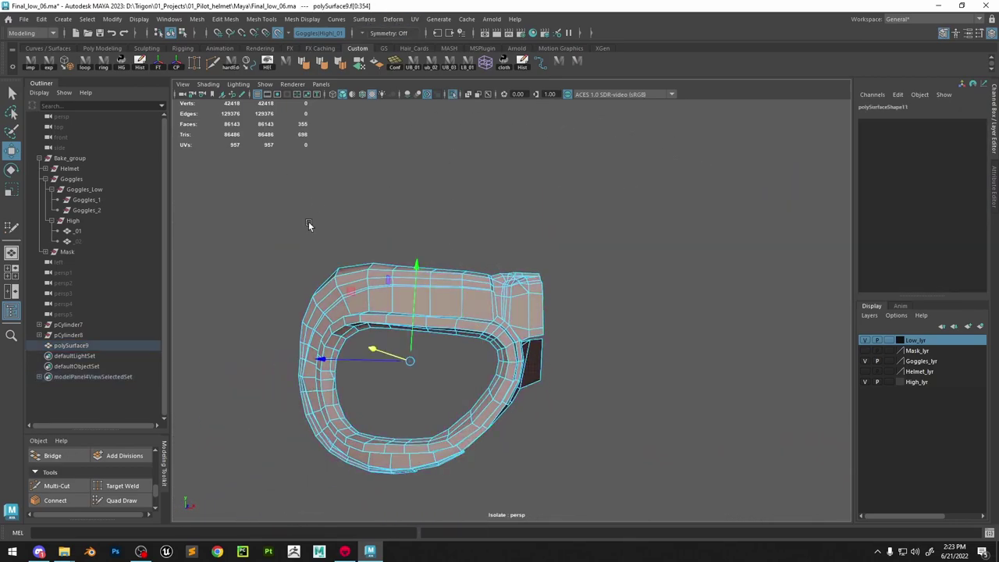
Set up a two-pane layout with the UV Editor beside the perspective view and project new UVs for the selected faces
key("space")
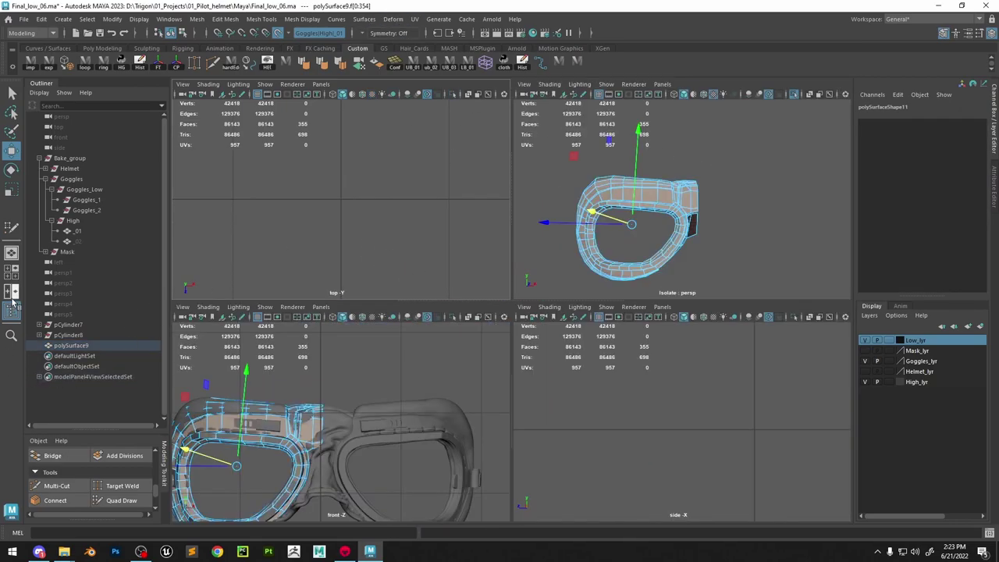
left_click(11, 294)
left_click(299, 87)
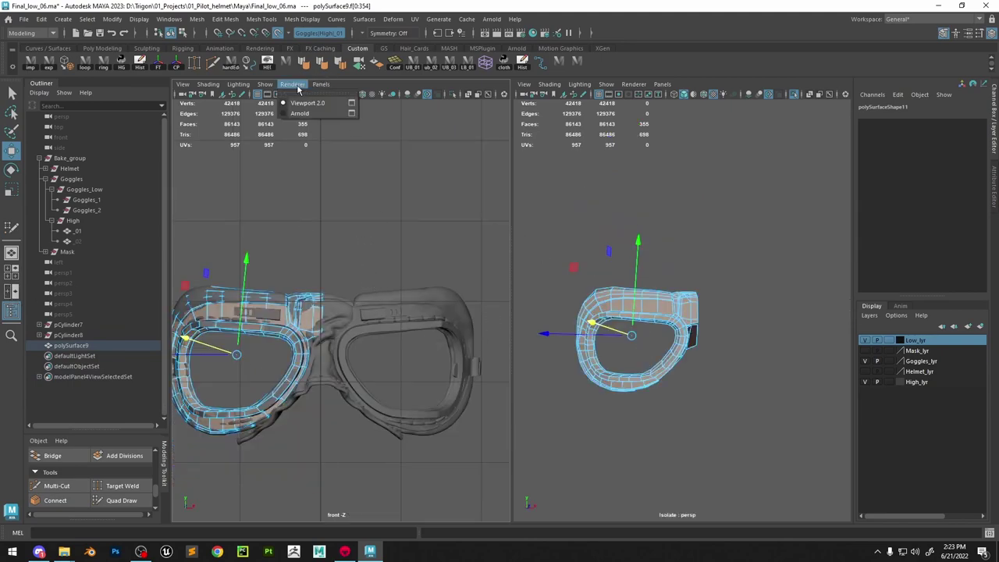
mouse_move(322, 85)
mouse_move(364, 141)
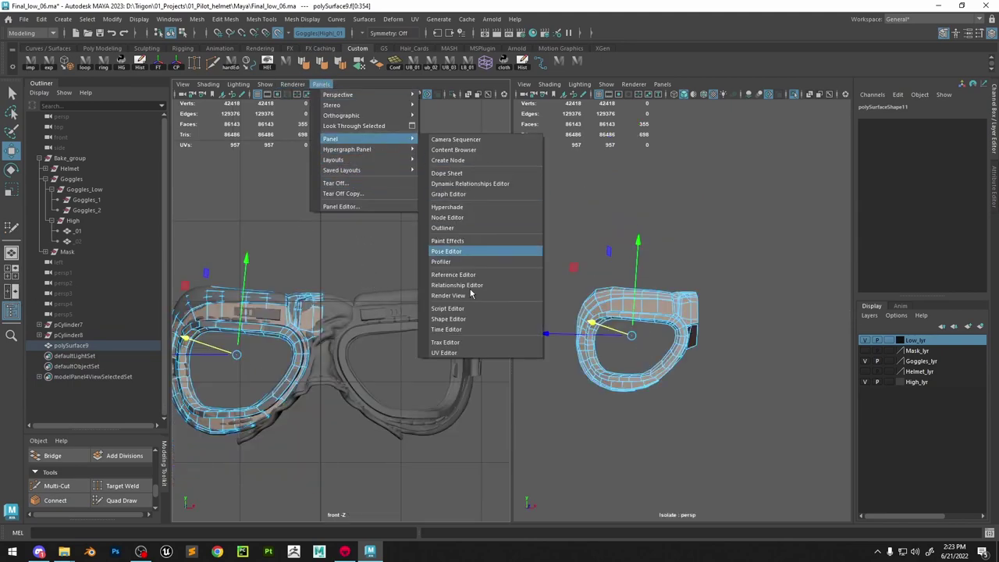
left_click(444, 352)
right_click(365, 305, "shift")
right_click_drag(367, 298, 409, 296, "shift")
key("f")
Cut a UV seam along the upper ridge of the padding and unfold the shell into a flat ring
right_click_drag(557, 315, 709, 318, "alt")
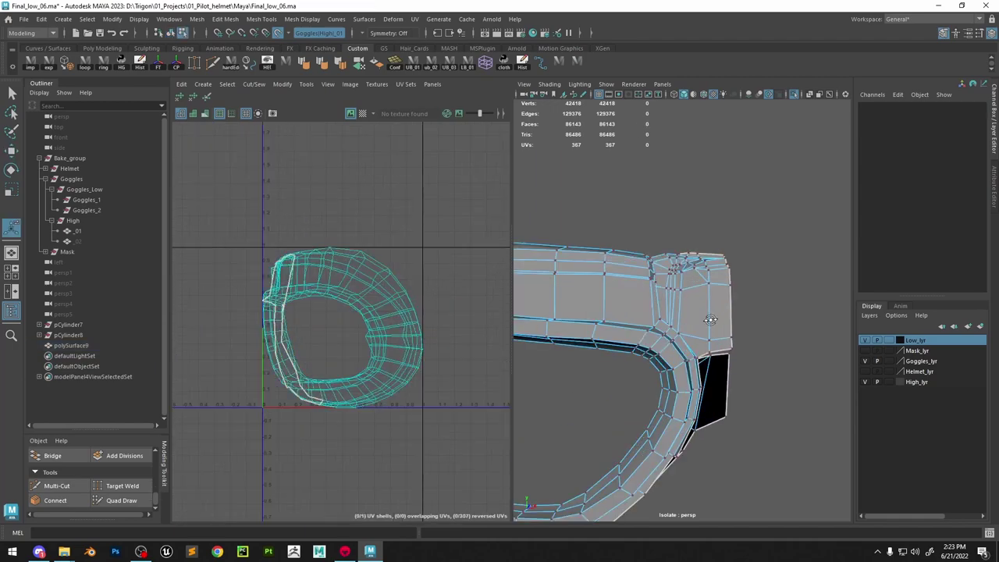
left_click_drag(709, 318, 550, 321, "alt")
left_click(704, 260)
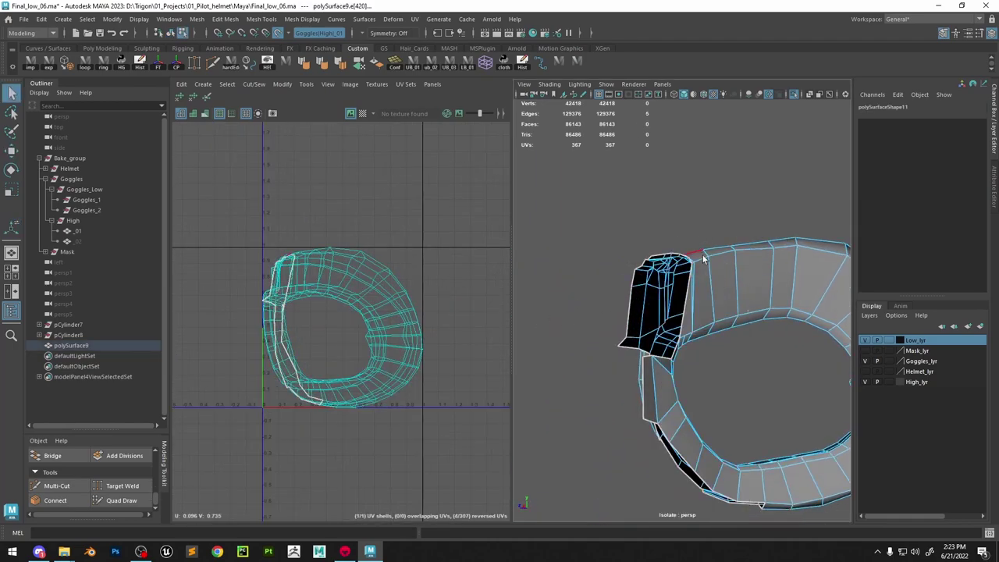
right_click_drag(317, 268, 283, 282, "shift")
right_click_drag(317, 266, 360, 265)
left_click_drag(478, 481, 223, 129)
key("ctrl+u")
key("ctrl+u")
key("ctrl+u")
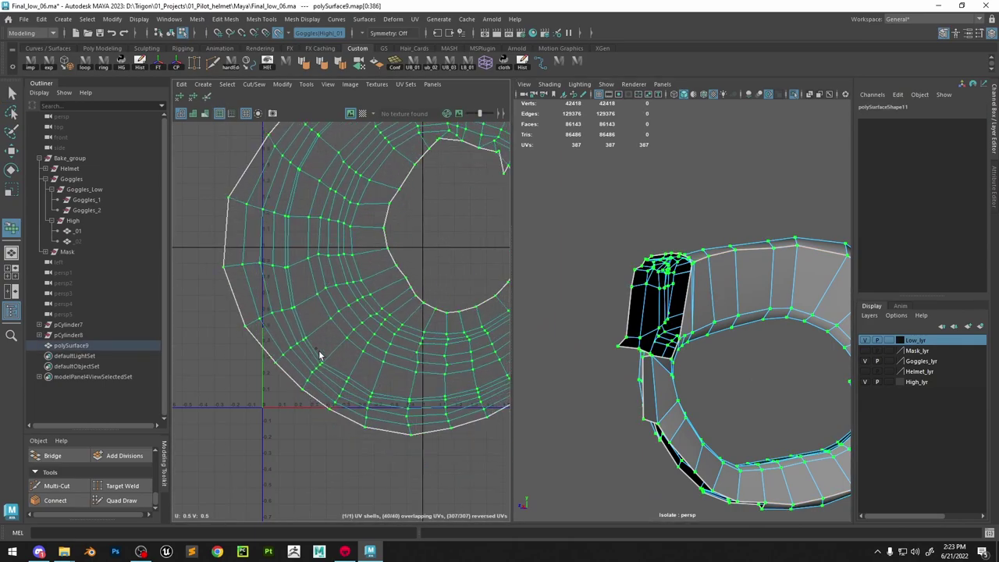
right_click_drag(320, 354, 375, 344, "alt")
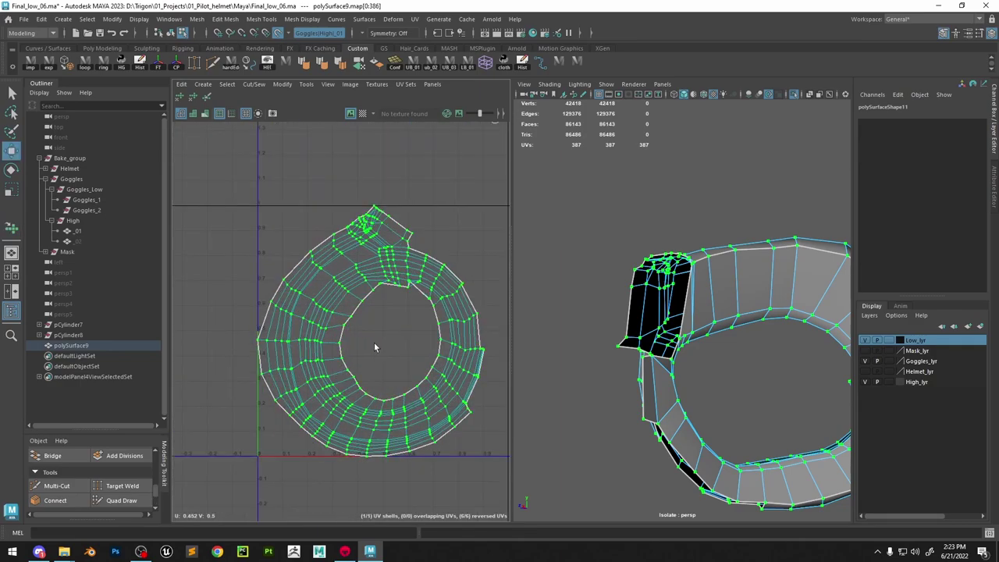
Cut a second UV seam straight across the width of the padding ring
left_click(307, 158)
left_click(209, 115)
left_click(208, 114)
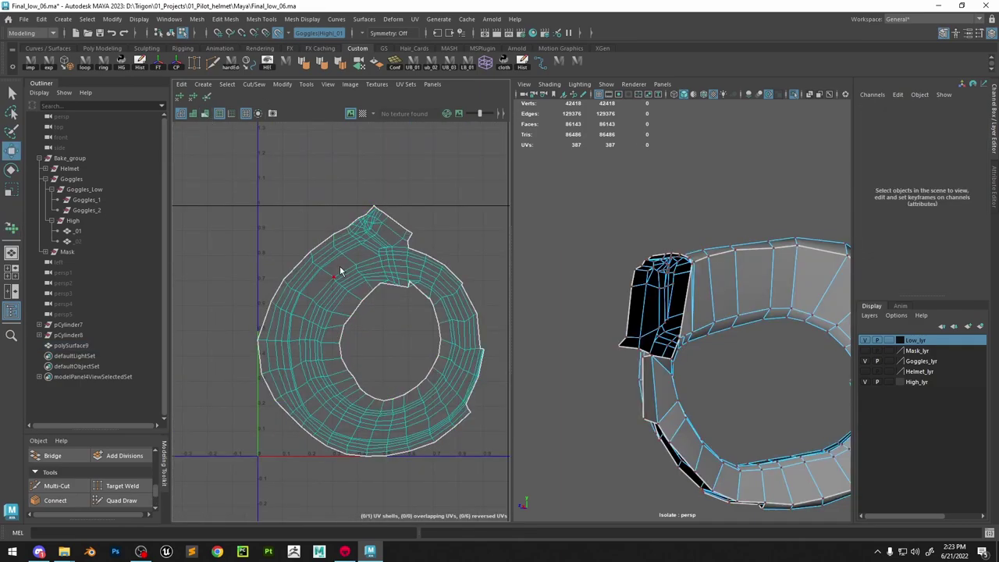
double_click(346, 321)
left_click(335, 315, "shift")
right_click_drag(397, 203, 419, 222, "shift")
Select all the UVs and unfold the ring repeatedly so it opens into a strip
left_click_drag(418, 222, 268, 170)
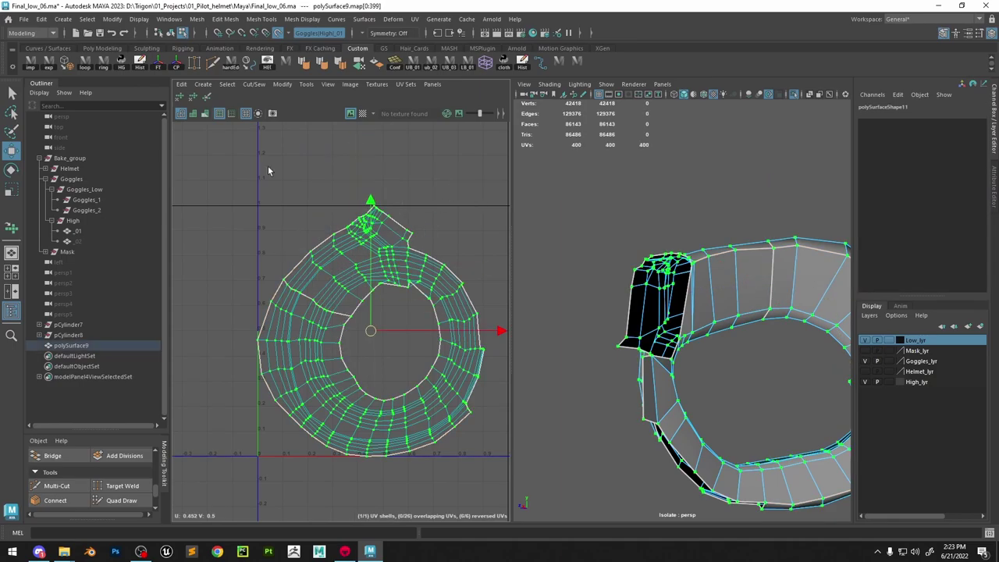
left_click(208, 97)
key("g")
key("g")
key("g")
key("g")
key("g")
scroll(392, 281, "up", 6)
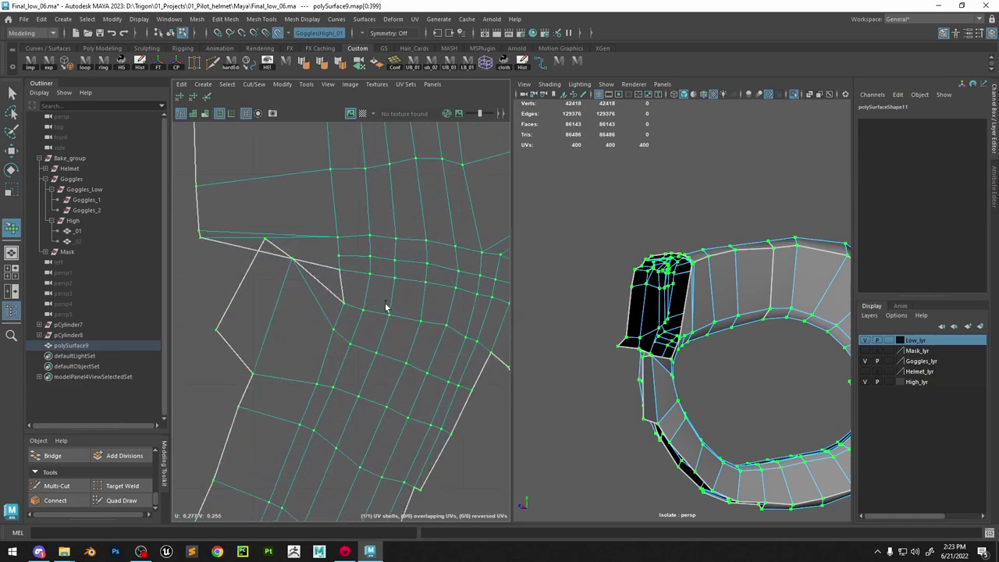
Cut another UV seam at the overlapping section near the nose piece, then unfold and lay out the shell
scroll(385, 306, "up", 1)
key("w")
right_click_drag(388, 300, 386, 270)
double_click(349, 264)
scroll(352, 262, "down", 5)
right_click_drag(388, 226, 351, 241, "shift")
scroll(332, 266, "down", 10)
left_click_drag(385, 211, 207, 361)
right_click_drag(414, 198, 458, 196)
left_click_drag(459, 195, 266, 338)
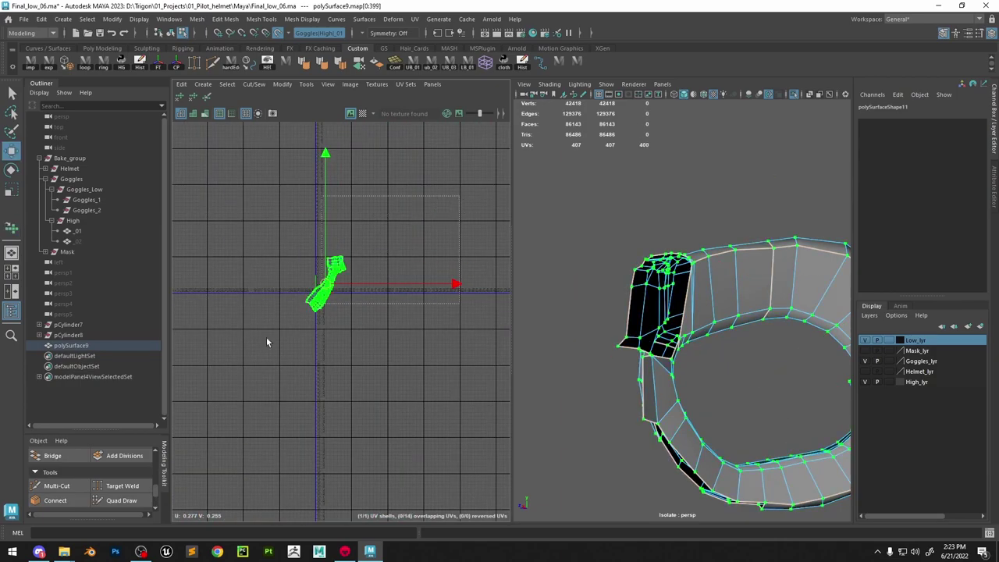
left_click(206, 97)
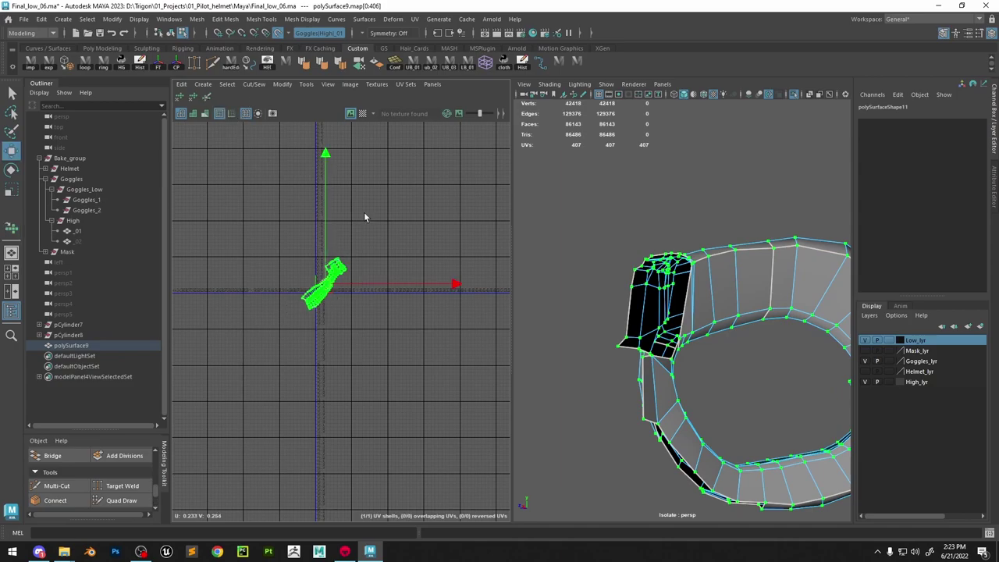
right_click_drag(365, 213, 305, 258, "shift")
Cut the remaining connecting edges at the overlap to split the UVs into two shells, and lay them out
scroll(345, 279, "up", 11)
left_click(360, 237)
left_click(303, 220)
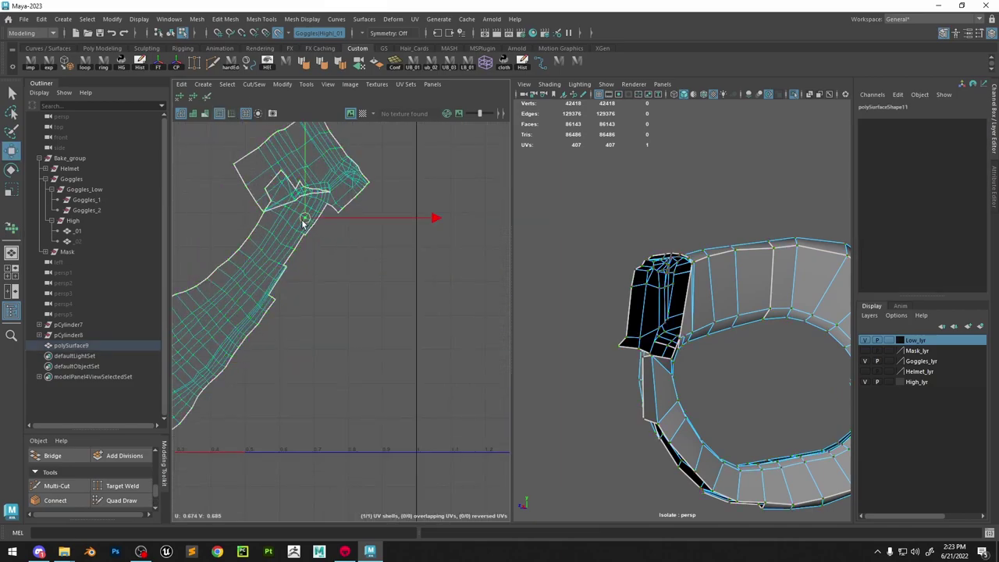
double_click(303, 223)
scroll(329, 193, "up", 7)
scroll(340, 220, "up", 4)
right_click_drag(340, 220, 400, 227)
left_click(322, 198)
scroll(312, 242, "down", 7)
key("a")
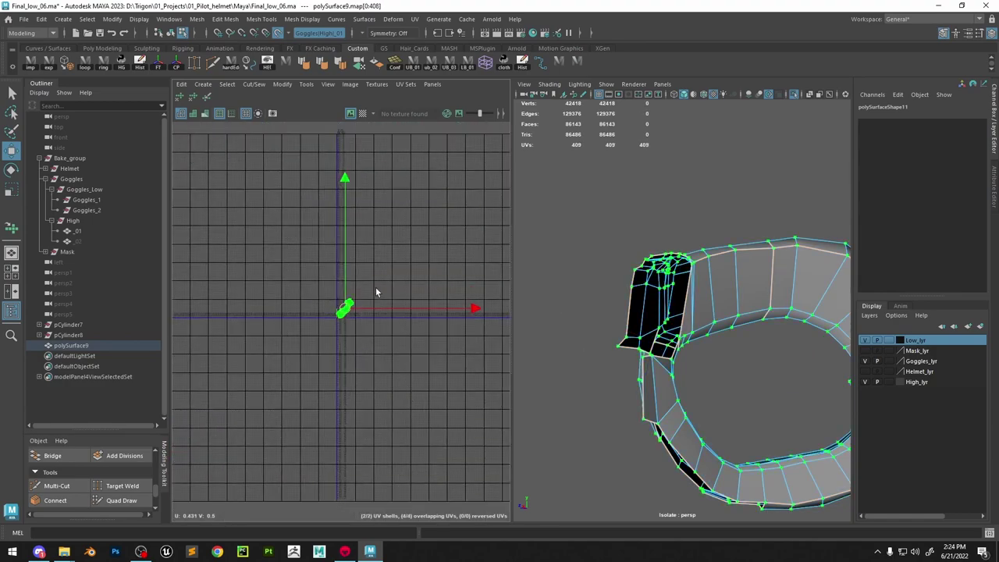
right_click_drag(375, 274, 335, 293, "shift")
scroll(343, 313, "up", 8)
scroll(382, 352, "up", 5)
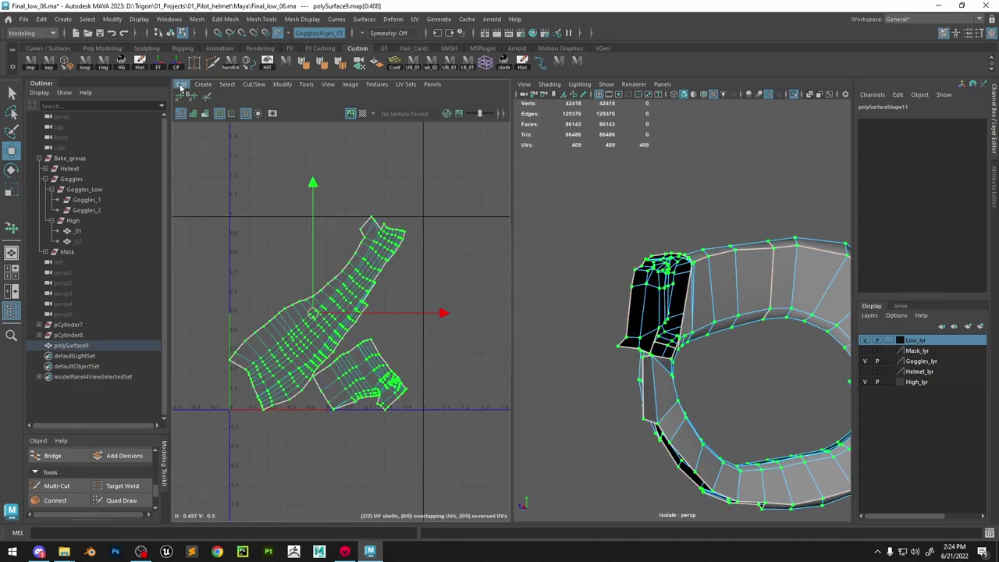
Unfold both UV shells once more, lay them out in the 0–1 space, and return to object mode
left_click(207, 97)
left_click_drag(316, 262, 358, 278)
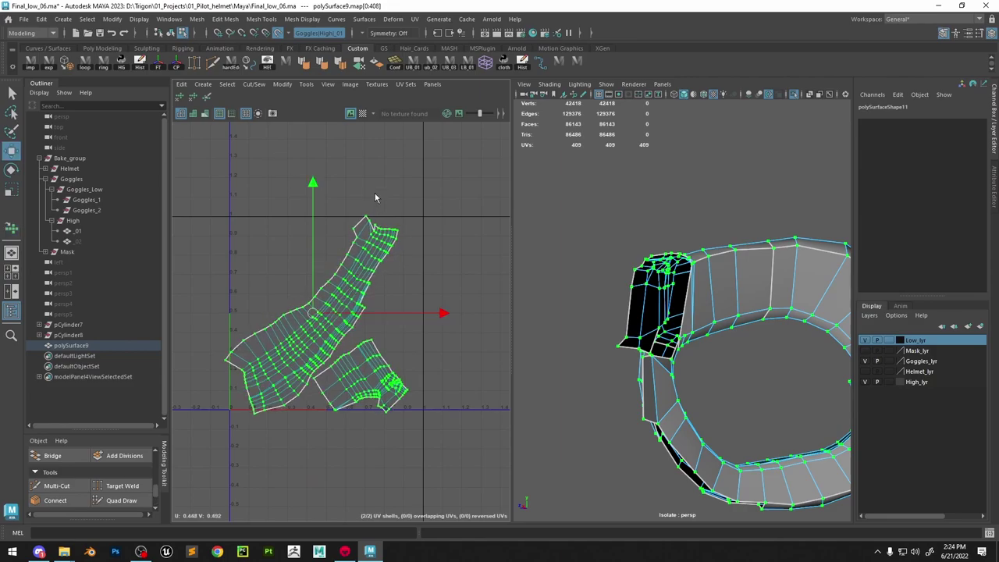
right_click_drag(376, 192, 302, 236, "shift")
right_click_drag(771, 247, 811, 193)
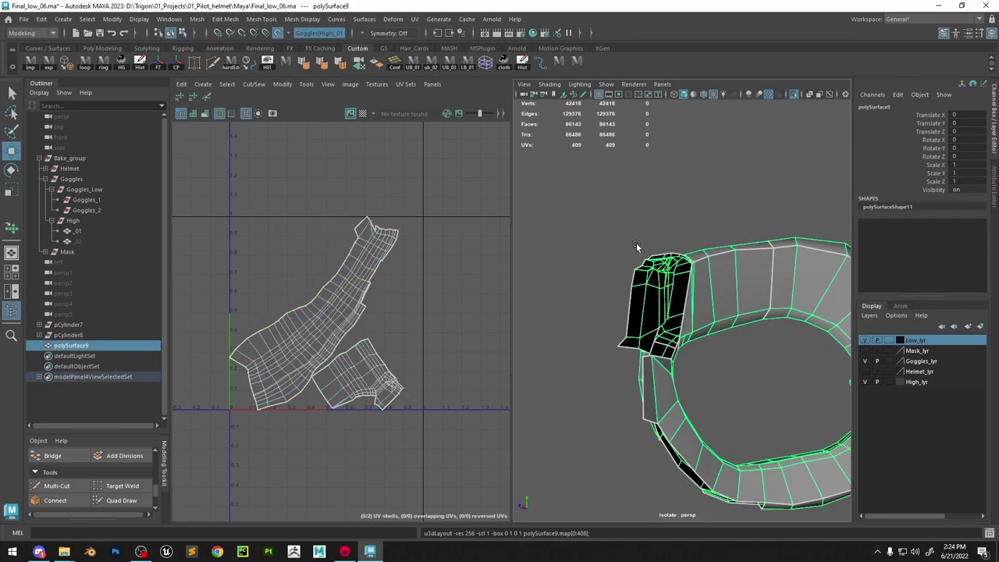
Return to the full perspective view, end the isolation, and view the unwrapped mesh together with the high-poly goggles
key("space")
right_click_drag(662, 263, 544, 190, "alt")
left_click_drag(544, 191, 466, 82, "alt")
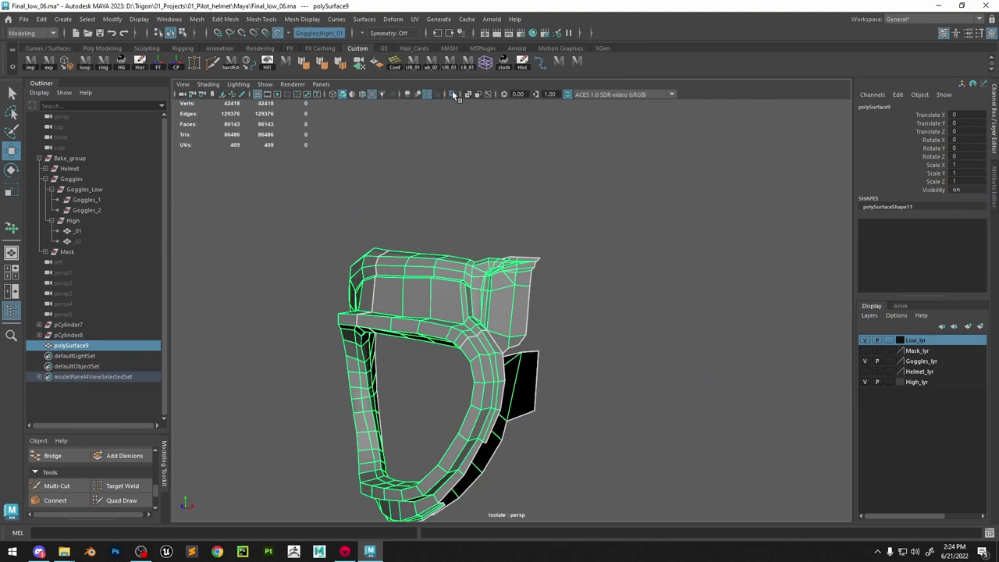
left_click(453, 93)
left_click(583, 201)
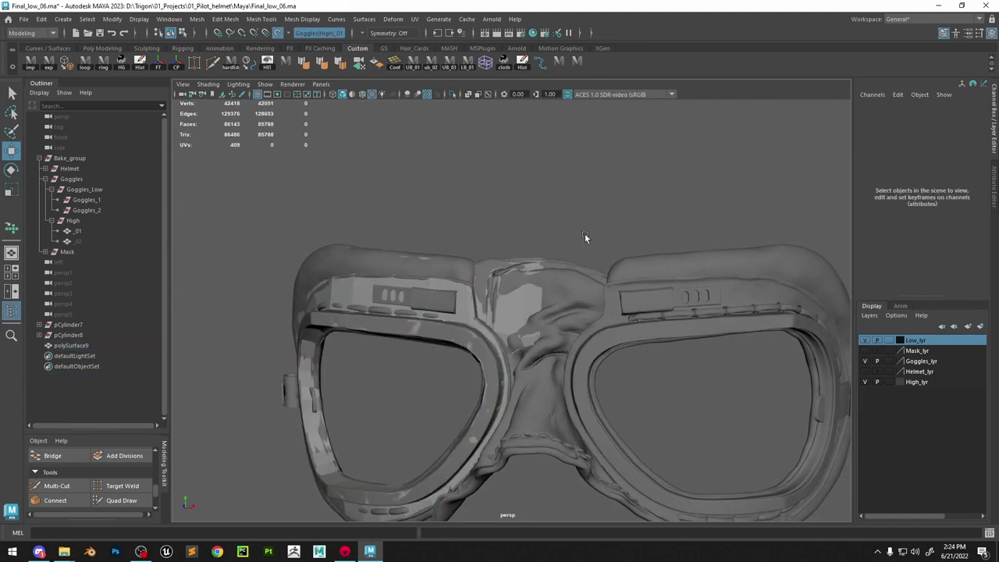
right_click_drag(585, 234, 581, 195, "alt")
Switch to Marmoset Toolbag and collapse bake group 04 and the Helmet bake project in the scene
left_click(345, 551)
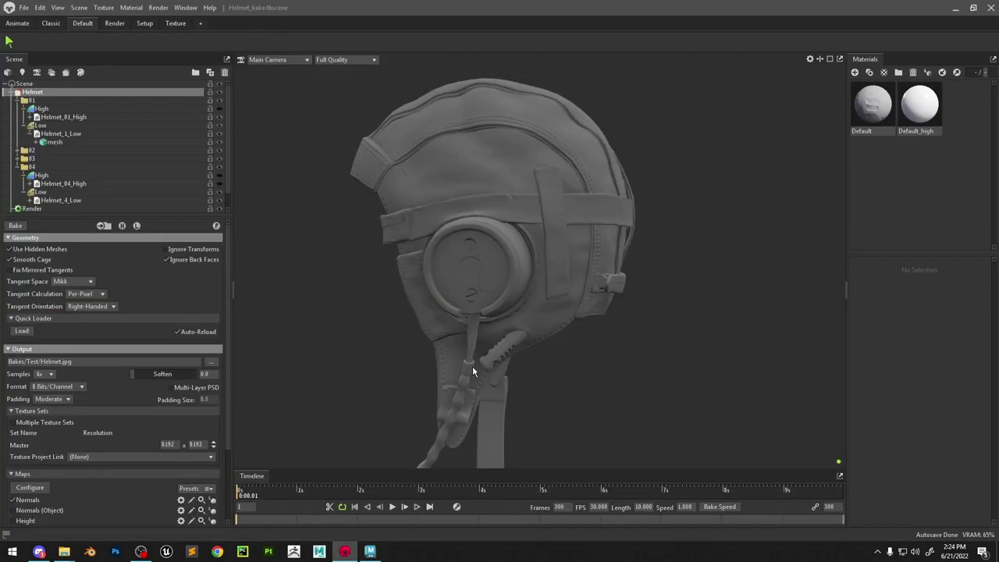
left_click(17, 167)
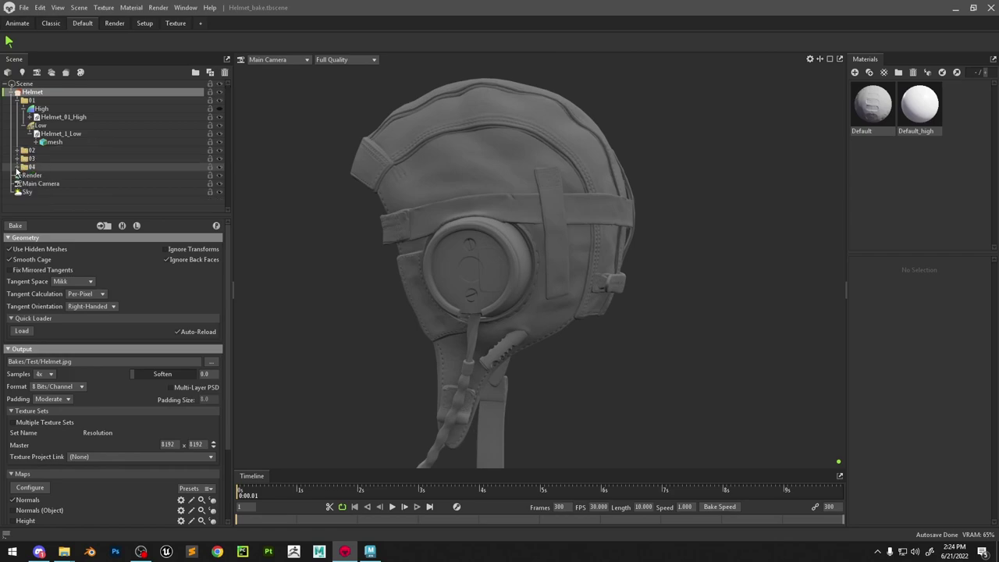
left_click(10, 92)
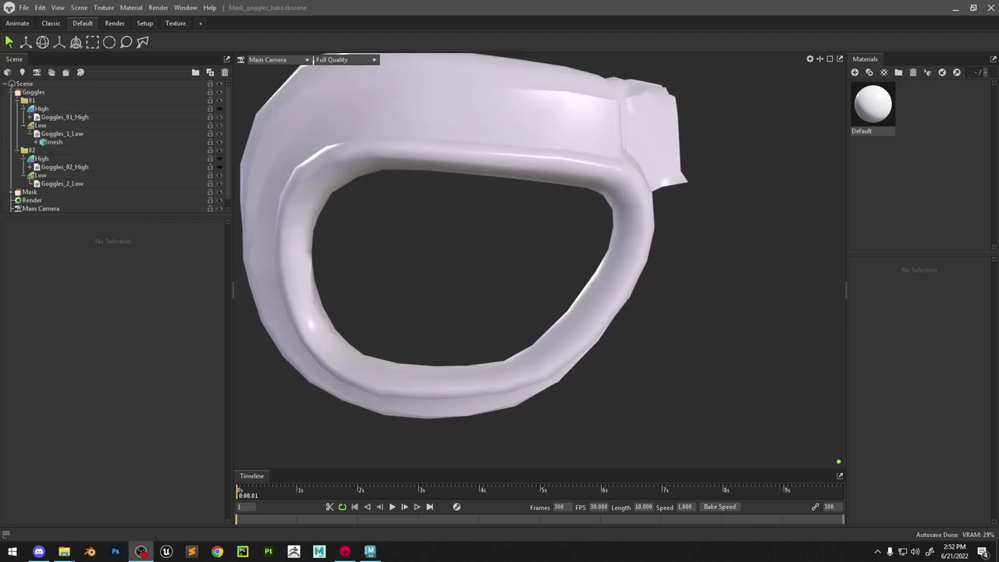
Bake the Goggles project at 8192 x 8192 and preview the normal map on the low-poly mesh
left_click(31, 92)
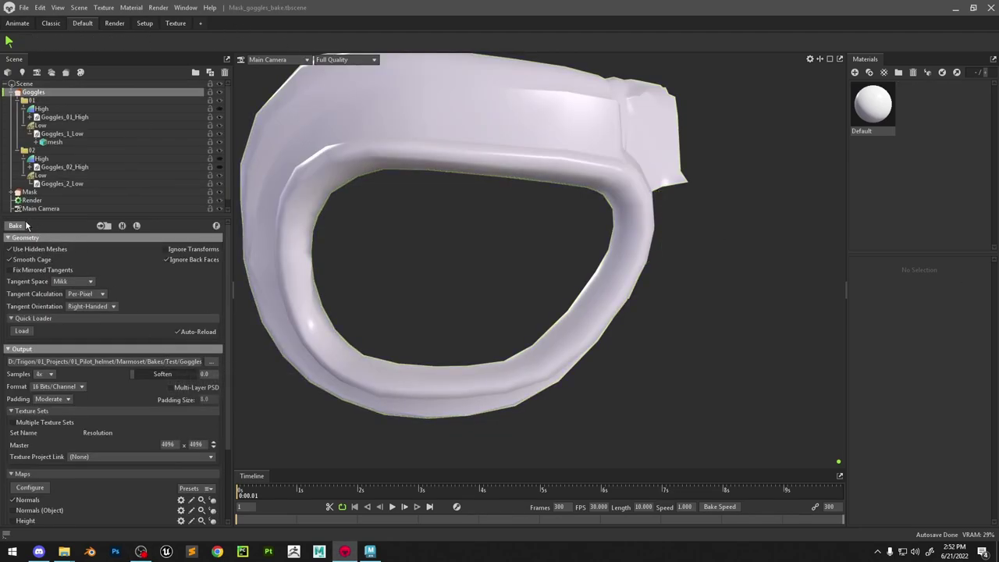
left_click(217, 226)
middle_click_drag(439, 238, 467, 284)
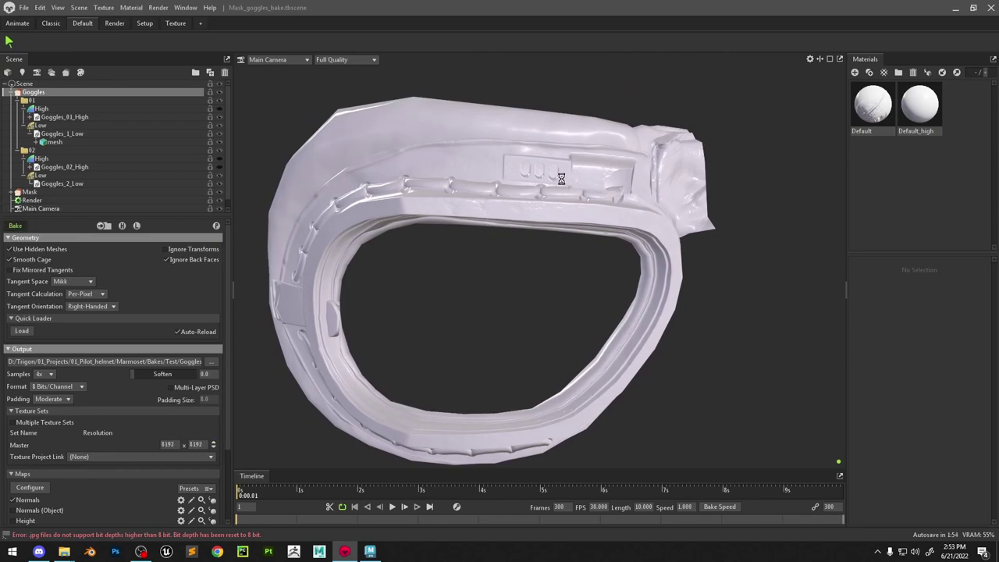
left_click_drag(564, 239, 518, 258)
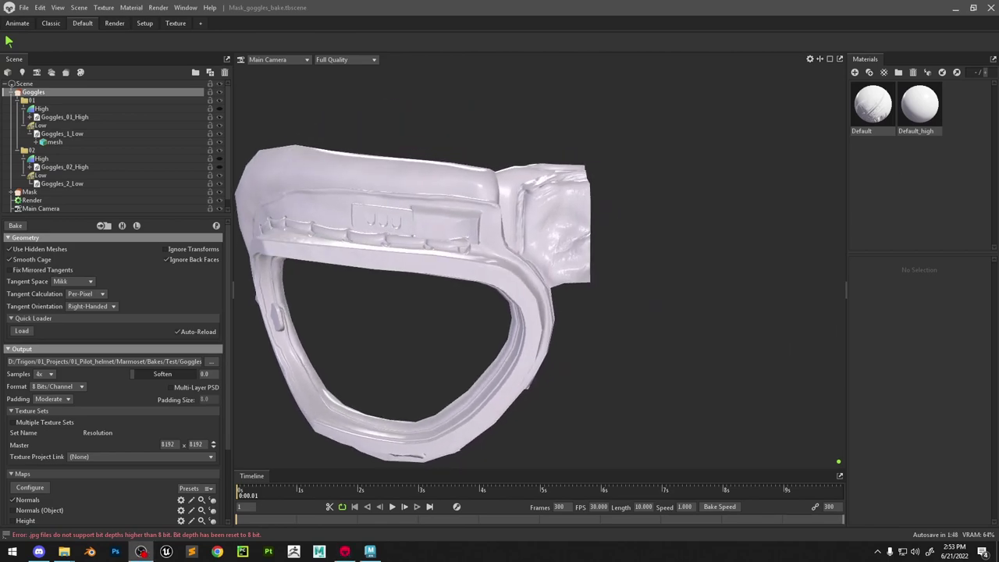
Set the Default material's roughness to 1.0 and deselect the goggles mesh
left_click(867, 111)
left_click(509, 234)
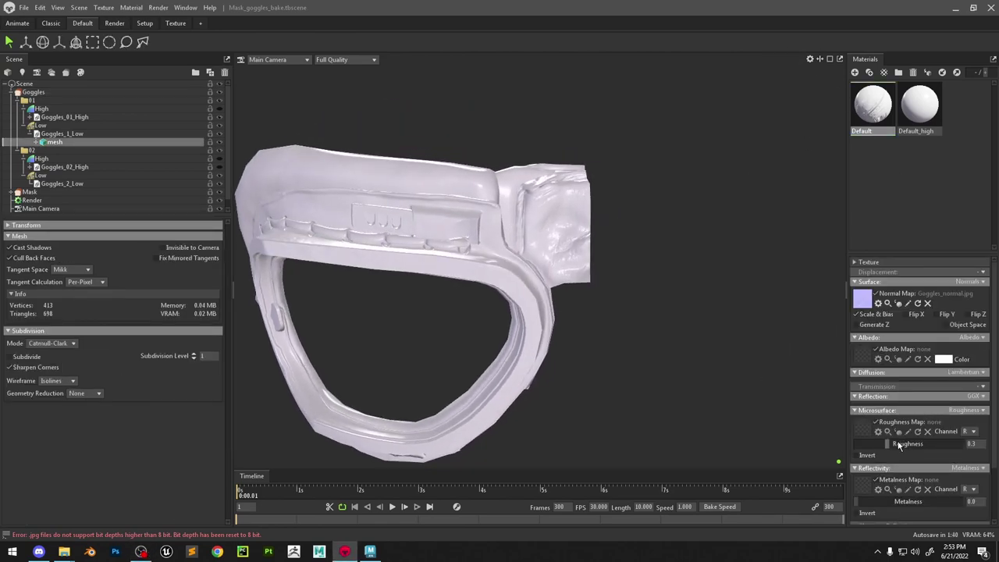
left_click_drag(898, 445, 965, 436)
left_click(666, 286)
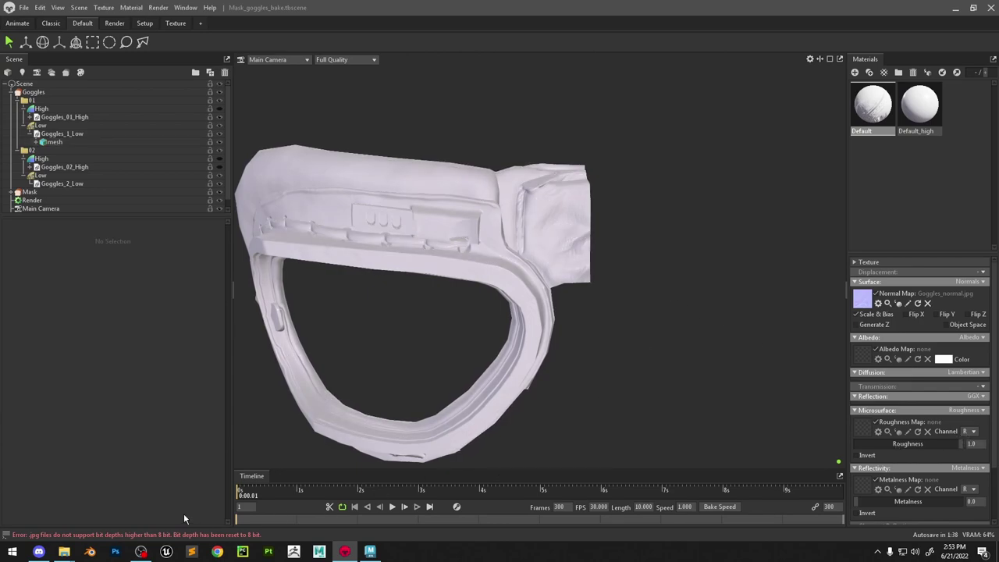
Switch back to the goggles scene in Maya and close the other open Maya instance
left_click(373, 552)
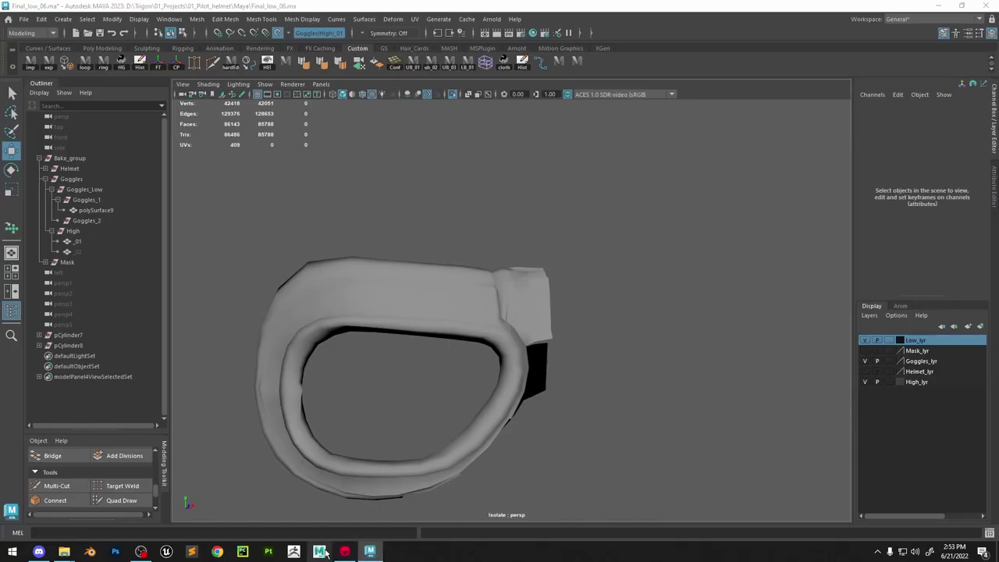
right_click(319, 552)
left_click(306, 529)
middle_click_drag(439, 312, 519, 288, "alt")
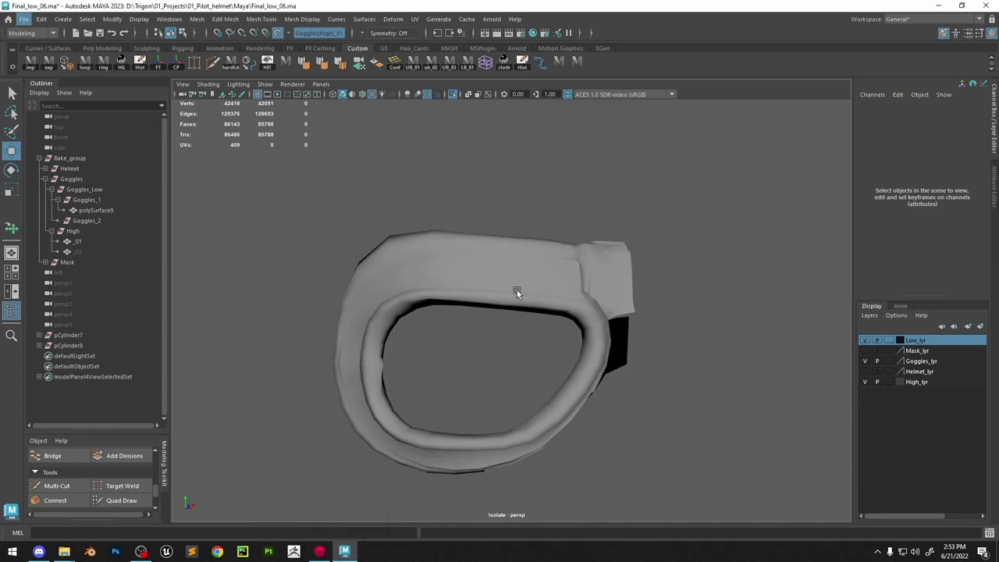
Assign a new Blinn material to the low-poly Goggles_1 group
left_click(518, 288)
left_click(98, 202)
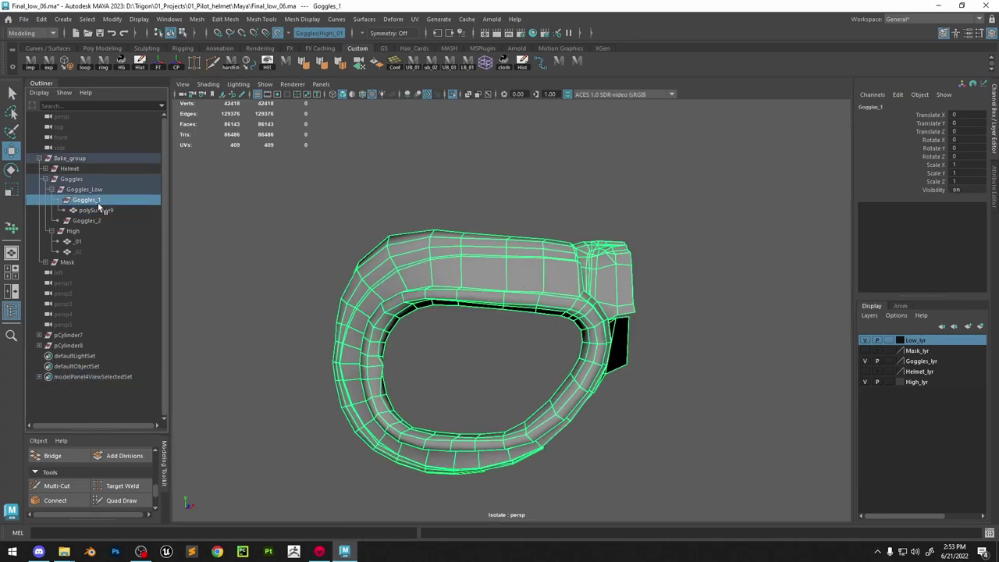
key("space")
left_click(446, 359)
mouse_move(503, 226)
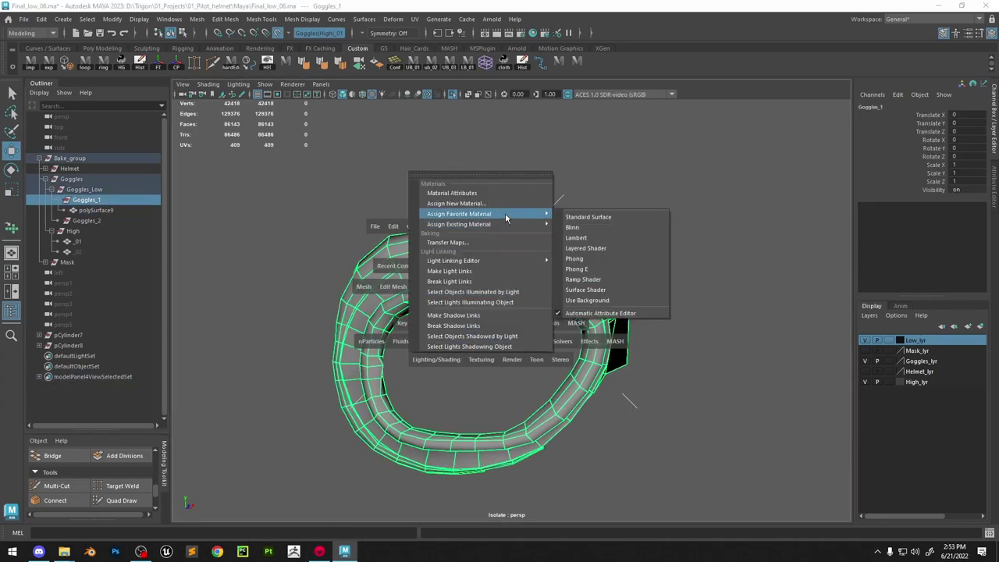
left_click(579, 225)
Rename the low-poly goggles' Blinn material to Goggles_mtl
mouse_move(559, 275)
left_mouse_down("alt")
mouse_move(538, 271)
mouse_move(547, 273)
left_mouse_up("alt")
left_click(609, 235)
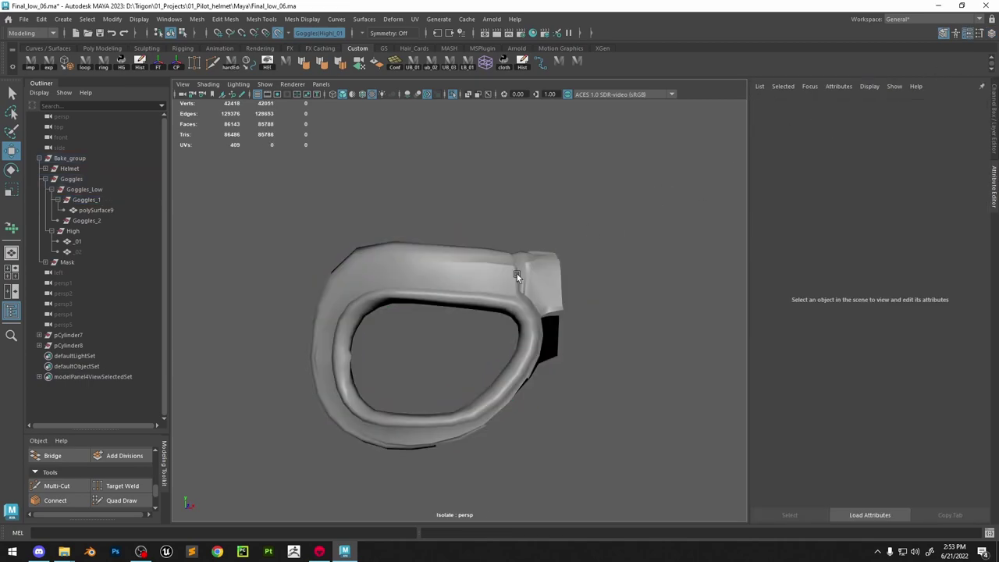
left_click(517, 274)
left_click(880, 106)
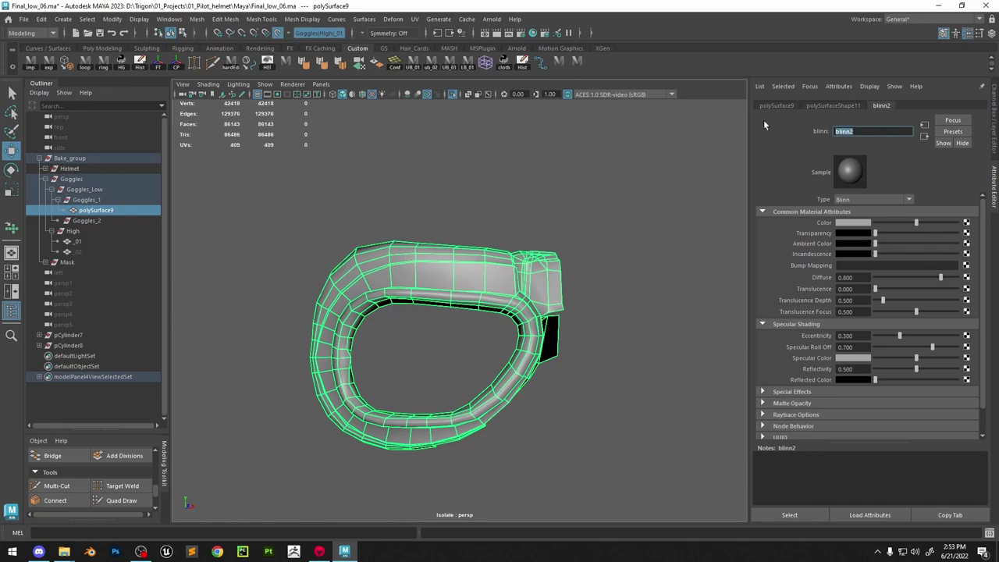
type("Goggles_mtl")
key("Return")
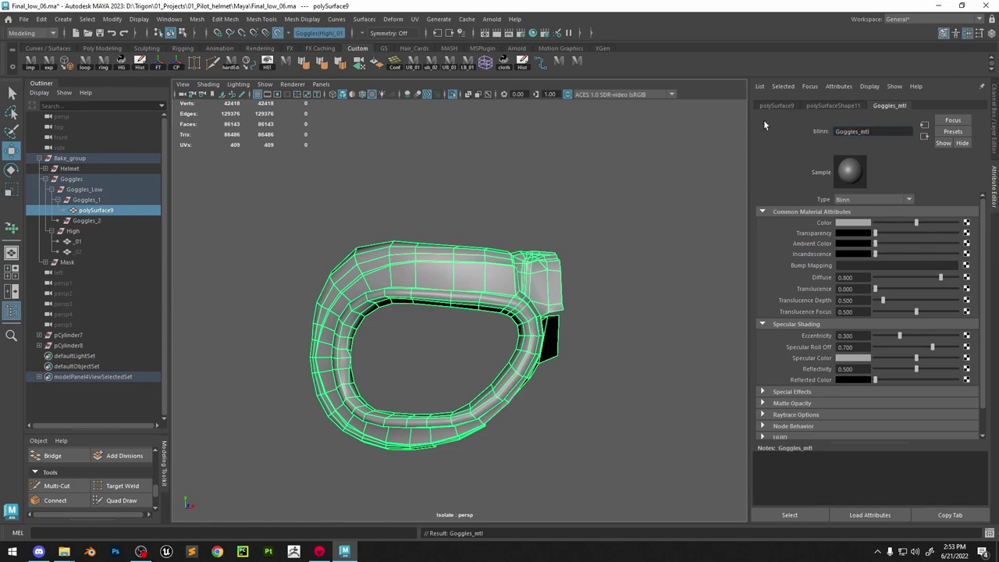
Connect a File texture to the material's bump mapping and use it as Tangent Space Normals
left_click(968, 265)
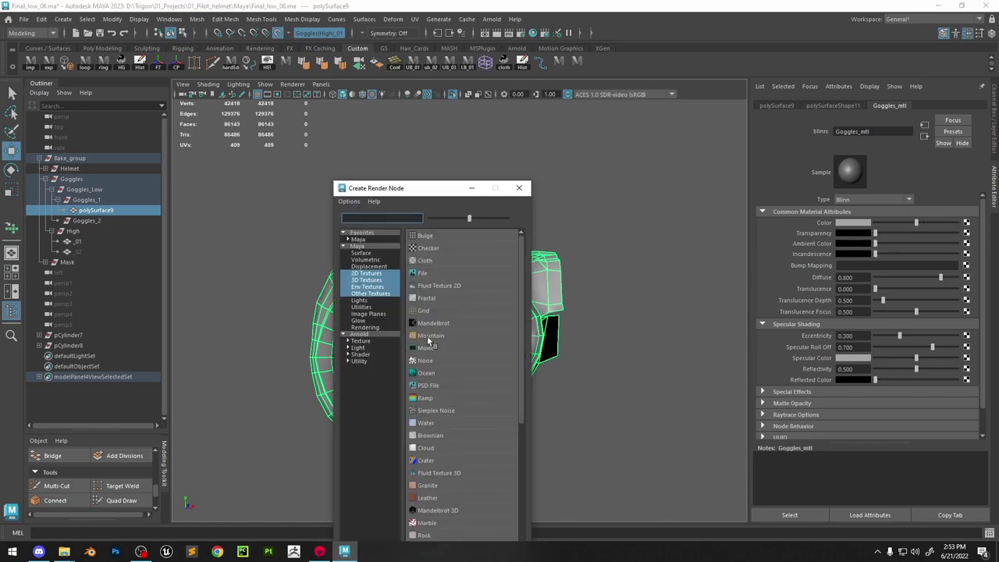
left_click(422, 273)
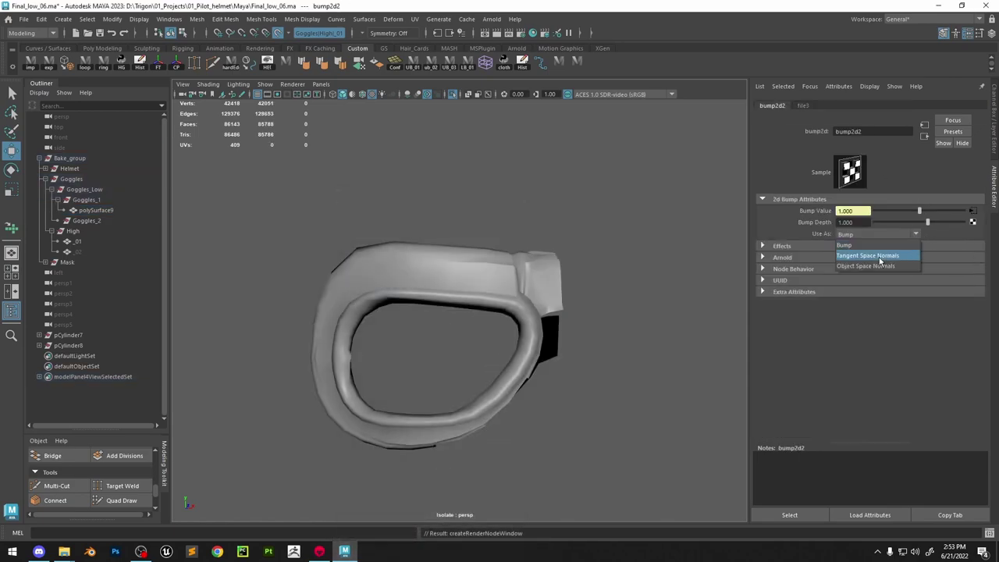
left_click(880, 258)
left_click(972, 211)
Load Goggles_normal.jpg from the Marmoset Bakes\Test folder as the file texture's image
left_click(969, 249)
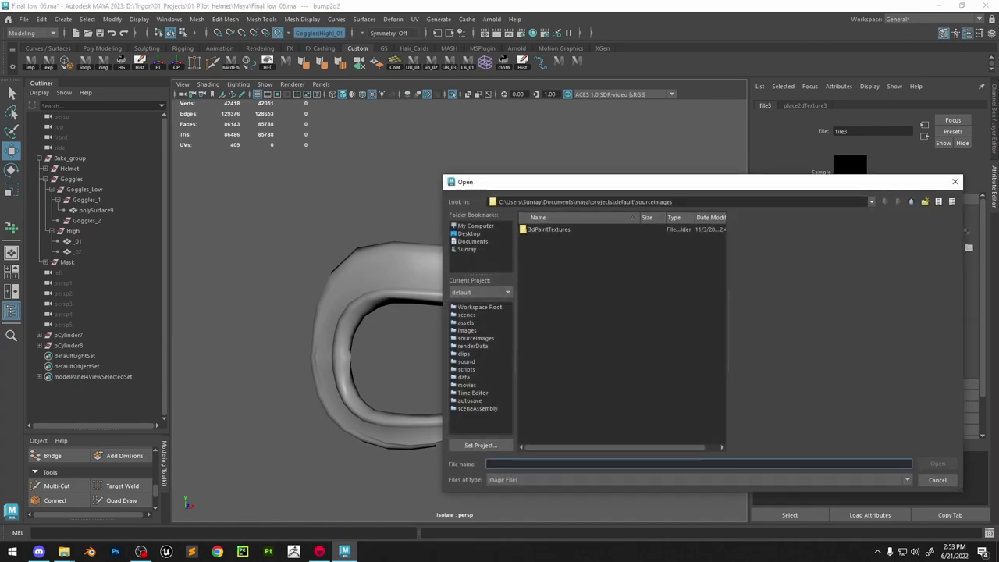
left_click_drag(636, 203, 616, 199)
key("Return")
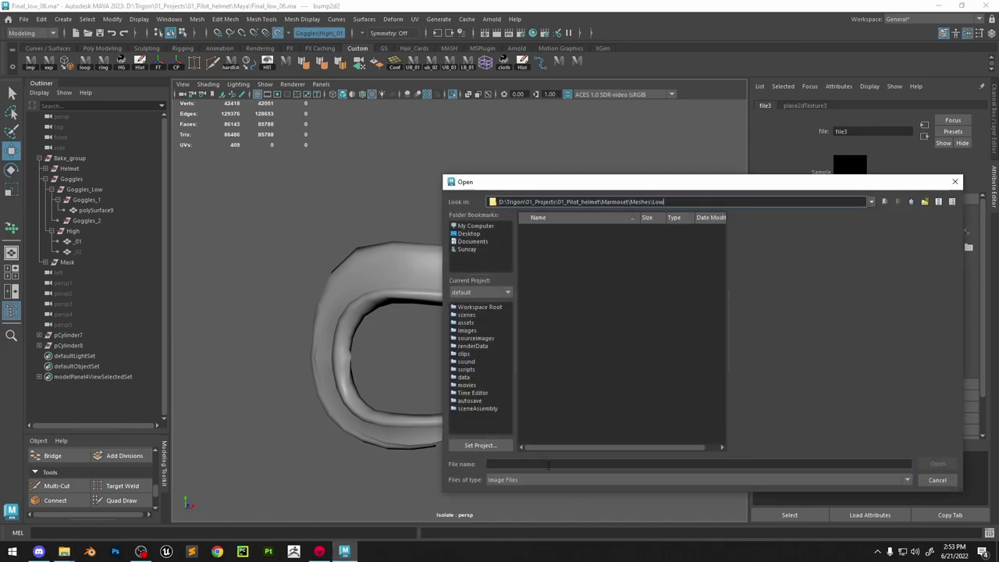
left_click(873, 201)
left_click(732, 229)
double_click(536, 230)
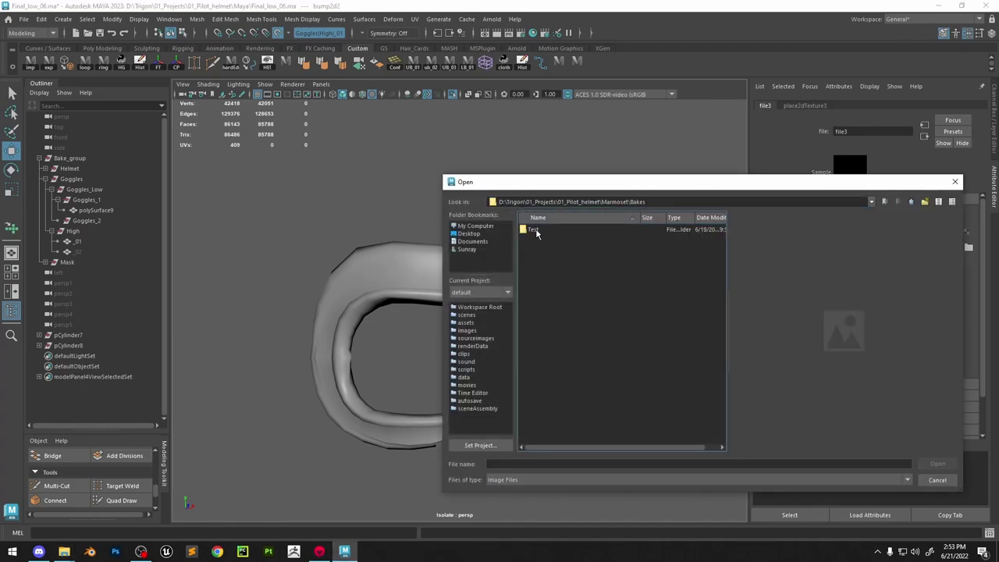
double_click(536, 231)
double_click(559, 231)
Set the normal map's color space to Raw
left_click(903, 339)
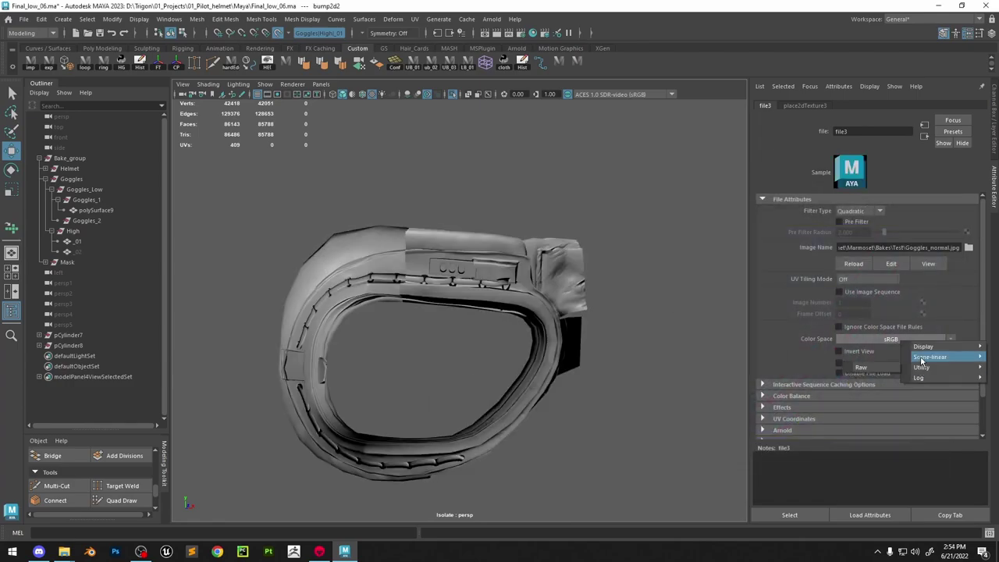
mouse_move(924, 344)
mouse_move(908, 367)
left_click(853, 365)
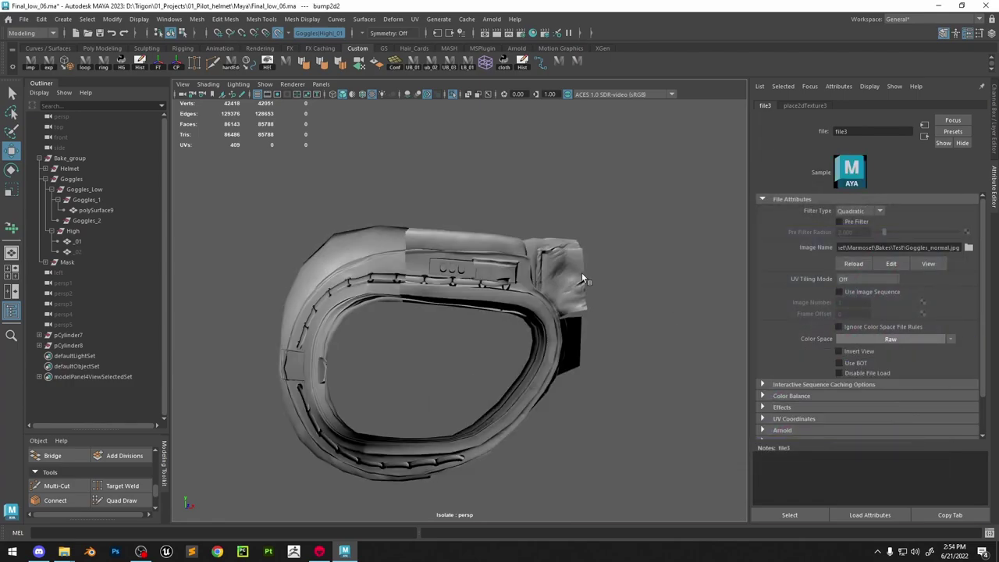
left_click_drag(582, 273, 599, 281, "alt")
scroll(590, 315, "up", 3)
left_click_drag(590, 315, 609, 304, "alt")
Switch to Marmoset Toolbag to check the Goggles bake groups, and return to Maya
left_click(319, 552)
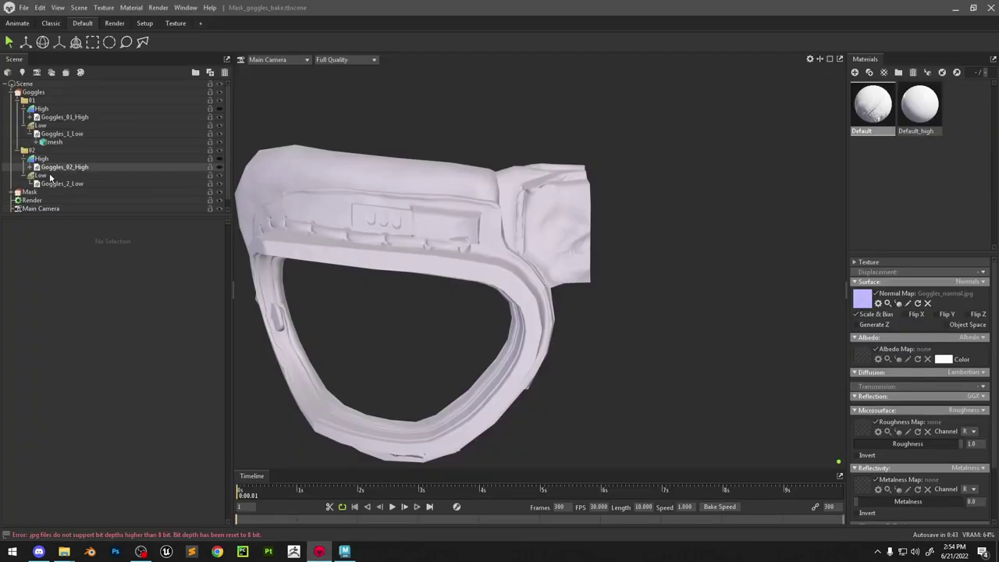
left_click(48, 176)
left_click(56, 126)
left_click_drag(61, 311, 80, 310)
left_click(33, 93)
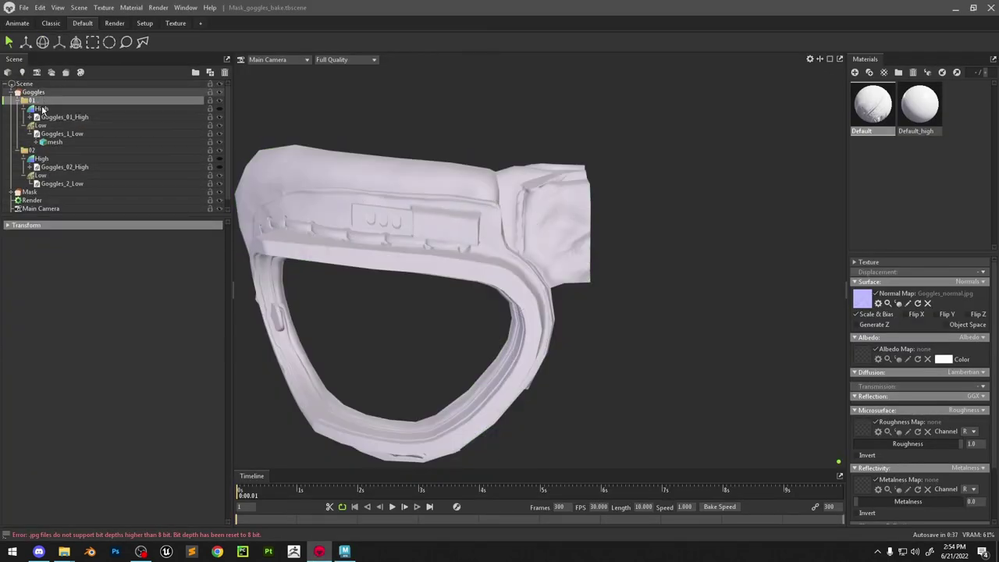
left_click(955, 8)
Display the goggles with textures and examine the baked normals around the upper rim and nose bridge
mouse_move(567, 222)
left_mouse_down("alt")
mouse_move(558, 225)
mouse_move(564, 230)
left_mouse_up("alt")
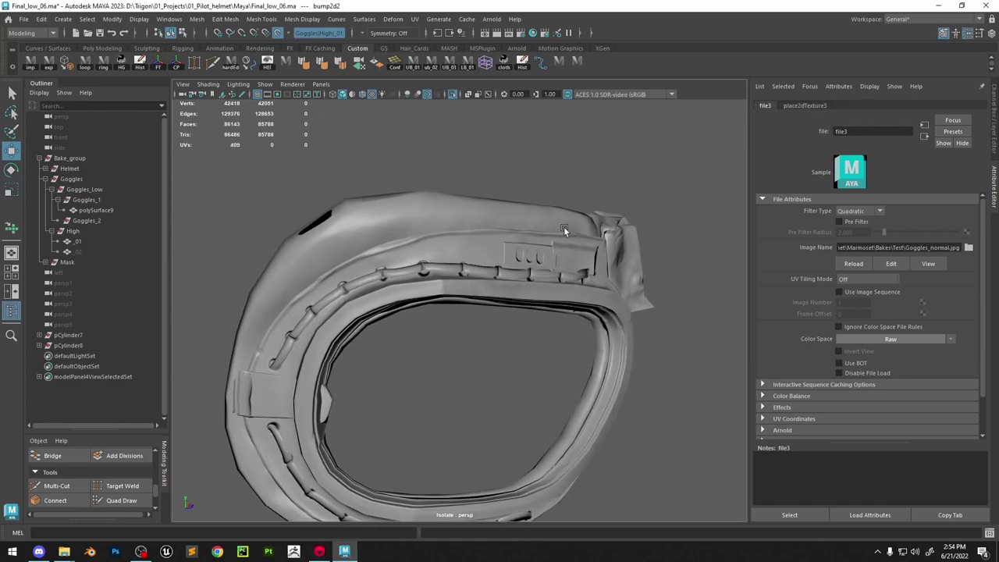
scroll(363, 247, "up", 1)
key("alt+space")
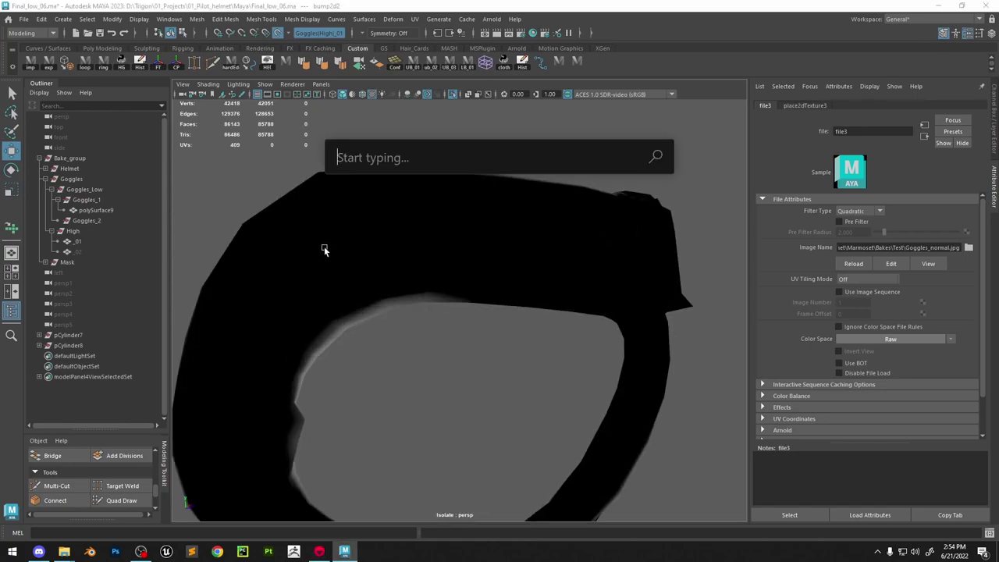
key("Escape")
key("6")
scroll(529, 235, "down", 2)
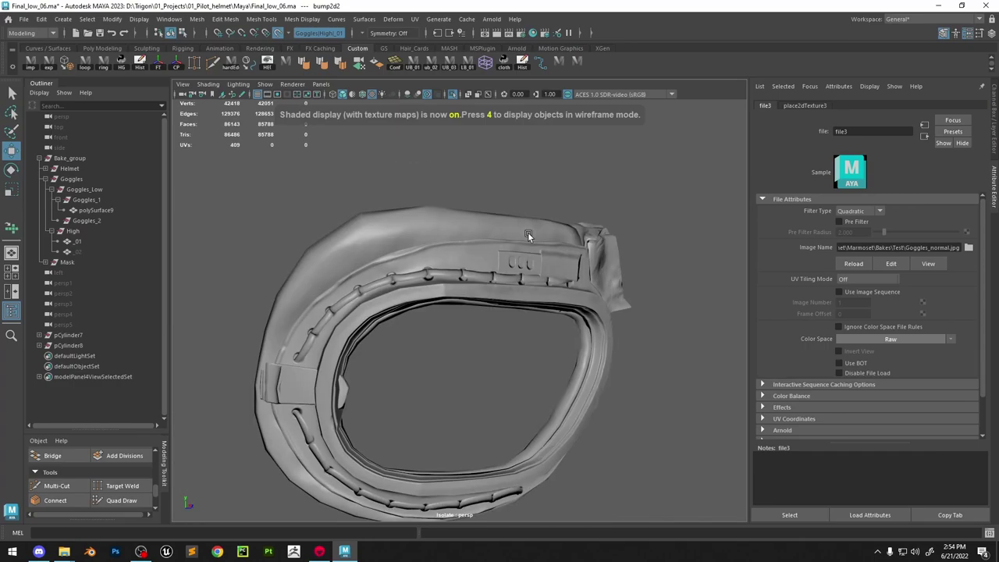
mouse_move(528, 235)
left_mouse_down("alt")
mouse_move(563, 246)
mouse_move(474, 235)
mouse_move(622, 249)
left_mouse_up("alt")
middle_click_drag(622, 249, 495, 292, "alt")
right_click_drag(495, 293, 576, 384, "alt")
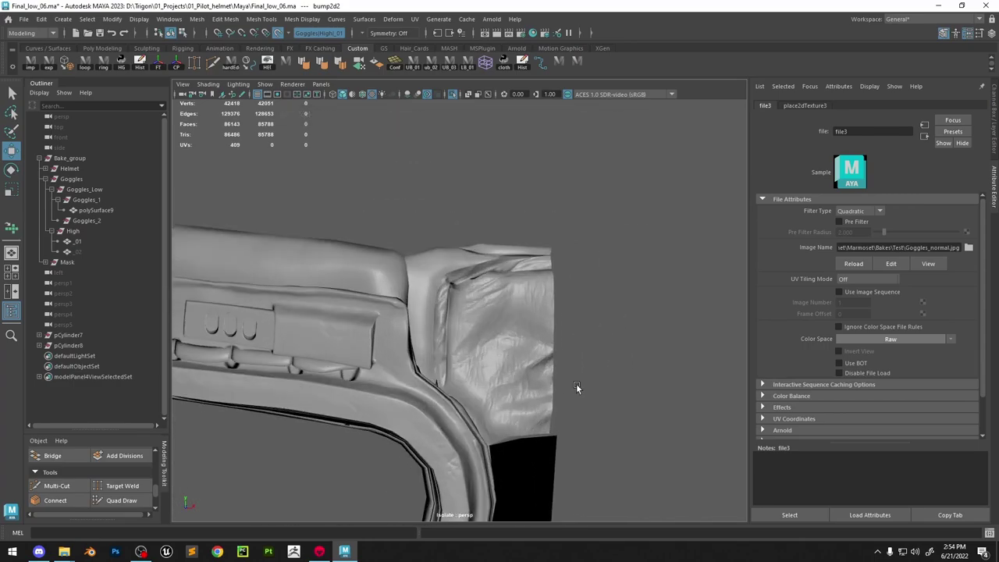
left_click_drag(576, 385, 664, 301, "alt")
scroll(555, 315, "down", 5)
Examine the baked stitching, side buckle and lower rim of the low-poly goggles from several angles
left_click_drag(508, 297, 425, 309, "alt")
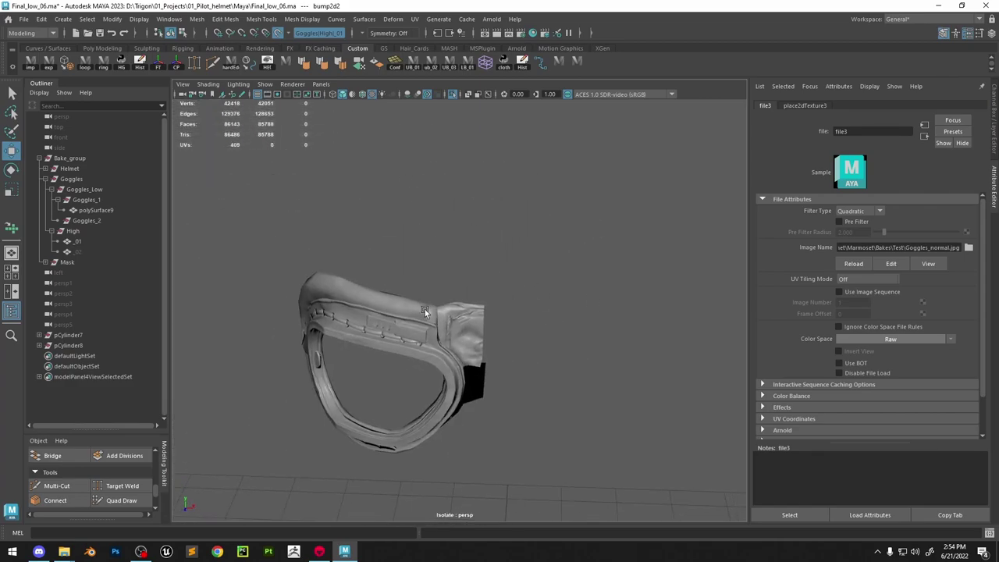
right_click_drag(425, 309, 446, 401, "alt")
left_click_drag(446, 401, 583, 354, "alt")
right_click_drag(583, 354, 398, 281, "alt")
left_click_drag(397, 281, 335, 279, "alt")
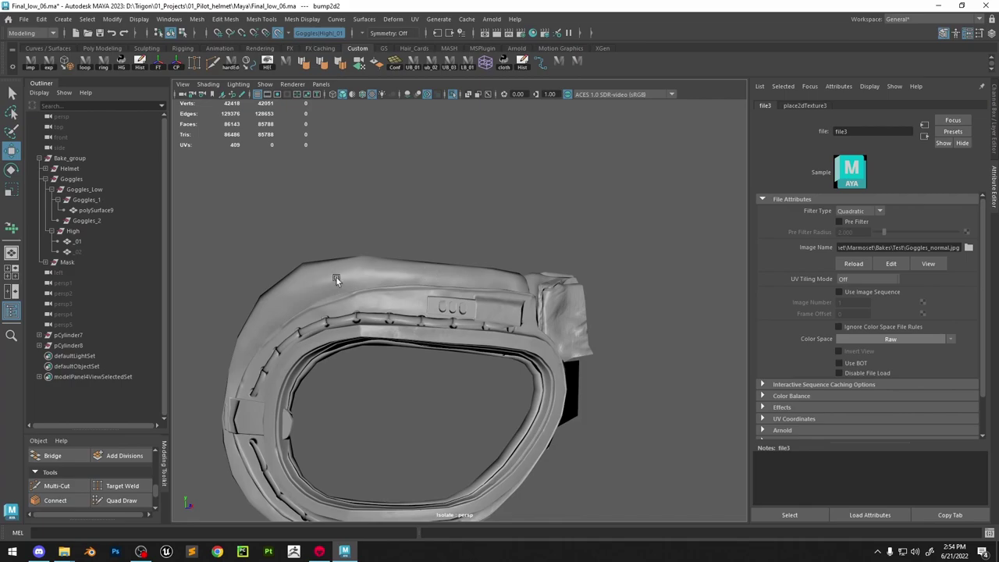
right_click_drag(403, 321, 322, 314, "alt")
middle_click_drag(404, 311, 435, 293, "alt")
right_click_drag(434, 293, 495, 395, "alt")
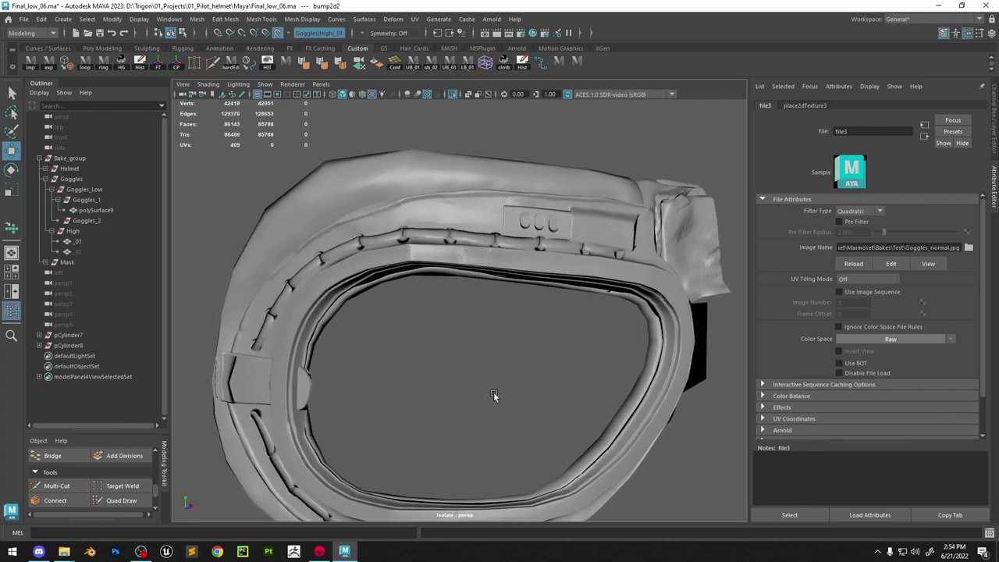
middle_click_drag(495, 395, 551, 323, "alt")
left_click_drag(549, 323, 575, 318, "alt")
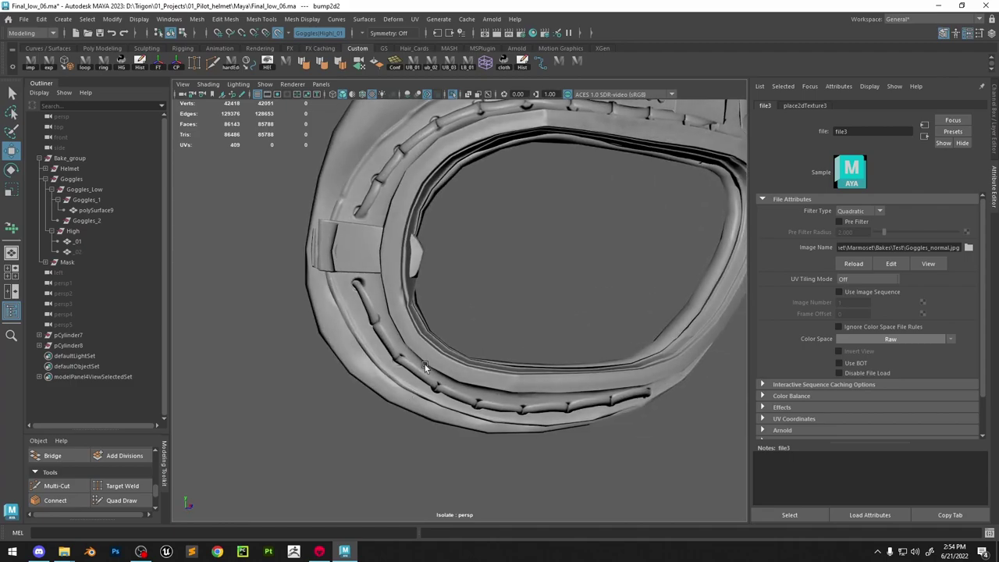
right_click_drag(576, 317, 498, 285, "alt")
middle_click_drag(498, 282, 433, 336, "alt")
right_click_drag(433, 335, 534, 306, "alt")
left_click_drag(534, 306, 556, 311, "alt")
right_click_drag(556, 311, 512, 304, "alt")
left_click_drag(512, 304, 492, 304, "alt")
right_click_drag(491, 303, 566, 331, "alt")
middle_click_drag(566, 331, 562, 368, "alt")
left_click_drag(563, 368, 545, 331, "alt")
Exit isolation, hide High_lyr and show Helmet_lyr to see the low-poly goggles on the helmet
left_click(454, 96)
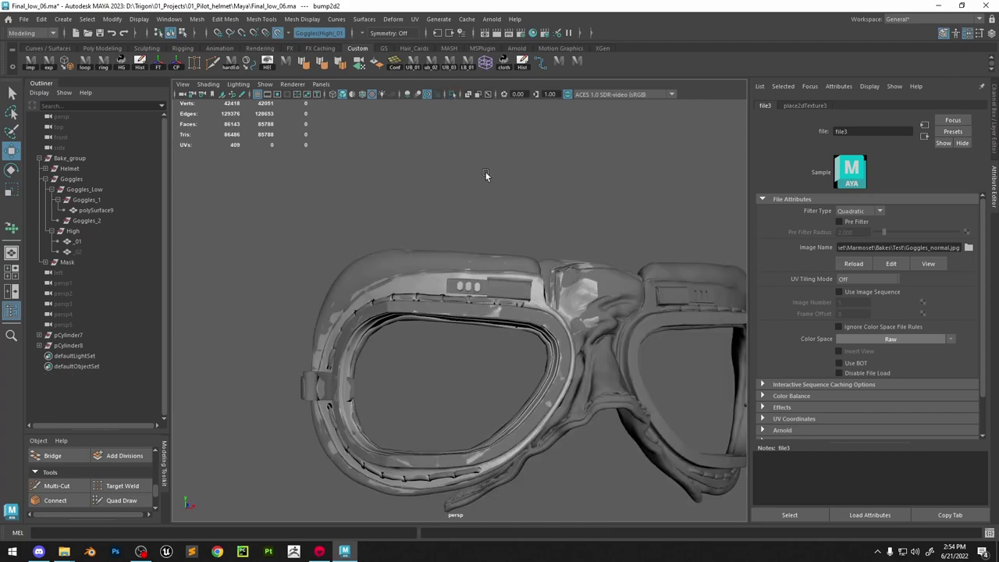
key("ctrl+a")
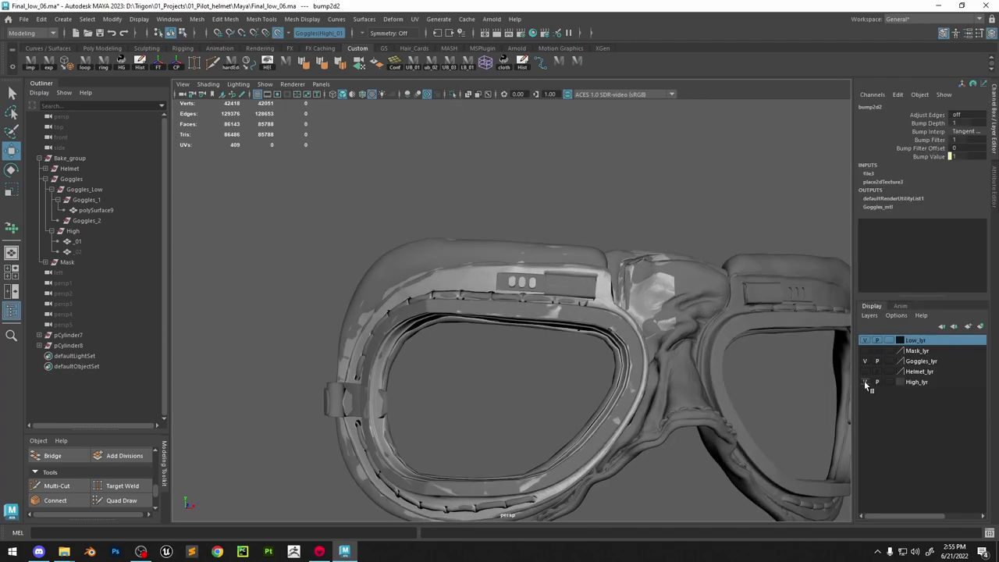
left_click(864, 383)
left_click(863, 372)
scroll(583, 290, "down", 5)
left_click_drag(583, 290, 592, 297, "alt")
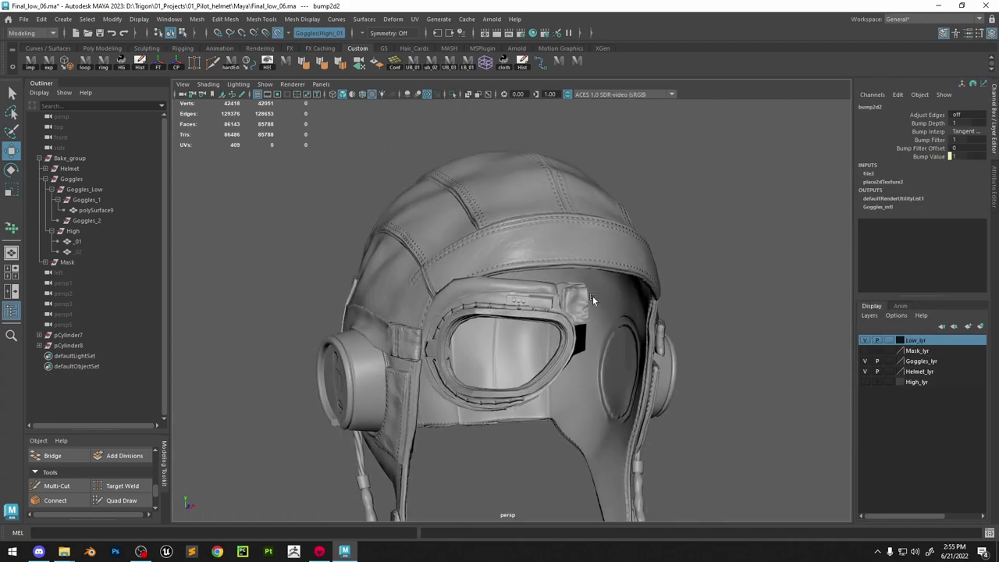
Examine the low-poly helmet and goggles together, with and without wireframe on shaded
left_click(362, 93)
scroll(391, 153, "down", 3)
mouse_move(390, 152)
left_mouse_down("alt")
mouse_move(414, 178)
mouse_move(480, 204)
left_mouse_up("alt")
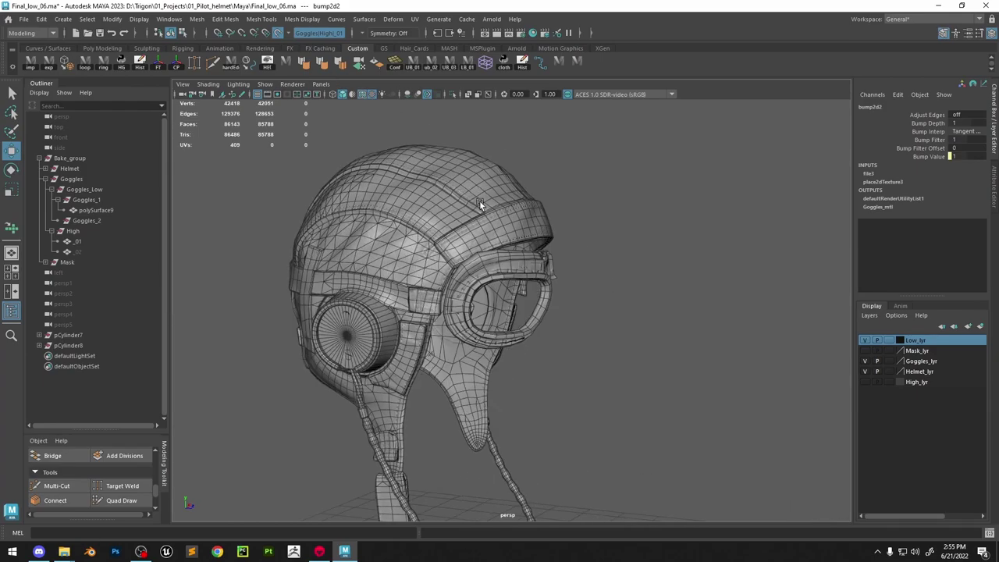
left_click(362, 94)
left_click_drag(605, 226, 561, 230, "alt")
scroll(560, 230, "up", 4)
left_click(603, 253)
left_click_drag(631, 290, 722, 343, "alt")
left_click(727, 358)
scroll(718, 344, "down", 4)
left_click_drag(609, 273, 647, 269, "alt")
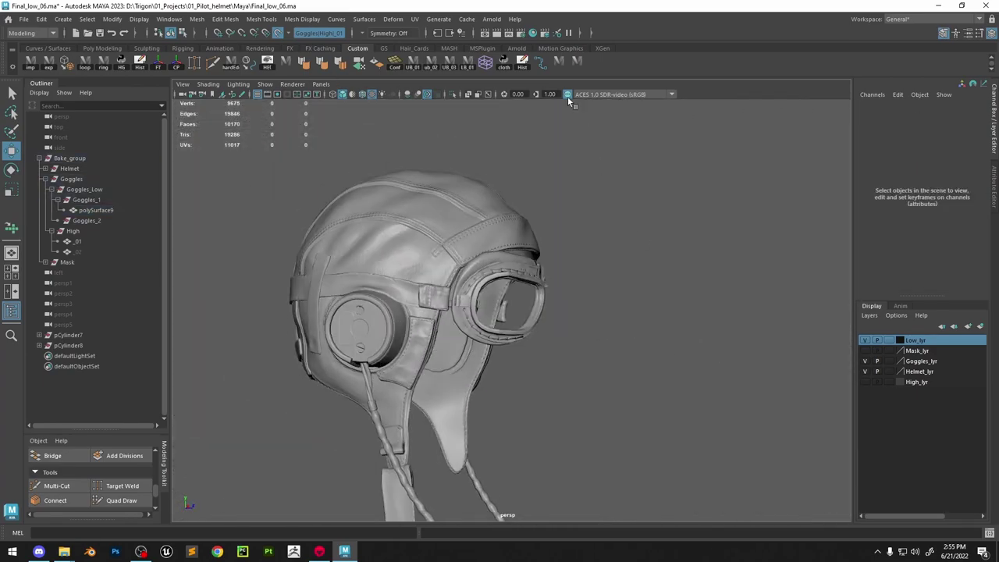
Turn off the viewport's color view transform, hide Helmet_lyr and show High_lyr
left_click(568, 96)
mouse_move(578, 203)
left_mouse_down("alt")
mouse_move(468, 211)
mouse_move(517, 203)
left_mouse_up("alt")
scroll(468, 210, "up", 4)
left_click(865, 371)
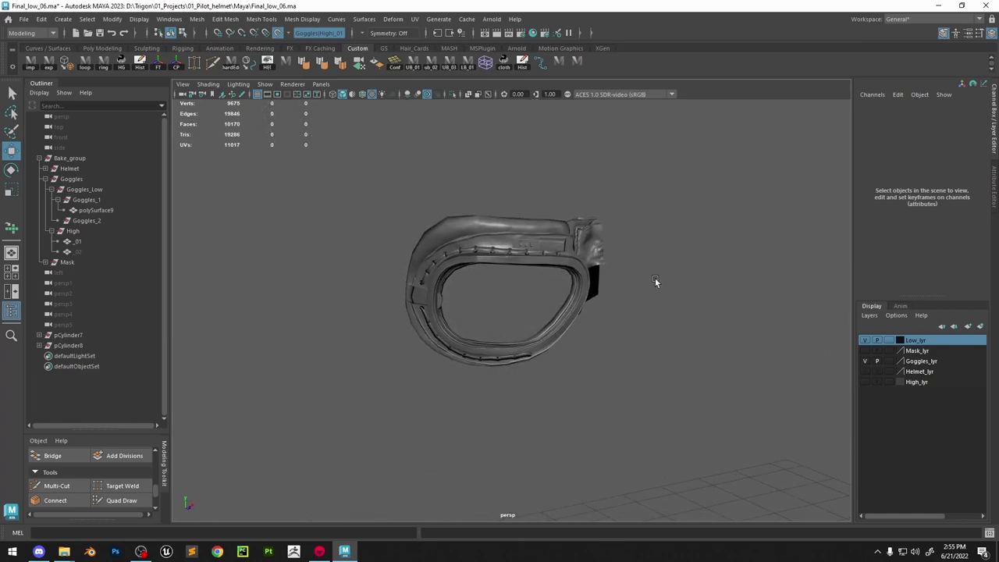
left_click_drag(655, 277, 601, 285, "alt")
left_click(865, 382)
Select the low-poly goggles and Quad Draw two quads below the nose bridge, beside the rim's inner upper corner
left_click(593, 303)
scroll(577, 297, "up", 4)
left_click(121, 500)
middle_click_drag(546, 297, 475, 295, "alt")
left_click(567, 94)
left_click(568, 94)
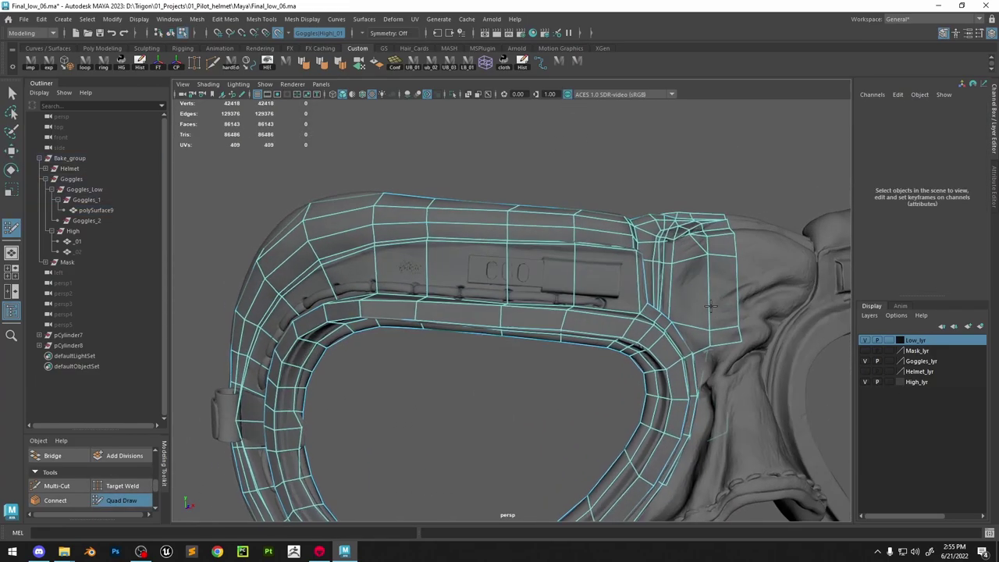
middle_click_drag(734, 366, 603, 292, "alt")
scroll(603, 292, "up", 4)
left_click(619, 321)
left_click(603, 287, "shift")
left_click(653, 298)
left_click(636, 279, "shift")
Continue the nose-side strip down along the rim with two more Quad Draw faces
mouse_move(663, 367)
left_mouse_down("alt")
mouse_move(636, 381)
mouse_move(573, 357)
mouse_move(627, 357)
left_mouse_up("alt")
left_click(636, 381)
left_click(575, 347, "shift")
left_click(609, 365)
left_click(570, 344, "shift")
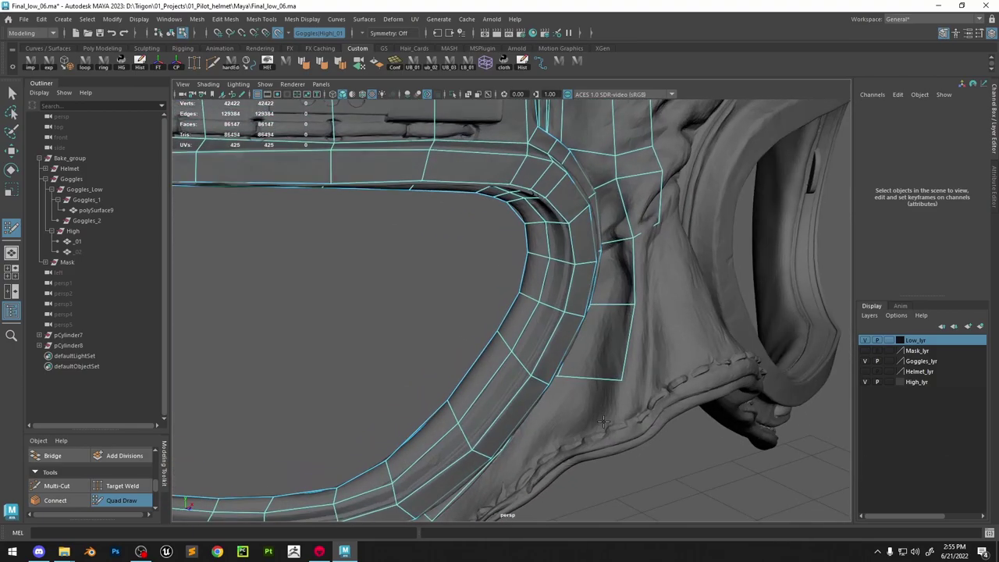
Extend the nose-side strip toward the lower rim and adjust the vertex position at its lower end
left_click(599, 422)
mouse_move(574, 426)
left_mouse_down("alt")
mouse_move(543, 431)
mouse_move(615, 370)
left_mouse_up("alt")
left_click(569, 413, "shift")
scroll(609, 375, "up", 3)
mouse_move(555, 415)
left_mouse_down("alt")
mouse_move(599, 381)
mouse_move(605, 356)
left_mouse_up("alt")
scroll(599, 375, "up", 3)
left_click_drag(687, 327, 678, 331)
left_click_drag(678, 331, 652, 336, "alt")
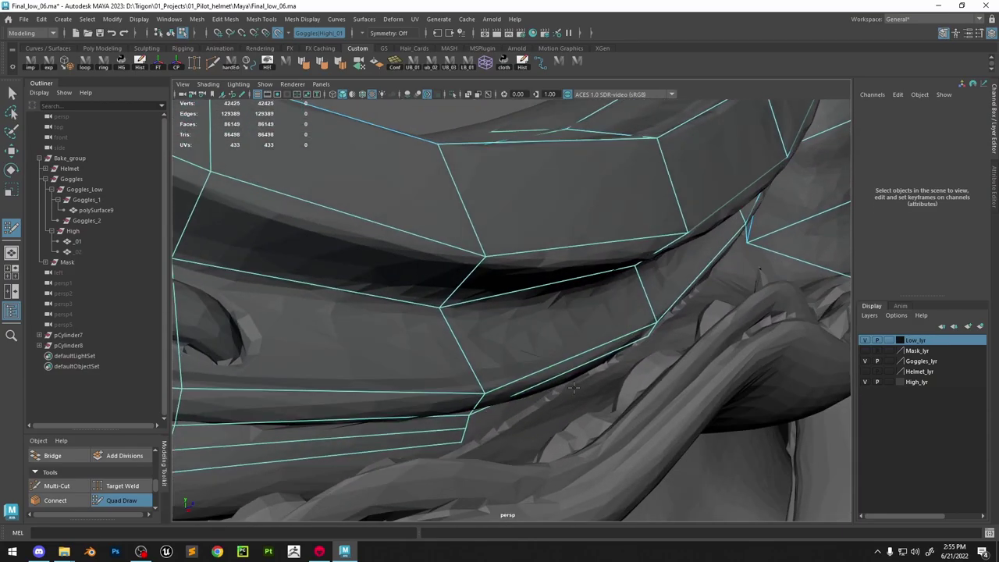
scroll(578, 352, "down", 4)
mouse_move(578, 351)
left_mouse_down("alt")
mouse_move(520, 352)
mouse_move(703, 374)
mouse_move(634, 376)
left_mouse_up("alt")
scroll(635, 376, "up", 2)
scroll(635, 376, "down", 4)
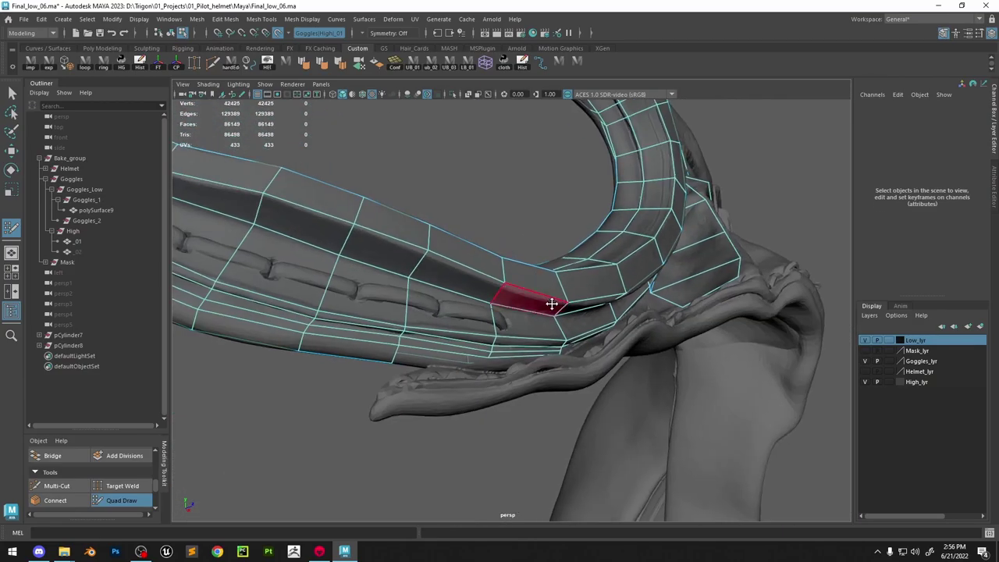
Insert an edge loop across the lower rim near the nose side with Multi-Cut
scroll(551, 304, "up", 4)
left_click_drag(552, 312, 609, 320, "alt")
left_click(66, 482)
scroll(524, 192, "down", 4)
left_click_drag(525, 192, 451, 357, "alt")
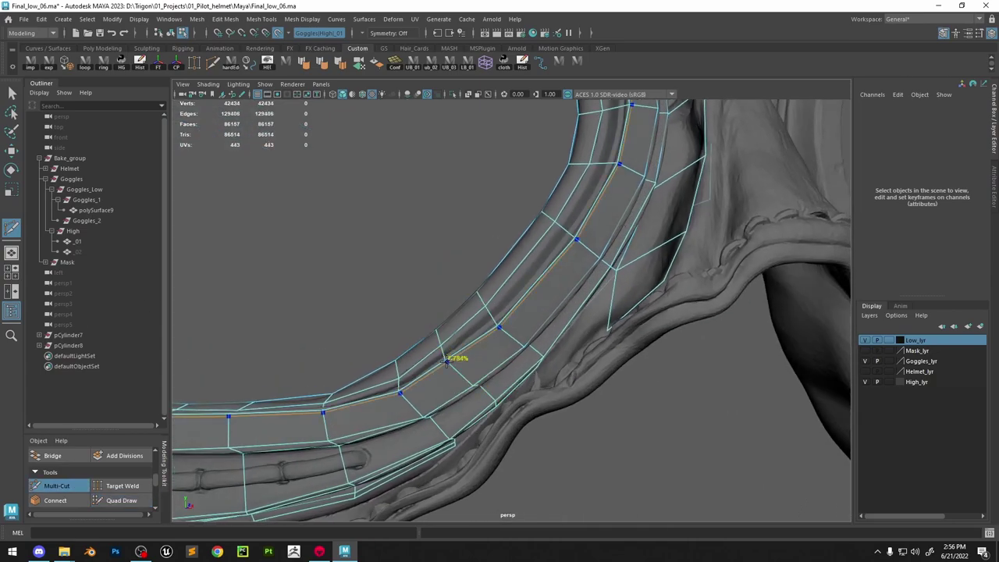
left_click(451, 357, "ctrl")
Reshape the lower rim's outer edge with Quad Draw and fill a face between it and the nose-side strip
scroll(374, 391, "up", 3)
left_click(121, 501)
scroll(619, 352, "up", 3)
left_click_drag(620, 352, 576, 397, "alt")
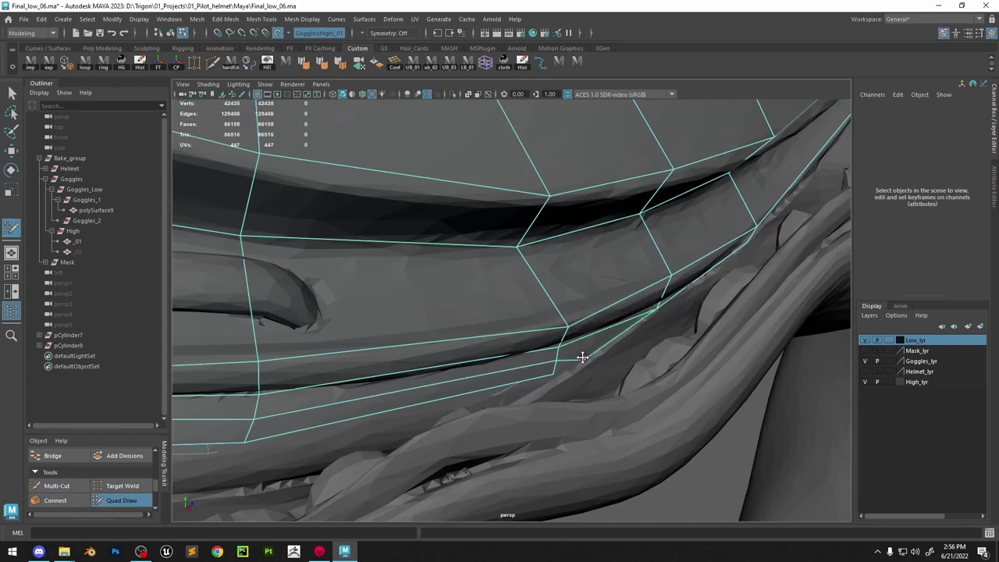
scroll(662, 306, "down", 3)
mouse_move(671, 295)
left_mouse_down()
mouse_move(662, 305)
mouse_move(439, 271)
mouse_move(495, 361)
left_mouse_up()
mouse_move(567, 317)
left_mouse_down("alt")
mouse_move(538, 430)
mouse_move(556, 375)
mouse_move(587, 403)
mouse_move(624, 355)
mouse_move(695, 369)
mouse_move(676, 363)
mouse_move(702, 397)
mouse_move(668, 355)
mouse_move(713, 348)
mouse_move(712, 303)
left_mouse_up("alt")
scroll(625, 356, "up", 4)
left_click(719, 333)
left_click(701, 366, "shift")
scroll(715, 292, "up", 1)
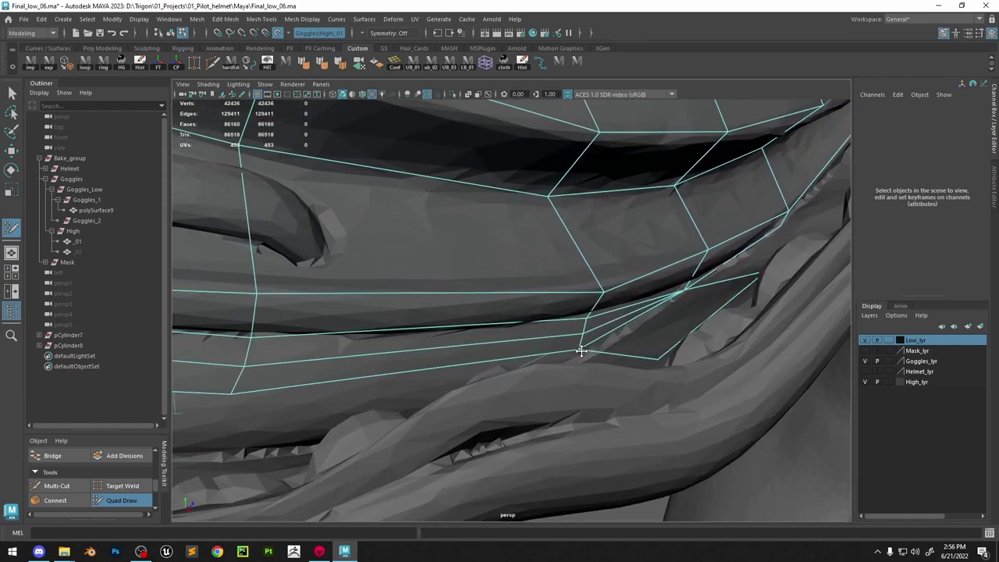
Pull the outer vertices of the lower nose-side face out to the stitched edge with Quad Draw
scroll(582, 351, "down", 3)
left_click_drag(582, 351, 698, 362, "alt")
middle_click_drag(698, 362, 562, 369, "alt")
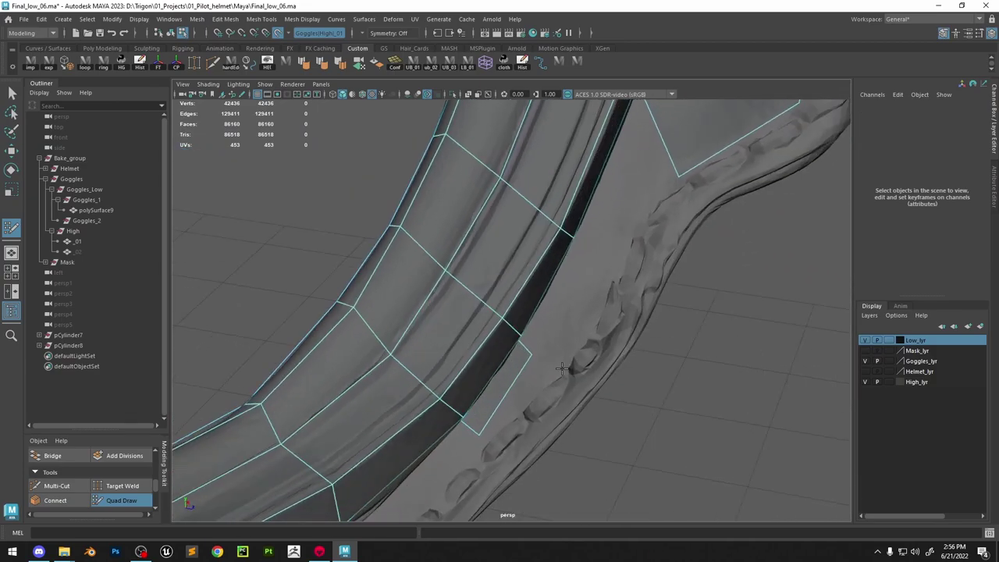
left_click_drag(561, 369, 505, 392, "alt")
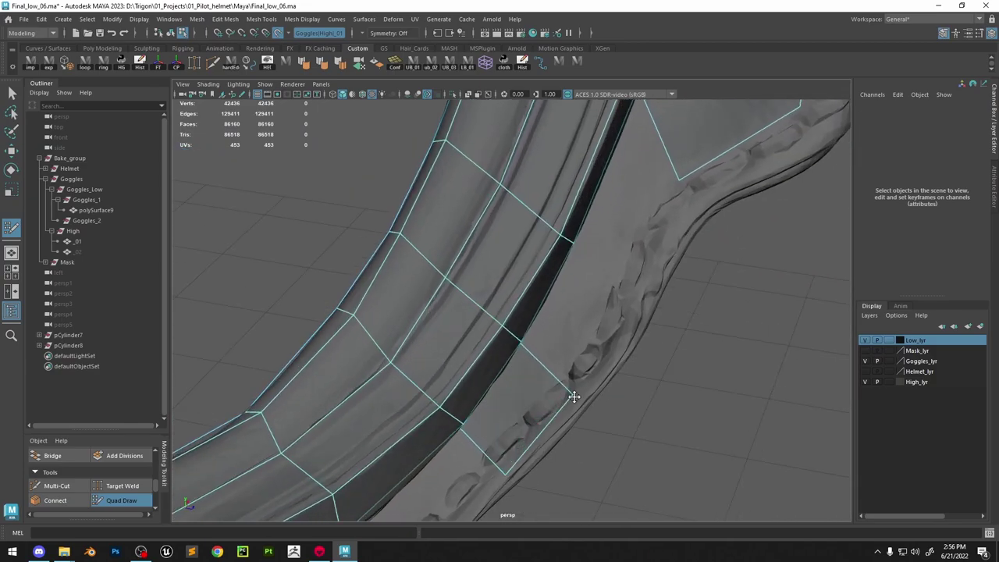
scroll(540, 431, "down", 3)
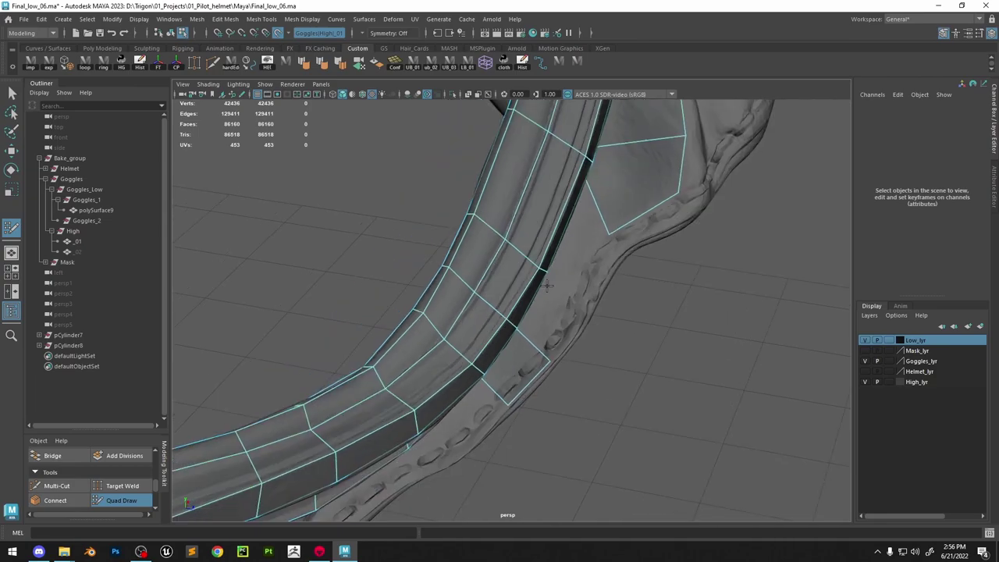
Place Quad Draw points in the gap along the stitched edge beside the rim and fill a new face there
mouse_move(540, 428)
left_mouse_down("alt")
mouse_move(563, 409)
mouse_move(568, 353)
mouse_move(554, 299)
mouse_move(515, 324)
mouse_move(453, 314)
left_mouse_up("alt")
scroll(515, 323, "up", 2)
left_click(521, 315)
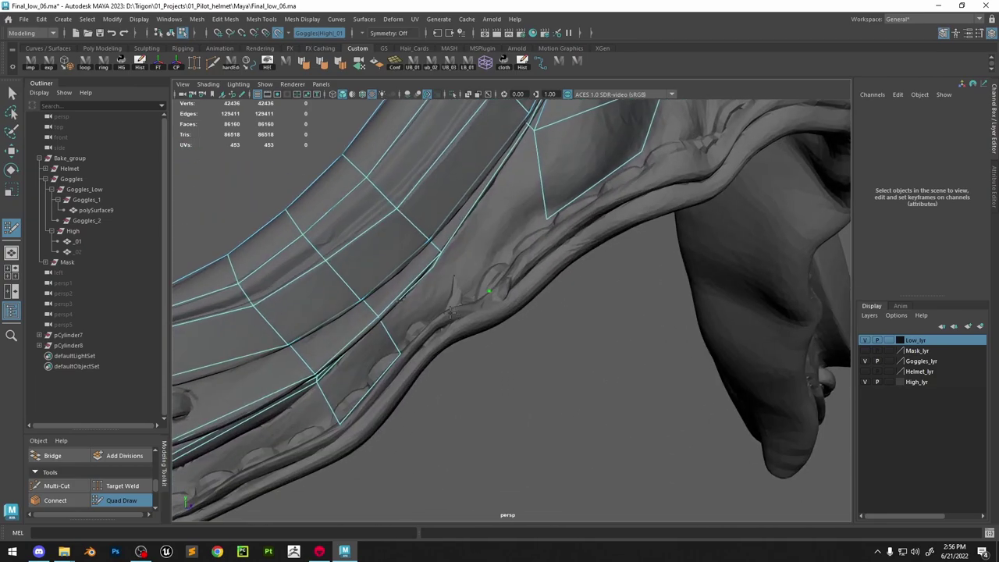
middle_click_drag(437, 289, 531, 326, "alt")
scroll(532, 326, "up", 3)
mouse_move(534, 334)
left_mouse_down("alt")
mouse_move(555, 321)
mouse_move(510, 328)
mouse_move(514, 339)
left_mouse_up("alt")
left_click(519, 281)
left_click(518, 343)
left_click(541, 366)
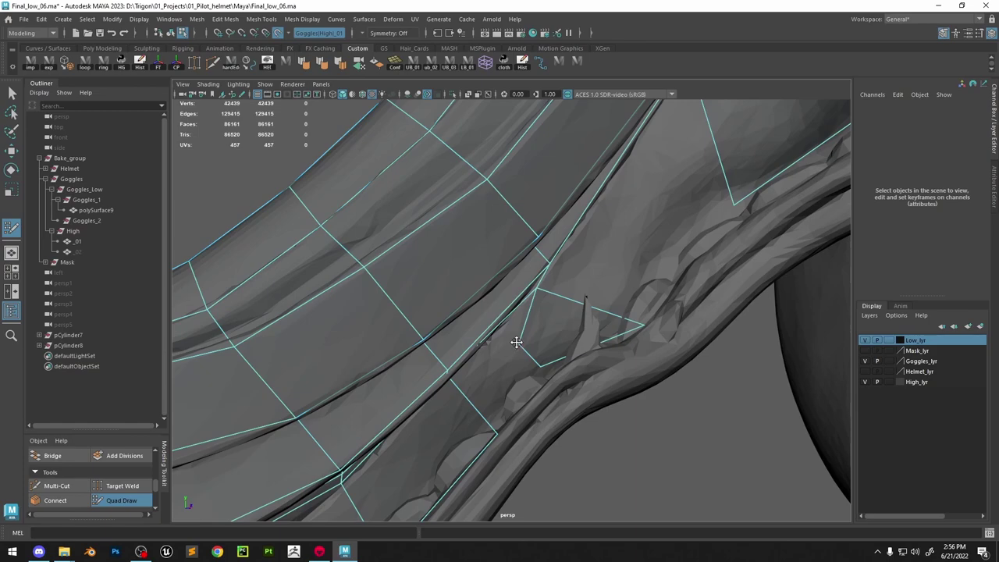
Weld the corners of the new nose-side face to the neighbouring face below it
left_click_drag(477, 366, 430, 350, "alt")
scroll(429, 360, "up", 1)
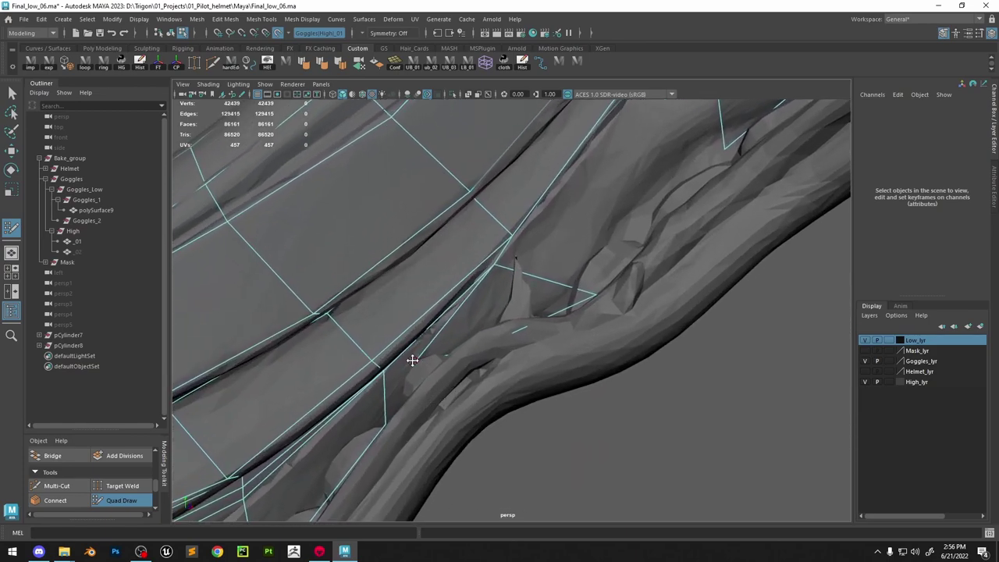
left_click_drag(383, 372, 384, 370)
left_click_drag(384, 370, 462, 387, "alt")
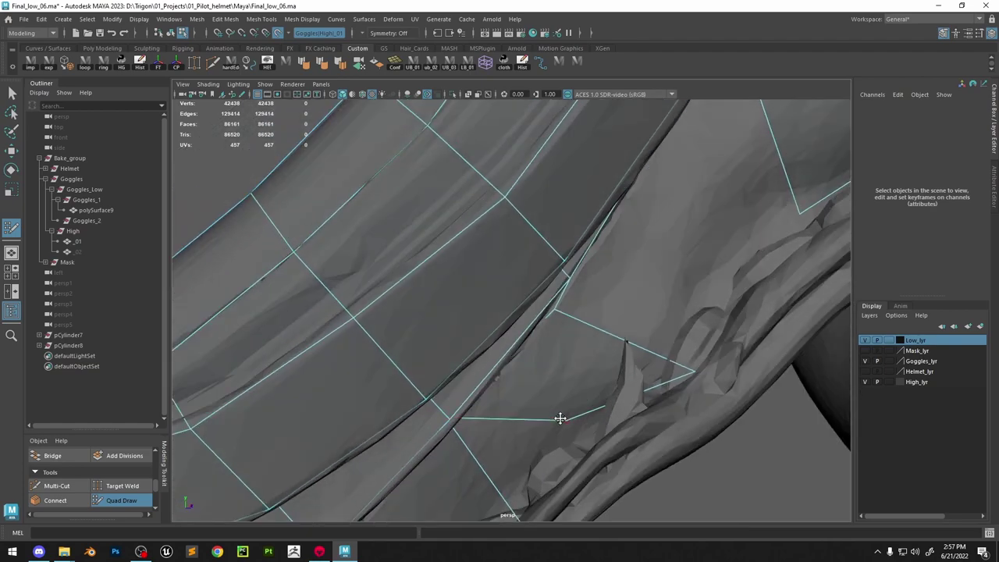
middle_click_drag(538, 505, 548, 426, "alt")
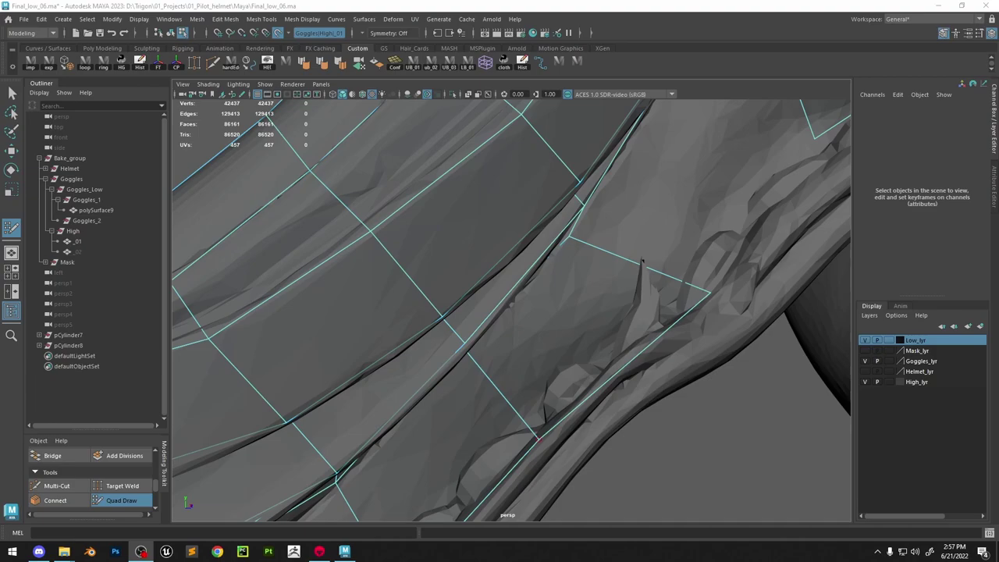
Examine the gap between the rim strip and the nose-side faces, undoing the last vertex adjustment
right_click_drag(807, 334, 677, 275, "alt")
middle_click_drag(678, 274, 559, 378, "alt")
left_click_drag(559, 378, 448, 348, "alt")
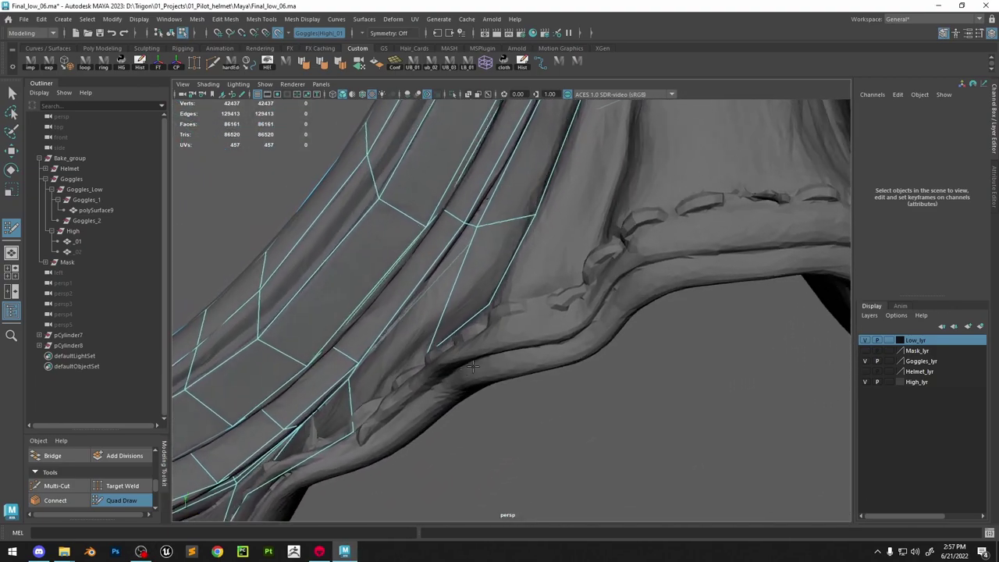
right_click_drag(448, 348, 503, 368, "alt")
left_click_drag(503, 367, 467, 385, "alt")
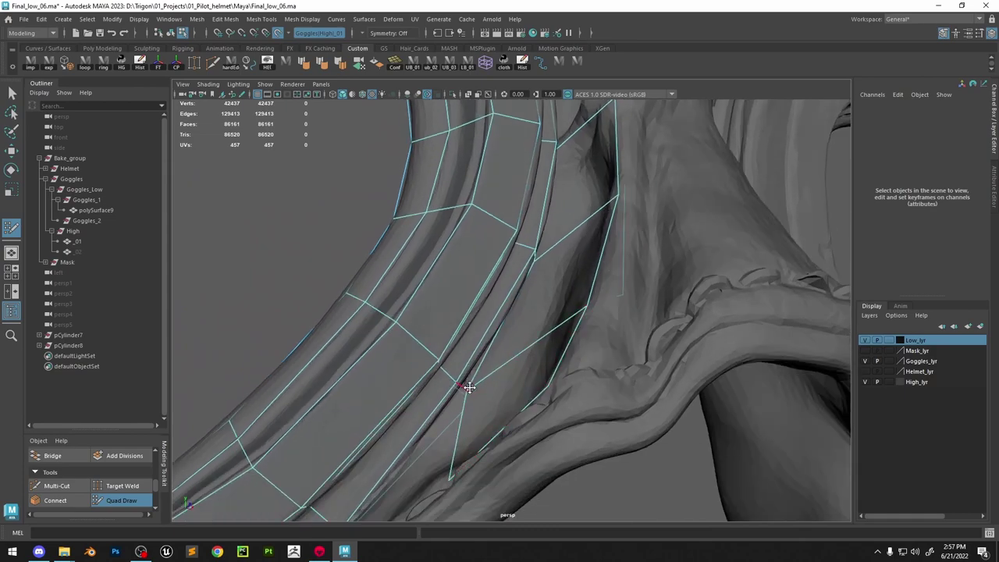
key("ctrl+z")
middle_click_drag(465, 388, 524, 329, "alt")
left_click_drag(524, 329, 491, 385, "alt")
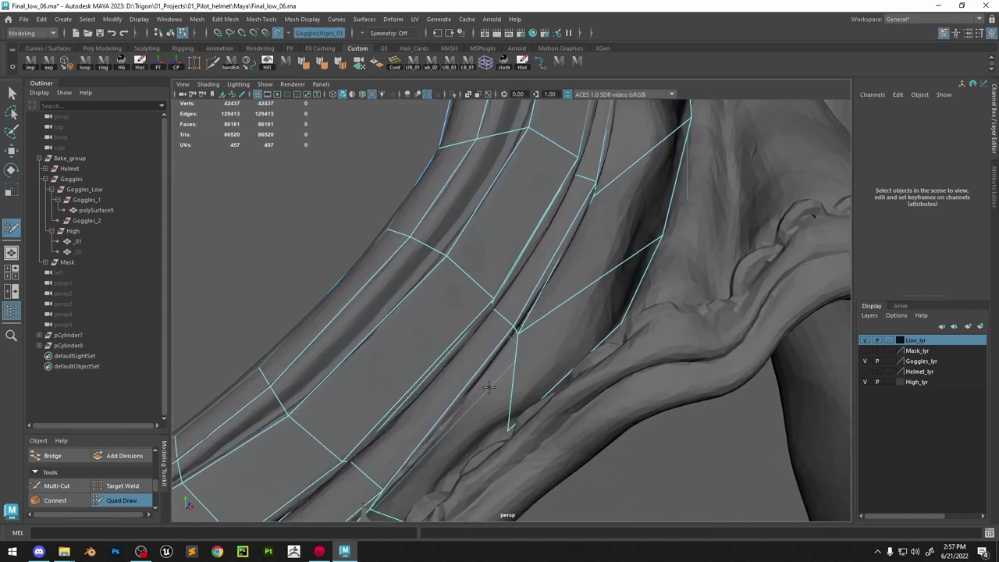
middle_click_drag(491, 386, 553, 324, "alt")
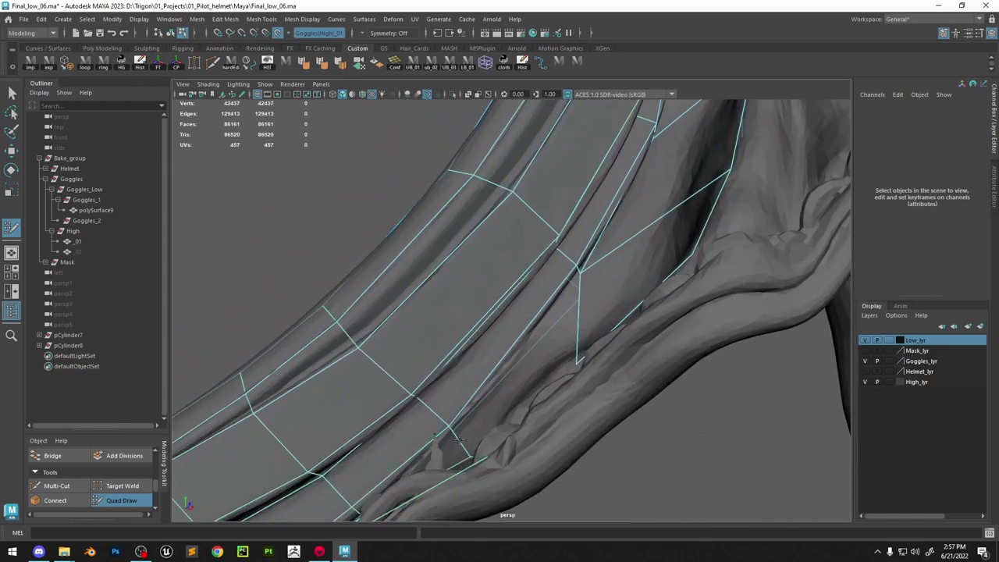
middle_click_drag(474, 443, 539, 379, "alt")
right_click_drag(538, 380, 579, 431, "alt")
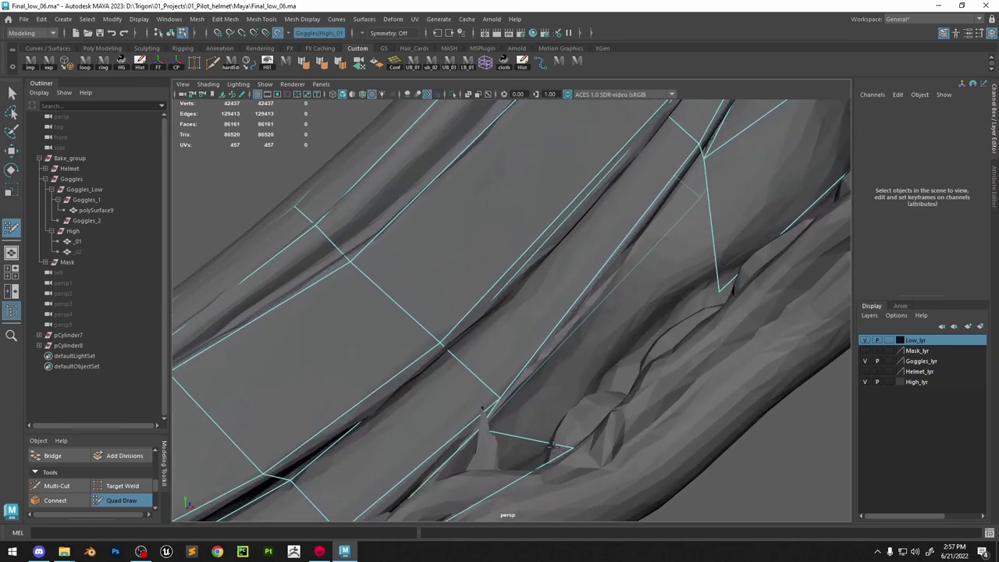
left_click_drag(579, 431, 406, 503, "alt")
middle_click_drag(406, 503, 492, 390, "alt")
right_click_drag(491, 390, 522, 441, "alt")
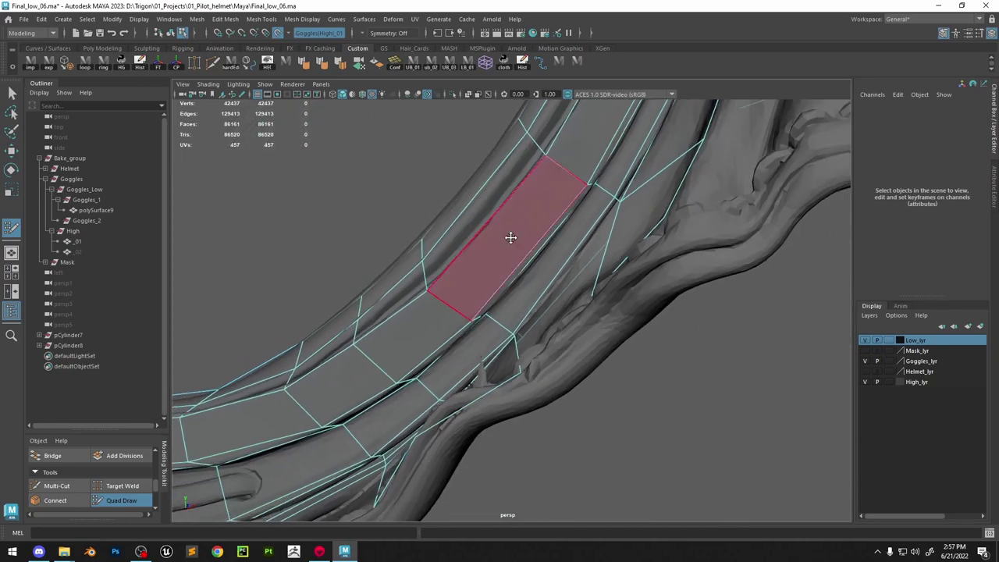
Isolate the low-poly goggles mesh and bridge the open border edges along the rim's narrow gap beside the nose
left_click_drag(511, 235, 659, 170, "alt")
key("w")
left_click(452, 95)
right_click_drag(659, 170, 659, 105)
left_click(647, 163)
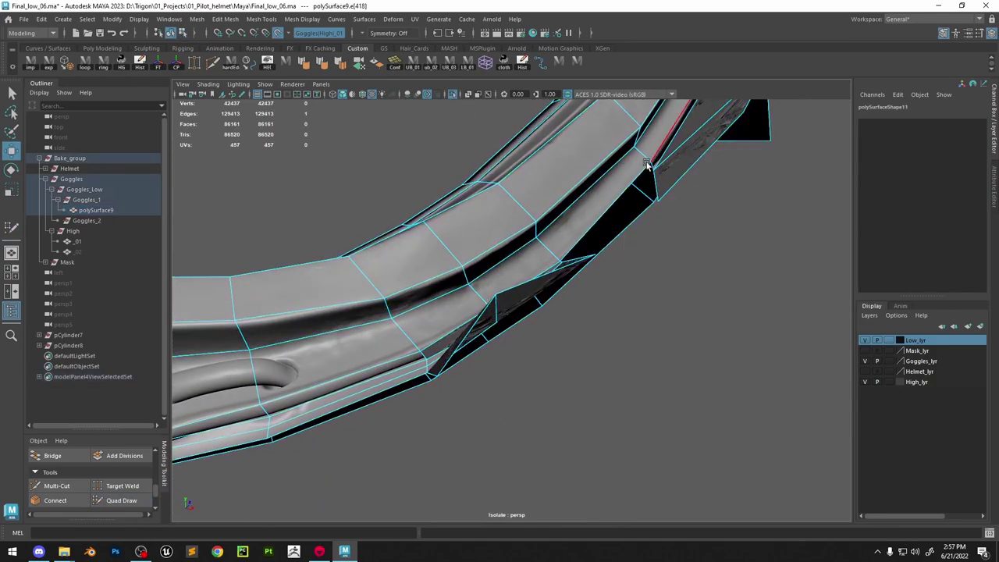
left_click(651, 164)
left_click_drag(651, 164, 632, 236, "alt")
right_click_drag(631, 235, 550, 358, "alt")
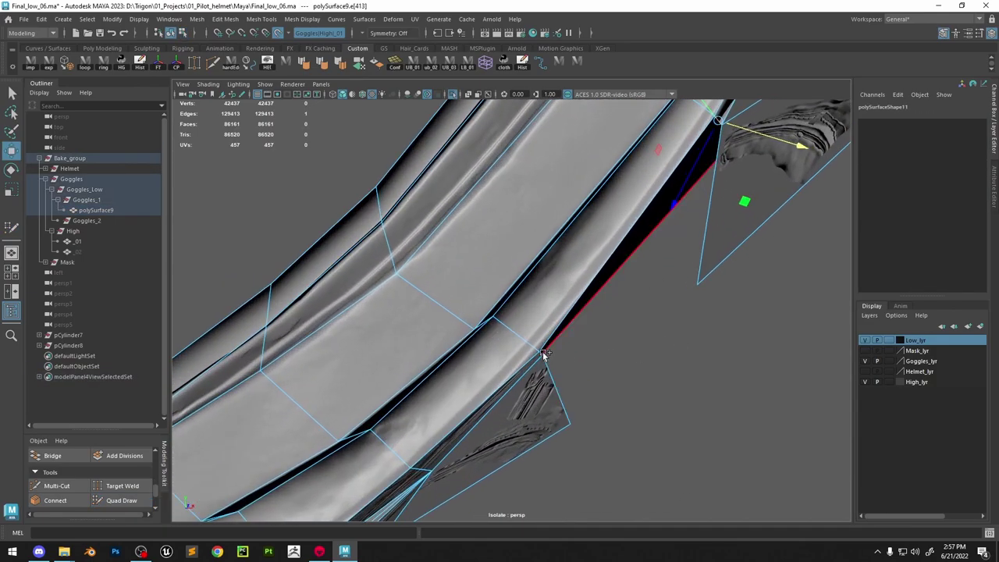
right_click_drag(565, 251, 616, 269, "shift")
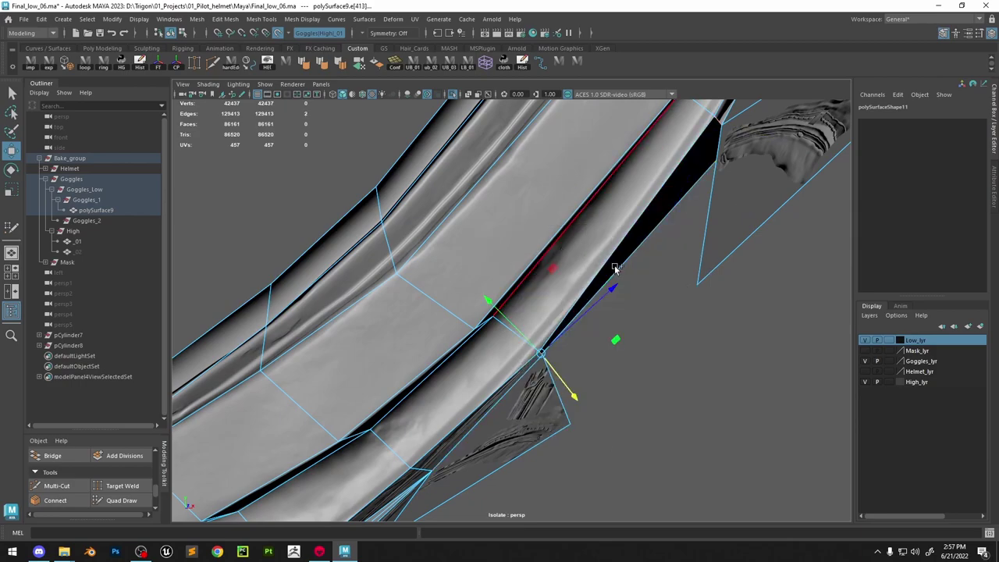
right_click(579, 244, "shift")
right_click_drag(576, 364, 584, 283, "shift")
Bridge the remaining gap between the nose-side faces, resume Quad Draw on the mesh and turn off isolation
left_click_drag(584, 283, 661, 248, "alt")
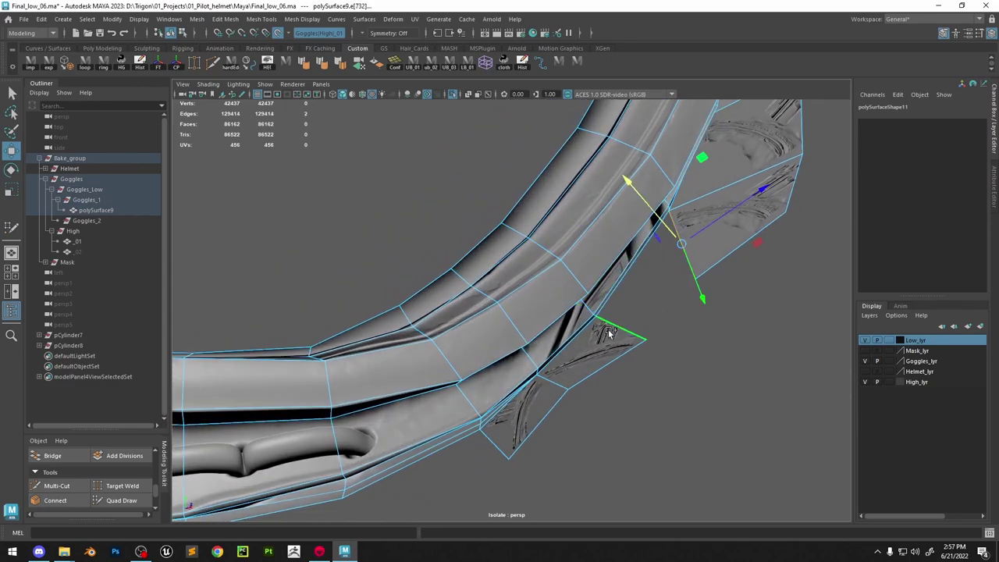
key("g")
key("F8")
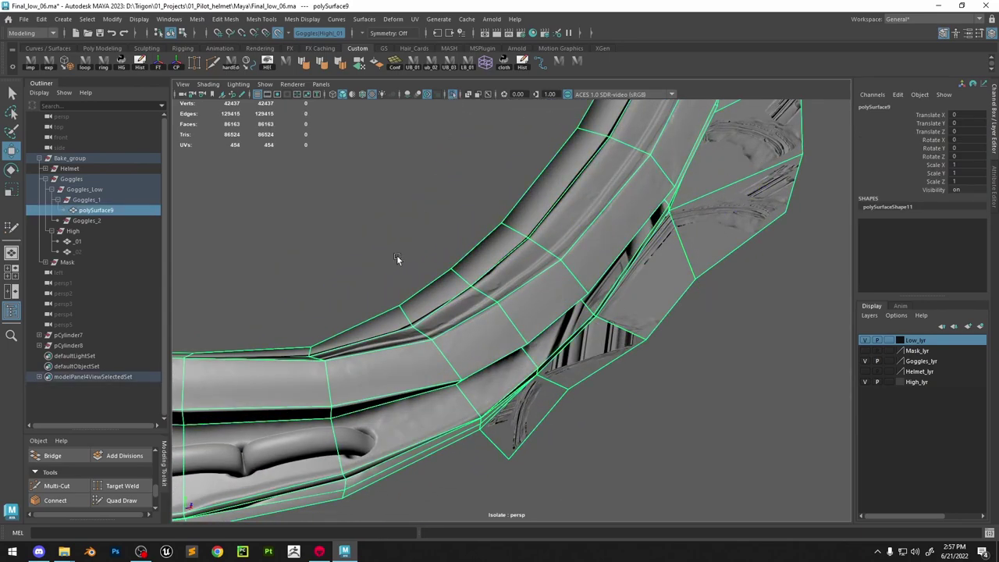
left_click(121, 500)
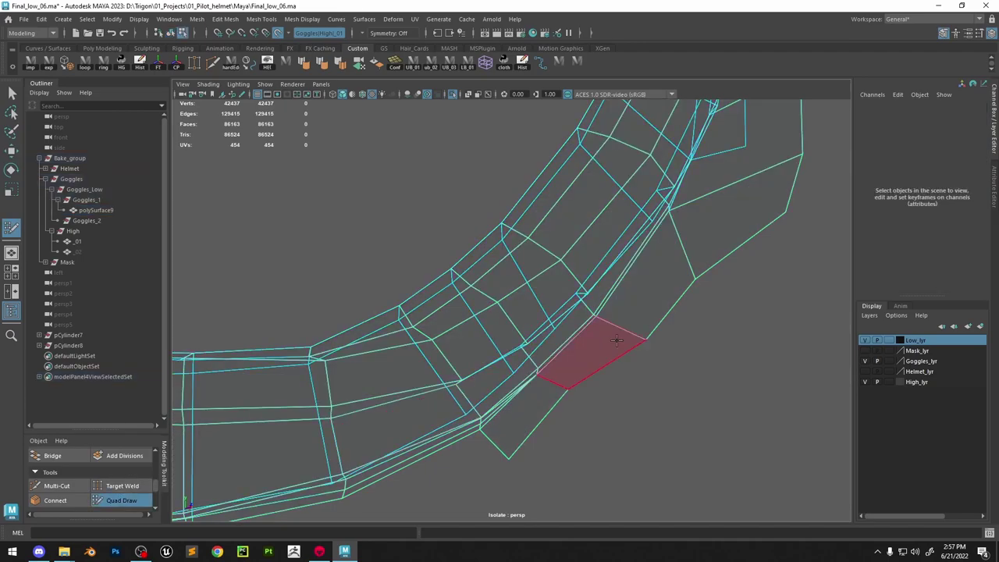
left_click(453, 94)
left_click_drag(589, 223, 626, 324, "alt")
scroll(627, 324, "up", 4)
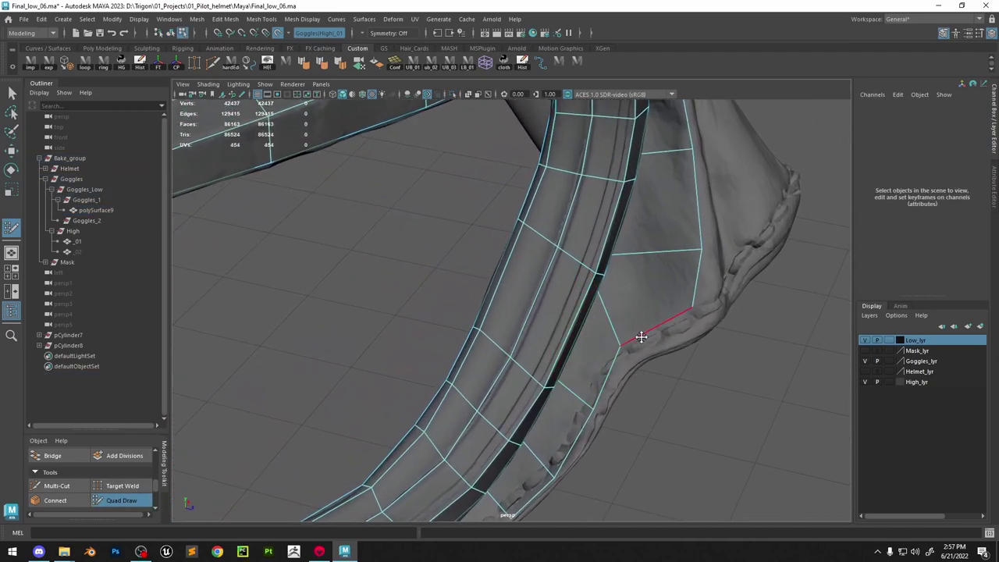
Cut additional edges through the faces around the rim's upper nose-side corner with Multi-Cut
left_click_drag(656, 355, 468, 269, "alt")
scroll(672, 343, "down", 4)
scroll(491, 208, "up", 3)
scroll(469, 203, "up", 4)
left_click(450, 162)
left_click(398, 345)
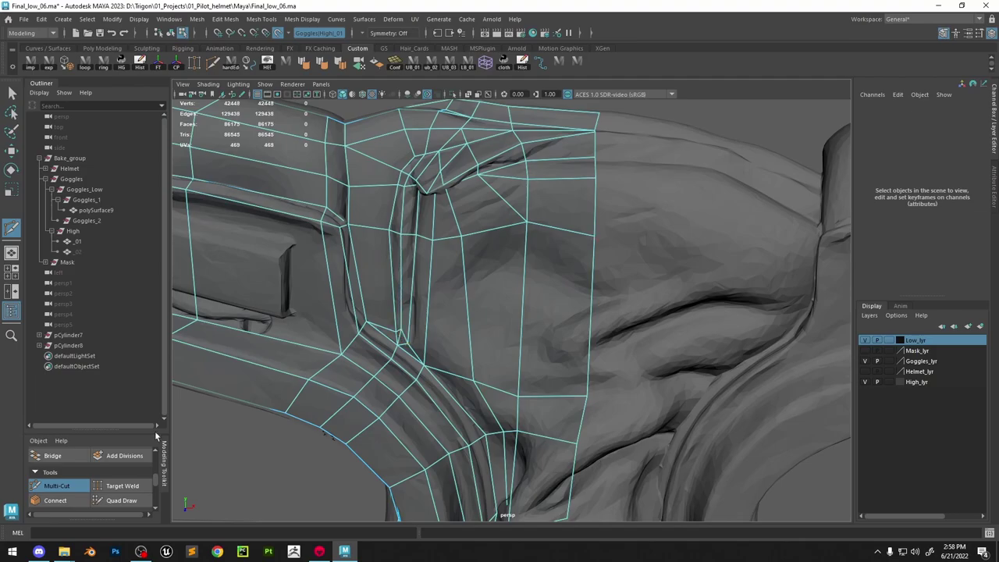
Undo the last Quad Draw change and insert an edge loop running down through the nose-side faces
left_click(122, 500)
scroll(336, 344, "up", 3)
scroll(537, 346, "down", 5)
left_click_drag(504, 276, 594, 350, "alt")
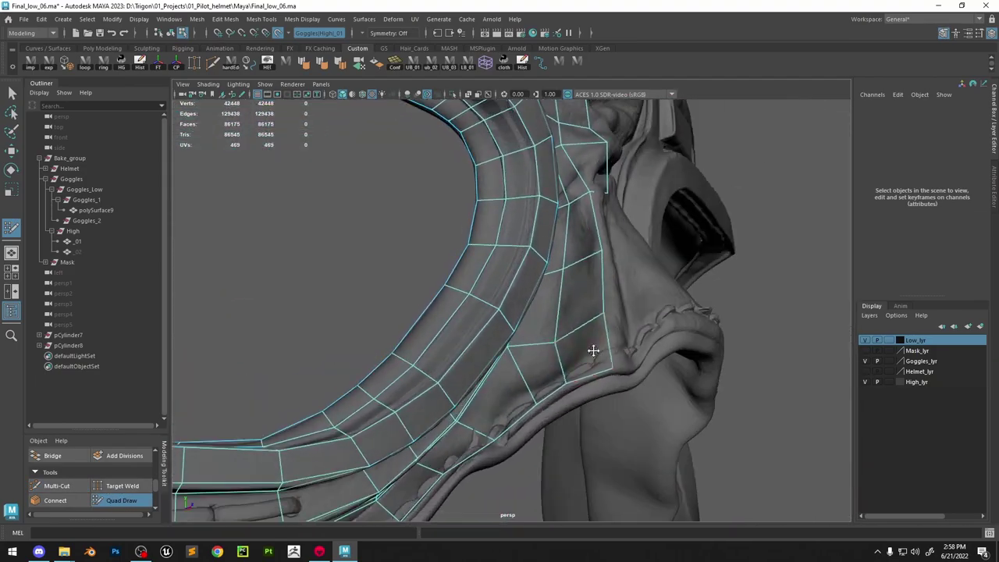
key("ctrl+z")
left_click_drag(636, 320, 530, 375, "alt")
scroll(606, 281, "down", 4)
left_click(521, 328, "ctrl")
left_click_drag(523, 328, 580, 405, "alt")
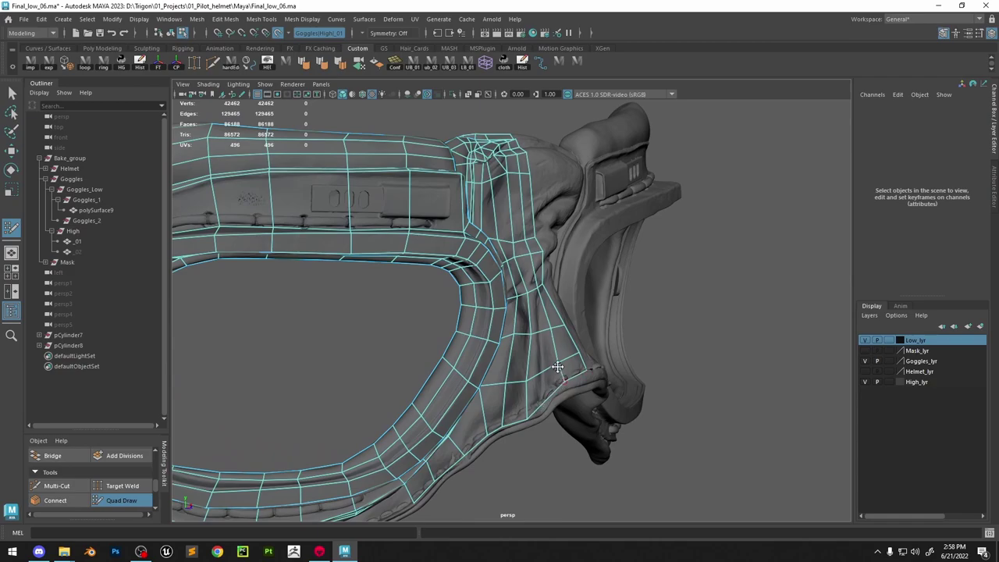
Cut the faces at the top of the nose bridge with Multi-Cut and switch back to Quad Draw
mouse_move(557, 370)
left_mouse_down("alt")
mouse_move(653, 295)
mouse_move(565, 378)
left_mouse_up("alt")
scroll(565, 378, "up", 4)
scroll(566, 378, "up", 2)
left_click(72, 491)
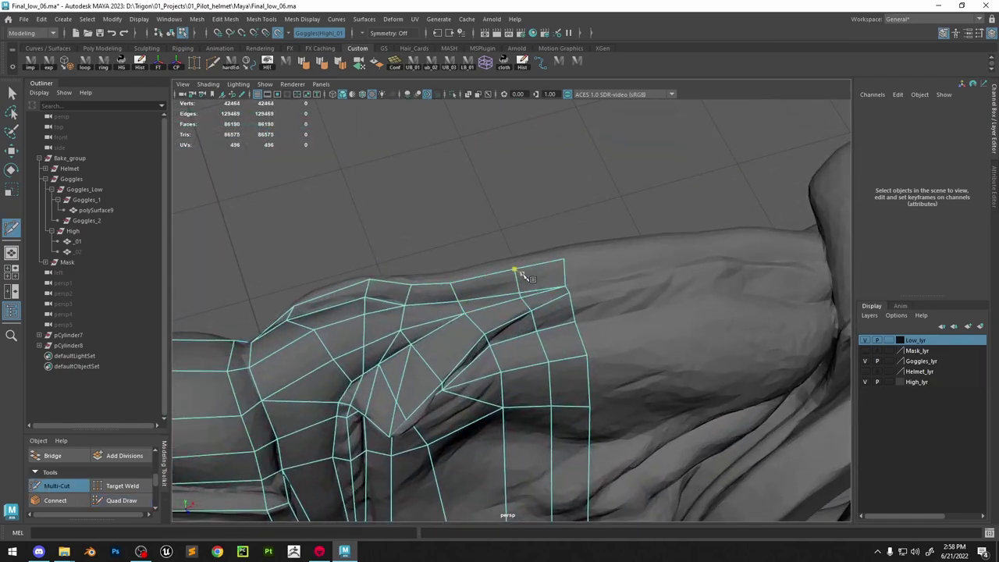
left_click(137, 506)
scroll(484, 344, "down", 4)
mouse_move(500, 367)
left_mouse_down("alt")
mouse_move(508, 312)
mouse_move(539, 265)
left_mouse_up("alt")
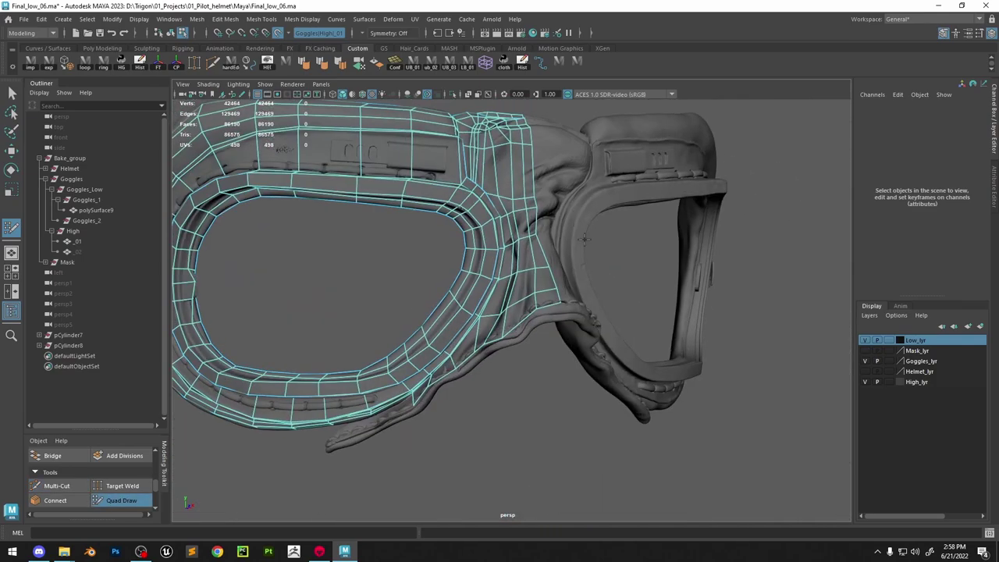
Insert edge loops across the rim and the nose-side faces with Quad Draw to even out the face spacing
scroll(578, 281, "up", 5)
middle_click_drag(605, 283, 580, 278, "alt")
left_click_drag(580, 278, 553, 277, "alt")
left_click_drag(453, 282, 534, 261, "alt")
left_click(537, 257, "ctrl+shift")
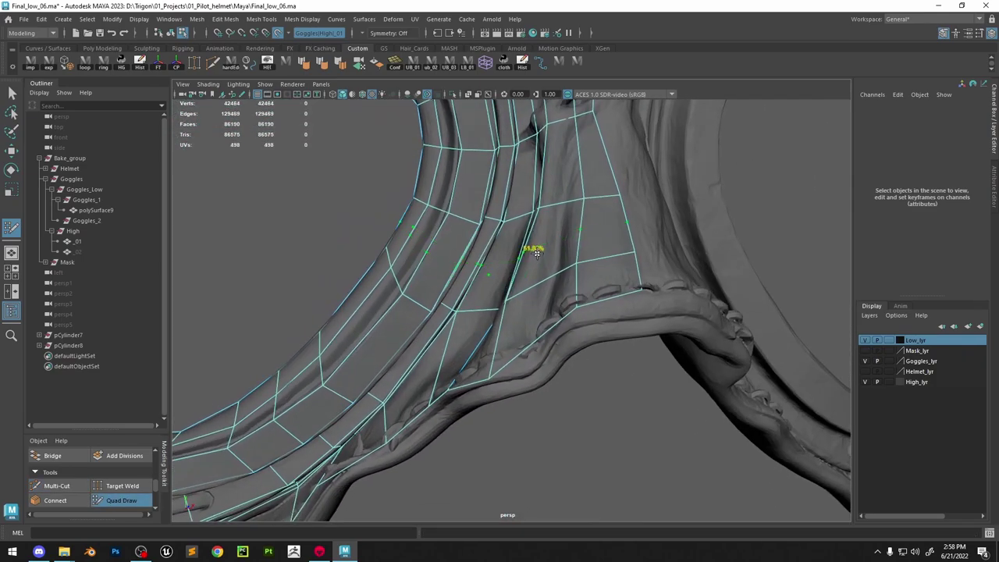
left_click(575, 161, "ctrl")
mouse_move(575, 161)
left_mouse_down("alt")
mouse_move(548, 216)
mouse_move(537, 347)
left_mouse_up("alt")
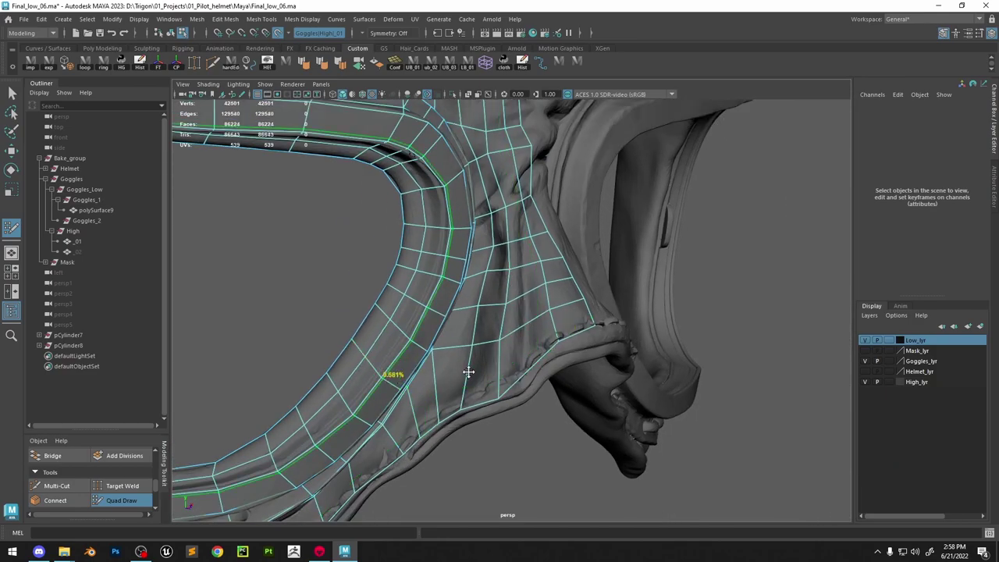
Place a Quad Draw point beneath the lower rim and fill the faces between it and the rim's outer edge
left_click_drag(468, 373, 504, 290, "alt")
middle_click_drag(397, 370, 671, 167, "alt")
right_click_drag(671, 168, 758, 395, "alt")
middle_click_drag(758, 395, 702, 473, "alt")
left_click_drag(703, 473, 559, 263, "alt")
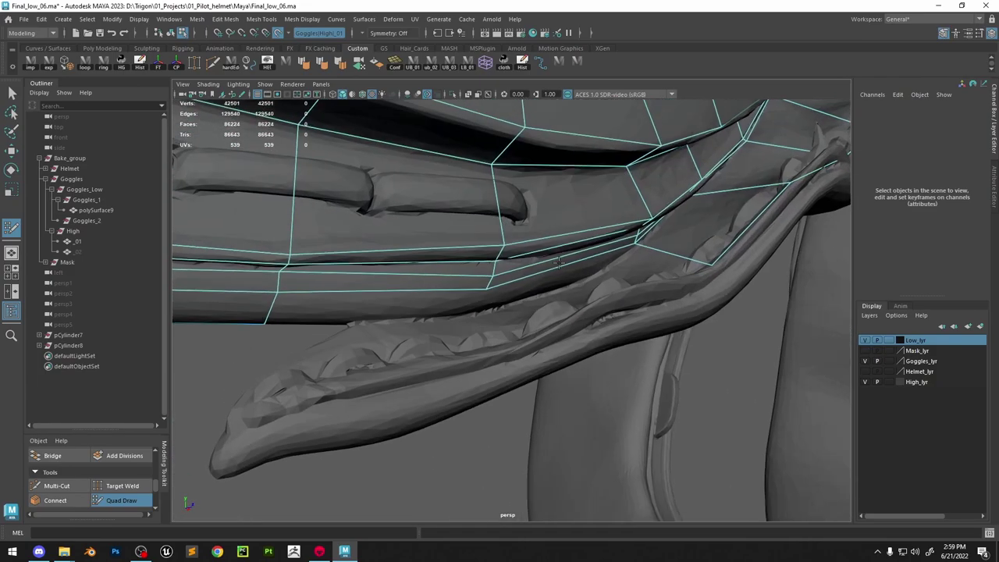
left_click_drag(359, 311, 453, 318, "alt")
left_click(359, 314)
left_click(334, 289, "shift")
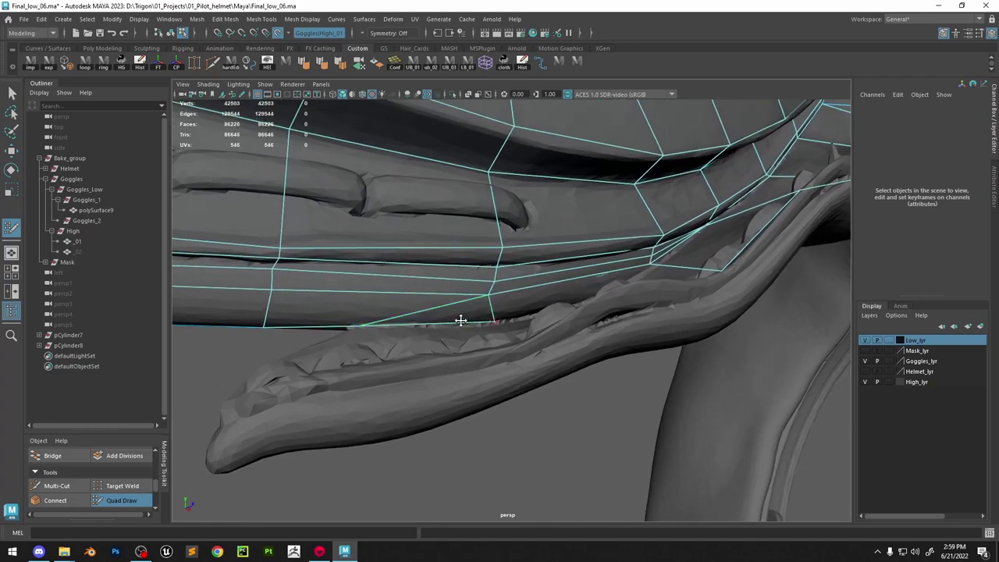
Extend the nose-side strip down onto the stitched flap with a Quad Draw face beside the lower rim
left_click_drag(460, 305, 539, 287, "alt")
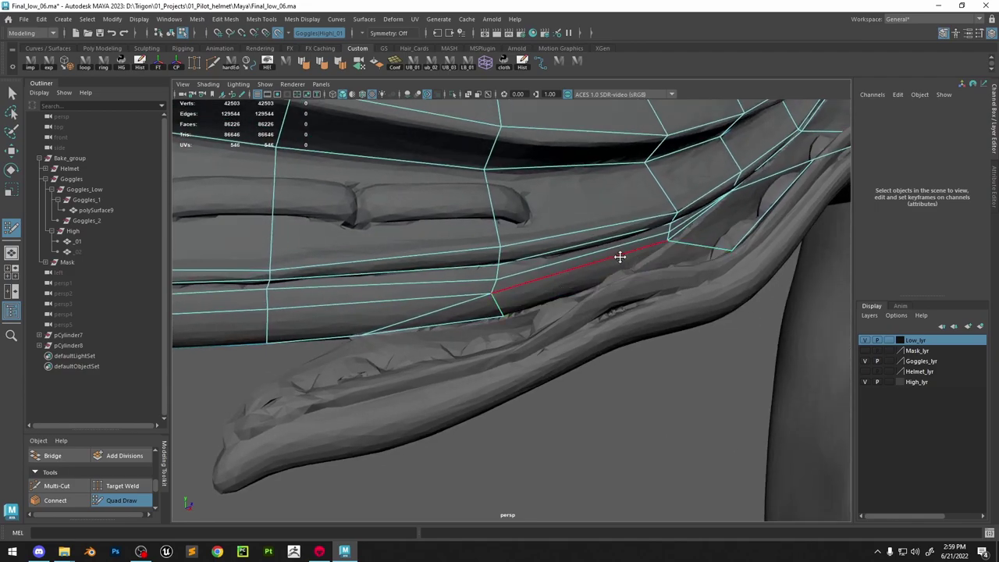
left_click_drag(626, 253, 635, 265, "alt")
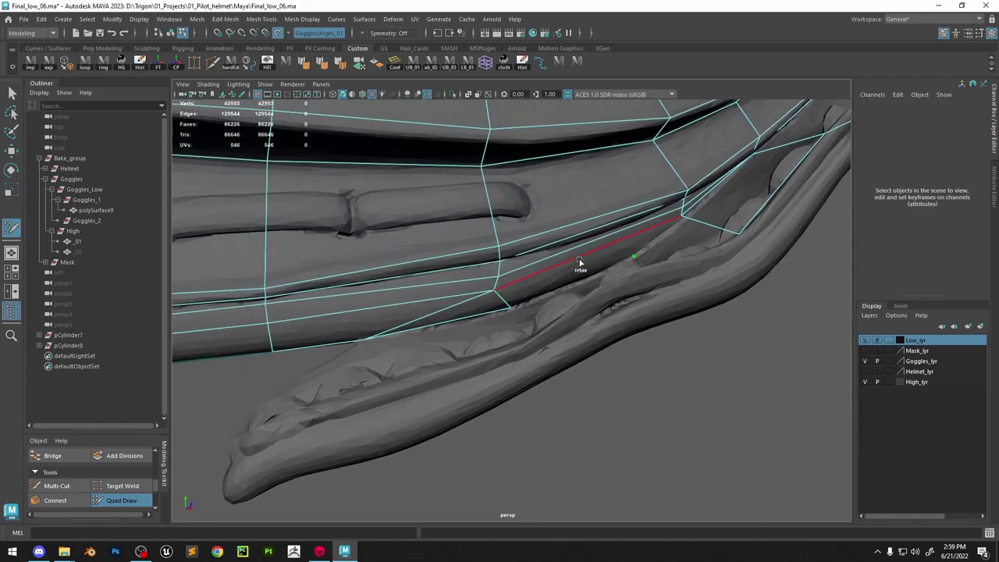
left_click_drag(635, 254, 659, 272, "alt")
left_click(666, 262)
left_click(665, 224, "shift")
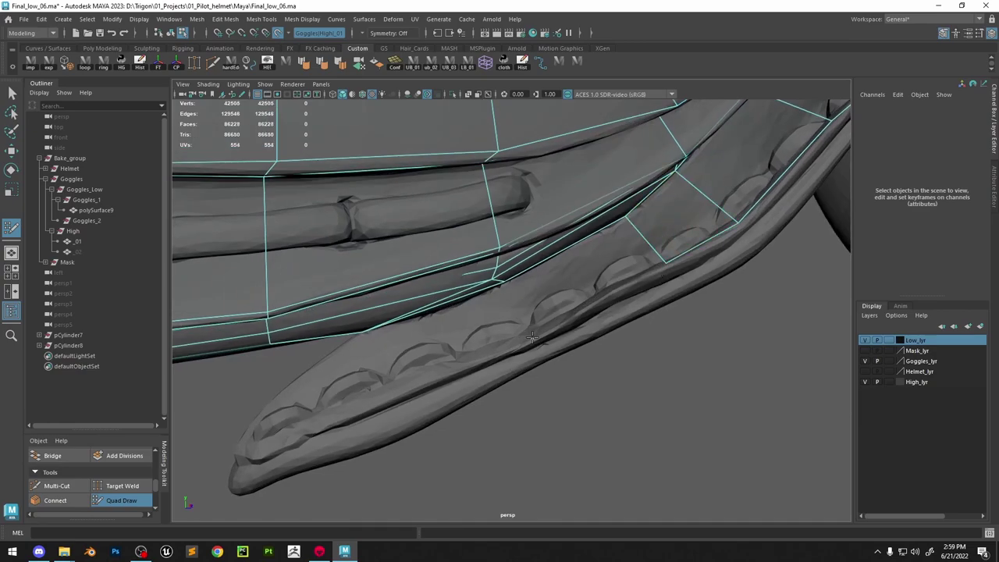
Place two more points farther down the stitched flap and fill the next face of the strip
left_click_drag(576, 282, 602, 279, "alt")
left_click_drag(523, 298, 572, 274, "alt")
left_click(510, 312)
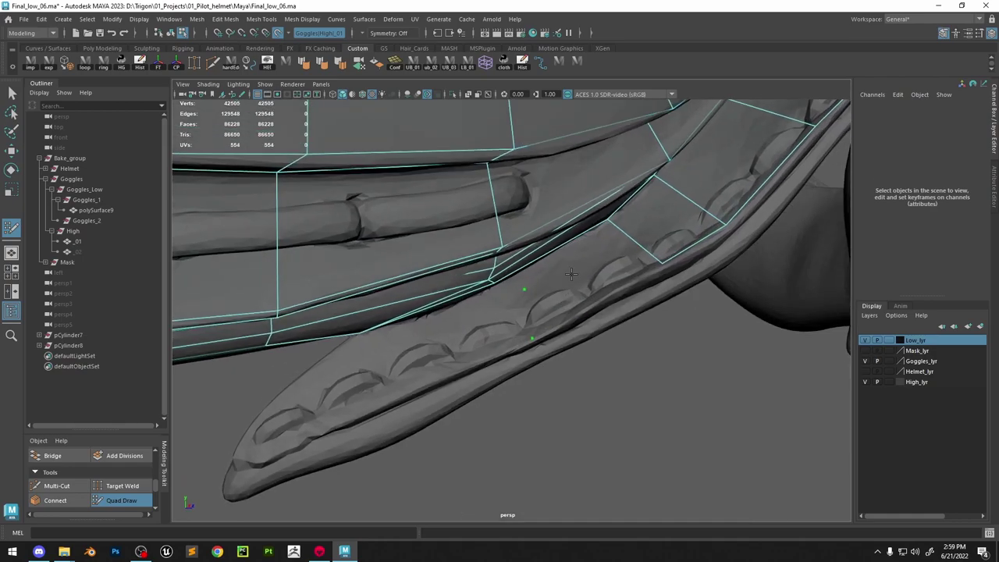
left_click(578, 280, "shift")
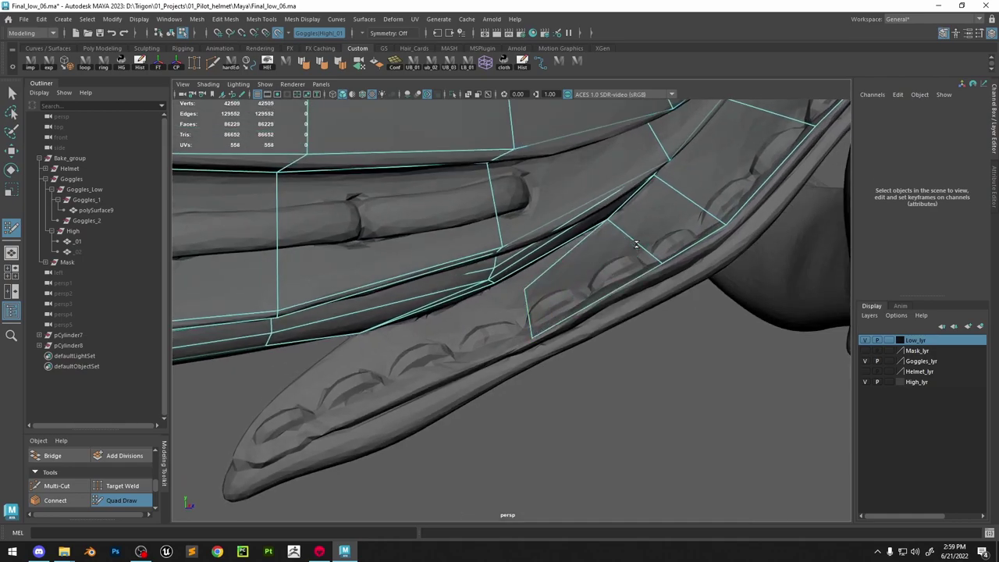
Place a Quad Draw point near the stitched flap's tip and fill the next face of the strip
left_click_drag(590, 277, 605, 261, "alt")
mouse_move(512, 321)
left_mouse_down()
mouse_move(494, 314)
mouse_move(478, 330)
mouse_move(422, 336)
mouse_move(513, 328)
mouse_move(394, 394)
left_mouse_up()
left_click(396, 389)
left_click(451, 341, "shift")
key("ctrl+z")
left_click(422, 336, "shift")
Add a second point at the flap's tip, fill the end face and split it with an edge loop
left_click(425, 395)
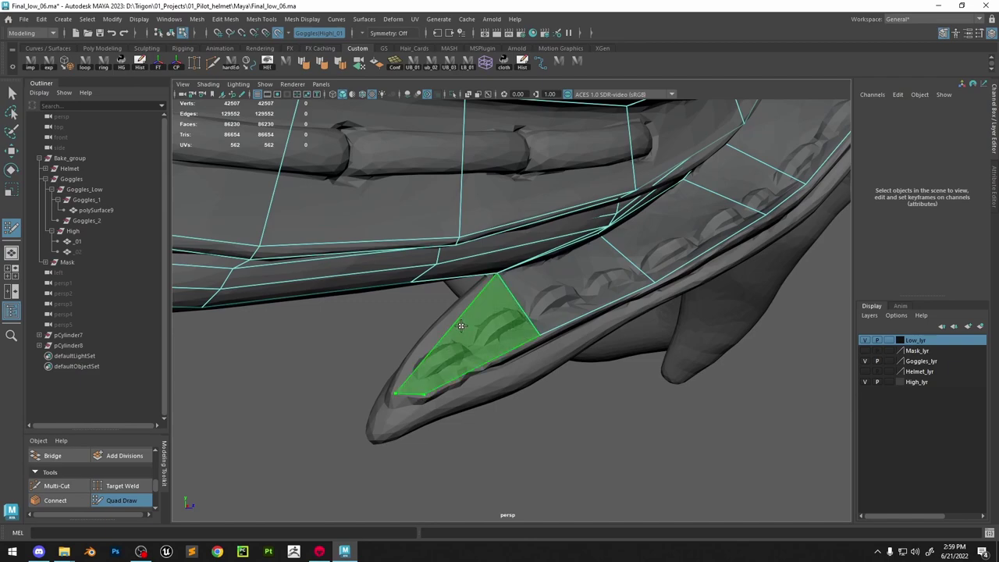
left_click(461, 327, "shift")
left_click(459, 351, "ctrl")
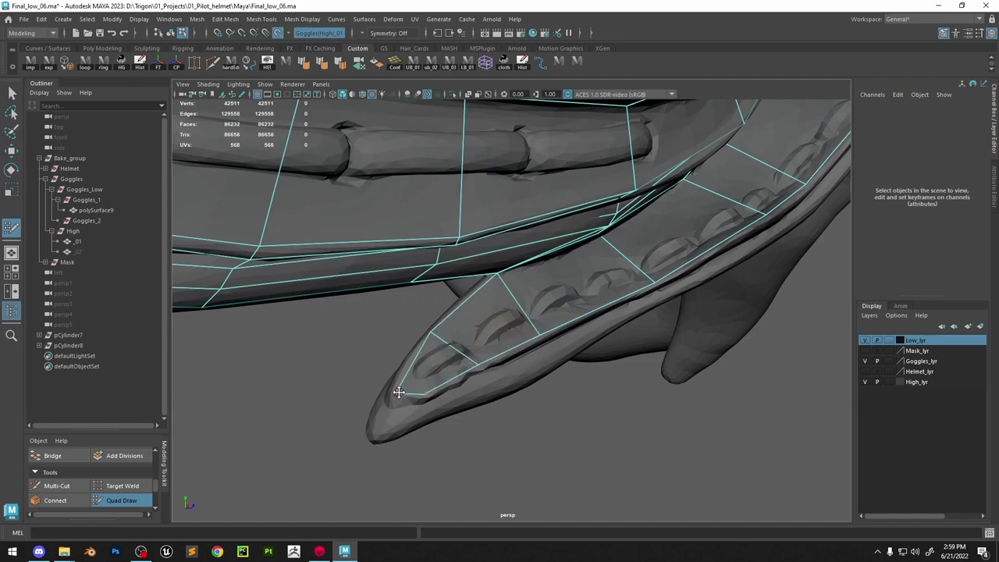
Delete the diagonal edge running from the flap's upper corner to the lower rim
right_click_drag(566, 258, 525, 266, "alt")
left_click_drag(524, 265, 497, 274, "alt")
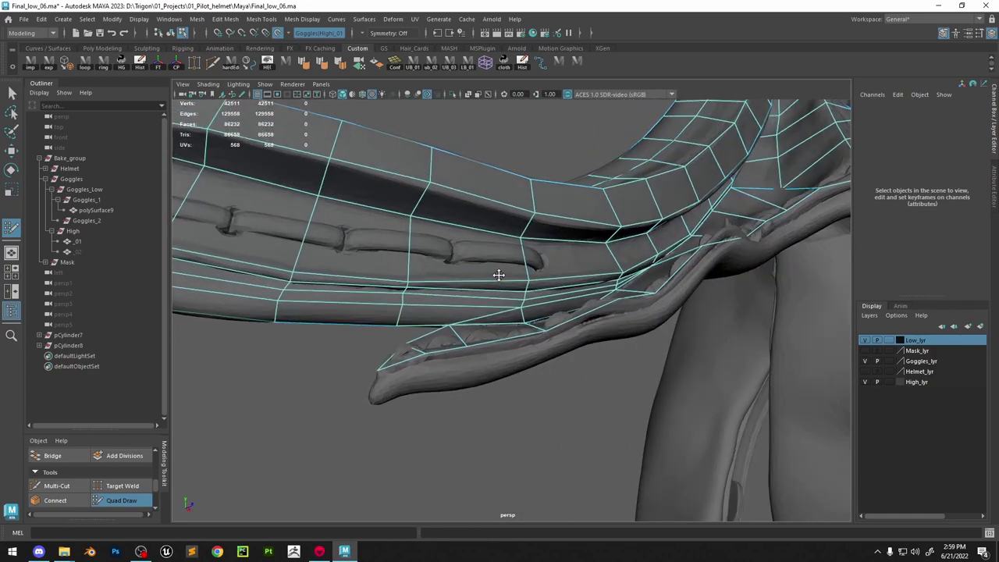
right_click_drag(497, 274, 529, 335, "alt")
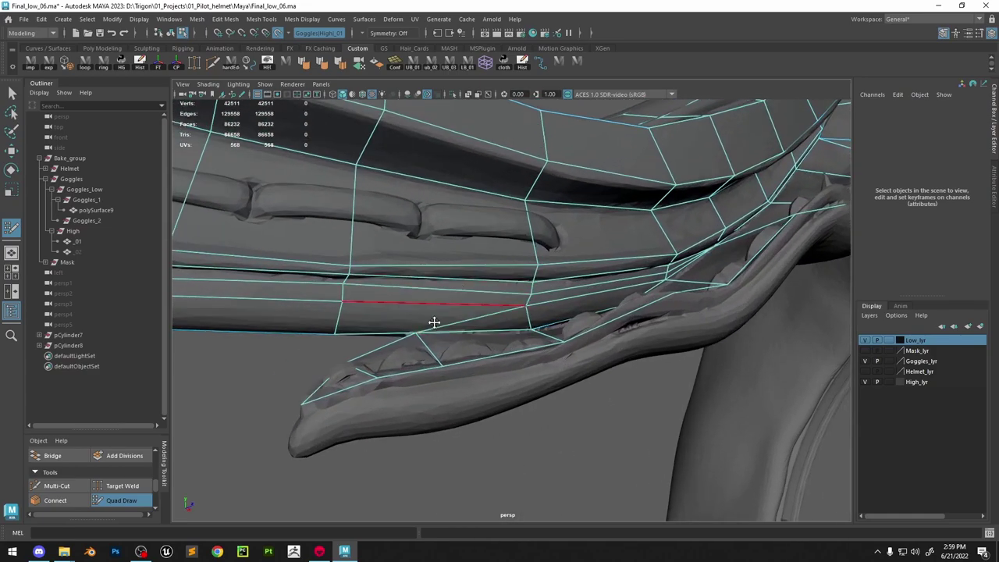
key("w")
left_click(470, 320)
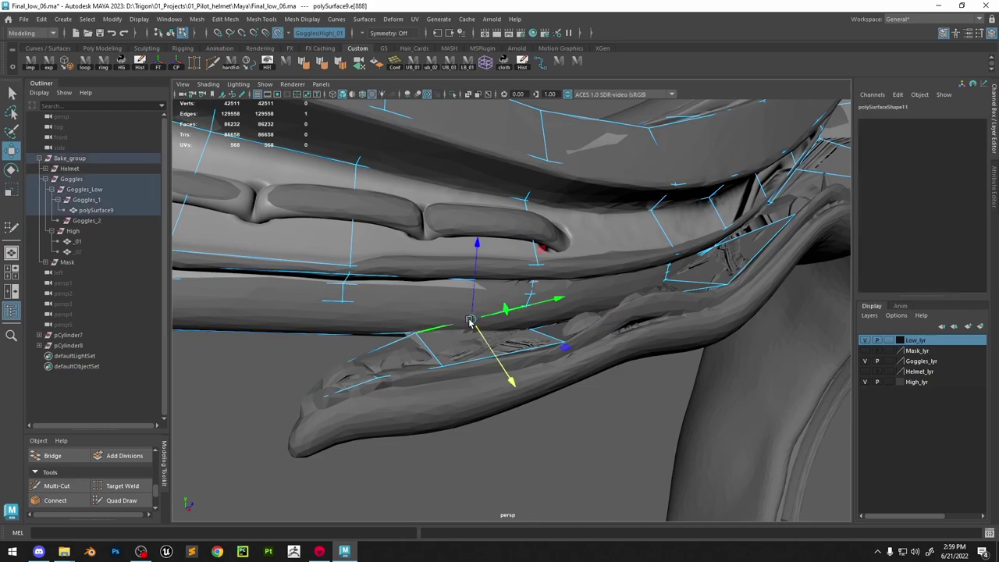
key("ctrl+Delete")
Insert a Multi-Cut edge loop across the rim above the flap and connect its end to the flap's upper corner
left_click(74, 486)
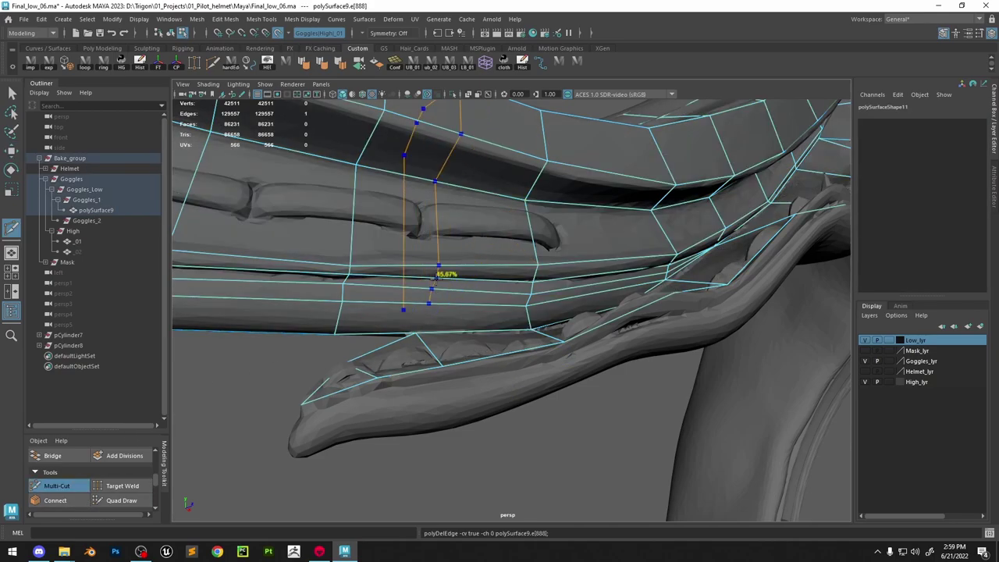
left_click(434, 306, "ctrl")
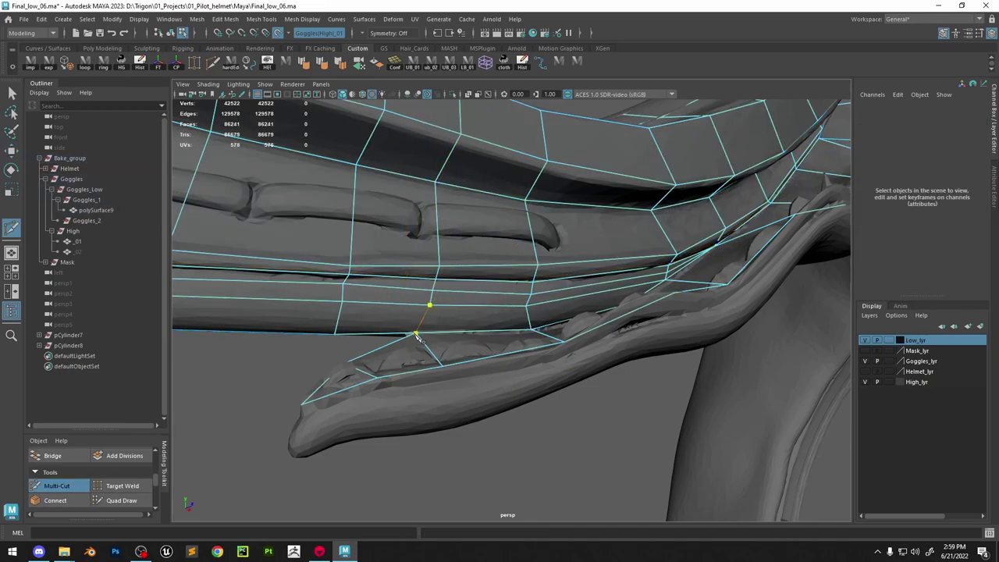
left_click(416, 334)
right_click(597, 186)
Discard the stray cut point and cut an edge from the flap's inner corner across to the adjacent rim edge
right_click_drag(595, 183, 495, 84, "alt")
left_click_drag(494, 85, 506, 209, "alt")
right_click_drag(505, 209, 535, 216, "alt")
middle_click_drag(534, 216, 548, 250, "alt")
left_click_drag(549, 250, 598, 234, "alt")
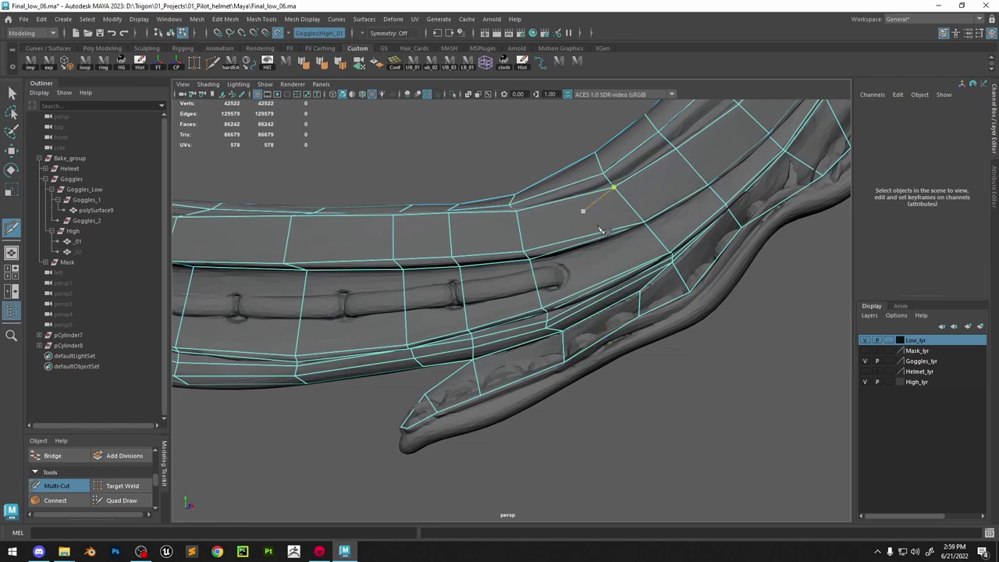
key("ctrl+z")
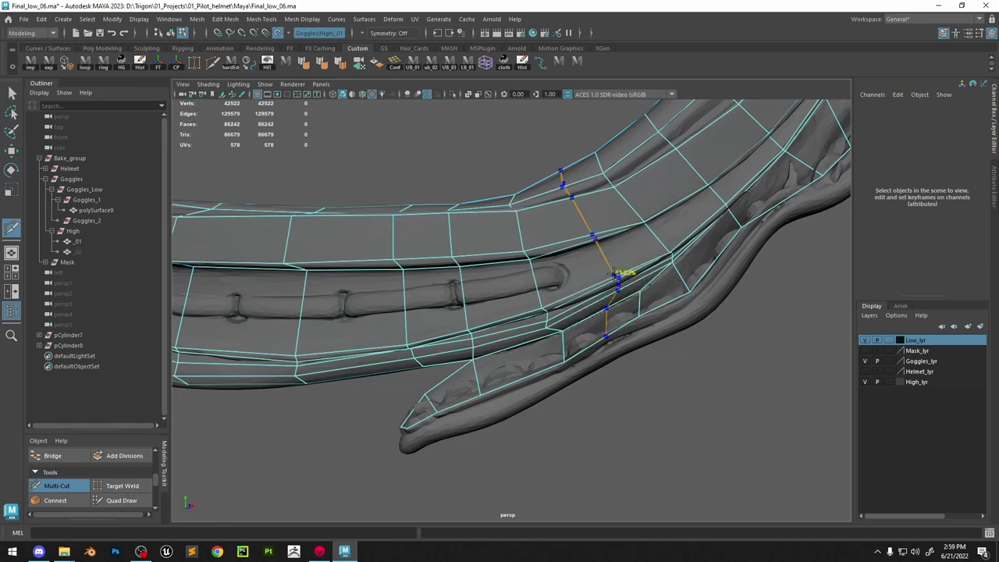
left_click(640, 291)
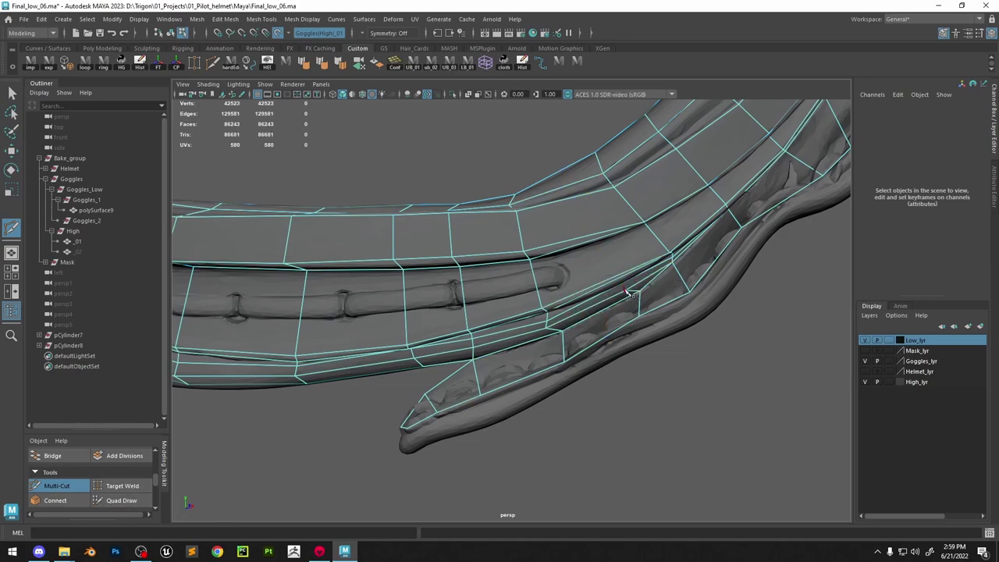
Insert another edge loop across the curved rim beside the stitching and connect its end to the nearby flap vertex
left_click(593, 228, "ctrl")
left_click_drag(650, 276, 636, 248, "alt")
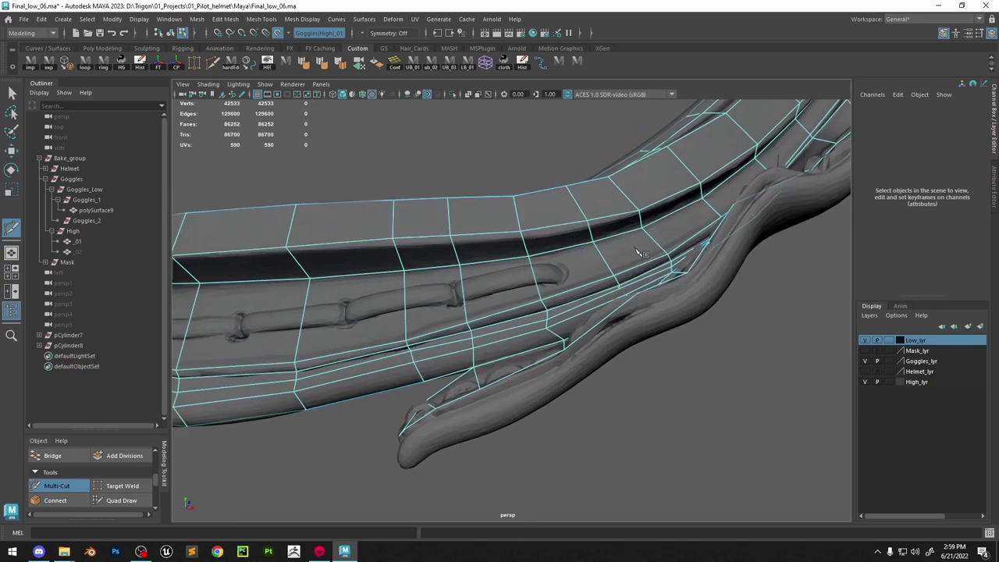
right_click_drag(636, 248, 740, 284, "alt")
middle_click_drag(741, 284, 531, 336, "alt")
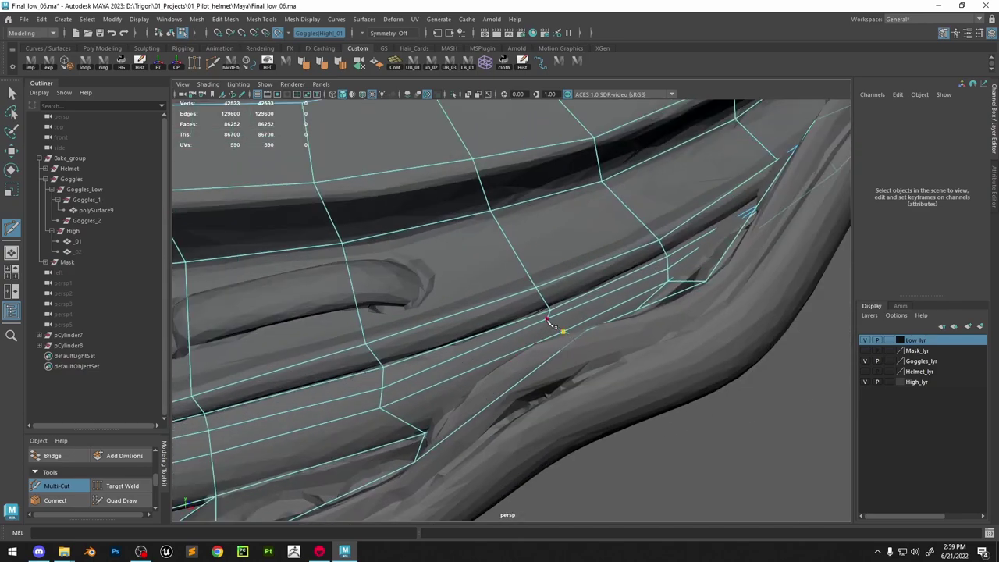
Reposition the lower rim vertices above the flap's tip with Quad Draw to even out the face rows
left_click(123, 500)
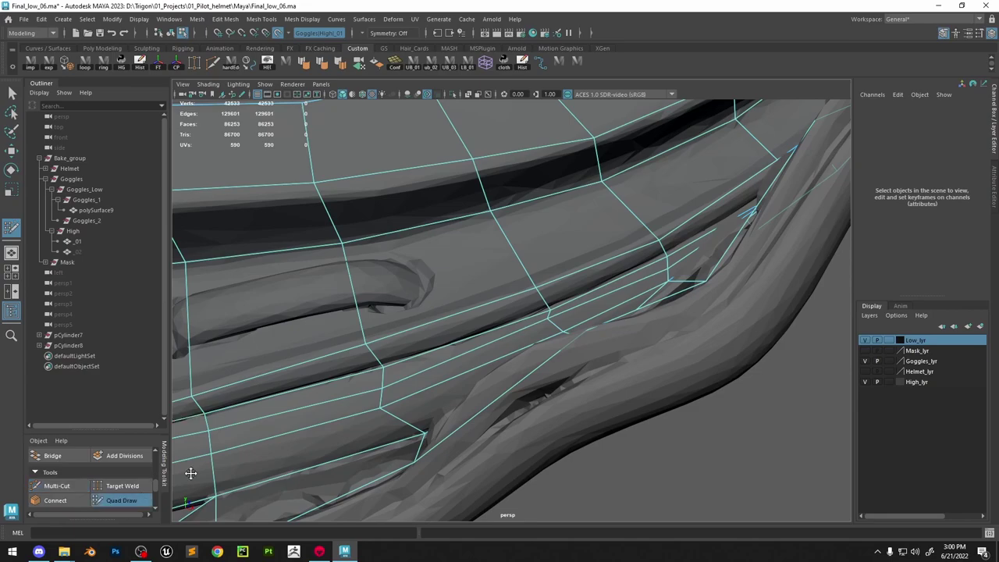
mouse_move(546, 242)
left_mouse_down("alt")
mouse_move(560, 234)
mouse_move(513, 365)
left_mouse_up("alt")
mouse_move(387, 344)
left_mouse_down()
mouse_move(386, 363)
mouse_move(395, 342)
left_mouse_up()
middle_click_drag(382, 341, 610, 352, "alt")
left_click_drag(488, 321, 466, 342)
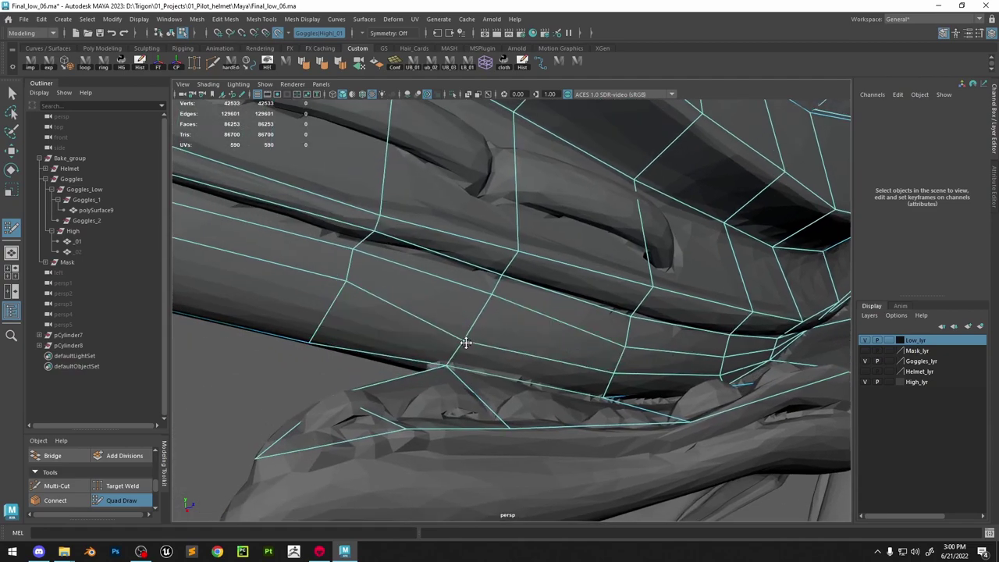
left_click_drag(489, 290, 483, 305)
left_click_drag(345, 280, 335, 315)
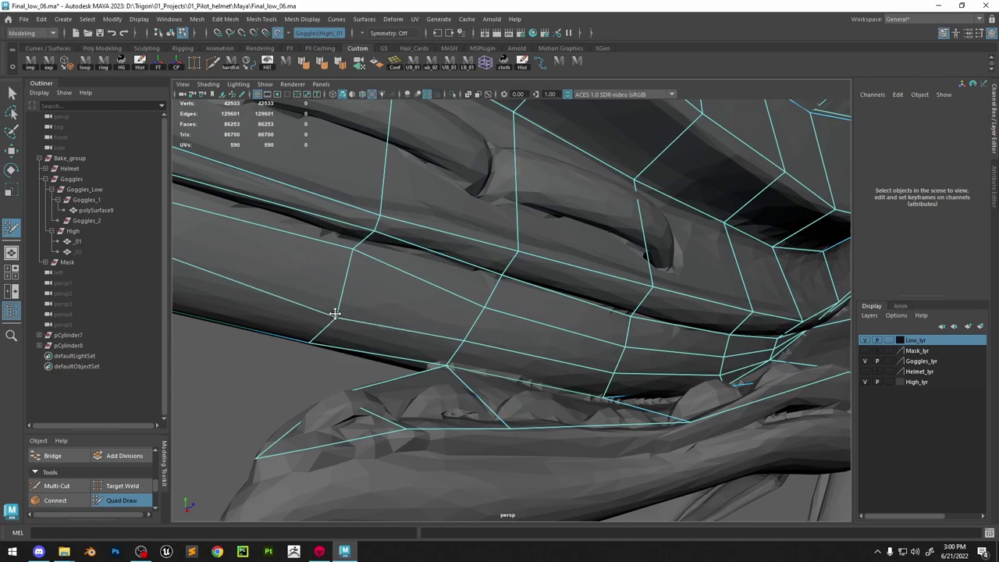
left_click_drag(360, 249, 358, 276)
Shift the middle edges of the lower rim toward its outer edge, continuing to the goggles' outer corner
scroll(423, 295, "down", 5)
left_click_drag(440, 276, 430, 250, "alt")
middle_click_drag(209, 248, 412, 276, "alt")
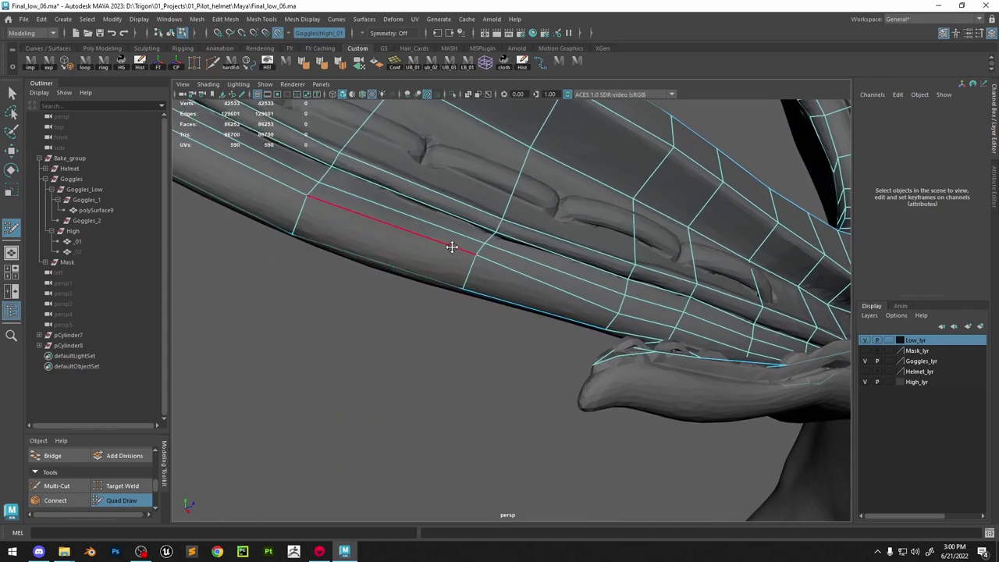
left_click_drag(452, 246, 444, 261)
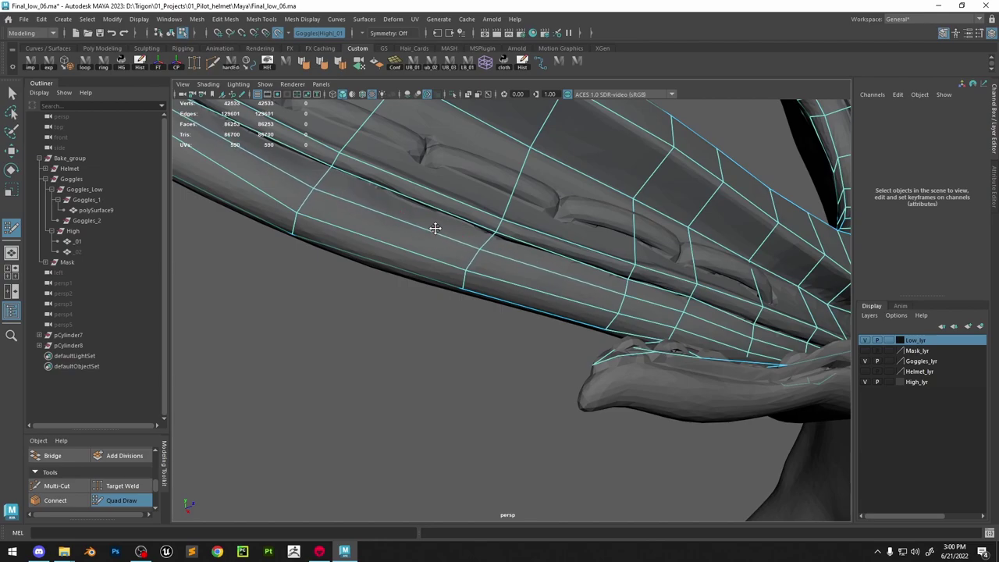
left_click_drag(435, 227, 722, 353, "alt")
right_click_drag(722, 354, 508, 294, "alt")
left_click_drag(508, 294, 431, 290, "alt")
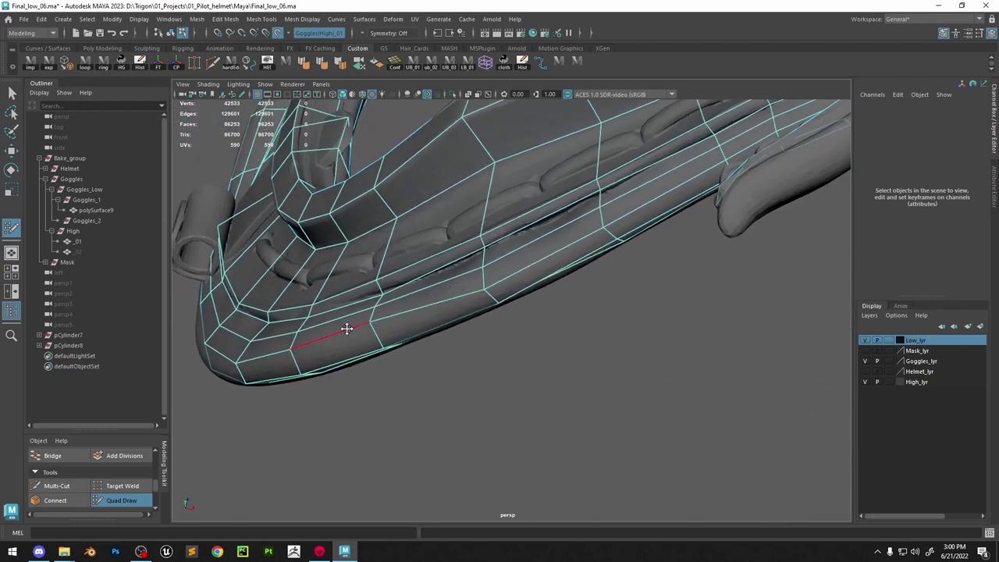
left_click_drag(346, 329, 349, 339)
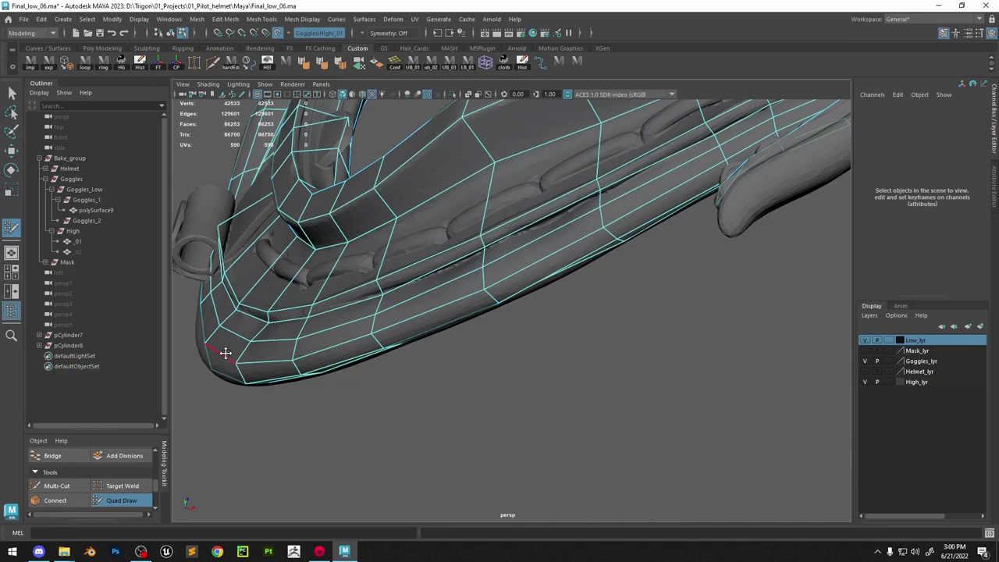
Insert a Quad Draw edge loop across the nose-side faces above the stitched flap
right_click_drag(652, 168, 612, 223, "alt")
mouse_move(611, 223)
left_mouse_down("alt")
mouse_move(464, 342)
mouse_move(515, 374)
left_mouse_up("alt")
mouse_move(581, 357)
left_mouse_down("alt")
mouse_move(493, 350)
mouse_move(562, 321)
left_mouse_up("alt")
right_click_drag(562, 321, 589, 307, "alt")
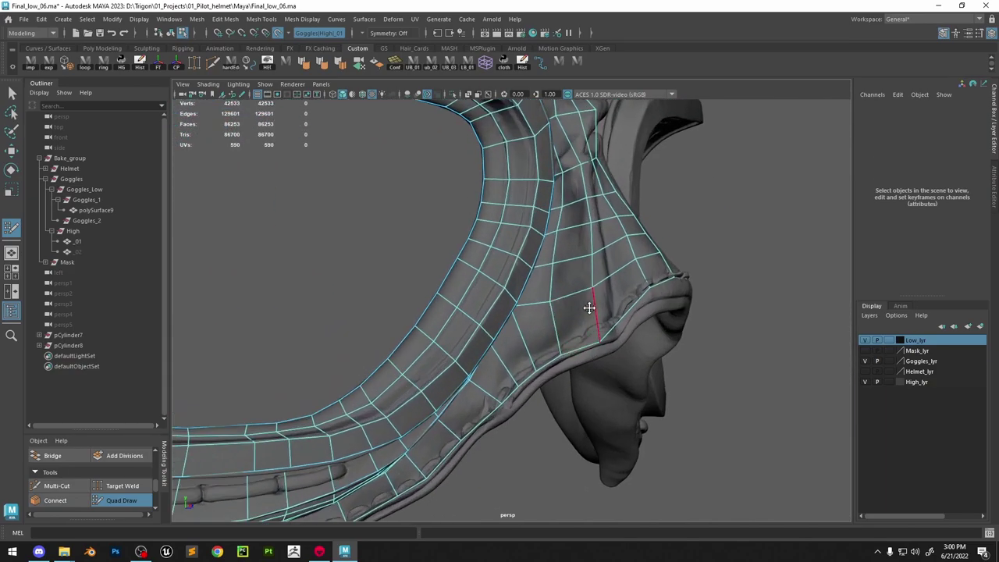
left_click(594, 313, "ctrl")
left_click_drag(593, 311, 557, 305, "alt")
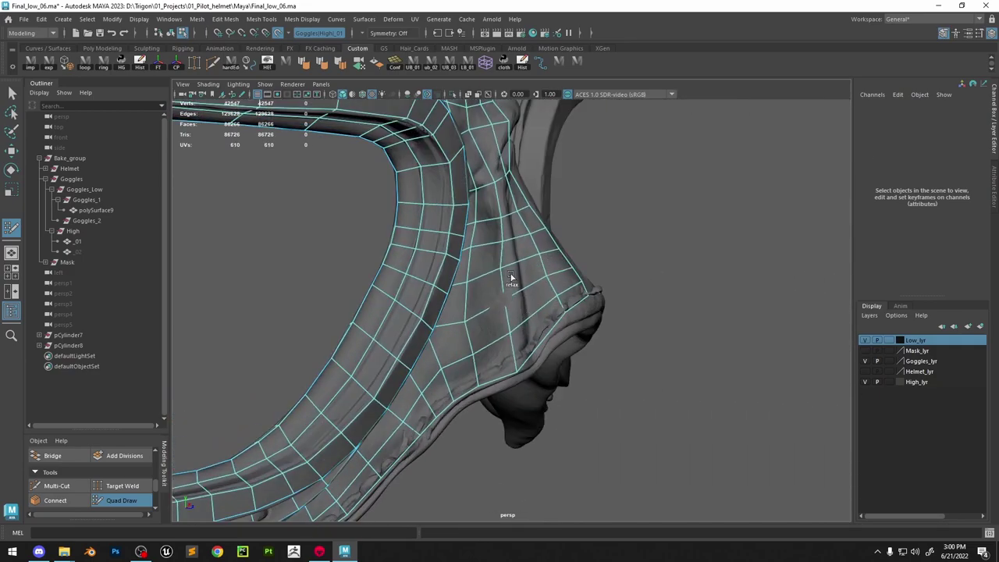
Nudge the vertex on the nose-side fold with the Move tool, using plain shaded display, and resume Quad Draw
left_click_drag(534, 279, 526, 357, "alt")
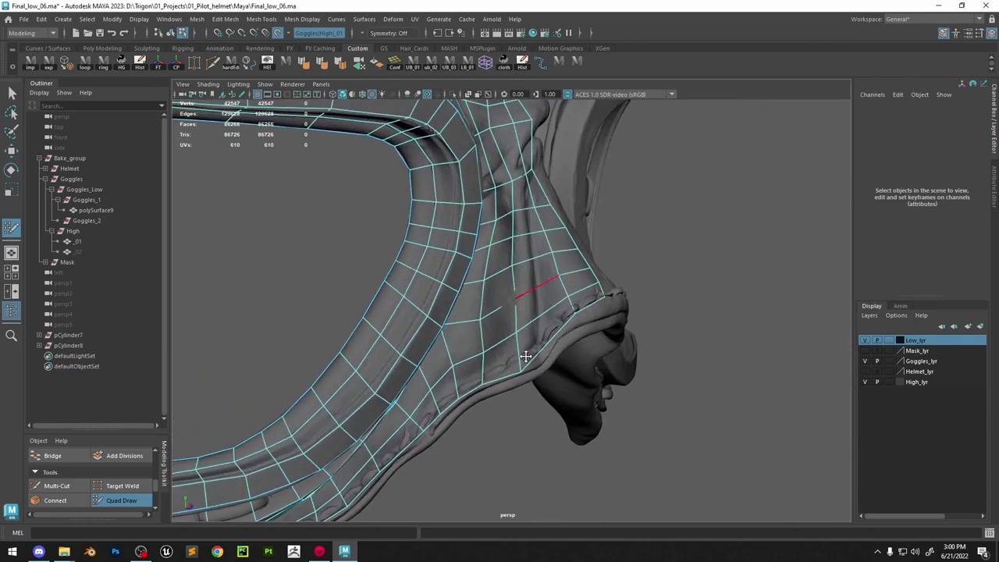
key("w")
left_click(517, 300)
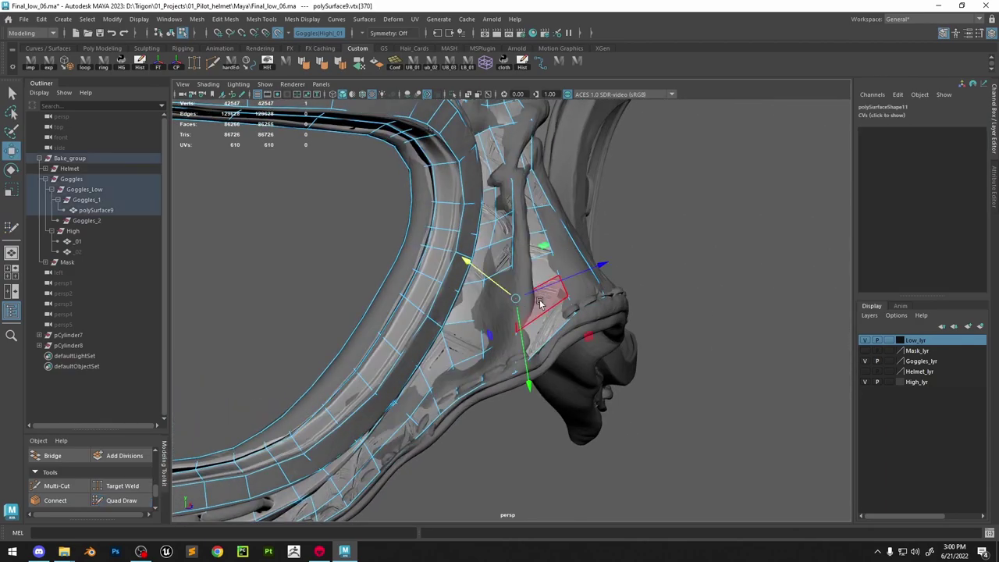
key("5")
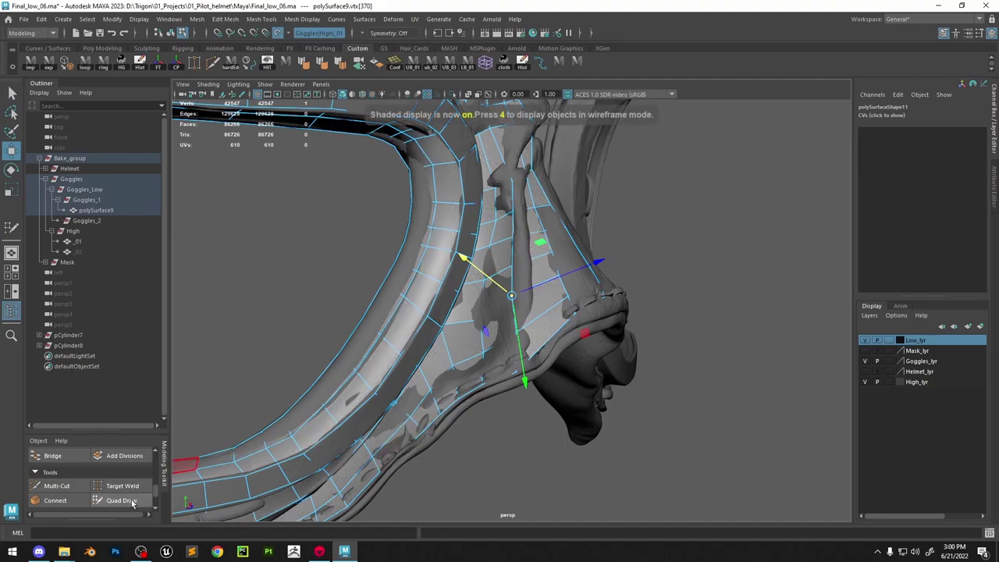
left_click(131, 501)
Try an additional edge loop through the rim and nose-side mesh and undo it
mouse_move(694, 216)
left_mouse_down("alt")
mouse_move(613, 209)
mouse_move(634, 208)
mouse_move(614, 255)
mouse_move(578, 249)
mouse_move(558, 273)
left_mouse_up("alt")
middle_click_drag(653, 262, 660, 330, "alt")
scroll(660, 330, "up", 5)
left_click_drag(660, 330, 624, 318, "alt")
scroll(631, 341, "down", 4)
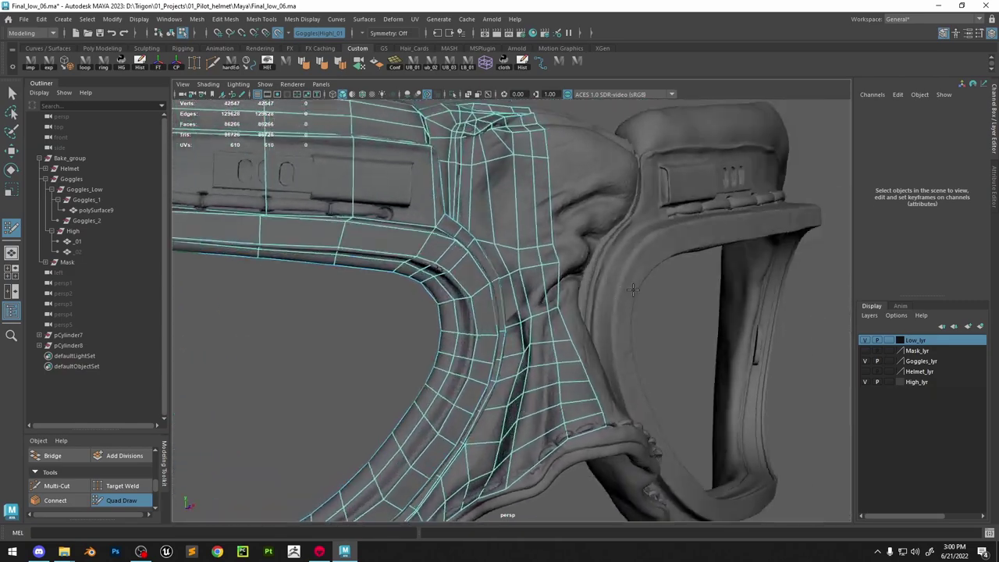
middle_click_drag(499, 406, 516, 306, "alt")
left_click_drag(516, 306, 542, 307, "alt")
middle_click_drag(542, 308, 634, 279, "alt")
left_click_drag(635, 281, 613, 274, "alt")
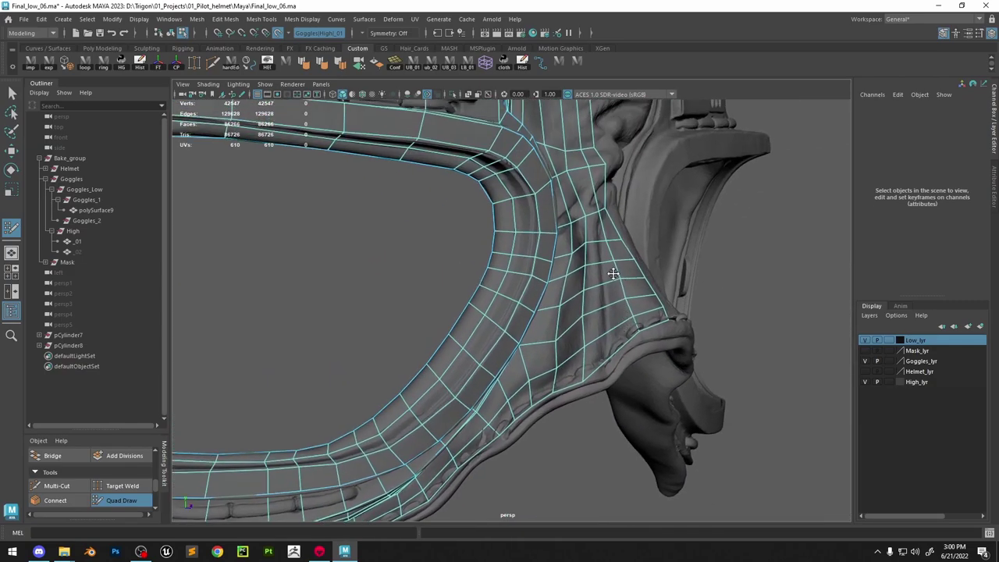
left_click_drag(668, 313, 585, 290, "alt")
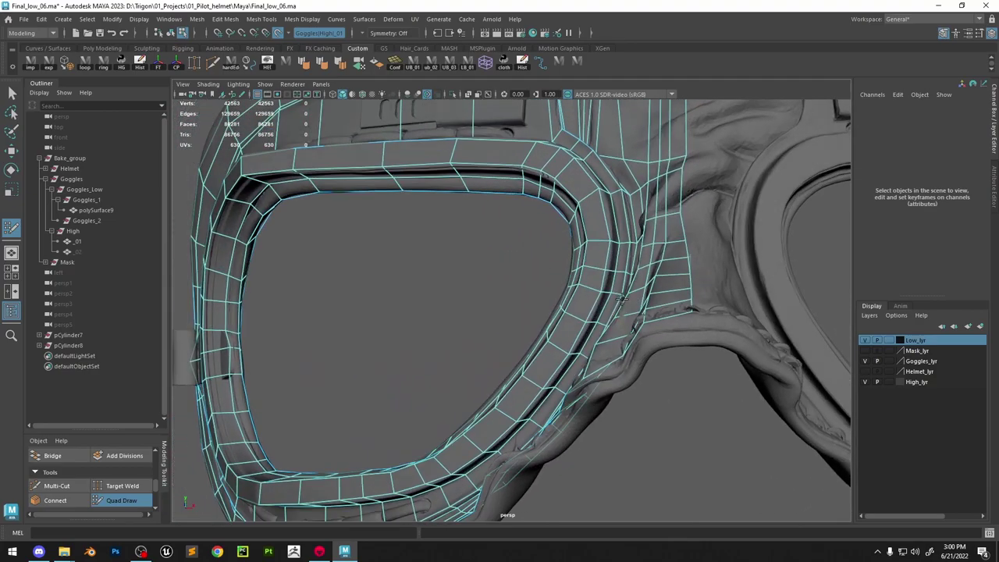
key("ctrl+z")
Place a Quad Draw point on the flap's border beneath the nose-side faces
left_click_drag(673, 331, 694, 328, "alt")
middle_click_drag(640, 343, 697, 297, "alt")
left_click_drag(698, 296, 663, 306, "alt")
middle_click_drag(664, 306, 574, 341, "alt")
right_click_drag(574, 340, 617, 339, "alt")
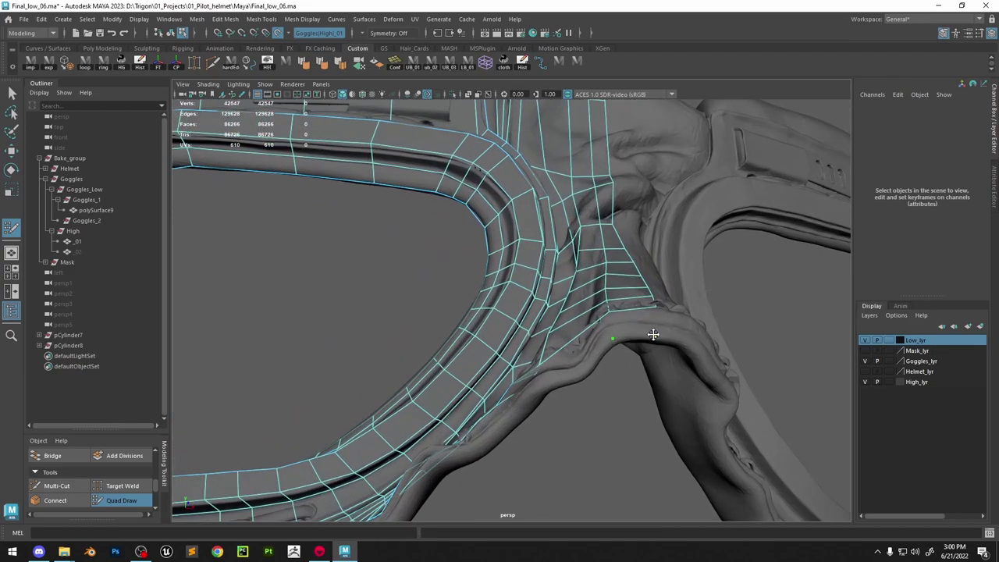
Draw quads along the padding's stitched lower hem, from the nose bridge down toward the underside of the lens frame
left_click_drag(638, 338, 655, 331, "alt")
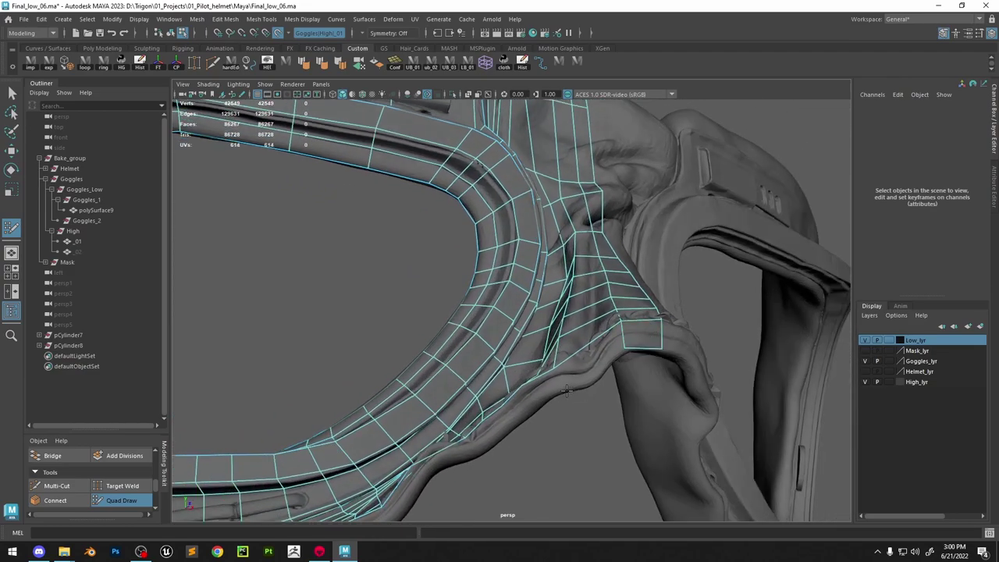
left_click_drag(590, 369, 602, 372, "alt")
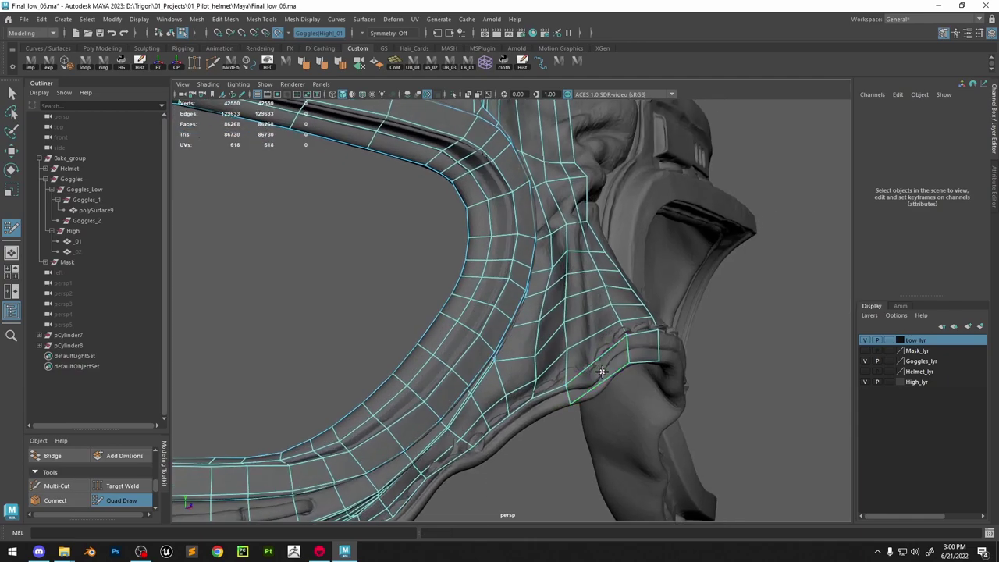
left_click_drag(546, 404, 609, 340, "alt")
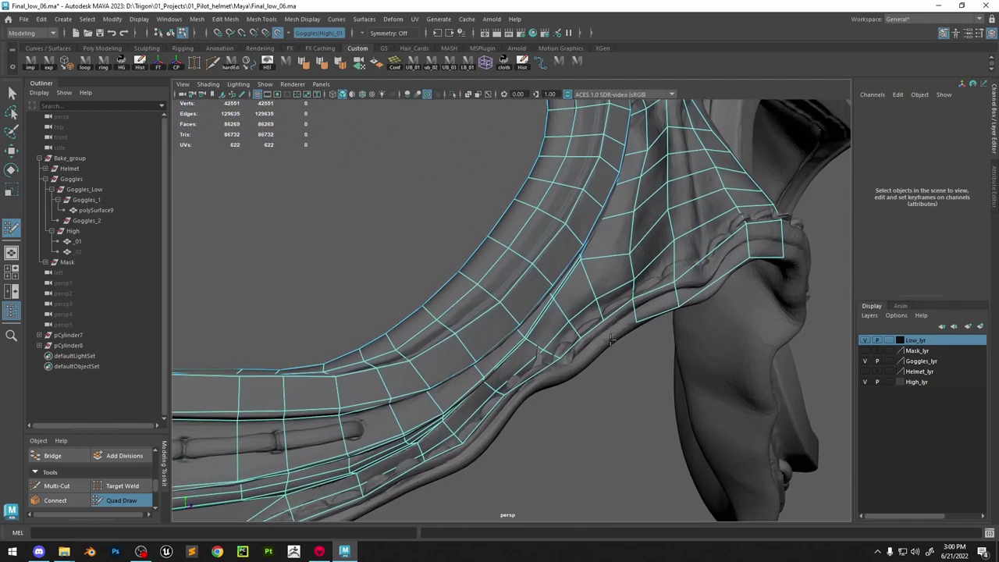
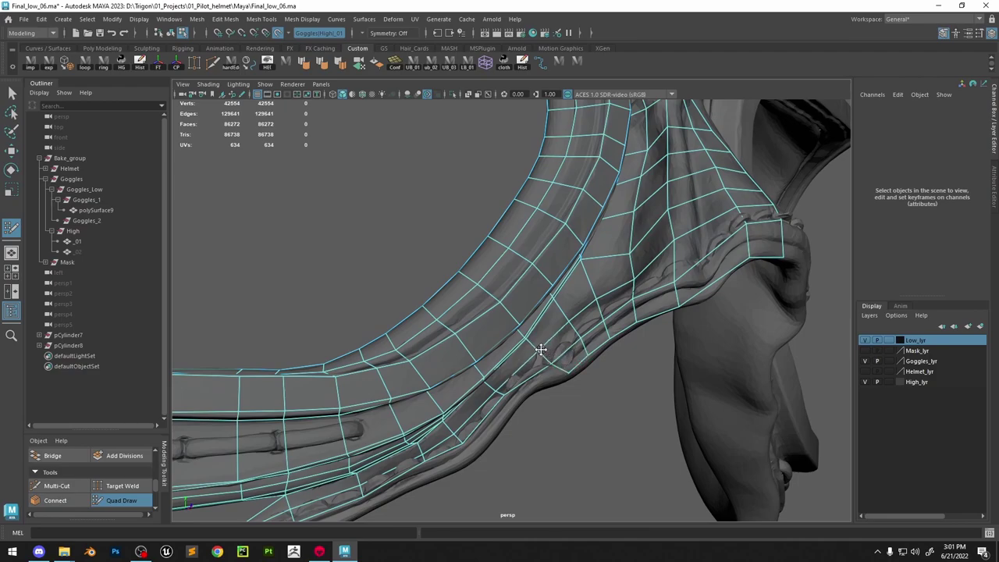
Extend the quad strip along the hem to the tapered end of the lower flap
mouse_move(541, 349)
left_mouse_down("alt")
mouse_move(574, 349)
mouse_move(551, 363)
mouse_move(555, 379)
mouse_move(508, 396)
mouse_move(562, 384)
mouse_move(532, 411)
mouse_move(560, 374)
mouse_move(604, 357)
left_mouse_up("alt")
left_click(515, 414)
left_click(523, 385, "shift")
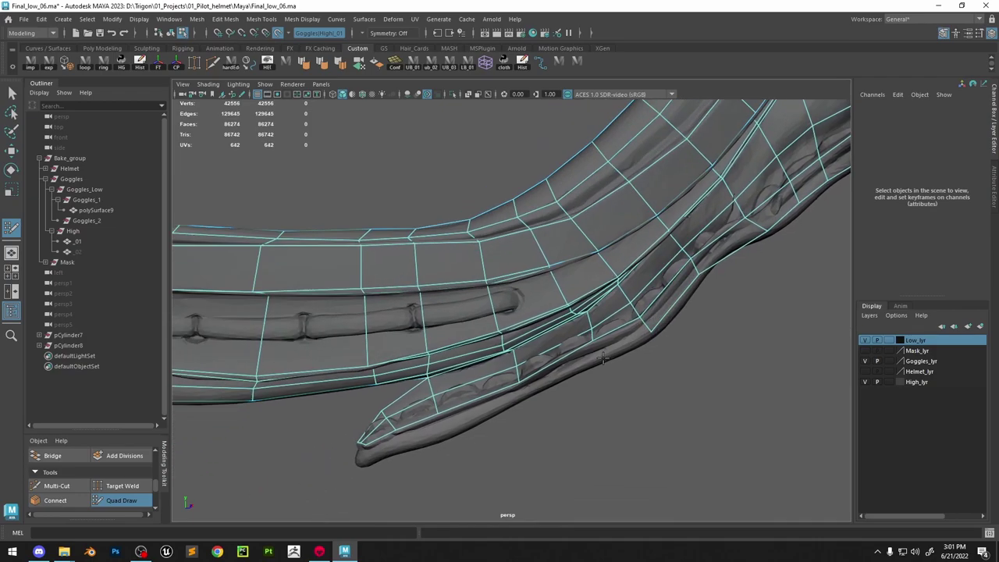
left_click(594, 358, "shift")
left_click(521, 393, "shift")
left_click(442, 435)
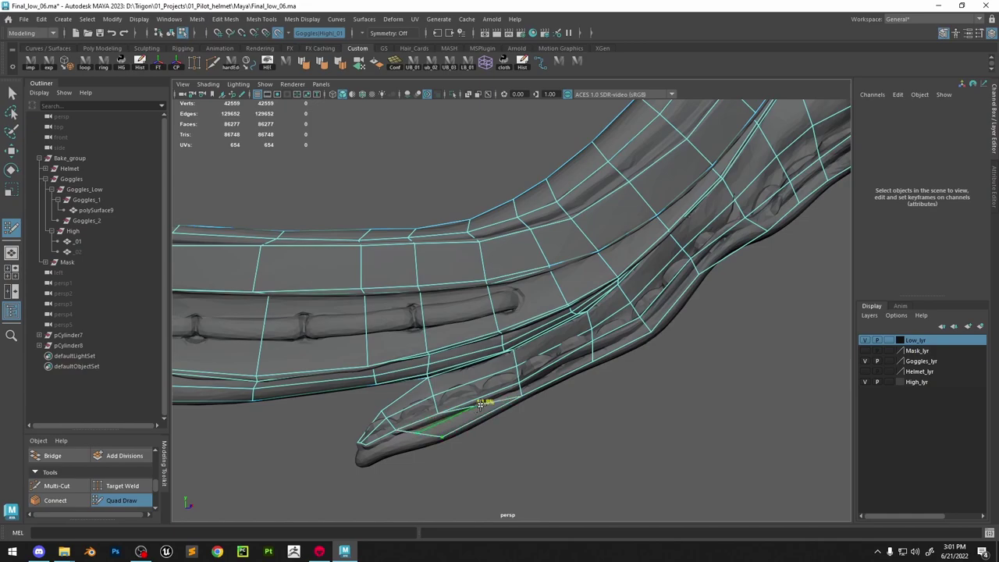
left_click(483, 404, "shift")
Wrap new quads around the flap's tapered tip and onto its back side
middle_click_drag(482, 403, 495, 394, "alt")
left_click_drag(496, 393, 544, 388, "alt")
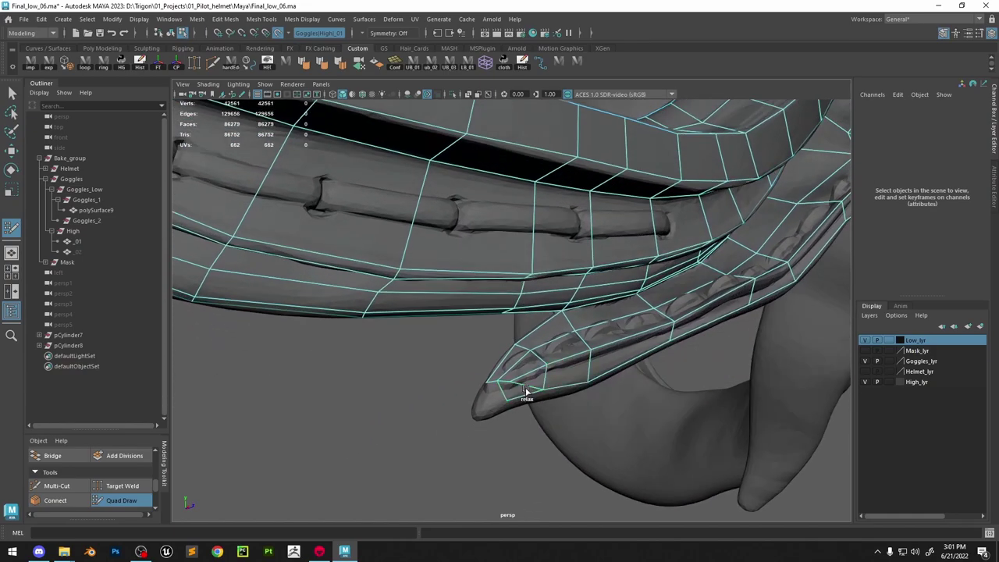
left_click(527, 383, "shift")
left_click_drag(528, 382, 519, 427, "alt")
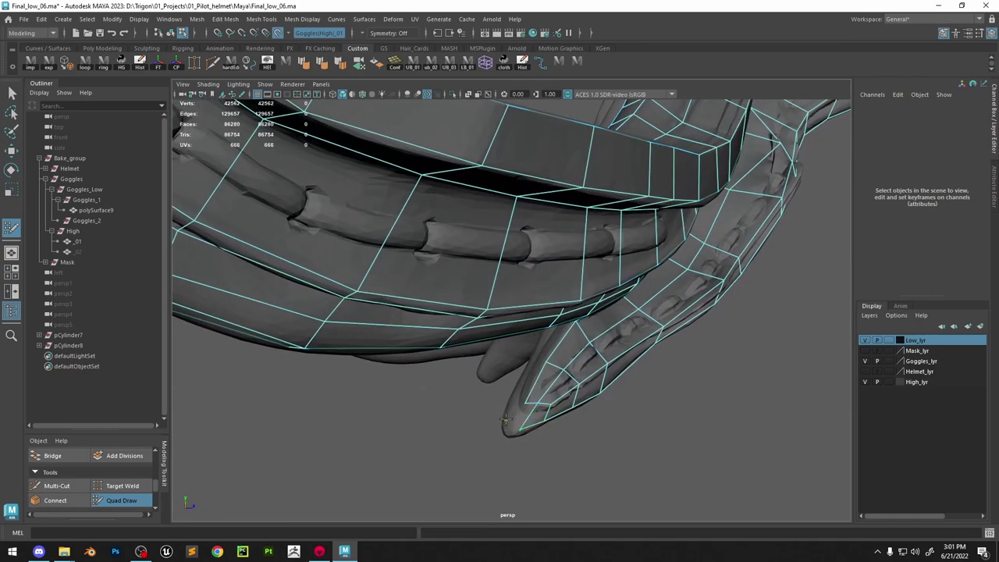
left_click_drag(523, 399, 561, 361, "alt")
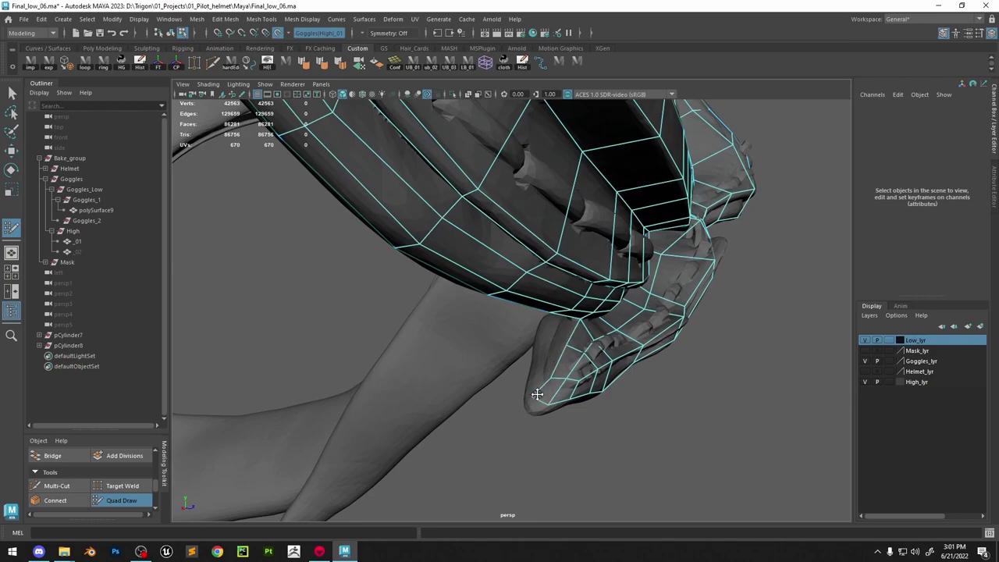
left_click_drag(537, 394, 562, 398, "alt")
key("ctrl+z")
left_click(562, 381, "shift")
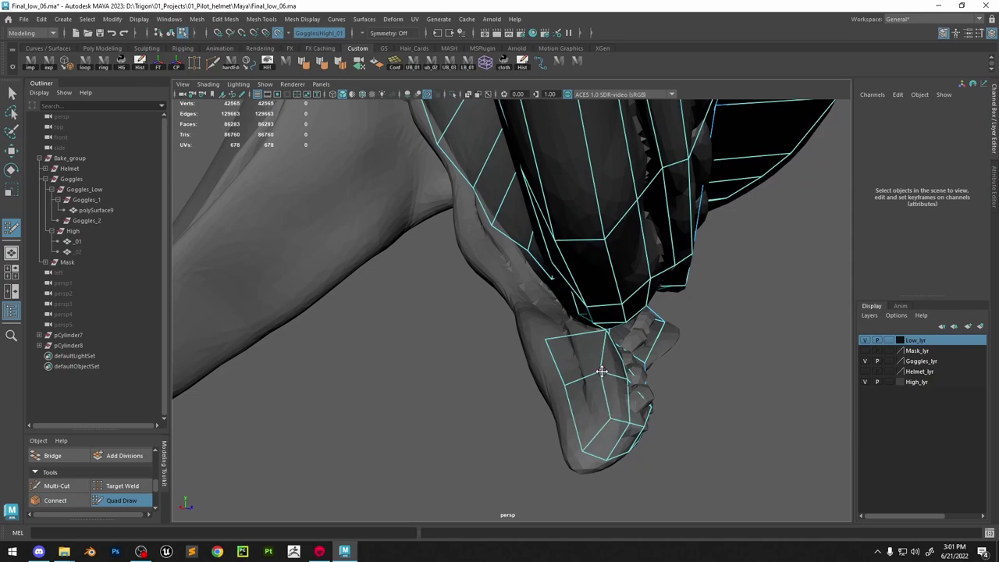
Cut the mesh where the flap meets the lens frame and fill the adjoining faces
key("ctrl+shift+x")
left_click_drag(596, 341, 243, 452, "alt")
key("ctrl+shift+q")
left_click(587, 306, "shift")
left_click_drag(587, 307, 625, 337, "alt")
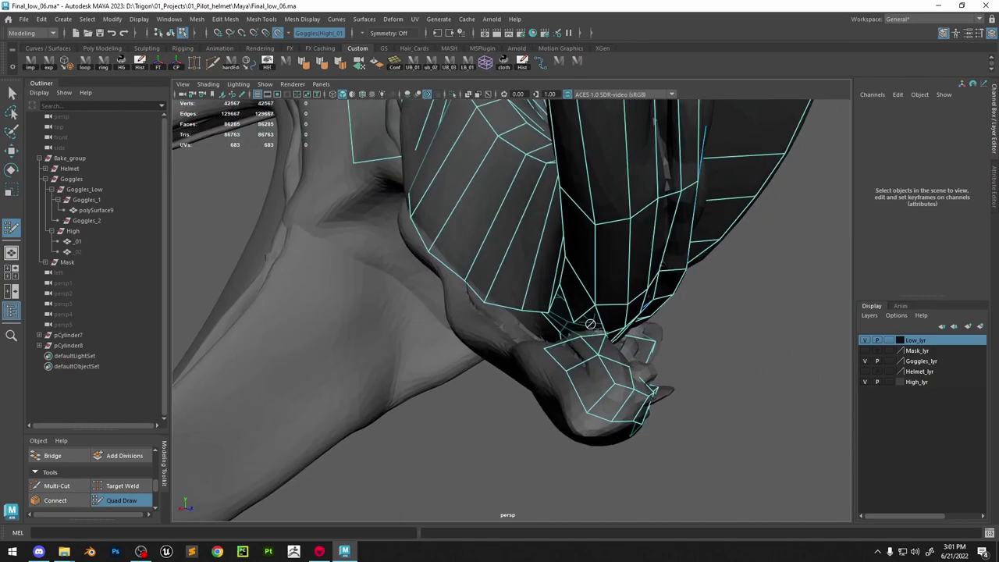
Rework the vertices at the flap and frame junction and fill a quad on the back of the flap
key("w")
left_click(586, 309)
left_click(593, 328, "shift")
mouse_move(596, 337)
right_mouse_down("shift")
mouse_move(593, 437)
mouse_move(579, 461)
right_mouse_up("shift")
left_click(124, 502)
left_click_drag(351, 391, 519, 334, "alt")
left_click(478, 290)
left_click(505, 281, "shift")
left_click_drag(505, 282, 474, 280, "alt")
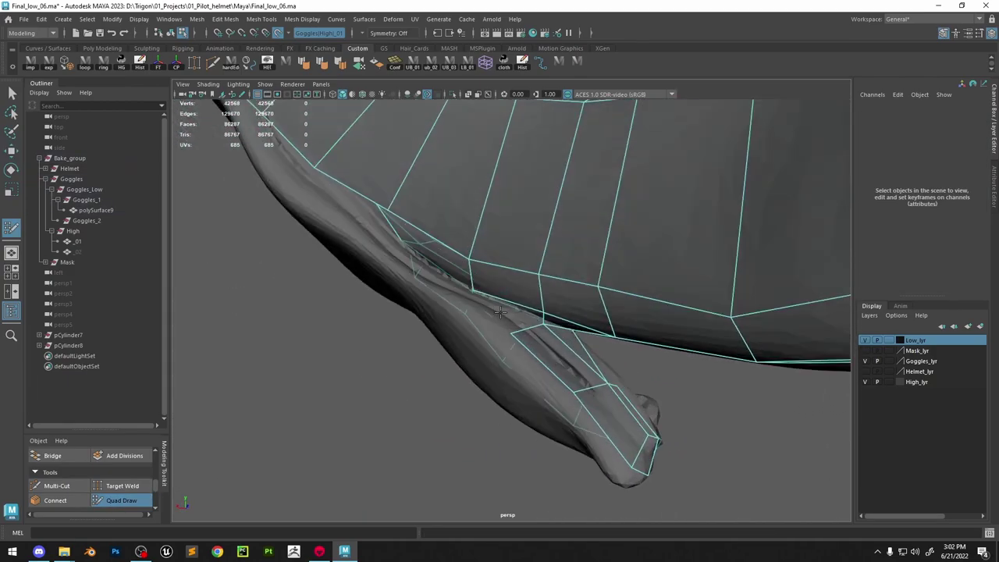
Split the face between the flap and the lens frame with a Multi-Cut between two existing vertices
left_click(72, 486)
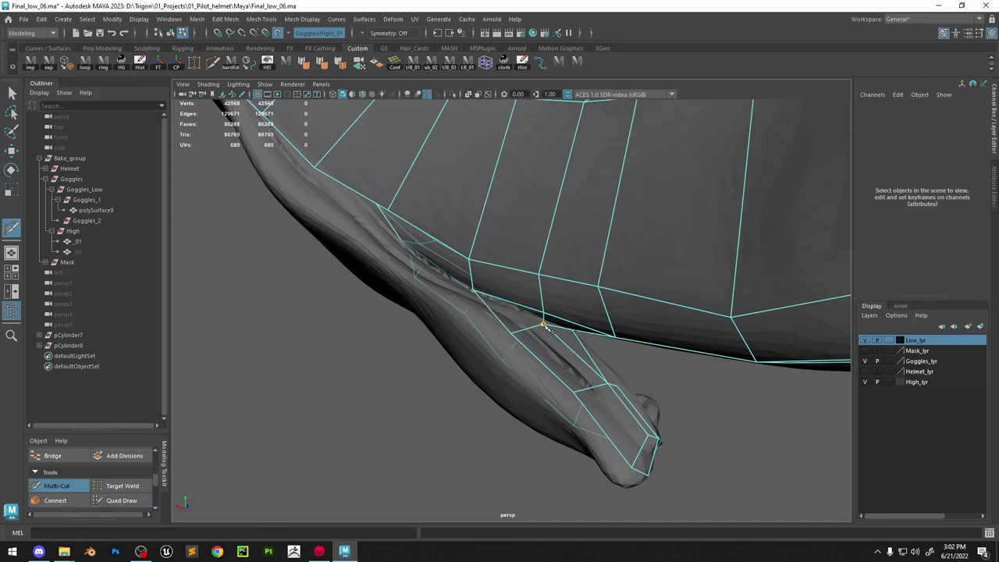
left_click(474, 291)
right_click(474, 292)
scroll(499, 300, "down", 5)
left_click_drag(547, 308, 669, 341, "alt")
scroll(669, 341, "up", 3)
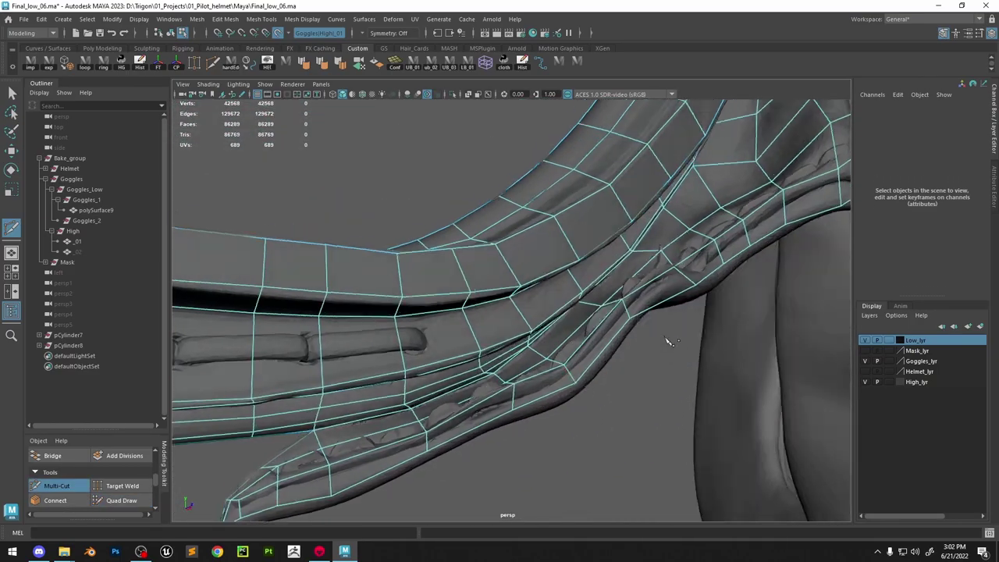
Place Quad Draw points on the back of the padding near the nose and fill quads between them
left_click(121, 500)
mouse_move(482, 415)
left_mouse_down("alt")
mouse_move(506, 375)
mouse_move(482, 358)
mouse_move(686, 375)
mouse_move(579, 255)
left_mouse_up("alt")
scroll(459, 368, "down", 4)
key("ctrl+z")
left_click_drag(661, 303, 658, 352, "alt")
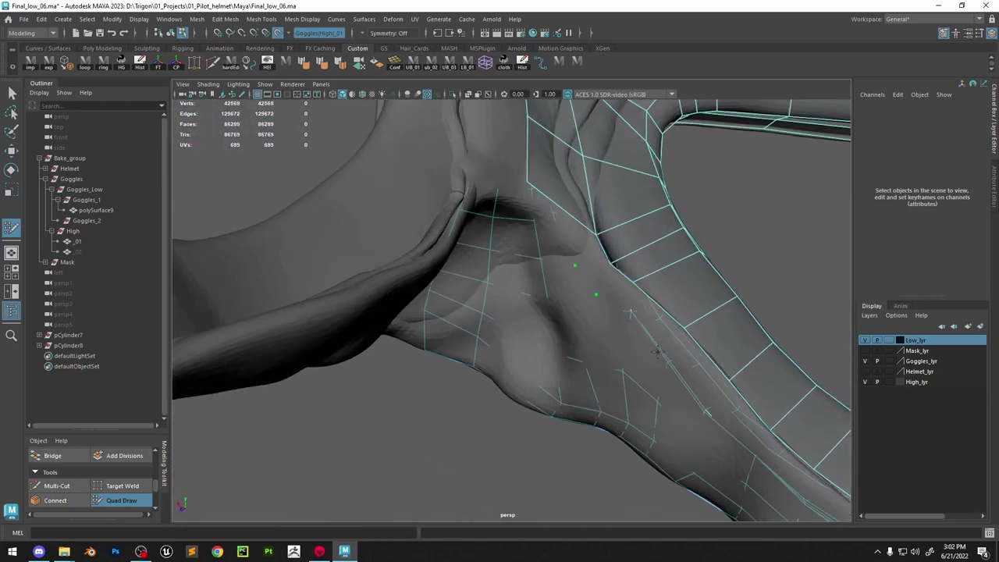
mouse_move(601, 271)
left_mouse_down("alt")
mouse_move(566, 271)
mouse_move(554, 284)
mouse_move(505, 203)
left_mouse_up("alt")
left_click(475, 237)
left_click(534, 257, "shift")
Extend the quad strip along the rolled edge of the padding up to the nose bridge
left_click_drag(539, 261, 605, 303, "alt")
middle_click_drag(648, 326, 488, 260, "alt")
right_click_drag(489, 259, 607, 284, "alt")
left_click_drag(607, 283, 510, 301, "alt")
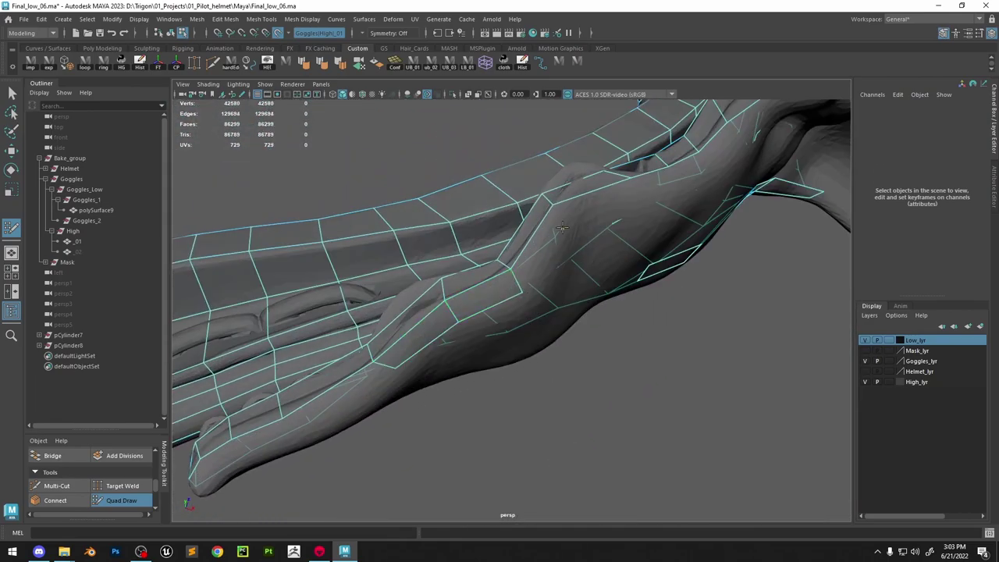
middle_click_drag(562, 228, 447, 315, "alt")
left_click(463, 305, "shift")
left_click_drag(540, 264, 518, 314, "alt")
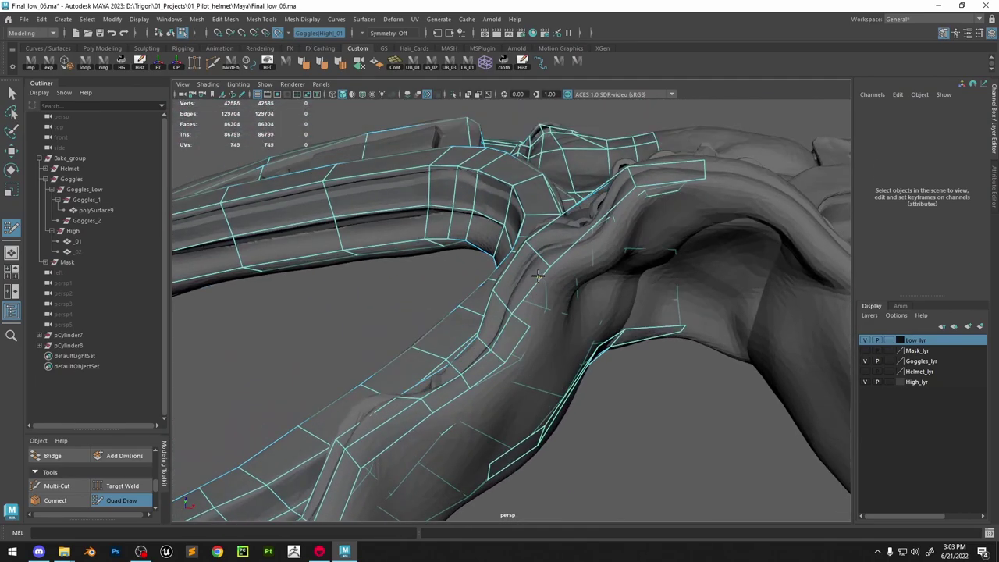
left_click_drag(641, 203, 568, 236, "alt")
left_click(551, 327, "shift")
Bridge the two opposite edge strips with a quad across the back of the padding
scroll(533, 318, "down", 5)
left_click_drag(533, 319, 504, 338, "alt")
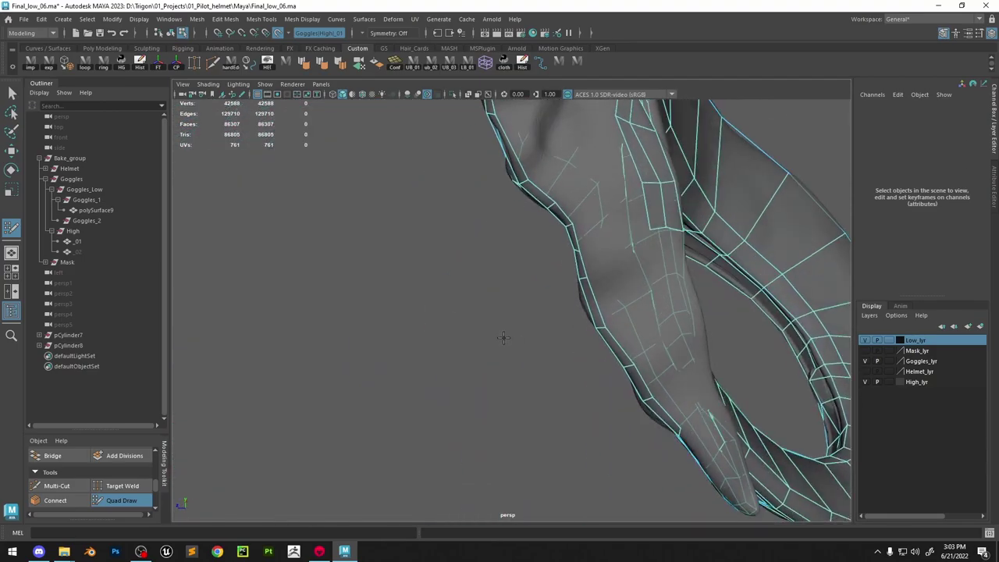
left_click(637, 216, "shift")
left_click_drag(636, 217, 495, 248, "alt")
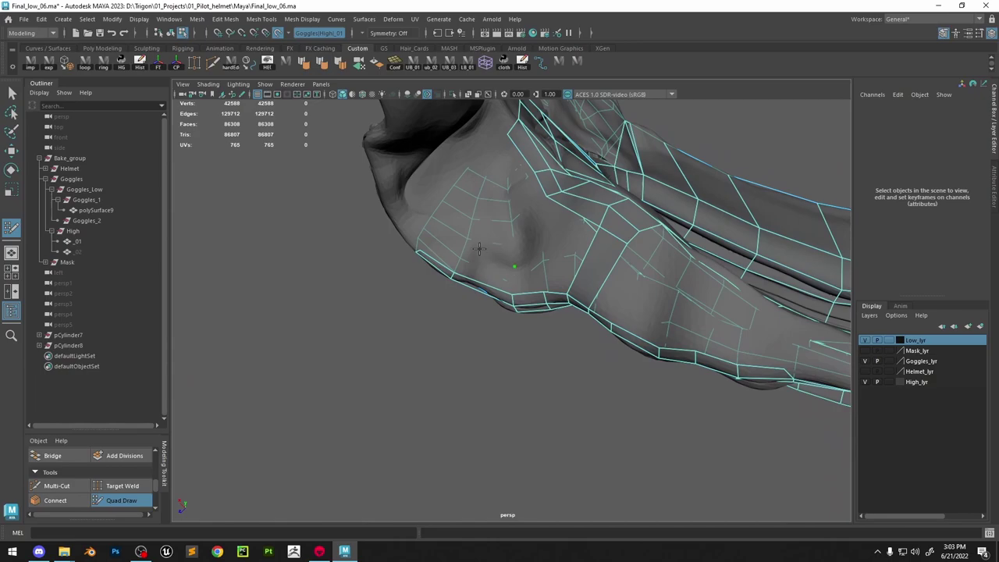
Draw a row of quads along the outer lower edge of the padding's back side
left_click(608, 301, "shift")
left_click_drag(609, 301, 546, 322, "alt")
left_click(547, 321, "shift")
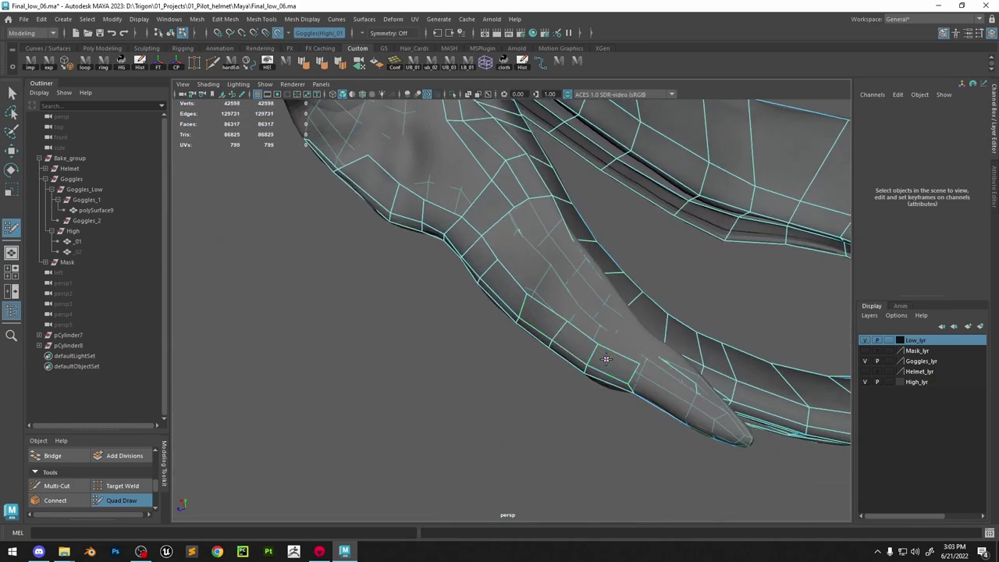
Fill the middle of the padding's back with quads, joining the edge strips to the patch beside the nose
left_click_drag(607, 360, 605, 275, "alt")
left_click(540, 320, "shift")
left_click(544, 286, "shift")
left_click(535, 275, "shift")
left_click(623, 335, "shift")
left_click(79, 486)
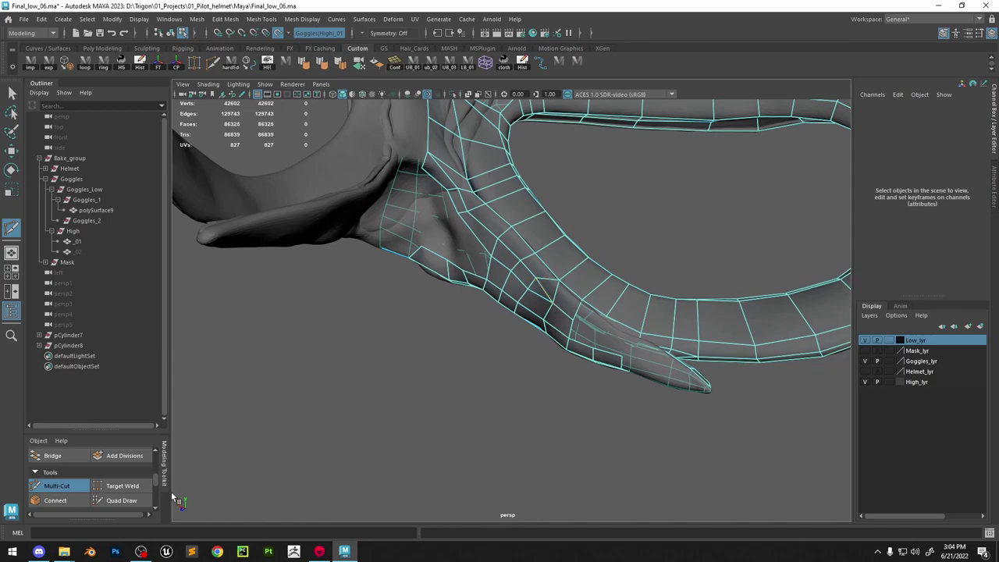
left_click(125, 500)
left_click_drag(549, 320, 594, 347, "alt")
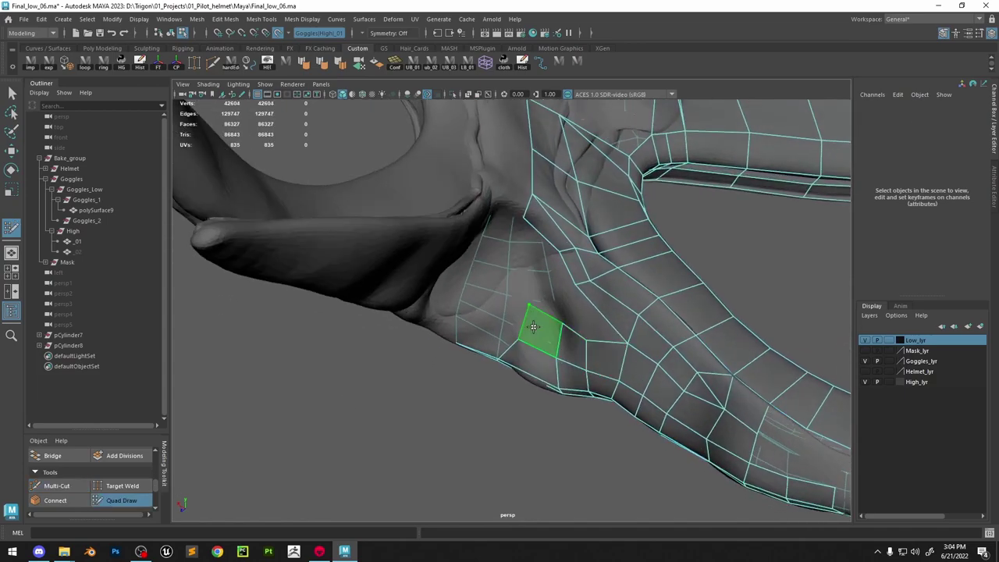
left_click_drag(627, 292, 558, 263, "alt")
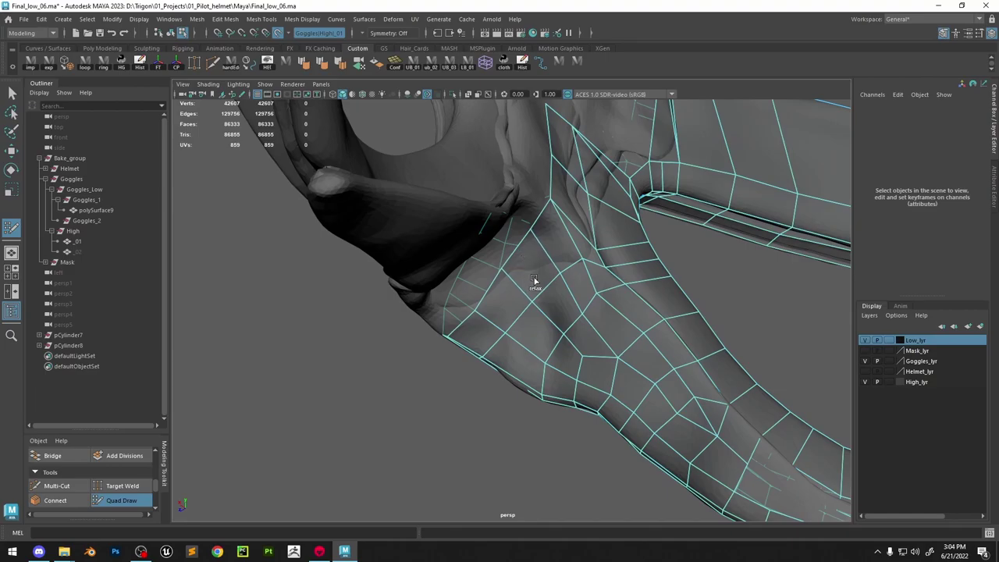
Relax the new quads across the back of the padding to even out their spacing
left_click_drag(626, 381, 646, 316, "alt")
left_click_drag(449, 316, 445, 352, "alt")
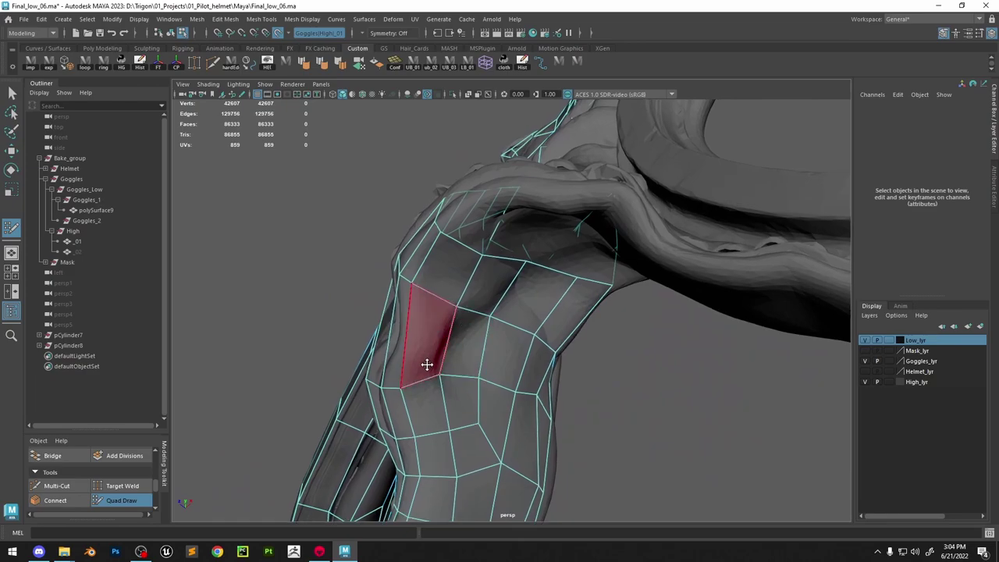
middle_click_drag(490, 341, 555, 310, "alt")
left_click_drag(555, 310, 598, 393, "alt")
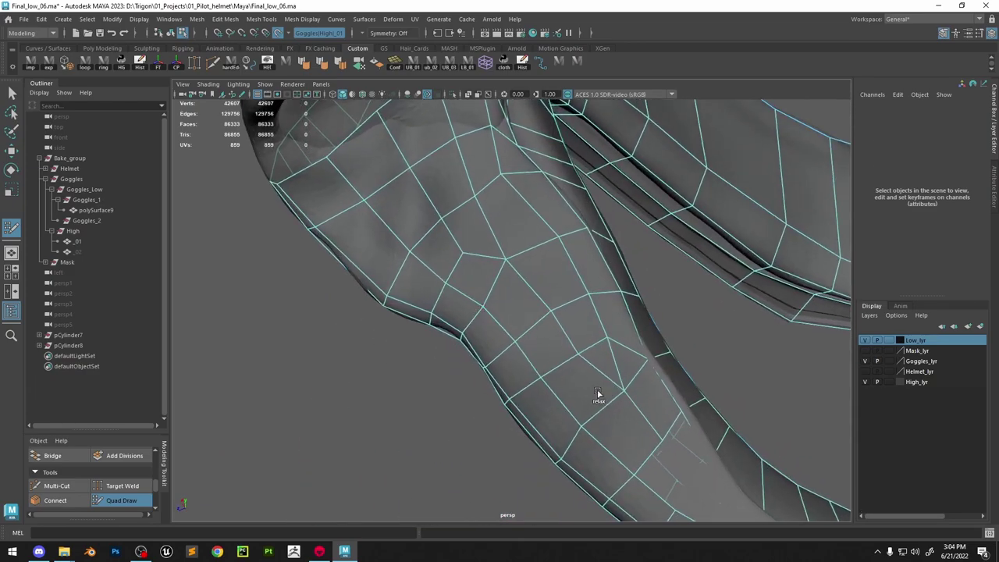
left_click_drag(573, 335, 476, 378, "alt")
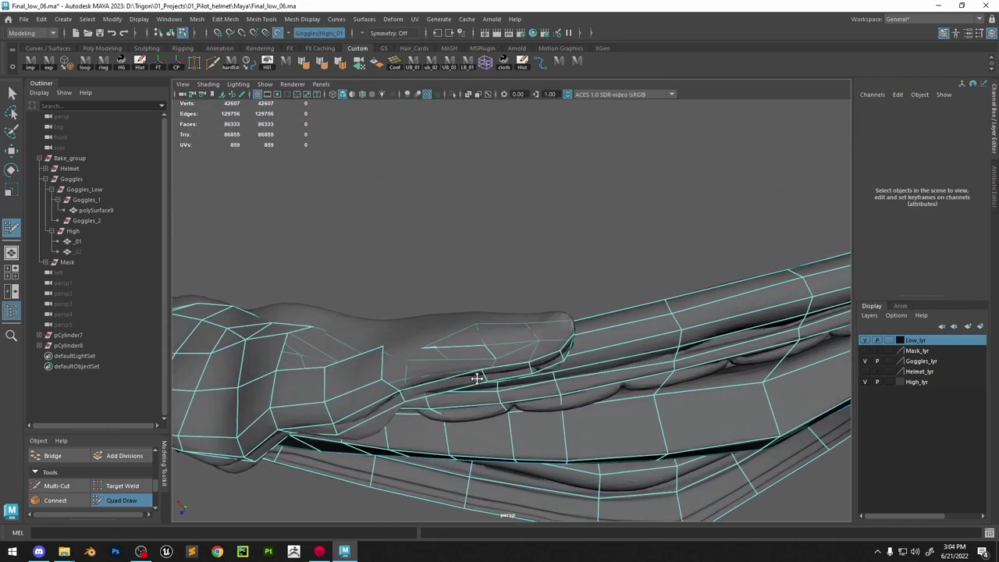
Add quads along the flap's edges beside the lens frame, working toward the tapered tip
left_click(473, 353)
left_click(445, 365, "shift")
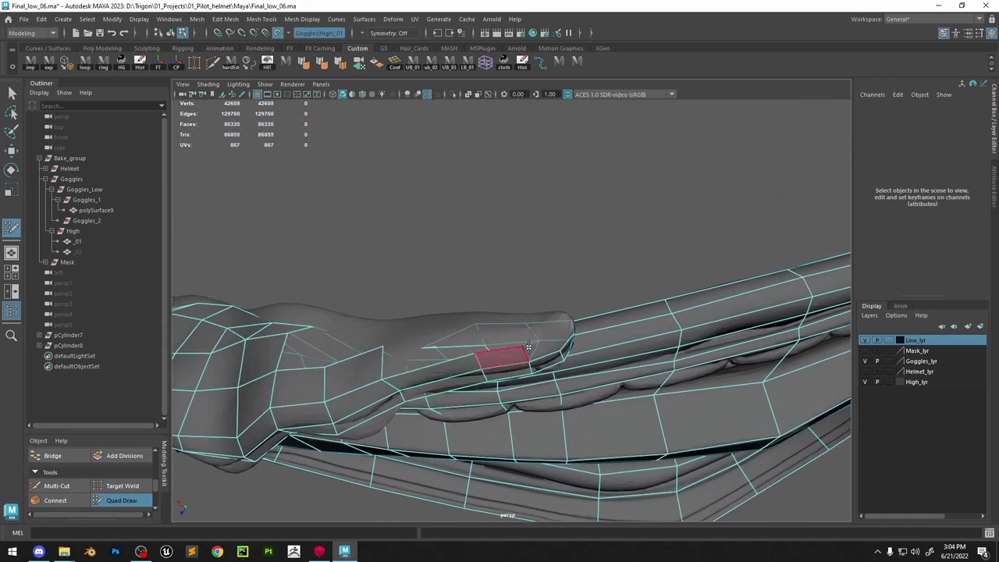
left_click_drag(553, 335, 675, 331, "alt")
left_click(576, 348, "shift")
mouse_move(577, 348)
left_mouse_down("alt")
mouse_move(574, 407)
mouse_move(551, 439)
mouse_move(491, 419)
mouse_move(582, 379)
mouse_move(513, 326)
left_mouse_up("alt")
left_click(563, 360, "shift")
left_click(571, 412, "shift")
left_click(515, 426, "shift")
left_click(491, 419, "shift")
left_click_drag(431, 285, 357, 219, "alt")
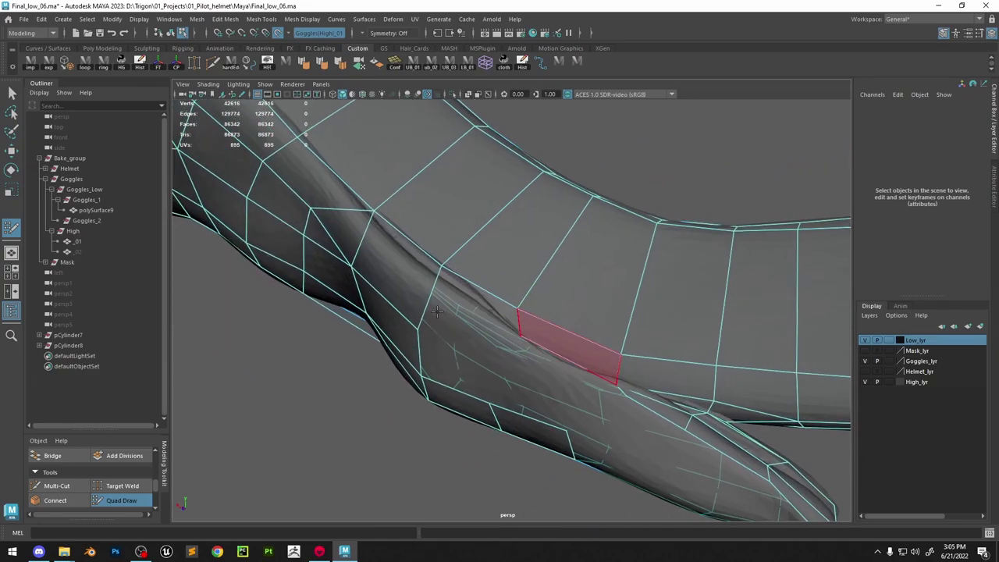
Fill the gap between the flap's upper edge and the lens frame with faces
left_click(483, 320, "shift")
mouse_move(482, 320)
left_mouse_down("alt")
mouse_move(540, 349)
mouse_move(490, 301)
left_mouse_up("alt")
left_click_drag(409, 333, 577, 357, "alt")
scroll(620, 310, "down", 5)
scroll(619, 310, "up", 6)
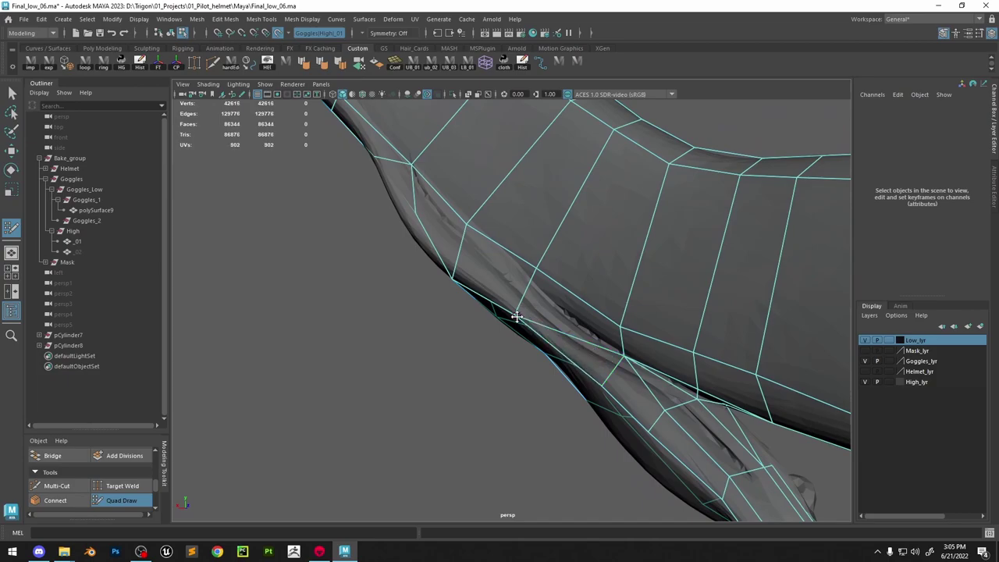
scroll(536, 317, "down", 5)
scroll(595, 382, "up", 5)
mouse_move(535, 317)
left_mouse_down("alt")
mouse_move(629, 409)
mouse_move(602, 354)
mouse_move(694, 355)
mouse_move(614, 346)
mouse_move(558, 381)
mouse_move(456, 406)
mouse_move(495, 471)
mouse_move(518, 476)
mouse_move(667, 428)
mouse_move(651, 446)
mouse_move(631, 332)
mouse_move(575, 345)
mouse_move(661, 261)
left_mouse_up("alt")
scroll(605, 387, "down", 4)
Cut an edge from the lens frame's lower border into the flap and fill the adjoining face
key("ctrl+shift+x")
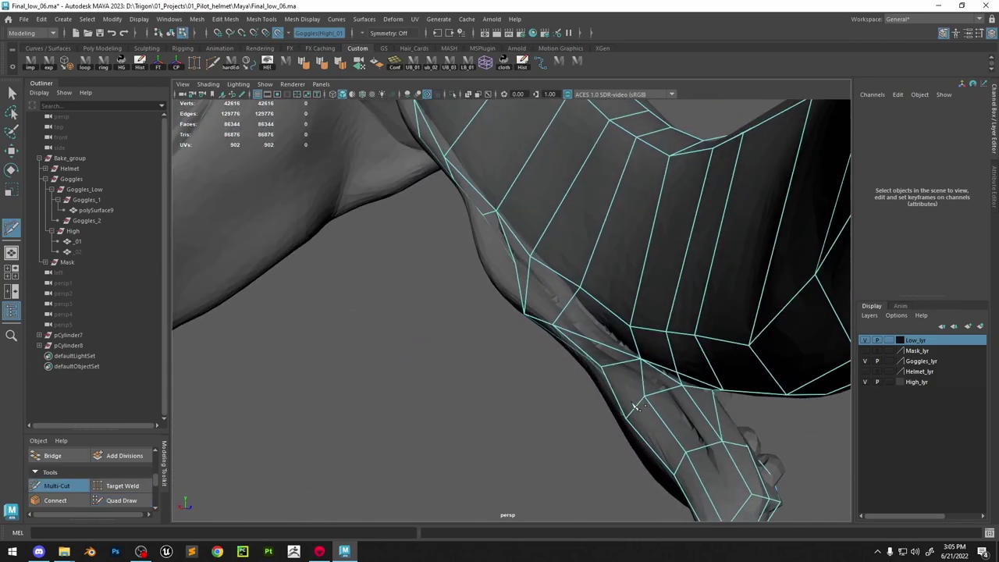
left_click(581, 288)
key("ctrl+shift+q")
left_click(648, 411, "shift")
left_click_drag(647, 326, 539, 367, "alt")
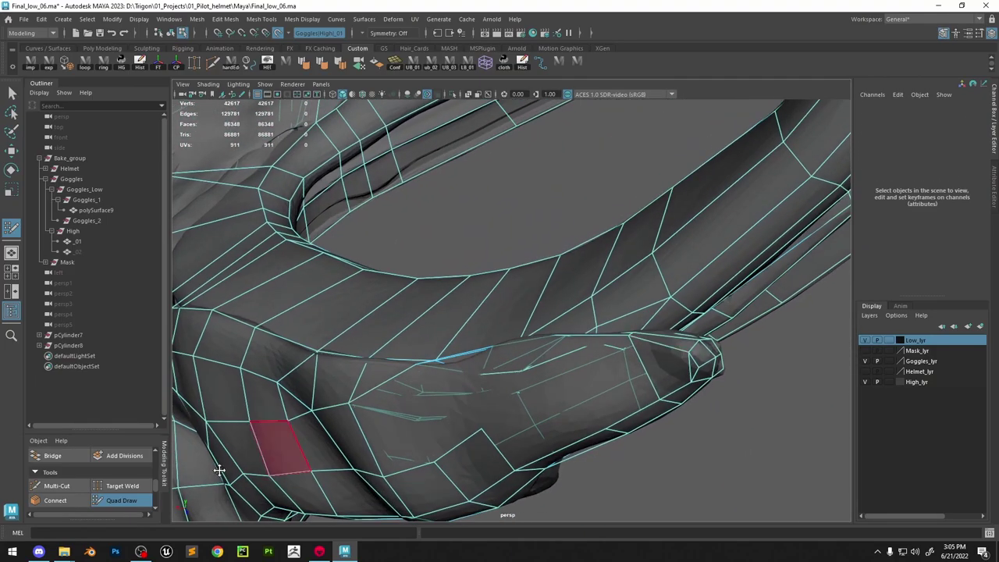
Cut extra edges into the faces around the flap's tip with Multi-Cut
left_click(60, 486)
key("ctrl+shift+q")
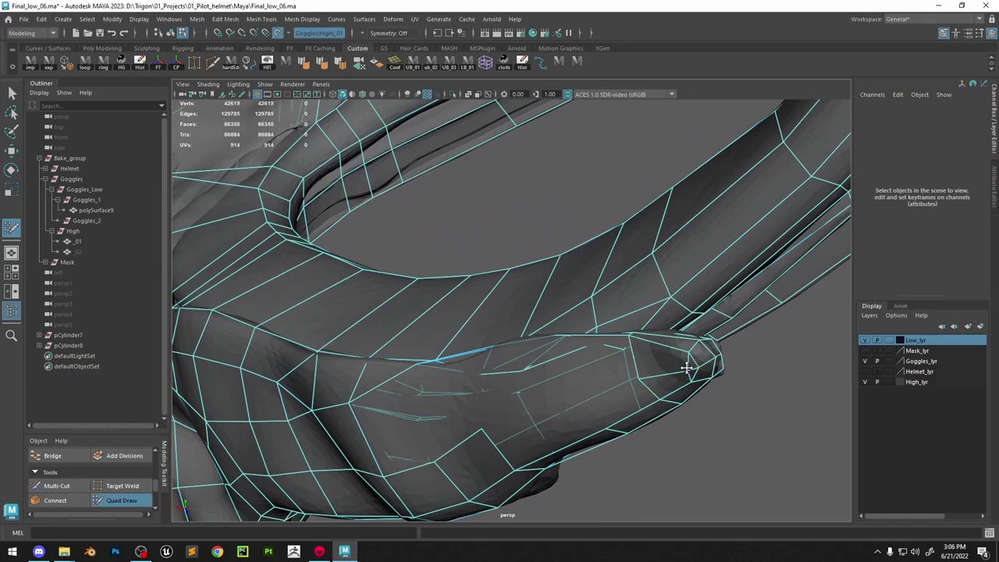
key("ctrl+z")
left_click_drag(627, 393, 621, 407, "alt")
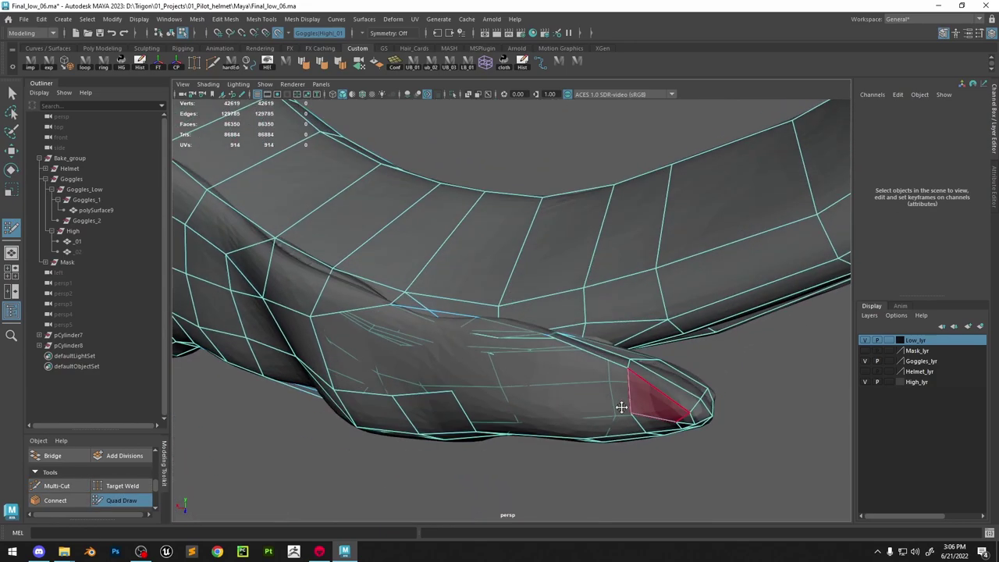
Fill the remaining openings across the flap's front and underside with Quad Draw faces
left_click(574, 368, "shift")
key("ctrl+z")
left_click(588, 376, "shift")
mouse_move(588, 375)
left_mouse_down("alt")
mouse_move(624, 384)
mouse_move(600, 400)
left_mouse_up("alt")
left_click(600, 400, "shift")
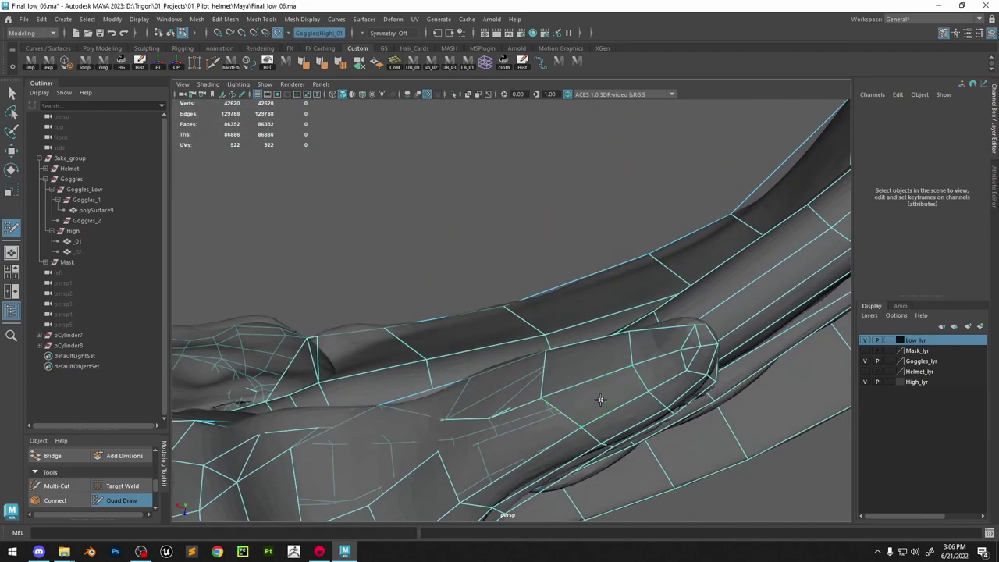
left_click(502, 450, "shift")
mouse_move(502, 451)
left_mouse_down("alt")
mouse_move(493, 353)
mouse_move(485, 372)
left_mouse_up("alt")
left_click(506, 325, "shift")
middle_click_drag(507, 326, 636, 392, "alt")
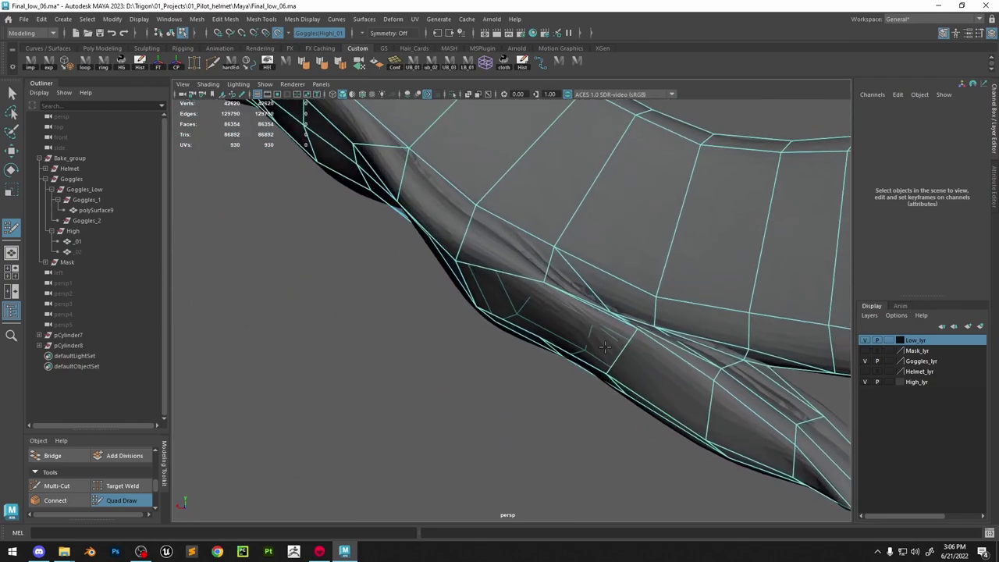
left_click_drag(636, 391, 618, 344, "alt")
left_click(539, 358, "shift")
mouse_move(453, 335)
left_mouse_down("alt")
mouse_move(601, 286)
mouse_move(569, 317)
mouse_move(555, 267)
mouse_move(597, 313)
left_mouse_up("alt")
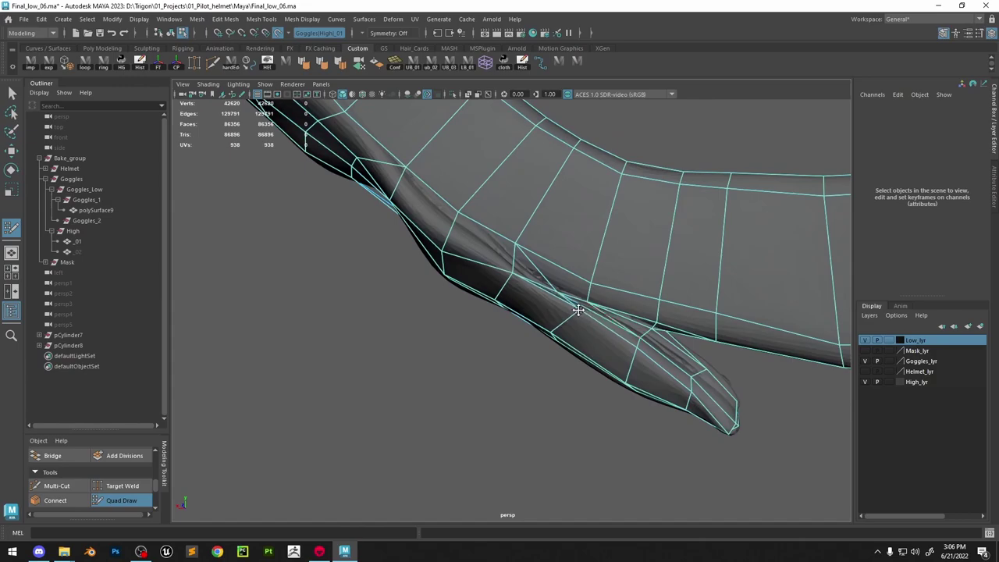
Cut an extra edge into the faces in the fold between the flap and the lens frame with Multi-Cut
left_click_drag(513, 273, 489, 259, "alt")
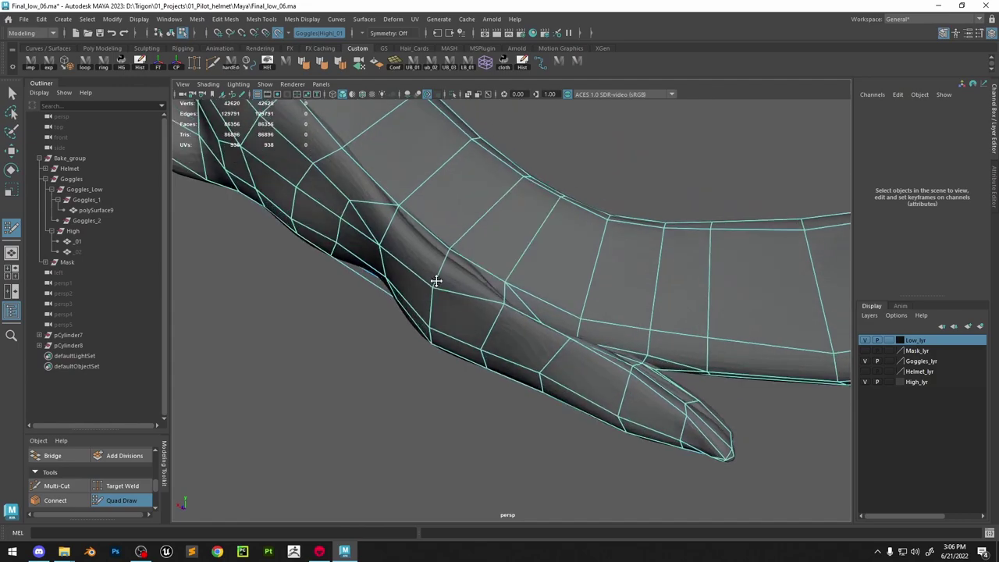
scroll(538, 320, "down", 3)
left_click_drag(538, 321, 484, 277, "alt")
middle_click_drag(484, 277, 520, 317, "alt")
scroll(520, 317, "up", 3)
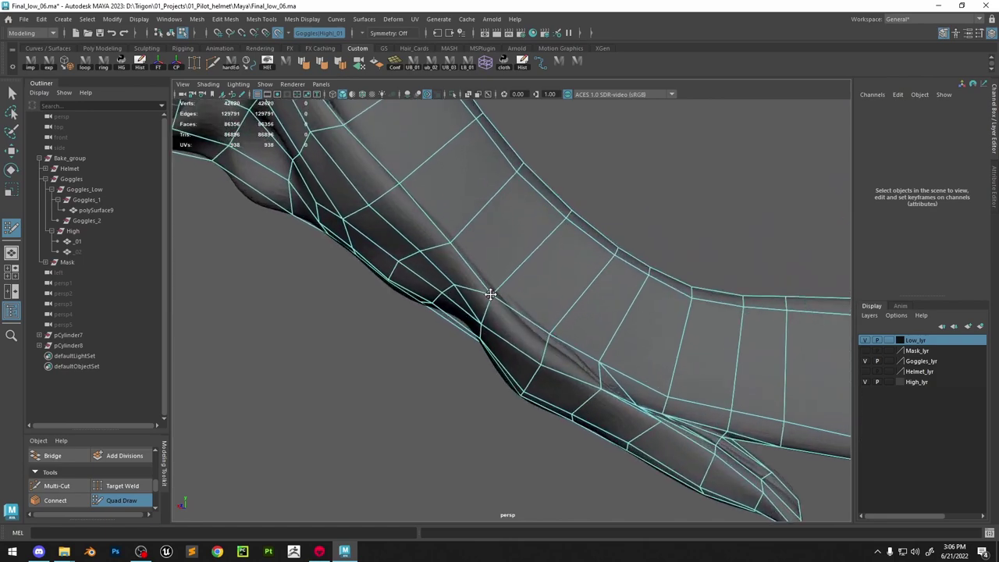
left_click(49, 485)
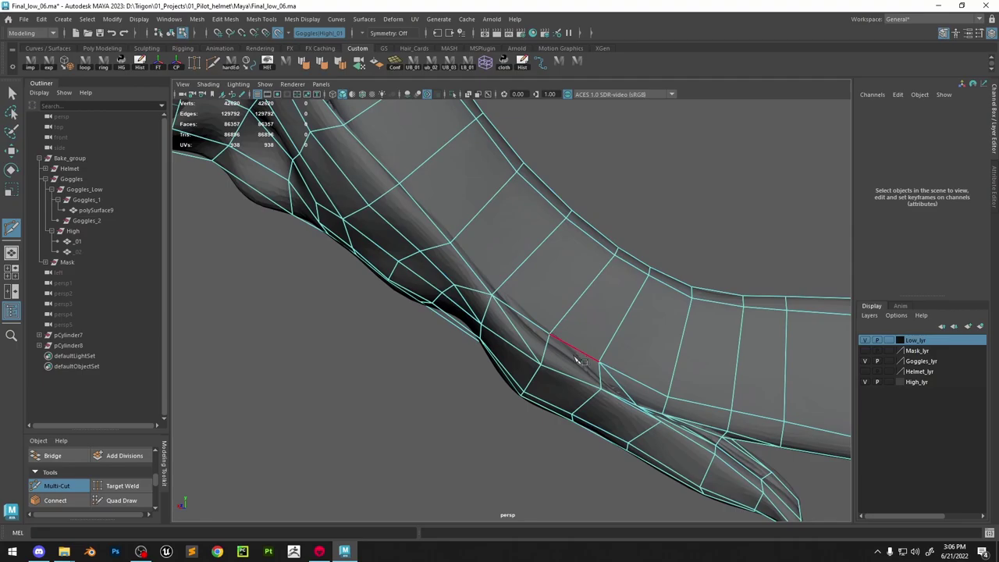
Place a vertex and fill Quad Draw faces on the nose padding above the lens frame's inner corner
scroll(605, 330, "down", 4)
left_click_drag(617, 317, 527, 265, "alt")
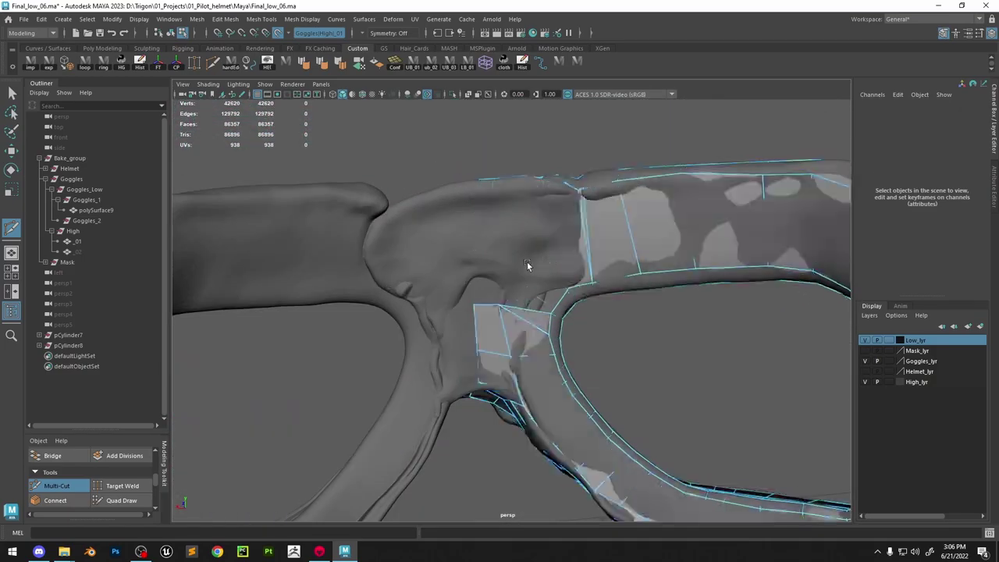
key("w")
left_click(121, 500)
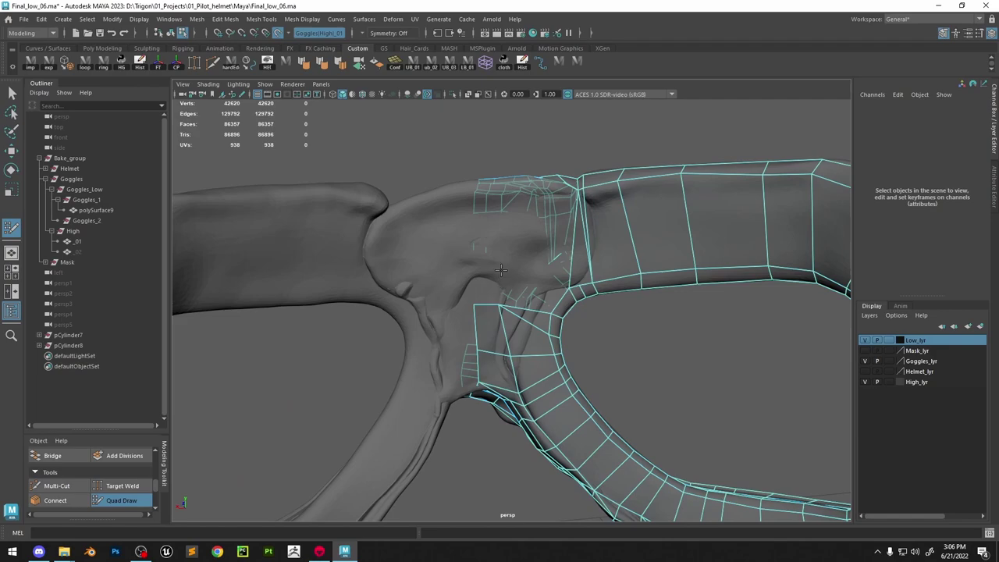
left_click_drag(540, 201, 525, 205, "alt")
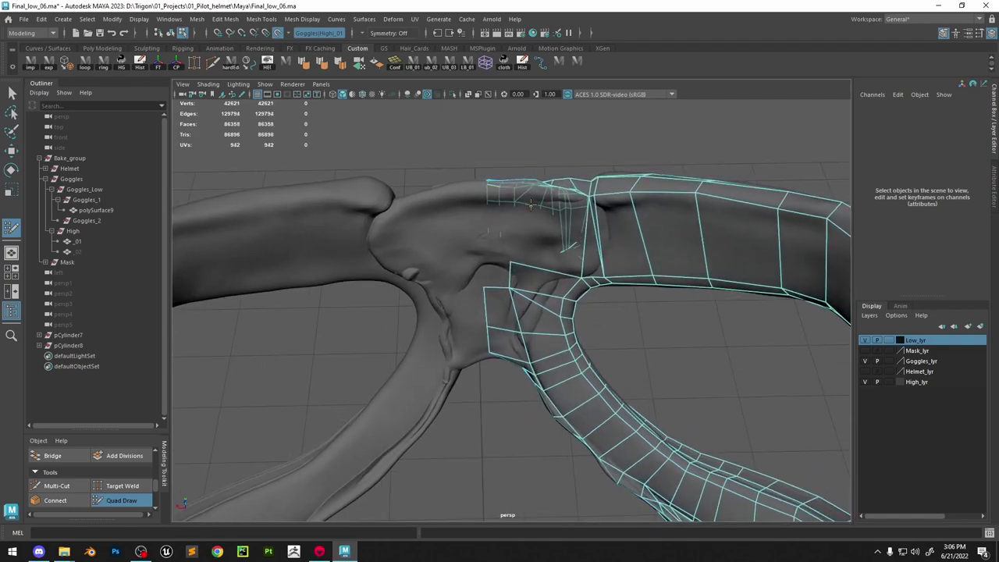
left_click(530, 205)
left_click(566, 253, "shift")
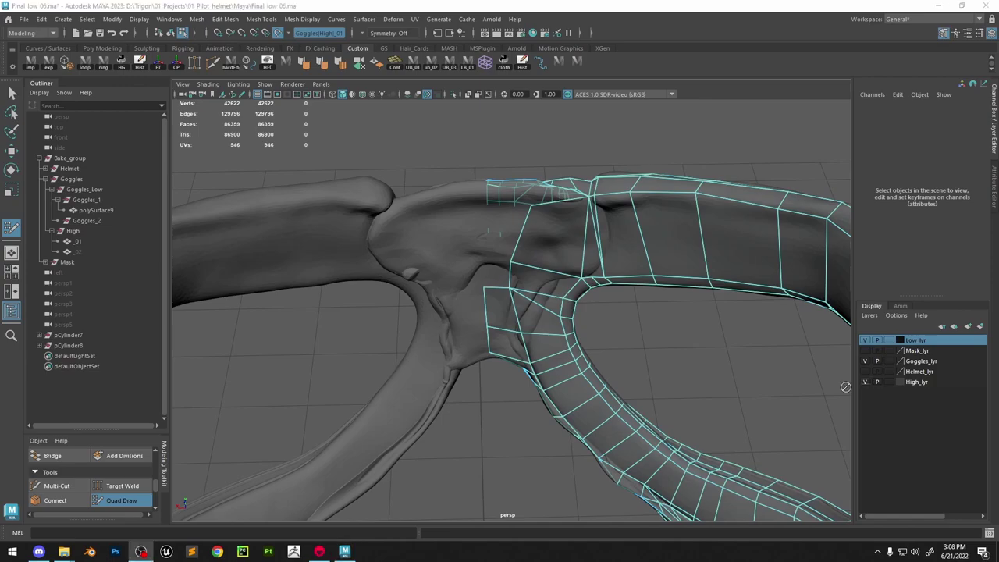
Extend the nose padding with two quads to the centre line and fit their upper edge to the ridge
left_click(693, 191)
left_click_drag(693, 191, 438, 299, "alt")
scroll(640, 299, "up", 5)
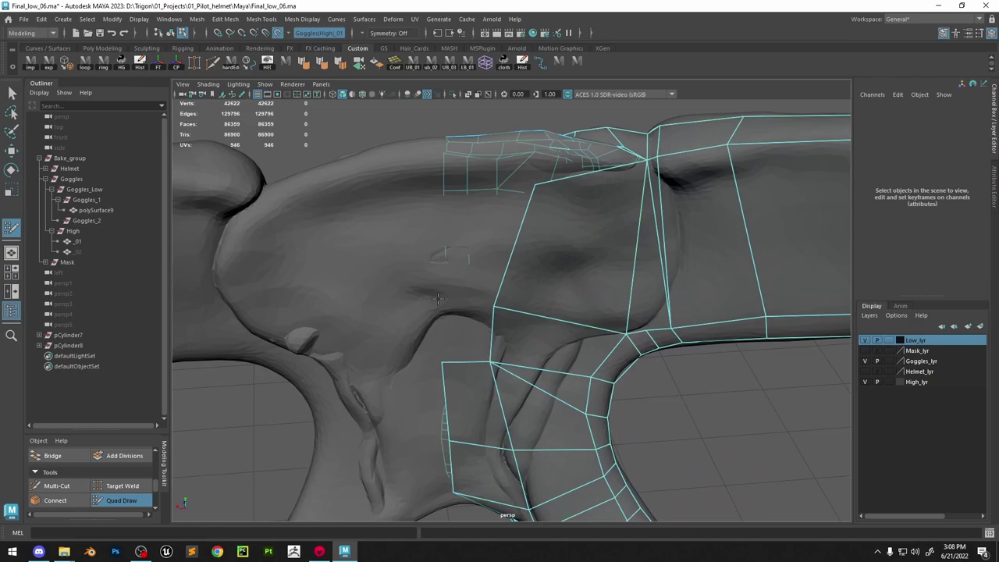
left_click_drag(497, 235, 499, 276, "alt")
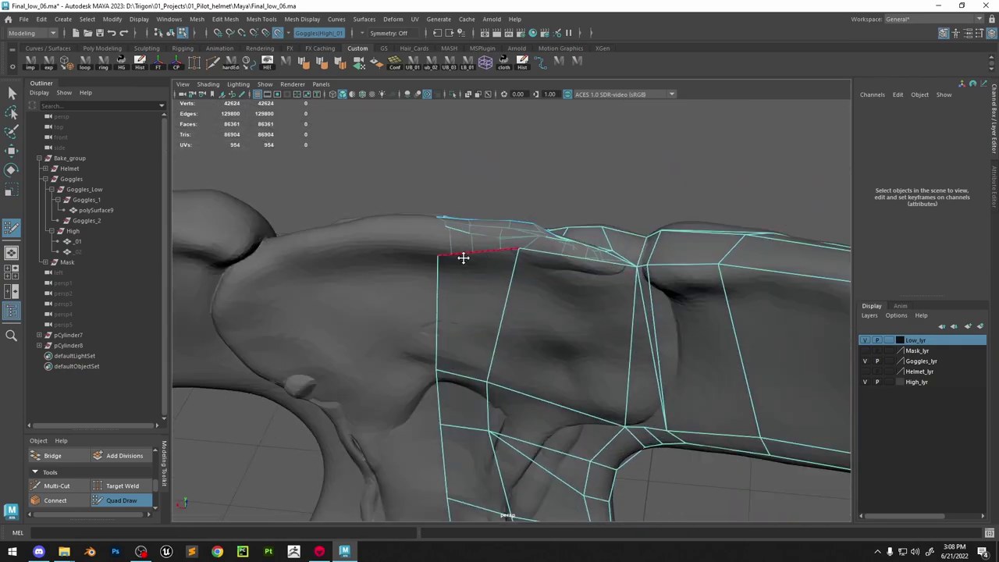
left_click_drag(447, 237, 533, 232, "alt")
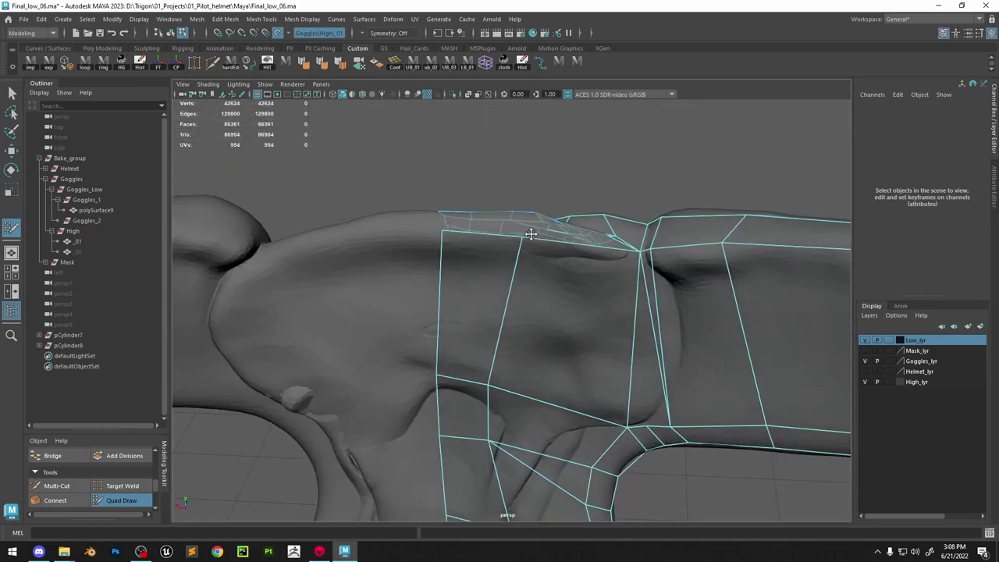
Cut an edge from the padding's upper border to the lens frame's inner corner and fill the face above it
left_click(56, 486)
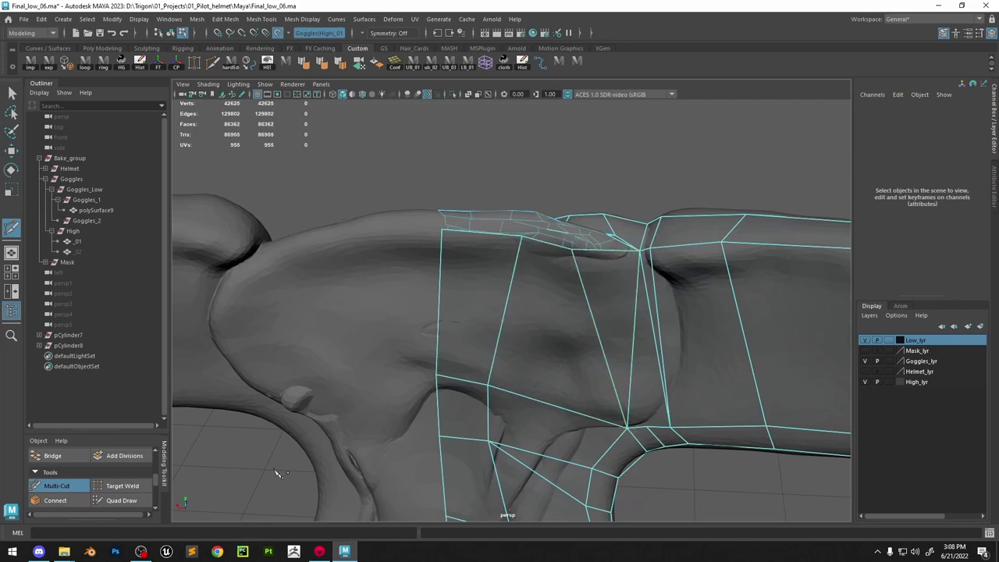
left_click(122, 501)
left_click_drag(703, 191, 658, 245, "alt")
scroll(651, 253, "up", 3)
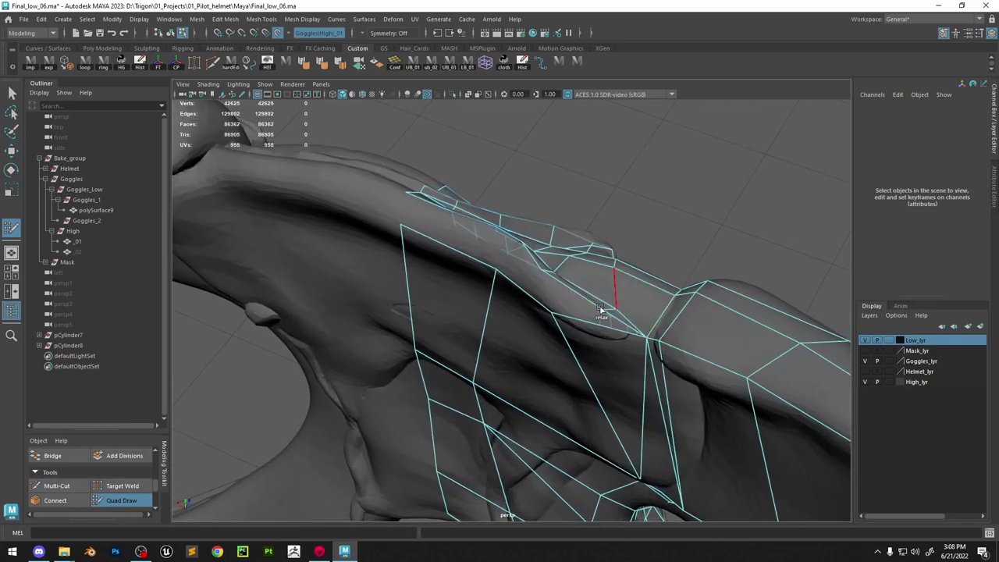
left_click(593, 311, "shift")
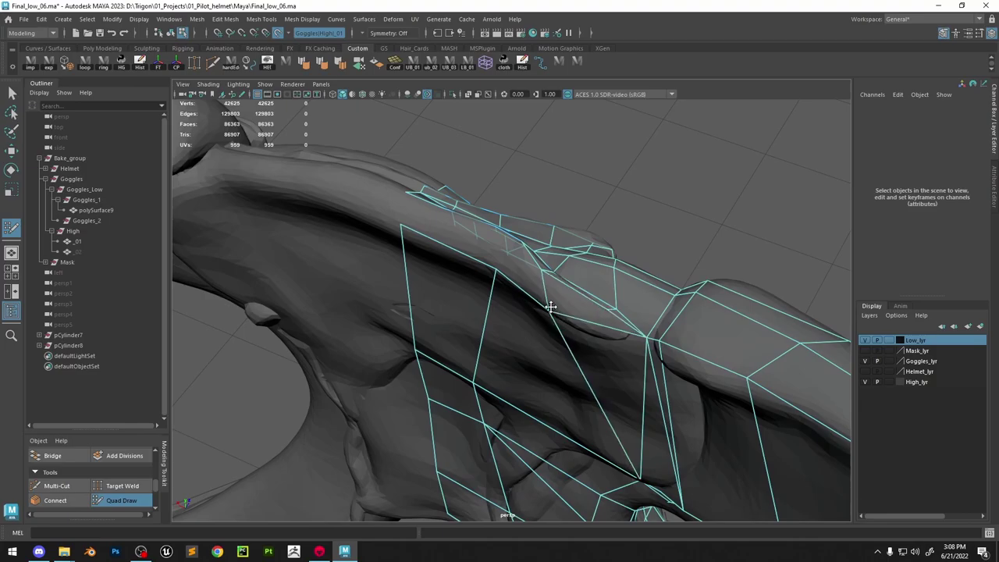
Cut additional edges into the padding faces beside the lens frame's inner corner with Multi-Cut
mouse_move(603, 314)
left_mouse_down("alt")
mouse_move(558, 305)
mouse_move(422, 320)
left_mouse_up("alt")
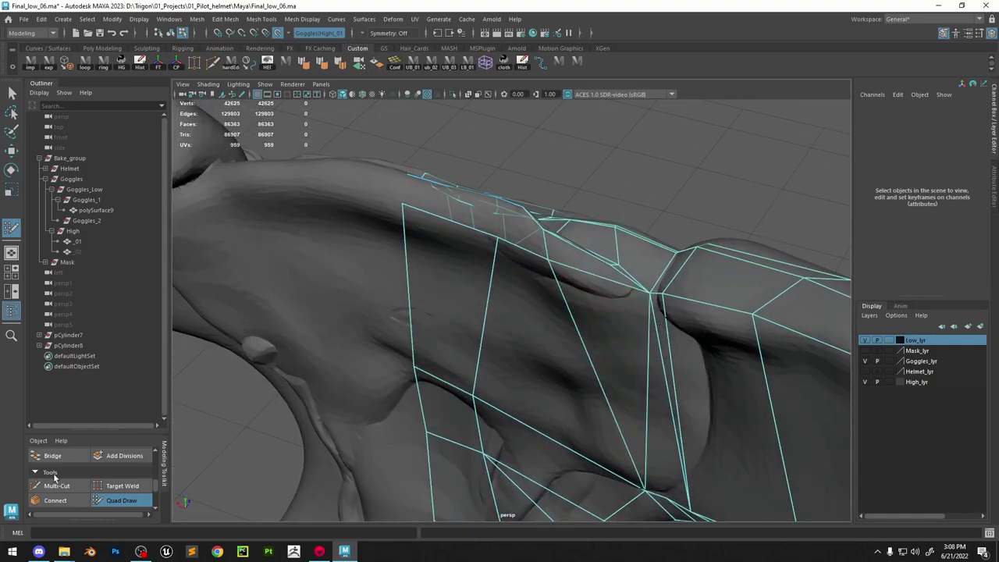
left_click(53, 484)
left_click_drag(589, 279, 640, 302, "alt")
left_click_drag(629, 269, 497, 308, "alt")
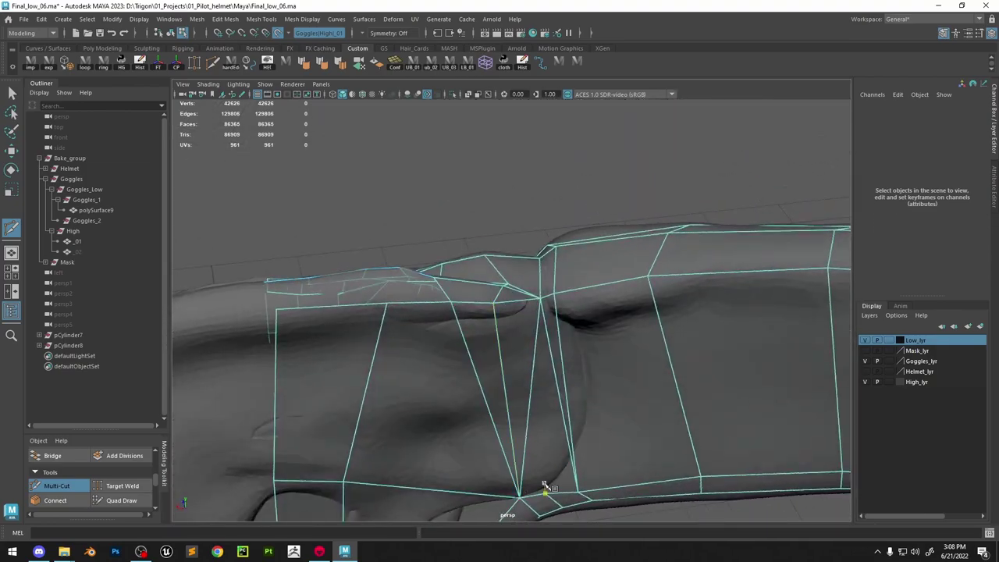
scroll(567, 303, "down", 3)
left_click_drag(568, 303, 504, 316, "alt")
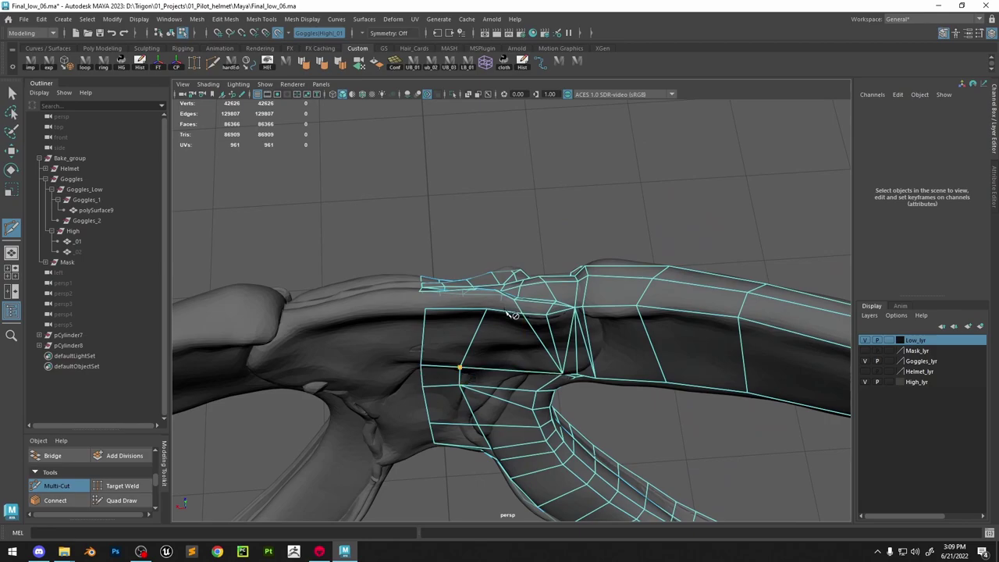
Fill a face between the padding's upper border and the ridge, and shift the border vertices toward the centre line
left_click(117, 500)
scroll(507, 174, "up", 4)
left_click(495, 287, "shift")
mouse_move(495, 287)
left_mouse_down("alt")
mouse_move(698, 241)
mouse_move(410, 281)
mouse_move(414, 275)
left_mouse_up("alt")
left_click_drag(439, 289, 386, 282)
Cut extra edges into the padding faces near the centre line and fill the gap up to the ridge with quads
left_click(59, 486)
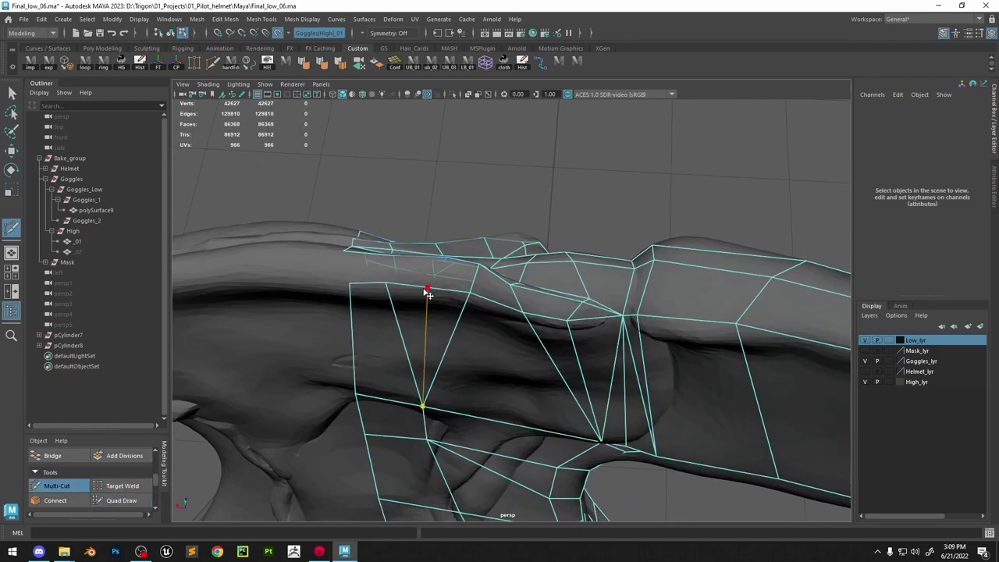
left_click(100, 502)
left_click_drag(418, 252, 405, 287, "alt")
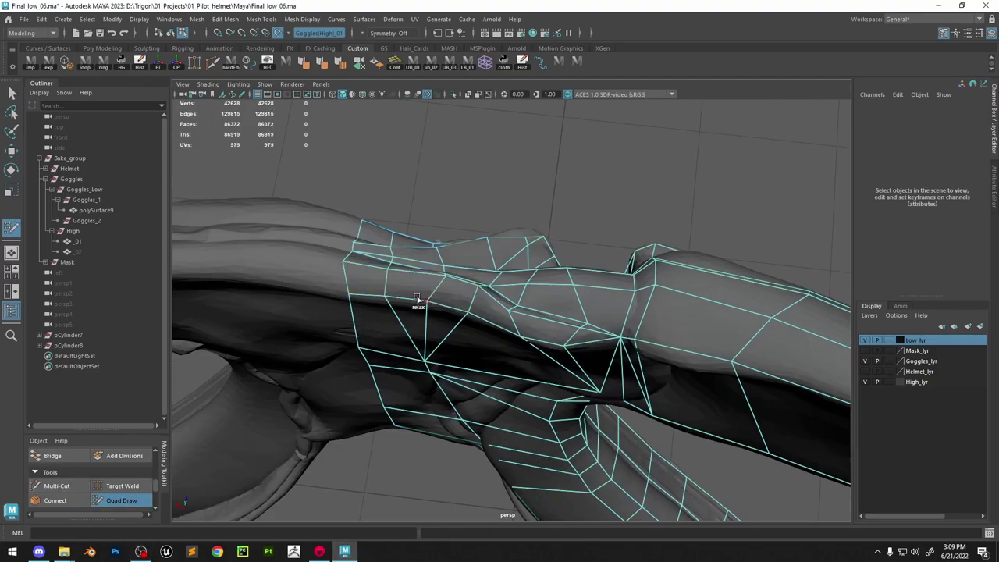
mouse_move(534, 315)
left_mouse_down("alt")
mouse_move(548, 226)
mouse_move(438, 283)
mouse_move(527, 254)
mouse_move(205, 256)
left_mouse_up("alt")
left_click(64, 486)
left_click(504, 241)
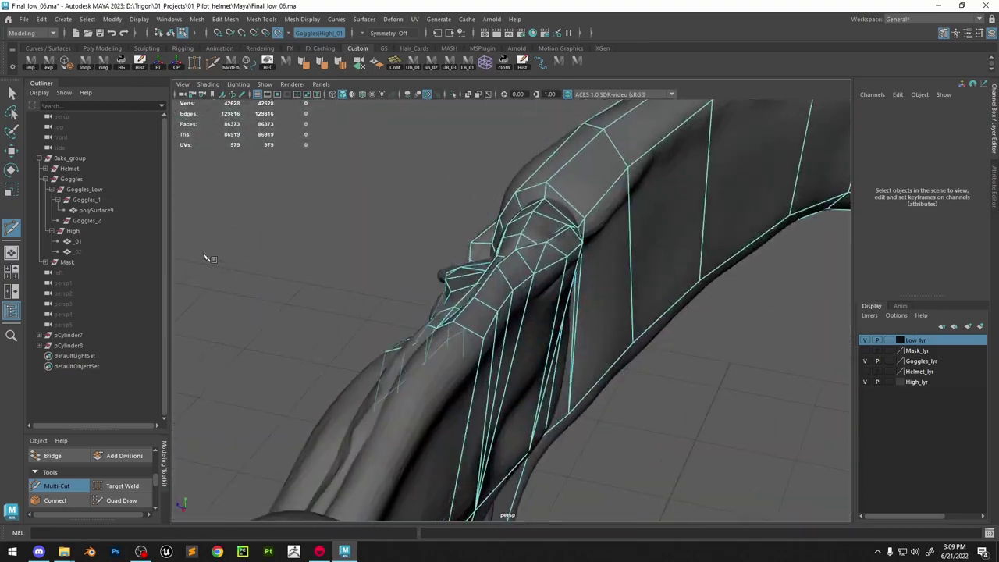
Inspect the low-poly mesh around the nose padding and the detailed panel above the lens opening
left_click(117, 500)
left_click_drag(352, 312, 491, 287, "alt")
left_click_drag(433, 310, 617, 290, "alt")
middle_click_drag(617, 289, 485, 296, "alt")
right_click_drag(486, 296, 564, 279, "alt")
left_click_drag(564, 279, 543, 316, "alt")
right_click_drag(543, 316, 445, 289, "alt")
left_click_drag(499, 257, 599, 263, "alt")
right_click_drag(453, 243, 520, 250, "alt")
left_click_drag(520, 250, 549, 308, "alt")
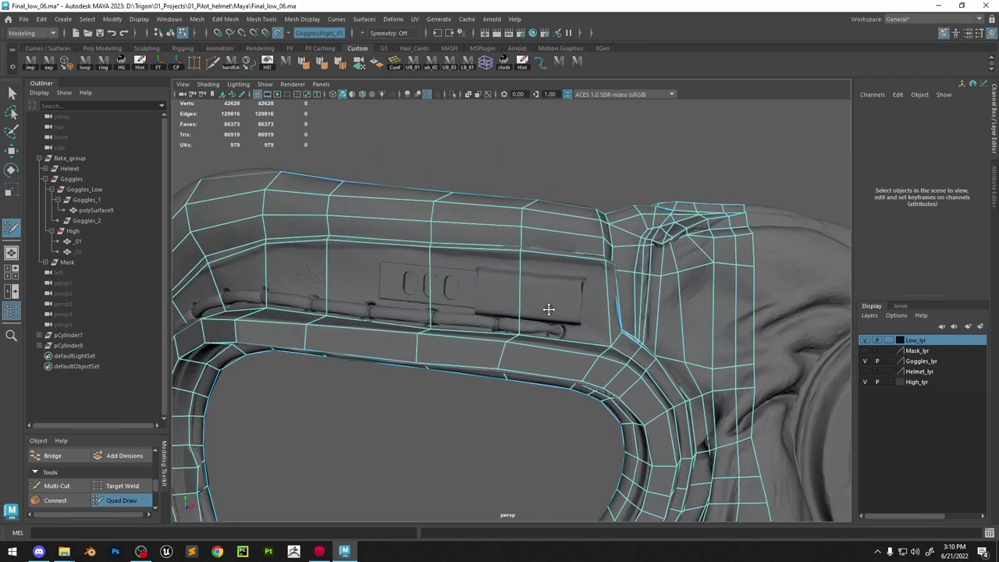
right_click_drag(549, 307, 657, 267, "alt")
left_click(76, 486)
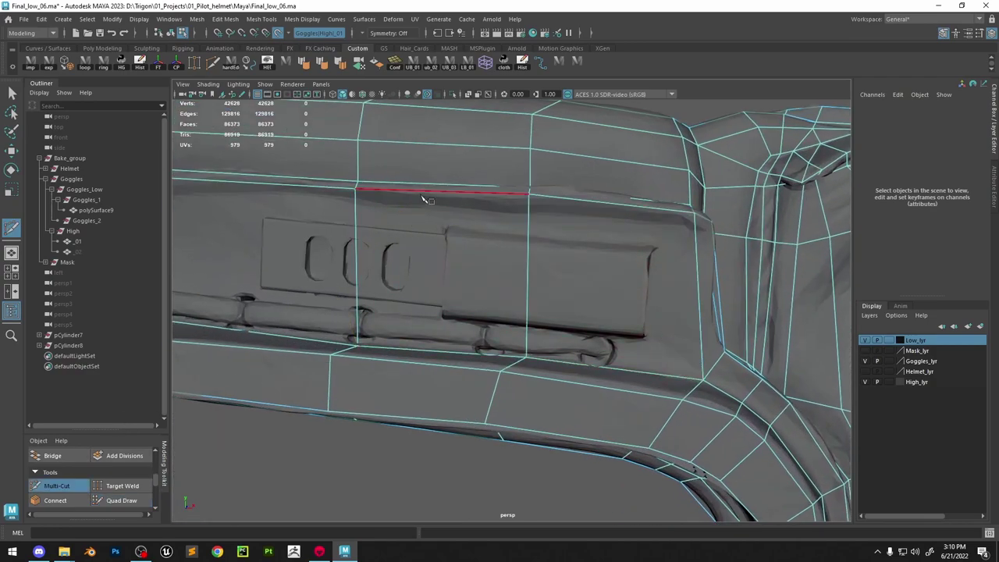
left_click_drag(424, 200, 473, 269, "alt")
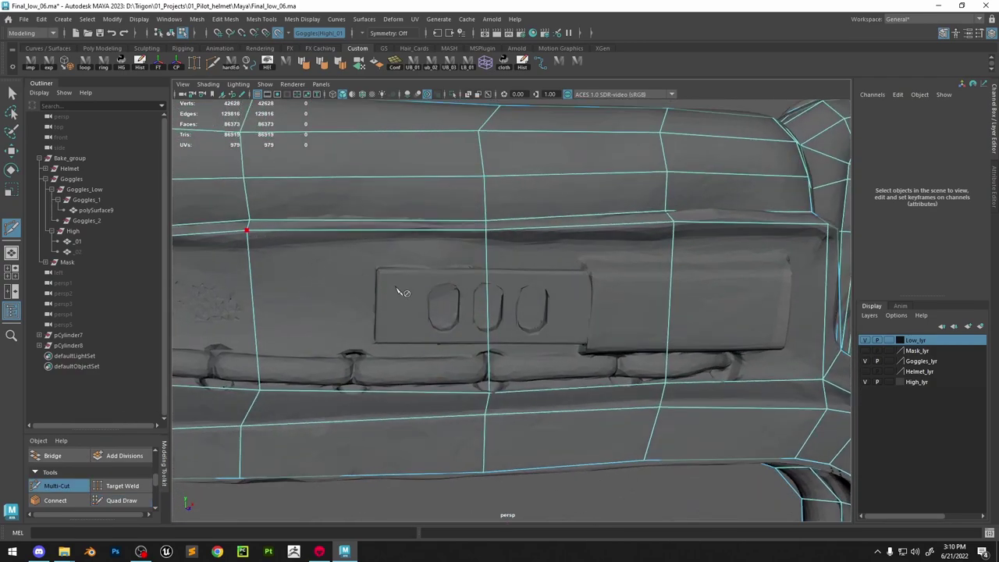
right_click_drag(451, 308, 437, 252, "alt")
left_click_drag(437, 252, 482, 301, "alt")
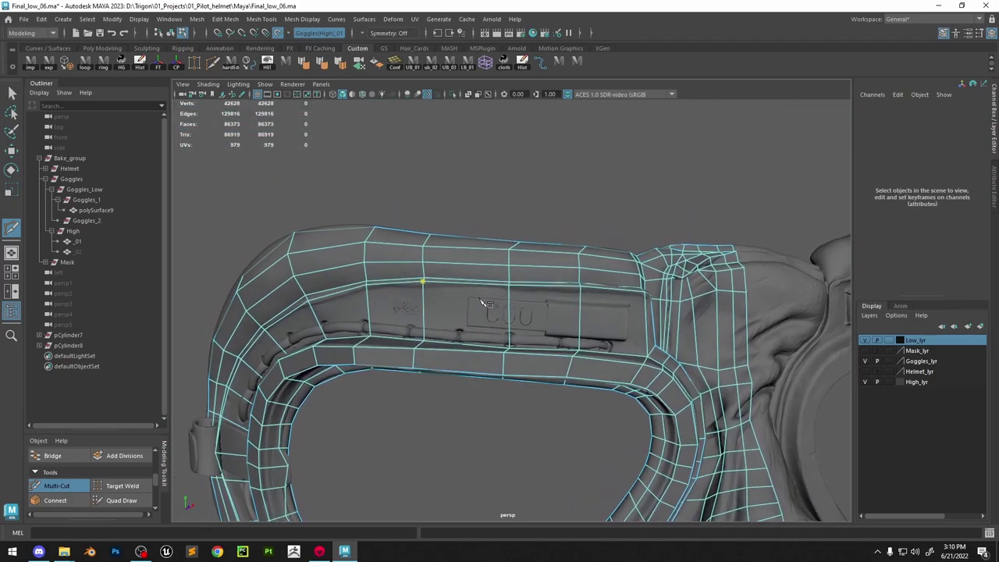
middle_click_drag(482, 300, 507, 237, "alt")
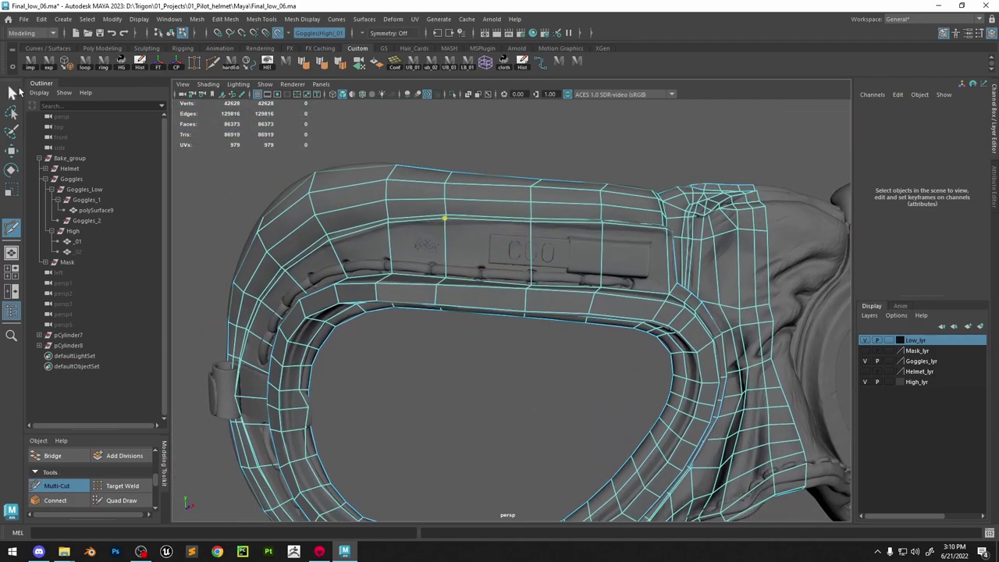
left_click(14, 93)
Cut edges around the end of the cable on the lower lens frame with Multi-Cut
left_click(117, 500)
mouse_move(432, 252)
left_mouse_down("alt")
mouse_move(587, 243)
mouse_move(546, 230)
mouse_move(455, 299)
mouse_move(619, 294)
mouse_move(691, 273)
left_mouse_up("alt")
middle_click_drag(691, 273, 569, 249, "alt")
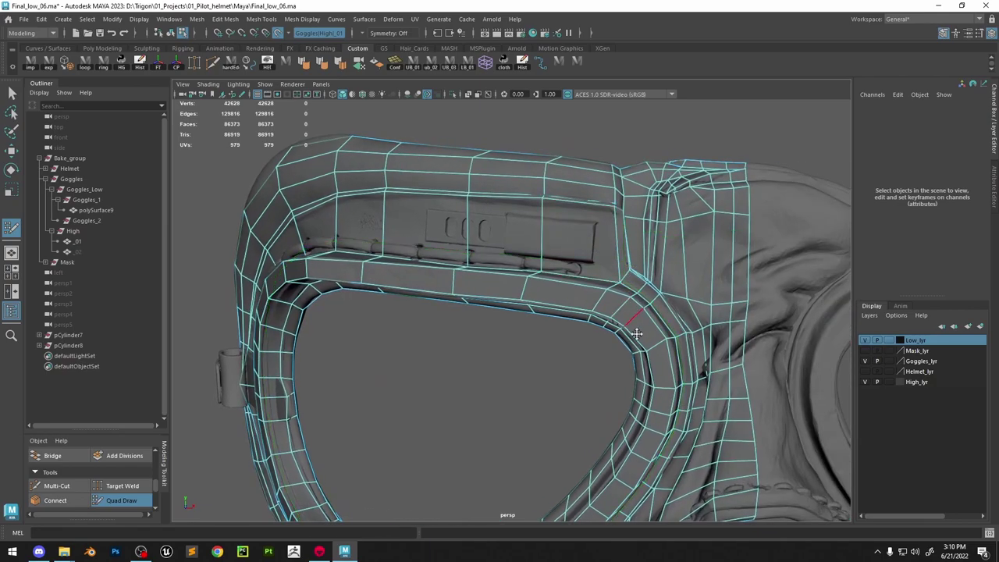
middle_click_drag(615, 509, 635, 339, "alt")
left_click_drag(635, 339, 601, 304, "alt")
right_click_drag(515, 373, 568, 365, "alt")
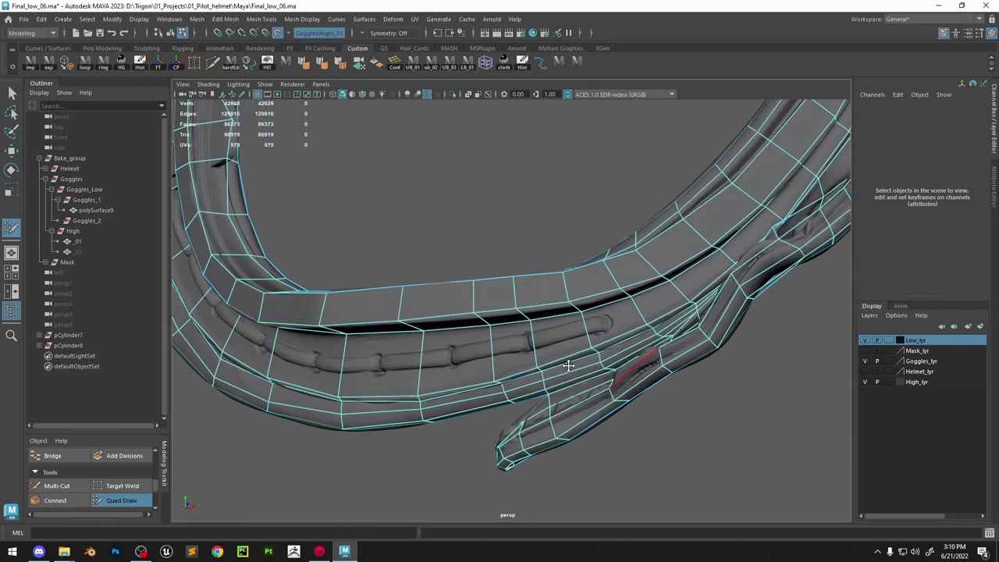
left_click(64, 488)
left_click(494, 381)
mouse_move(675, 287)
left_mouse_down("alt")
mouse_move(803, 292)
mouse_move(694, 290)
left_mouse_up("alt")
right_click_drag(678, 340, 843, 360, "alt")
middle_click_drag(843, 360, 701, 378, "alt")
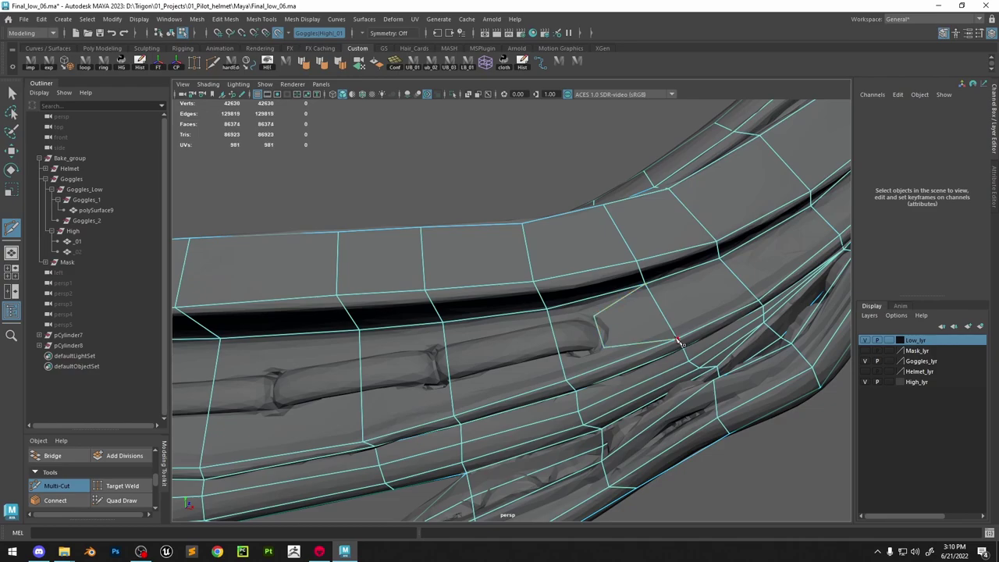
Adjust the low-poly vertices to the corners of the strap clip's flat tab with Quad Draw
right_click_drag(546, 299, 470, 258, "alt")
middle_click_drag(470, 257, 796, 244, "alt")
left_click_drag(528, 252, 461, 232, "alt")
middle_click_drag(460, 234, 508, 270, "alt")
right_click_drag(508, 270, 568, 266, "alt")
mouse_move(473, 211)
left_mouse_down("alt")
mouse_move(489, 283)
mouse_move(511, 279)
mouse_move(504, 271)
left_mouse_up("alt")
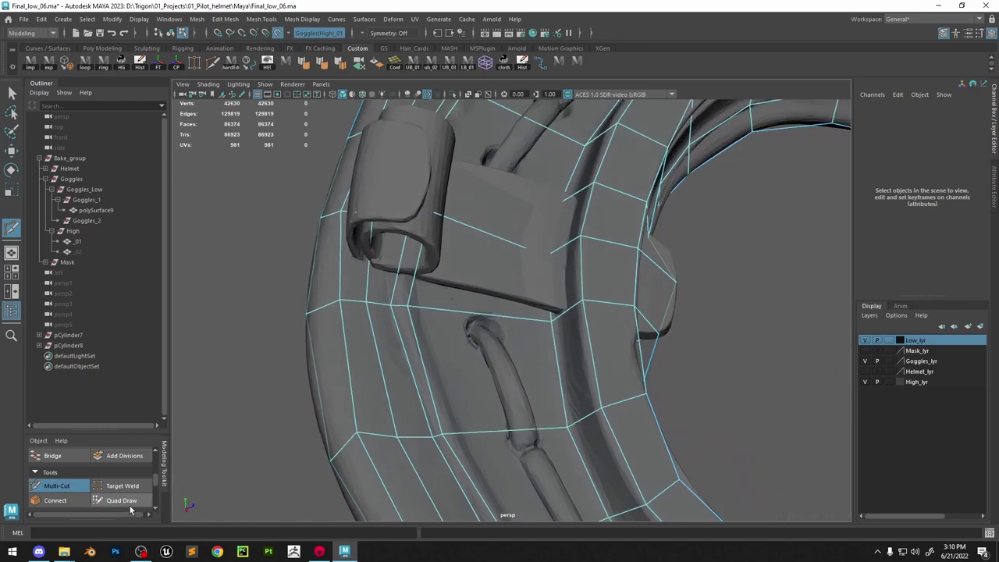
left_click(128, 504)
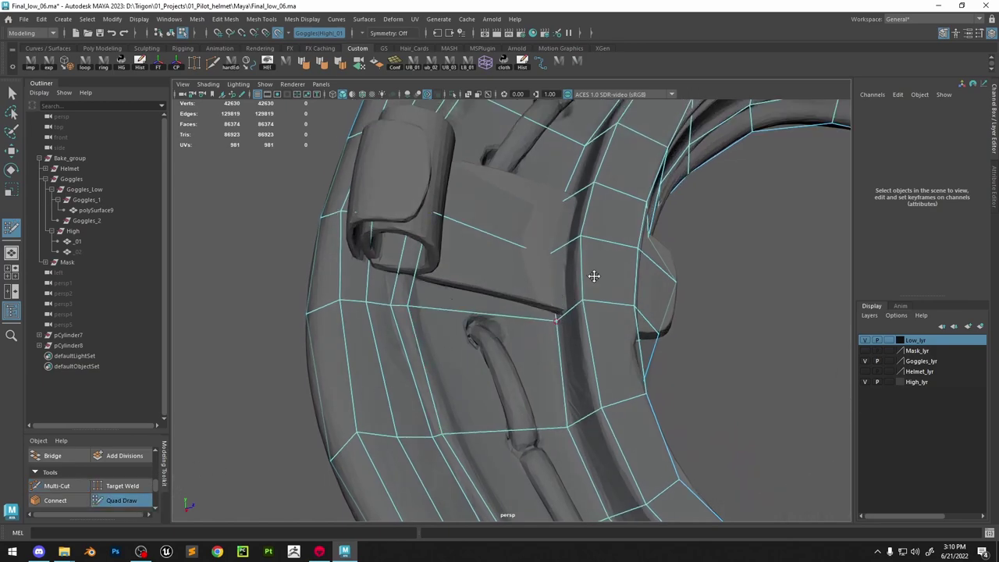
left_click_drag(594, 275, 540, 340, "alt")
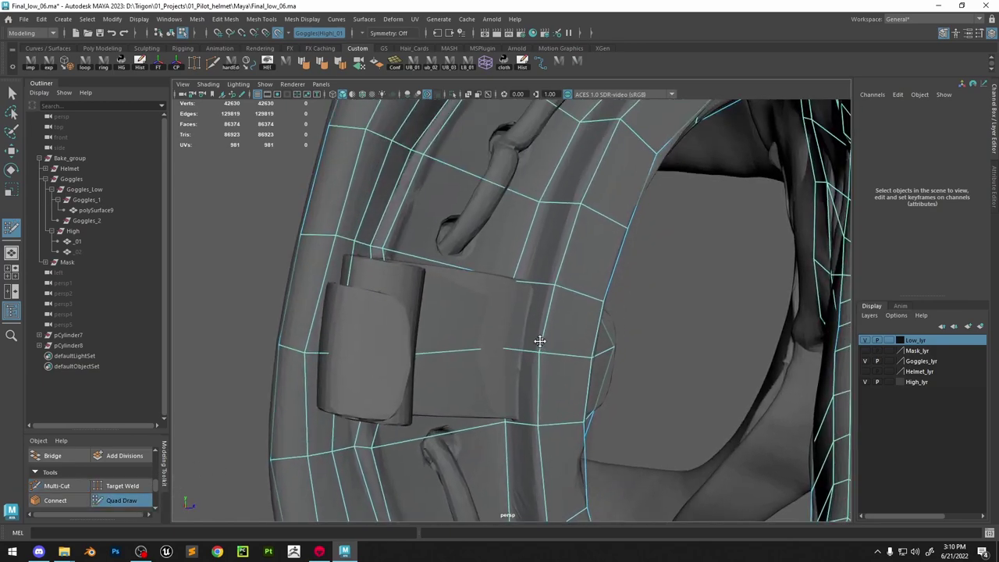
Cut new edges along the lens frame beside the strap clip's tab with Multi-Cut
left_click(72, 485)
left_click_drag(499, 176, 565, 188, "alt")
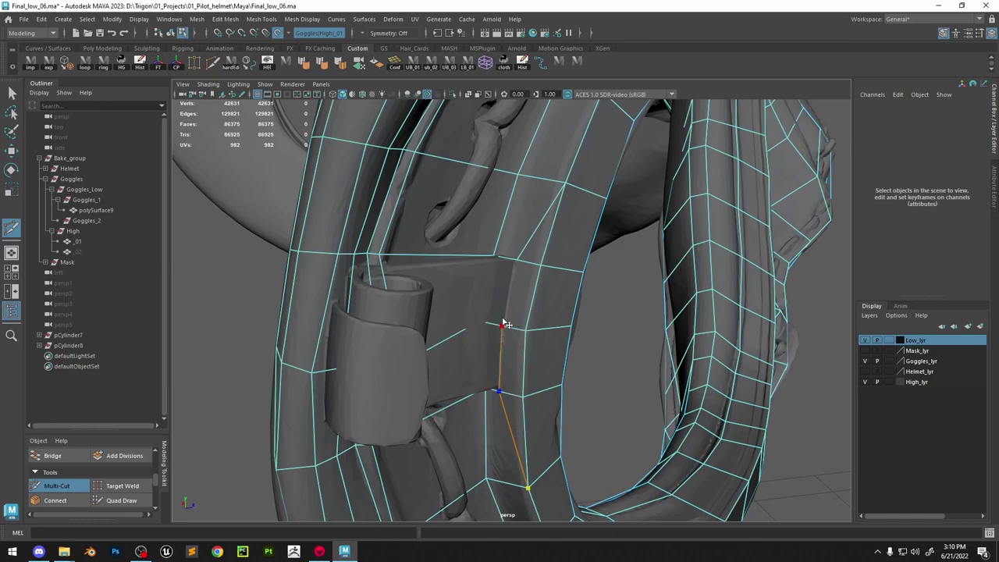
left_click_drag(553, 236, 537, 292, "alt")
key("w")
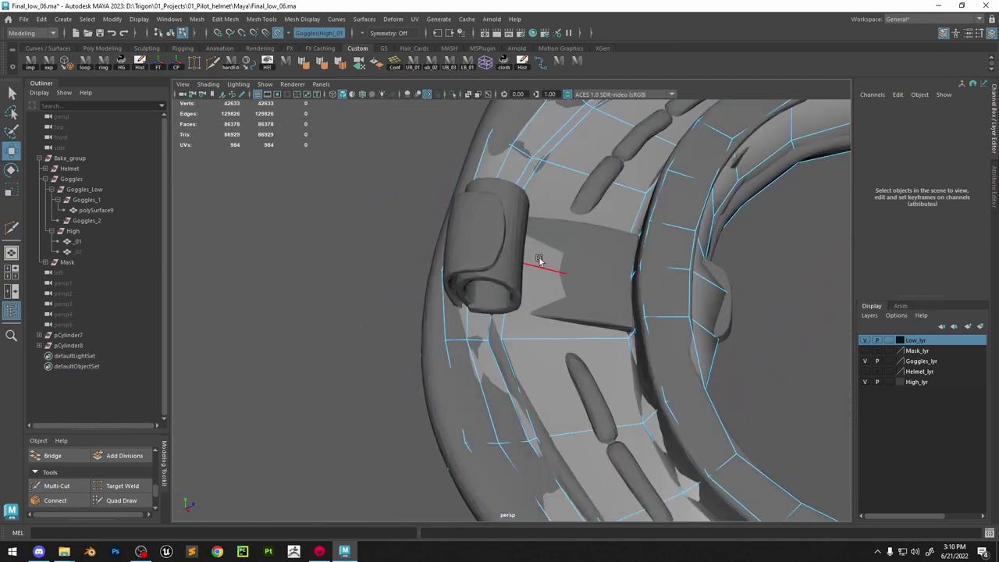
Try to delete the low-poly faces hidden beneath the strap clip and its flat tab
left_click(534, 292)
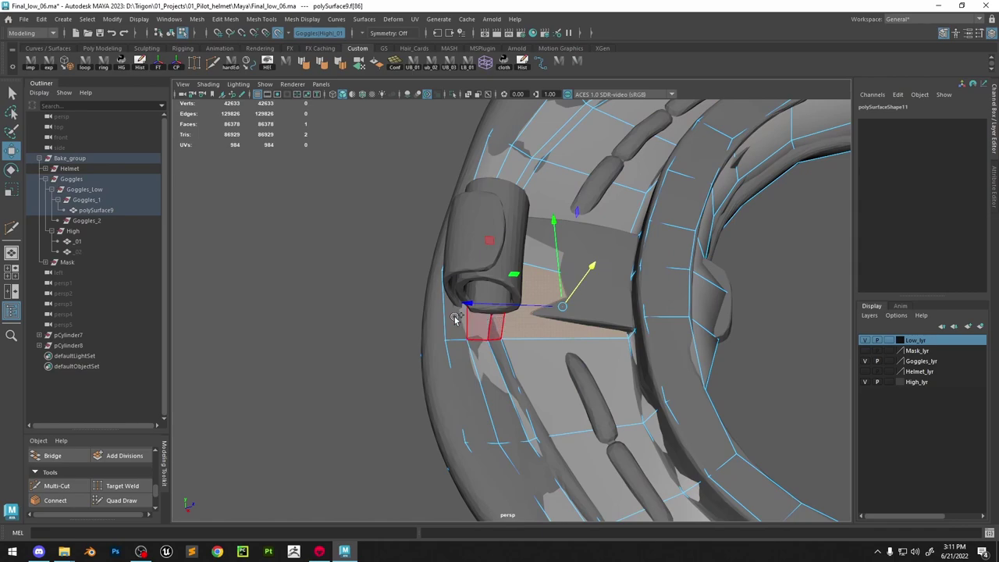
left_click_drag(455, 319, 452, 316, "shift")
left_click_drag(568, 248, 551, 240, "alt")
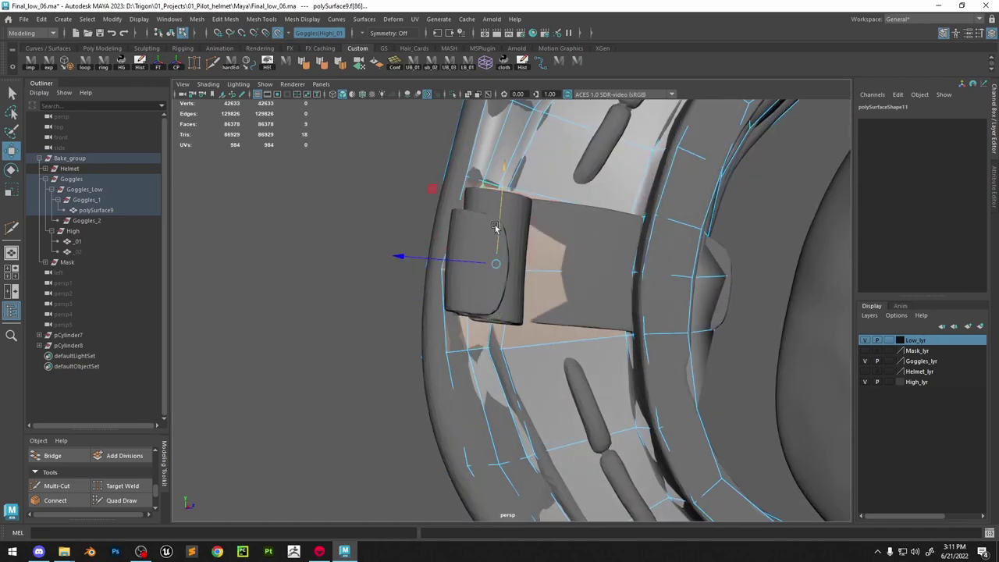
left_click(441, 242, "ctrl")
left_click_drag(441, 242, 486, 261, "alt")
key("4")
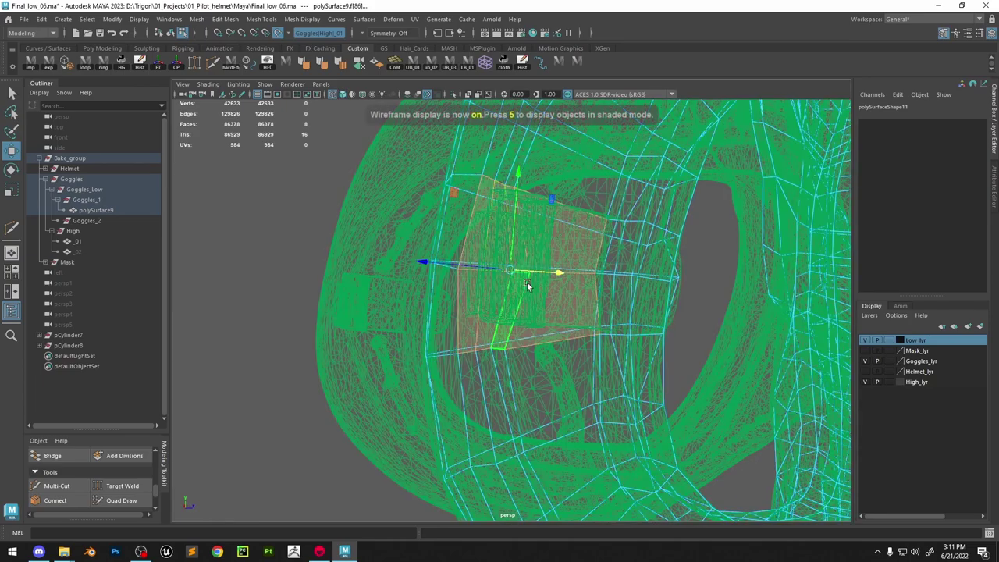
key("Delete")
key("5")
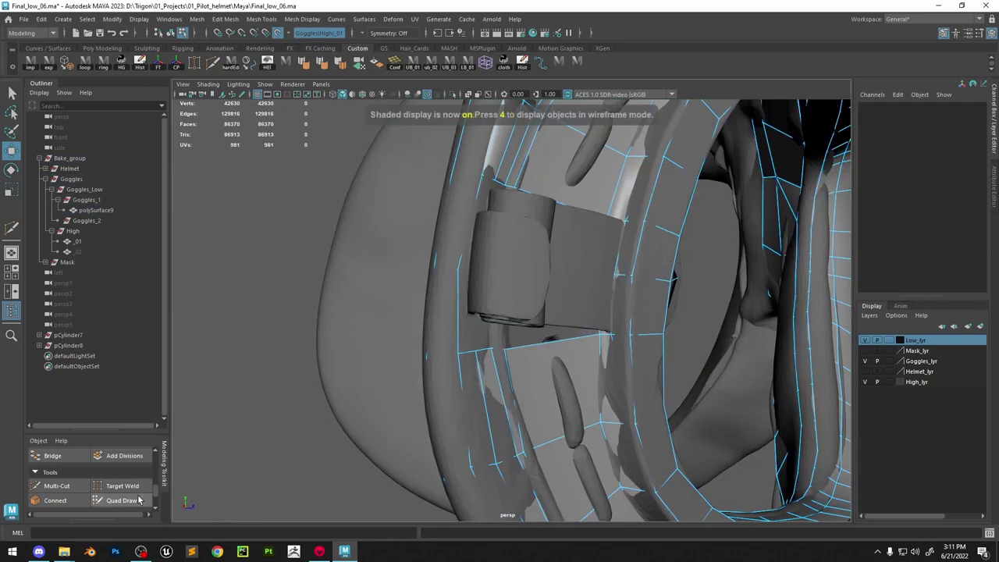
Undo the Quad Draw tweaks and the deletion of the faces beneath the strap clip
left_click(138, 500)
mouse_move(533, 359)
left_mouse_down("alt")
mouse_move(504, 353)
mouse_move(495, 325)
mouse_move(439, 324)
mouse_move(440, 311)
left_mouse_up("alt")
scroll(501, 353, "up", 1)
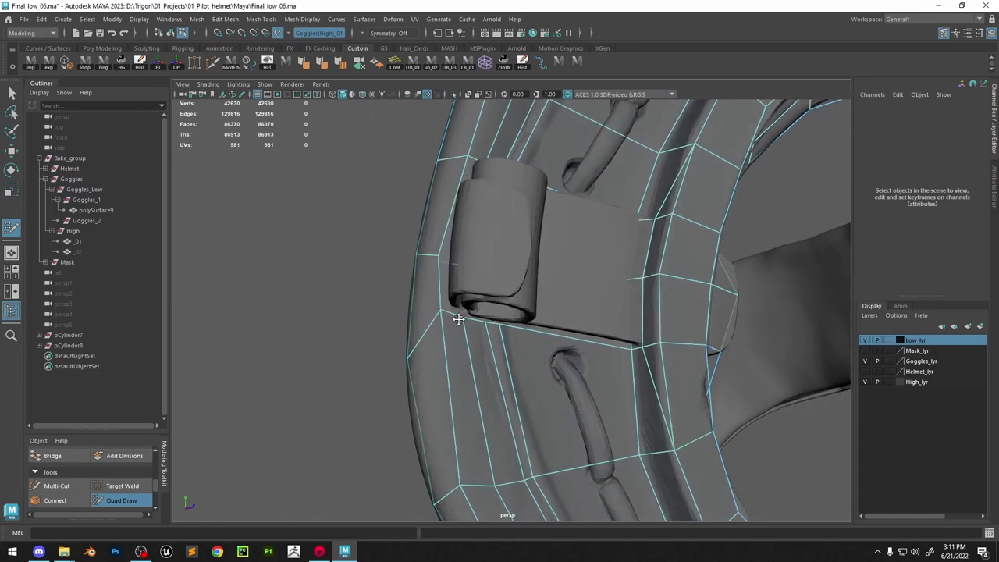
scroll(589, 365, "down", 4)
left_click_drag(541, 302, 544, 335, "alt")
key("ctrl+z")
key("ctrl+z")
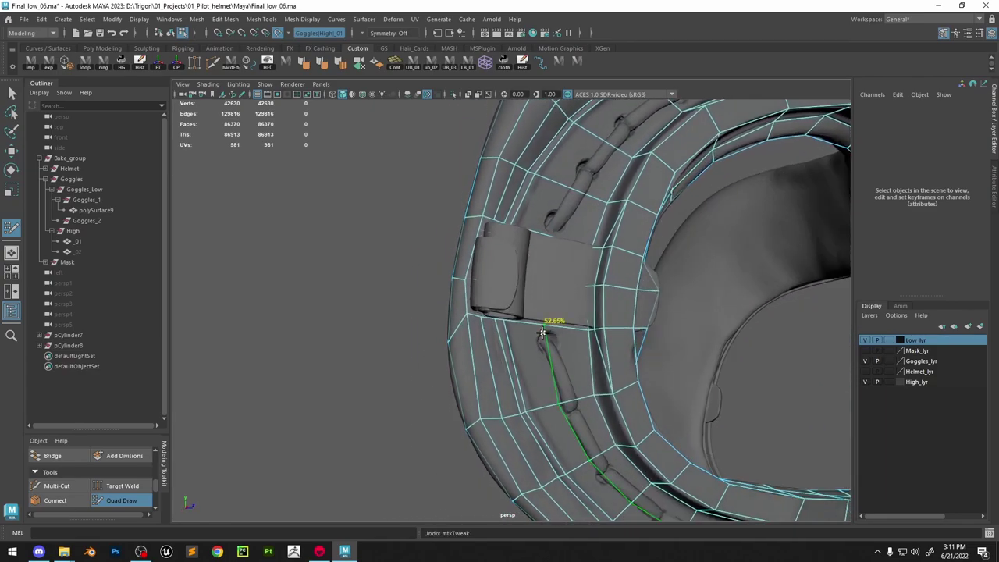
key("ctrl+z")
key("ctrl+z")
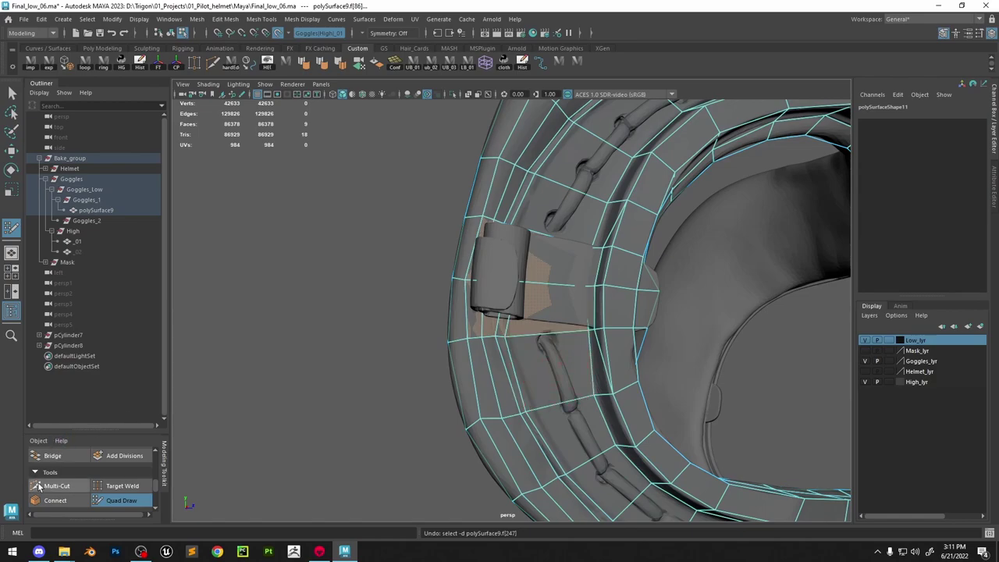
Cut edges with Multi-Cut along the lower edge of the strap clip's flat tab, up to the rolled end
left_click(65, 486)
left_click_drag(603, 275, 629, 343, "alt")
left_click_drag(480, 338, 488, 326, "alt")
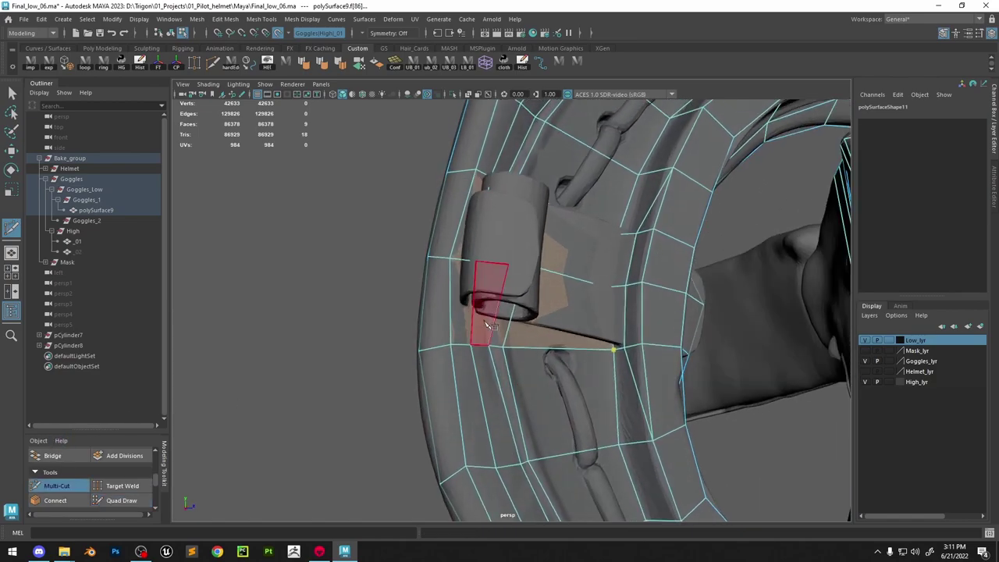
right_click(474, 314)
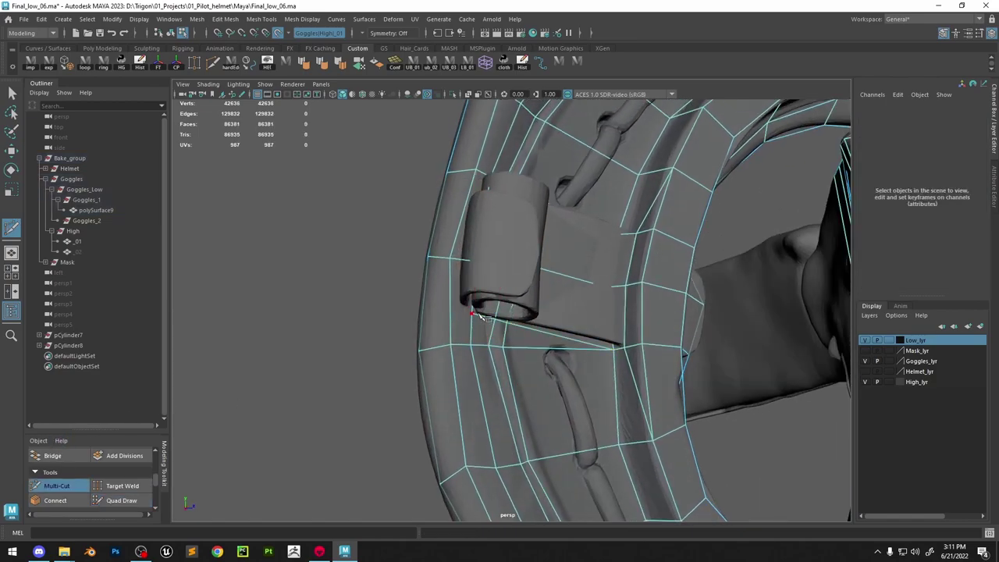
mouse_move(472, 314)
left_mouse_down("alt")
mouse_move(545, 322)
mouse_move(486, 314)
left_mouse_up("alt")
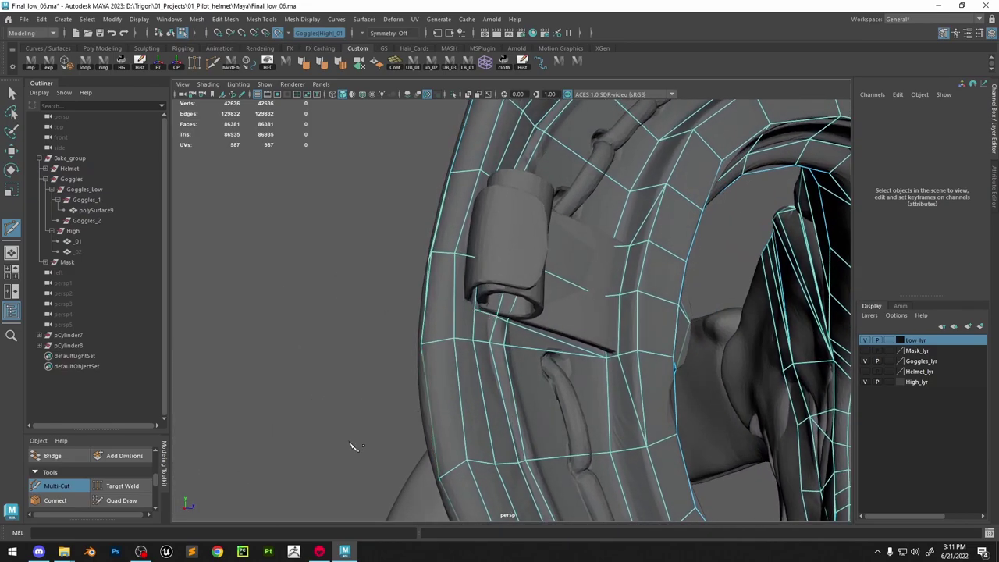
Cut an edge from the roll's lower corner to the vertex on the outer frame rim
left_click(120, 500)
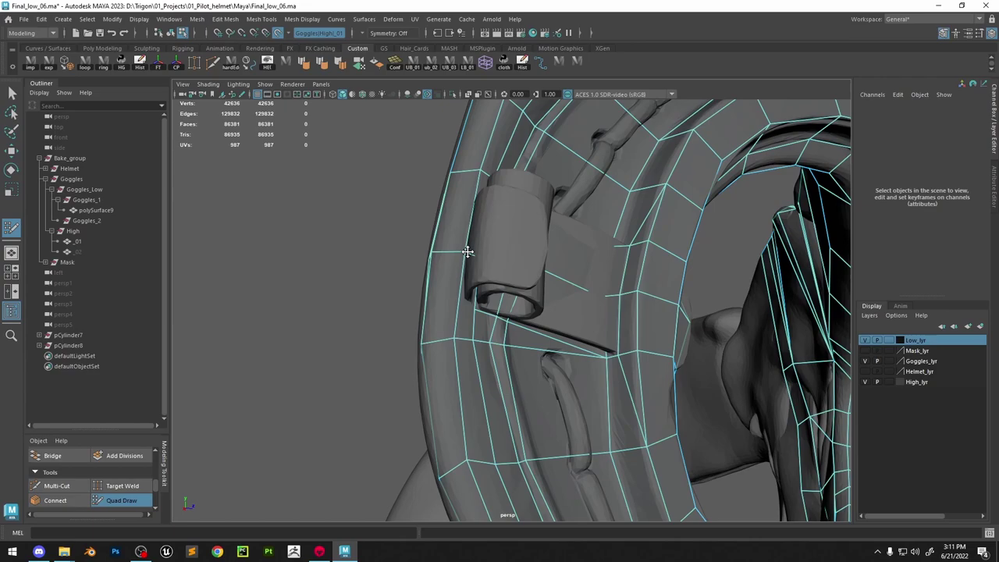
left_click(69, 487)
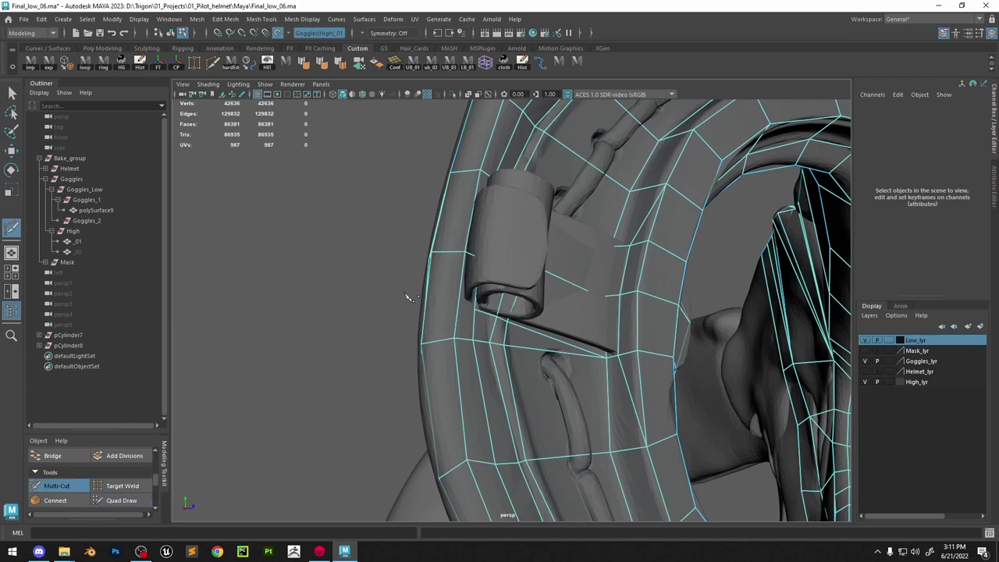
left_click(460, 299)
left_click_drag(436, 326, 469, 334, "alt")
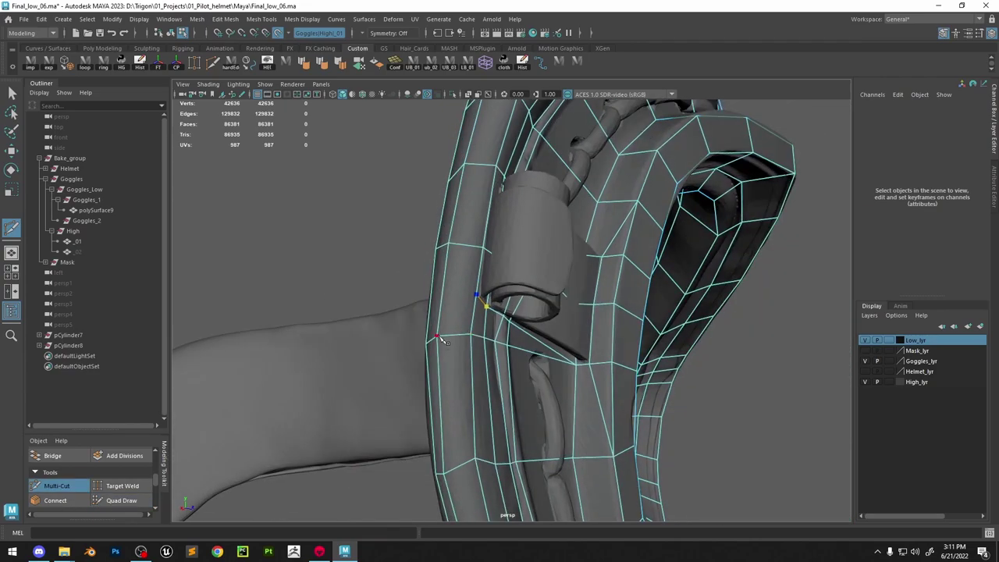
Move the low-poly vertices above the strap clip onto the tab's upper edge with Quad Draw
left_click_drag(559, 170, 608, 183, "alt")
middle_click_drag(609, 184, 596, 288, "alt")
right_click_drag(596, 288, 625, 303, "alt")
left_click(635, 317)
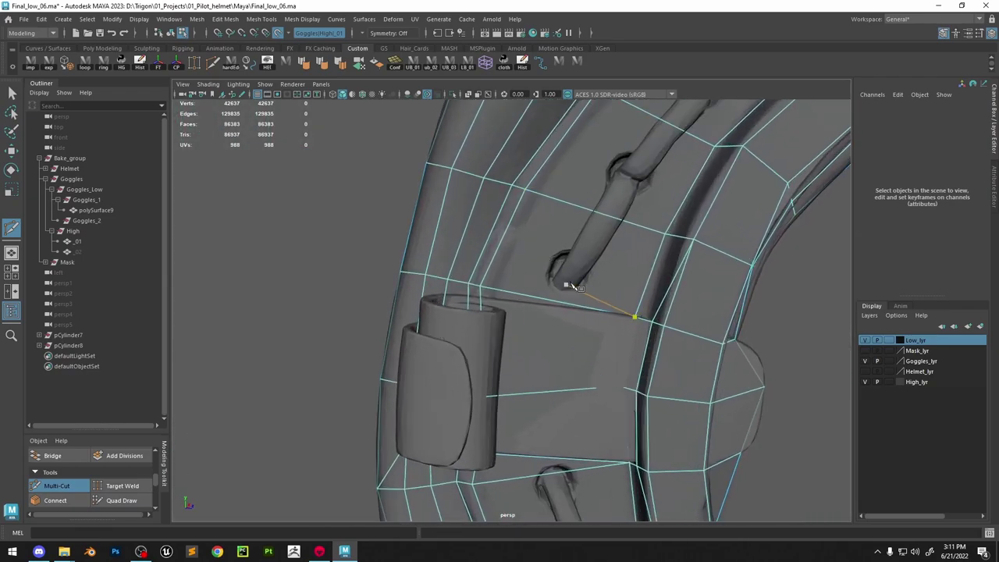
left_click(121, 500)
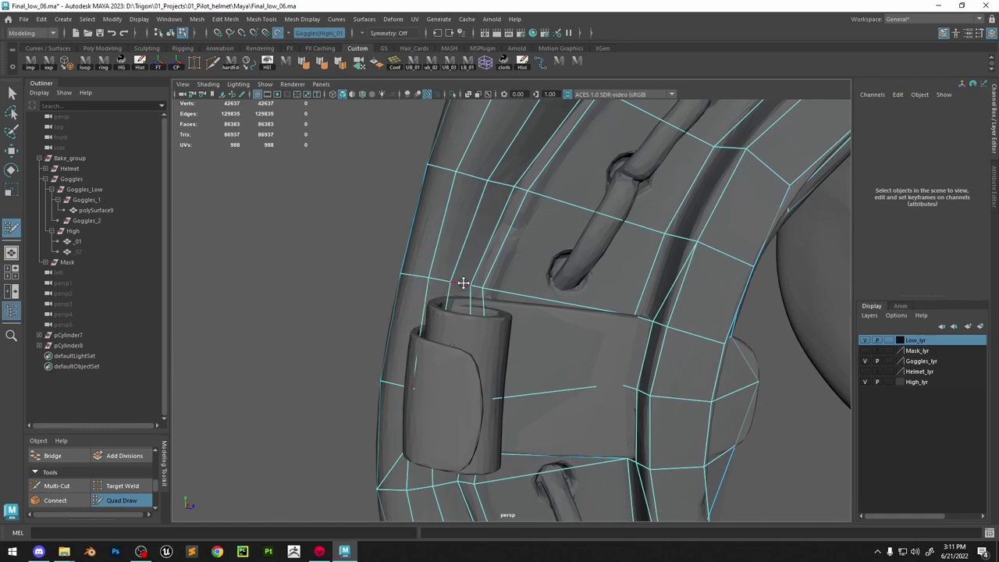
left_click_drag(482, 288, 489, 295)
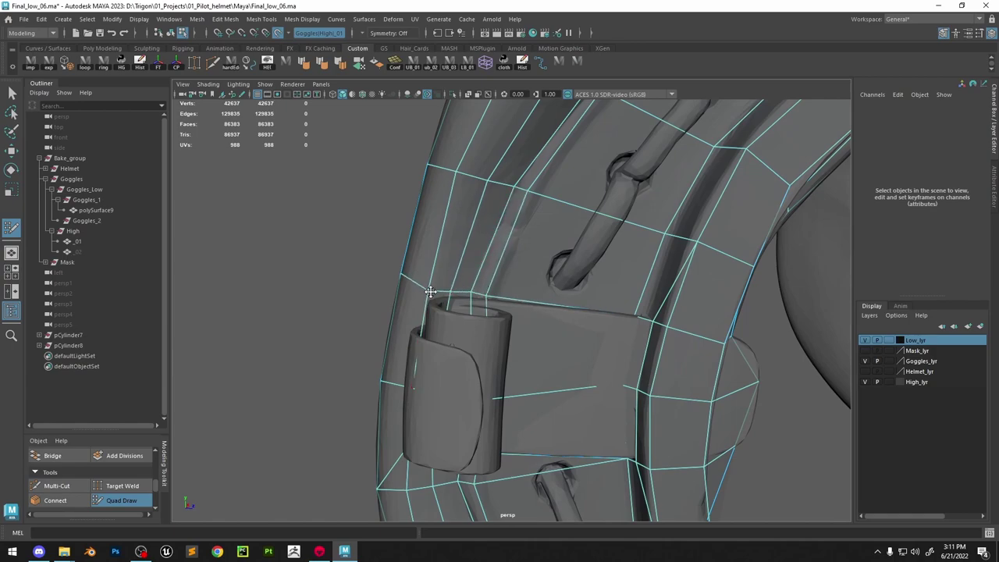
mouse_move(473, 295)
left_mouse_down("alt")
mouse_move(522, 284)
mouse_move(463, 298)
mouse_move(470, 289)
left_mouse_up("alt")
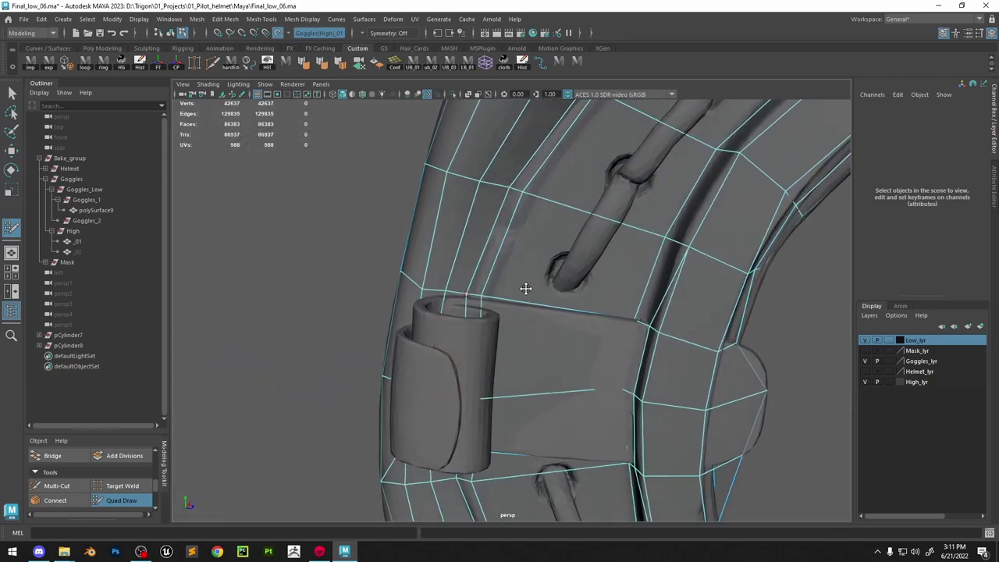
Select the low-poly faces beneath the flat tab and the rolled clip and delete them
scroll(526, 289, "down", 4)
mouse_move(564, 307)
left_mouse_down("alt")
mouse_move(538, 346)
mouse_move(580, 310)
left_mouse_up("alt")
key("w")
left_click(527, 323)
left_click(530, 368, "shift")
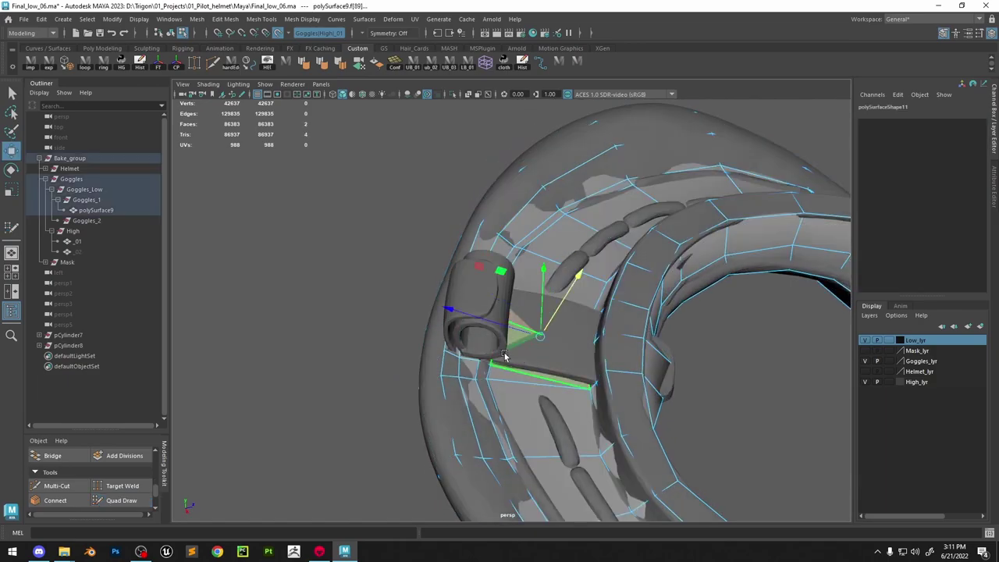
key("3")
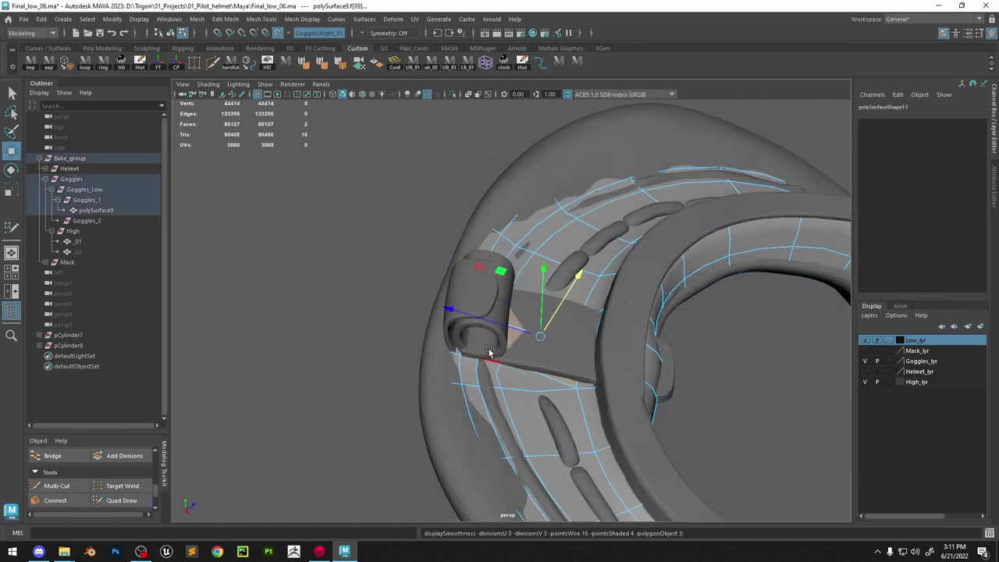
key("4")
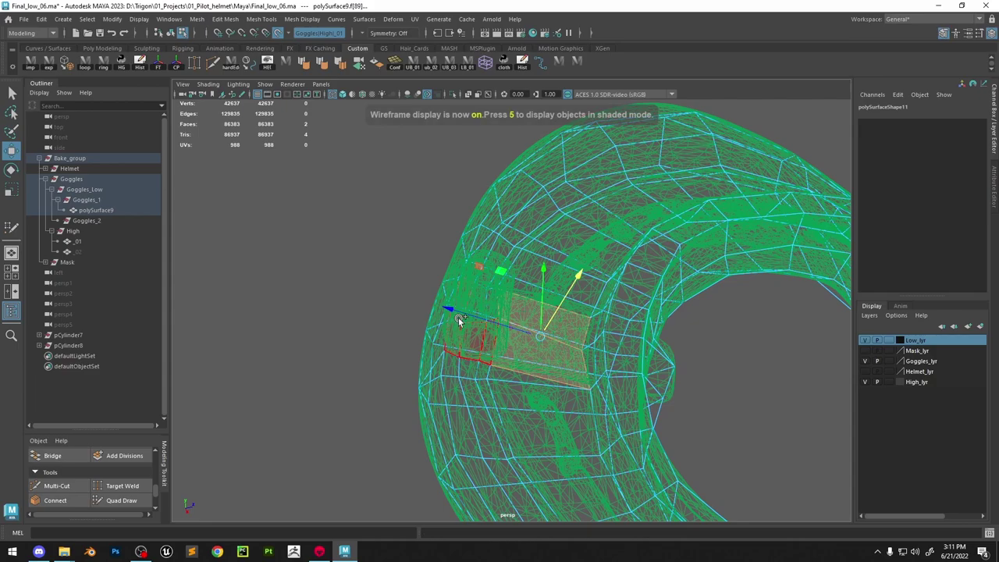
left_click_drag(489, 318, 511, 322)
key("Delete")
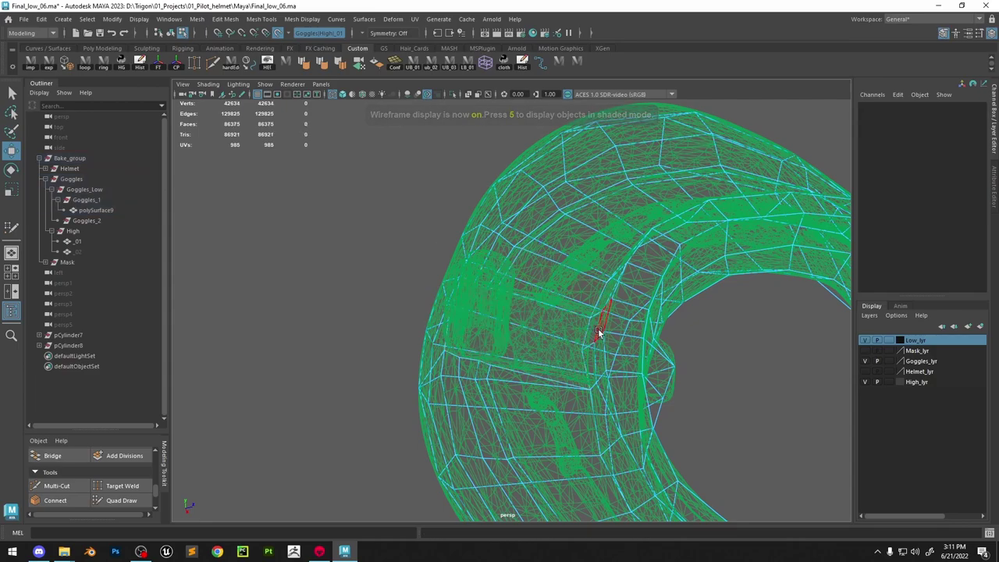
Delete the two remaining narrow faces where the flat tab meets the inner lens rim
key("5")
left_click_drag(616, 341, 653, 351, "alt")
left_click(585, 399)
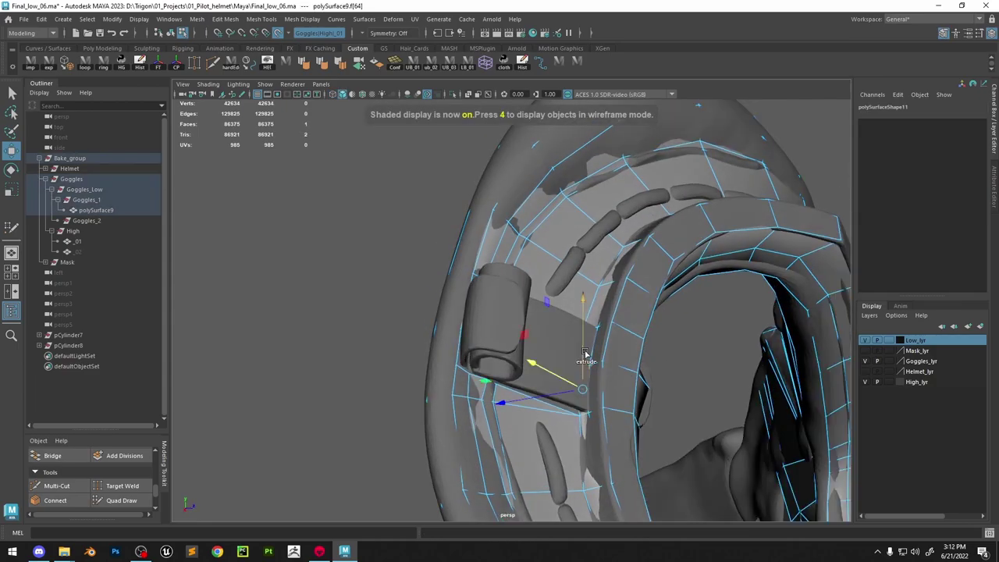
left_click(590, 346, "shift")
key("Delete")
right_click_drag(613, 352, 618, 301)
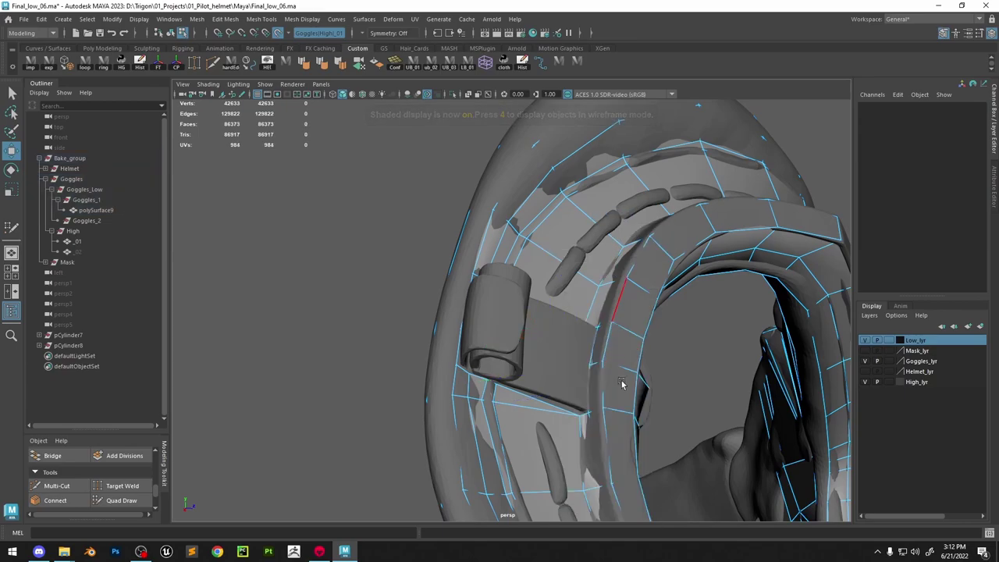
left_click(589, 366)
Build new quads over the strap clip's flat tab with Quad Draw, joining them to the inner lens rim
left_click(126, 502)
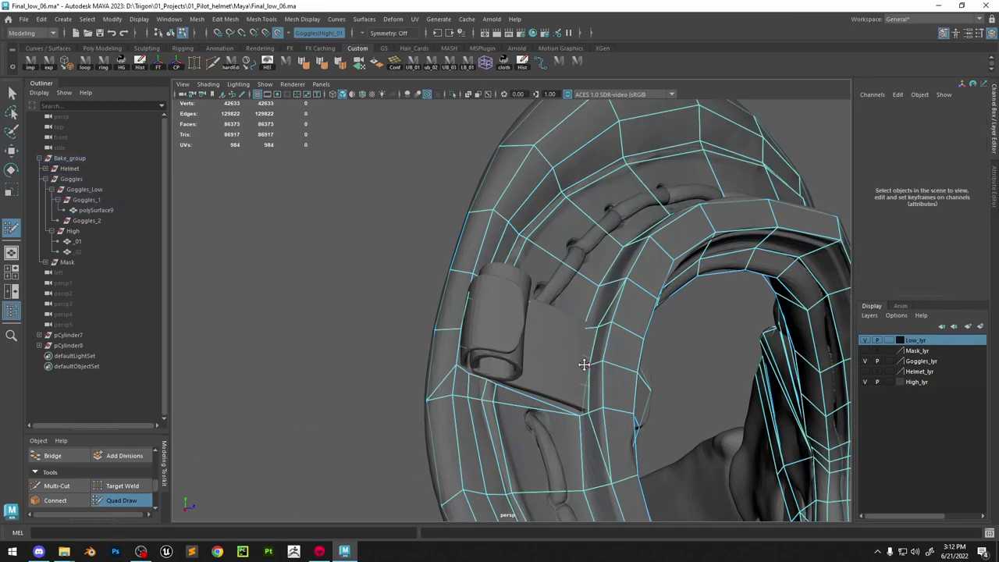
scroll(551, 367, "up", 3)
left_click_drag(575, 338, 555, 368, "alt")
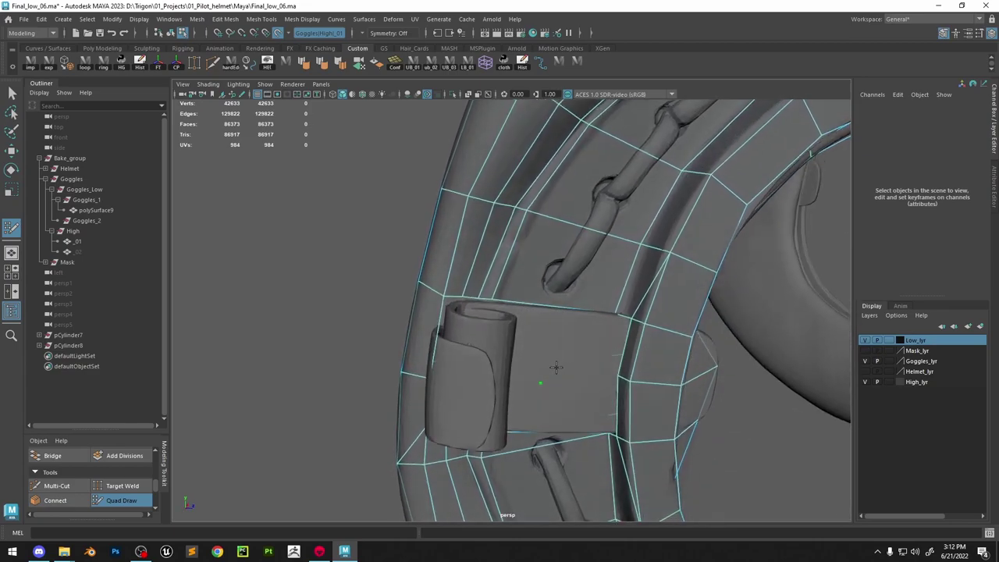
left_click(551, 317)
left_click(577, 350, "shift")
mouse_move(586, 441)
left_mouse_down("alt")
mouse_move(546, 392)
mouse_move(592, 366)
mouse_move(546, 332)
mouse_move(542, 363)
mouse_move(484, 319)
mouse_move(494, 388)
left_mouse_up("alt")
left_click(535, 398)
left_click(596, 378, "shift")
left_click(590, 368, "shift")
left_click(546, 366, "shift")
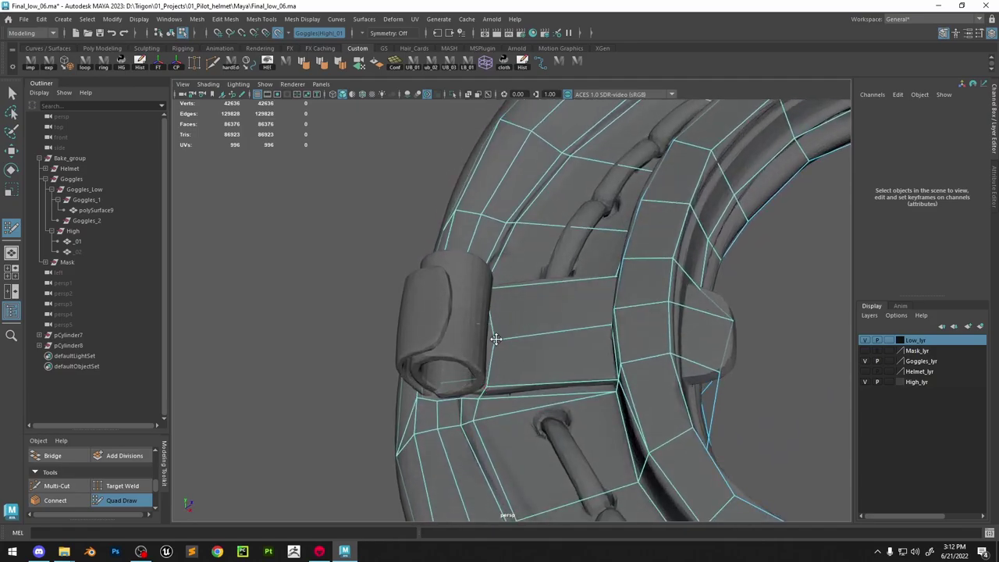
Place Quad Draw points on the rolled clip's outer flap and fill quads connecting it to the lens frame
mouse_move(496, 339)
left_mouse_down("alt")
mouse_move(491, 370)
mouse_move(602, 312)
mouse_move(555, 384)
mouse_move(633, 385)
mouse_move(535, 401)
mouse_move(558, 389)
left_mouse_up("alt")
left_click(545, 342, "shift")
left_click(565, 352)
left_click(550, 399)
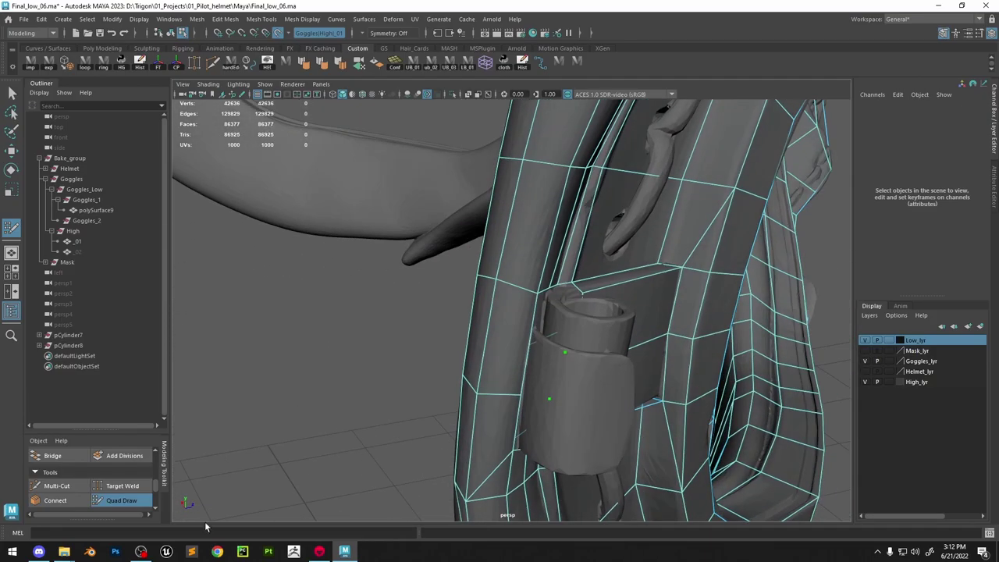
left_click(60, 486)
mouse_move(619, 325)
left_mouse_down("alt")
mouse_move(660, 295)
mouse_move(569, 344)
left_mouse_up("alt")
left_click(122, 500)
left_click(555, 351, "shift")
key("ctrl+z")
left_click_drag(551, 469, 542, 419, "alt")
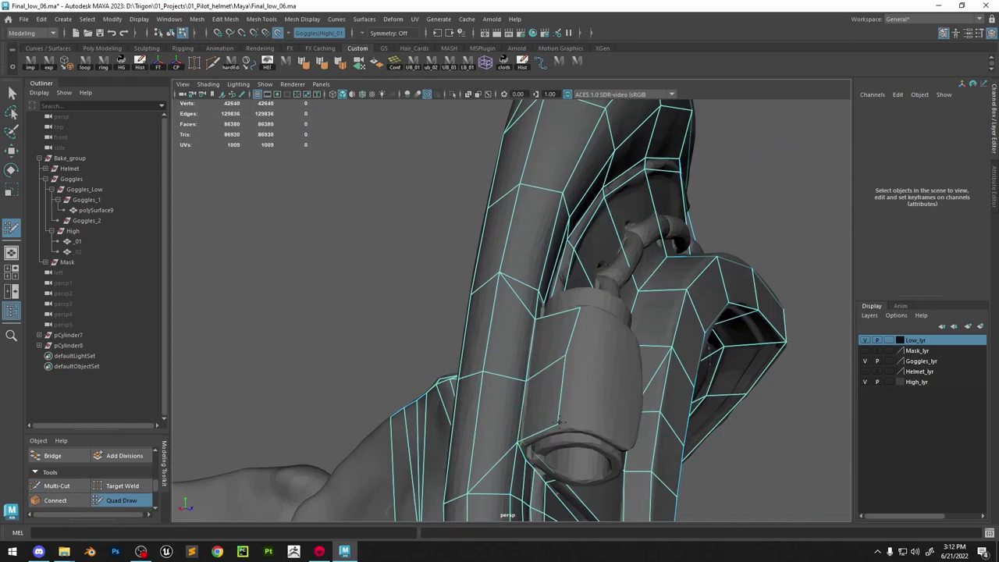
Extend the quads across the front of the rolled clip's outer flap to its rounded edge
mouse_move(566, 362)
left_mouse_down("alt")
mouse_move(562, 375)
mouse_move(582, 357)
mouse_move(567, 374)
left_mouse_up("alt")
left_click(552, 377, "shift")
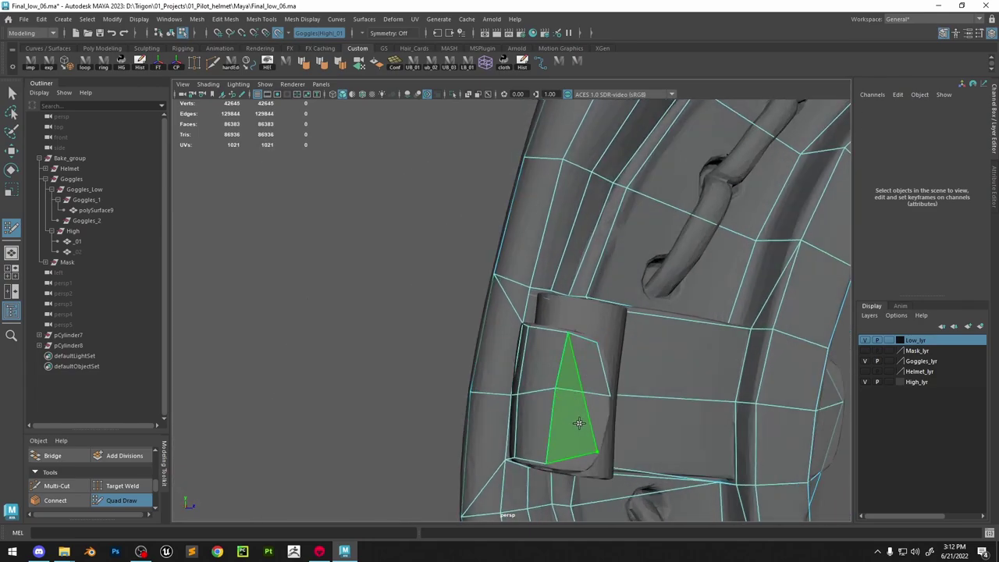
left_click_drag(578, 423, 553, 381, "alt")
Fill narrow quads along the outer flap's upper edge, stepping in to the inner roll
left_click_drag(562, 424, 604, 383, "alt")
left_click(601, 376, "shift")
left_click(558, 362)
left_click_drag(553, 341, 573, 346, "alt")
left_click(587, 373, "shift")
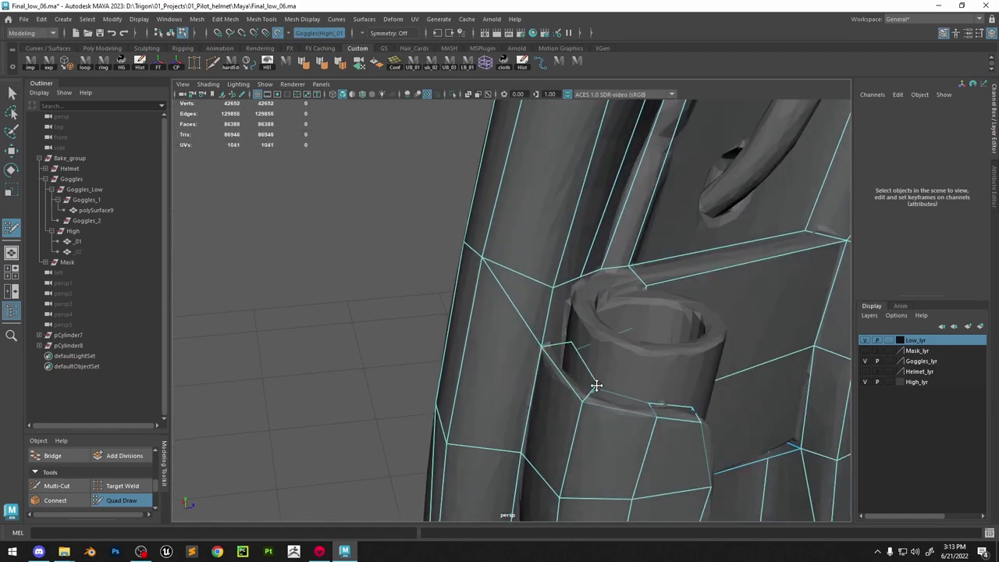
Reverse the normal of the narrow face on the outer flap's upper edge
key("w")
right_click_drag(599, 383, 599, 418)
left_click(621, 399)
key("4")
key("5")
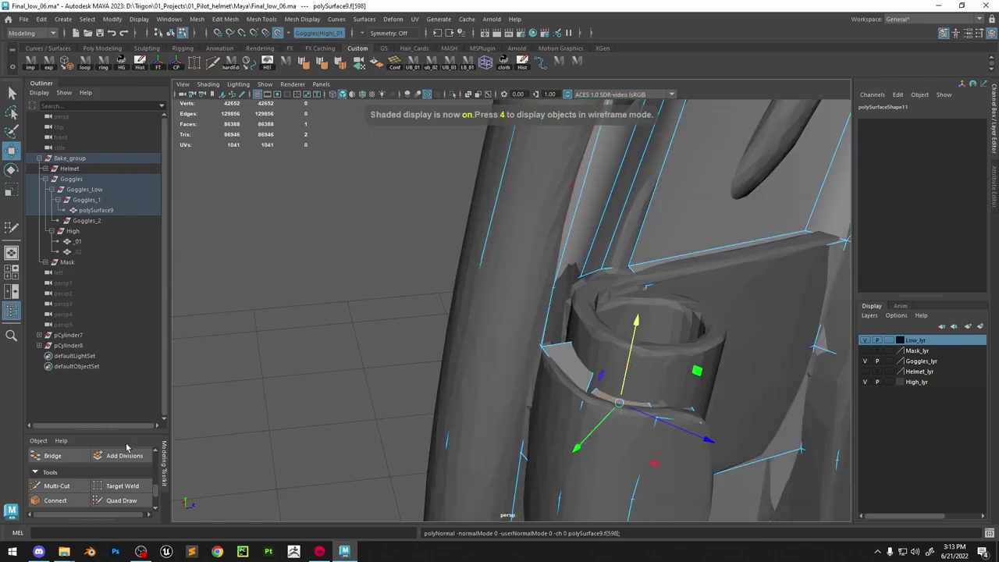
Adjust the vertices at the flap's upper edge with Quad Draw and fill the gap beside the frame
left_click(122, 500)
scroll(632, 428, "up", 3)
left_click_drag(626, 417, 622, 396)
left_click_drag(622, 396, 612, 369, "alt")
left_click(591, 303, "shift")
Add Quad Draw faces at the rolled clip's ends and onto the exposed inner roll above the flap
left_click_drag(617, 303, 680, 275, "alt")
left_click_drag(588, 343, 654, 322, "alt")
right_click_drag(654, 322, 573, 314, "alt")
left_click_drag(573, 314, 542, 291, "alt")
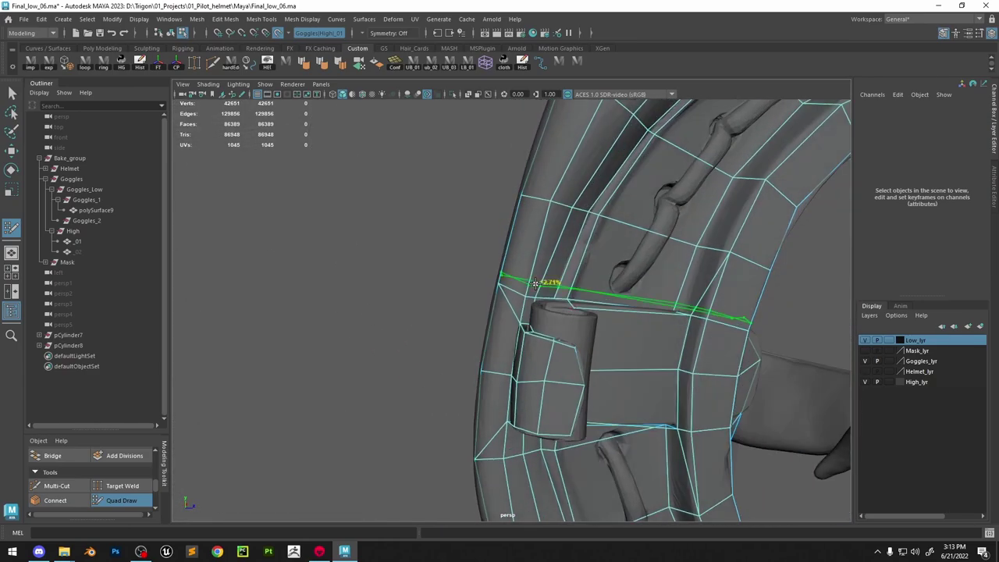
left_click_drag(579, 395, 515, 331, "alt")
left_click(493, 336, "shift")
right_click_drag(515, 331, 536, 335, "alt")
left_click_drag(531, 337, 543, 387, "alt")
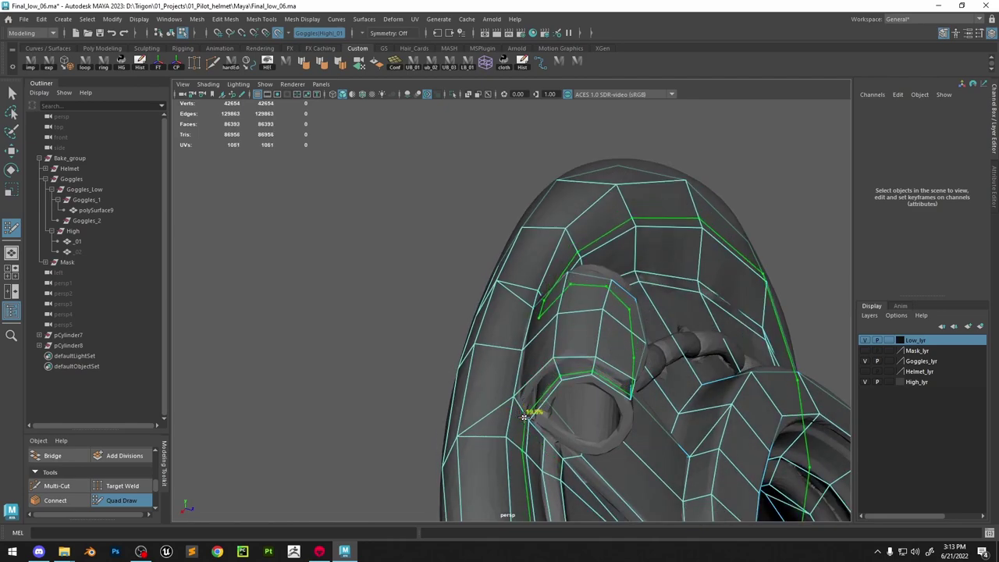
left_click_drag(544, 393, 650, 431, "alt")
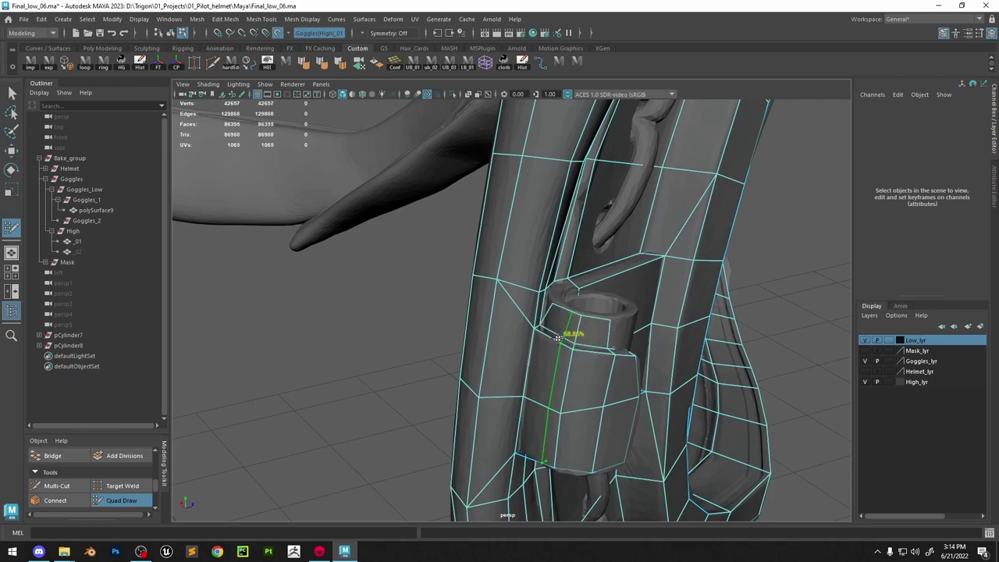
Insert an edge loop running down the rolled clip's inner roll and outer flap near the frame
left_click(555, 338, "ctrl")
mouse_move(555, 338)
left_mouse_down("alt")
mouse_move(562, 353)
mouse_move(542, 349)
mouse_move(564, 342)
left_mouse_up("alt")
right_click_drag(563, 342, 599, 339, "alt")
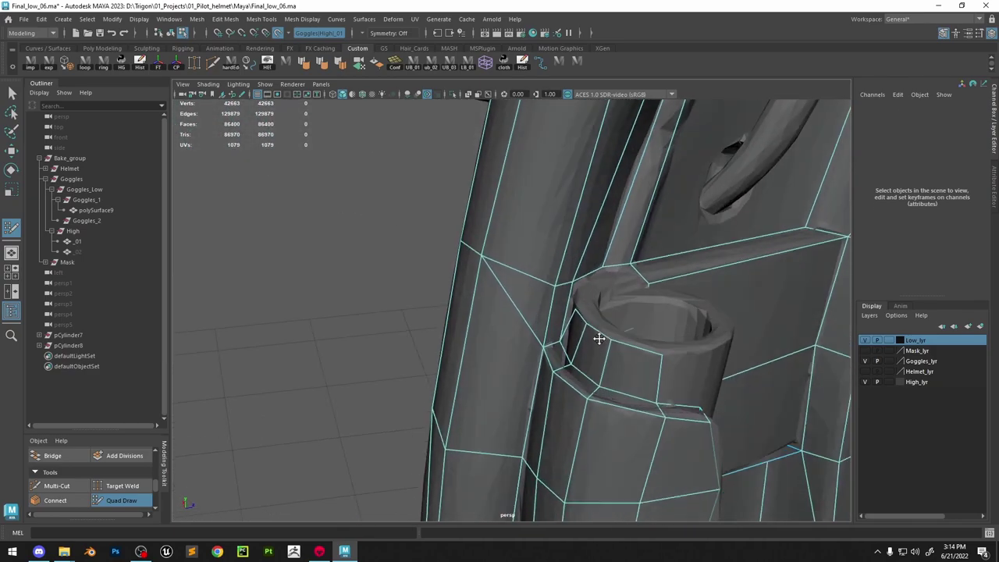
Adjust the vertices on the rolled clip's upper rim and fill Quad Draw faces around it toward the frame
left_click_drag(599, 339, 592, 348, "alt")
left_click_drag(580, 315, 576, 285)
left_click(603, 323)
left_click(629, 339)
left_click(617, 276)
left_click_drag(644, 268, 609, 290, "alt")
left_click(634, 293, "shift")
left_click(600, 299, "shift")
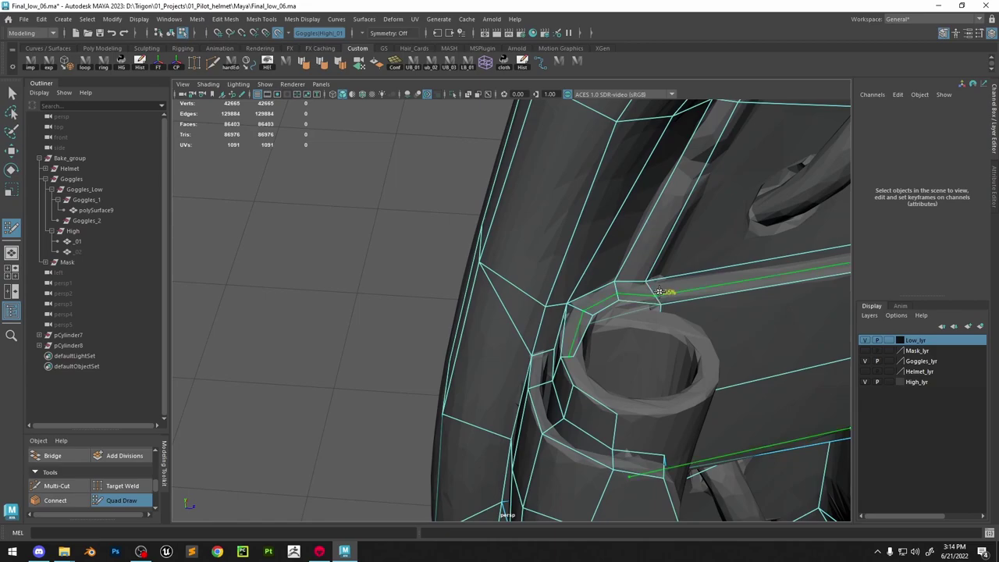
left_click(574, 334, "shift")
left_click(579, 374, "shift")
left_click(655, 427, "shift")
Place inner-rim points on the frame side of the roll's upper opening, fill faces there and undo the last stray points
mouse_move(655, 428)
left_mouse_down("alt")
mouse_move(605, 448)
mouse_move(655, 427)
mouse_move(658, 405)
mouse_move(636, 405)
left_mouse_up("alt")
left_click(585, 402)
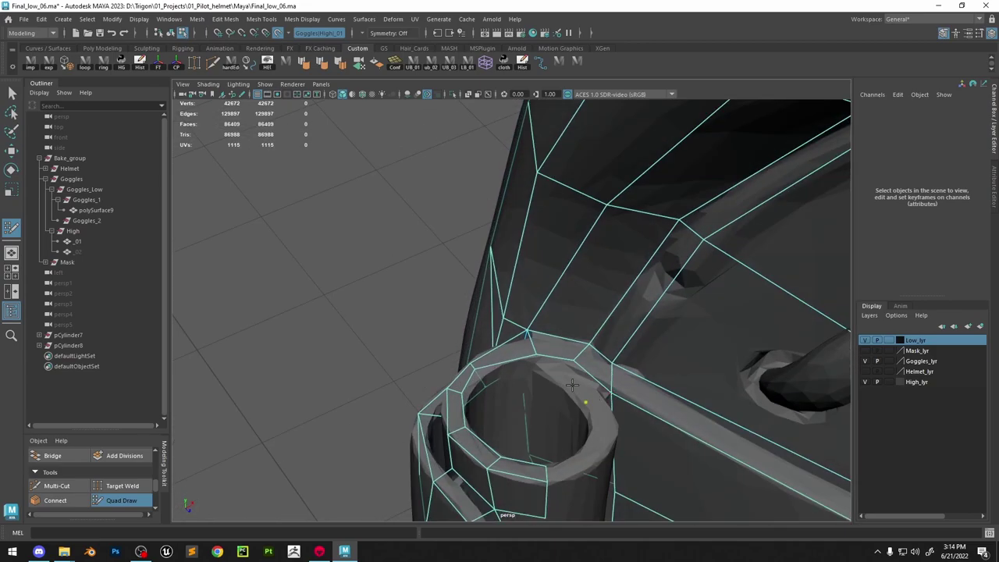
left_click(544, 365, "shift")
left_click_drag(545, 366, 586, 344, "alt")
key("ctrl+z")
key("ctrl+z")
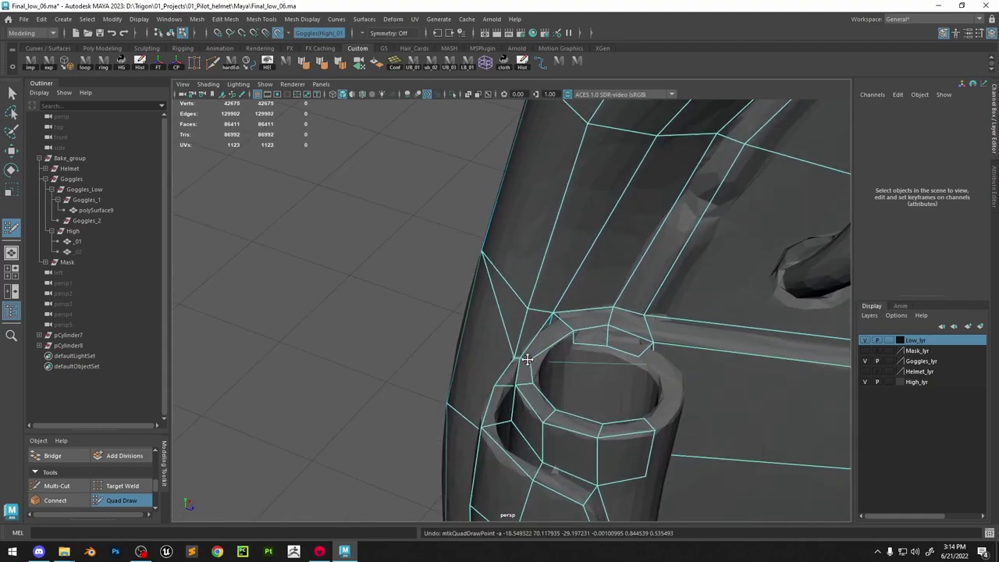
Close the gap in the upper rim faces beside the frame and reposition the inner-rim vertex at the joint
left_click_drag(529, 356, 565, 343, "alt")
right_click_drag(565, 342, 531, 332, "alt")
left_click_drag(593, 390, 617, 332, "alt")
right_click_drag(578, 375, 683, 431, "alt")
left_click(538, 353, "shift")
key("ctrl+z")
left_click(516, 360)
key("ctrl+z")
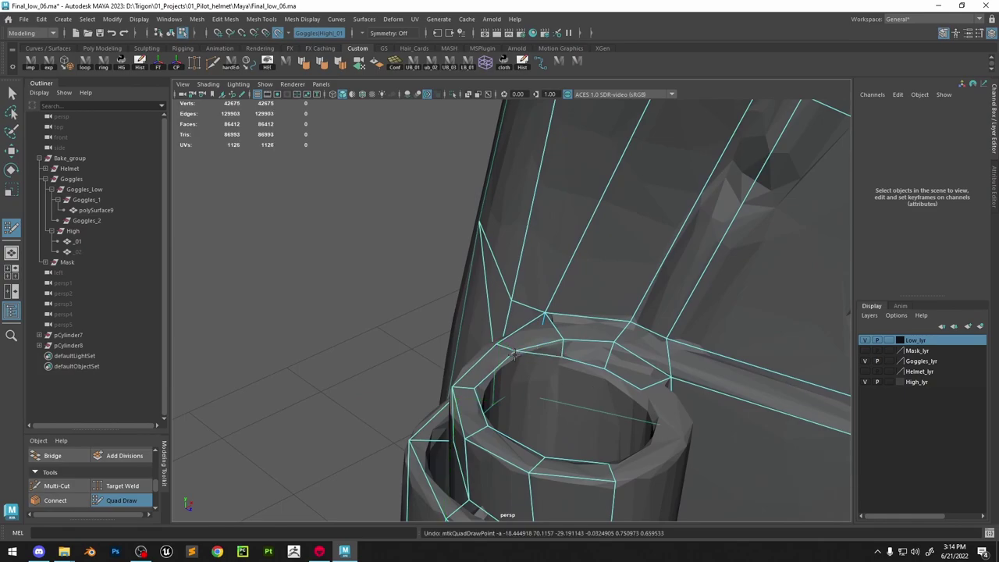
left_click_drag(517, 360, 515, 351)
right_click_drag(515, 351, 451, 257, "alt")
left_click_drag(450, 256, 478, 262, "alt")
key("ctrl+z")
Add Quad Draw faces down the roll's exposed side and around its lower rim, adjusting the side vertices
left_click_drag(560, 315, 552, 273, "alt")
left_click_drag(549, 428, 543, 394, "alt")
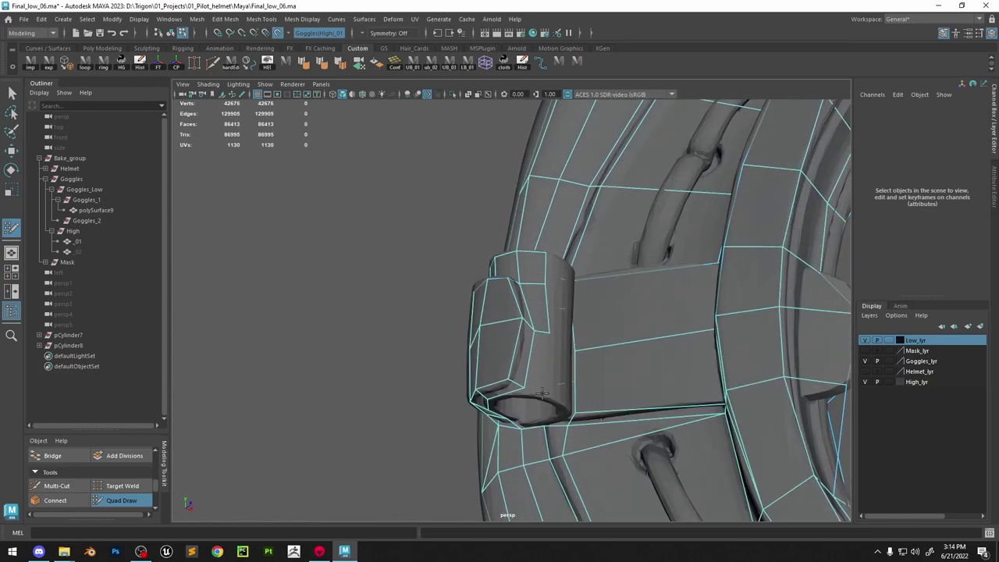
left_click_drag(542, 284, 535, 286)
left_click_drag(535, 289, 547, 359, "alt")
key("ctrl+z")
left_click_drag(553, 425, 527, 323, "alt")
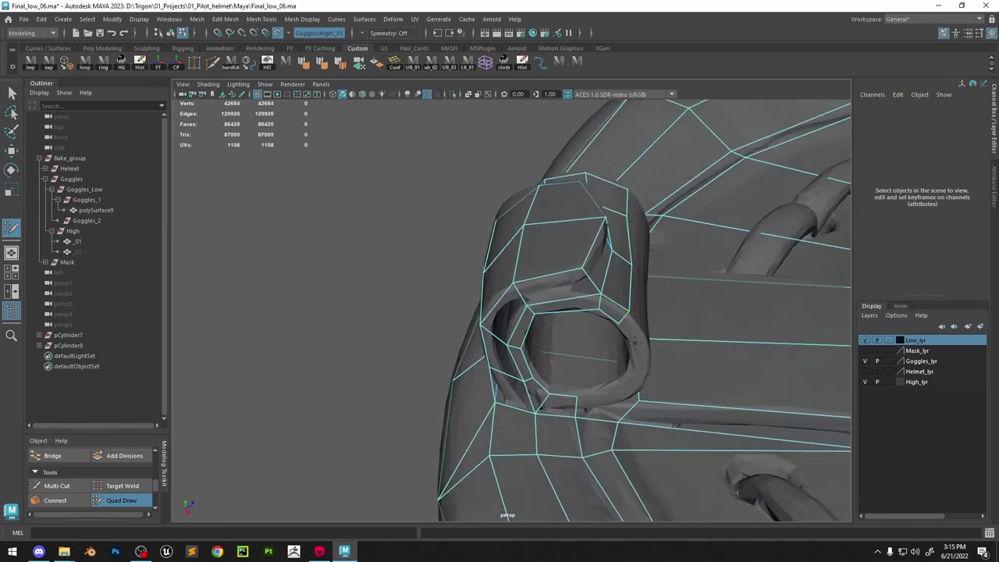
left_click_drag(635, 342, 582, 336, "alt")
mouse_move(593, 341)
left_mouse_down("alt")
mouse_move(575, 356)
mouse_move(538, 355)
mouse_move(608, 352)
mouse_move(609, 284)
mouse_move(607, 350)
left_mouse_up("alt")
left_click(573, 344, "shift")
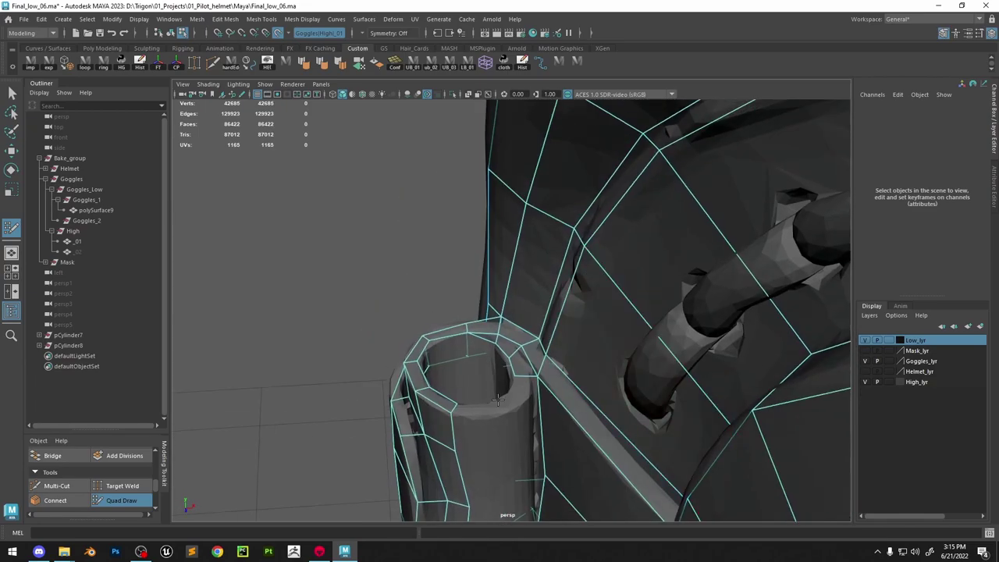
Fill the remaining gap in the roll's upper rim and extend faces onto the adjoining outer wall
left_click(511, 394, "shift")
mouse_move(511, 394)
left_mouse_down("alt")
mouse_move(551, 436)
mouse_move(538, 375)
left_mouse_up("alt")
scroll(513, 424, "down", 4)
left_click(522, 393, "shift")
mouse_move(512, 424)
left_mouse_down("alt")
mouse_move(518, 372)
mouse_move(616, 361)
mouse_move(504, 349)
left_mouse_up("alt")
left_click(524, 383, "shift")
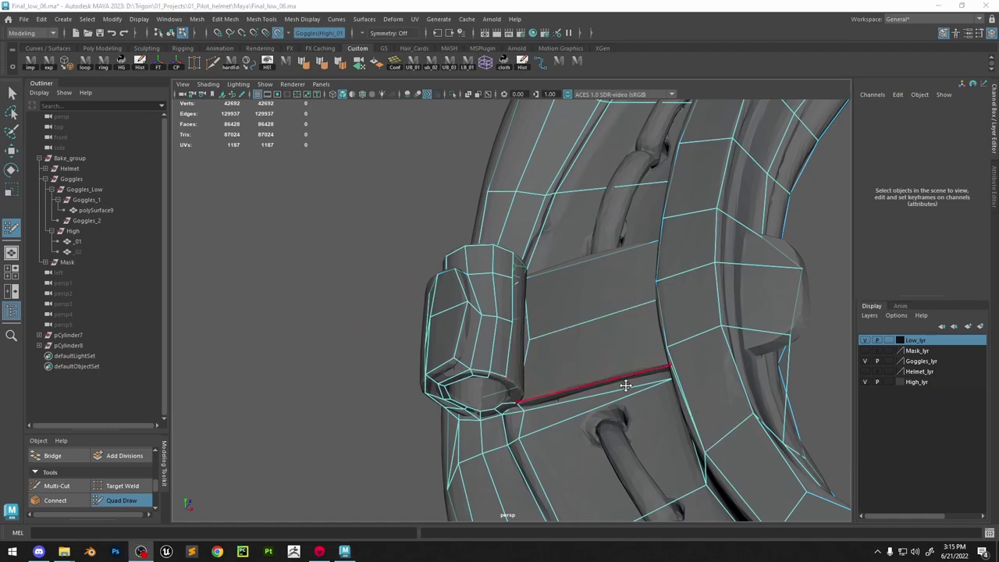
Fill the open faces on the roll's outer wall between the flap and the flat tab
right_click_drag(627, 383, 577, 284, "alt")
left_click_drag(577, 283, 508, 333, "alt")
right_click_drag(509, 332, 591, 317, "alt")
left_click_drag(591, 317, 554, 324, "alt")
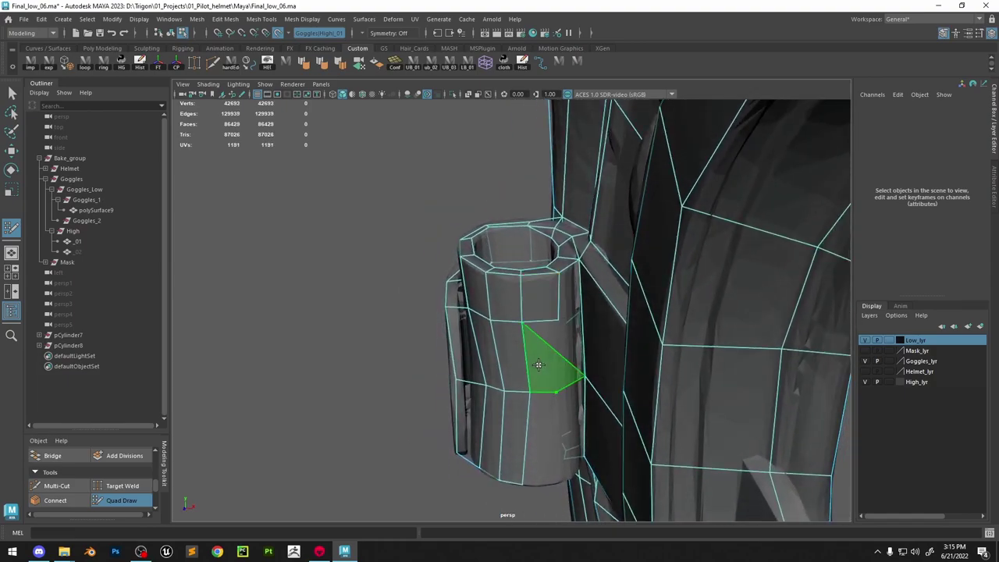
left_click_drag(566, 365, 591, 366, "alt")
right_click_drag(591, 366, 555, 397, "alt")
left_click_drag(555, 396, 539, 367, "alt")
right_click_drag(539, 366, 581, 367, "alt")
left_click_drag(580, 366, 543, 409, "alt")
Cut an extra edge across the flat tab from the roll to the frame-side vertex with Multi-Cut
mouse_move(564, 323)
left_mouse_down("alt")
mouse_move(679, 348)
mouse_move(582, 329)
left_mouse_up("alt")
key("ctrl+shift+x")
left_click(665, 360)
key("ctrl+shift+q")
left_click_drag(459, 353, 591, 306, "alt")
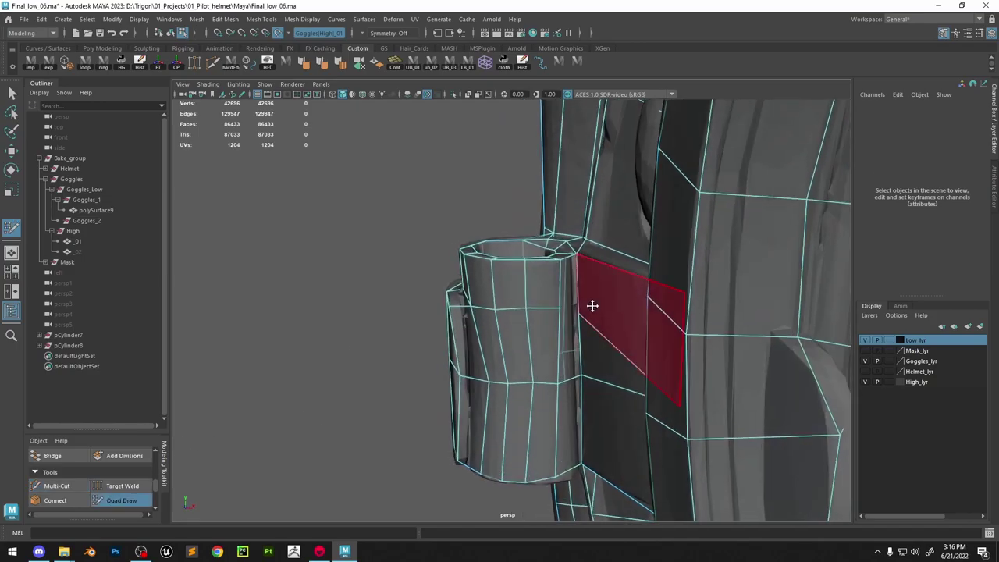
Fill the last missing Quad Draw faces around the roll's lower rim
right_click_drag(591, 306, 565, 273, "alt")
left_click_drag(565, 273, 635, 214, "alt")
right_click_drag(635, 214, 679, 226, "alt")
left_click(533, 351, "shift")
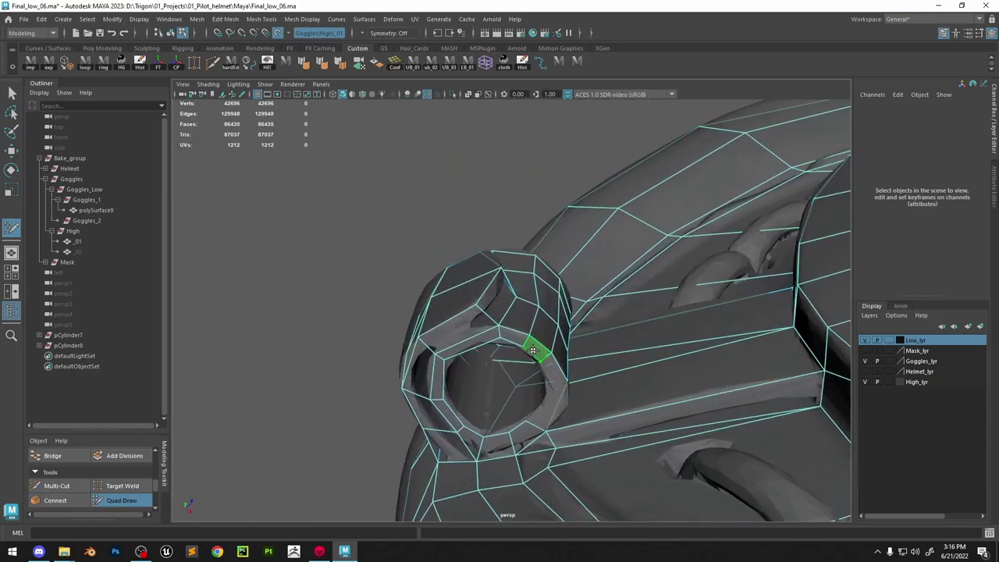
left_click(541, 406, "shift")
left_click_drag(541, 406, 482, 389, "alt")
Isolate the low-poly goggles mesh and frame the rolled clip's open end
mouse_move(518, 288)
left_mouse_down("alt")
mouse_move(591, 359)
mouse_move(622, 432)
left_mouse_up("alt")
right_click_drag(622, 432, 554, 253, "alt")
key("w")
key("F8")
left_click(452, 95)
left_click_drag(469, 179, 500, 211, "alt")
right_click_drag(500, 211, 604, 203, "alt")
Select the border edge loops at both ends of the roll and bridge them to form its inner wall
key("F10")
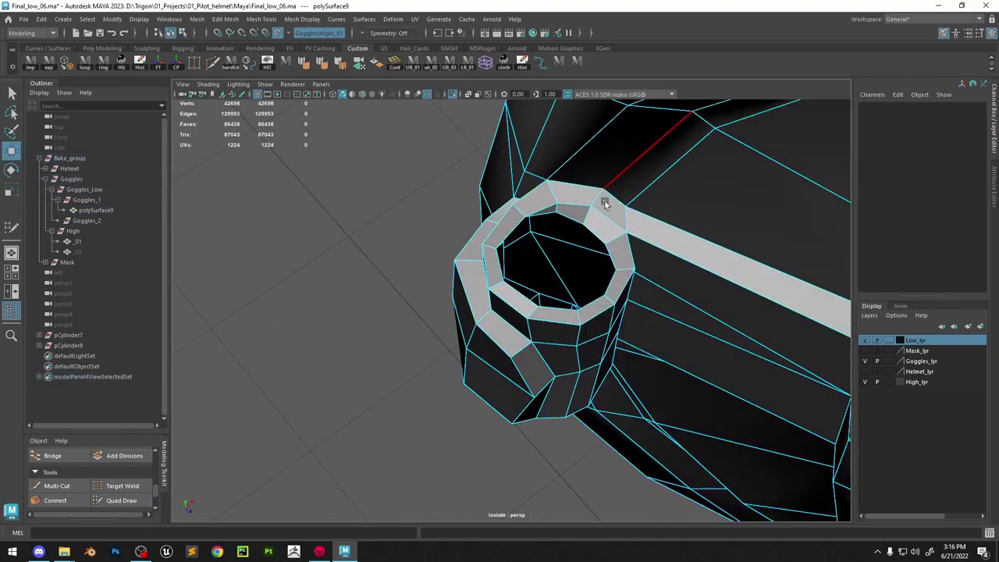
left_click_drag(604, 203, 579, 289, "alt")
double_click(579, 291)
double_click(559, 360, "shift")
left_click_drag(545, 411, 531, 304, "alt")
right_click_drag(531, 304, 422, 266, "alt")
key("F8")
left_click(408, 254)
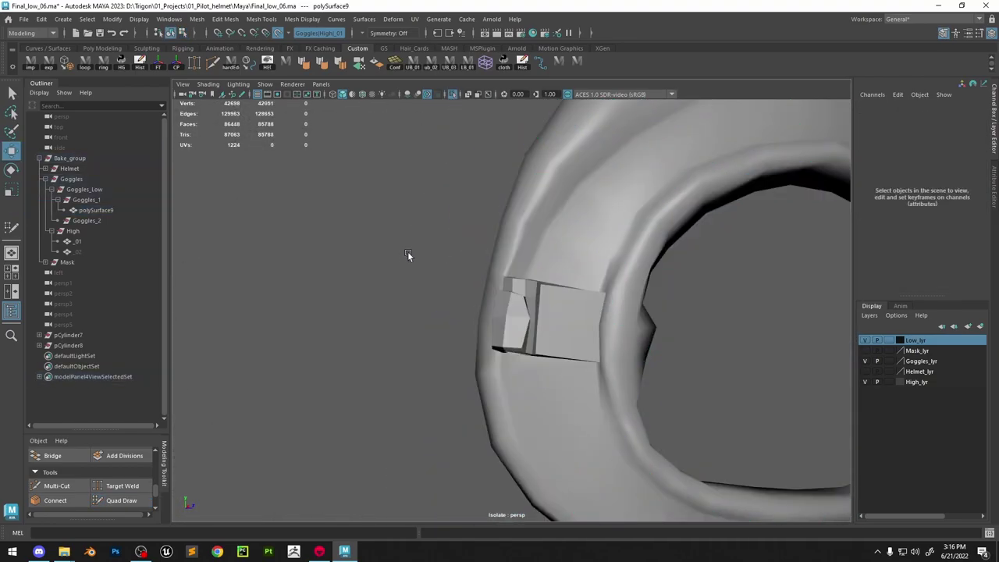
Bring the high-poly goggles back into view and resume Quad Draw on the low-poly mesh
mouse_move(408, 255)
left_mouse_down("alt")
mouse_move(535, 267)
mouse_move(464, 327)
left_mouse_up("alt")
left_click(538, 266)
key("ctrl+1")
key("y")
mouse_move(463, 328)
right_mouse_down("alt")
mouse_move(714, 464)
mouse_move(491, 312)
right_mouse_up("alt")
left_click_drag(491, 312, 468, 273, "alt")
right_click_drag(469, 274, 542, 331, "alt")
mouse_move(541, 331)
left_mouse_down("alt")
mouse_move(540, 272)
mouse_move(385, 296)
mouse_move(457, 309)
mouse_move(460, 249)
mouse_move(496, 347)
mouse_move(512, 323)
mouse_move(539, 322)
left_mouse_up("alt")
left_click(62, 487)
mouse_move(375, 437)
left_mouse_down("alt")
mouse_move(468, 460)
mouse_move(440, 413)
mouse_move(549, 426)
mouse_move(500, 336)
mouse_move(588, 346)
mouse_move(526, 328)
mouse_move(549, 269)
left_mouse_up("alt")
key("ctrl+shift+q")
left_click_drag(494, 286, 542, 299, "alt")
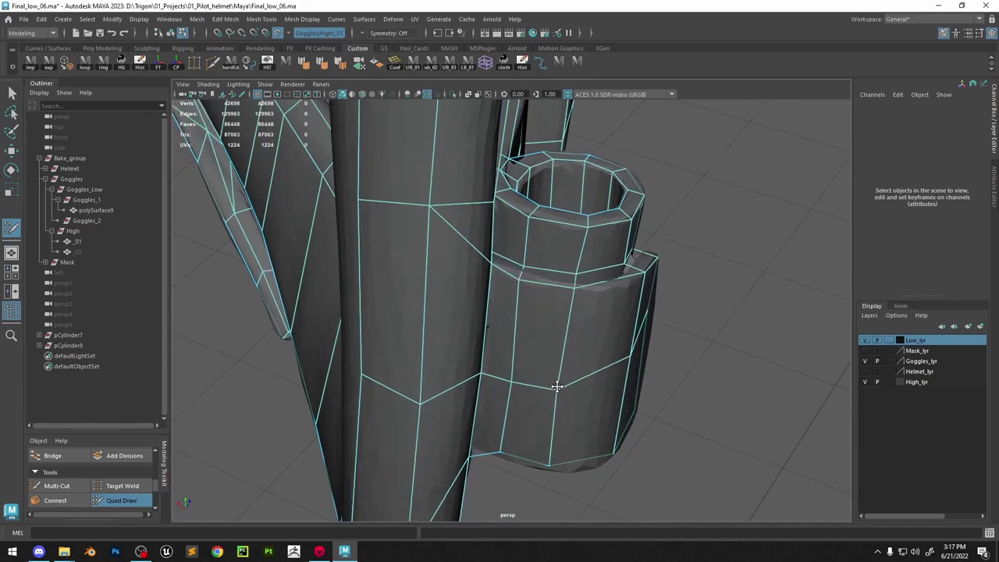
Insert an edge loop down the rolled clip's outer flap and move its vertices outward to match the high-poly curve
left_click_drag(556, 386, 562, 393, "alt")
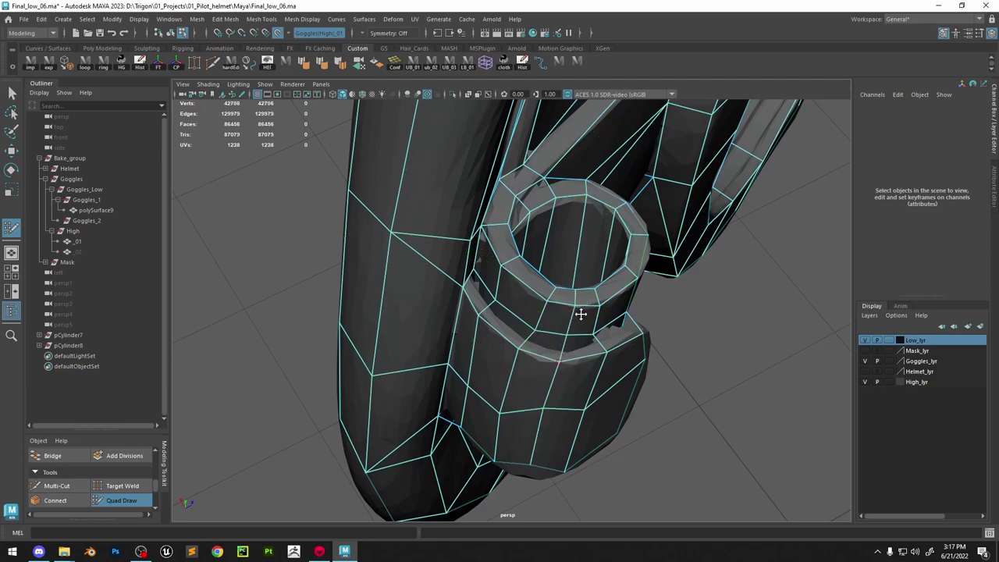
key("w")
left_click(544, 409)
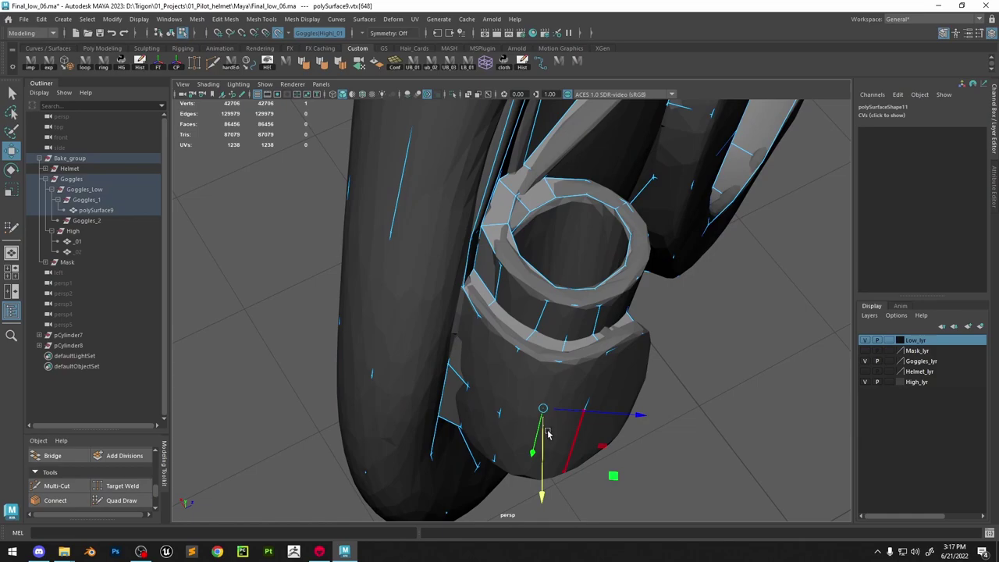
left_click_drag(543, 436, 541, 454, "ctrl+shift")
mouse_move(466, 401)
left_mouse_down("alt")
mouse_move(598, 294)
mouse_move(563, 298)
mouse_move(571, 243)
left_mouse_up("alt")
key("w")
left_click(556, 304)
left_click(147, 502)
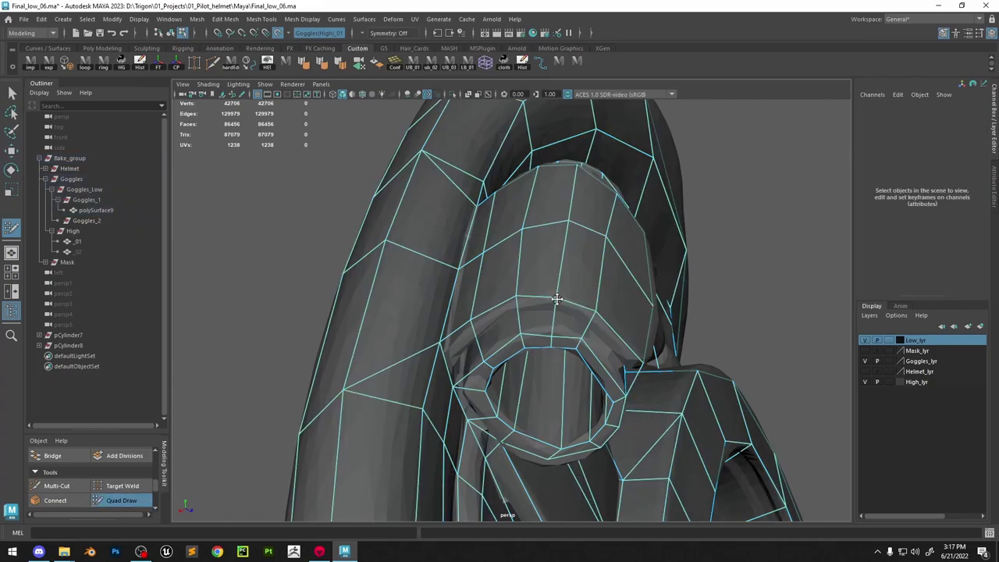
Insert another edge loop running lengthwise through the roll and adjust the vertices along the flap's curved edge
left_click_drag(554, 328, 580, 207, "alt")
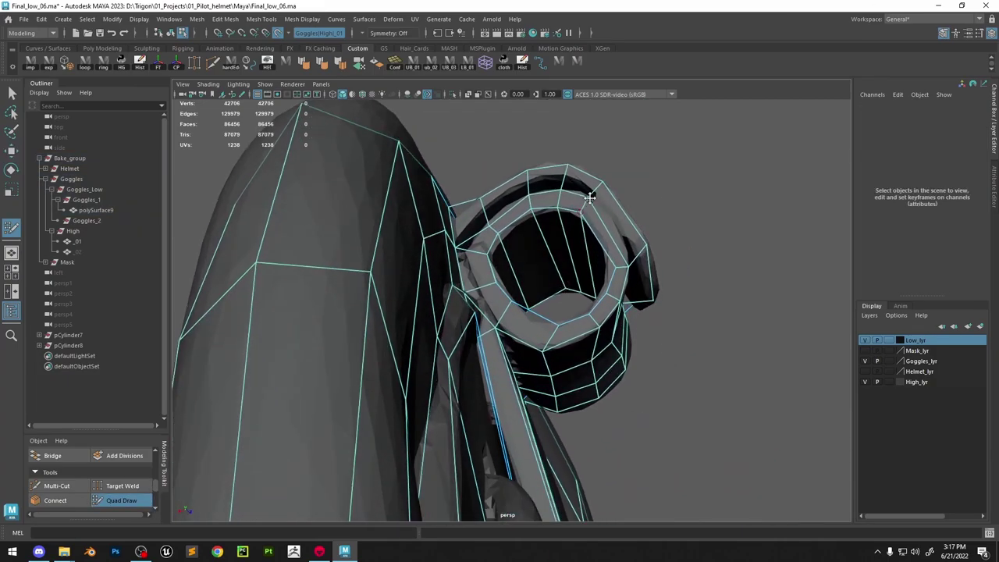
left_click(610, 225, "ctrl")
mouse_move(608, 243)
left_mouse_down("alt")
mouse_move(570, 284)
mouse_move(700, 313)
left_mouse_up("alt")
left_click_drag(488, 226, 484, 283, "alt")
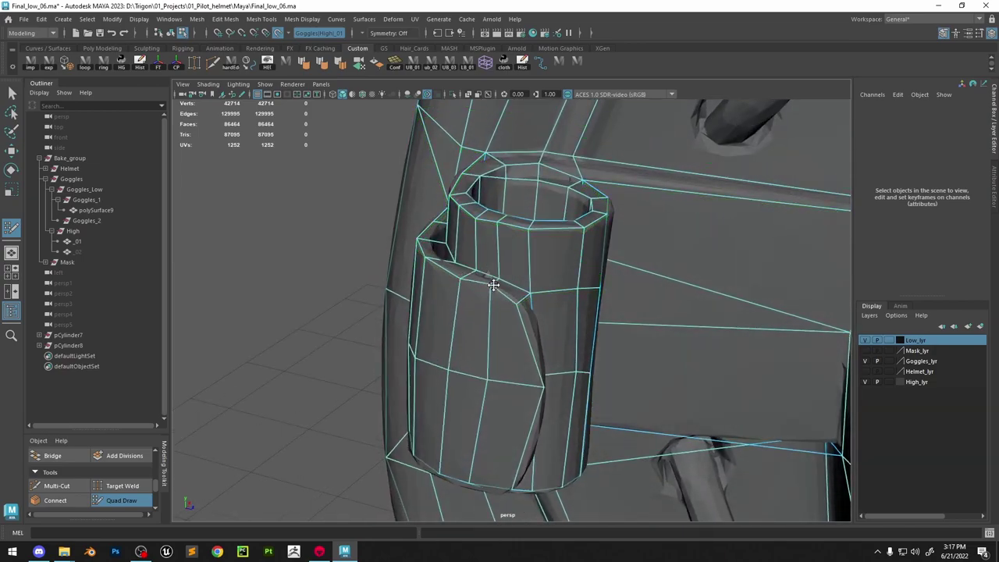
mouse_move(493, 285)
left_mouse_down("alt")
mouse_move(531, 313)
mouse_move(523, 330)
mouse_move(549, 345)
mouse_move(481, 321)
mouse_move(527, 363)
left_mouse_up("alt")
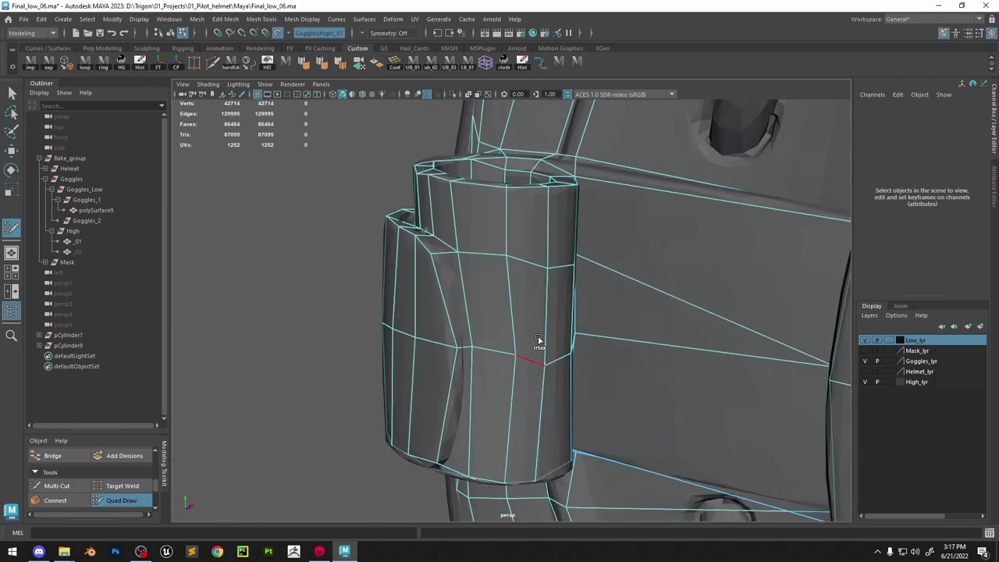
left_click_drag(465, 343, 474, 348, "alt")
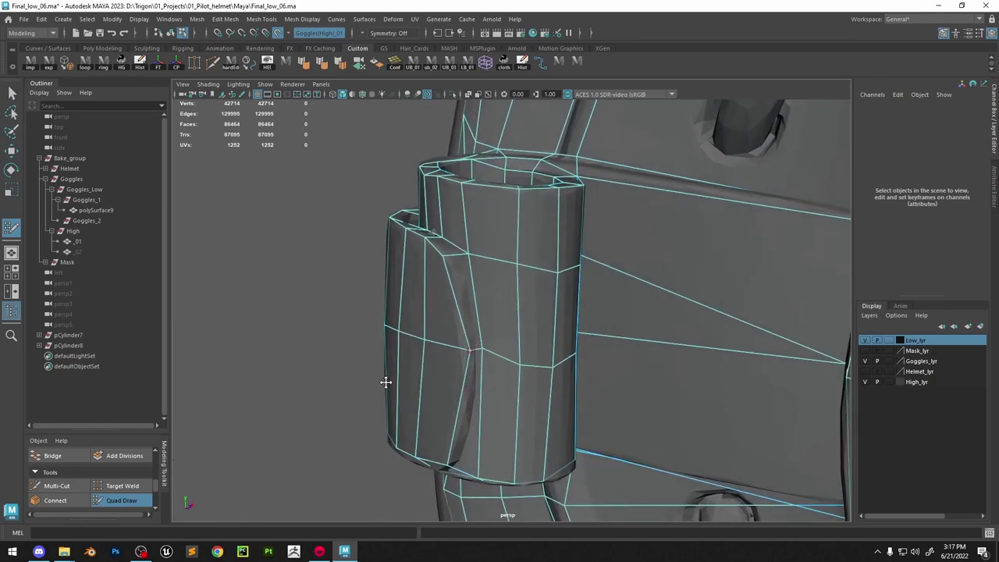
Cut diagonal edges from the flap's inner vertex across its curved edge to the roll's upper and lower vertices, and refine the curve
left_click(65, 484)
left_click(483, 348)
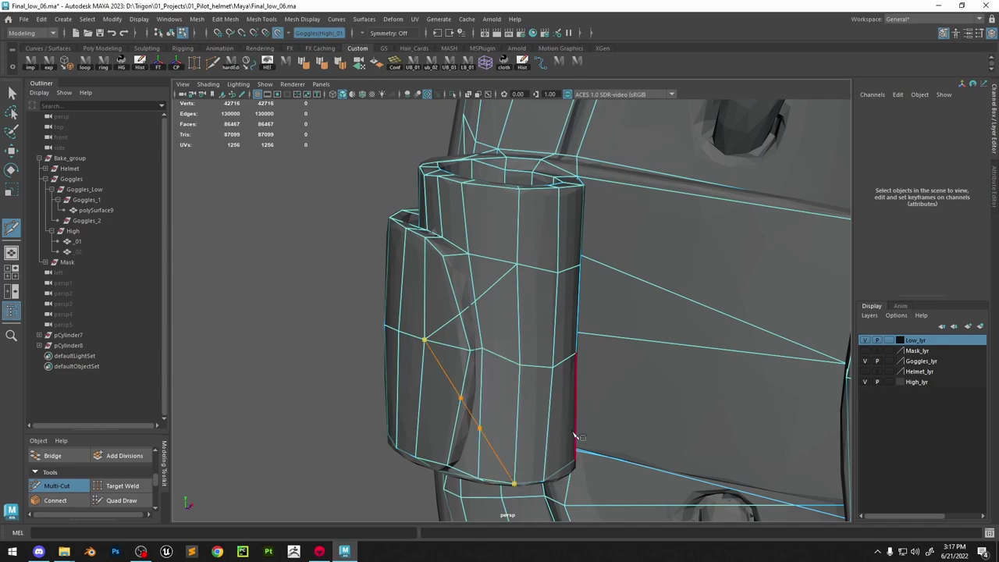
left_click_drag(569, 433, 575, 398, "alt")
left_click(547, 429)
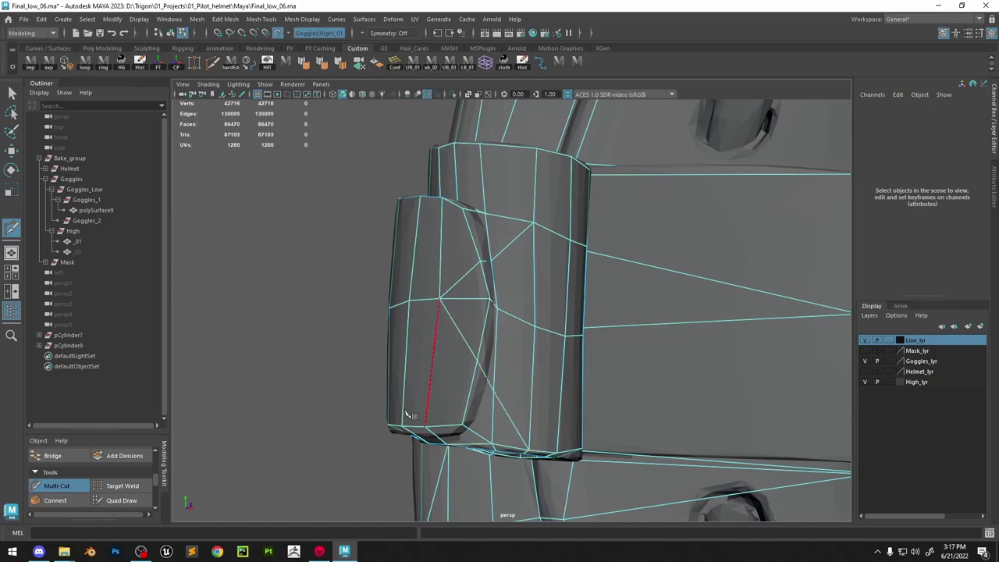
left_click(124, 501)
mouse_move(471, 278)
left_mouse_down("alt")
mouse_move(505, 295)
mouse_move(454, 307)
mouse_move(479, 316)
mouse_move(471, 316)
mouse_move(480, 212)
mouse_move(546, 286)
mouse_move(475, 241)
left_mouse_up("alt")
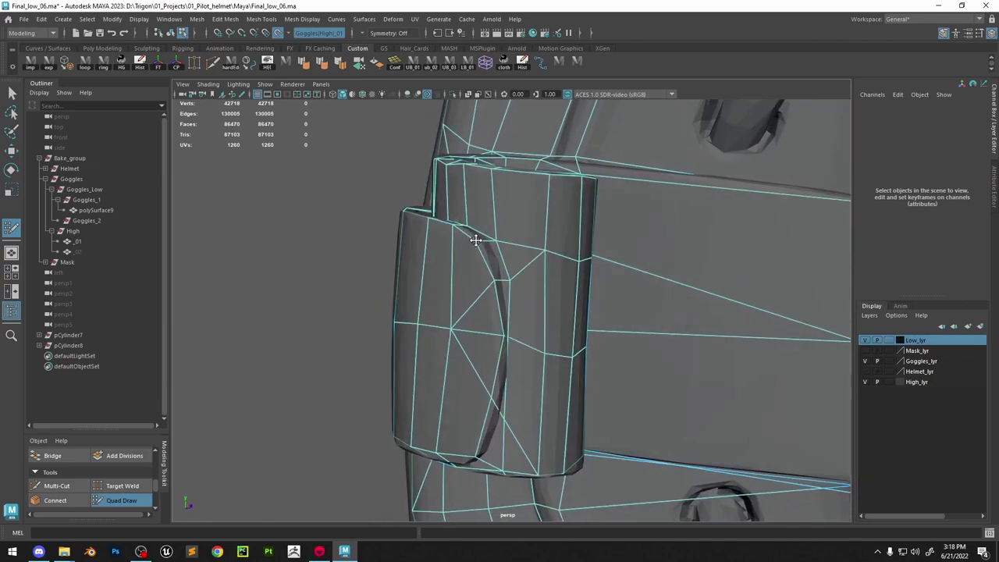
Fan Multi-Cut edges from the flap's inner vertex to the upper and lower corners of its curved edge
left_click(67, 485)
left_click(476, 458)
right_click(476, 458)
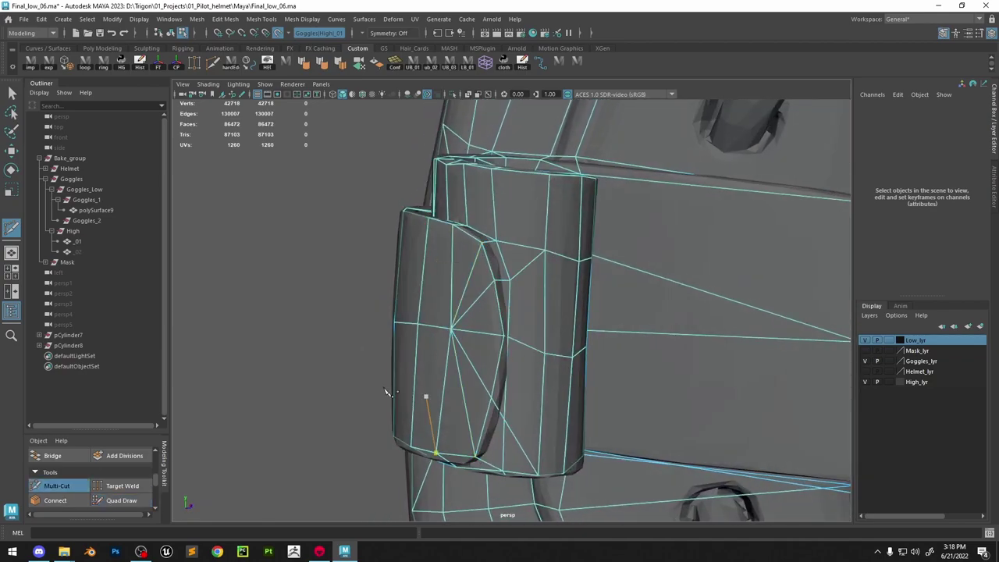
left_click(121, 500)
mouse_move(491, 404)
left_mouse_down("alt")
mouse_move(471, 408)
mouse_move(553, 391)
left_mouse_up("alt")
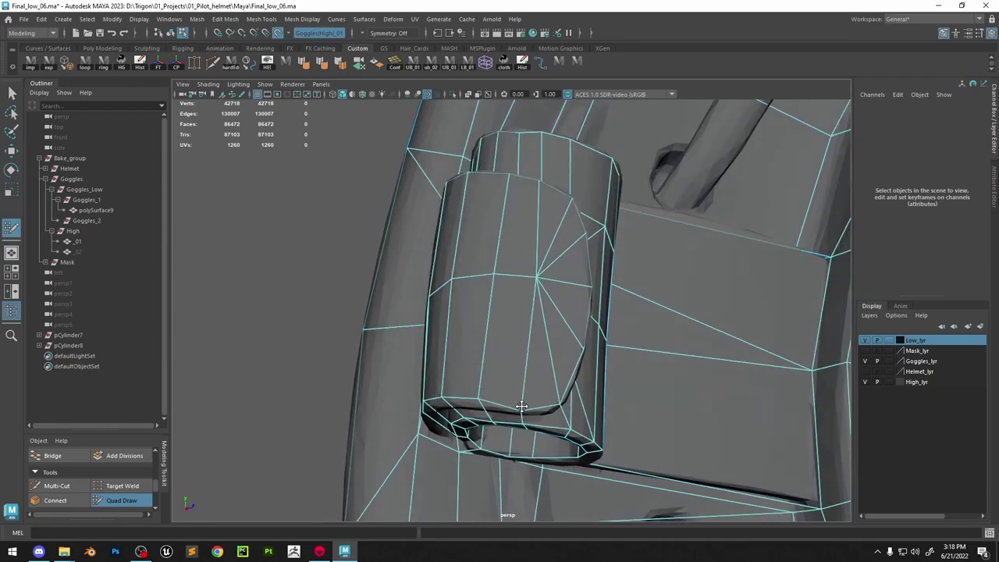
mouse_move(453, 398)
left_mouse_down("alt")
mouse_move(505, 424)
mouse_move(480, 353)
mouse_move(476, 297)
mouse_move(640, 234)
left_mouse_up("alt")
scroll(475, 296, "up", 3)
left_click(67, 486)
right_click(512, 311)
Isolate the low-poly mesh and examine the whole lens frame's topology with the wireframe overlaid on shading
scroll(526, 292, "down", 5)
key("w")
right_click_drag(671, 211, 714, 175)
left_click(452, 94)
left_click(362, 94)
scroll(546, 235, "down", 6)
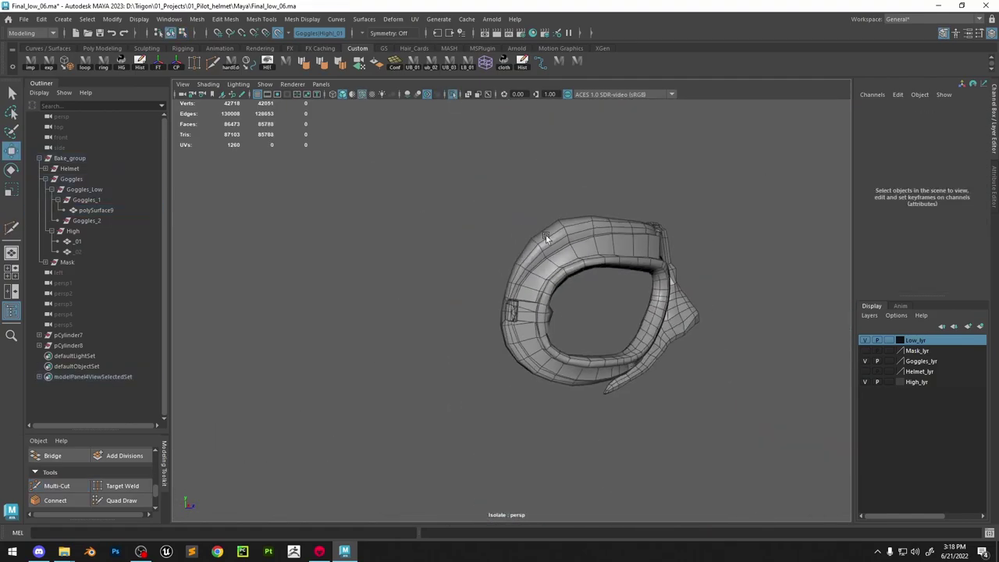
left_click_drag(545, 235, 538, 310, "alt")
scroll(538, 310, "up", 6)
left_click(361, 95)
left_click(448, 230)
key("ctrl+shift+q")
left_click(453, 94)
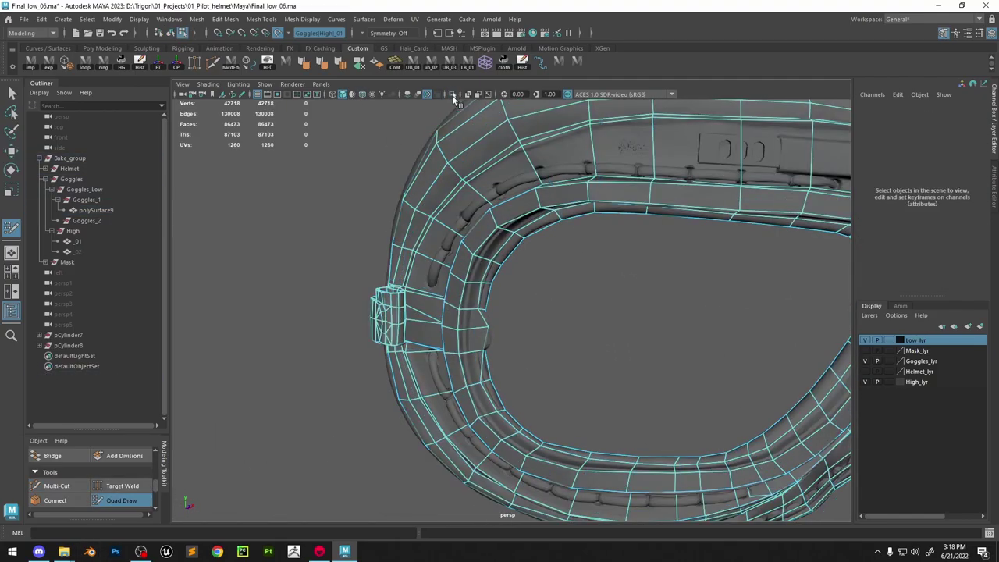
Cut an edge line along the base of the inner frame's raised bump with Multi-Cut and align its vertices with Quad Draw
scroll(544, 386, "up", 6)
mouse_move(418, 336)
left_mouse_down("alt")
mouse_move(497, 328)
mouse_move(406, 317)
mouse_move(329, 385)
mouse_move(433, 359)
mouse_move(448, 300)
left_mouse_up("alt")
left_click(56, 485)
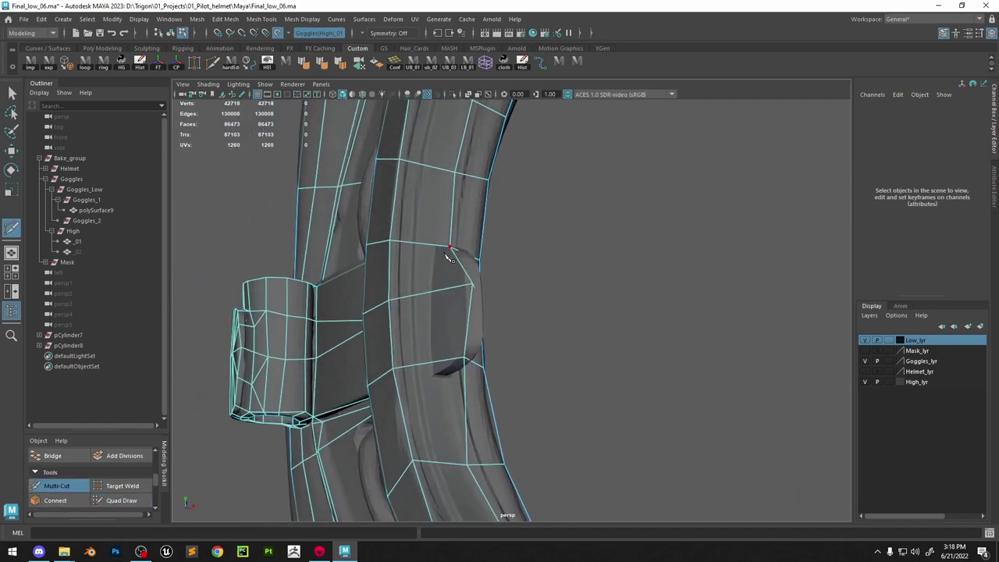
left_click_drag(449, 257, 450, 221, "alt")
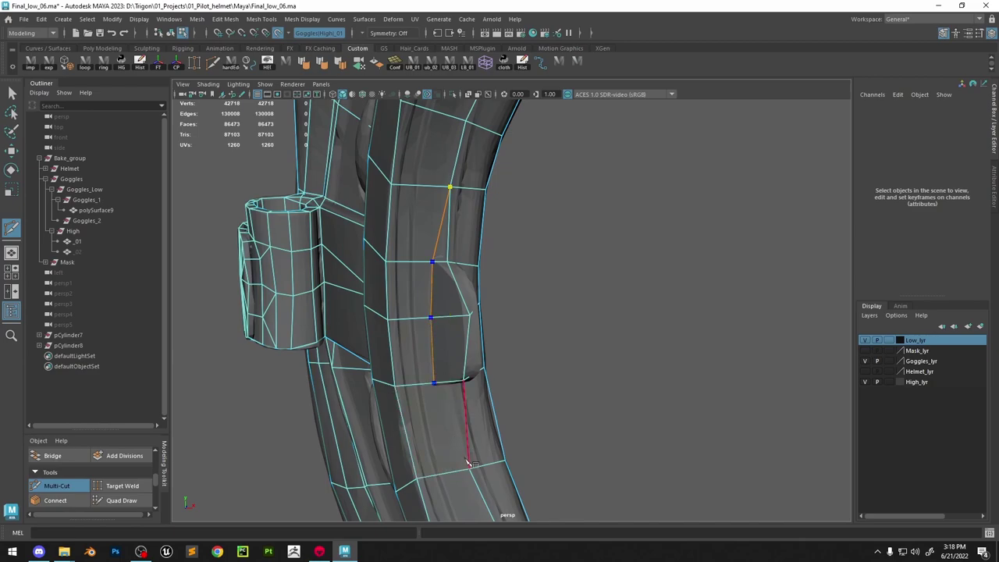
right_click(547, 346)
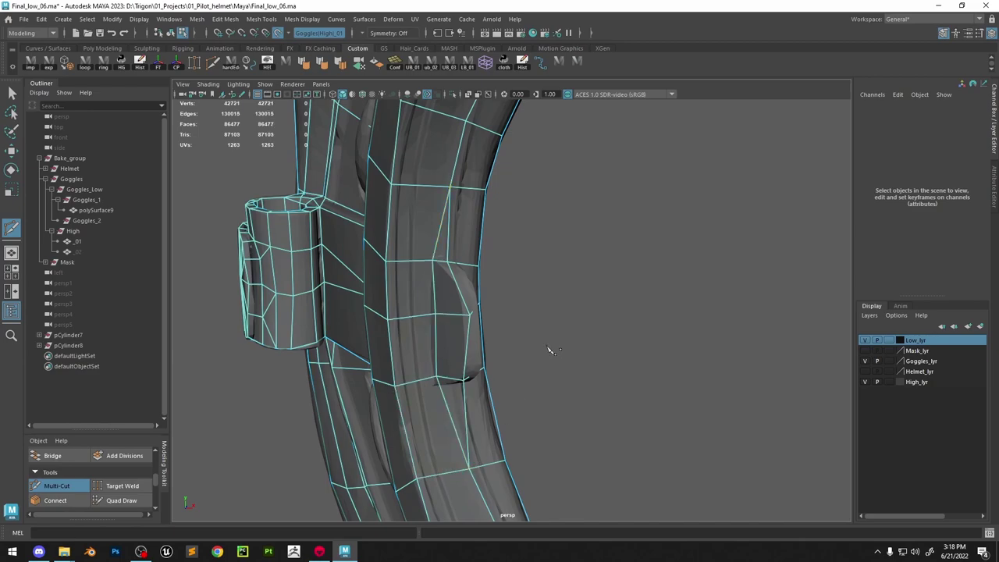
left_click(119, 500)
left_click_drag(439, 300, 433, 329)
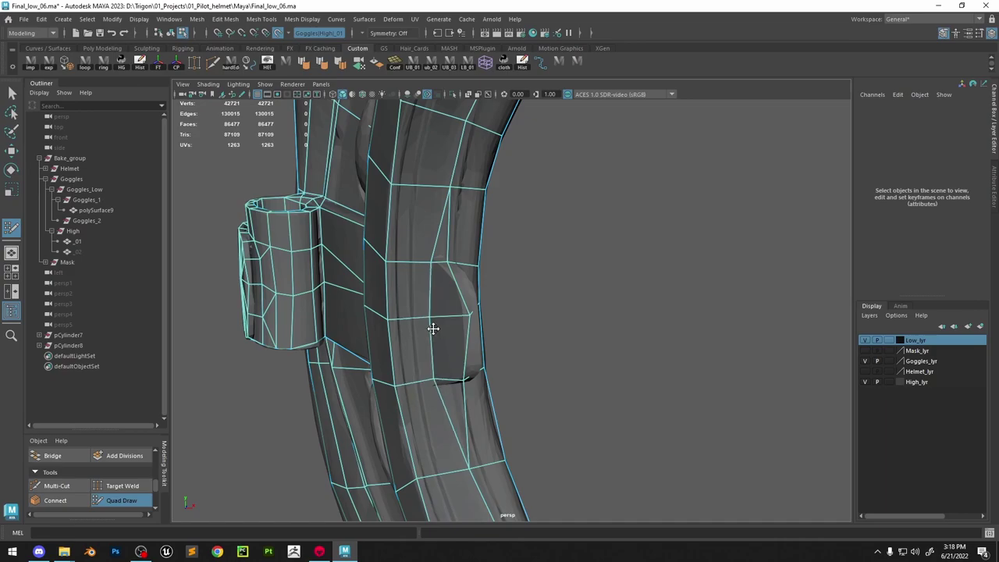
Cut edges from the frame's inner edge line to the upper and lower ends of the raised bump with Multi-Cut
left_click_drag(478, 375, 418, 366, "alt")
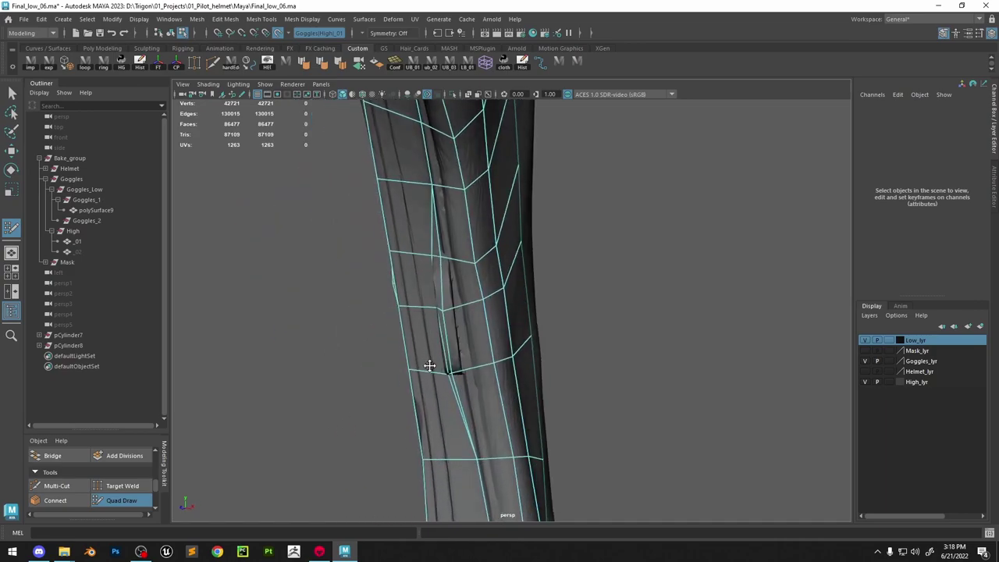
mouse_move(457, 264)
left_mouse_down("alt")
mouse_move(463, 308)
mouse_move(557, 299)
mouse_move(484, 250)
mouse_move(475, 281)
mouse_move(458, 275)
mouse_move(479, 320)
left_mouse_up("alt")
left_click(76, 485)
left_click(119, 503)
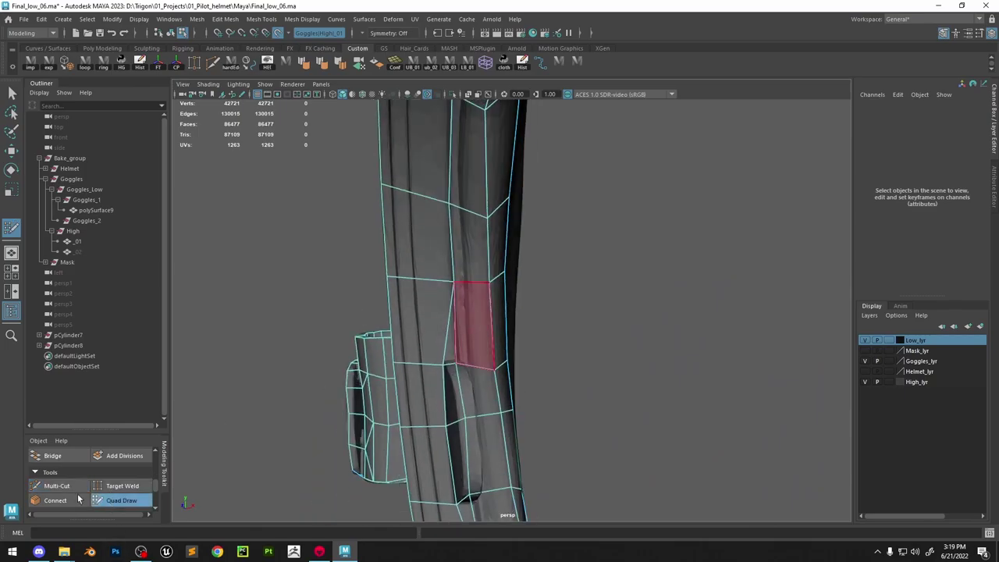
left_click(77, 488)
left_click(466, 279, "ctrl")
mouse_move(468, 283)
left_mouse_down("alt")
mouse_move(556, 302)
mouse_move(645, 161)
mouse_move(660, 201)
mouse_move(605, 111)
mouse_move(733, 120)
left_mouse_up("alt")
key("ctrl+z")
right_click_drag(257, 257, 343, 304, "alt")
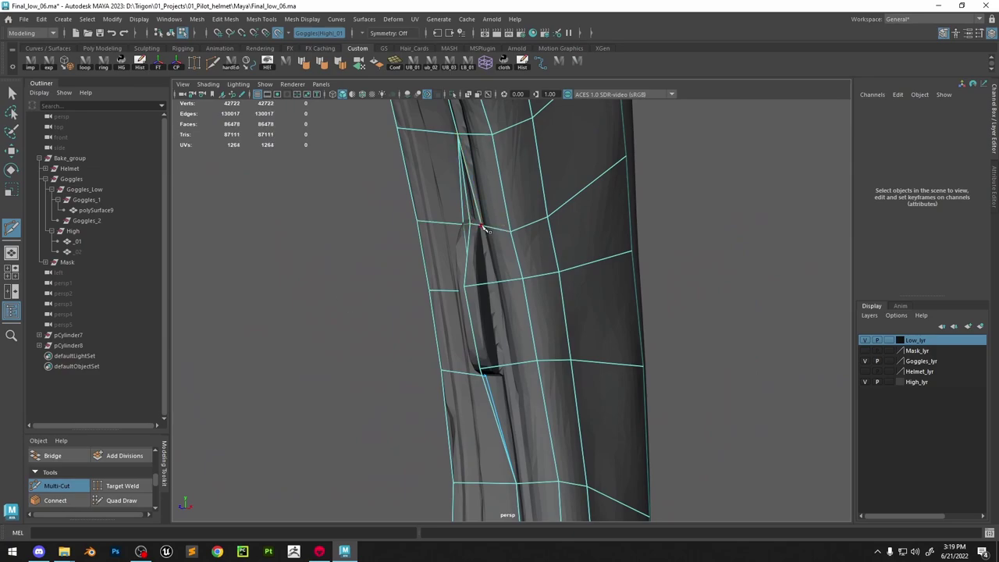
right_click(507, 368)
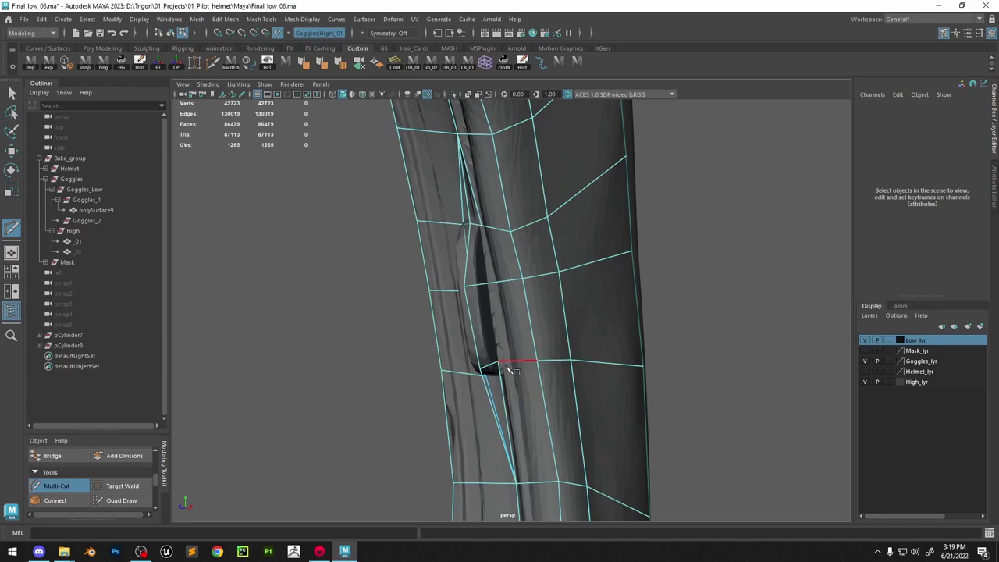
Check the newly cut vertex at the bump's lower end up close and align it with Quad Draw
left_click(133, 502)
left_click_drag(517, 293, 499, 367, "alt")
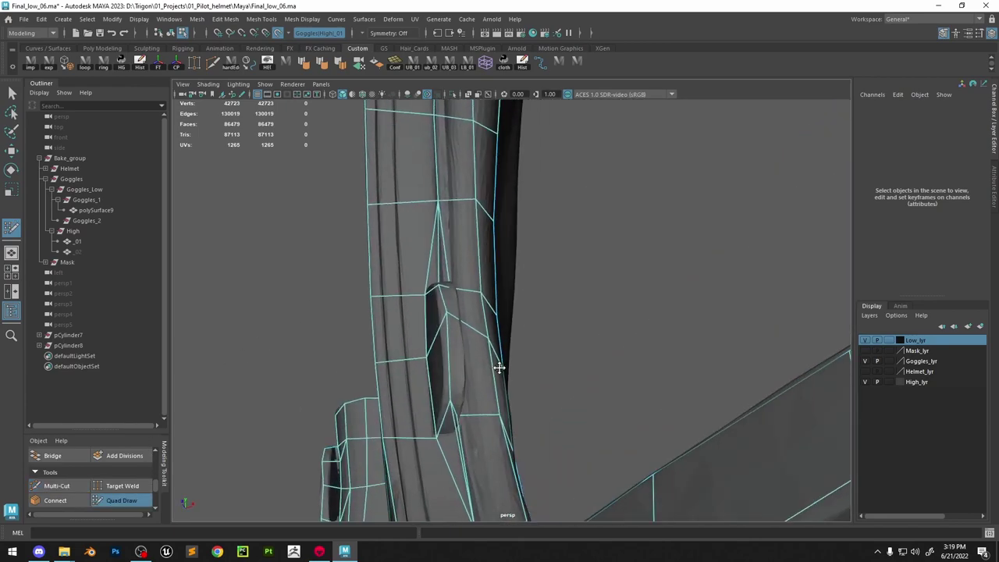
key("w")
left_click(457, 415)
key("f")
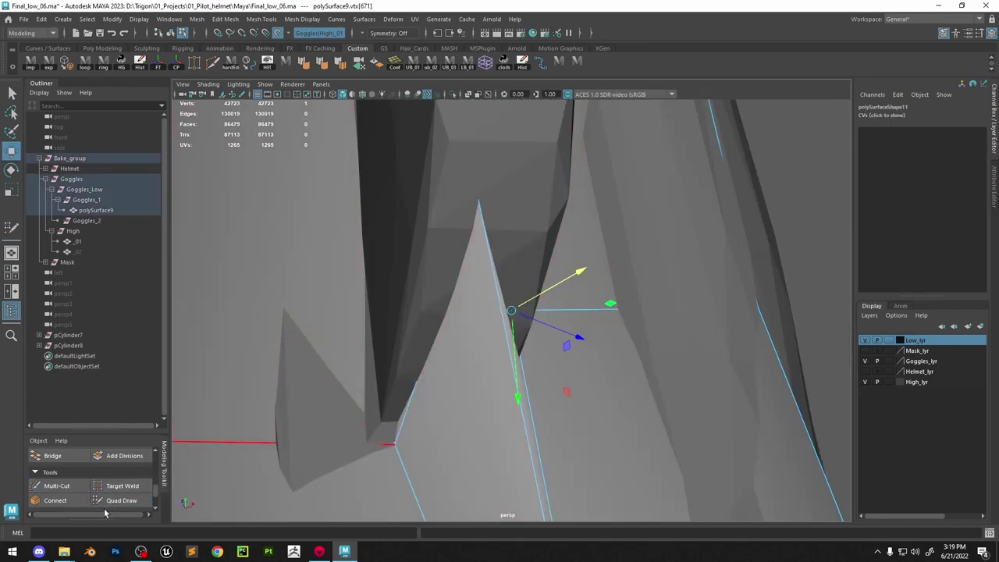
left_click(116, 502)
right_click_drag(658, 241, 569, 245, "alt")
mouse_move(569, 245)
left_mouse_down("alt")
mouse_move(507, 297)
mouse_move(541, 314)
left_mouse_up("alt")
right_click_drag(542, 315, 503, 241, "alt")
left_click_drag(503, 241, 551, 177, "alt")
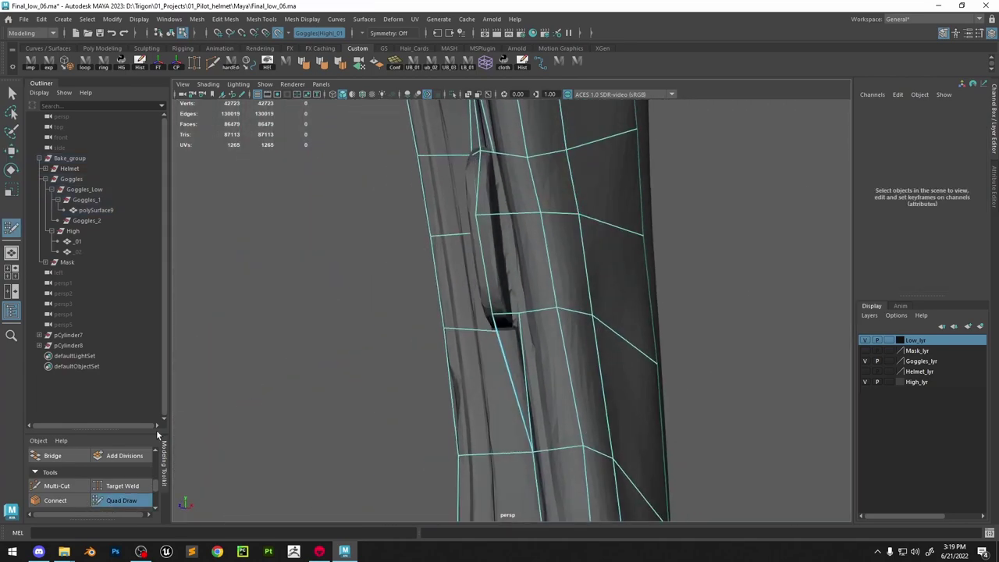
Cut an edge line along the bump's inner base, joining its upper and lower ends with Multi-Cut
left_click(56, 486)
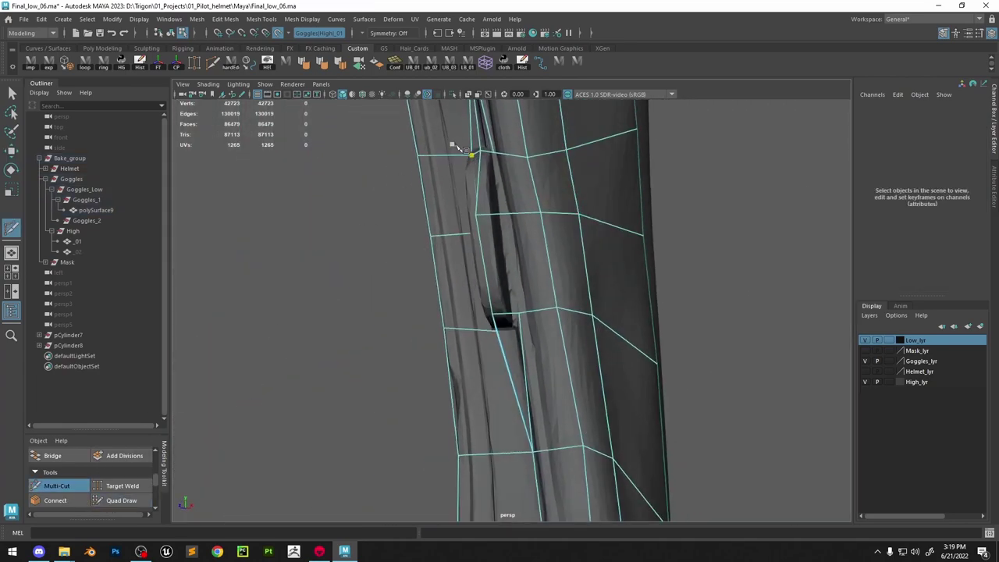
right_click(520, 315)
key("w")
left_click(119, 501)
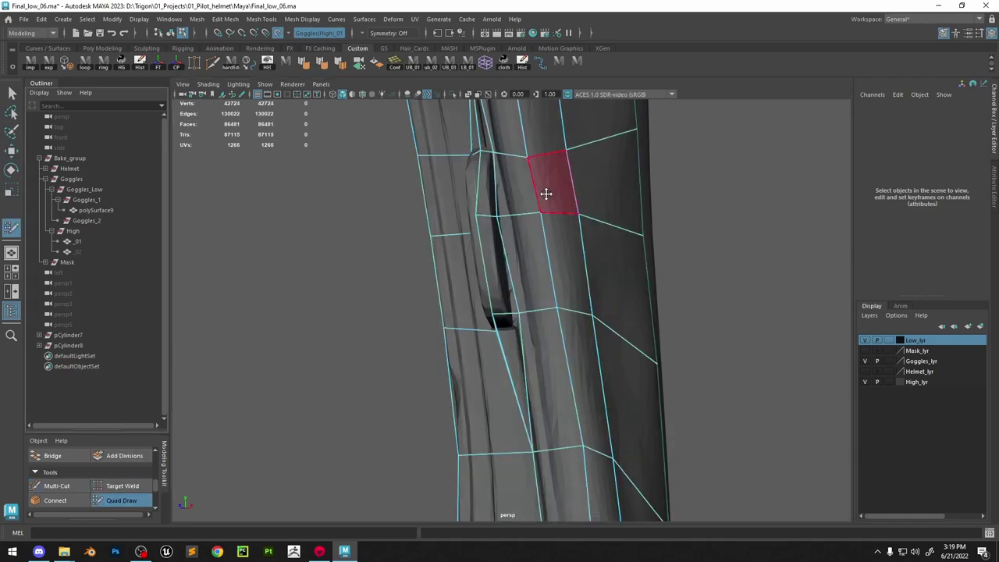
Delete the low-poly faces covering the raised bump with Quad Draw, opening a hole bounded by its base edges
left_click(494, 261, "ctrl+shift")
left_click(482, 192, "ctrl+shift")
key("ctrl+z")
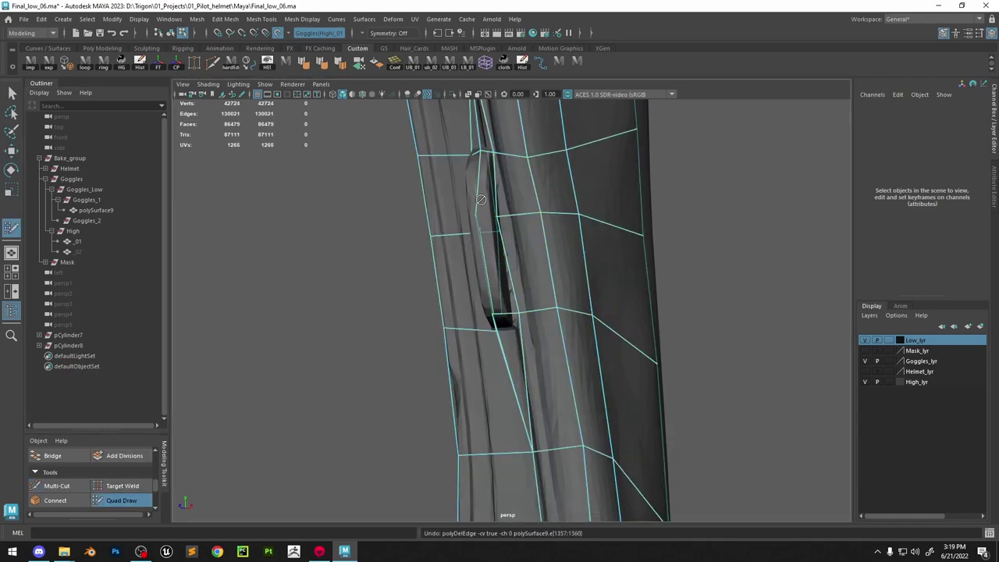
left_click(481, 196, "ctrl+shift")
left_click_drag(482, 197, 514, 316, "alt")
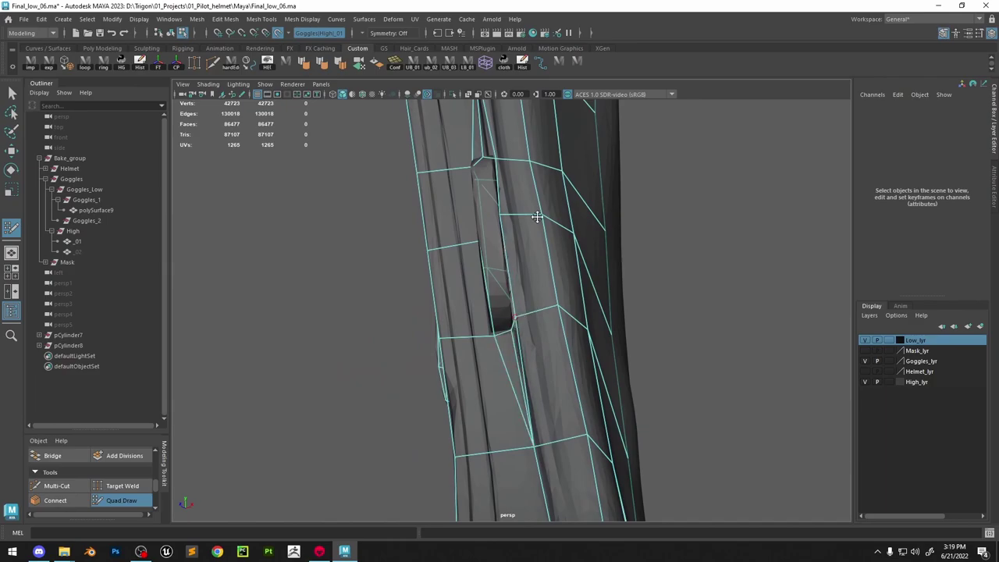
Select the border edges of the hole around the bump's base and extrude them
mouse_move(537, 217)
left_mouse_down("alt")
mouse_move(468, 252)
mouse_move(509, 258)
mouse_move(550, 208)
mouse_move(495, 266)
mouse_move(531, 284)
mouse_move(541, 201)
mouse_move(510, 426)
mouse_move(481, 424)
left_mouse_up("alt")
mouse_move(539, 332)
left_mouse_down("alt")
mouse_move(551, 315)
mouse_move(565, 195)
mouse_move(637, 241)
left_mouse_up("alt")
scroll(565, 194, "down", 4)
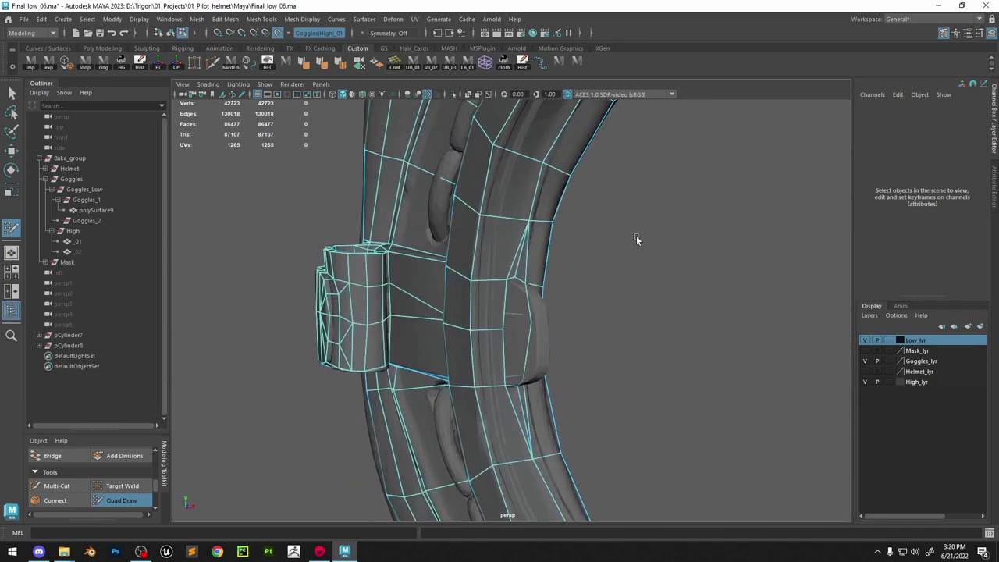
key("w")
double_click(507, 305)
key("ctrl+e")
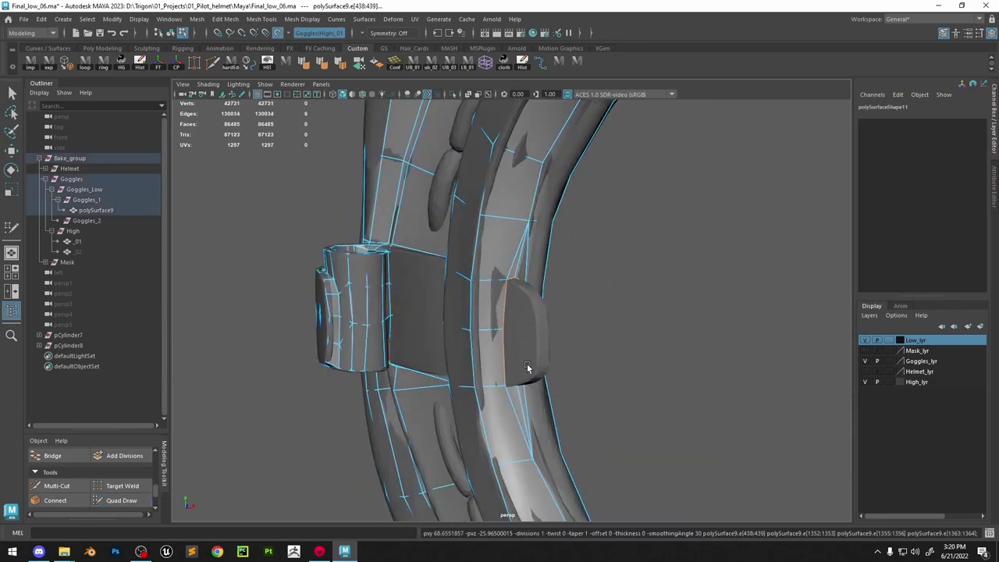
Fit the extruded strip to the bump's curved rim and fill adjoining gaps with Quad Draw faces
mouse_move(551, 353)
left_mouse_down("alt")
mouse_move(539, 376)
mouse_move(580, 370)
mouse_move(599, 335)
mouse_move(510, 312)
mouse_move(515, 332)
mouse_move(484, 314)
mouse_move(466, 290)
mouse_move(484, 261)
mouse_move(486, 296)
mouse_move(532, 306)
mouse_move(462, 322)
mouse_move(468, 346)
mouse_move(473, 326)
mouse_move(531, 344)
left_mouse_up("alt")
left_click(127, 500)
middle_click_drag(539, 367, 564, 301, "alt")
mouse_move(563, 299)
left_mouse_down("alt")
mouse_move(534, 286)
mouse_move(568, 234)
mouse_move(559, 222)
mouse_move(521, 270)
mouse_move(473, 299)
mouse_move(547, 283)
mouse_move(500, 261)
mouse_move(476, 201)
mouse_move(446, 286)
mouse_move(477, 295)
left_mouse_up("alt")
left_click(559, 222, "shift")
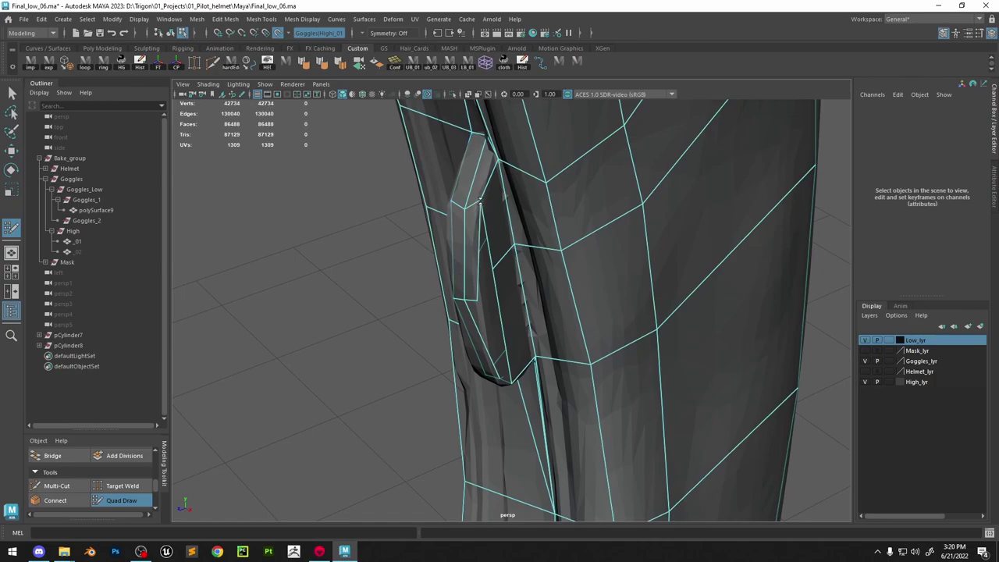
mouse_move(480, 201)
left_mouse_down("alt")
mouse_move(510, 336)
mouse_move(484, 312)
mouse_move(560, 263)
mouse_move(467, 301)
mouse_move(439, 285)
mouse_move(555, 276)
left_mouse_up("alt")
left_click(510, 335, "shift")
Cut an edge with Multi-Cut from the bump's middle base vertex across its front face to the rim
key("ctrl+shift+x")
left_click(483, 270)
left_click(588, 249)
right_click(492, 281)
key("ctrl+shift+q")
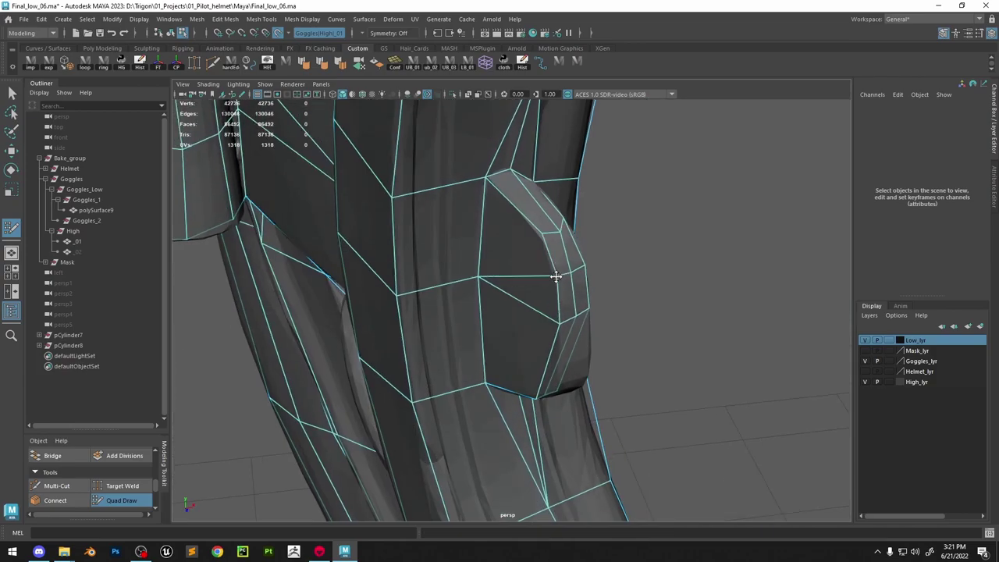
Fill the remaining front gap on the bump and cut an edge from its middle base vertex across the lower rim
mouse_move(543, 231)
left_mouse_down("alt")
mouse_move(434, 268)
mouse_move(440, 226)
mouse_move(547, 227)
left_mouse_up("alt")
left_click(437, 269, "shift")
scroll(439, 225, "up", 1)
left_click(53, 485)
left_click(601, 315, "shift")
left_click_drag(633, 315, 558, 327, "alt")
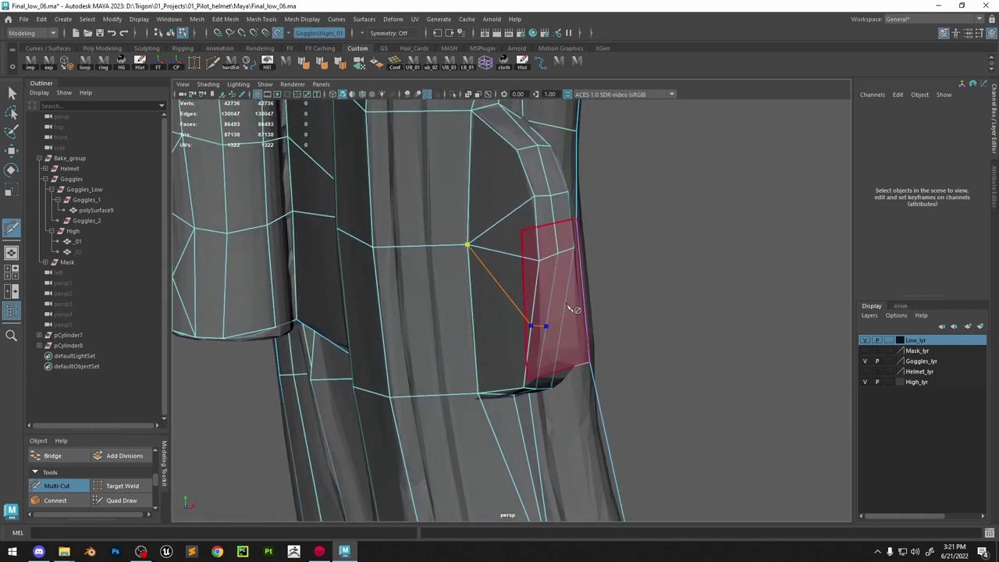
right_click(567, 306)
left_click_drag(580, 332, 439, 351, "alt")
key("w")
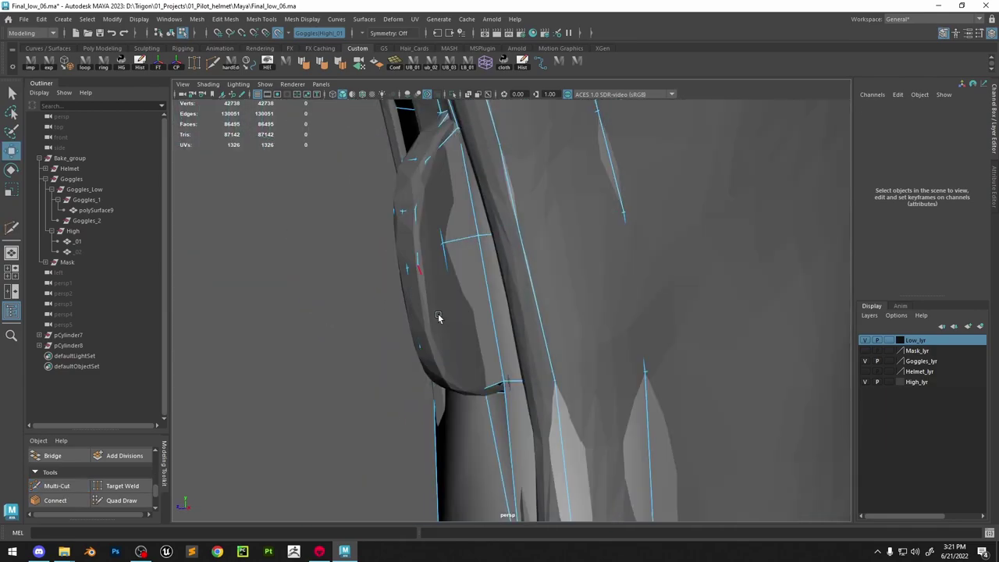
left_click(121, 500)
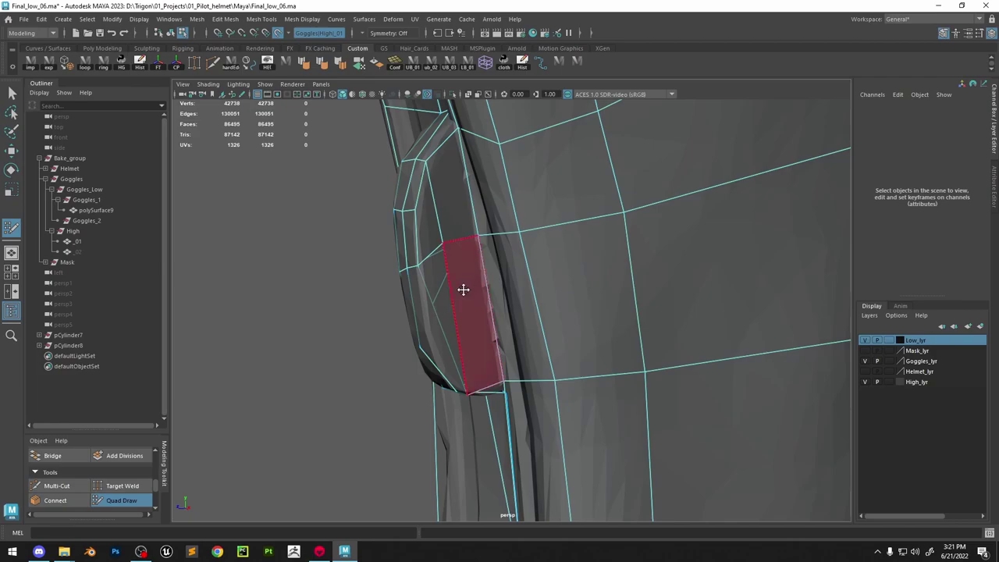
Isolate the low-poly mesh, cut an edge from the bump's lower rim vertex to the opposite back edge in wireframe, and restore the full view
key("w")
right_click_drag(466, 237, 602, 158)
left_click(453, 95)
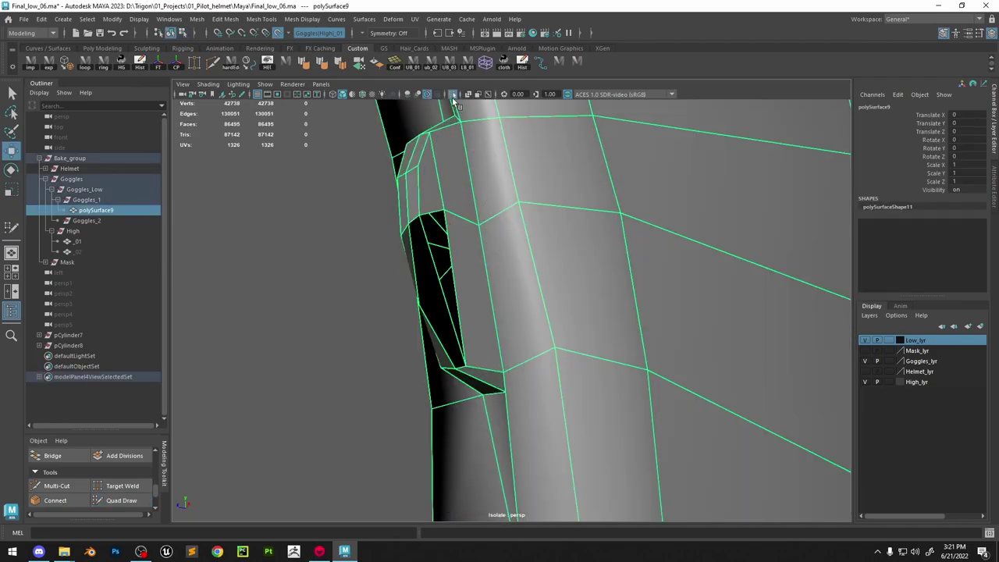
right_click_drag(424, 243, 425, 277)
left_click(432, 294)
left_click_drag(432, 293, 477, 254, "alt")
left_click(379, 67)
left_click(337, 277)
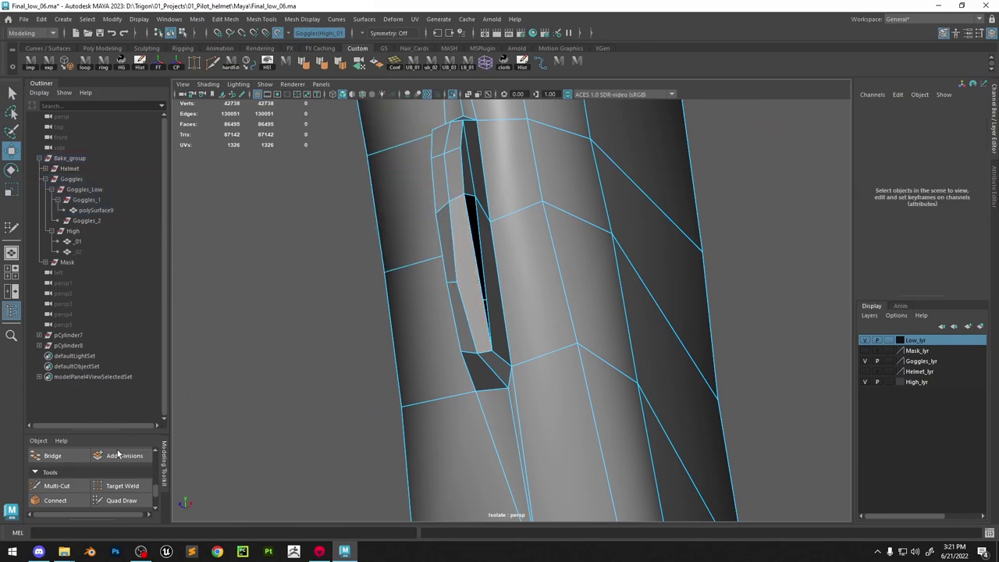
left_click(71, 486)
key("4")
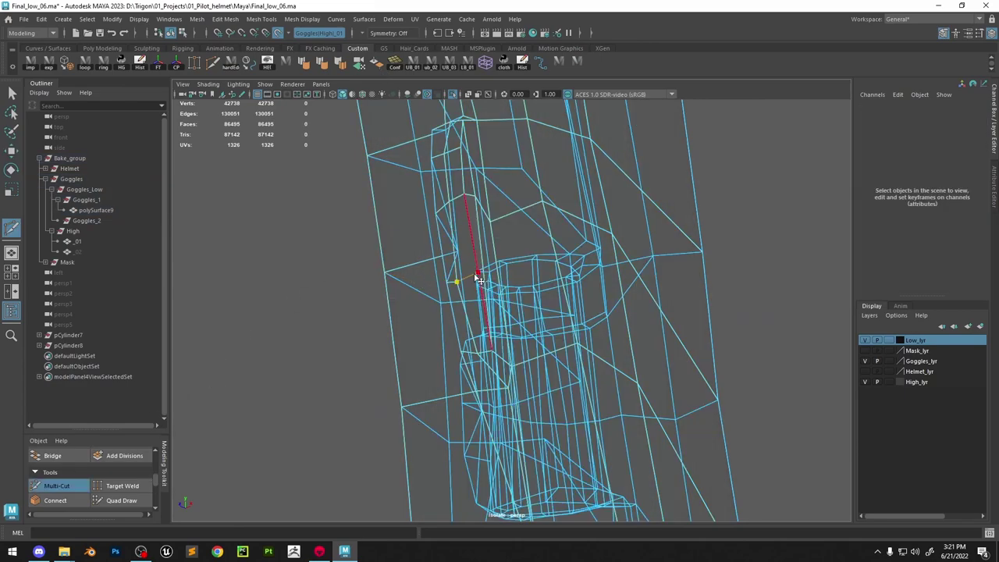
key("5")
key("w")
left_click(454, 95)
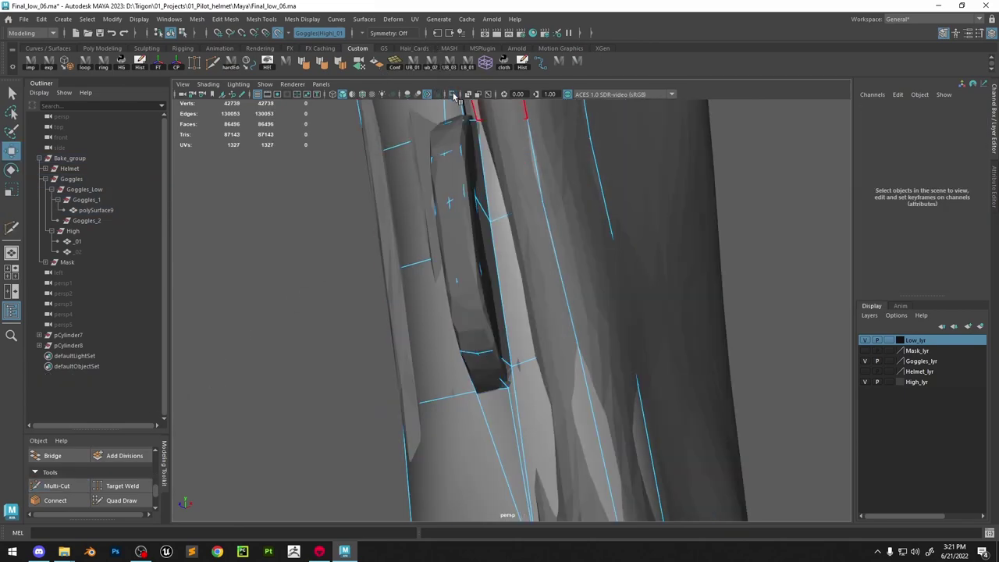
Fill the hole on the bump's back side with Quad Draw and split the filled area with Multi-Cut
left_click(133, 501)
left_click_drag(534, 269, 442, 287, "alt")
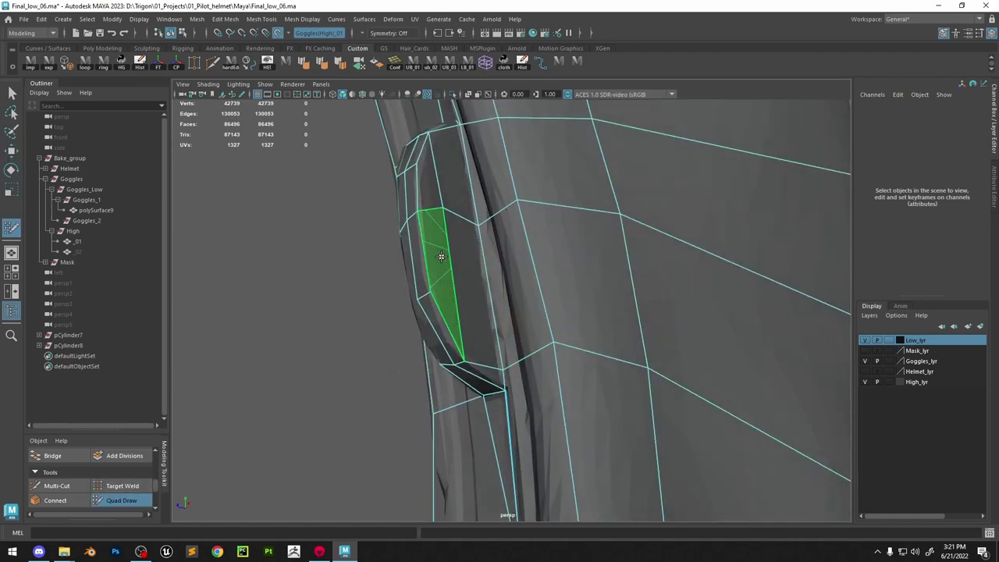
left_click(440, 257, "shift")
key("ctrl+shift+x")
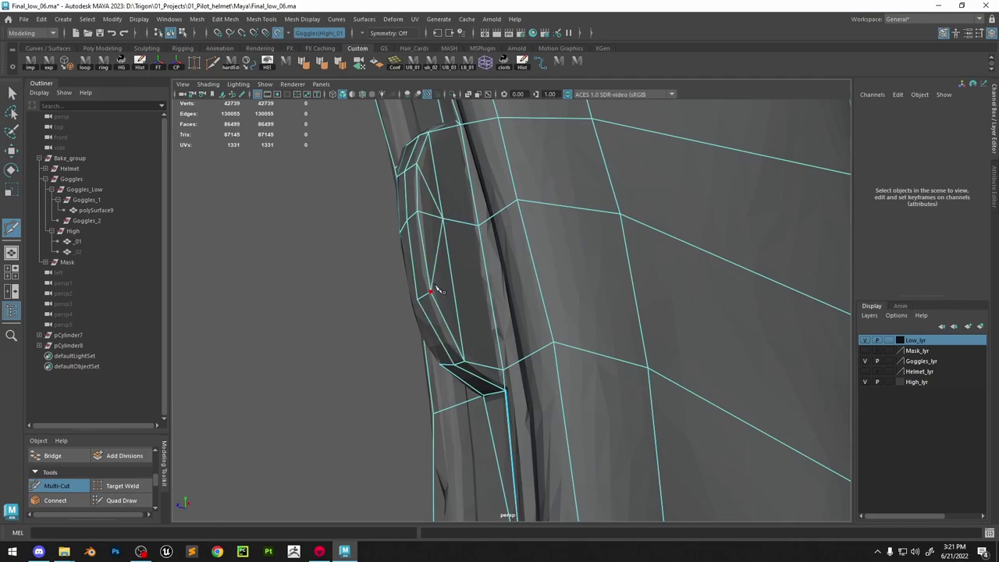
mouse_move(438, 289)
left_mouse_down("alt")
mouse_move(542, 294)
mouse_move(562, 401)
mouse_move(599, 301)
left_mouse_up("alt")
left_click(602, 293)
key("ctrl+shift+q")
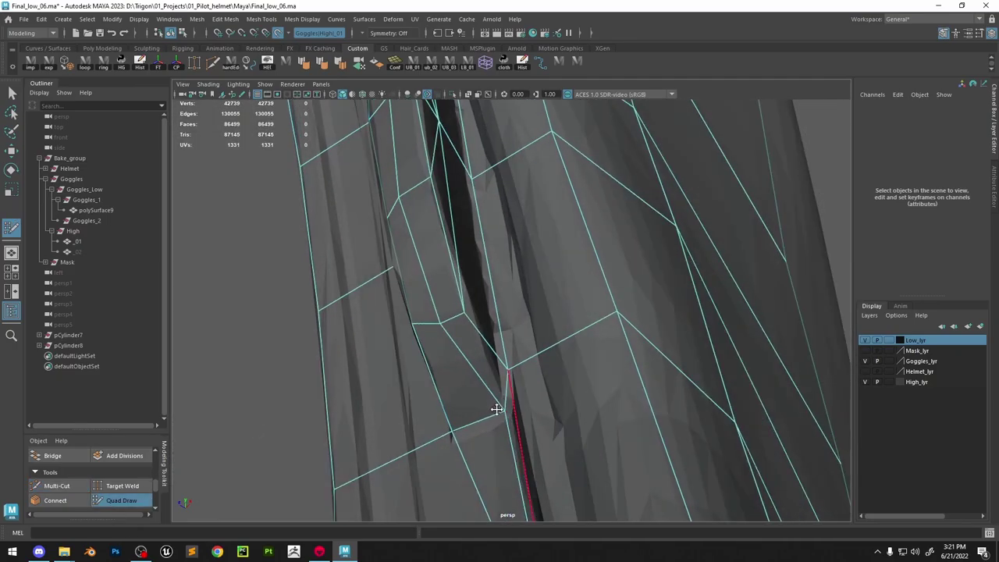
Move the bump's lower corner vertices onto the high-poly surface and cut an edge across the adjoining face
left_click_drag(497, 409, 500, 397)
mouse_move(501, 396)
left_mouse_down("alt")
mouse_move(518, 268)
mouse_move(624, 279)
mouse_move(502, 216)
mouse_move(539, 263)
mouse_move(487, 224)
mouse_move(536, 313)
left_mouse_up("alt")
left_click_drag(501, 281, 543, 316, "alt")
mouse_move(536, 356)
left_mouse_down()
mouse_move(520, 167)
mouse_move(585, 160)
left_mouse_up()
key("ctrl+shift+x")
left_click(532, 359)
key("ctrl+shift+q")
mouse_move(557, 288)
left_mouse_down("alt")
mouse_move(567, 303)
mouse_move(497, 326)
left_mouse_up("alt")
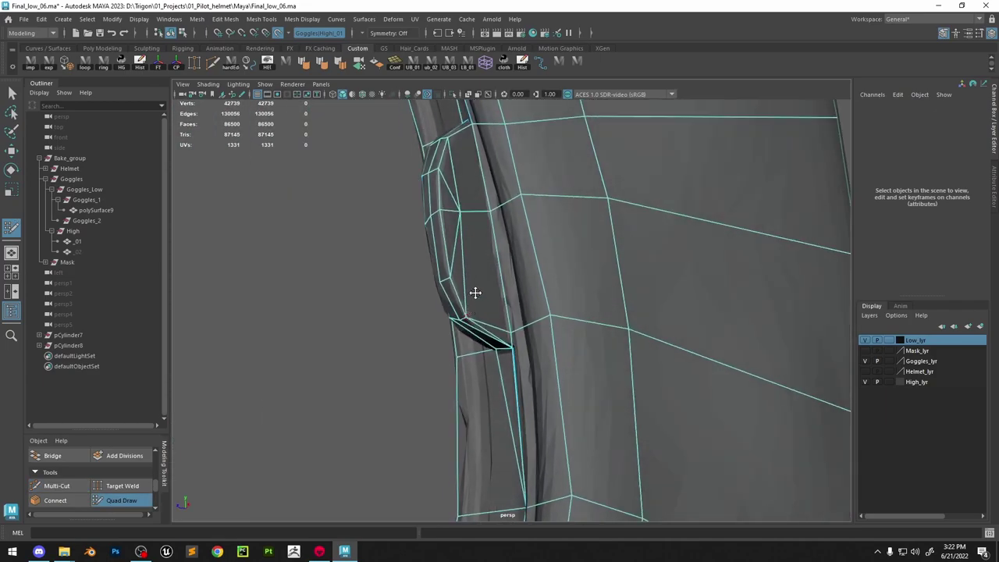
Remove the extra edge at the bump's lower back and insert an edge loop around the bump with Quad Draw
left_click_drag(476, 293, 621, 302, "alt")
mouse_move(612, 172)
left_mouse_down("alt")
mouse_move(622, 174)
mouse_move(607, 171)
left_mouse_up("alt")
mouse_move(612, 289)
left_mouse_down("alt")
mouse_move(632, 278)
mouse_move(484, 306)
left_mouse_up("alt")
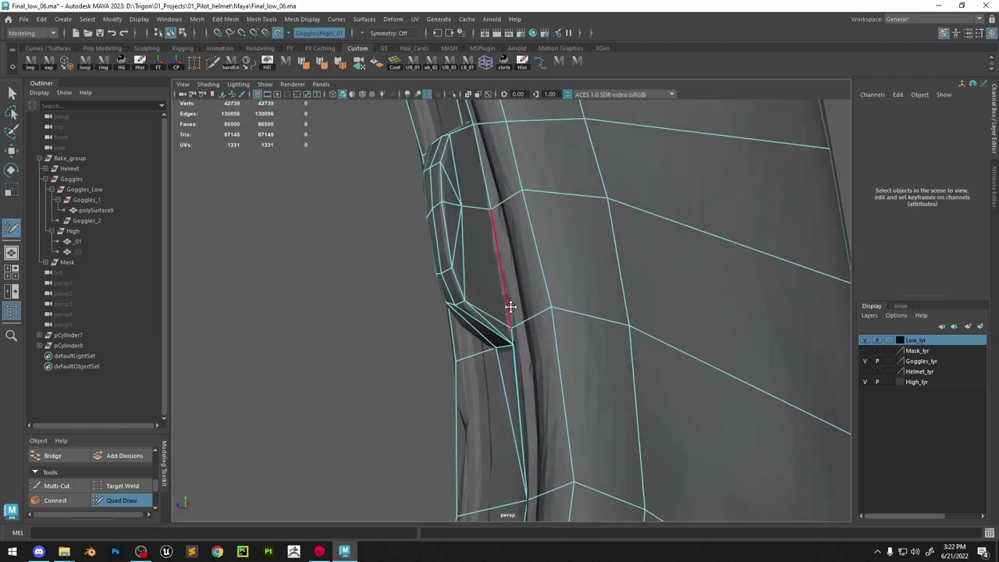
left_click(492, 326, "ctrl+shift")
left_click_drag(484, 289, 620, 290, "alt")
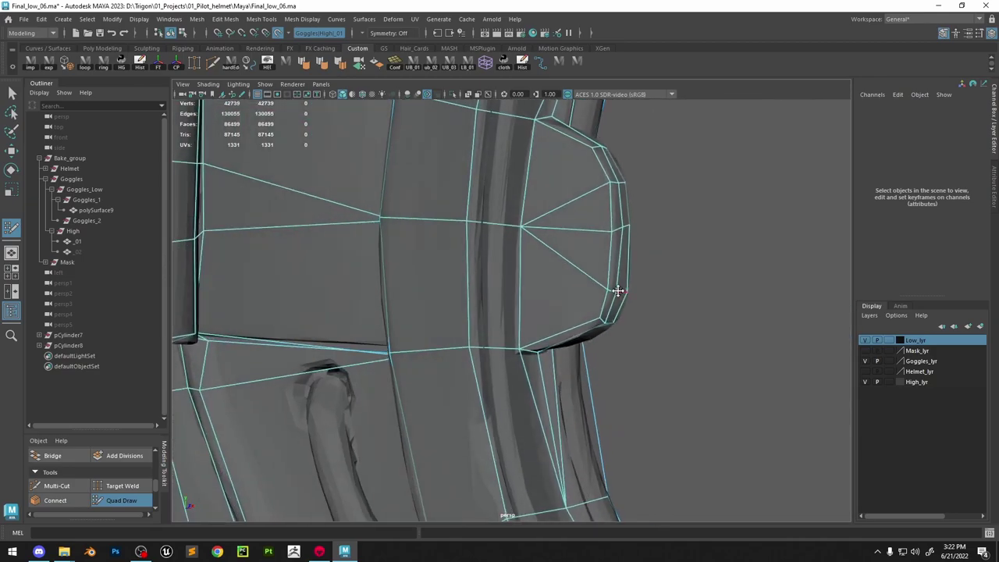
mouse_move(617, 170)
left_mouse_down("alt")
mouse_move(622, 222)
mouse_move(489, 250)
mouse_move(495, 285)
mouse_move(592, 222)
mouse_move(678, 207)
left_mouse_up("alt")
left_click_drag(628, 214, 640, 304, "alt")
left_click(575, 204, "ctrl")
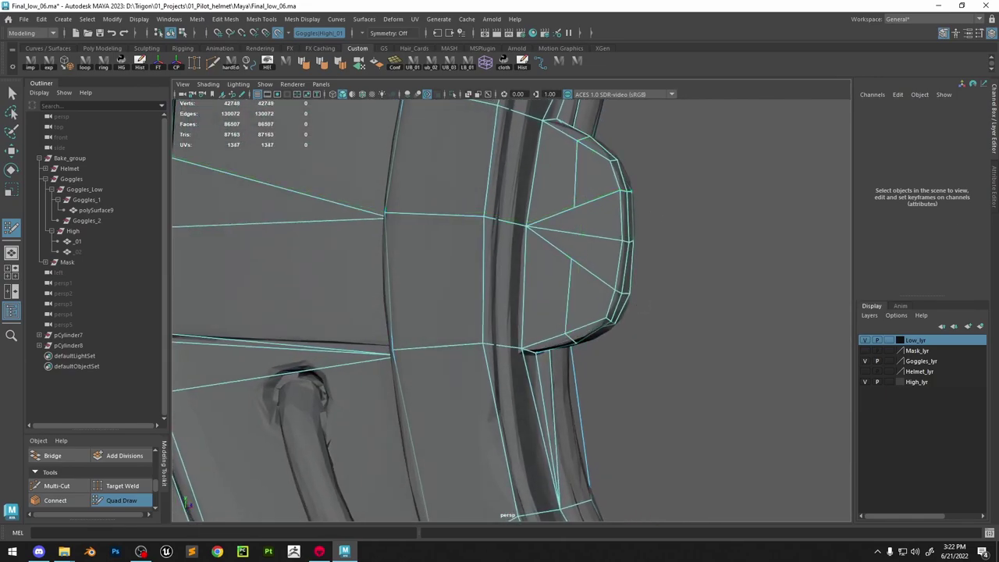
Connect the inserted loop's open ends across the fan triangles on the bump's front face with Multi-Cut
left_click(59, 485)
left_click(574, 207)
left_click(121, 500)
left_click_drag(572, 207, 476, 293)
middle_click_drag(477, 293, 463, 307, "alt")
mouse_move(463, 306)
left_mouse_down("alt")
mouse_move(454, 289)
mouse_move(482, 274)
mouse_move(578, 301)
mouse_move(602, 278)
mouse_move(578, 285)
left_mouse_up("alt")
Cut a connecting edge across the bump's back faces with Multi-Cut and adjust the surrounding vertices with Quad Draw
left_click(66, 485)
left_click(462, 274)
left_click(547, 346)
right_click(546, 346)
left_click(530, 301)
left_click(121, 500)
mouse_move(509, 242)
left_mouse_down("alt")
mouse_move(551, 217)
mouse_move(535, 261)
mouse_move(545, 203)
mouse_move(506, 219)
left_mouse_up("alt")
Cut a diagonal edge across the bump's upper corner and delete the edge loop running along the middle of its rim
left_click(66, 485)
left_click(457, 205)
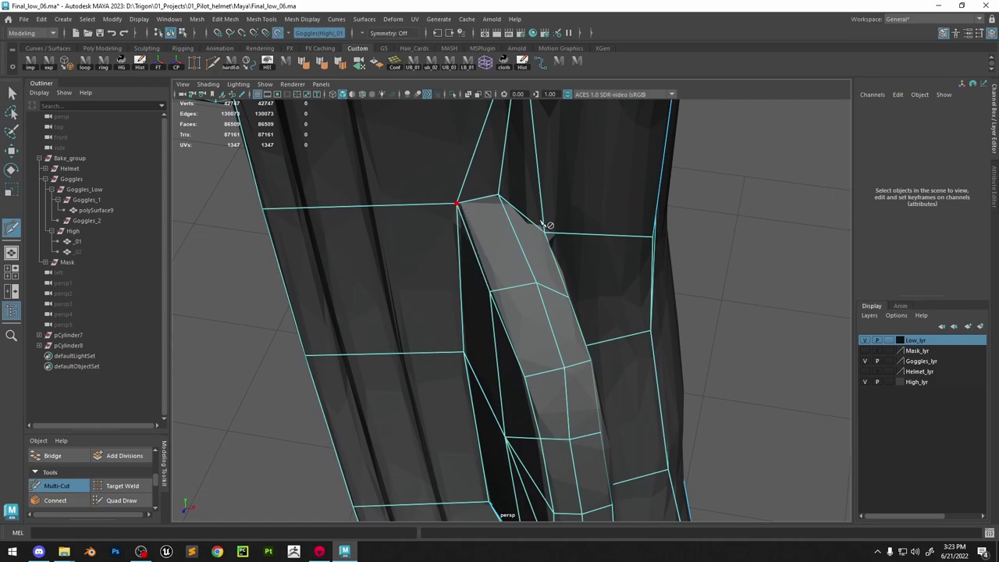
left_click(544, 233)
left_click(121, 501)
left_click(523, 251, "ctrl+shift")
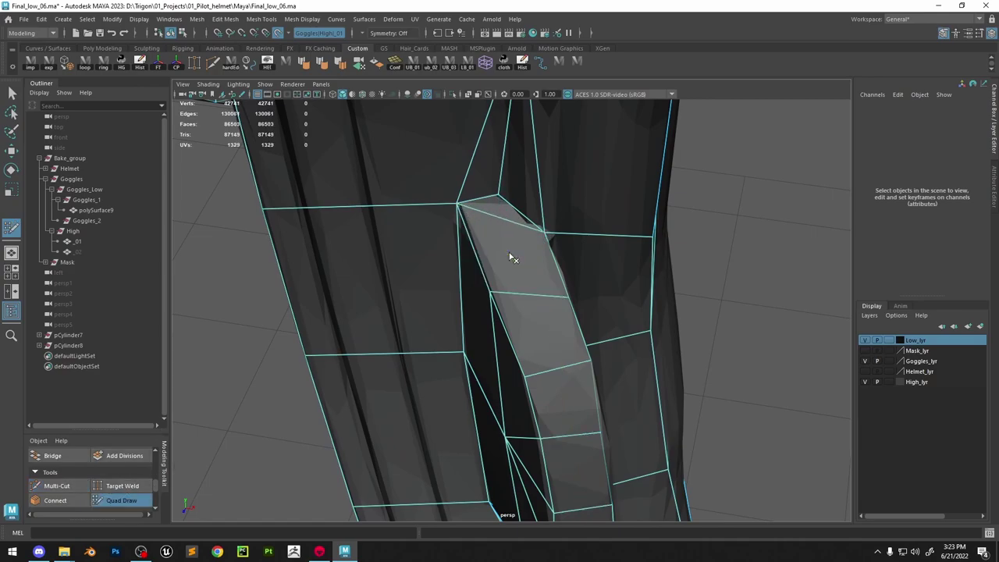
Delete the two surplus edges at the lower end of the bump
left_click_drag(512, 260, 574, 343, "alt")
middle_click_drag(577, 390, 592, 254, "alt")
left_click_drag(593, 254, 543, 257, "alt")
key("w")
left_click(532, 268)
left_click(509, 268, "shift")
key("ctrl+Delete")
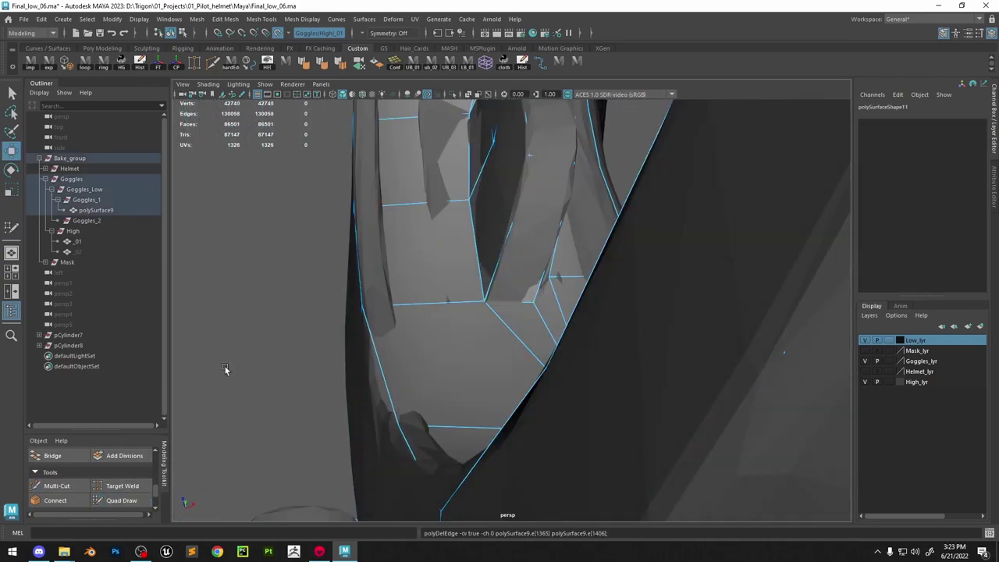
Examine the finished bump's fit, isolate the low-poly mesh to check the whole lens frame's topology, and return to Quad Draw with everything shown
left_click(125, 500)
left_click_drag(415, 411, 540, 349, "alt")
mouse_move(638, 158)
left_mouse_down("alt")
mouse_move(414, 241)
mouse_move(378, 235)
left_mouse_up("alt")
mouse_move(364, 256)
left_mouse_down()
mouse_move(573, 241)
mouse_move(570, 251)
left_mouse_up()
left_click_drag(622, 272, 693, 256, "alt")
right_click_drag(693, 256, 464, 182, "alt")
left_click_drag(464, 183, 461, 122, "alt")
key("w")
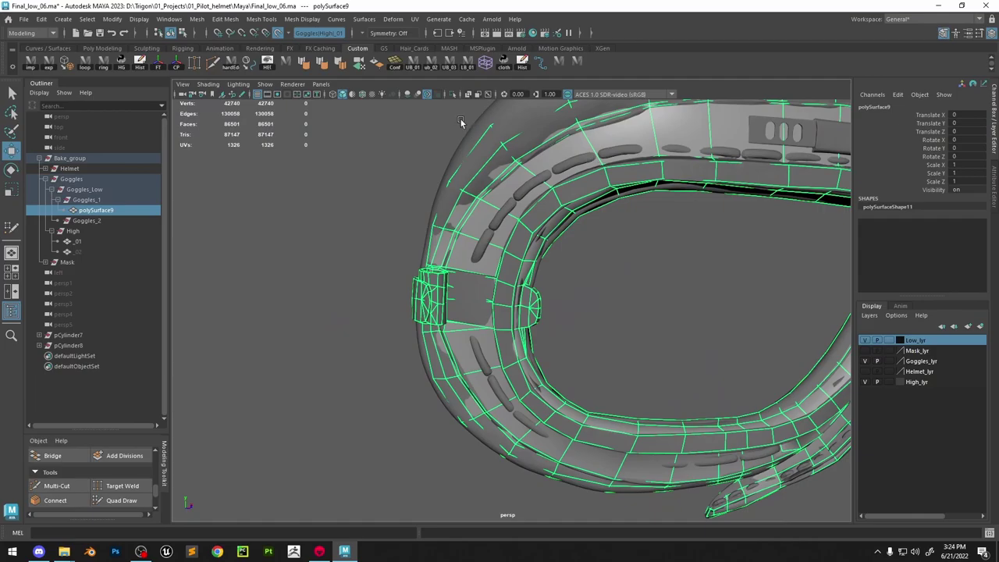
key("ctrl+1")
right_click_drag(462, 122, 548, 156, "alt")
left_click(548, 156)
left_click_drag(548, 156, 564, 133, "alt")
right_click_drag(563, 133, 505, 154, "alt")
left_click(527, 262)
right_click_drag(528, 261, 545, 172, "alt")
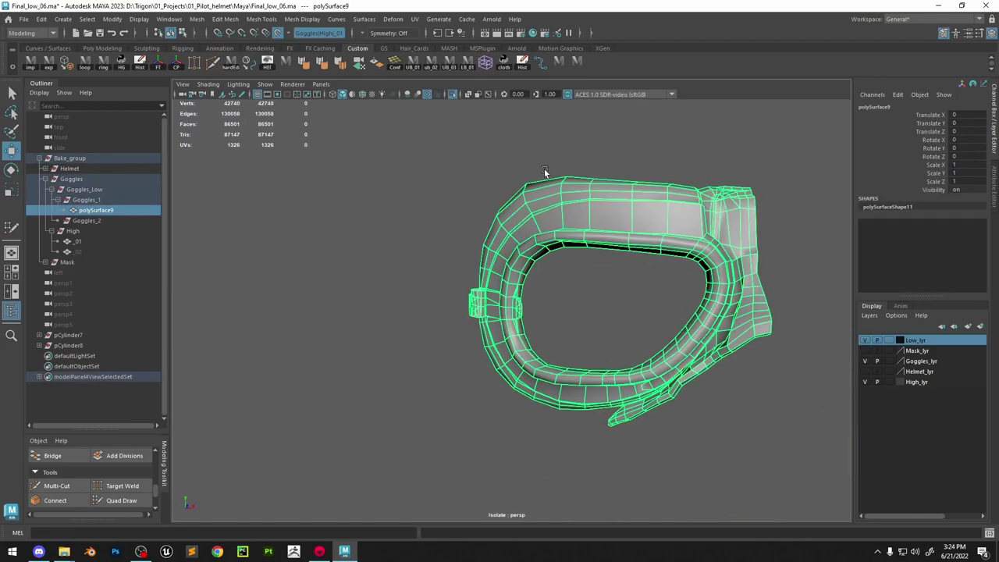
left_click(323, 64)
left_click_drag(550, 235, 689, 278, "alt")
left_click(593, 249)
left_click(689, 278)
left_click(453, 95)
key("ctrl+shift+q")
middle_click_drag(450, 214, 430, 270, "alt")
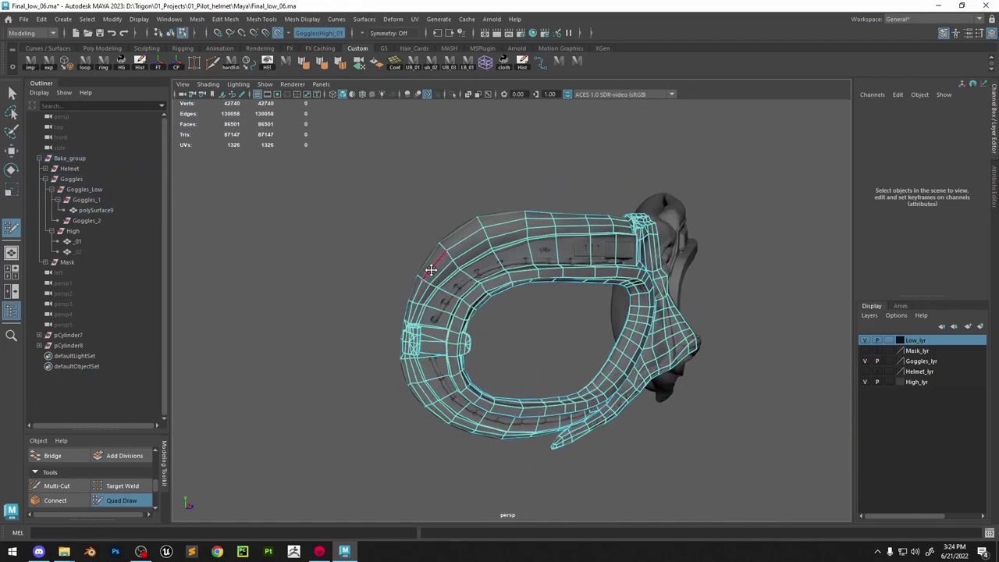
Insert additional edge loops across the upper side of the lens frame between the existing cross edges with Quad Draw
right_click_drag(430, 270, 502, 298, "alt")
mouse_move(503, 298)
left_mouse_down("alt")
mouse_move(491, 202)
mouse_move(598, 330)
mouse_move(582, 254)
left_mouse_up("alt")
right_click_drag(581, 254, 499, 285, "alt")
left_click_drag(500, 285, 488, 297, "alt")
left_click(481, 360, "ctrl")
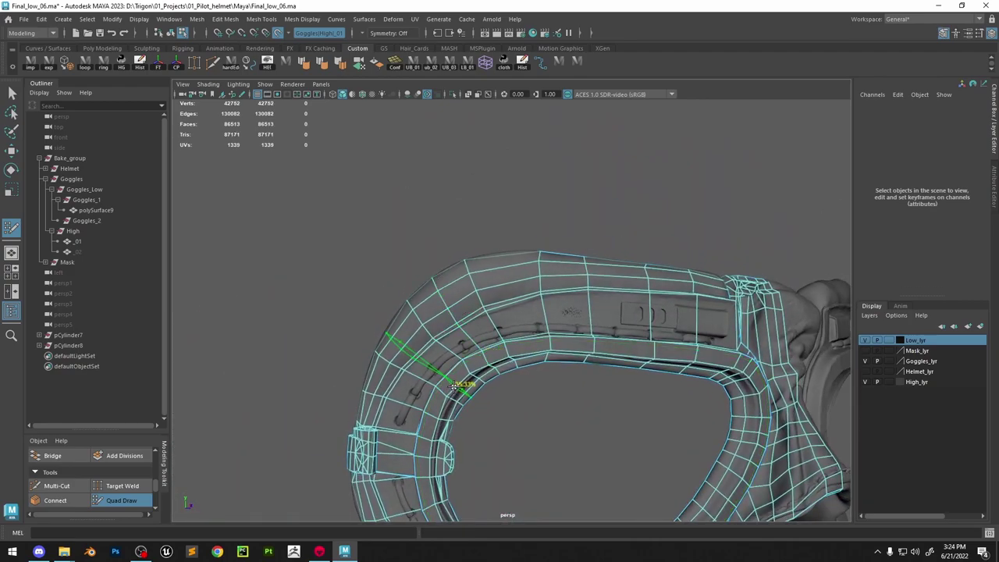
left_click(459, 380, "ctrl")
left_click(529, 349, "ctrl")
left_click(576, 351, "ctrl")
mouse_move(582, 357)
left_mouse_down("alt")
mouse_move(624, 386)
mouse_move(623, 376)
left_mouse_up("alt")
left_click(610, 347, "ctrl")
left_click(634, 351, "ctrl")
middle_click_drag(668, 355, 599, 338, "alt")
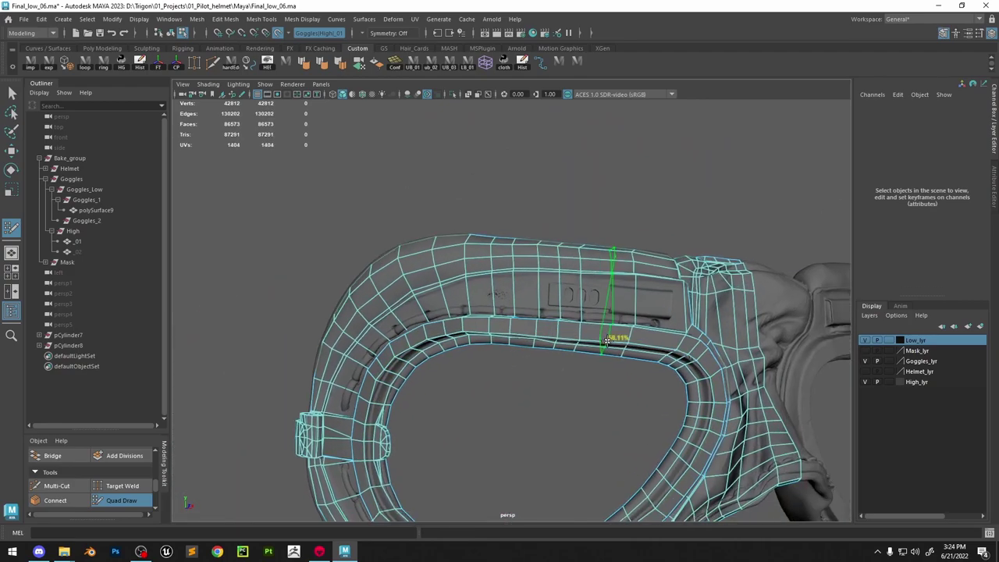
left_click(604, 341, "ctrl")
right_click_drag(658, 421, 627, 373, "alt")
middle_click_drag(627, 373, 601, 268, "alt")
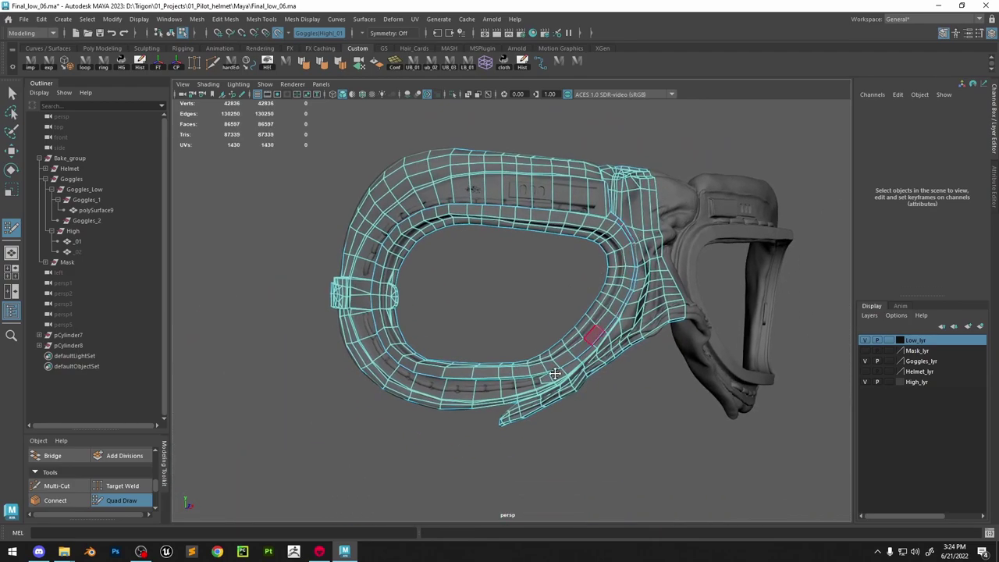
left_click_drag(555, 374, 463, 388, "alt")
right_click_drag(464, 388, 469, 467, "alt")
middle_click_drag(469, 466, 598, 418, "alt")
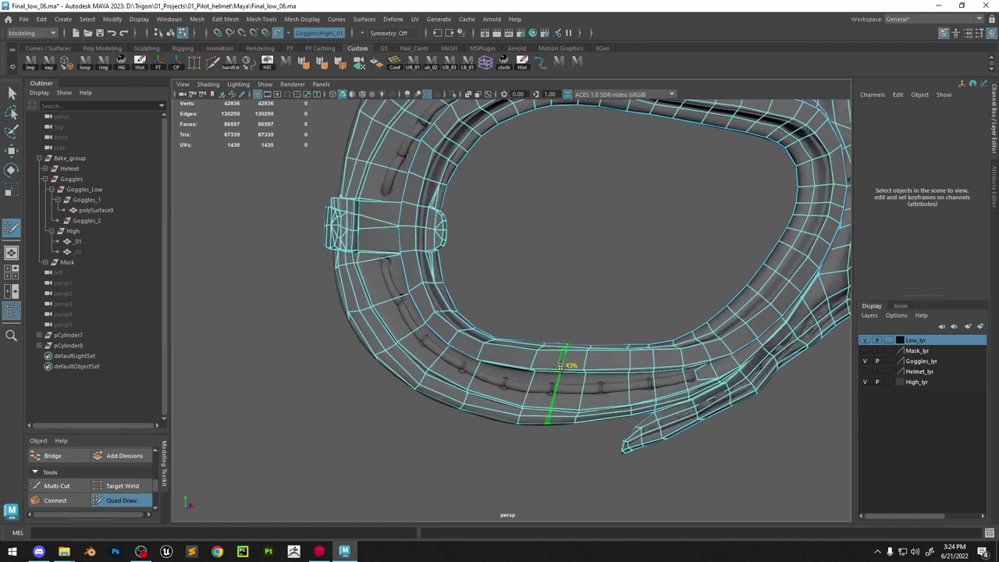
Undo all the edge loops just inserted across the upper side of the lens frame
key("ctrl+z")
key("ctrl+z")
key("ctrl+z")
key("ctrl+z")
key("ctrl+z")
key("ctrl+z")
middle_click_drag(550, 190, 568, 235, "alt")
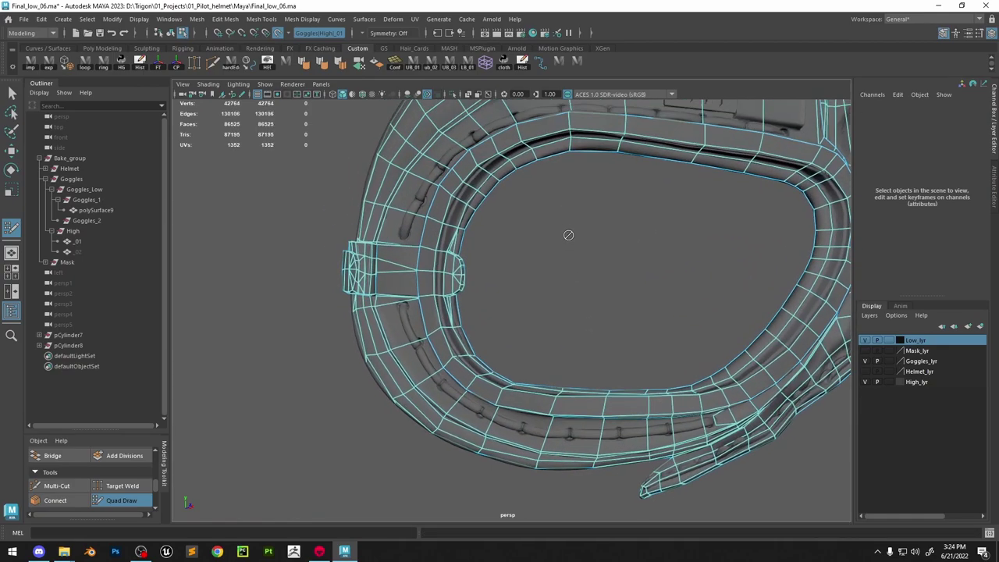
key("ctrl+z")
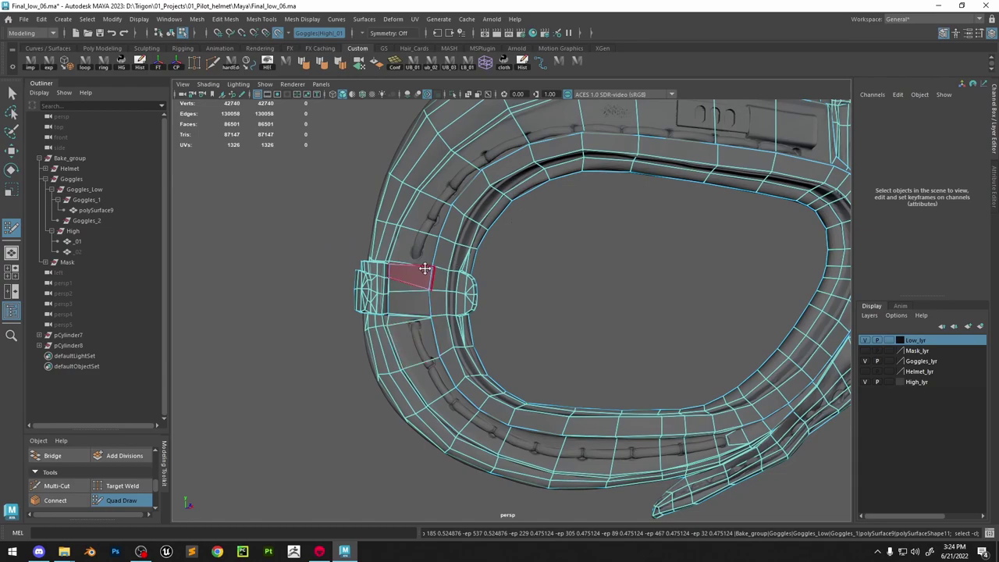
Check the low-poly frame isolated in wireframe, and return to shaded display with everything shown
key("ctrl+1")
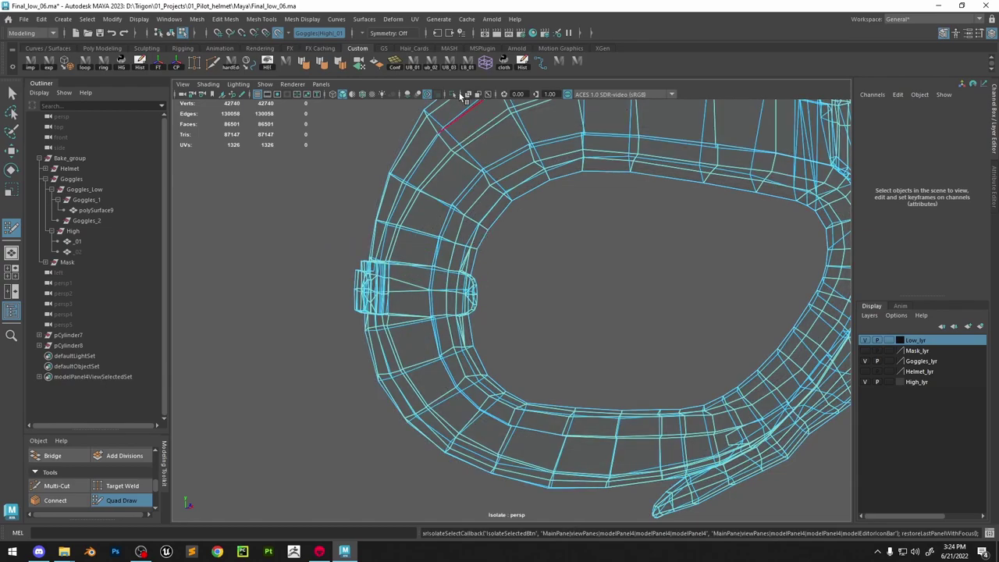
left_click(455, 94)
key("5")
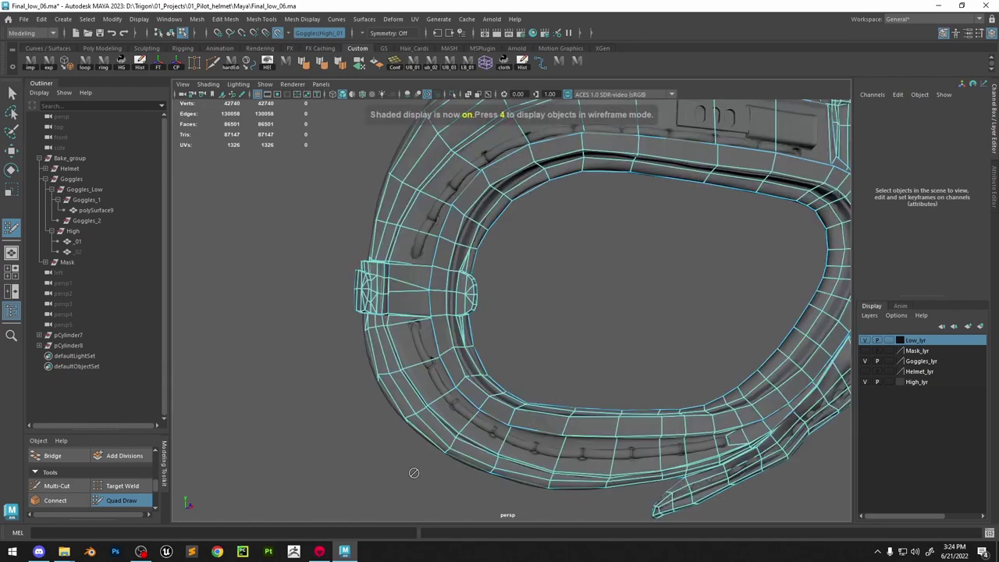
Try to merge the cross edge's vertex up toward the clip's lower corner with Quad Draw, and undo it
middle_click_drag(477, 302, 570, 253, "alt")
right_click_drag(571, 252, 617, 266, "alt")
left_click_drag(547, 297, 515, 258, "alt")
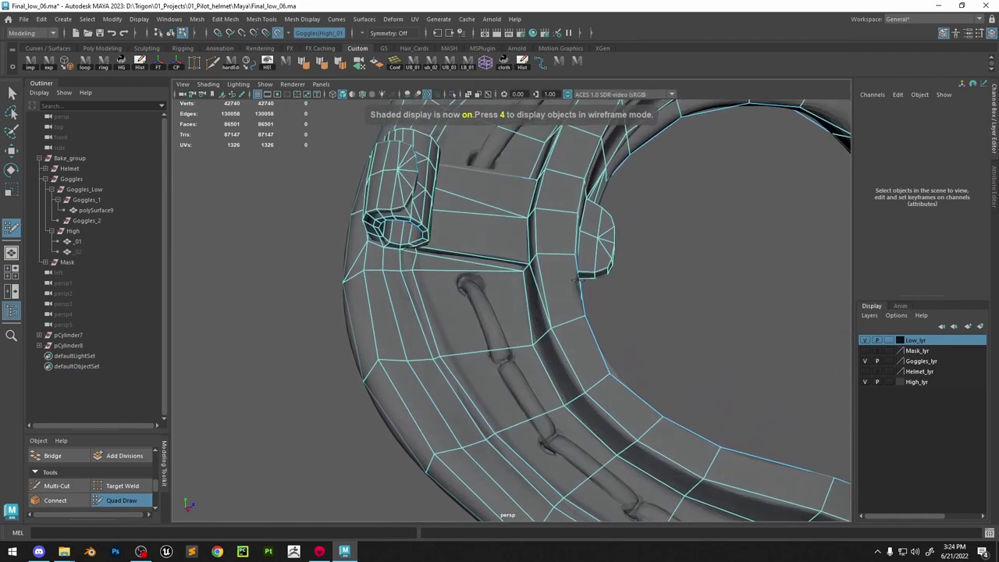
right_click_drag(422, 273, 460, 283, "alt")
middle_click_drag(461, 282, 452, 297, "alt")
left_click(68, 485)
middle_click_drag(524, 251, 602, 299, "alt")
left_click_drag(539, 313, 530, 292, "alt")
left_click(122, 500)
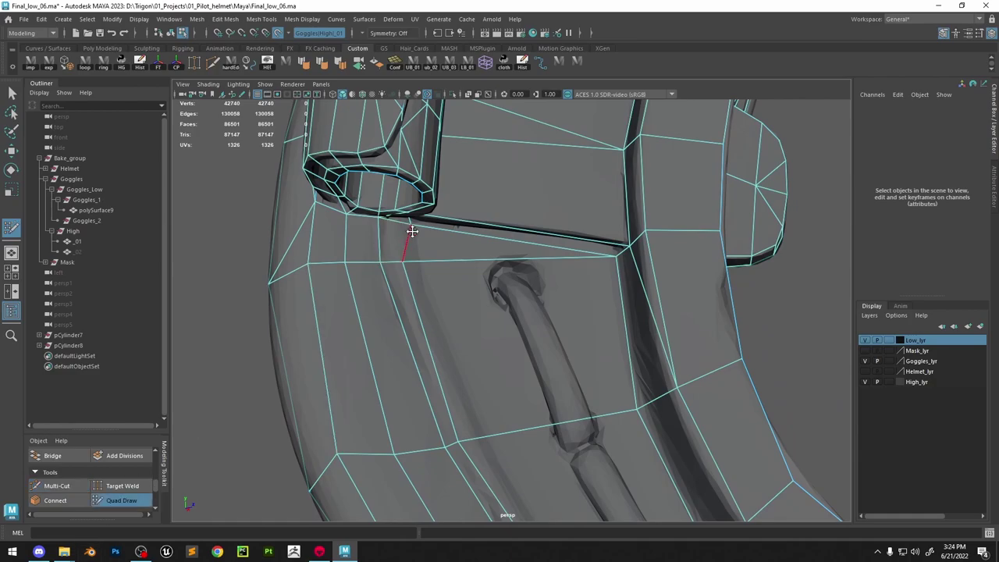
left_click_drag(406, 262, 398, 226)
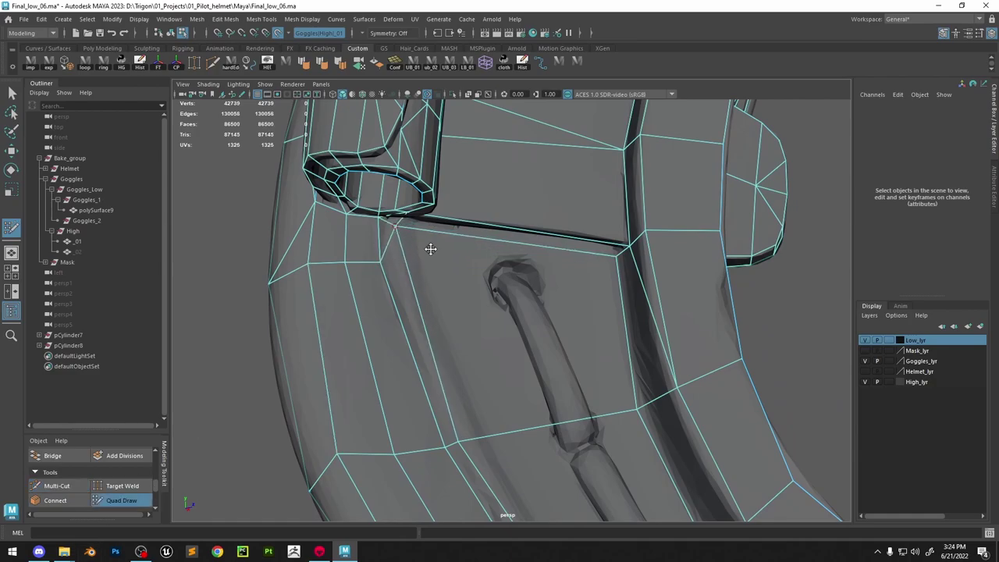
scroll(482, 275, "down", 3)
mouse_move(475, 227)
left_mouse_down("alt")
mouse_move(526, 243)
mouse_move(472, 244)
left_mouse_up("alt")
key("ctrl+z")
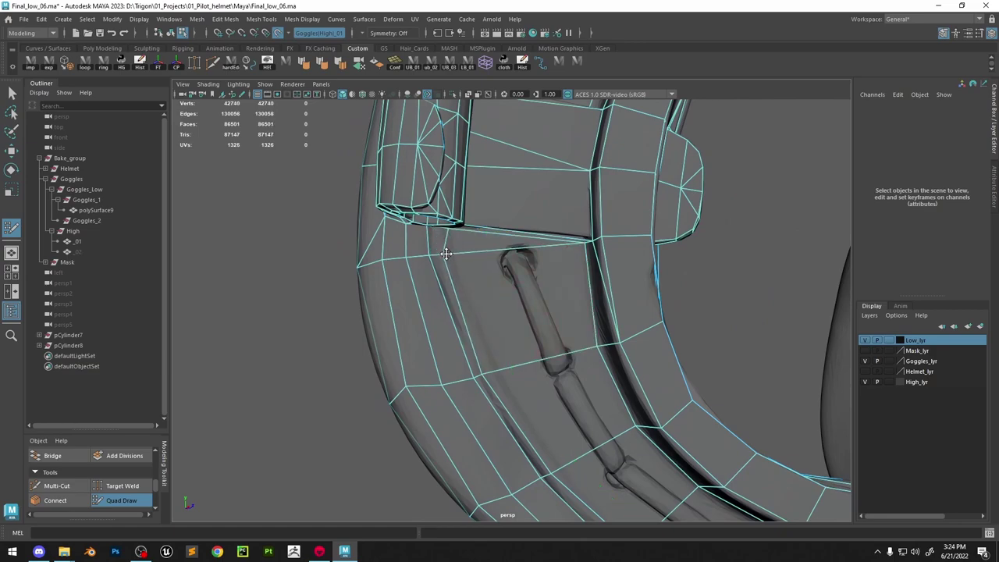
Cut an edge path with Multi-Cut around the upper end of the lower stitched seam, just below the clip
left_click(82, 490)
scroll(528, 275, "up", 2)
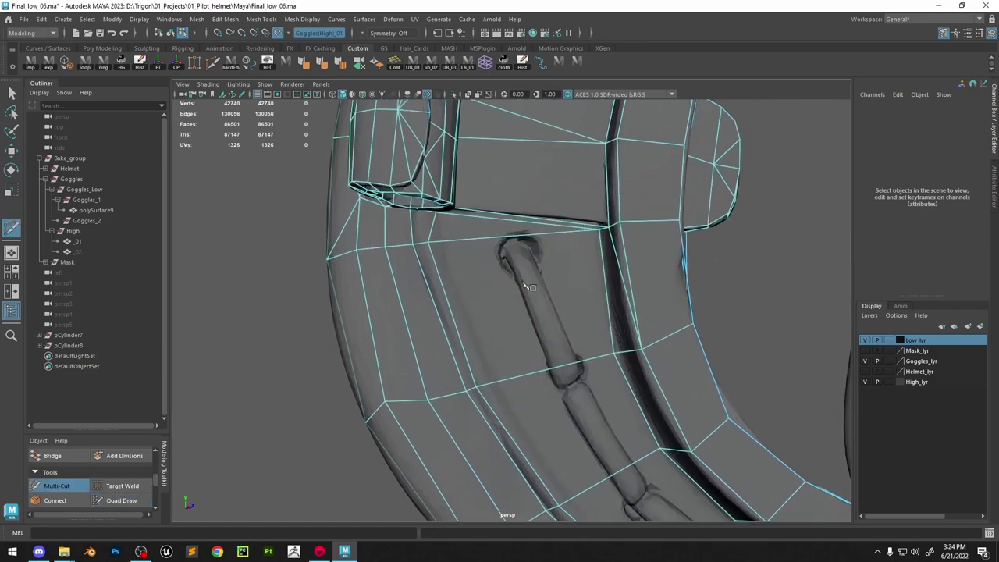
left_click(427, 242)
left_click(498, 248)
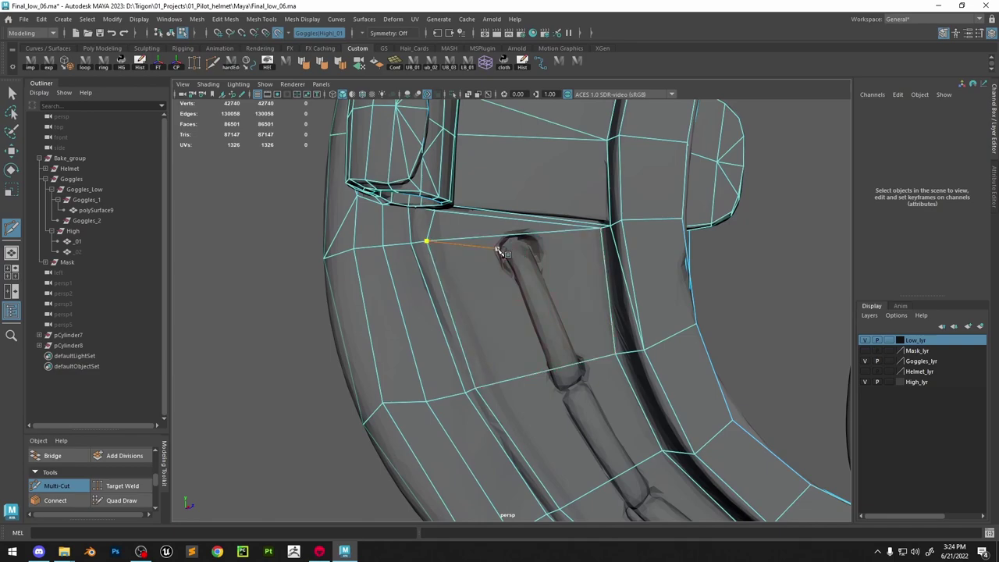
left_click(537, 243)
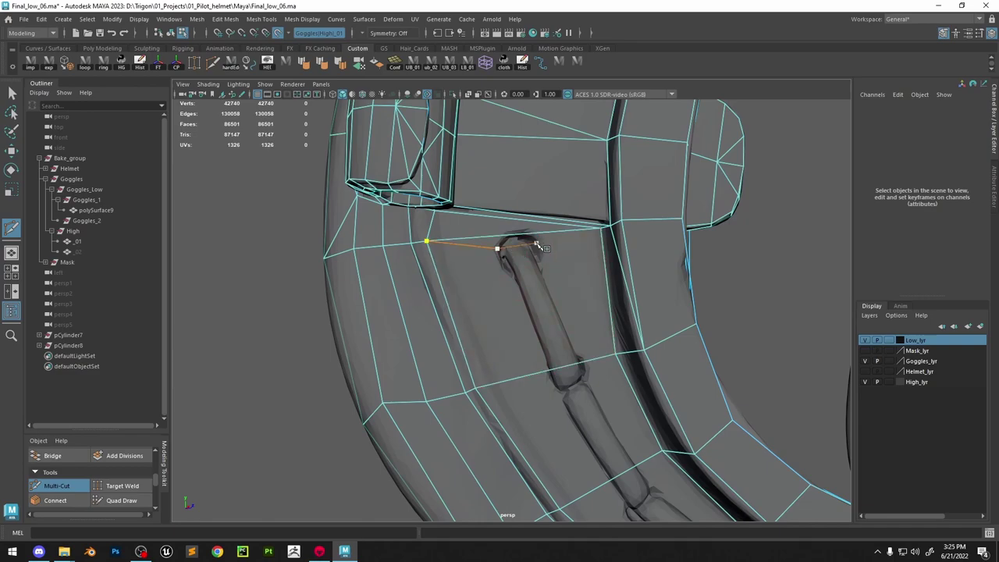
left_click(602, 230)
right_click(599, 202)
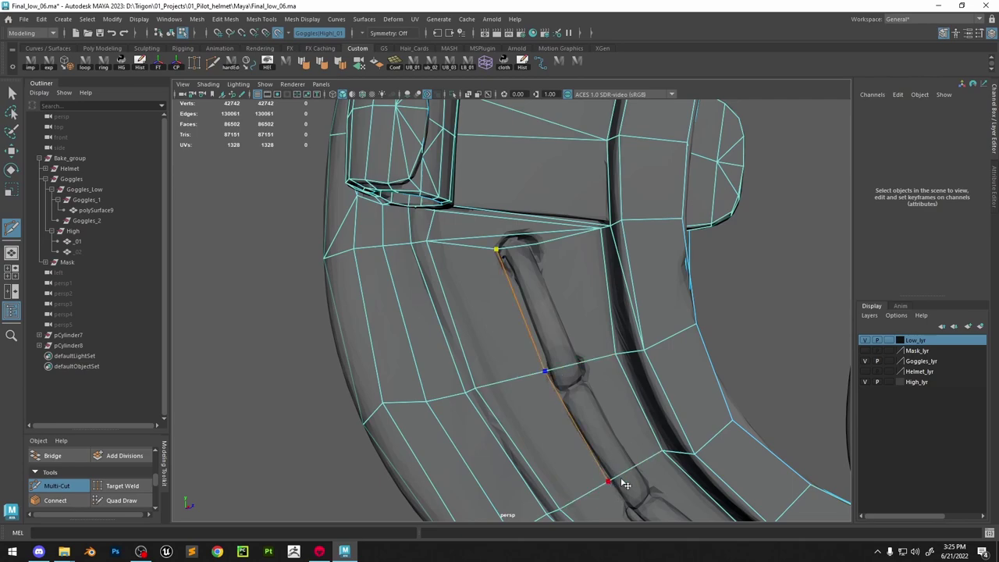
Cut a continuous edge along the outer side of the lower stitched seam, from its upper end to its far end
middle_click_drag(623, 482, 493, 196, "alt")
left_click(564, 283)
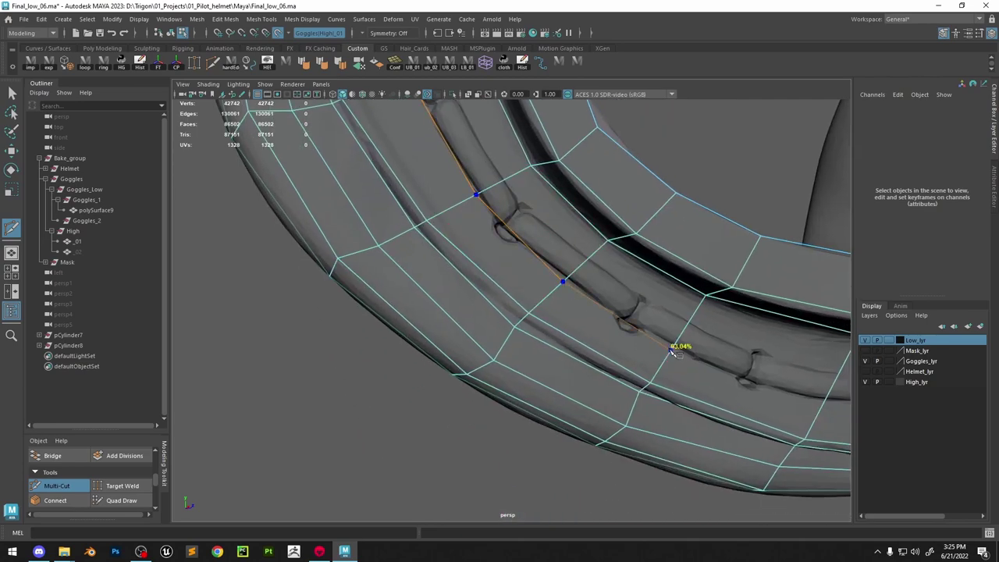
left_click_drag(747, 341, 596, 347, "alt")
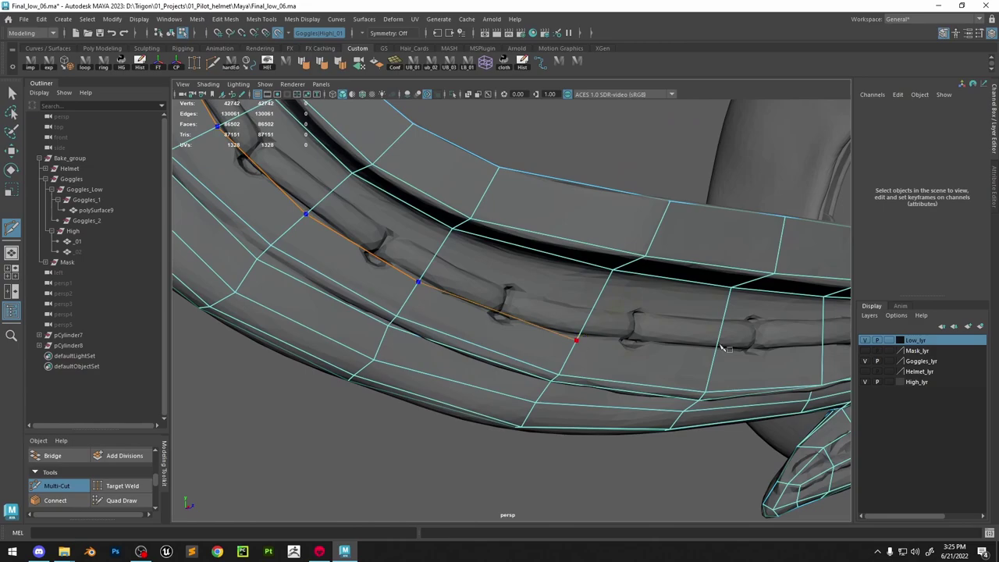
middle_click_drag(693, 347, 368, 339, "alt")
left_click_drag(368, 338, 530, 349, "alt")
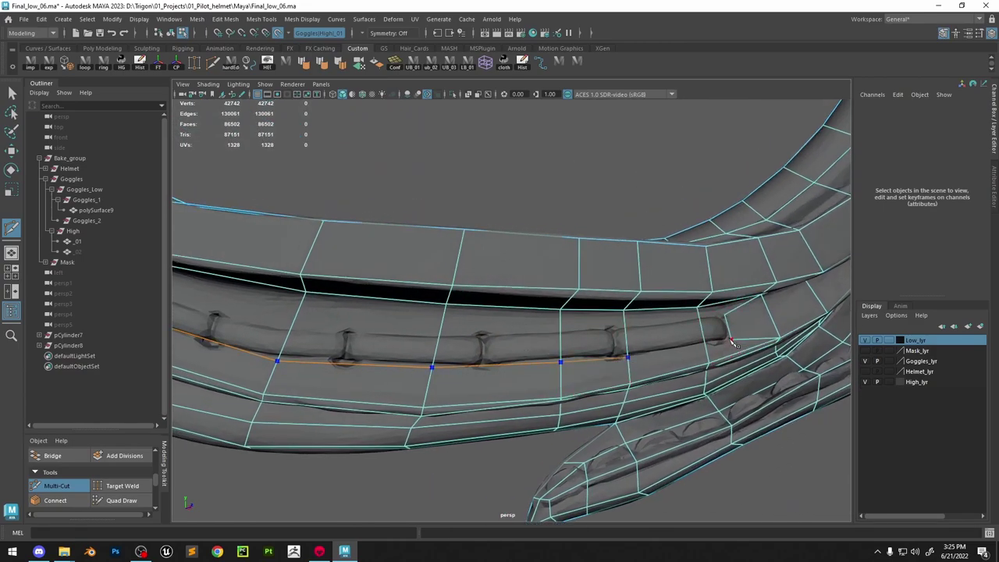
key("Return")
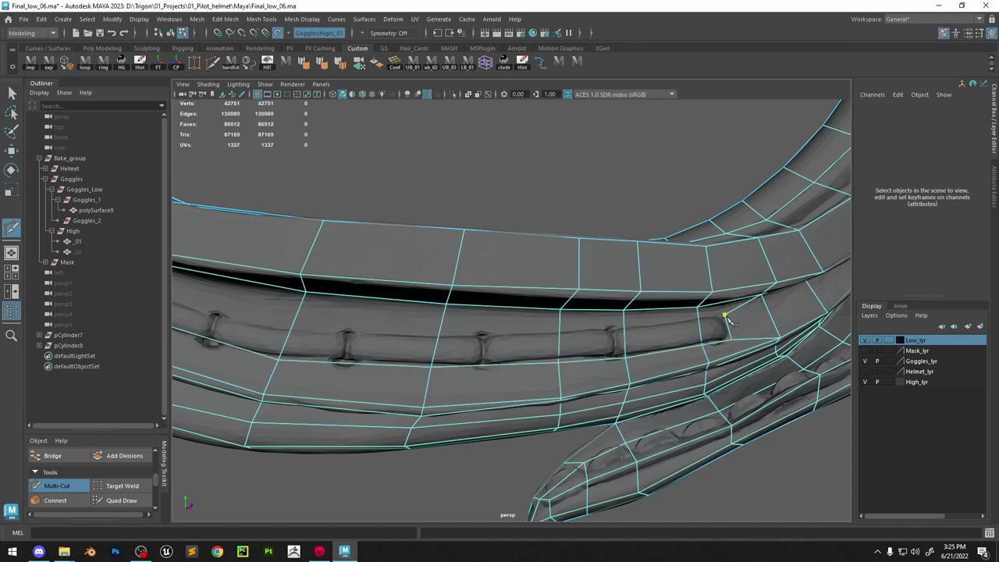
Cut a matching edge along the inner side of the stitched seam, from its far end back up to the clip
left_click(623, 328)
left_click_drag(623, 328, 582, 341, "alt")
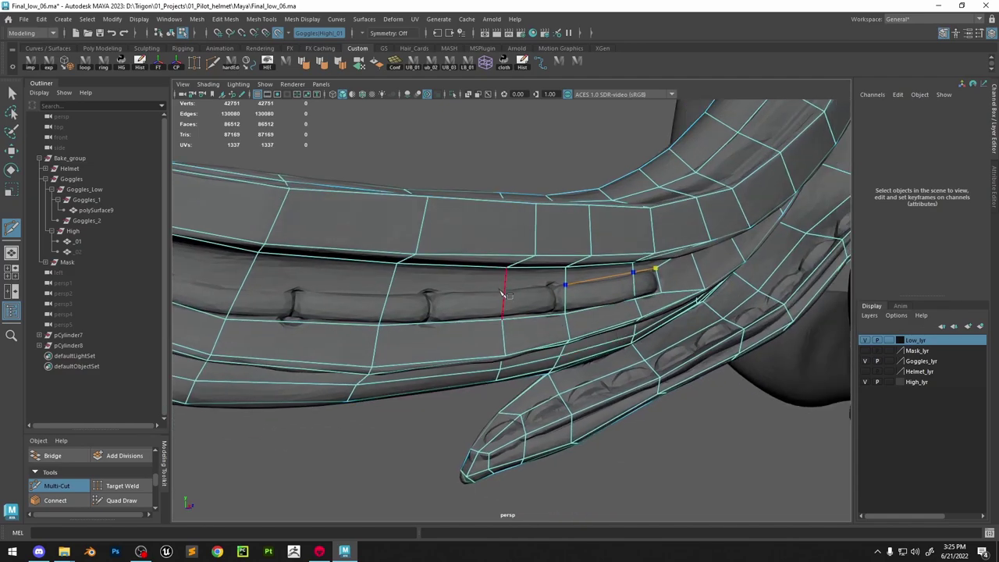
middle_click_drag(459, 293, 648, 310, "alt")
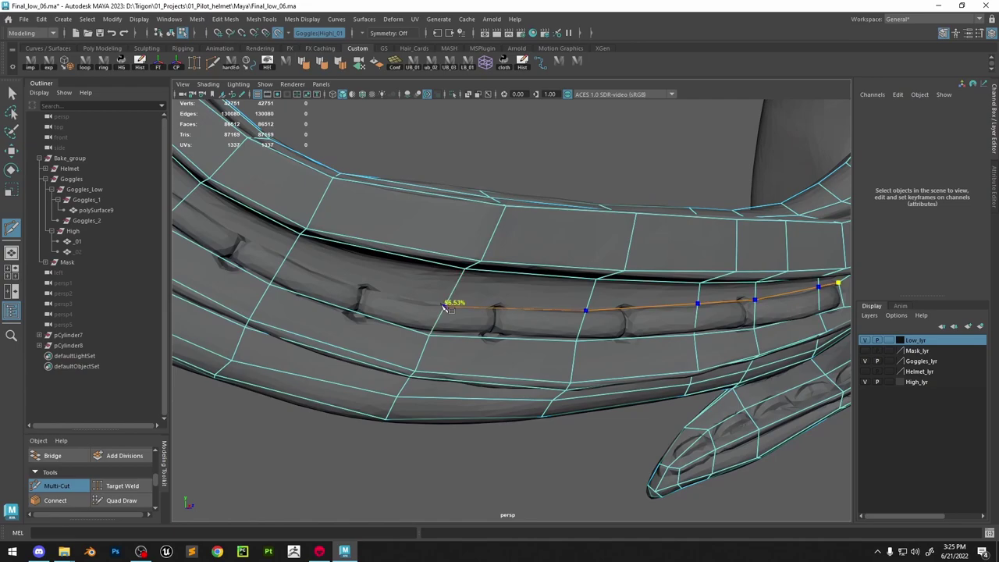
left_click_drag(403, 290, 539, 314, "alt")
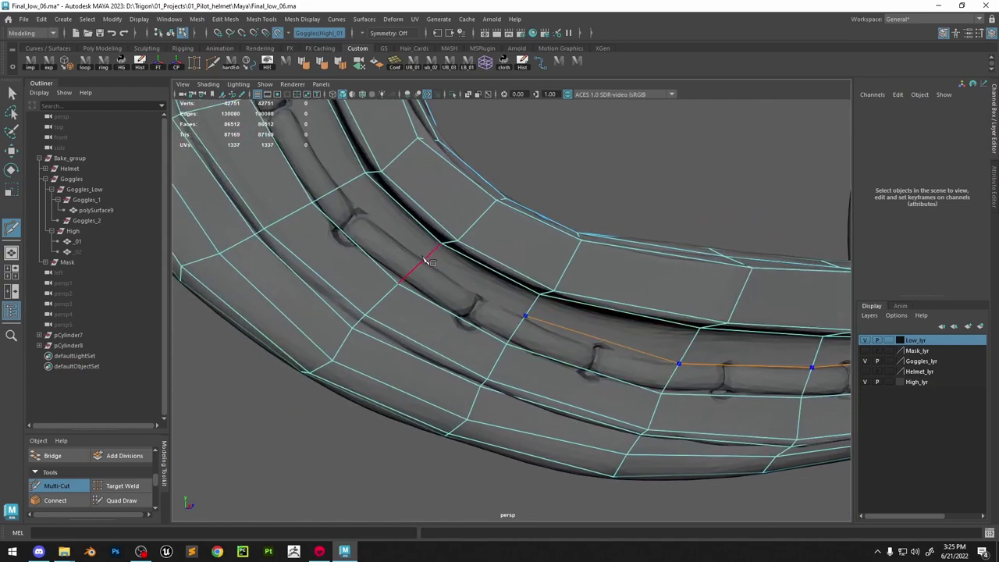
middle_click_drag(382, 227, 498, 315, "alt")
left_click(459, 274)
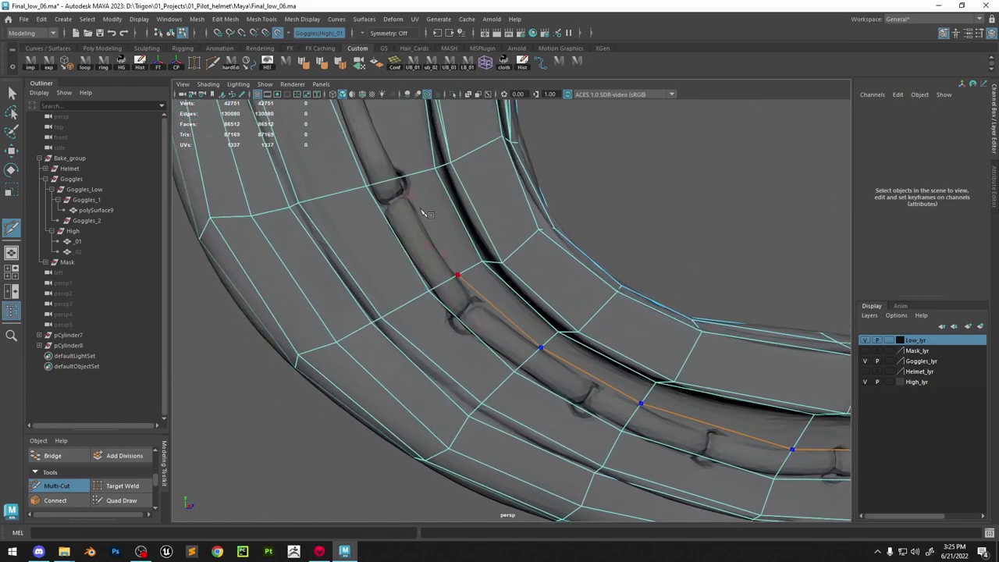
left_click_drag(426, 213, 493, 273, "alt")
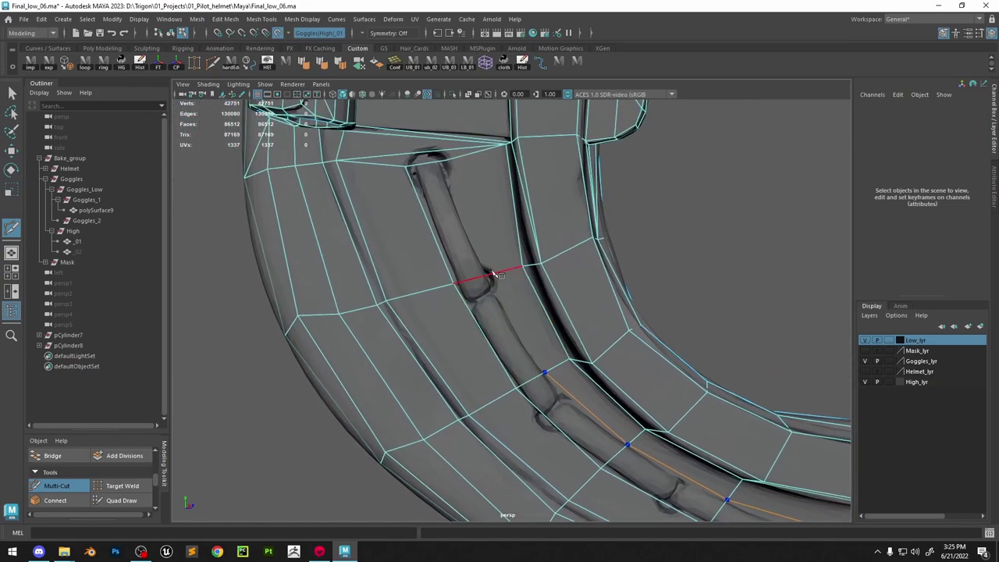
right_click(521, 160)
Examine the new face strip along the stitched seam from several angles and switch back to Quad Draw
scroll(650, 331, "down", 5)
left_click_drag(674, 290, 602, 250, "alt")
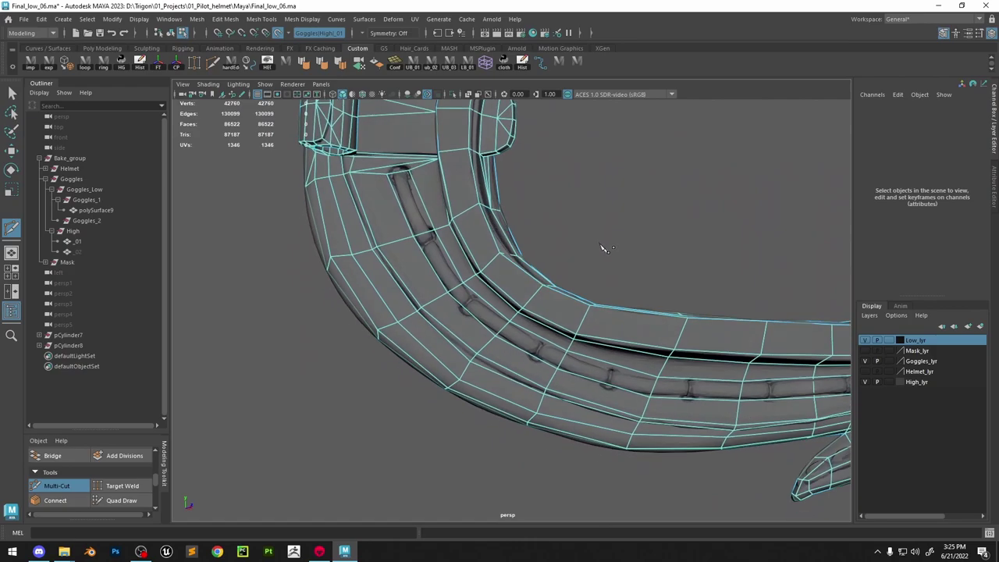
middle_click_drag(601, 249, 524, 207, "alt")
scroll(524, 209, "up", 3)
left_click(480, 315)
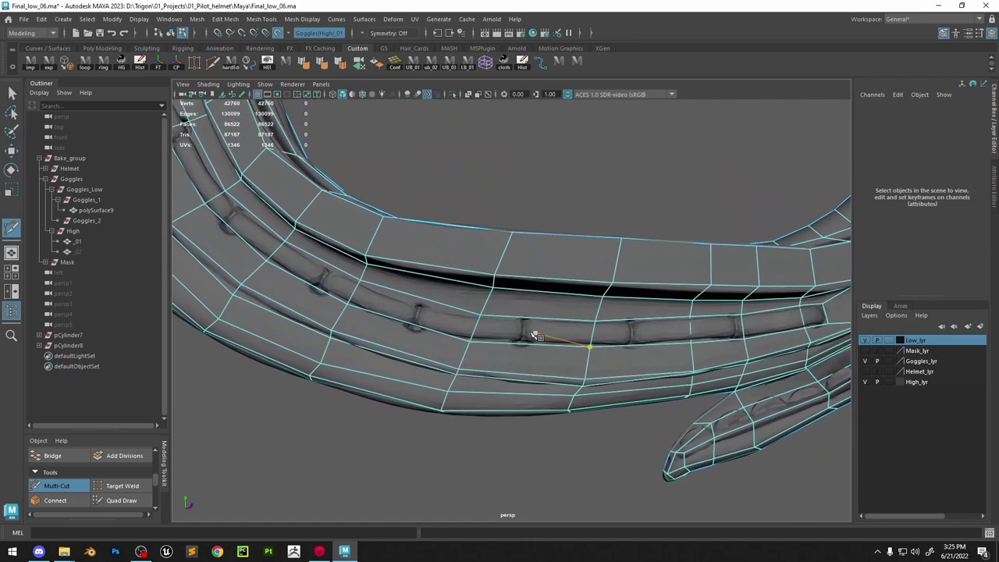
scroll(521, 344, "up", 2)
middle_click_drag(521, 368, 542, 352, "alt")
mouse_move(542, 353)
left_mouse_down("alt")
mouse_move(506, 361)
mouse_move(450, 344)
mouse_move(575, 311)
mouse_move(527, 313)
mouse_move(579, 282)
left_mouse_up("alt")
left_click(131, 498)
scroll(577, 312, "down", 3)
mouse_move(609, 325)
left_mouse_down()
mouse_move(600, 352)
mouse_move(558, 364)
mouse_move(613, 357)
mouse_move(582, 295)
left_mouse_up()
scroll(582, 295, "down", 3)
scroll(609, 297, "up", 3)
middle_click_drag(773, 300, 599, 333, "alt")
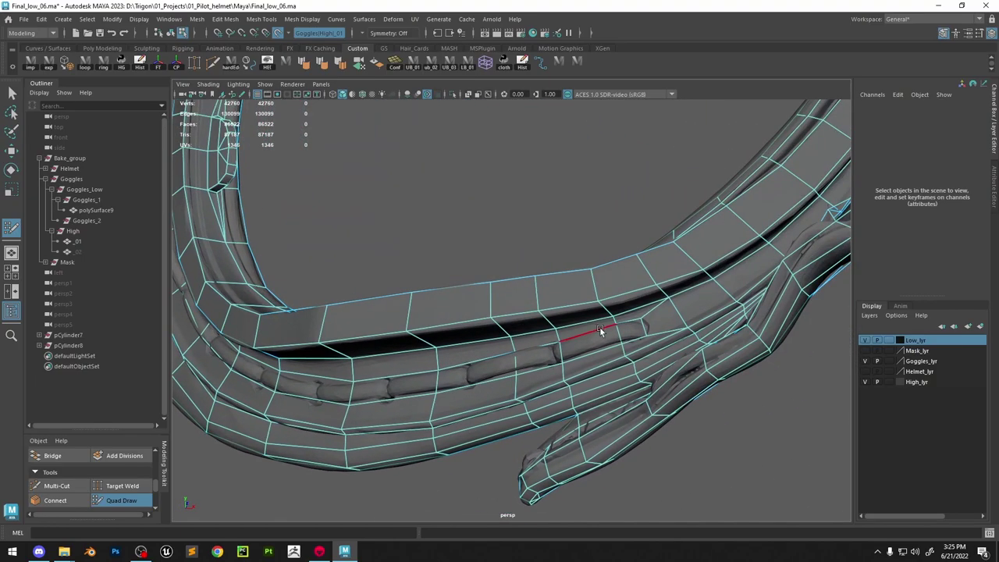
Select the whole strip of faces covering the lower stitched seam, from its far end up to the clip
key("w")
right_click_drag(610, 318, 609, 274)
left_click(630, 334)
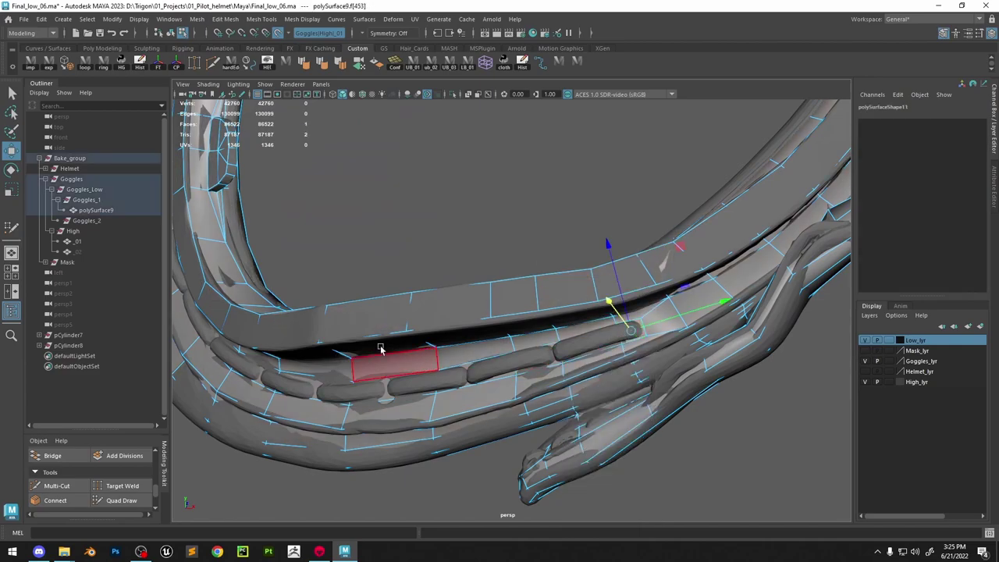
middle_click_drag(215, 279, 515, 287, "alt")
double_click(436, 246, "shift")
scroll(437, 248, "down", 3)
left_click_drag(437, 248, 499, 259, "alt")
middle_click_drag(439, 219, 486, 244, "alt")
scroll(486, 243, "up", 3)
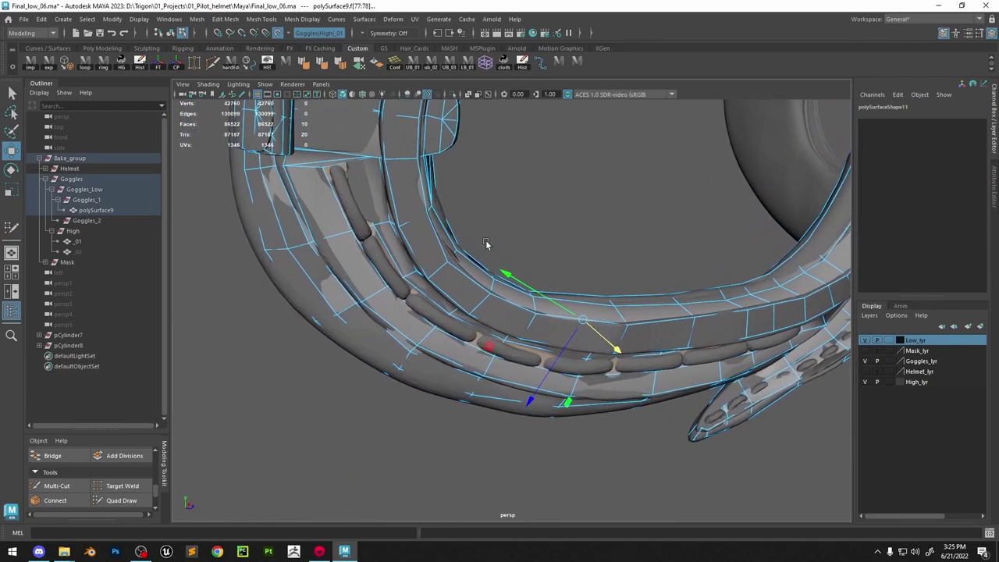
Try to extrude the selected seam faces with the live surface disabled, and undo both changes
left_click(279, 34)
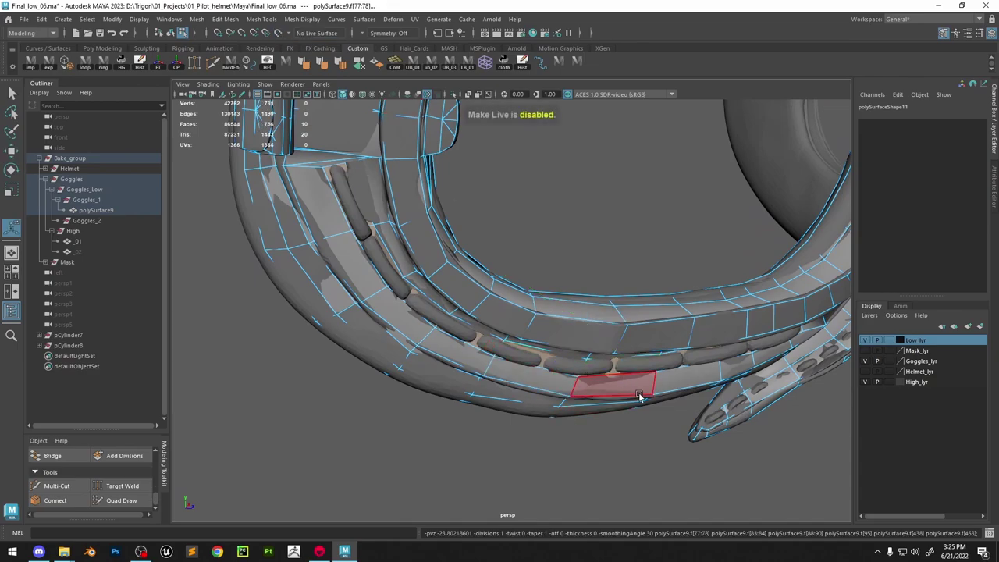
right_click_drag(639, 395, 606, 301, "alt")
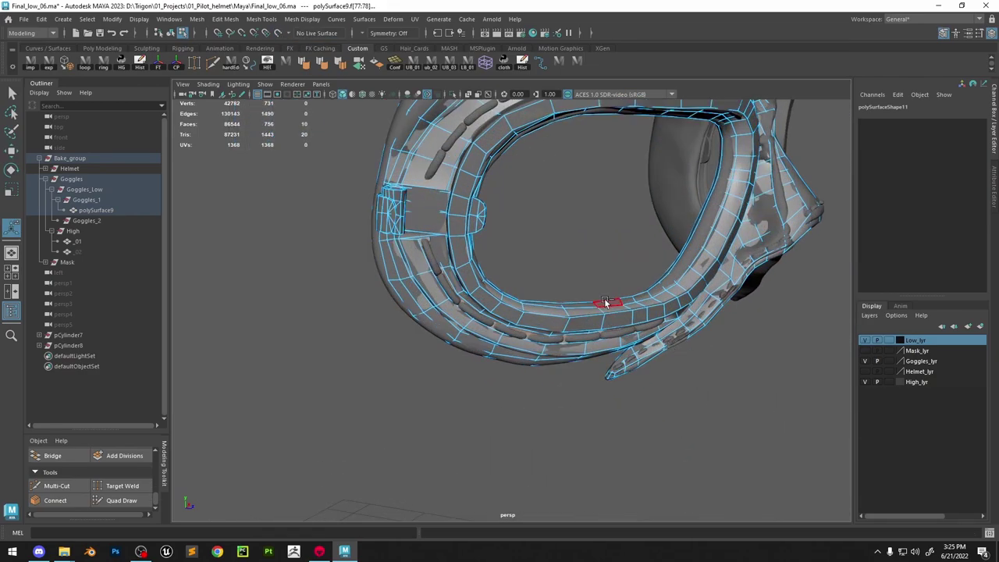
key("ctrl+z")
key("ctrl+z")
right_click_drag(493, 292, 549, 373, "alt")
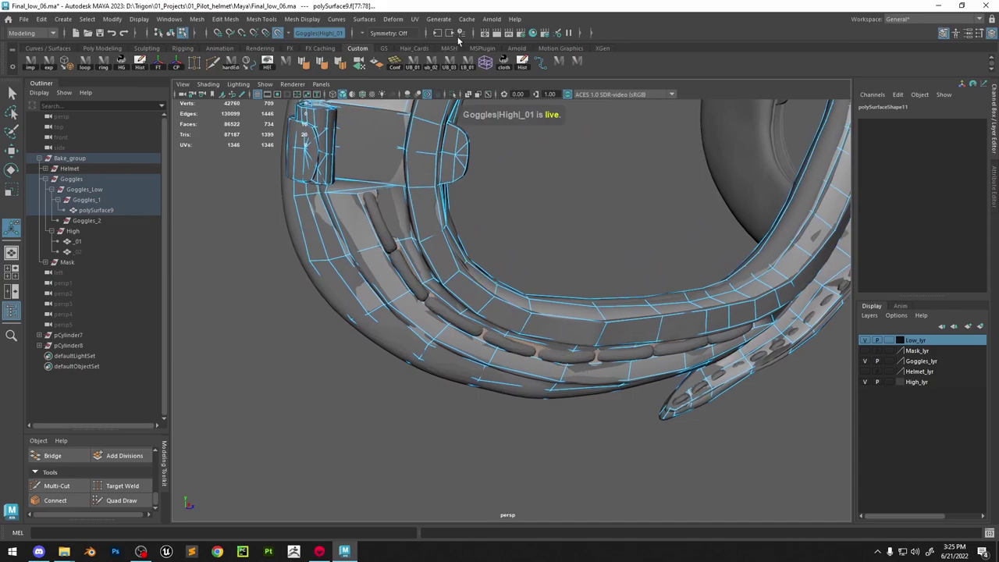
Try to move the selected seam faces with the Move tool, and undo the move
left_click_drag(573, 294, 488, 332, "alt")
key("w")
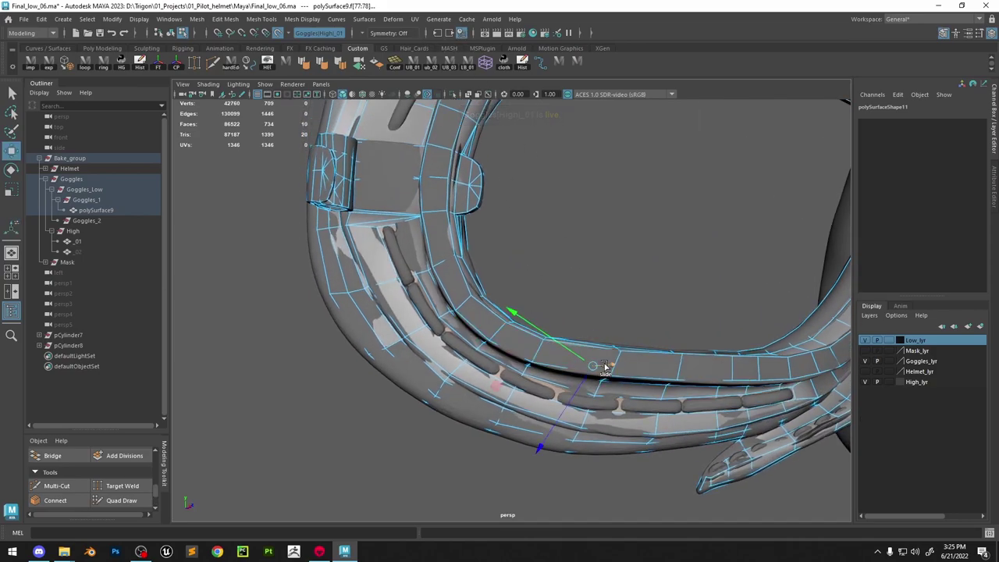
left_click_drag(605, 365, 618, 368, "ctrl+shift")
key("ctrl+z")
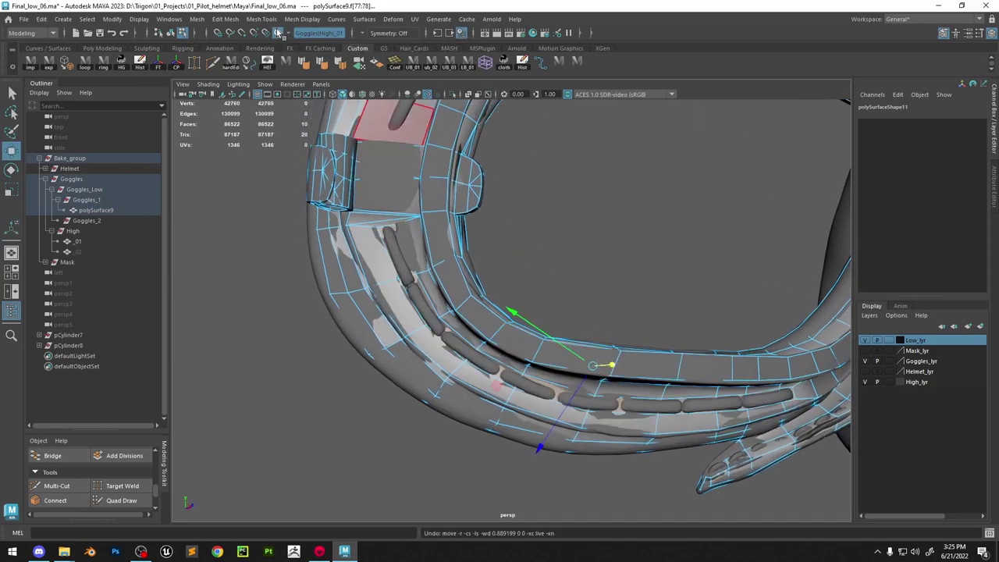
Disable the live surface, extrude the selected strip of seam faces, and return to object selection
left_click(279, 33)
key("ctrl+e")
left_click_drag(661, 377, 731, 399, "alt")
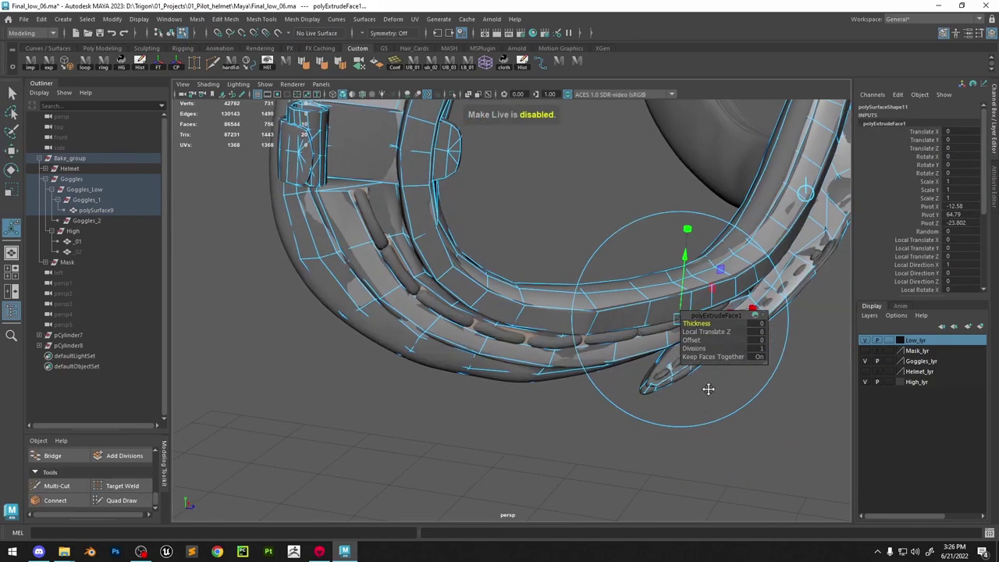
middle_click_drag(708, 389, 602, 406, "alt")
left_click_drag(606, 351, 610, 353)
right_click_drag(569, 280, 601, 252)
key("q")
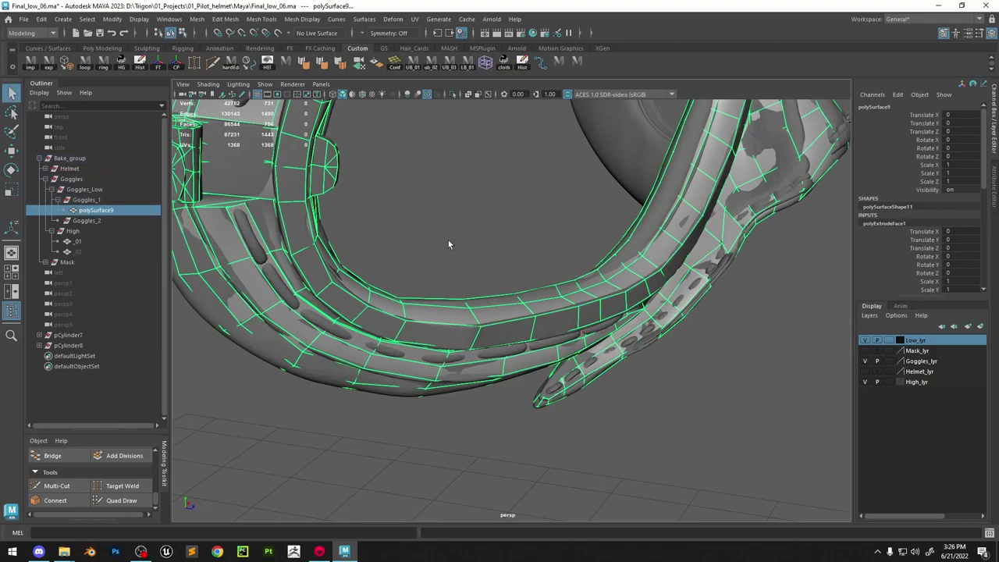
Make the high-poly mesh Goggles|High|_01 live again and activate Quad Draw on the low-poly goggles
left_click(282, 225)
left_click(279, 33)
left_click(248, 226)
left_click(117, 500)
Fit the extruded strip's vertices around the first raised stitches below the clip with Quad Draw
left_click_drag(391, 304, 479, 337, "alt")
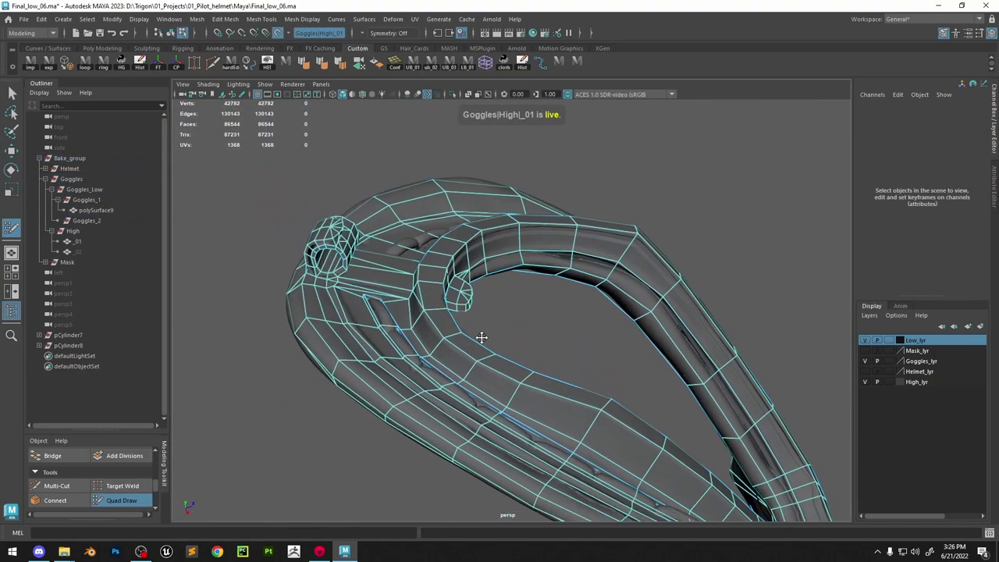
right_click_drag(480, 336, 557, 357, "alt")
mouse_move(406, 299)
left_mouse_down("alt")
mouse_move(471, 319)
mouse_move(536, 438)
mouse_move(406, 281)
left_mouse_up("alt")
middle_click_drag(406, 281, 481, 332, "alt")
mouse_move(489, 291)
left_mouse_down("alt")
mouse_move(531, 284)
mouse_move(461, 288)
mouse_move(459, 261)
mouse_move(539, 267)
left_mouse_up("alt")
right_click_drag(539, 267, 508, 255, "alt")
left_click_drag(508, 255, 499, 335, "alt")
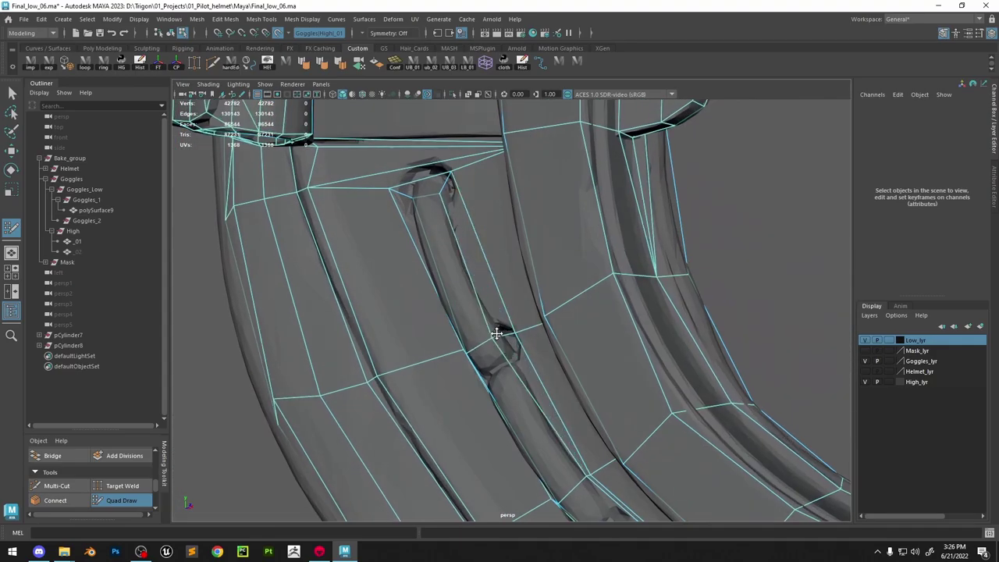
middle_click_drag(577, 468, 533, 363, "alt")
mouse_move(533, 363)
left_mouse_down("alt")
mouse_move(513, 307)
mouse_move(537, 335)
mouse_move(502, 338)
mouse_move(524, 312)
left_mouse_up("alt")
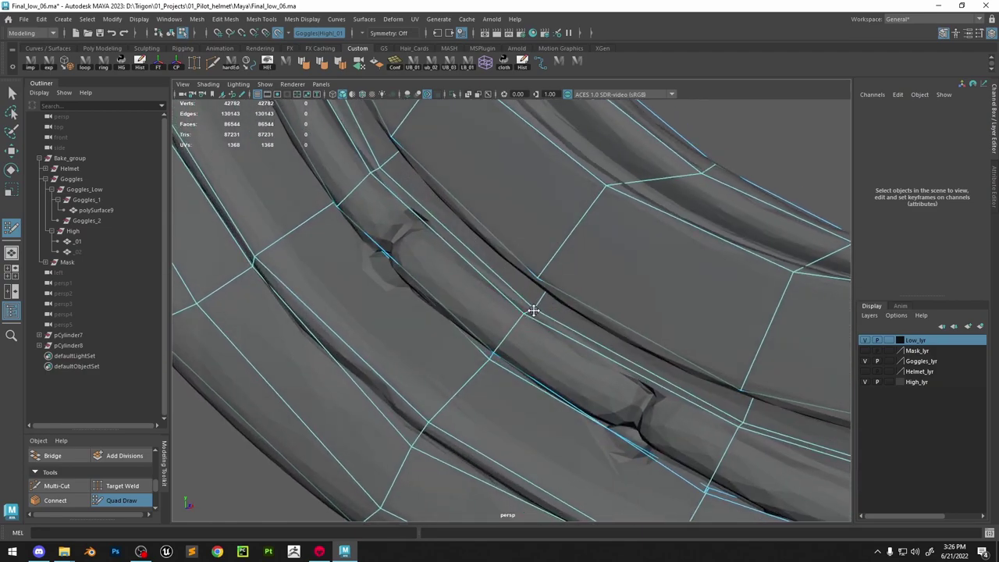
Adjust the extruded strip's vertices to the edges of the stitches along the middle of the lower curve
middle_click_drag(720, 399, 545, 264, "alt")
left_click_drag(545, 264, 566, 304, "alt")
mouse_move(552, 241)
left_mouse_down()
mouse_move(547, 253)
mouse_move(552, 241)
left_mouse_up()
mouse_move(553, 258)
left_mouse_down("alt")
mouse_move(596, 321)
mouse_move(611, 266)
left_mouse_up("alt")
middle_click_drag(612, 265, 515, 358, "alt")
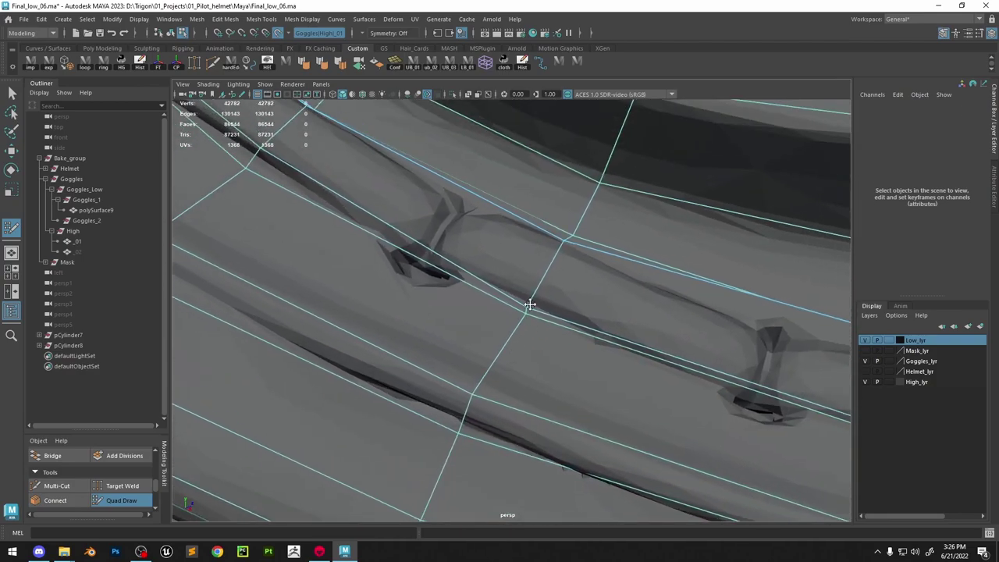
mouse_move(528, 304)
left_mouse_down()
mouse_move(544, 288)
mouse_move(526, 310)
left_mouse_up()
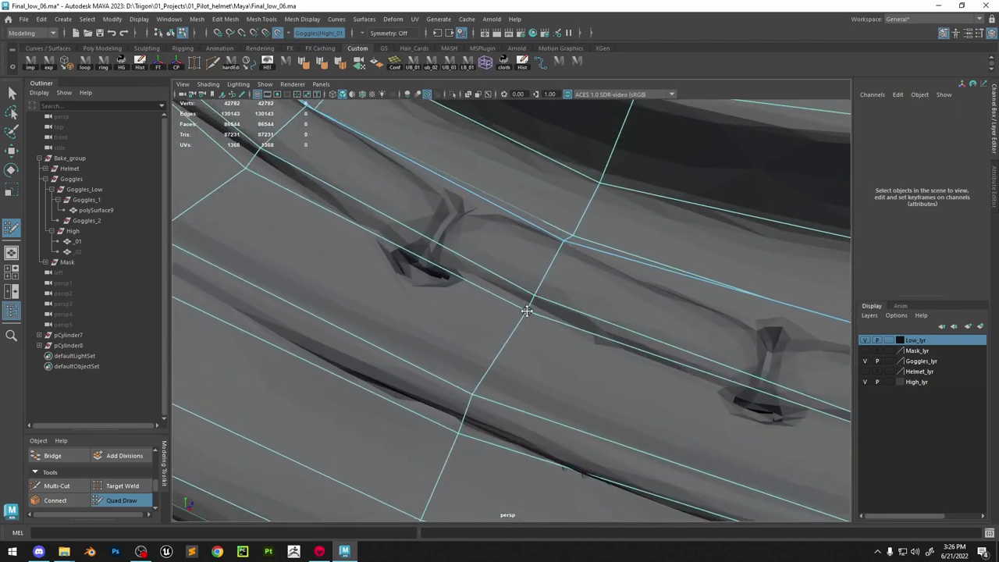
scroll(526, 310, "down", 4)
Align the strip's remaining lower-edge and end vertices with the last stitches towards the far end of the seam
middle_click_drag(528, 313, 344, 268, "alt")
scroll(437, 297, "up", 4)
mouse_move(492, 315)
left_mouse_down()
mouse_move(503, 300)
mouse_move(496, 313)
mouse_move(538, 348)
mouse_move(434, 358)
left_mouse_up()
left_click_drag(436, 346, 431, 363)
right_click_drag(667, 374, 558, 368, "alt")
mouse_move(558, 368)
left_mouse_down("alt")
mouse_move(504, 355)
mouse_move(540, 245)
mouse_move(539, 263)
left_mouse_up("alt")
right_click_drag(774, 265, 816, 290, "alt")
middle_click_drag(816, 291, 463, 348, "alt")
mouse_move(440, 279)
left_mouse_down()
mouse_move(440, 266)
mouse_move(439, 288)
left_mouse_up()
middle_click_drag(678, 284, 455, 331, "alt")
right_click_drag(455, 331, 520, 316, "alt")
left_click_drag(531, 297, 527, 284)
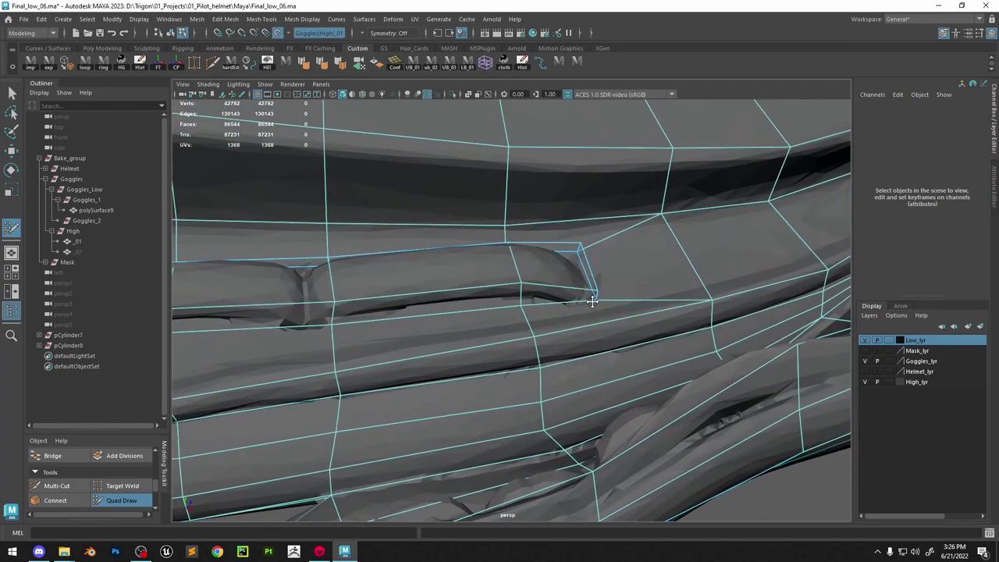
Reposition the strip's upper-edge vertices along the stitches, from the far end back towards the middle of the seam
left_click_drag(583, 288, 484, 343, "alt")
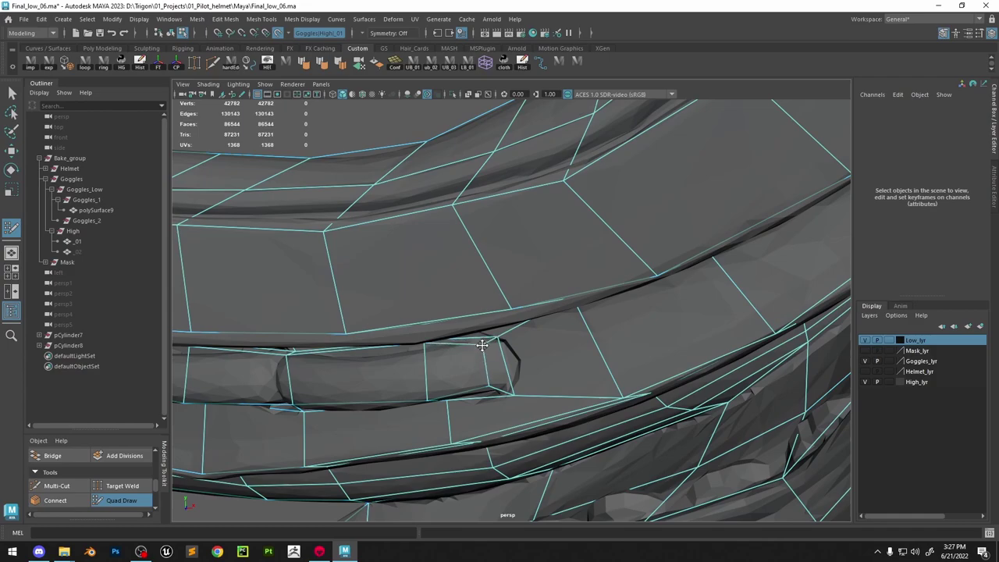
middle_click_drag(500, 336, 621, 312, "alt")
right_click_drag(622, 312, 669, 343, "alt")
left_click_drag(669, 343, 609, 335, "alt")
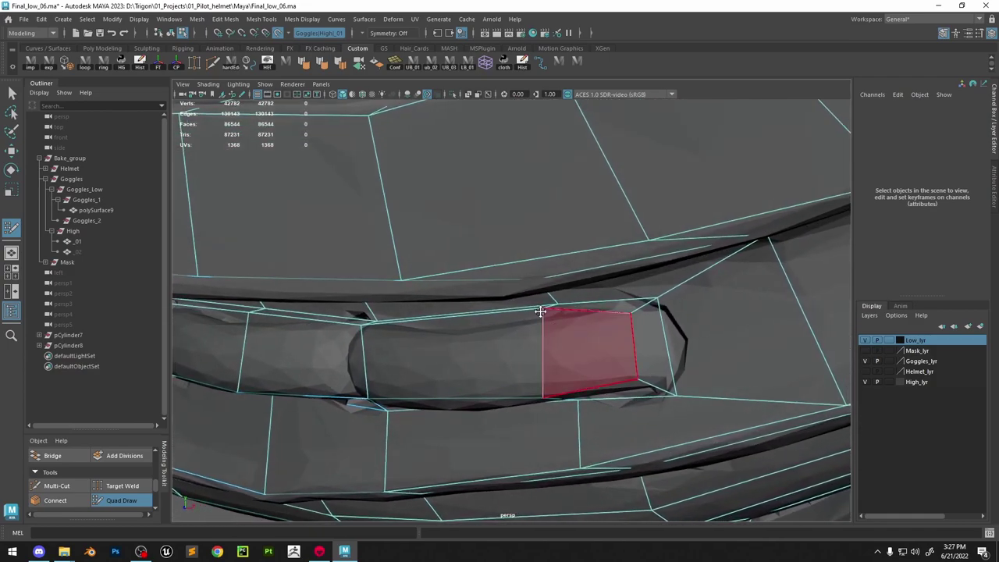
mouse_move(540, 308)
left_mouse_down()
mouse_move(555, 330)
mouse_move(548, 320)
mouse_move(559, 305)
mouse_move(622, 303)
mouse_move(660, 335)
mouse_move(683, 314)
mouse_move(673, 330)
left_mouse_up()
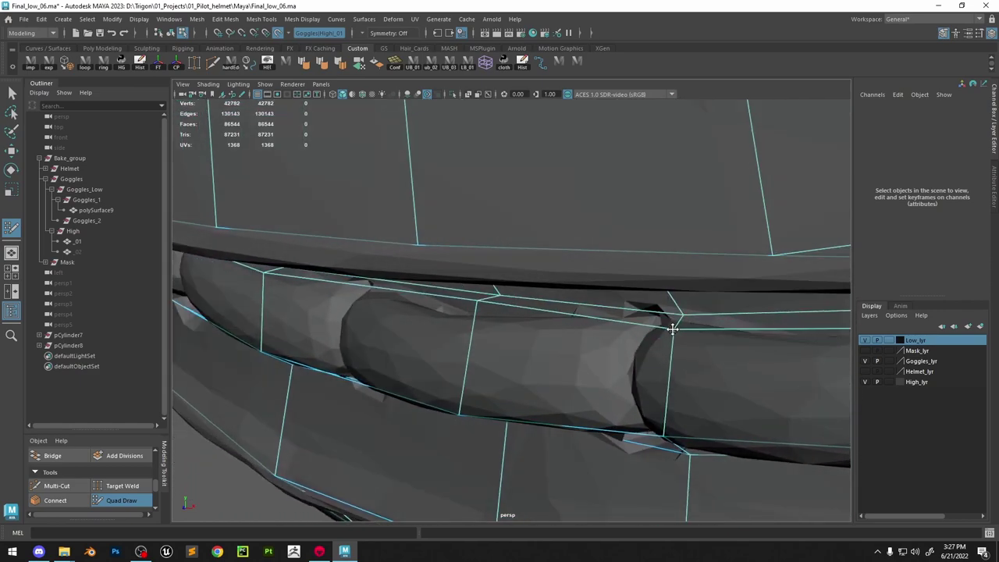
mouse_move(476, 308)
left_mouse_down()
mouse_move(472, 320)
mouse_move(496, 301)
mouse_move(493, 309)
left_mouse_up()
right_click_drag(562, 351, 523, 330, "alt")
left_click_drag(522, 330, 442, 328, "alt")
right_click_drag(441, 328, 430, 276, "alt")
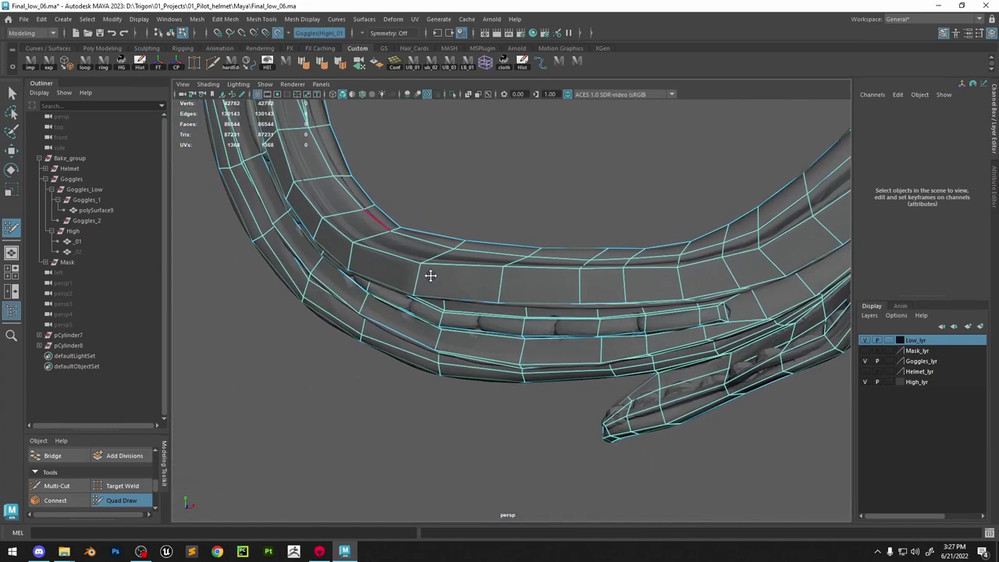
Use Multi-Cut to join both outer corners of the strip's clip-side end cap to the middle of its inner edge
left_click_drag(430, 276, 487, 268, "alt")
middle_click_drag(487, 267, 755, 351, "alt")
right_click_drag(755, 352, 910, 285, "alt")
middle_click_drag(910, 285, 669, 308, "alt")
left_click_drag(669, 309, 699, 309, "alt")
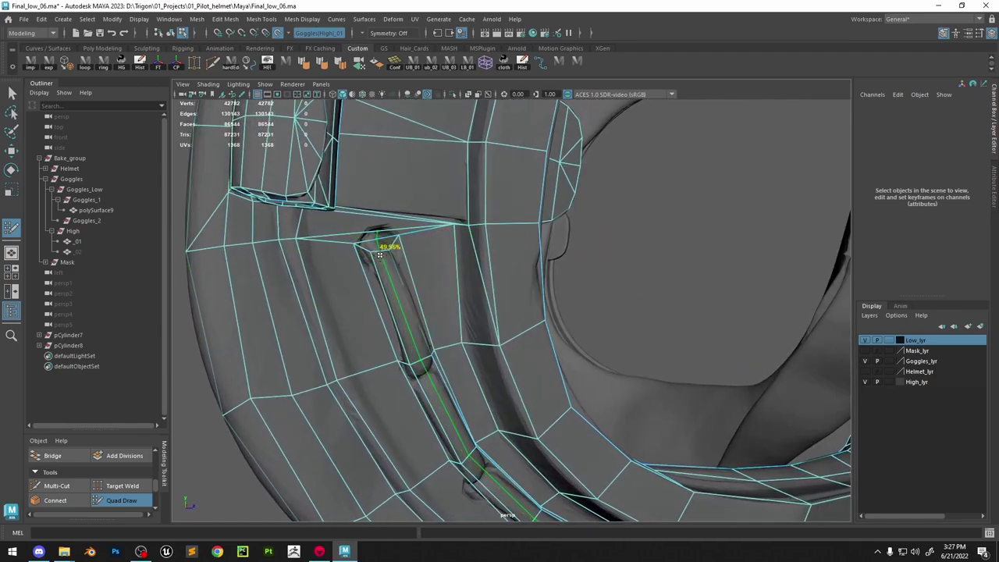
left_click(57, 486)
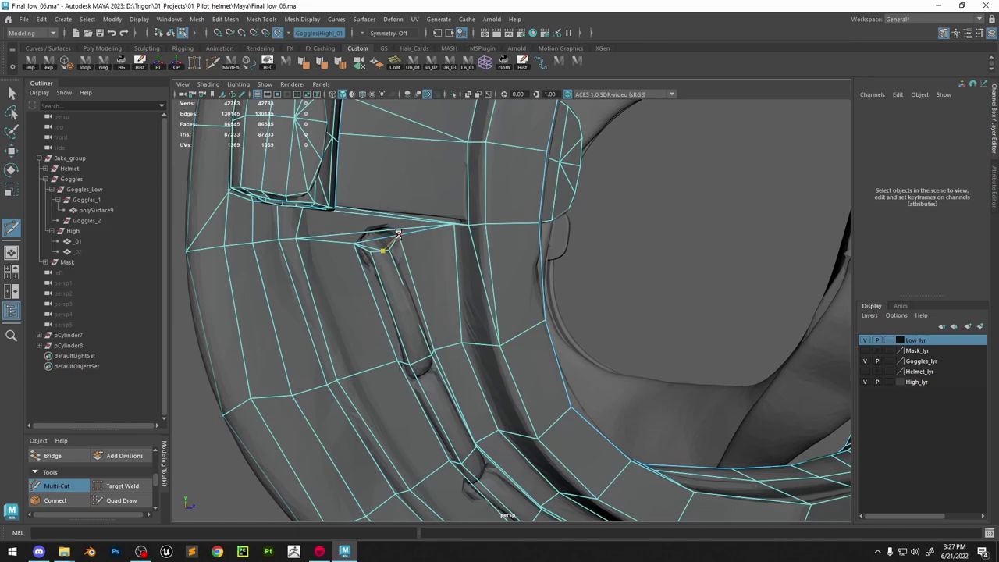
Cut the strip's far end cap the same way and insert an edge loop along the strip's centre
scroll(517, 334, "down", 5)
left_click_drag(518, 335, 547, 374, "alt")
scroll(707, 398, "up", 5)
left_click_drag(711, 400, 689, 343, "alt")
middle_click_drag(689, 344, 560, 373, "alt")
scroll(560, 373, "up", 5)
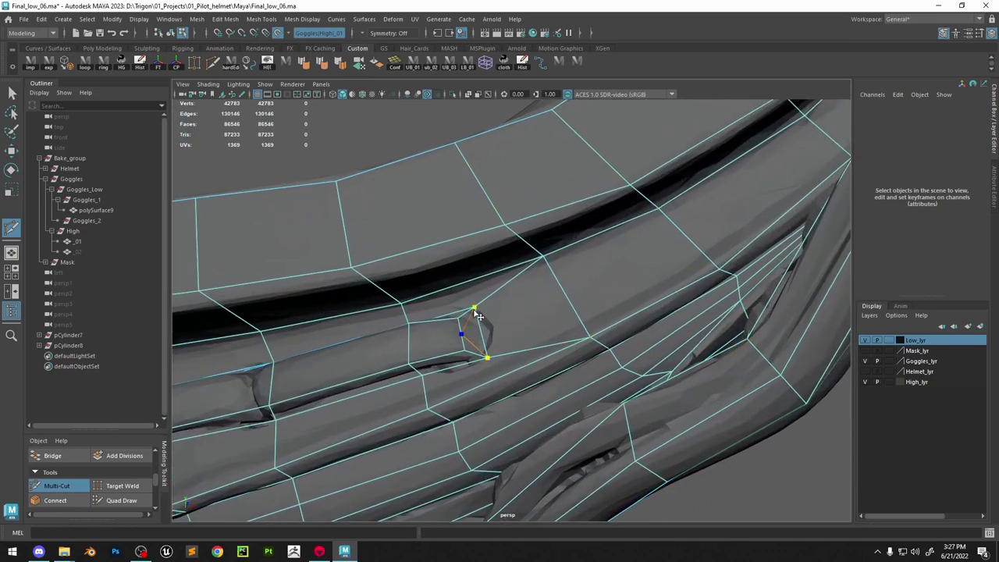
left_click(406, 341, "ctrl")
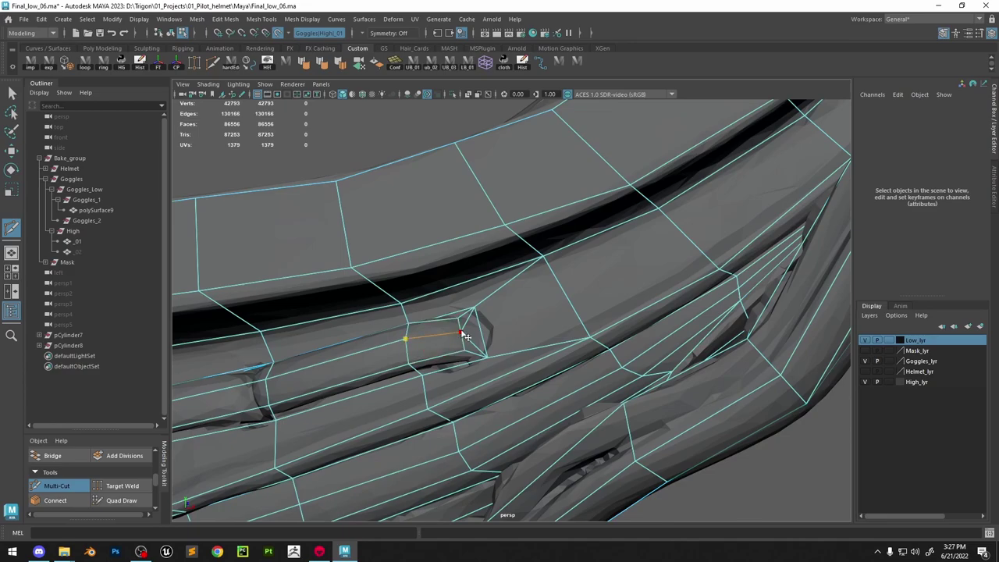
Connect the central edge loop to the middle vertices of the strip's end caps and finish Multi-Cut
right_click_drag(534, 349, 338, 279, "alt")
left_click_drag(339, 278, 549, 322, "alt")
middle_click_drag(445, 274, 506, 364, "alt")
right_click_drag(506, 364, 629, 370, "alt")
left_click(392, 367)
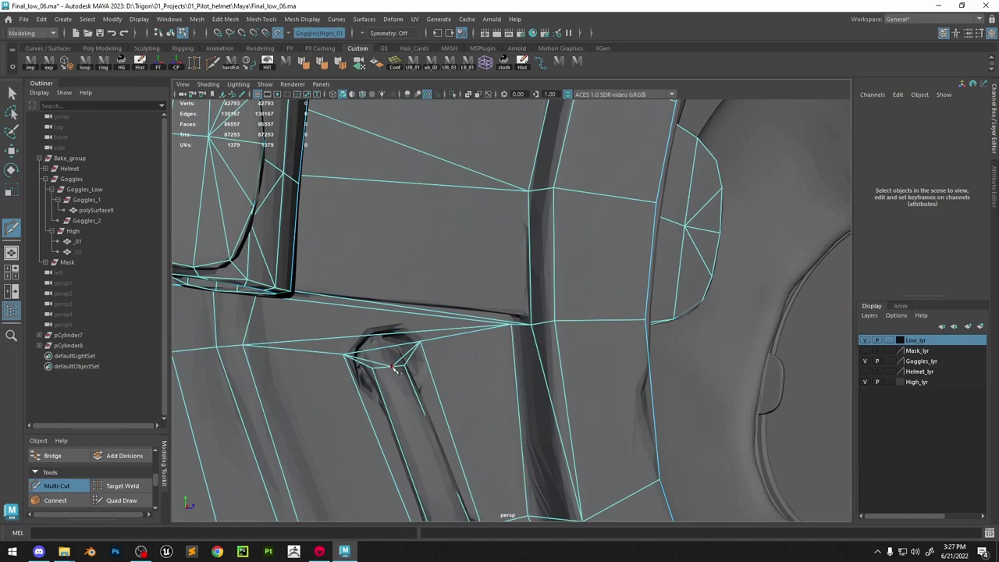
right_click_drag(392, 367, 312, 351, "alt")
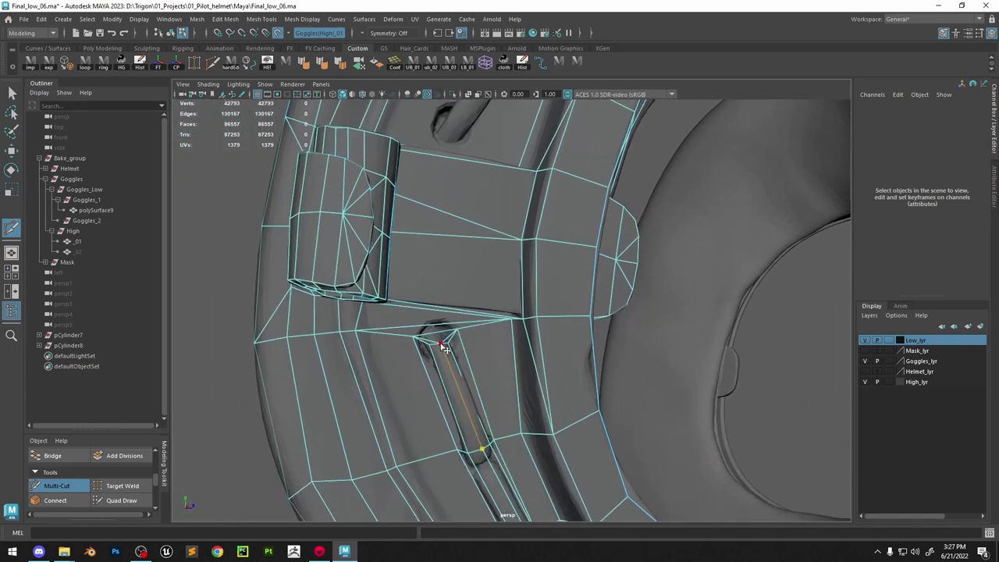
key("w")
Isolate the low-poly goggles mesh and select the long edge between the clip and the strip's upper end
right_click_drag(442, 280, 586, 187)
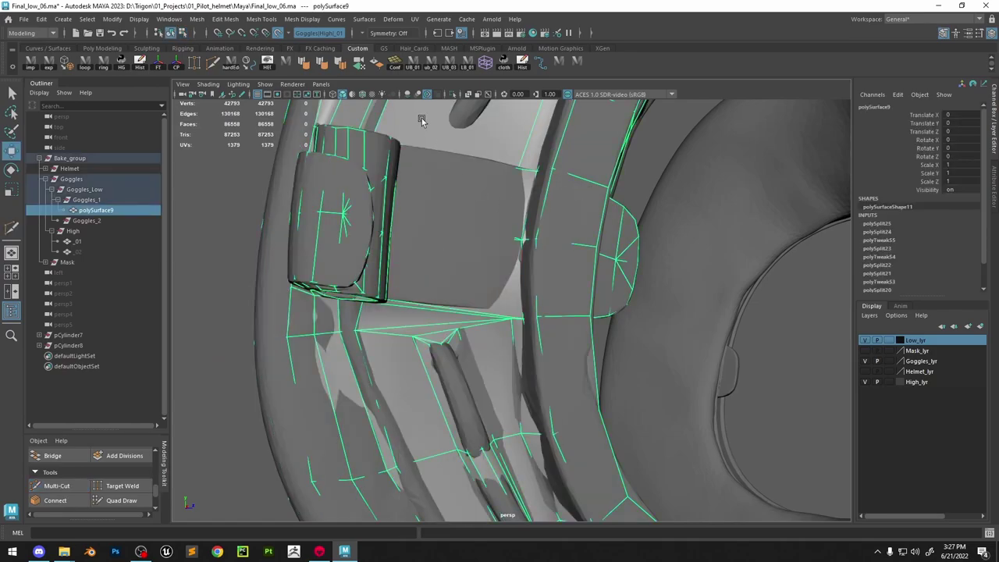
left_click(454, 94)
right_click_drag(416, 243, 406, 215)
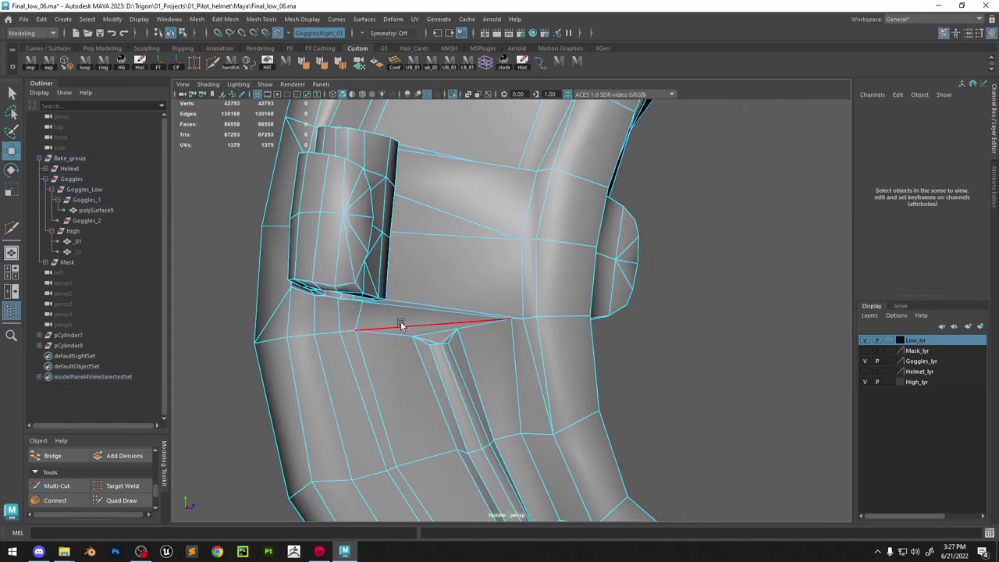
left_click(402, 326)
Examine the isolated low-poly mesh around the clip and the seam strip from several angles
key("a")
right_click_drag(554, 332, 488, 339, "alt")
right_click_drag(391, 322, 419, 359, "alt")
middle_click_drag(419, 360, 630, 336, "alt")
right_click_drag(630, 336, 808, 455, "alt")
left_click_drag(807, 455, 737, 349, "alt")
key("a")
left_click_drag(462, 311, 414, 335, "alt")
right_click_drag(413, 336, 537, 376, "alt")
middle_click_drag(537, 376, 684, 349, "alt")
left_click_drag(684, 352, 466, 331, "alt")
middle_click_drag(466, 331, 644, 336, "alt")
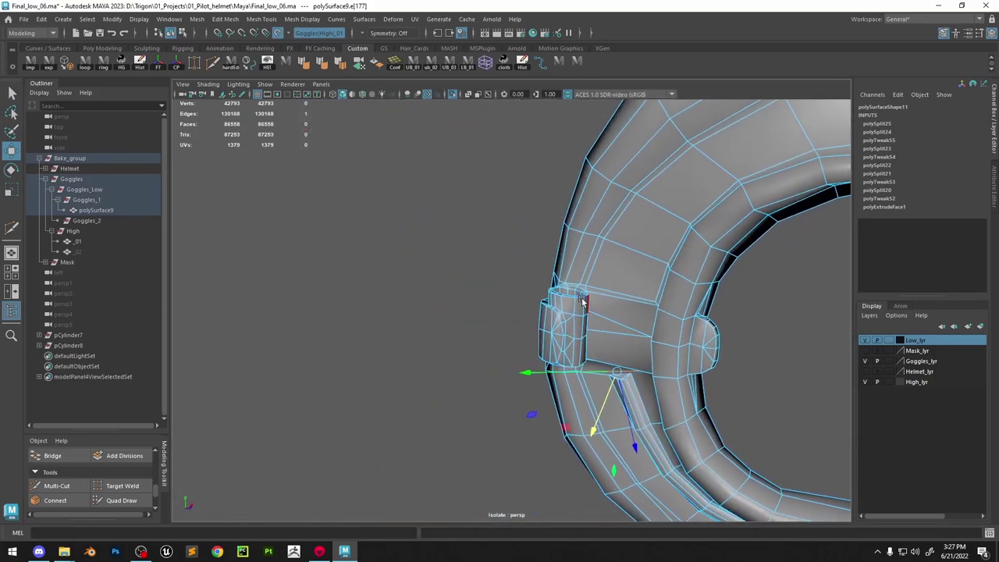
key("a")
left_click(429, 298)
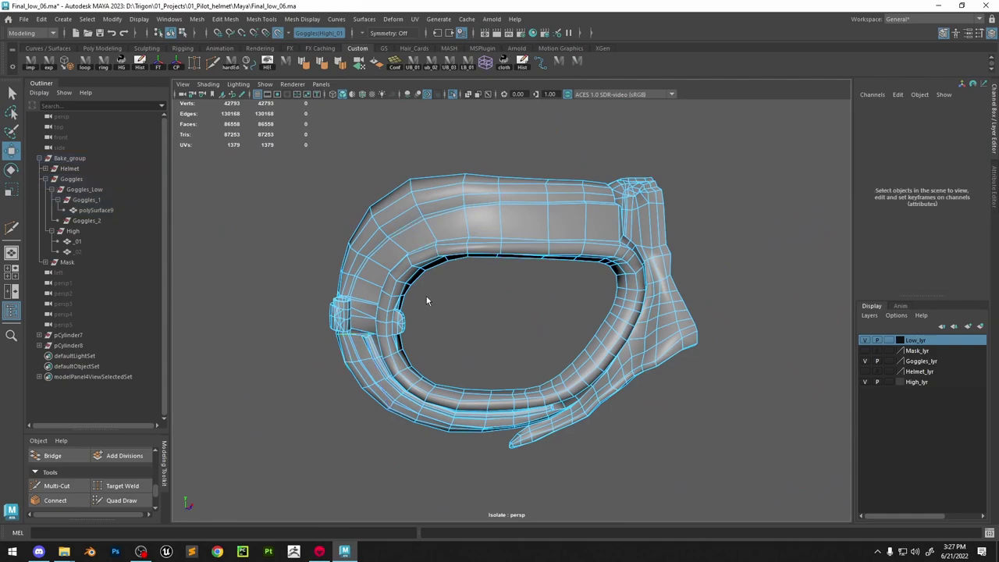
right_click_drag(427, 299, 423, 242, "ctrl+shift")
left_click(369, 345)
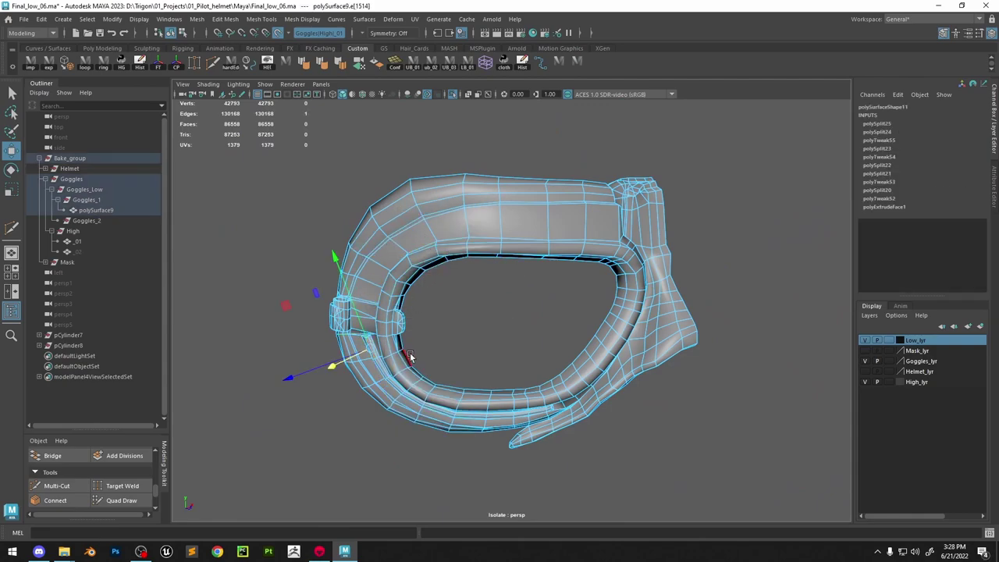
right_click_drag(391, 352, 345, 245)
left_click(388, 286)
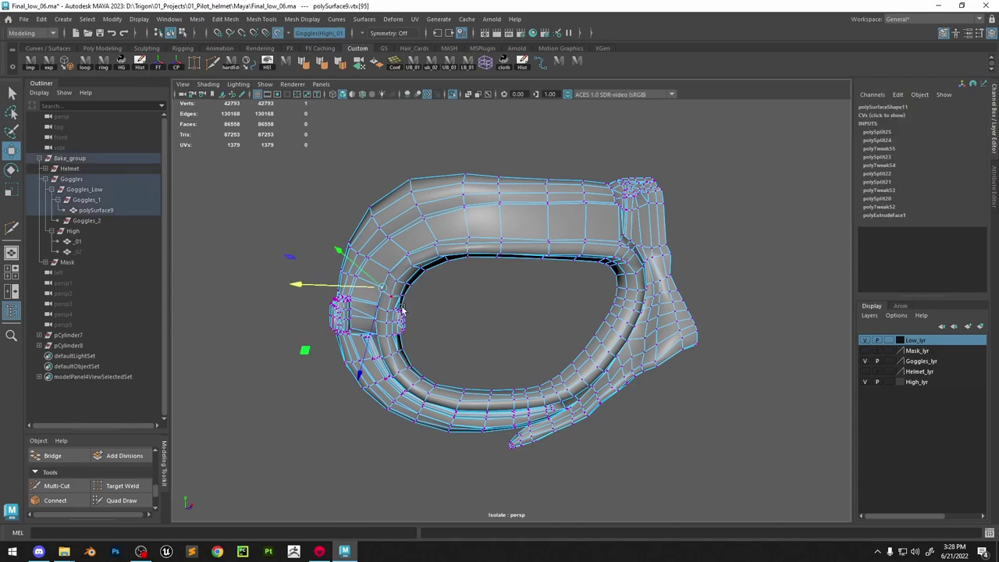
scroll(414, 321, "down", 2)
scroll(446, 272, "up", 2)
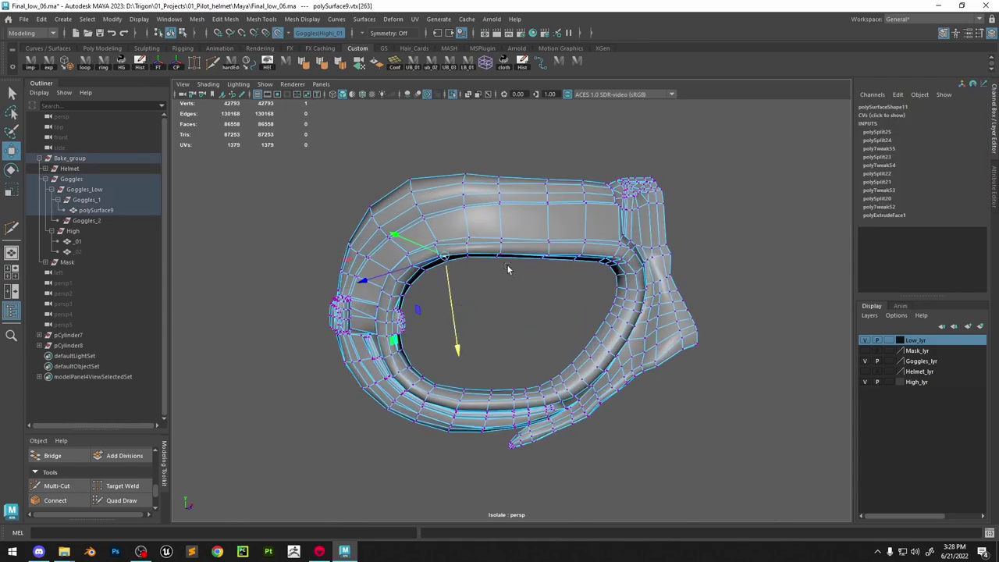
key("ctrl+e")
key("ctrl+z")
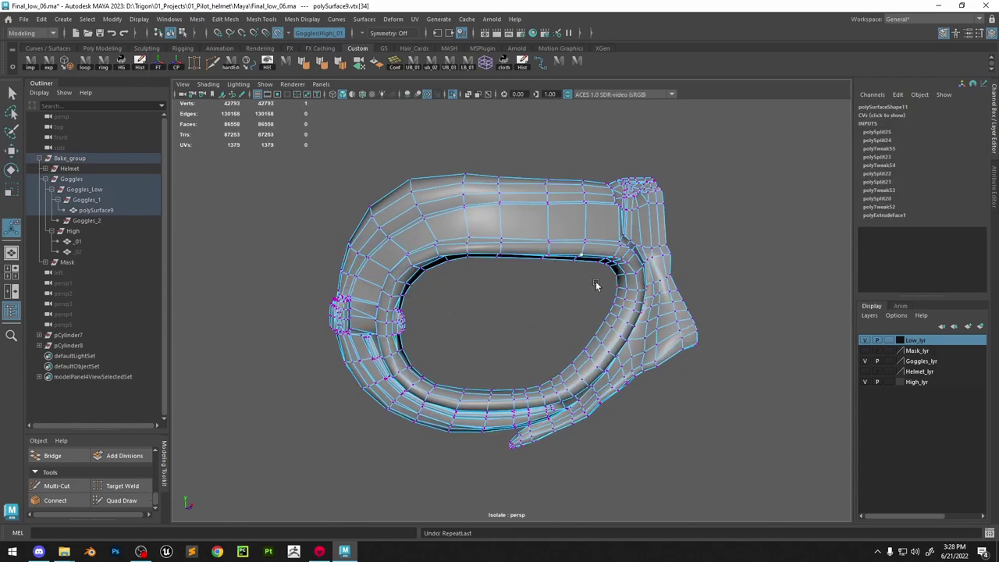
Inspect the topology of the isolated lens frame and its lower seam strip up close
key("a")
right_click_drag(543, 205, 726, 391, "alt")
middle_click_drag(507, 148, 544, 371, "alt")
left_click_drag(543, 367, 617, 345, "alt")
middle_click_drag(494, 351, 634, 347, "alt")
right_click_drag(556, 374, 663, 425, "alt")
left_click_drag(523, 344, 553, 364, "alt")
left_click(519, 391)
key("a")
Delete the long edge running between the clip base and the inner rim just above the strip's end
middle_click_drag(458, 197, 527, 331, "alt")
right_click_drag(527, 331, 633, 442, "alt")
left_click_drag(578, 398, 544, 323, "alt")
middle_click_drag(544, 323, 528, 353, "alt")
right_click_drag(528, 320, 576, 344, "alt")
left_click_drag(573, 316, 560, 274, "alt")
middle_click_drag(559, 274, 557, 319, "alt")
right_click_drag(540, 278, 539, 222)
left_click(511, 261)
key("ctrl+Delete")
key("w")
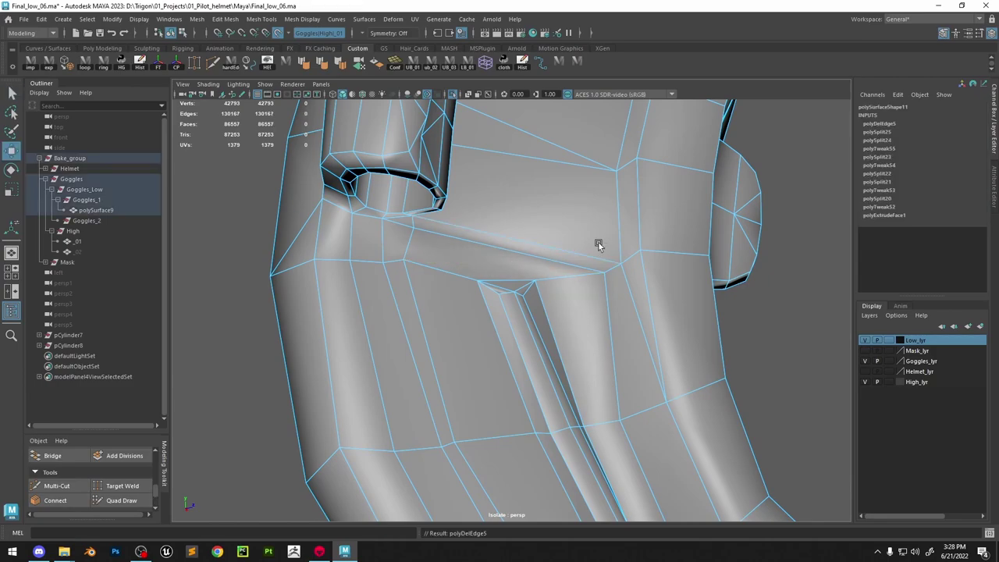
Use Multi-Cut to connect both corners of the strip's upper end to a new point on the edge above it
left_click_drag(598, 244, 539, 309, "alt")
left_click(57, 486)
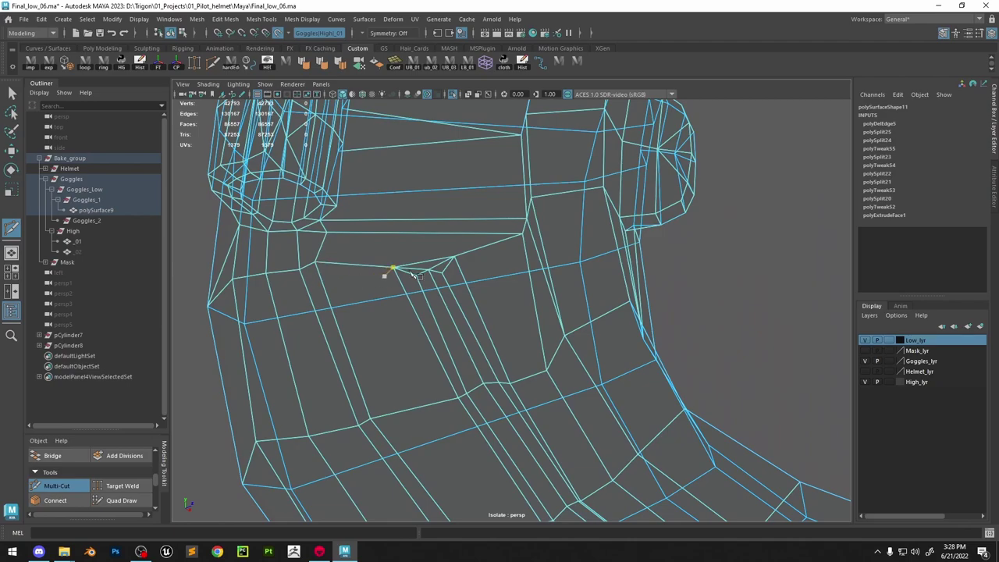
left_click(455, 257)
right_click(455, 257)
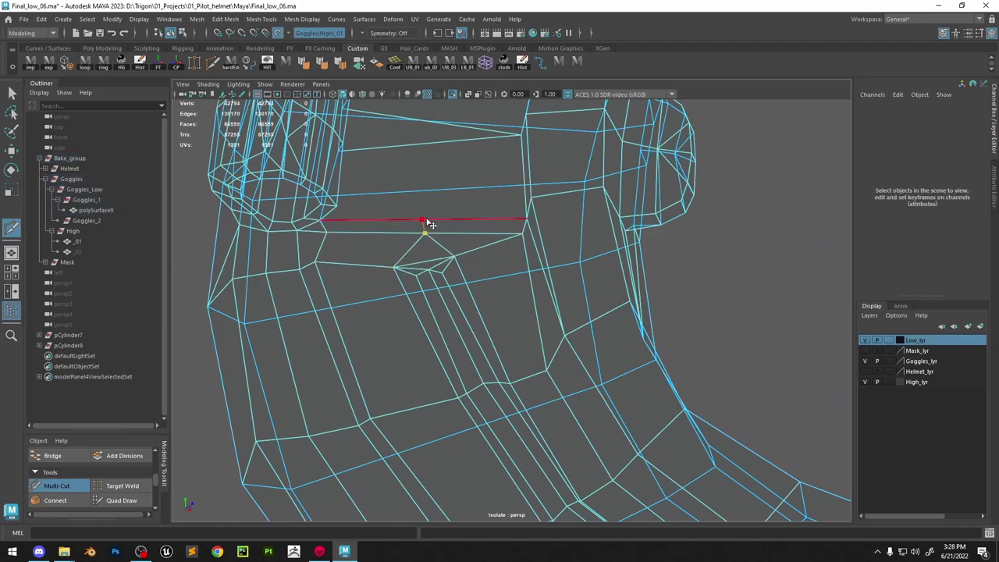
Extend the cut from that point up across the clip's band to its opposite edge, and return to shaded display
left_click_drag(421, 176, 376, 337, "alt")
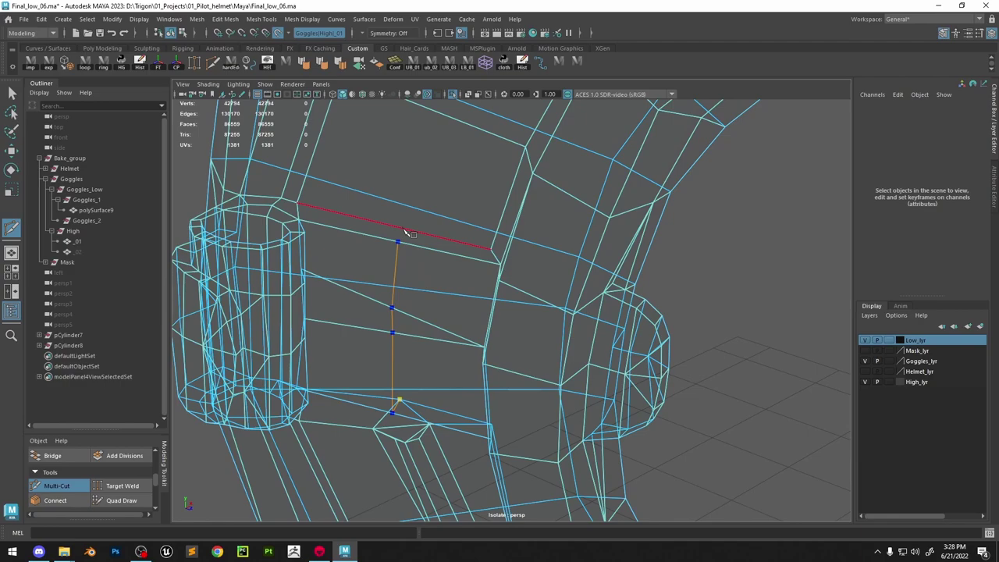
key("w")
key("5")
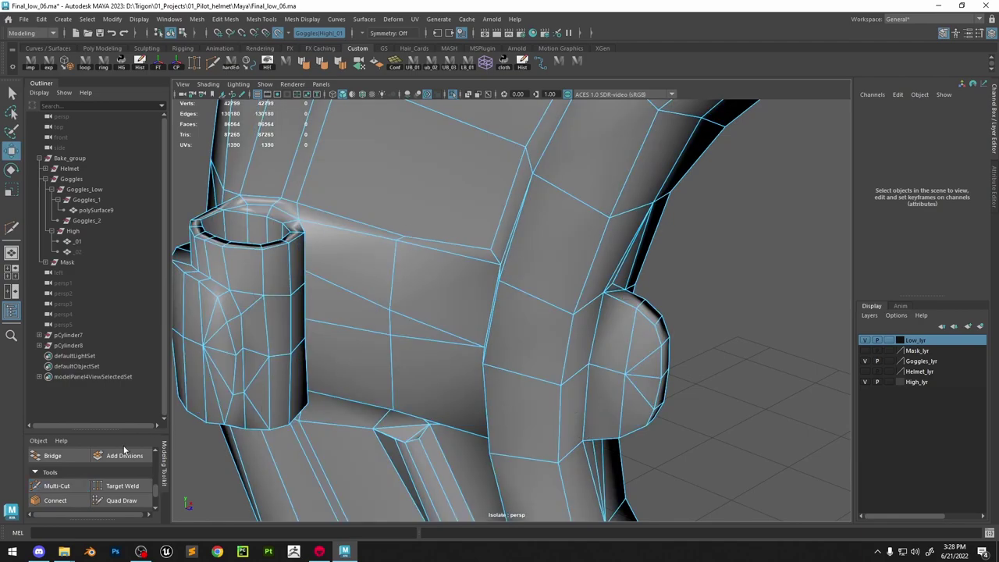
Merge the two neighbouring vertices in the middle of the clip's band with Quad Draw and adjust the merged vertex
left_click(126, 500)
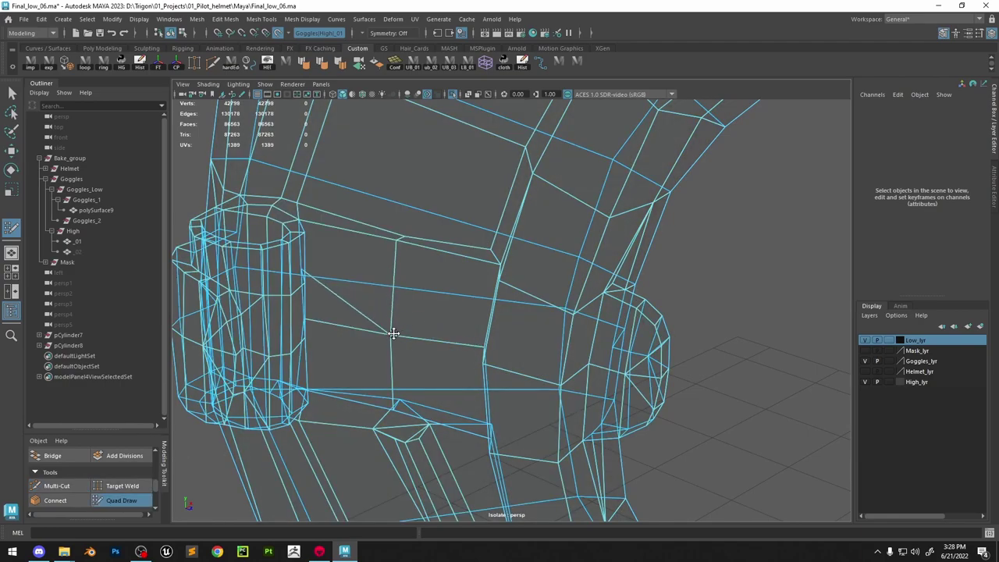
left_click_drag(394, 333, 395, 320)
left_click_drag(446, 381, 482, 336, "alt")
key("5")
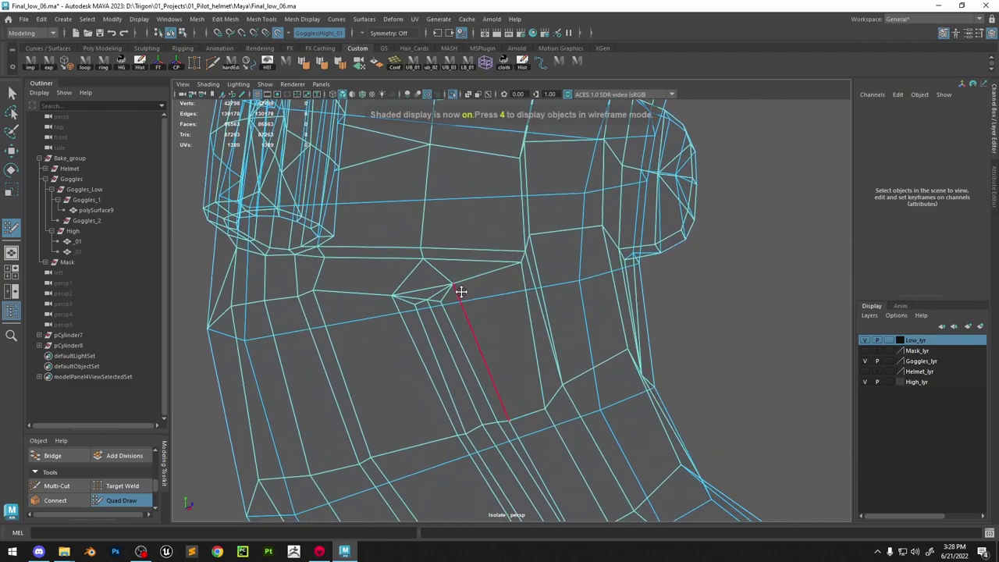
key("w")
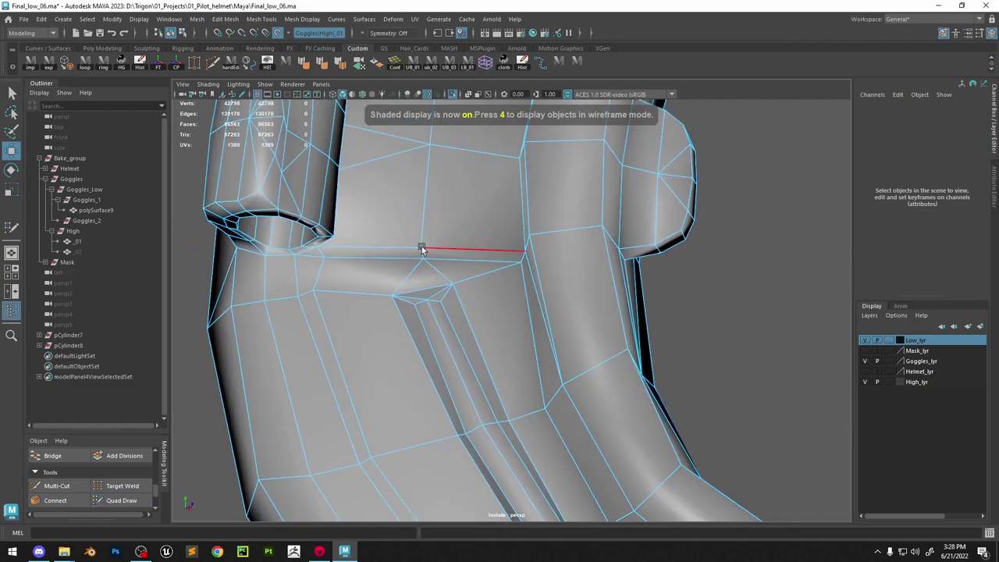
Return to object selection, deselect the mesh, and check the shading around the clip and seam strip
right_click_drag(422, 248, 473, 227)
left_click(691, 344)
right_click_drag(691, 344, 558, 343, "alt")
left_click_drag(558, 343, 425, 324, "alt")
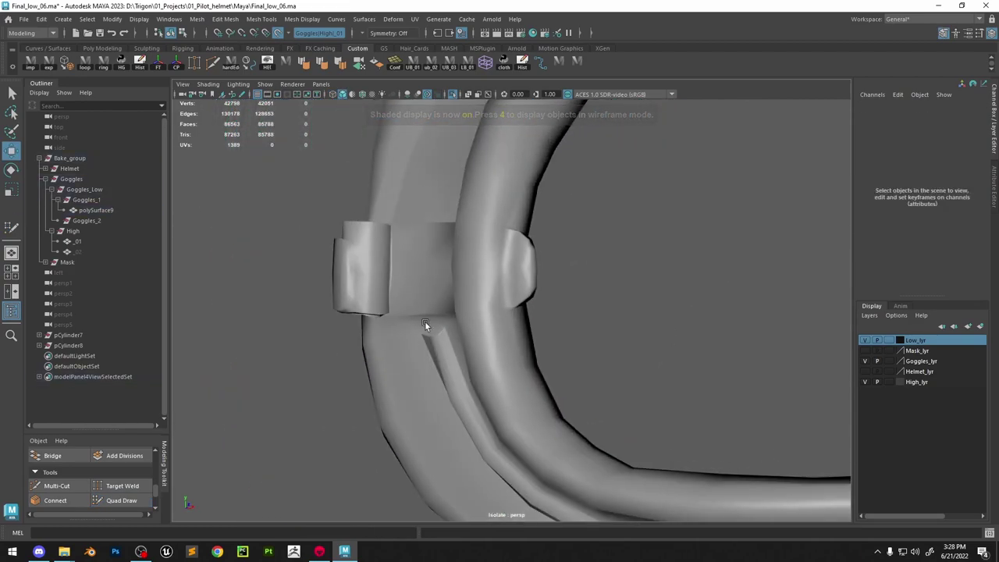
Soften the edge normals across the whole goggles mesh and inspect its shading around the frame, clip and seam strip
left_click(504, 303)
left_click(318, 67)
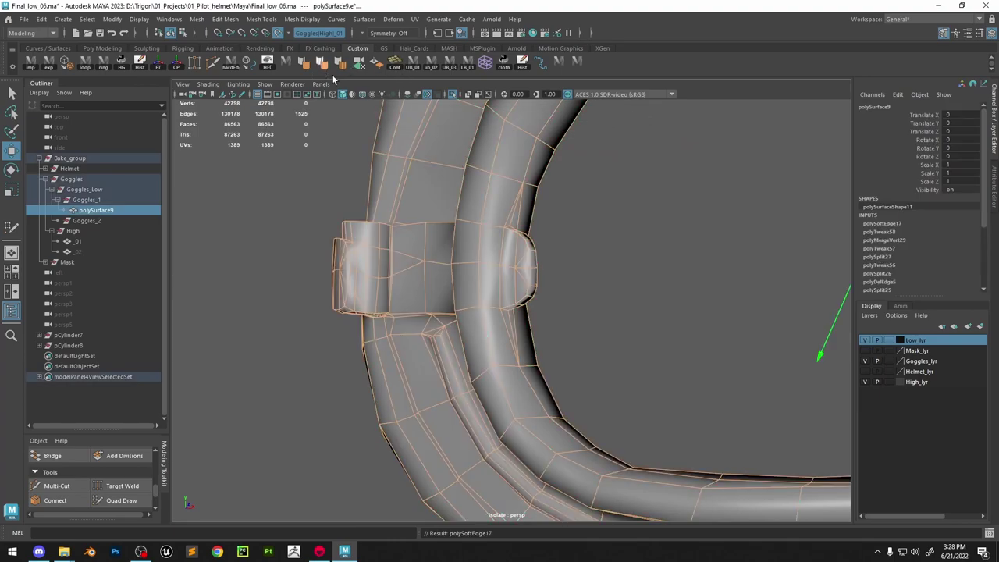
left_click(540, 342)
left_click_drag(540, 342, 610, 355, "alt")
right_click_drag(610, 354, 370, 174, "alt")
left_click_drag(558, 335, 559, 358, "alt")
right_click_drag(560, 358, 574, 436, "alt")
left_click_drag(574, 436, 609, 392, "alt")
left_click(610, 393)
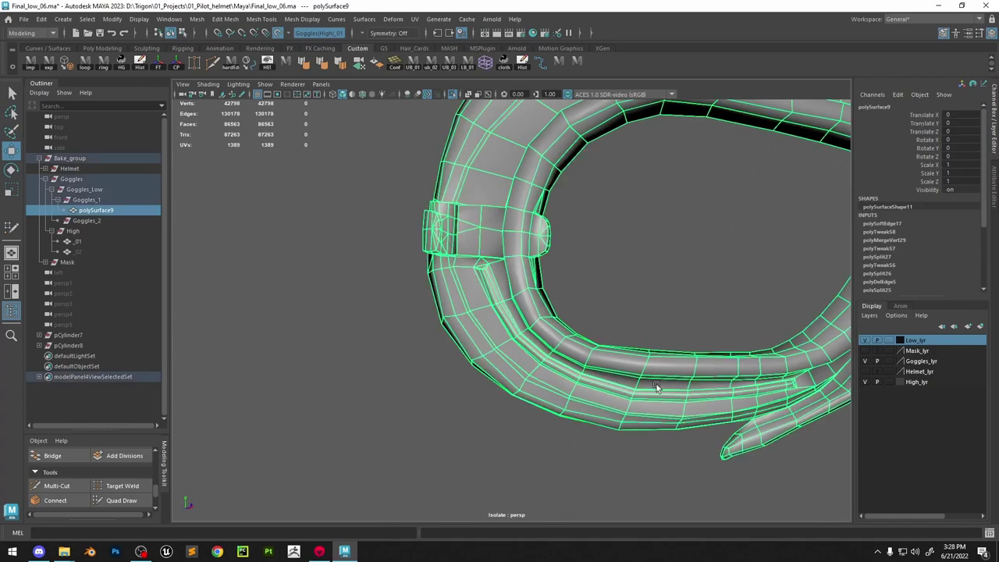
key("f")
right_click_drag(464, 344, 546, 348, "alt")
left_click(546, 348)
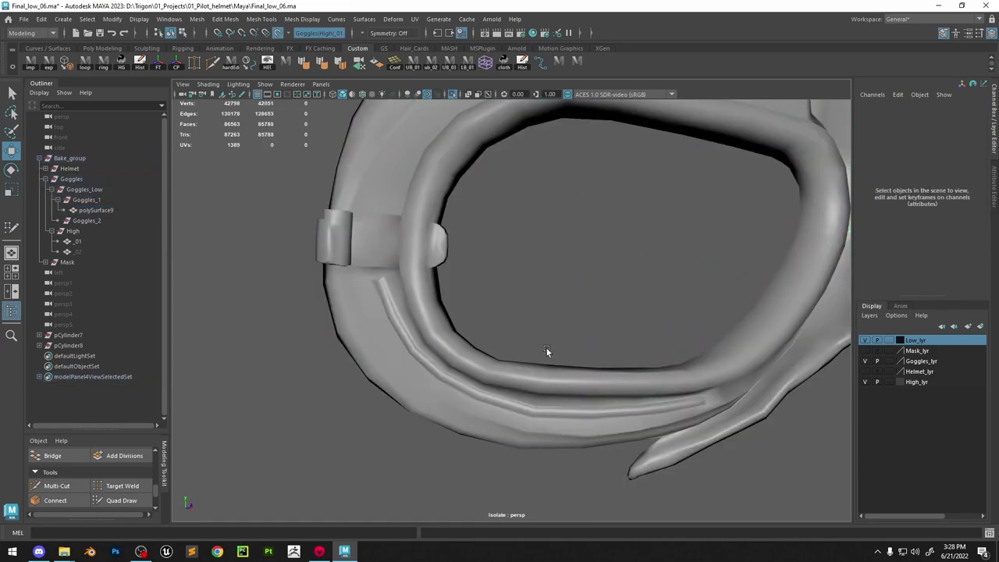
left_click_drag(546, 348, 558, 327, "alt")
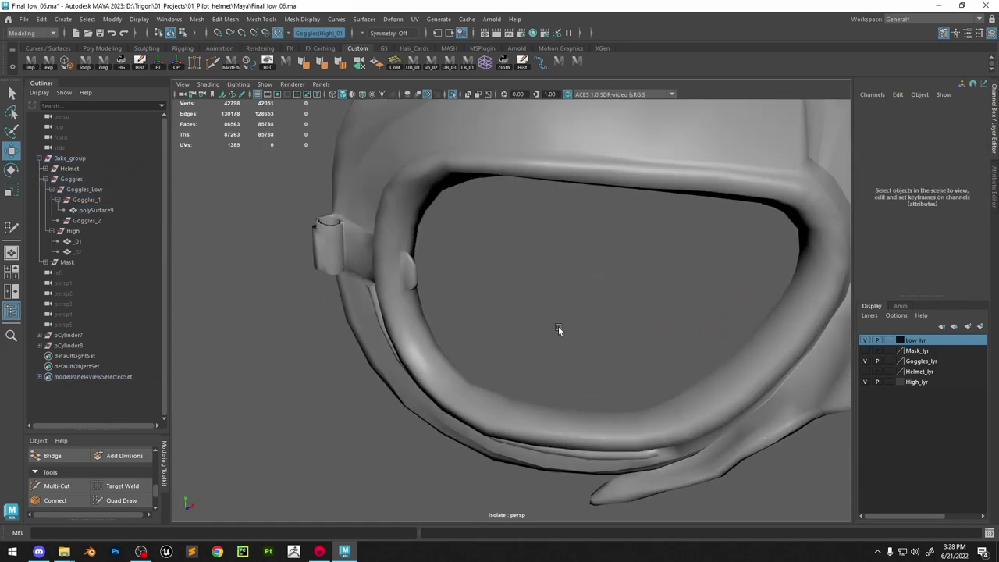
right_click_drag(558, 327, 510, 223, "alt")
Show the UV Editor beside the perspective view, select all faces of the goggles mesh and planar-project them
left_click(516, 206)
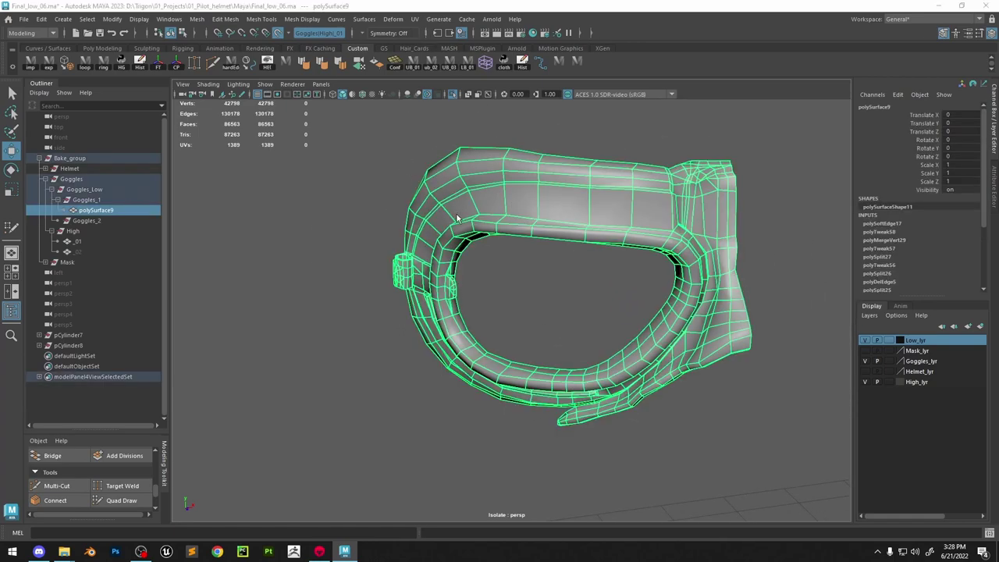
key("space")
key("space")
key("space")
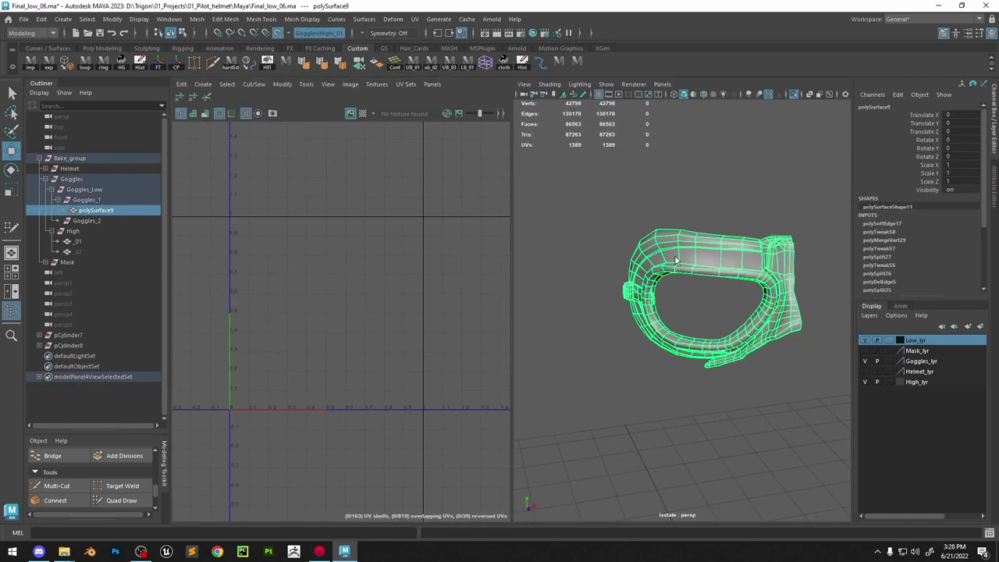
key("F11")
double_click(686, 258)
double_click(731, 259, "shift")
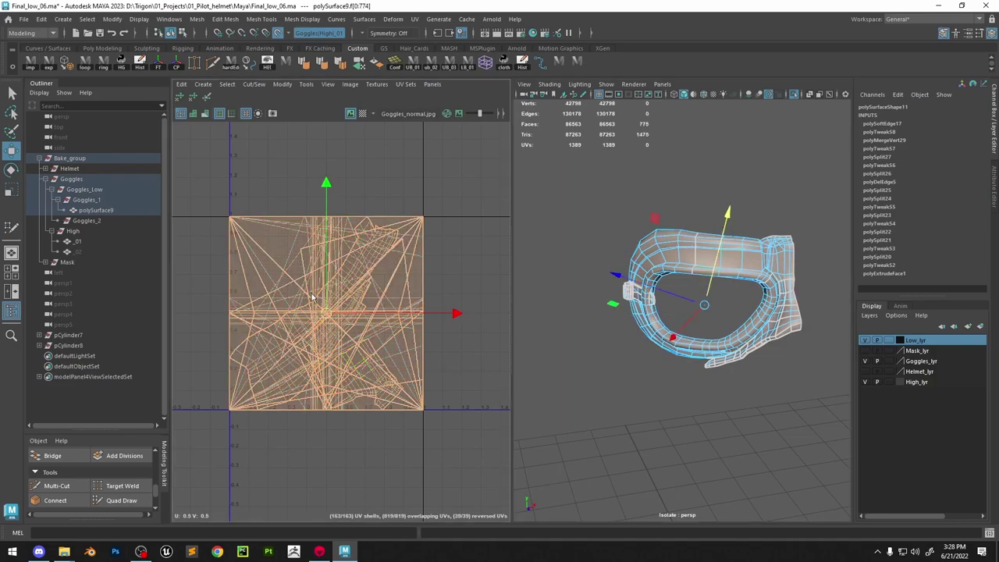
right_click_drag(311, 293, 360, 236, "shift")
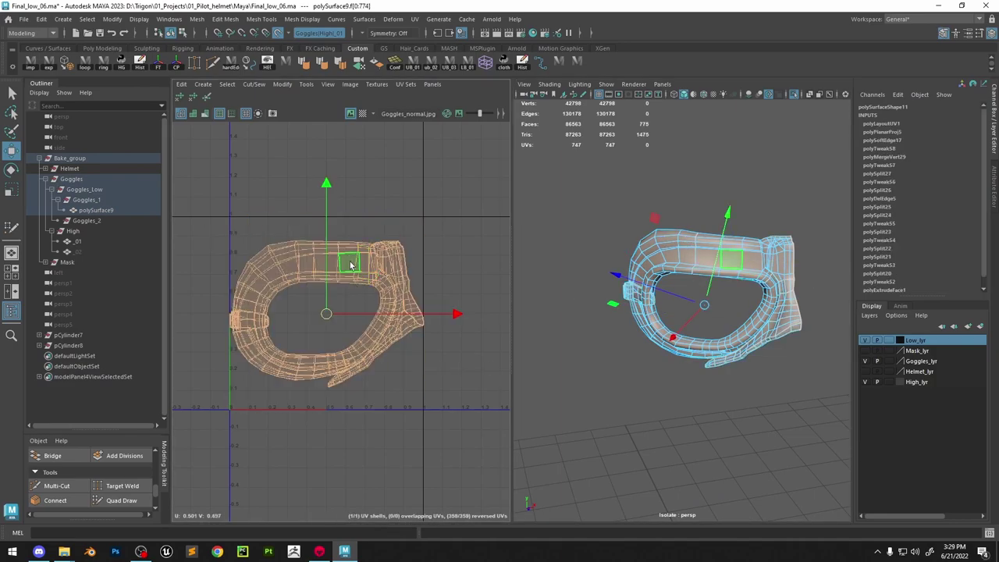
left_click_drag(705, 275, 546, 269, "alt")
right_click_drag(545, 269, 626, 252, "alt")
middle_click_drag(626, 252, 663, 311, "alt")
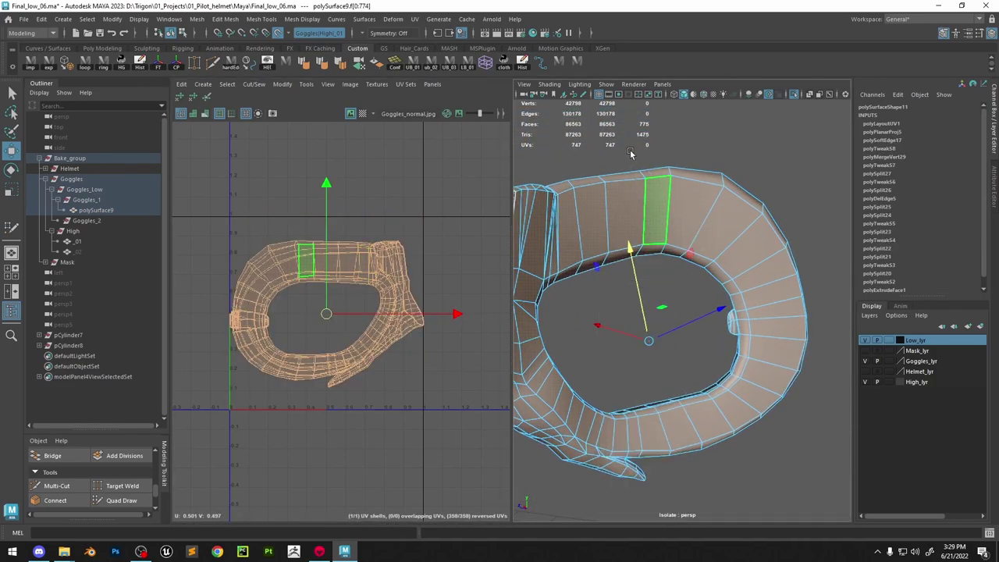
right_click_drag(631, 153, 629, 138)
left_click_drag(642, 204, 679, 342, "alt")
double_click(629, 188)
right_click_drag(679, 342, 724, 385, "alt")
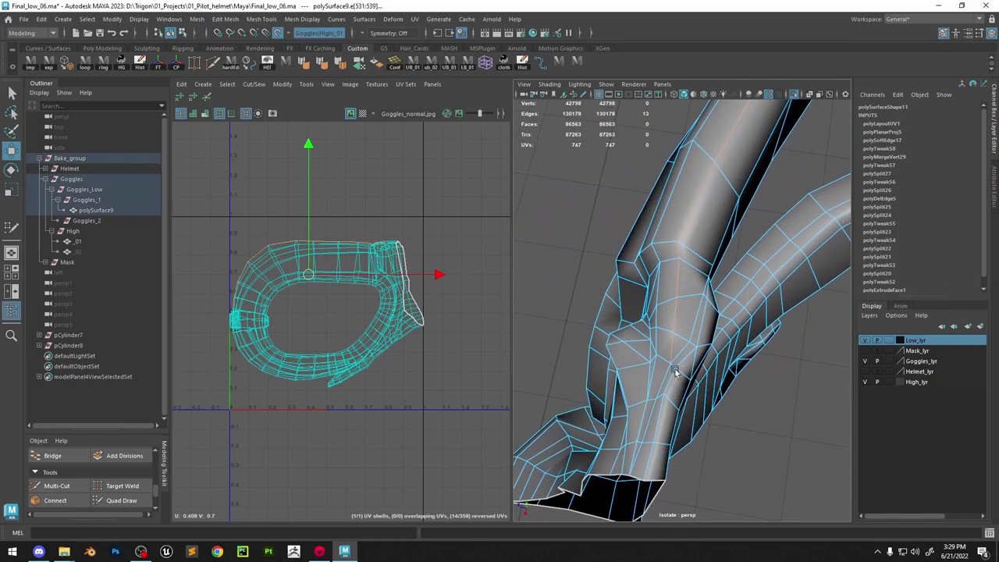
double_click(663, 375, "shift")
right_click_drag(663, 374, 624, 336, "alt")
left_click_drag(625, 336, 648, 246, "alt")
right_click_drag(648, 245, 763, 334, "alt")
left_click_drag(763, 333, 638, 320, "alt")
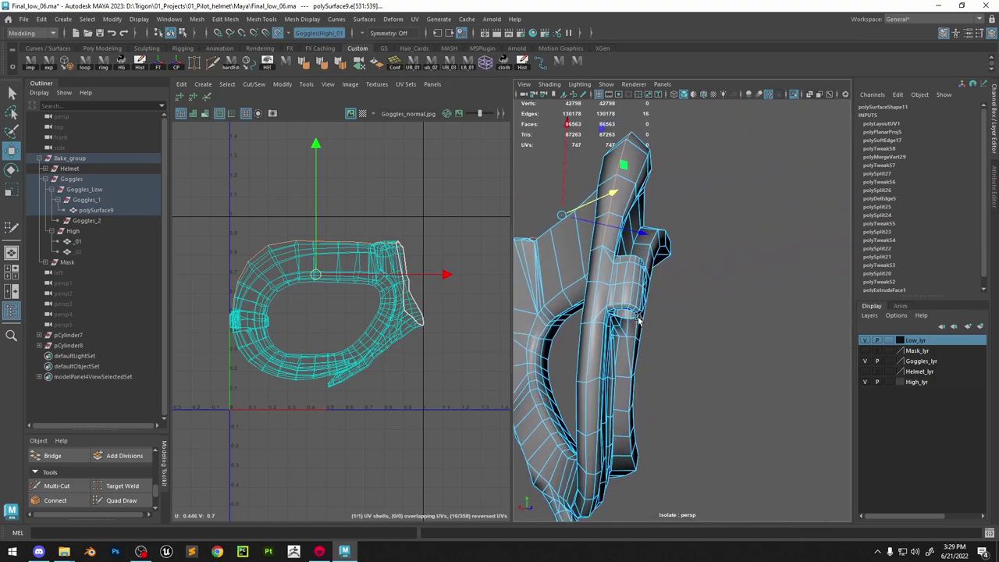
double_click(601, 277, "shift")
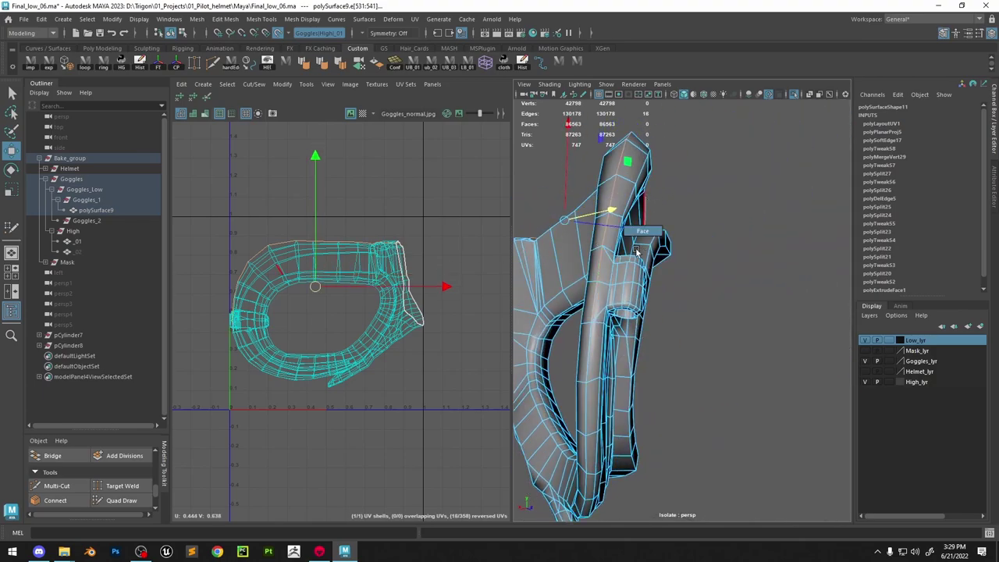
Try automatic UV mapping with six planes on all faces of the goggles mesh
right_click_drag(636, 250, 636, 255)
double_click(634, 264)
right_click(319, 232, "shift")
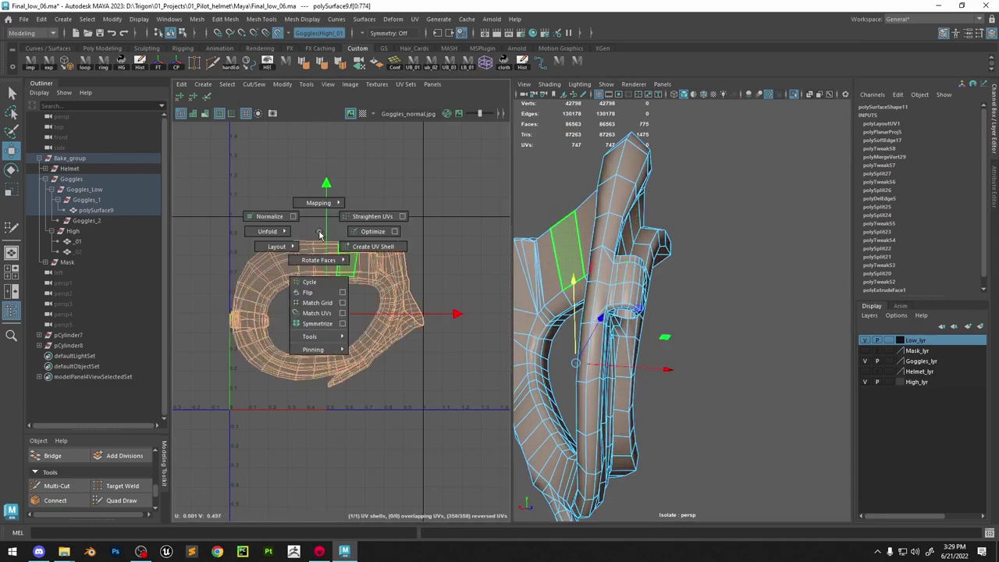
left_click(415, 18)
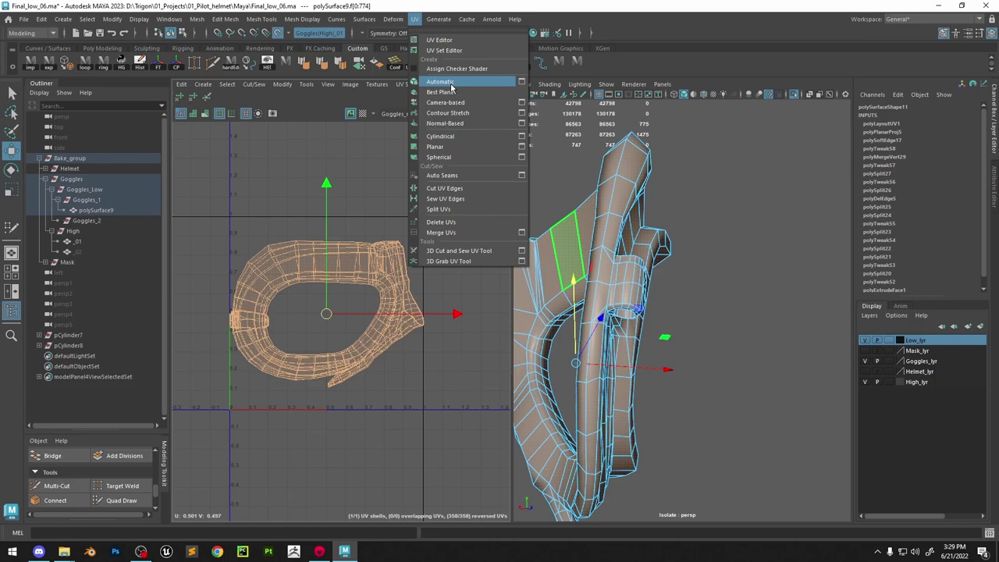
left_click(451, 85)
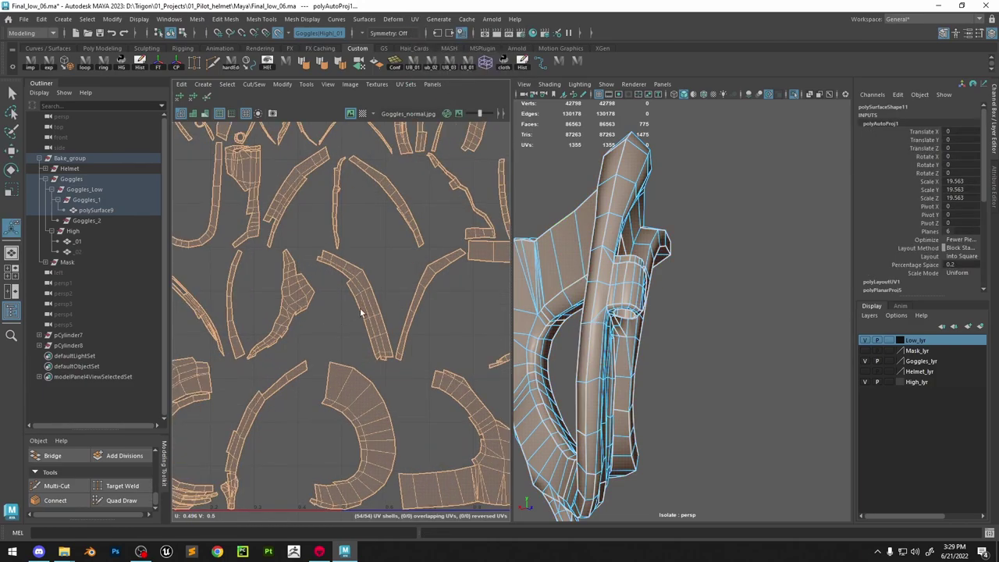
Lay out all the automatically mapped UV shells and return to object selection with the goggles mesh selected
key("F12")
scroll(415, 375, "down", 4)
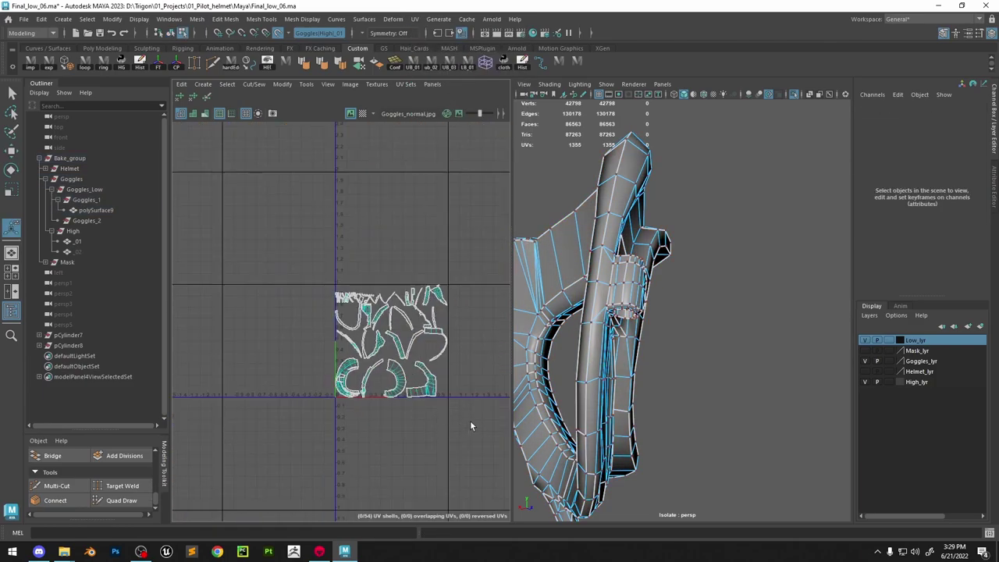
left_click_drag(470, 421, 313, 259)
right_click_drag(403, 233, 255, 300, "shift")
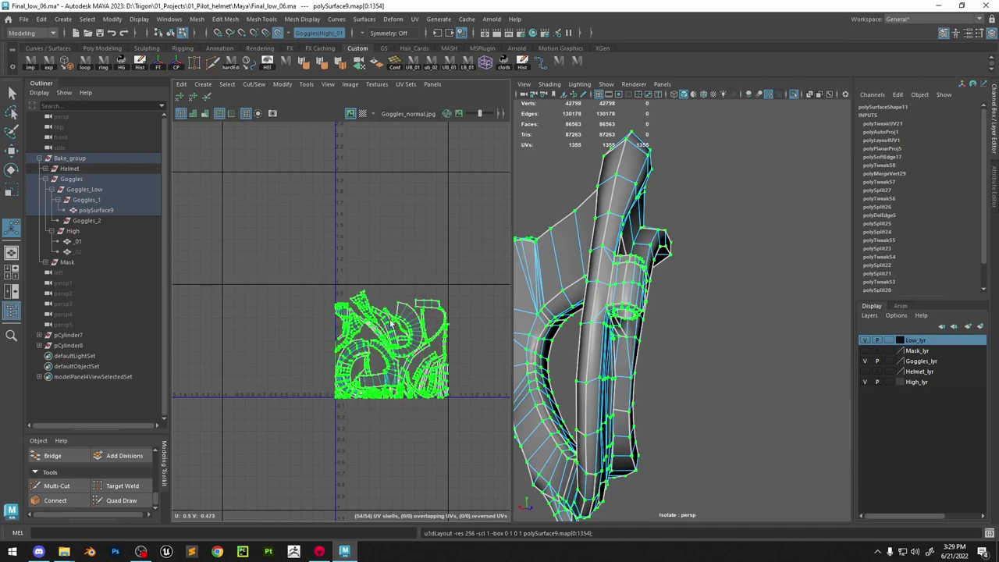
scroll(393, 322, "up", 3)
right_click_drag(696, 168, 744, 132)
left_click(736, 156)
left_click(620, 260)
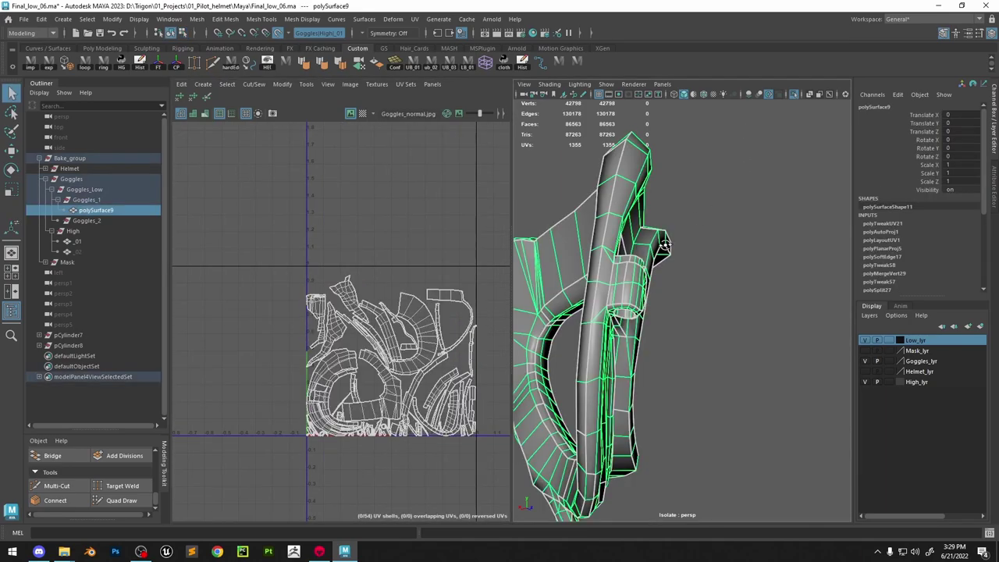
Try automatic UV mapping on all faces with the planes set to 3, and undo the projection
left_click_drag(661, 242, 591, 217, "alt")
right_click(592, 211)
left_click(587, 239)
left_click(584, 256)
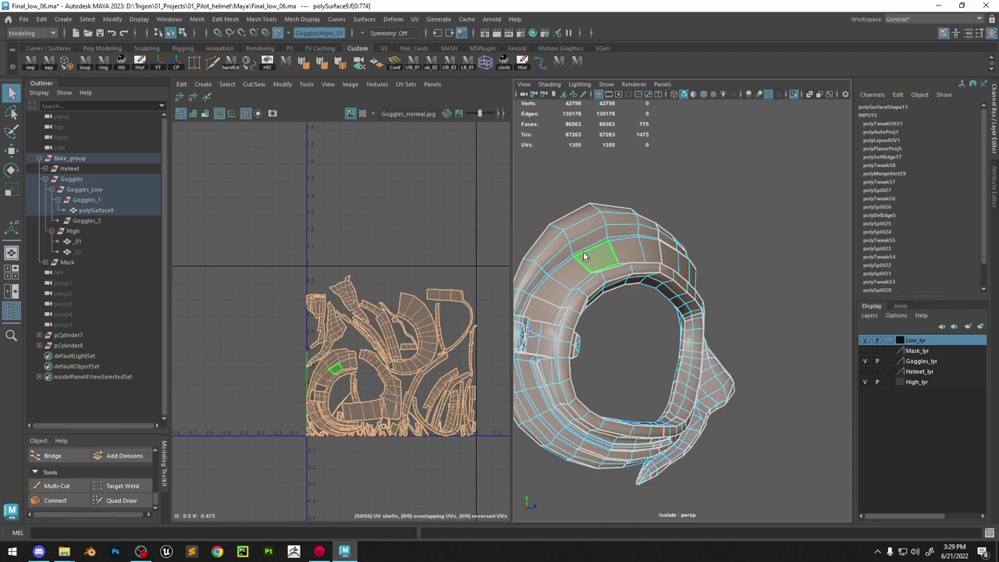
left_click(414, 19)
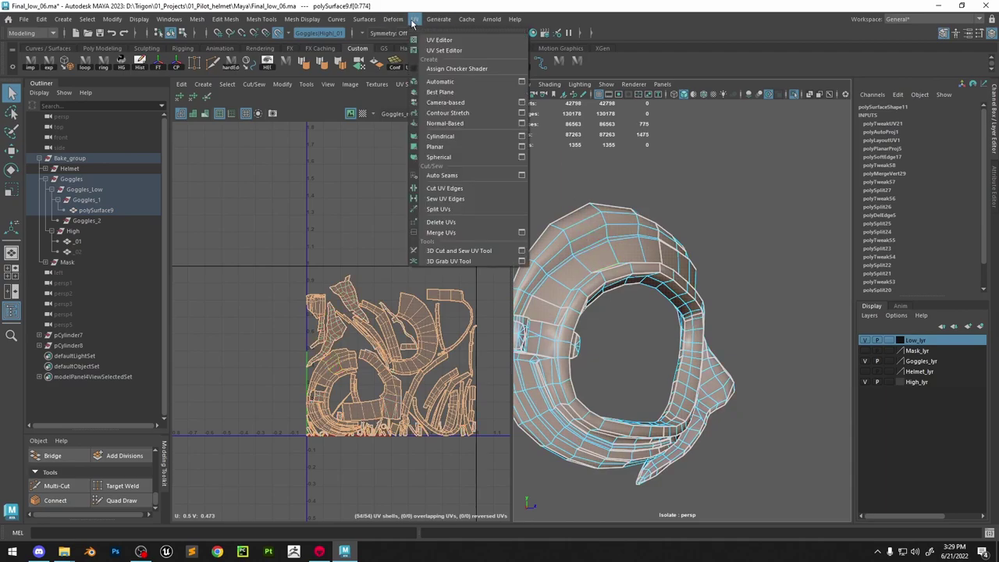
left_click(521, 82)
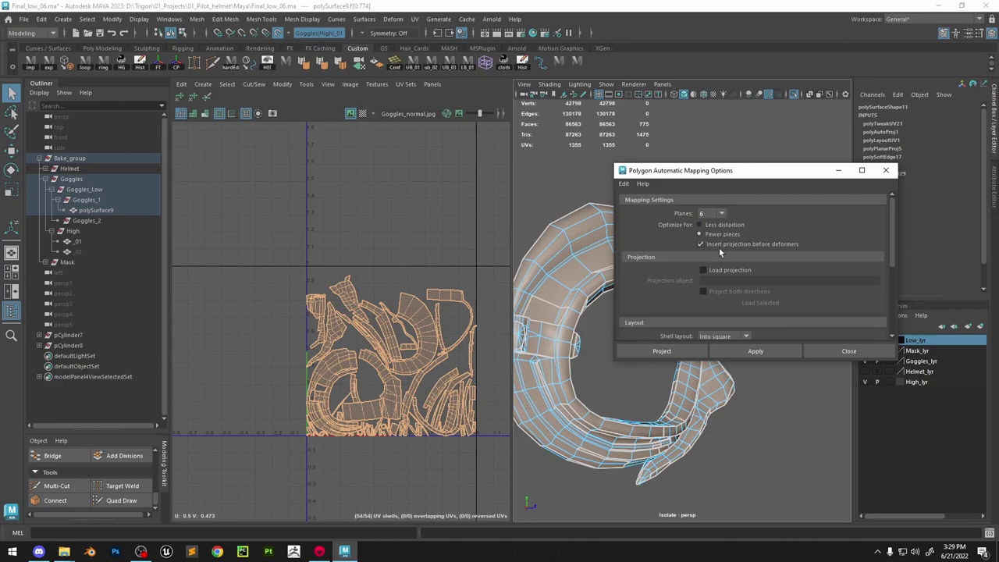
scroll(721, 258, "down", 2)
scroll(726, 270, "up", 2)
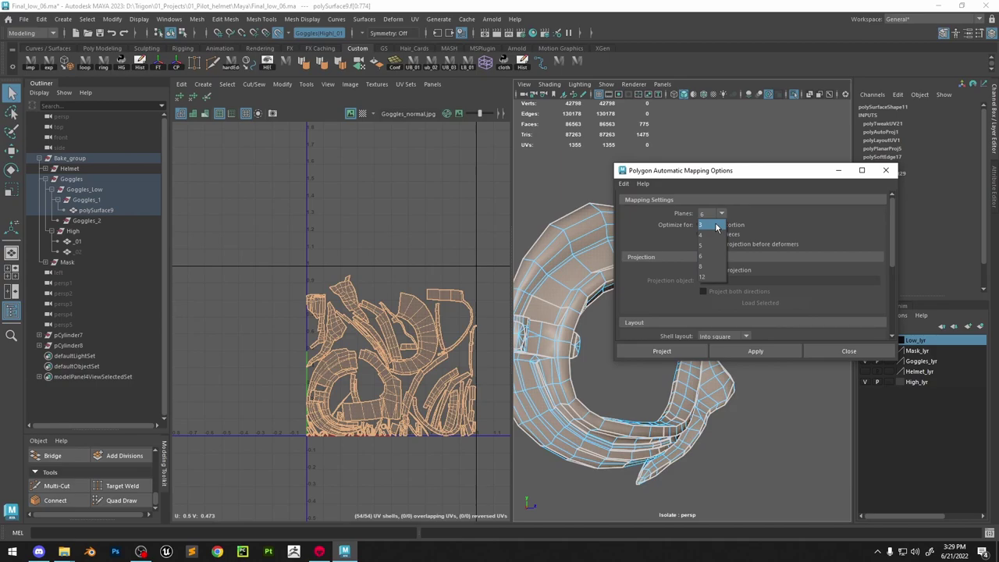
left_click(717, 225)
left_click(755, 351)
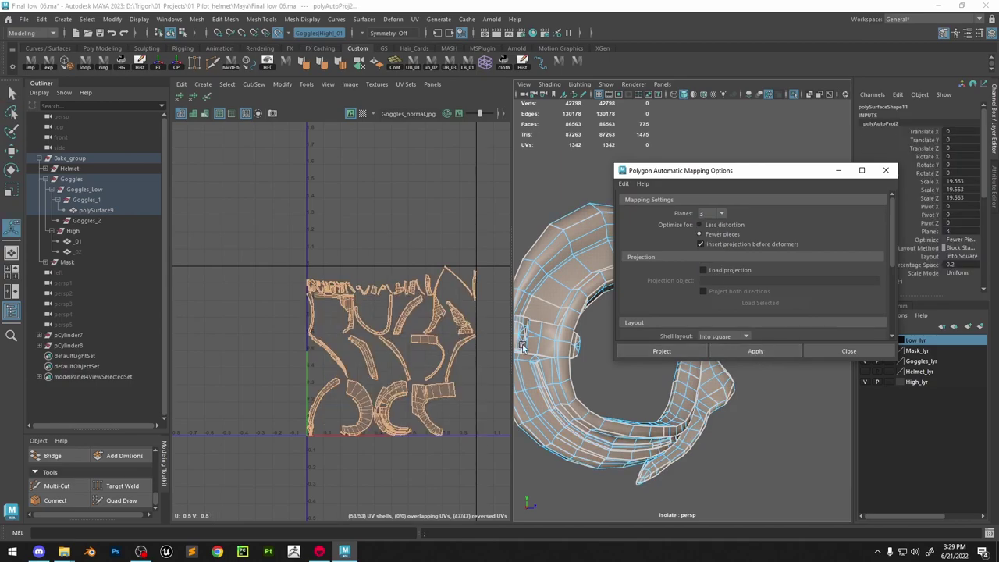
scroll(425, 340, "up", 2)
key("ctrl+z")
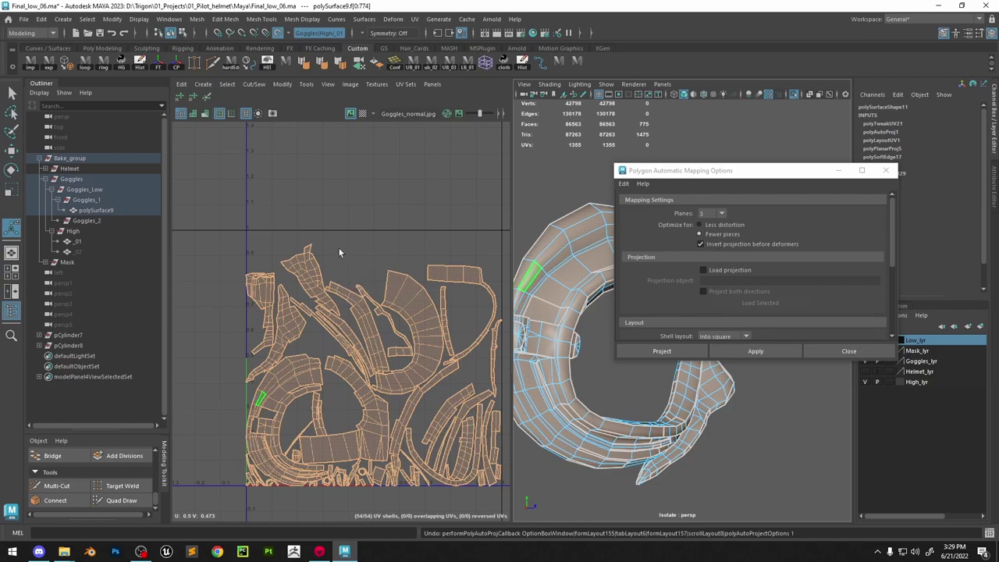
Planar-project the whole mesh, select all its faces again and reapply automatic mapping with 3 planes
scroll(312, 246, "down", 2)
left_click_drag(480, 400, 480, 399)
right_click_drag(388, 284, 386, 213, "shift")
double_click(359, 263)
left_click(745, 351)
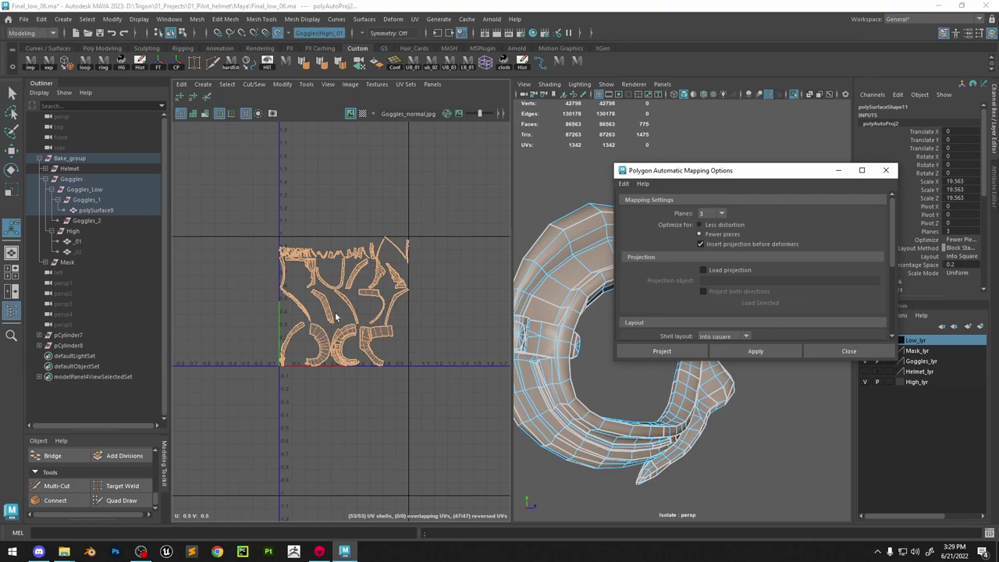
scroll(733, 284, "down", 3)
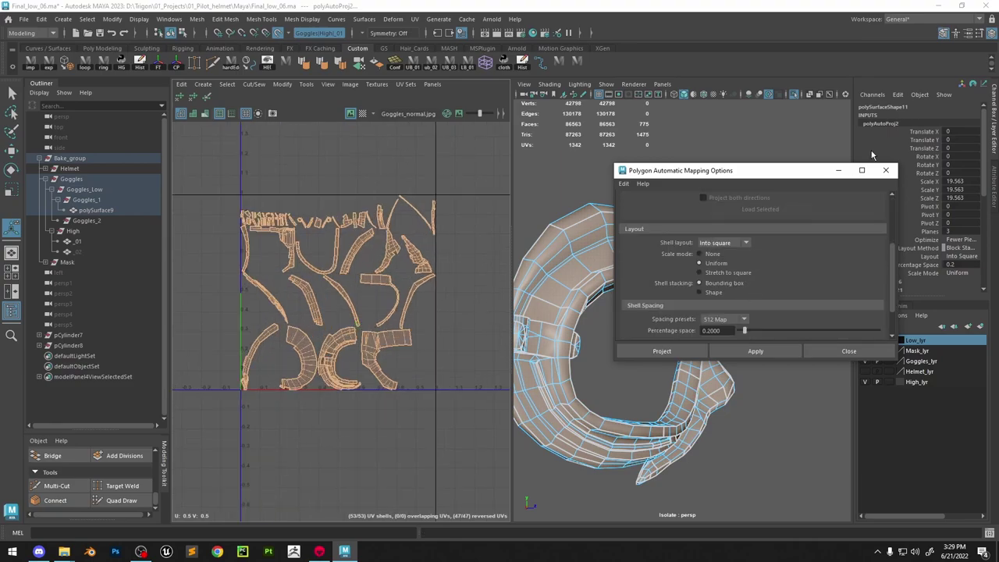
Close the mapping options, try to lay out all UVs and decline the non-manifold geometry fix
left_click(888, 172)
right_click_drag(303, 237, 434, 212)
left_click_drag(488, 169, 175, 462)
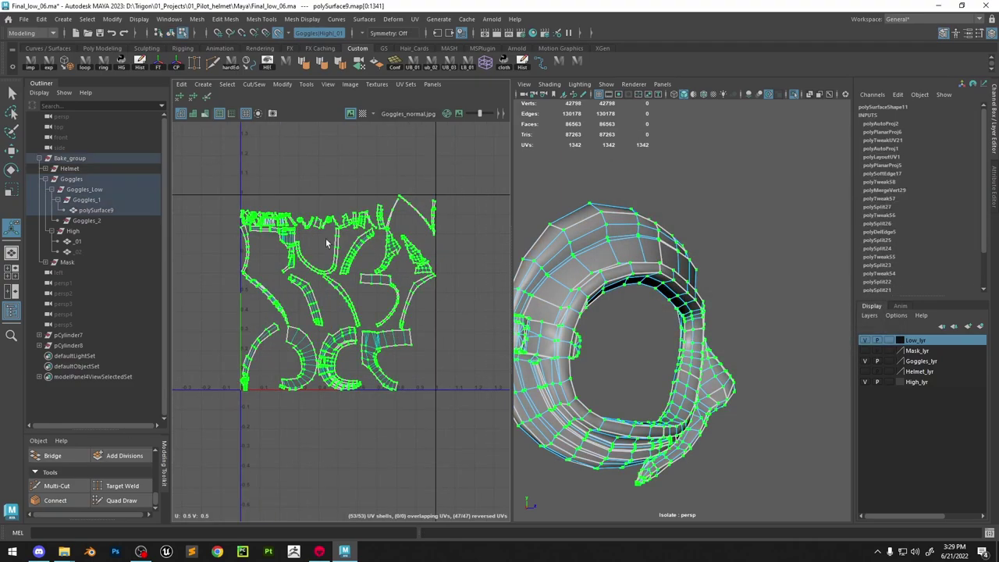
right_click_drag(336, 235, 220, 283, "shift")
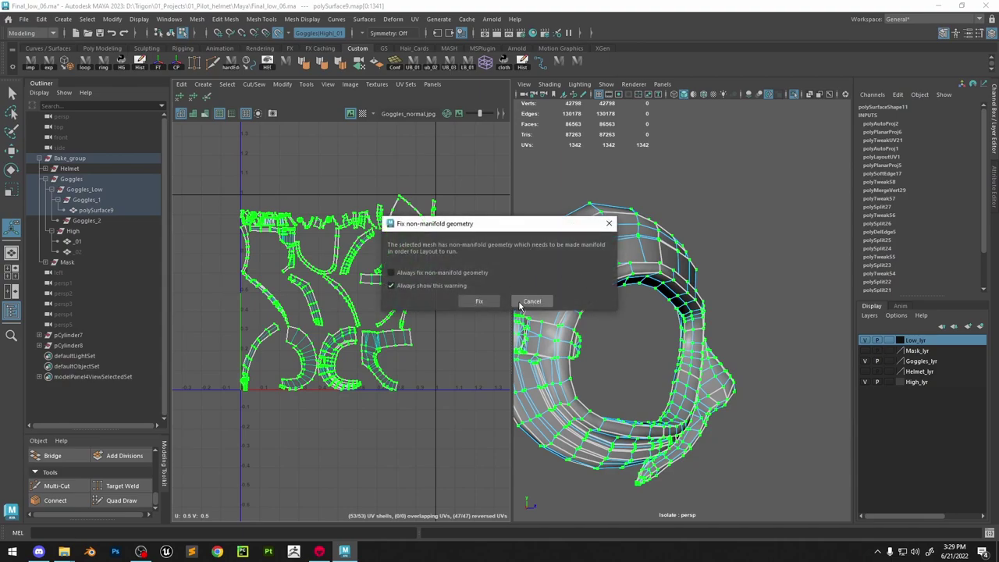
left_click(529, 303)
Undo the automatic mappings, layouts and extra projection back to the first planar projection of the goggles
key("ctrl+z")
key("ctrl+z")
key("ctrl+z")
key("ctrl+z")
key("ctrl+z")
key("ctrl+z")
key("ctrl+z")
key("ctrl+z")
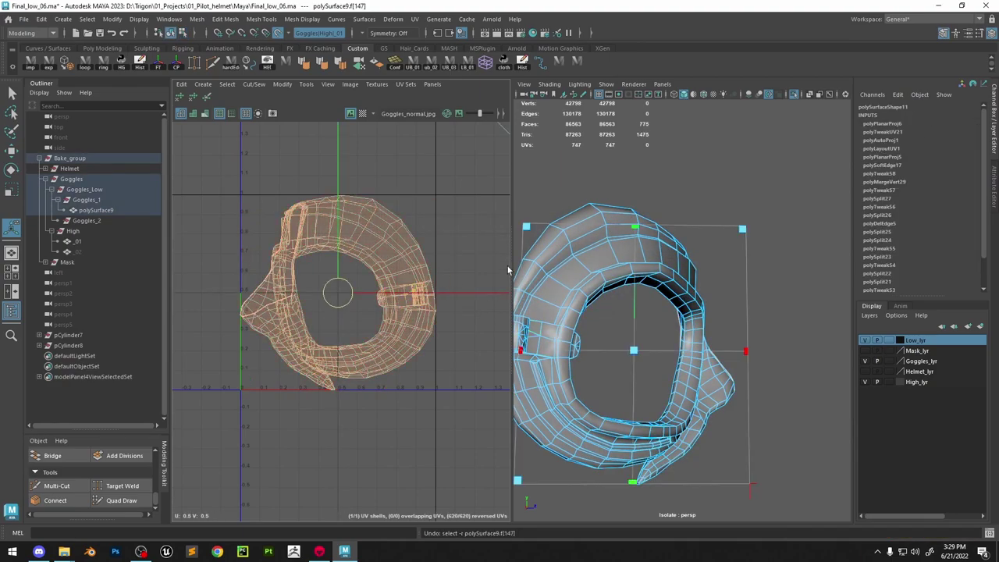
key("ctrl+z")
key("ctrl+z")
key("ctrl+z")
key("ctrl+z")
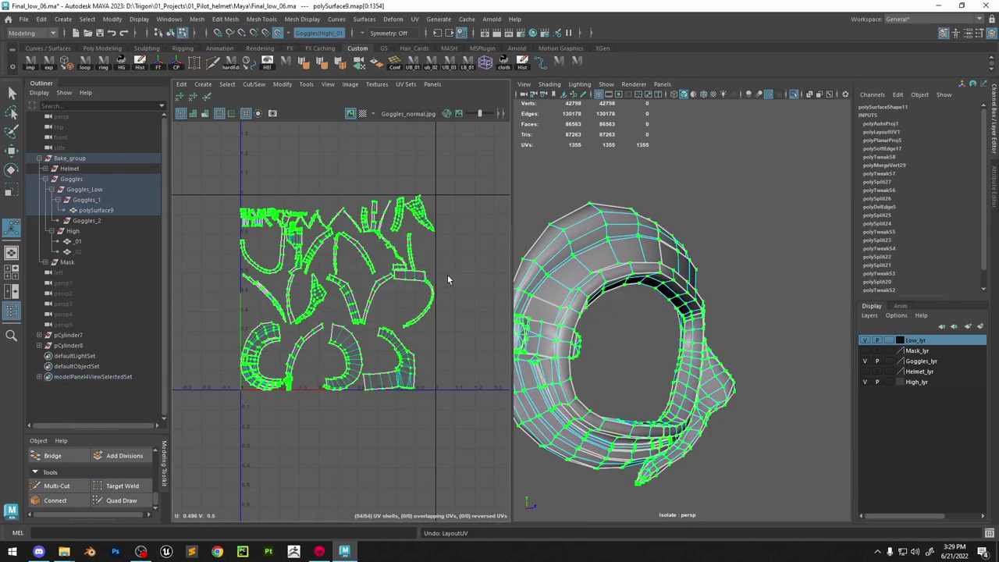
key("ctrl+z")
key("ctrl+z")
key("ctrl+z")
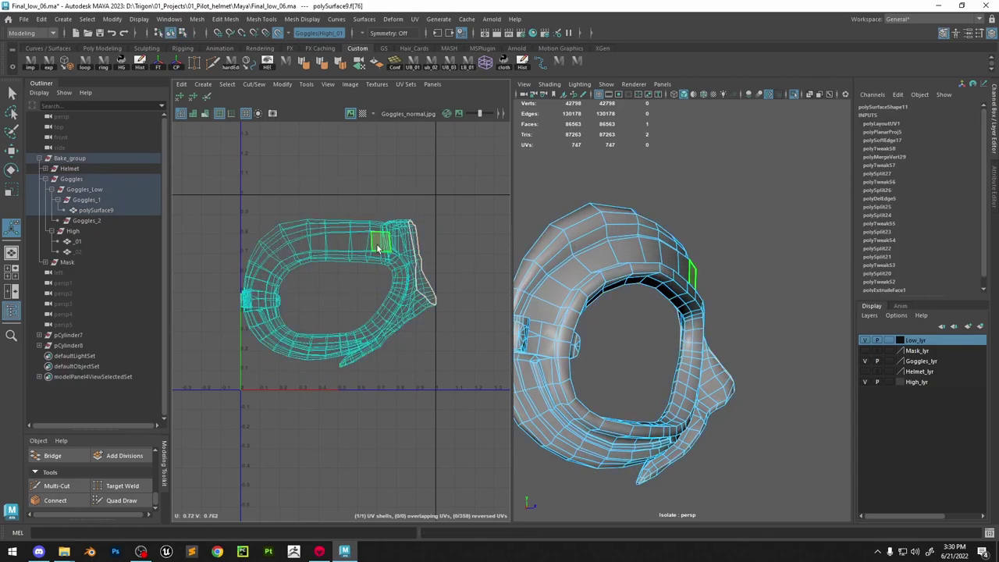
Select the entire UV shell and planar-project it again, trying one axis and then another
double_click(377, 248)
right_click_drag(383, 246, 374, 183, "shift")
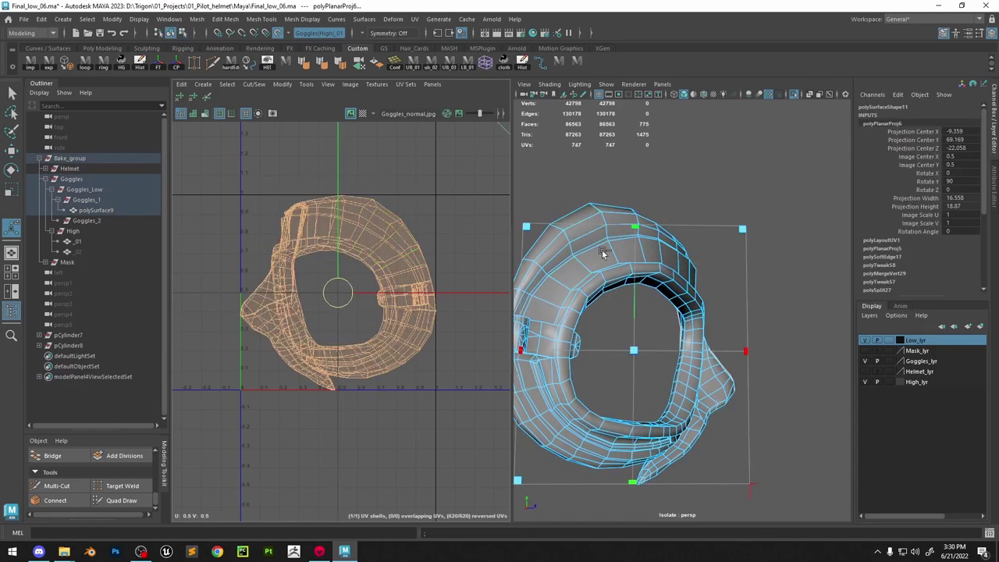
right_click_drag(397, 251, 423, 189, "shift")
left_click_drag(550, 234, 648, 257, "alt")
key("w")
right_click_drag(647, 243, 653, 183)
left_click_drag(621, 267, 651, 239, "alt")
double_click(622, 296)
right_click_drag(650, 236, 645, 275)
Planar-project the rear face band around the lens opening as a separate UV shell and move it outside the 0–1 tile
double_click(629, 277)
left_click_drag(629, 277, 700, 260, "alt")
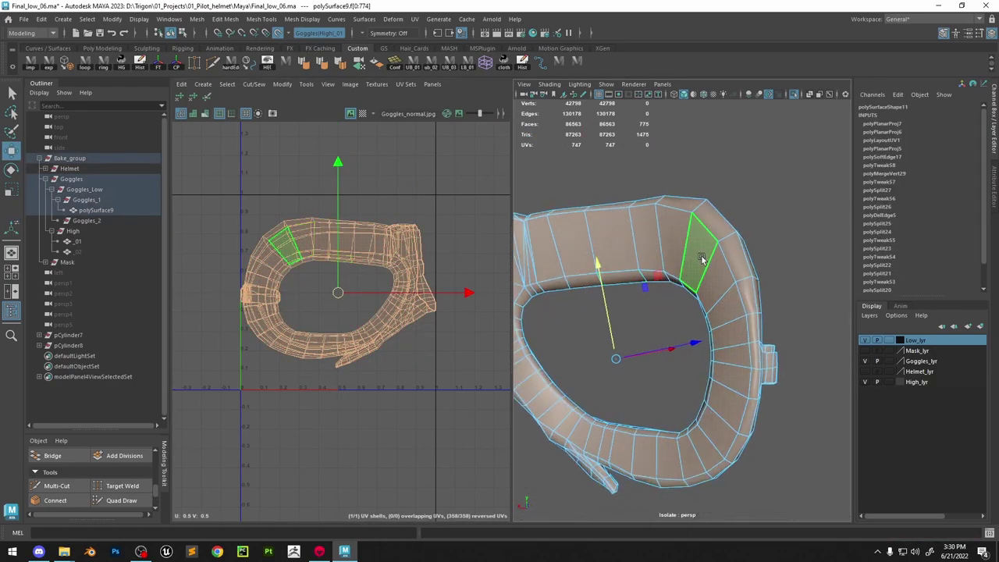
left_click(702, 259)
double_click(514, 359, "shift")
middle_click_drag(539, 349, 653, 381, "alt")
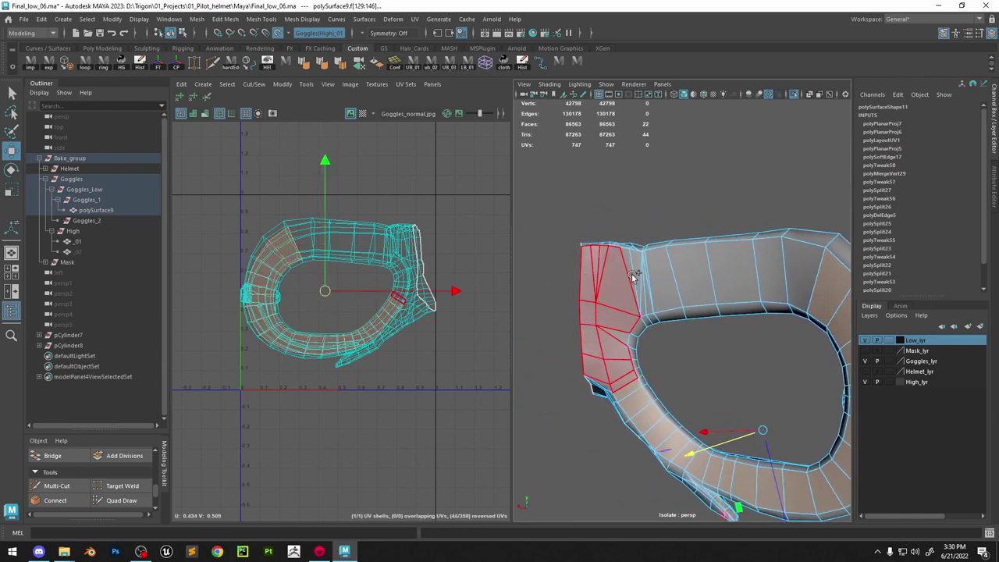
double_click(747, 281, "shift")
right_click_drag(382, 262, 364, 211, "shift")
scroll(364, 248, "down", 4)
key("w")
left_click_drag(352, 269, 483, 304)
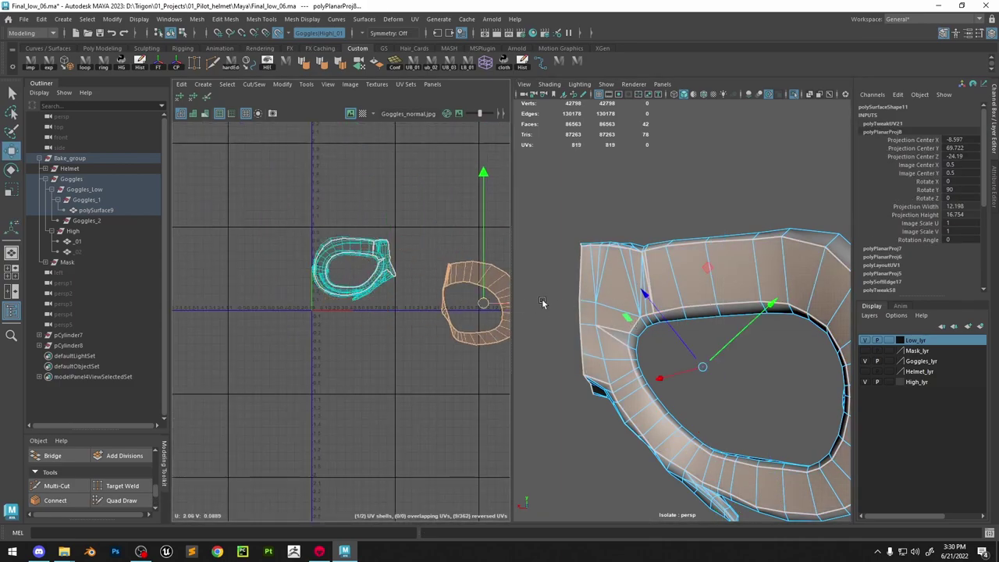
Try to unfold the UVs of the main goggles shell in the 0–1 tile
left_click_drag(621, 311, 574, 358, "alt")
right_click_drag(361, 249, 403, 222)
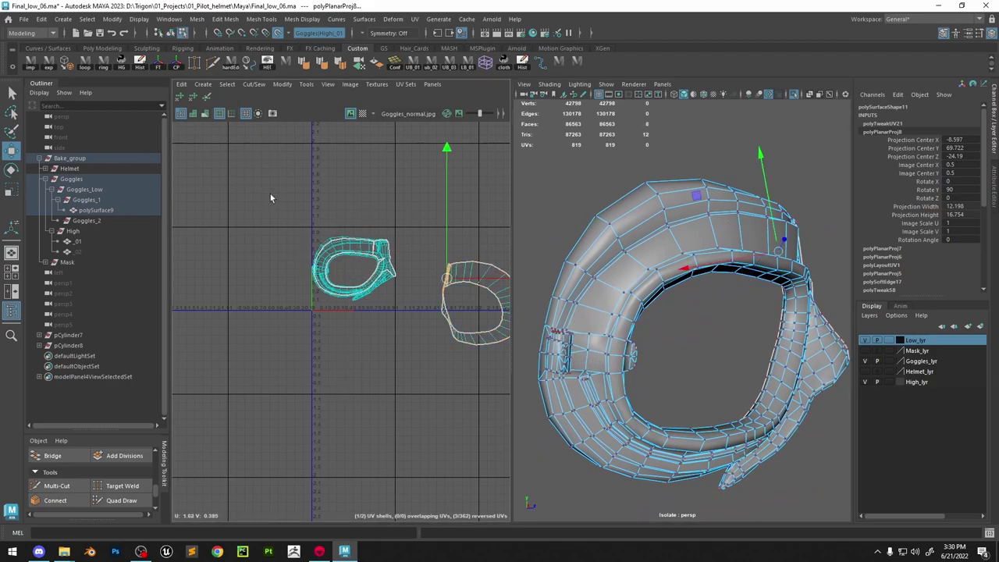
left_click_drag(270, 196, 410, 318)
left_click(207, 99)
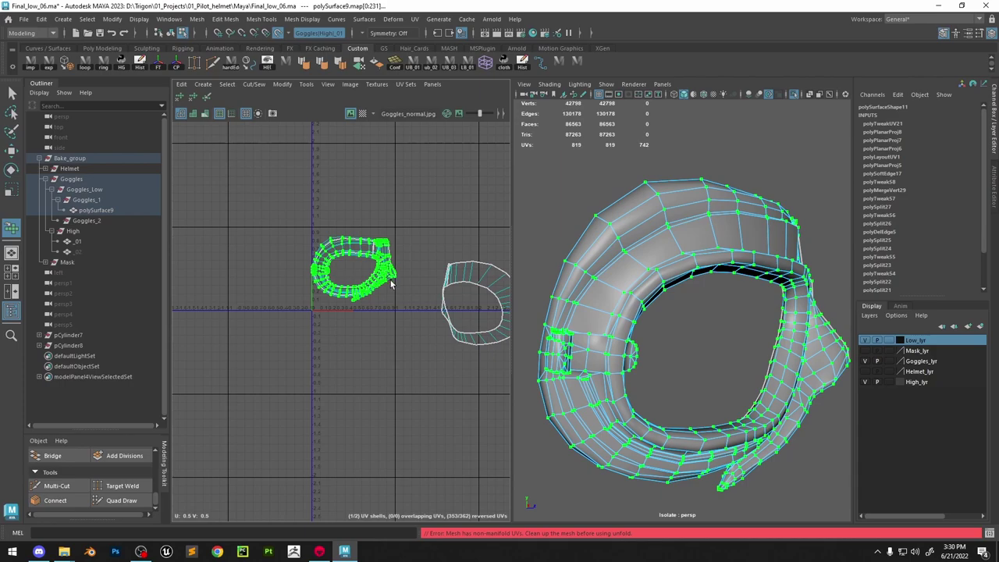
key("w")
right_click_drag(647, 235, 558, 248)
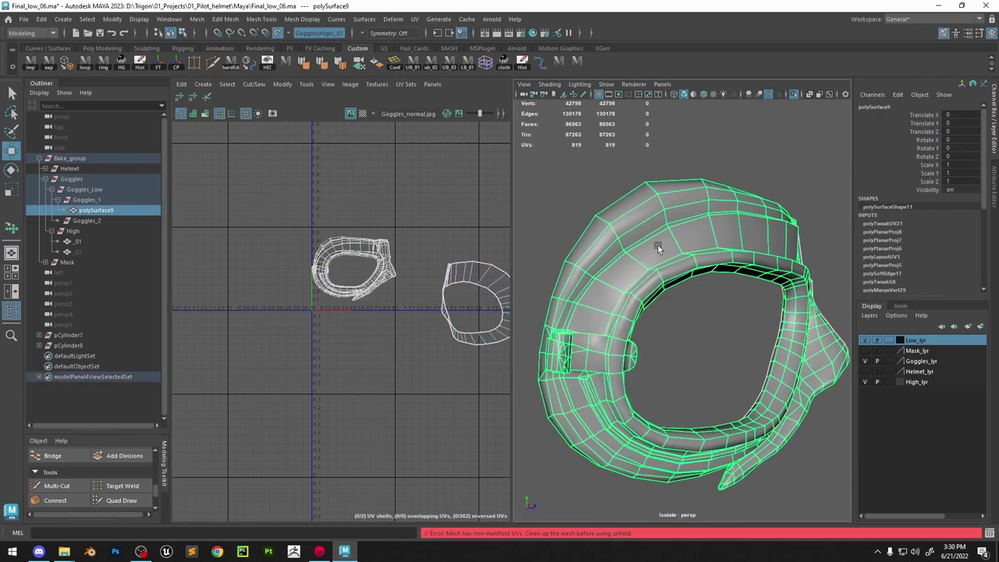
Examine the low-poly goggles around the rear corner fold, switching between smooth preview and the unsmoothed mesh
key("3")
left_click_drag(662, 238, 598, 254, "alt")
left_click_drag(701, 232, 655, 234, "alt")
right_click_drag(655, 234, 668, 234, "alt")
key("1")
key("3")
right_click_drag(675, 276, 714, 289, "alt")
left_click_drag(713, 289, 687, 276, "alt")
key("1")
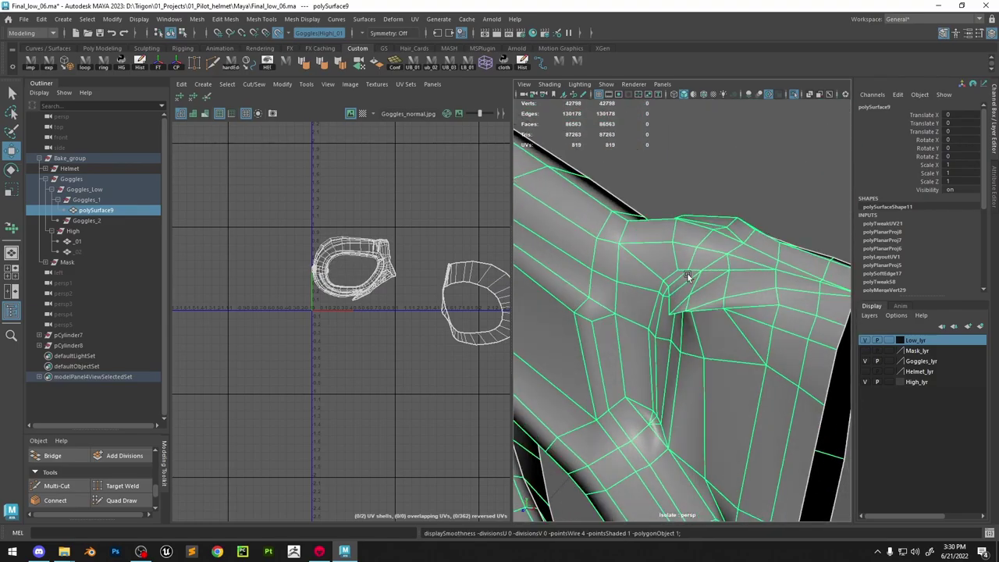
key("3")
key("f")
left_click_drag(645, 214, 825, 296, "alt")
key("1")
Unfold the main goggles UV shell, allowing the non-manifold geometry to be fixed
right_click_drag(422, 240, 250, 231)
double_click(390, 239)
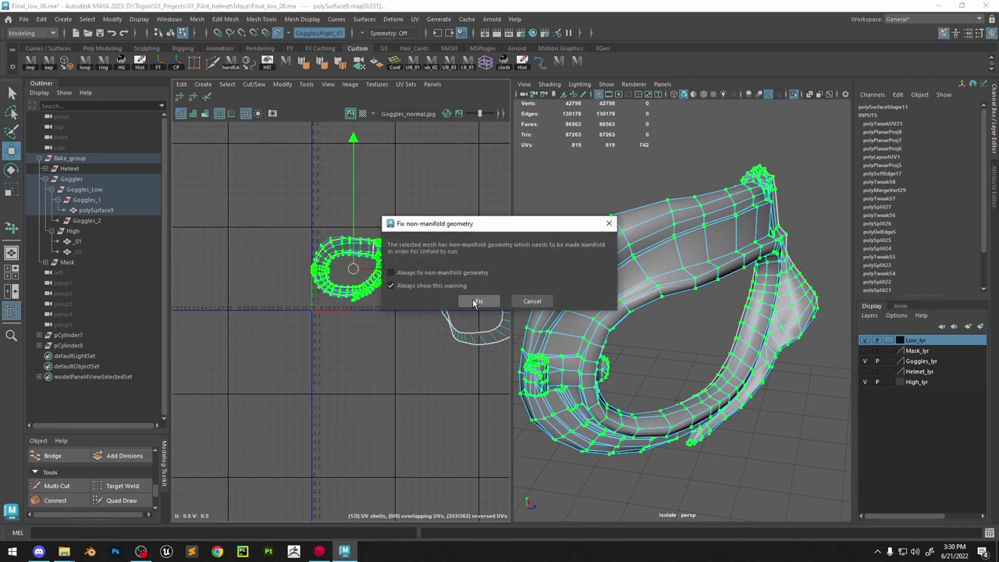
scroll(376, 235, "up", 8)
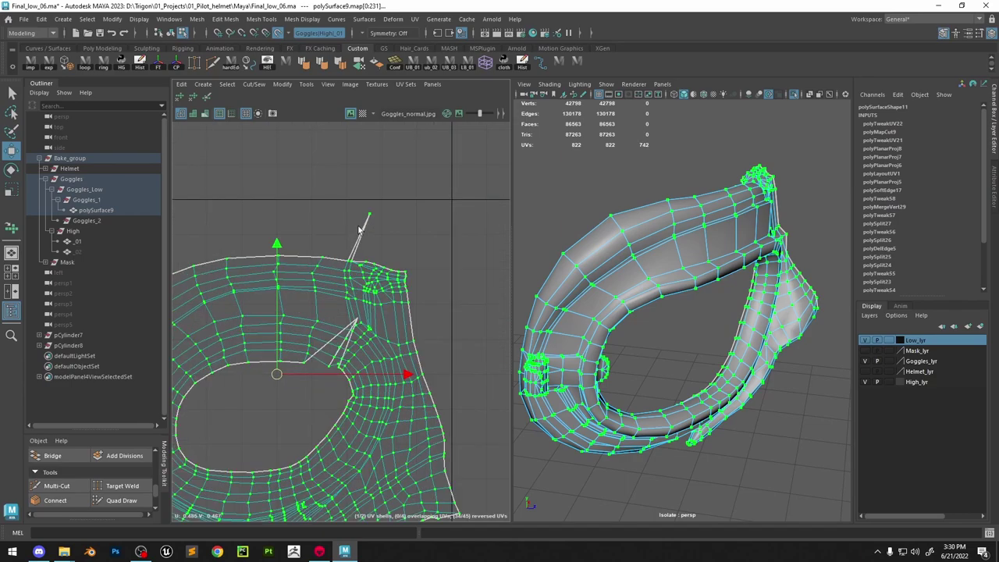
Select the spike-shaped UV faces protruding from the unfolded shell's upper edge and locate them on the rear of the mesh
right_click_drag(372, 167, 376, 206)
left_click(474, 211)
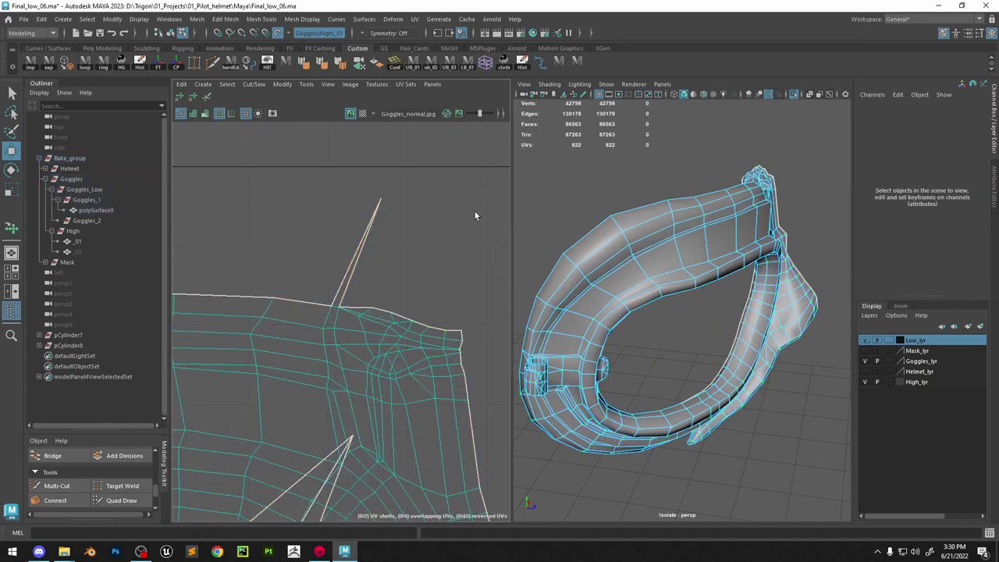
key("f")
mouse_move(687, 212)
left_mouse_down("alt")
mouse_move(726, 198)
mouse_move(676, 213)
left_mouse_up("alt")
middle_click_drag(677, 213, 670, 273, "alt")
scroll(671, 316, "up", 8)
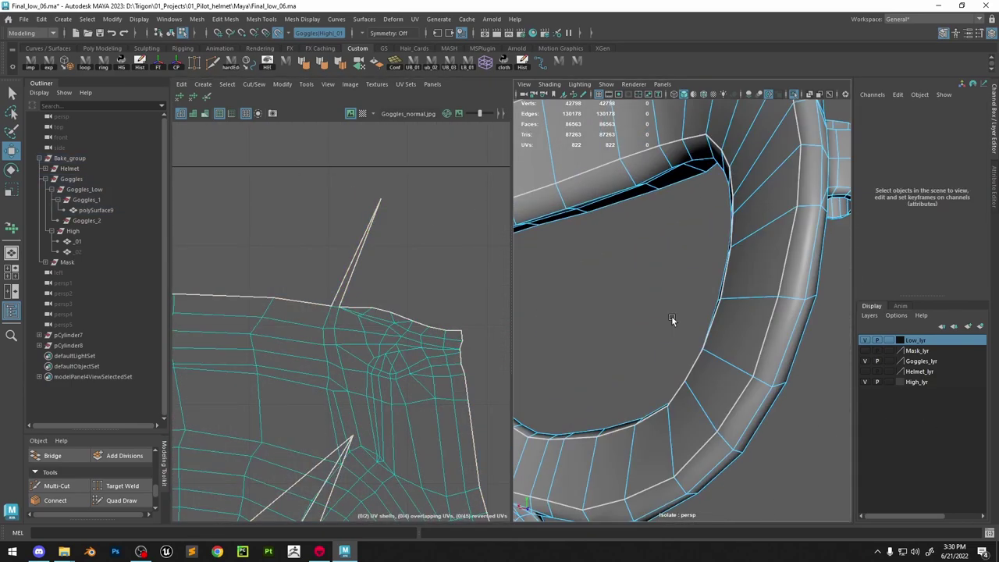
left_click_drag(671, 316, 613, 308, "alt")
left_click(348, 276)
key("a")
left_click_drag(660, 190, 696, 185, "alt")
middle_click_drag(696, 185, 714, 340, "alt")
scroll(714, 339, "up", 10)
scroll(714, 340, "down", 5)
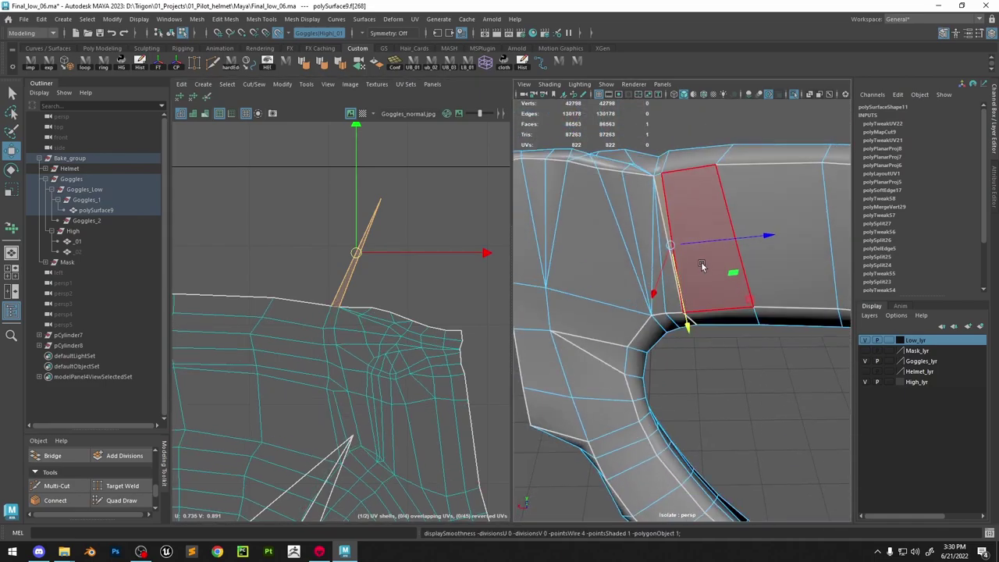
Select all UVs of the goggles and unfold both shells together
scroll(304, 413, "down", 5)
scroll(375, 332, "down", 7)
left_click(449, 276)
right_click_drag(449, 275, 475, 266)
key("ctrl+u")
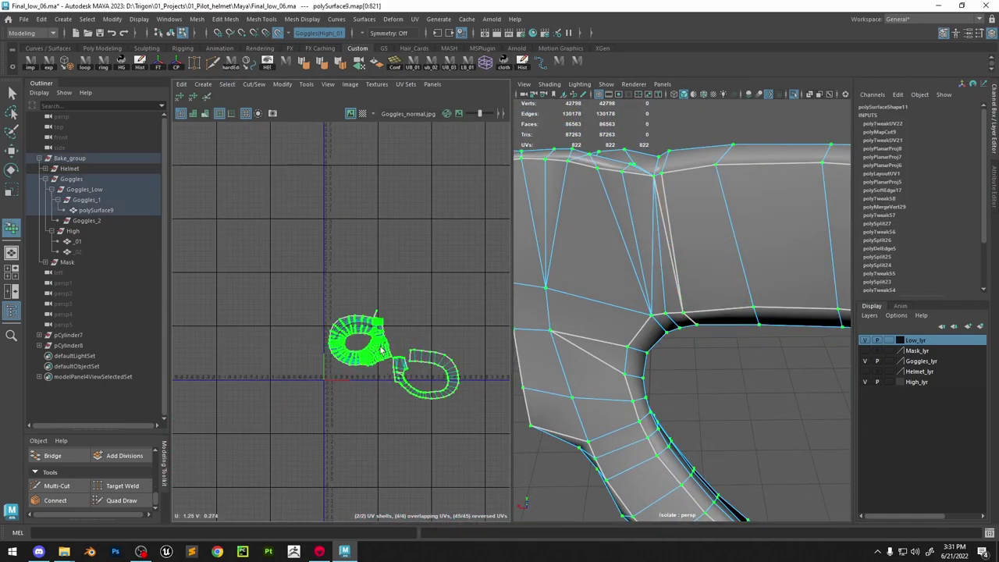
Sew the UV edge beside the rear upper corner of the lens opening
scroll(379, 331, "up", 10)
key("w")
scroll(652, 320, "down", 4)
left_click_drag(644, 328, 658, 305, "alt")
right_click_drag(658, 305, 658, 270)
left_click(656, 262)
key("shift+s")
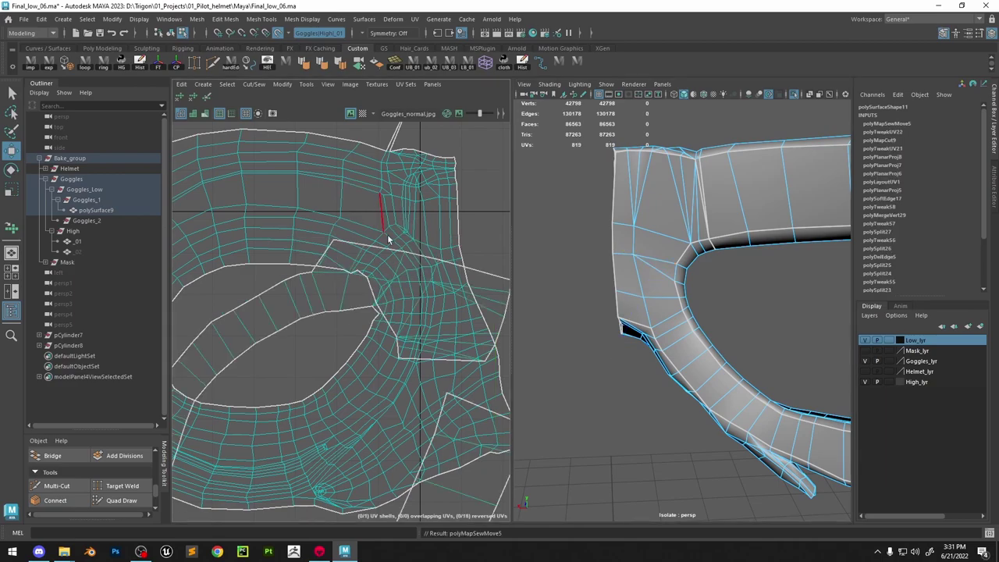
Cut the UV edges near the rear corner fold and sew the seam edge beside the lens opening's upper corner
scroll(388, 239, "down", 5)
left_click(676, 273)
key("shift+x")
scroll(370, 188, "up", 6)
left_click(410, 181)
key("shift+x")
left_click(704, 194)
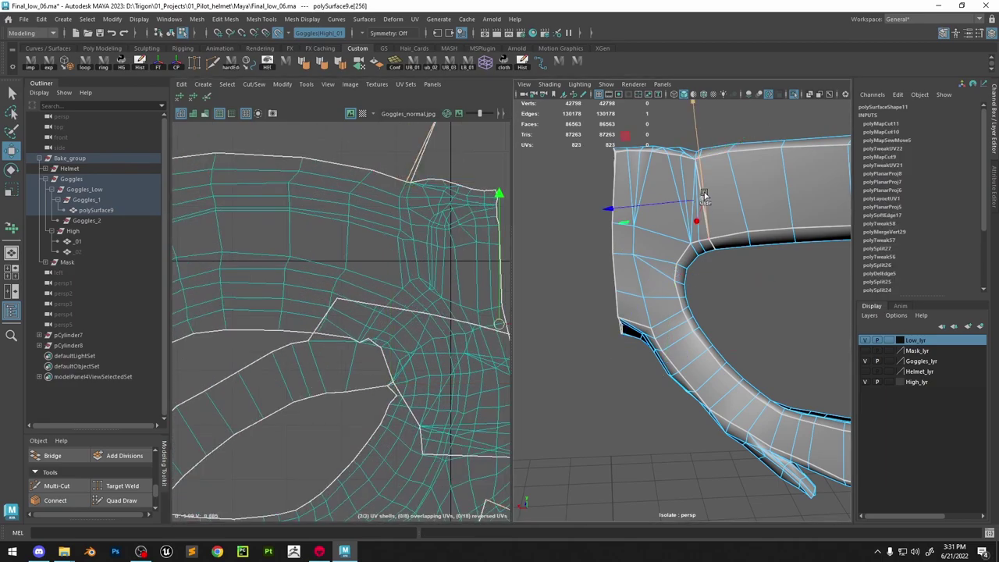
scroll(719, 237, "up", 3)
Convert the selection to all goggles UVs, unfold both shells again and lay them out without overlap
key("ctrl+F12")
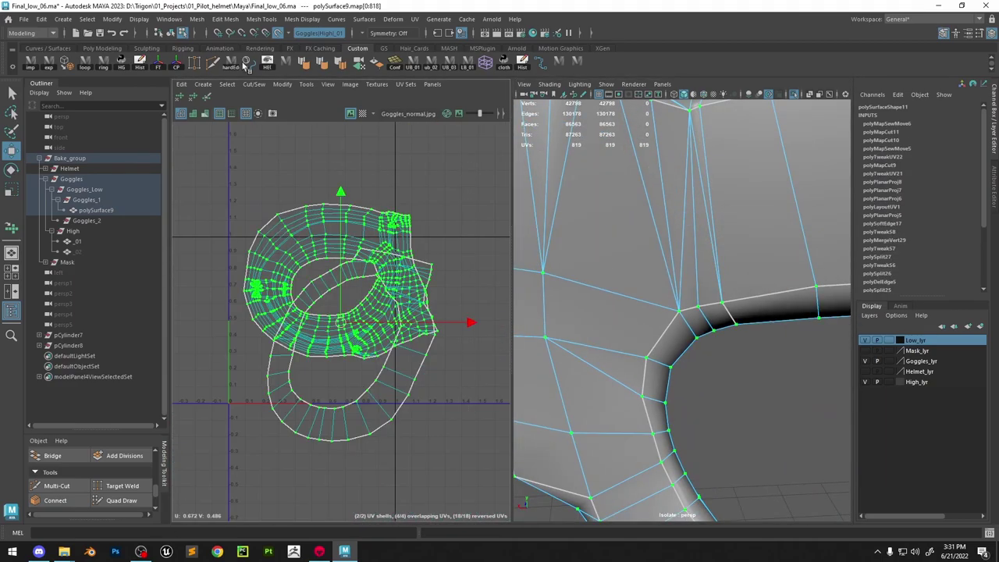
key("ctrl+u")
right_click_drag(329, 342, 203, 279, "shift")
left_click(296, 289)
Examine the unfolded main shell's UV edge flow around the clip and the lens opening
scroll(203, 401, "up", 4)
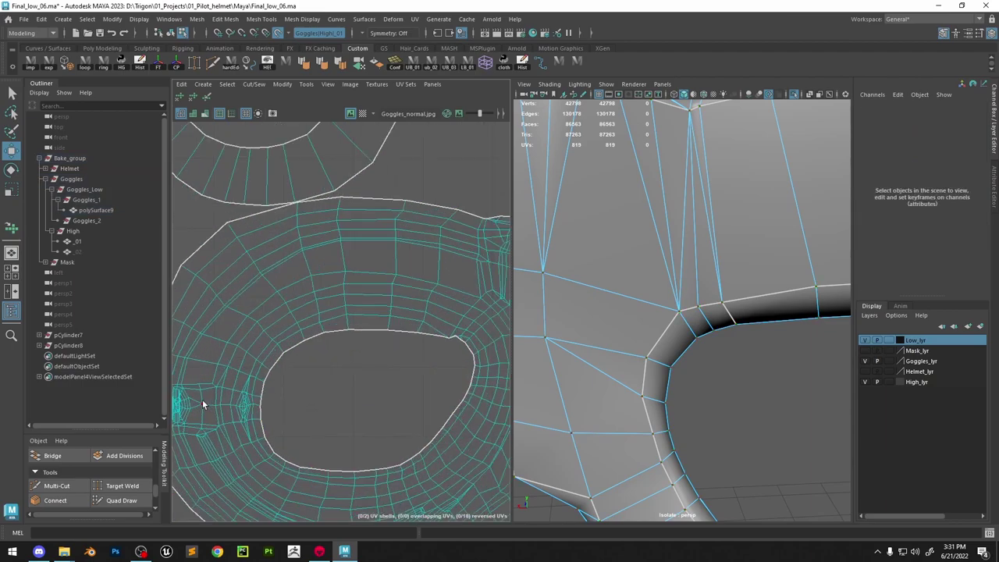
middle_click_drag(203, 401, 344, 342, "alt")
scroll(314, 356, "up", 5)
scroll(352, 285, "down", 4)
middle_click_drag(434, 256, 304, 285, "alt")
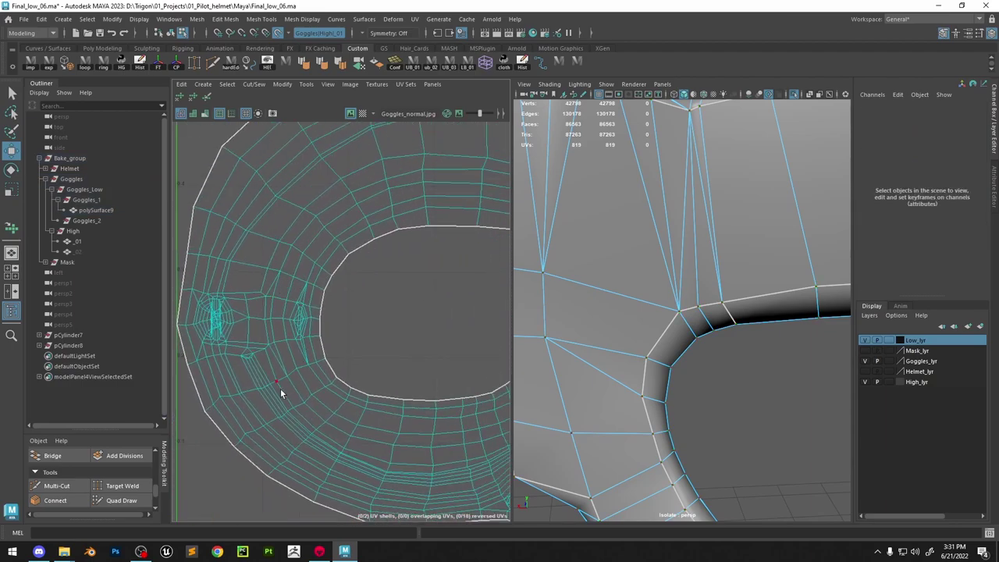
scroll(316, 419, "down", 5)
right_click_drag(790, 246, 755, 196, "alt")
Deselect the goggles, switch to Marmoset Toolbag to check the rebaked normal map, and return to Maya
left_click(629, 287)
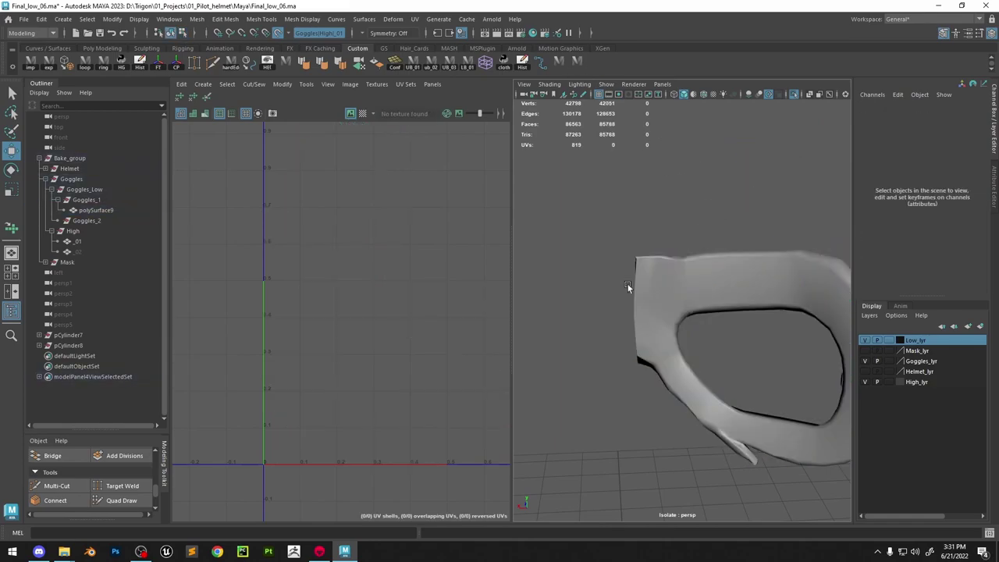
left_click(319, 551)
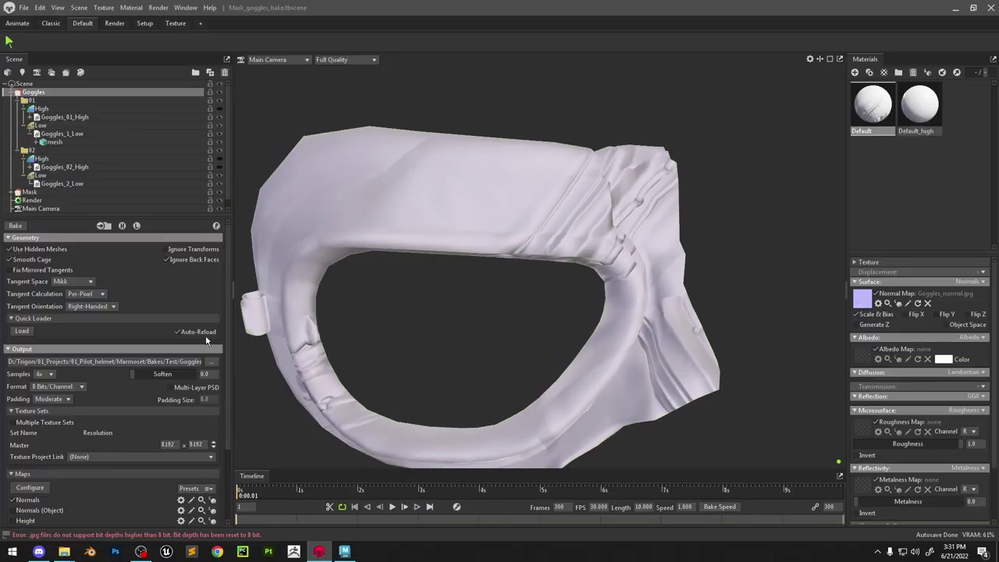
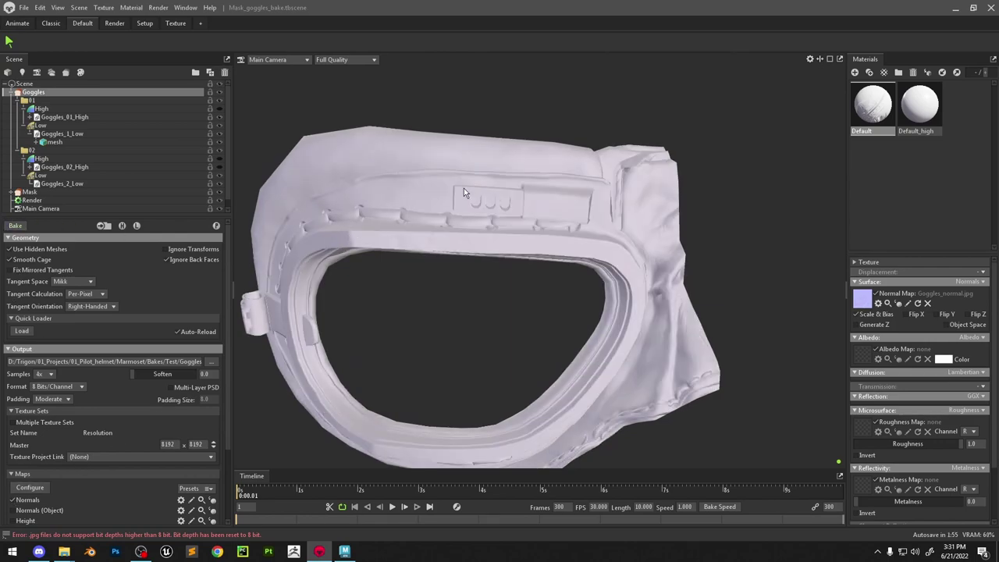
left_click(957, 9)
Maximize the perspective view, display the goggles with textures and hide the viewport grid
left_click_drag(663, 272, 594, 282, "alt")
key("space")
key("6")
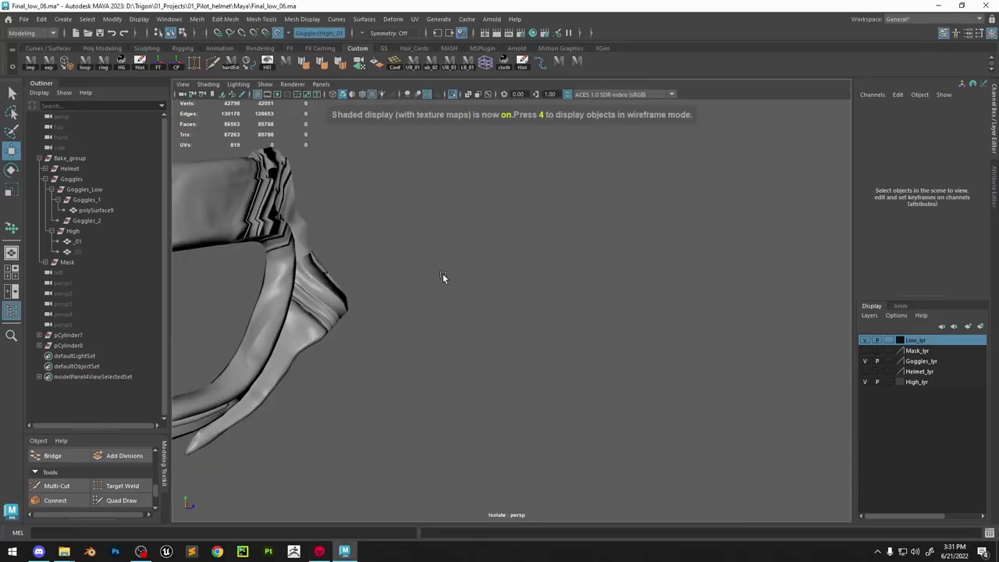
middle_click_drag(262, 264, 442, 248, "alt")
left_click_drag(442, 247, 469, 262, "alt")
key("space")
left_click(475, 221)
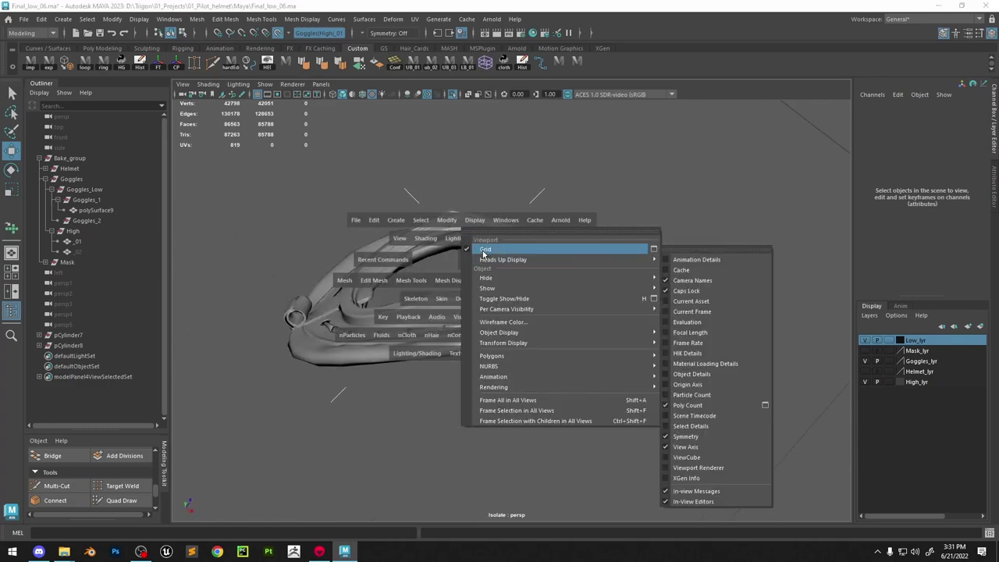
left_click(512, 211)
Inspect the baked normal map on the front frame, checking the cord stitching, clip and plate
left_click_drag(470, 311, 479, 273, "alt")
right_click_drag(523, 328, 656, 402, "alt")
middle_click_drag(499, 312, 662, 346, "alt")
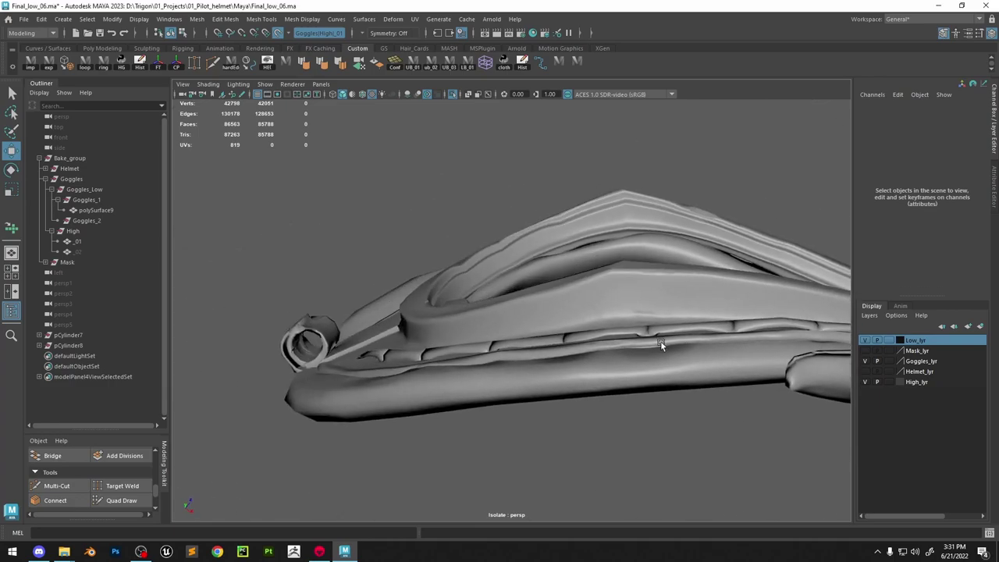
left_click_drag(662, 346, 540, 293, "alt")
scroll(549, 295, "down", 5)
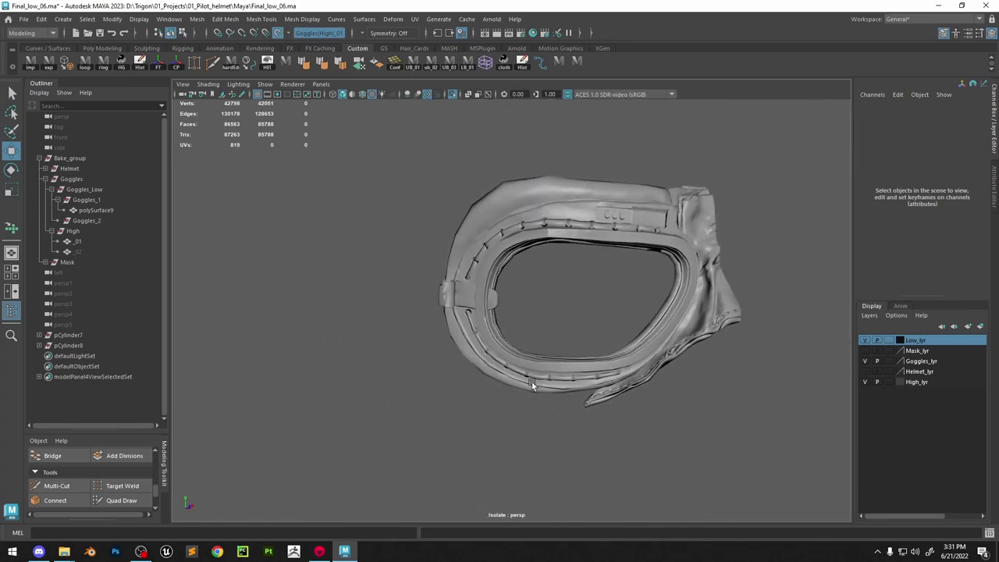
right_click_drag(538, 243, 502, 225, "alt")
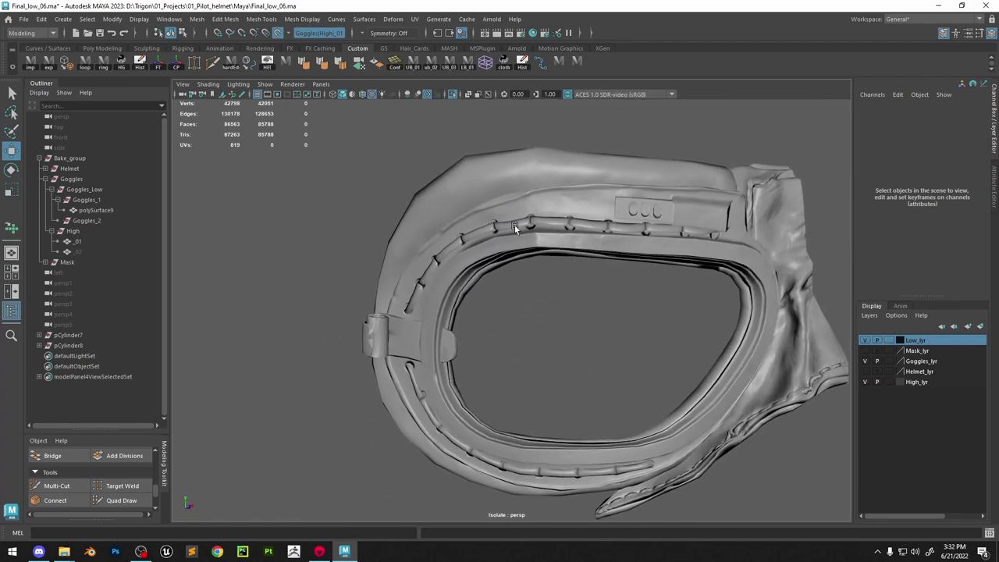
left_click_drag(481, 218, 428, 285, "alt")
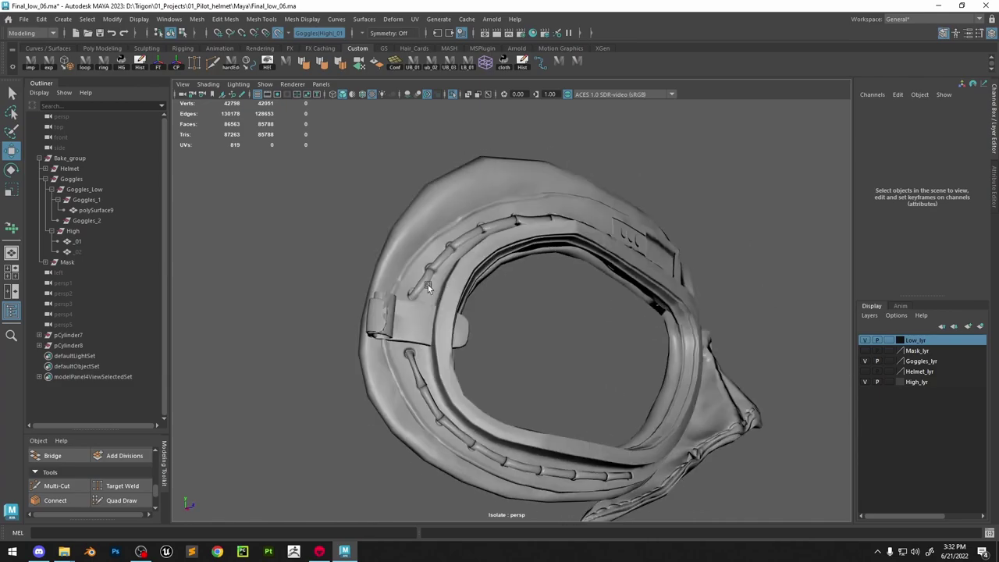
Inspect the baked fabric folds and frame silhouette from the side, rear and front of the goggles
middle_click_drag(428, 285, 542, 211, "alt")
right_click_drag(542, 212, 647, 338, "alt")
left_click(593, 287)
left_click_drag(592, 286, 449, 268, "alt")
left_click(559, 265)
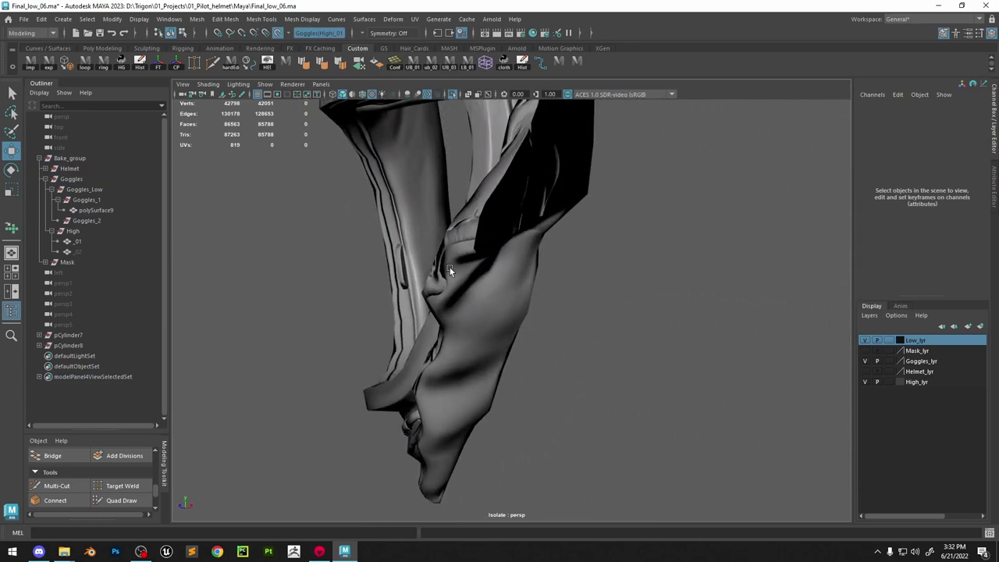
right_click_drag(450, 267, 441, 254, "alt")
left_click_drag(442, 257, 579, 275, "alt")
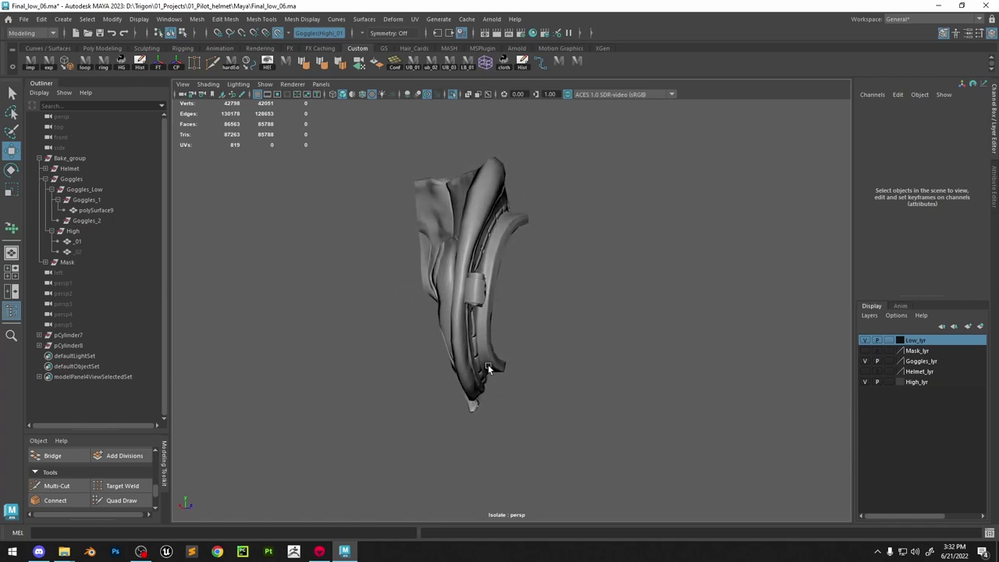
left_click_drag(488, 429, 581, 274, "alt")
scroll(581, 274, "down", 2)
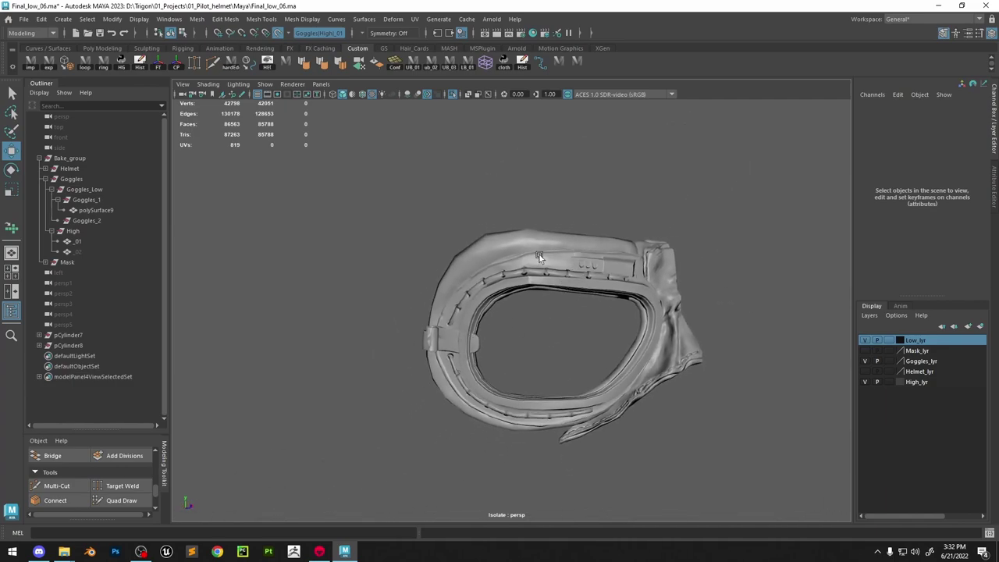
right_click_drag(539, 258, 605, 264, "alt")
left_click_drag(657, 254, 669, 248, "alt")
Select the low-poly goggles and turn off isolation to compare its edges with the high-poly plate and cord
left_click(669, 247)
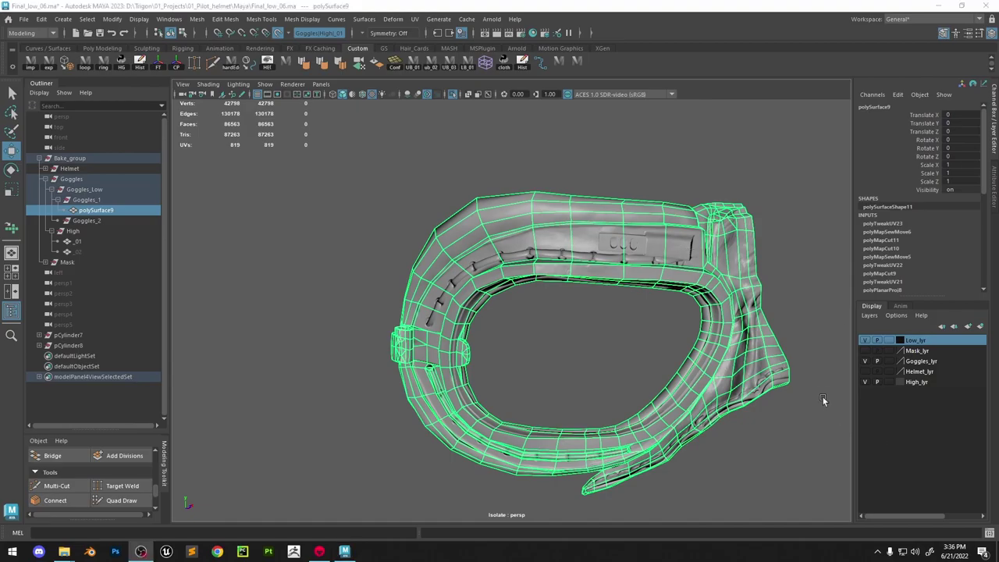
left_click_drag(826, 401, 747, 328, "alt")
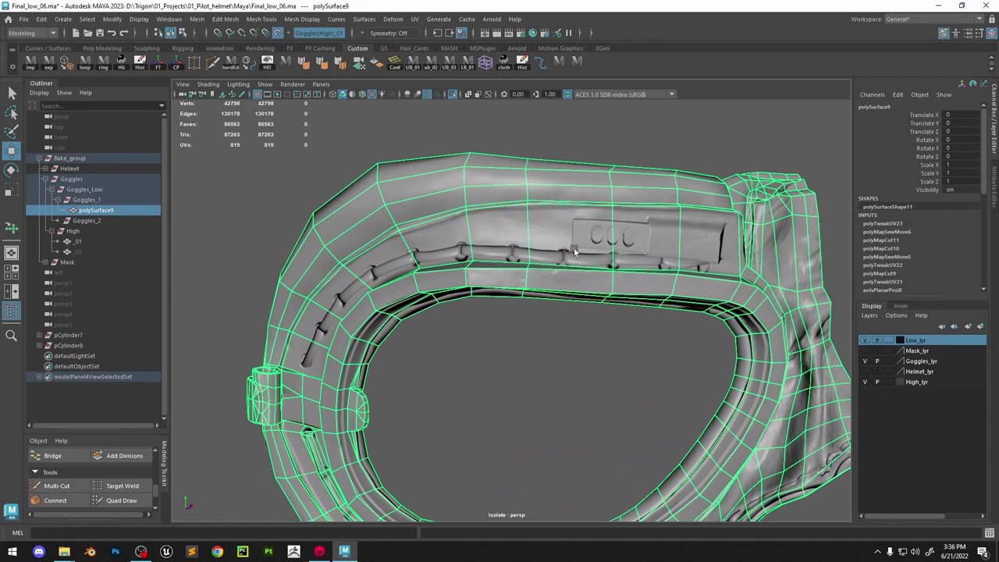
middle_click_drag(574, 249, 570, 271, "alt")
mouse_move(617, 257)
left_mouse_down("alt")
mouse_move(558, 251)
mouse_move(607, 251)
left_mouse_up("alt")
middle_click_drag(607, 252, 463, 256, "alt")
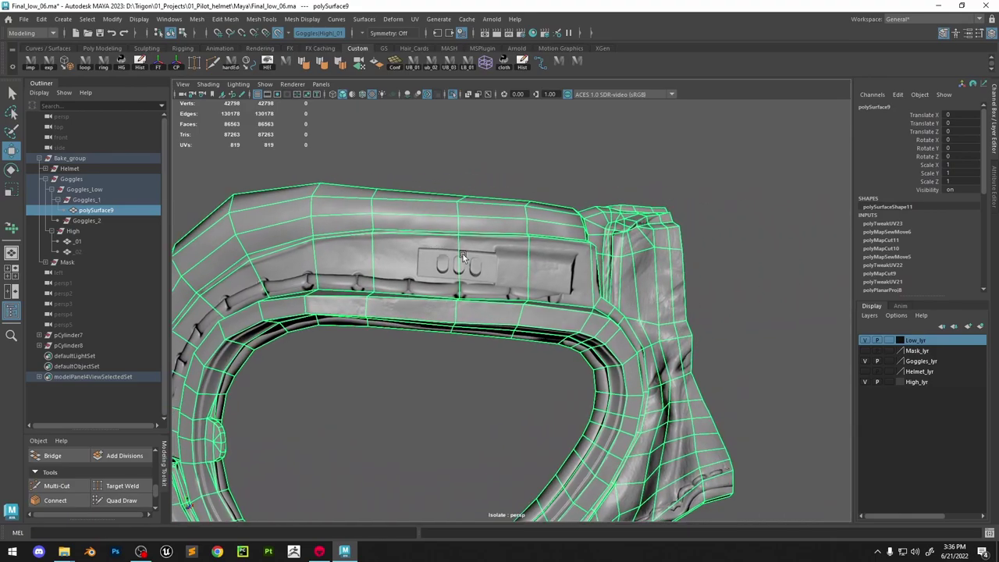
scroll(462, 256, "up", 3)
left_click(453, 93)
middle_click_drag(381, 328, 464, 368, "alt")
scroll(463, 369, "up", 2)
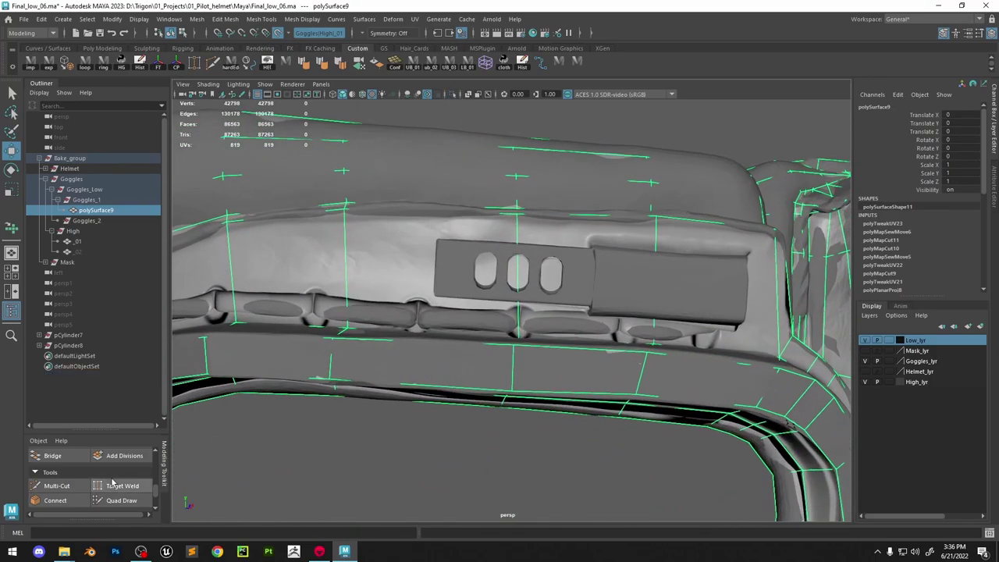
left_click(69, 485)
left_click_drag(484, 255, 441, 258, "alt")
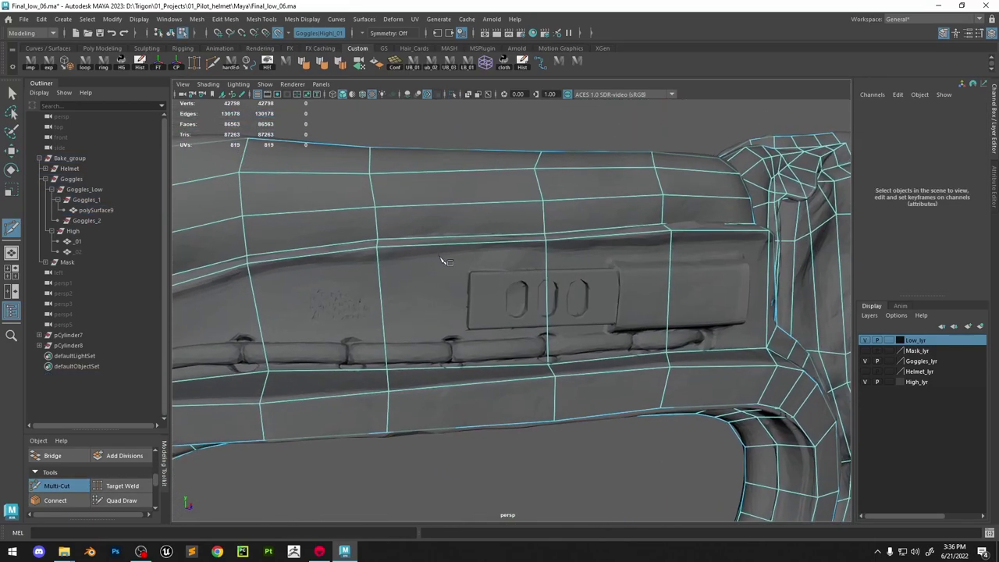
scroll(443, 262, "up", 2)
left_click(345, 388)
left_click_drag(589, 343, 526, 328, "alt")
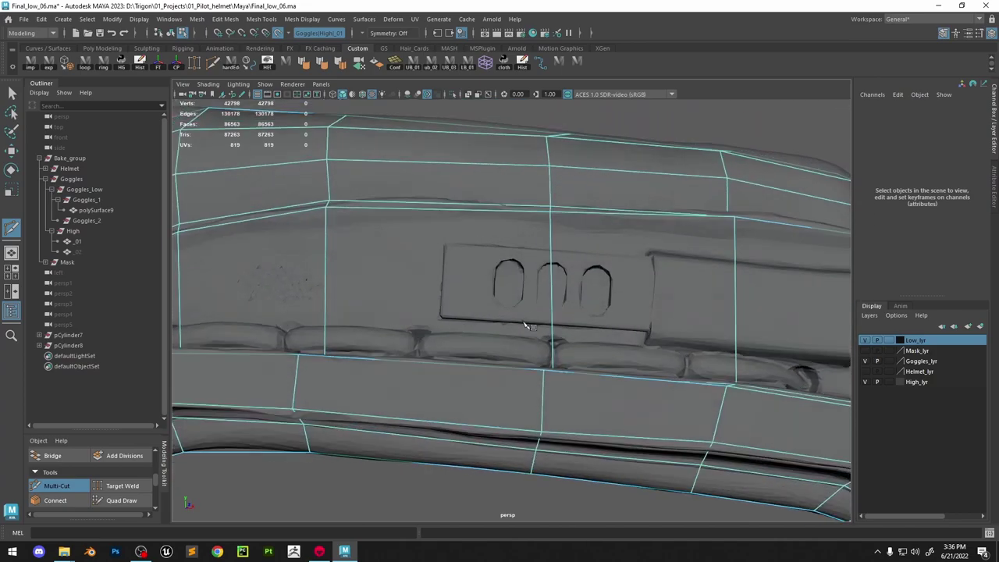
With Quad Draw, move the loose vertex beneath the cord's end onto the upper edge of the clip strap
middle_click_drag(375, 331, 575, 345, "alt")
left_click_drag(585, 310, 624, 328, "alt")
scroll(456, 334, "down", 2)
middle_click_drag(381, 371, 562, 200, "alt")
scroll(562, 201, "down", 3)
left_click_drag(562, 201, 445, 279, "alt")
scroll(543, 196, "up", 3)
scroll(443, 281, "up", 2)
left_click_drag(519, 328, 480, 370, "alt")
left_click(150, 499)
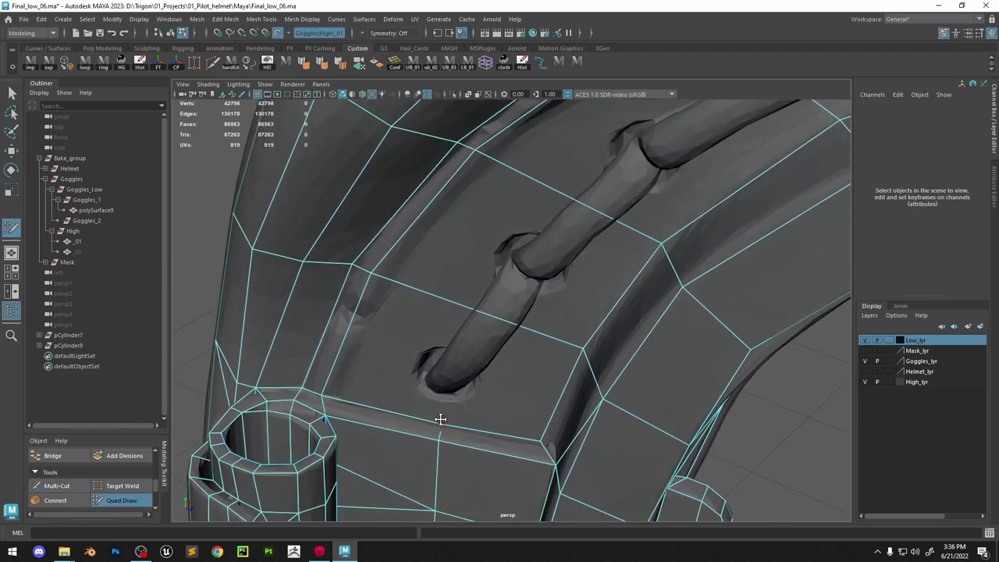
left_click_drag(441, 443, 495, 410)
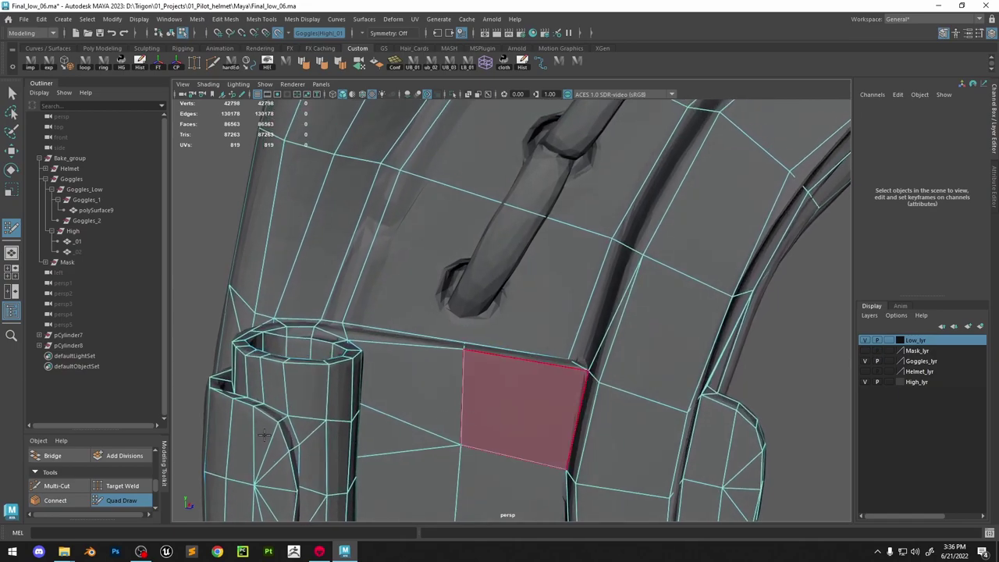
With Multi-Cut, cut edges from the clip's upper corner beneath the cord's end to the frame's inner ridge
left_click(79, 485)
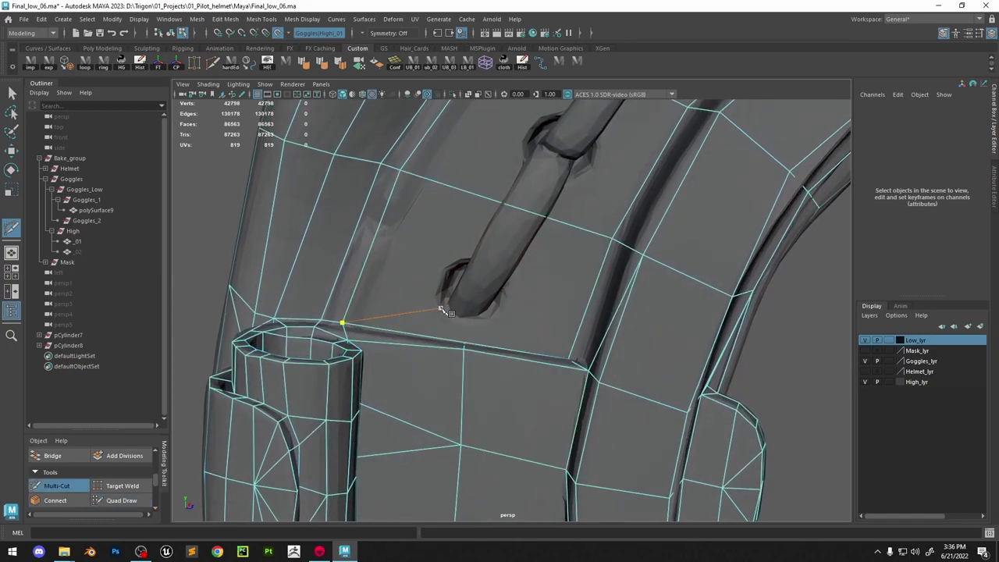
left_click(441, 308)
left_click(462, 319)
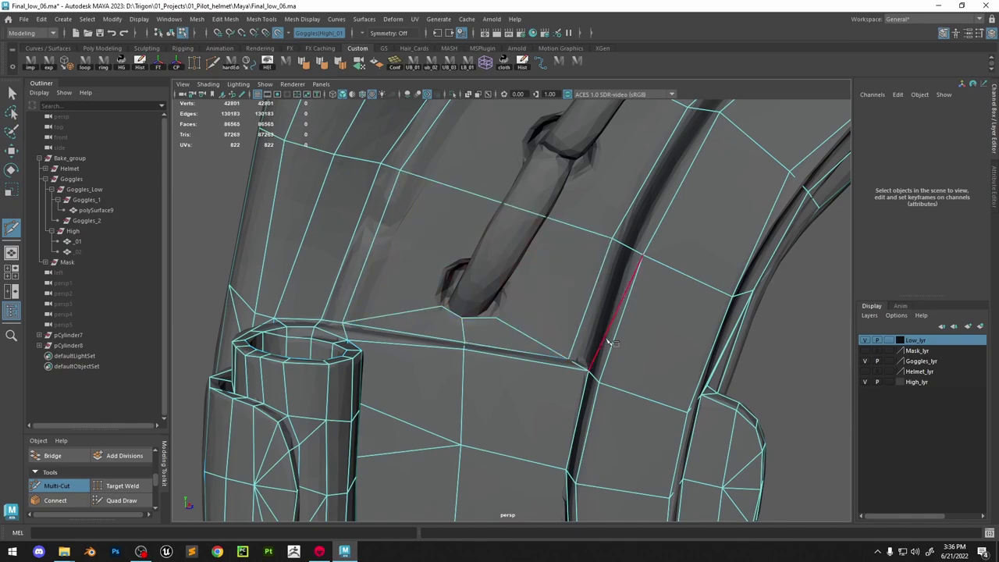
Run a new cut from the cord's lower end along its outer edge, following the frame's curved corner
left_click(502, 205)
middle_click_drag(518, 172, 433, 351, "alt")
scroll(434, 349, "down", 2)
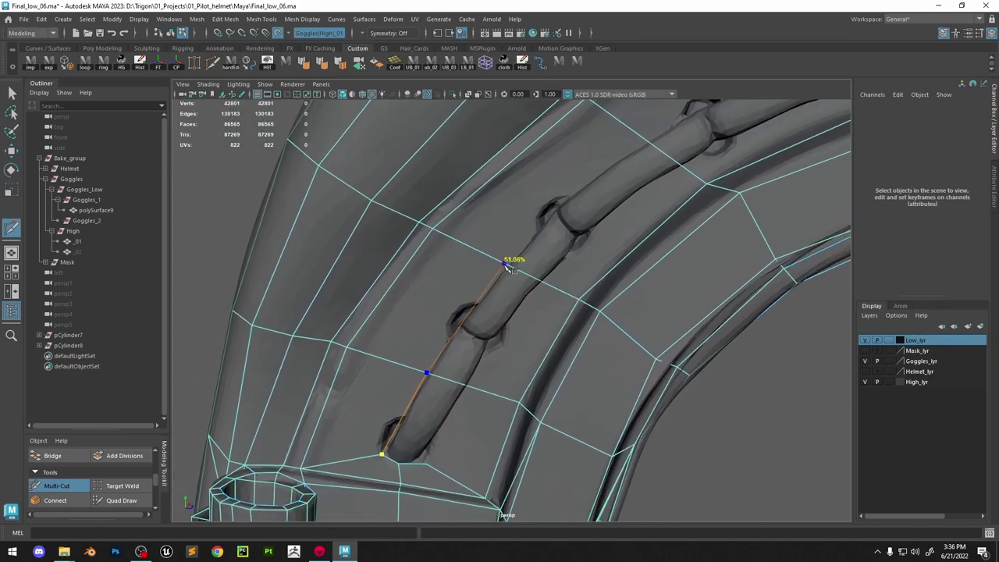
middle_click_drag(673, 178, 426, 342, "alt")
scroll(430, 339, "down", 2)
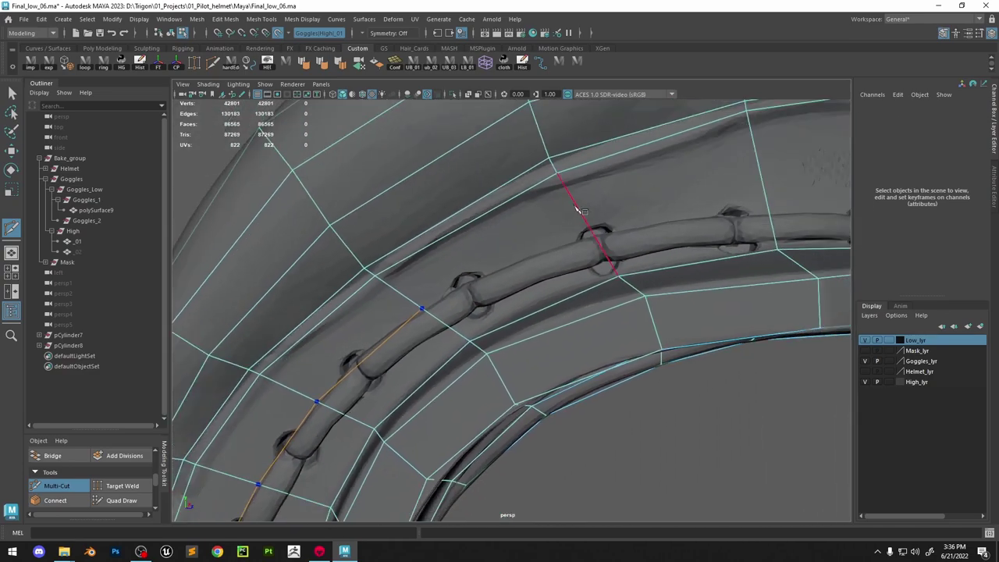
middle_click_drag(771, 224, 617, 233, "alt")
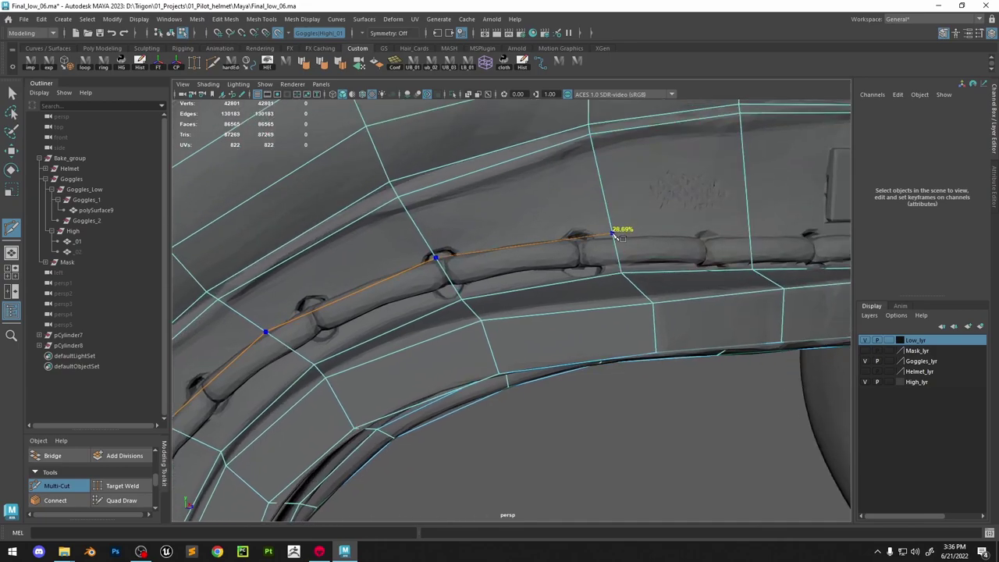
left_click_drag(741, 235, 700, 242, "alt")
left_click(659, 272)
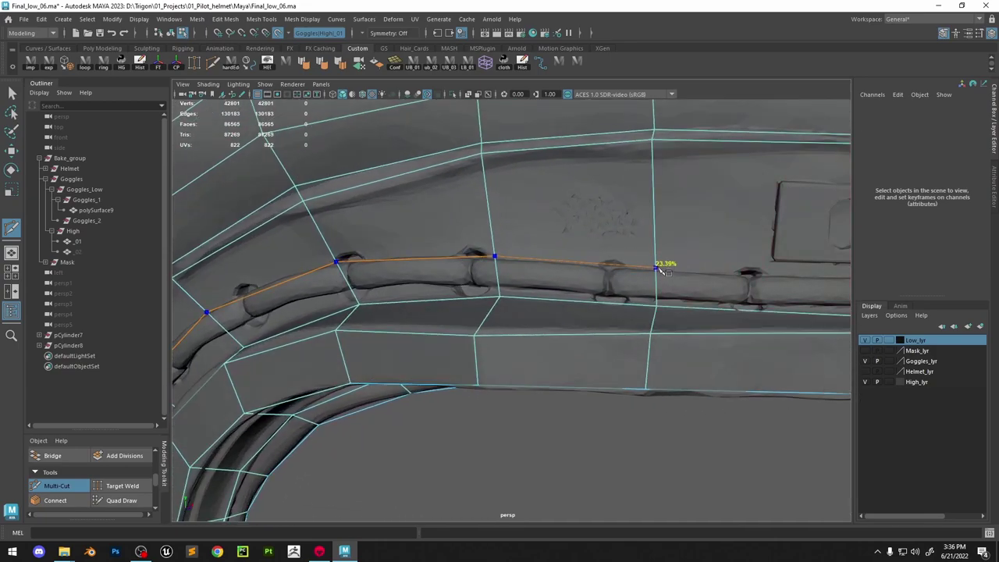
Continue the cut along the cord's straight section beneath the plate, turn down around its far end, and finish it on the lower ridge
middle_click_drag(824, 255, 458, 264, "alt")
left_click(522, 289)
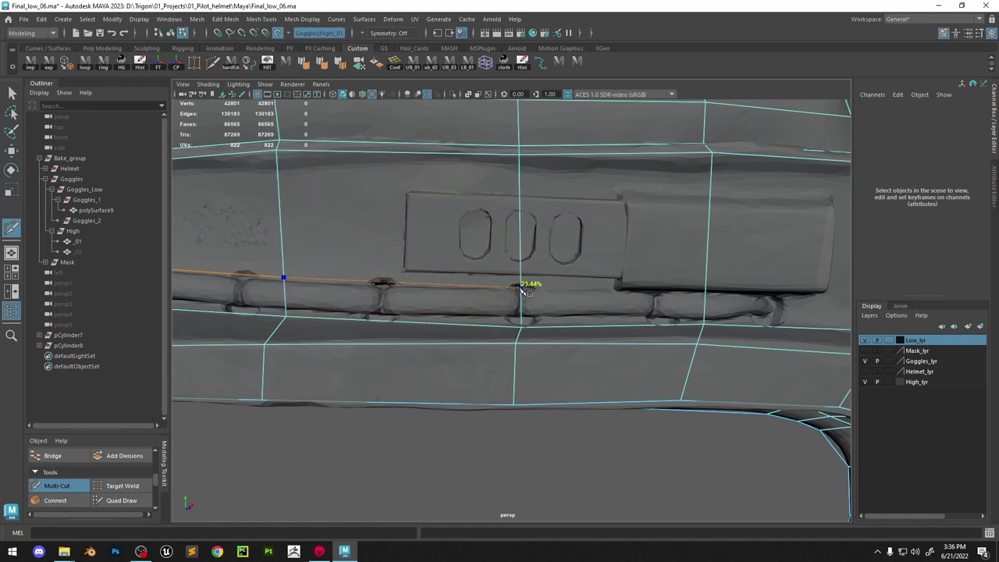
left_click(706, 290)
left_click_drag(809, 285, 780, 243, "alt")
left_click(770, 249)
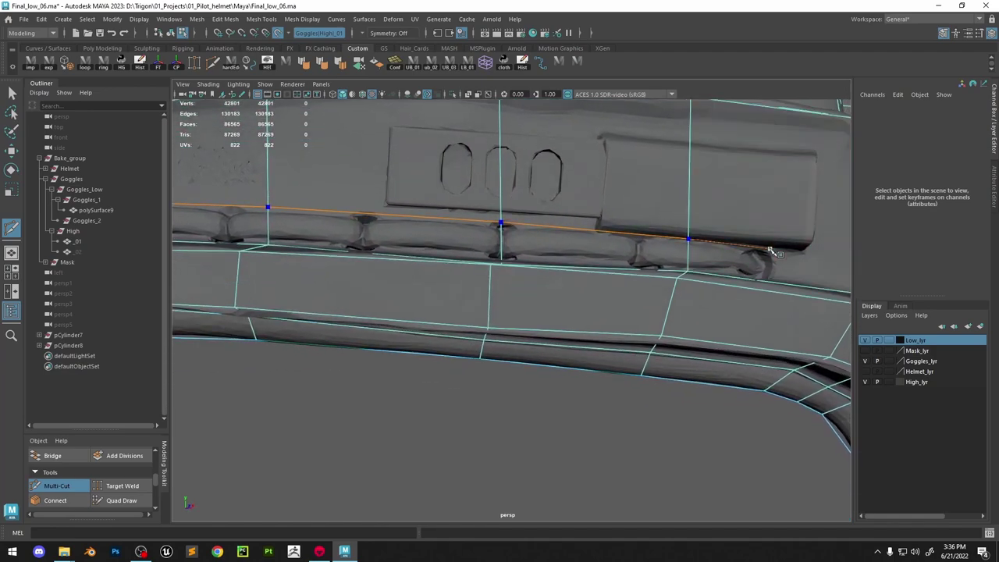
middle_click_drag(798, 265, 603, 274, "alt")
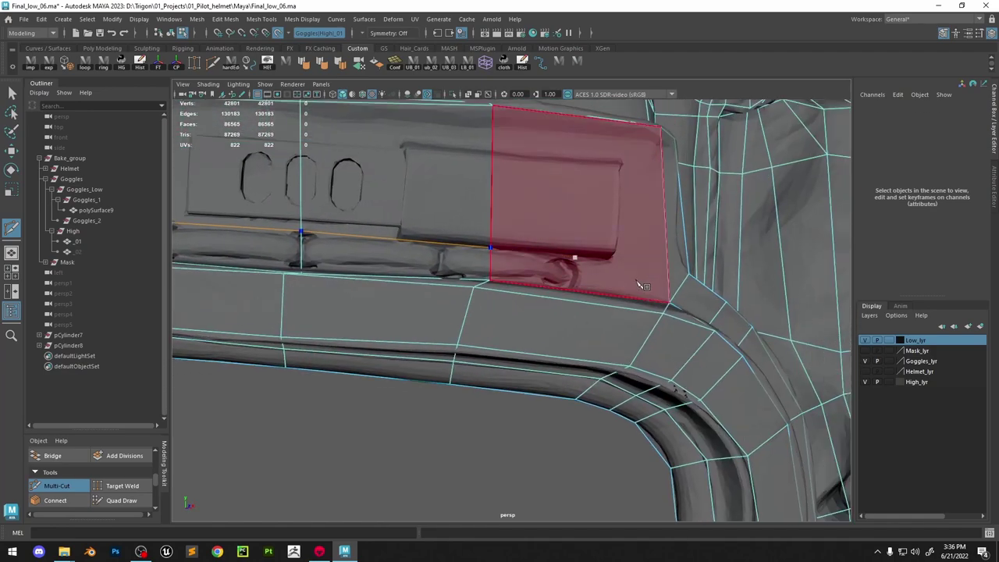
right_click_drag(633, 288, 656, 346, "alt")
left_click_drag(654, 344, 642, 359, "alt")
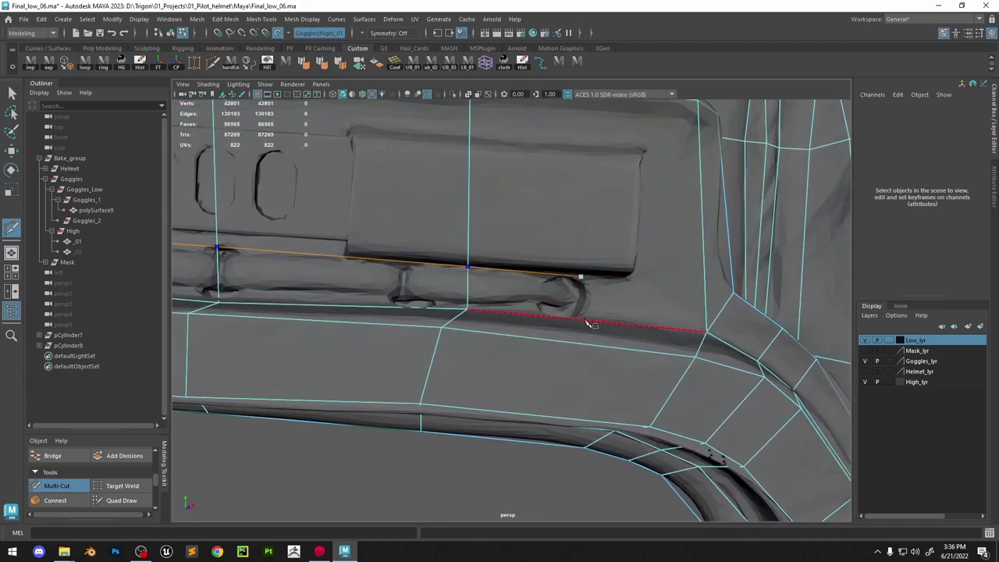
right_click(608, 295)
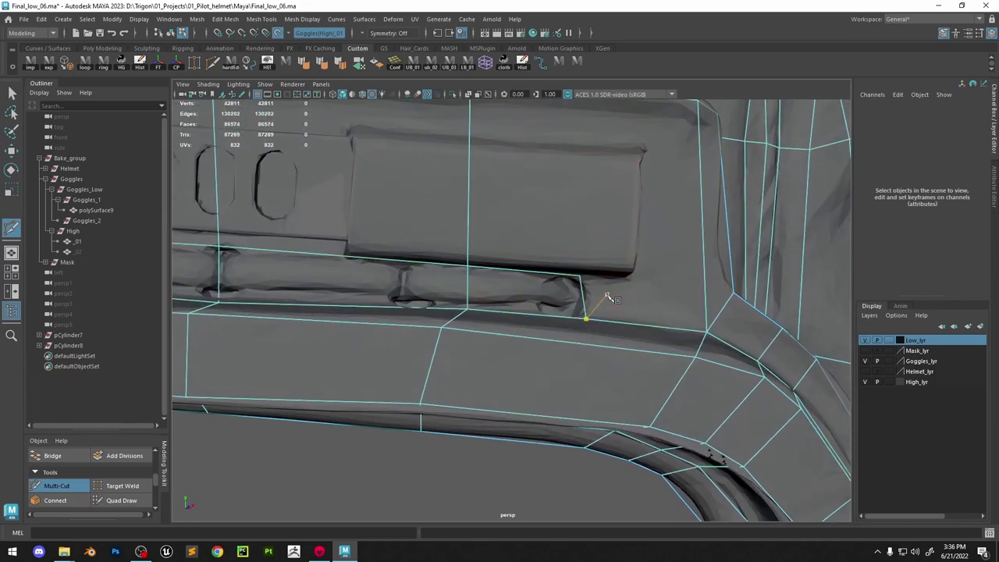
Insert an edge loop across the front rim below the cord's far end and connect it to the cut's lower corner
right_click_drag(598, 356, 538, 307, "alt")
left_click(568, 340)
left_click_drag(538, 308, 556, 328, "alt")
key("ctrl+z")
left_click(540, 315, "ctrl")
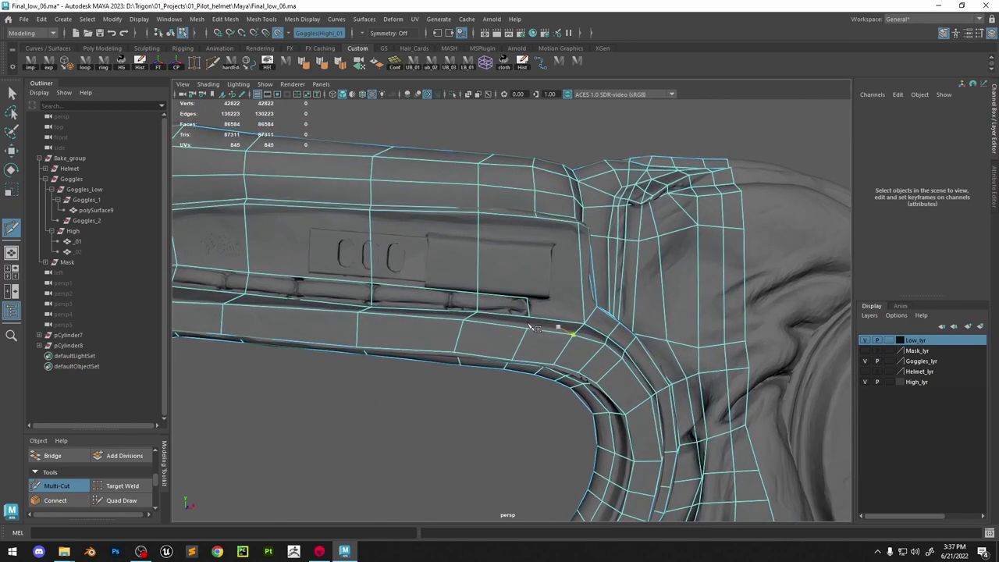
right_click_drag(556, 328, 554, 374, "alt")
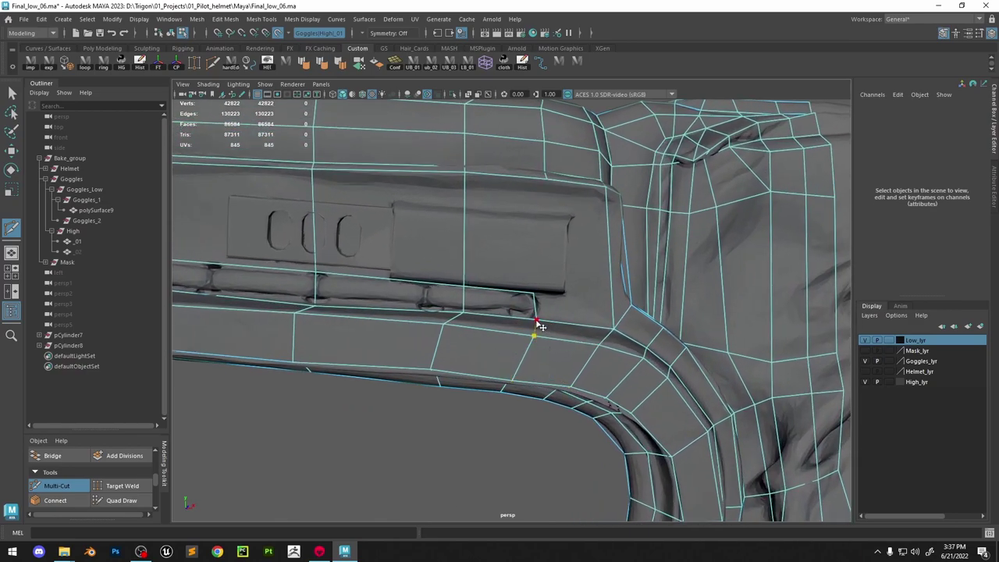
key("ctrl+z")
left_click_drag(544, 279, 533, 265, "alt")
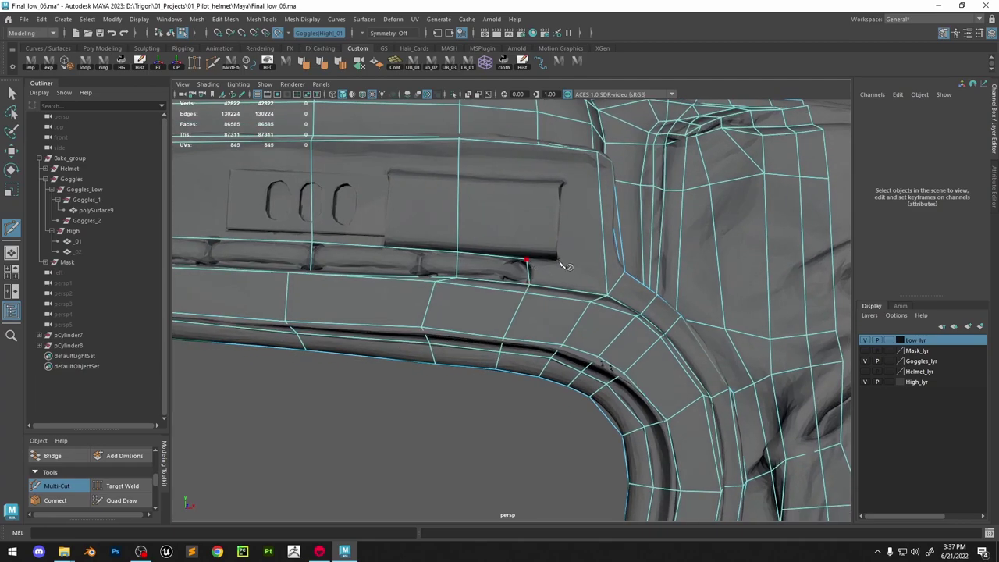
Cut around the end of the plate up to the frame ridge, and cut from the plate's lower corner across the ridge
left_click_drag(575, 216, 545, 224, "alt")
left_click(535, 192)
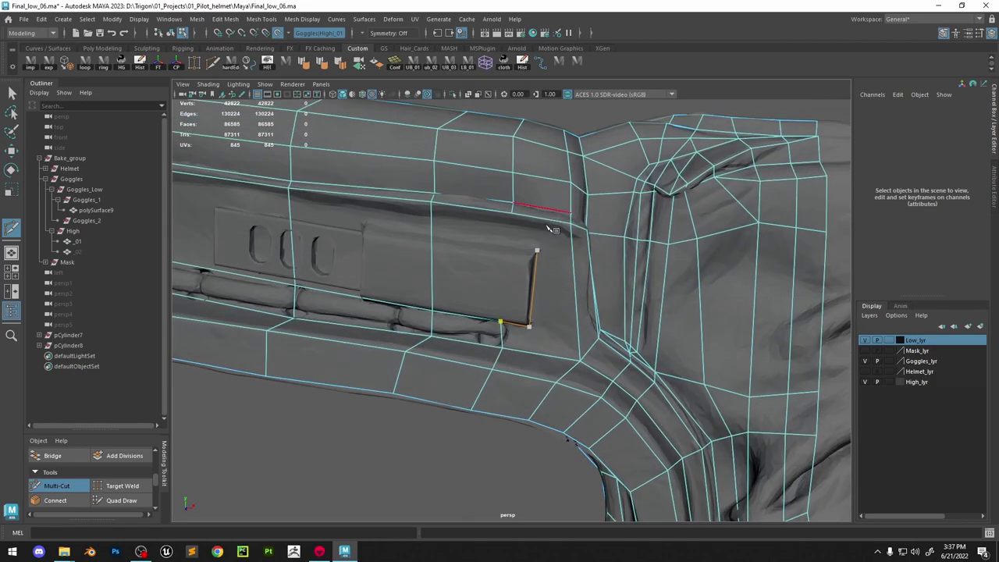
left_click(507, 246)
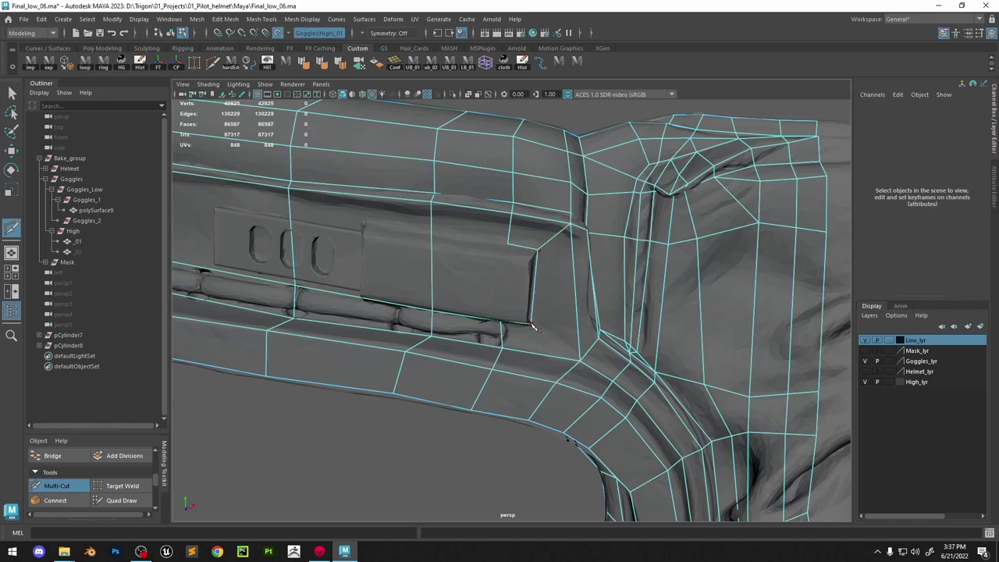
key("ctrl+z")
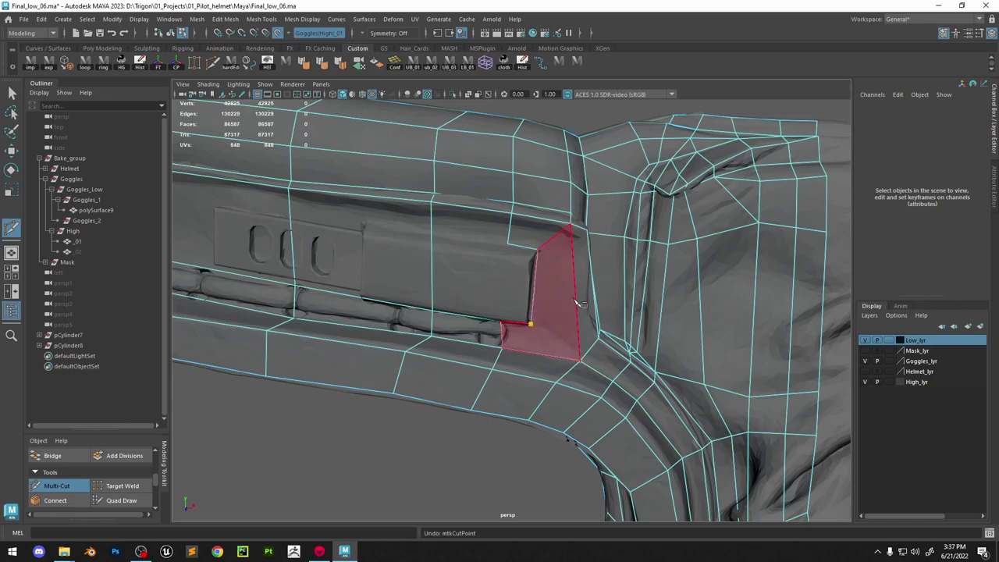
left_click_drag(590, 307, 580, 314, "alt")
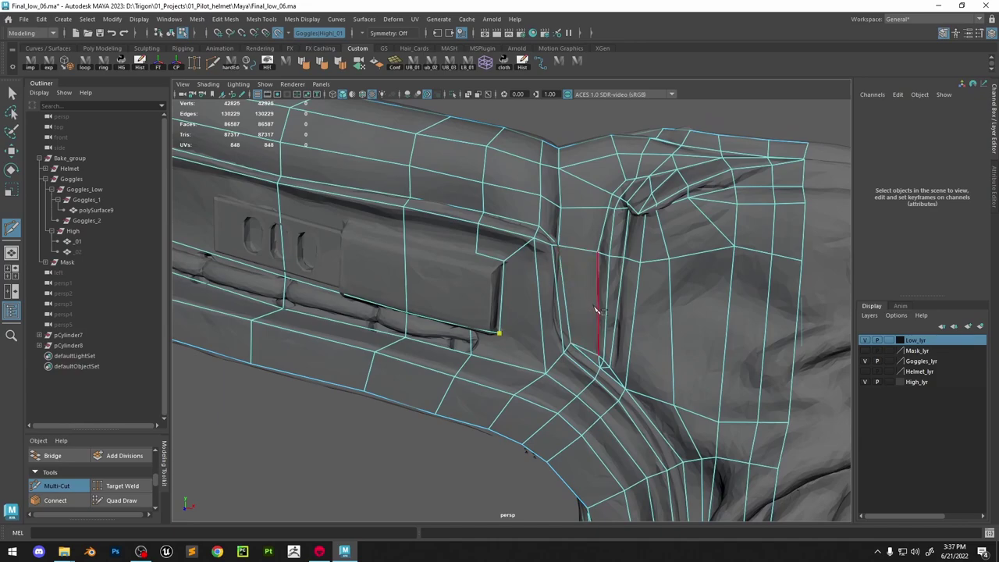
right_click(598, 306)
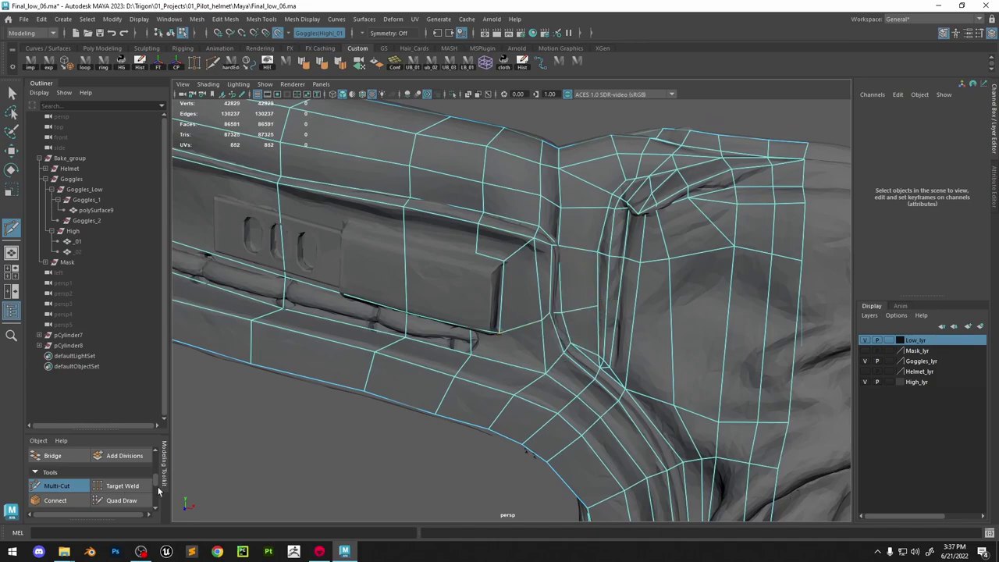
With Quad Draw, fit the new cut's vertices to the frame ridge beside the plate's lower corner
left_click(129, 500)
scroll(656, 352, "up", 5)
left_click_drag(655, 352, 532, 306, "alt")
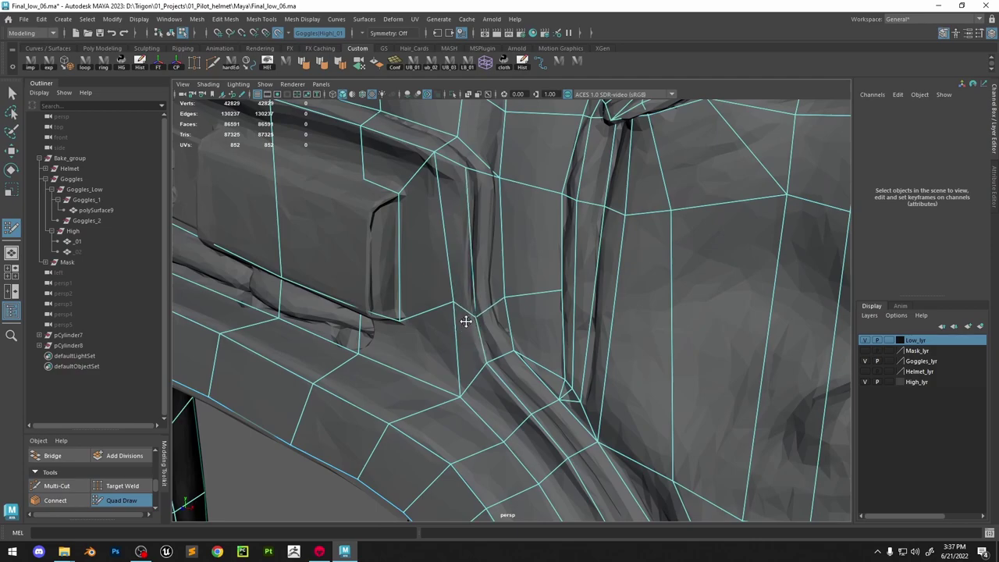
left_click_drag(523, 320, 635, 255, "alt")
scroll(676, 274, "down", 4)
middle_click_drag(636, 255, 542, 255, "alt")
Insert two edge loops with Multi-Cut, one across the fabric side panel and one across the ridge at the plate's mid-height
left_click(59, 485)
left_click(636, 331, "ctrl")
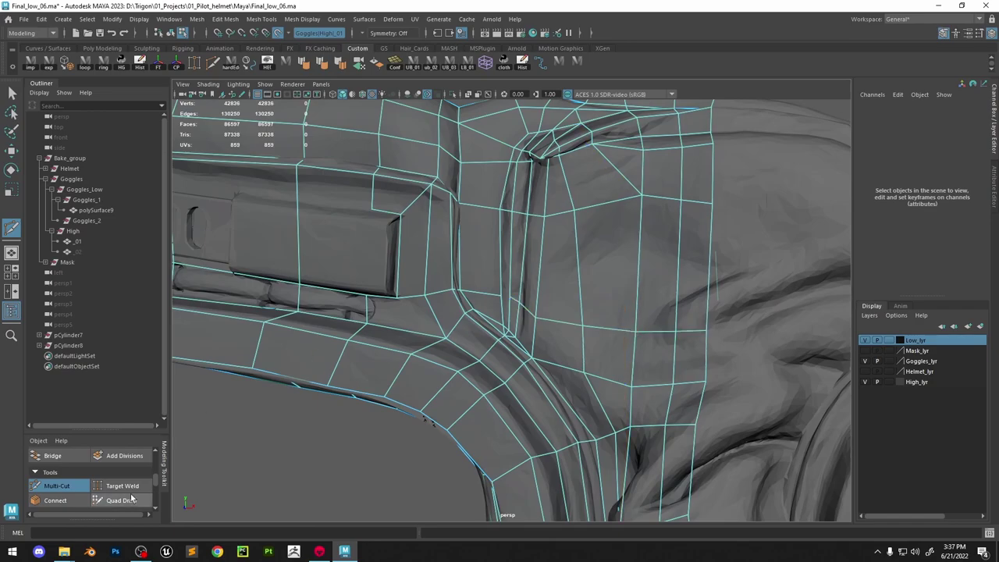
left_click(460, 247, "ctrl")
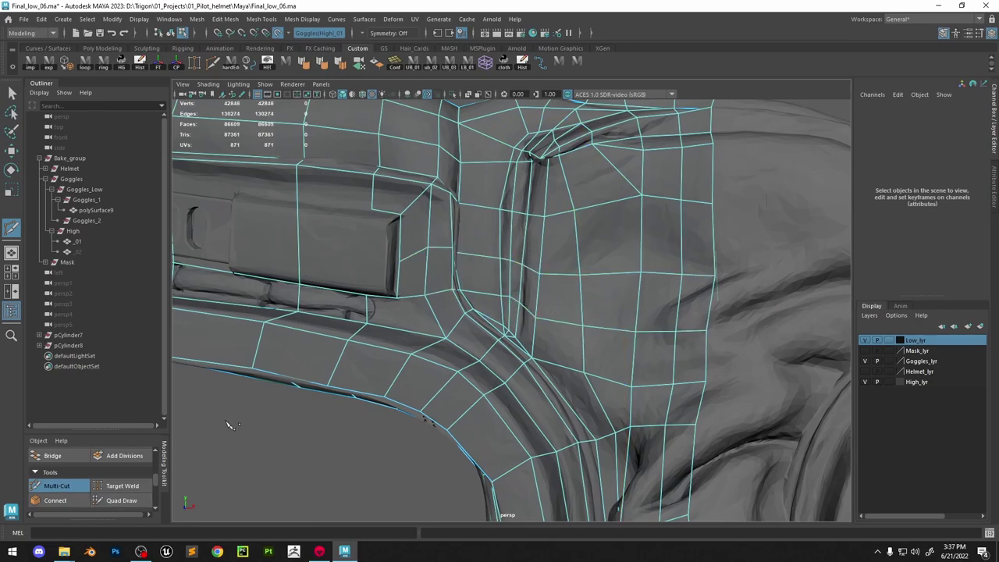
With Quad Draw, reposition the loop vertices along the frame ridge and its upper corner to match the high-poly shape
left_click(121, 501)
scroll(531, 313, "up", 3)
mouse_move(536, 315)
left_mouse_down("alt")
mouse_move(398, 289)
mouse_move(367, 289)
mouse_move(374, 307)
mouse_move(351, 303)
left_mouse_up("alt")
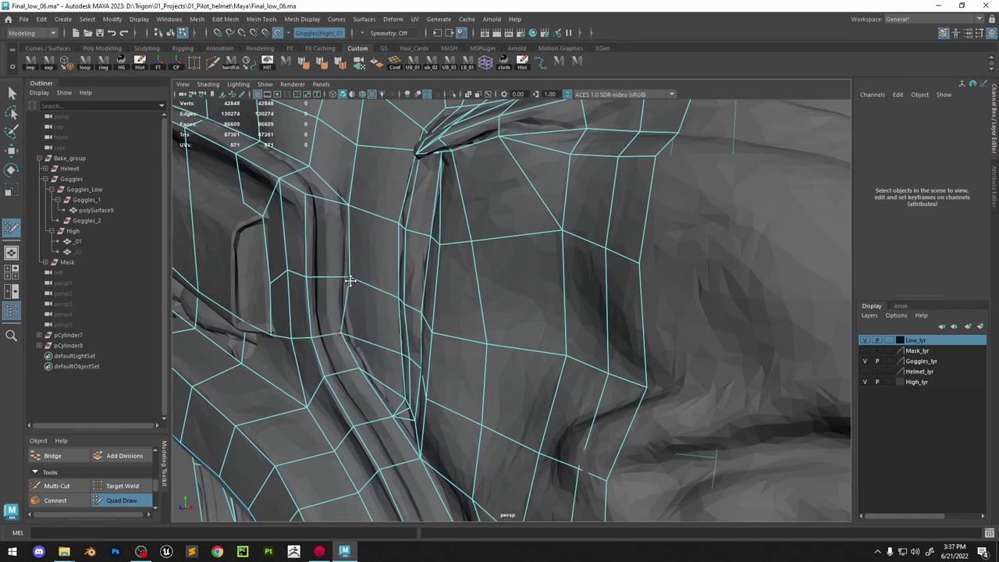
middle_click_drag(351, 281, 431, 345, "alt")
left_click_drag(391, 232, 381, 240)
left_click_drag(430, 269, 397, 261)
left_click_drag(432, 342, 422, 341)
left_click_drag(421, 341, 365, 279, "alt")
mouse_move(336, 195)
left_mouse_down()
mouse_move(355, 194)
mouse_move(371, 251)
left_mouse_up()
mouse_move(318, 234)
left_mouse_down()
mouse_move(444, 198)
mouse_move(456, 234)
mouse_move(429, 271)
mouse_move(419, 262)
left_mouse_up()
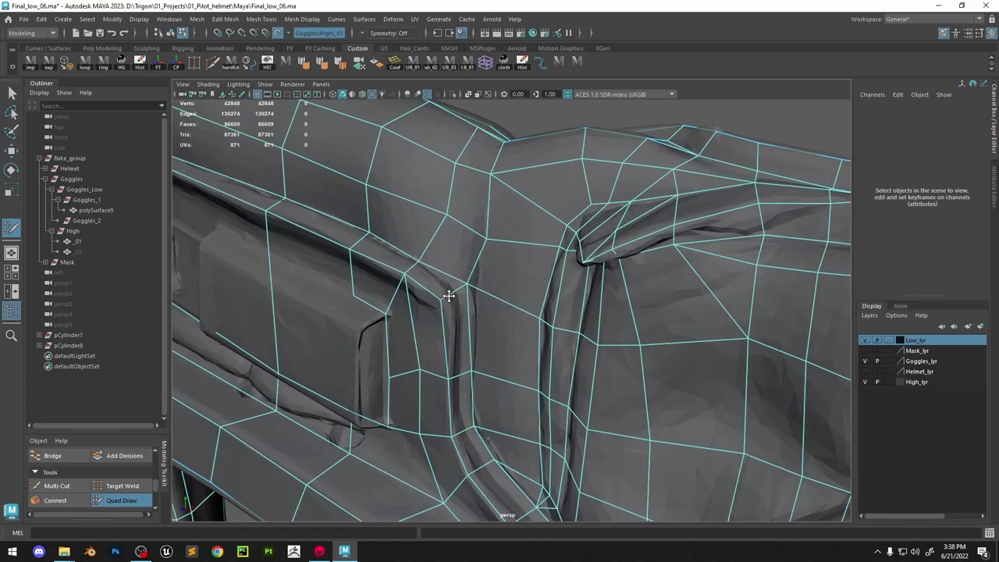
Bevel the edge across the frame ridge's upper corner and adjust the outer bevel vertex with Quad Draw
key("w")
left_click(457, 296)
key("ctrl+b")
key("ctrl+shift+q")
scroll(420, 294, "up", 1)
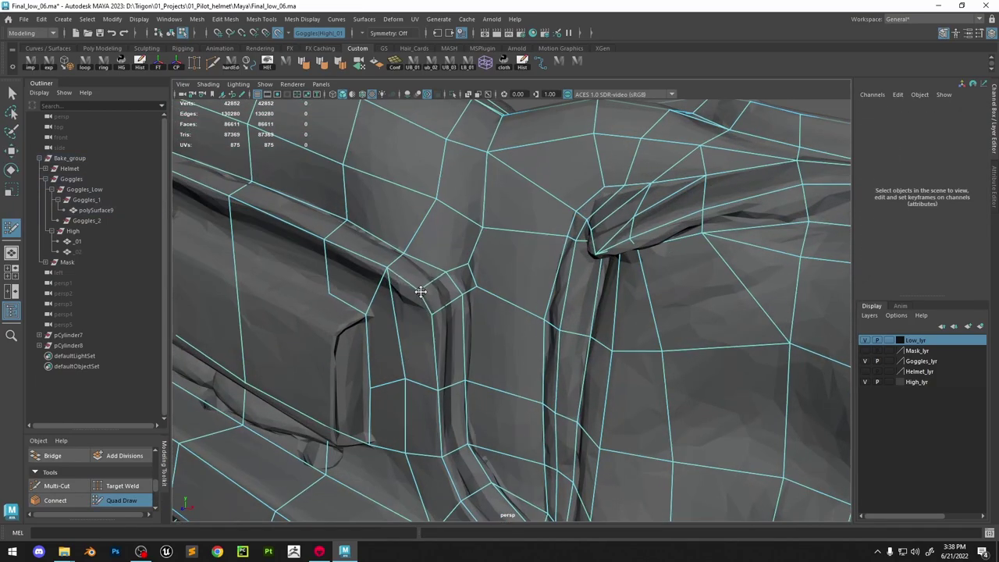
mouse_move(477, 286)
left_mouse_down()
mouse_move(469, 263)
mouse_move(482, 297)
left_mouse_up()
With Multi-Cut, add an edge row across the side fabric near the upper fold and connect it to the bevelled corner
left_click(80, 488)
left_click(752, 300, "ctrl")
left_click(751, 300)
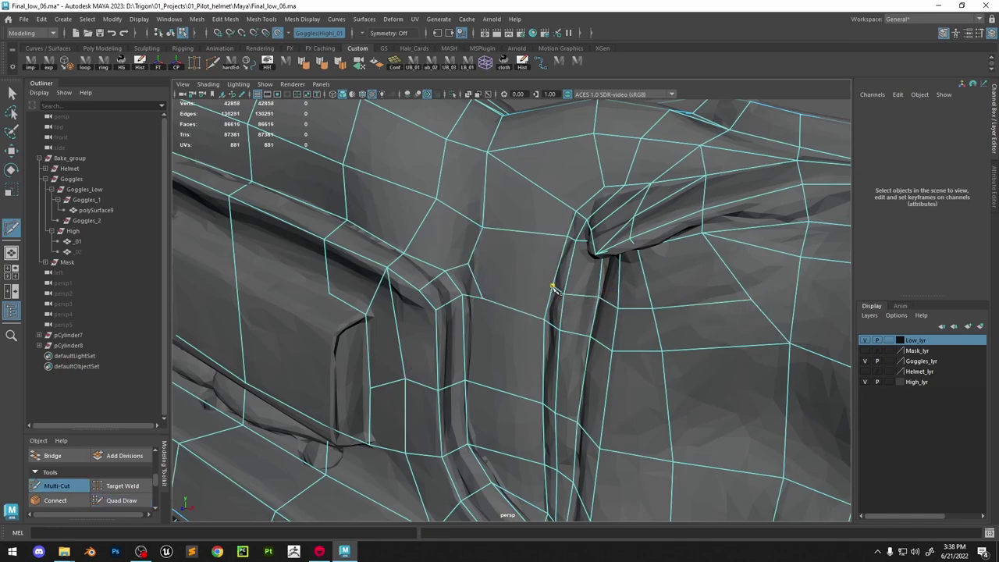
left_click_drag(504, 329, 494, 275, "alt")
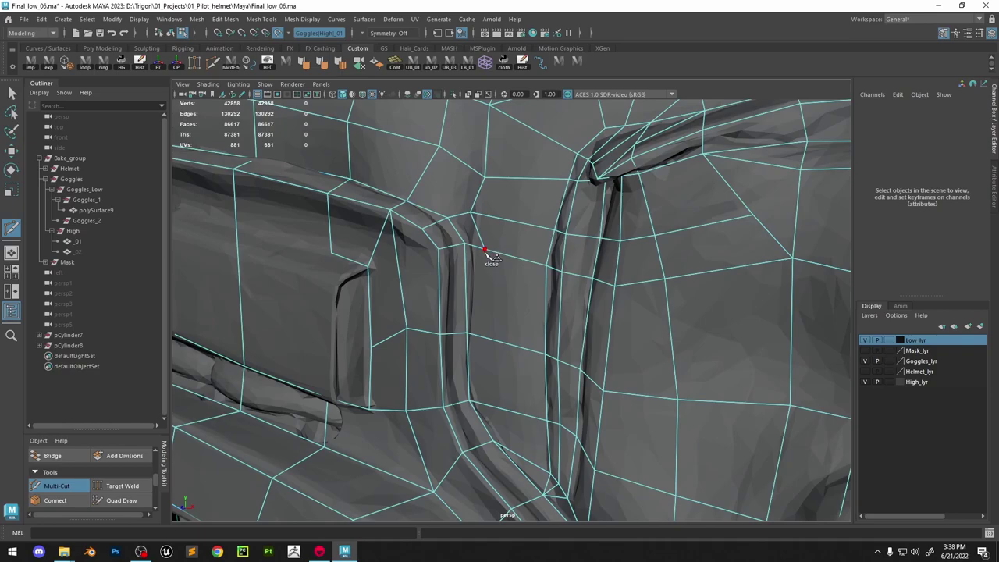
Cut a vertical edge line down the groove beside the frame ridge and move its vertices against the ridge with Quad Draw
left_click_drag(542, 320, 468, 363, "alt")
middle_click_drag(441, 390, 453, 355, "alt")
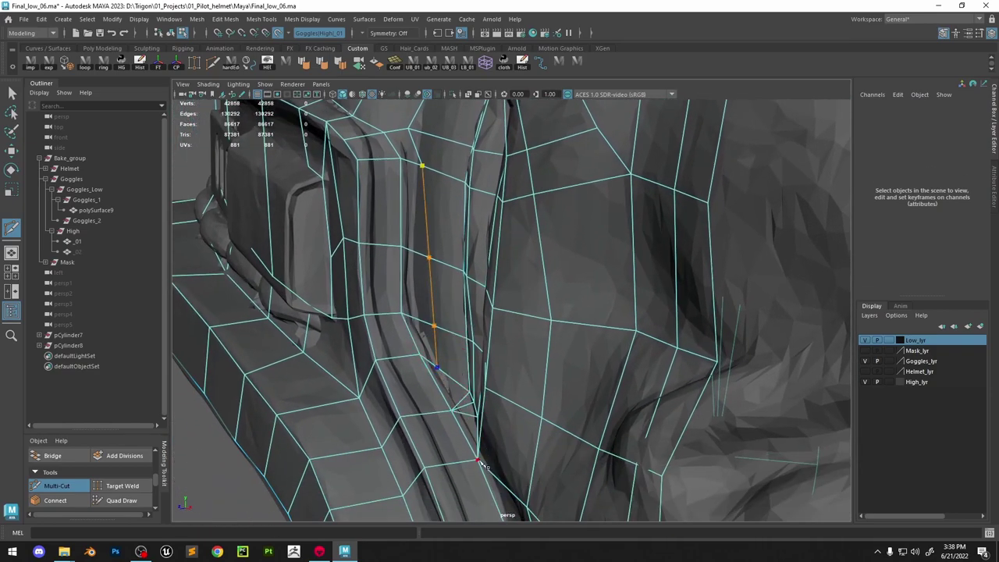
key("Return")
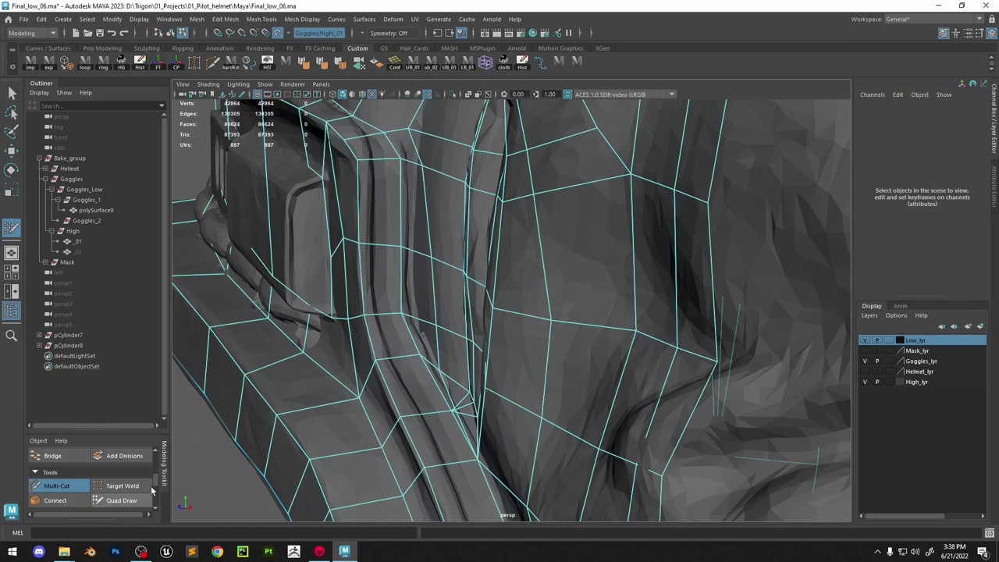
left_click(121, 500)
left_click(421, 275, "ctrl")
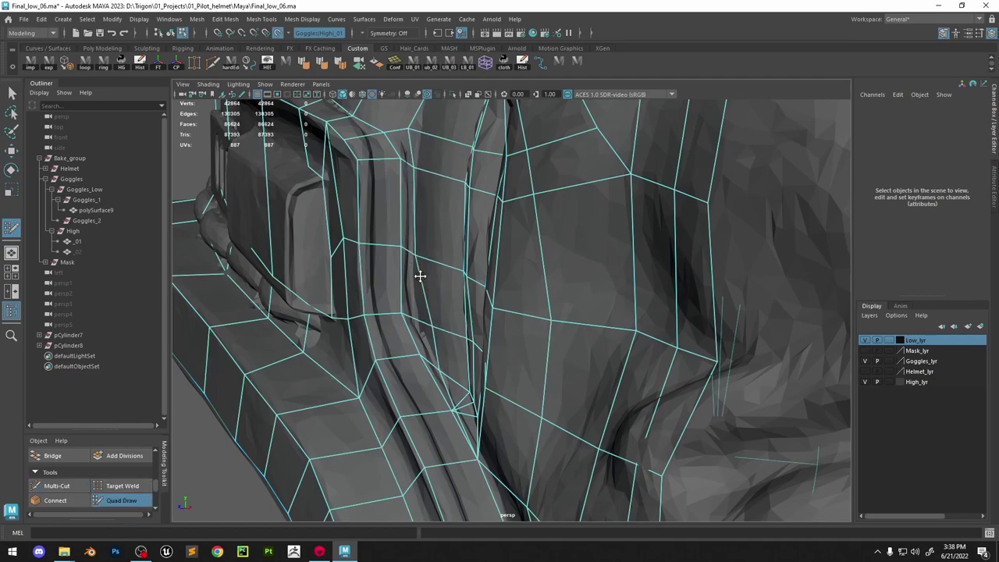
left_click_drag(425, 320, 419, 299, "alt")
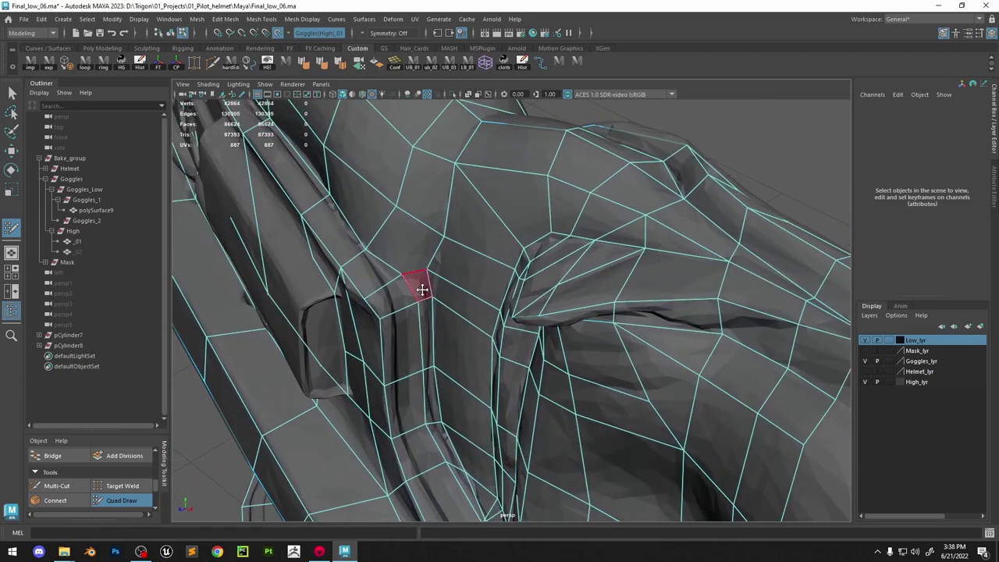
Cut a diagonal edge across the small quad at the ridge's upper corner and move its outer vertex away from the ridge
scroll(423, 289, "up", 3)
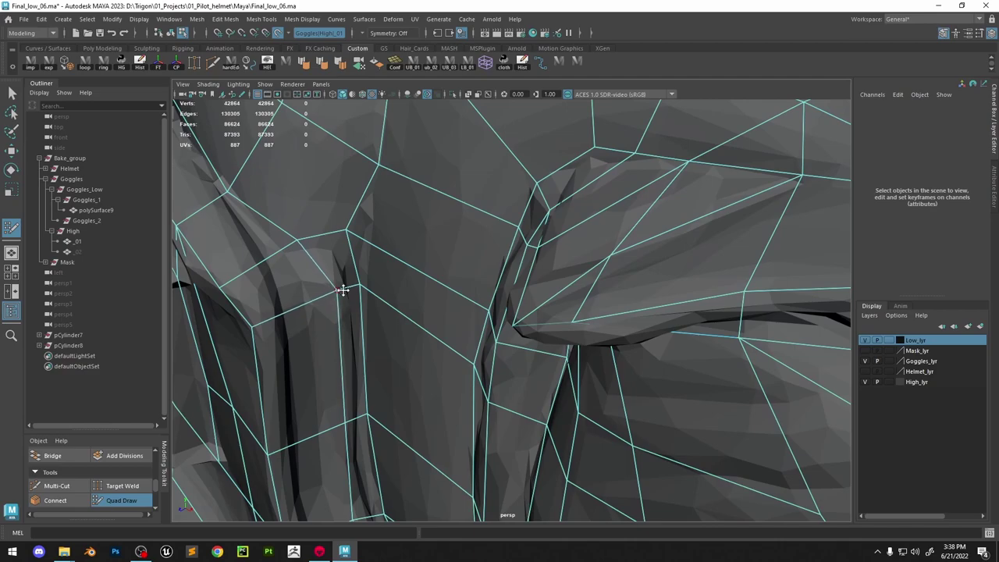
left_click(52, 488)
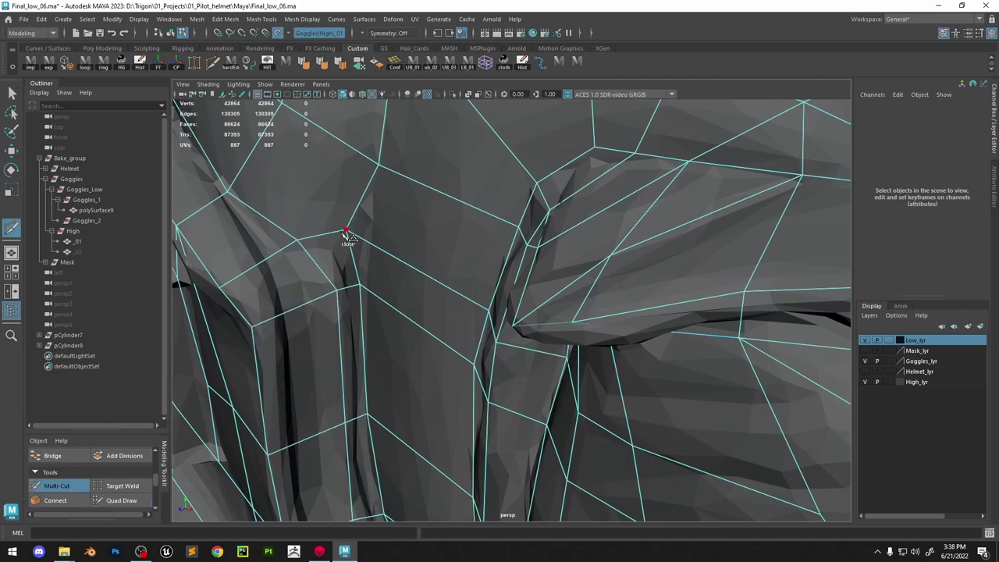
left_click(337, 289)
right_click(478, 171)
left_click(134, 500)
left_click_drag(351, 231, 375, 227)
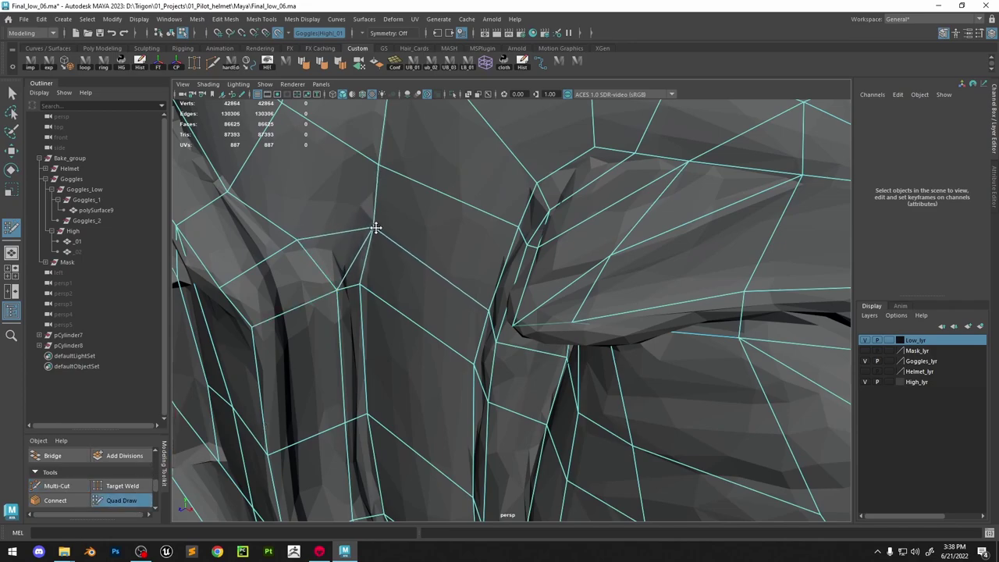
left_click(70, 487)
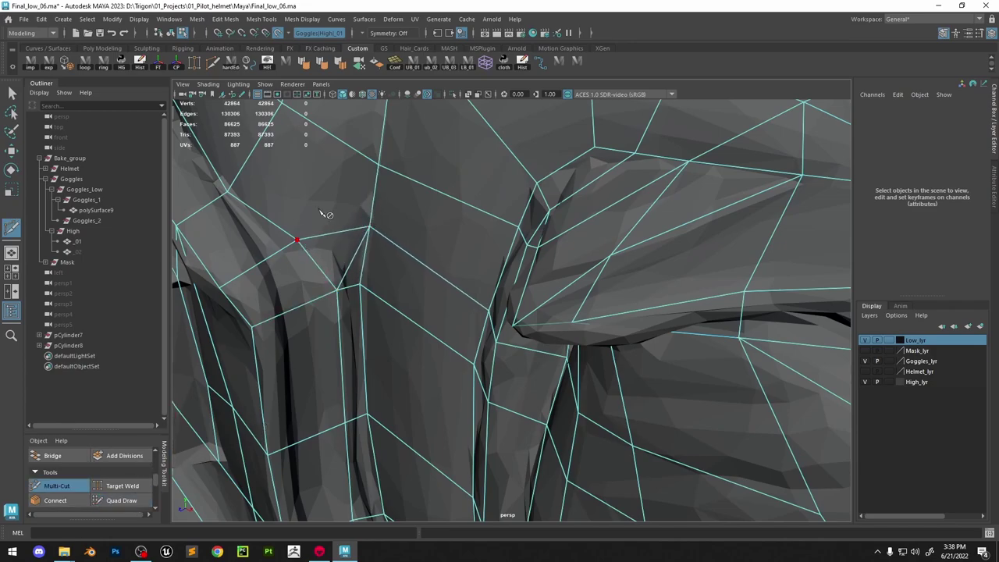
Cut an edge from the ridge's upper corner vertex to the neighbouring vertex on the upper fabric and complete the cut
left_click(378, 164)
right_click(379, 164)
mouse_move(412, 174)
left_mouse_down("alt")
mouse_move(457, 200)
mouse_move(466, 274)
left_mouse_up("alt")
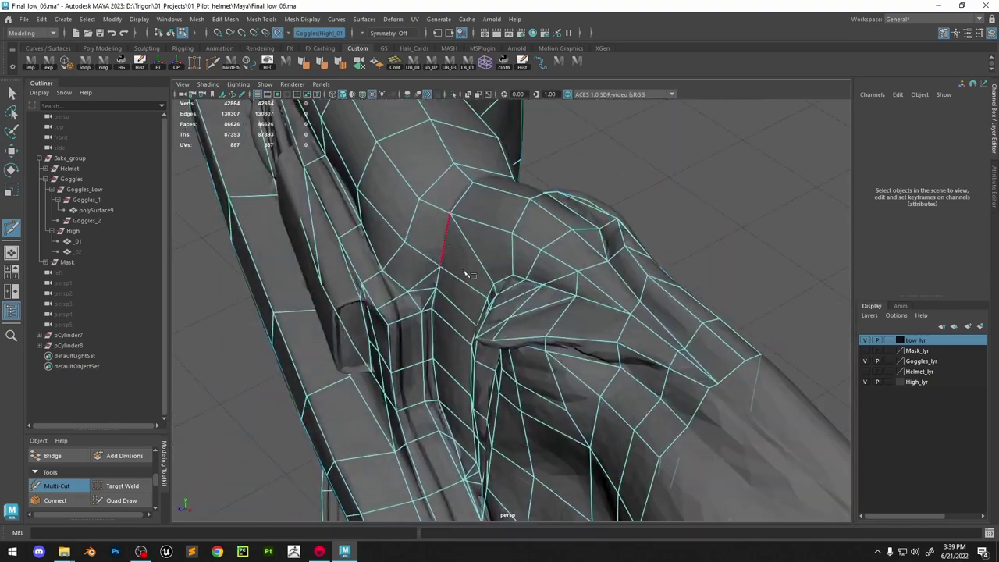
Merge the crowded vertices down the narrow groove beside the frame ridge with Quad Draw
left_click(122, 500)
right_click_drag(408, 339, 482, 404, "alt")
left_click_drag(403, 351, 409, 261)
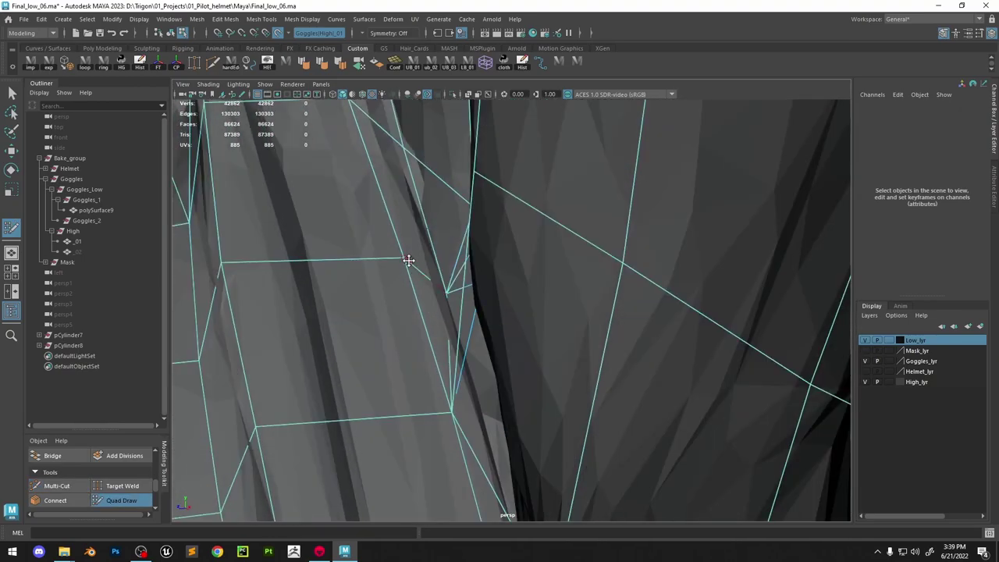
key("w")
left_click(452, 413)
left_click(452, 414)
key("f")
left_click(121, 501)
mouse_move(461, 328)
left_mouse_down("alt")
mouse_move(499, 301)
mouse_move(523, 310)
mouse_move(475, 224)
mouse_move(512, 313)
left_mouse_up("alt")
Isolate the low-poly goggles mesh in smooth shading, inspect its surface around the ridge and frame, and exit isolation
mouse_move(495, 247)
left_mouse_down("alt")
mouse_move(564, 251)
mouse_move(537, 251)
mouse_move(522, 292)
mouse_move(504, 248)
left_mouse_up("alt")
right_click_drag(505, 248, 521, 265, "alt")
mouse_move(522, 266)
left_mouse_down("alt")
mouse_move(586, 232)
mouse_move(504, 281)
mouse_move(524, 316)
mouse_move(494, 273)
left_mouse_up("alt")
right_click_drag(495, 274, 439, 258, "alt")
key("w")
left_click(453, 95)
key("5")
left_click_drag(500, 250, 440, 265, "alt")
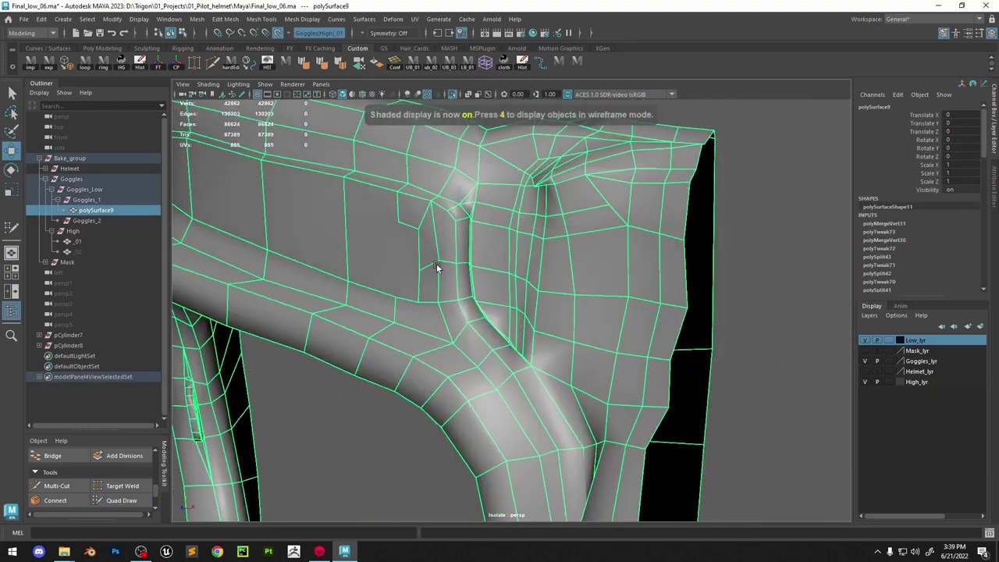
right_click_drag(440, 265, 406, 269, "alt")
left_click(327, 249)
right_click_drag(507, 271, 457, 261, "alt")
left_click_drag(456, 262, 518, 235, "alt")
right_click_drag(518, 235, 500, 288, "alt")
left_click_drag(500, 289, 518, 260, "alt")
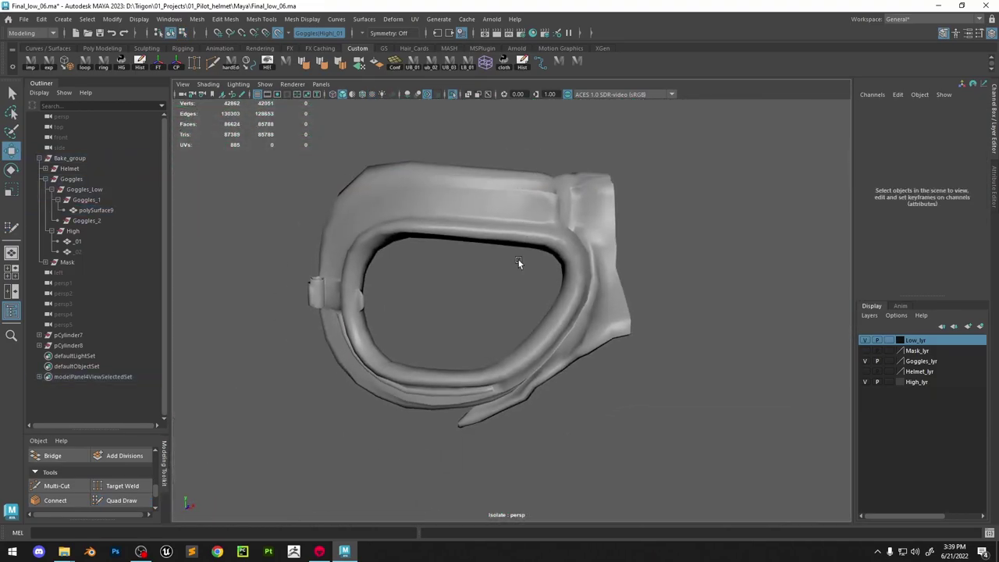
right_click_drag(519, 260, 550, 258, "alt")
left_click_drag(538, 254, 355, 414)
key("ctrl+1")
With Multi-Cut, cut an edge from the plate's upper outer corner across the narrow faces to the frame ridge
left_click(121, 501)
left_click_drag(577, 196, 547, 312, "alt")
right_click_drag(546, 313, 606, 401, "alt")
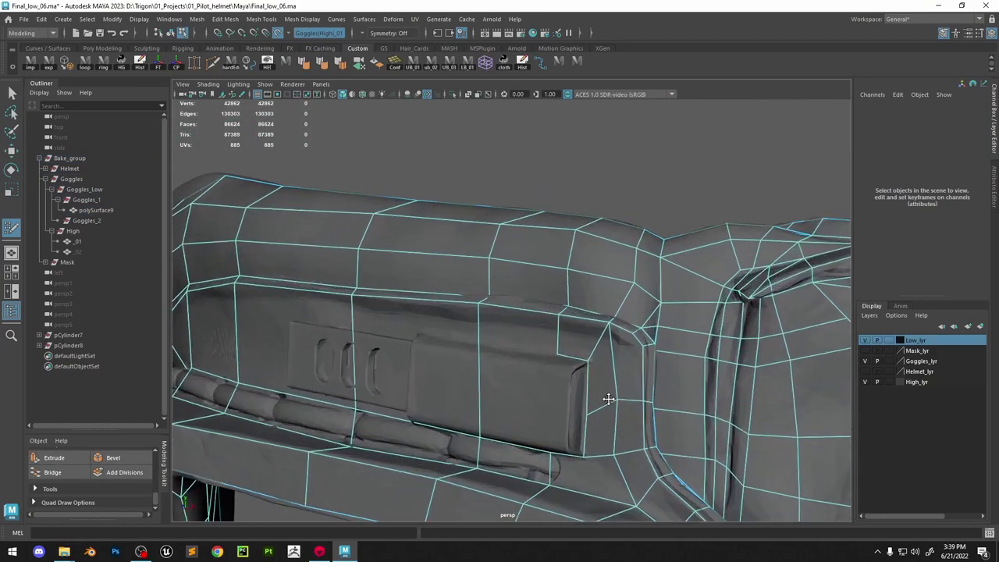
middle_click_drag(606, 401, 535, 328, "alt")
scroll(107, 468, "up", 1)
scroll(104, 478, "down", 1)
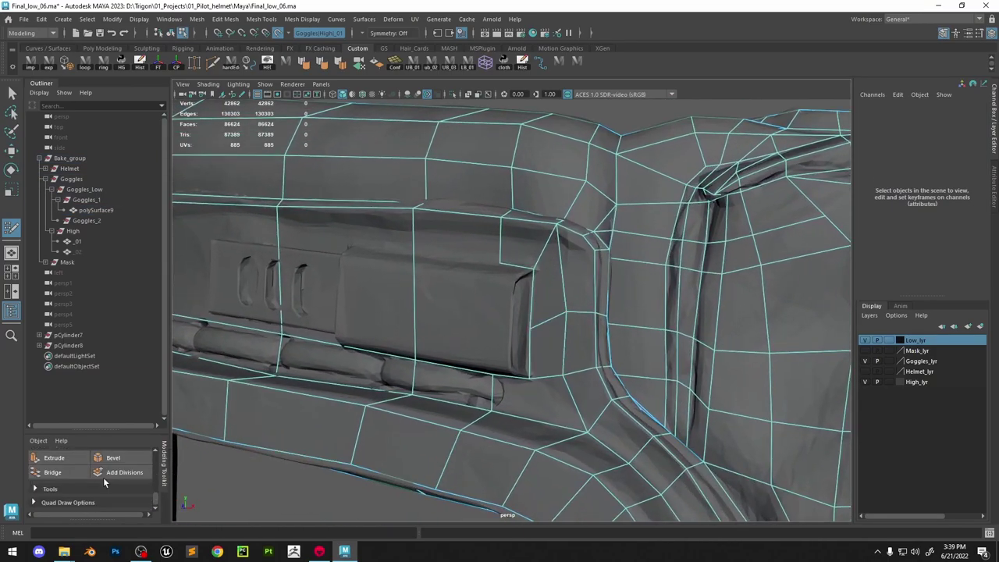
left_click(76, 488)
scroll(69, 473, "down", 1)
left_click_drag(596, 250, 557, 248, "alt")
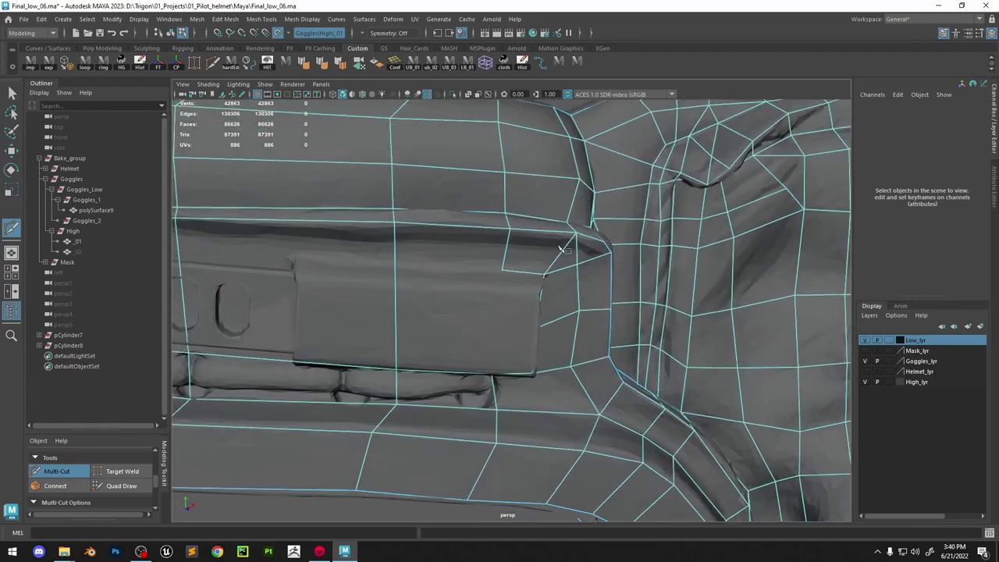
Cut an edge from the vertex row beside the plate's lower corner down to the curved lens-frame edge
right_click_drag(557, 248, 335, 285, "alt")
middle_click_drag(336, 285, 523, 270, "alt")
left_click_drag(524, 270, 596, 241, "alt")
right_click_drag(596, 240, 750, 289, "alt")
middle_click_drag(750, 288, 526, 315, "alt")
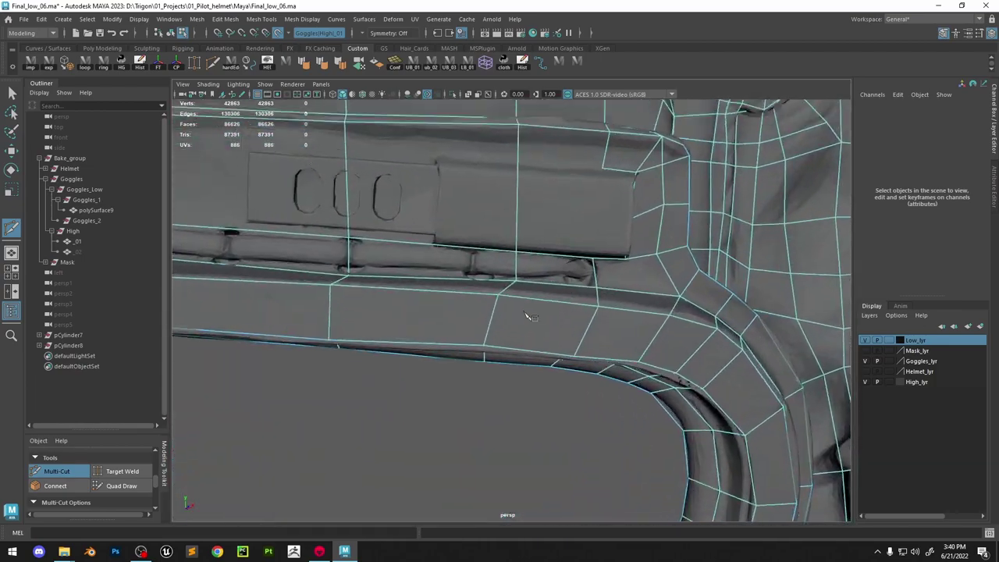
left_click_drag(526, 315, 737, 349, "alt")
right_click_drag(736, 349, 850, 382, "alt")
middle_click_drag(851, 383, 516, 256, "alt")
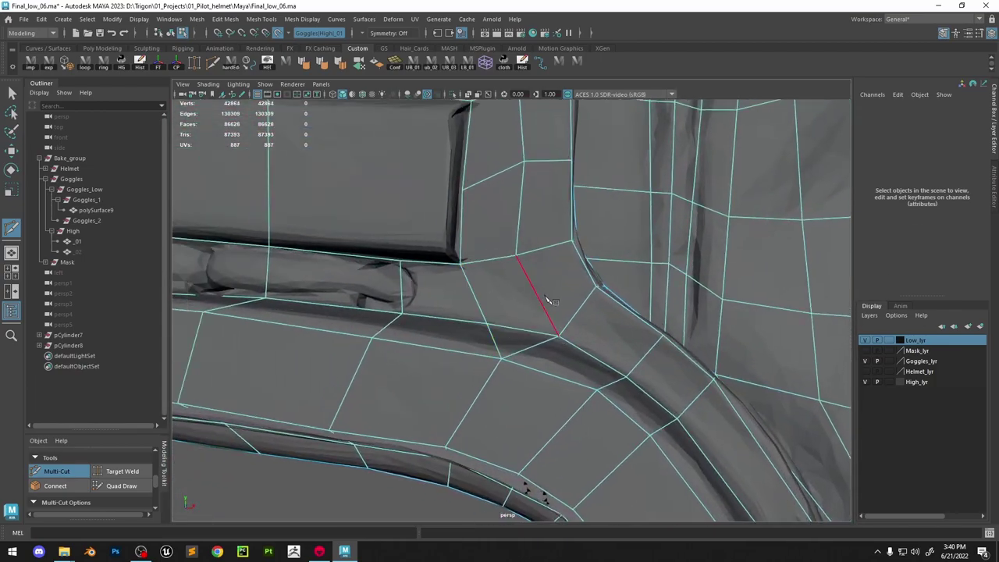
Cut an edge row from the cord's end to the frame ridge and move its end vertex around the cord tip with Quad Draw
left_click(402, 289)
key("ctrl+shift+q")
left_click_drag(402, 289, 412, 296)
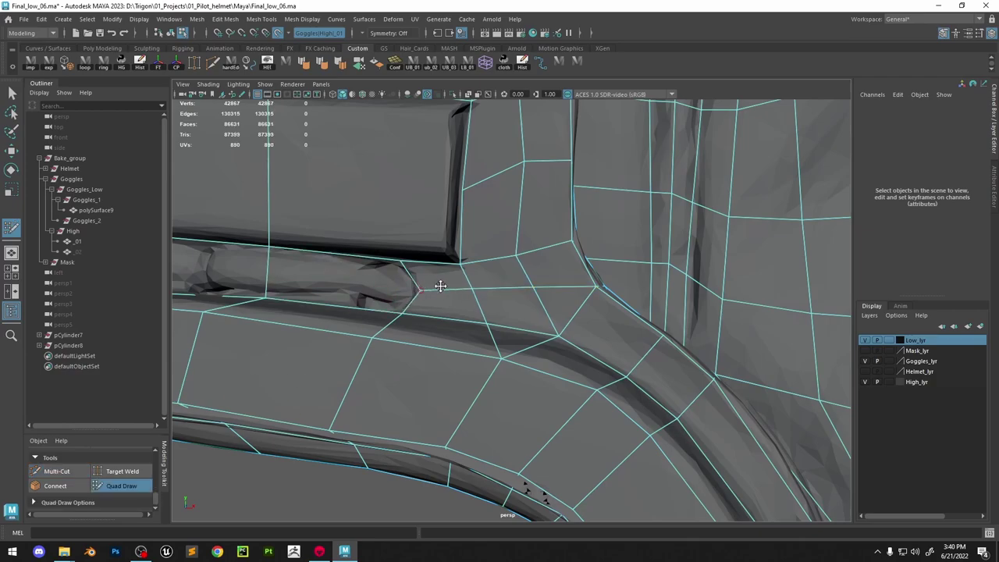
right_click_drag(522, 232, 515, 265, "alt")
middle_click_drag(515, 265, 604, 317, "alt")
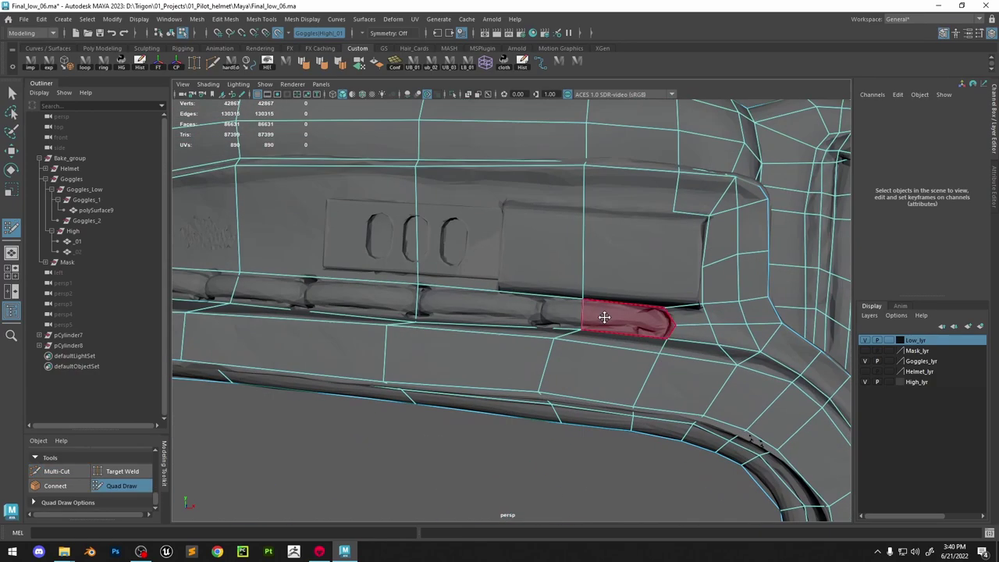
With Multi-Cut, place cut points along the lens-frame side of the cord, from its end near the hinge through the curved stretch
left_click_drag(604, 317, 636, 234, "alt")
middle_click_drag(351, 270, 360, 280, "alt")
middle_click_drag(255, 389, 347, 295, "alt")
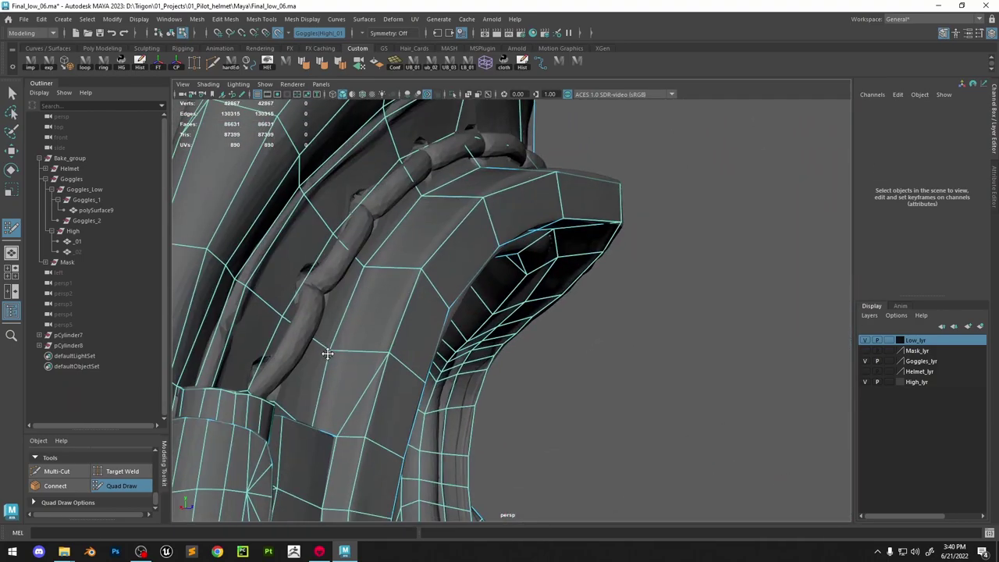
left_click_drag(437, 295, 316, 312, "alt")
right_click_drag(317, 312, 258, 288, "alt")
left_click_drag(375, 273, 499, 268, "alt")
right_click_drag(500, 268, 577, 300, "alt")
left_click(58, 471)
middle_click_drag(471, 312, 384, 373, "alt")
right_click_drag(384, 373, 471, 374, "alt")
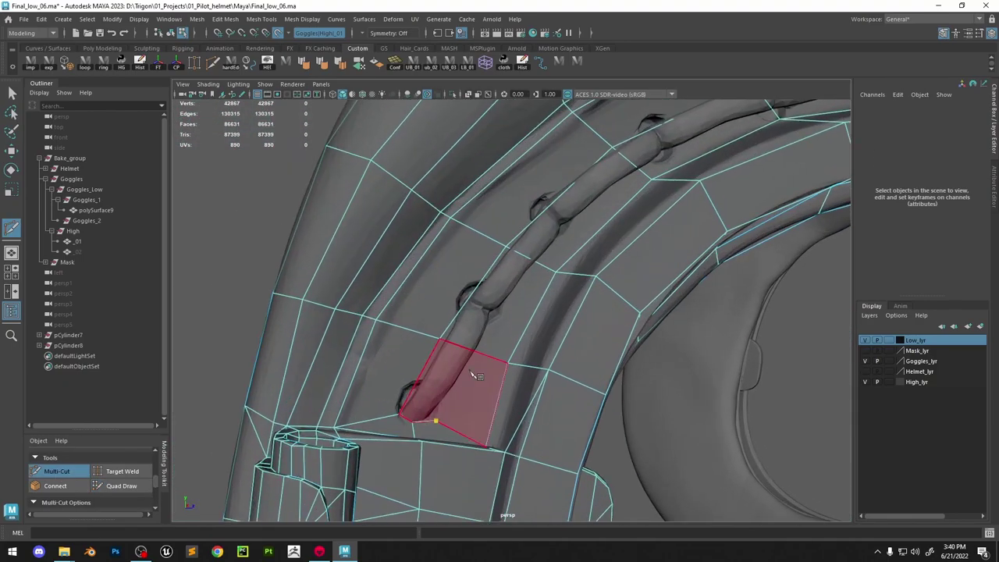
left_click(539, 264)
middle_click_drag(539, 264, 376, 418, "alt")
left_click(489, 321)
left_click(610, 250)
middle_click_drag(610, 250, 483, 315, "alt")
left_click_drag(542, 326, 507, 331, "alt")
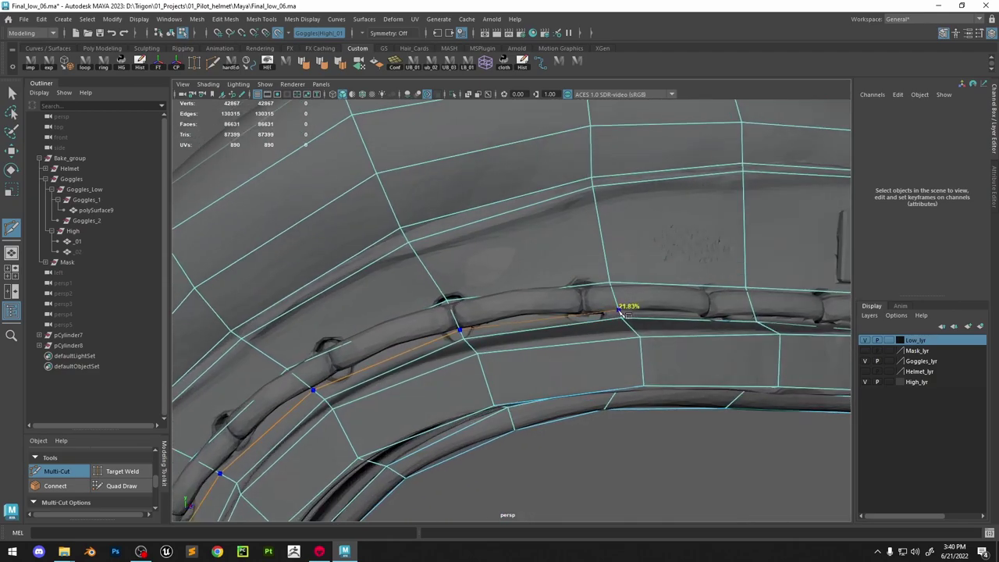
Continue the cut line along the straight stretch beneath the cord to its end below the plate and complete the cut
left_click(620, 310)
middle_click_drag(620, 310, 340, 320, "alt")
left_click(497, 338)
right_click_drag(497, 338, 437, 340, "alt")
left_click_drag(629, 341, 668, 320, "alt")
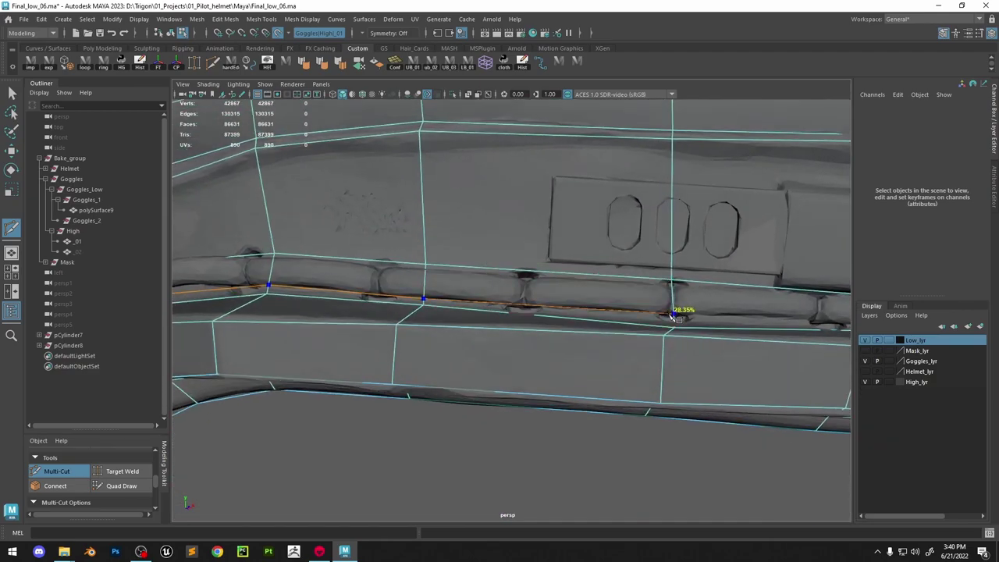
middle_click_drag(764, 312, 490, 316, "alt")
right_click_drag(490, 316, 600, 353, "alt")
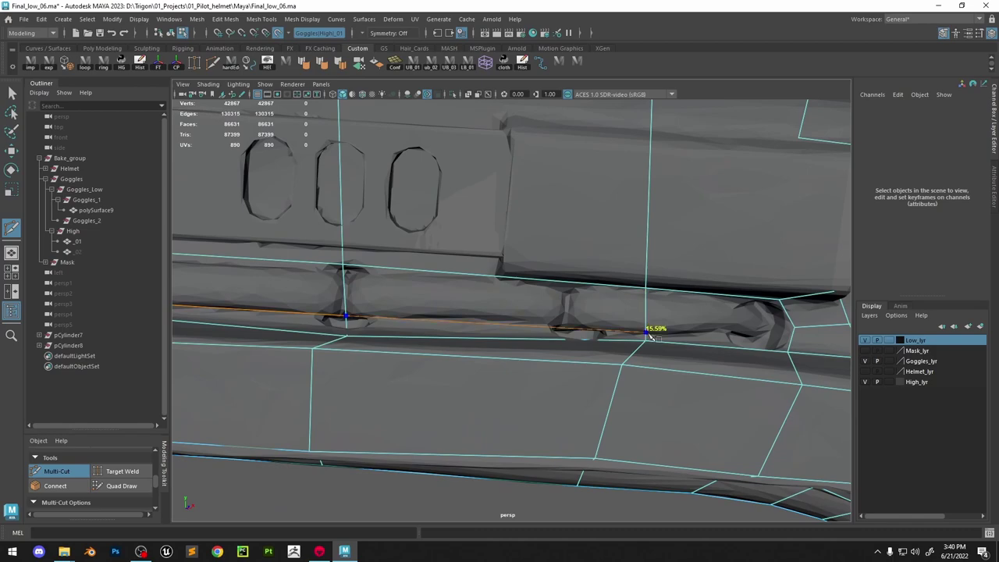
left_click_drag(758, 332, 655, 326, "alt")
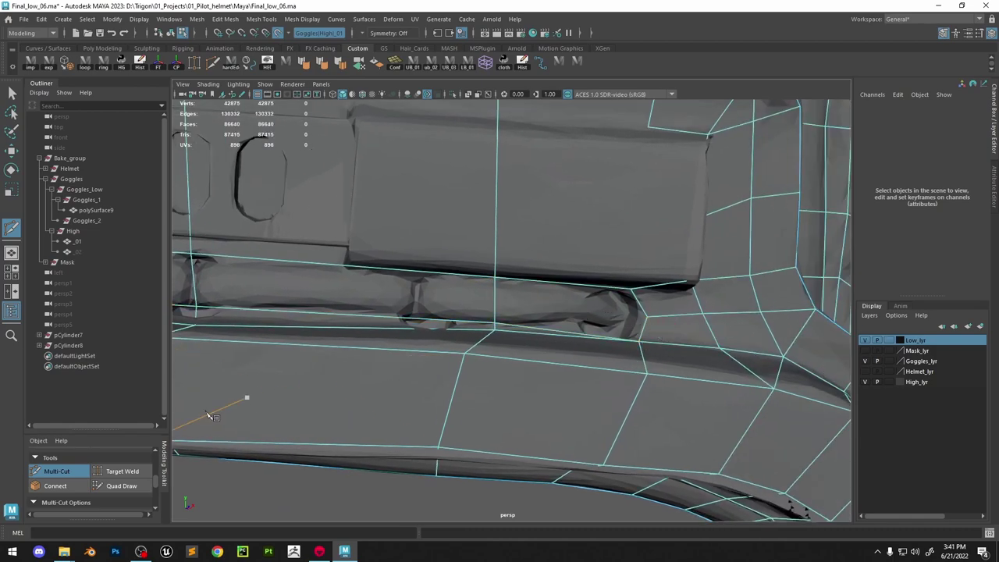
Adjust the vertices of the new edge line beneath the cord and around its end below the plate with Quad Draw
left_click(135, 488)
left_click_drag(470, 263, 616, 285, "alt")
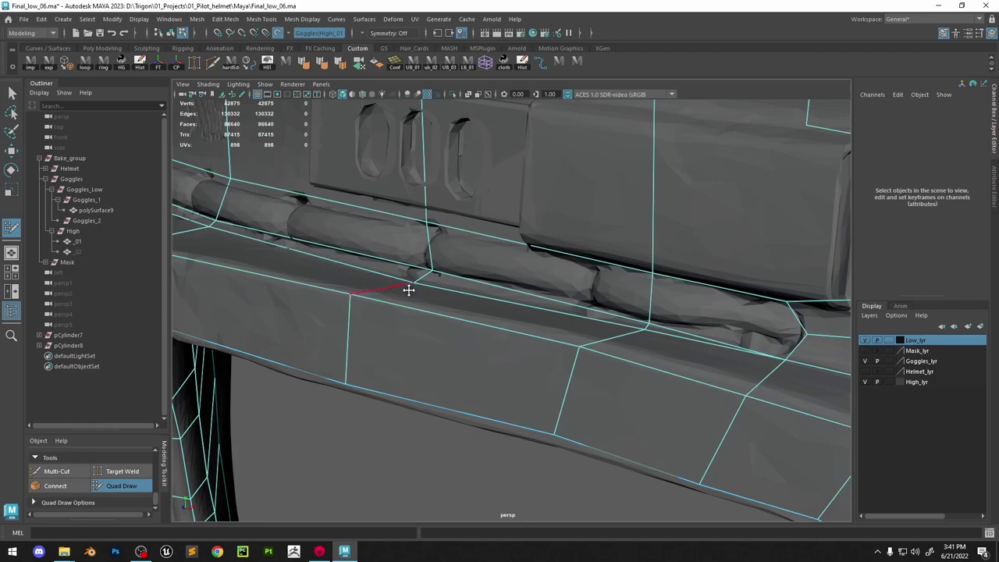
key("w")
left_click(489, 283)
key("f")
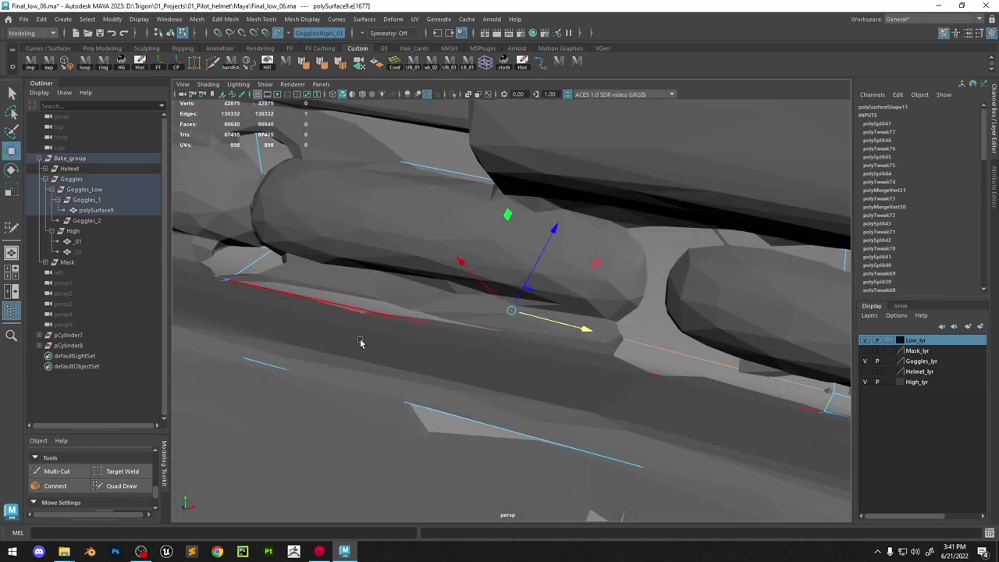
left_click(120, 486)
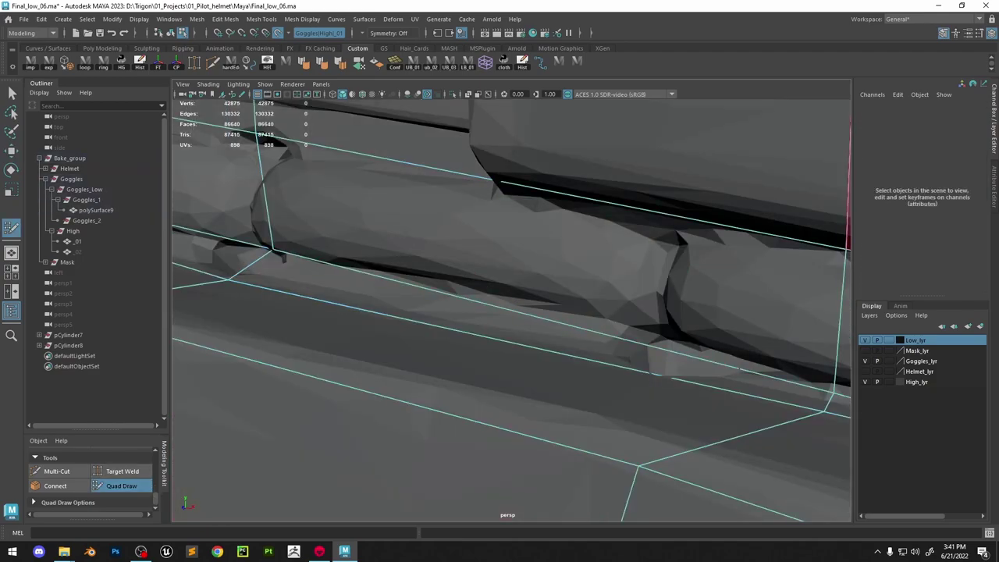
scroll(634, 273, "down", 8)
left_click_drag(627, 290, 594, 331, "alt")
scroll(594, 330, "up", 3)
scroll(592, 326, "up", 3)
left_click_drag(580, 286, 629, 283, "alt")
scroll(661, 286, "down", 2)
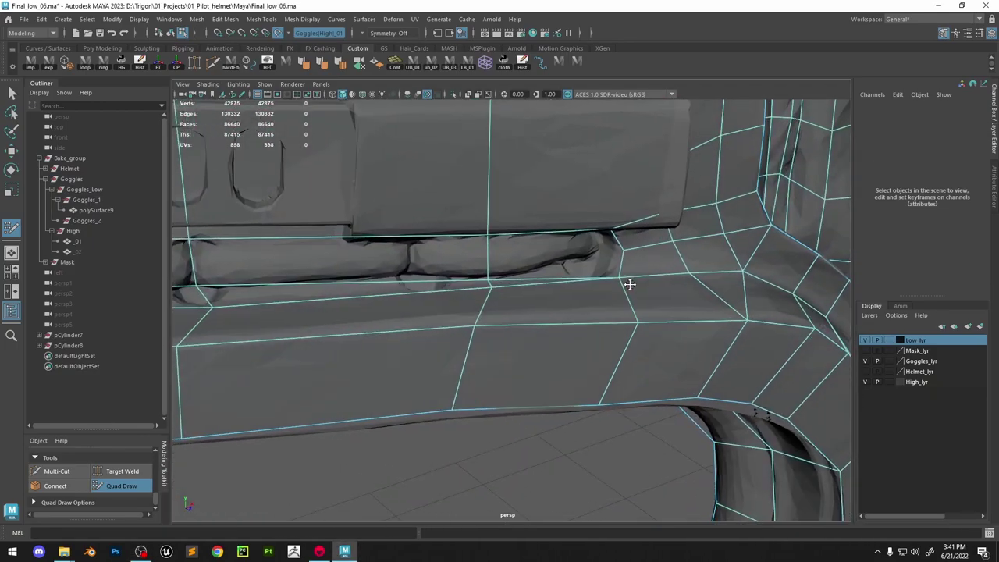
scroll(629, 281, "up", 1)
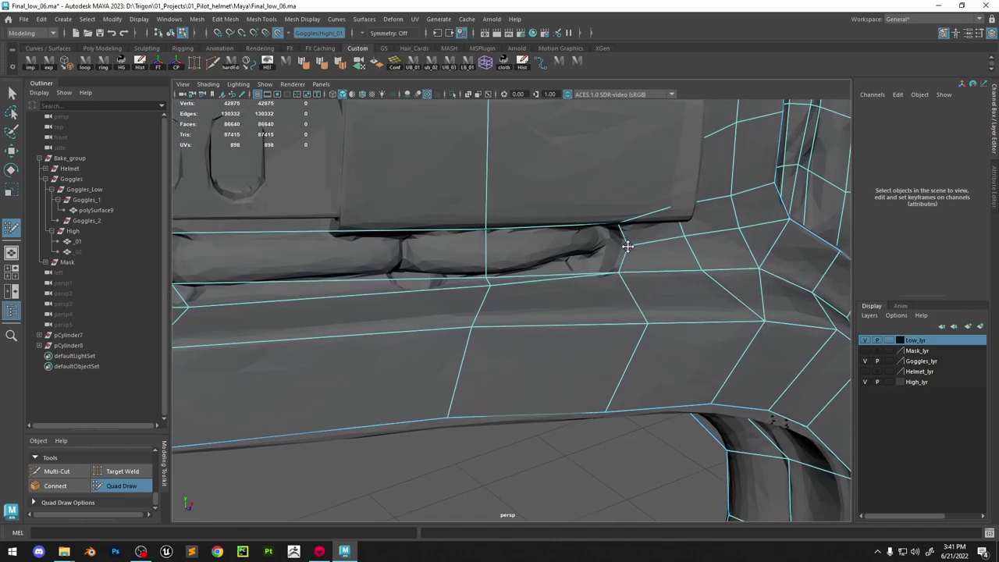
left_click_drag(628, 247, 561, 248, "alt")
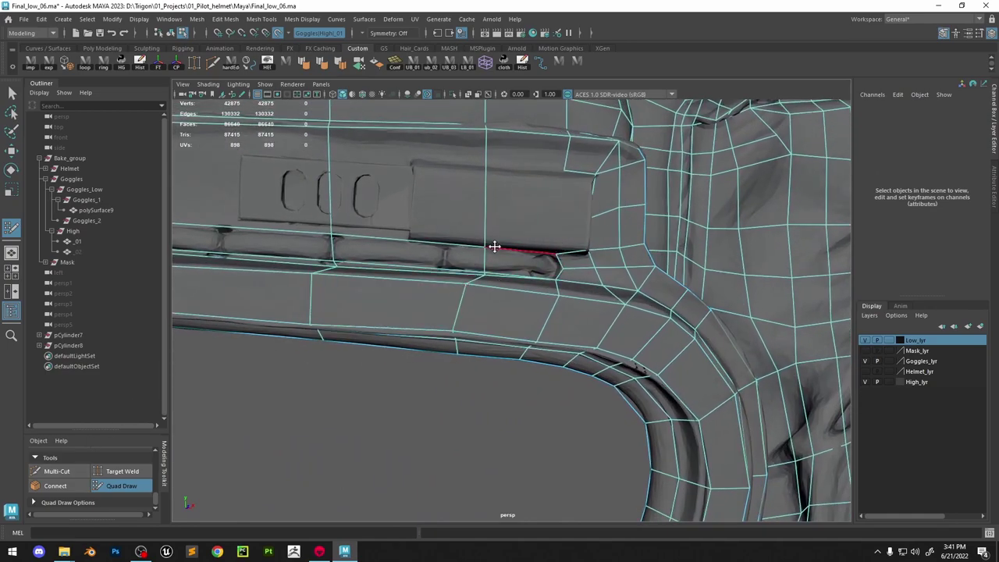
Switch to face selection and select the mesh faces covering the cord beneath the plate, starting at its end
key("w")
right_click_drag(498, 246, 501, 265)
left_click(515, 265)
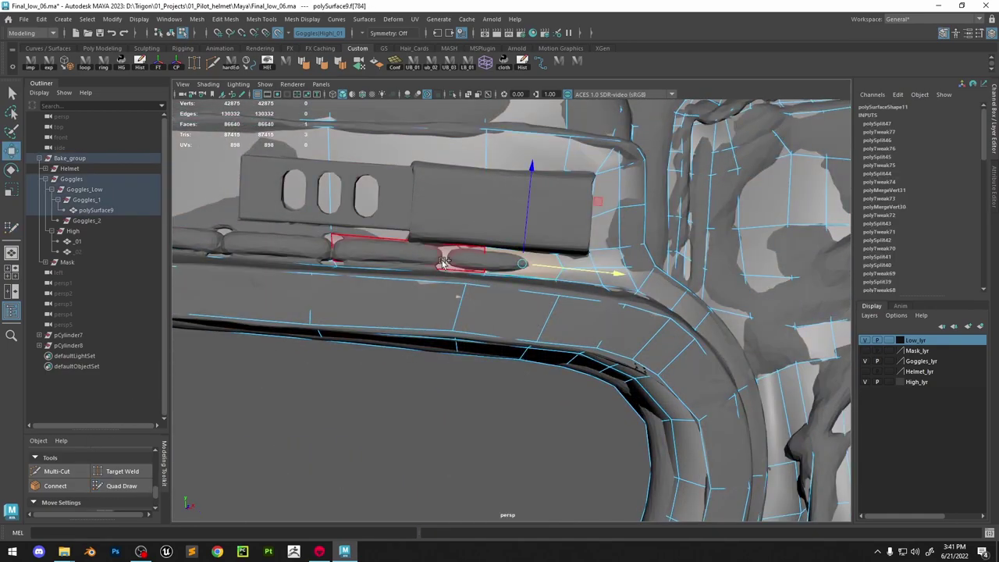
Select the strip of faces along the high-poly goggles piping and extrude it outward about 0.39 in local Z
left_click(443, 262, "shift")
middle_click_drag(327, 300, 763, 328, "alt")
right_click_drag(763, 327, 497, 317, "alt")
left_click_drag(498, 317, 594, 401, "alt")
right_click_drag(594, 401, 671, 437, "alt")
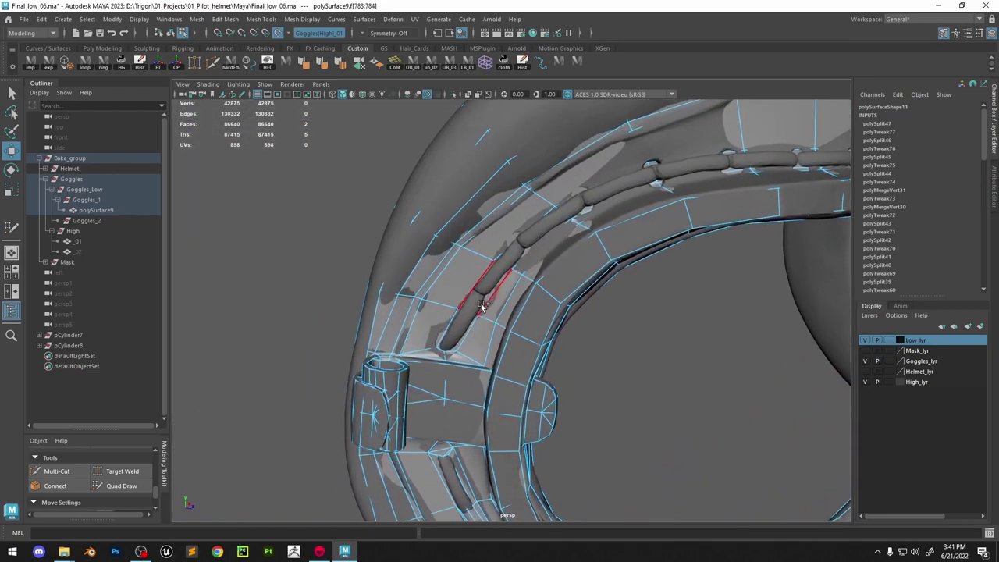
key("ctrl+e")
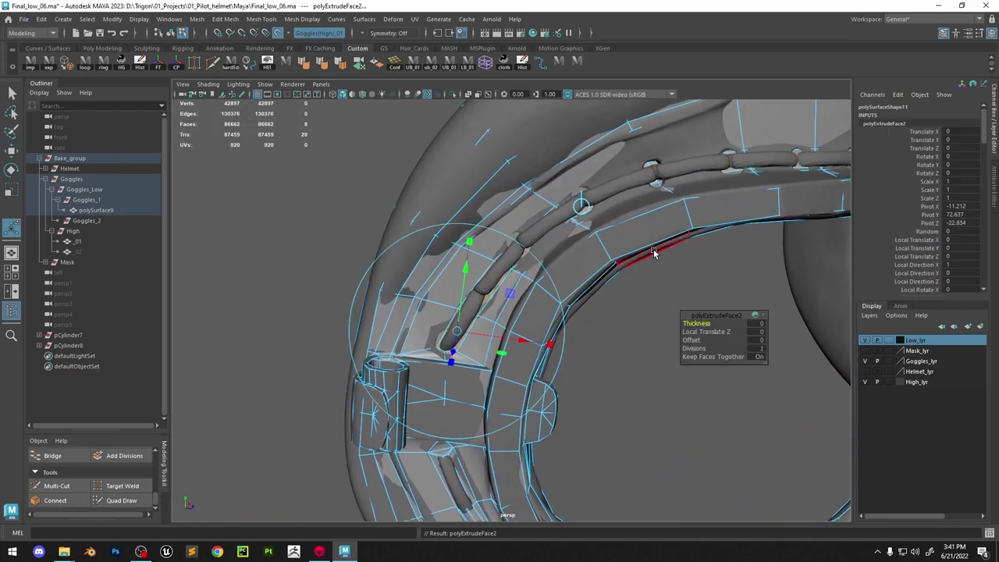
left_click_drag(486, 306, 556, 354, "alt")
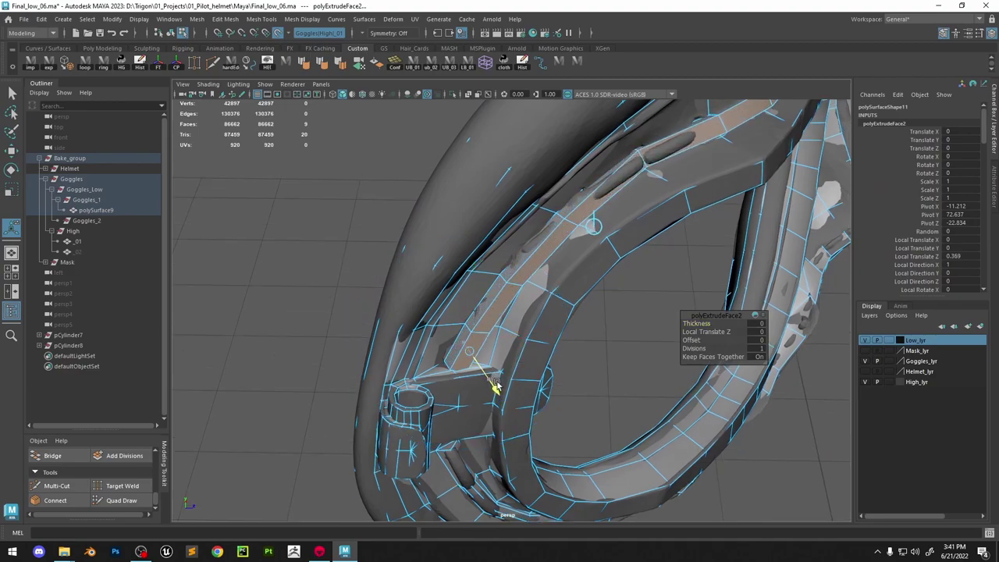
left_click_drag(496, 384, 494, 383)
Isolate the low-poly goggles mesh polySurface9 and switch to component selection around the extruded strip
right_click_drag(491, 294, 669, 139)
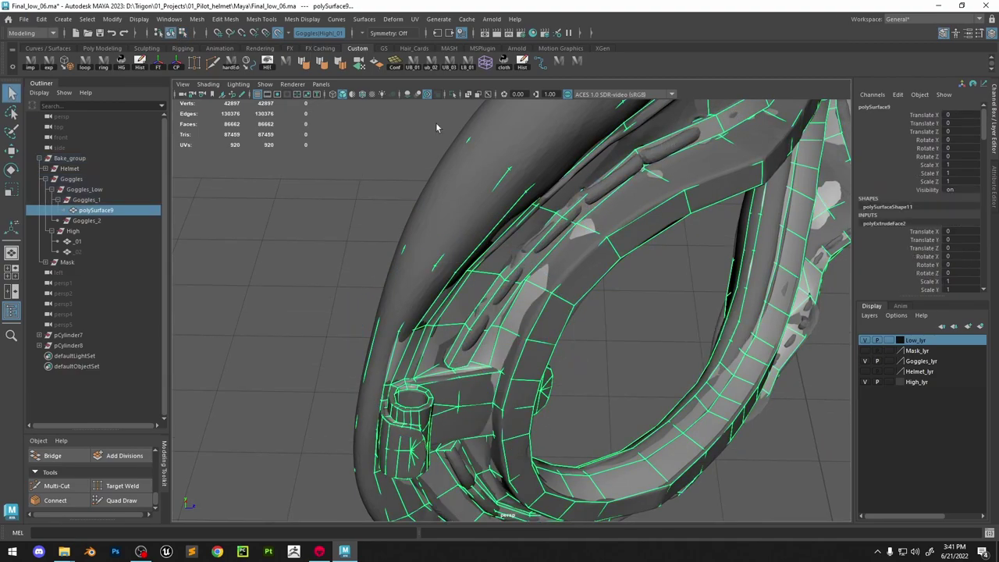
left_click(455, 95)
mouse_move(552, 281)
left_mouse_down("alt")
mouse_move(562, 286)
mouse_move(551, 252)
mouse_move(549, 315)
left_mouse_up("alt")
right_click_drag(549, 315, 484, 311, "shift")
key("w")
left_click_drag(434, 280, 447, 317, "alt")
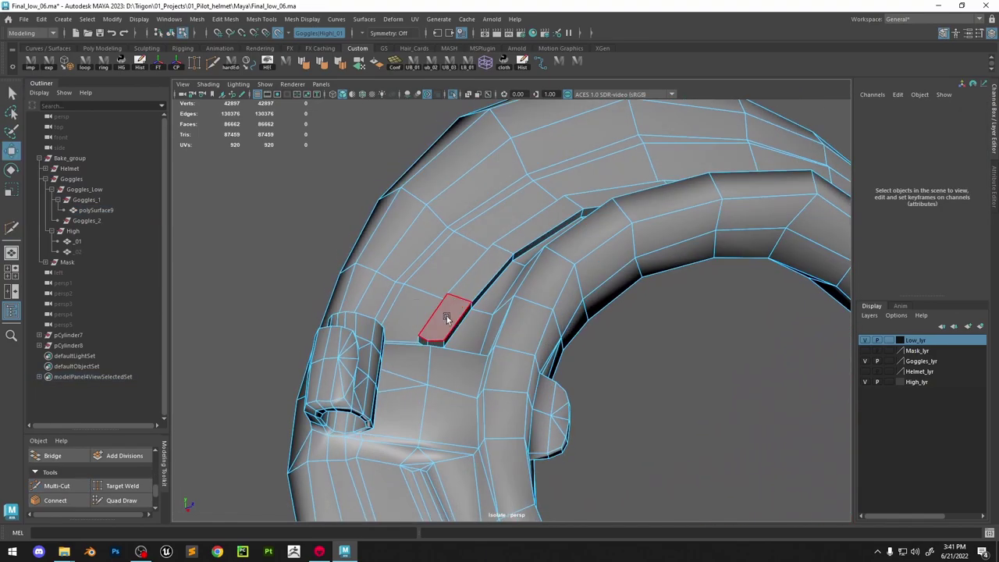
Cut a lengthwise edge along the extruded strip with Multi-Cut, working in wireframe, and bring the high-poly model back in shaded display
right_click_drag(448, 317, 98, 440, "shift")
right_click(460, 299)
scroll(460, 302, "down", 3)
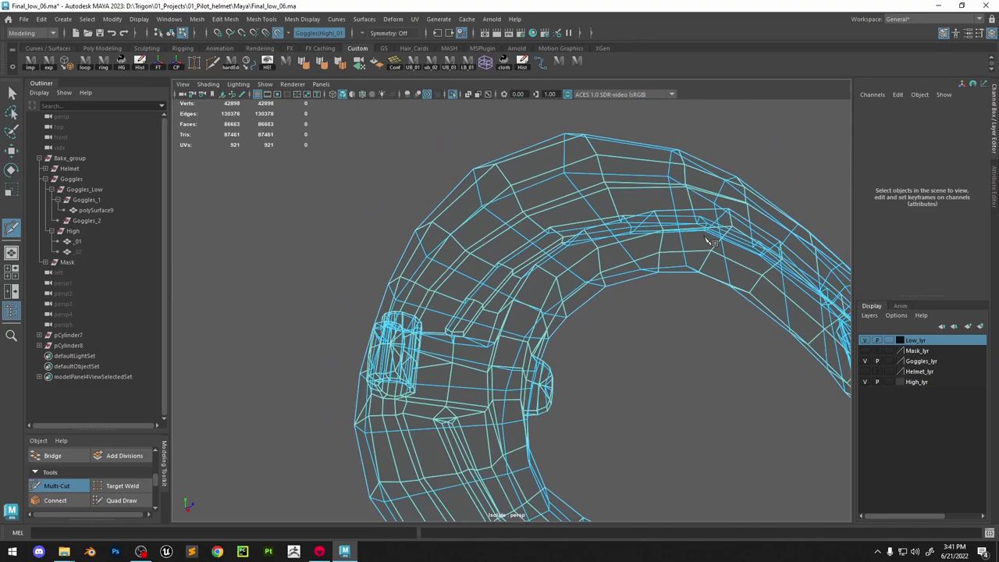
left_click_drag(468, 305, 669, 337, "alt")
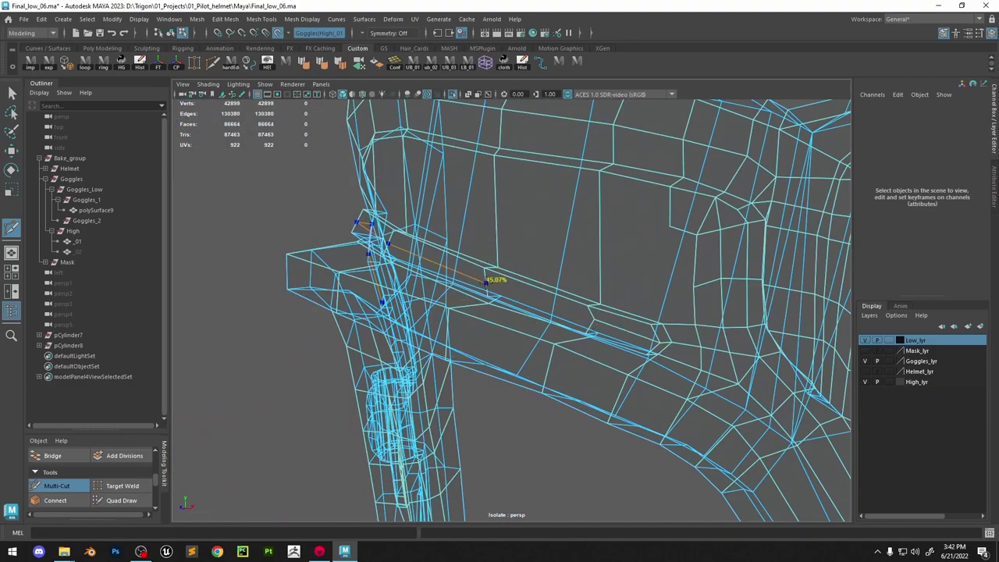
left_click(592, 318)
right_click(592, 318)
key("5")
left_click(453, 95)
Reposition the vertices at the piping strip's end beneath the rectangular plate with Quad Draw, following the high-poly surface
left_click(121, 500)
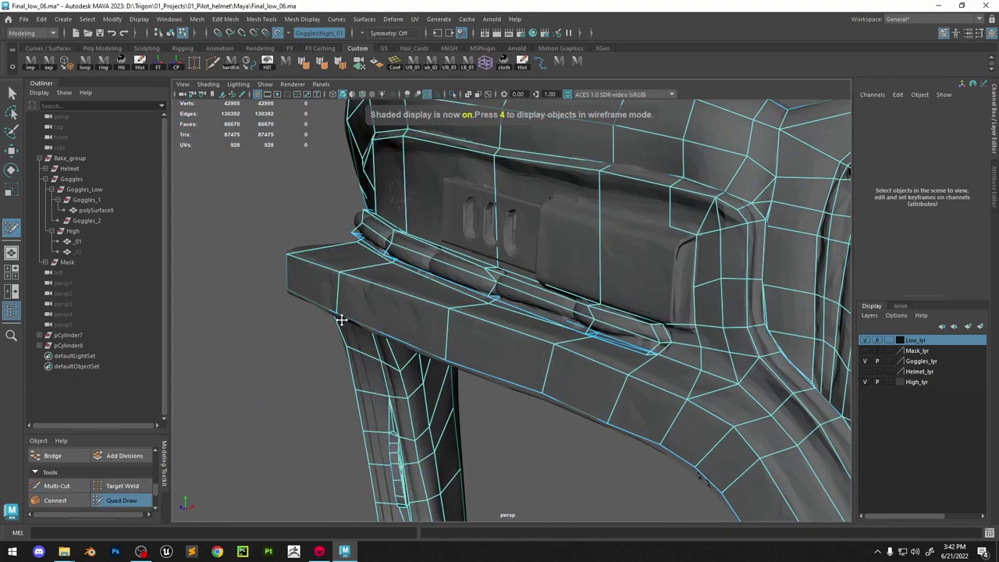
scroll(477, 249, "up", 5)
mouse_move(471, 238)
left_mouse_down("alt")
mouse_move(473, 250)
mouse_move(473, 232)
mouse_move(481, 250)
mouse_move(507, 258)
left_mouse_up("alt")
left_click_drag(662, 309, 667, 308)
middle_click_drag(801, 346, 630, 309, "alt")
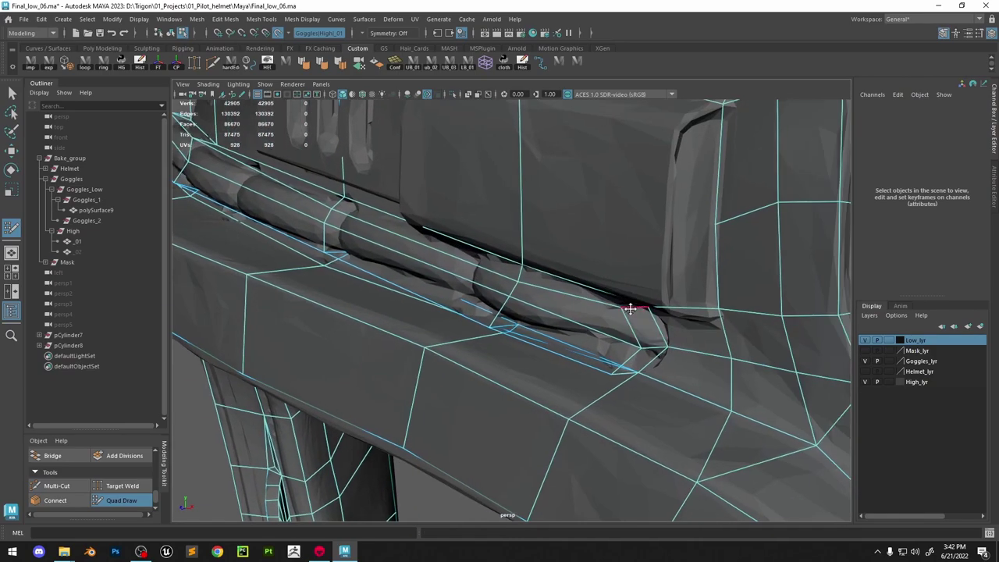
scroll(612, 310, "down", 4)
mouse_move(612, 309)
left_mouse_down("alt")
mouse_move(604, 278)
mouse_move(605, 306)
left_mouse_up("alt")
scroll(611, 332, "up", 4)
left_click_drag(614, 339, 618, 361)
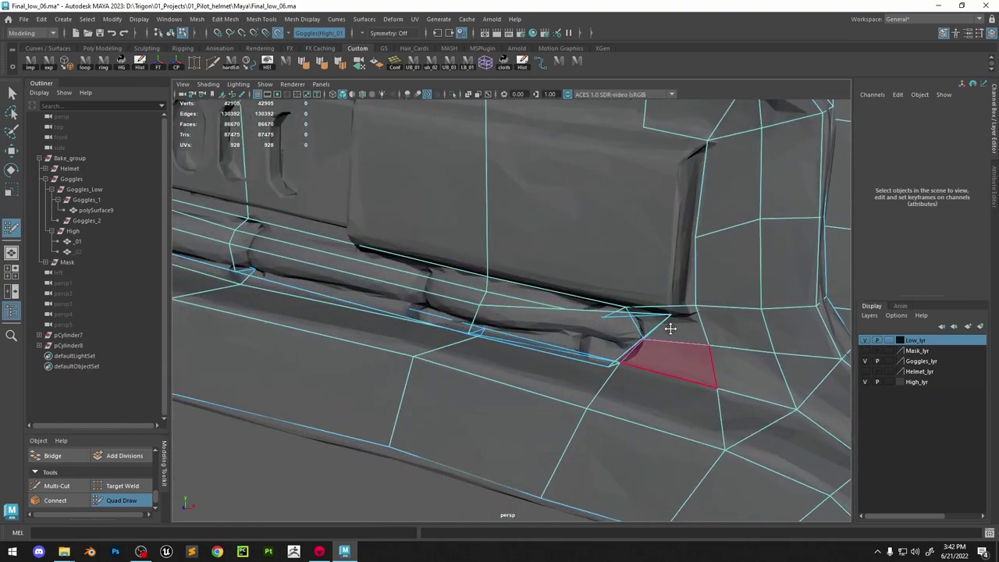
Move the strip's vertices along the straight upper section and into the curved corner to fit the high-poly piping
middle_click_drag(610, 332, 748, 307, "alt")
left_click_drag(747, 307, 570, 264, "alt")
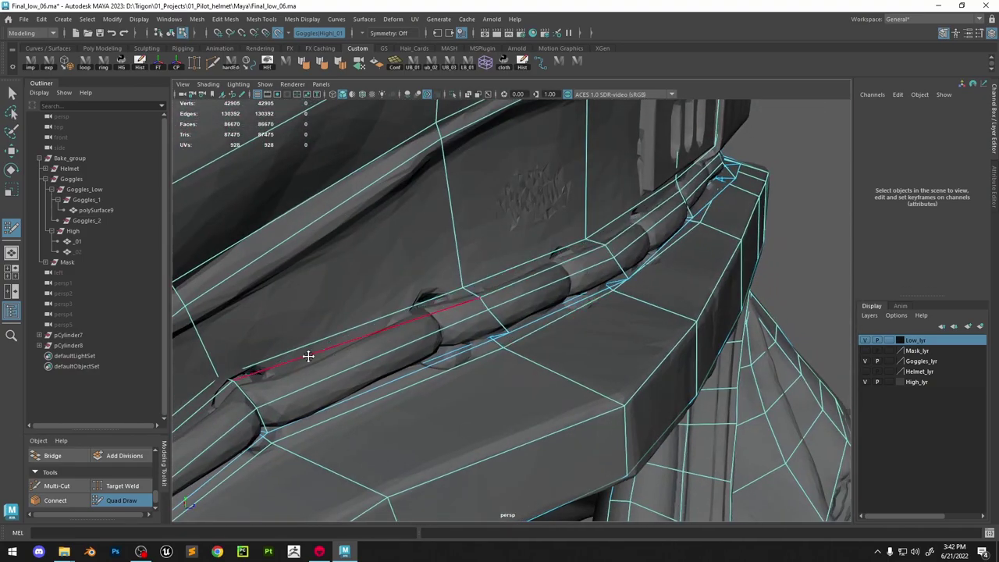
middle_click_drag(239, 407, 337, 375, "alt")
key("w")
right_click_drag(319, 345, 300, 344)
left_click_drag(308, 332, 335, 359)
mouse_move(350, 337)
left_mouse_down()
mouse_move(366, 323)
mouse_move(428, 312)
mouse_move(526, 219)
mouse_move(579, 284)
left_mouse_up()
left_click(146, 498)
left_click_drag(487, 390, 442, 406, "alt")
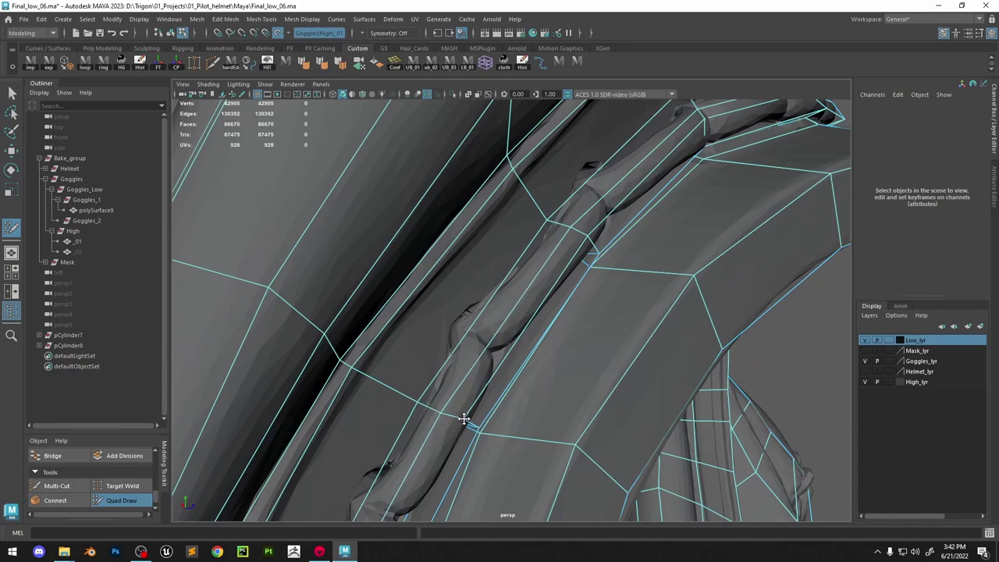
Connect the strip's cross edge to the rim edge in the curved corner with Multi-Cut
middle_click_drag(464, 419, 523, 307, "alt")
left_click(56, 486)
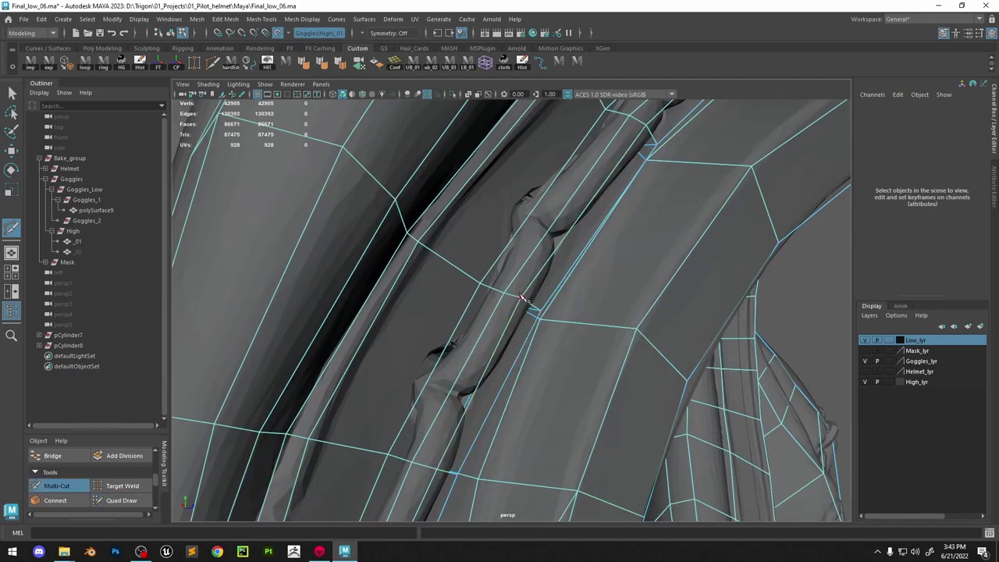
Reshape the strip's end cap beside the side hinge with Quad Draw so its vertices wrap the end of the piping
left_click(122, 500)
scroll(477, 320, "down", 5)
key("w")
scroll(390, 216, "up", 4)
left_click(390, 216)
left_click(122, 501)
mouse_move(288, 430)
left_mouse_down("alt")
mouse_move(429, 275)
mouse_move(428, 332)
mouse_move(484, 297)
left_mouse_up("alt")
left_click_drag(492, 257, 455, 245, "alt")
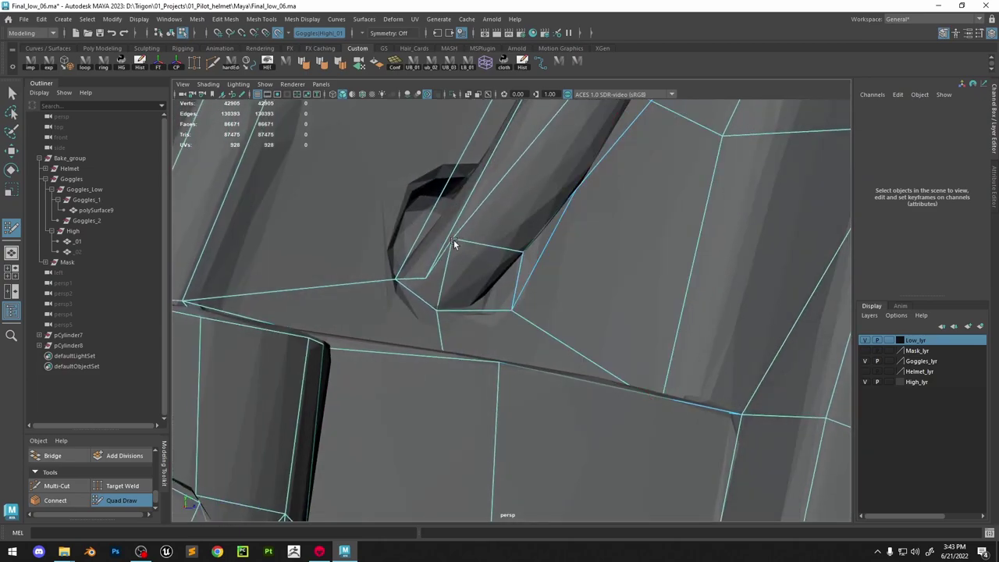
key("w")
key("y")
right_click_drag(541, 292, 495, 272, "alt")
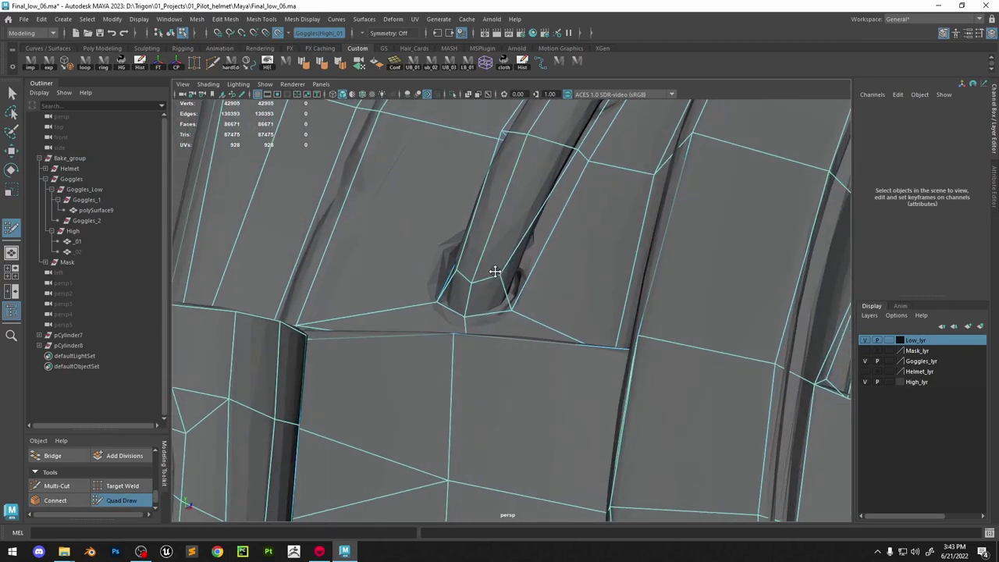
Adjust the strip's cross-edge vertices around the curved corner to the high-poly piping with Quad Draw, undoing the last change
middle_click_drag(525, 187, 471, 336, "alt")
middle_click_drag(515, 241, 484, 315, "alt")
right_click_drag(536, 211, 507, 226, "alt")
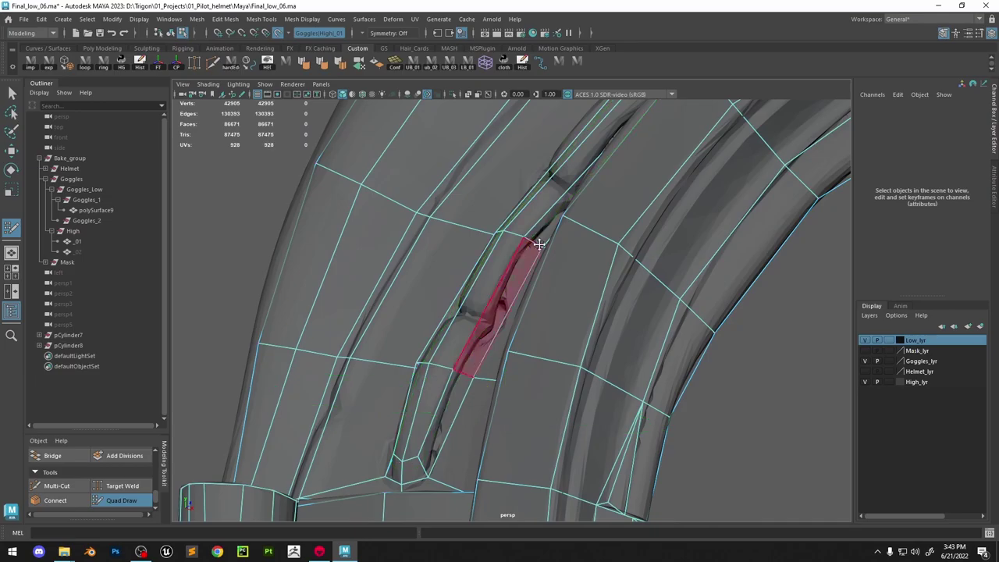
left_click_drag(538, 241, 546, 390, "alt")
mouse_move(500, 352)
right_mouse_down("alt")
mouse_move(551, 338)
mouse_move(517, 283)
right_mouse_up("alt")
left_click_drag(518, 283, 593, 301, "alt")
right_click_drag(439, 326, 491, 366, "alt")
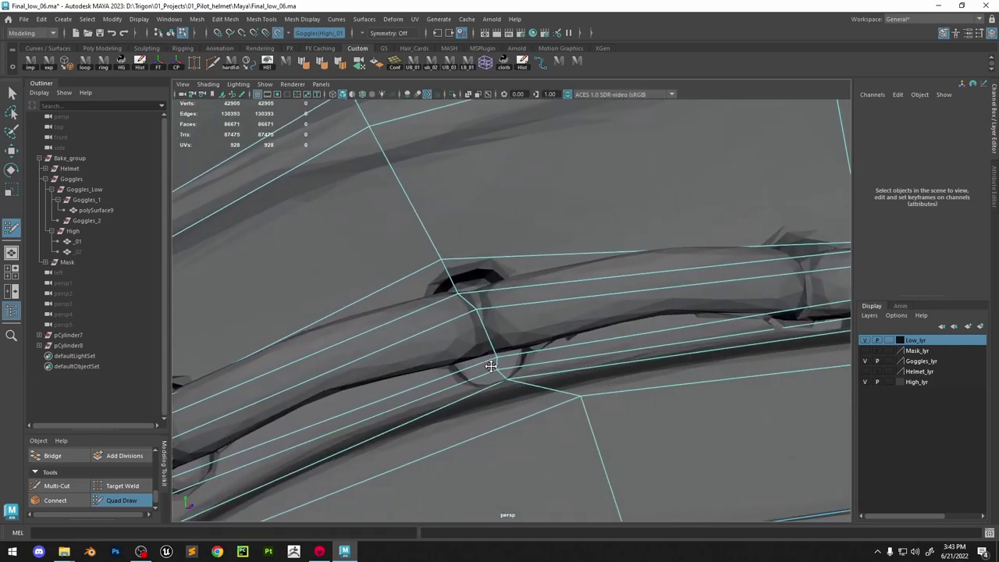
left_click_drag(491, 366, 494, 358, "alt")
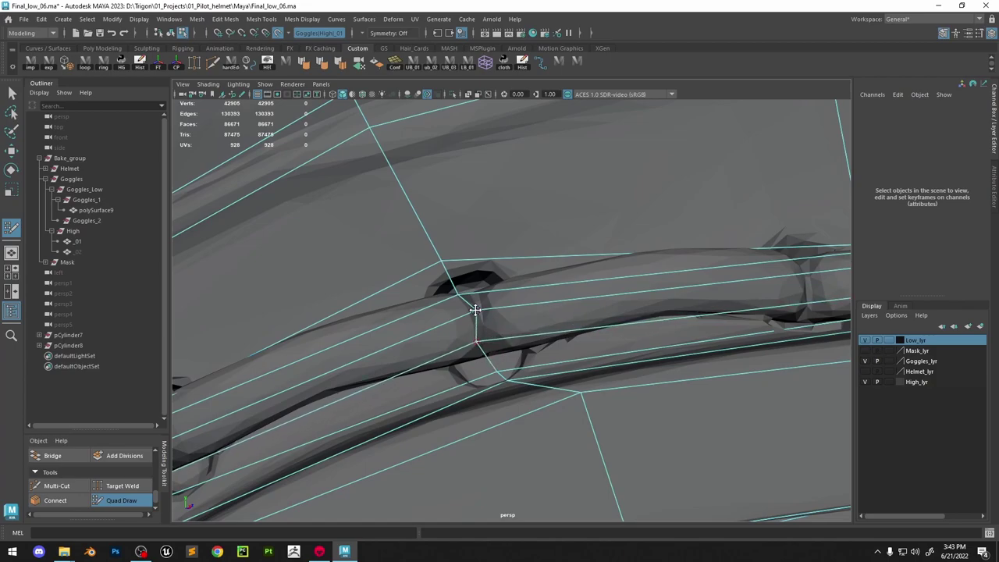
mouse_move(466, 313)
right_mouse_down("alt")
mouse_move(468, 335)
mouse_move(451, 338)
right_mouse_up("alt")
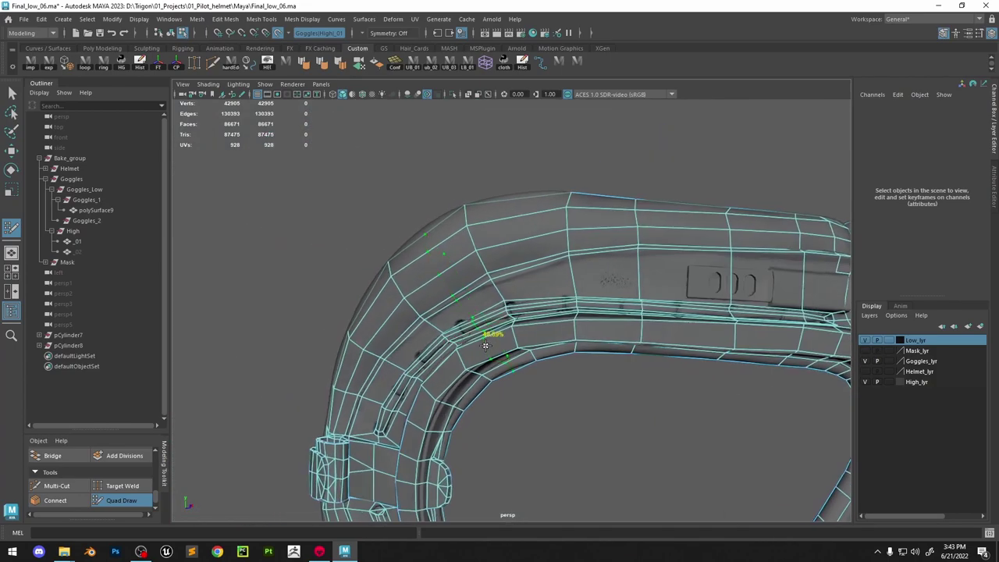
key("ctrl+z")
Turn off the live surface and move the strip's inner lower vertex out of the gap between two piping segments
right_click_drag(522, 327, 790, 558, "alt")
mouse_move(511, 341)
left_mouse_down("alt")
mouse_move(577, 333)
mouse_move(439, 343)
mouse_move(519, 343)
mouse_move(507, 364)
mouse_move(526, 357)
mouse_move(478, 366)
left_mouse_up("alt")
key("w")
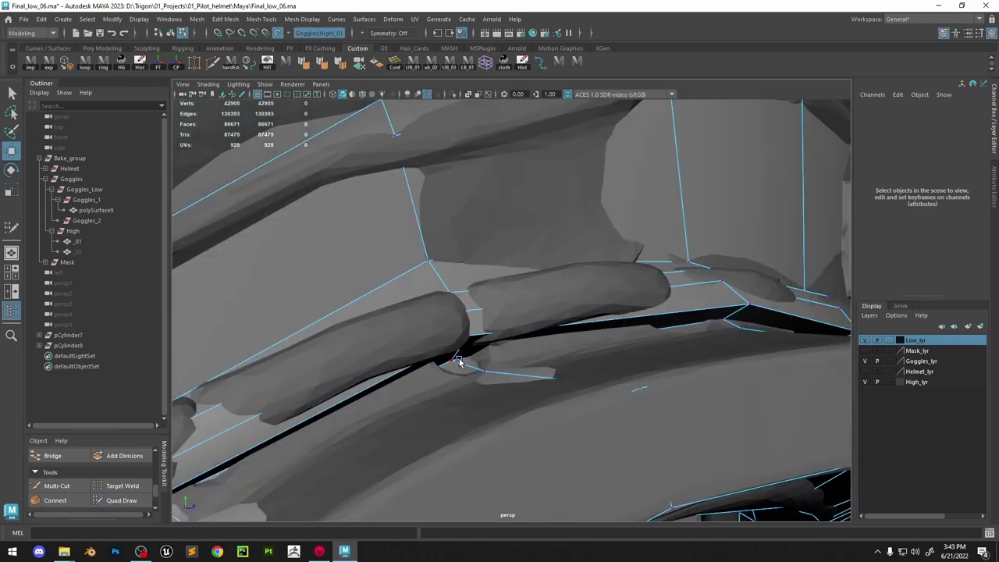
left_click(454, 360)
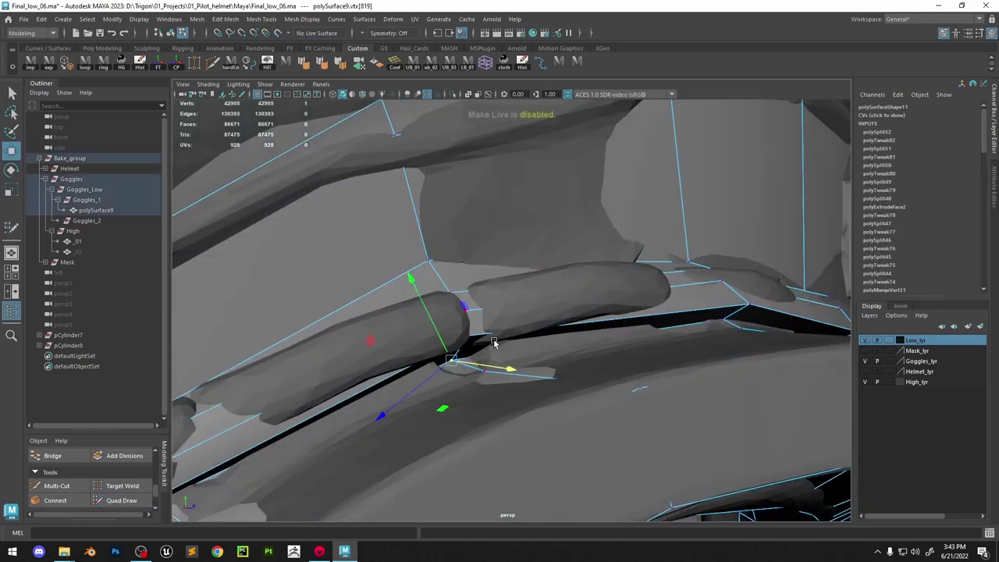
left_click_drag(504, 373, 536, 371)
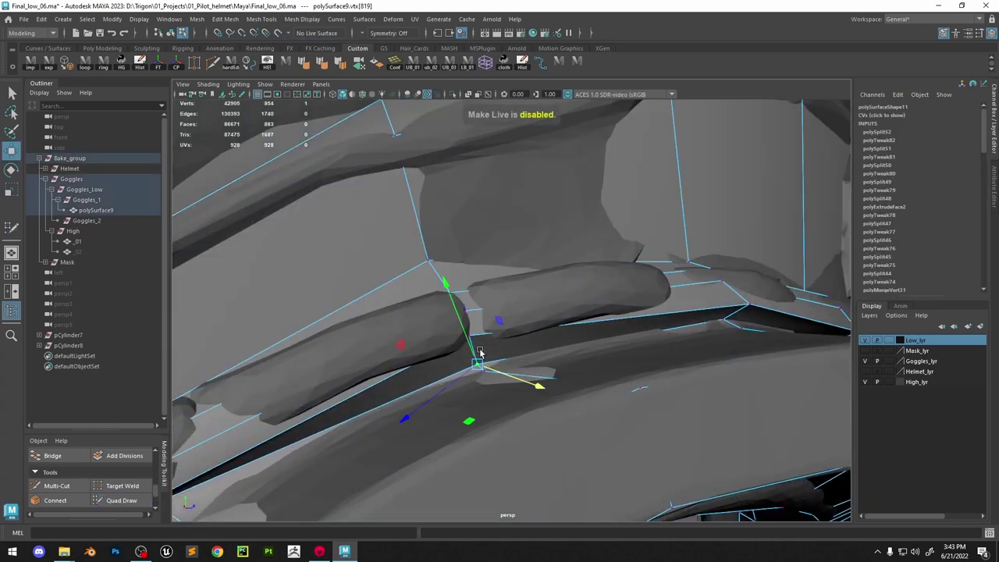
left_click_drag(480, 352, 471, 348)
left_click(120, 505)
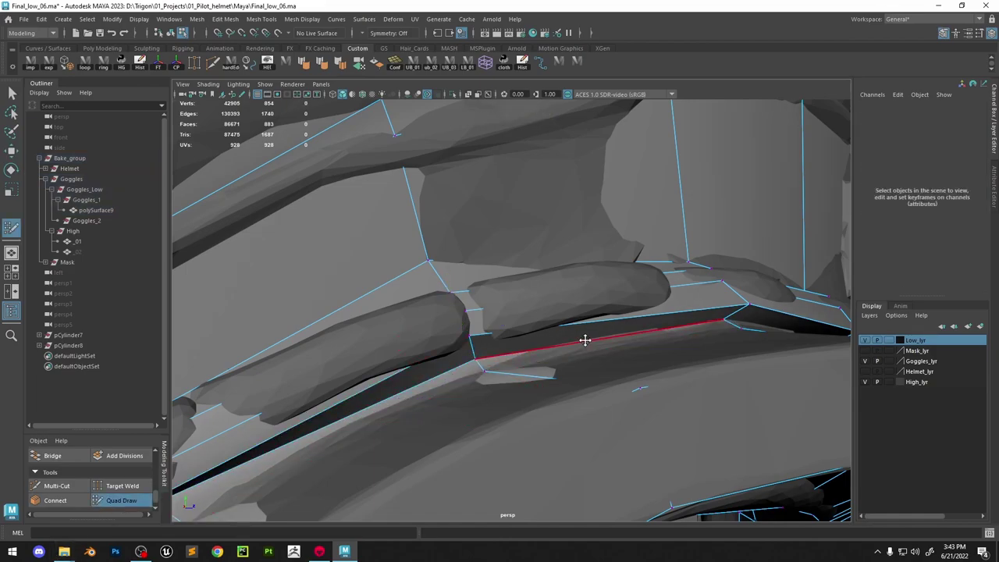
Make the high-poly goggles mesh _01 live again and resume Quad Draw on polySurface9
left_click_drag(584, 340, 531, 347, "alt")
key("w")
right_click_drag(444, 254, 512, 223)
left_click(557, 287)
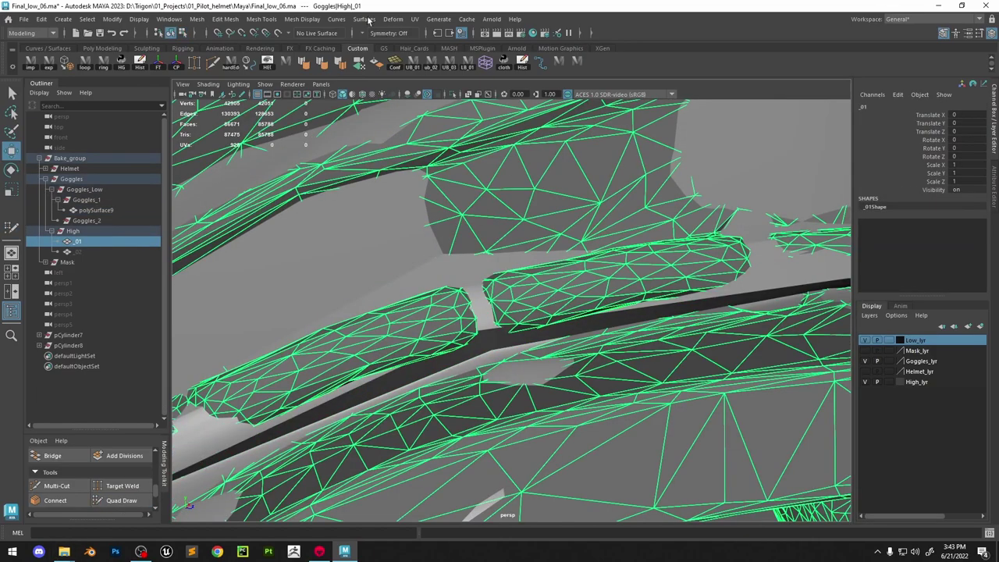
left_click(280, 32)
left_click(423, 278)
left_click(122, 498)
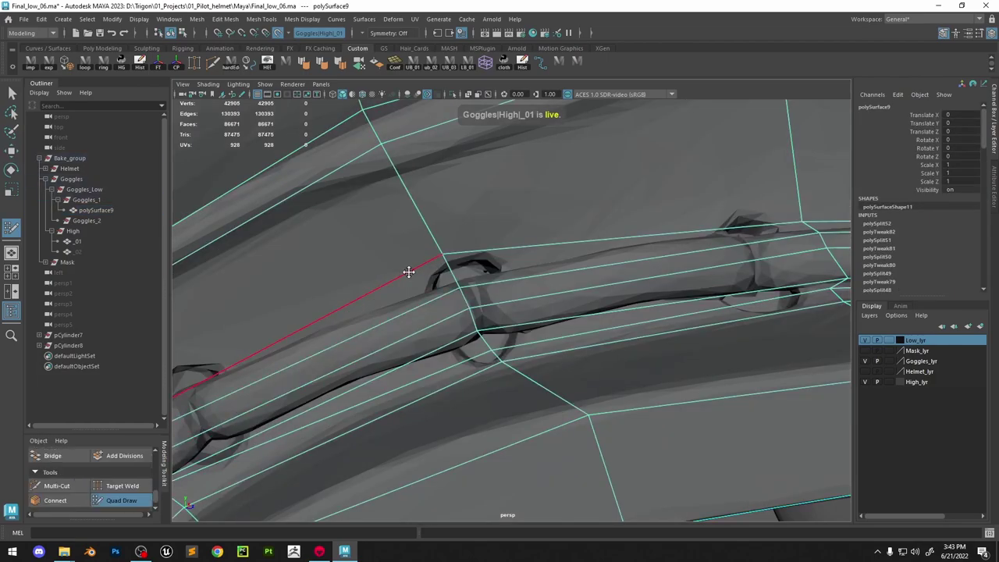
Tweak the strip's vertices from the curved corner to the slotted plate to follow the piping segments
left_click_drag(439, 256, 446, 259)
right_click_drag(781, 251, 755, 252, "alt")
left_click_drag(754, 252, 546, 296, "alt")
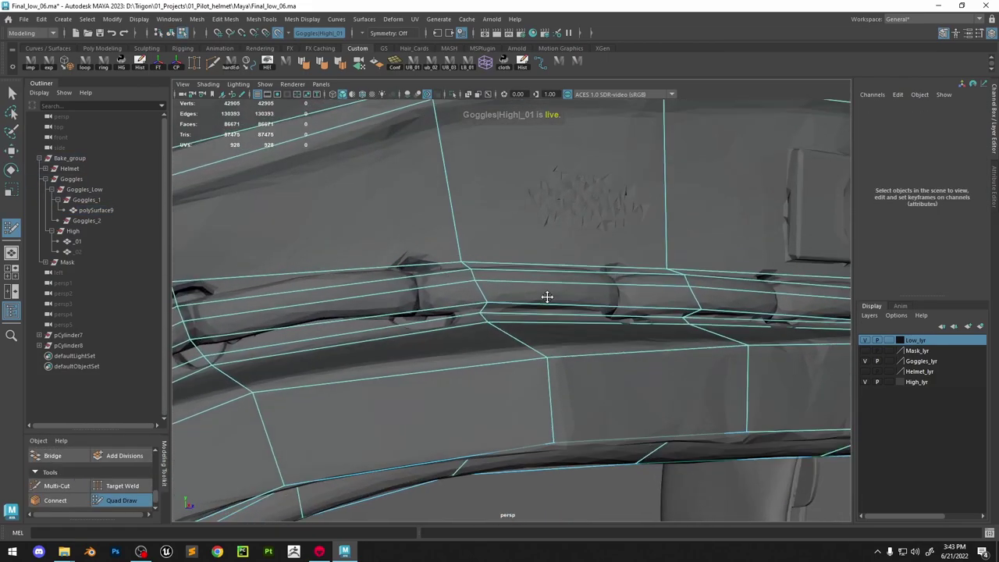
right_click_drag(456, 304, 494, 302, "alt")
mouse_move(533, 298)
left_mouse_down()
mouse_move(408, 351)
mouse_move(422, 336)
left_mouse_up()
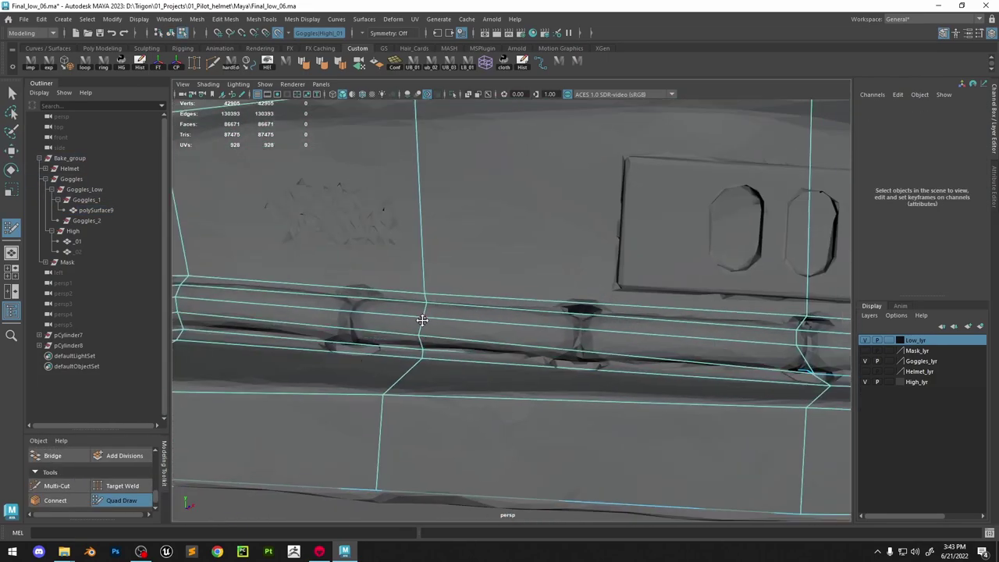
right_click_drag(424, 316, 410, 312, "alt")
mouse_move(410, 313)
left_mouse_down("alt")
mouse_move(396, 323)
mouse_move(411, 361)
left_mouse_up("alt")
mouse_move(408, 398)
left_mouse_down()
mouse_move(406, 385)
mouse_move(547, 395)
mouse_move(575, 360)
left_mouse_up()
Refine the vertices of the strip's end cap under the rectangular plate so they surround the last piping segment
key("w")
left_click(575, 359)
key("f")
left_click(121, 501)
mouse_move(538, 259)
right_mouse_down("alt")
mouse_move(468, 259)
mouse_move(526, 329)
right_mouse_up("alt")
mouse_move(517, 329)
left_mouse_down()
mouse_move(500, 303)
mouse_move(504, 285)
mouse_move(503, 309)
left_mouse_up()
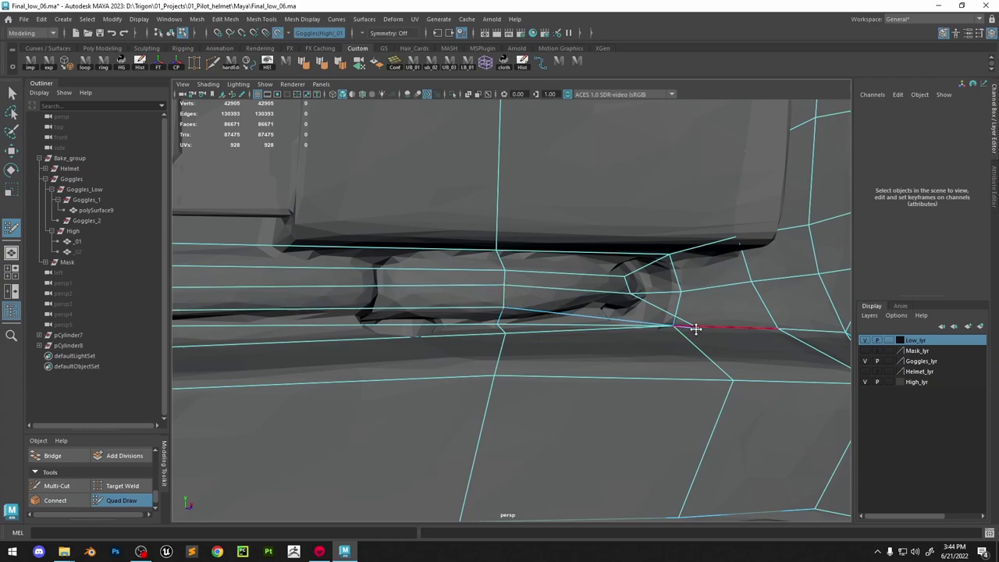
key("w")
mouse_move(700, 329)
left_mouse_down("ctrl+shift")
mouse_move(585, 311)
mouse_move(595, 312)
left_mouse_up("ctrl+shift")
key("y")
left_click_drag(471, 358, 441, 359, "alt")
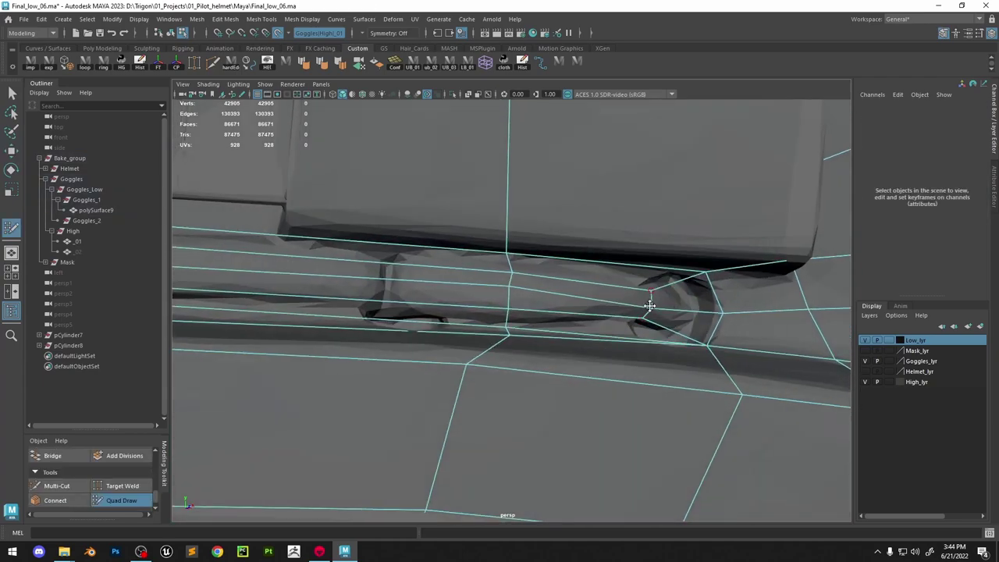
left_click_drag(650, 306, 648, 310)
Isolate the low-poly goggles mesh and examine the smooth-shaded surface of the new piping strip
mouse_move(648, 310)
left_mouse_down("alt")
mouse_move(587, 401)
mouse_move(609, 410)
left_mouse_up("alt")
right_click_drag(609, 411, 466, 261, "alt")
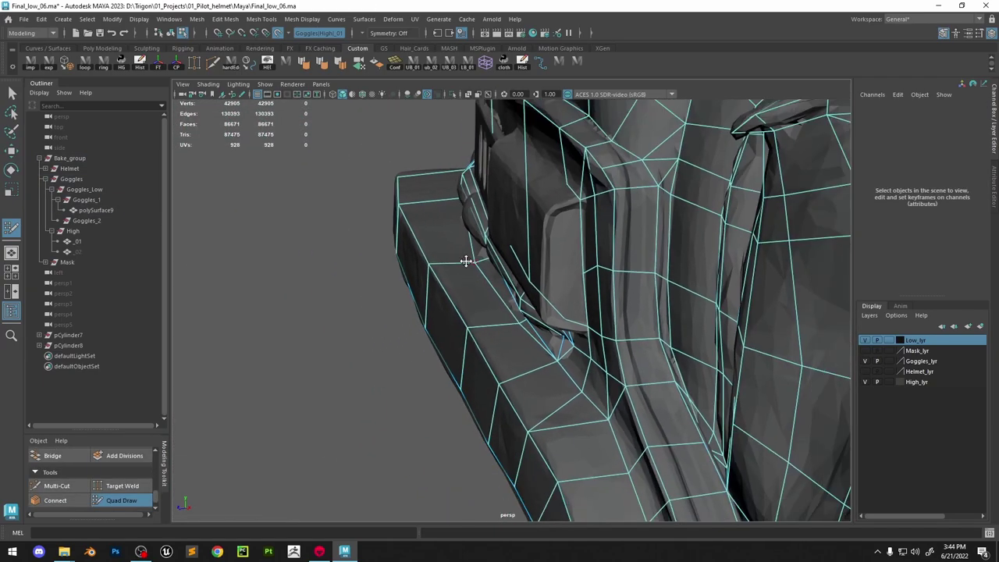
left_click_drag(466, 261, 464, 277, "alt")
right_click_drag(493, 306, 473, 238, "alt")
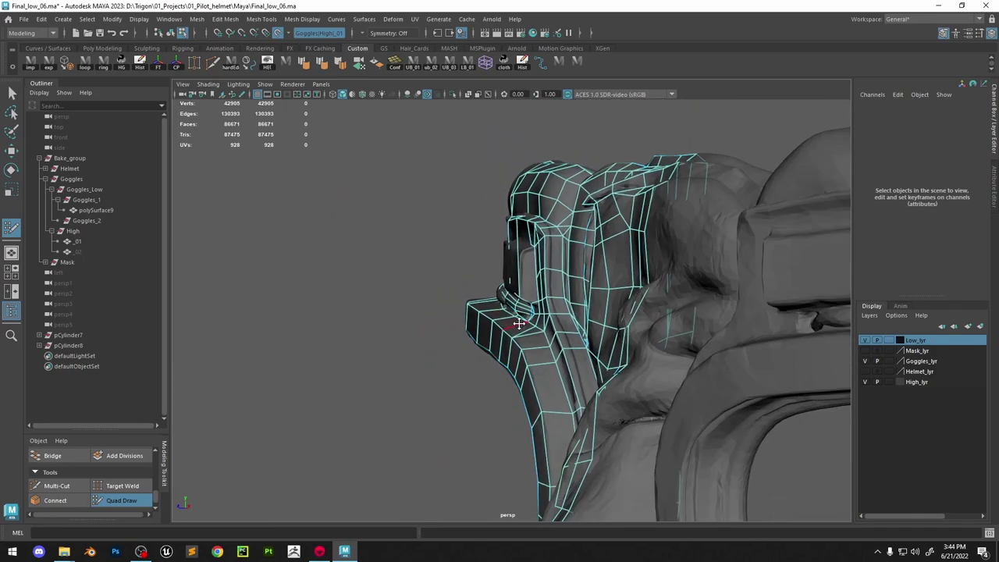
left_click_drag(473, 238, 578, 258, "alt")
key("w")
right_click_drag(487, 261, 584, 184)
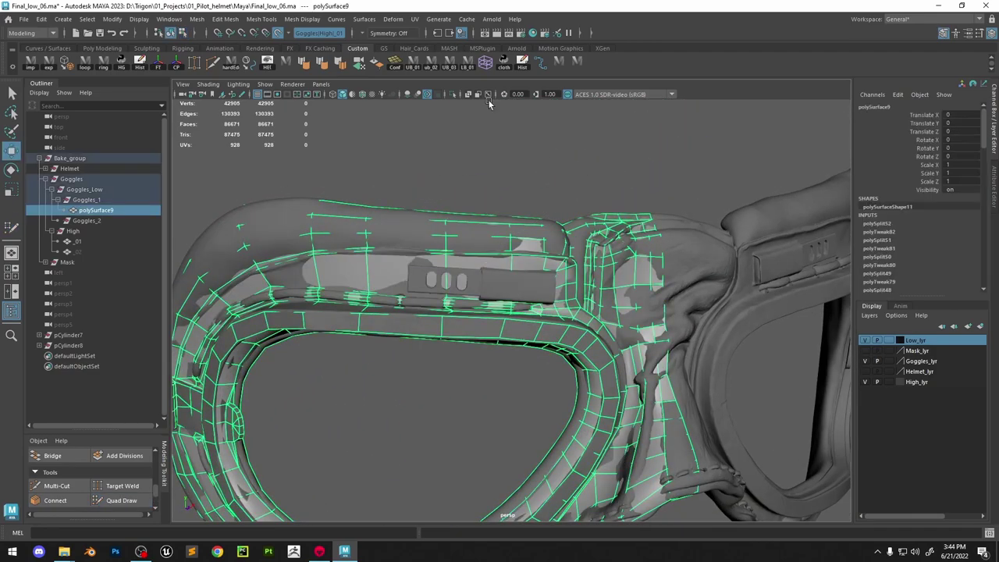
left_click(455, 97)
left_click(485, 165)
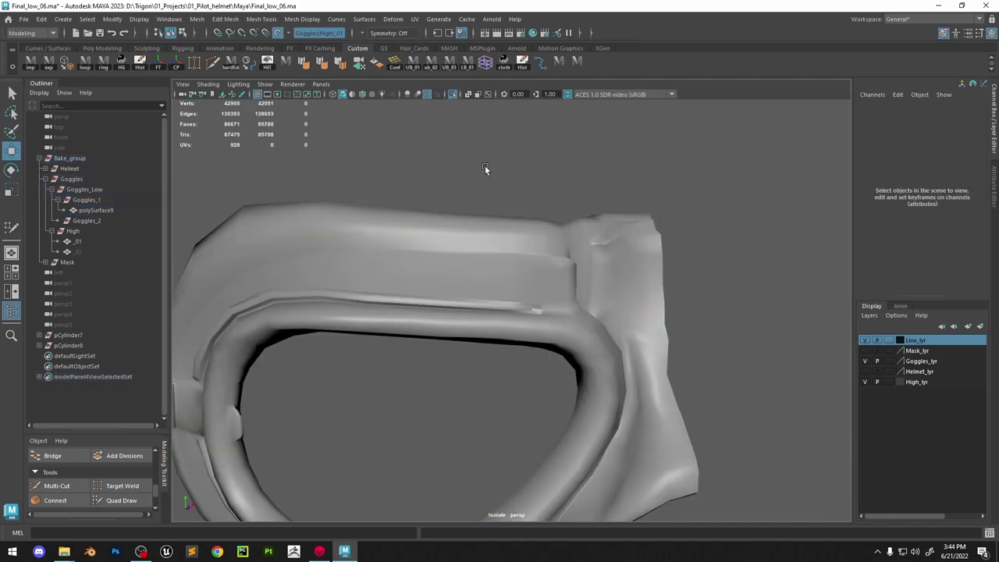
middle_click_drag(480, 235, 622, 232, "alt")
left_click_drag(622, 232, 592, 241, "alt")
Show the UV editor beside the viewport and optimize the UVs of the main goggles frame shell on polySurface9
key("space")
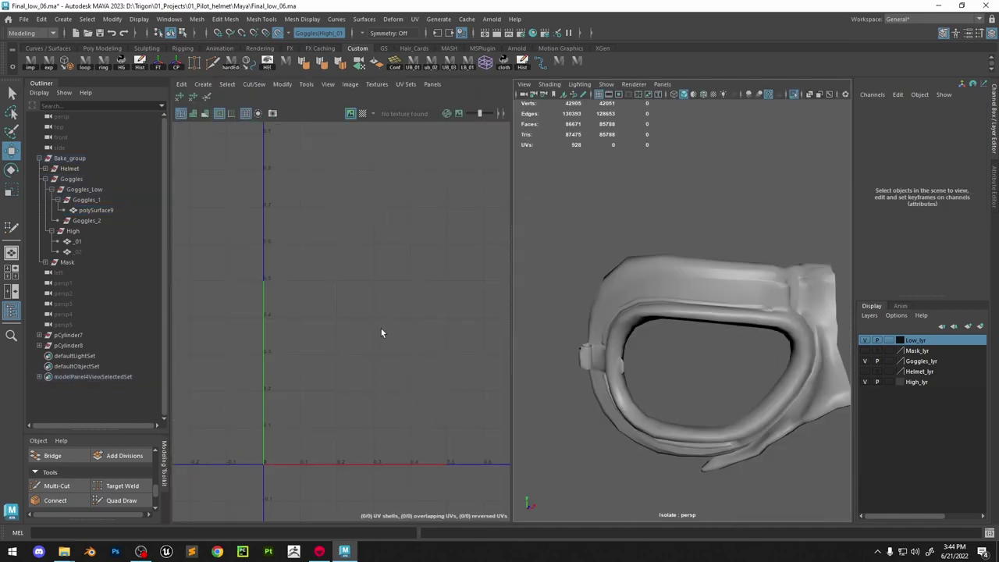
left_click(731, 287)
right_click_drag(446, 344, 437, 259)
left_click(420, 306)
right_click_drag(659, 284, 745, 181)
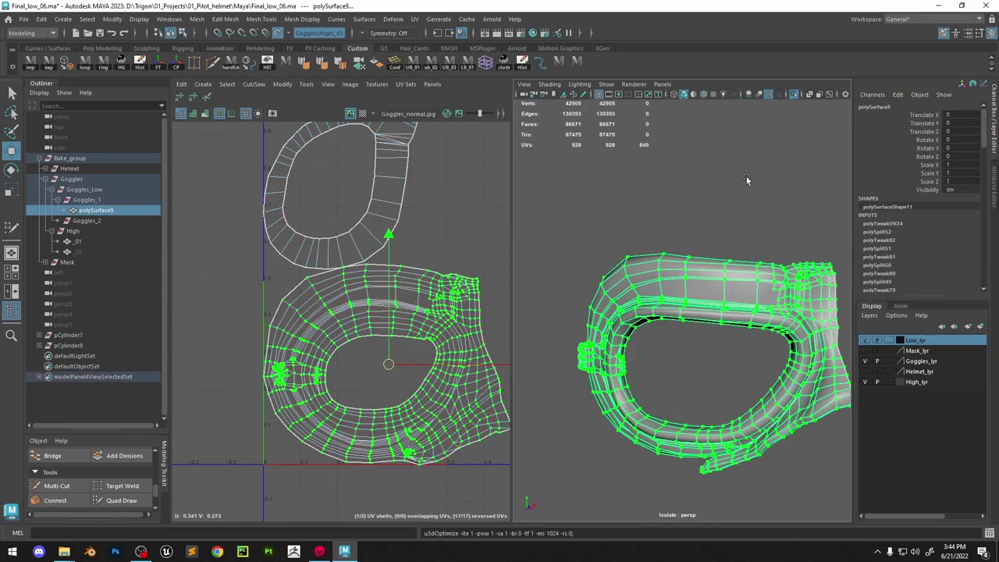
Switch to Marmoset Toolbag to check the baked goggles, and return to Maya
left_click(576, 67)
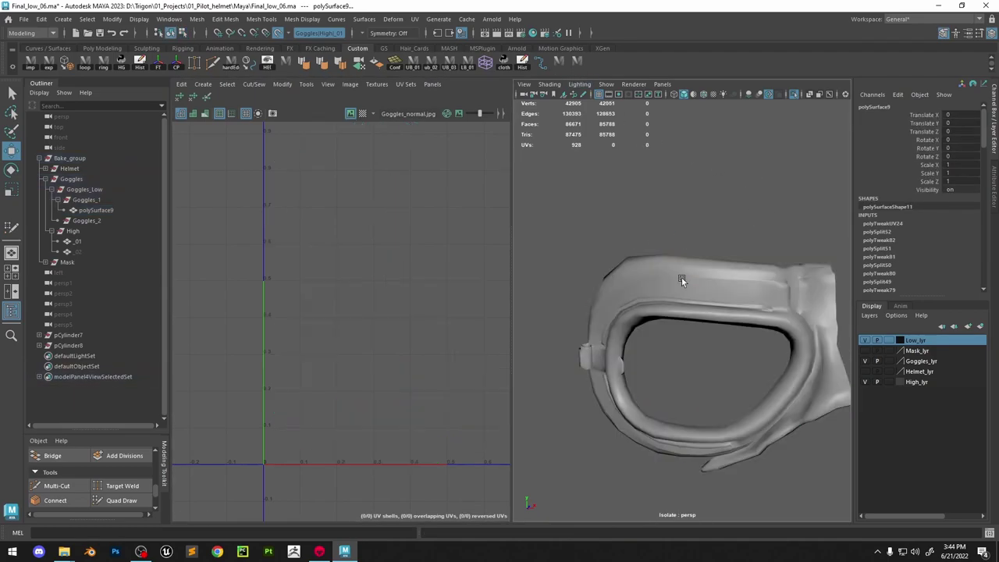
left_click(318, 551)
left_click_drag(488, 227, 530, 219, "alt")
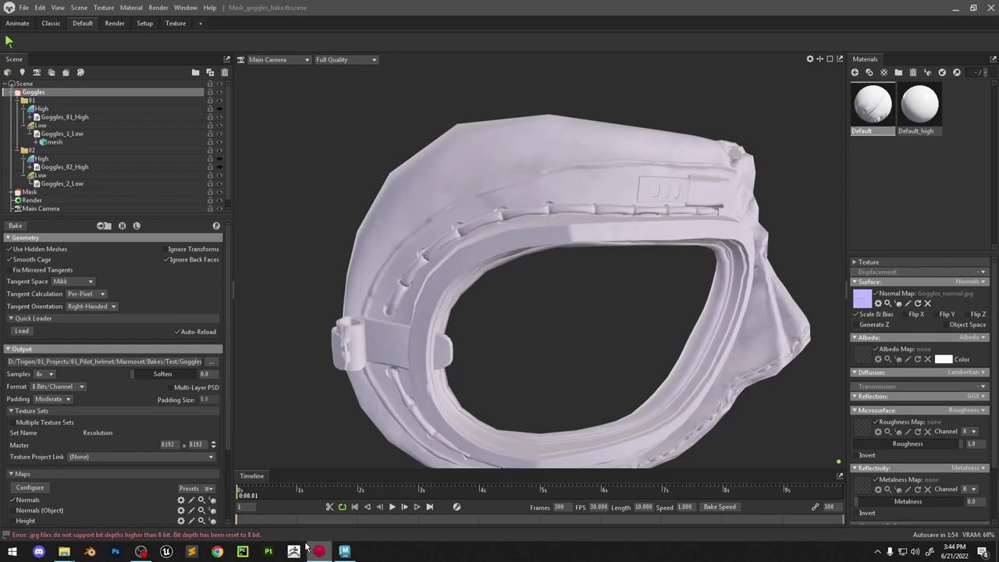
left_click(344, 552)
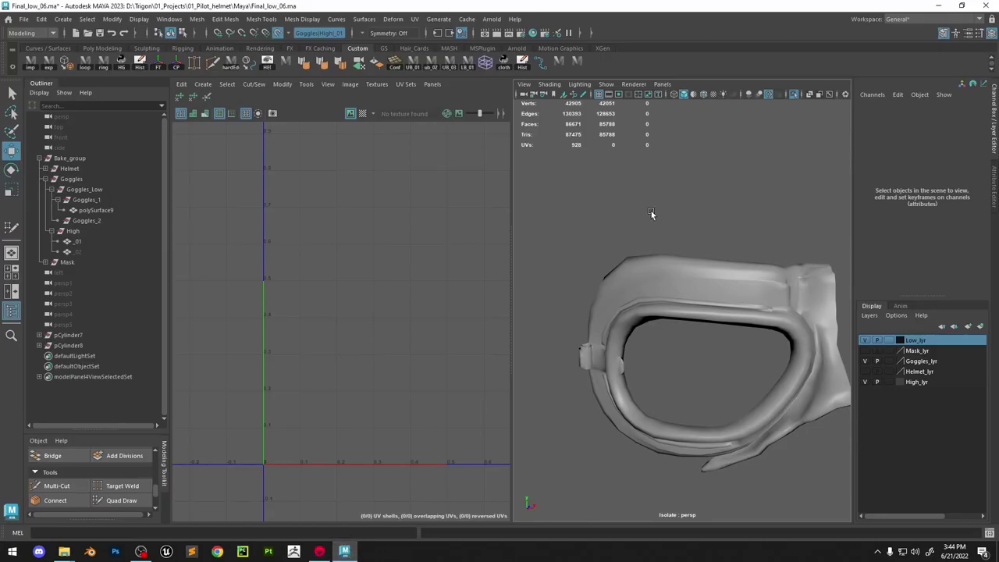
Display the texture maps in the viewport and examine the baked normals on the goggles' plates and piping up close
key("6")
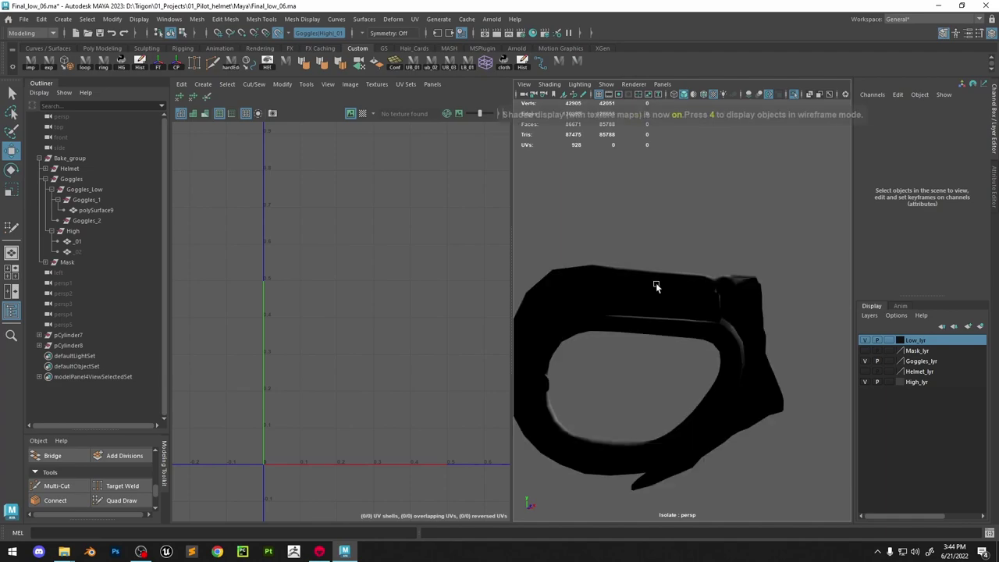
right_click_drag(656, 285, 654, 321, "alt")
mouse_move(658, 322)
left_mouse_down("alt")
mouse_move(790, 320)
mouse_move(691, 325)
left_mouse_up("alt")
right_click_drag(691, 325, 680, 299, "alt")
middle_click_drag(680, 299, 718, 274, "alt")
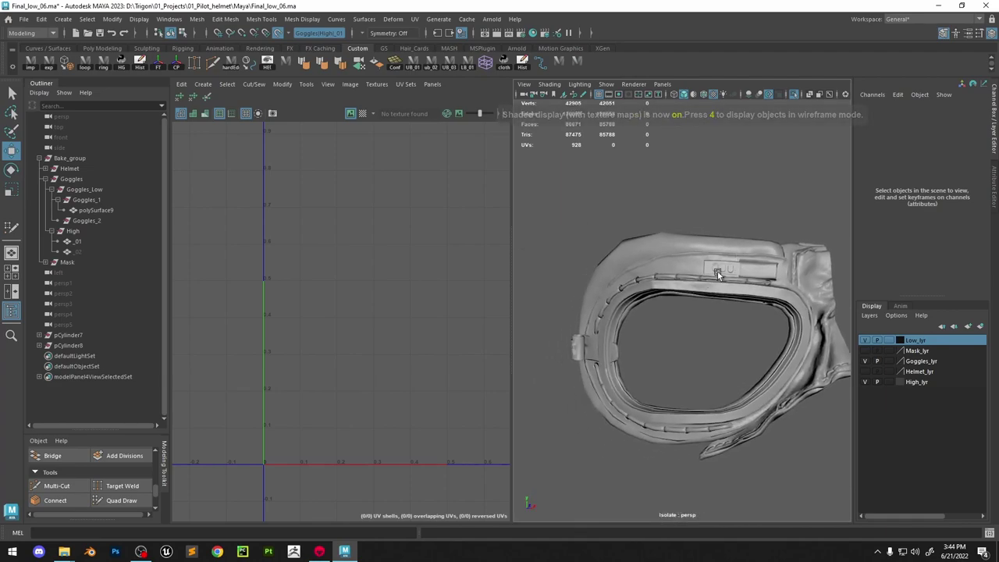
mouse_move(718, 274)
left_mouse_down("alt")
mouse_move(756, 270)
mouse_move(758, 242)
mouse_move(705, 289)
left_mouse_up("alt")
right_click_drag(706, 288, 753, 266, "alt")
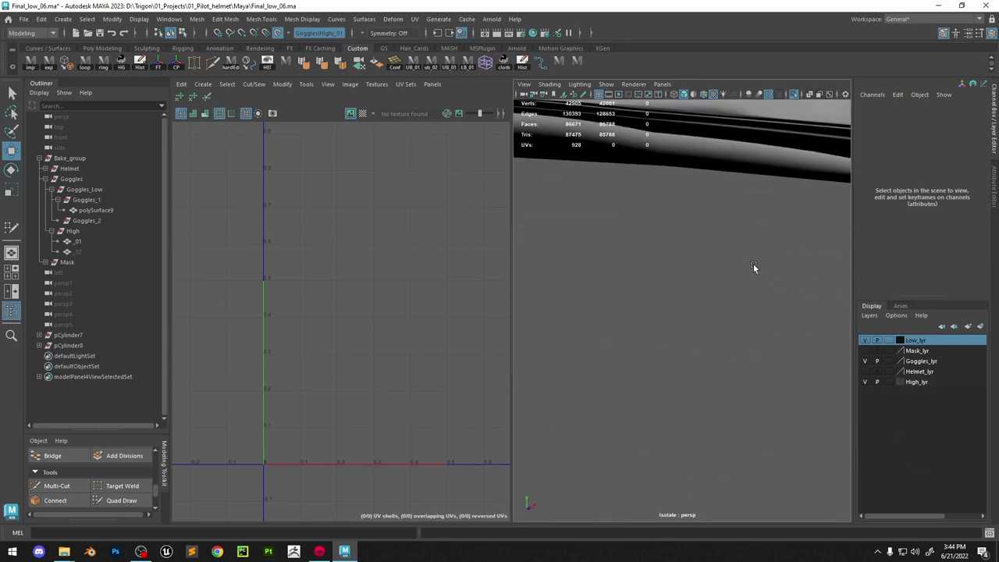
middle_click_drag(753, 265, 692, 270, "alt")
left_click_drag(692, 271, 630, 279, "alt")
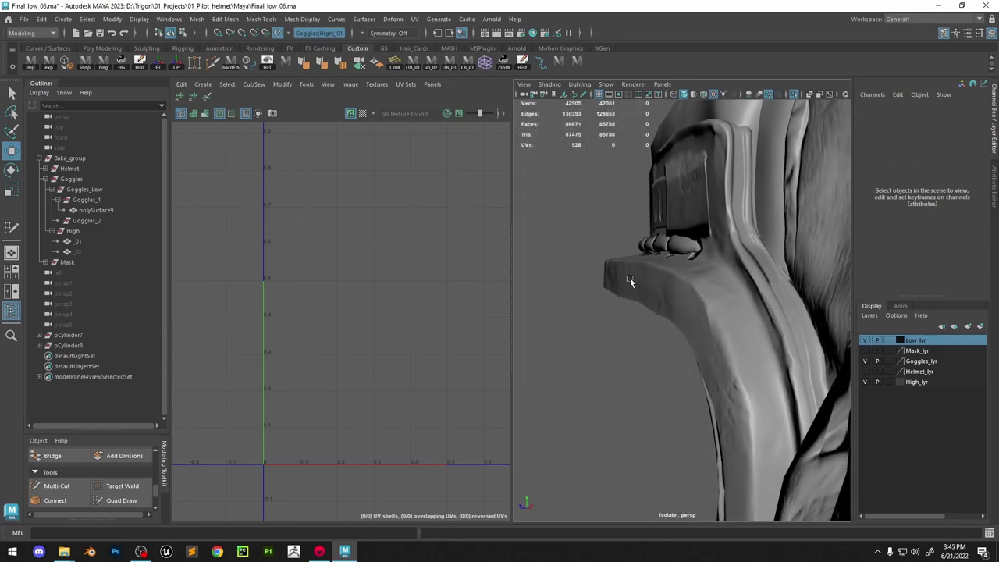
Examine the whole textured goggles mesh with the wireframe overlaid on shading, and turn the overlay back off
right_click_drag(630, 278, 720, 323, "alt")
left_click_drag(720, 323, 816, 291, "alt")
right_click_drag(816, 291, 738, 239, "alt")
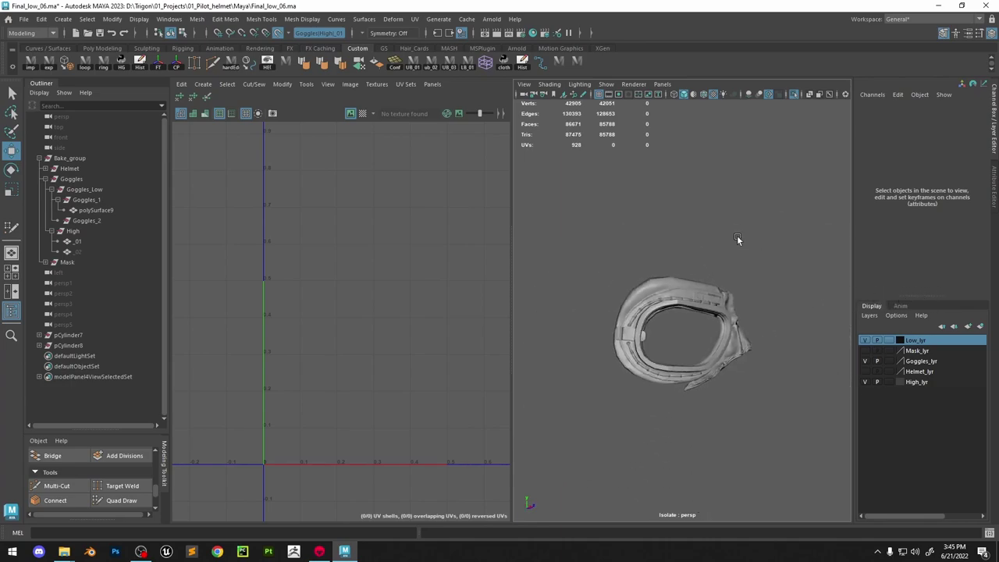
left_click_drag(738, 238, 714, 254, "alt")
right_click_drag(713, 254, 787, 248, "alt")
left_click(703, 95)
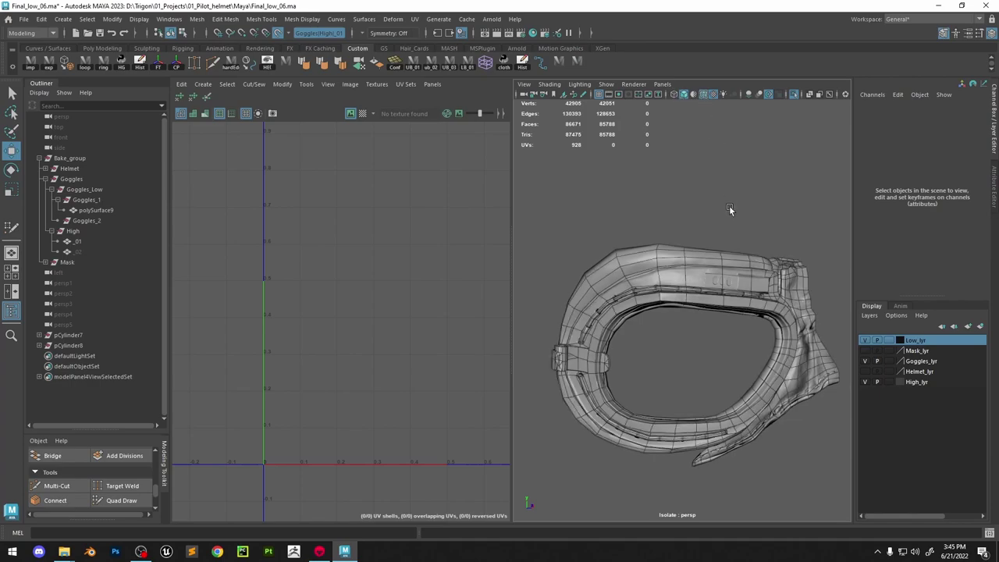
right_click_drag(729, 206, 777, 305, "alt")
left_click_drag(776, 305, 680, 267, "alt")
right_click_drag(680, 266, 713, 226, "alt")
mouse_move(712, 226)
left_mouse_down("alt")
mouse_move(708, 264)
mouse_move(662, 263)
mouse_move(738, 257)
mouse_move(730, 232)
left_mouse_up("alt")
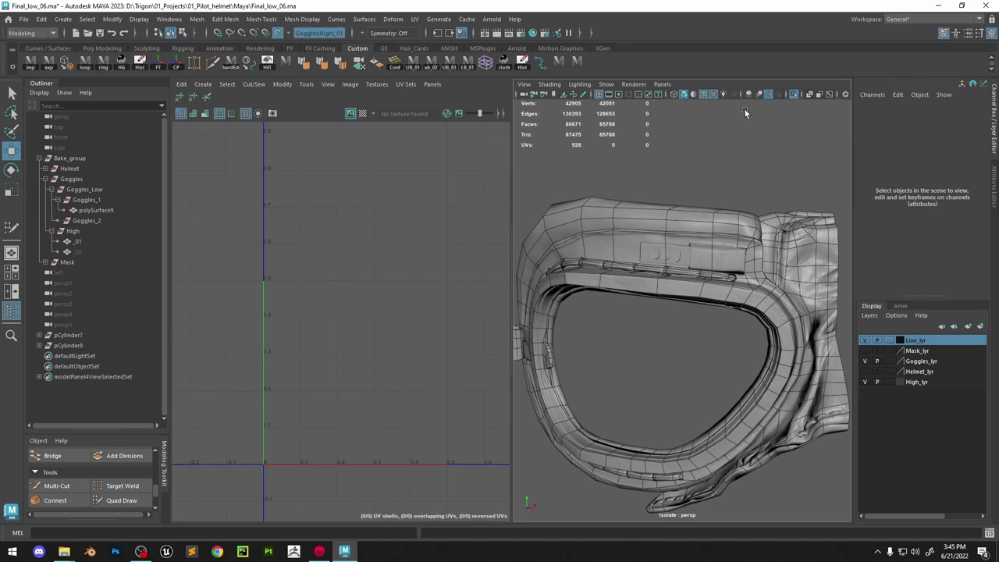
left_click(704, 95)
mouse_move(761, 269)
right_mouse_down("alt")
mouse_move(733, 210)
mouse_move(750, 273)
right_mouse_up("alt")
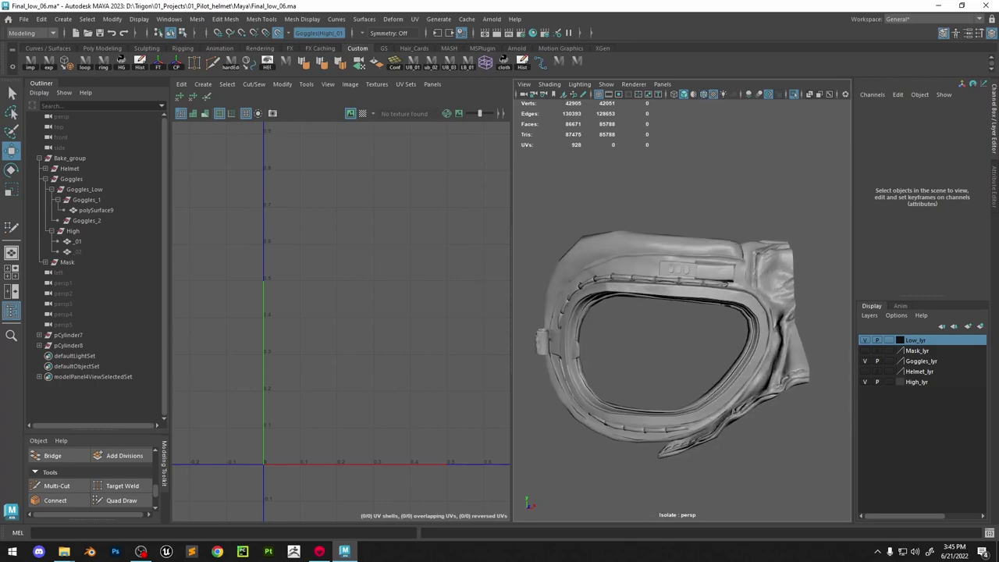
Select the polySurface9 mesh in a maximized perspective view and examine its topology around the slotted and rectangular plates
left_click(599, 192)
key("space")
left_click(522, 280)
right_click_drag(521, 272, 499, 252, "alt")
middle_click_drag(588, 253, 657, 264, "alt")
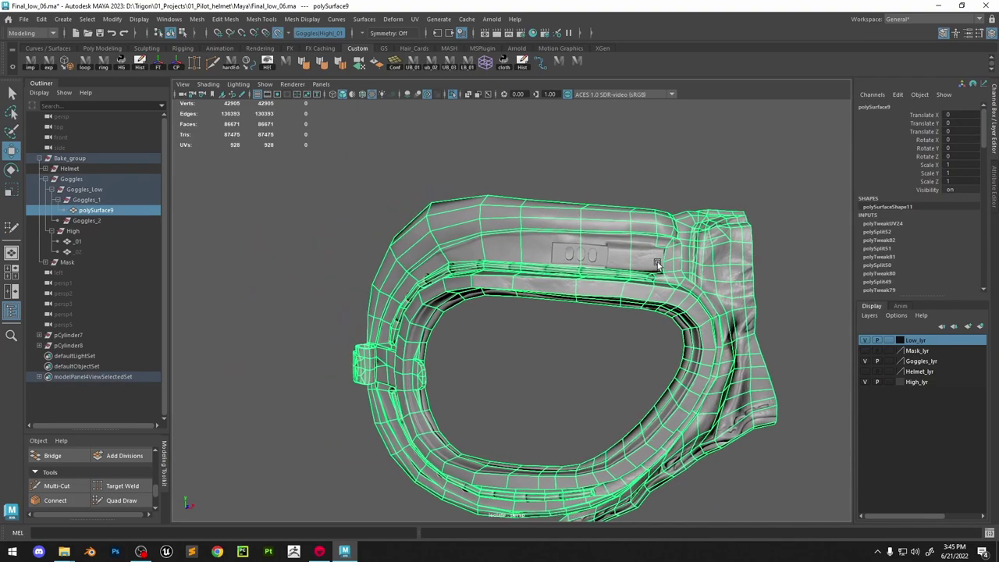
left_click_drag(657, 264, 669, 271, "alt")
middle_click_drag(584, 220, 539, 281, "alt")
right_click_drag(539, 281, 658, 348, "alt")
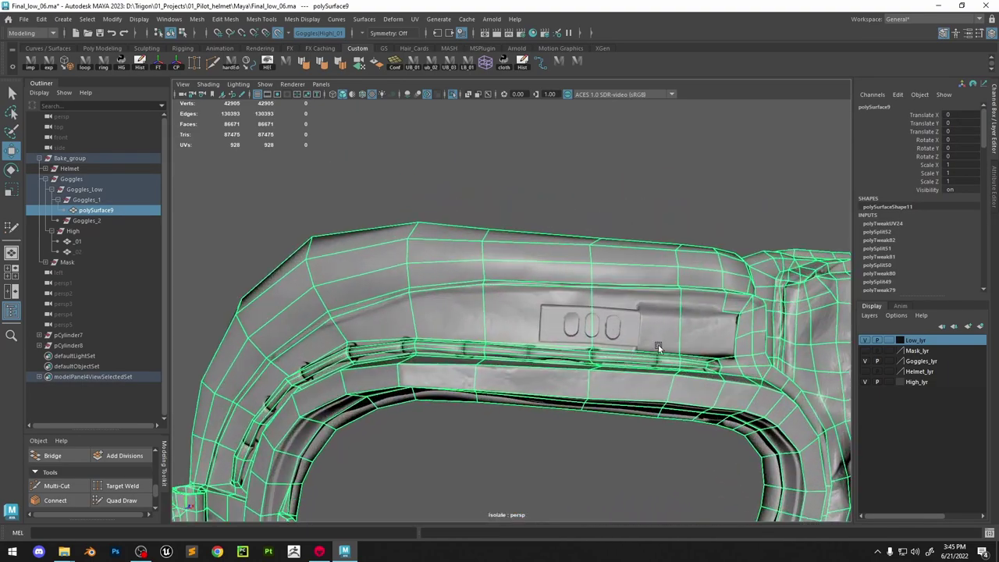
left_click_drag(658, 345, 524, 305, "alt")
left_click(608, 226)
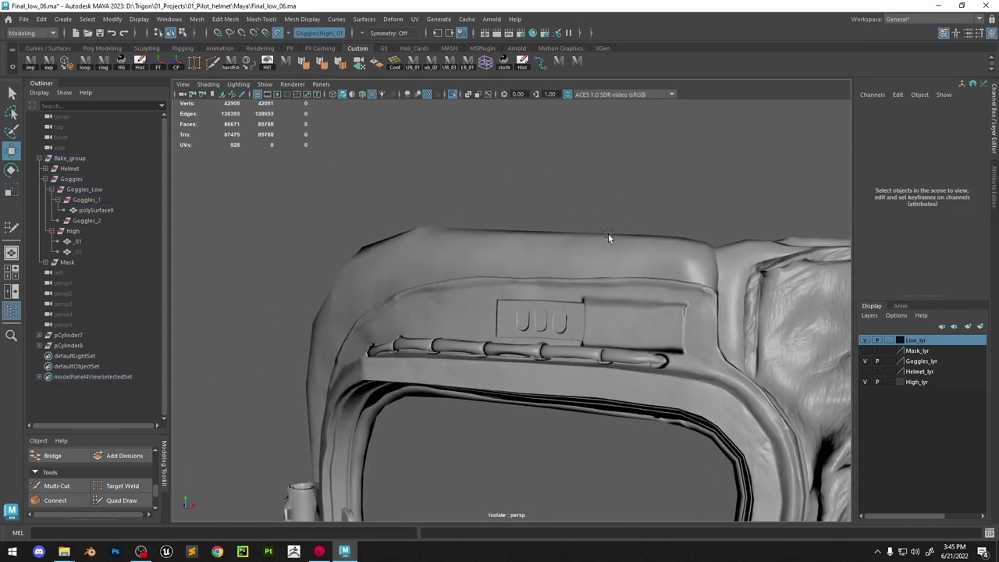
Inspect the piping and plates from several angles and exit isolation to show the high-poly mesh with the low-poly one
left_click_drag(608, 233, 777, 294, "alt")
right_click_drag(777, 294, 669, 261, "alt")
left_click_drag(670, 261, 571, 263, "alt")
right_click_drag(571, 263, 647, 317, "alt")
scroll(556, 357, "down", 2)
middle_click_drag(556, 357, 617, 253, "alt")
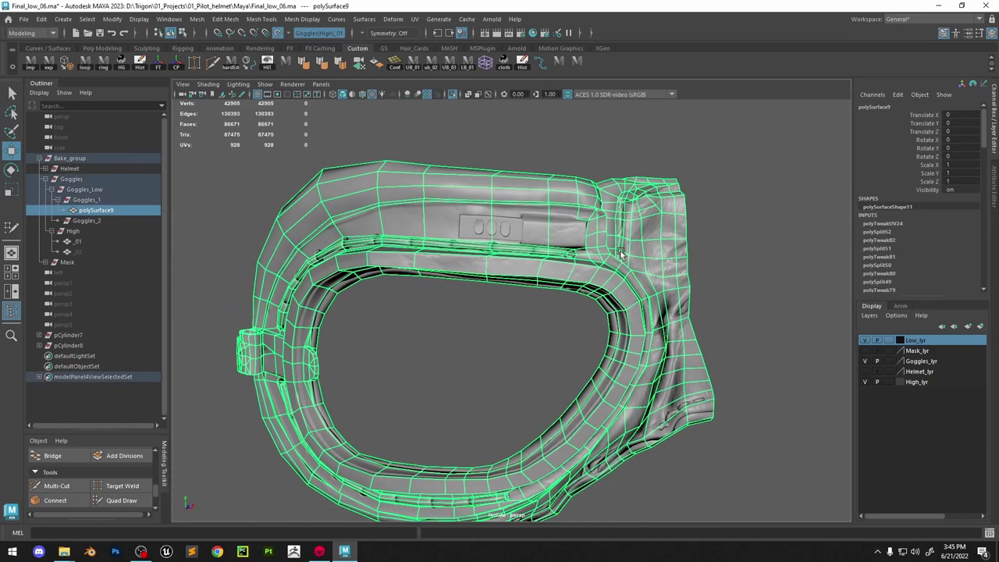
left_click_drag(617, 253, 550, 428, "alt")
middle_click_drag(437, 274, 450, 379, "alt")
right_click_drag(449, 380, 470, 84, "alt")
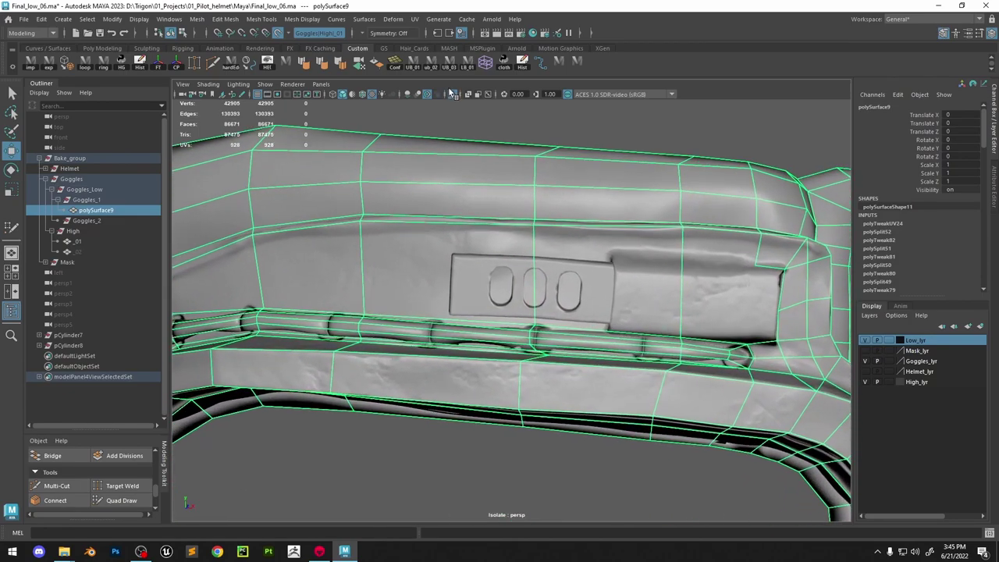
left_click(454, 93)
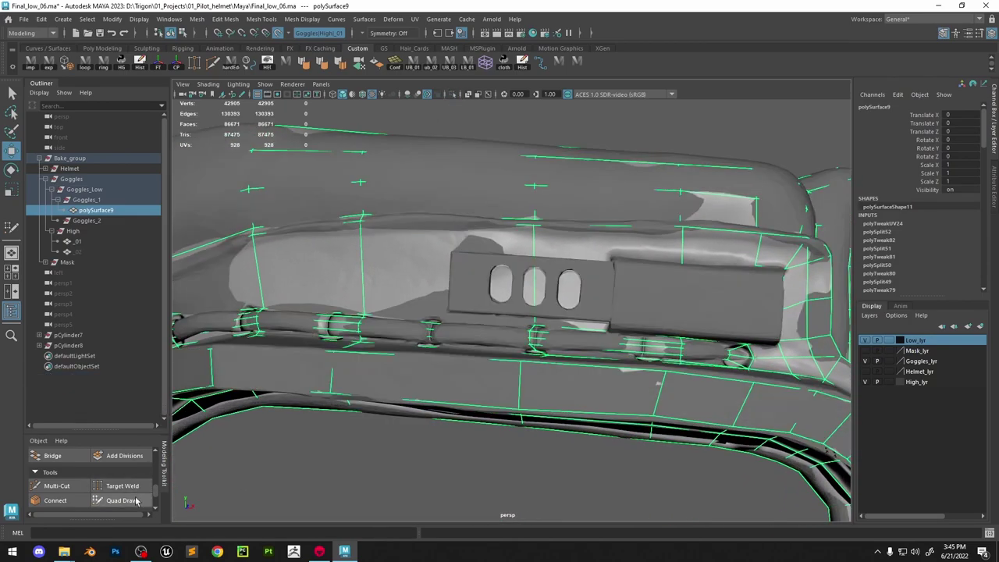
Try to cut an edge with Multi-Cut along the rectangular plate's upper edge to its junction with the slotted plate
left_click(57, 486)
left_click_drag(660, 287, 612, 295, "alt")
left_click(647, 303)
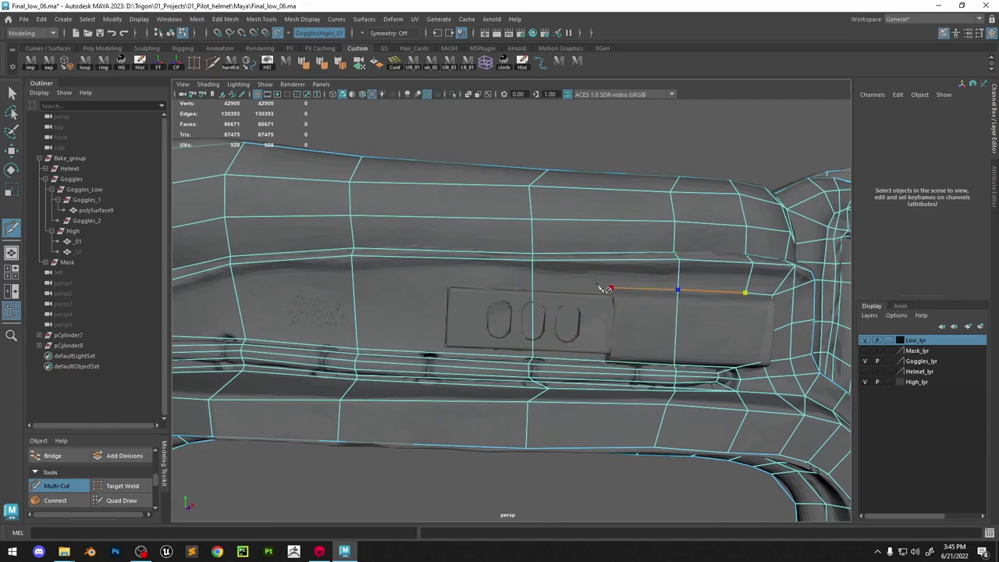
right_click_drag(600, 292, 659, 361, "alt")
middle_click_drag(659, 360, 565, 361, "alt")
right_click_drag(564, 361, 741, 306, "alt")
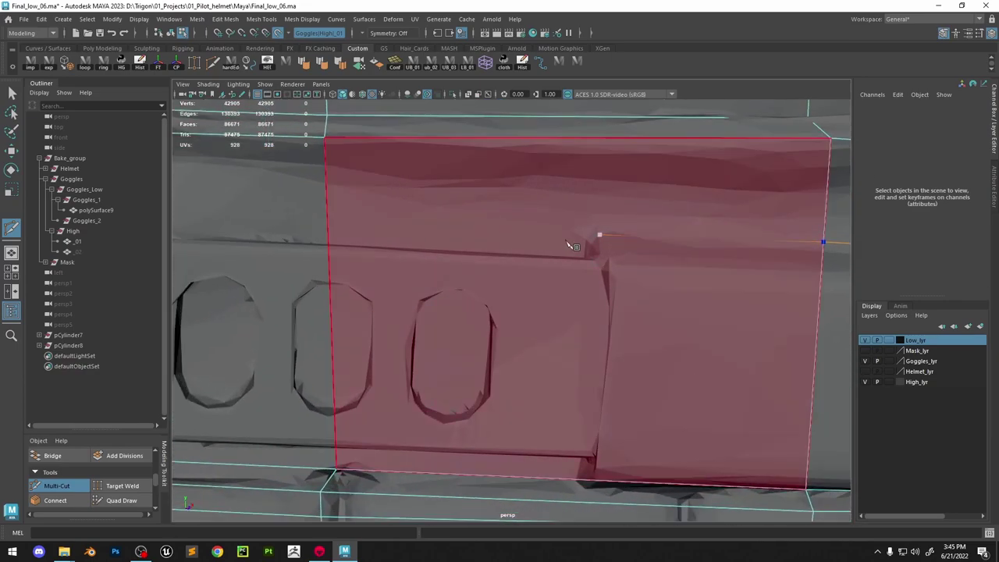
key("ctrl+z")
left_click(598, 233)
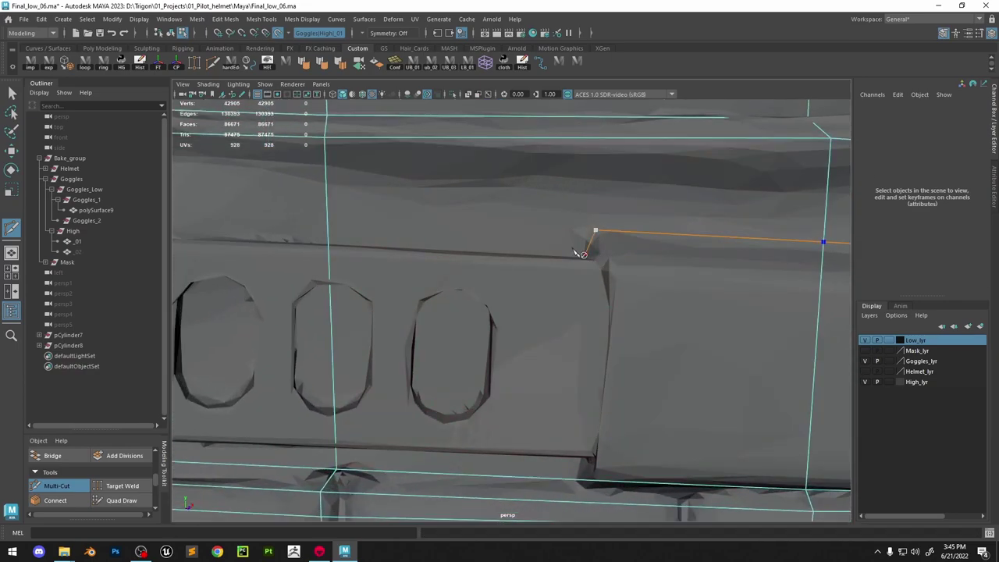
Try to continue the cut along the slotted plate's upper edge to its outer corner and complete it
left_click(584, 253)
left_click(328, 245)
middle_click_drag(422, 246, 624, 250, "alt")
right_click_drag(625, 249, 567, 250, "alt")
left_click_drag(567, 250, 656, 265, "alt")
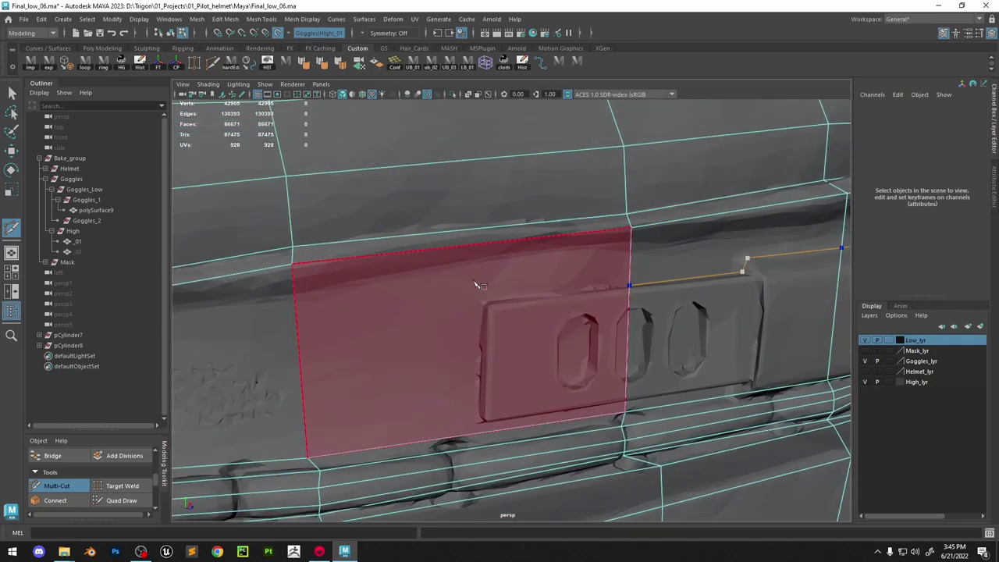
left_click(485, 303)
right_click_drag(499, 262, 442, 259, "alt")
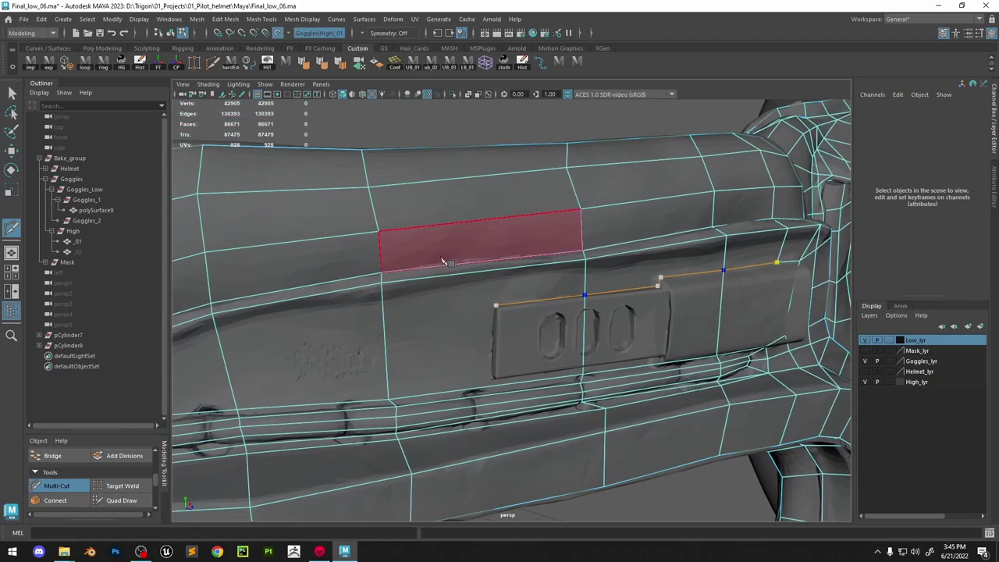
left_click_drag(441, 260, 439, 268, "alt")
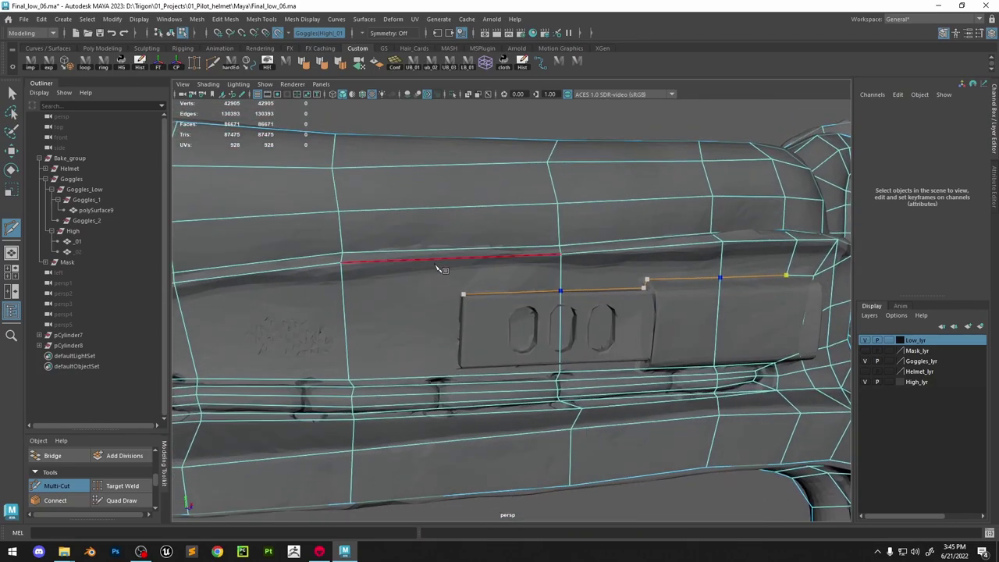
right_click(650, 209)
right_click_drag(651, 210, 527, 159, "alt")
left_click_drag(526, 160, 550, 236, "alt")
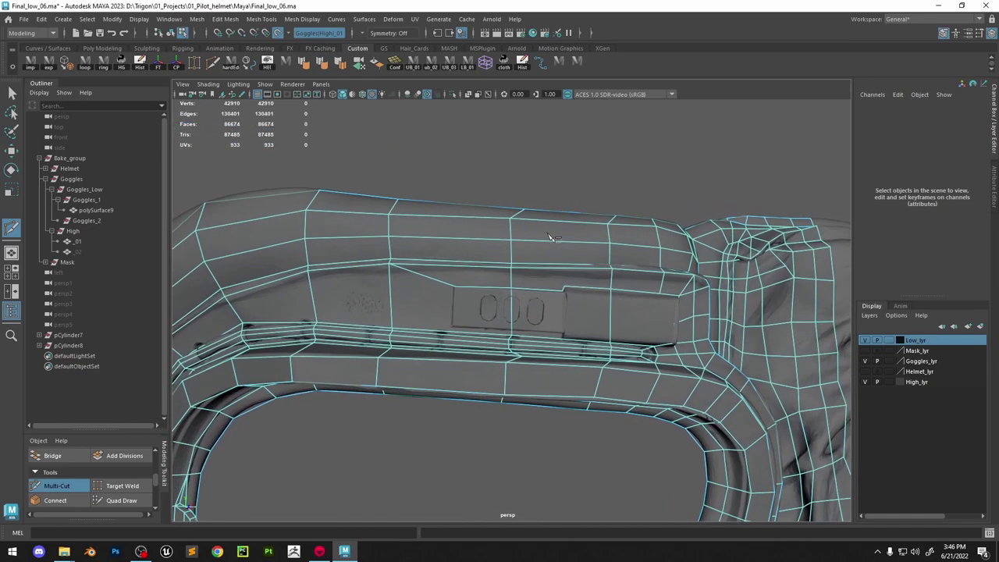
Undo the stepped cut along the upper edges of the two plates
right_click_drag(549, 237, 587, 253, "alt")
left_click_drag(447, 287, 476, 290, "alt")
right_click_drag(475, 290, 518, 250, "alt")
key("ctrl+z")
key("ctrl+z")
key("ctrl+z")
key("ctrl+z")
Preview vertical edge loops across the goggles frame at both ends of the slotted plate with Multi-Cut
left_click_drag(518, 249, 491, 245, "alt")
right_click_drag(491, 245, 515, 294, "alt")
middle_click_drag(514, 294, 570, 273, "alt")
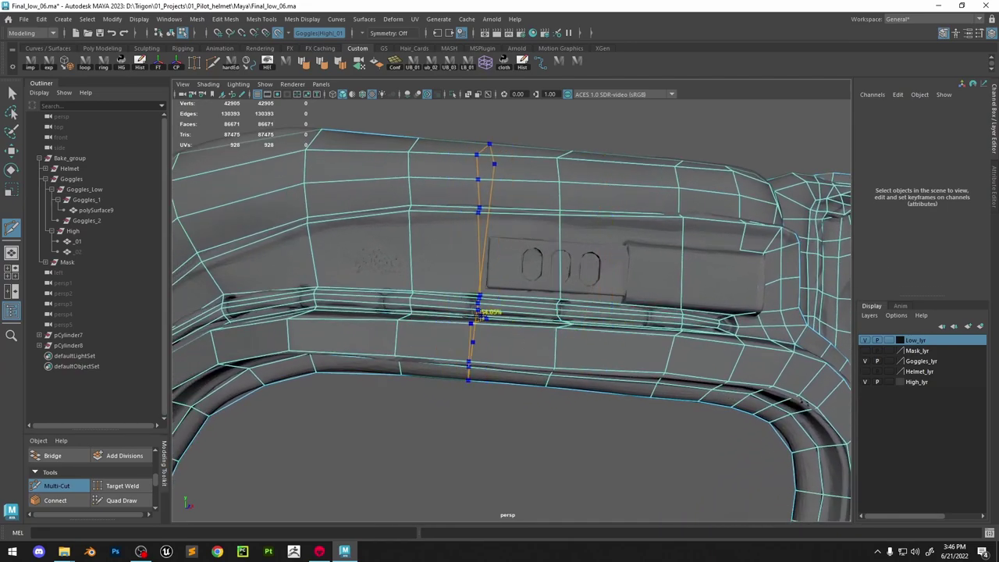
left_click_drag(479, 314, 511, 325, "ctrl")
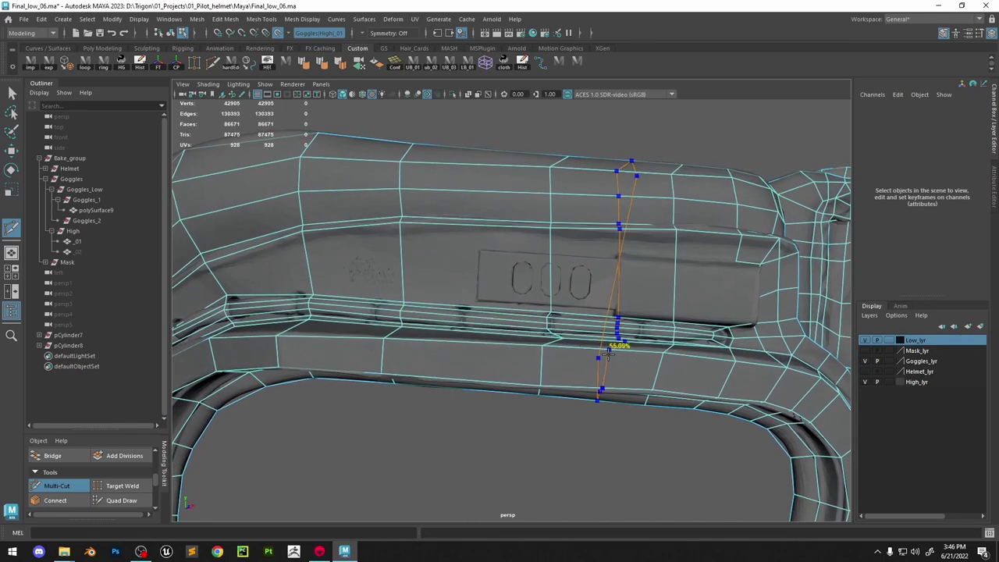
left_click(736, 261)
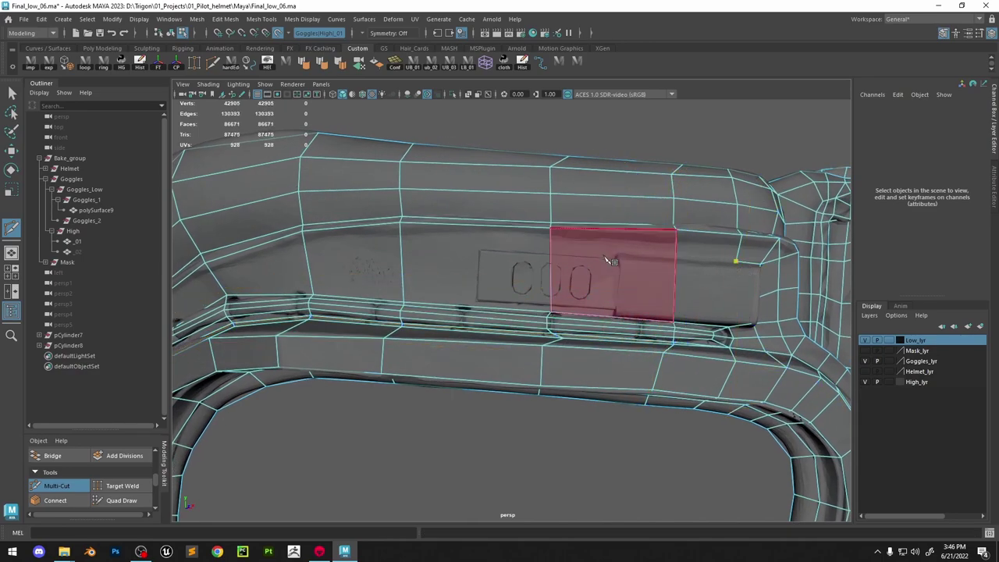
left_click_drag(605, 258, 571, 284, "alt")
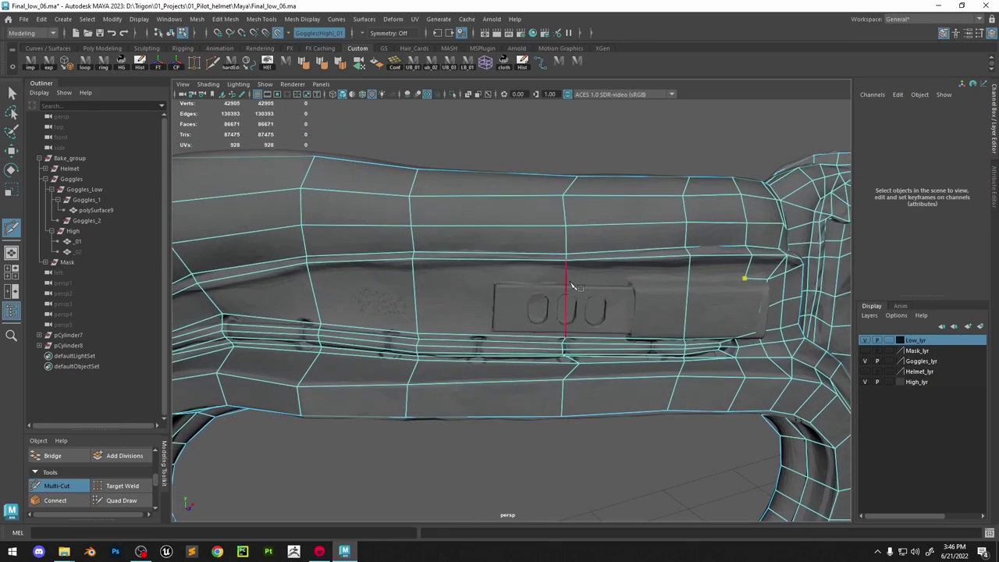
left_click(629, 278)
scroll(628, 279, "up", 5)
left_click(757, 255)
left_click(474, 254)
left_click_drag(474, 338, 486, 297, "alt")
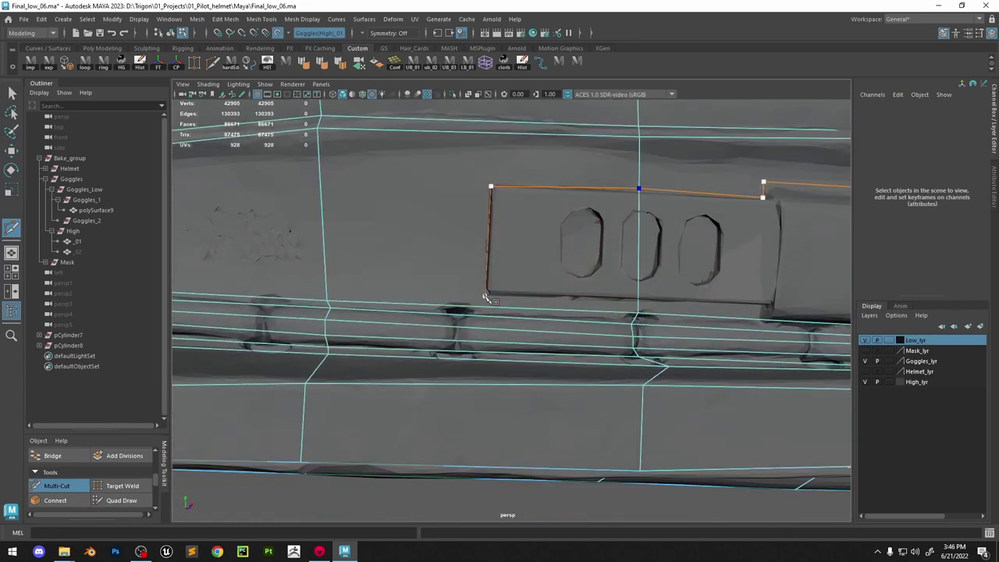
left_click(486, 297)
scroll(529, 232, "down", 4)
key("Escape")
Insert a vertical edge loop across the frame beside the slotted plate's outer end with Multi-Cut
scroll(495, 308, "up", 4)
mouse_move(540, 352)
left_mouse_down("alt")
mouse_move(489, 315)
mouse_move(544, 299)
left_mouse_up("alt")
left_click(489, 315, "ctrl")
Reposition the new loop's vertices along the piping strip below the slotted plate with Quad Draw to follow the high-poly surface
key("ctrl+shift+q")
key("w")
key("f")
key("ctrl+shift+q")
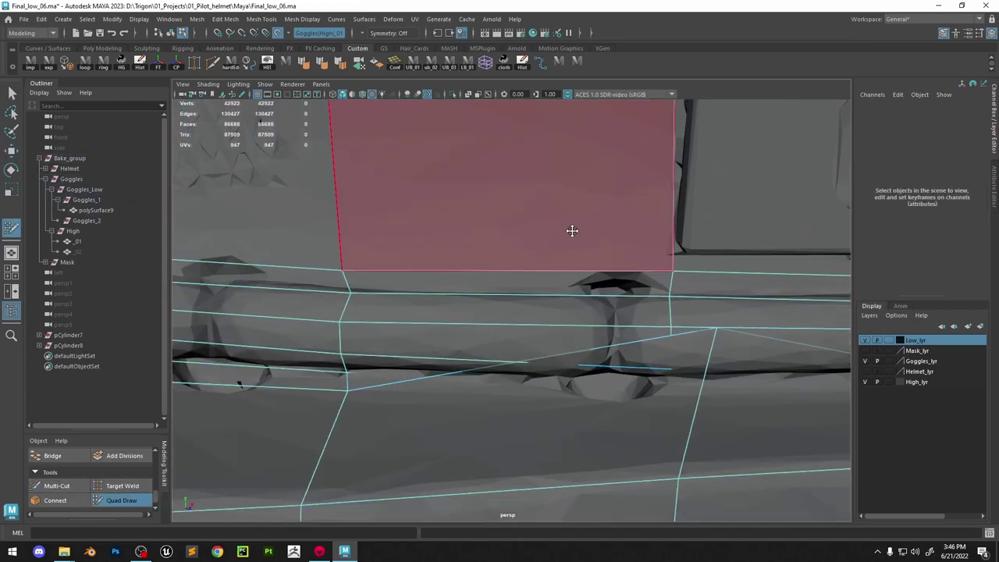
middle_click_drag(572, 231, 456, 210, "alt")
mouse_move(602, 309)
left_mouse_down()
mouse_move(555, 341)
mouse_move(558, 302)
left_mouse_up()
mouse_move(563, 304)
left_mouse_down("alt")
mouse_move(539, 343)
mouse_move(538, 372)
mouse_move(520, 331)
left_mouse_up("alt")
mouse_move(522, 337)
left_mouse_down()
mouse_move(551, 348)
mouse_move(523, 361)
mouse_move(684, 336)
mouse_move(663, 383)
mouse_move(645, 352)
mouse_move(560, 342)
mouse_move(558, 375)
mouse_move(516, 327)
mouse_move(528, 386)
mouse_move(505, 428)
left_mouse_up()
scroll(506, 426, "down", 6)
left_click_drag(536, 301, 506, 307, "alt")
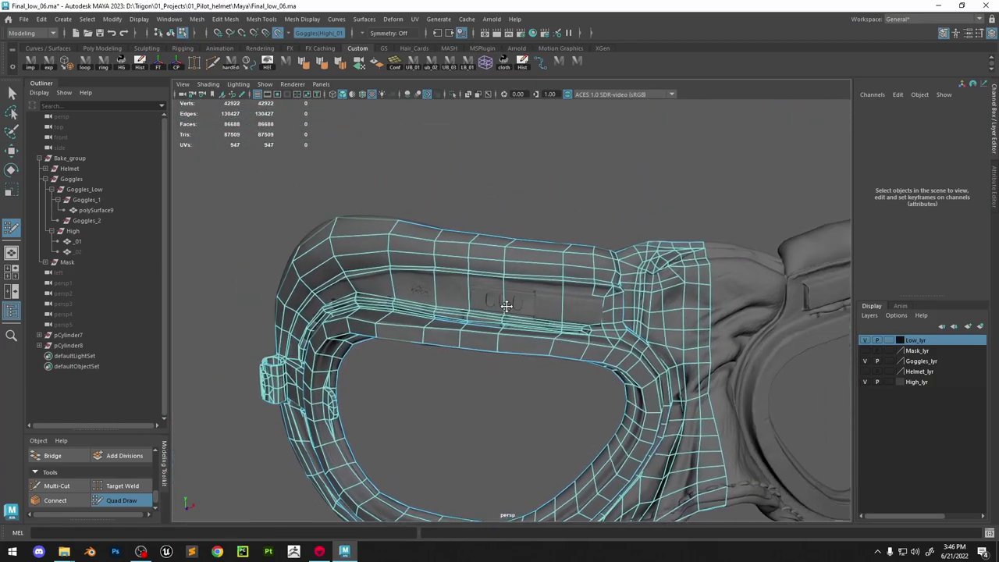
Insert another vertical edge loop across the frame where the slotted and rectangular plates meet, and check its flow over the upper frame
middle_click_drag(506, 307, 426, 320, "alt")
scroll(424, 341, "up", 6)
mouse_move(423, 341)
left_mouse_down("alt")
mouse_move(535, 350)
mouse_move(480, 318)
mouse_move(490, 289)
mouse_move(553, 349)
left_mouse_up("alt")
left_click(484, 322, "ctrl")
scroll(553, 349, "up", 3)
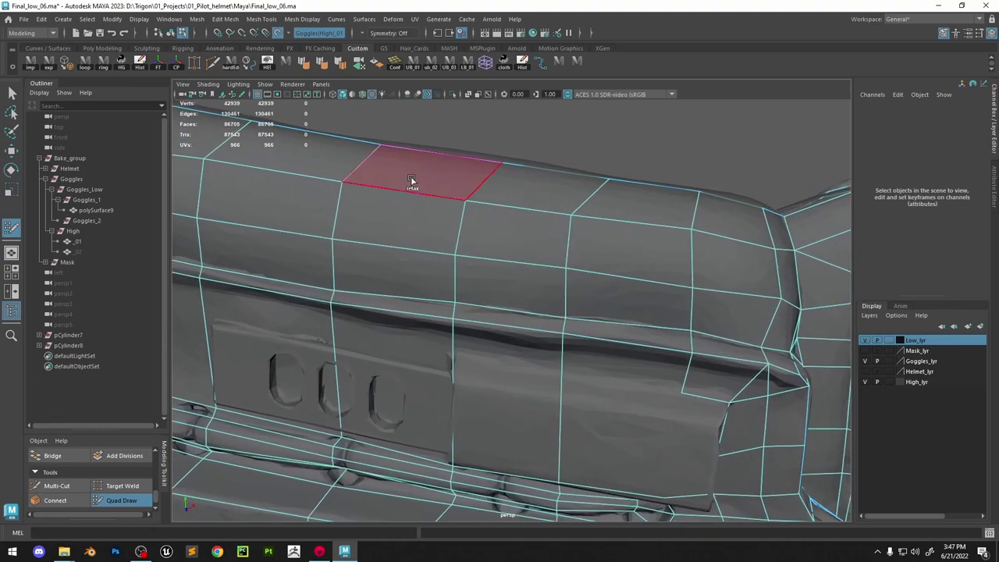
scroll(680, 234, "down", 5)
left_click_drag(680, 235, 461, 231, "alt")
middle_click_drag(461, 231, 476, 273, "alt")
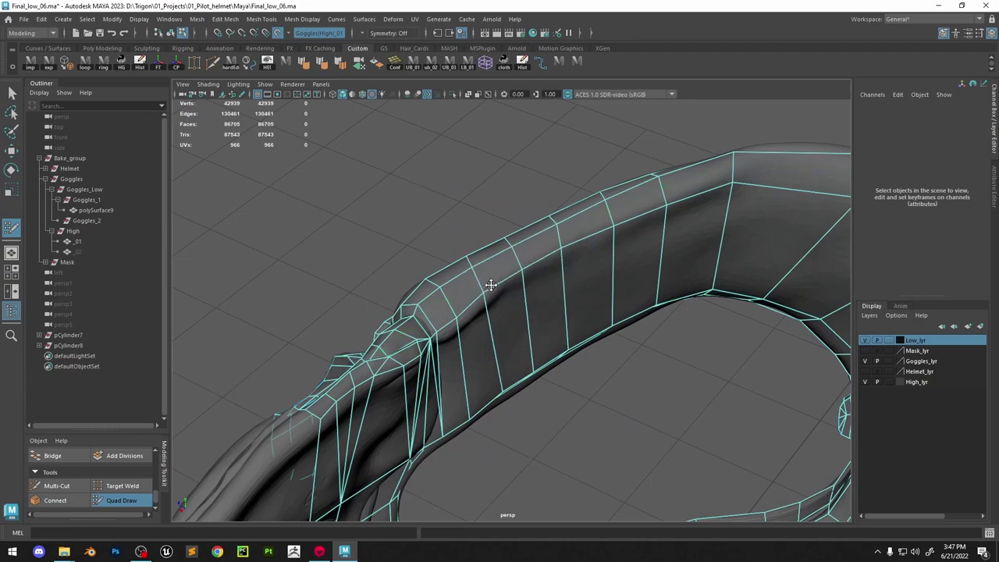
scroll(508, 242, "down", 4)
left_click_drag(516, 230, 722, 258, "alt")
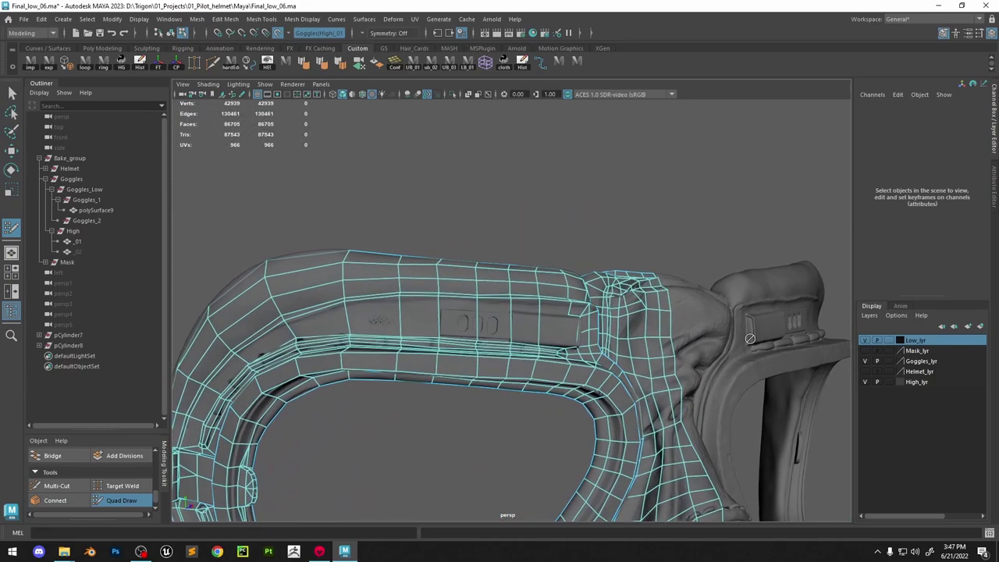
scroll(509, 321, "up", 5)
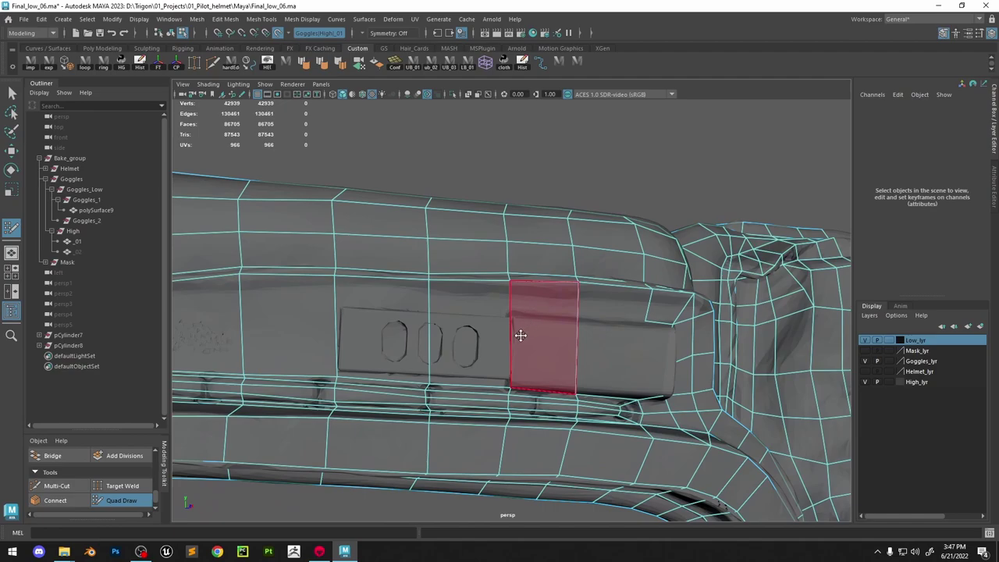
Reposition the low-poly vertices along the piping strip beneath the slotted and rectangular plates with Quad Draw to follow the high-poly edges
left_click_drag(537, 436, 544, 357, "alt")
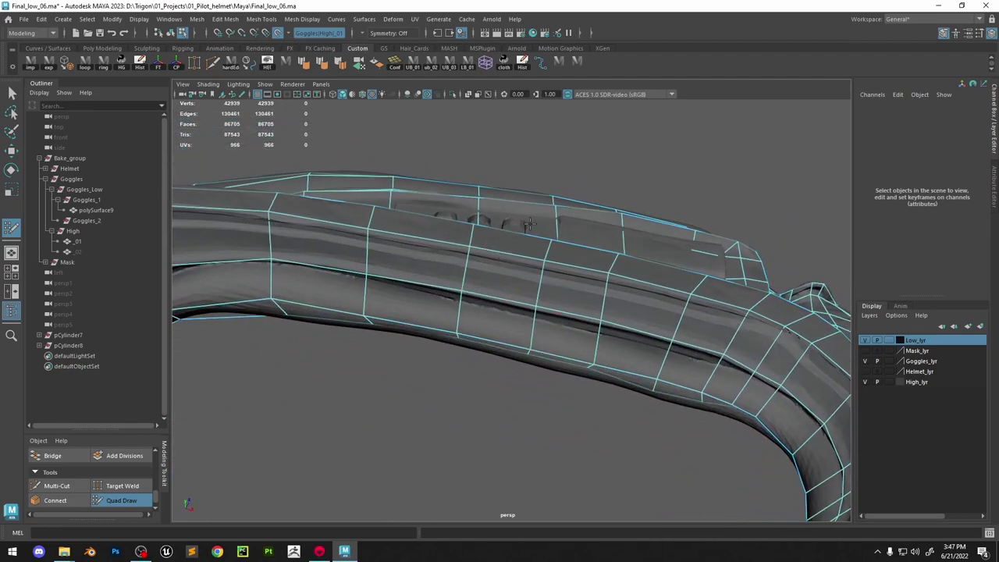
mouse_move(530, 224)
left_mouse_down("alt")
mouse_move(509, 283)
mouse_move(520, 282)
left_mouse_up("alt")
scroll(521, 285, "up", 5)
key("w")
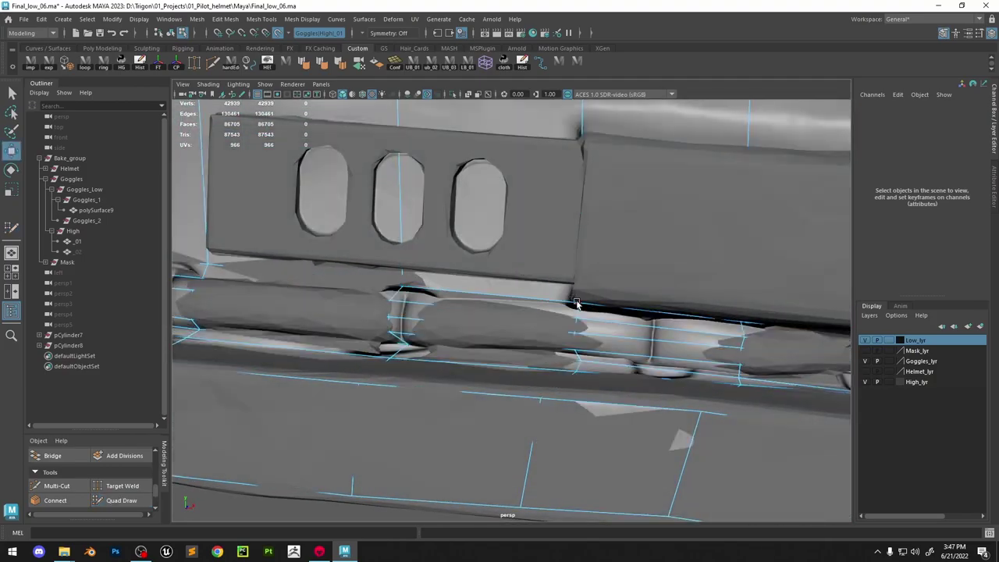
left_click(578, 304)
key("f")
left_click(135, 499)
scroll(486, 216, "down", 6)
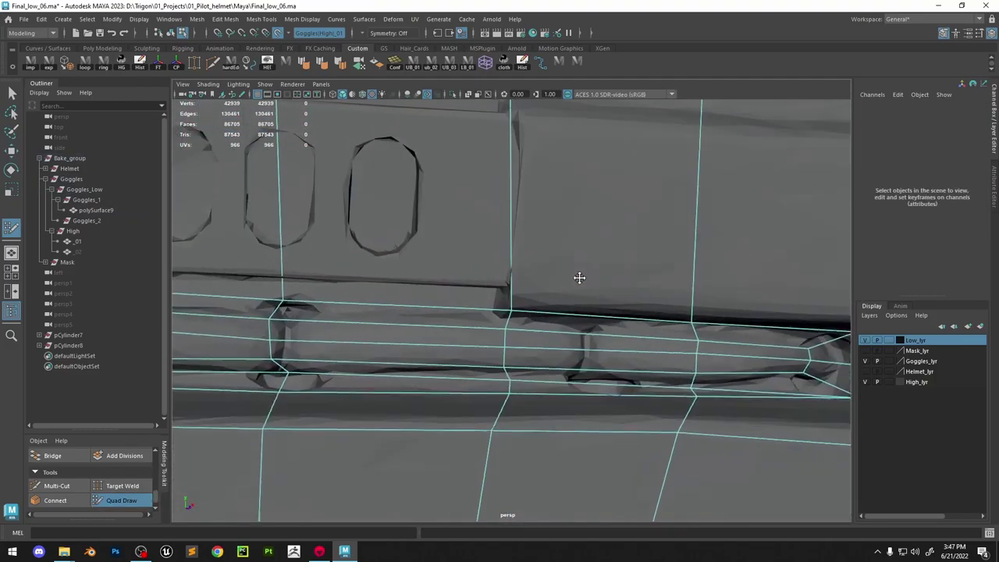
mouse_move(580, 276)
left_mouse_down("alt")
mouse_move(618, 276)
mouse_move(515, 331)
left_mouse_up("alt")
left_click_drag(512, 313, 491, 347)
left_click_drag(425, 345, 429, 349)
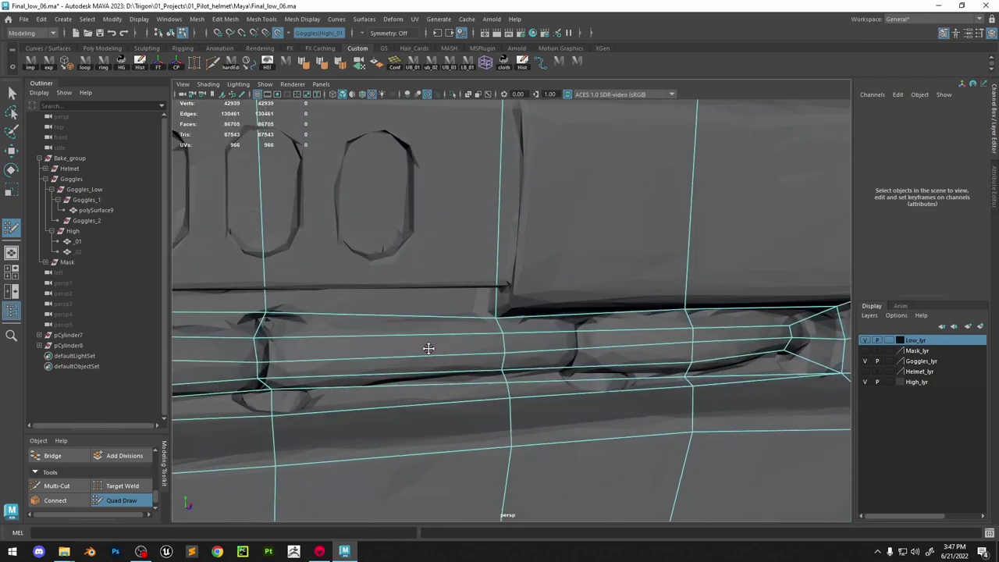
left_click_drag(268, 313, 255, 316)
scroll(475, 272, "down", 3)
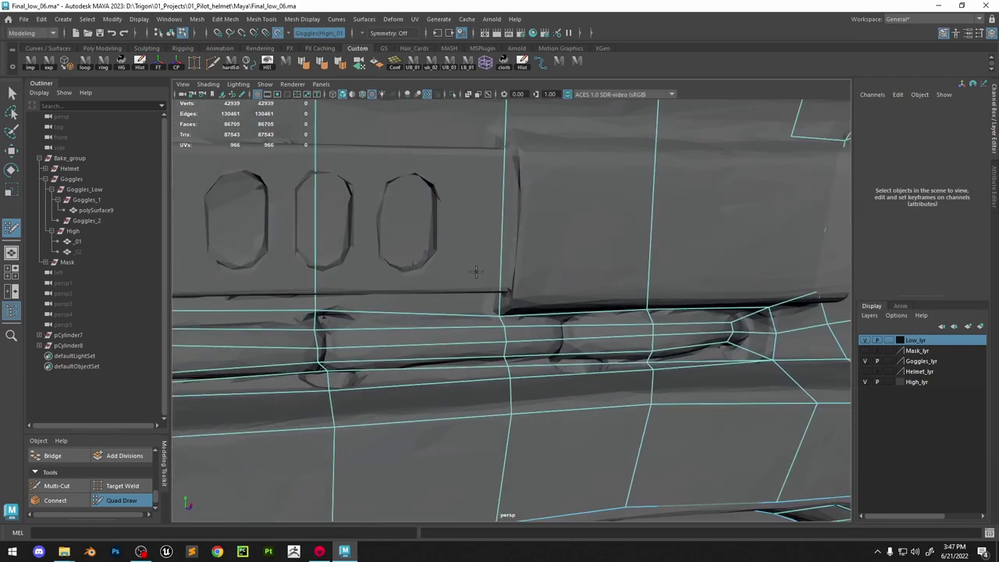
Examine the edge flow across the frame and piping strip around the slotted plate
left_click_drag(475, 272, 438, 261, "alt")
middle_click_drag(437, 262, 560, 288, "alt")
scroll(560, 289, "down", 3)
left_click_drag(509, 287, 491, 287, "alt")
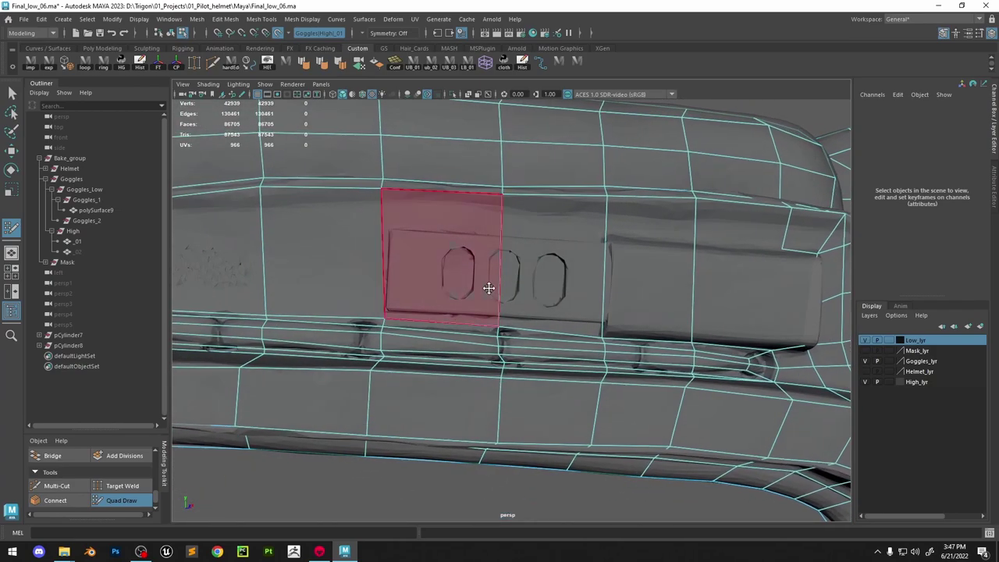
scroll(469, 301, "up", 3)
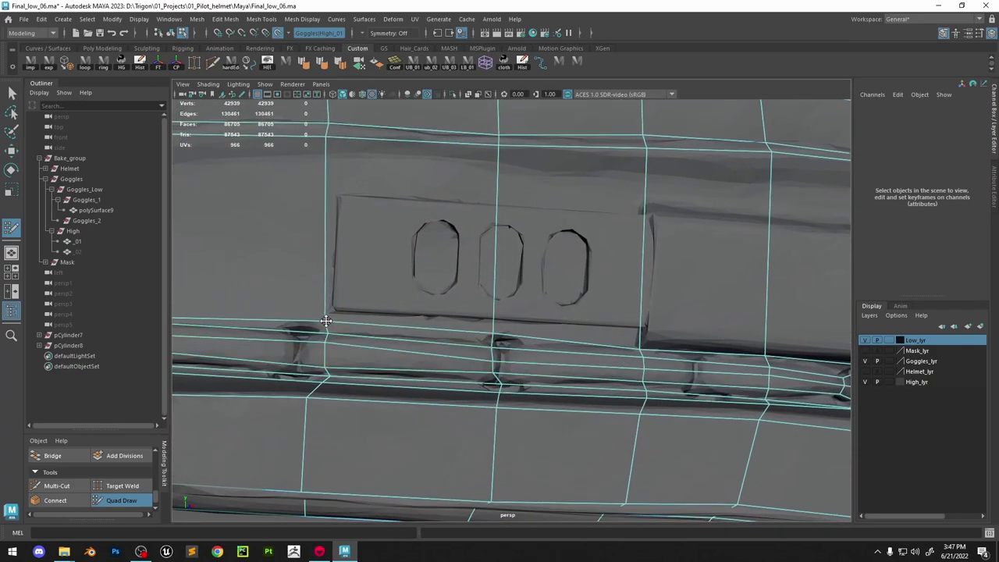
left_click(57, 485)
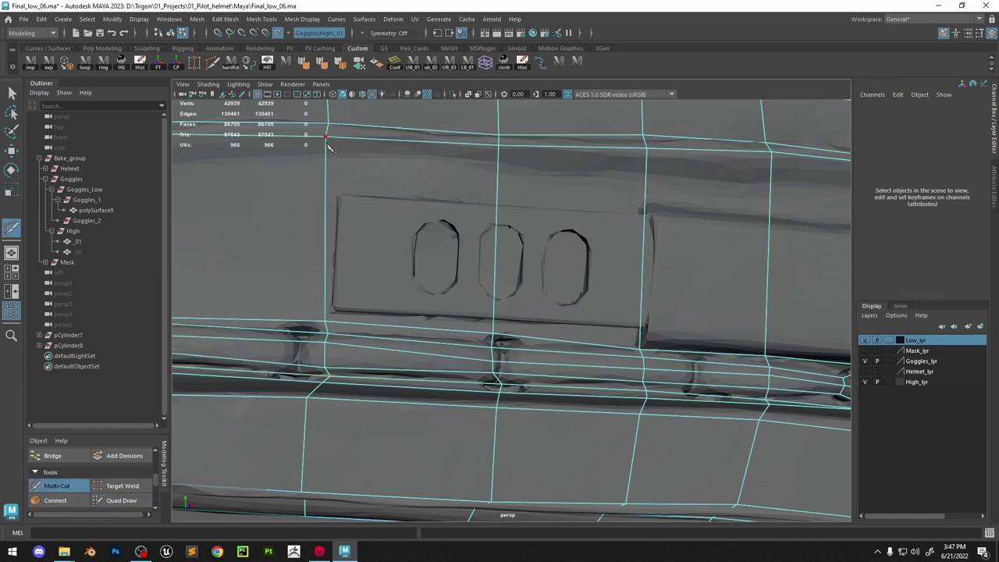
middle_click_drag(406, 191, 573, 230, "alt")
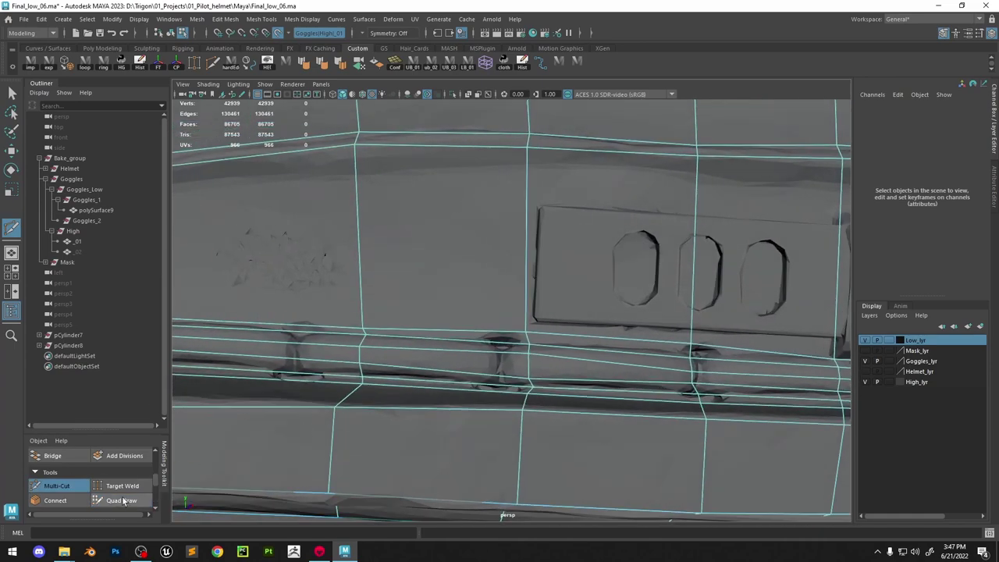
left_click(121, 500)
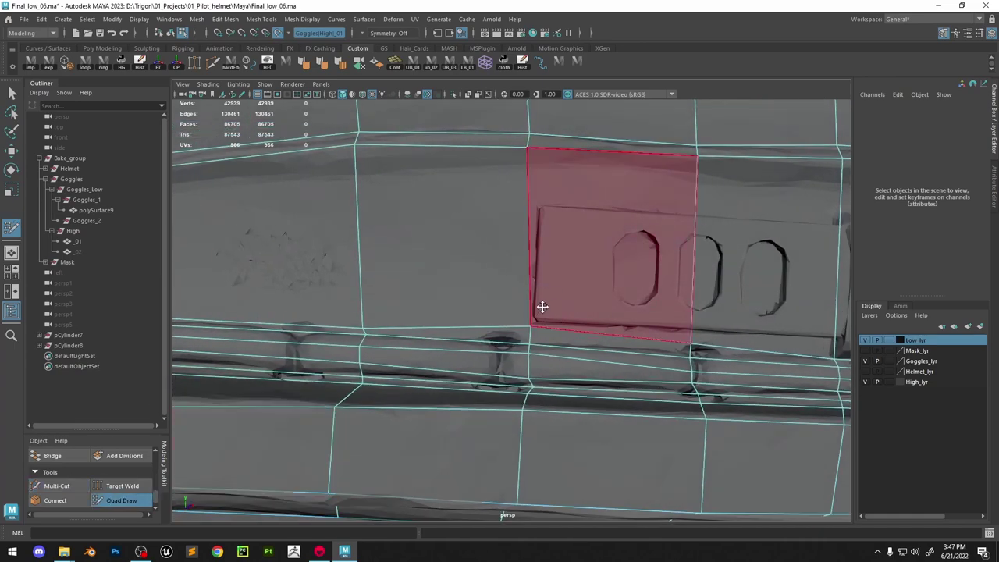
mouse_move(532, 334)
left_mouse_down("alt")
mouse_move(615, 341)
mouse_move(501, 329)
mouse_move(490, 312)
left_mouse_up("alt")
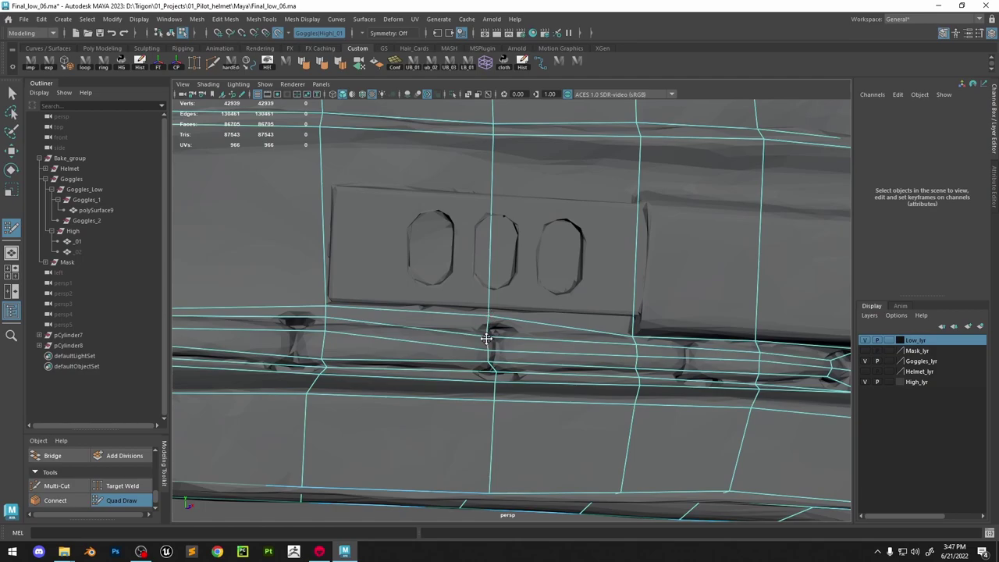
left_click_drag(543, 329, 500, 334, "alt")
Cut a new edge along the underside of the slotted plate with Multi-Cut and fit its vertices with Quad Draw
left_click(61, 486)
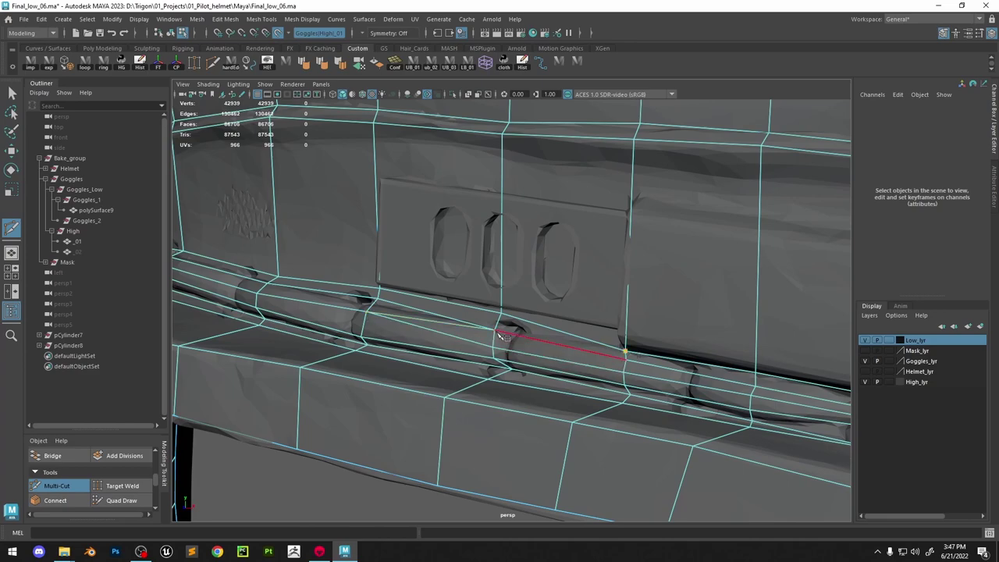
left_click_drag(612, 281, 550, 324, "alt")
scroll(635, 261, "up", 4)
key("ctrl+shift+q")
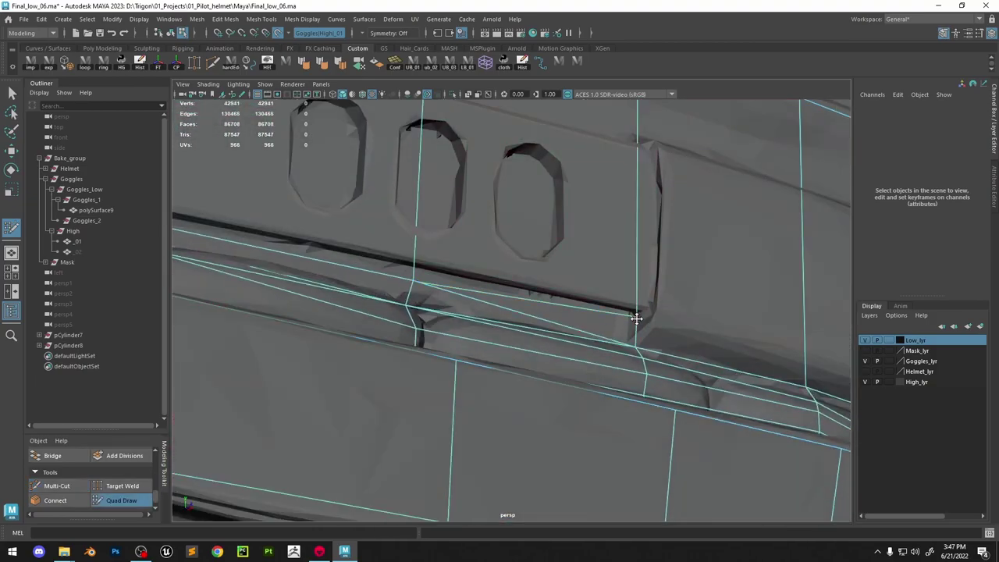
left_click_drag(633, 346, 611, 307, "alt")
scroll(611, 308, "down", 4)
Cut an edge from the piping strip to the slotted plate's outer corner and along its upper edge, and align the corner vertices
key("ctrl+shift+x")
scroll(414, 305, "down", 4)
left_click_drag(414, 305, 452, 240, "alt")
scroll(453, 240, "up", 4)
left_click(586, 294)
left_click_drag(587, 293, 644, 296, "alt")
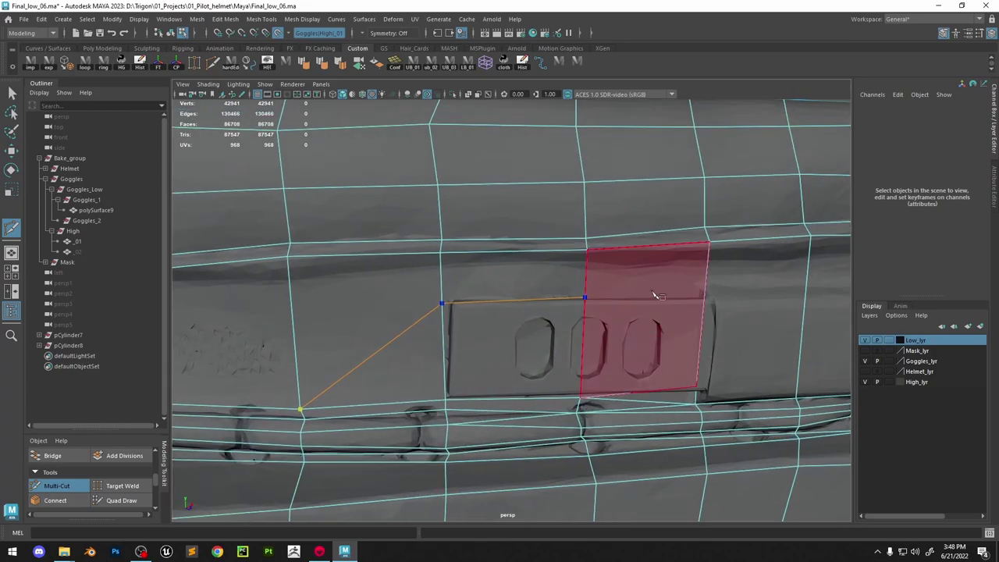
left_click(709, 299)
right_click(709, 299)
key("ctrl+shift+q")
left_click_drag(447, 305, 450, 300)
left_click_drag(706, 297, 711, 291)
Cut edges along the rectangular plate's upper edge and around its outer end with Multi-Cut to complete the plate outline
mouse_move(712, 291)
left_mouse_down("alt")
mouse_move(645, 320)
mouse_move(566, 322)
left_mouse_up("alt")
key("ctrl+shift+x")
left_click(492, 327)
left_click_drag(493, 326, 597, 336, "alt")
left_click(472, 350)
right_click(473, 351)
left_click(470, 361)
mouse_move(527, 367)
left_mouse_down("alt")
mouse_move(496, 221)
mouse_move(690, 413)
left_mouse_up("alt")
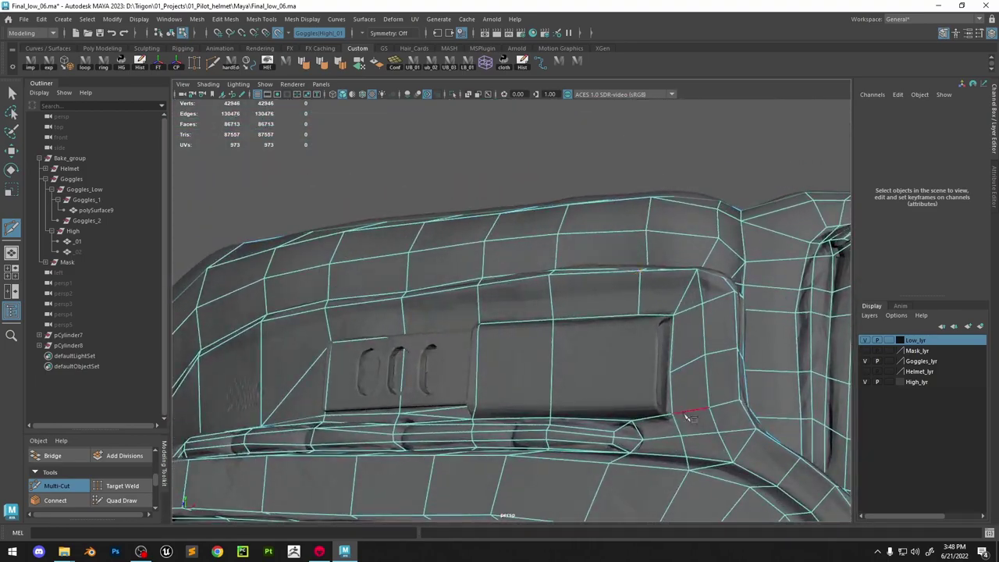
key("g")
left_click_drag(704, 359, 701, 181, "alt")
scroll(701, 181, "down", 5)
Isolate the low-poly goggles and extrude the faces of the slotted and rectangular plates outward by about 0.445
key("w")
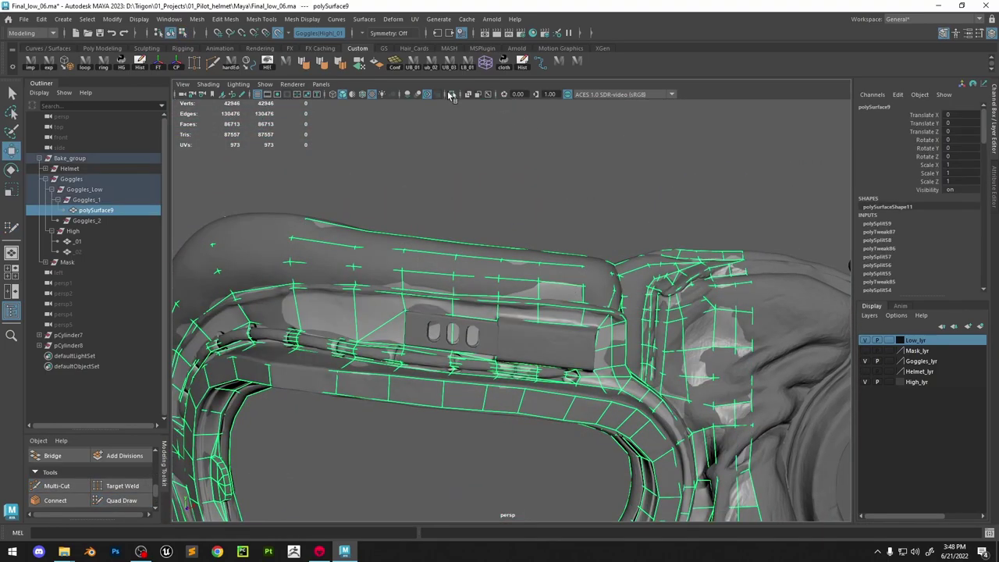
left_click(452, 95)
key("F11")
scroll(542, 299, "up", 3)
left_click_drag(542, 299, 587, 320, "alt")
left_click(588, 357)
double_click(398, 340, "shift")
left_click_drag(414, 341, 519, 346, "alt")
key("ctrl+e")
left_click_drag(608, 362, 620, 371)
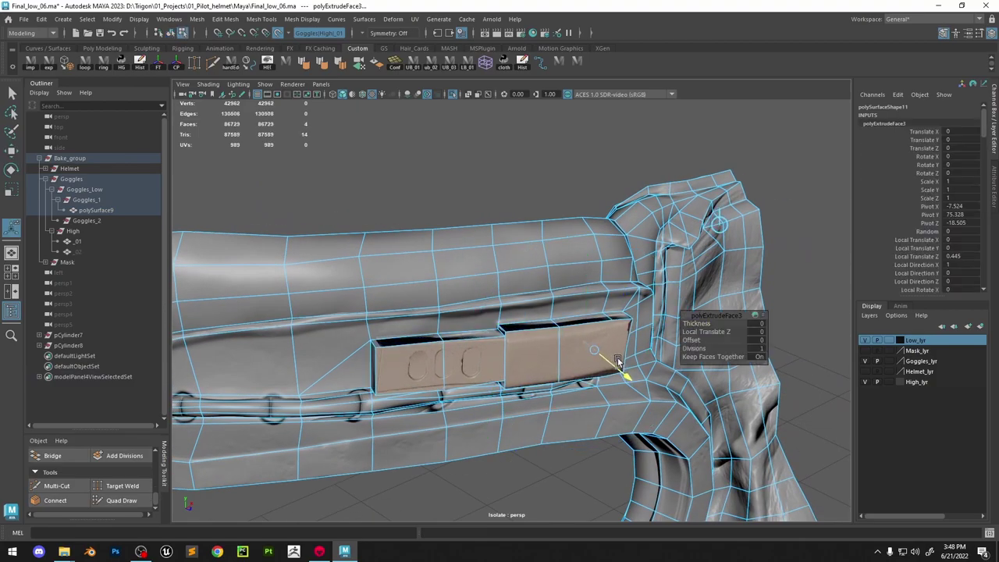
Turn off isolation and fine-tune the plates' extrusion depth against the high-poly mesh
left_click(452, 95)
left_click_drag(511, 183, 617, 257, "alt")
left_click_drag(670, 302, 656, 293)
key("F8")
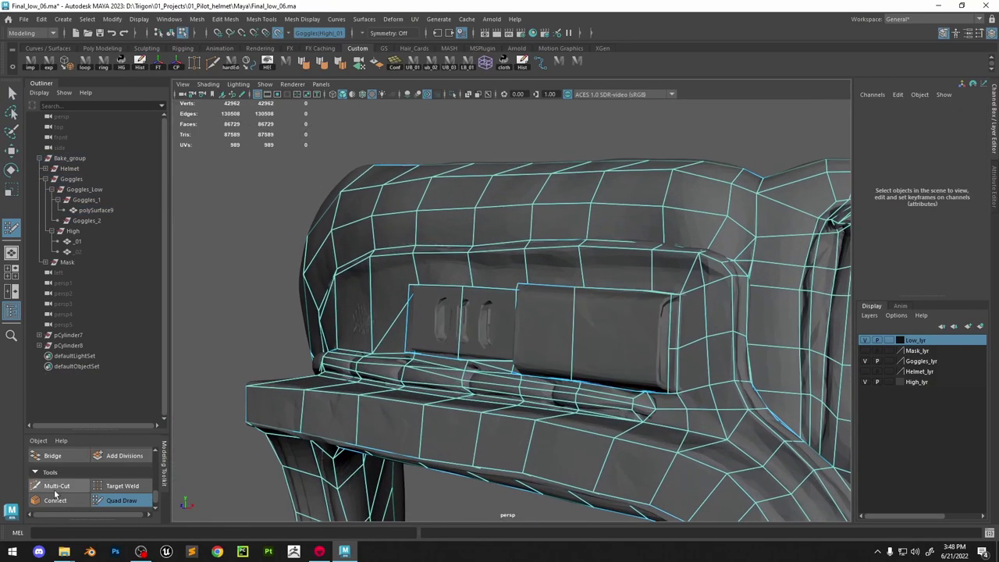
Fit the extruded rectangular plate's corner vertices to the high-poly plate with Quad Draw
left_click(55, 488)
left_click_drag(664, 414, 586, 392, "alt")
scroll(587, 393, "up", 5)
left_click(120, 500)
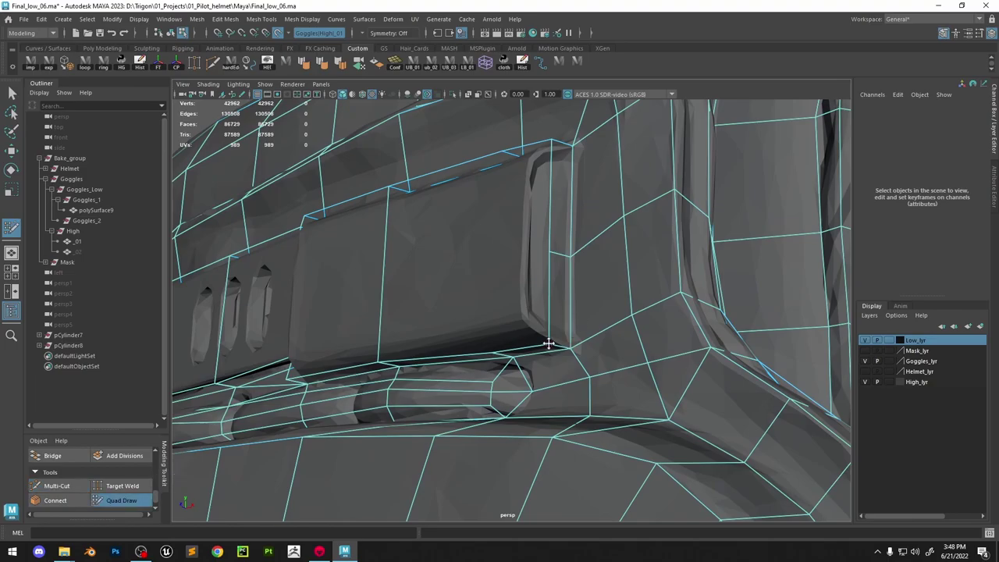
left_click_drag(539, 314, 517, 493, "alt")
left_click_drag(367, 341, 680, 351, "alt")
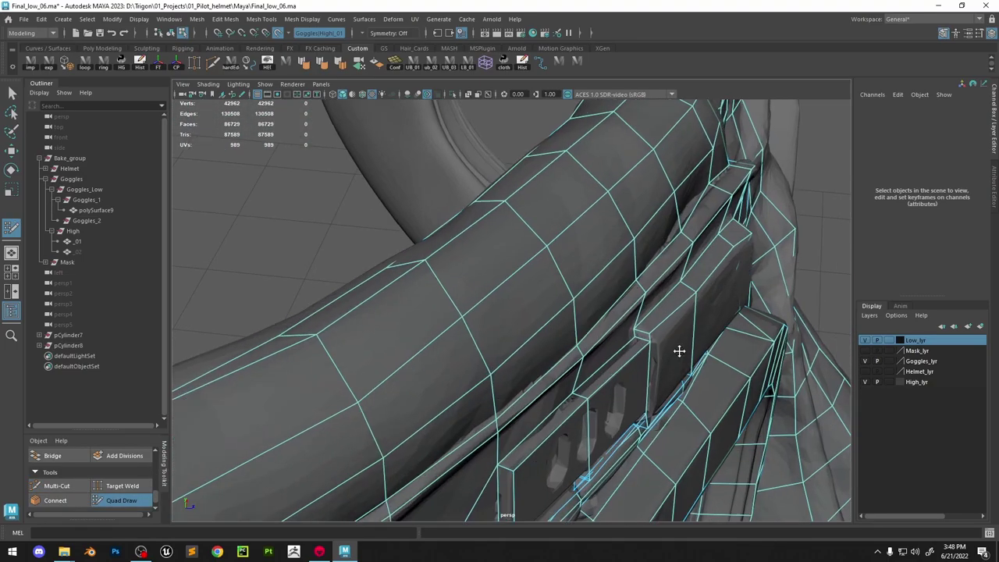
middle_click_drag(680, 351, 594, 382, "alt")
scroll(594, 382, "up", 5)
left_click_drag(523, 351, 509, 357)
scroll(578, 373, "down", 3)
left_click_drag(589, 377, 558, 312, "alt")
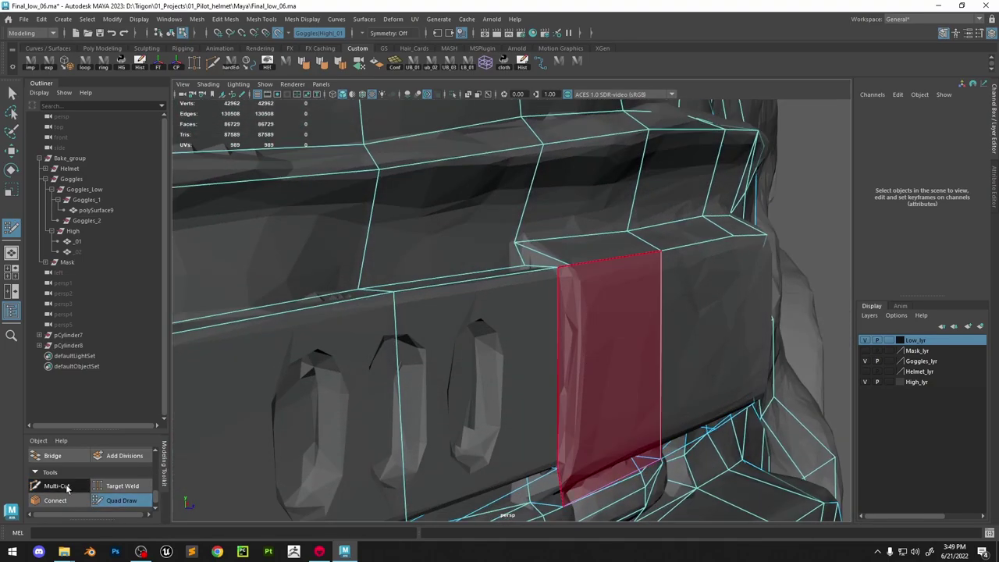
Cut a vertical edge down the rectangular plate's inner end beside the slotted plate with Multi-Cut
left_click(66, 487)
left_click(570, 266)
left_click_drag(595, 368, 588, 297, "alt")
left_click(121, 500)
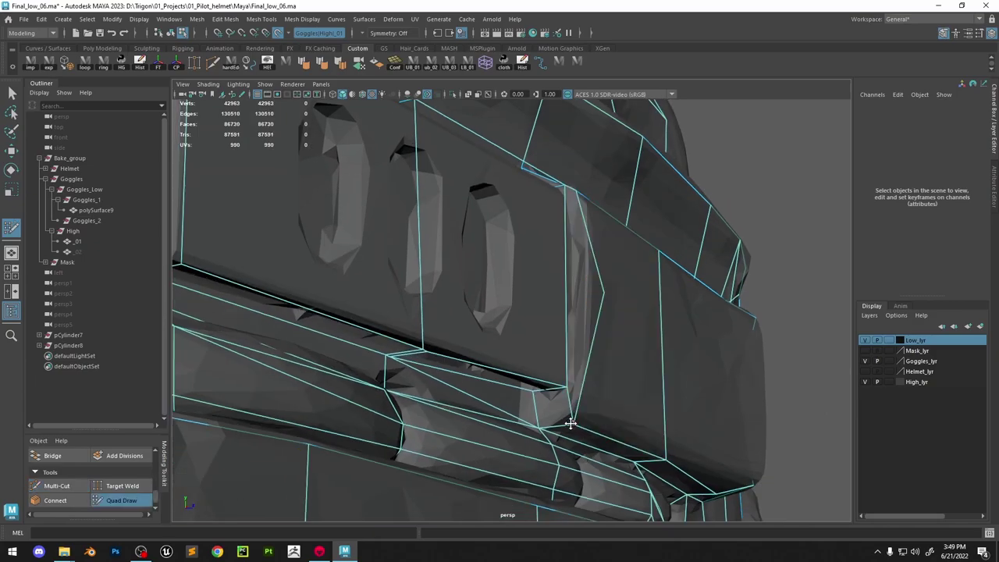
Cut a horizontal edge across the middle of the rectangular plate from its inner end to its outer end
left_click(65, 487)
left_click(603, 293)
left_click_drag(794, 341, 601, 336, "alt")
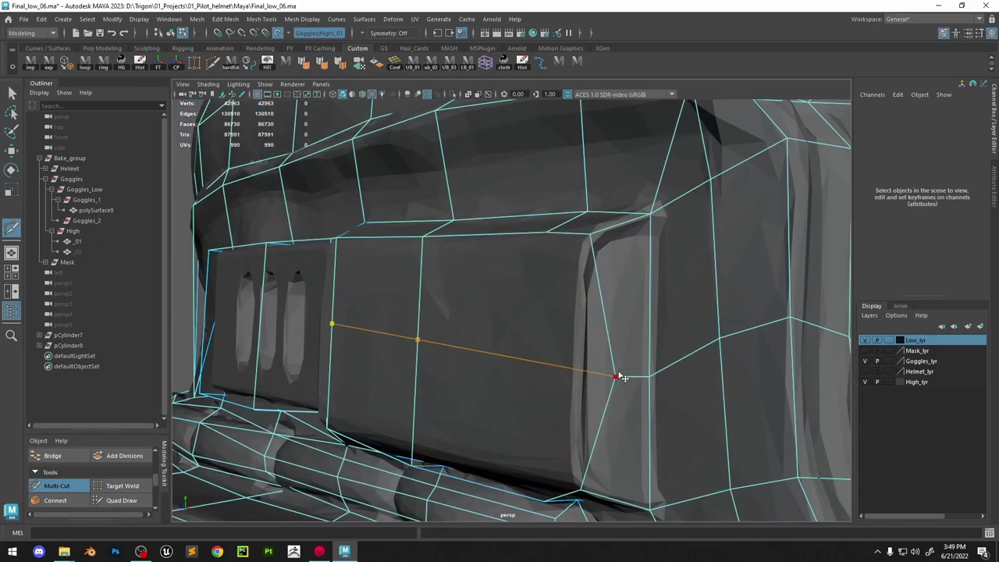
left_click(617, 376)
right_click(617, 377)
left_click(122, 500)
scroll(618, 377, "down", 5)
mouse_move(617, 377)
left_mouse_down("alt")
mouse_move(570, 315)
mouse_move(607, 326)
mouse_move(565, 241)
mouse_move(623, 265)
mouse_move(620, 341)
left_mouse_up("alt")
scroll(606, 326, "down", 3)
scroll(622, 266, "up", 4)
Cut a vertical edge across the rectangular plate near its outer end and check the vertices with Quad Draw
left_click(65, 487)
left_click(602, 265)
right_click(602, 265)
left_click(122, 500)
scroll(739, 383, "up", 4)
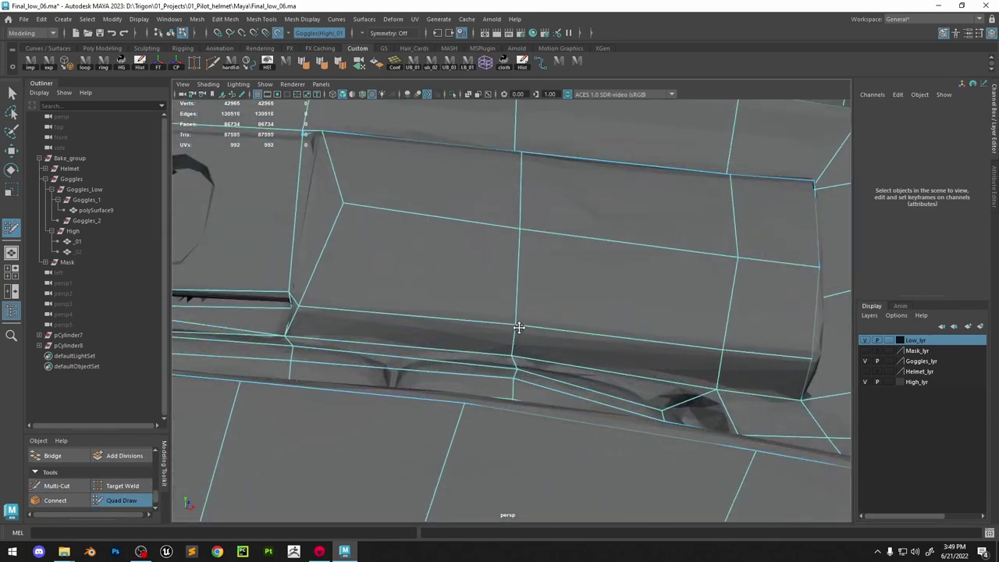
scroll(519, 328, "down", 5)
left_click_drag(519, 328, 522, 305, "alt")
Cut an edge from the rectangular plate's inner mid-height vertex diagonally to the middle of the slotted plate's upper edge
left_click(47, 487)
left_click(509, 310)
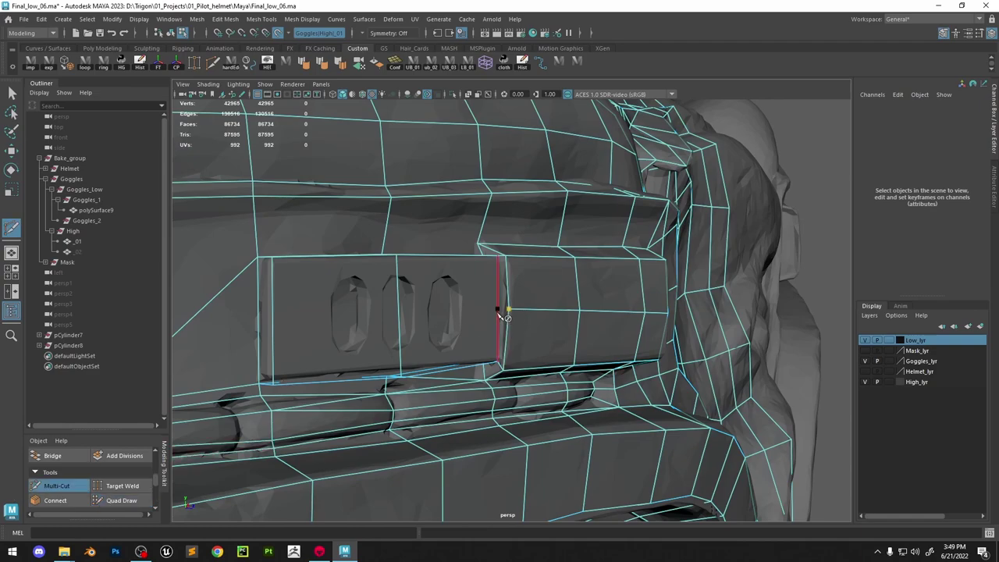
left_click(403, 260)
right_click(403, 260)
Reposition and merge the vertices below the slotted plate with Quad Draw, and remove a surplus component there
left_click_drag(403, 260, 424, 283, "alt")
scroll(424, 283, "up", 4)
left_click(122, 500)
key("w")
scroll(473, 351, "up", 5)
left_click(123, 500)
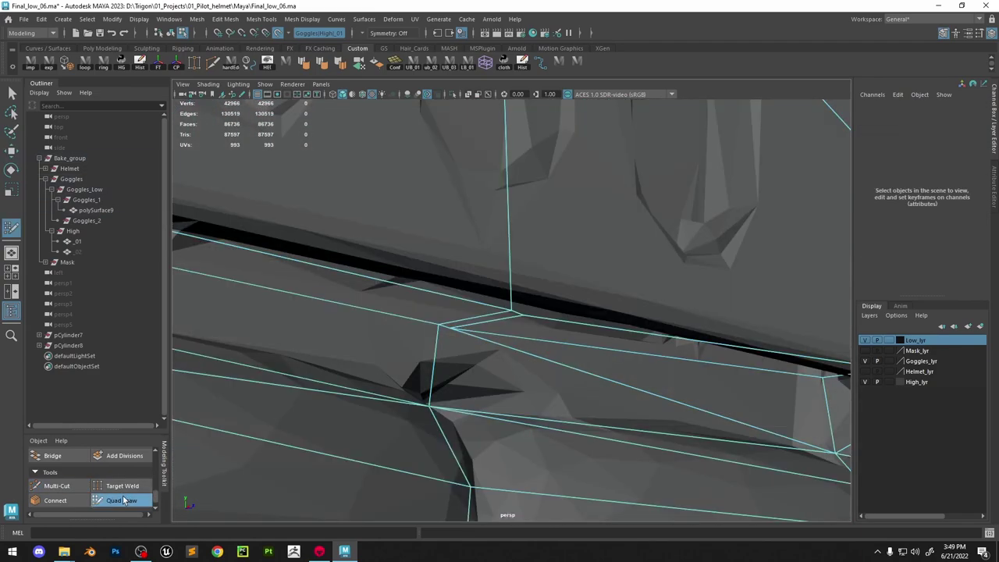
left_click_drag(551, 243, 541, 319, "alt")
left_click_drag(531, 319, 519, 316)
left_click_drag(476, 366, 457, 363)
mouse_move(457, 363)
left_mouse_down("alt")
mouse_move(497, 355)
mouse_move(520, 288)
mouse_move(544, 283)
left_mouse_up("alt")
mouse_move(548, 332)
left_mouse_down()
mouse_move(551, 309)
mouse_move(640, 305)
mouse_move(611, 341)
mouse_move(484, 317)
mouse_move(573, 266)
mouse_move(601, 229)
mouse_move(600, 201)
left_mouse_up()
scroll(551, 309, "down", 5)
scroll(612, 342, "down", 5)
left_click(484, 316, "ctrl+shift")
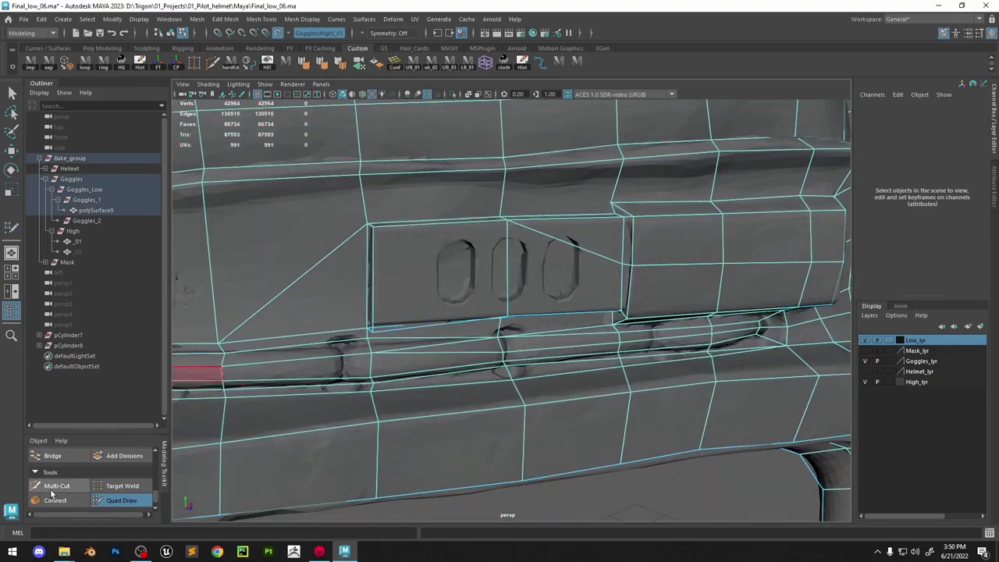
Delete the diagonal edge running across the slotted plate's front face
left_click(53, 488)
key("w")
left_click(545, 235)
key("Delete")
left_click(122, 501)
mouse_move(613, 265)
left_mouse_down("alt")
mouse_move(559, 286)
mouse_move(666, 297)
left_mouse_up("alt")
Cut additional edges along the slotted plate's upper side and outer end with Multi-Cut
left_click(54, 485)
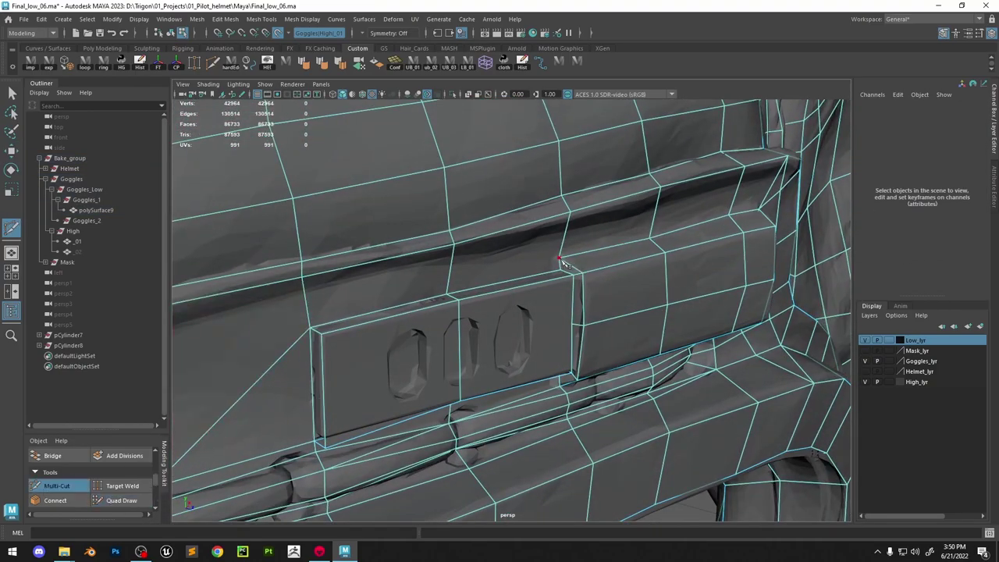
left_click(123, 505)
scroll(569, 253, "up", 3)
mouse_move(317, 304)
left_mouse_down("alt")
mouse_move(508, 232)
mouse_move(471, 242)
left_mouse_up("alt")
left_click(68, 485)
middle_click_drag(434, 186, 470, 254, "alt")
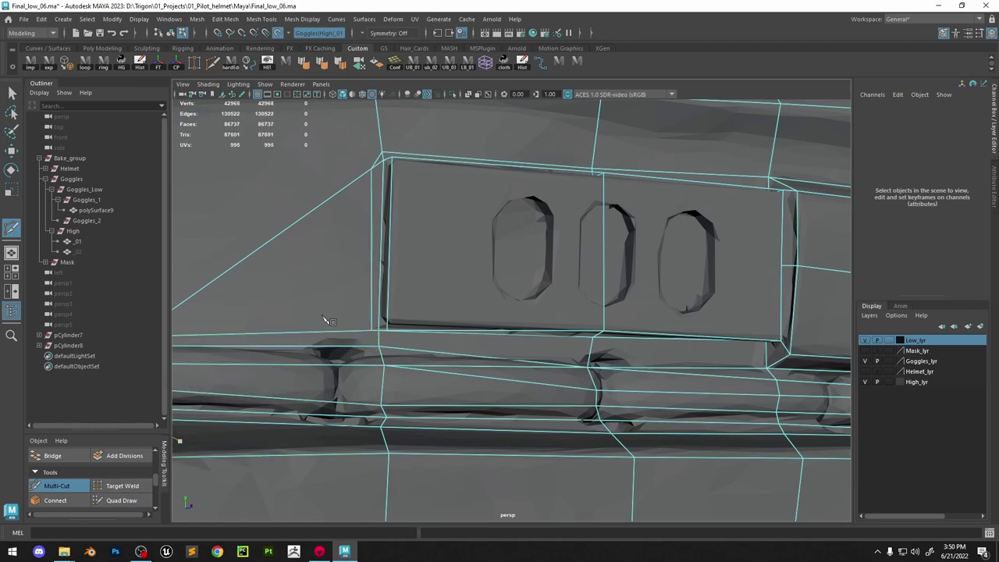
Collapse the short edge at the slotted plate's upper outer corner and reposition the corner vertex with Quad Draw
key("w")
left_click(376, 160)
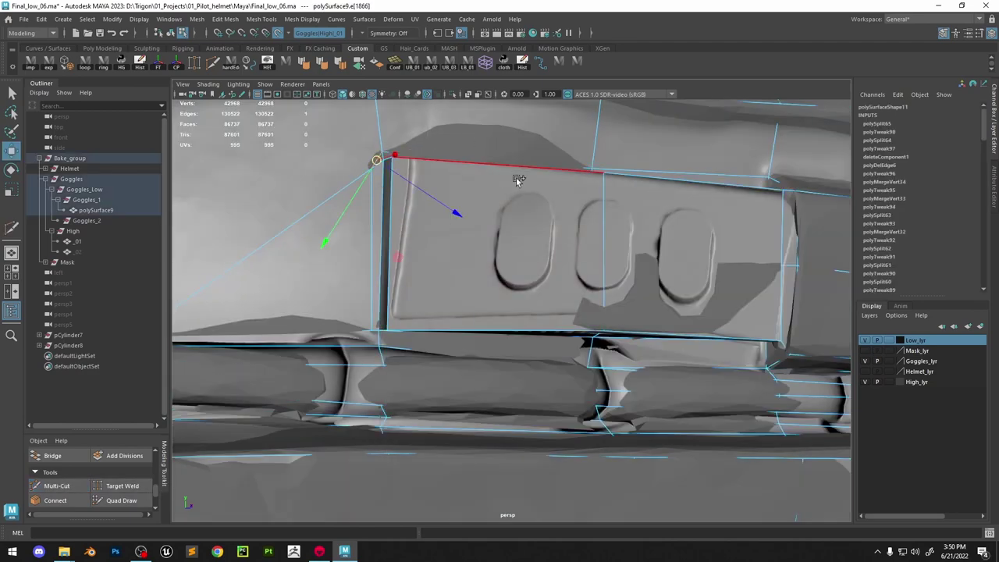
mouse_move(517, 181)
right_mouse_down("shift")
mouse_move(567, 133)
mouse_move(566, 121)
right_mouse_up("shift")
left_click(129, 501)
left_click_drag(374, 222, 421, 226, "alt")
middle_click_drag(422, 227, 435, 266, "alt")
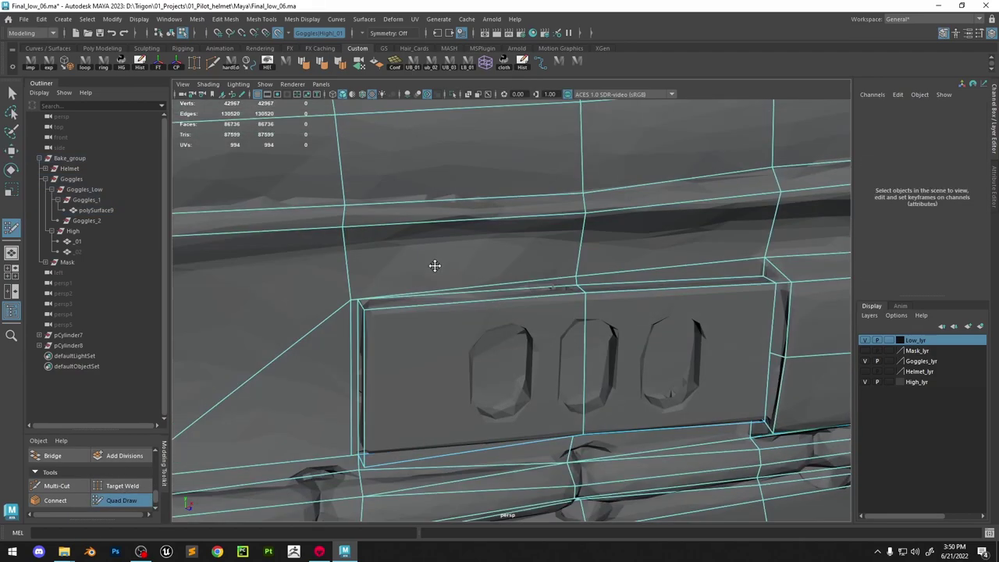
left_click_drag(435, 266, 434, 273, "alt")
left_click_drag(348, 316, 349, 308)
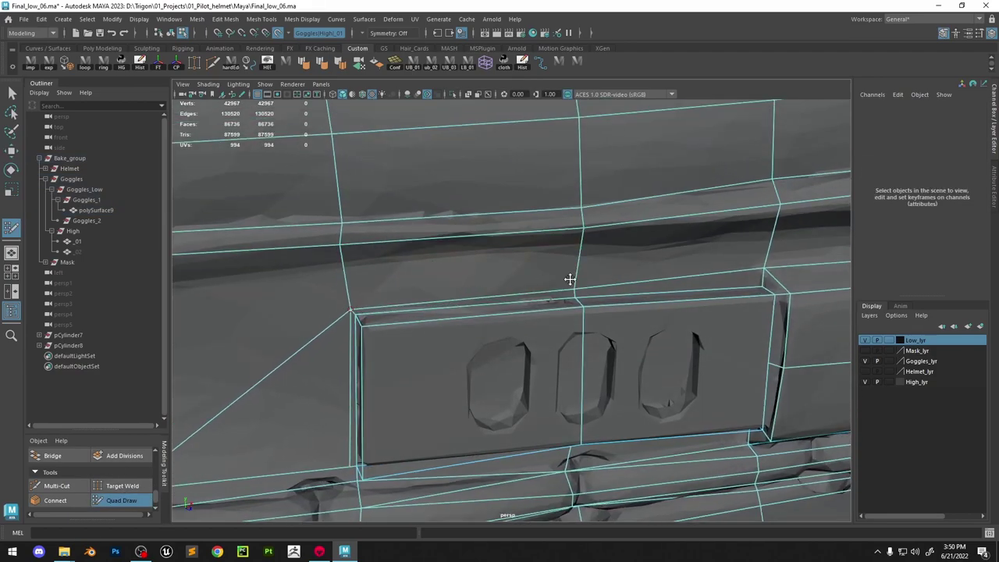
middle_click_drag(778, 277, 654, 278, "alt")
right_click_drag(695, 295, 580, 310, "alt")
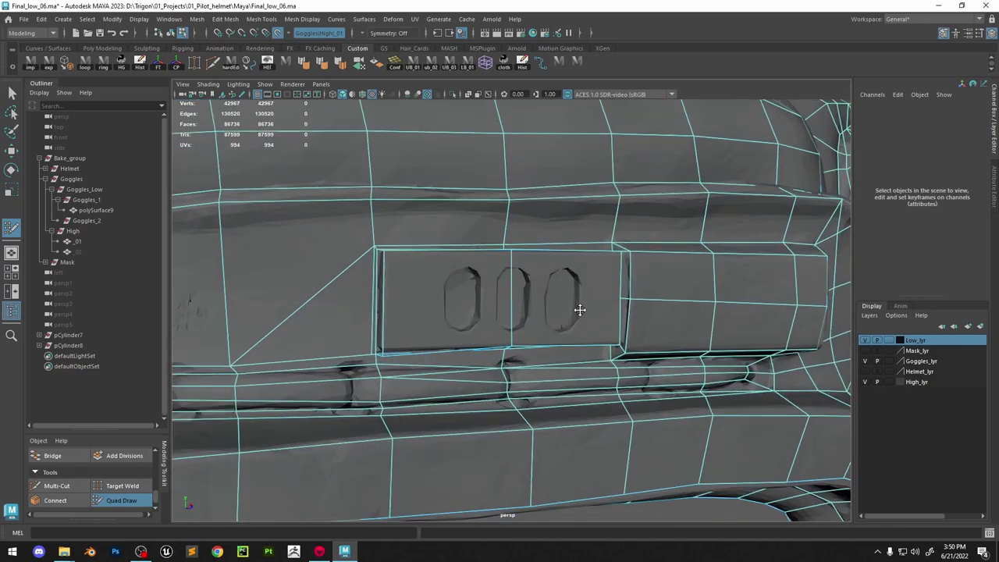
left_click_drag(580, 310, 576, 288, "alt")
right_click_drag(575, 288, 619, 349, "alt")
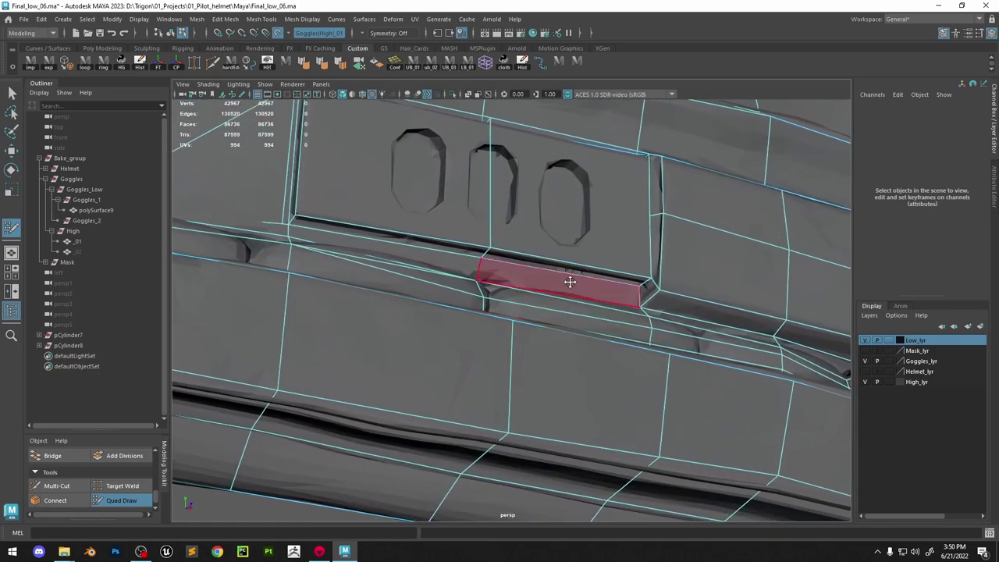
left_click_drag(570, 282, 555, 315, "alt")
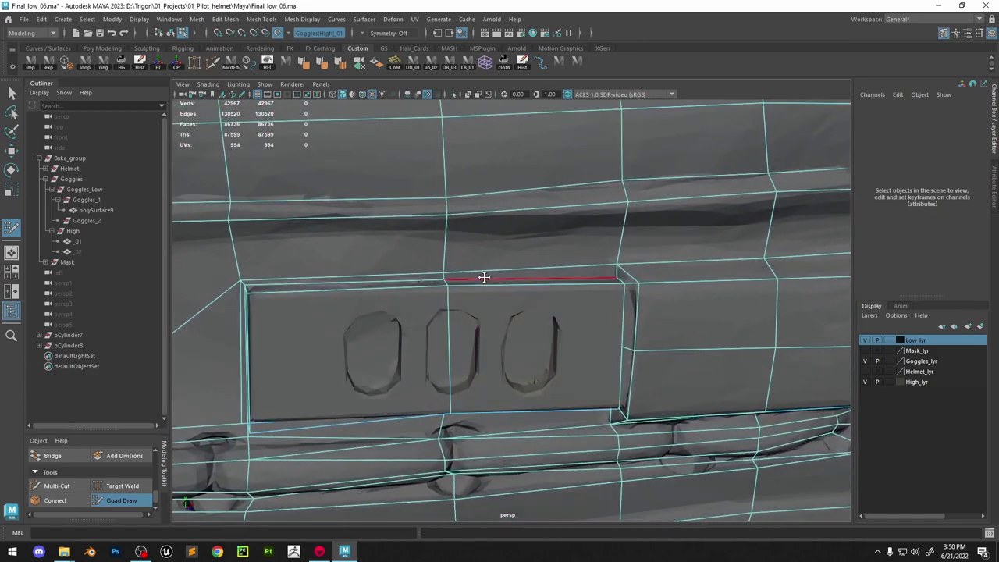
Merge the middle vertex above the slotted plate into the ridge vertex above it and delete surplus edges around the plate with Quad Draw
left_click_drag(445, 271, 446, 220)
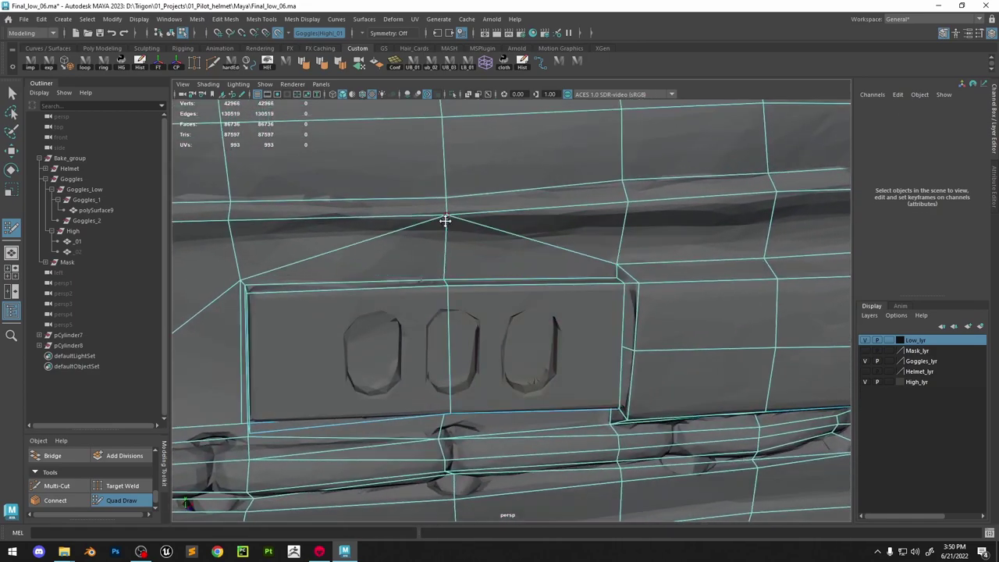
left_click_drag(238, 278, 227, 221)
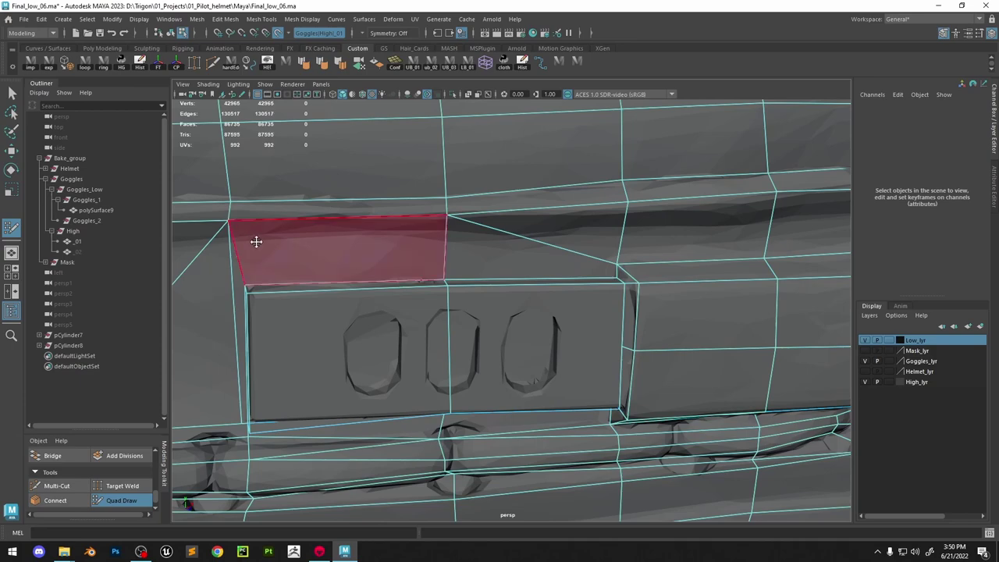
key("ctrl+z")
middle_click_drag(310, 265, 439, 263, "alt")
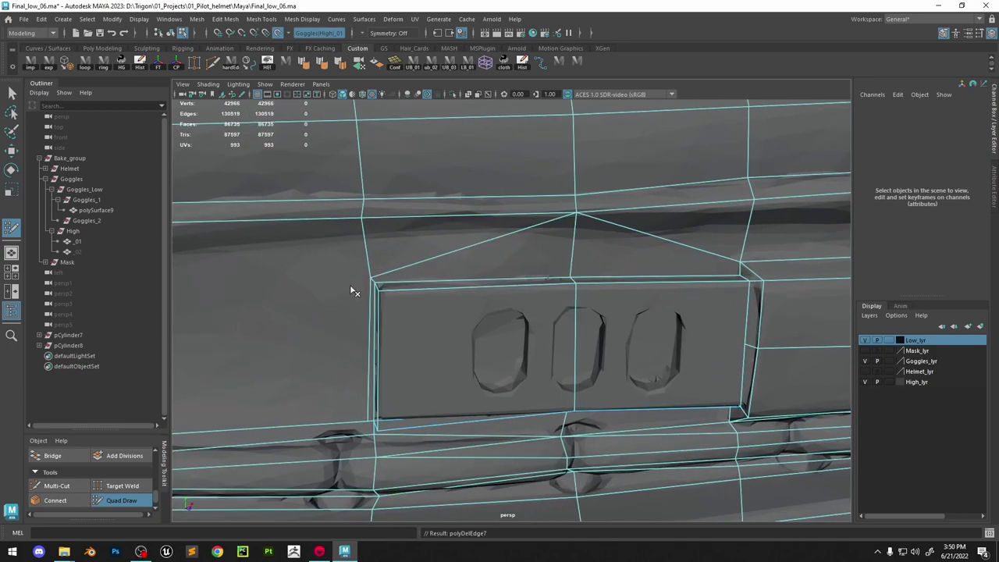
left_click(366, 336, "ctrl+shift")
scroll(557, 258, "down", 3)
mouse_move(557, 259)
left_mouse_down("alt")
mouse_move(549, 258)
mouse_move(611, 255)
left_mouse_up("alt")
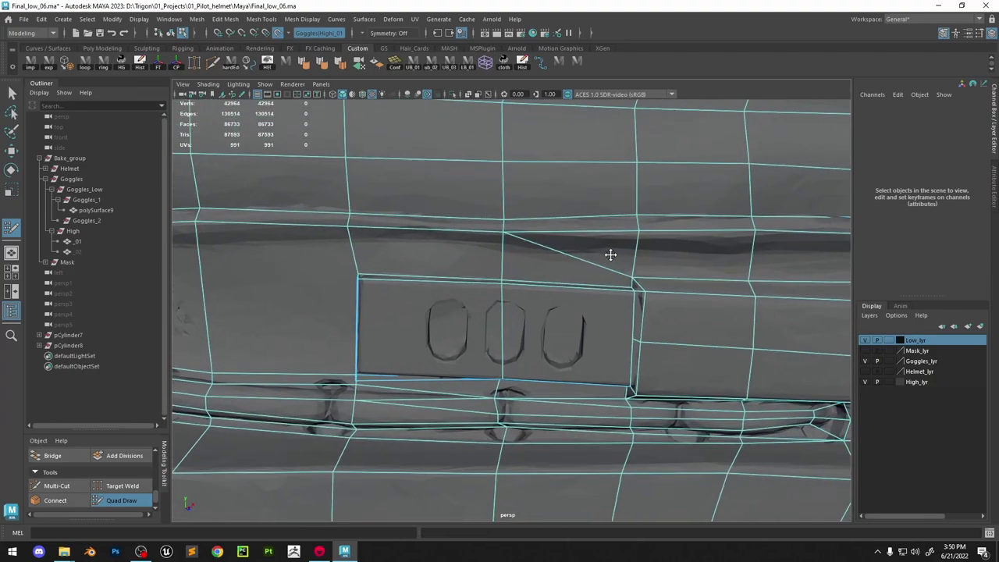
middle_click_drag(611, 254, 504, 263, "alt")
scroll(597, 272, "down", 2)
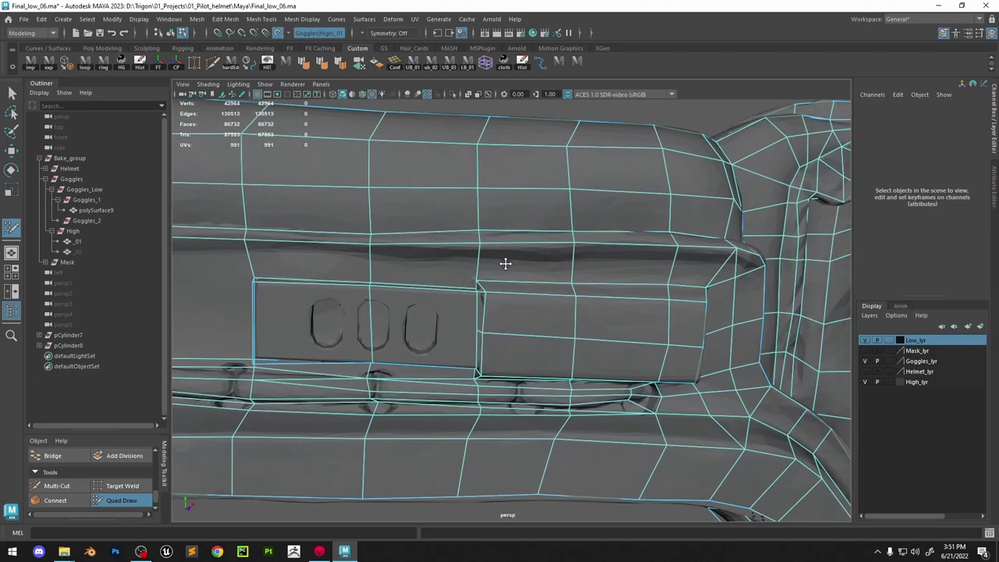
left_click_drag(504, 263, 499, 289, "alt")
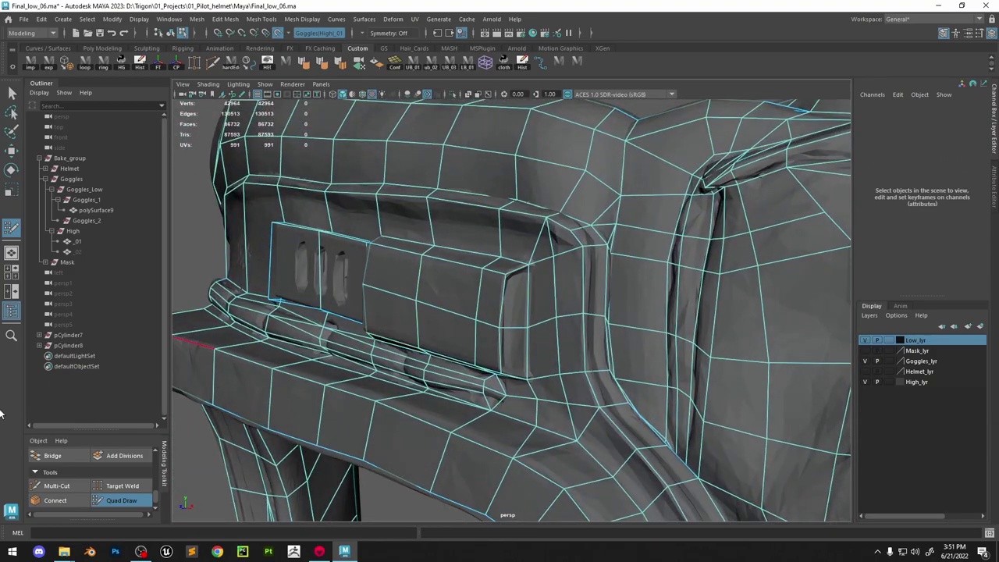
Cut zigzag edges across the narrow groove beyond the rectangular plate's outer end with Multi-Cut
left_click(55, 485)
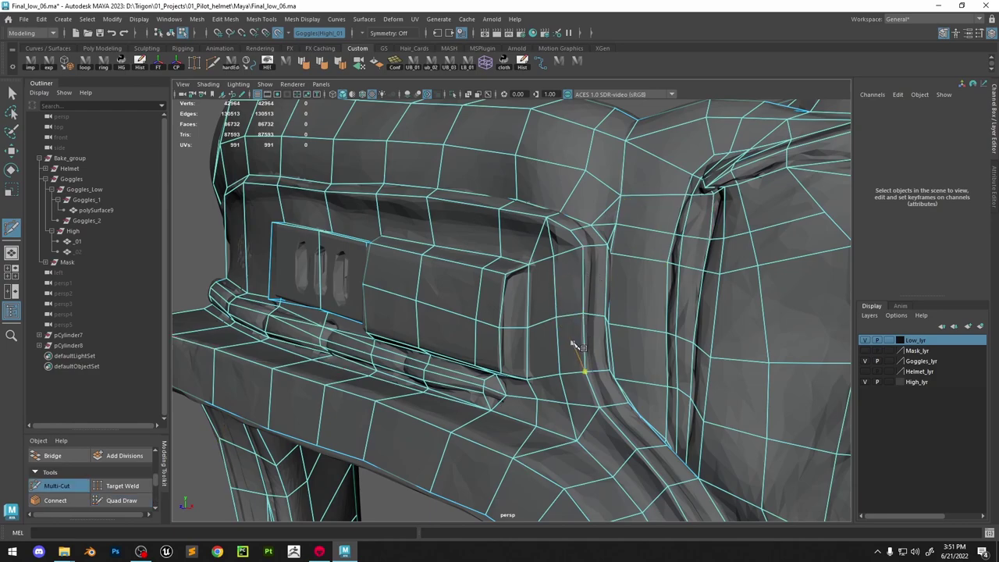
mouse_move(617, 319)
left_mouse_down("alt")
mouse_move(636, 312)
mouse_move(622, 325)
left_mouse_up("alt")
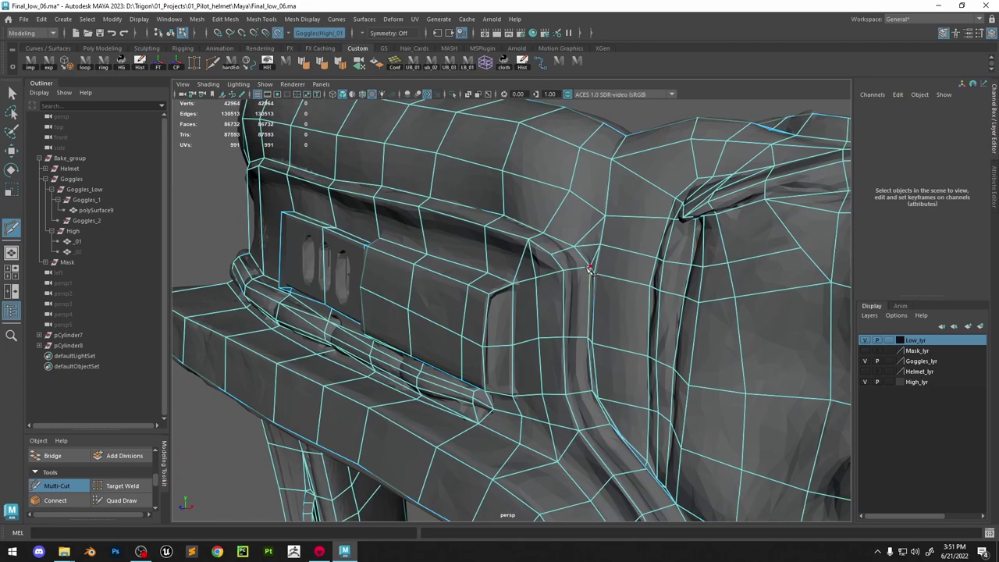
left_click_drag(591, 270, 608, 289, "alt")
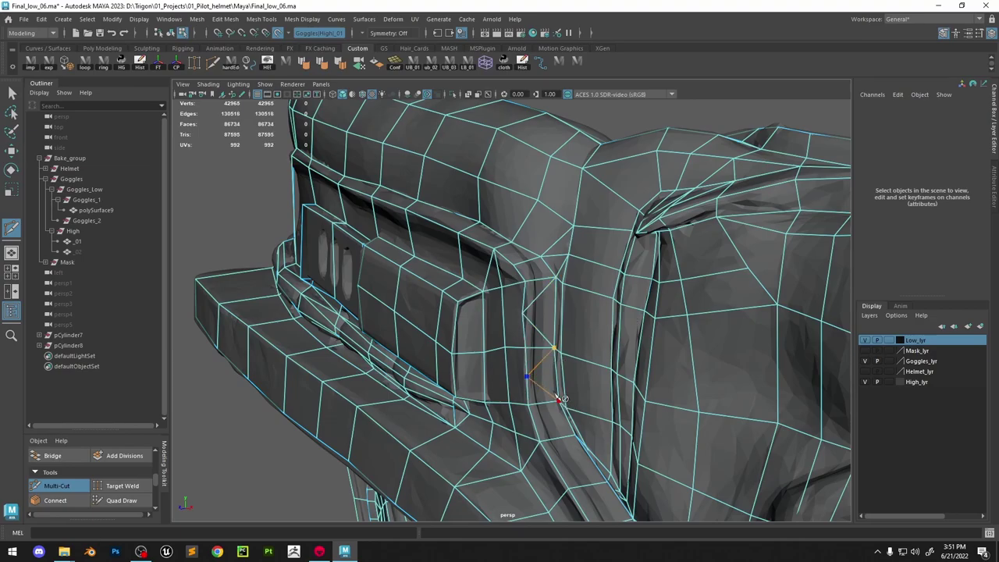
left_click_drag(500, 302, 622, 301, "alt")
Insert two lengthwise edge loops along the rectangular plate with Multi-Cut, one on each side of its middle edge
left_click(546, 307)
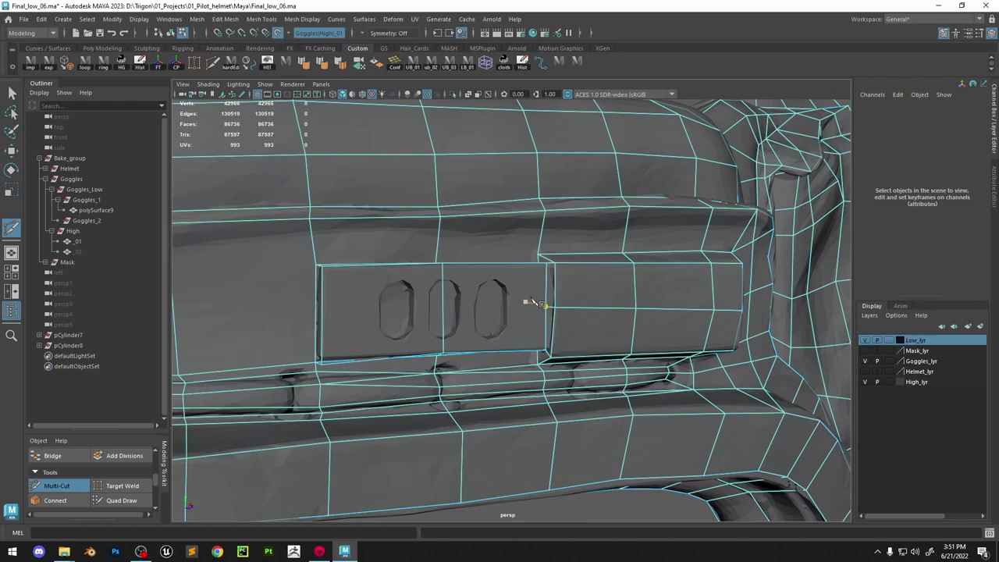
left_click(559, 286, "ctrl")
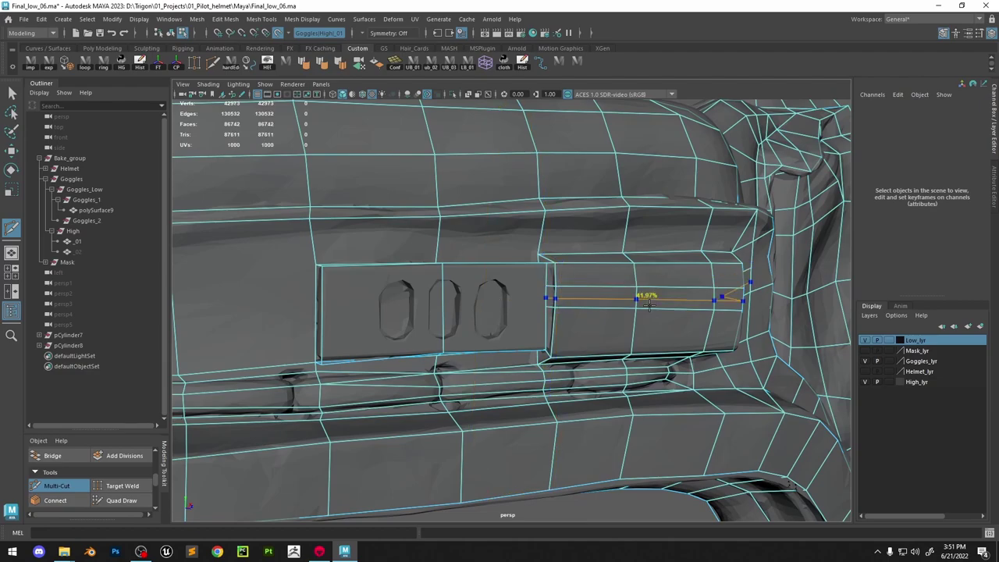
left_click(555, 332, "ctrl")
left_click_drag(572, 331, 596, 337, "alt")
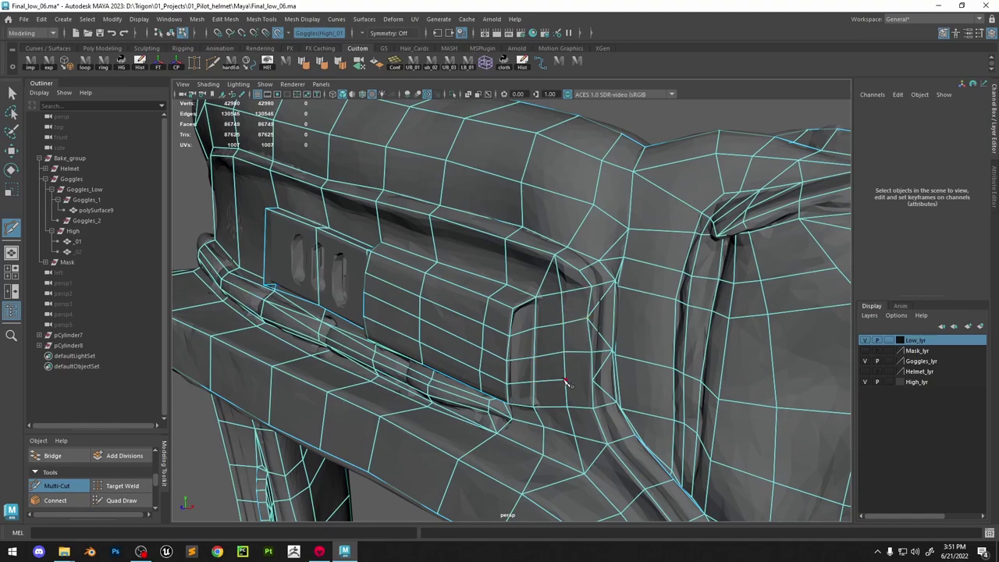
mouse_move(613, 373)
left_mouse_down("alt")
mouse_move(474, 359)
mouse_move(464, 291)
mouse_move(441, 272)
mouse_move(678, 326)
left_mouse_up("alt")
key("ctrl+shift+q")
scroll(694, 283, "down", 1)
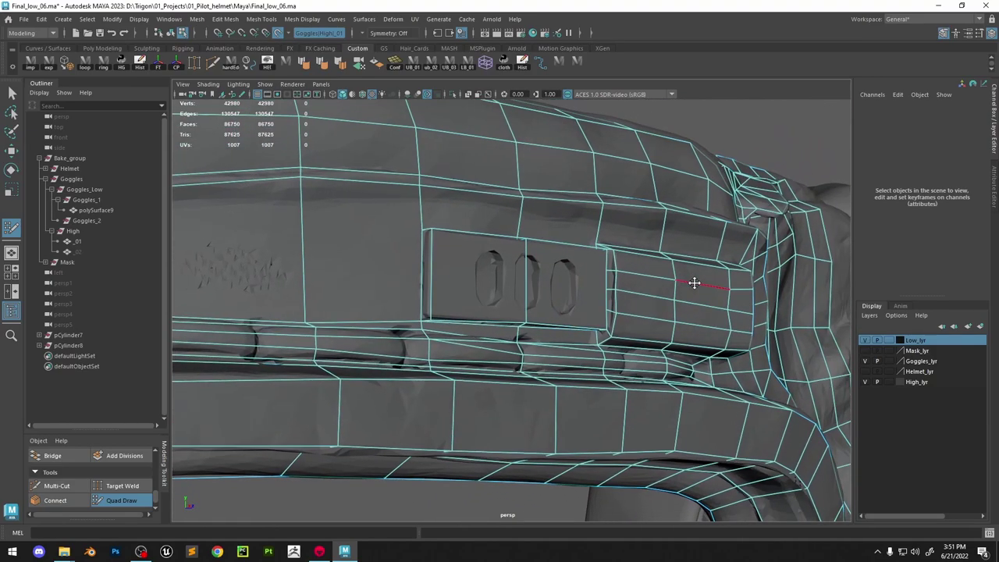
Isolate the low-poly goggles mesh in shaded display and soften its edges
key("w")
key("ctrl+1")
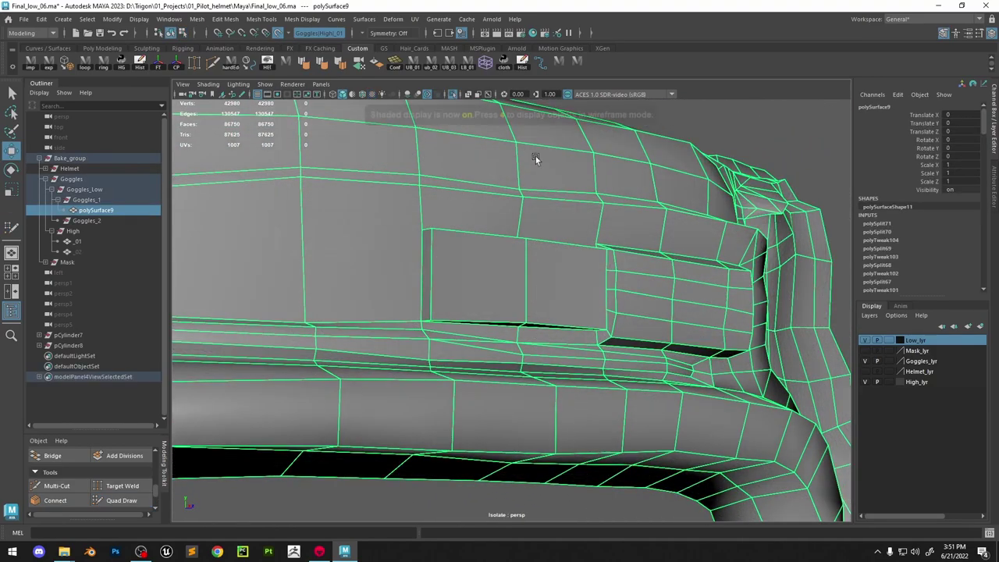
key("5")
left_click(324, 65)
left_click(718, 128)
Select the rectangular plate's border edges along its upper side, lower side and inner end
scroll(511, 209, "down", 5)
left_click_drag(510, 209, 500, 306, "alt")
left_click(499, 305)
right_click_drag(499, 305, 503, 273)
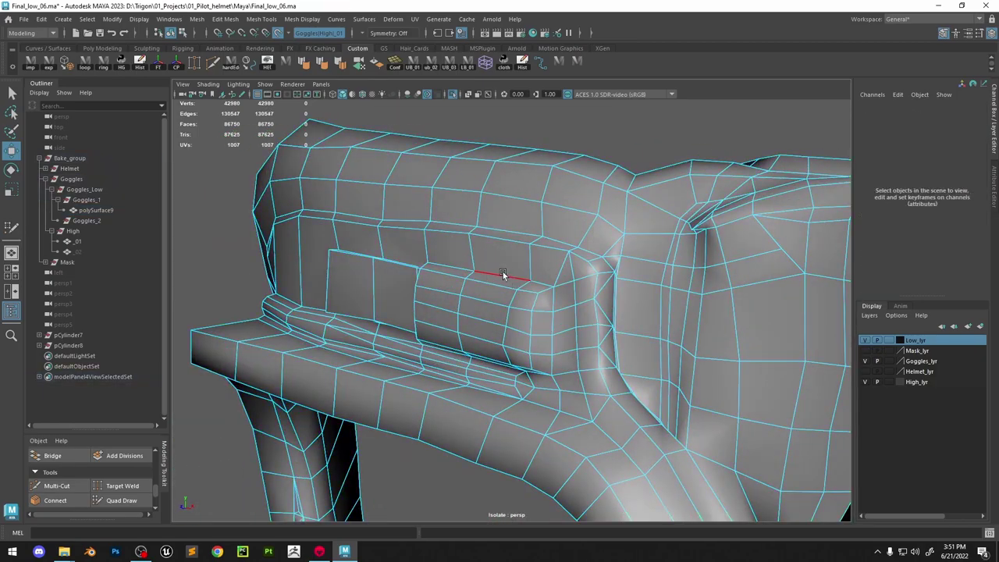
double_click(502, 273)
left_click_drag(503, 273, 576, 334, "alt")
left_click(525, 300, "shift")
left_click_drag(524, 300, 573, 340, "alt")
left_click(573, 341, "shift")
left_click(587, 326, "shift")
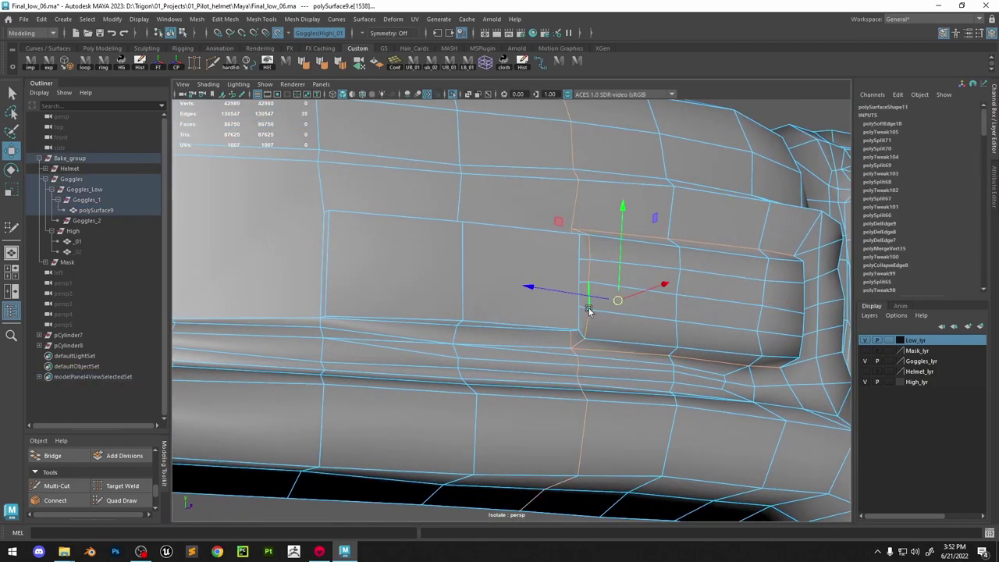
left_click(589, 301, "shift")
left_click(589, 273, "shift")
left_click(584, 232, "shift")
left_click_drag(584, 233, 614, 281, "alt")
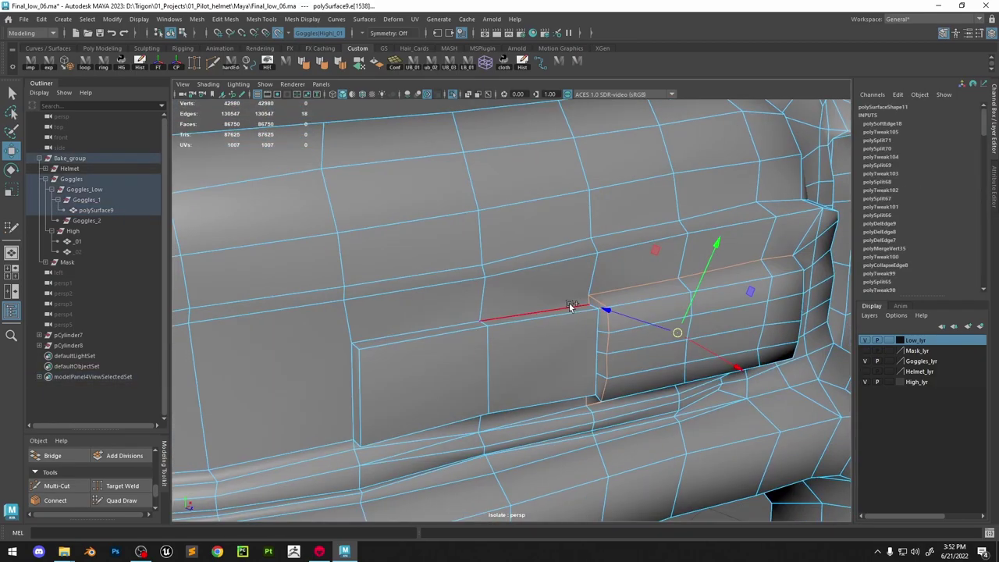
Add the slotted plate's upper, inner-end and lower border edges to the selection
double_click(573, 306, "shift")
double_click(529, 319, "shift")
left_click(367, 364, "shift")
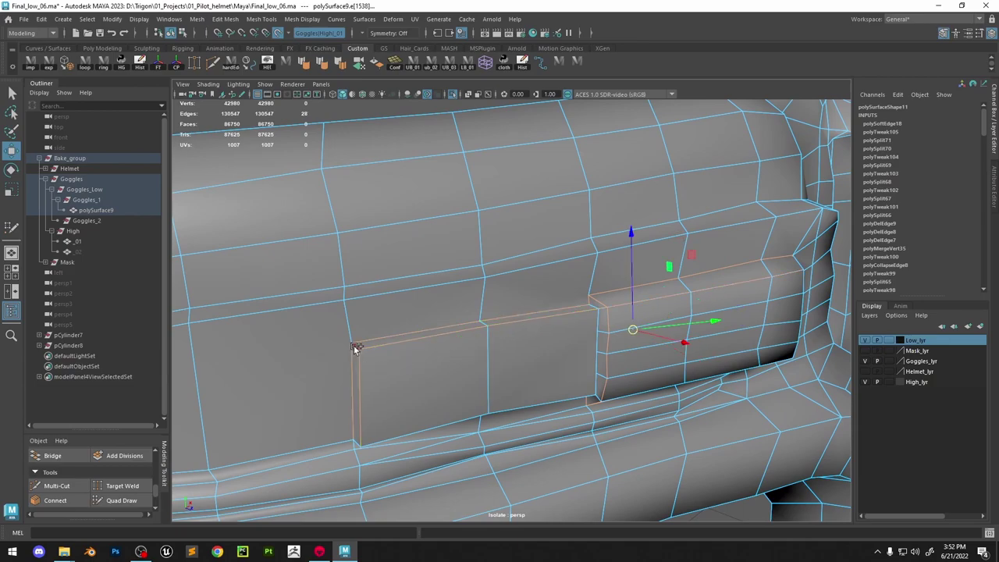
left_click(355, 347, "shift")
left_click_drag(464, 368, 495, 323, "alt")
left_click(402, 273, "shift")
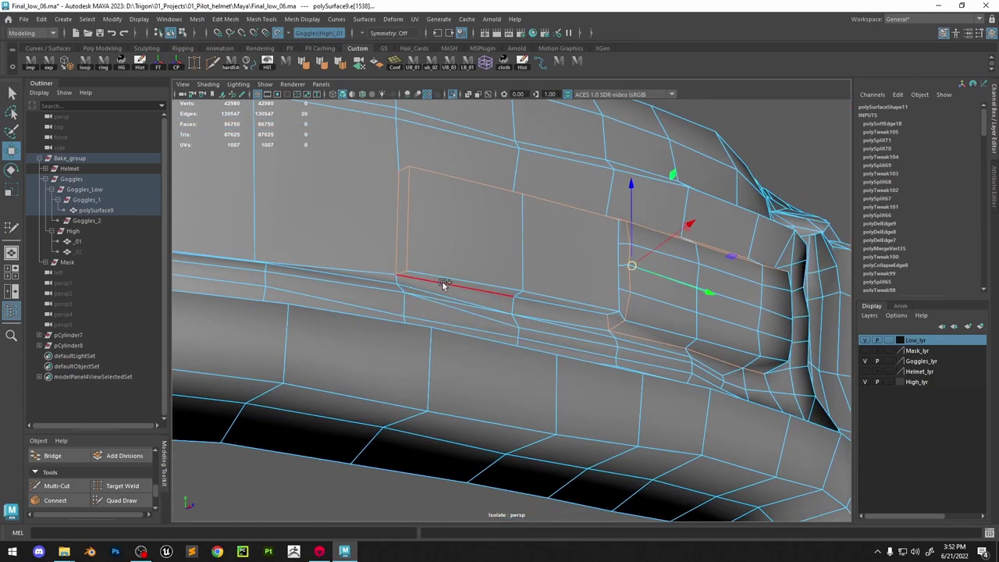
double_click(442, 281, "shift")
double_click(454, 280, "shift")
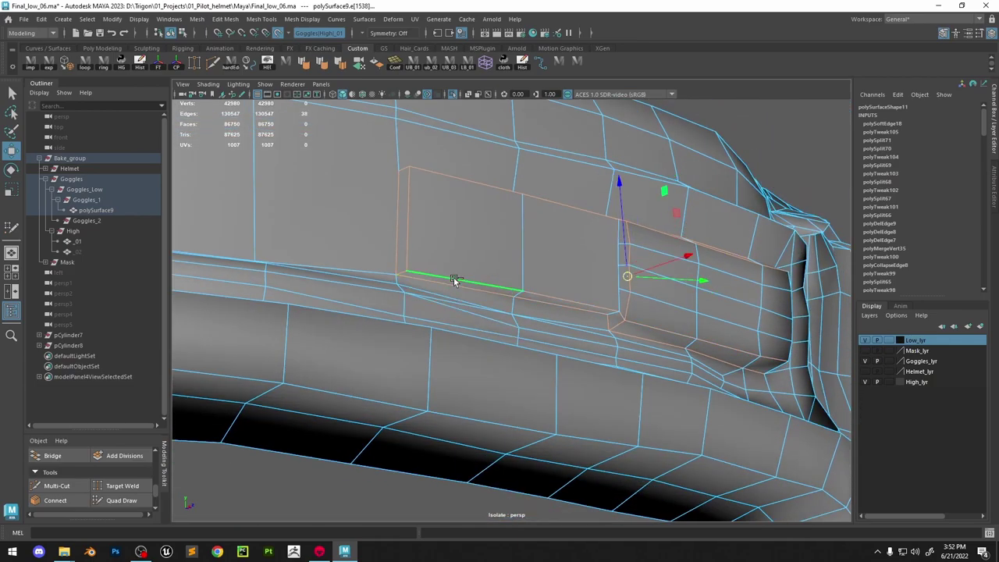
Add the vertical edges where the slotted plate meets the rectangular plate to the selection
left_click(611, 309, "shift")
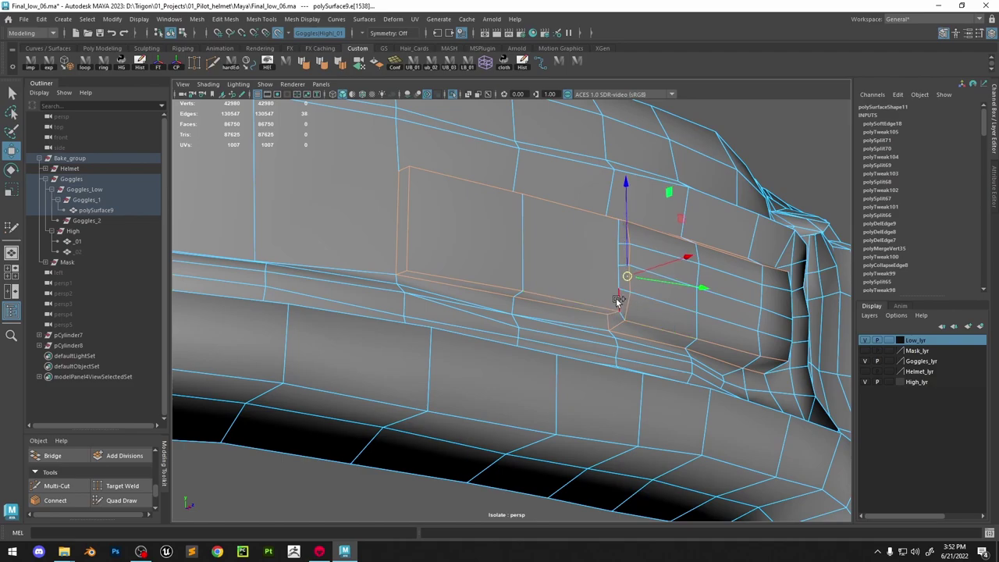
left_click(617, 300, "shift")
left_click(617, 275, "shift")
left_click(616, 253, "shift")
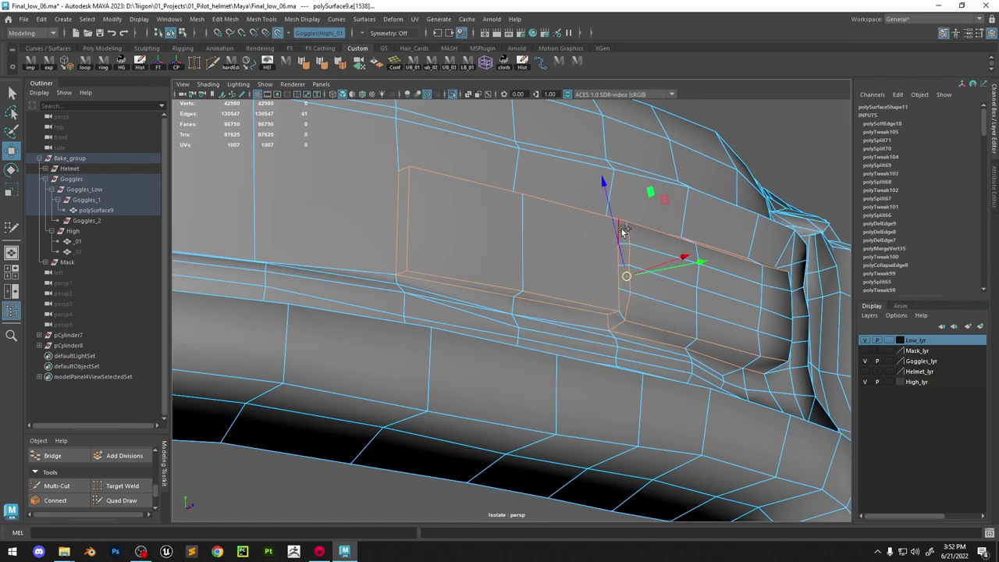
left_click(621, 231, "shift")
left_click_drag(668, 248, 556, 267, "alt")
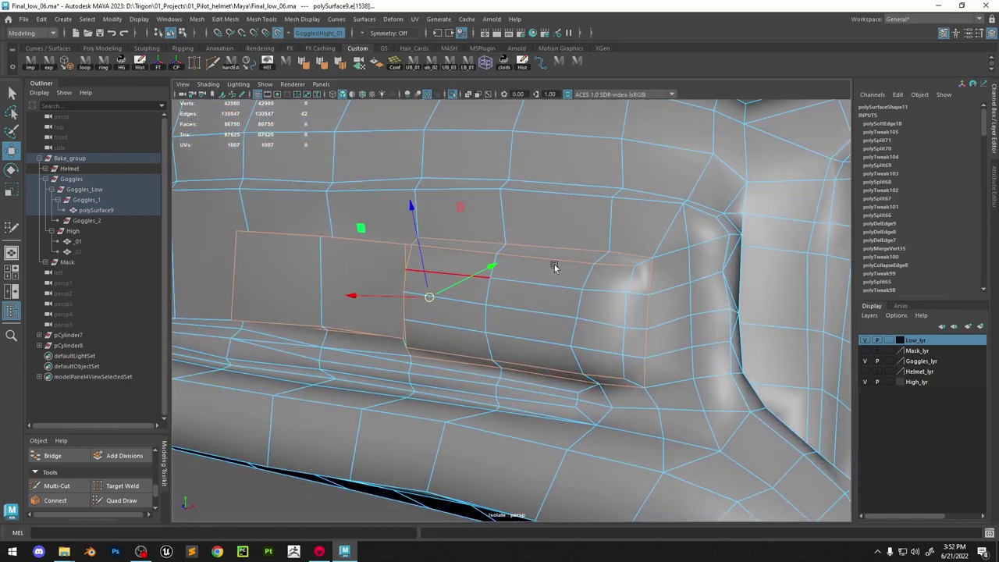
Add the border edges around the rectangular plate's outer end to the selection
double_click(625, 277, "shift")
left_click(638, 263, "shift")
left_click(625, 277, "ctrl")
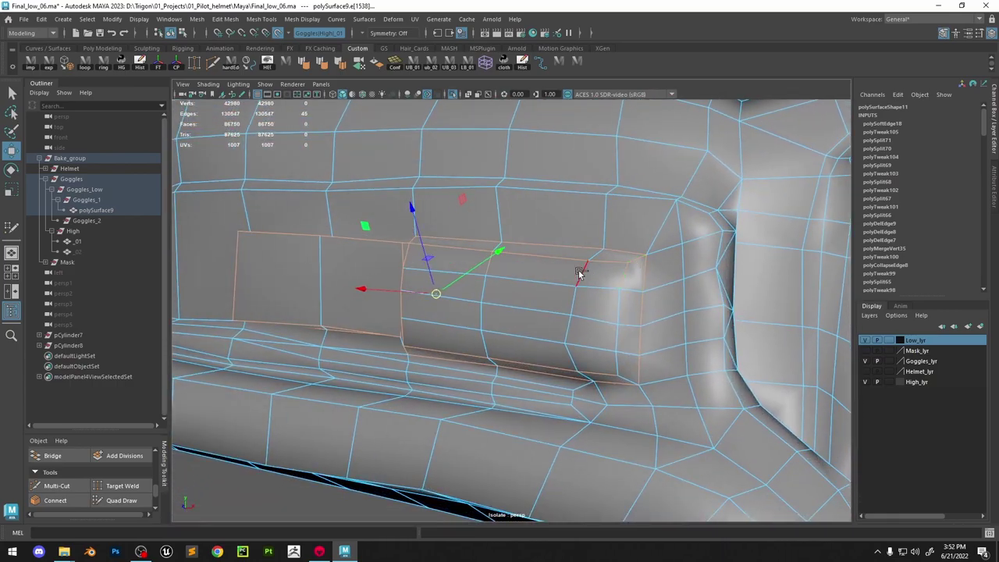
left_click(486, 270, "ctrl")
left_click(620, 309, "shift")
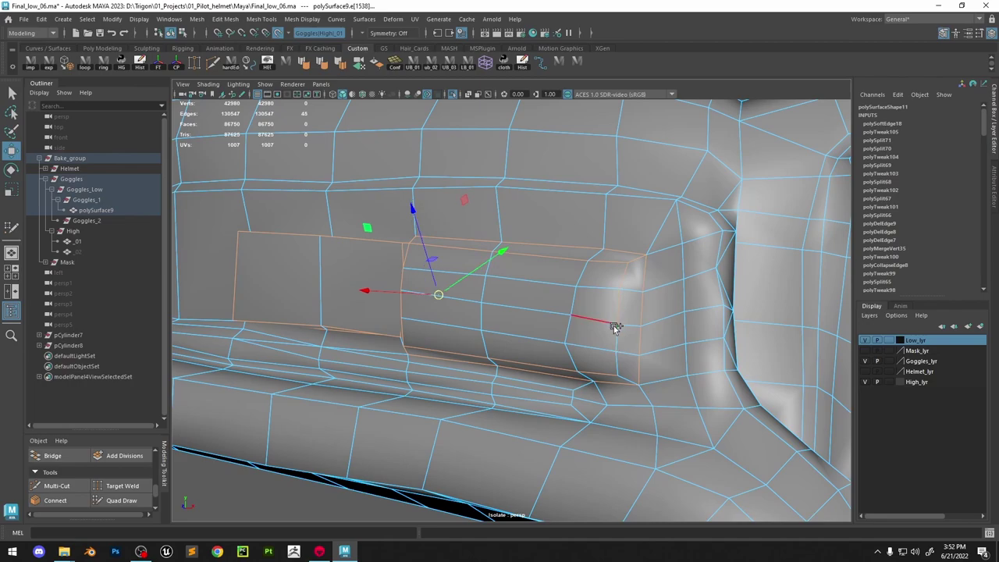
double_click(616, 332, "shift")
left_click_drag(575, 276, 654, 268, "alt")
left_click(637, 345, "shift")
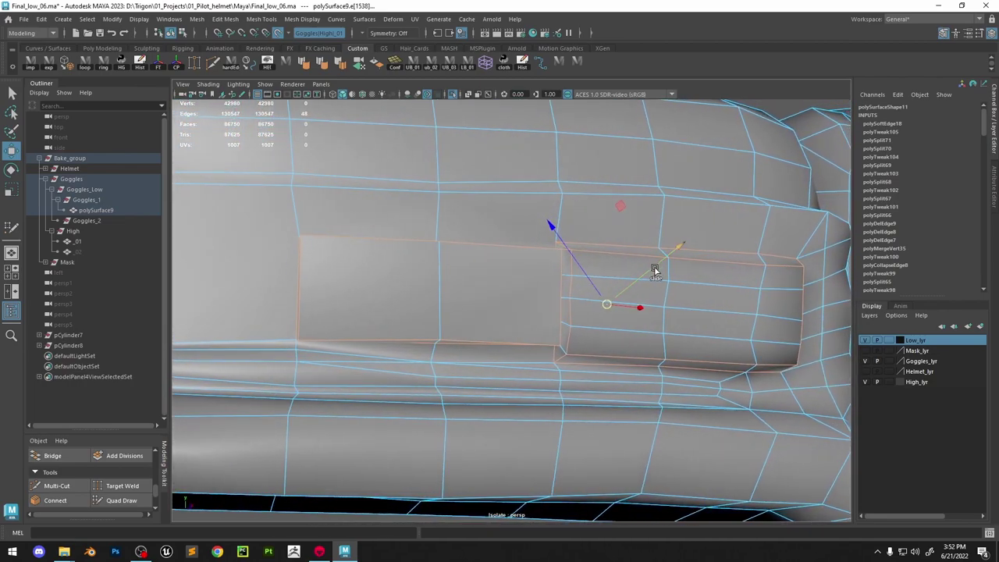
Bevel the selected plate edges with a fraction of 0.4 and turn off isolation to compare with the high-poly mesh
right_click_drag(633, 255, 676, 256, "shift")
left_click_drag(657, 275, 648, 266, "alt")
middle_click_drag(648, 266, 648, 272)
left_click_drag(648, 272, 578, 276, "alt")
middle_click_drag(578, 276, 580, 276)
left_click(453, 94)
middle_click_drag(501, 186, 470, 205)
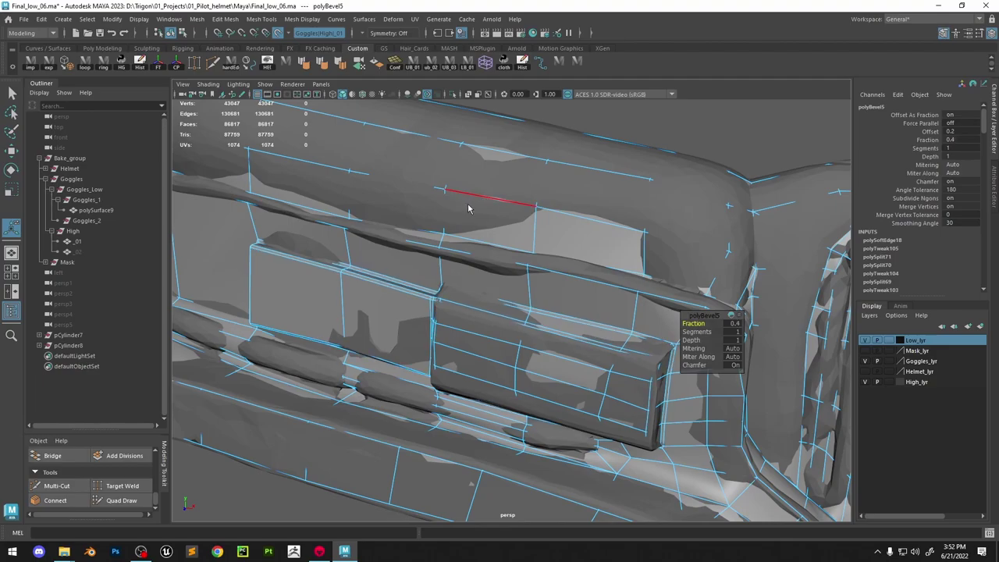
Isolate the mesh again, inspect the bevel where the two plates meet, and undo the bevel
key("q")
left_click(453, 95)
left_click(453, 94)
right_click_drag(510, 184, 691, 298, "alt")
key("ctrl+z")
key("ctrl+z")
left_click_drag(692, 297, 641, 331, "alt")
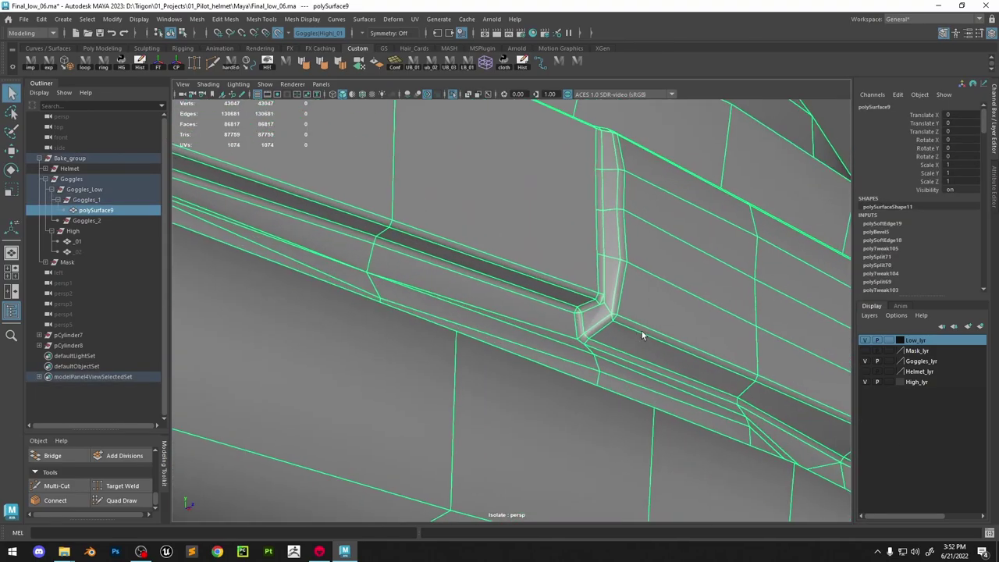
key("ctrl+z")
key("ctrl+z")
key("ctrl+z")
key("ctrl+z")
key("ctrl+z")
Try bevelling the selected plate edges with a fraction of 0.5, and undo it
right_click_drag(642, 331, 570, 274, "alt")
left_click_drag(570, 273, 667, 291, "alt")
key("ctrl+b")
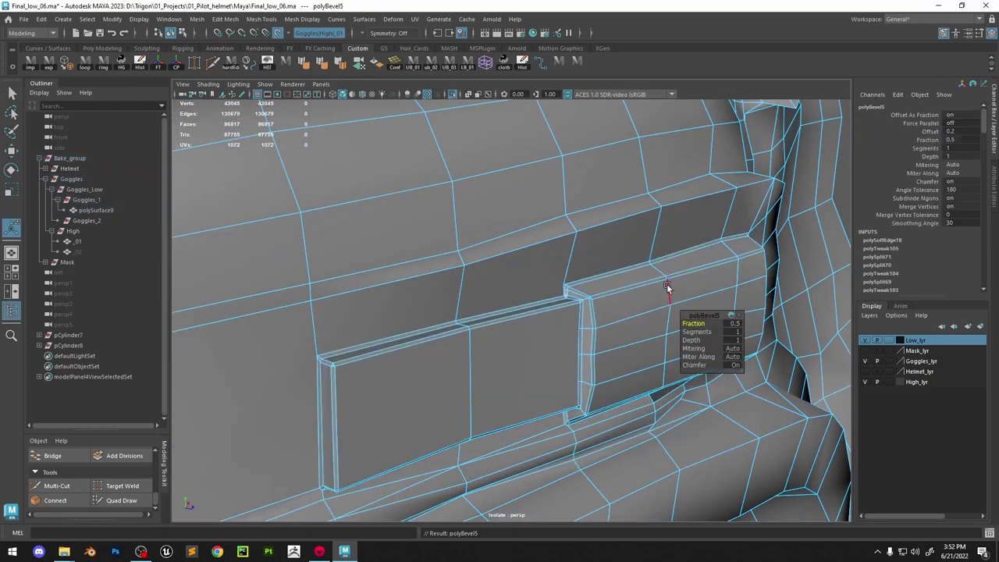
key("ctrl+z")
Connect the upper corner vertex where the two plates meet to the ridge vertex above the slotted plate's middle
right_click_drag(592, 252, 551, 253)
left_click(565, 286)
left_click(464, 266, "shift")
right_click_drag(472, 262, 471, 323, "shift")
Select the border edges of both plates again, including their shared junction and the rectangular plate's outer end
right_click_drag(567, 224, 569, 174)
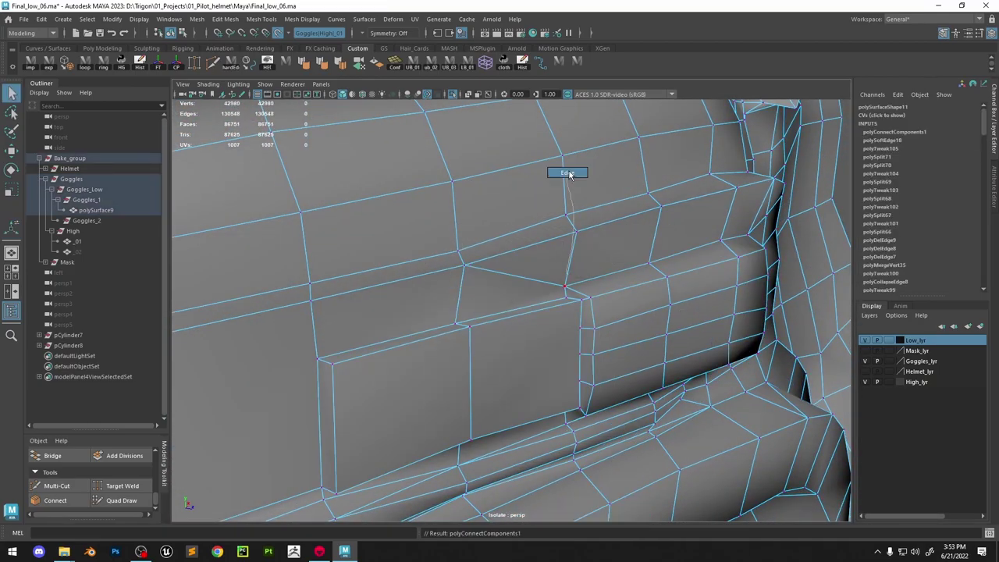
double_click(572, 285)
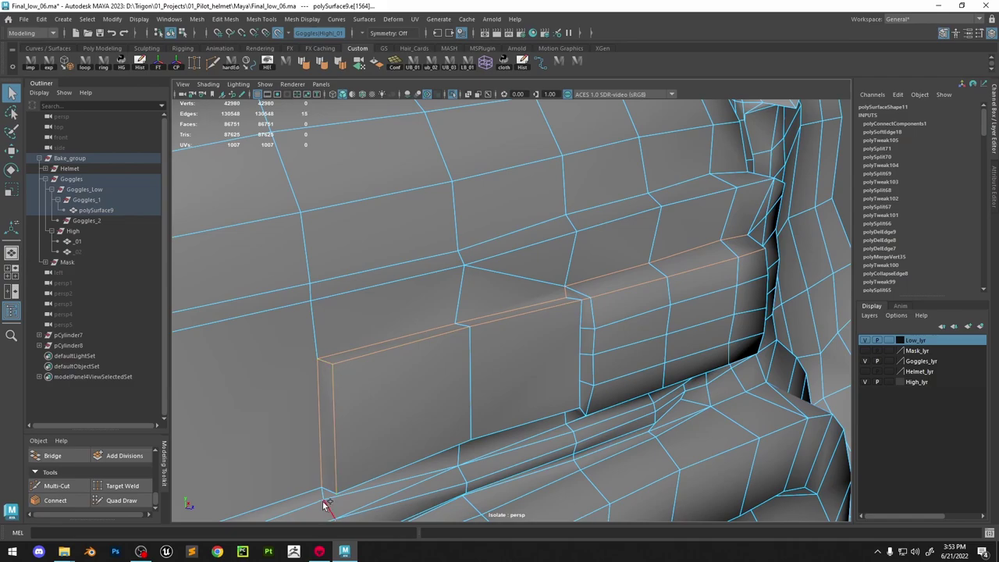
left_click(583, 318, "shift")
mouse_move(576, 336)
left_mouse_down("alt")
mouse_move(583, 312)
mouse_move(596, 349)
mouse_move(564, 351)
left_mouse_up("alt")
double_click(597, 351, "shift")
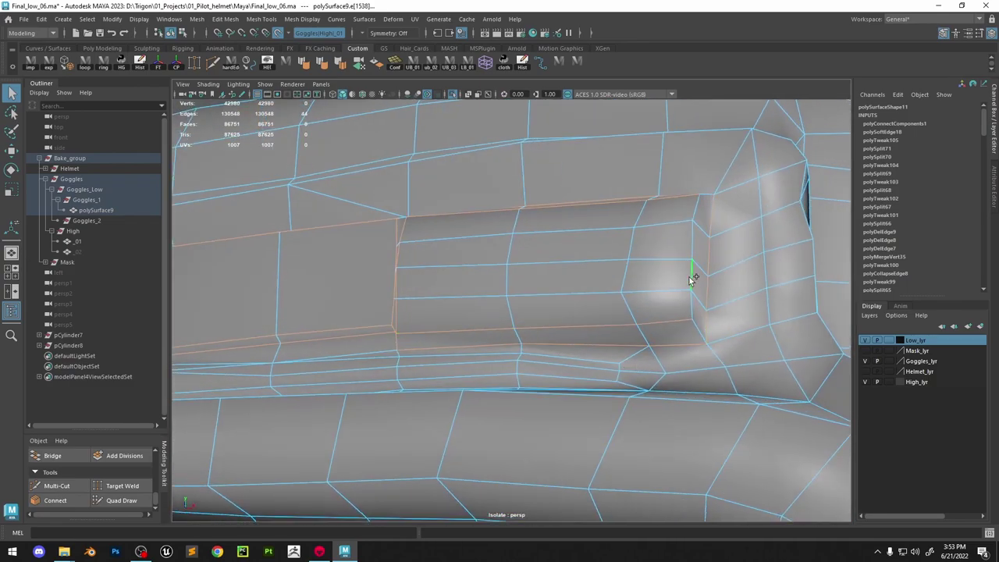
left_click_drag(692, 281, 686, 288, "alt")
left_click_drag(674, 407, 651, 361, "alt")
Bevel the selected plate edges with a fraction of 0.4 and soften the mesh's edges
key("ctrl+b")
right_click_drag(606, 286, 640, 318, "alt")
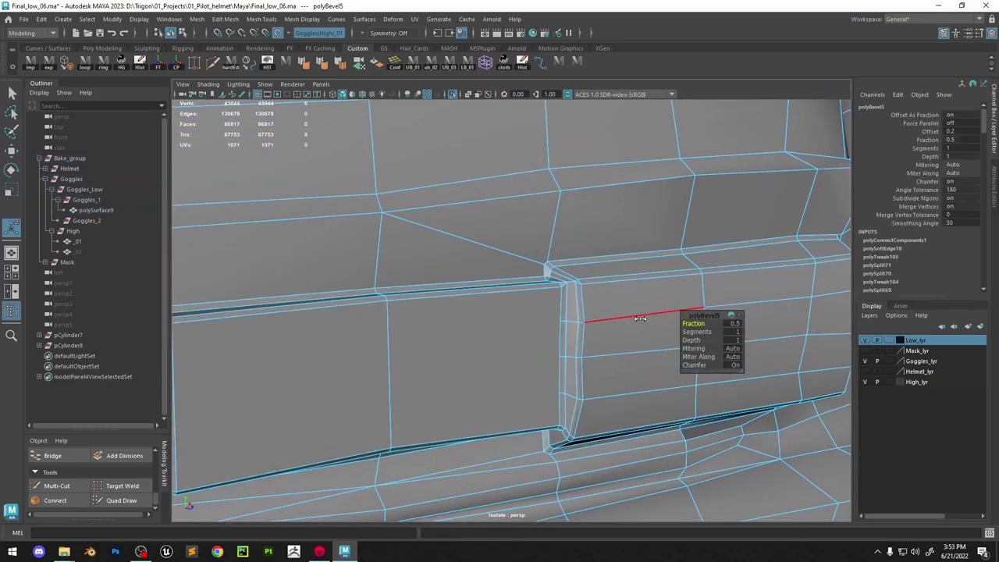
mouse_move(641, 319)
middle_mouse_down()
mouse_move(664, 317)
mouse_move(642, 317)
middle_mouse_up()
right_click_drag(642, 316, 598, 281, "alt")
left_click_drag(598, 281, 534, 308, "alt")
mouse_move(533, 309)
middle_mouse_down()
mouse_move(524, 308)
mouse_move(535, 308)
middle_mouse_up()
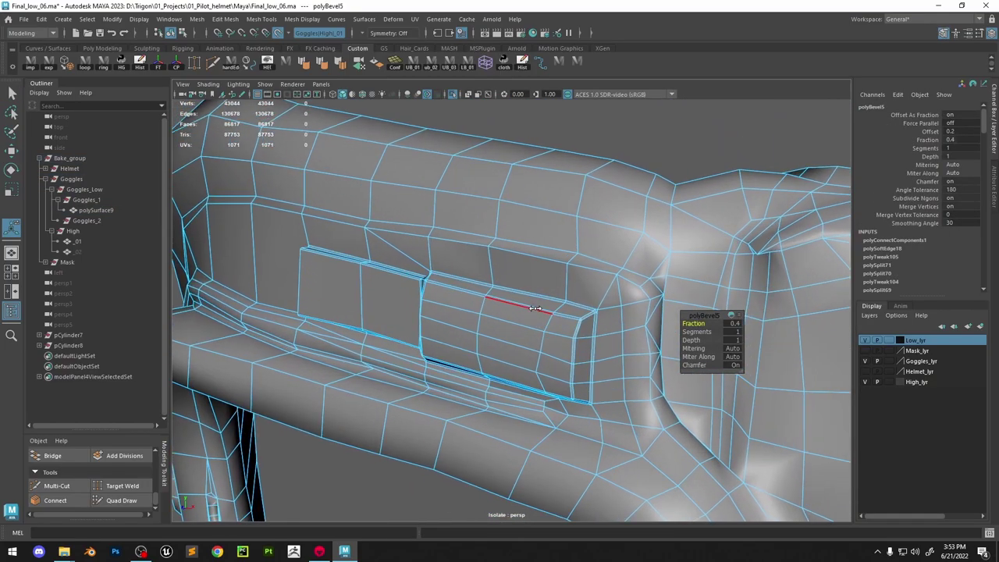
left_click(285, 66)
left_click(687, 142)
Cut an edge from the ridge vertex beyond the slotted plate to the plate's outer upper corner vertex
right_click_drag(707, 207, 526, 243, "alt")
left_click_drag(526, 243, 513, 261, "alt")
left_click(518, 291)
right_click_drag(518, 290, 725, 491, "alt")
left_click(531, 258)
key("f")
left_click_drag(725, 491, 587, 416, "alt")
right_click_drag(587, 415, 621, 299, "alt")
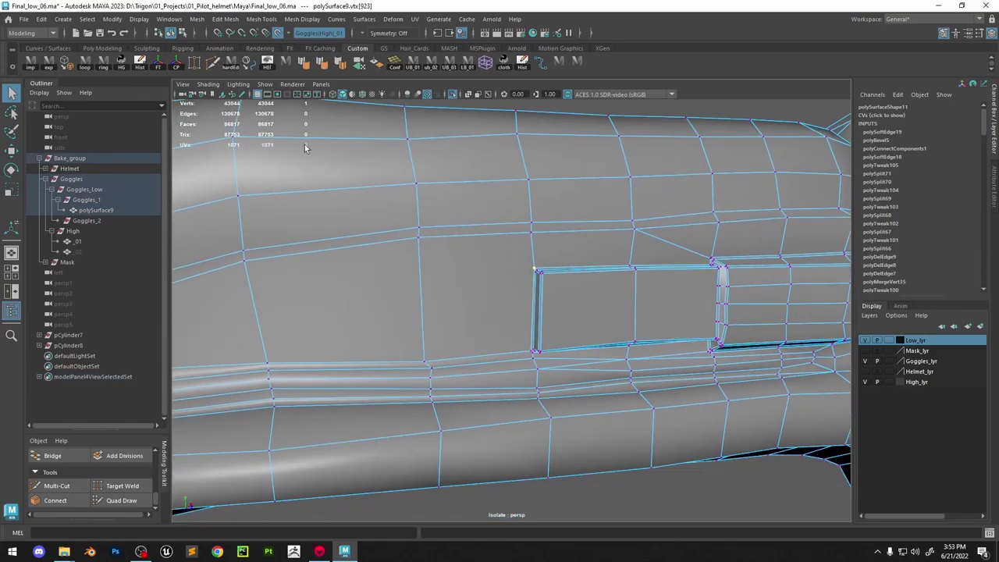
left_click(212, 63)
left_click(419, 238)
left_click(535, 270)
Collapse the short bevel edge at the upper corner where the two plates meet
key("w")
left_click_drag(593, 273, 648, 296, "alt")
right_click_drag(649, 297, 726, 300, "alt")
middle_click_drag(726, 301, 637, 278, "alt")
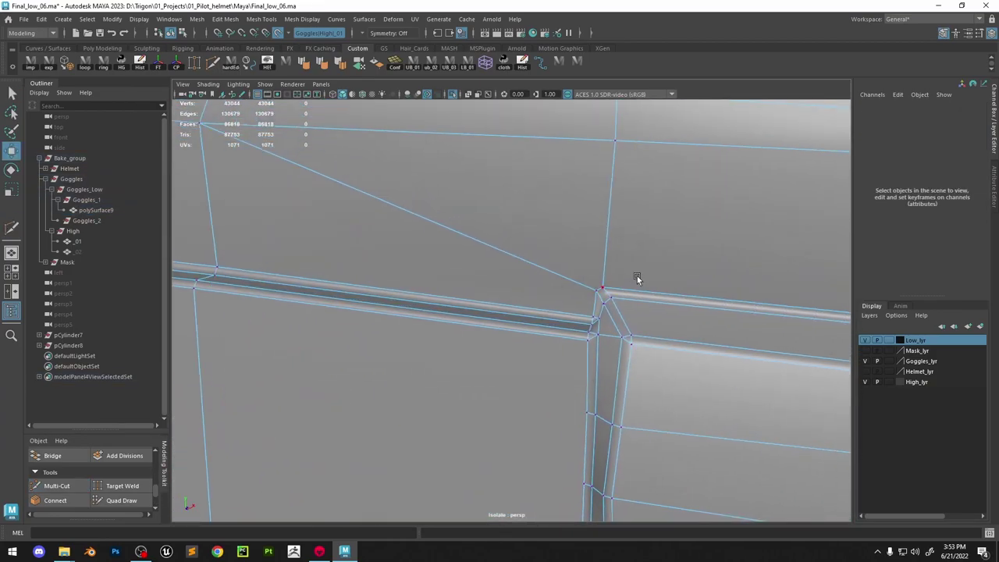
right_click_drag(637, 279, 635, 234)
left_click(600, 289)
right_click_drag(600, 289, 587, 191, "shift")
Collapse the short bevel edges at the rectangular plate's outer upper corner
right_click_drag(687, 226, 602, 227, "alt")
left_click_drag(602, 227, 588, 278, "alt")
right_click_drag(587, 278, 607, 269, "alt")
middle_click_drag(607, 269, 462, 328, "alt")
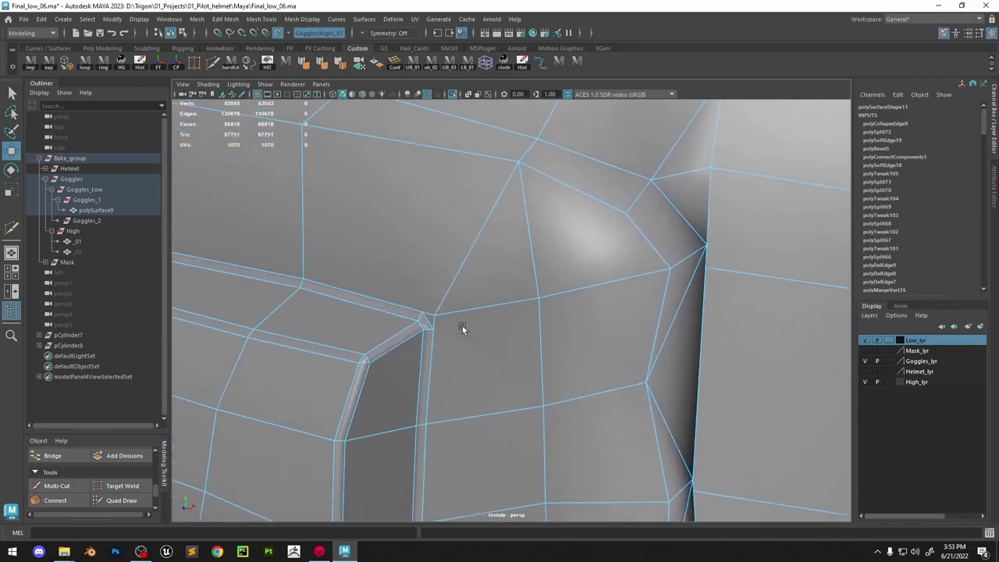
left_click(429, 316)
key("g")
left_click(433, 317)
key("g")
Collapse the short bevel edge at the rectangular plate's outer lower corner
left_click_drag(468, 343, 488, 273, "alt")
middle_click_drag(499, 484, 516, 323, "alt")
left_click(470, 283)
key("g")
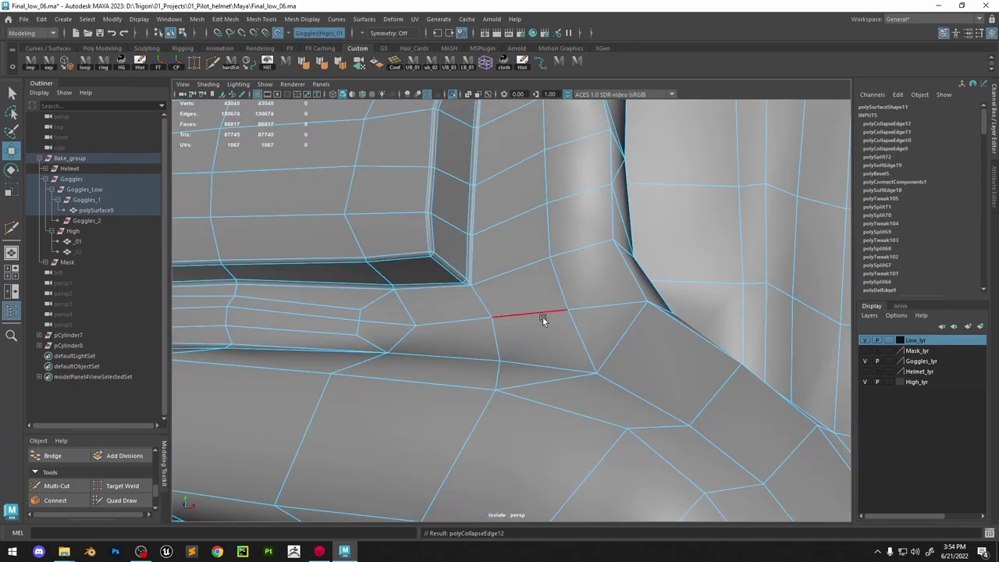
left_click(473, 291)
Collapse the short bevel edge at the lower corner where the two plates meet
right_click_drag(474, 294, 367, 285, "alt")
middle_click_drag(366, 284, 575, 330, "alt")
left_click_drag(576, 330, 625, 312, "alt")
right_click_drag(546, 258, 605, 187, "alt")
left_click(637, 362)
right_click_drag(638, 360, 661, 267, "shift")
right_click_drag(659, 327, 613, 327)
left_click(639, 371)
Collapse the short bevel edge at the slotted plate's outer lower corner
middle_click_drag(375, 295, 926, 360, "alt")
right_click_drag(610, 414, 645, 263)
left_click(603, 371)
right_click_drag(639, 379, 591, 382)
left_click(604, 375)
middle_click_drag(617, 127, 622, 281, "alt")
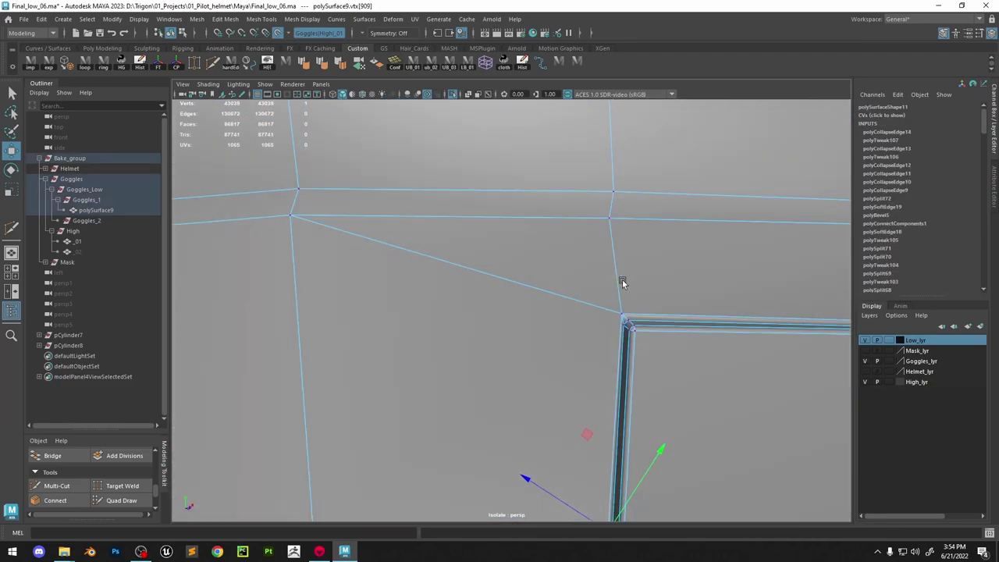
Bring the high-poly mesh back into view with Quad Draw active and examine how both plates' bevels fit it
left_click(622, 314)
mouse_move(622, 314)
right_mouse_down("alt")
mouse_move(609, 245)
mouse_move(507, 250)
right_mouse_up("alt")
left_click_drag(507, 250, 546, 256, "alt")
right_click_drag(546, 257, 581, 226)
key("ctrl+1")
left_click(122, 502)
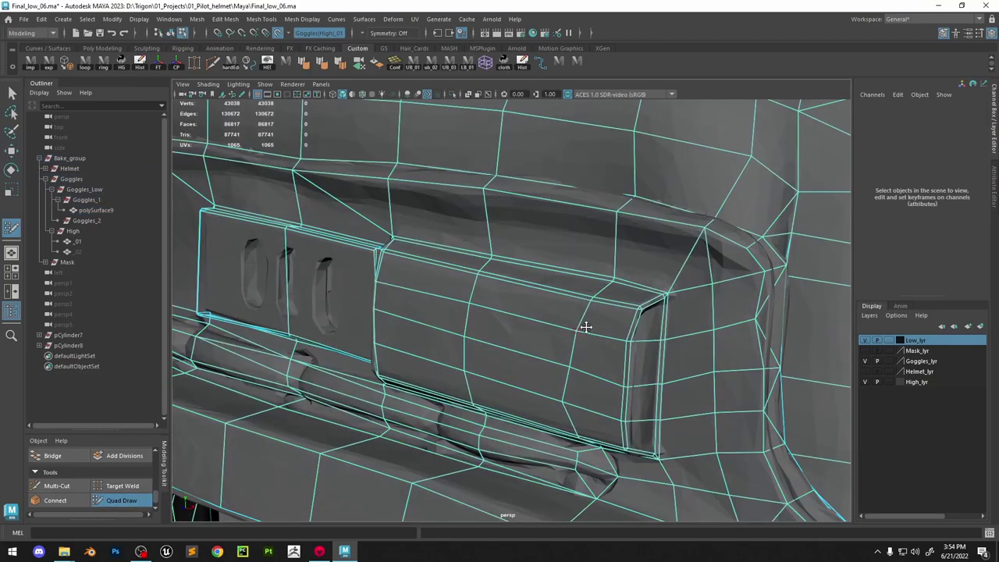
left_click_drag(587, 328, 470, 351, "alt")
left_click_drag(248, 227, 582, 351, "alt")
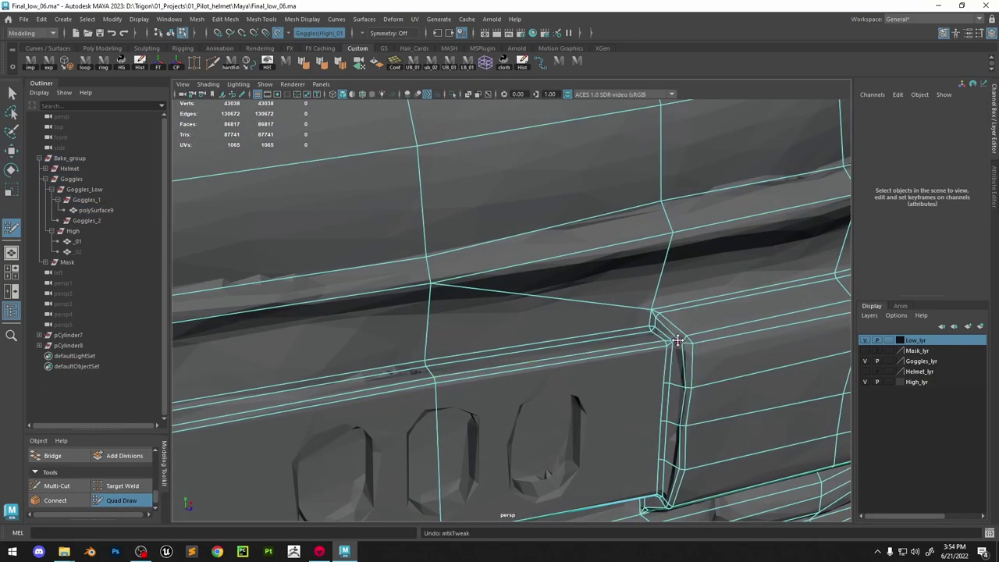
right_click_drag(673, 345, 755, 359, "alt")
middle_click_drag(756, 359, 623, 347, "alt")
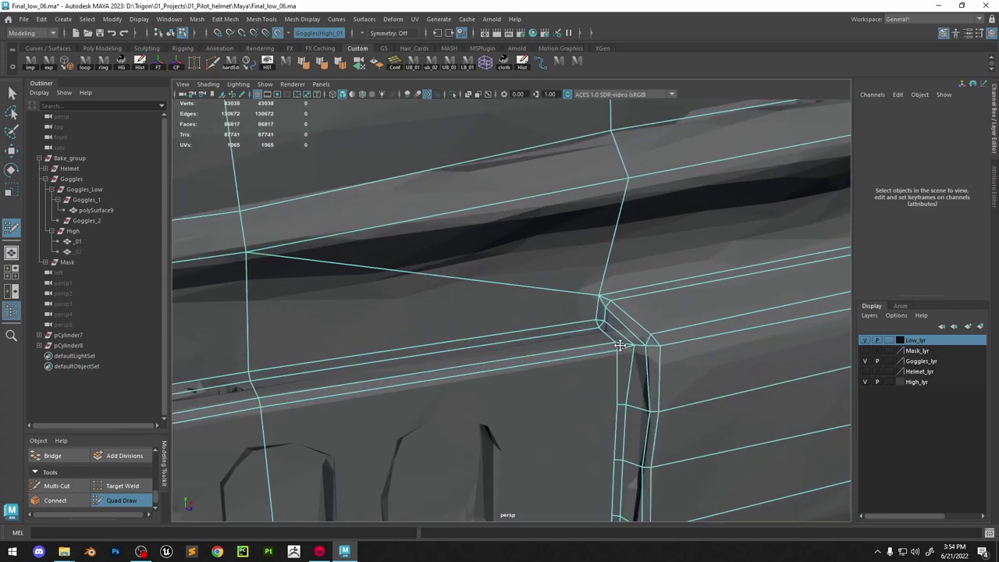
left_click_drag(534, 425, 681, 336, "alt")
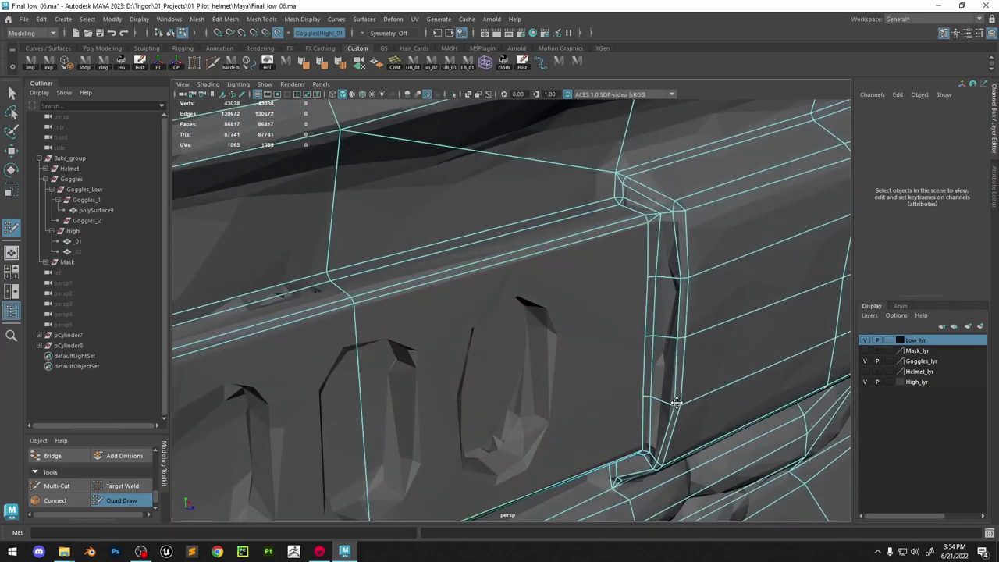
mouse_move(676, 402)
left_mouse_down("alt")
mouse_move(691, 379)
mouse_move(686, 312)
mouse_move(658, 395)
mouse_move(662, 321)
mouse_move(660, 362)
mouse_move(653, 331)
mouse_move(663, 294)
left_mouse_up("alt")
Isolate the low-poly goggles and collapse the leftover short edges around the junction of the two plates
key("w")
left_click(452, 95)
scroll(774, 279, "down", 5)
left_click(774, 279)
left_click_drag(769, 280, 585, 286, "alt")
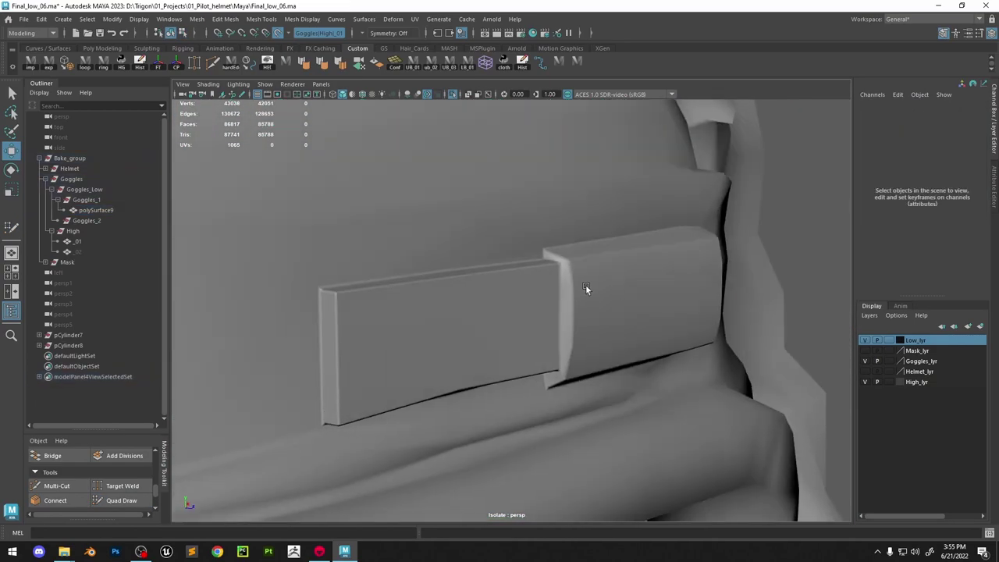
scroll(659, 231, "up", 5)
right_click_drag(660, 231, 660, 192)
left_click(654, 227)
left_click_drag(675, 226, 757, 140, "alt")
right_click_drag(756, 141, 792, 114)
left_click(757, 140)
scroll(704, 283, "down", 5)
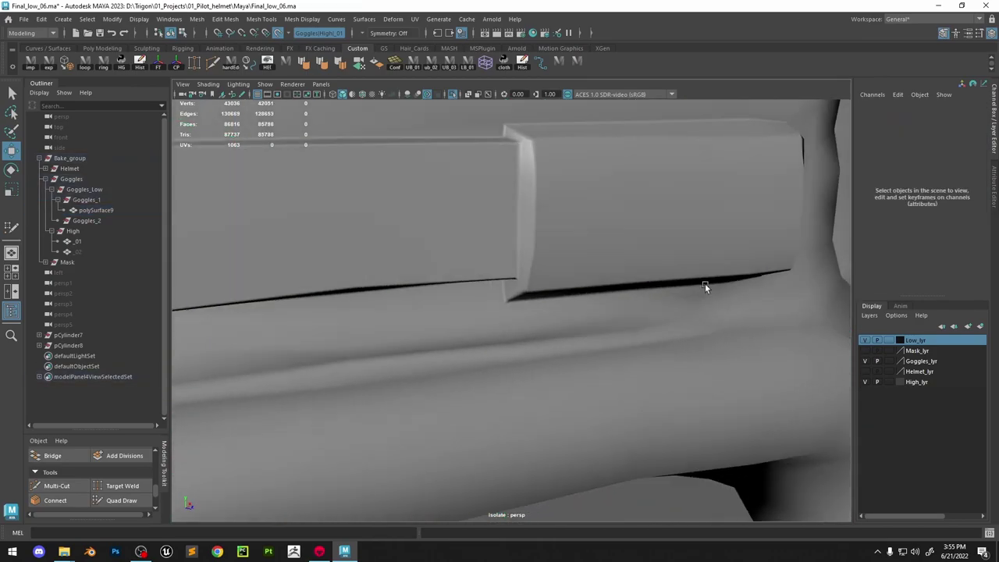
Show the high-poly mesh again with Quad Draw active and examine the slotted plate's fit around its edges
left_click_drag(704, 284, 680, 340, "alt")
left_click(680, 340)
left_click(453, 95)
key("ctrl+shift+q")
left_click_drag(579, 367, 645, 308, "alt")
scroll(644, 307, "up", 5)
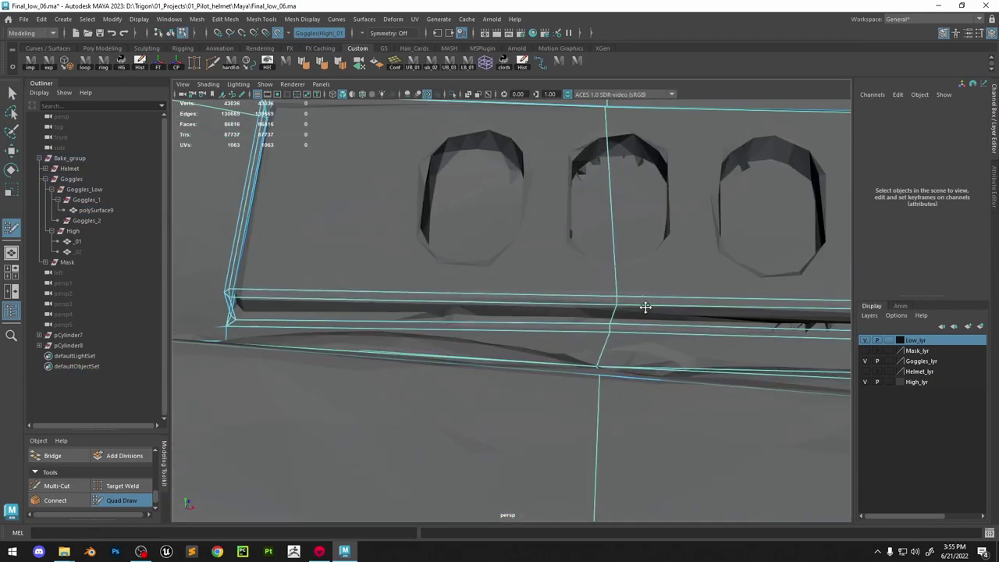
scroll(598, 227, "down", 4)
left_click_drag(598, 227, 617, 253, "alt")
scroll(609, 302, "down", 5)
scroll(689, 299, "up", 5)
scroll(678, 313, "up", 2)
mouse_move(689, 299)
left_mouse_down("alt")
mouse_move(678, 313)
mouse_move(573, 272)
left_mouse_up("alt")
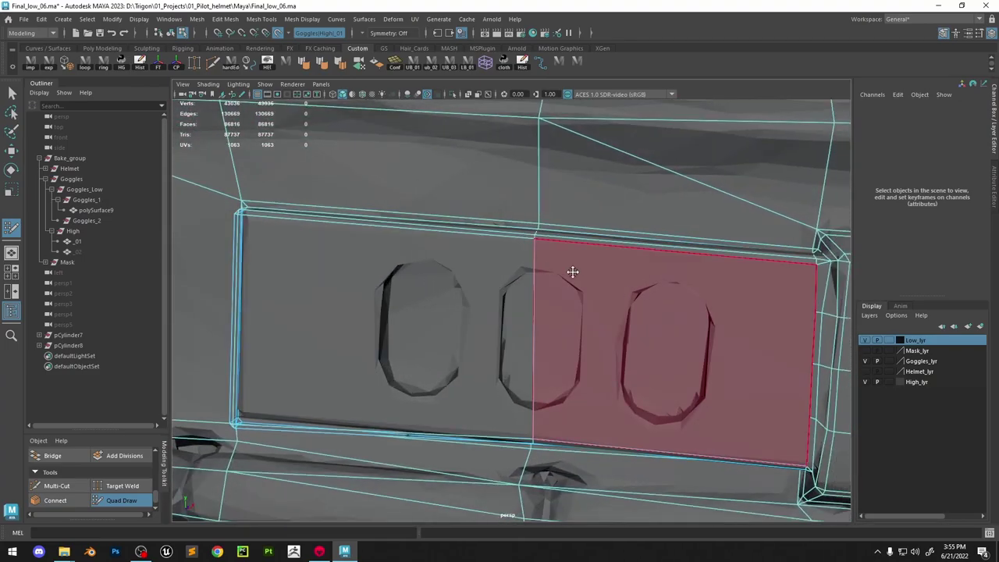
Adjust the slotted plate's outer upper corner with Quad Draw to match the high-poly corner
left_click(56, 486)
left_click_drag(254, 229, 315, 248, "alt")
left_click(122, 500)
right_click_drag(312, 427, 557, 435, "alt")
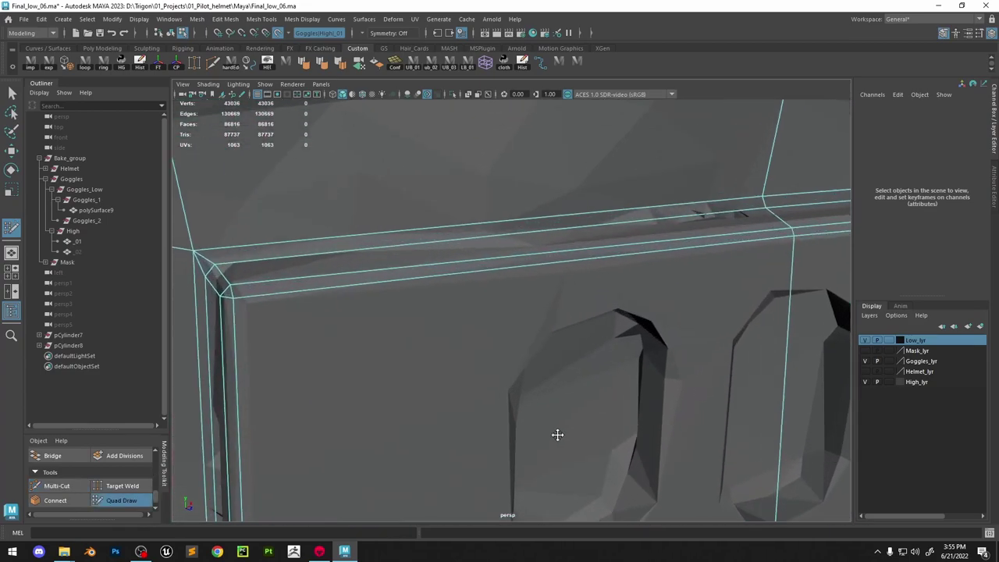
mouse_move(393, 310)
left_mouse_down("alt")
mouse_move(414, 319)
mouse_move(438, 372)
left_mouse_up("alt")
left_click_drag(456, 429, 450, 424)
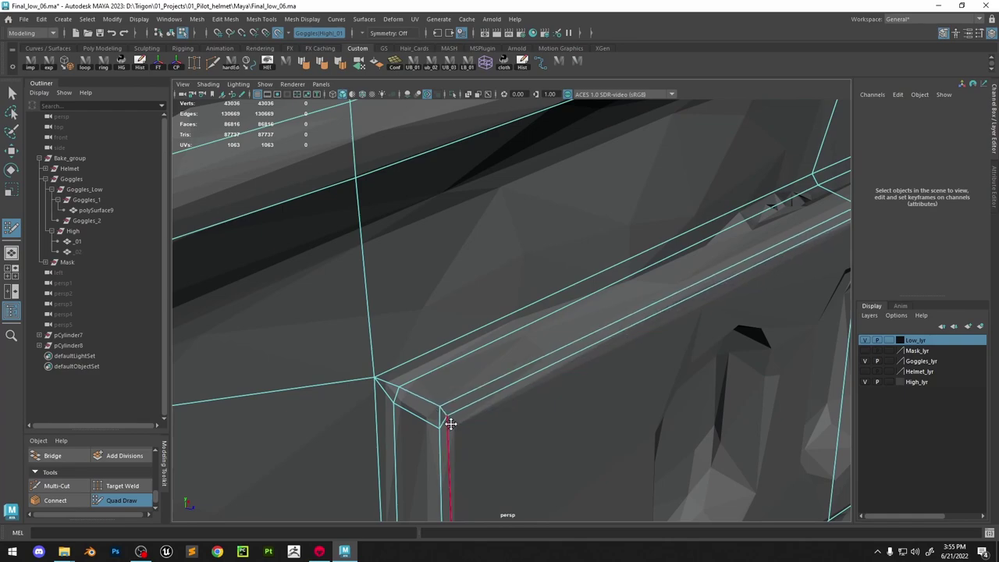
key("ctrl+z")
middle_click_drag(448, 422, 524, 362, "alt")
right_click_drag(524, 362, 551, 388, "alt")
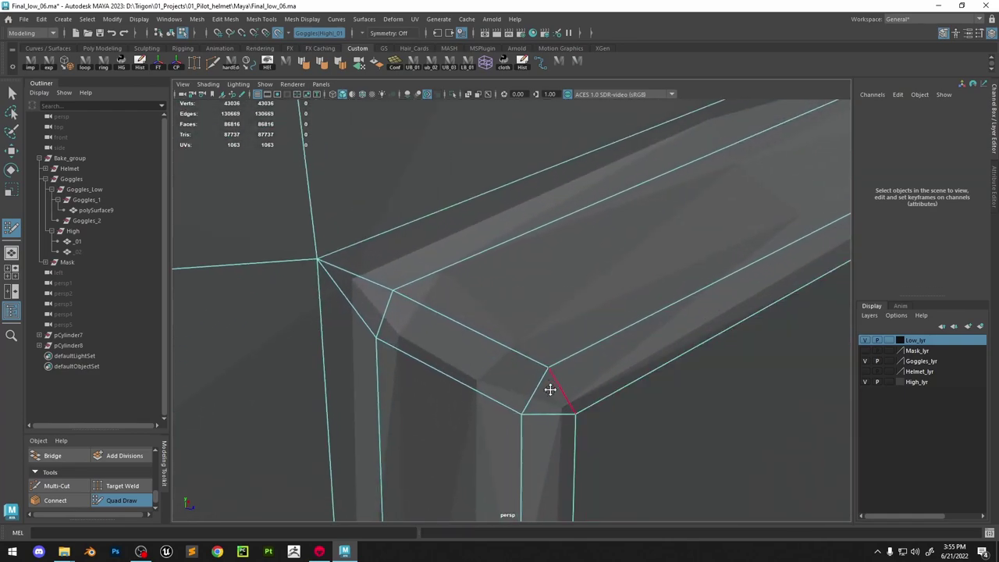
mouse_move(552, 390)
left_mouse_down()
mouse_move(549, 404)
mouse_move(568, 436)
mouse_move(551, 403)
left_mouse_up()
right_click_drag(551, 403, 526, 301, "alt")
left_click_drag(527, 301, 640, 348, "alt")
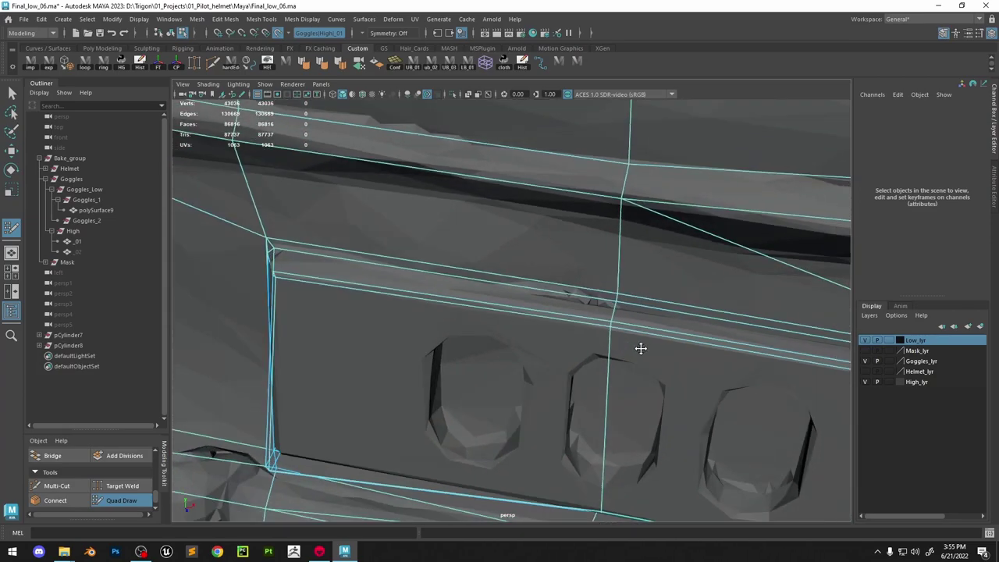
Adjust the middle vertices on the slotted plate's upper and lower borders to follow the high-poly edges
right_click_drag(640, 348, 631, 408, "alt")
left_click_drag(600, 366, 600, 375)
right_click_drag(600, 375, 551, 288, "alt")
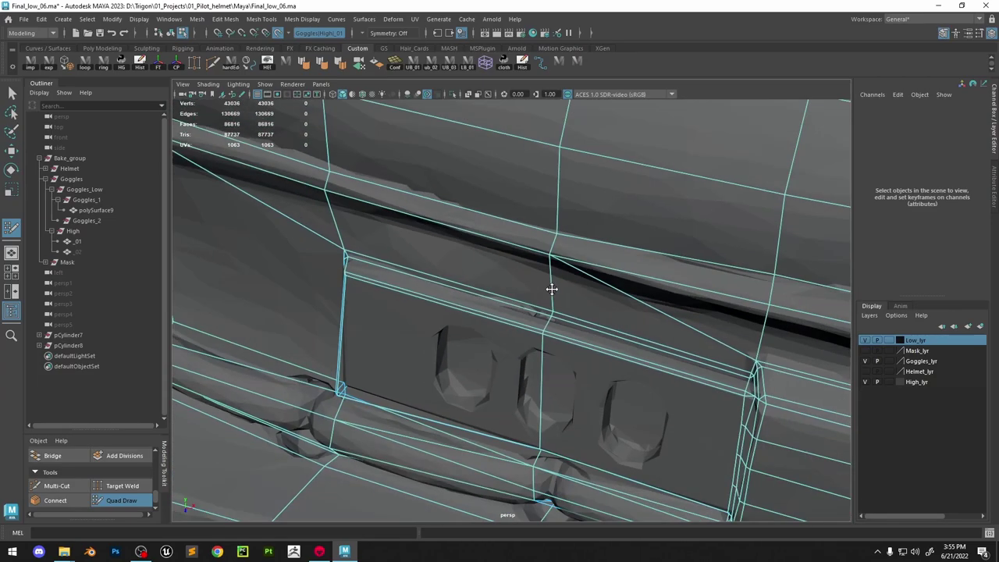
left_click_drag(551, 288, 690, 373, "alt")
middle_click_drag(690, 373, 602, 406, "alt")
right_click_drag(590, 312, 582, 413, "alt")
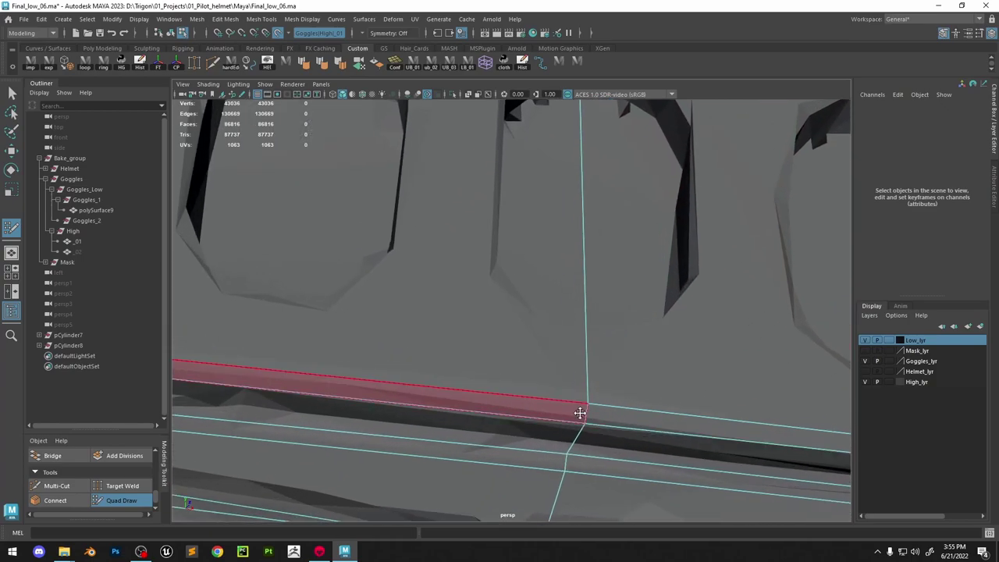
left_click_drag(588, 405, 587, 417)
Adjust the slotted plate's outer lower corner with Quad Draw to match the high-poly corner
right_click_drag(586, 417, 382, 329, "alt")
middle_click_drag(382, 330, 471, 351, "alt")
left_click_drag(471, 350, 500, 324, "alt")
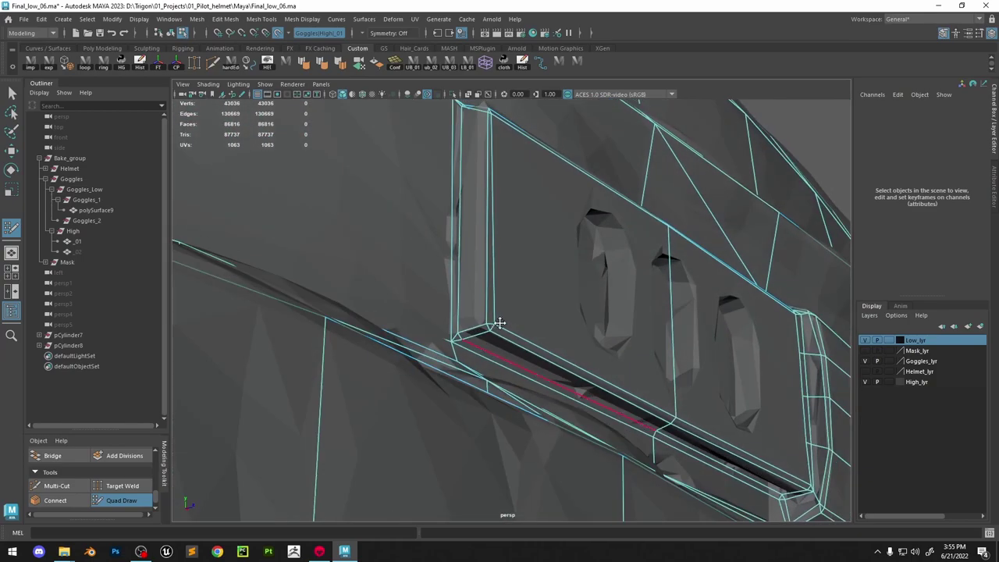
right_click_drag(500, 323, 491, 346, "alt")
mouse_move(467, 336)
left_mouse_down()
mouse_move(448, 325)
mouse_move(454, 337)
mouse_move(464, 328)
left_mouse_up()
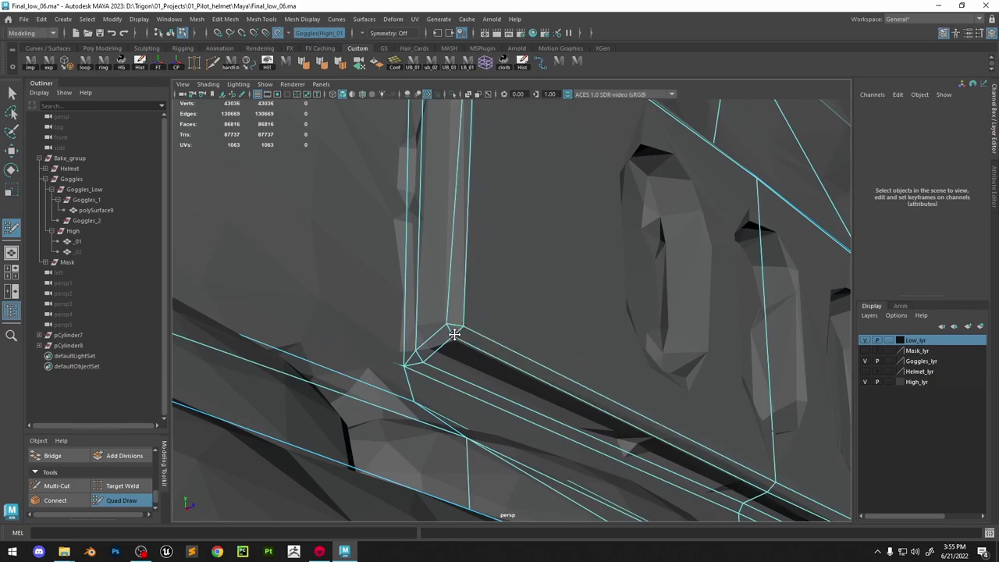
right_click_drag(569, 373, 515, 276, "alt")
left_click_drag(515, 277, 553, 375, "alt")
right_click_drag(552, 375, 579, 316, "alt")
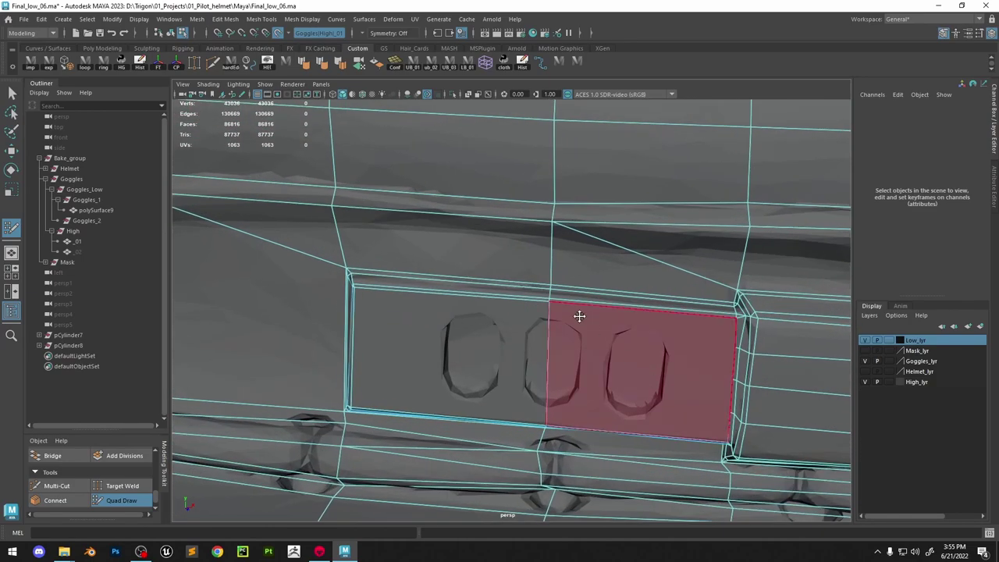
Multi-Cut from the slotted plate's outer lower corner around the outer side and top of the three slots to the inner upper corner
left_click_drag(579, 316, 581, 328, "alt")
right_click_drag(582, 328, 599, 350, "alt")
left_click(72, 486)
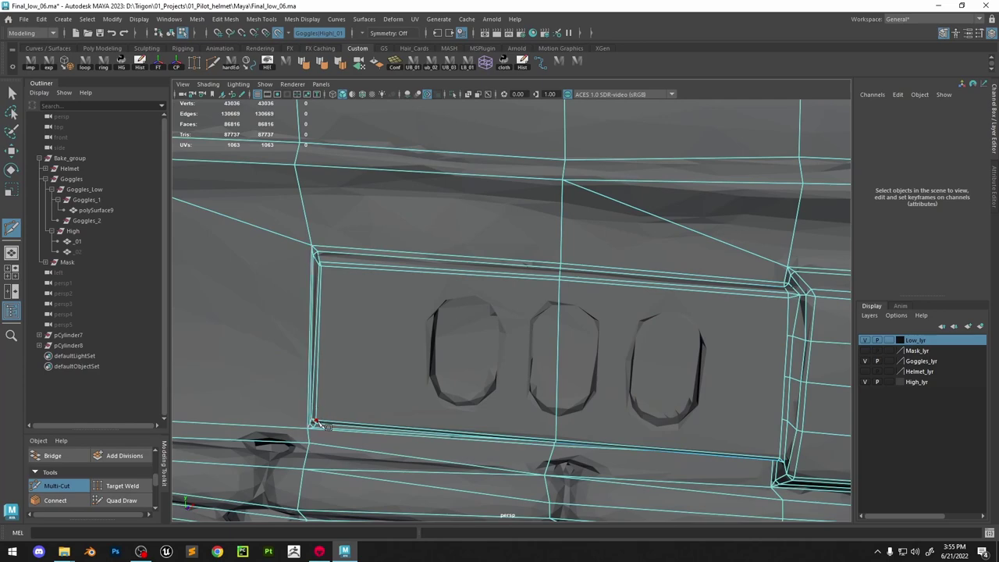
left_click(430, 299)
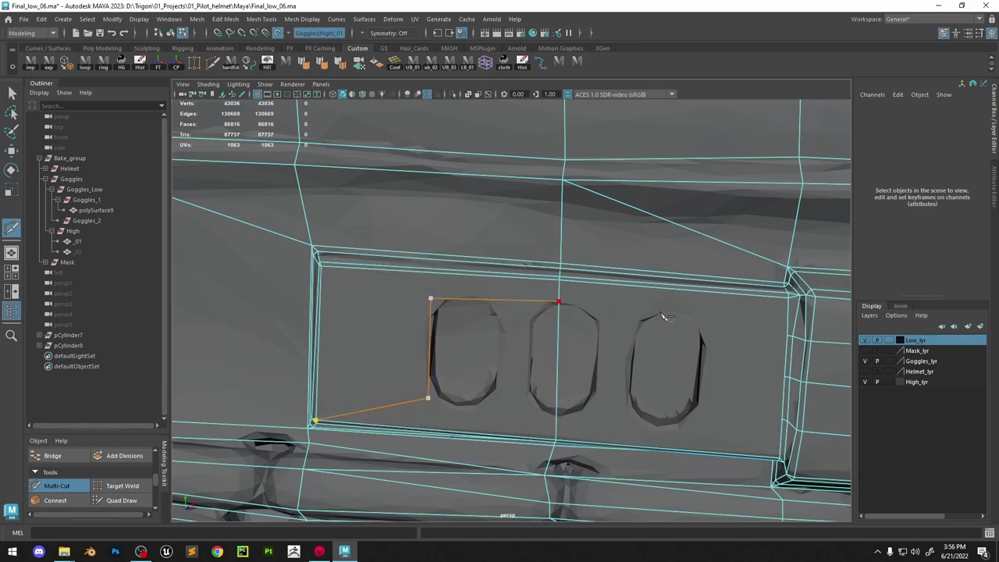
left_click(699, 320)
left_click(802, 313)
right_click(793, 331)
Complete the frame around the three slots by cutting its inner side and bottom, linked to the plate's inner lower corner
left_click(699, 320)
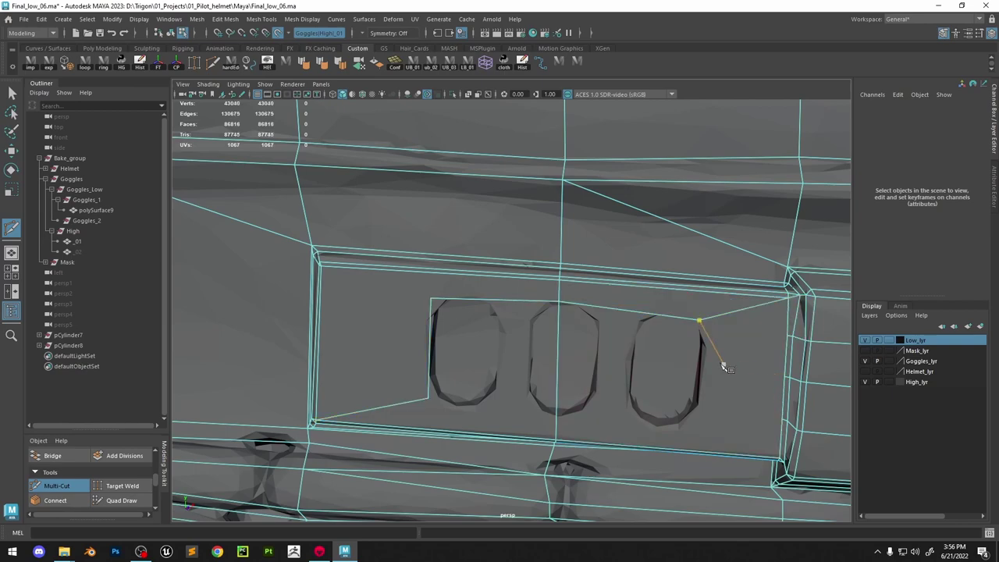
left_click(779, 458)
right_click(757, 430)
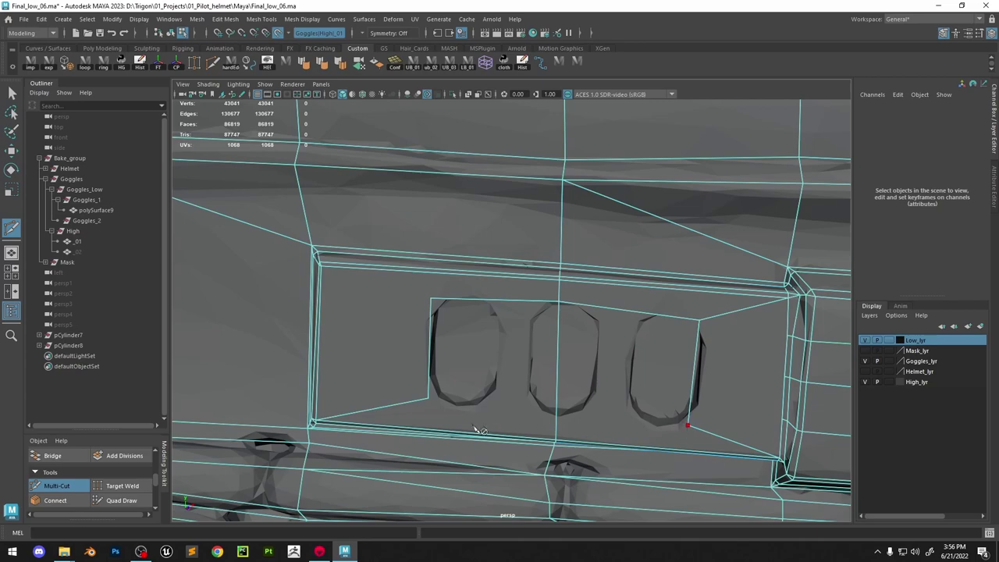
left_click(427, 400)
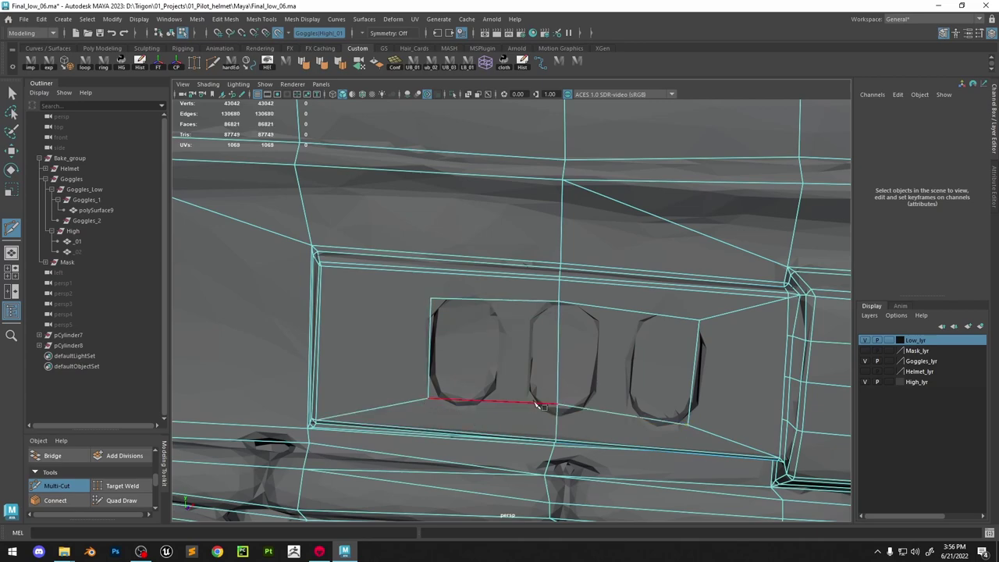
Move the frame's corner and middle vertices with Quad Draw so that it encloses the three slots closely
left_click(138, 500)
left_click_drag(562, 404, 553, 417)
left_click_drag(423, 397, 420, 403)
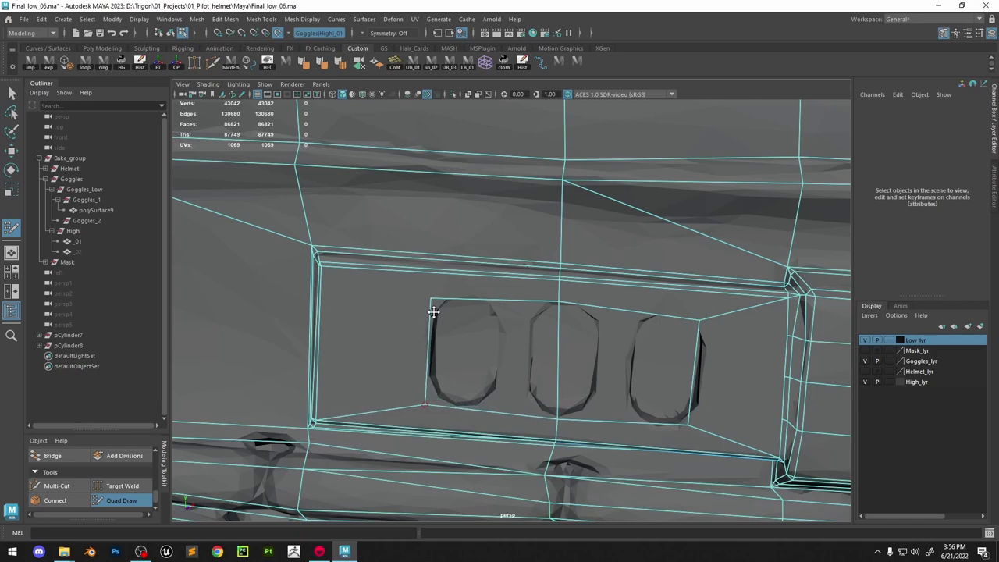
left_click_drag(428, 297, 424, 293)
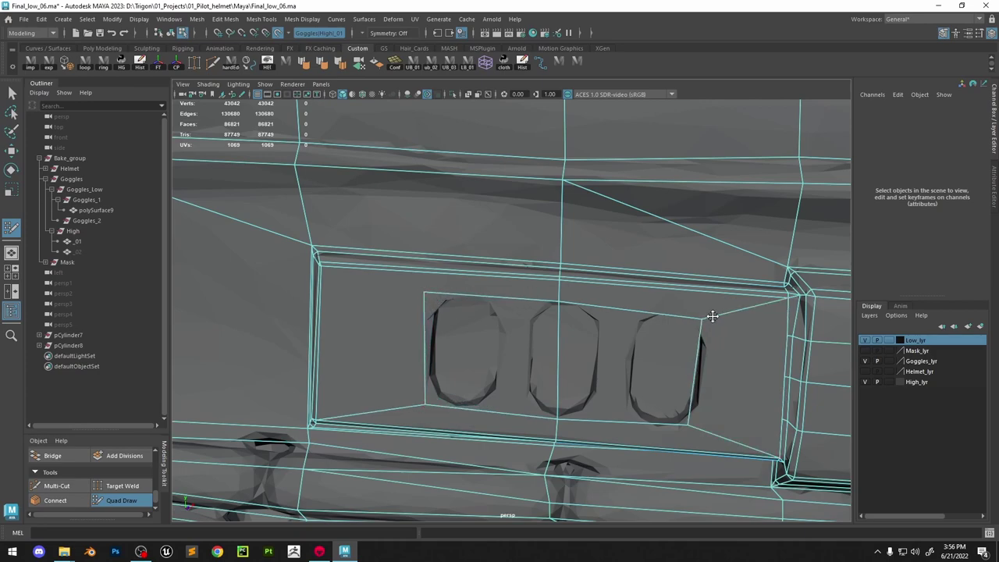
left_click_drag(712, 315, 727, 313)
mouse_move(691, 425)
left_mouse_down()
mouse_move(708, 429)
mouse_move(731, 399)
mouse_move(727, 319)
mouse_move(587, 304)
left_mouse_up()
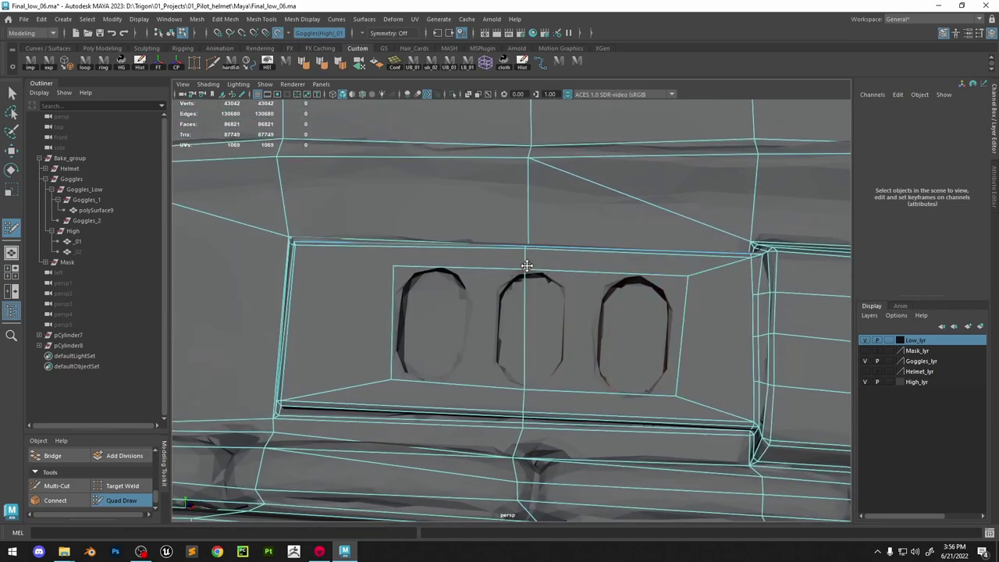
left_click_drag(527, 267, 534, 267)
Cut an edge connecting the slotted plate's outer upper corner to the slot frame's matching corner
key("alt+Tab")
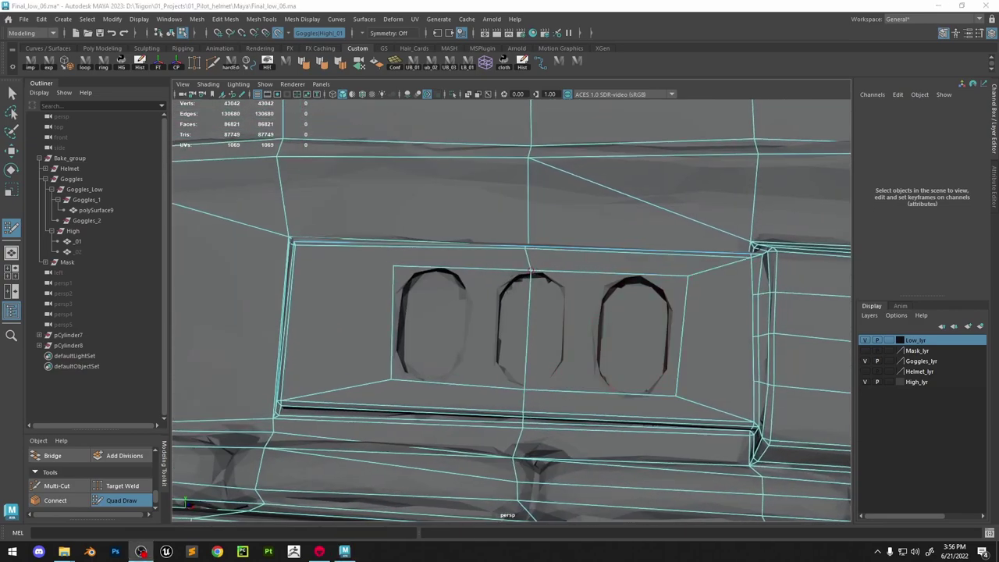
left_click(56, 485)
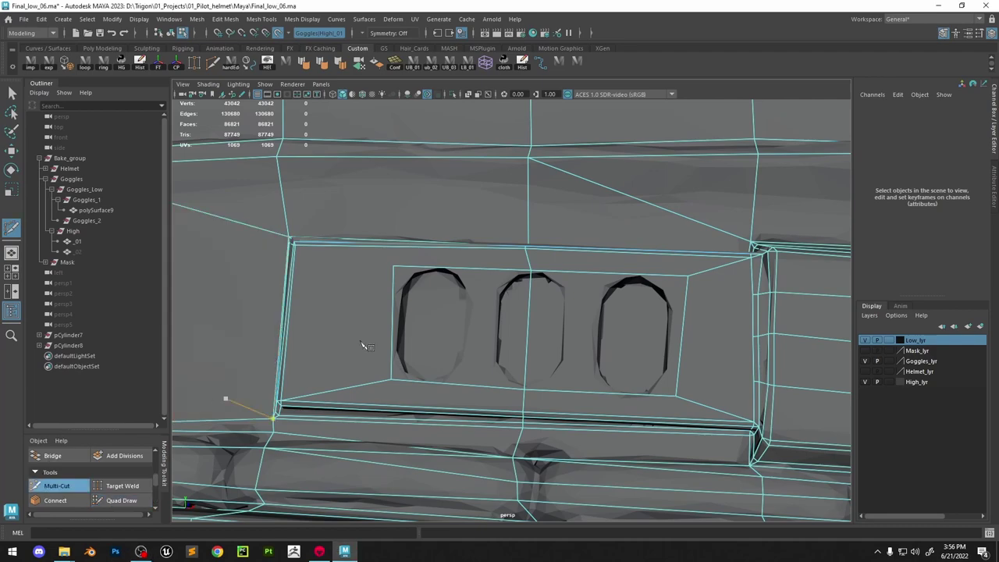
left_click(296, 247)
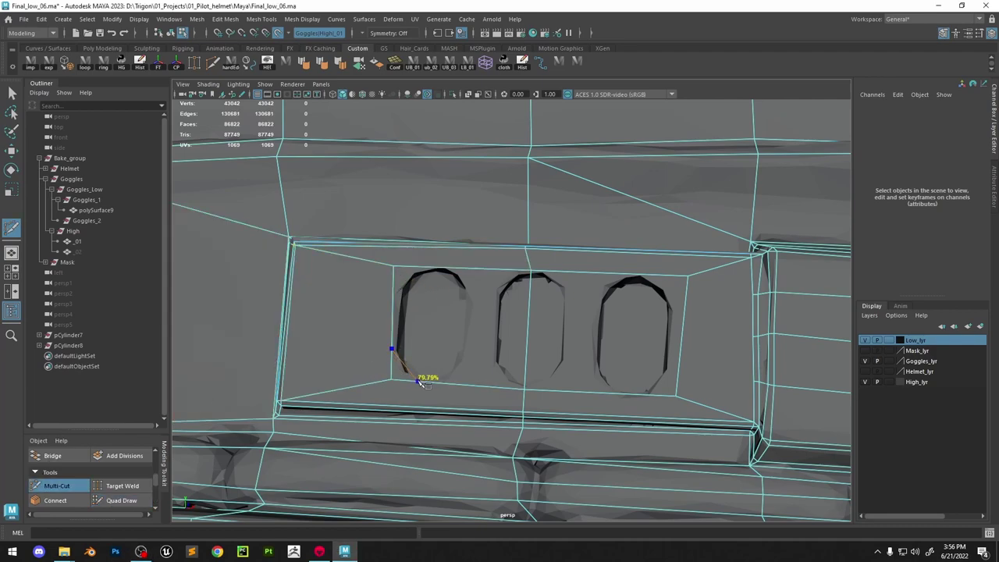
Multi-Cut angled outlines around the outer and middle slots within the frame, linking the two slots near their upper corners
left_click(456, 269)
right_click(456, 269)
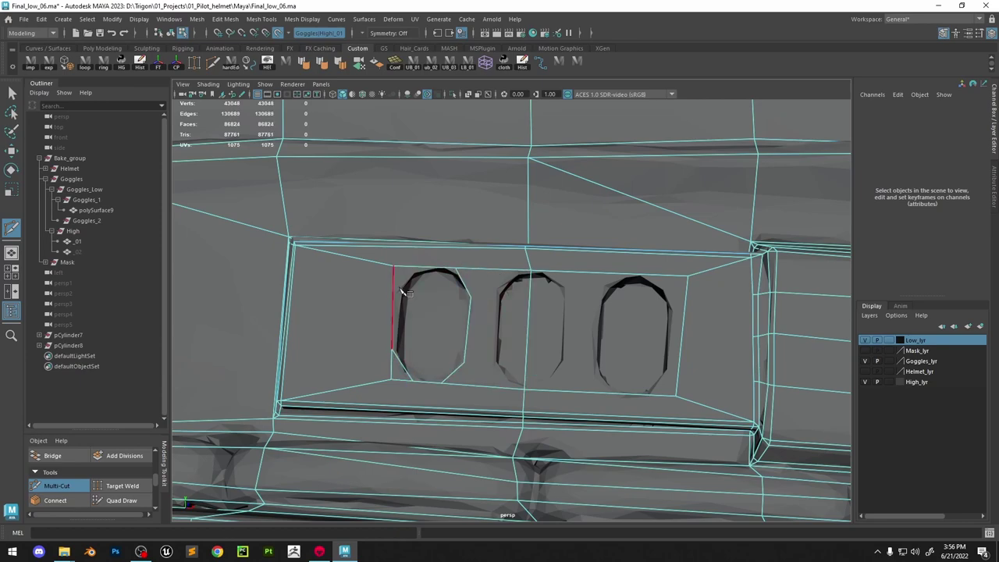
right_click(519, 271)
left_click(495, 296)
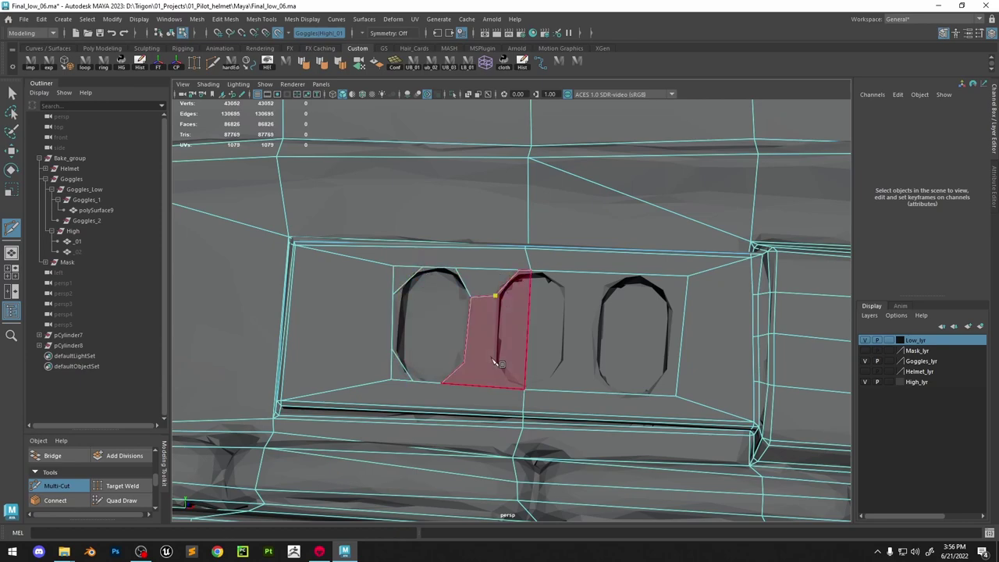
left_click(495, 362)
left_click(546, 389)
key("Return")
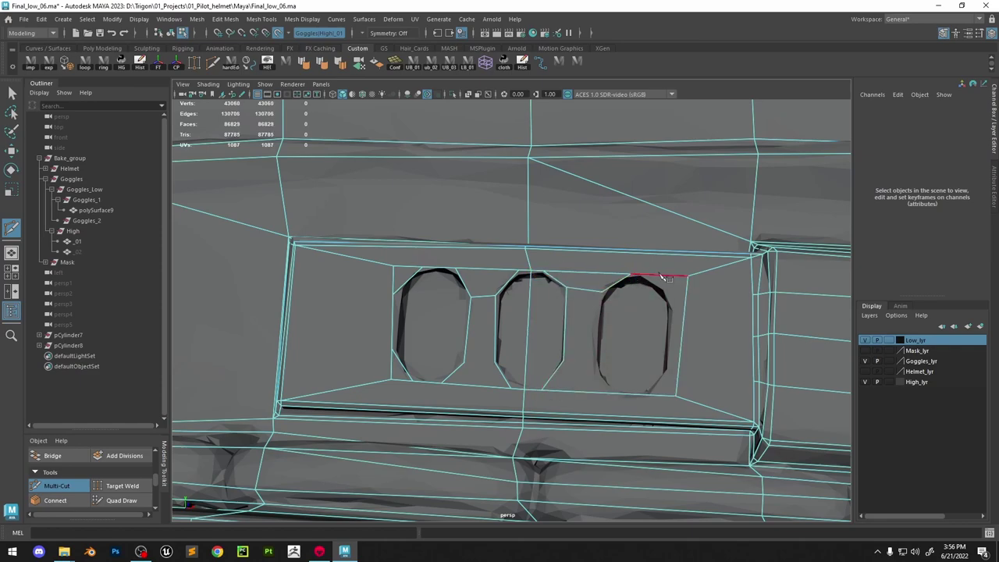
Cut the outline around the inner slot and link its lower corner to the middle slot's matching corner
right_click(680, 354)
left_click(614, 392)
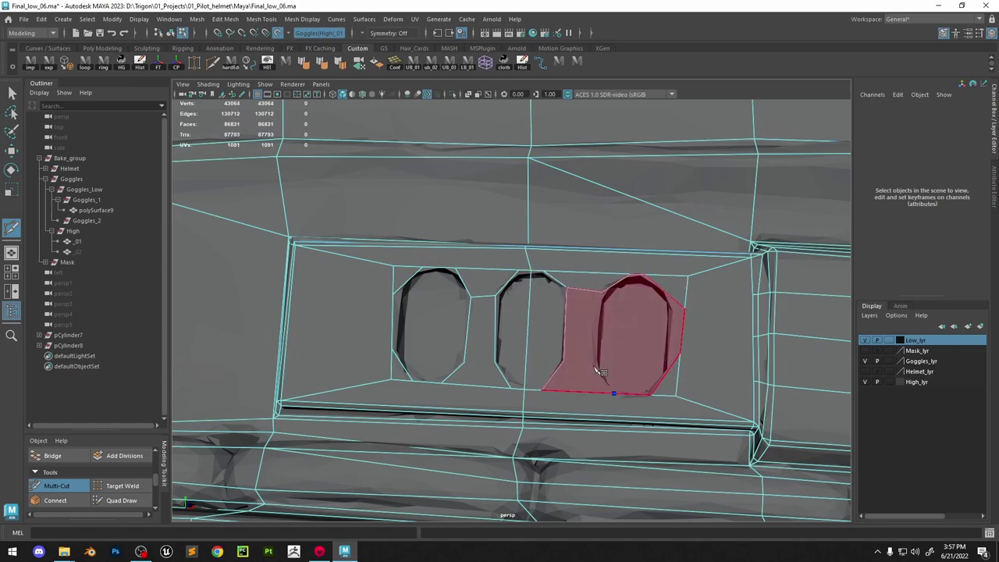
left_click(596, 367)
left_click(564, 361)
right_click(565, 361)
Move the two vertices on the inner slot's far side closer to the slot edge with Quad Draw
key("w")
left_click(121, 500)
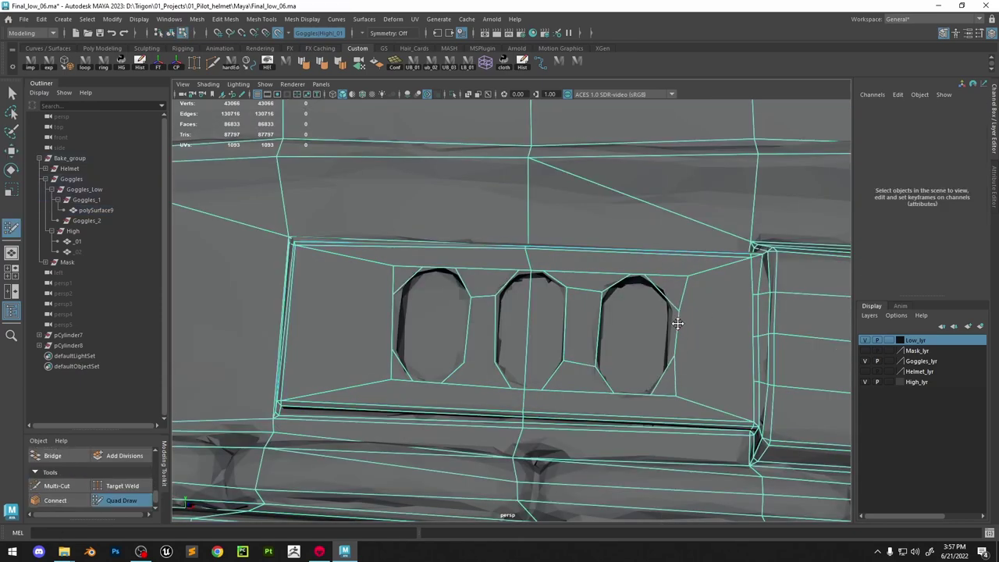
left_click_drag(685, 310, 672, 309)
left_click_drag(680, 354, 671, 358)
left_click_drag(675, 309, 684, 312, "alt")
Cut an edge joining the facing lower corner vertices of the outer and middle slots
left_click(47, 485)
left_click(473, 369)
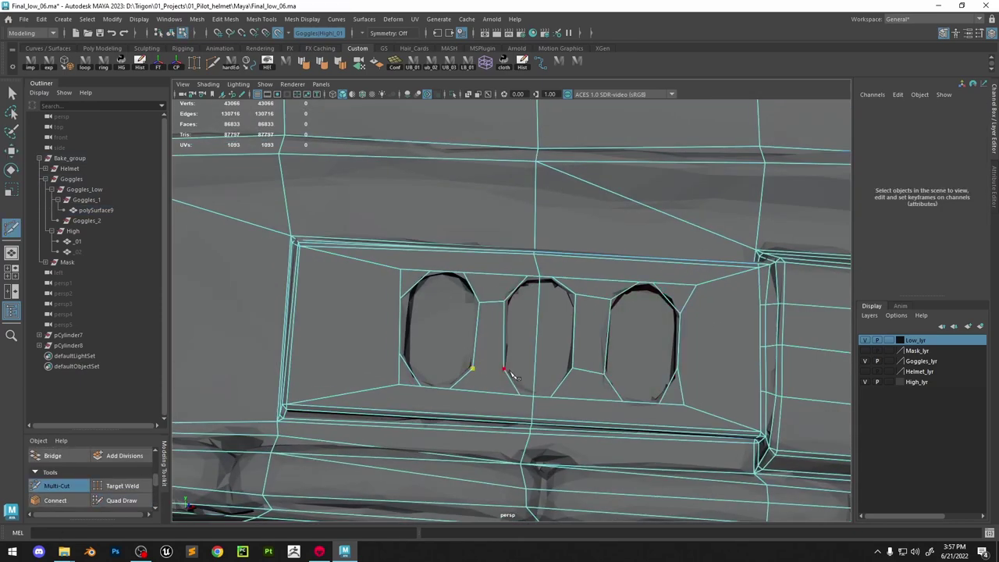
mouse_move(511, 381)
left_mouse_down("alt")
mouse_move(514, 392)
mouse_move(534, 388)
left_mouse_up("alt")
Fit the upper and lower vertices of the slot outlines to the high-poly slot edges with Quad Draw
left_click(121, 500)
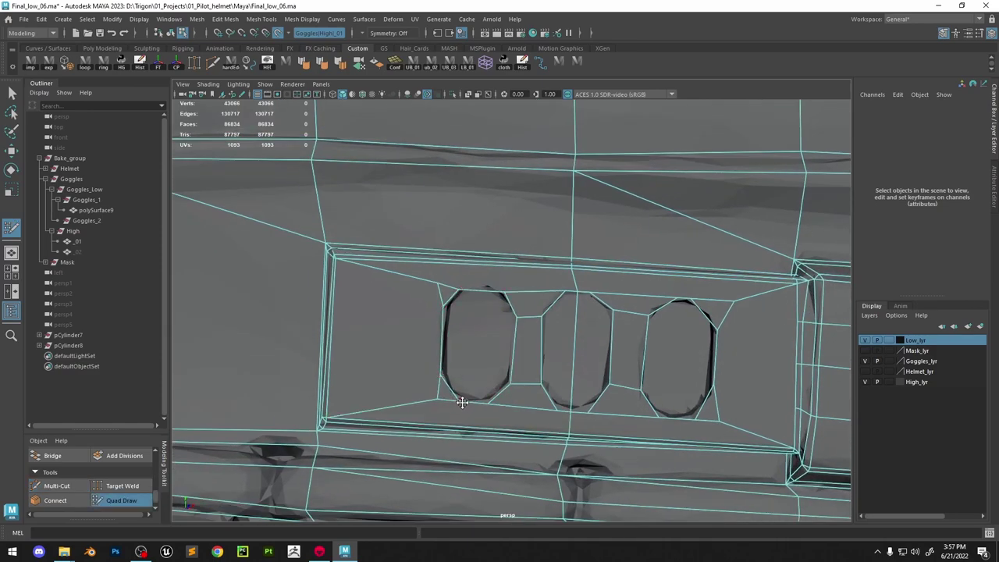
left_click_drag(703, 299, 700, 300)
left_click_drag(697, 420, 712, 390)
left_click_drag(459, 289, 466, 311)
Cut edges from the plate's outer upper corner through the top of the outer slot to the plate's top middle vertex
left_click(49, 486)
left_click(459, 289)
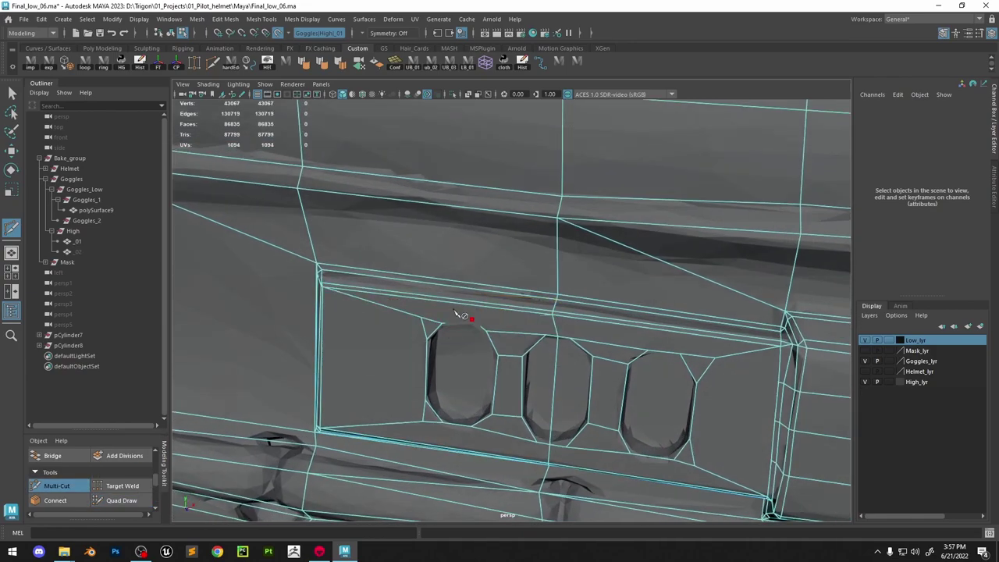
left_click(471, 315)
key("w")
left_click_drag(484, 317, 429, 323, "alt")
key("w")
left_click(478, 323)
left_click_drag(445, 326, 509, 351, "alt")
key("w")
left_click_drag(508, 351, 571, 321)
Delete the faces covering the three slots and raise the outer slot's new top vertex to the slot edge
mouse_move(466, 396)
left_mouse_down("ctrl+shift")
mouse_move(461, 404)
mouse_move(492, 345)
mouse_move(475, 388)
left_mouse_up("ctrl+shift")
left_click(121, 500)
left_click_drag(488, 336, 487, 330)
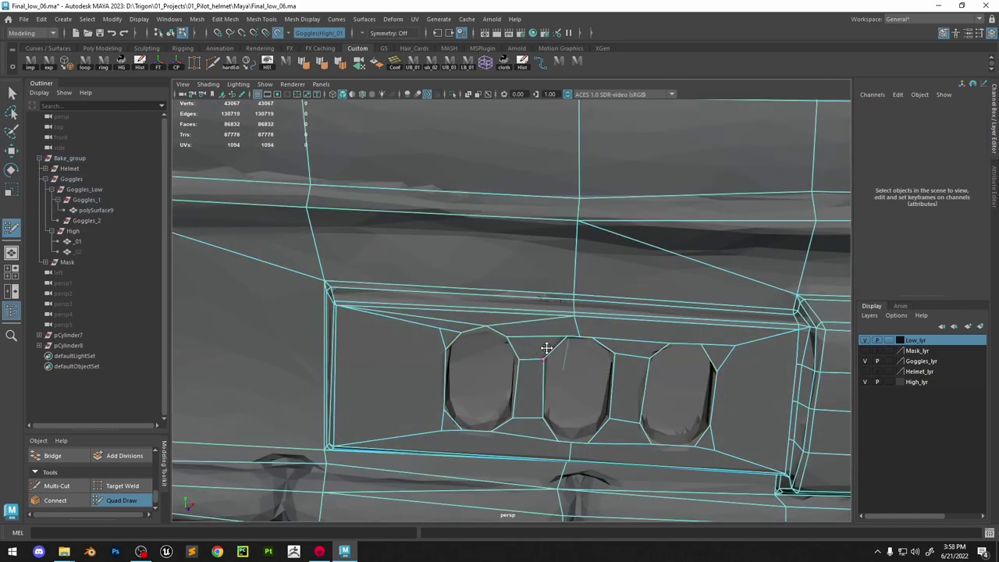
Cut from the plate's outer lower corner through the outer slot's bottom to the lower middle vertex, and fit the new vertex to the slot
left_click_drag(546, 348, 540, 314, "alt")
left_click(80, 482)
left_click(337, 419)
left_click(583, 433)
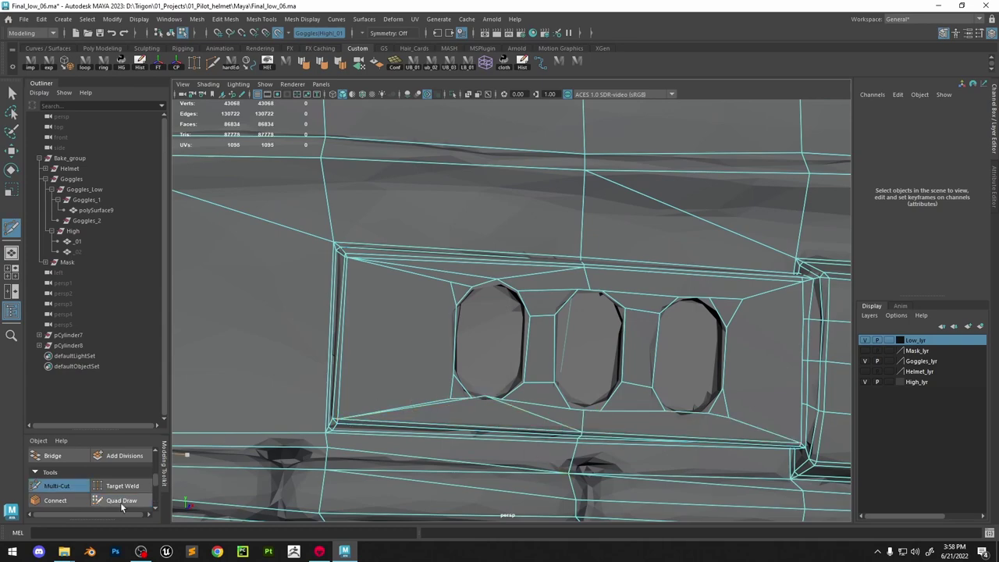
left_click(121, 503)
left_click_drag(486, 399, 488, 404)
Cut from the plate's top middle vertex through the inner slot's top to the inner upper corner, and fit the new vertex to the slot
middle_click_drag(581, 390, 497, 379, "alt")
scroll(497, 379, "up", 1)
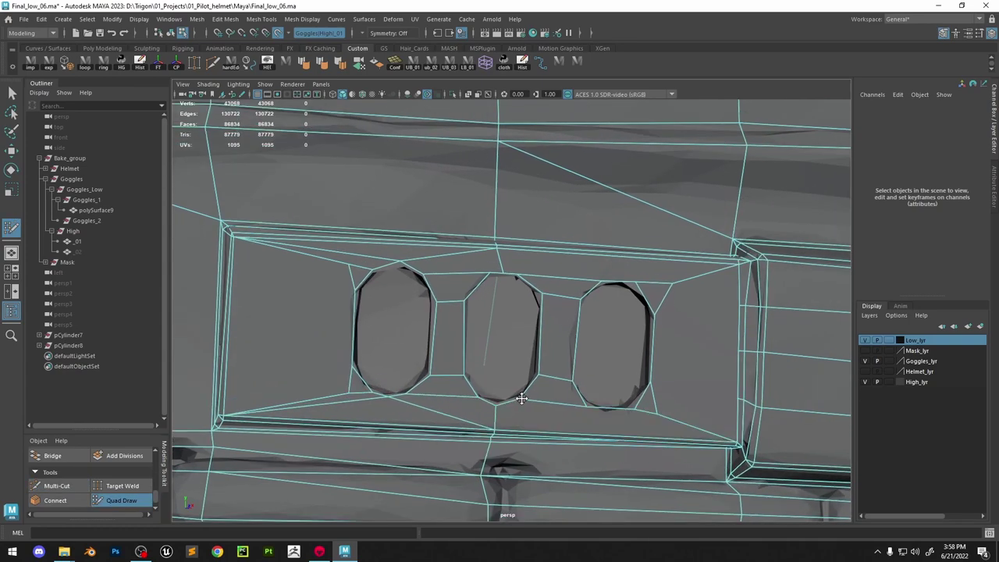
left_click_drag(568, 298, 552, 305, "alt")
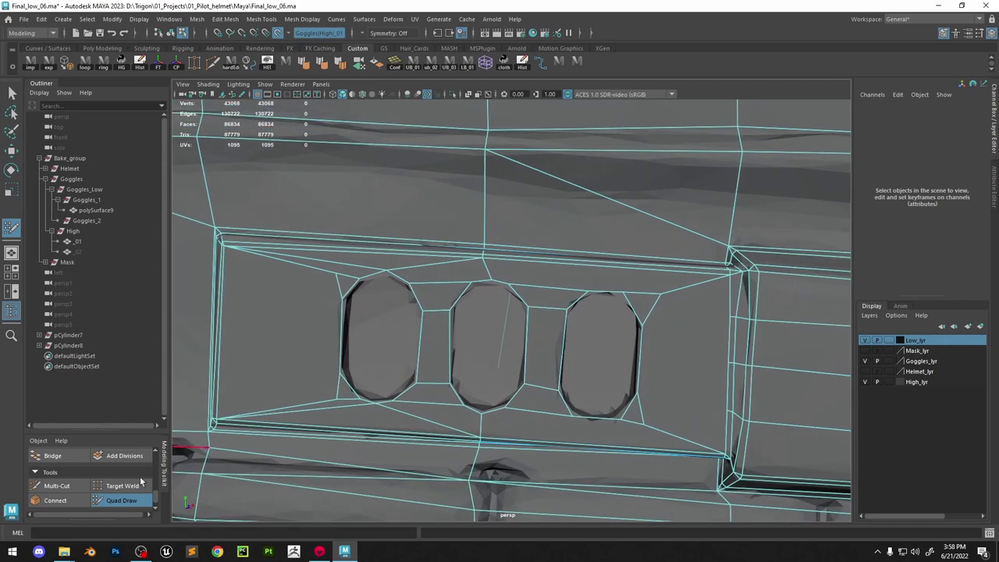
left_click(80, 485)
left_click(485, 259)
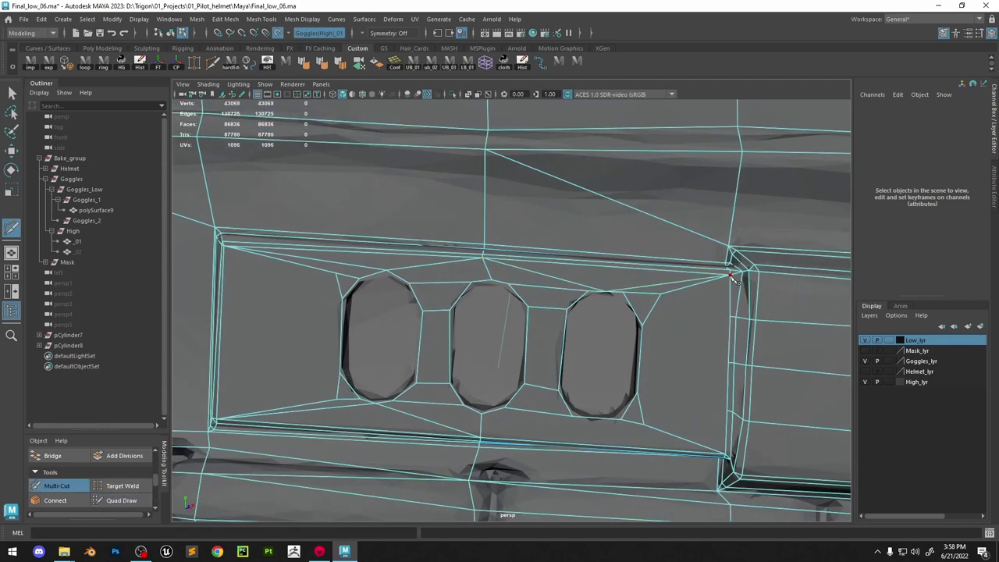
left_click(119, 502)
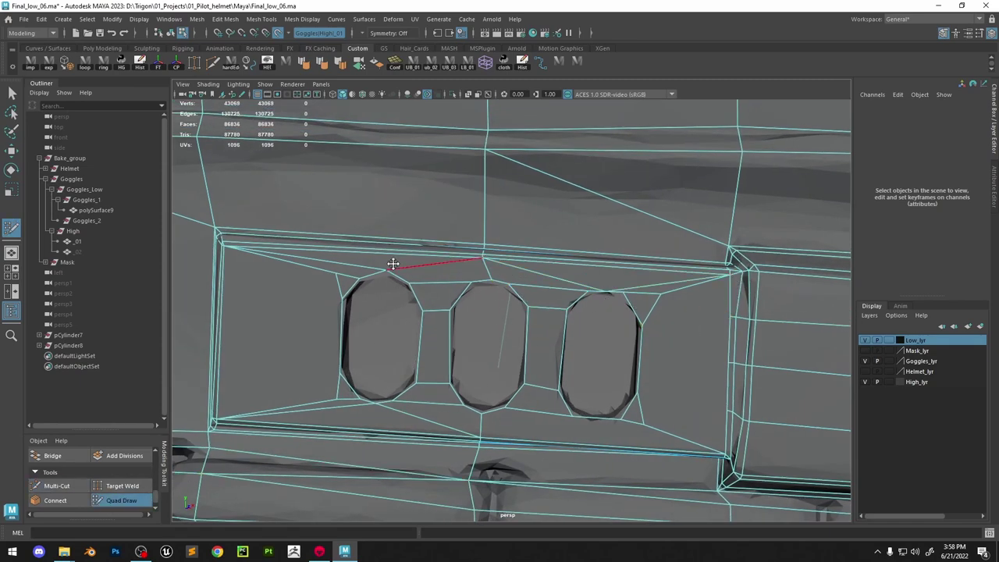
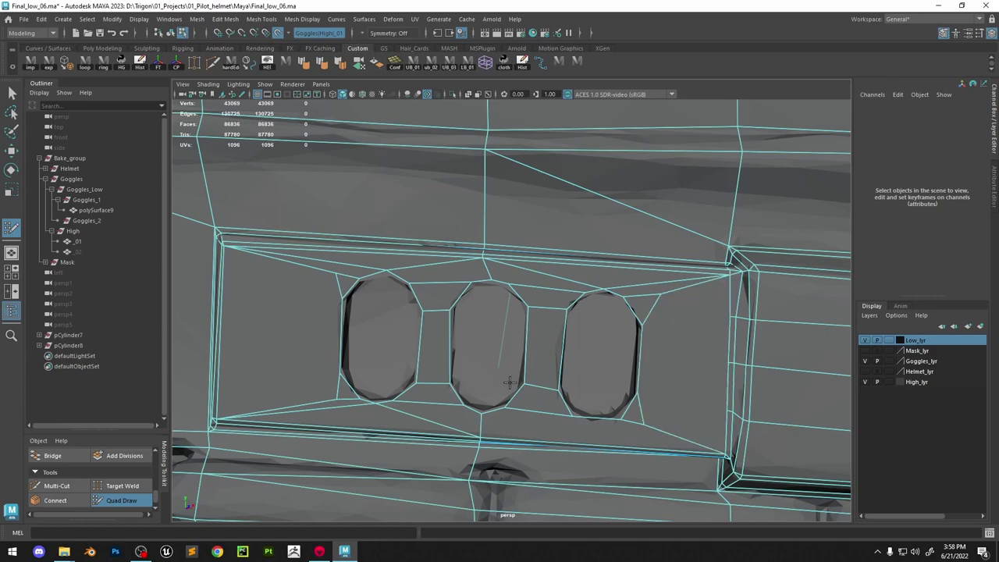
Cut from the lower middle vertex through the inner slot's bottom to the inner lower corner, and fit the new vertex to the slot
left_click(57, 485)
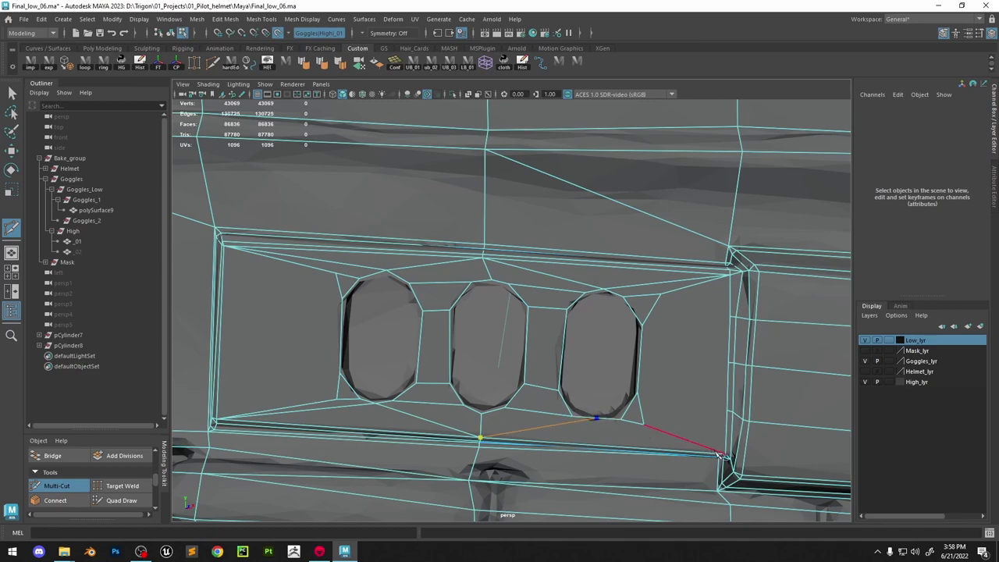
right_click(762, 428)
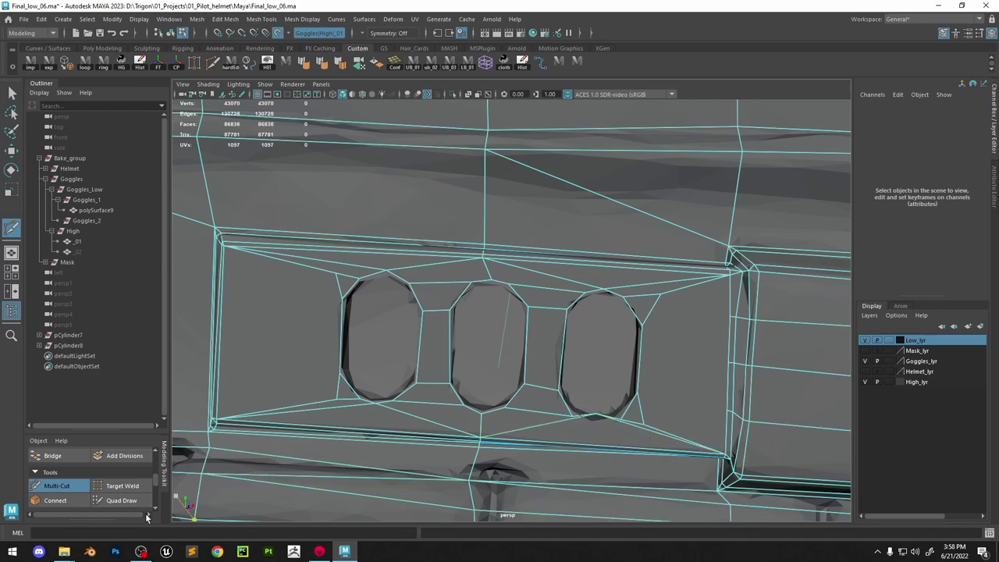
left_click(121, 500)
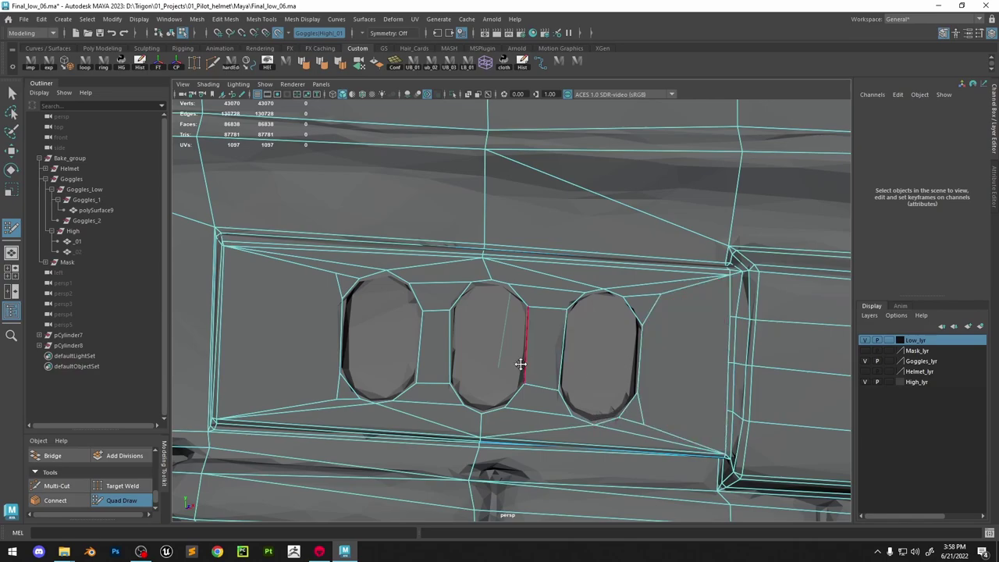
Isolate the low-poly goggles mesh in object mode, soften its edges and inspect the shading around the slots
right_click_drag(558, 354, 524, 286, "alt")
key("w")
key("F8")
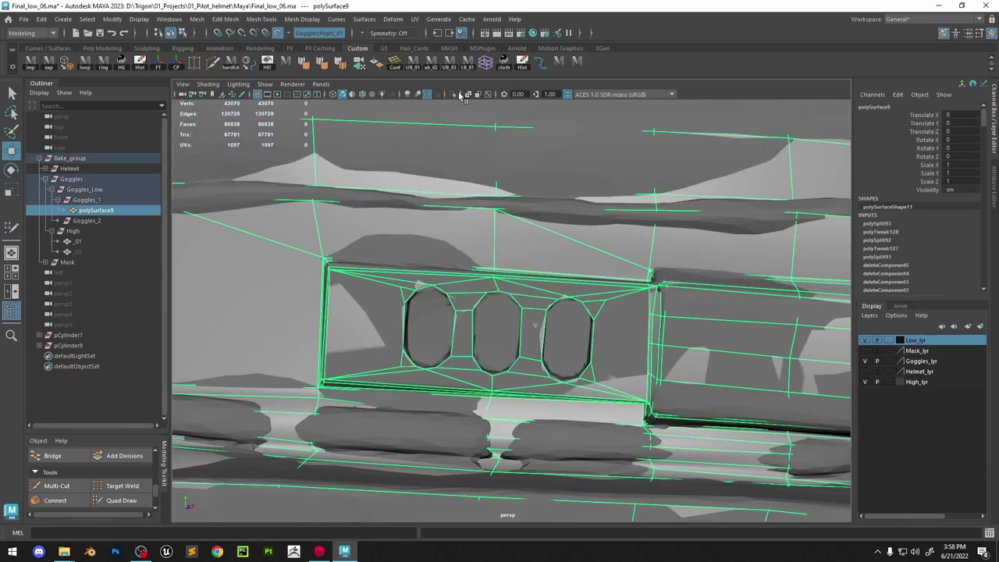
left_click(453, 93)
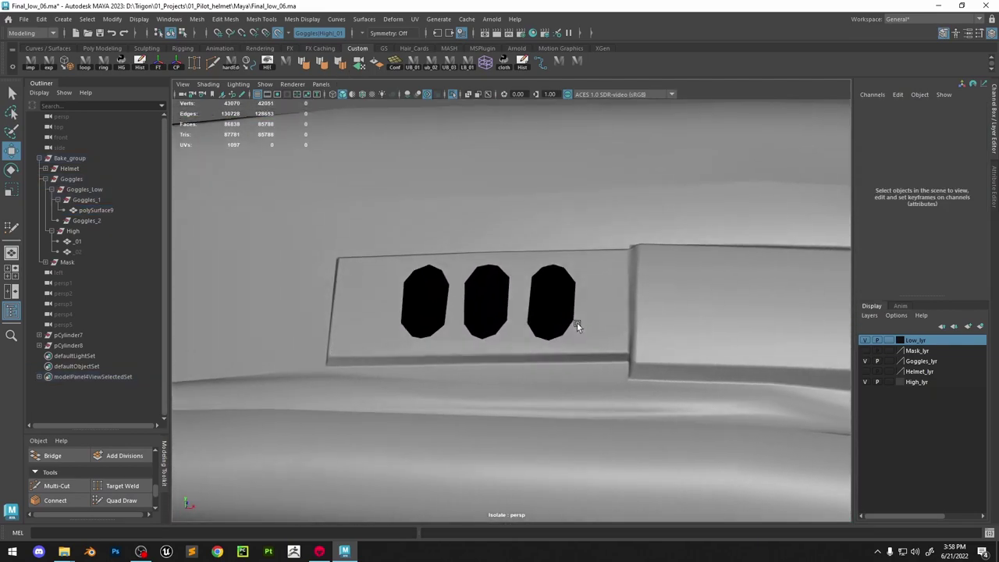
scroll(659, 406, "up", 5)
left_click_drag(651, 386, 624, 388, "alt")
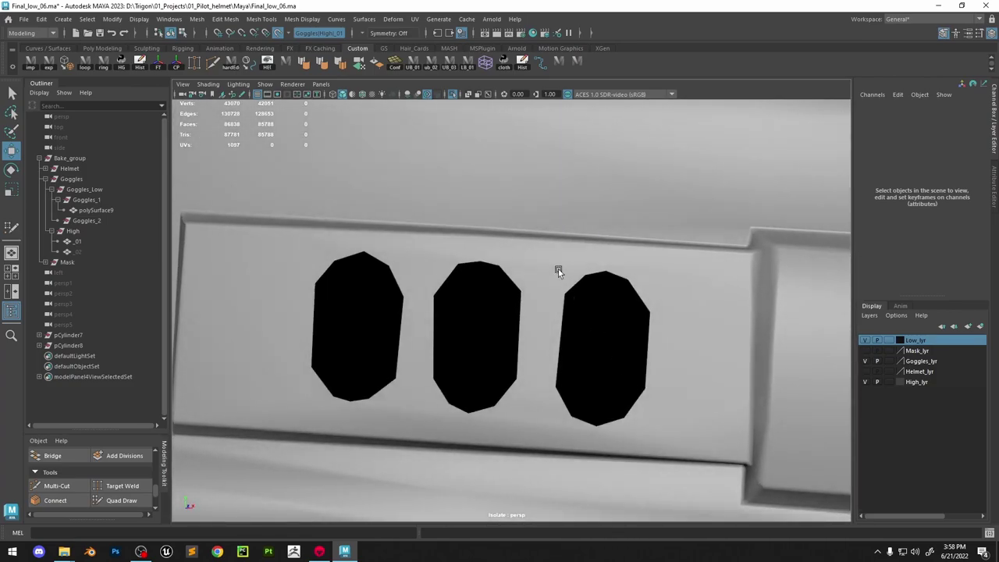
Select all the slotted plate's front faces around the three slots and turn off the live surface
left_click(558, 269)
scroll(547, 291, "down", 3)
right_click_drag(532, 244, 531, 268)
left_click(531, 268)
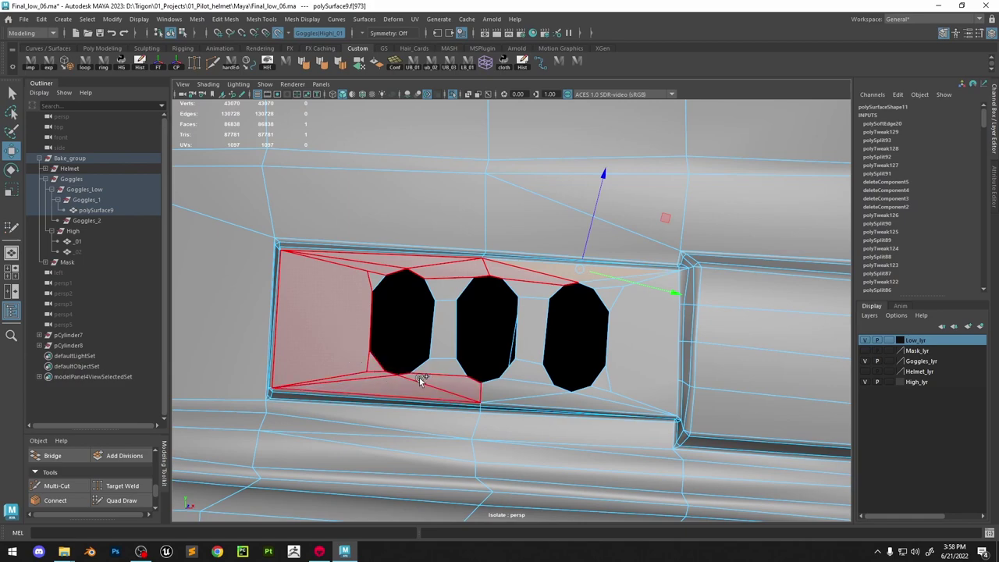
left_click_drag(439, 317, 441, 319, "shift")
left_click(381, 278, "shift")
left_click_drag(526, 285, 513, 390, "shift")
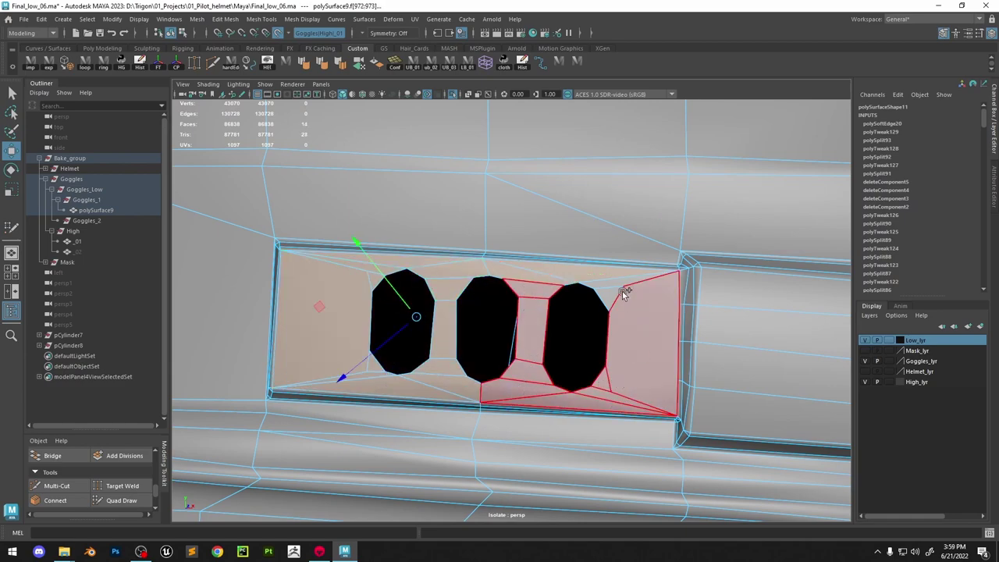
left_click_drag(613, 283, 595, 284, "shift")
key("r")
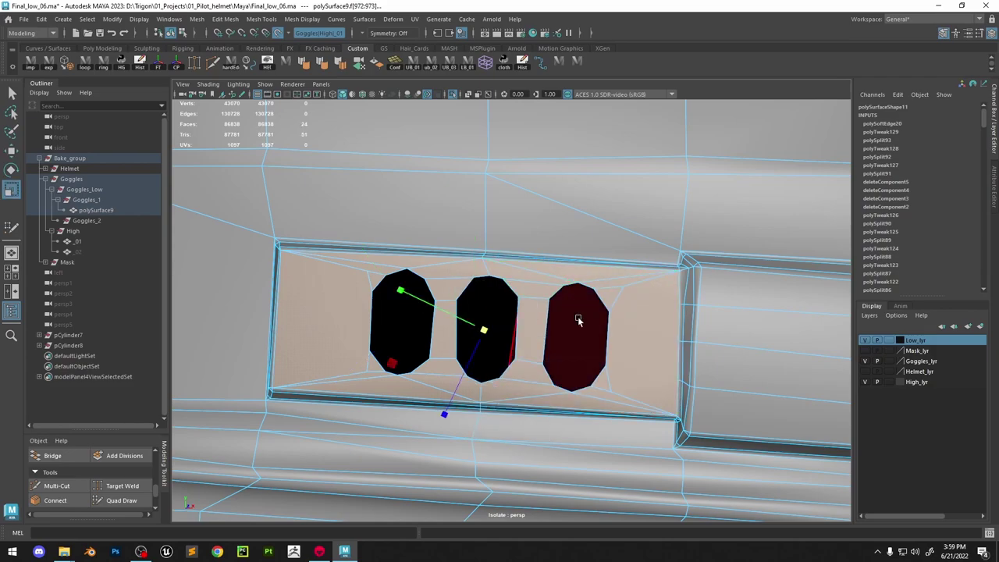
left_click_drag(580, 318, 505, 253, "alt")
left_click(278, 33)
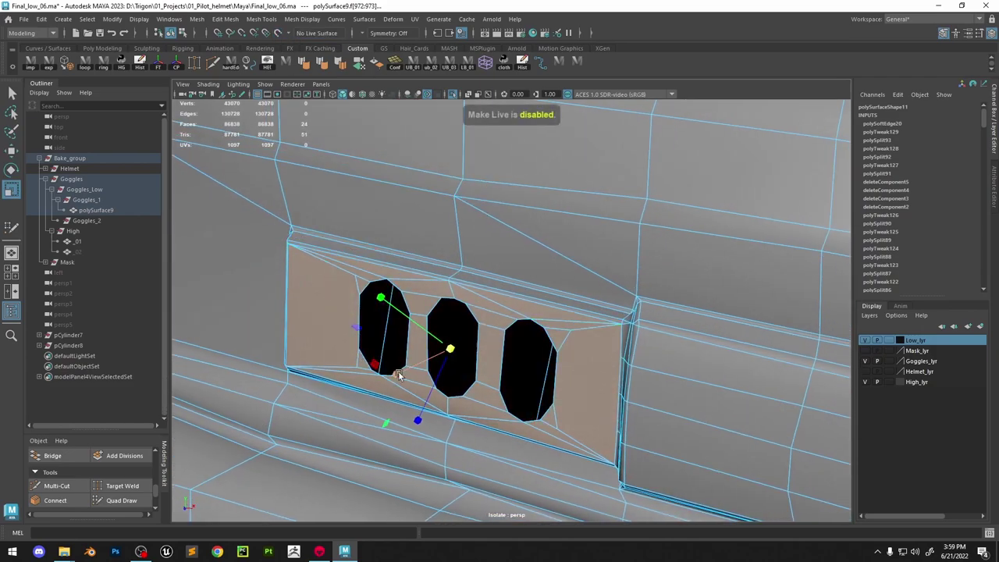
Try to flatten the selected plate faces by scaling and rotating them, and undo these changes
left_click_drag(397, 375, 683, 282)
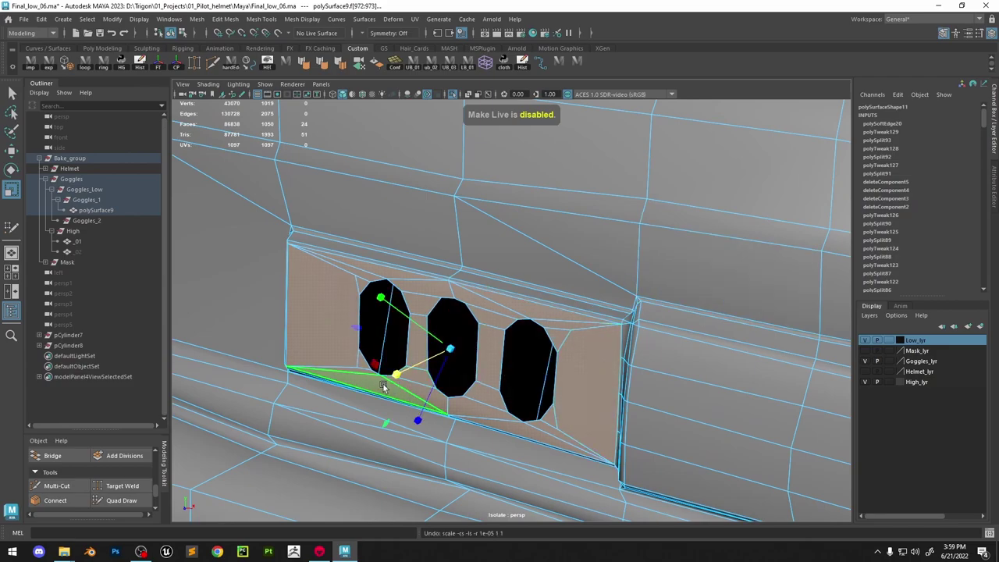
left_click_drag(397, 375, 622, 314)
key("e")
left_click_drag(511, 343, 511, 368)
key("ctrl+z")
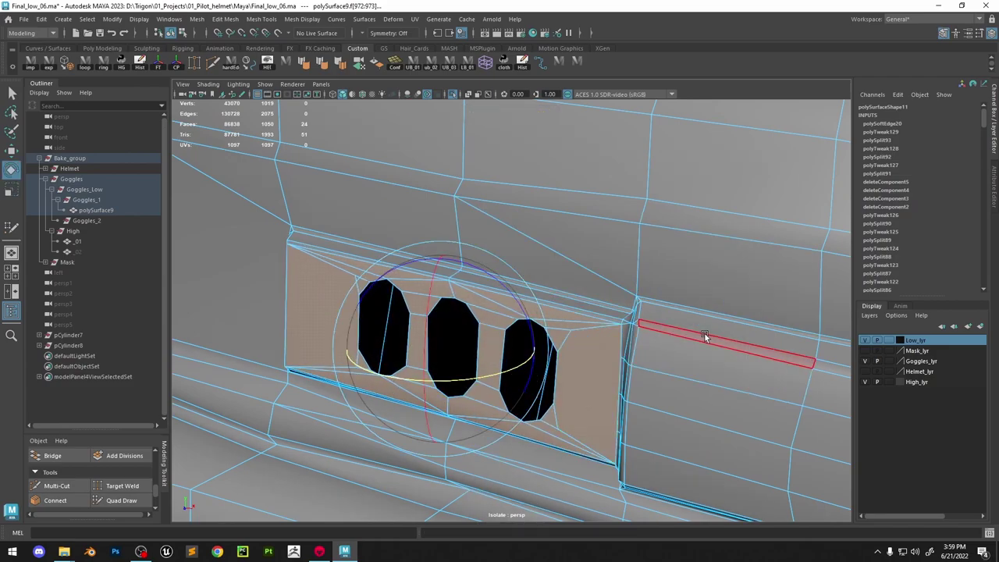
key("ctrl+z")
key("ctrl+z")
key("ctrl+z")
key("ctrl+z")
Compare the slots with the high-poly mesh, isolate the low-poly mesh again and select the border edges of all three slots
right_click_drag(684, 396, 722, 359)
left_click(452, 95)
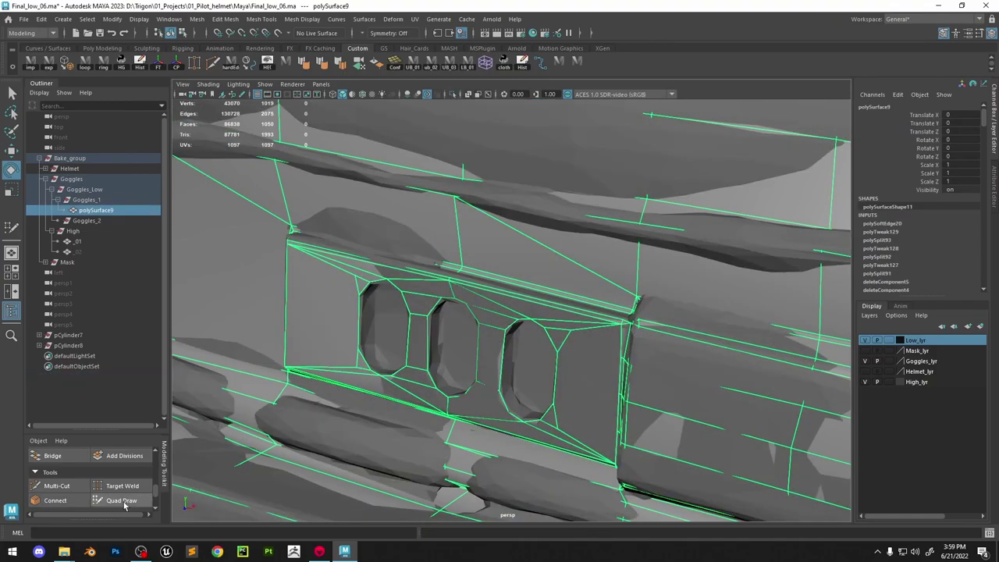
left_click(124, 504)
key("w")
left_click_drag(476, 296, 517, 257, "alt")
right_click_drag(517, 256, 553, 234)
key("ctrl+1")
right_click_drag(552, 269, 552, 230)
double_click(578, 322, "shift")
left_click_drag(578, 323, 541, 371, "alt")
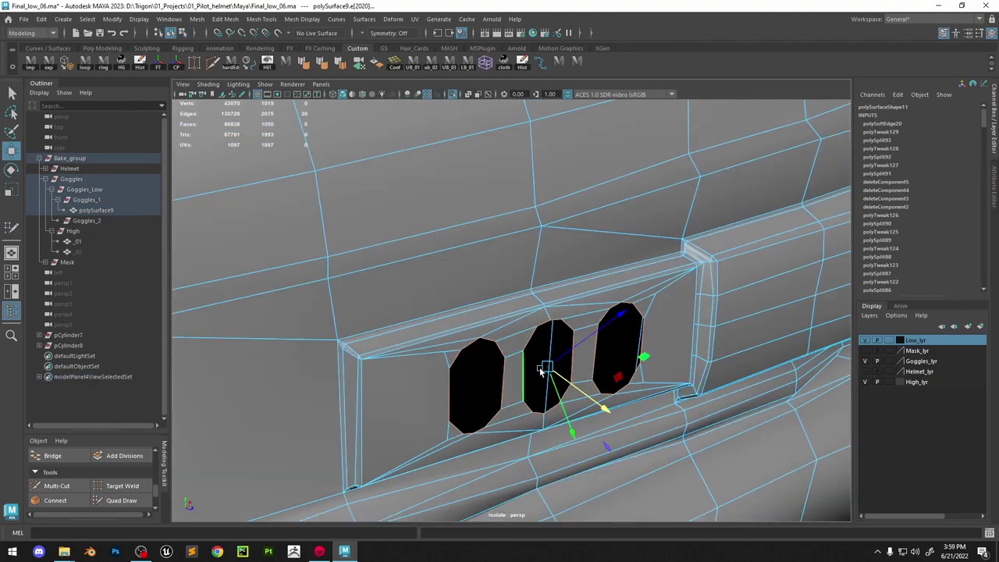
Extrude the selected slot border edges inward to form the slot walls, matching the depth to the high-poly recesses
key("ctrl+e")
left_click_drag(603, 354, 592, 347)
left_click(453, 96)
scroll(593, 312, "up", 3)
middle_click_drag(645, 336, 636, 328)
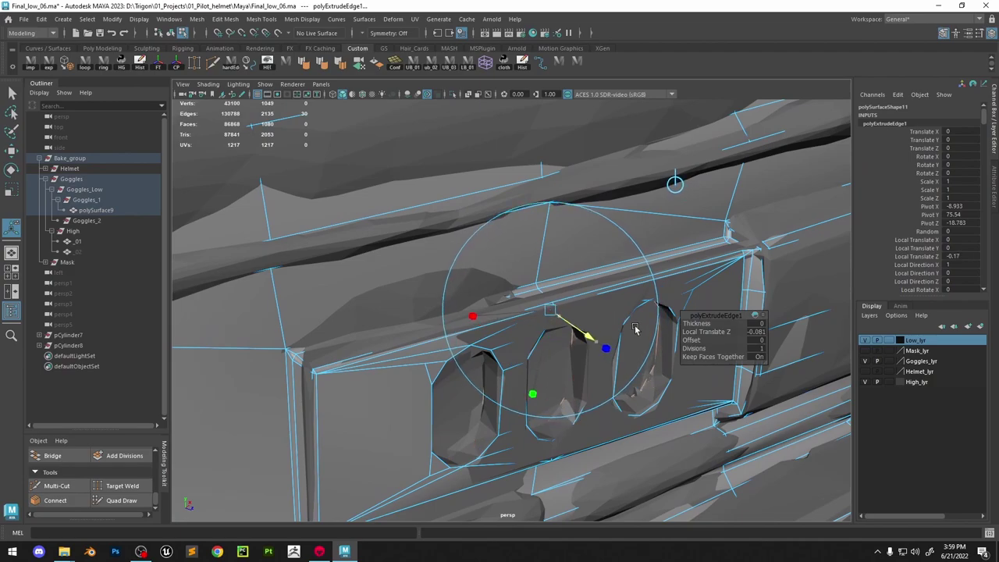
Isolate the low-poly mesh, select the inner borders of the three slots and fill the holes to close the slot floors
key("q")
right_click_drag(635, 329, 670, 296)
left_click(452, 95)
left_click_drag(640, 234, 569, 242, "alt")
right_click_drag(568, 243, 568, 207)
left_click(555, 338)
left_click_drag(551, 343, 454, 349, "alt")
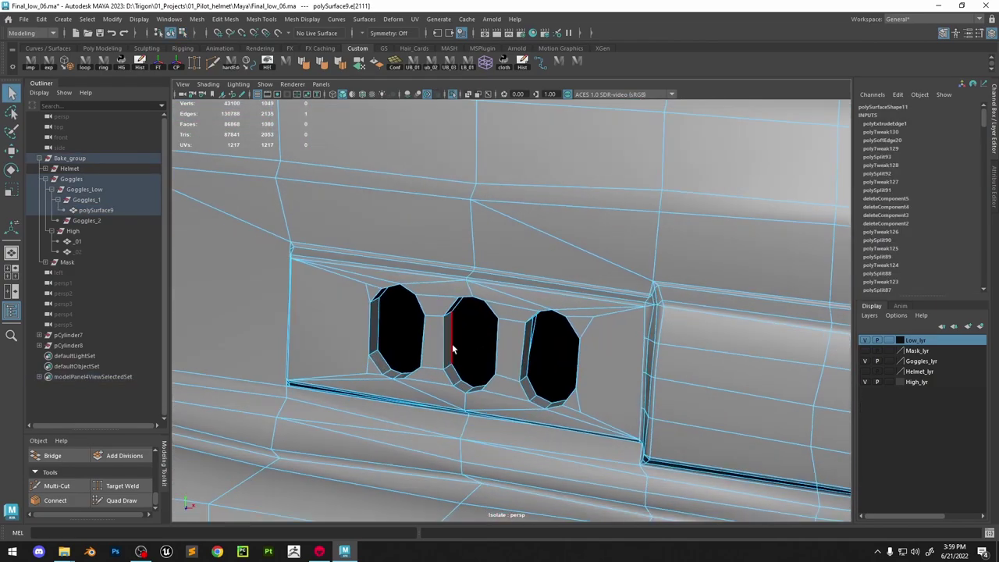
double_click(380, 329, "shift")
right_click_drag(379, 330, 375, 468, "shift")
key("w")
Connect the upper side vertices of each slot with a horizontal edge across the slot floor
right_click_drag(362, 274, 321, 274)
left_click(371, 302)
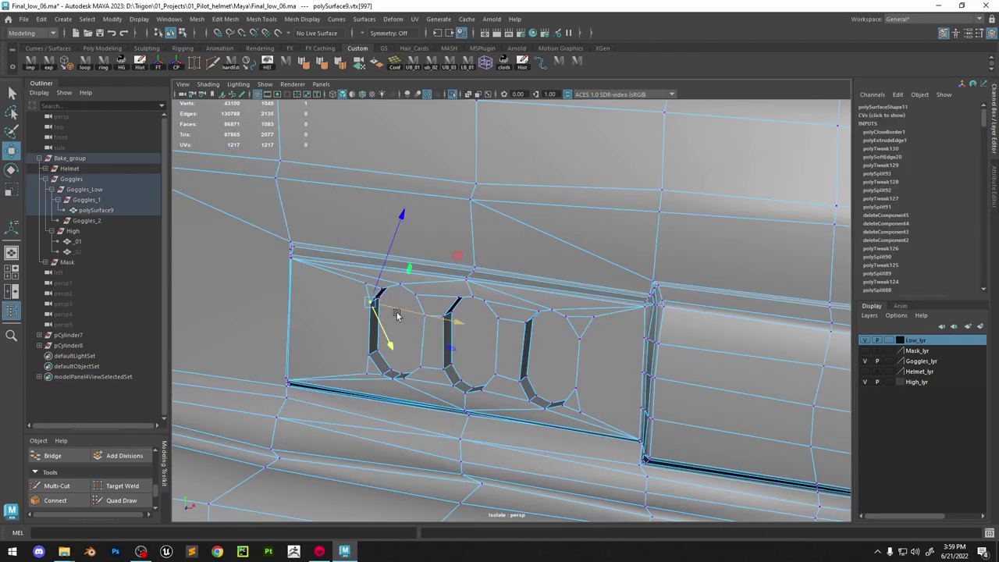
left_click_drag(397, 314, 465, 295, "alt")
left_click(464, 295, "shift")
right_click_drag(464, 295, 460, 387, "shift")
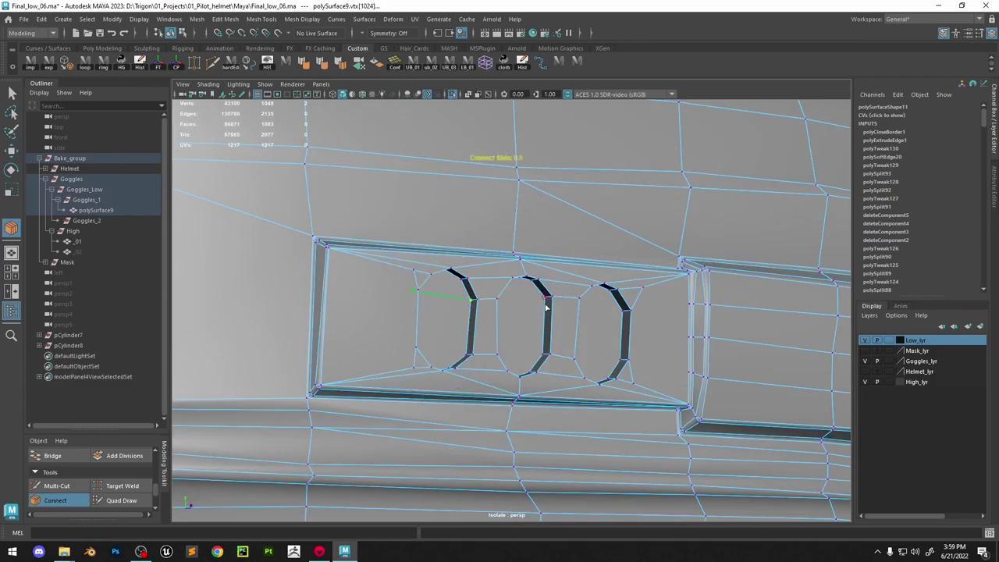
left_click_drag(519, 302, 470, 301, "alt")
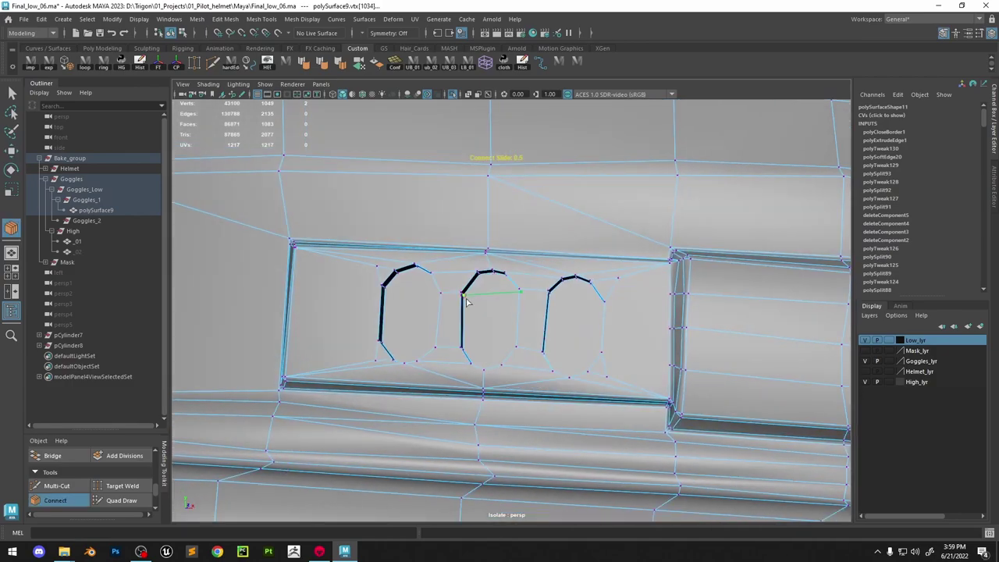
key("w")
left_click(558, 307)
left_click_drag(588, 310, 615, 334, "alt")
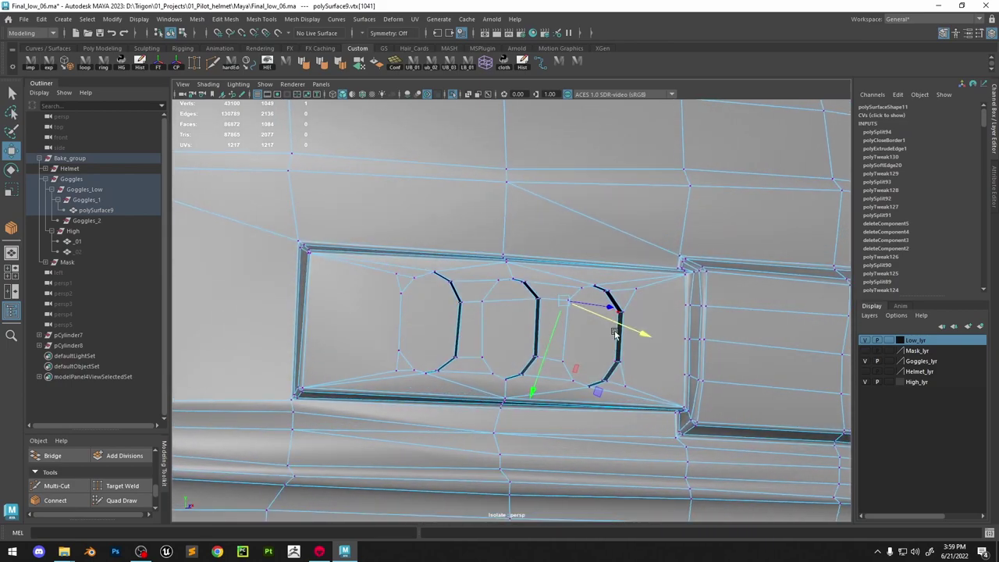
right_click_drag(616, 316, 607, 375, "shift")
left_click(451, 306)
left_click_drag(450, 306, 413, 303, "alt")
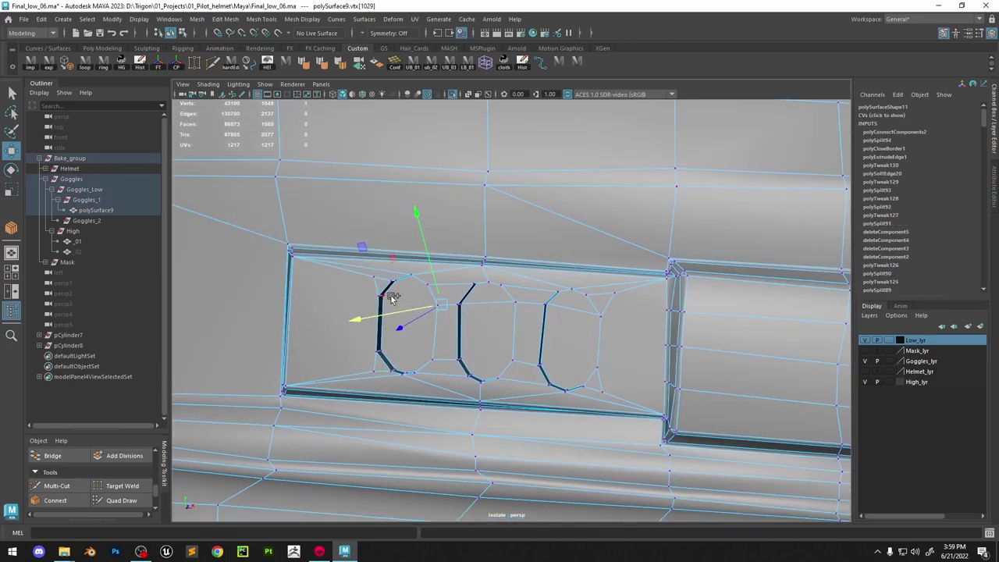
left_click(394, 298, "shift")
key("g")
Connect the lower side vertices of each slot with a horizontal edge across the slot floor
left_click(405, 356)
left_click(391, 348)
left_click_drag(392, 348, 451, 370, "alt")
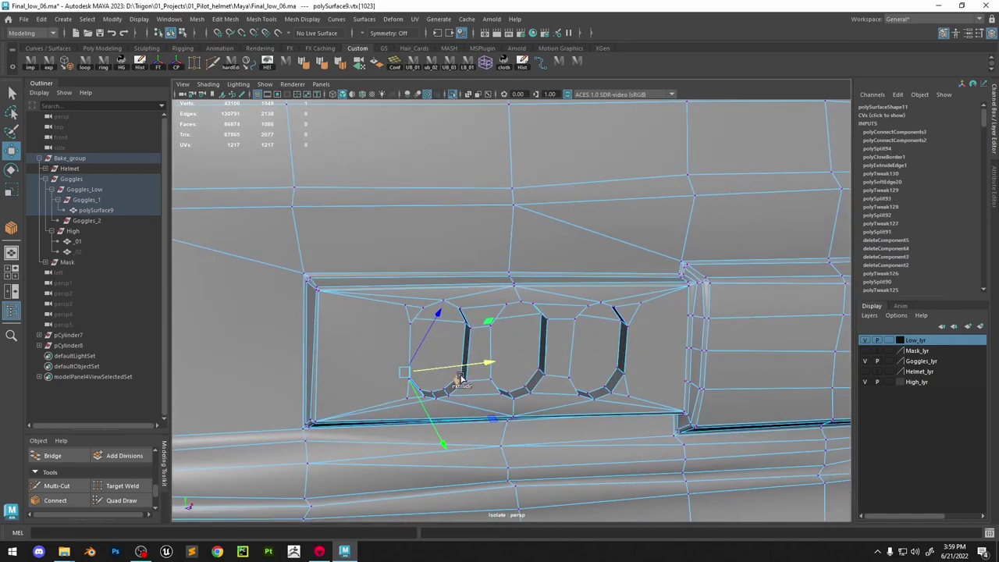
key("g")
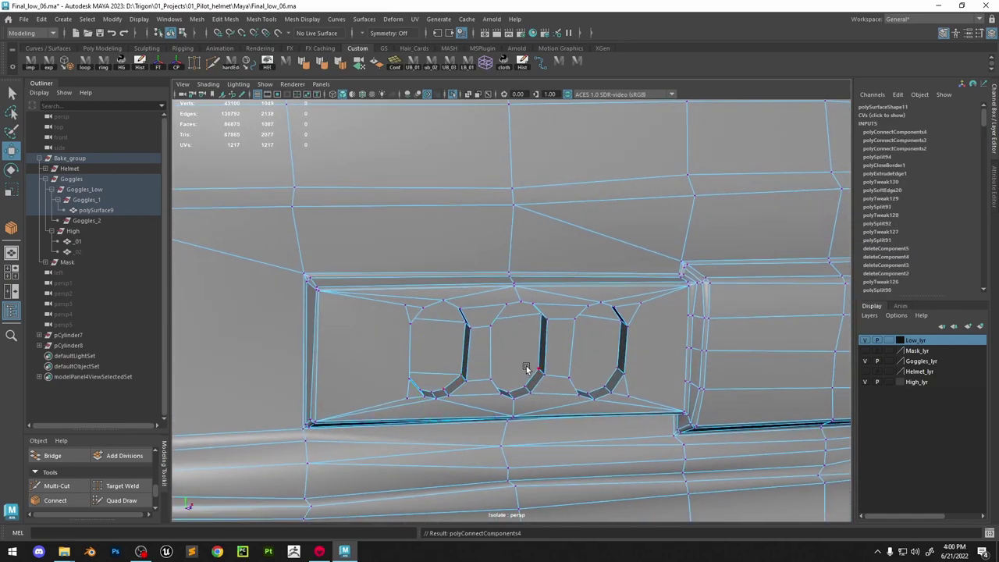
left_click(529, 370)
left_click_drag(528, 370, 448, 367, "alt")
left_click(448, 367, "shift")
key("g")
left_click(536, 382)
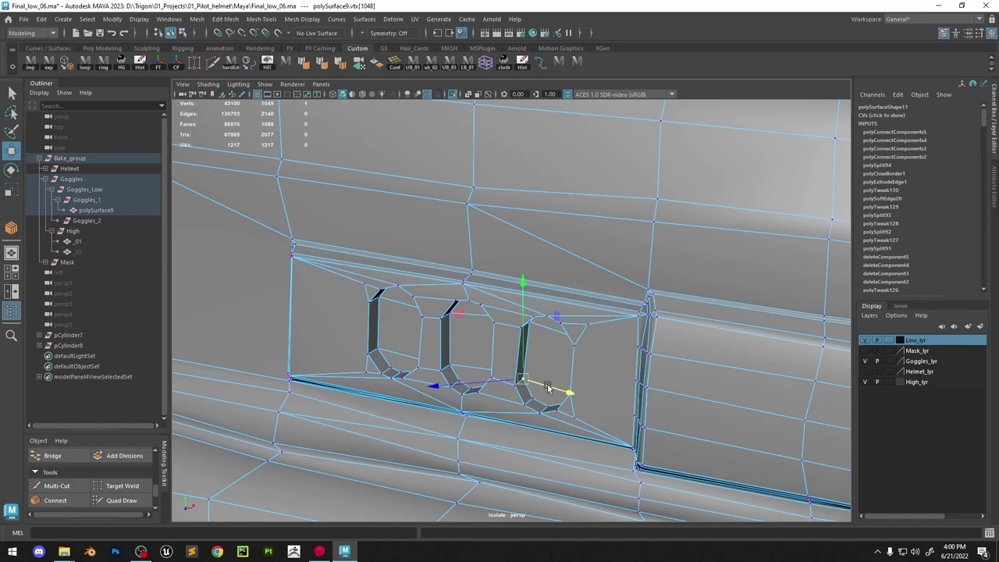
left_click_drag(536, 383, 609, 387, "alt")
left_click(615, 365, "shift")
key("g")
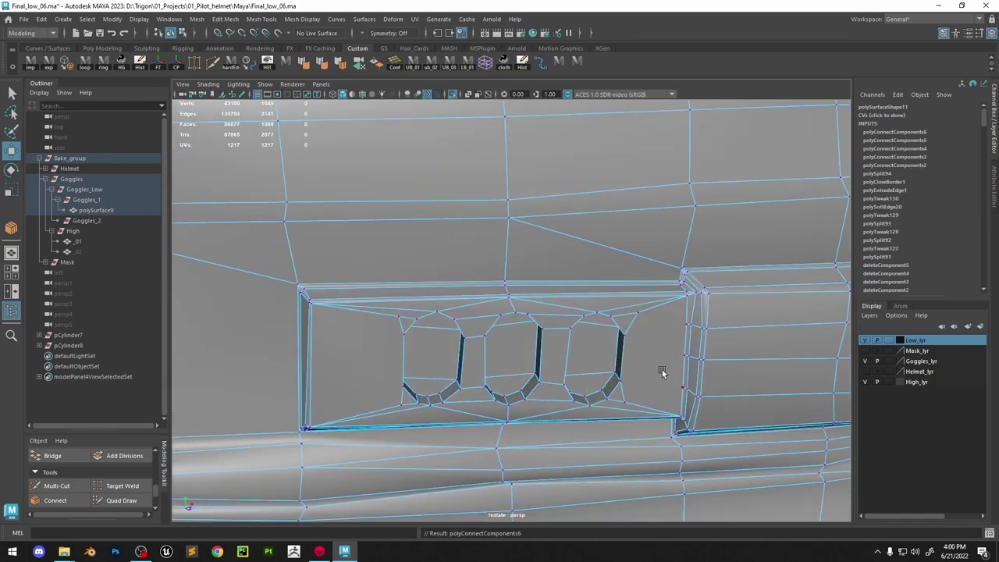
Cut a vertical edge down the middle of each slot floor with Multi-Cut, joining the top and bottom wall vertices
left_click_drag(551, 295, 583, 287, "alt")
mouse_move(462, 331)
left_mouse_down("alt")
mouse_move(418, 330)
mouse_move(431, 312)
mouse_move(429, 285)
mouse_move(420, 336)
mouse_move(476, 352)
mouse_move(454, 322)
left_mouse_up("alt")
left_click(424, 268)
left_click(420, 369)
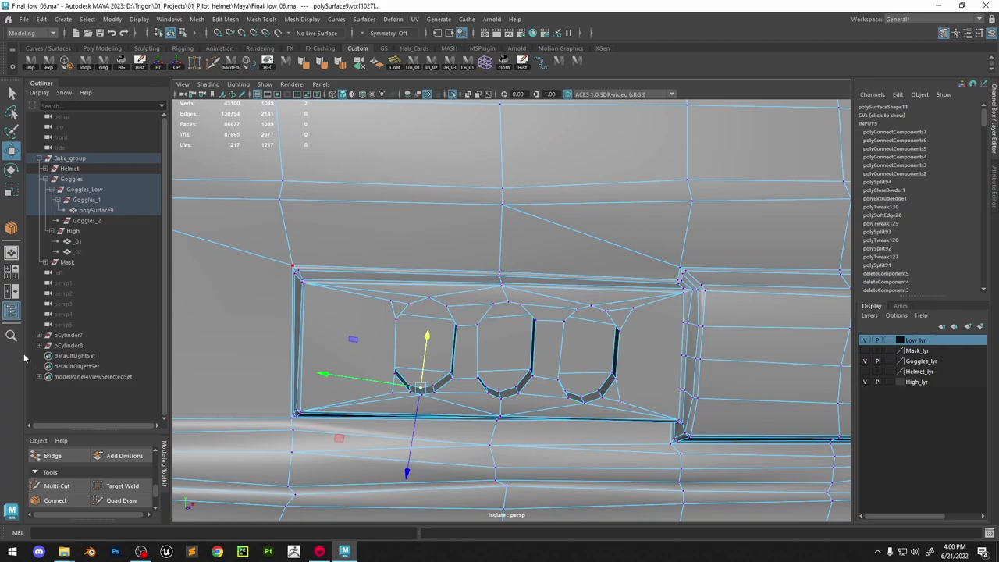
left_click(56, 486)
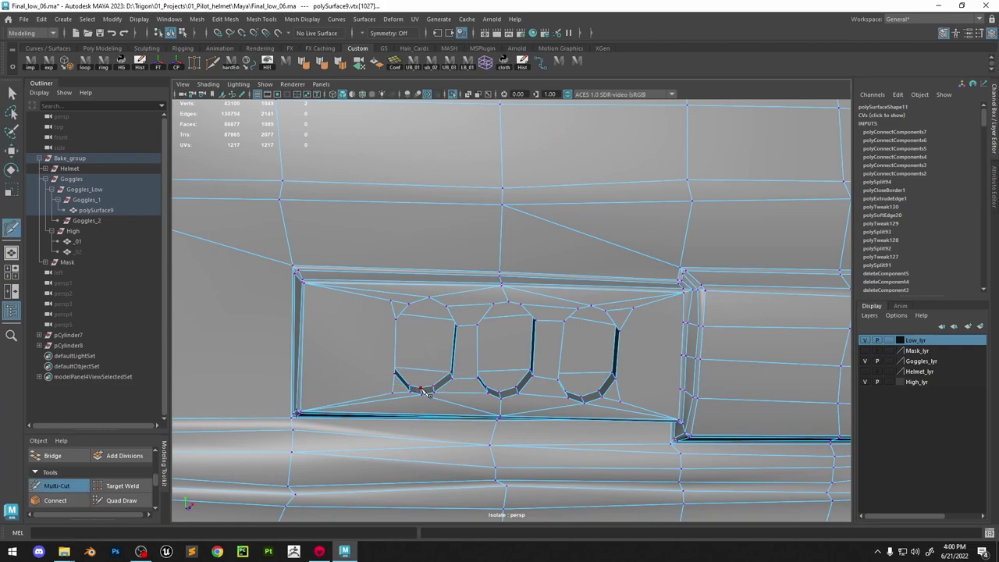
left_click(422, 389)
left_click_drag(428, 375, 442, 267, "alt")
left_click(428, 242)
right_click(428, 242)
left_click(505, 251)
left_click_drag(504, 252, 523, 365, "alt")
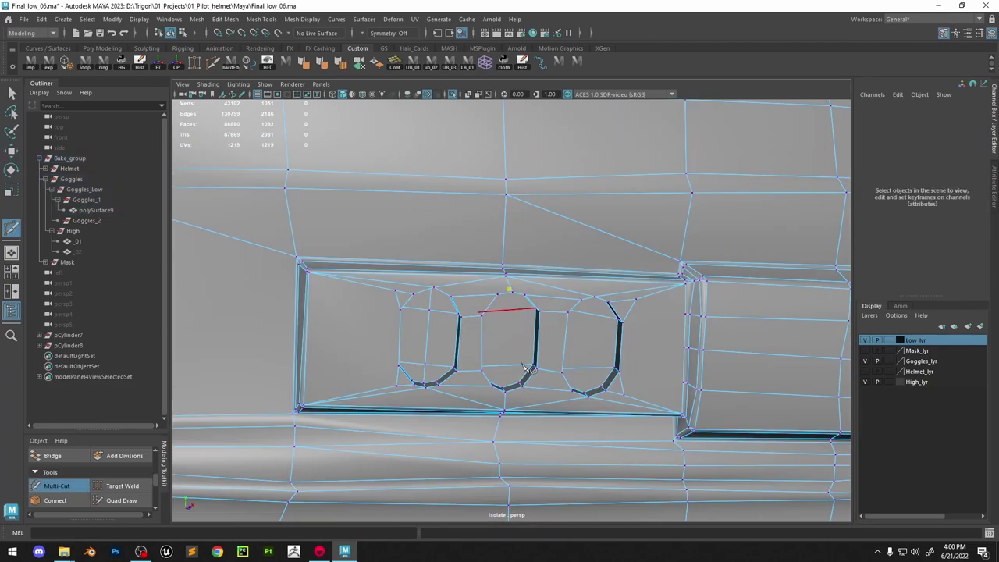
right_click(584, 315)
left_click_drag(584, 315, 558, 336, "alt")
left_click(586, 264)
key("w")
Insert edge loops across the upper and lower rounded ends of all three slots with Multi-Cut
left_click(453, 94)
key("ctrl+1")
right_click_drag(536, 379, 484, 320, "alt")
left_click(598, 326)
right_click_drag(597, 327, 700, 419, "alt")
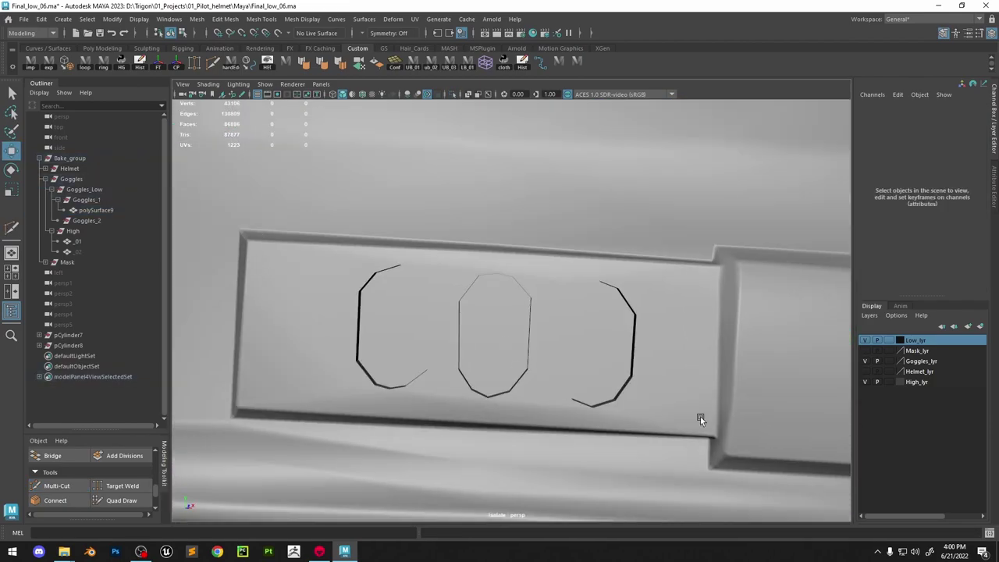
left_click(699, 419)
left_click(59, 486)
left_click(465, 287, "ctrl")
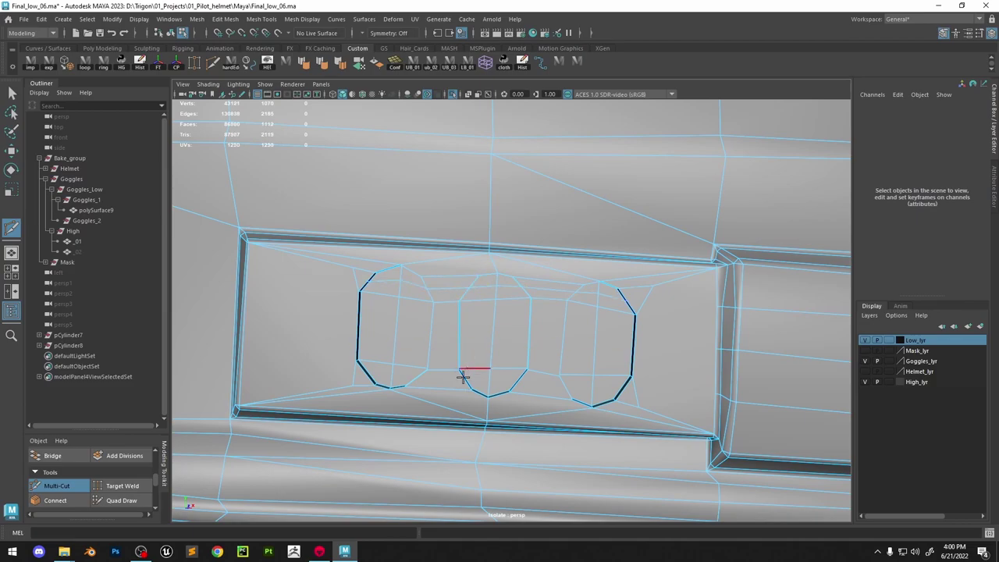
key("ctrl+z")
left_click(466, 287, "ctrl")
left_click(466, 379, "ctrl")
key("w")
Move the new wall edges at the upper corners of the slots outward to round the slot outlines
left_click_drag(535, 301, 551, 293, "alt")
right_click_drag(551, 293, 565, 287, "alt")
left_click(563, 287)
left_click_drag(538, 319, 493, 292, "alt")
left_click(406, 245)
left_click(597, 251)
left_click_drag(616, 268, 609, 262)
left_click(732, 273)
left_click_drag(613, 263, 725, 278, "alt")
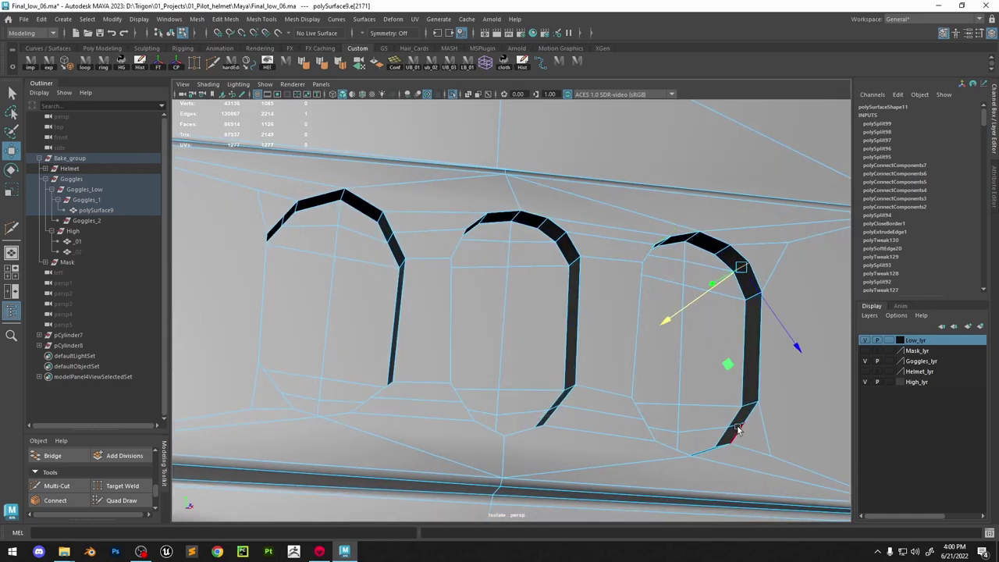
Move the new wall edges at the lower corners of the three slots outward to round their bottom ends
left_click(735, 431)
left_click_drag(721, 422, 727, 427)
left_click(551, 454)
left_click_drag(716, 425, 629, 446, "alt")
left_click_drag(629, 452, 609, 457)
left_click(540, 459)
left_click_drag(506, 442, 462, 432)
left_click(429, 440)
left_click_drag(462, 433, 494, 437, "alt")
left_click(375, 460)
left_click(305, 463)
left_click(300, 441)
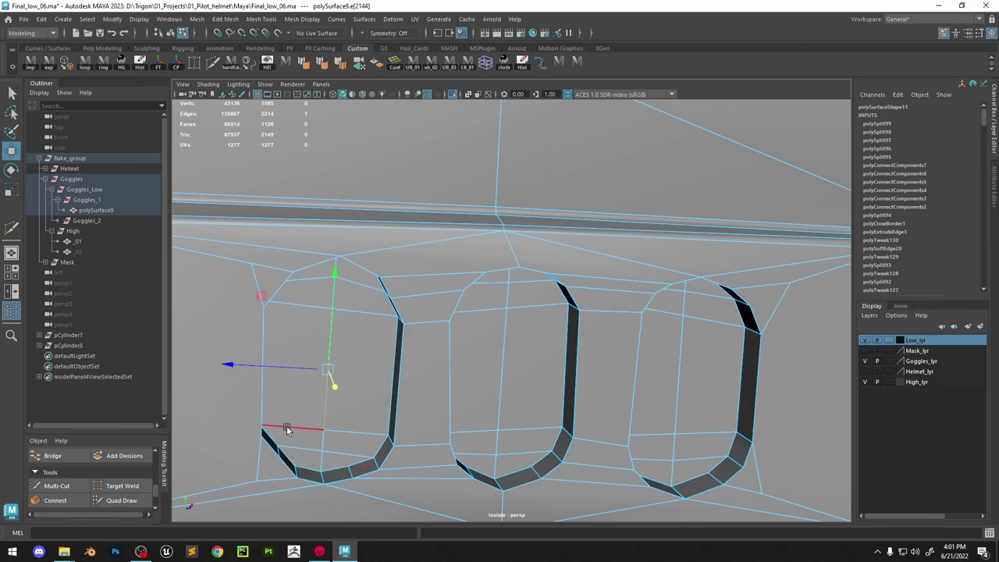
left_click(282, 448)
left_click_drag(289, 442, 292, 439)
Weld the extra vertices beside the first slot into the plate's nearest upper and lower corners with Target Weld
scroll(441, 304, "down", 5)
left_click_drag(476, 313, 292, 246, "alt")
left_click(247, 173)
key("shift+w")
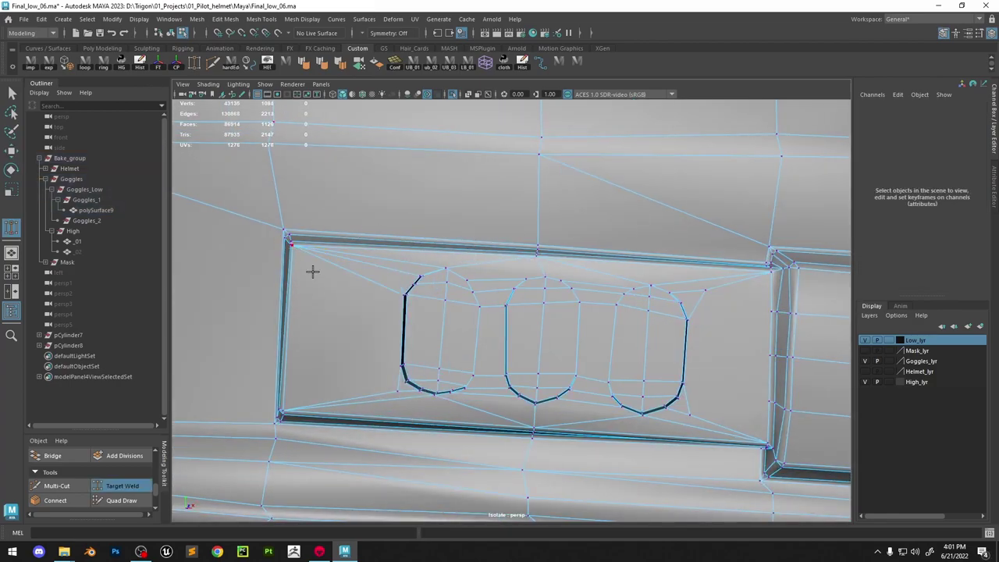
left_click_drag(294, 406, 284, 411)
middle_click_drag(695, 421, 535, 407, "alt")
Delete the extra edges between the third slot and the plate's bevelled end, together with their vertices
right_click_drag(575, 401, 554, 273)
key("w")
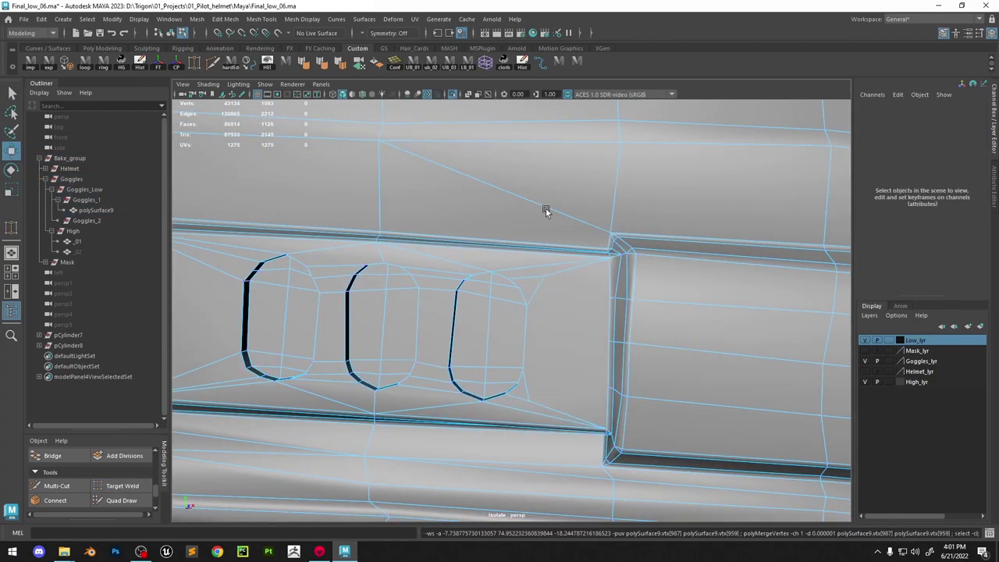
left_click(536, 289)
left_click(554, 389, "shift")
key("Delete")
key("ctrl+z")
key("ctrl+Delete")
Cut new edges with Multi-Cut from the third slot's outline to the vertices along the plate's adjacent bevelled end
left_click(56, 486)
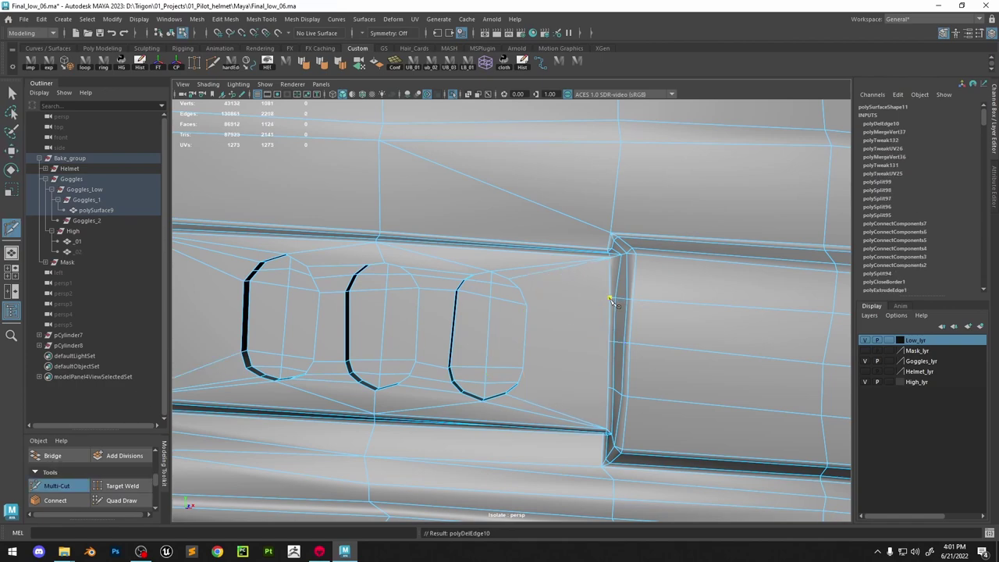
left_click(520, 386)
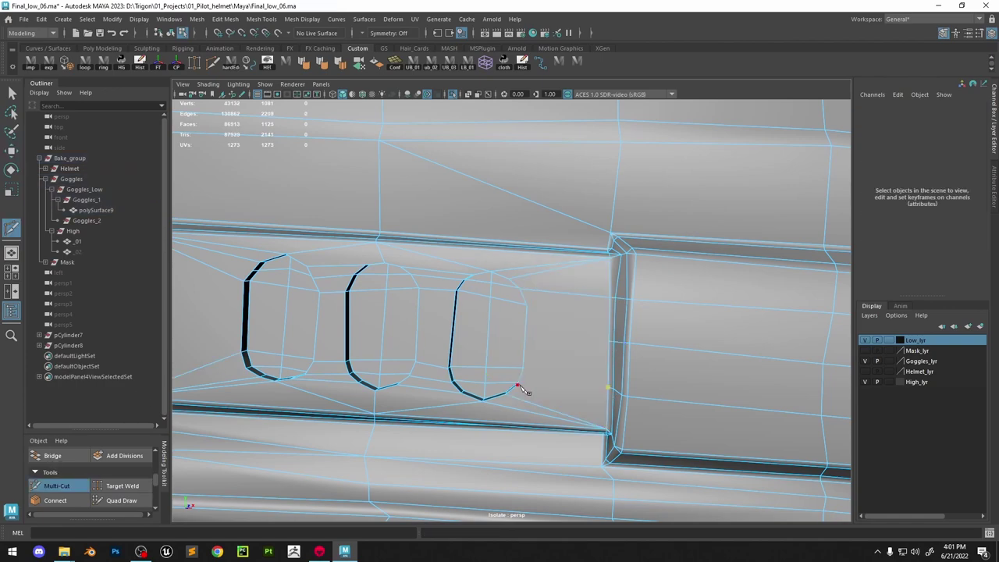
right_click(582, 358)
left_click(609, 342)
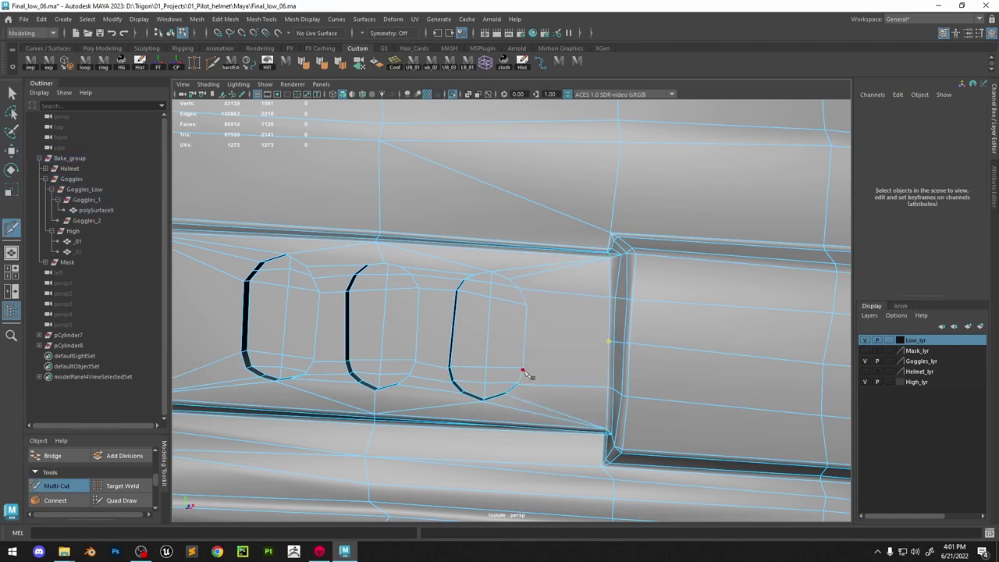
left_click(608, 342)
left_click_drag(605, 351, 636, 392, "alt")
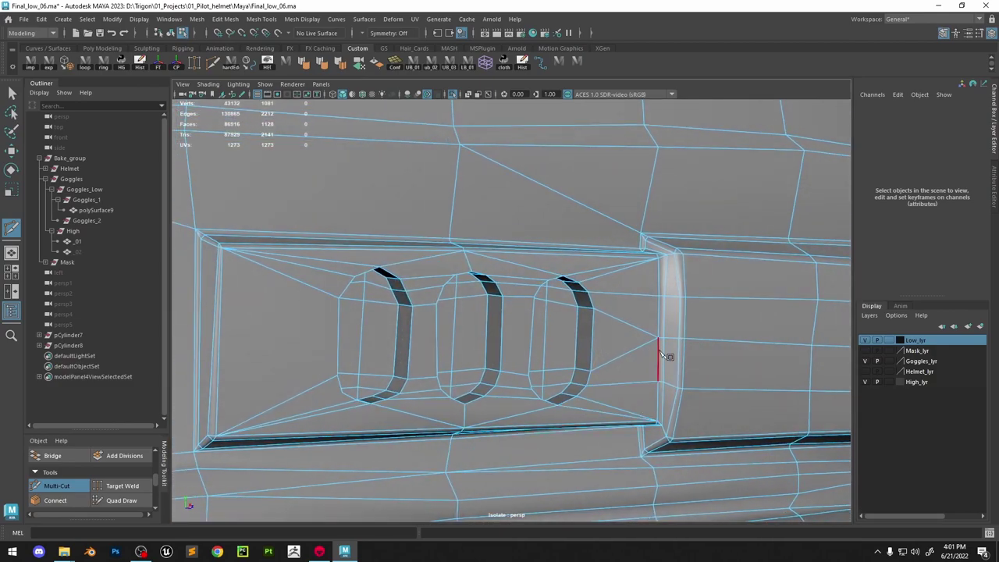
right_click_drag(662, 355, 589, 324, "alt")
key("w")
Compare the reworked plate and slots with the high-poly mesh in object mode and isolate the low-poly mesh again
right_click_drag(526, 265, 593, 195)
left_click(631, 136)
left_click_drag(637, 231, 522, 301, "alt")
scroll(478, 251, "up", 3)
left_click(479, 251)
left_click(452, 95)
right_click_drag(521, 301, 575, 317, "alt")
middle_click_drag(576, 317, 621, 313, "alt")
key("ctrl+1")
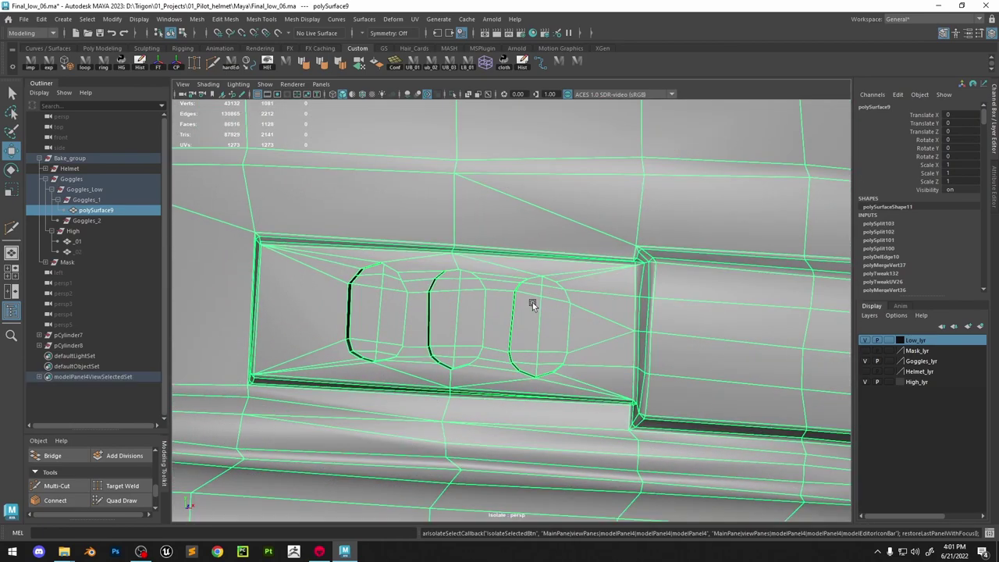
Select the central vertical edge on each of the three slot floors and collapse these edges
right_click_drag(533, 302, 532, 278)
left_click_drag(532, 297, 504, 312, "alt")
right_click_drag(515, 328, 594, 370, "alt")
right_click_drag(487, 301, 489, 276)
left_click(509, 329)
left_click(389, 313, "shift")
left_click(287, 301, "shift")
right_click_drag(284, 298, 300, 236, "shift")
left_click_drag(390, 292, 474, 279, "alt")
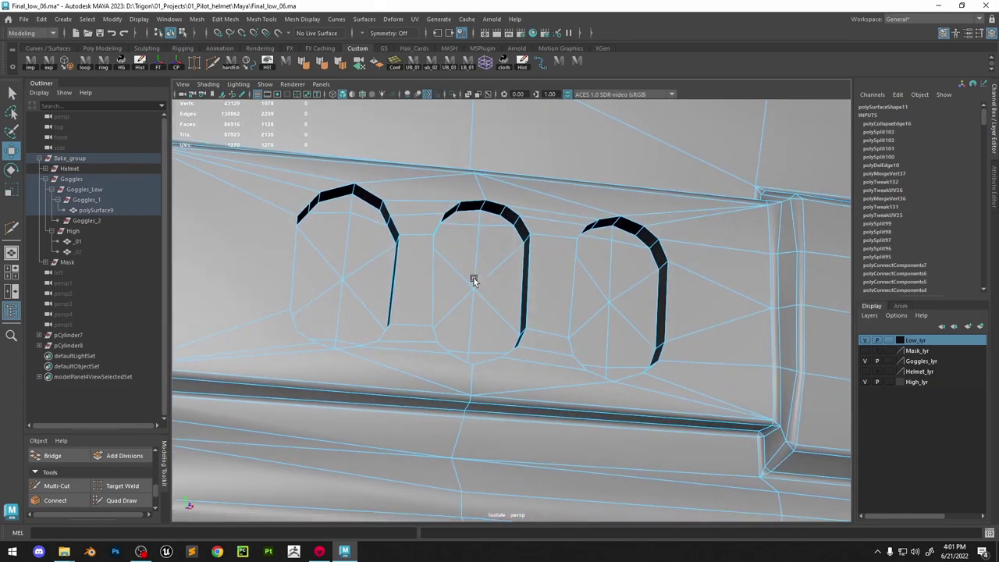
Collapse the remaining central edges so that each slot floor fans out from a single centre vertex
key("g")
left_click(477, 301)
key("g")
left_click(602, 332)
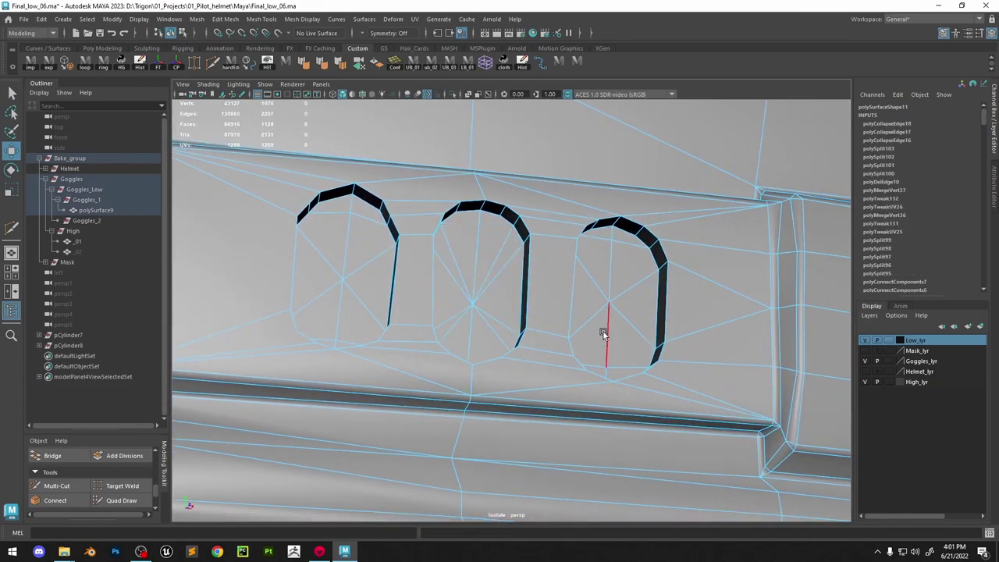
key("g")
key("g")
left_click(524, 322)
left_click(350, 252)
key("g")
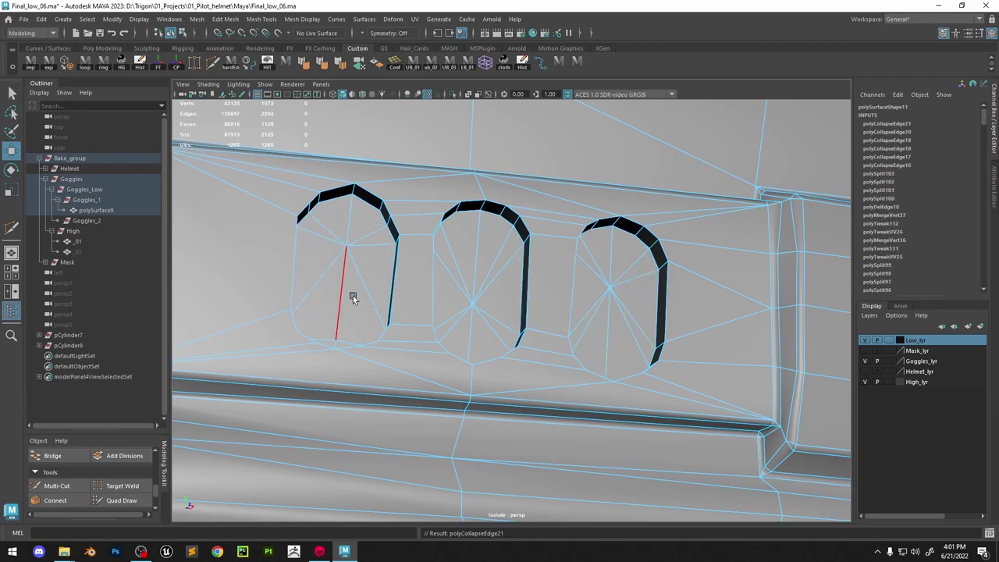
left_click(353, 296)
key("g")
Move the centre vertices of the middle and third slot floors vertically to centre them in their slots
scroll(481, 276, "down", 2)
left_click_drag(482, 275, 490, 256, "alt")
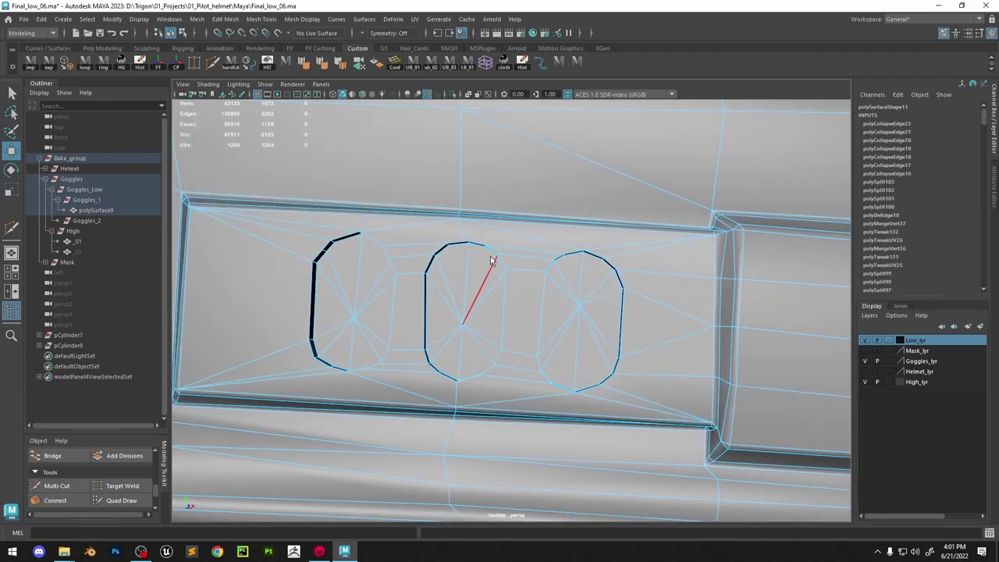
left_click(461, 315)
left_click_drag(463, 324, 463, 308)
left_click(580, 306)
left_click_drag(580, 306, 580, 323)
Select all floor faces of the third slot and flatten them by scaling along one axis
right_click_drag(580, 323, 586, 294, "alt")
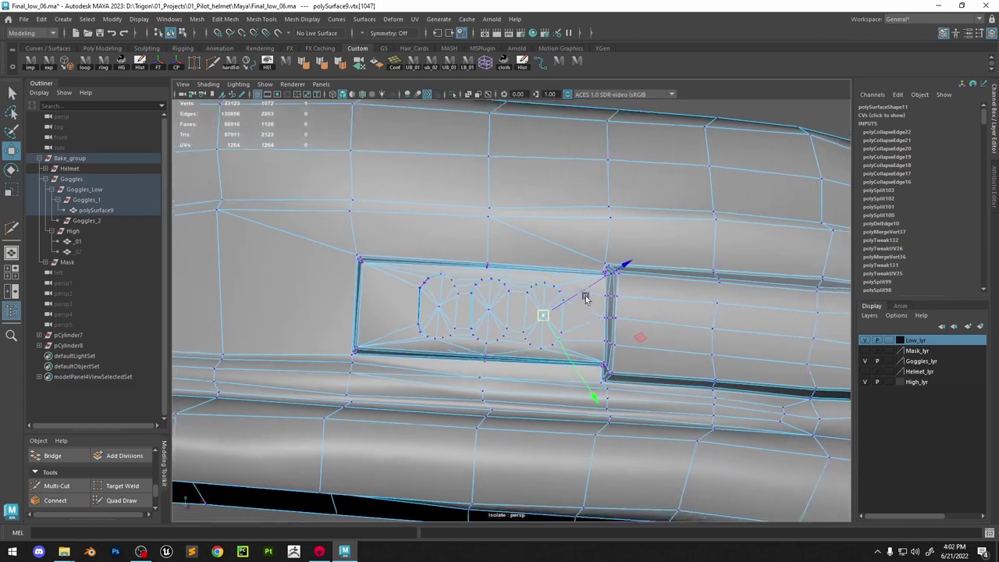
left_click_drag(586, 295, 538, 266, "alt")
right_click_drag(538, 265, 648, 375, "alt")
left_click_drag(648, 375, 568, 256, "alt")
right_click_drag(568, 245, 569, 273)
left_click(588, 272)
left_click_drag(593, 285, 589, 332, "shift")
mouse_move(556, 279)
left_mouse_down("shift")
mouse_move(574, 285)
mouse_move(579, 327)
mouse_move(563, 372)
left_mouse_up("shift")
key("r")
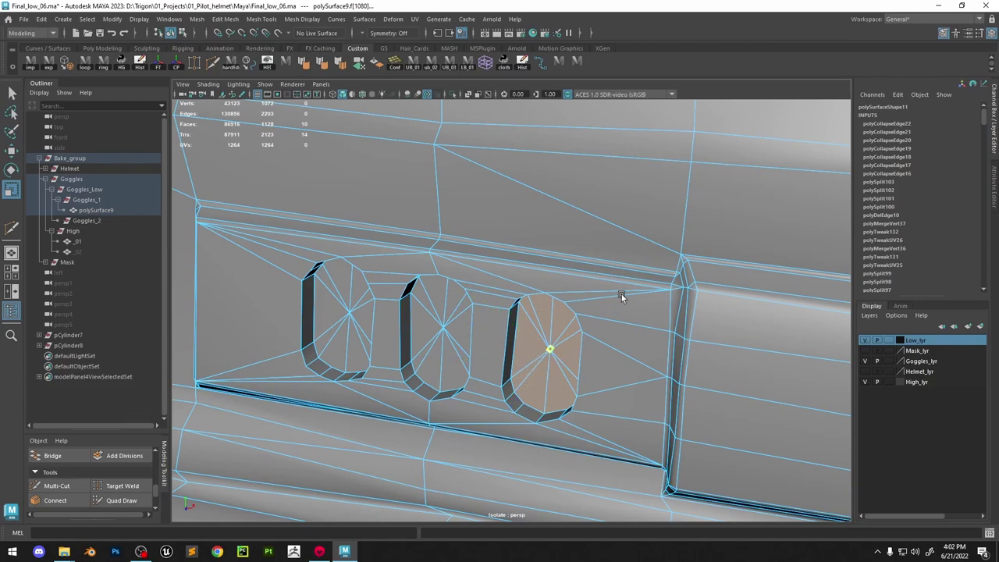
Flatten the floor faces of the middle and first slots by scaling them along one axis
left_click(461, 327)
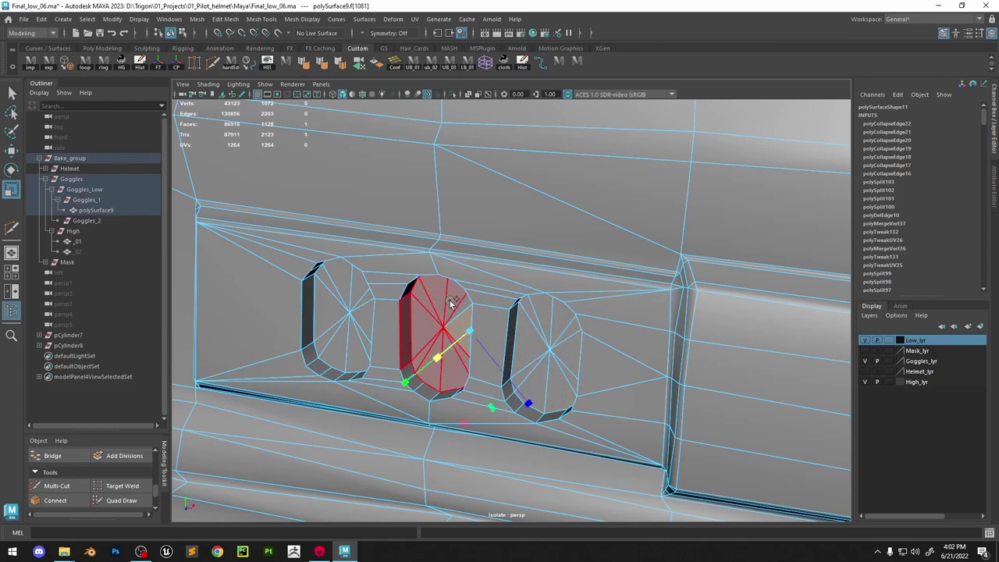
left_click_drag(450, 301, 457, 310, "shift")
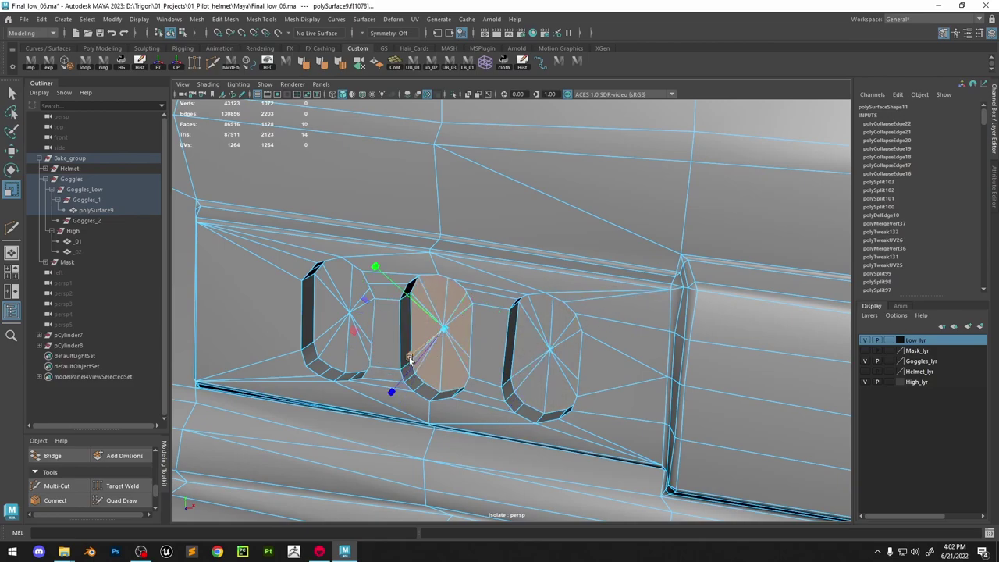
left_click(362, 337)
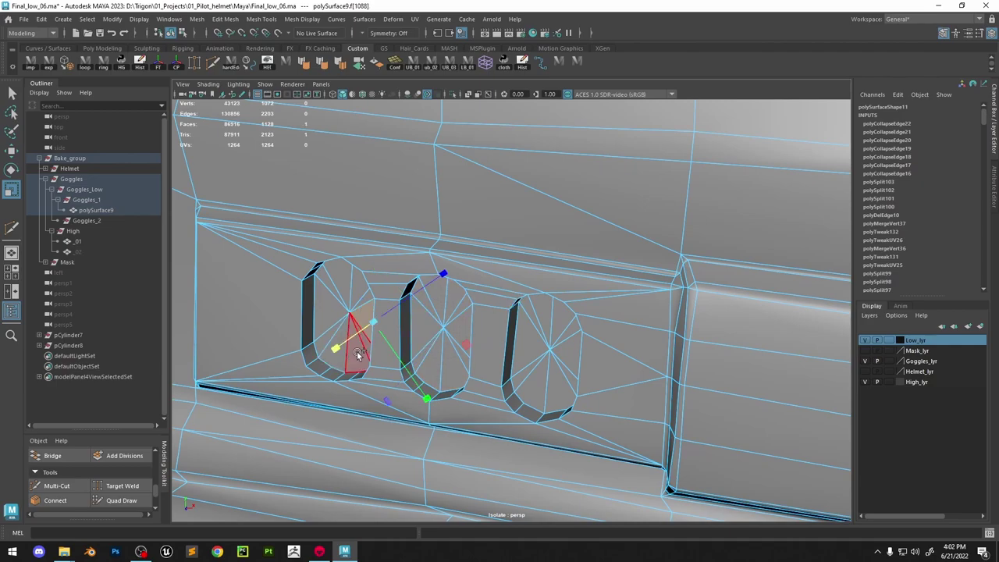
double_click(367, 304)
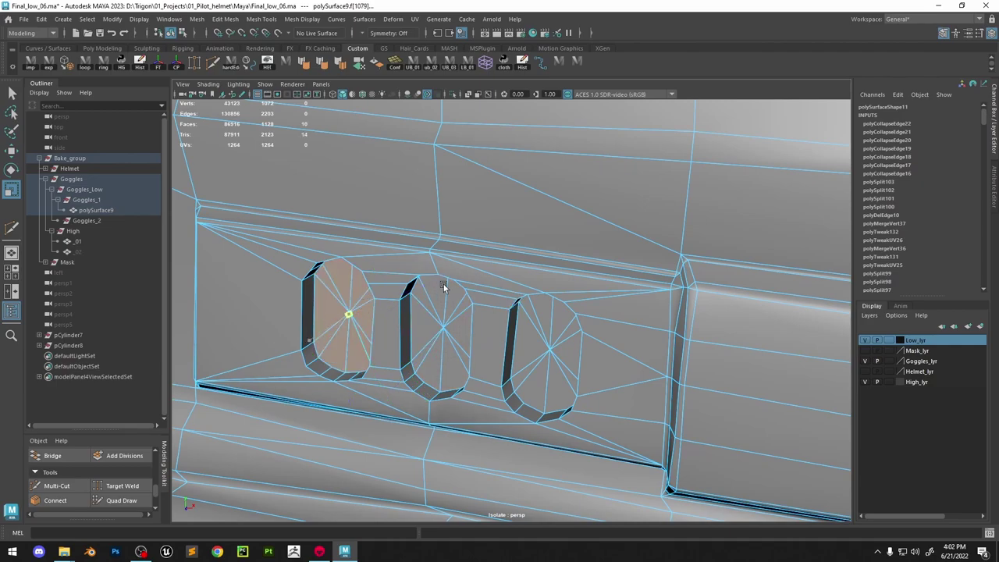
Select the side wall faces of all three recessed slots
left_click(402, 317)
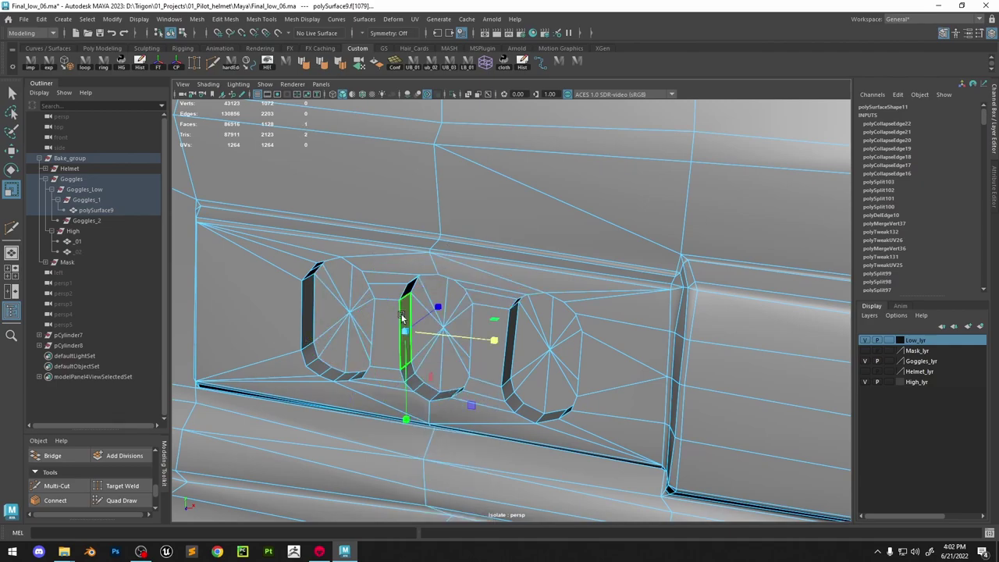
double_click(413, 372, "shift")
double_click(510, 391, "shift")
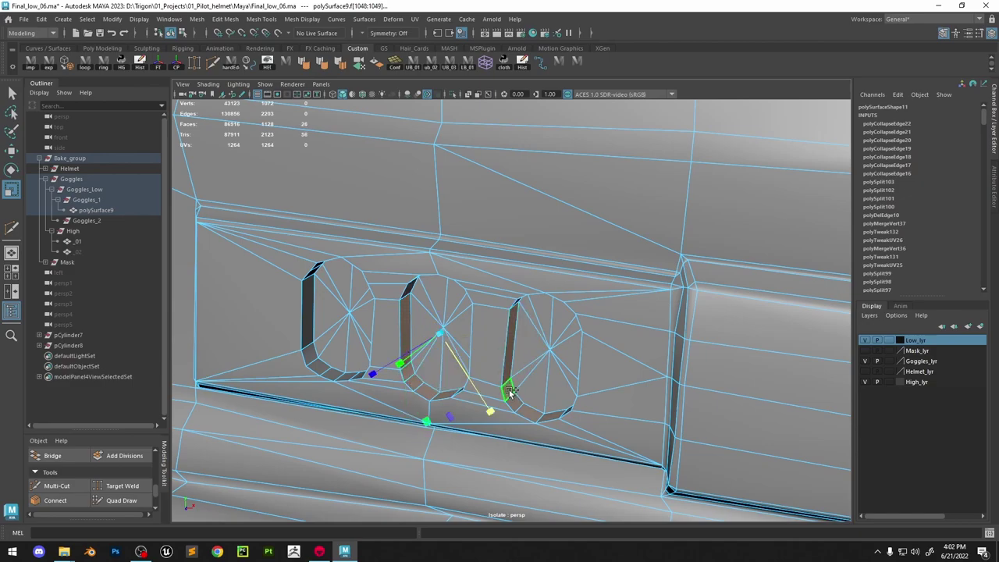
left_click(308, 349, "shift")
double_click(308, 330, "shift")
right_click_drag(323, 304, 323, 268, "ctrl")
Select the flat plate faces surrounding the three slots
left_click(381, 260)
mouse_move(356, 249)
left_mouse_down("shift")
mouse_move(264, 289)
mouse_move(323, 395)
left_mouse_up("shift")
left_click_drag(384, 263, 389, 263, "shift")
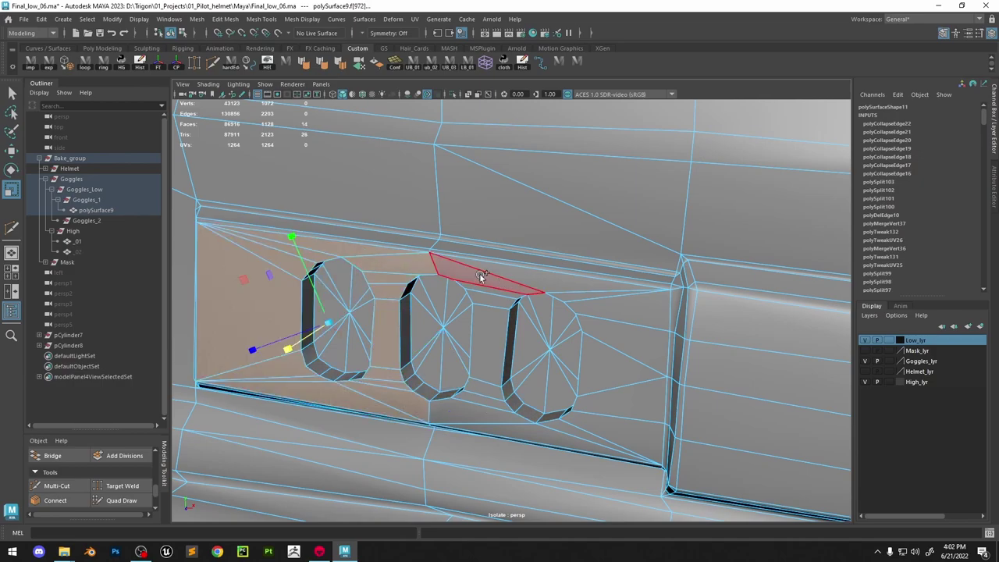
mouse_move(611, 296)
left_mouse_down("shift")
mouse_move(612, 422)
mouse_move(519, 427)
mouse_move(485, 289)
left_mouse_up("shift")
mouse_move(551, 299)
left_mouse_down("alt")
mouse_move(502, 336)
mouse_move(372, 394)
left_mouse_up("alt")
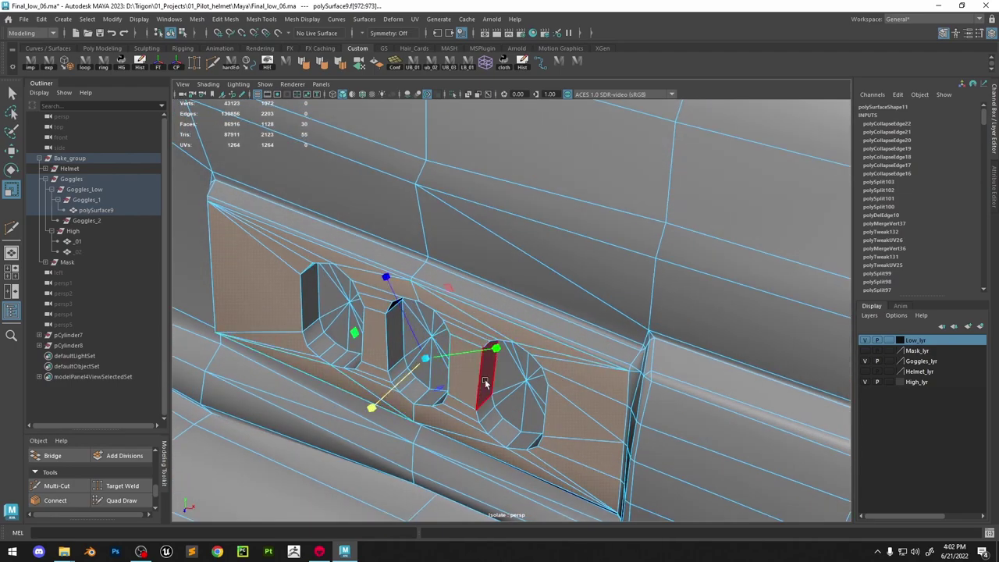
Select the wall faces of all three slots again and convert the selection to their perimeter edges
left_click(486, 378)
double_click(491, 406, "shift")
left_click(397, 375, "shift")
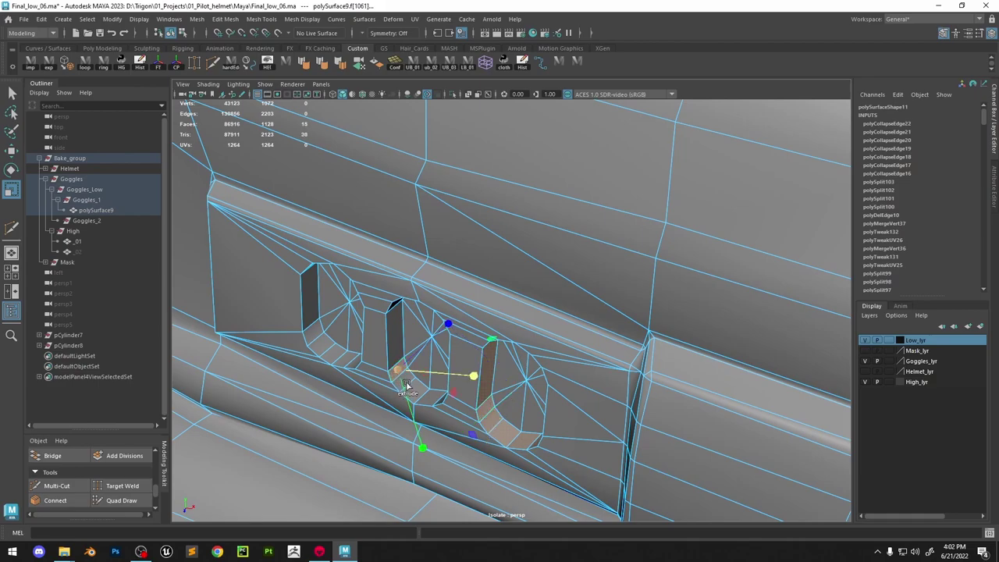
double_click(394, 345, "shift")
left_click(312, 310, "shift")
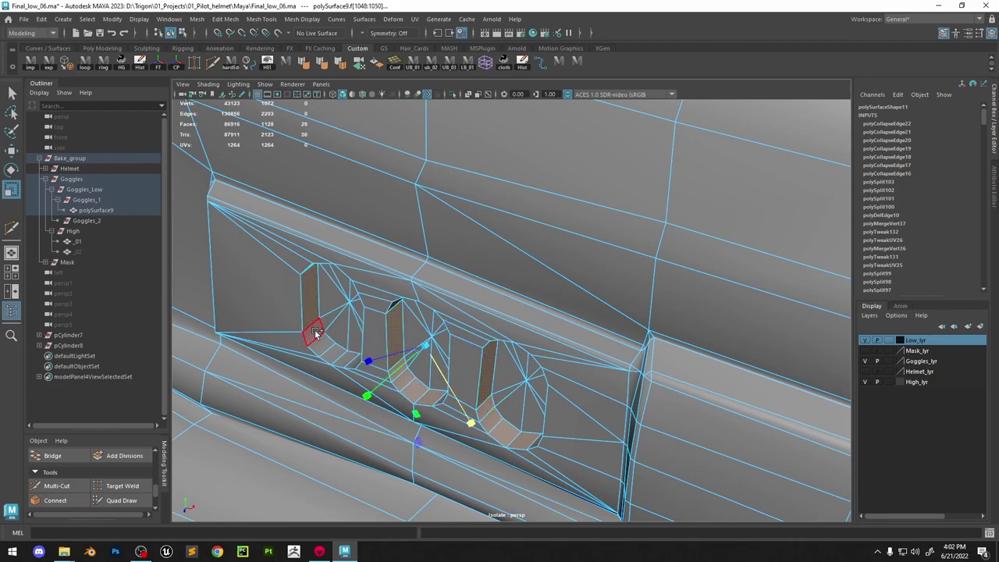
double_click(315, 332, "shift")
right_click_drag(328, 297, 375, 269, "ctrl")
right_click(355, 266, "shift")
left_click_drag(375, 269, 442, 263, "alt")
key("ctrl+z")
middle_click_drag(442, 263, 460, 271, "alt")
scroll(445, 273, "up", 3)
left_click_drag(352, 306, 322, 258, "alt")
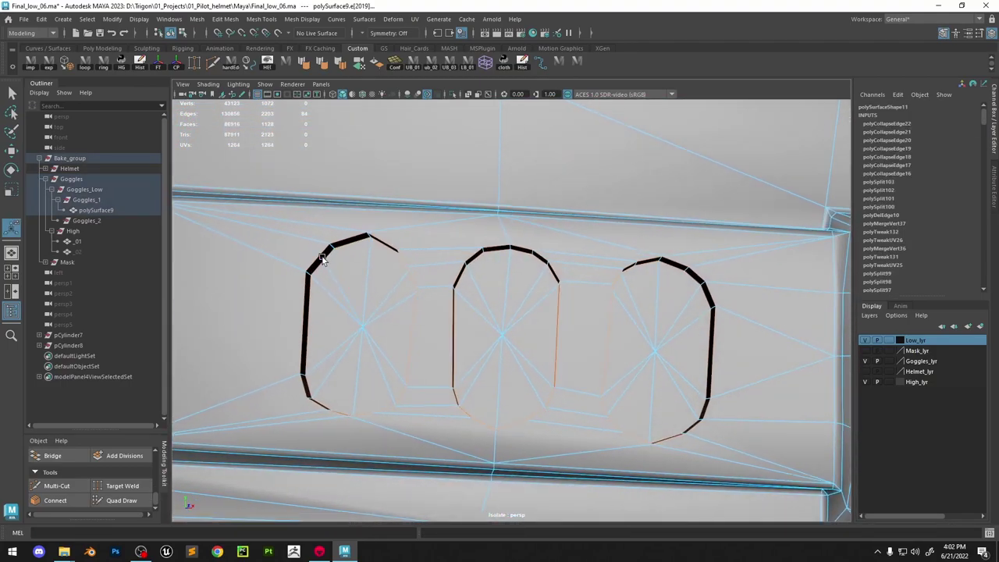
Connect the upper and lower corner vertices at the plate's end to the nearest rim vertices of the first slot
key("w")
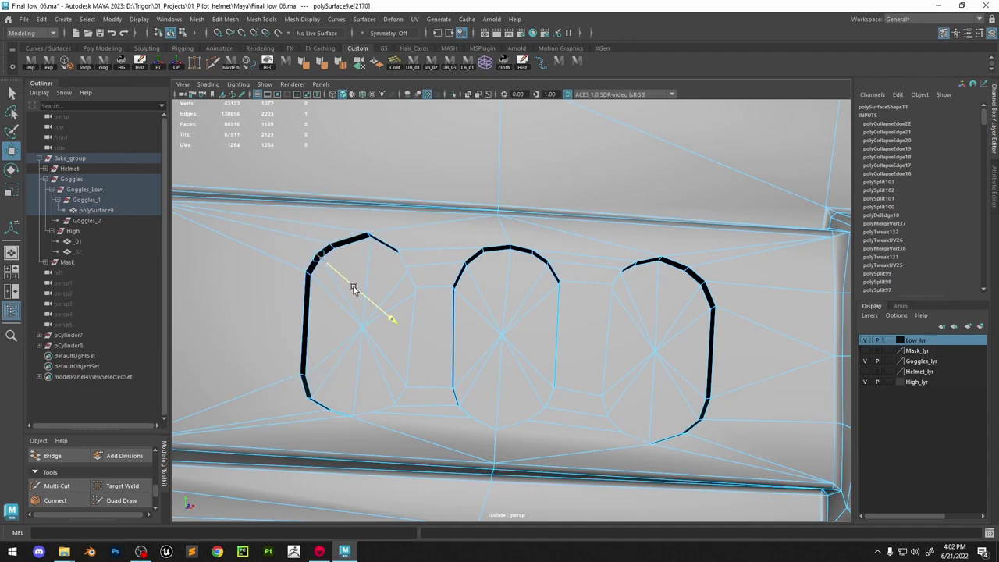
left_click_drag(353, 287, 610, 286, "alt")
left_click(413, 253)
left_click(424, 270)
scroll(402, 269, "down", 3)
left_click_drag(516, 312, 539, 285, "alt")
right_click_drag(553, 267, 359, 341)
left_click(266, 237)
left_click(381, 275, "shift")
left_click(374, 367)
left_click(255, 397, "shift")
key("g")
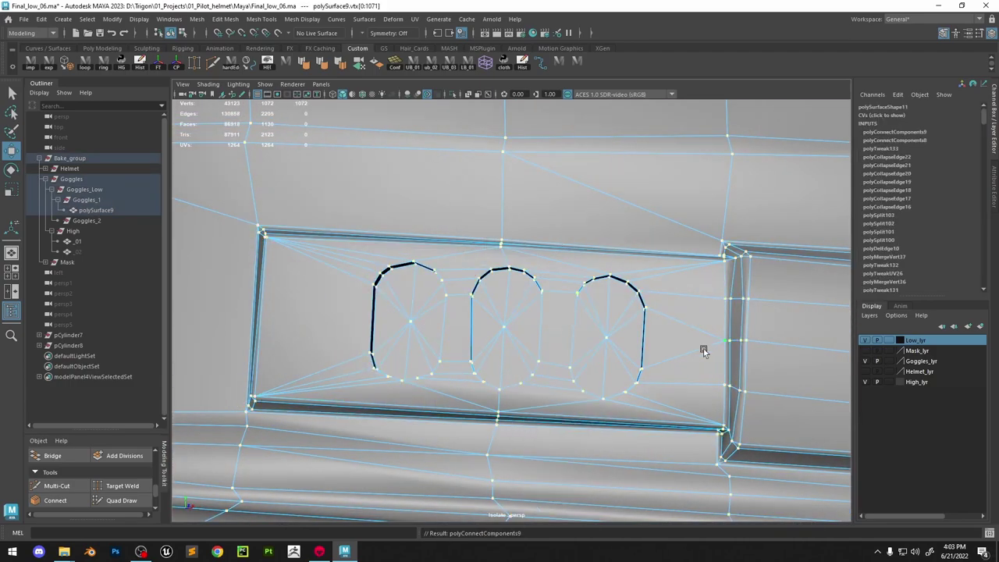
Select the plate faces around the three slots and switch to the Scale tool
right_click_drag(685, 262, 685, 297)
left_click(688, 288)
mouse_move(686, 312)
left_mouse_down("shift")
mouse_move(676, 335)
mouse_move(555, 352)
mouse_move(547, 263)
left_mouse_up("shift")
mouse_move(494, 259)
left_mouse_down("shift")
mouse_move(332, 260)
mouse_move(339, 255)
left_mouse_up("shift")
key("r")
mouse_move(518, 351)
left_mouse_down("alt")
mouse_move(428, 399)
mouse_move(506, 277)
left_mouse_up("alt")
Return to object mode and leave isolation so the high-poly goggles show together with the low-poly mesh
right_click_drag(507, 275, 534, 246)
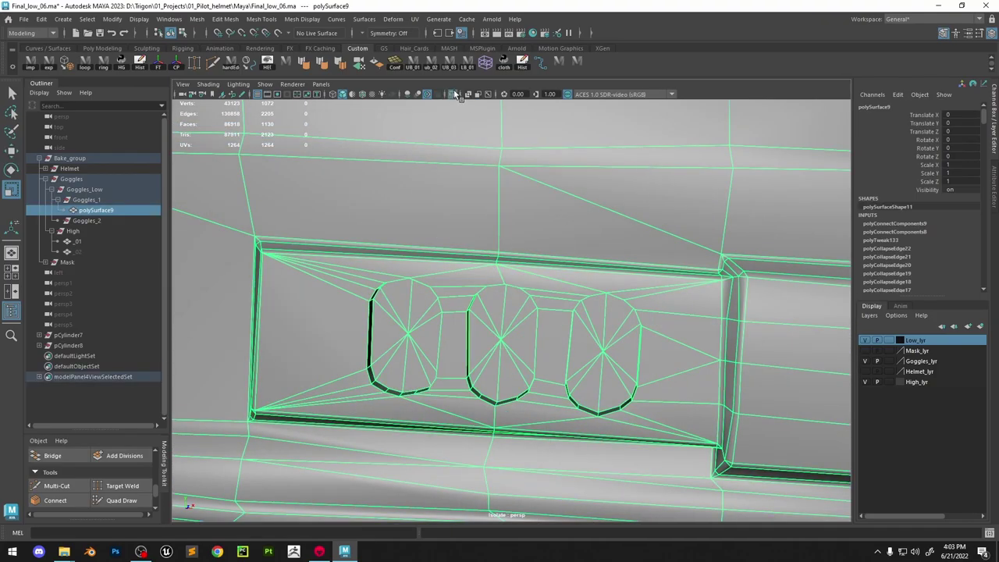
left_click(455, 95)
left_click_drag(471, 192, 548, 274, "alt")
right_click_drag(549, 274, 462, 45, "alt")
left_click(639, 382)
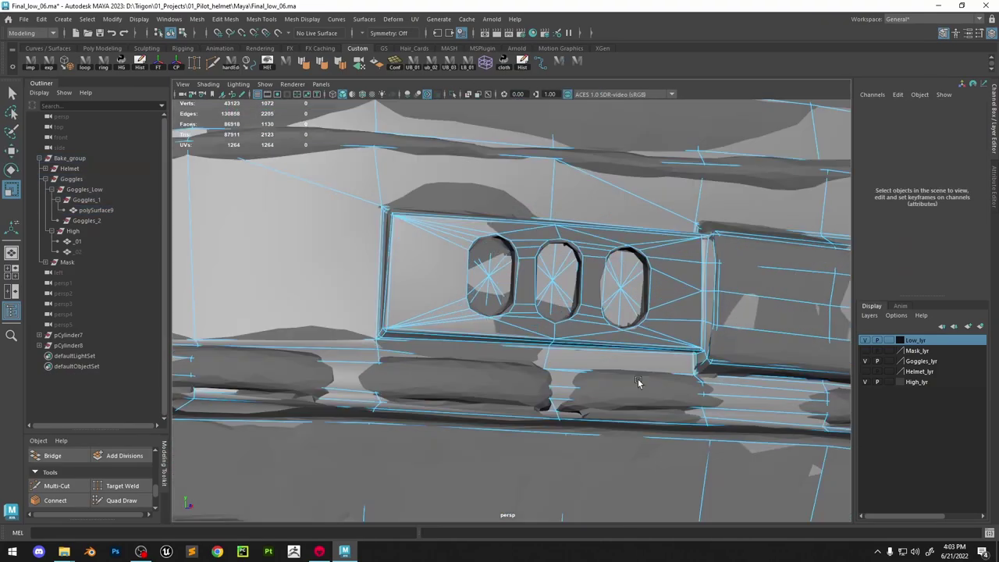
right_click_drag(638, 383, 671, 390, "alt")
Adjust the lower wall edges of the first slot to match the high-poly opening
left_click(522, 317)
right_click_drag(522, 317, 545, 316, "alt")
key("w")
left_click_drag(545, 316, 511, 311, "alt")
mouse_move(481, 300)
left_mouse_down()
mouse_move(475, 292)
mouse_move(556, 307)
mouse_move(501, 316)
left_mouse_up()
key("4")
key("5")
left_click(484, 298)
left_click(496, 326)
left_click_drag(501, 315, 521, 324)
left_click(519, 354)
left_click(437, 279)
left_click_drag(447, 273, 453, 271)
right_click_drag(512, 269, 492, 238, "alt")
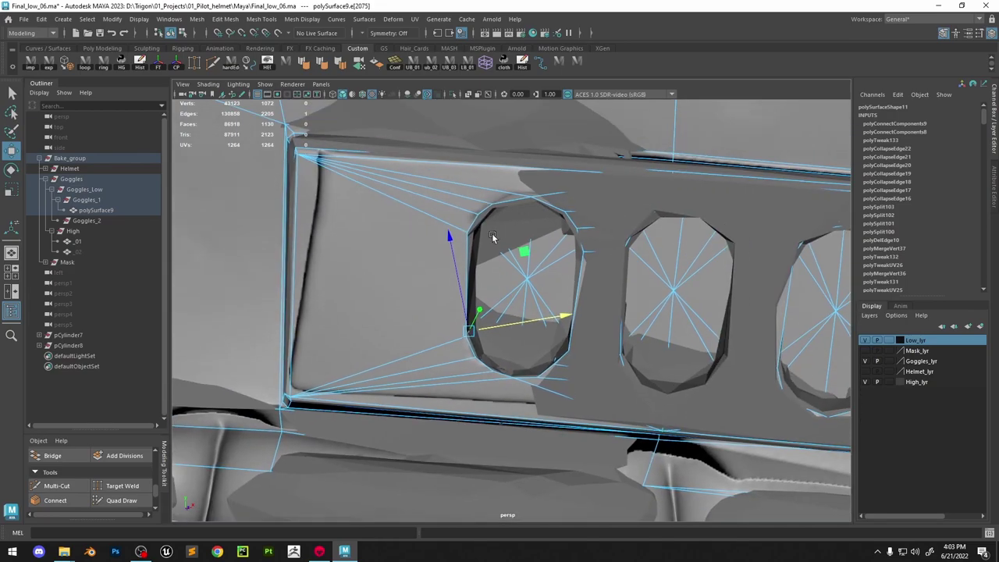
Adjust the wall edges around the first slot's upper curve to follow the high-poly opening
left_click_drag(493, 238, 490, 225, "alt")
left_click(472, 233)
left_click_drag(496, 239, 512, 230)
left_click(484, 218)
left_click(515, 209)
left_click_drag(519, 217, 532, 254, "alt")
left_click(549, 212)
left_click_drag(538, 246, 622, 226)
left_click(575, 231)
left_click(575, 231)
left_click(576, 232)
left_click(573, 253)
left_click_drag(570, 255, 507, 261, "alt")
Fit the wall edges along the middle slot's upper curve to the high-poly opening
left_click_drag(660, 266, 548, 257, "alt")
left_click(504, 244)
left_click_drag(548, 258, 544, 233)
left_click_drag(543, 232, 555, 232)
left_click(537, 210)
key("5")
left_click_drag(572, 289, 596, 232)
key("4")
left_click(600, 238)
key("6")
mouse_move(571, 267)
left_mouse_down()
mouse_move(565, 257)
mouse_move(597, 264)
mouse_move(577, 278)
left_mouse_up()
key("4")
left_click(584, 232)
key("6")
left_click(609, 260)
Fit the wall edges along the middle slot's lower curve to the high-poly opening
mouse_move(578, 278)
left_mouse_down("alt")
mouse_move(608, 304)
mouse_move(567, 354)
mouse_move(556, 332)
mouse_move(528, 325)
mouse_move(493, 341)
left_mouse_up("alt")
key("4")
left_click(569, 308)
key("6")
key("4")
left_click(592, 336)
key("5")
key("4")
left_click(543, 363)
key("6")
key("4")
left_click(511, 350)
key("6")
key("4")
left_click(495, 339)
left_click(497, 340)
key("5")
Move the wall edges of the third slot's lower curve to match the high-poly opening
middle_click_drag(703, 375, 574, 367, "alt")
left_click(584, 390)
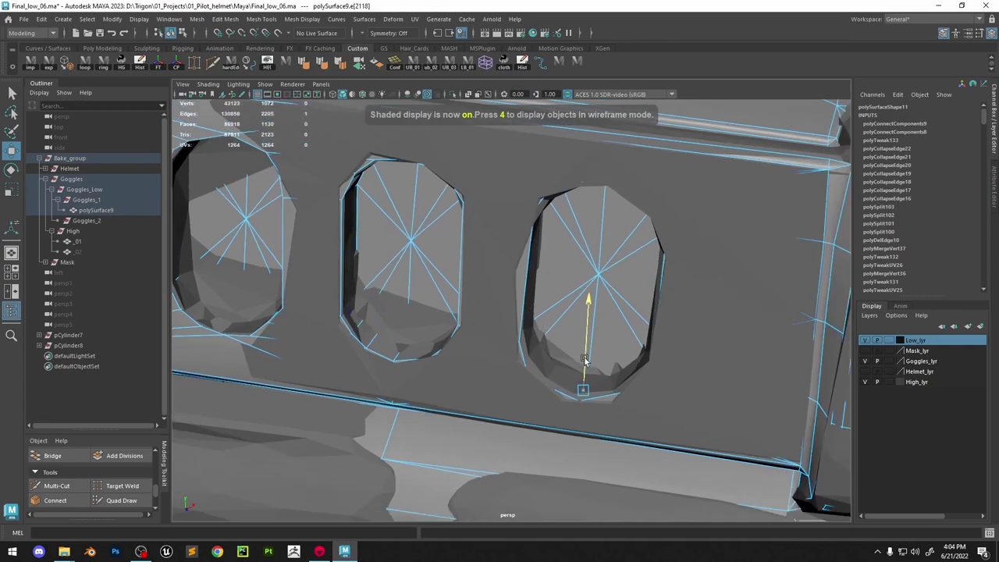
left_click_drag(586, 360, 579, 336)
left_click(550, 369)
left_click_drag(579, 336, 556, 341)
left_click(538, 349)
mouse_move(556, 341)
left_mouse_down("alt")
mouse_move(516, 339)
mouse_move(546, 335)
left_mouse_up("alt")
left_click(517, 335)
Move the wall edges of the third slot's upper curve to match the high-poly opening
mouse_move(546, 328)
left_mouse_down("alt")
mouse_move(538, 186)
mouse_move(546, 205)
mouse_move(583, 192)
left_mouse_up("alt")
key("4")
left_click(550, 171)
key("5")
middle_click_drag(582, 192, 553, 245, "alt")
left_click_drag(553, 245, 539, 233, "alt")
key("4")
left_click(532, 220)
key("5")
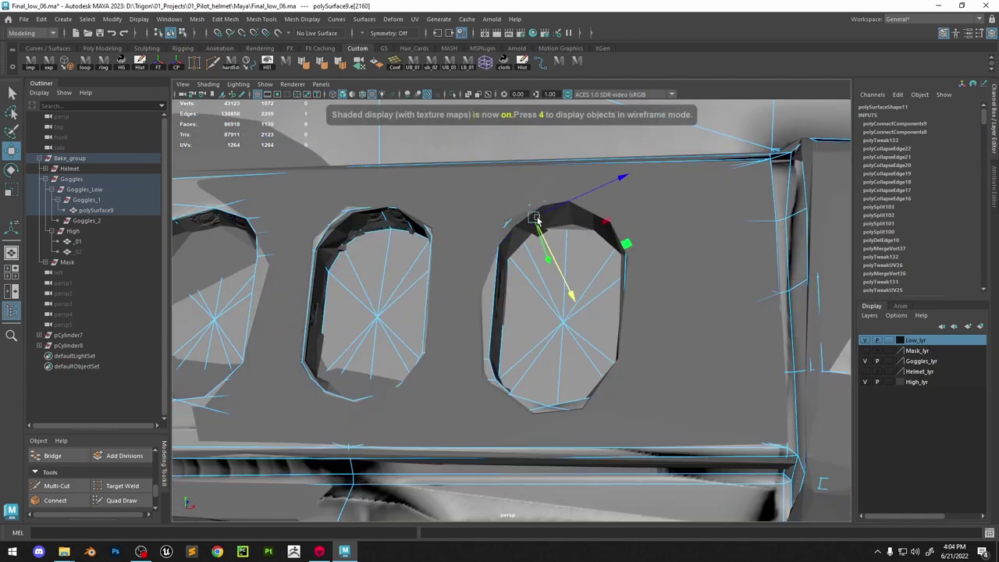
left_click_drag(567, 289, 568, 291)
left_click(521, 228)
left_click_drag(540, 254, 565, 252)
left_click(566, 212)
Adjust the third slot's remaining wall edges, on the side nearest the raised block, to the high-poly shape
left_click_drag(565, 252, 608, 264, "alt")
left_click(629, 248)
left_click_drag(609, 264, 584, 298, "alt")
left_click(640, 283)
left_click_drag(583, 299, 648, 395, "alt")
left_click(637, 394)
left_click_drag(617, 391, 587, 415)
left_click(625, 416)
left_click_drag(586, 415, 582, 399, "alt")
Return to object mode and isolate the low-poly goggles in shaded display
scroll(573, 313, "down", 3)
mouse_move(582, 399)
left_mouse_down("alt")
mouse_move(573, 312)
mouse_move(546, 281)
mouse_move(576, 274)
mouse_move(550, 252)
mouse_move(545, 222)
mouse_move(543, 280)
mouse_move(543, 261)
left_mouse_up("alt")
key("4")
right_click_drag(541, 246, 691, 113)
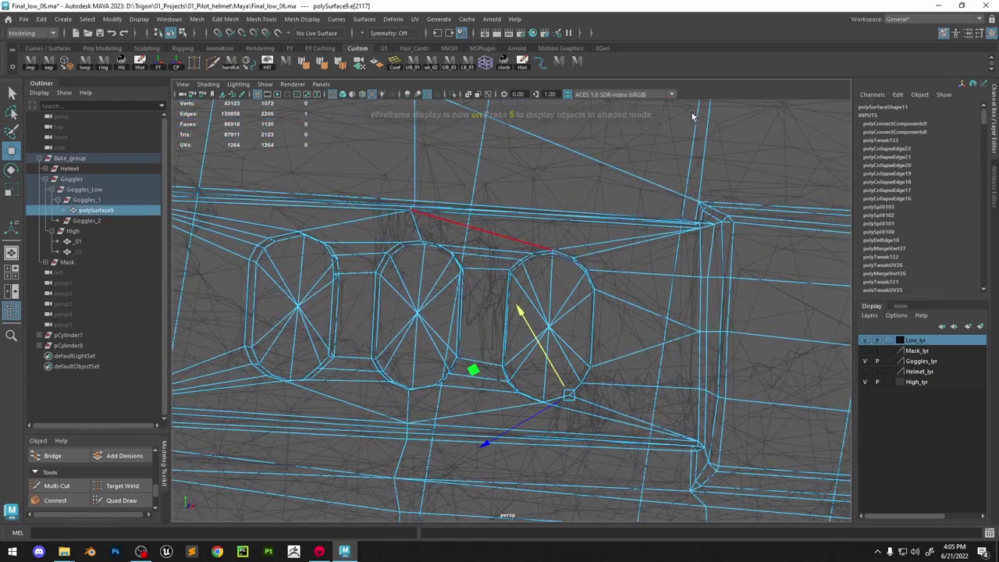
key("5")
left_click(453, 94)
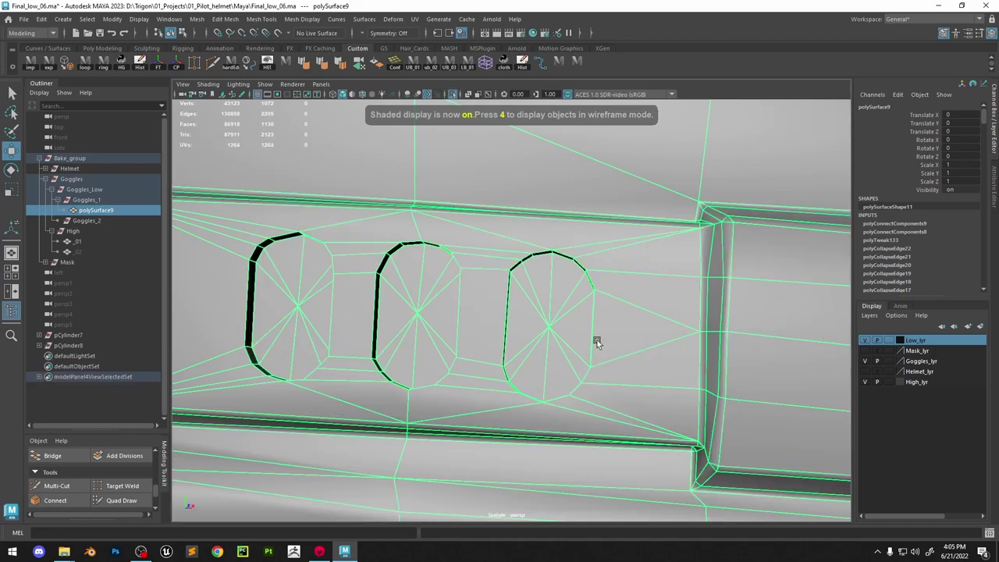
Soften all edges of the low-poly goggles and inspect the shading around the slots
right_click_drag(597, 342, 508, 190, "alt")
left_click(322, 63)
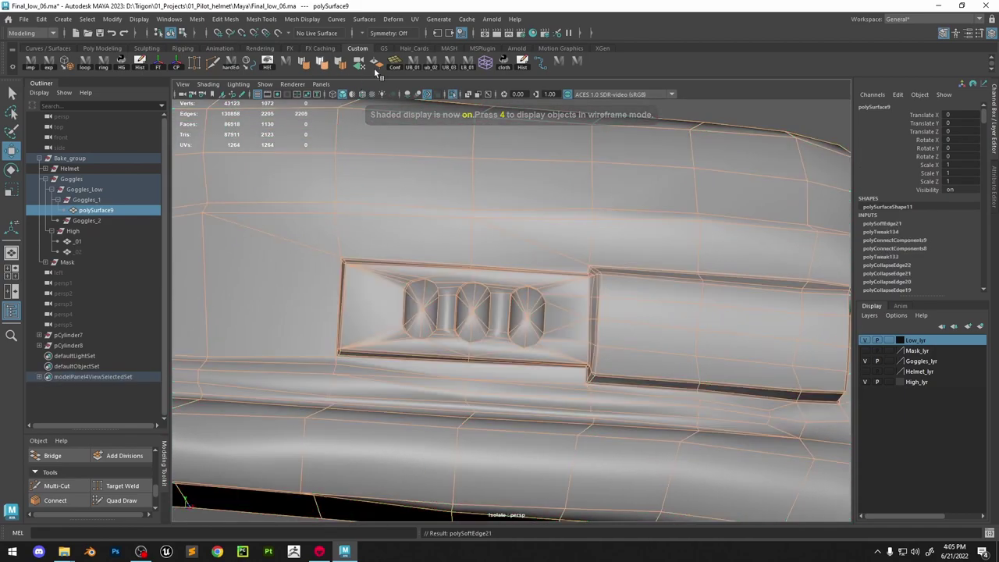
left_click(763, 110)
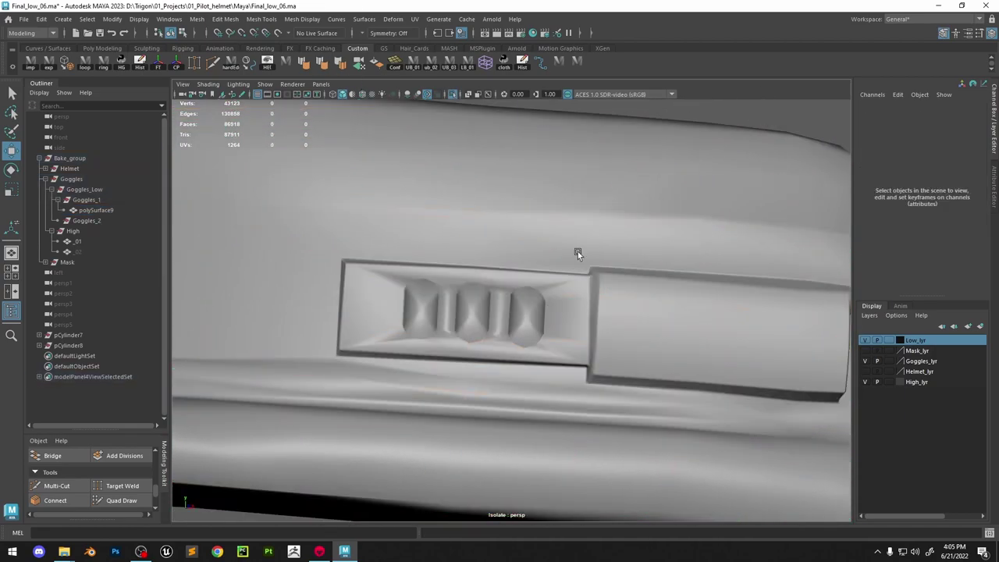
left_click_drag(578, 252, 540, 270, "alt")
right_click_drag(540, 269, 557, 291, "alt")
left_click(558, 291)
left_click_drag(558, 291, 576, 283, "alt")
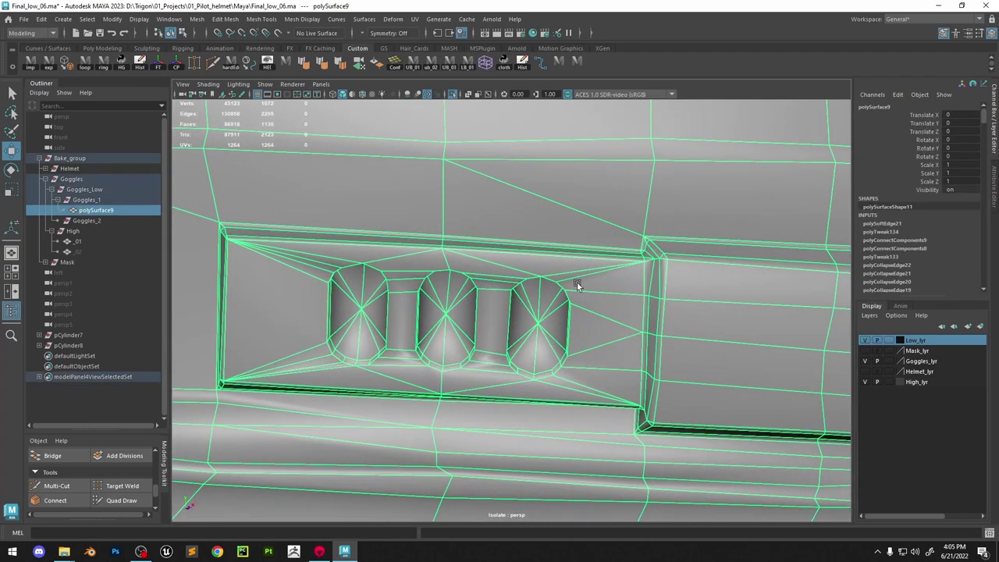
Select plate faces above the slots with the Scale tool active, then return to object mode
right_click_drag(574, 244, 572, 273)
left_click(573, 267)
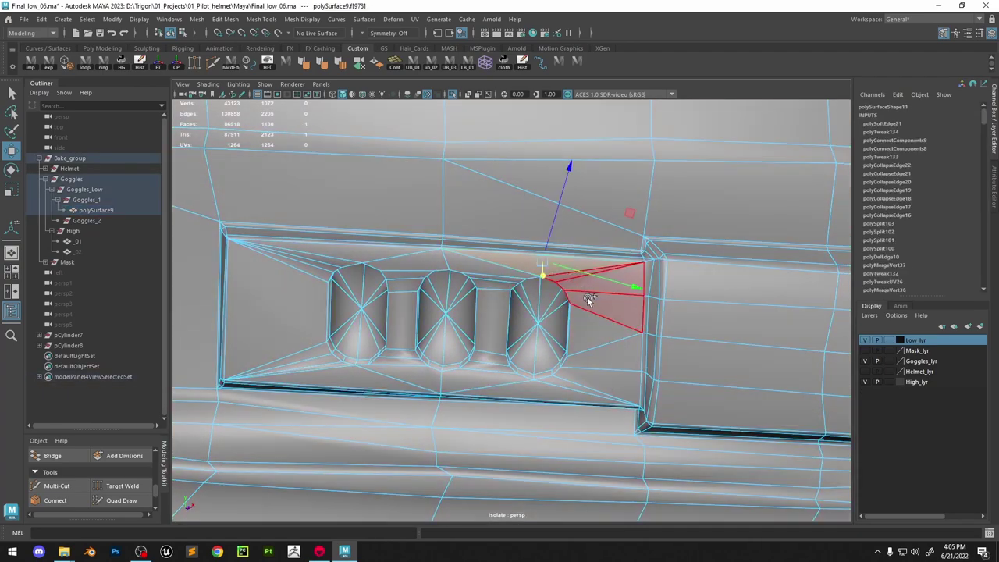
left_click(410, 265, "shift")
key("r")
right_click_drag(476, 274, 546, 211)
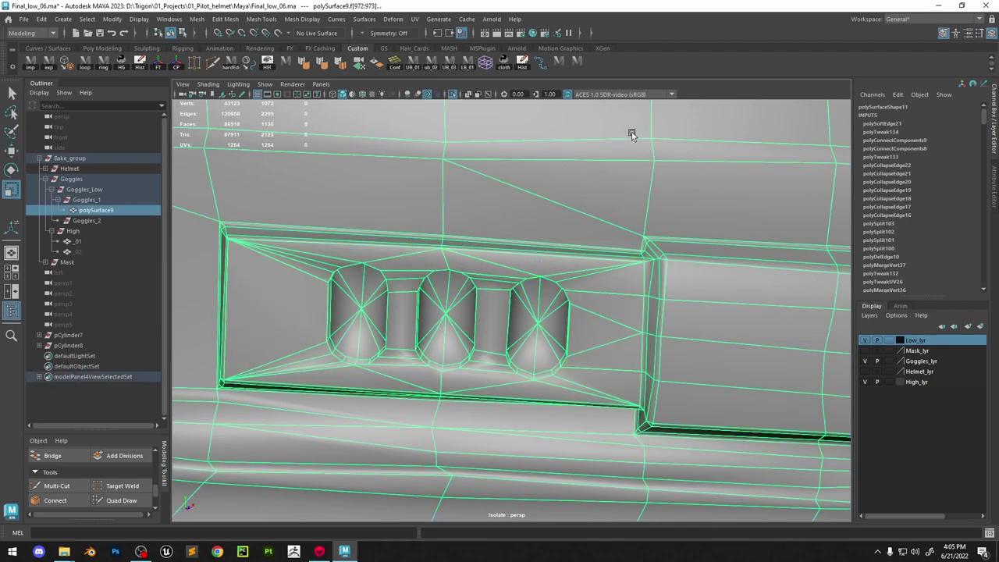
right_click_drag(631, 132, 559, 133, "alt")
left_click(559, 133)
right_click_drag(488, 327, 523, 364, "alt")
left_click_drag(524, 364, 515, 298, "alt")
left_click(515, 298)
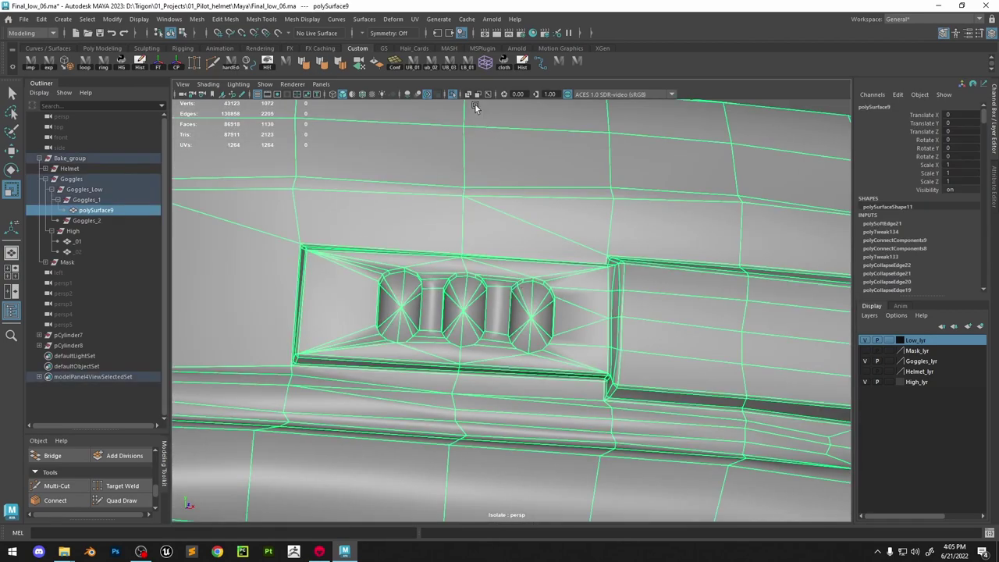
Export the low-poly goggles, switch to Marmoset Toolbag and inspect the reloaded mesh around the three slots
left_click(578, 66)
left_click(316, 552)
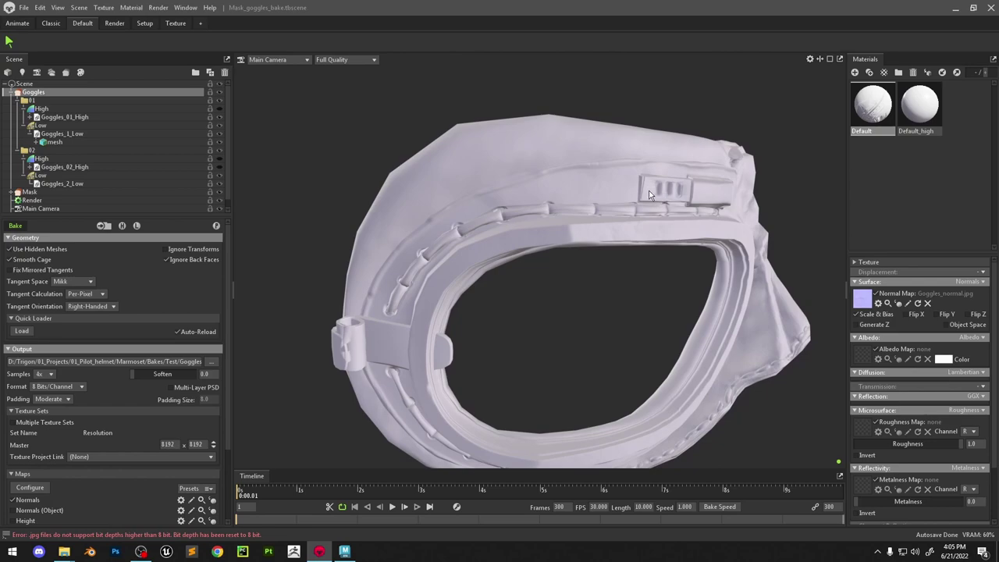
left_click_drag(691, 166, 652, 171)
right_click_drag(595, 175, 598, 195)
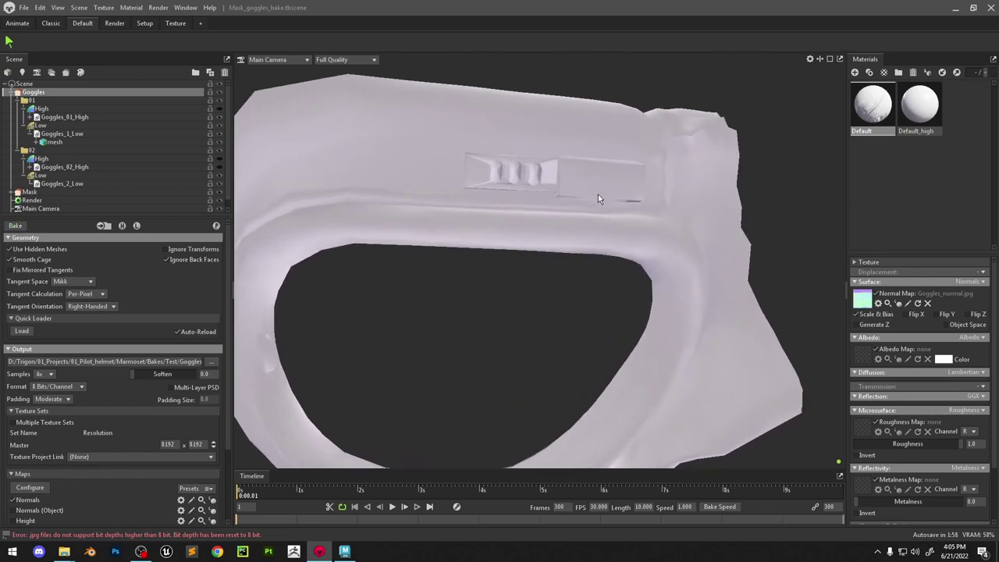
left_click_drag(598, 196, 612, 222)
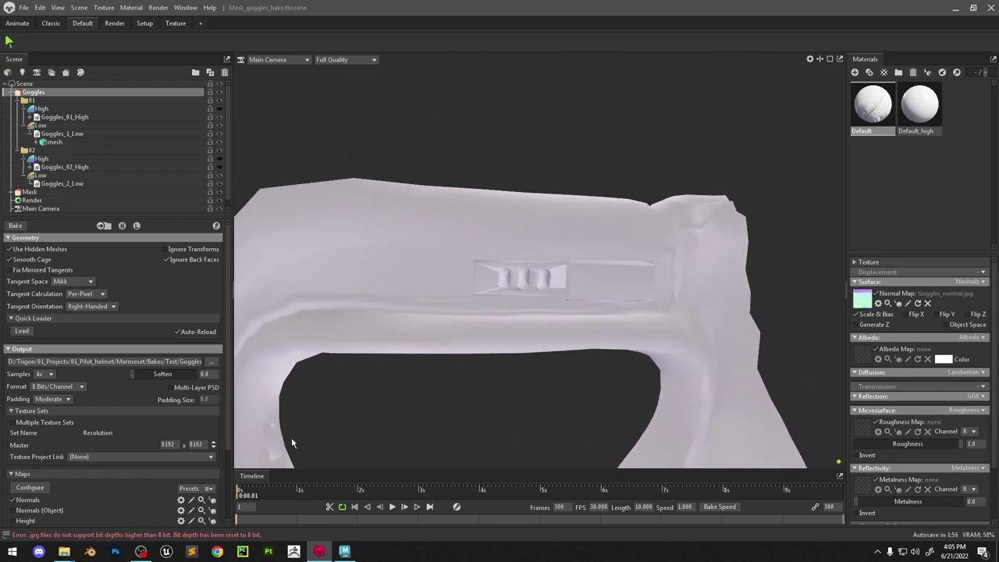
right_click_drag(520, 348, 397, 312)
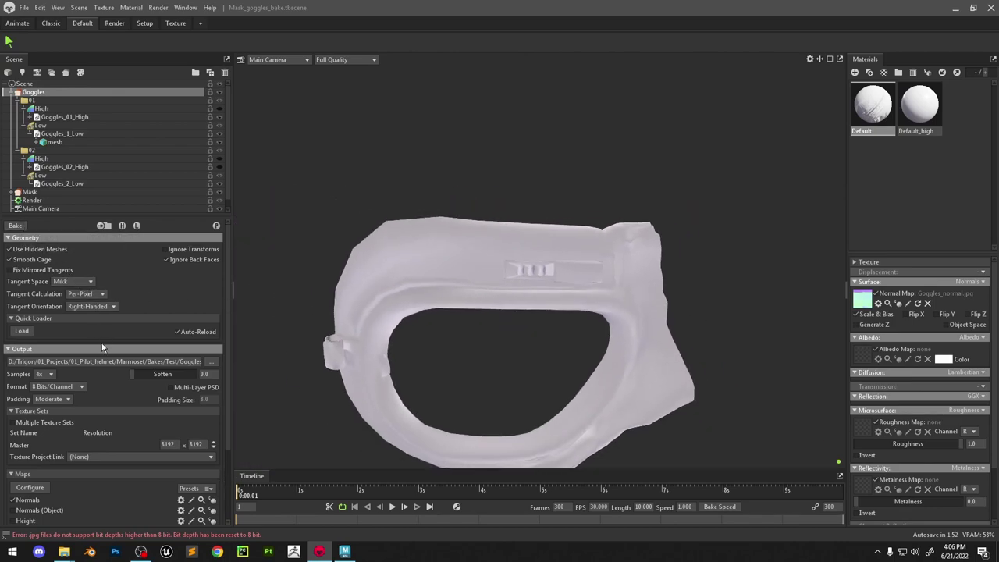
left_click(80, 387)
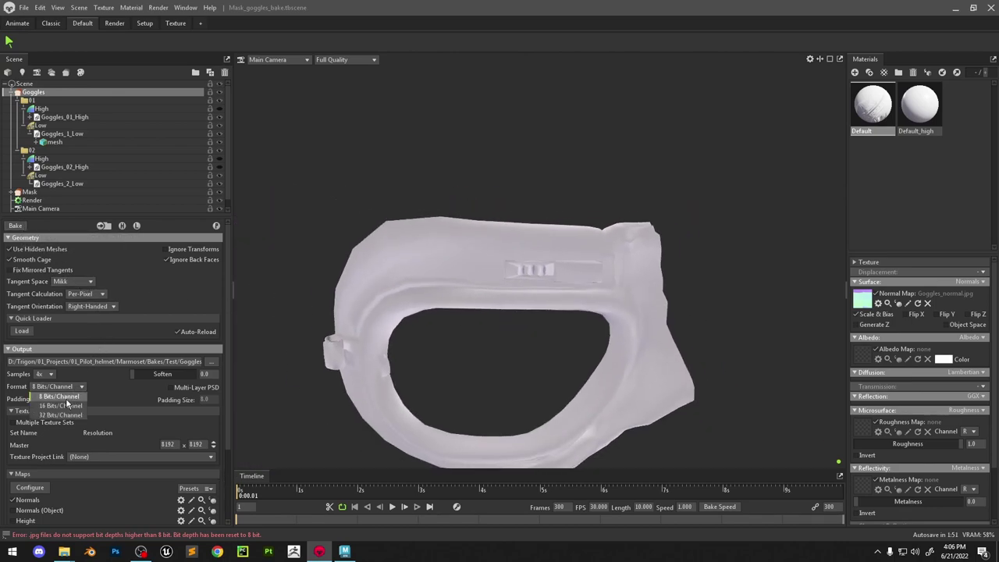
left_click(111, 326)
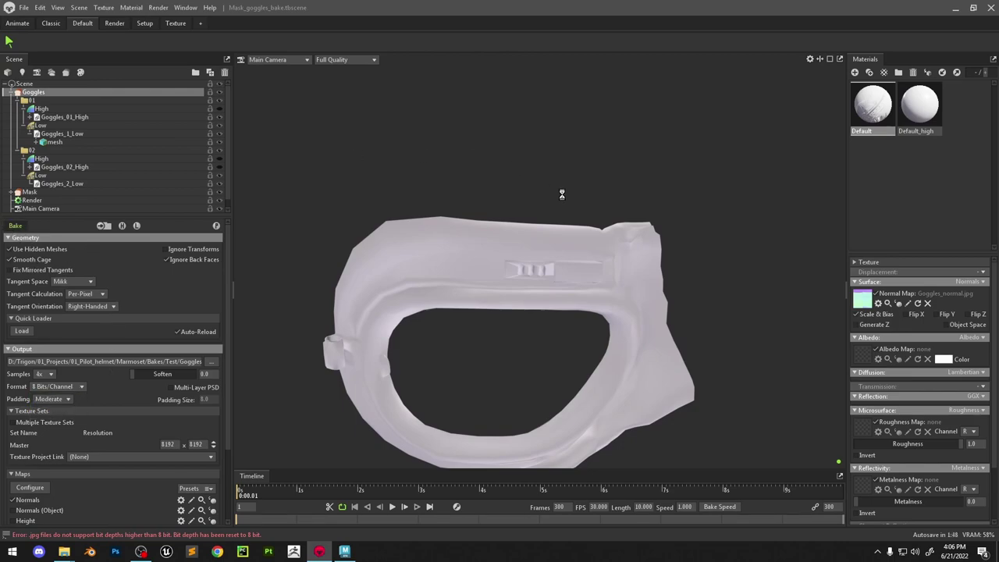
scroll(562, 199, "up", 3)
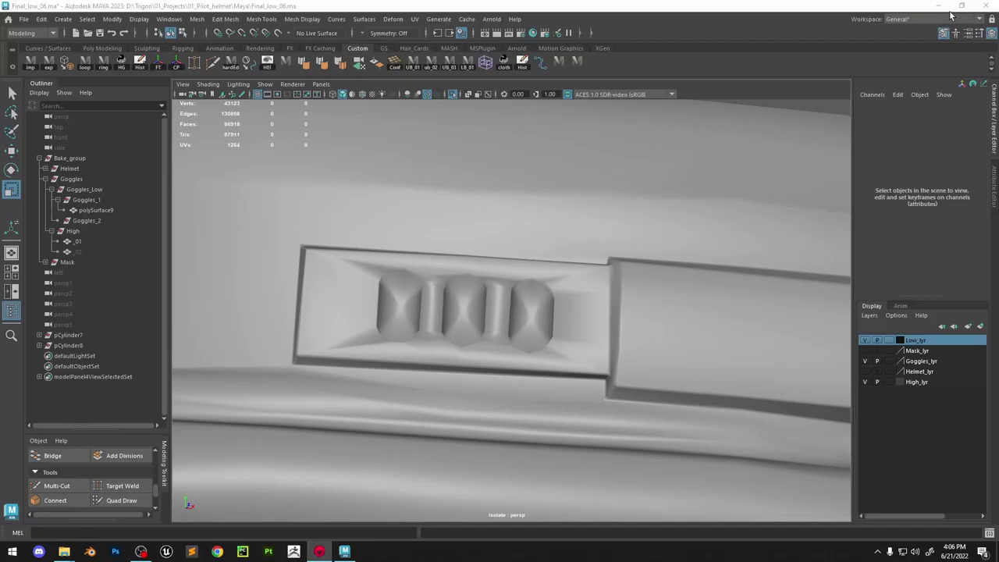
Switch back to Maya, select the low-poly goggles and show their UV shells beside the perspective view in face mode
scroll(578, 145, "down", 2)
left_click_drag(578, 145, 501, 241, "alt")
left_click(502, 240)
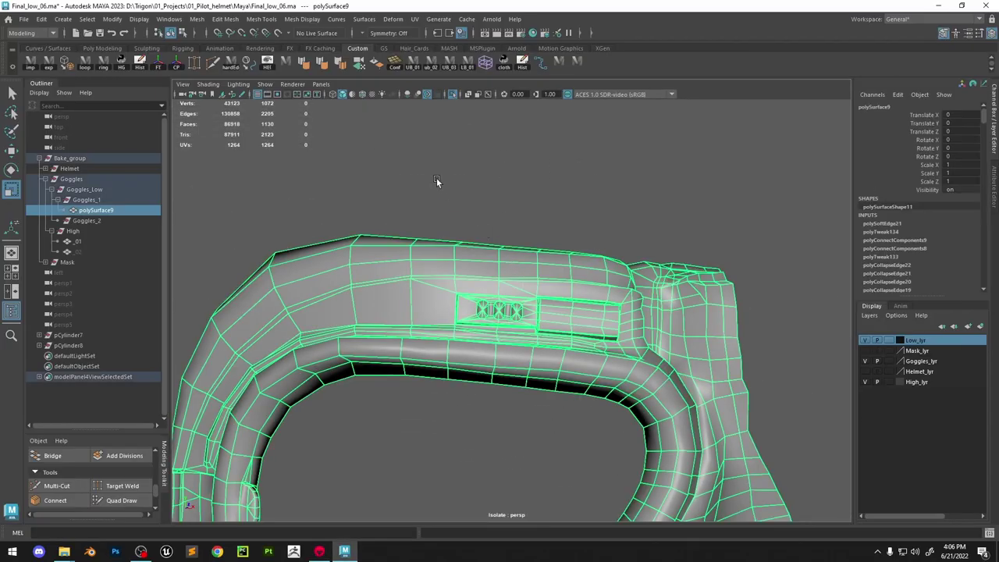
left_click(411, 61)
right_click_drag(630, 291, 631, 273)
double_click(626, 305)
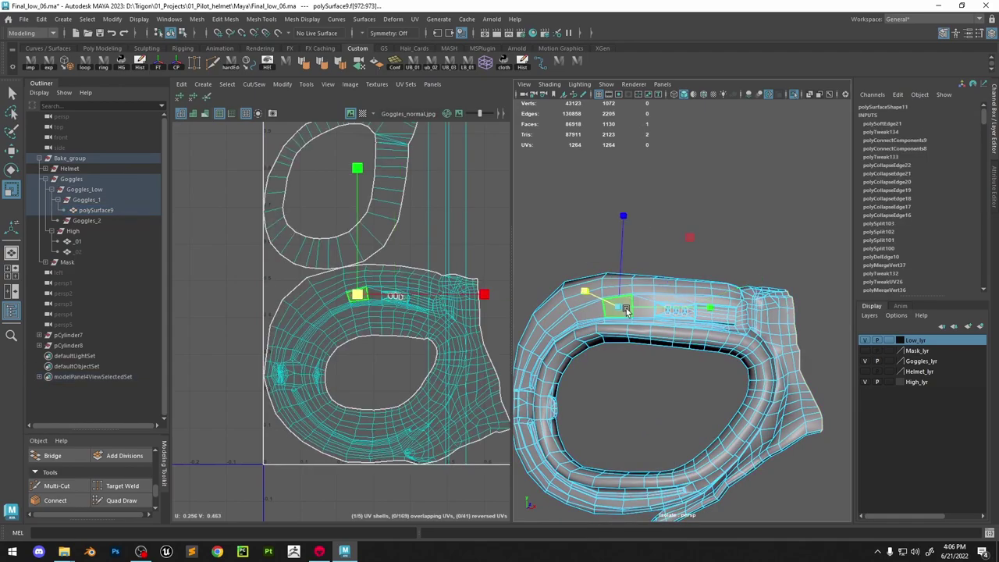
scroll(434, 284, "down", 4)
right_click_drag(437, 275, 429, 192, "shift")
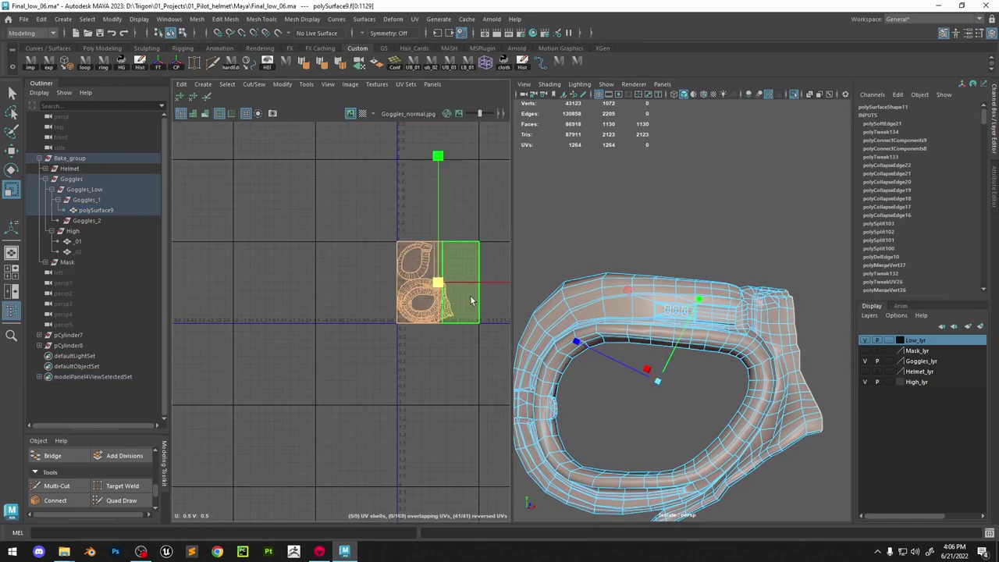
Move the upper ring-shaped UV shell out of the 0–1 tile, beyond its U = 0 edge
left_click(470, 297)
scroll(460, 287, "up", 4)
double_click(383, 222)
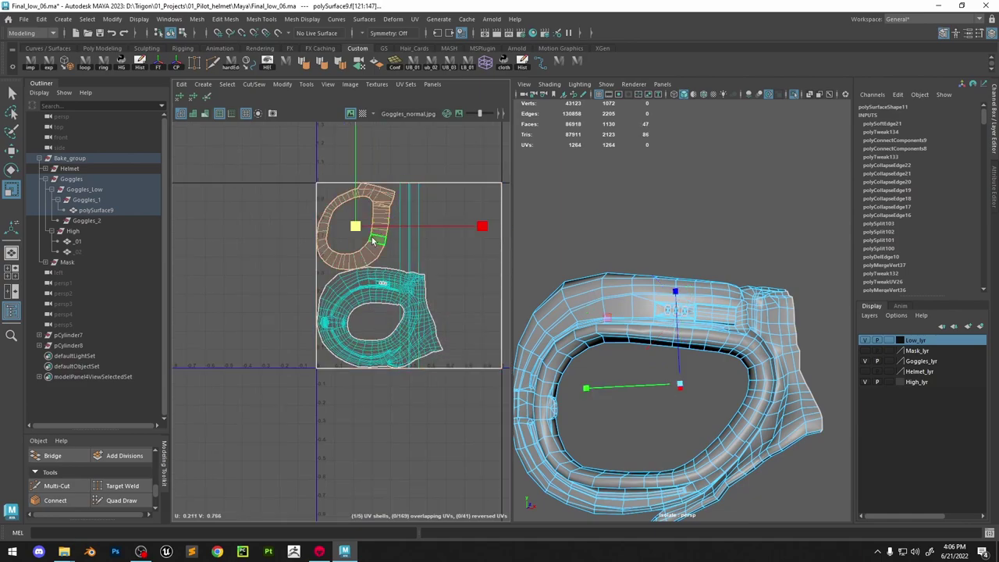
key("w")
left_click_drag(356, 226, 185, 225)
scroll(226, 245, "down", 5)
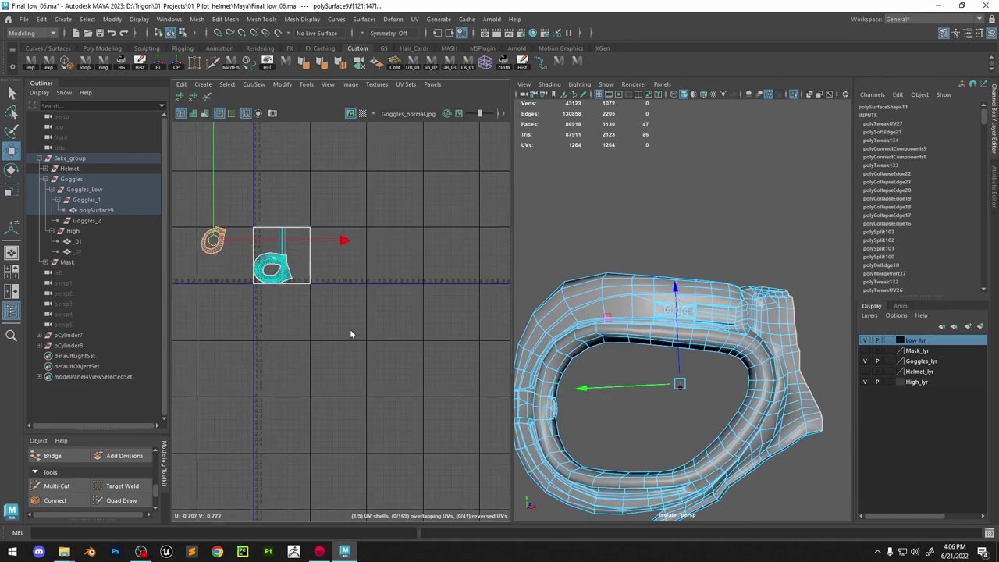
Apply a planar projection to the remaining goggles faces in the 0–1 tile and unfold the resulting main UV shell
left_click_drag(249, 207, 248, 206)
right_click_drag(317, 232, 301, 268, "shift")
left_click(301, 250)
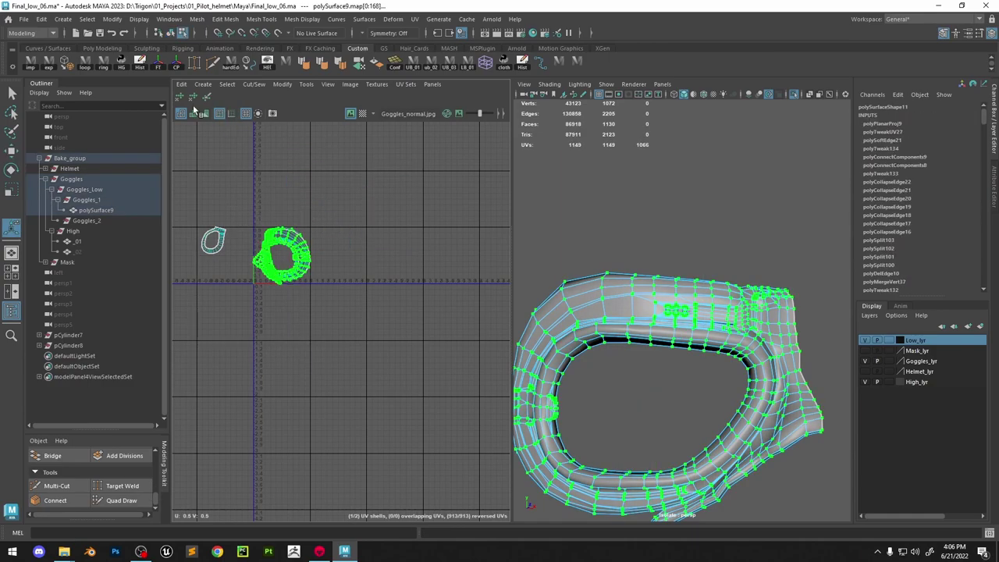
key("ctrl+u")
key("ctrl+u")
key("ctrl+u")
key("w")
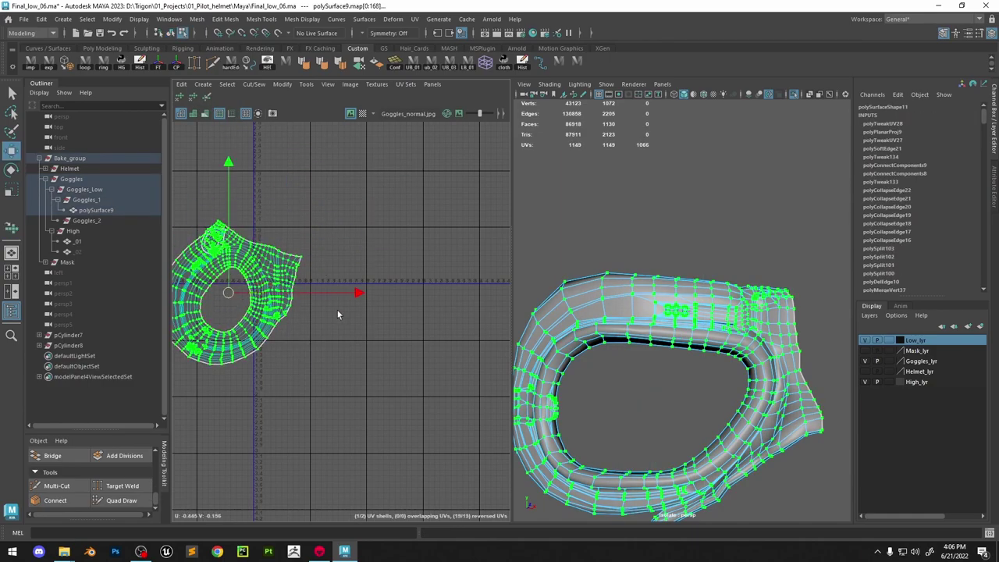
Lay out both goggles UV shells within the 0–1 tile and return to object mode with the mesh selected
left_click_drag(90, 166, 90, 165)
right_click_drag(331, 203, 209, 240, "shift")
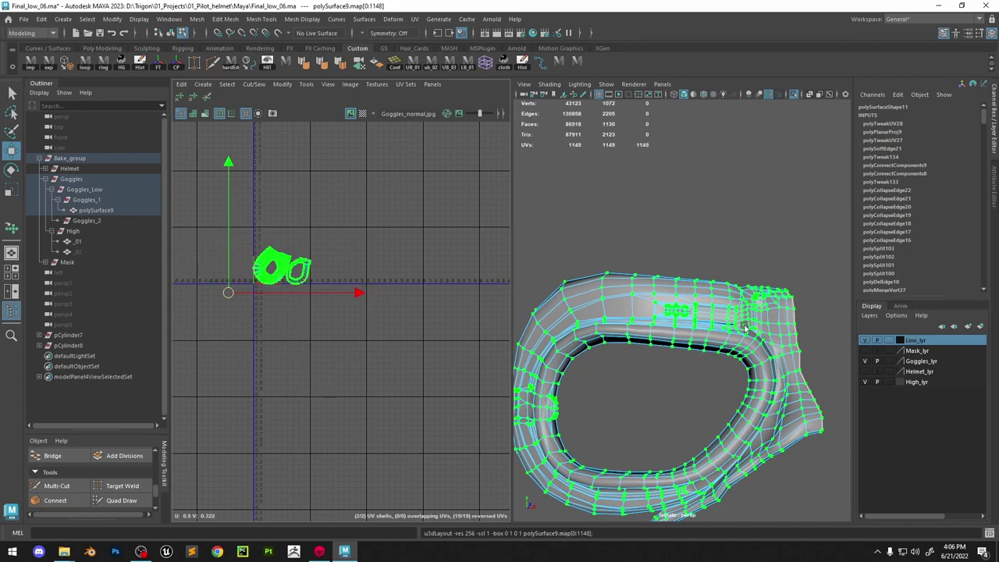
right_click_drag(747, 324, 804, 209)
left_click(805, 209)
left_click(679, 287)
key("f")
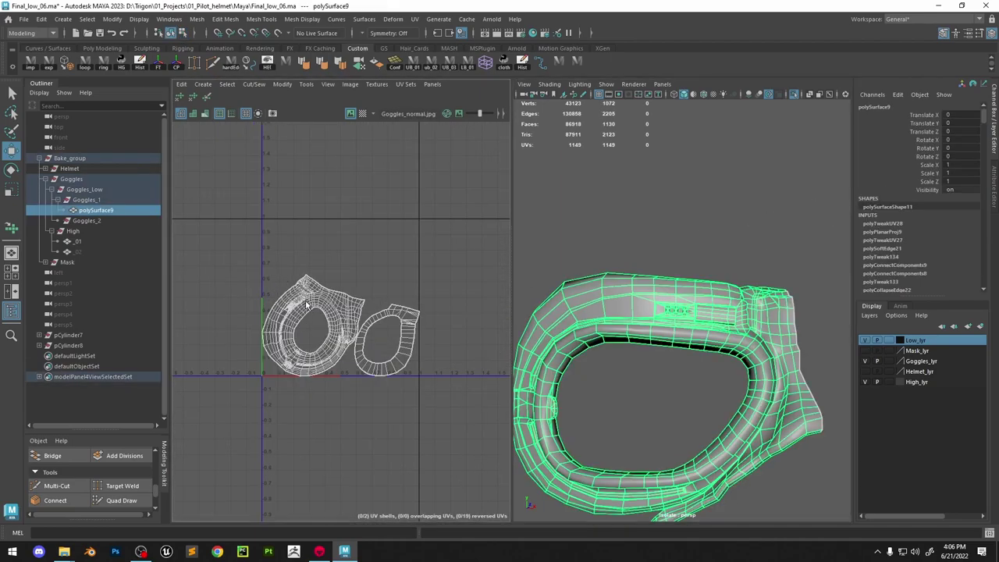
Rotate the main goggles UV shell upright, enlarge it and position it inside the 0–1 tile
right_click_drag(317, 269, 342, 300, "ctrl")
double_click(328, 301)
key("e")
left_click_drag(400, 232, 410, 338)
key("r")
key("w")
left_click_drag(317, 328, 356, 303)
left_click_drag(352, 327, 346, 295)
Scale down the smaller ring UV shell and place it below the main shell, near the tile's U = 1 corner
double_click(392, 361)
key("r")
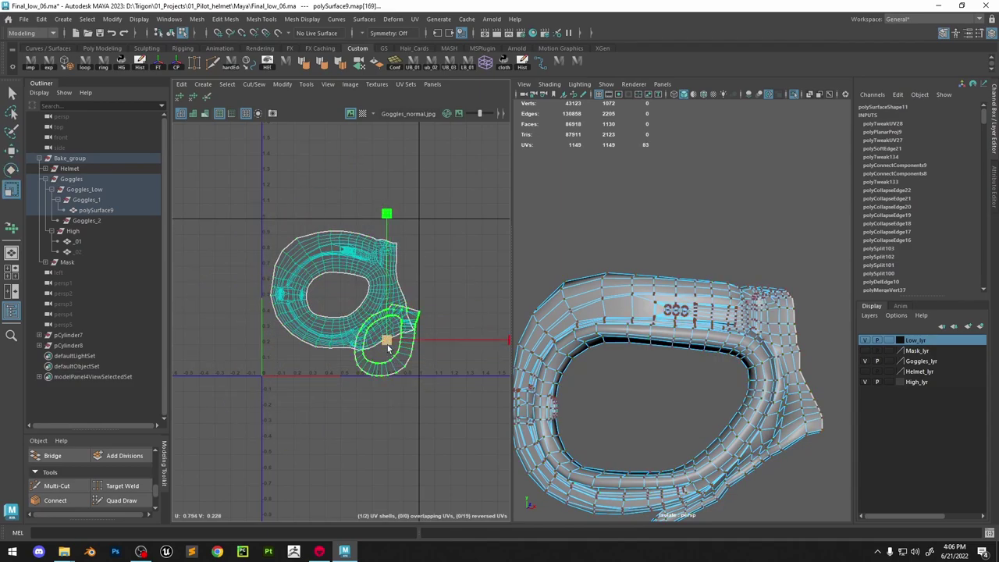
mouse_move(388, 342)
left_mouse_down()
mouse_move(365, 341)
mouse_move(396, 358)
left_mouse_up()
key("w")
key("r")
left_click_drag(397, 357, 398, 362)
Return to object mode, re-export the low-poly goggles, check the bake in Marmoset Toolbag and go back to Maya
right_click_drag(617, 286, 642, 253)
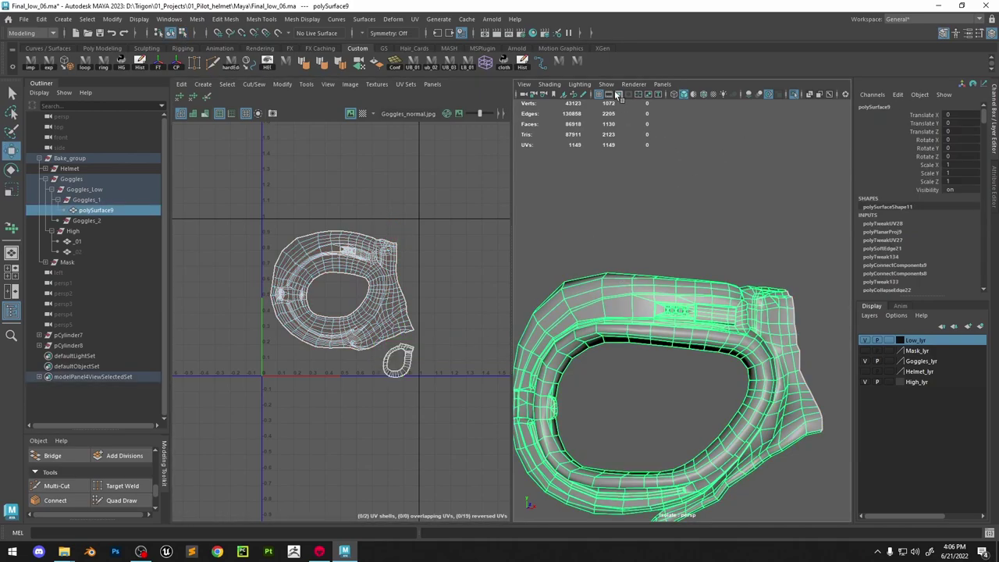
left_click(575, 67)
left_click(321, 551)
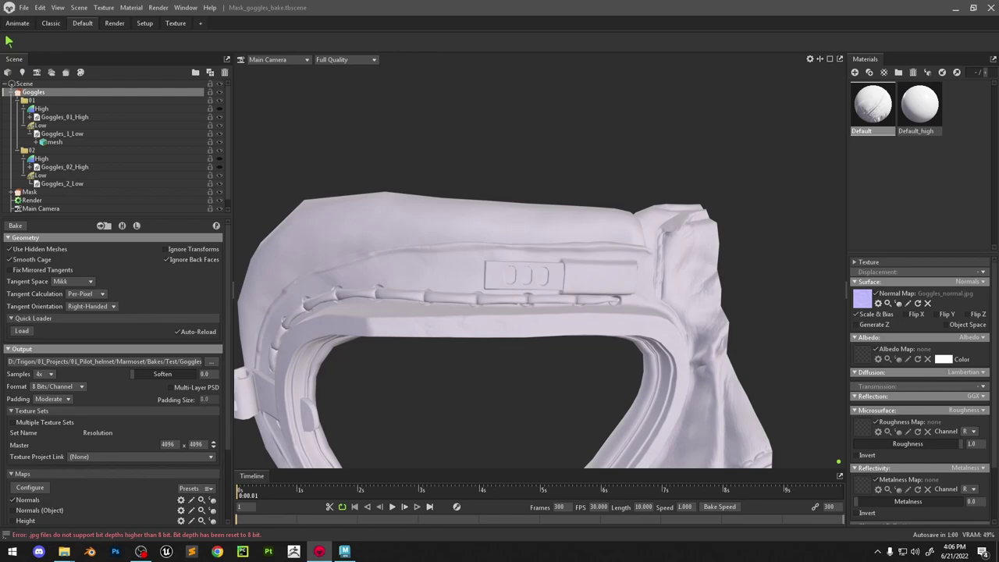
left_click(956, 14)
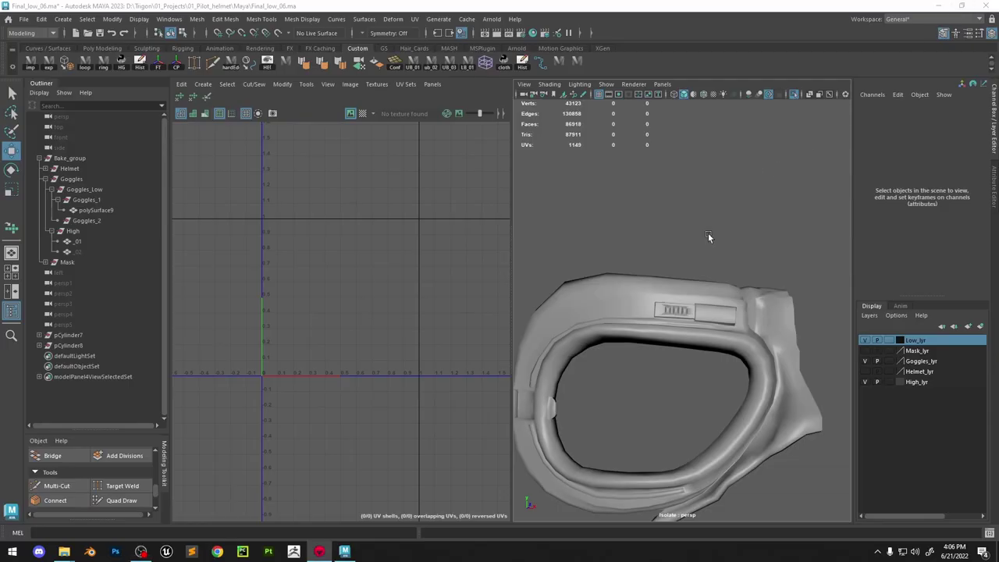
Examine the baked normal map on the low-poly goggles in textured display with the perspective view maximized
mouse_move(708, 235)
right_mouse_down("alt")
mouse_move(702, 261)
mouse_move(733, 289)
right_mouse_up("alt")
key("5")
left_click_drag(732, 290, 707, 312, "alt")
key("6")
right_click_drag(707, 310, 737, 348, "alt")
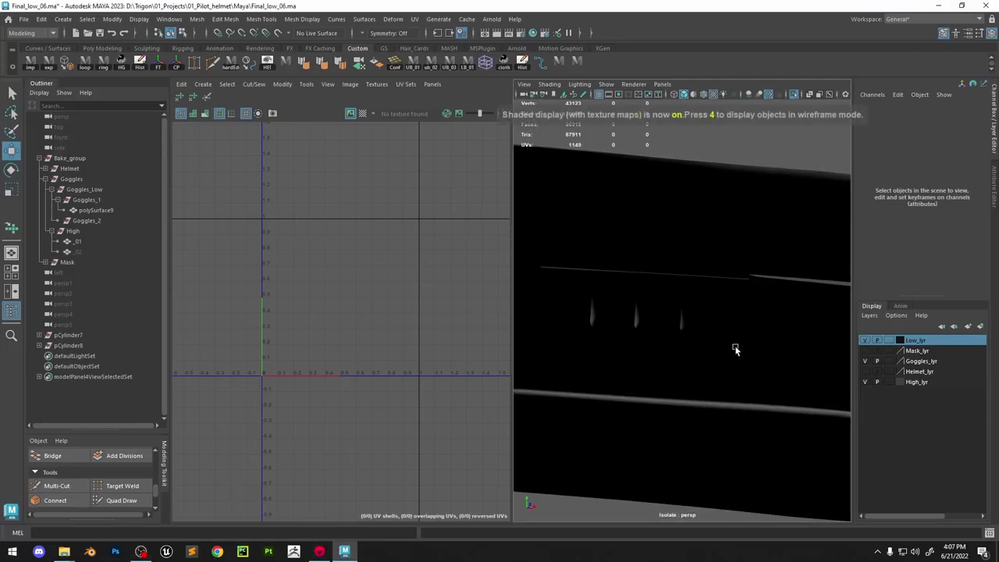
mouse_move(736, 348)
left_mouse_down("alt")
mouse_move(716, 336)
mouse_move(694, 360)
mouse_move(720, 358)
left_mouse_up("alt")
key("space")
right_click_drag(720, 357, 567, 215, "alt")
left_click_drag(567, 215, 604, 308, "alt")
right_click_drag(604, 309, 481, 186, "alt")
left_click_drag(481, 186, 580, 259, "alt")
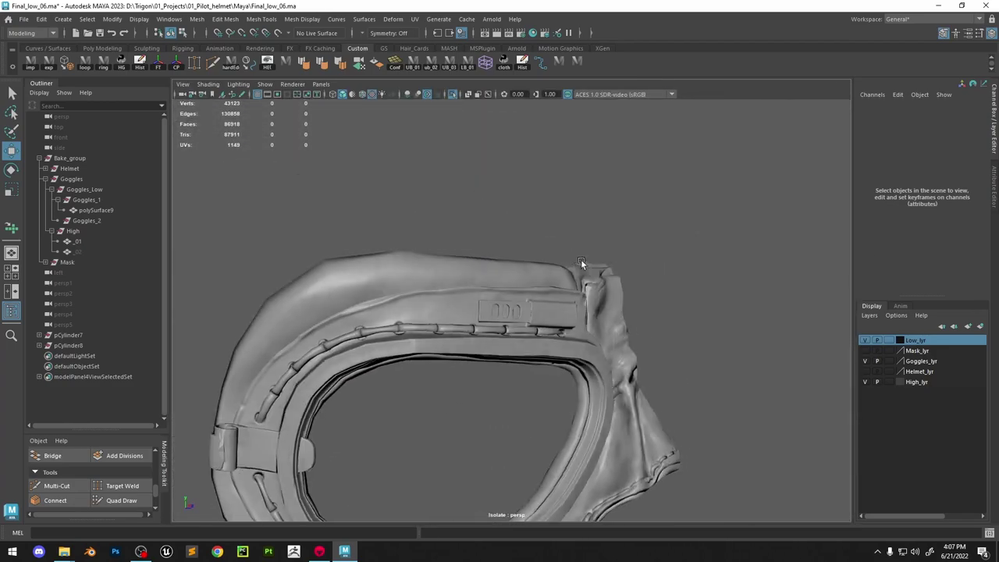
right_click_drag(580, 259, 603, 295, "alt")
left_click_drag(603, 296, 526, 268, "alt")
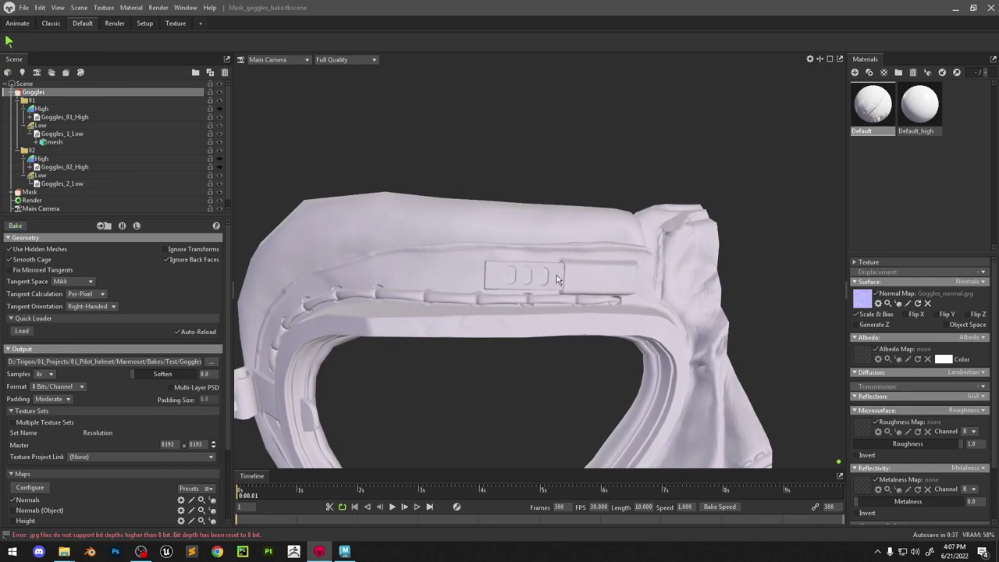
Compare the baked slots in Marmoset Toolbag with Maya's shaded, textured and lit displays
scroll(556, 274, "up", 6)
scroll(606, 304, "down", 2)
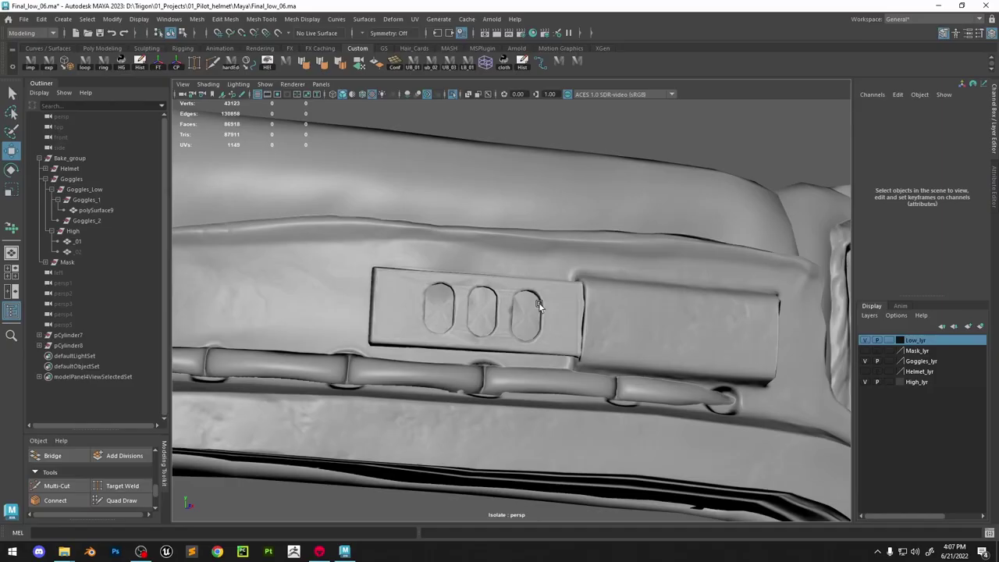
scroll(525, 309, "up", 4)
key("5")
key("6")
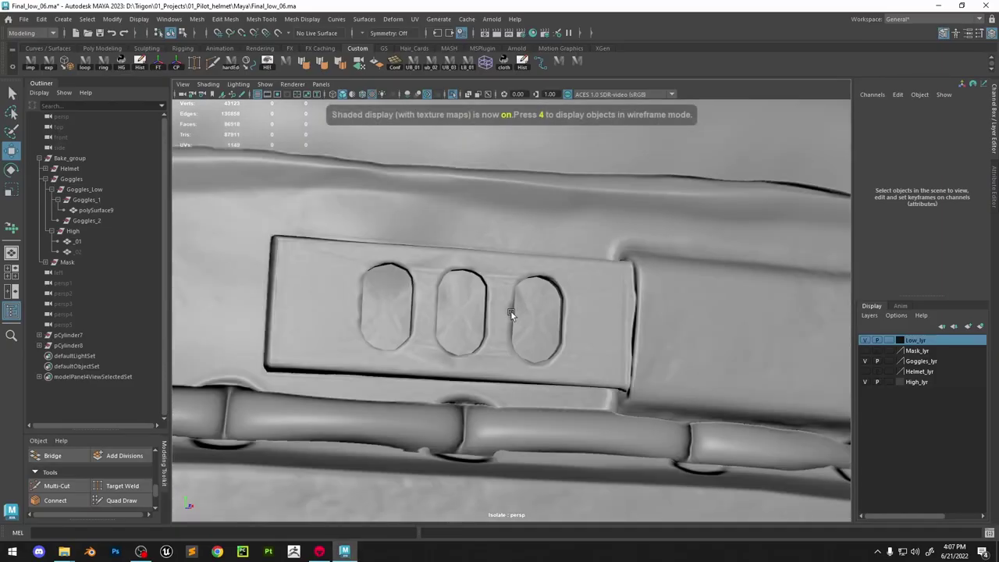
key("7")
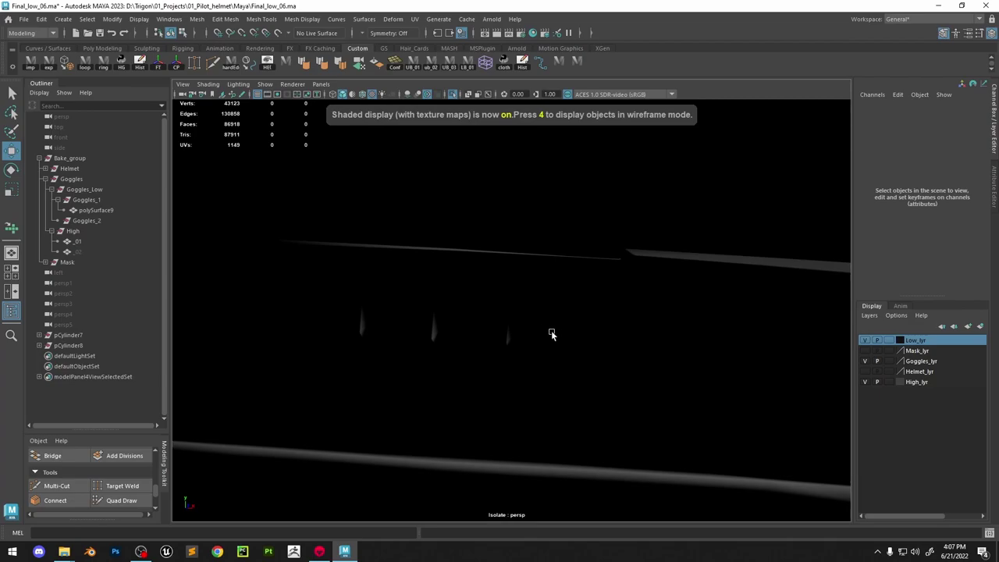
key("6")
Examine the baked slots from several angles and compare their shading with the low-poly wireframe
right_click_drag(572, 332, 474, 231, "alt")
mouse_move(474, 231)
left_mouse_down("alt")
mouse_move(507, 299)
mouse_move(568, 296)
left_mouse_up("alt")
right_click_drag(568, 294, 546, 263, "alt")
left_click_drag(546, 263, 509, 269, "alt")
right_click_drag(509, 269, 701, 367, "alt")
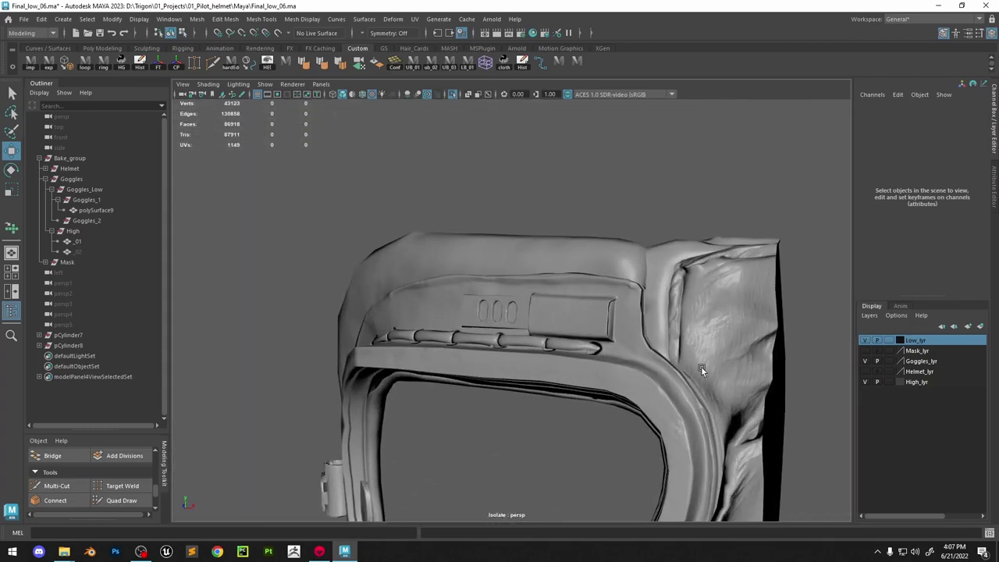
left_click_drag(701, 366, 662, 373, "alt")
right_click_drag(663, 373, 538, 305, "alt")
left_click_drag(538, 304, 597, 328, "alt")
right_click_drag(597, 328, 779, 428, "alt")
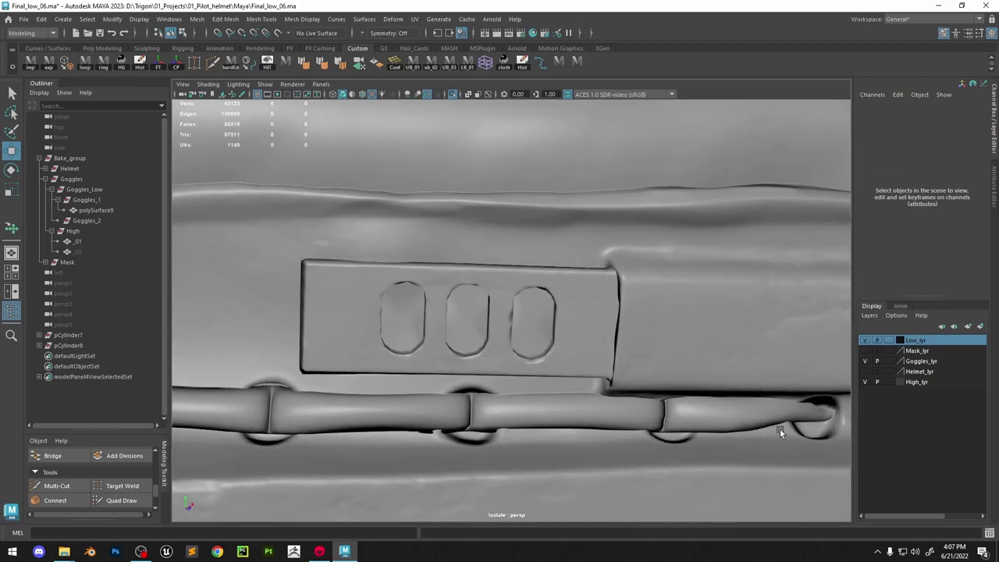
left_click(549, 267)
right_click_drag(549, 267, 608, 330, "alt")
right_click_drag(547, 214, 586, 209, "alt")
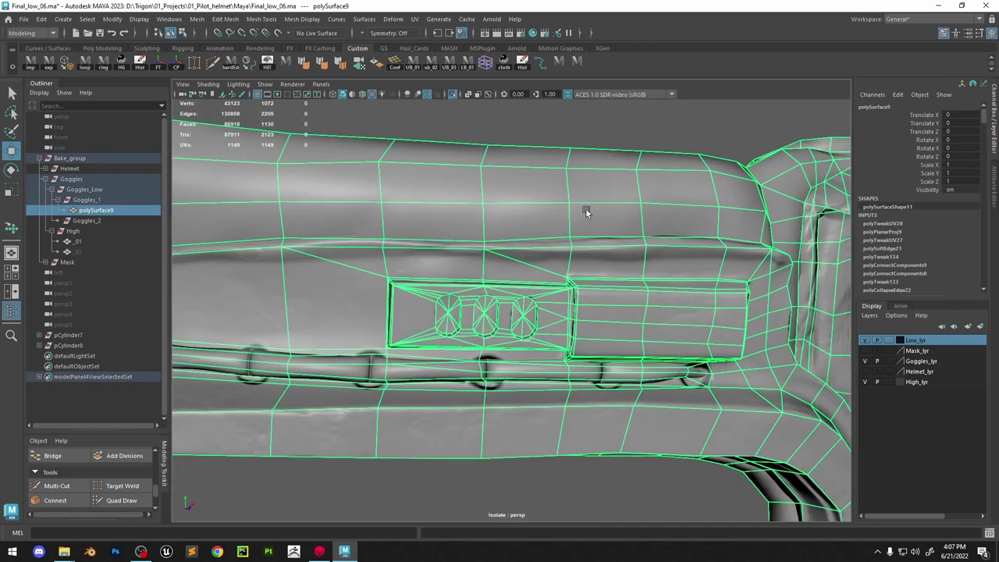
left_click(568, 132)
right_click_drag(568, 132, 557, 307, "alt")
mouse_move(557, 307)
left_mouse_down("alt")
mouse_move(542, 280)
mouse_move(531, 307)
left_mouse_up("alt")
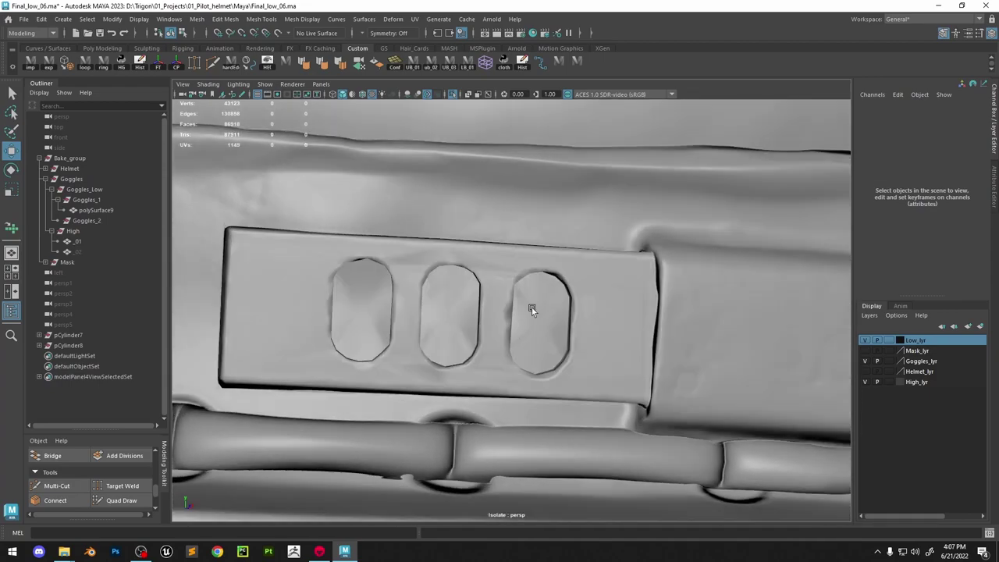
Select the wall face loops of all three slots, bevel their border edges and adjust the bevel width
key("5")
left_click(542, 308)
right_click_drag(557, 321, 605, 363, "alt")
left_click_drag(605, 362, 526, 257, "alt")
right_click_drag(526, 257, 523, 294)
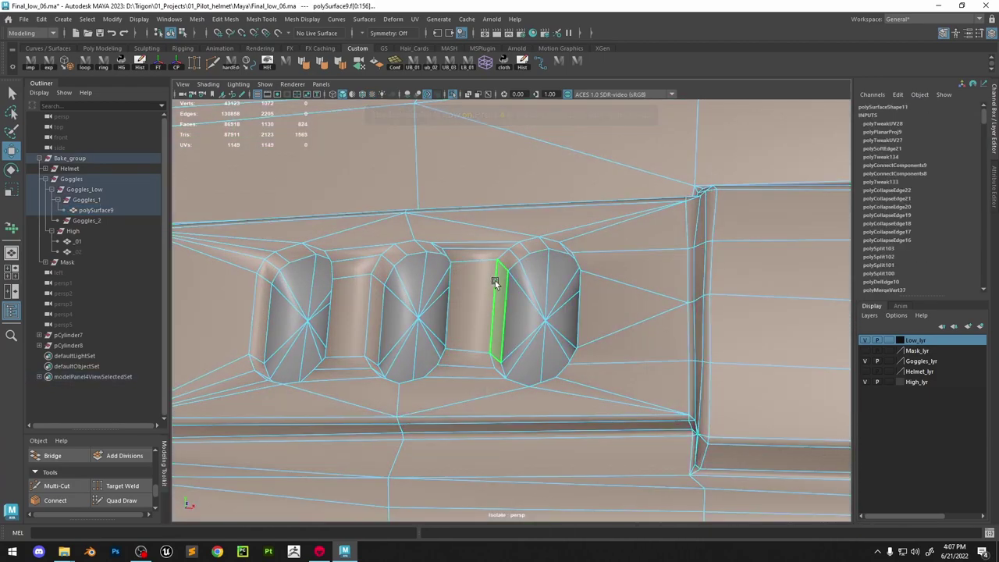
left_click(497, 281)
double_click(508, 263, "shift")
left_click_drag(508, 263, 444, 299, "alt")
left_click(478, 293, "shift")
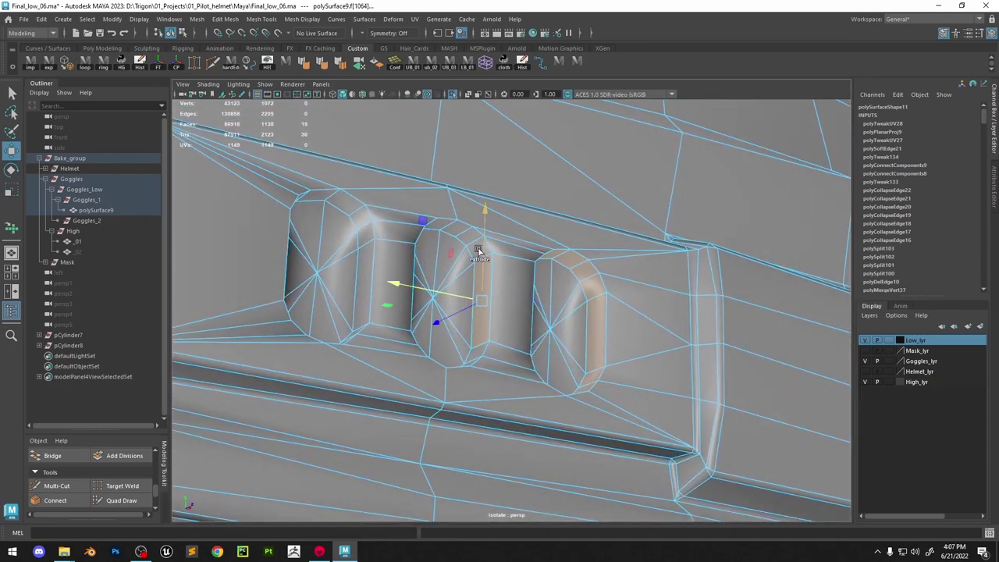
double_click(477, 249, "shift")
left_click(371, 240, "shift")
double_click(372, 262, "shift")
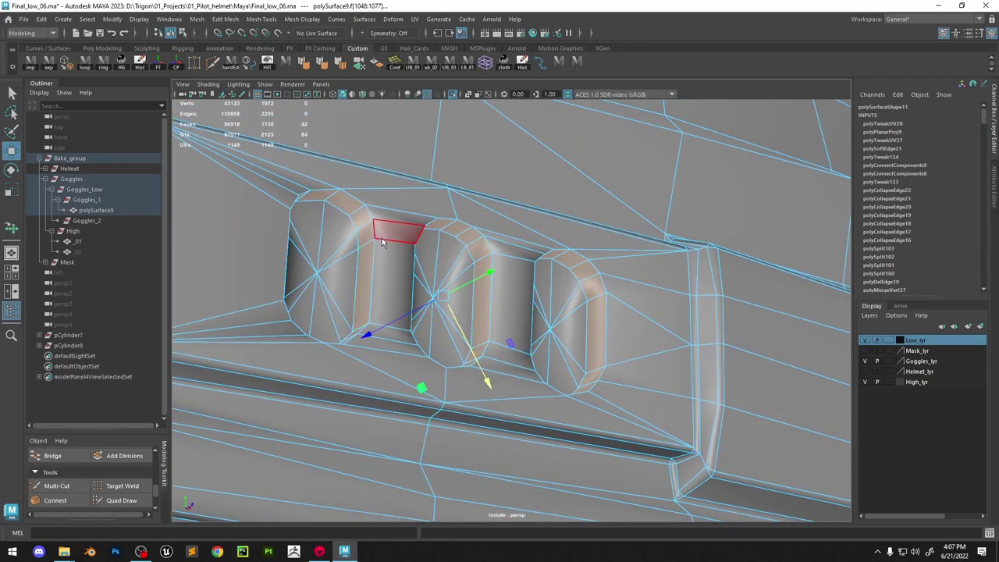
right_click_drag(381, 238, 514, 234, "ctrl")
left_click_drag(514, 233, 519, 248, "alt")
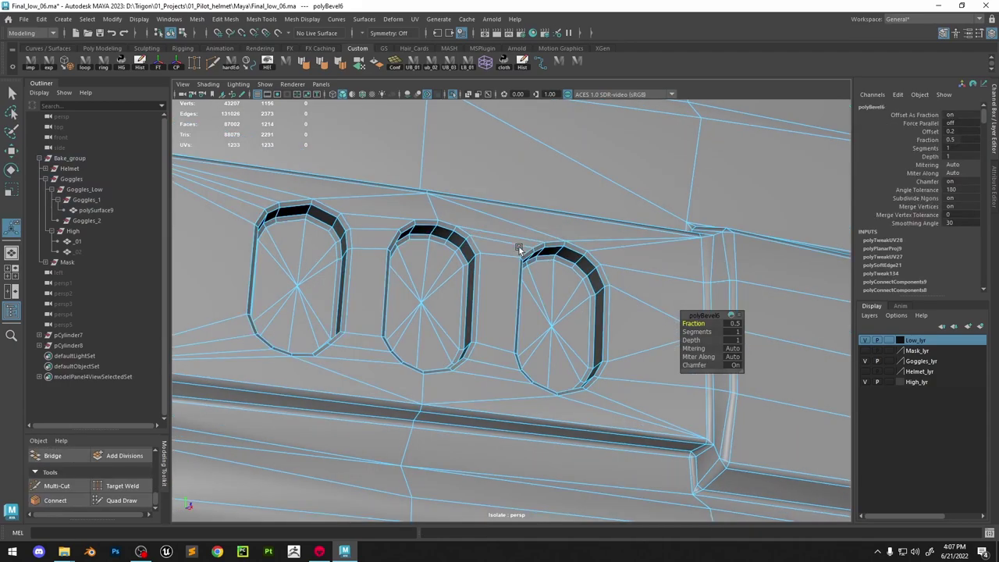
middle_click_drag(527, 248, 530, 274)
Select all edges of the beveled low-poly goggles and soften them
key("q")
right_click_drag(455, 209, 335, 87)
left_click(323, 64)
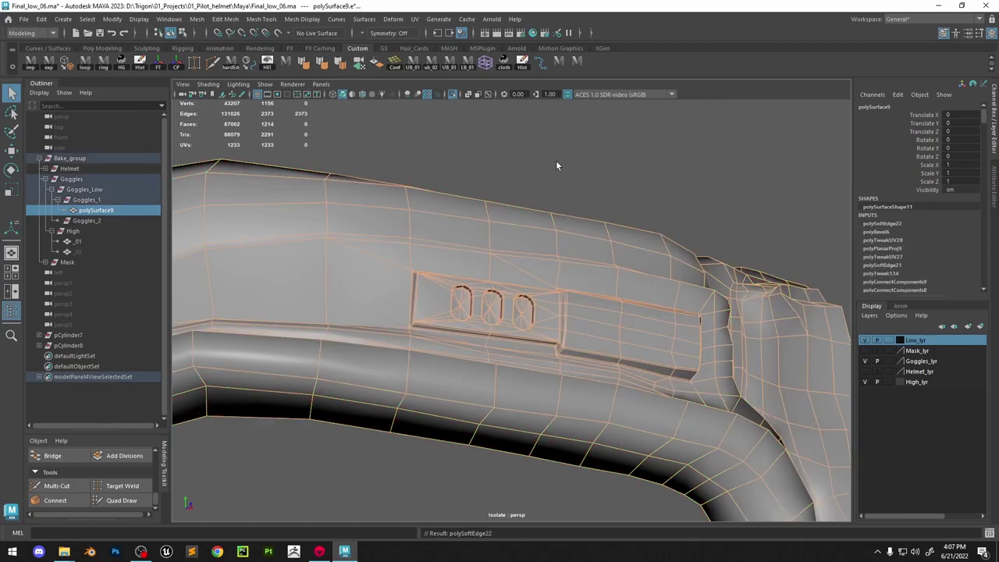
Try to flatten the floor faces of the slot nearest the raised block with the Scale tool
left_click(557, 165)
left_click_drag(567, 209, 566, 236, "alt")
mouse_move(537, 296)
left_mouse_down("alt")
mouse_move(531, 309)
mouse_move(545, 287)
left_mouse_up("alt")
left_click(546, 286)
right_click_drag(546, 286, 549, 309)
left_click(549, 310)
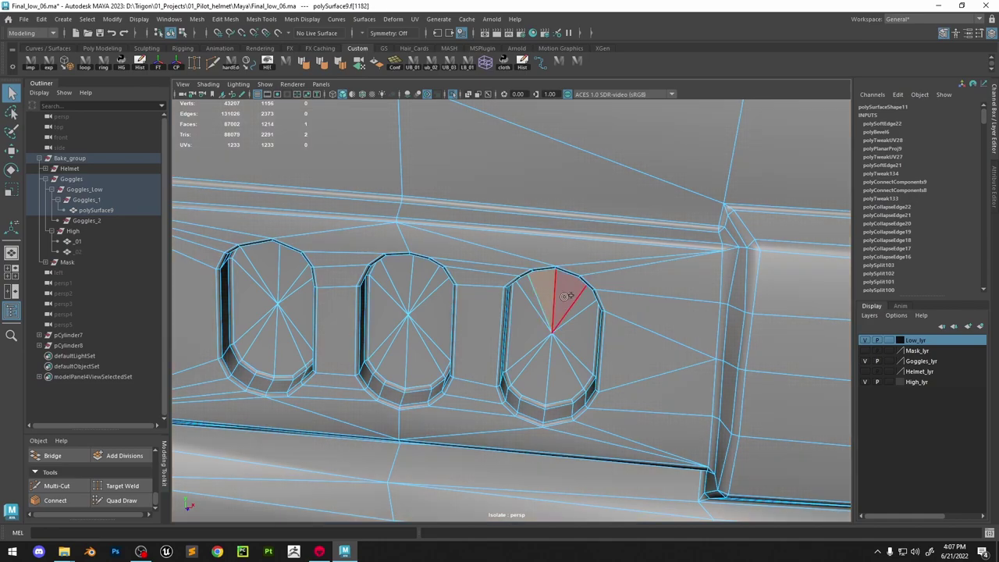
left_click_drag(551, 350, 543, 308)
key("r")
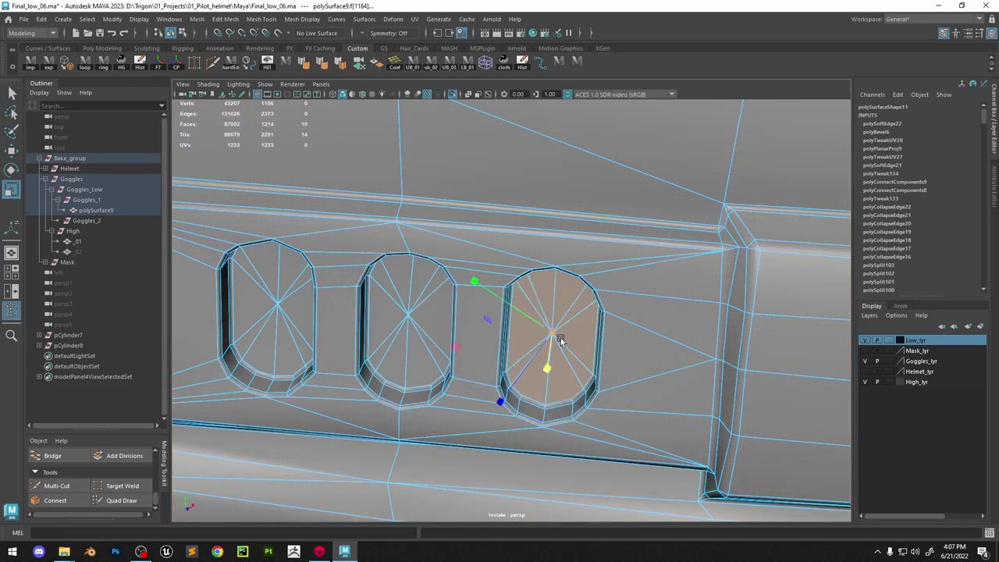
left_click_drag(560, 342, 539, 364, "alt")
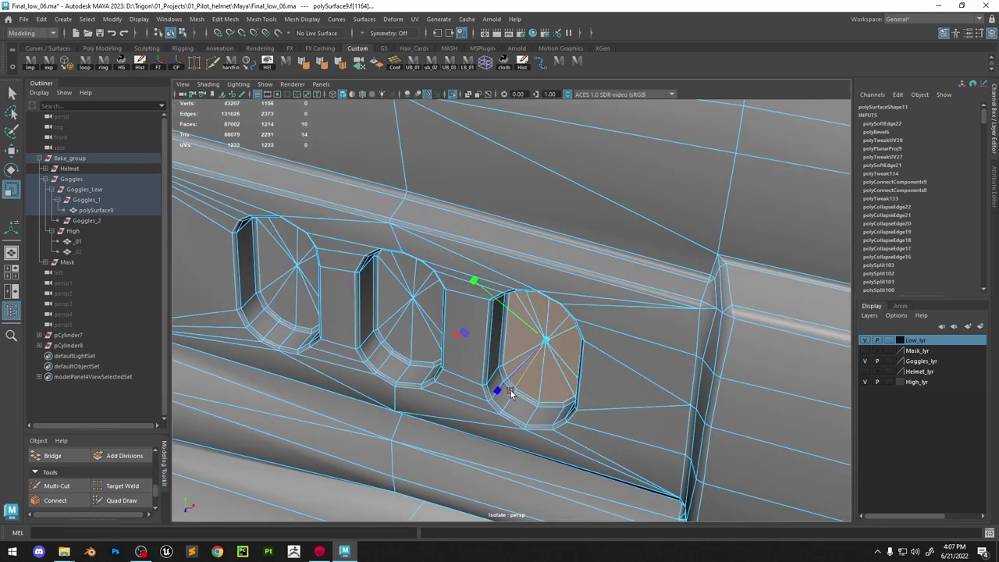
Try to flatten the floor faces of the middle slot and the slot farthest from the raised block by scaling
left_click(429, 326)
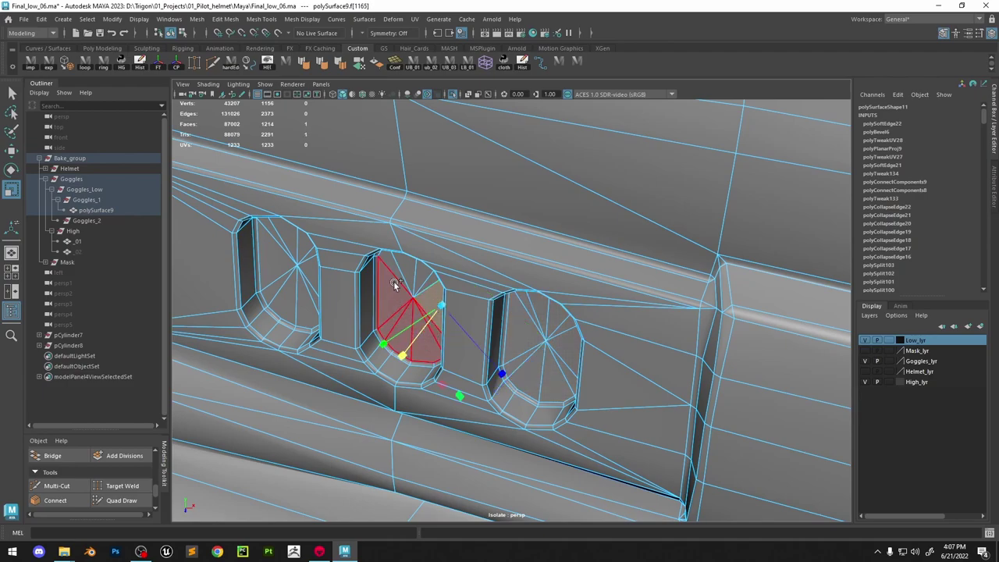
left_click_drag(394, 283, 423, 292)
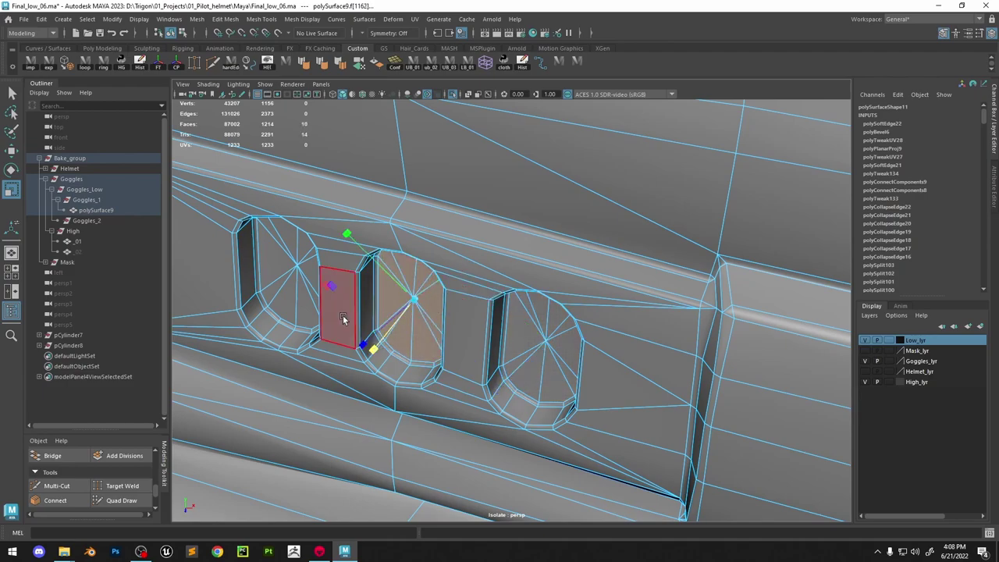
left_click(294, 308)
left_click_drag(286, 237, 307, 272)
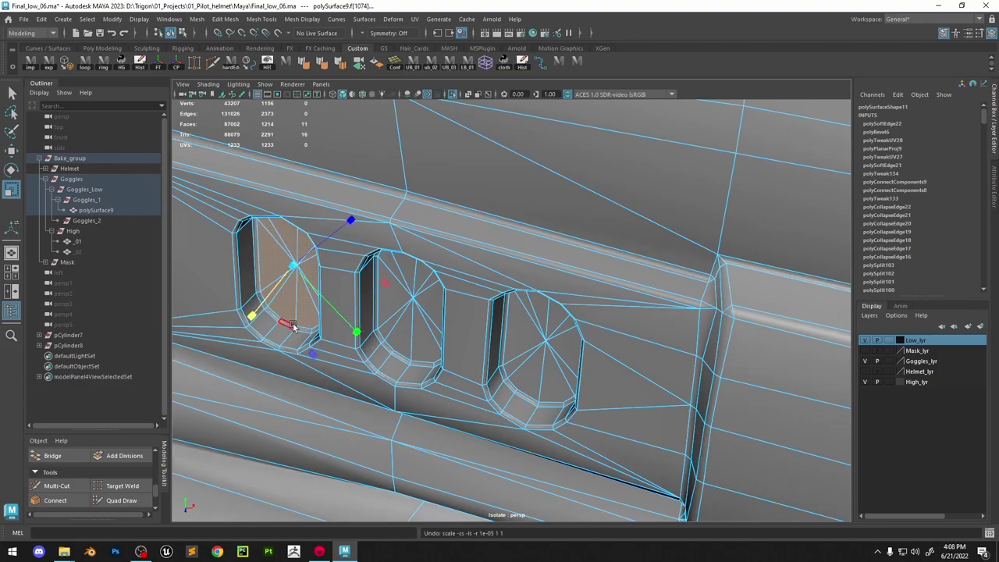
Cut the missing spokes from each slot floor's centre to its unconnected rim vertices with the Multi-Cut tool
mouse_move(287, 323)
left_mouse_down("alt")
mouse_move(252, 296)
mouse_move(264, 326)
left_mouse_up("alt")
right_click_drag(332, 279, 395, 336, "alt")
middle_click_drag(394, 335, 514, 285, "alt")
right_click_drag(514, 286, 472, 287)
left_click_drag(473, 287, 506, 262, "alt")
left_click(58, 486)
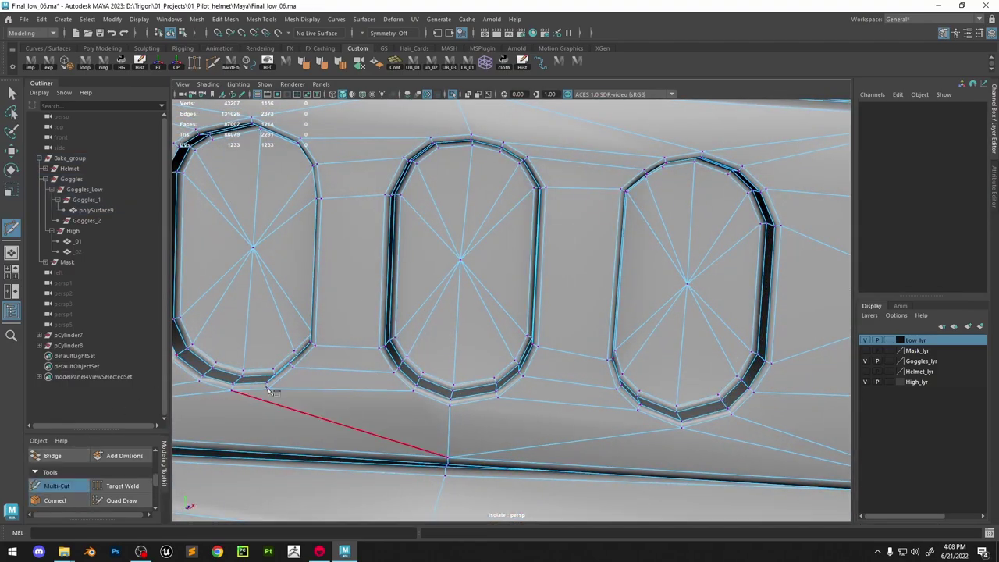
right_click(494, 376)
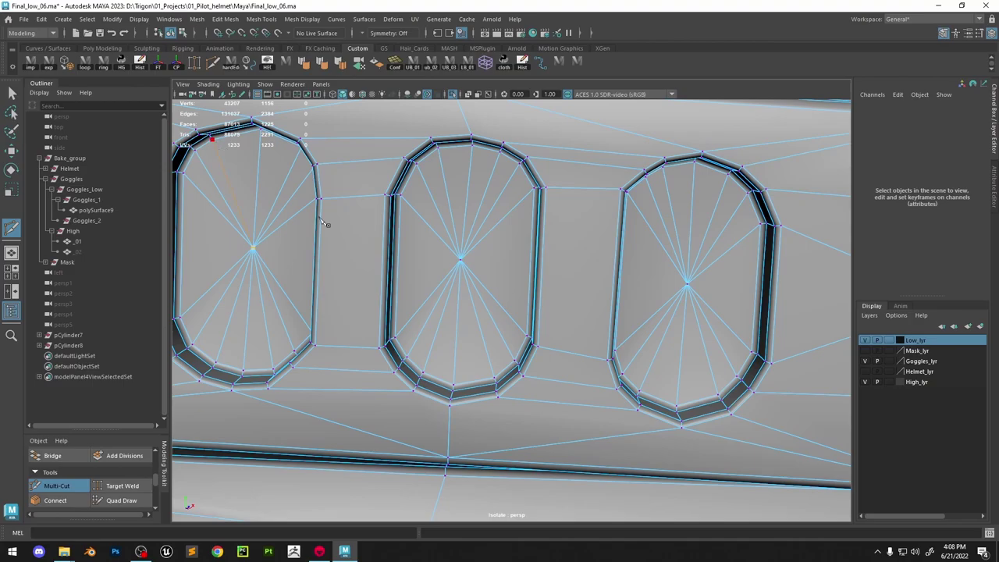
key("w")
scroll(321, 221, "down", 8)
right_click_drag(564, 181, 601, 145)
left_click(600, 146)
Select all spoke edges on the floors of the three slots and delete them
left_click_drag(600, 234, 617, 322, "alt")
right_click_drag(617, 322, 708, 360, "alt")
left_click_drag(708, 360, 676, 336, "alt")
left_click(676, 336)
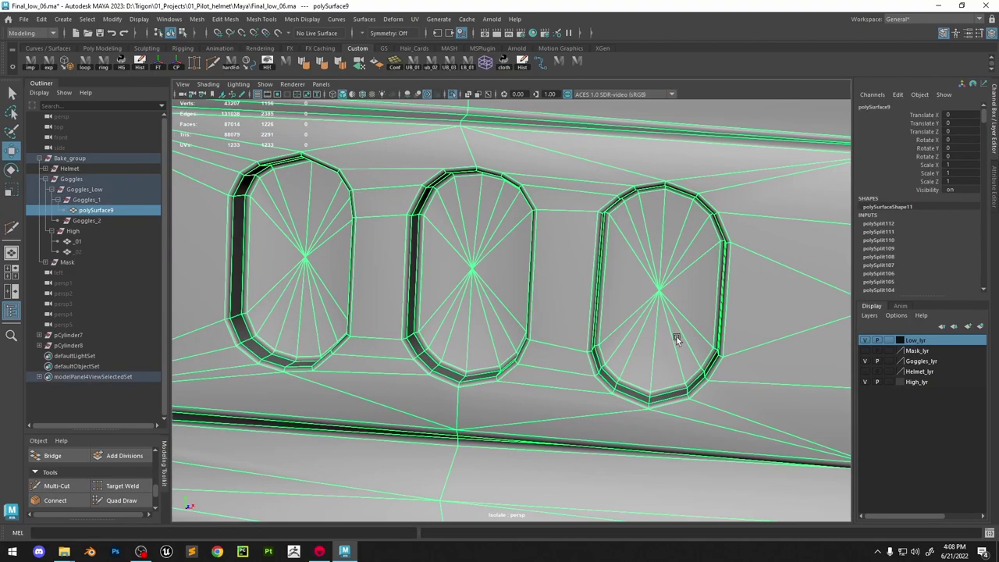
right_click_drag(676, 336, 676, 301)
left_click(678, 342)
double_click(664, 322, "shift")
double_click(476, 282, "shift")
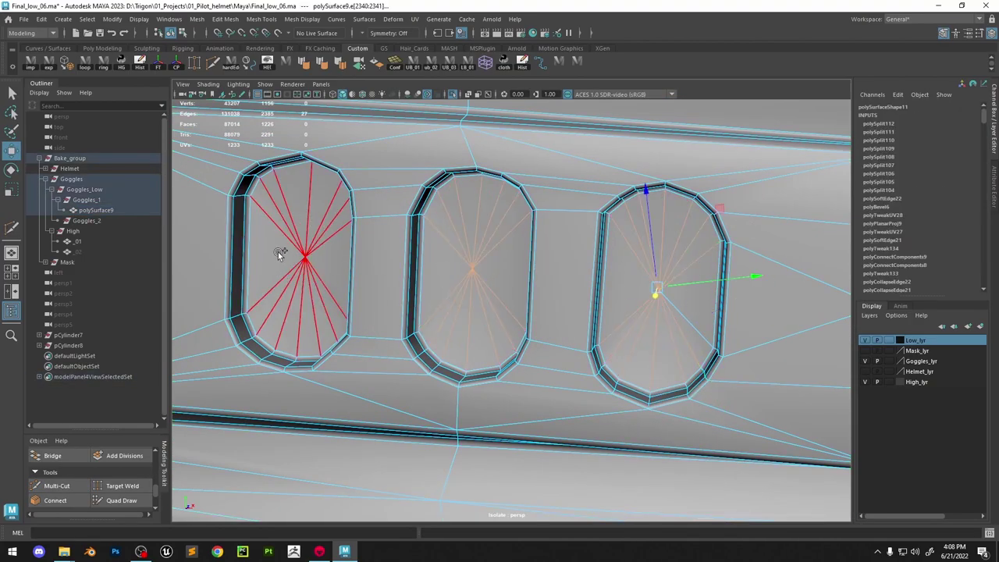
double_click(278, 252, "shift")
key("Delete")
Connect the opposite floor vertices across the upper arc of the slot nearest the raised block
left_click_drag(624, 246, 689, 231, "alt")
right_click_drag(689, 232, 648, 230)
left_click(605, 218)
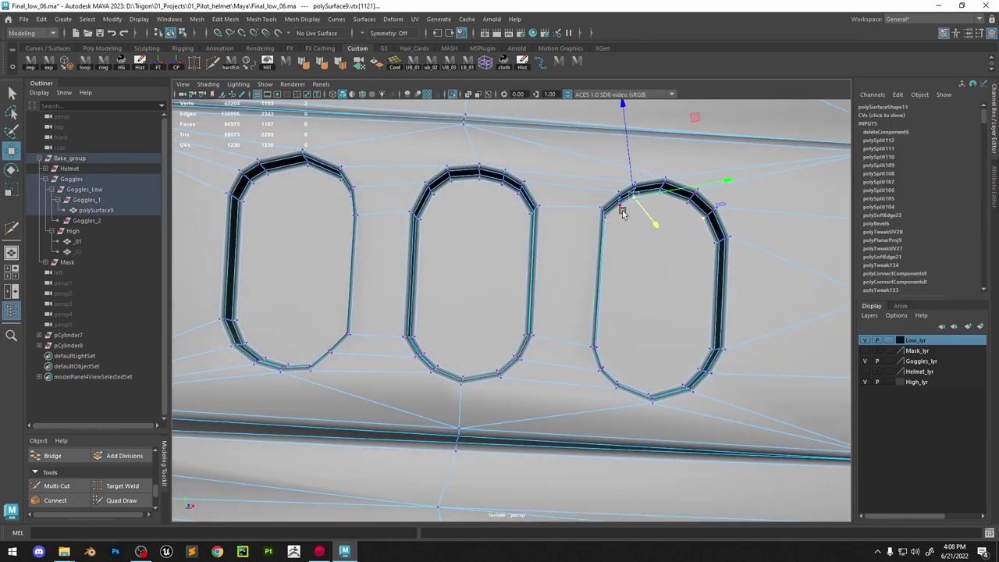
right_click_drag(639, 204, 634, 266, "shift")
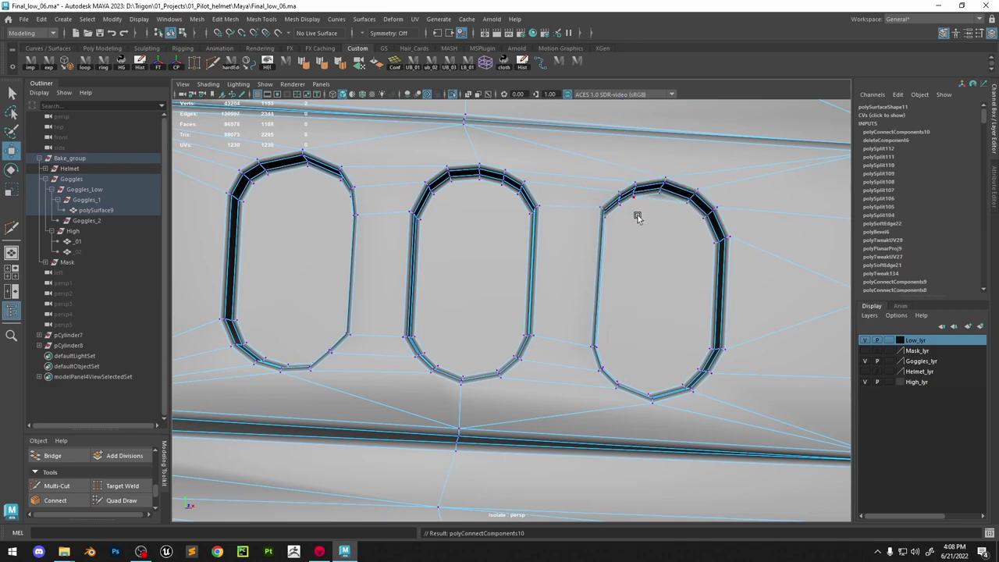
left_click(704, 246, "shift")
key("g")
Connect the opposite floor vertices across the lower arc of the slot nearest the raised block, then return to object selection
left_click_drag(692, 281, 695, 335, "alt")
left_click(607, 342, "shift")
key("g")
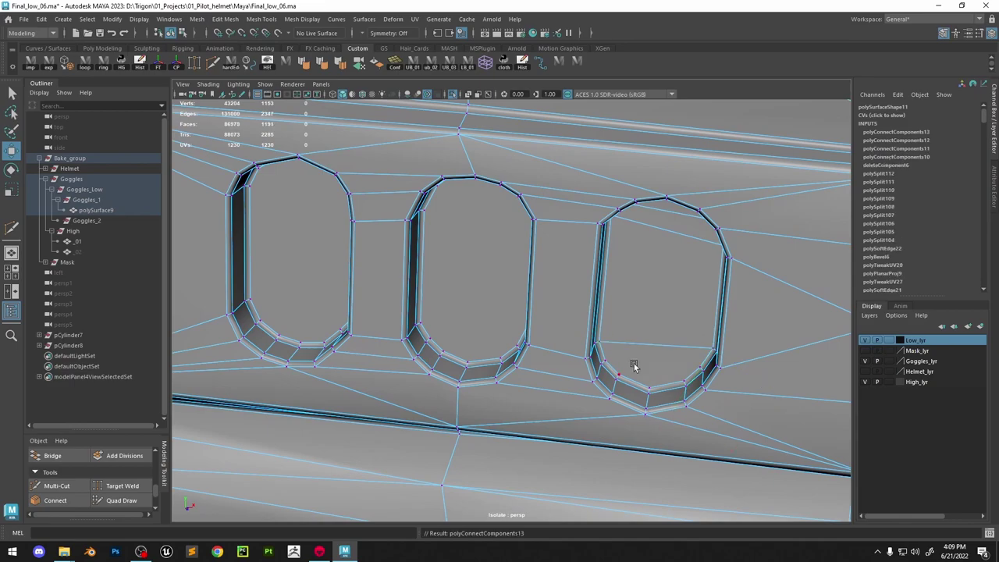
key("g")
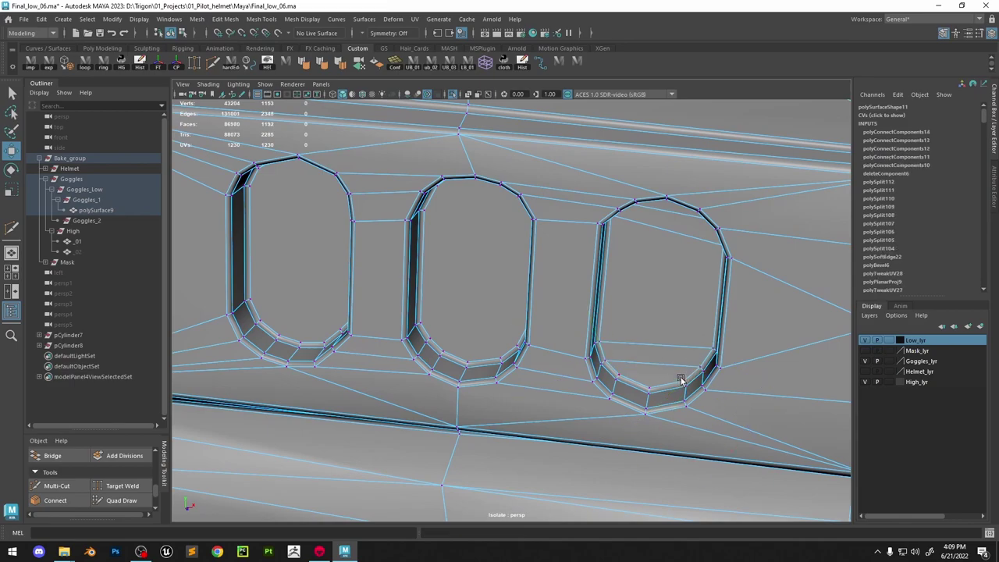
left_click(619, 375, "shift")
key("g")
right_click_drag(629, 246, 660, 196)
scroll(659, 166, "down", 4)
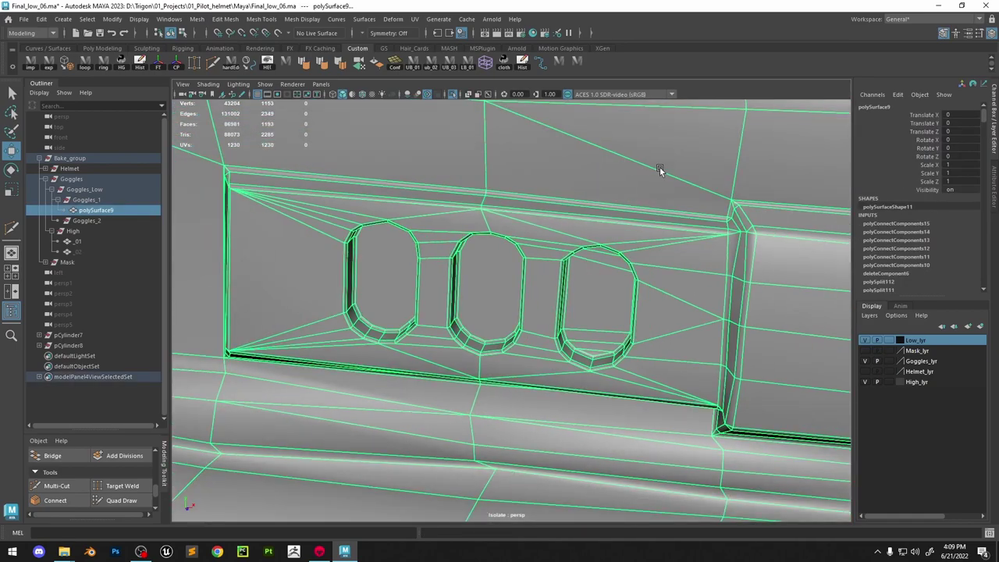
Check the slots' shading and connect the opposite floor vertices across the middle slot's upper arc
left_click_drag(636, 247, 545, 115, "alt")
scroll(544, 116, "down", 5)
left_click(586, 112)
scroll(617, 292, "up", 5)
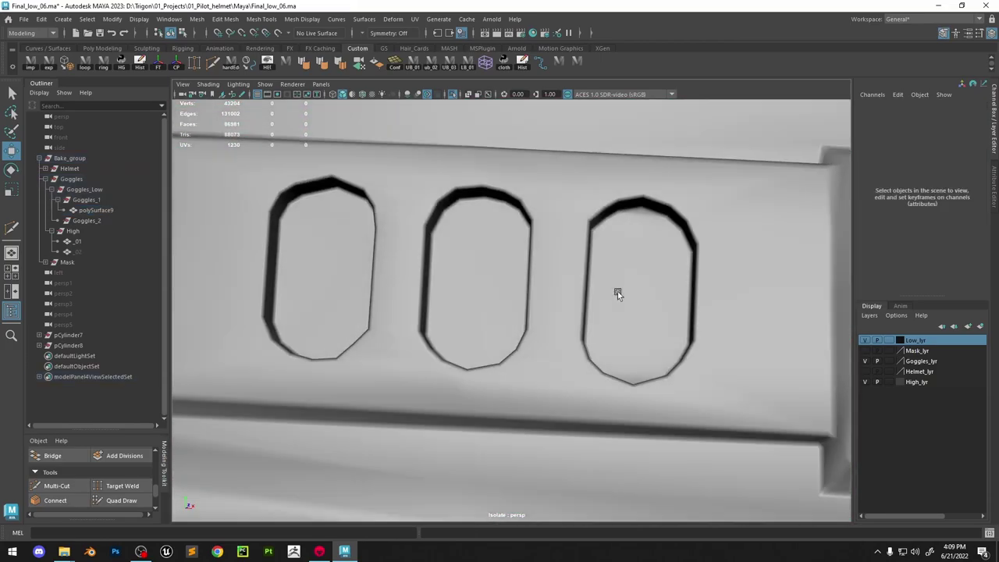
left_click_drag(618, 291, 634, 300, "alt")
left_click(633, 300)
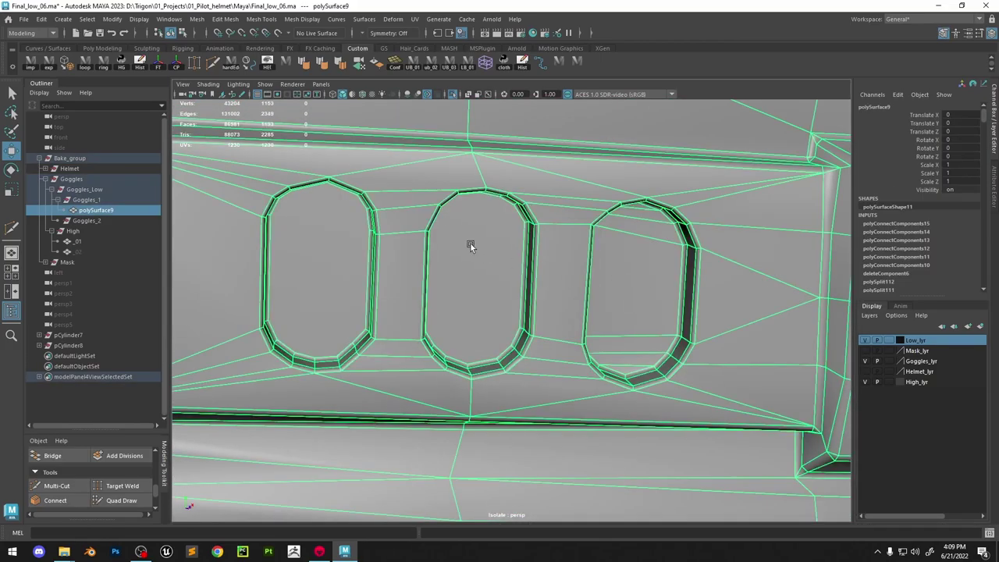
right_click_drag(471, 243, 466, 192)
left_click_drag(397, 202, 451, 216, "alt")
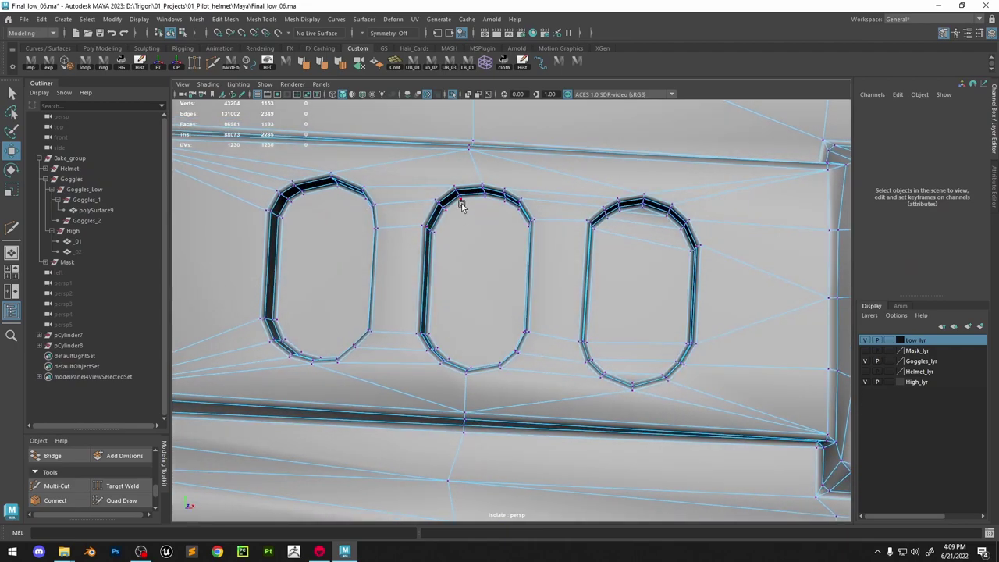
left_click(461, 202)
left_click(499, 204, "shift")
right_click_drag(498, 206, 483, 268, "shift")
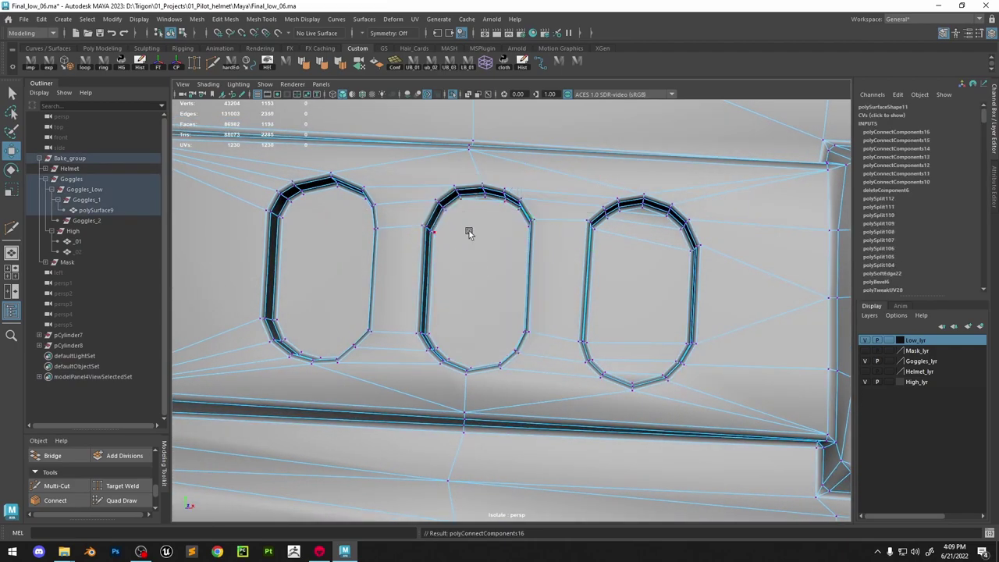
key("g")
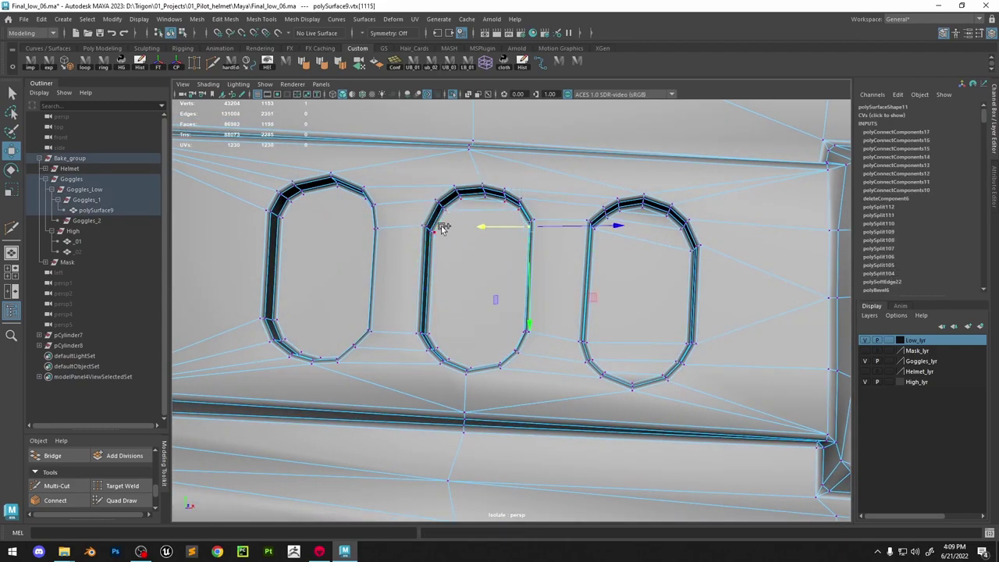
left_click(442, 228, "shift")
key("g")
Connect the opposite floor vertices across the middle slot's lower arc
left_click_drag(489, 320, 438, 315, "alt")
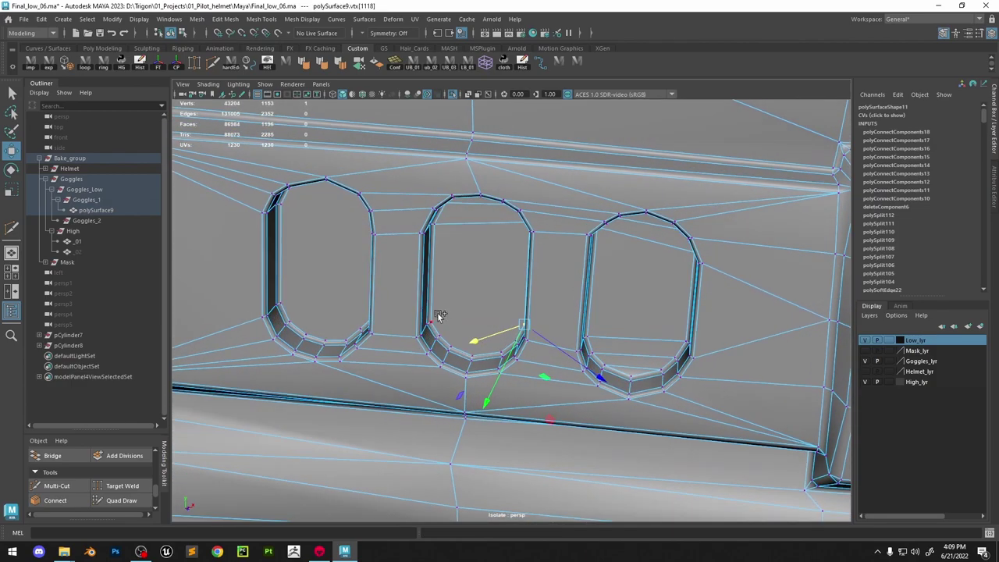
right_click_drag(504, 332, 502, 346, "shift")
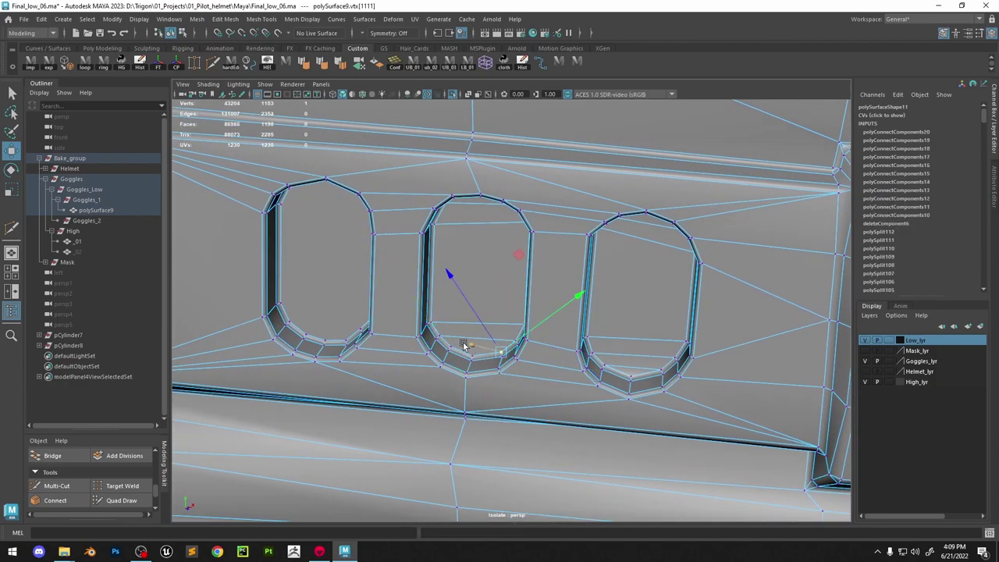
key("g")
Connect the opposite floor vertices across the upper arc of the slot farthest from the raised block
left_click_drag(535, 290, 546, 290, "alt")
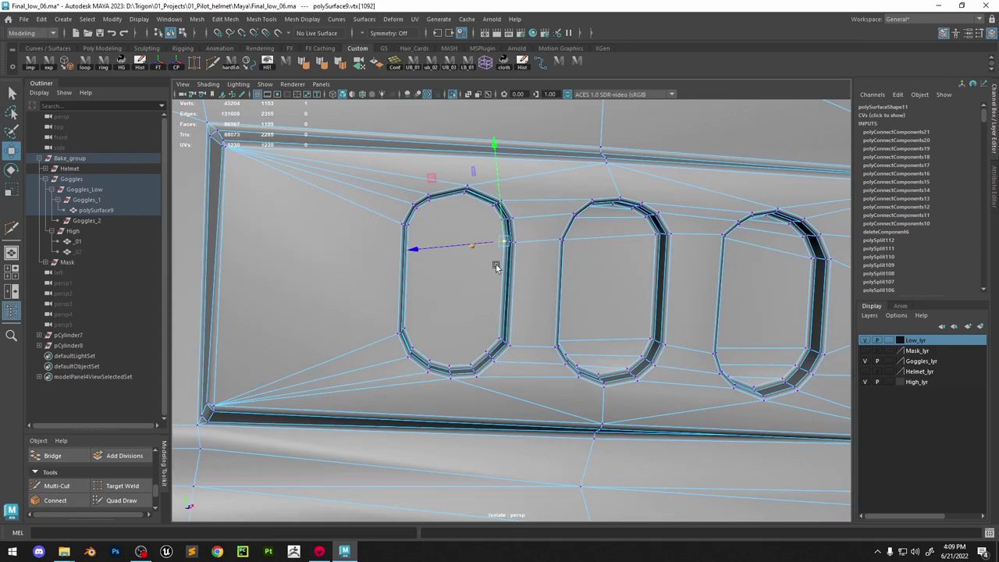
left_click_drag(497, 267, 493, 226, "alt")
left_click(428, 230, "shift")
key("g")
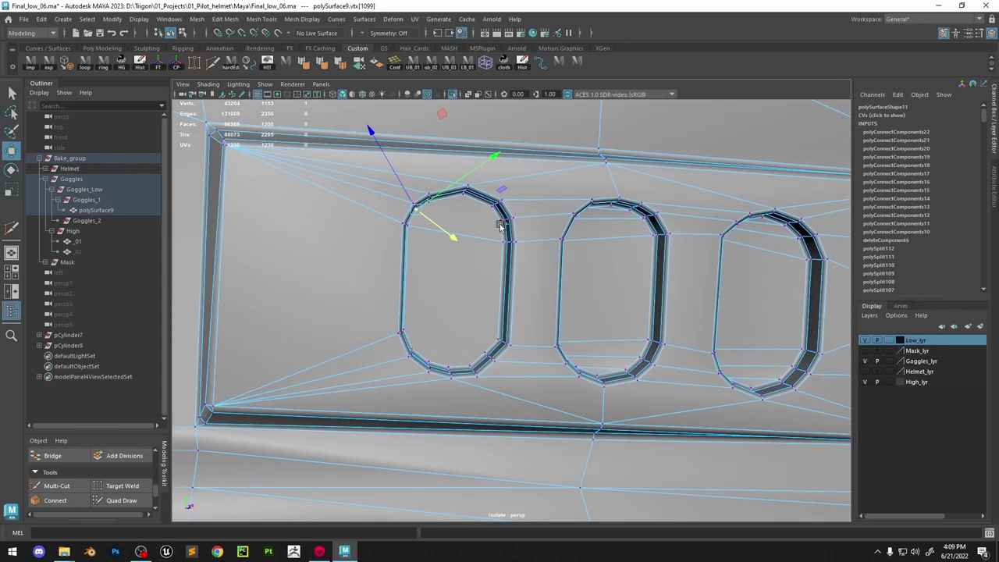
left_click(501, 221, "shift")
key("g")
right_click_drag(447, 209, 448, 223, "shift")
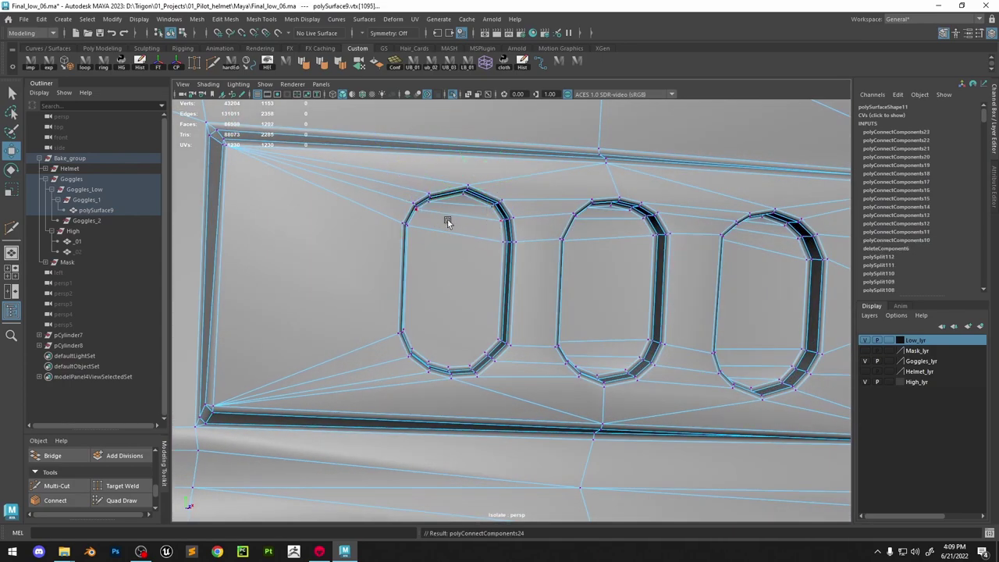
Connect the opposite floor vertices across the lower arc of the slot farthest from the raised block
left_click(498, 340)
left_click_drag(497, 338, 441, 322, "alt")
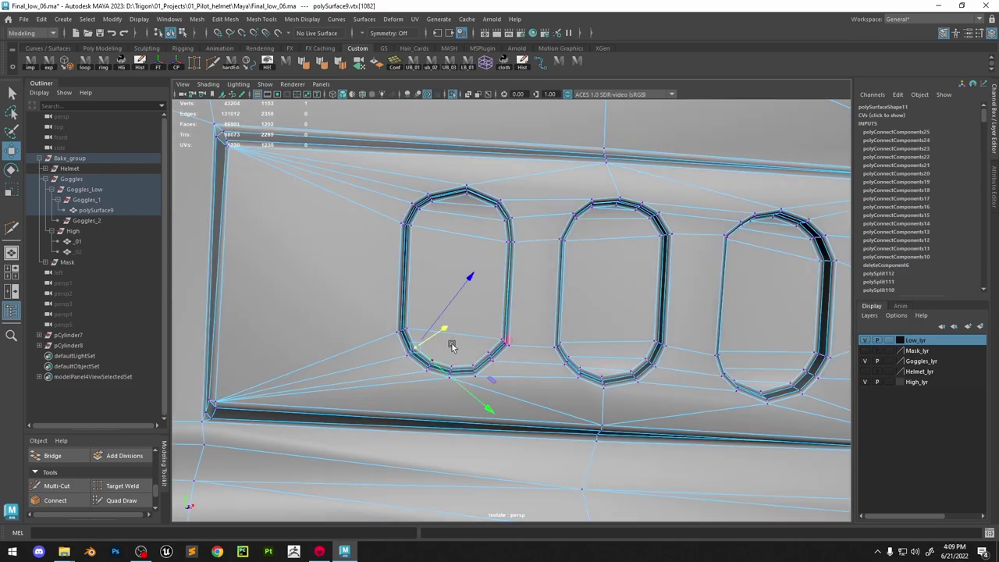
key("g")
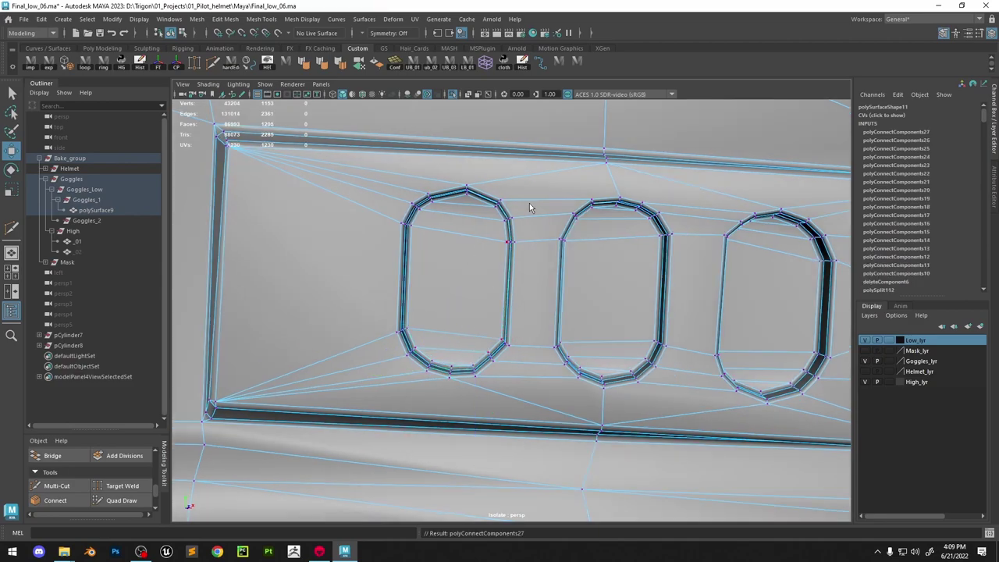
Return to object selection and examine the low-poly goggles' shading around the three slots from several distances and angles
right_click_drag(530, 208, 552, 181)
right_click_drag(547, 178, 471, 140, "alt")
left_click(322, 67)
right_click_drag(582, 246, 488, 168, "alt")
left_click(542, 185)
right_click_drag(617, 304, 792, 449, "alt")
mouse_move(652, 302)
left_mouse_down("alt")
mouse_move(631, 295)
mouse_move(697, 290)
mouse_move(616, 298)
mouse_move(642, 302)
mouse_move(642, 290)
left_mouse_up("alt")
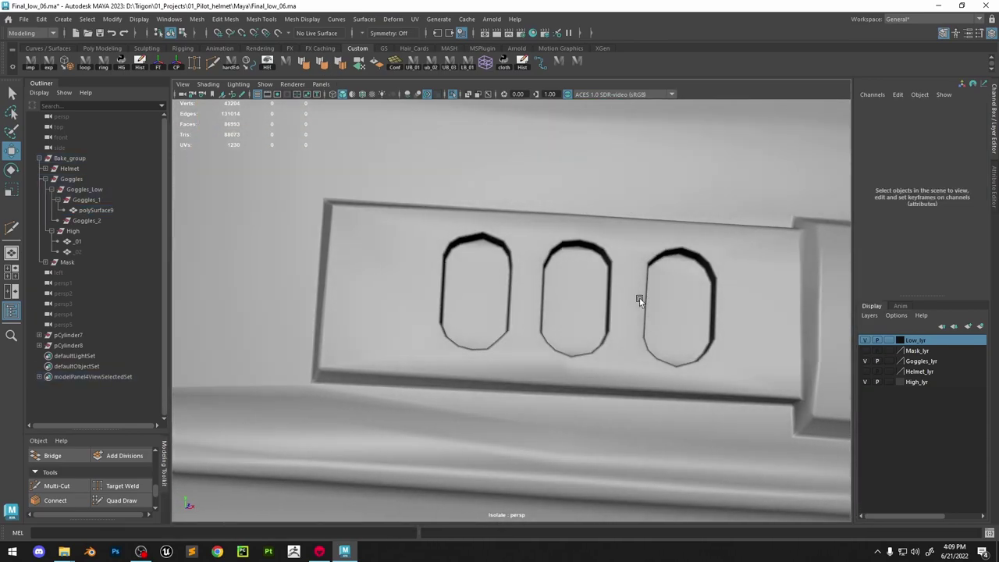
left_click(438, 344)
right_click_drag(568, 321, 499, 166, "alt")
left_click(501, 159)
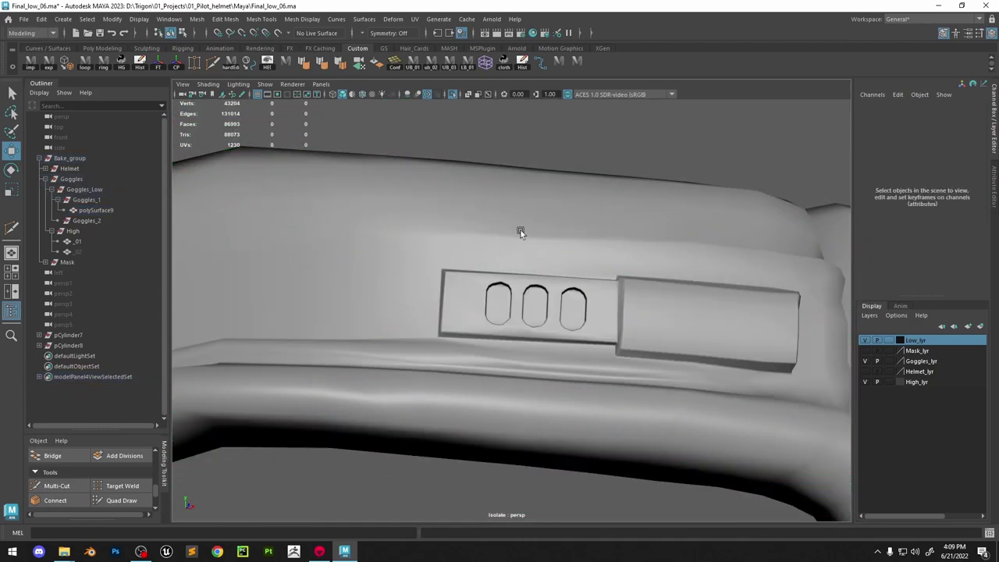
left_click_drag(520, 232, 589, 275, "alt")
right_click_drag(589, 276, 636, 324, "alt")
left_click_drag(616, 312, 478, 285, "alt")
right_click_drag(621, 302, 482, 148, "alt")
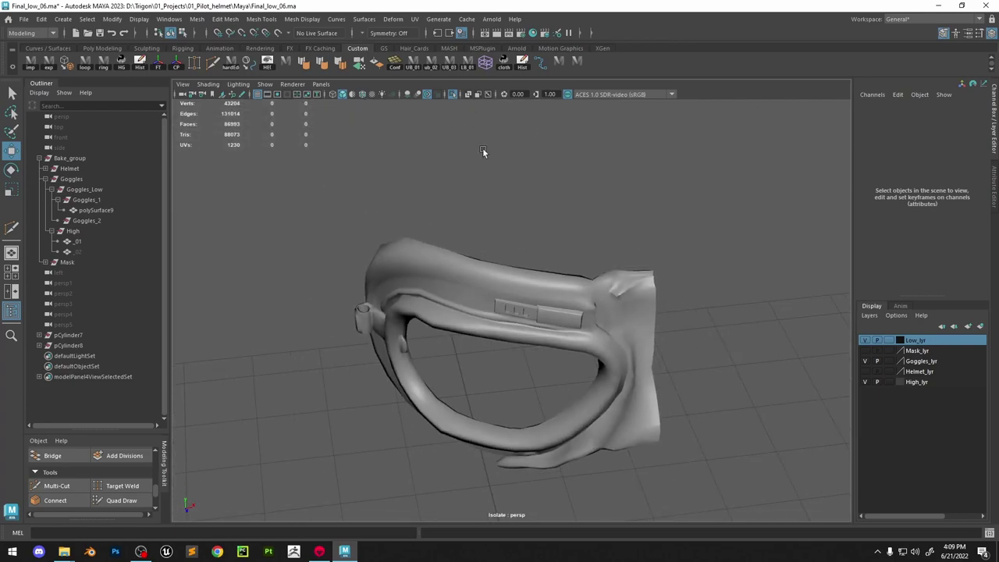
Delete the UB_01, ub_02, UB_03 and LB_01 script shortcuts from the Custom shelf
left_click_drag(483, 147, 540, 247, "alt")
right_click_drag(539, 247, 588, 289, "alt")
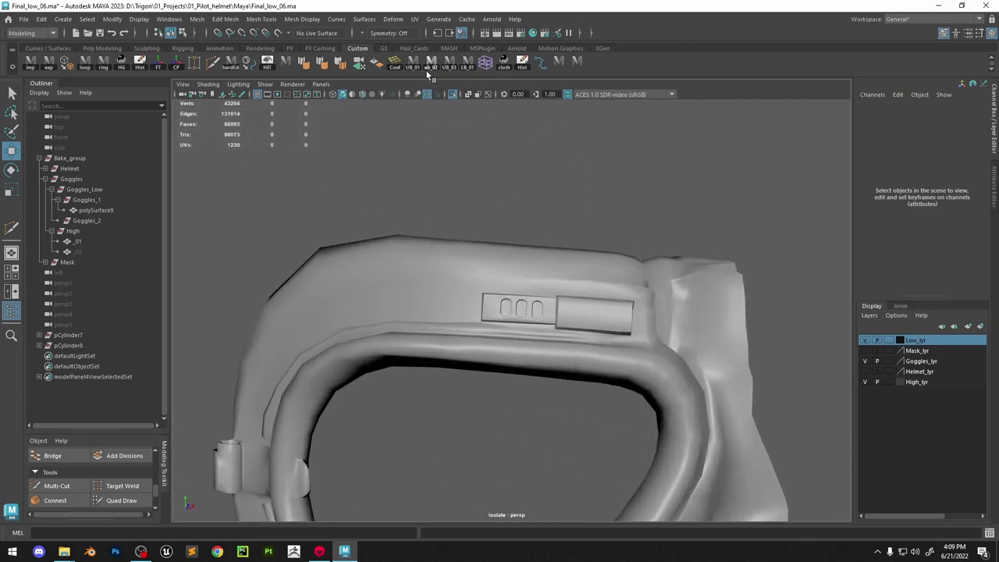
left_click_drag(582, 255, 554, 277, "alt")
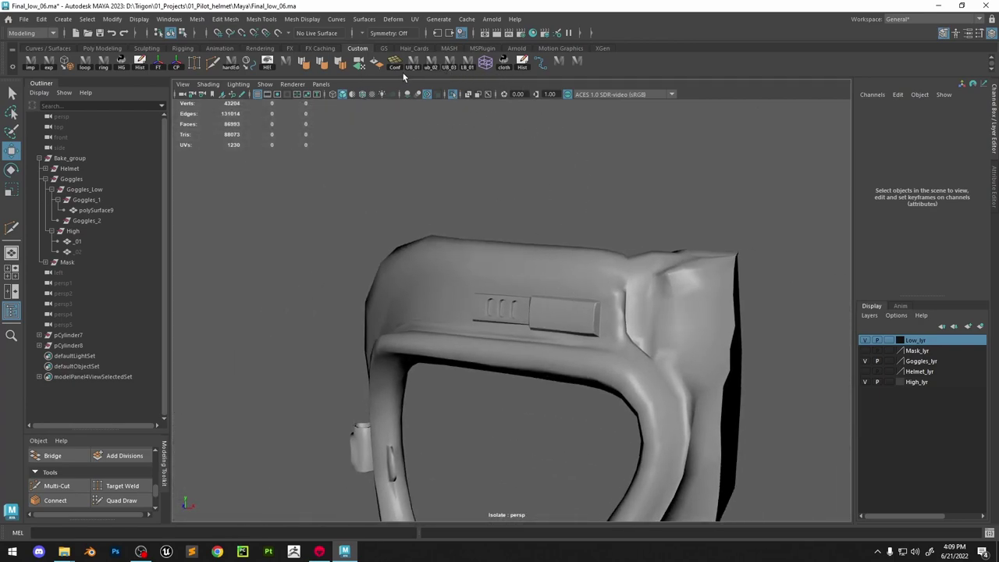
right_click(419, 64)
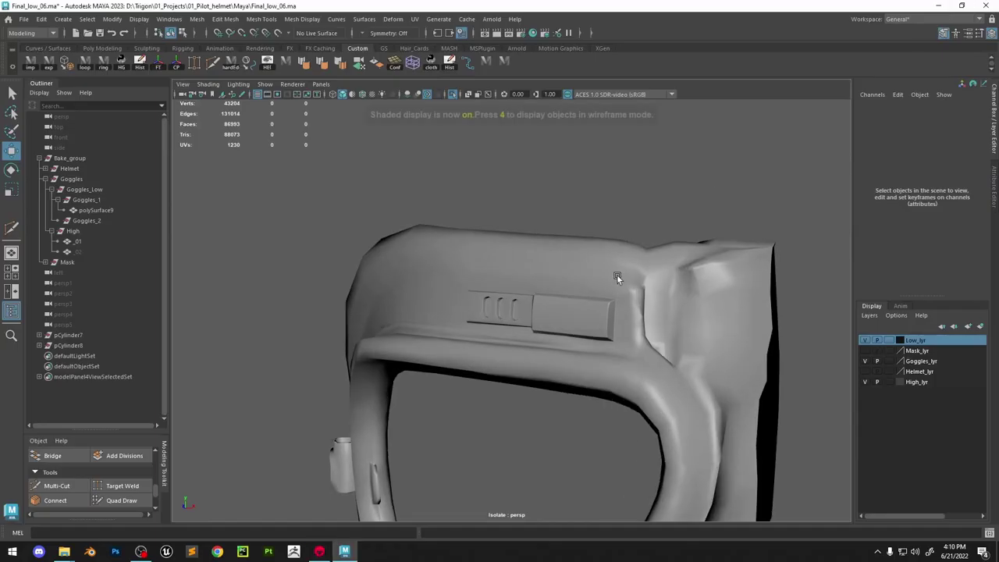
Show the goggles with their texture maps and examine the baked slots and the whole model
key("6")
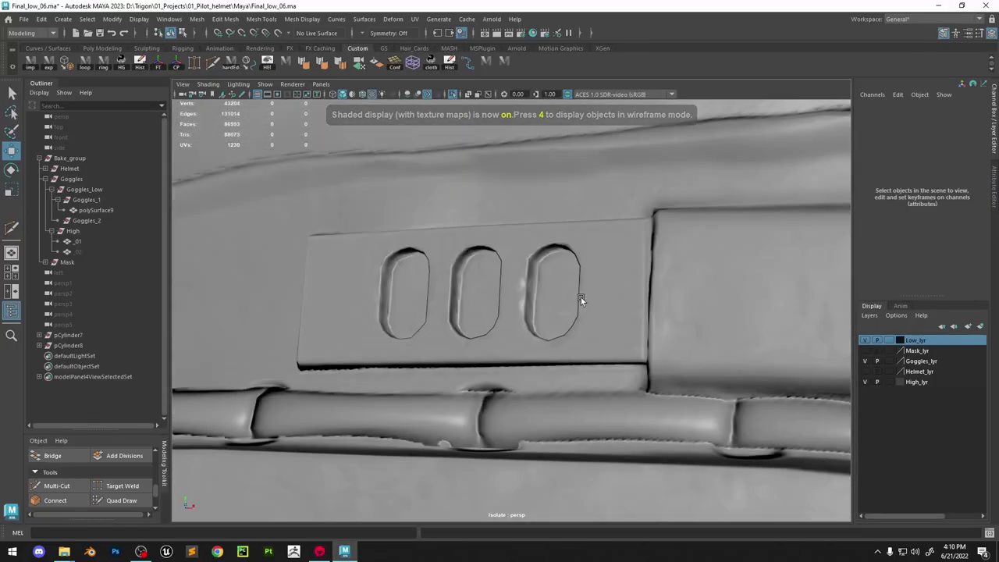
left_click_drag(581, 298, 563, 304, "alt")
scroll(561, 232, "down", 8)
left_click_drag(562, 232, 512, 225, "alt")
scroll(512, 225, "down", 4)
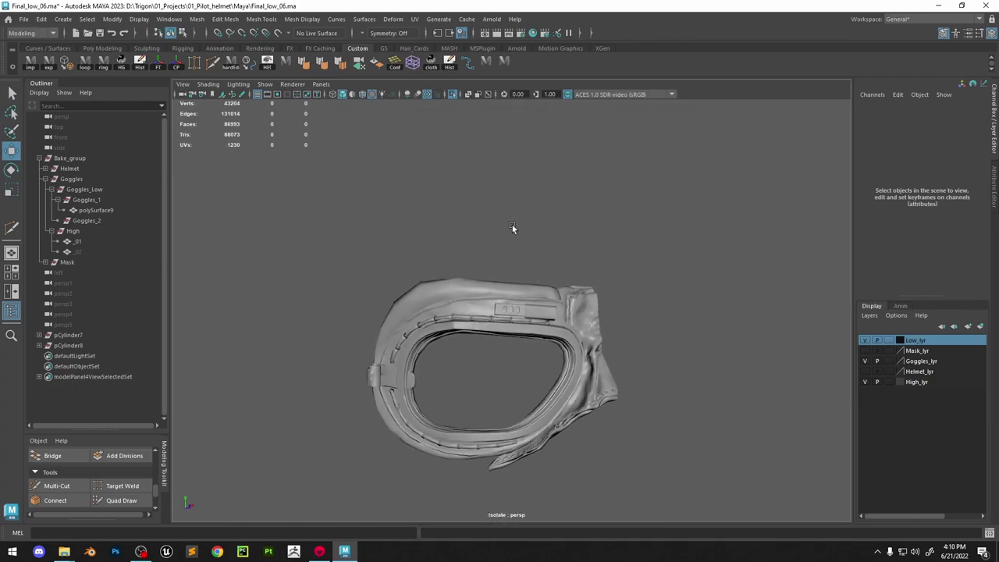
Examine the textured goggles and the wireframe of their low-poly mesh, checking the frame's silhouette
left_click(512, 291)
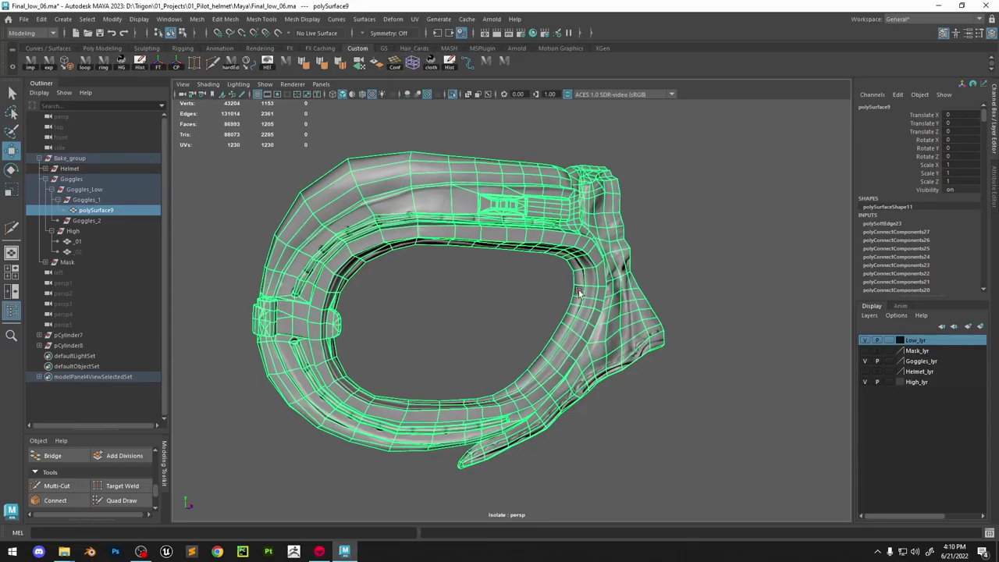
key("6")
mouse_move(536, 288)
left_mouse_down("alt")
mouse_move(401, 265)
mouse_move(662, 257)
mouse_move(594, 331)
mouse_move(668, 323)
mouse_move(591, 286)
left_mouse_up("alt")
scroll(618, 260, "down", 5)
scroll(661, 257, "up", 5)
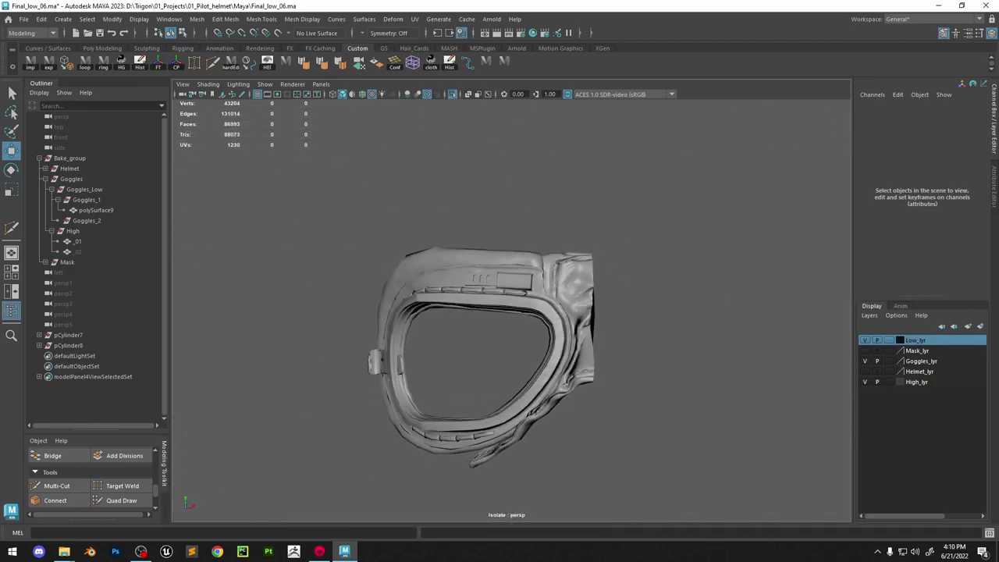
left_click_drag(585, 379, 619, 368, "alt")
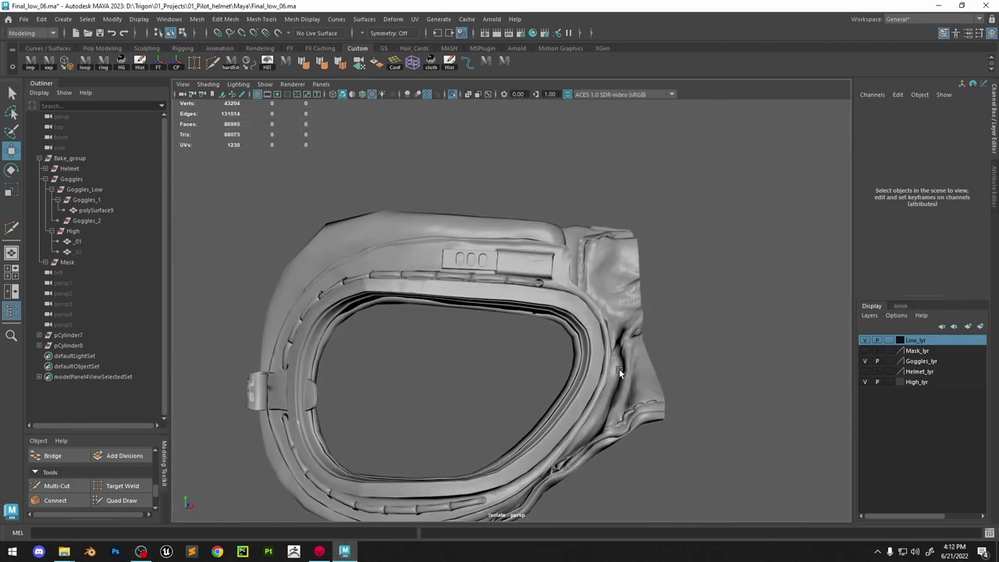
middle_click_drag(619, 369, 695, 321, "alt")
Start Multi-Cut on the low-poly goggles mesh with Edge Flow enabled for inserted edge loops
left_click(520, 246)
left_click_drag(521, 245, 476, 234, "alt")
middle_click_drag(476, 235, 552, 243, "alt")
right_click_drag(552, 244, 595, 310, "alt")
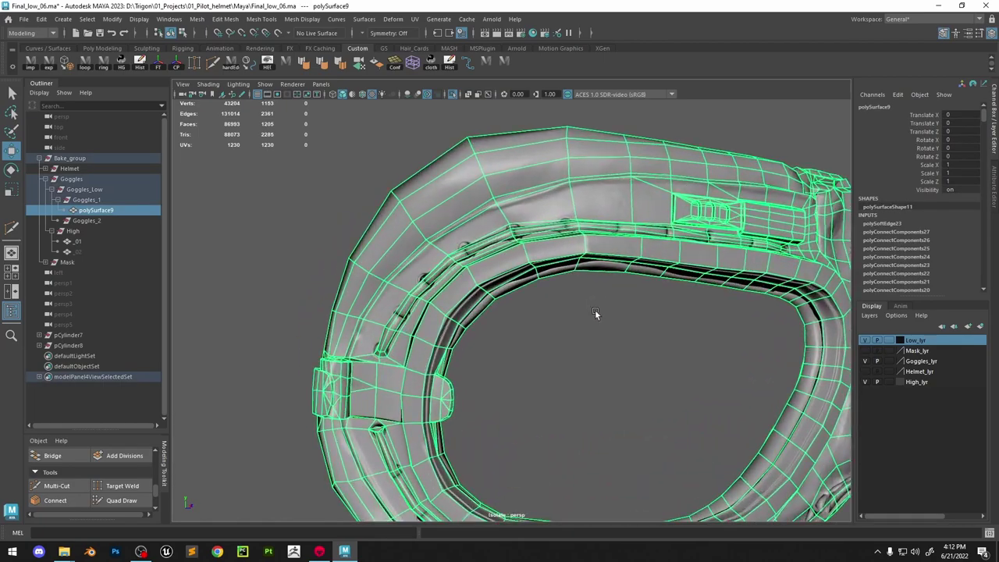
left_click(78, 487)
key("ctrl+z")
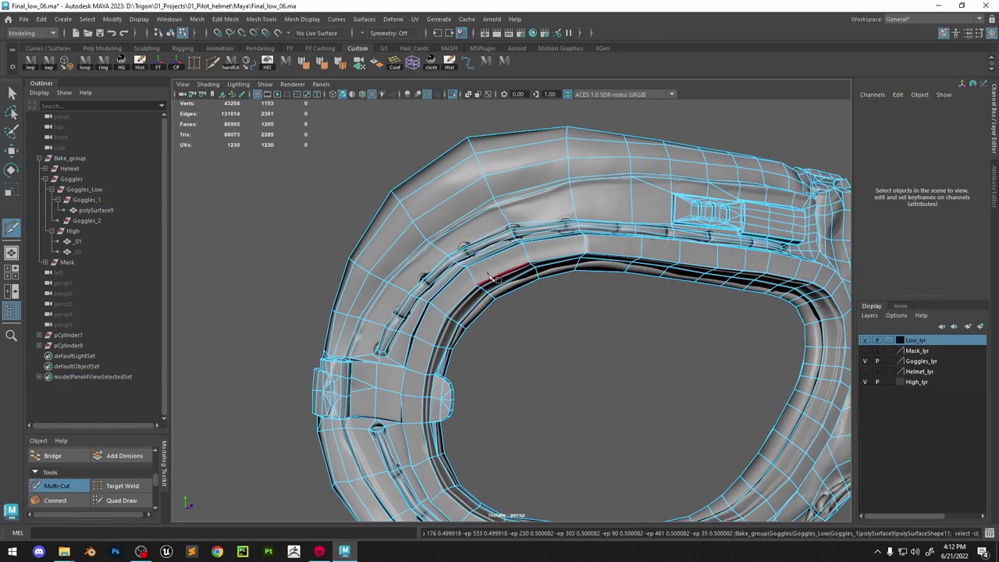
left_click(979, 34)
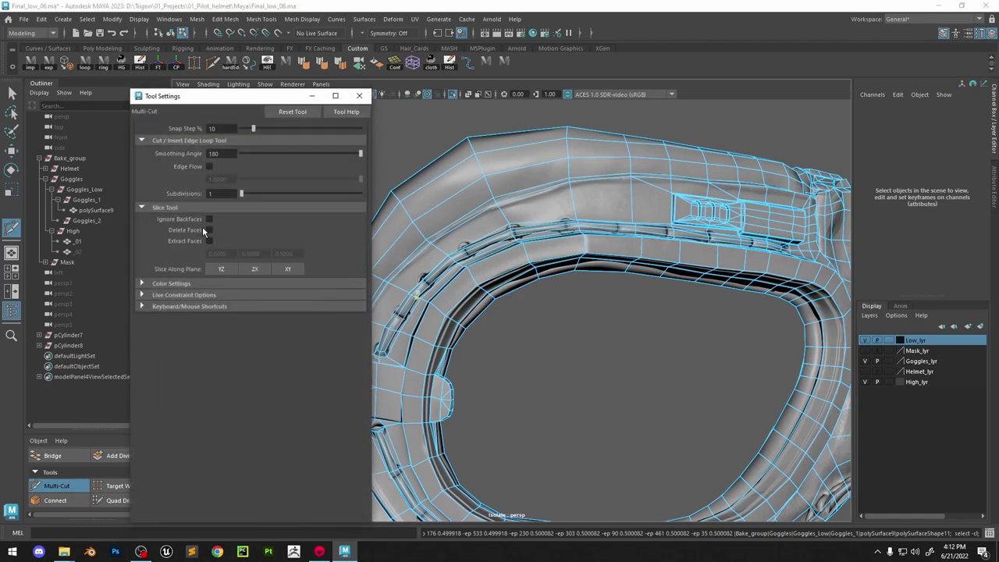
left_click(209, 167)
left_click(360, 96)
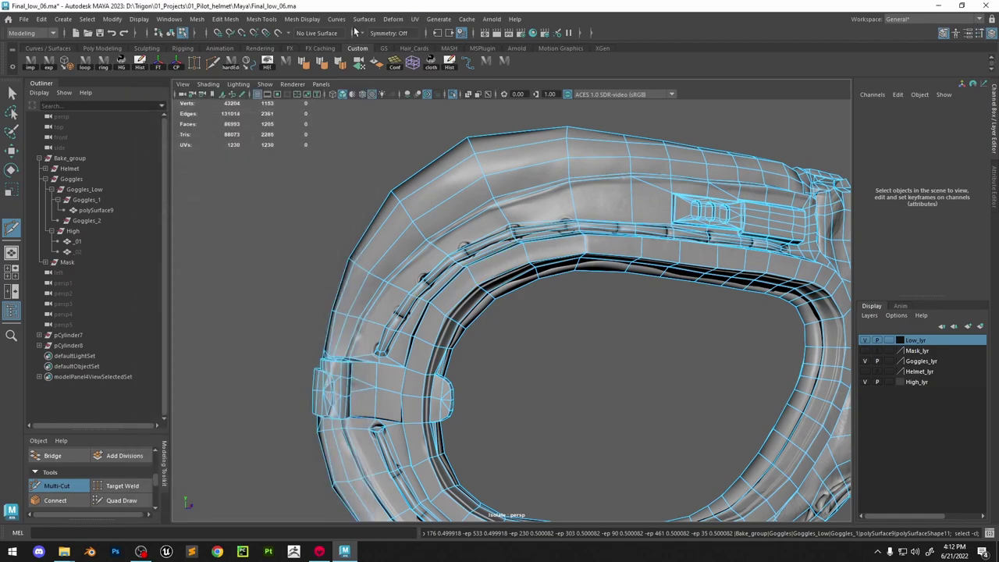
Insert cross-section edge loops through the frame's upper bend, halving the long segments up to the raised block
left_click_drag(490, 238, 478, 237, "alt")
left_click(456, 303, "ctrl")
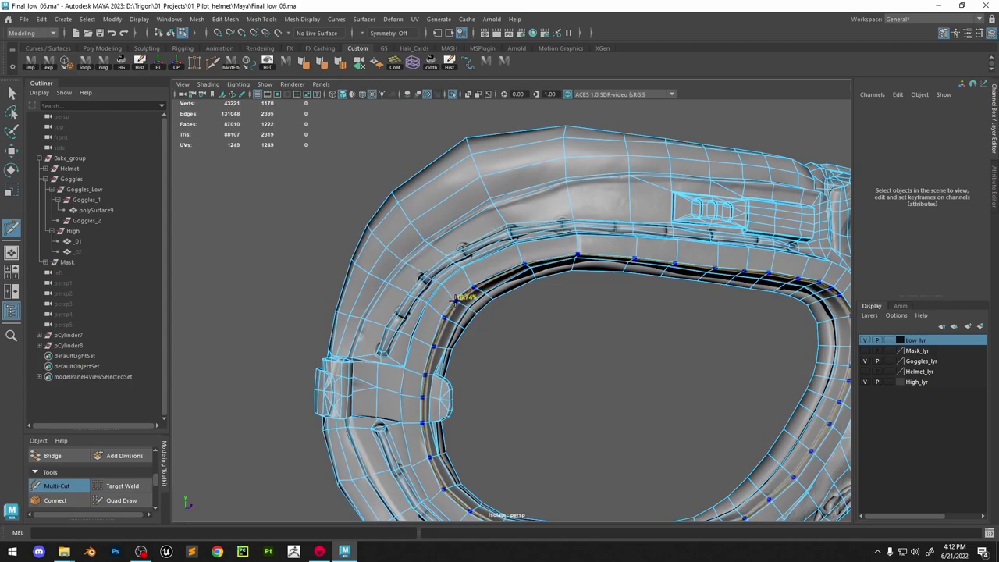
left_click(493, 278, "ctrl")
left_click(554, 260, "ctrl")
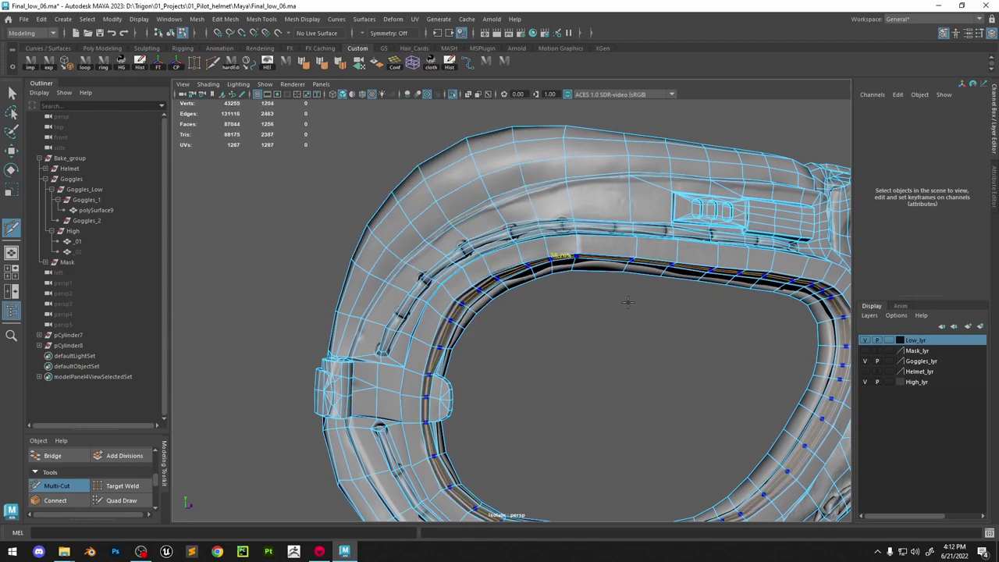
left_click_drag(636, 300, 624, 295, "alt")
left_click(602, 250, "ctrl")
right_click_drag(631, 299, 566, 269, "alt")
middle_click_drag(566, 269, 627, 252, "alt")
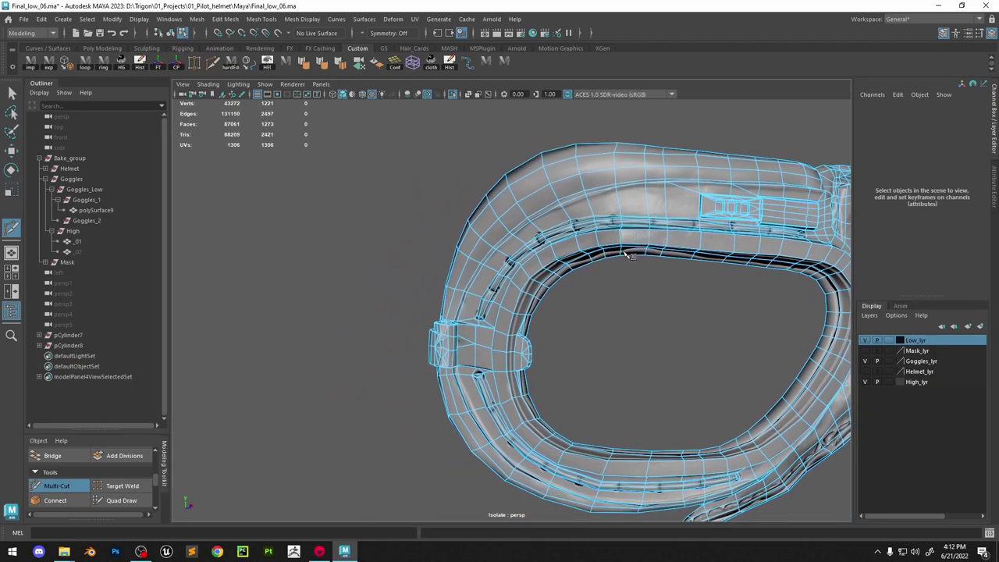
Insert cross-section edge loops just above the side clip and along the frame's lower bend and arc
left_click_drag(626, 253, 603, 278, "alt")
left_click(508, 296, "ctrl")
mouse_move(578, 336)
left_mouse_down("alt")
mouse_move(602, 342)
mouse_move(585, 338)
left_mouse_up("alt")
left_click_drag(566, 373, 499, 375, "alt")
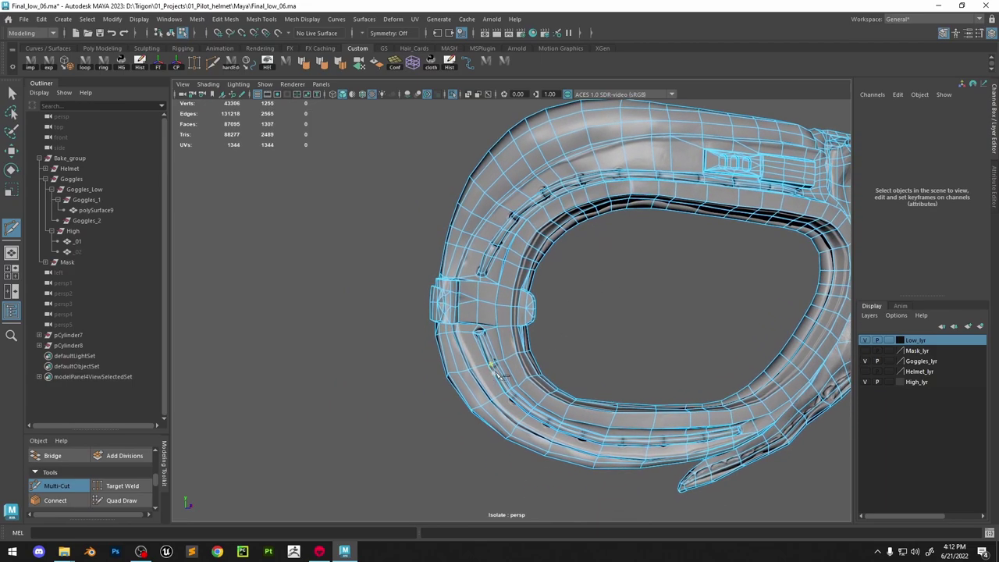
left_click(517, 372, "ctrl")
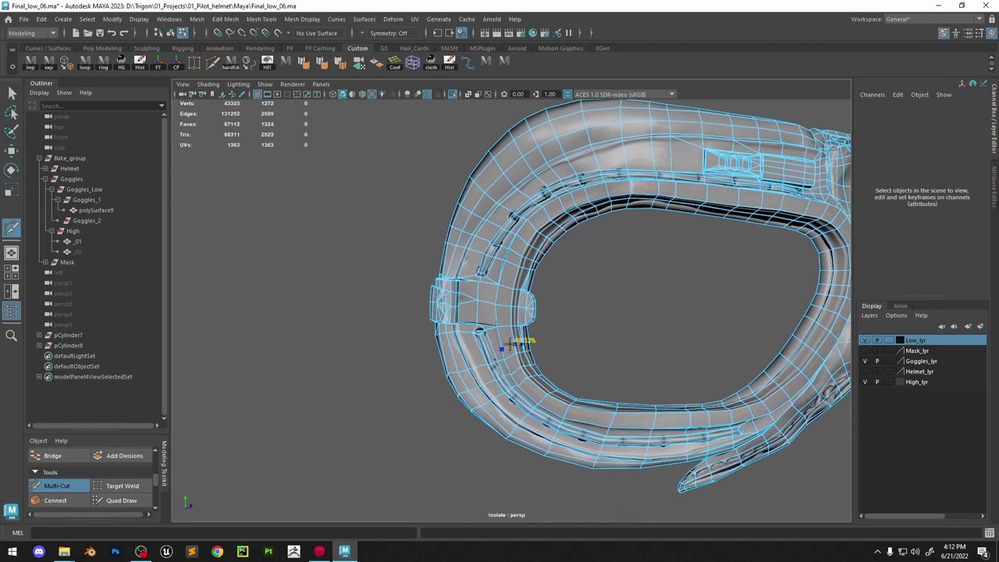
left_click(555, 400, "ctrl")
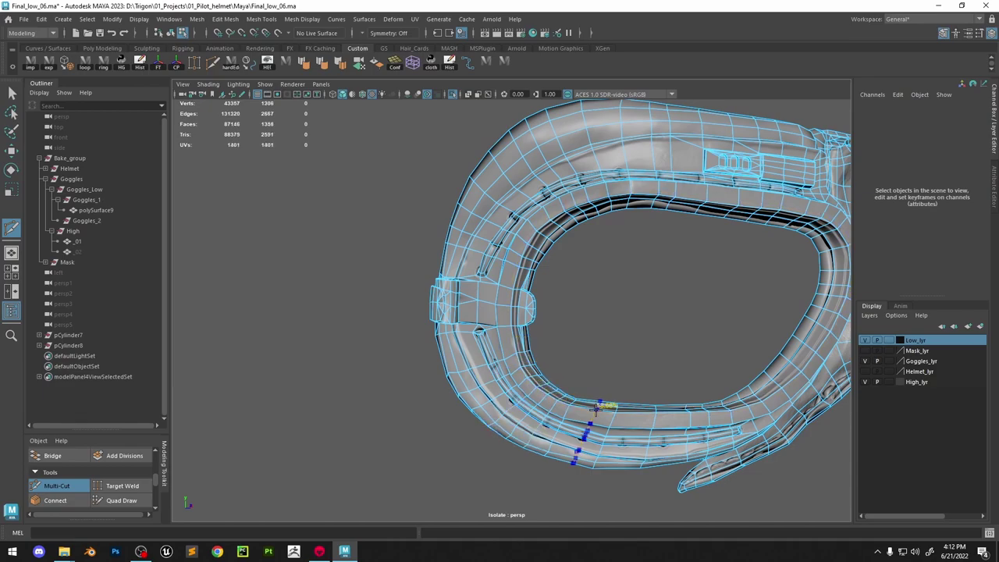
left_click(638, 418, "ctrl")
right_click_drag(640, 416, 671, 356, "alt")
left_click_drag(672, 356, 579, 299, "alt")
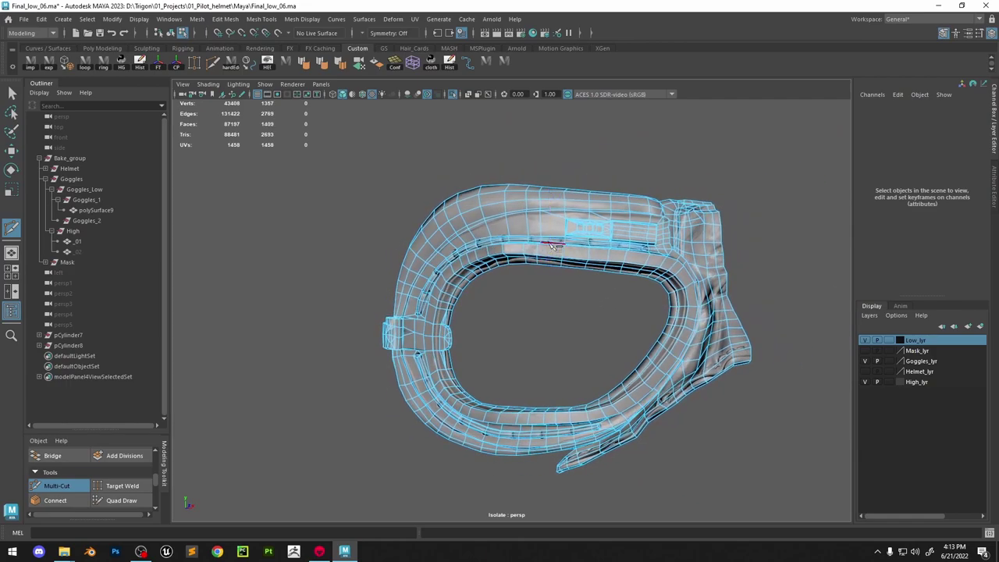
Slice vertically through the upper frame at the slotted block and insert an edge loop across the rim beyond it
middle_click_drag(599, 265, 554, 282, "alt")
right_click_drag(549, 283, 564, 297, "alt")
left_click_drag(563, 297, 560, 308, "alt")
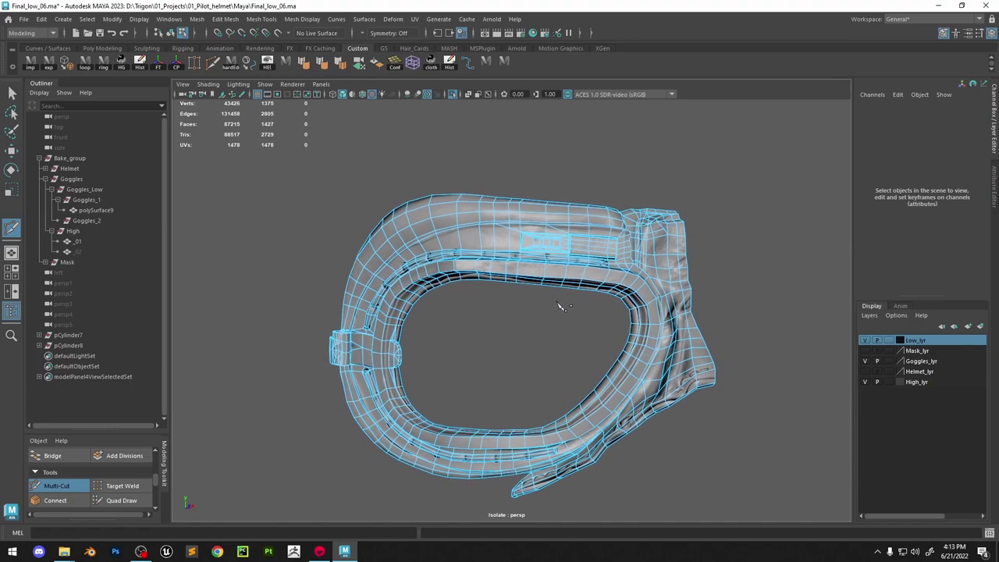
right_click_drag(559, 307, 568, 302, "alt")
middle_click_drag(568, 302, 555, 341, "alt")
right_click_drag(555, 341, 551, 356, "alt")
left_click_drag(551, 357, 544, 337, "alt")
right_click_drag(542, 335, 524, 317, "alt")
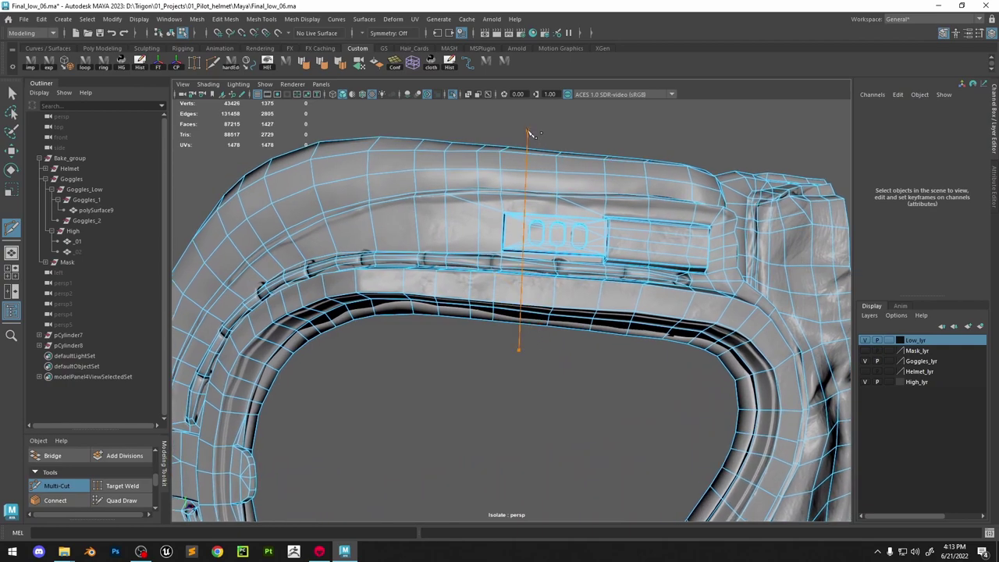
left_click_drag(528, 131, 527, 131)
mouse_move(551, 287)
left_mouse_down("alt")
mouse_move(499, 288)
mouse_move(545, 304)
left_mouse_up("alt")
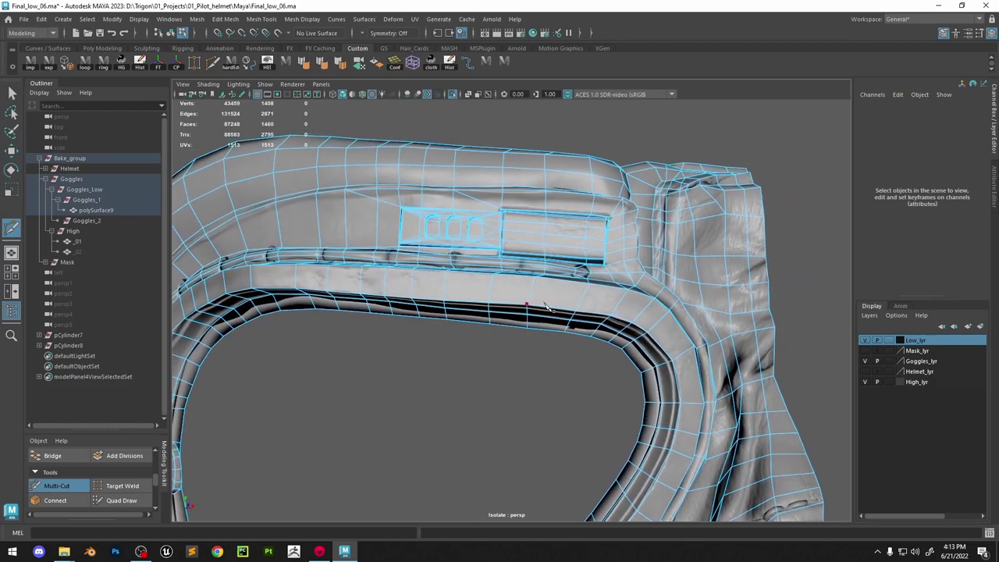
left_click(557, 299, "ctrl")
right_click_drag(557, 296, 444, 169, "alt")
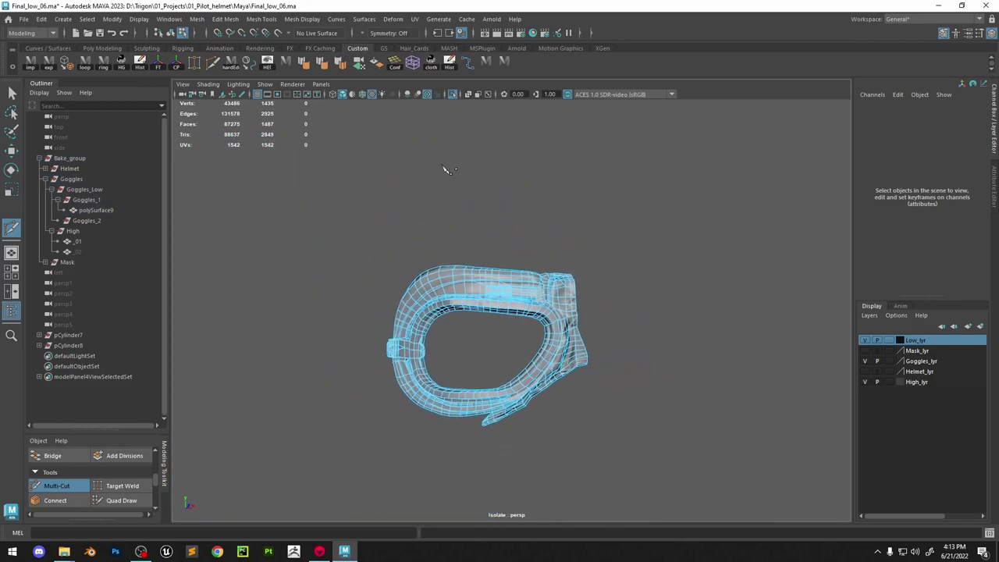
Insert cross-section edge loops around the rim at the frame's upper corner beside the fabric folds
left_click_drag(478, 256, 500, 260, "alt")
right_click_drag(503, 263, 617, 469, "alt")
middle_click_drag(617, 484, 581, 351, "alt")
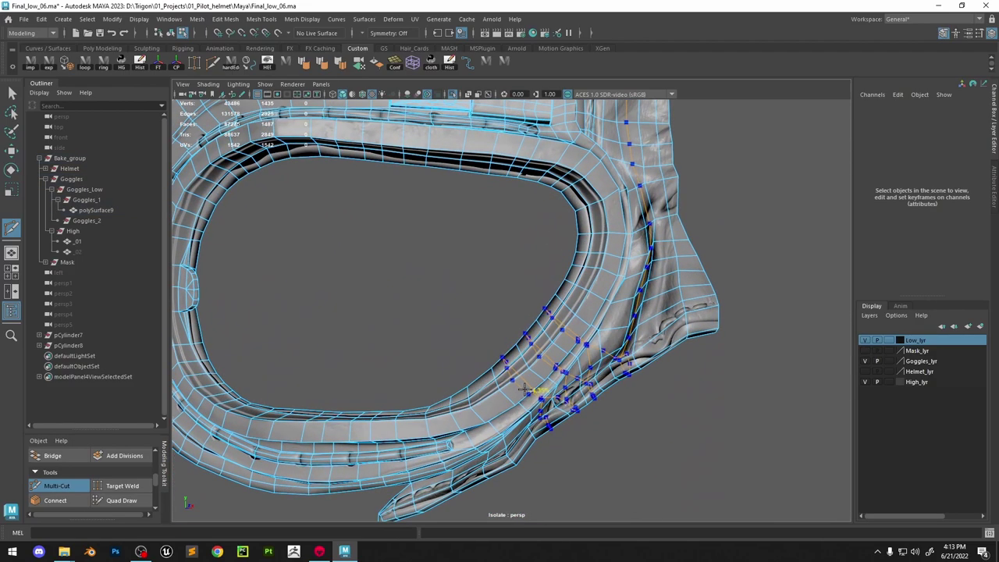
left_click_drag(531, 383, 566, 380, "alt")
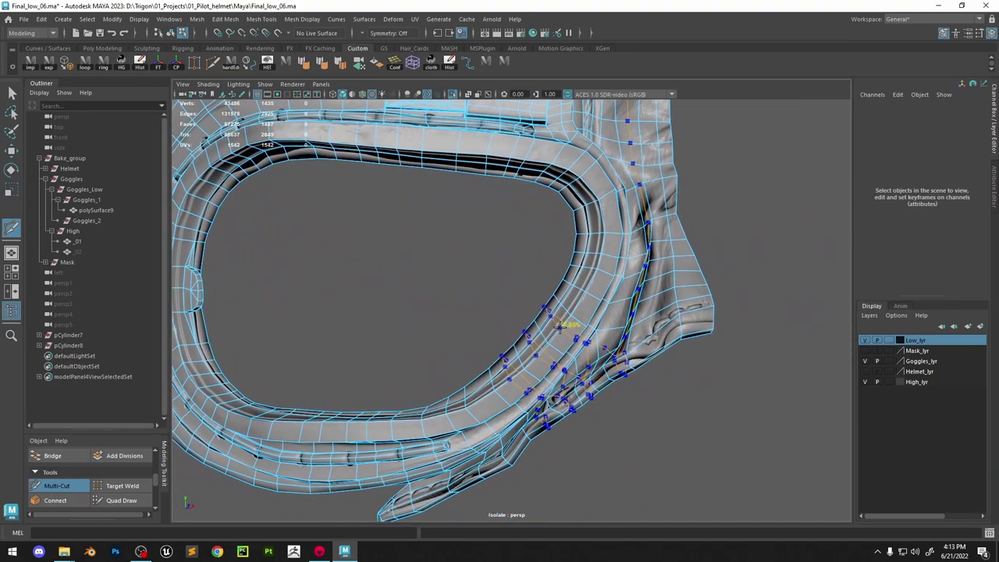
left_click(616, 213, "ctrl")
left_click(596, 182, "ctrl")
right_click_drag(613, 332, 518, 268, "alt")
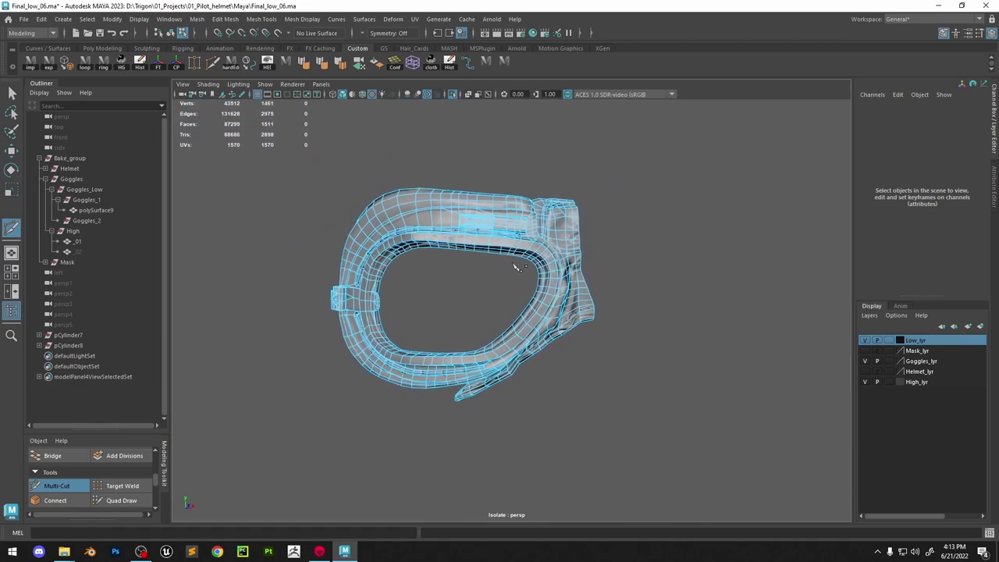
Insert more cross-section edge loops in the wide segments left on the frame, including one through the lower arc
left_click_drag(517, 267, 500, 256, "alt")
middle_click_drag(499, 256, 575, 302, "alt")
scroll(525, 330, "up", 5)
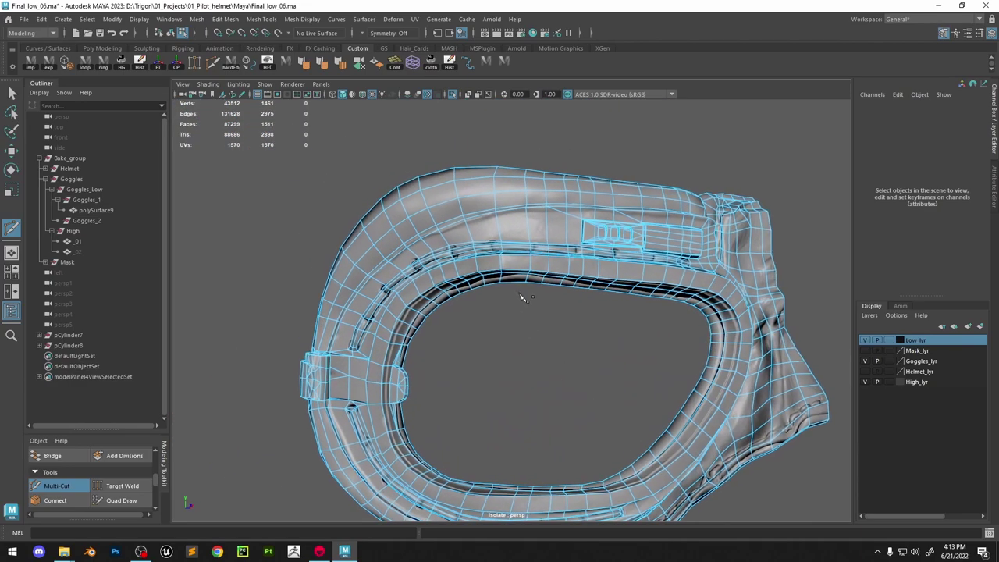
right_click_drag(582, 350, 489, 188, "alt")
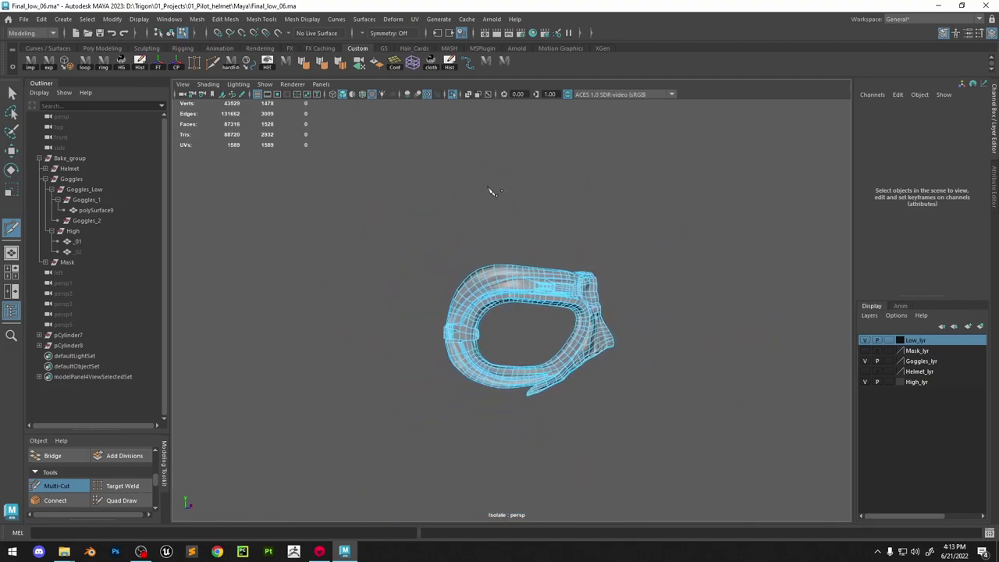
left_click_drag(515, 285, 491, 285, "alt")
right_click_drag(490, 284, 548, 347, "alt")
middle_click_drag(548, 347, 542, 274, "alt")
right_click_drag(542, 275, 536, 377, "alt")
left_click_drag(535, 376, 542, 380, "alt")
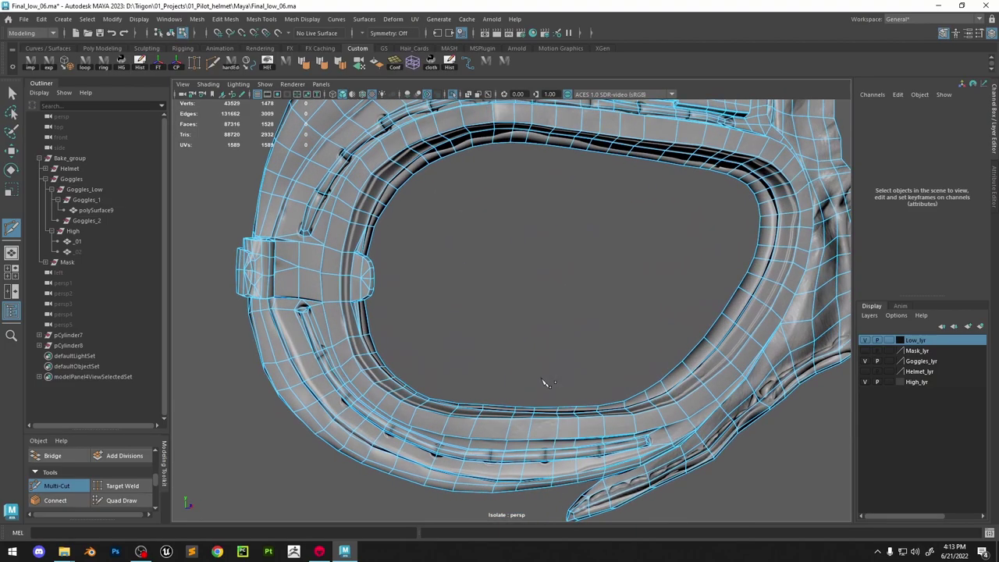
left_click(488, 434, "ctrl")
right_click_drag(487, 434, 558, 367, "alt")
left_click_drag(559, 367, 574, 374, "alt")
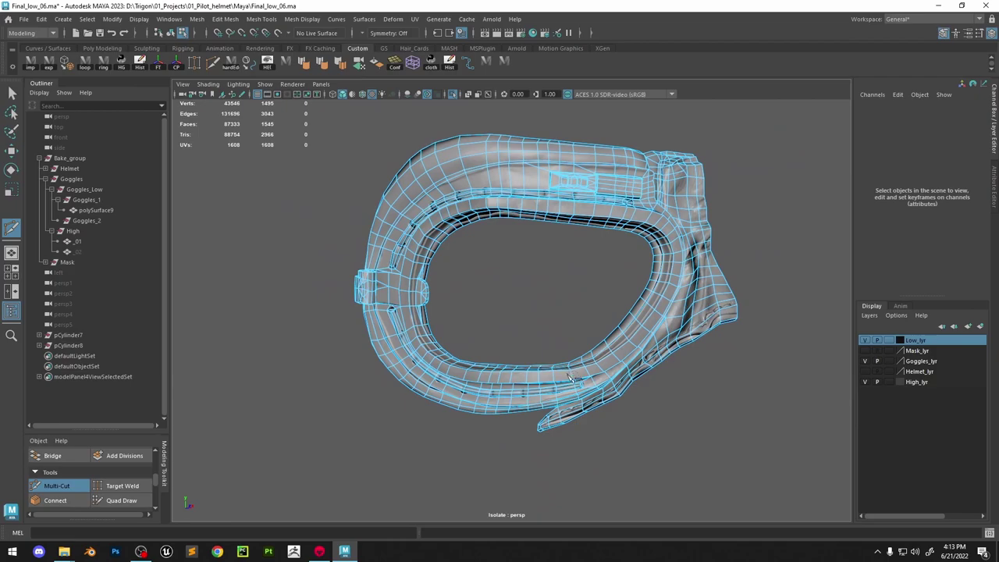
Apply Edit Edge Flow to successive cross-section loops along the middle of the frame's lower arc
middle_click_drag(574, 375, 570, 342, "alt")
right_click_drag(571, 342, 602, 449, "alt")
key("w")
right_click_drag(512, 364, 506, 228)
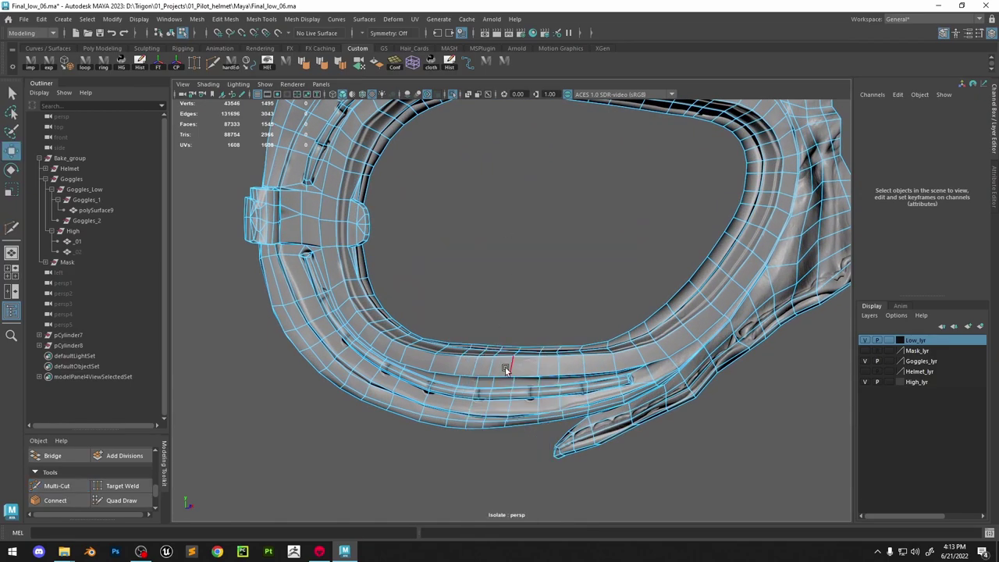
double_click(508, 367)
right_click_drag(509, 364, 507, 394, "shift")
right_click_drag(504, 440, 504, 441, "shift")
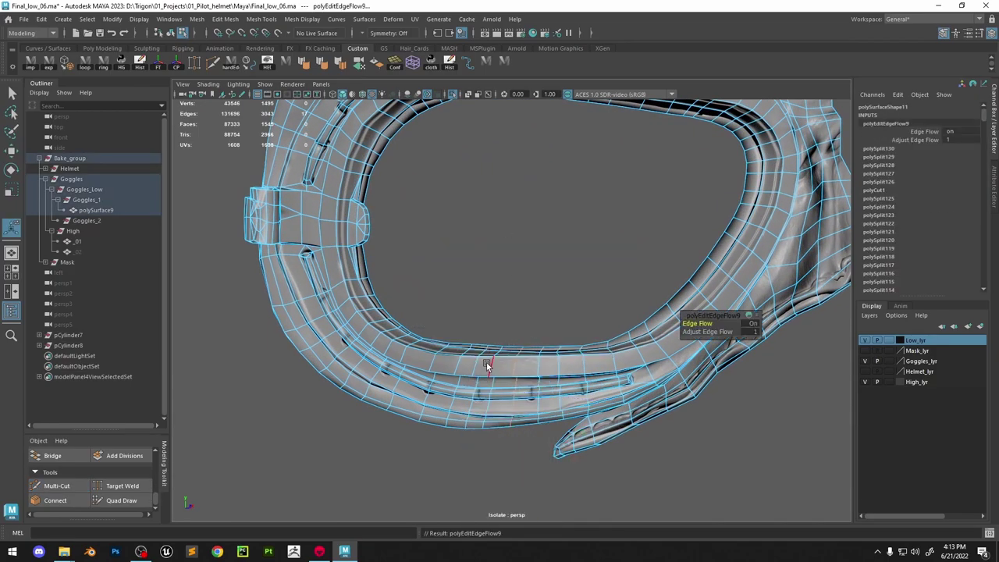
double_click(485, 362)
key("g")
double_click(475, 362)
key("g")
double_click(454, 359)
key("g")
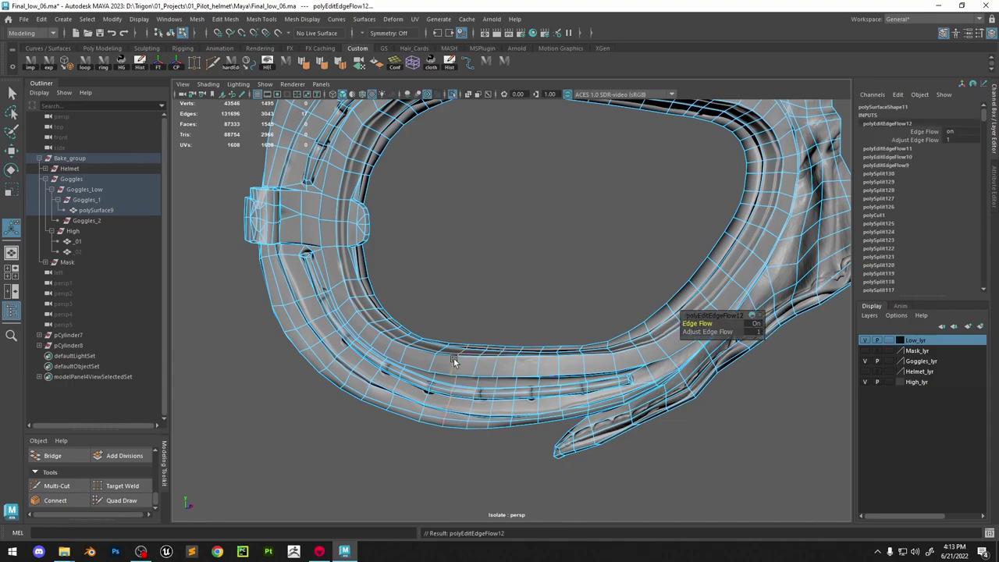
Show the mesh in plain shading and apply Edit Edge Flow to the loops around the lower bend towards the clip
key("5")
double_click(432, 359)
key("g")
double_click(406, 355)
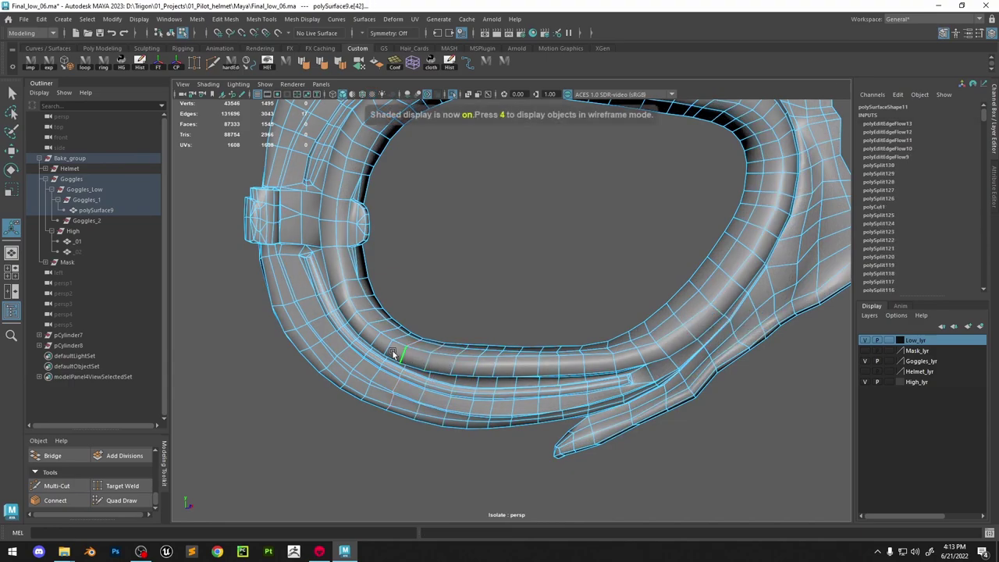
key("g")
double_click(387, 349)
key("g")
double_click(371, 339)
key("g")
double_click(357, 327)
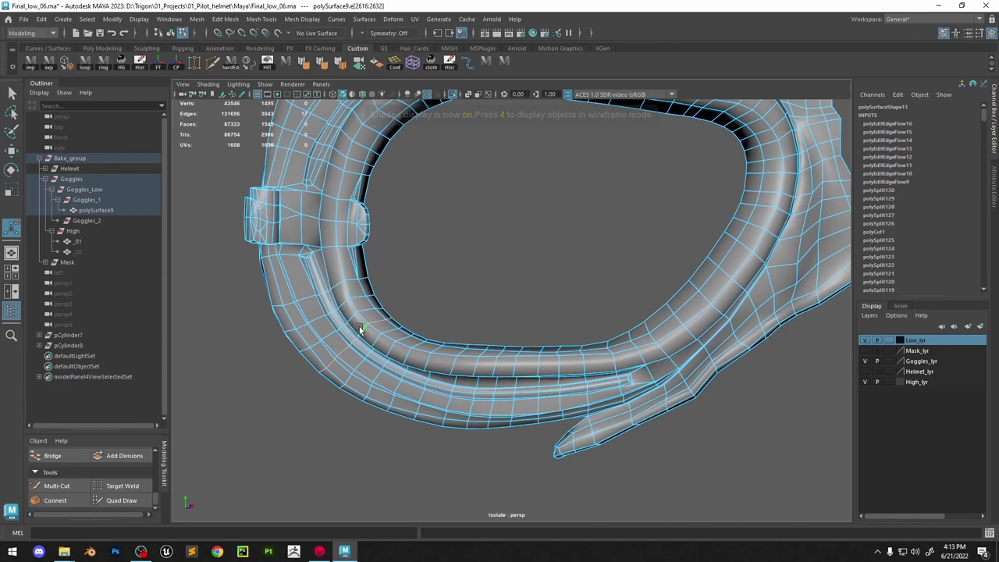
key("g")
double_click(343, 299)
key("g")
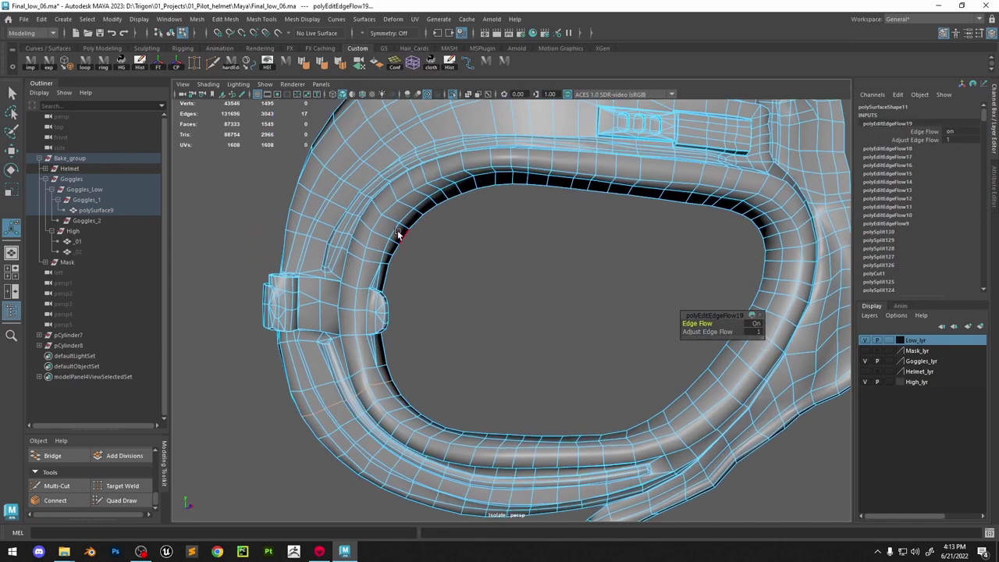
Apply Edit Edge Flow to the cross-section loops around the rim's upper bend and along its upper arc
double_click(390, 221)
key("g")
double_click(401, 207)
key("g")
double_click(419, 194)
key("g")
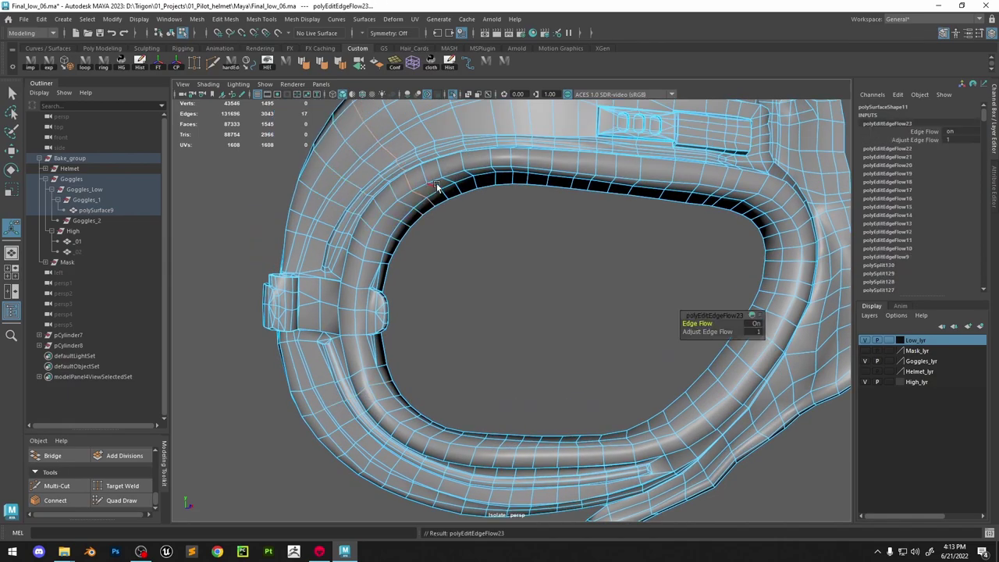
double_click(513, 161)
key("g")
middle_click_drag(549, 163, 538, 233, "alt")
double_click(519, 230)
key("g")
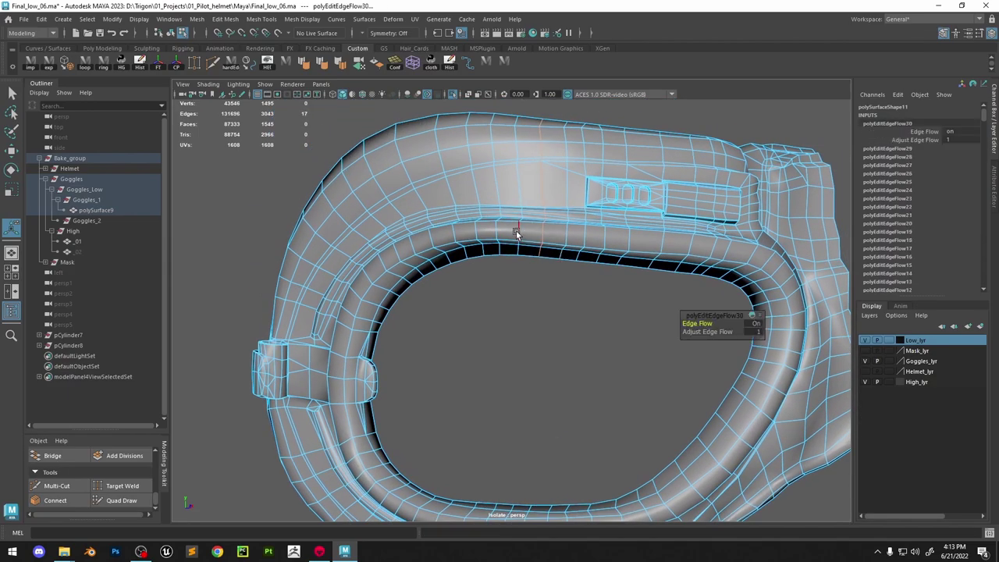
double_click(498, 231)
double_click(457, 237)
key("g")
Apply Edit Edge Flow to the loops crossing the outer frame from the upper bend down to the side clip
double_click(355, 212)
key("g")
double_click(345, 226)
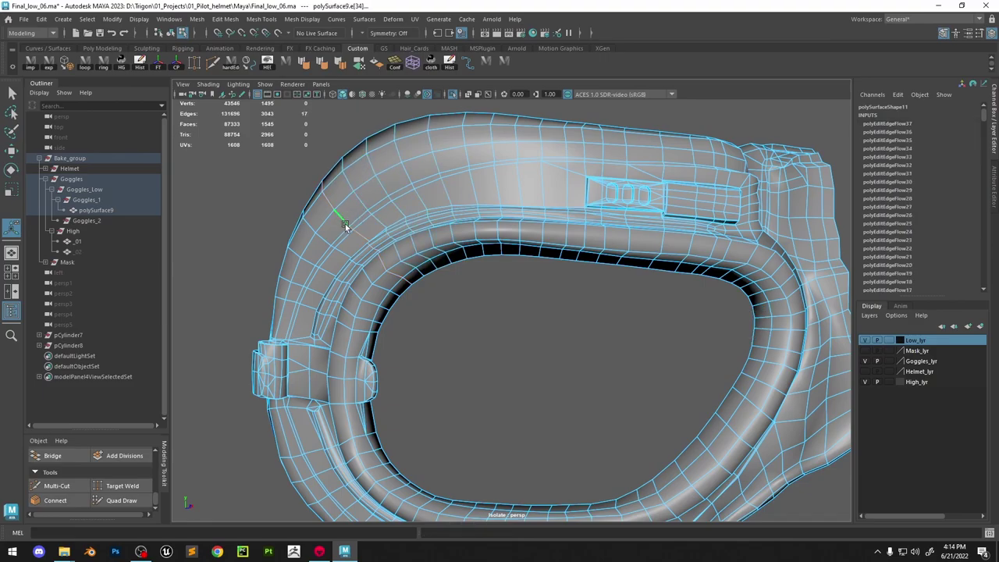
key("g")
double_click(304, 305)
key("g")
middle_click_drag(406, 325, 535, 317, "alt")
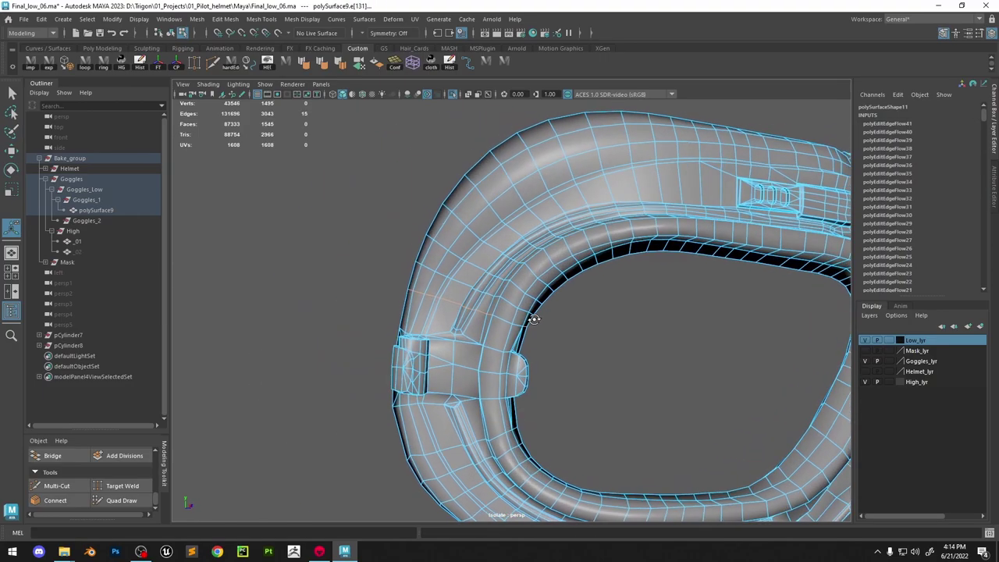
Cut an extra cross-section edge loop into the frame just above the side clip and collapse the short edges beside the clip's inner tab
scroll(536, 316, "up", 2)
left_click_drag(611, 361, 612, 363)
key("w")
scroll(504, 319, "up", 4)
left_click_drag(505, 318, 431, 353, "alt")
key("t")
left_click(434, 380)
right_click_drag(434, 380, 435, 275, "shift")
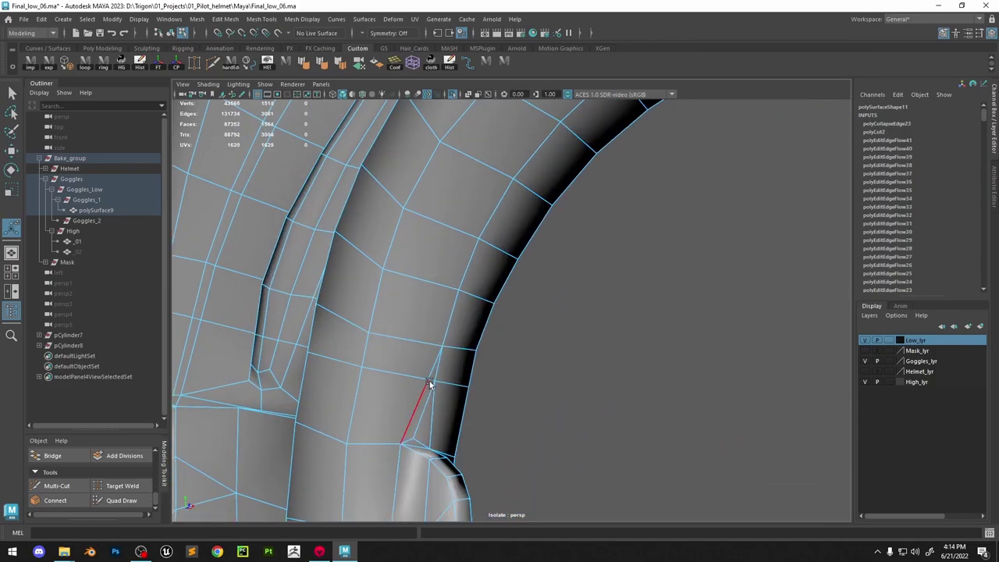
left_click(431, 384)
key("g")
Apply Edit Edge Flow to the new loop above the side clip and to its neighbouring cross-section loops
scroll(437, 375, "down", 5)
double_click(500, 319)
right_click_drag(500, 319, 491, 422, "shift")
double_click(511, 287)
key("g")
double_click(511, 292)
key("g")
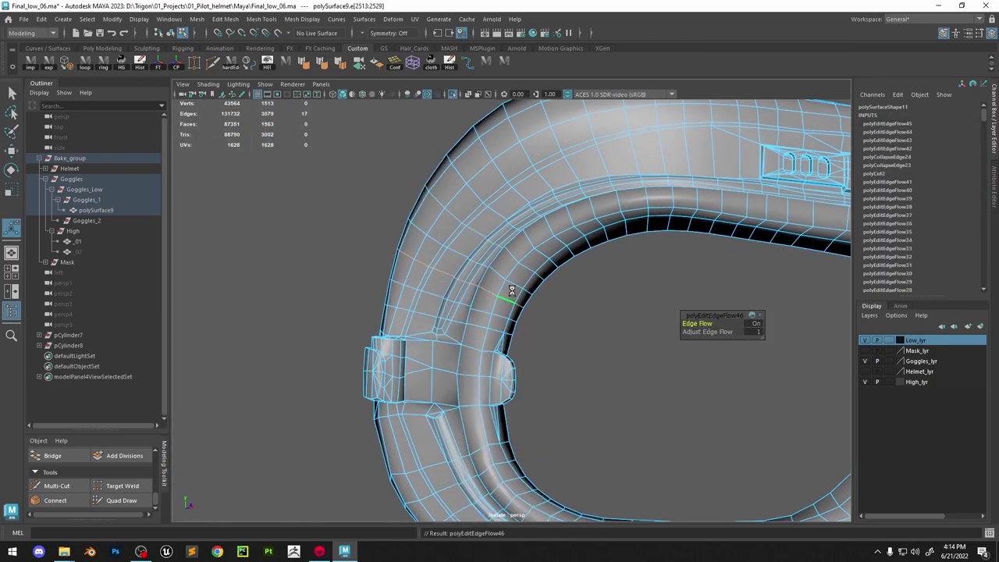
double_click(505, 308)
key("g")
Cut a cross-section edge loop into the frame just below the side clip and collapse the short edge beside the clip's inner tab
scroll(559, 325, "down", 5)
middle_click_drag(559, 326, 586, 278, "alt")
scroll(512, 343, "up", 5)
key("ctrl+shift+x")
left_click_drag(461, 367, 604, 321)
left_click_drag(604, 321, 725, 434, "alt")
scroll(725, 434, "up", 3)
key("w")
left_click(514, 361)
scroll(499, 375, "up", 5)
left_click(486, 461, "shift")
right_click_drag(486, 461, 484, 286, "shift")
scroll(484, 285, "down", 10)
Apply Edit Edge Flow to the cross-section loops directly below the side clip
scroll(488, 343, "up", 3)
double_click(490, 361)
right_click_drag(482, 359, 488, 420, "shift")
double_click(502, 406)
key("g")
Apply Edit Edge Flow to successive cross-section loops around the frame's lower bend and into its lower arc
double_click(522, 418)
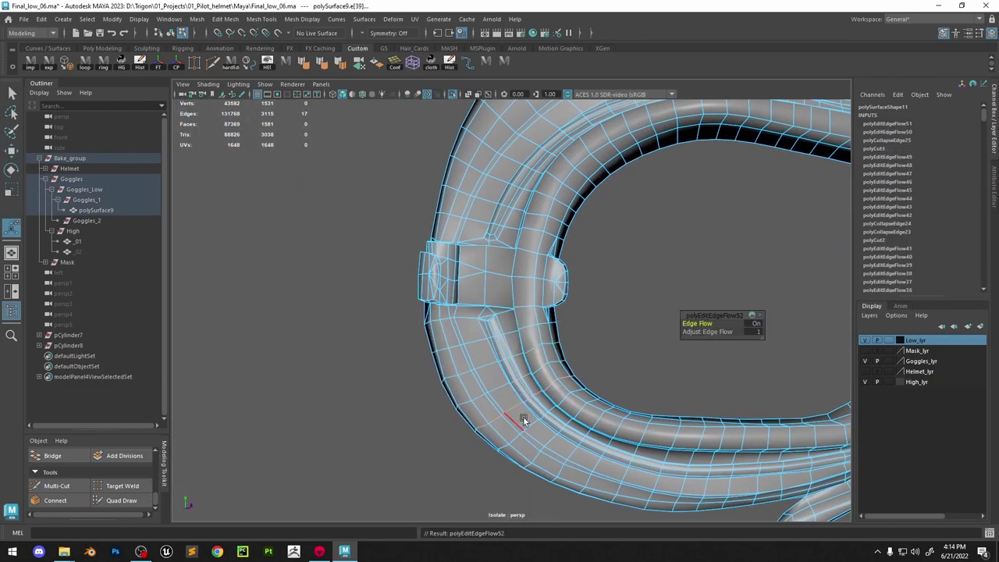
double_click(539, 427)
key("g")
double_click(553, 435)
key("g")
double_click(577, 447)
key("g")
double_click(594, 459)
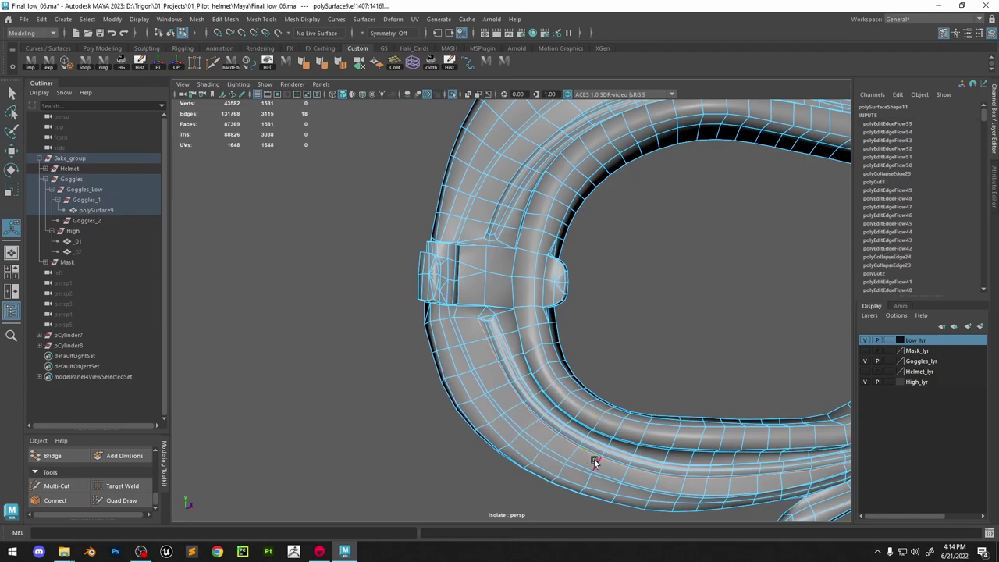
key("g")
double_click(622, 472)
key("g")
Return to object mode, deselect the goggles mesh and examine its smoothed silhouette
scroll(592, 382, "down", 7)
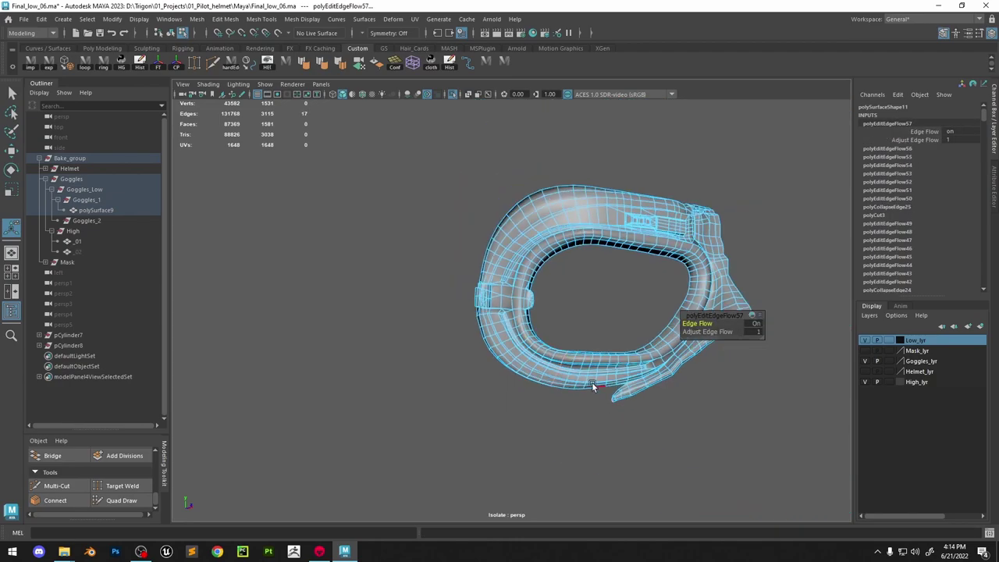
left_click_drag(591, 381, 573, 273, "alt")
right_click_drag(562, 208, 622, 163)
key("q")
left_click(705, 117)
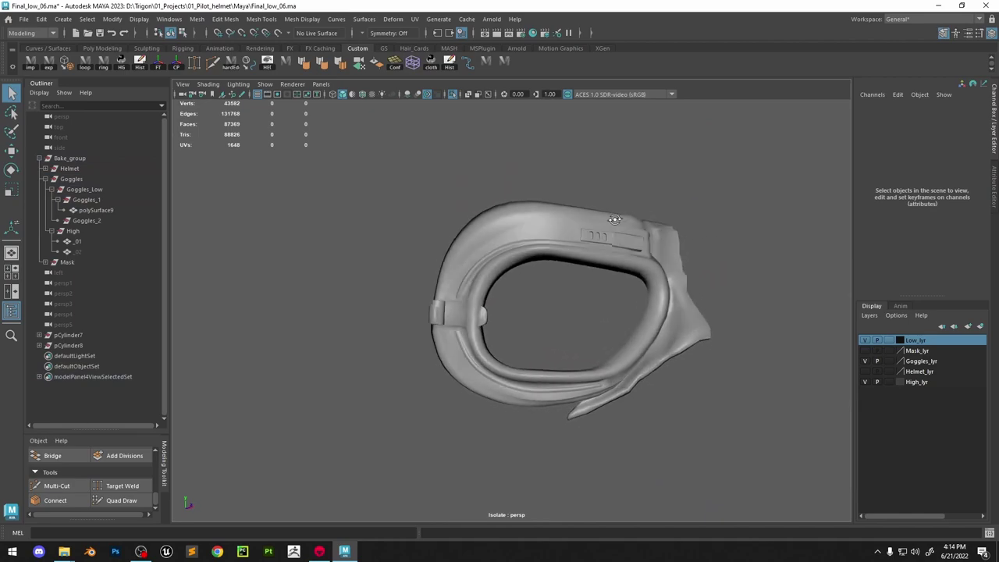